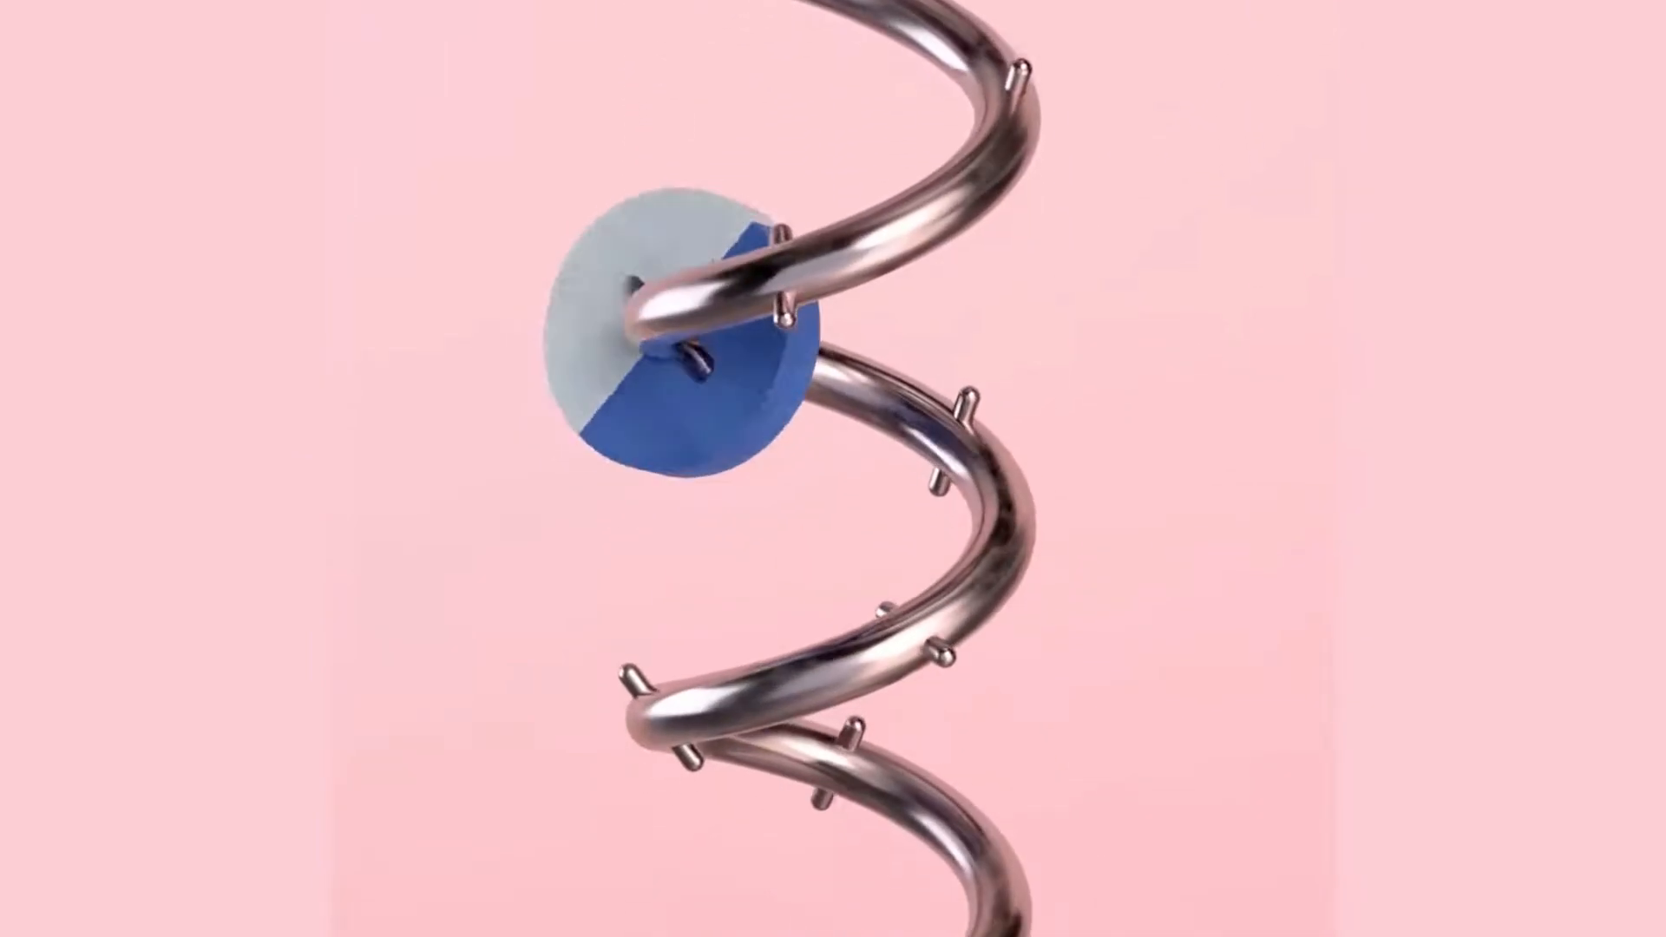
Step: Delete the default cube and light from the scene
{"action": "key", "text": "Escape"}
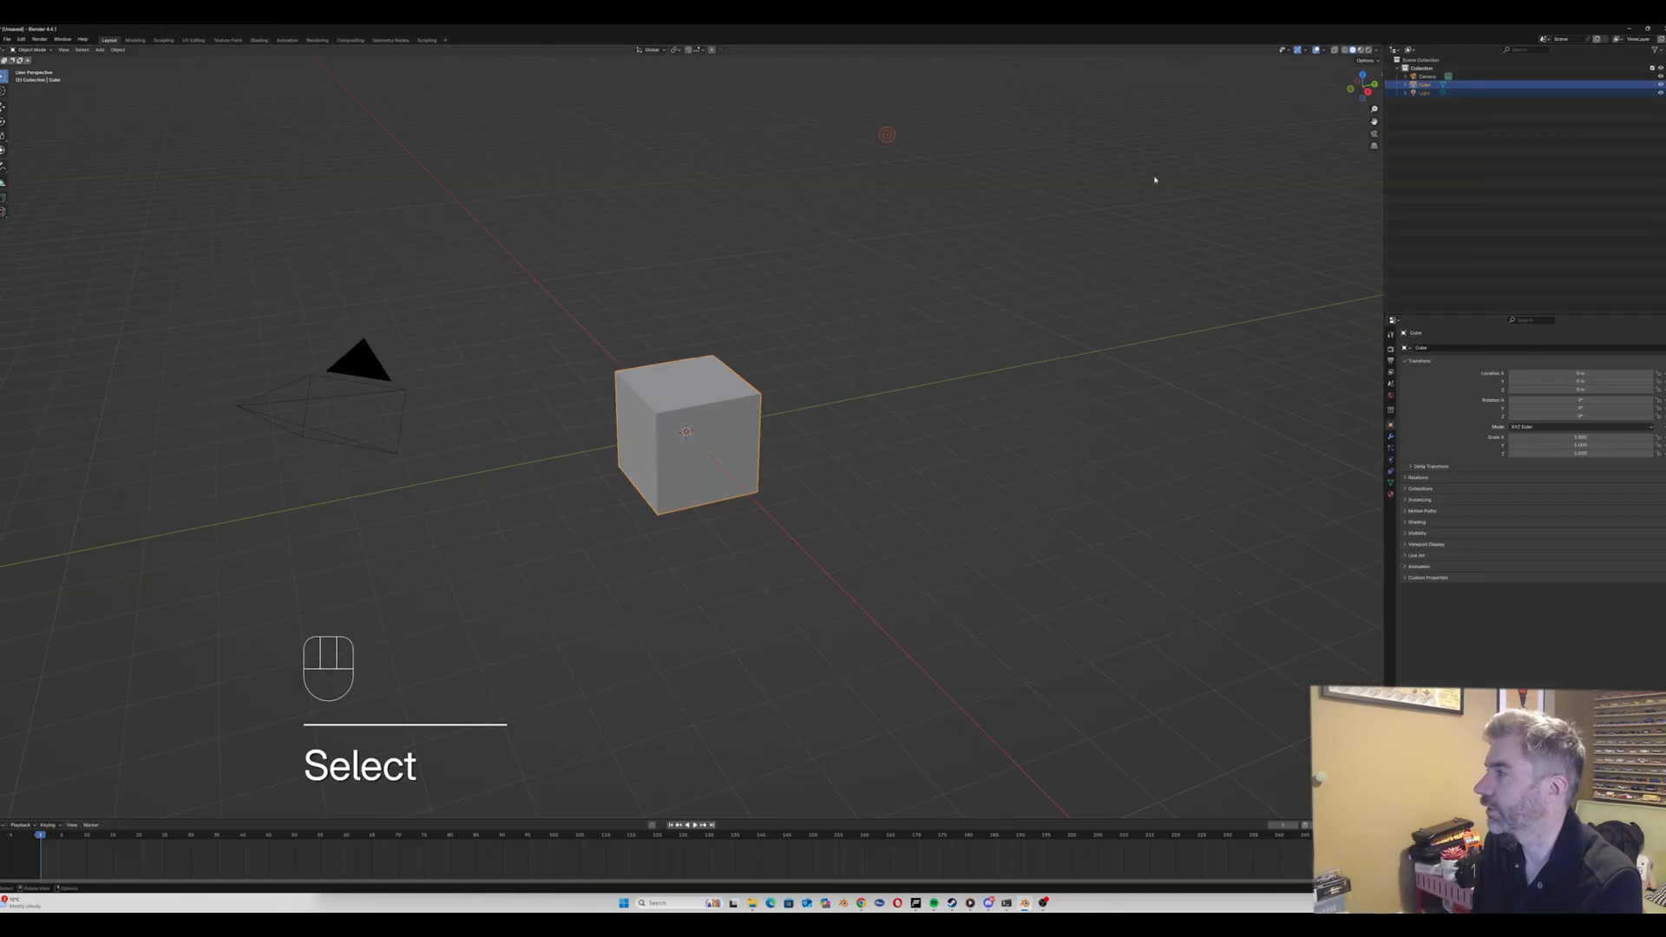
{"action": "key", "text": "x"}
{"action": "left_click", "coordinate": [684, 283]}
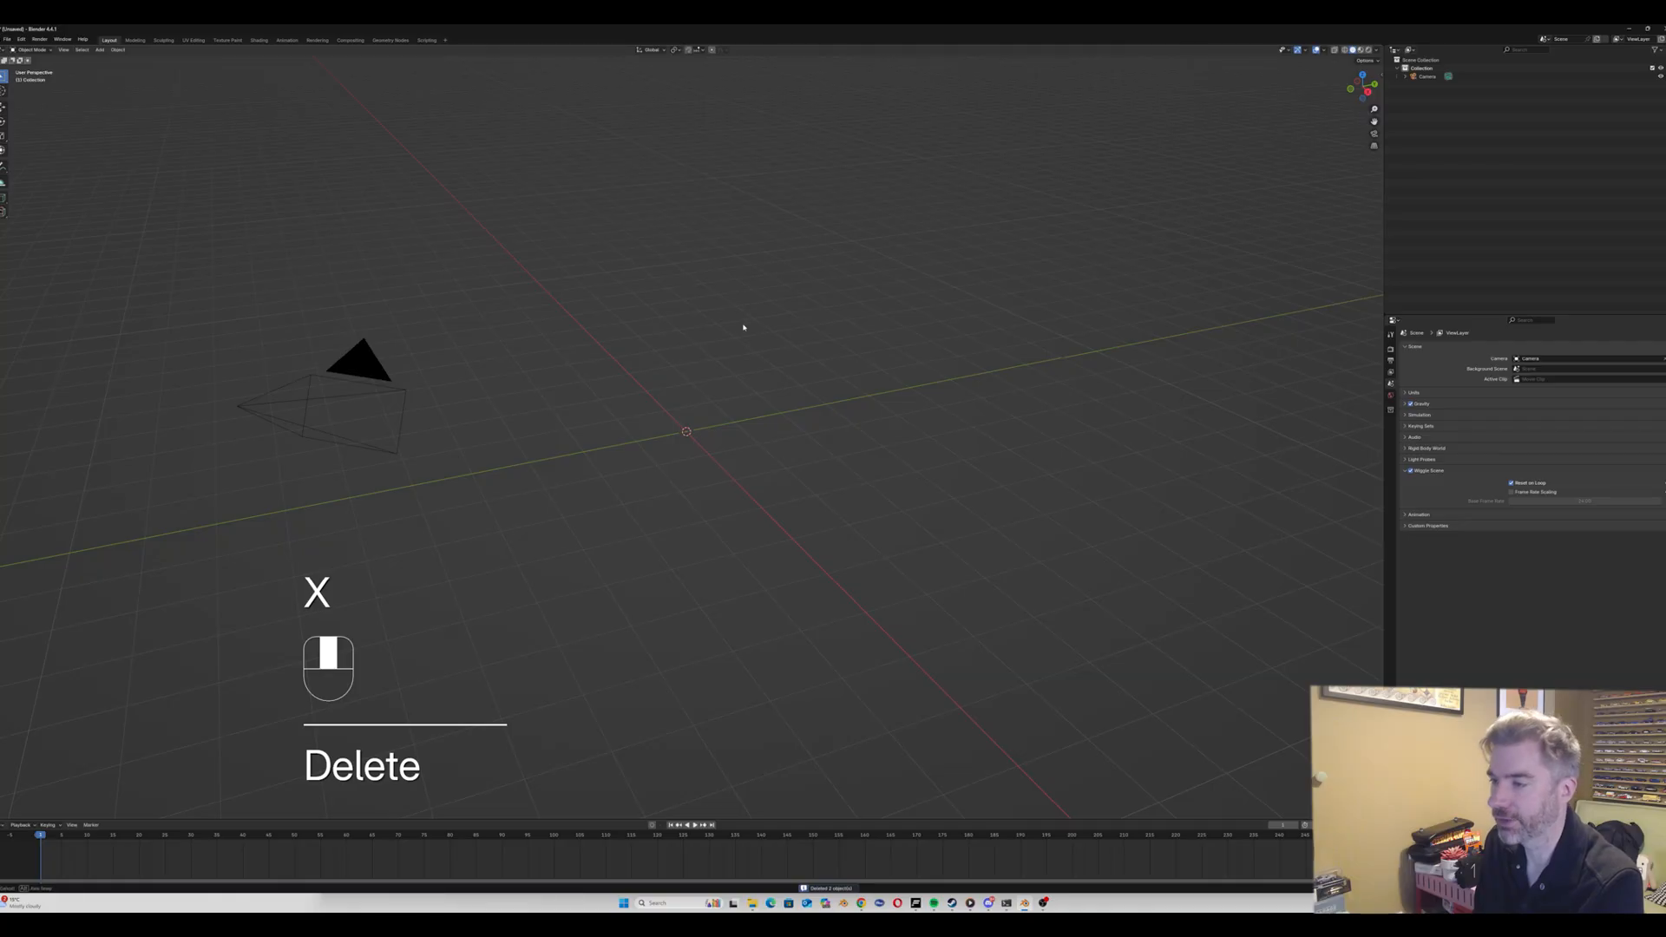
Step: Add a single-vertex mesh in top view and move the vertex along negative X, away from the origin
{"action": "middle_click_drag", "start_coordinate": [742, 327], "coordinate": [735, 327]}
{"action": "key", "text": "shift+a"}
{"action": "mouse_move", "coordinate": [735, 327]}
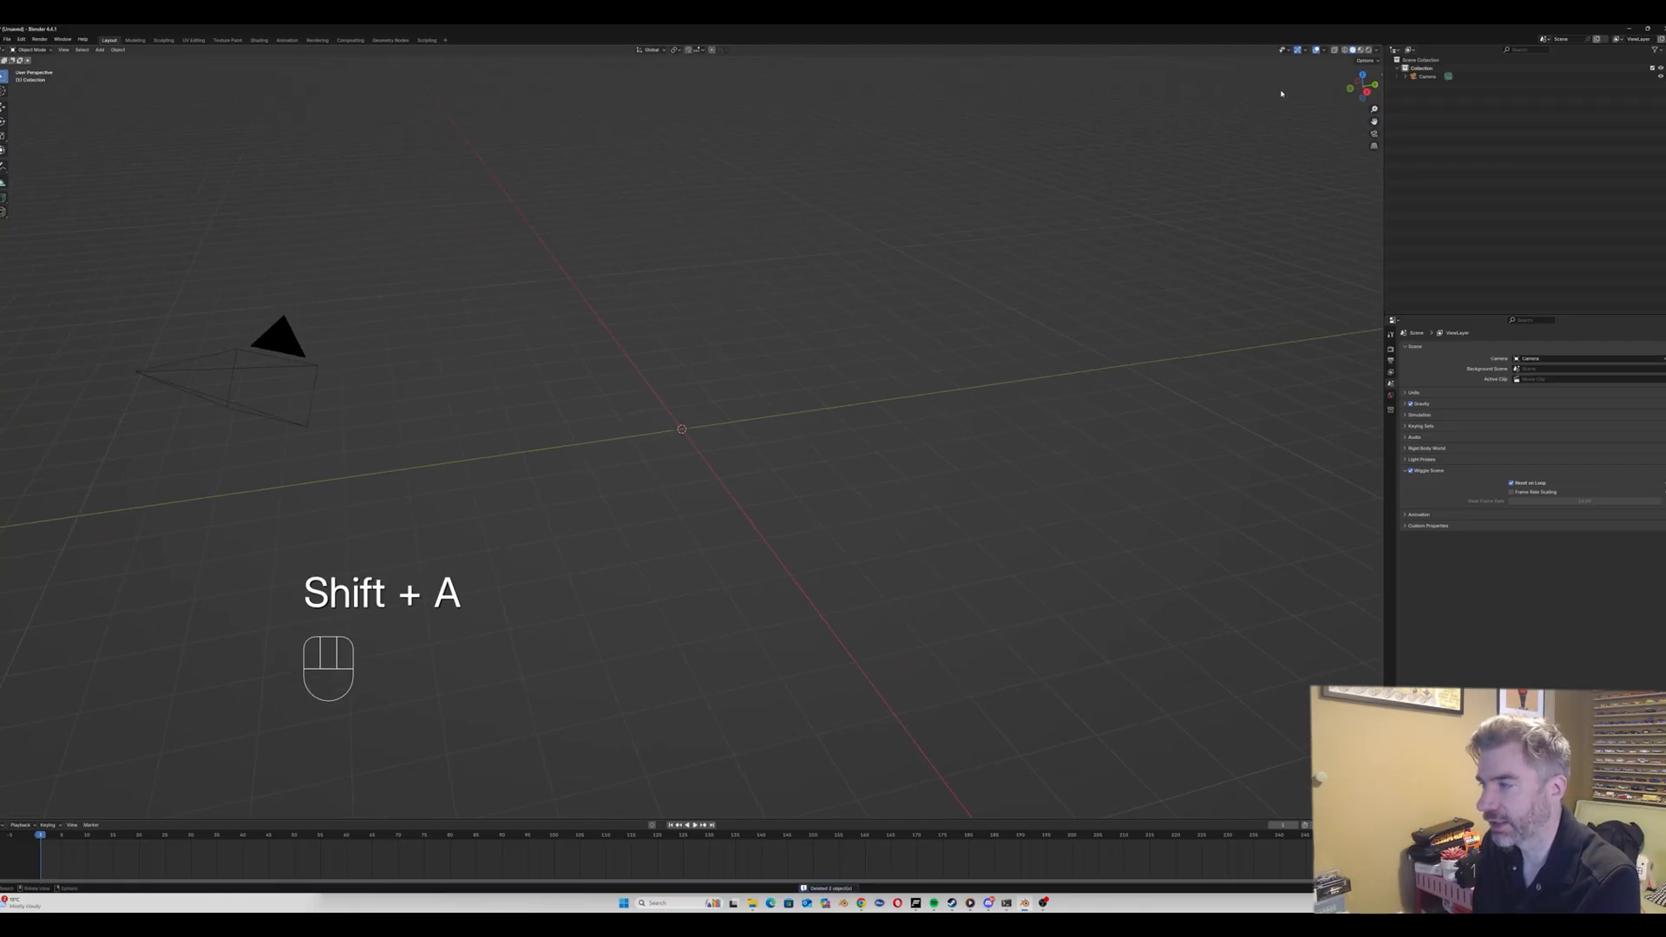
{"action": "left_click", "coordinate": [1363, 78]}
{"action": "key", "text": "shift+a"}
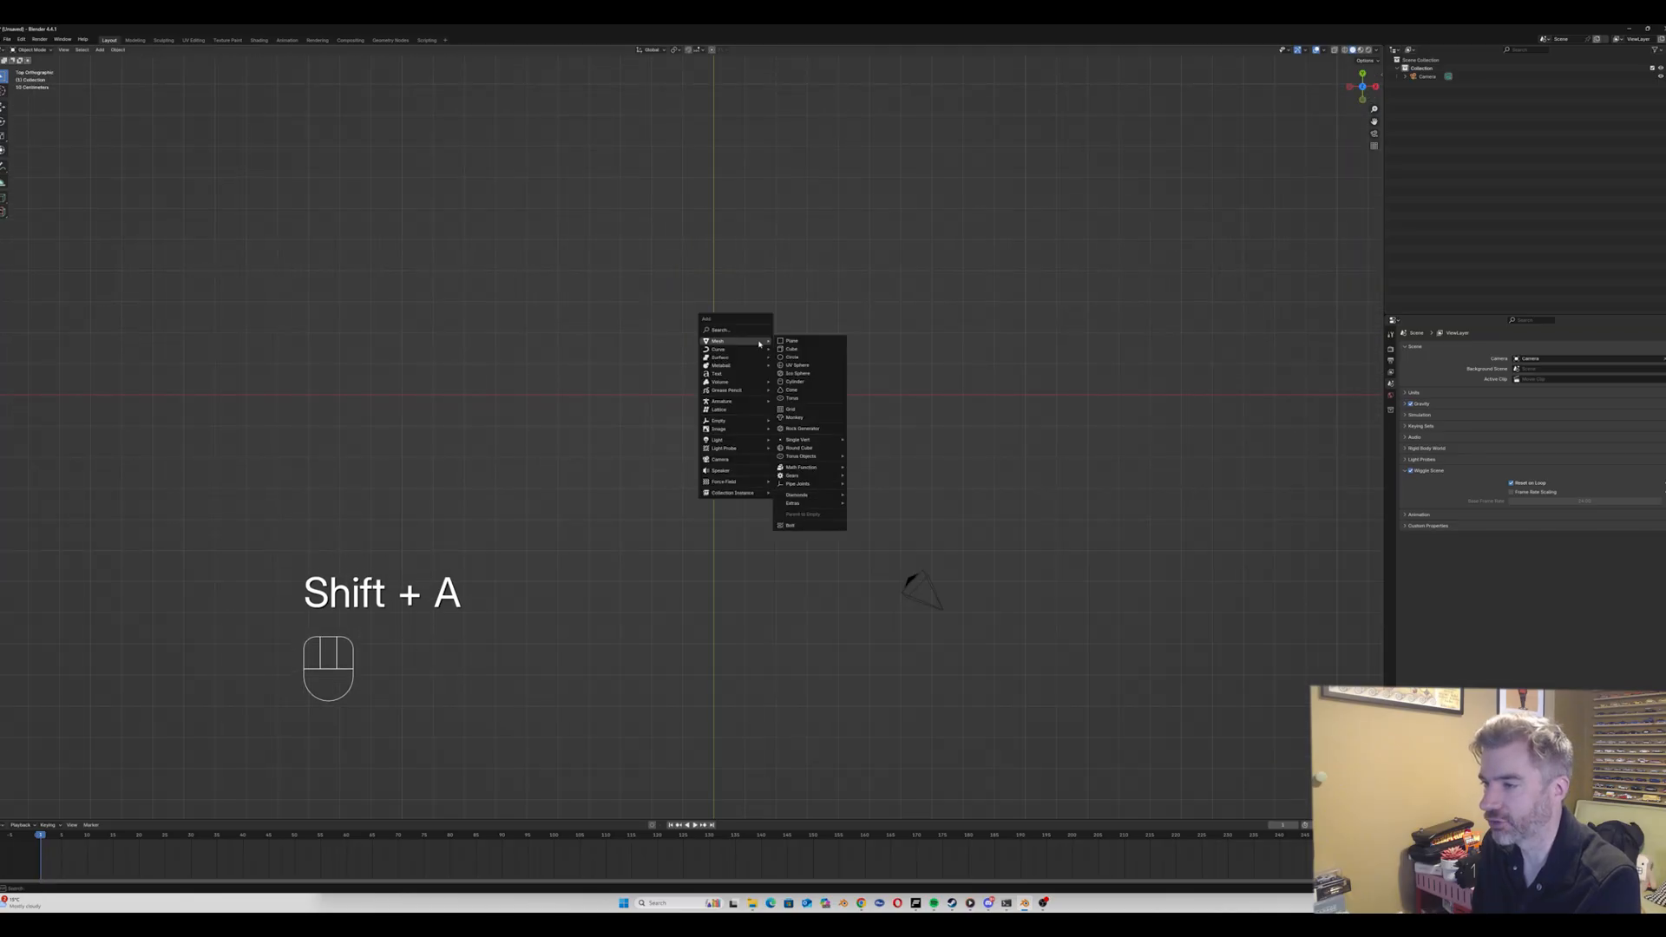
{"action": "mouse_move", "coordinate": [754, 341]}
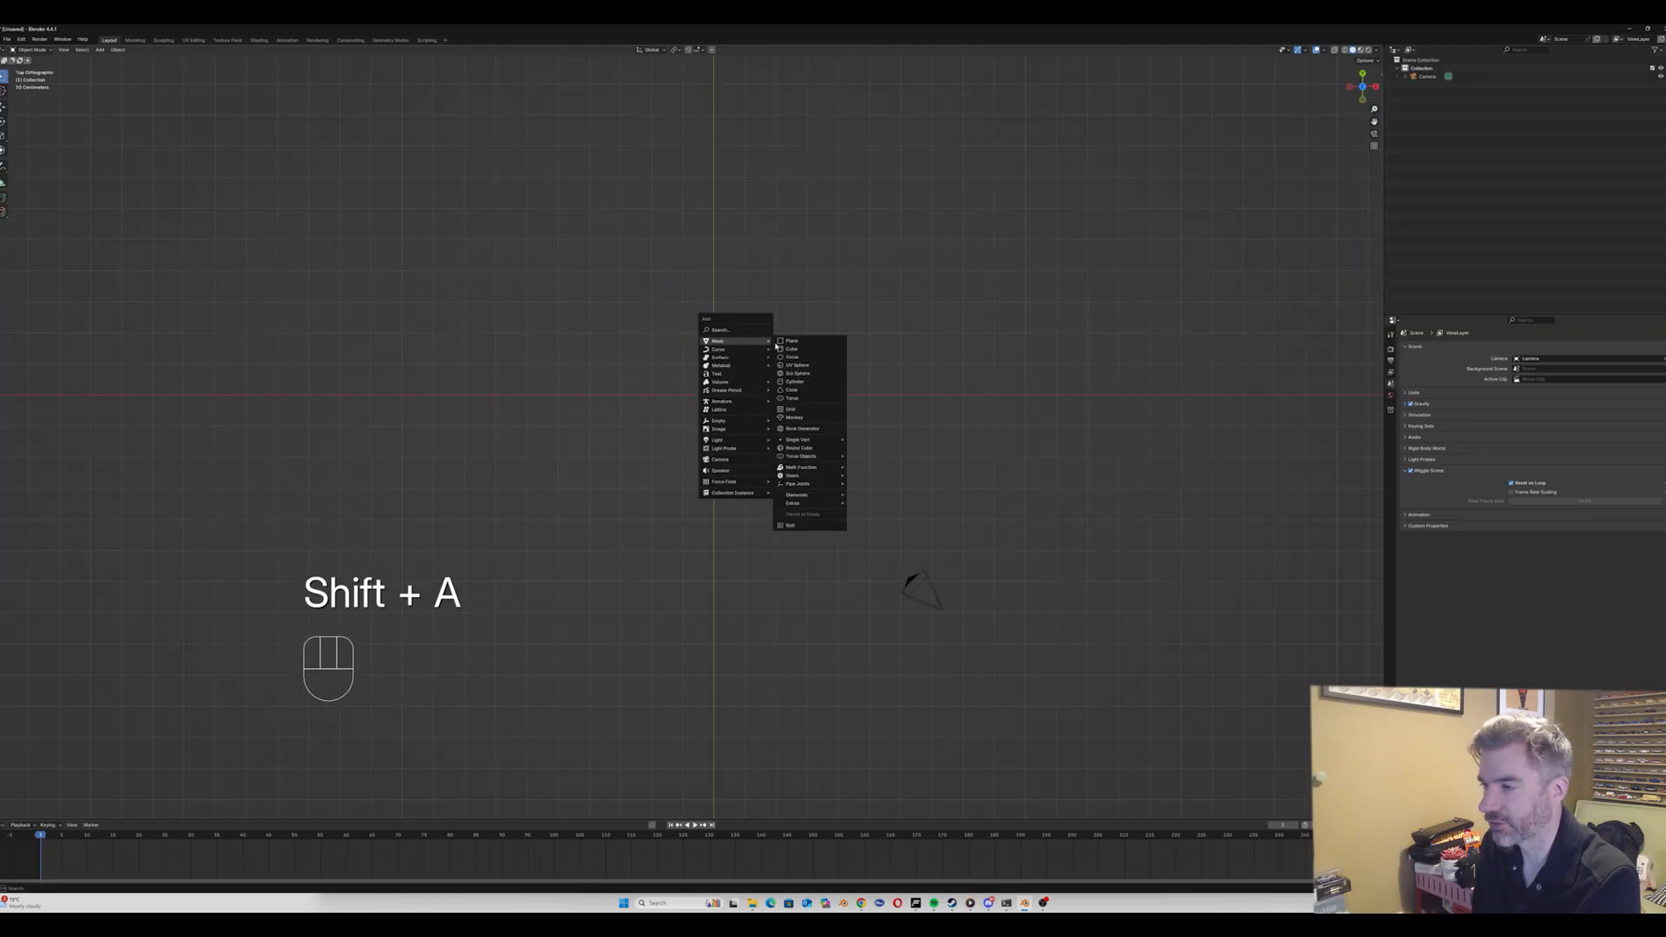
{"action": "mouse_move", "coordinate": [811, 440]}
{"action": "left_click", "coordinate": [876, 440]}
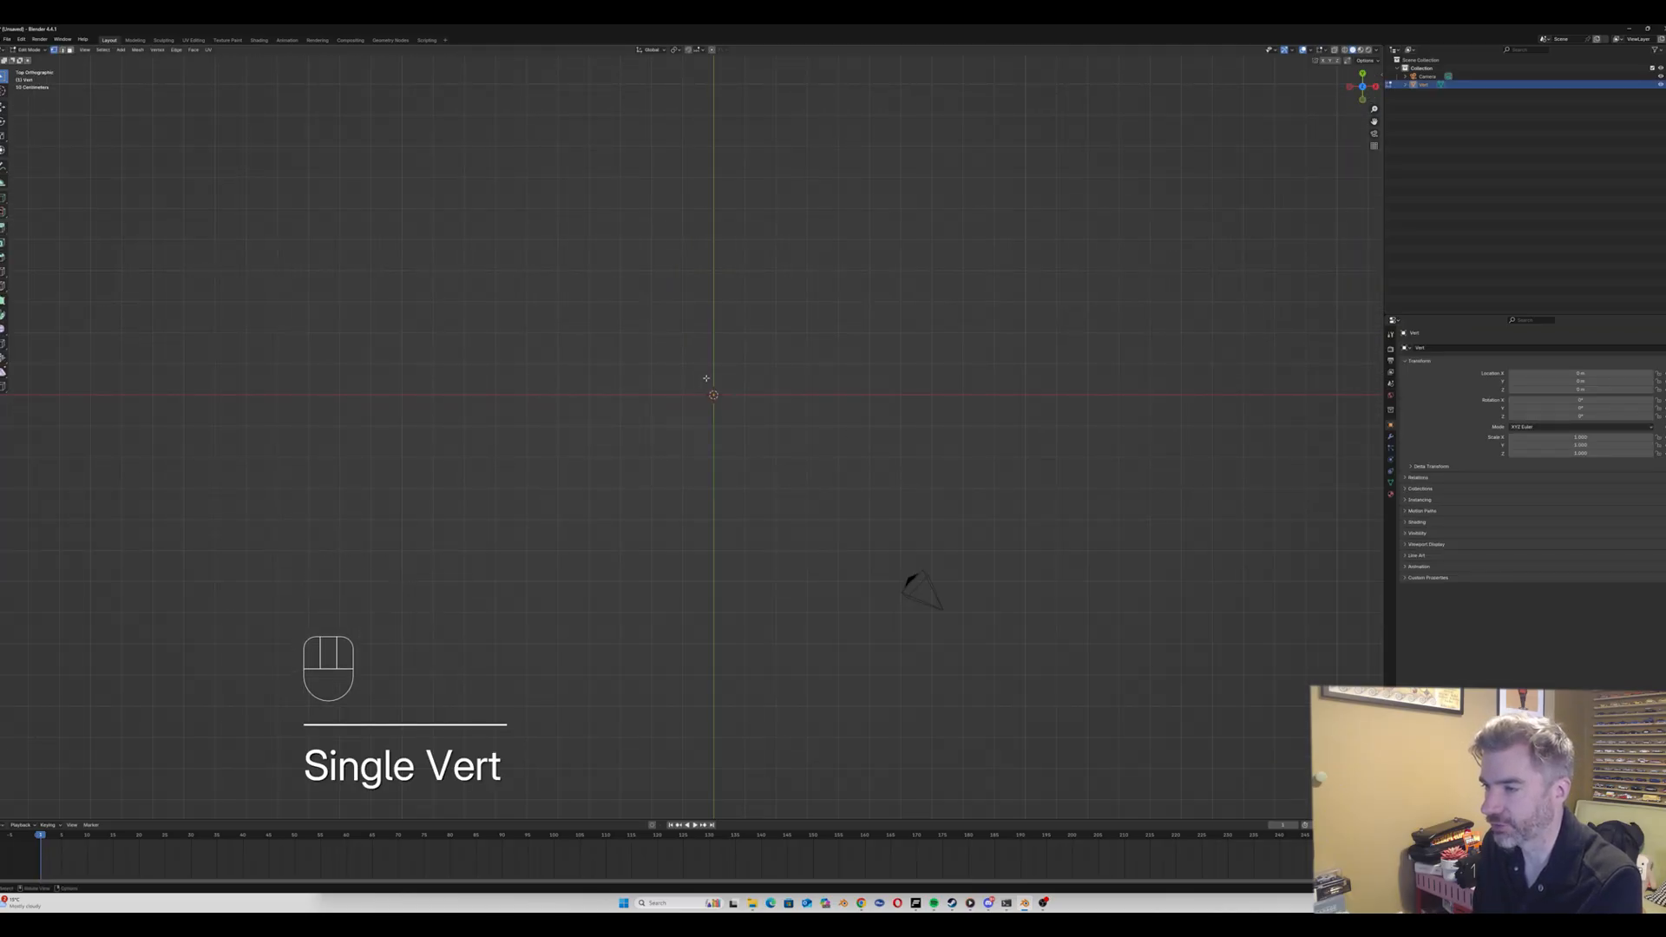
{"action": "key", "text": "g"}
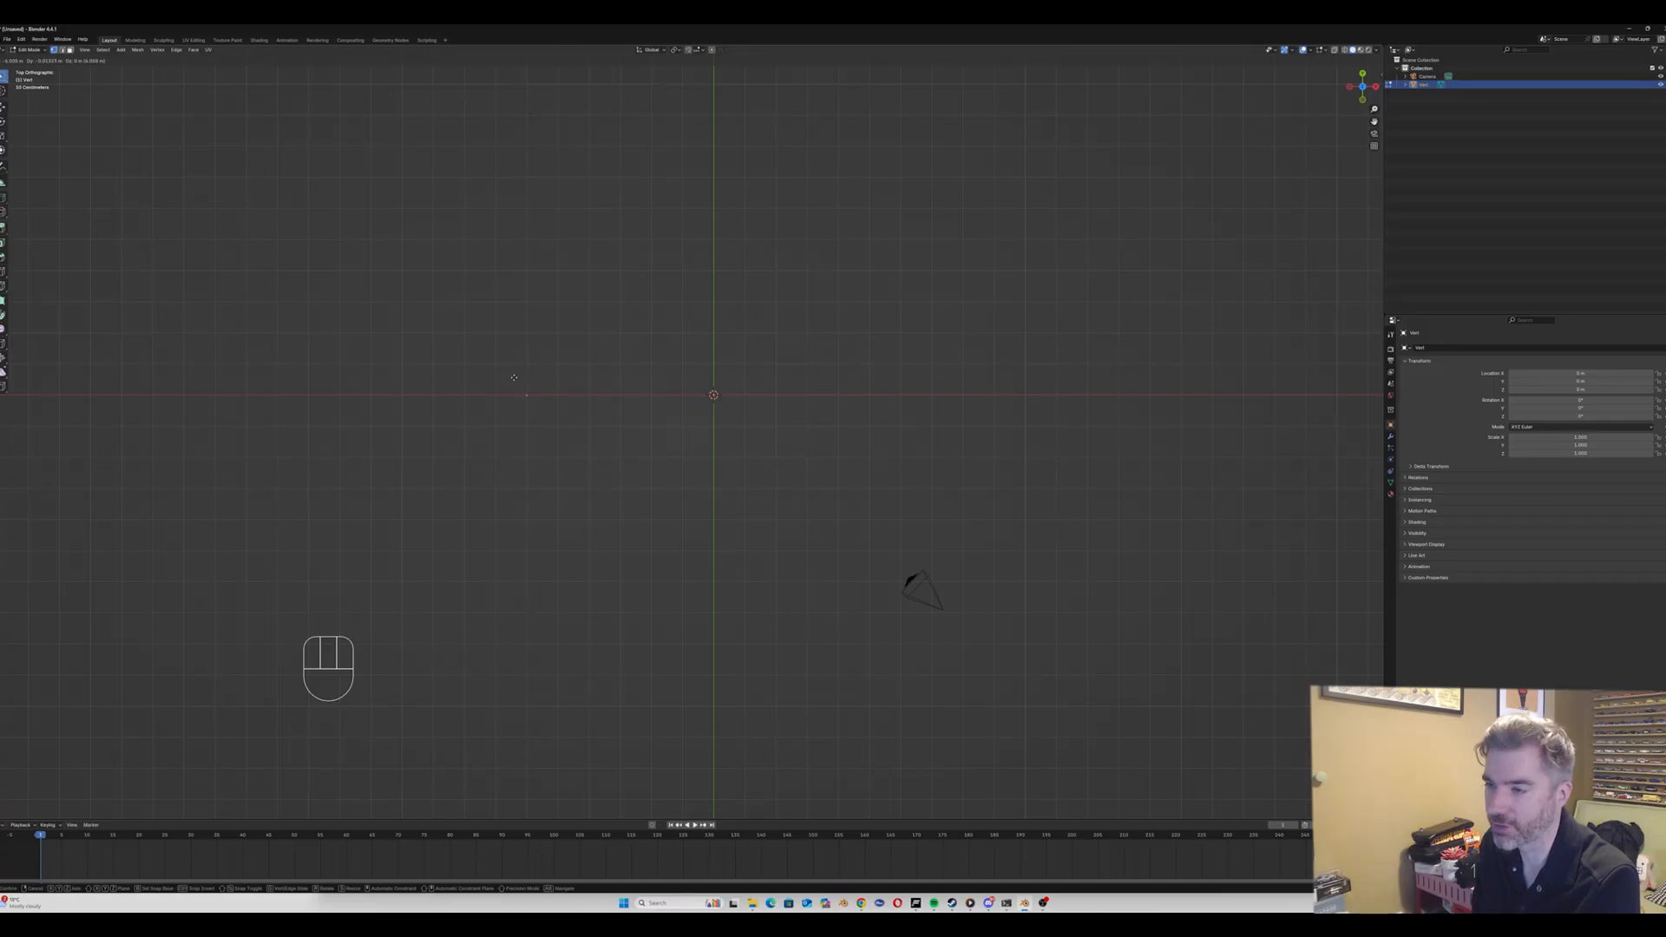
{"action": "left_click", "coordinate": [514, 378]}
Step: Extrude the vertex repeatedly toward positive X into a wavy path that weaves across the X axis, and return to Object Mode
{"action": "key", "text": "e"}
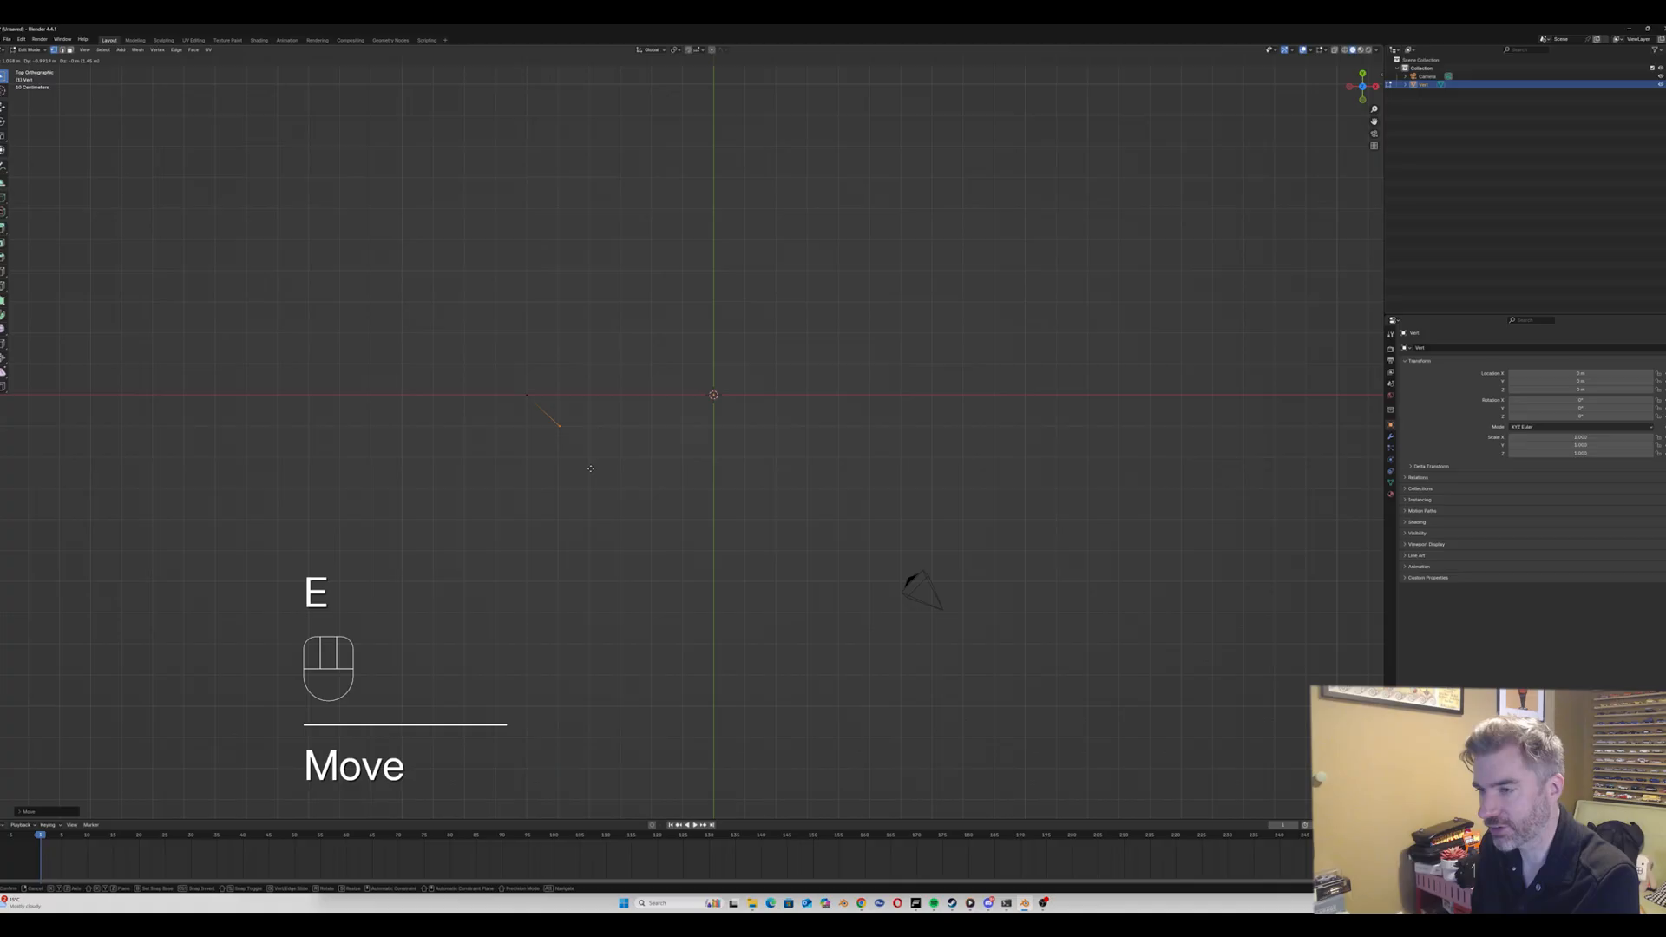
{"action": "left_click", "coordinate": [590, 469]}
{"action": "key", "text": "e"}
{"action": "left_click", "coordinate": [647, 482]}
{"action": "key", "text": "e"}
{"action": "left_click", "coordinate": [729, 476]}
{"action": "key", "text": "e"}
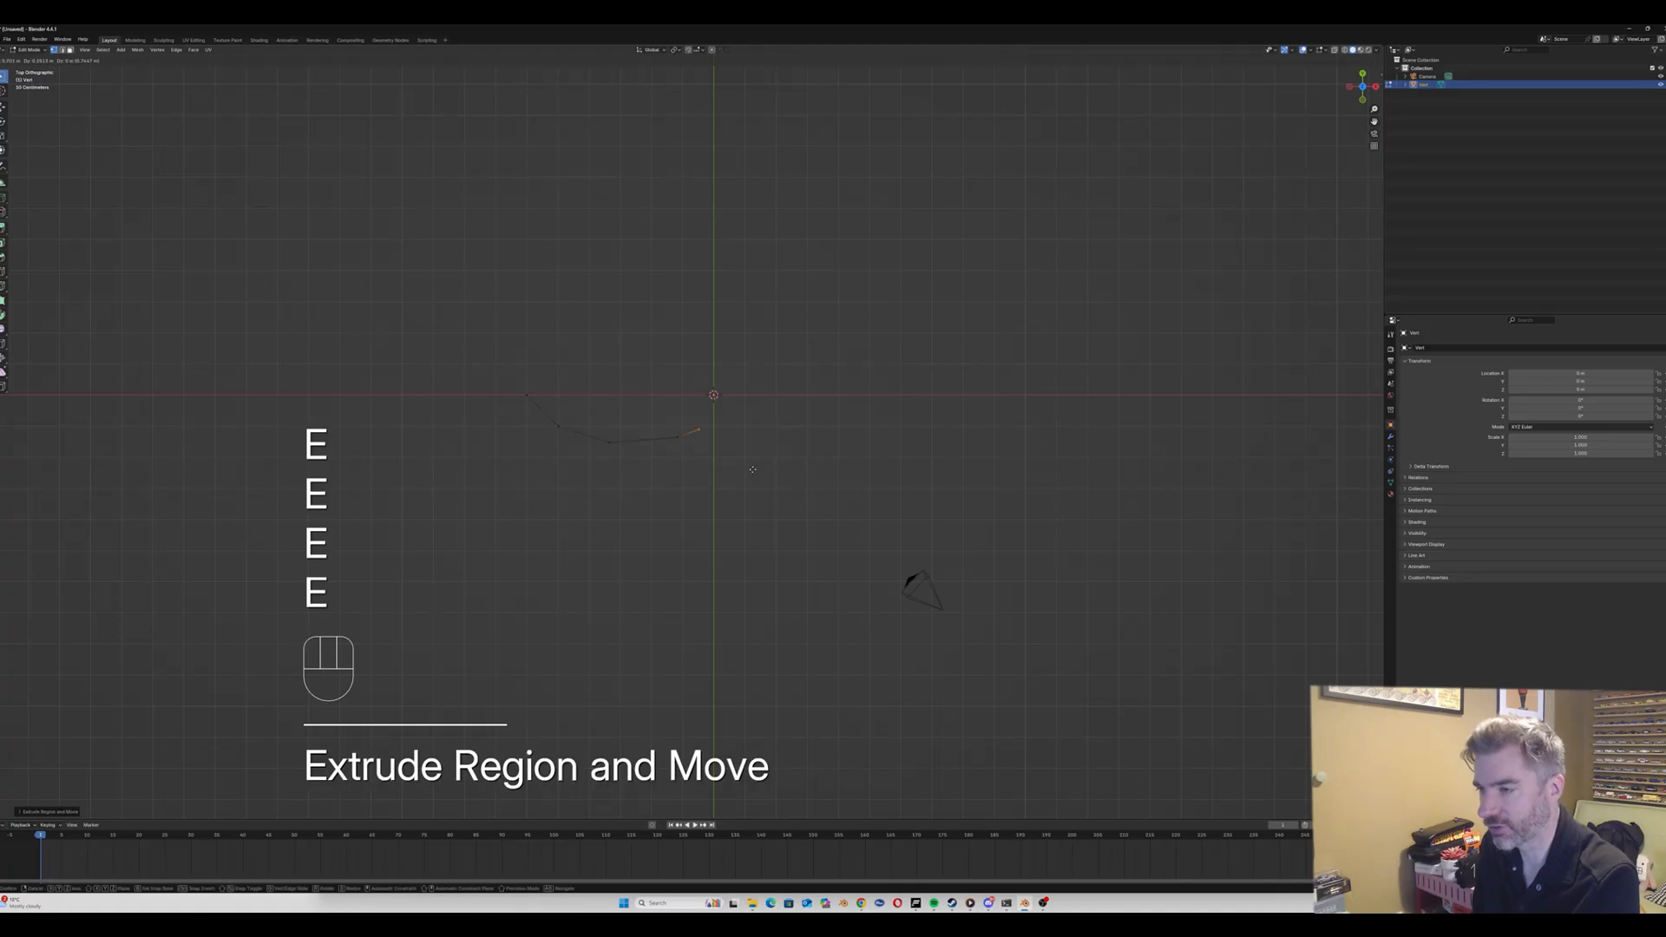
{"action": "left_click", "coordinate": [813, 400]}
{"action": "key", "text": "e"}
{"action": "left_click", "coordinate": [858, 366]}
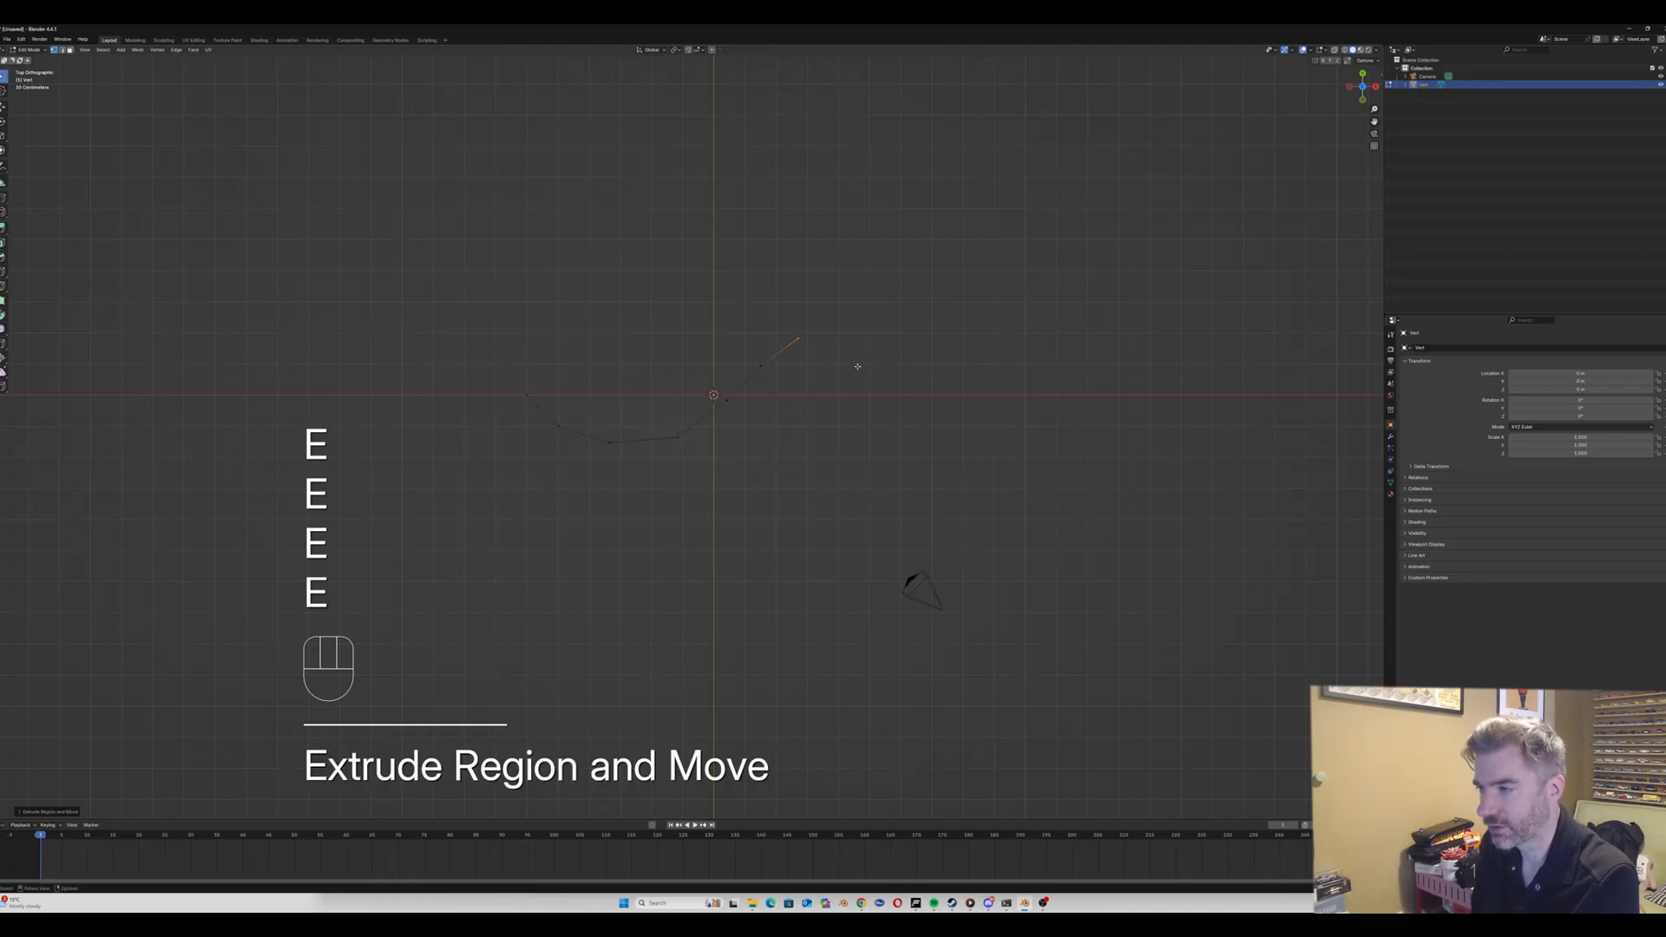
{"action": "key", "text": "e"}
{"action": "left_click", "coordinate": [902, 362]}
{"action": "key", "text": "e"}
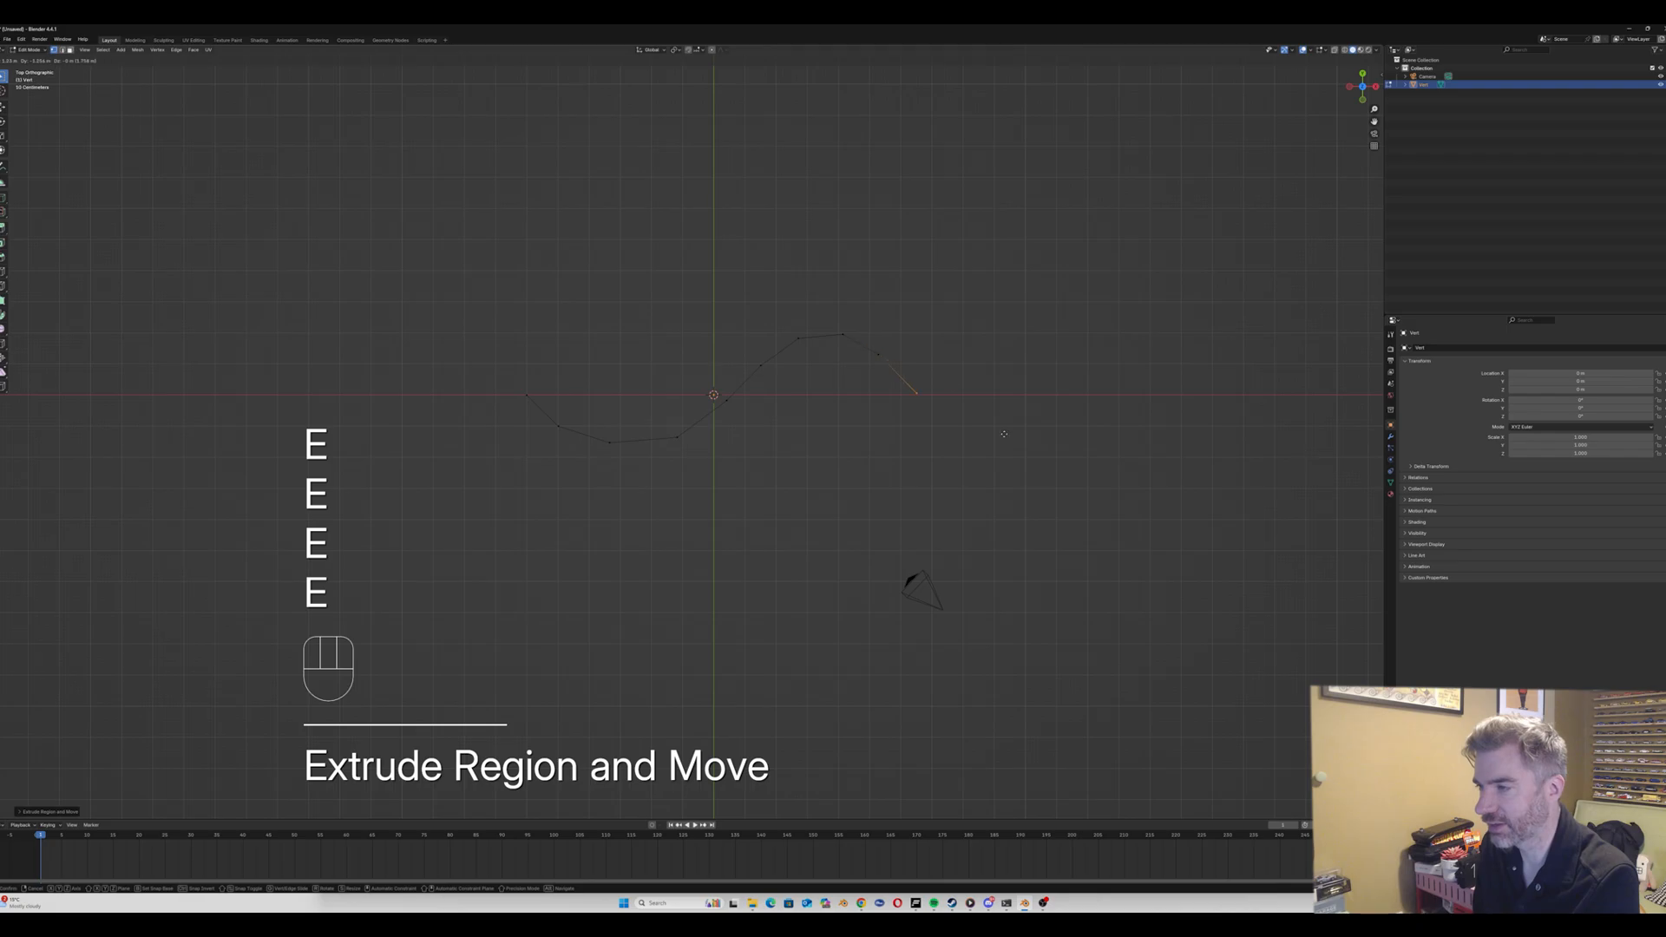
{"action": "left_click", "coordinate": [1017, 502]}
{"action": "key", "text": "e"}
{"action": "left_click", "coordinate": [1059, 540]}
{"action": "key", "text": "e"}
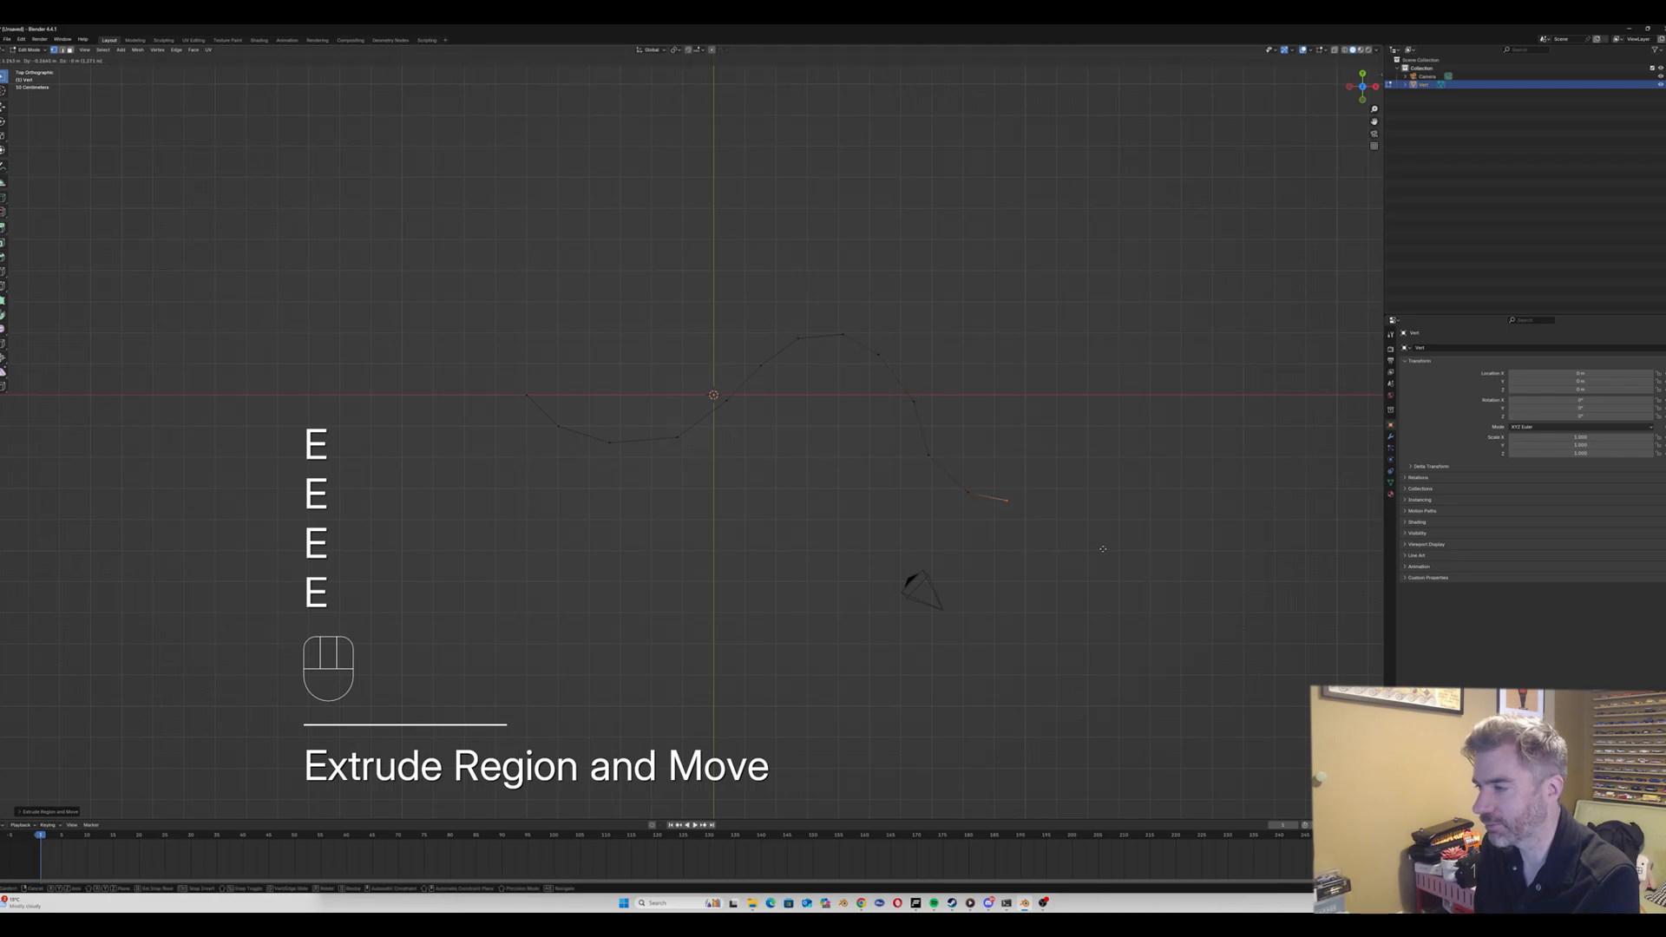
{"action": "left_click", "coordinate": [1121, 549]}
{"action": "key", "text": "e"}
{"action": "left_click", "coordinate": [1189, 454]}
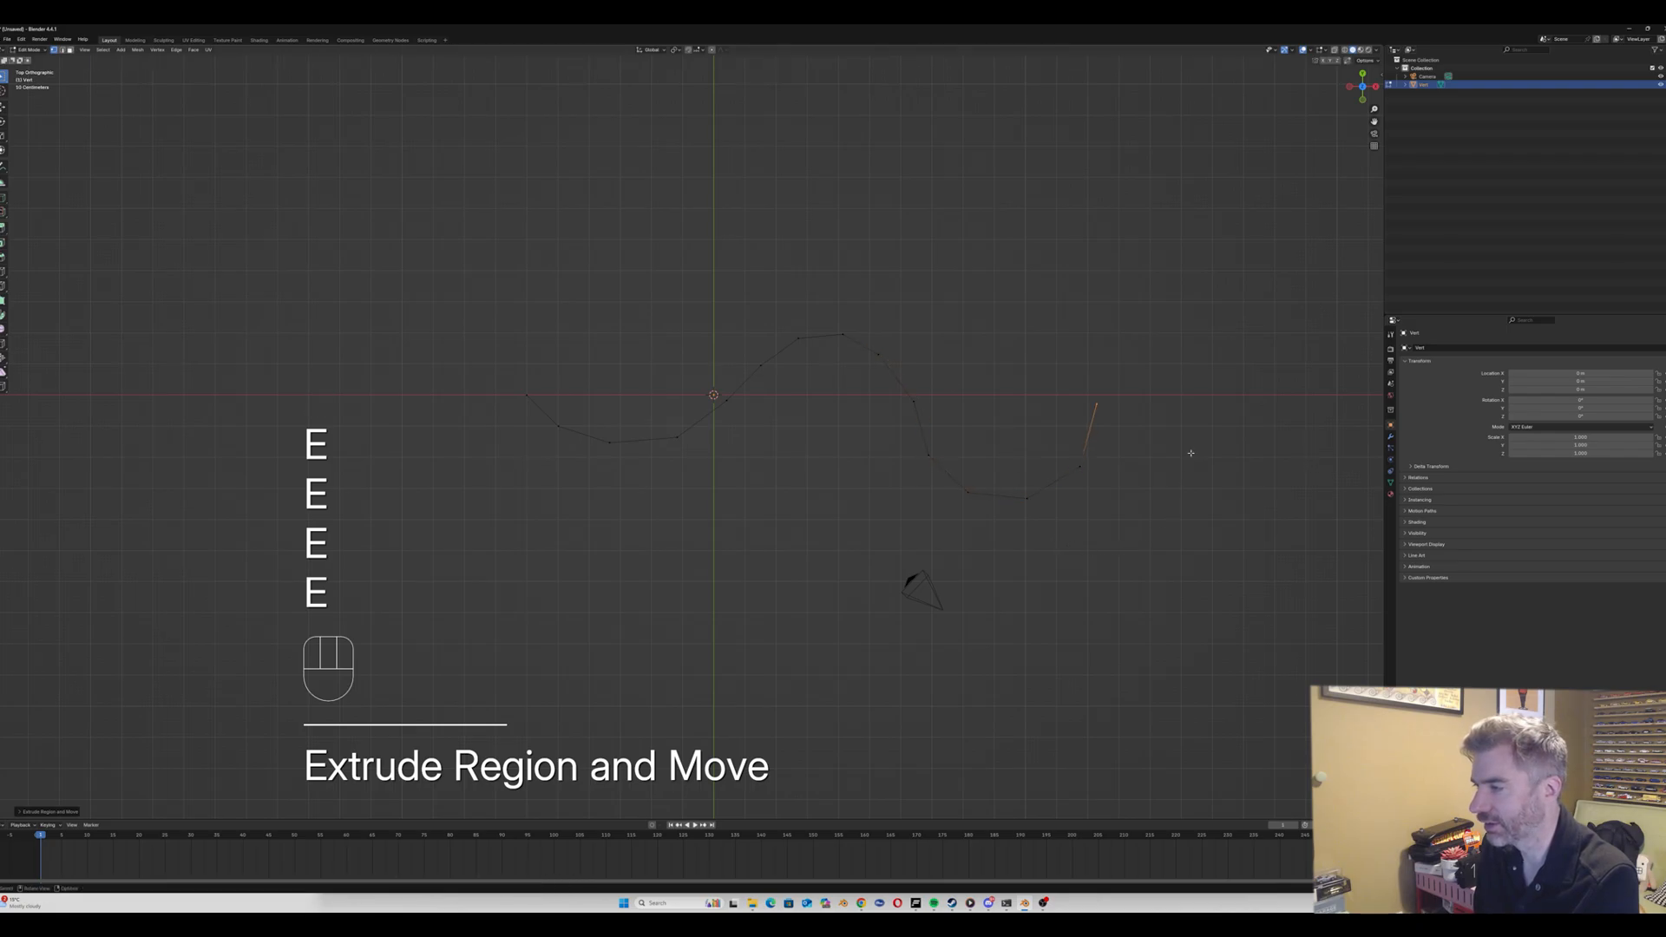
{"action": "key", "text": "e"}
{"action": "left_click", "coordinate": [1215, 411]}
{"action": "key", "text": "e"}
{"action": "left_click", "coordinate": [1263, 388]}
{"action": "key", "text": "e"}
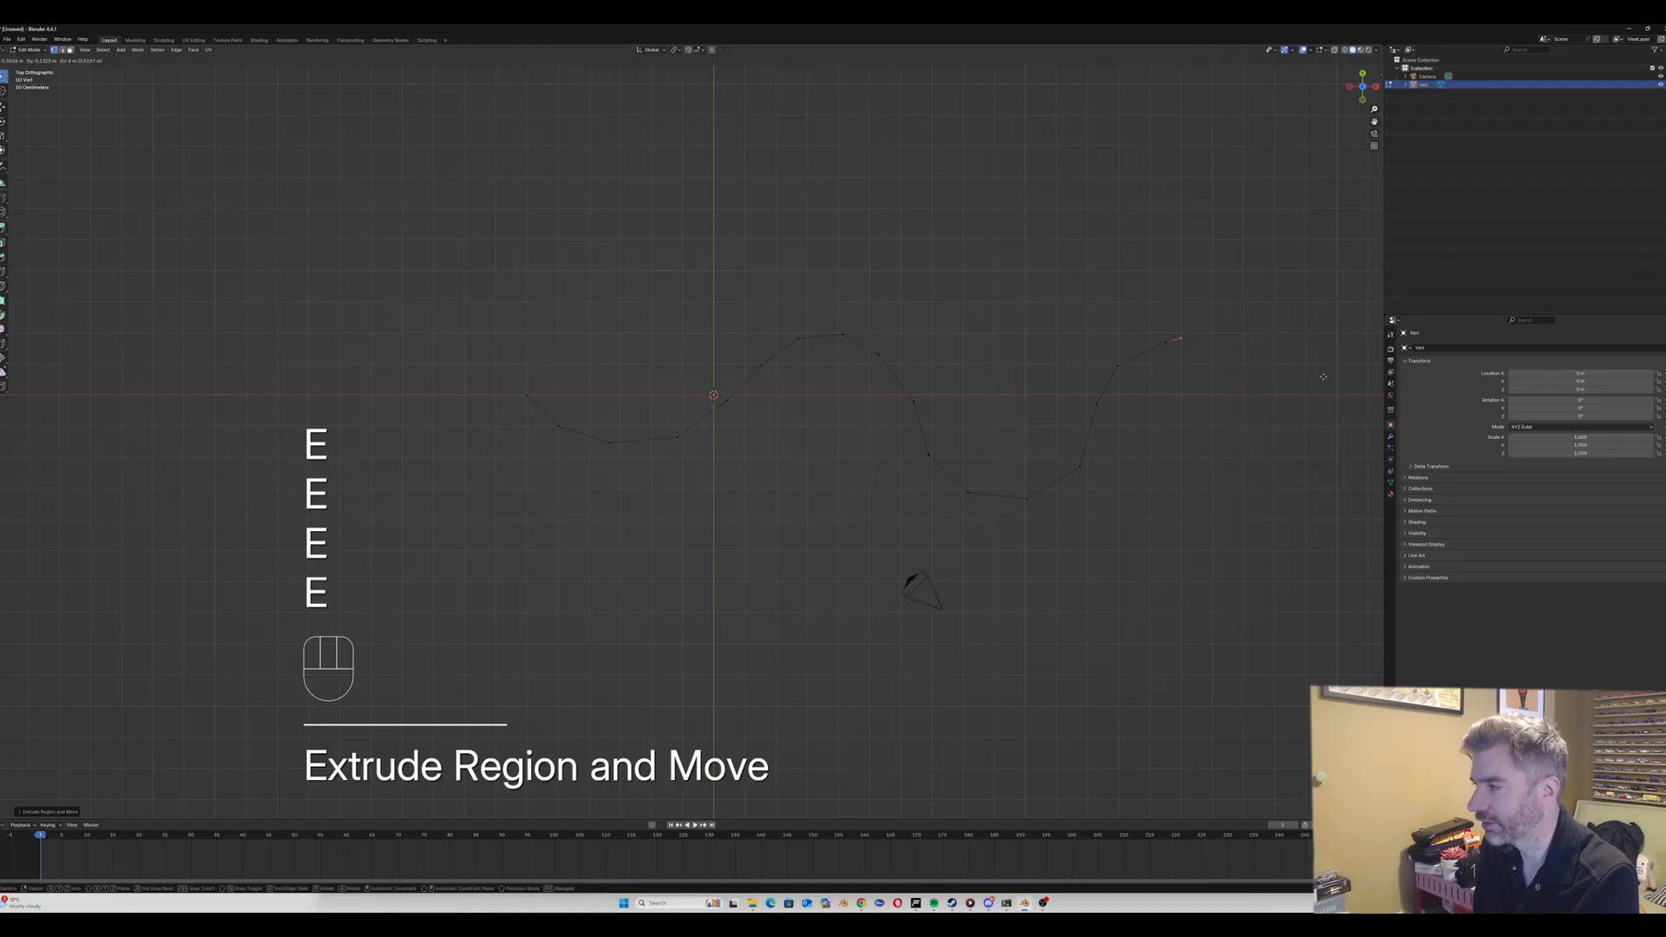
{"action": "left_click", "coordinate": [1311, 382]}
{"action": "key", "text": "Tab"}
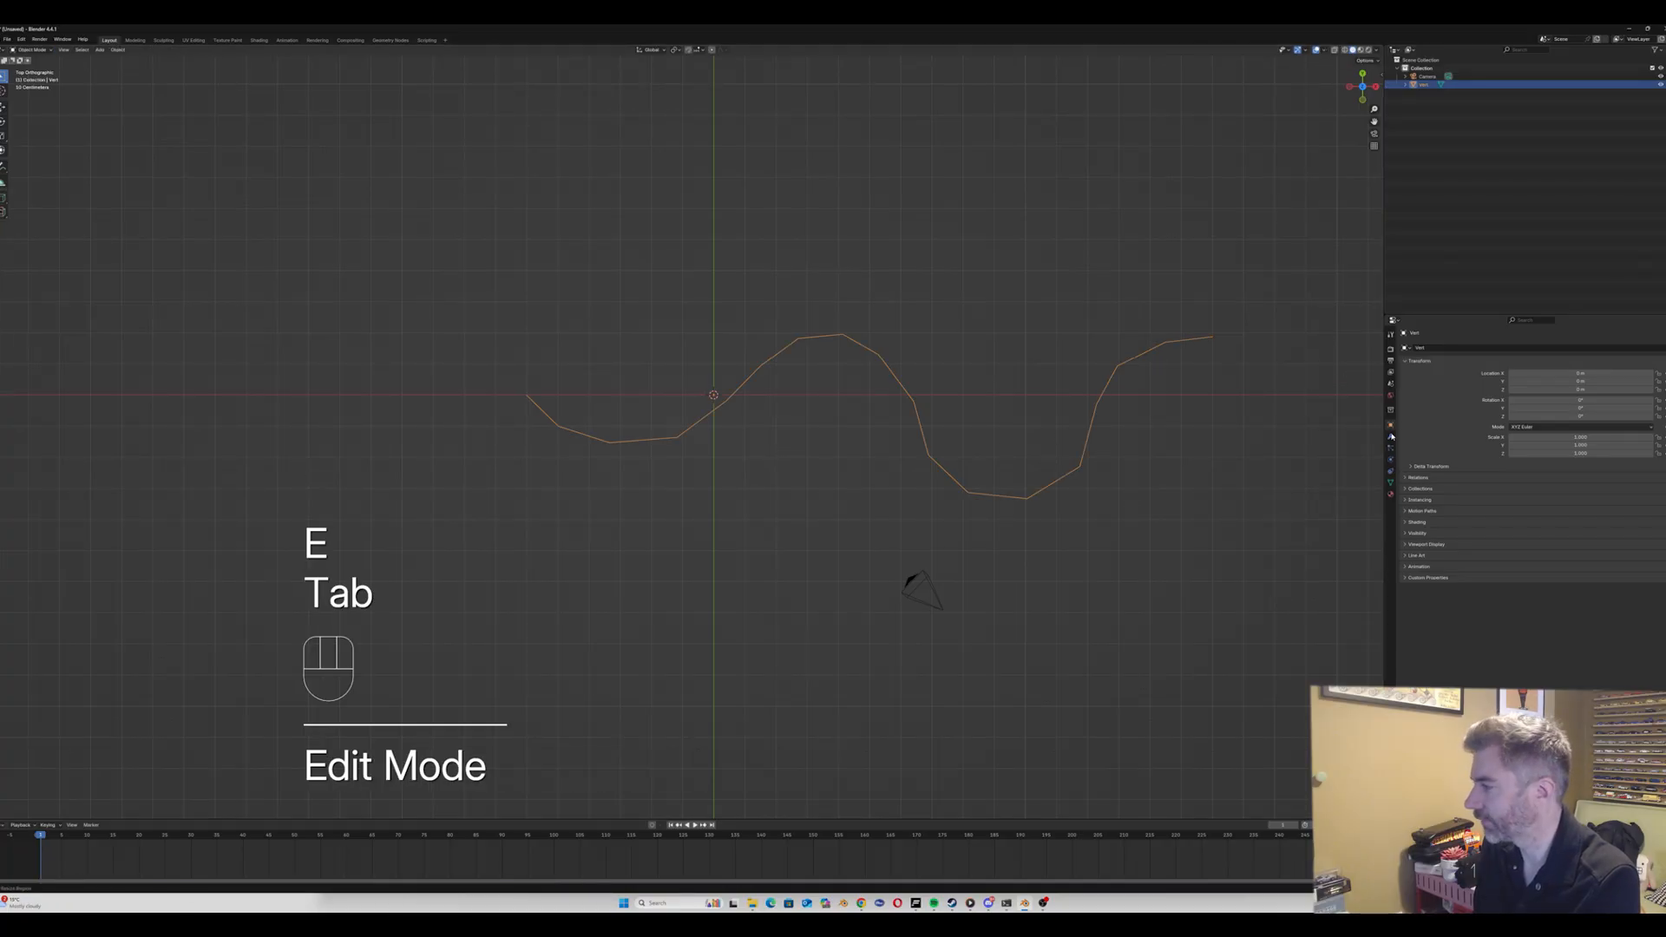
Step: Add a Subdivision Surface modifier to the wavy path and raise its viewport and render levels
{"action": "left_click", "coordinate": [1391, 436]}
{"action": "left_click", "coordinate": [1492, 347]}
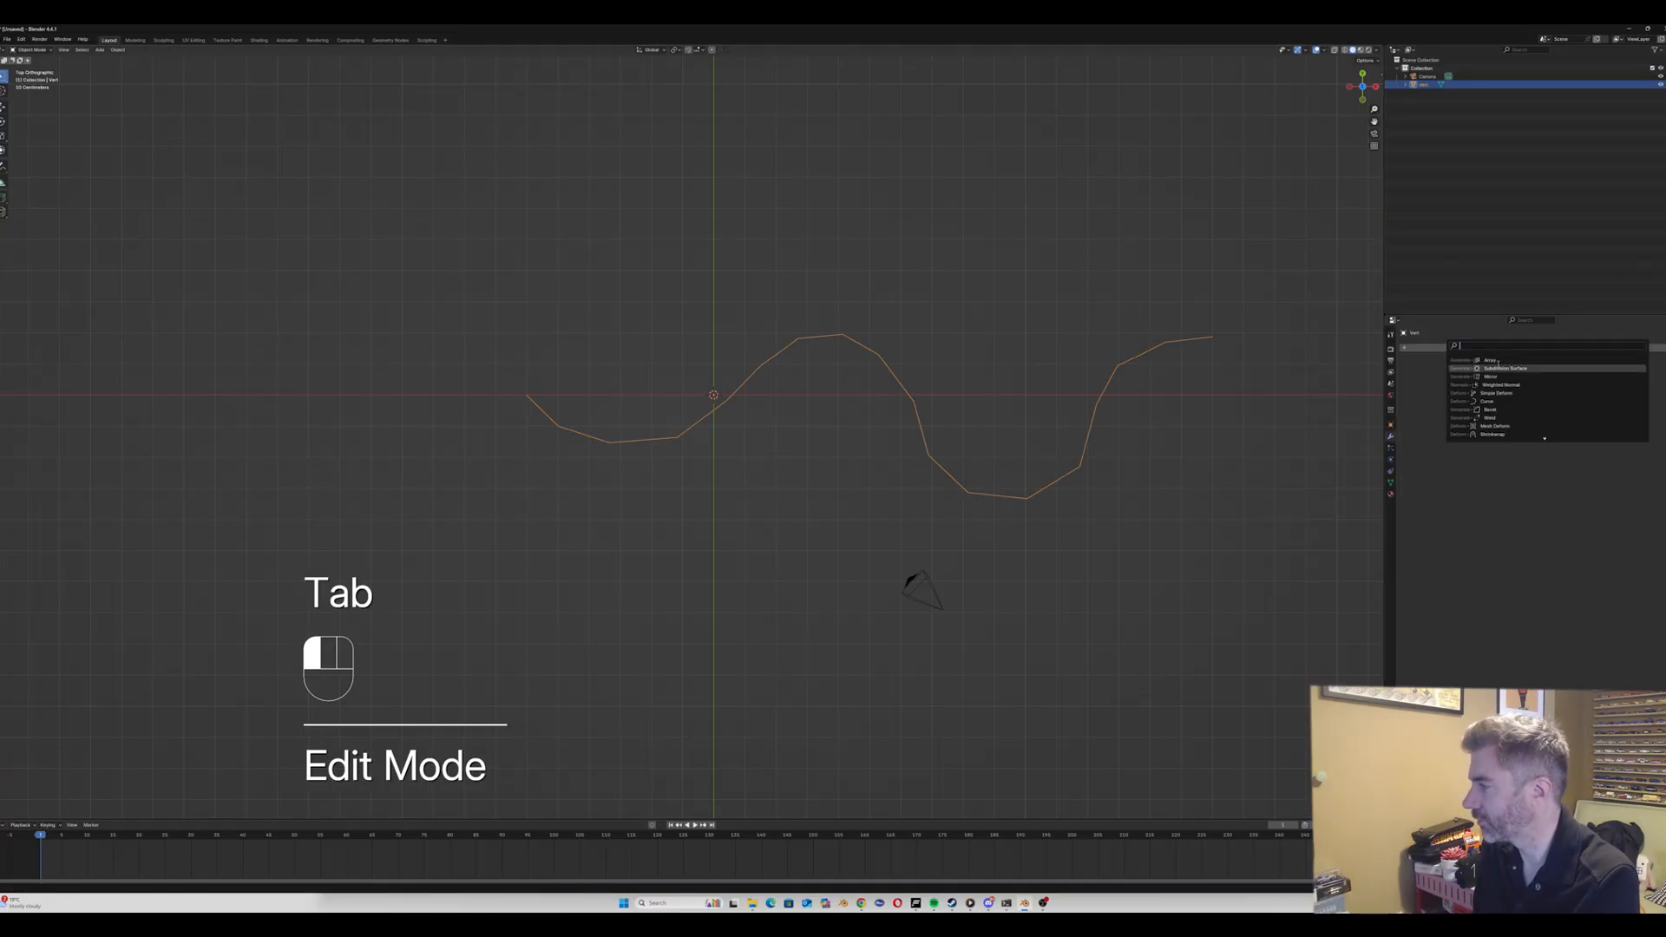
{"action": "left_click", "coordinate": [1501, 368]}
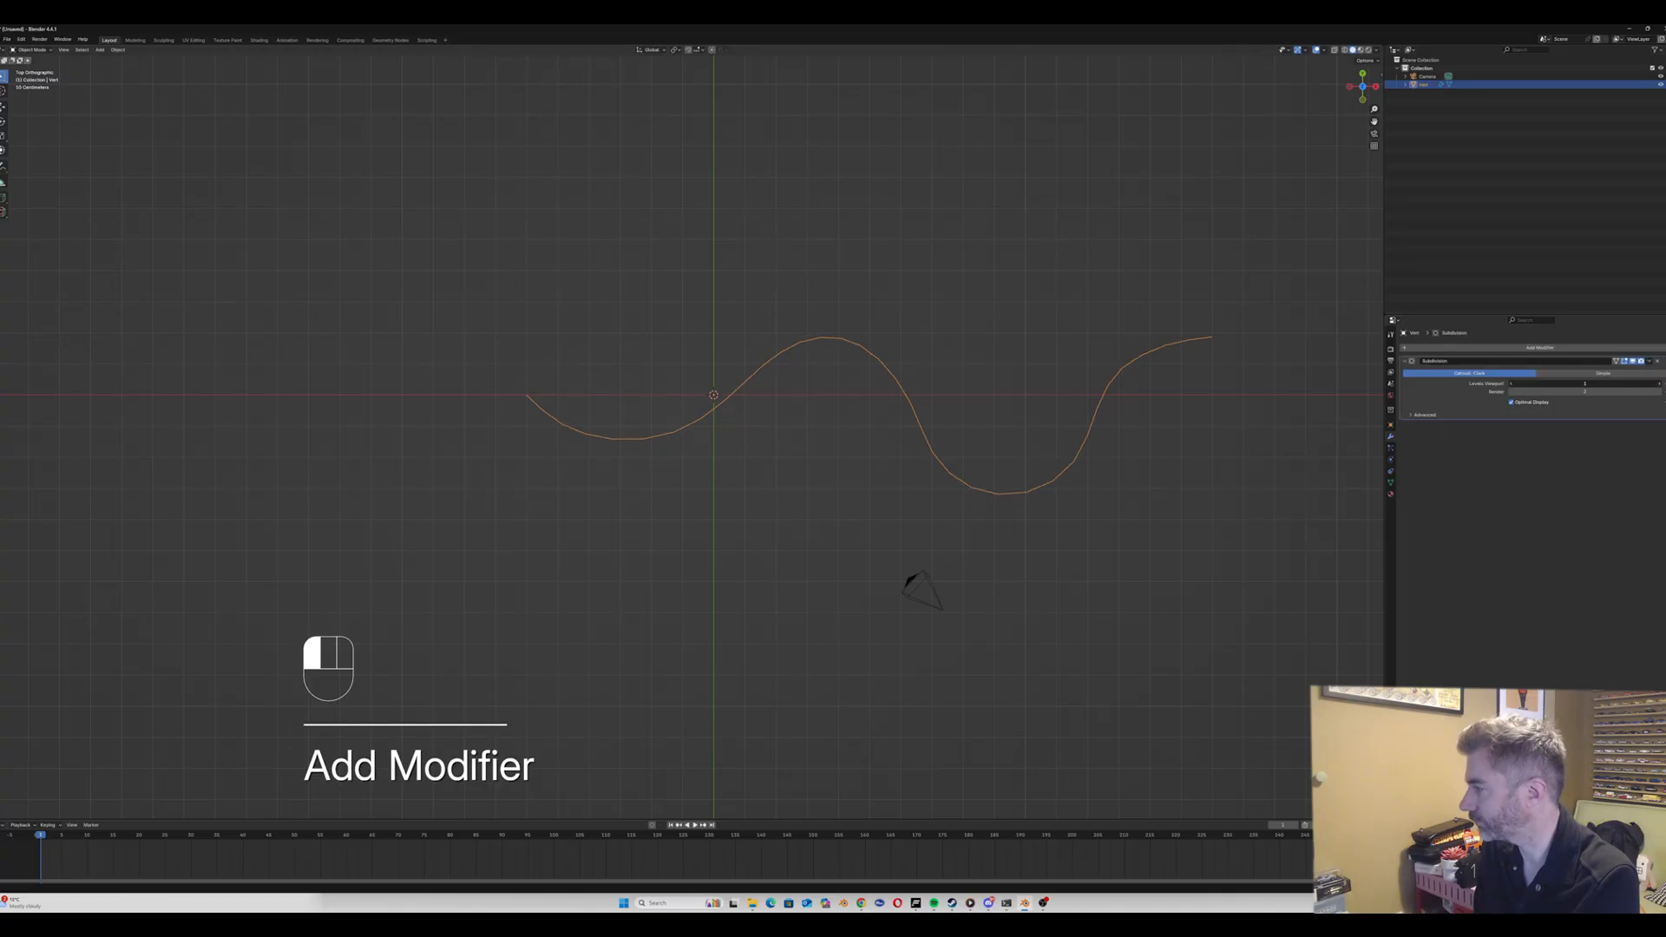
{"action": "left_click", "coordinate": [1659, 383]}
{"action": "left_click", "coordinate": [1659, 391]}
Step: Extrude all the path's vertices along the Y axis in top view to form a flat wavy ribbon
{"action": "middle_click_drag", "start_coordinate": [1064, 415], "coordinate": [1205, 112]}
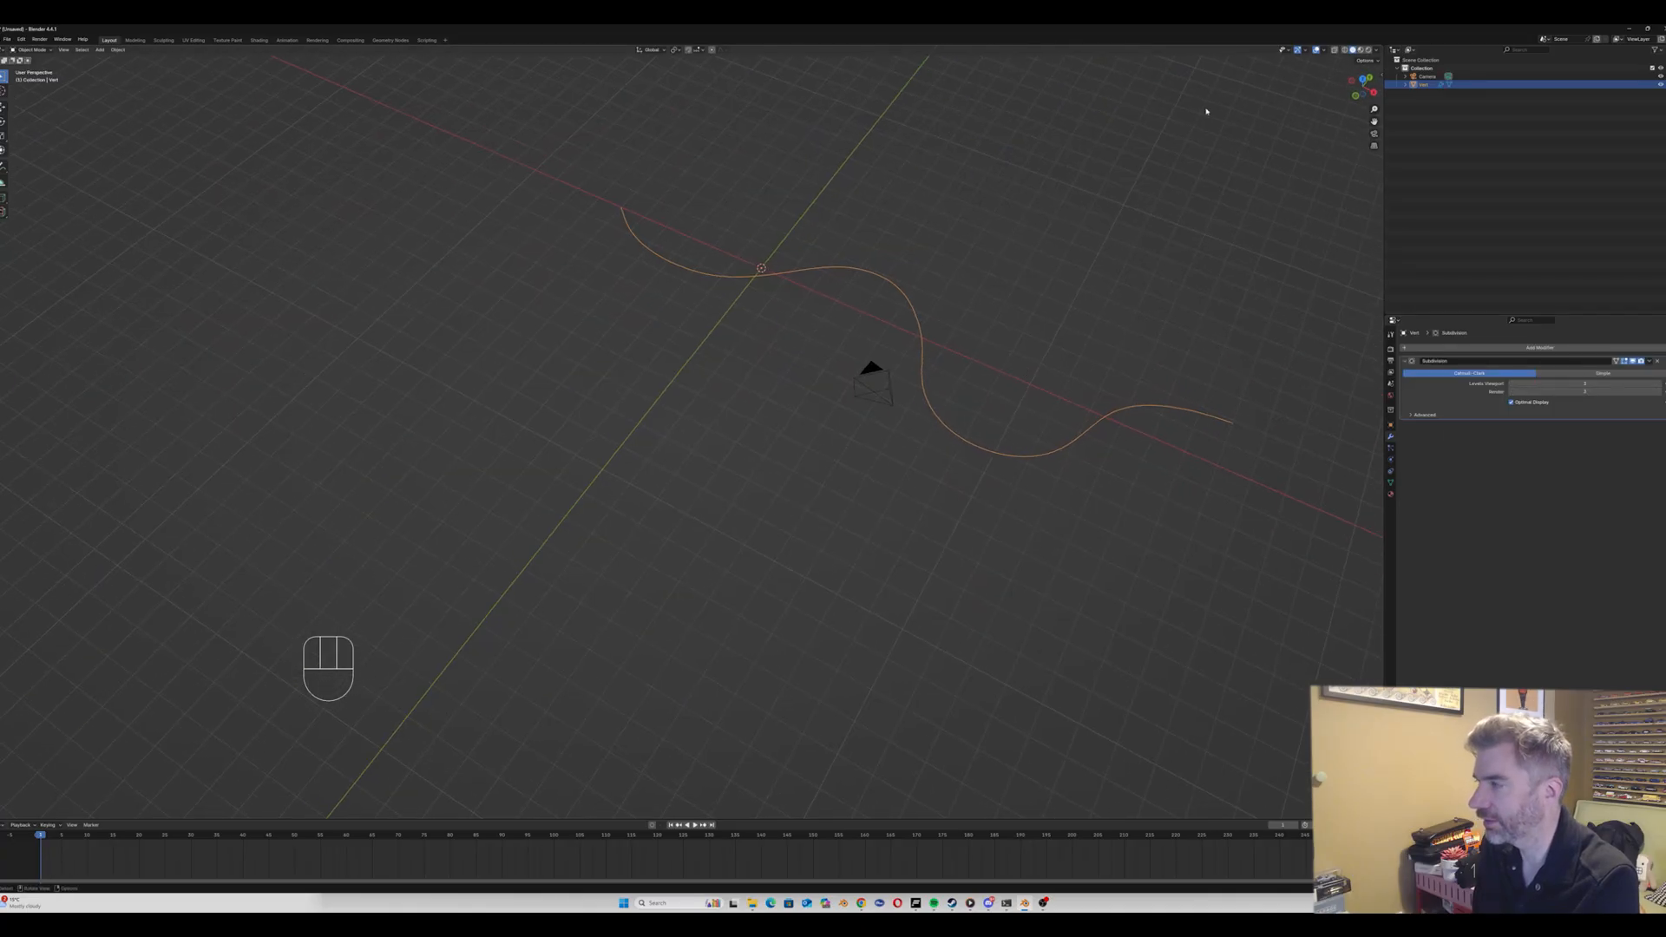
{"action": "left_click", "coordinate": [1368, 80]}
{"action": "left_click", "coordinate": [1361, 74]}
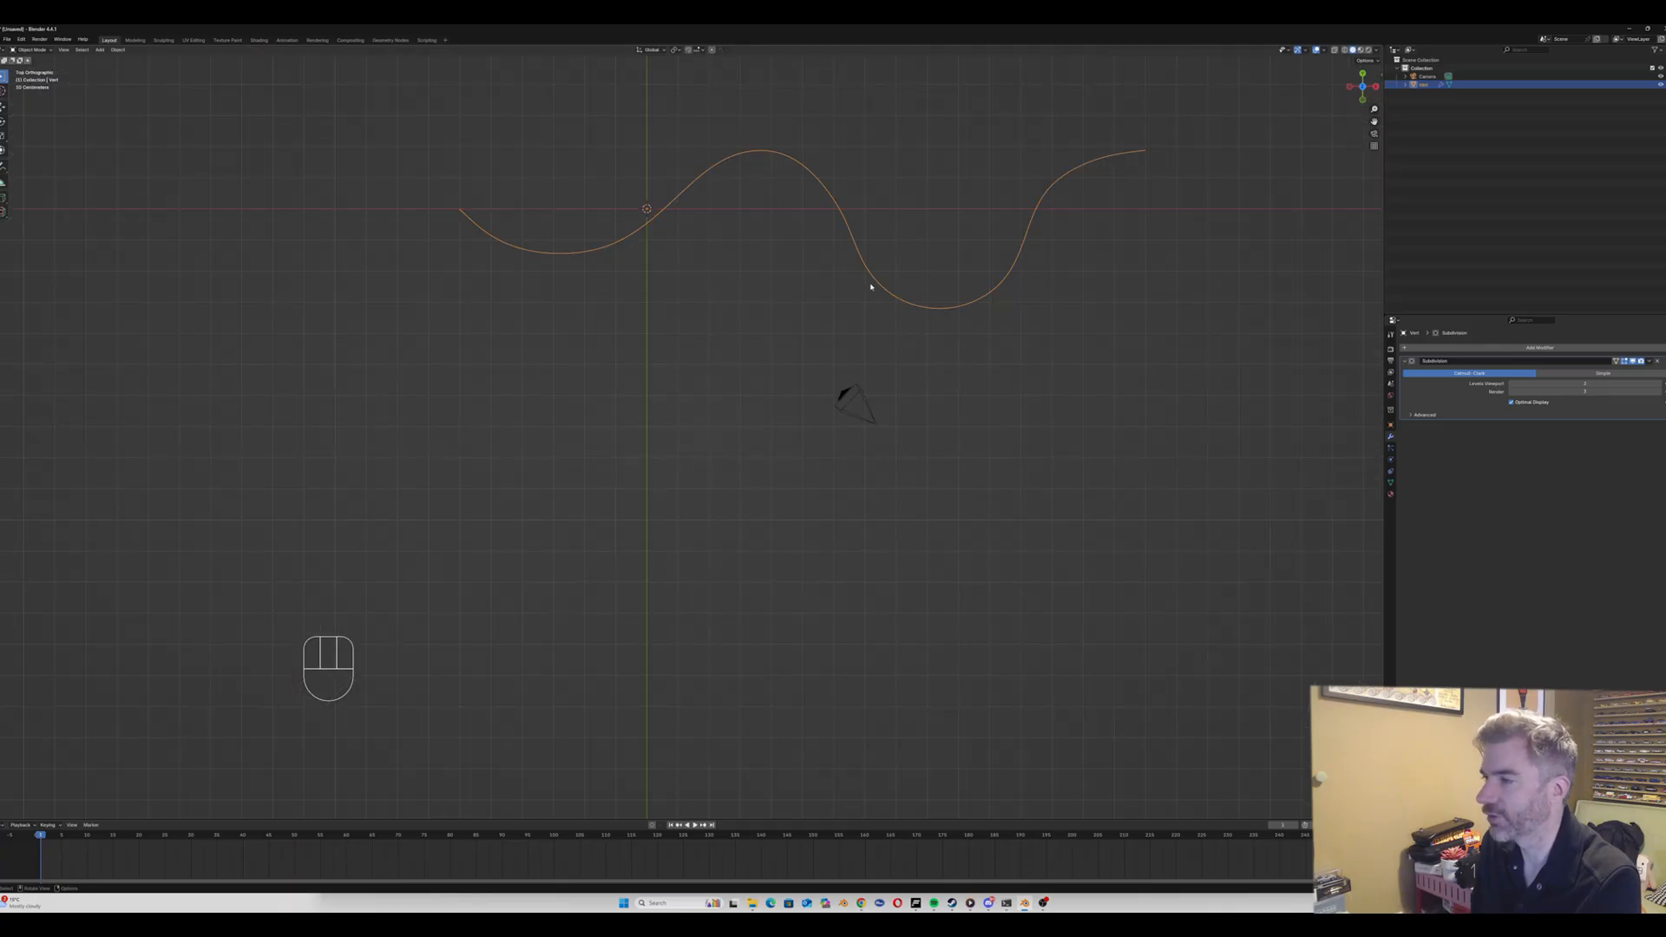
{"action": "key", "text": "Tab"}
{"action": "left_click_drag", "start_coordinate": [1374, 122], "coordinate": [1324, 299]}
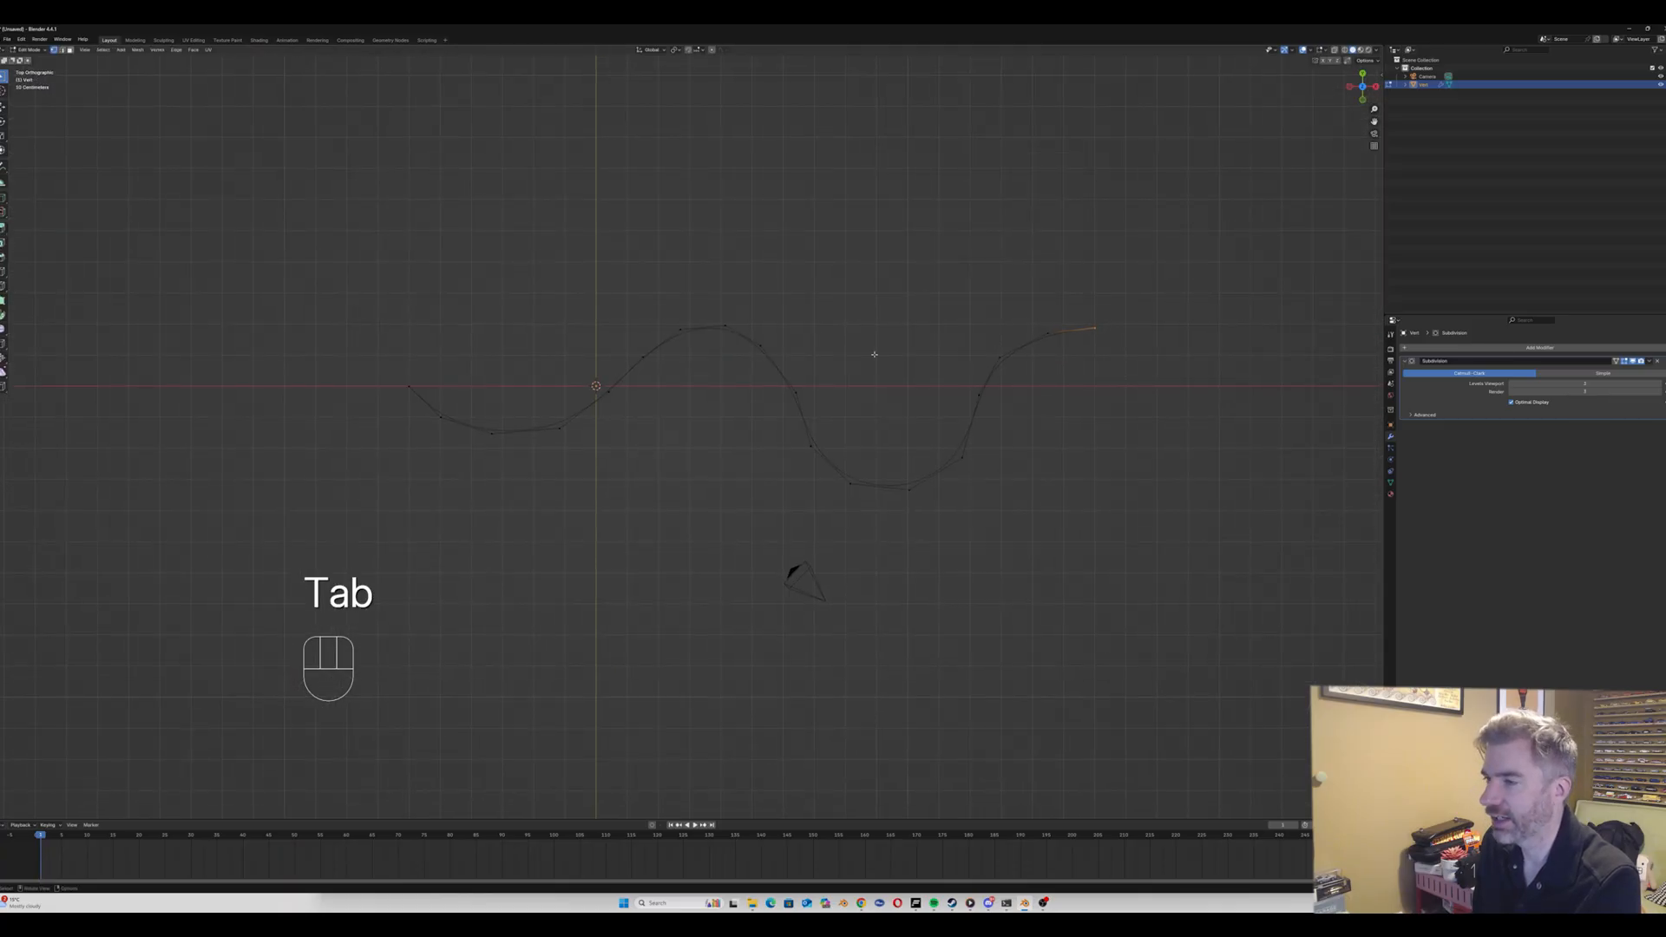
{"action": "key", "text": "a"}
{"action": "key", "text": "e"}
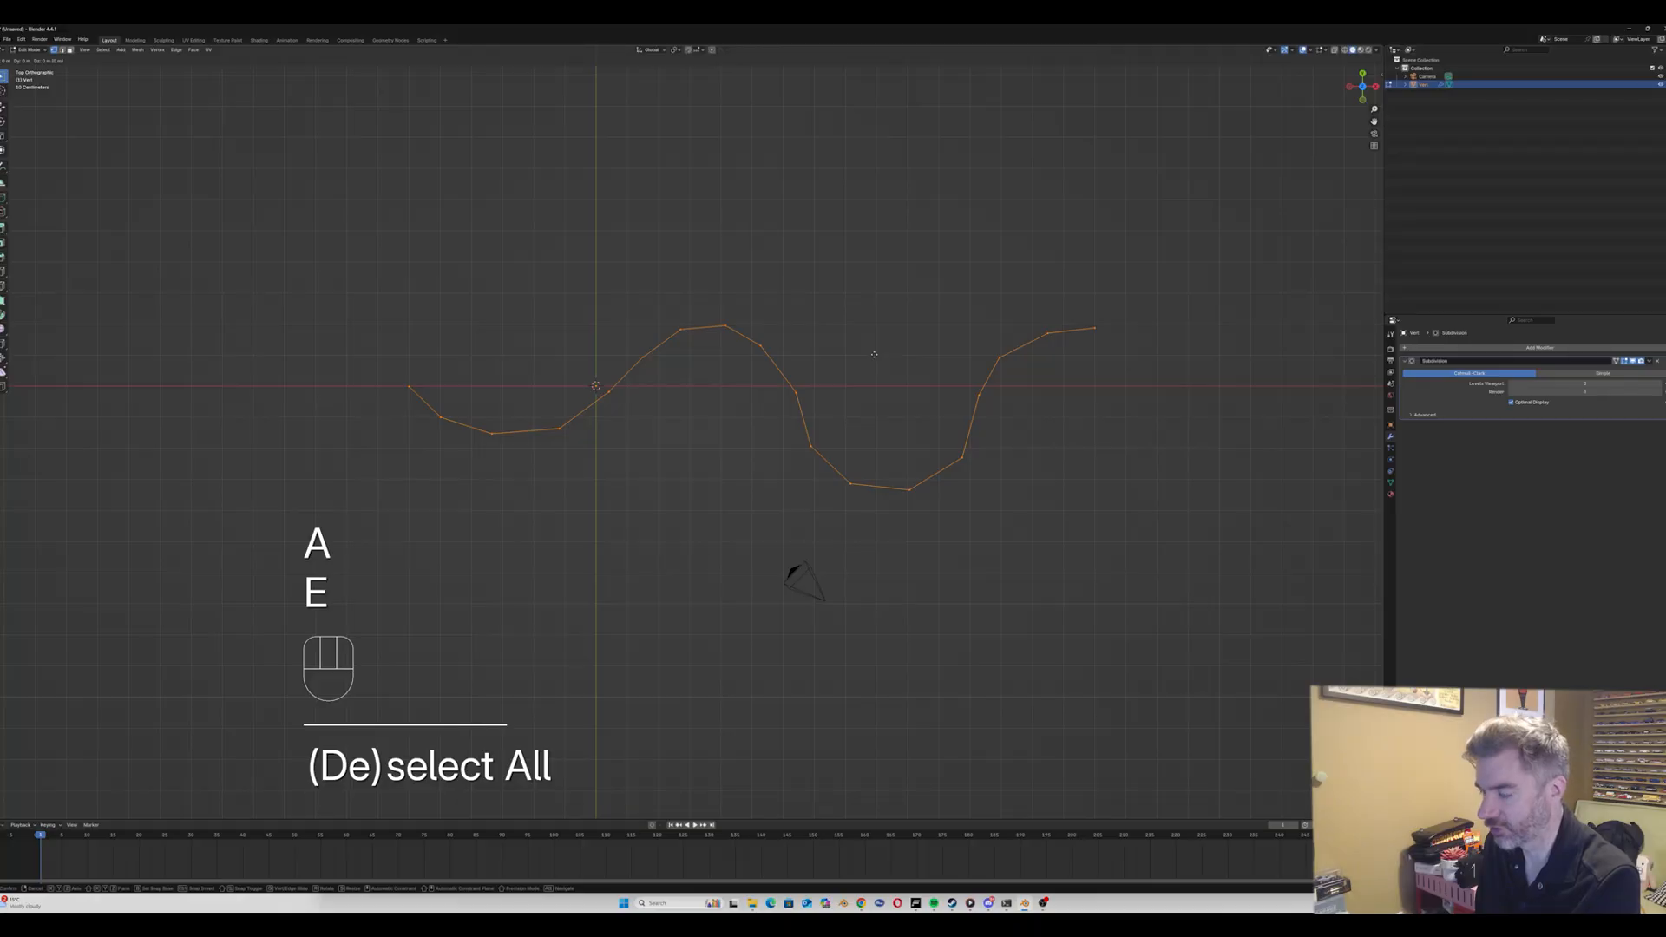
{"action": "key", "text": "y"}
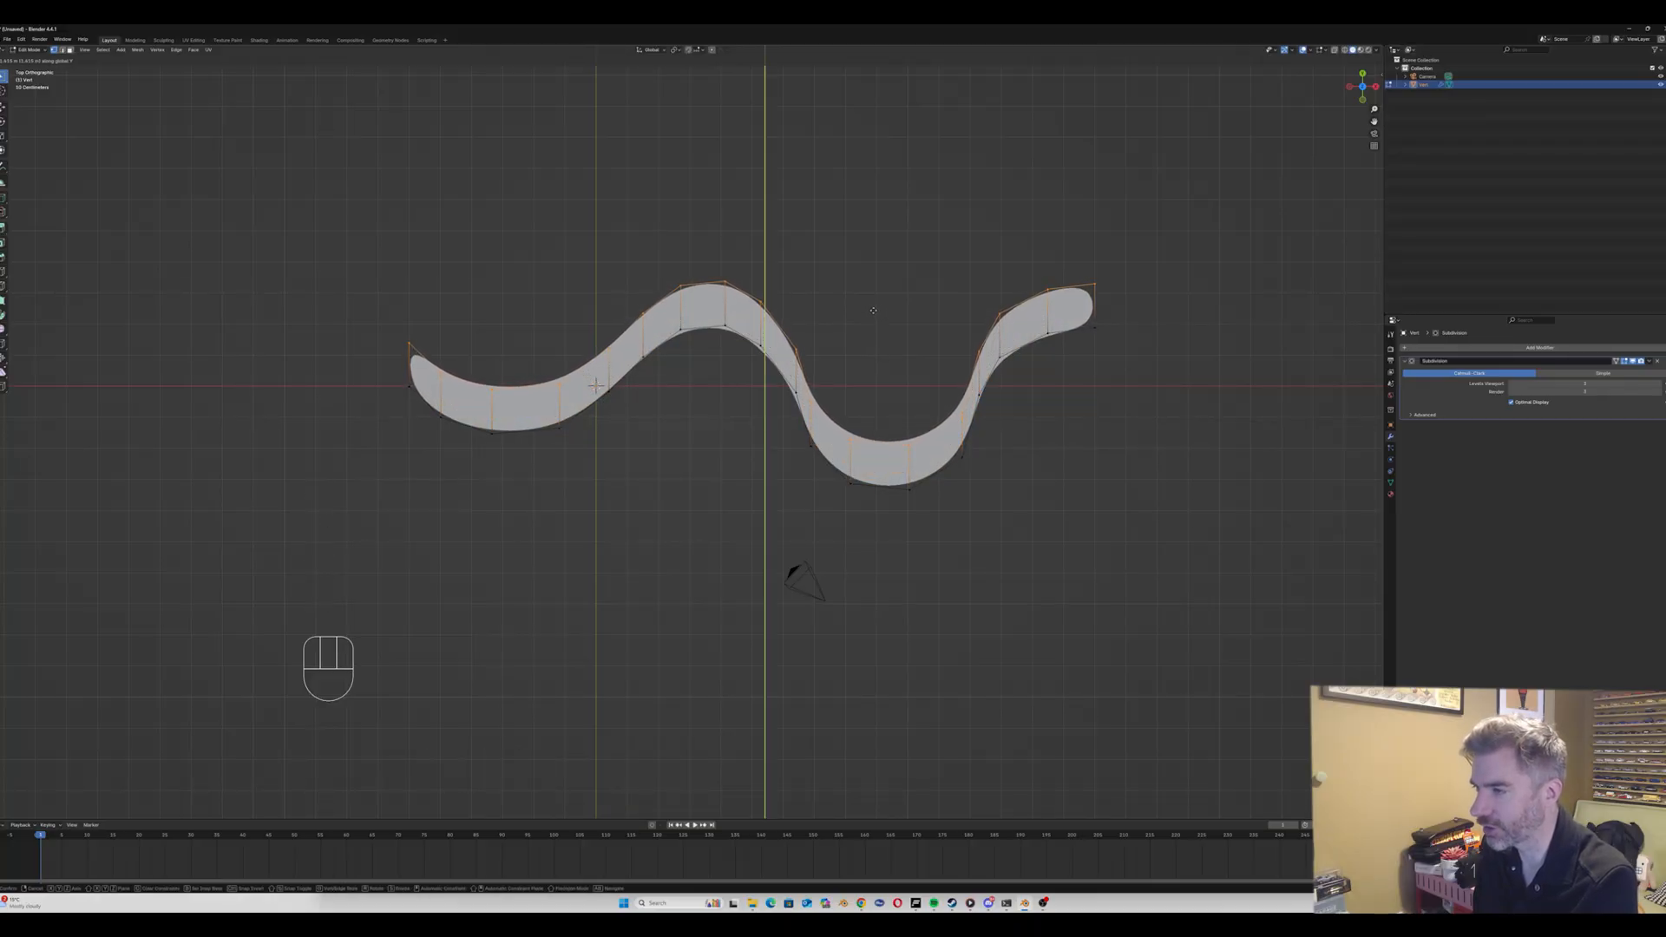
{"action": "left_click", "coordinate": [873, 310]}
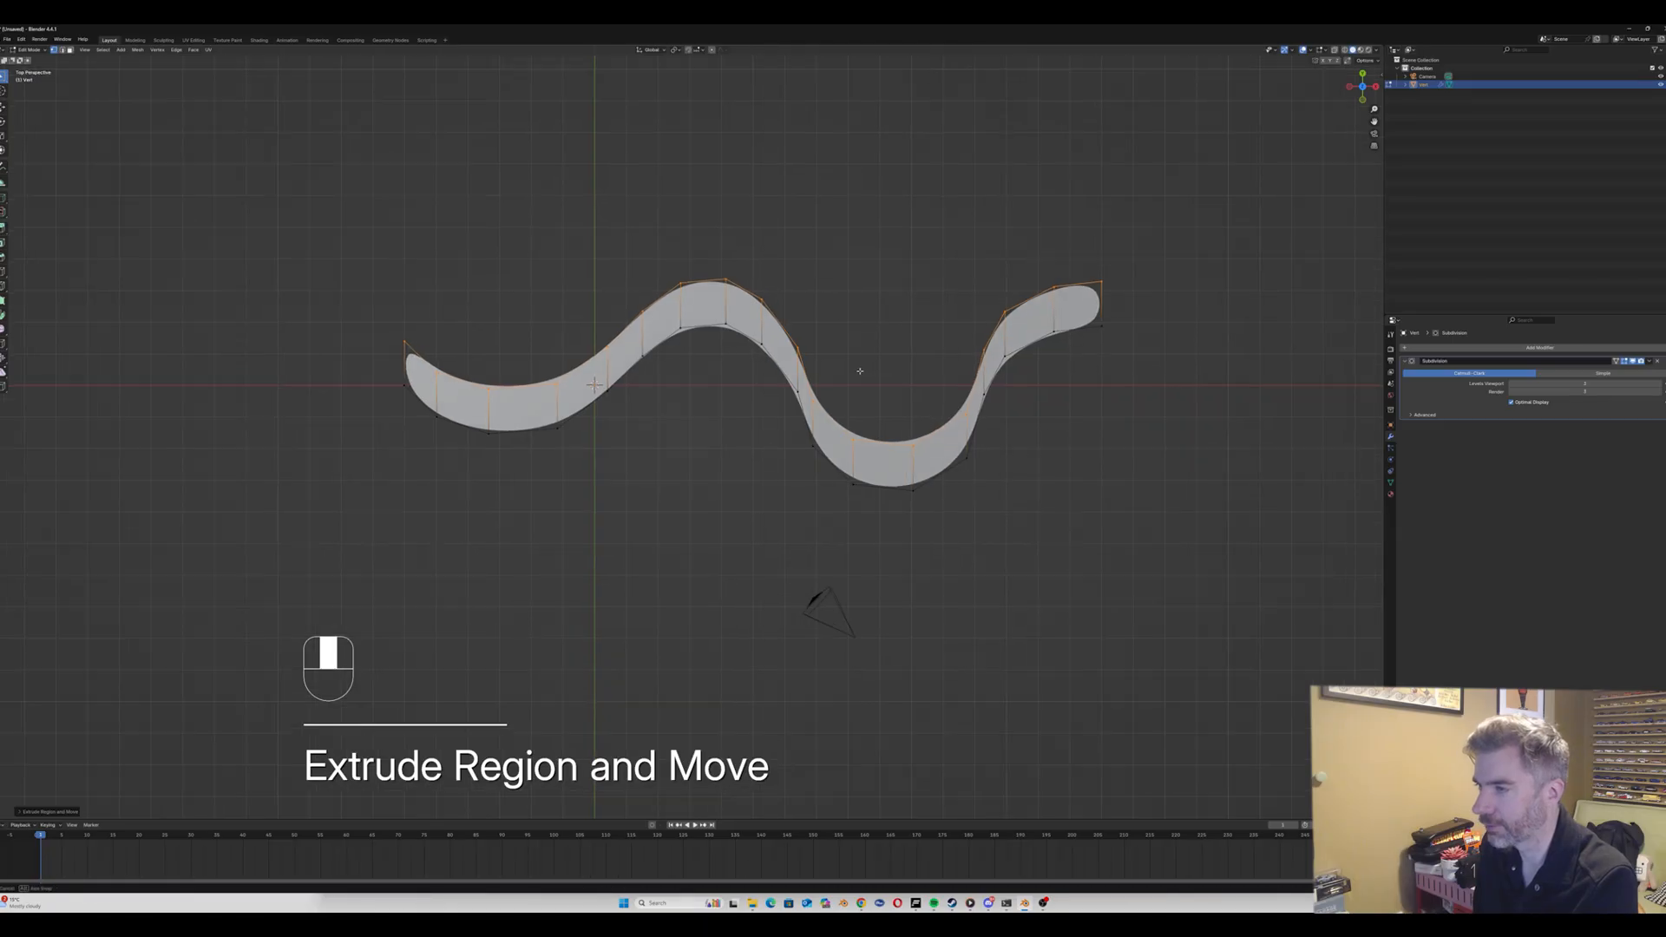
Step: Select both long edge loops of the ribbon and extrude them downward along Z to form side walls
{"action": "middle_click_drag", "start_coordinate": [859, 368], "coordinate": [833, 289]}
{"action": "key", "text": "2"}
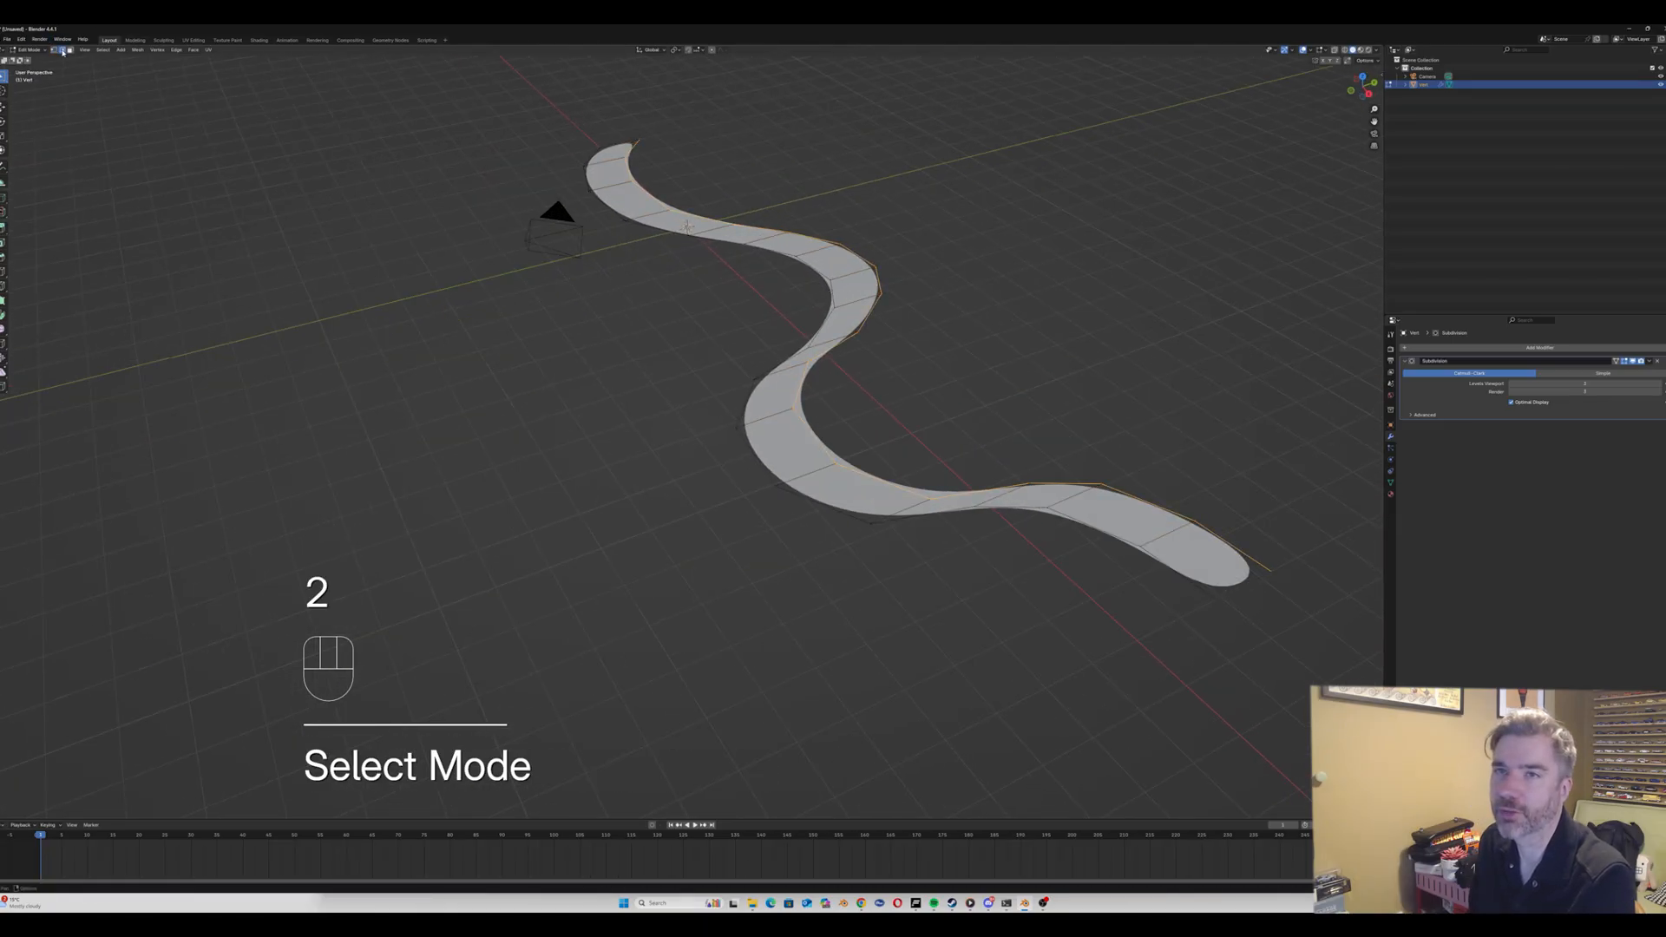
{"action": "left_click", "coordinate": [617, 208], "text": "alt+shift"}
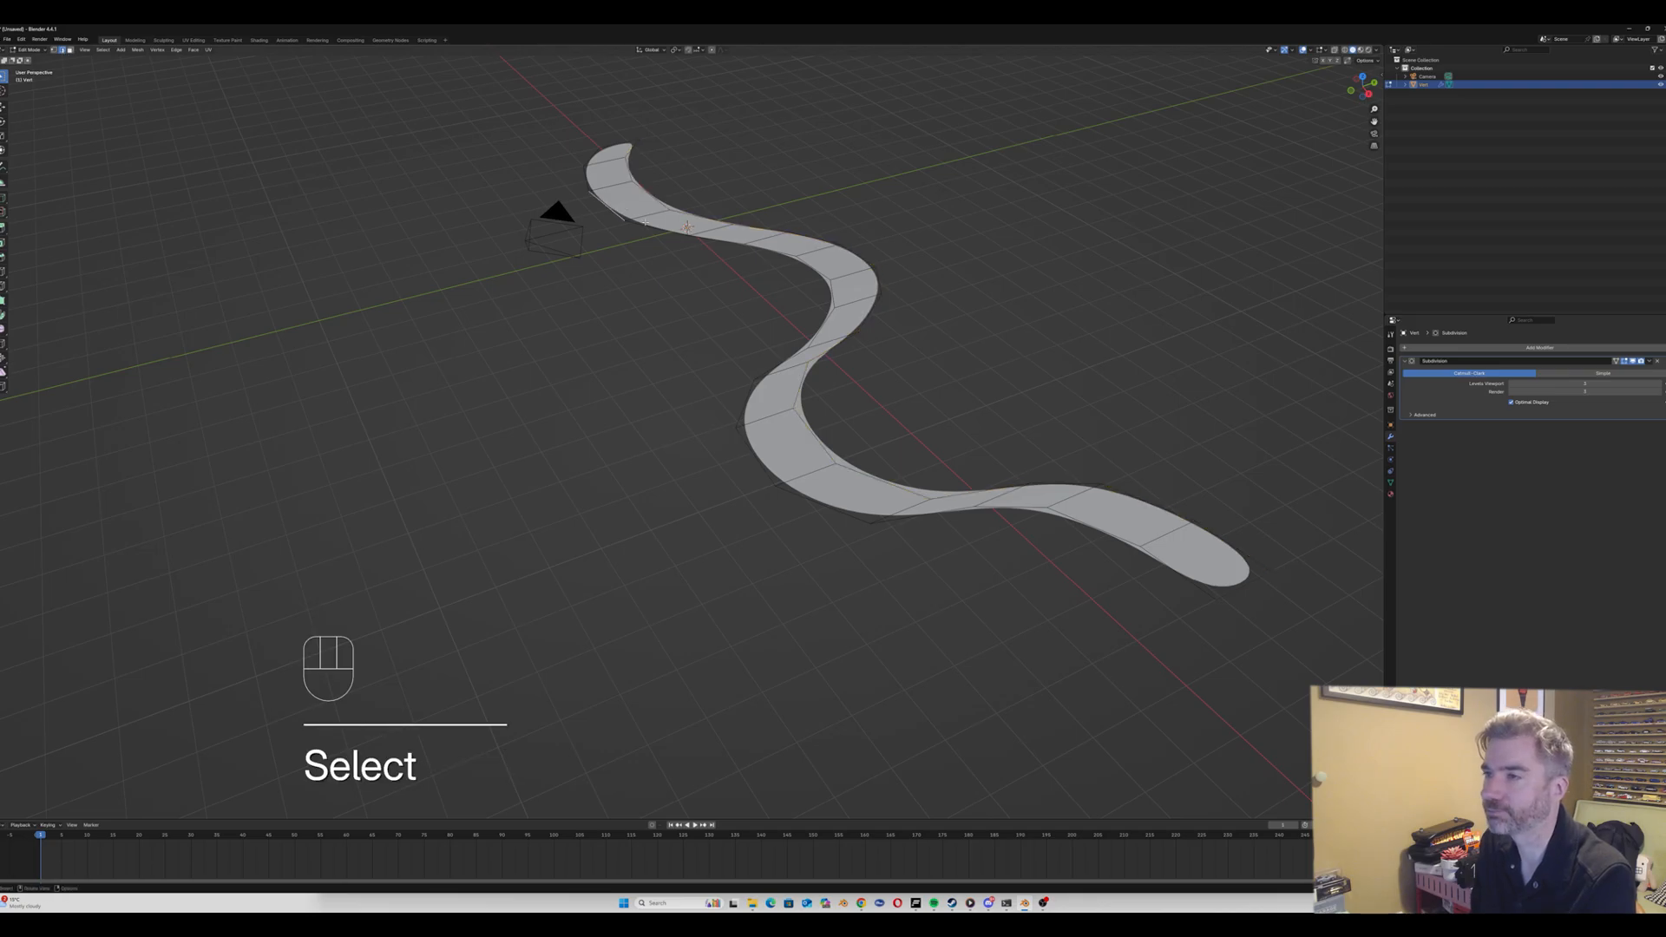
{"action": "left_click", "coordinate": [643, 225], "text": "alt+shift"}
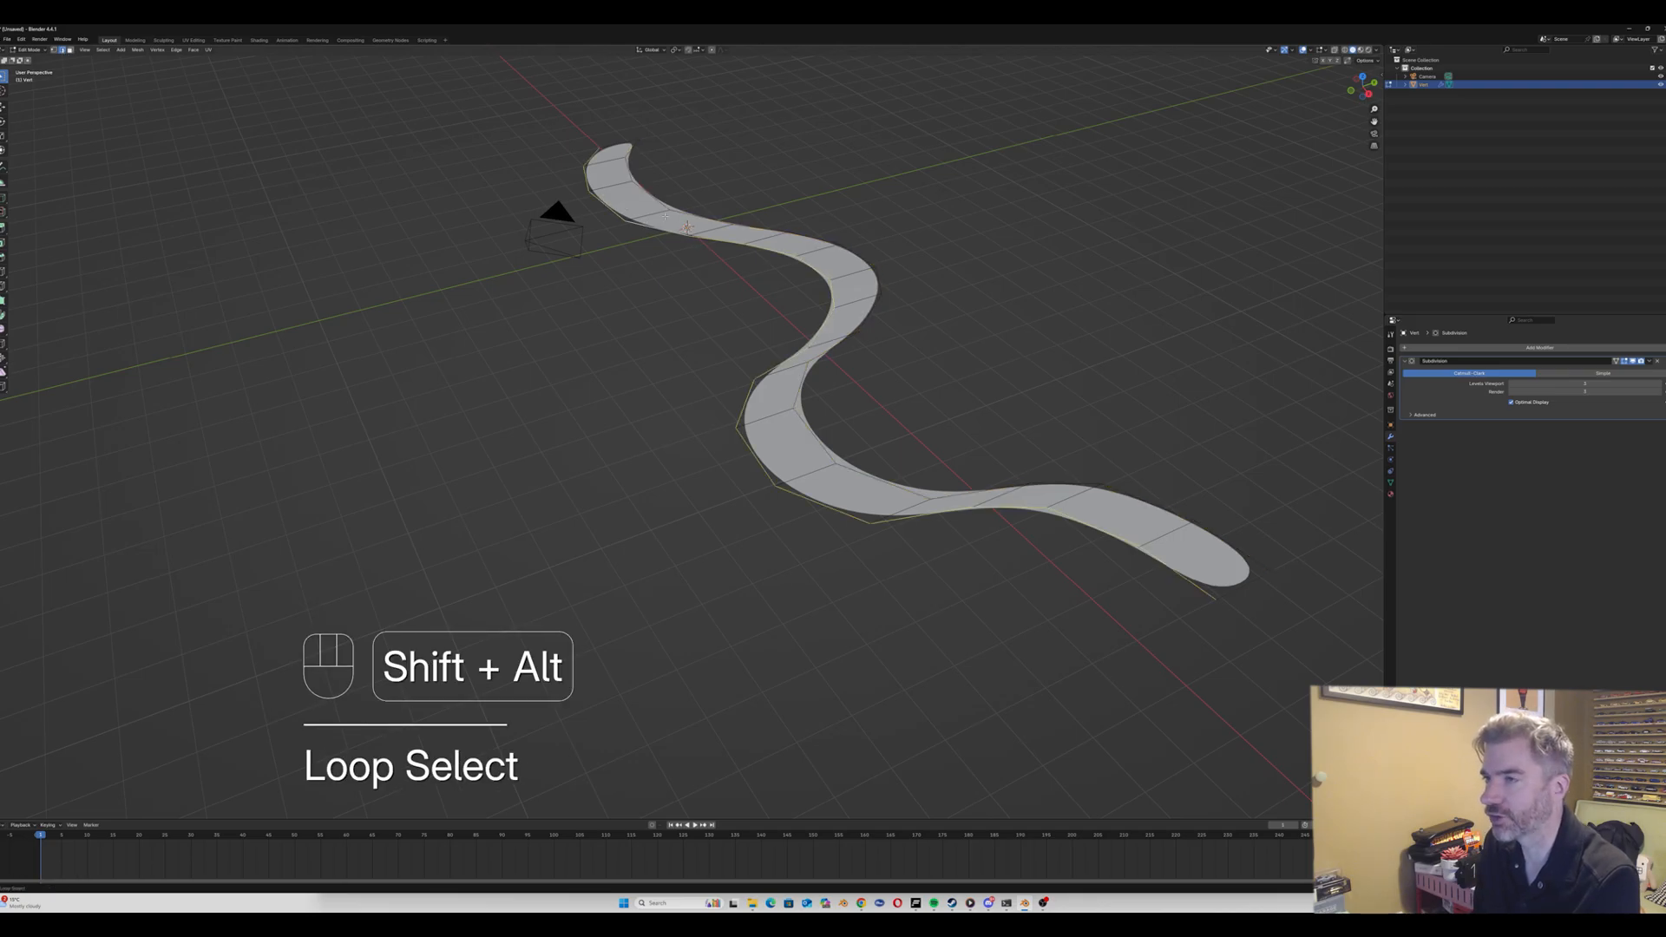
{"action": "middle_click_drag", "start_coordinate": [643, 225], "coordinate": [865, 311]}
{"action": "key", "text": "e"}
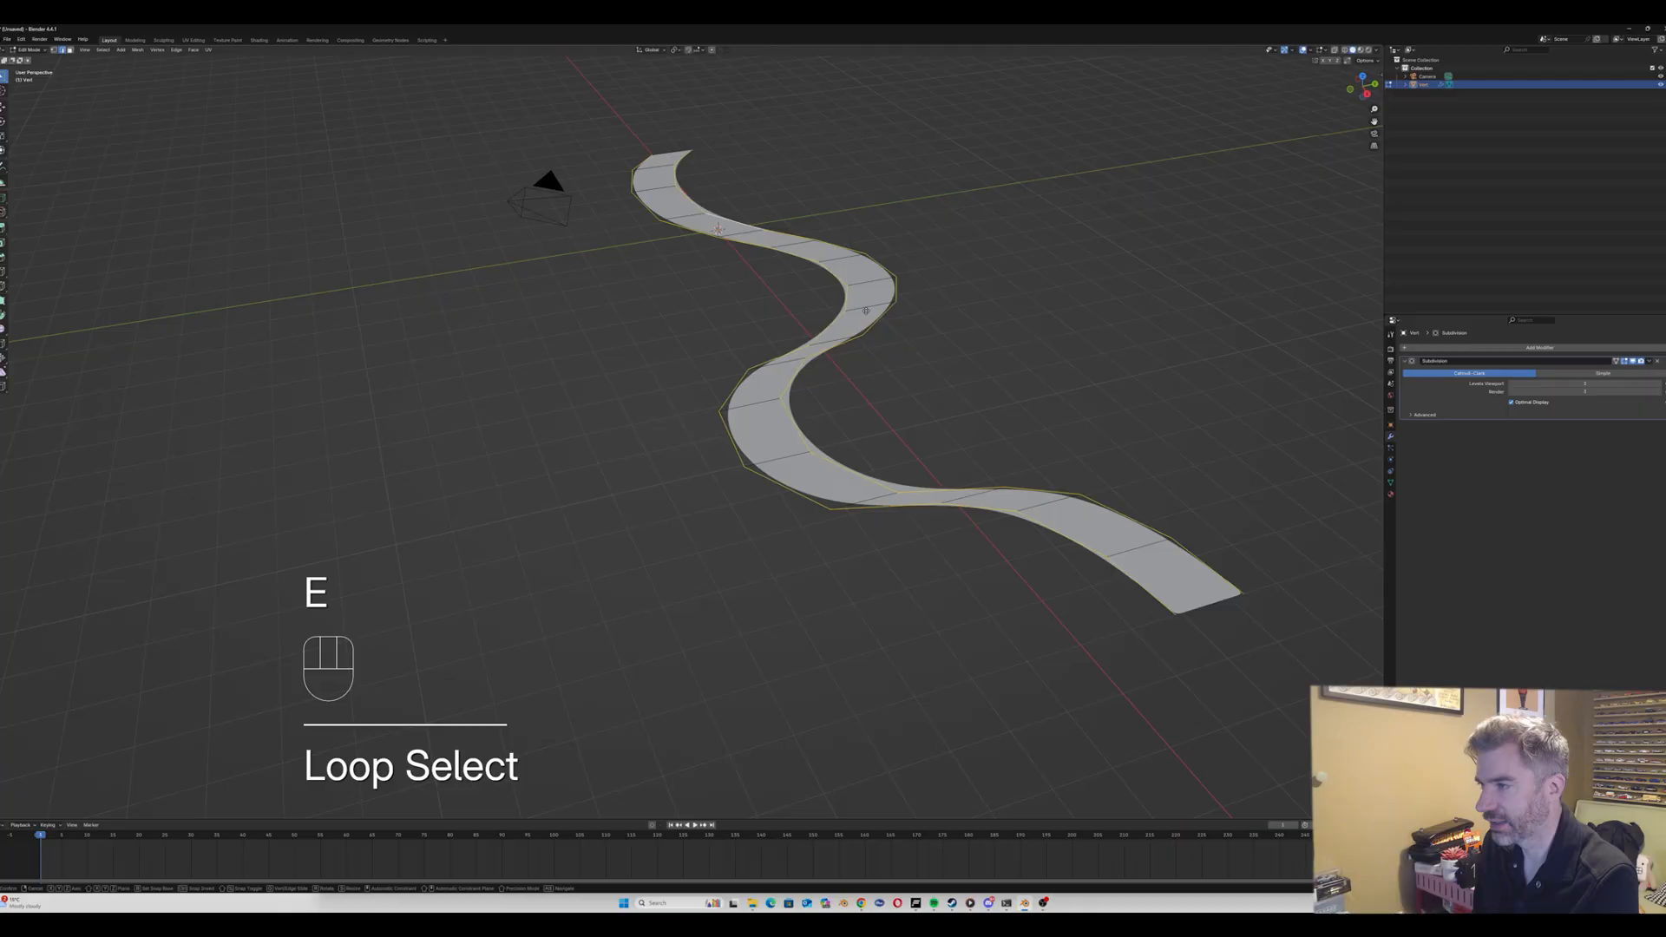
{"action": "key", "text": "z"}
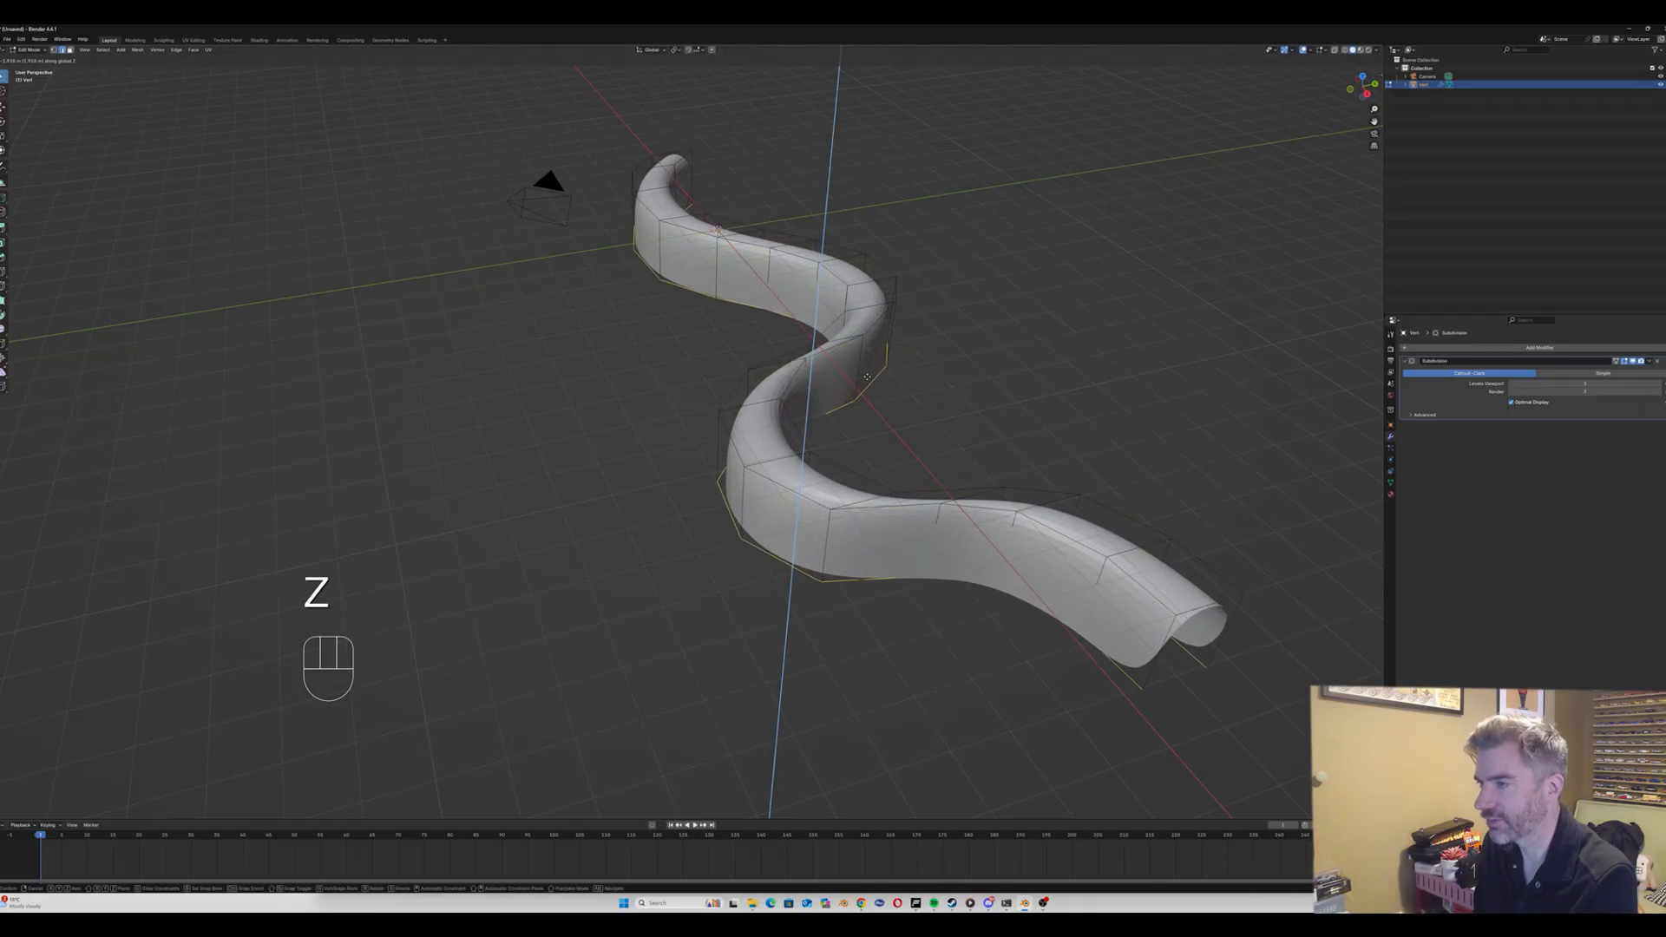
{"action": "left_click", "coordinate": [867, 377]}
Step: Return to Object Mode and apply the wavy track's object transform
{"action": "middle_click_drag", "start_coordinate": [867, 377], "coordinate": [846, 287]}
{"action": "left_click", "coordinate": [842, 291]}
{"action": "key", "text": "Tab"}
{"action": "key", "text": "ctrl+a"}
{"action": "left_click", "coordinate": [859, 325]}
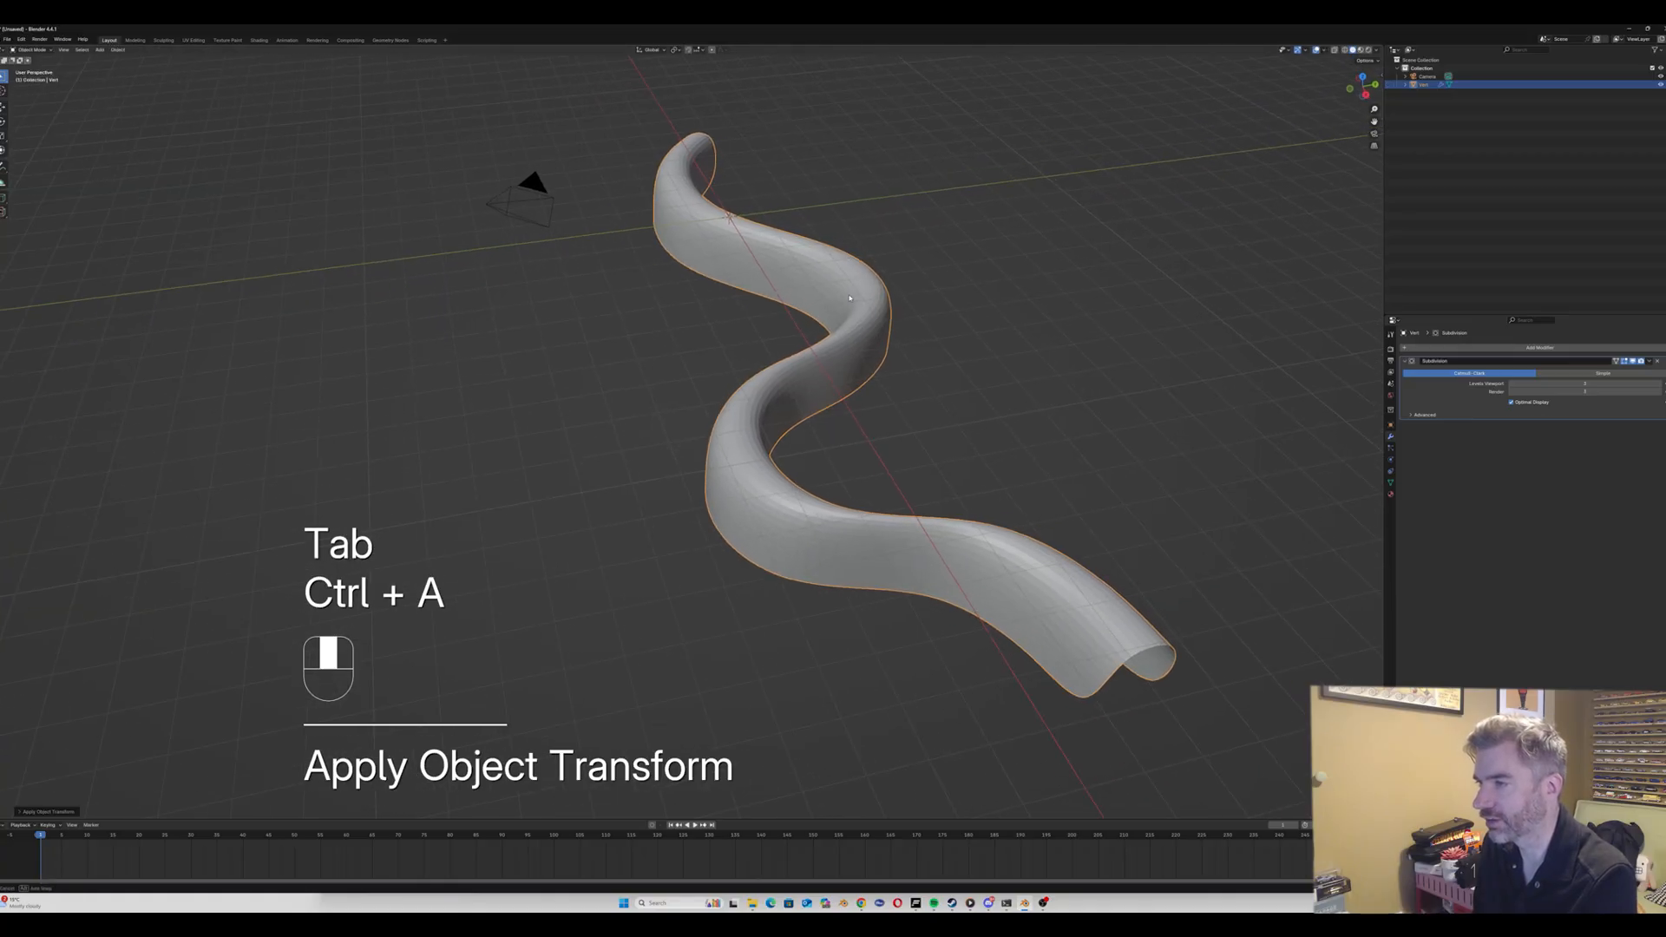
Step: Bevel the track's two upper long edge loops by a narrow width, adding one more bevel segment to sharpen the corners
{"action": "key", "text": "Tab"}
{"action": "left_click", "coordinate": [846, 285]}
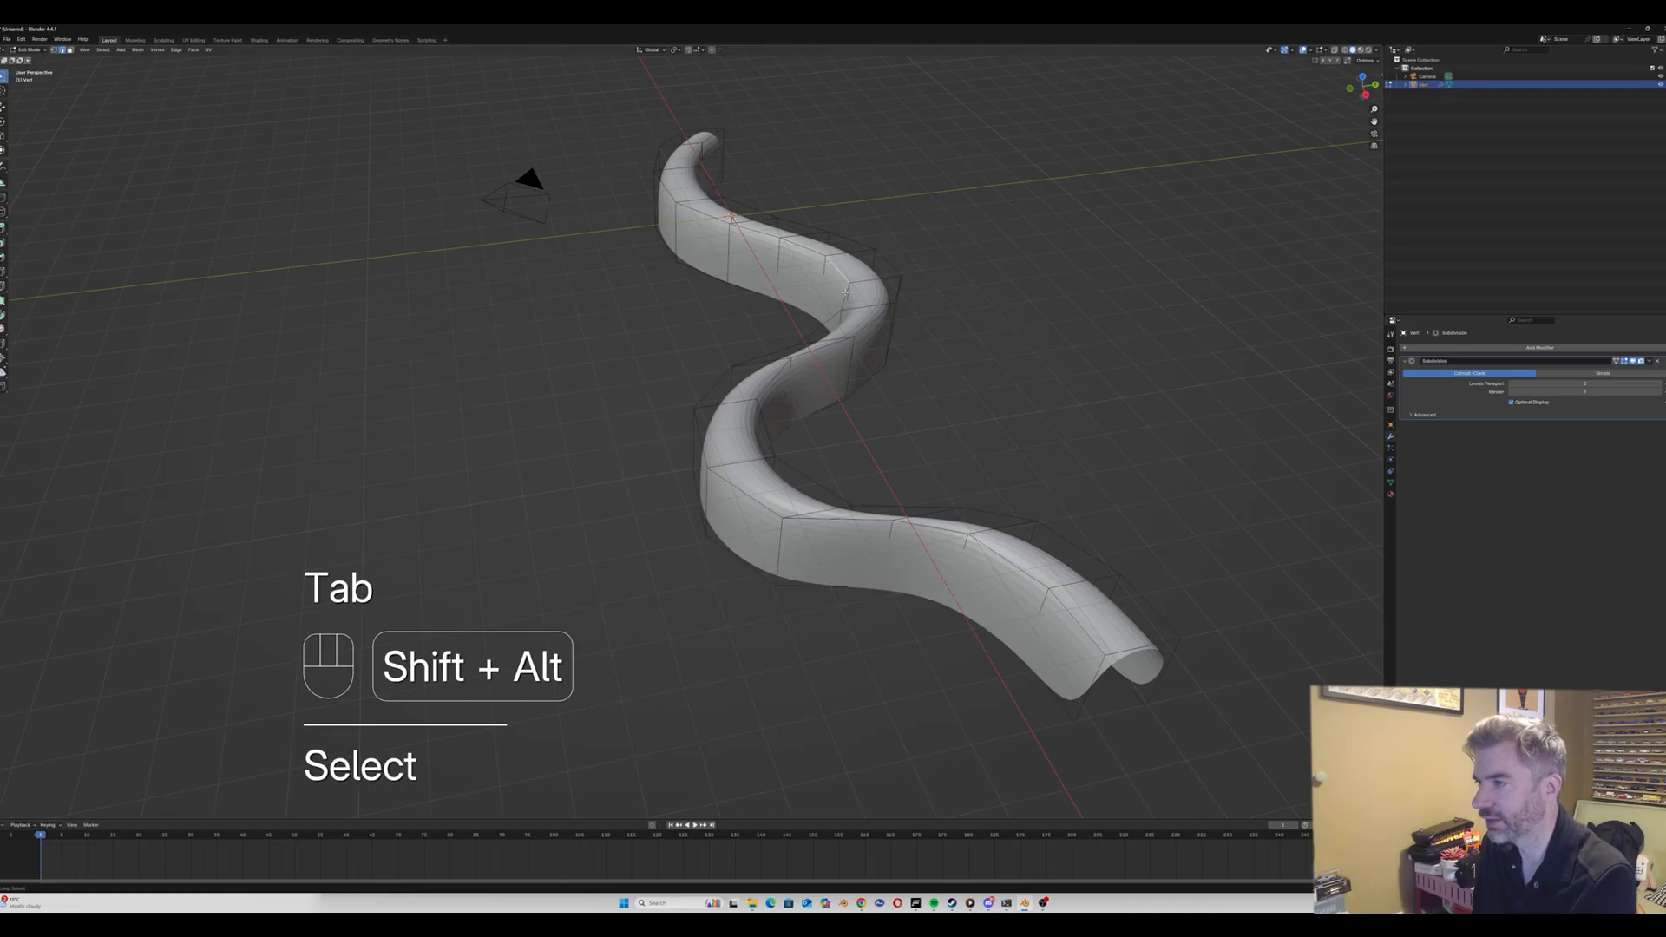
{"action": "left_click", "coordinate": [846, 285], "text": "alt+shift"}
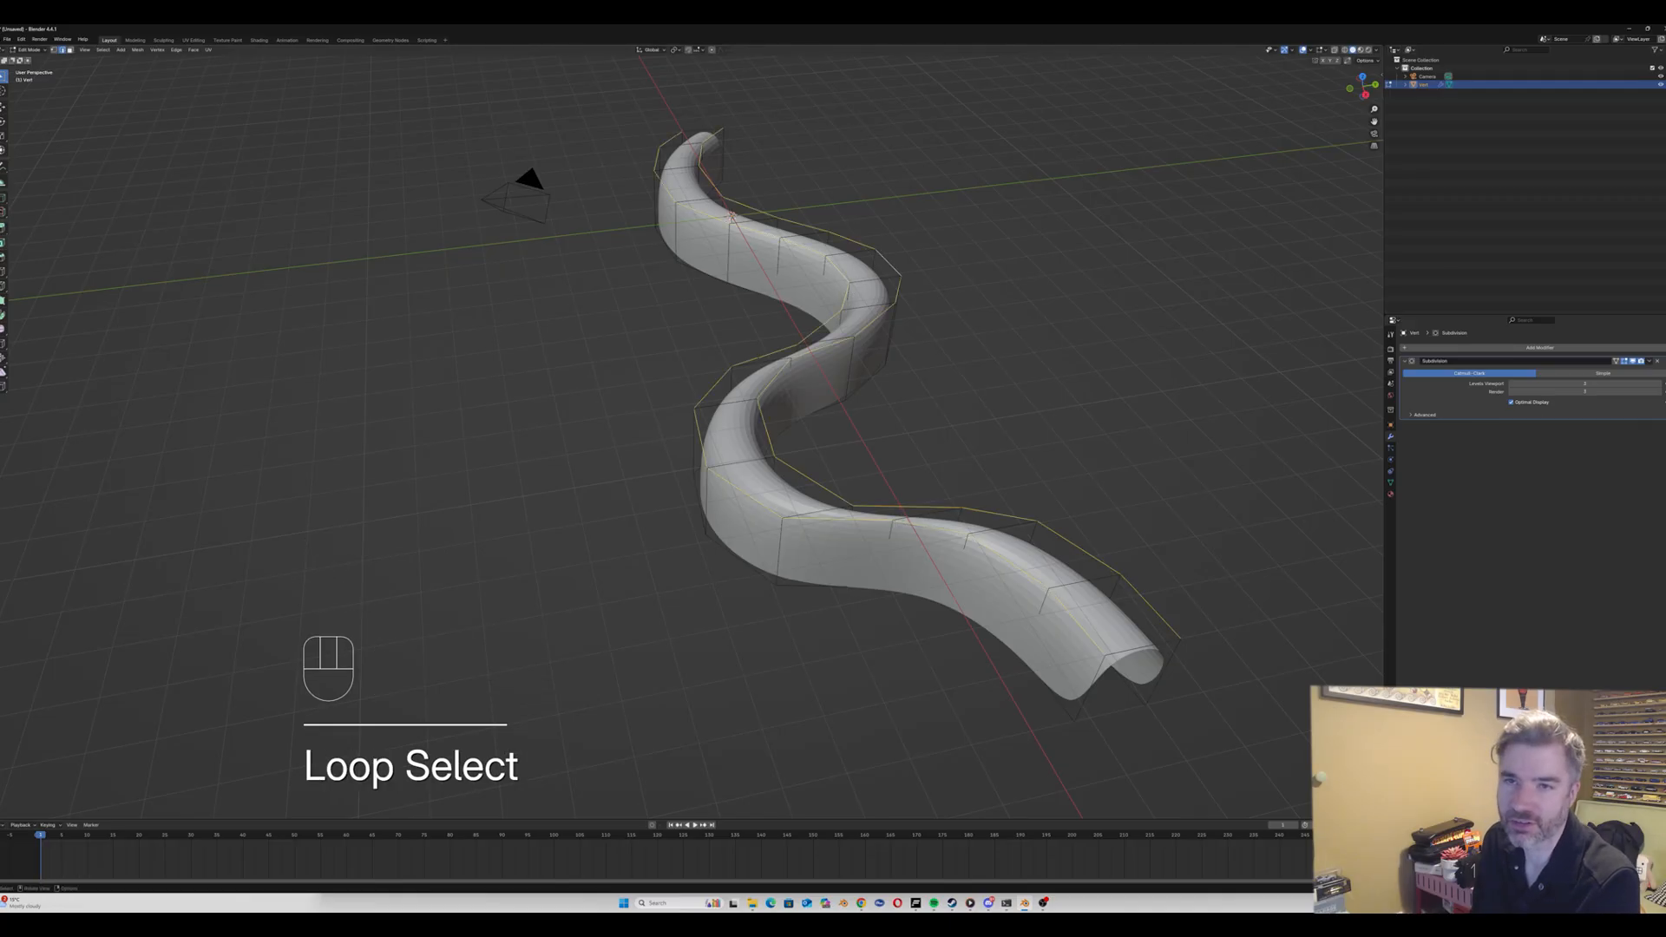
{"action": "left_click", "coordinate": [3, 257]}
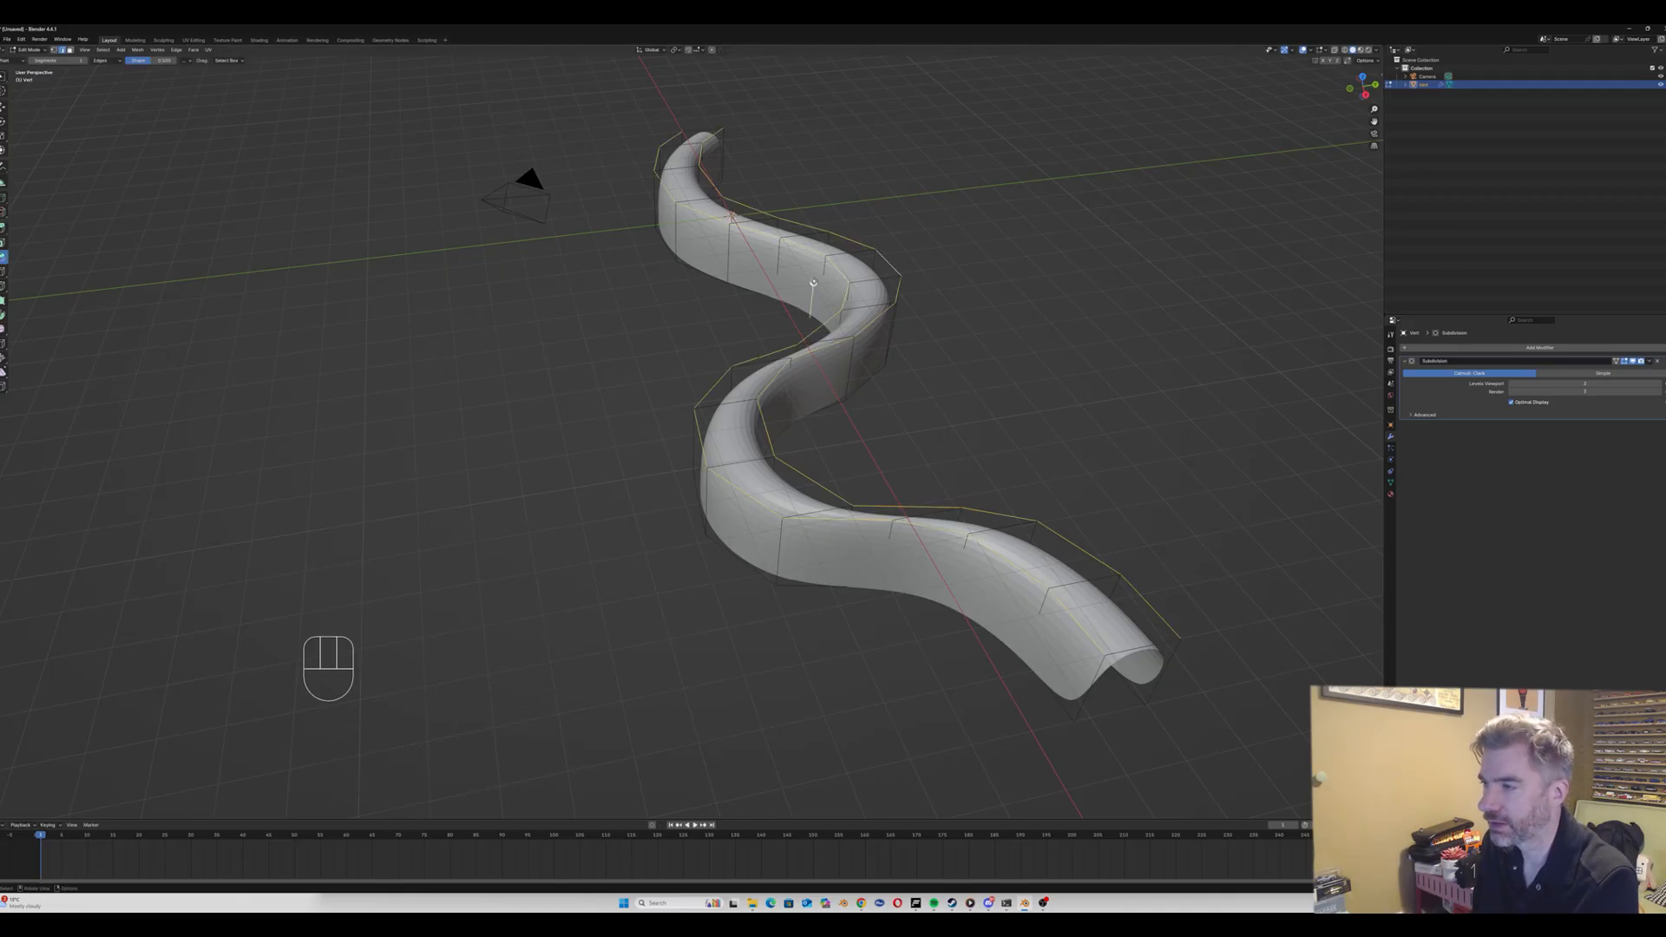
{"action": "left_click_drag", "start_coordinate": [813, 282], "coordinate": [816, 275]}
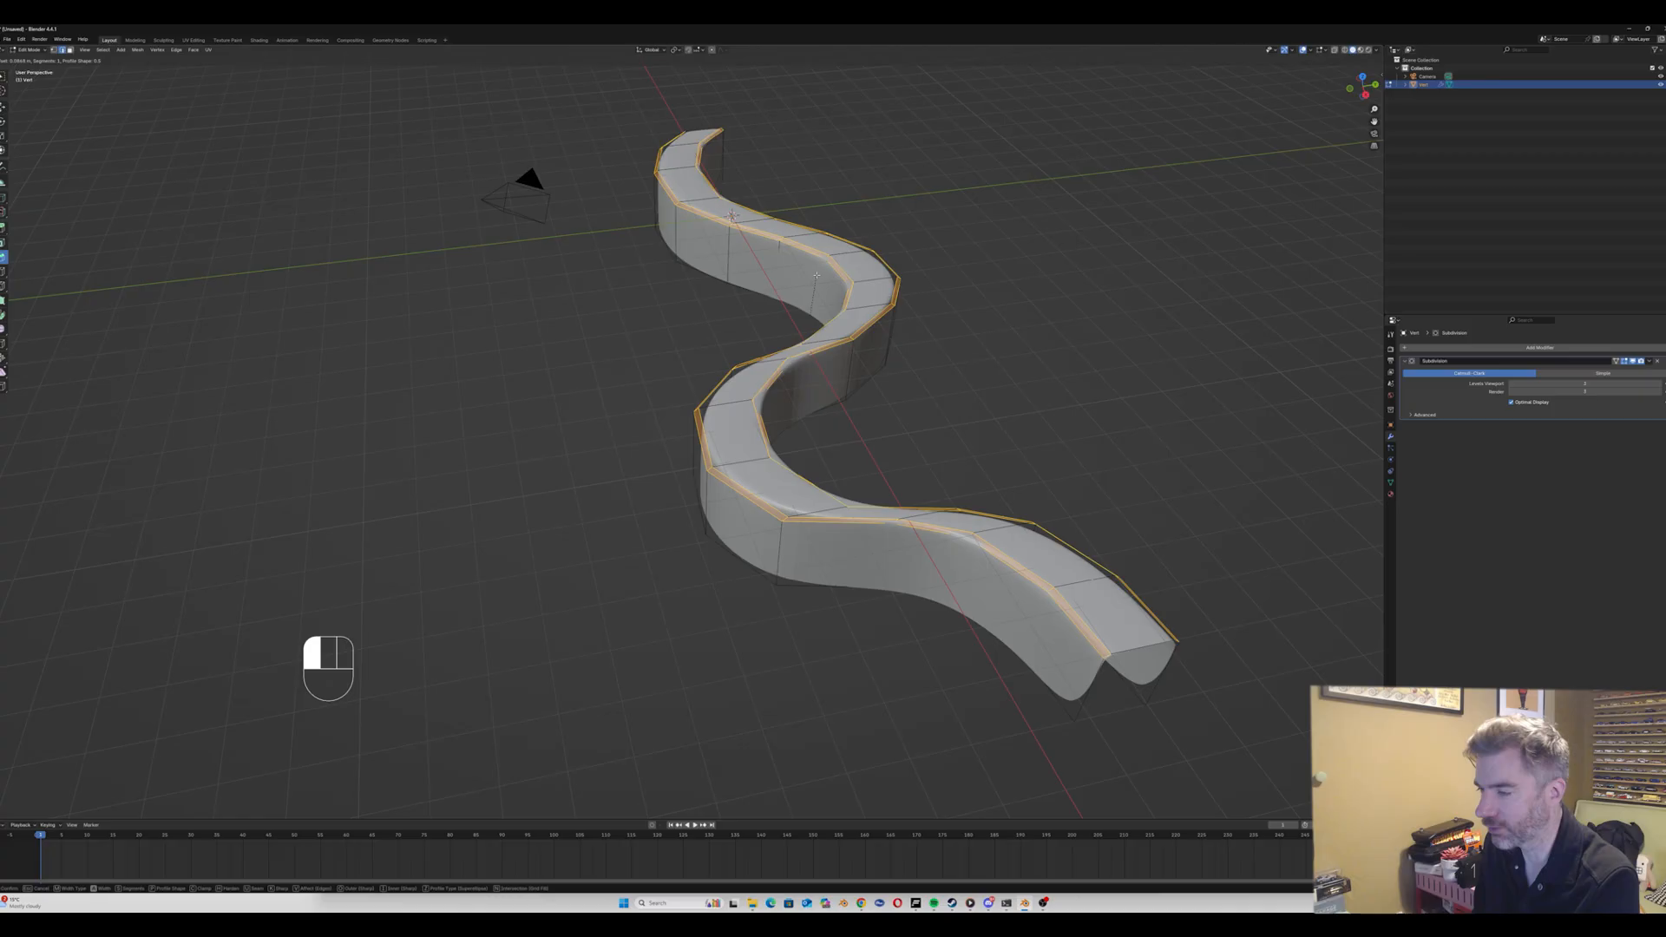
{"action": "scroll", "coordinate": [816, 275], "scroll_direction": "up", "scroll_amount": 1}
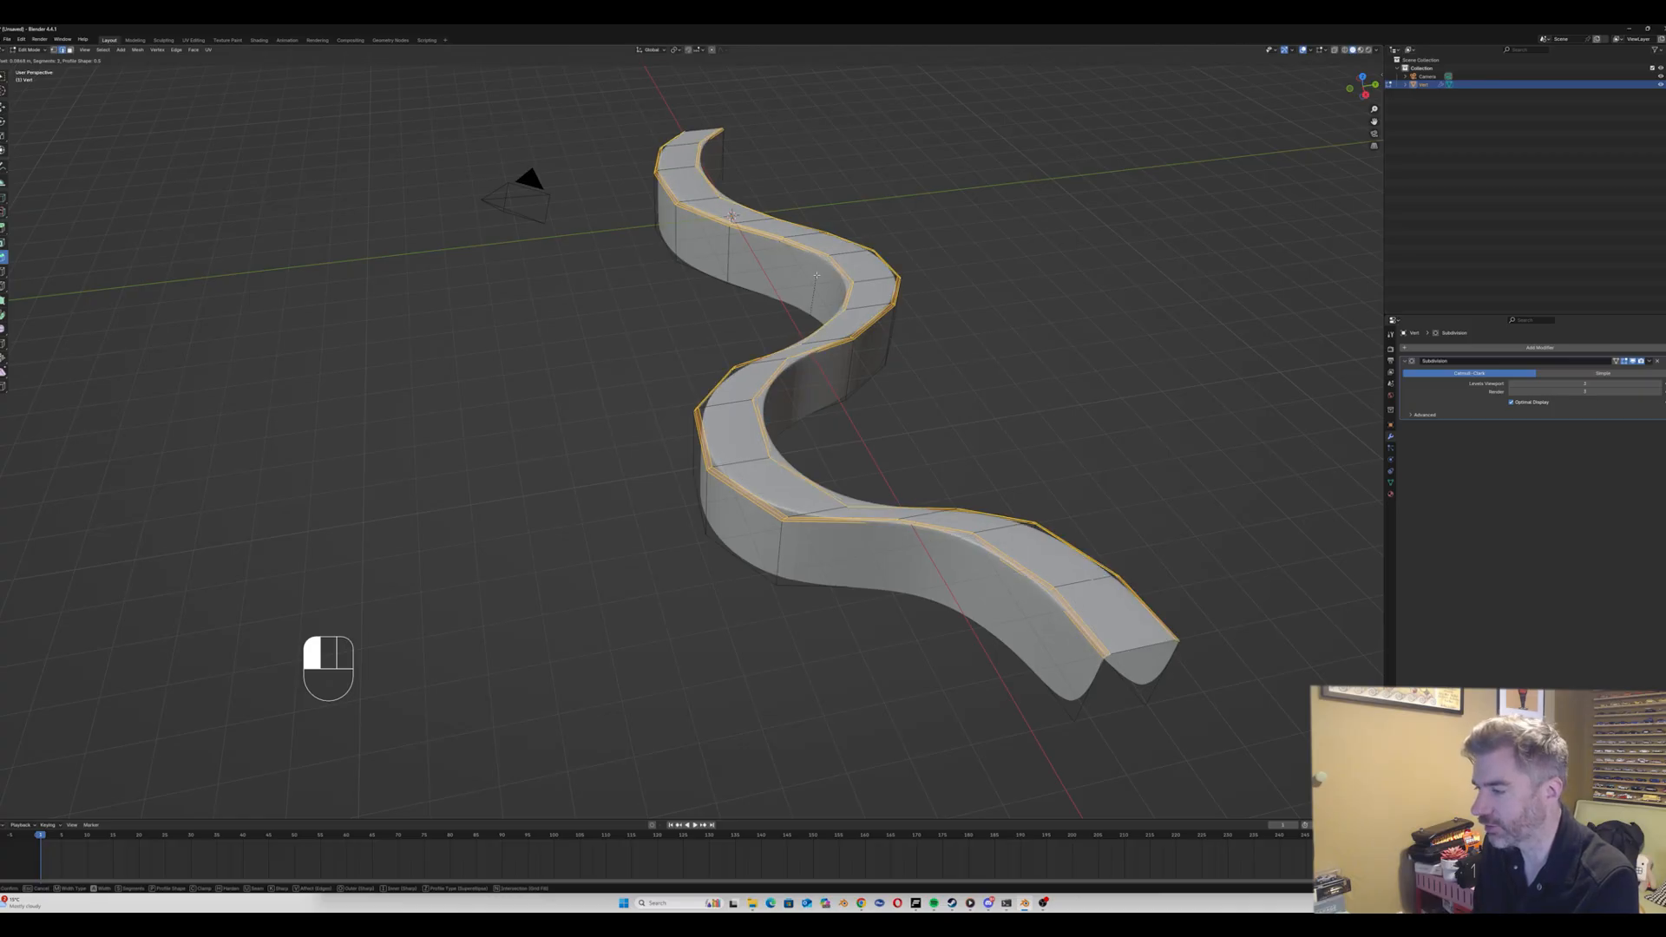
{"action": "left_click", "coordinate": [816, 275]}
Step: Shade the track auto smooth in Object Mode and deselect it
{"action": "key", "text": "Tab"}
{"action": "mouse_move", "coordinate": [822, 289]}
{"action": "middle_mouse_down"}
{"action": "mouse_move", "coordinate": [868, 286]}
{"action": "mouse_move", "coordinate": [767, 284]}
{"action": "mouse_move", "coordinate": [826, 293]}
{"action": "middle_mouse_up"}
{"action": "left_click", "coordinate": [832, 280]}
{"action": "right_click", "coordinate": [832, 280]}
{"action": "left_click", "coordinate": [830, 279]}
{"action": "left_click", "coordinate": [941, 312]}
{"action": "scroll", "coordinate": [945, 308], "scroll_direction": "down", "scroll_amount": 2}
{"action": "middle_click_drag", "start_coordinate": [937, 316], "coordinate": [872, 309]}
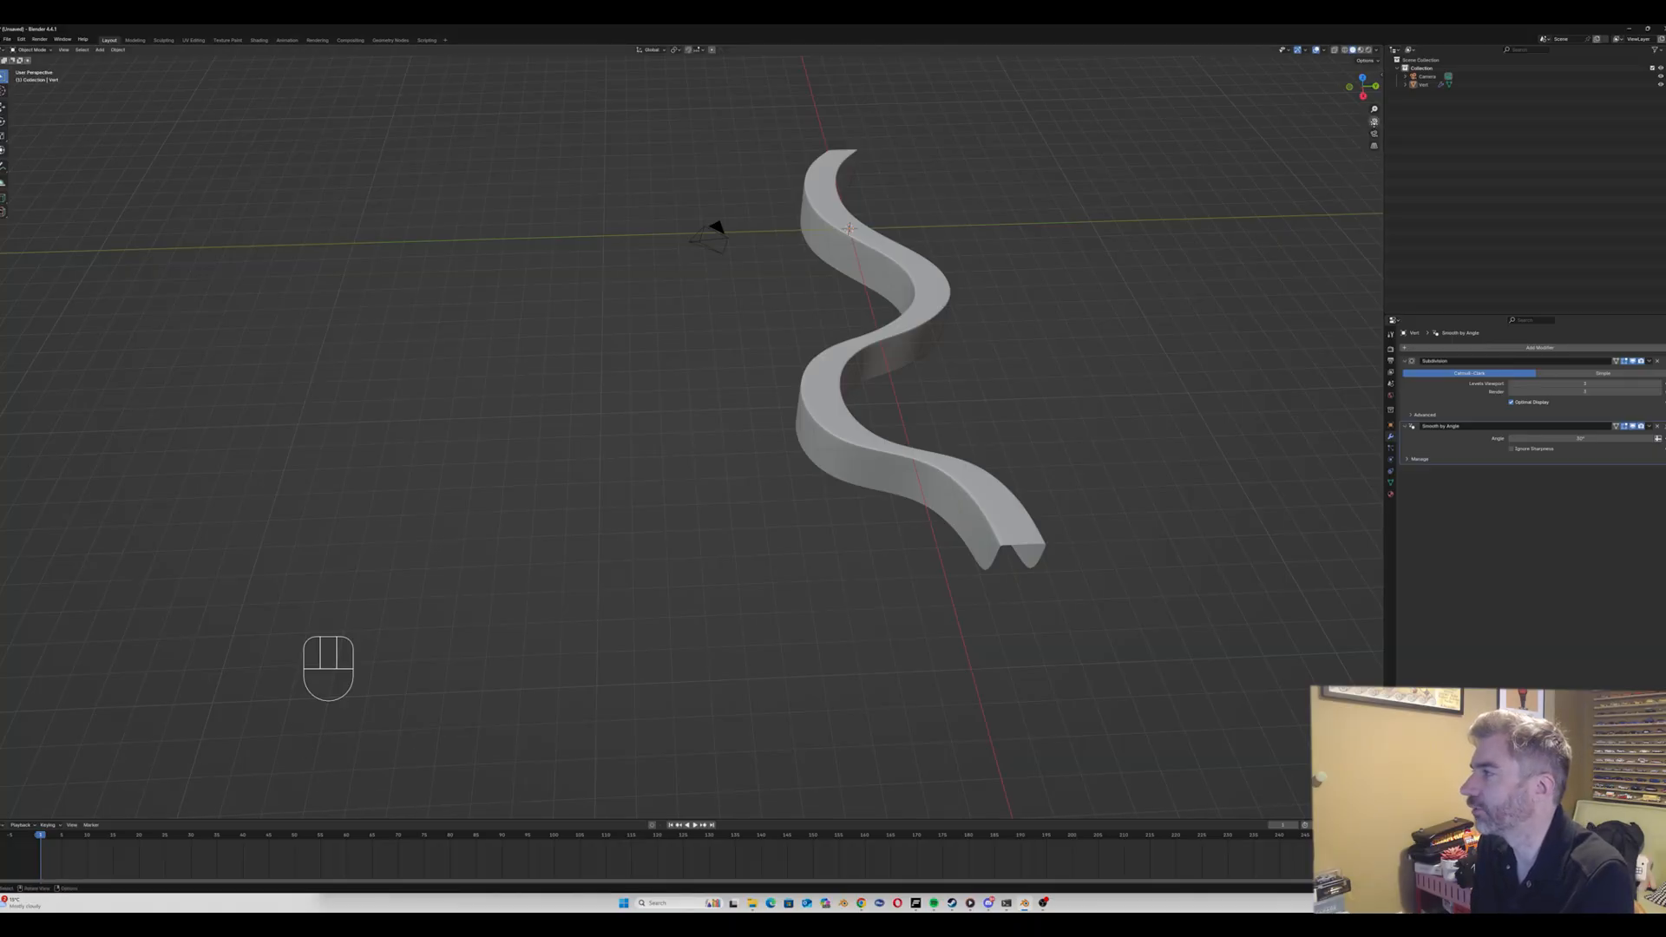
Step: Add an Array modifier to the wavy track, with the relative offset factor at 0 in X and 1 in Y
{"action": "left_click_drag", "start_coordinate": [1373, 123], "coordinate": [1374, 125]}
{"action": "left_click", "coordinate": [826, 281]}
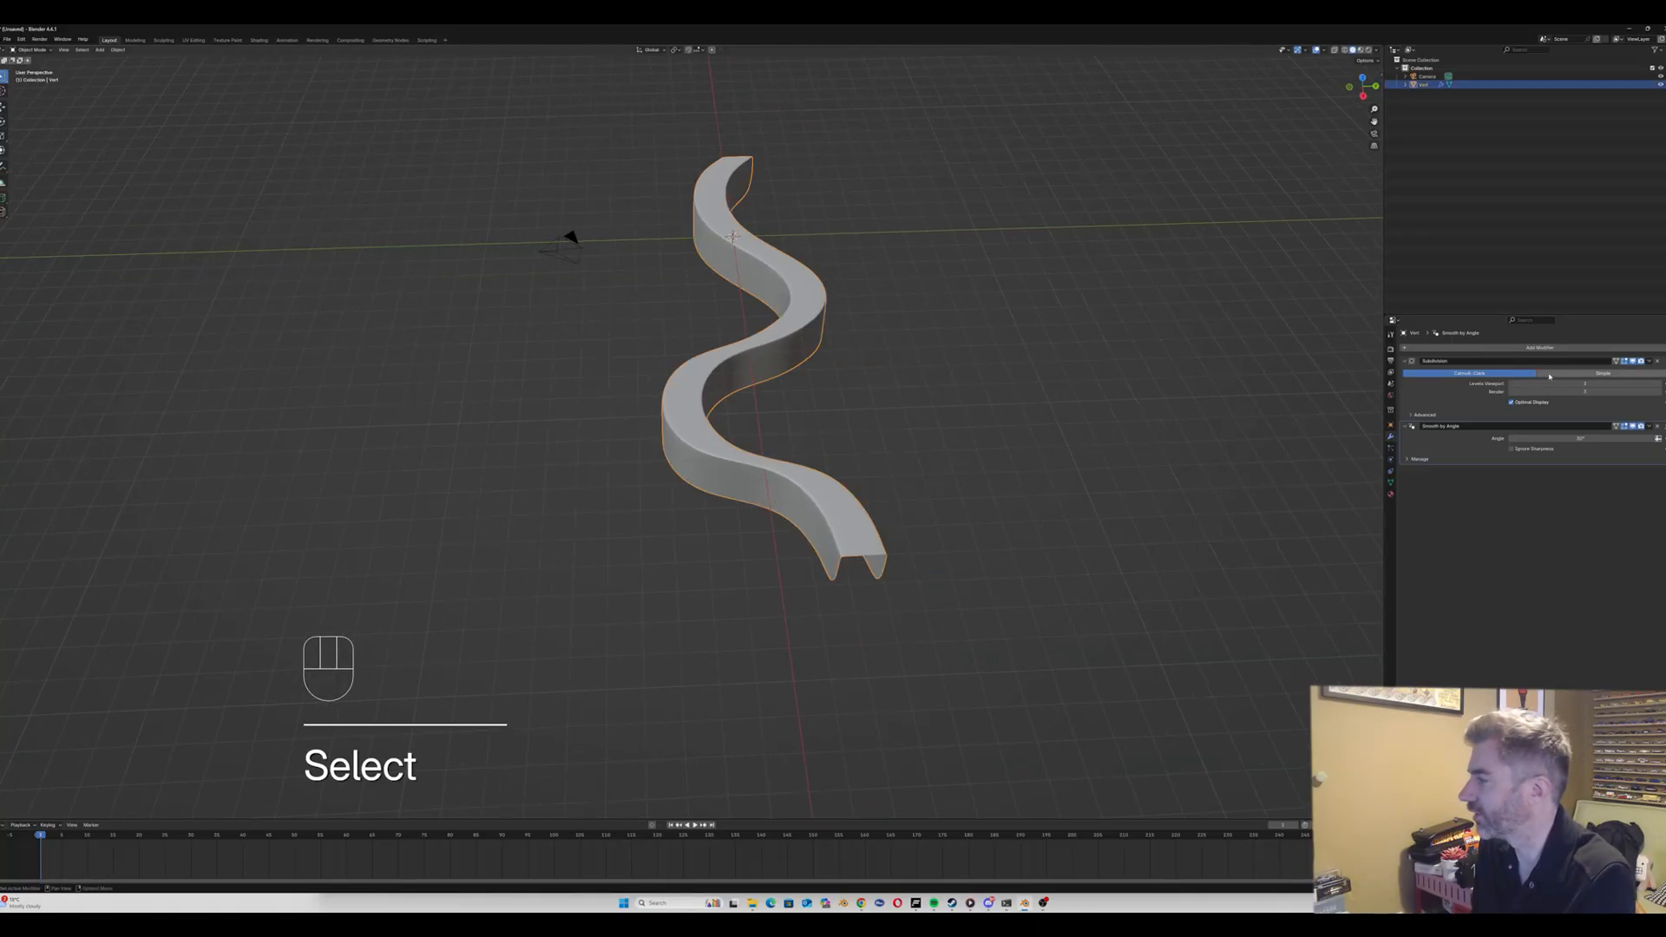
{"action": "left_click", "coordinate": [1497, 349]}
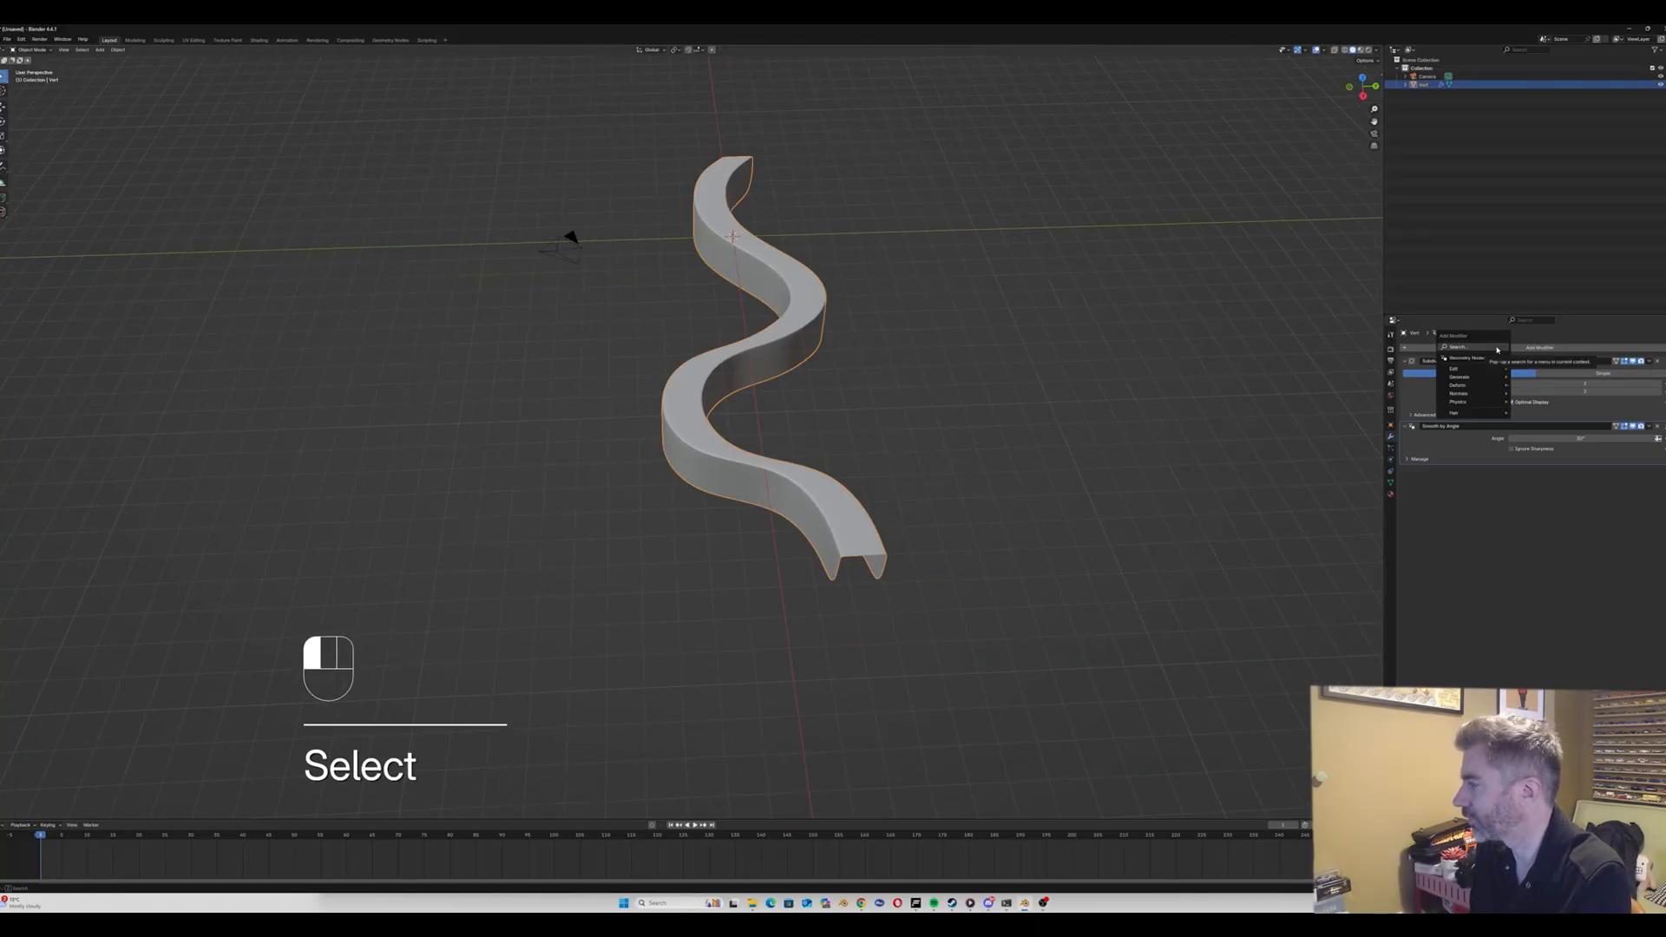
{"action": "left_click", "coordinate": [1510, 370]}
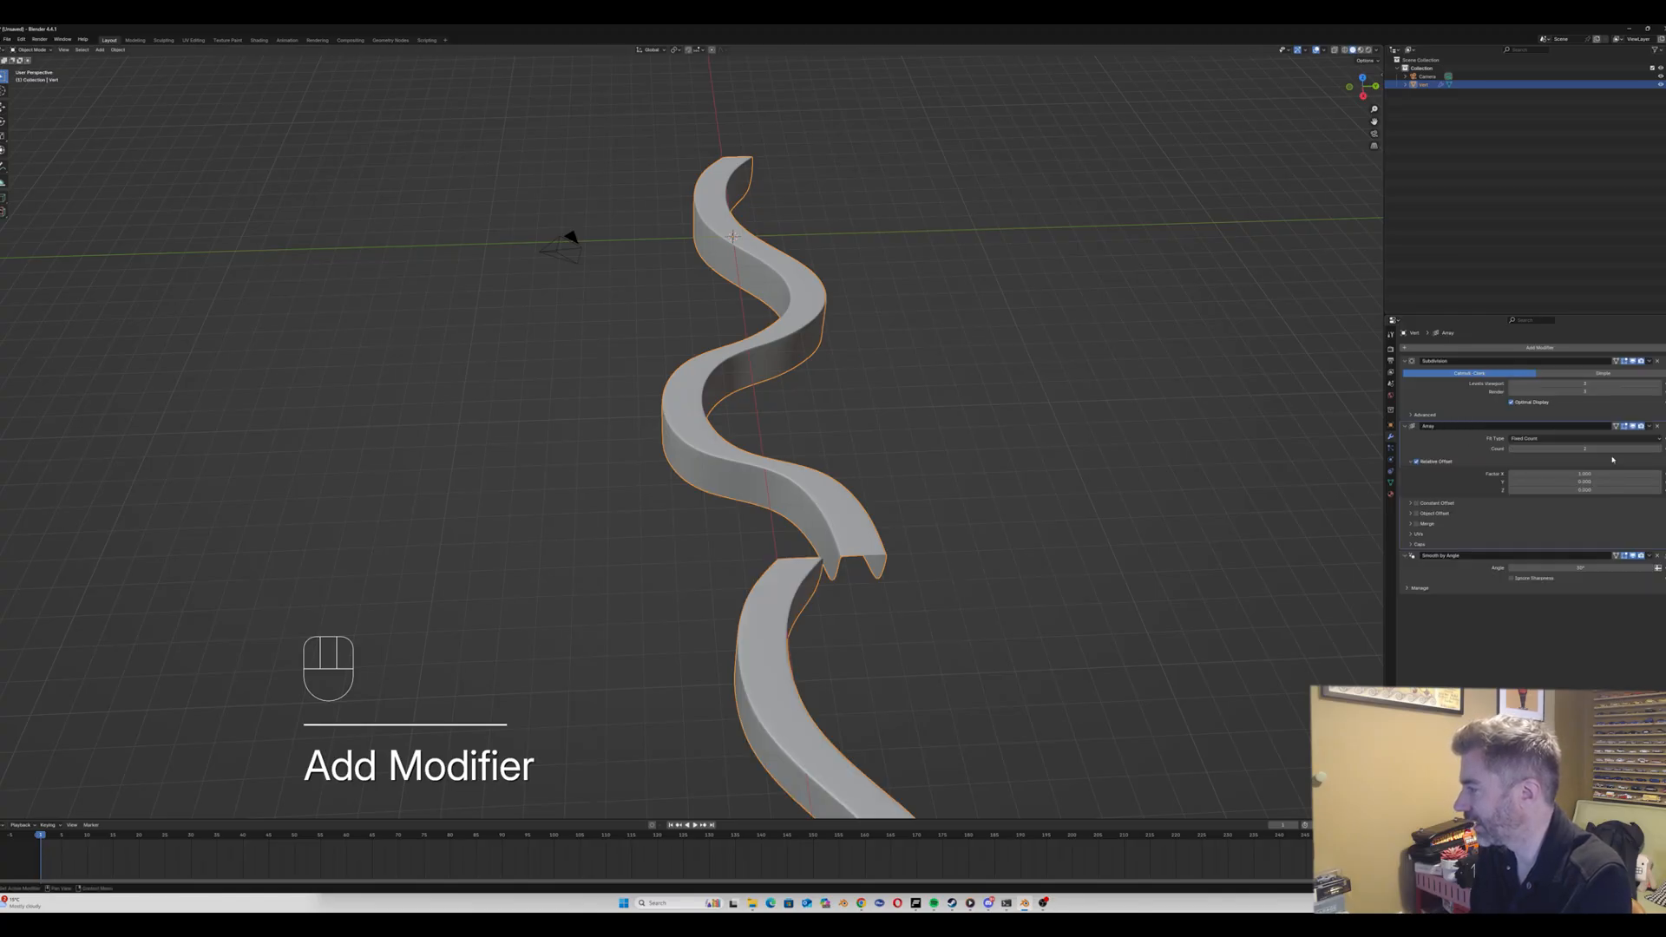
{"action": "mouse_move", "coordinate": [1597, 474]}
{"action": "left_mouse_down"}
{"action": "mouse_move", "coordinate": [1631, 474]}
{"action": "mouse_move", "coordinate": [1584, 474]}
{"action": "left_mouse_up"}
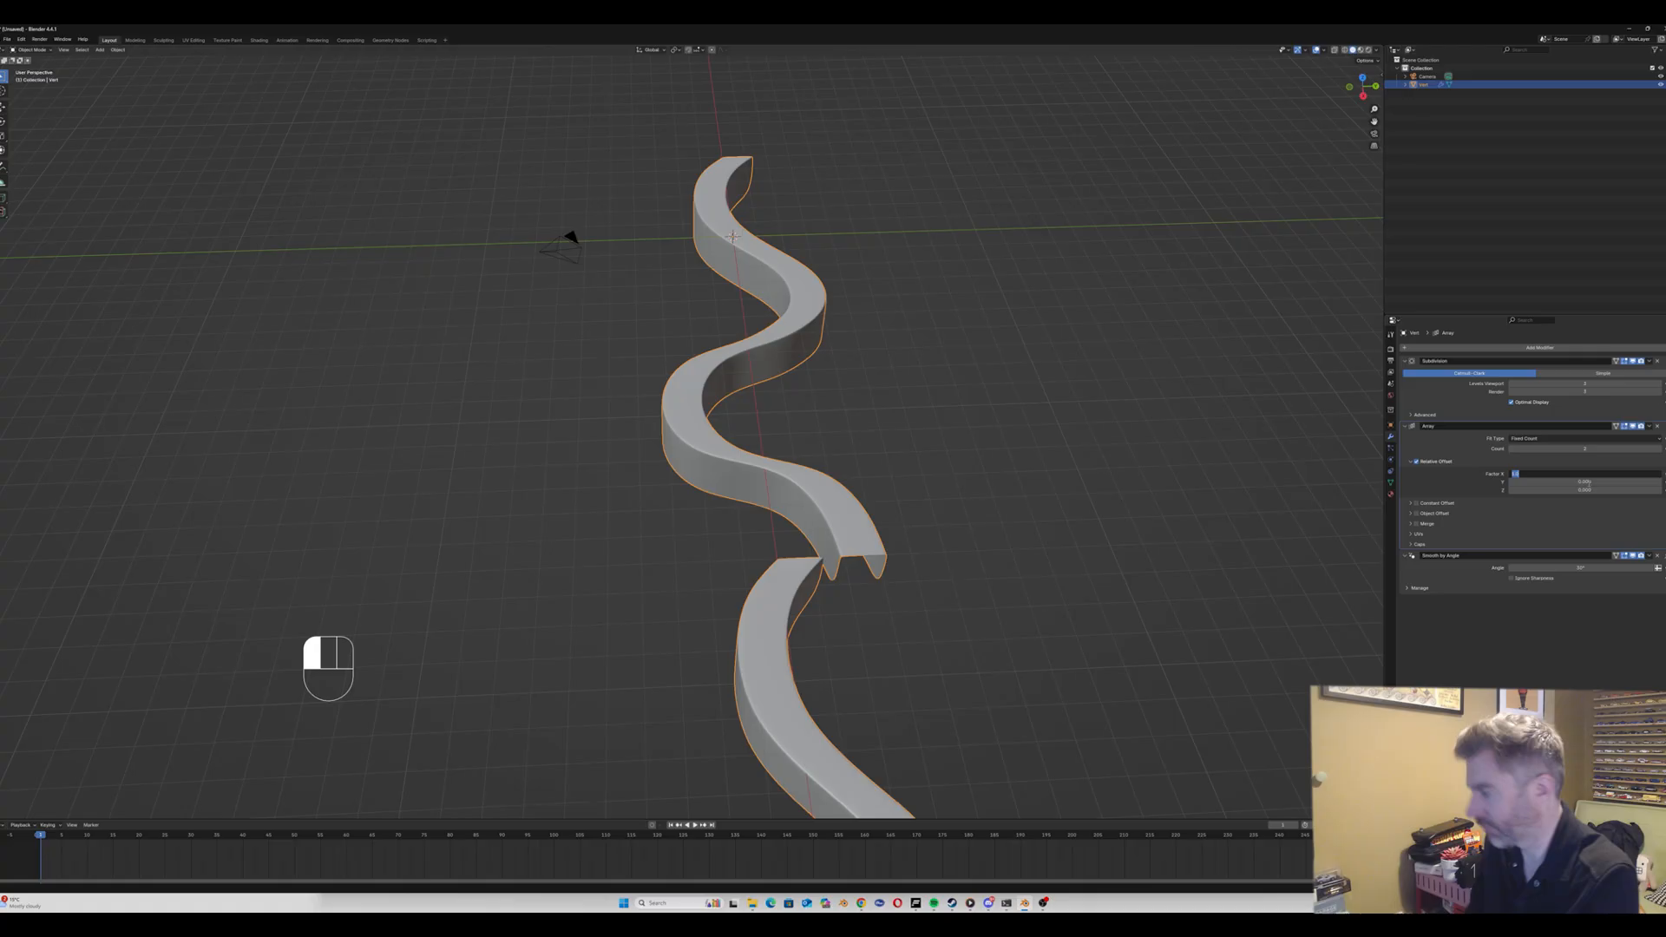
{"action": "key", "text": "Return"}
{"action": "left_click", "coordinate": [1588, 482]}
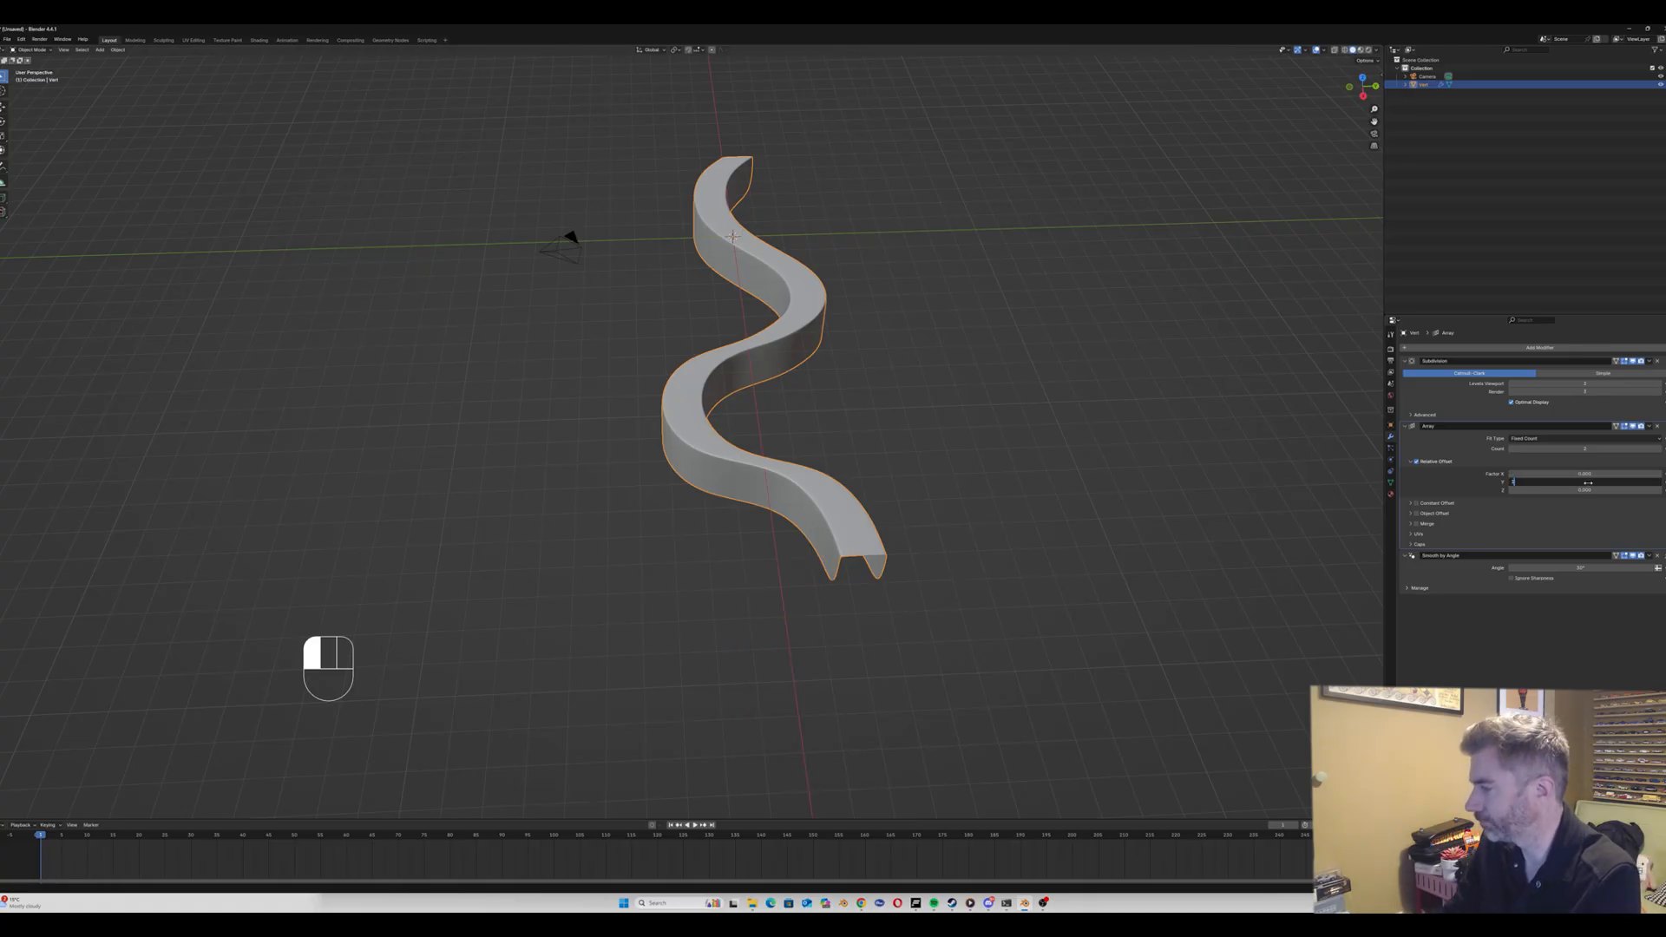
{"action": "type", "text": "1"}
{"action": "key", "text": "Return"}
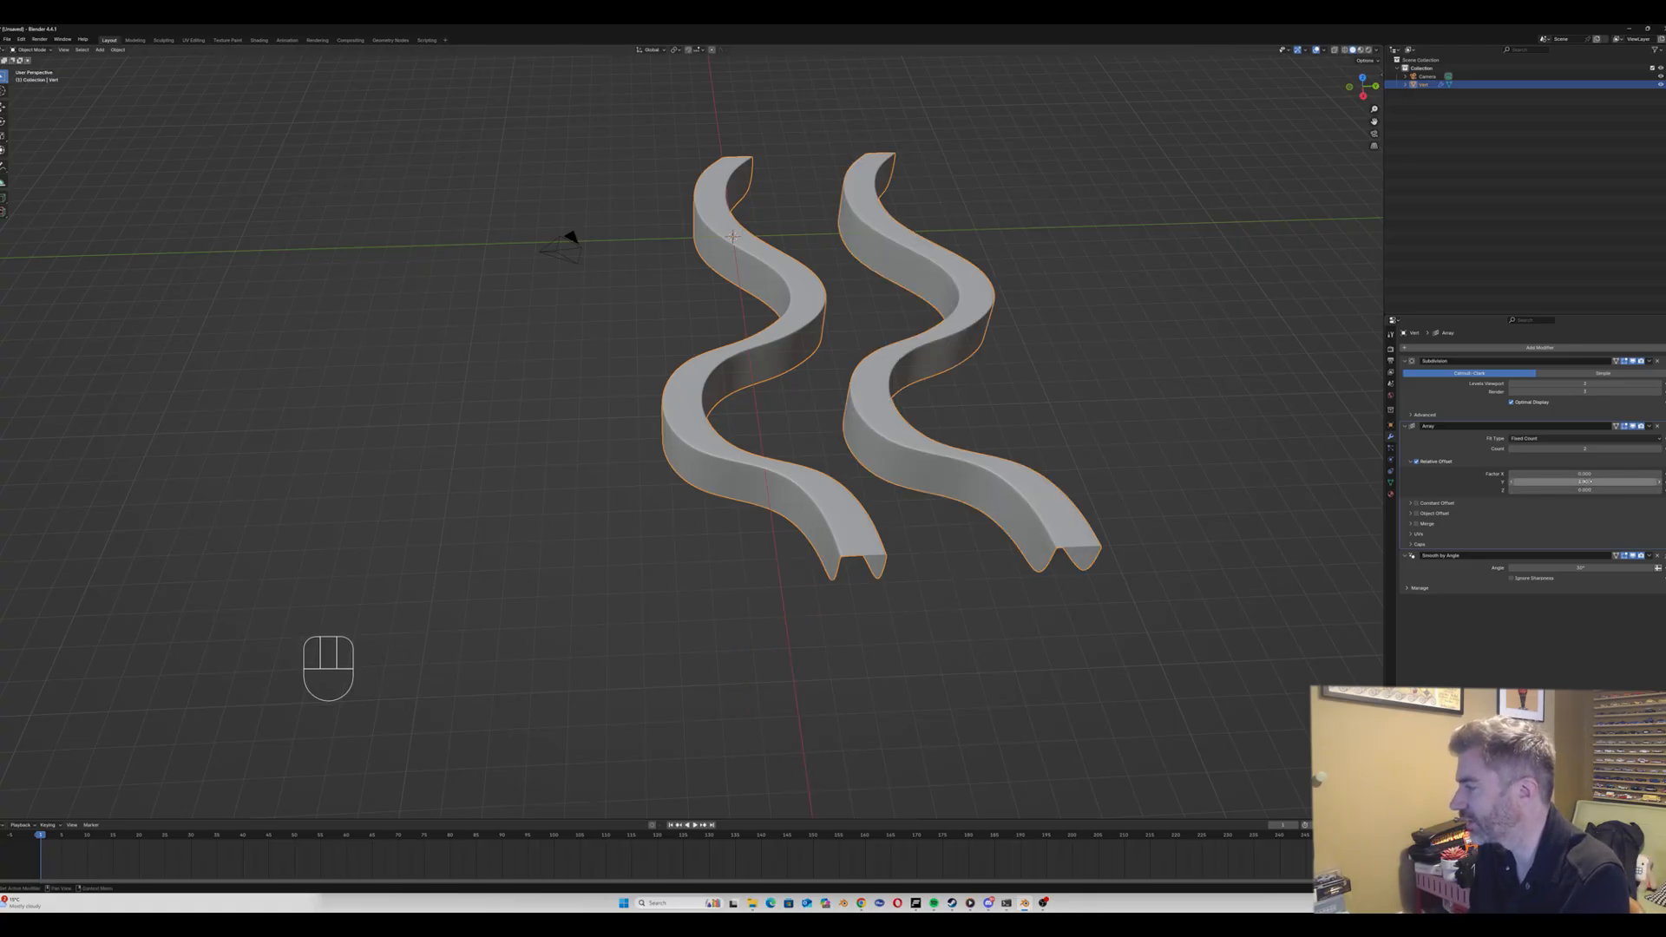
Step: Reduce the array's Y offset factor until the neighbouring track copy sits tightly against the original along its curved edge
{"action": "left_click_drag", "start_coordinate": [1588, 482], "coordinate": [1493, 481]}
{"action": "middle_click_drag", "start_coordinate": [781, 391], "coordinate": [793, 446]}
{"action": "scroll", "coordinate": [861, 344], "scroll_direction": "up", "scroll_amount": 5}
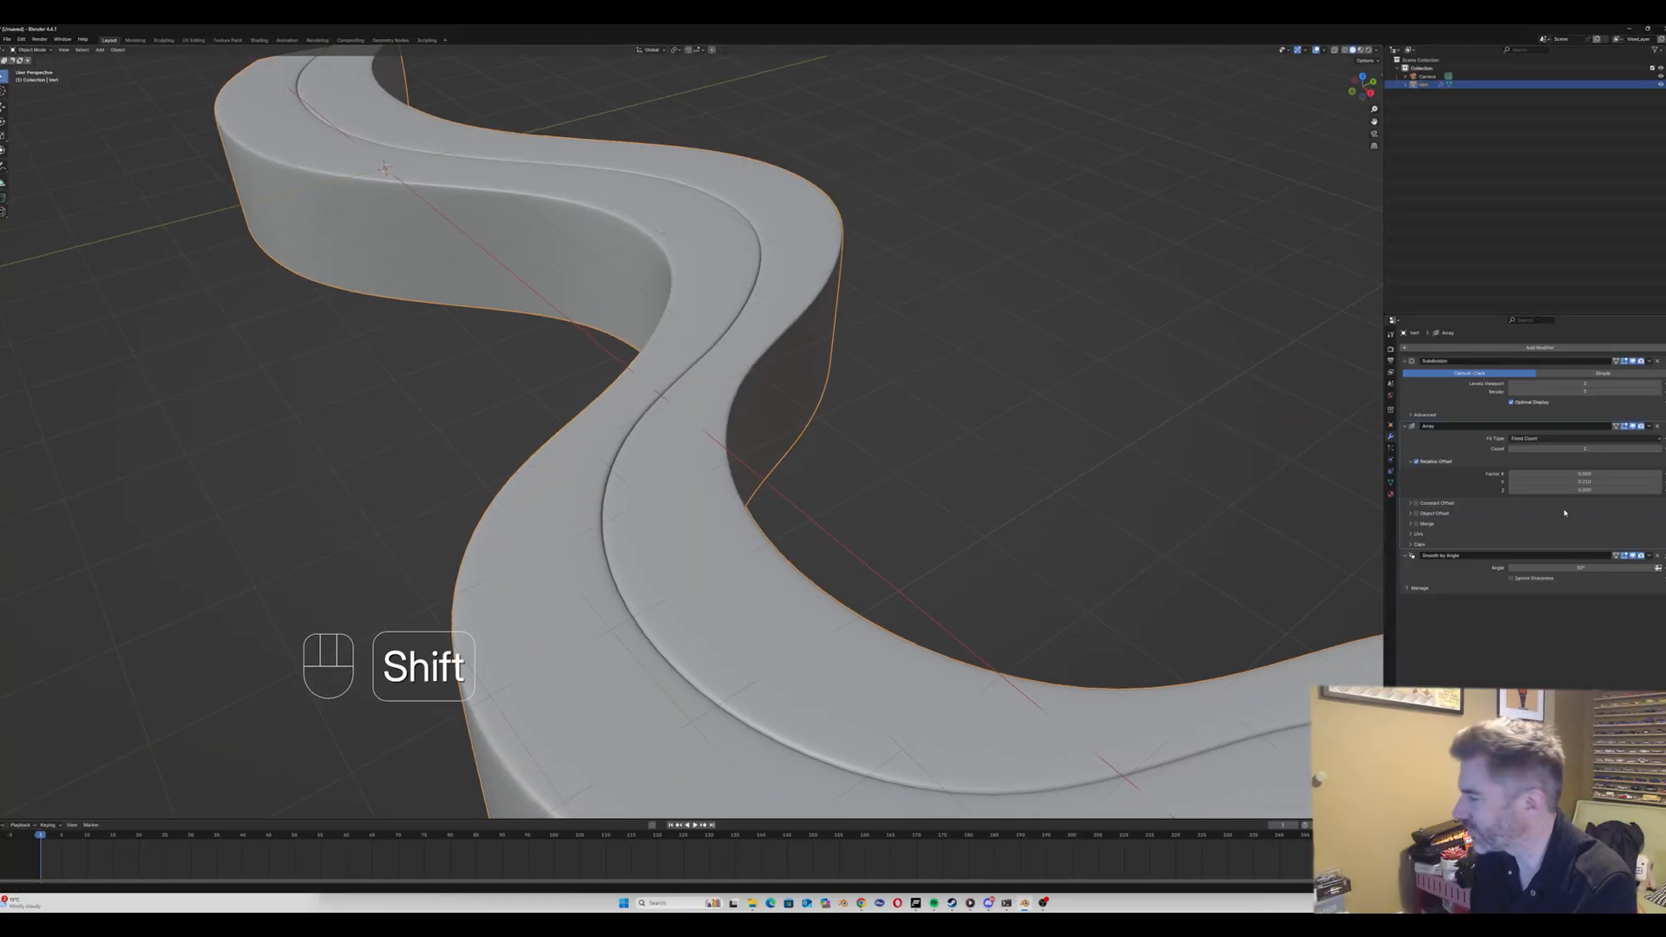
{"action": "left_click_drag", "start_coordinate": [1584, 482], "coordinate": [1583, 481], "text": "shift"}
{"action": "scroll", "coordinate": [864, 469], "scroll_direction": "down", "scroll_amount": 6}
{"action": "middle_click_drag", "start_coordinate": [867, 469], "coordinate": [861, 475]}
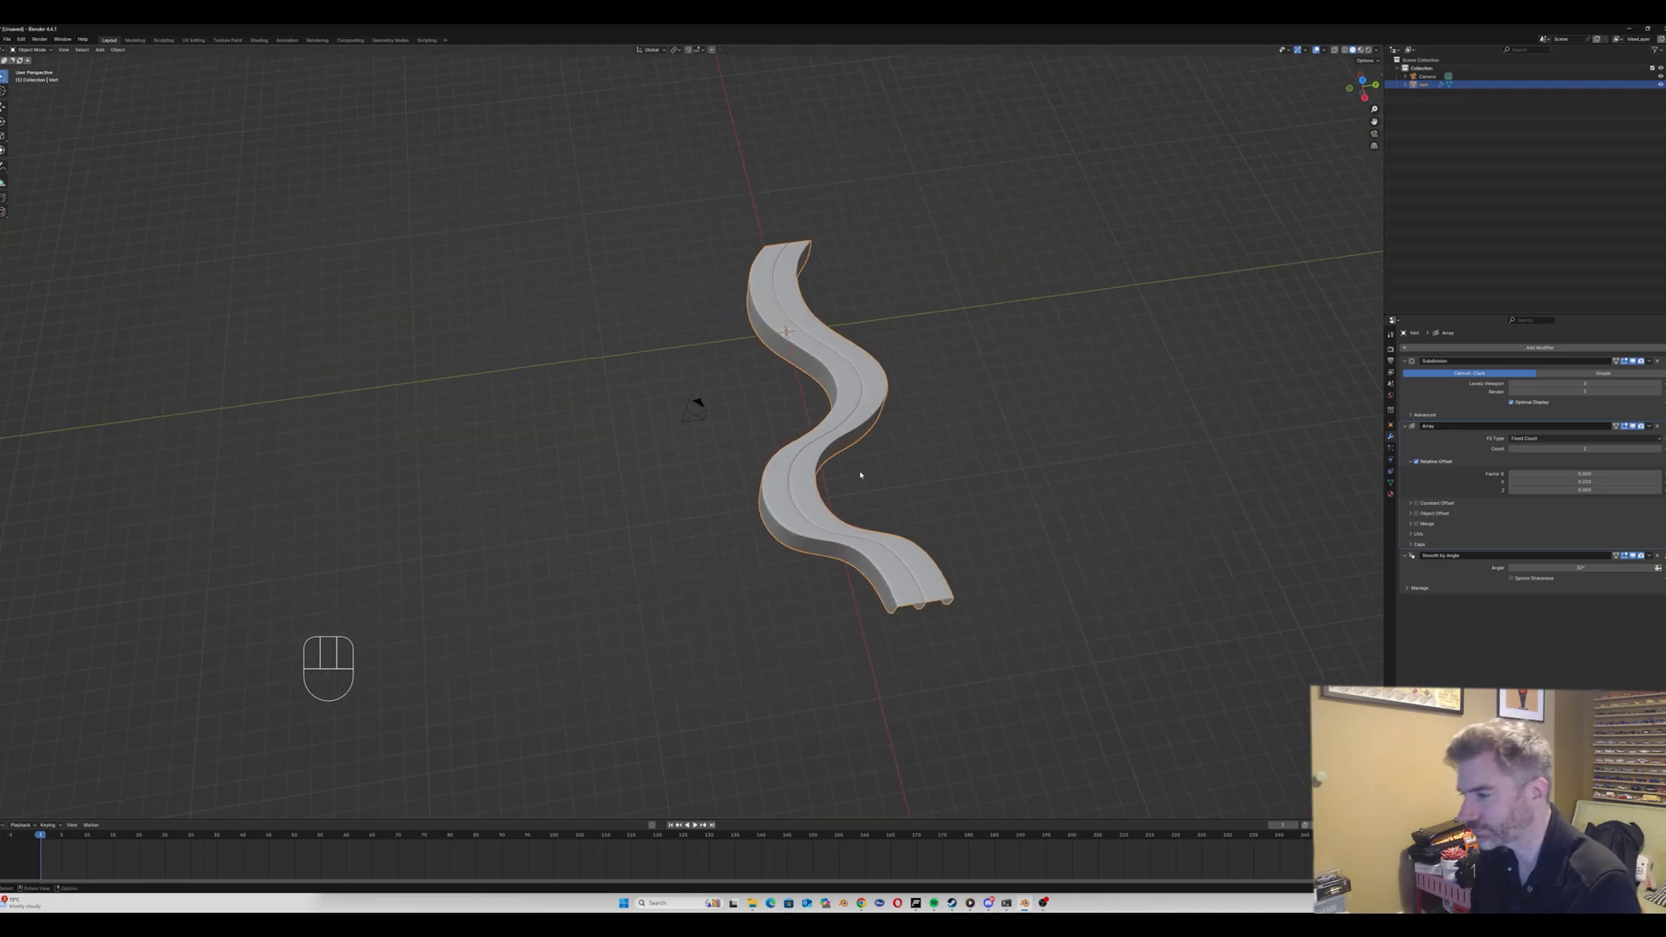
Step: Set the array count to 20 to build a wide panel of adjoining wavy strips
{"action": "left_click_drag", "start_coordinate": [1612, 450], "coordinate": [1612, 450]}
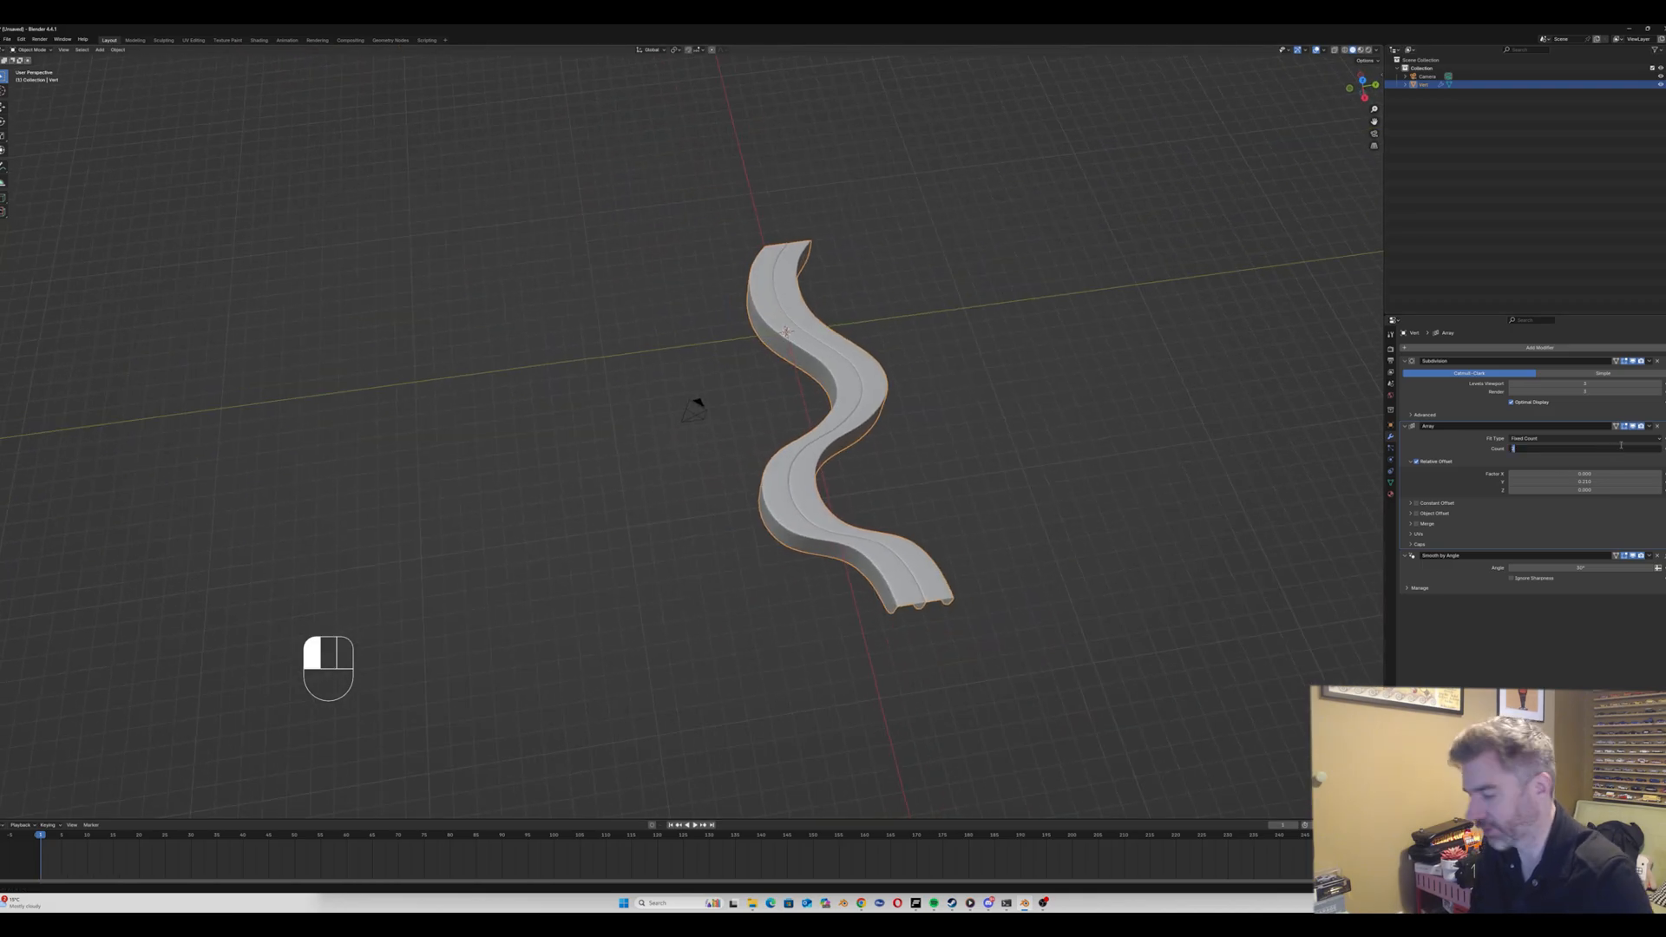
{"action": "type", "text": "20"}
{"action": "key", "text": "Return"}
{"action": "scroll", "coordinate": [867, 390], "scroll_direction": "down", "scroll_amount": 3}
{"action": "scroll", "coordinate": [964, 248], "scroll_direction": "up", "scroll_amount": 6}
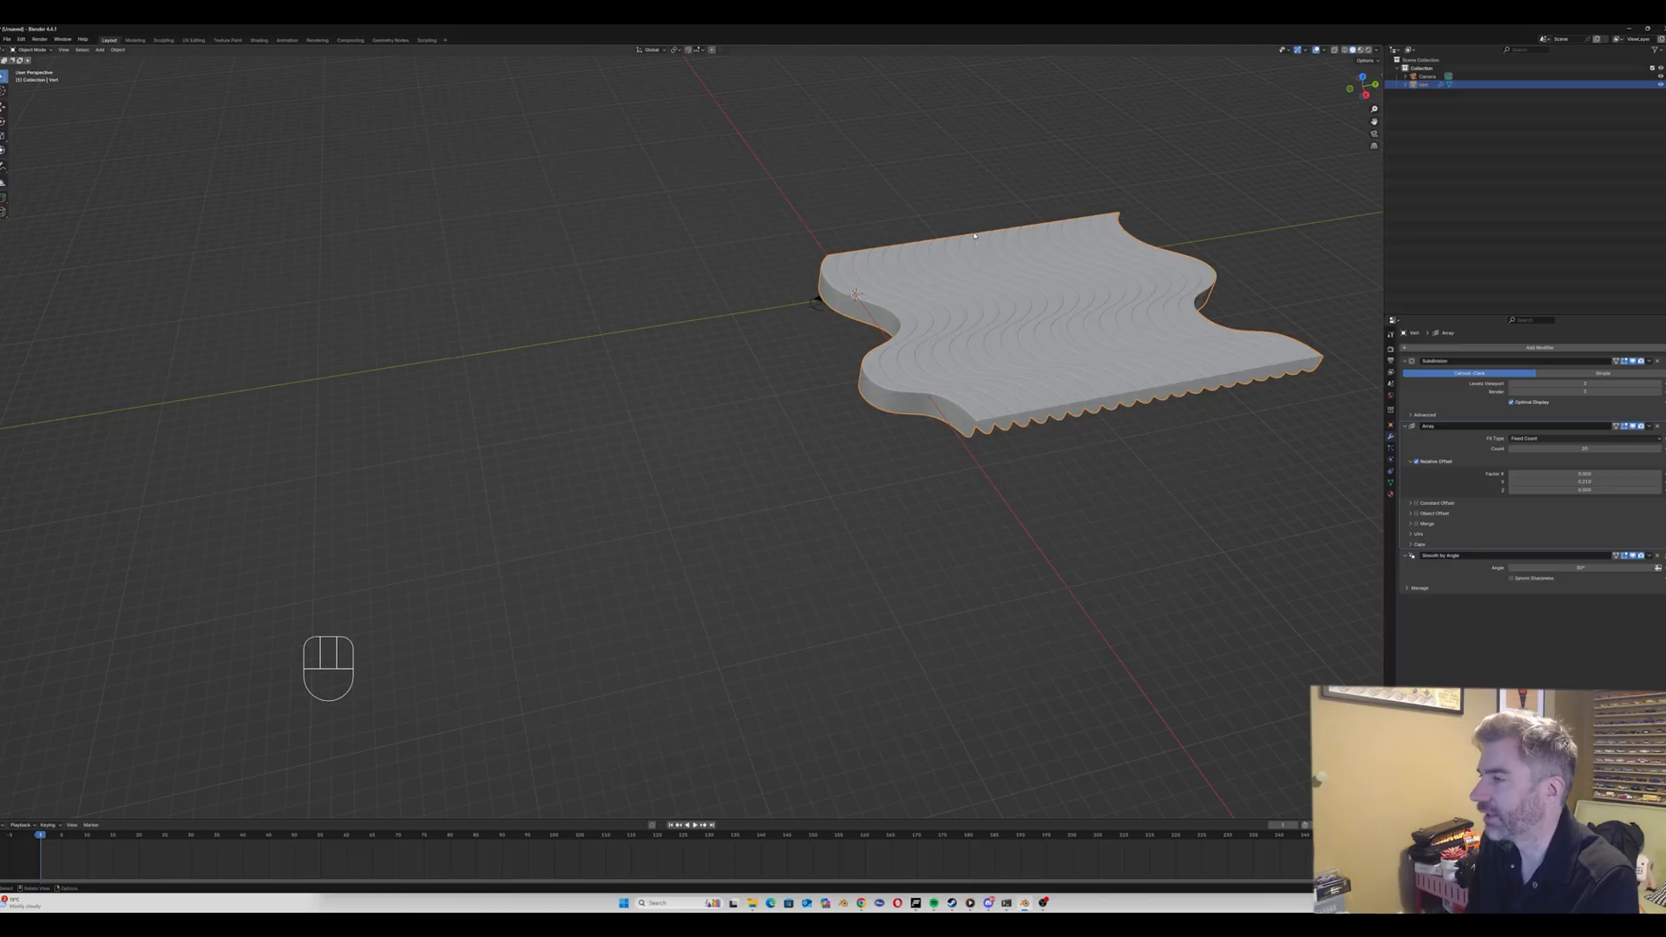
Step: Rename the arrayed object as curvedPanel
{"action": "key", "text": "F2"}
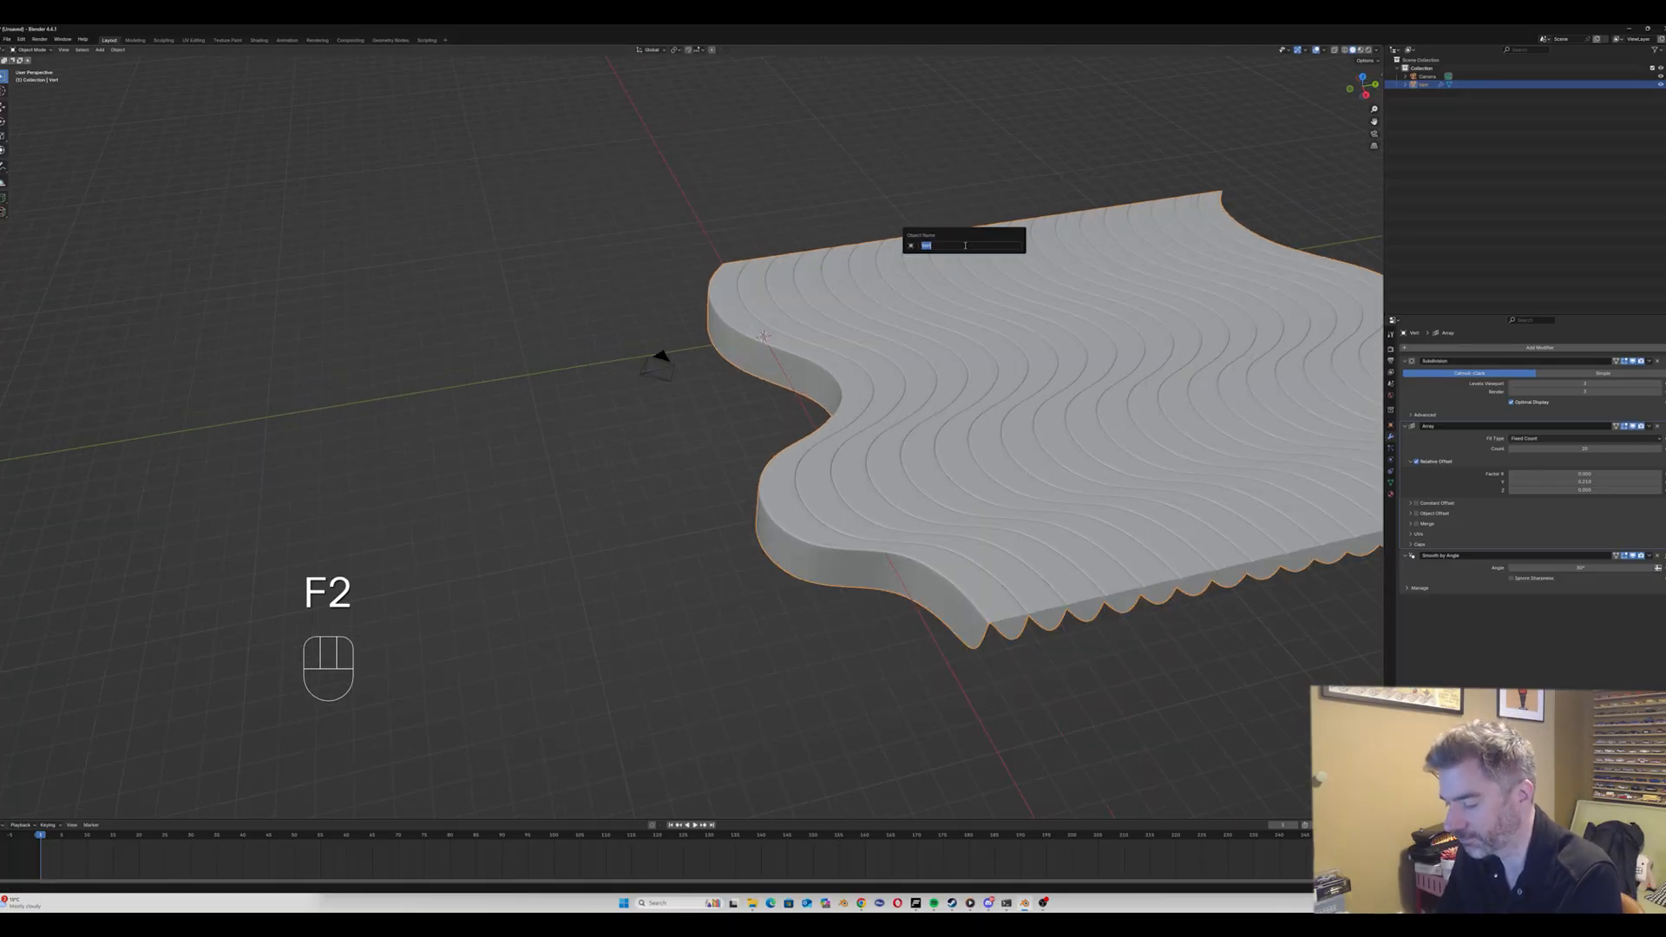
{"action": "type", "text": "curvedPa"}
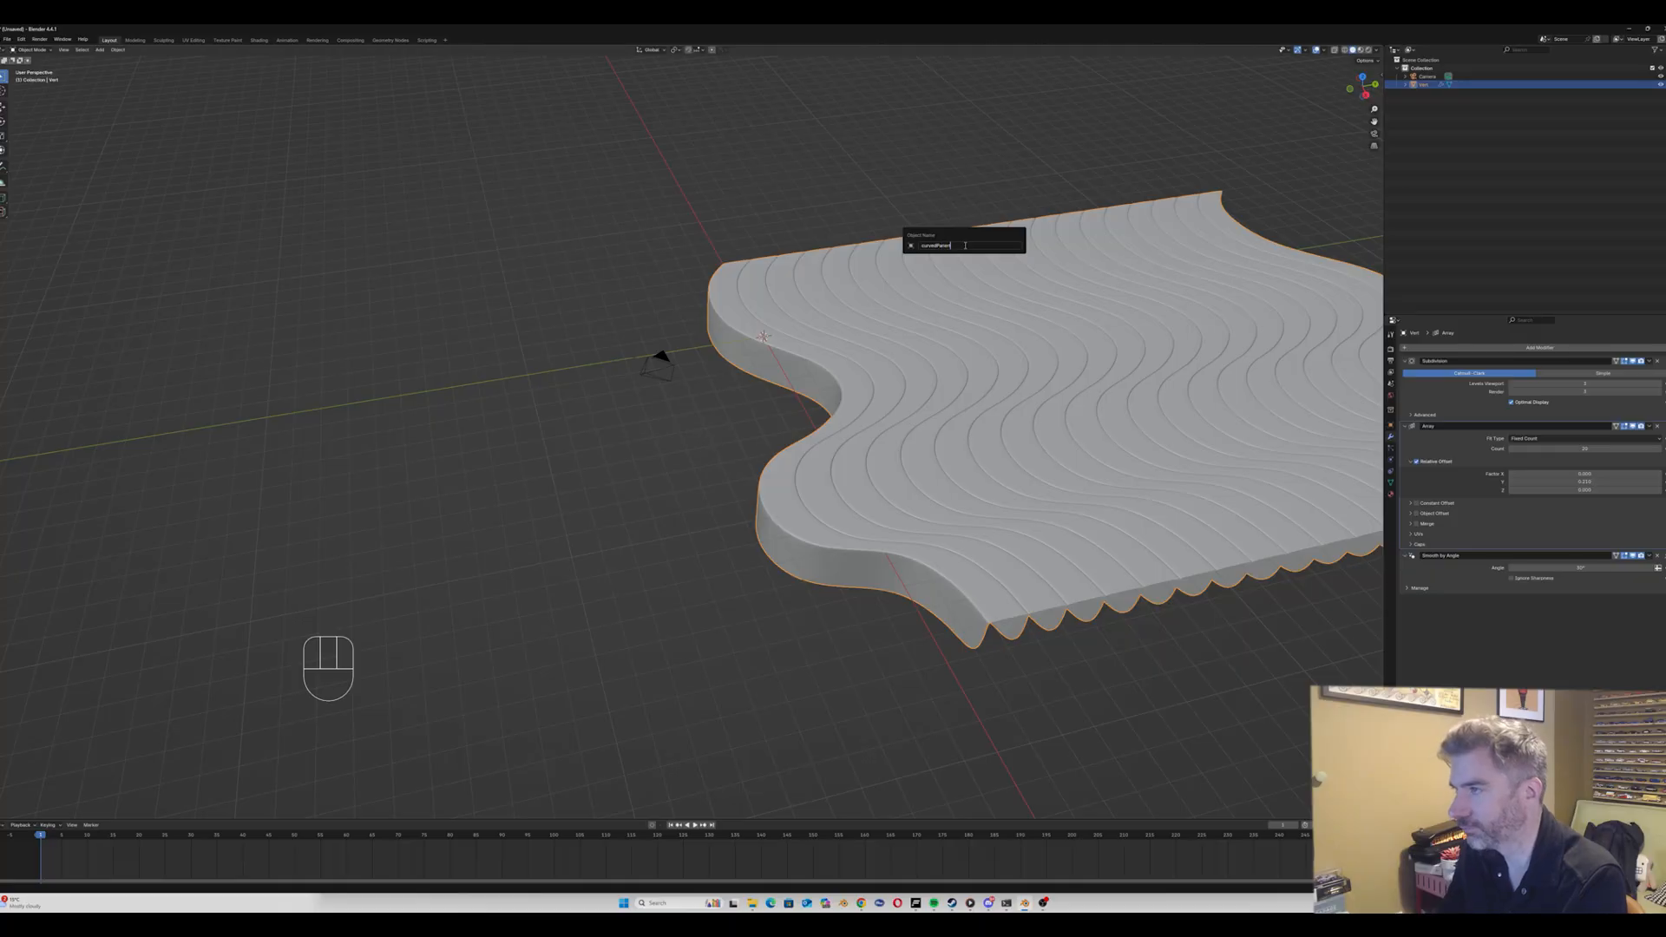
{"action": "type", "text": "nel"}
{"action": "key", "text": "BackSpace"}
{"action": "key", "text": "Return"}
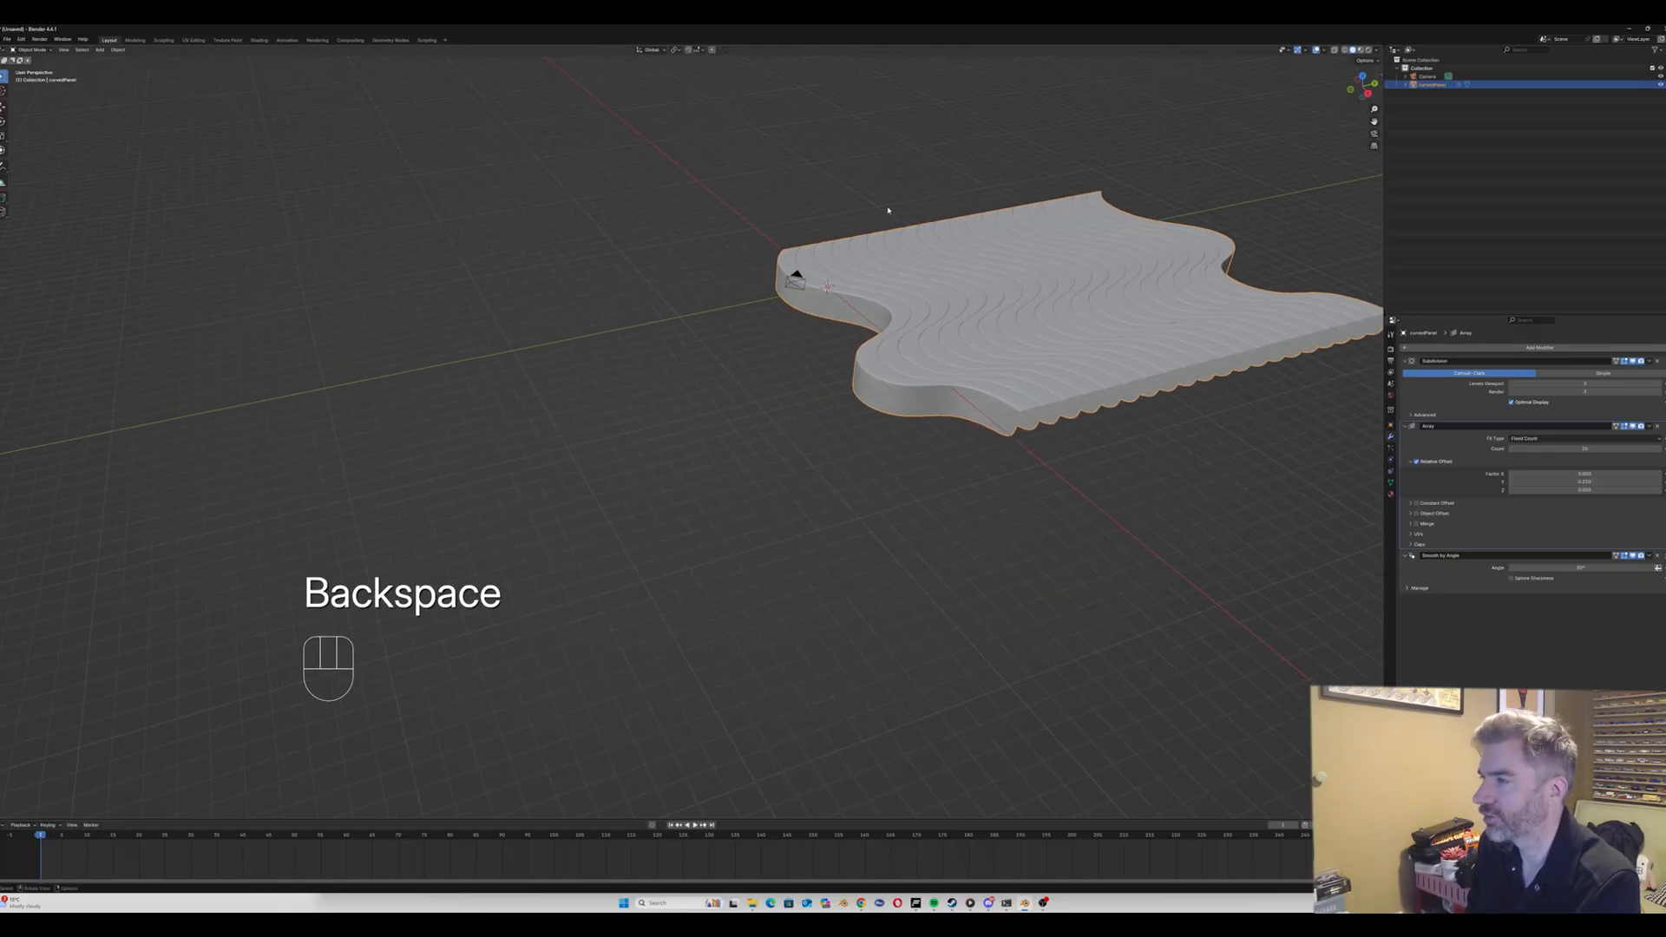
{"action": "scroll", "coordinate": [885, 213], "scroll_direction": "up", "scroll_amount": 5}
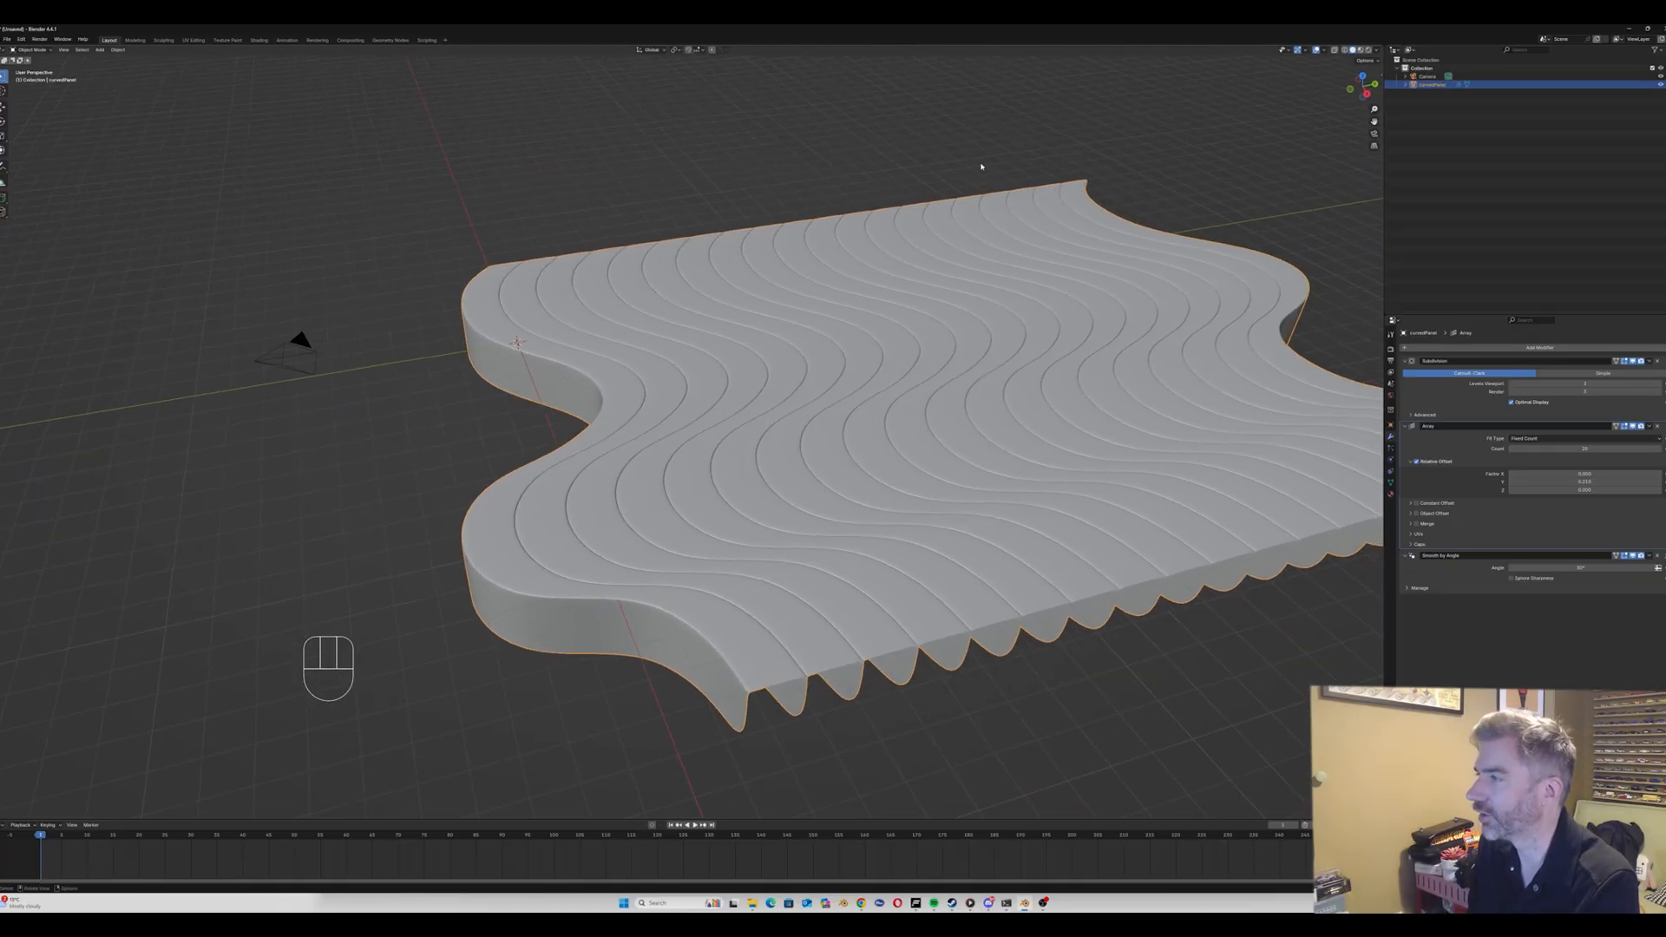
Step: Select the panel, enlarge the timeline area and show the object's transform values beside the viewport
{"action": "left_click", "coordinate": [728, 370]}
{"action": "scroll", "coordinate": [728, 370], "scroll_direction": "down", "scroll_amount": 5}
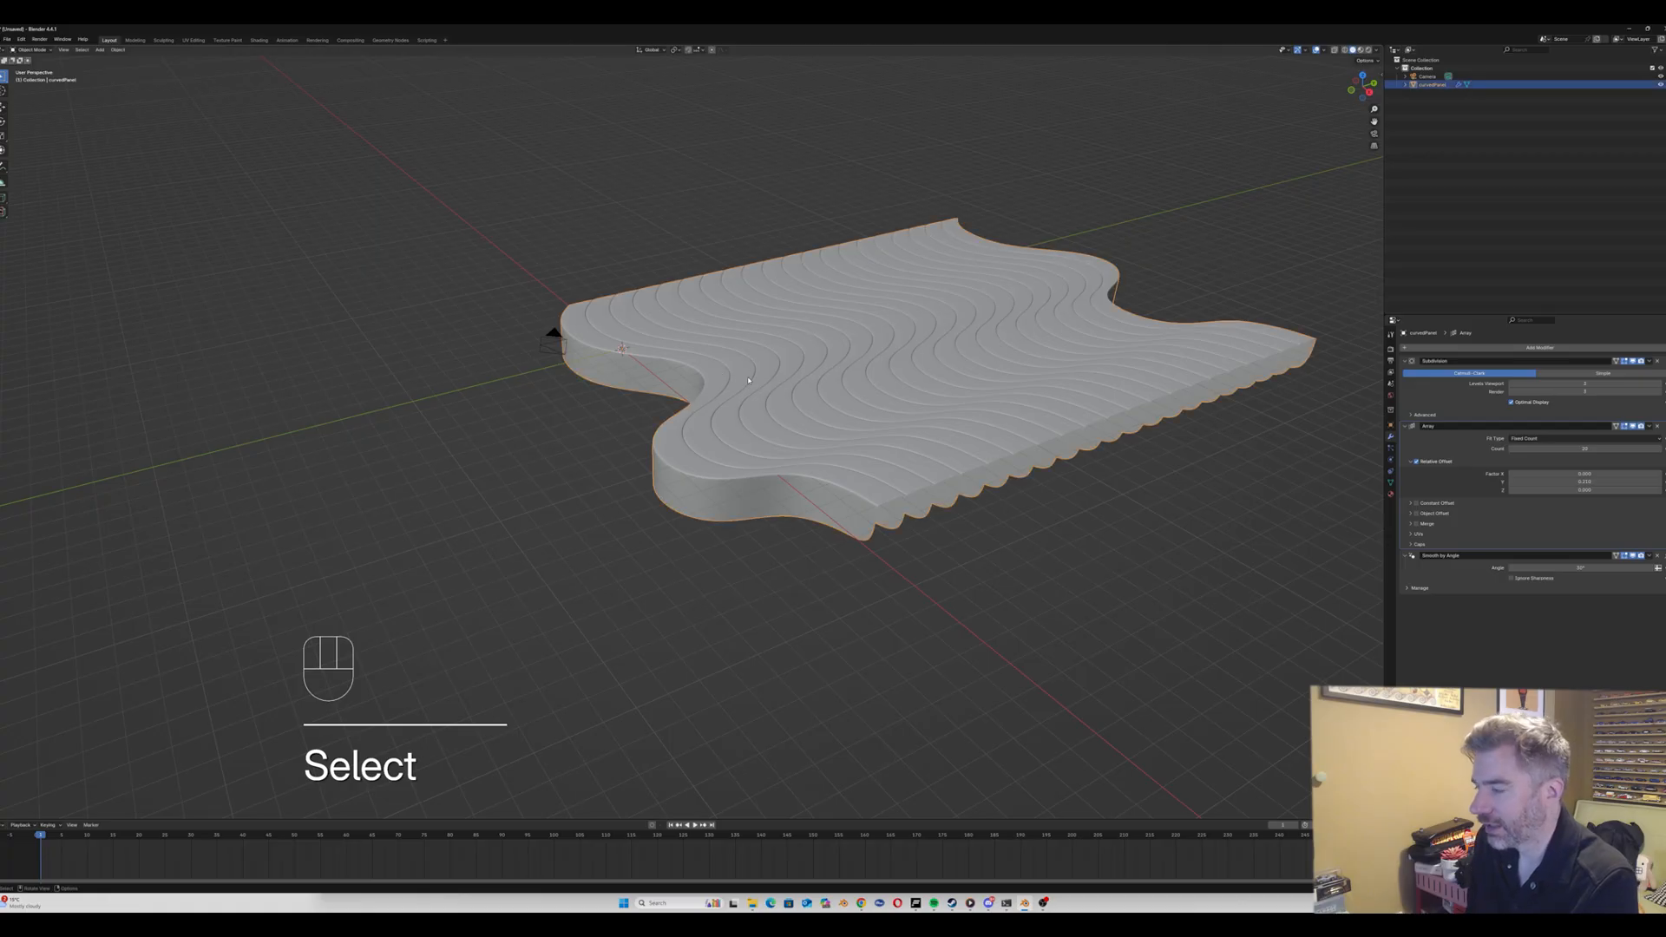
{"action": "middle_click_drag", "start_coordinate": [749, 380], "coordinate": [736, 388]}
{"action": "middle_click_drag", "start_coordinate": [868, 365], "coordinate": [755, 339], "text": "shift"}
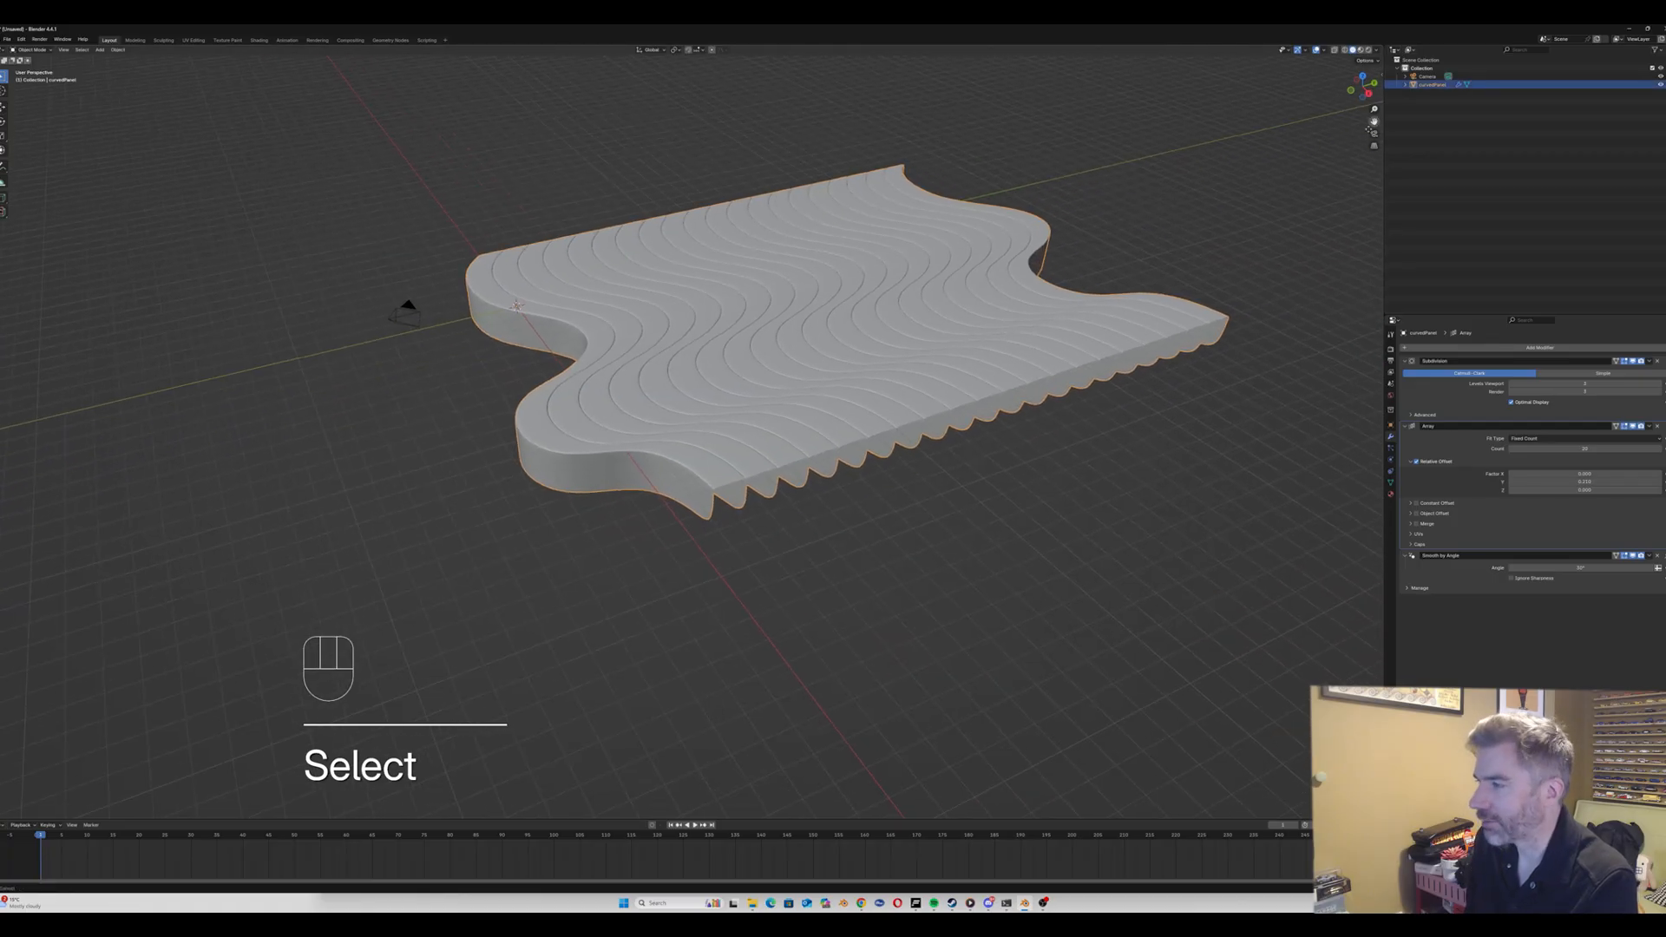
{"action": "left_click_drag", "start_coordinate": [706, 814], "coordinate": [706, 760]}
{"action": "left_click", "coordinate": [1379, 75]}
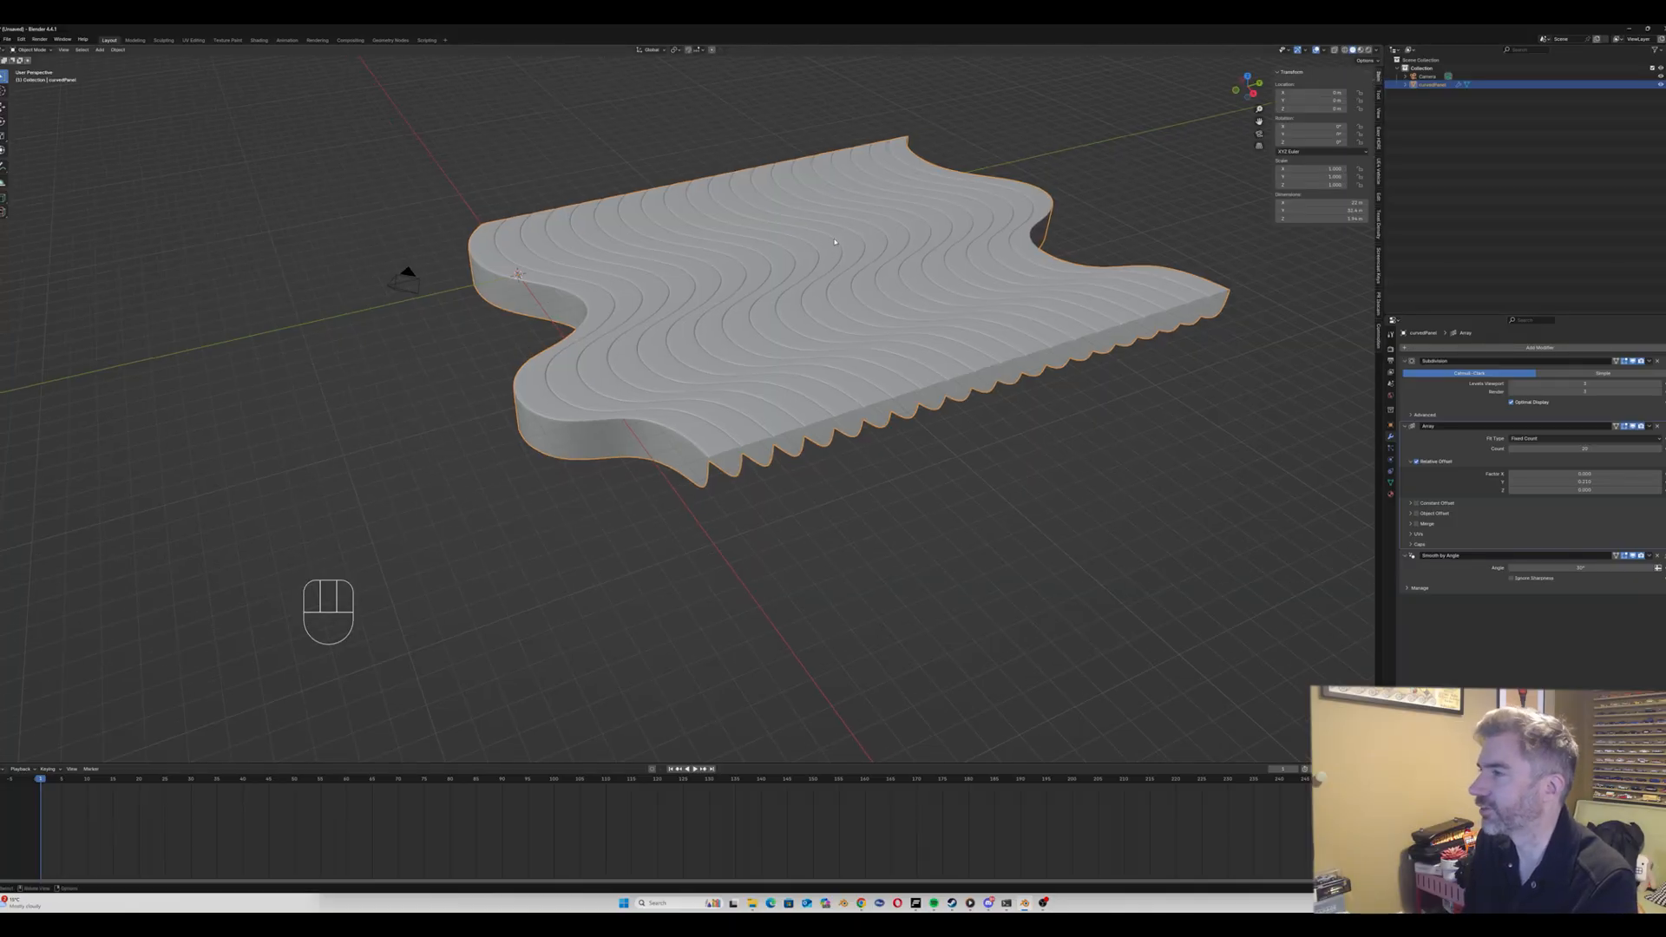
Step: Keyframe the panel's location, rotation and scale at frame 0, undoing a first keyframe that covers only the location
{"action": "left_click_drag", "start_coordinate": [1259, 120], "coordinate": [1207, 145]}
{"action": "left_click", "coordinate": [779, 253]}
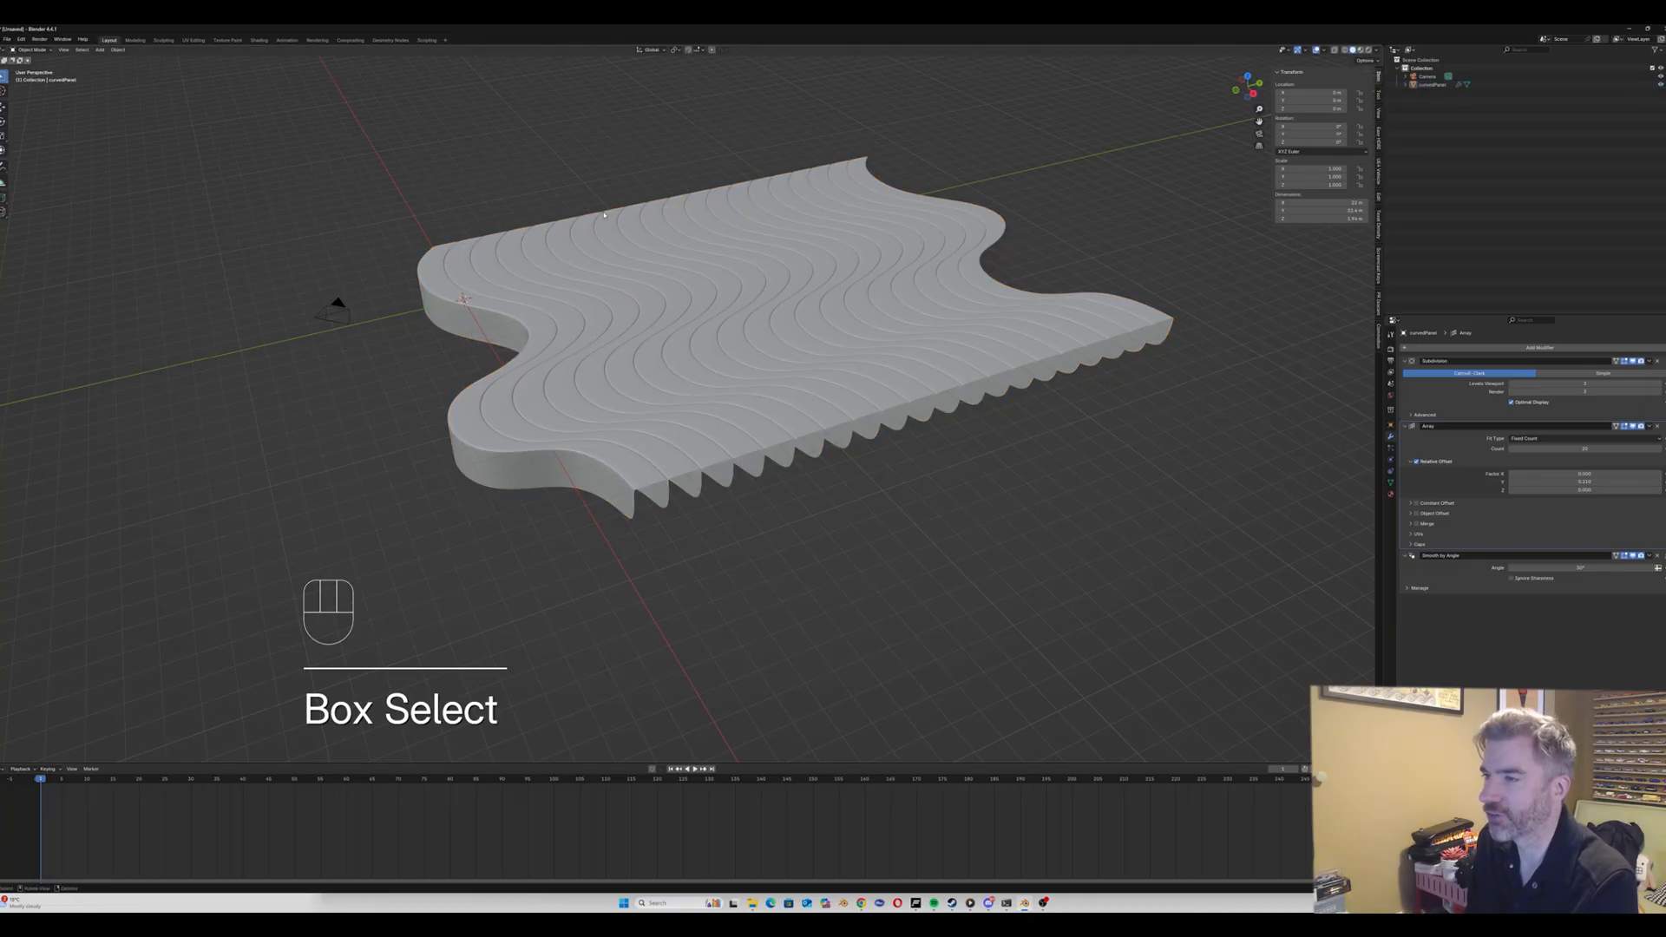
{"action": "left_click", "coordinate": [562, 273]}
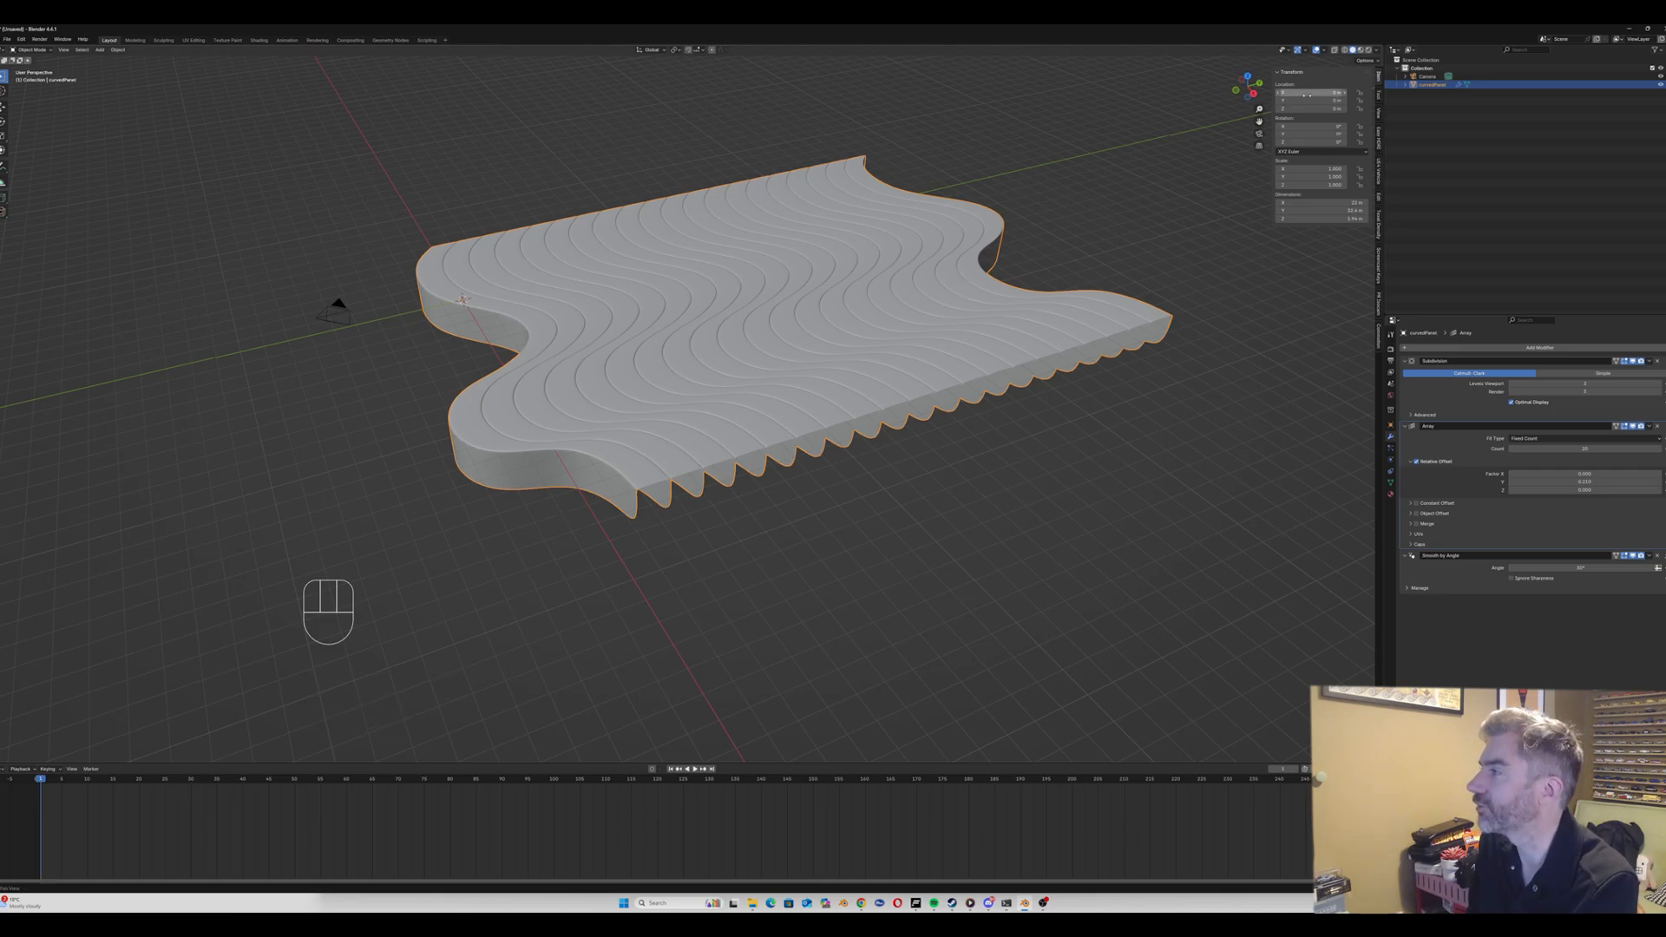
{"action": "left_click", "coordinate": [37, 781]}
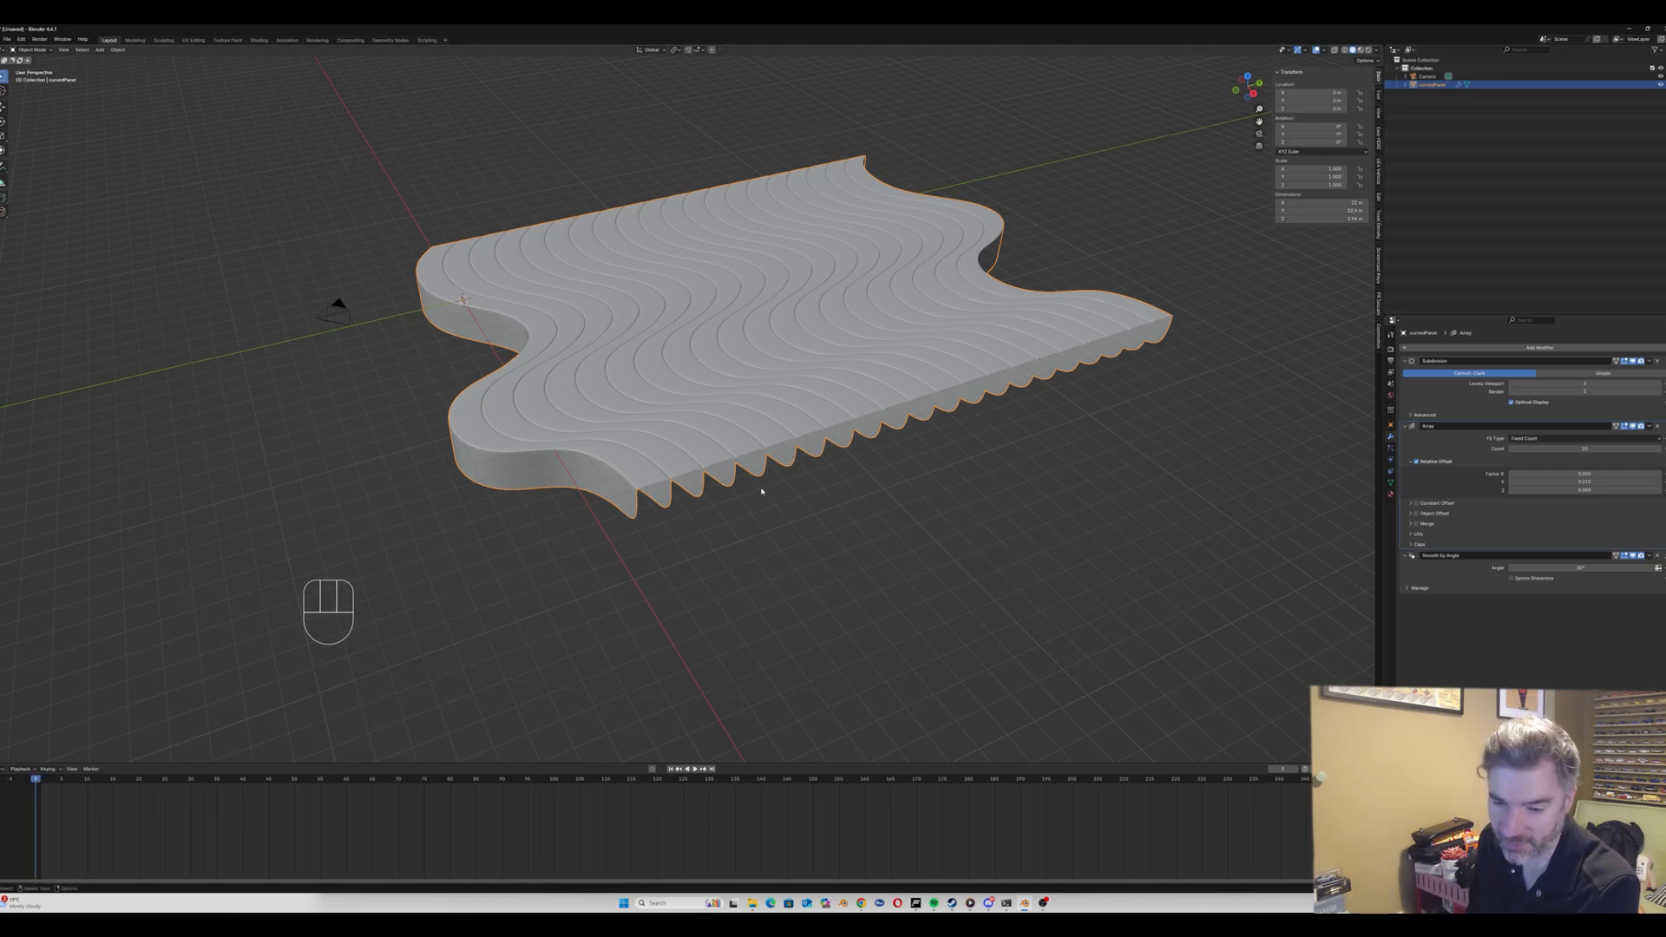
{"action": "key", "text": "i"}
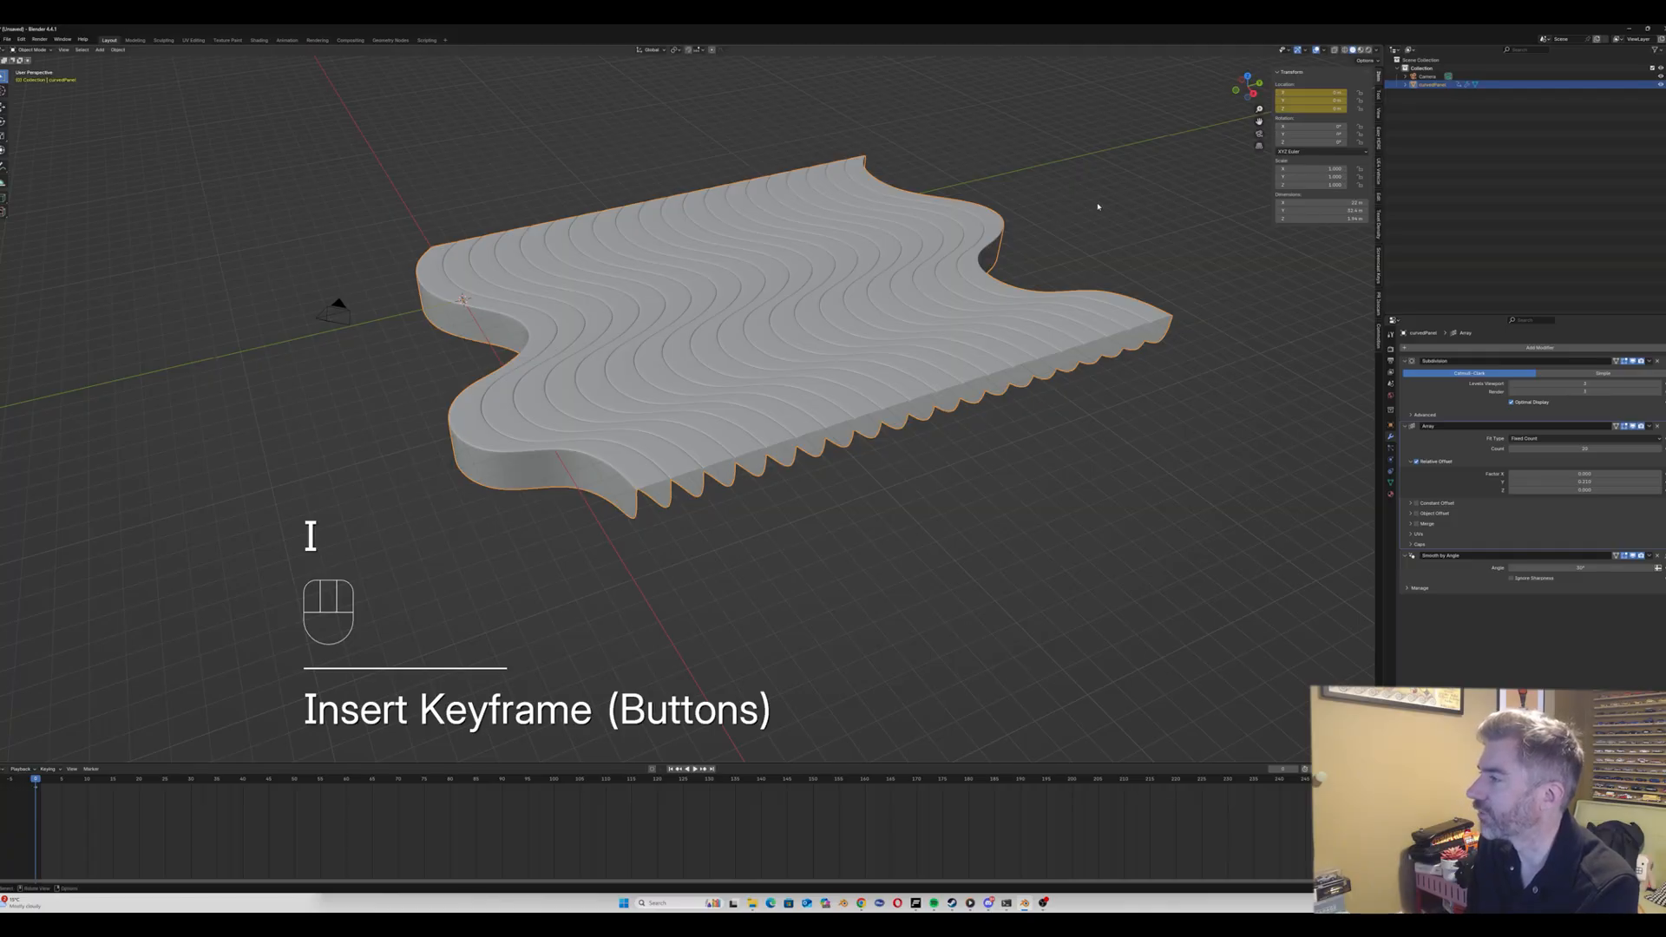
{"action": "key", "text": "ctrl+z"}
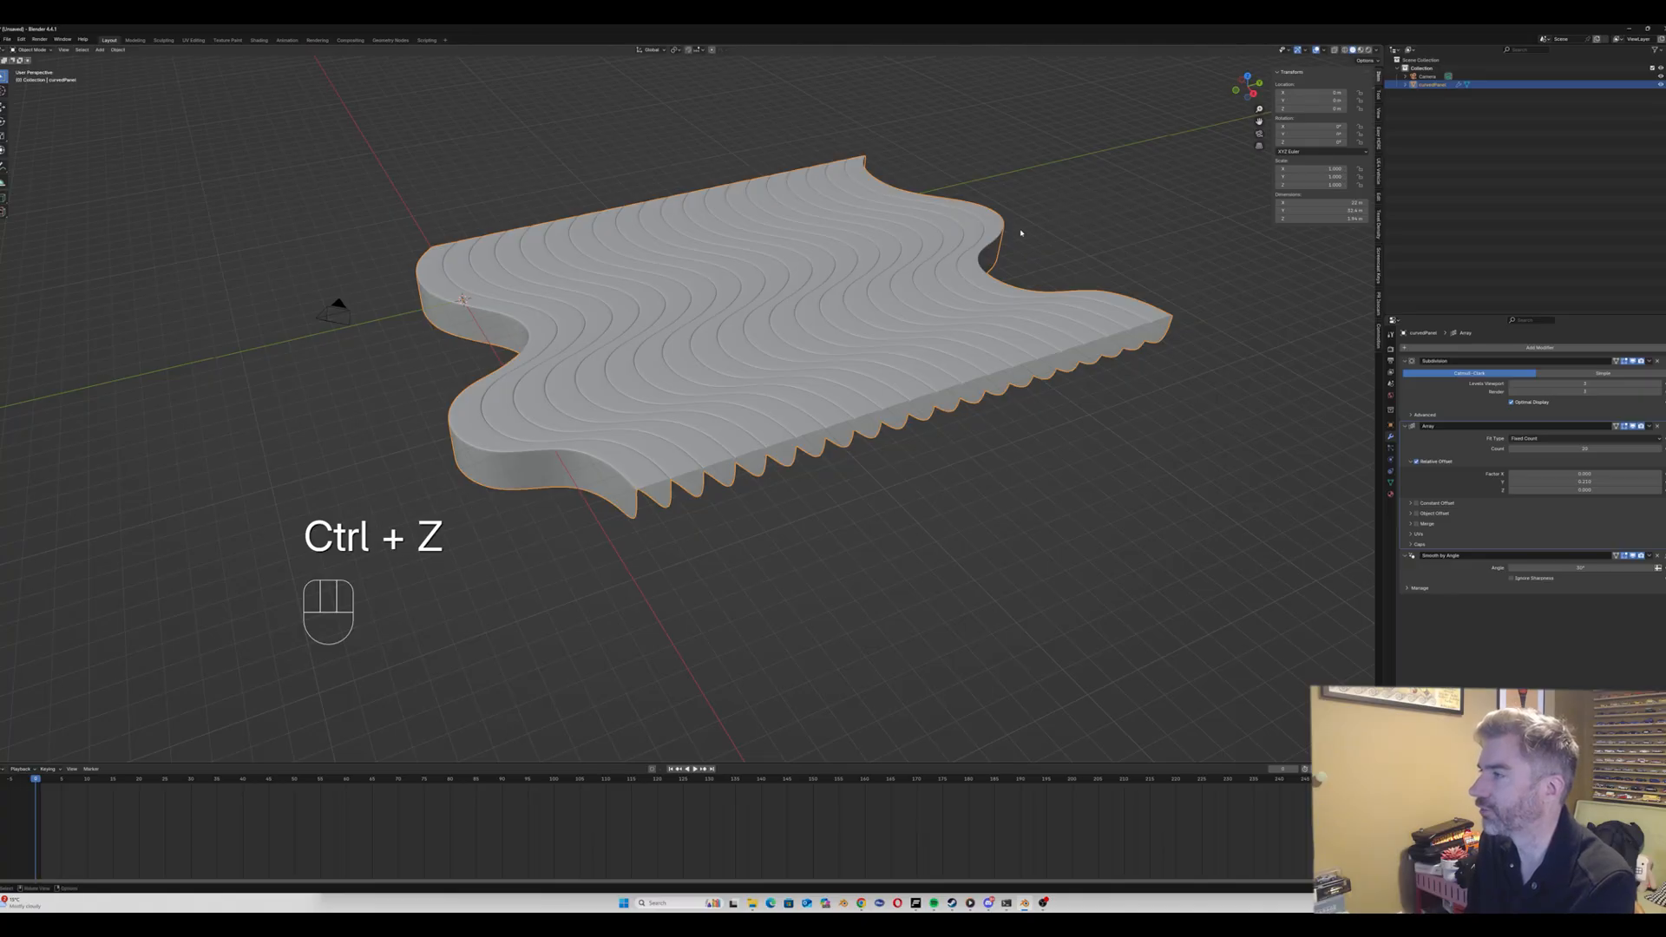
{"action": "key", "text": "i"}
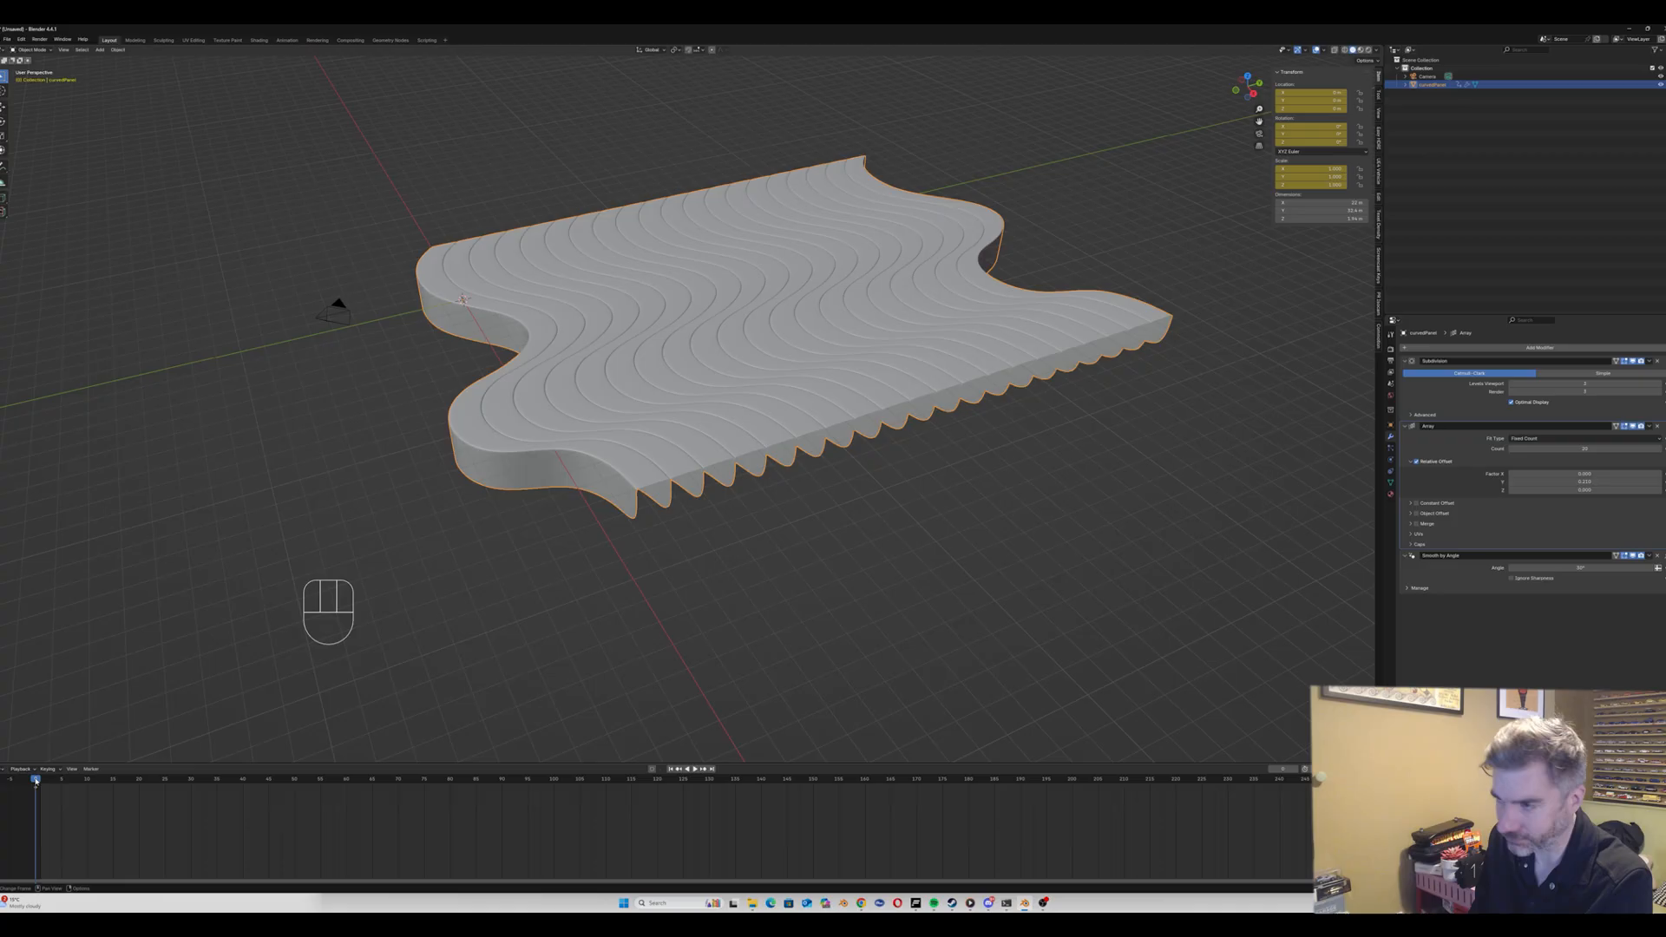
Step: Insert a second keyframe for the panel at frame 70 with the same location, rotation and scale
{"action": "left_click_drag", "start_coordinate": [36, 784], "coordinate": [400, 791]}
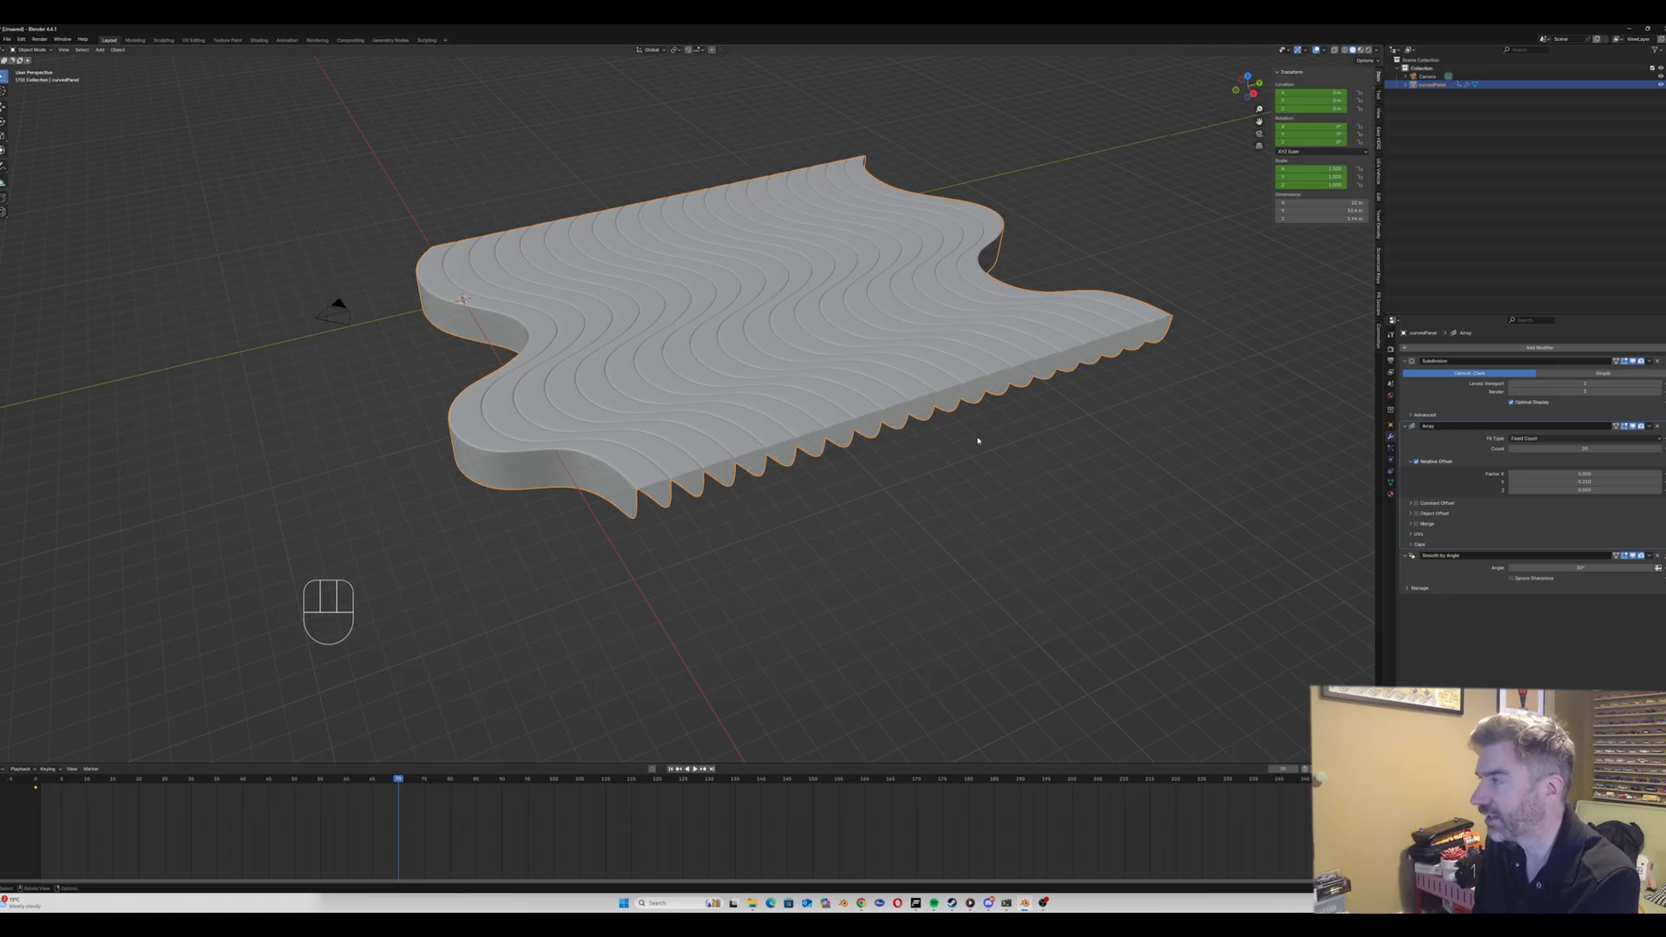
{"action": "key", "text": "i"}
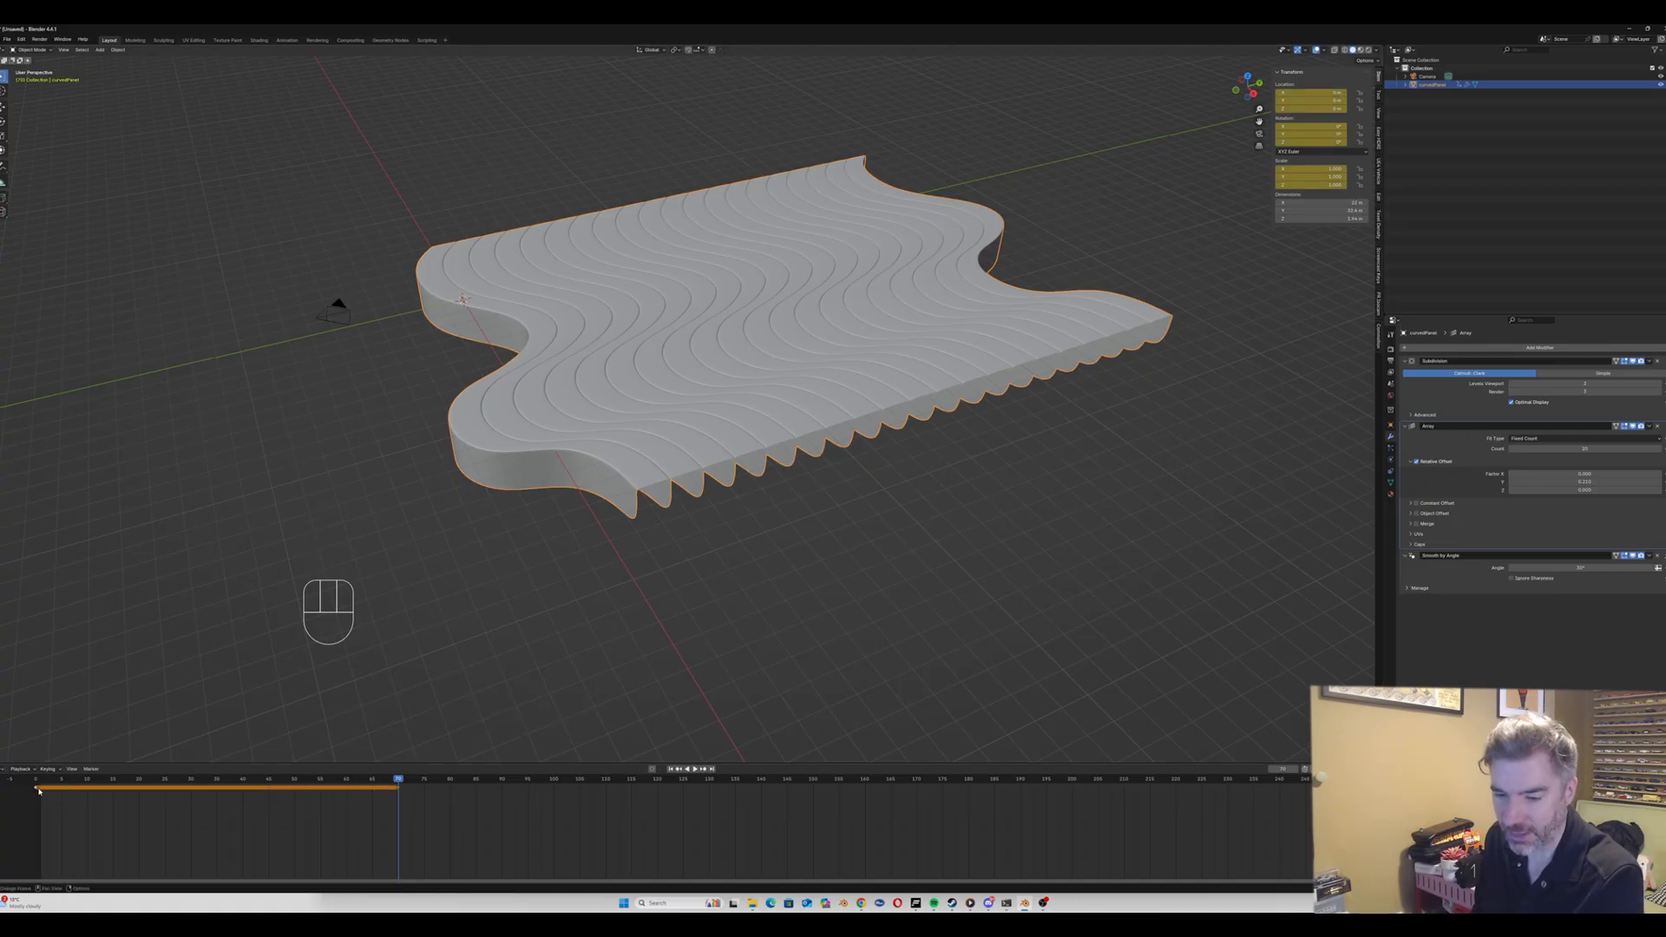
{"action": "key", "text": "space"}
Step: At frame 30, raise the panel along Z and keyframe it, then play the animation from frame 0
{"action": "left_click_drag", "start_coordinate": [56, 775], "coordinate": [191, 775]}
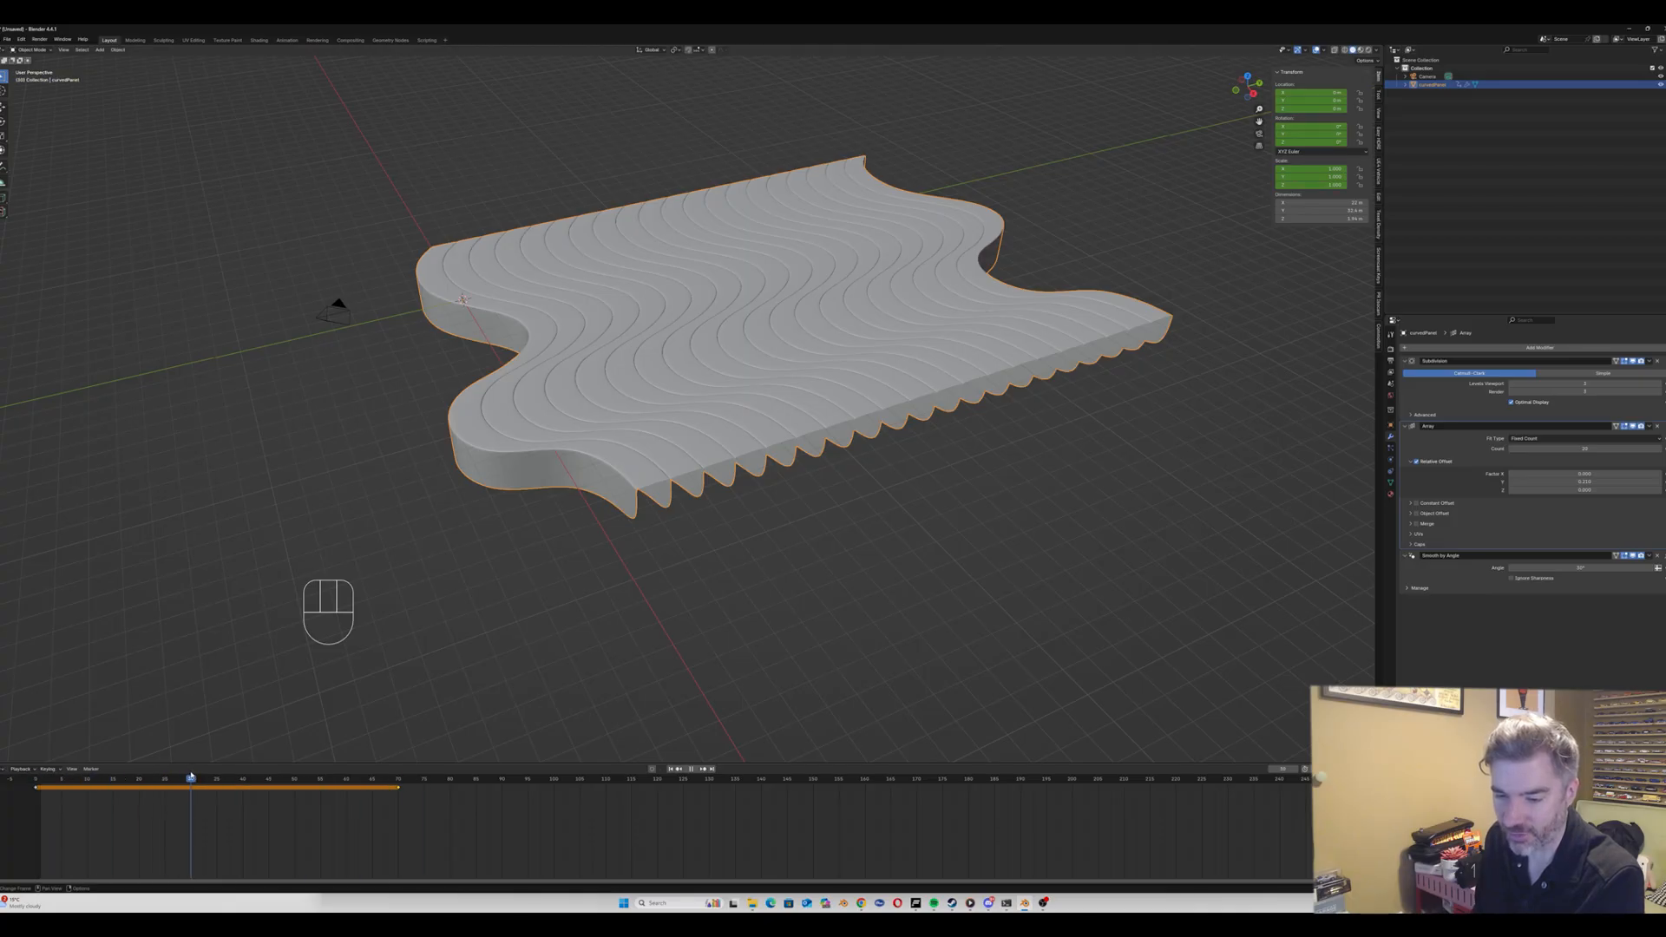
{"action": "key", "text": "g"}
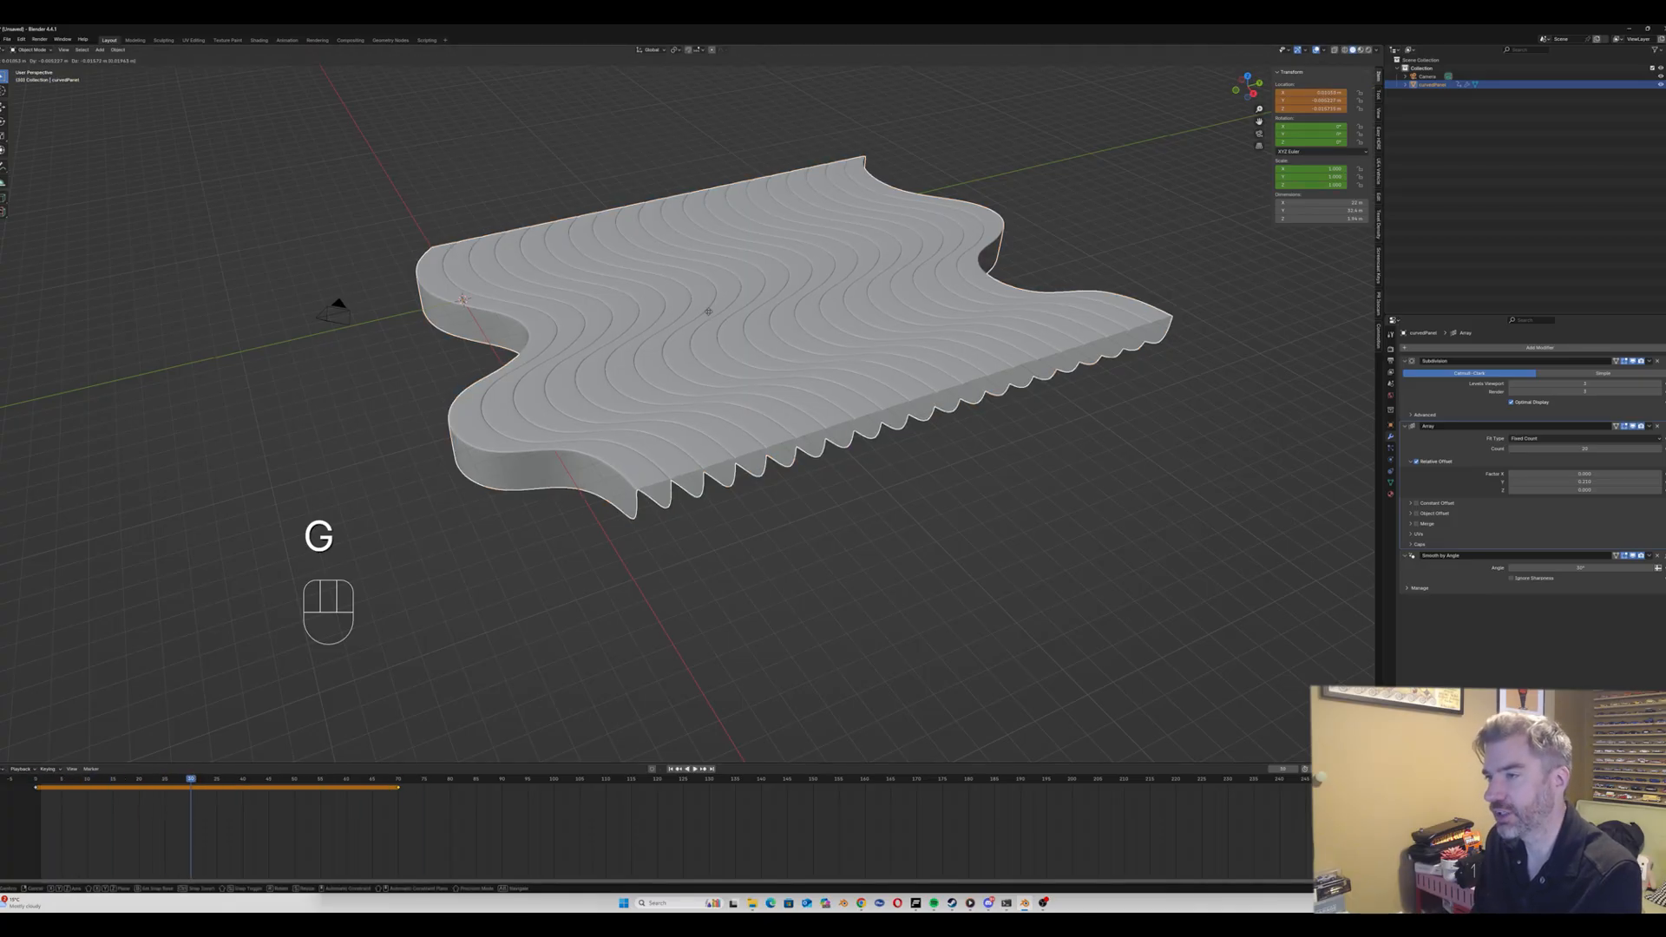
{"action": "key", "text": "z"}
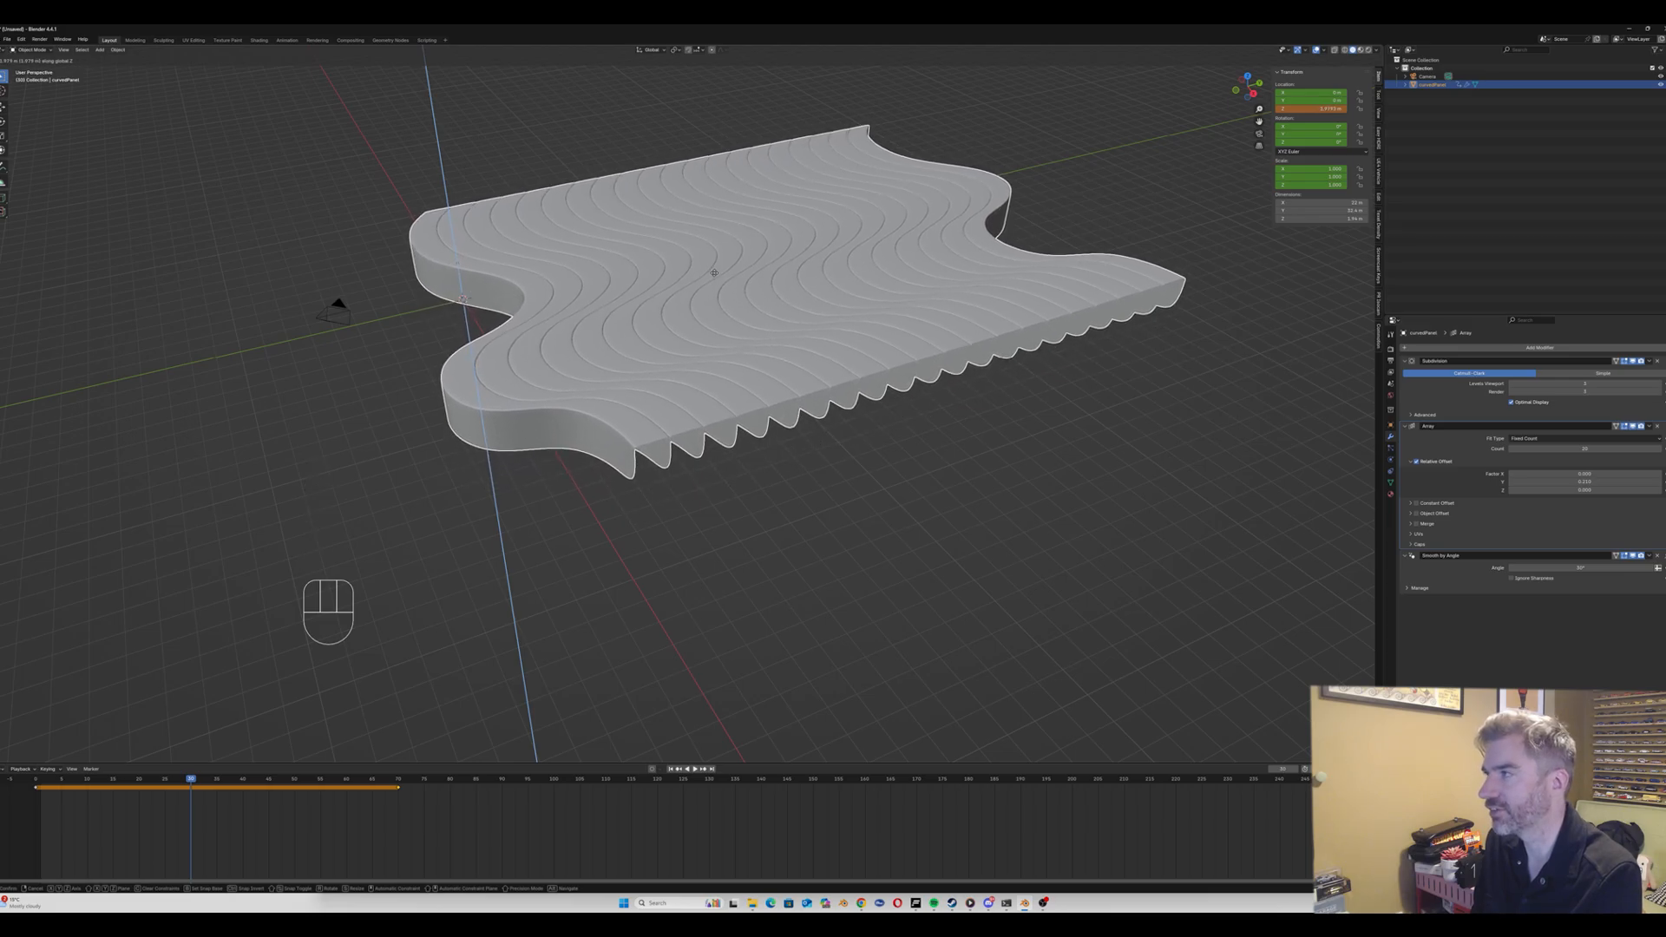
{"action": "left_click", "coordinate": [917, 275]}
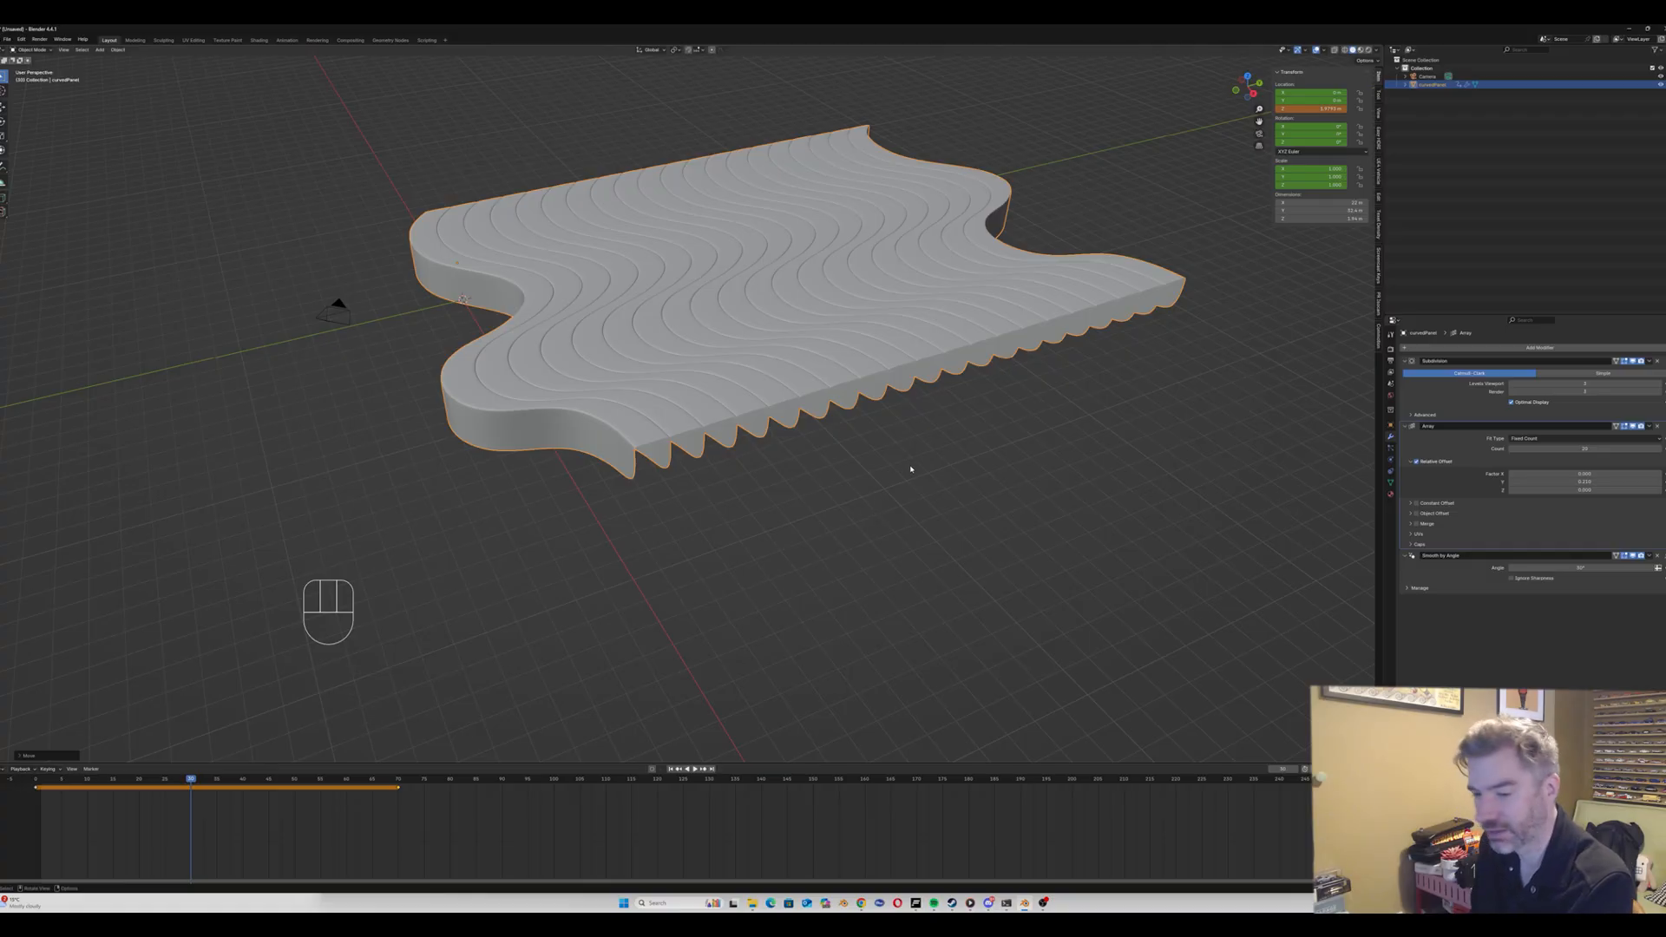
{"action": "key", "text": "i"}
{"action": "left_click_drag", "start_coordinate": [86, 779], "coordinate": [37, 783]}
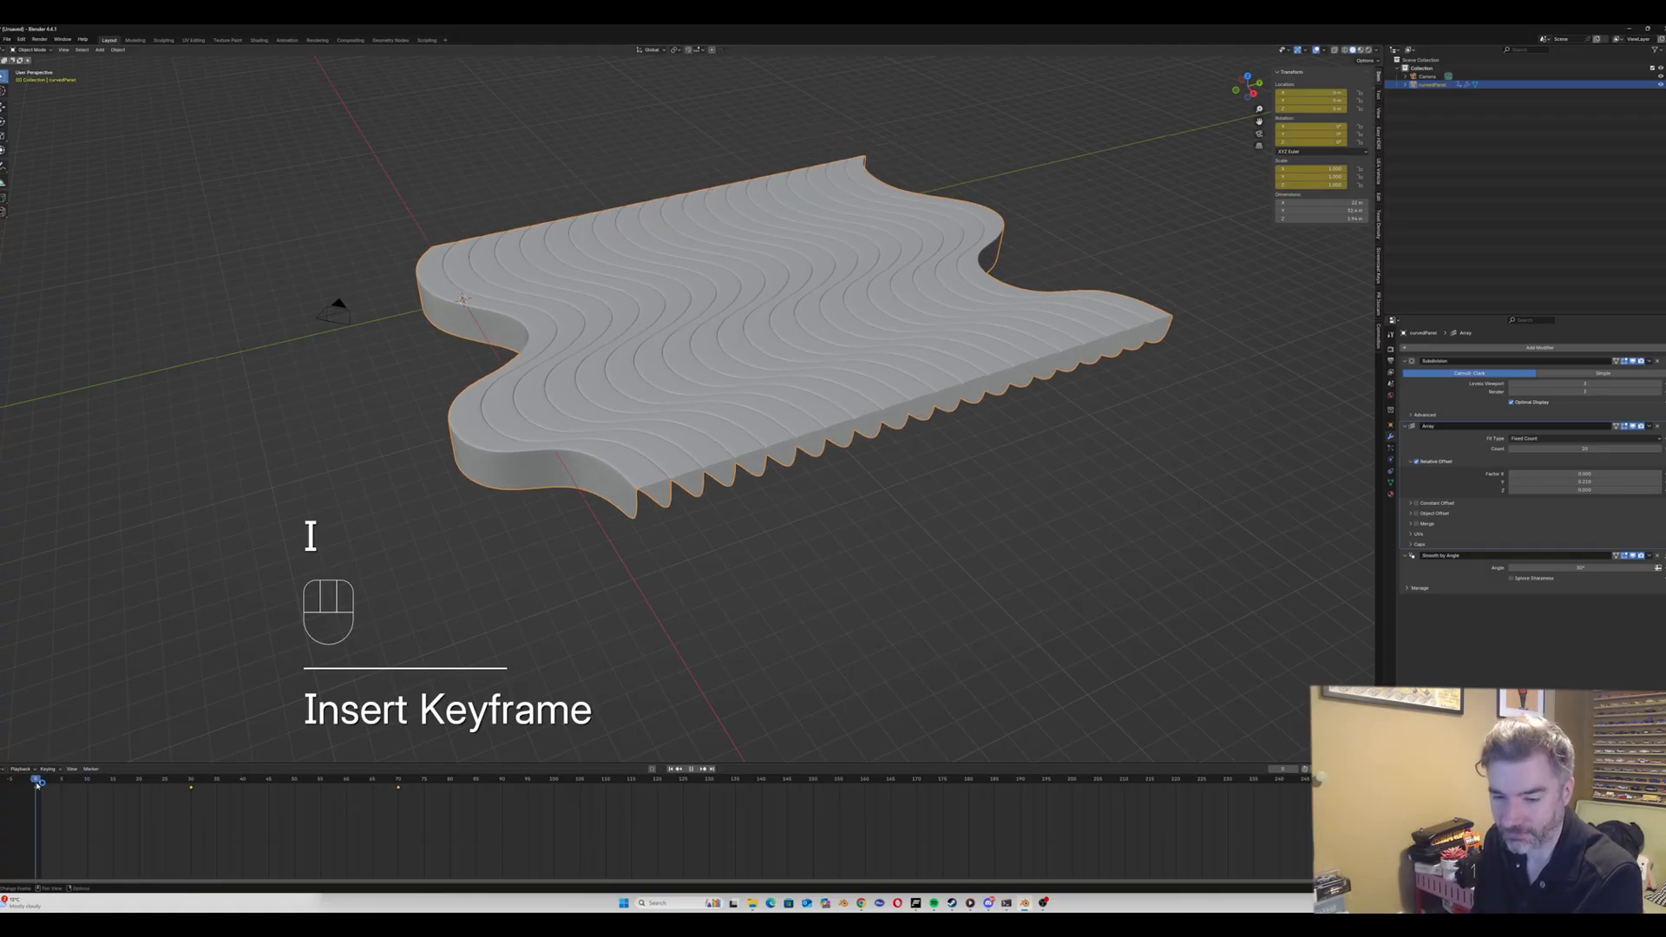
{"action": "key", "text": "space"}
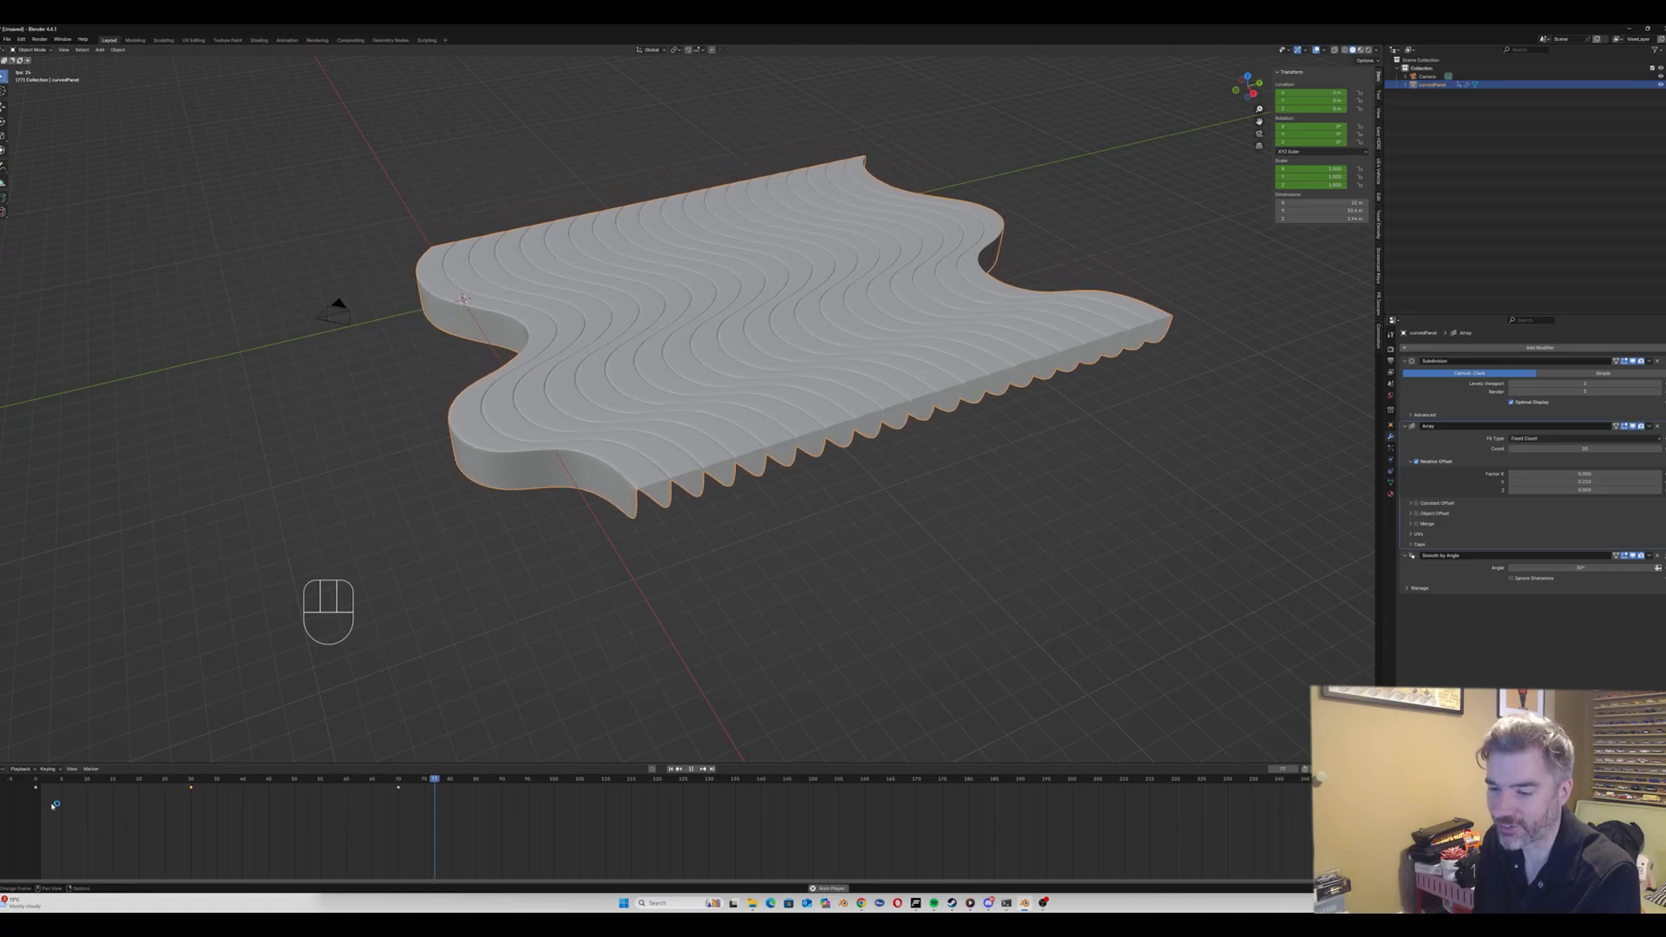
Step: Copy the raised panel's keyframe from frame 30 to frame 33 to hold the pose, and play the animation
{"action": "left_click_drag", "start_coordinate": [164, 781], "coordinate": [207, 785]}
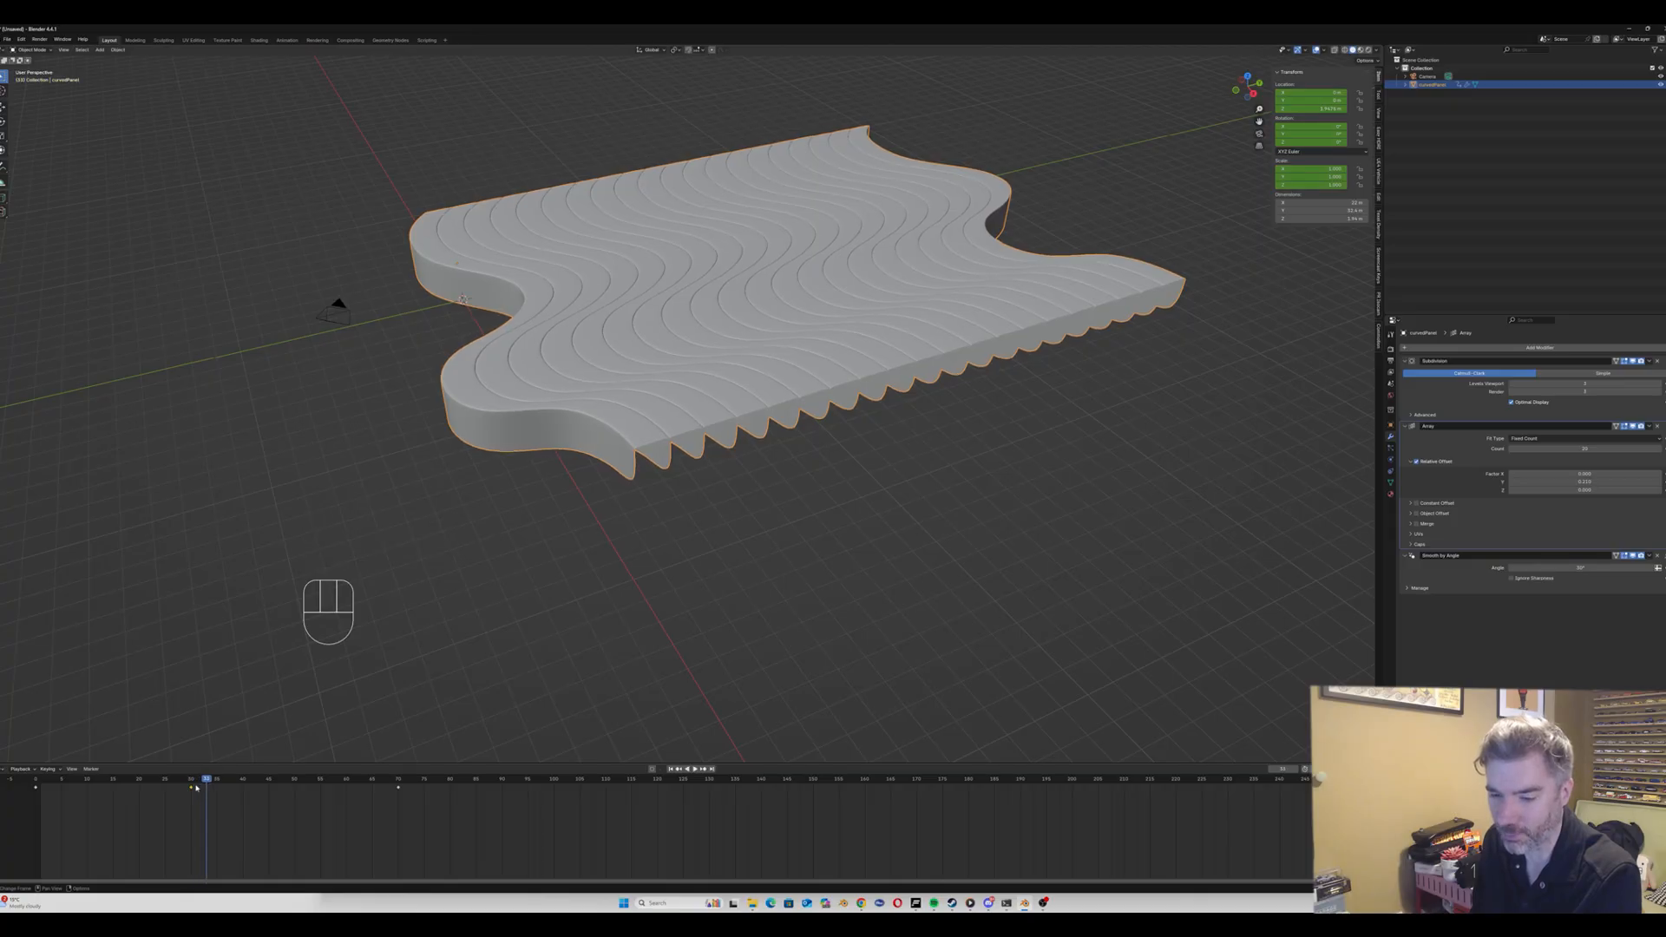
{"action": "left_click", "coordinate": [192, 789]}
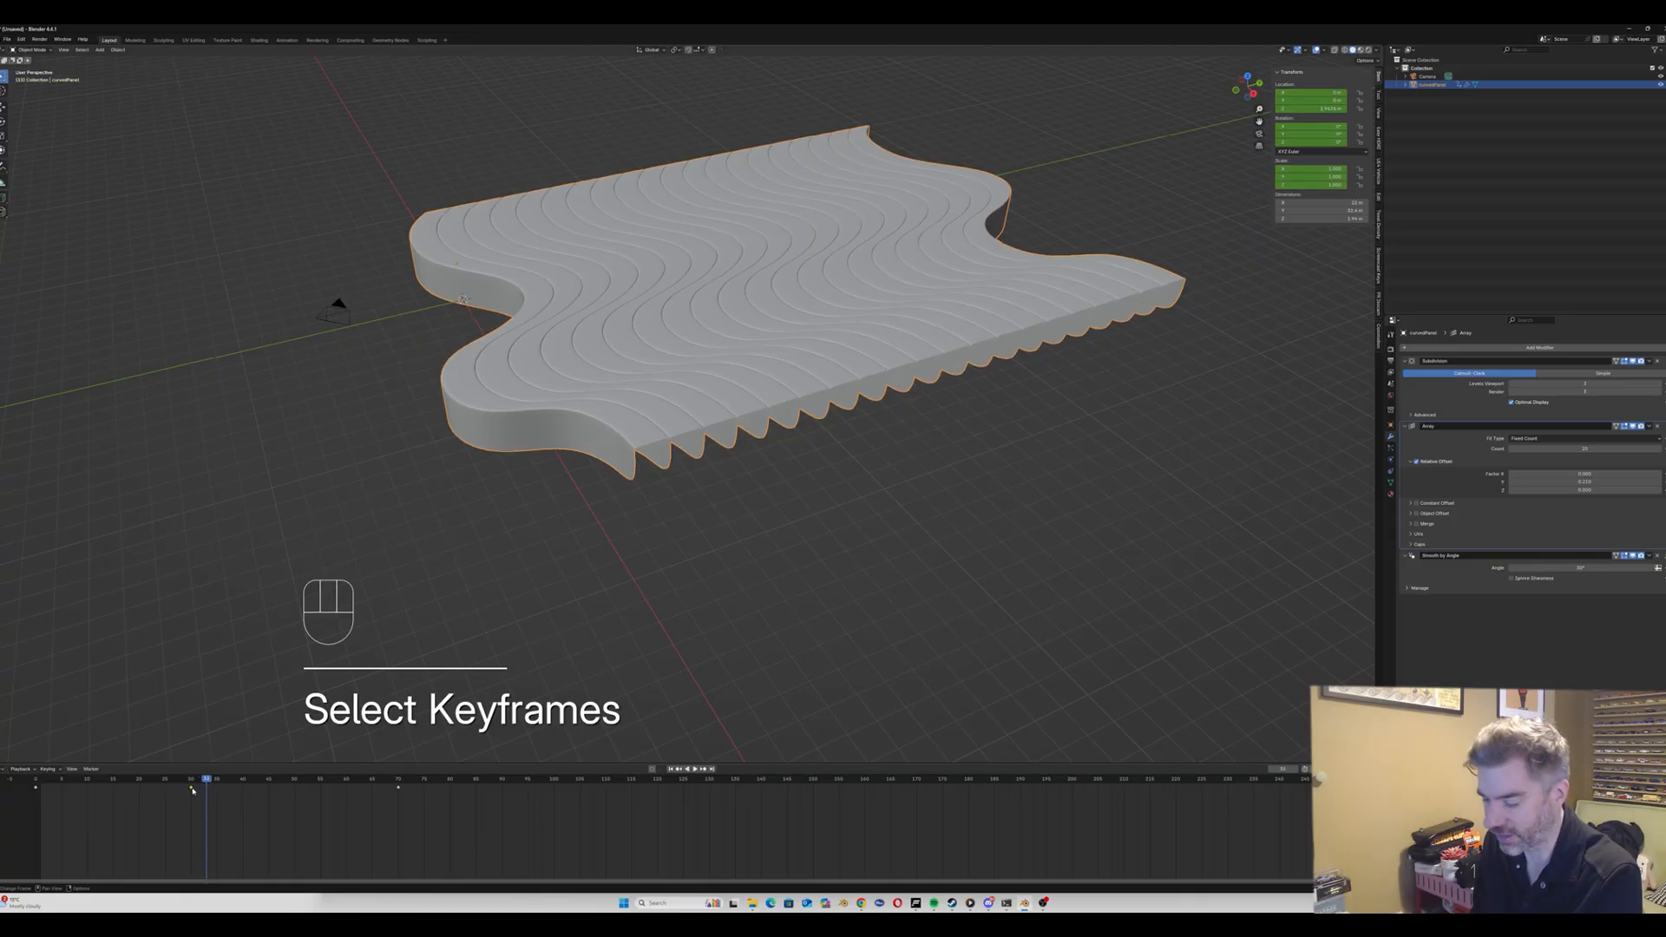
{"action": "key", "text": "ctrl+c"}
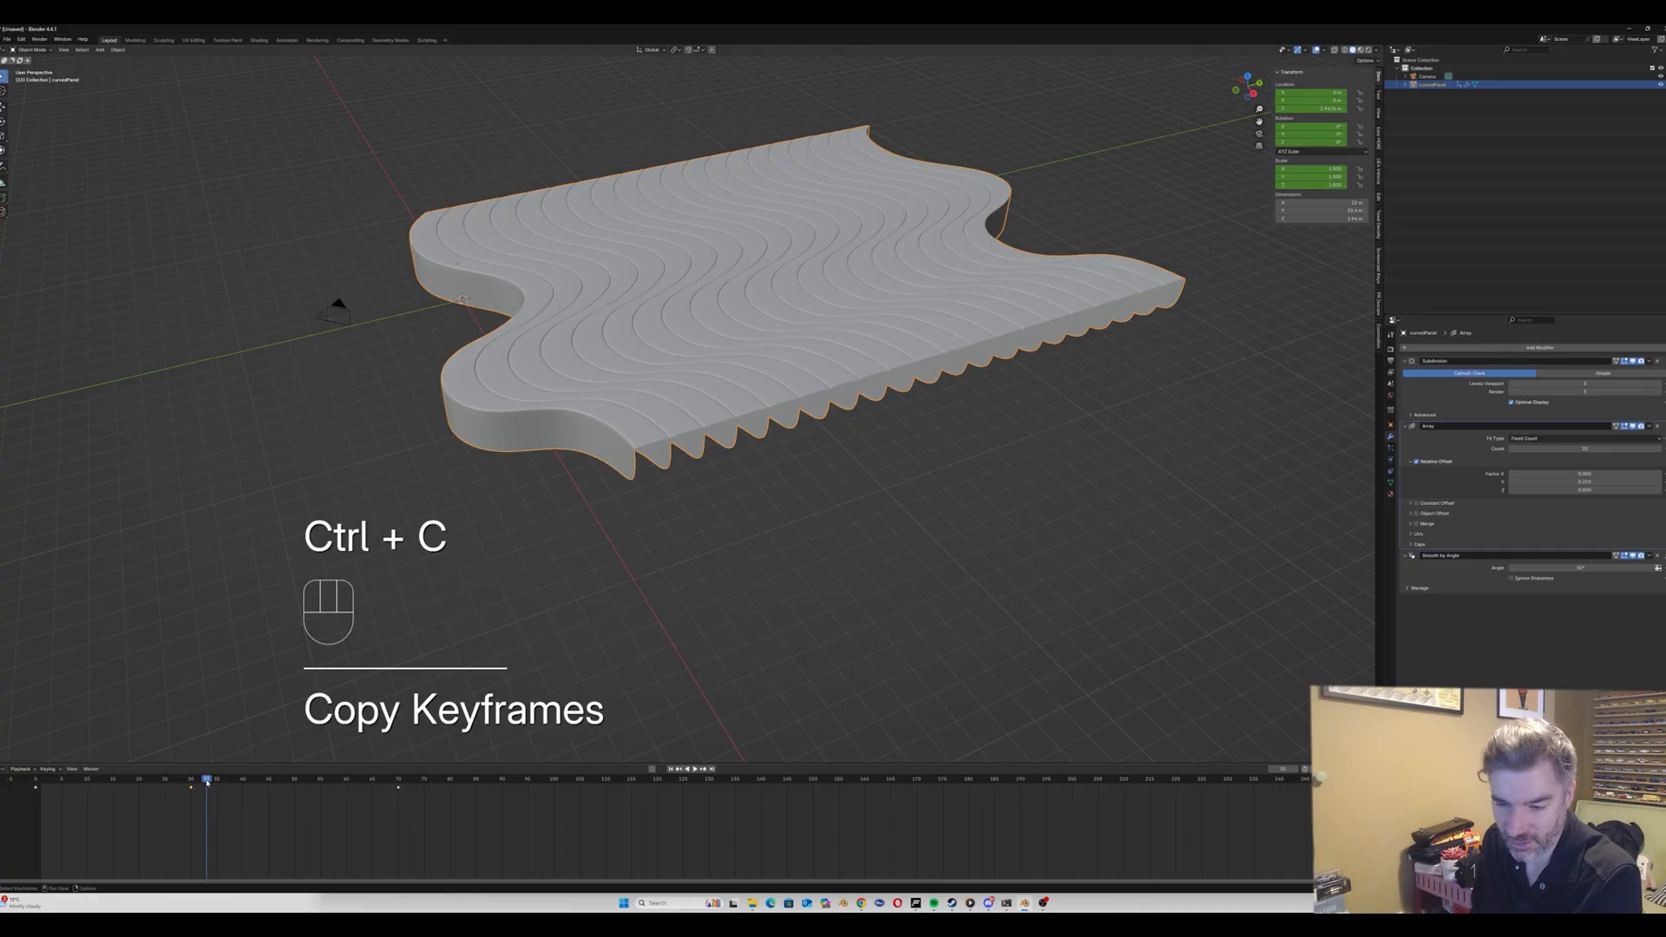
{"action": "left_click_drag", "start_coordinate": [206, 784], "coordinate": [186, 784]}
{"action": "key", "text": "ctrl+v"}
{"action": "key", "text": "space"}
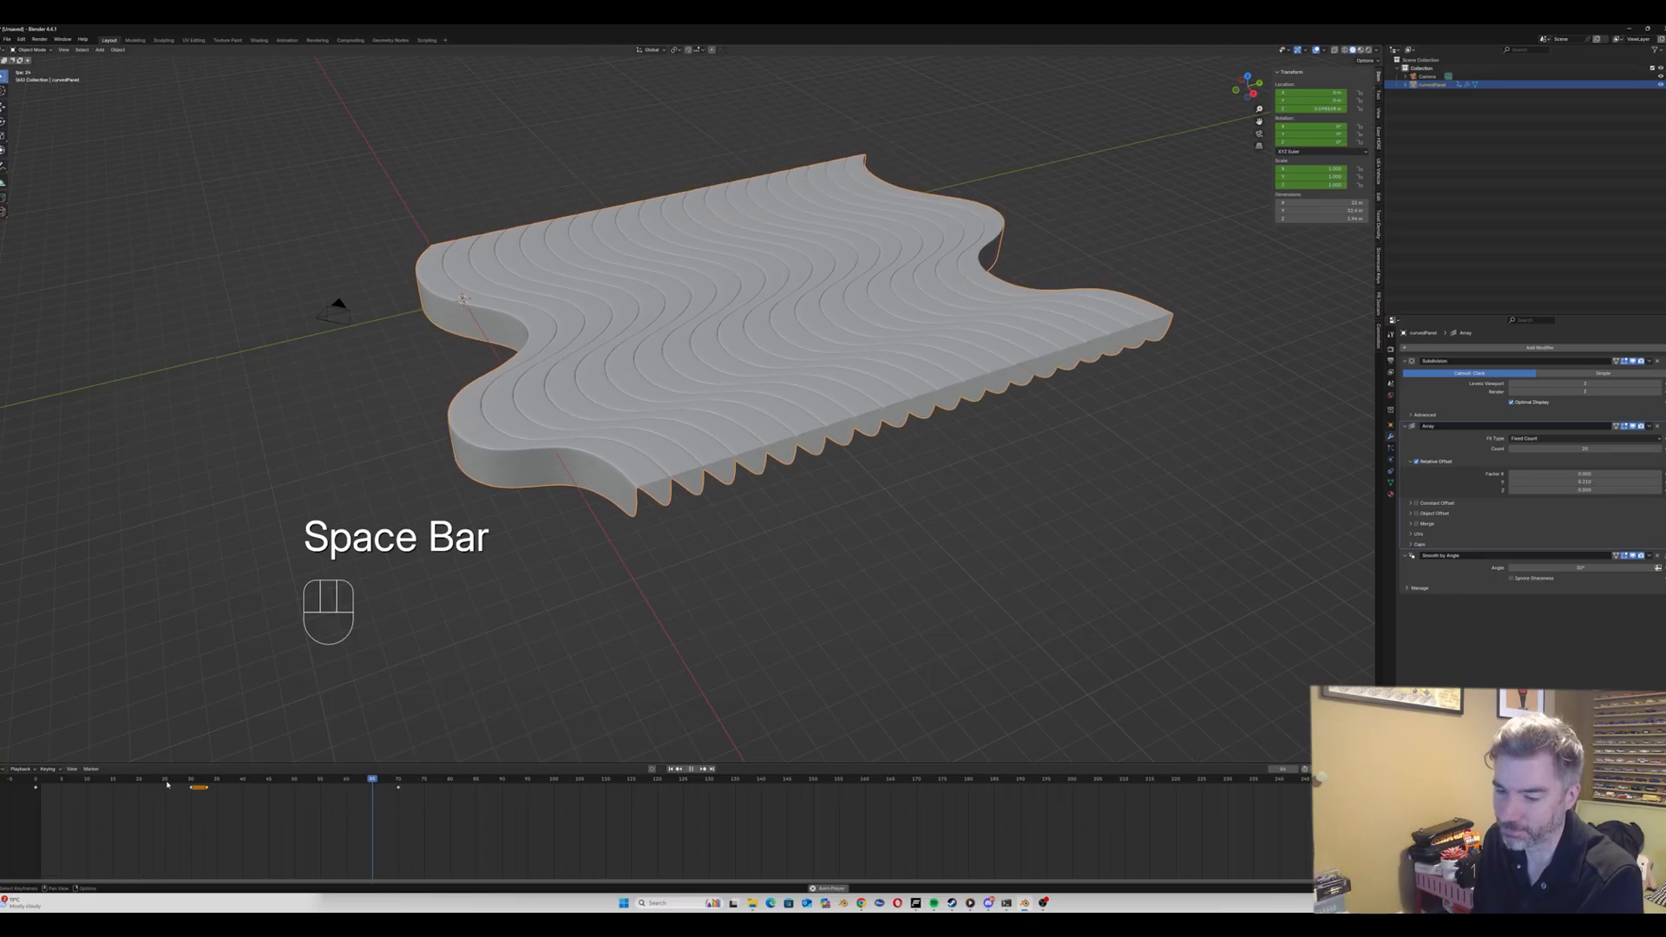
Step: At frame 55, lower the panel along Z below its starting height, keyframe it, and play the animation from frame 0
{"action": "key", "text": "space"}
{"action": "left_click_drag", "start_coordinate": [394, 780], "coordinate": [317, 780]}
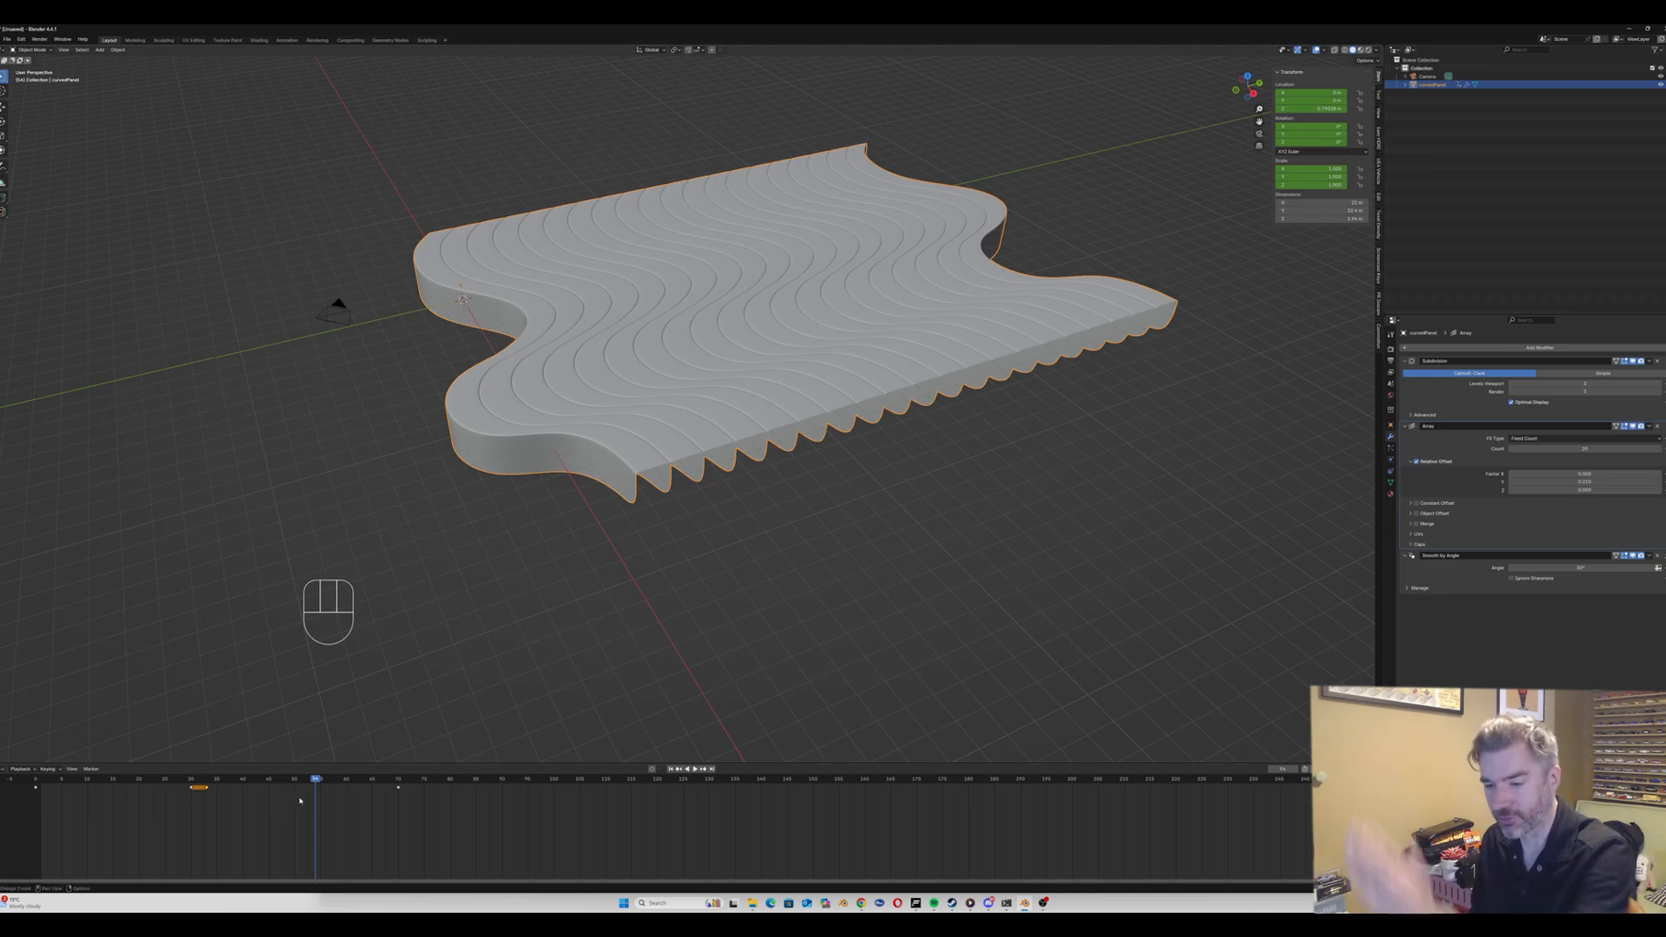
{"action": "left_click", "coordinate": [321, 781]}
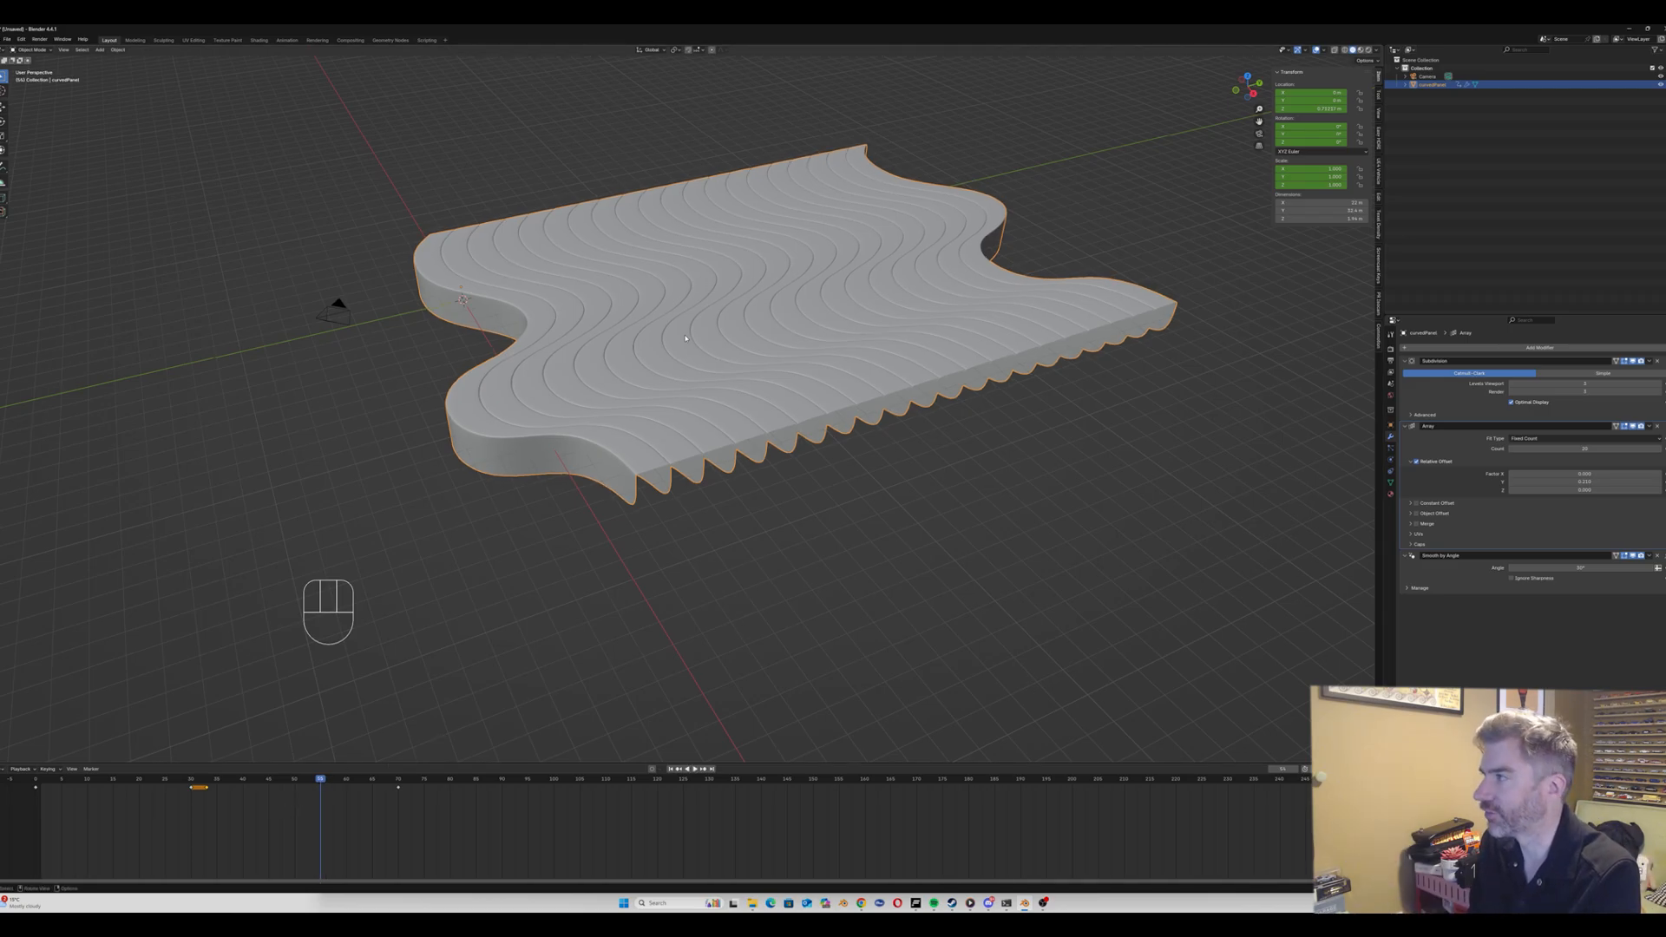
{"action": "key", "text": "g"}
{"action": "key", "text": "z"}
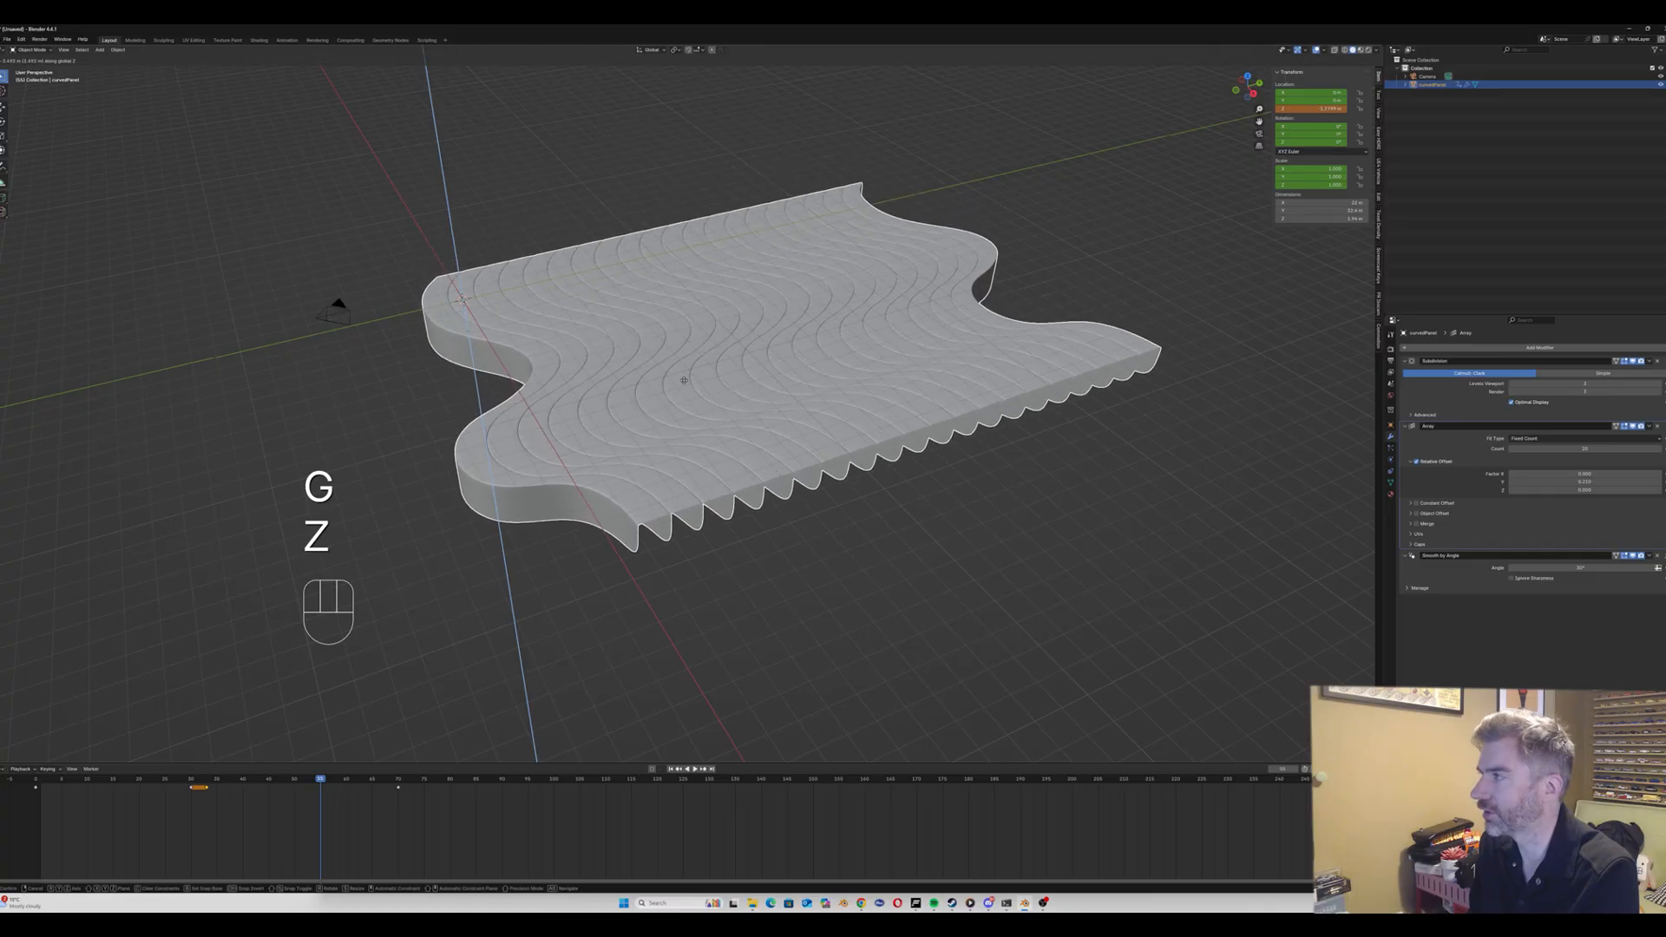
{"action": "left_click", "coordinate": [706, 373]}
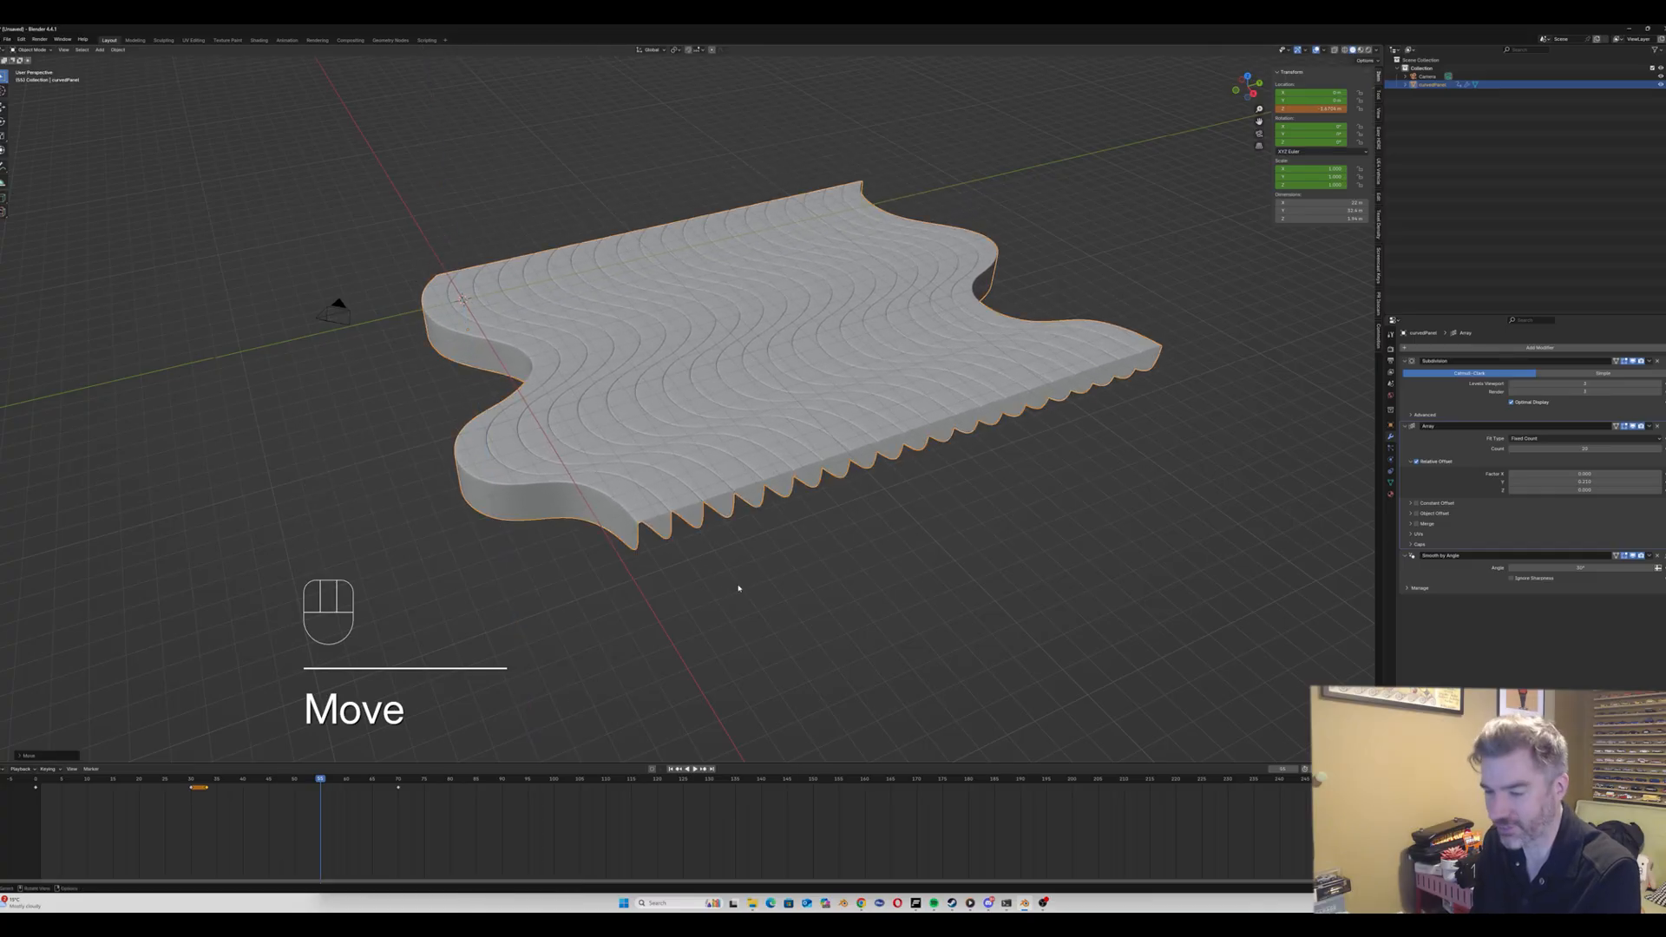
{"action": "key", "text": "i"}
{"action": "left_click", "coordinate": [18, 783]}
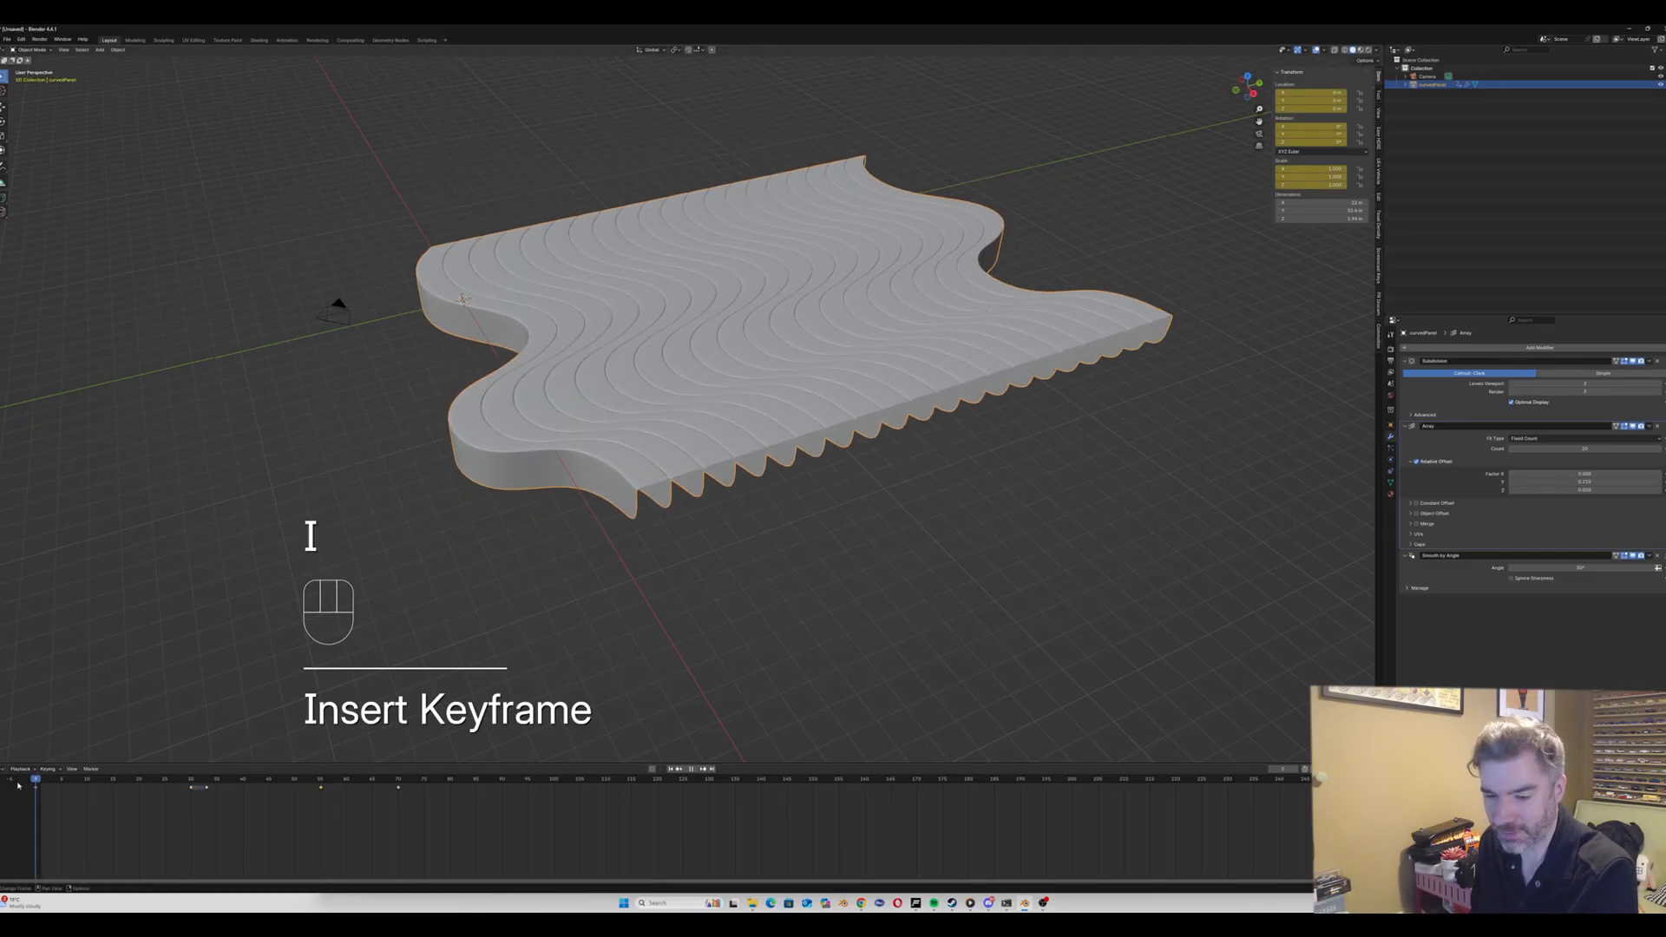
{"action": "key", "text": "space"}
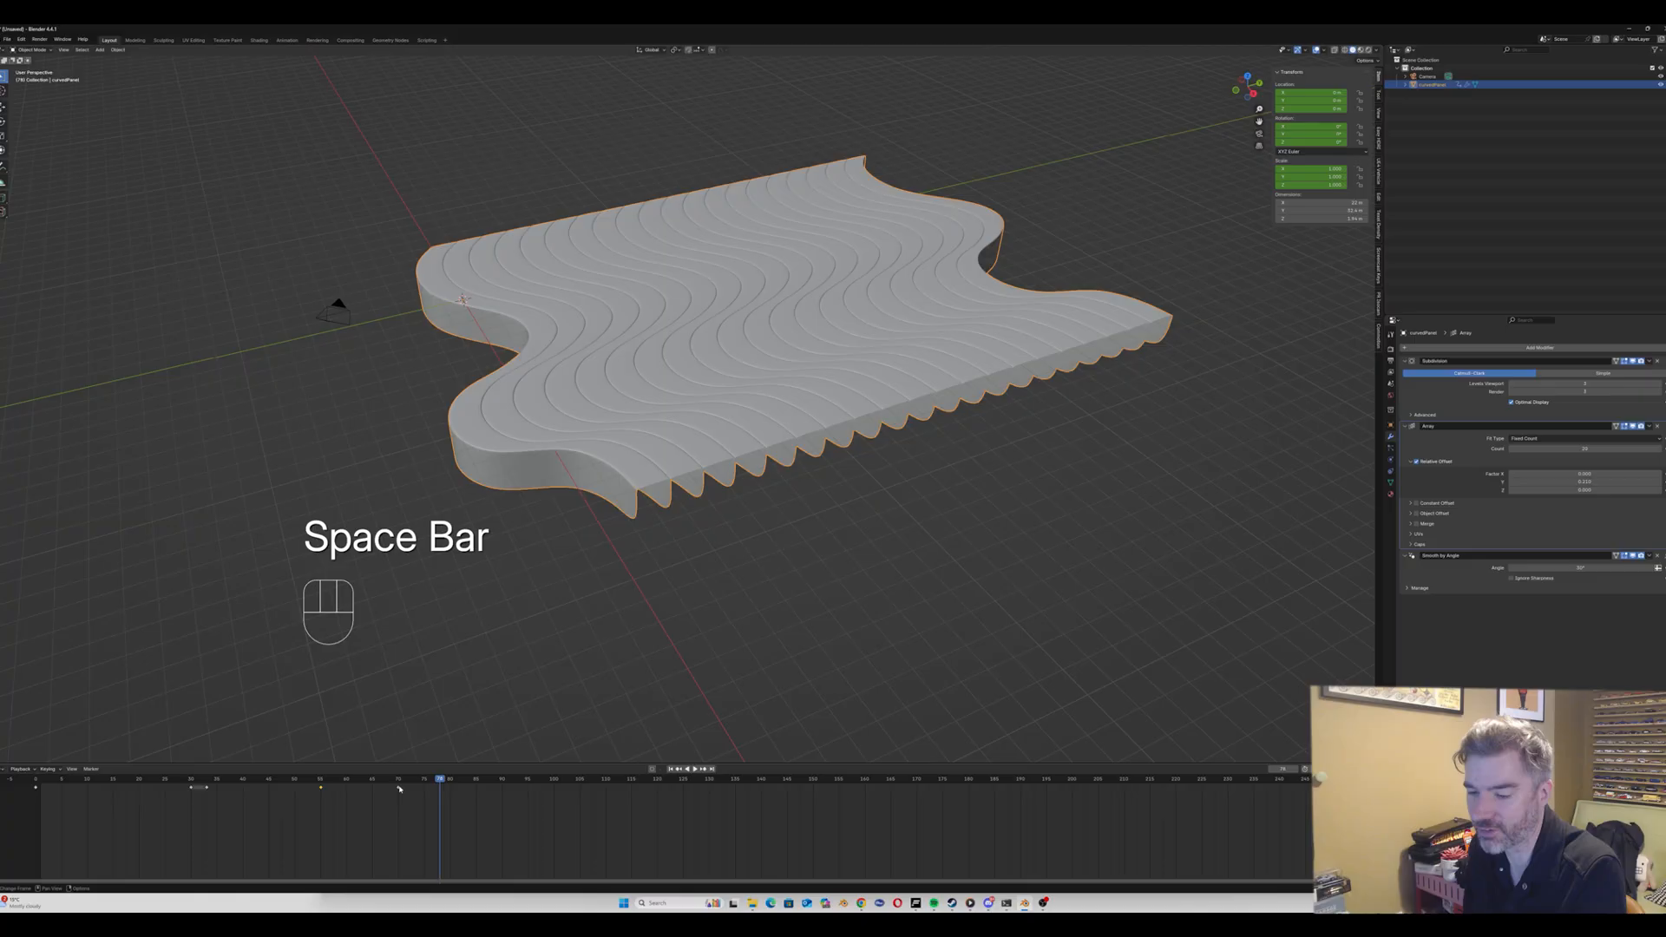
Step: Move the panel's last keyframe from frame 70 to frame 85, and play the animation from frame 0
{"action": "left_click_drag", "start_coordinate": [399, 789], "coordinate": [75, 783]}
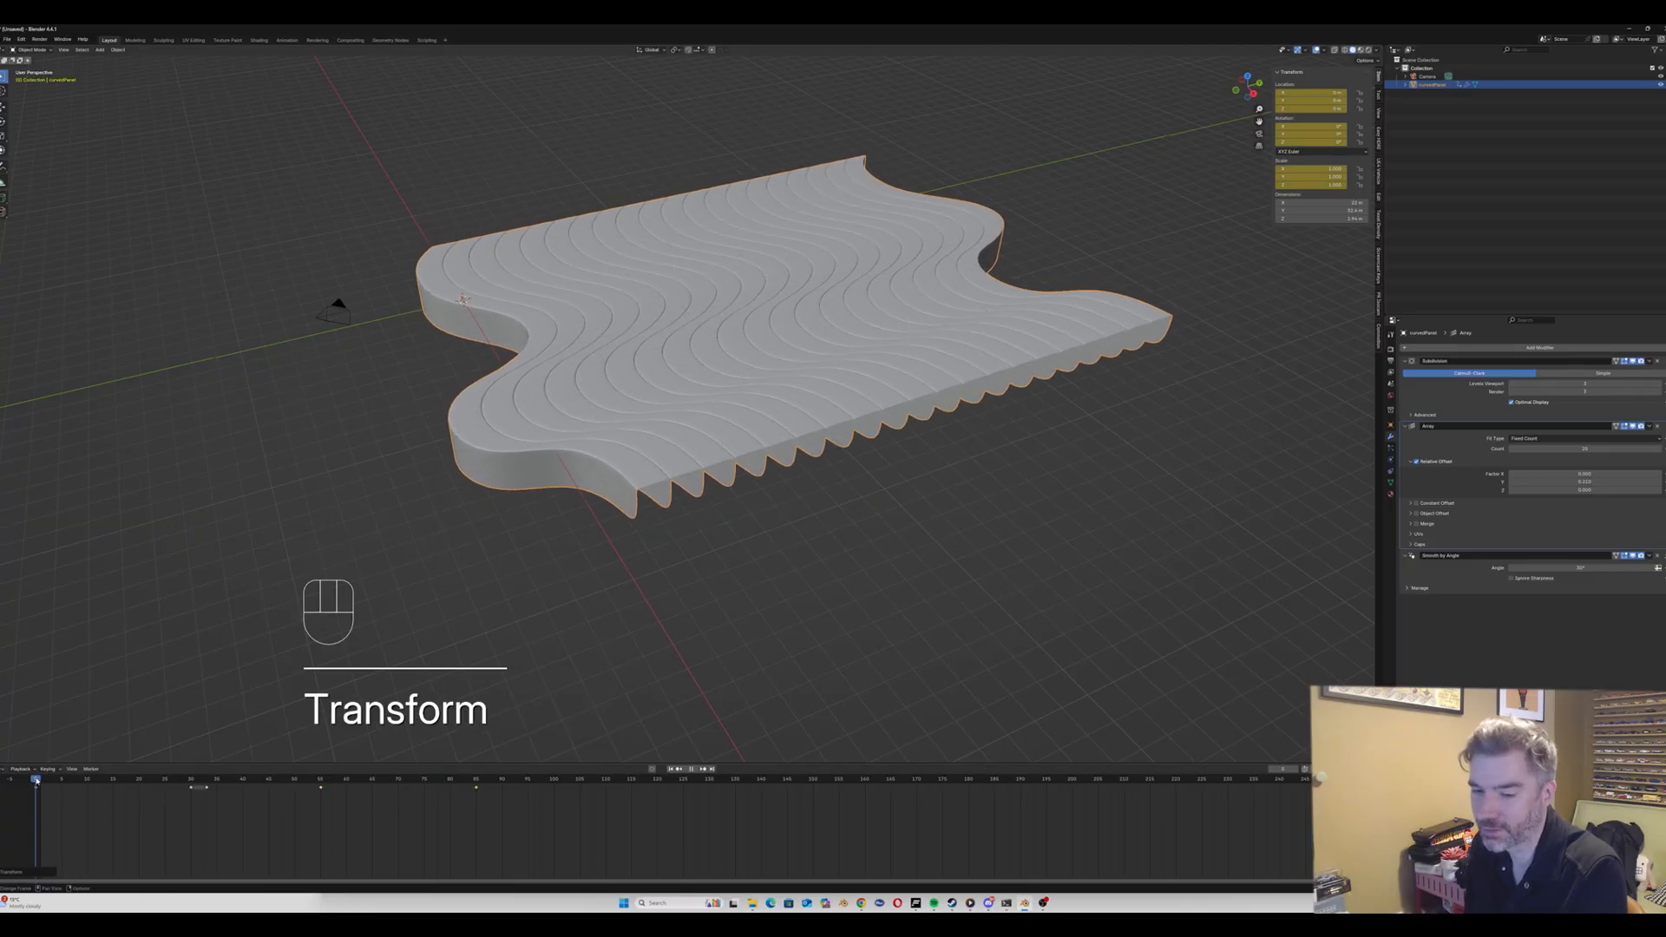
{"action": "key", "text": "space"}
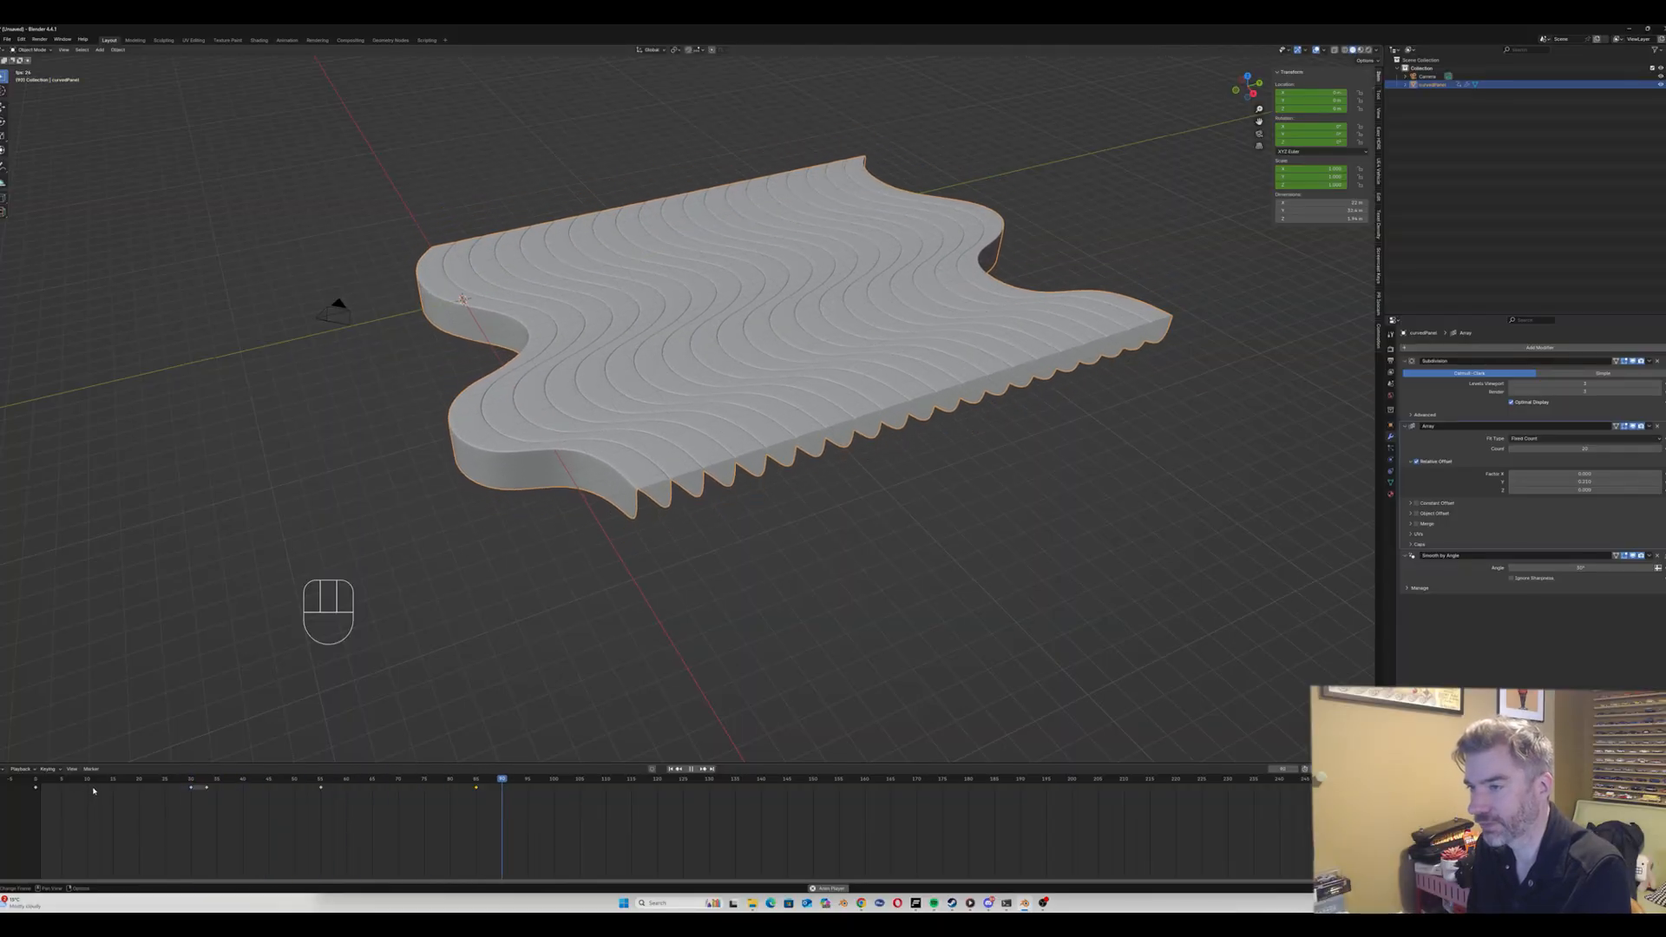
{"action": "key", "text": "space"}
{"action": "left_click", "coordinate": [229, 783]}
{"action": "left_click_drag", "start_coordinate": [228, 783], "coordinate": [37, 799]}
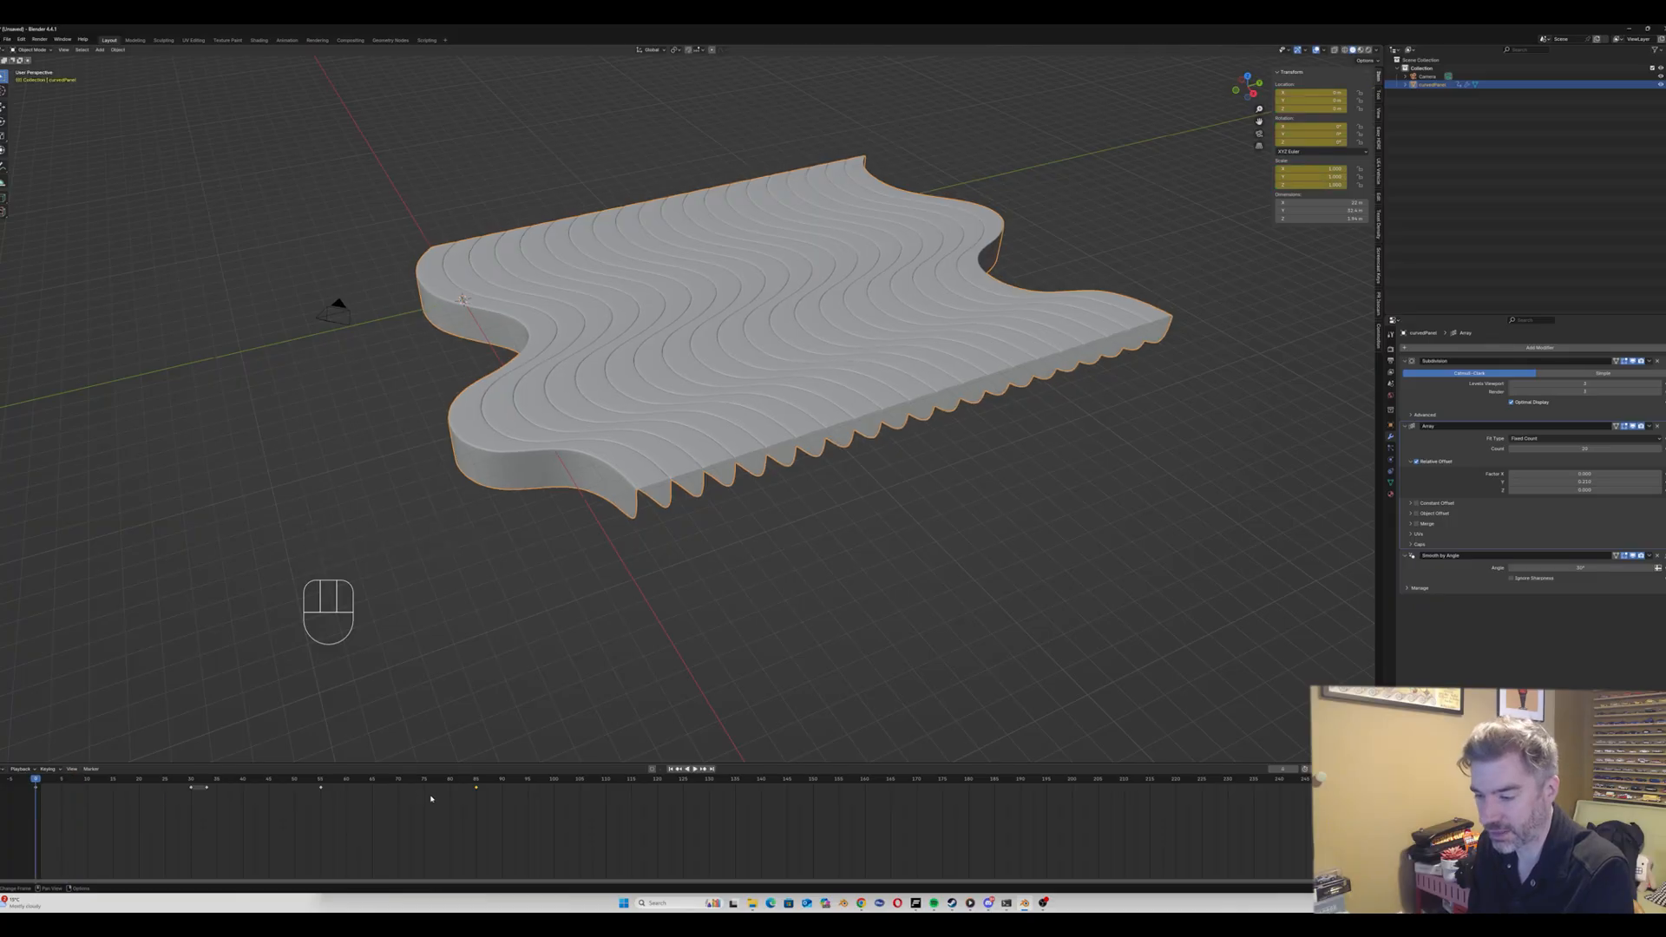
Step: Copy all of the panel's keyframes and paste the sequence at frame 100 and again at frame 200
{"action": "left_click_drag", "start_coordinate": [509, 807], "coordinate": [36, 781]}
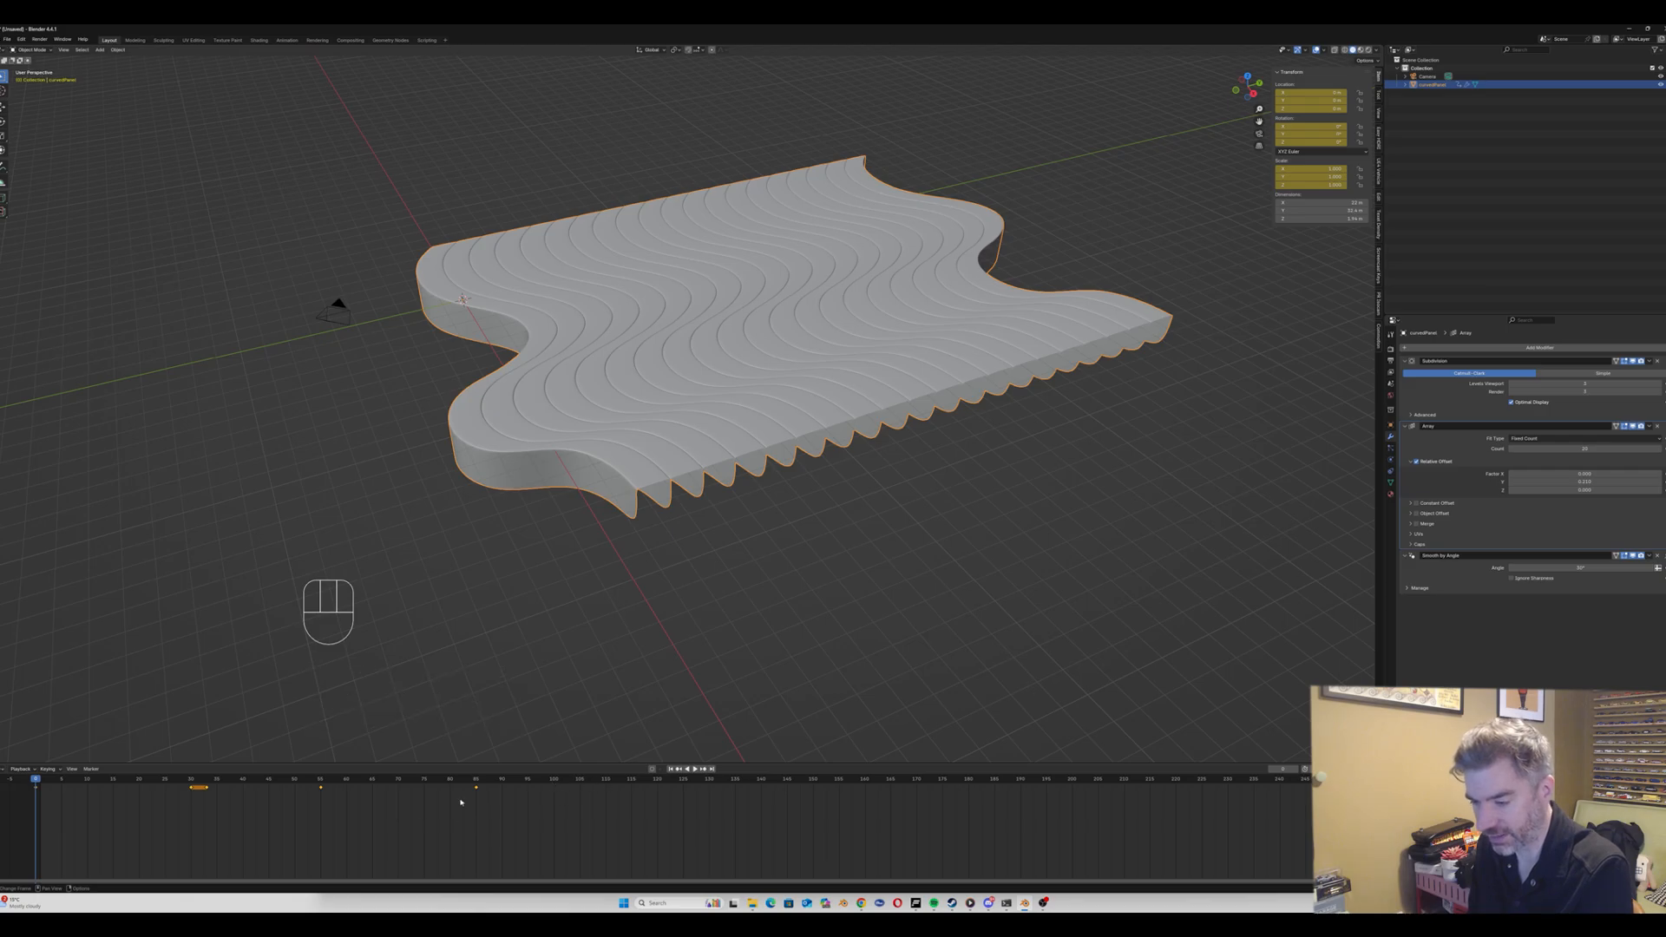
{"action": "left_click_drag", "start_coordinate": [504, 817], "coordinate": [38, 777]}
{"action": "key", "text": "ctrl+c"}
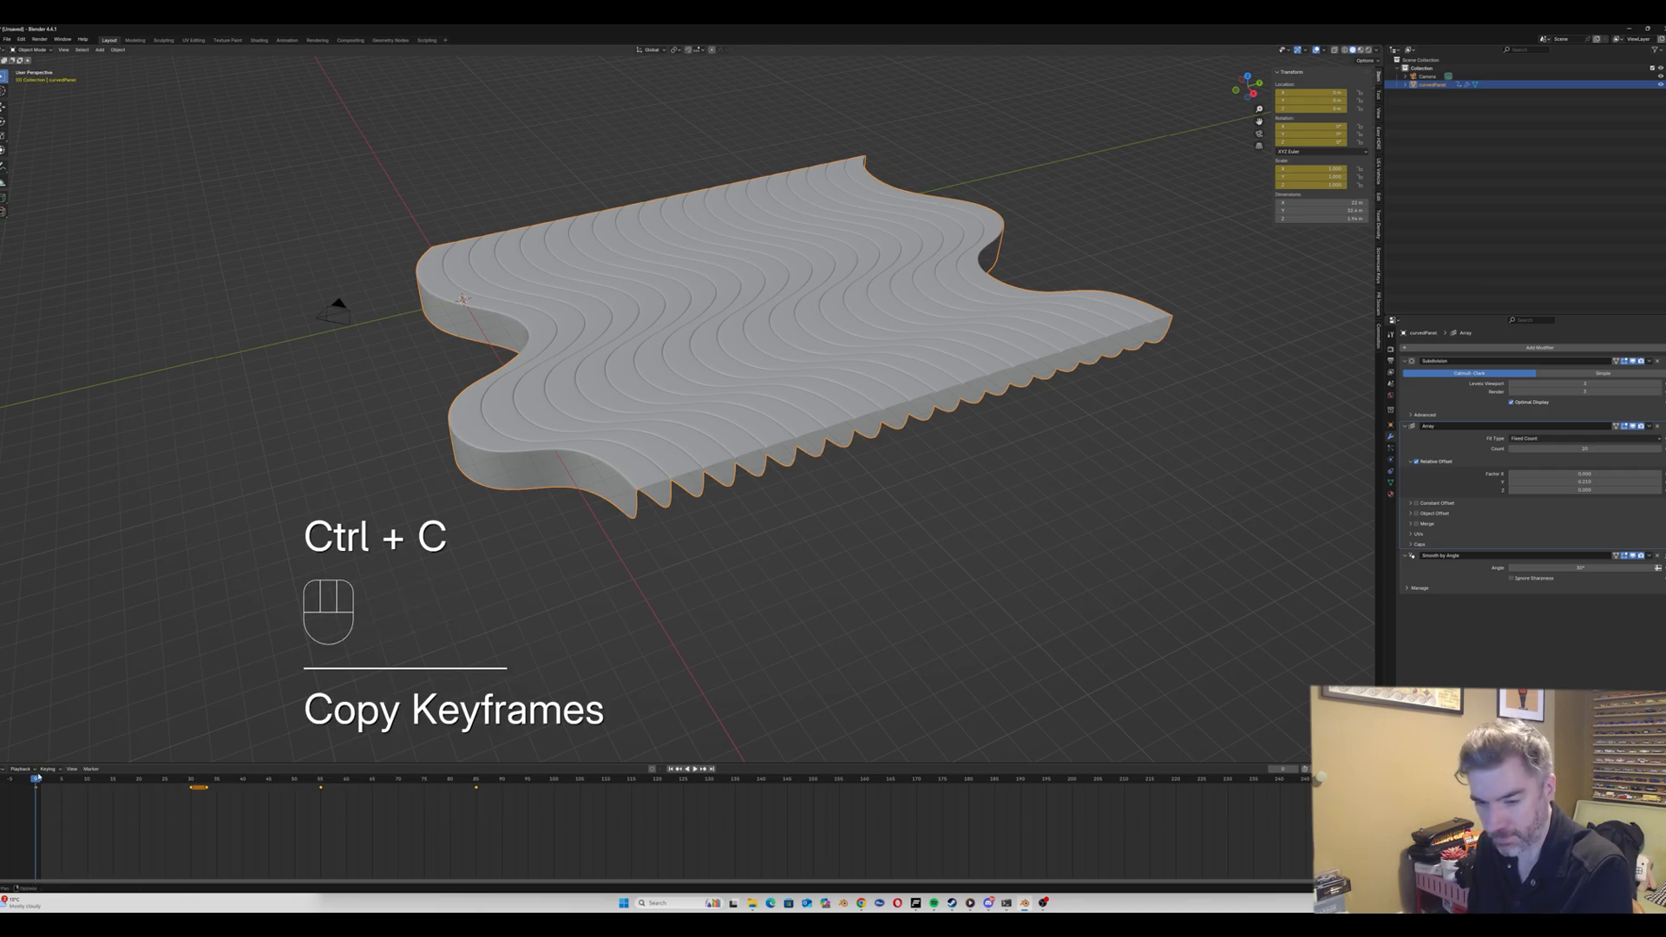
{"action": "key", "text": "space"}
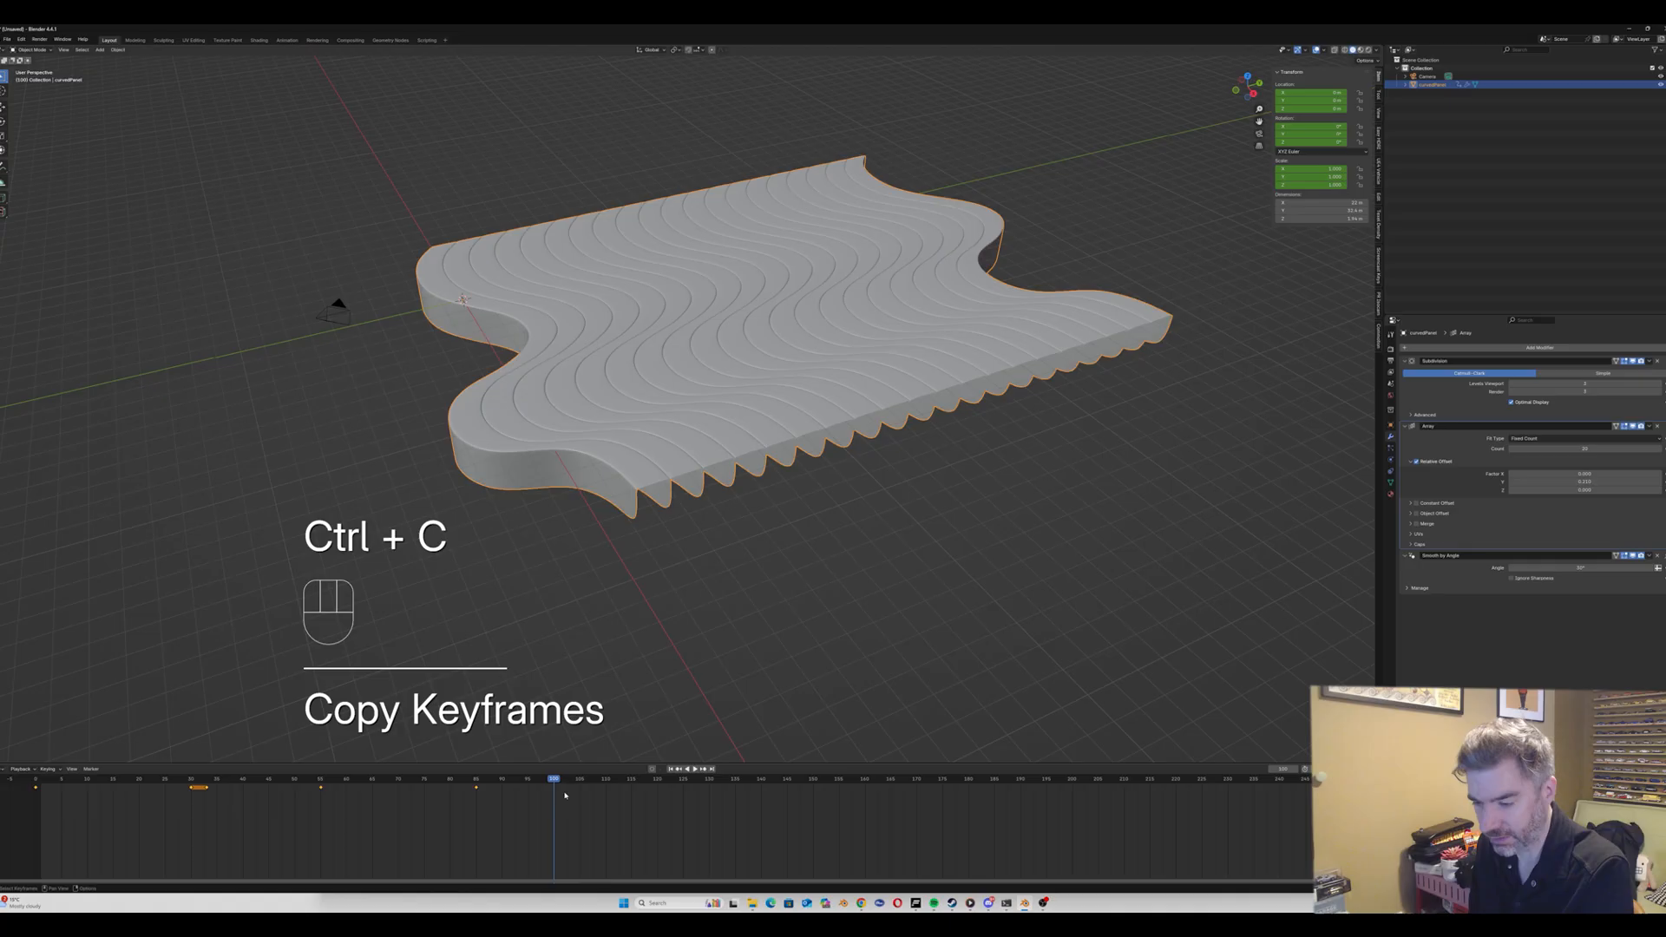
{"action": "key", "text": "ctrl+v"}
{"action": "left_click_drag", "start_coordinate": [555, 780], "coordinate": [1073, 780]}
{"action": "key", "text": "ctrl+v"}
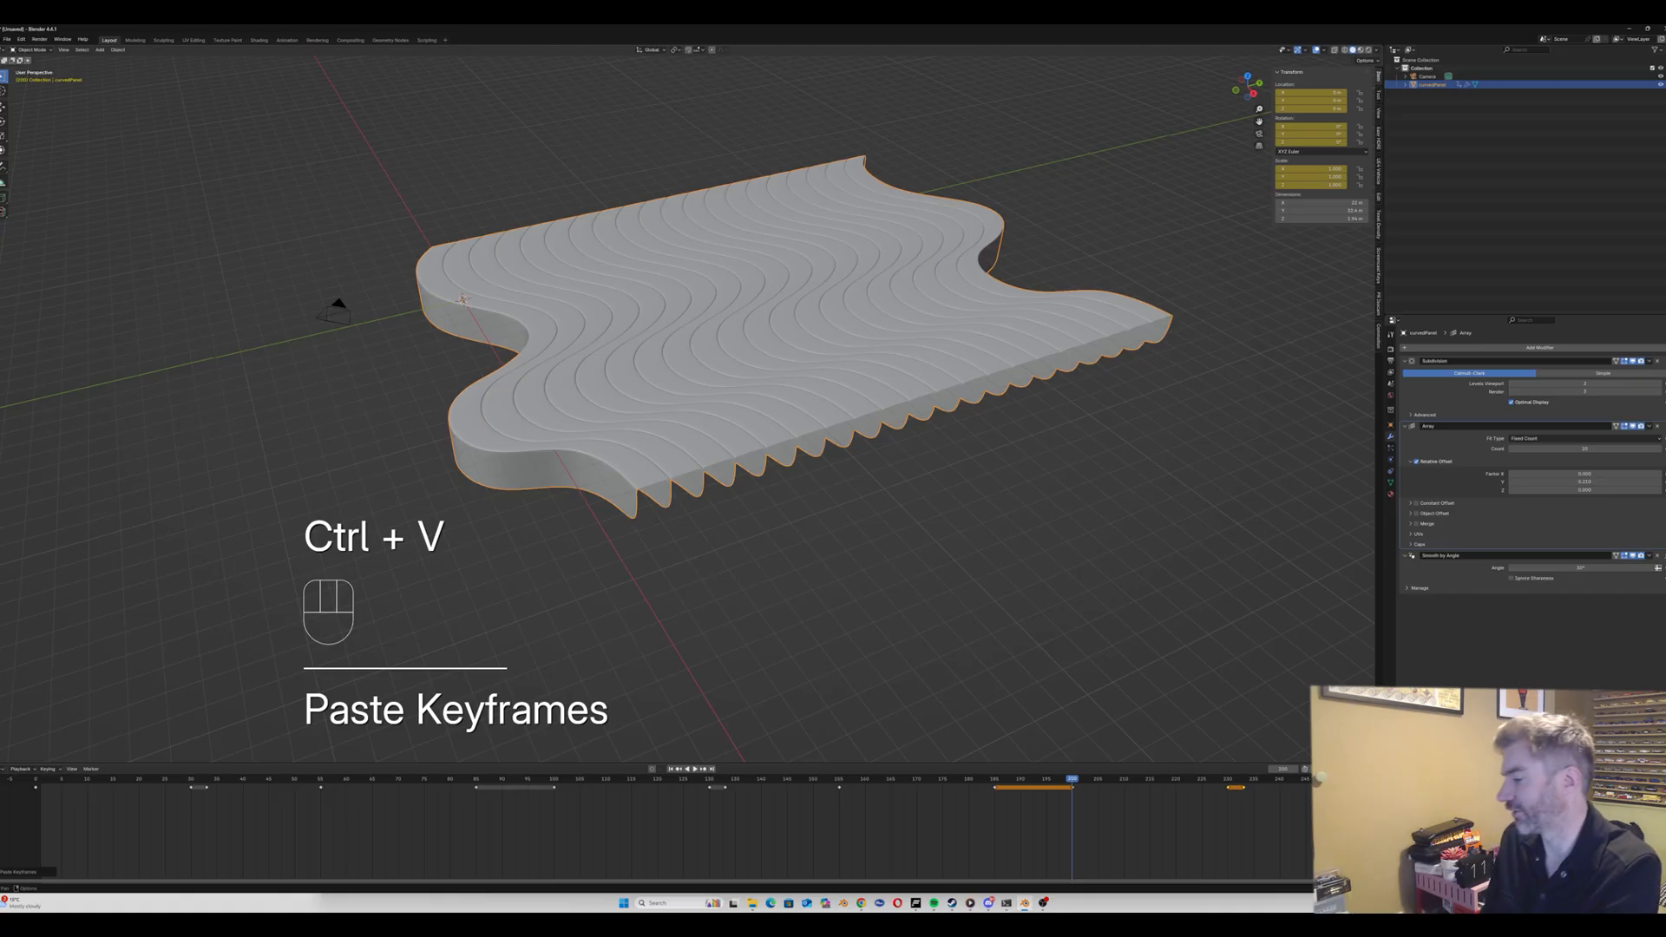
Step: Change the scene's end frame to include the pasted keyframes, and play the animation from frame 0
{"action": "double_click", "coordinate": [1332, 769]}
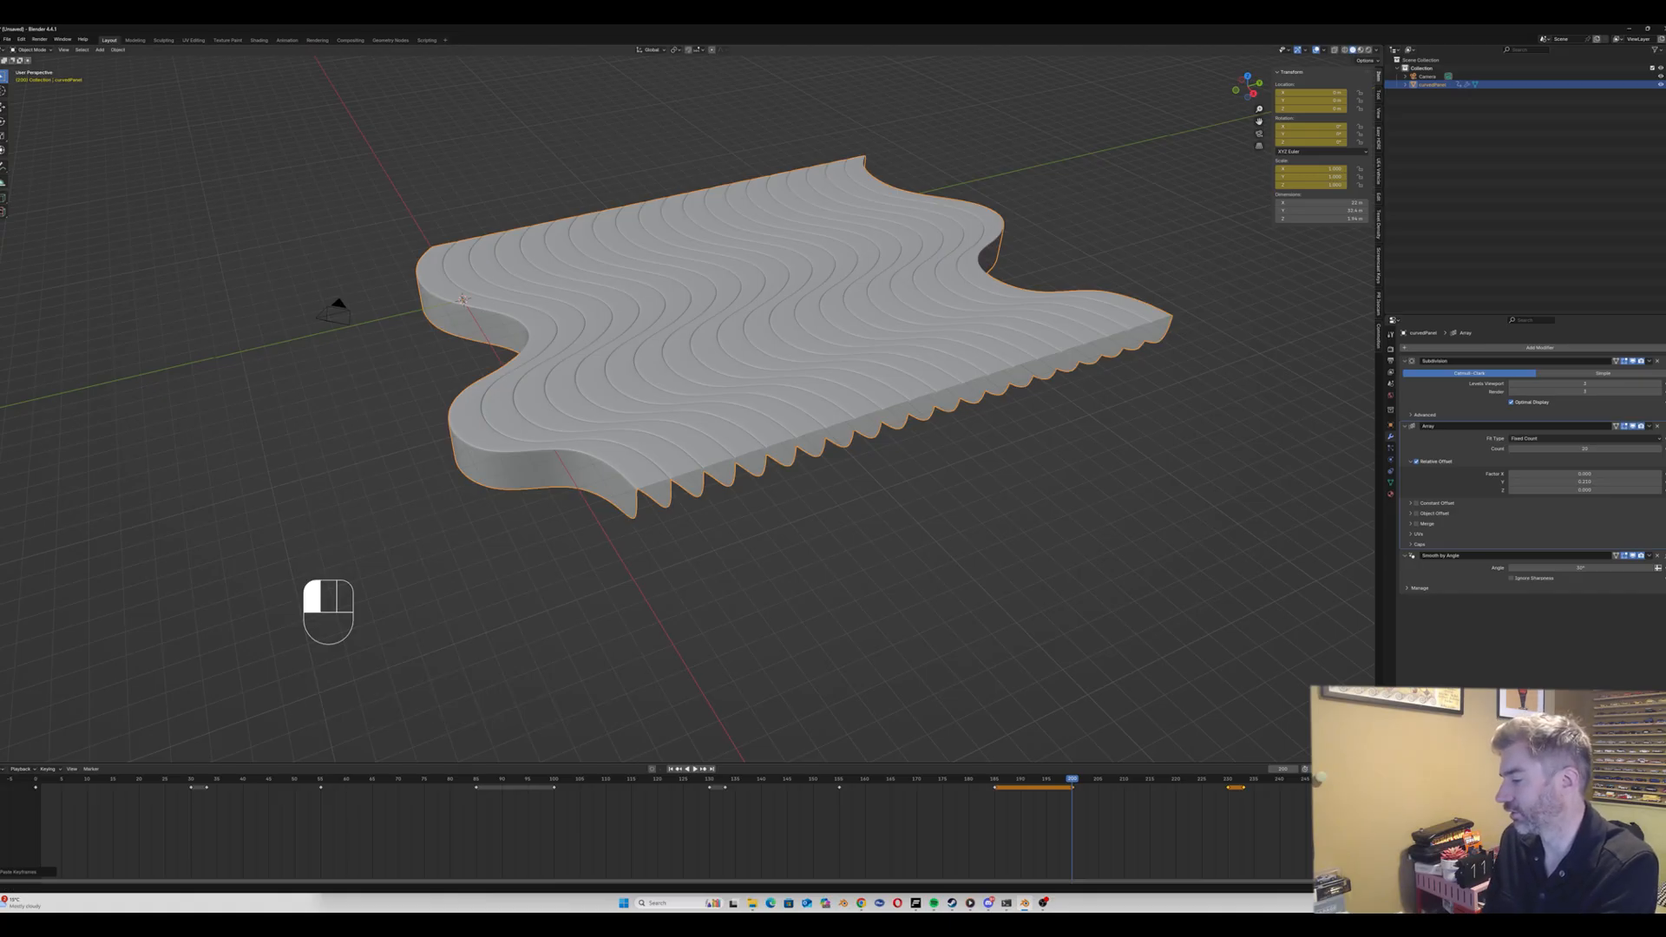
{"action": "type", "text": "0"}
{"action": "left_click", "coordinate": [1273, 789]}
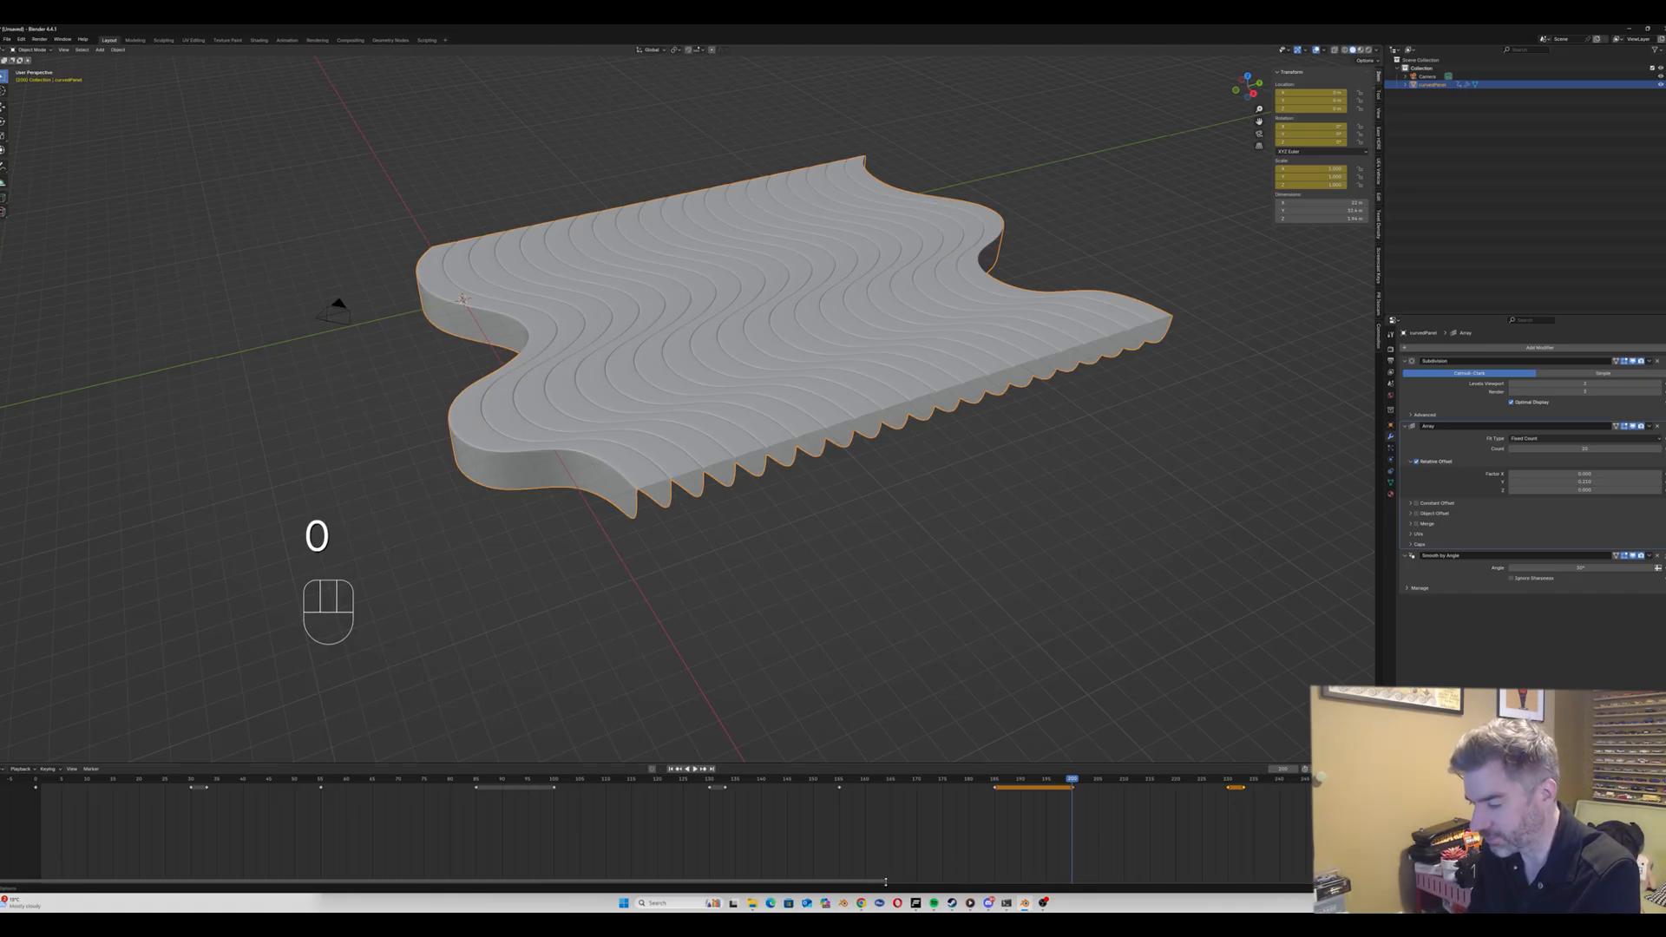
{"action": "left_click_drag", "start_coordinate": [887, 883], "coordinate": [1045, 884]}
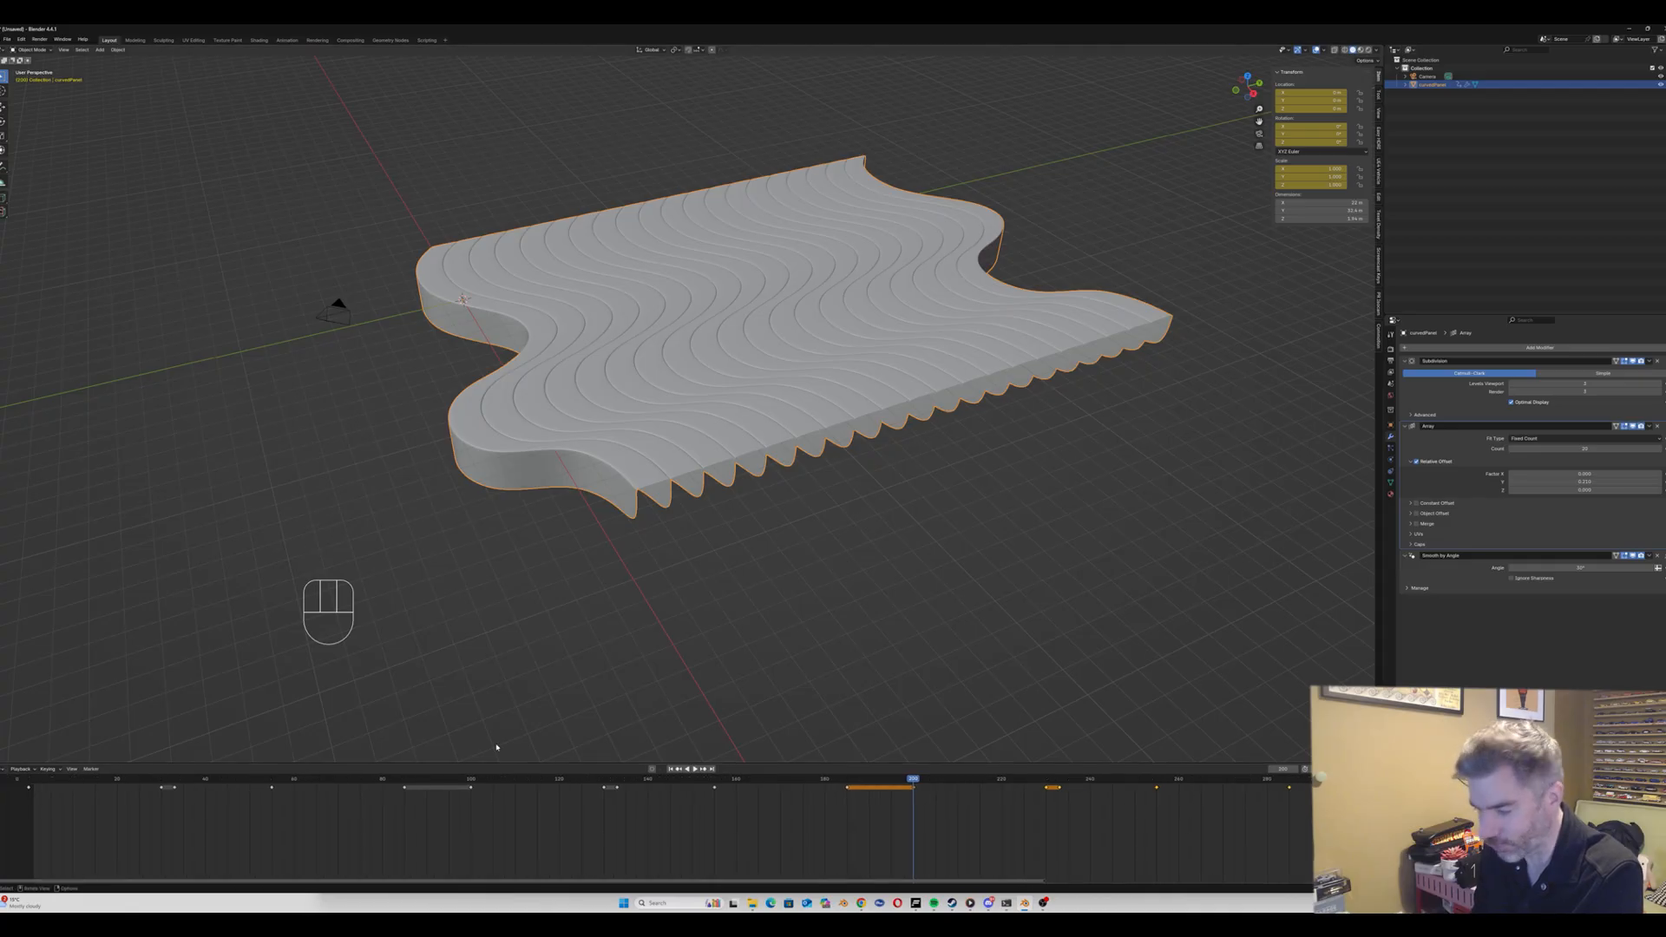
{"action": "left_click_drag", "start_coordinate": [654, 882], "coordinate": [558, 883]}
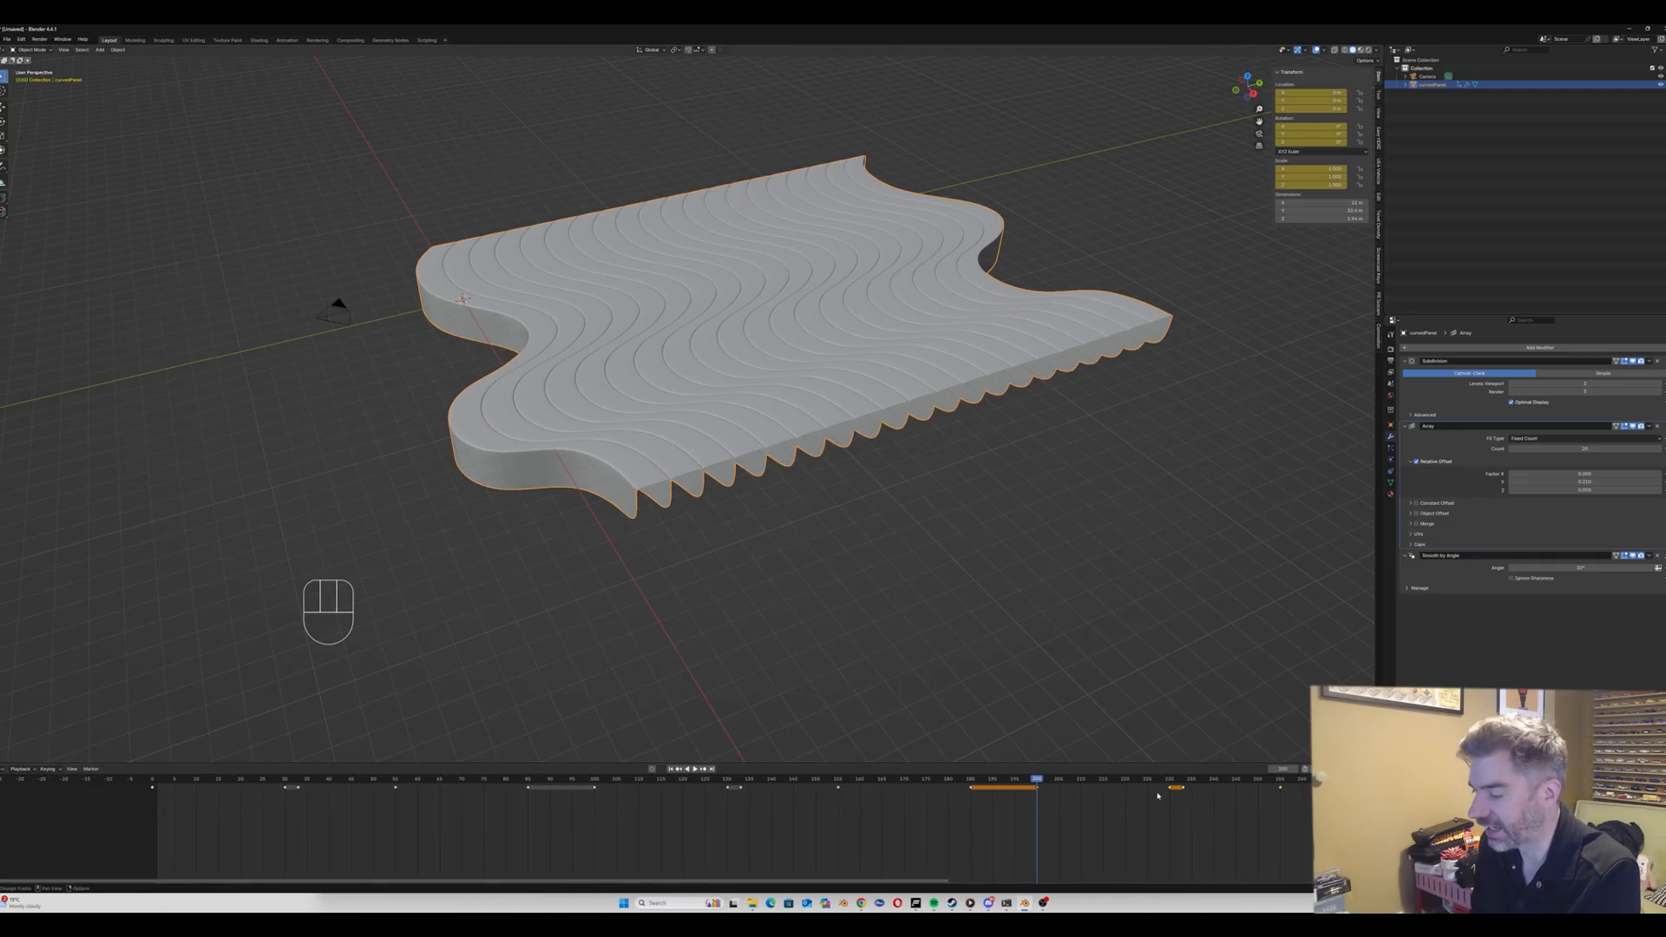
{"action": "left_click", "coordinate": [150, 780]}
{"action": "key", "text": "space"}
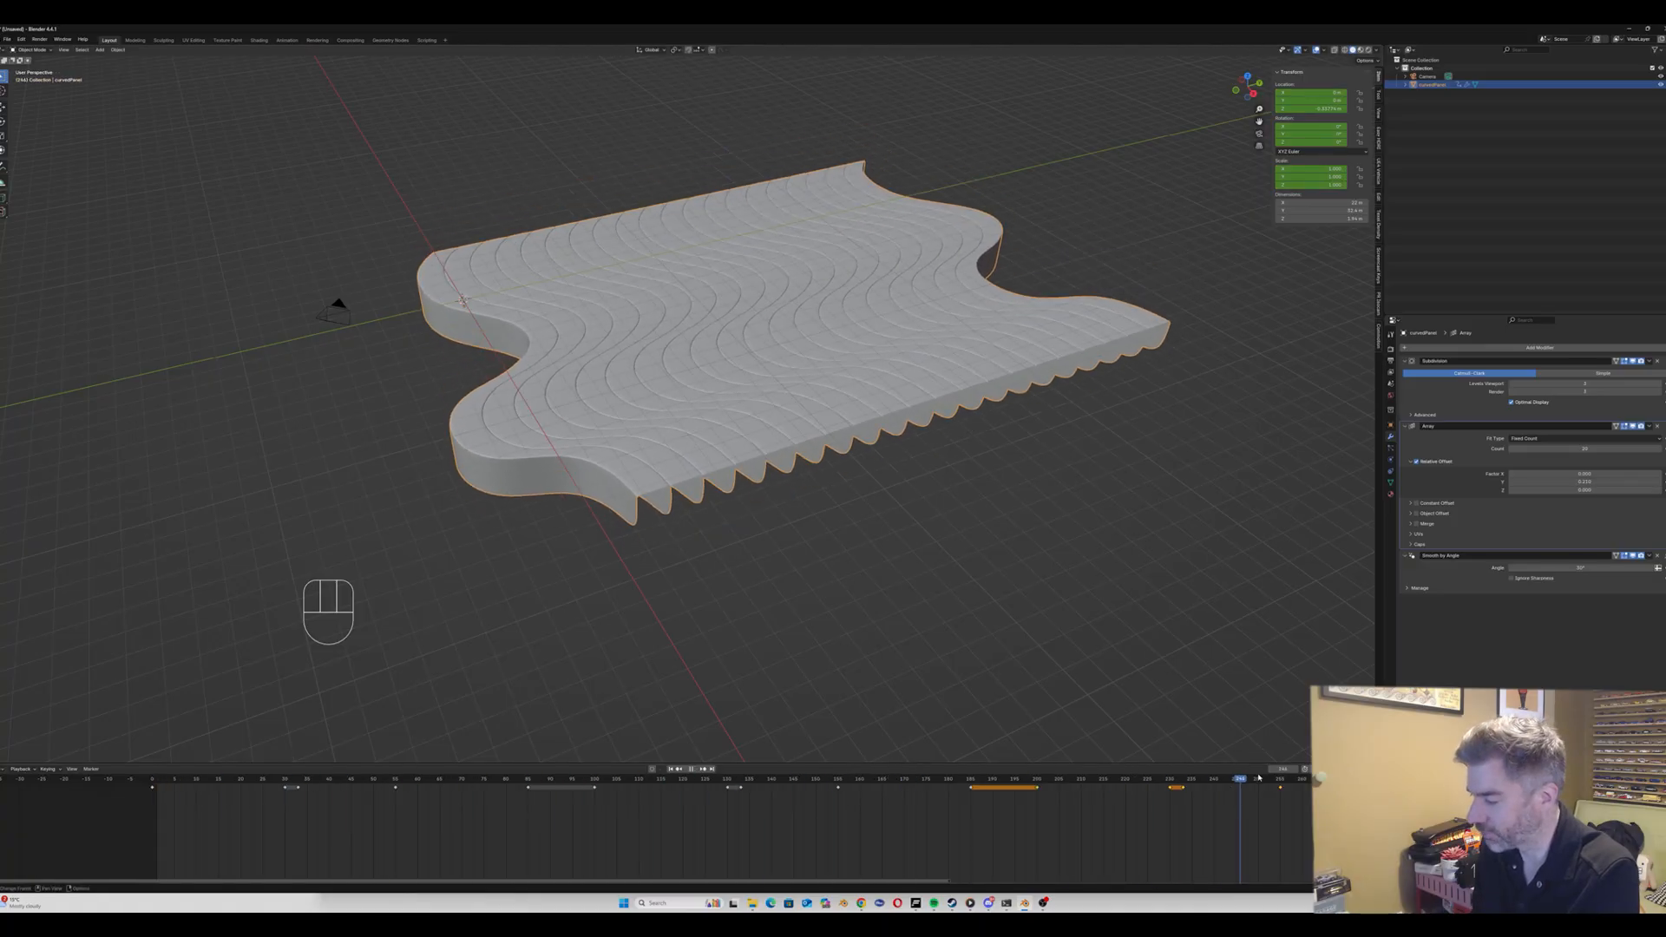
{"action": "left_click_drag", "start_coordinate": [765, 783], "coordinate": [147, 800]}
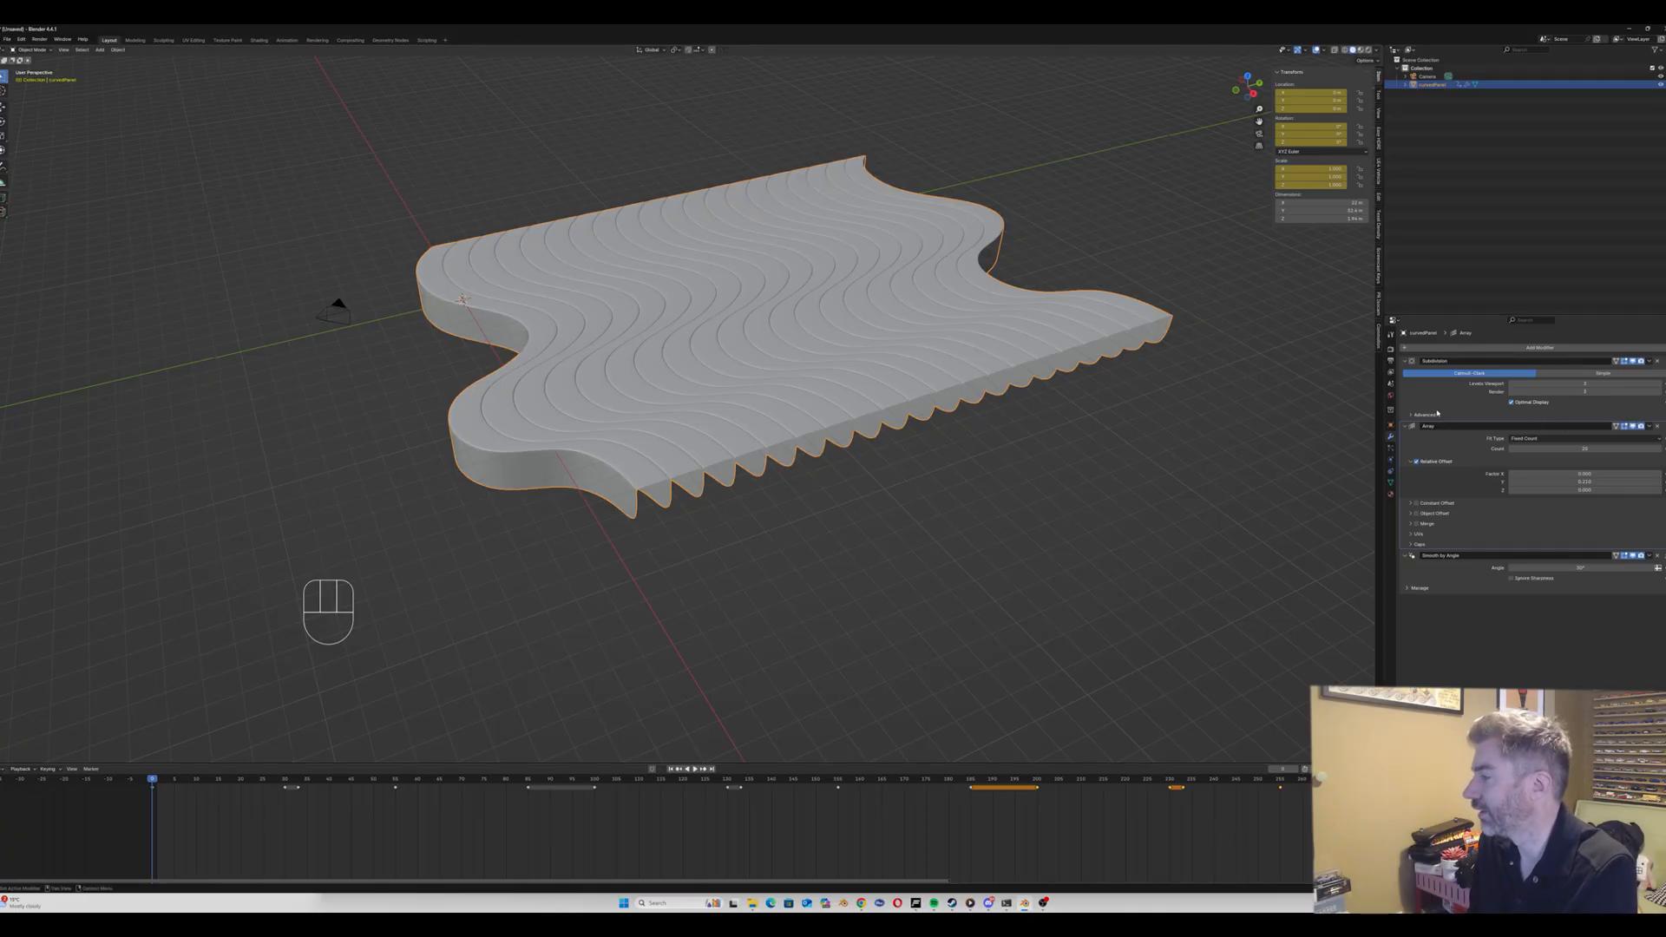
Step: Apply the panel's Array modifier to turn the repeated strips into real geometry
{"action": "left_click", "coordinate": [1648, 427]}
{"action": "left_click", "coordinate": [1621, 435]}
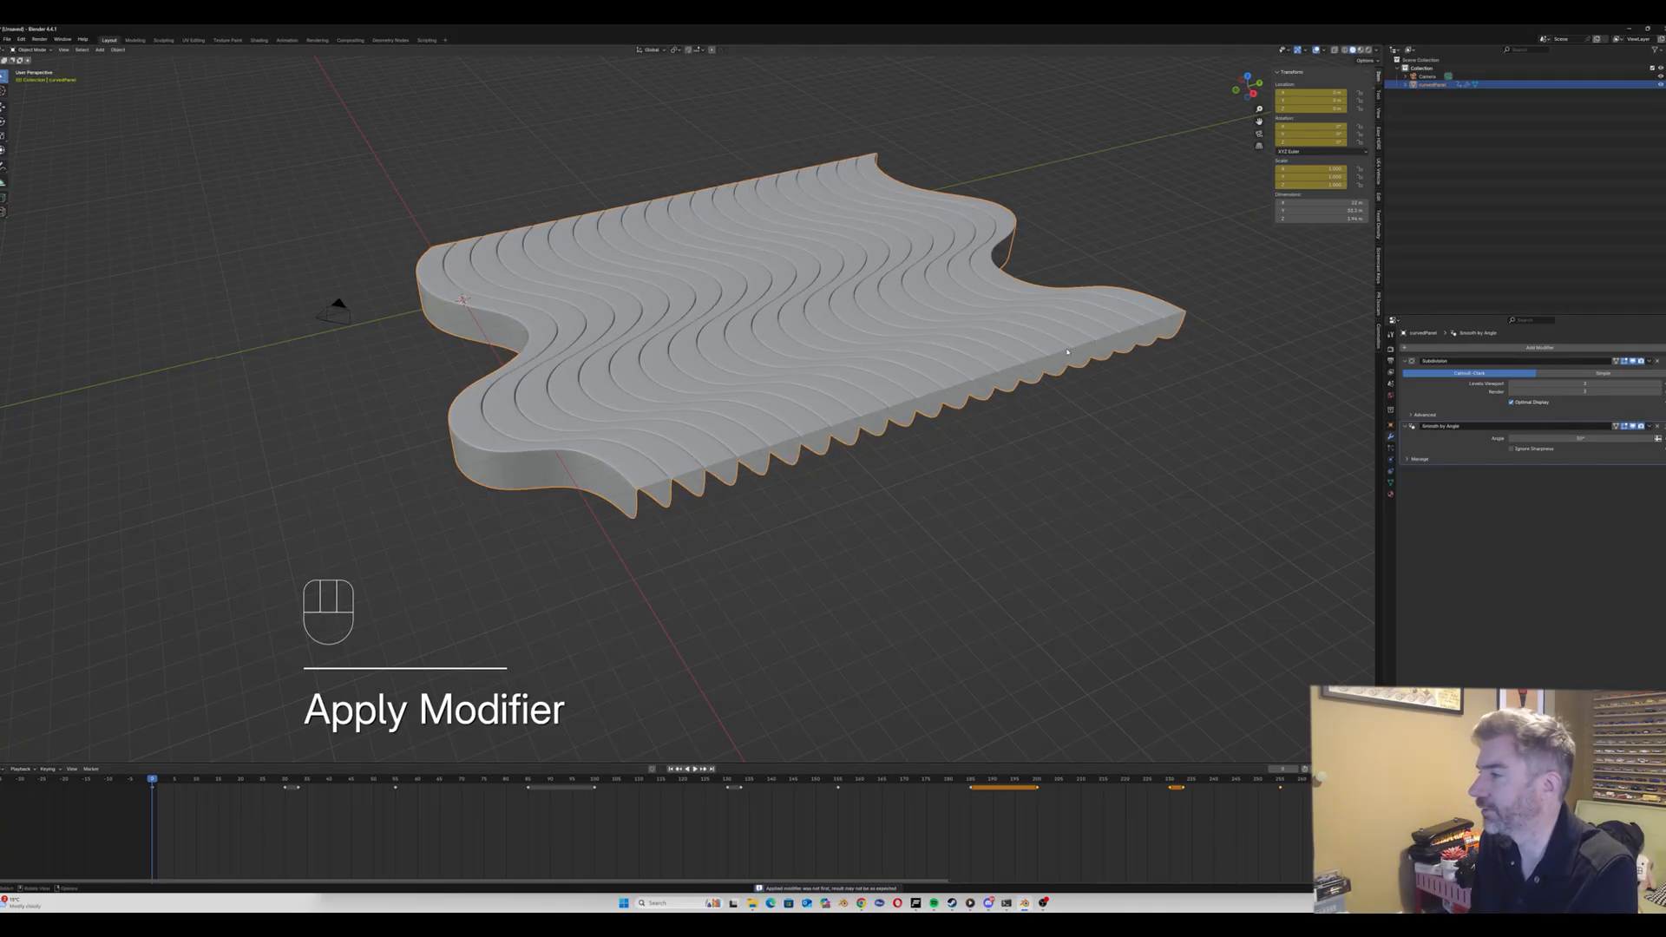
{"action": "scroll", "coordinate": [823, 254], "scroll_direction": "up", "scroll_amount": 5}
{"action": "scroll", "coordinate": [829, 260], "scroll_direction": "down", "scroll_amount": 4}
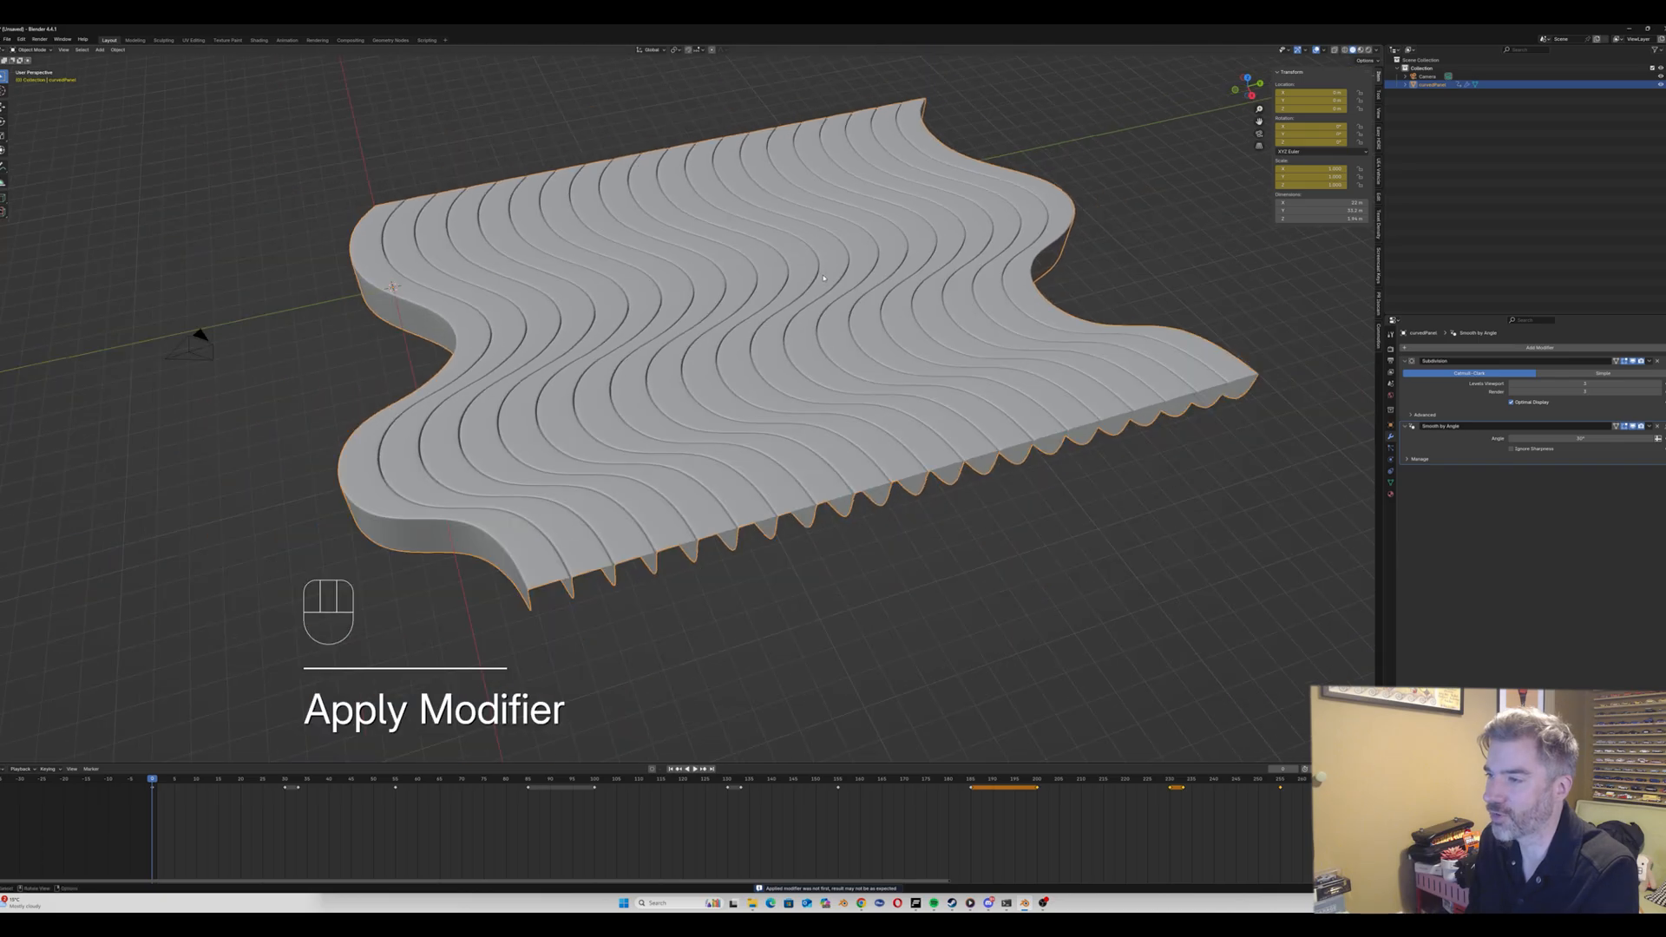
{"action": "scroll", "coordinate": [835, 273], "scroll_direction": "up", "scroll_amount": 2}
{"action": "scroll", "coordinate": [835, 274], "scroll_direction": "down", "scroll_amount": 3}
{"action": "scroll", "coordinate": [781, 286], "scroll_direction": "up", "scroll_amount": 2}
{"action": "scroll", "coordinate": [711, 304], "scroll_direction": "down", "scroll_amount": 3}
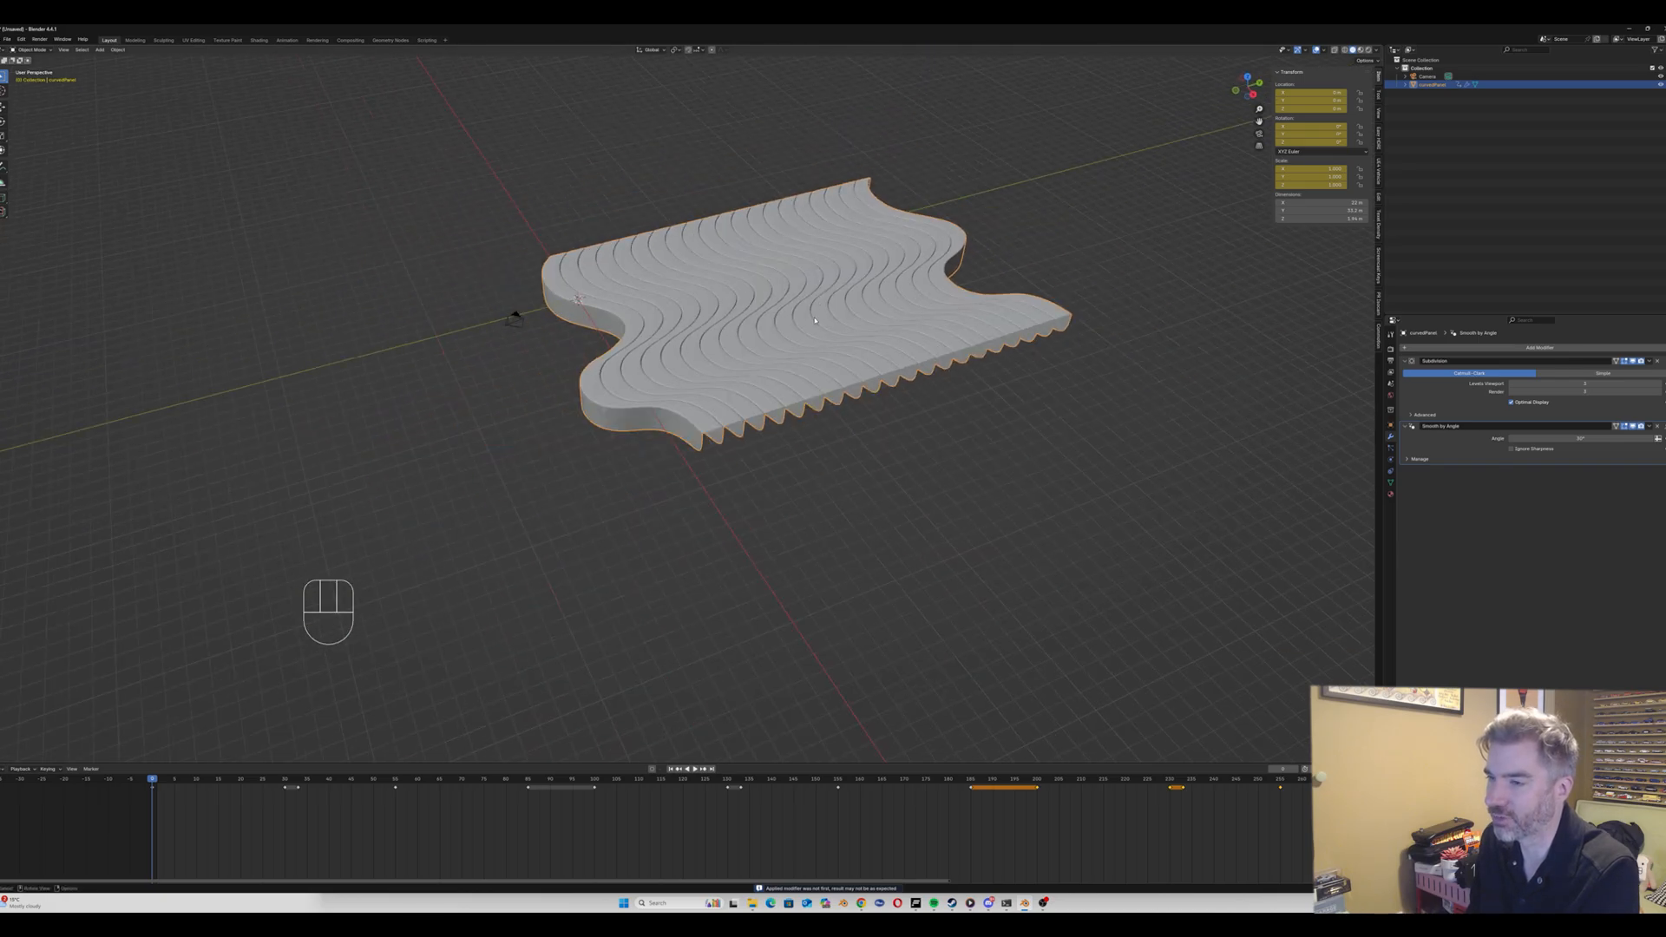
{"action": "scroll", "coordinate": [650, 331], "scroll_direction": "up", "scroll_amount": 2}
{"action": "scroll", "coordinate": [650, 330], "scroll_direction": "up", "scroll_amount": 1}
Step: Separate the panel's entire mesh by loose parts so that each wavy strip becomes its own object
{"action": "key", "text": "Tab"}
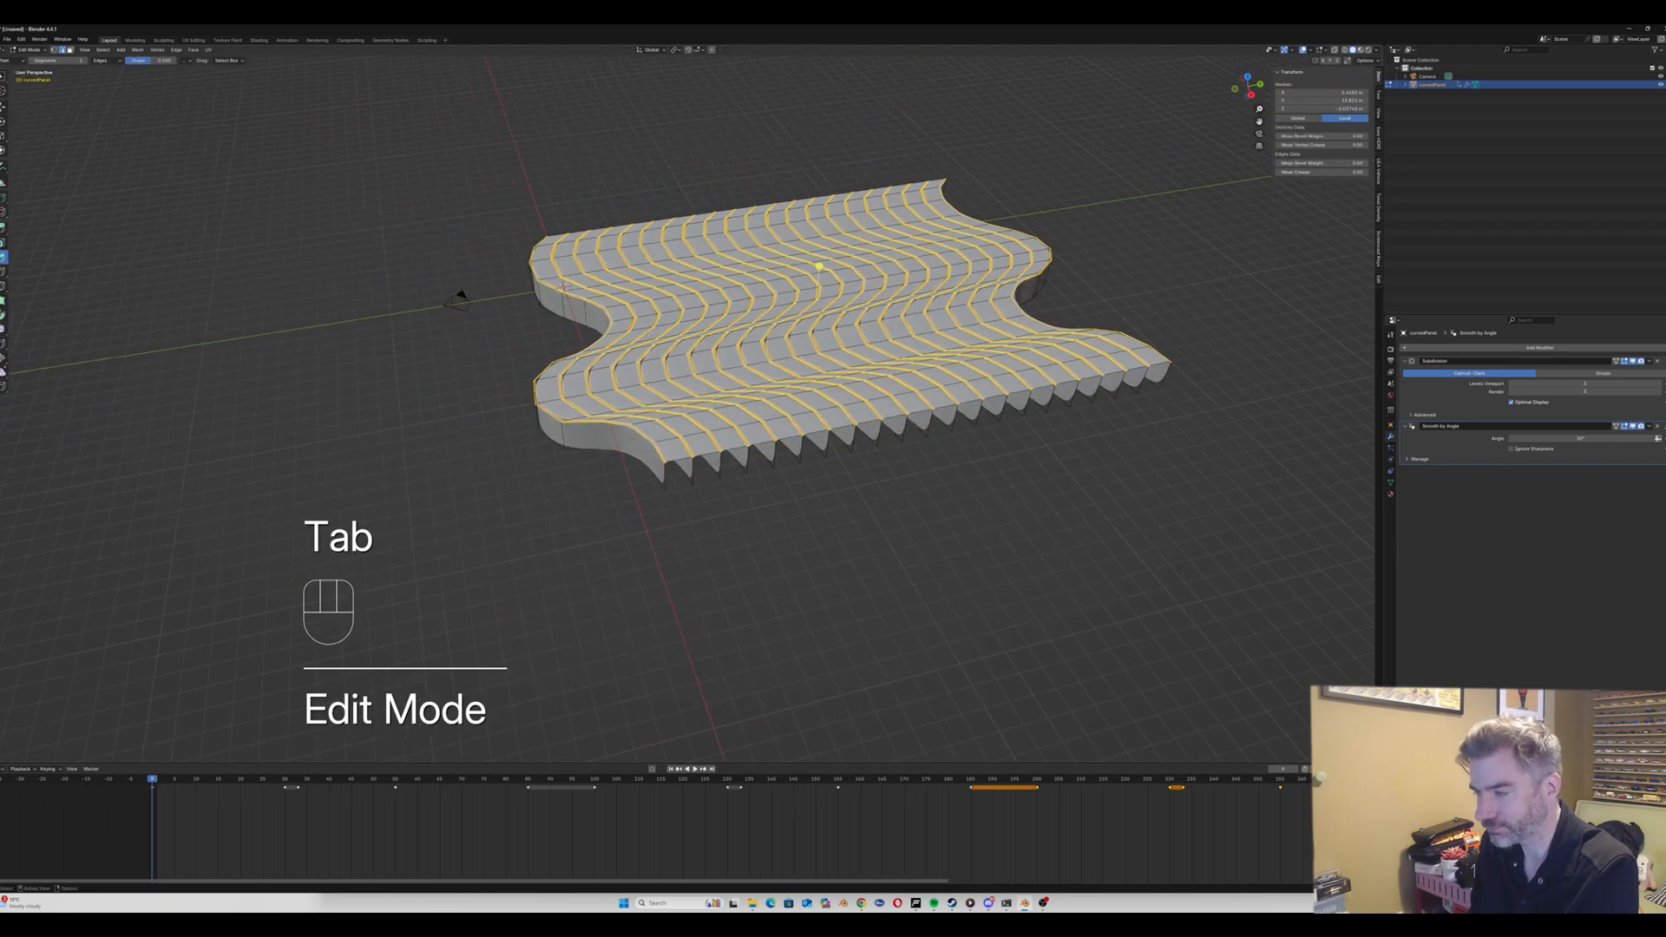
{"action": "scroll", "coordinate": [647, 330], "scroll_direction": "up", "scroll_amount": 2}
{"action": "scroll", "coordinate": [647, 330], "scroll_direction": "up", "scroll_amount": 1}
{"action": "key", "text": "a"}
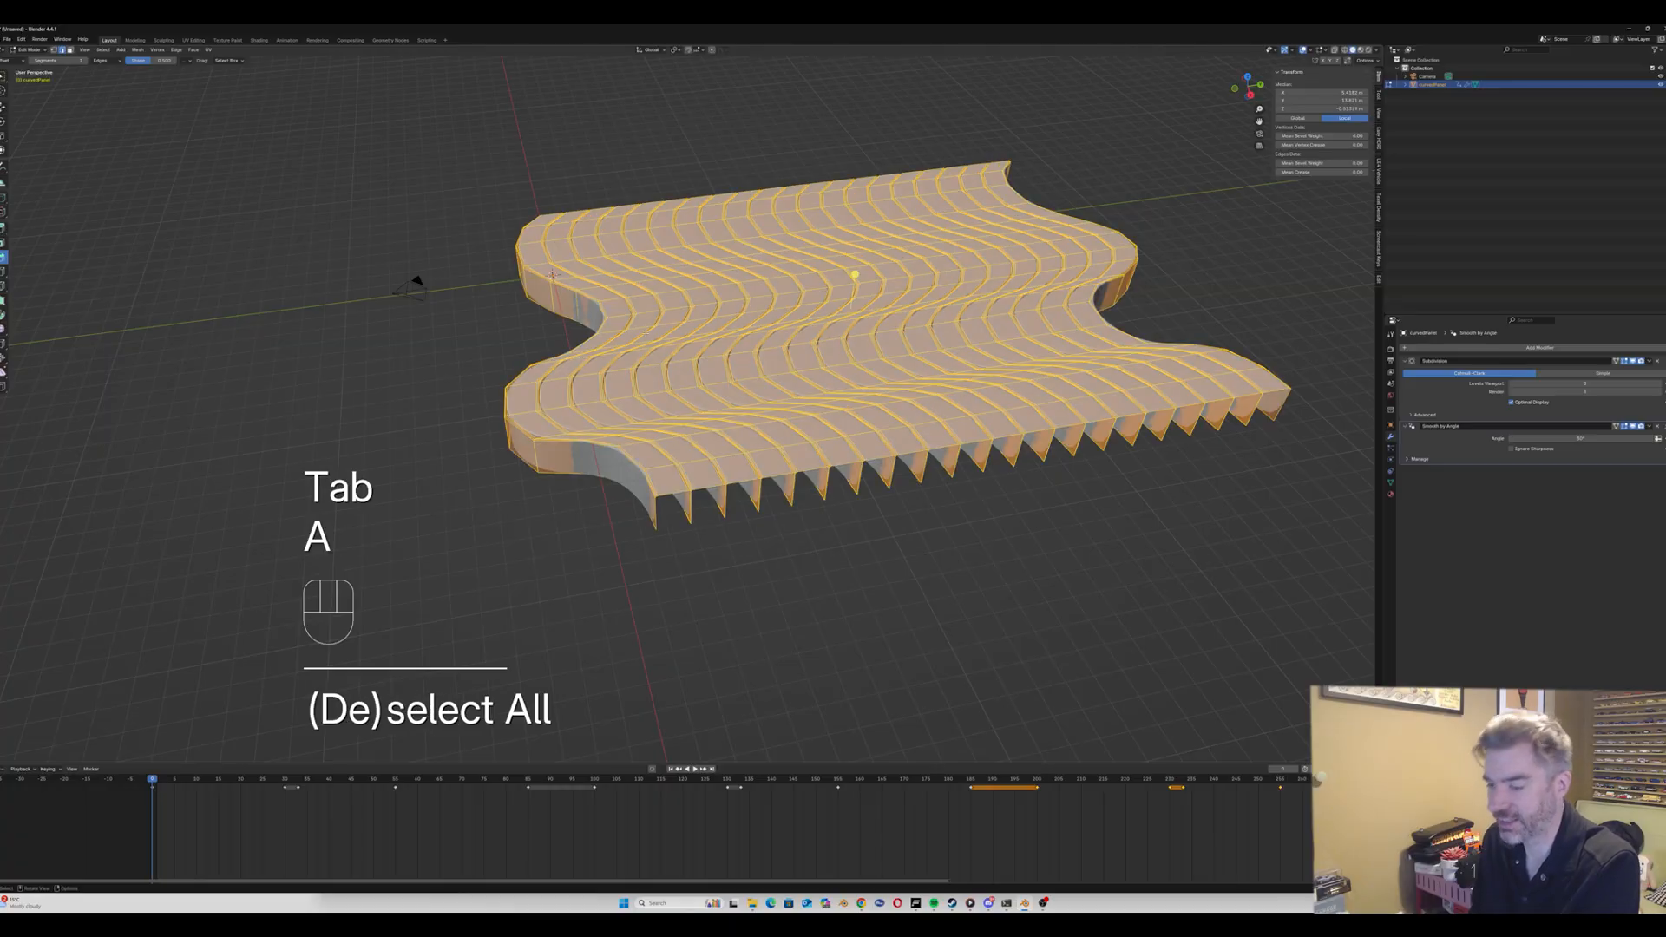
{"action": "key", "text": "p"}
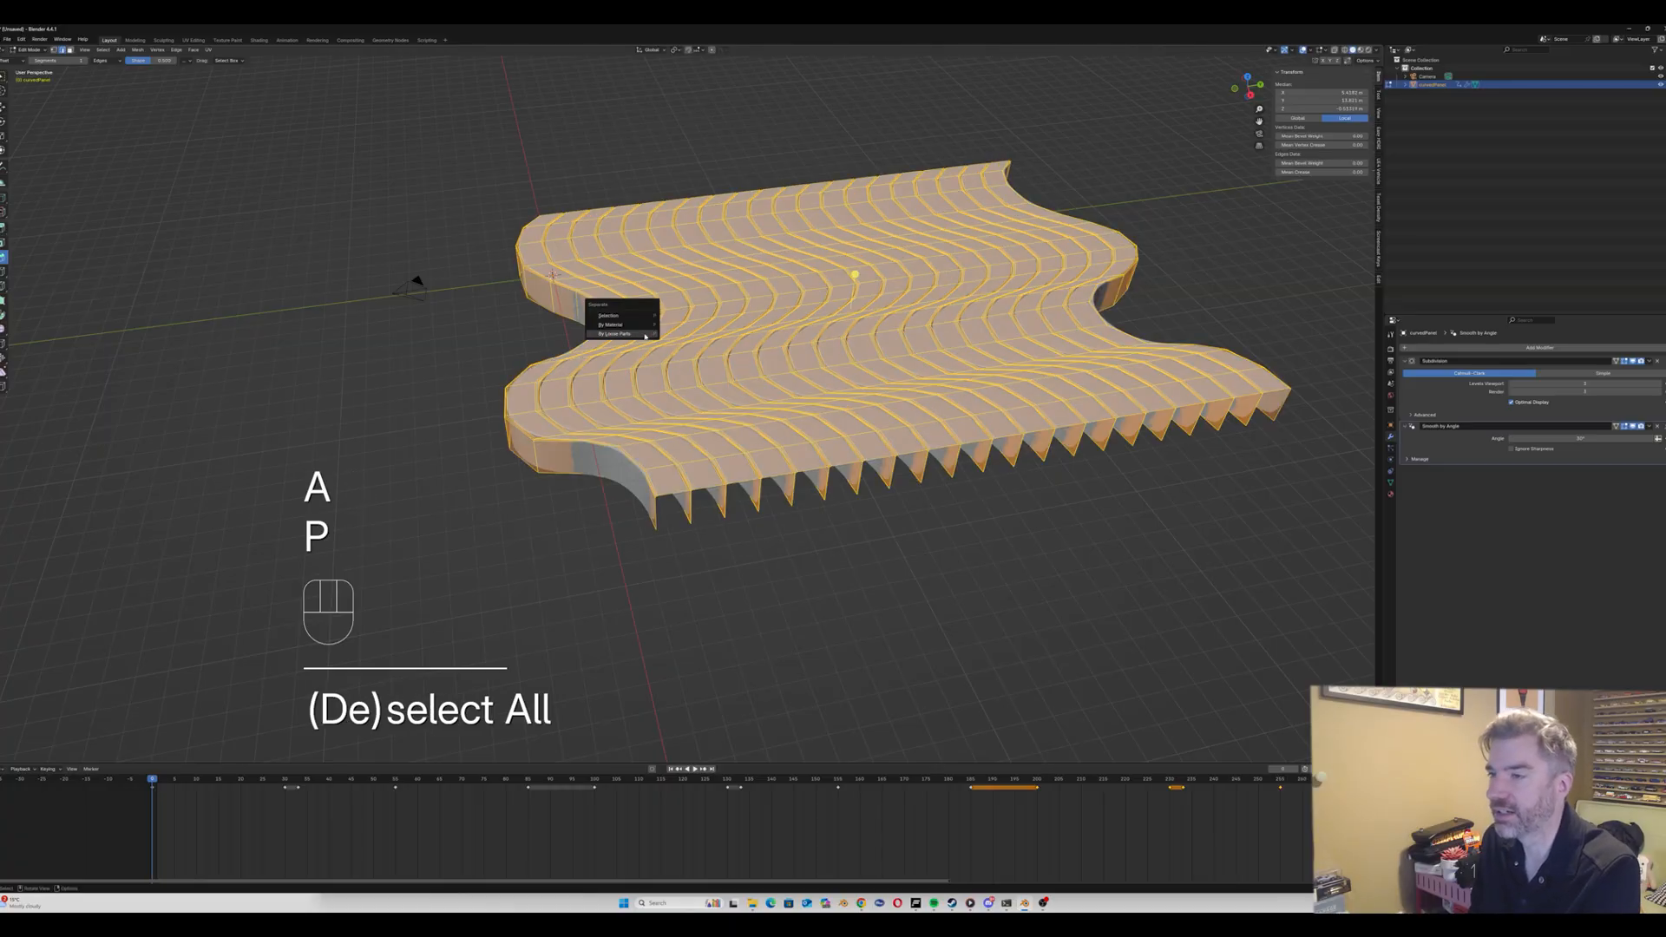
{"action": "left_click", "coordinate": [645, 335]}
{"action": "key", "text": "Tab"}
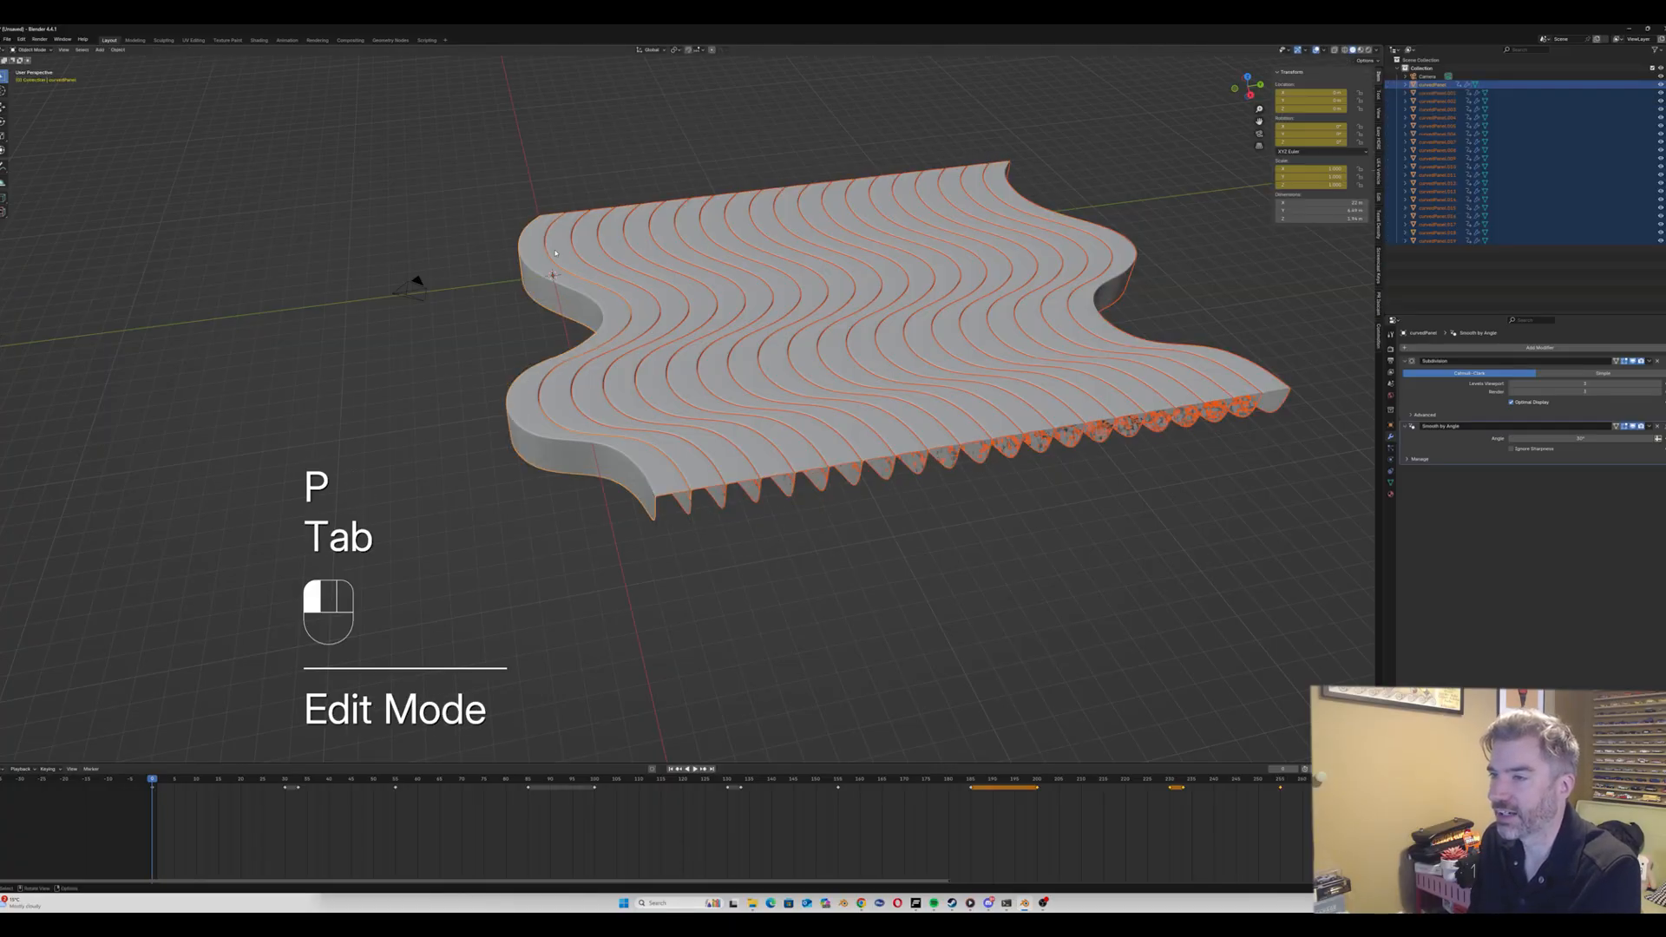
Step: Check the separated strip objects, clear the selection and play the animation from frame 0
{"action": "left_click", "coordinate": [647, 330]}
{"action": "left_click", "coordinate": [1427, 84]}
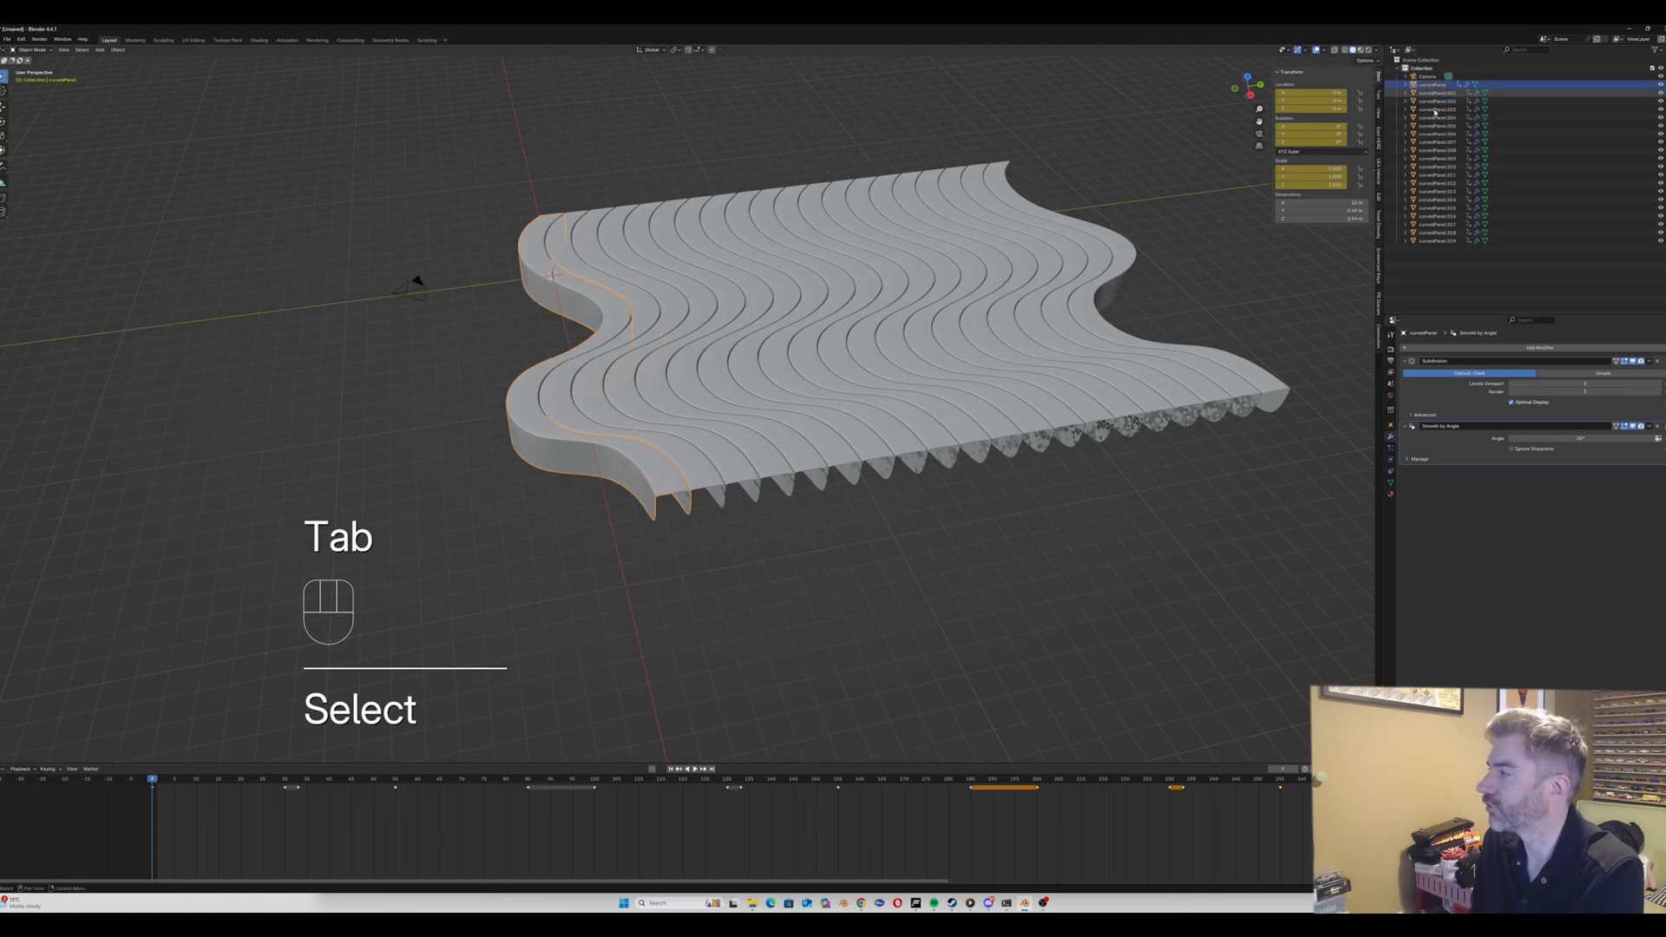
{"action": "left_click", "coordinate": [1436, 241], "text": "shift"}
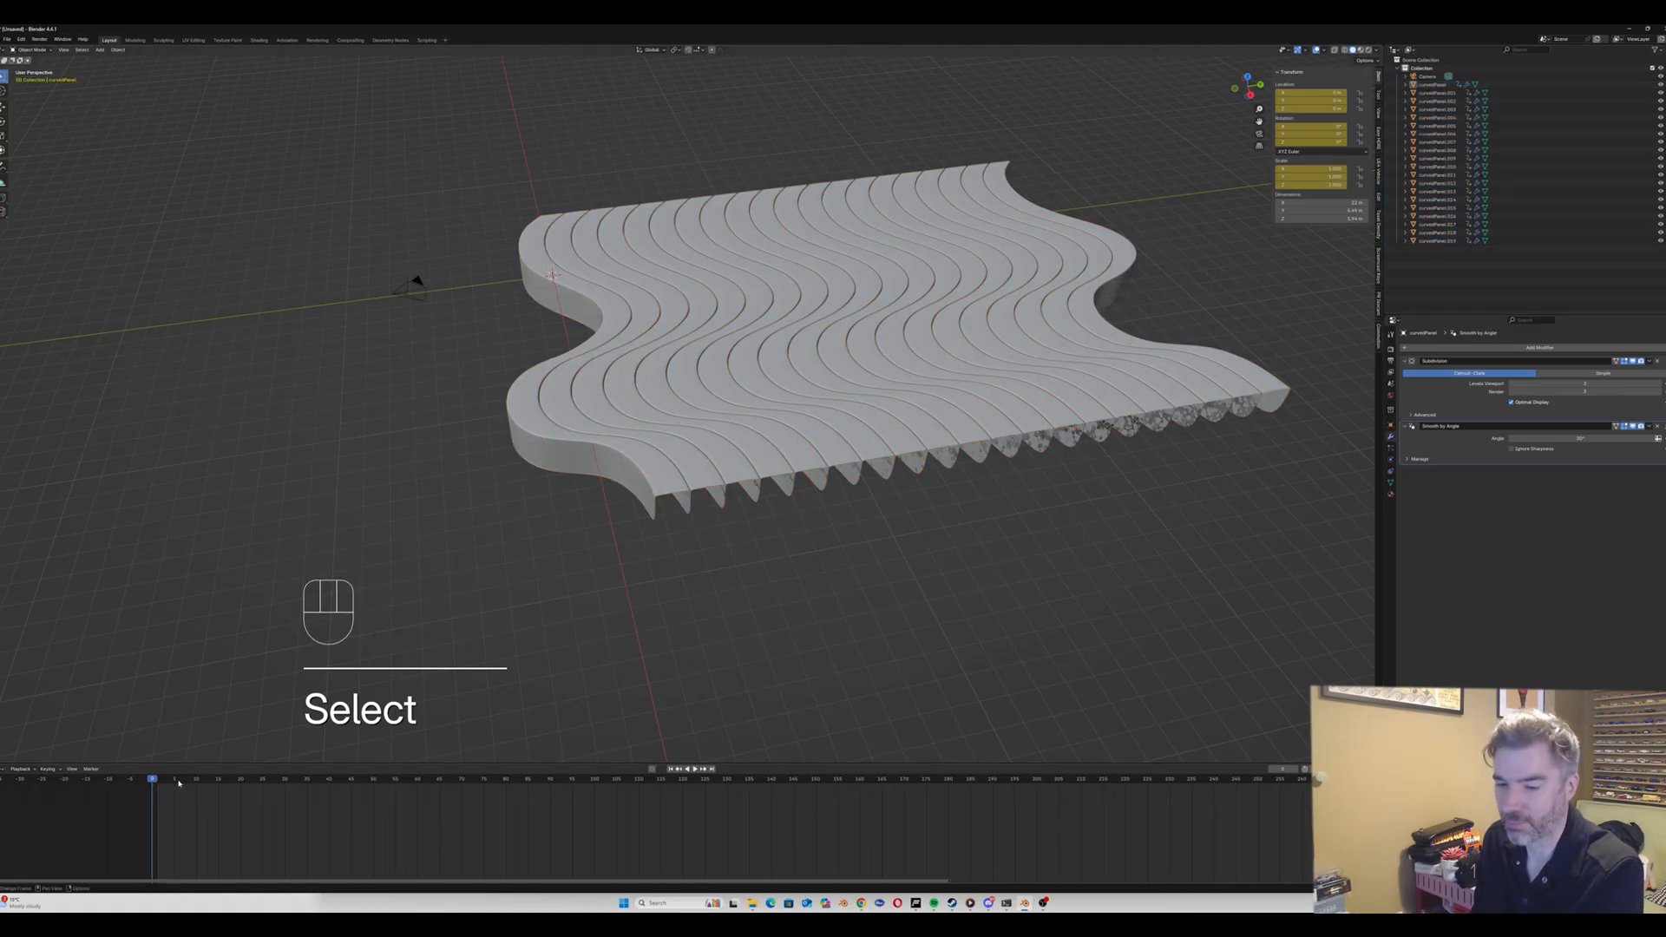
{"action": "key", "text": "space"}
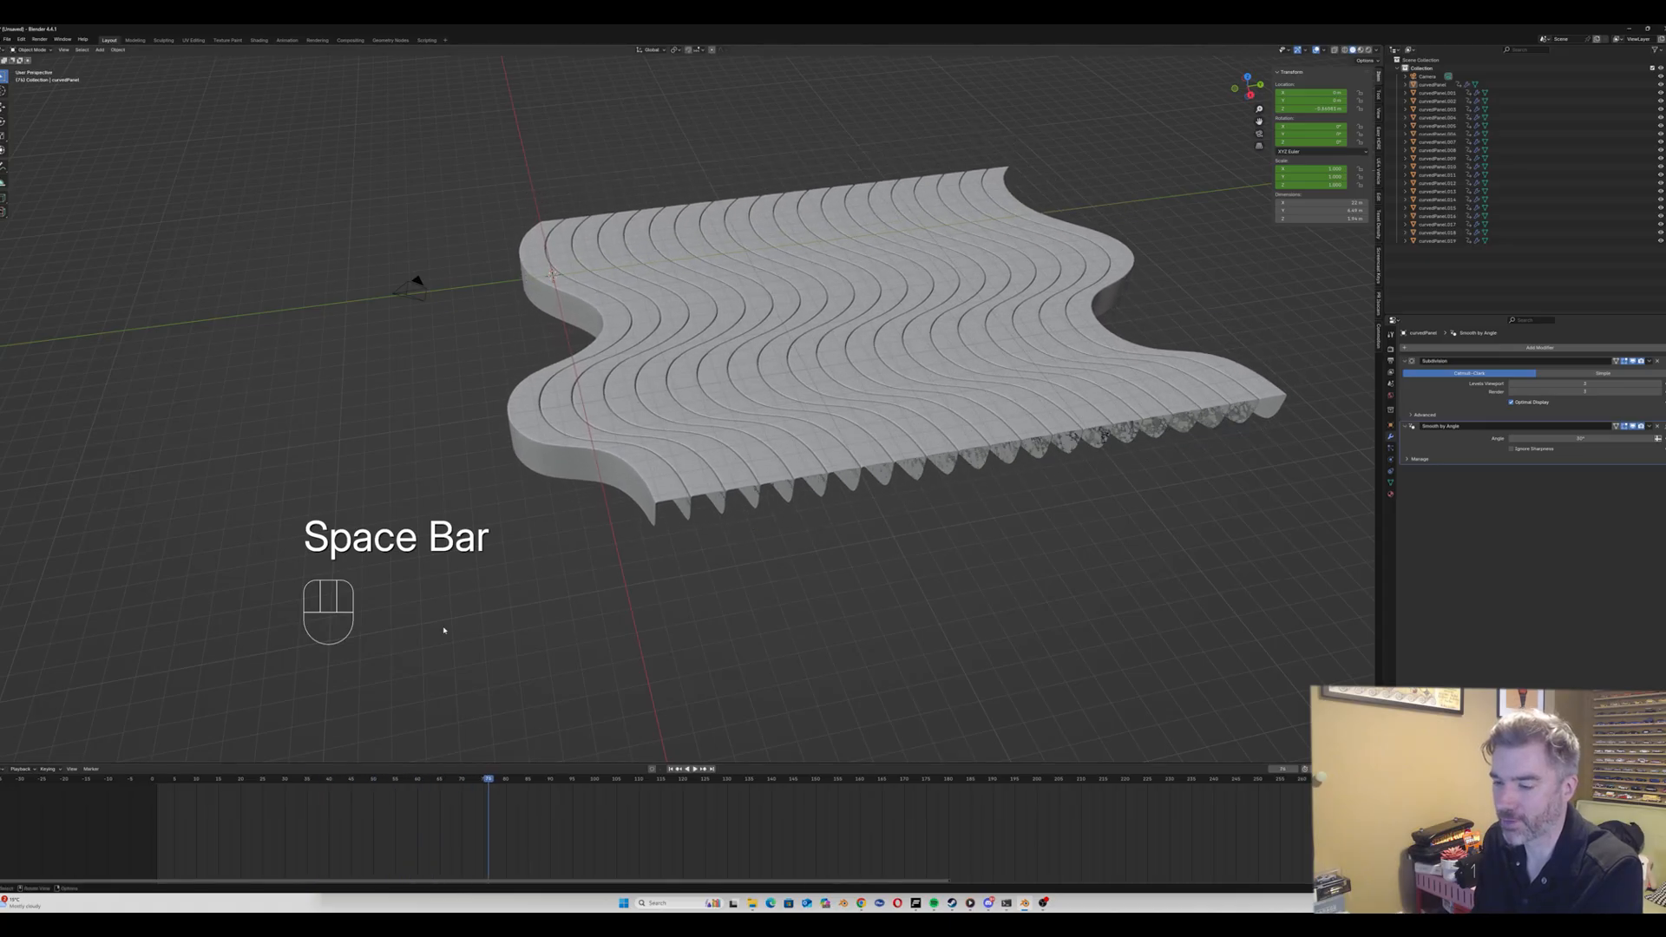
{"action": "key", "text": "Escape"}
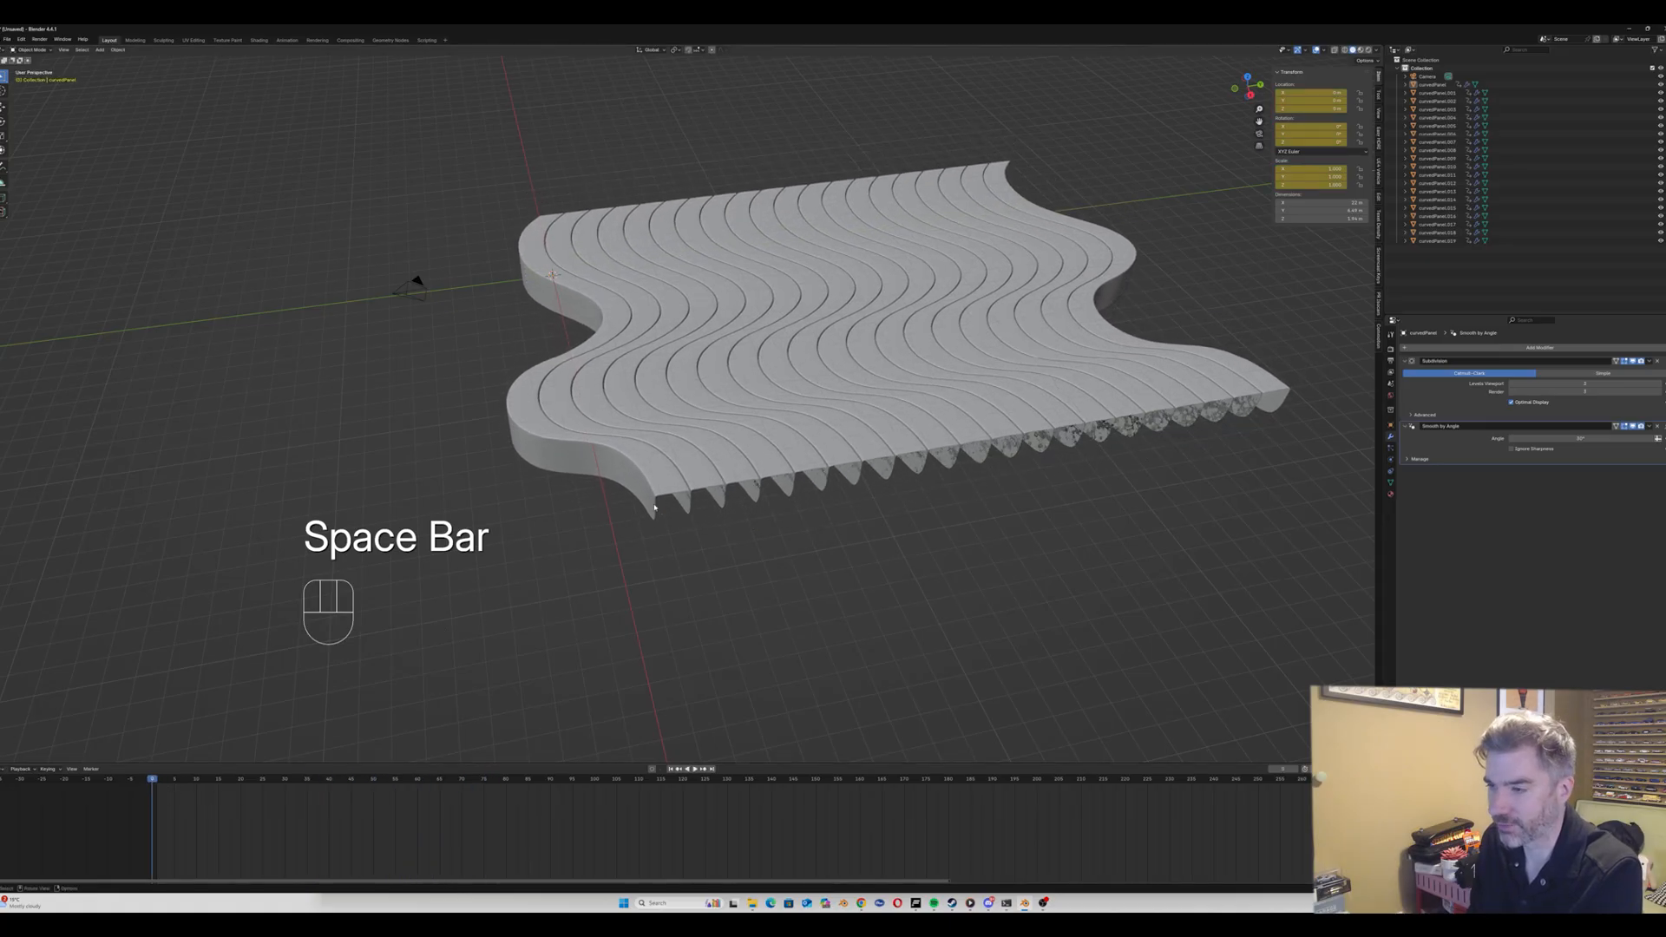
Step: Select the second wavy strip and shift all of its keyframes 5 frames forward in time
{"action": "left_click", "coordinate": [560, 414]}
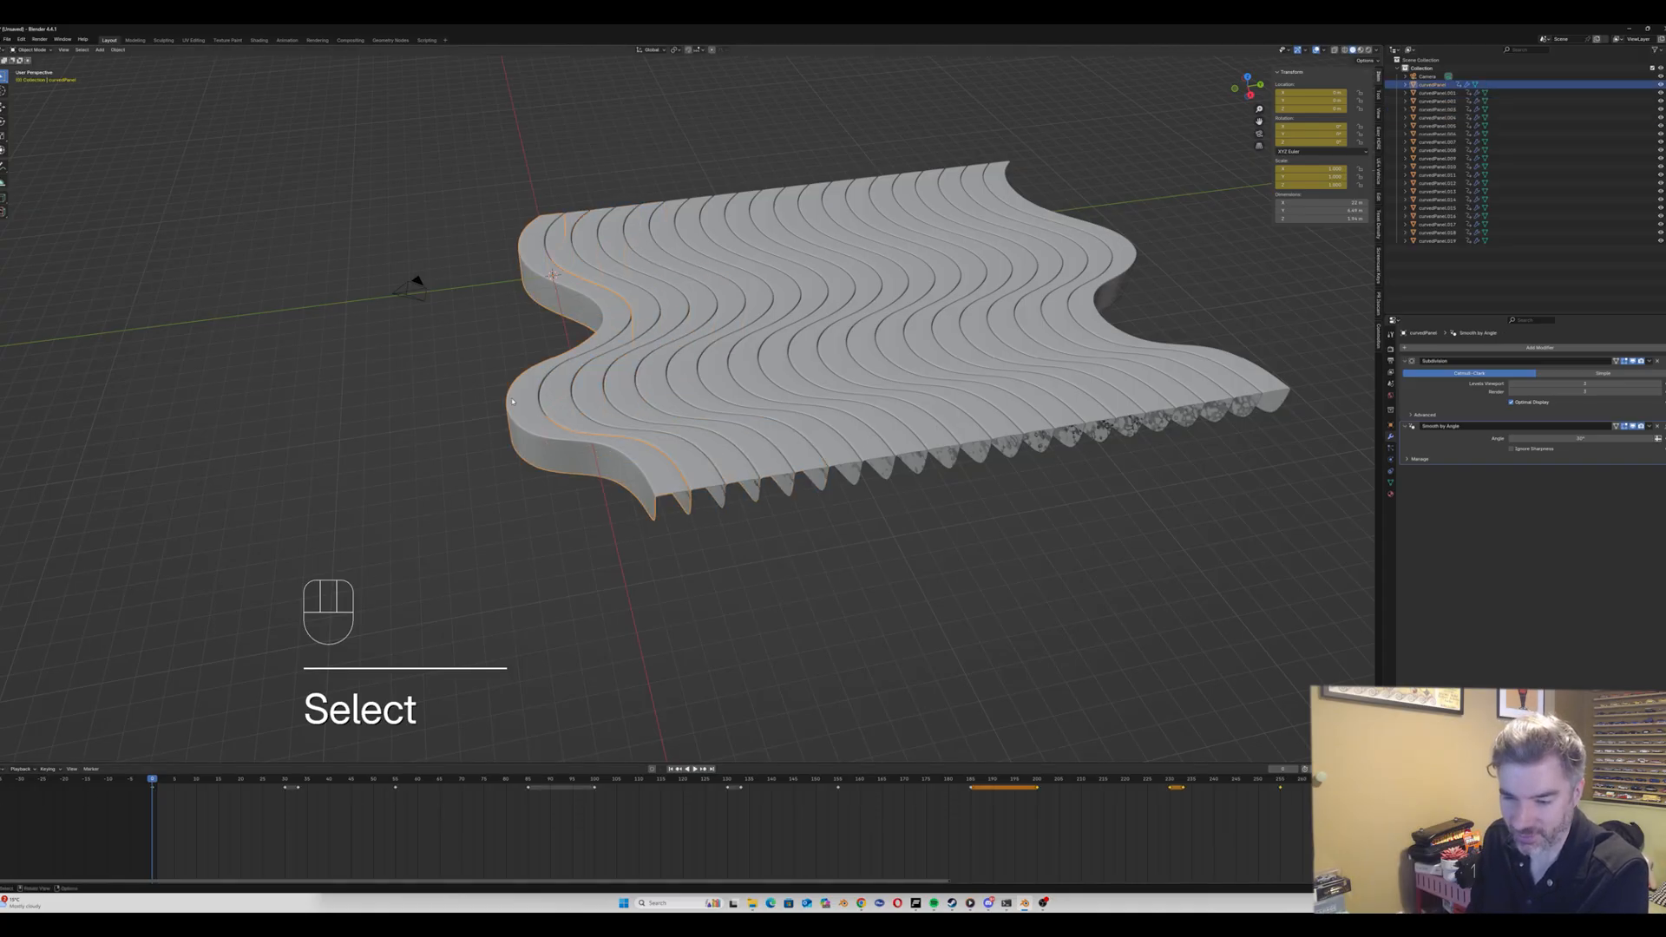
{"action": "left_click", "coordinate": [564, 397]}
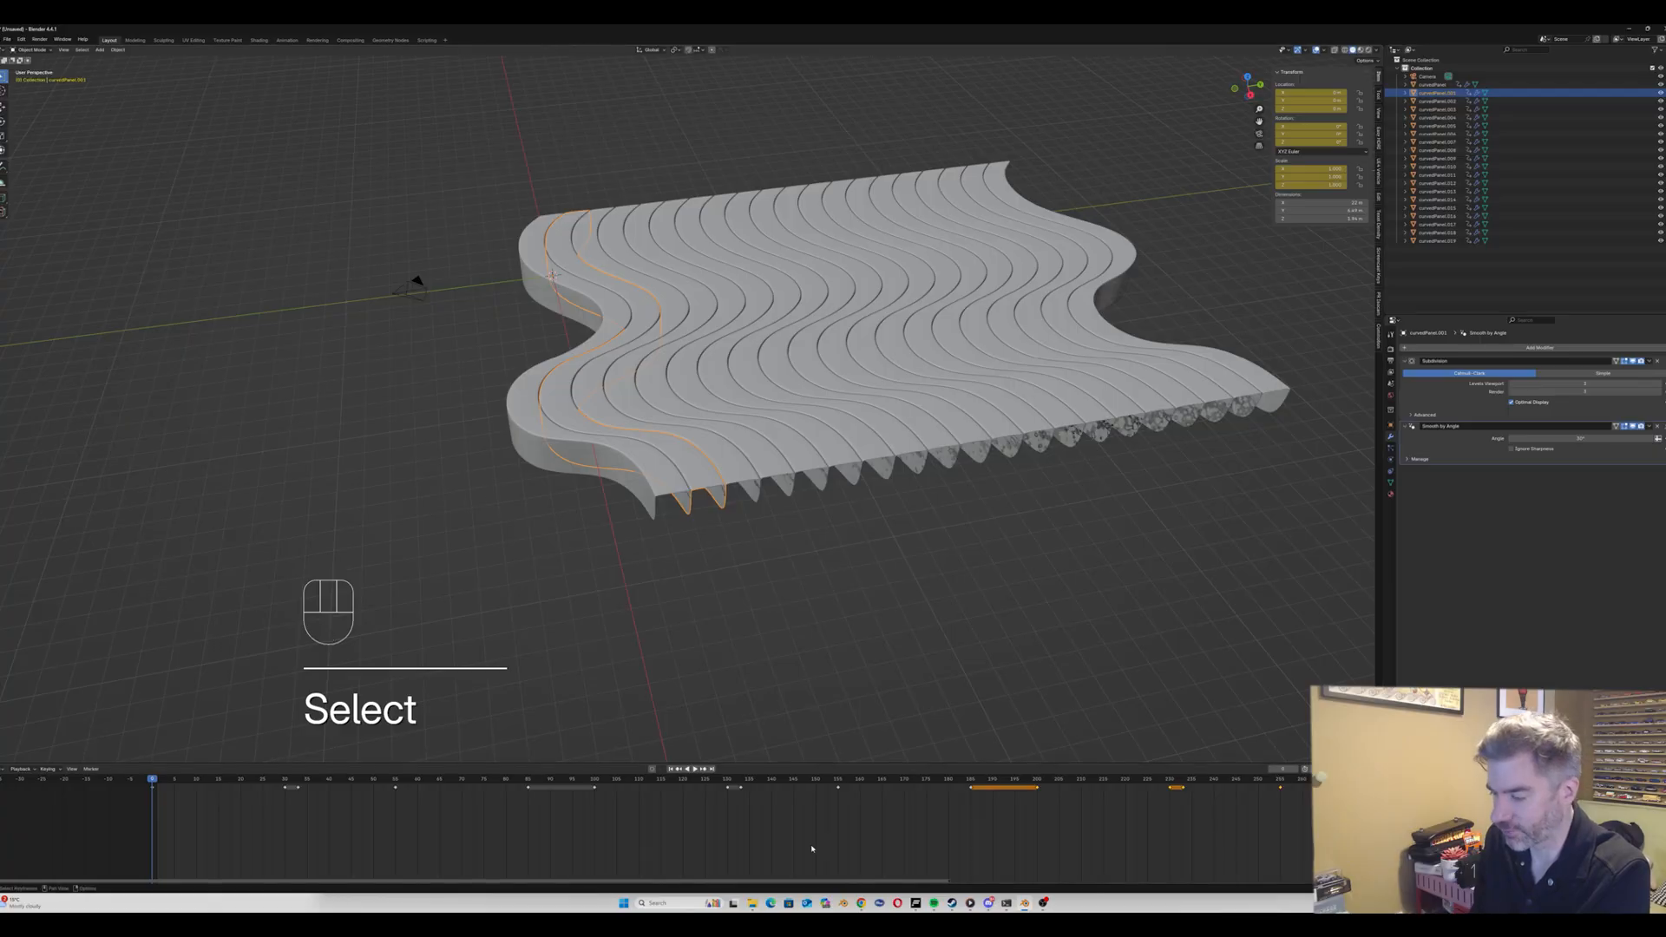
{"action": "left_click", "coordinate": [813, 848]}
{"action": "key", "text": "a"}
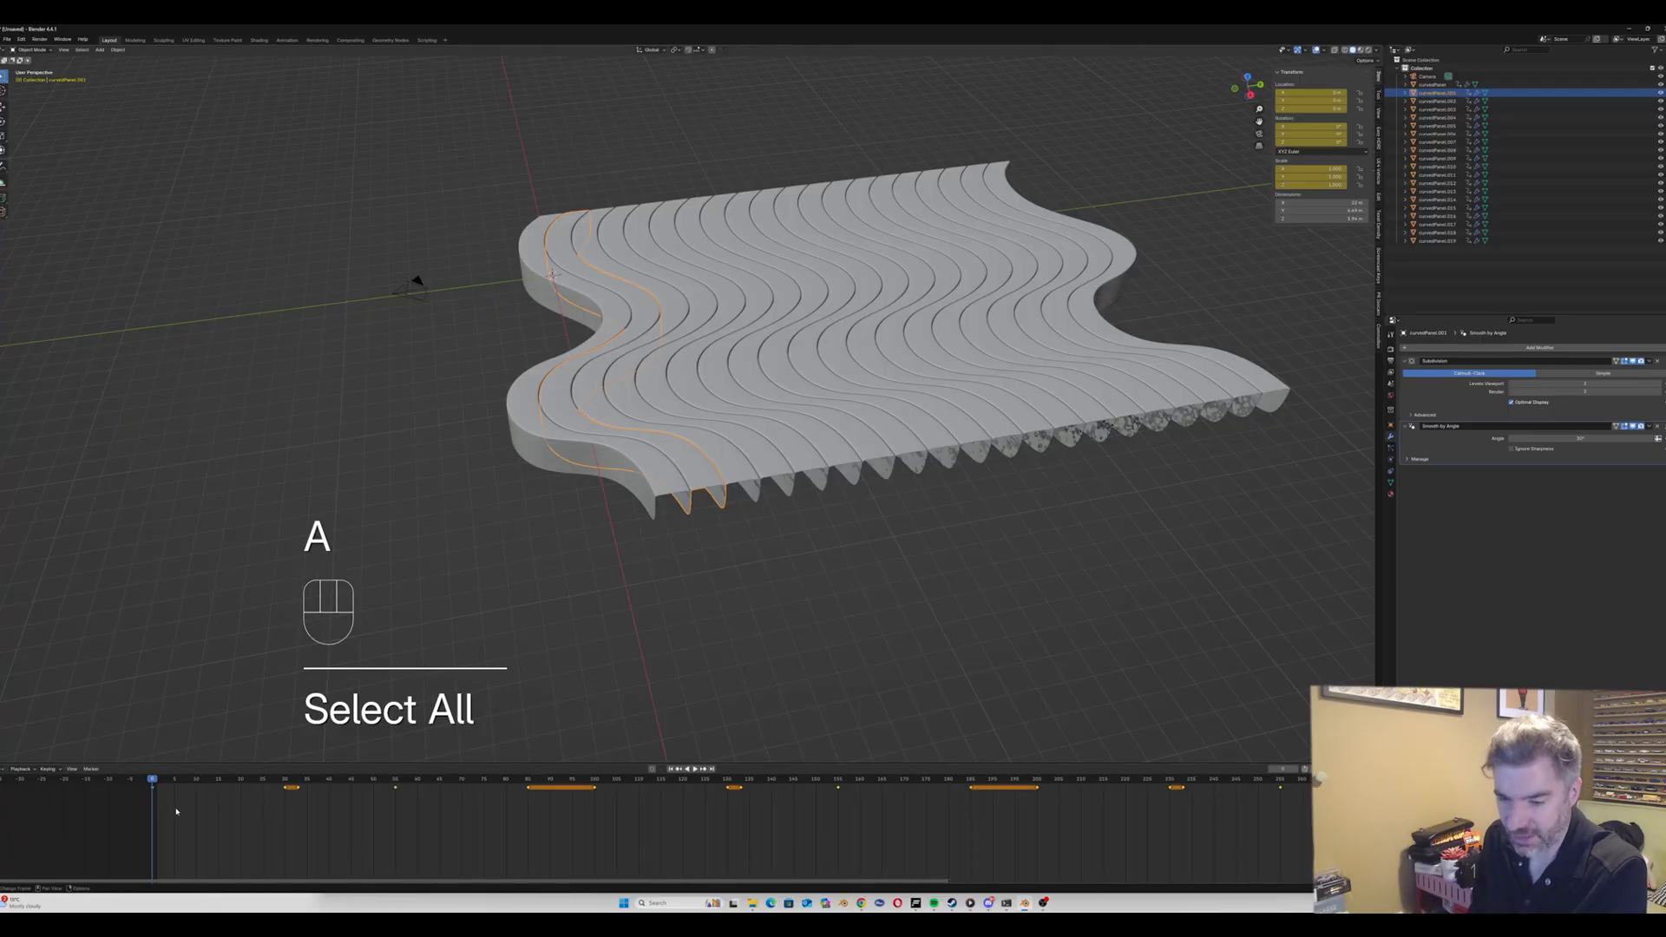
{"action": "key", "text": "g"}
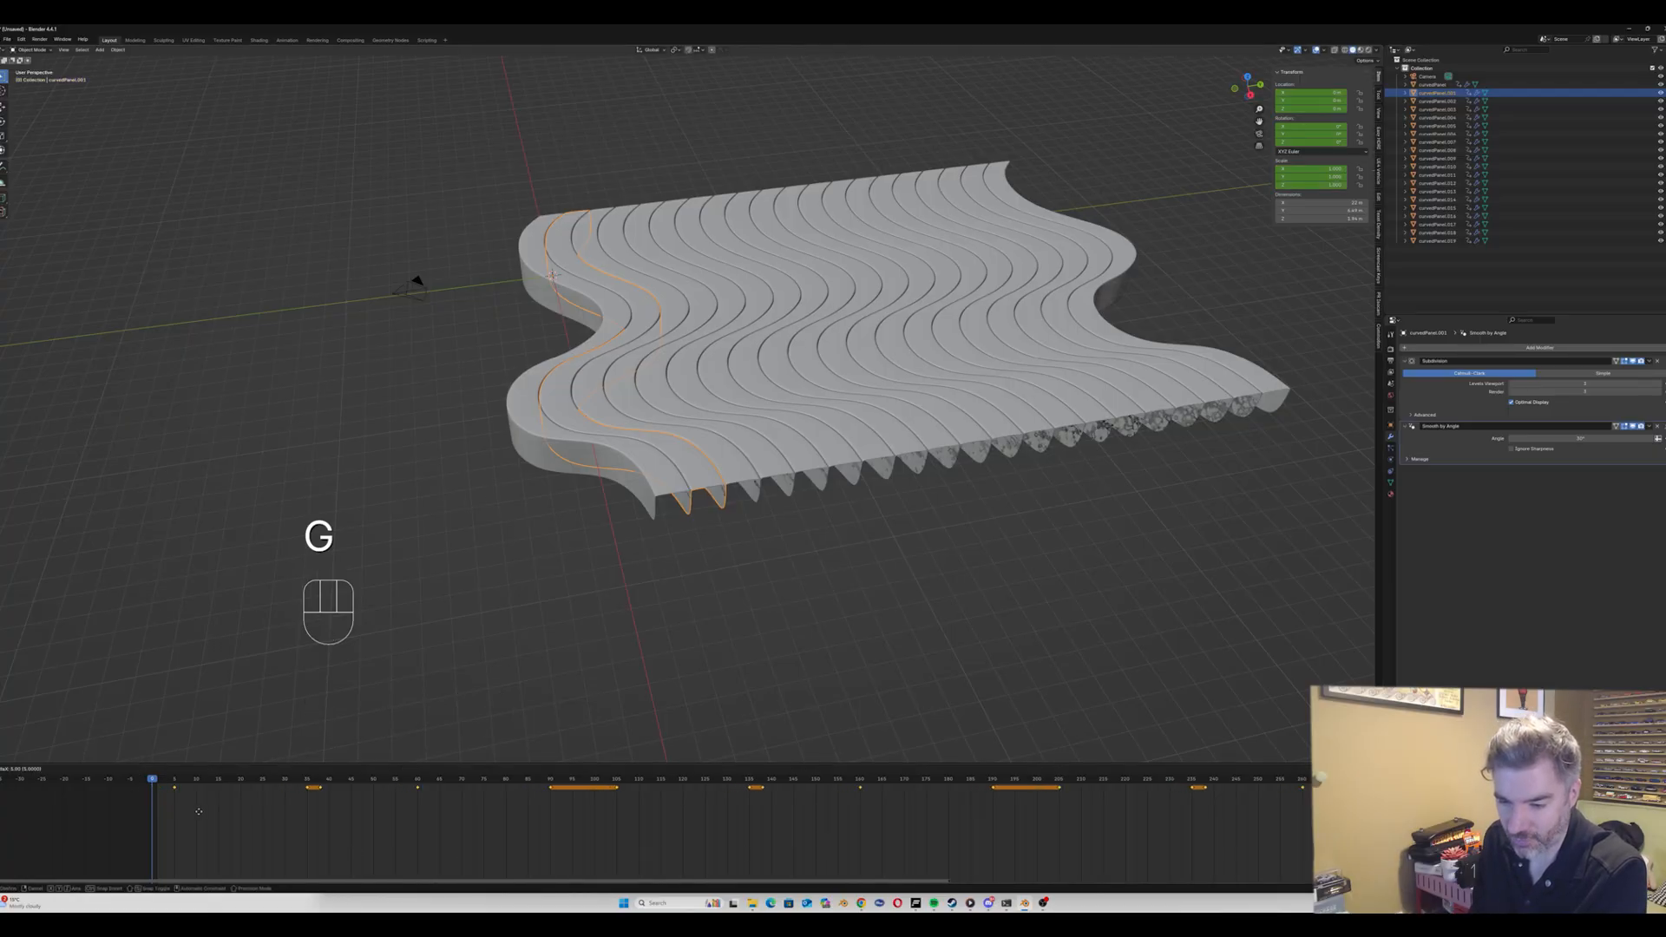
{"action": "left_click", "coordinate": [198, 812]}
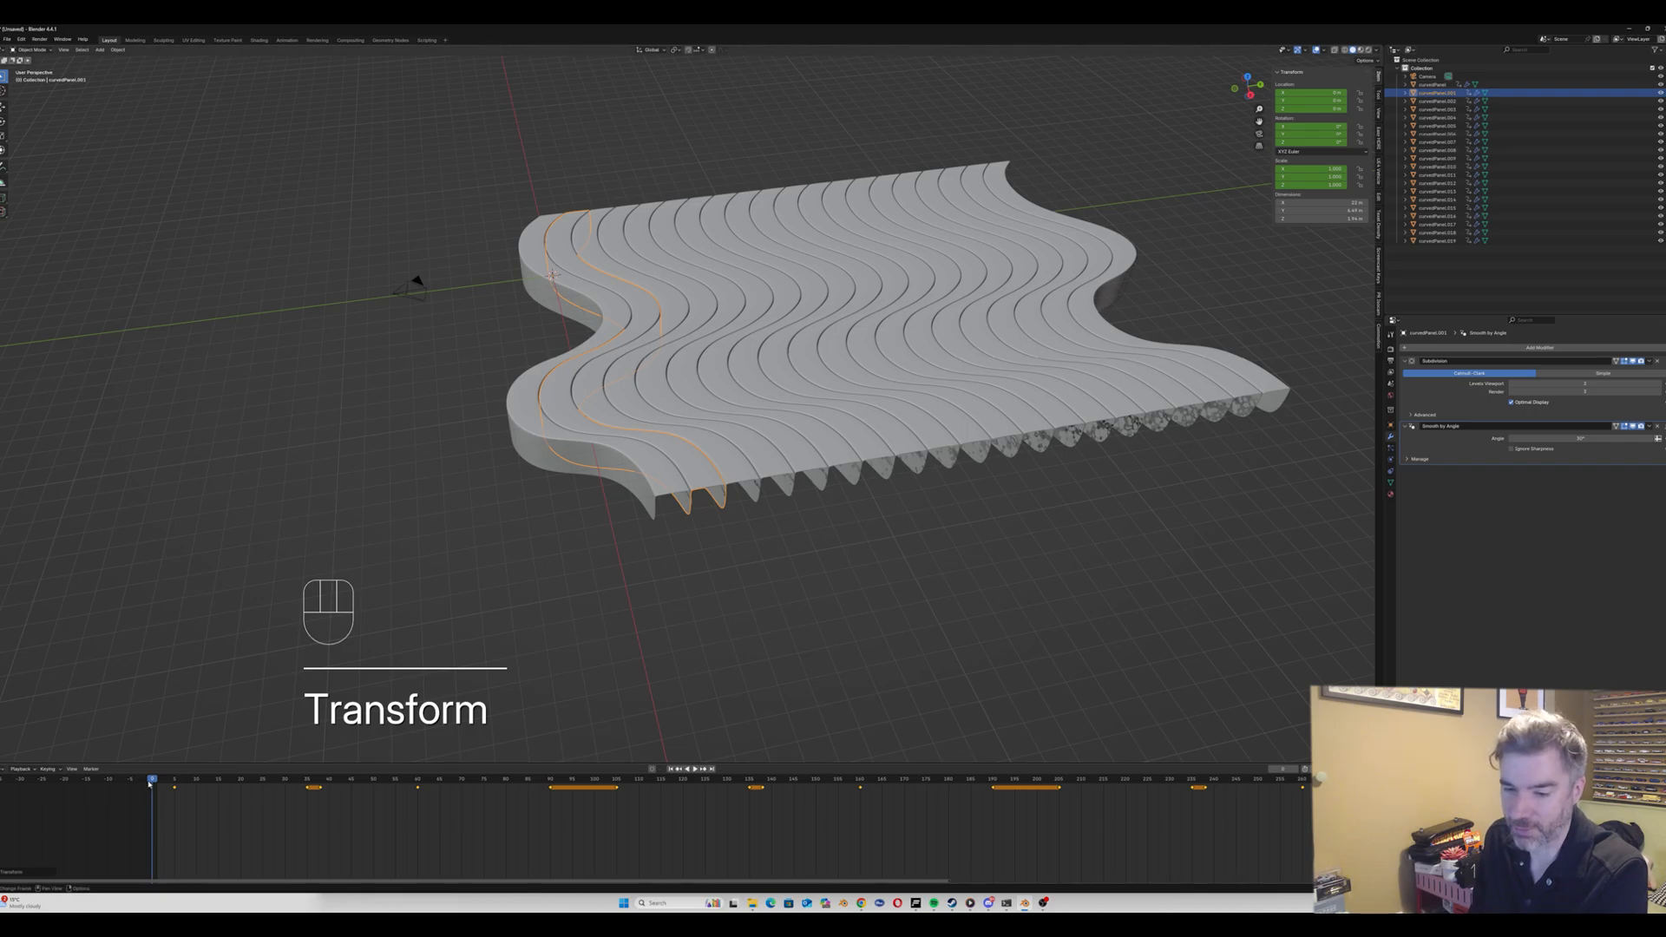
Step: Play the animation to preview the second strip's delayed motion, stop it and return to frame 0
{"action": "key", "text": "space"}
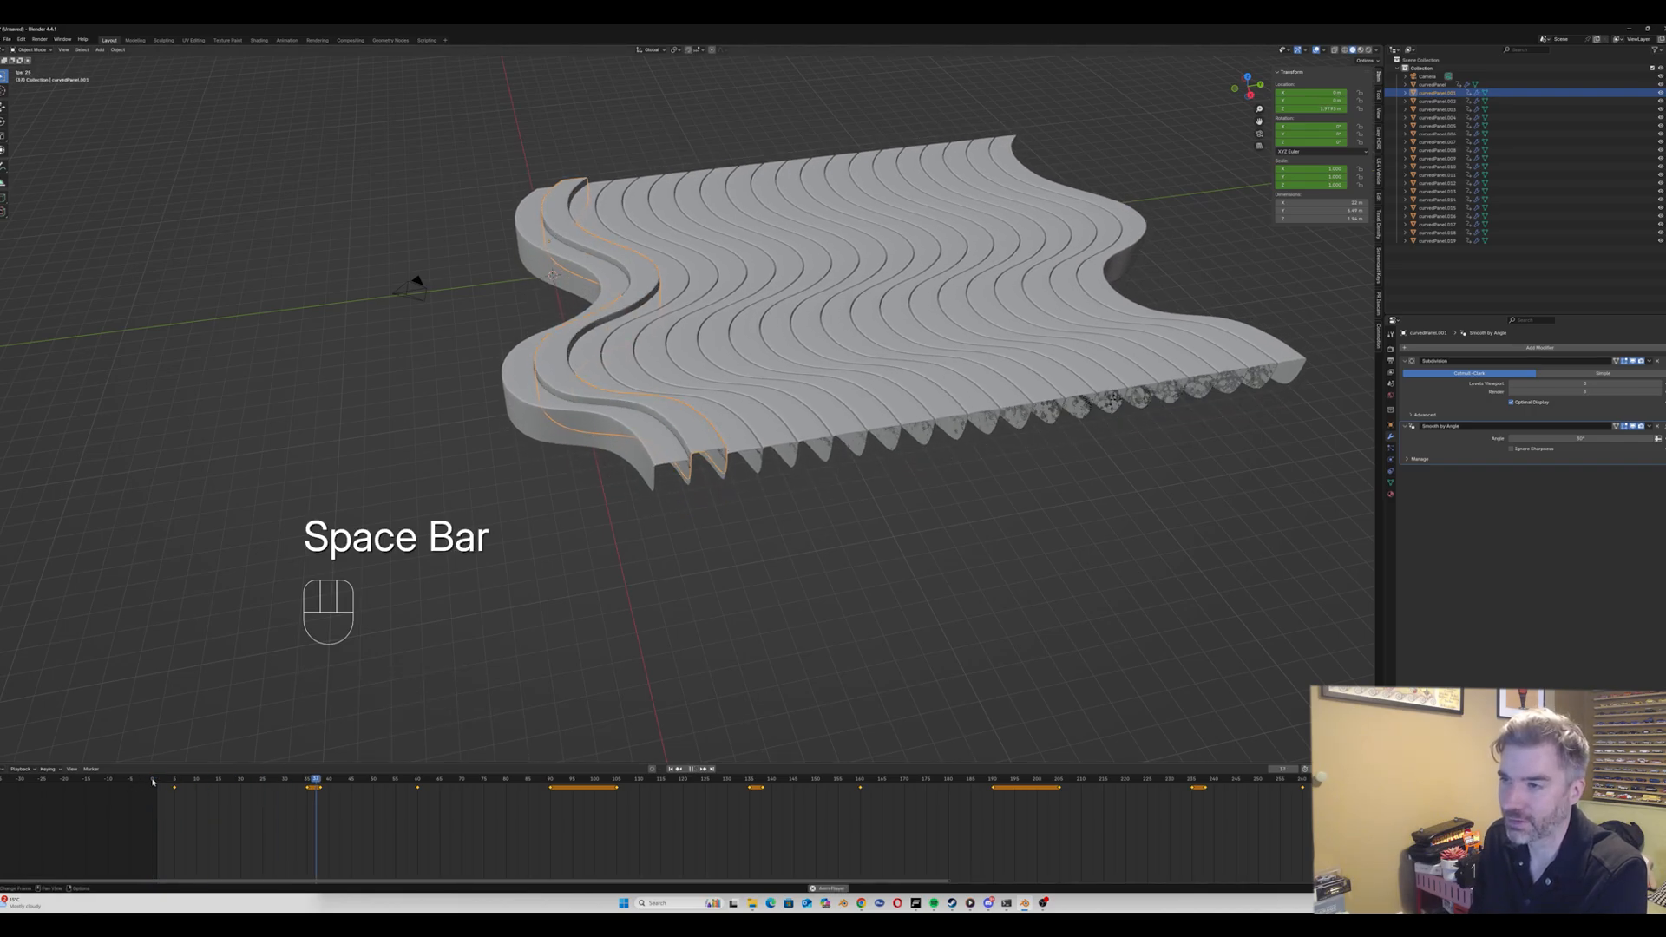
{"action": "key", "text": "space"}
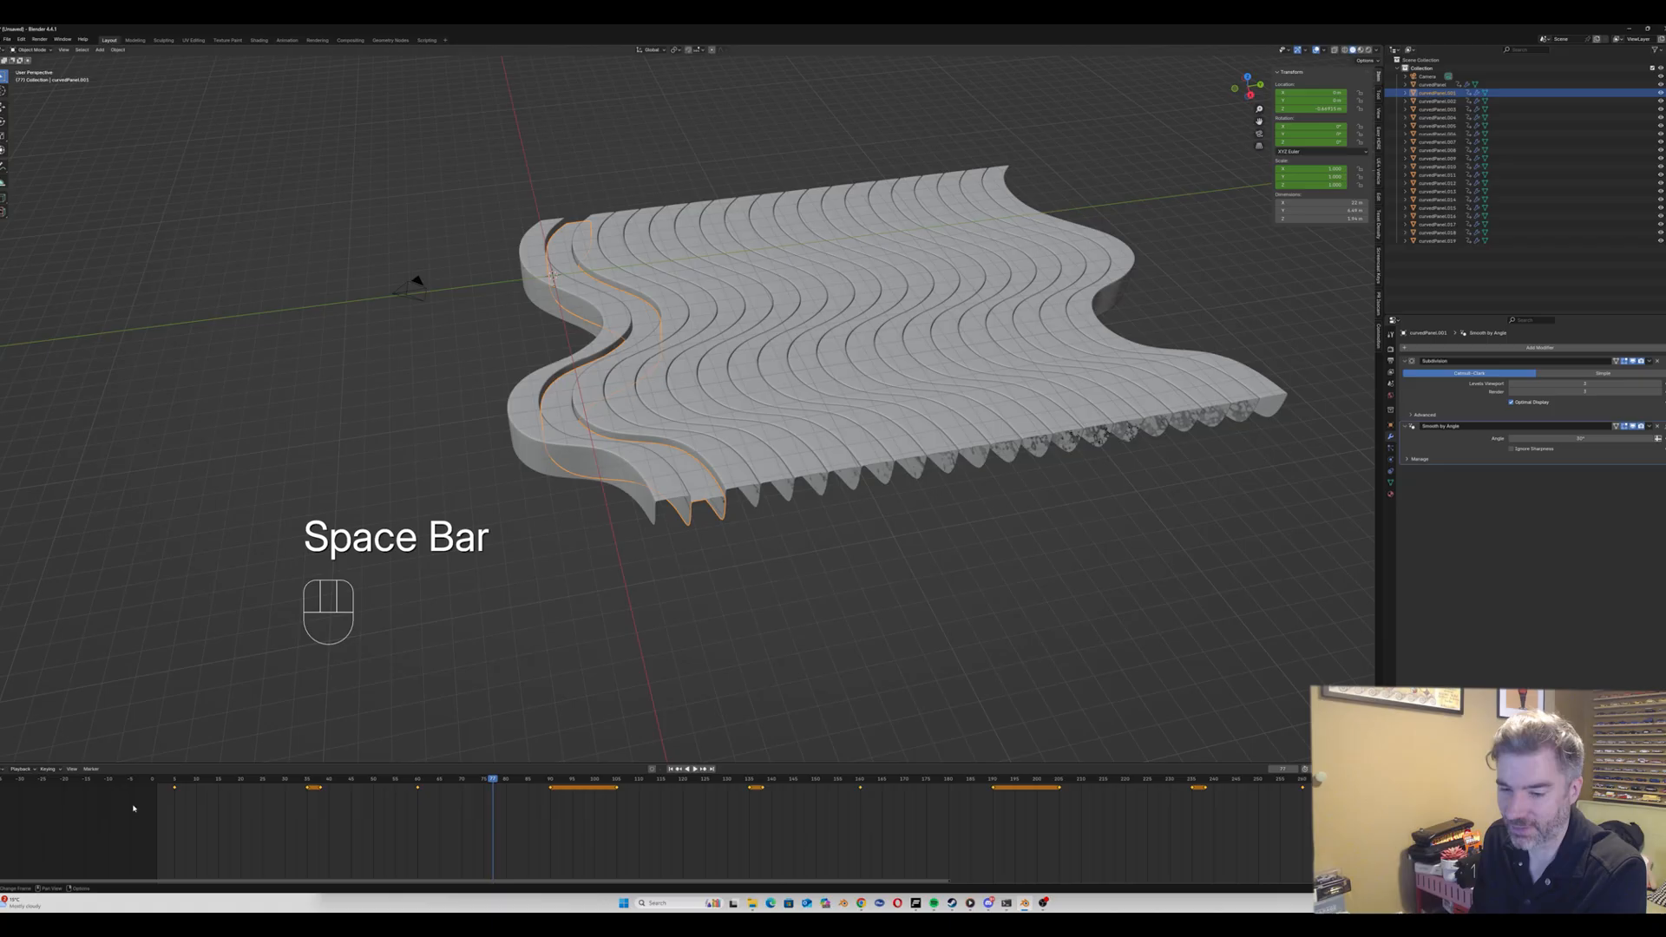
{"action": "left_click", "coordinate": [152, 780]}
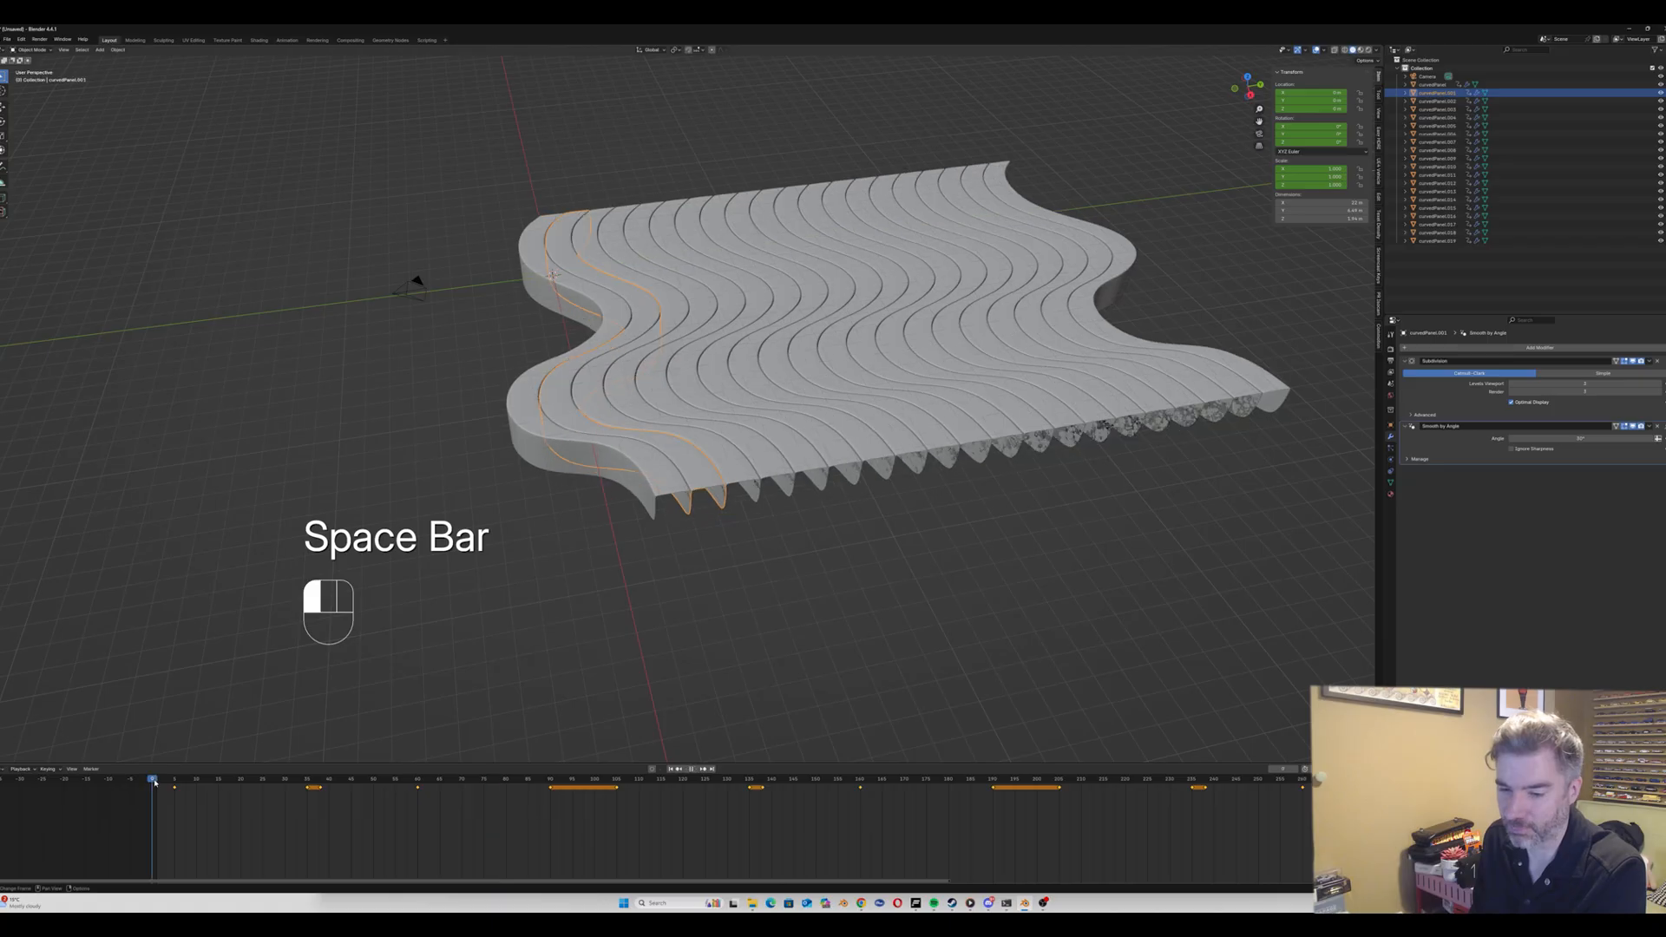
Step: Select the third wavy strip and shift all of its keyframes 10 frames forward in time
{"action": "left_click", "coordinate": [668, 295]}
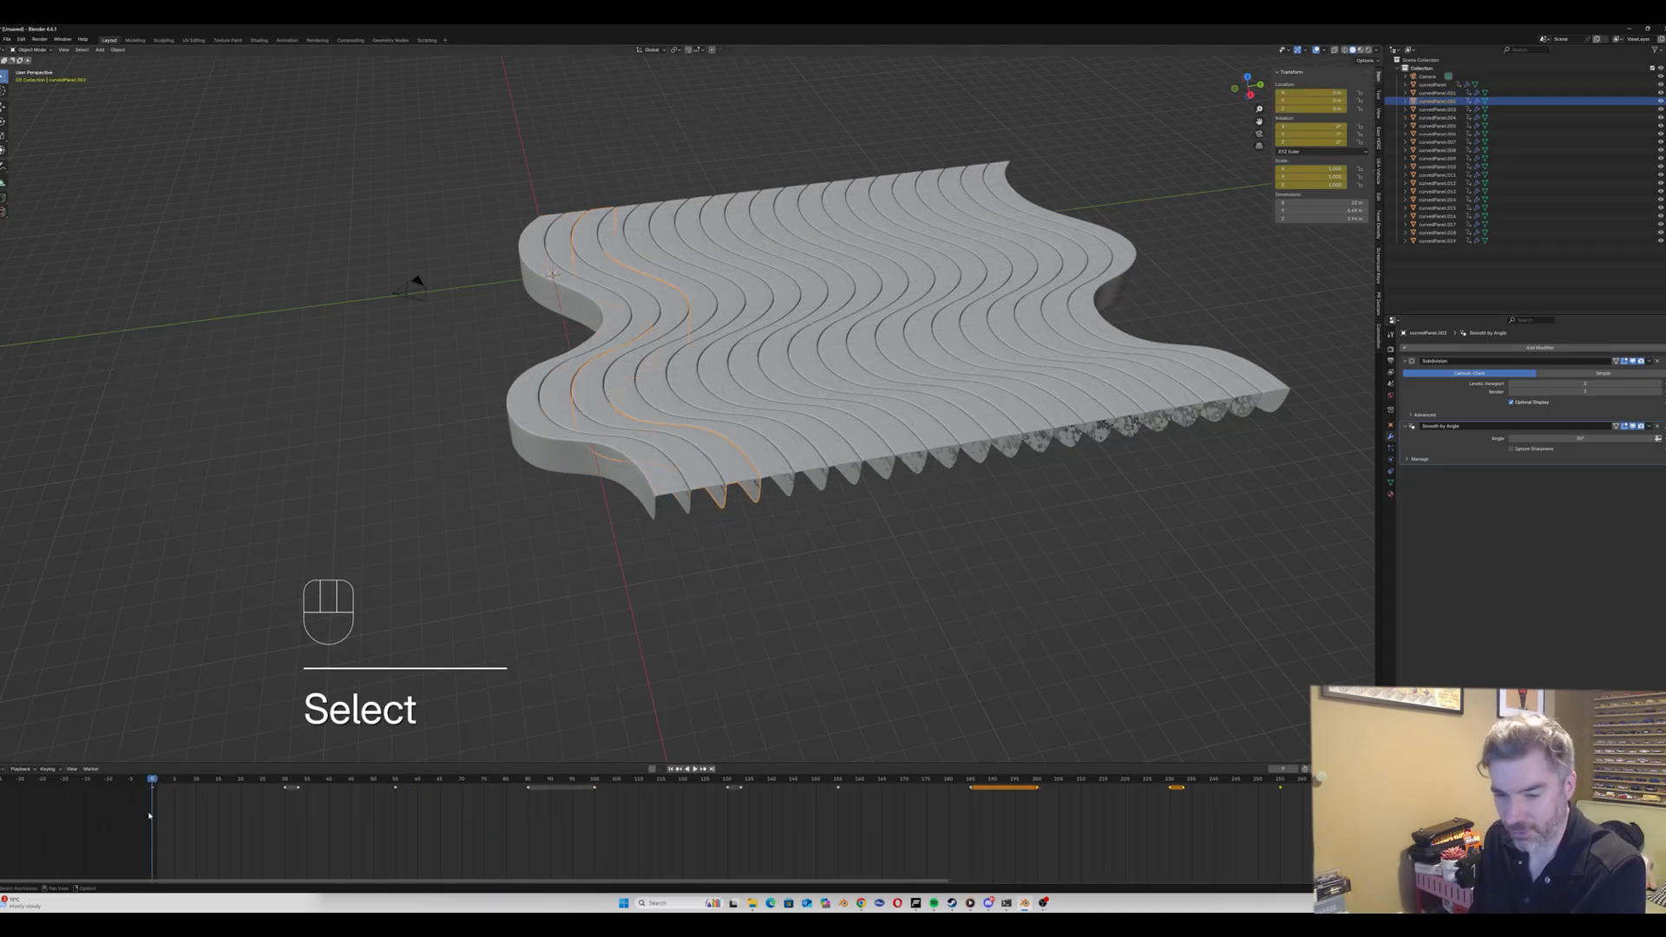
{"action": "key", "text": "a"}
{"action": "key", "text": "g"}
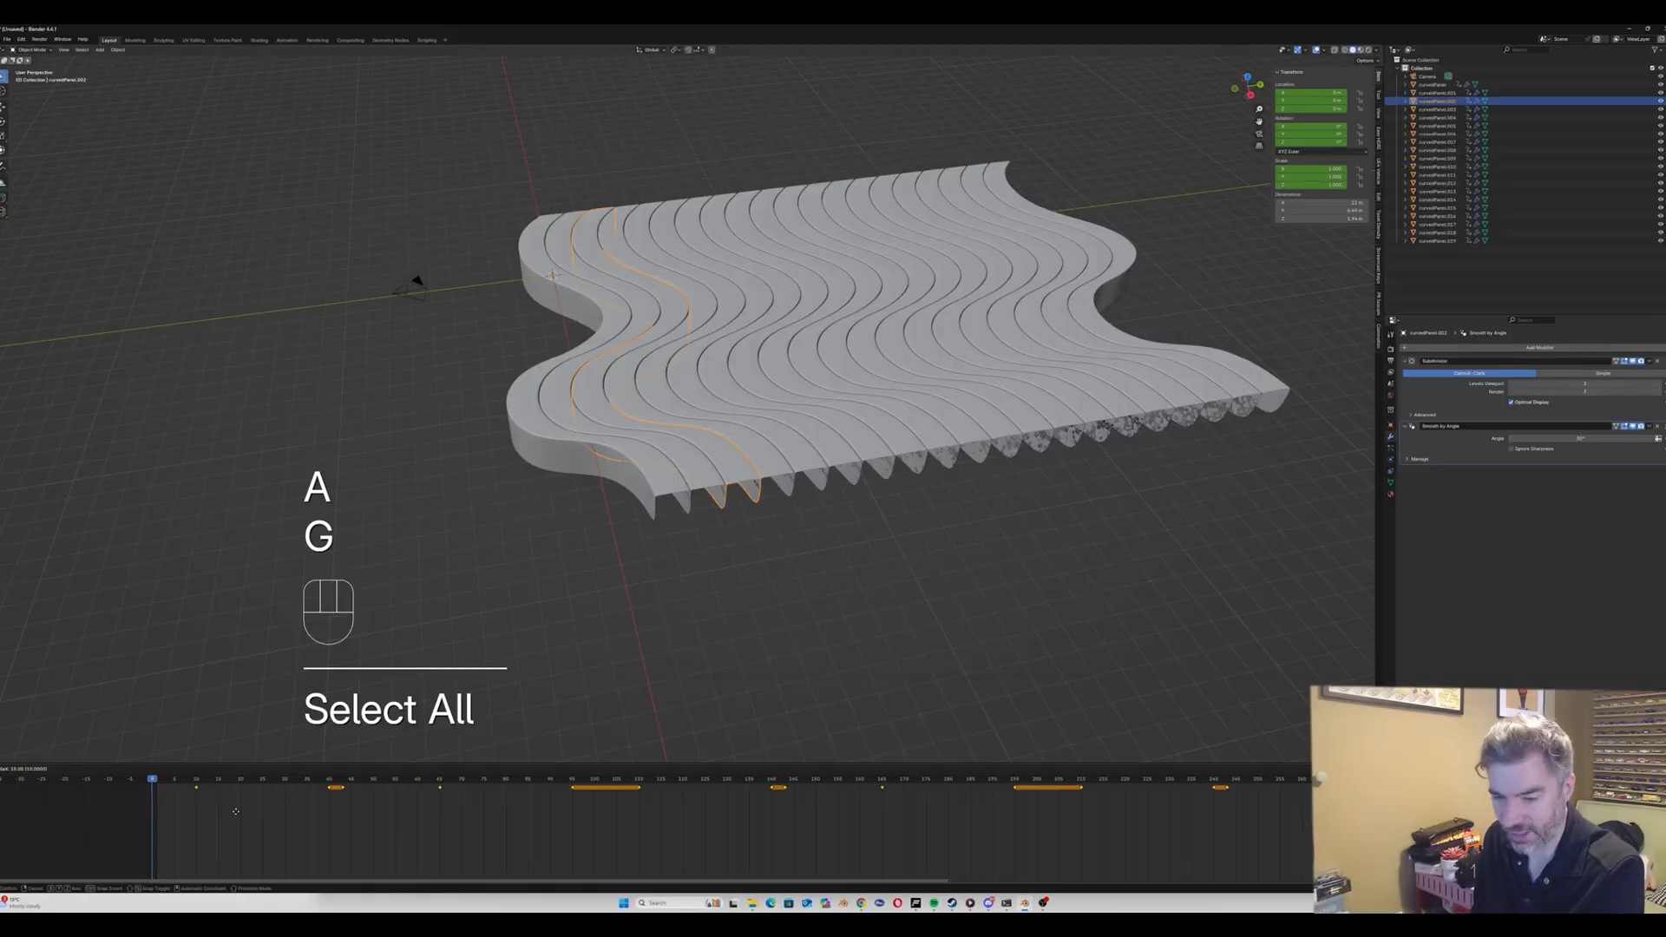
{"action": "left_click", "coordinate": [235, 811]}
Step: Select the fourth wavy strip and move all of its keyframes forward, adjusting the offset to 15 frames
{"action": "left_click", "coordinate": [675, 276]}
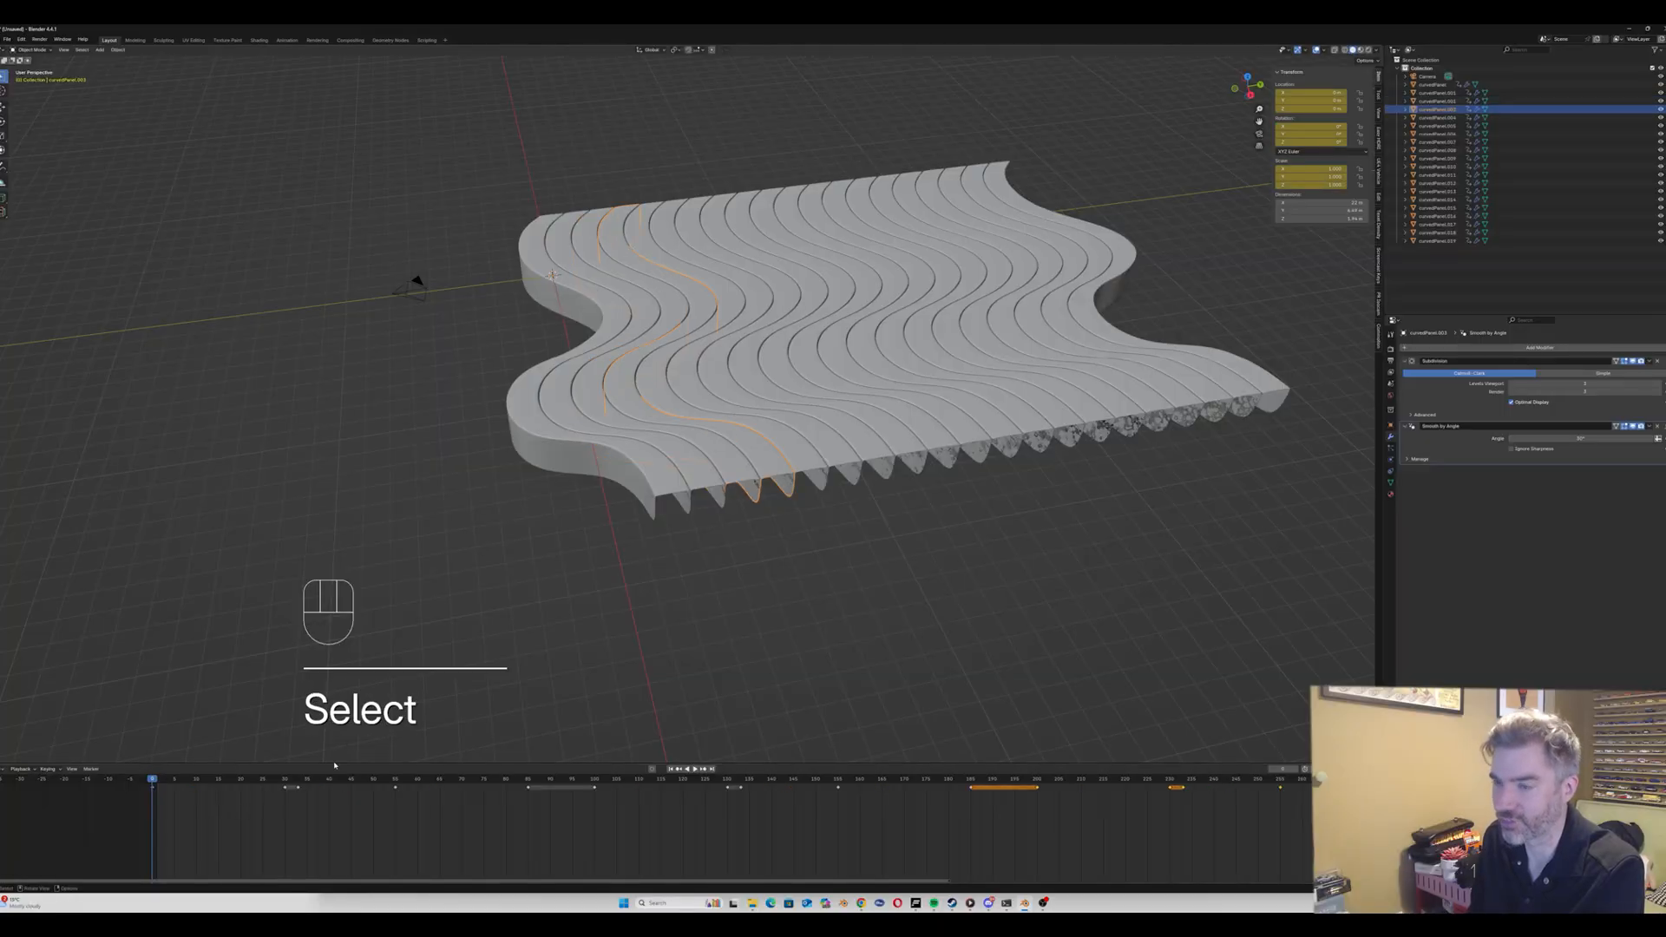
{"action": "key", "text": "a"}
{"action": "key", "text": "g"}
{"action": "left_click", "coordinate": [339, 813]}
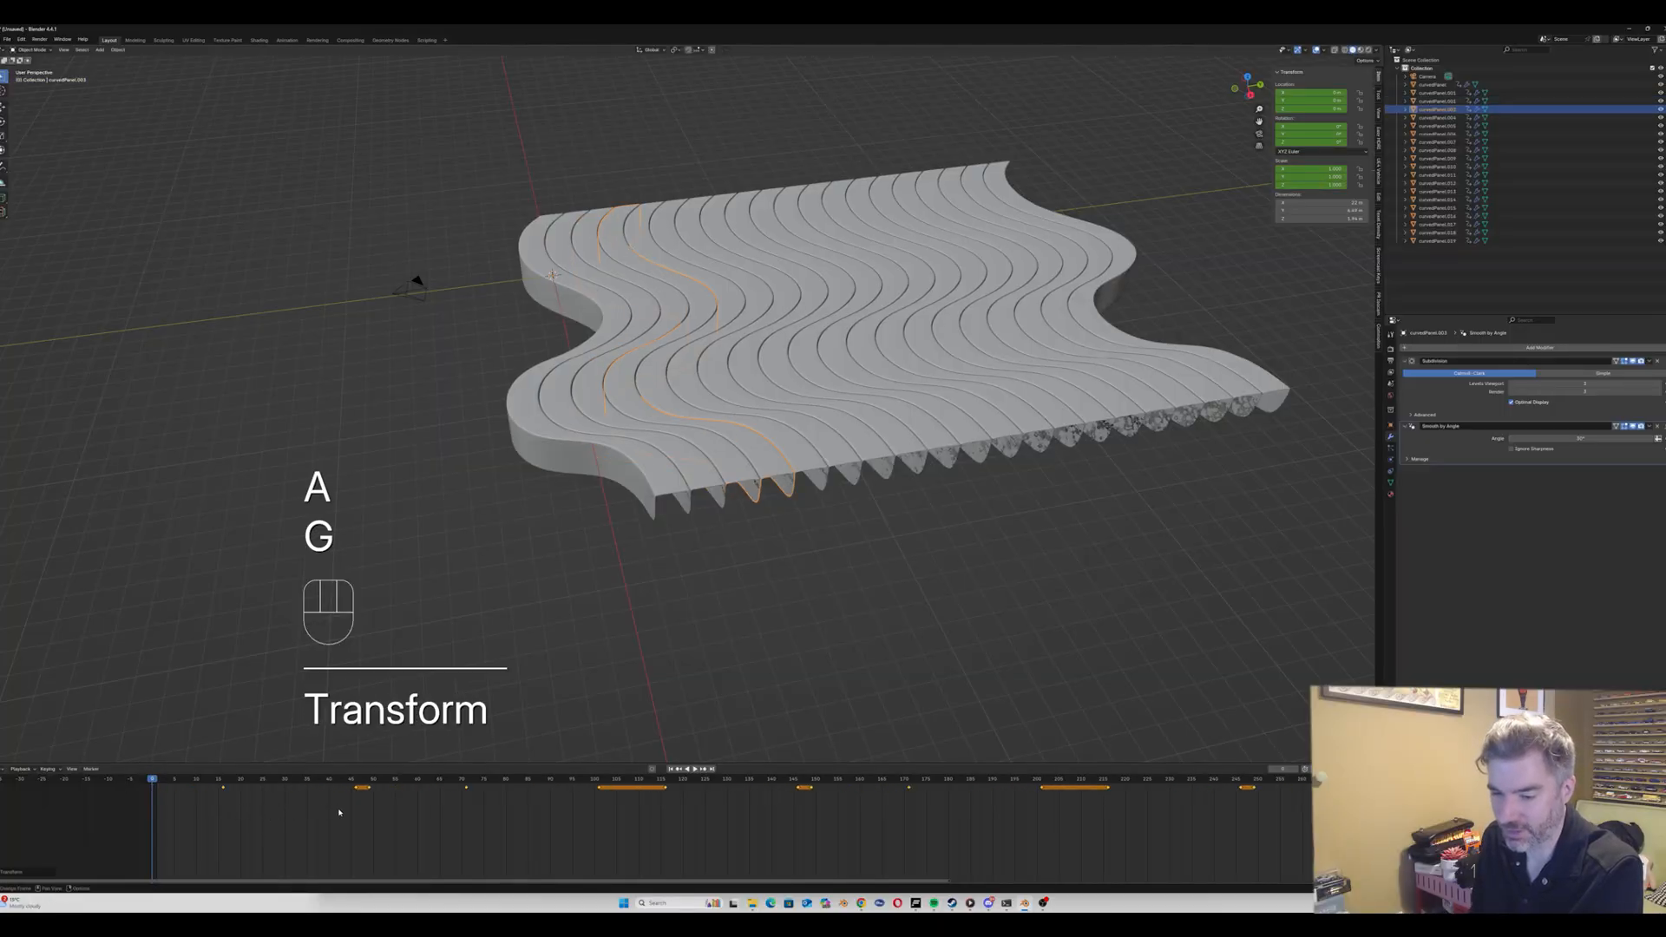
{"action": "key", "text": "g"}
{"action": "left_click", "coordinate": [333, 809]}
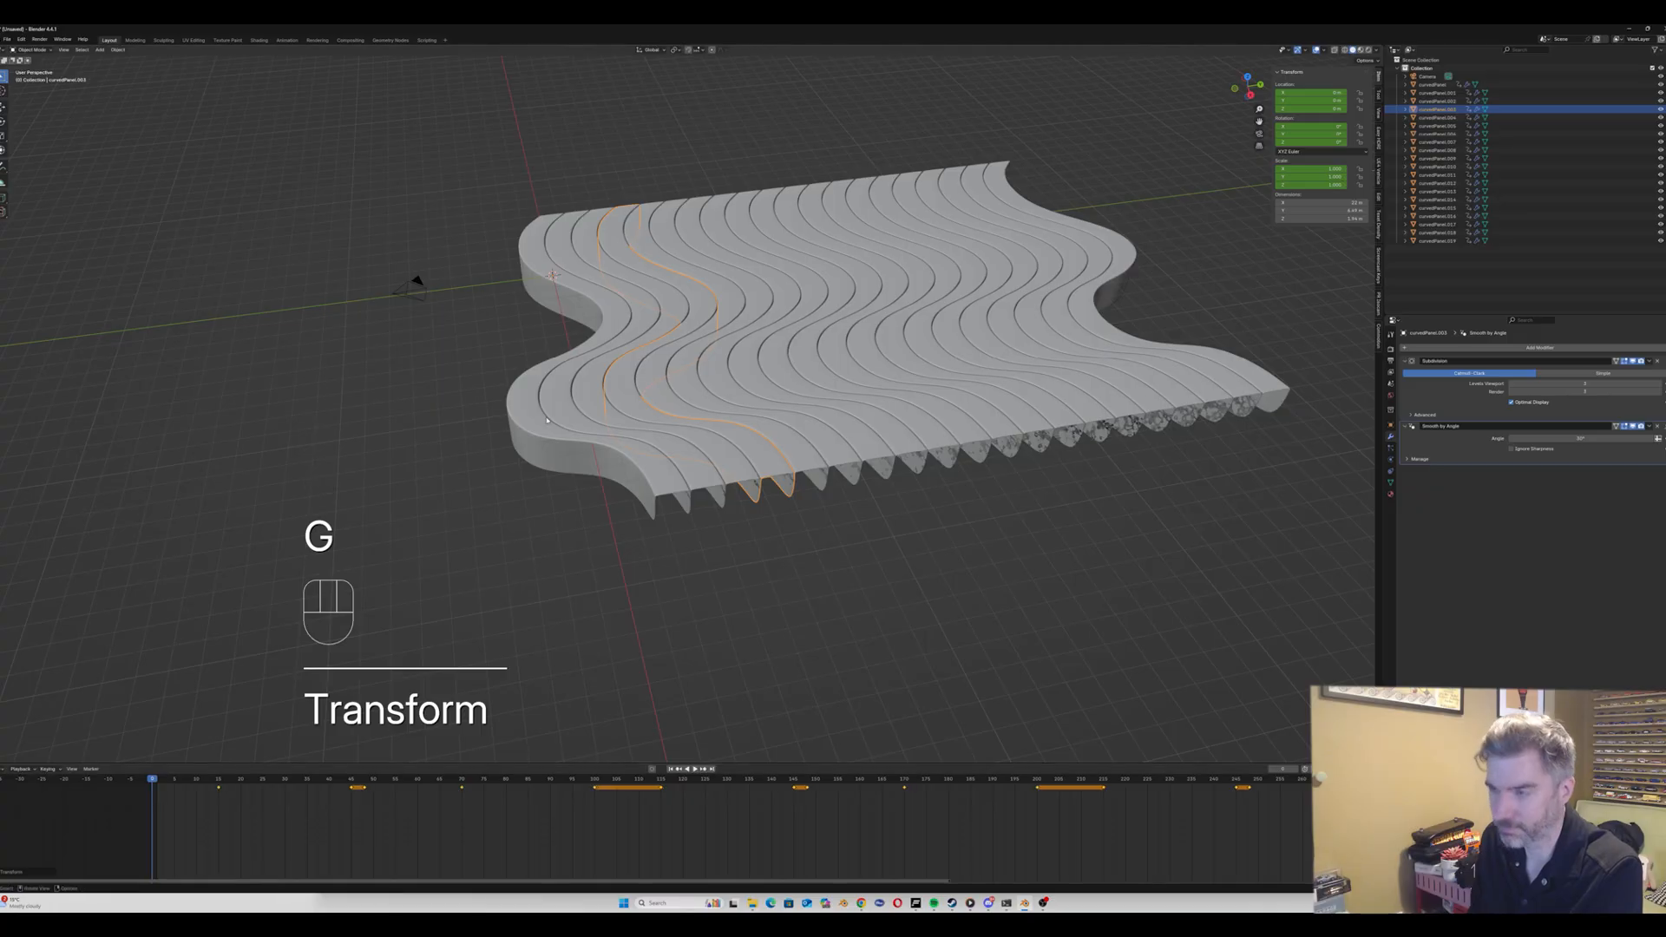
Step: Select the fifth wavy strip and shift all of its keyframes 20 frames forward in time
{"action": "left_click", "coordinate": [701, 326]}
{"action": "key", "text": "a"}
{"action": "key", "text": "g"}
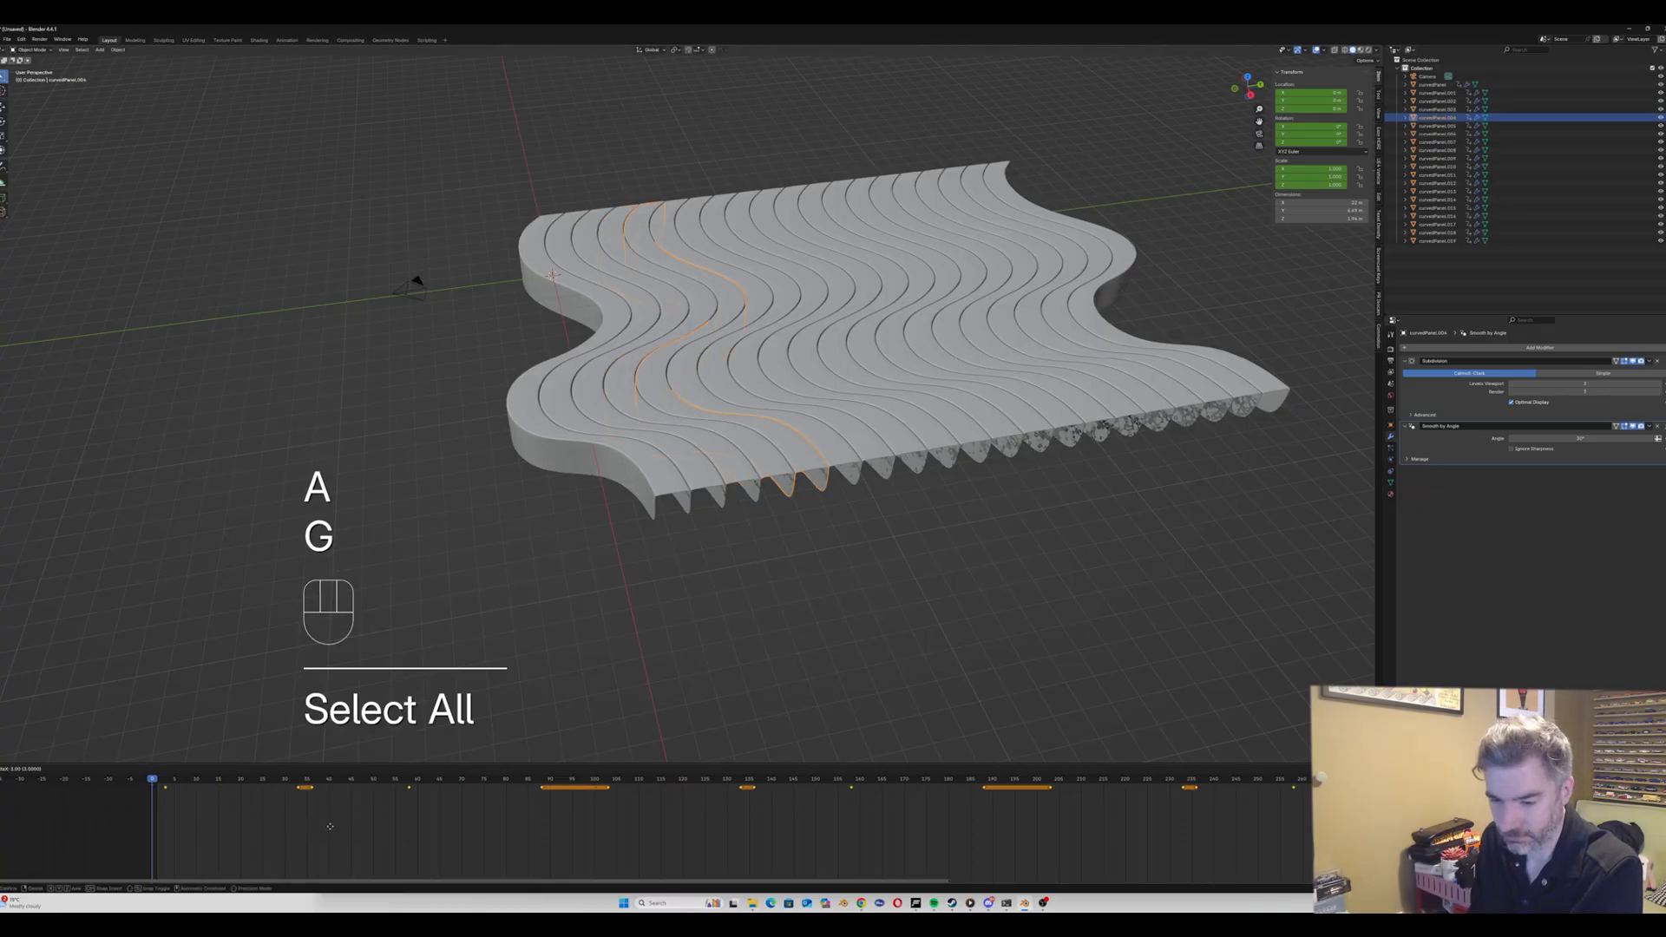
{"action": "left_click", "coordinate": [395, 825]}
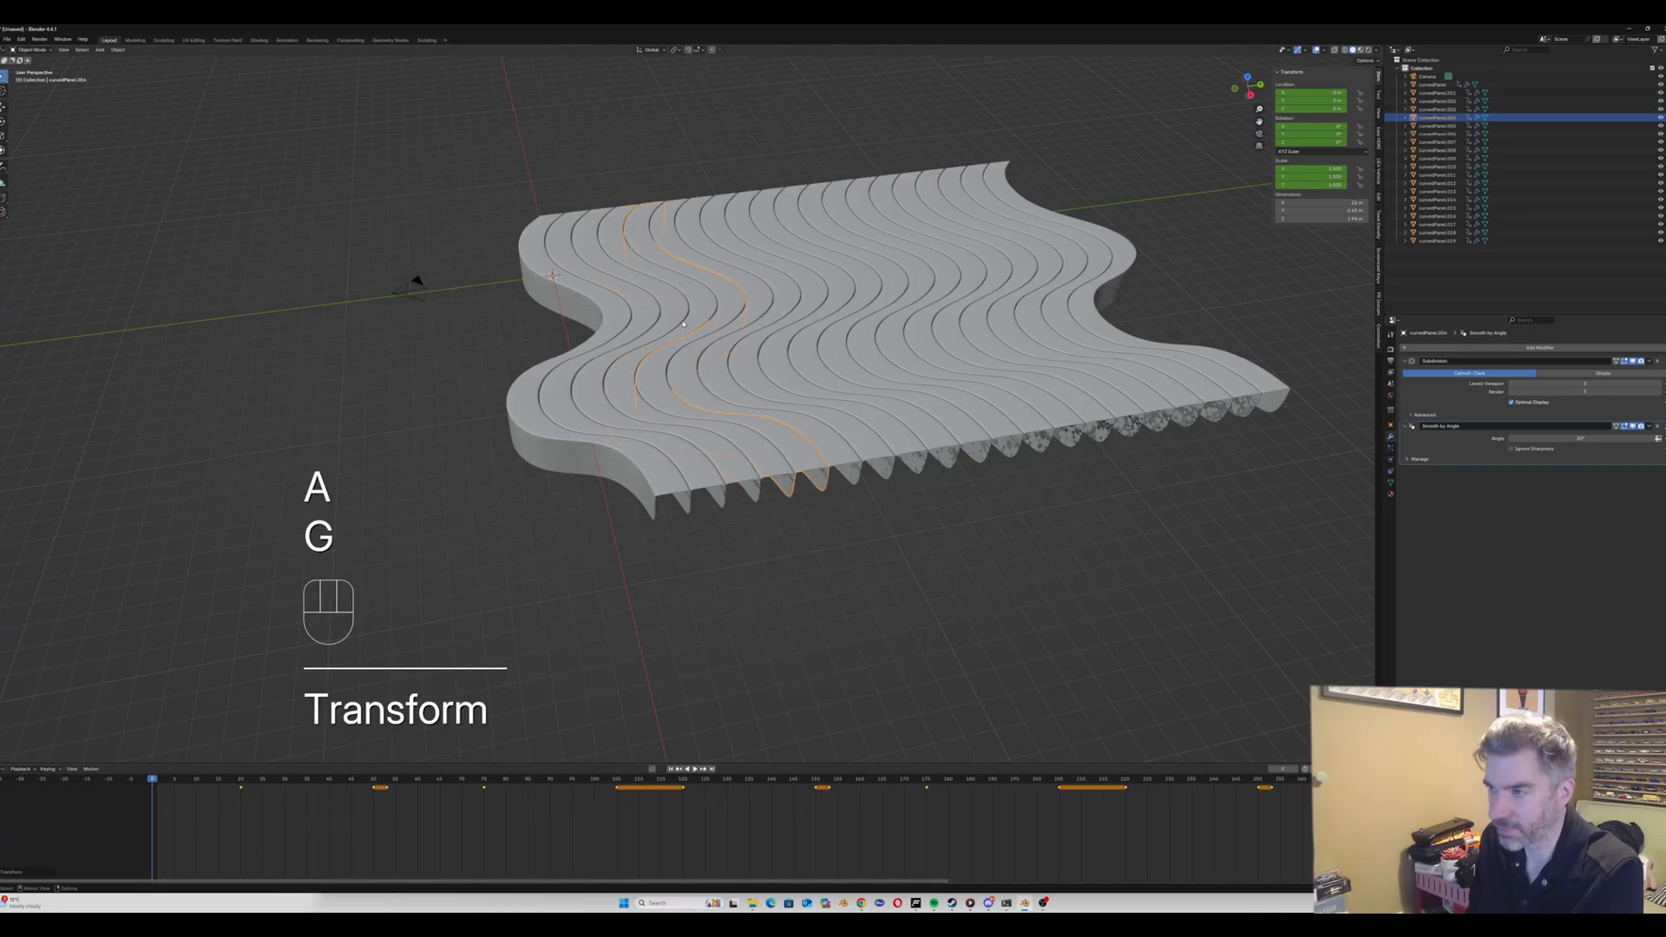
Step: Select the sixth wavy strip and shift all of its keyframes 25 frames forward in time
{"action": "left_click", "coordinate": [752, 292]}
{"action": "key", "text": "a"}
{"action": "key", "text": "g"}
{"action": "left_click", "coordinate": [481, 839]}
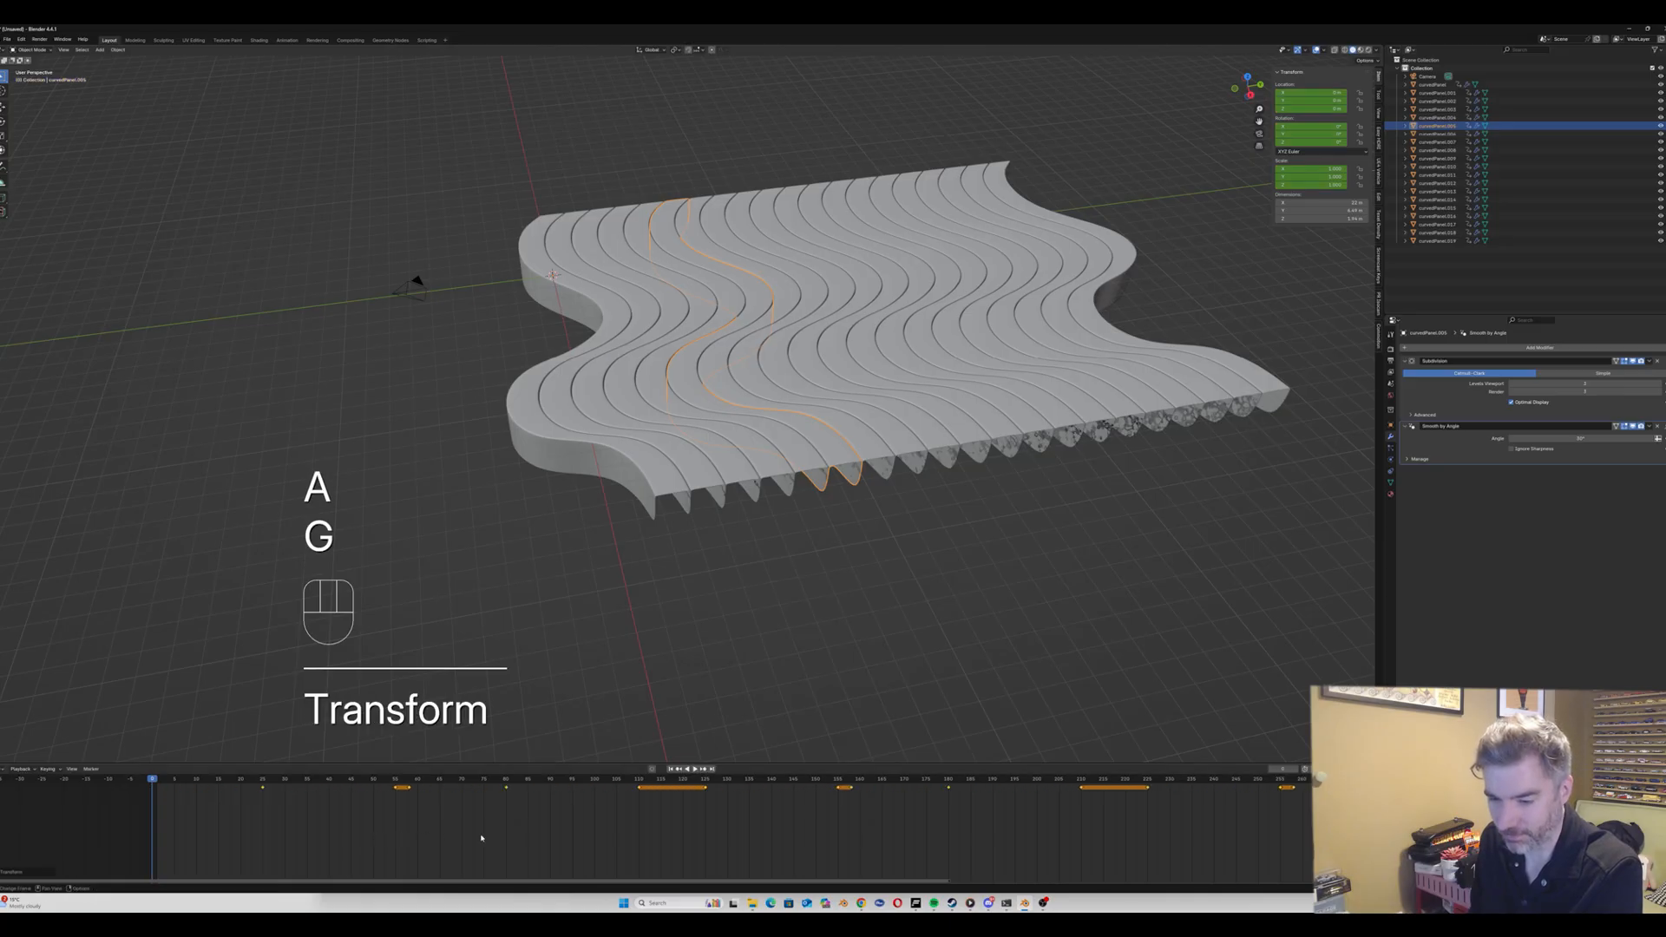
Step: Select the seventh wavy strip and shift all of its keyframes 30 frames forward in time
{"action": "left_click", "coordinate": [771, 323]}
{"action": "key", "text": "a"}
{"action": "key", "text": "g"}
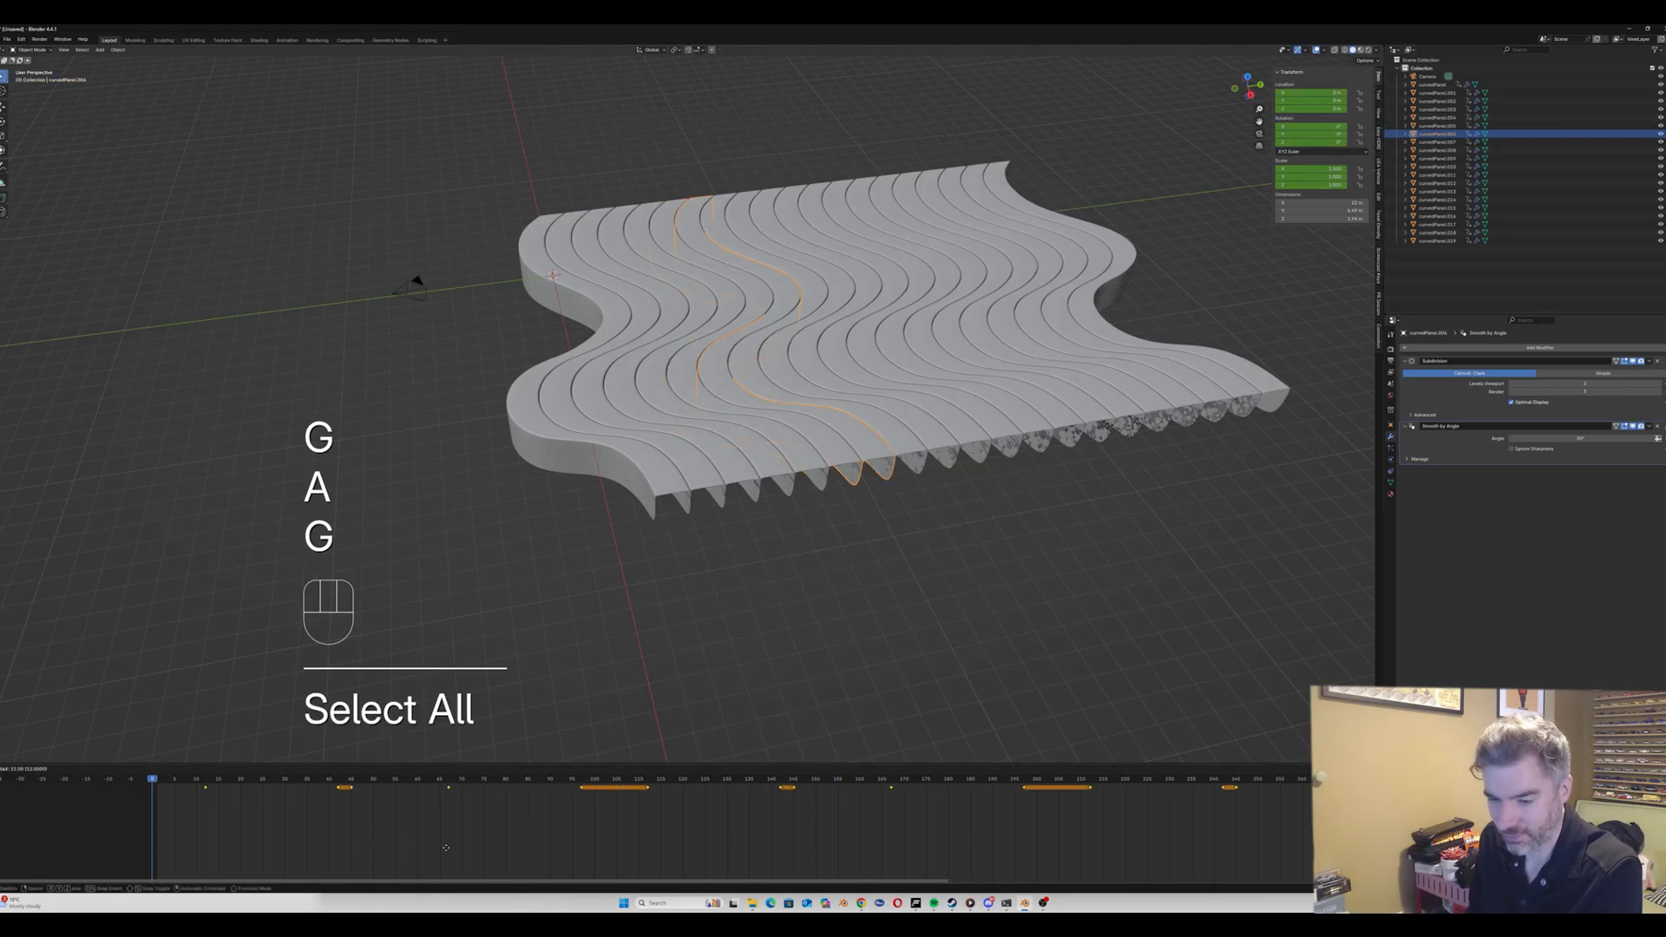
{"action": "left_click", "coordinate": [512, 846]}
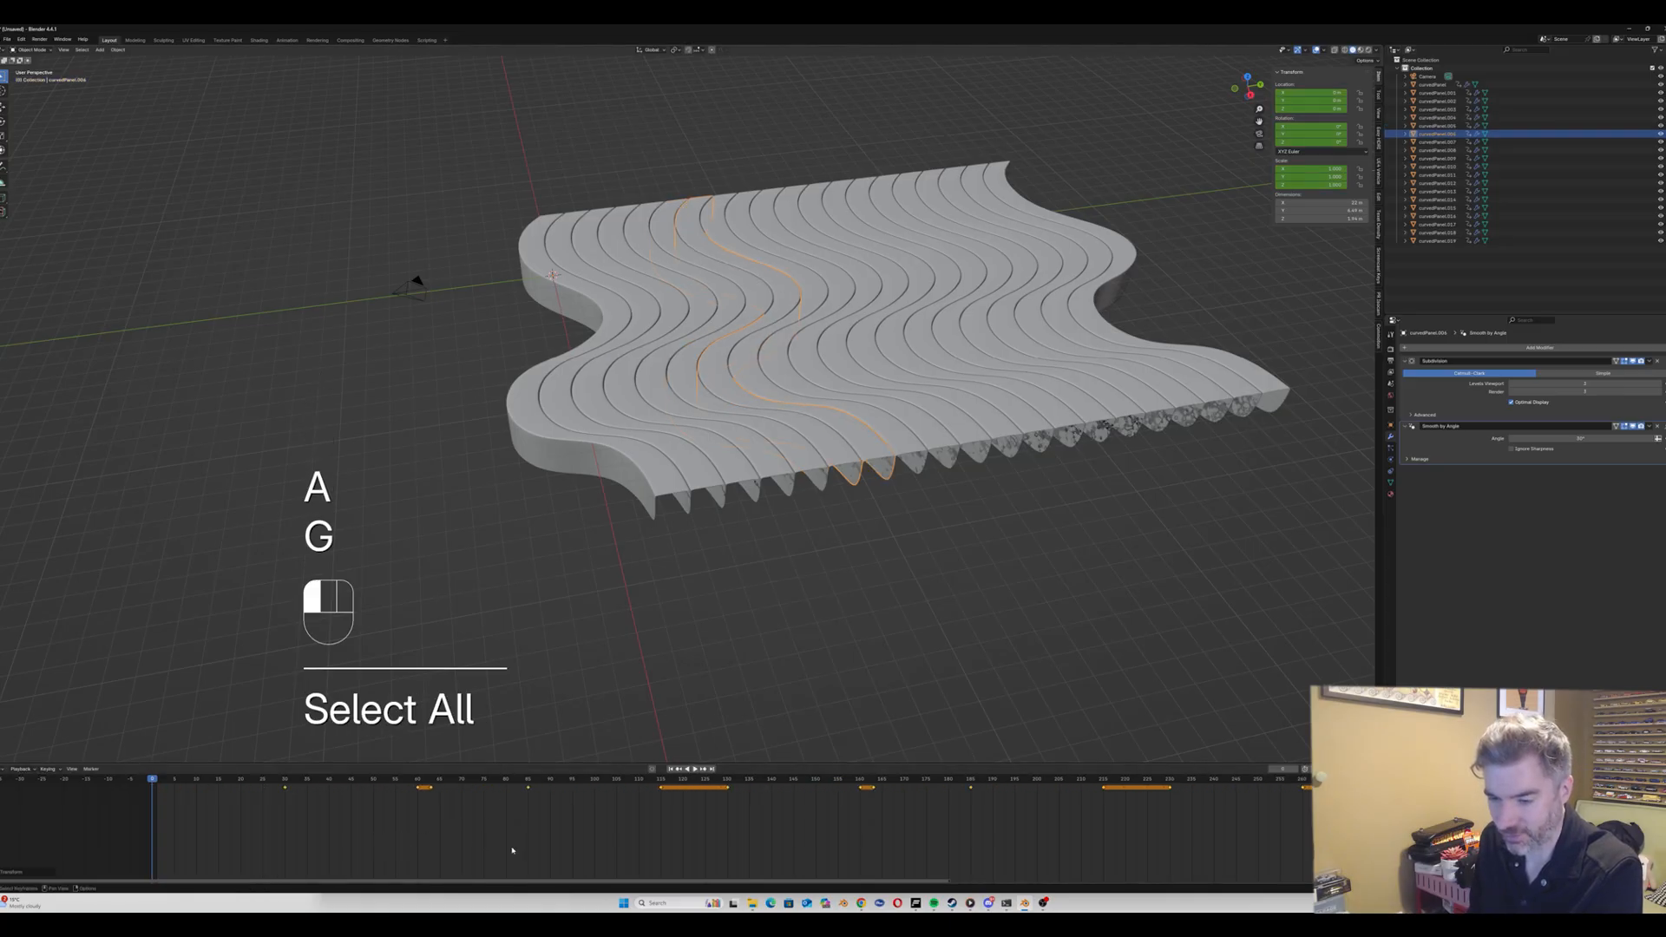
Step: Select the eighth wavy strip and shift all of its keyframes 35 frames forward in time
{"action": "left_click", "coordinate": [823, 285]}
{"action": "key", "text": "a"}
{"action": "key", "text": "g"}
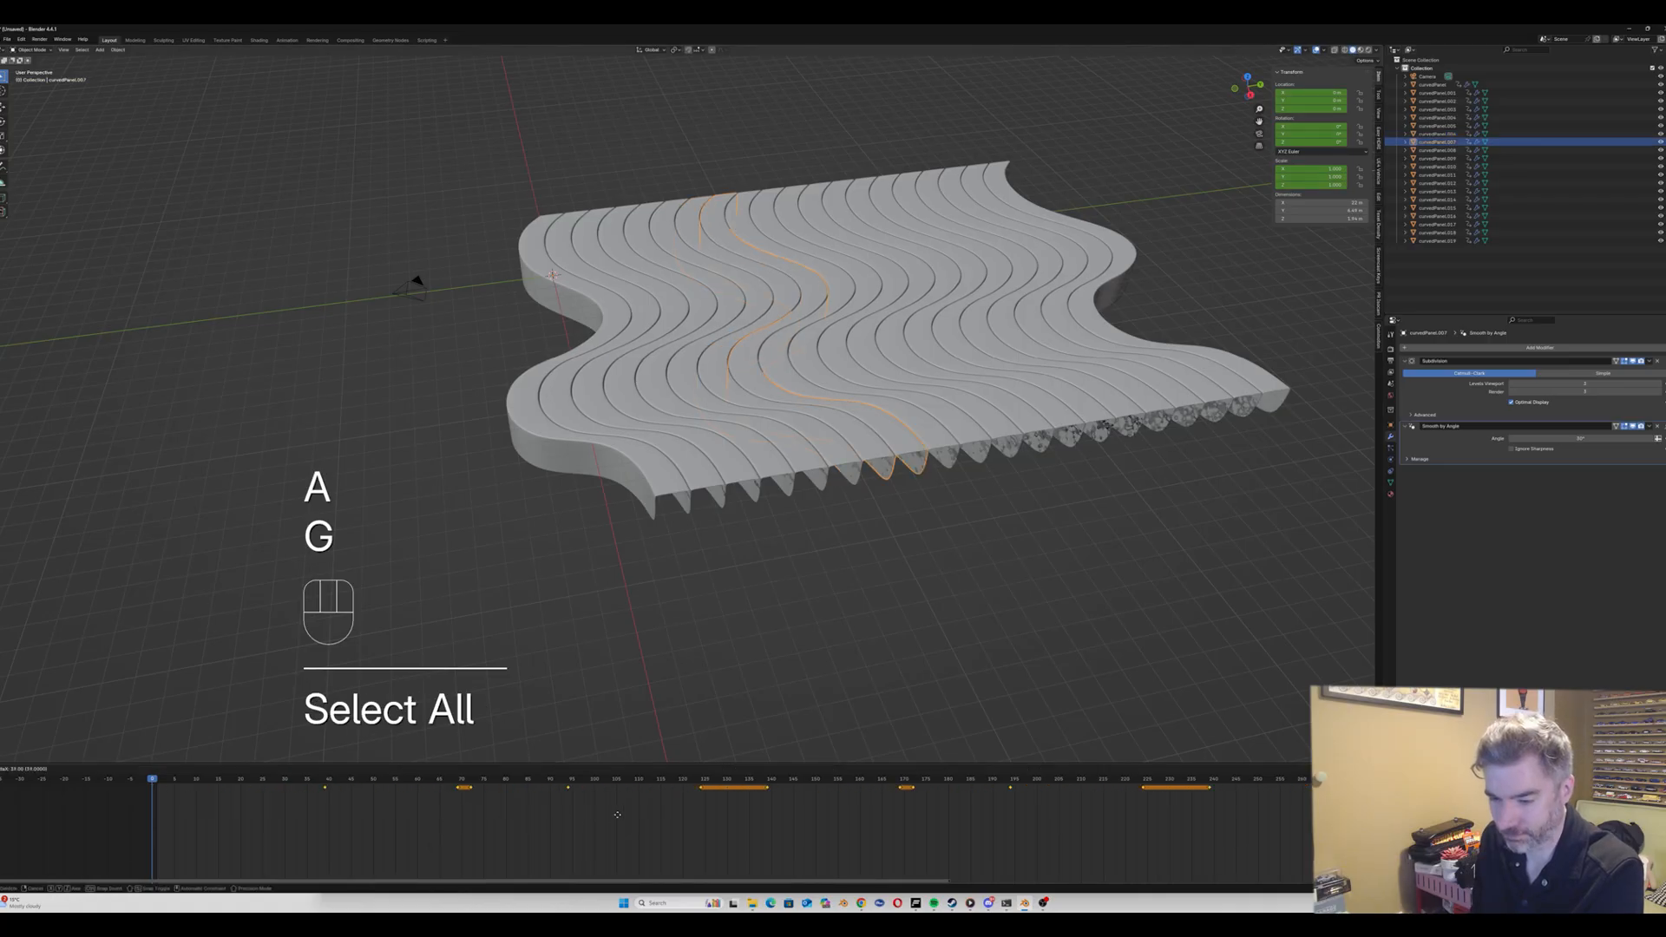
{"action": "left_click", "coordinate": [600, 815]}
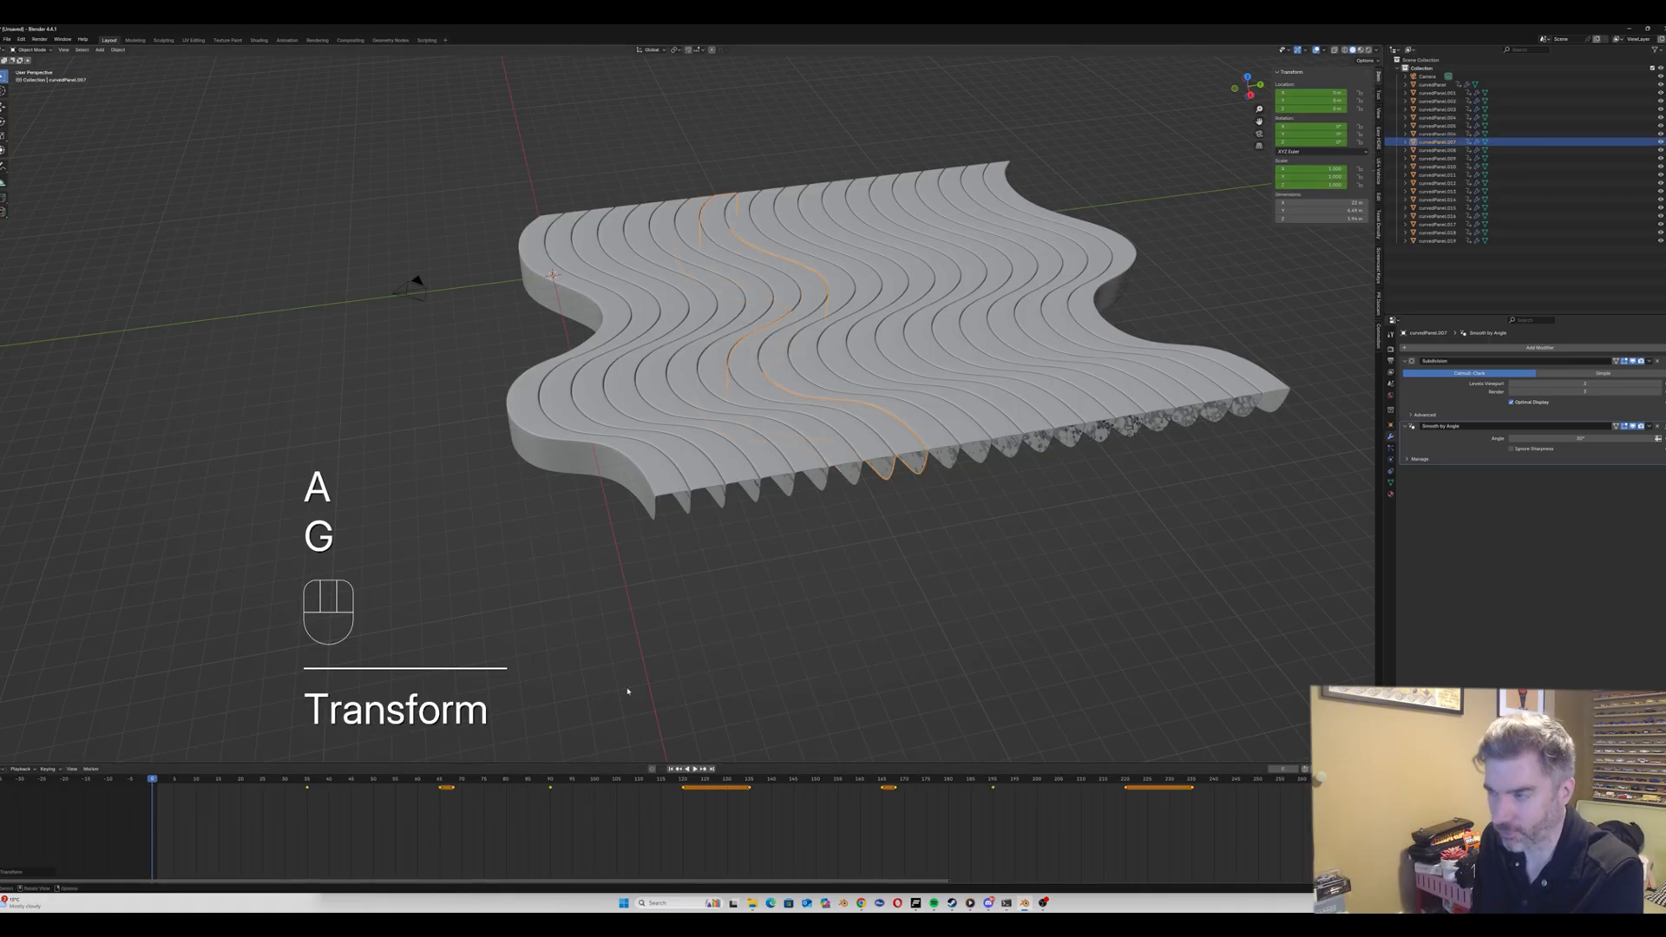
Step: Check the keyframe offsets of the preceding strips, then shift all keyframes of the ninth strip 40 frames forward
{"action": "left_click", "coordinate": [770, 277]}
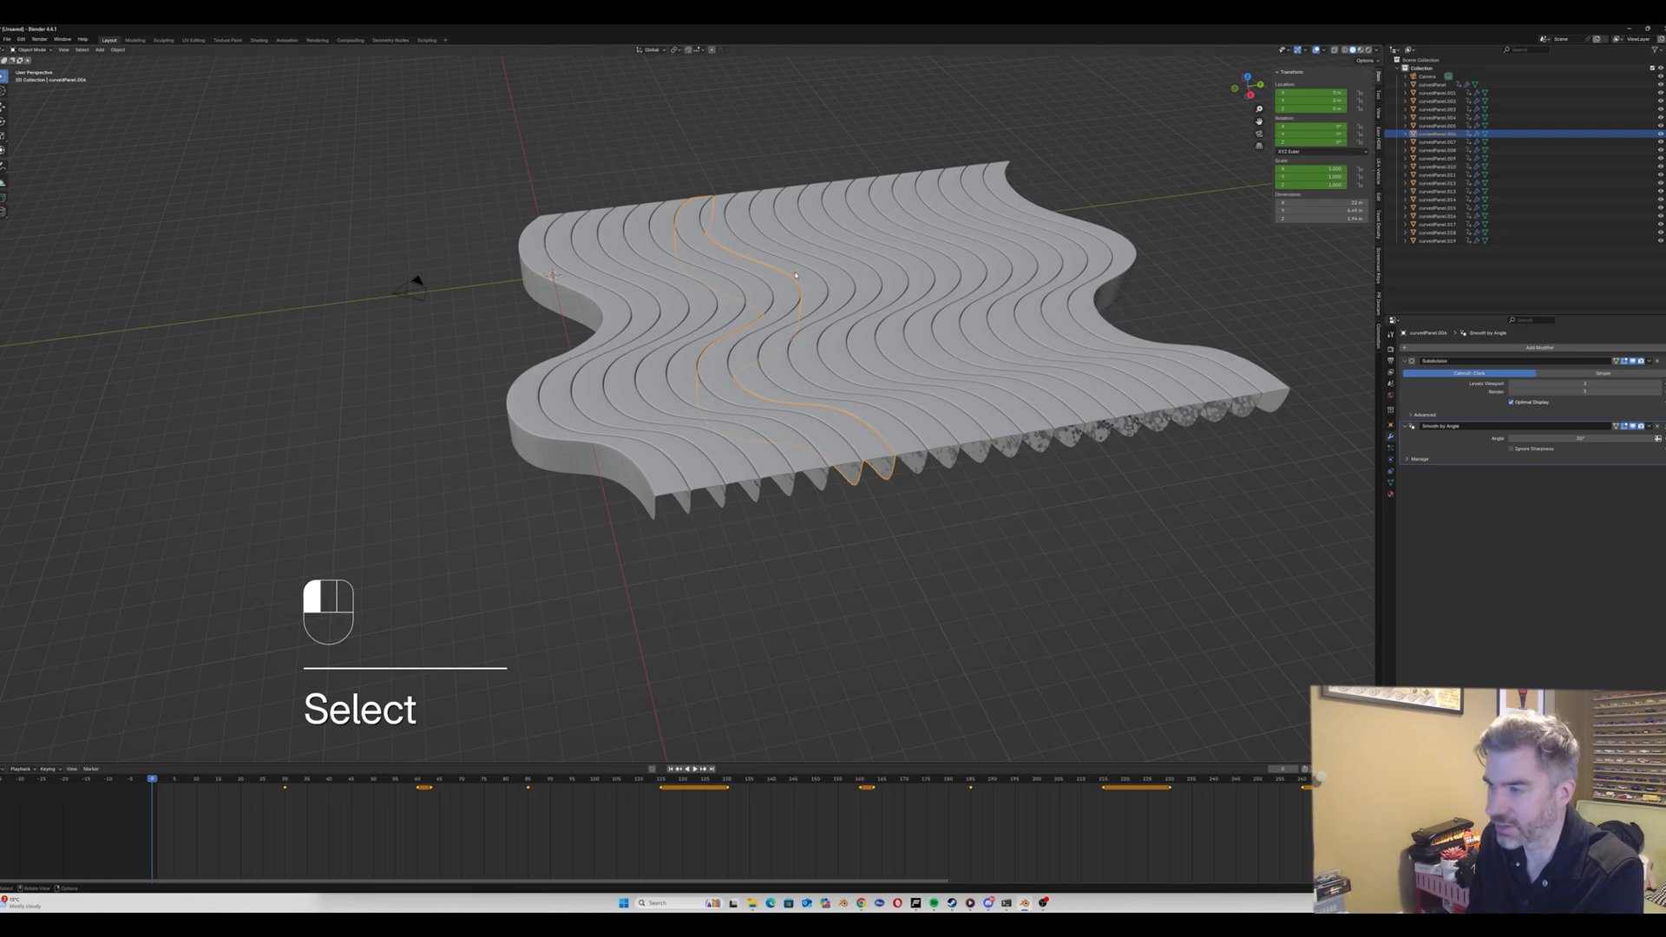
{"action": "left_click", "coordinate": [795, 275]}
{"action": "left_click", "coordinate": [824, 274]}
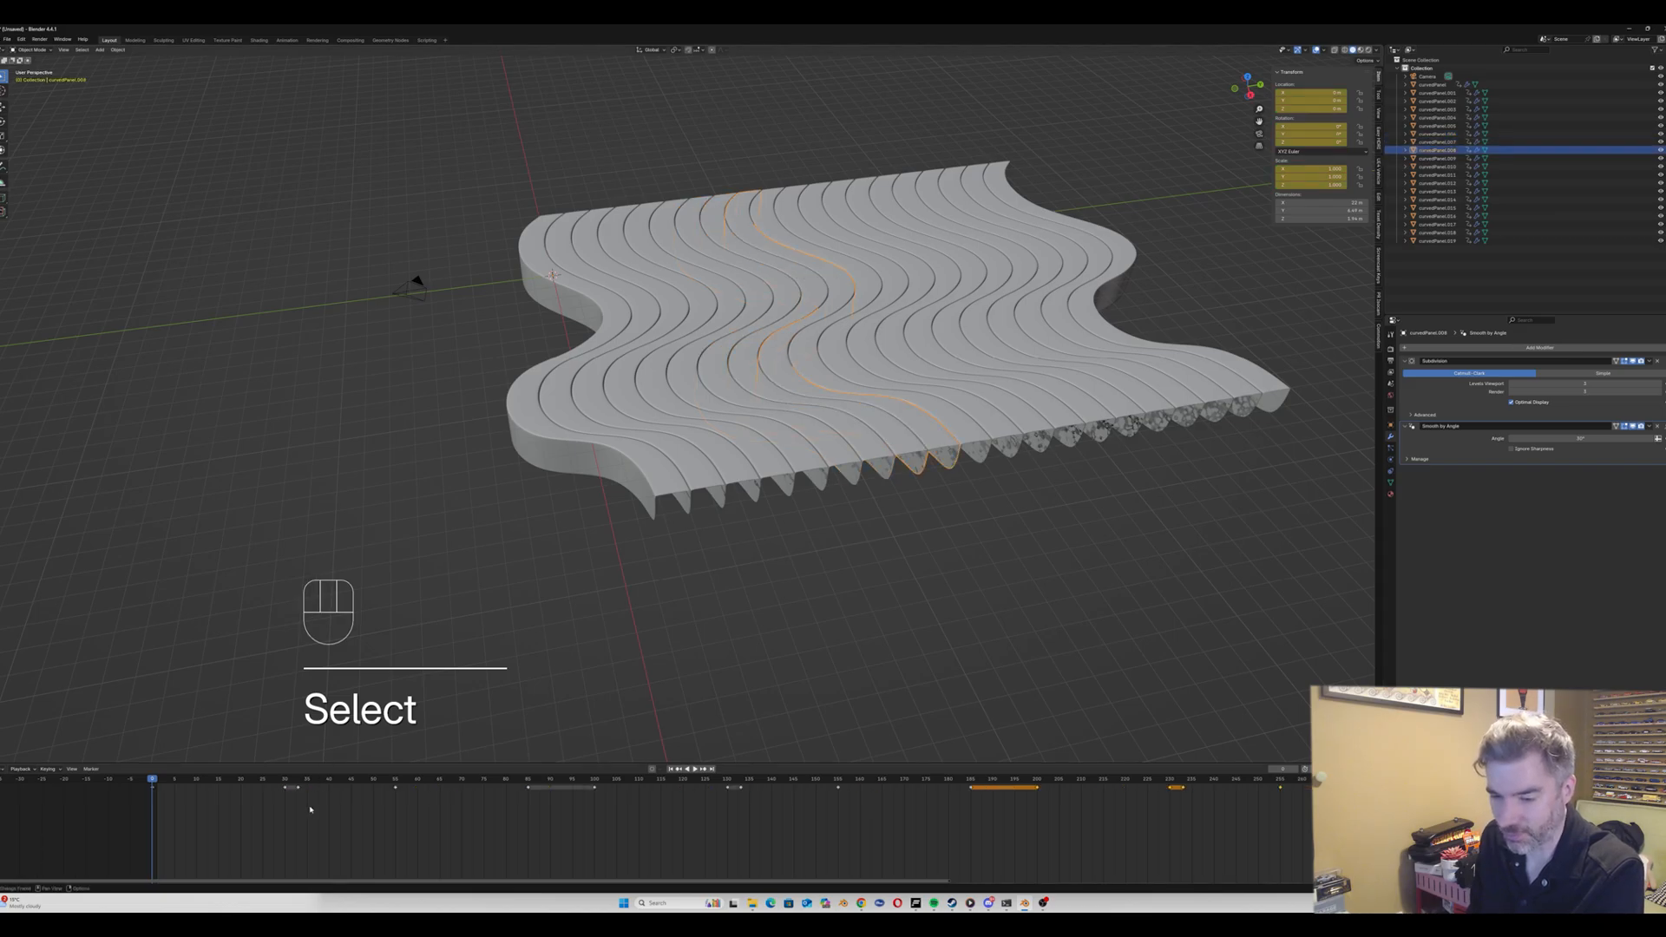
{"action": "key", "text": "a"}
{"action": "key", "text": "g"}
{"action": "left_click", "coordinate": [485, 799]}
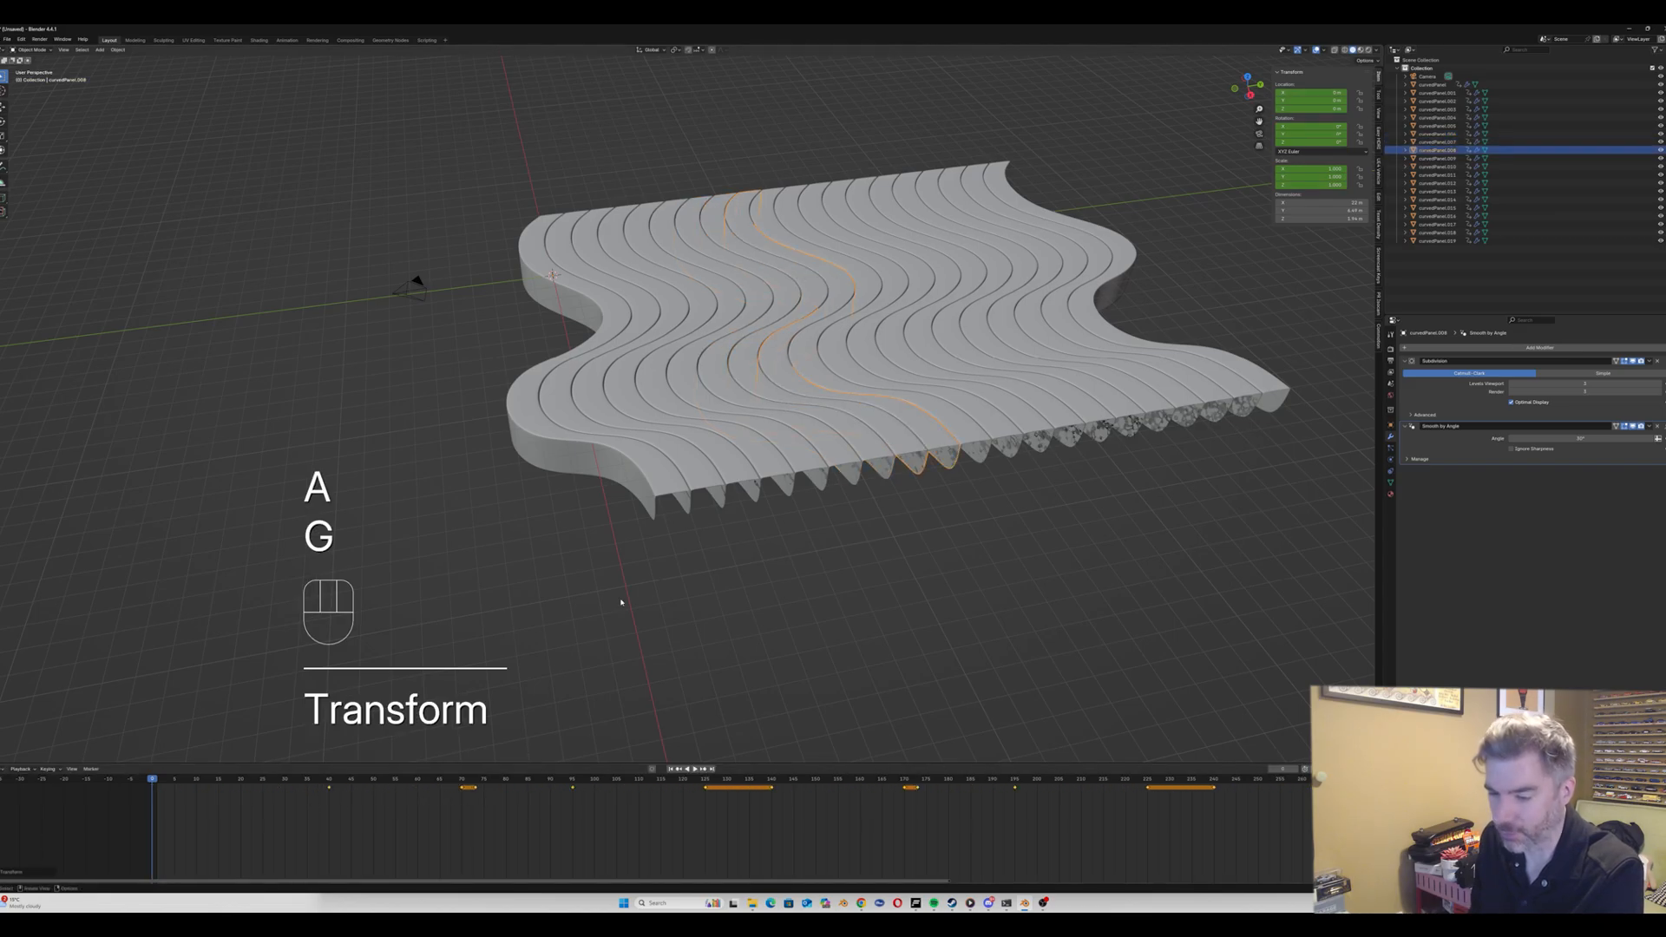
Step: Select the tenth wavy strip and shift all of its keyframes 45 frames forward in time
{"action": "left_click", "coordinate": [855, 291]}
{"action": "key", "text": "a"}
{"action": "key", "text": "g"}
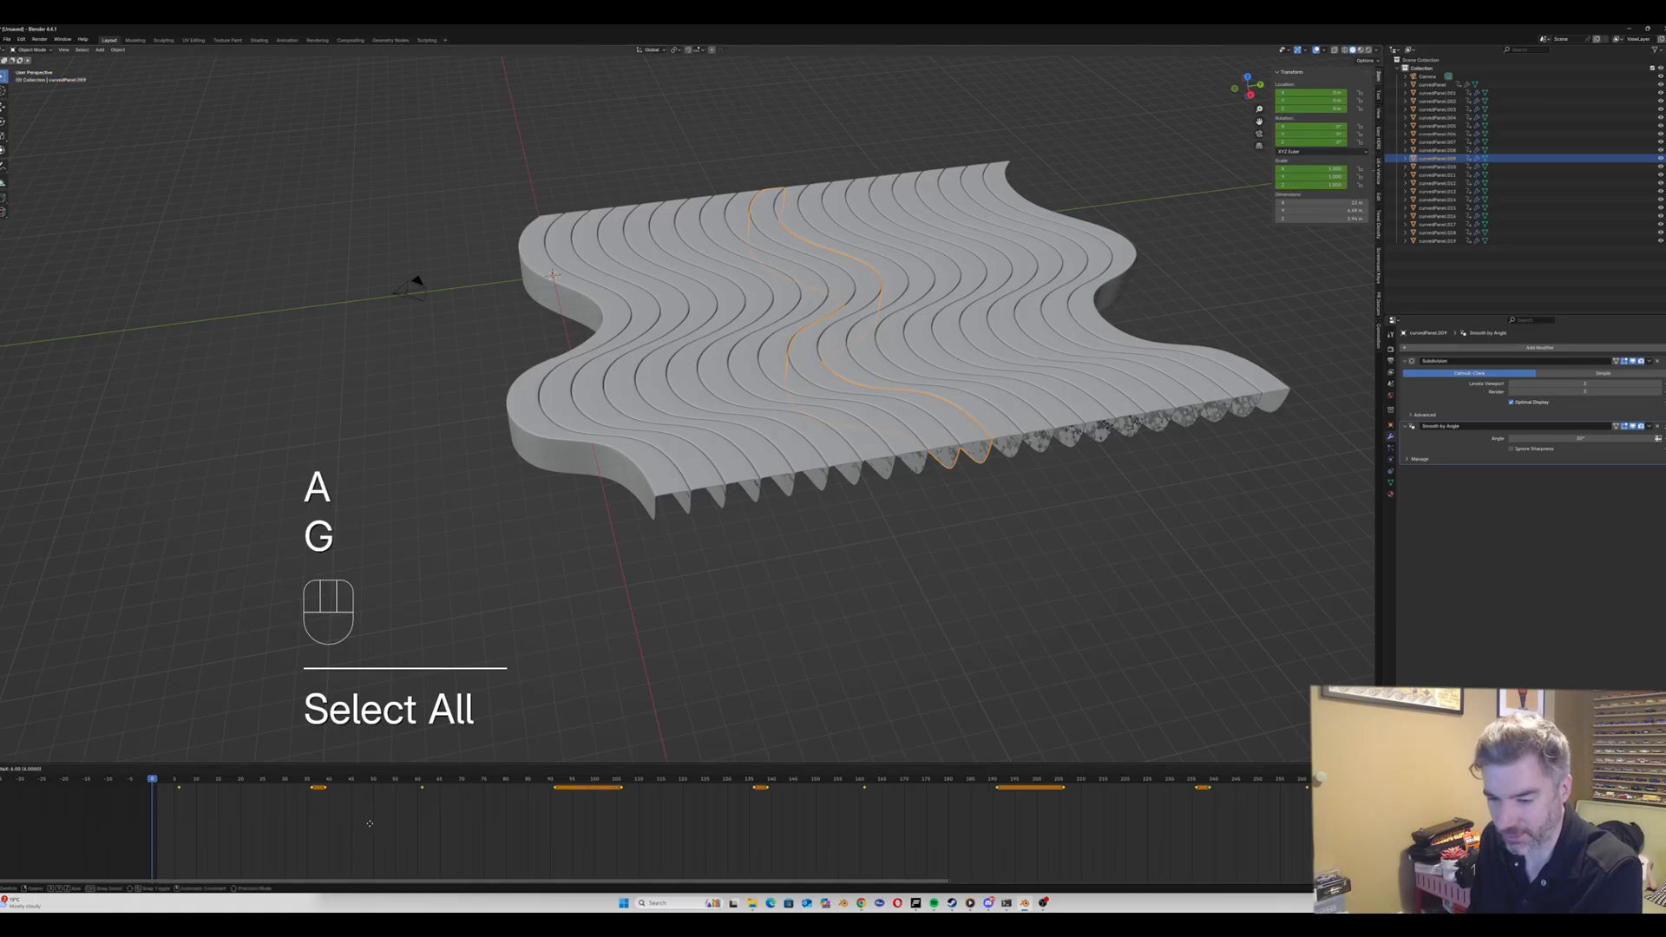
{"action": "left_click", "coordinate": [526, 822]}
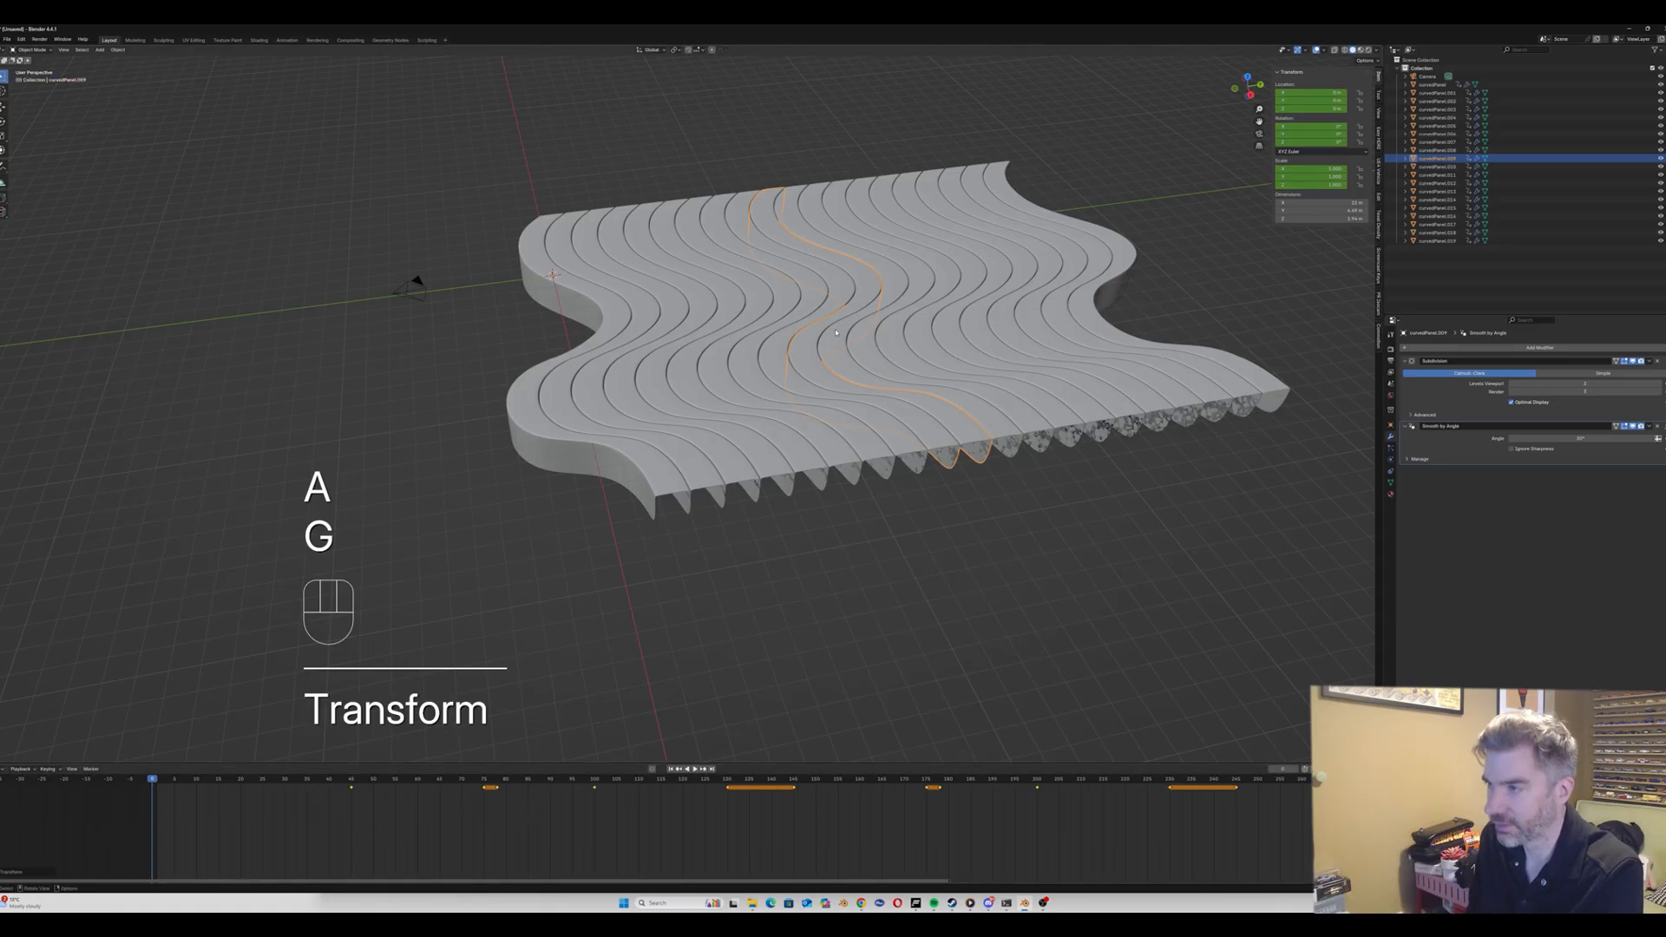
Step: Check the keyframe offsets of the preceding strips and shift all keyframes of the eleventh strip 50 frames forward
{"action": "left_click", "coordinate": [842, 286]}
{"action": "left_click", "coordinate": [867, 282]}
{"action": "left_click", "coordinate": [891, 276]}
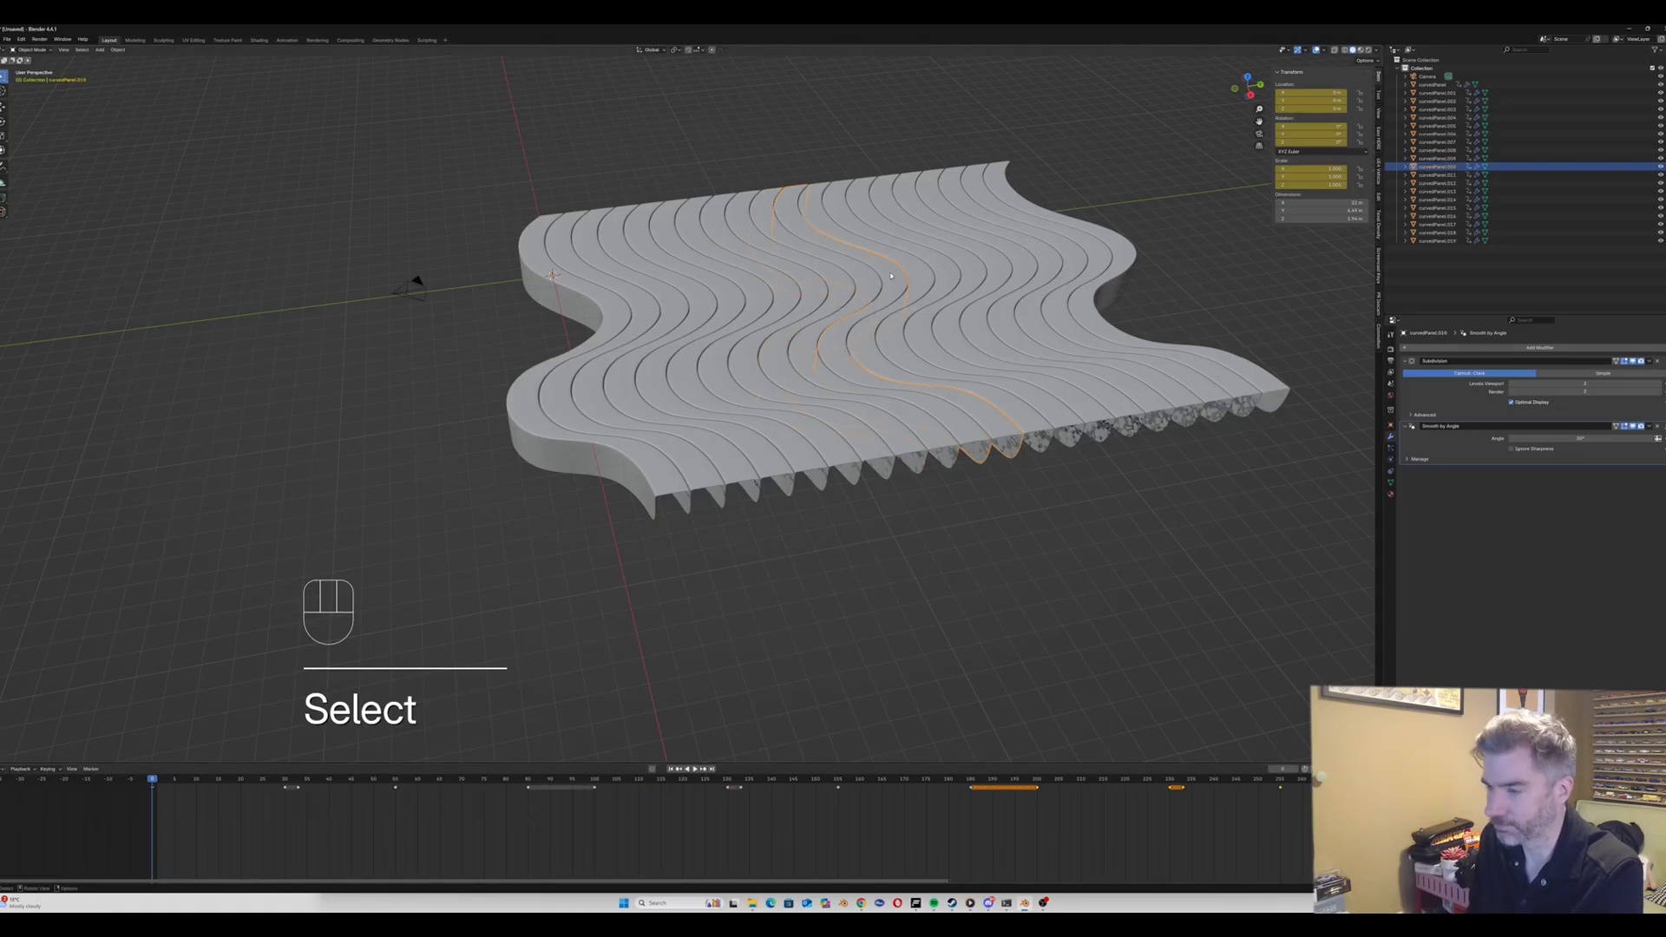
{"action": "key", "text": "a"}
{"action": "key", "text": "g"}
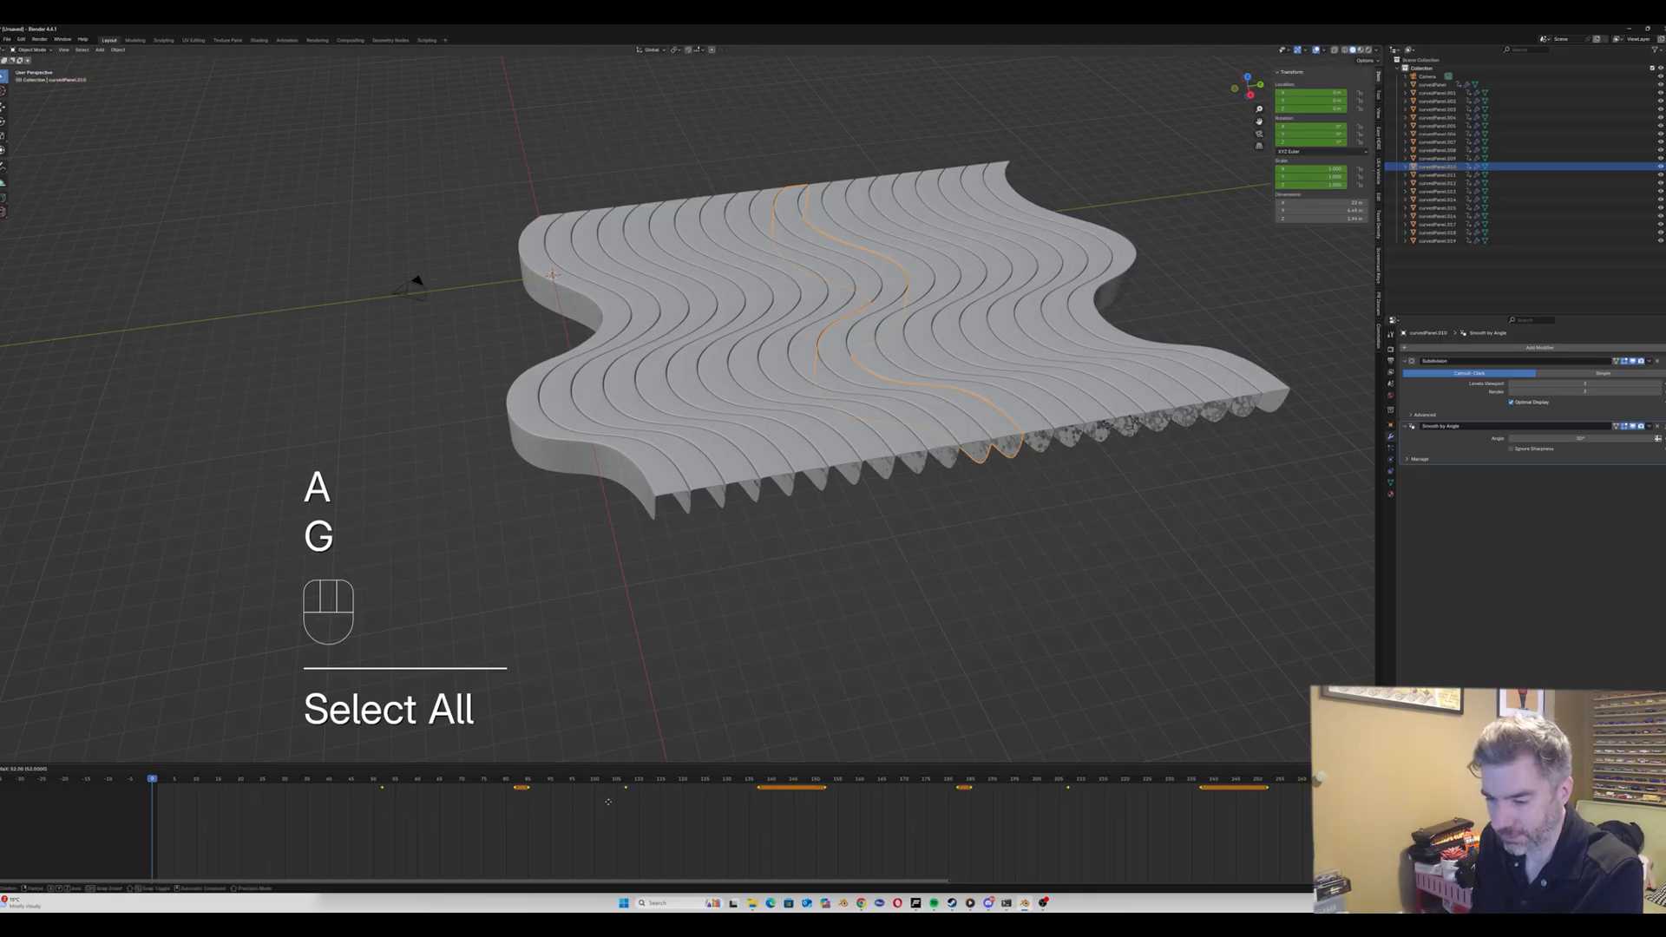
{"action": "left_click", "coordinate": [599, 806]}
Step: Select the twelfth wavy strip and shift all of its keyframes 55 frames forward in time
{"action": "left_click", "coordinate": [918, 274]}
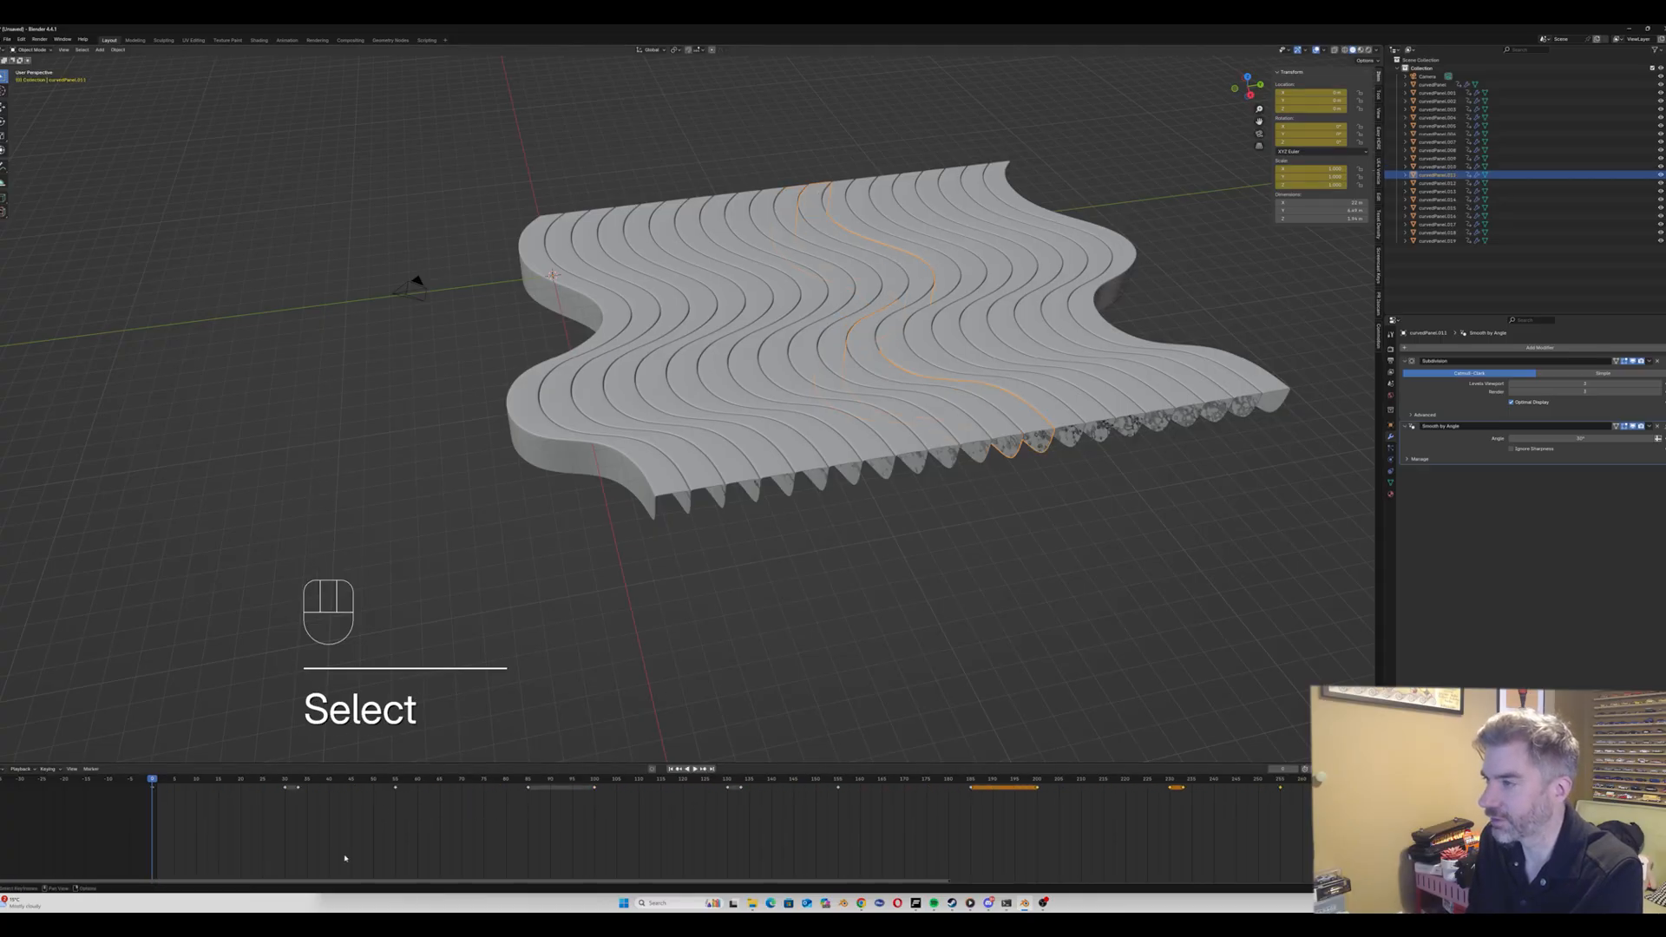
{"action": "key", "text": "a"}
{"action": "key", "text": "g"}
{"action": "left_click", "coordinate": [561, 848]}
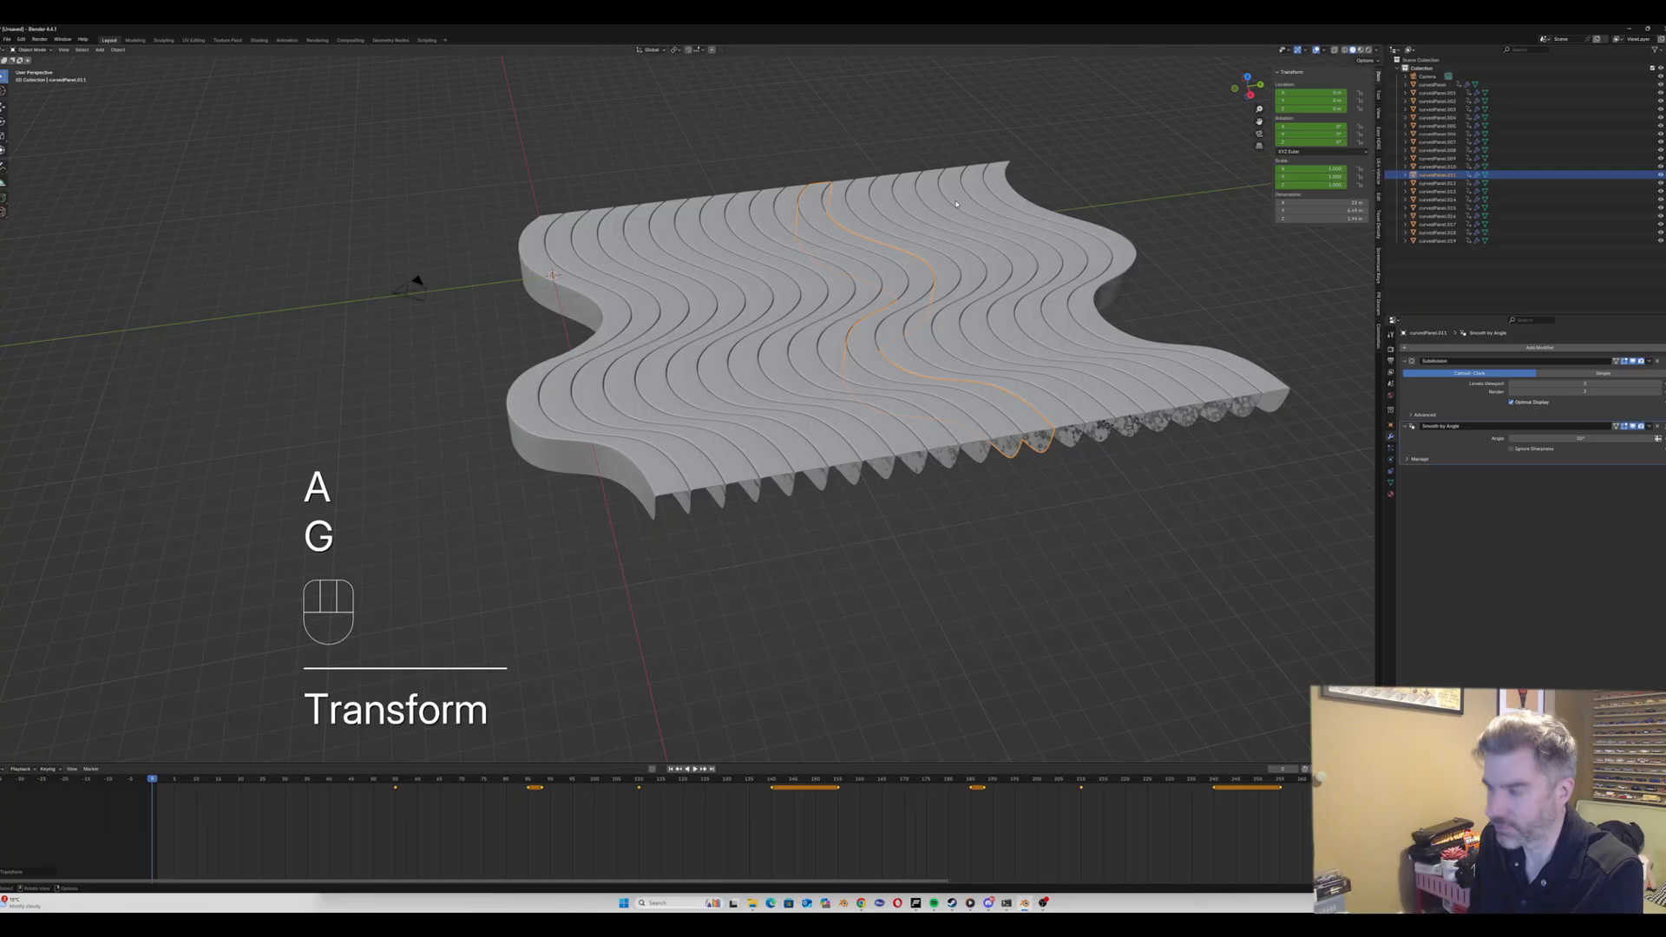
Step: Select the thirteenth wavy strip and shift all of its keyframes 60 frames forward in time
{"action": "left_click", "coordinate": [953, 279]}
{"action": "key", "text": "a"}
{"action": "key", "text": "g"}
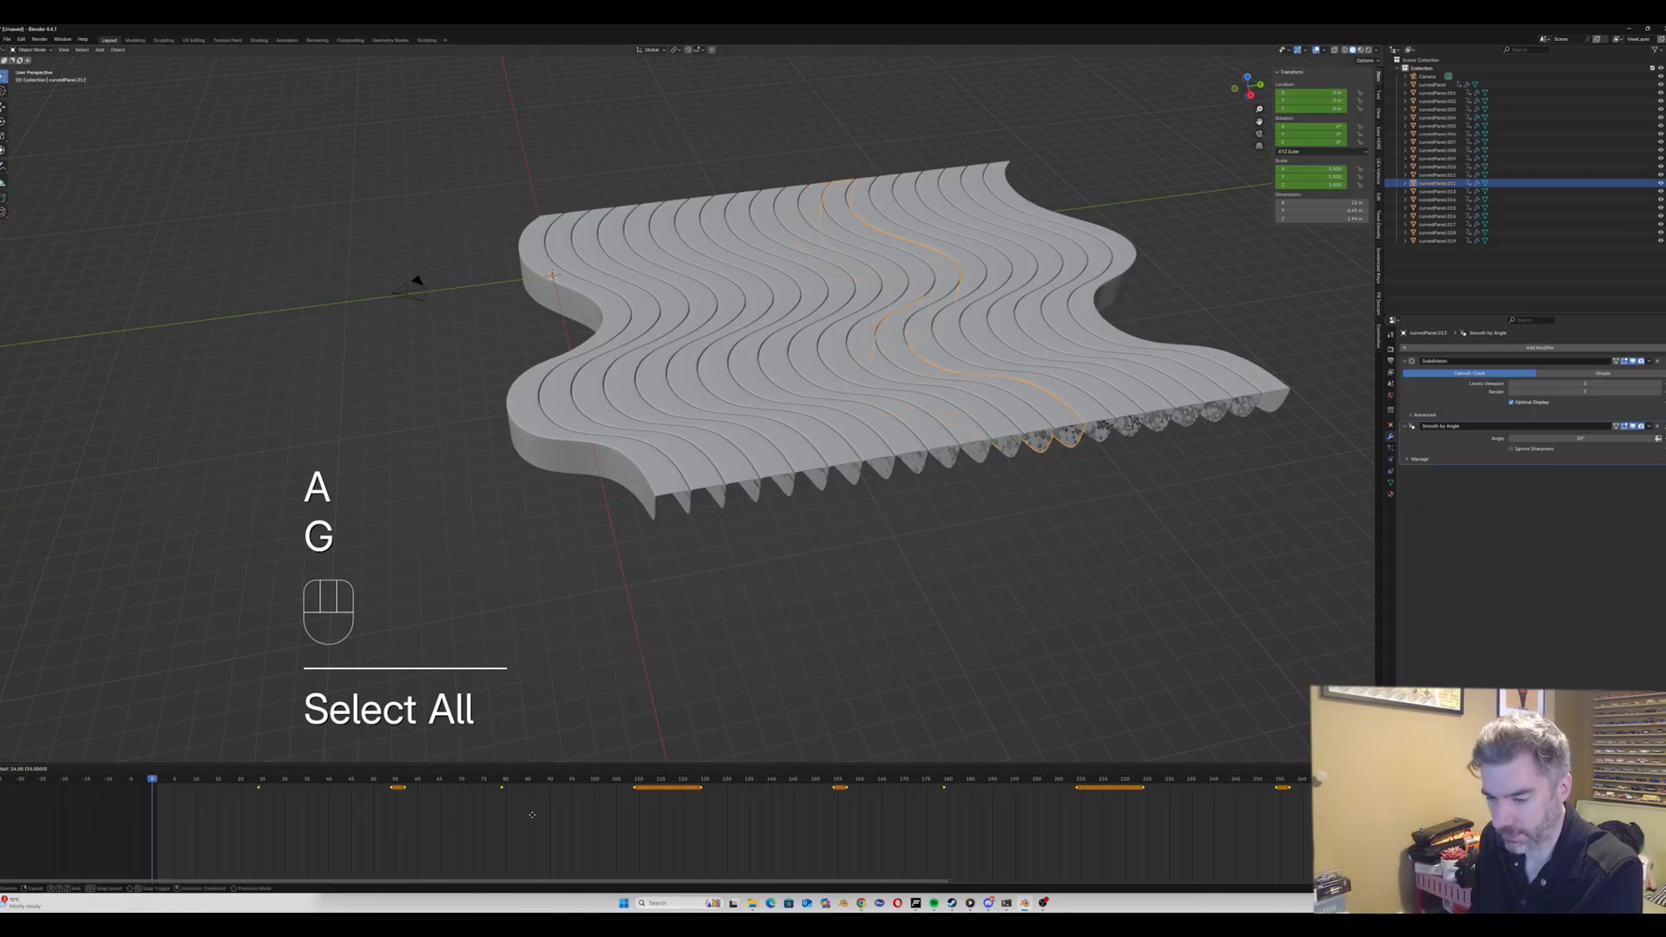
{"action": "left_click", "coordinate": [670, 809]}
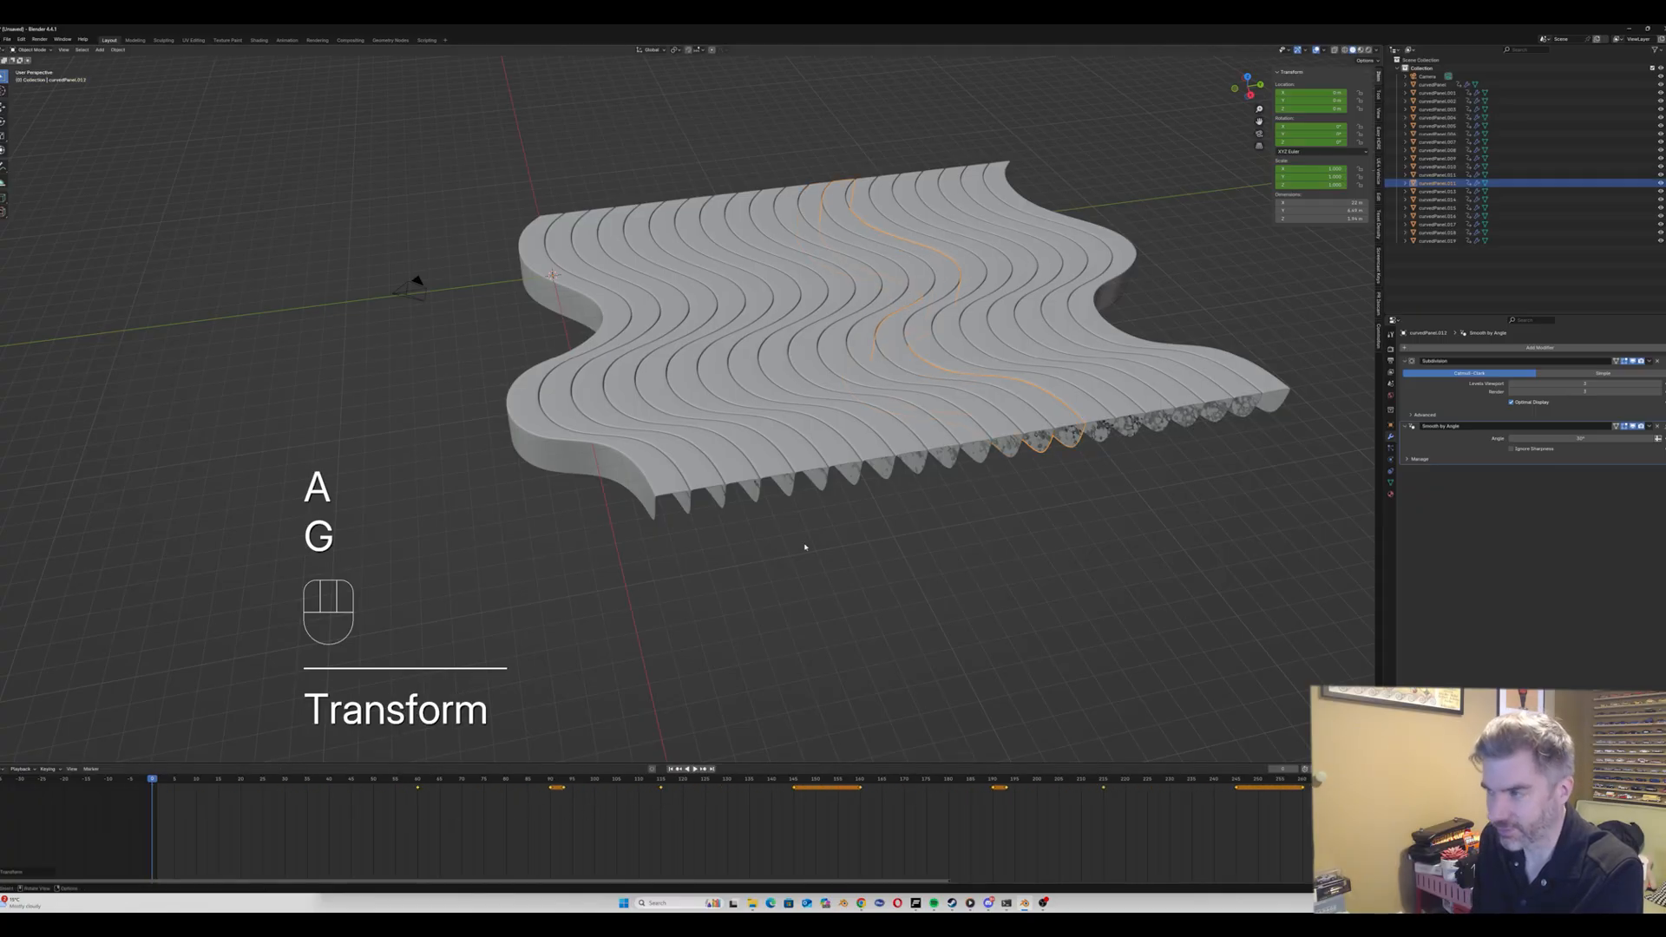
Step: Select the fourteenth wavy strip and shift all of its keyframes 65 frames forward in time
{"action": "left_click", "coordinate": [974, 280]}
{"action": "key", "text": "a"}
{"action": "key", "text": "g"}
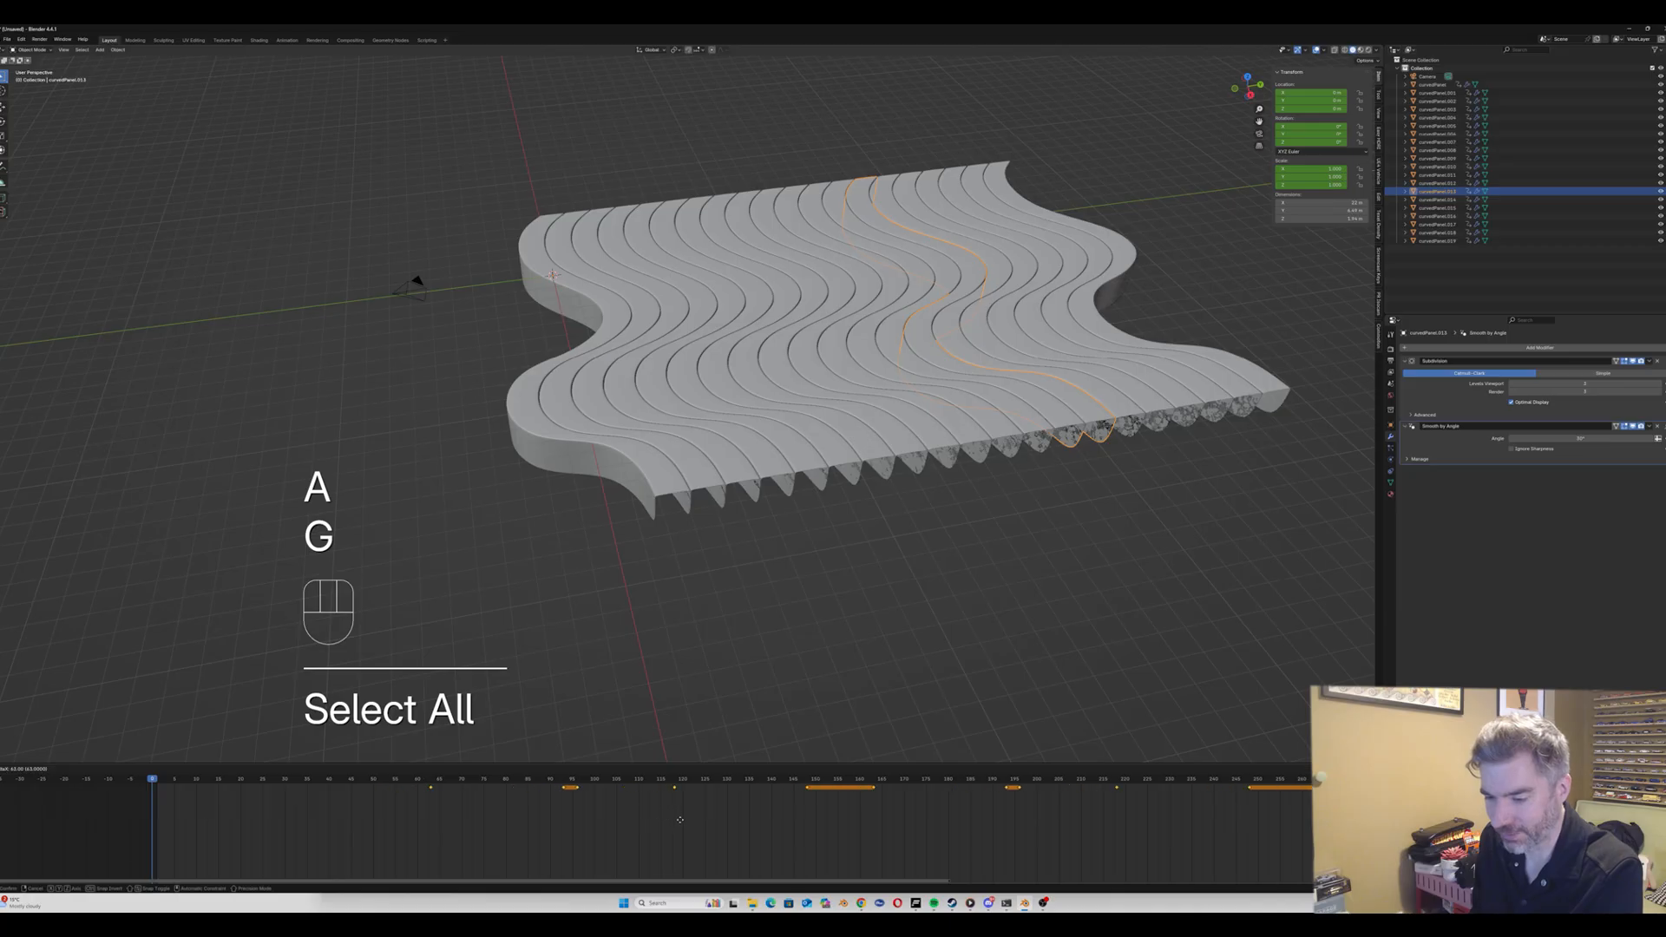
{"action": "left_click", "coordinate": [687, 819]}
Step: Select the fifteenth wavy strip and shift all of its keyframes 70 frames forward in time
{"action": "left_click", "coordinate": [992, 263]}
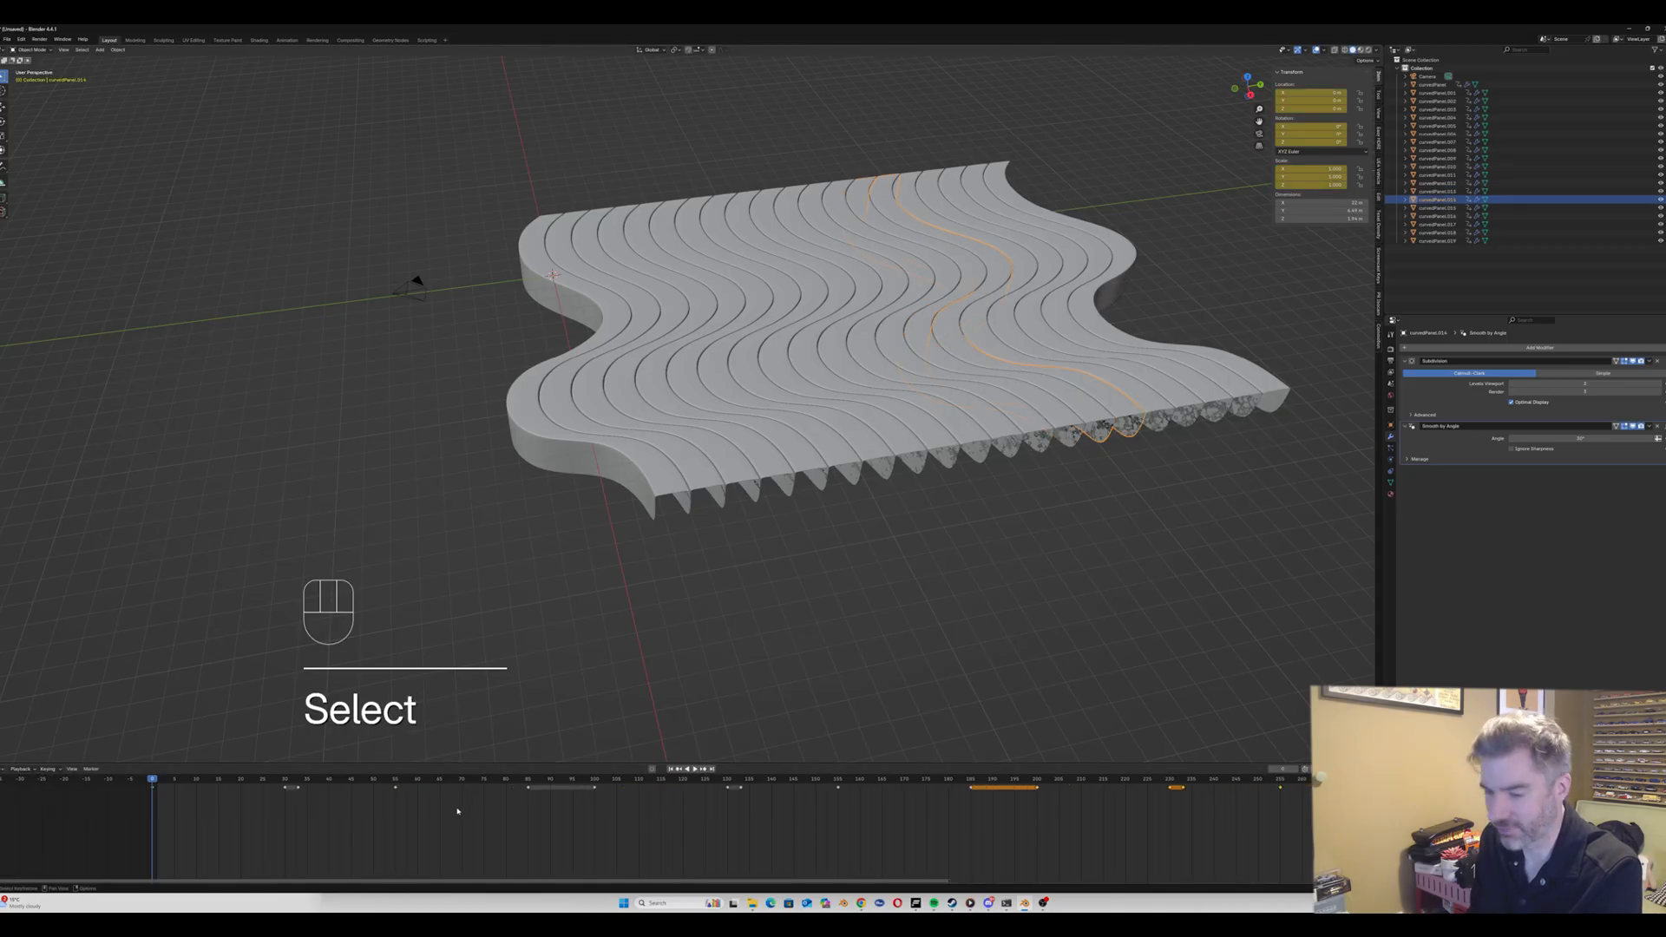
{"action": "key", "text": "a"}
{"action": "key", "text": "g"}
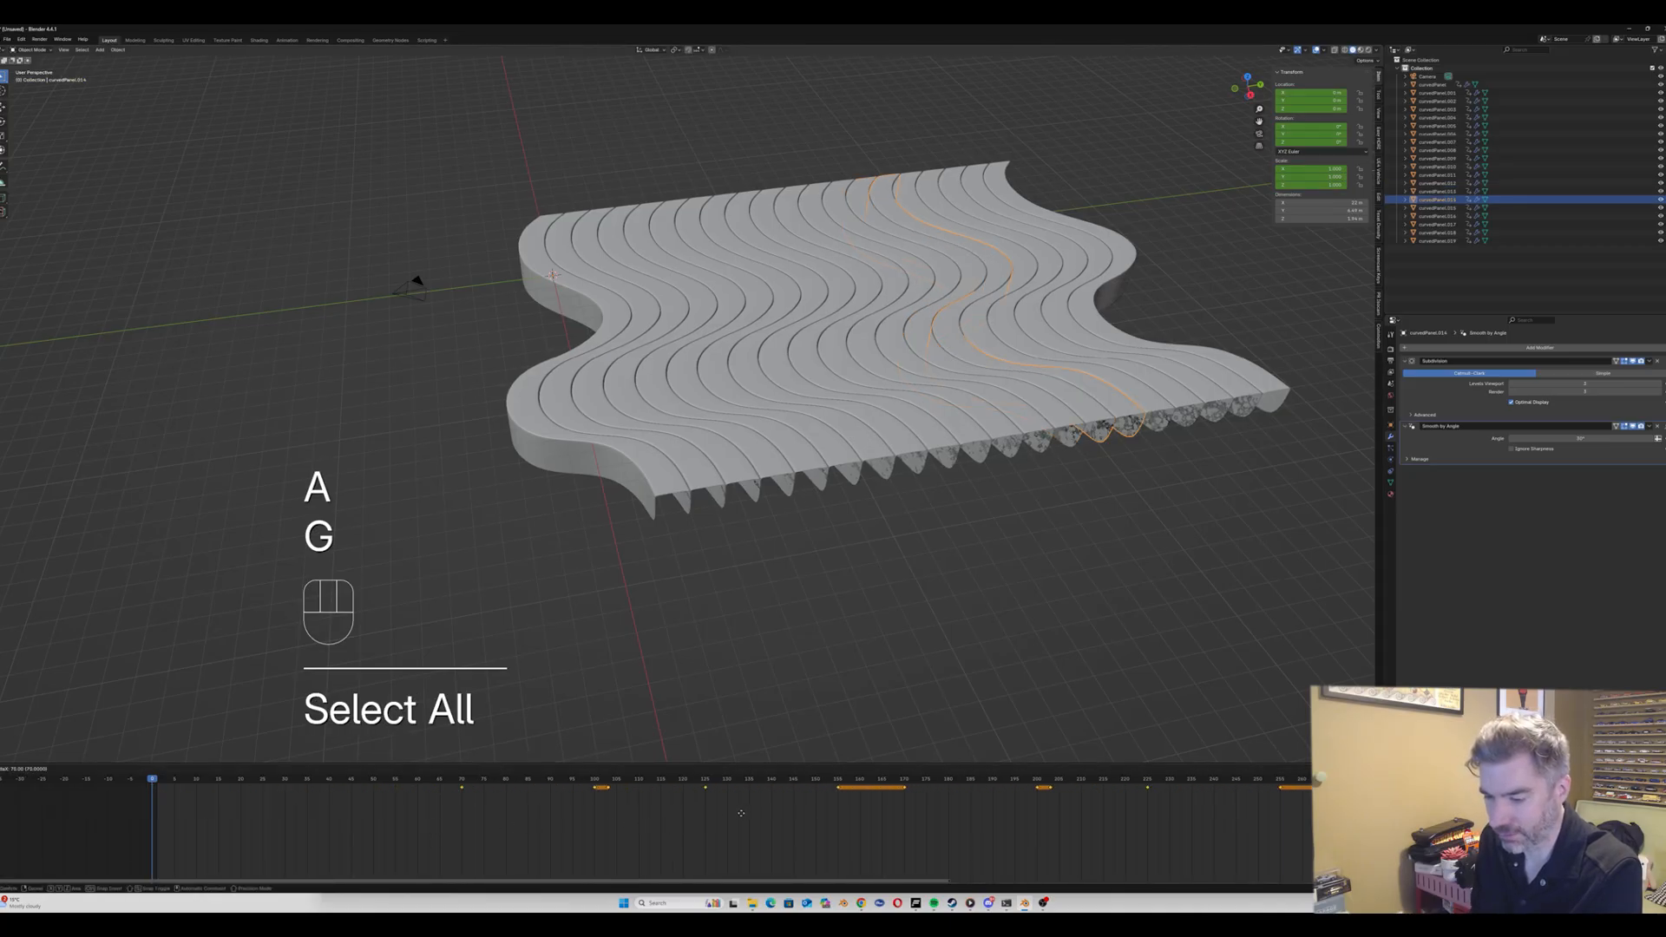
{"action": "left_click", "coordinate": [741, 813]}
Step: Check the keyframe offsets of the two preceding strips and shift all keyframes of the sixteenth strip 75 frames forward
{"action": "left_click", "coordinate": [970, 264]}
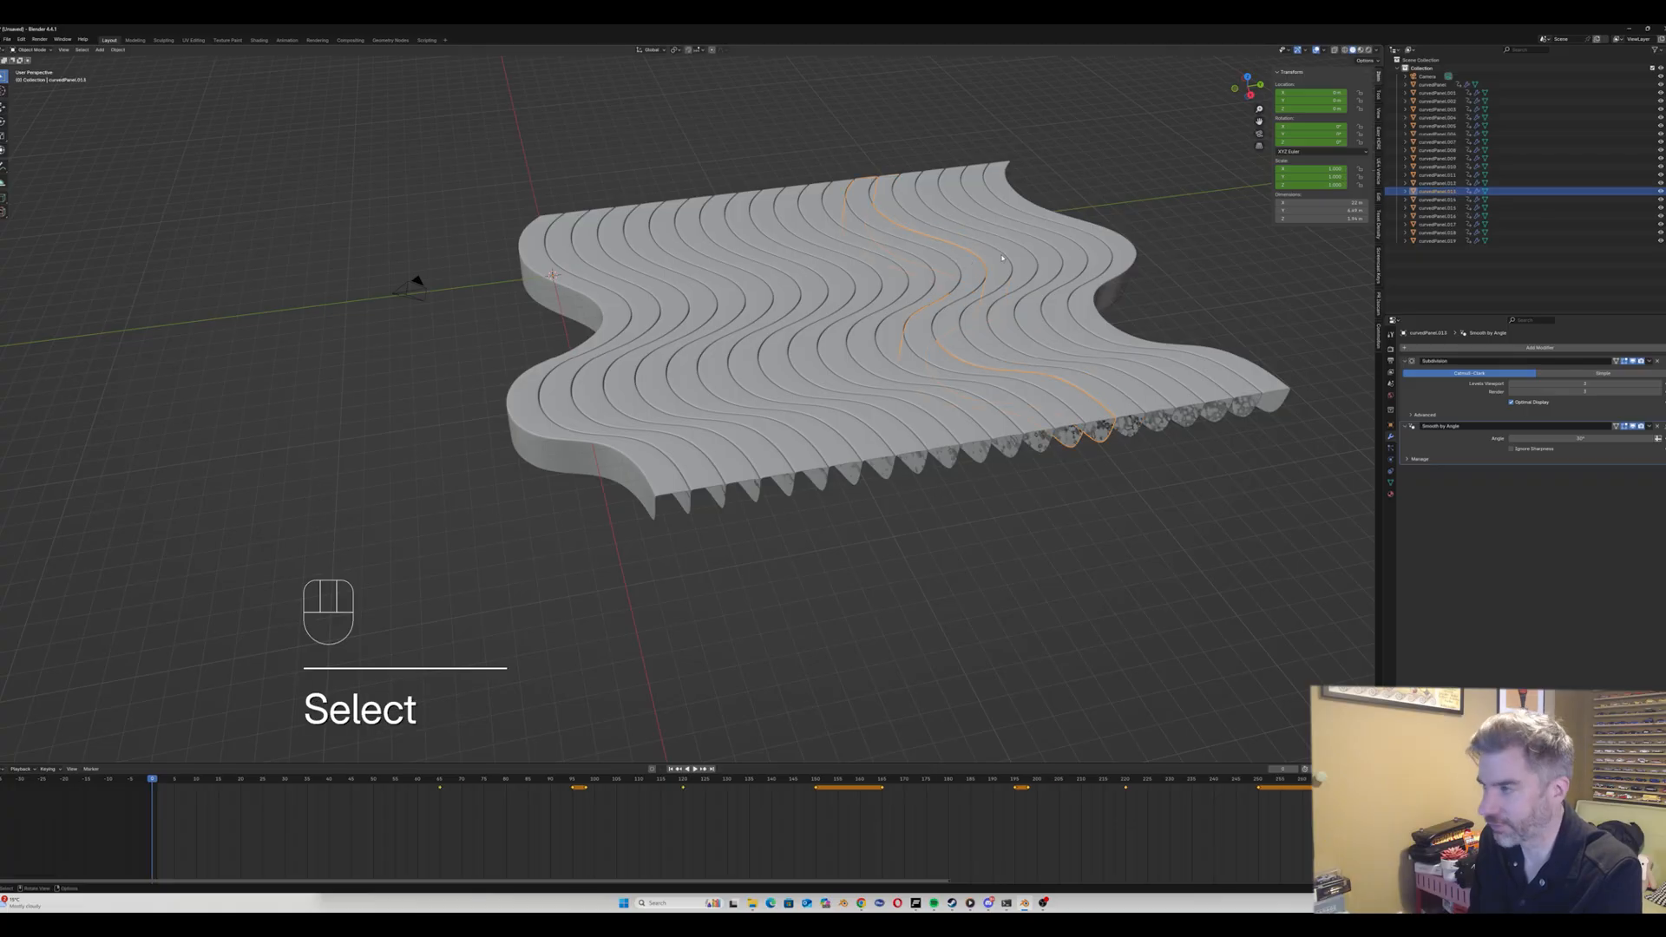
{"action": "left_click", "coordinate": [1002, 258]}
{"action": "left_click", "coordinate": [1020, 260]}
{"action": "key", "text": "a"}
{"action": "key", "text": "g"}
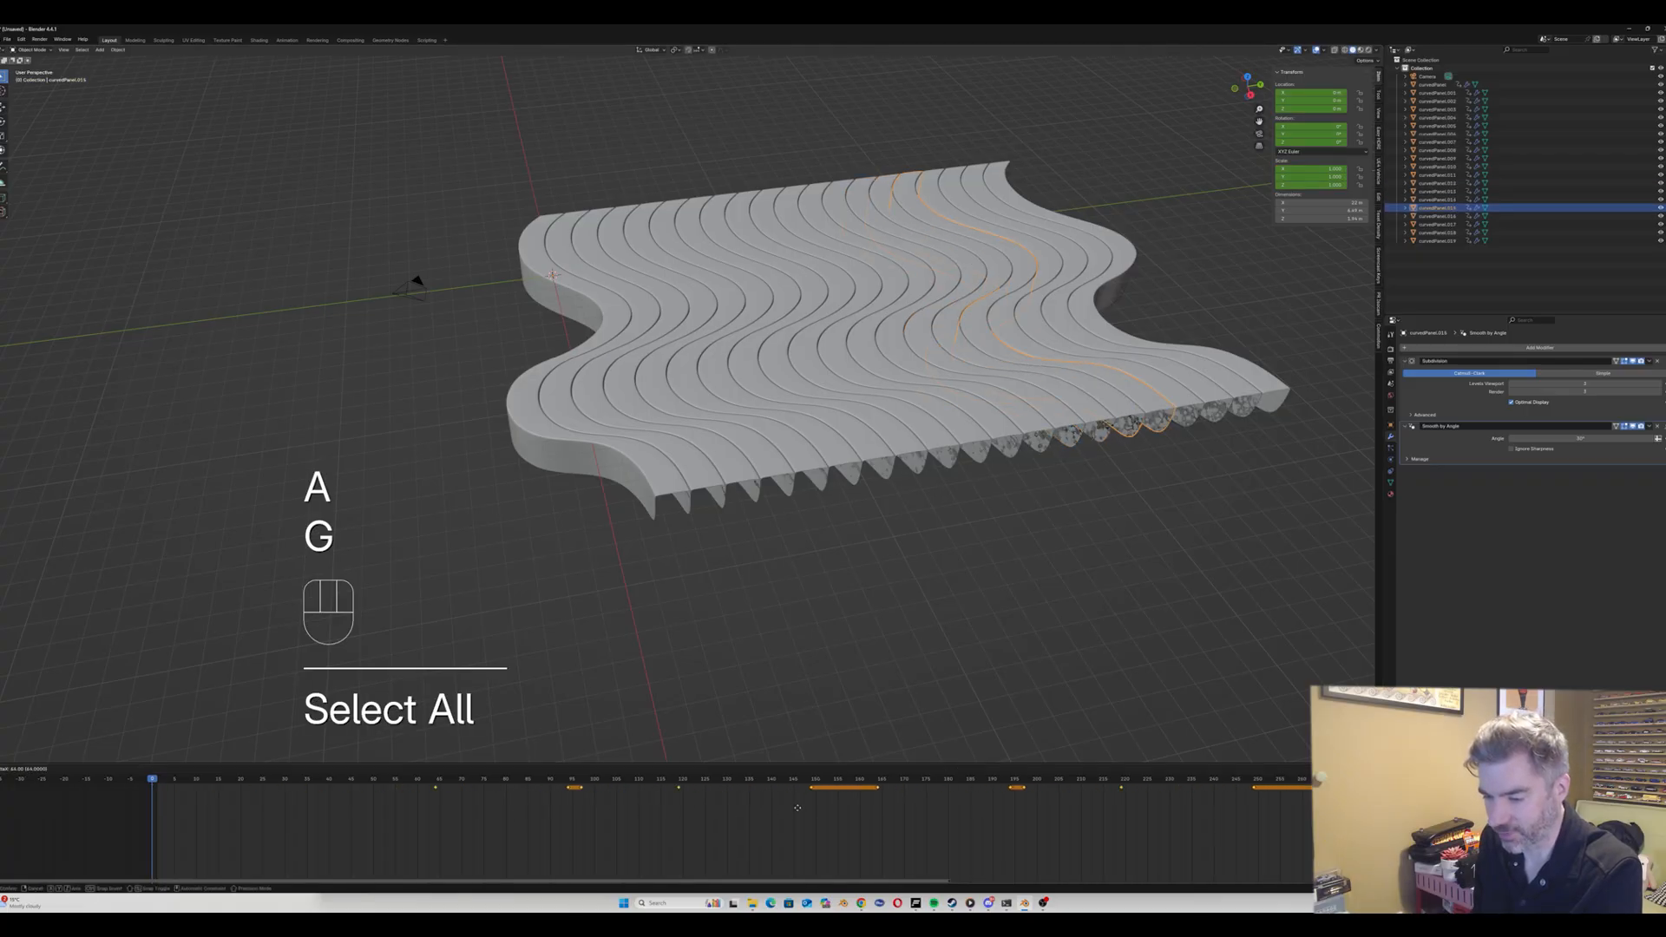
{"action": "left_click", "coordinate": [841, 794]}
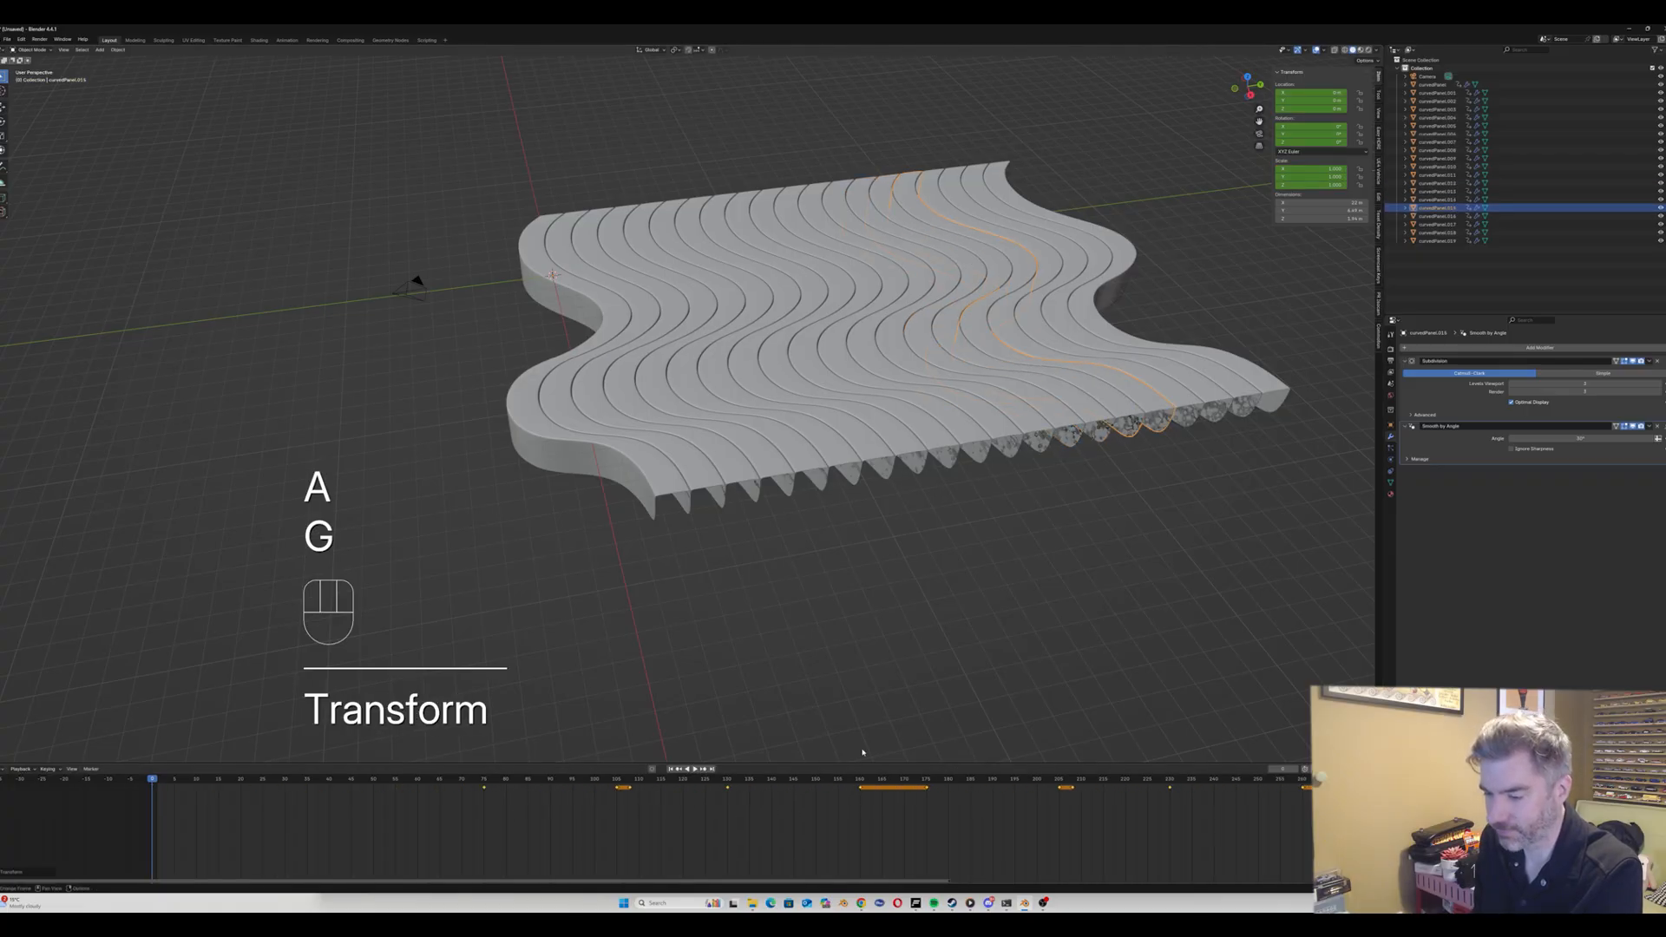
Step: Select the seventeenth wavy strip and shift all of its keyframes 80 frames forward in time
{"action": "left_click", "coordinate": [1050, 260]}
{"action": "key", "text": "a"}
{"action": "key", "text": "g"}
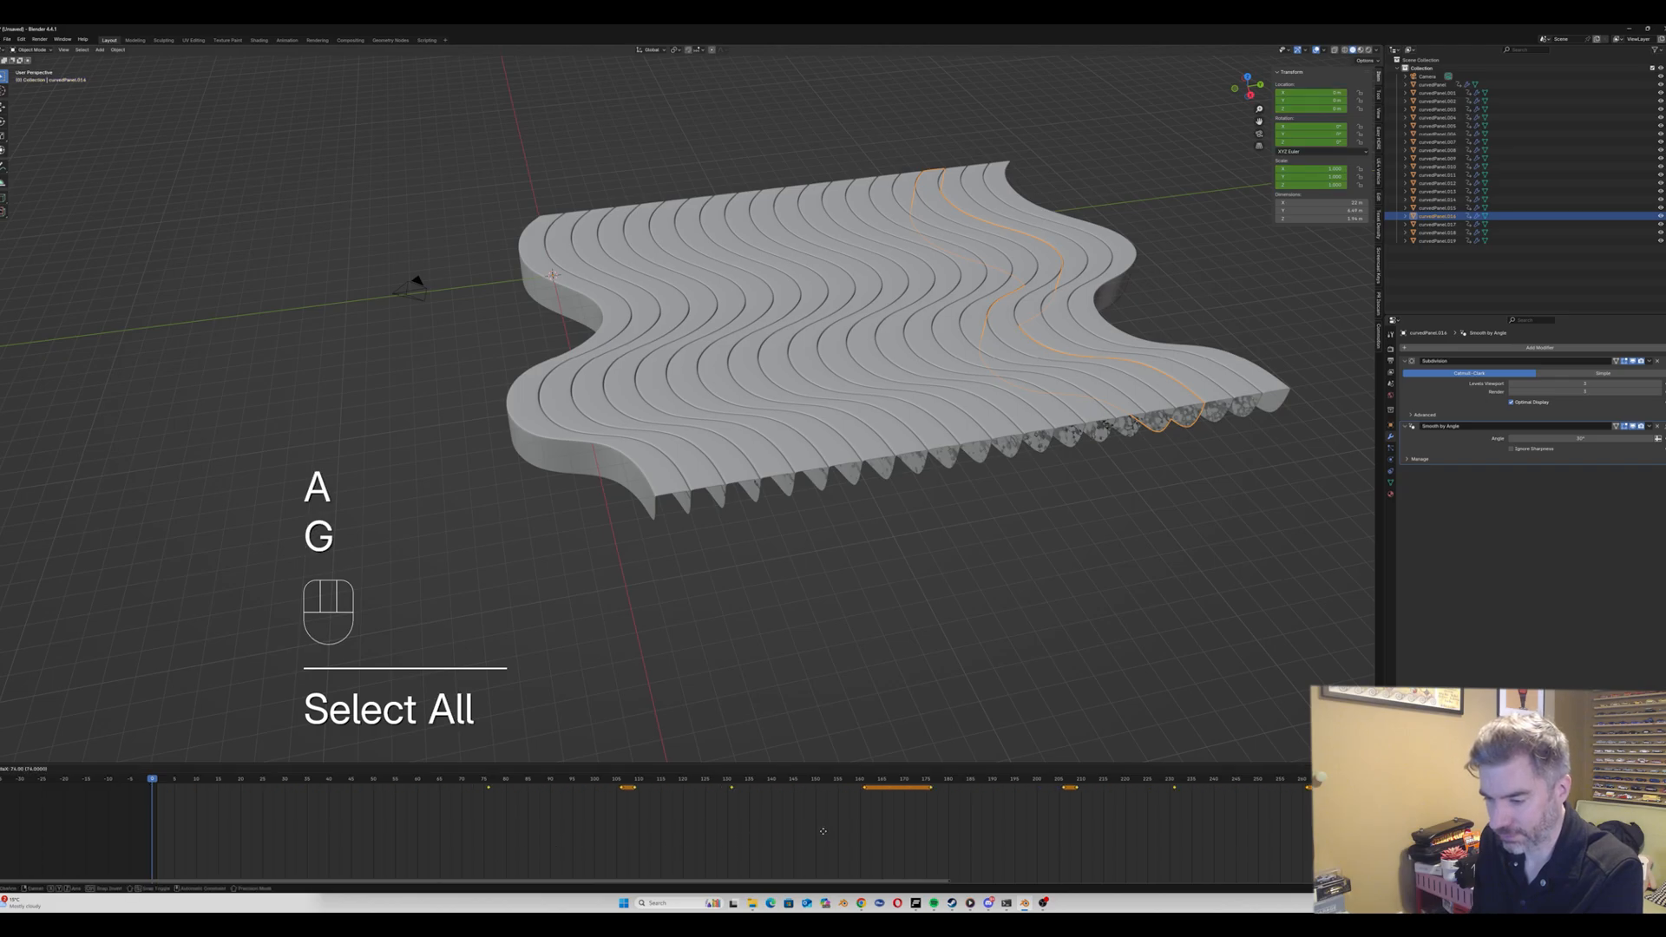
{"action": "left_click", "coordinate": [833, 828]}
Step: Select the eighteenth wavy strip and shift all of its keyframes 85 frames forward in time
{"action": "left_click", "coordinate": [1072, 253]}
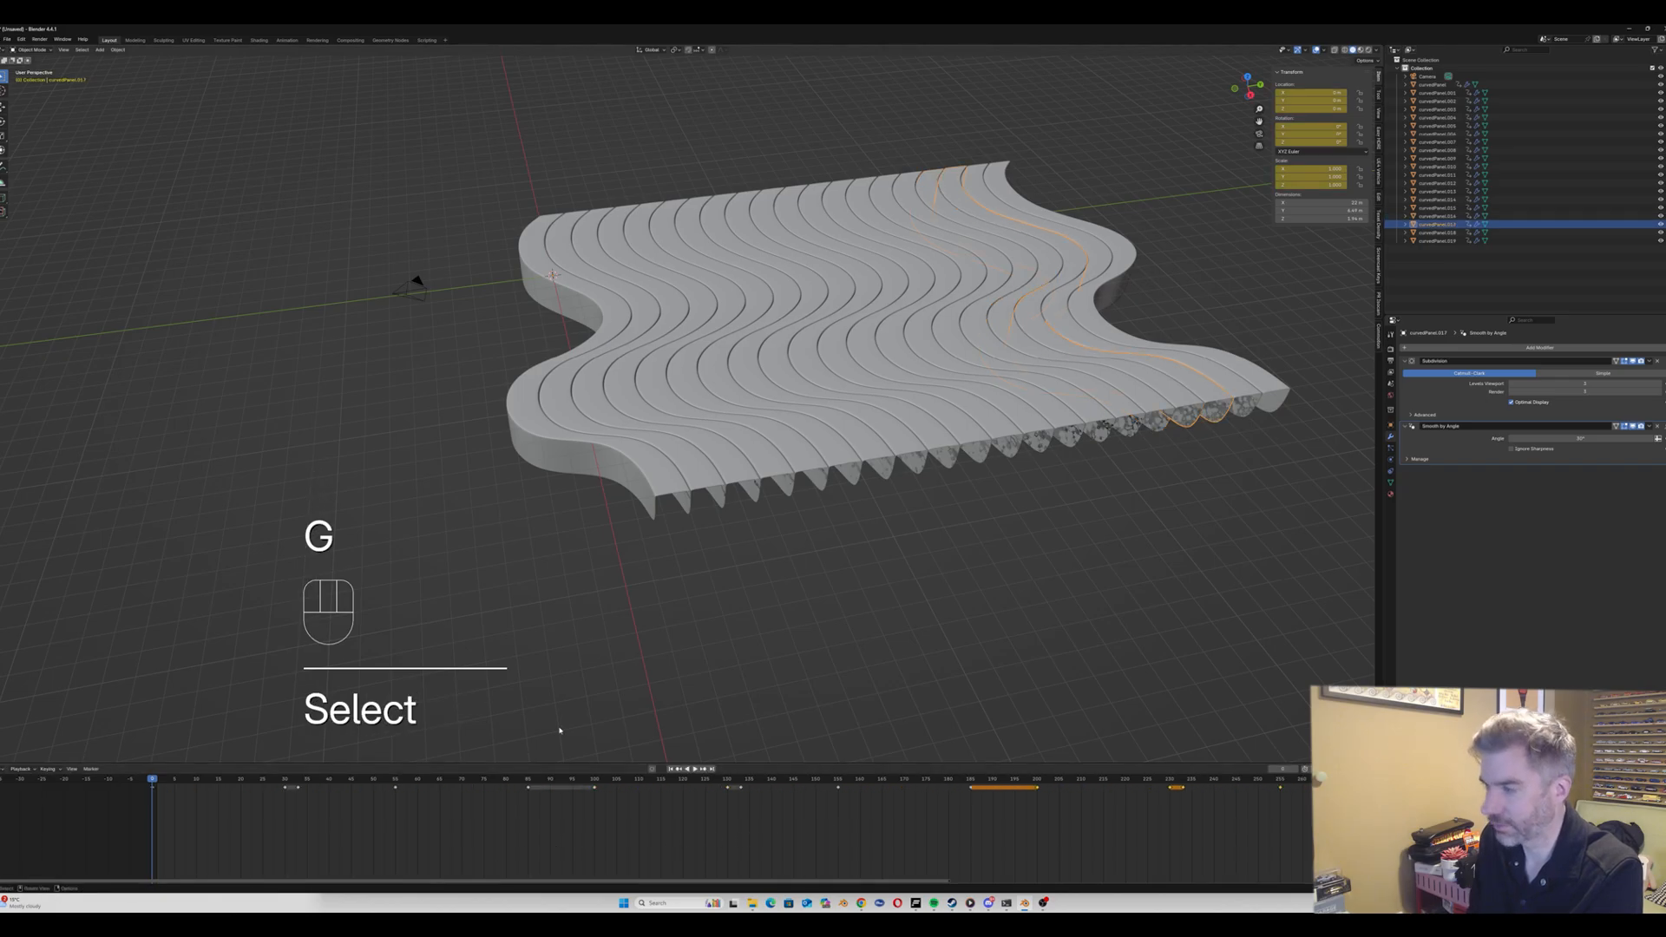
{"action": "key", "text": "a"}
{"action": "key", "text": "g"}
{"action": "left_click", "coordinate": [815, 823]}
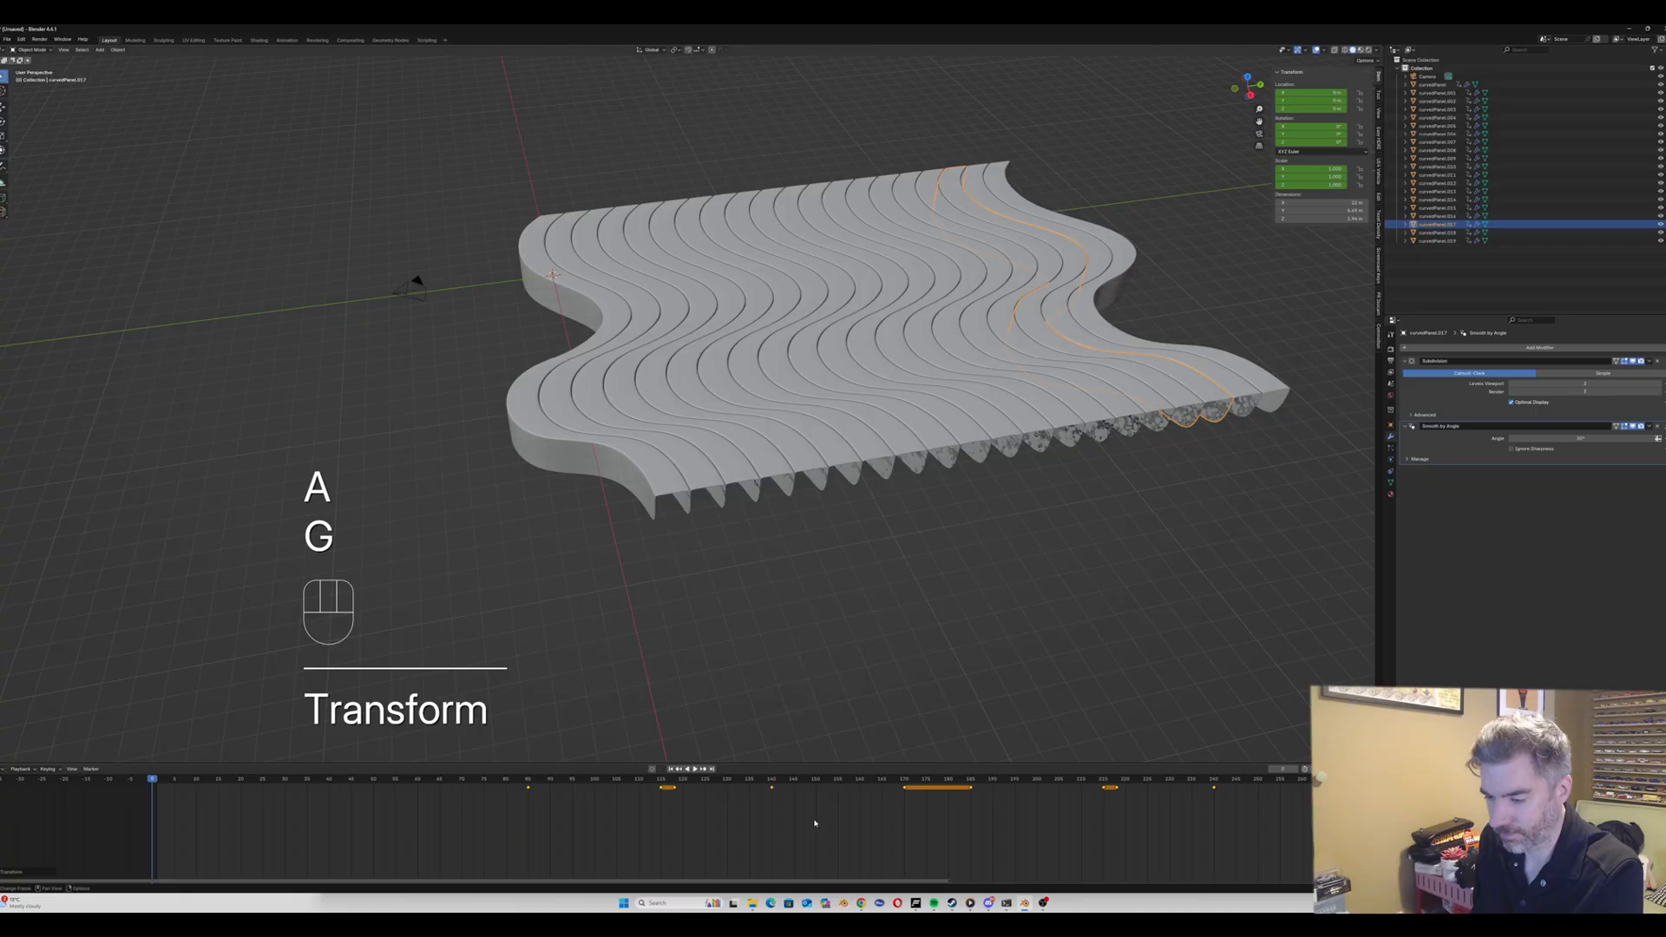
Step: Select the nineteenth wavy strip and shift all of its keyframes 90 frames forward in time
{"action": "left_click", "coordinate": [1101, 252]}
{"action": "key", "text": "a"}
{"action": "key", "text": "g"}
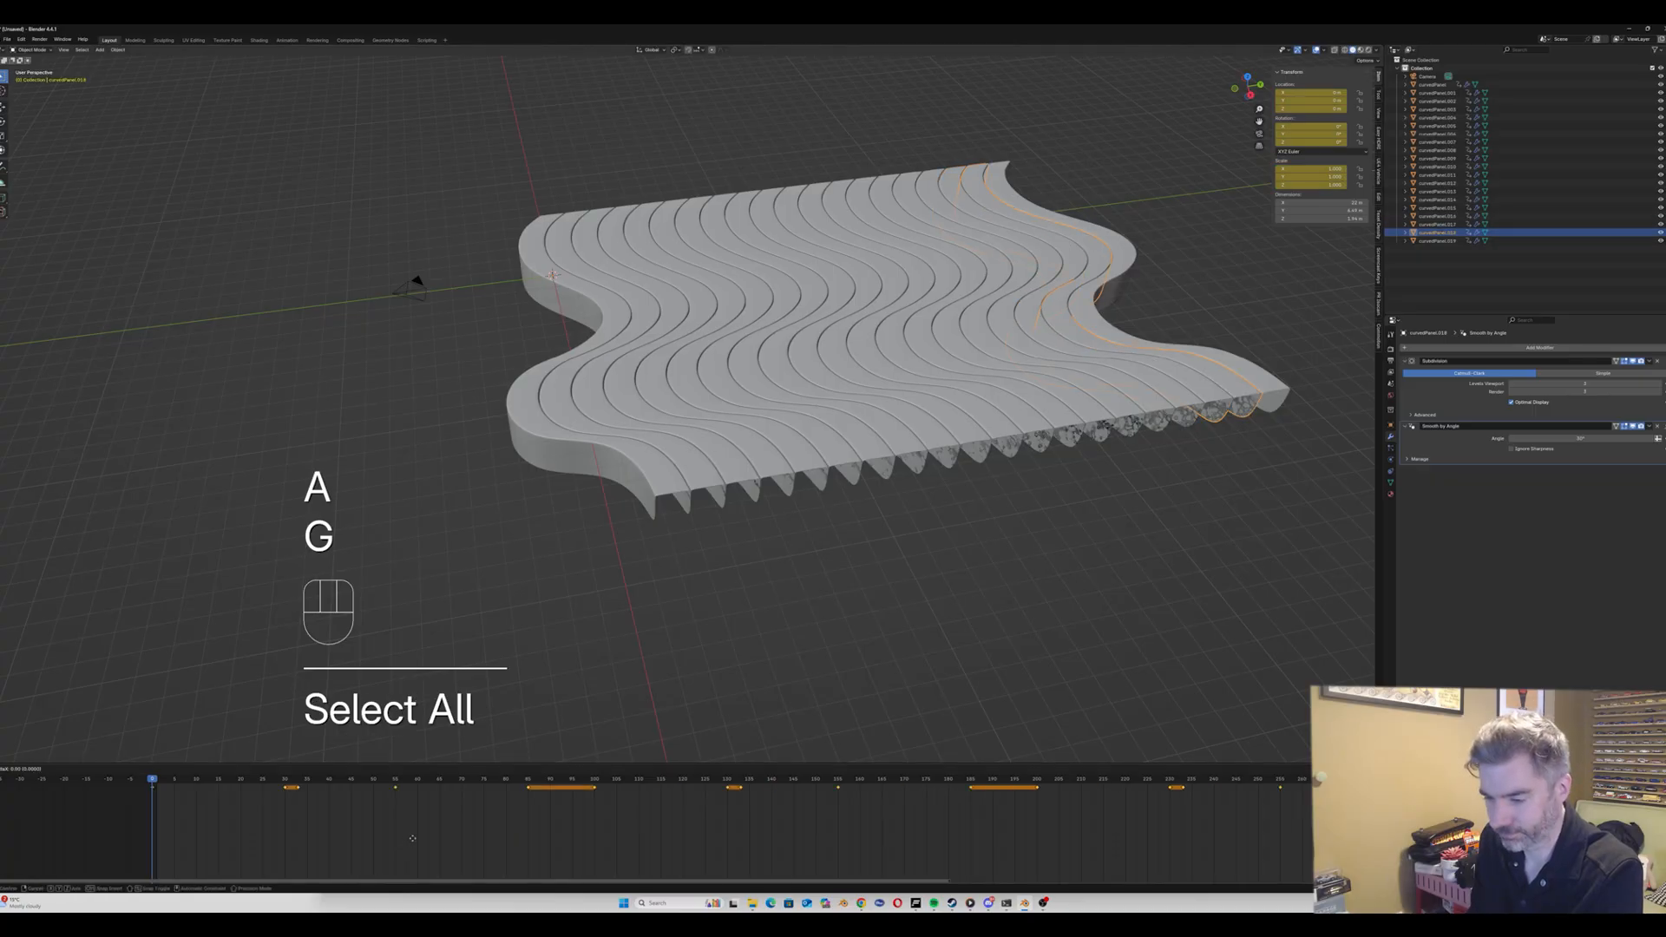
{"action": "left_click", "coordinate": [806, 811]}
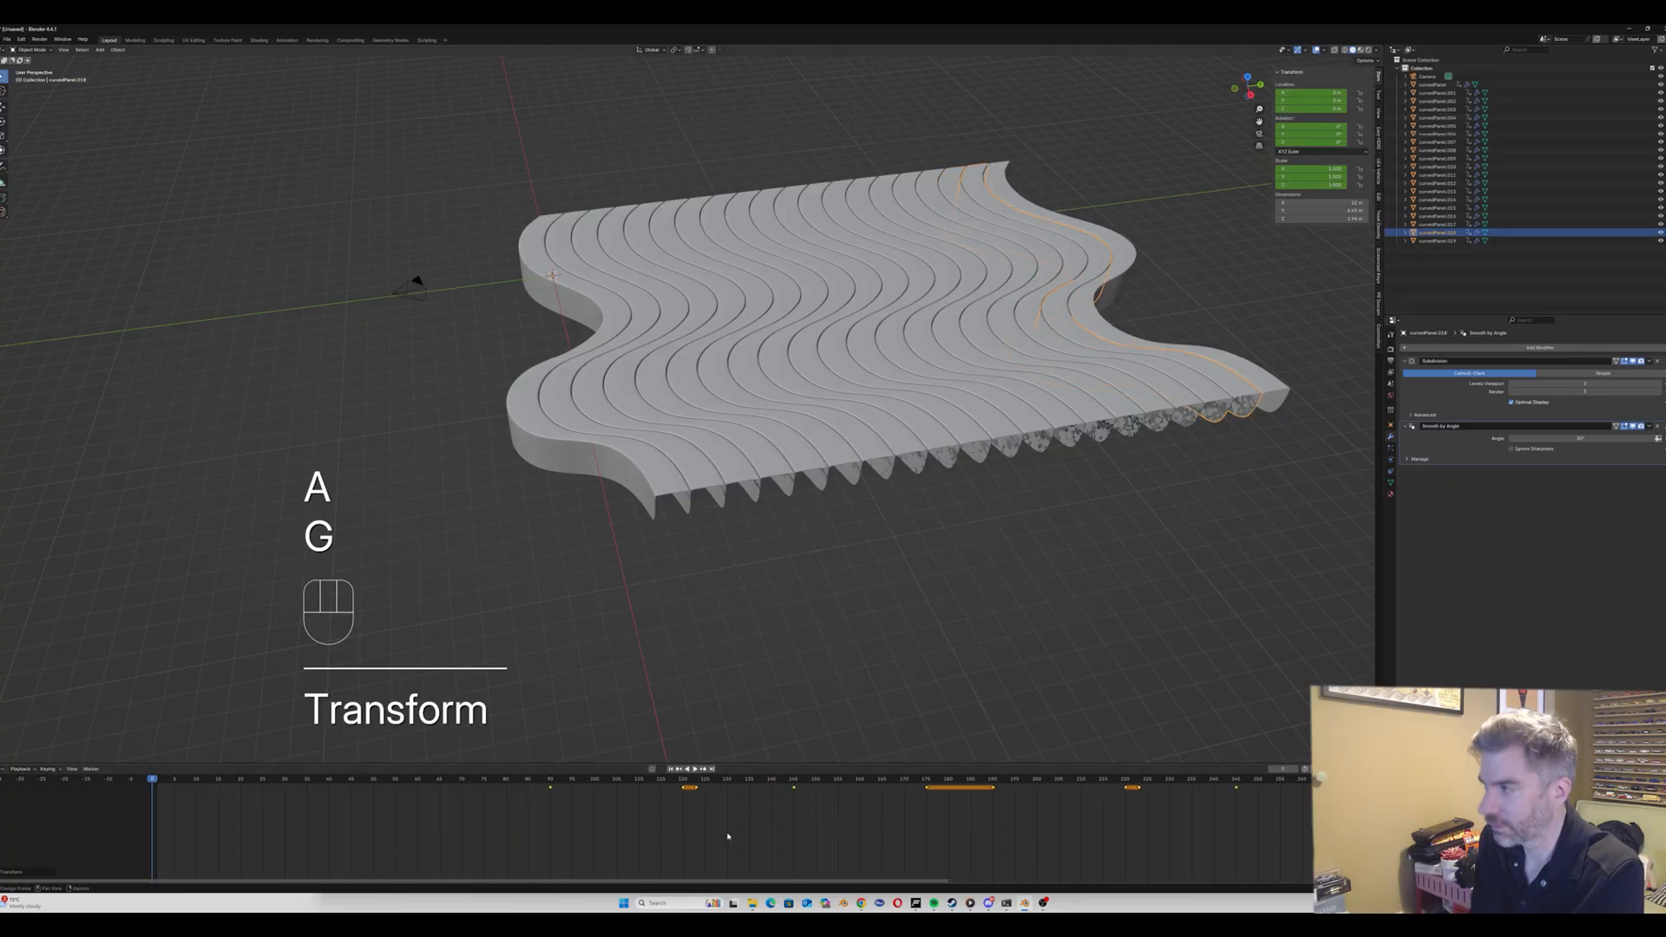
Step: Select the twentieth wavy strip and shift all of its keyframes 95 frames forward in time
{"action": "left_click", "coordinate": [1104, 289]}
{"action": "key", "text": "a"}
{"action": "key", "text": "g"}
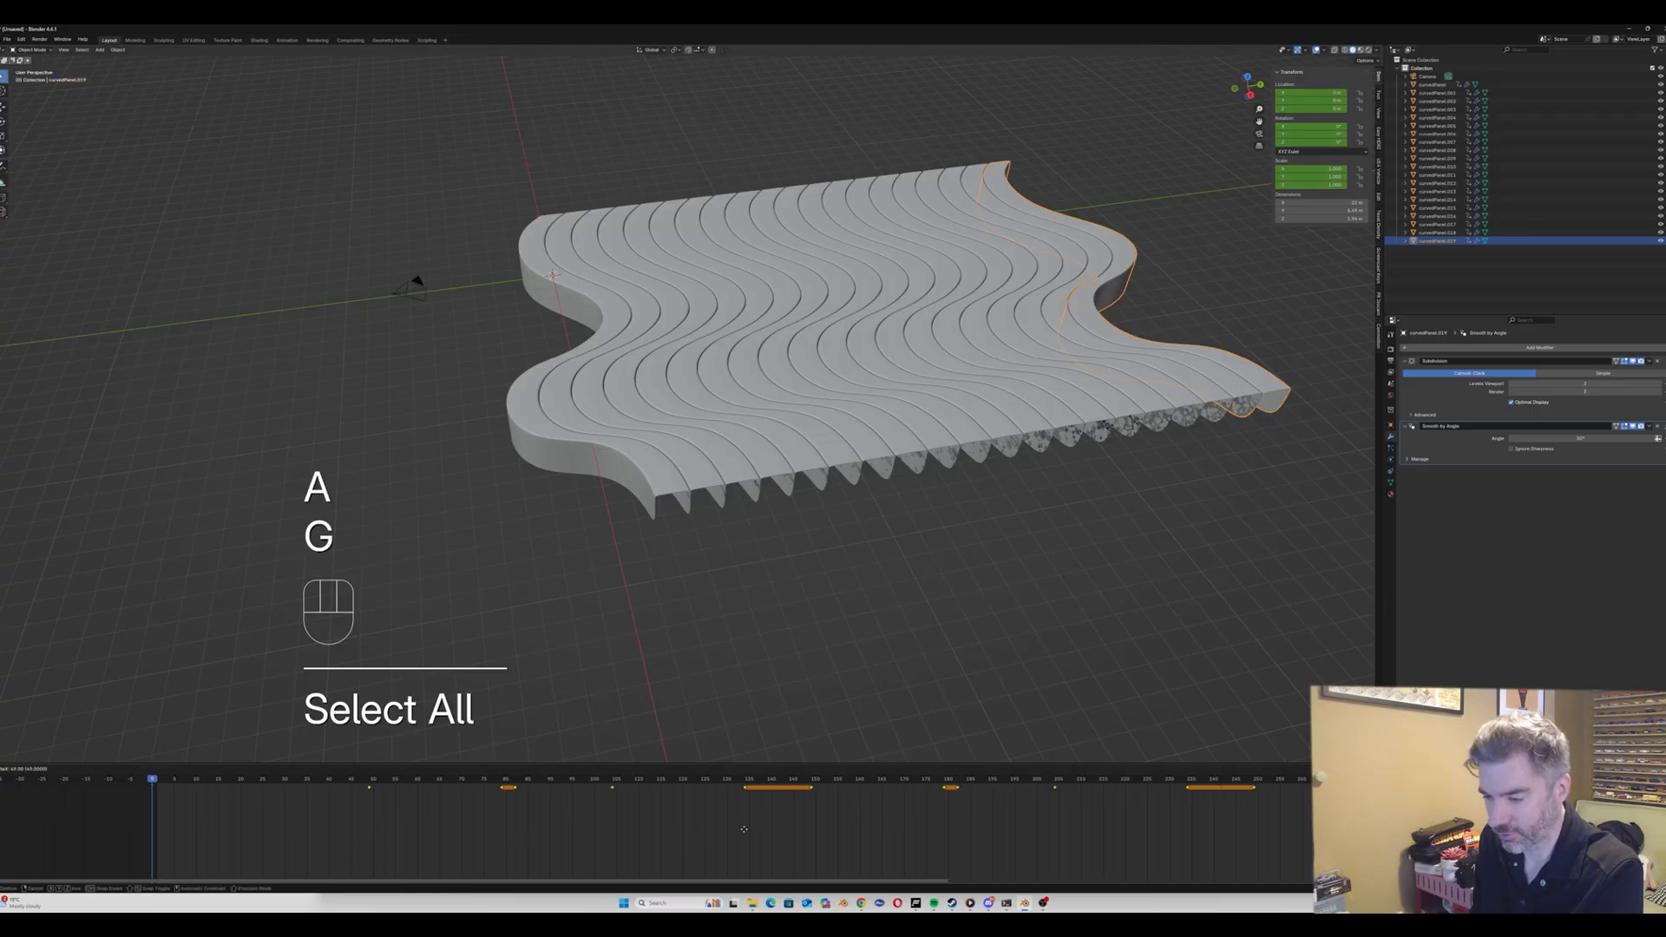
{"action": "left_click", "coordinate": [913, 817]}
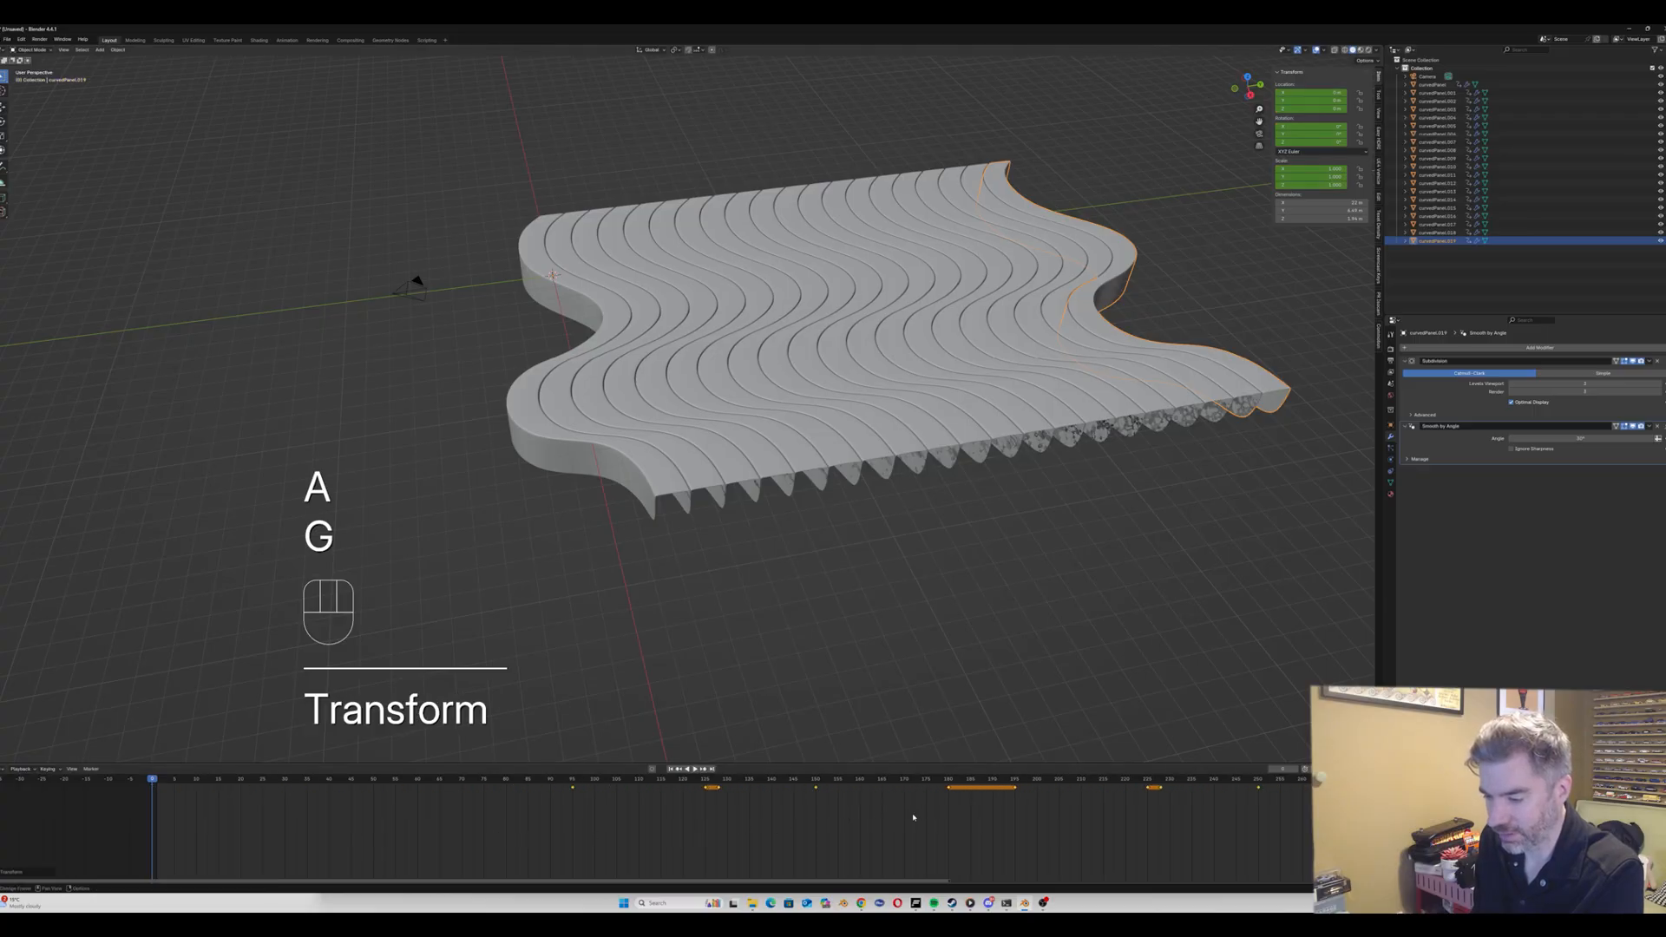
Step: Play the wave animation and limit the scene's frame range to start at 100 and end at 200
{"action": "key", "text": "space"}
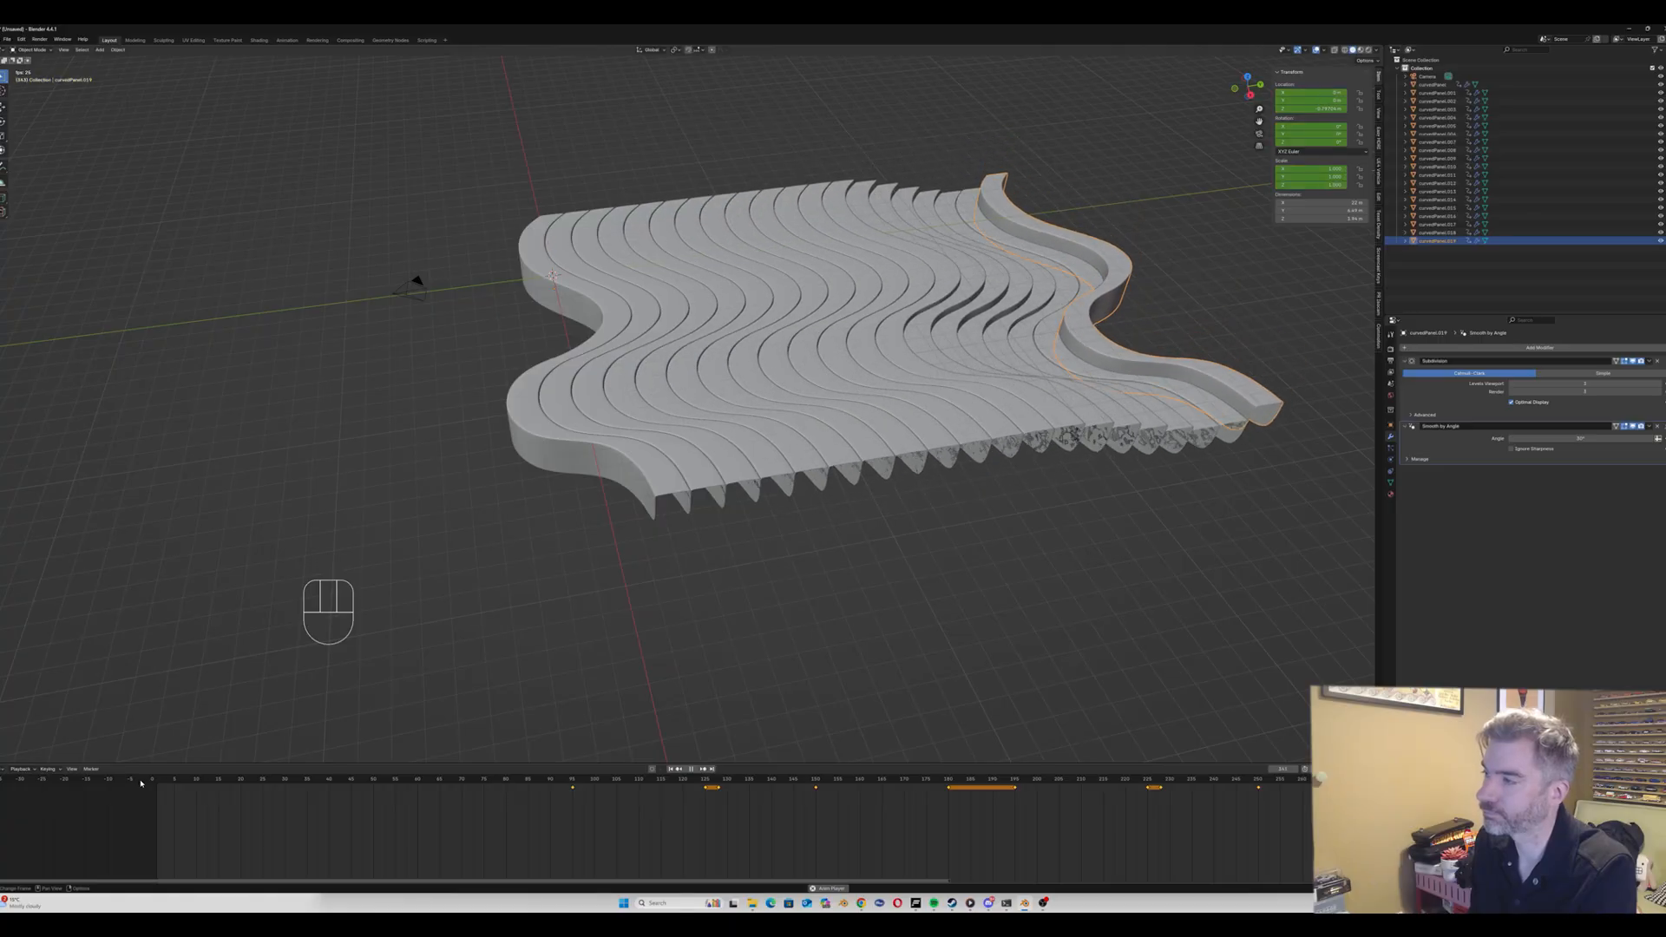
{"action": "key", "text": "space"}
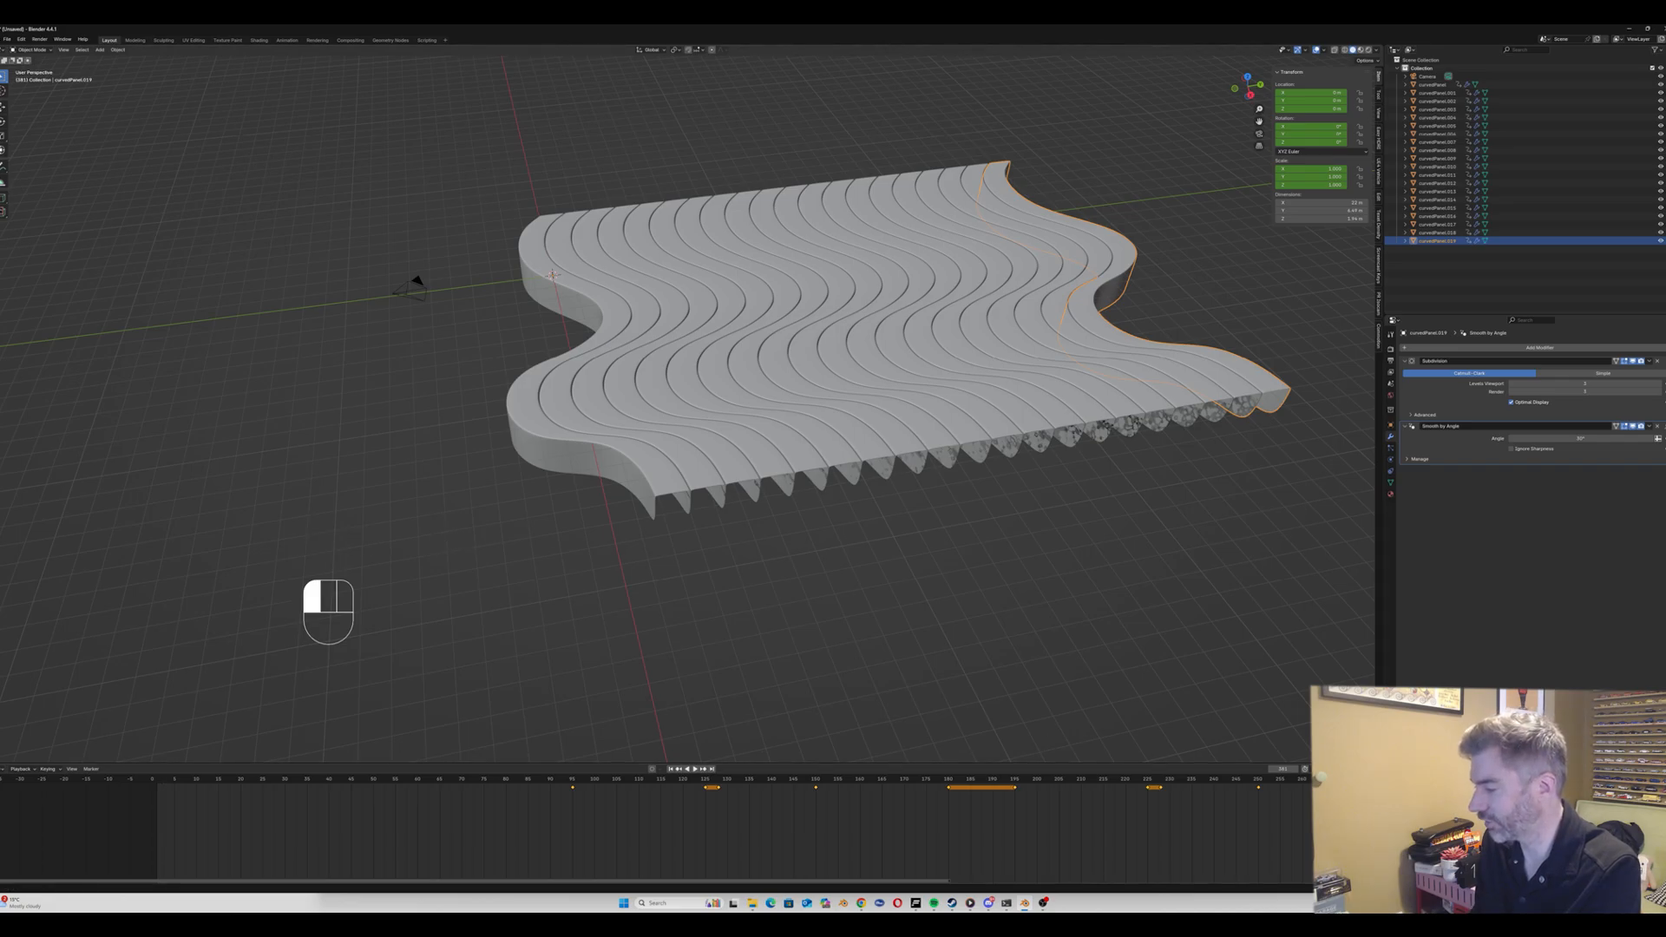
{"action": "key", "text": "0"}
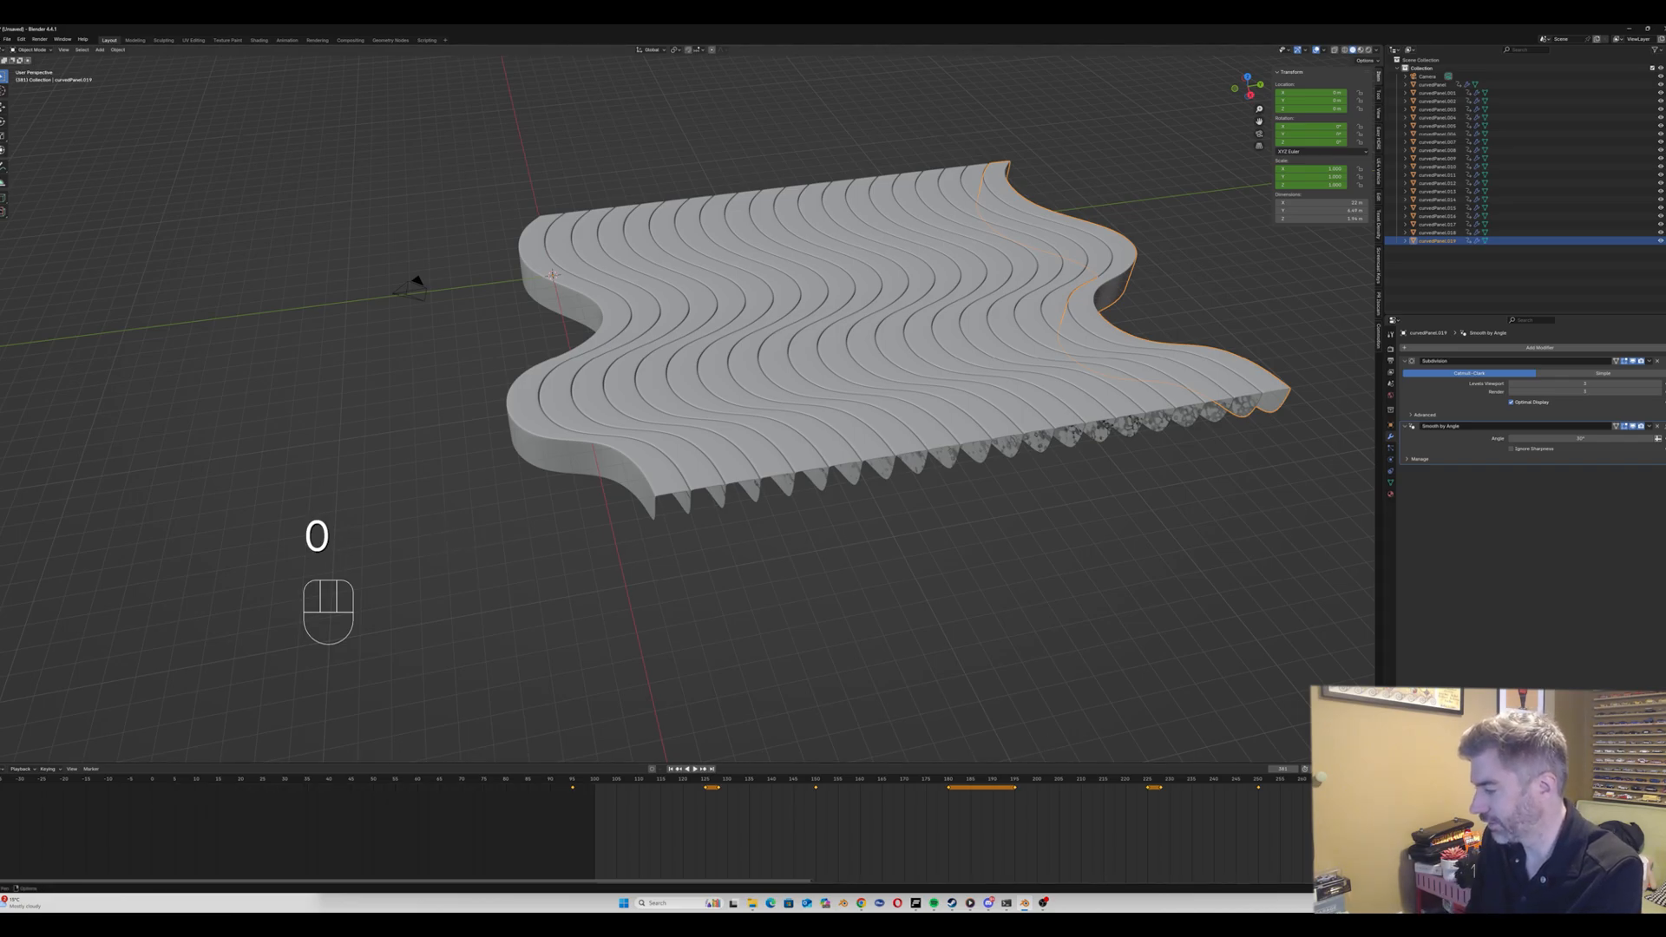
{"action": "left_click", "coordinate": [1364, 769]}
{"action": "type", "text": "200"}
{"action": "key", "text": "Return"}
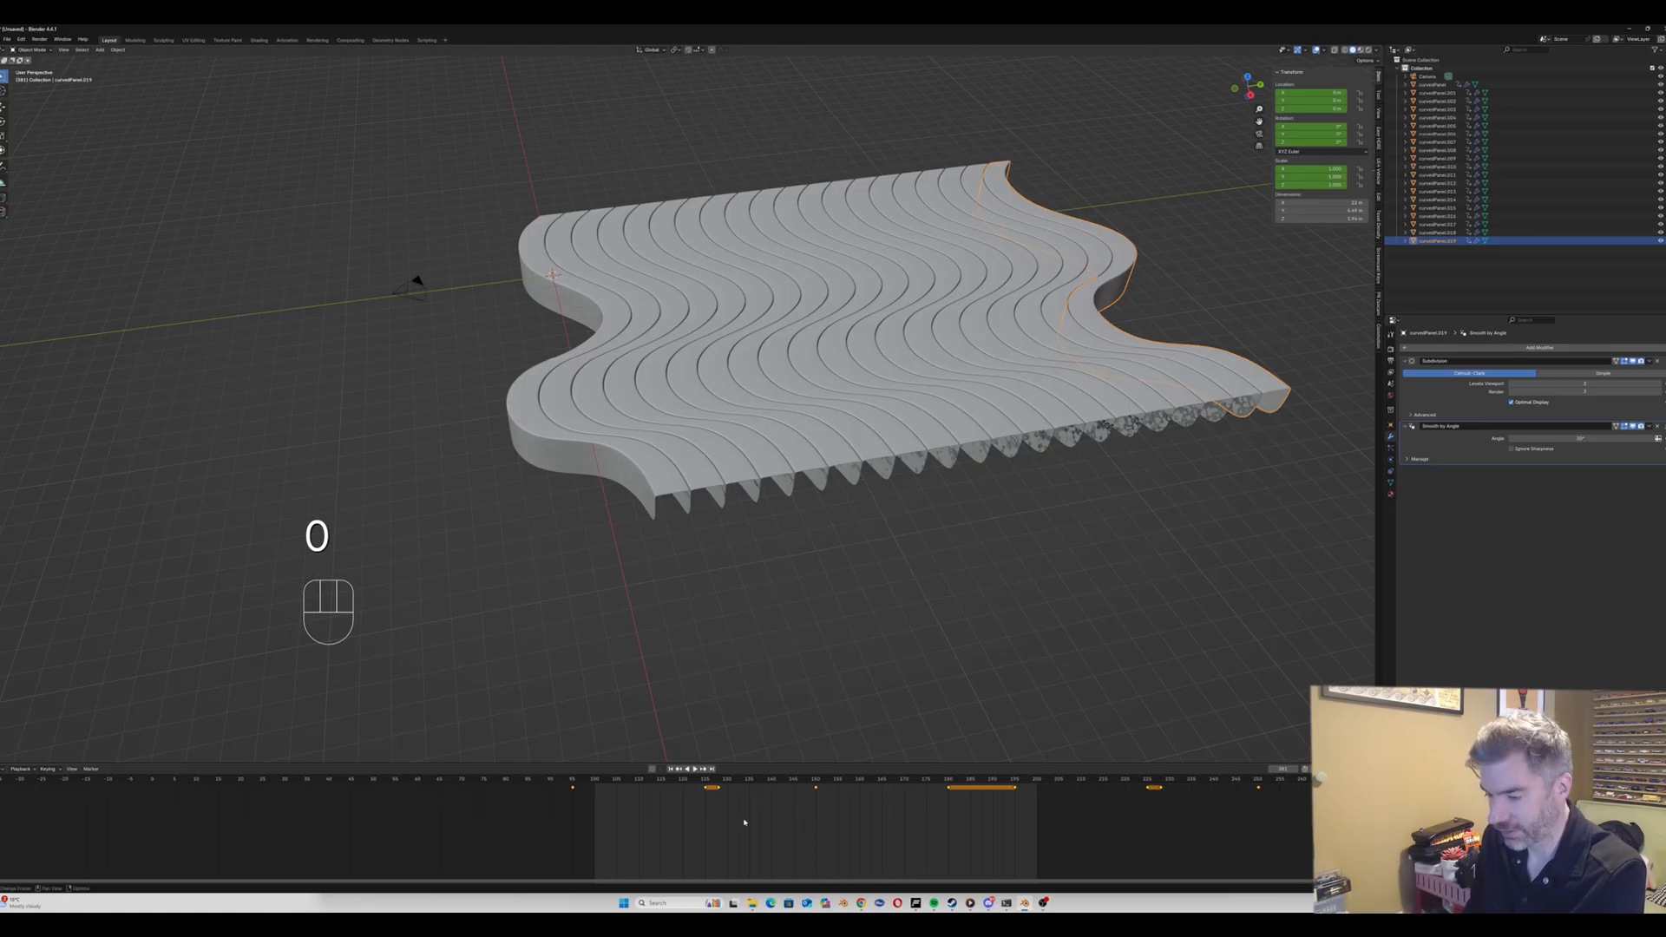
Step: Play the animation from frame 100 to review how the wave loops within the shortened range
{"action": "left_click", "coordinate": [594, 781]}
{"action": "key", "text": "space"}
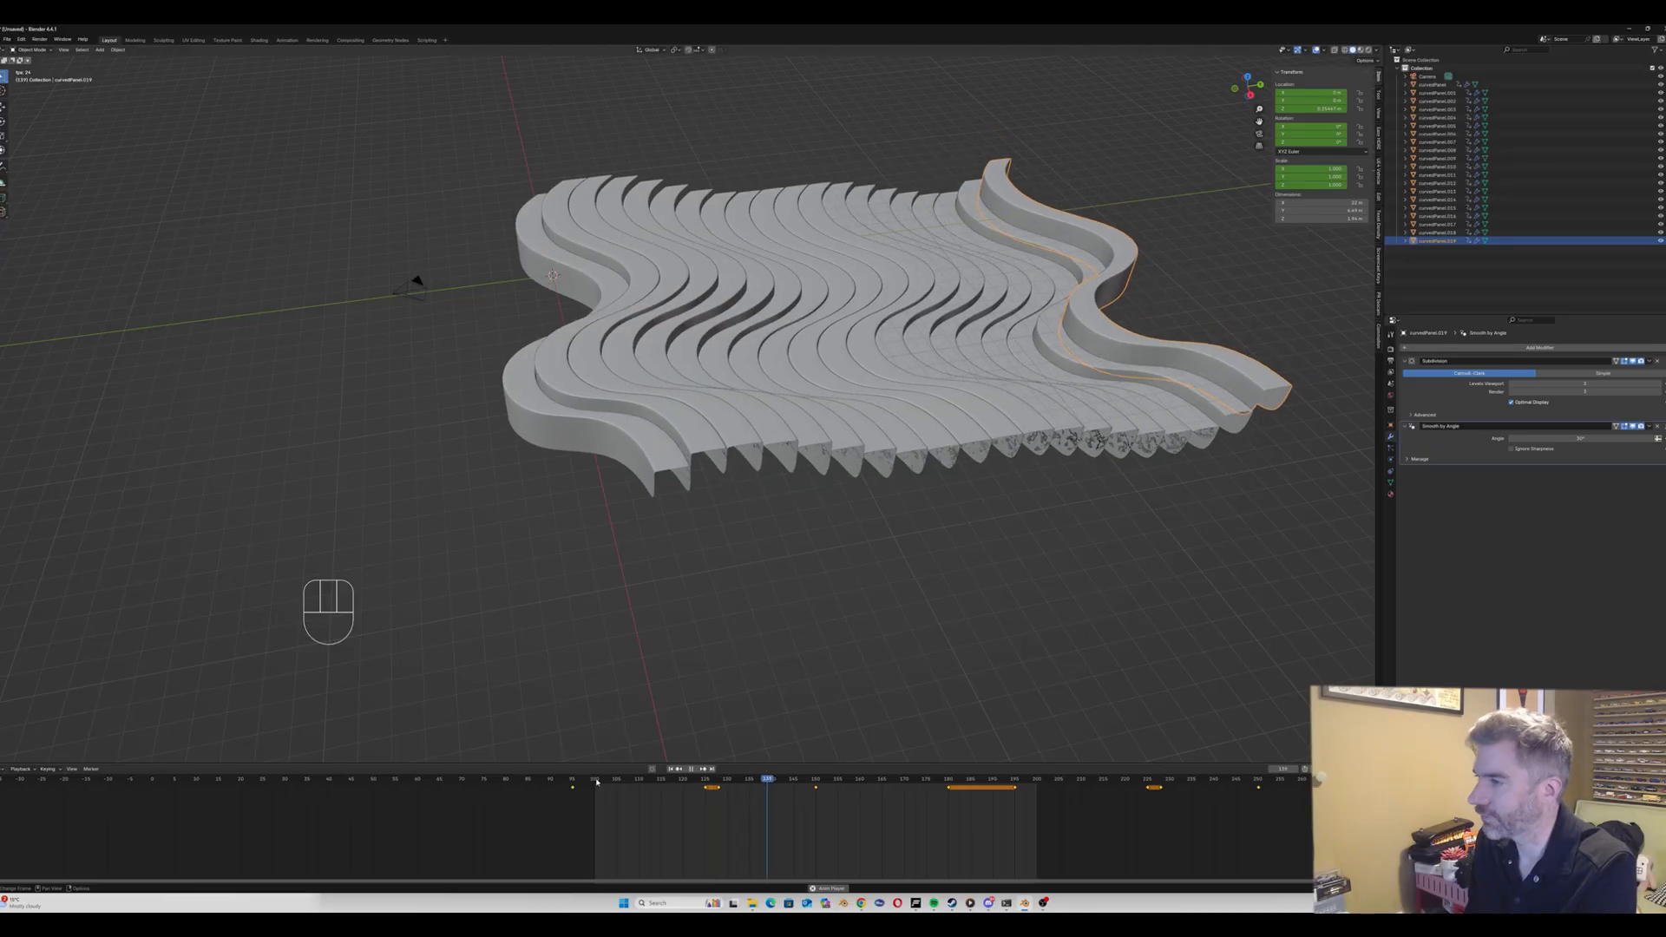
{"action": "key", "text": "space"}
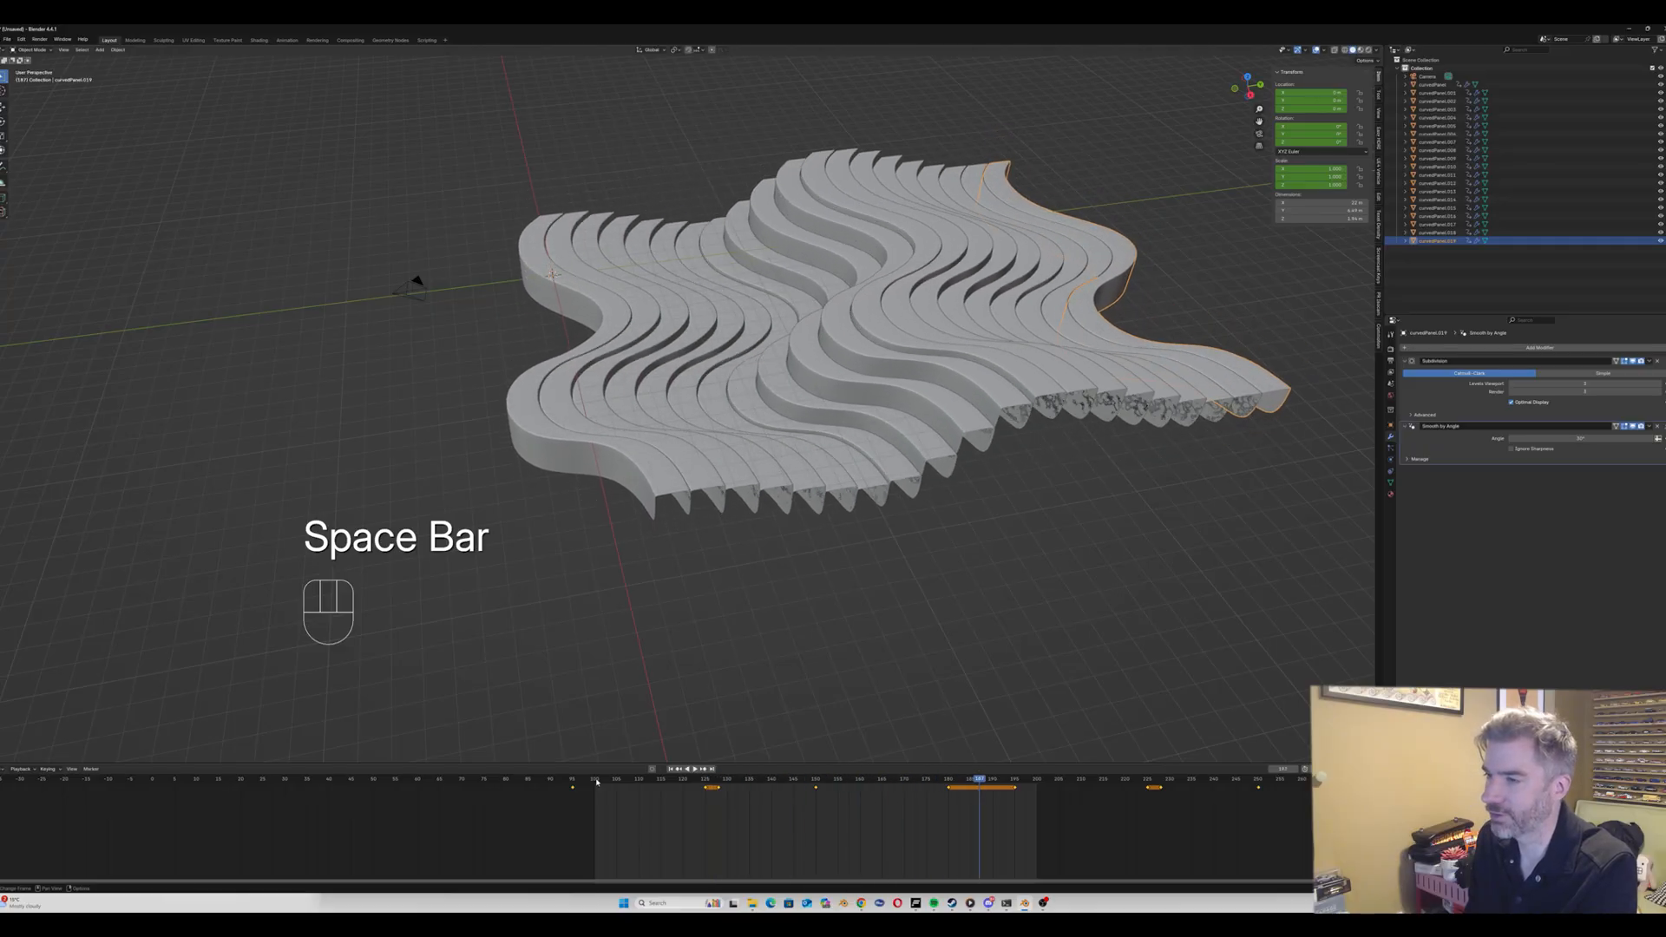
Step: Save the scene as a numbered "satisfying motion" blend file
{"action": "left_click", "coordinate": [7, 39]}
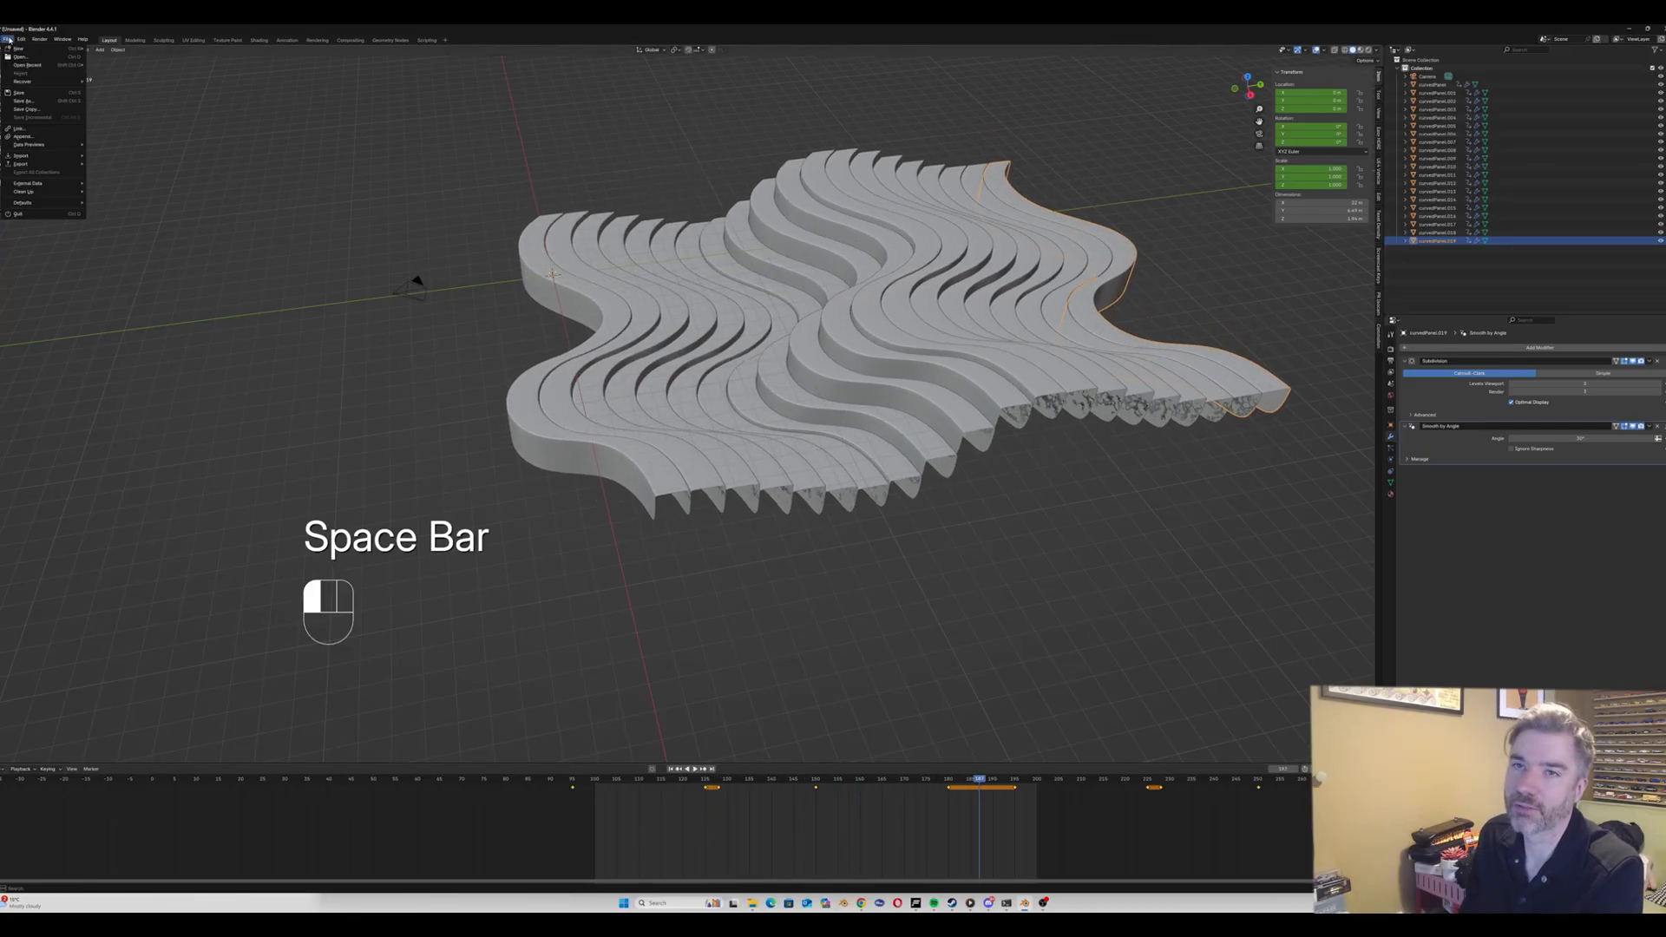
{"action": "left_click", "coordinate": [30, 98]}
{"action": "left_click", "coordinate": [807, 338]}
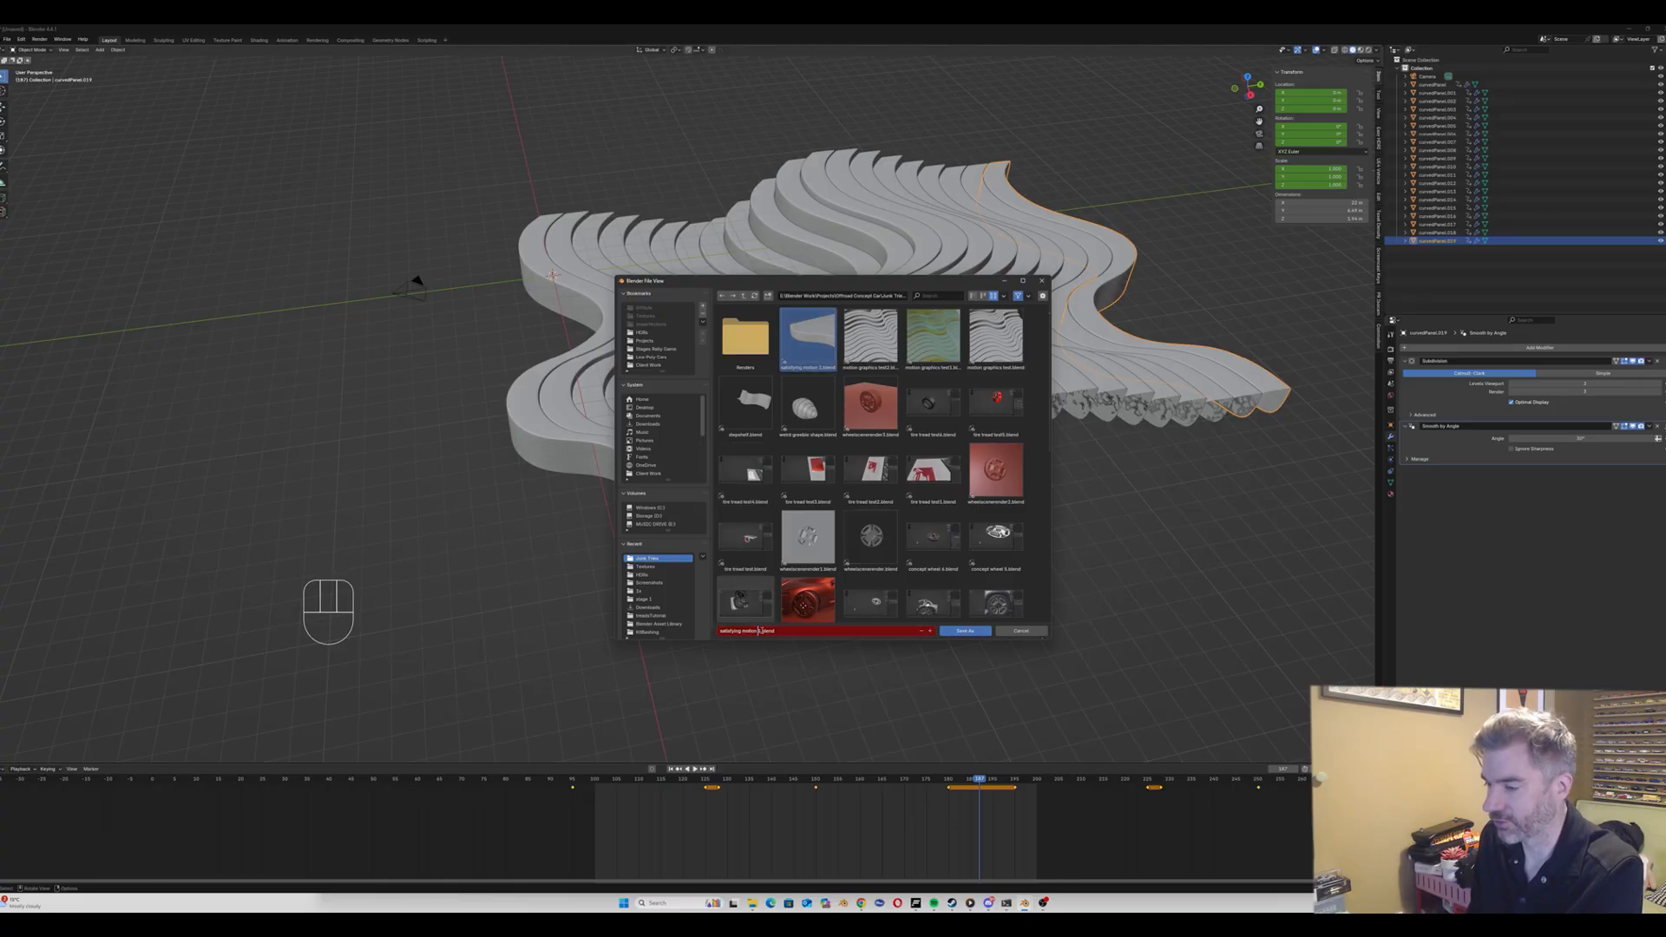
{"action": "left_click", "coordinate": [958, 632]}
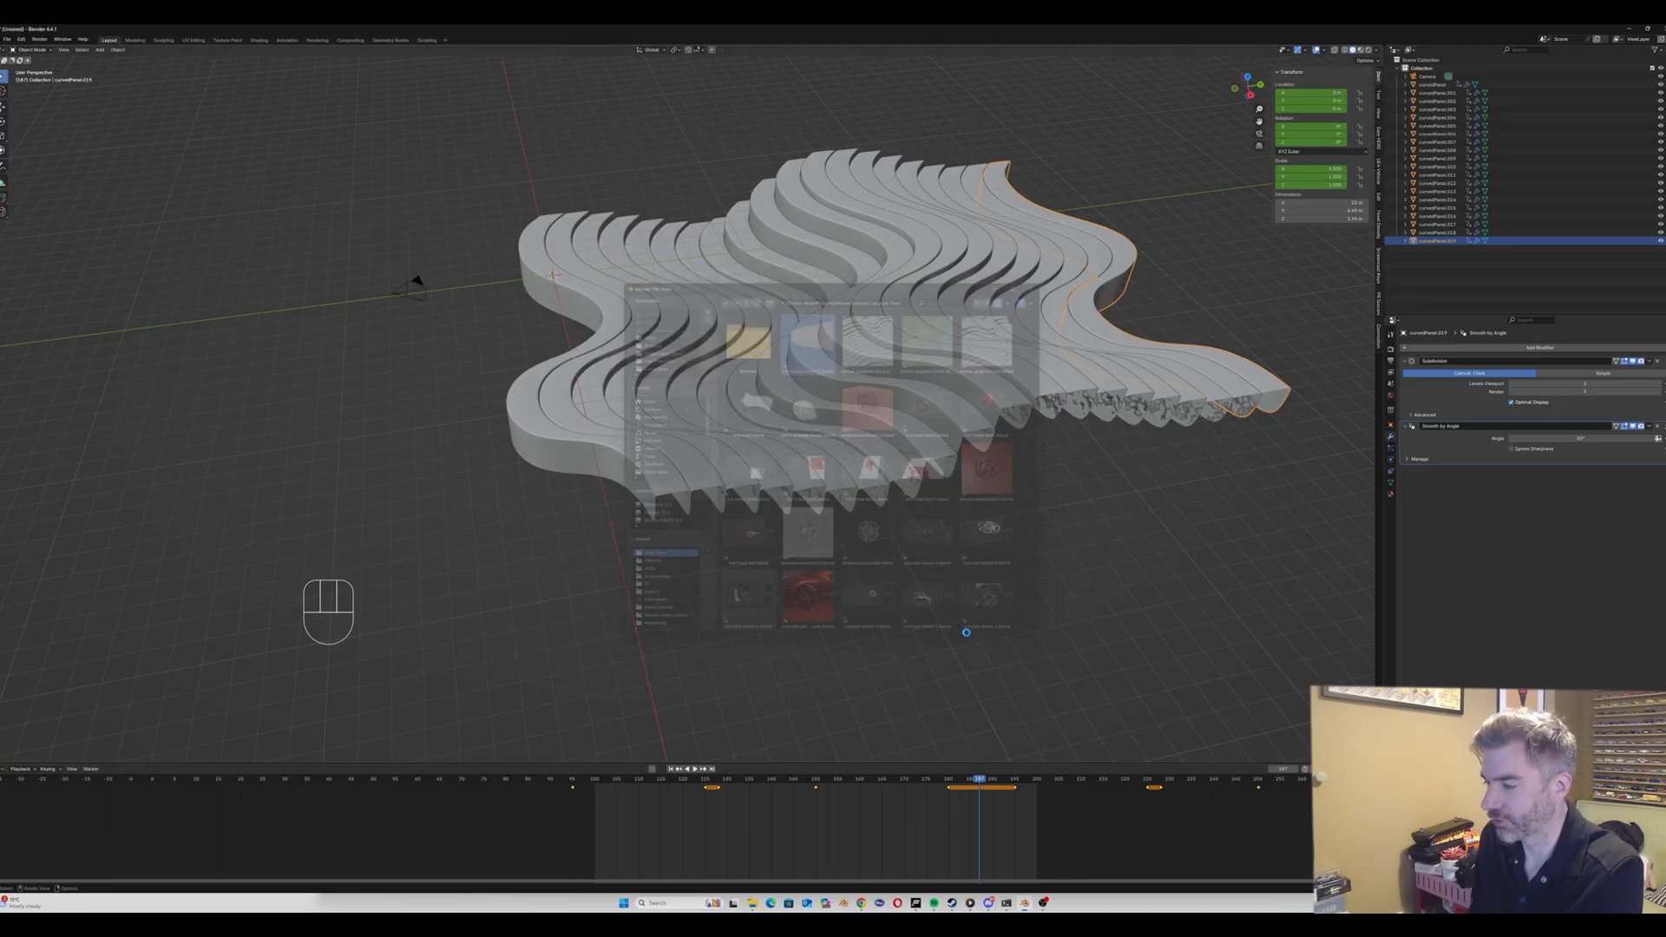
{"action": "left_click", "coordinate": [7, 39]}
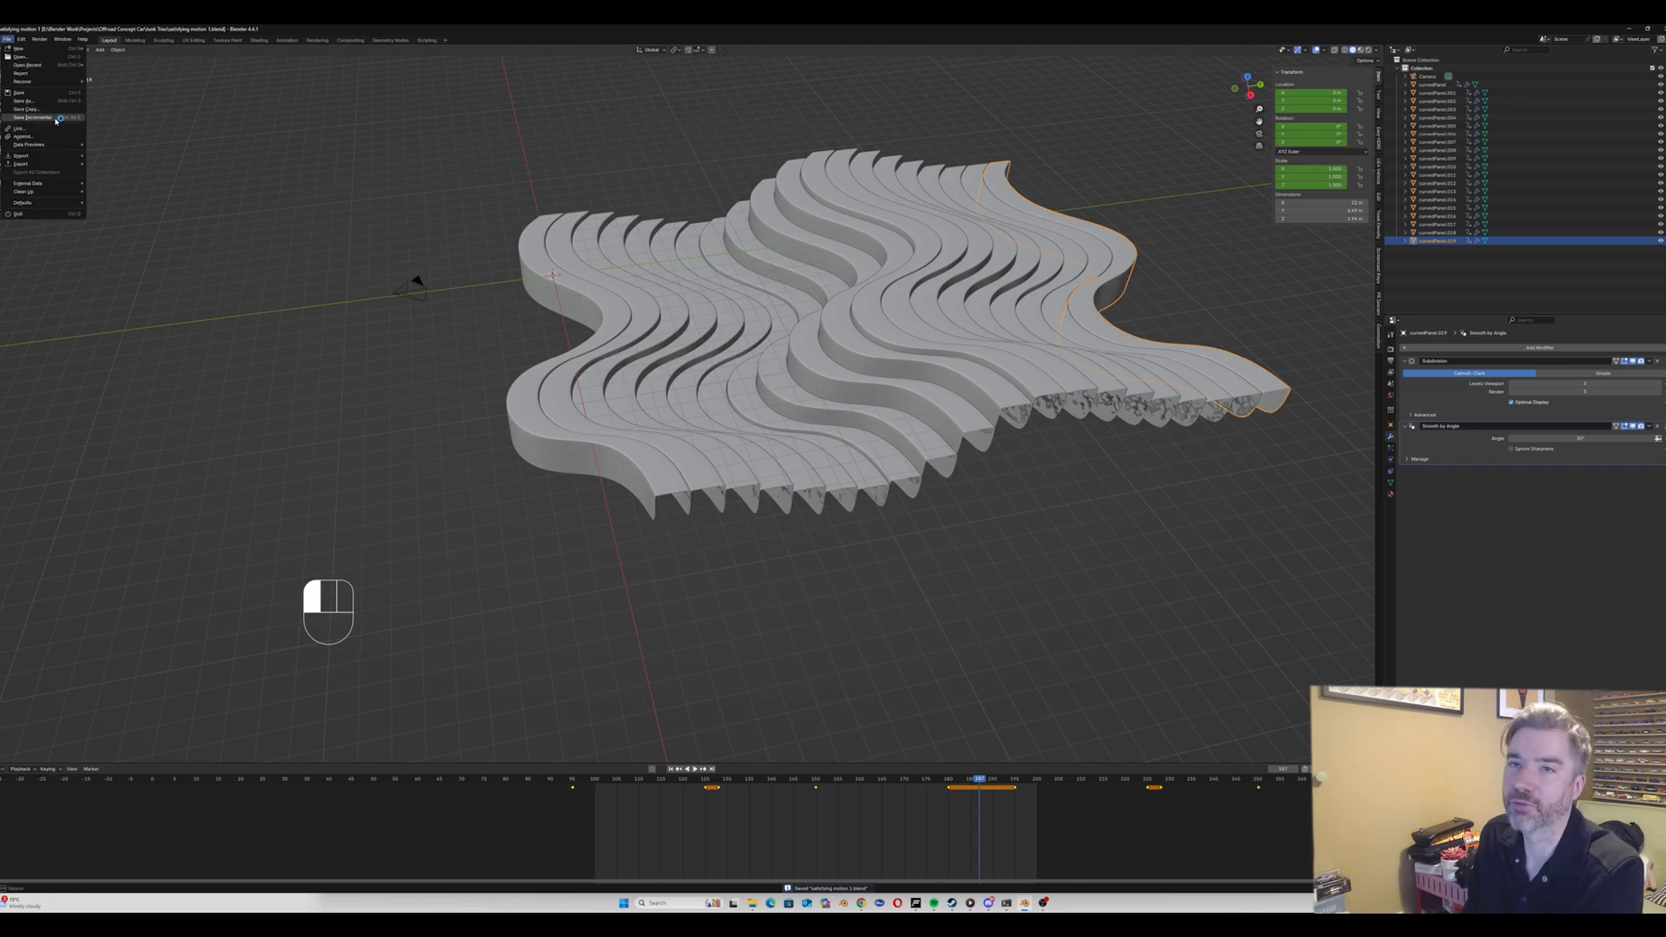
{"action": "left_click", "coordinate": [55, 29]}
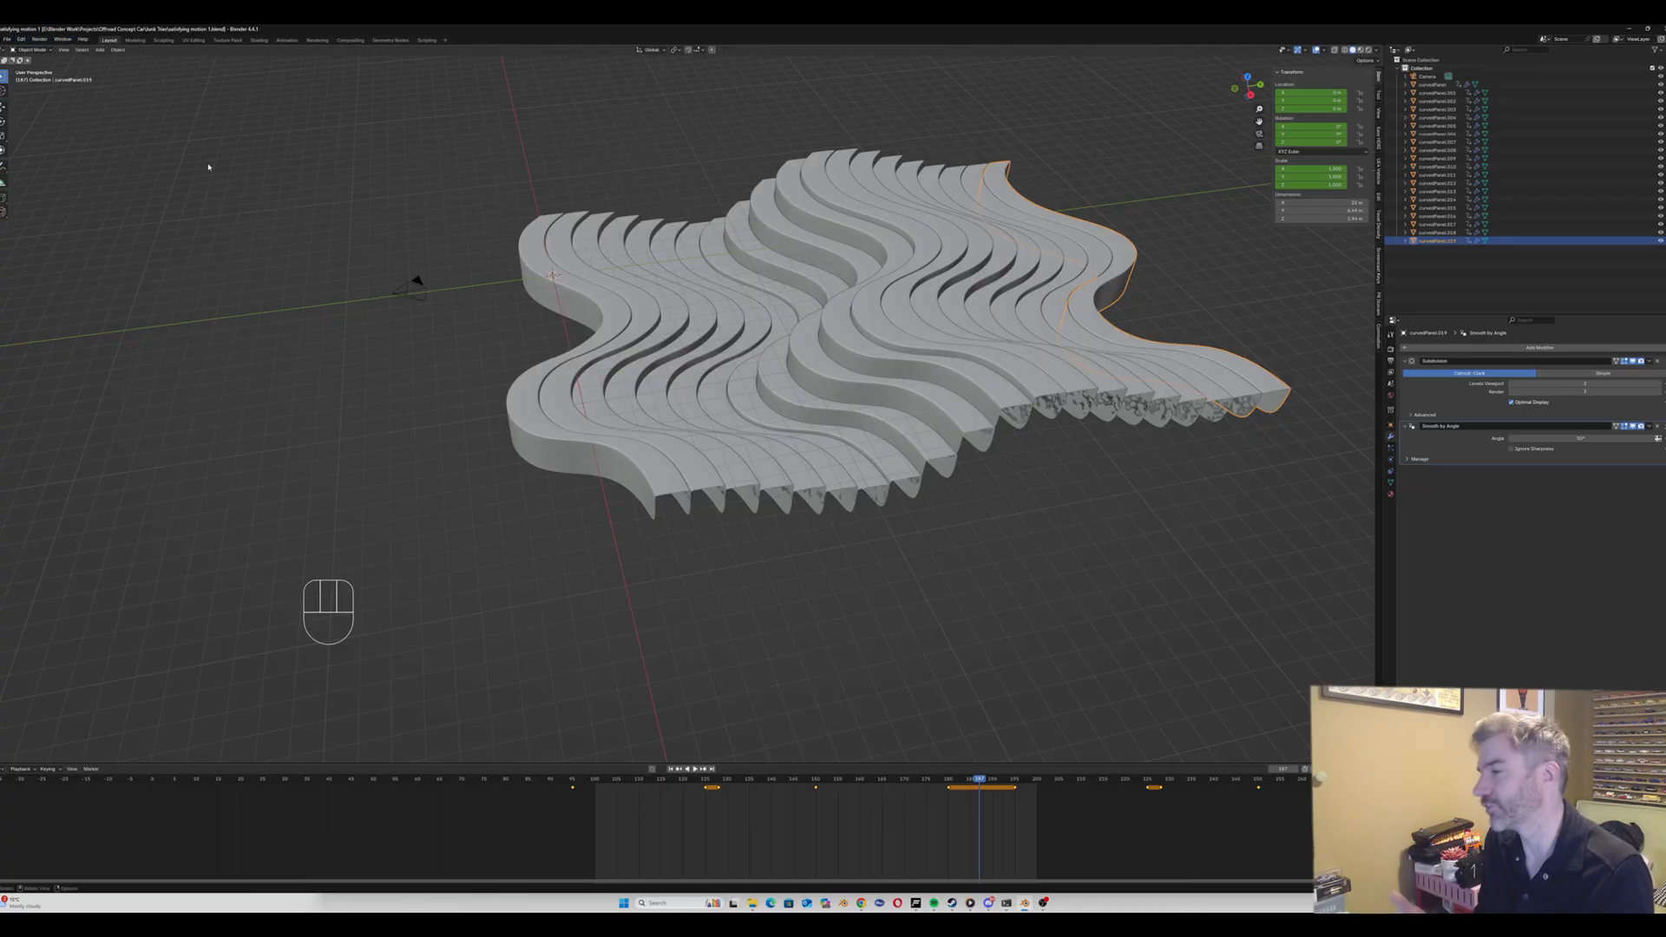
Step: Play the wave briefly, switch to the camera view and lock the camera to the view
{"action": "key", "text": "space"}
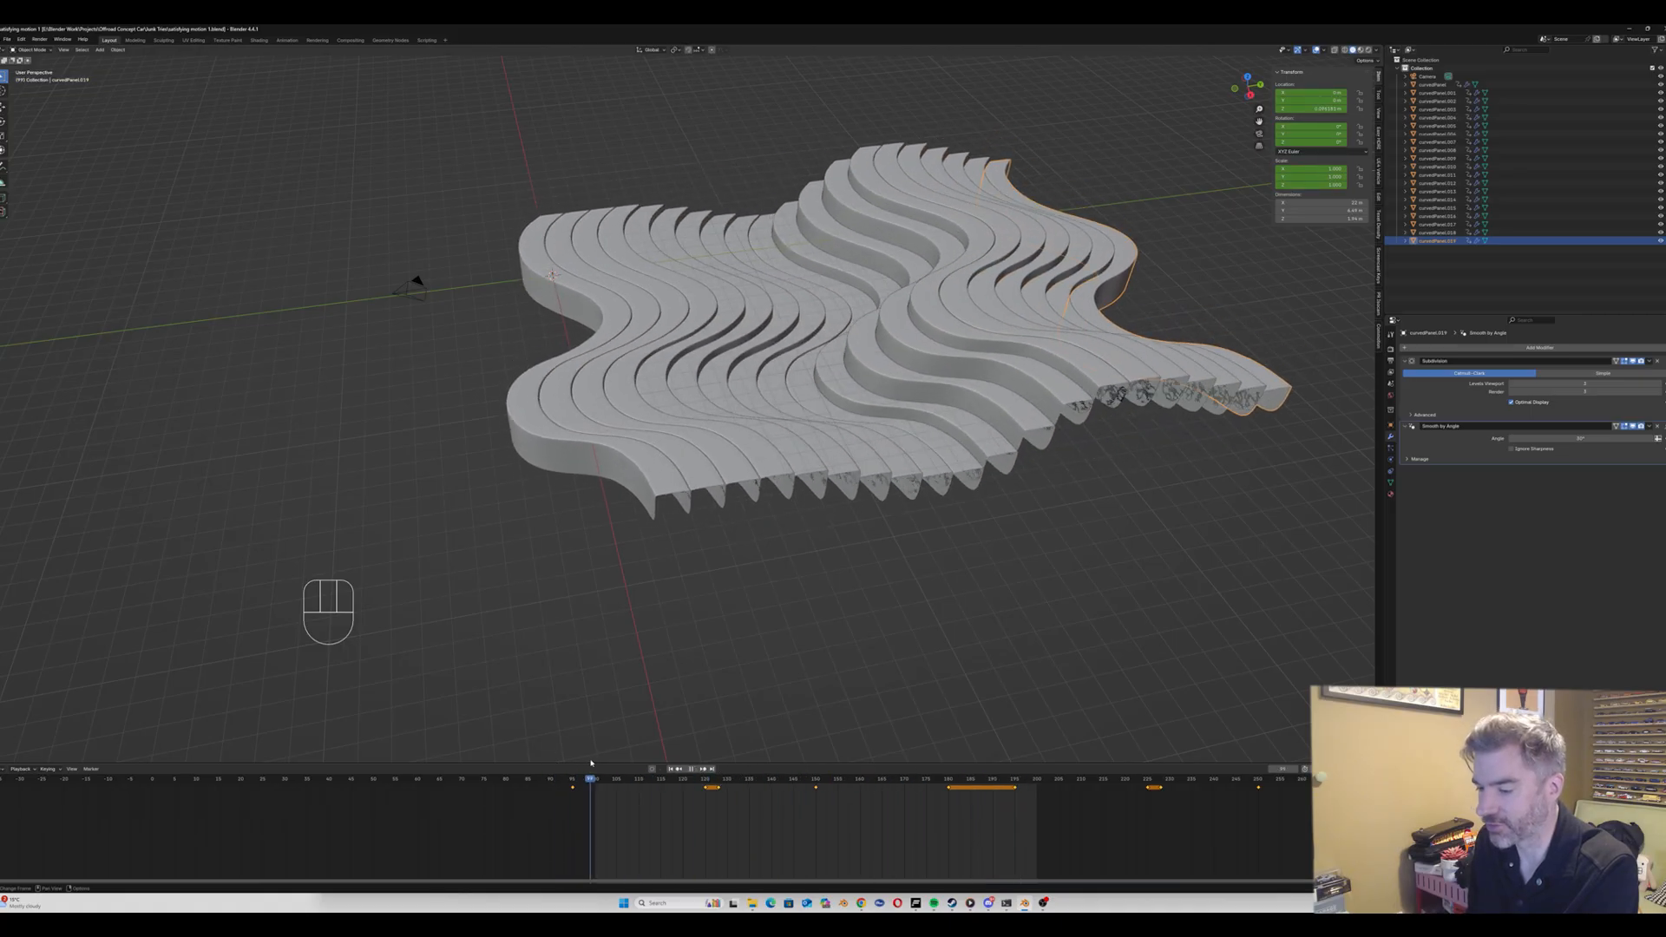
{"action": "key", "text": "space"}
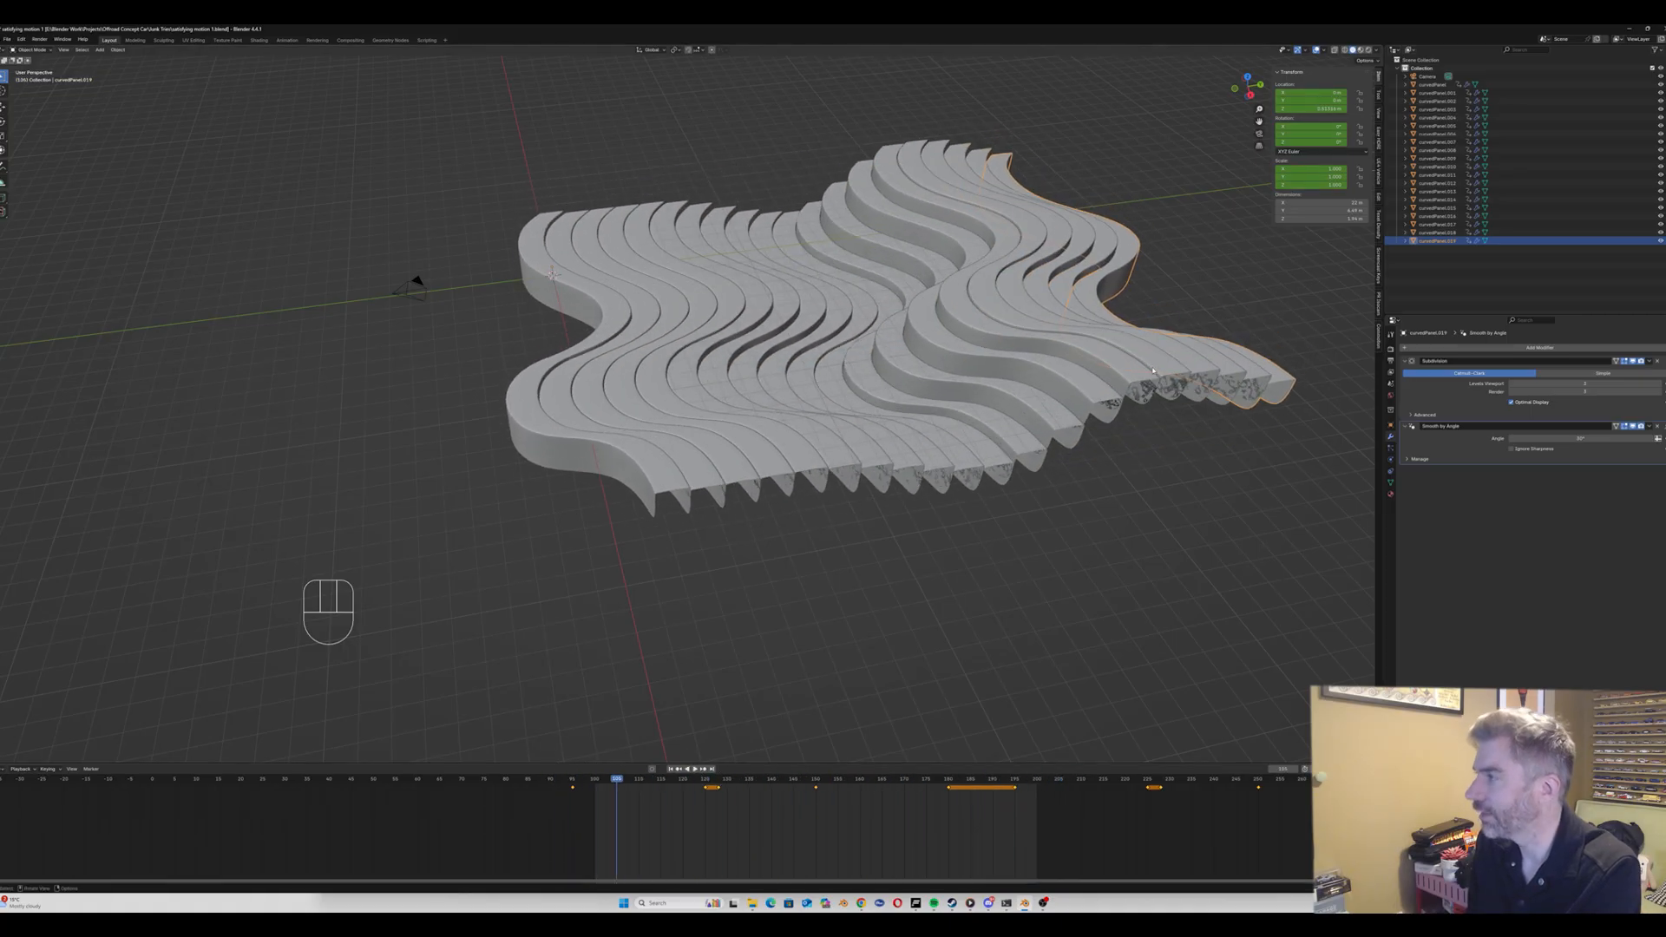
{"action": "left_click", "coordinate": [1260, 133]}
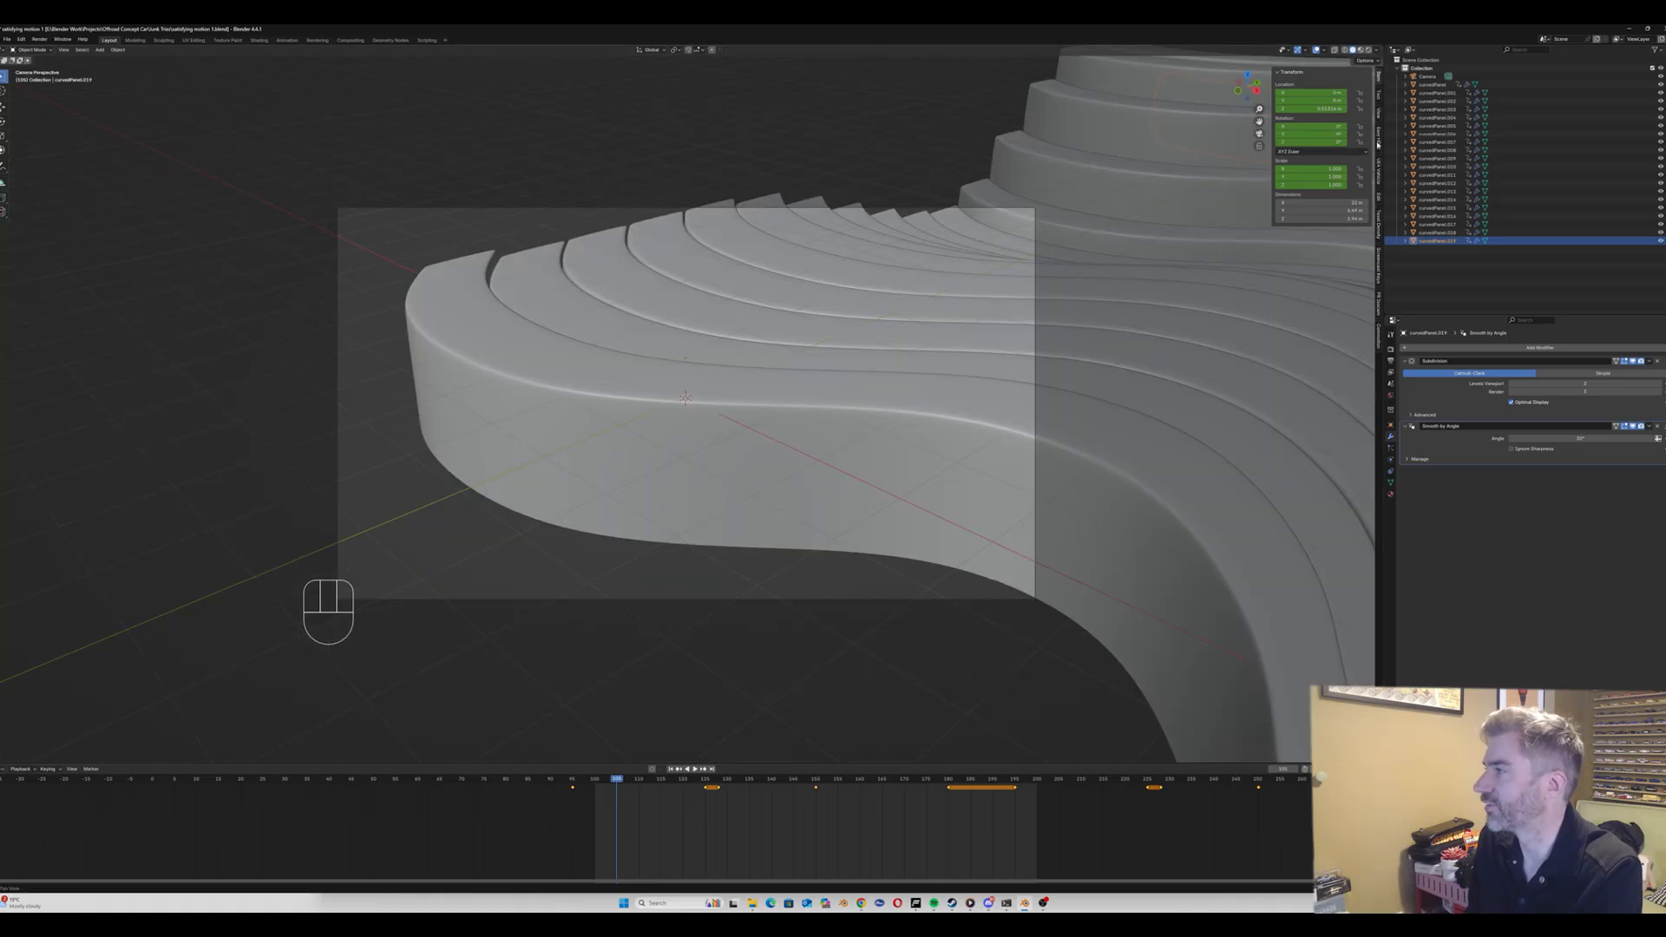
{"action": "left_click", "coordinate": [1379, 123]}
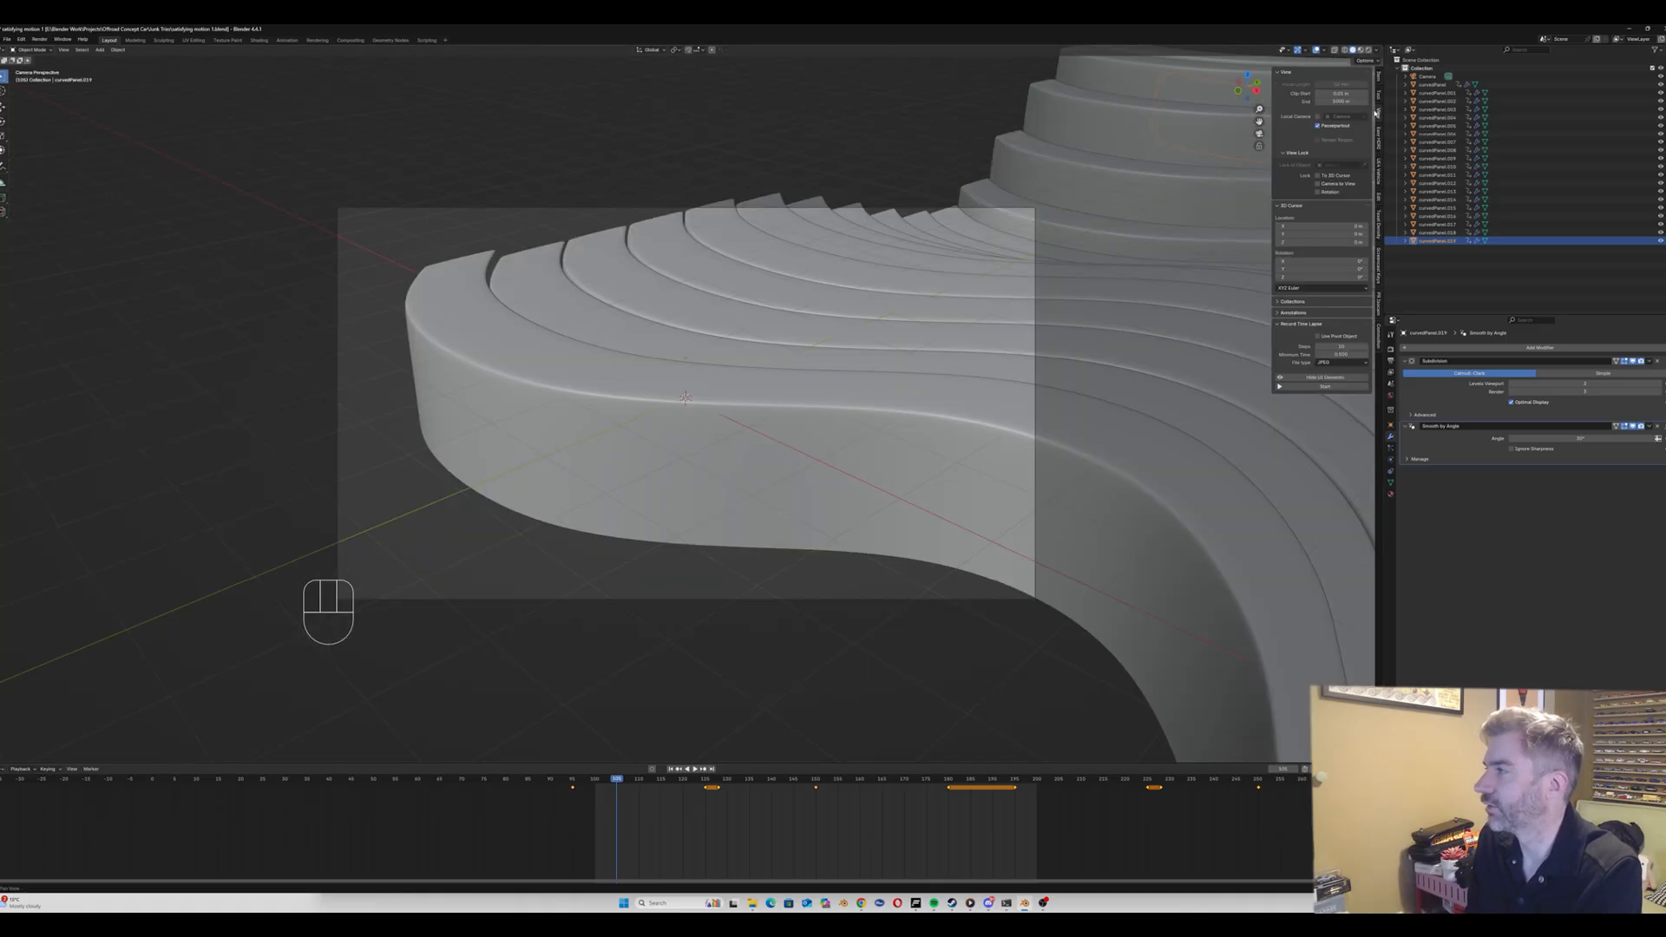
{"action": "left_click", "coordinate": [1322, 184]}
Step: Pull the locked camera back and orbit it so the wavy panel is seen from its near end, roughly centred in frame
{"action": "middle_click_drag", "start_coordinate": [1150, 102], "coordinate": [1238, 112]}
{"action": "left_click_drag", "start_coordinate": [1258, 109], "coordinate": [1258, 171]}
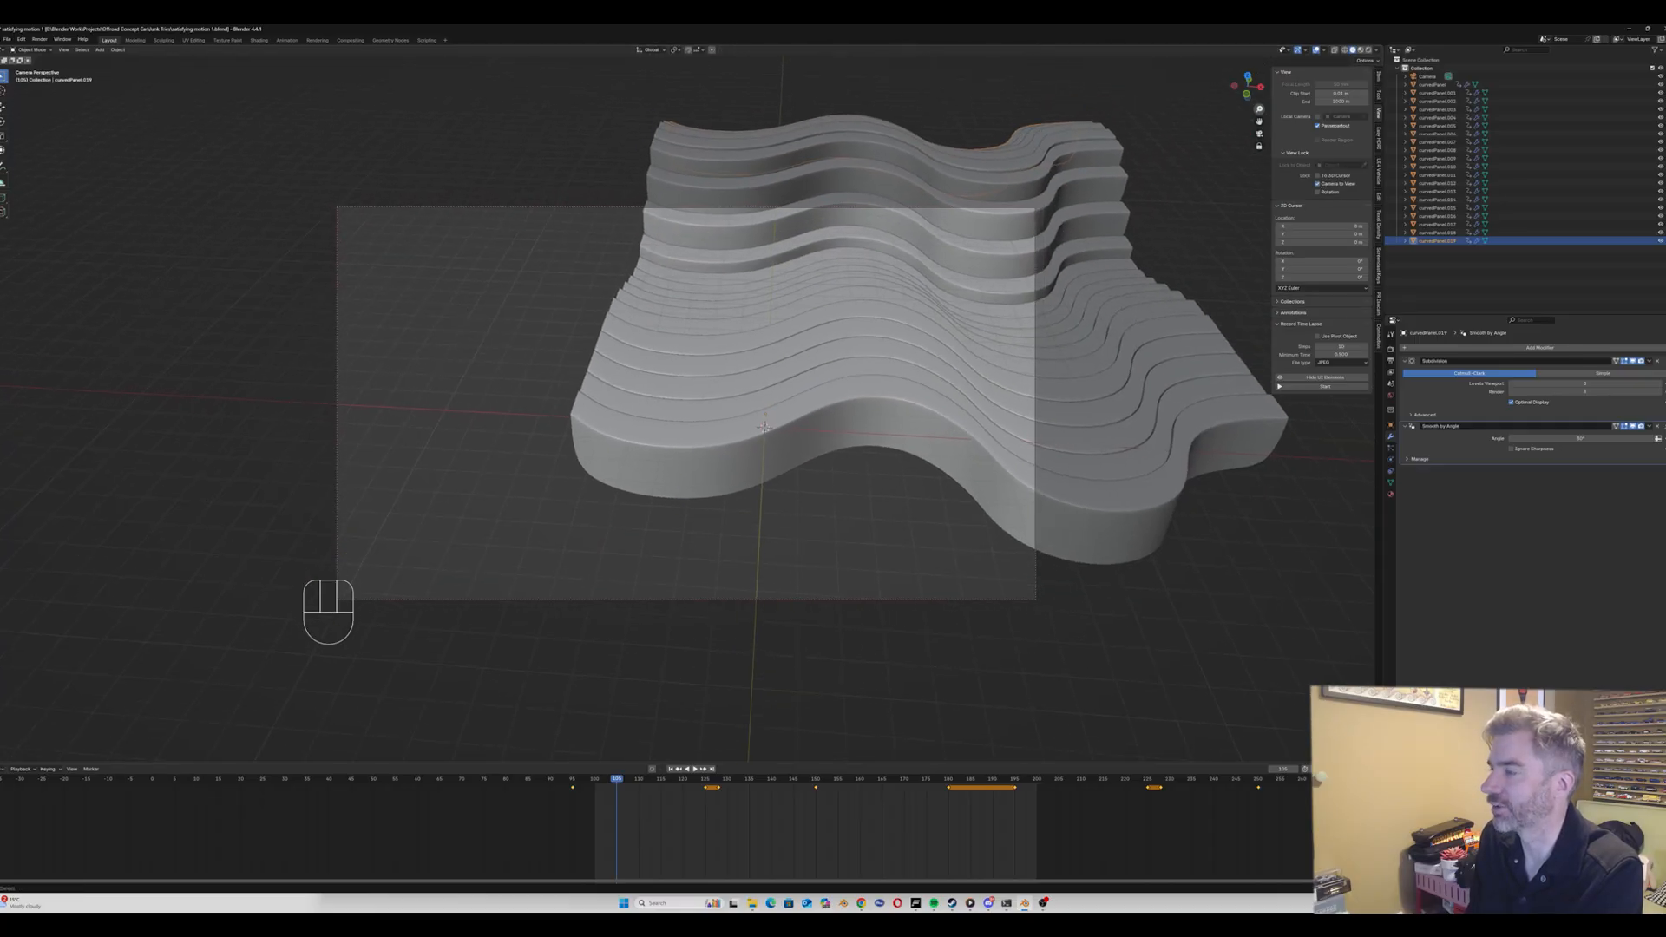
{"action": "middle_click_drag", "start_coordinate": [763, 427], "coordinate": [555, 564]}
{"action": "middle_click_drag", "start_coordinate": [923, 379], "coordinate": [824, 356]}
Step: Set the render resolution to a portrait format of 1080 by 1920 px
{"action": "left_click", "coordinate": [1391, 360]}
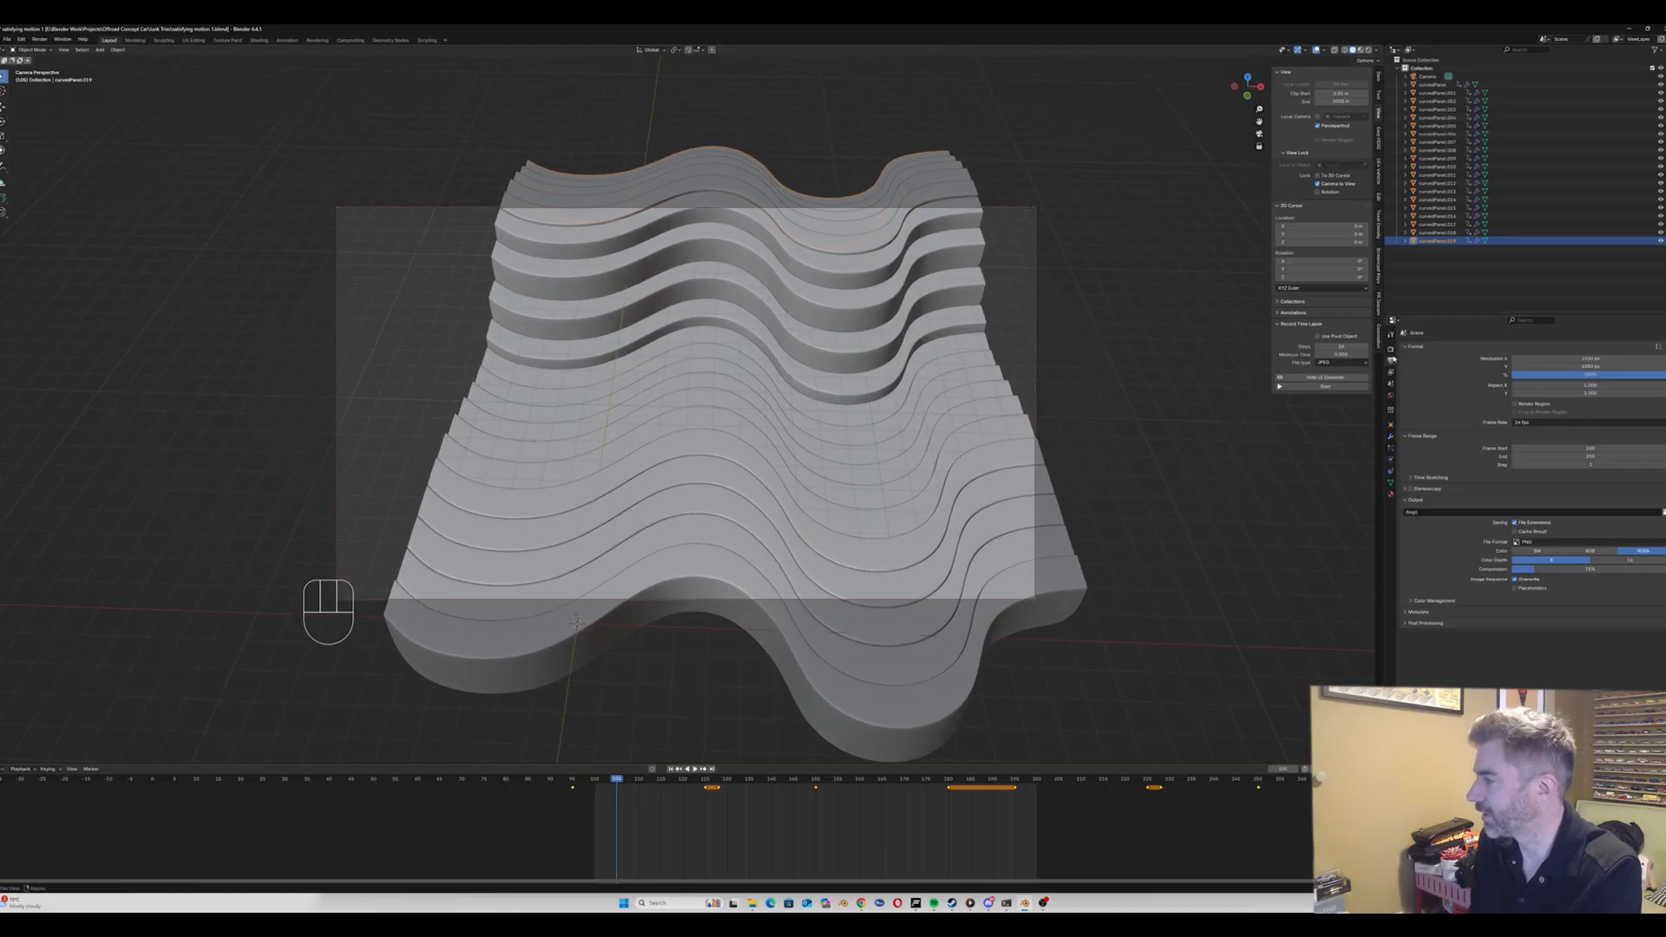
{"action": "left_click", "coordinate": [1563, 358]}
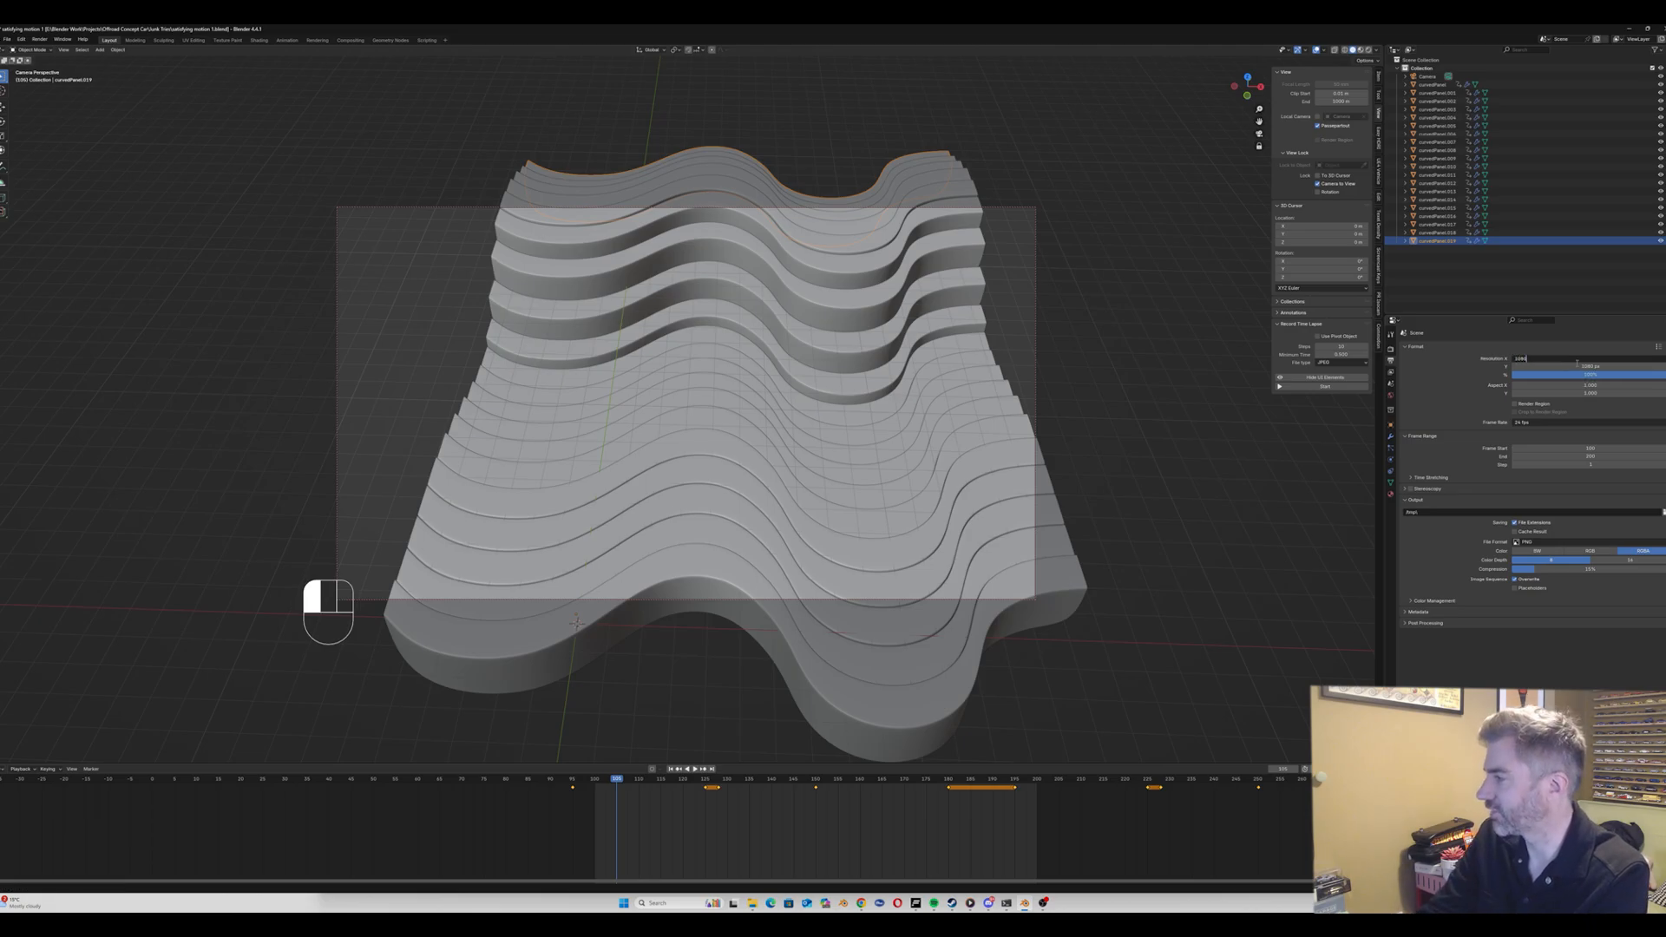
{"action": "type", "text": "1080"}
{"action": "key", "text": "Tab"}
{"action": "type", "text": "1920"}
{"action": "key", "text": "Return"}
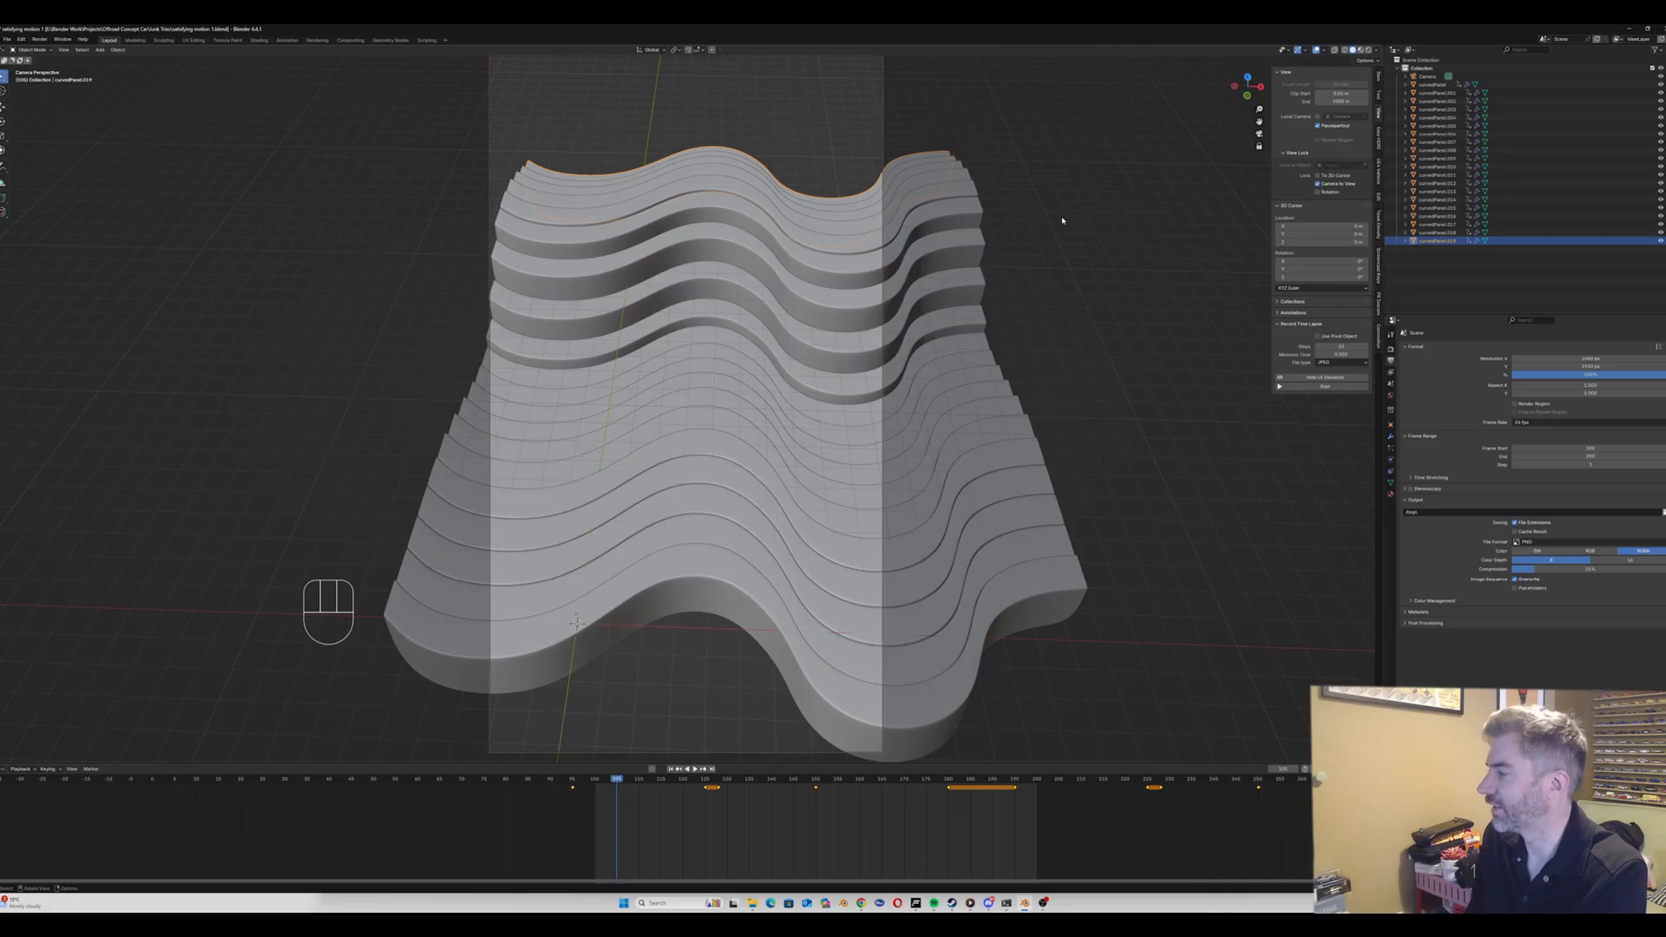
Step: Unlock the camera from the view, zoom out until the whole portrait frame fits, and lock the camera to the view again
{"action": "left_click_drag", "start_coordinate": [1260, 110], "coordinate": [1318, 174]}
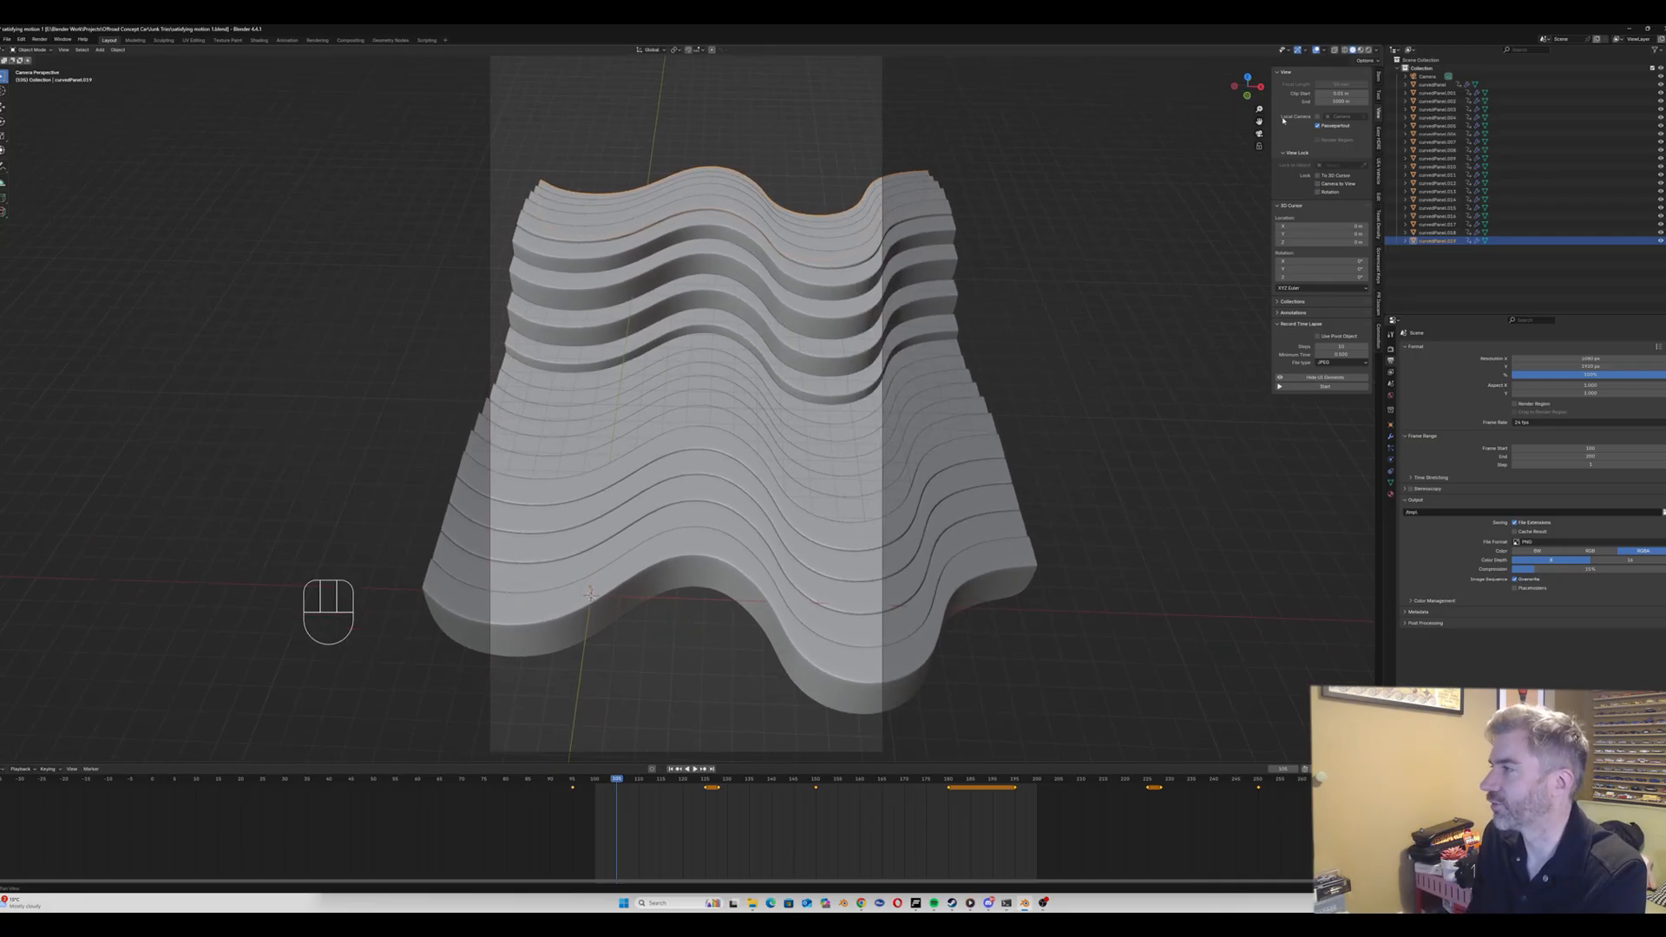
{"action": "left_click_drag", "start_coordinate": [1259, 110], "coordinate": [1238, 114]}
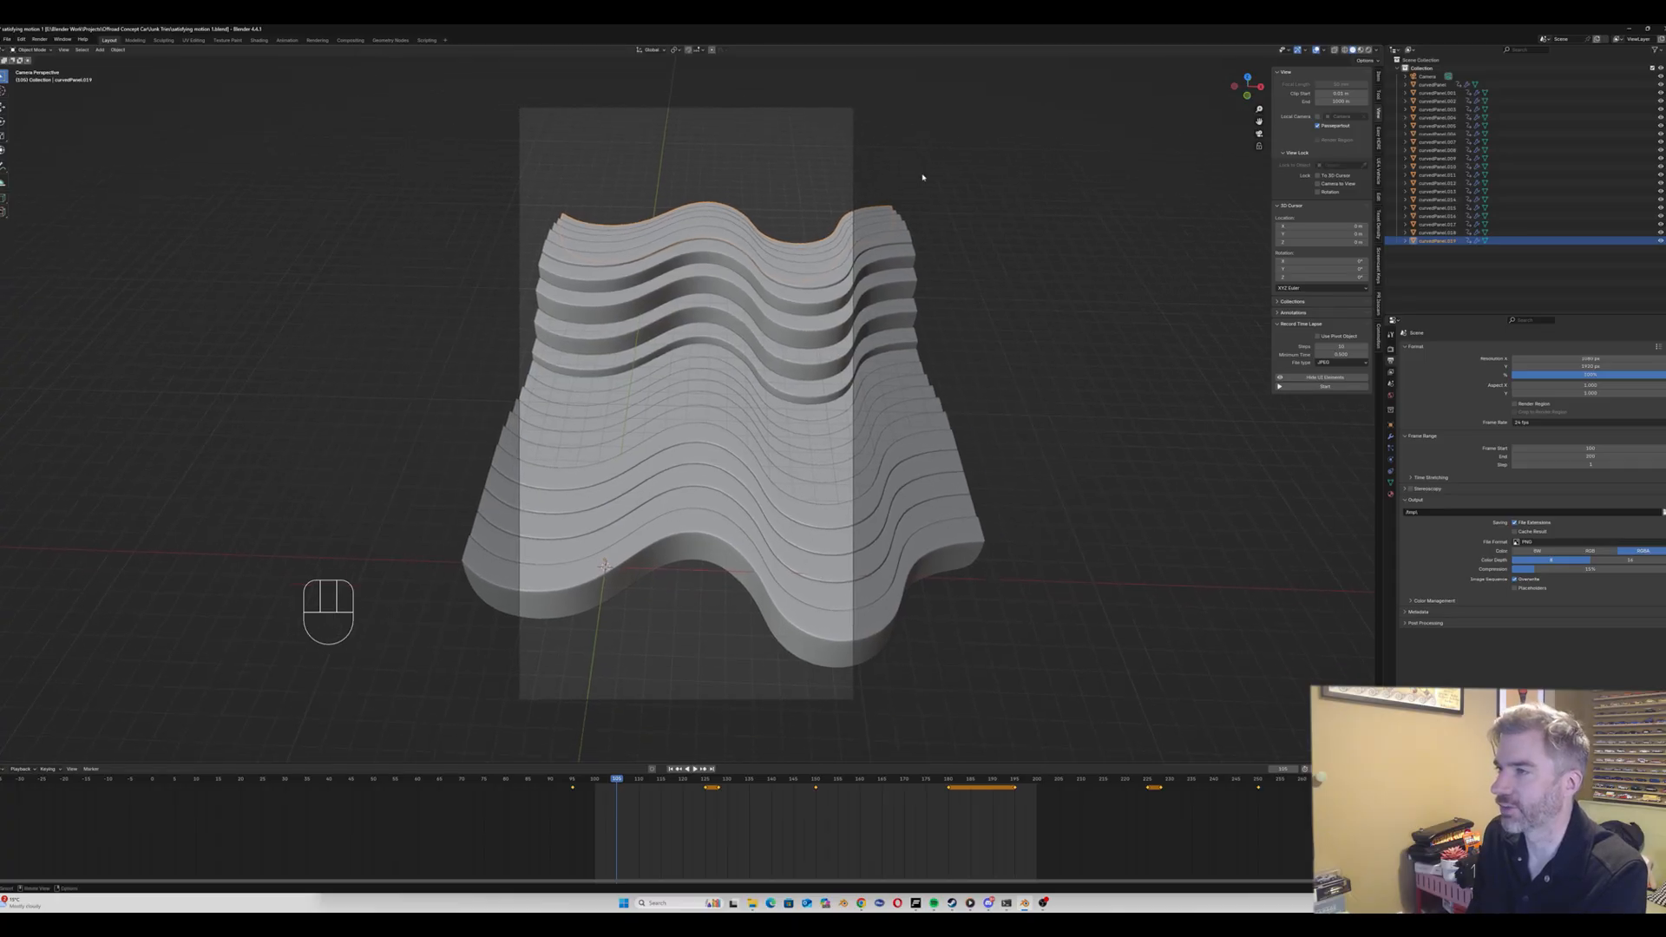
{"action": "left_click", "coordinate": [1329, 184]}
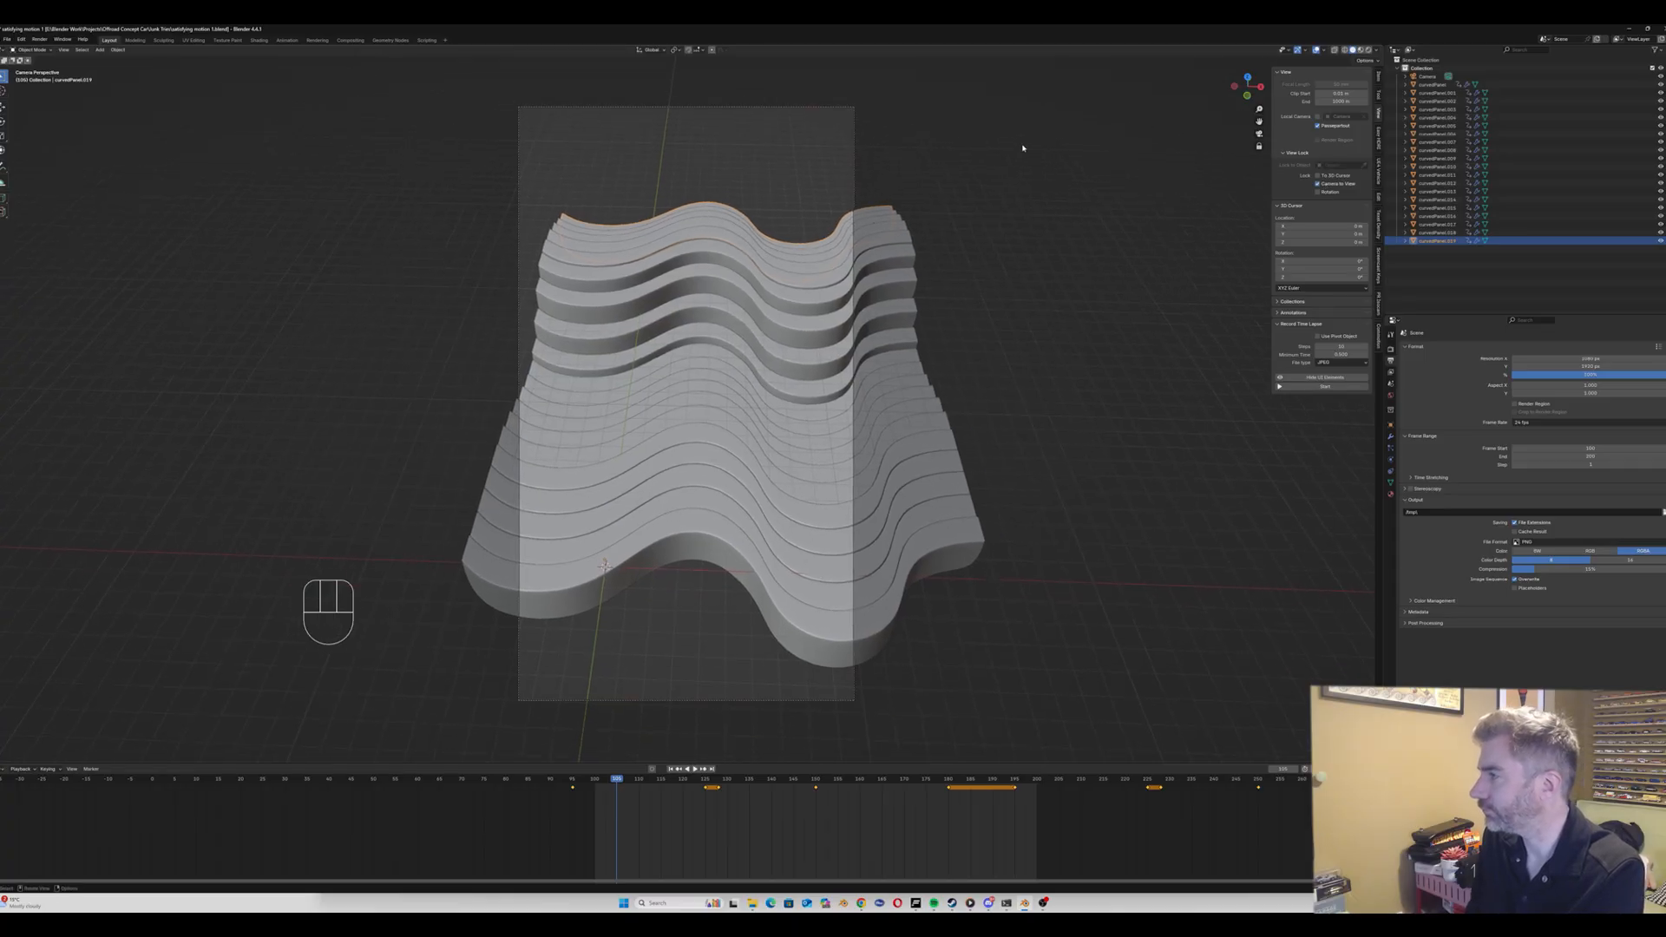
Step: Angle and move the camera closer so the strips cross the portrait frame diagonally and fill it, checking the wave in playback
{"action": "middle_click_drag", "start_coordinate": [1250, 106], "coordinate": [705, 325]}
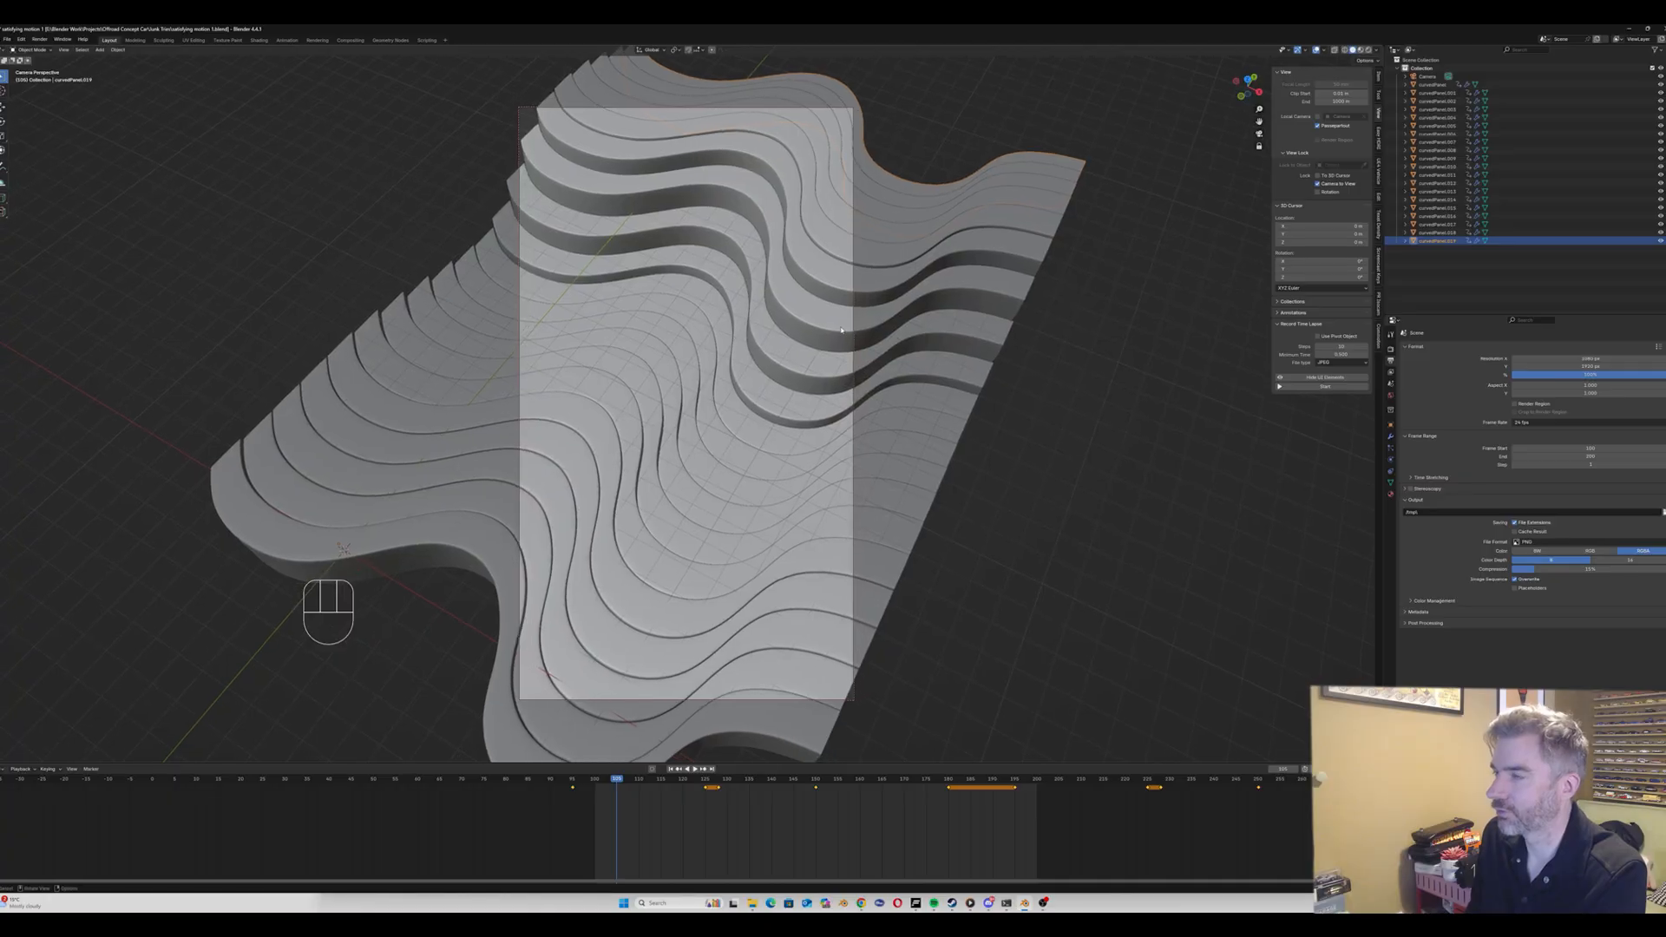
{"action": "middle_click_drag", "start_coordinate": [841, 329], "coordinate": [846, 333]}
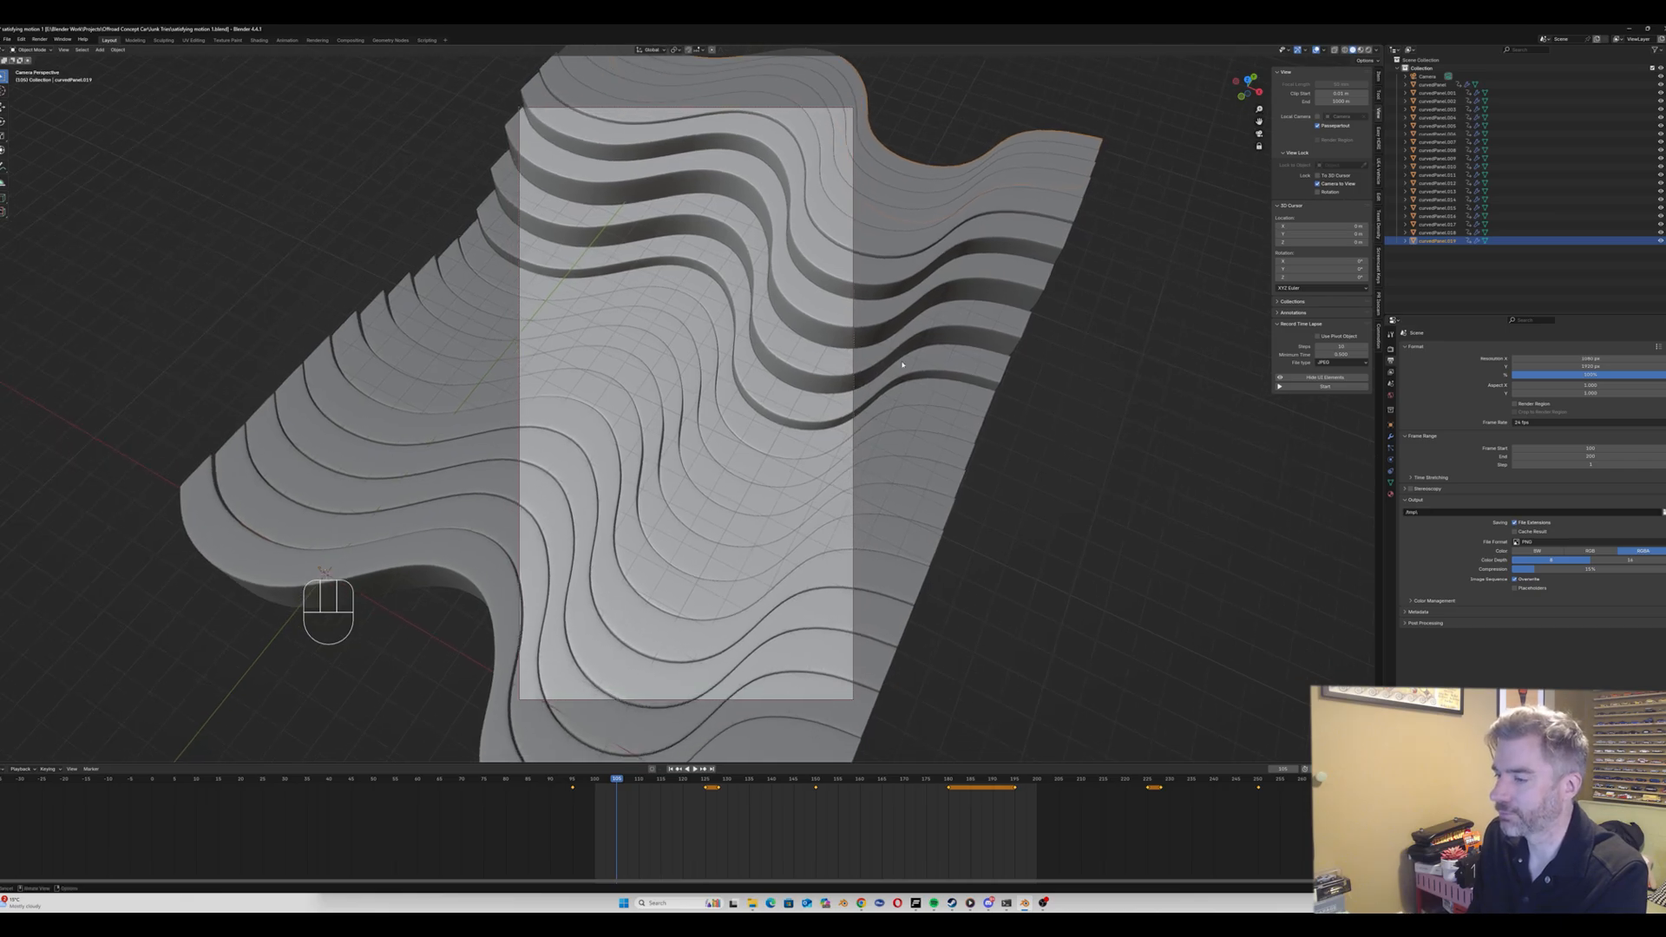
{"action": "key", "text": "space"}
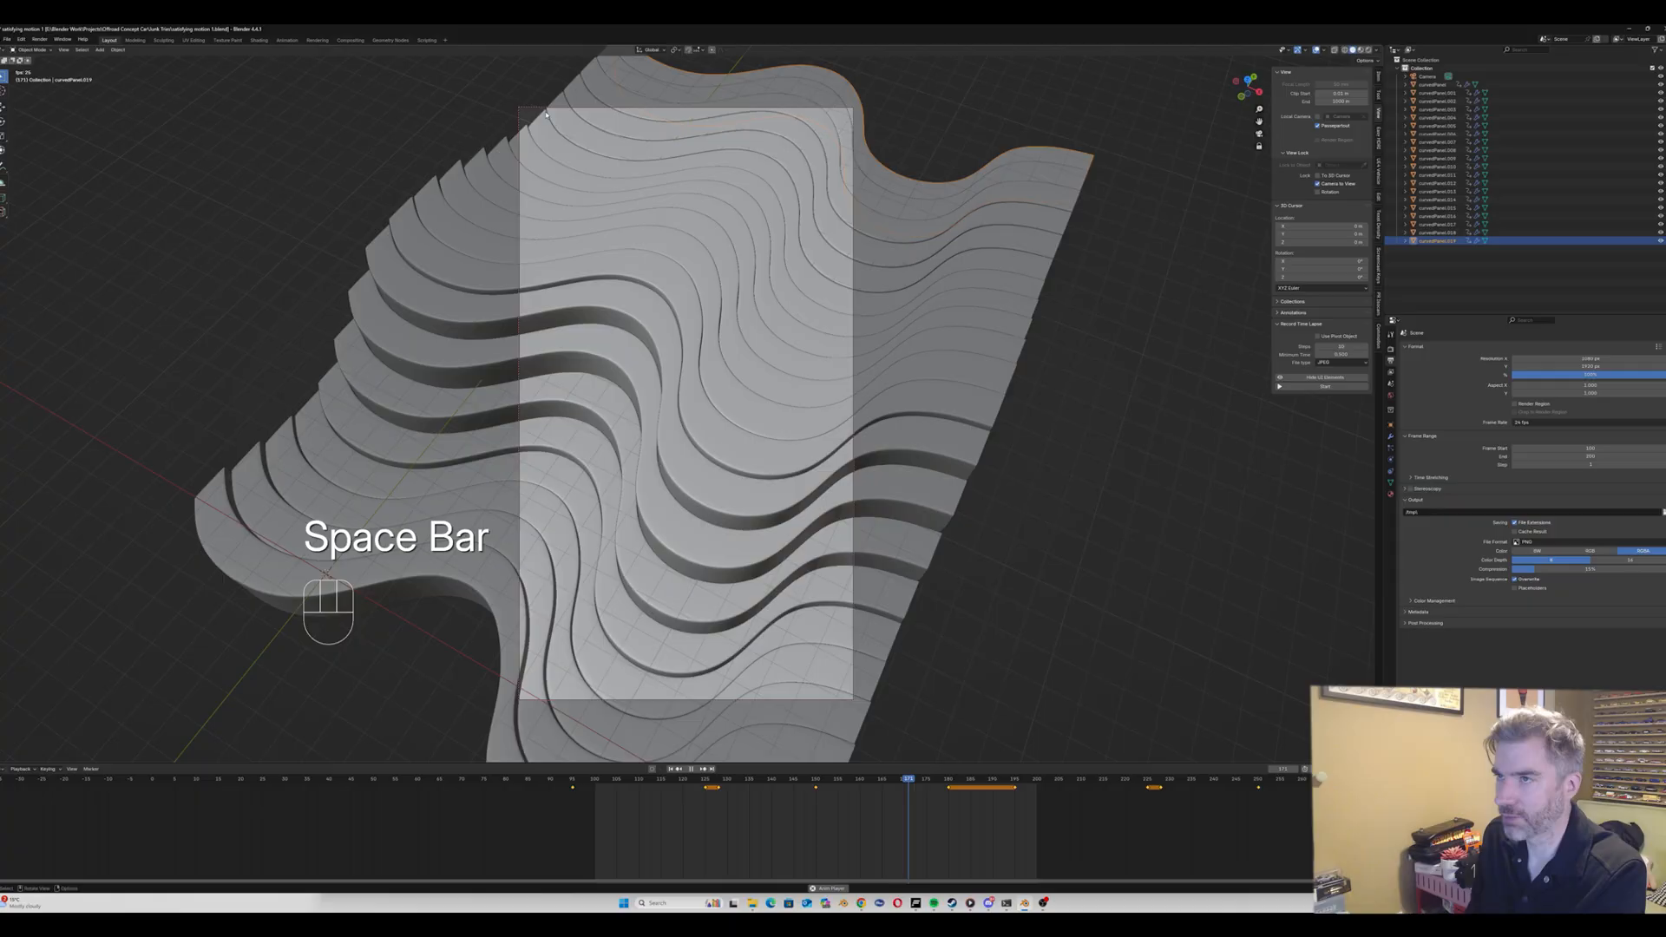
{"action": "key", "text": "space"}
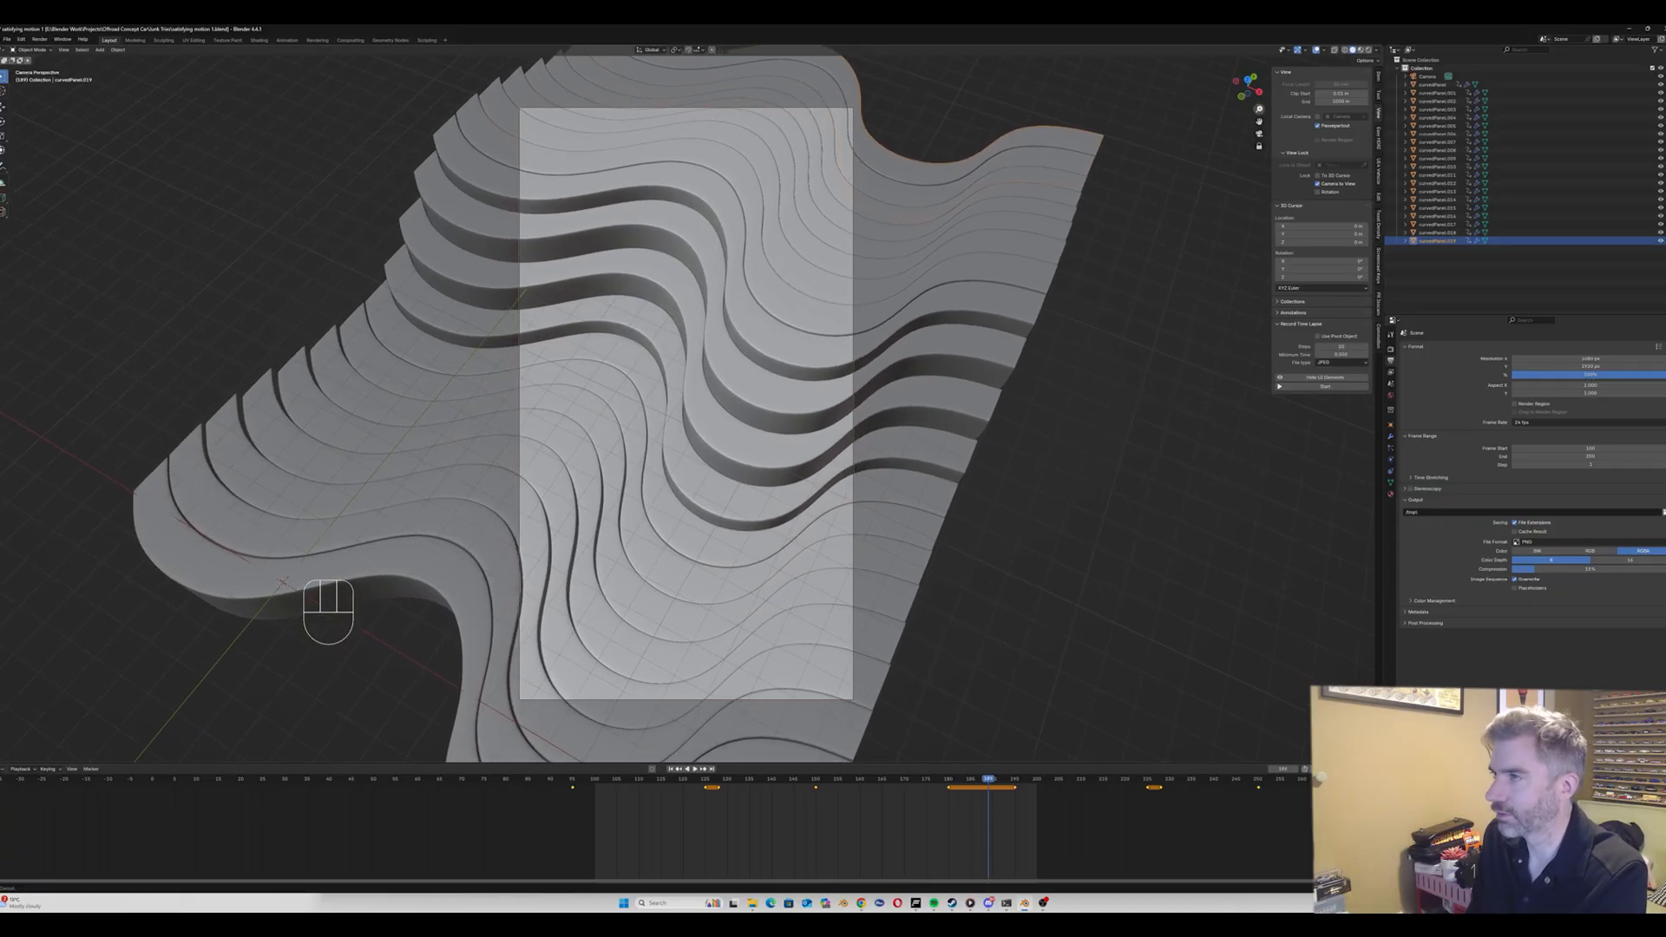
{"action": "left_click_drag", "start_coordinate": [1259, 109], "coordinate": [1259, 105]}
{"action": "key", "text": "space"}
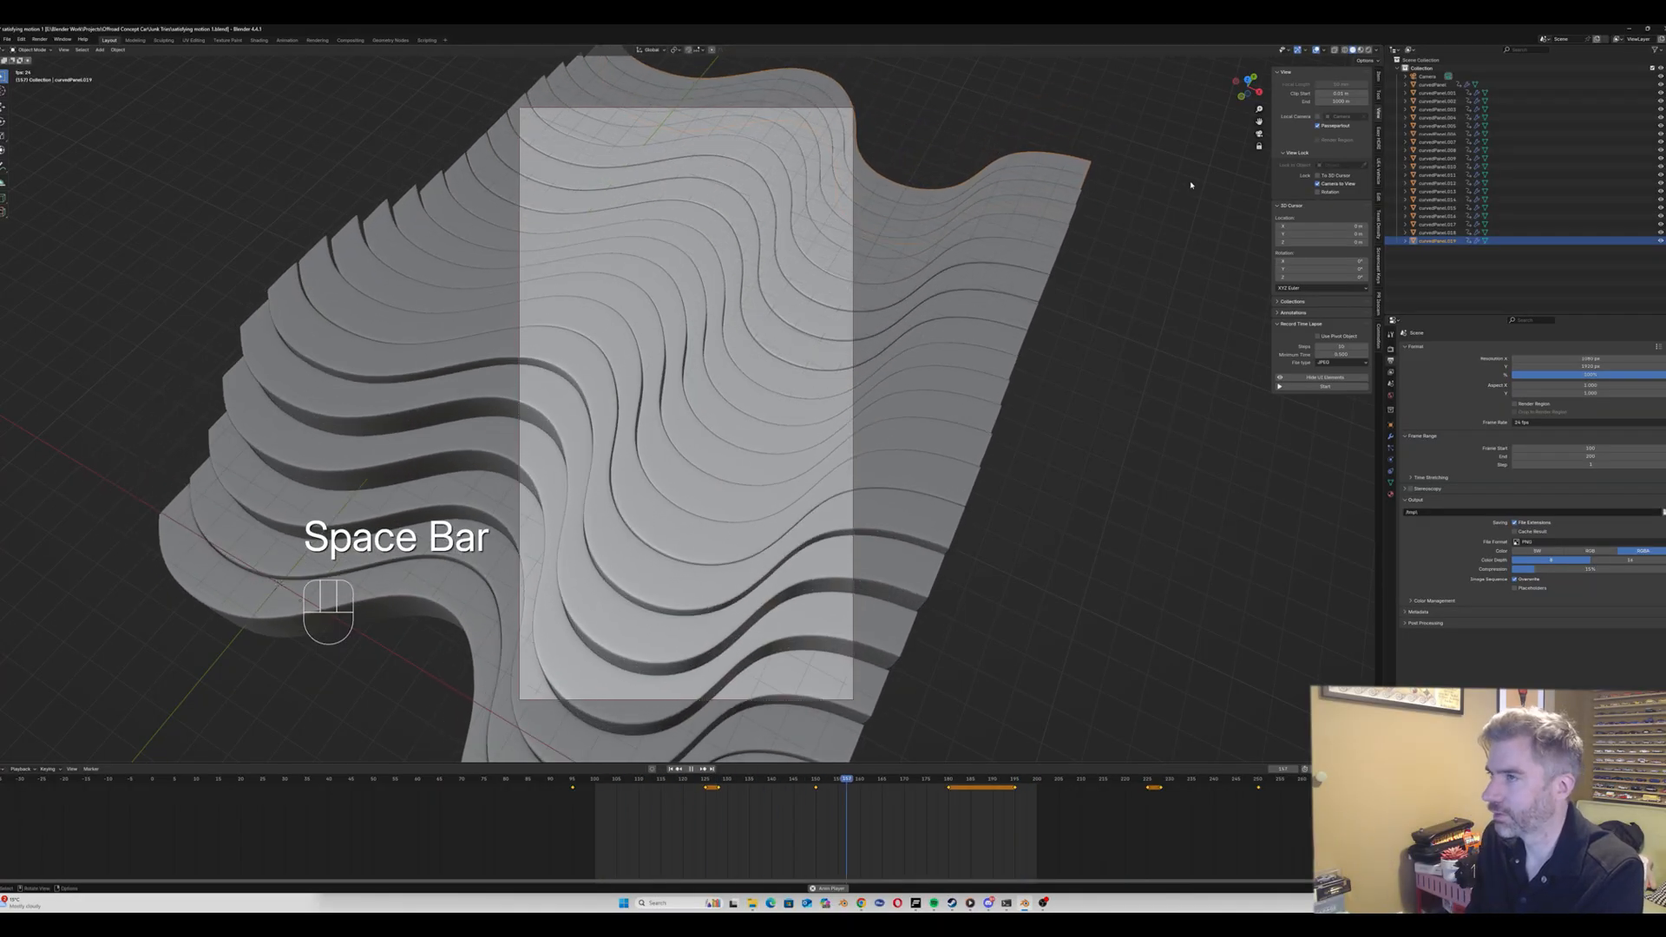
{"action": "key", "text": "space"}
{"action": "middle_click_drag", "start_coordinate": [779, 253], "coordinate": [794, 265]}
Step: Try to widen all twenty wavy strips together along the X axis and play the animation
{"action": "left_click", "coordinate": [1436, 84]}
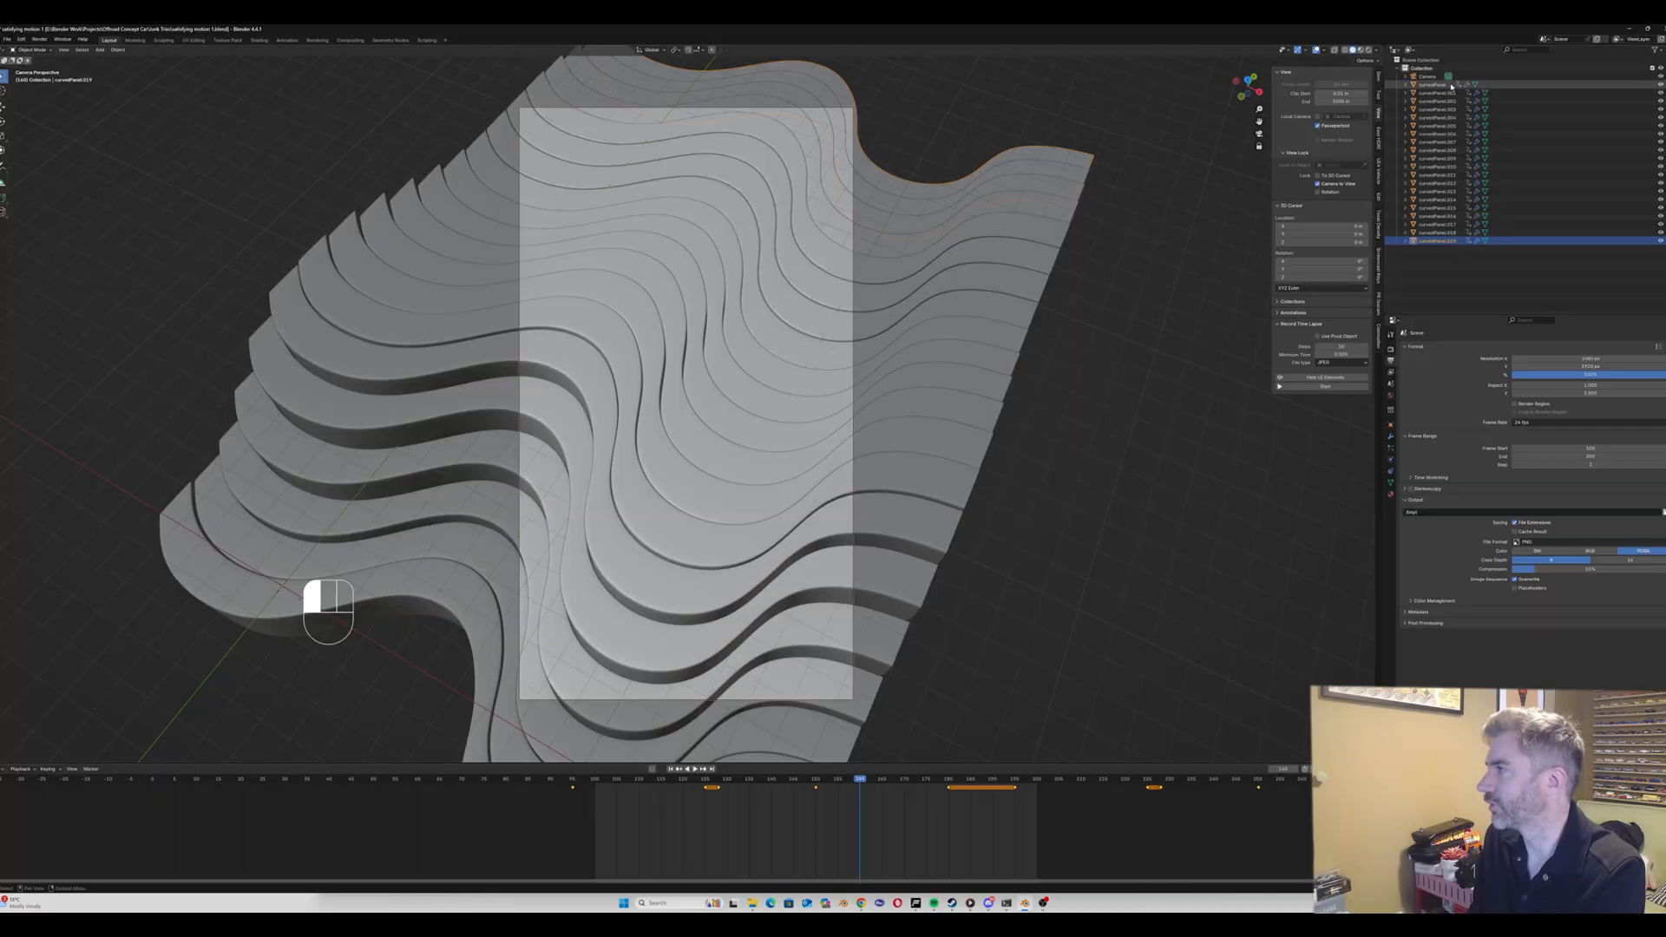
{"action": "left_click", "coordinate": [1437, 241], "text": "shift"}
{"action": "key", "text": "s"}
{"action": "key", "text": "y"}
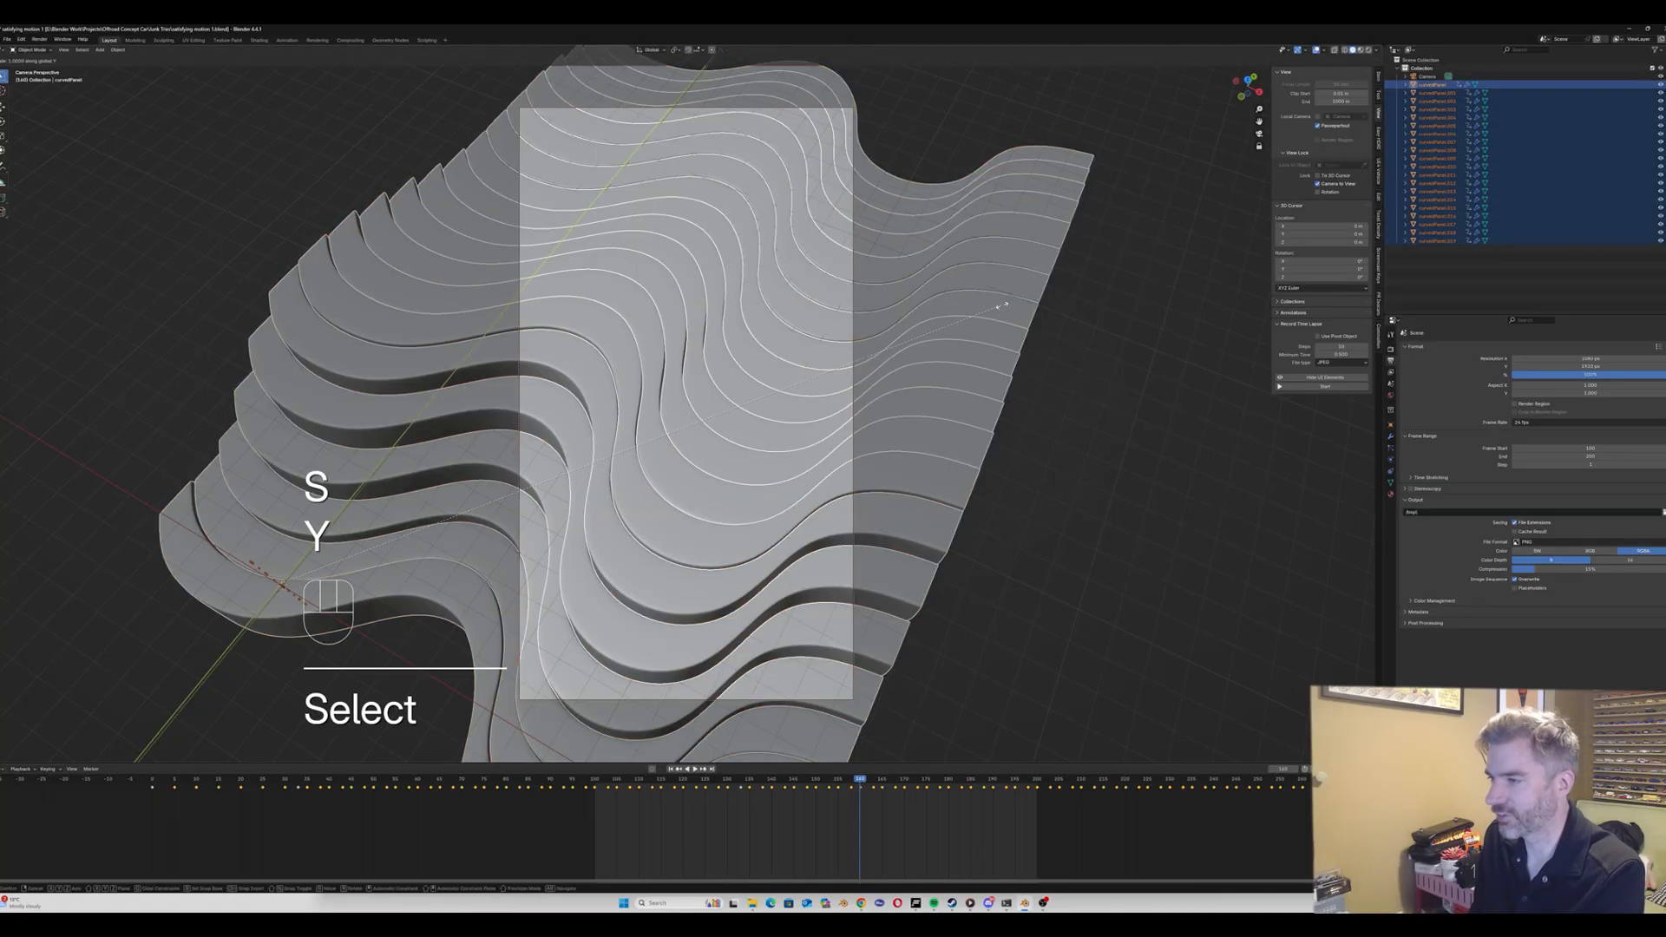
{"action": "key", "text": "x"}
{"action": "left_click", "coordinate": [1116, 342]}
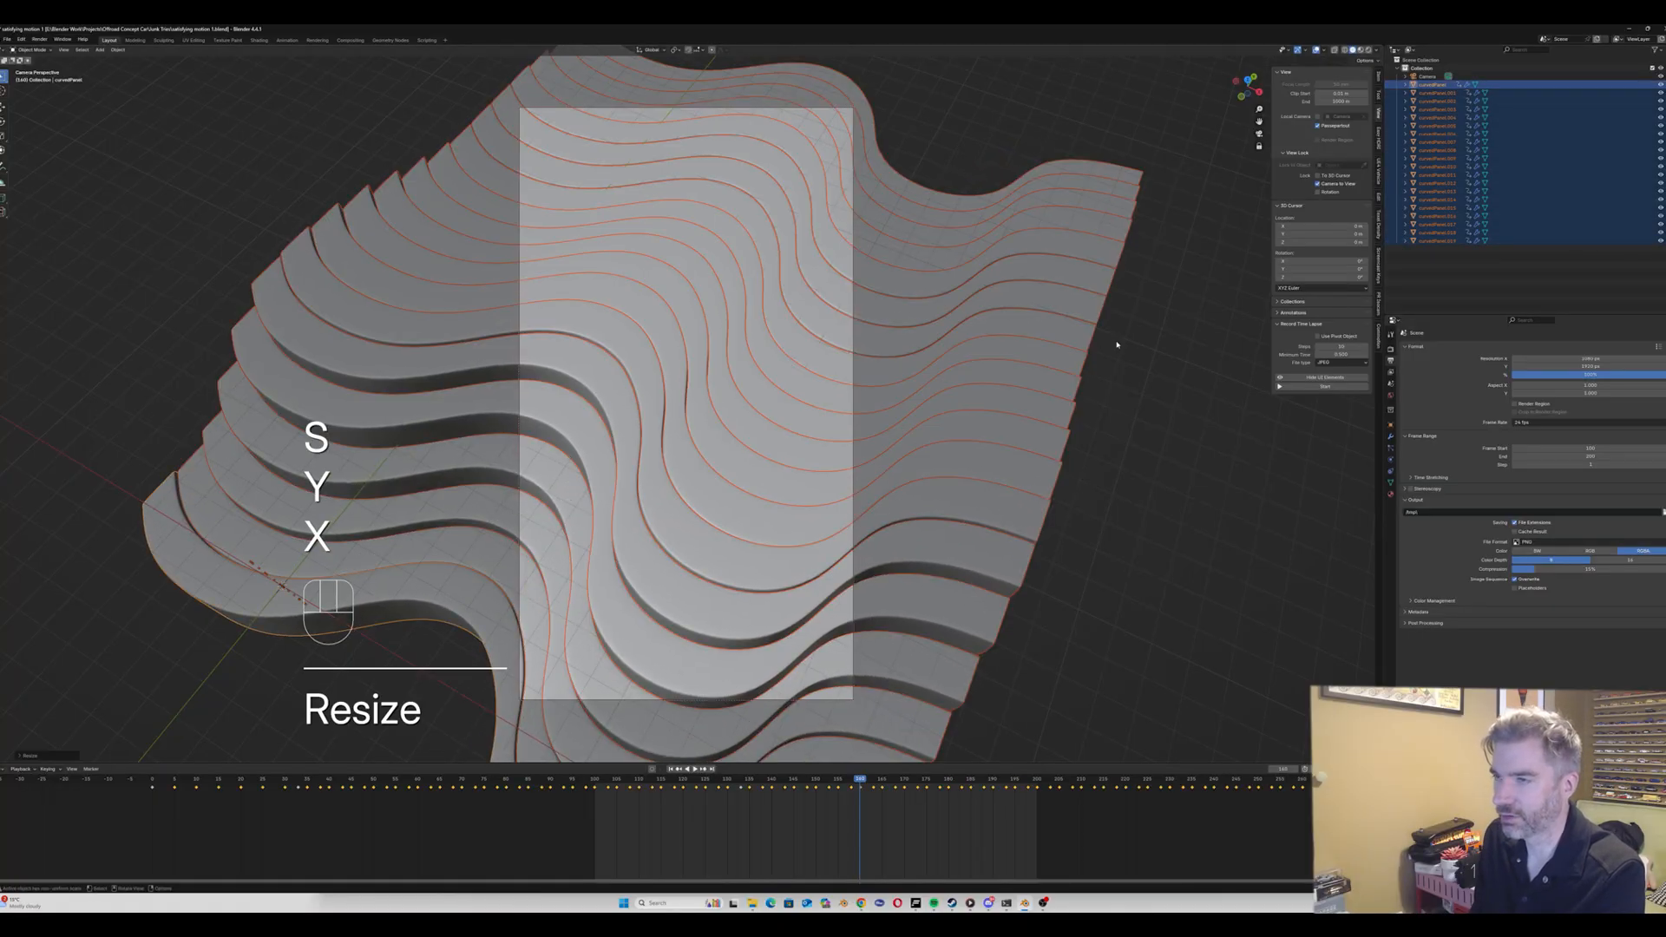
{"action": "key", "text": "space"}
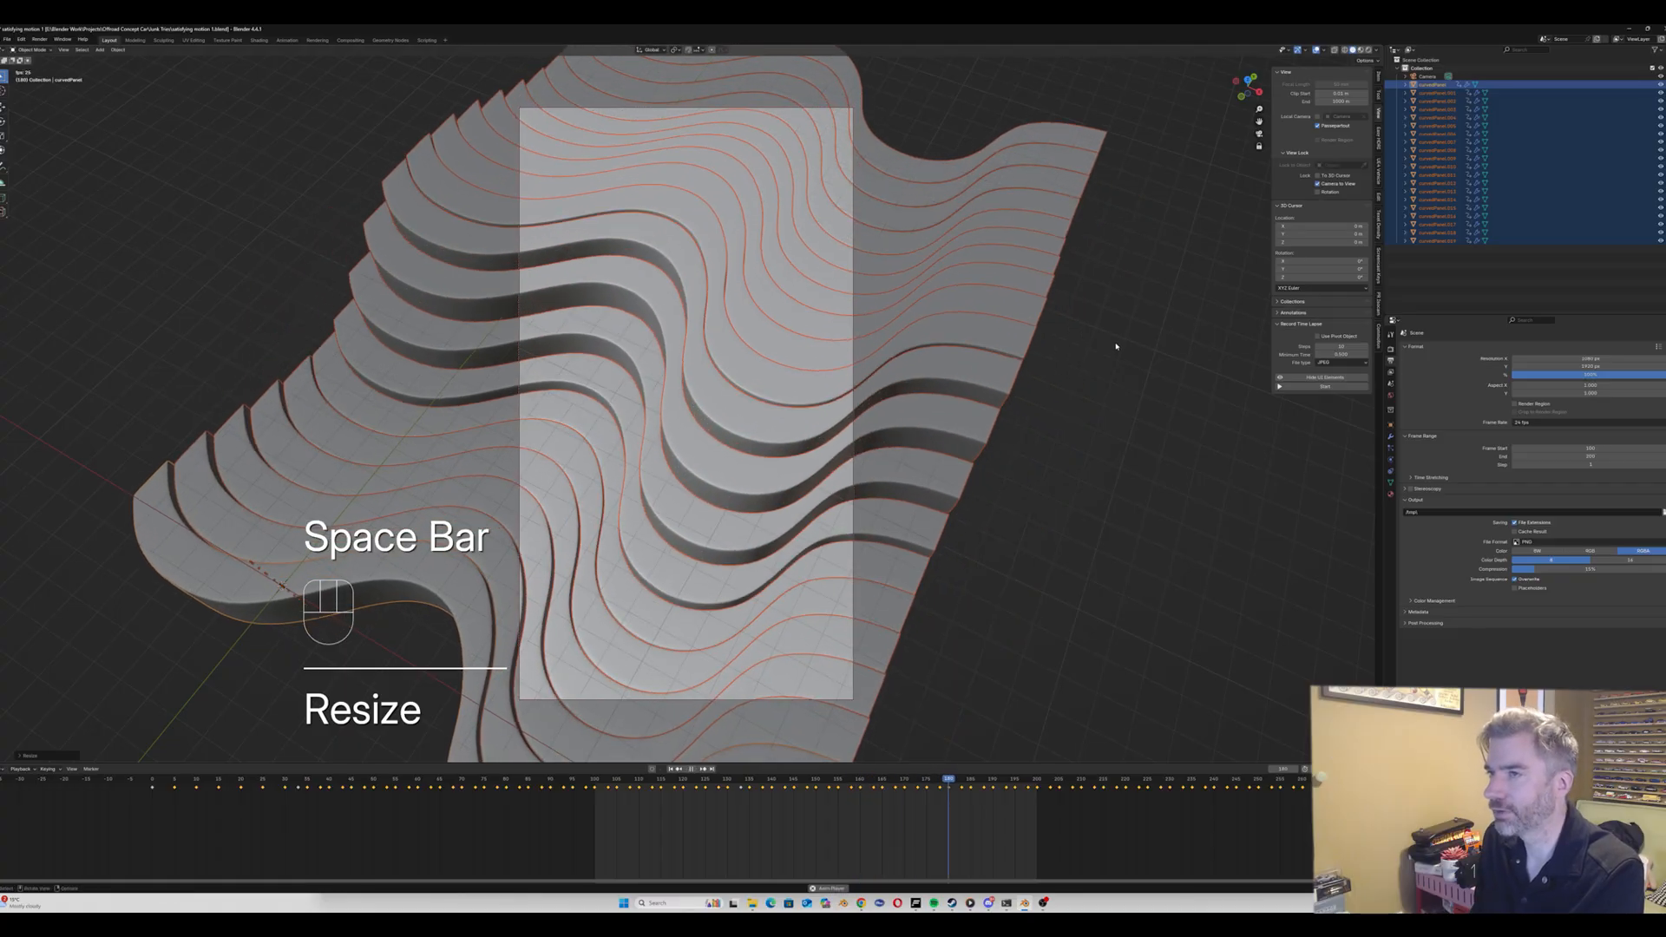
Step: Stop playback and undo the widening of the twenty strips along the X axis
{"action": "key", "text": "space"}
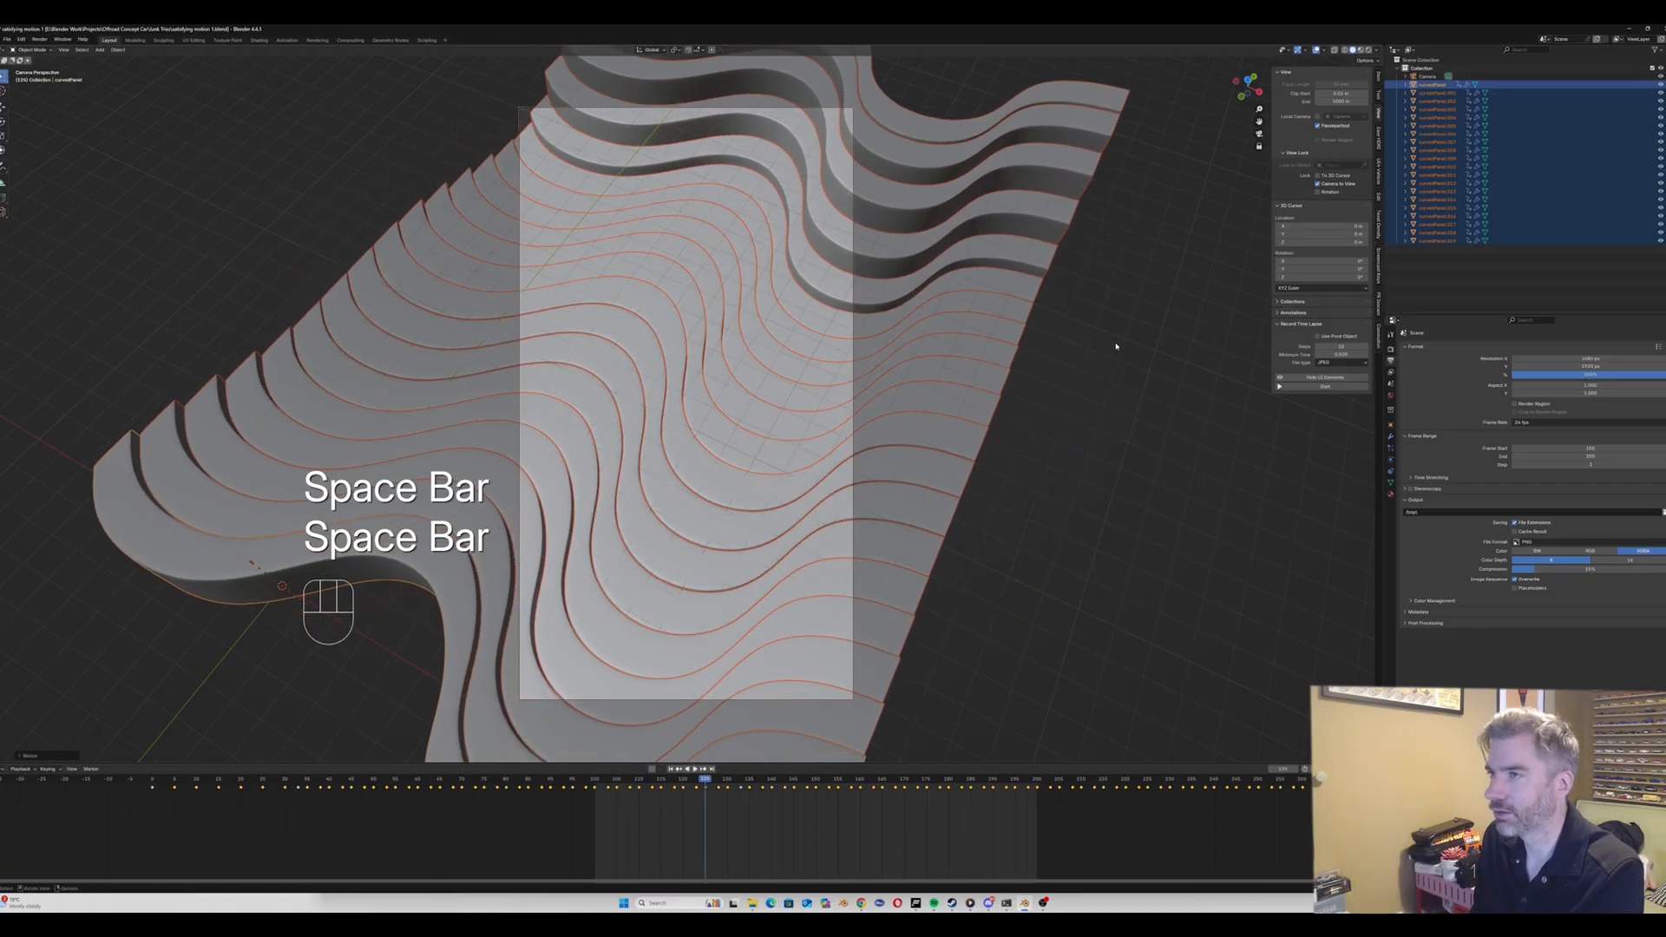
{"action": "key", "text": "ctrl+z"}
{"action": "key", "text": "ctrl+z"}
{"action": "key", "text": "ctrl+z"}
{"action": "key", "text": "ctrl+z"}
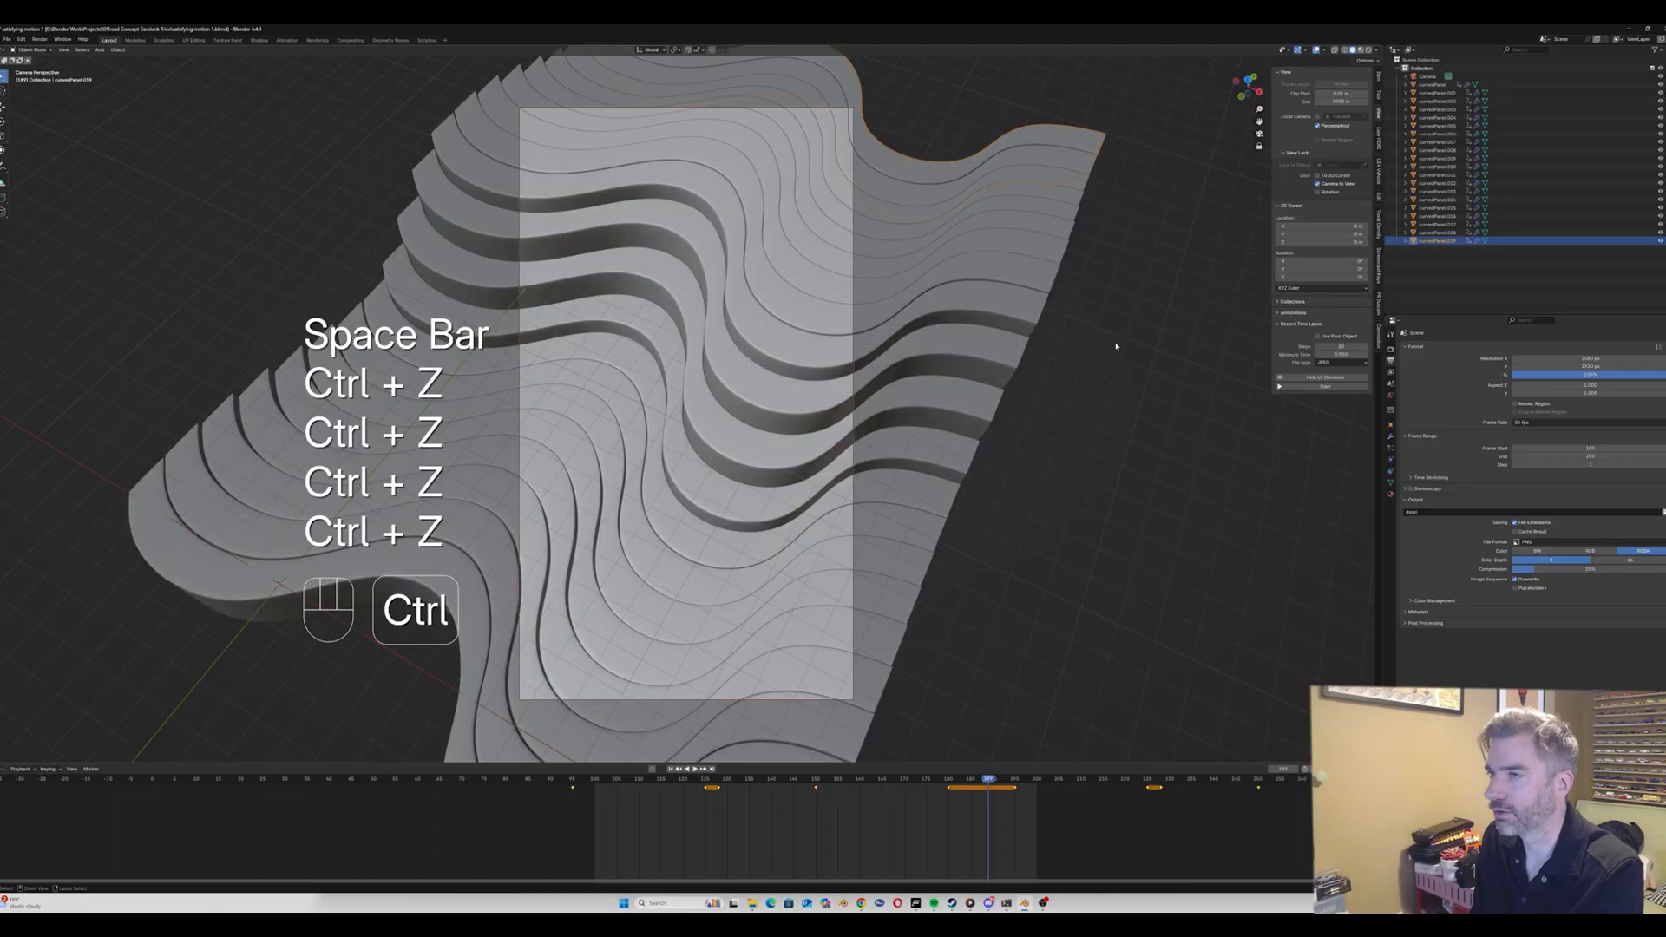
{"action": "key", "text": "ctrl+z"}
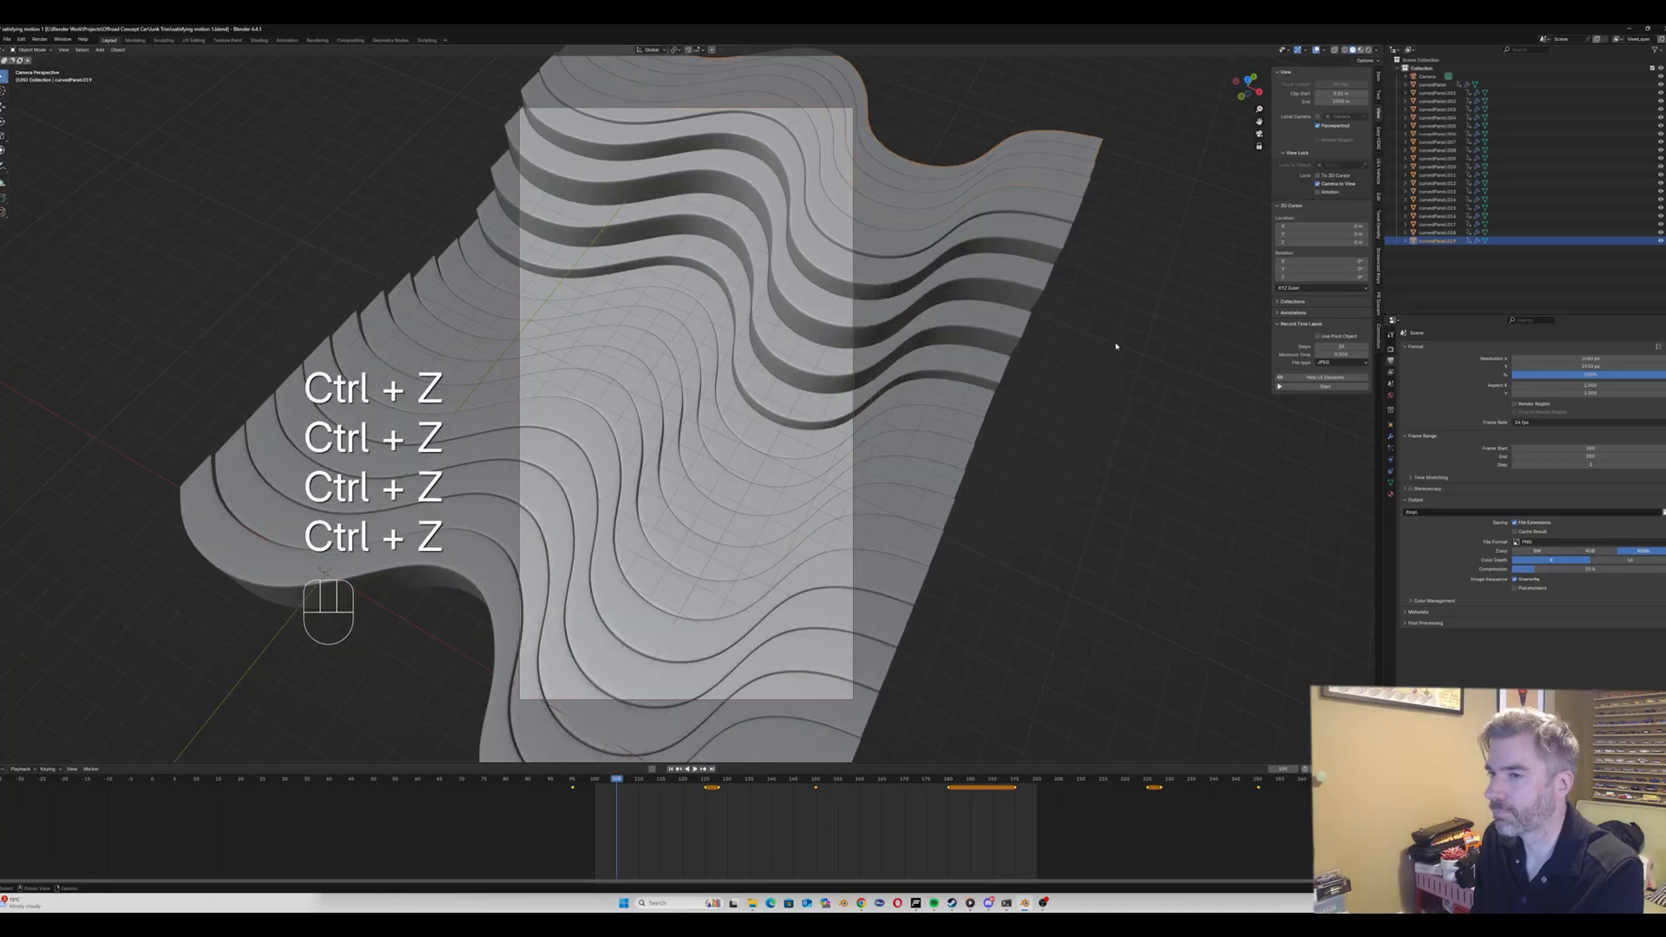
Step: Fine-tune the camera's angle and position so the wave fills the portrait frame, check it in playback, and unlock the camera from the view
{"action": "key", "text": "space"}
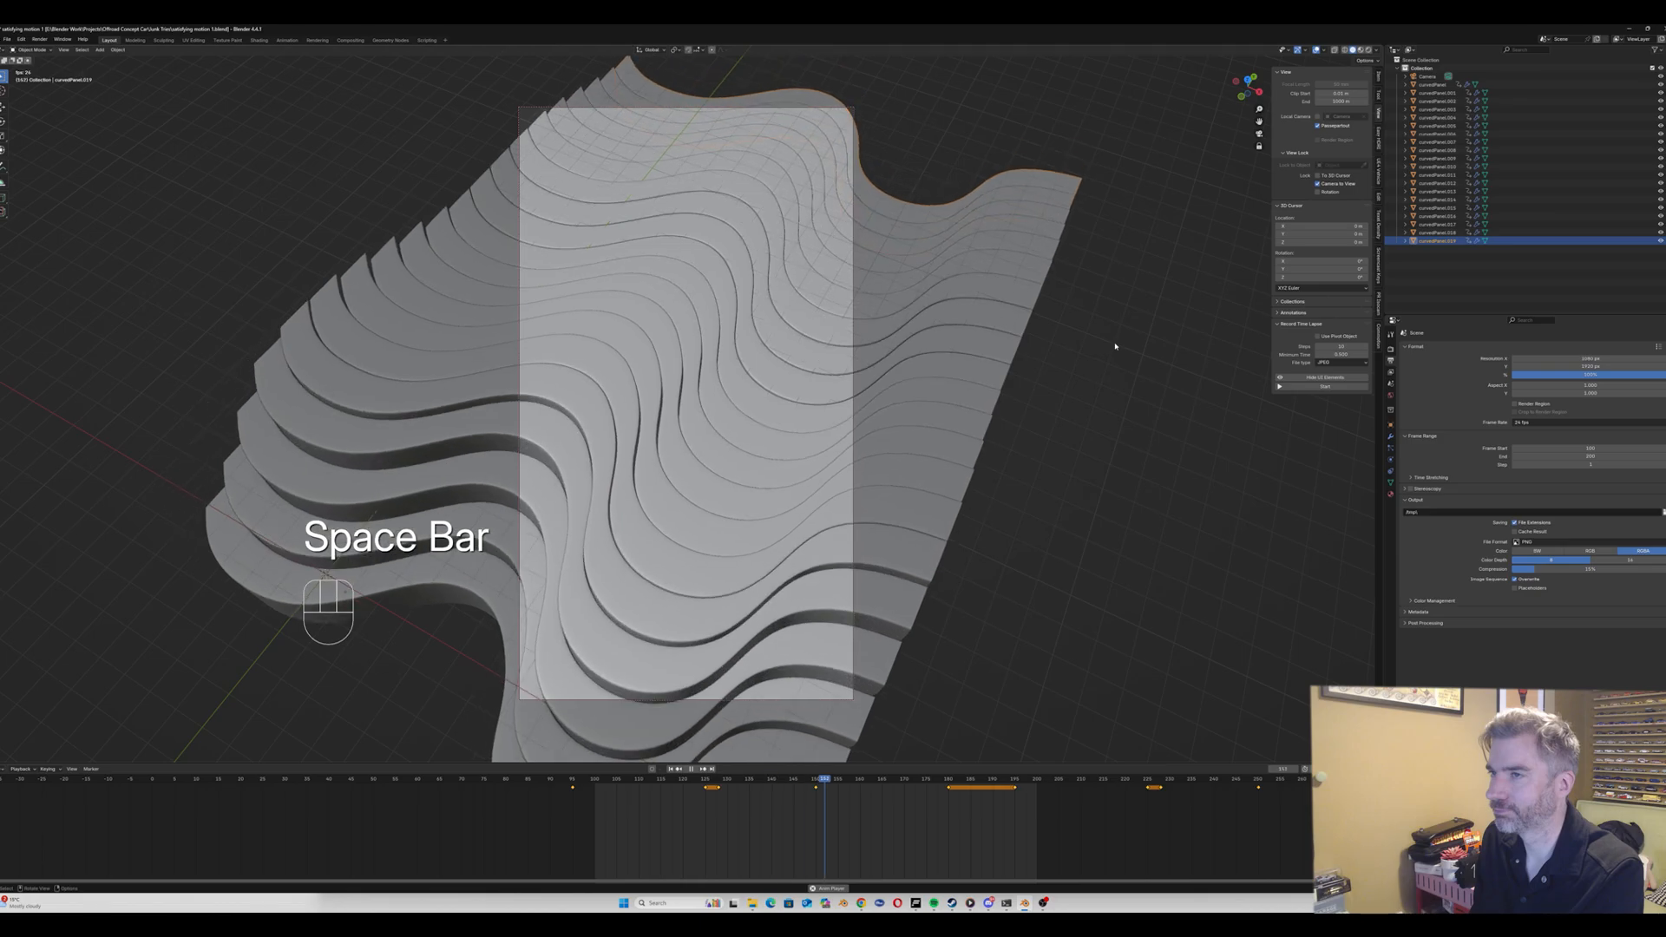
{"action": "key", "text": "space"}
{"action": "middle_click_drag", "start_coordinate": [1126, 152], "coordinate": [1138, 149]}
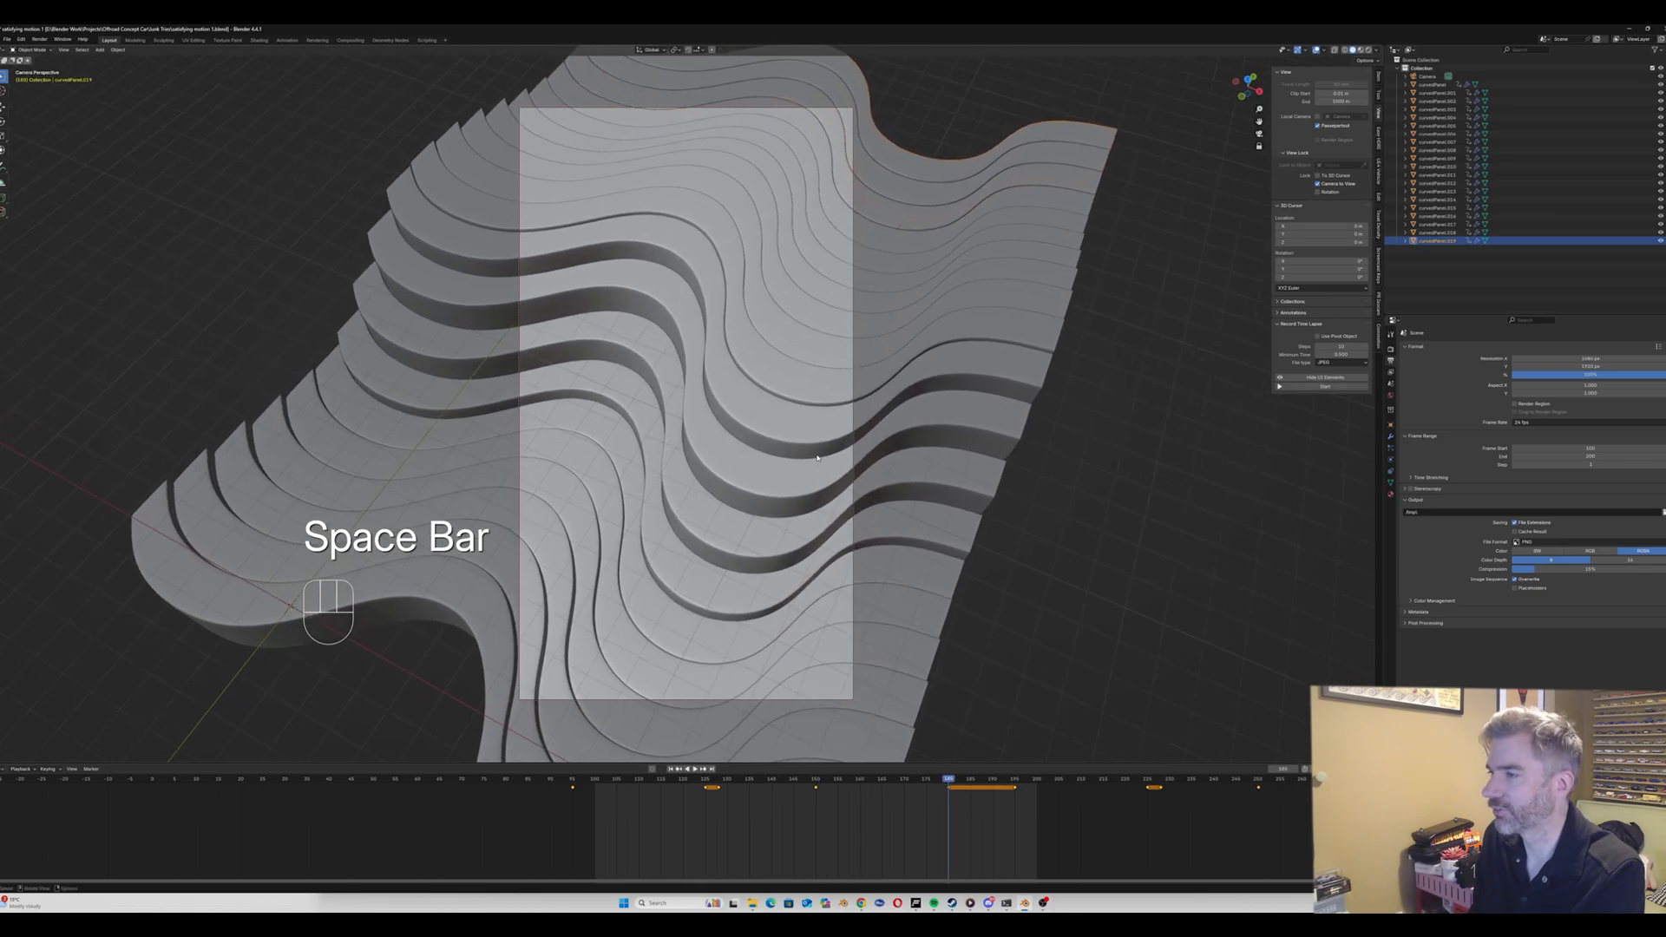
{"action": "middle_click_drag", "start_coordinate": [1268, 113], "coordinate": [1117, 185]}
{"action": "left_click_drag", "start_coordinate": [1259, 122], "coordinate": [1276, 21]}
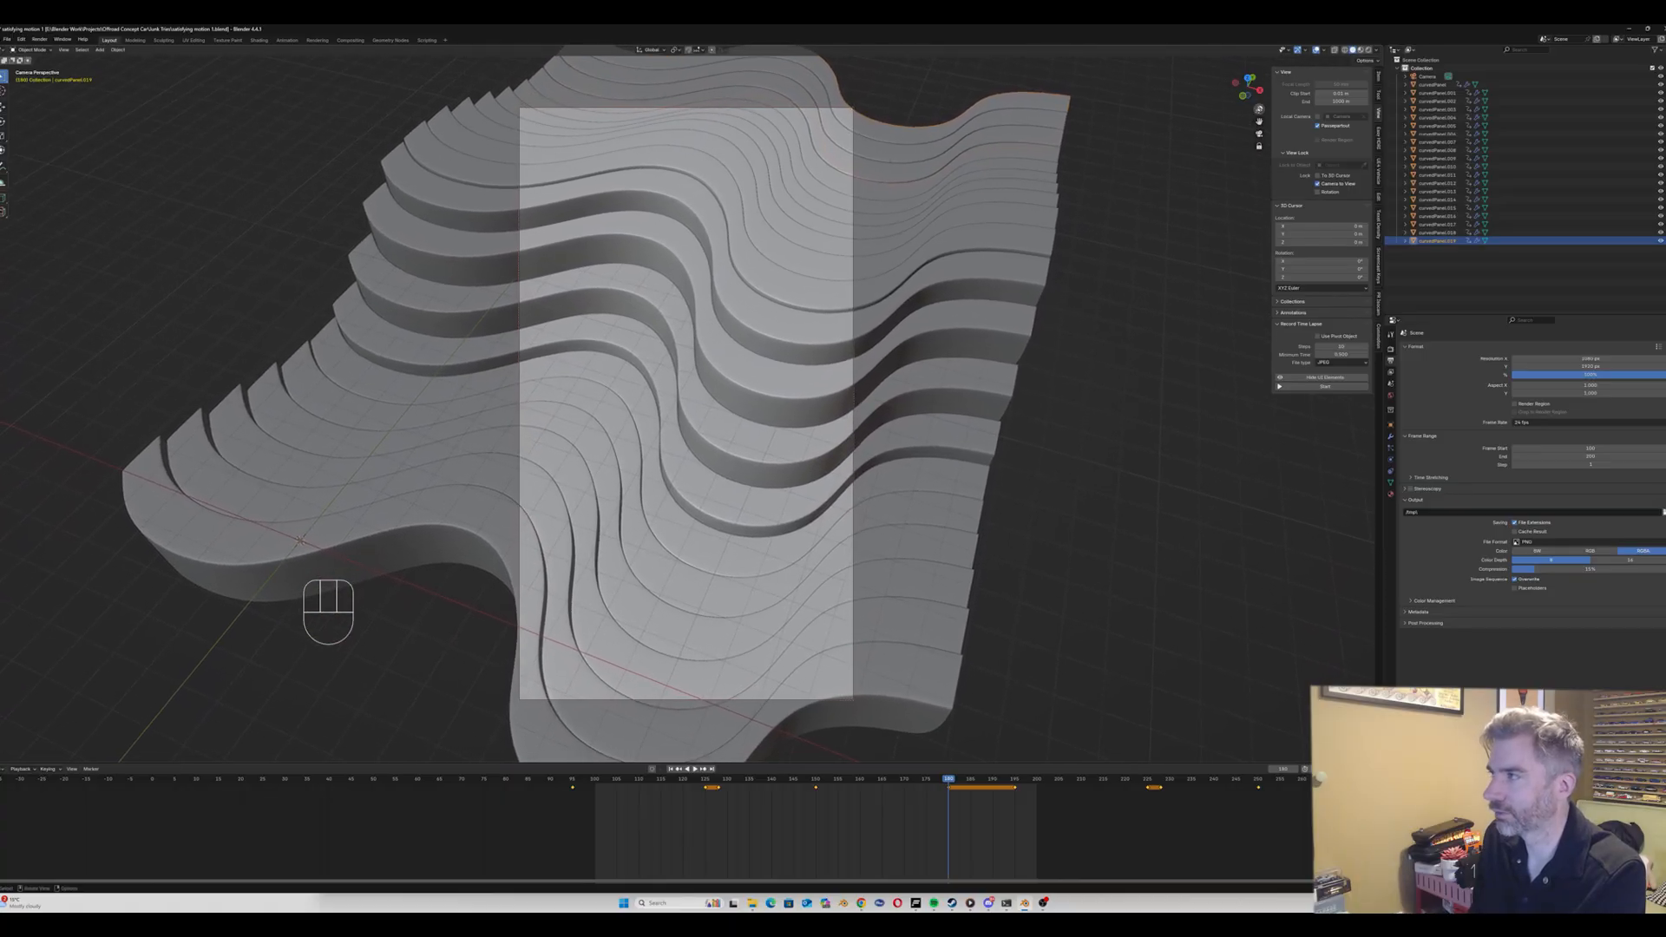
{"action": "key", "text": "space"}
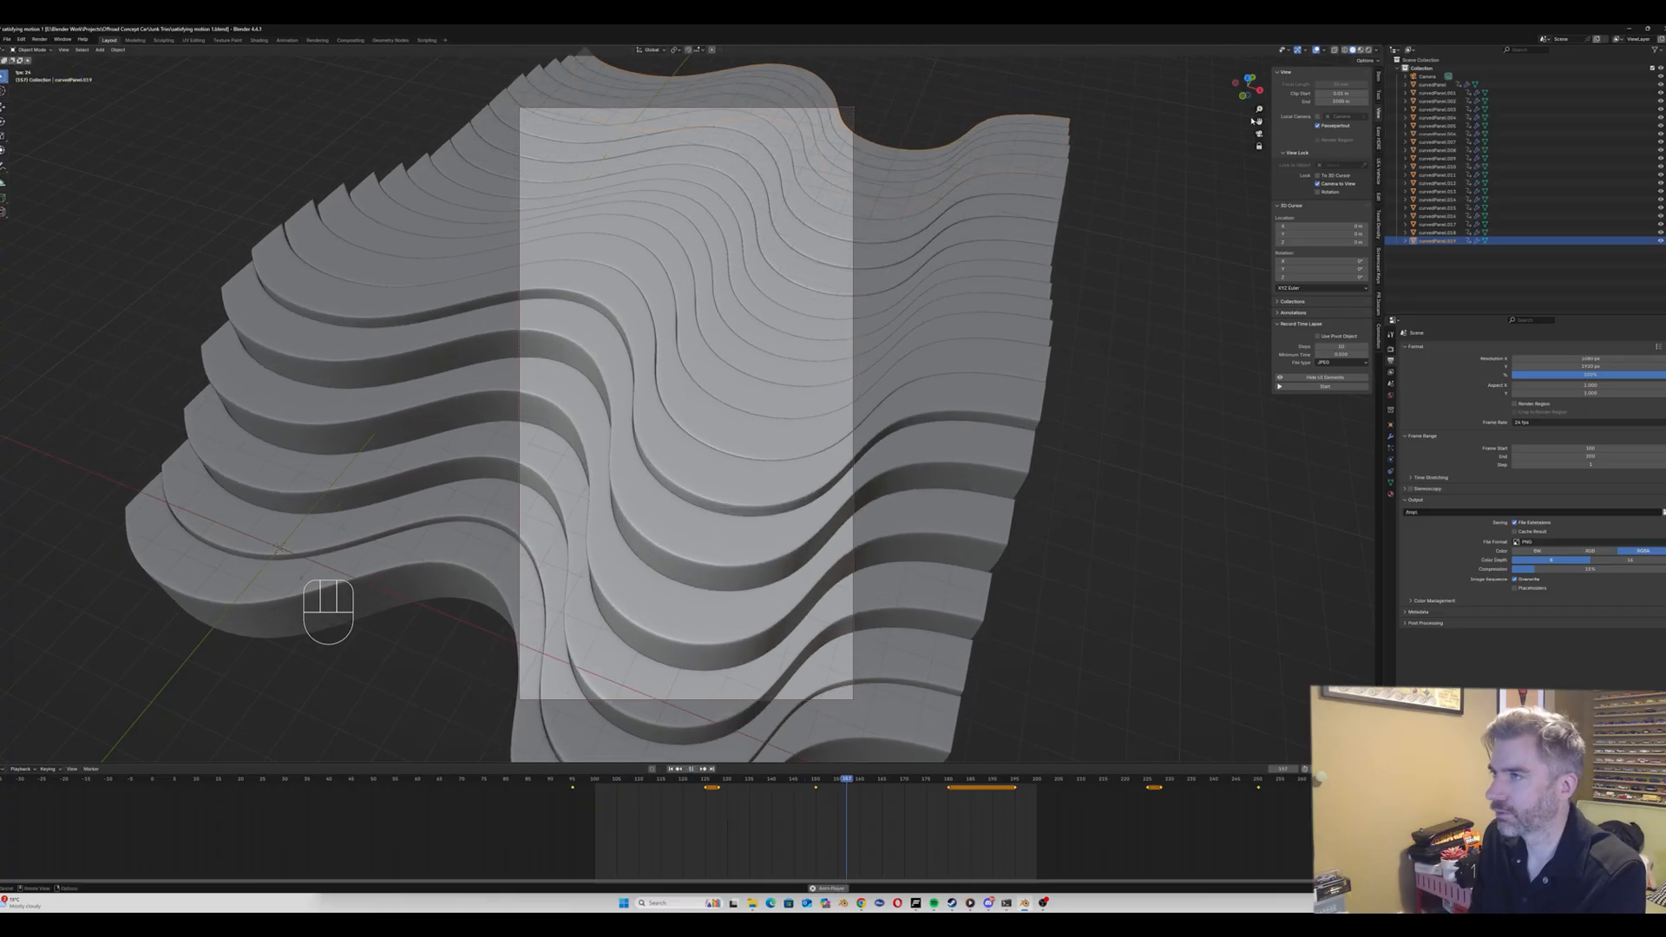
{"action": "key", "text": "space"}
{"action": "middle_click_drag", "start_coordinate": [911, 222], "coordinate": [906, 239]}
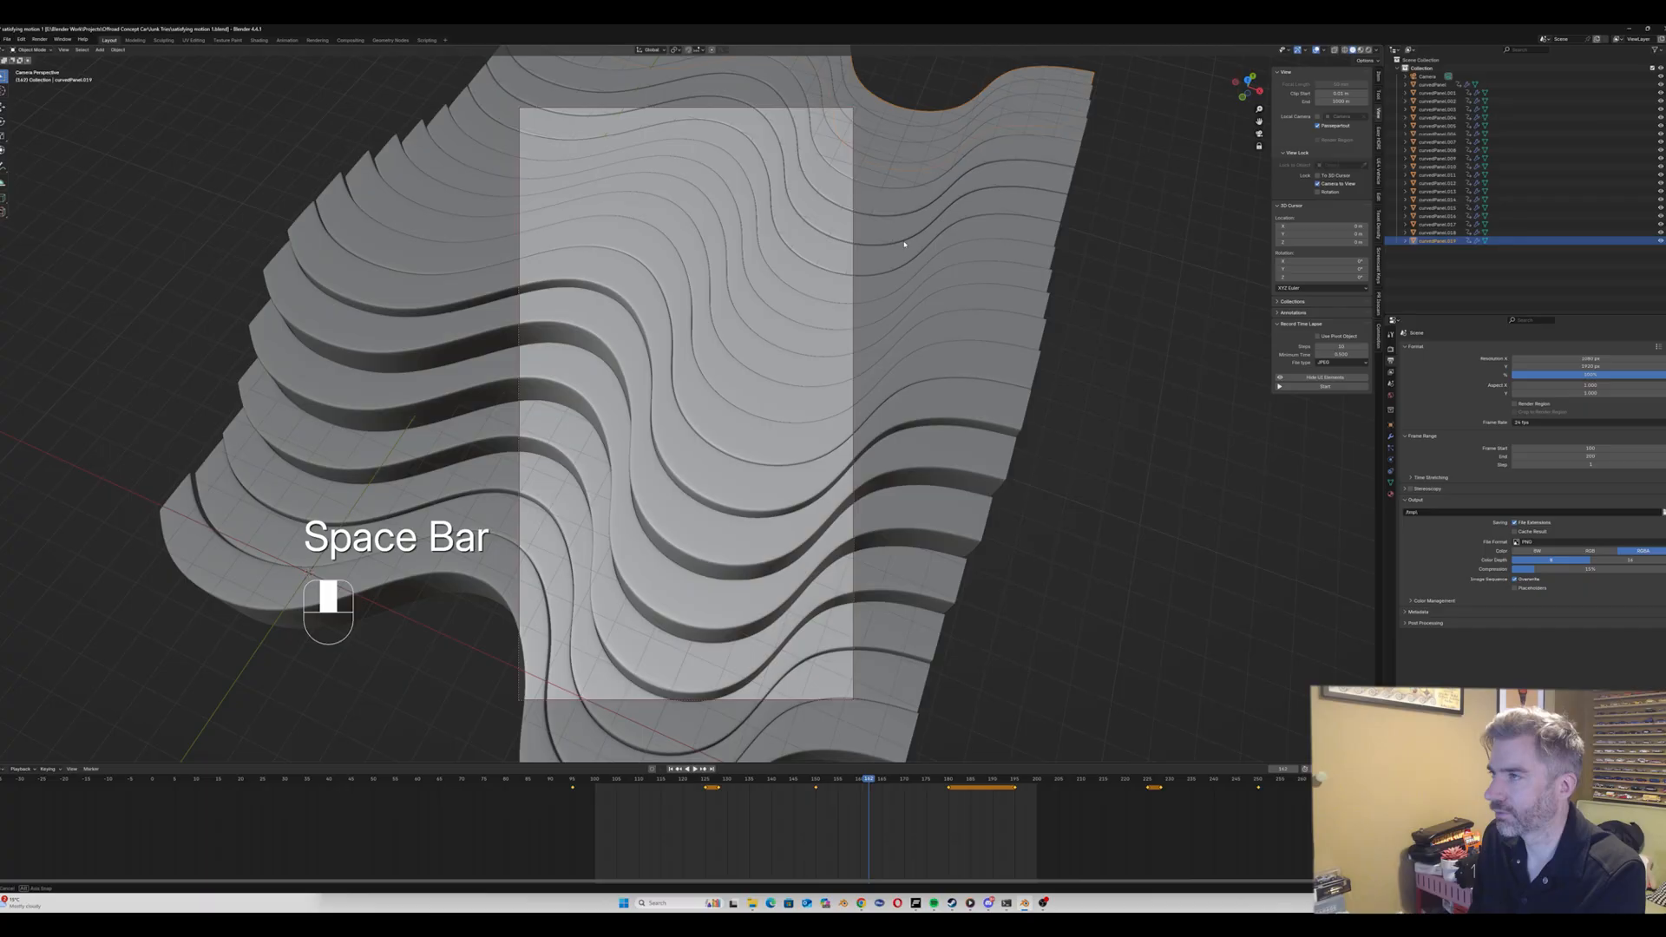
{"action": "left_click_drag", "start_coordinate": [1259, 121], "coordinate": [1250, 121]}
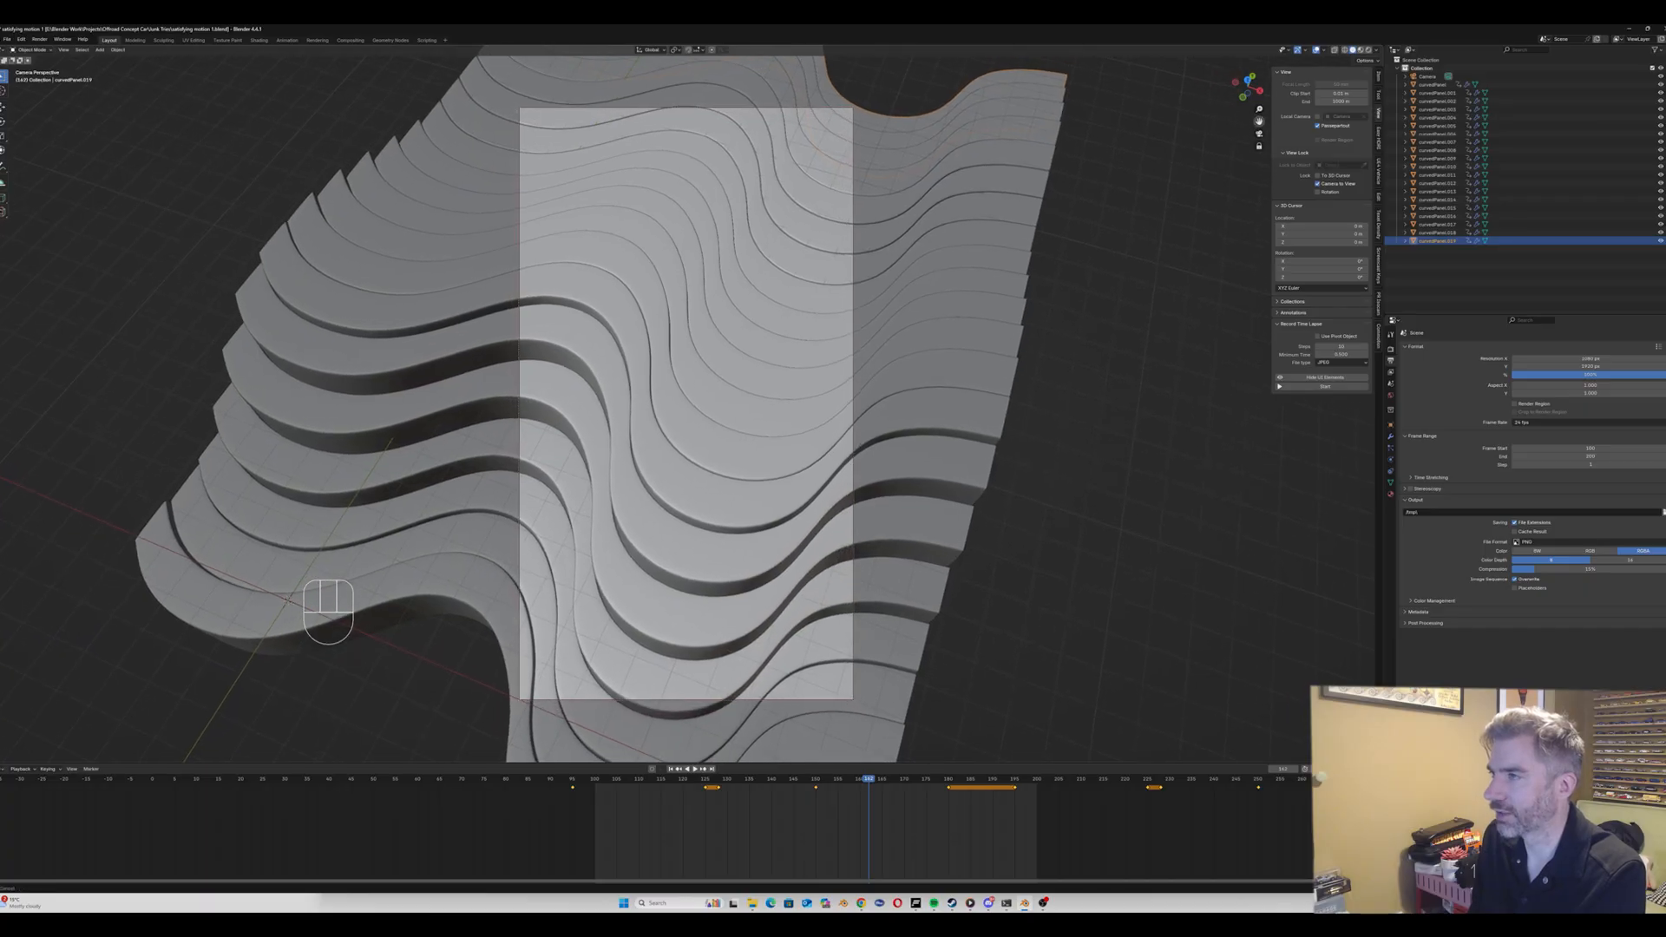
{"action": "key", "text": "space"}
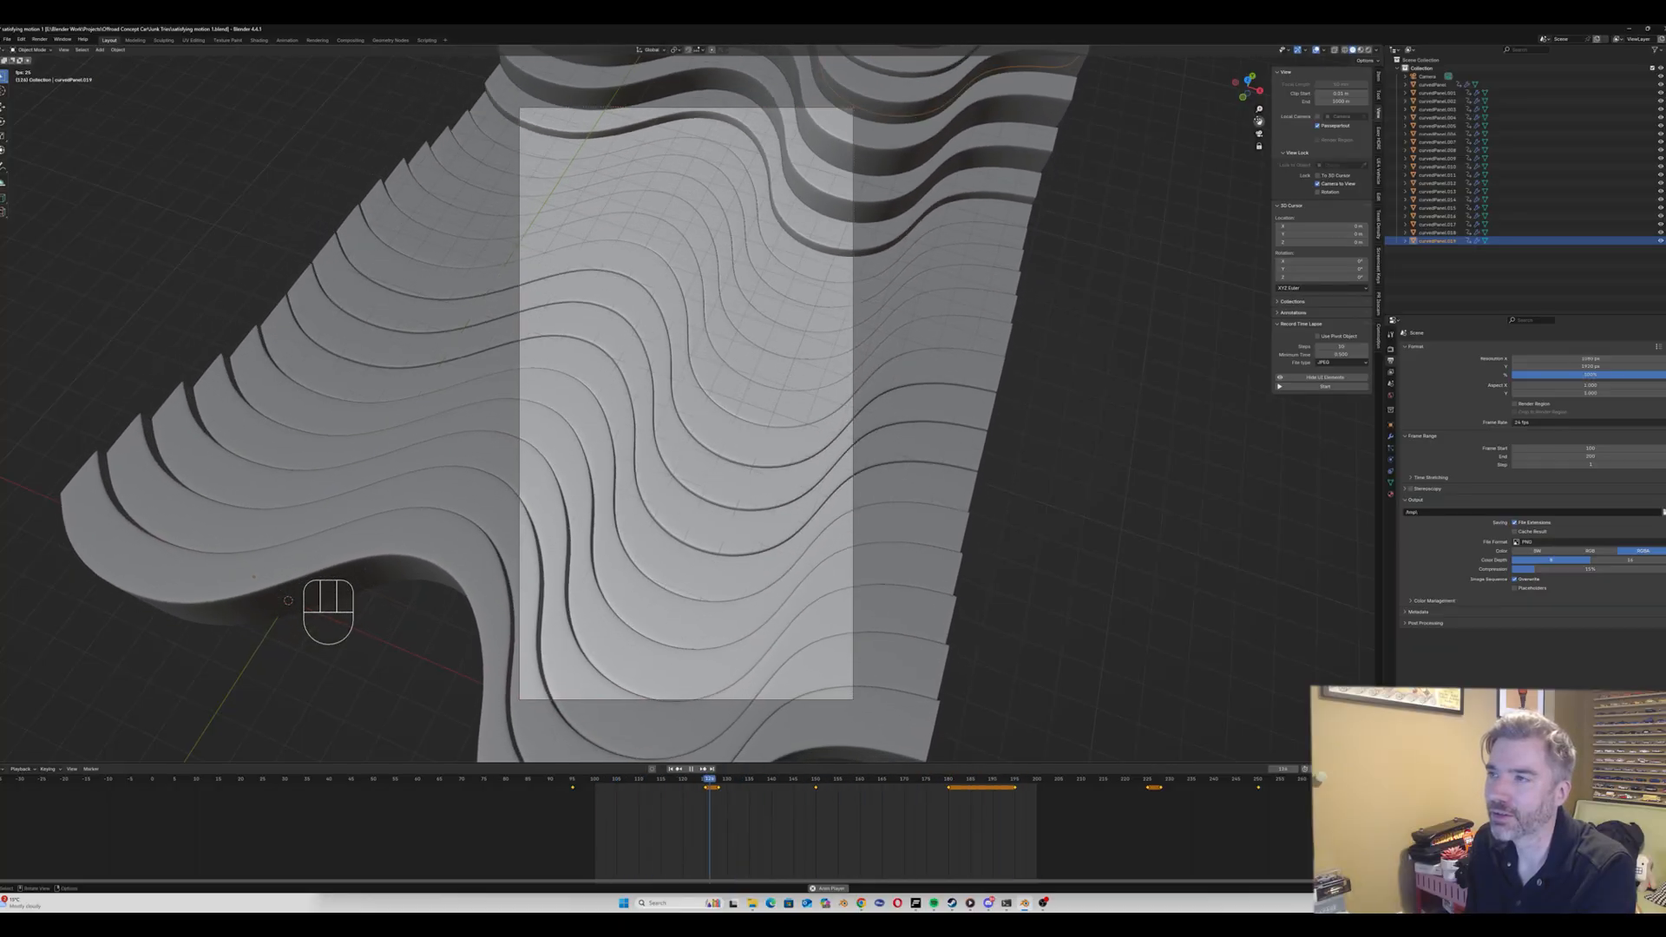
{"action": "key", "text": "space"}
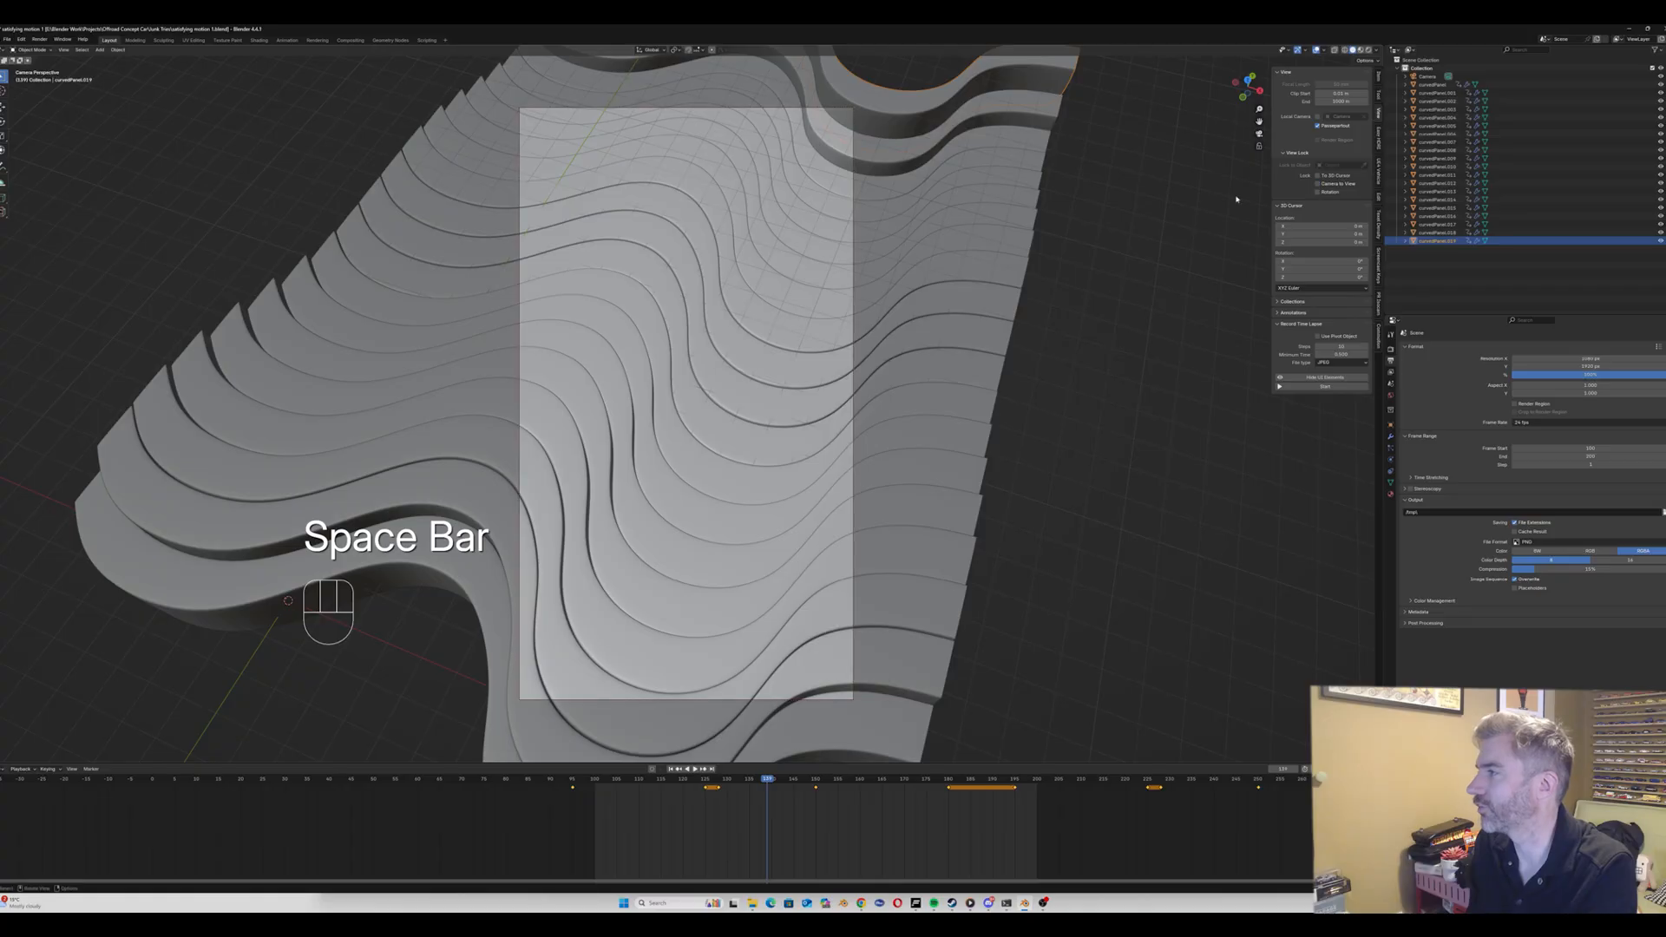
Step: Set the camera's passepartout opacity to 1.000 and play the animation to check the framing for gaps at the frame's edges
{"action": "left_click", "coordinate": [1427, 76]}
{"action": "left_click", "coordinate": [1389, 460]}
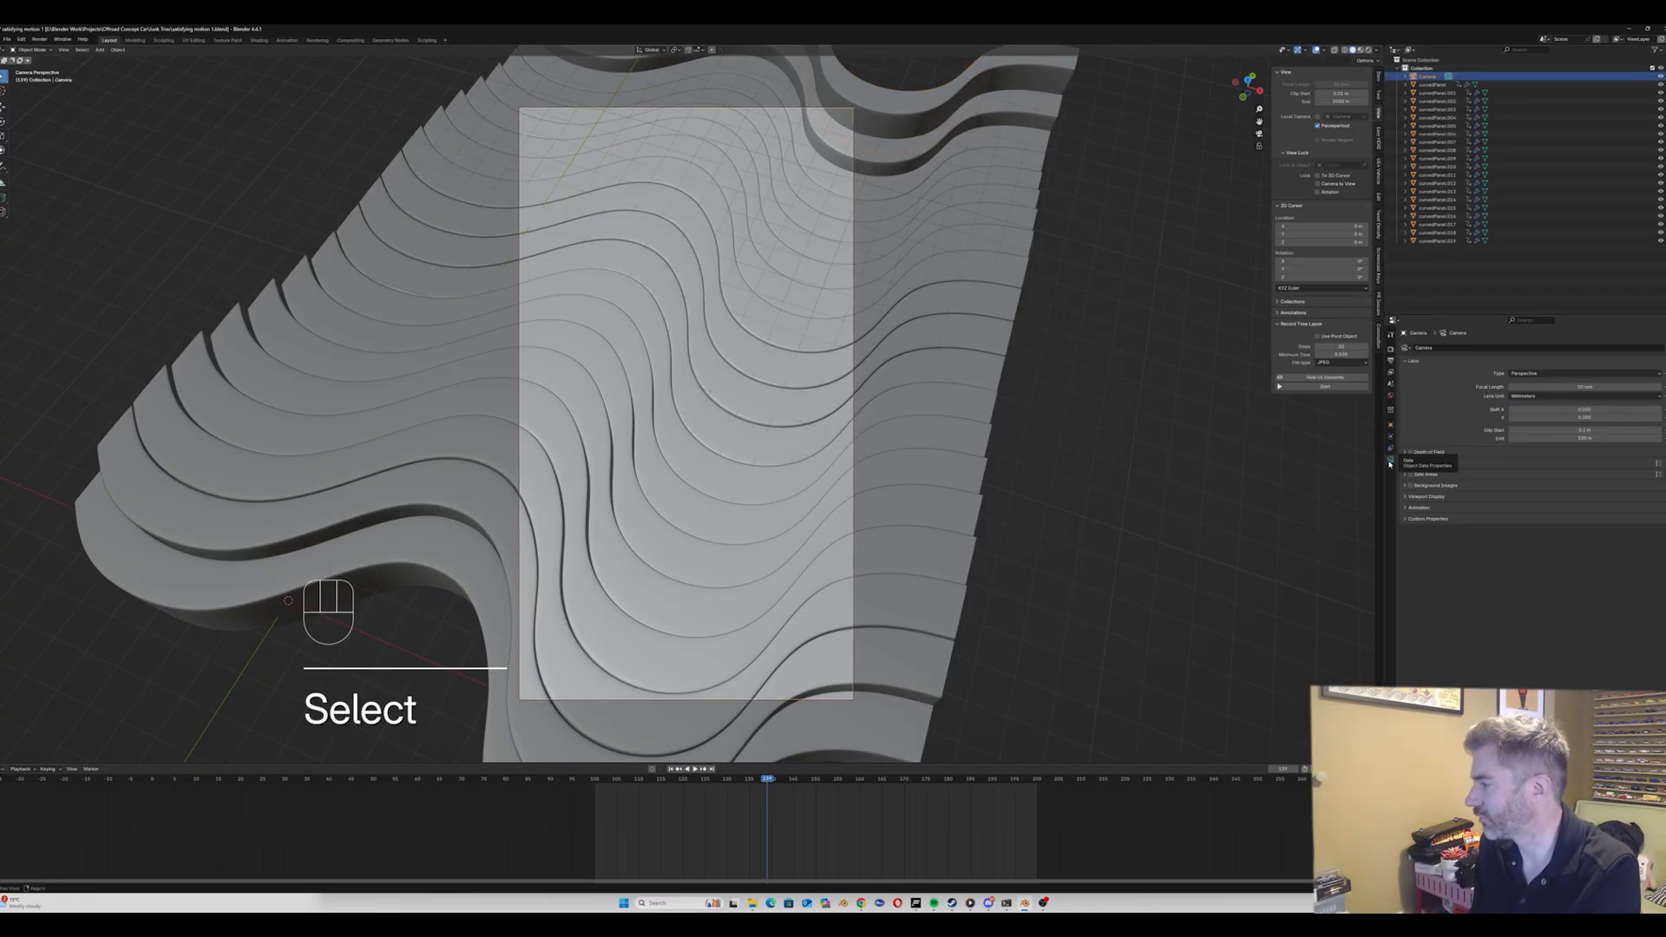
{"action": "left_click", "coordinate": [1407, 496]}
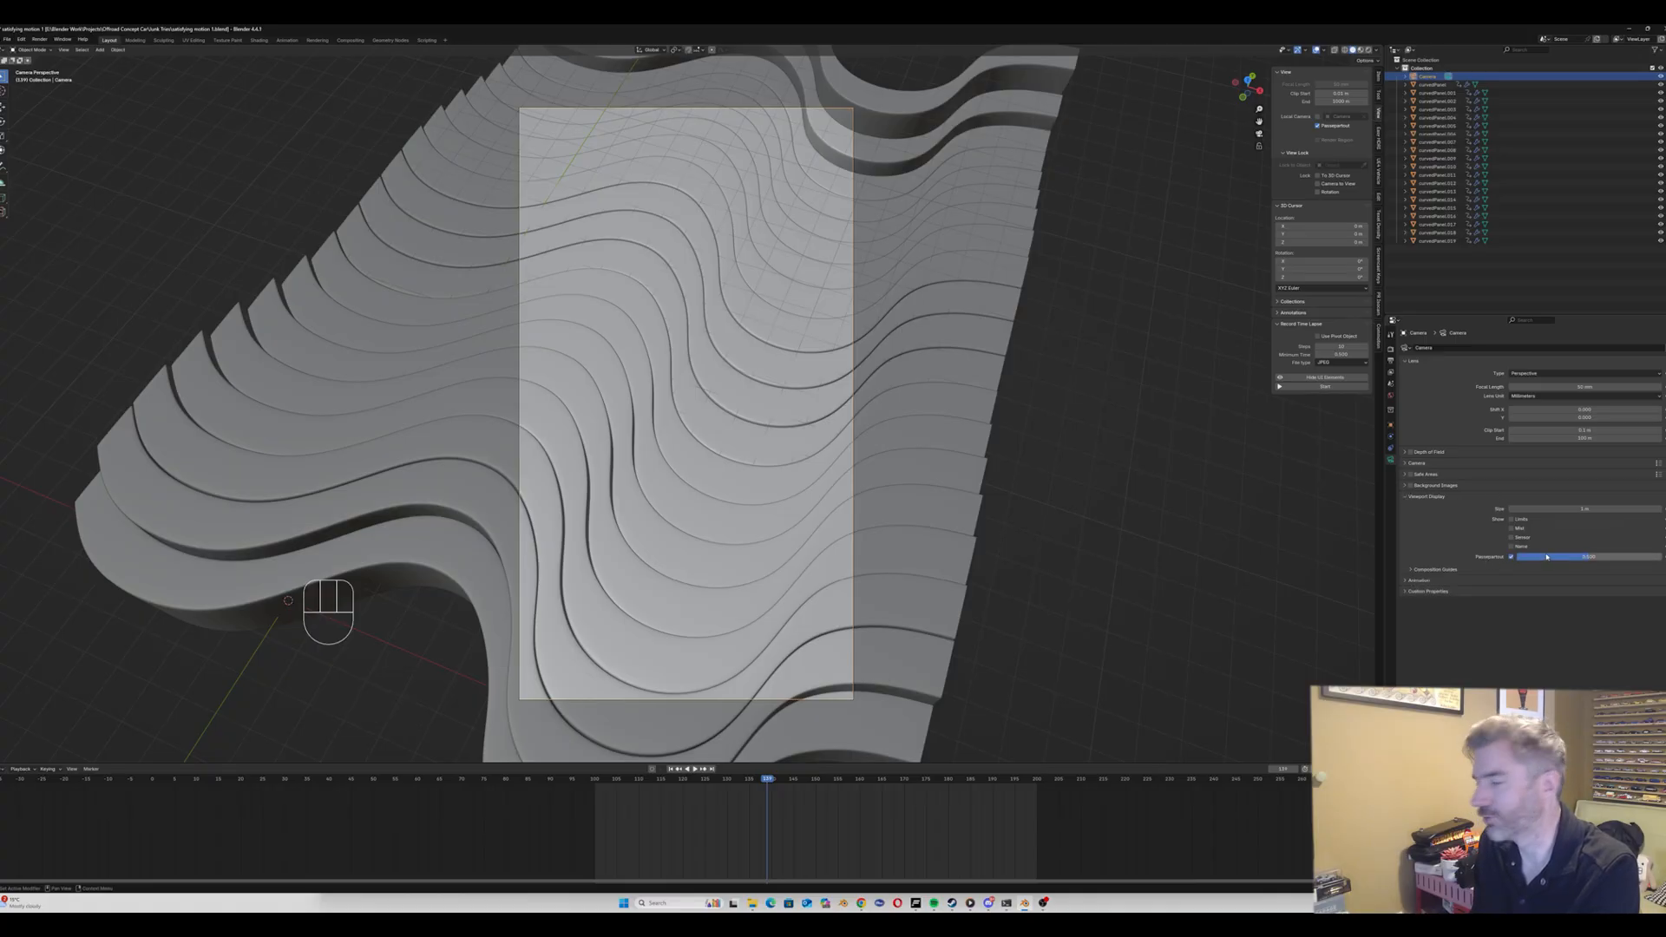
{"action": "left_click_drag", "start_coordinate": [1546, 557], "coordinate": [1631, 558]}
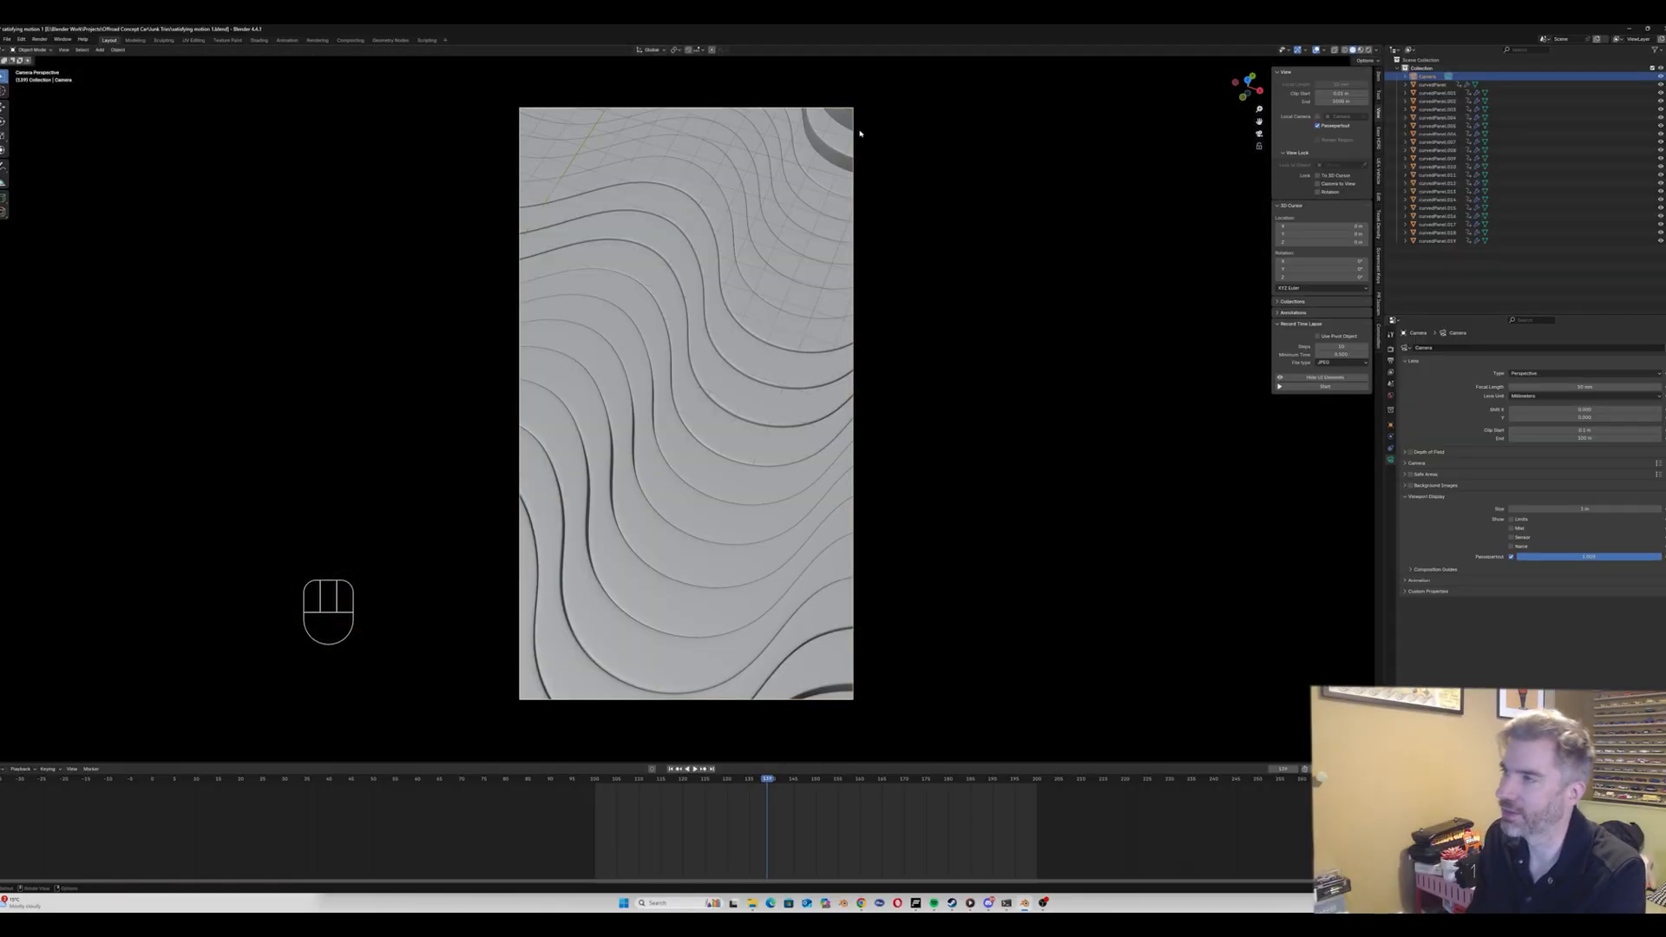
{"action": "key", "text": "space"}
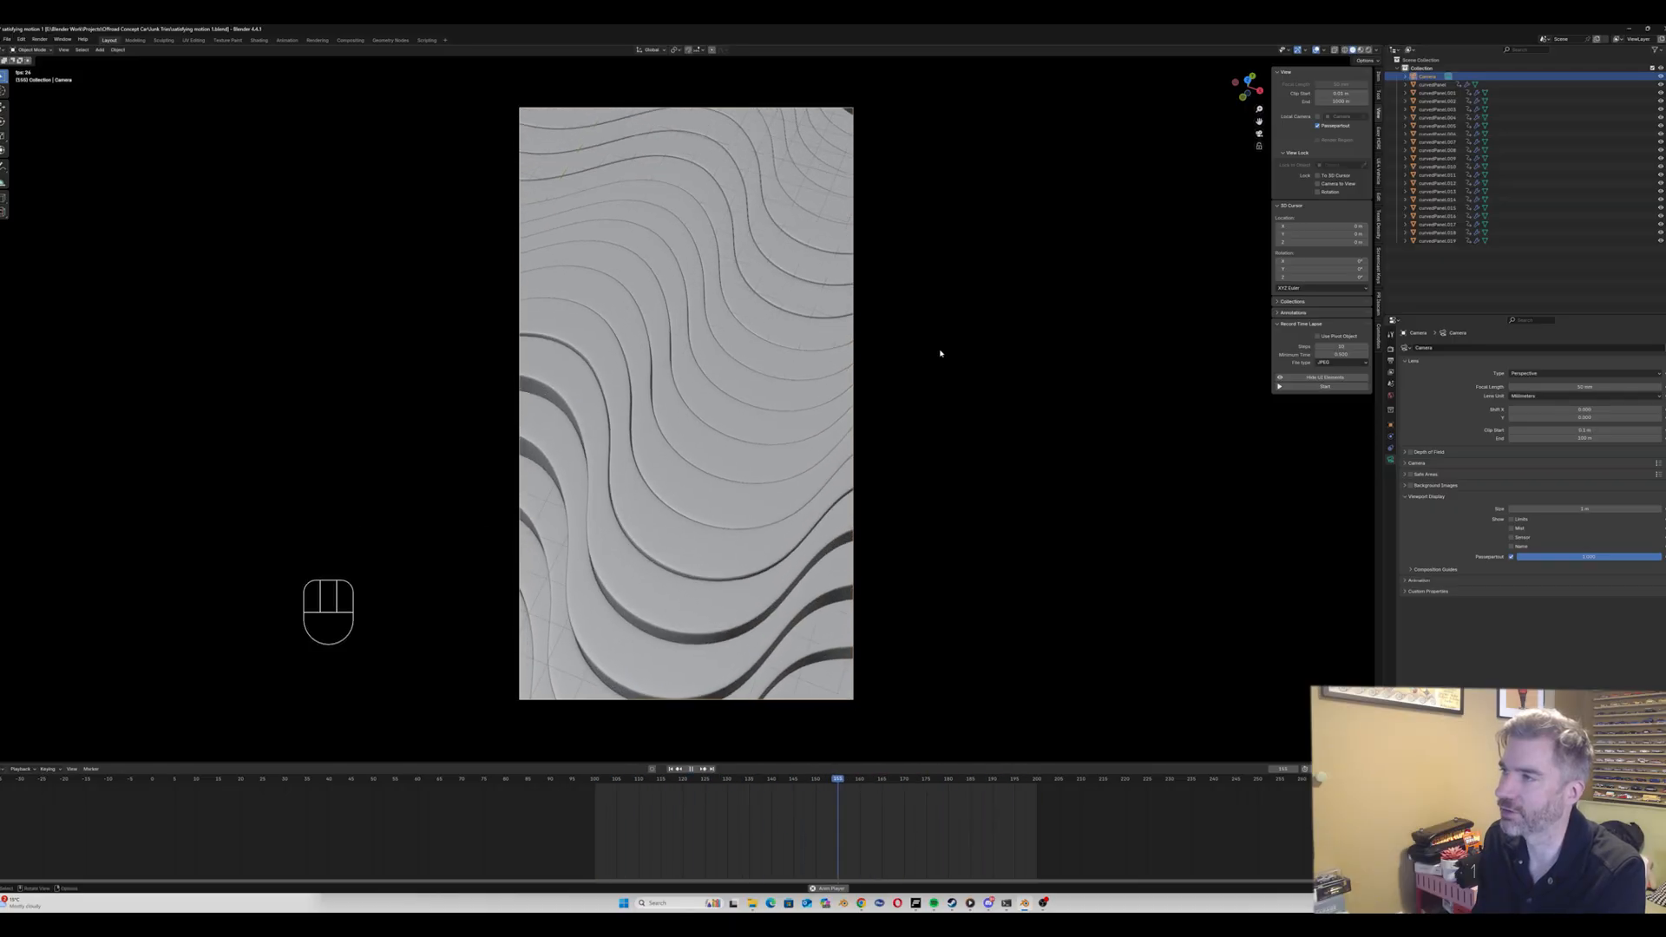
{"action": "key", "text": "space"}
{"action": "key", "text": "space"}
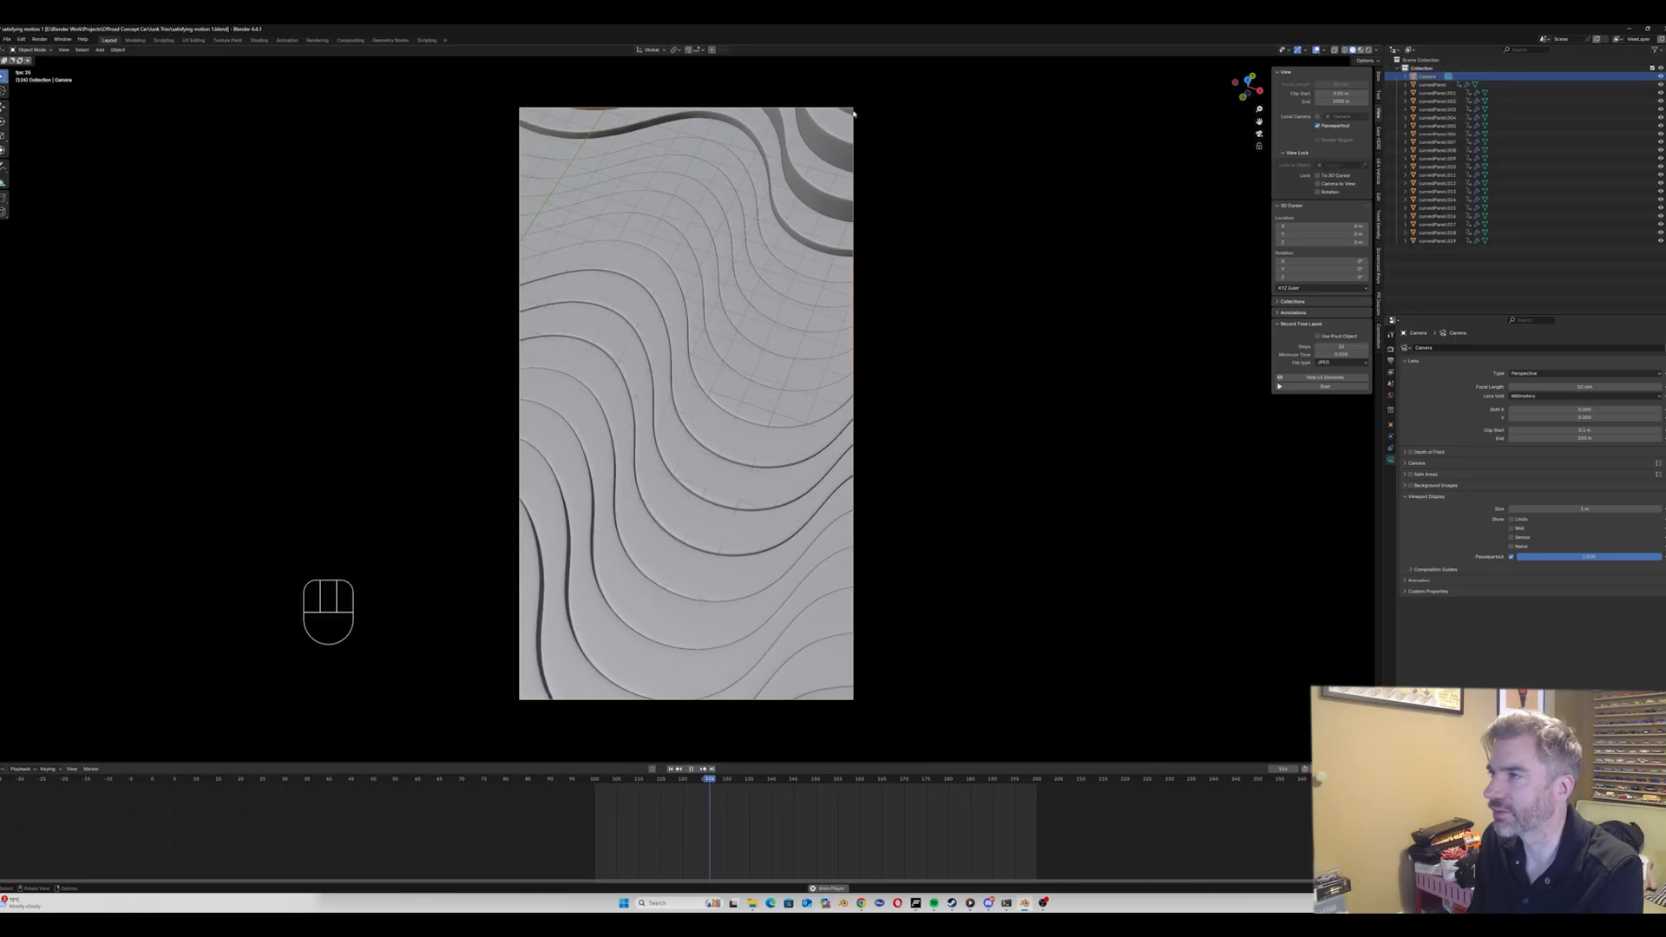
{"action": "key", "text": "space"}
{"action": "key", "text": "space"}
{"action": "key", "text": "space"}
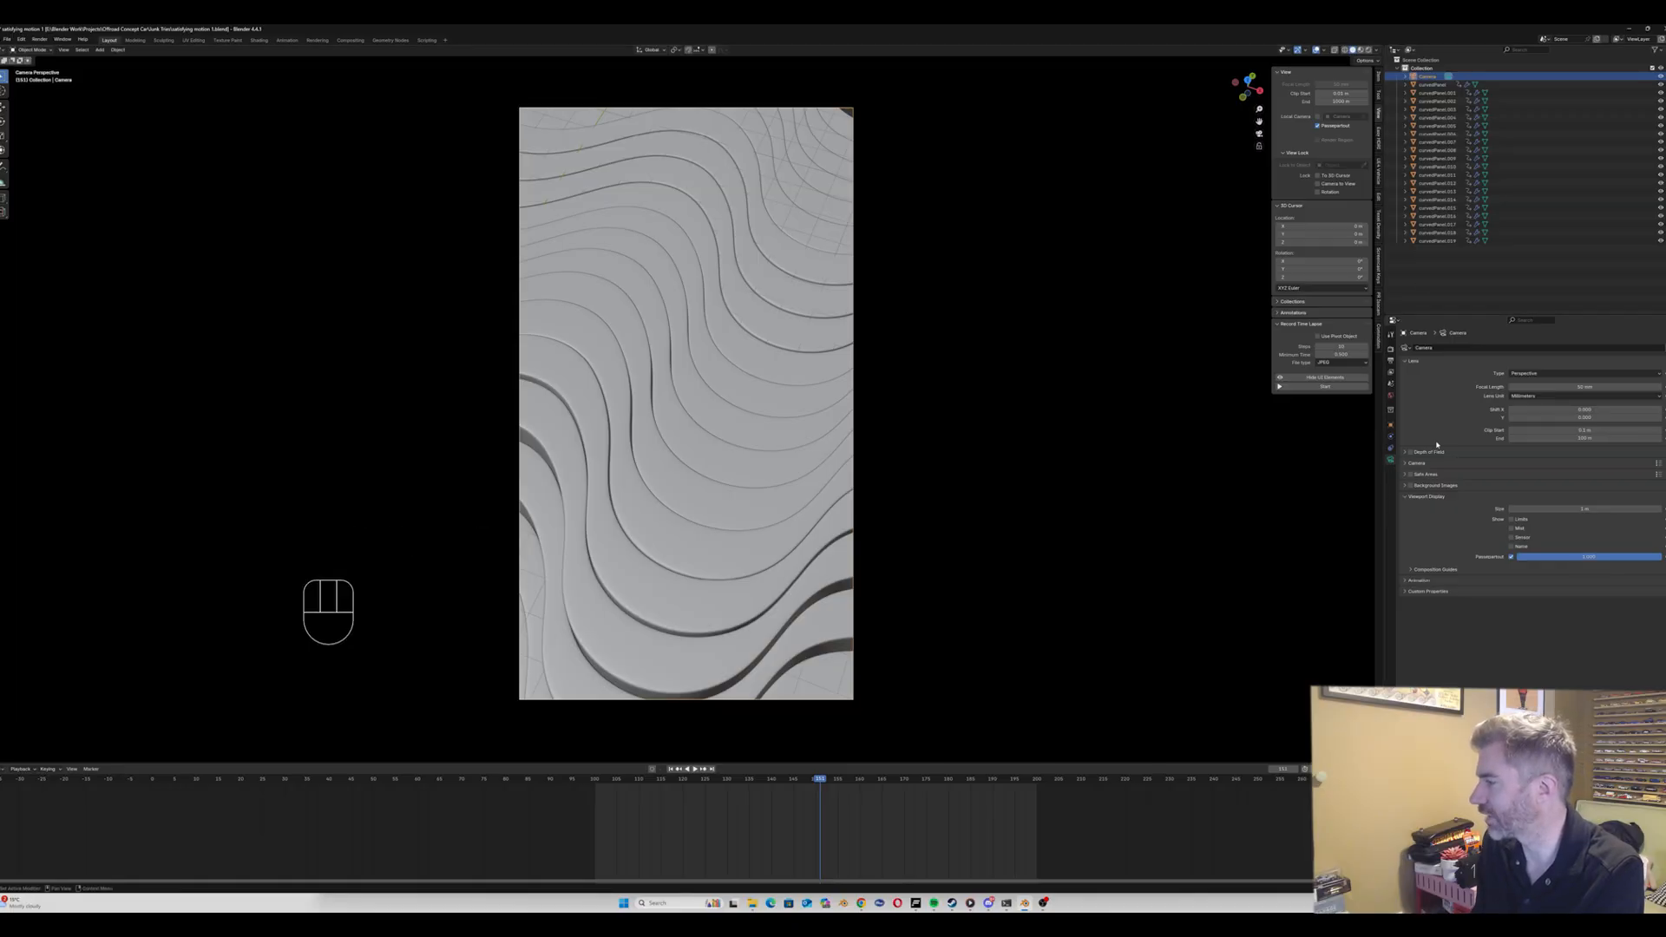
Step: Shift the camera lens slightly in the negative X direction, checking playback, and save an incremental version of the file
{"action": "left_click_drag", "start_coordinate": [1562, 409], "coordinate": [1536, 409], "text": "shift"}
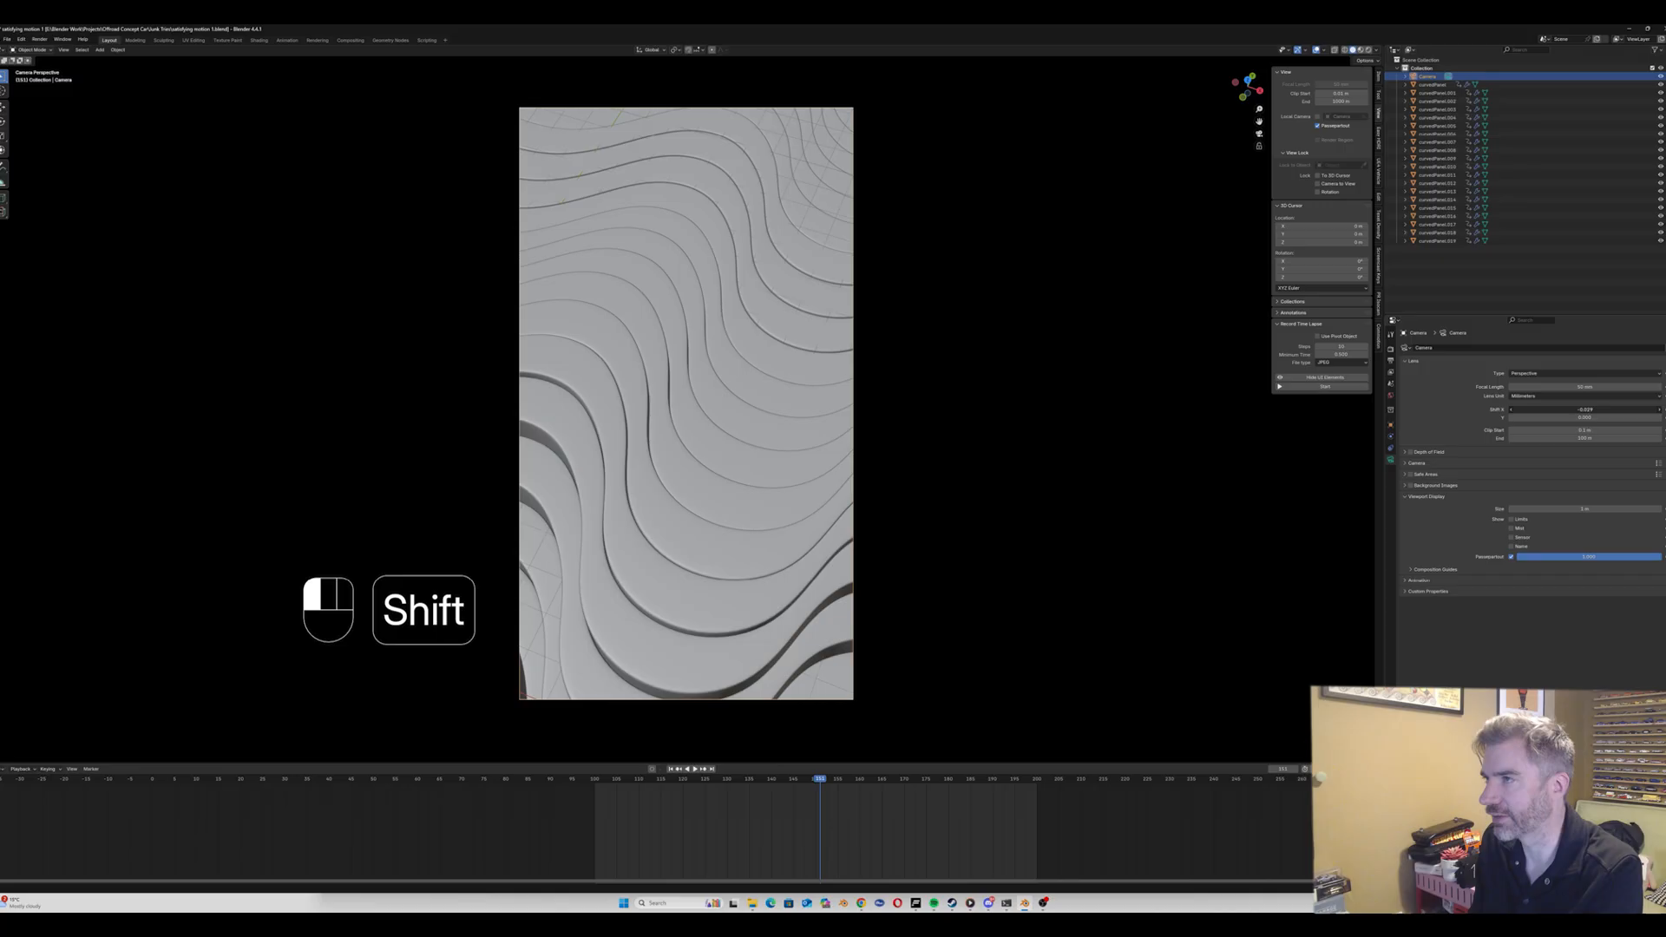
{"action": "key", "text": "space"}
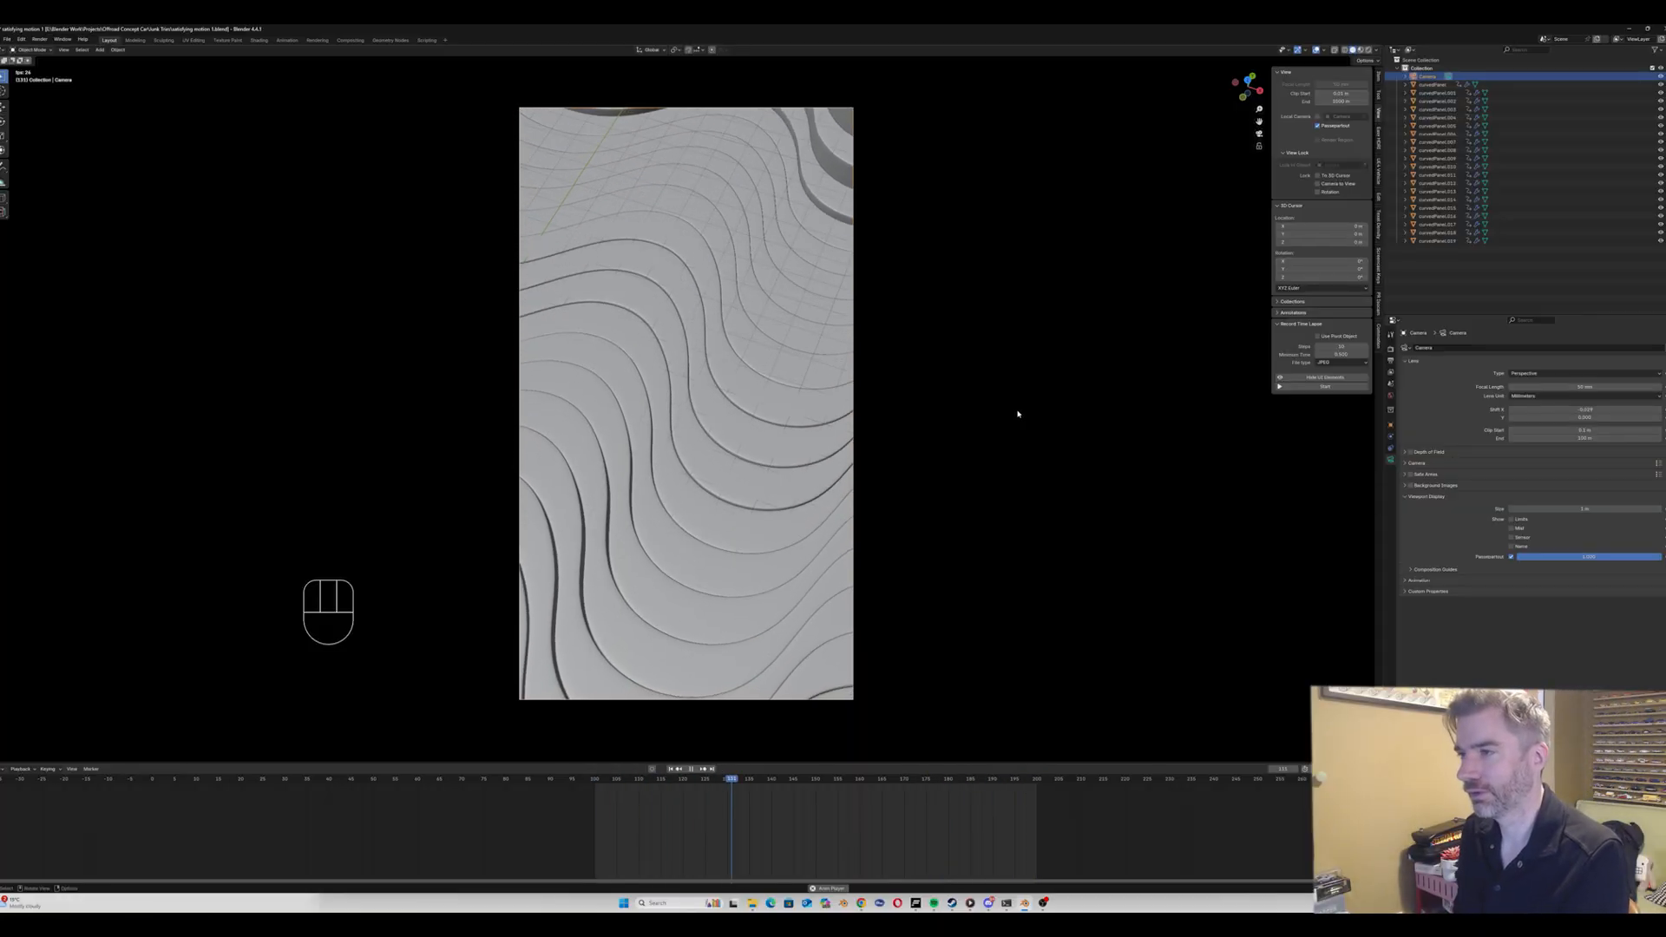
{"action": "key", "text": "space"}
{"action": "left_click", "coordinate": [7, 40]}
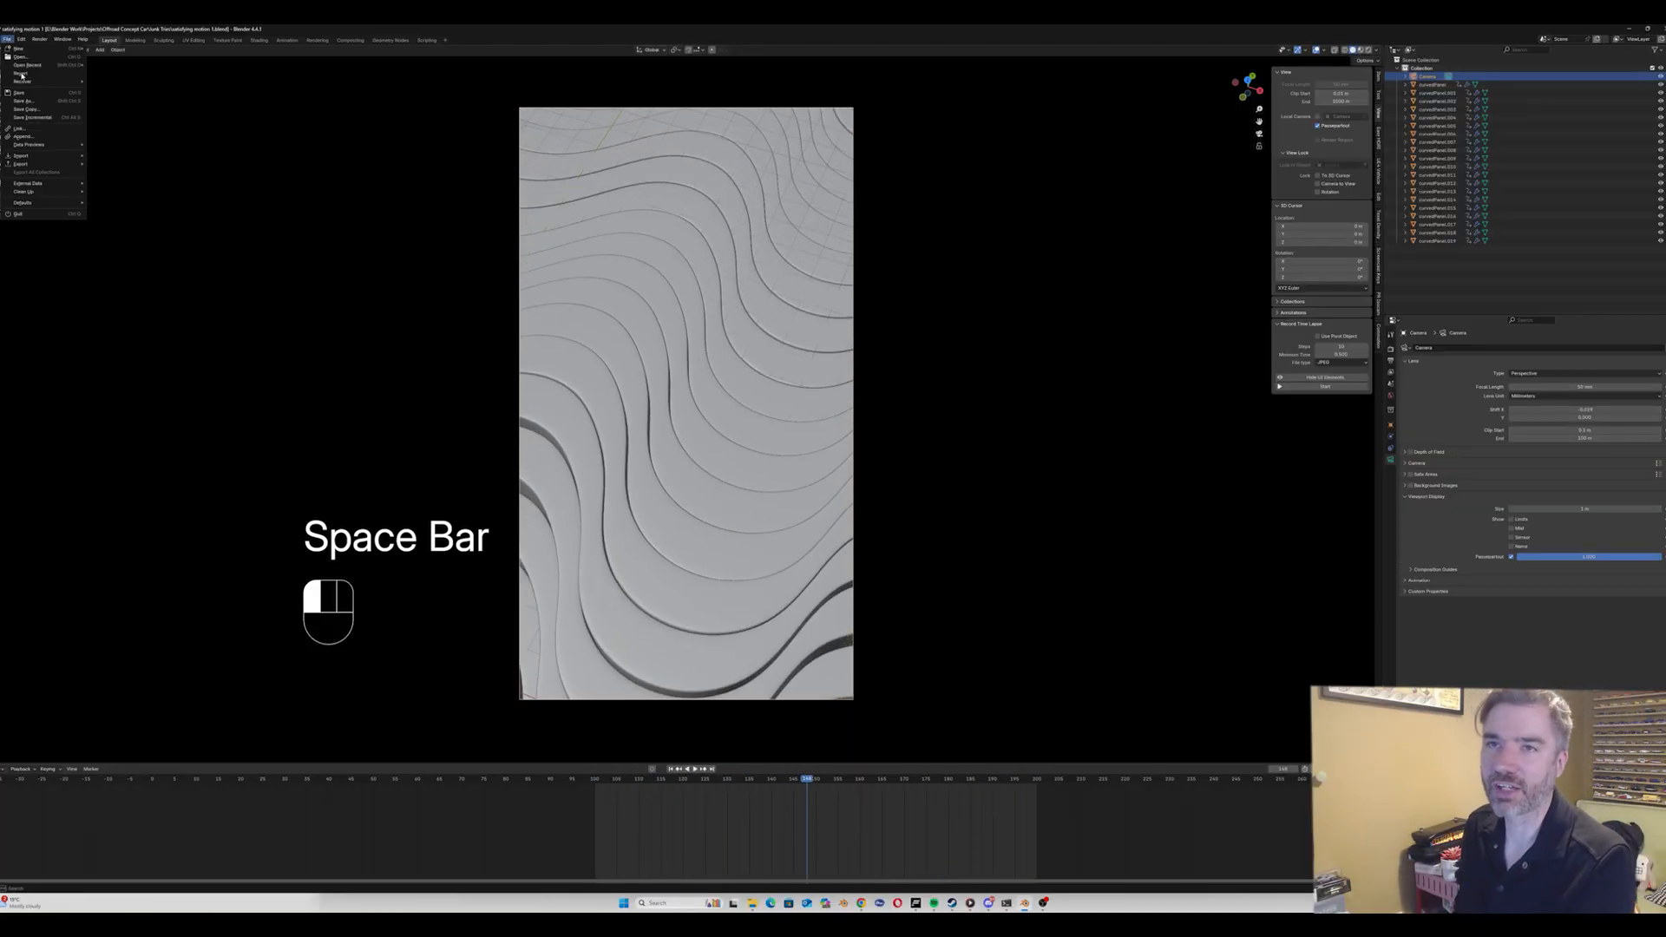
{"action": "left_click", "coordinate": [28, 117]}
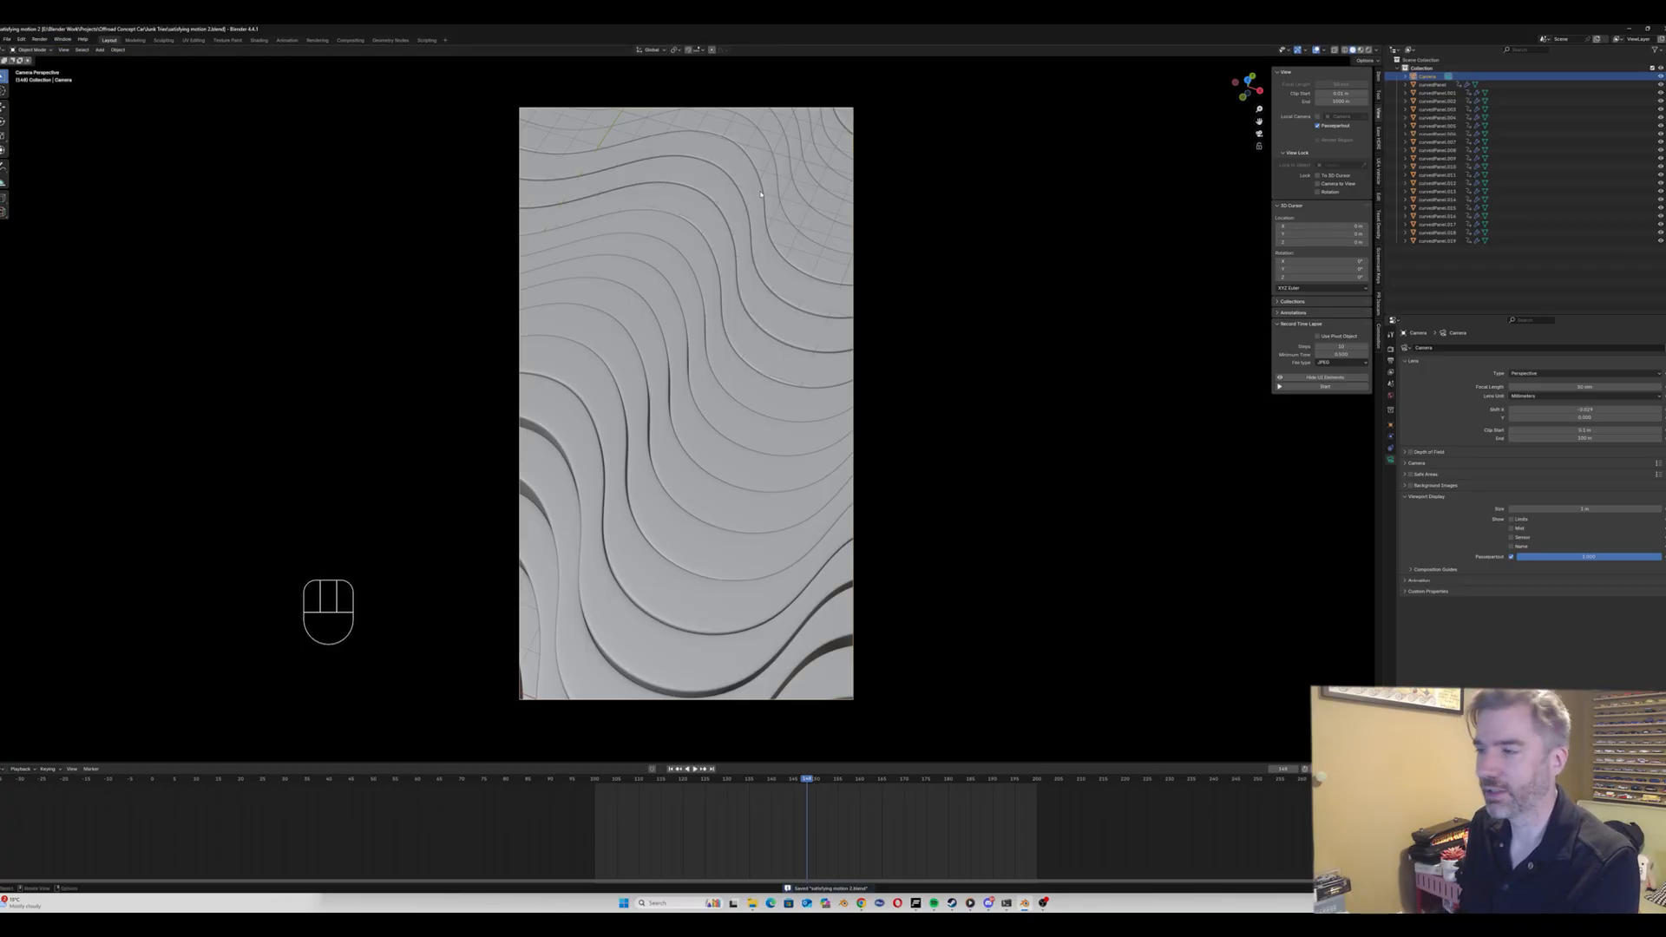
Step: Switch the viewport to material preview and give the first strip, curvedPanel, a new material with a pink base color
{"action": "left_click", "coordinate": [926, 234]}
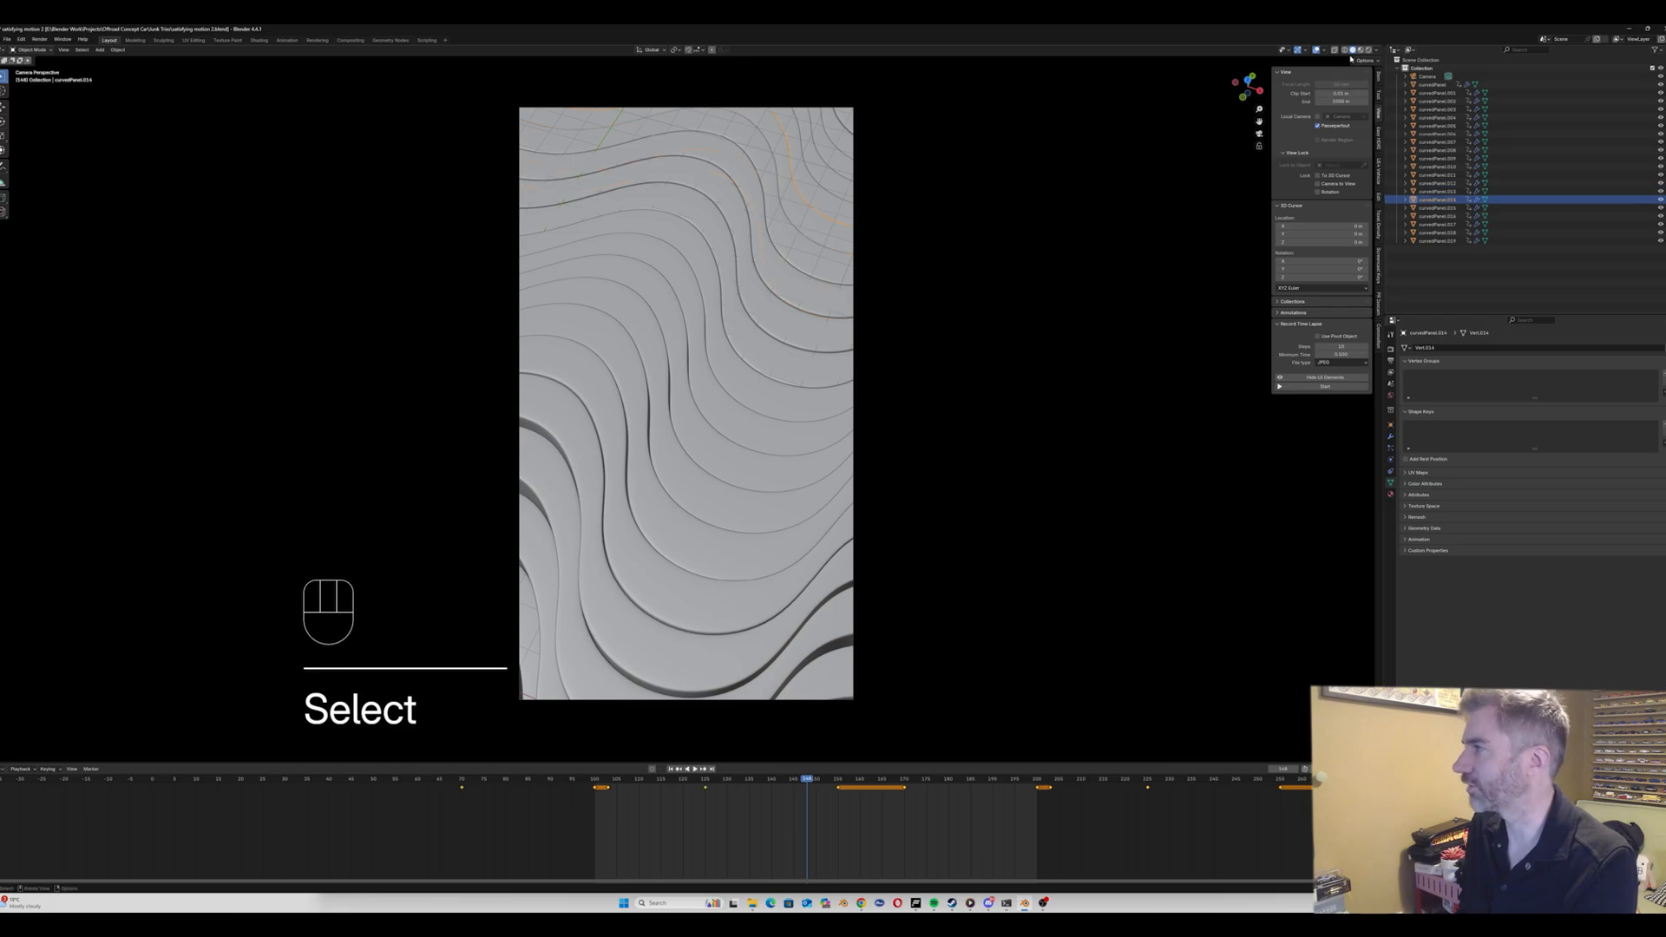
{"action": "left_click", "coordinate": [1359, 50]}
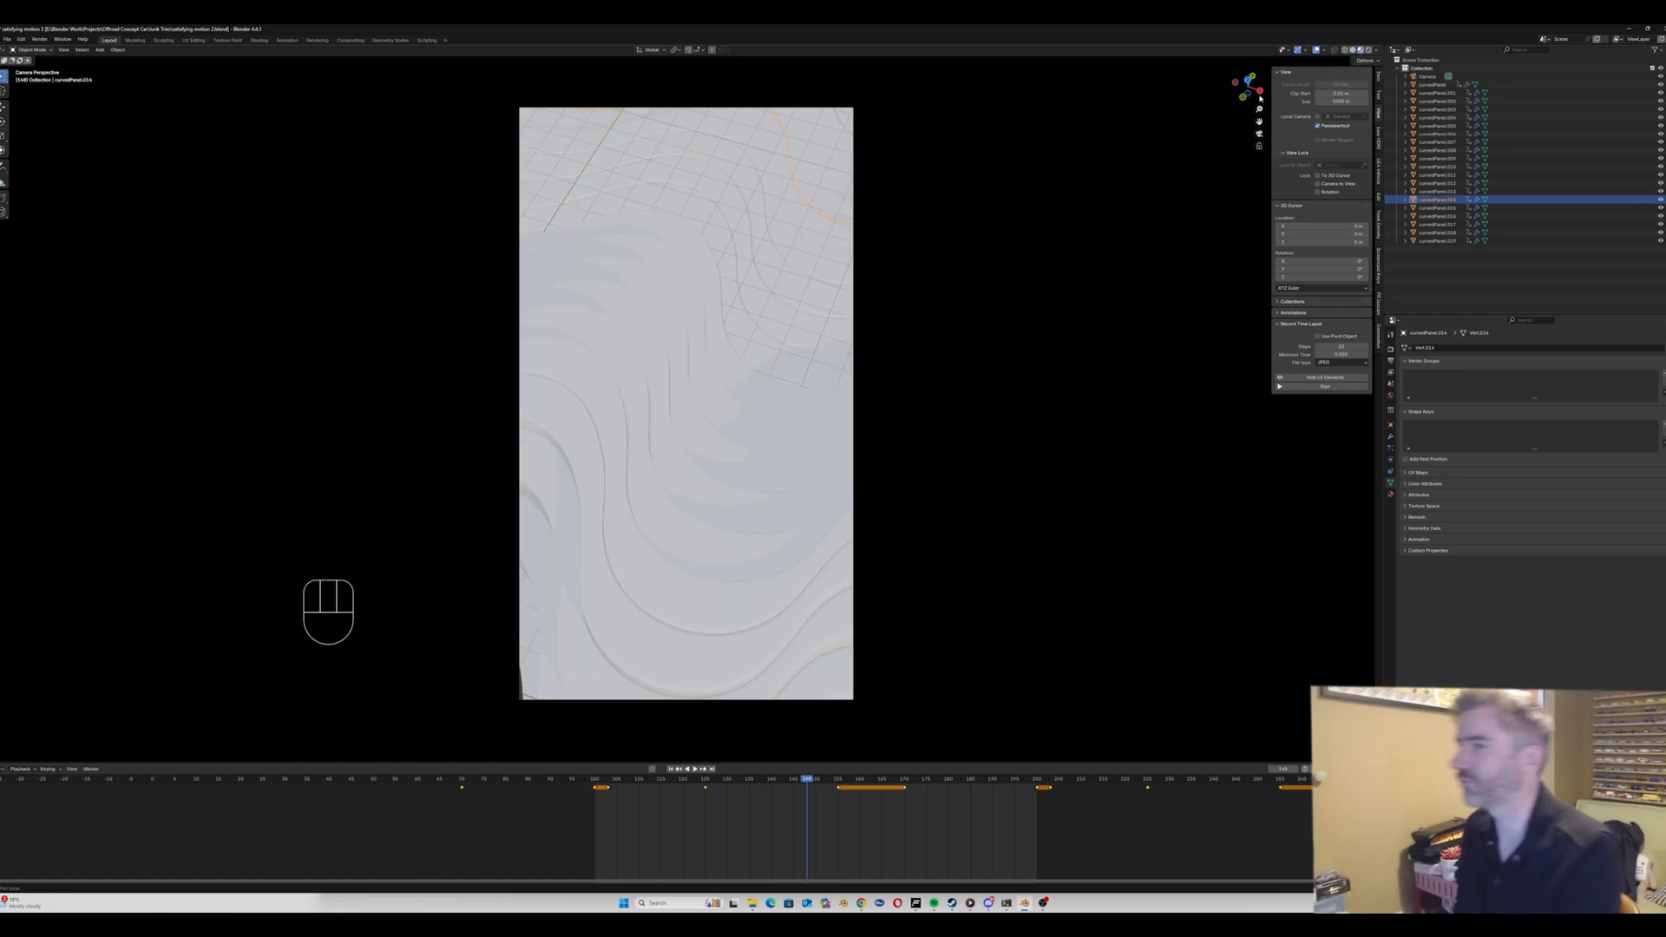
{"action": "left_click", "coordinate": [1391, 494]}
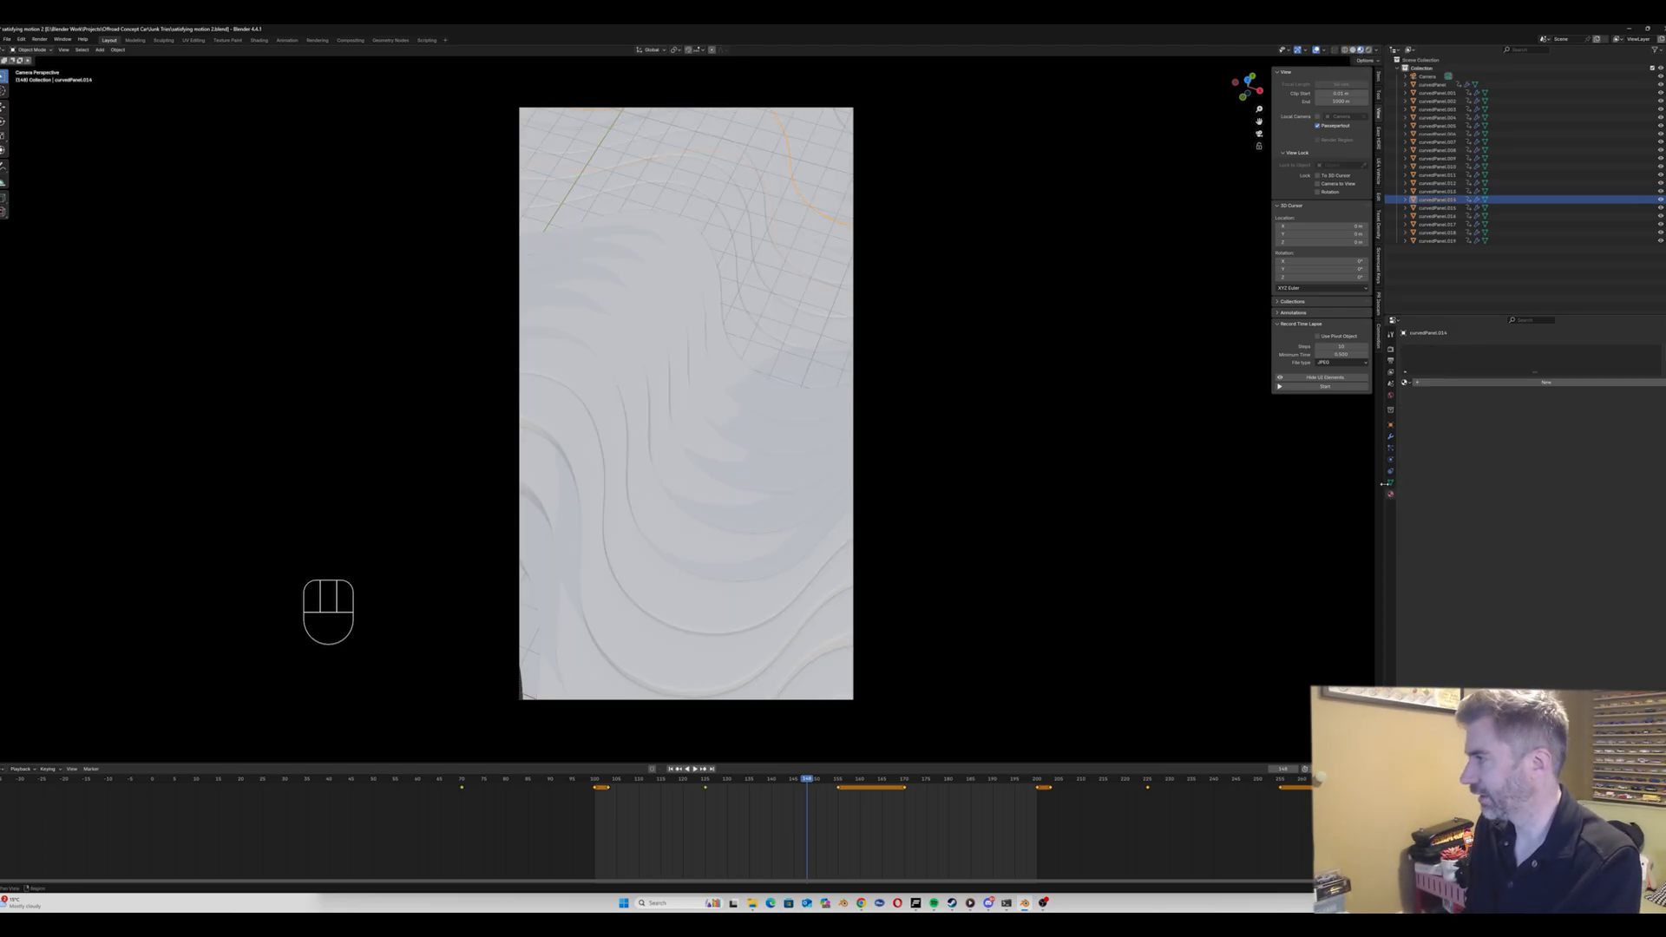
{"action": "left_click", "coordinate": [1433, 85]}
{"action": "left_click", "coordinate": [1546, 382]}
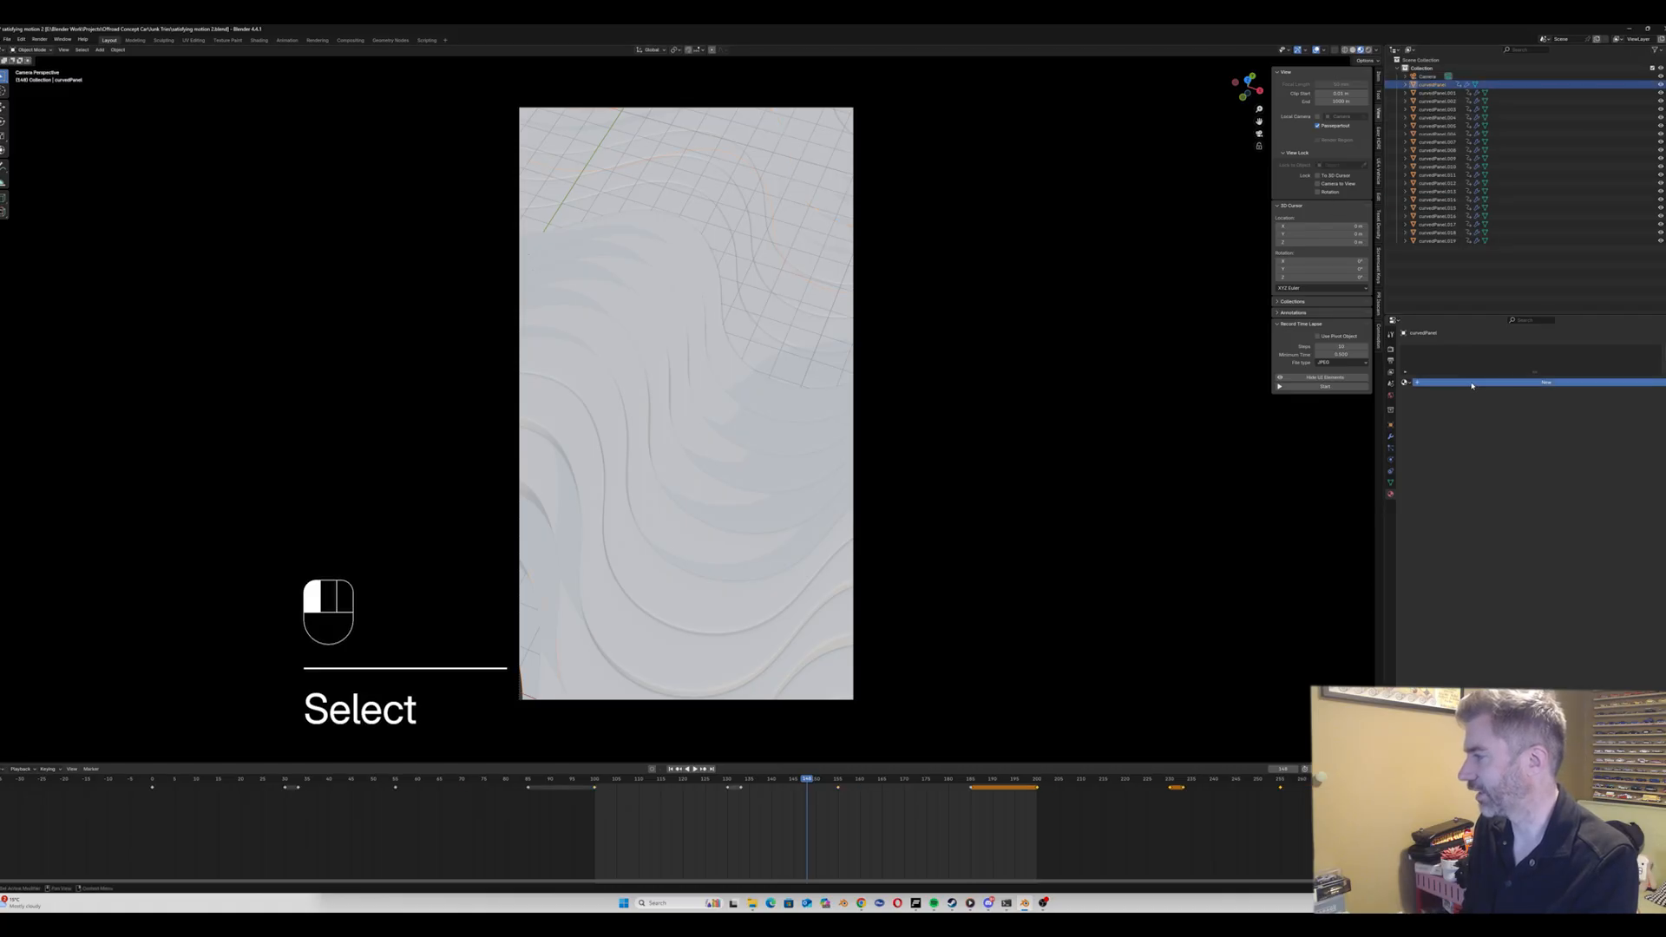
{"action": "left_click", "coordinate": [1529, 437]}
{"action": "left_click_drag", "start_coordinate": [1613, 348], "coordinate": [1625, 357]}
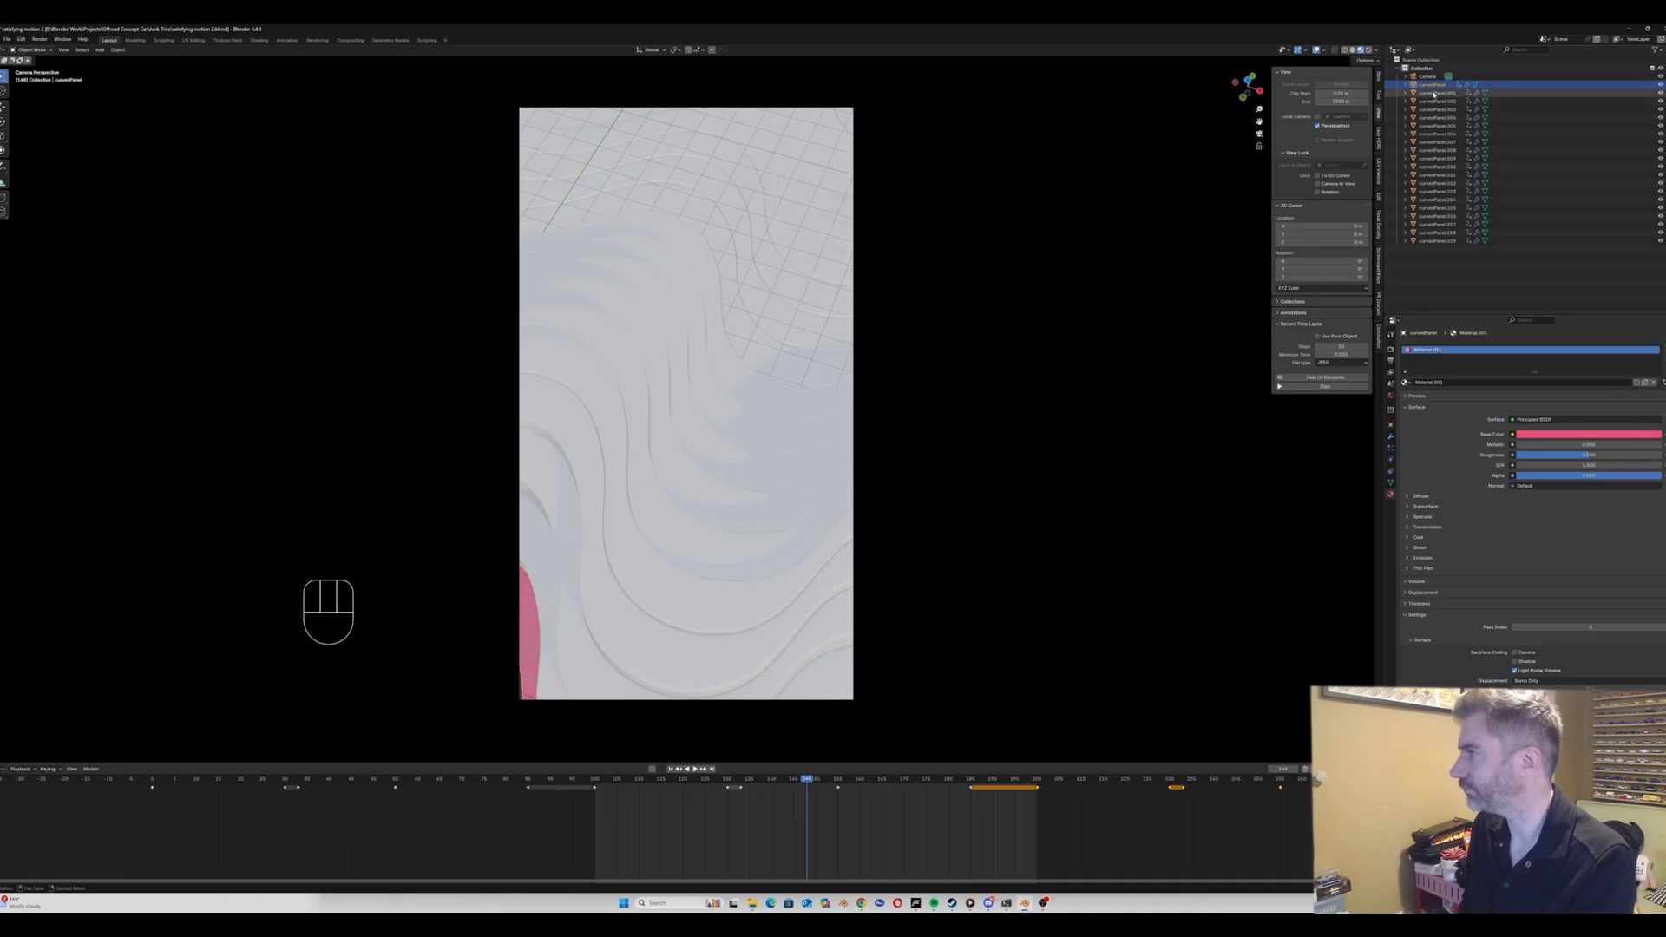
Step: Link the pink material from curvedPanel to all the other strips, keeping curvedPanel as the active object
{"action": "left_click", "coordinate": [1433, 243], "text": "shift"}
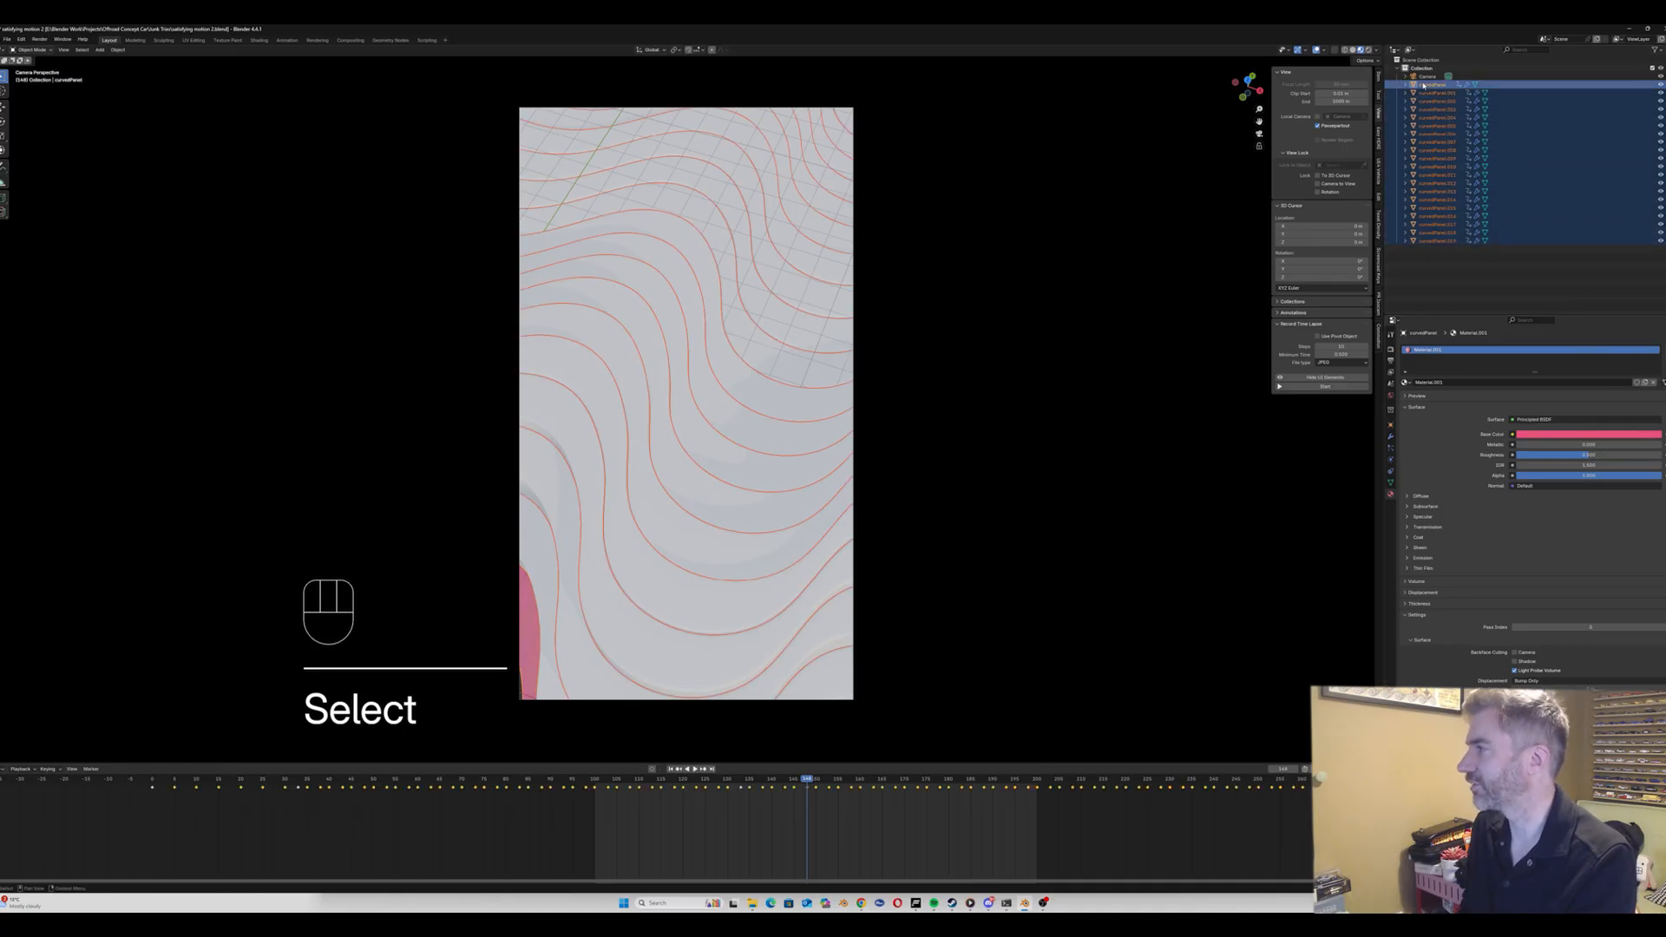
{"action": "left_click", "coordinate": [1429, 87], "text": "shift"}
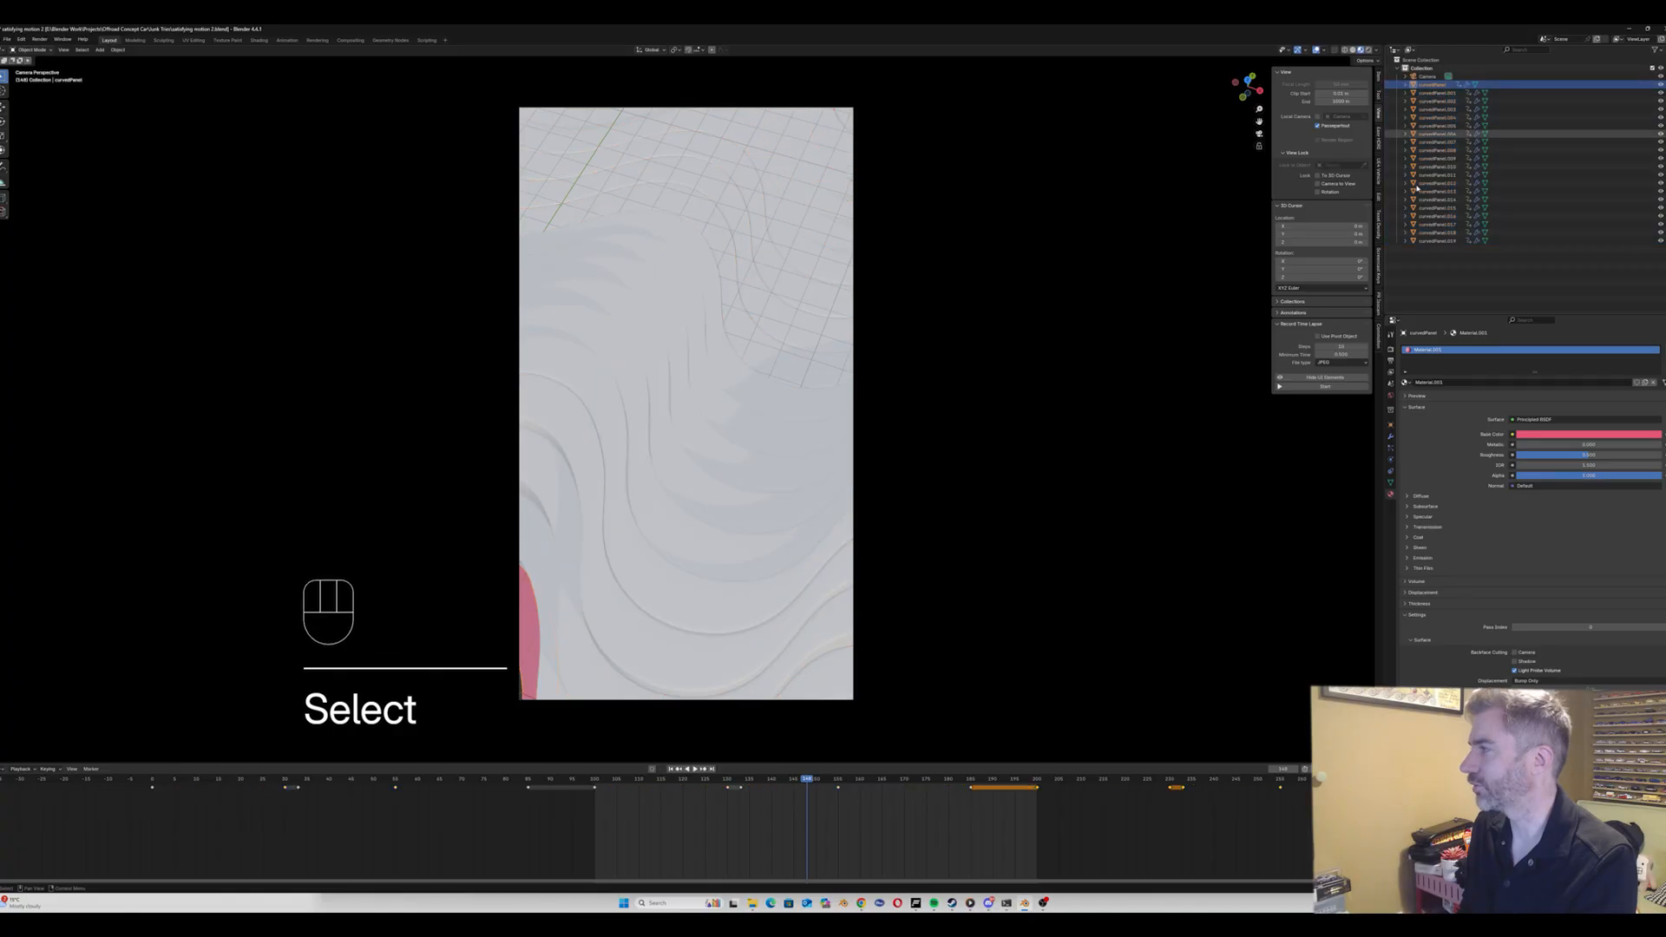
{"action": "left_click", "coordinate": [1423, 243], "text": "shift"}
{"action": "left_click", "coordinate": [1440, 86], "text": "shift"}
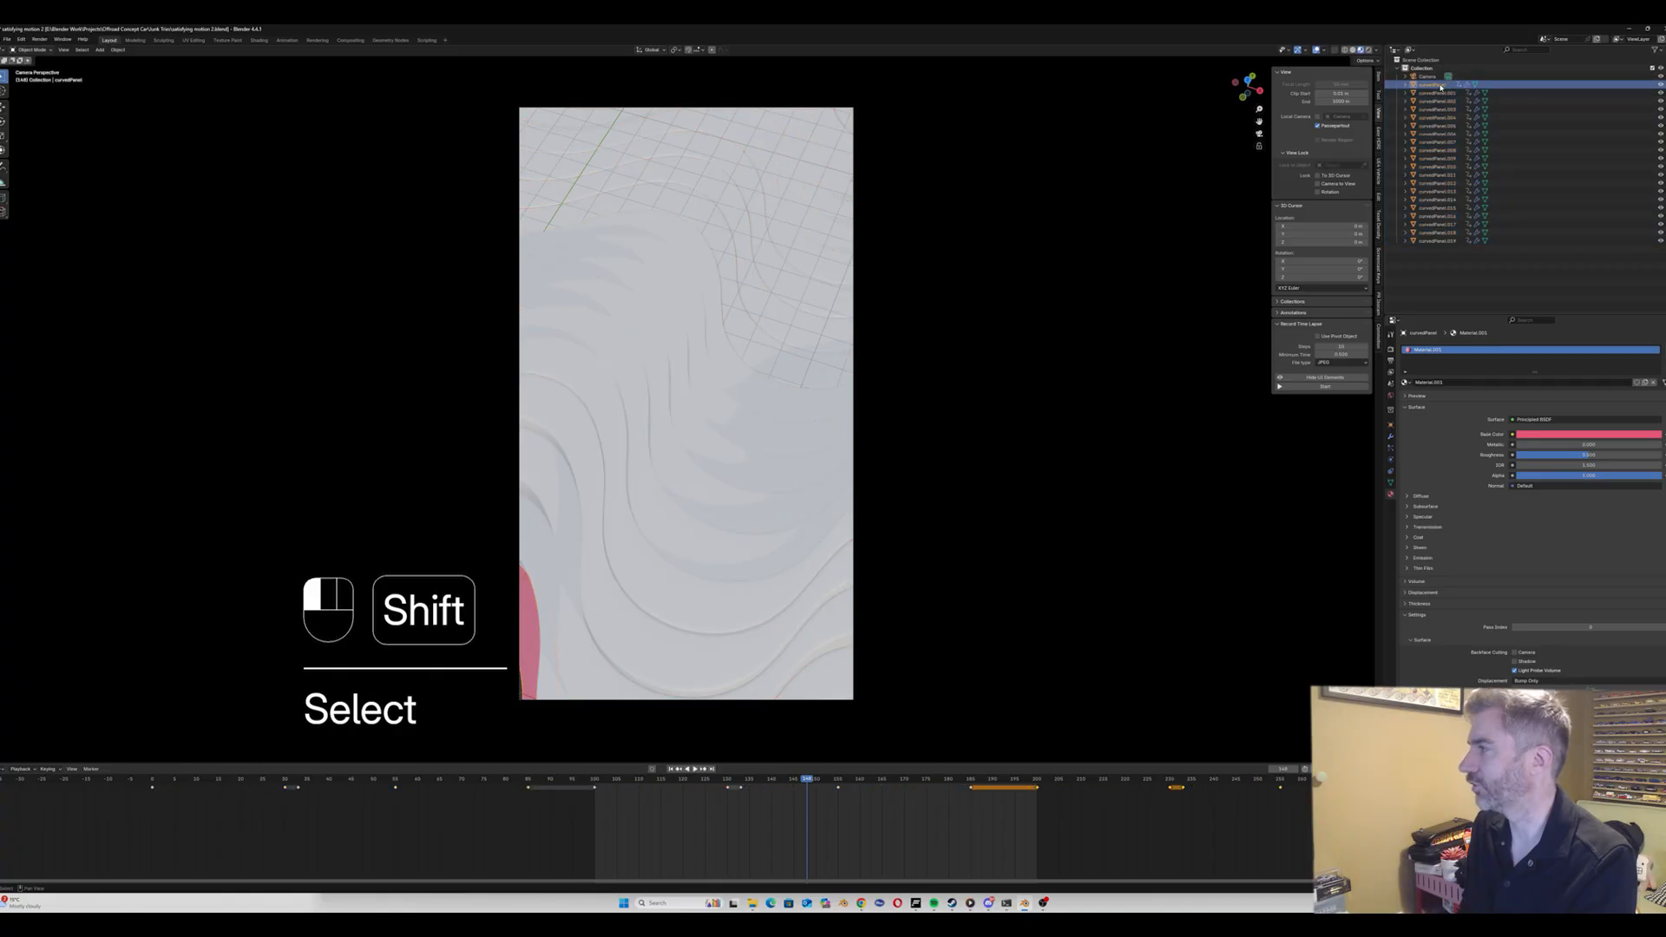
{"action": "left_click", "coordinate": [1432, 243], "text": "shift"}
{"action": "left_click", "coordinate": [1428, 85], "text": "ctrl"}
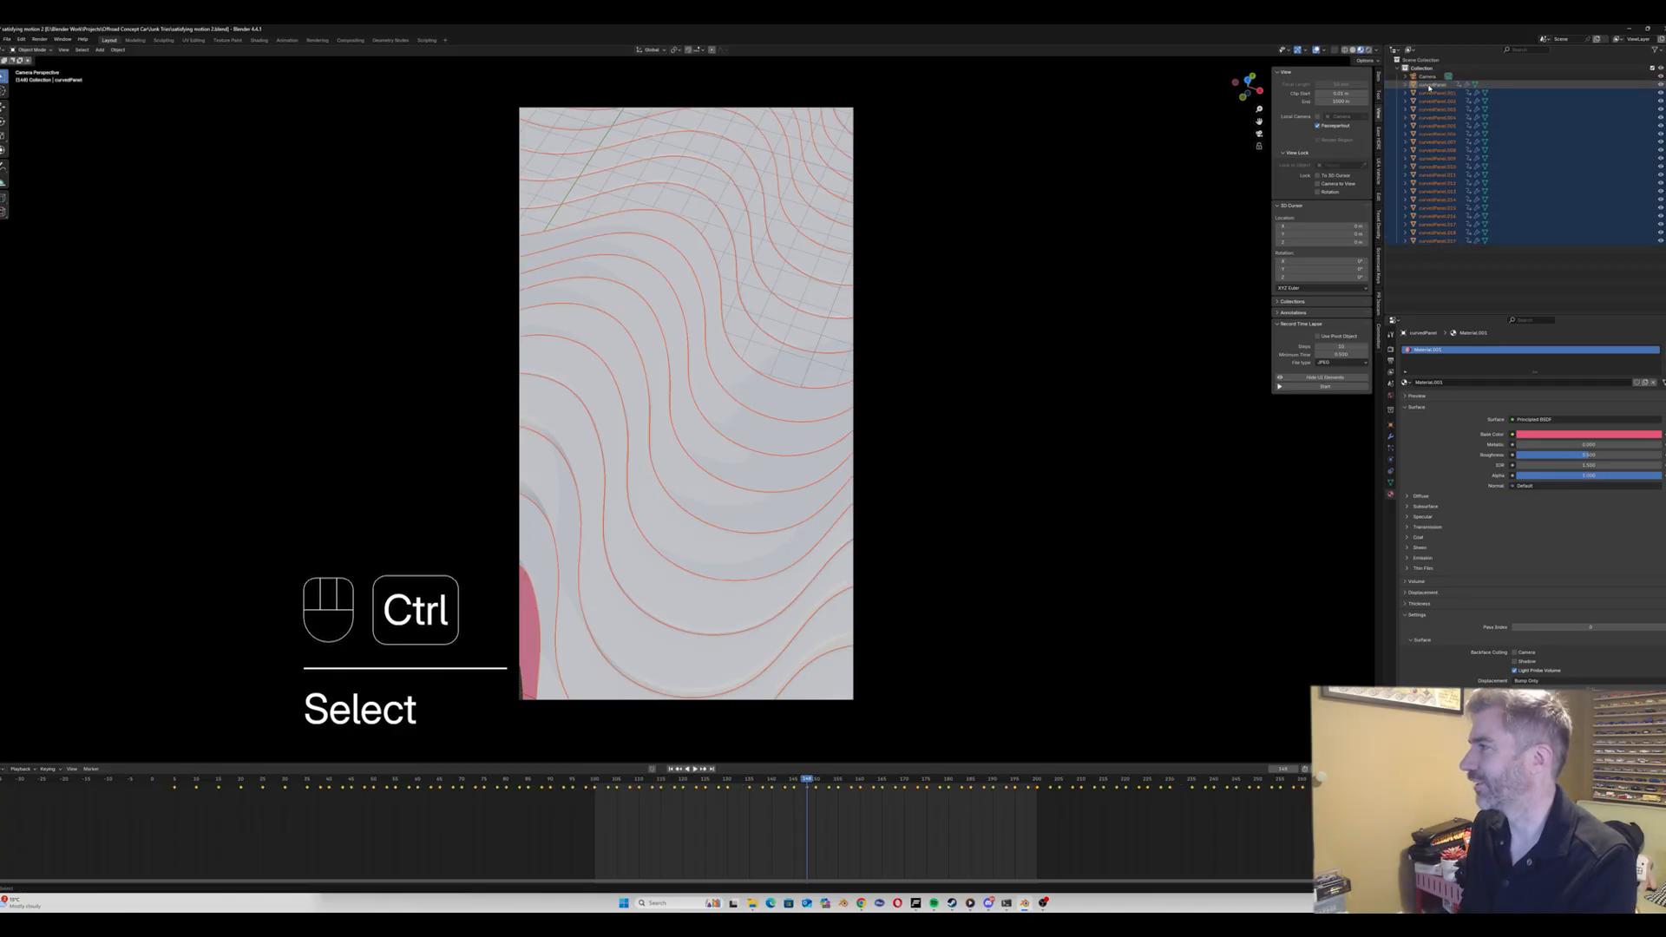
{"action": "left_click", "coordinate": [1430, 85], "text": "ctrl"}
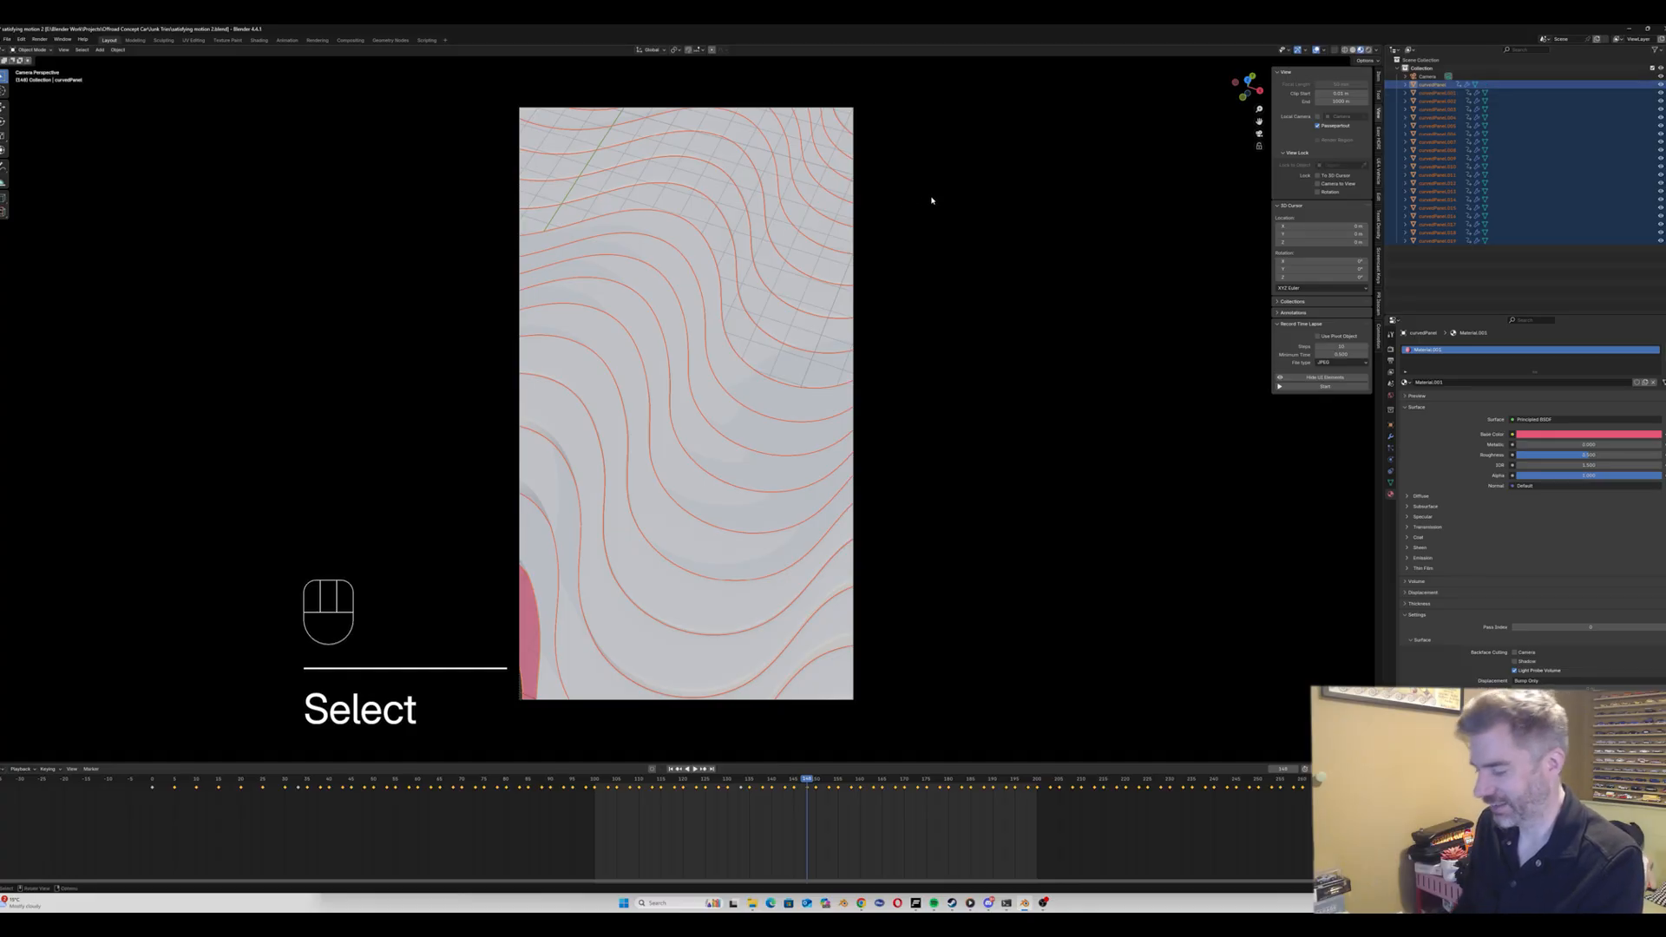
{"action": "key", "text": "ctrl+l"}
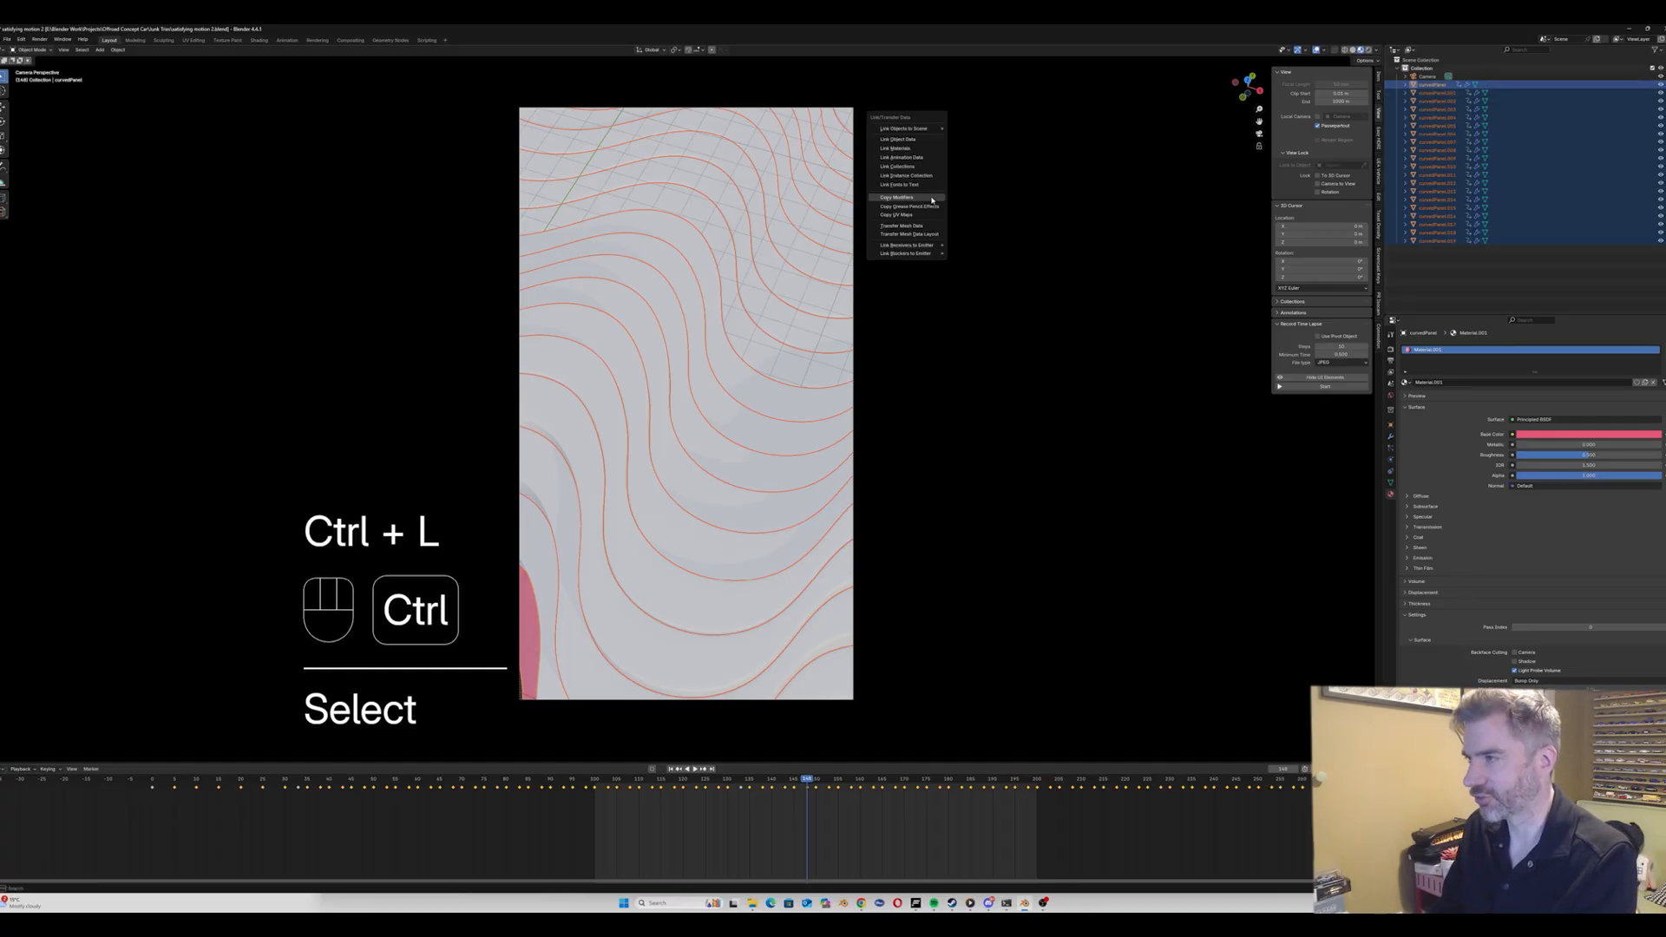
{"action": "left_click", "coordinate": [907, 147]}
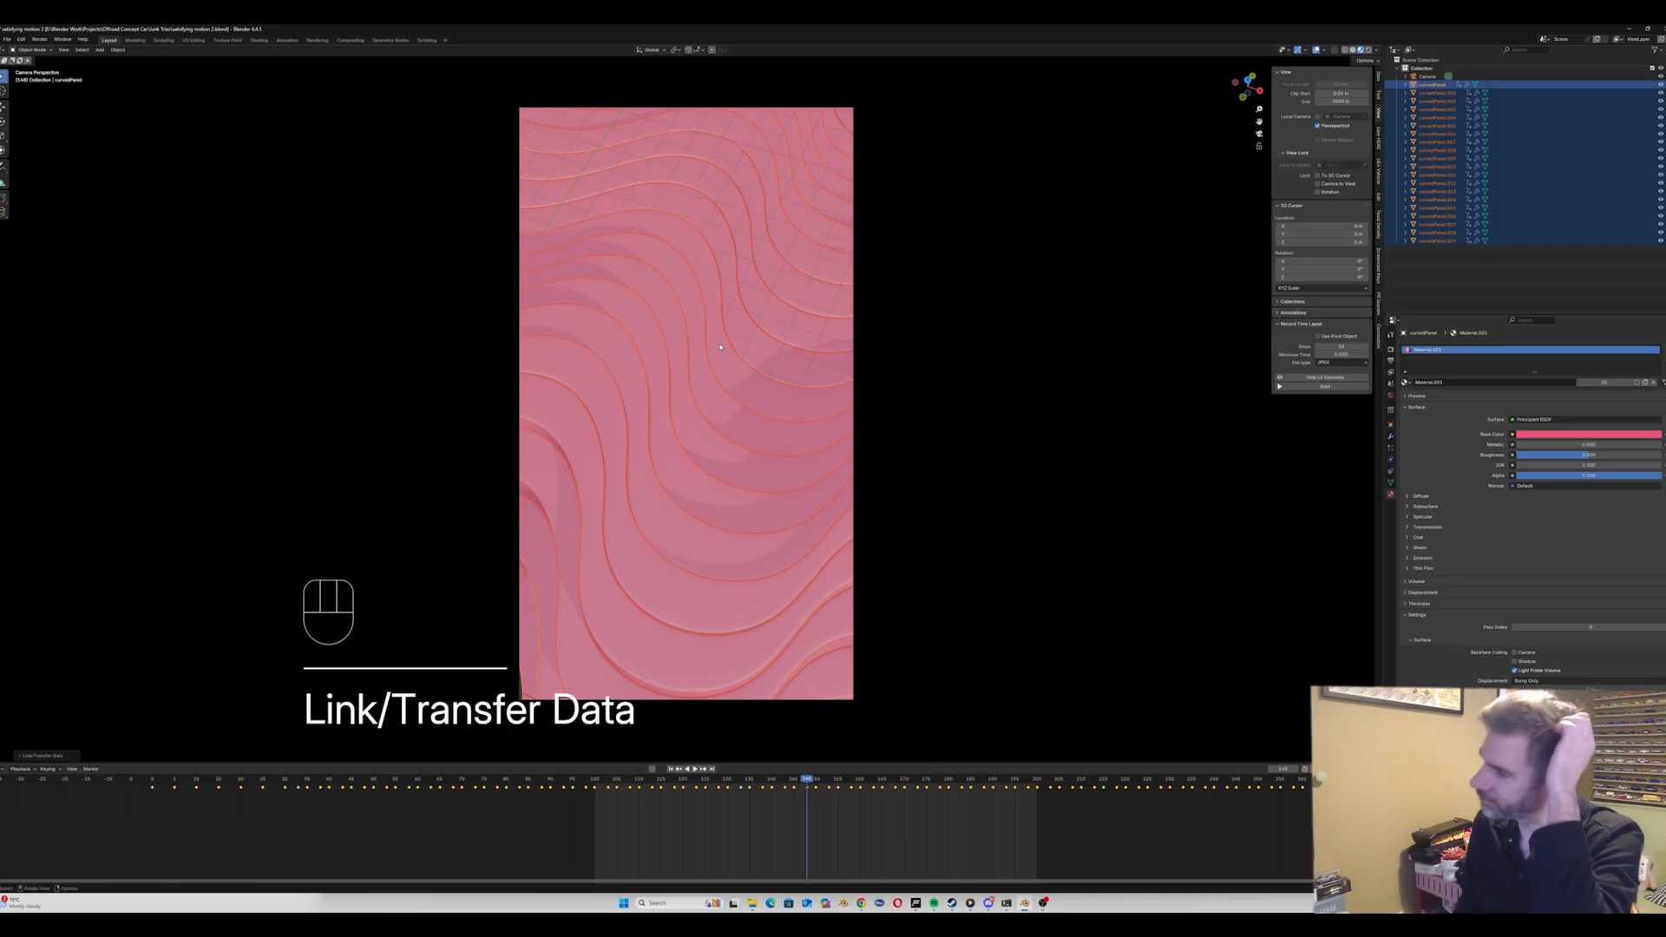
Step: Open the Shading workspace and move the Principled BSDF and Material Output nodes aside to make room before them
{"action": "left_click", "coordinate": [258, 41]}
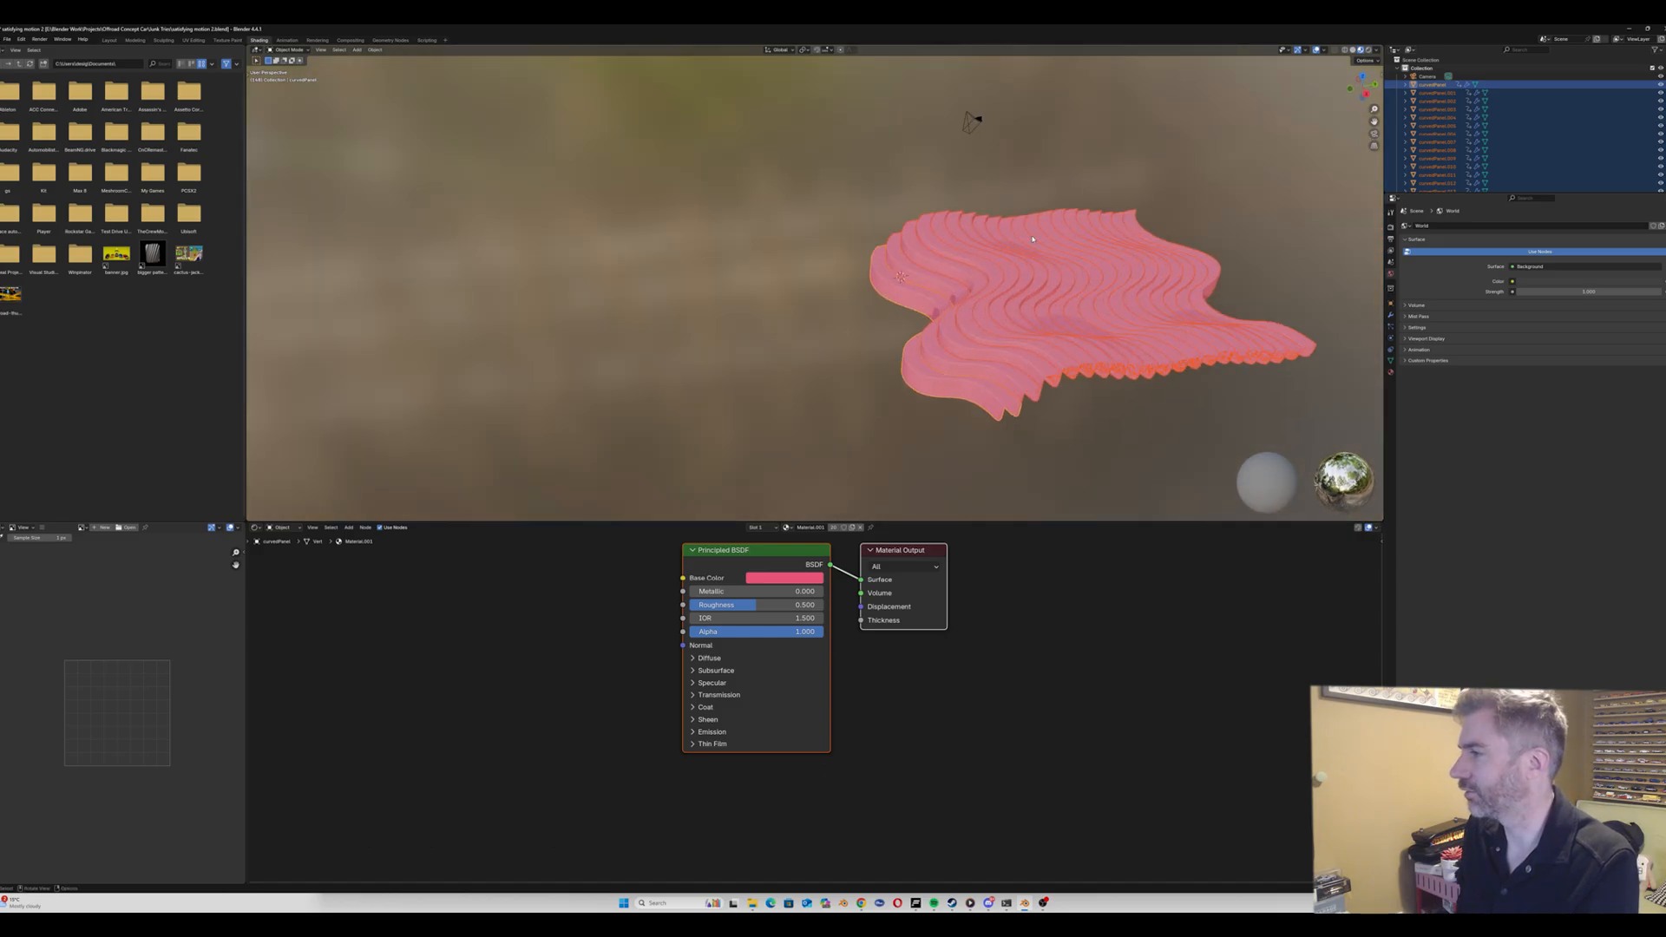
{"action": "middle_click_drag", "start_coordinate": [1033, 239], "coordinate": [1004, 217]}
{"action": "scroll", "coordinate": [1005, 260], "scroll_direction": "up", "scroll_amount": 5}
{"action": "scroll", "coordinate": [1003, 295], "scroll_direction": "down", "scroll_amount": 4}
{"action": "middle_click_drag", "start_coordinate": [1003, 326], "coordinate": [1002, 371]}
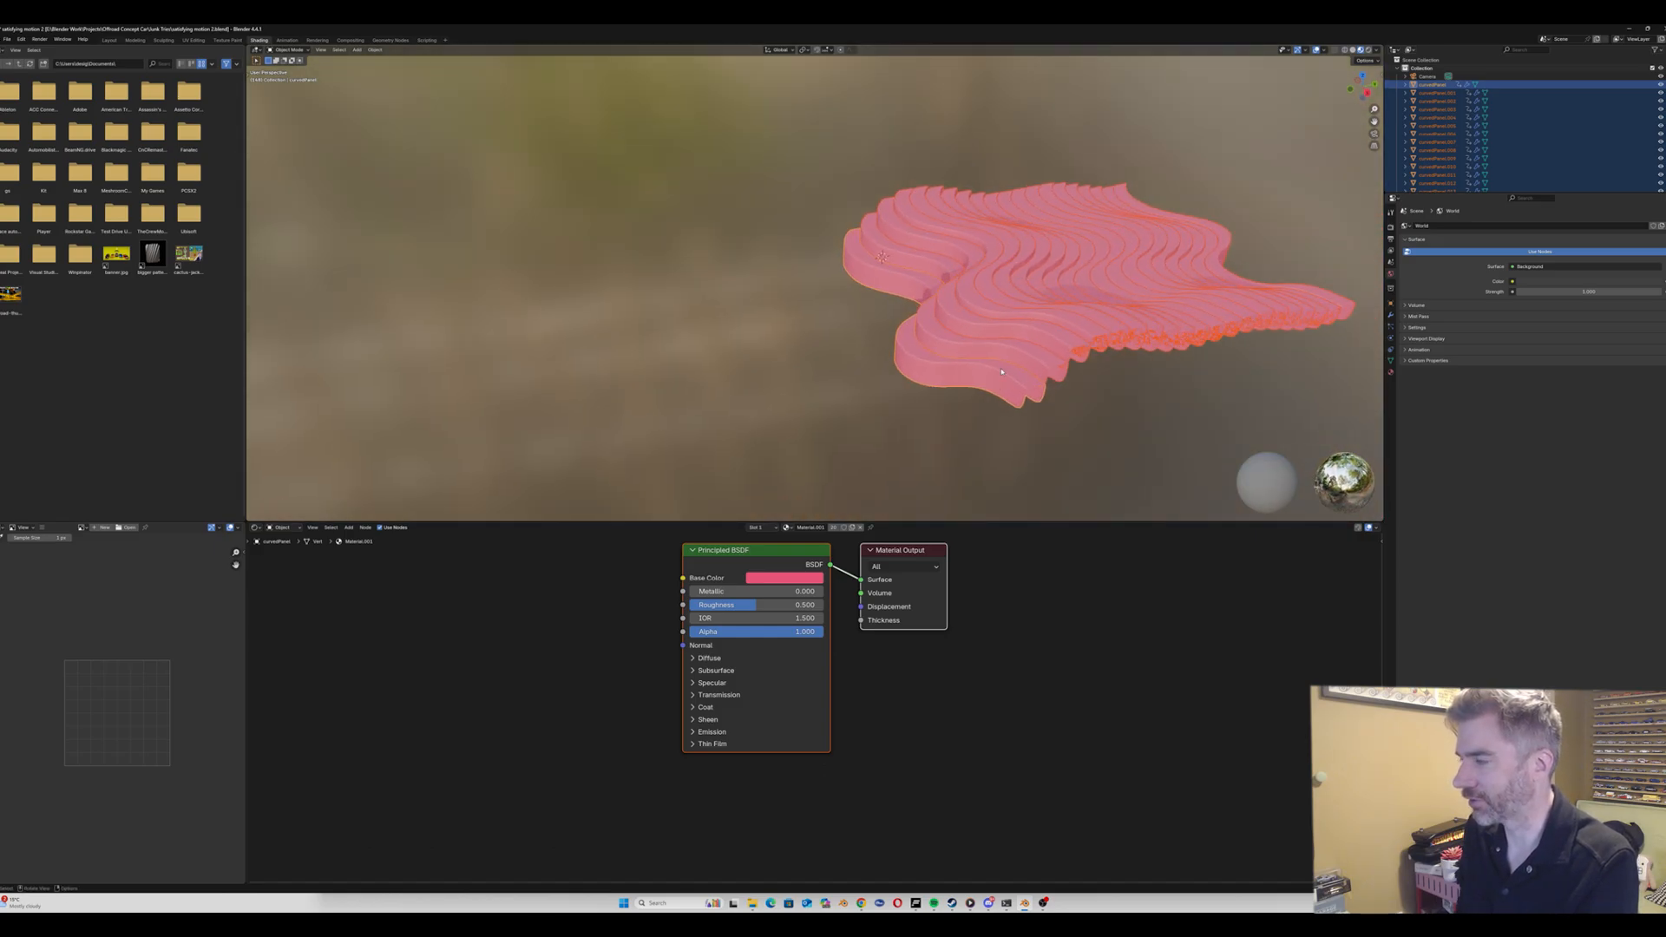
{"action": "left_click_drag", "start_coordinate": [738, 550], "coordinate": [933, 621]}
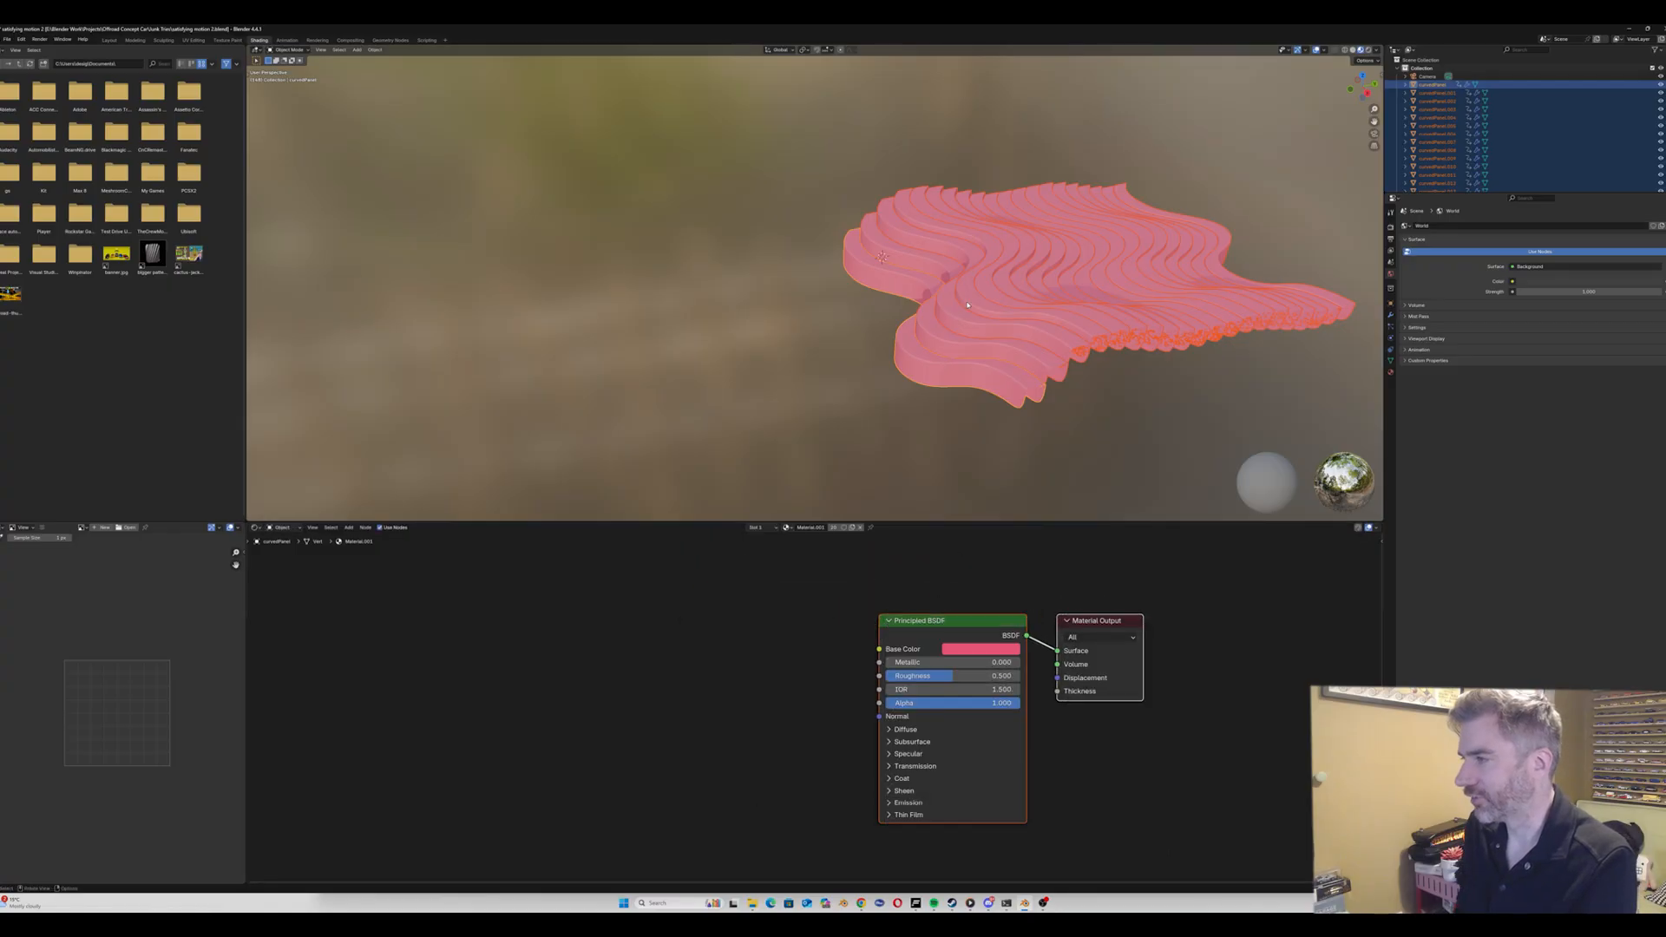
{"action": "middle_click_drag", "start_coordinate": [1055, 247], "coordinate": [1059, 270]}
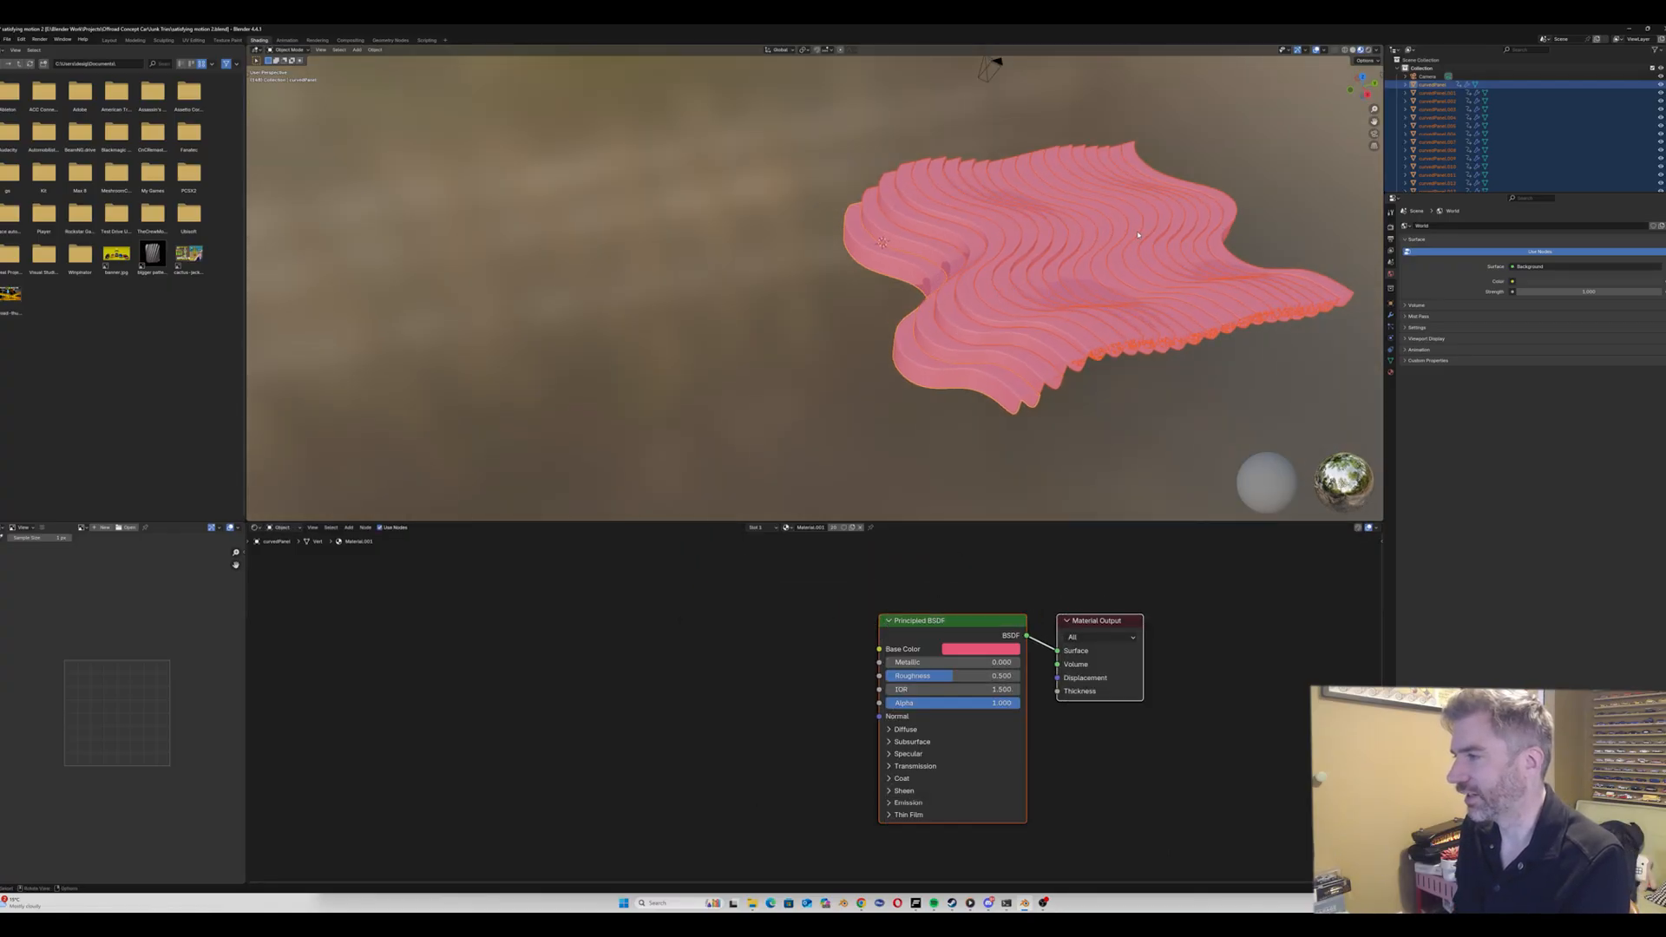
{"action": "mouse_move", "coordinate": [1138, 234]}
{"action": "middle_mouse_down"}
{"action": "mouse_move", "coordinate": [1128, 260]}
{"action": "mouse_move", "coordinate": [1115, 252]}
{"action": "middle_mouse_up"}
{"action": "left_click", "coordinate": [731, 614]}
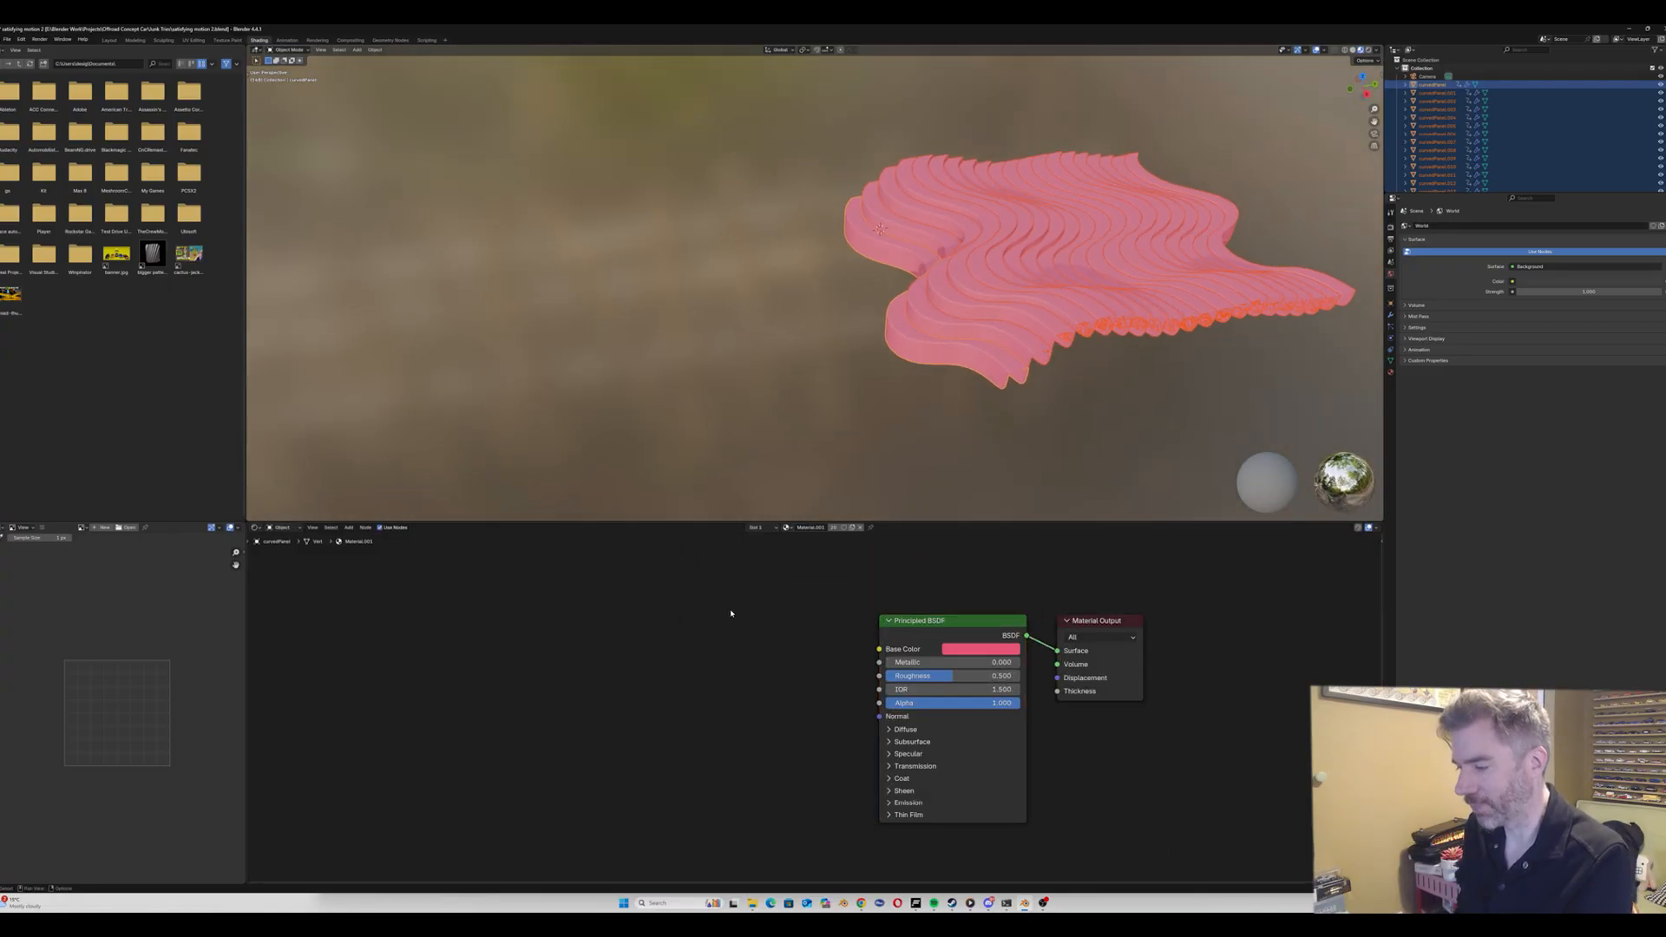
{"action": "middle_click_drag", "start_coordinate": [713, 598], "coordinate": [722, 596]}
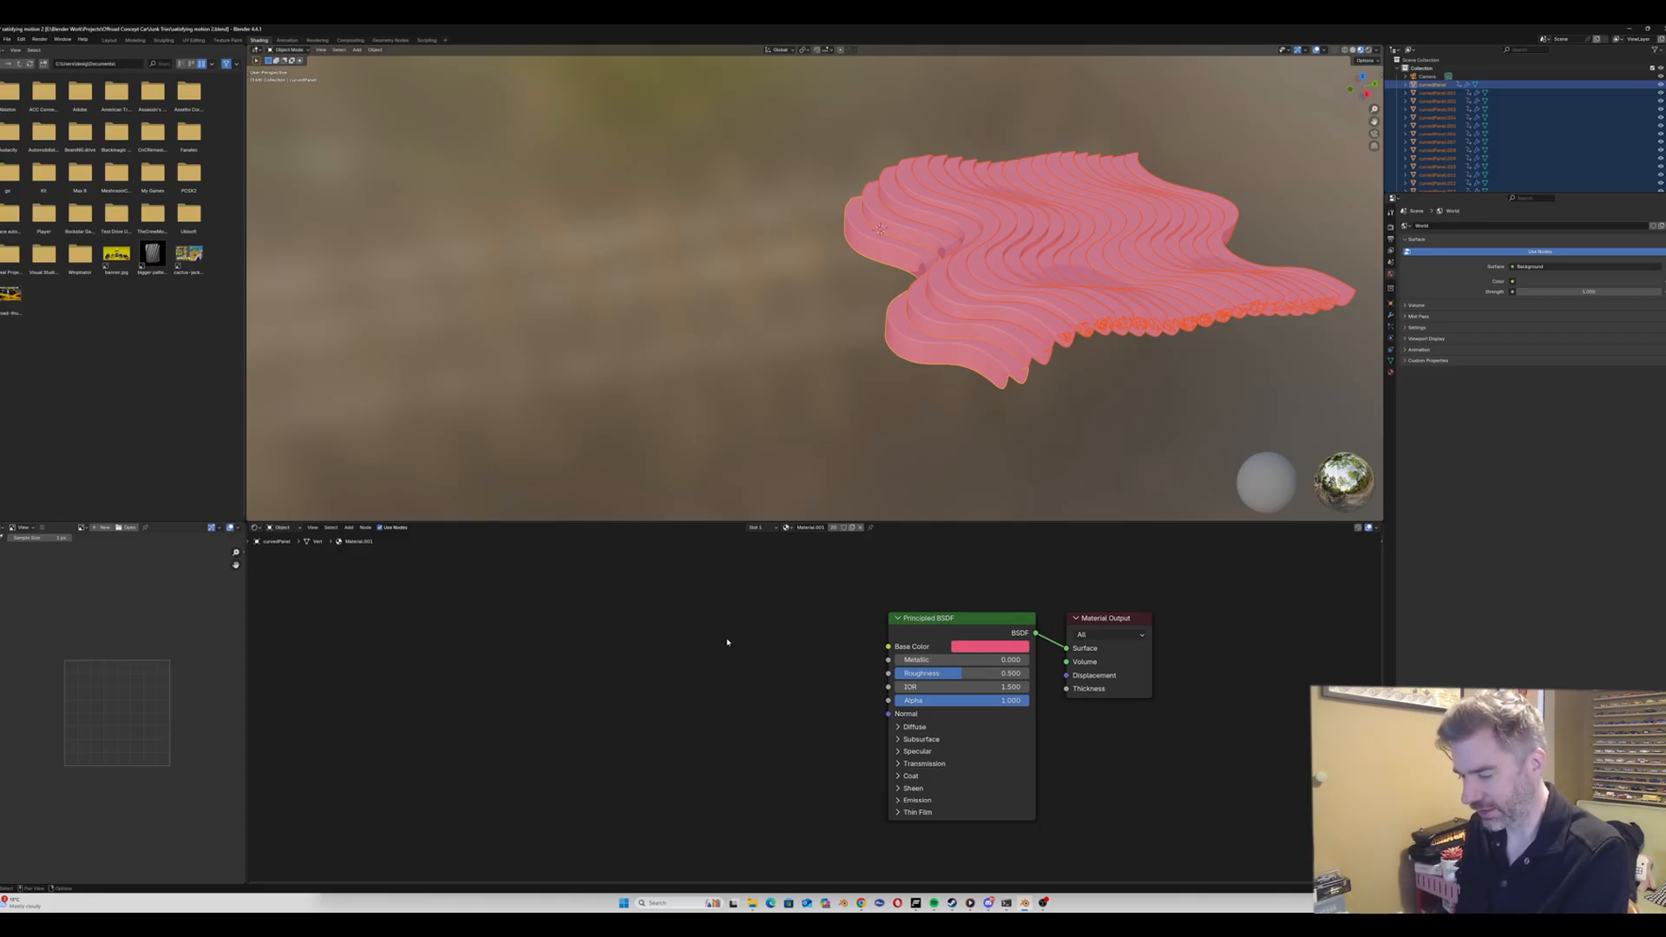
Step: Add an Object Info node to the strips' material, placed well before the Principled BSDF
{"action": "key", "text": "shift+a"}
{"action": "left_click", "coordinate": [727, 640]}
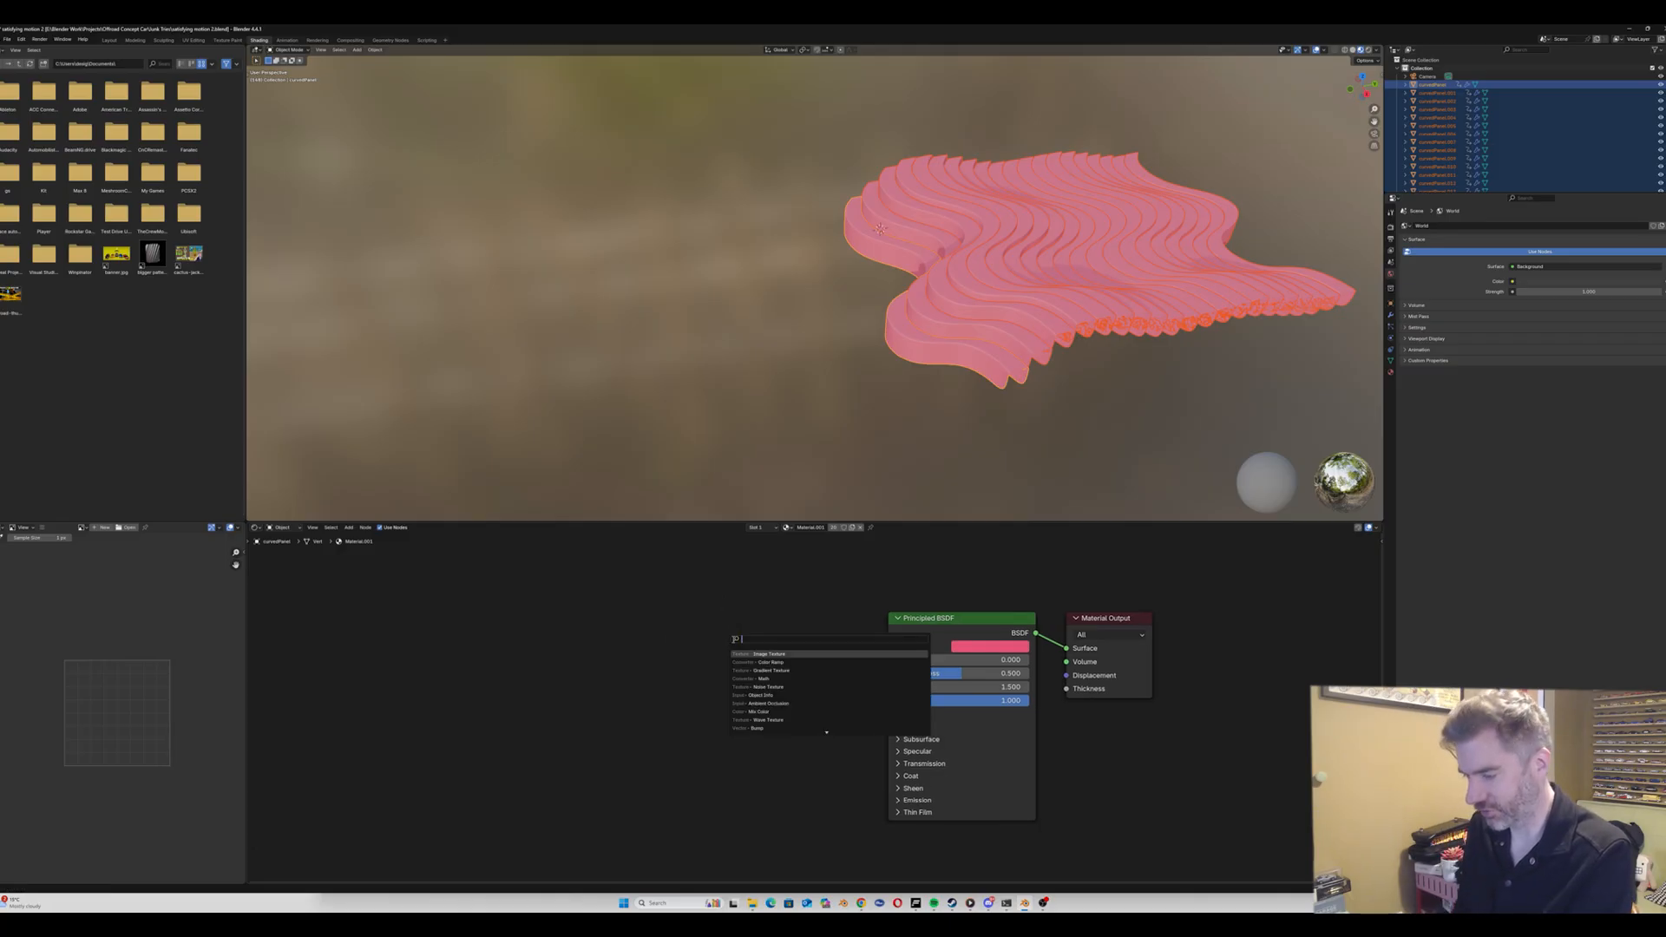
{"action": "type", "text": "obj"}
{"action": "key", "text": "Return"}
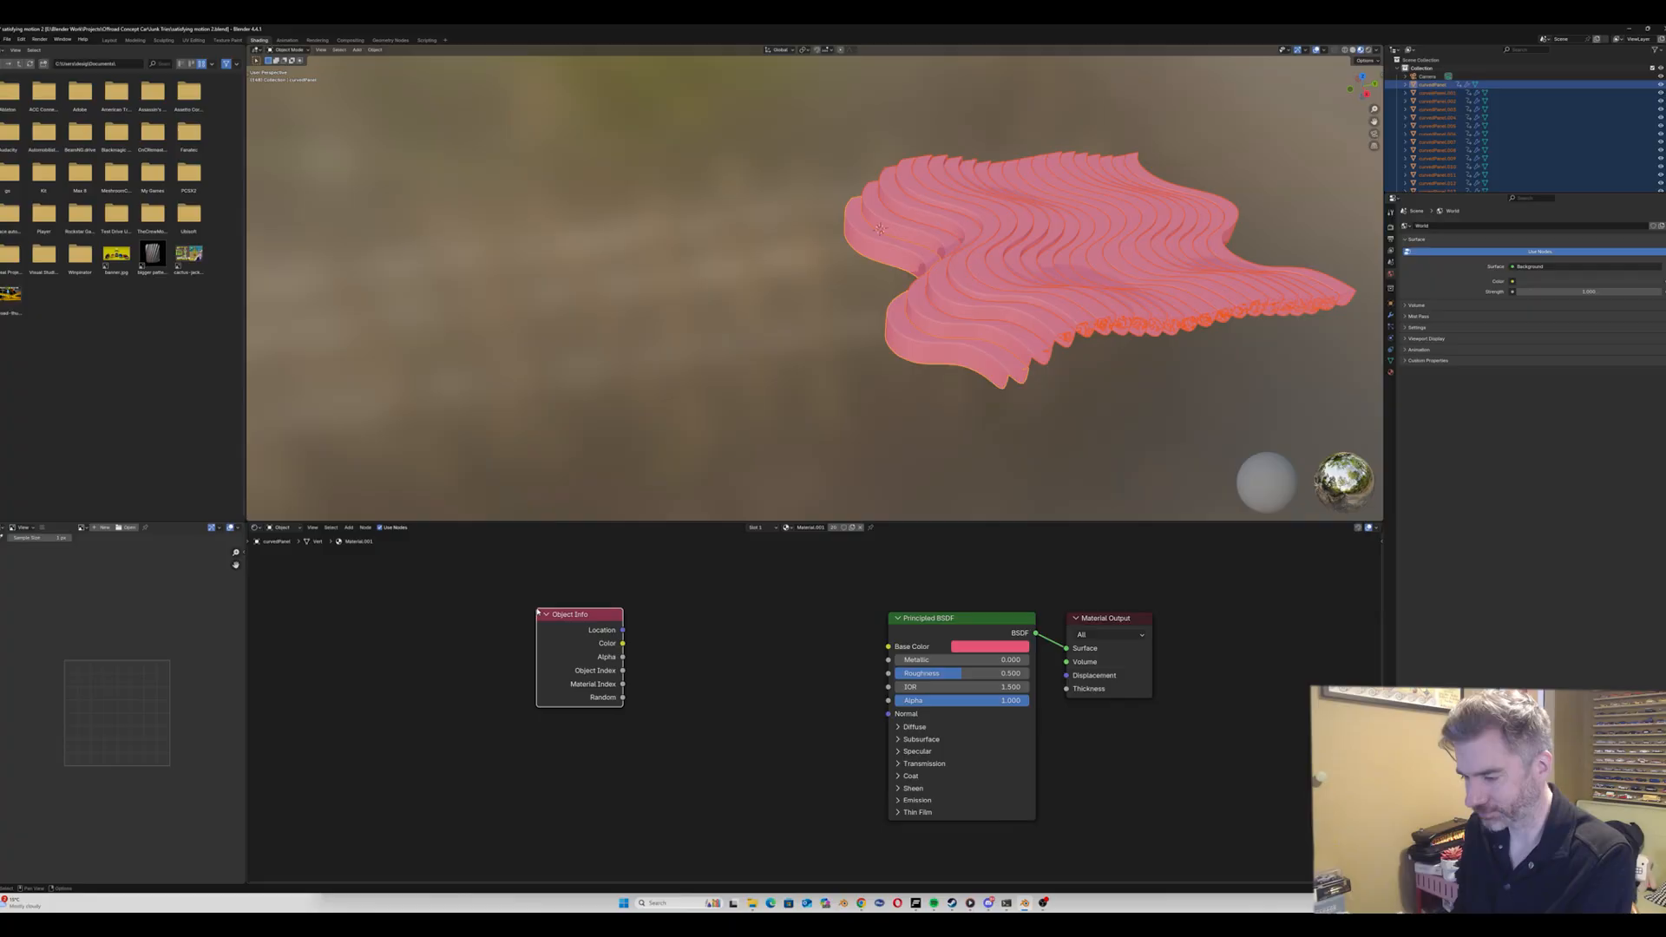
{"action": "left_click_drag", "start_coordinate": [622, 698], "coordinate": [640, 719]}
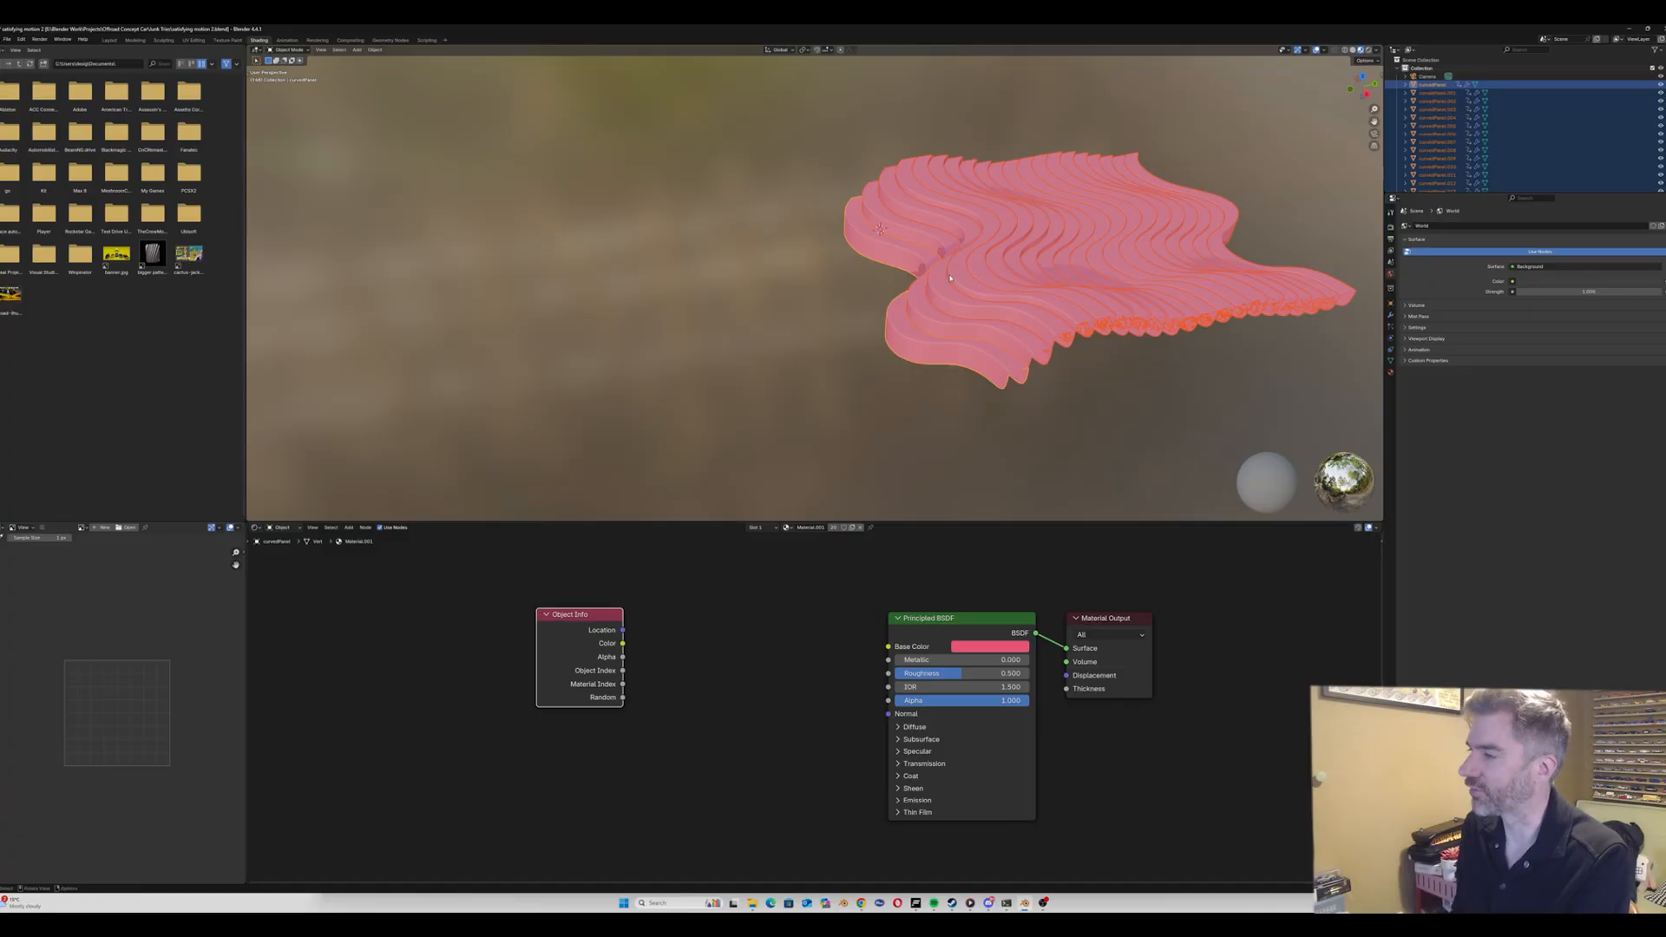
Step: Add a Color Ramp, feed Object Info's Random into its Fac, and connect its Color to the Principled BSDF's Base Color
{"action": "left_click", "coordinate": [669, 661]}
{"action": "key", "text": "shift+a"}
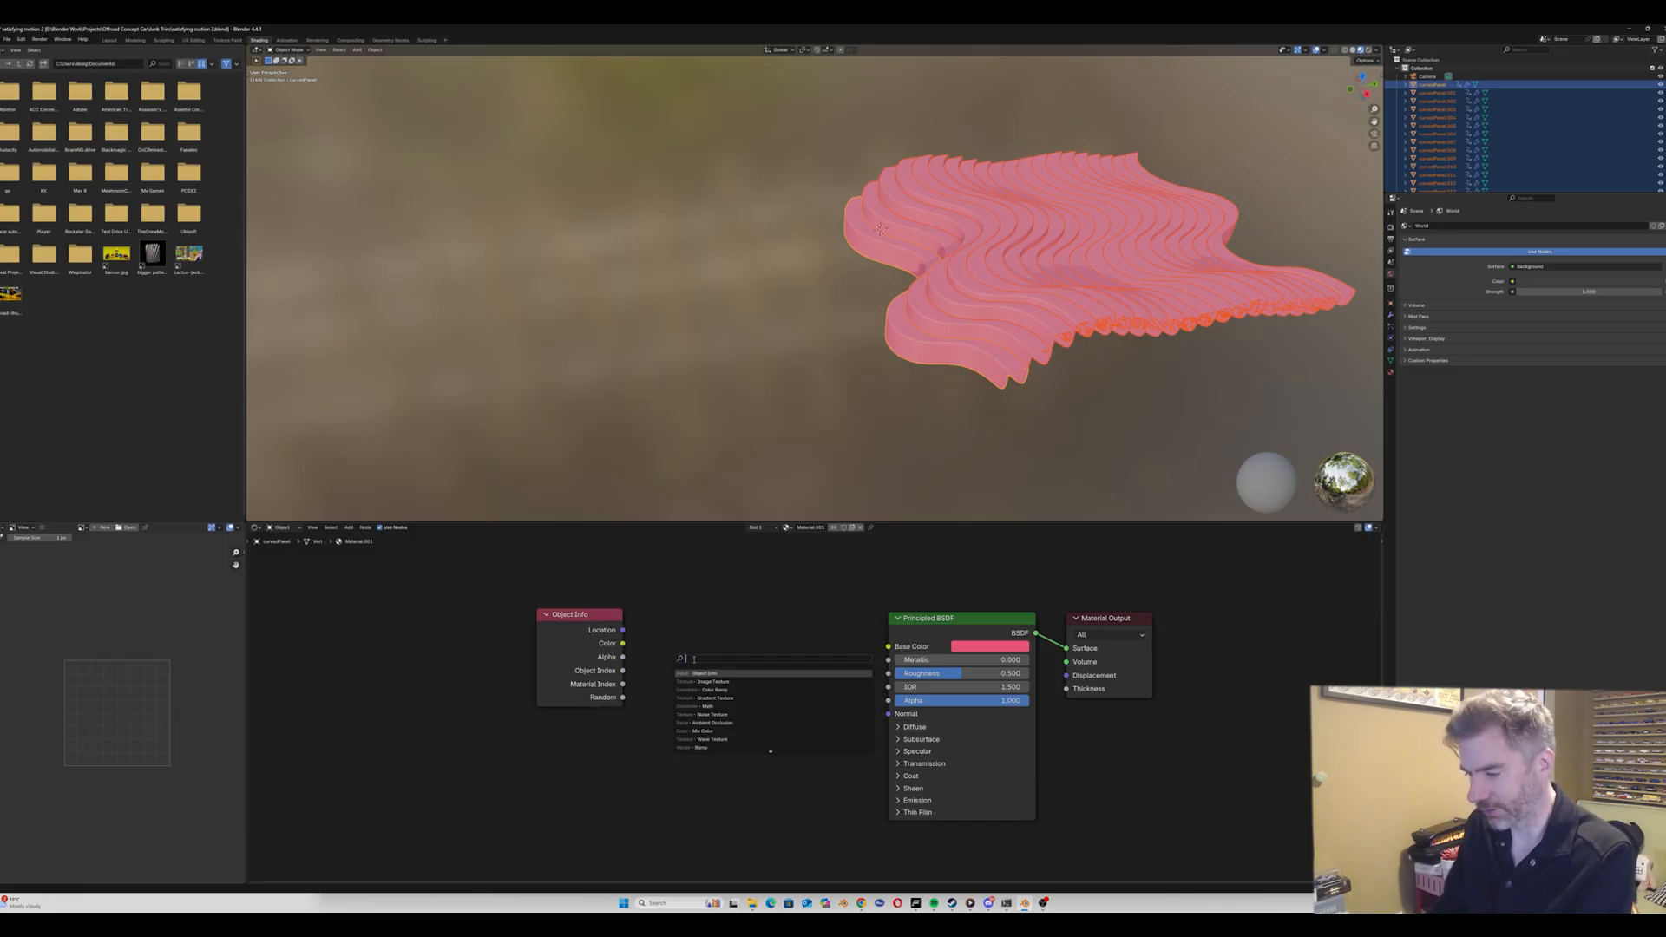
{"action": "left_click", "coordinate": [713, 690]}
{"action": "left_click", "coordinate": [629, 649]}
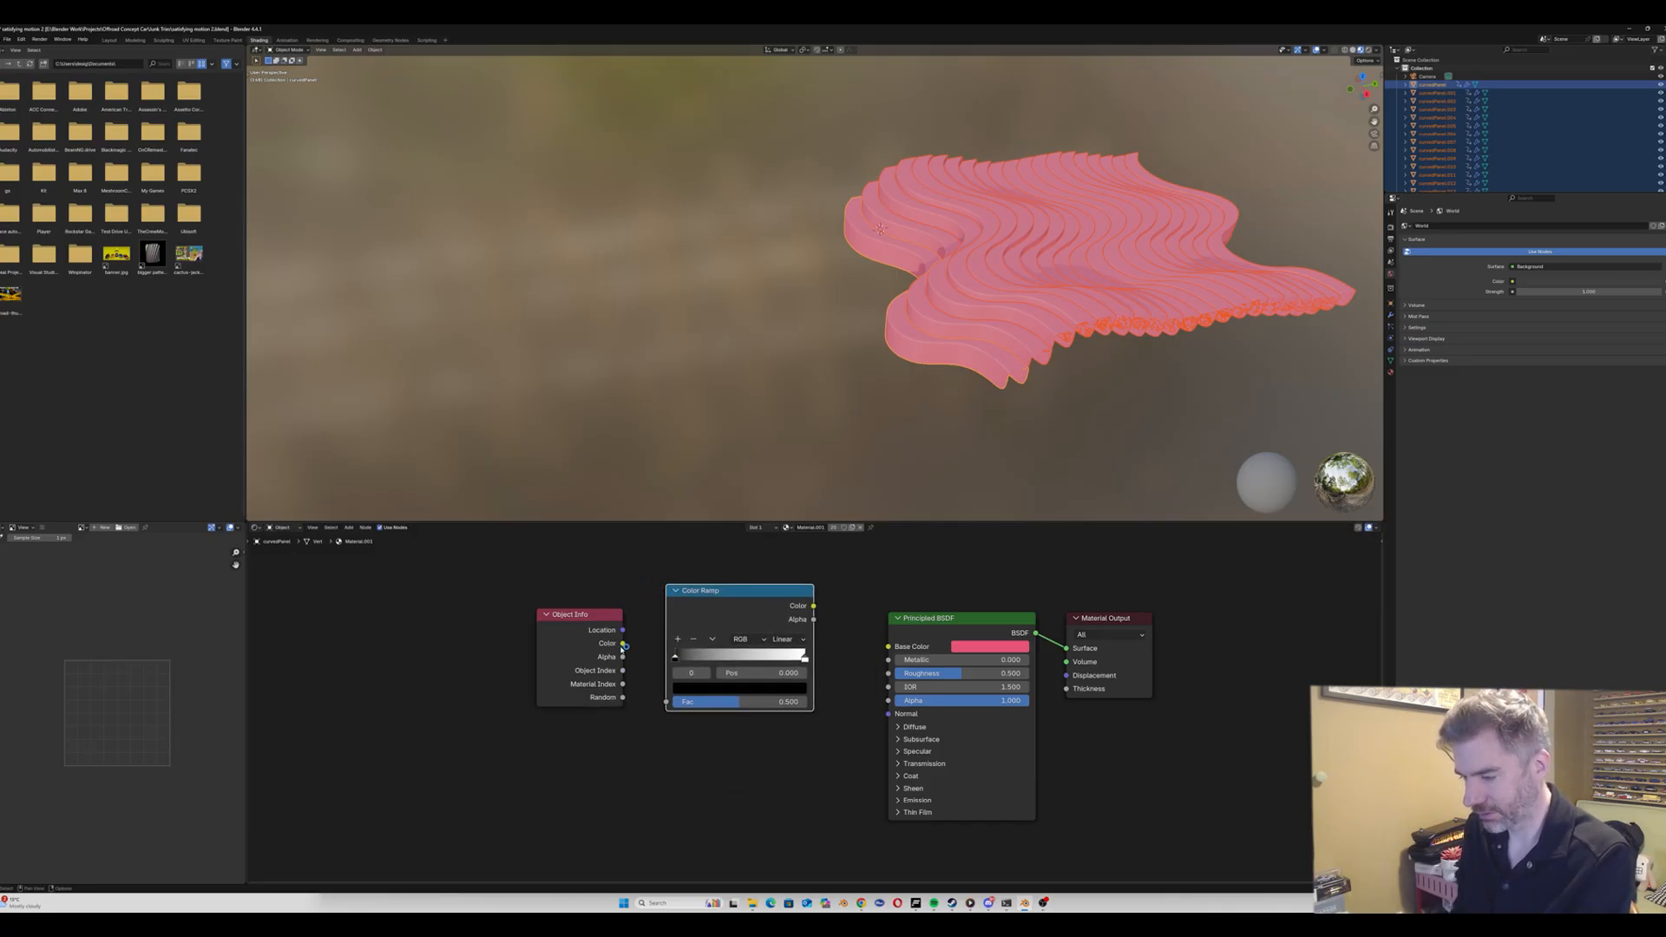
{"action": "left_click_drag", "start_coordinate": [622, 699], "coordinate": [666, 702]}
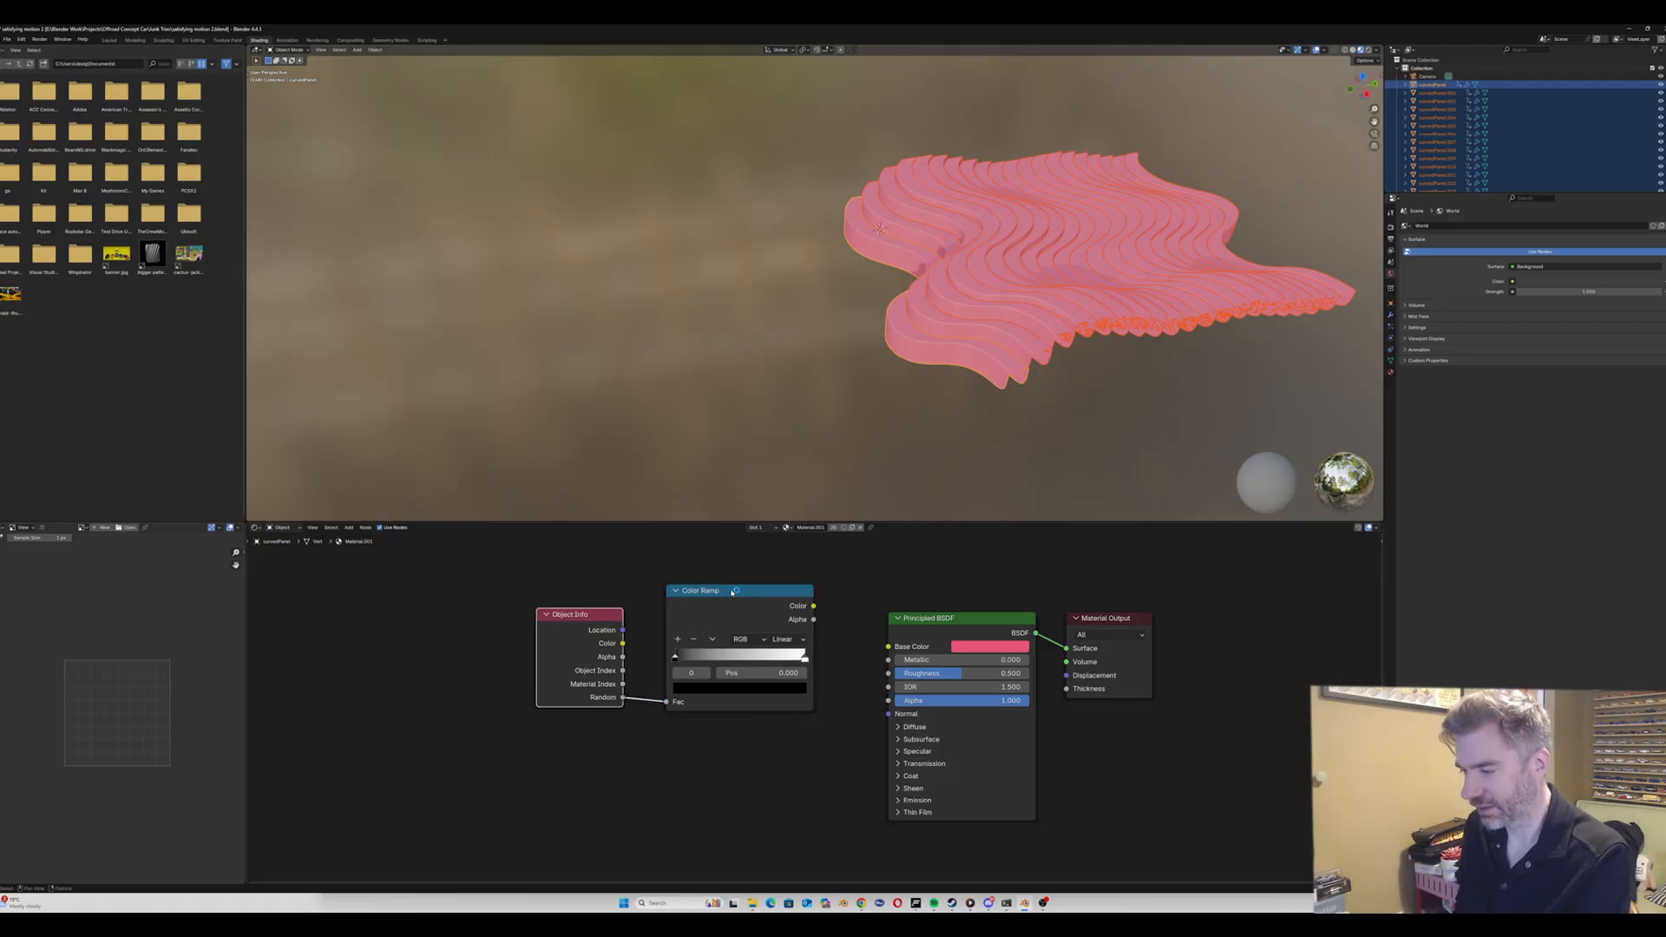
{"action": "left_click_drag", "start_coordinate": [815, 607], "coordinate": [889, 647]}
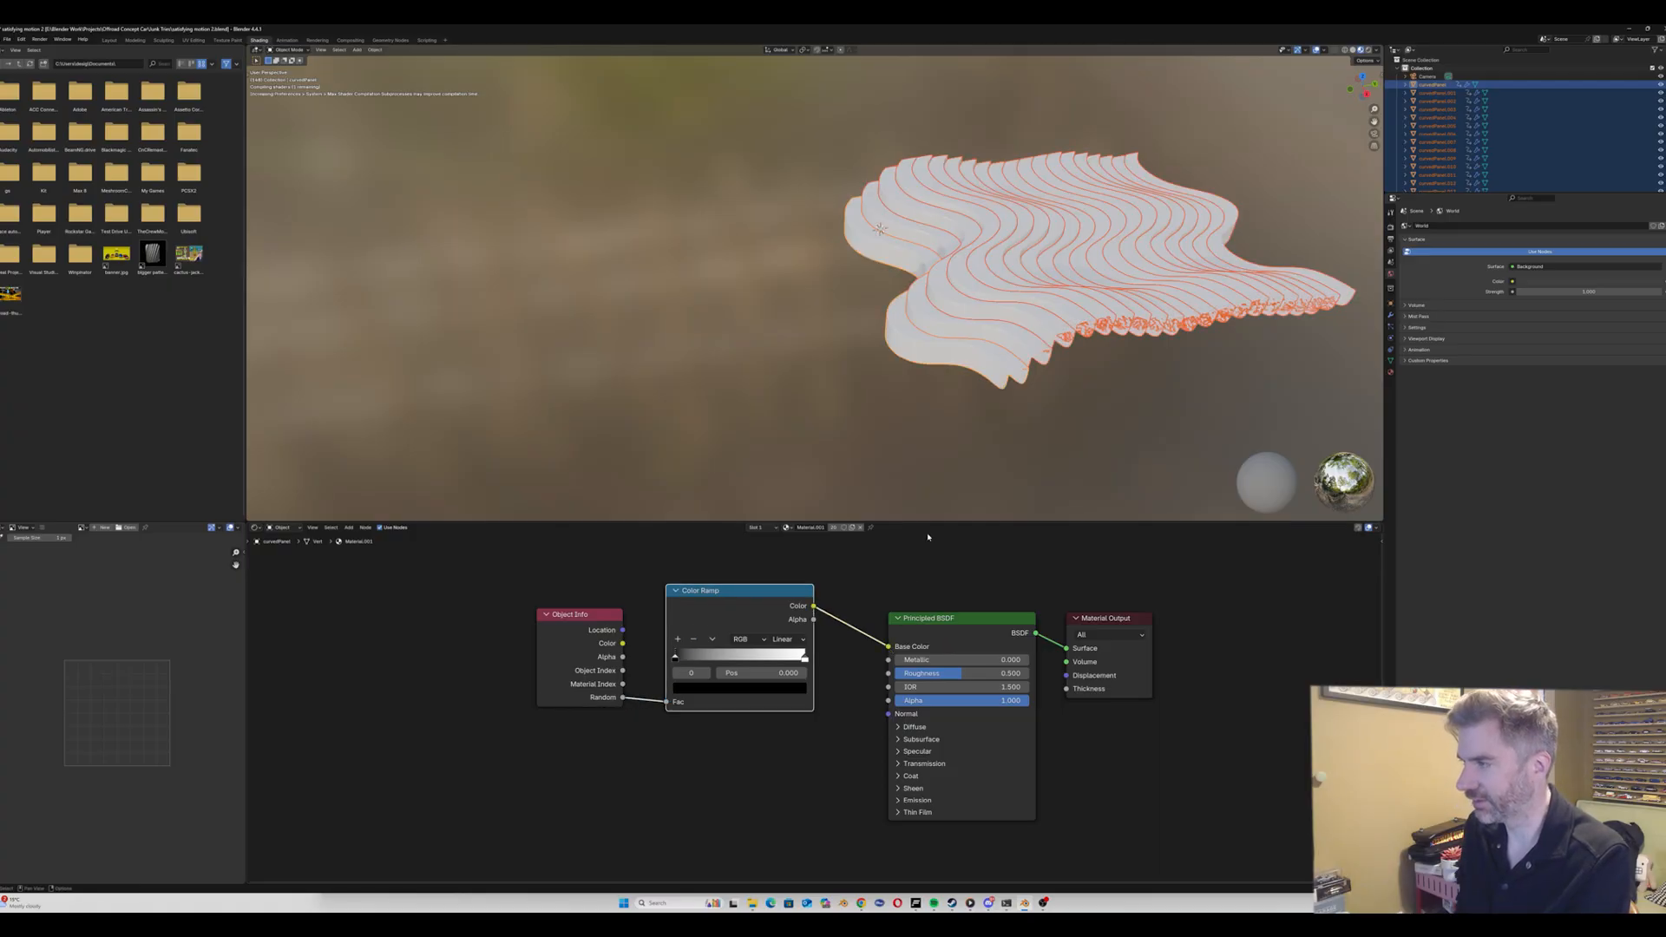
Step: Color the Color Ramp's first stop yellow-green and its last stop light blue
{"action": "mouse_move", "coordinate": [1024, 320]}
{"action": "middle_mouse_down"}
{"action": "mouse_move", "coordinate": [911, 259]}
{"action": "mouse_move", "coordinate": [926, 67]}
{"action": "mouse_move", "coordinate": [948, 97]}
{"action": "mouse_move", "coordinate": [937, 122]}
{"action": "middle_mouse_up"}
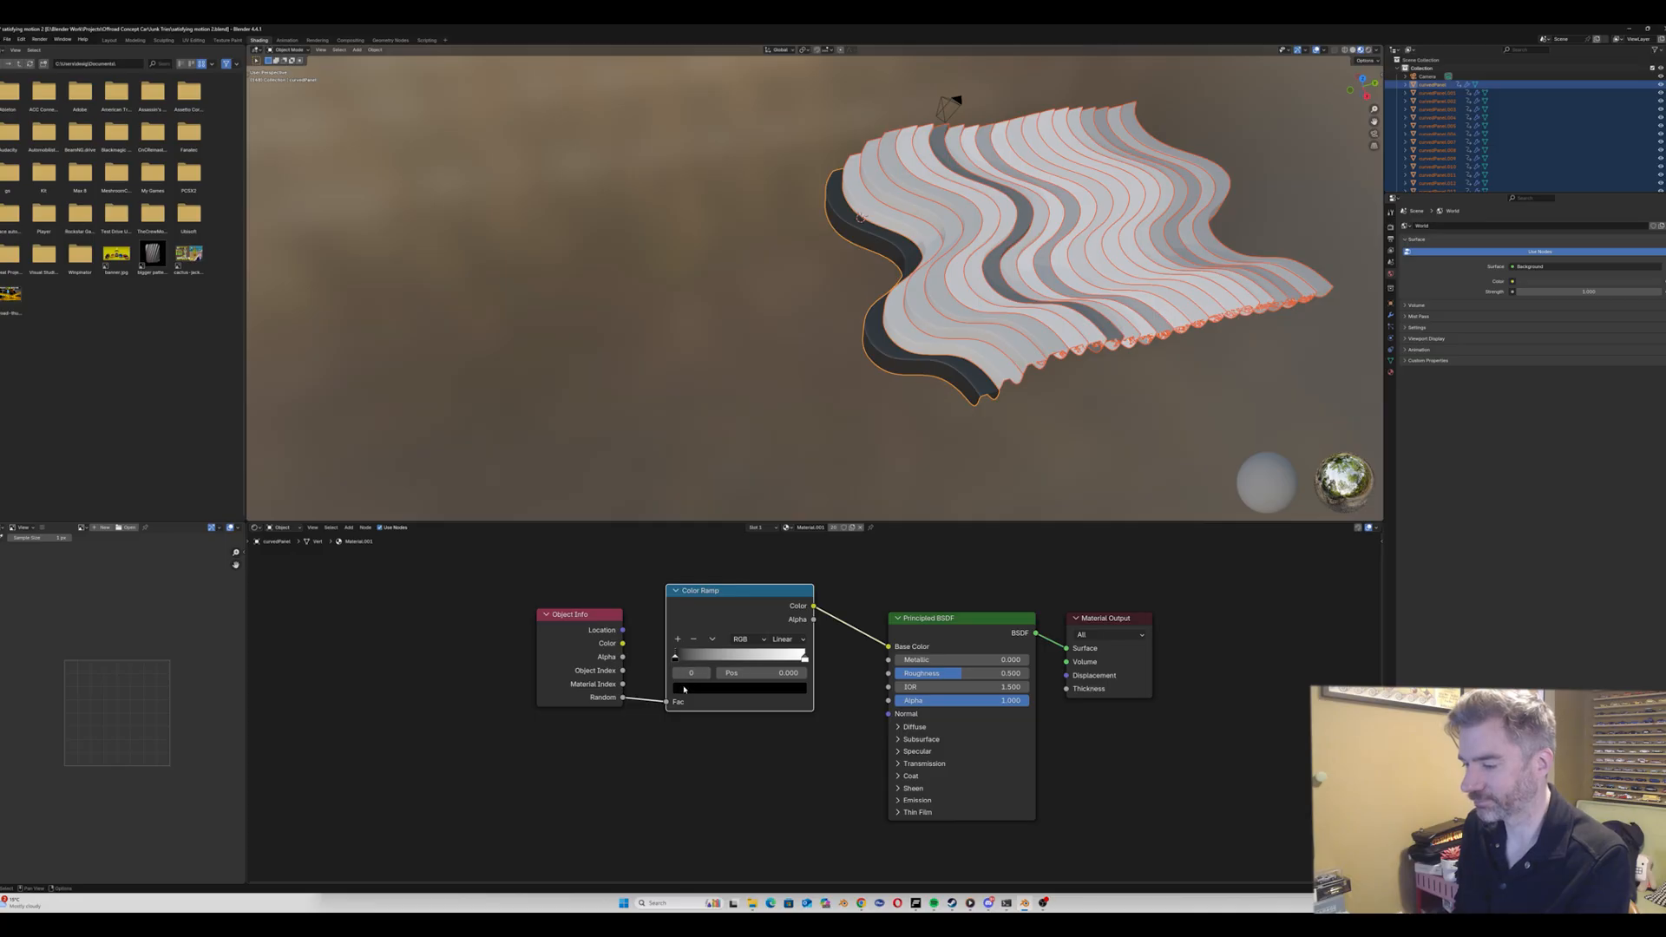
{"action": "left_click", "coordinate": [684, 689]}
{"action": "mouse_move", "coordinate": [790, 532]}
{"action": "left_mouse_down"}
{"action": "mouse_move", "coordinate": [785, 511]}
{"action": "mouse_move", "coordinate": [691, 529]}
{"action": "left_mouse_up"}
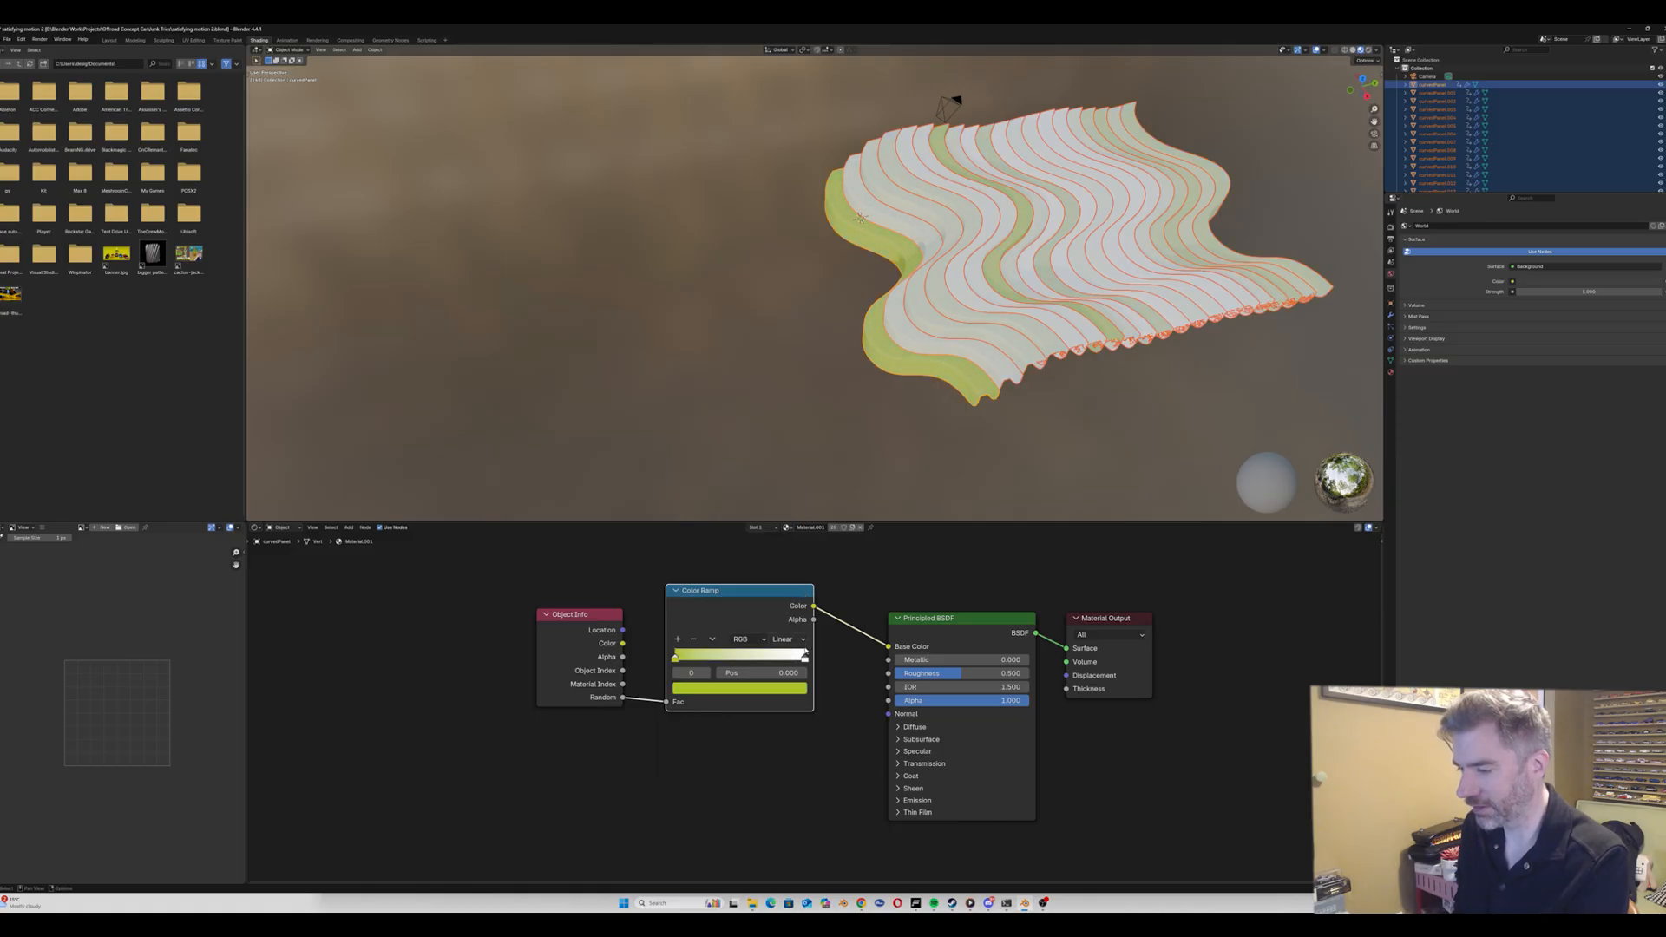
{"action": "left_click", "coordinate": [805, 660]}
{"action": "left_click", "coordinate": [766, 693]}
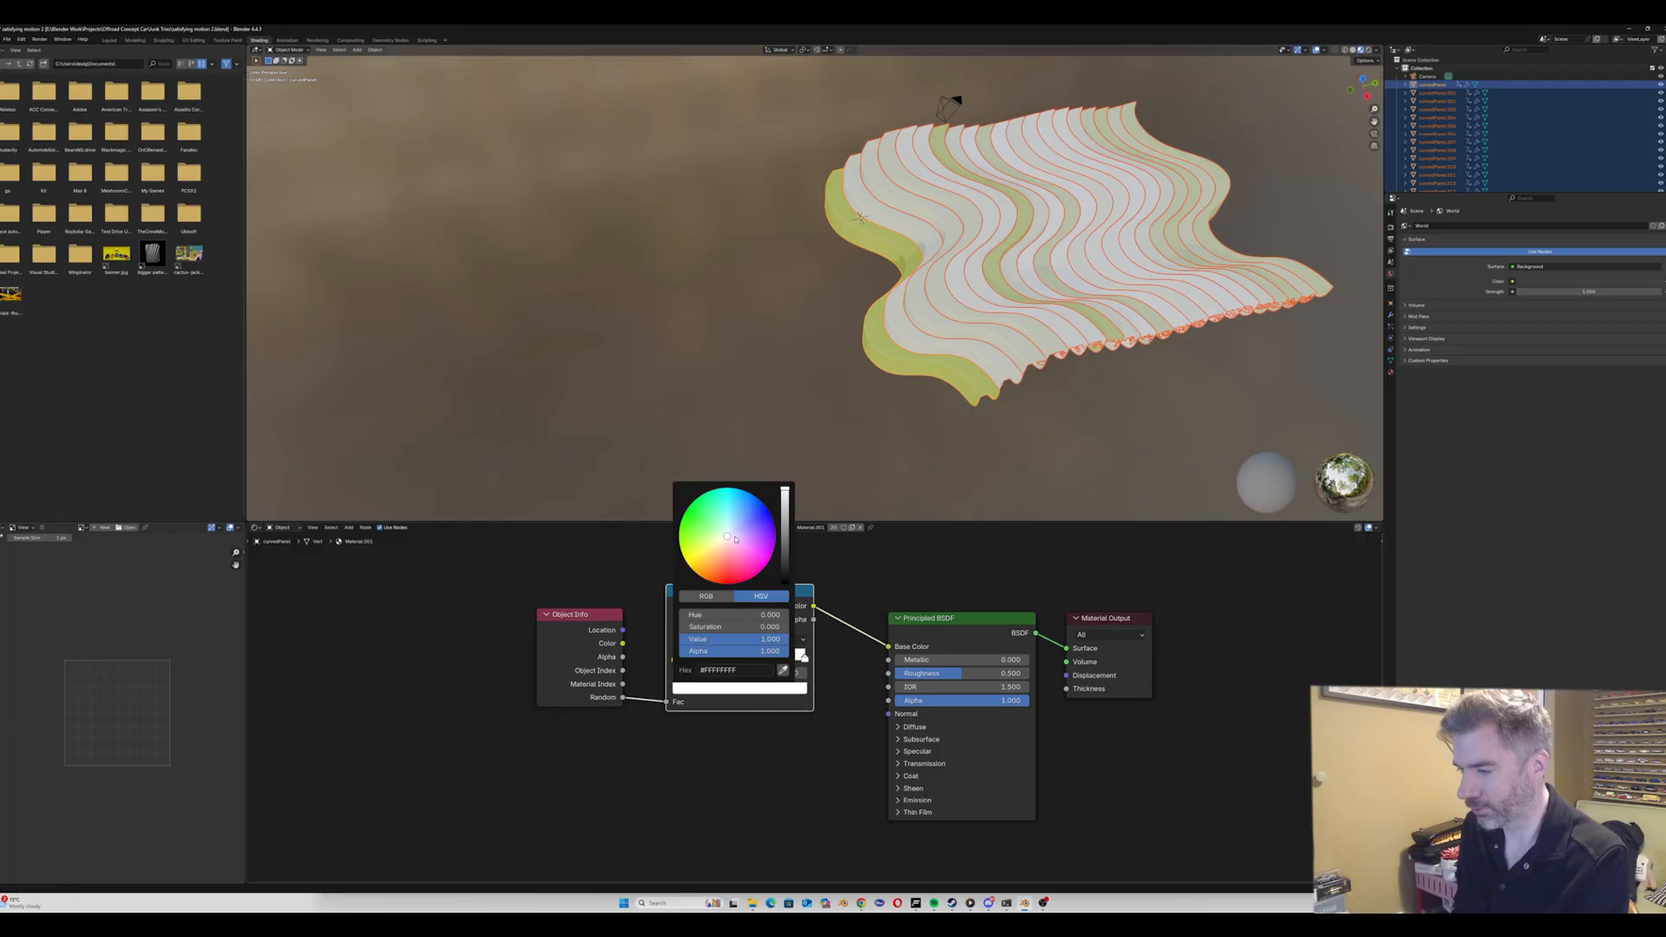
{"action": "left_click_drag", "start_coordinate": [736, 539], "coordinate": [742, 516]}
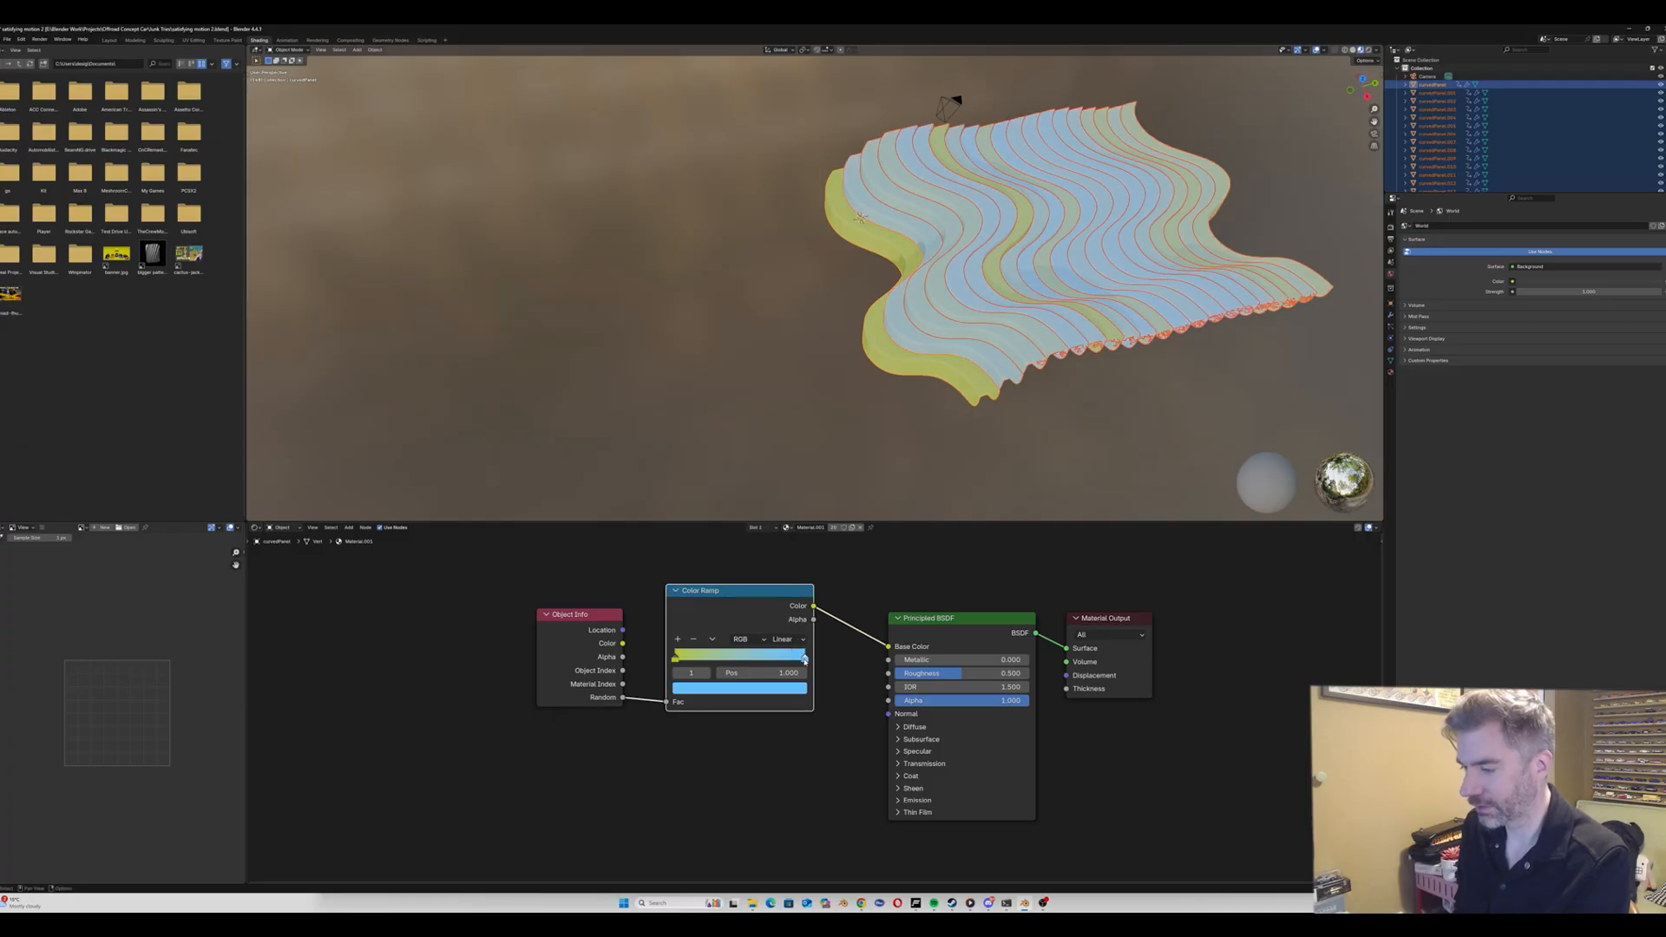
Step: Shift the Color Ramp's first stop to position 0.048 and add a green stop near the middle of the ramp
{"action": "mouse_move", "coordinate": [800, 658]}
{"action": "left_mouse_down"}
{"action": "mouse_move", "coordinate": [745, 656]}
{"action": "mouse_move", "coordinate": [799, 657]}
{"action": "left_mouse_up"}
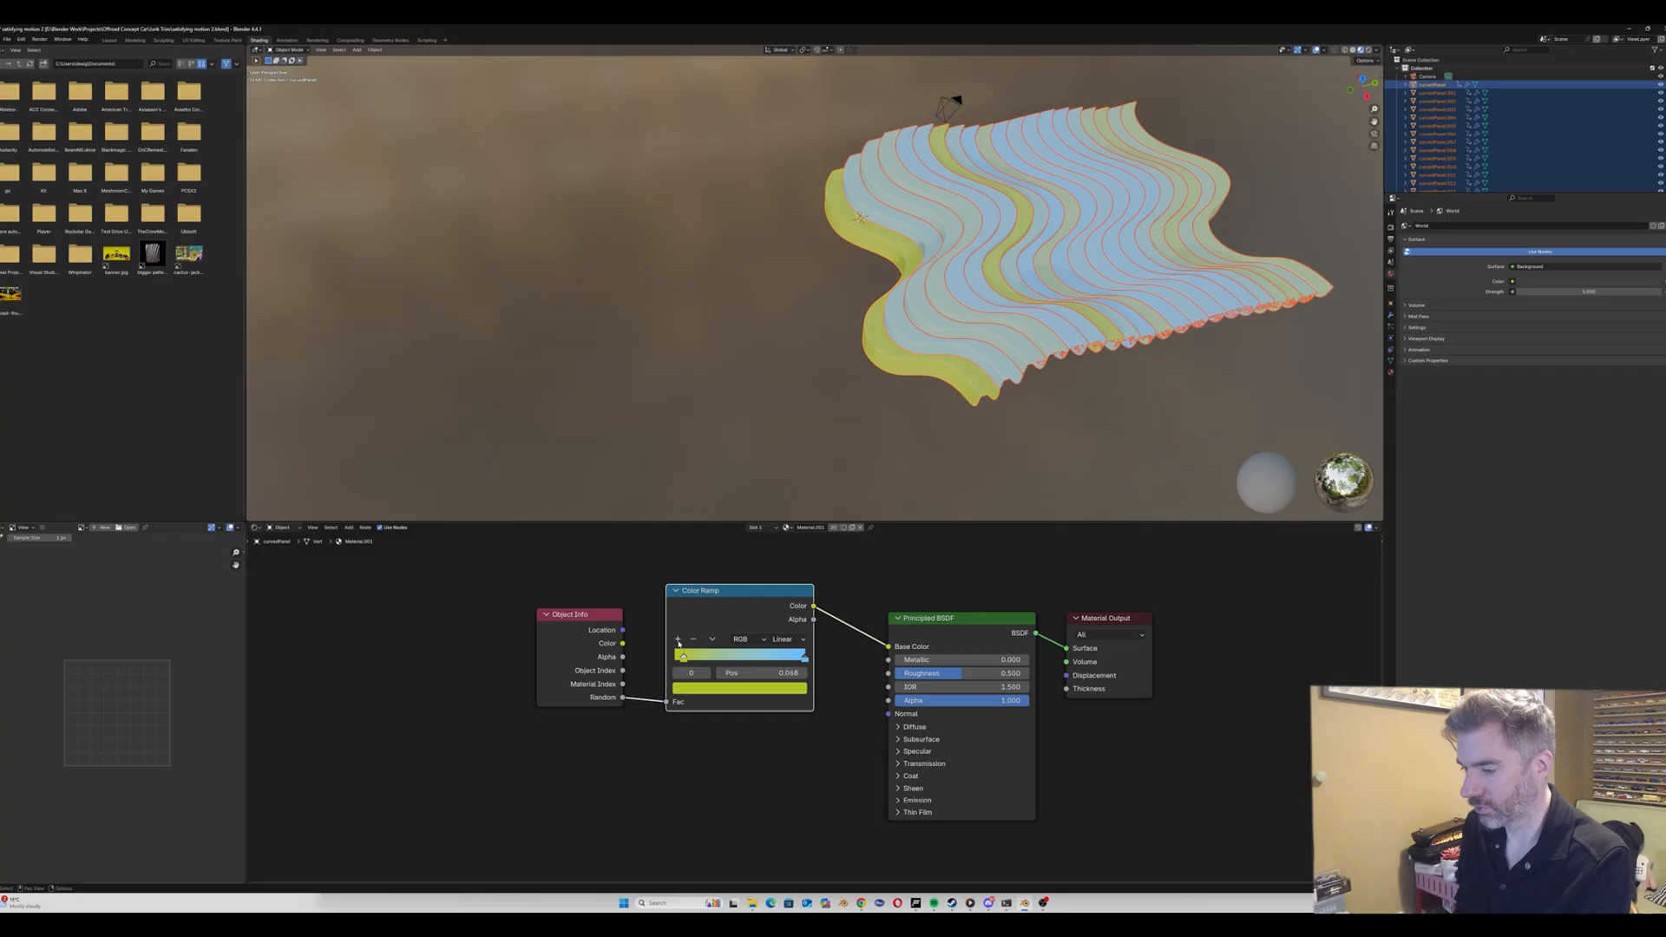
{"action": "left_click_drag", "start_coordinate": [799, 657], "coordinate": [744, 658]}
{"action": "left_click", "coordinate": [745, 687]}
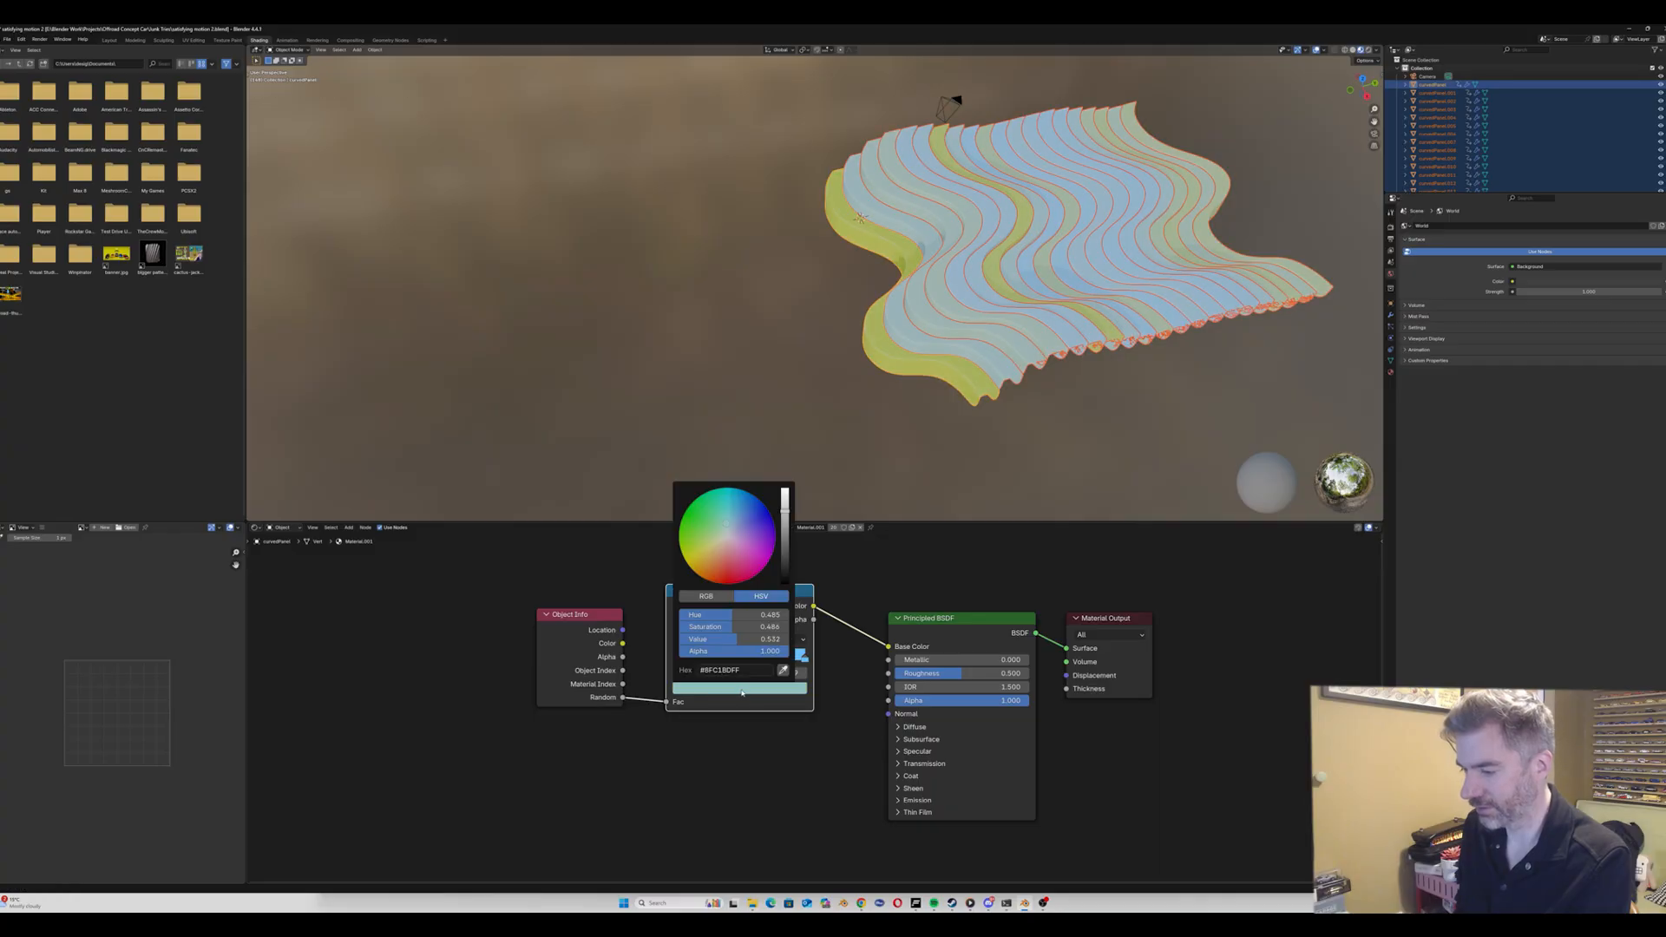
{"action": "left_click", "coordinate": [701, 539]}
{"action": "mouse_move", "coordinate": [698, 555]}
{"action": "left_mouse_down"}
{"action": "mouse_move", "coordinate": [696, 568]}
{"action": "mouse_move", "coordinate": [707, 524]}
{"action": "left_mouse_up"}
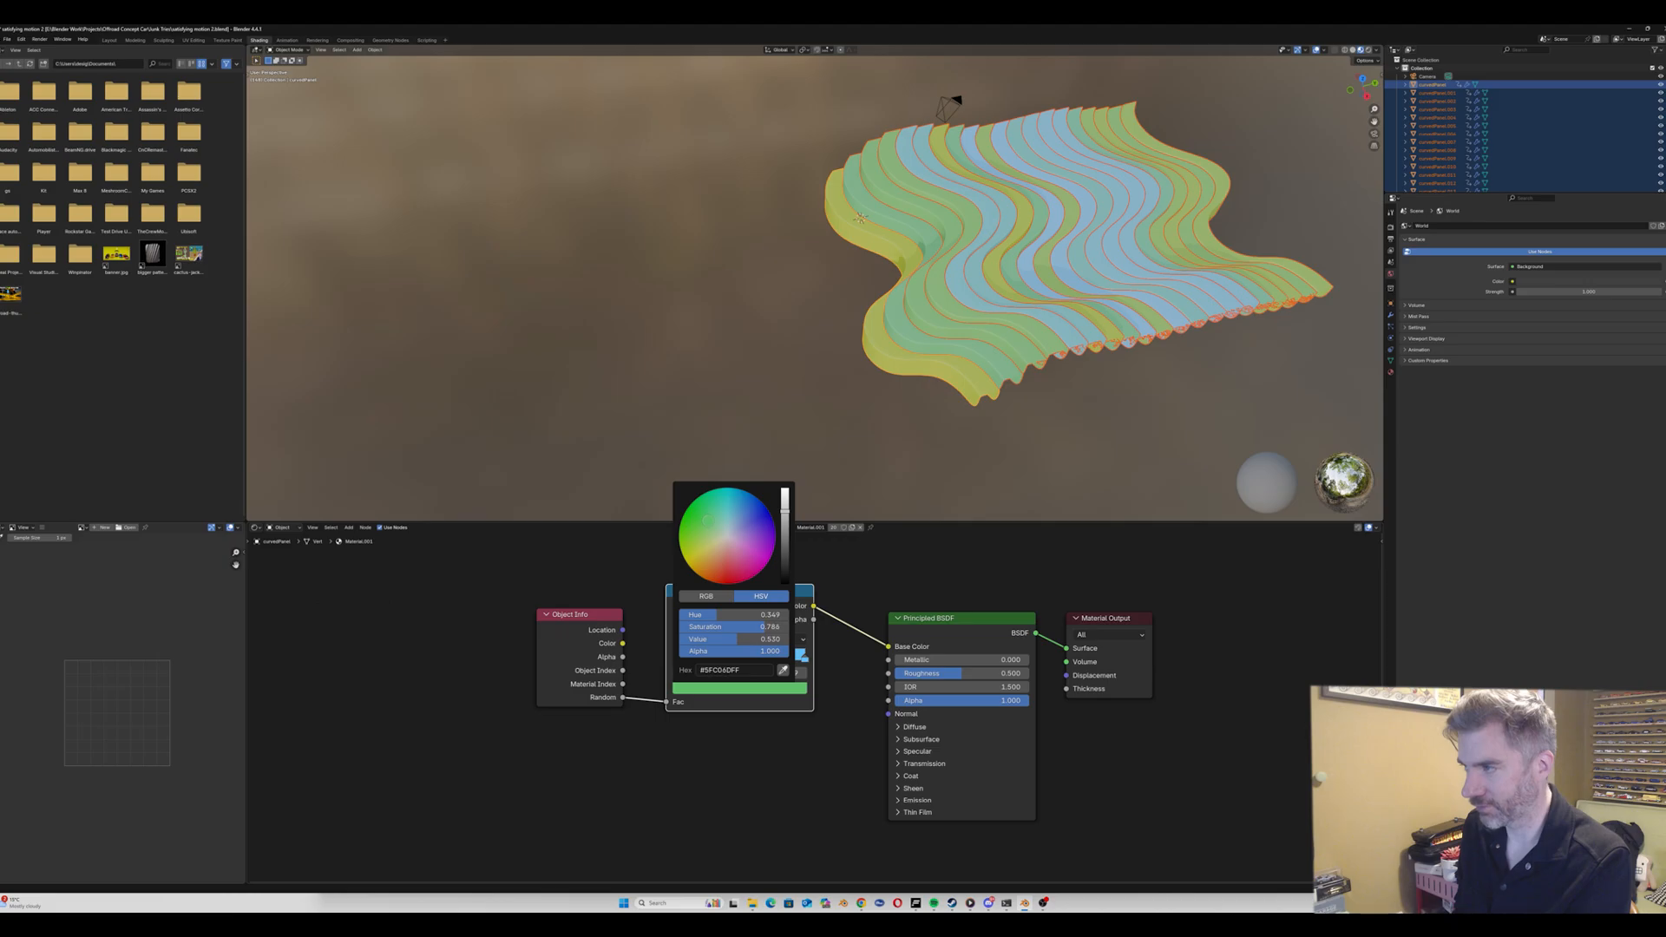
Step: Deselect the strips and play the animation through the camera in the Layout workspace to check the random strip colors
{"action": "left_click", "coordinate": [837, 315]}
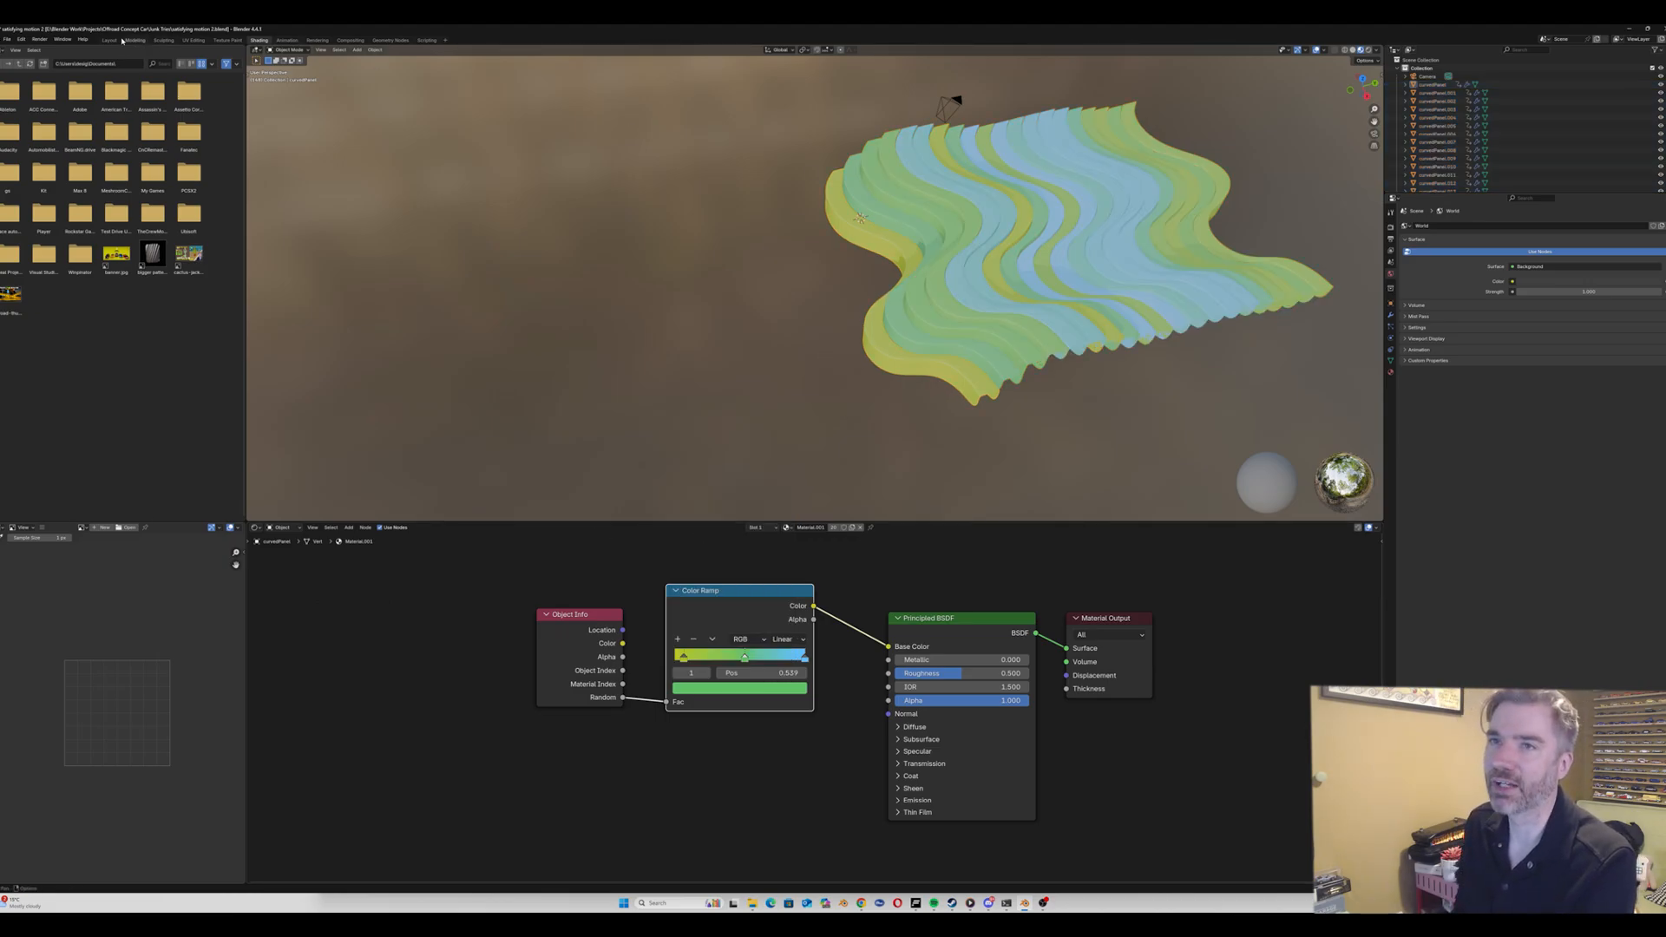
{"action": "left_click", "coordinate": [112, 40]}
{"action": "key", "text": "space"}
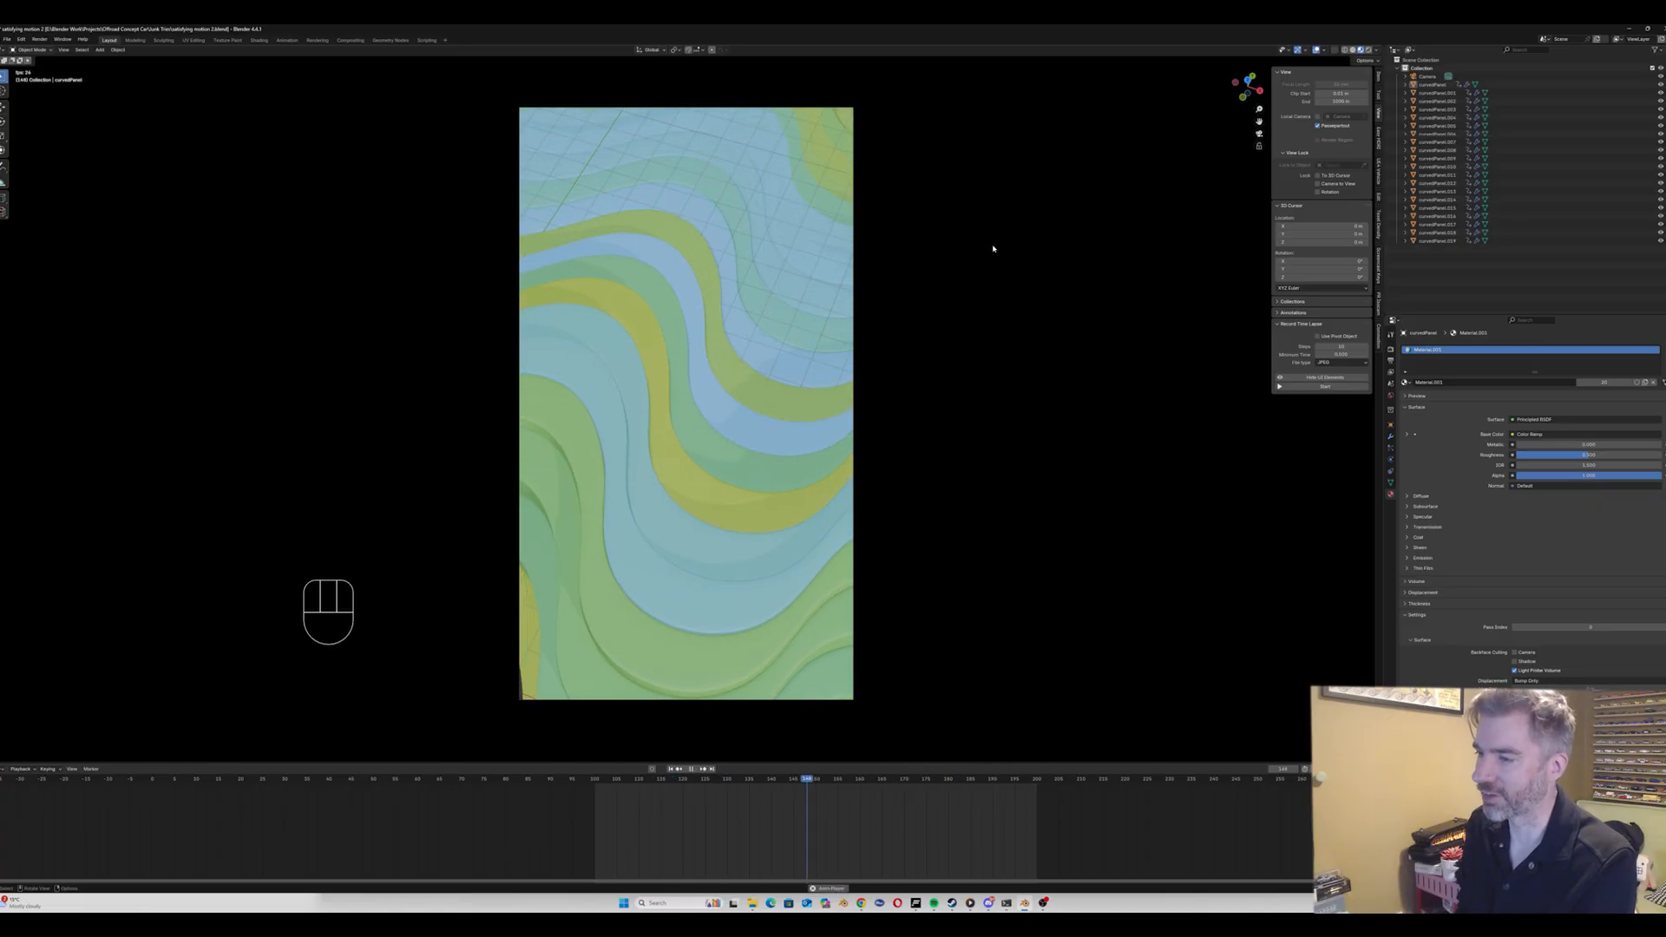
{"action": "key", "text": "Escape"}
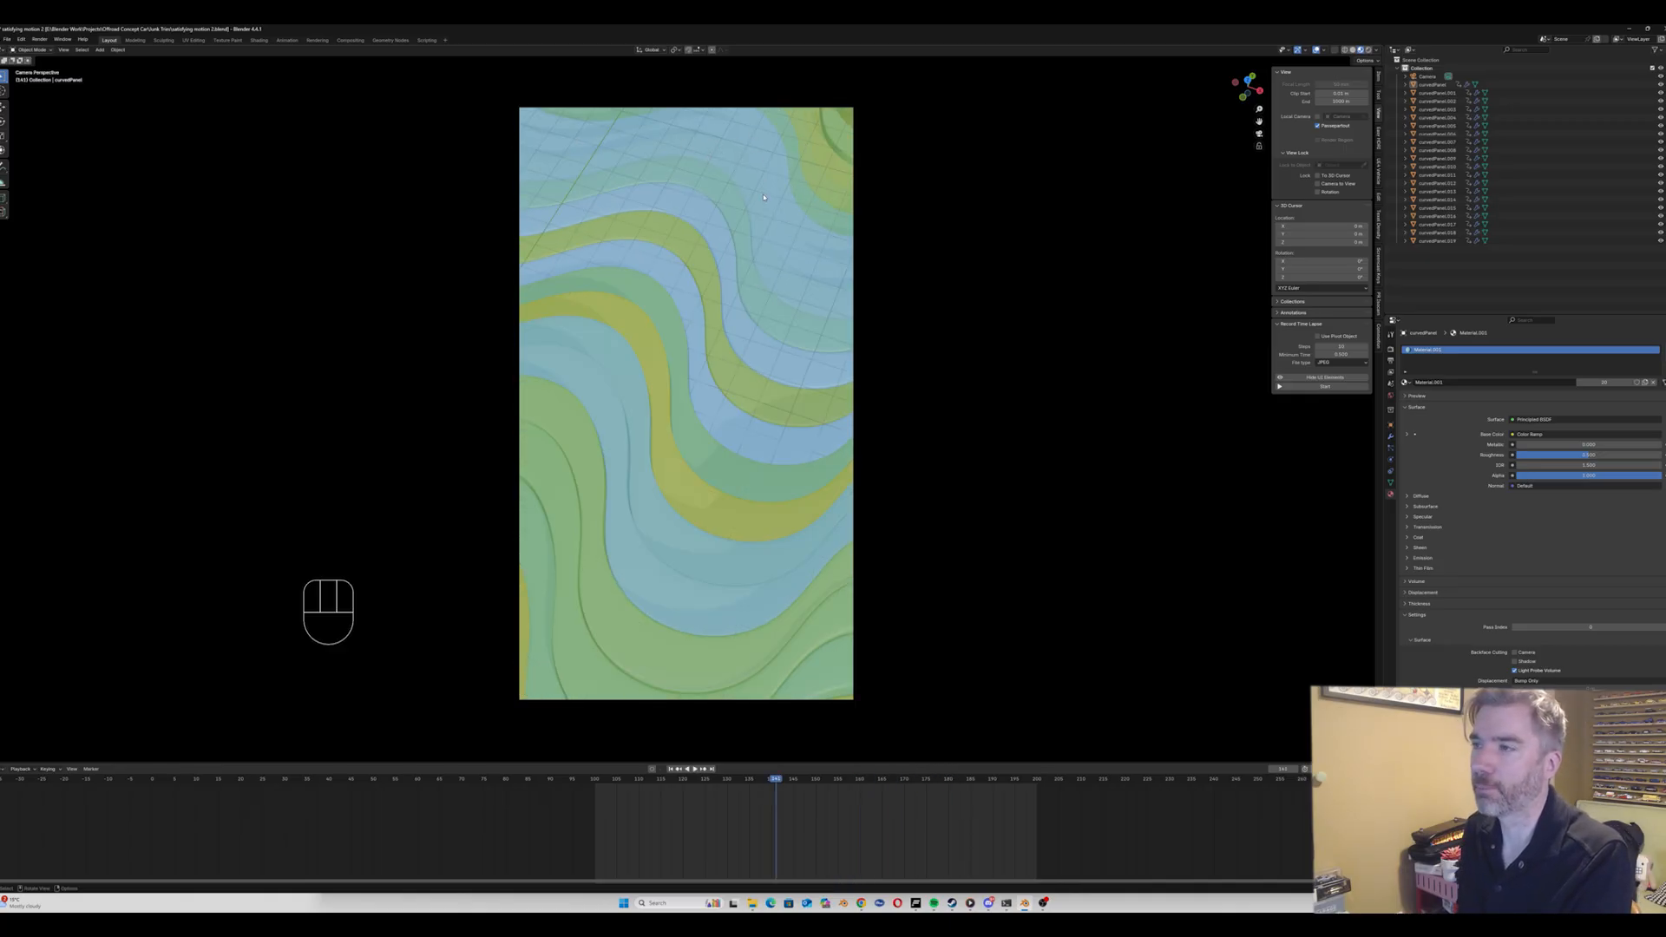
Step: Back in the Shading workspace, spread the nodes apart and disconnect the Principled BSDF from both the Color Ramp and Material Output
{"action": "left_click", "coordinate": [260, 41]}
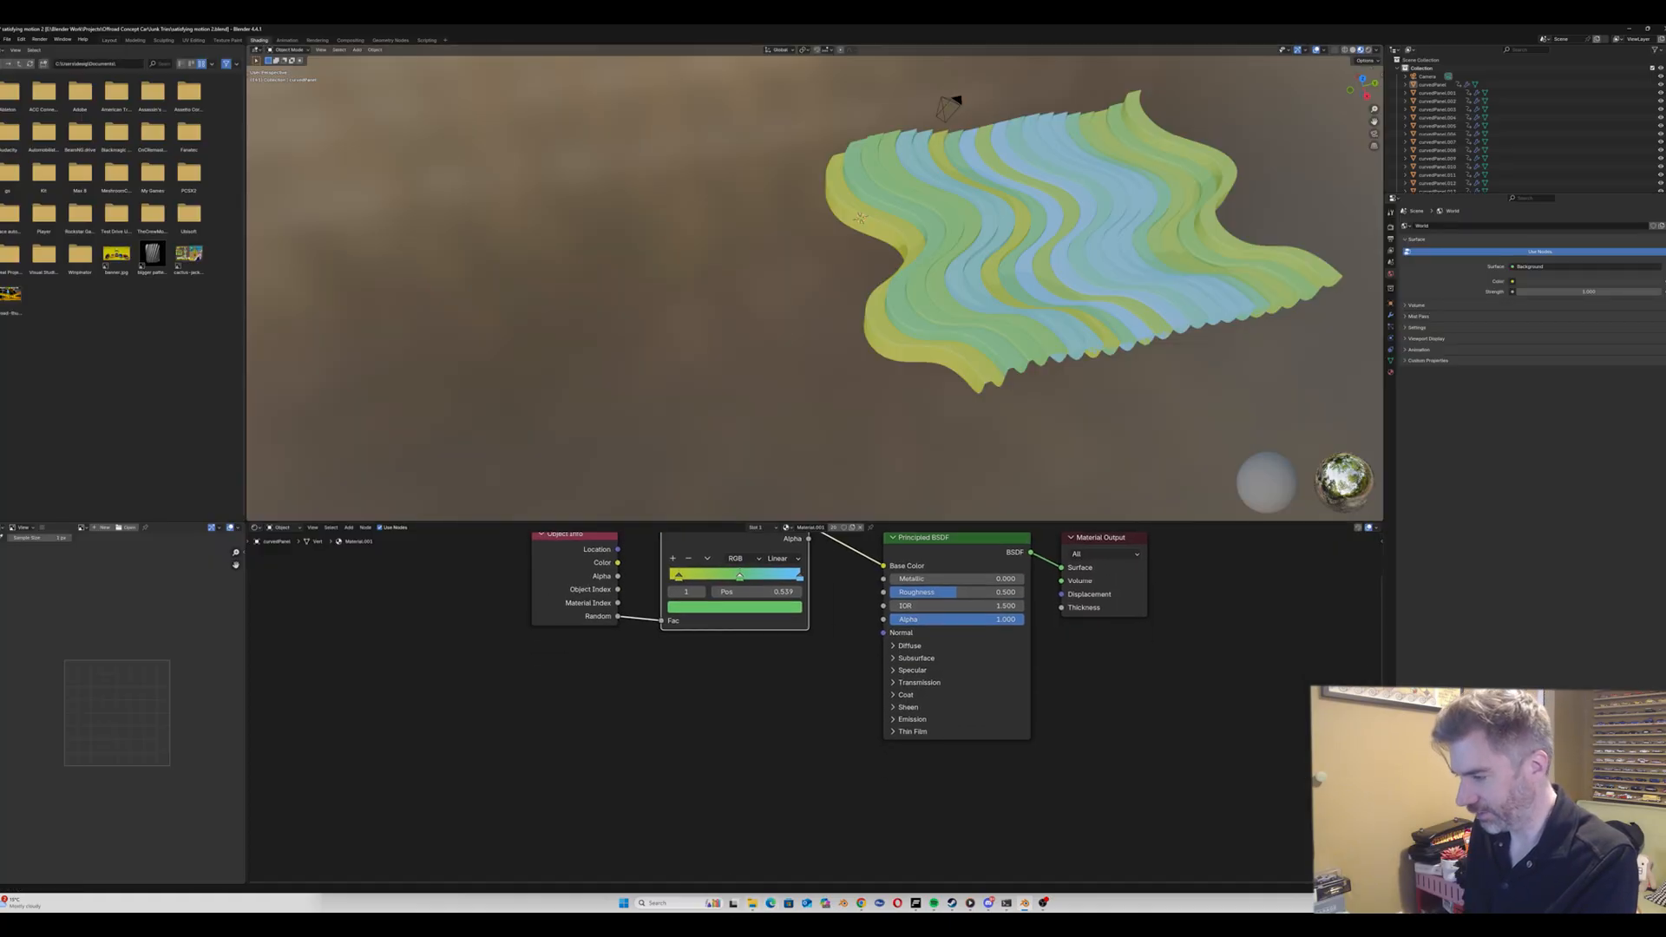
{"action": "key", "text": "Home"}
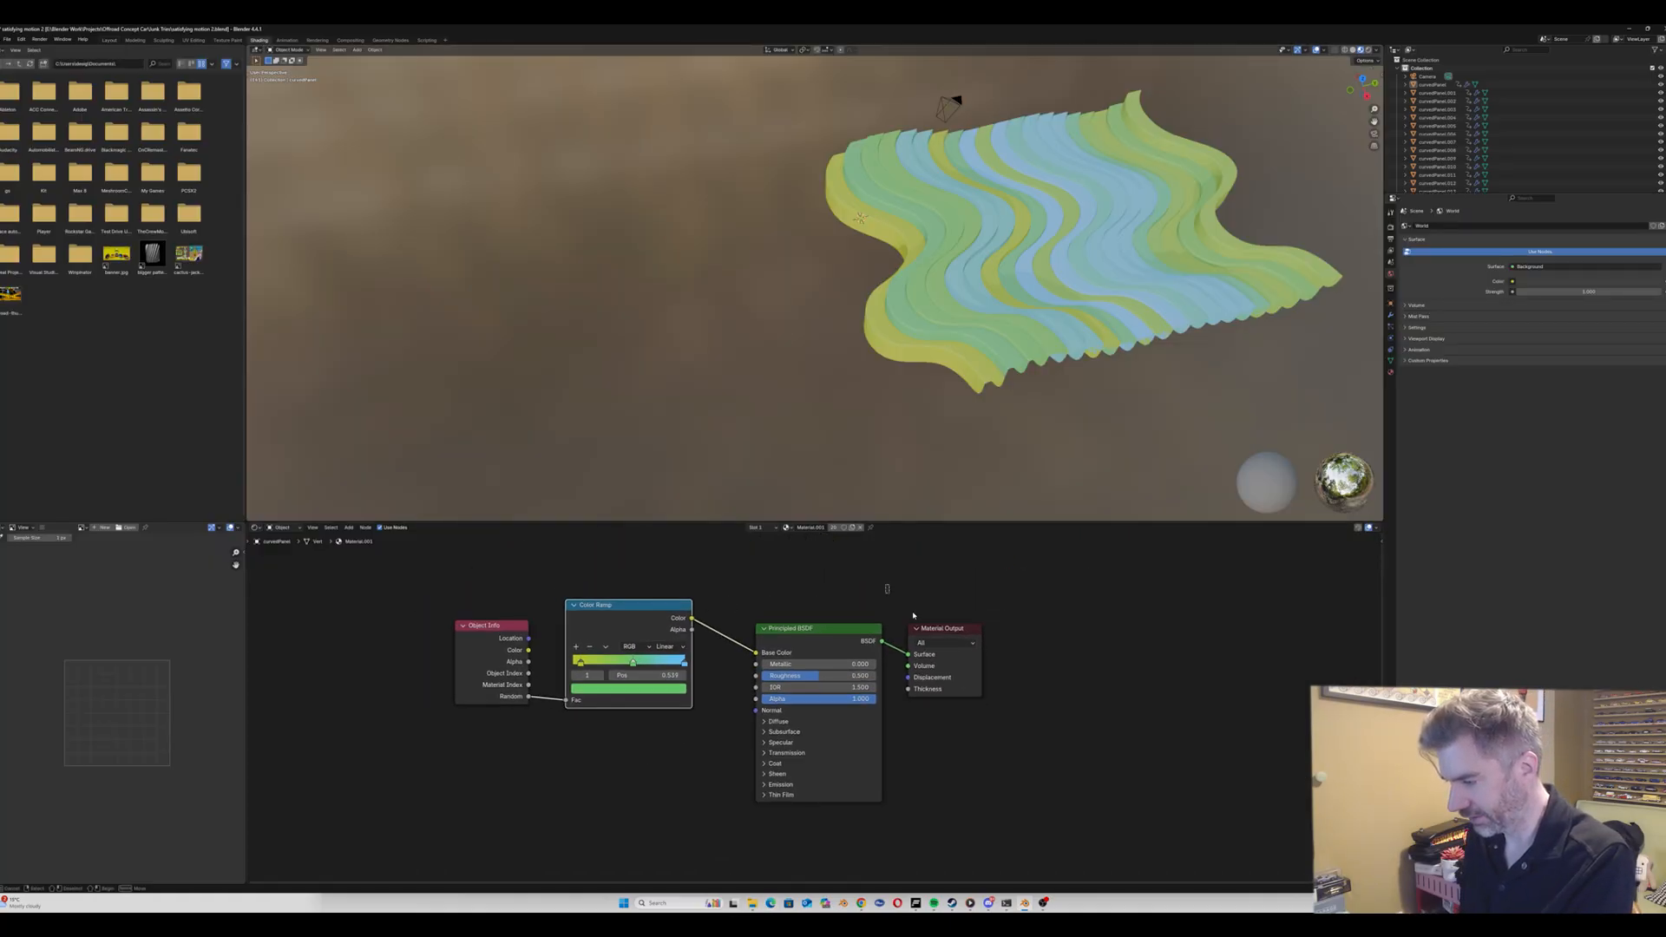
{"action": "left_click_drag", "start_coordinate": [800, 626], "coordinate": [837, 636]}
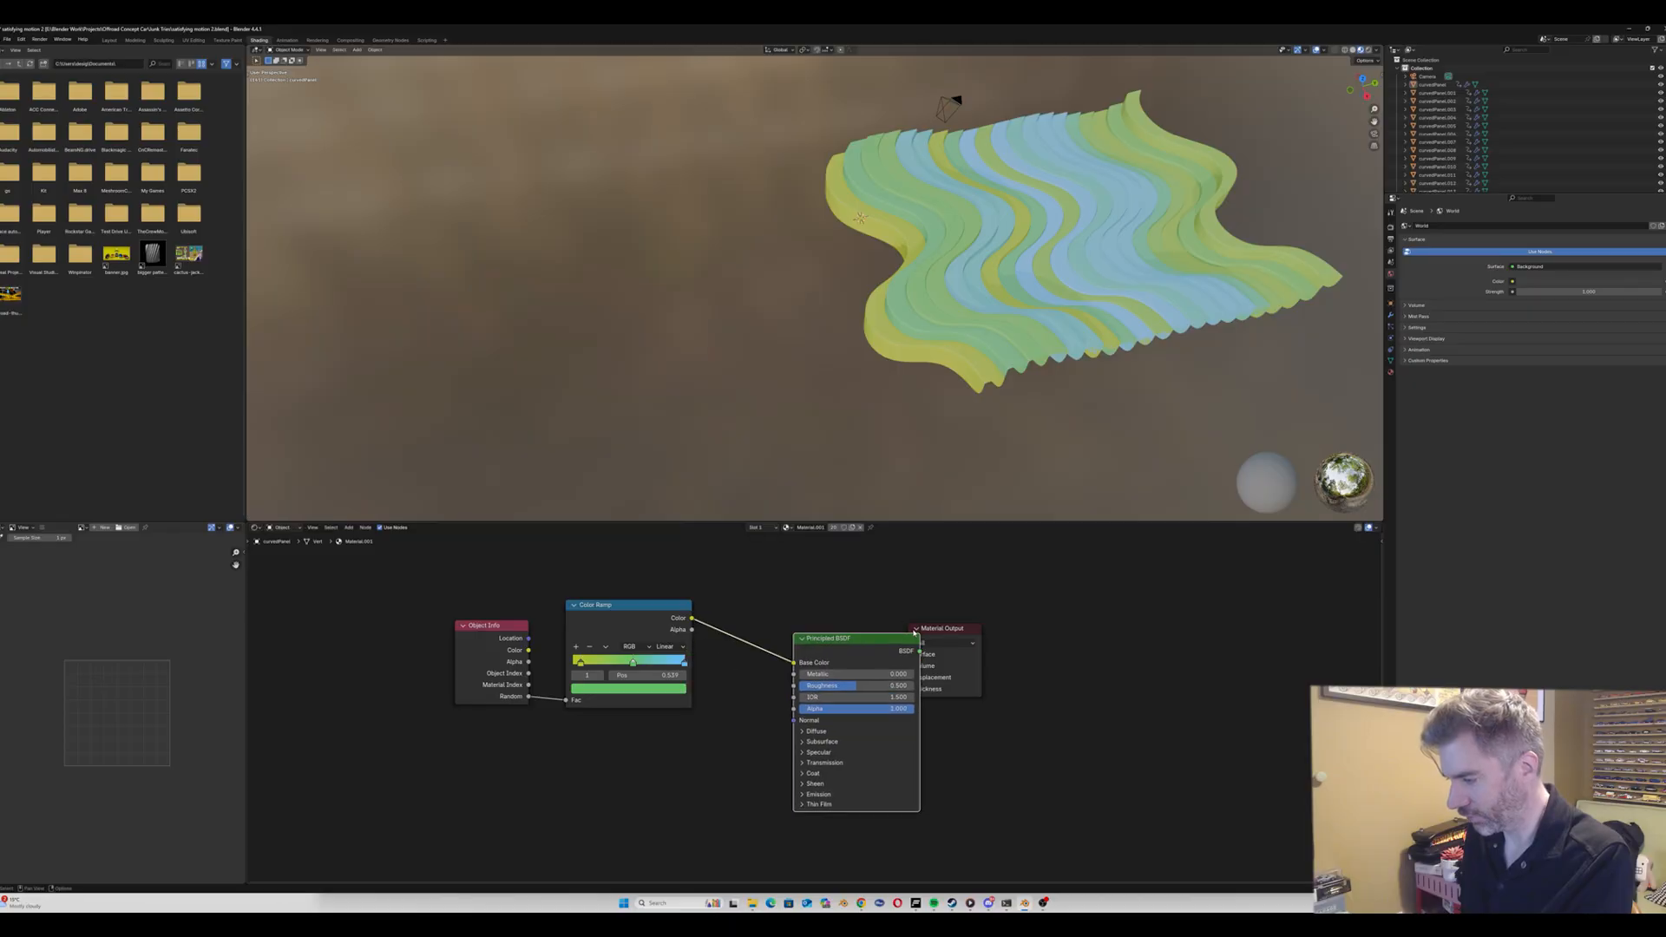
{"action": "left_click_drag", "start_coordinate": [956, 628], "coordinate": [1137, 604]}
{"action": "left_click_drag", "start_coordinate": [814, 714], "coordinate": [853, 730]}
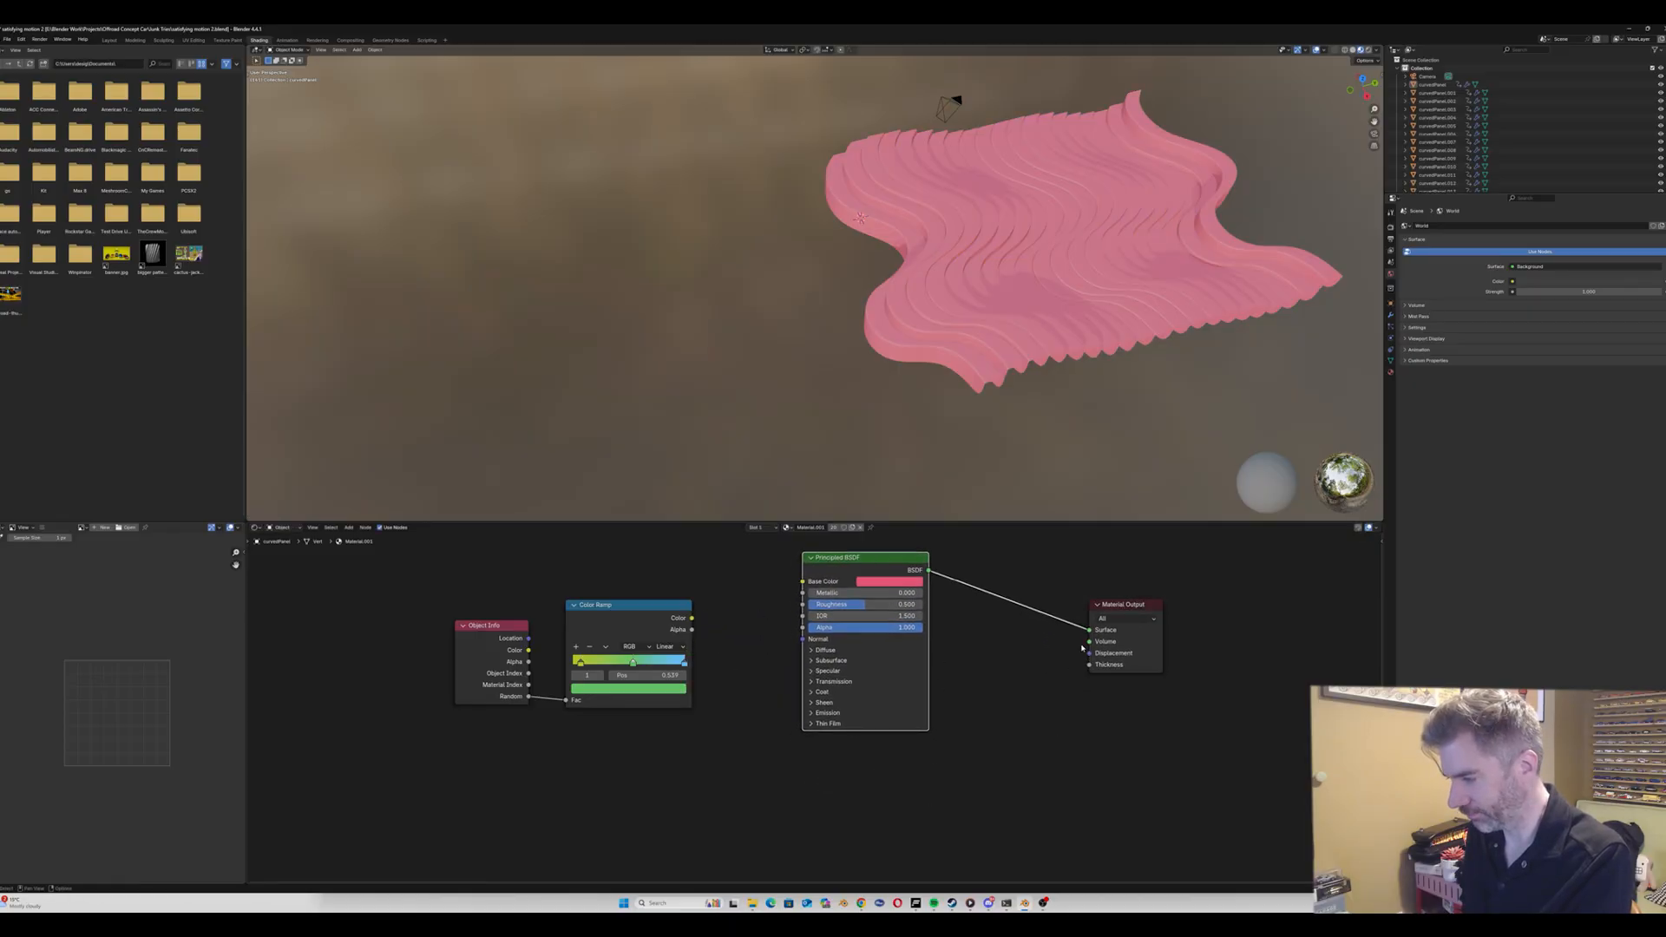
{"action": "left_click_drag", "start_coordinate": [1089, 631], "coordinate": [1034, 685]}
{"action": "middle_click_drag", "start_coordinate": [1023, 715], "coordinate": [1036, 678]}
{"action": "left_click", "coordinate": [895, 789]}
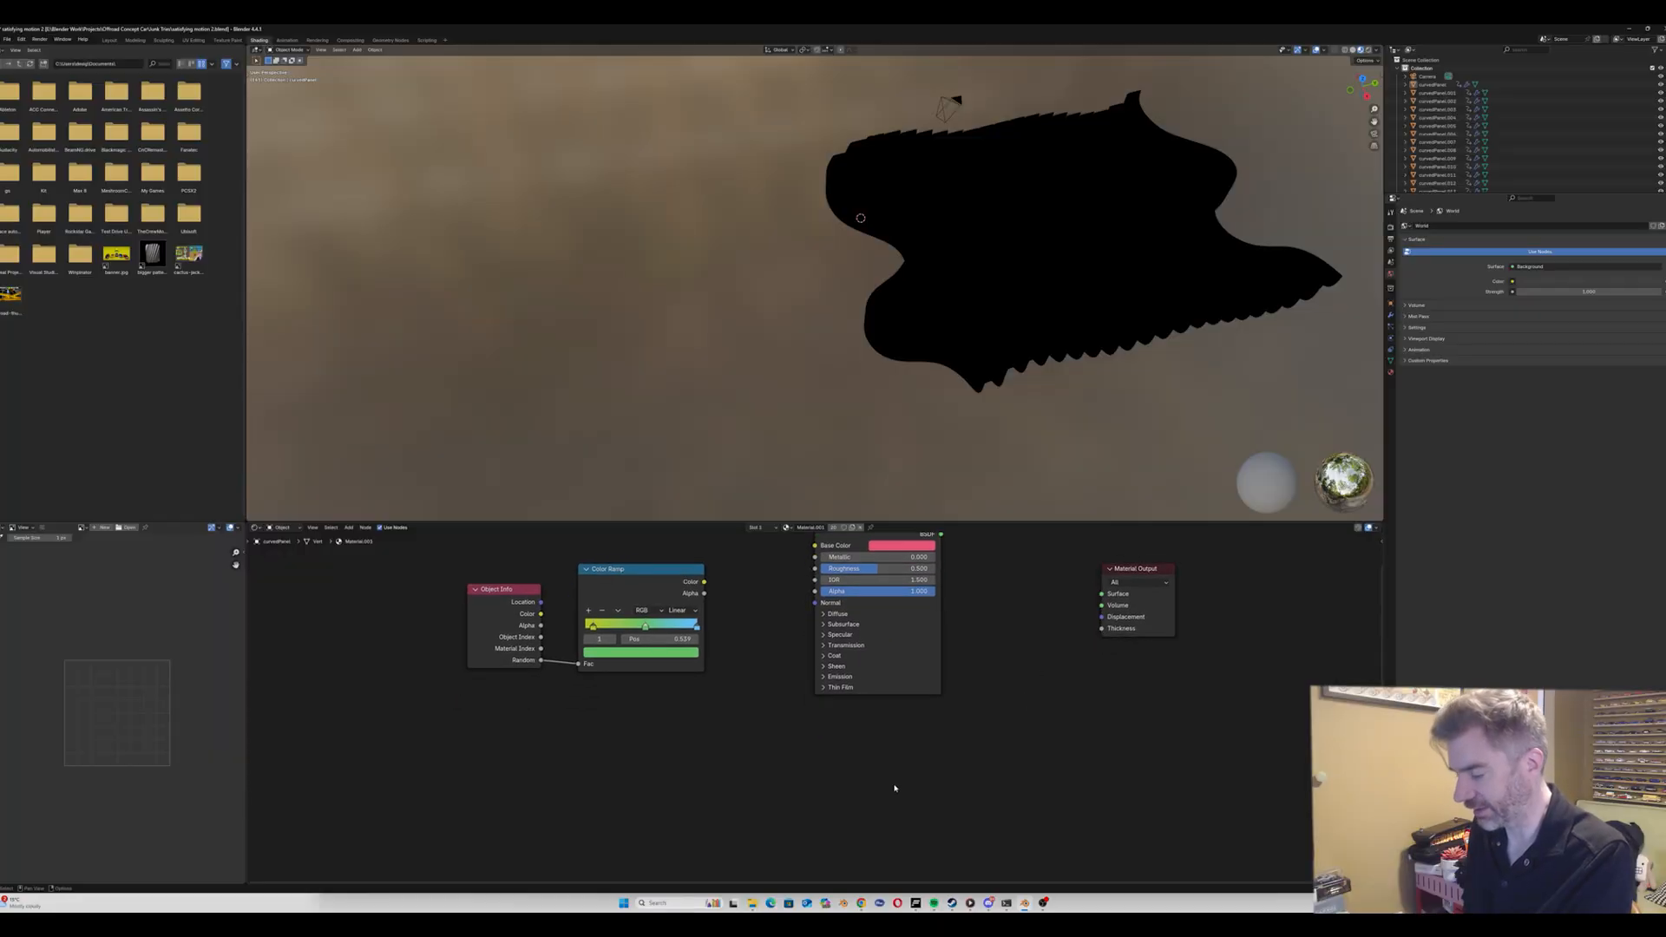
Step: Add a Glass BSDF node beneath the Principled BSDF
{"action": "key", "text": "shift+a"}
{"action": "type", "text": "glass"}
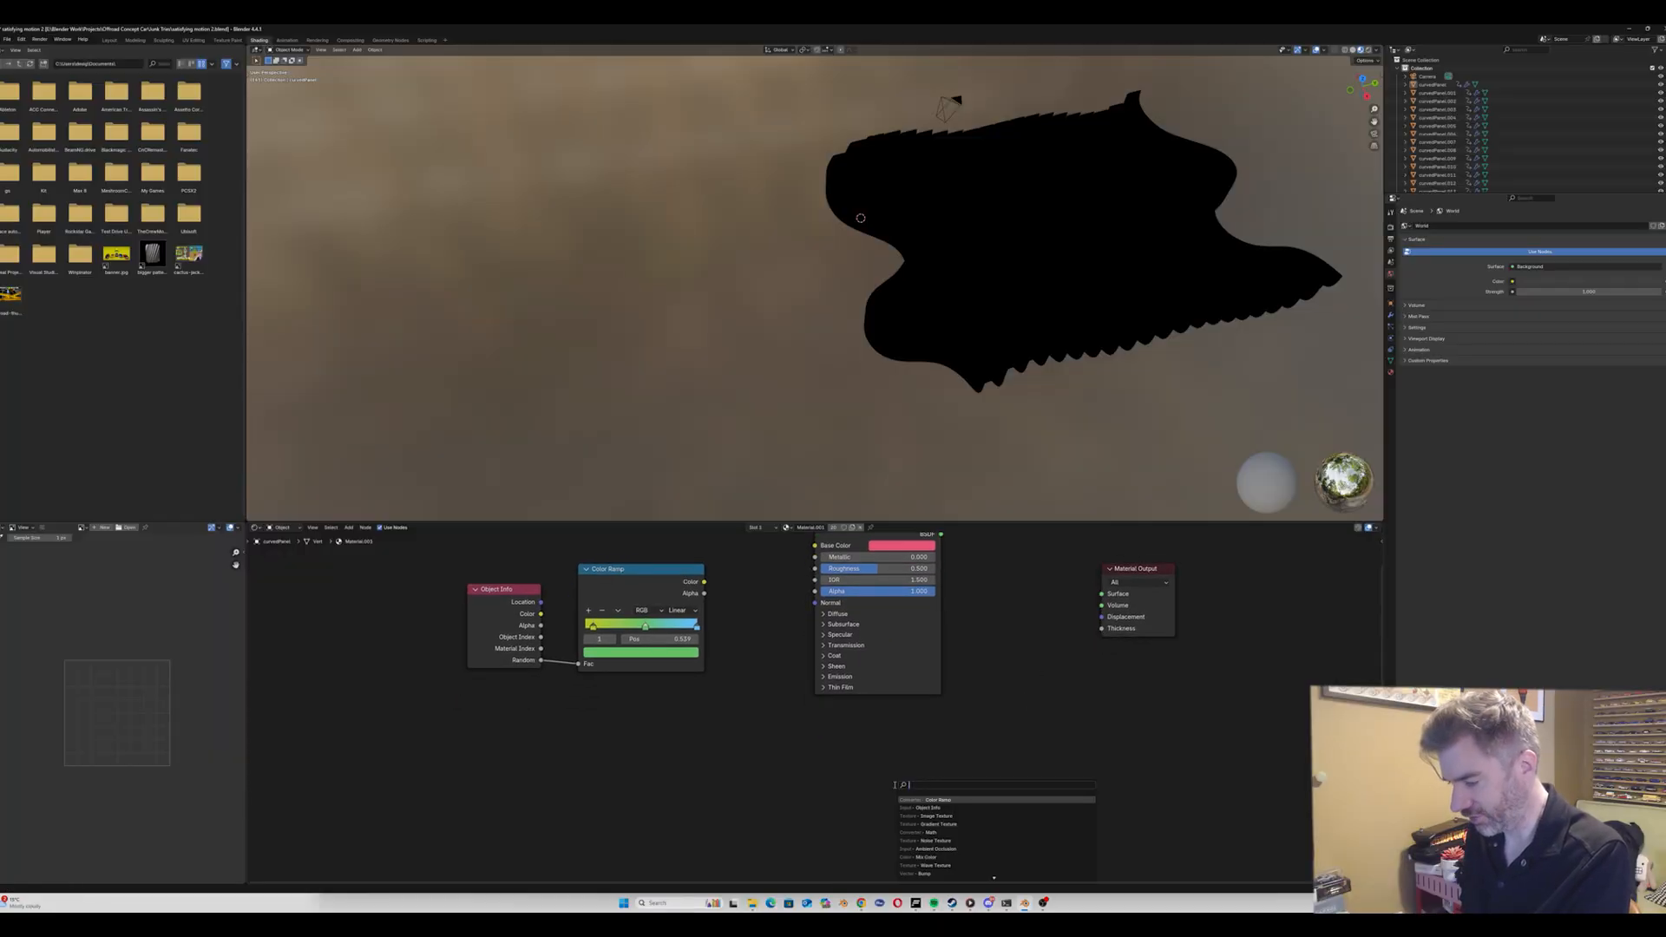
{"action": "key", "text": "Return"}
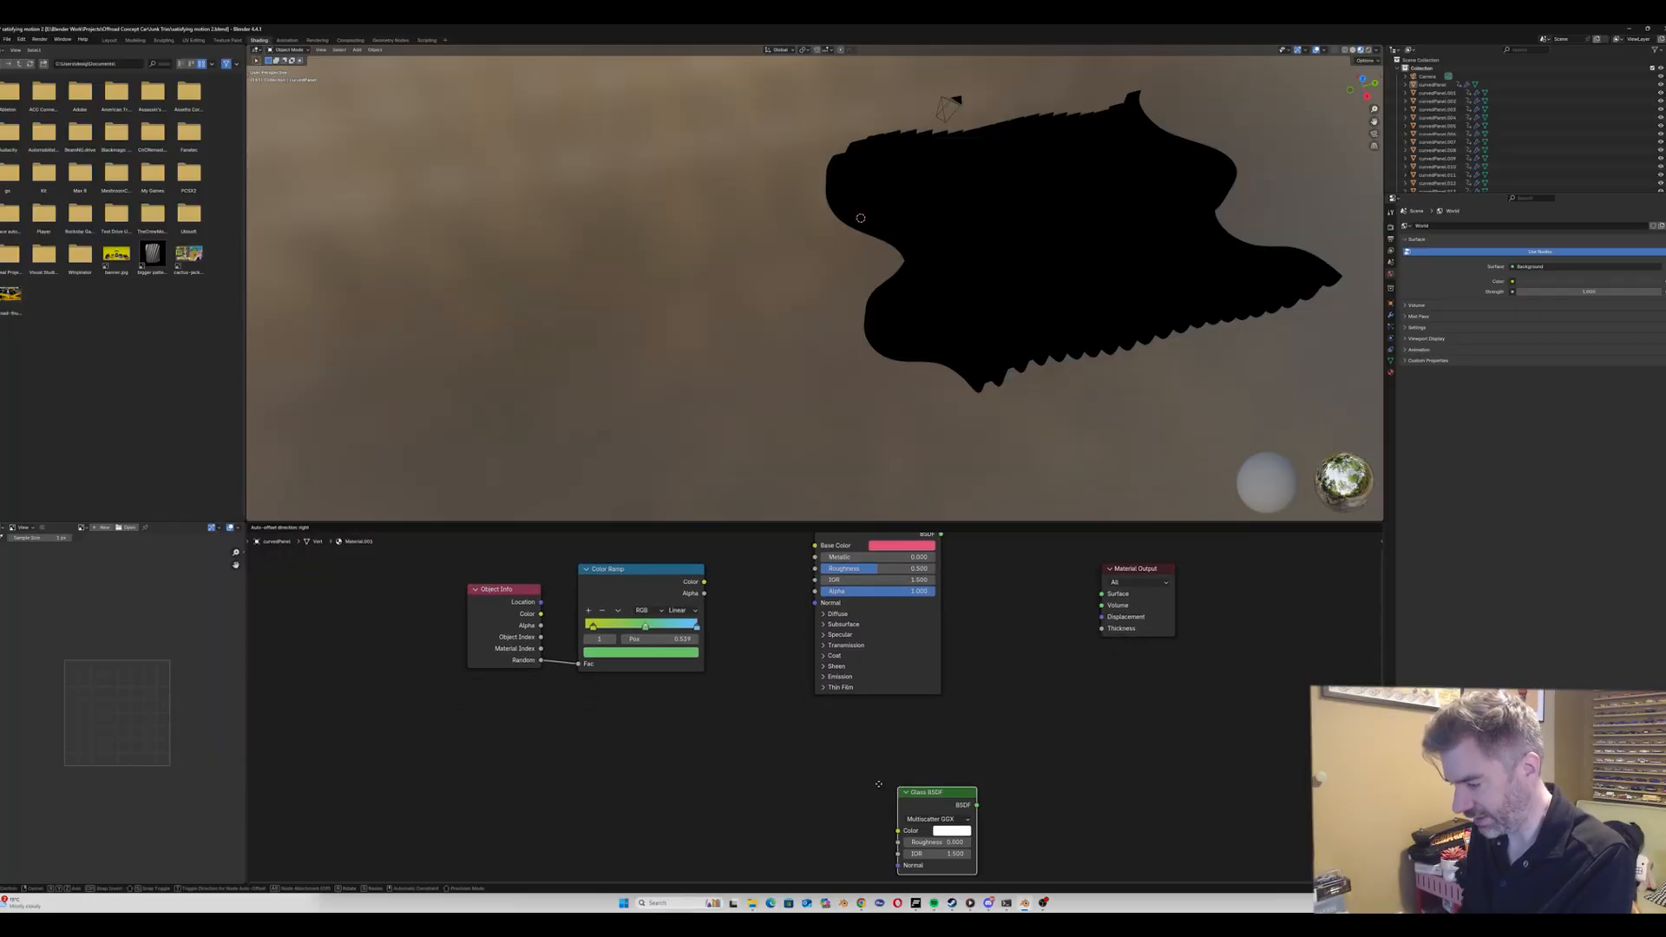
{"action": "left_click", "coordinate": [826, 750]}
{"action": "middle_click_drag", "start_coordinate": [928, 778], "coordinate": [931, 712]}
Step: Add a Glossy BSDF node directly beneath the Glass BSDF
{"action": "key", "text": "shift+a"}
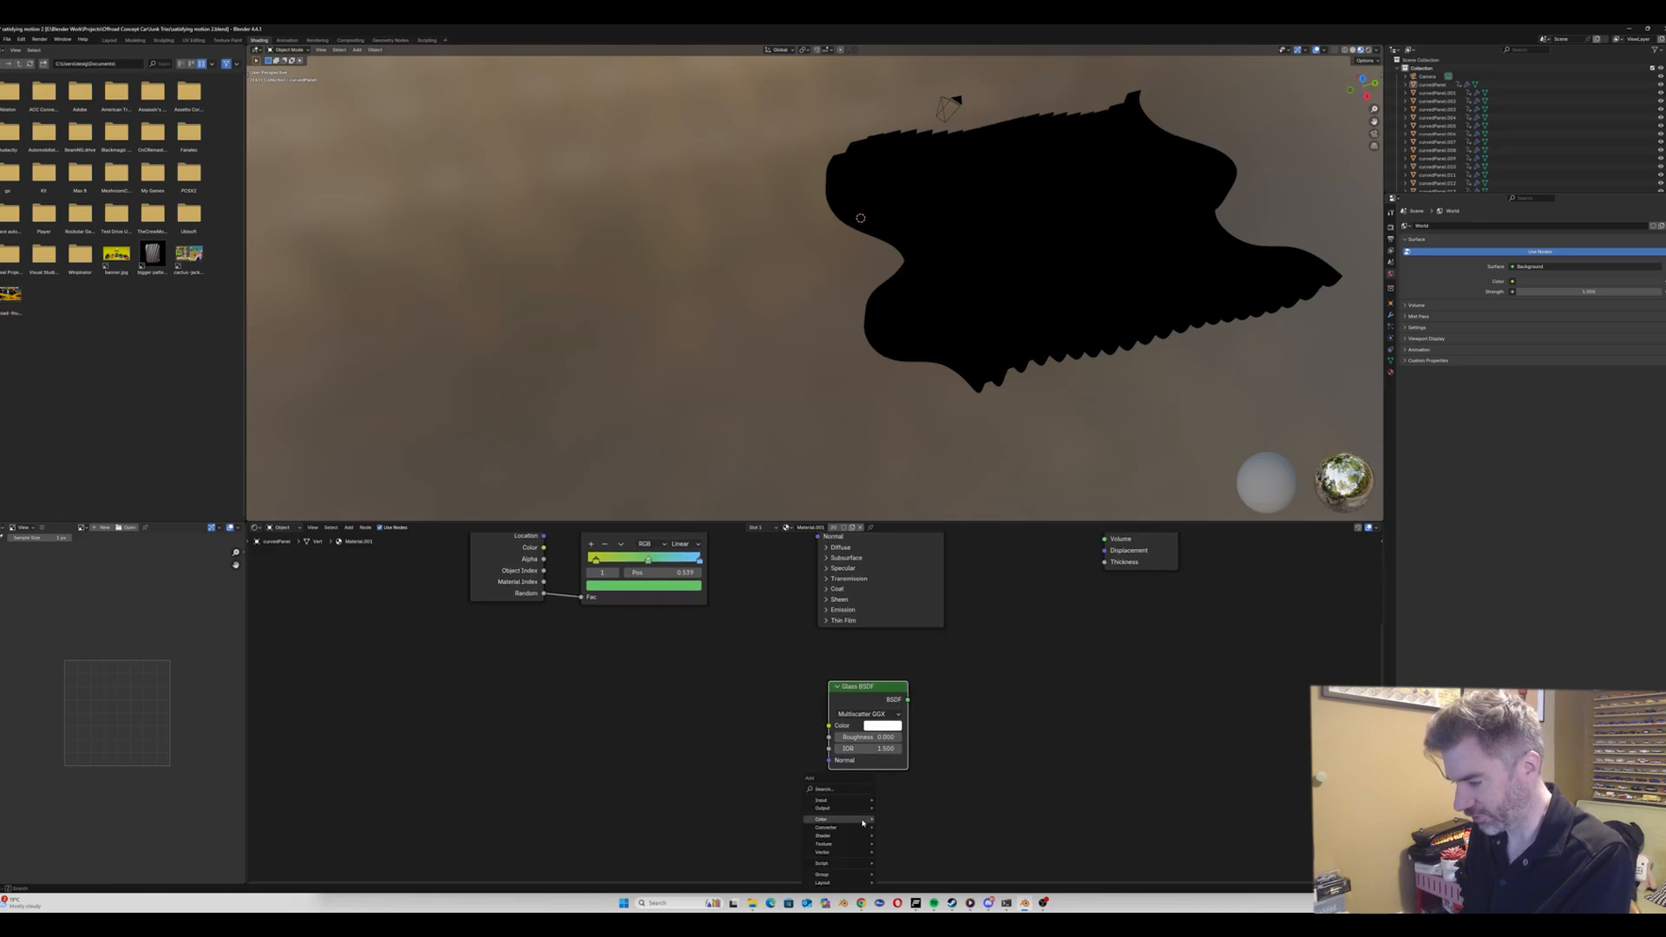
{"action": "type", "text": "glossy"}
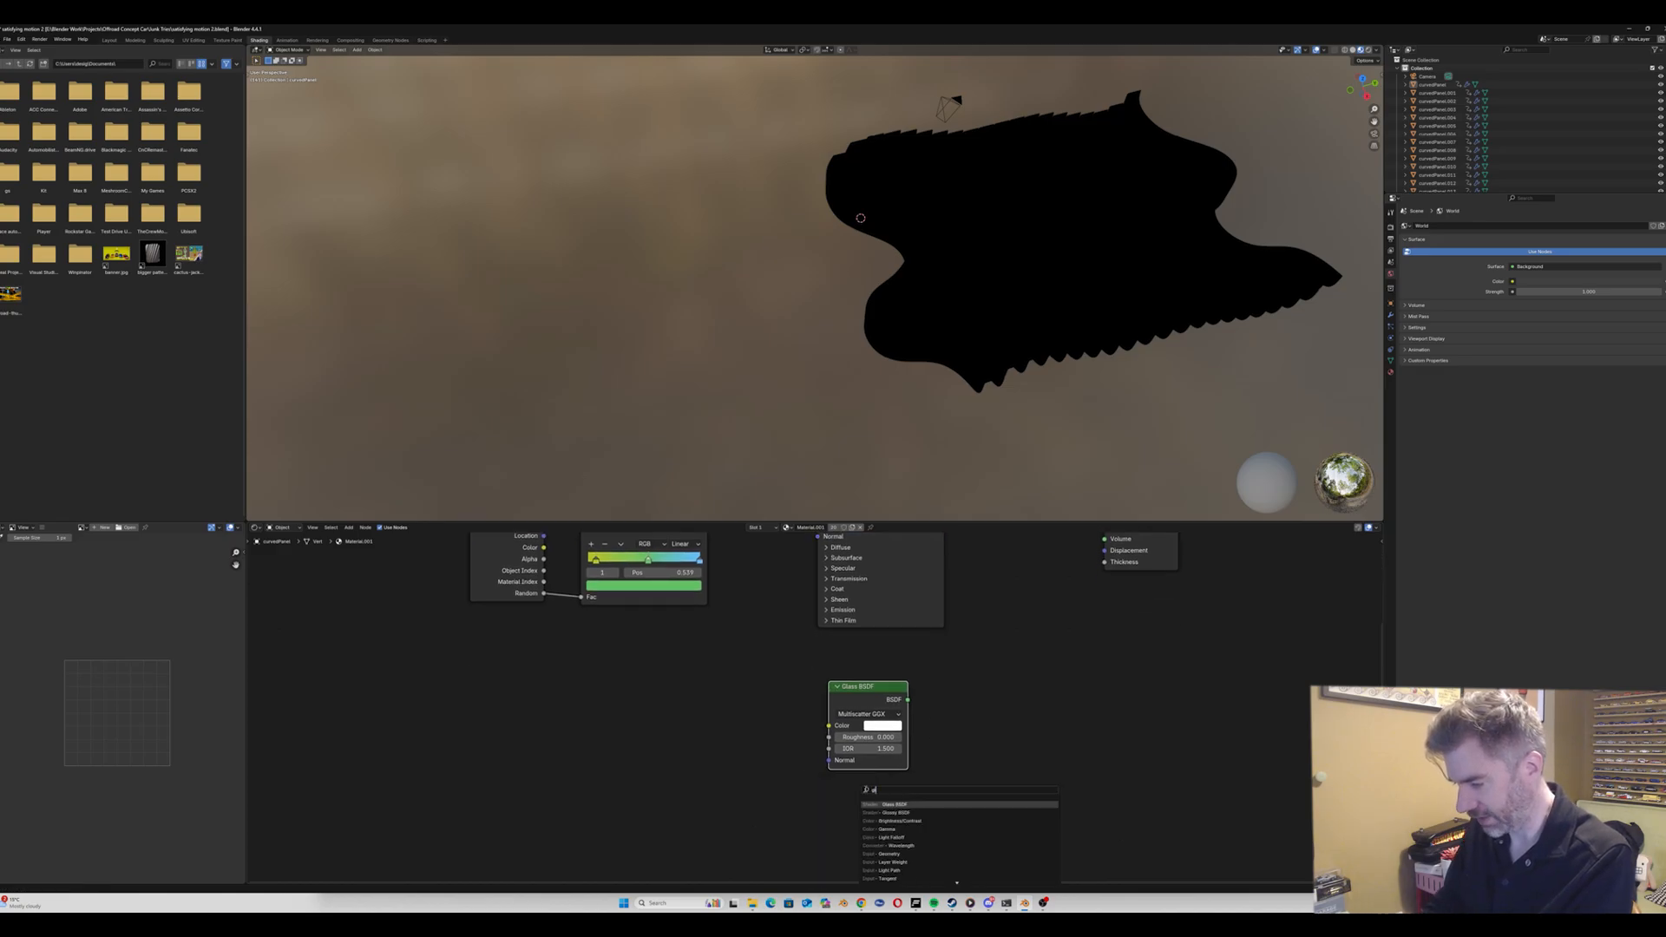
{"action": "key", "text": "Return"}
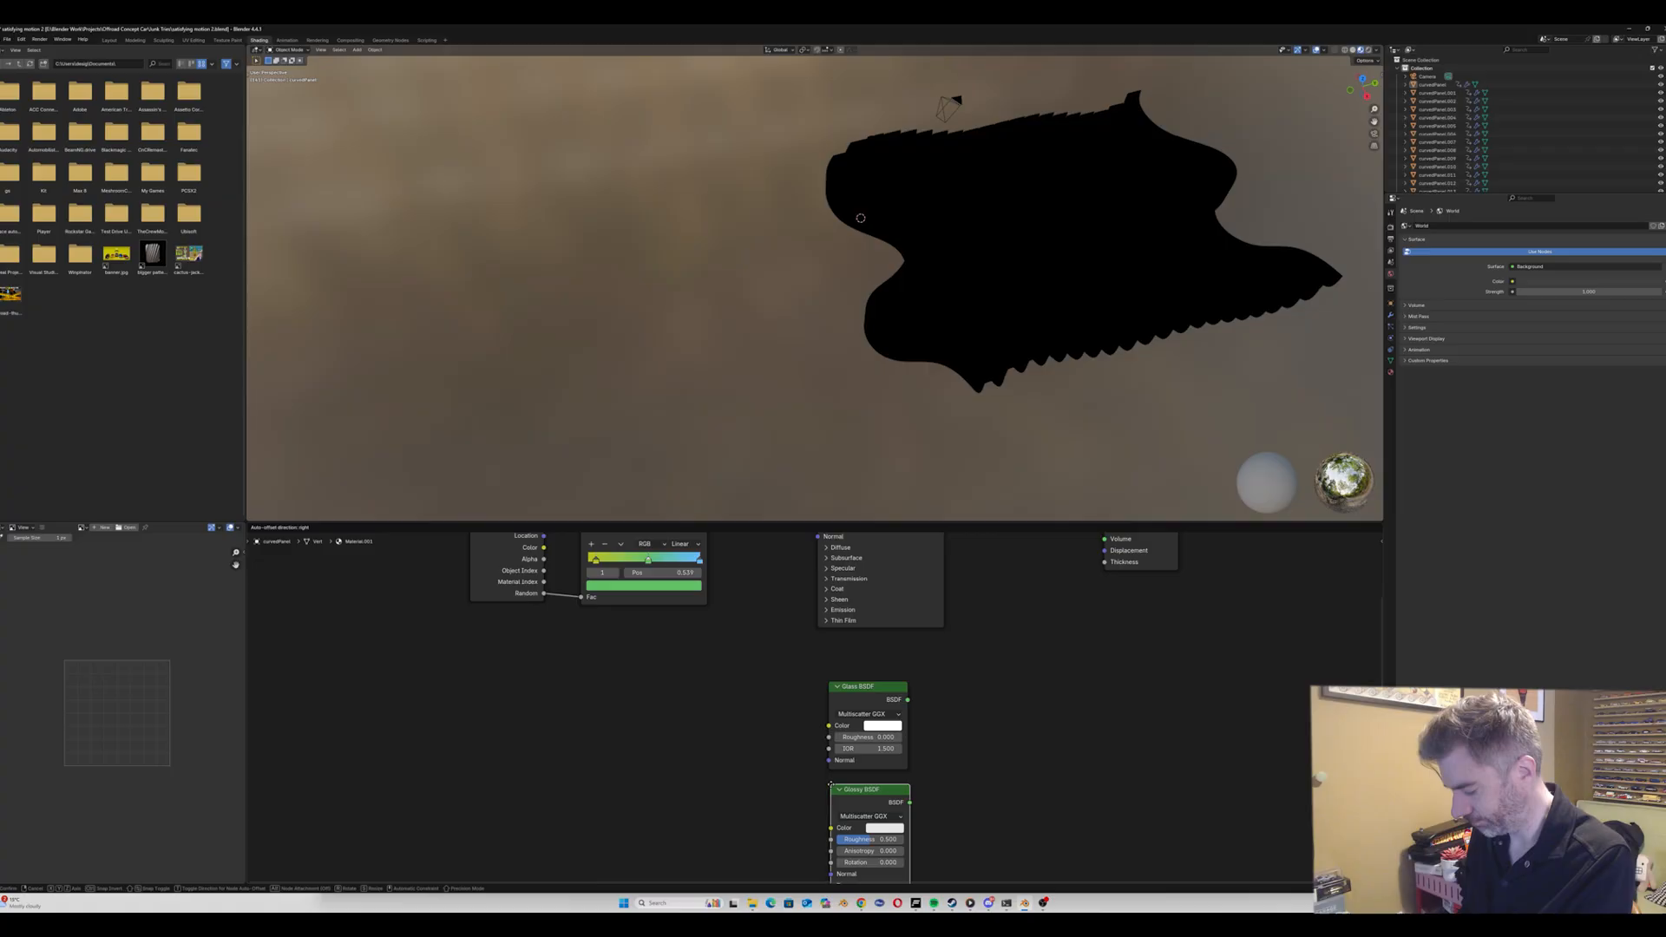
{"action": "left_click", "coordinate": [831, 785]}
Step: Combine the Glass BSDF and Glossy BSDF in a new Mix Shader, with Glass in the first shader input and Glossy in the second
{"action": "left_click_drag", "start_coordinate": [909, 704], "coordinate": [969, 720]}
{"action": "left_click", "coordinate": [989, 734]}
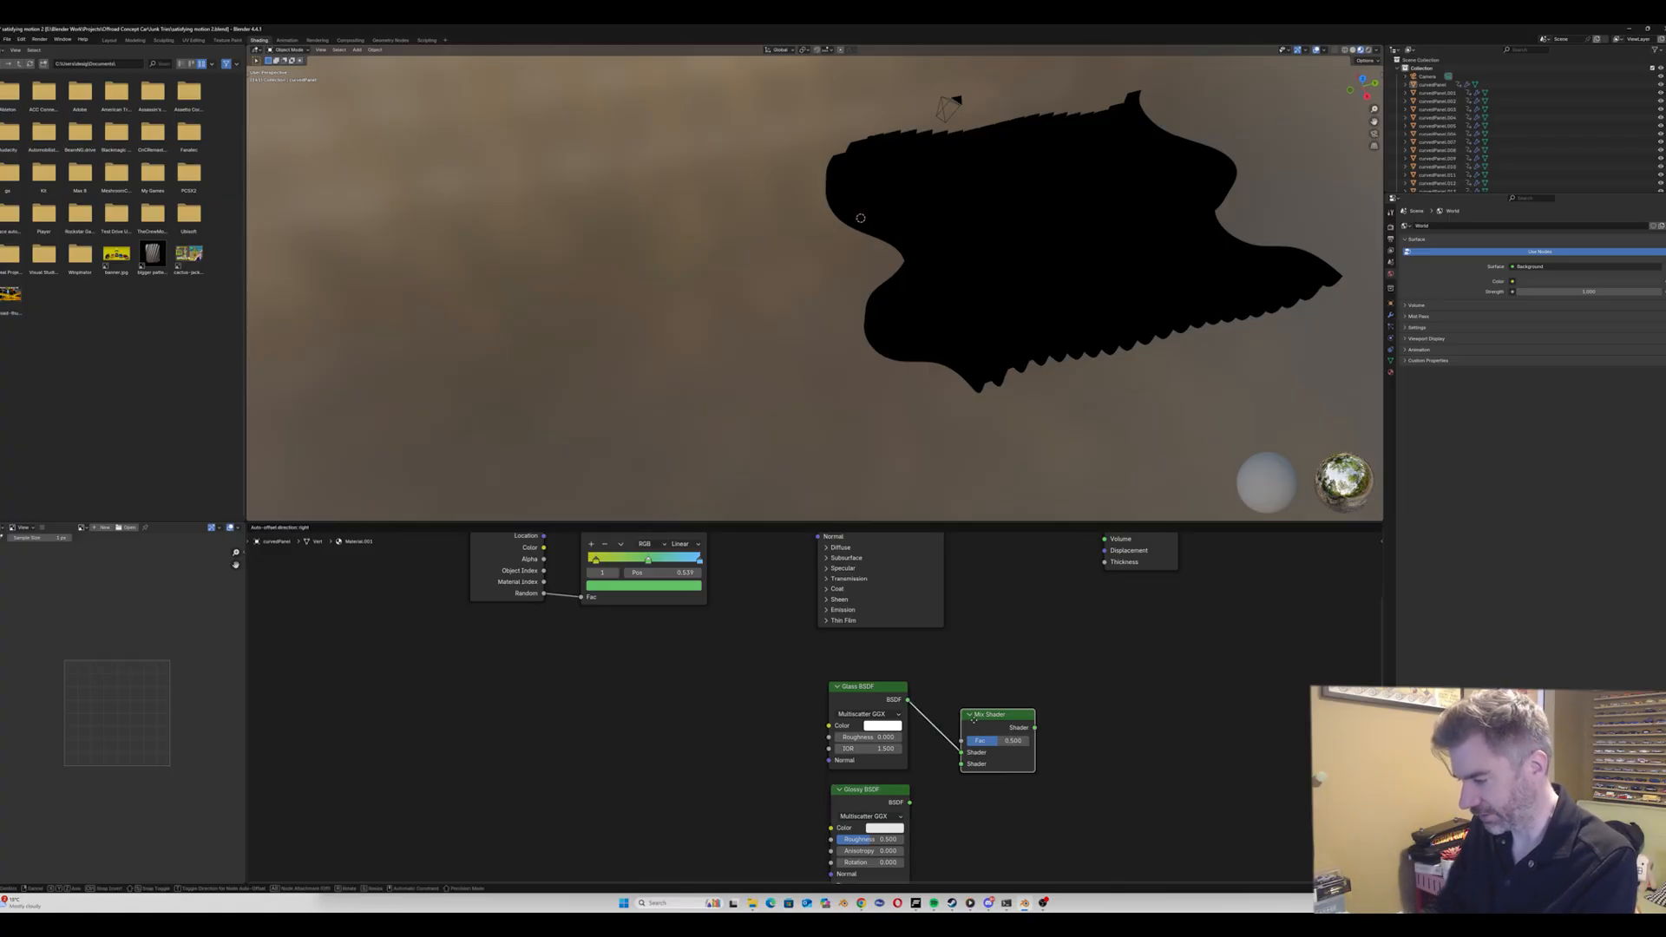
{"action": "left_click_drag", "start_coordinate": [910, 802], "coordinate": [971, 770]}
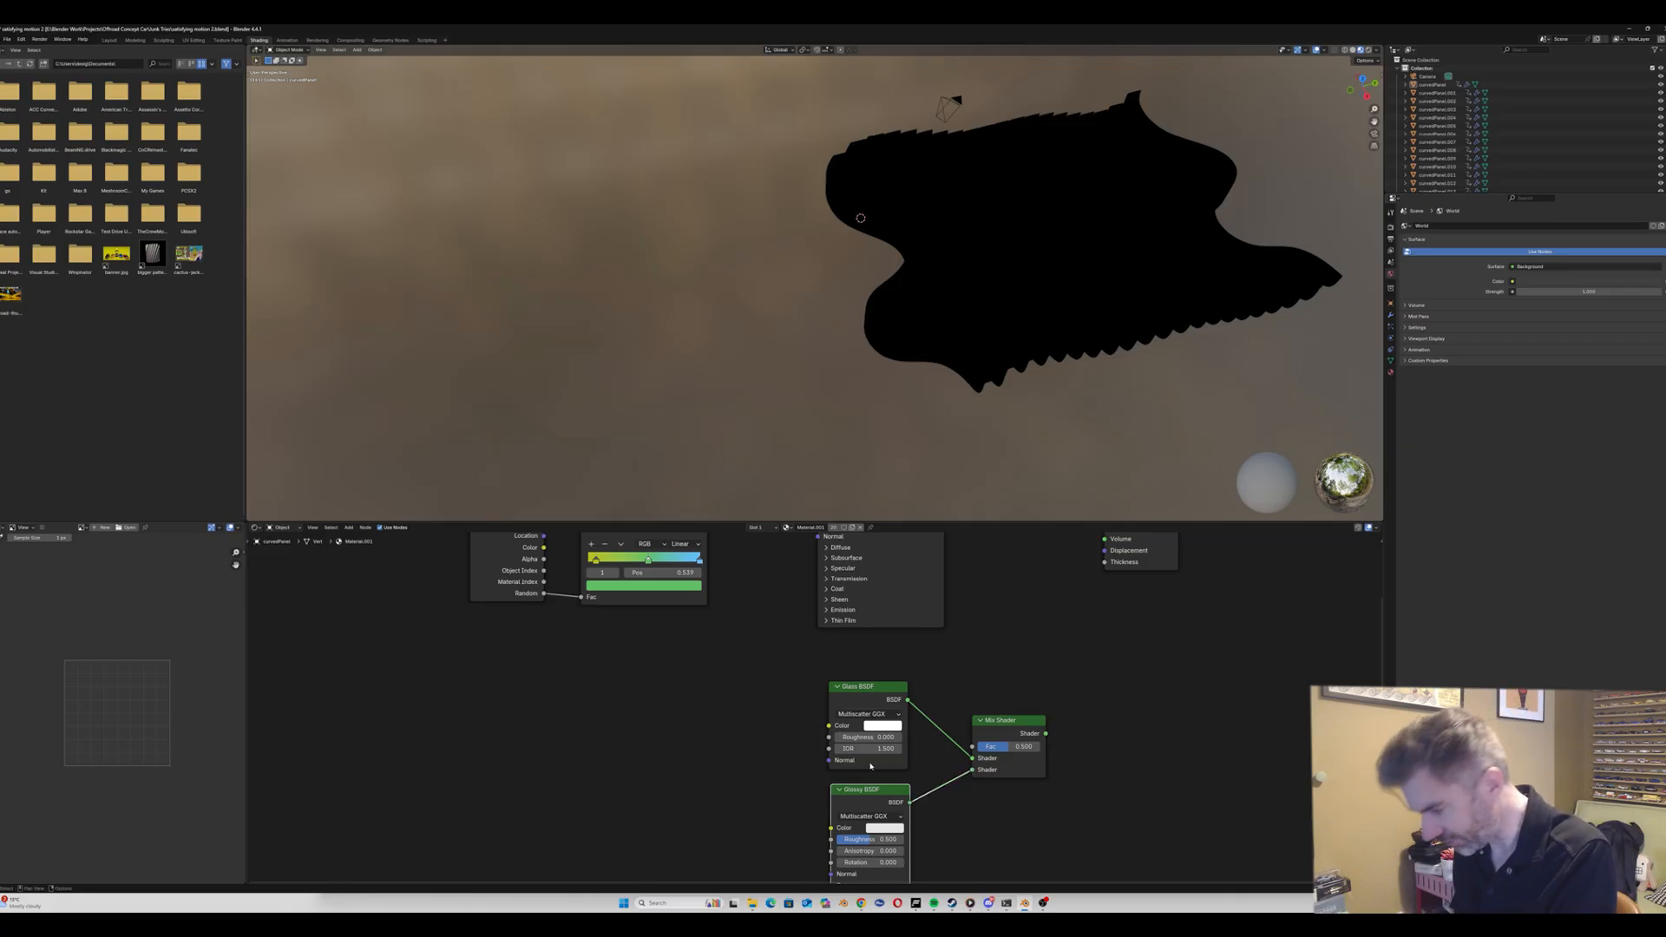
Step: Set the Glass BSDF's IOR to 1.45 and the Glossy BSDF's roughness to 0.2
{"action": "left_click", "coordinate": [899, 750]}
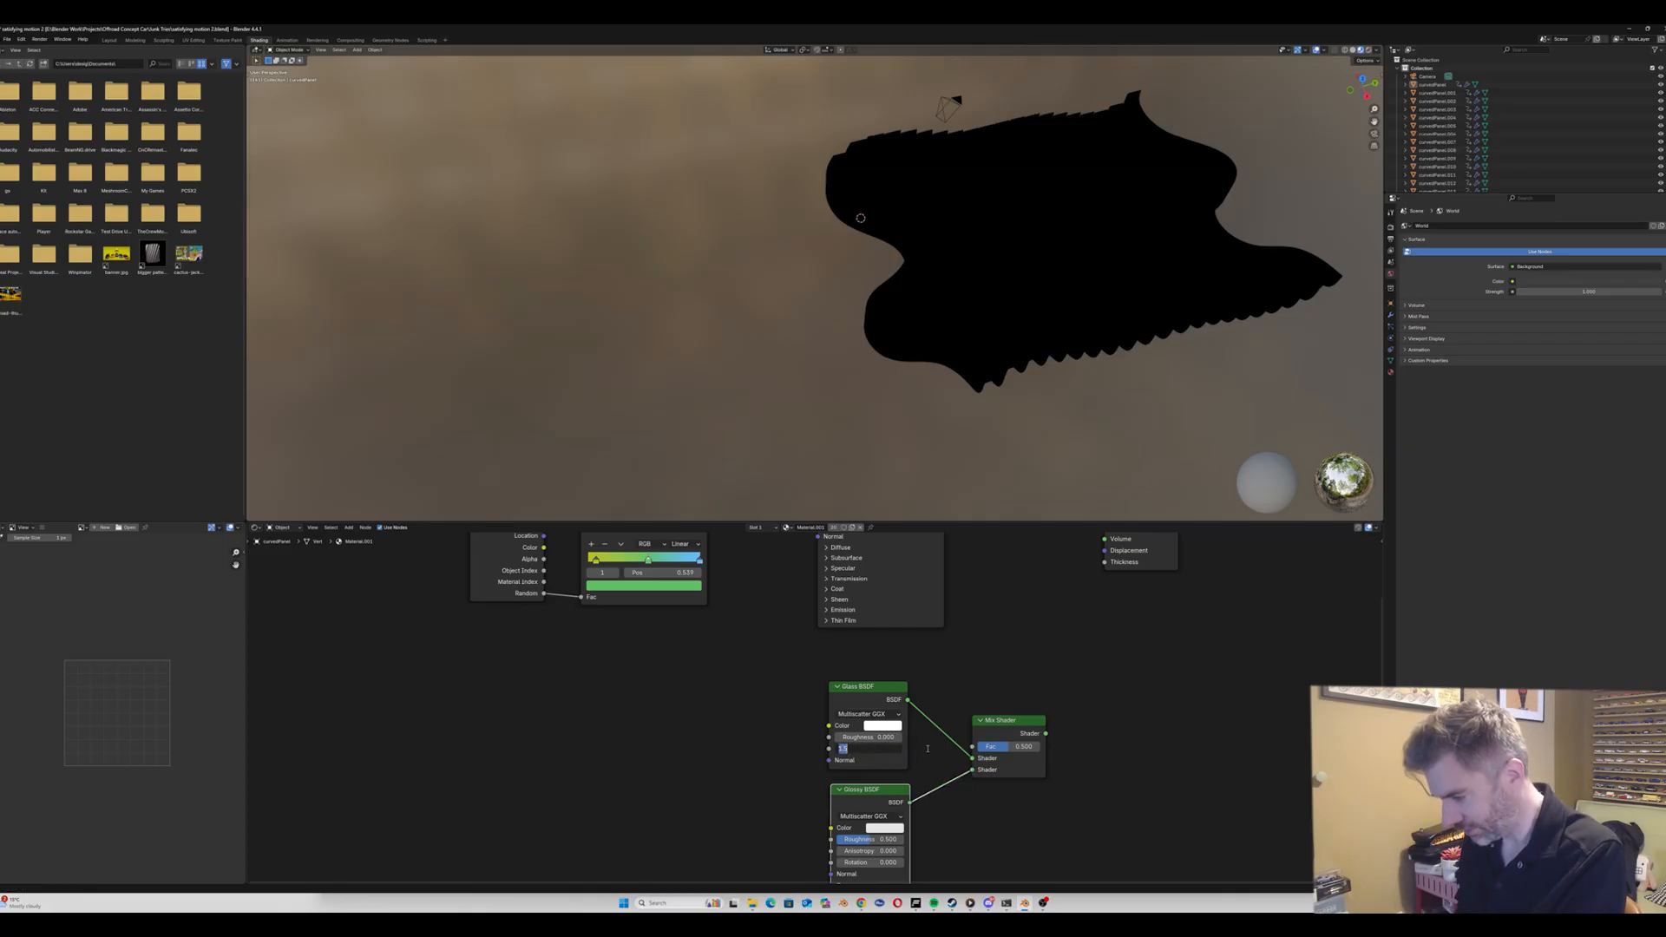
{"action": "type", "text": "1.45"}
{"action": "key", "text": "Return"}
{"action": "middle_click_drag", "start_coordinate": [909, 760], "coordinate": [909, 732]}
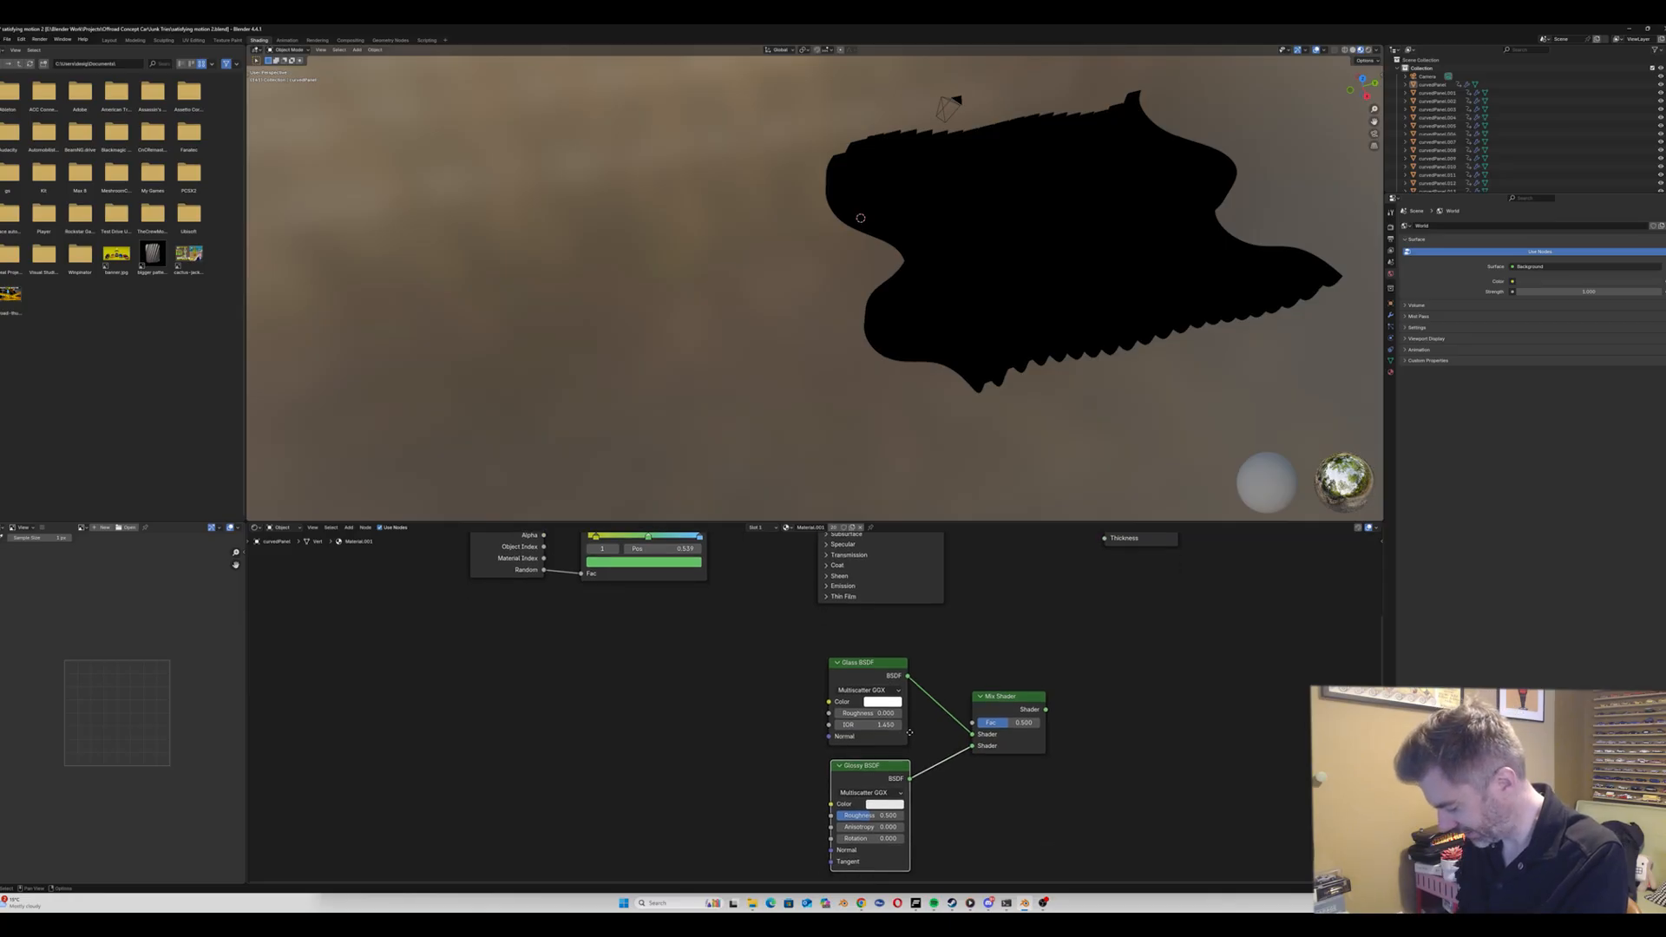
{"action": "left_click", "coordinate": [874, 821]}
{"action": "type", "text": ".2"}
{"action": "key", "text": "Return"}
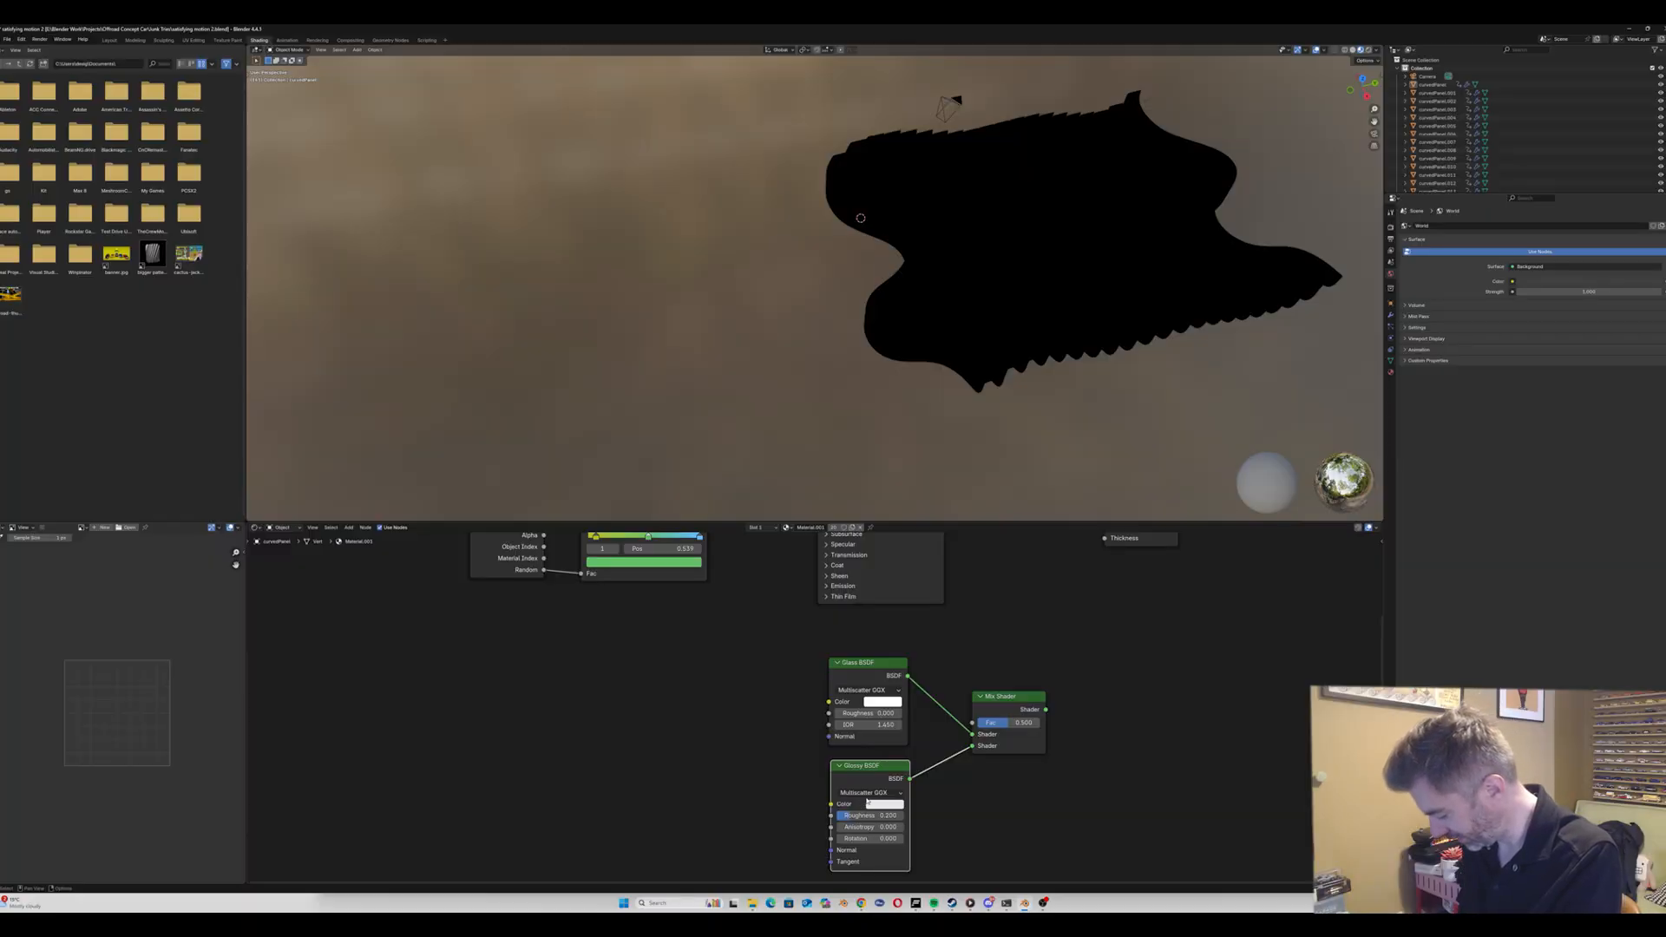
Step: Duplicate the Glossy BSDF to the lower right of the Mix Shader and set the copy's roughness to 0.5
{"action": "middle_click_drag", "start_coordinate": [887, 753], "coordinate": [707, 685]}
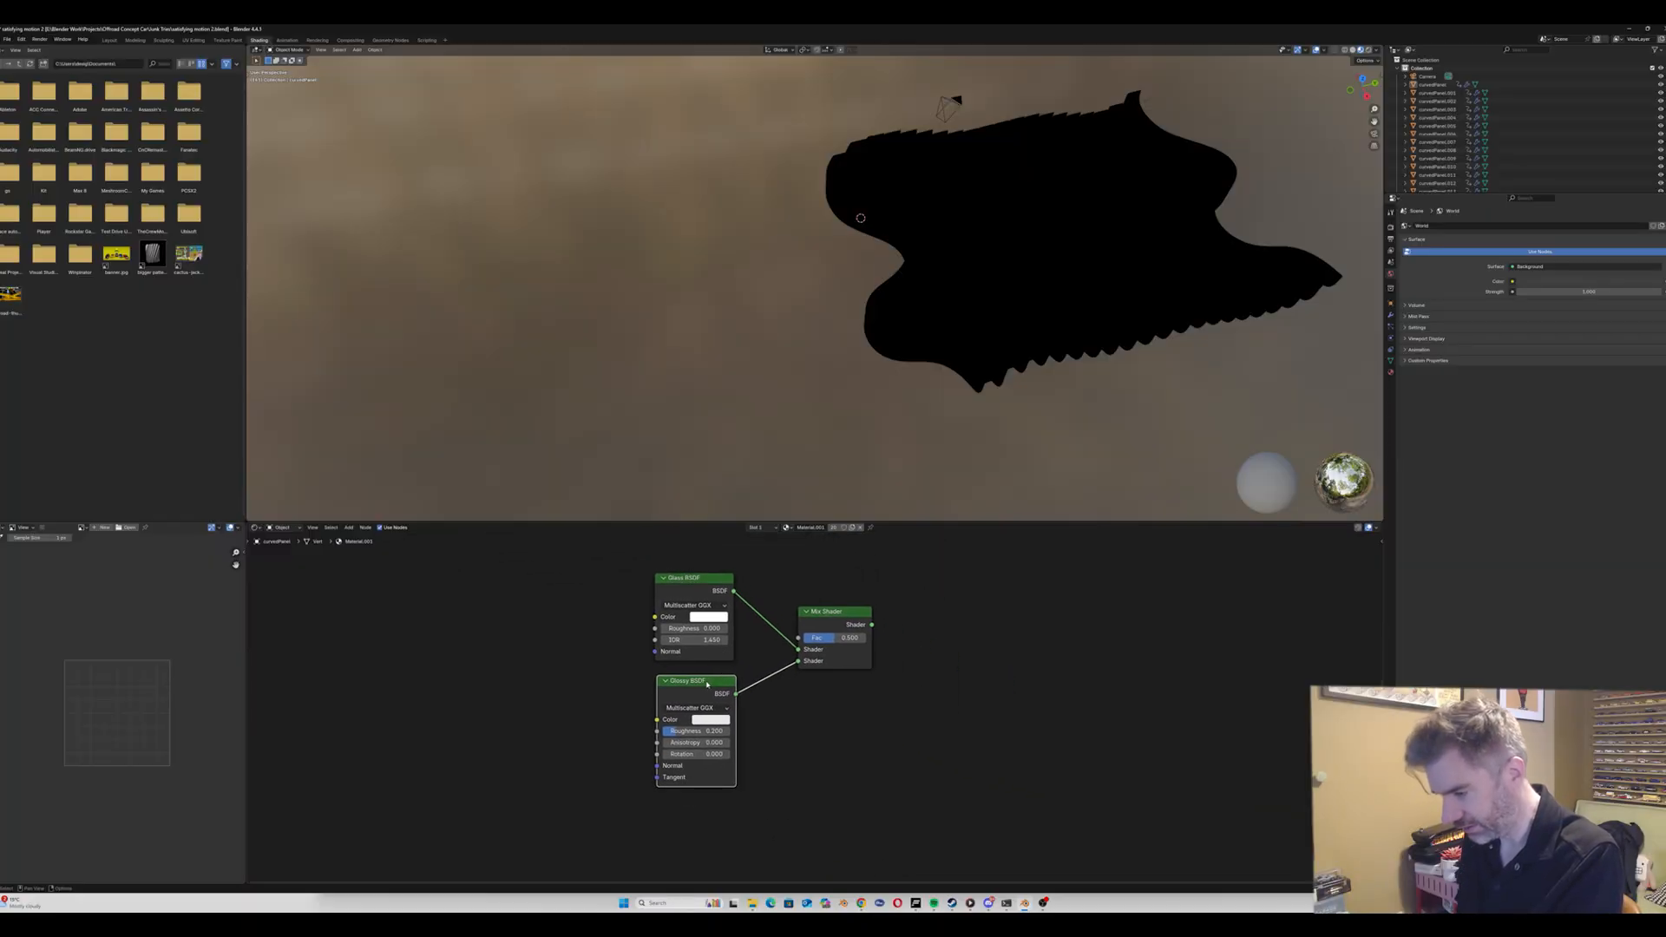
{"action": "key", "text": "shift+d"}
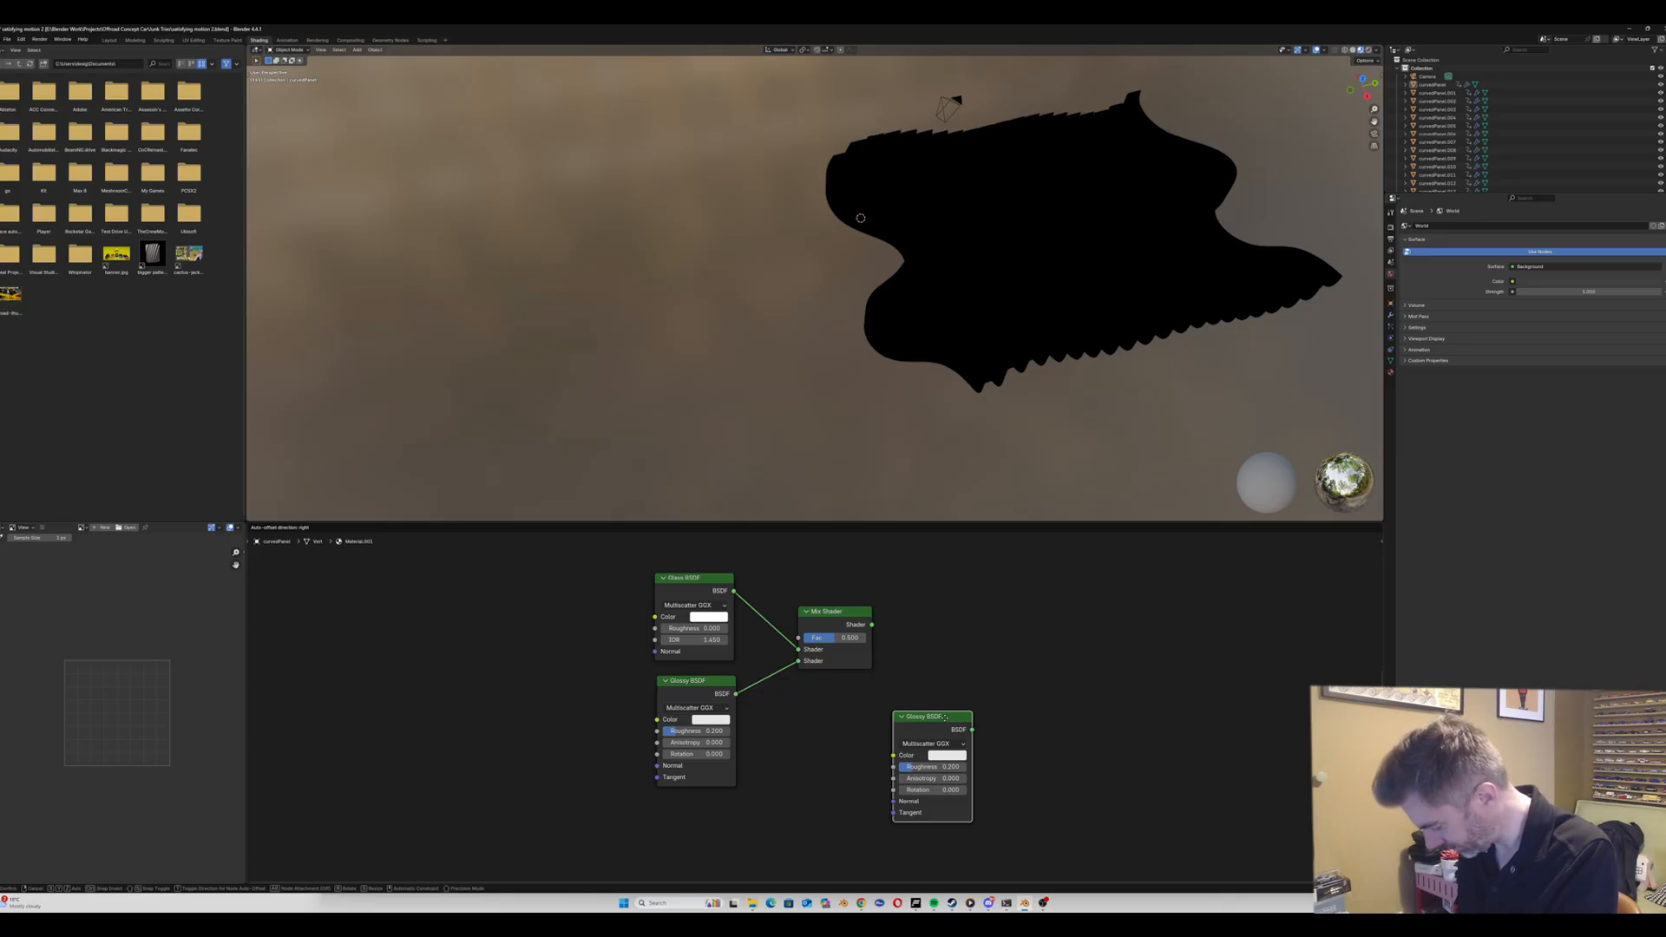
{"action": "left_click", "coordinate": [945, 717]}
{"action": "left_click", "coordinate": [930, 767]}
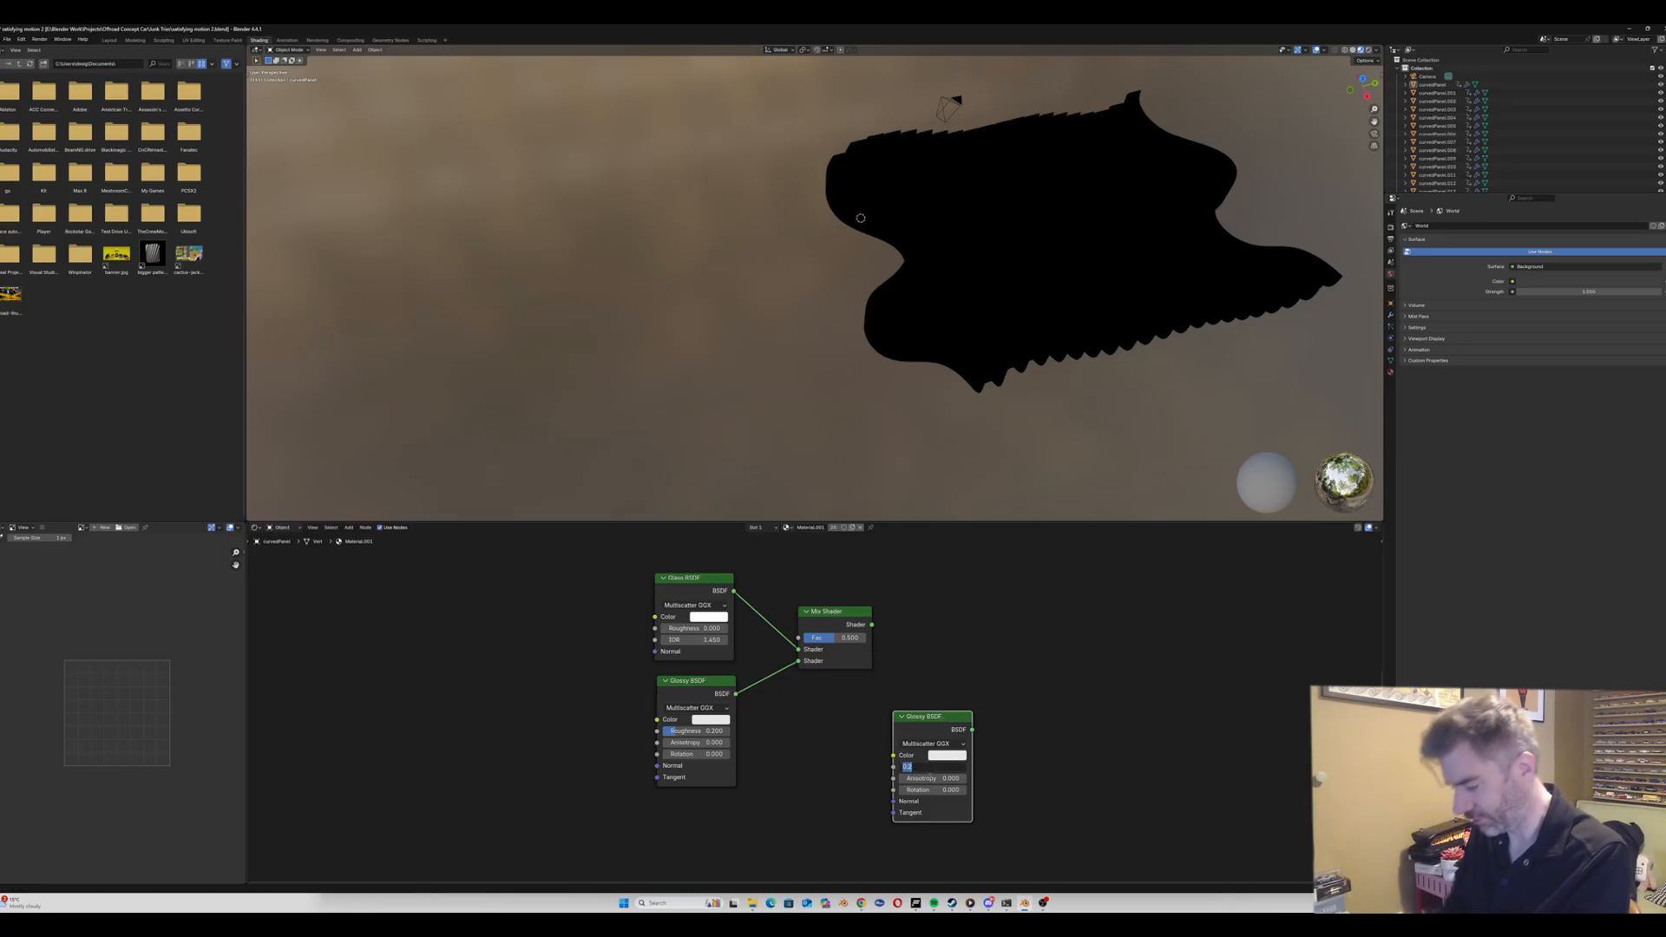
{"action": "type", "text": "0.5"}
{"action": "key", "text": "Return"}
Step: Combine the existing Mix Shader and the duplicated Glossy BSDF in a second Mix Shader, with the existing mix in the first shader input
{"action": "middle_click_drag", "start_coordinate": [885, 639], "coordinate": [740, 663]}
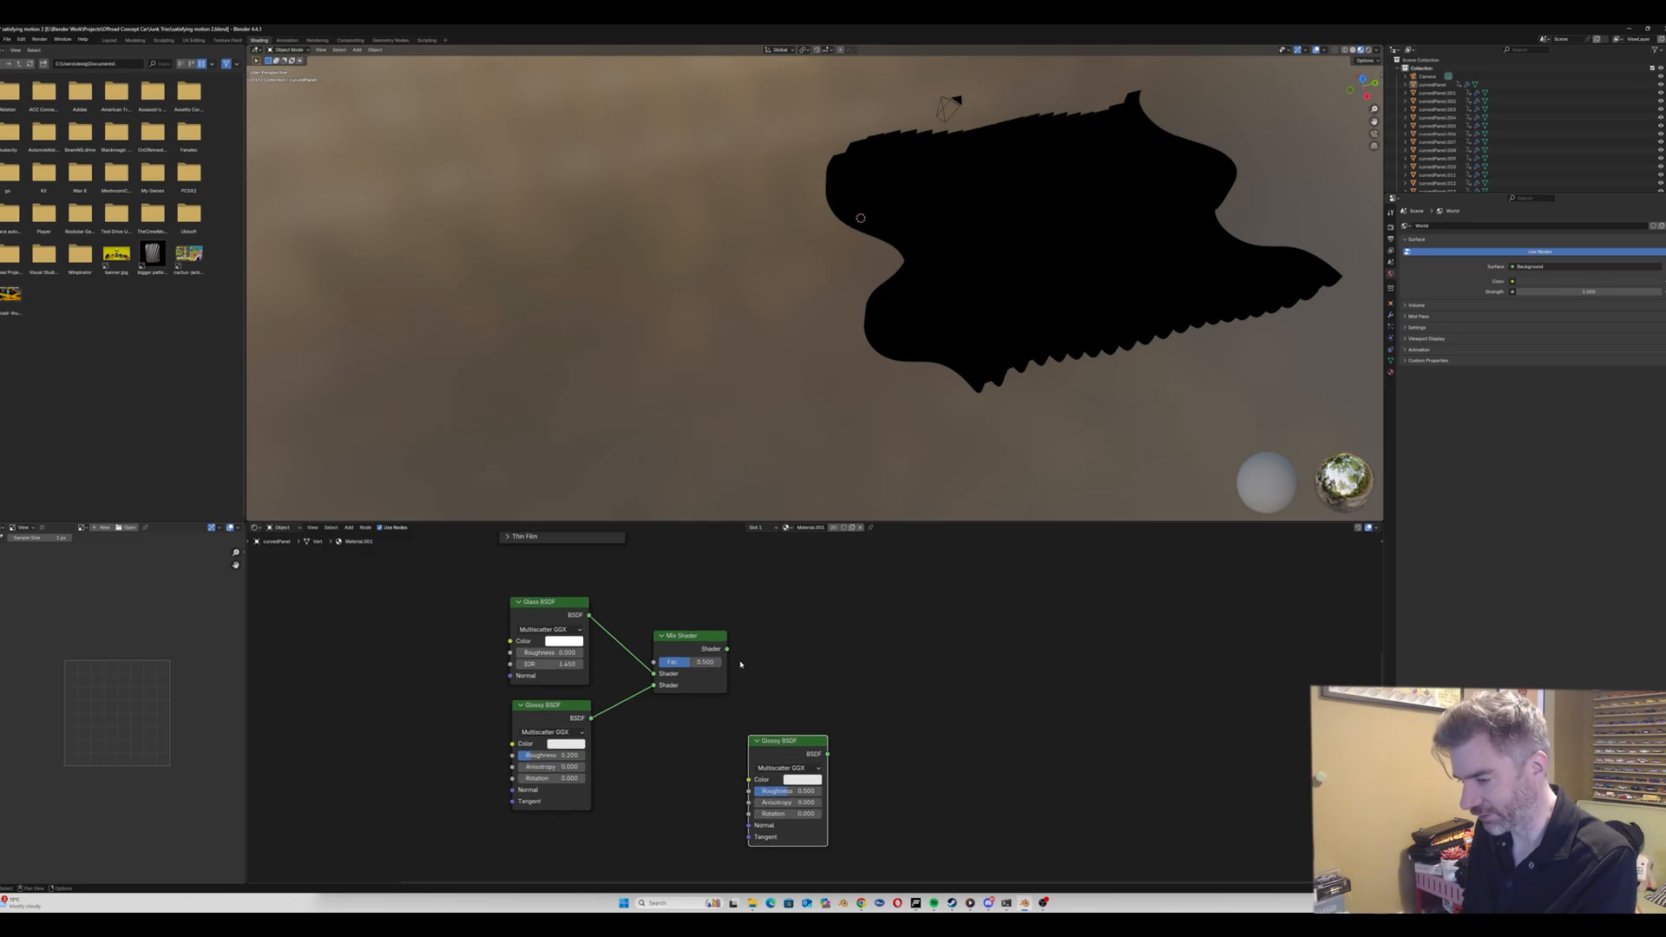
{"action": "left_click_drag", "start_coordinate": [727, 650], "coordinate": [862, 662]}
{"action": "type", "text": "mix"}
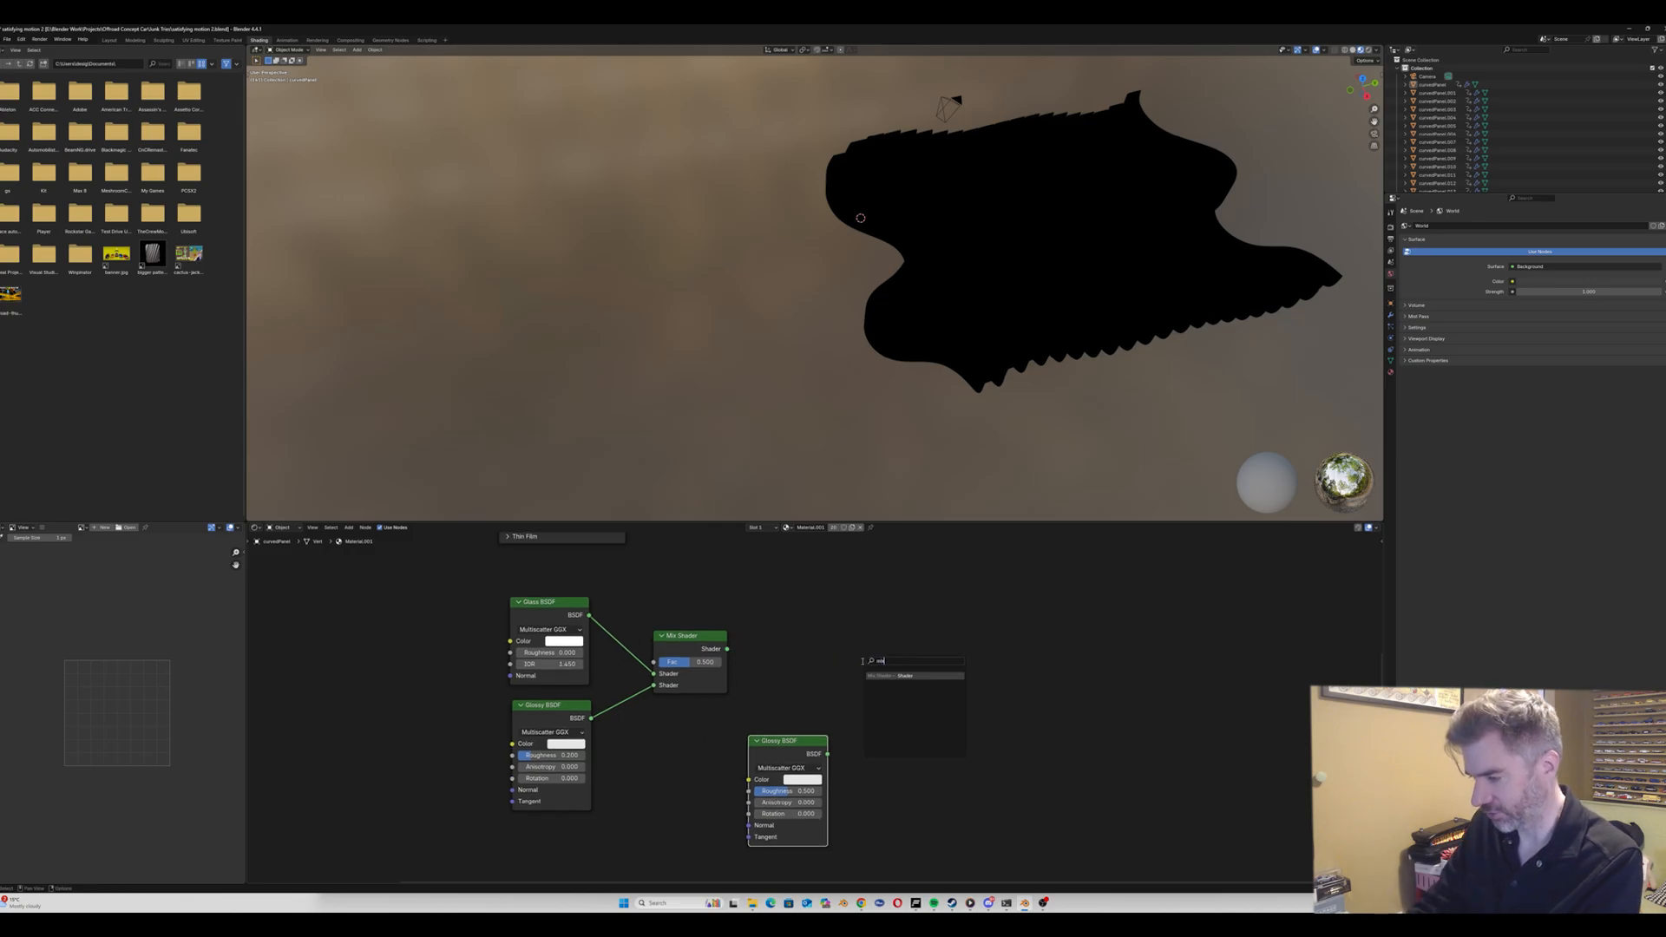
{"action": "key", "text": "Return"}
{"action": "left_click", "coordinate": [917, 660]}
{"action": "left_click_drag", "start_coordinate": [827, 753], "coordinate": [922, 703]}
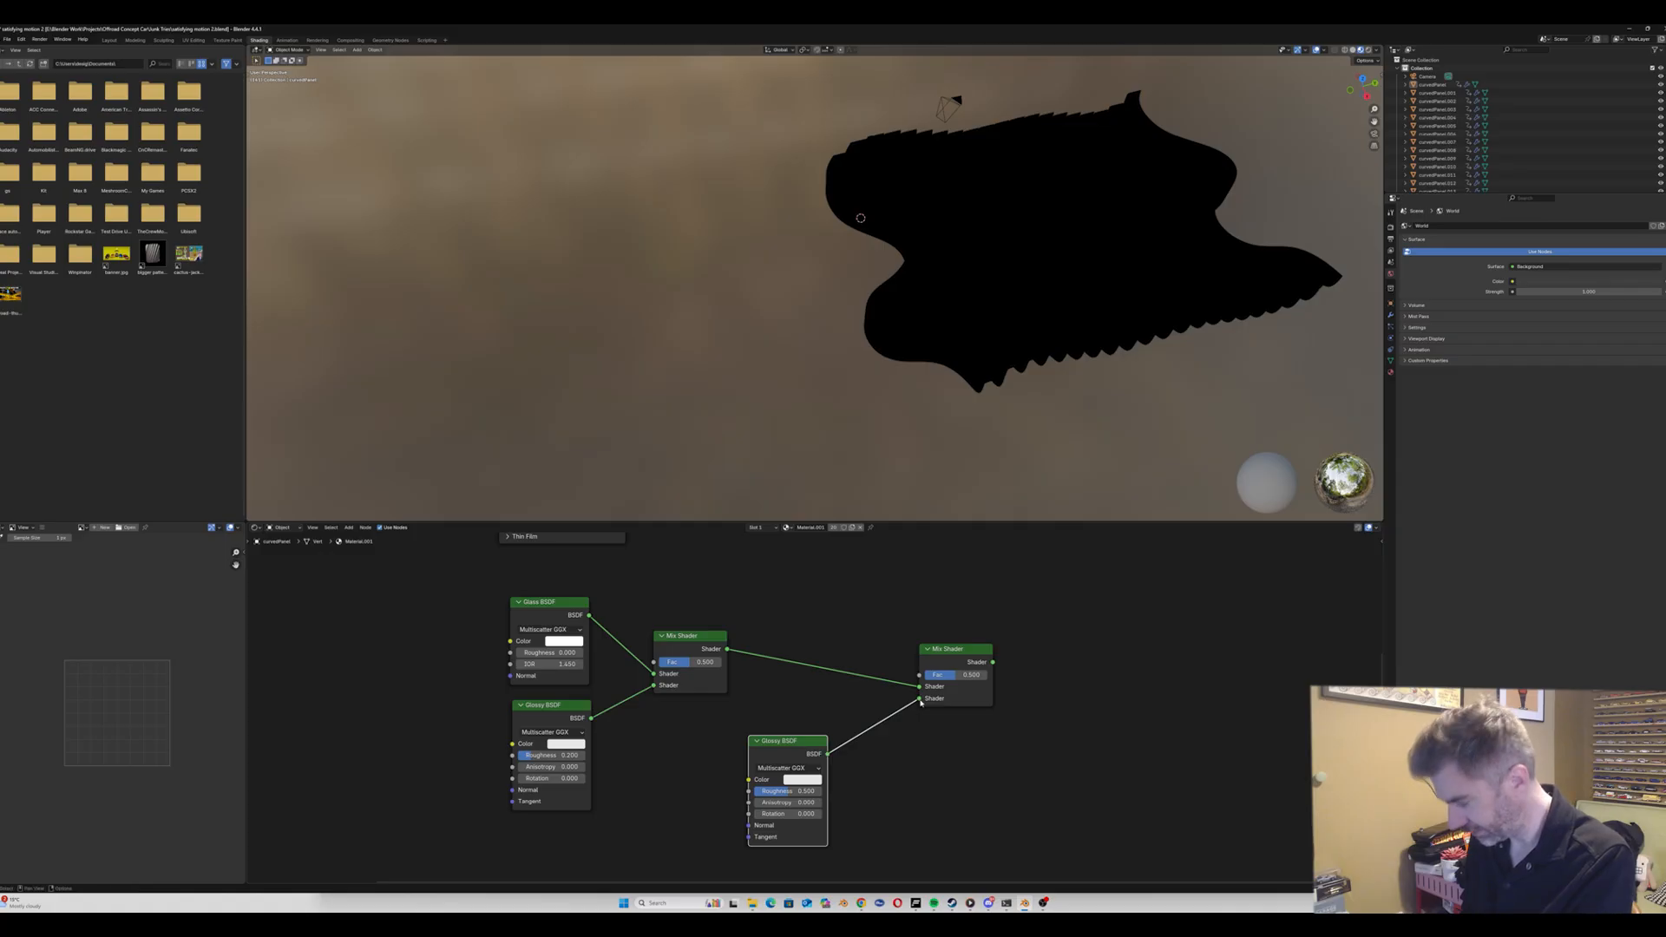
Step: Move the Material Output beyond the second Mix Shader and connect that shader to its Surface input
{"action": "scroll", "coordinate": [778, 661], "scroll_direction": "down", "scroll_amount": 3}
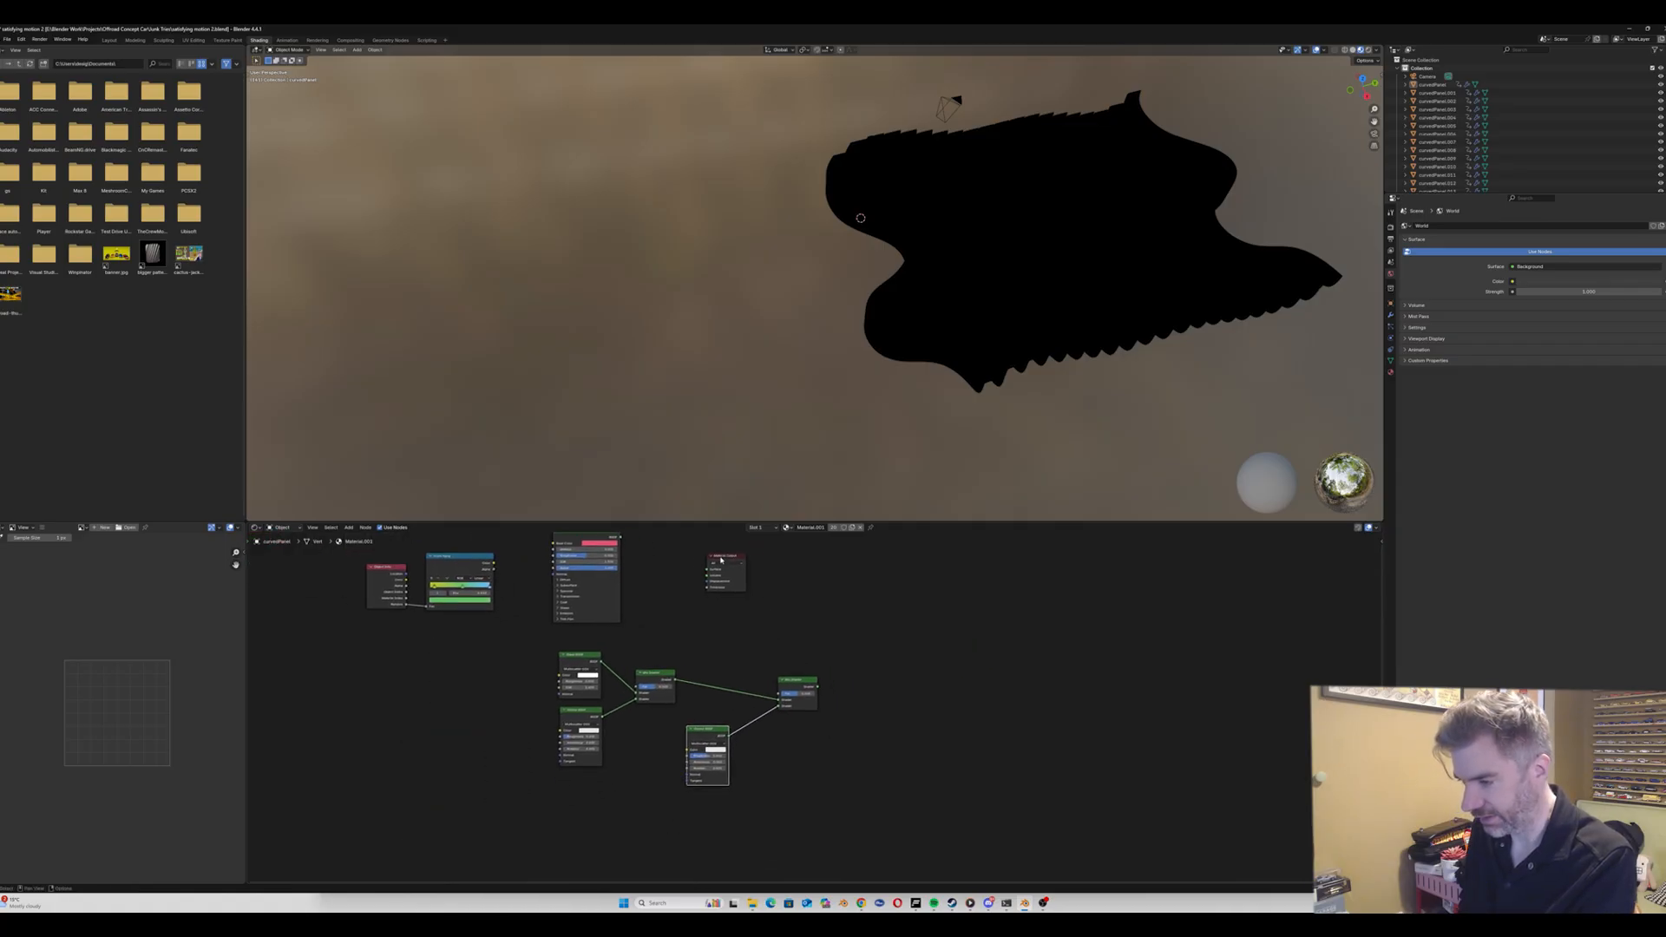
{"action": "left_click_drag", "start_coordinate": [727, 562], "coordinate": [935, 599]}
{"action": "scroll", "coordinate": [814, 698], "scroll_direction": "up", "scroll_amount": 2}
{"action": "left_click_drag", "start_coordinate": [821, 683], "coordinate": [960, 589]}
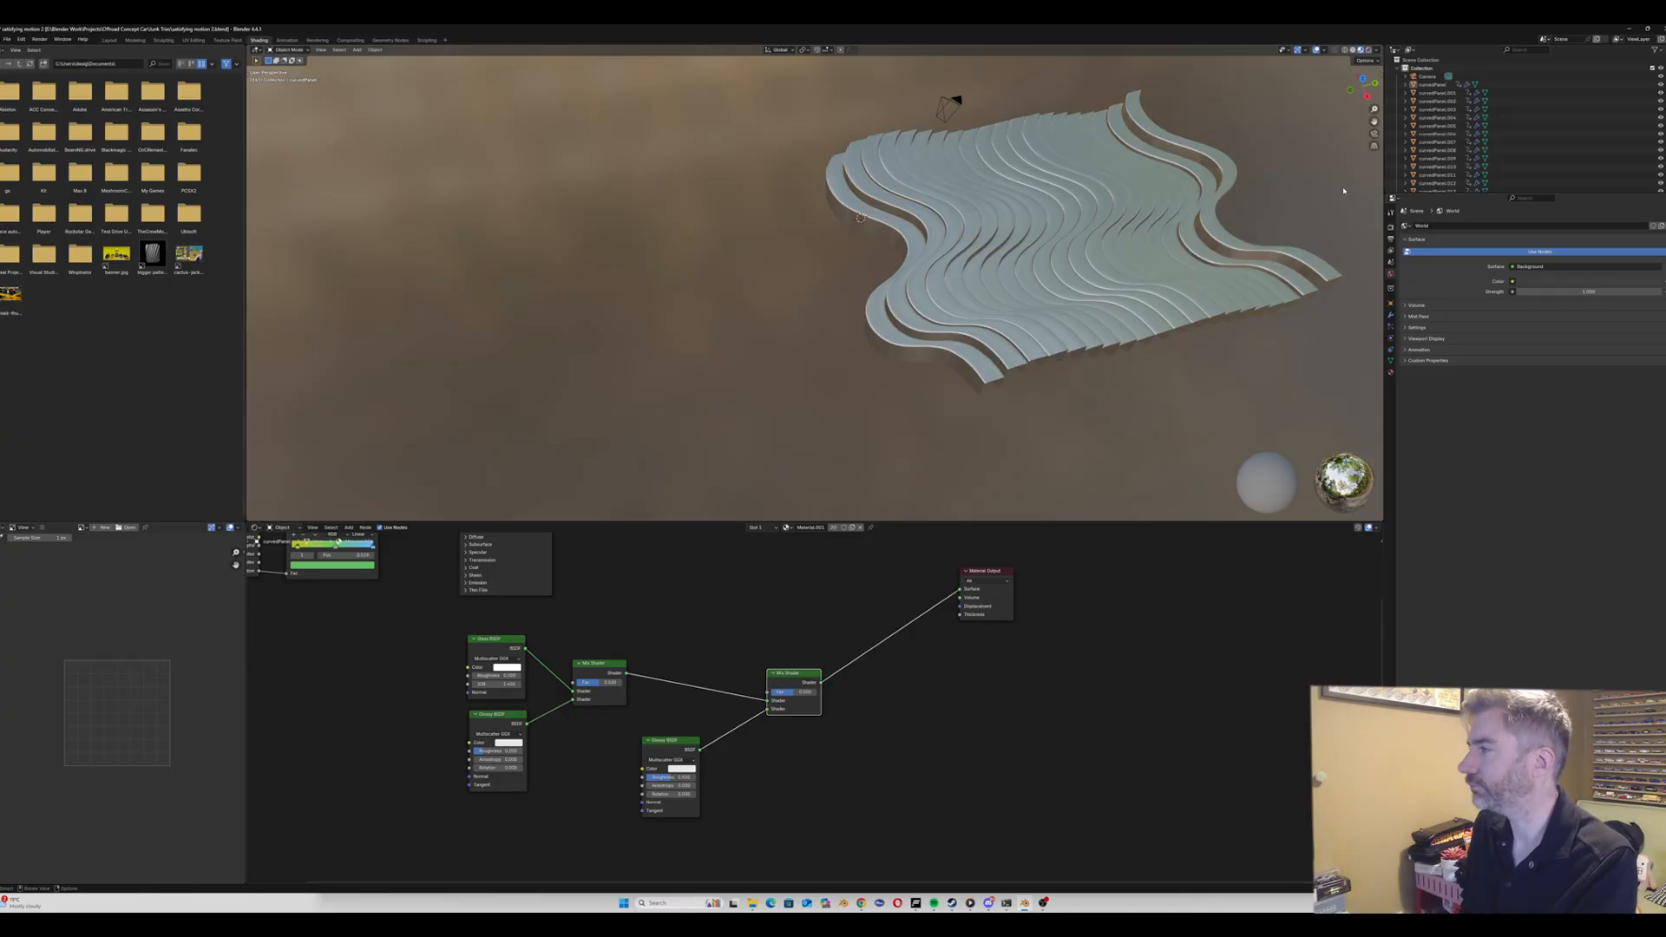
Step: Change the render engine to Cycles and set its device to GPU Compute
{"action": "left_click", "coordinate": [1391, 227]}
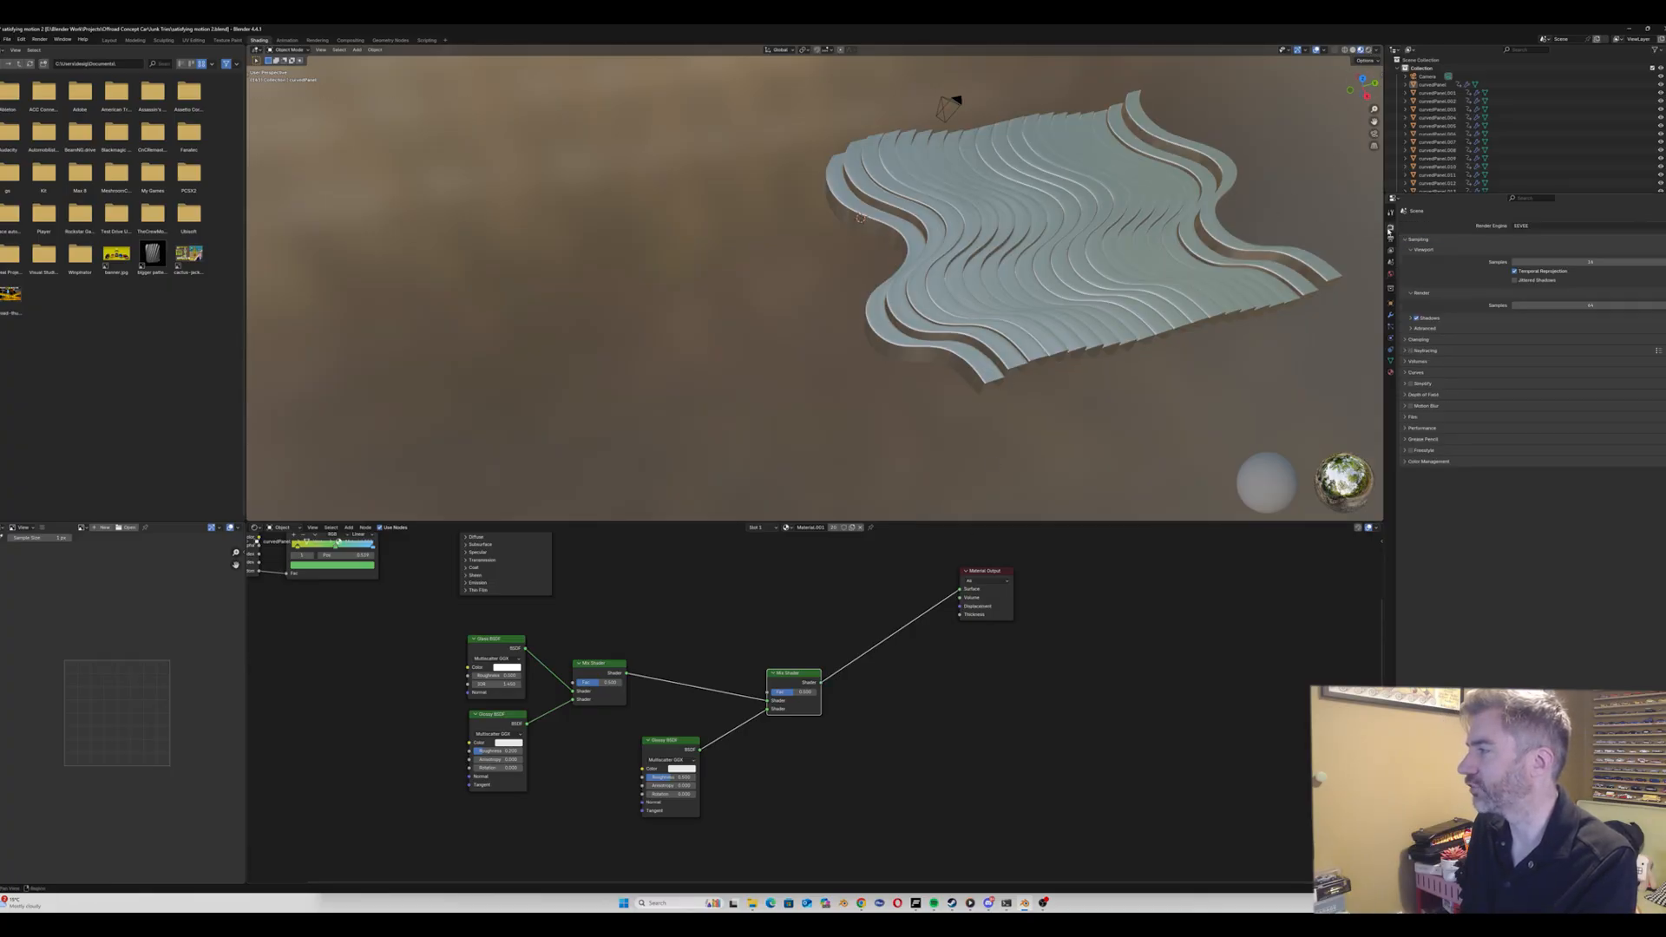
{"action": "left_click", "coordinate": [1521, 226]}
{"action": "left_click", "coordinate": [1525, 253]}
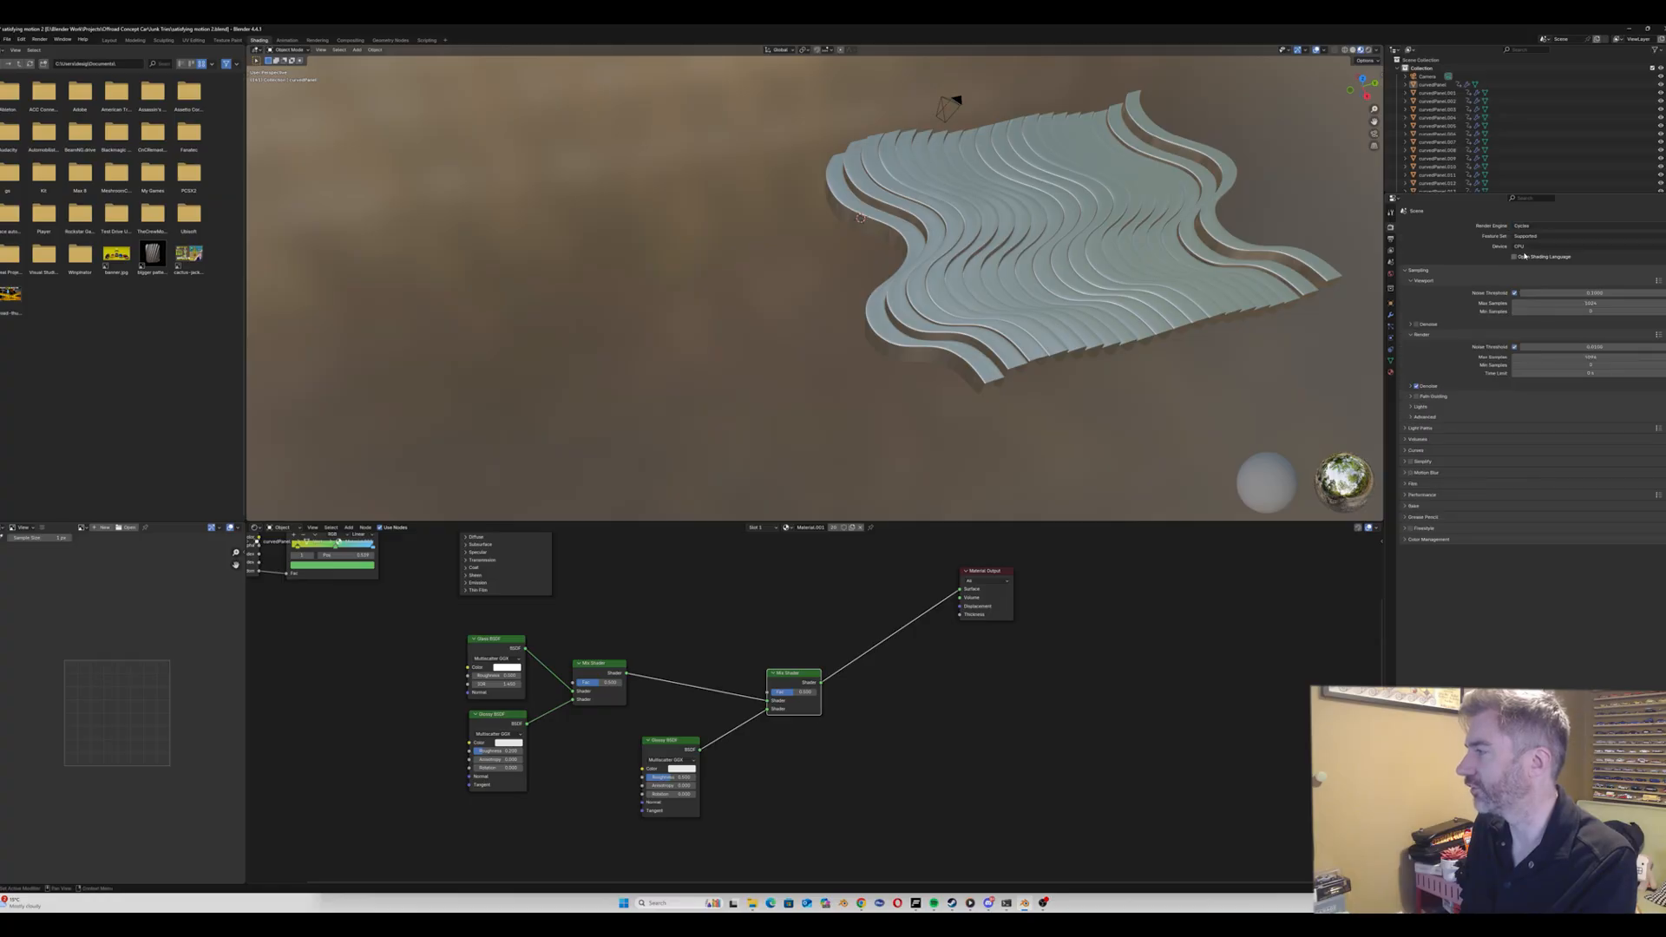
{"action": "left_click", "coordinate": [1545, 247]}
{"action": "left_click", "coordinate": [1544, 268]}
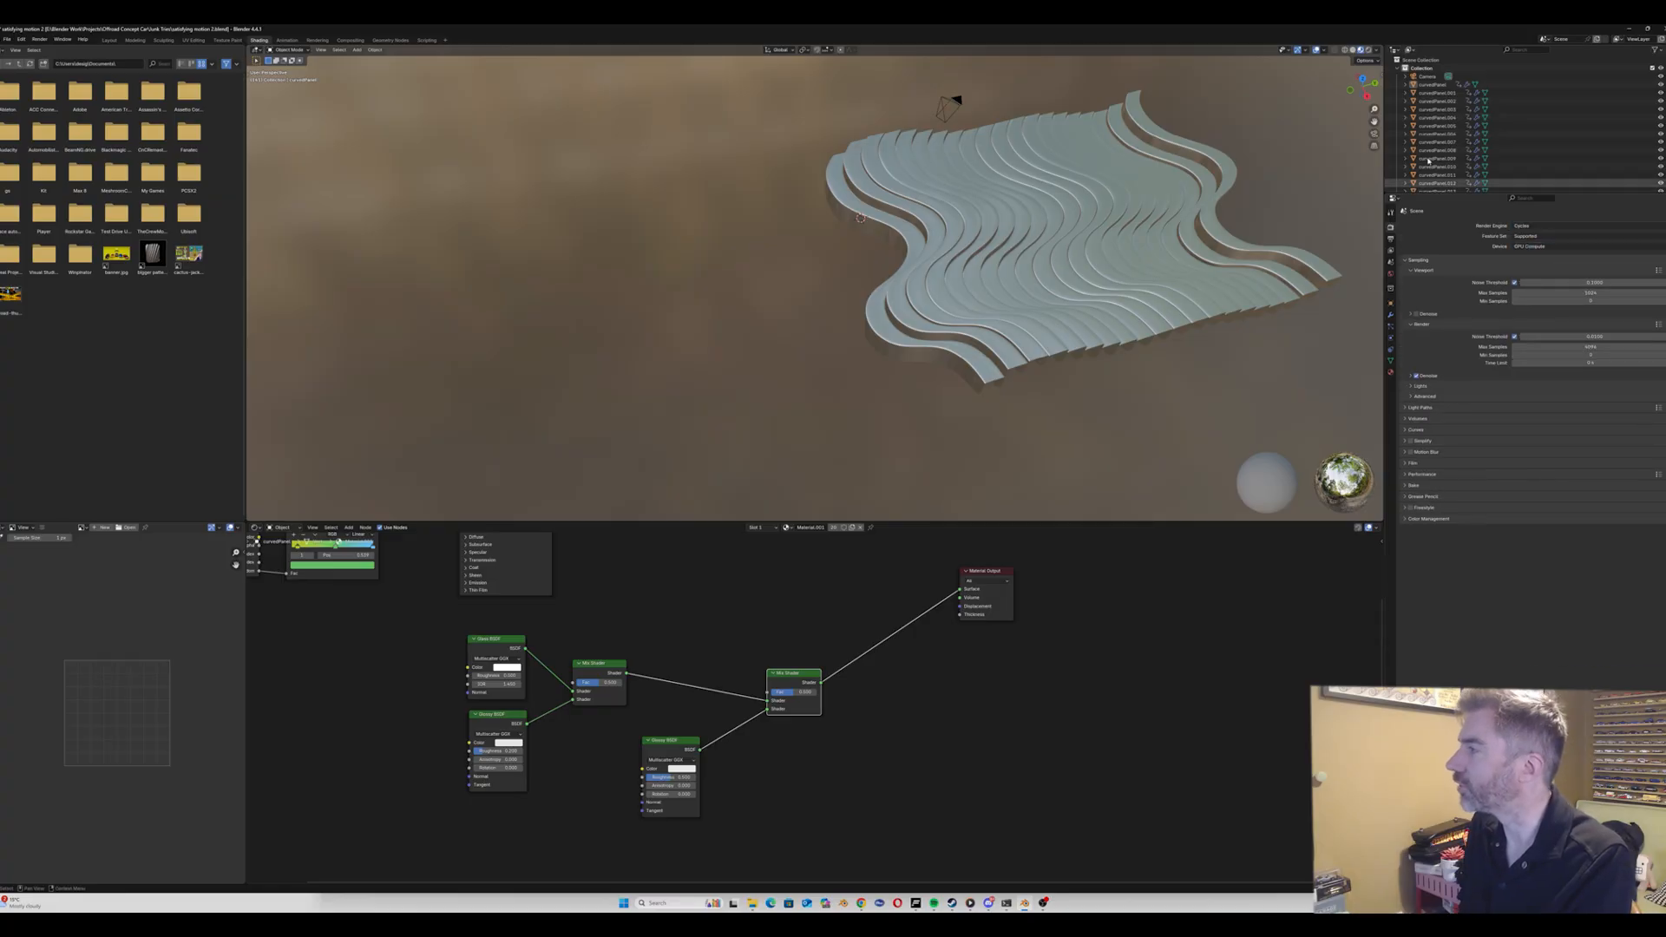
Step: Show the 3D viewport in rendered shading and inspect the wavy strips from a closer, lower angle
{"action": "left_click", "coordinate": [1368, 49]}
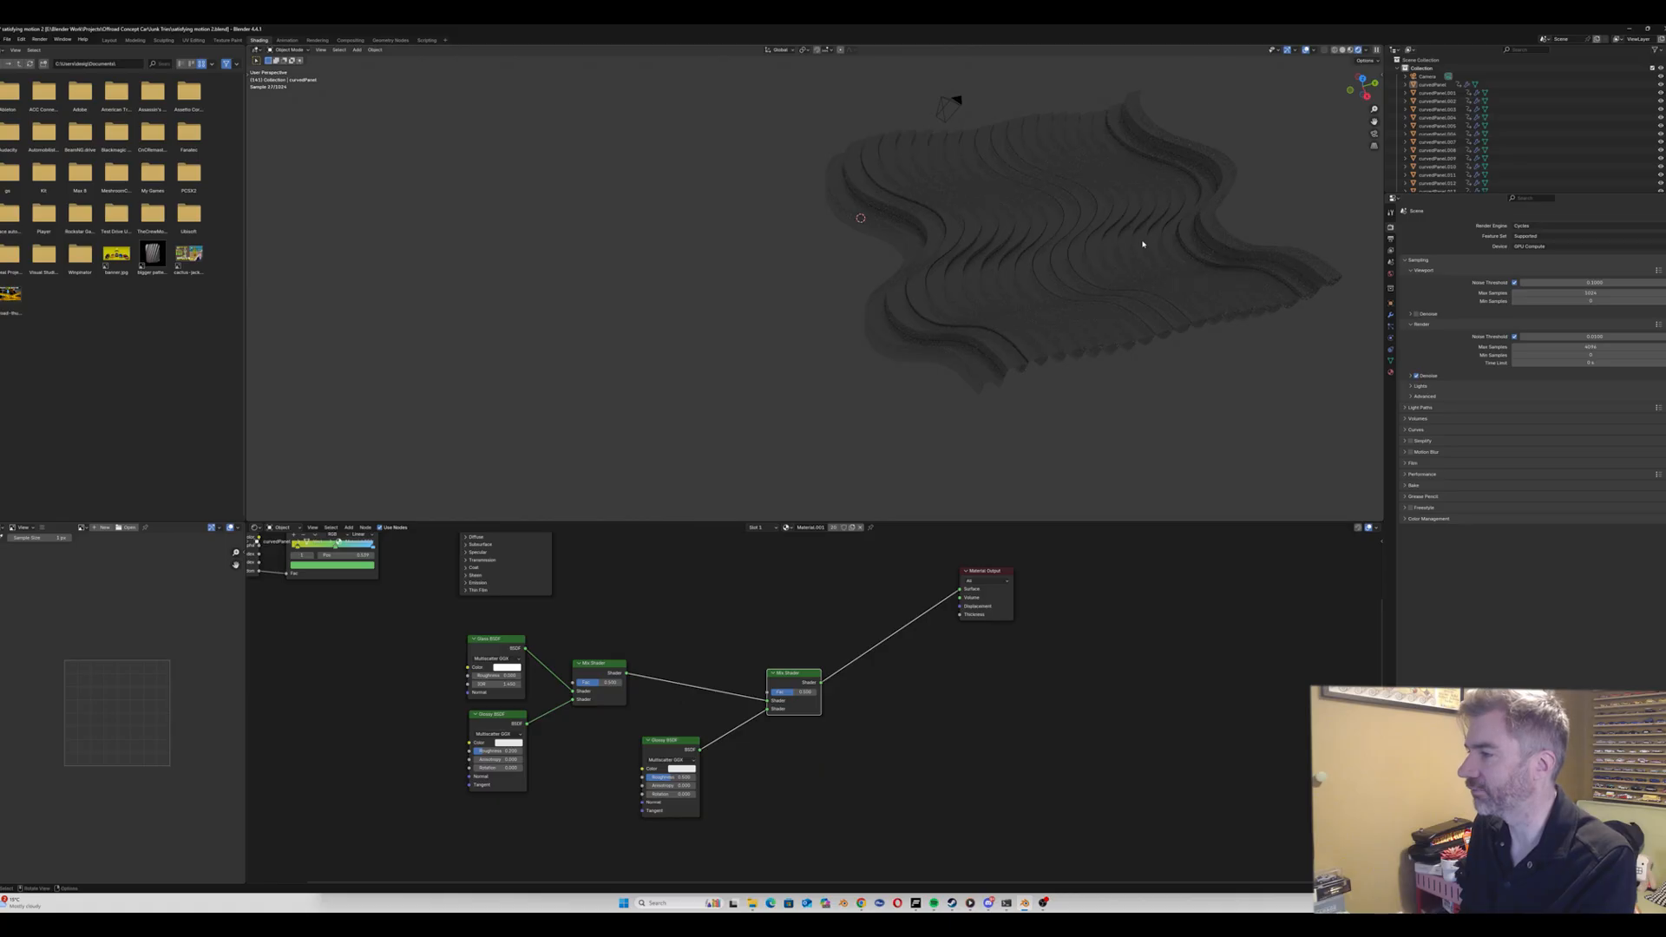
{"action": "mouse_move", "coordinate": [1137, 262]}
{"action": "middle_mouse_down"}
{"action": "mouse_move", "coordinate": [1154, 262]}
{"action": "mouse_move", "coordinate": [1138, 233]}
{"action": "middle_mouse_up"}
{"action": "scroll", "coordinate": [1145, 255], "scroll_direction": "up", "scroll_amount": 3}
{"action": "middle_click_drag", "start_coordinate": [1036, 293], "coordinate": [868, 391]}
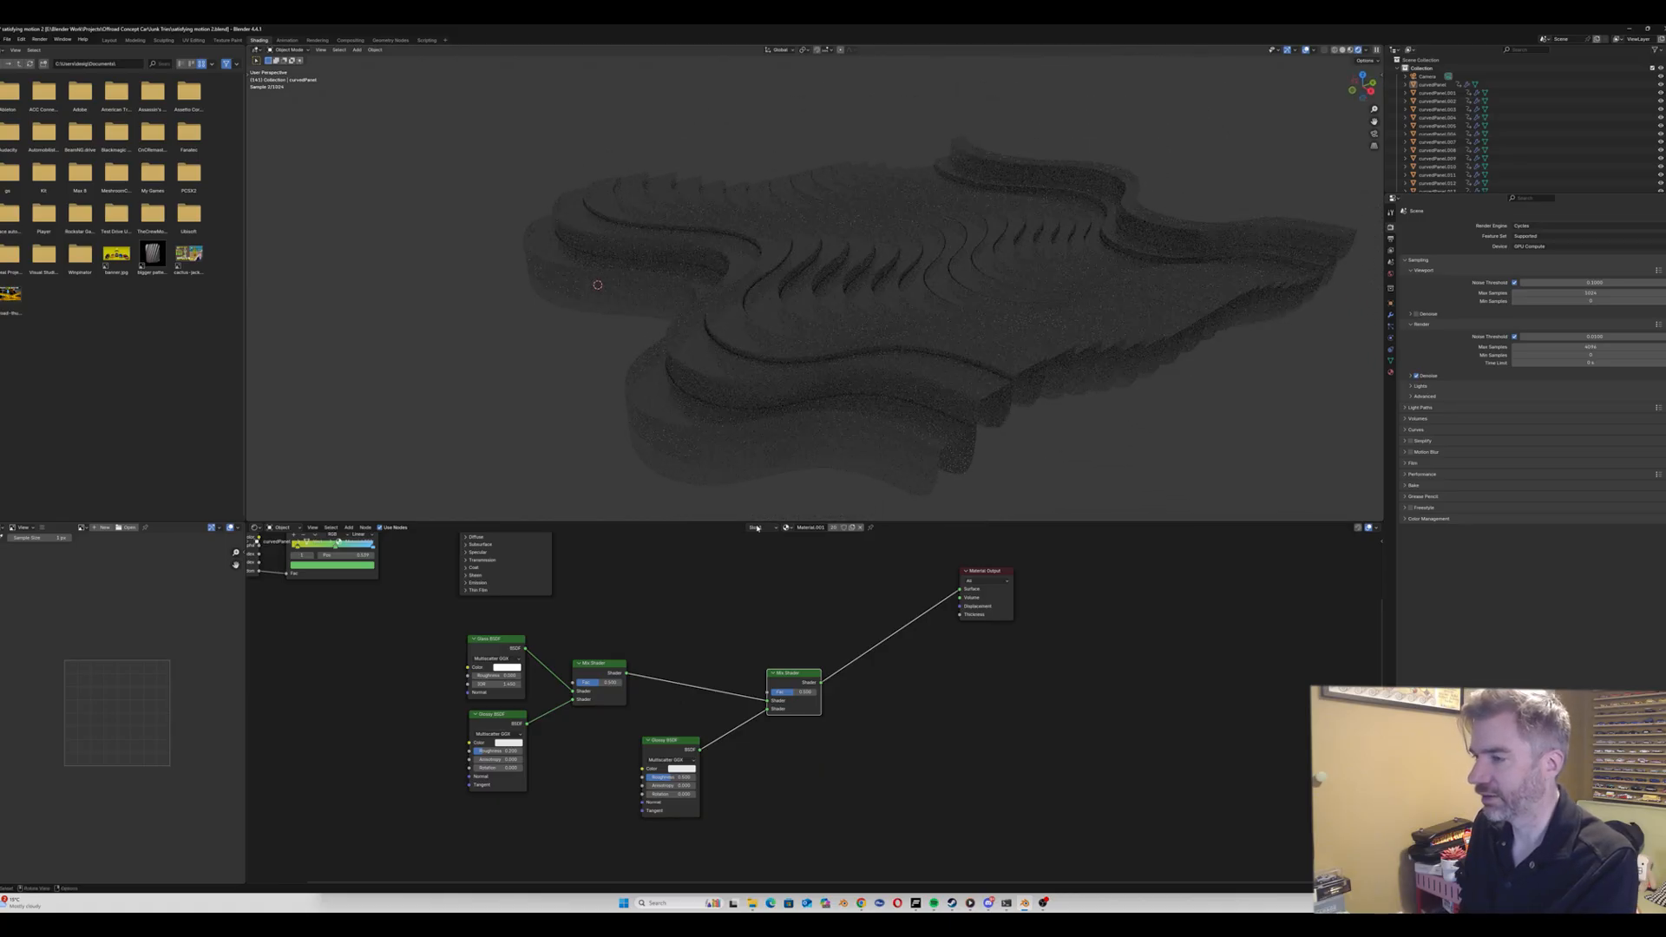
Step: Lower the second Mix Shader's factor to nearly zero and check its effect on the strips in the rendered viewport
{"action": "middle_click_drag", "start_coordinate": [699, 626], "coordinate": [707, 628]}
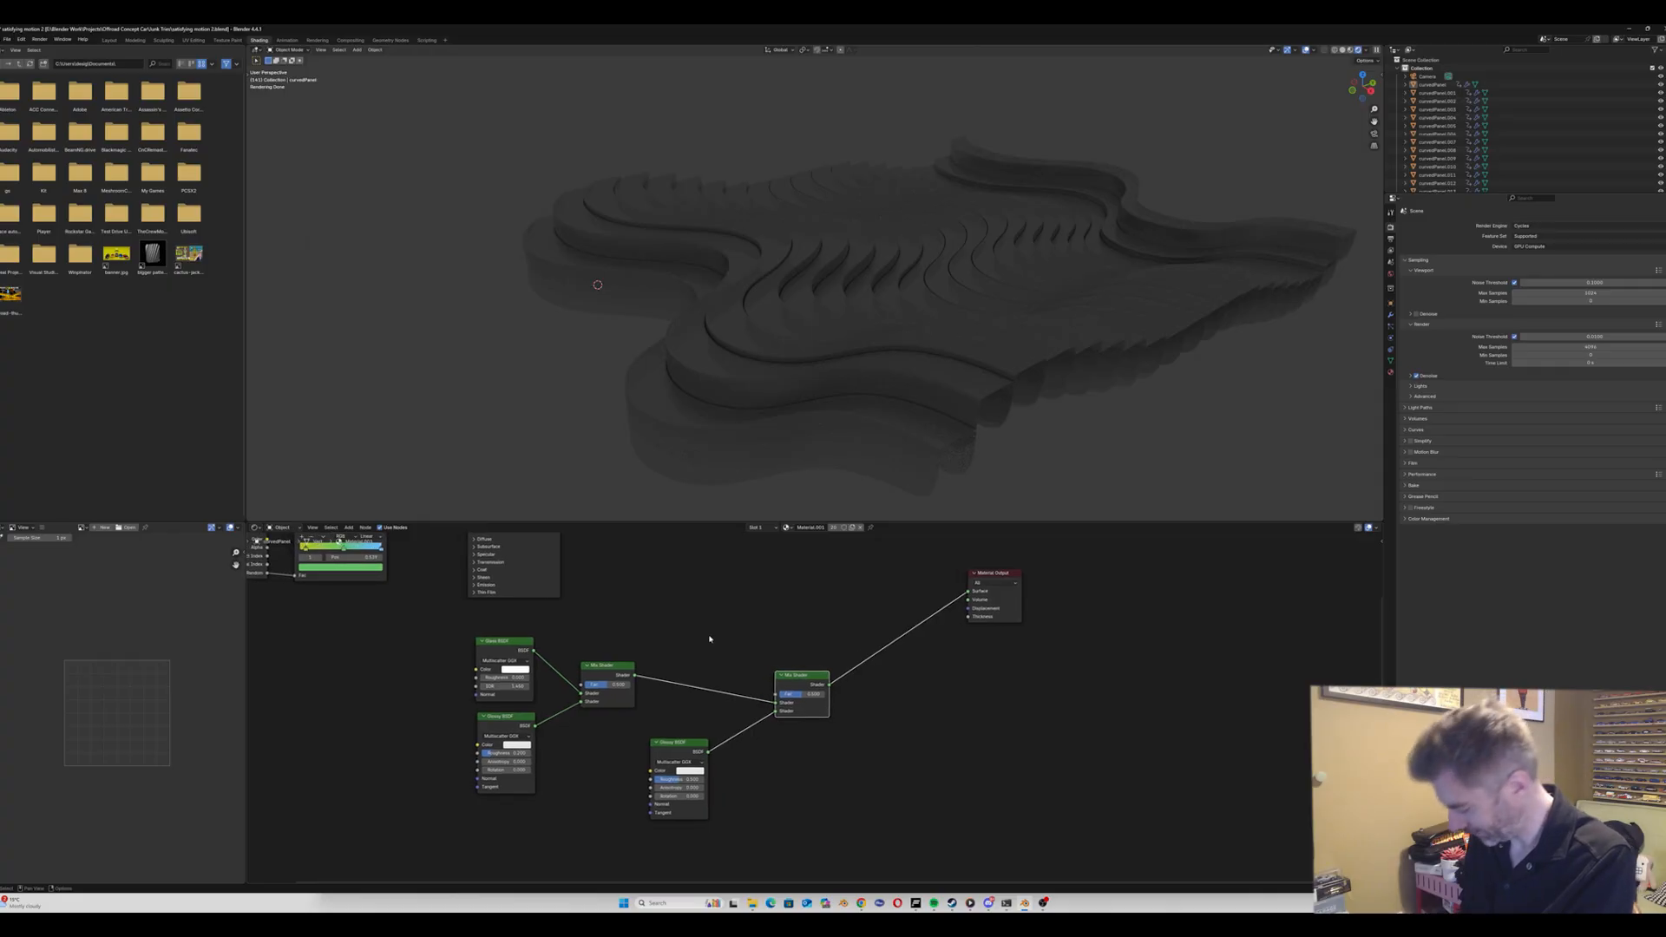
{"action": "left_click_drag", "start_coordinate": [794, 695], "coordinate": [783, 695]}
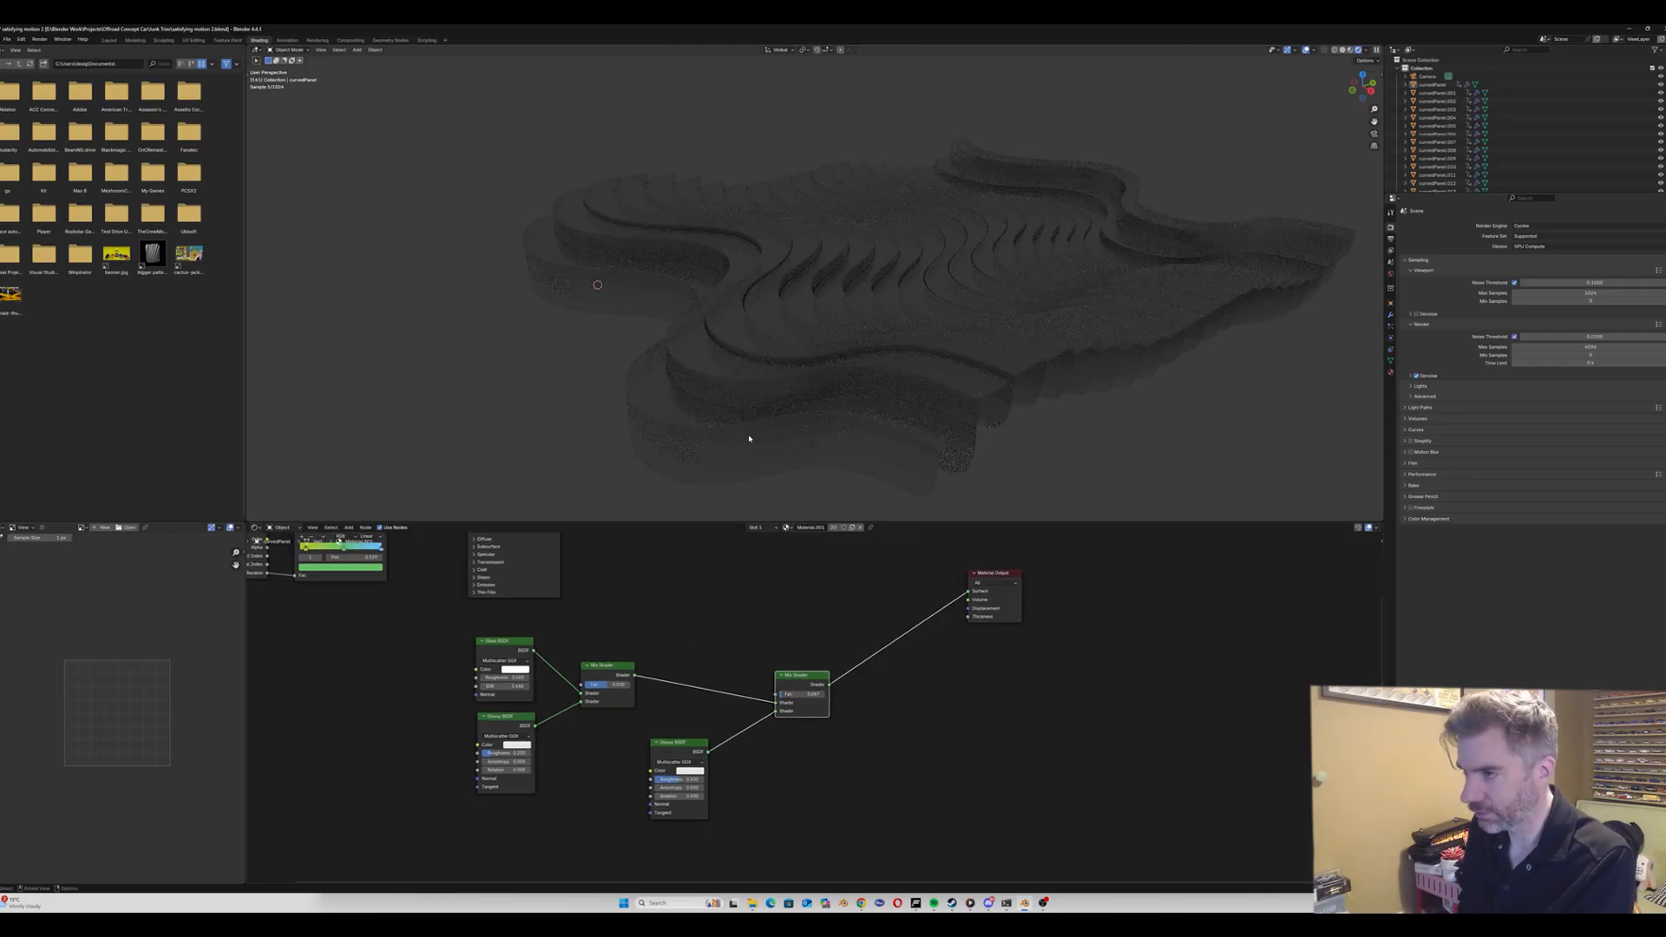
{"action": "middle_click_drag", "start_coordinate": [743, 403], "coordinate": [1049, 275]}
{"action": "scroll", "coordinate": [761, 398], "scroll_direction": "up", "scroll_amount": 3}
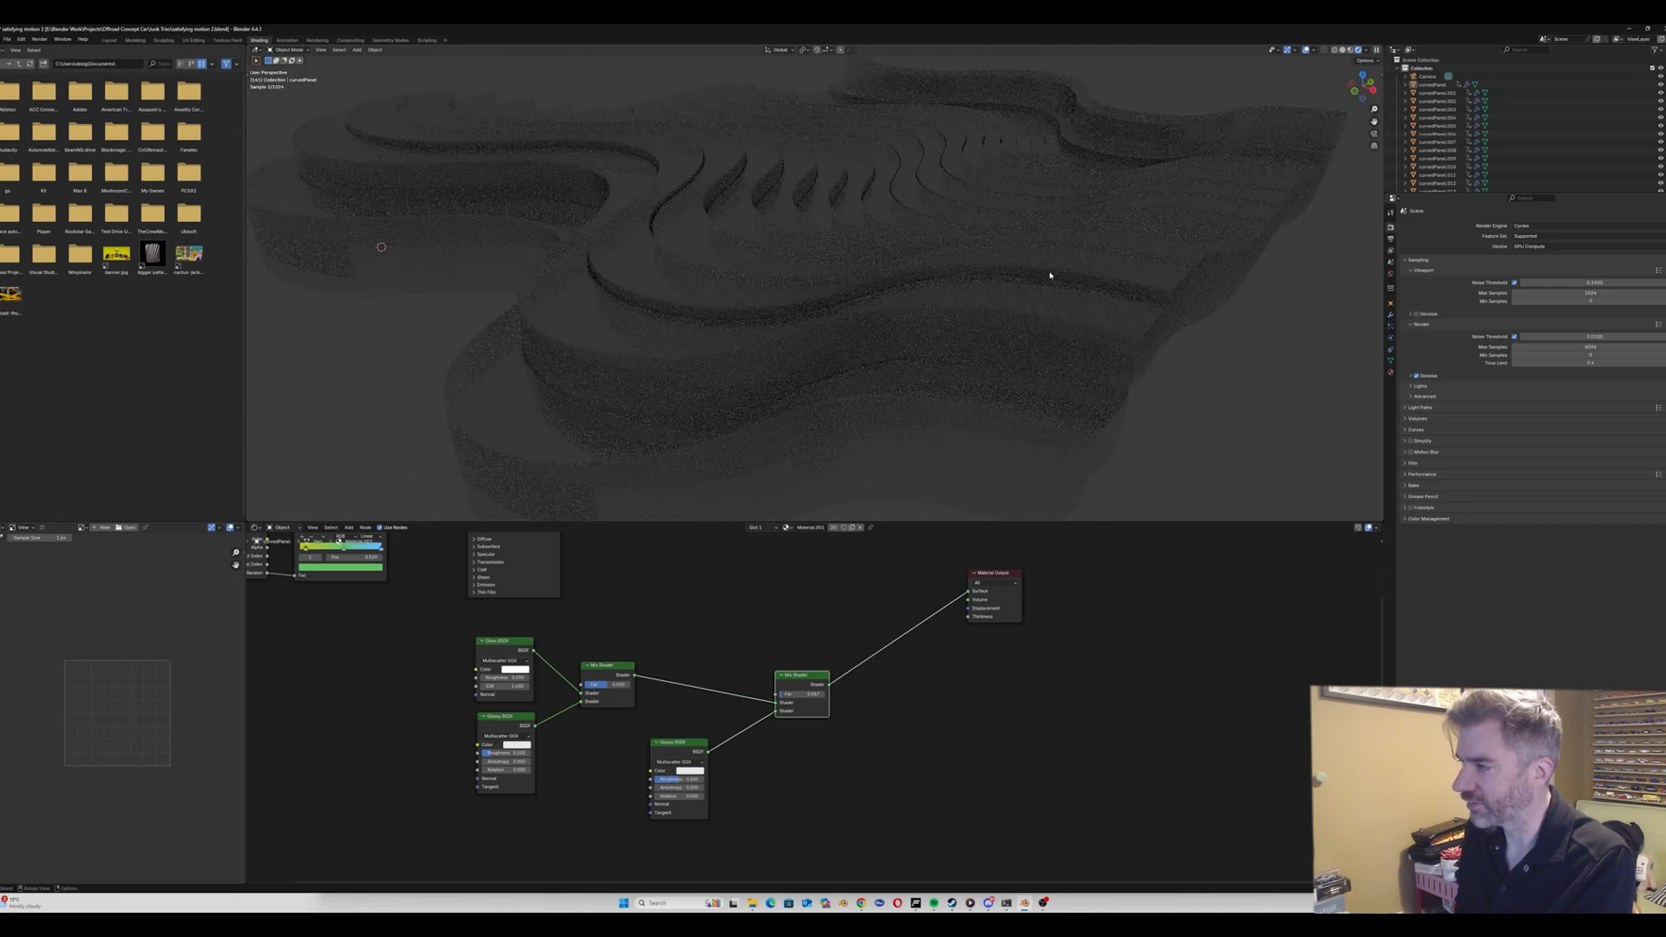
{"action": "left_click", "coordinate": [1351, 51]}
{"action": "left_click", "coordinate": [1365, 51]}
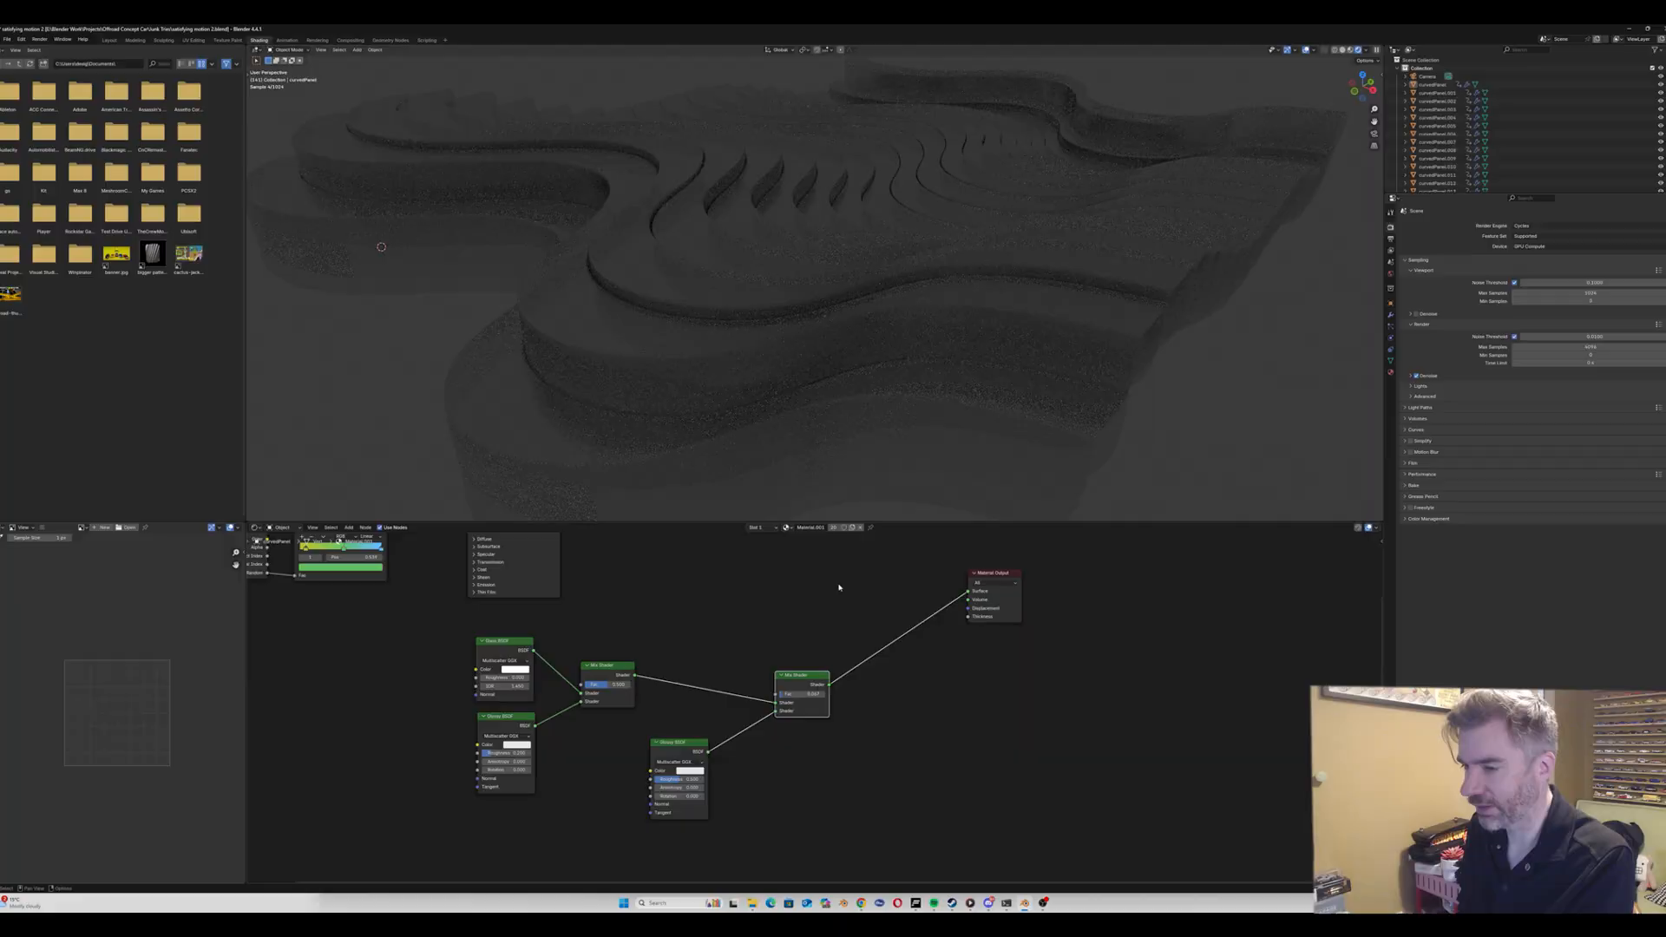
{"action": "middle_click_drag", "start_coordinate": [836, 584], "coordinate": [896, 662]}
{"action": "scroll", "coordinate": [896, 662], "scroll_direction": "down", "scroll_amount": 1}
{"action": "scroll", "coordinate": [834, 658], "scroll_direction": "up", "scroll_amount": 1}
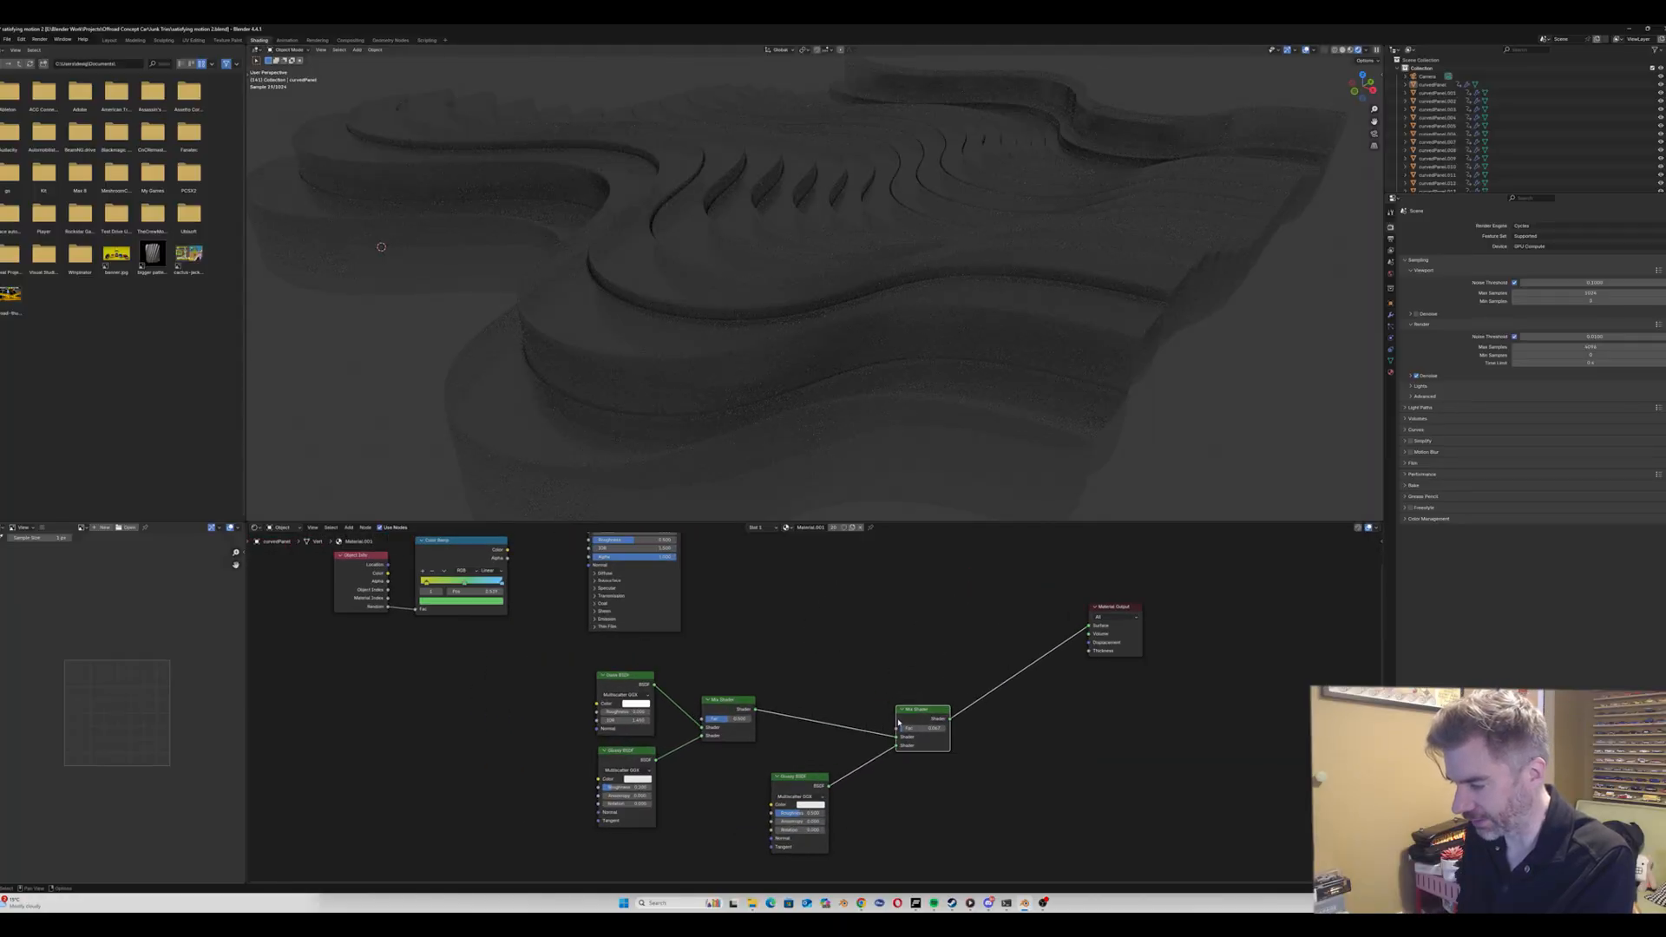
{"action": "mouse_move", "coordinate": [901, 728]}
{"action": "left_mouse_down"}
{"action": "mouse_move", "coordinate": [921, 728]}
{"action": "mouse_move", "coordinate": [902, 728]}
{"action": "left_mouse_up"}
Step: Connect the Color Ramp's color output to the Glass BSDF's color input and view the tinted strips from another angle
{"action": "middle_click_drag", "start_coordinate": [833, 636], "coordinate": [829, 645]}
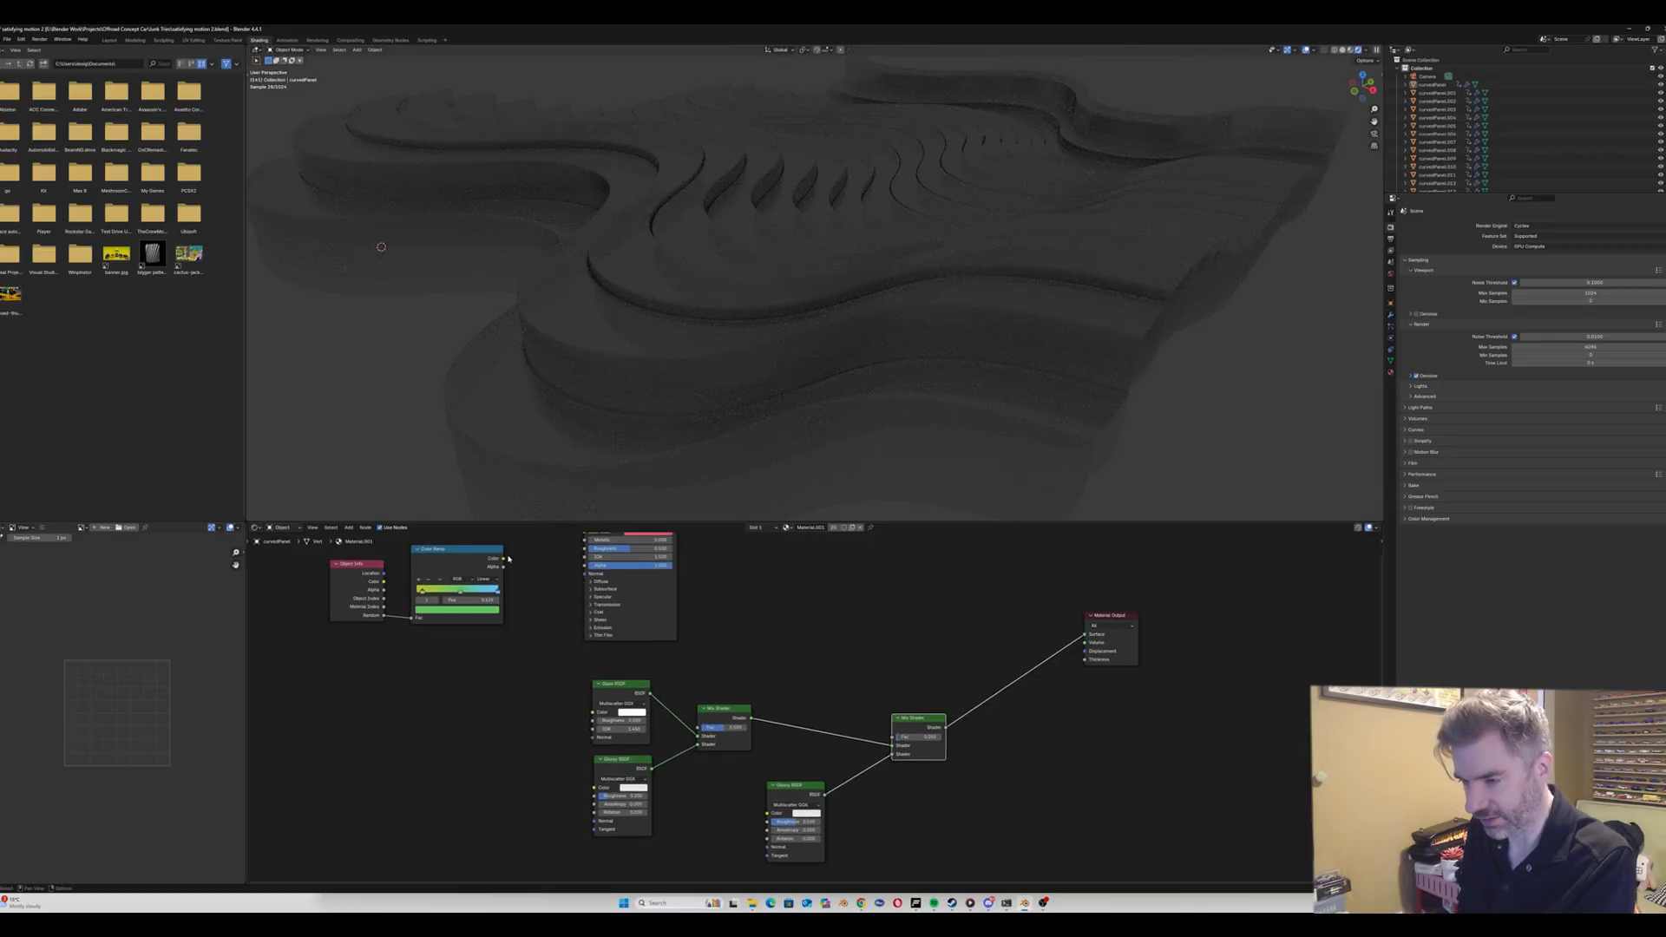
{"action": "left_click_drag", "start_coordinate": [503, 559], "coordinate": [590, 714]}
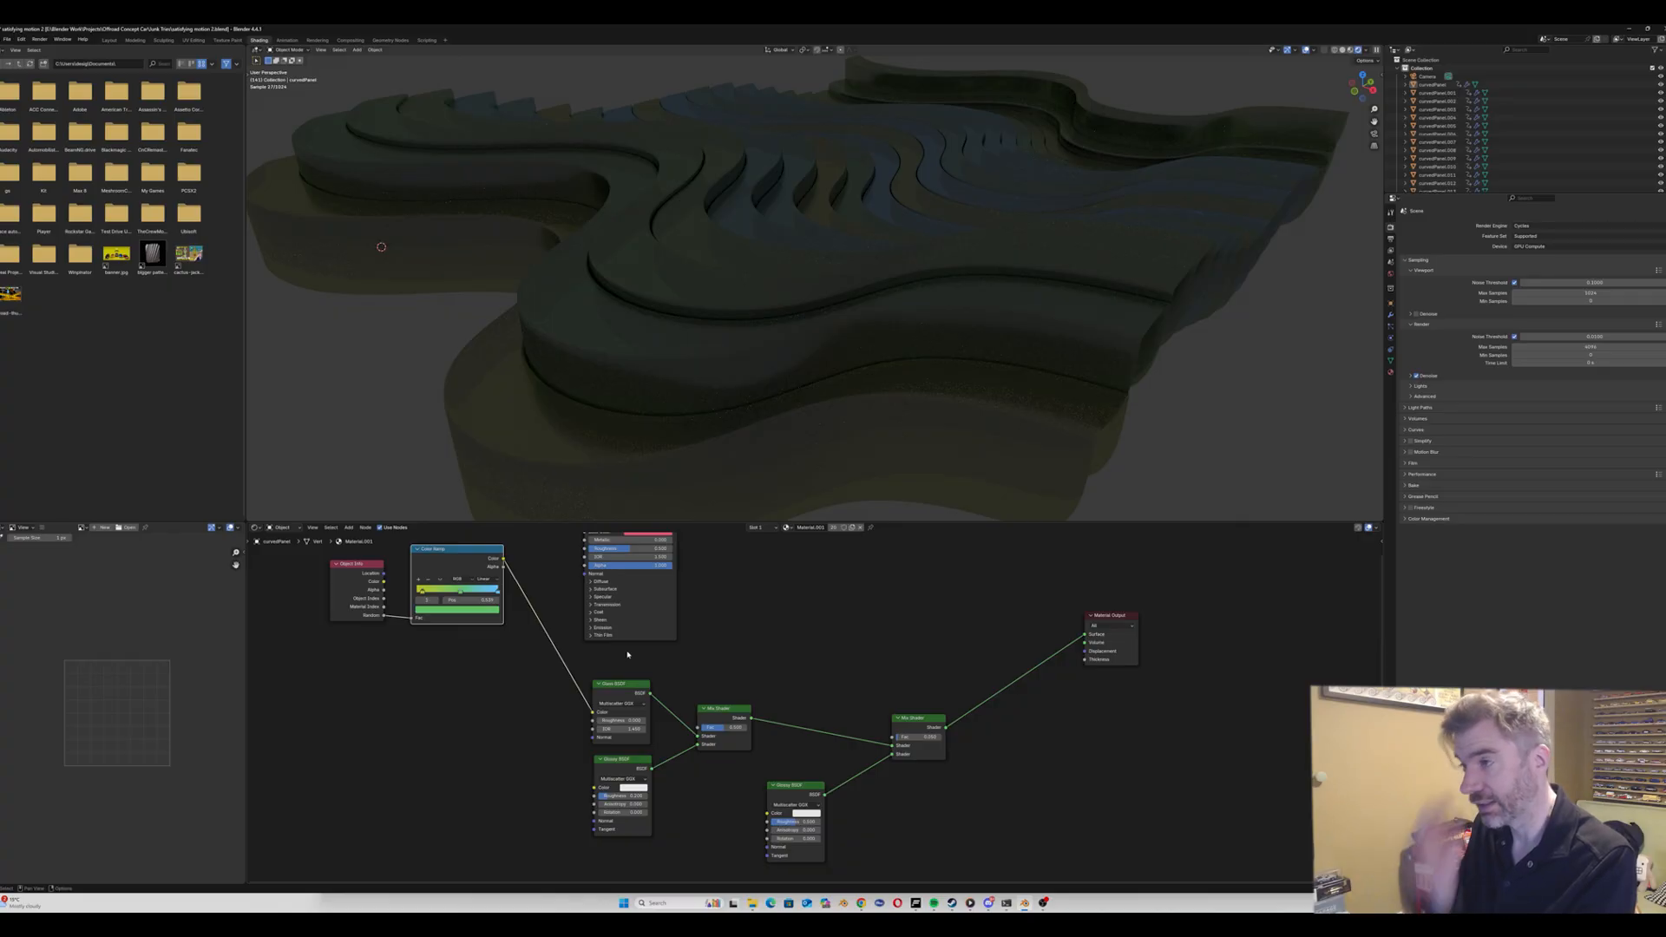
{"action": "mouse_move", "coordinate": [854, 309]}
{"action": "middle_mouse_down"}
{"action": "mouse_move", "coordinate": [844, 331]}
{"action": "mouse_move", "coordinate": [949, 233]}
{"action": "mouse_move", "coordinate": [930, 231]}
{"action": "mouse_move", "coordinate": [997, 230]}
{"action": "mouse_move", "coordinate": [864, 259]}
{"action": "mouse_move", "coordinate": [945, 242]}
{"action": "mouse_move", "coordinate": [844, 331]}
{"action": "mouse_move", "coordinate": [728, 298]}
{"action": "mouse_move", "coordinate": [809, 276]}
{"action": "middle_mouse_up"}
{"action": "scroll", "coordinate": [876, 285], "scroll_direction": "down", "scroll_amount": 3}
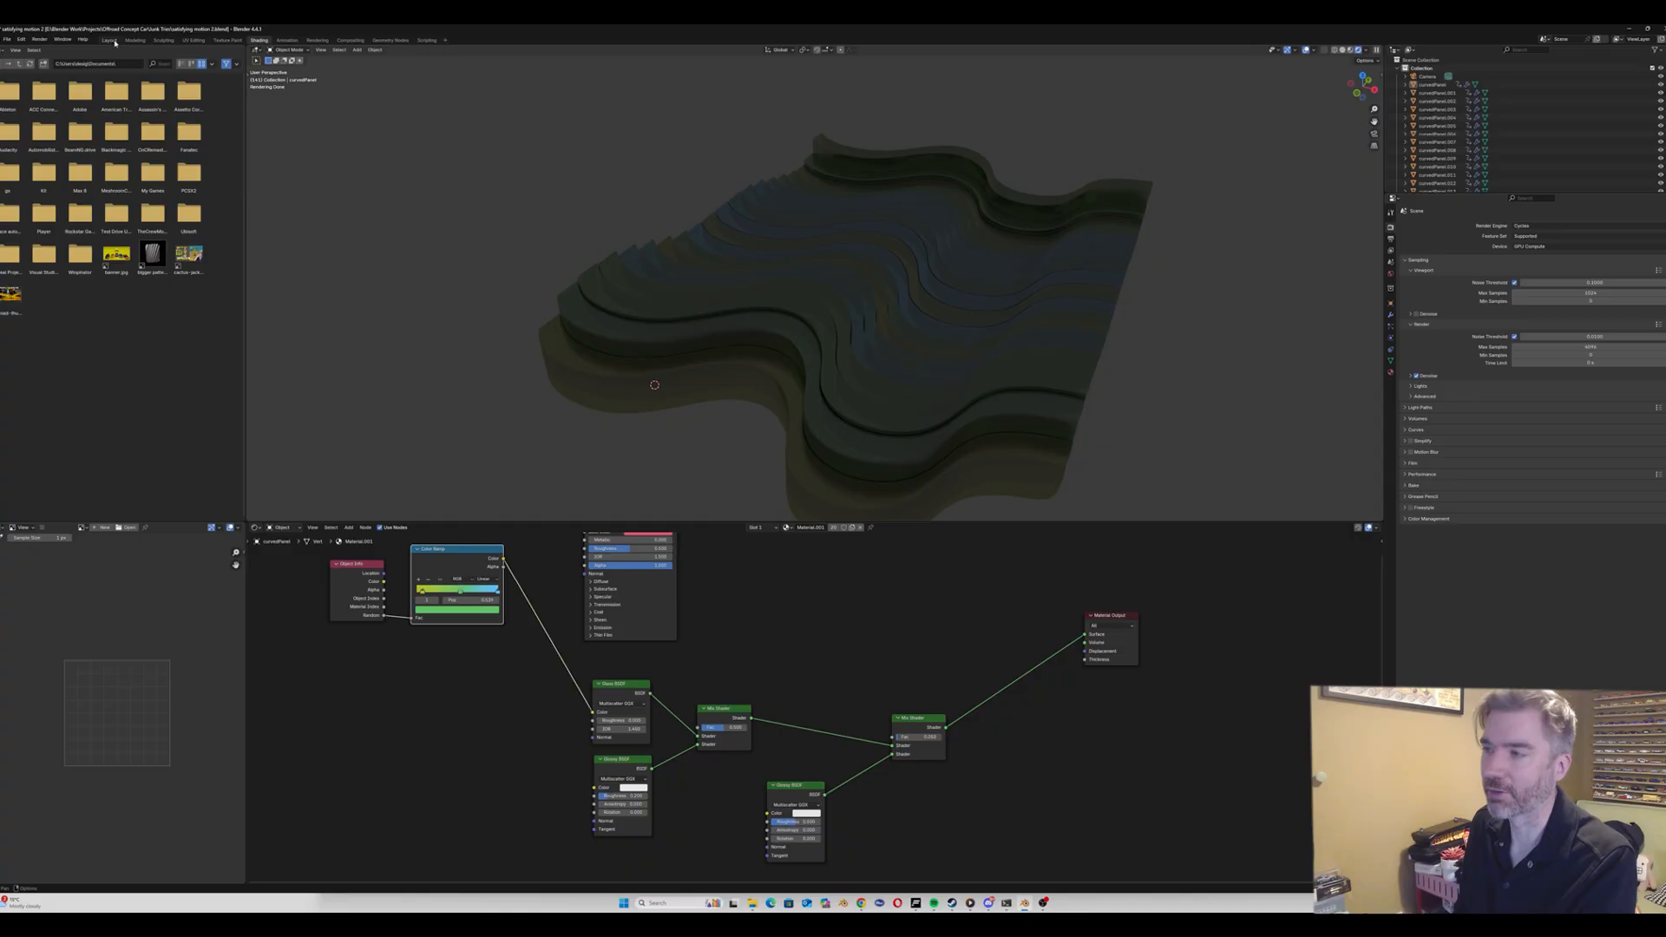
Step: Return to the Layout workspace, show the camera view in rendered shading, and play and scrub the wave animation
{"action": "left_click", "coordinate": [110, 39]}
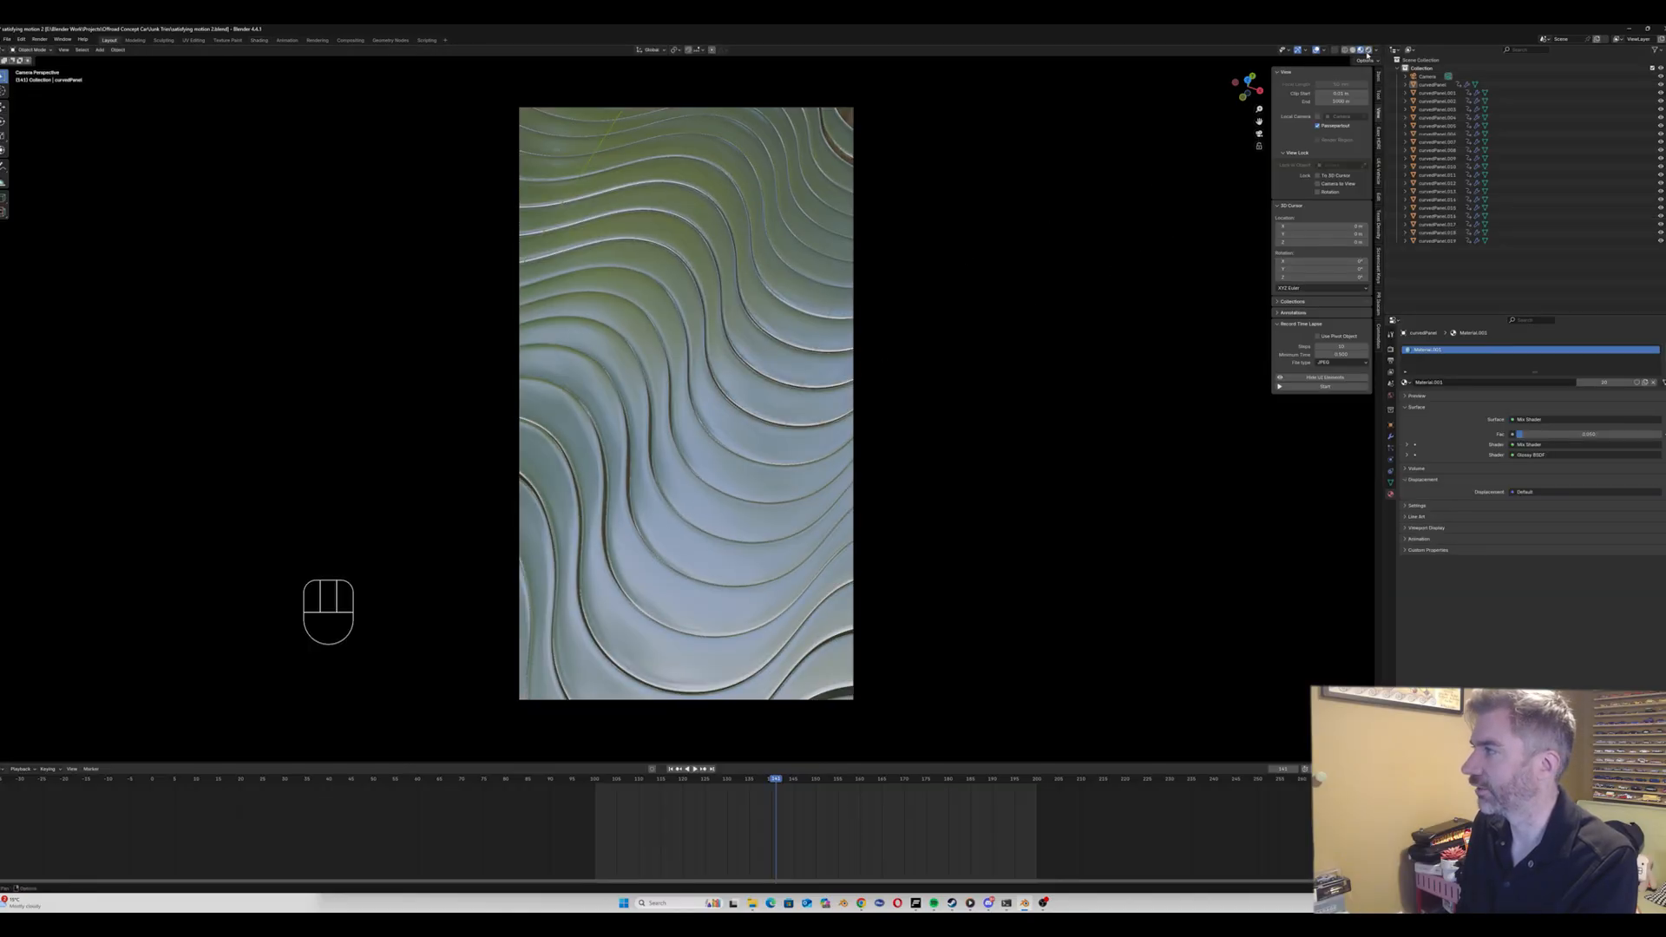
{"action": "left_click", "coordinate": [1368, 50]}
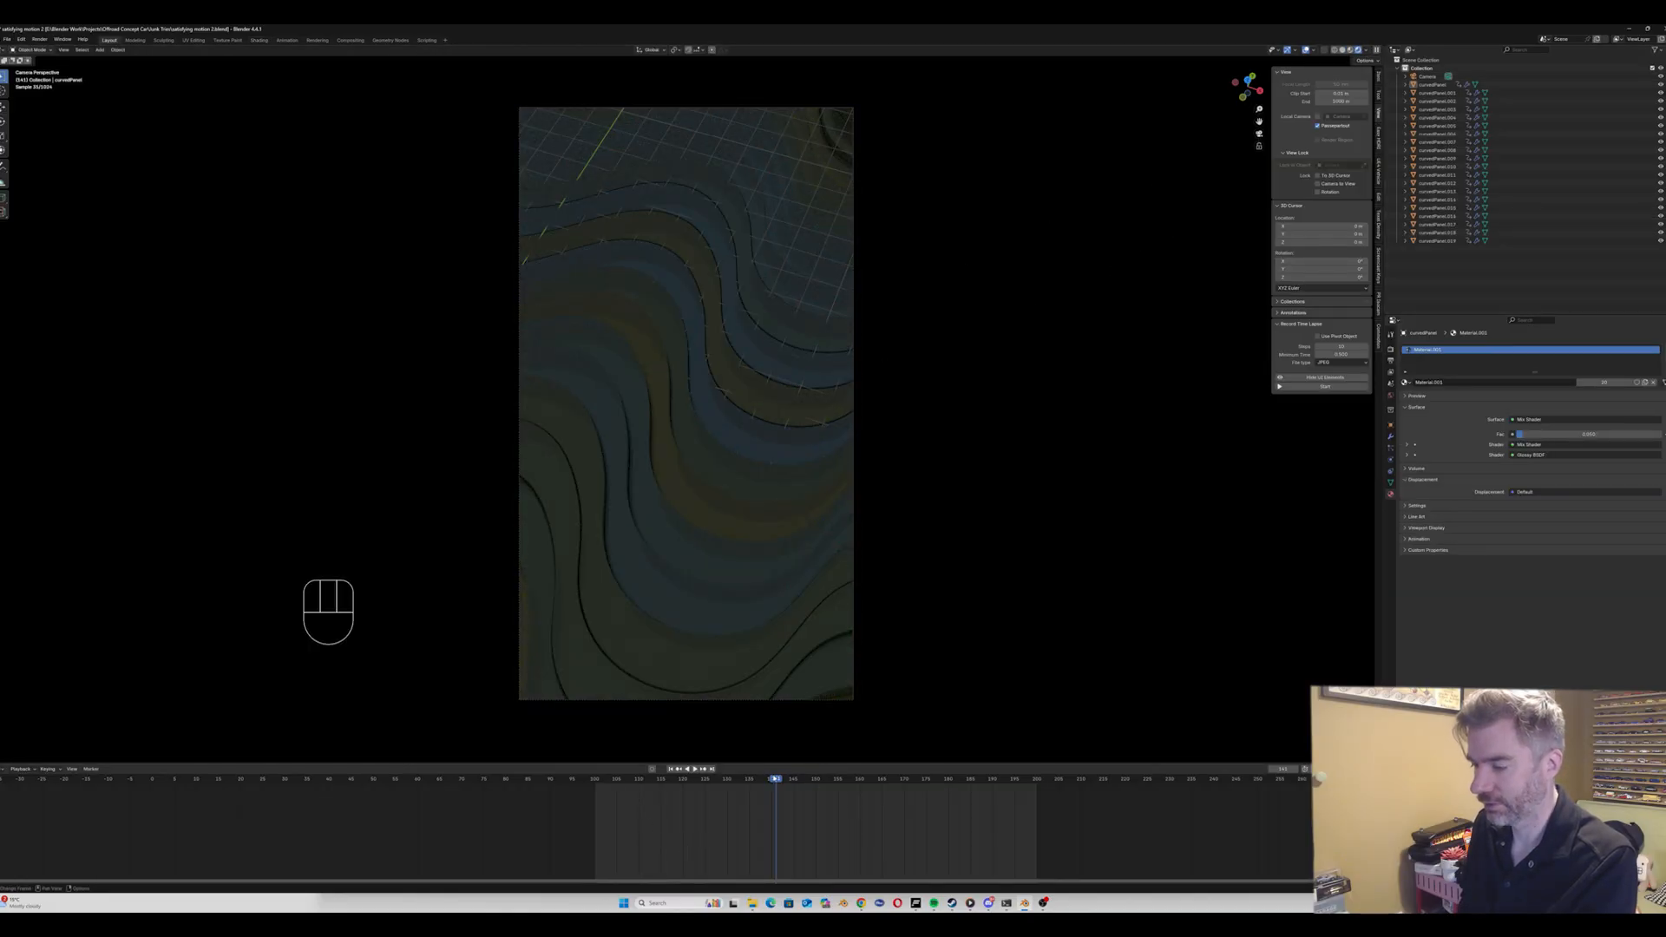
{"action": "key", "text": "space"}
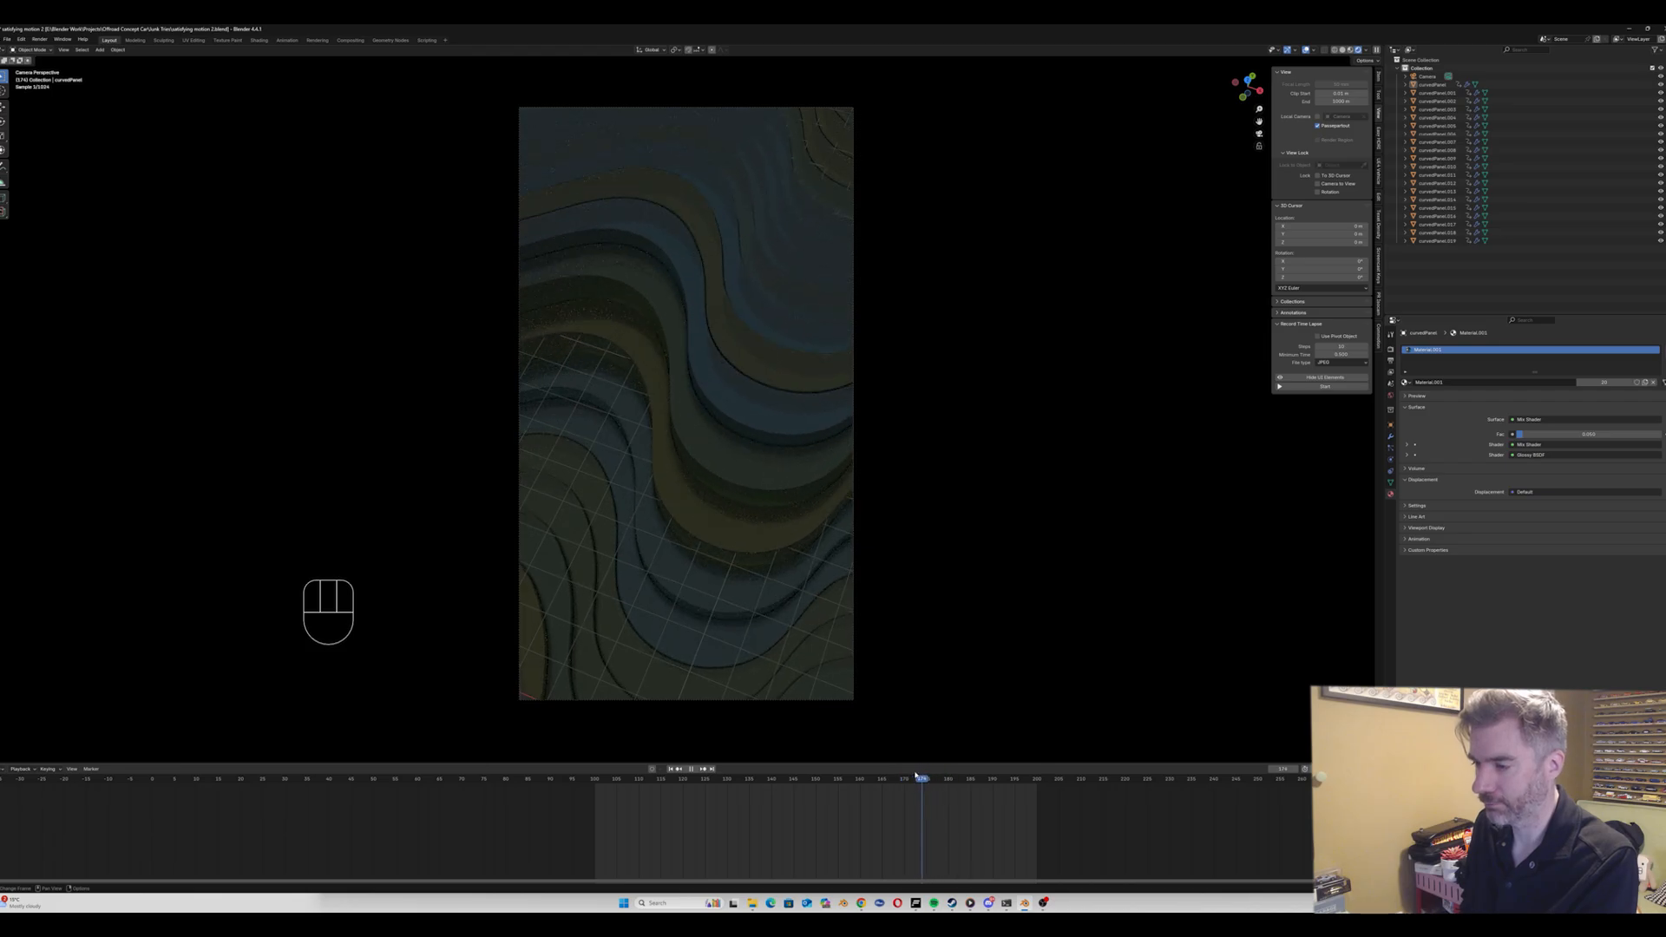
{"action": "left_click_drag", "start_coordinate": [916, 775], "coordinate": [860, 783]}
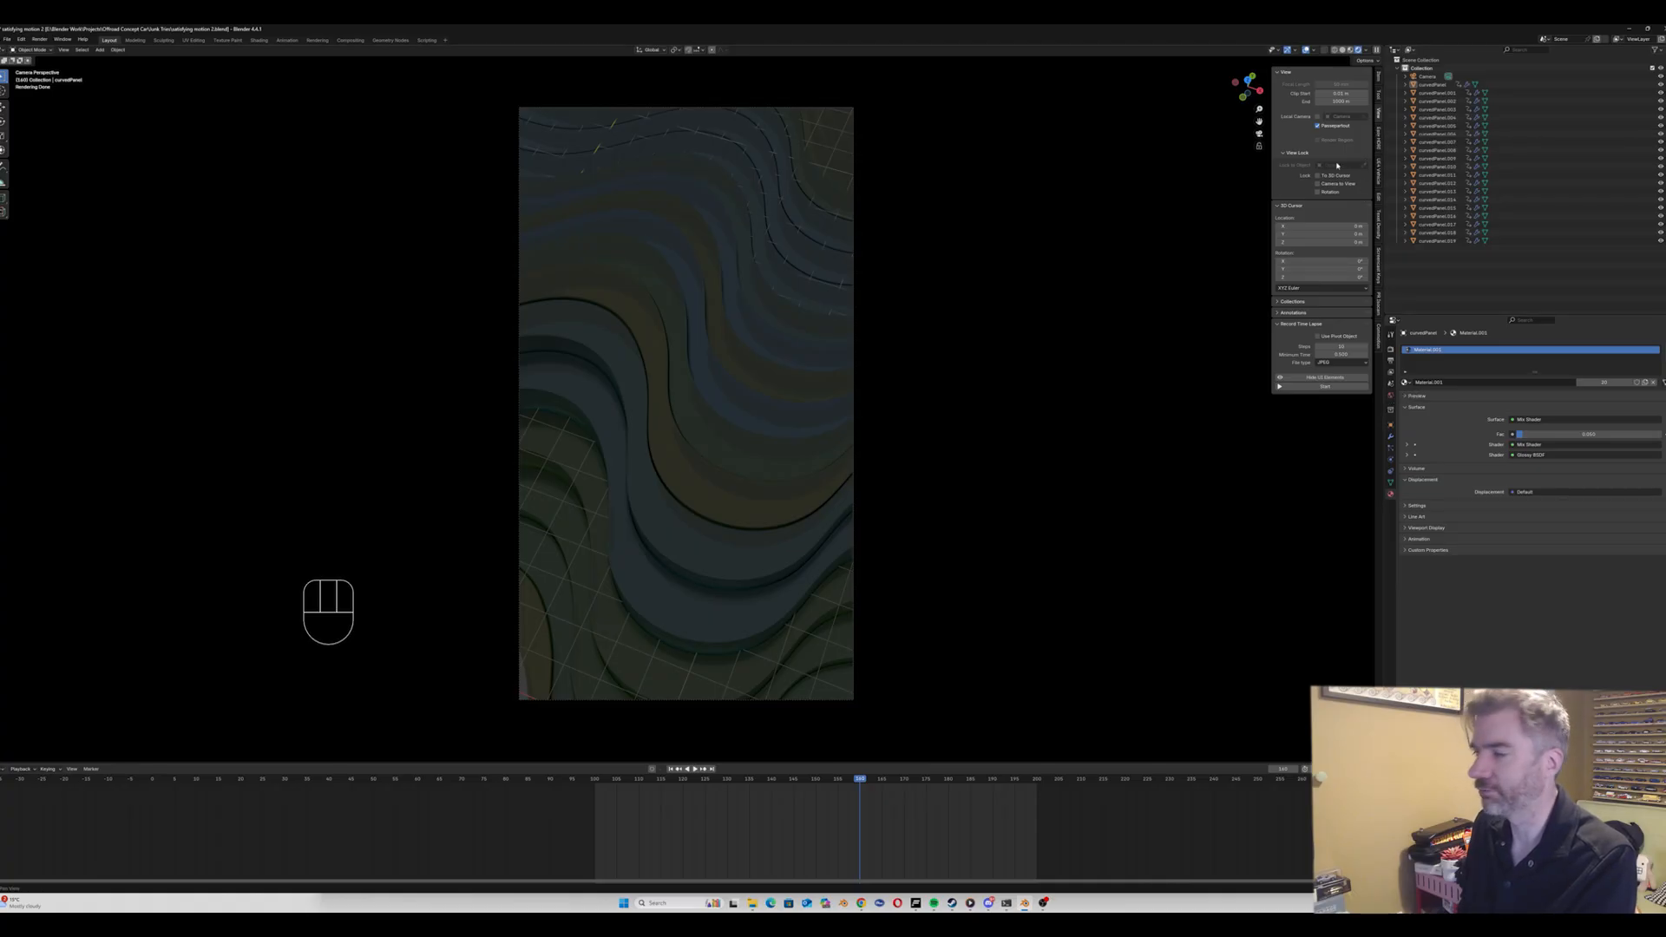
Step: Brighten the world background color to light grey in the World settings
{"action": "left_click", "coordinate": [1391, 395]}
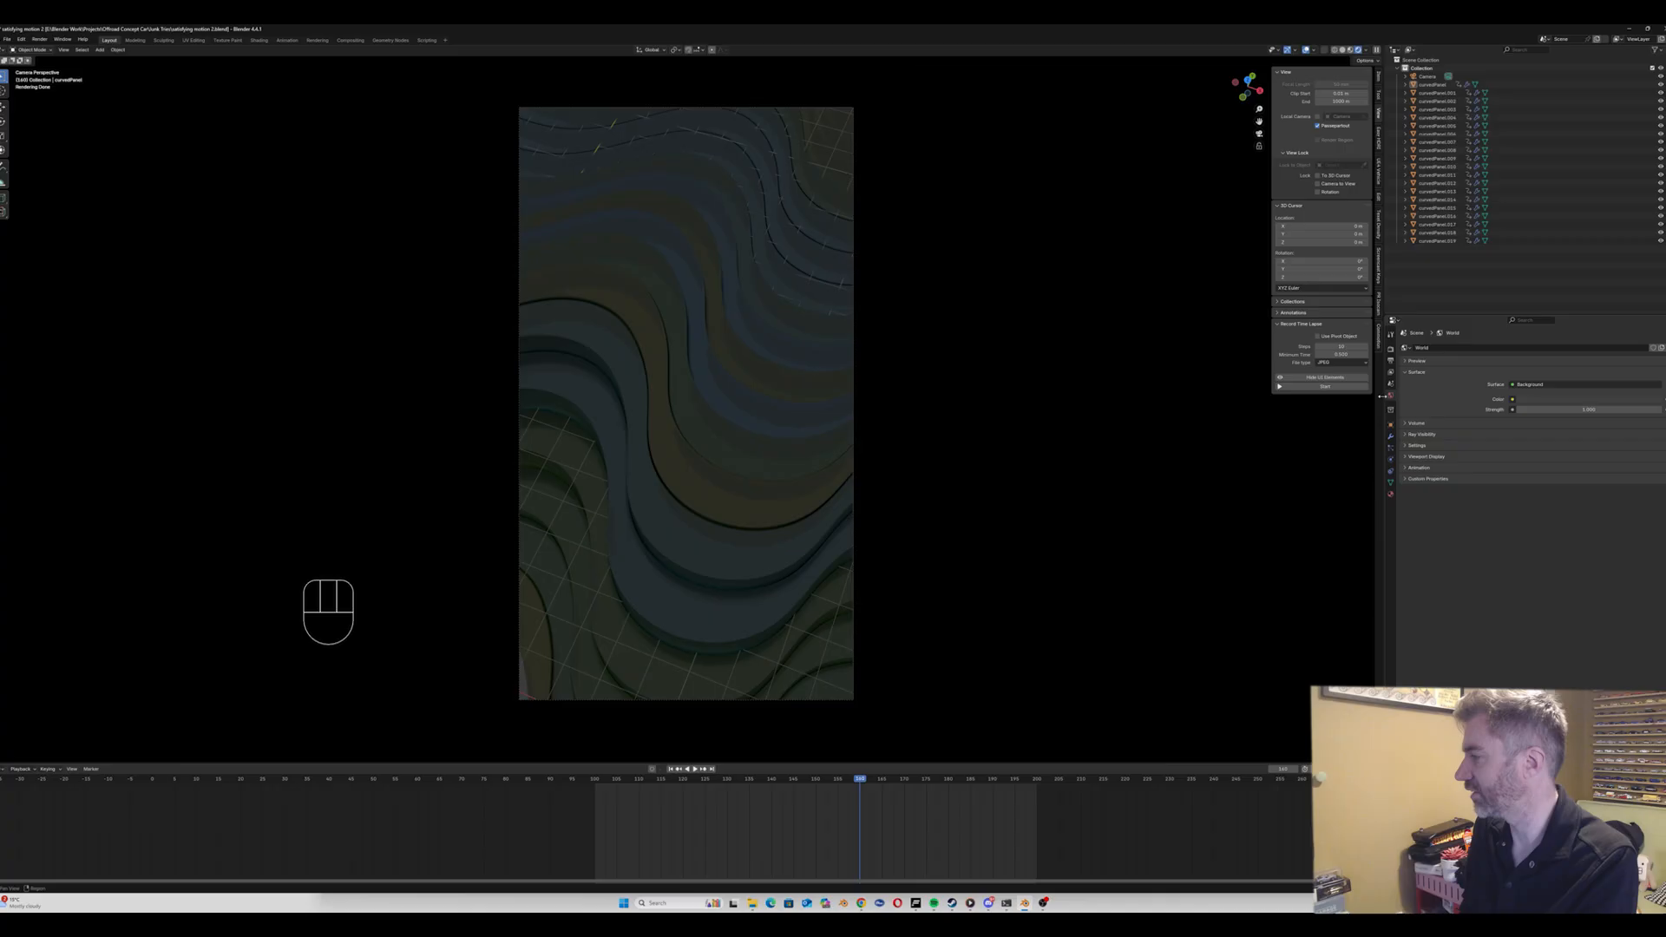
{"action": "left_click", "coordinate": [1534, 401]}
{"action": "left_click_drag", "start_coordinate": [1656, 305], "coordinate": [1654, 286]}
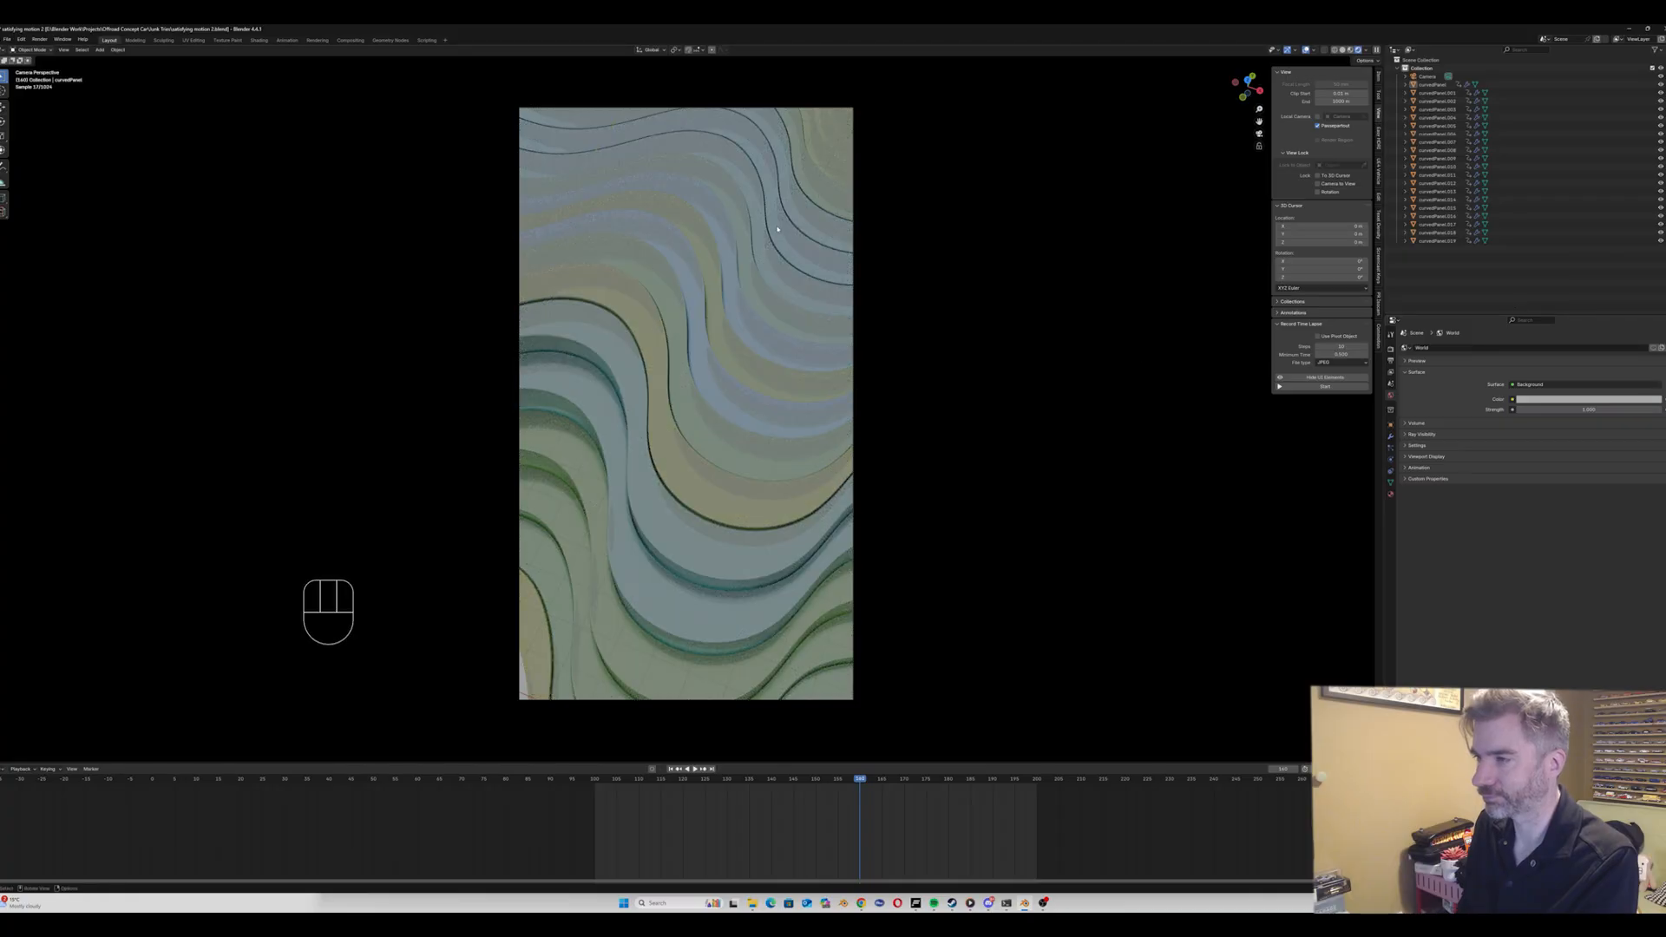
Step: Expand the world preview and assign an Environment Texture to the world background's color
{"action": "left_click", "coordinate": [1554, 387]}
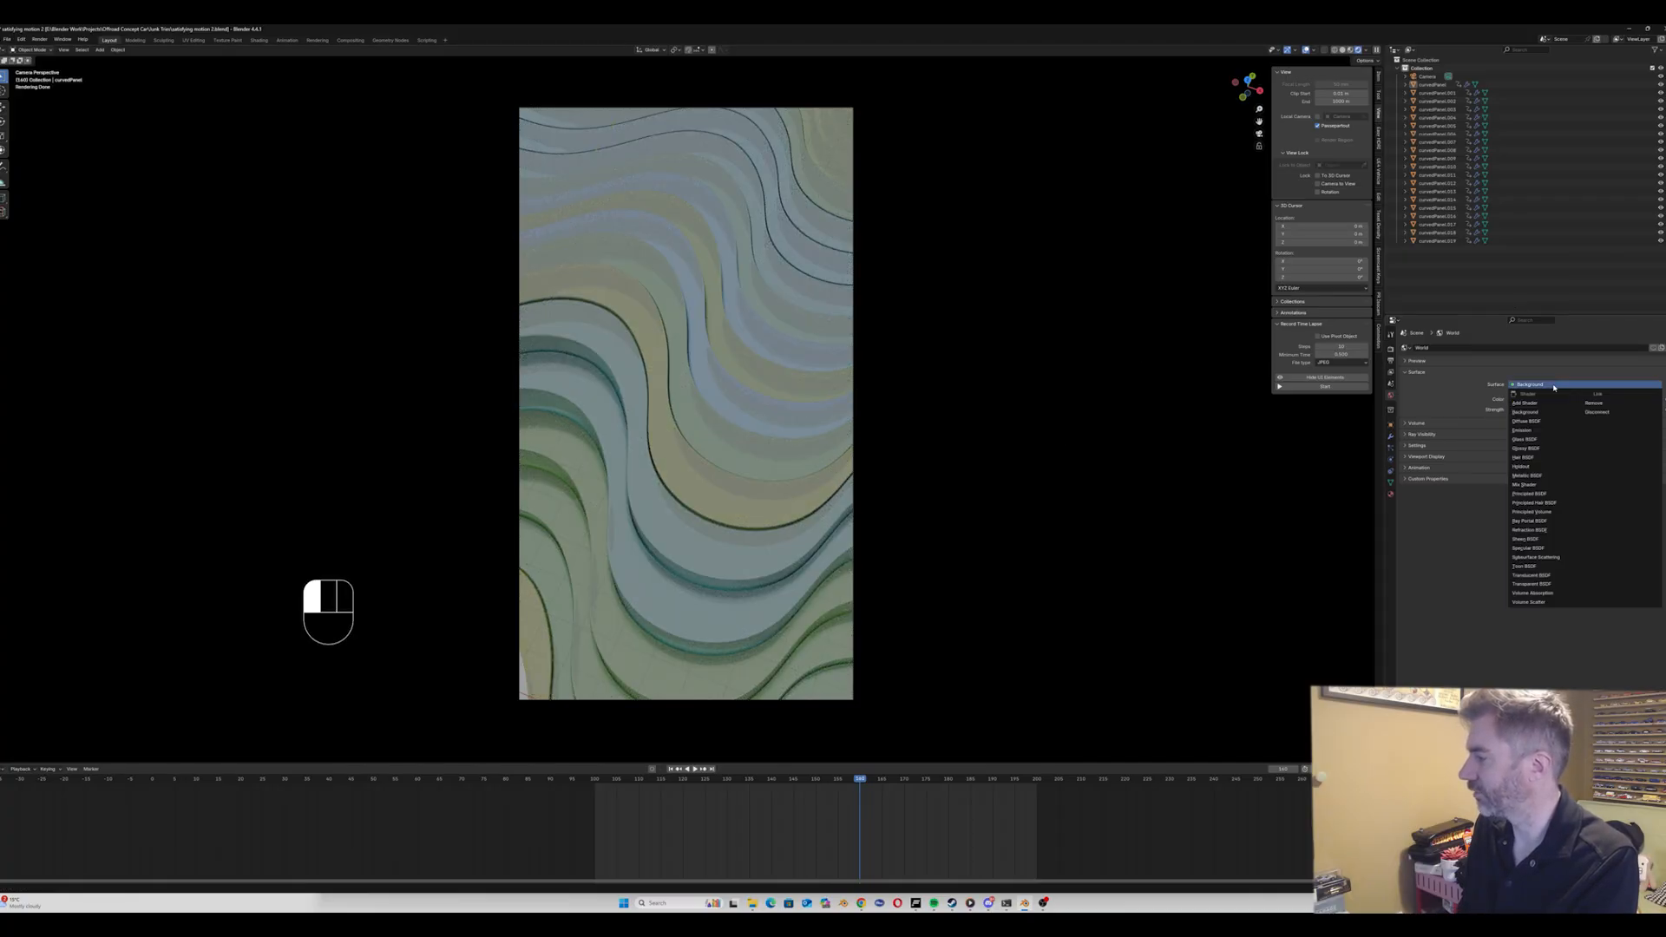
{"action": "left_click", "coordinate": [1551, 360]}
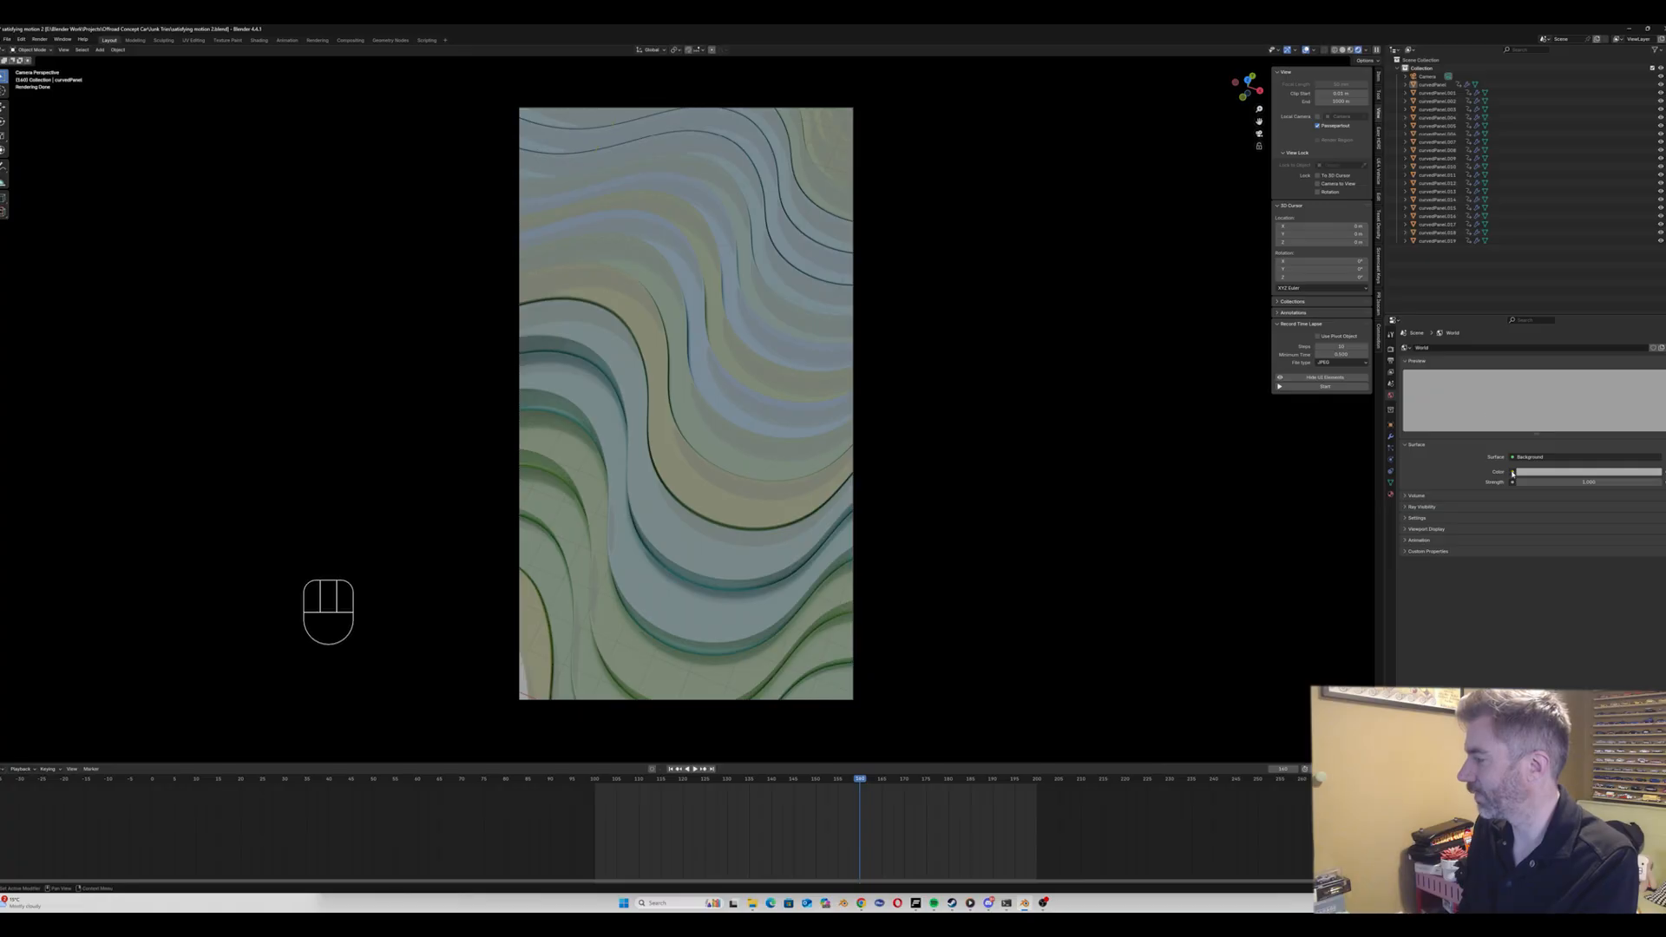
{"action": "left_click", "coordinate": [1558, 472]}
{"action": "left_click", "coordinate": [1513, 473]}
{"action": "left_click", "coordinate": [1512, 472]}
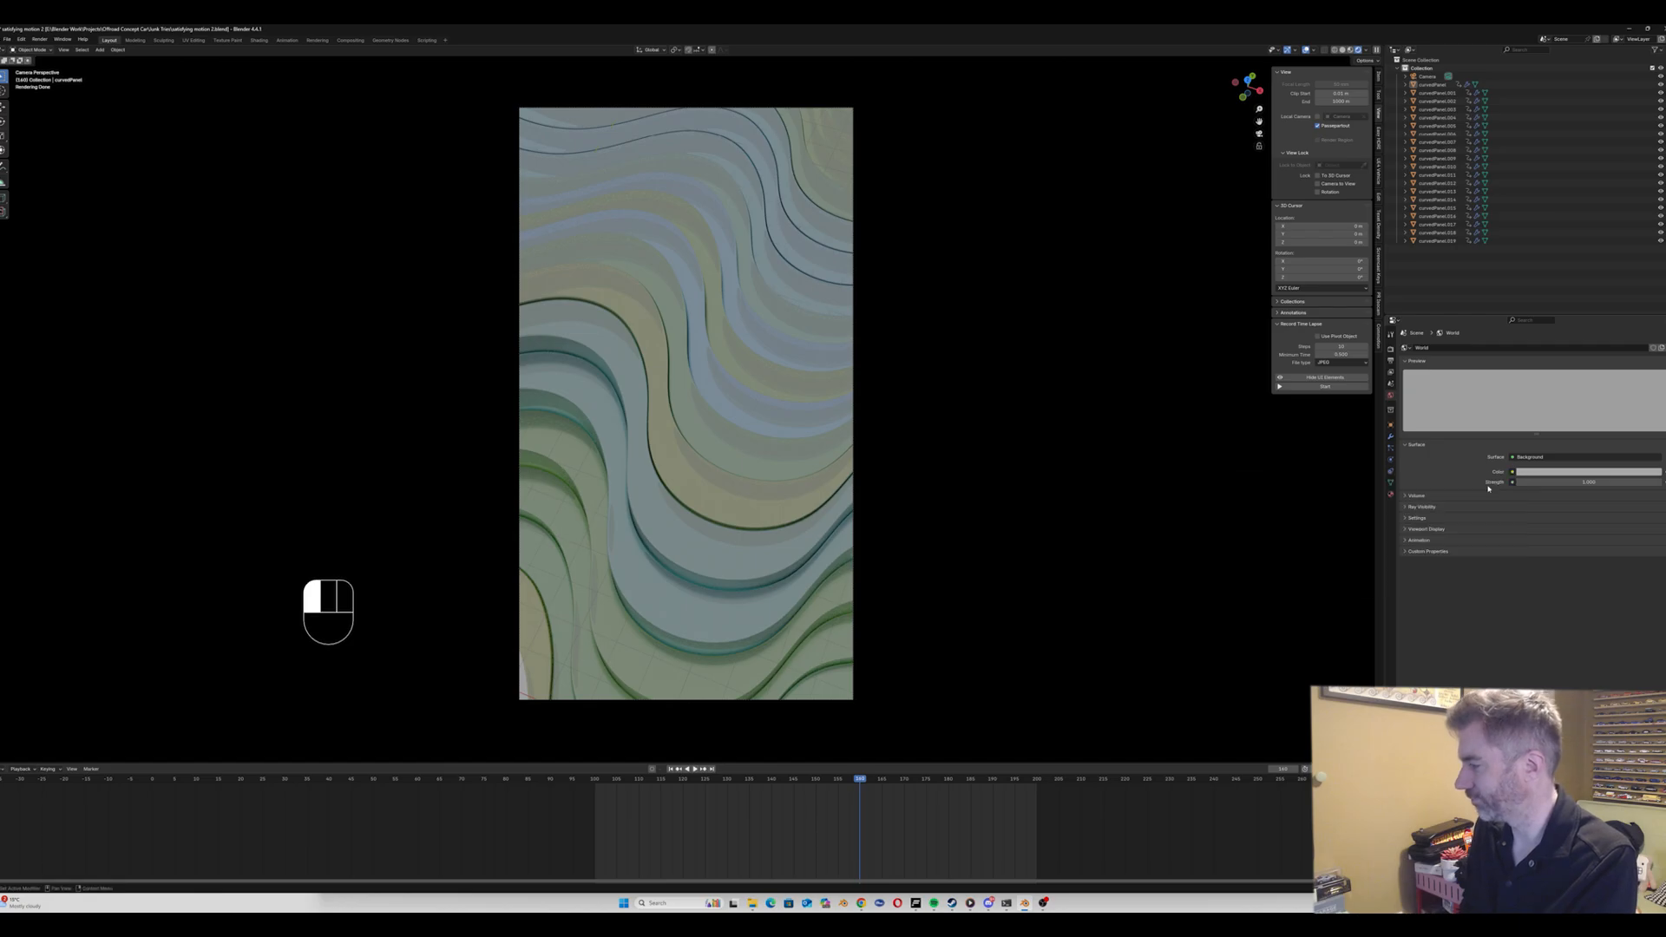
{"action": "left_click", "coordinate": [1513, 473]}
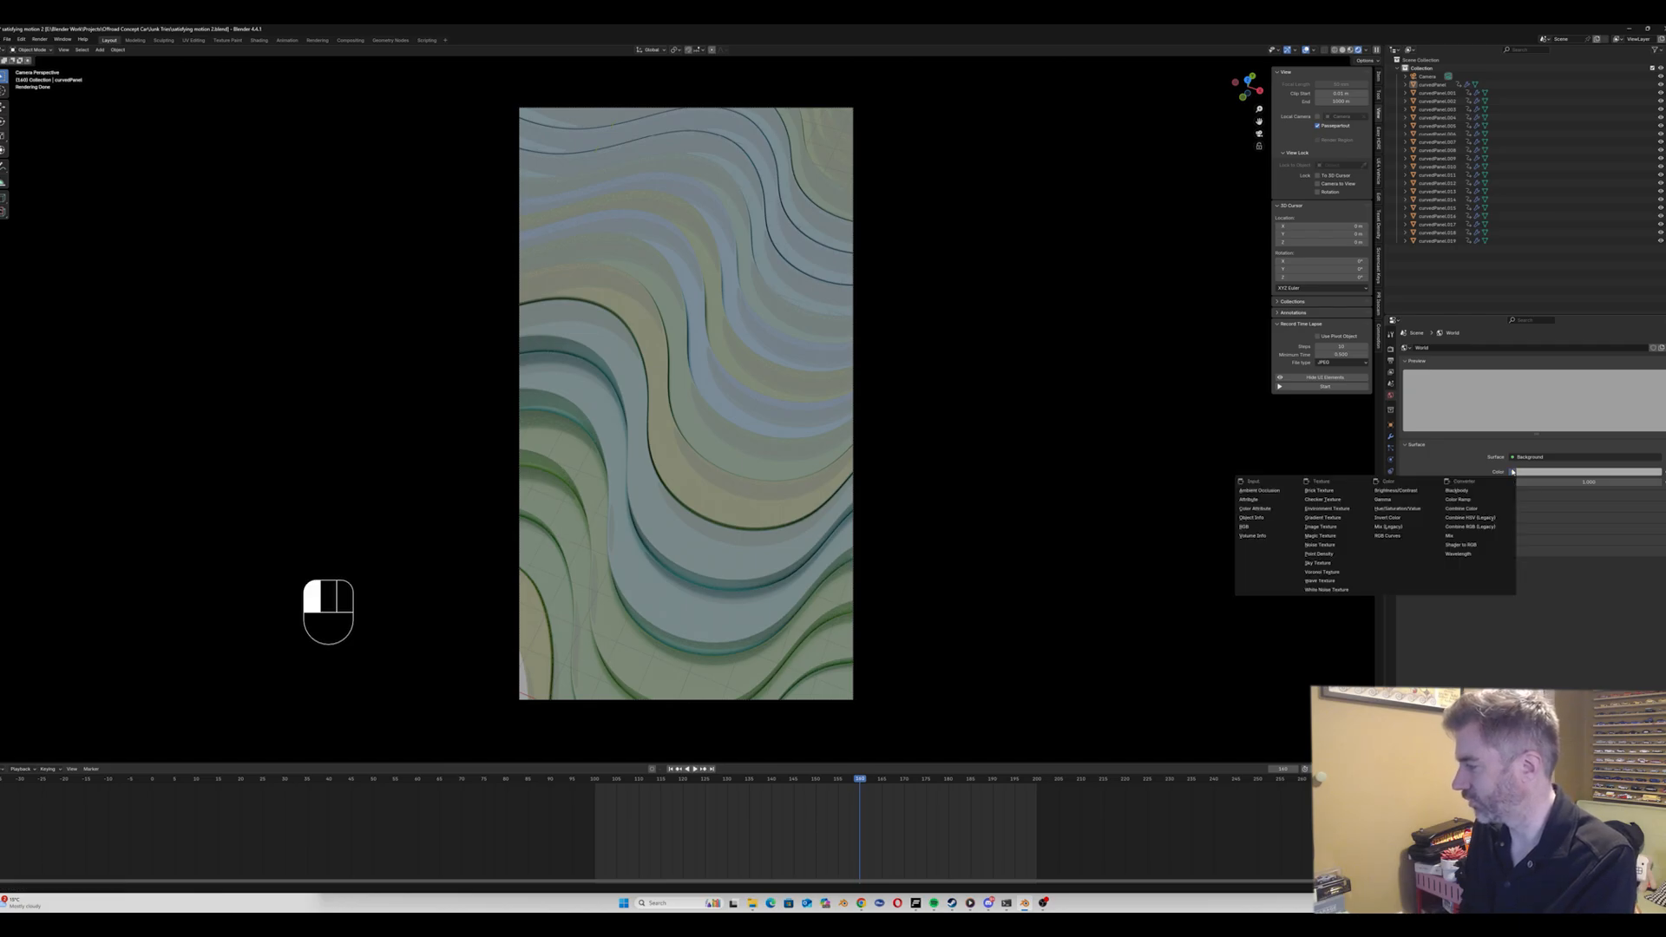
{"action": "left_click", "coordinate": [1347, 513]}
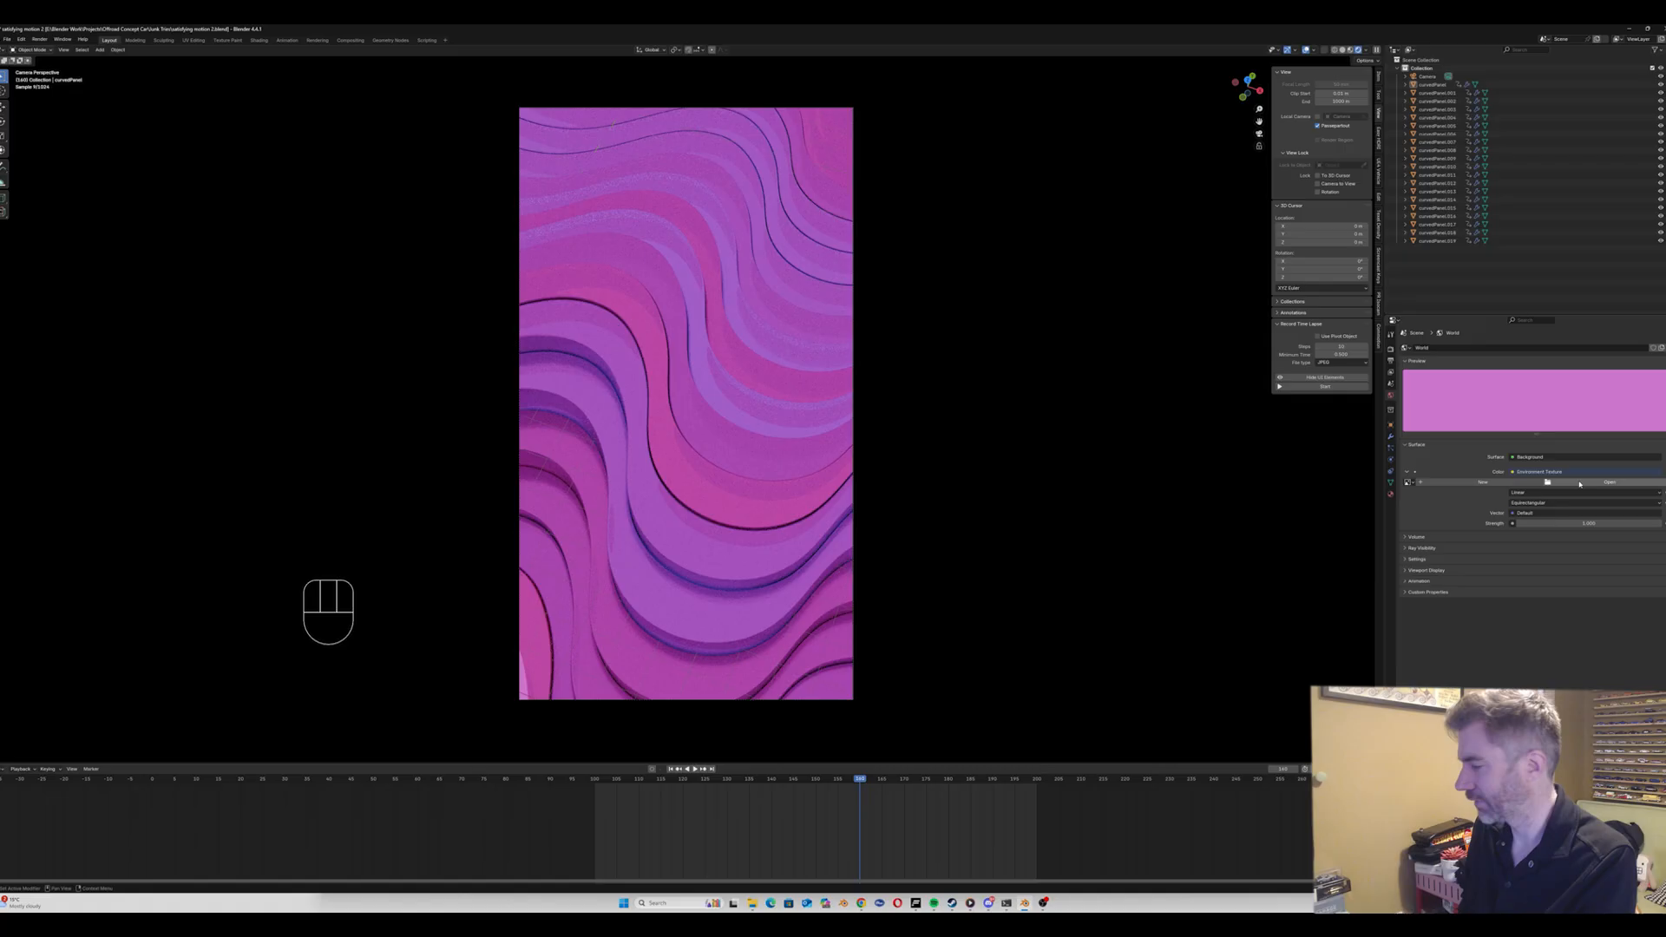
Step: Switch to the web browser and browse Poly Haven's HDRIs, looking through the Studio and Indoor categories
{"action": "left_click", "coordinate": [861, 902]}
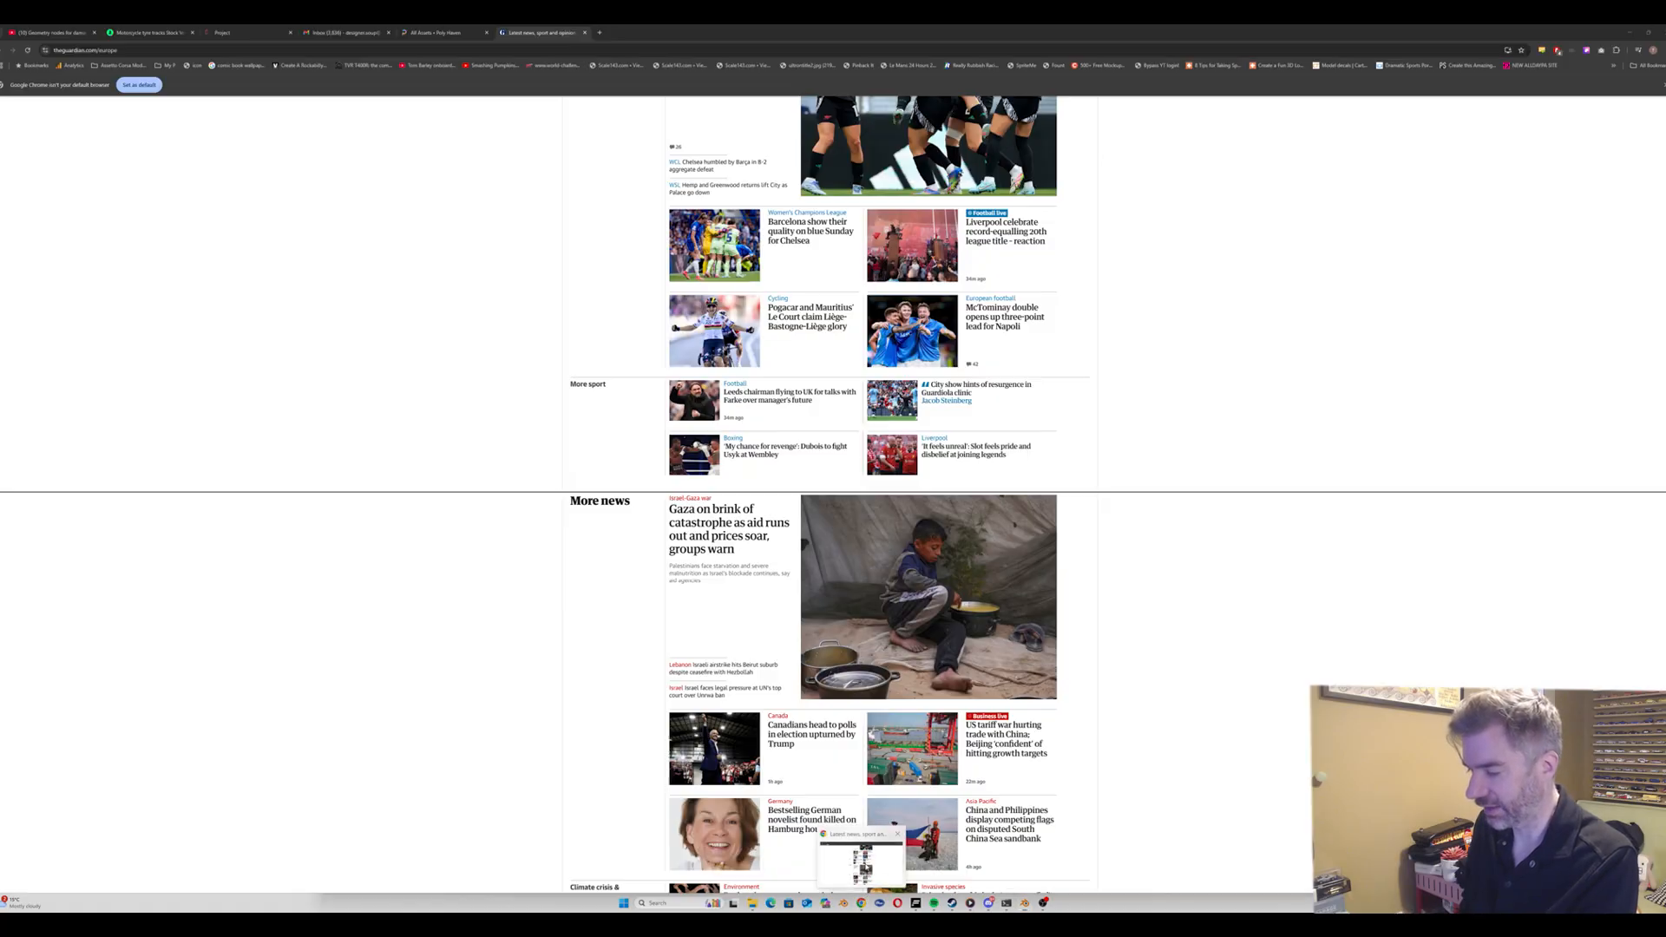
{"action": "left_click", "coordinate": [439, 32]}
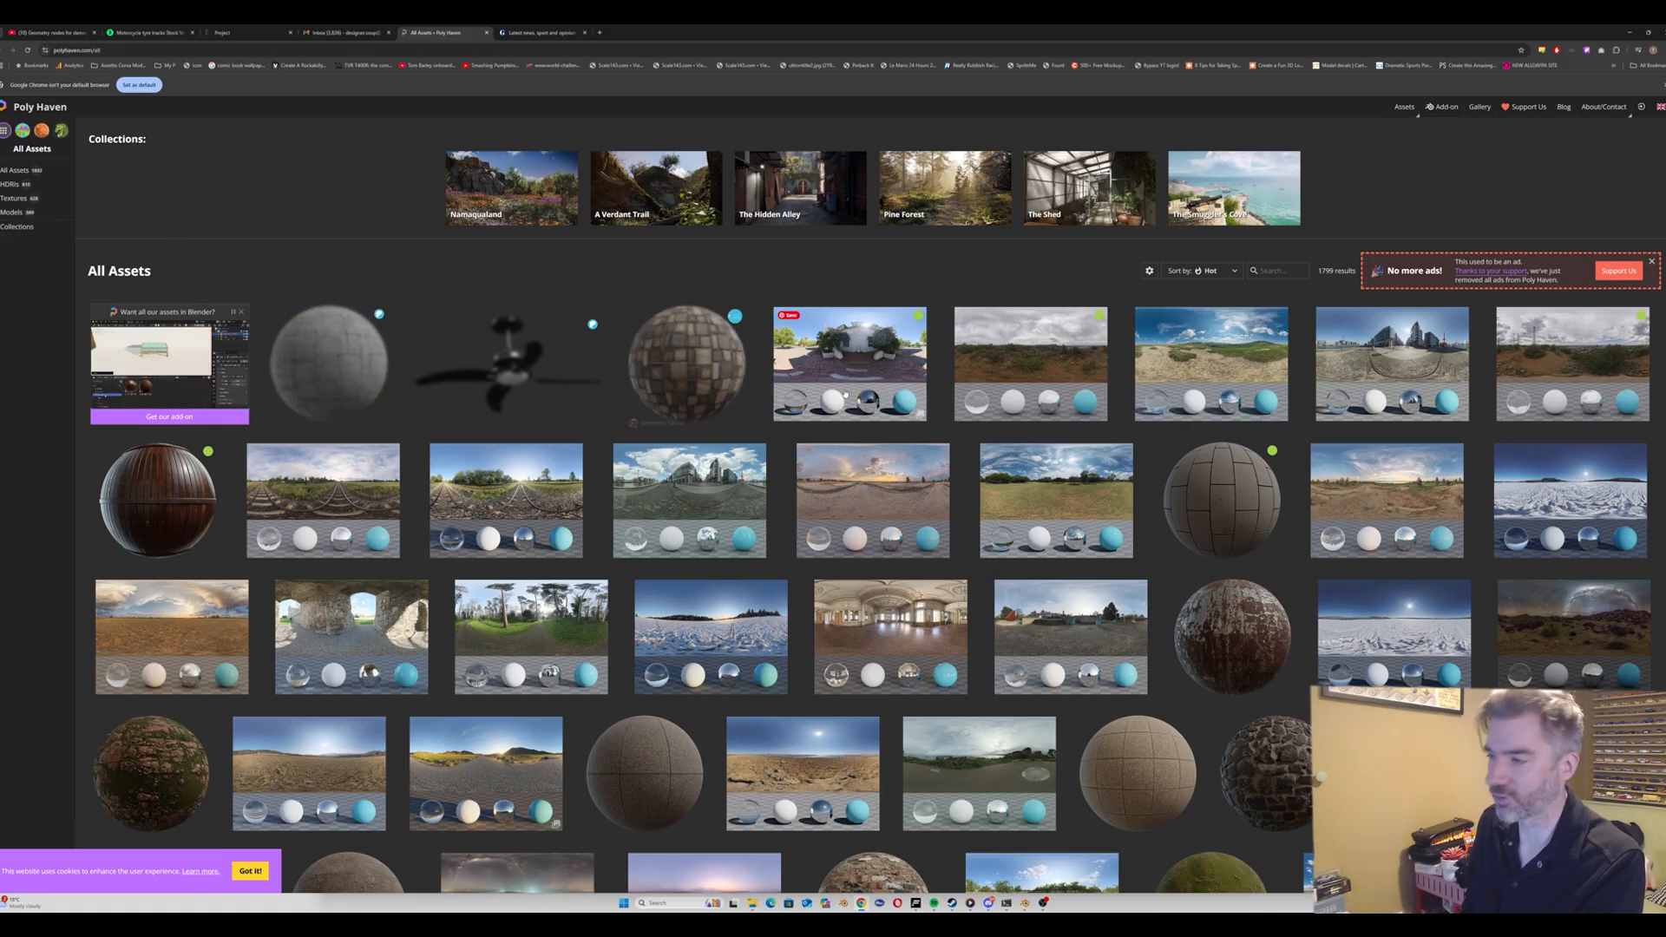
{"action": "scroll", "coordinate": [846, 395], "scroll_direction": "down", "scroll_amount": 4}
{"action": "scroll", "coordinate": [767, 349], "scroll_direction": "up", "scroll_amount": 2}
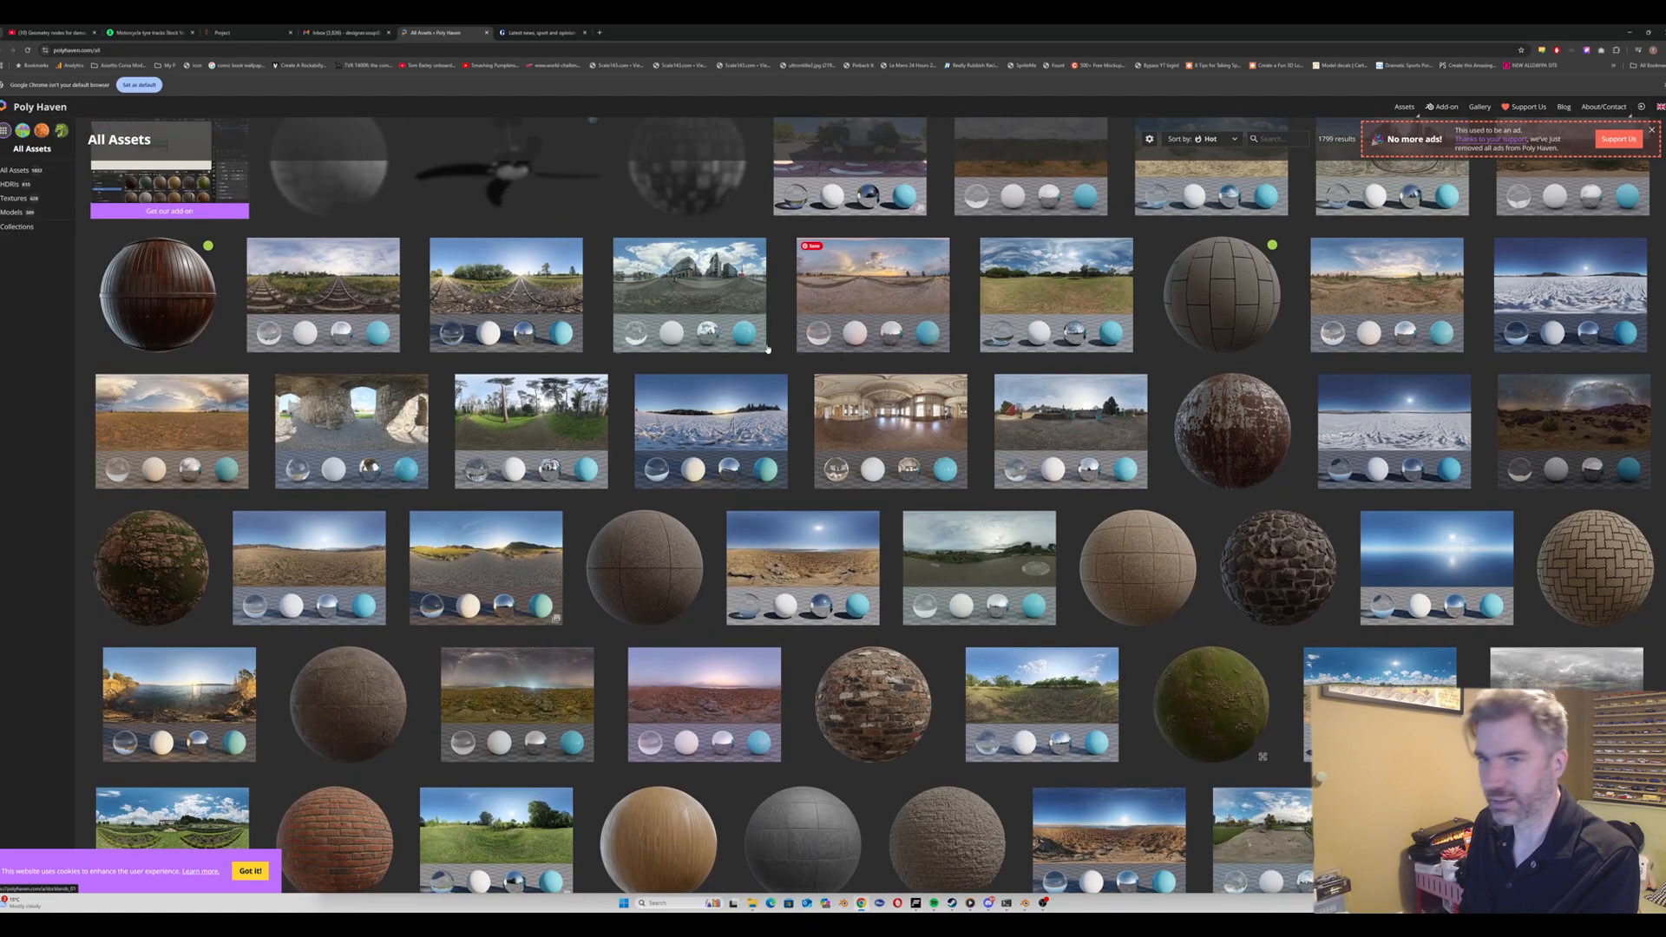
{"action": "left_click", "coordinate": [13, 184]}
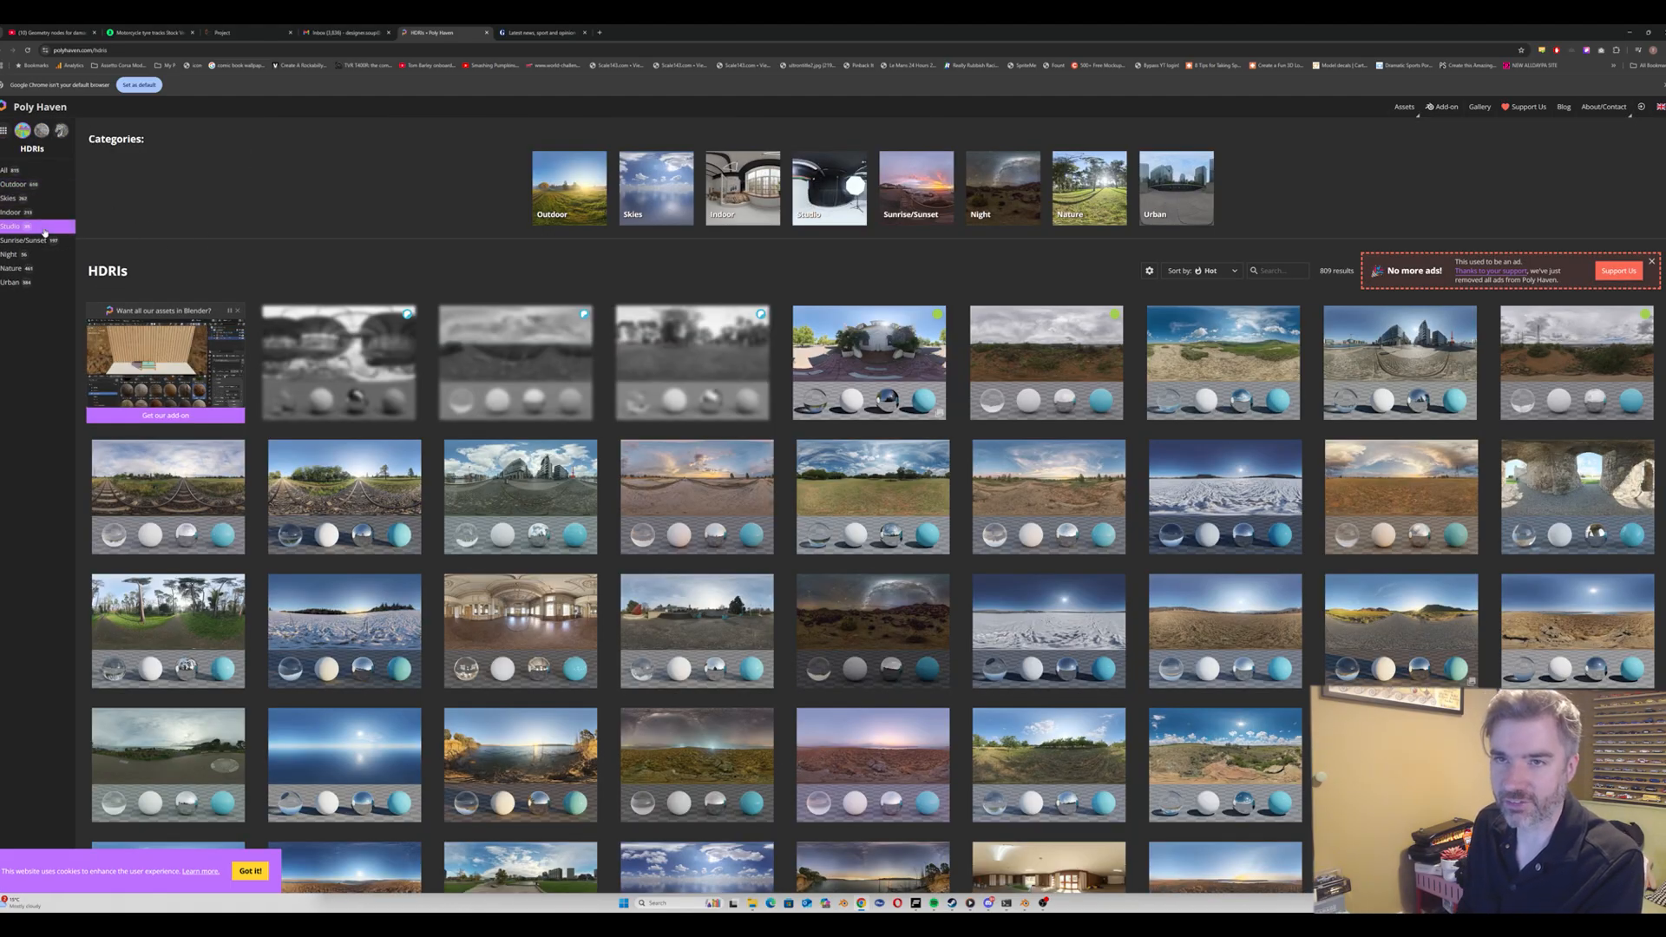
{"action": "left_click", "coordinate": [11, 226]}
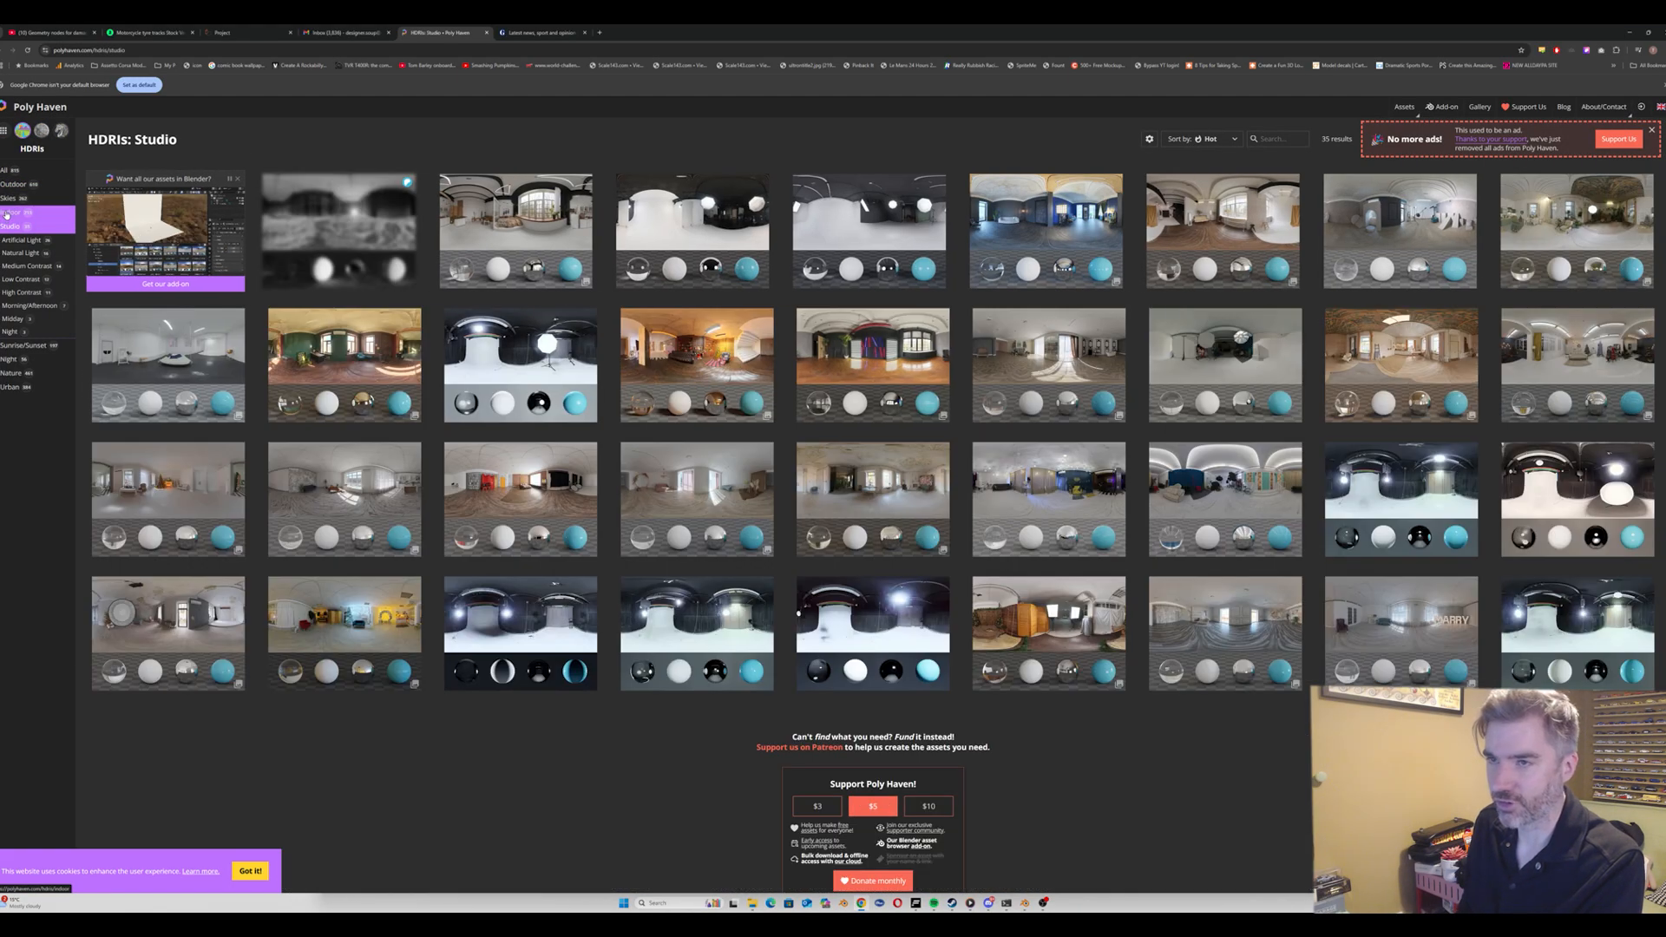
{"action": "left_click", "coordinate": [7, 213]}
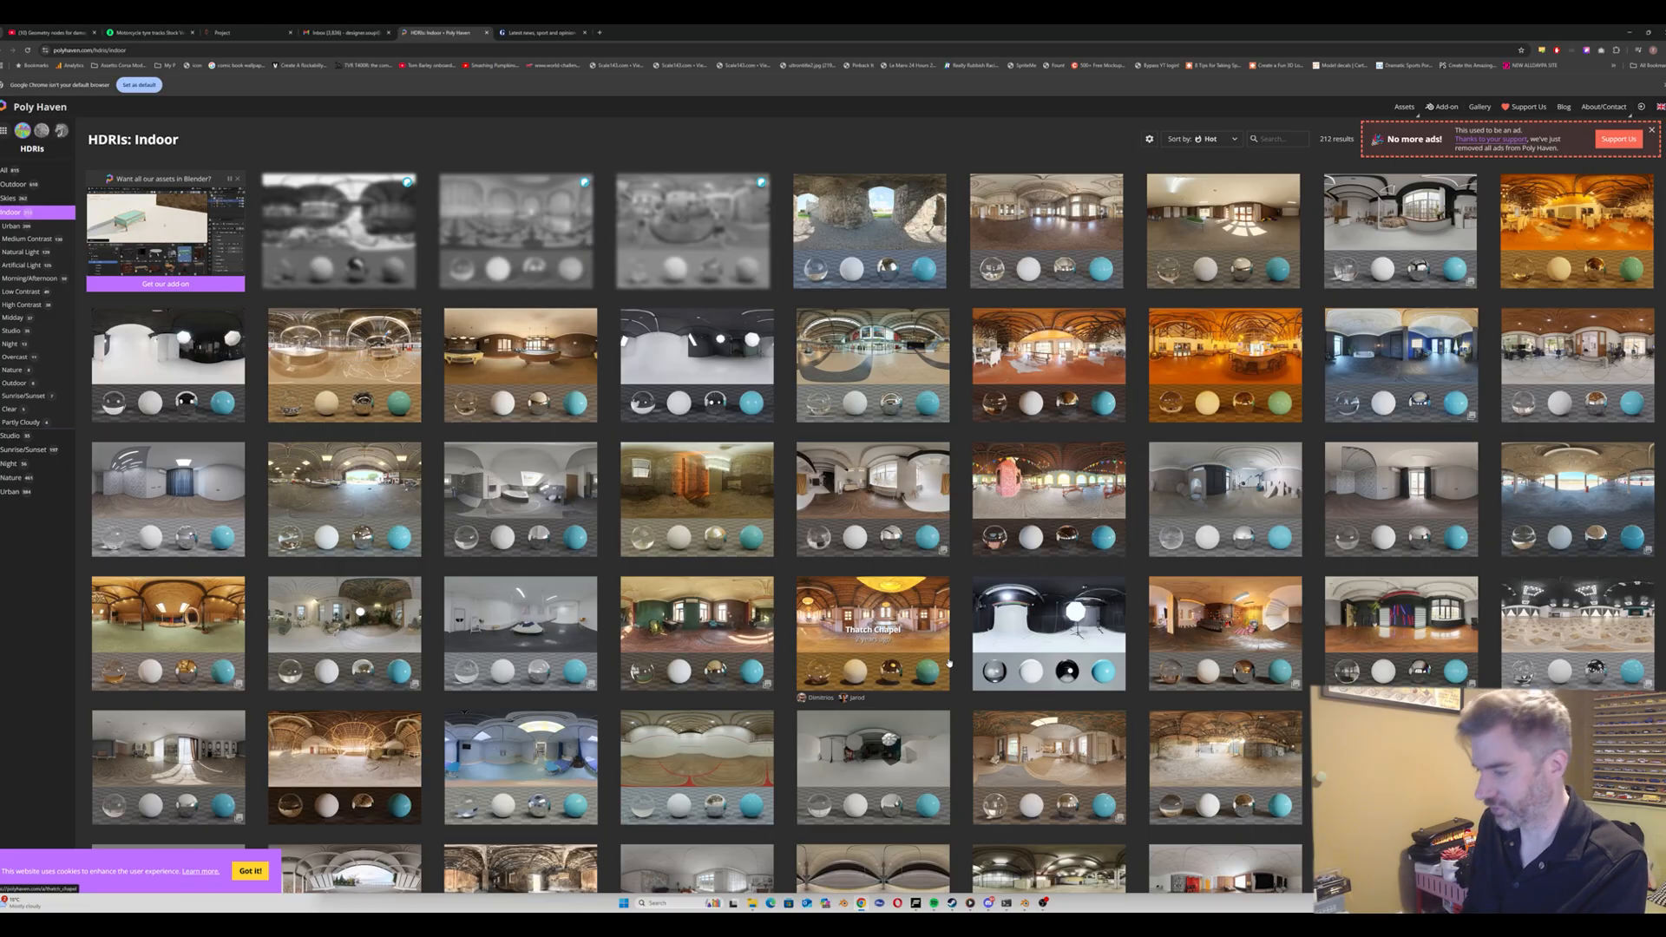
Step: Switch back to Blender and load the airport HDR image from the HDRI folder as the world's environment texture
{"action": "mouse_move", "coordinate": [1025, 903]}
{"action": "left_click", "coordinate": [1029, 874]}
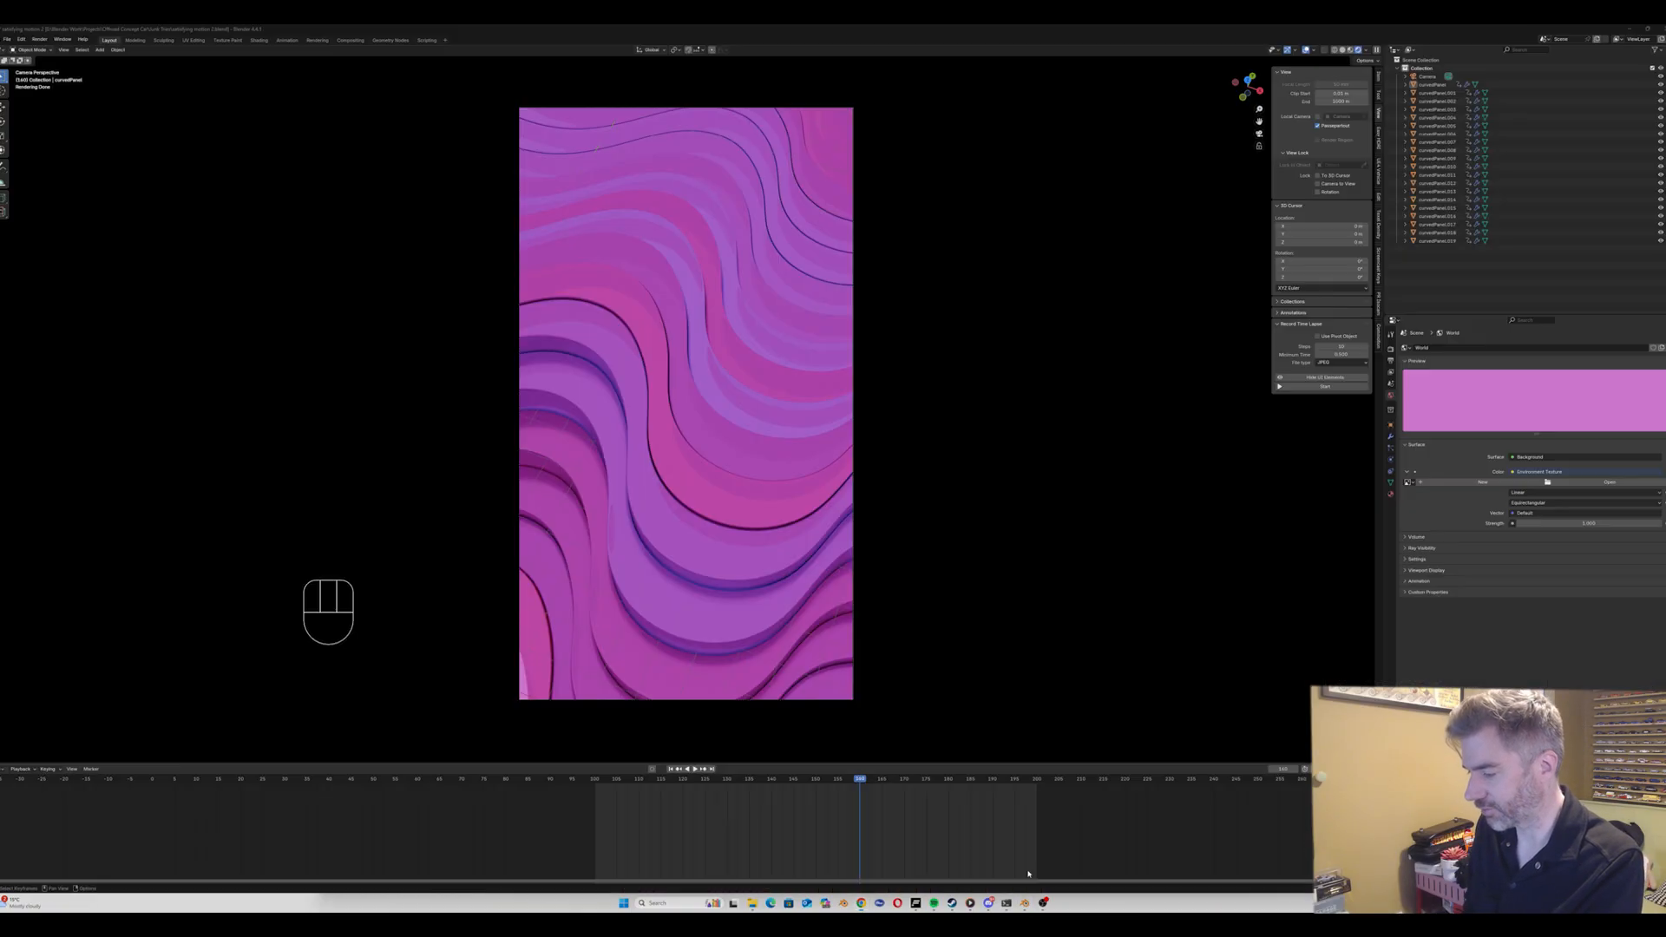
{"action": "left_click", "coordinate": [1609, 481]}
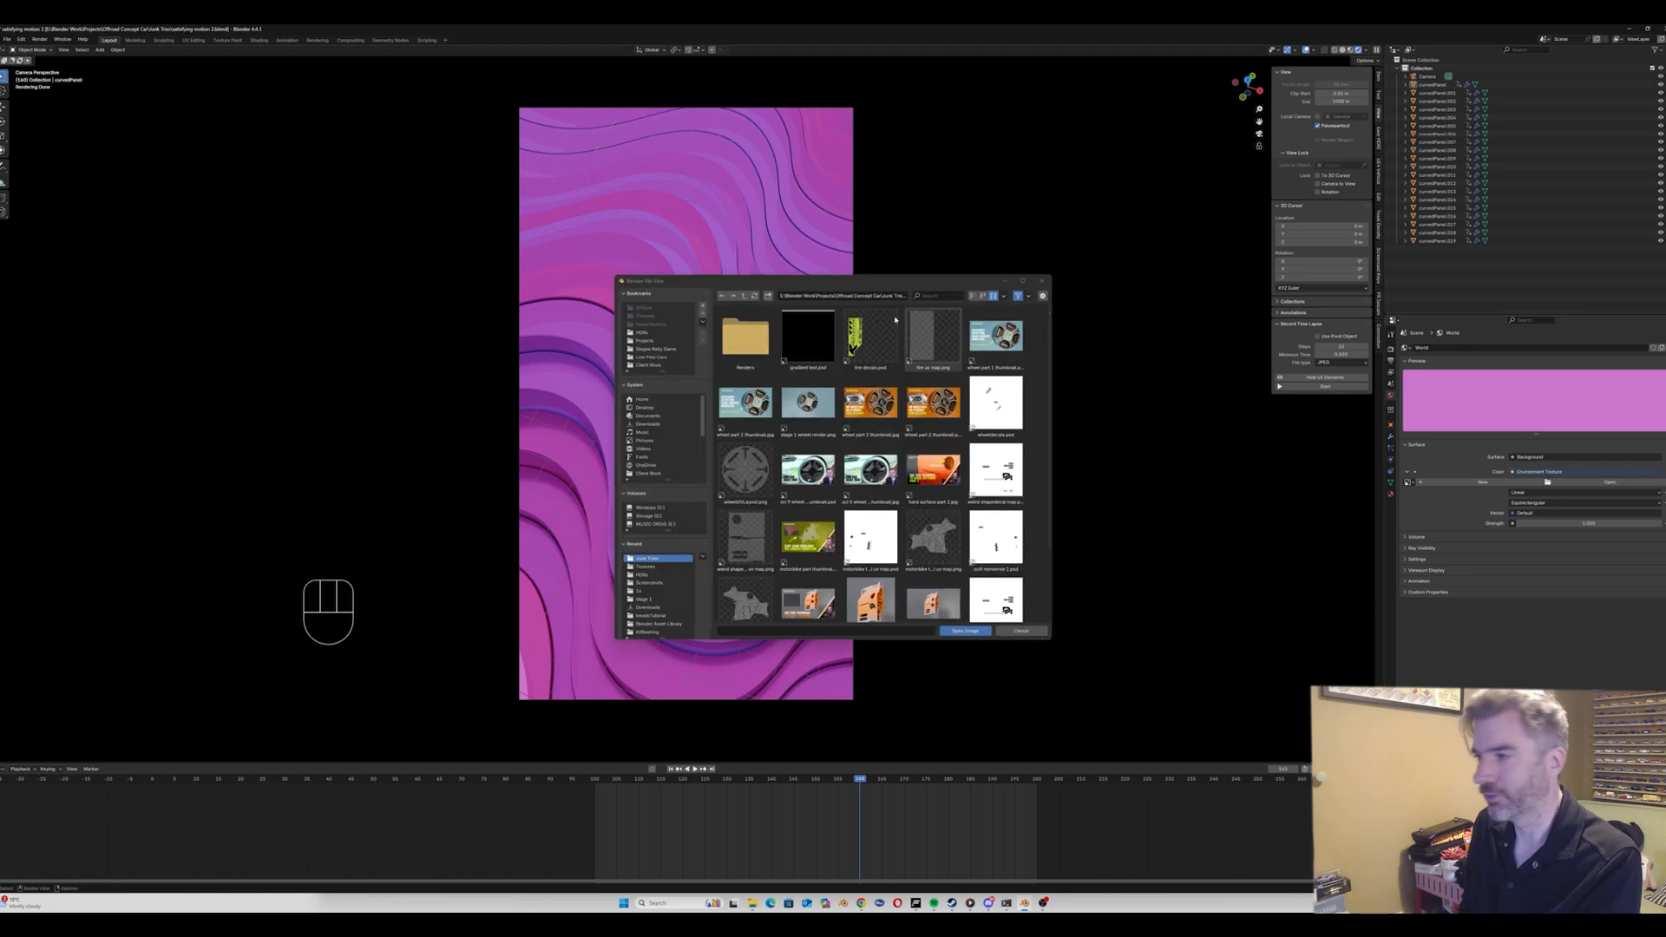
{"action": "left_click", "coordinate": [646, 333]}
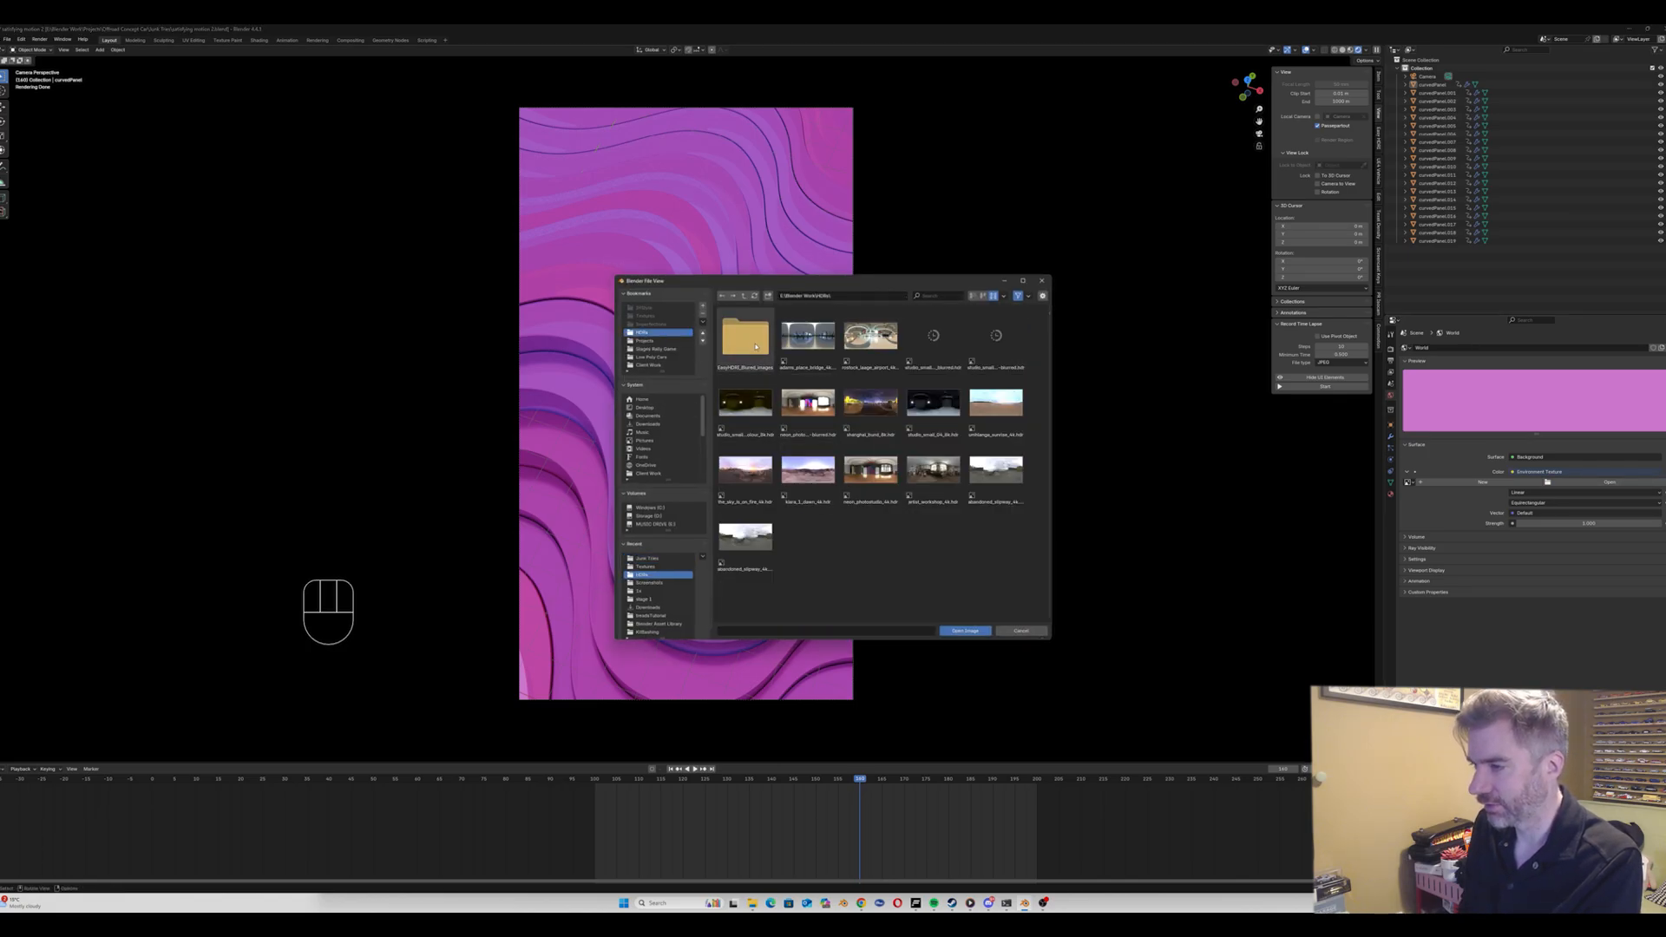
{"action": "double_click", "coordinate": [856, 335]}
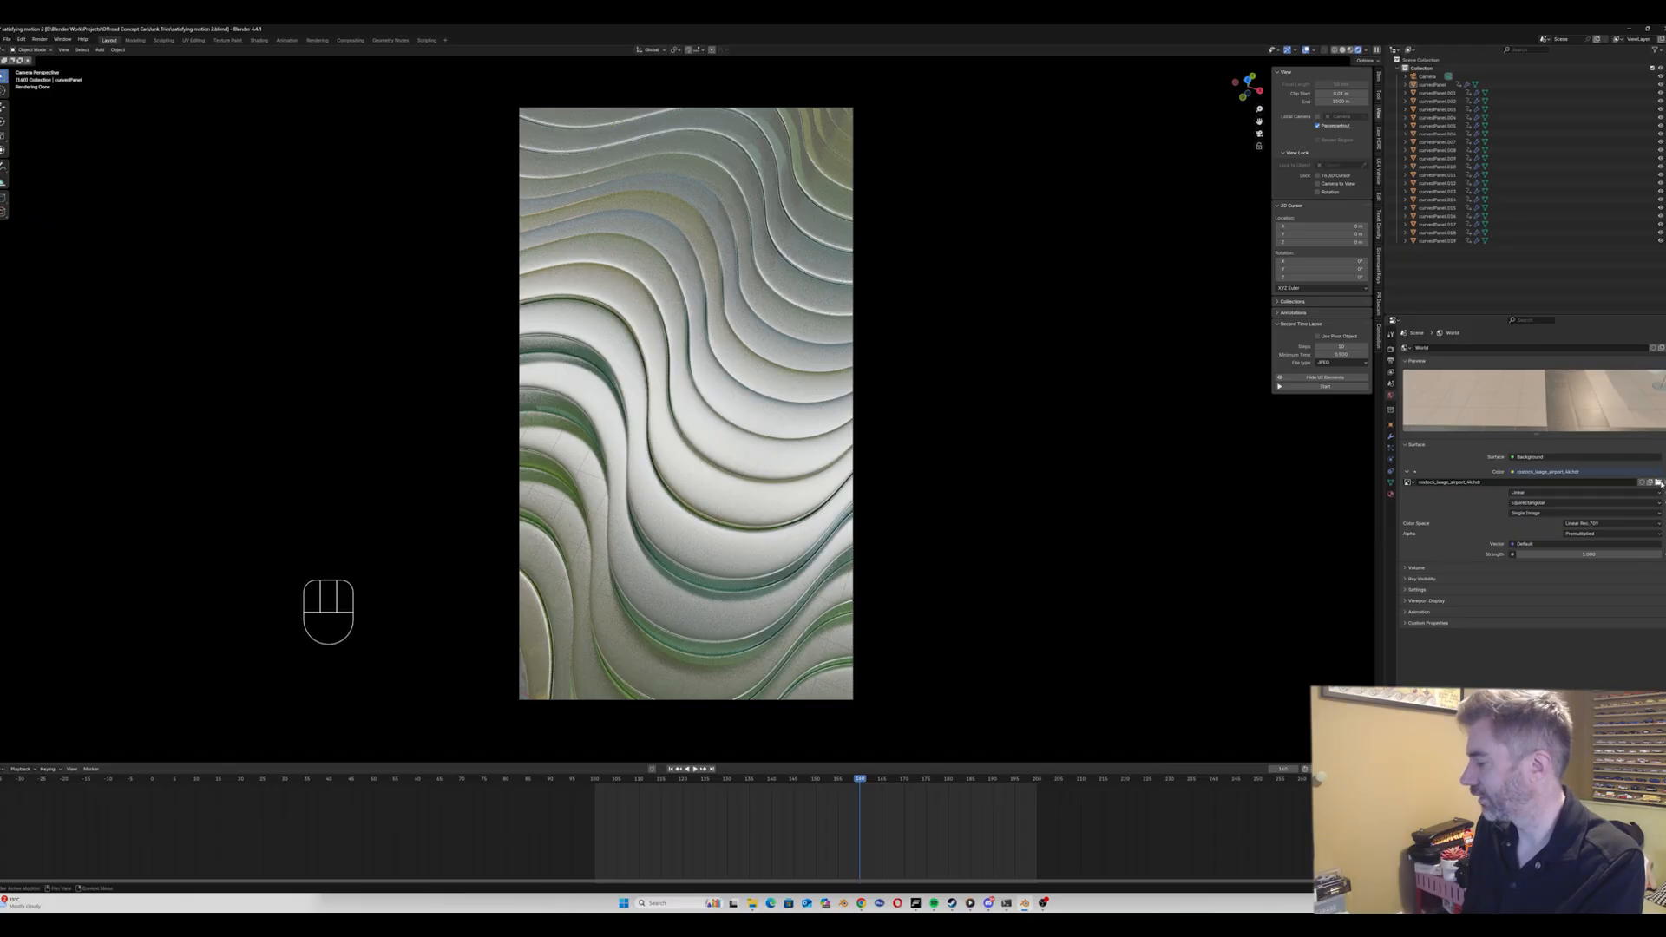
Step: Load adams_place_bridge_4k.hdr as the world's environment texture, keeping Linear interpolation
{"action": "left_click", "coordinate": [1576, 493]}
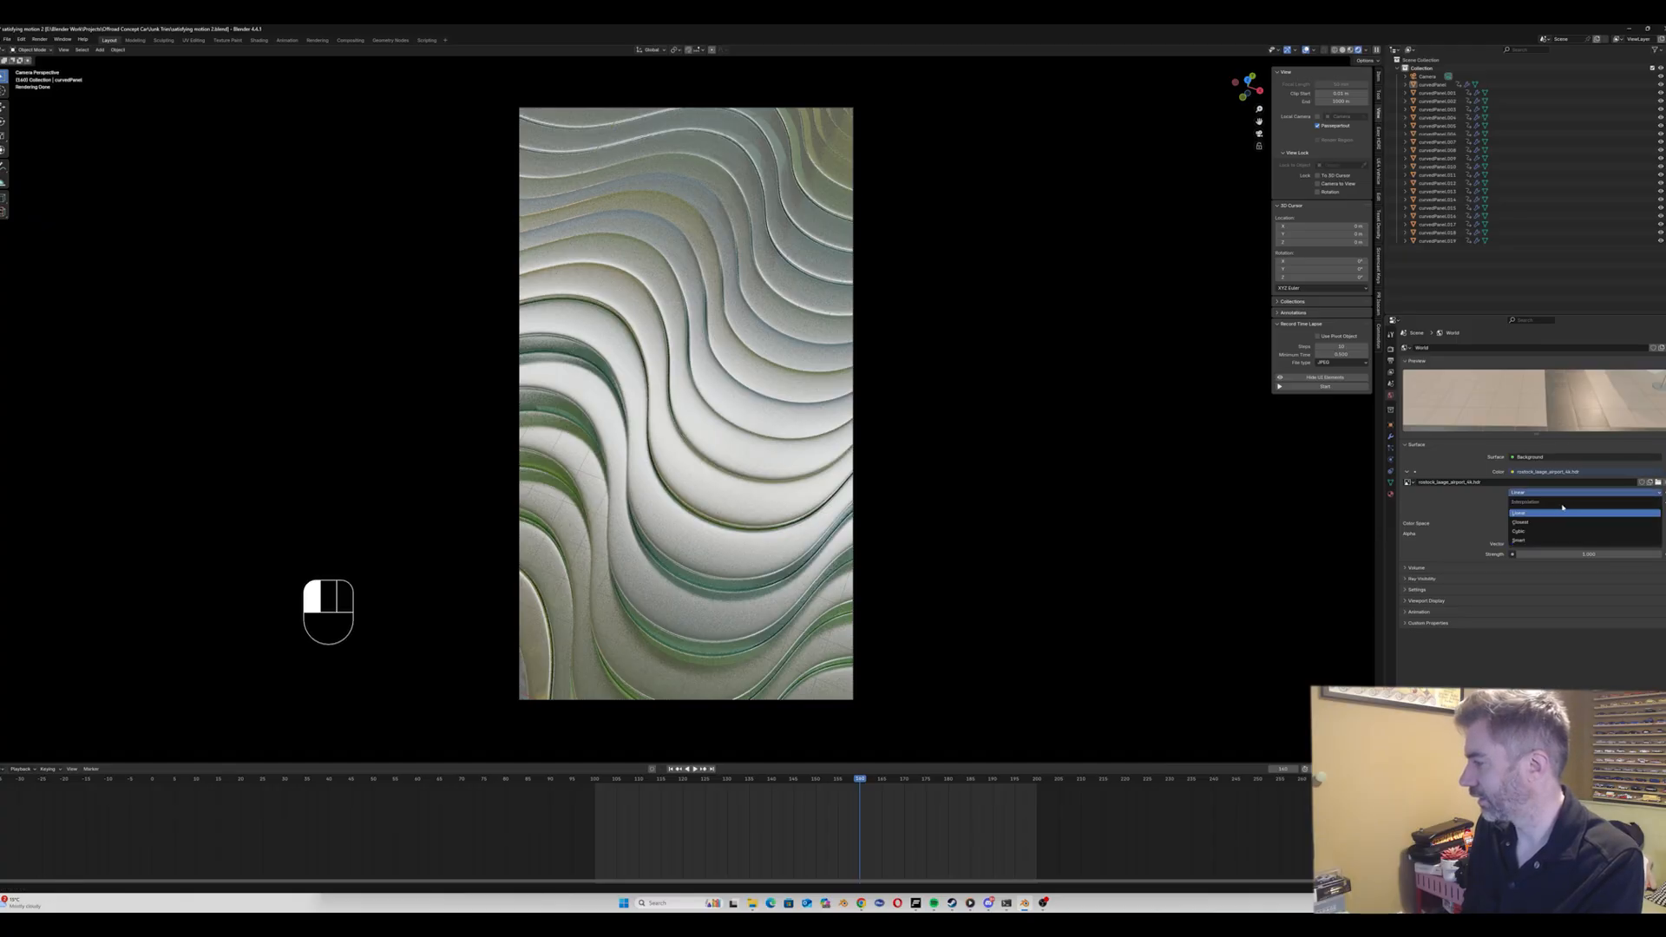
{"action": "left_click", "coordinate": [1563, 510]}
{"action": "left_click", "coordinate": [1657, 483]}
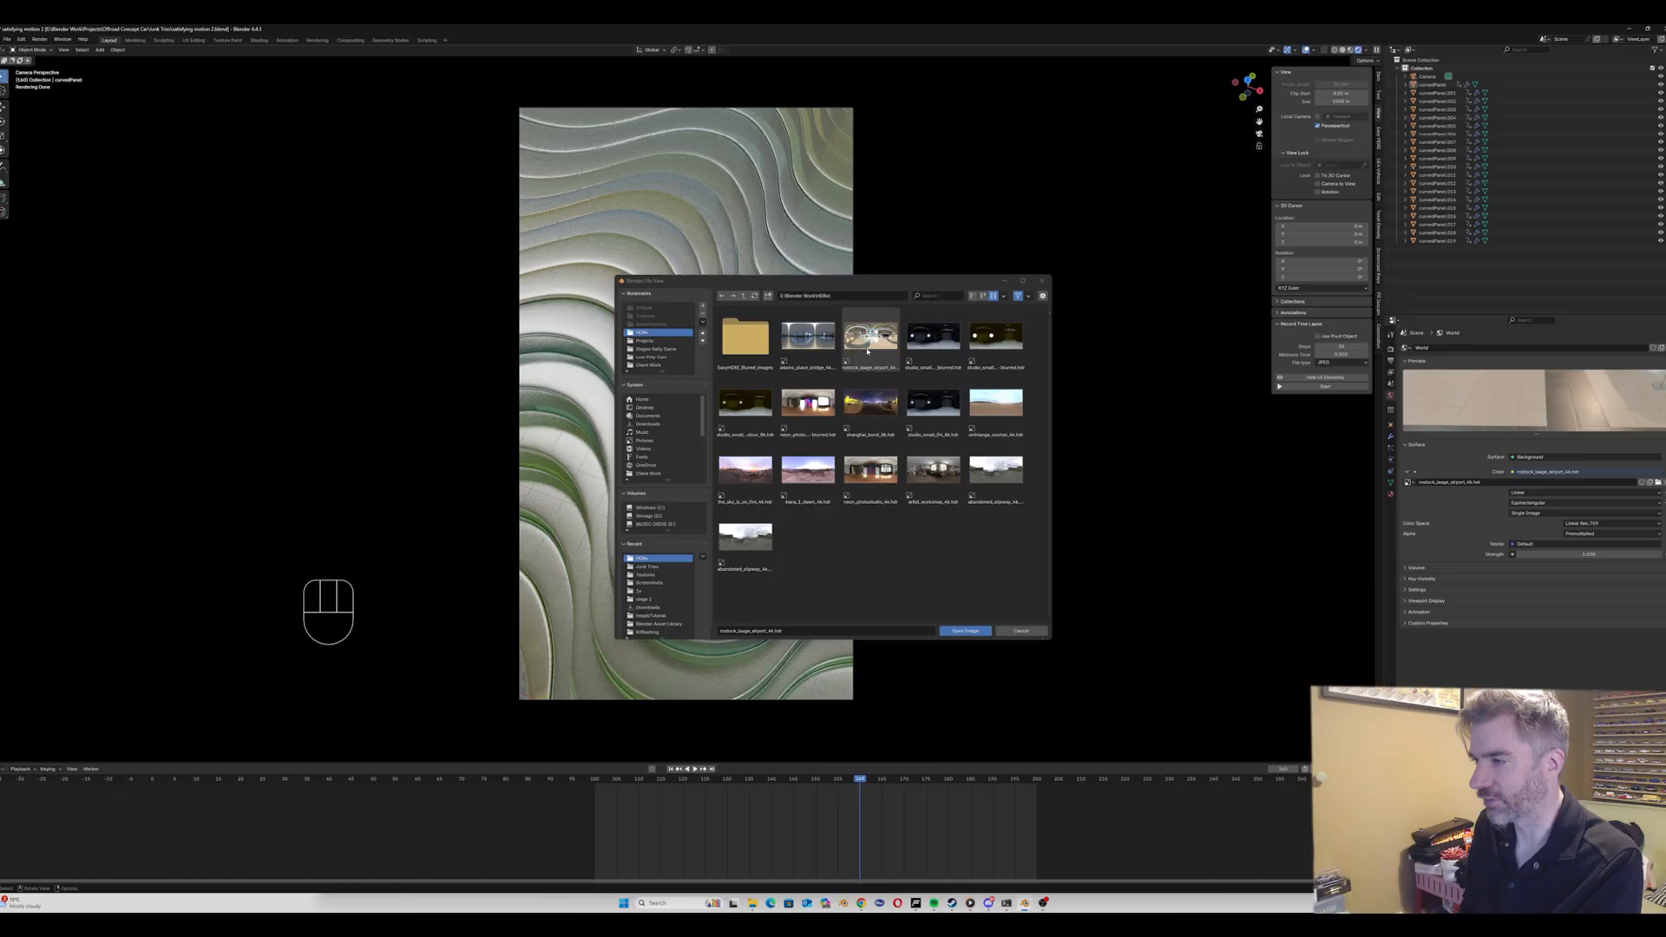
{"action": "double_click", "coordinate": [822, 338]}
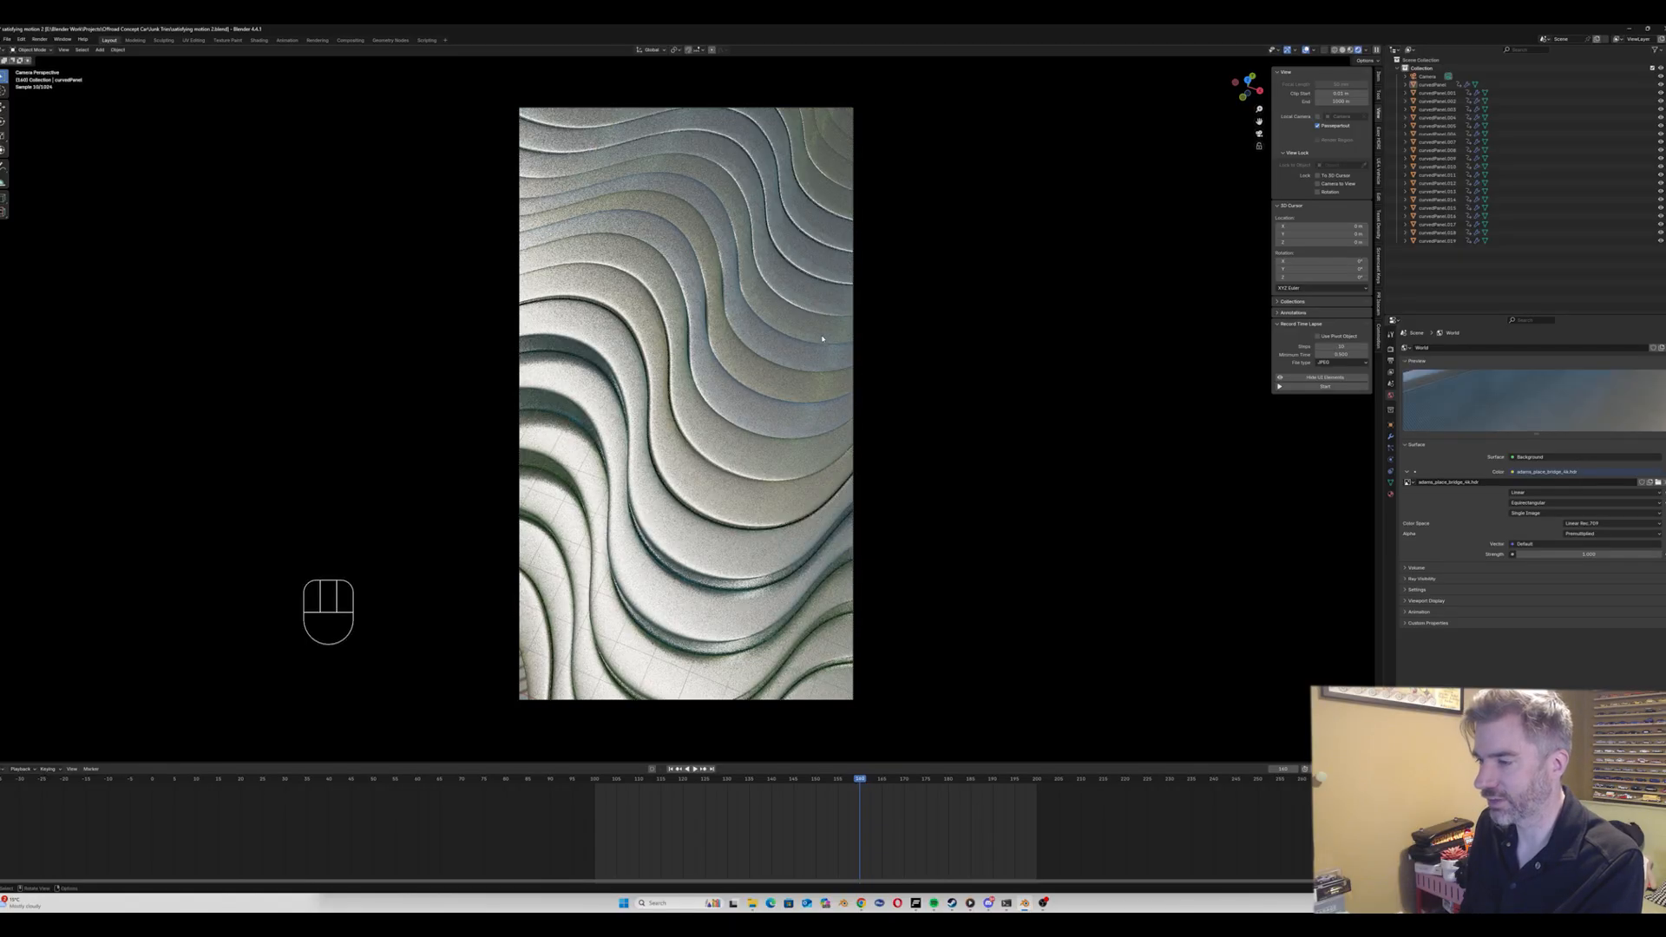
Step: In the Shading workspace, lower the factor of the Mix Shader that joins the Glass BSDF and first Glossy BSDF
{"action": "left_click", "coordinate": [259, 40]}
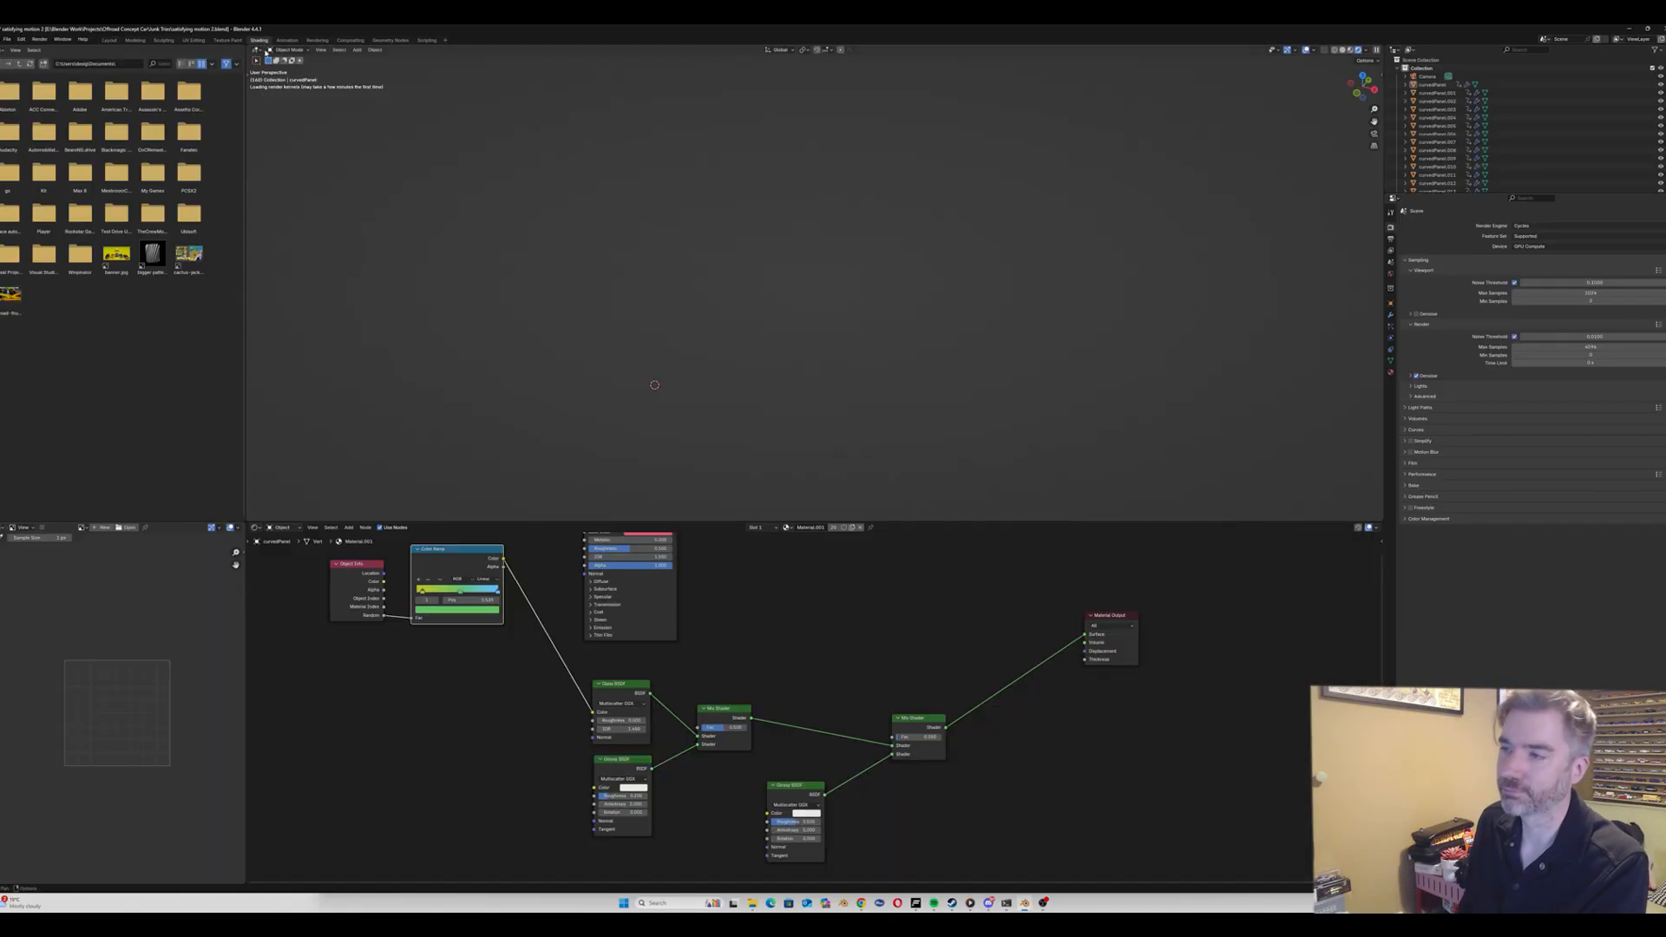
{"action": "left_click_drag", "start_coordinate": [738, 749], "coordinate": [637, 741]}
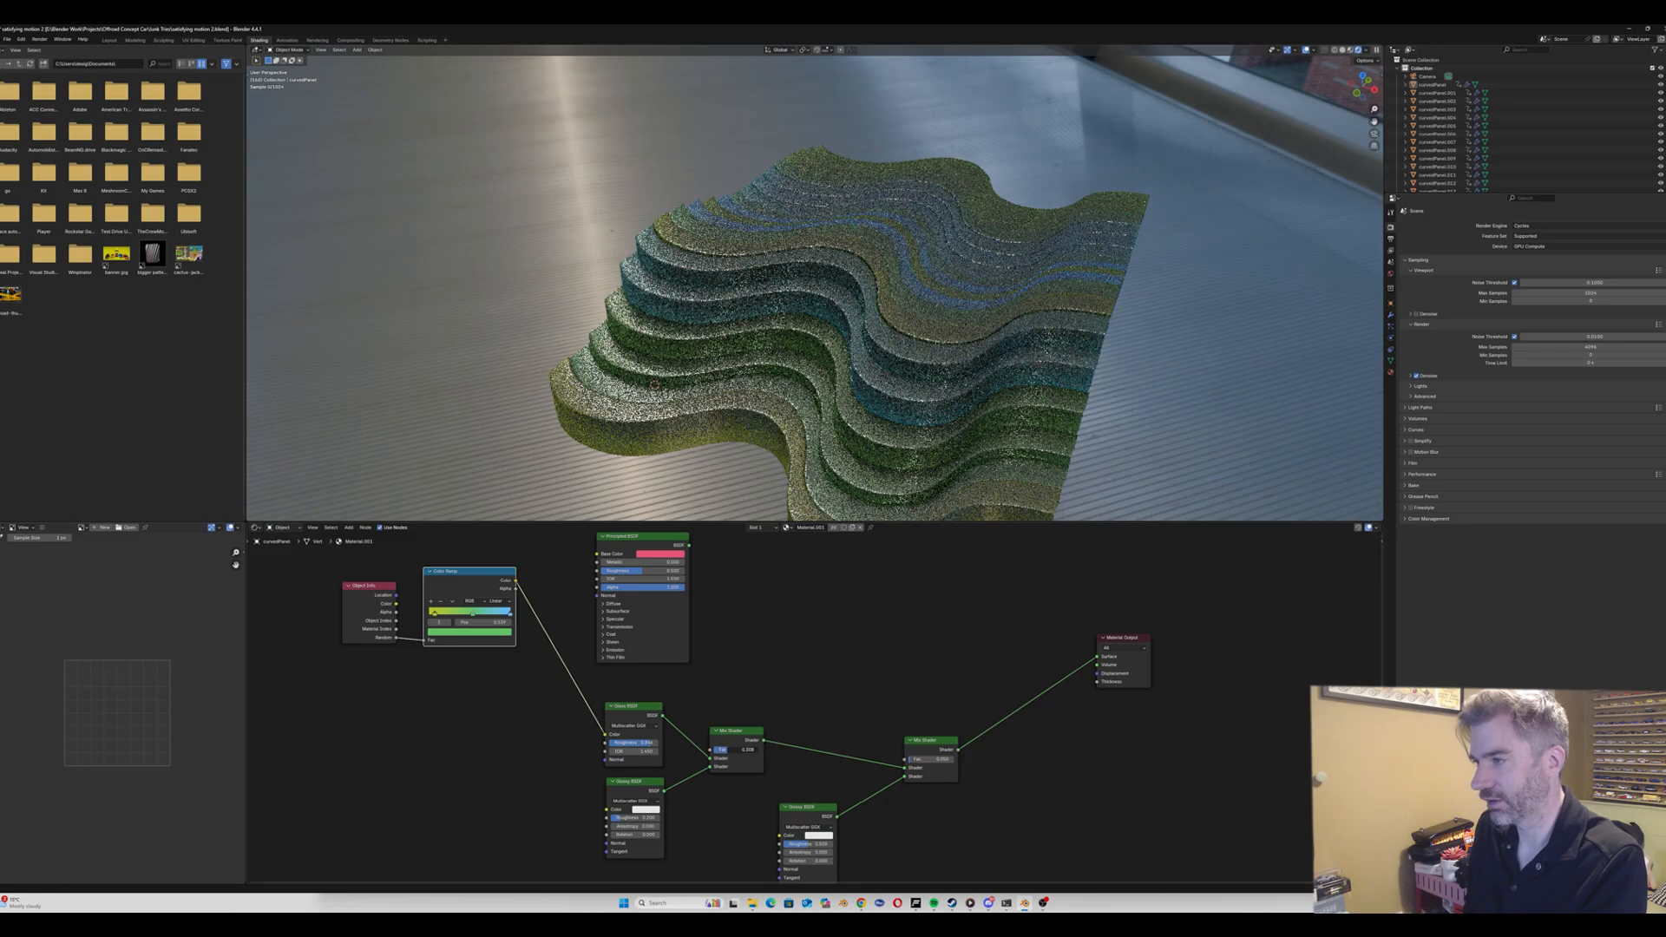
{"action": "left_click_drag", "start_coordinate": [733, 750], "coordinate": [740, 750]}
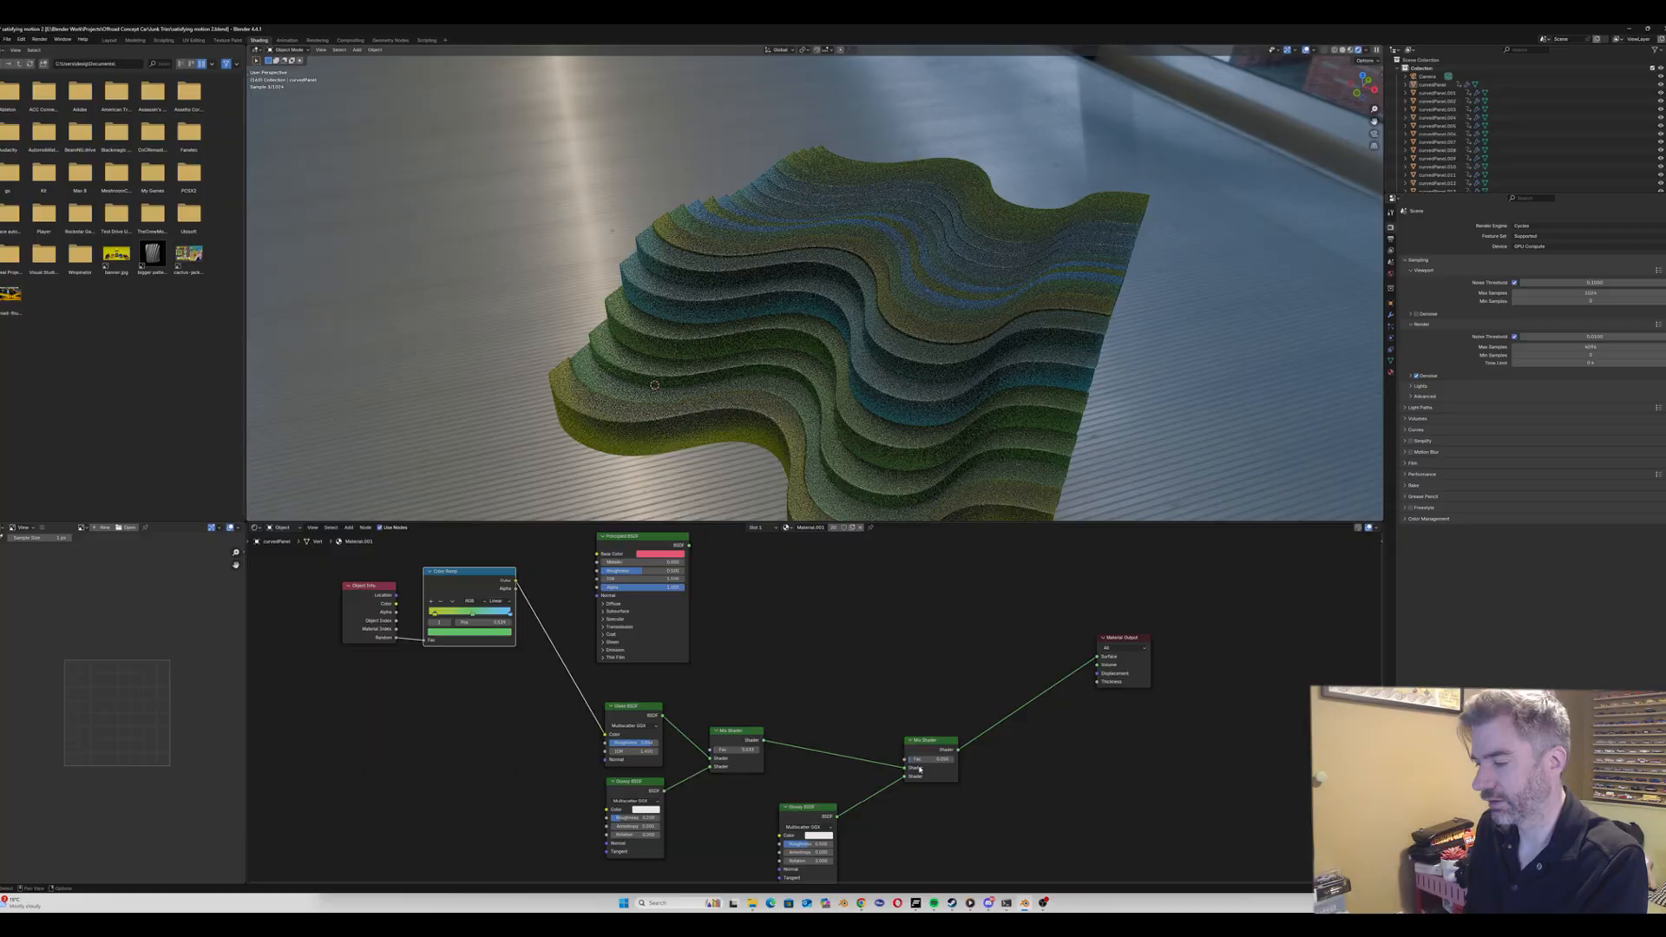
Step: Lower the factor of the final Mix Shader and reduce the Glass BSDF's roughness
{"action": "left_click_drag", "start_coordinate": [915, 759], "coordinate": [917, 760]}
{"action": "mouse_move", "coordinate": [818, 427]}
{"action": "middle_mouse_down"}
{"action": "mouse_move", "coordinate": [763, 399]}
{"action": "mouse_move", "coordinate": [793, 392]}
{"action": "mouse_move", "coordinate": [836, 420]}
{"action": "middle_mouse_up"}
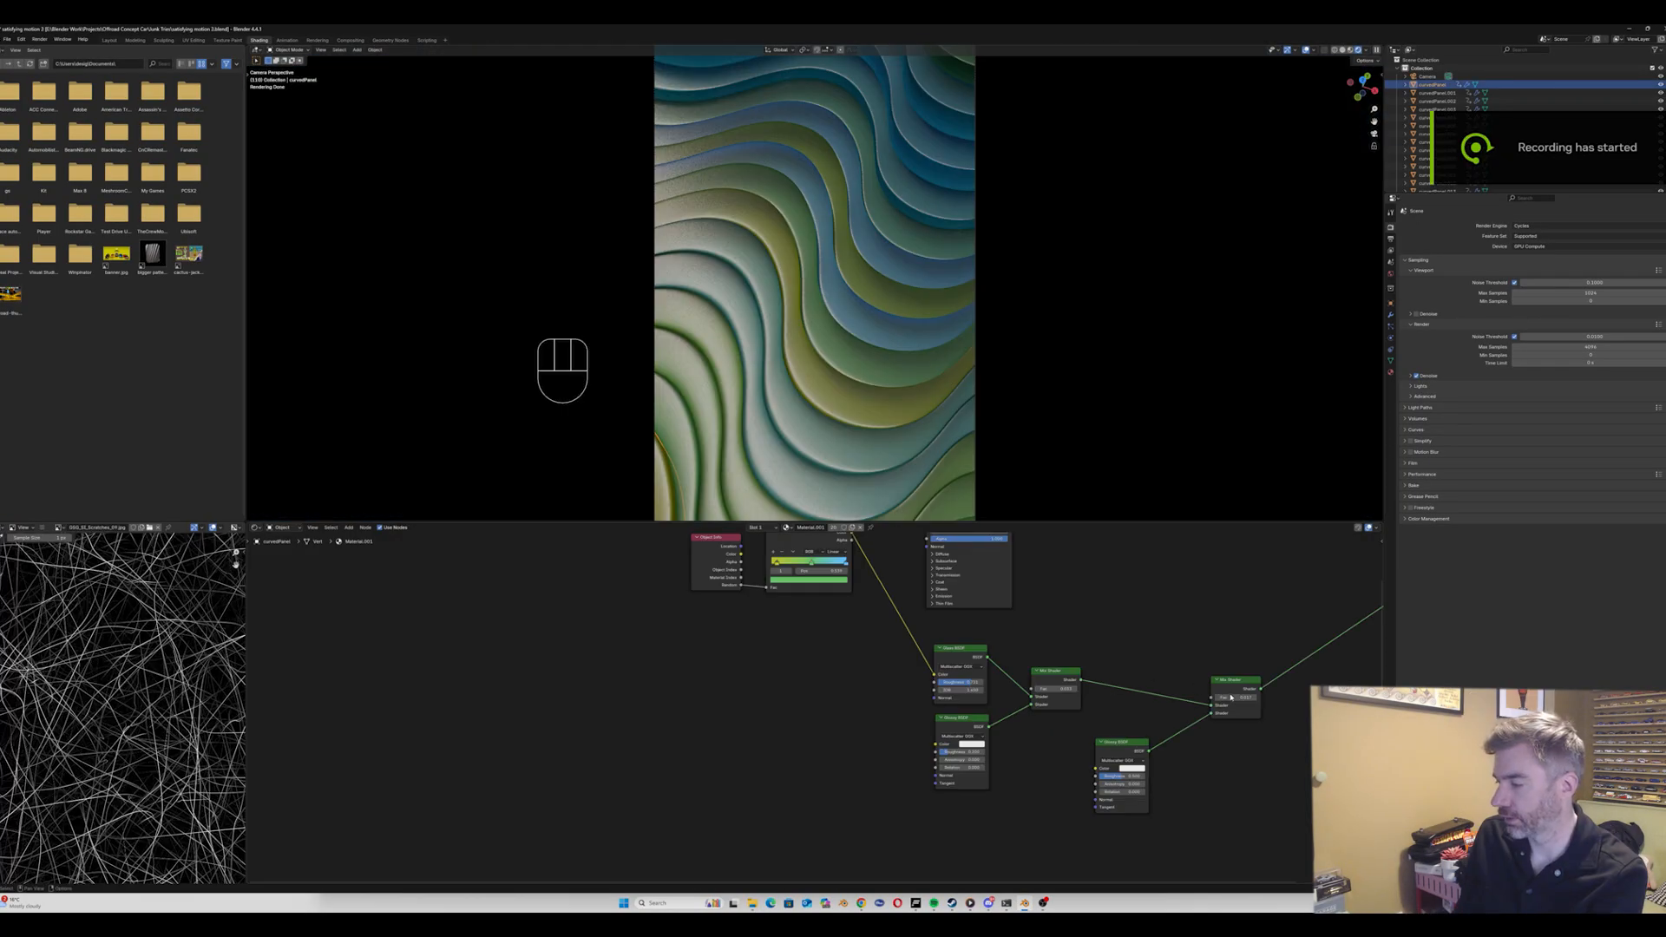
{"action": "left_click_drag", "start_coordinate": [1230, 696], "coordinate": [1223, 697]}
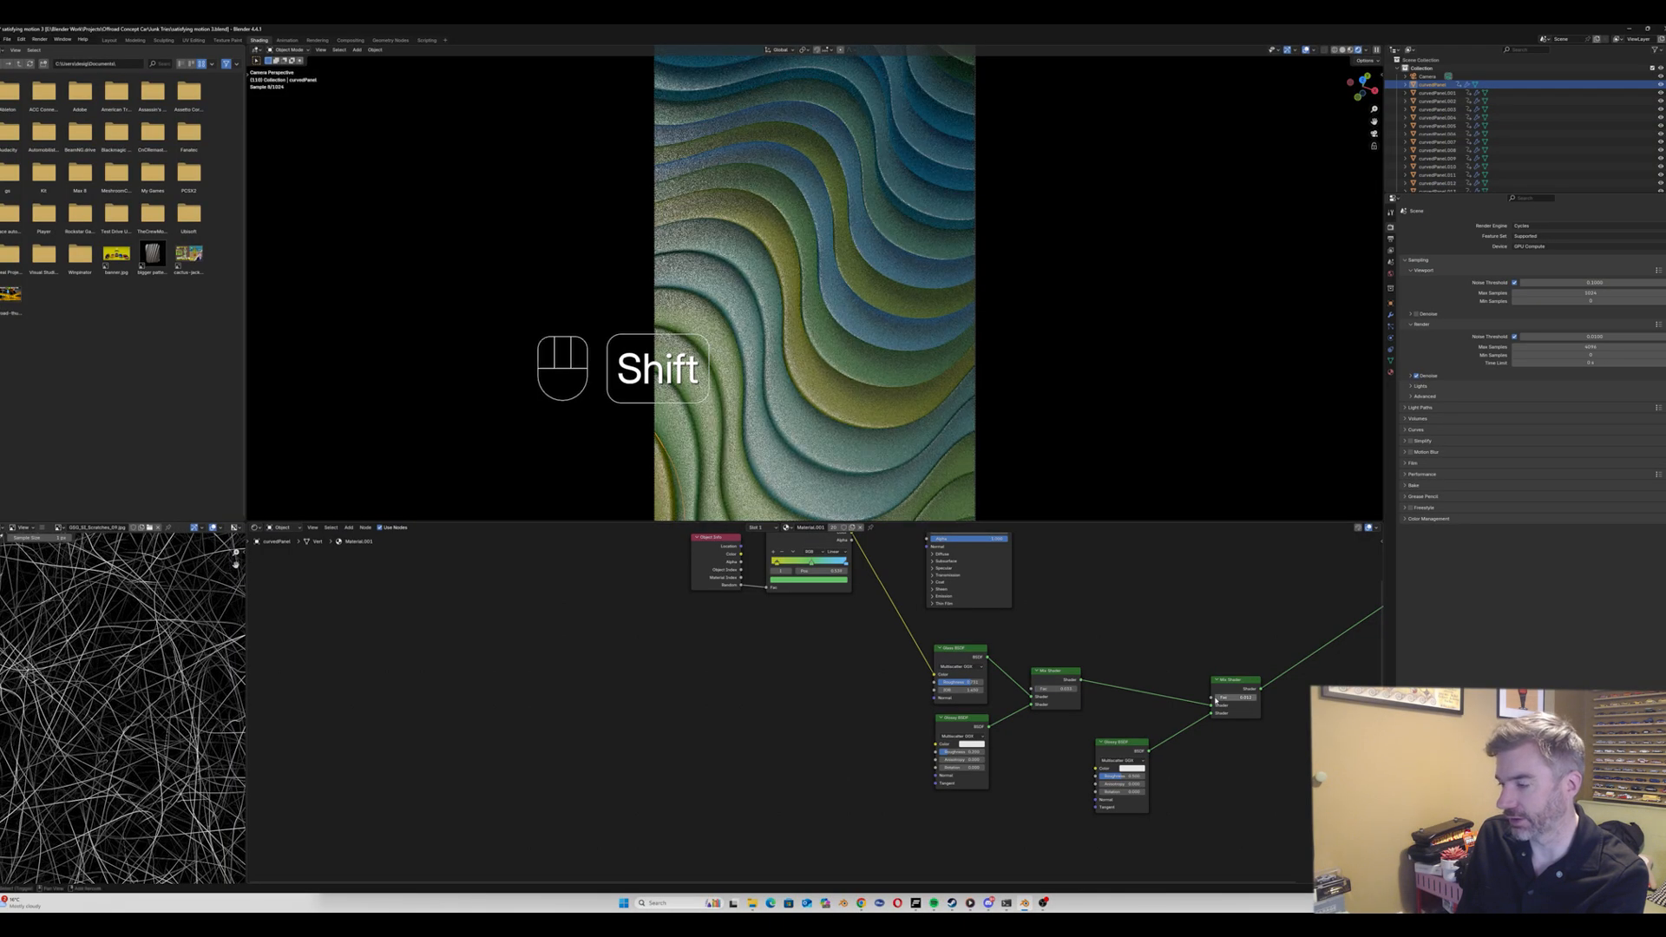
{"action": "mouse_move", "coordinate": [961, 682]}
{"action": "left_mouse_down"}
{"action": "mouse_move", "coordinate": [938, 682]}
{"action": "mouse_move", "coordinate": [956, 685]}
{"action": "left_mouse_up"}
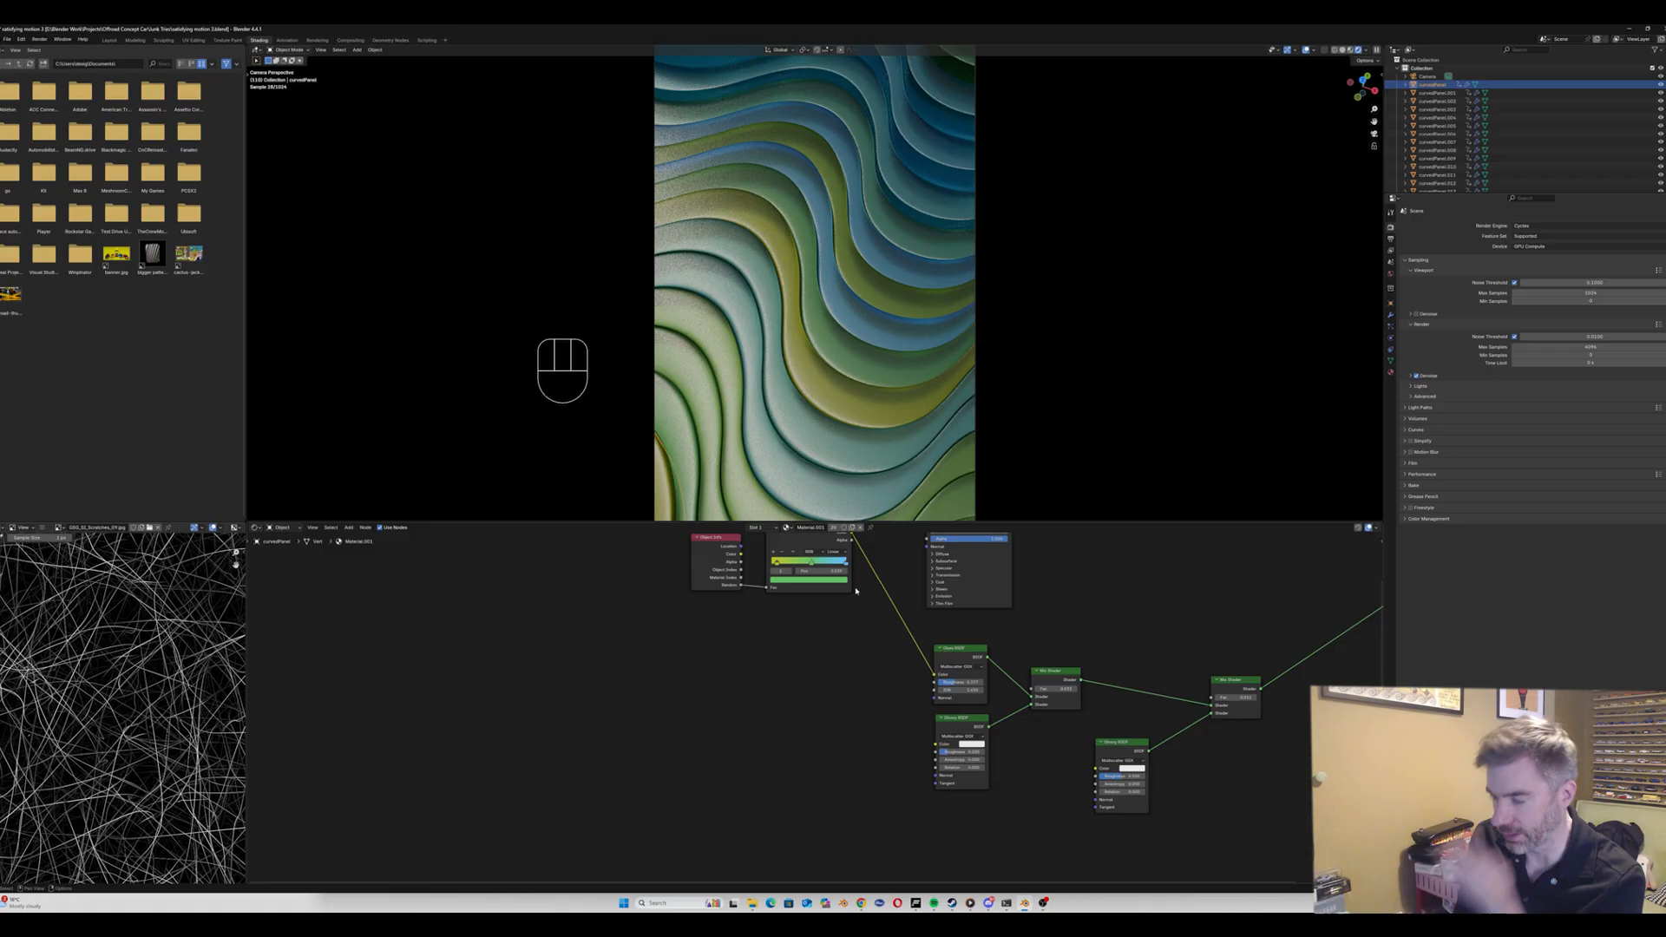
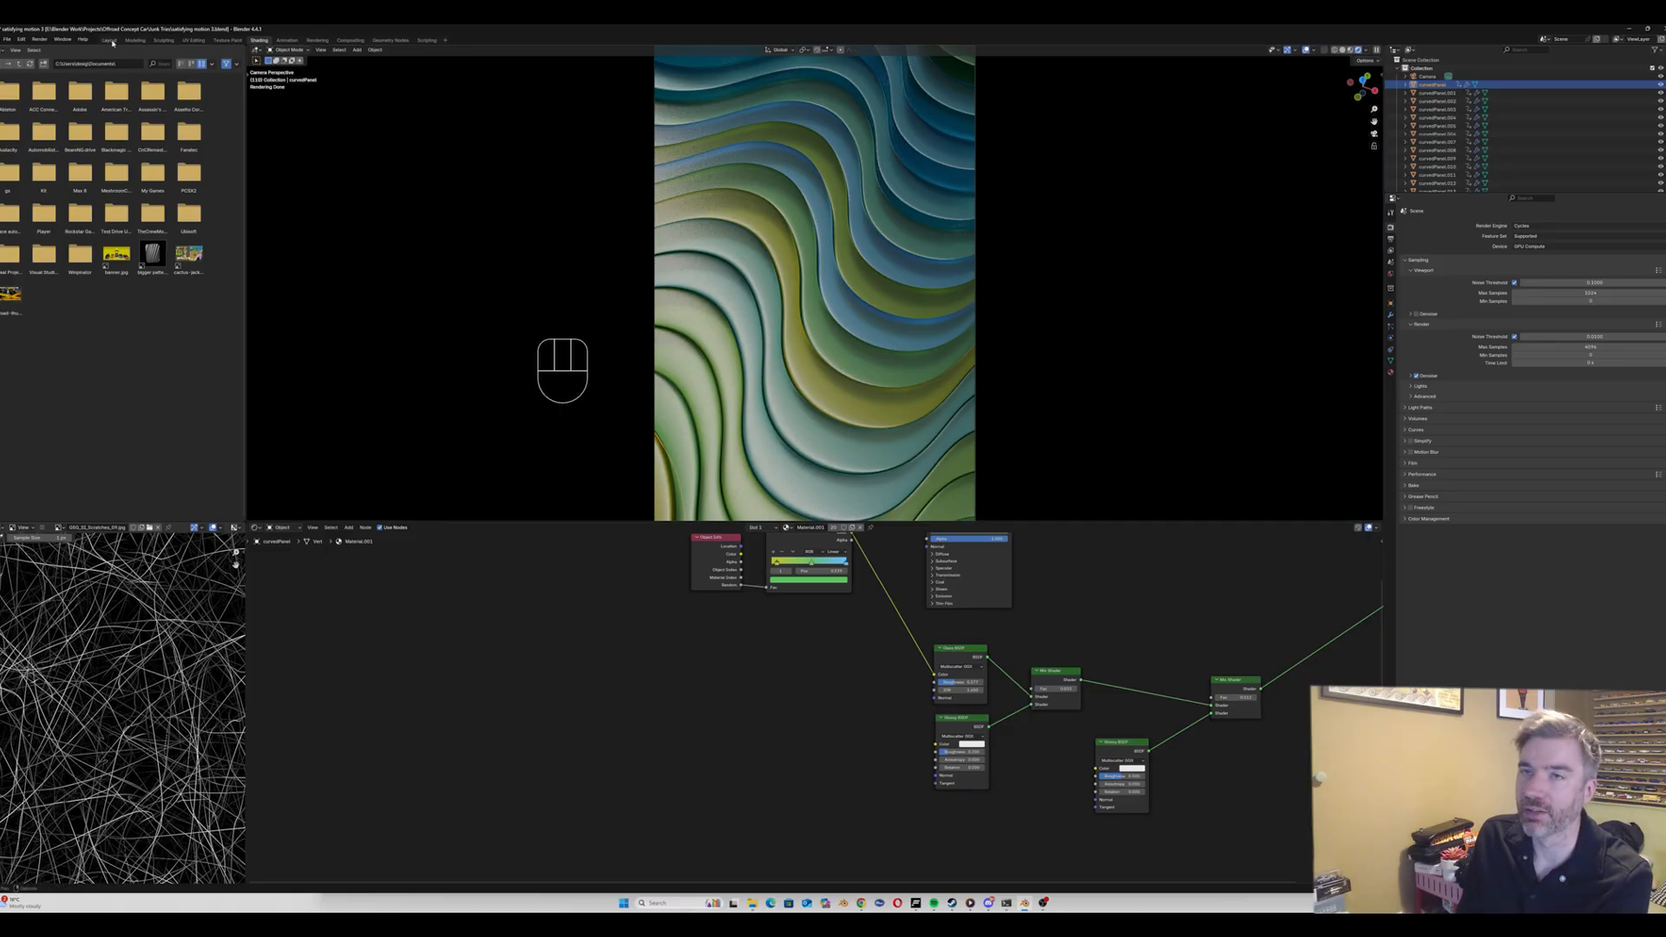
Step: Leave the camera view in the Layout workspace and prepare the UV Editing workspace in Object Mode with nothing selected
{"action": "left_click", "coordinate": [113, 42]}
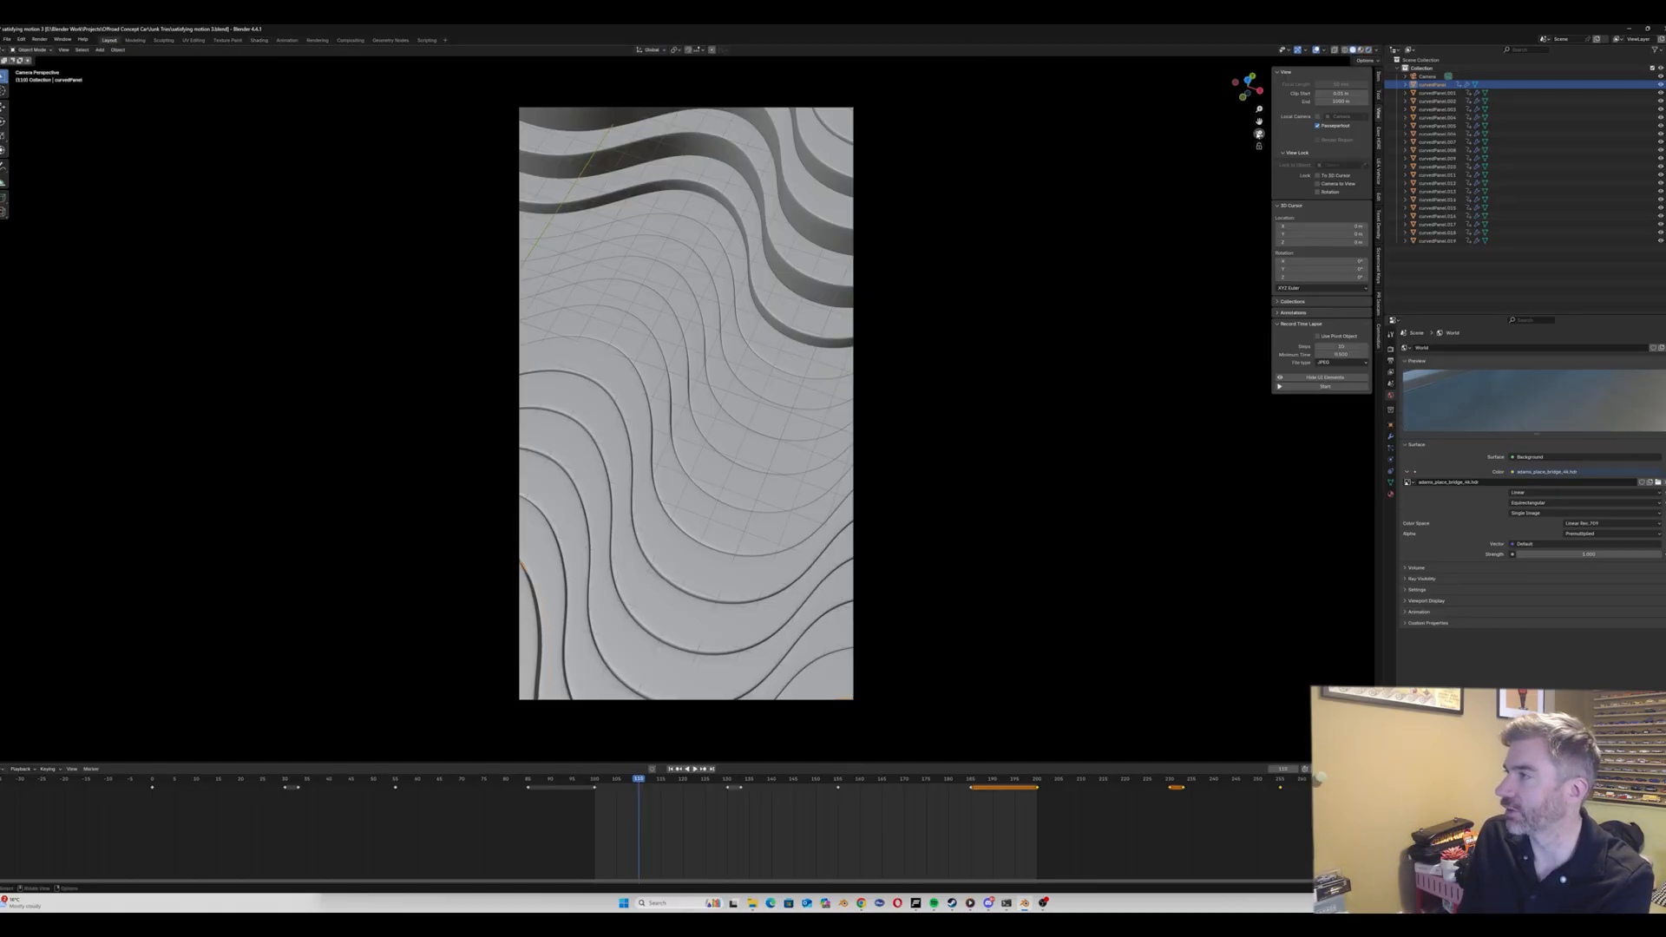
{"action": "left_click", "coordinate": [1259, 135]}
{"action": "scroll", "coordinate": [313, 483], "scroll_direction": "down", "scroll_amount": 5}
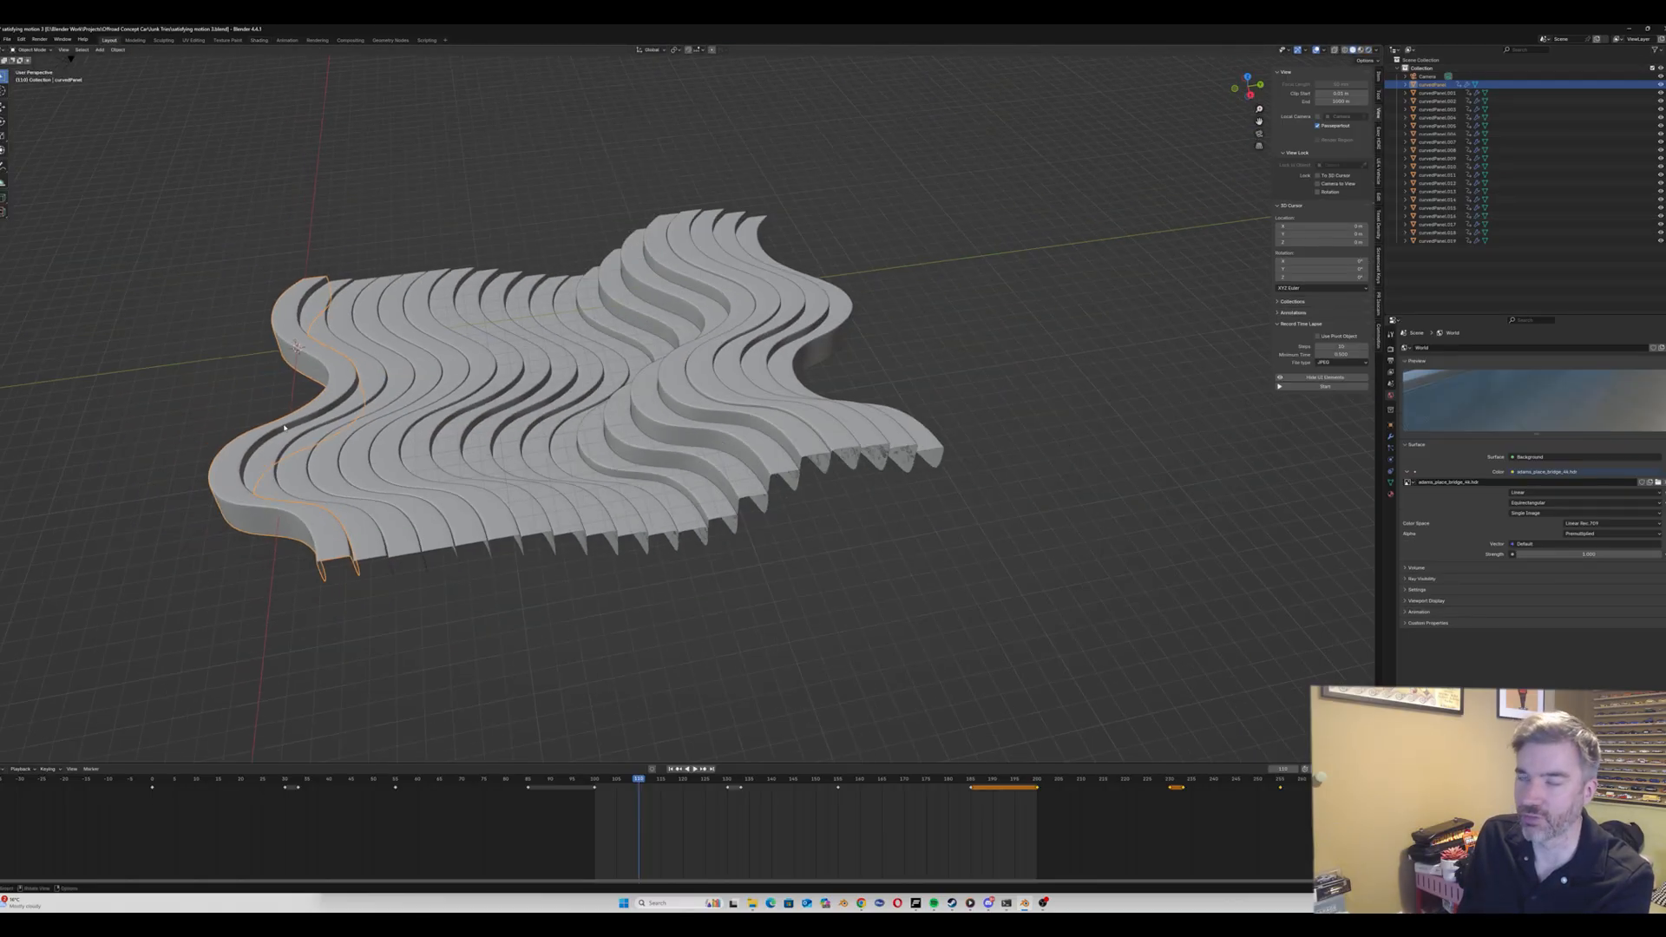
{"action": "scroll", "coordinate": [284, 427], "scroll_direction": "up", "scroll_amount": 2}
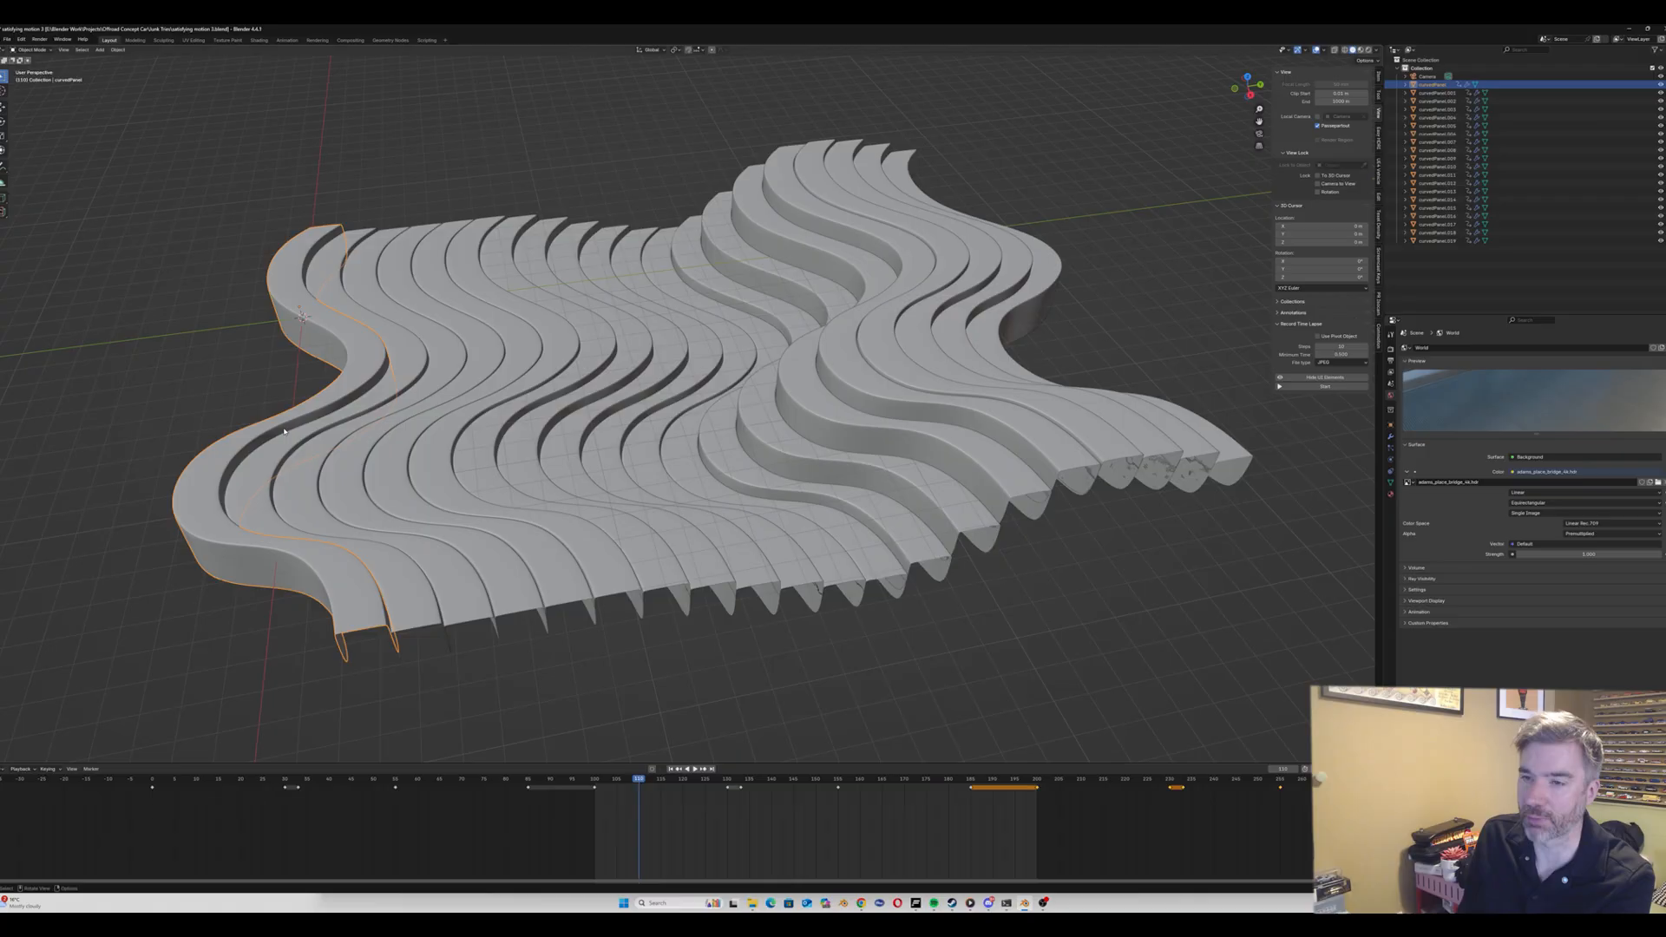
{"action": "left_click", "coordinate": [193, 40]}
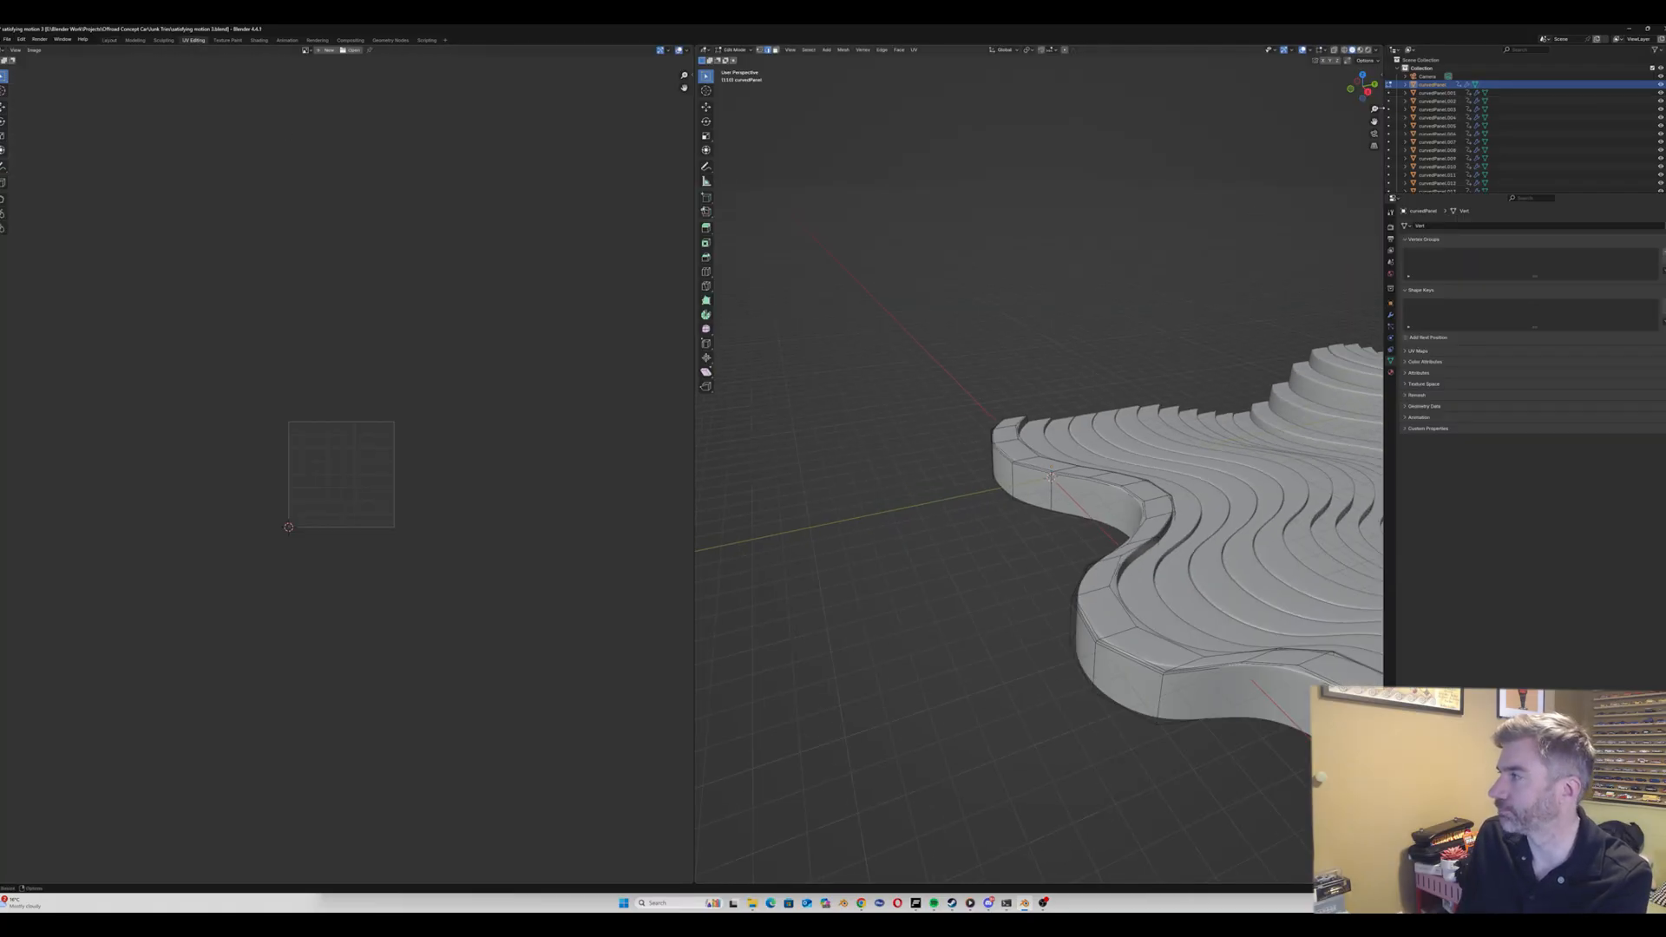
{"action": "left_click_drag", "start_coordinate": [1375, 121], "coordinate": [1180, 75]}
{"action": "key", "text": "Tab"}
{"action": "left_click", "coordinate": [941, 298]}
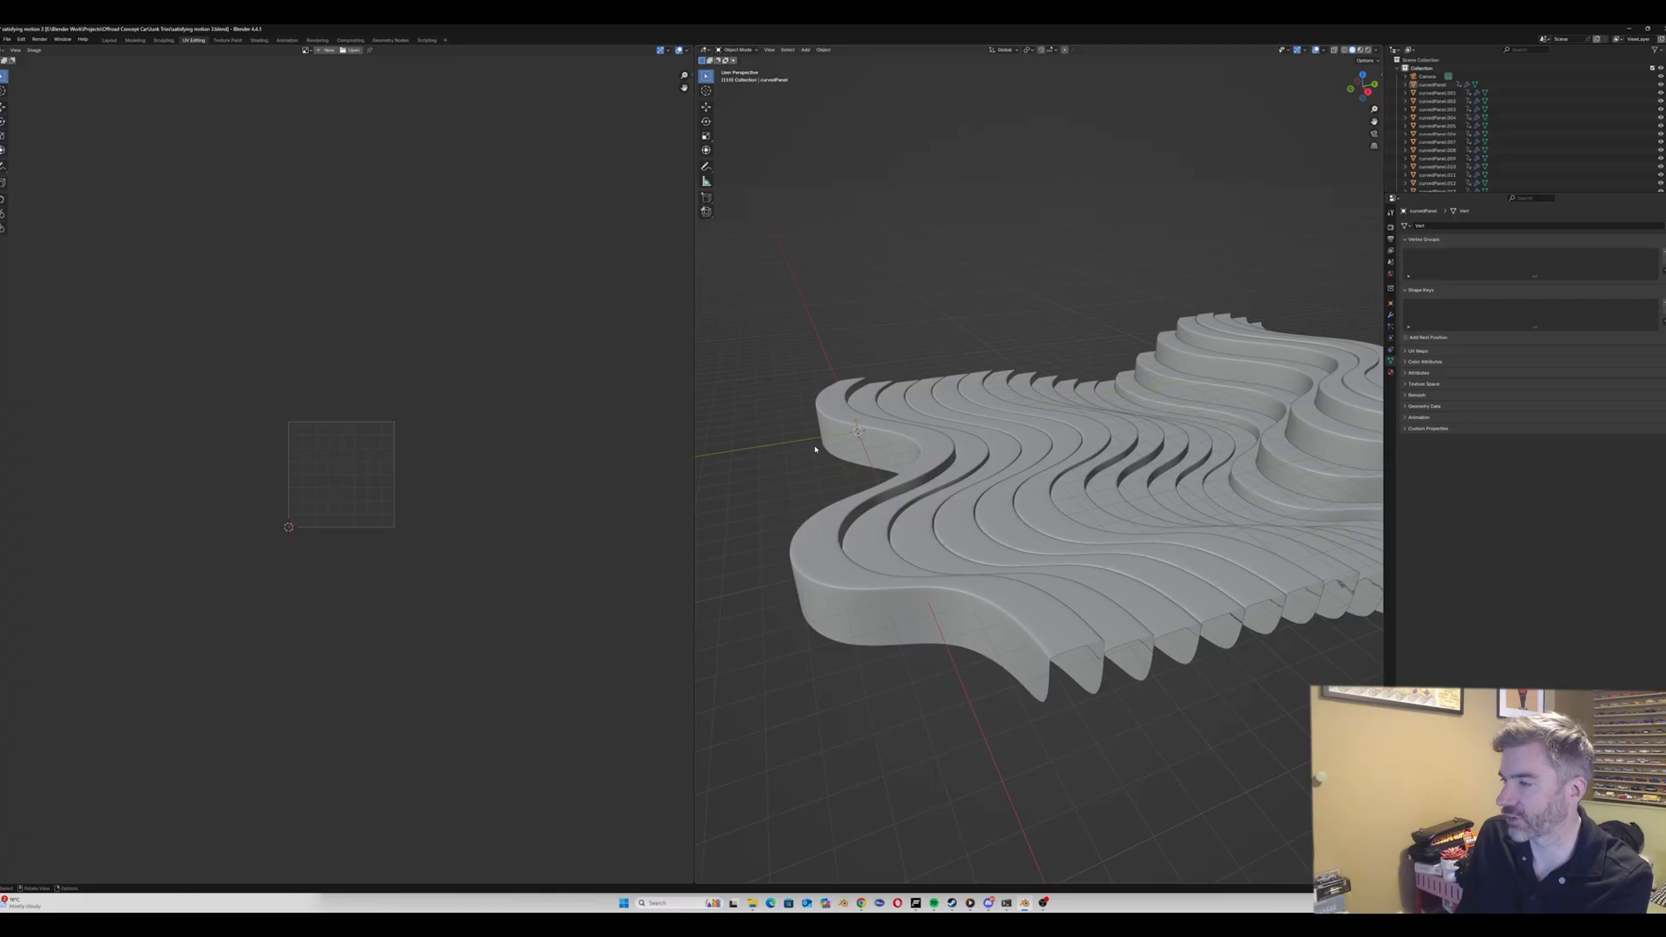
Step: Select all faces of the first wavy strip and unwrap them with the Angle Based method
{"action": "left_click", "coordinate": [834, 419]}
{"action": "key", "text": "Tab"}
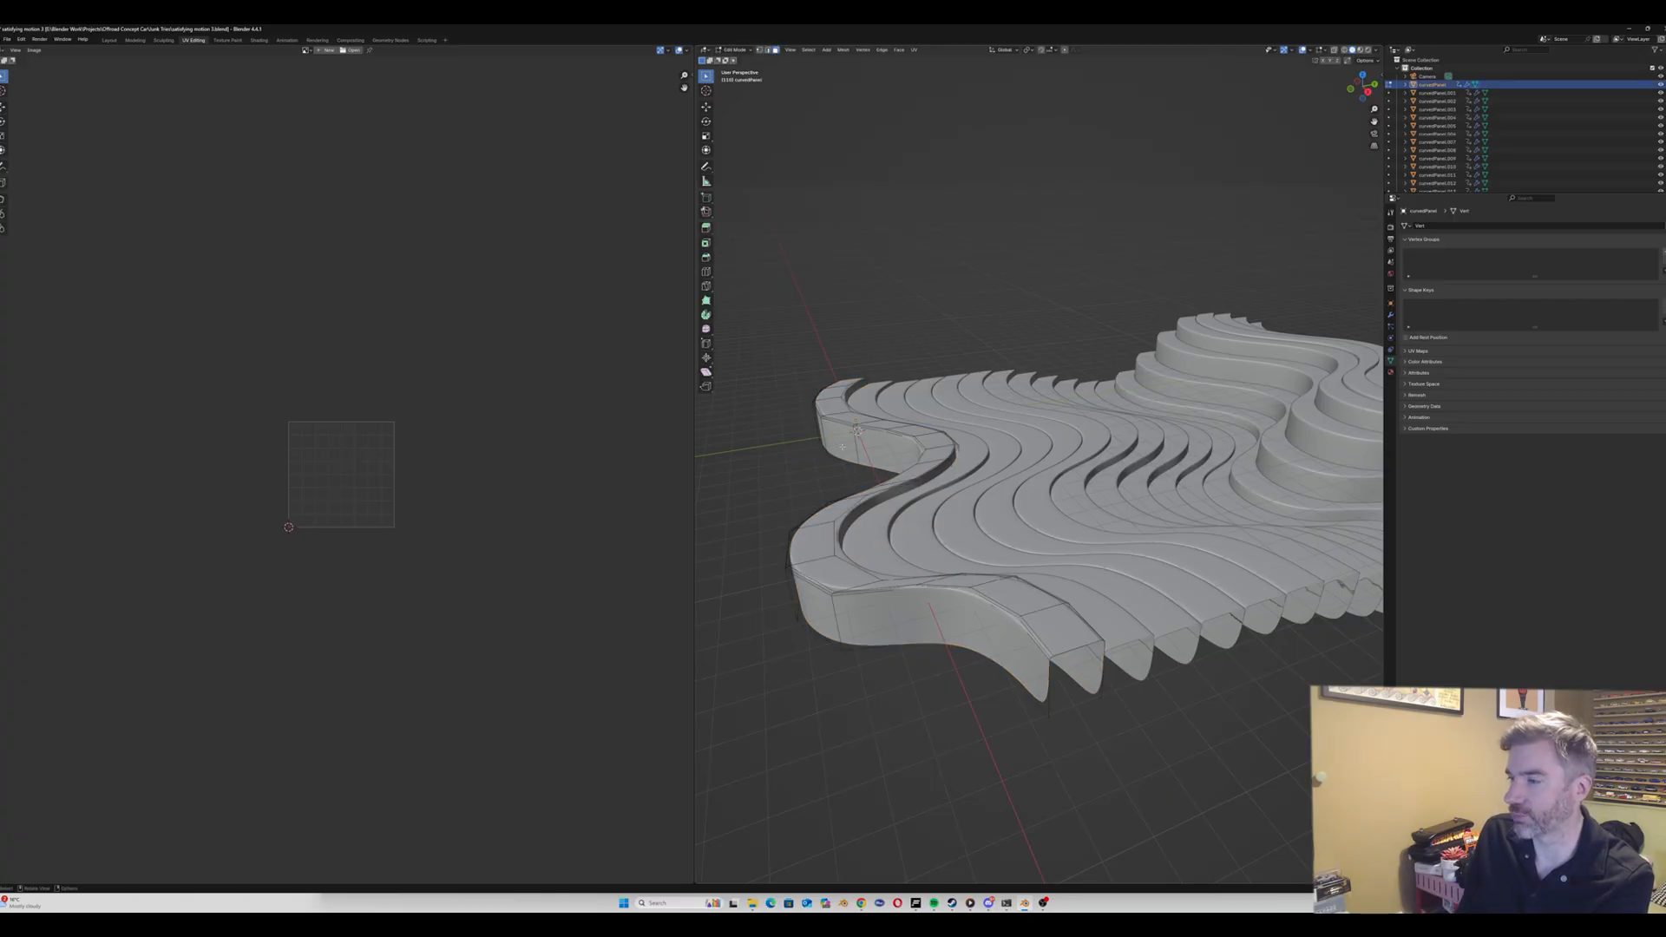
{"action": "key", "text": "a"}
{"action": "left_click", "coordinate": [914, 50]}
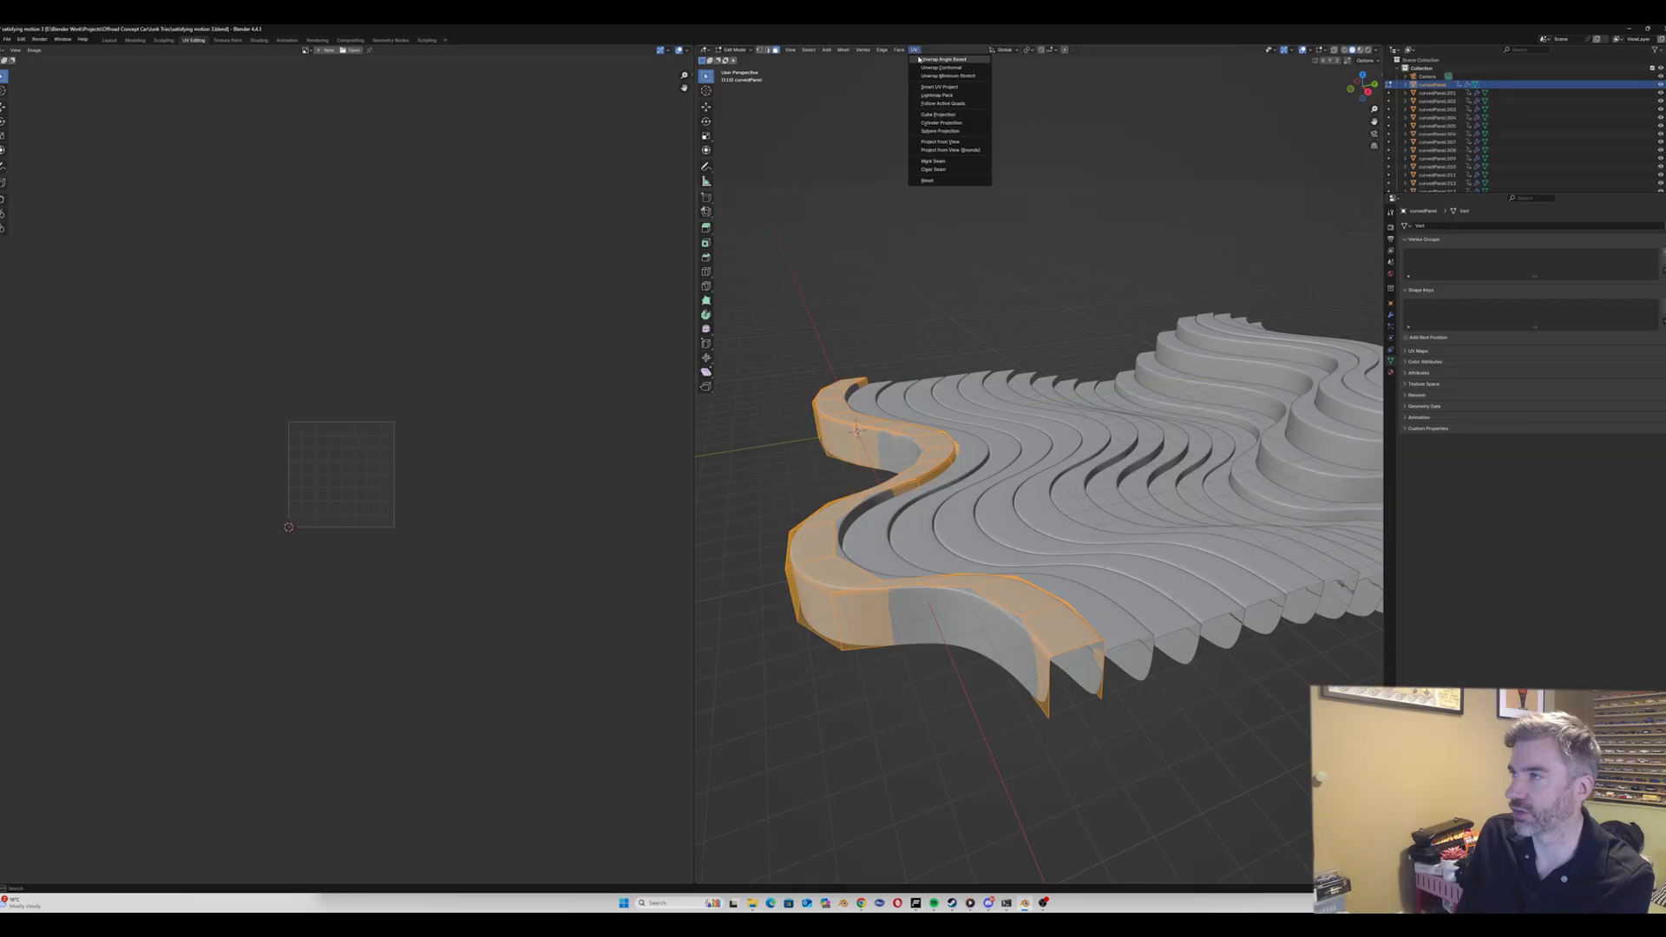
{"action": "left_click", "coordinate": [942, 59]}
{"action": "scroll", "coordinate": [316, 454], "scroll_direction": "up", "scroll_amount": 8}
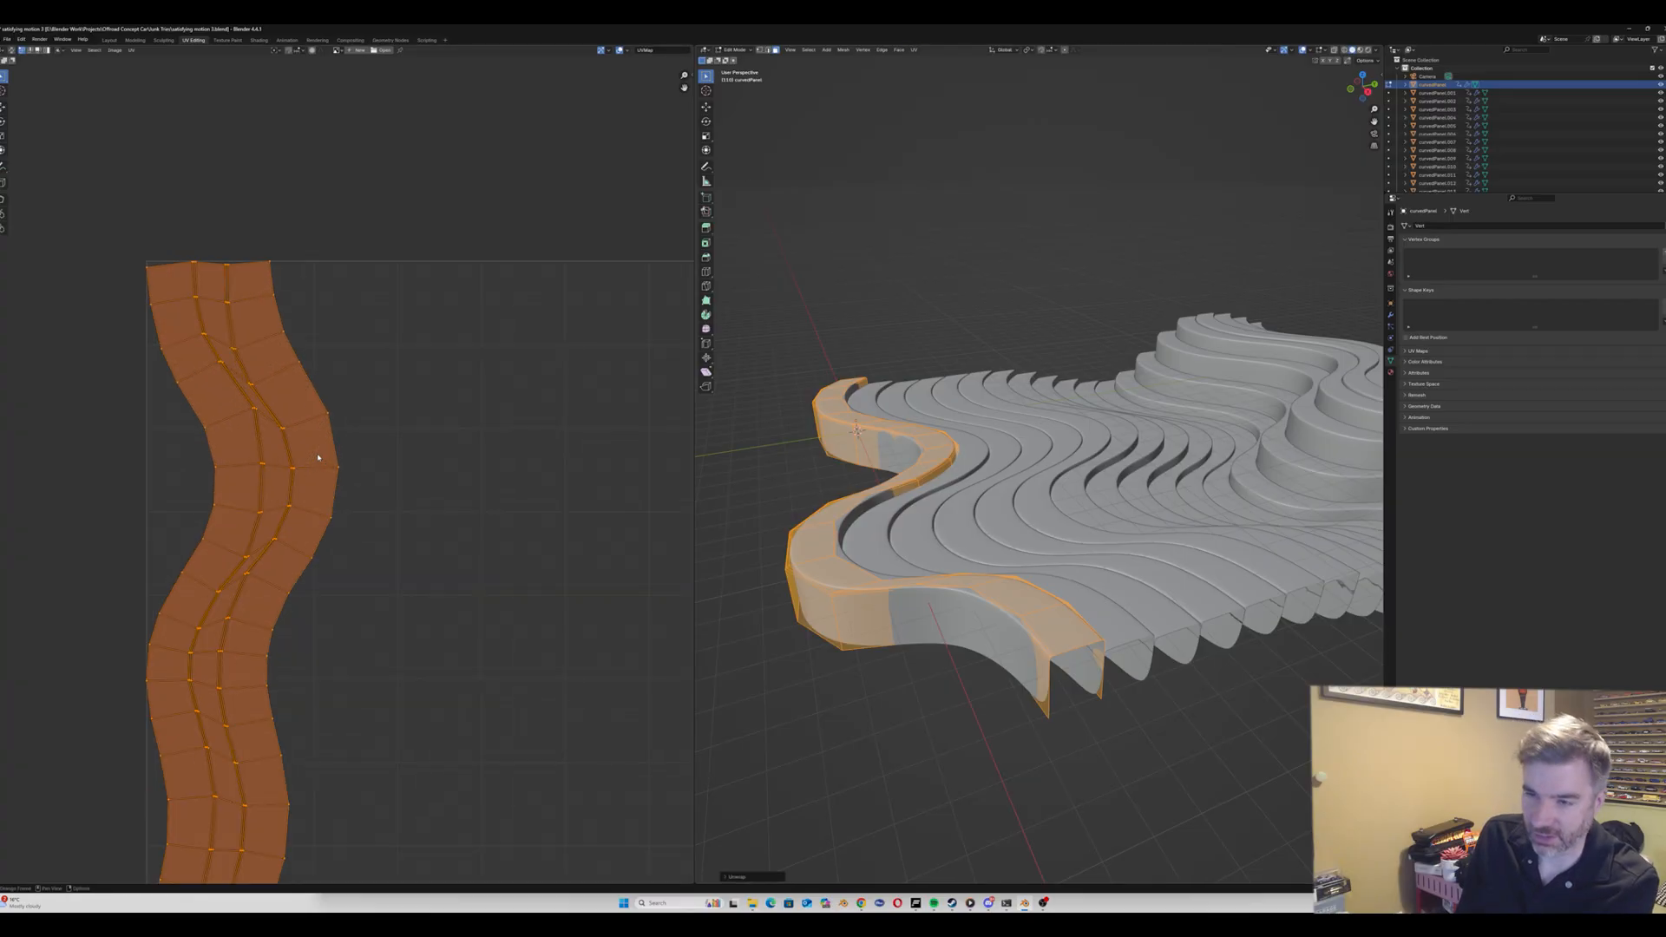
{"action": "scroll", "coordinate": [205, 698], "scroll_direction": "down", "scroll_amount": 5}
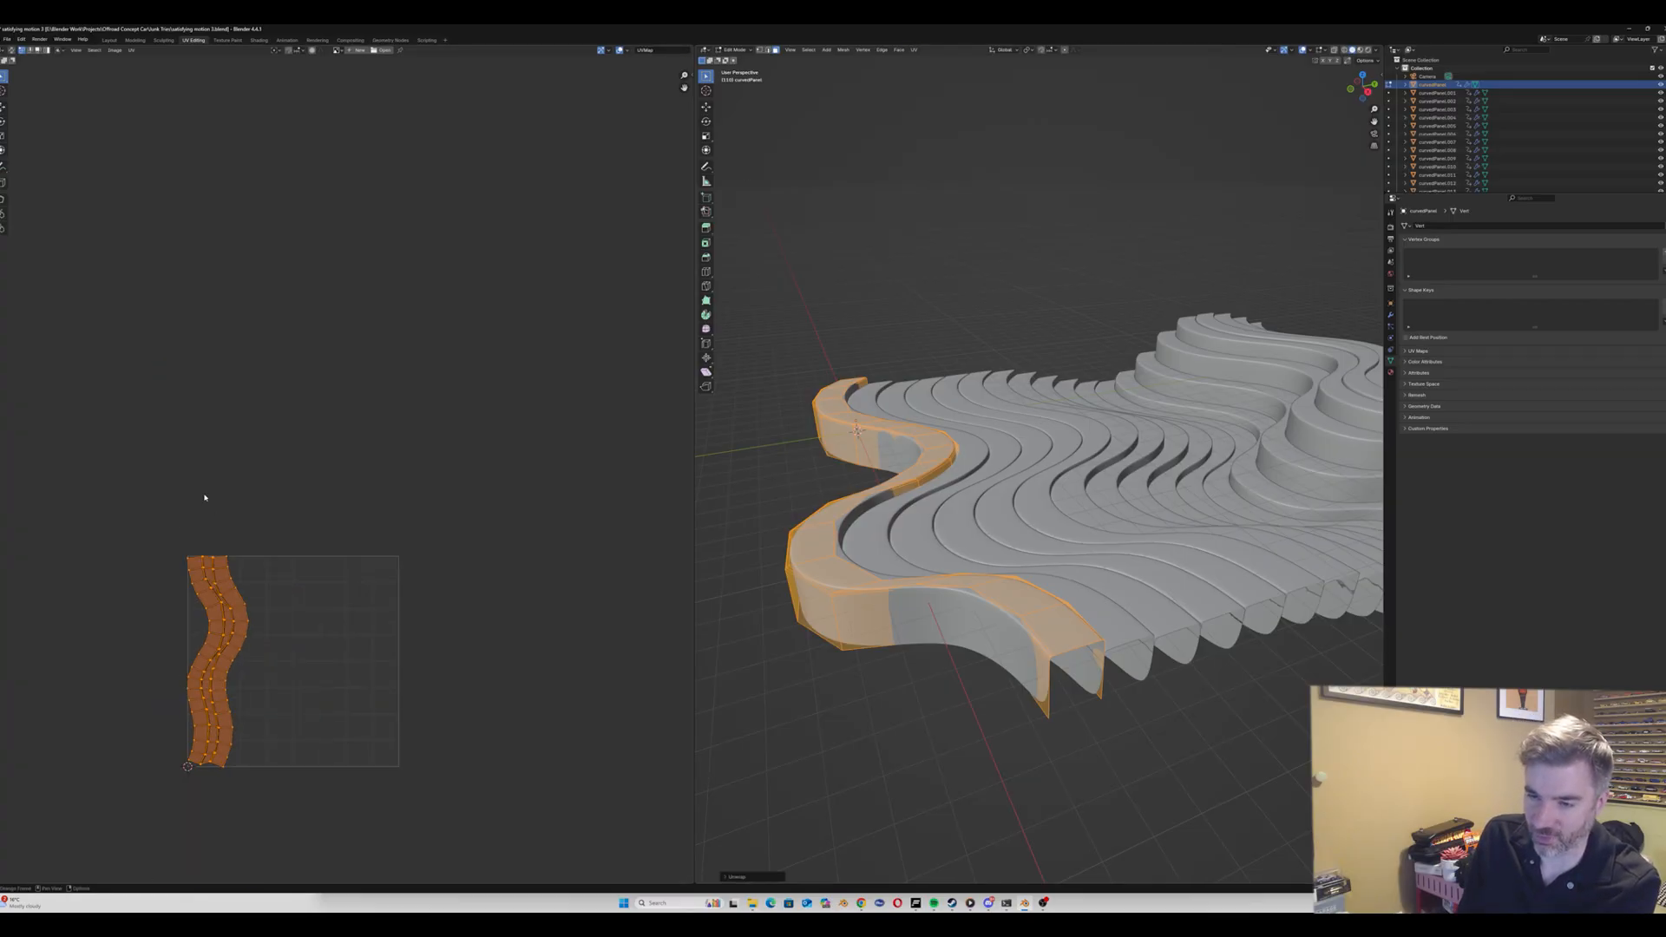
{"action": "key", "text": "Tab"}
Step: Unwrap all faces of the second wavy strip with the Angle Based method
{"action": "left_click", "coordinate": [976, 451]}
{"action": "key", "text": "Tab"}
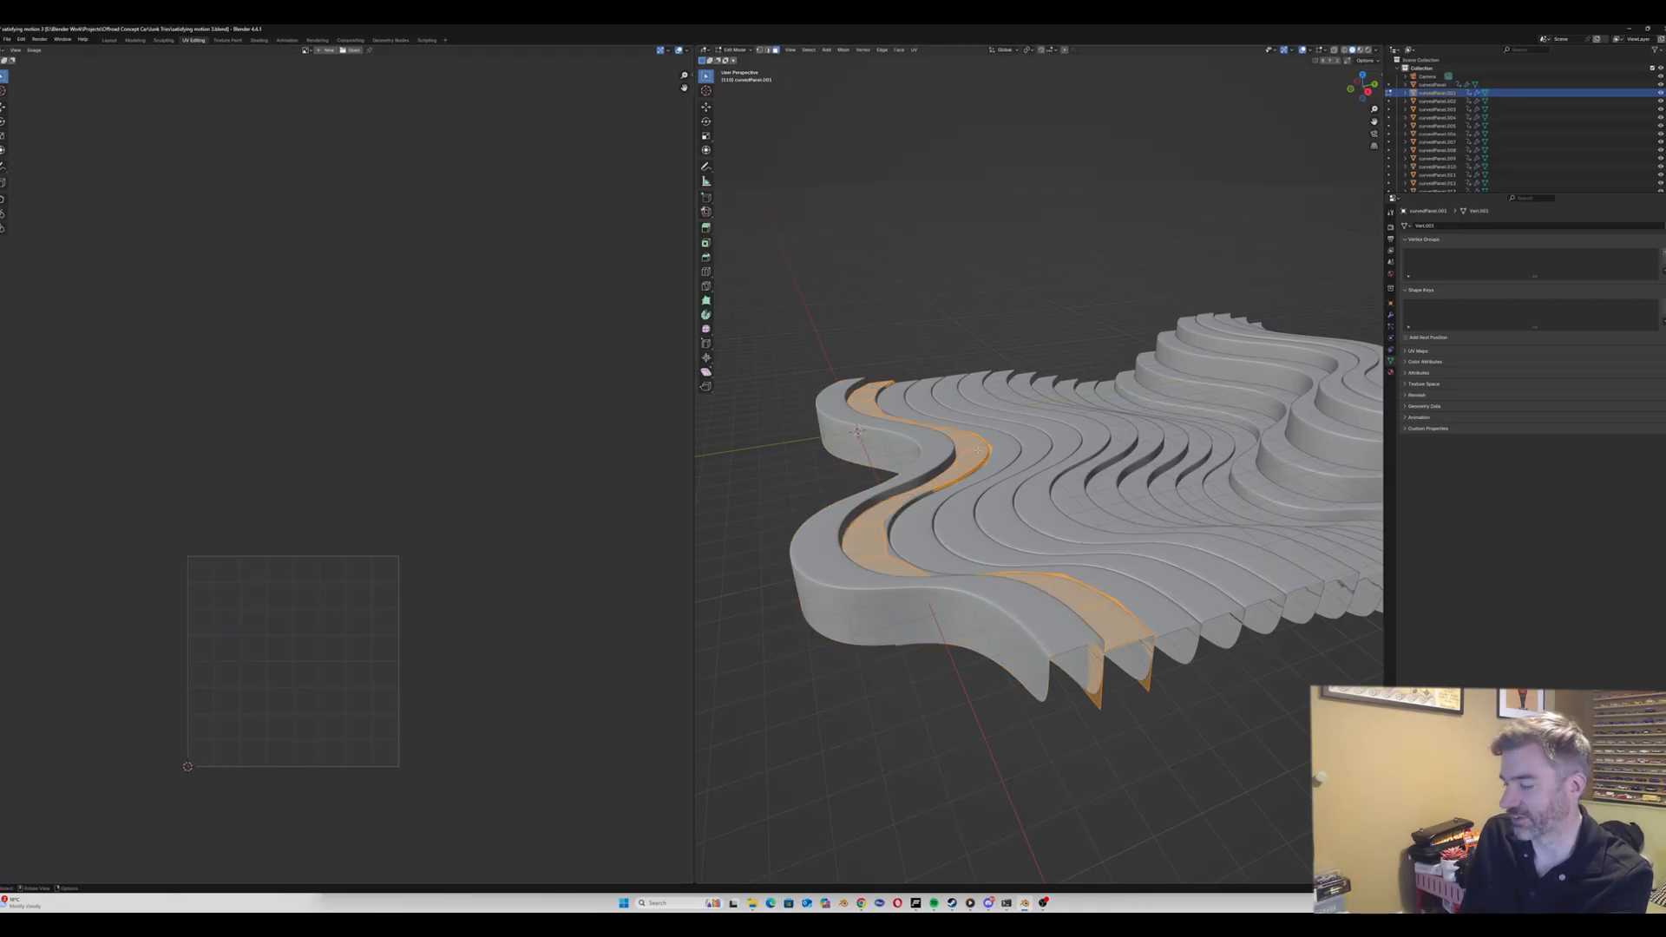
{"action": "key", "text": "u"}
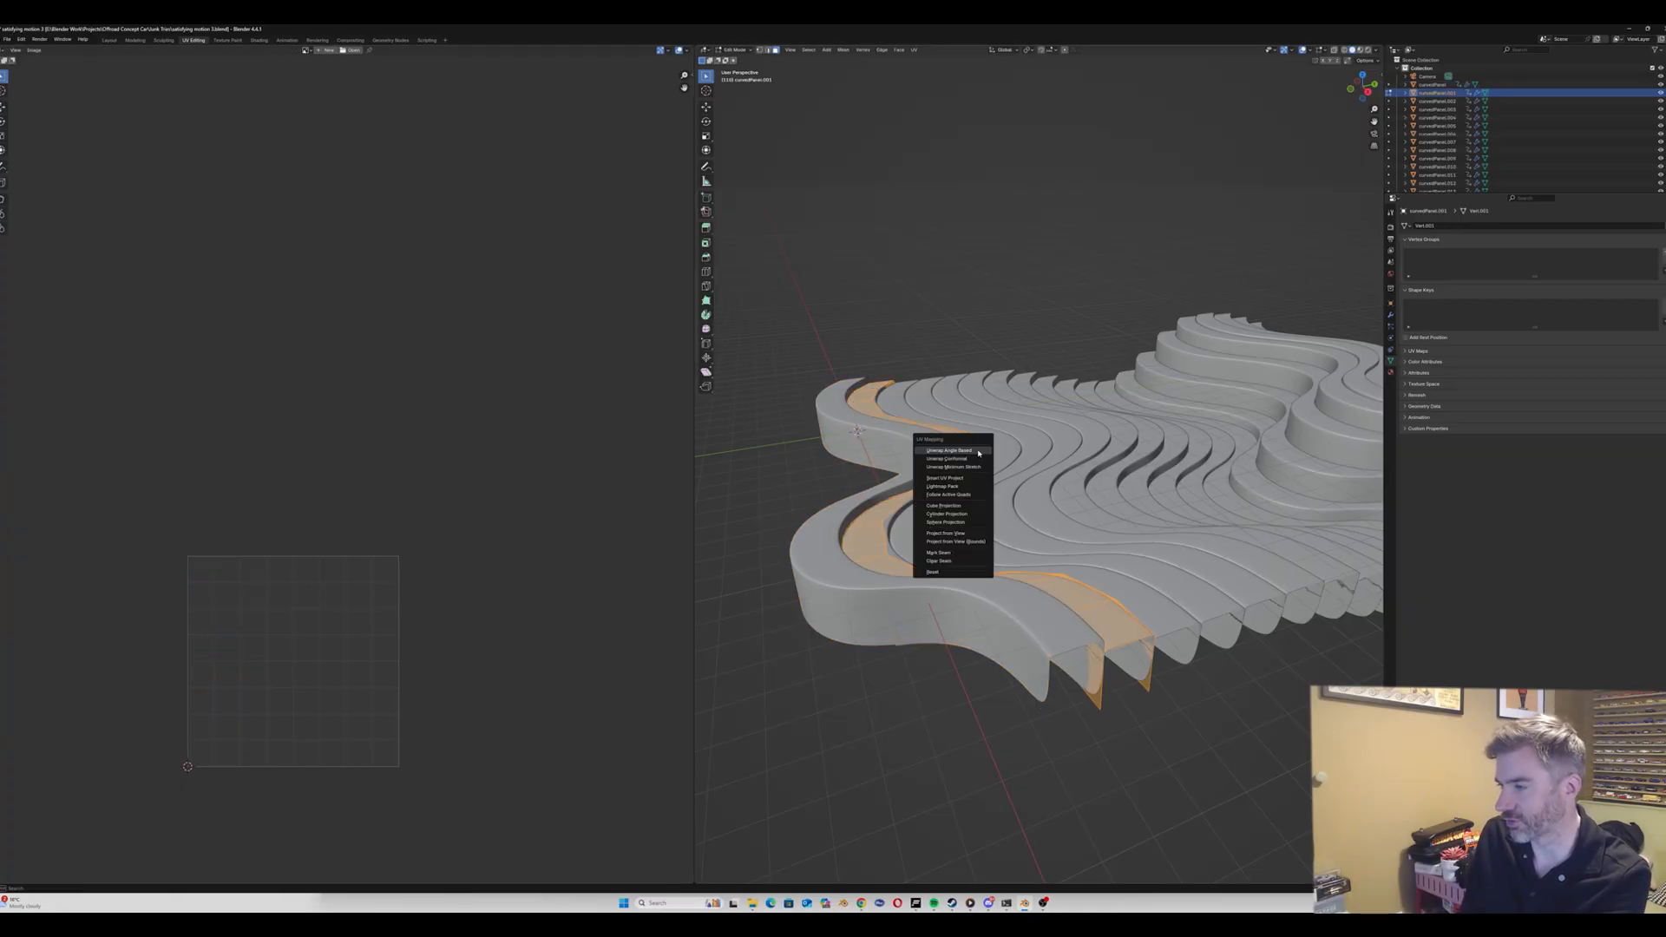
{"action": "left_click", "coordinate": [979, 452]}
{"action": "key", "text": "Tab"}
Step: Unwrap all faces of the third wavy strip with the Angle Based method
{"action": "left_click", "coordinate": [1009, 449]}
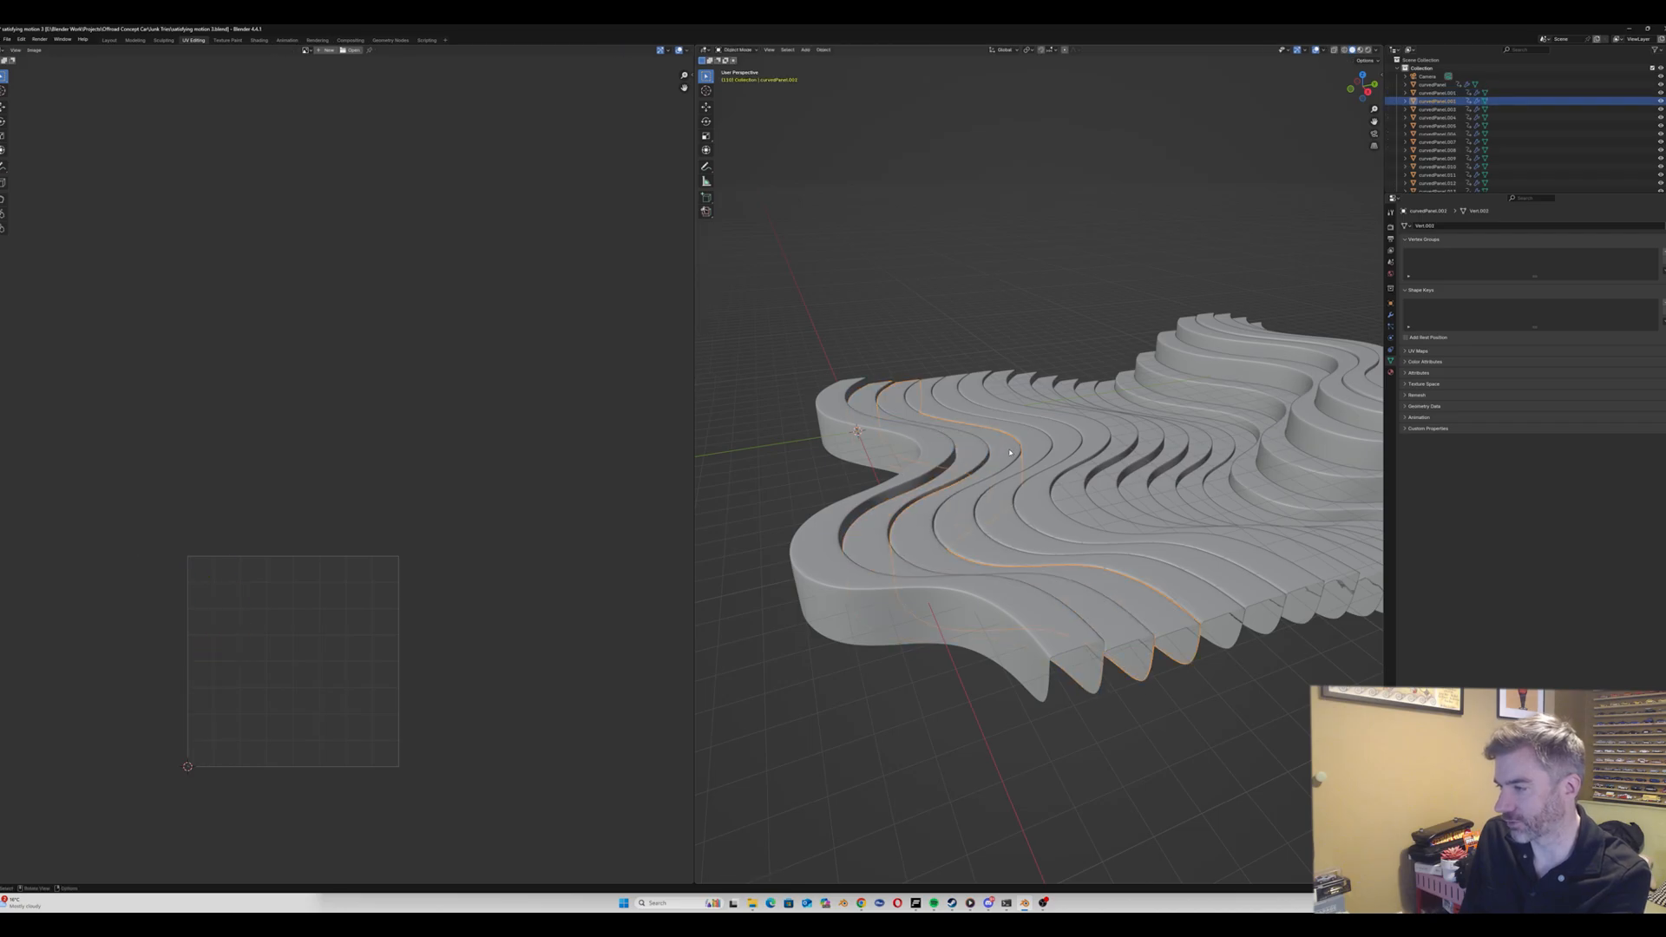
{"action": "key", "text": "Tab"}
{"action": "key", "text": "a"}
{"action": "key", "text": "u"}
{"action": "left_click", "coordinate": [997, 448]}
{"action": "key", "text": "Tab"}
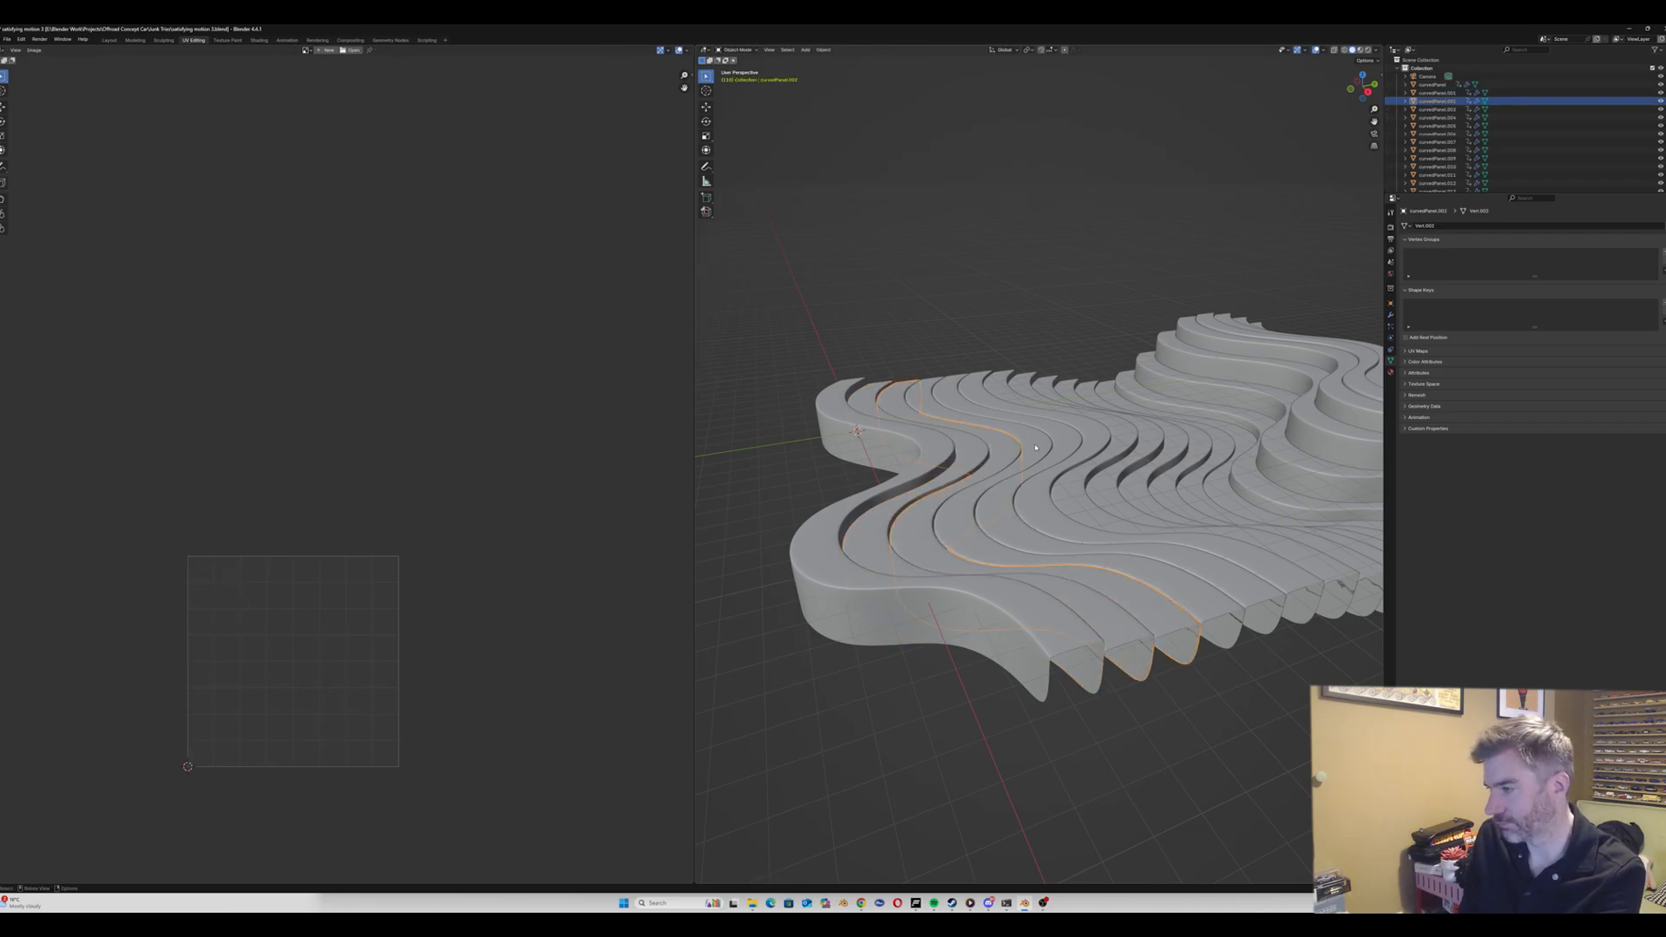
Step: Unwrap all faces of the fourth wavy strip with the Angle Based method
{"action": "left_click", "coordinate": [1036, 447]}
{"action": "key", "text": "Tab"}
{"action": "key", "text": "a"}
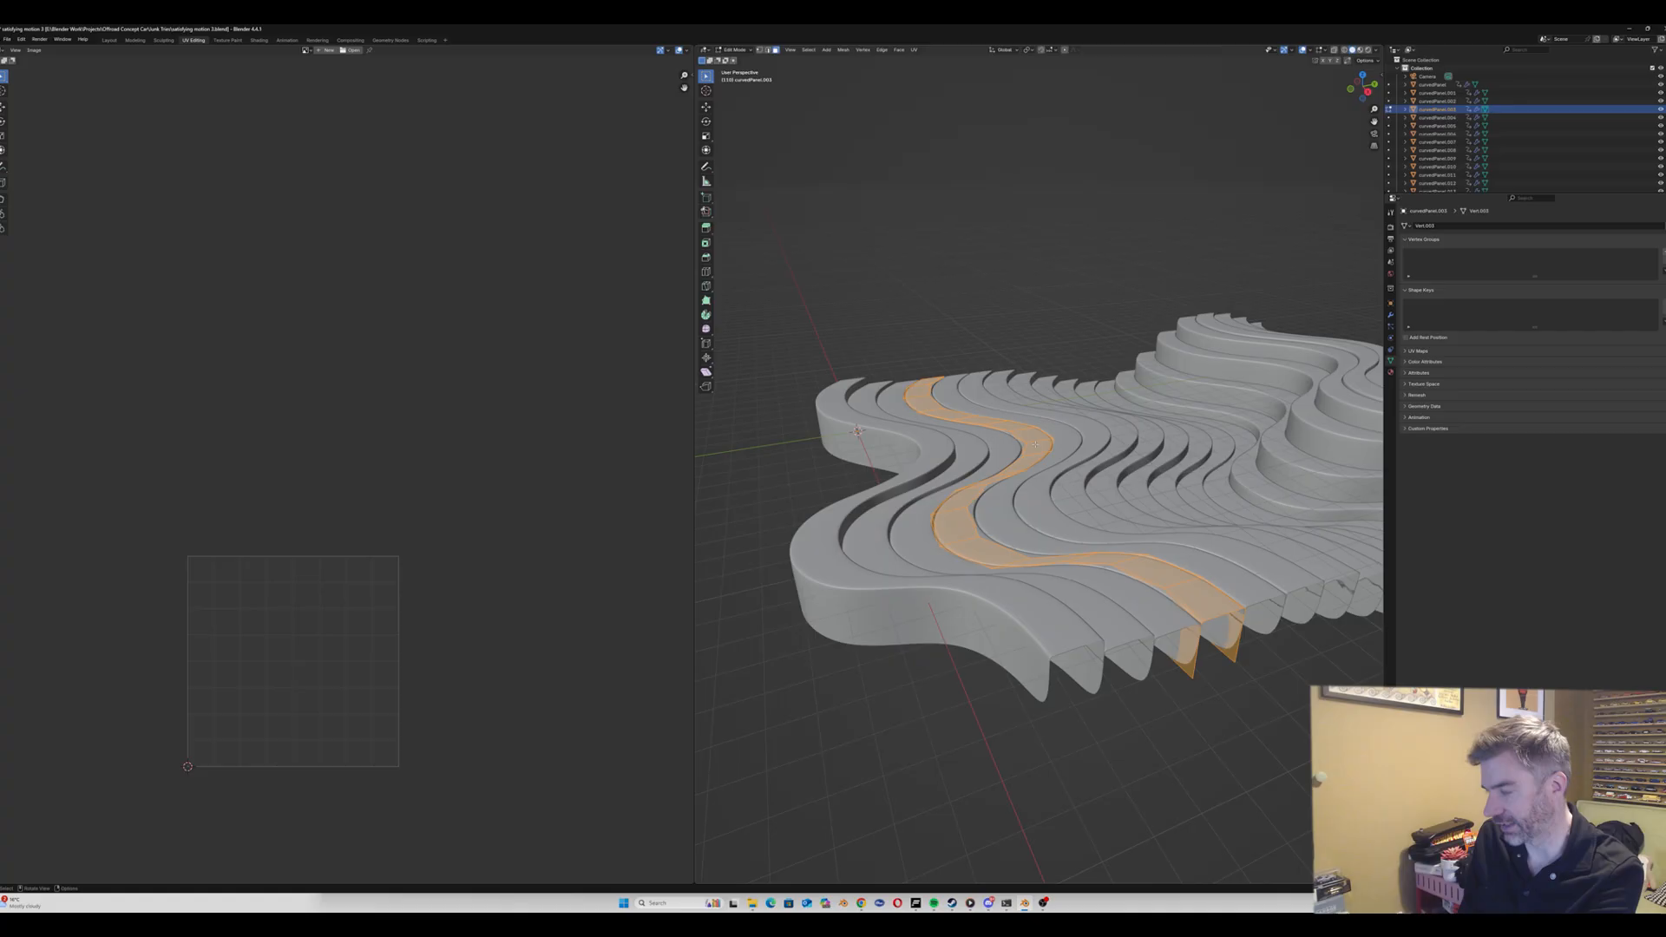
{"action": "key", "text": "u"}
{"action": "left_click", "coordinate": [998, 448]}
{"action": "key", "text": "Tab"}
Step: Unwrap all faces of the fifth wavy strip, curvedPanel.004, with the Angle Based method
{"action": "left_click", "coordinate": [1059, 440]}
{"action": "key", "text": "Tab"}
{"action": "key", "text": "a"}
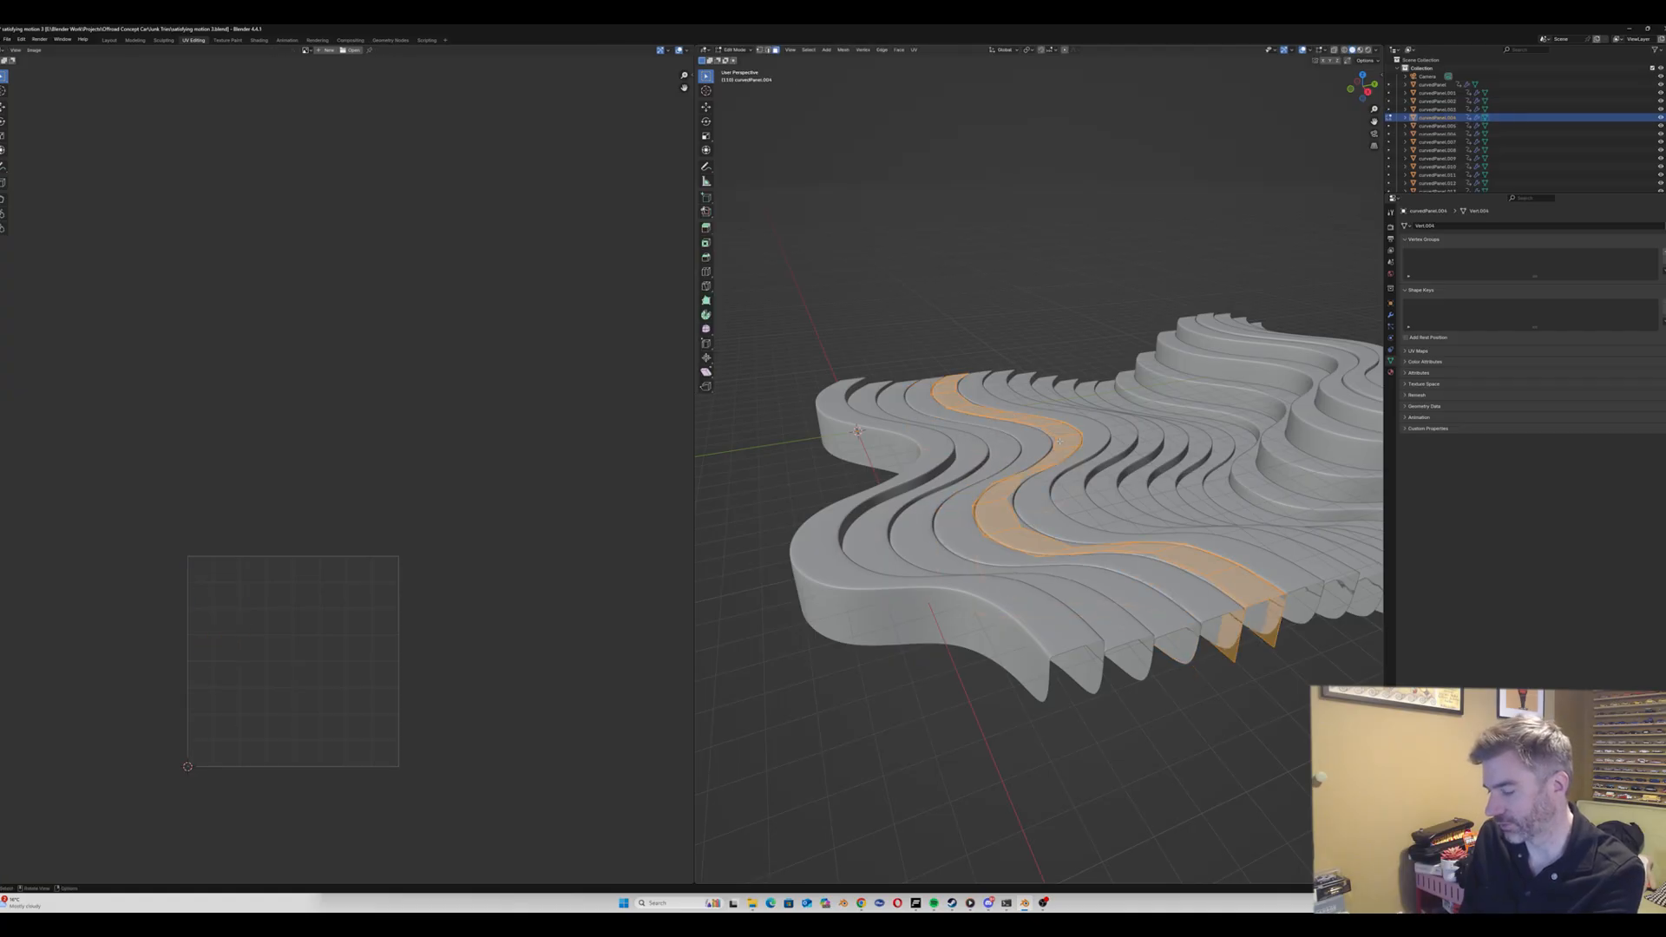
{"action": "key", "text": "u"}
{"action": "left_click", "coordinate": [1060, 441]}
{"action": "key", "text": "Tab"}
Step: Unwrap all faces of the sixth wavy strip, curvedPanel.005, with the Angle Based method
{"action": "left_click", "coordinate": [1091, 437]}
{"action": "key", "text": "Tab"}
{"action": "key", "text": "a"}
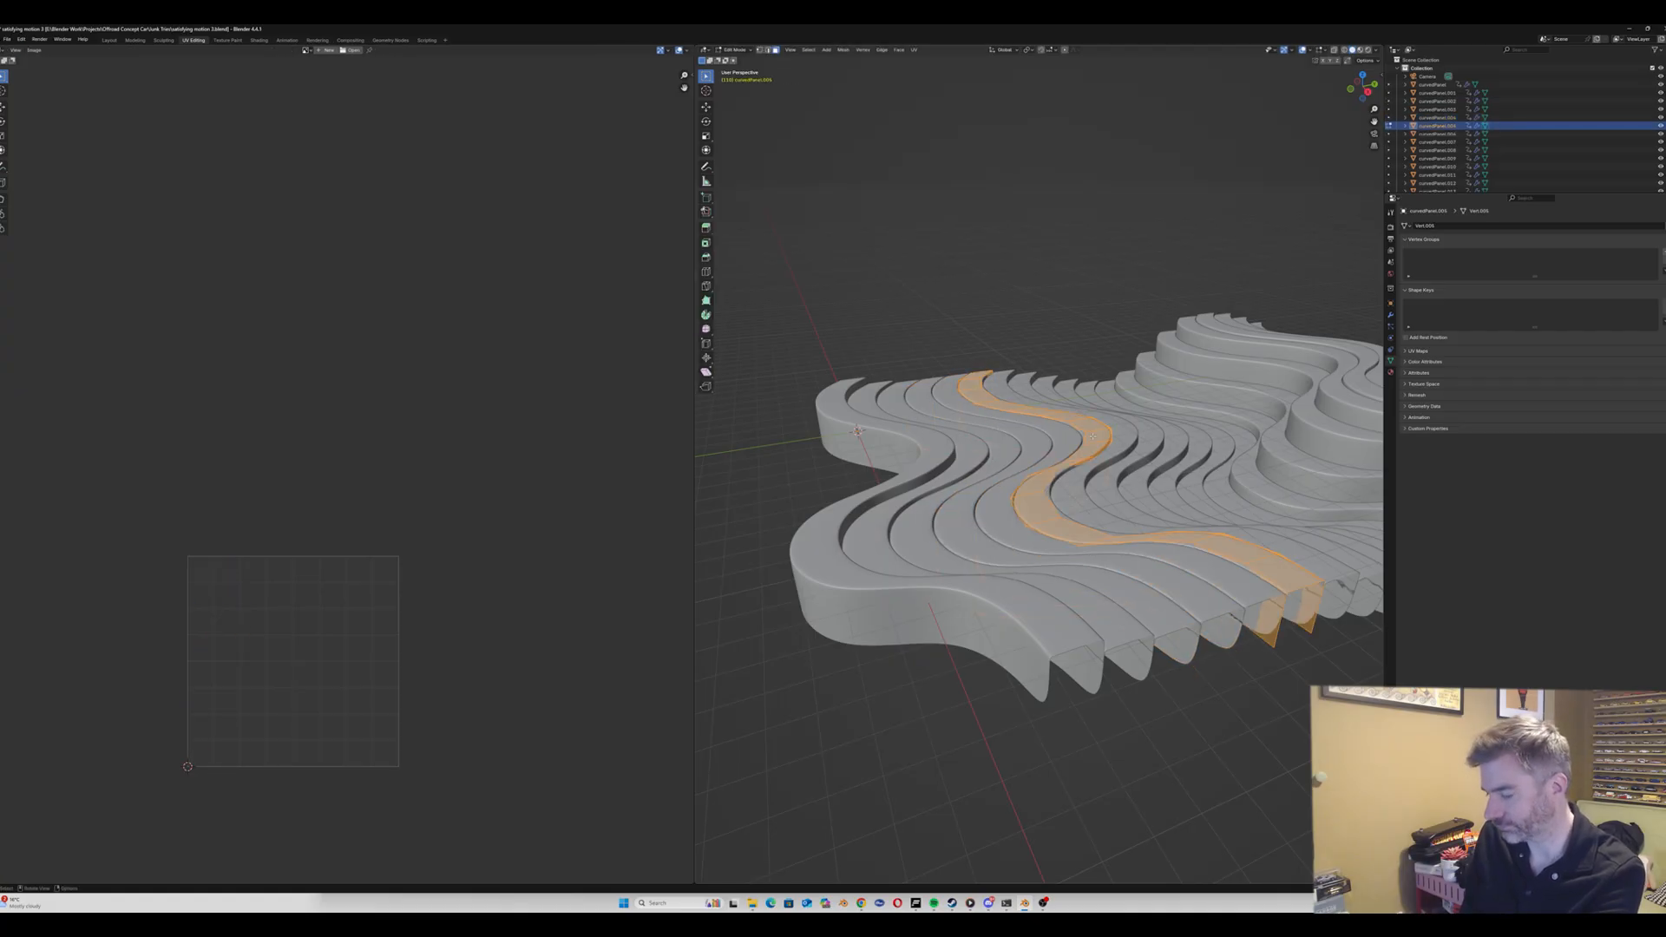
{"action": "key", "text": "u"}
{"action": "left_click", "coordinate": [1093, 437]}
{"action": "key", "text": "Tab"}
Step: Unwrap all faces of the seventh wavy strip, curvedPanel.006, with the Angle Based method
{"action": "left_click", "coordinate": [1122, 432]}
{"action": "key", "text": "Tab"}
{"action": "key", "text": "a"}
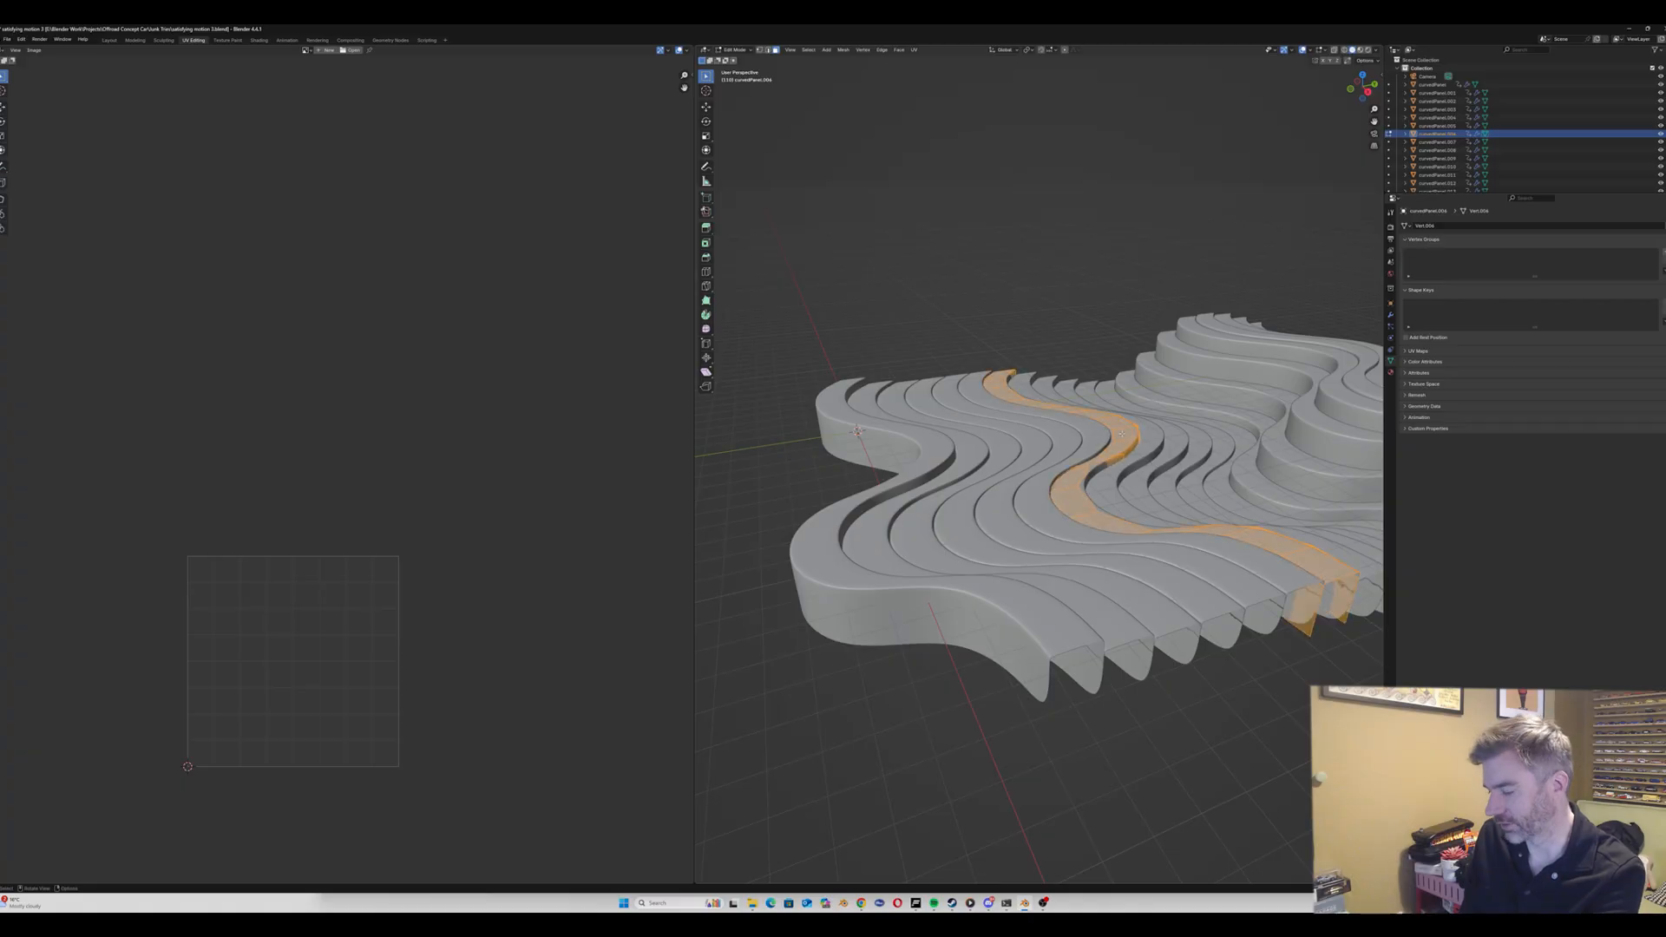
{"action": "key", "text": "u"}
{"action": "left_click", "coordinate": [1121, 432]}
{"action": "key", "text": "Tab"}
Step: Unwrap all faces of the eighth wavy strip, curvedPanel.007, with the Angle Based method
{"action": "left_click", "coordinate": [1150, 432]}
{"action": "key", "text": "Tab"}
{"action": "key", "text": "a"}
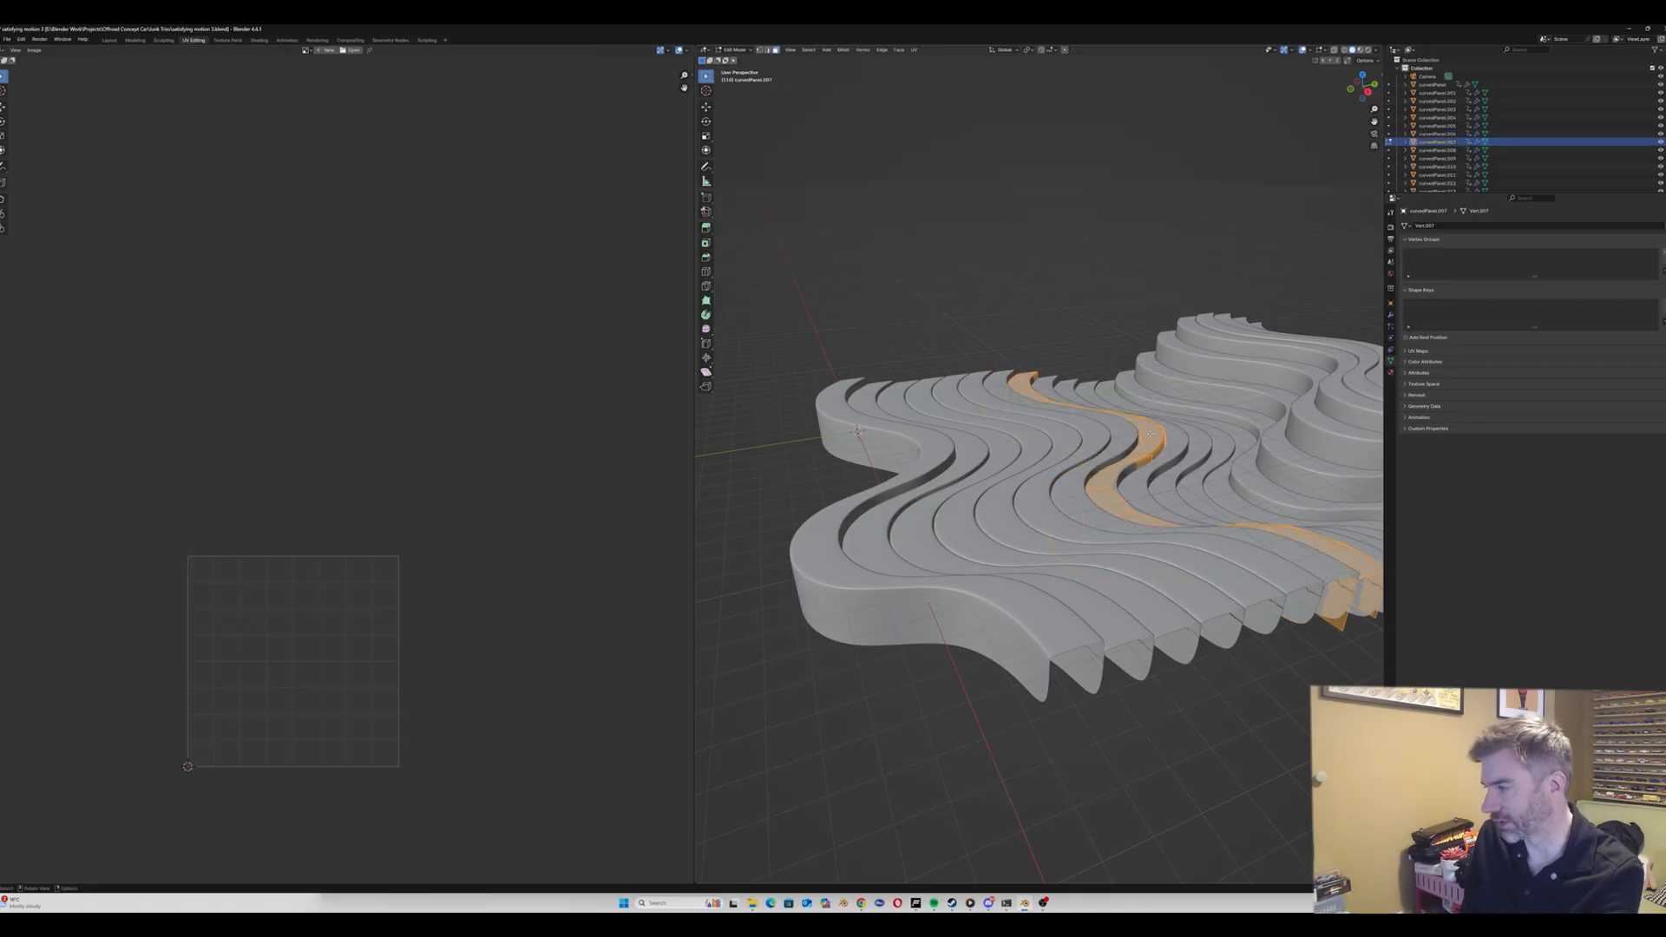
{"action": "key", "text": "u"}
{"action": "left_click", "coordinate": [1150, 432]}
{"action": "key", "text": "Tab"}
Step: Unwrap all faces of the ninth wavy strip, curvedPanel.008, with the Angle Based method
{"action": "left_click", "coordinate": [1174, 436]}
{"action": "key", "text": "Tab"}
{"action": "key", "text": "a"}
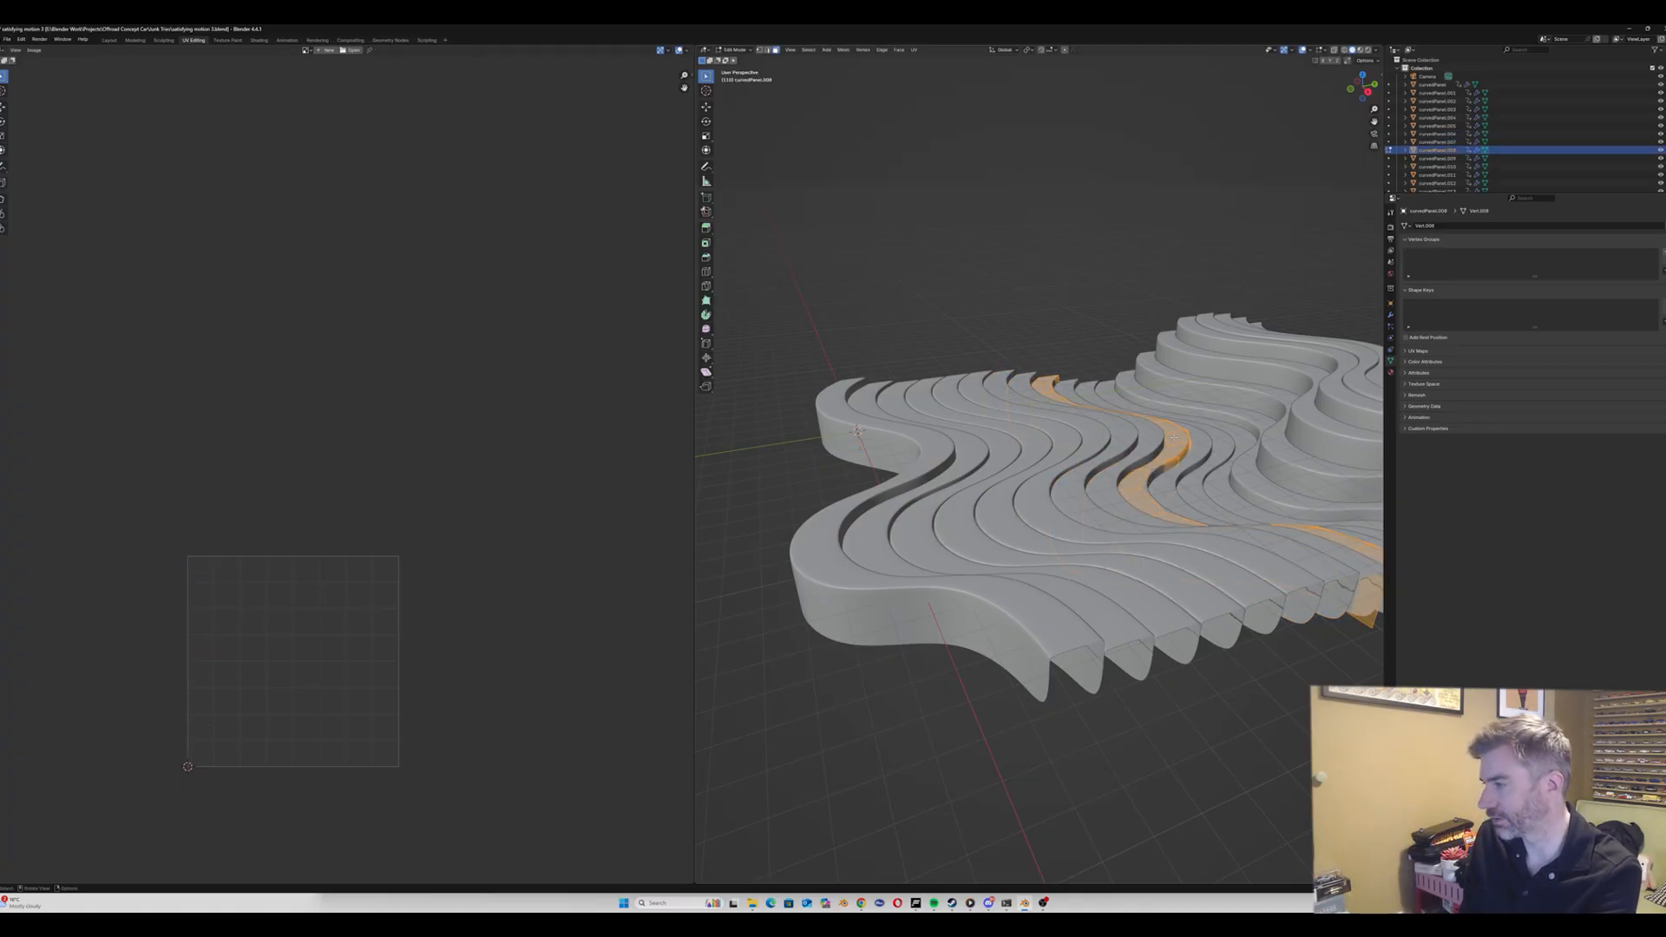
{"action": "key", "text": "u"}
{"action": "left_click", "coordinate": [1174, 436]}
{"action": "key", "text": "Tab"}
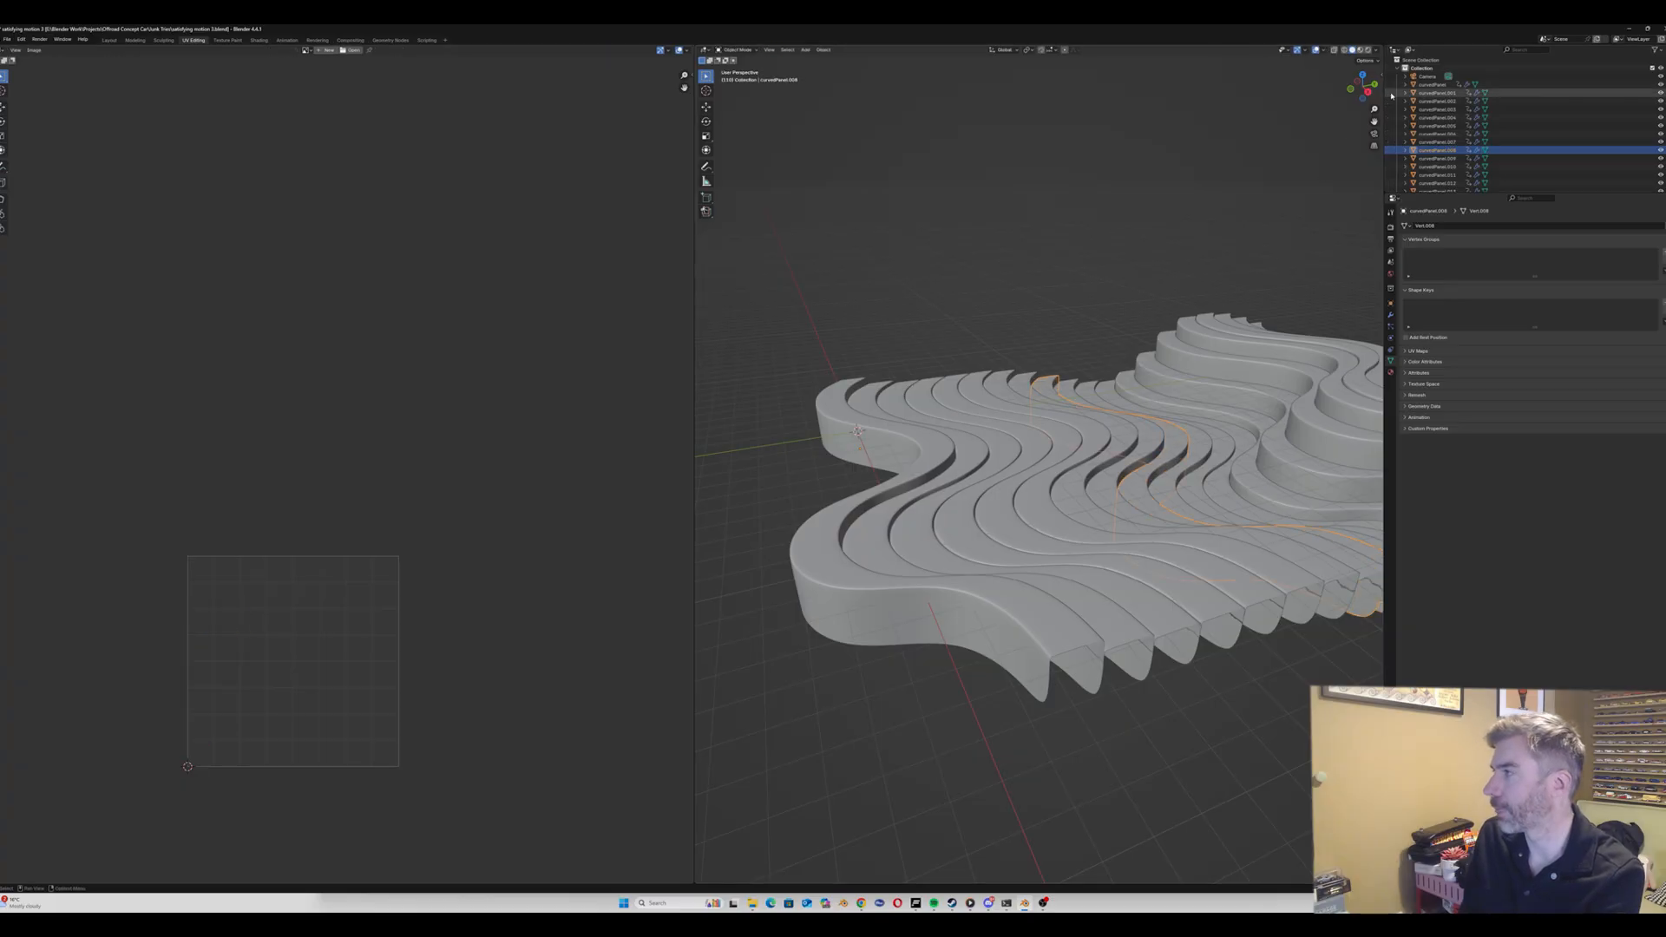
Step: Unwrap all faces of the tenth wavy strip, curvedPanel.009, with the Angle Based method
{"action": "left_click_drag", "start_coordinate": [1374, 121], "coordinate": [1216, 131]}
{"action": "left_click", "coordinate": [1056, 451]}
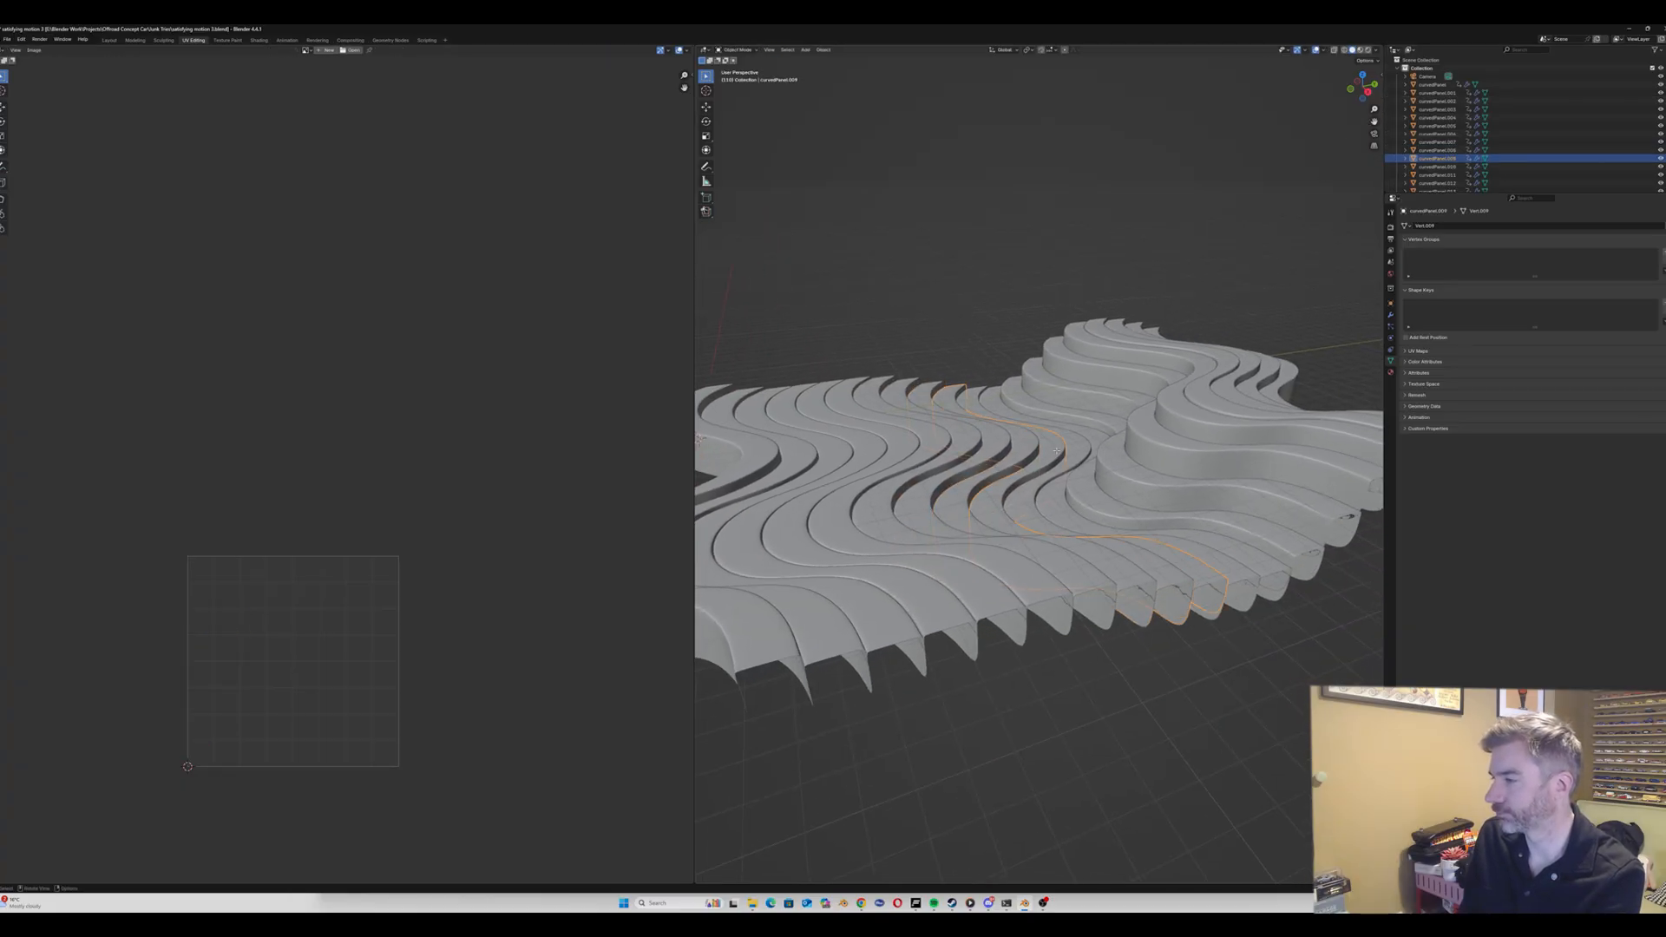
{"action": "key", "text": "Tab"}
{"action": "key", "text": "a"}
{"action": "key", "text": "u"}
{"action": "left_click", "coordinate": [1056, 451]}
{"action": "key", "text": "Tab"}
Step: Unwrap all faces of the eleventh wavy strip, curvedPanel.010, with the Angle Based method
{"action": "left_click", "coordinate": [1079, 445]}
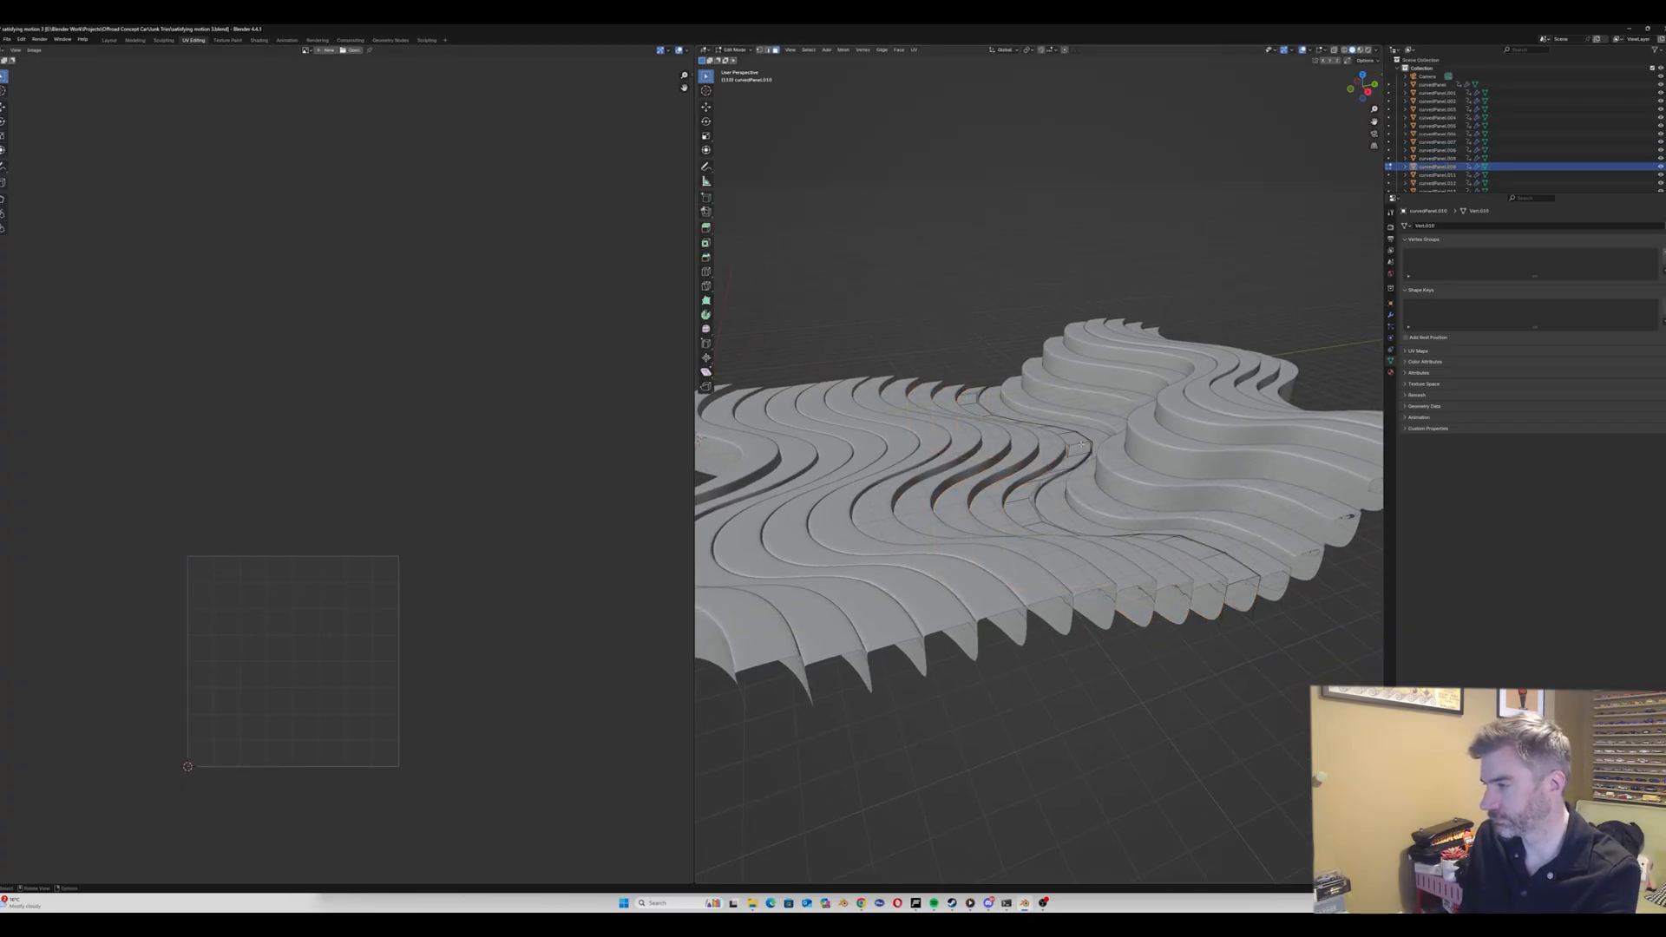
{"action": "key", "text": "Tab"}
{"action": "key", "text": "a"}
{"action": "key", "text": "u"}
{"action": "left_click", "coordinate": [1079, 446]}
{"action": "key", "text": "Tab"}
Step: Unwrap all faces of the twelfth wavy strip, curvedPanel.011, with the Angle Based method
{"action": "left_click", "coordinate": [1095, 438]}
{"action": "key", "text": "Tab"}
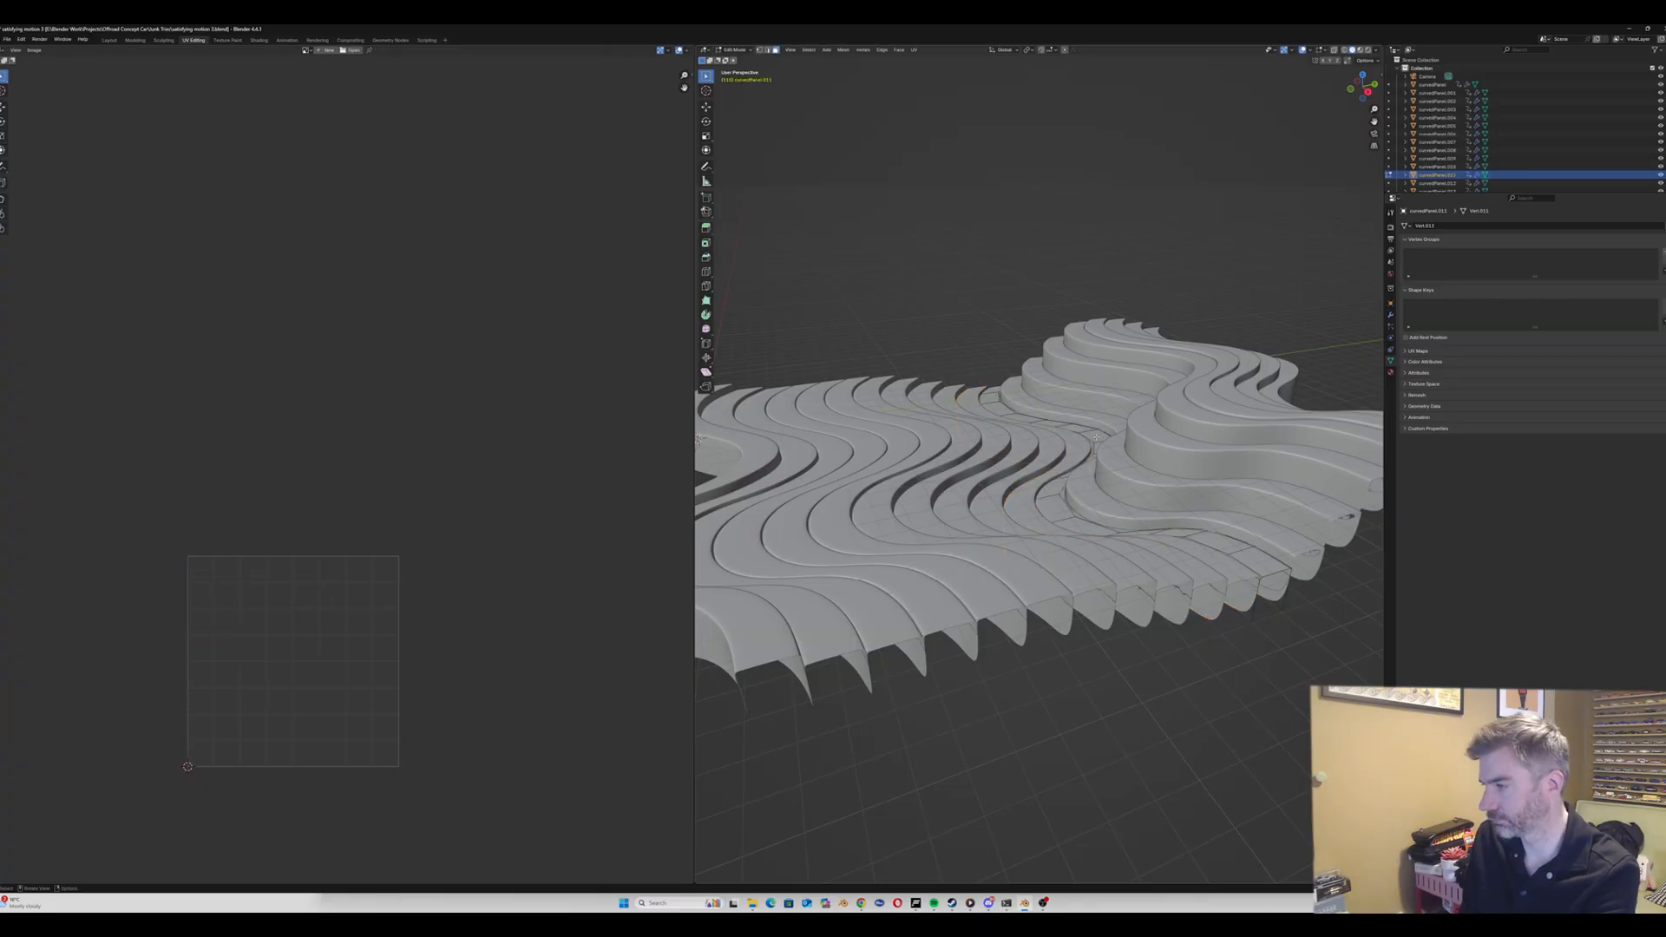
{"action": "key", "text": "a"}
{"action": "key", "text": "u"}
{"action": "left_click", "coordinate": [1095, 438]}
{"action": "key", "text": "Tab"}
Step: Unwrap all faces of the thirteenth wavy strip, curvedPanel.012, with the Angle Based method
{"action": "left_click", "coordinate": [1115, 450]}
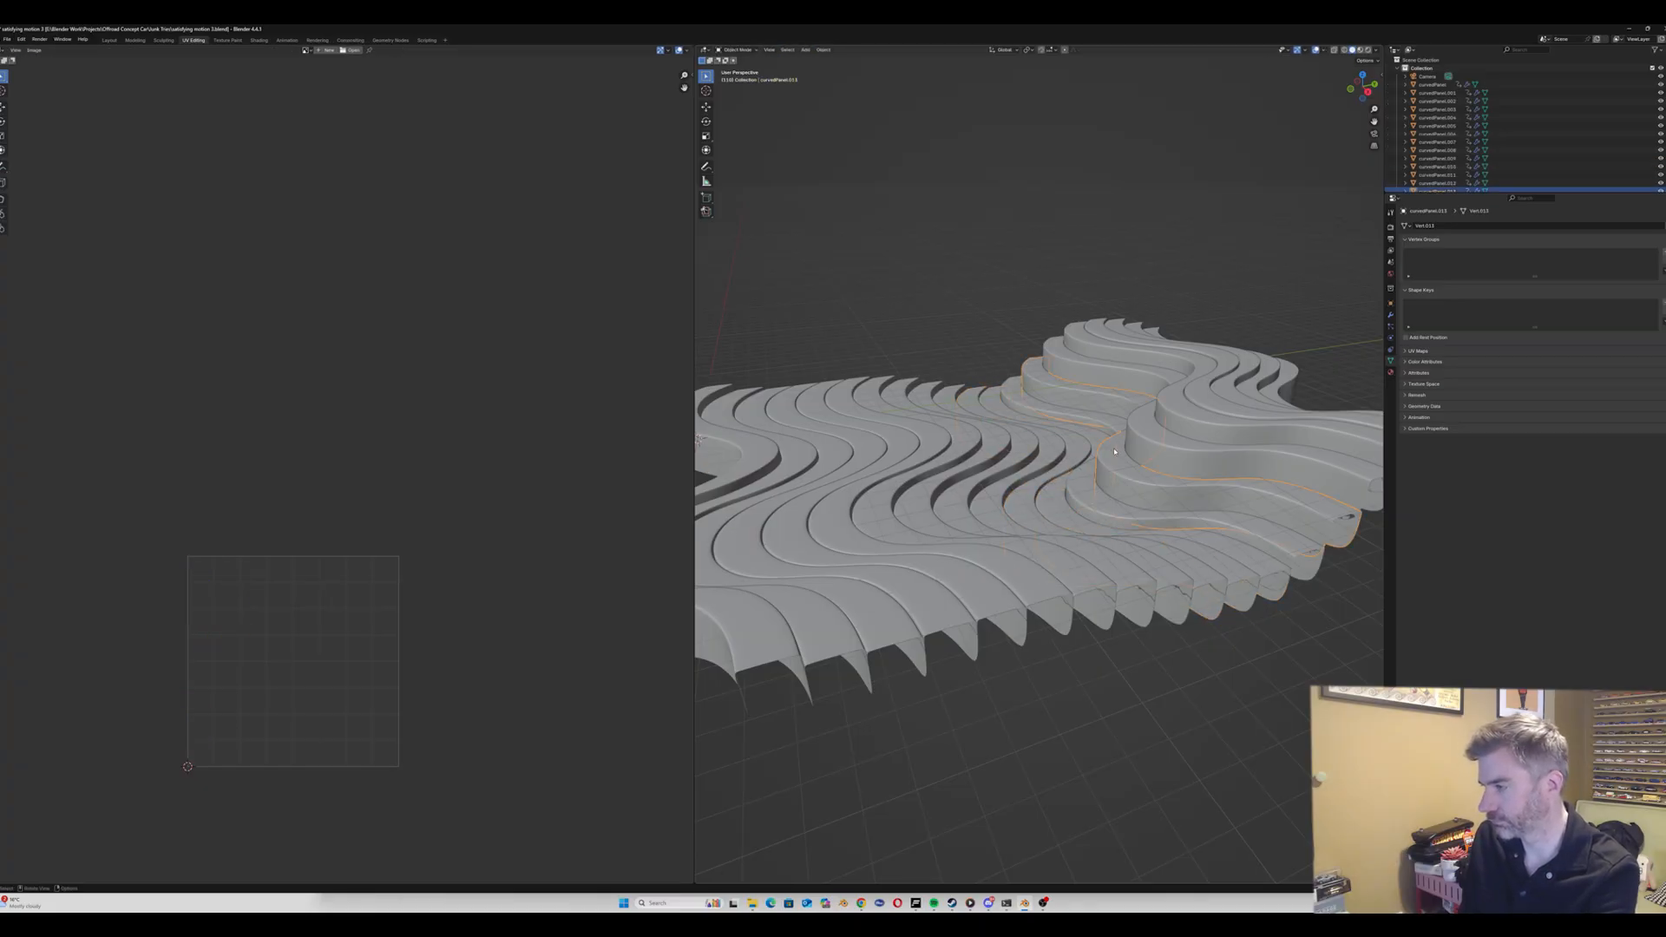
{"action": "left_click", "coordinate": [1092, 477]}
{"action": "key", "text": "Tab"}
{"action": "key", "text": "a"}
{"action": "key", "text": "u"}
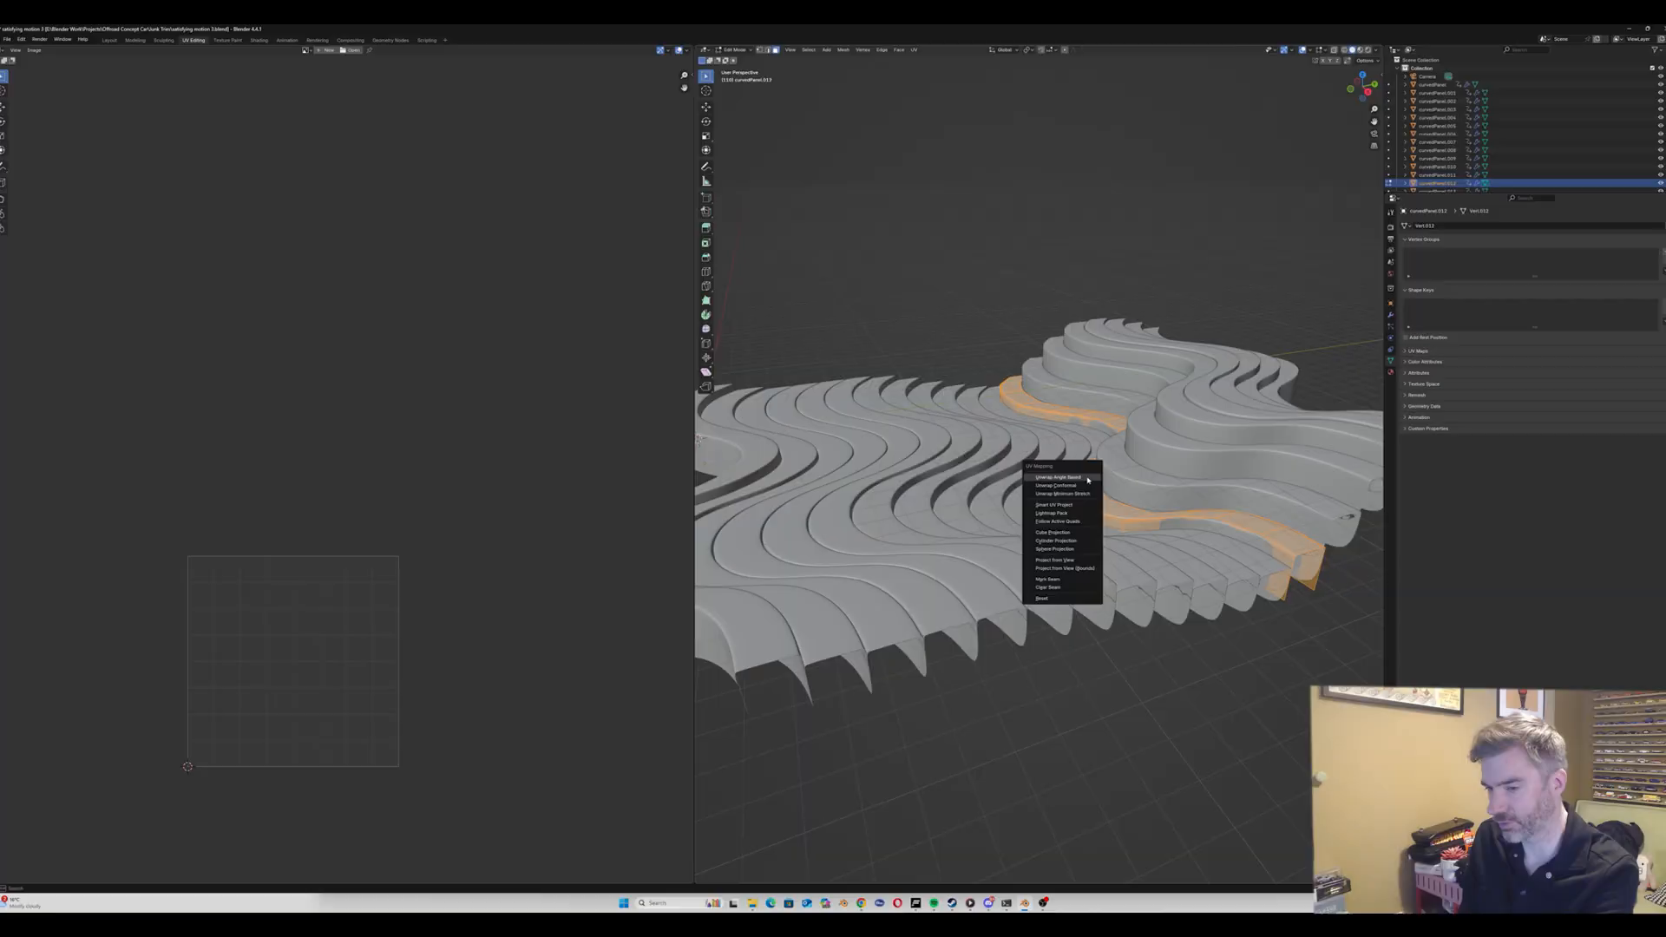
{"action": "left_click", "coordinate": [1063, 473]}
{"action": "key", "text": "Tab"}
Step: Unwrap all faces of the fourteenth wavy strip, curvedPanel.013, with the Angle Based method
{"action": "left_click", "coordinate": [1119, 470]}
{"action": "key", "text": "Tab"}
{"action": "key", "text": "a"}
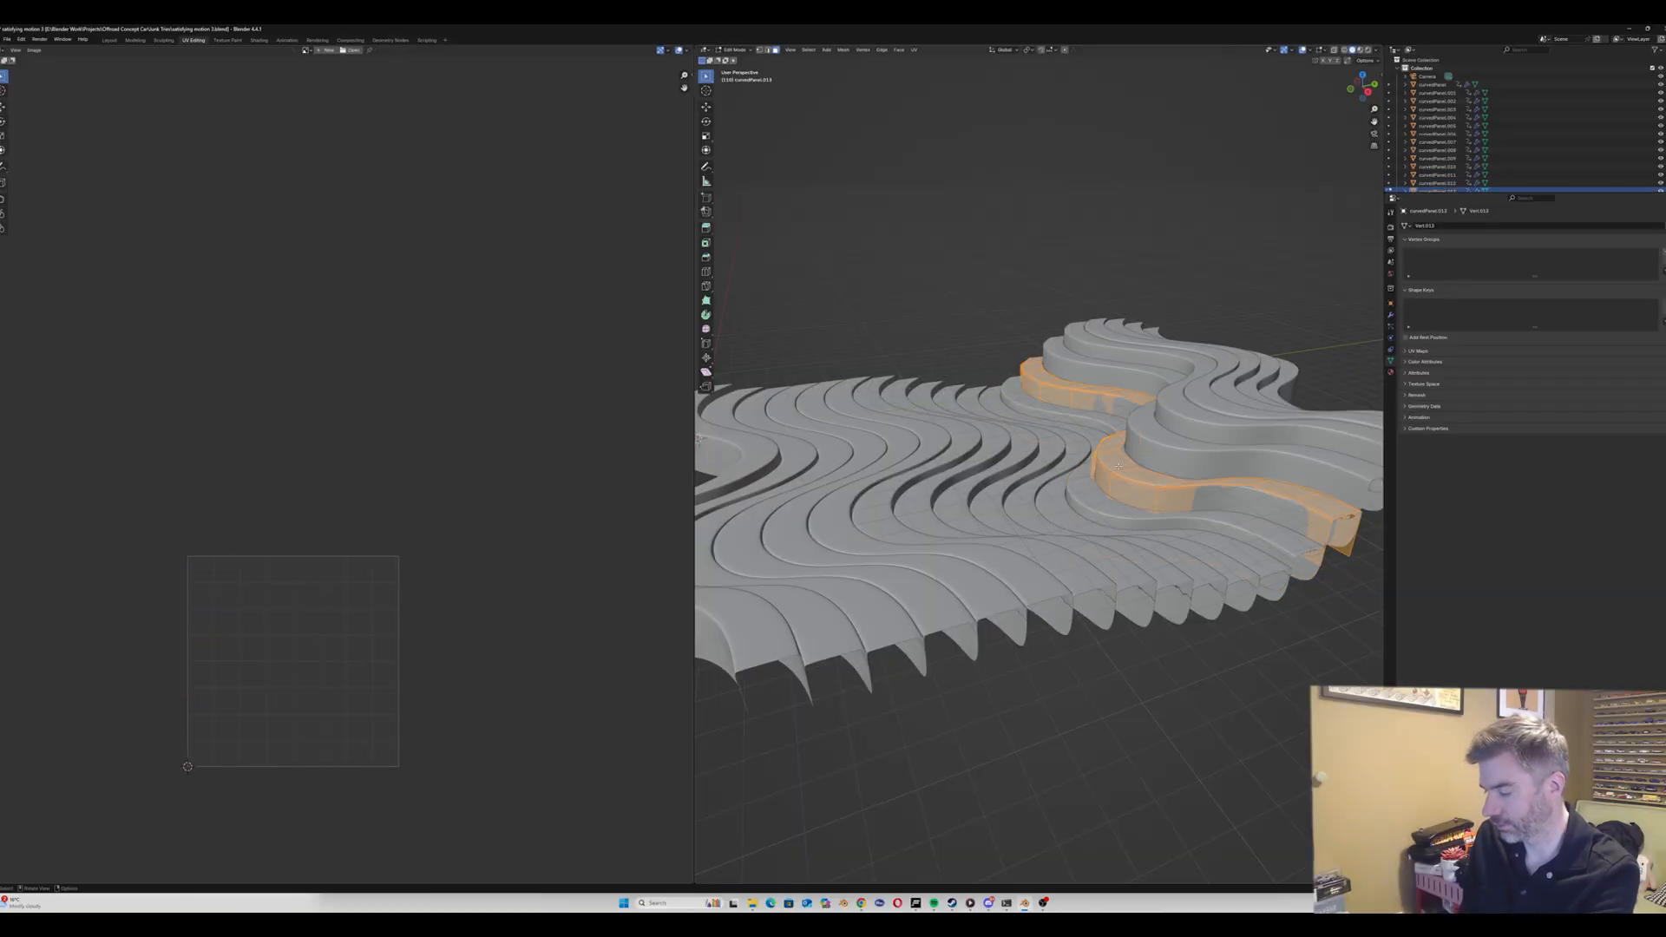
{"action": "key", "text": "u"}
{"action": "left_click", "coordinate": [1095, 468]}
{"action": "key", "text": "Tab"}
Step: Unwrap all faces of the fifteenth wavy strip, curvedPanel.014, with the Angle Based method
{"action": "left_click", "coordinate": [1178, 452]}
{"action": "key", "text": "Tab"}
{"action": "key", "text": "a"}
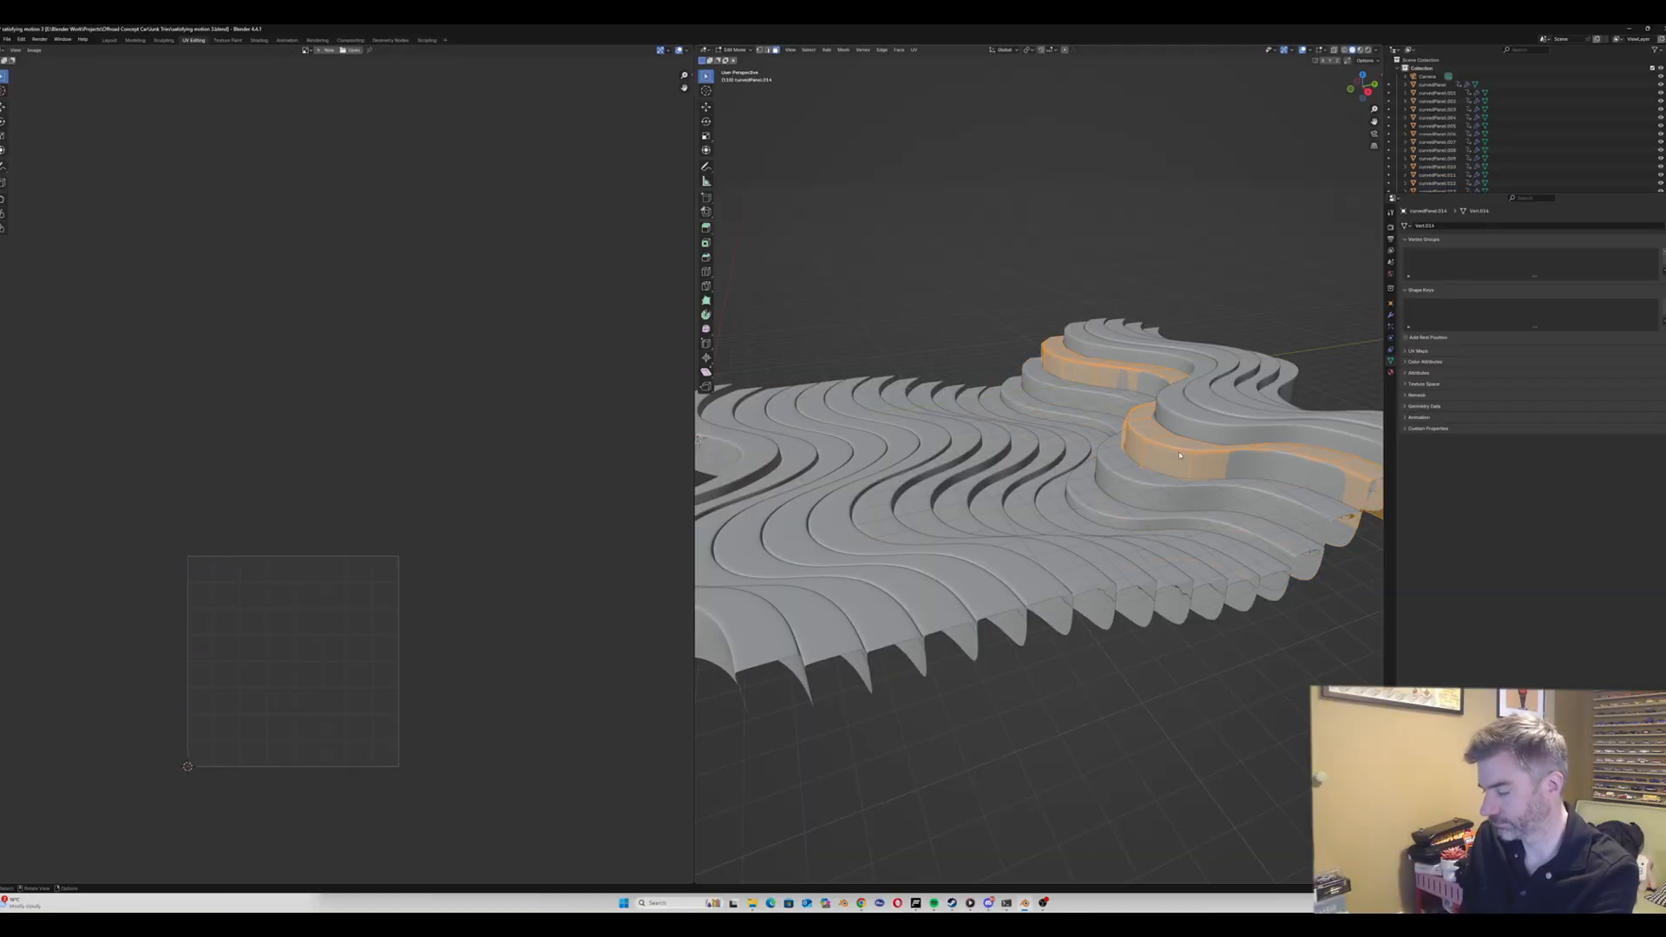
{"action": "key", "text": "u"}
{"action": "left_click", "coordinate": [1181, 452]}
{"action": "key", "text": "Tab"}
Step: Unwrap all faces of the sixteenth wavy strip, curvedPanel.015, with the Angle Based method
{"action": "left_click", "coordinate": [1205, 427]}
{"action": "key", "text": "Tab"}
{"action": "key", "text": "a"}
{"action": "key", "text": "u"}
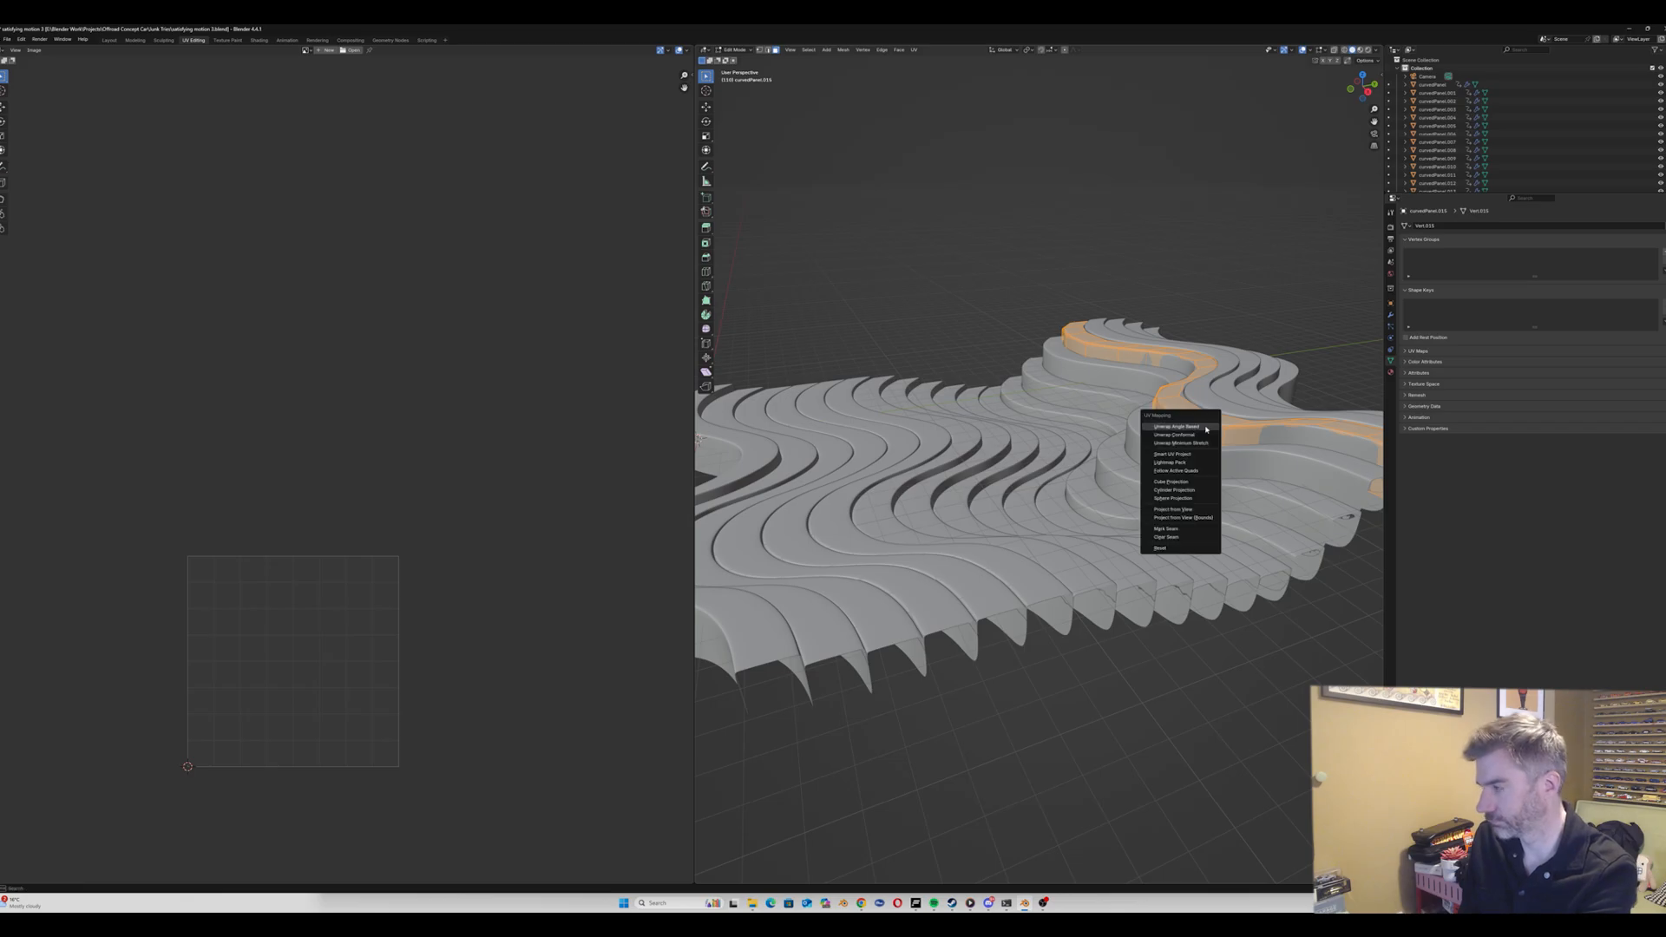
{"action": "left_click", "coordinate": [1205, 427]}
{"action": "key", "text": "Tab"}
Step: Unwrap all faces of the seventeenth wavy strip, curvedPanel.016, with the Angle Based method
{"action": "middle_click_drag", "start_coordinate": [1093, 520], "coordinate": [1010, 498]}
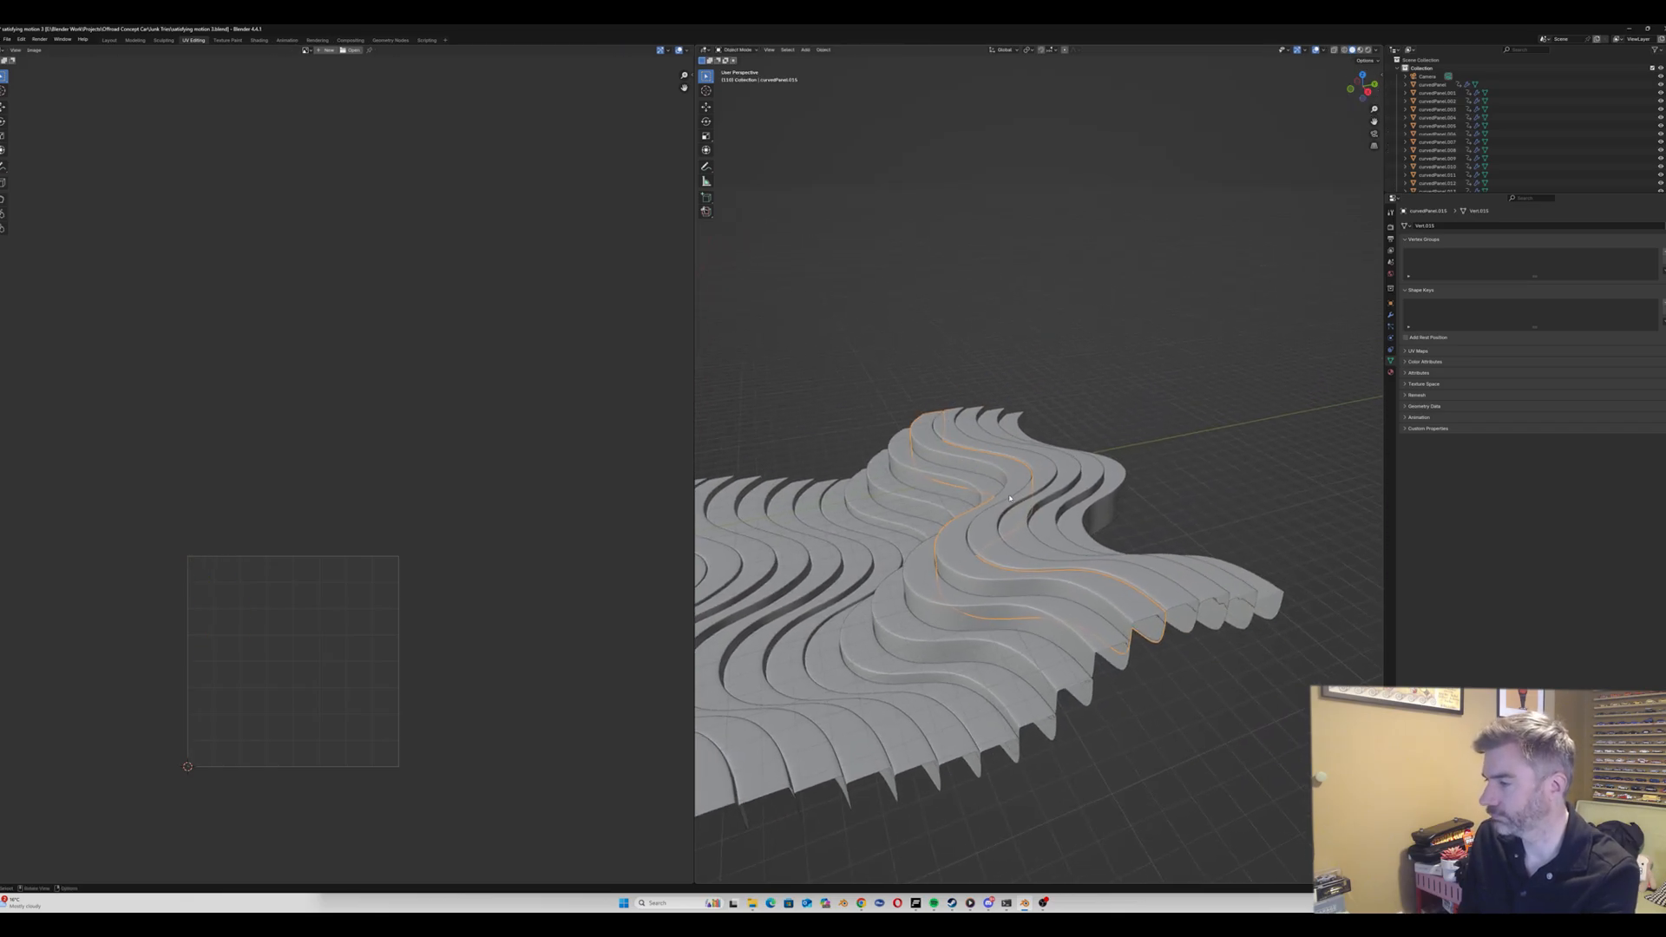
{"action": "left_click", "coordinate": [998, 519]}
{"action": "key", "text": "Tab"}
{"action": "key", "text": "a"}
{"action": "key", "text": "u"}
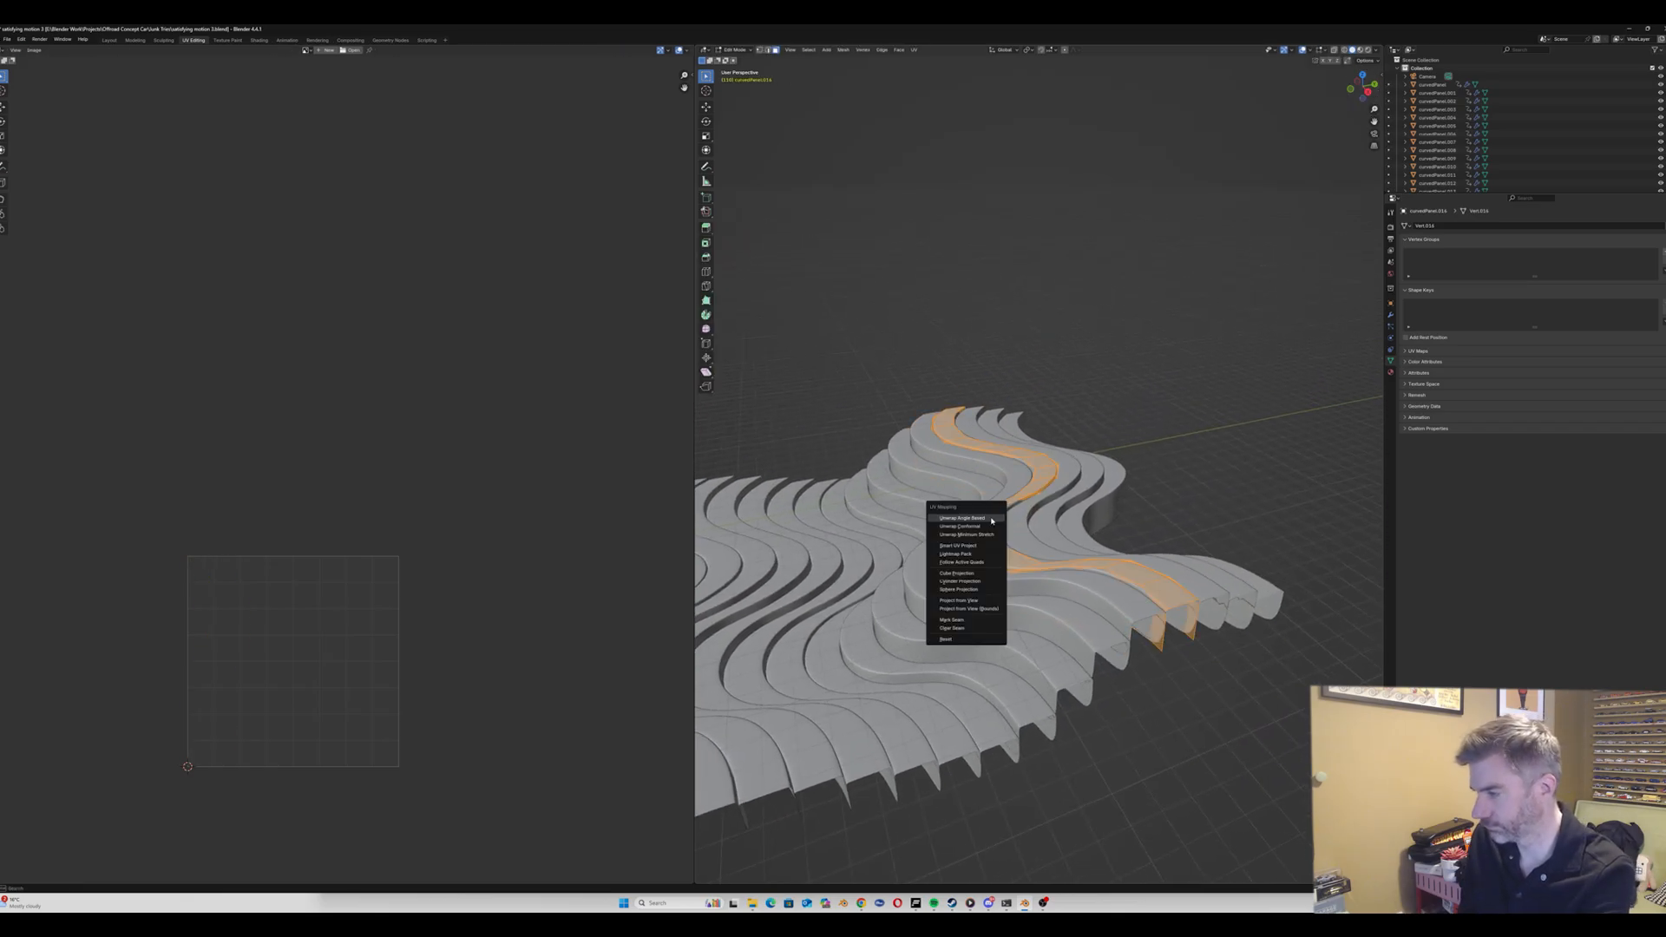
{"action": "left_click", "coordinate": [1011, 518]}
{"action": "key", "text": "Tab"}
Step: Unwrap all faces of the eighteenth wavy strip, curvedPanel.017, with the Angle Based method
{"action": "left_click", "coordinate": [1034, 519]}
{"action": "key", "text": "Tab"}
{"action": "key", "text": "a"}
{"action": "key", "text": "u"}
{"action": "left_click", "coordinate": [1041, 519]}
{"action": "key", "text": "Tab"}
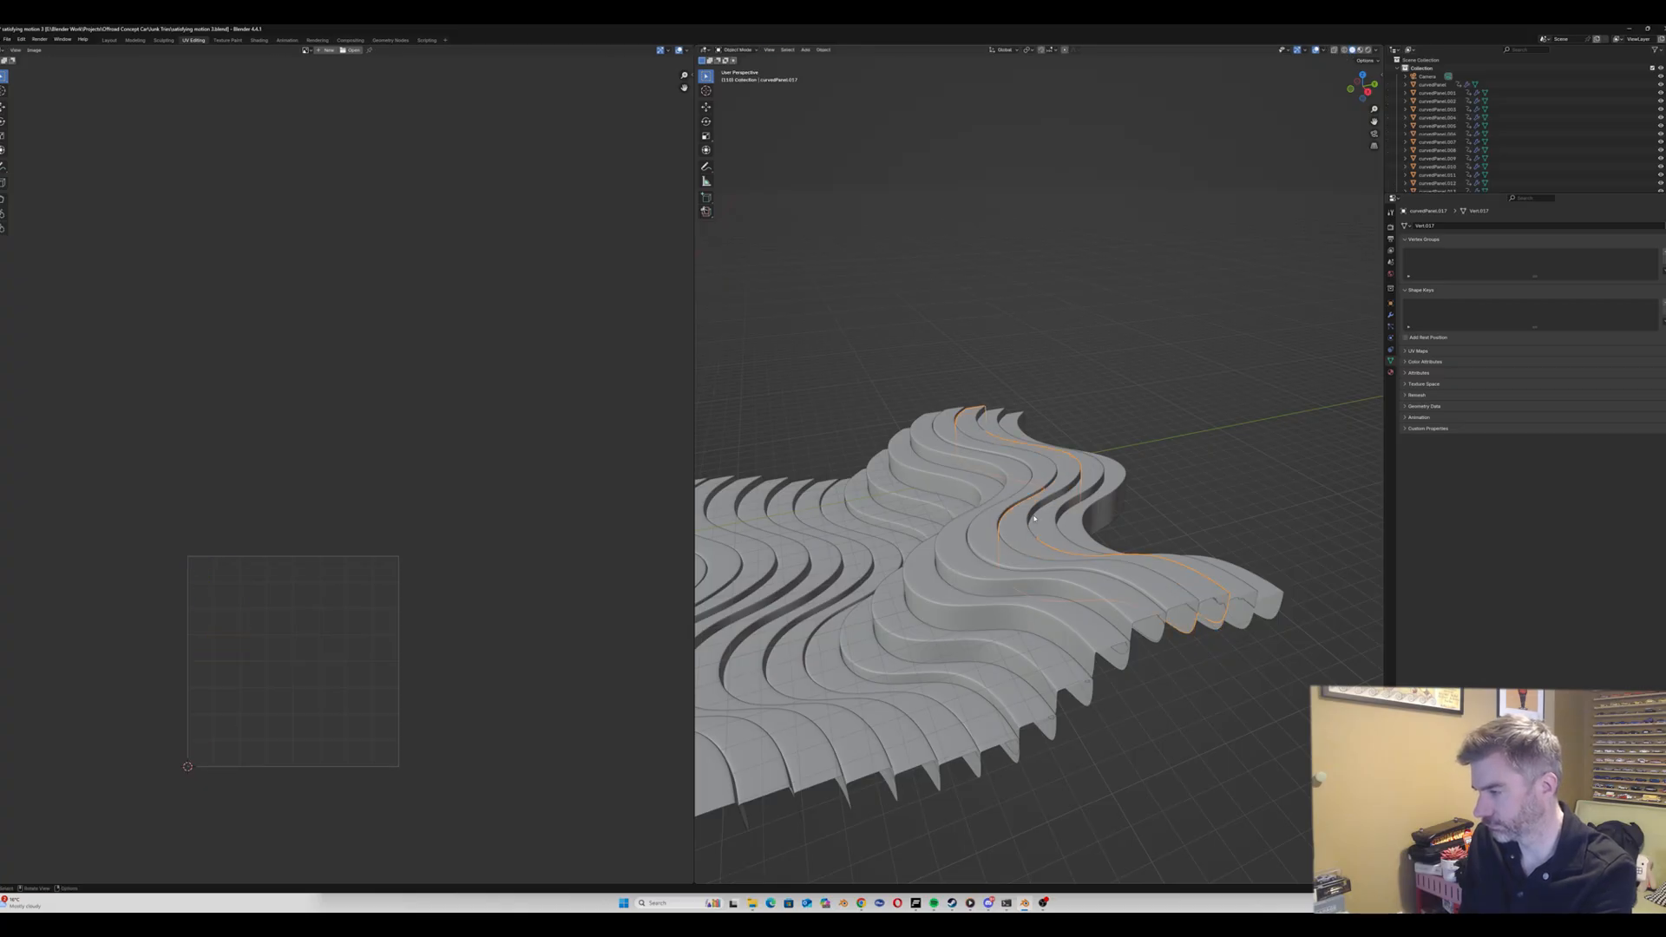
Step: Unwrap all faces of the nineteenth wavy strip, curvedPanel.018, with the Angle Based method
{"action": "key", "text": "Tab"}
{"action": "key", "text": "a"}
{"action": "key", "text": "u"}
{"action": "left_click", "coordinate": [1046, 518]}
{"action": "key", "text": "Tab"}
Step: Unwrap all faces of the last wavy strip, curvedPanel.019, with the Angle Based method
{"action": "left_click", "coordinate": [1075, 515]}
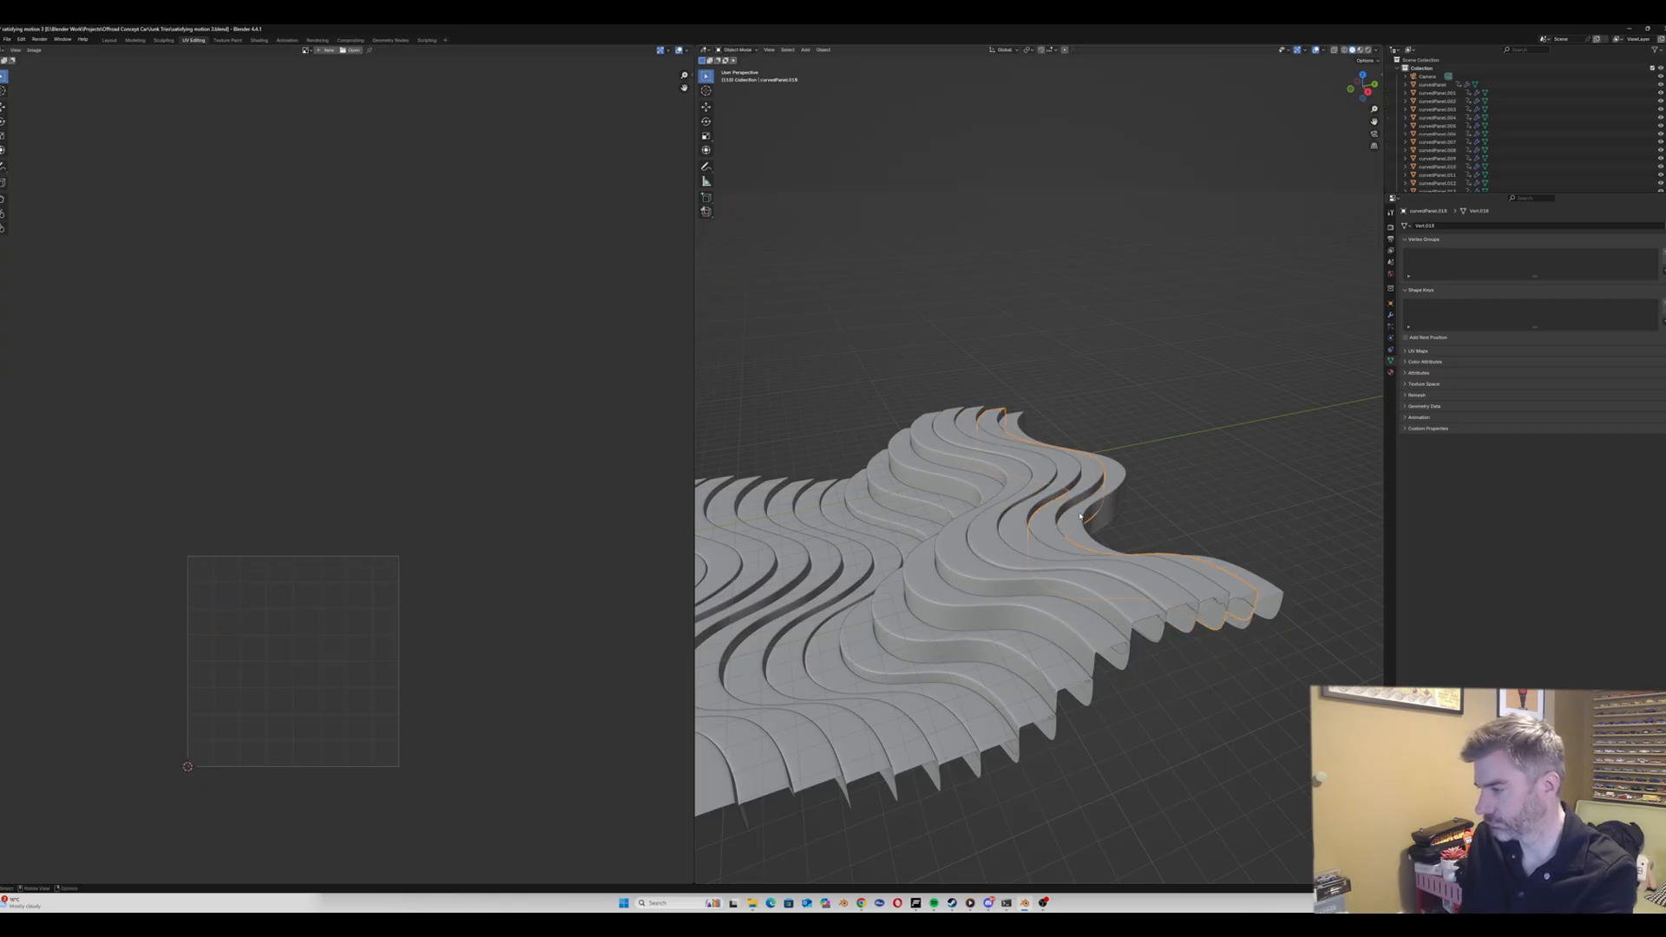
{"action": "key", "text": "Tab"}
{"action": "key", "text": "a"}
{"action": "key", "text": "u"}
{"action": "left_click", "coordinate": [1081, 519]}
{"action": "key", "text": "Tab"}
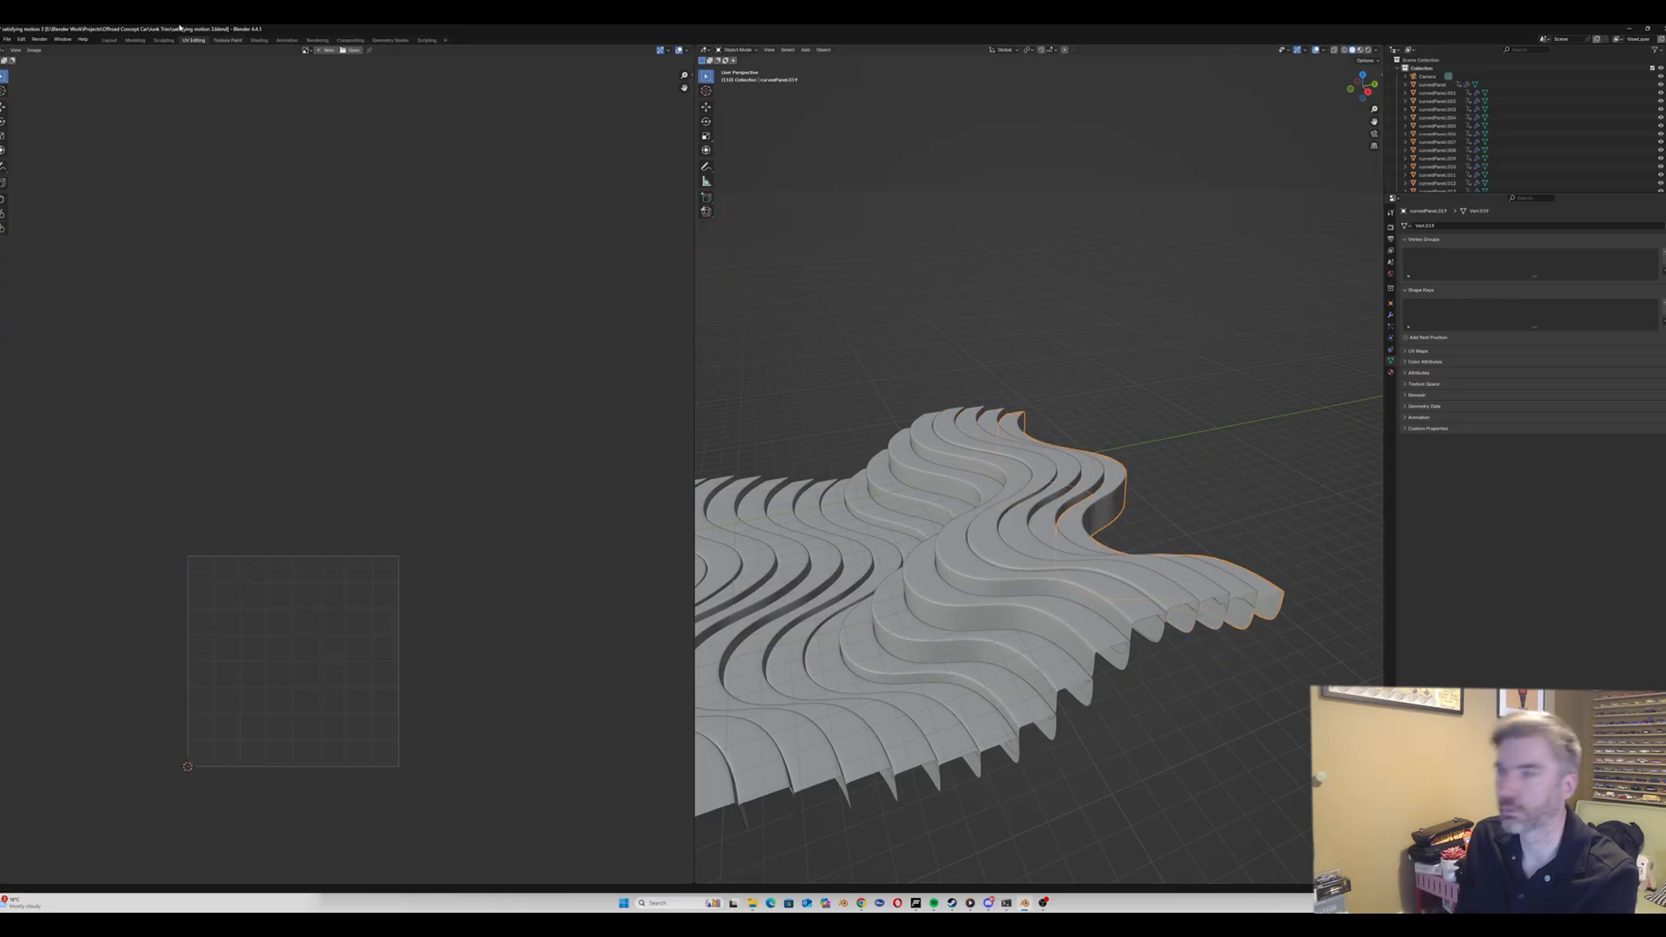
Step: Switch to the Shading workspace and set the camera viewport's shading to Material Preview
{"action": "left_click", "coordinate": [258, 40]}
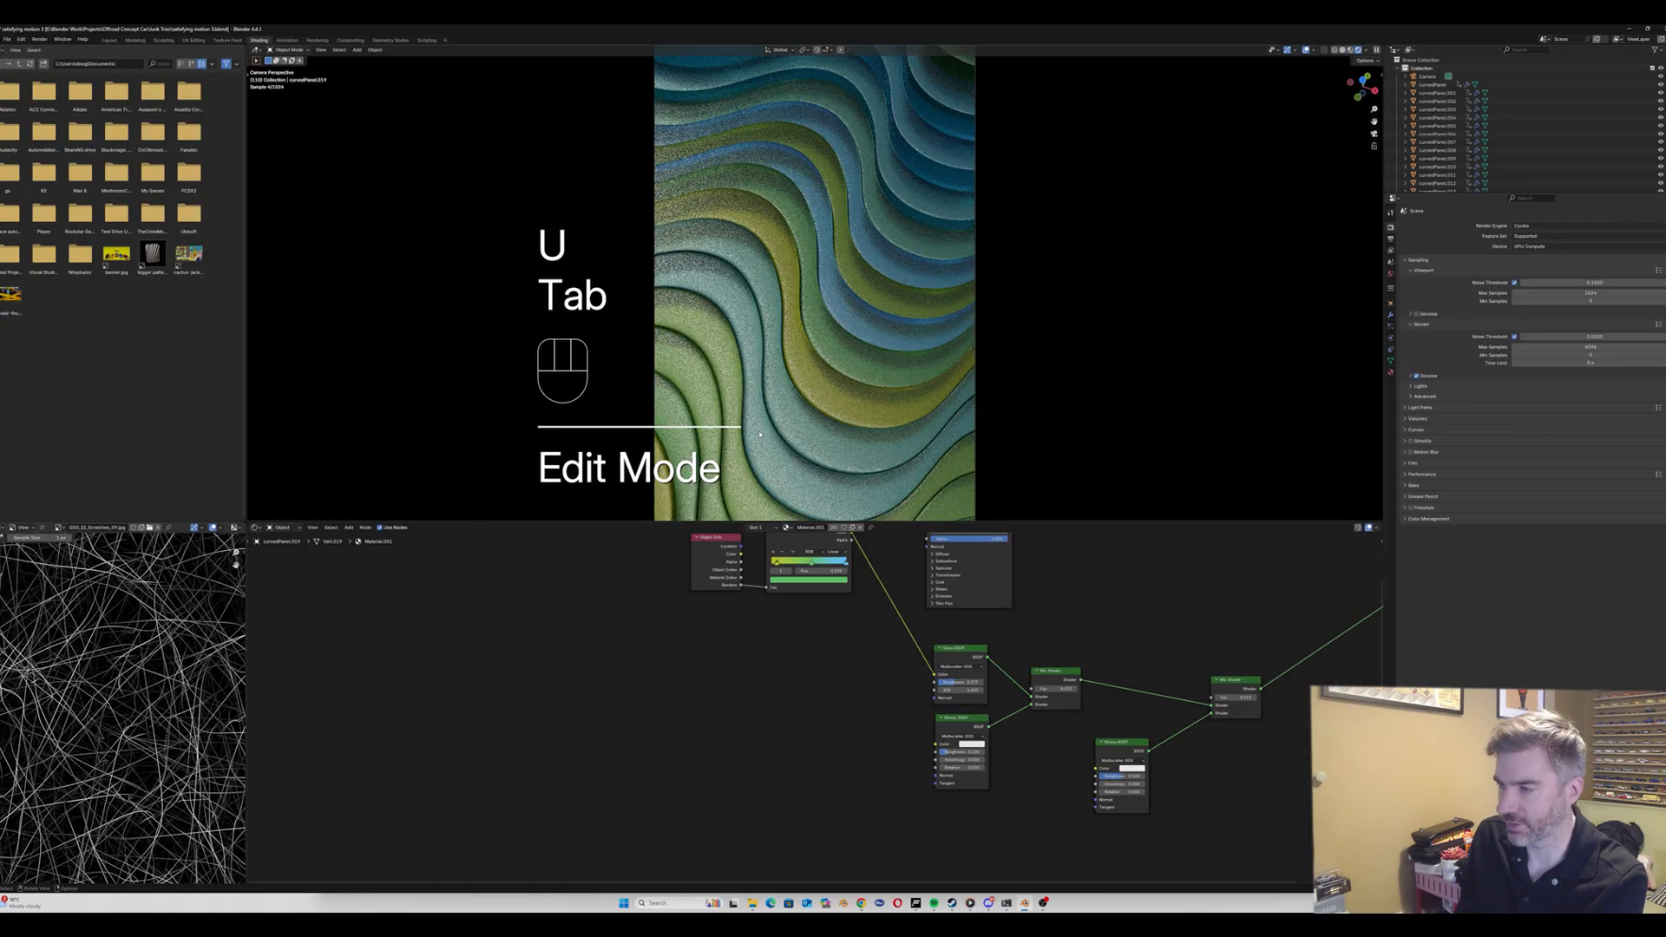
{"action": "left_click", "coordinate": [1350, 50]}
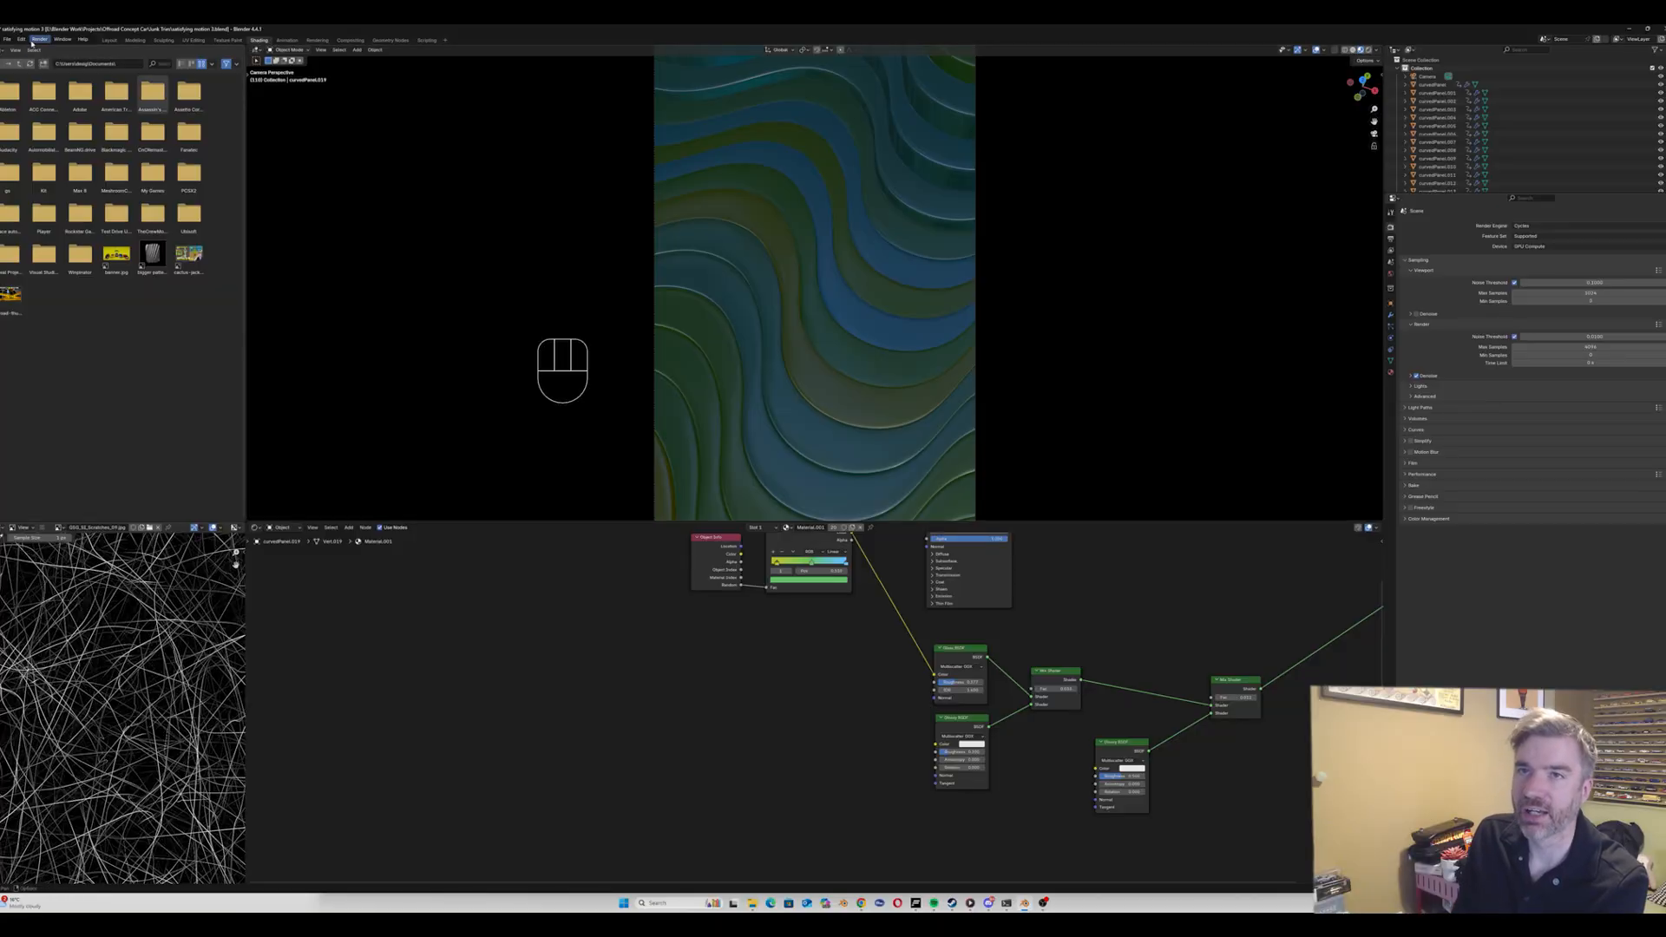
Step: Open the Preferences and search the available extensions for "node wra"
{"action": "left_click", "coordinate": [21, 40]}
{"action": "left_click", "coordinate": [55, 148]}
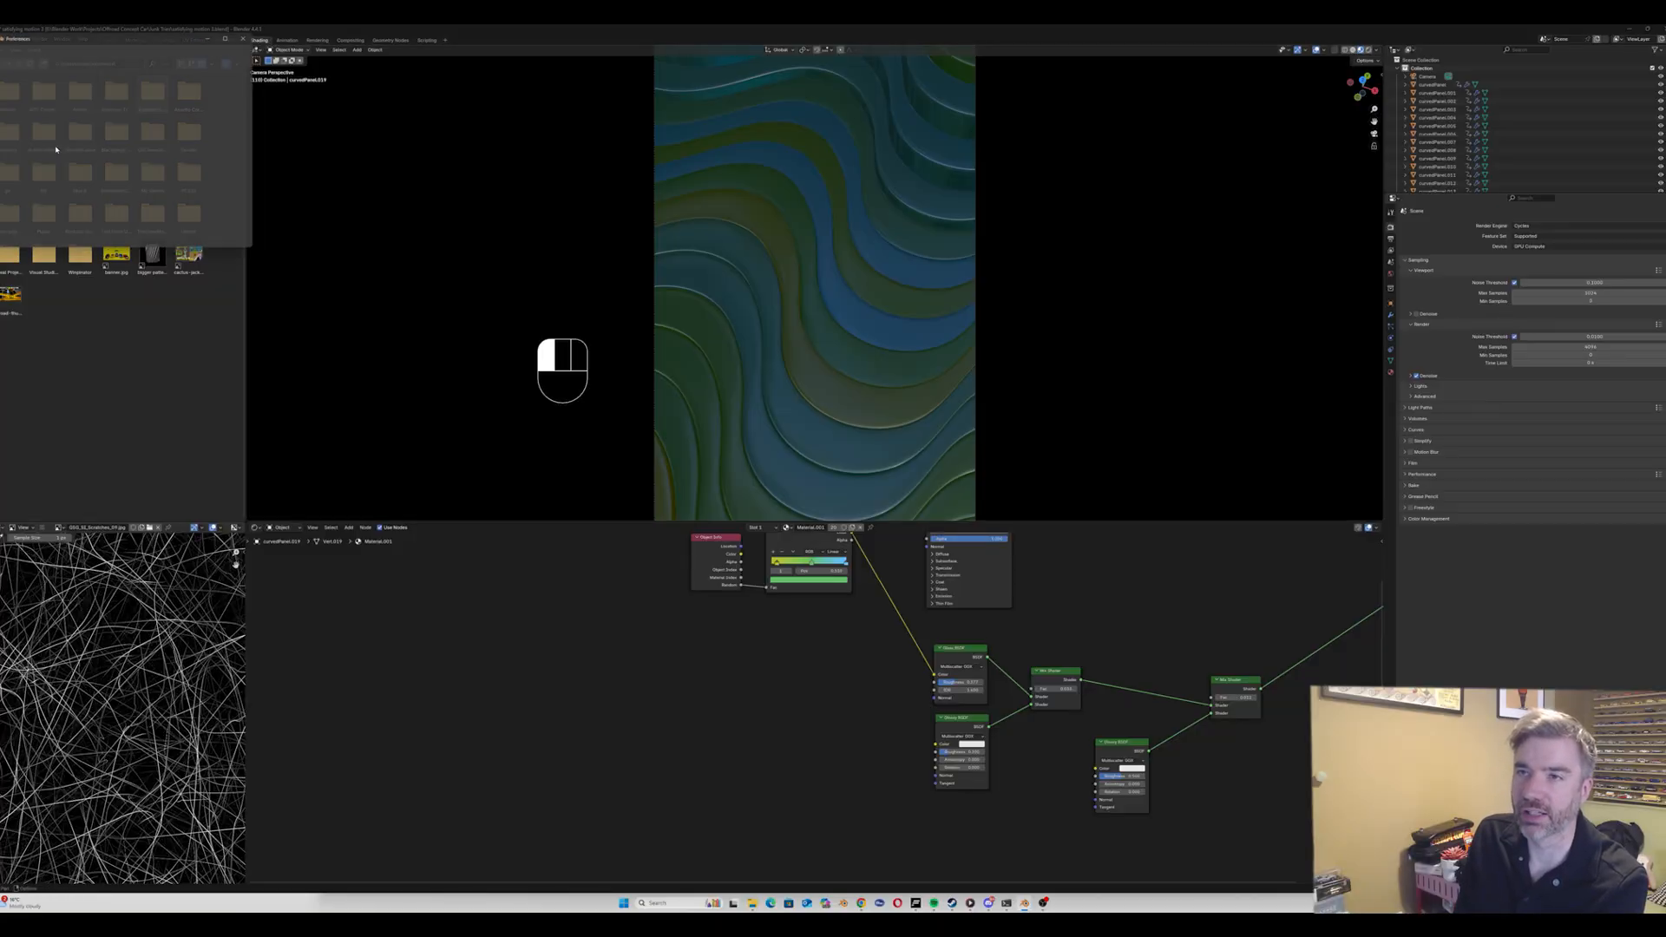
{"action": "left_click_drag", "start_coordinate": [132, 35], "coordinate": [643, 274]}
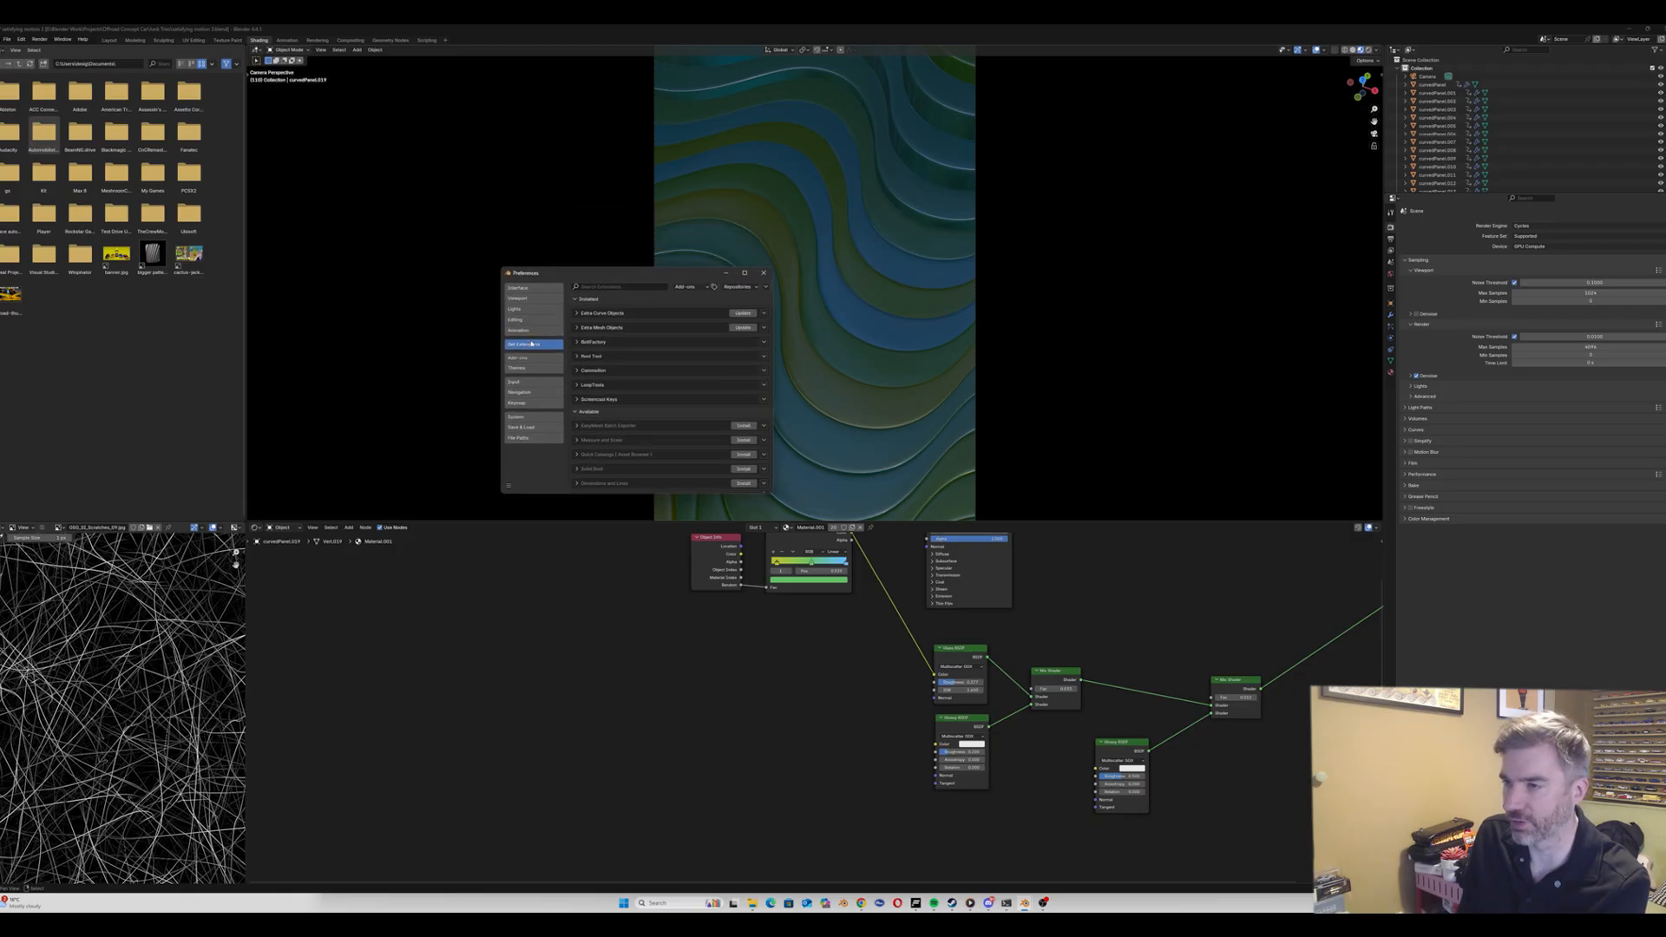
{"action": "left_click", "coordinate": [598, 286]}
{"action": "type", "text": "node"}
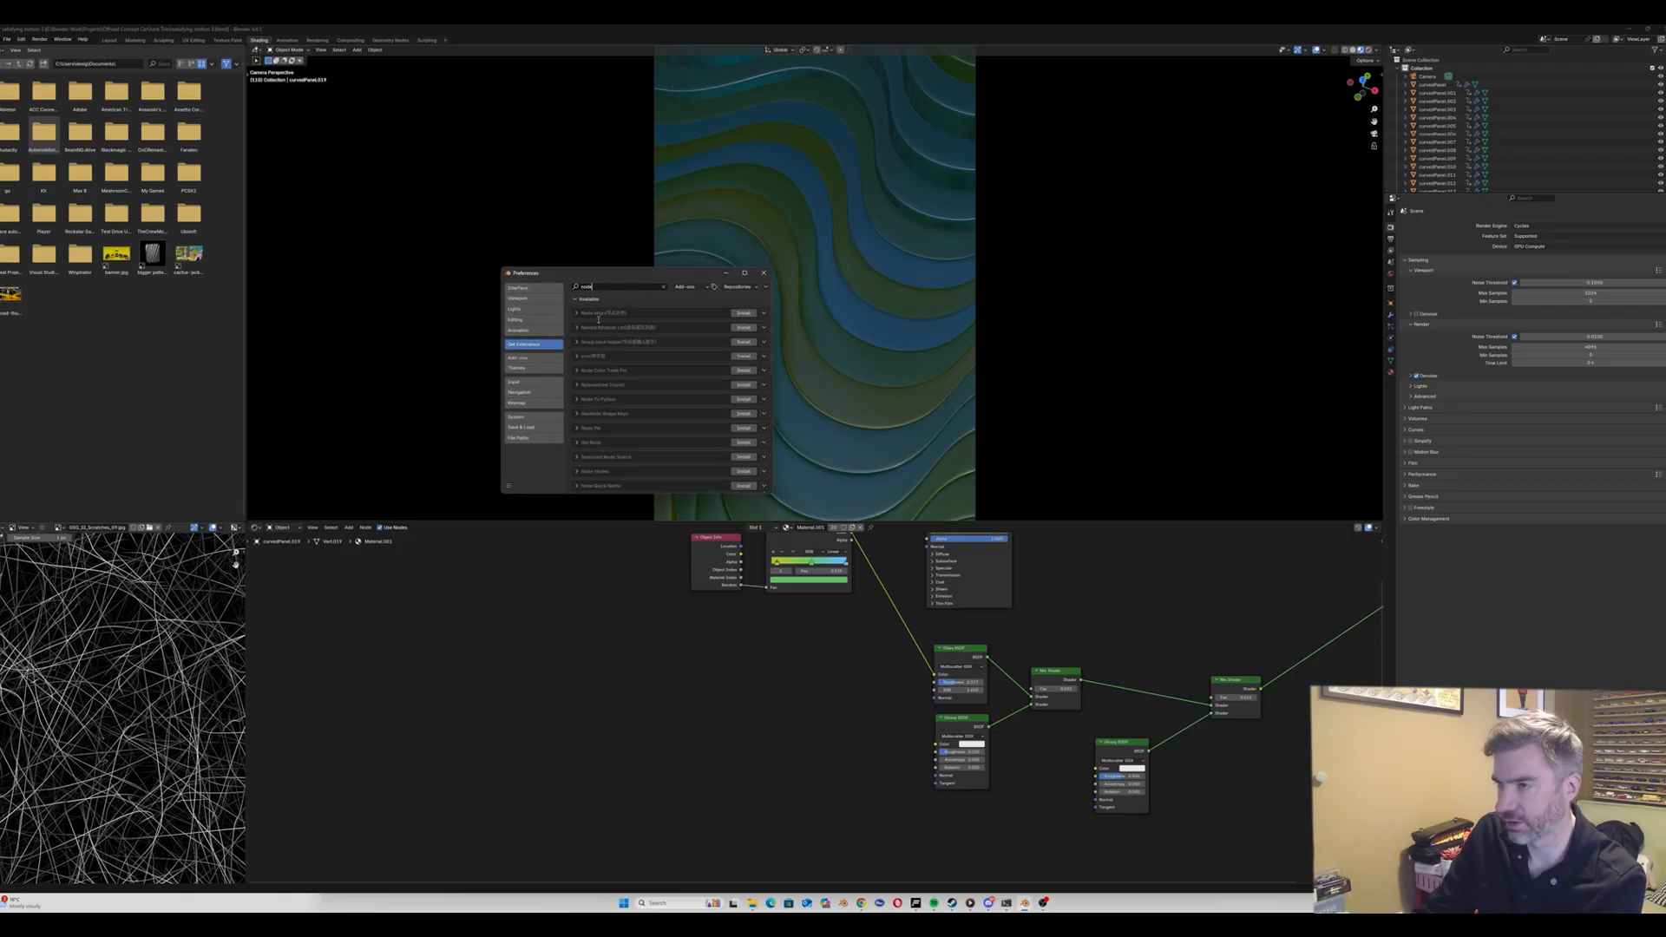
{"action": "type", "text": " wra"}
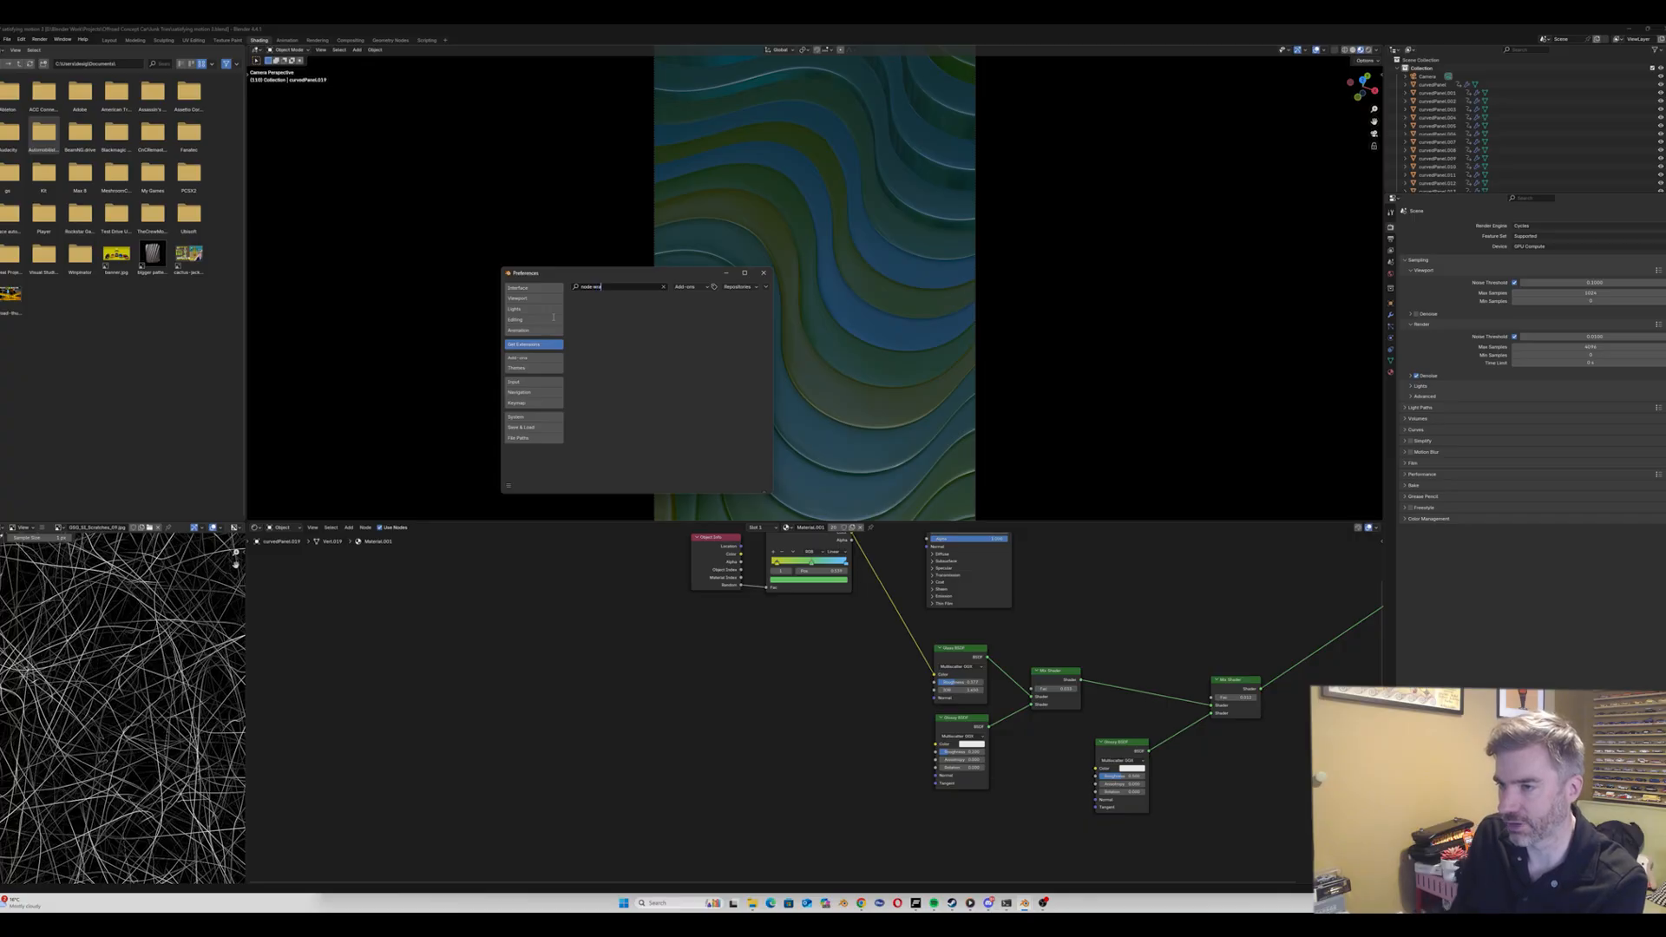
Step: Search the installed add-ons in the Preferences for "node"
{"action": "left_click", "coordinate": [520, 357]}
{"action": "left_click", "coordinate": [614, 287]}
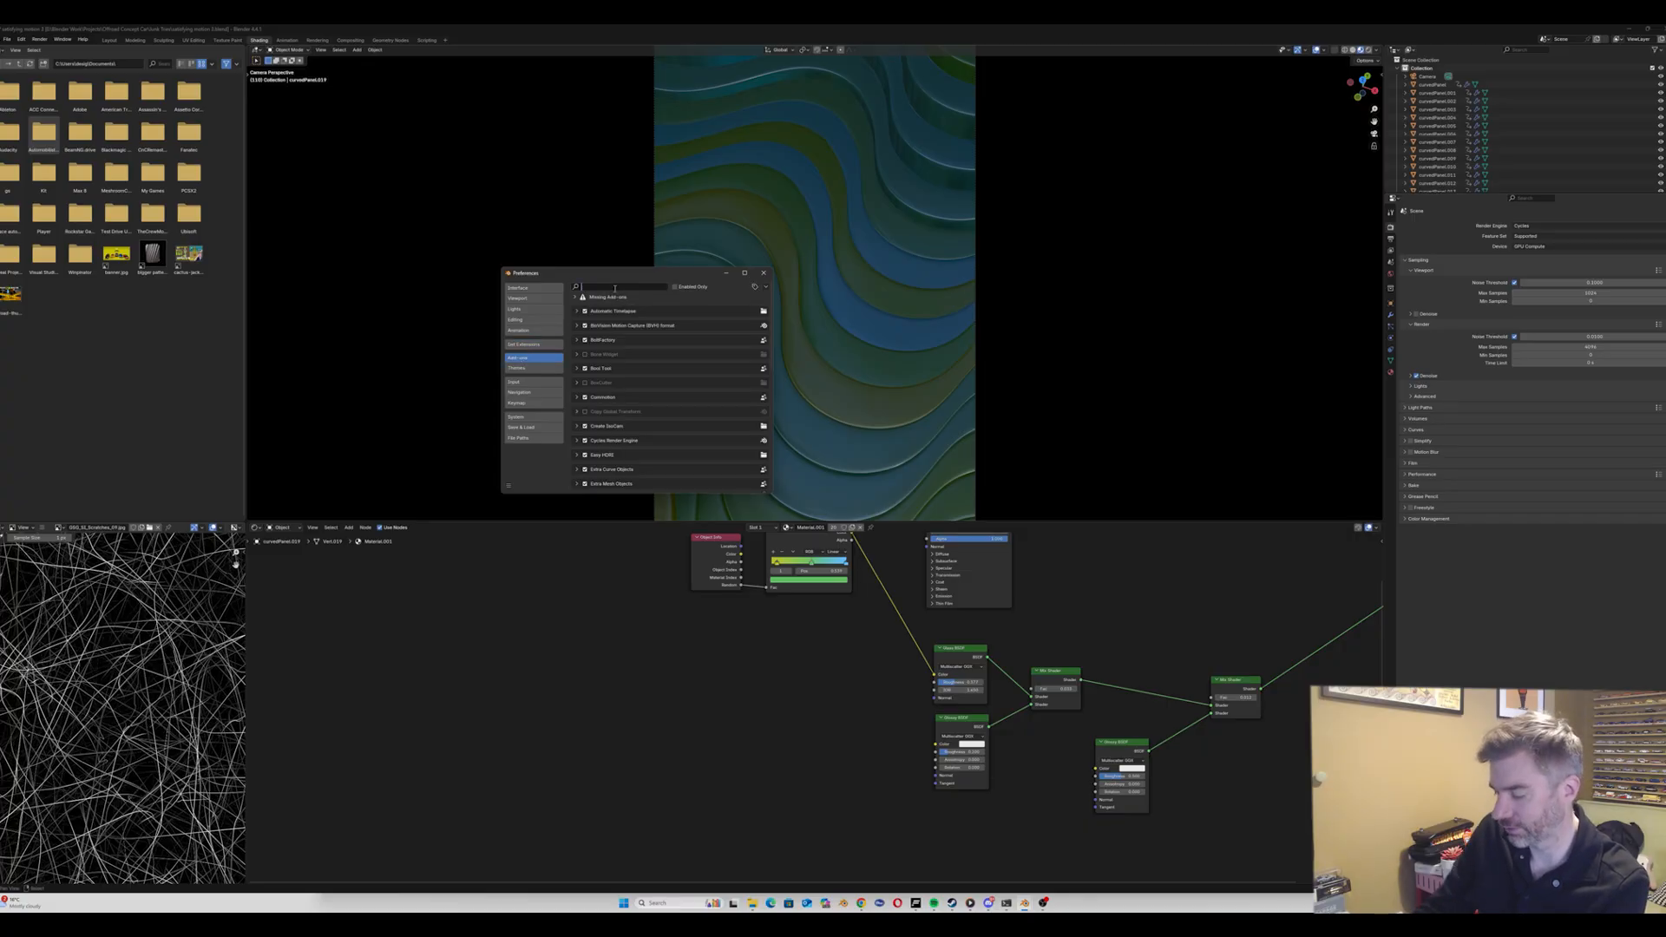
{"action": "type", "text": "n"}
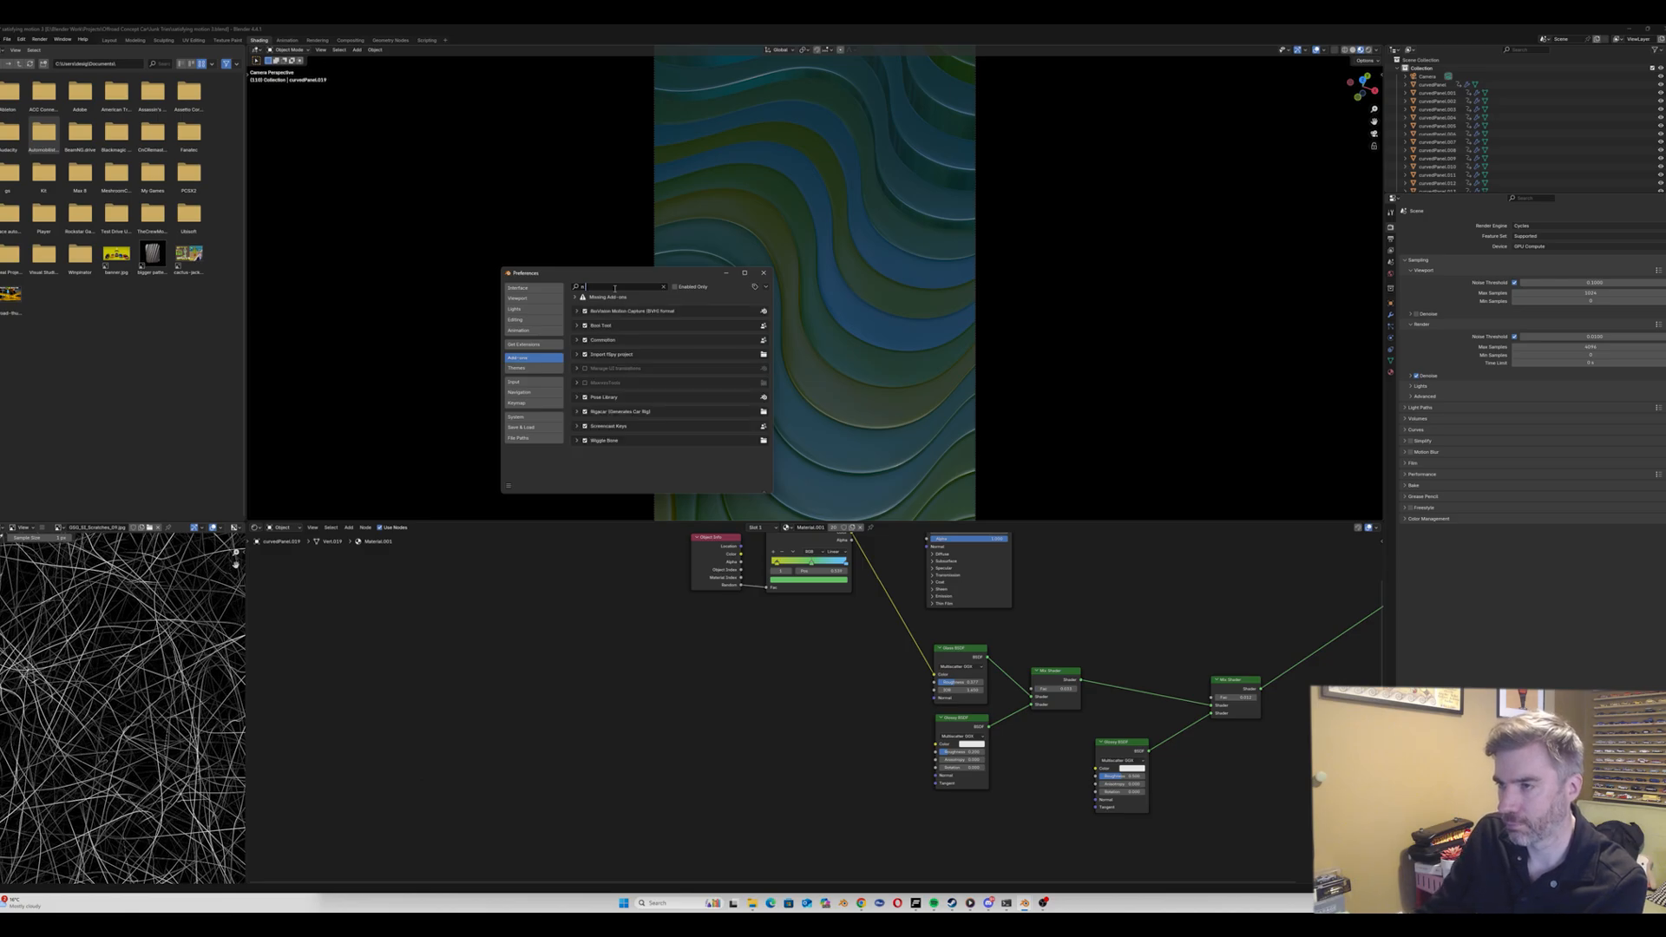
{"action": "type", "text": "o"}
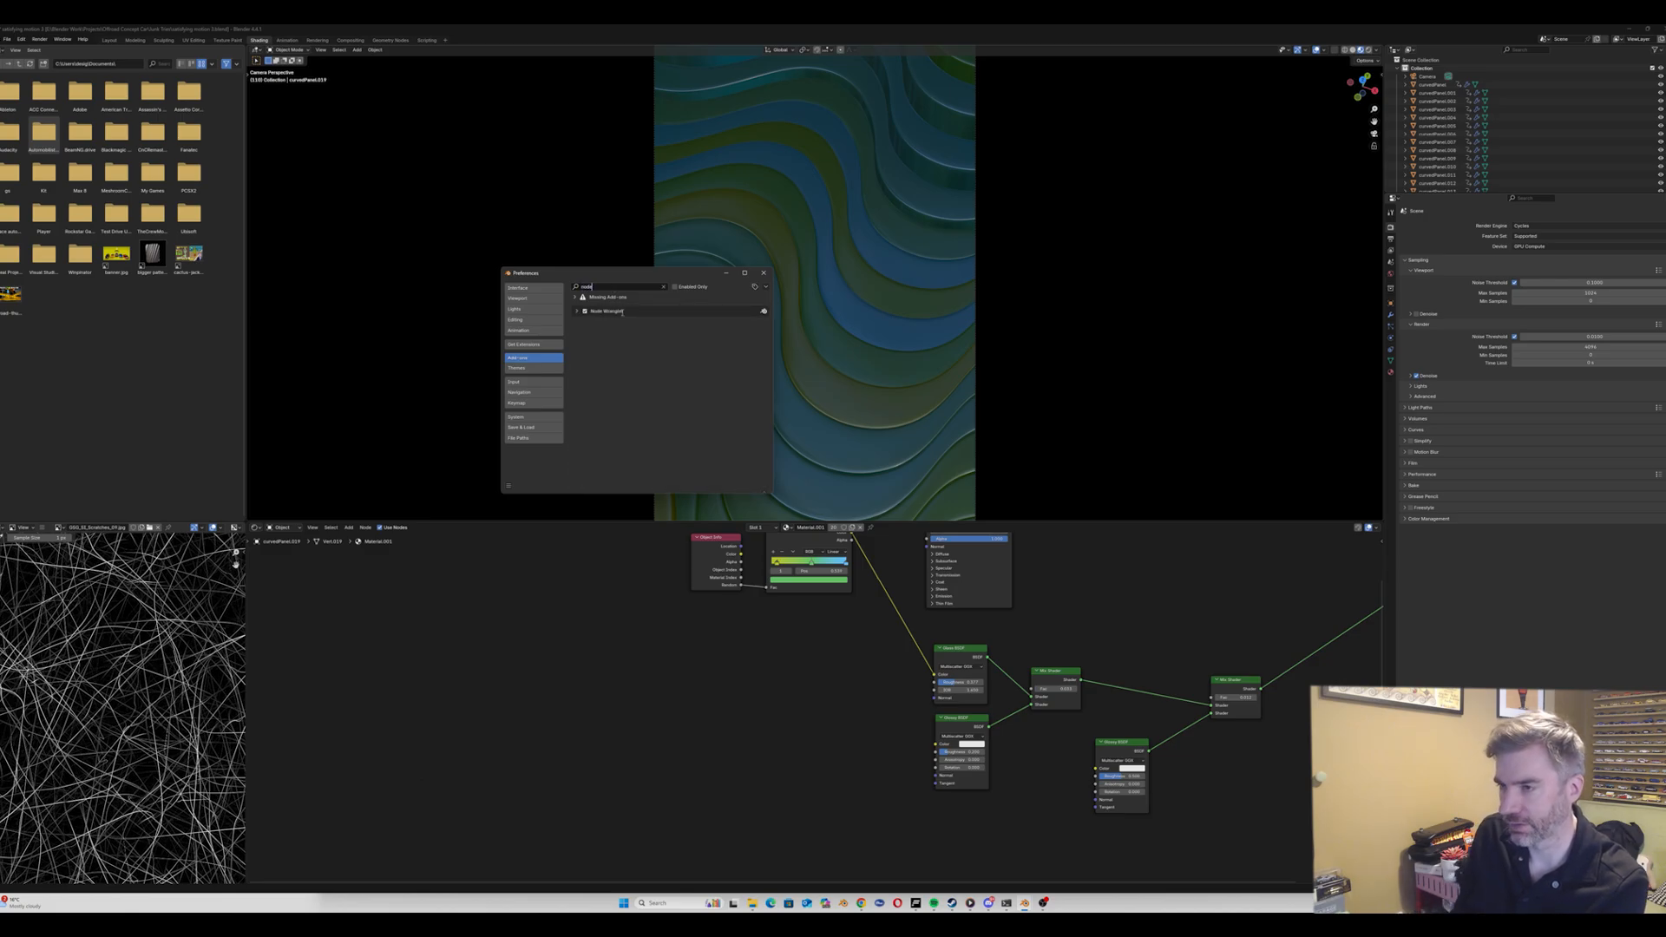
{"action": "type", "text": "de"}
Step: Search the available extensions again for "node wrang" and close the Preferences
{"action": "left_click", "coordinate": [530, 345]}
{"action": "left_click", "coordinate": [620, 287]}
{"action": "type", "text": "wra"}
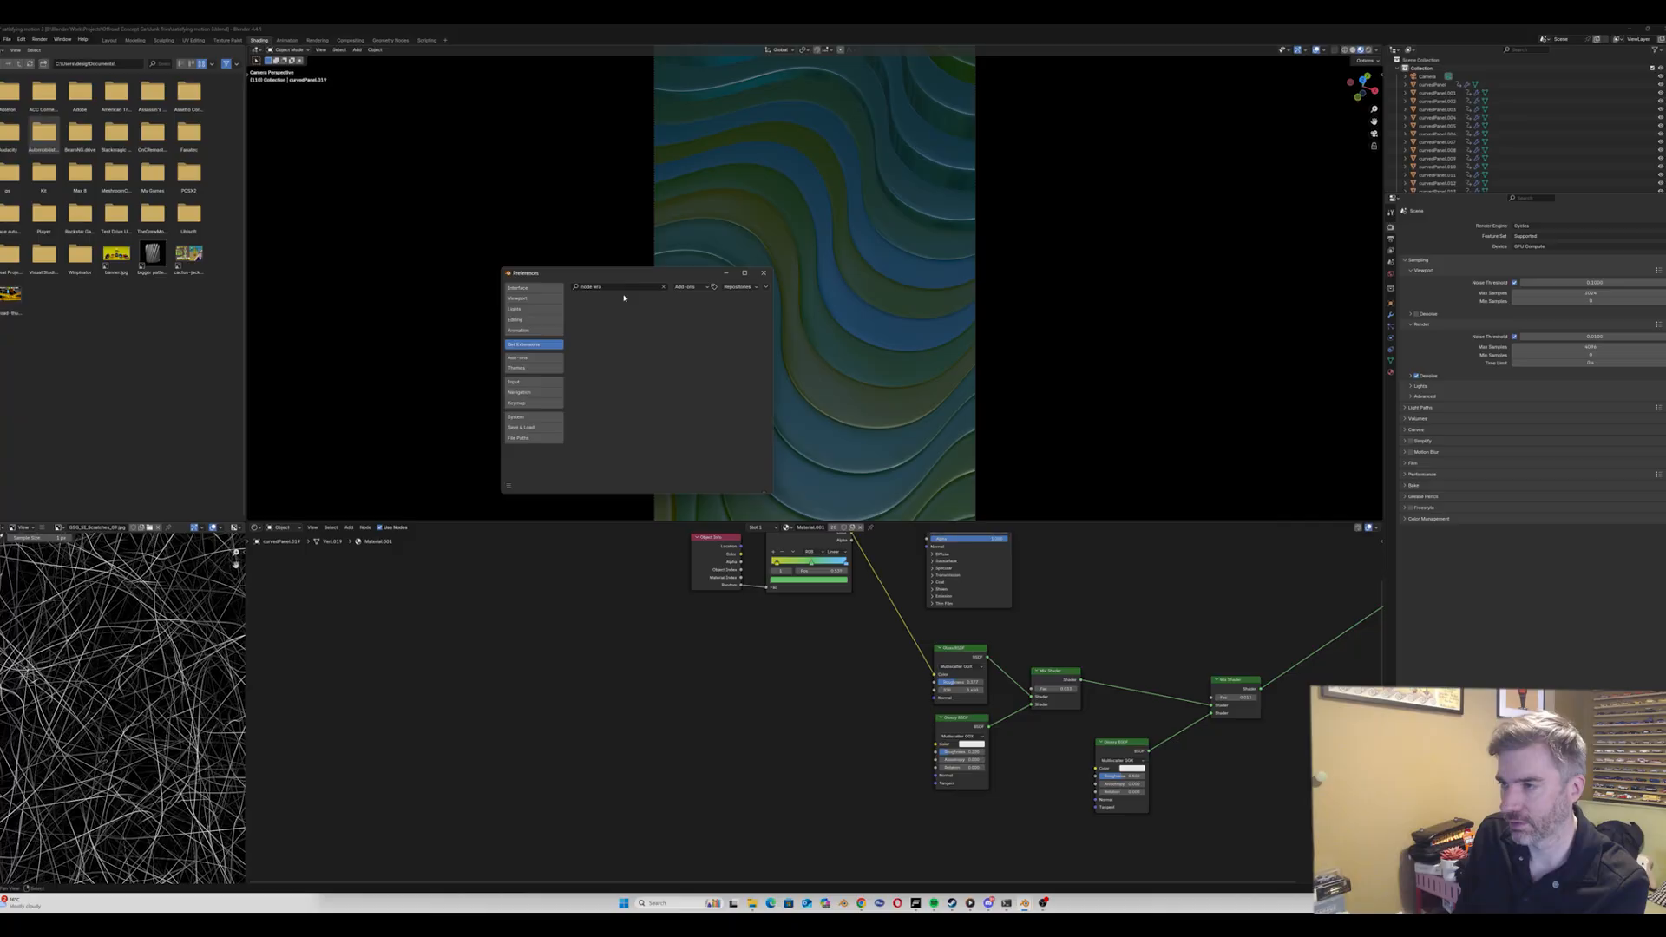
{"action": "key", "text": "ctrl+a"}
{"action": "type", "text": "node wra"}
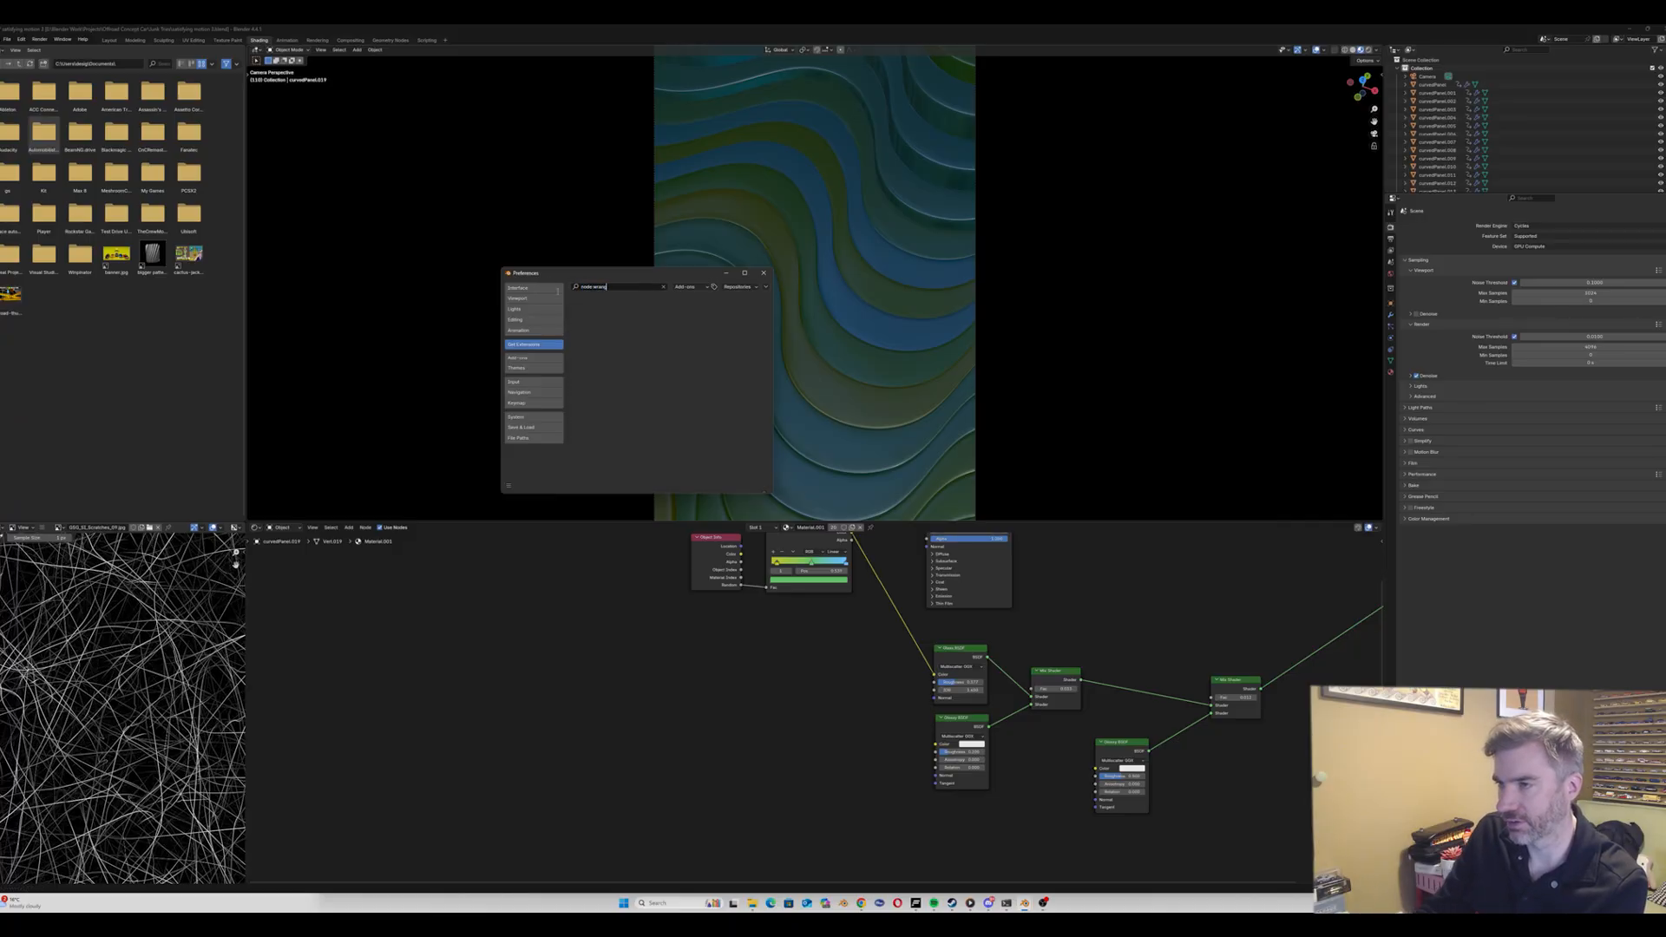
{"action": "left_click", "coordinate": [763, 273]}
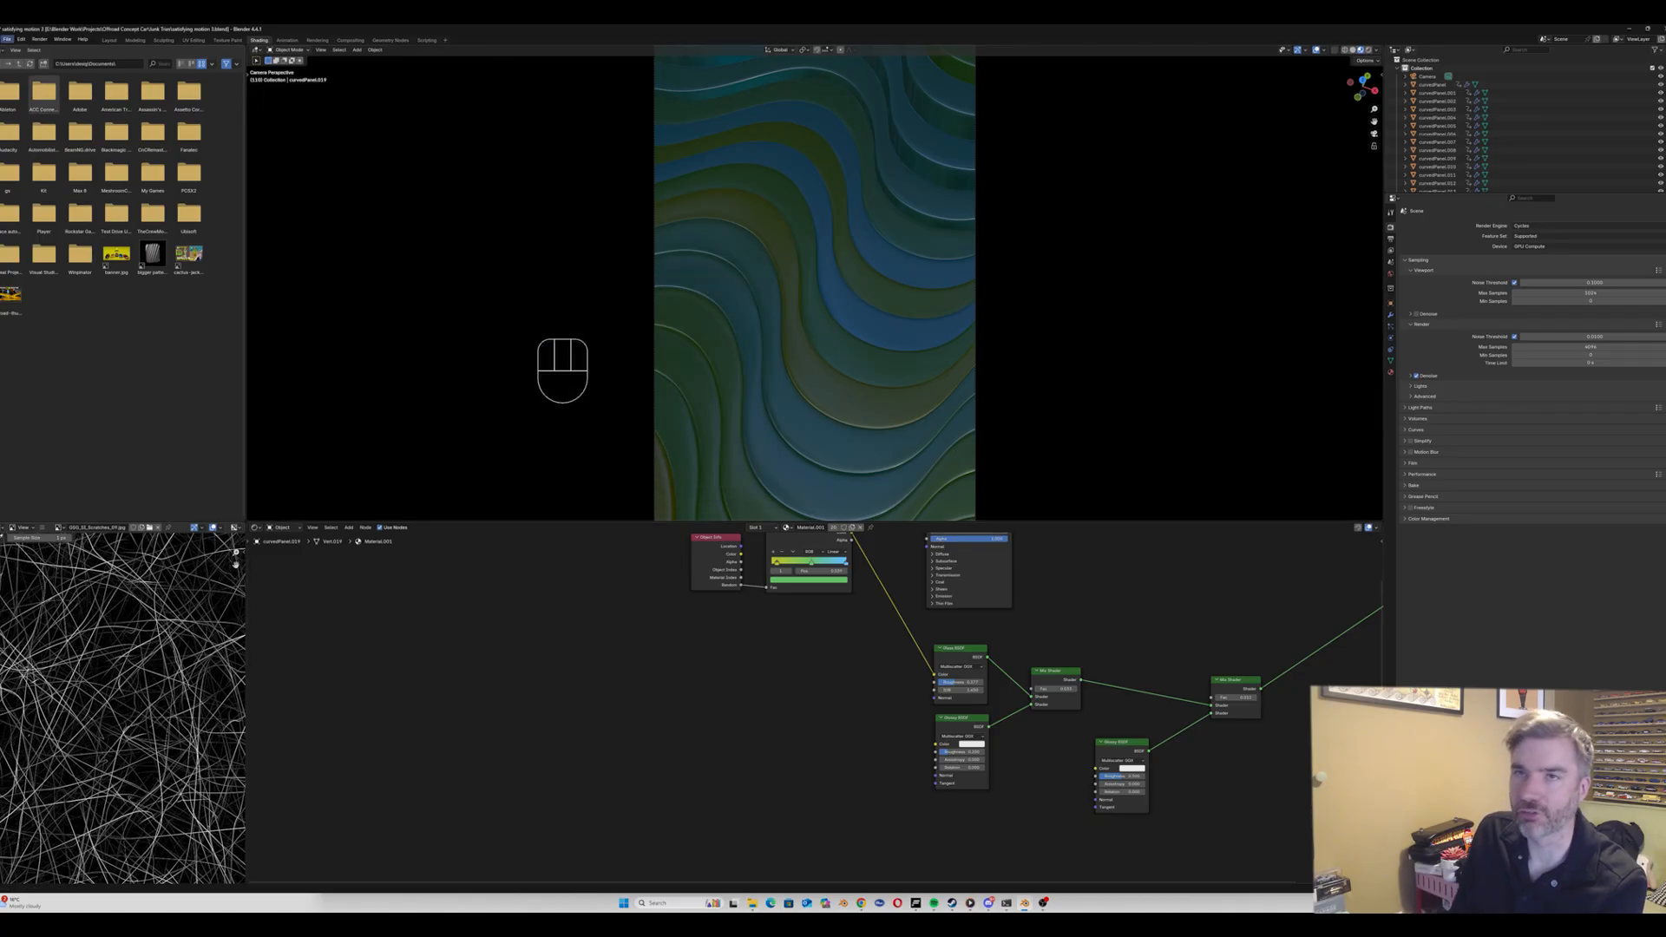
Step: Reopen the Preferences and look up the Node Wrangler add-on among the installed add-ons by searching for "node w"
{"action": "left_click", "coordinate": [21, 39]}
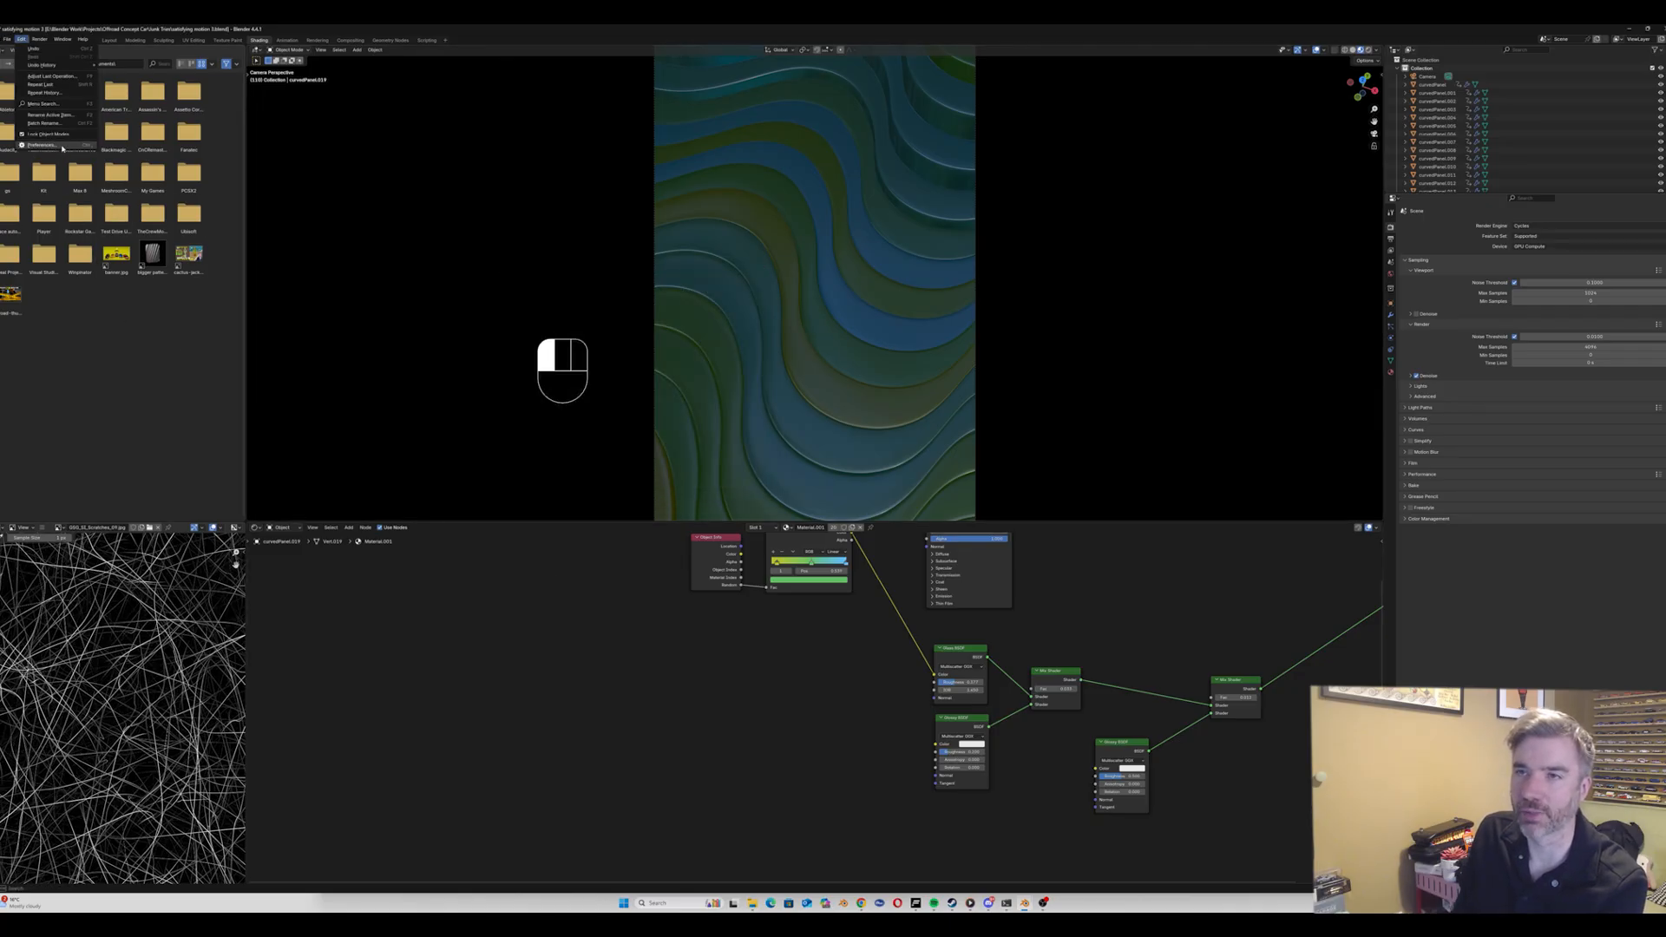
{"action": "left_click", "coordinate": [61, 146]}
{"action": "left_click_drag", "start_coordinate": [128, 35], "coordinate": [232, 83]}
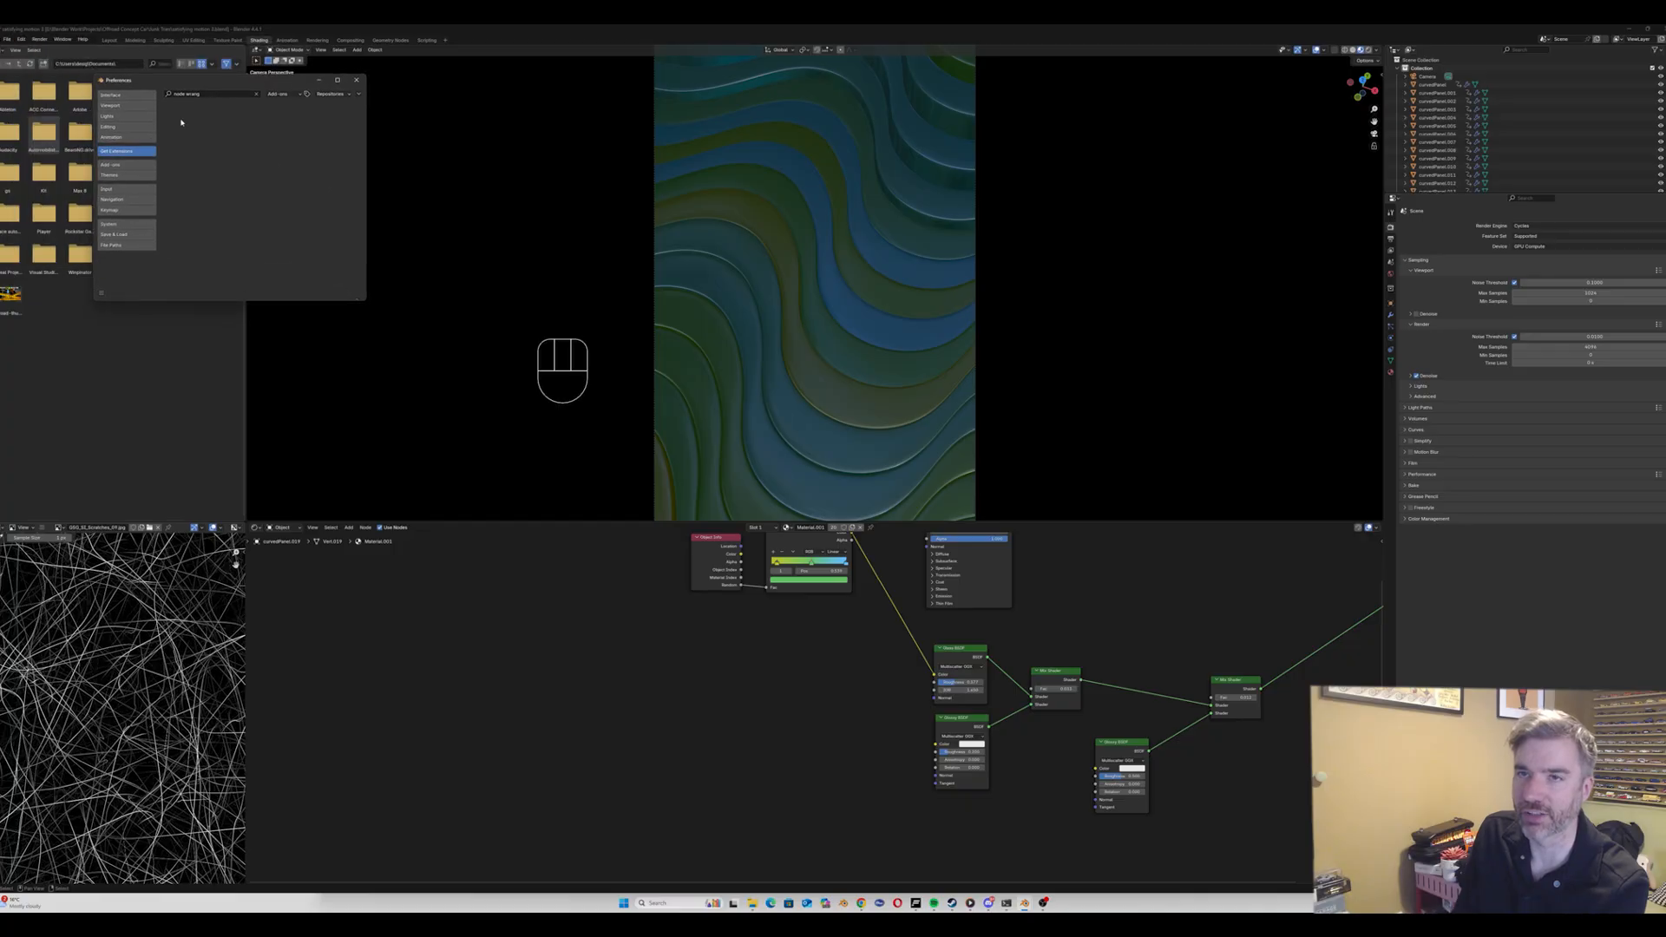
{"action": "left_click", "coordinate": [114, 165]}
{"action": "left_click", "coordinate": [257, 93]}
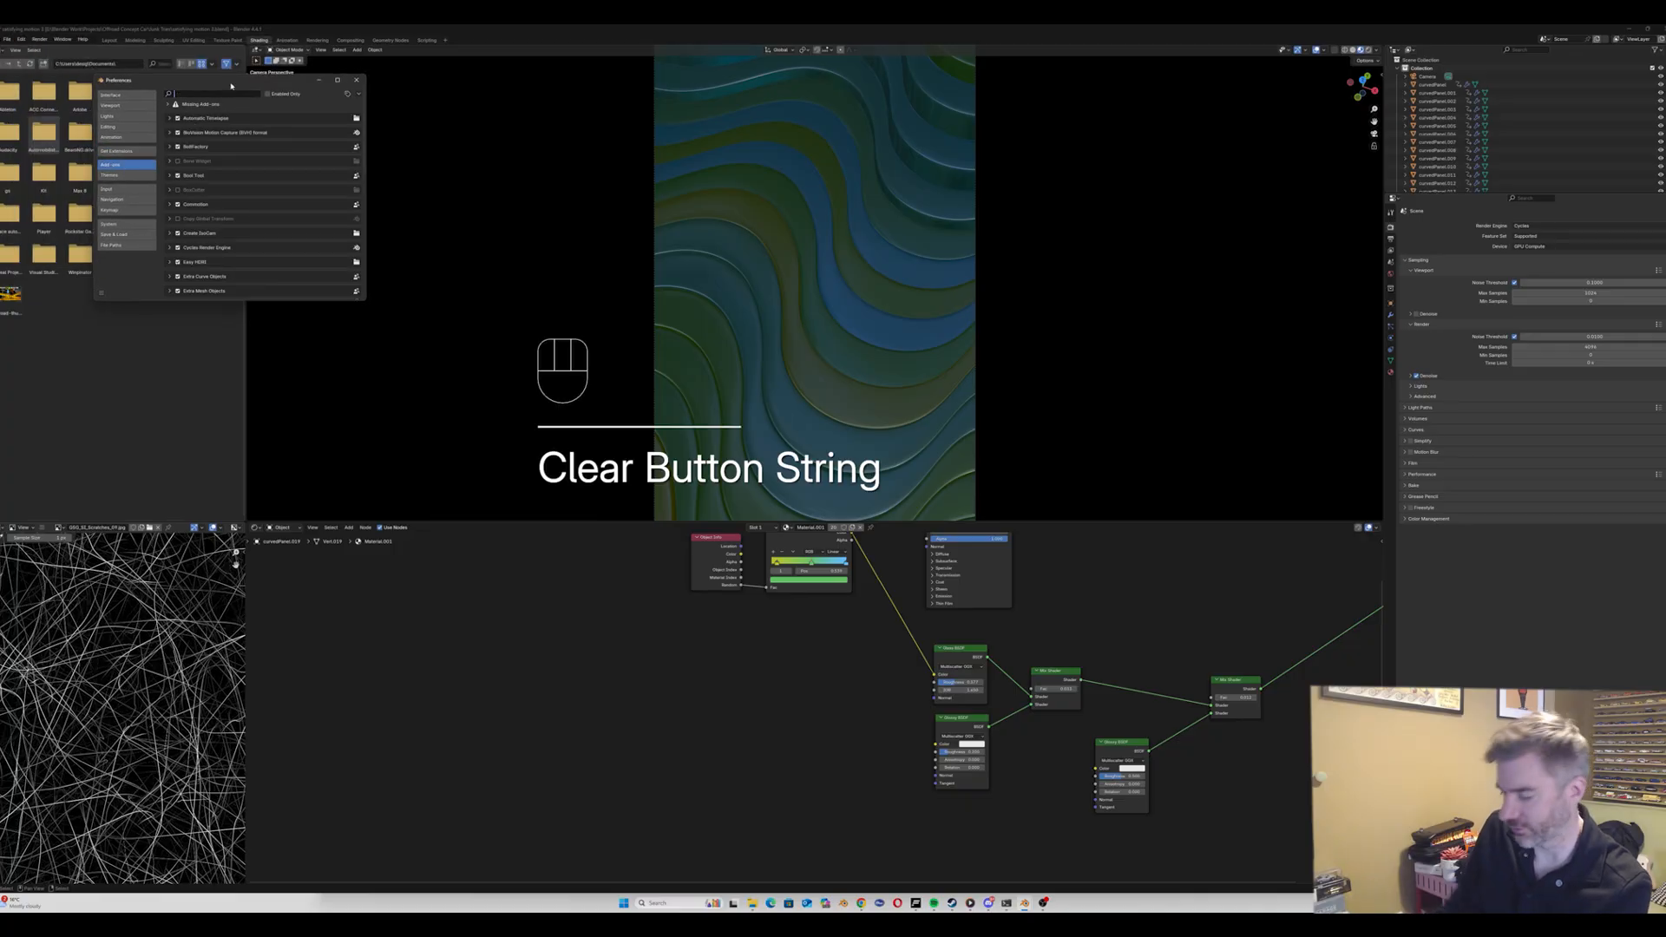
{"action": "type", "text": "node w"}
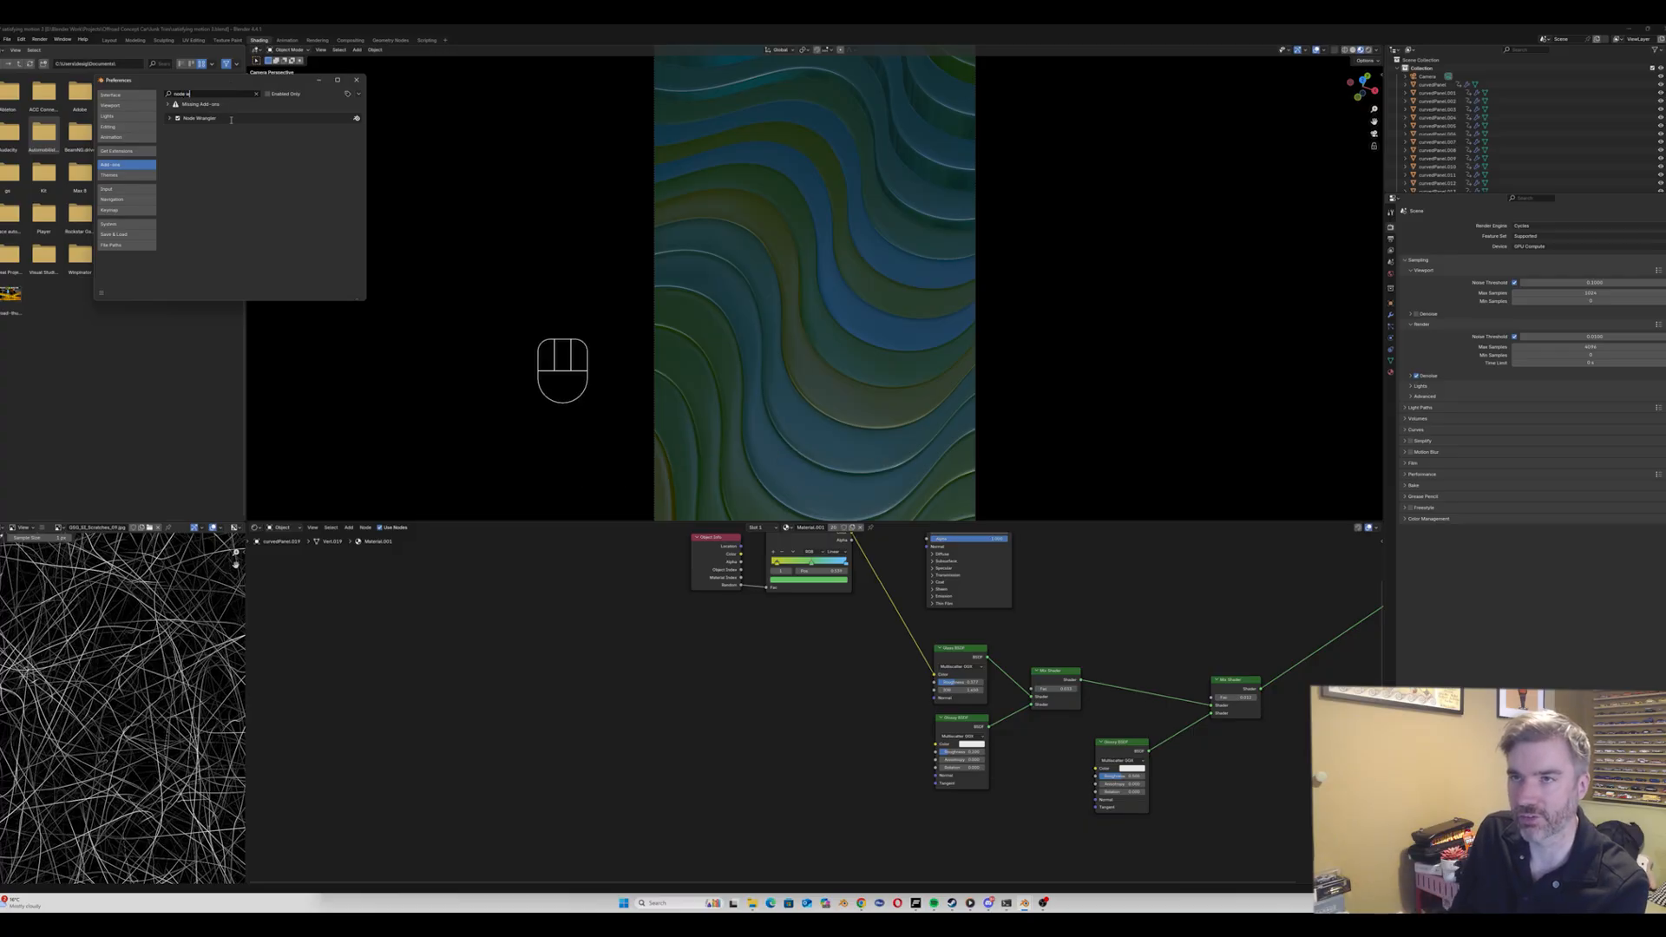
Step: Close the Preferences and add an Image Texture node in the empty area beside the shader nodes
{"action": "left_click", "coordinate": [356, 79]}
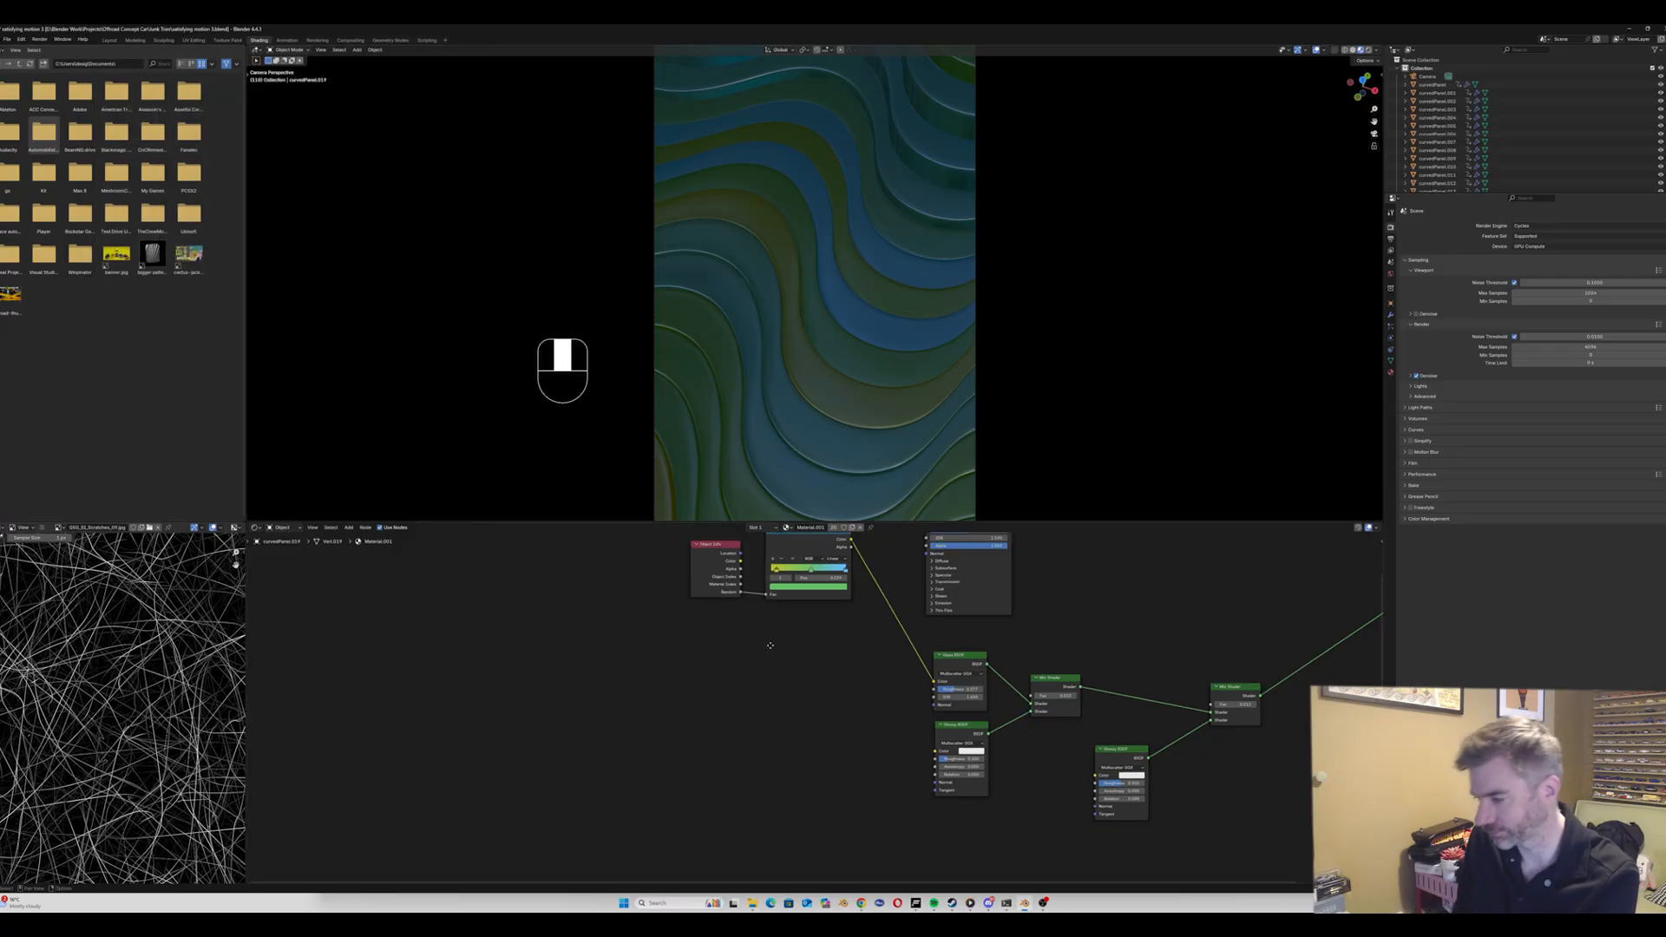
{"action": "mouse_move", "coordinate": [770, 643]}
{"action": "middle_mouse_down"}
{"action": "mouse_move", "coordinate": [756, 663]}
{"action": "mouse_move", "coordinate": [772, 660]}
{"action": "middle_mouse_up"}
{"action": "scroll", "coordinate": [756, 663], "scroll_direction": "down", "scroll_amount": 2}
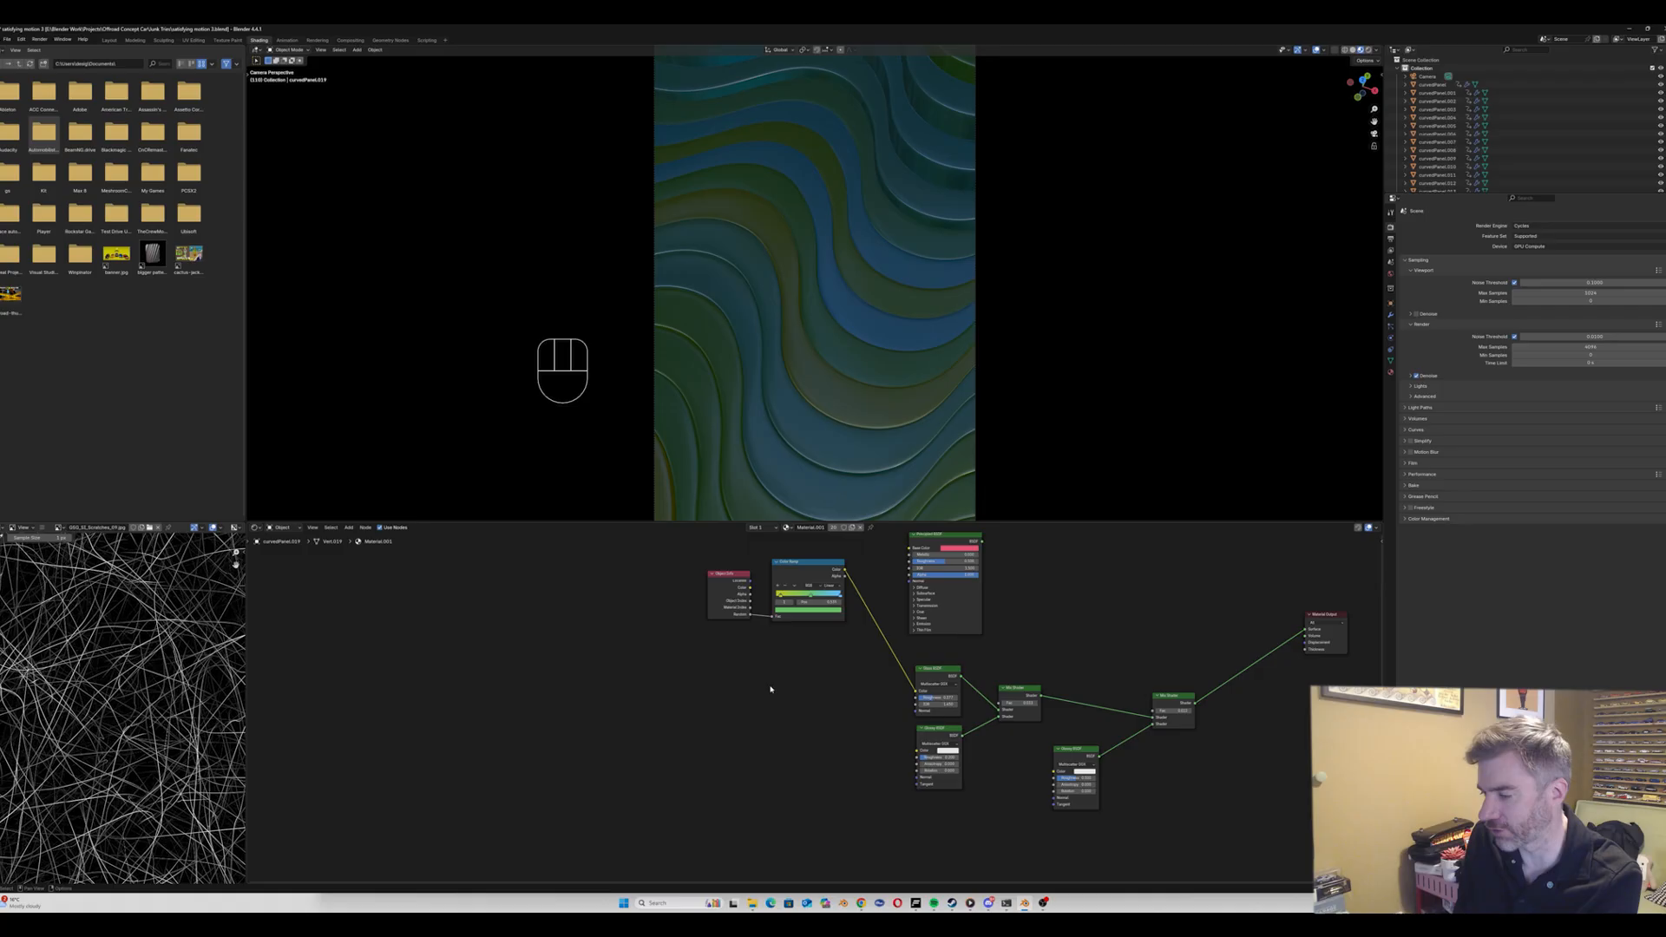
{"action": "left_click", "coordinate": [597, 730]}
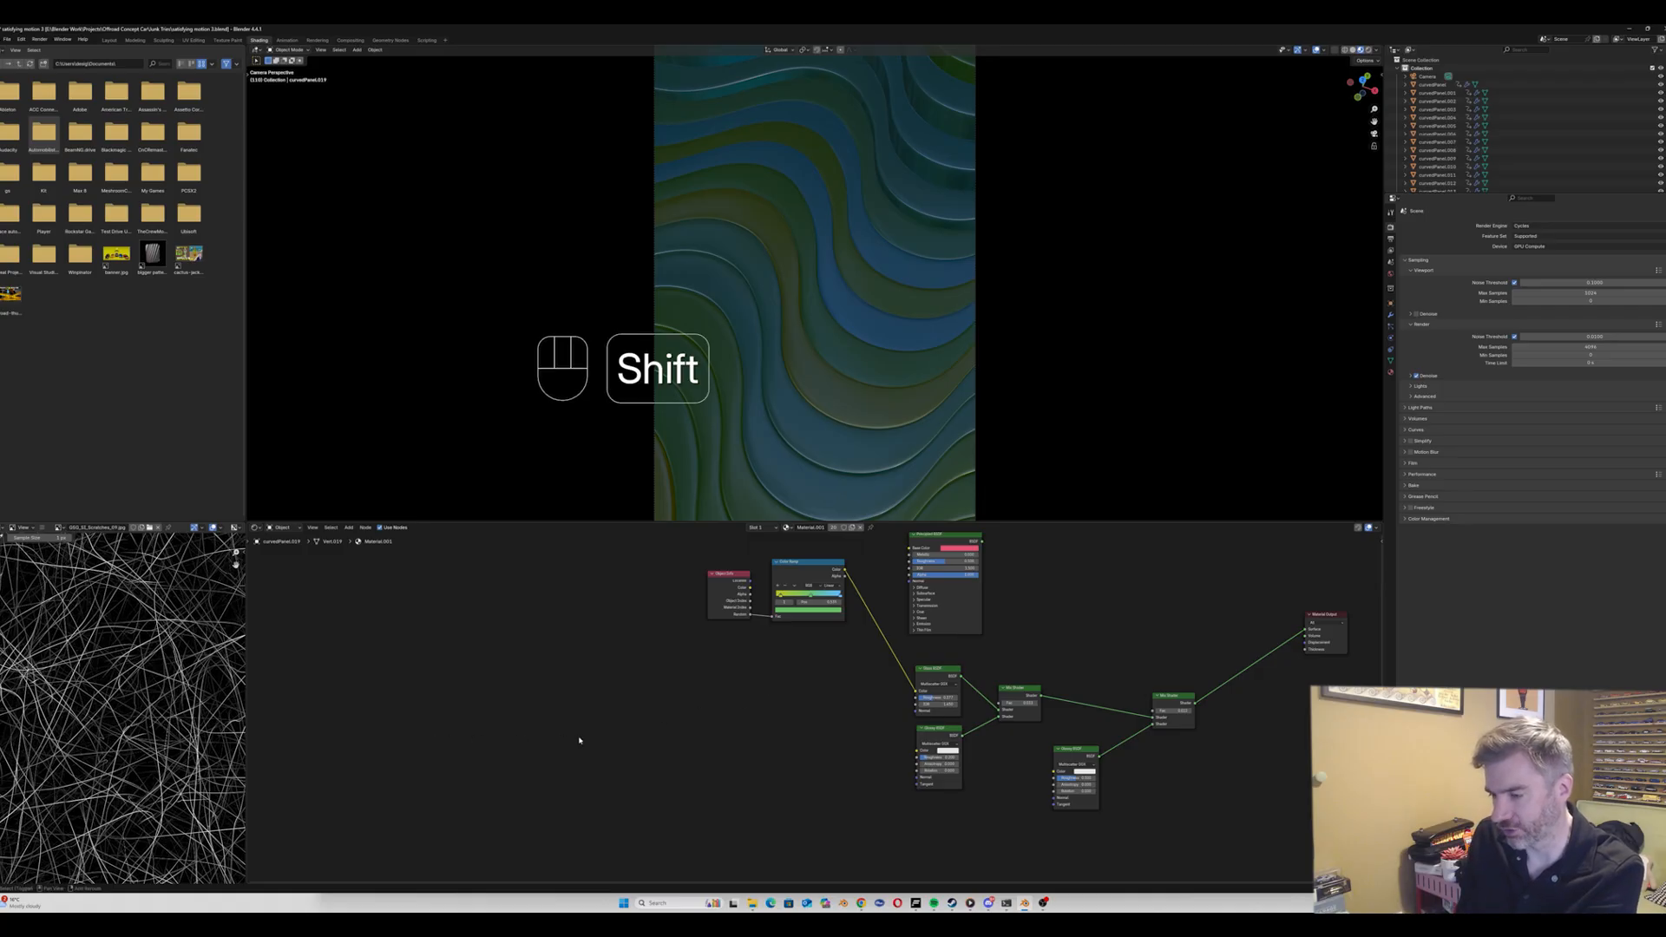
{"action": "key", "text": "shift+a"}
{"action": "left_click", "coordinate": [576, 738]}
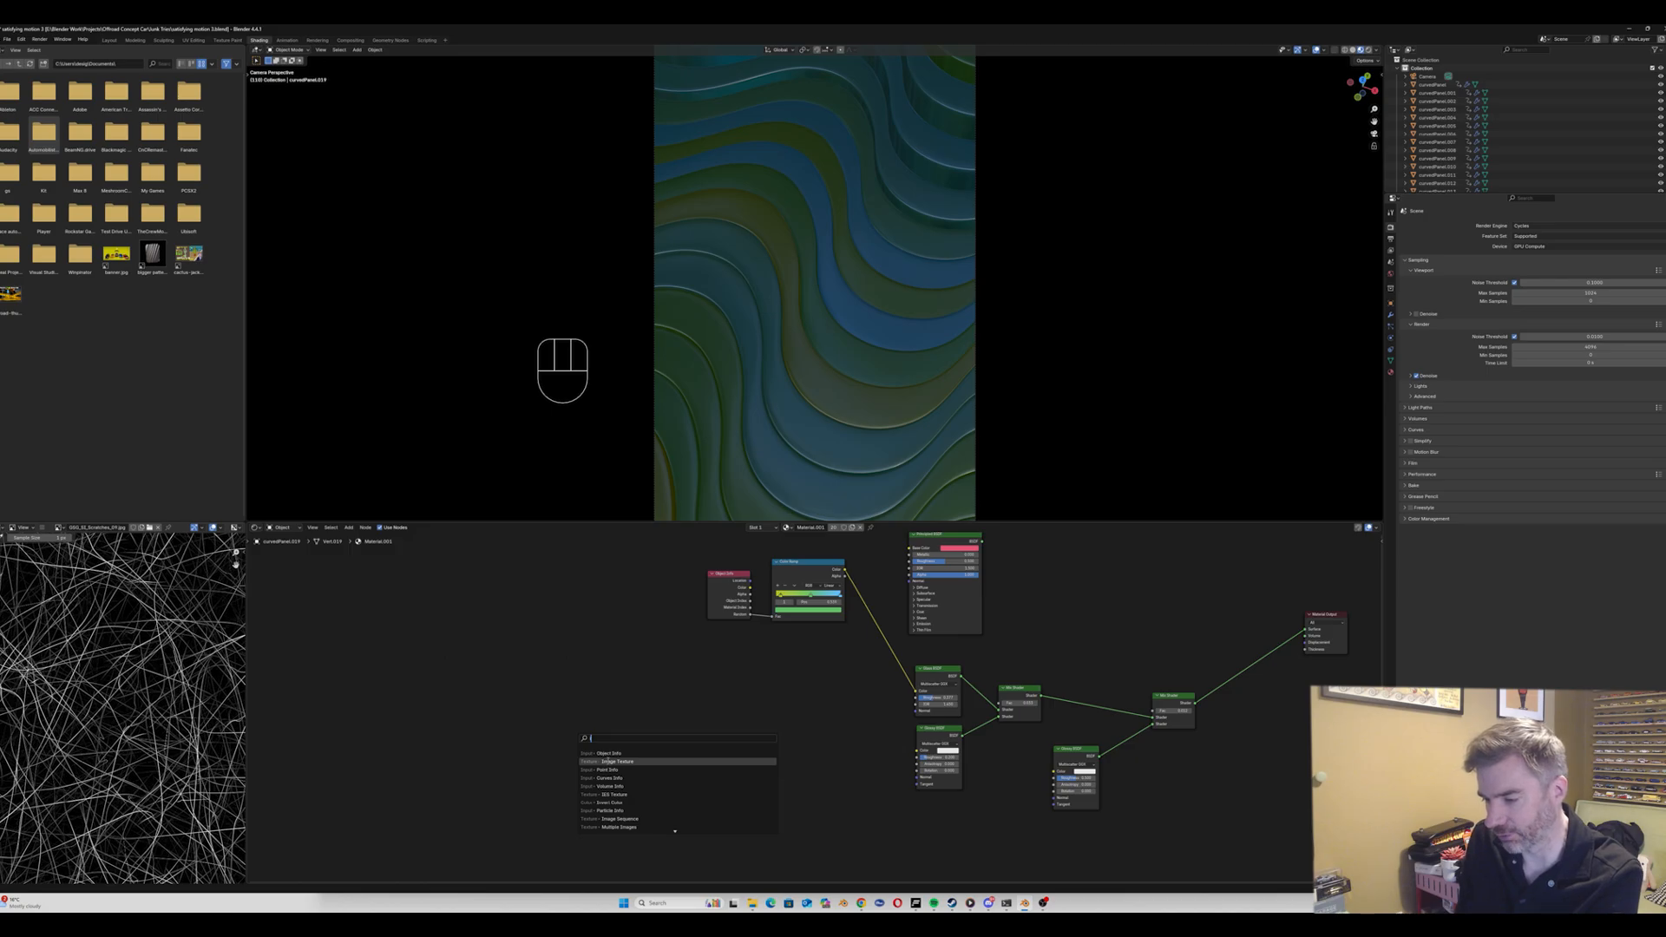
{"action": "left_click", "coordinate": [618, 778]}
Step: Load the scratches-and-deposits image from the recent surface imperfections texture folder into the Image Texture node
{"action": "left_click", "coordinate": [648, 738]}
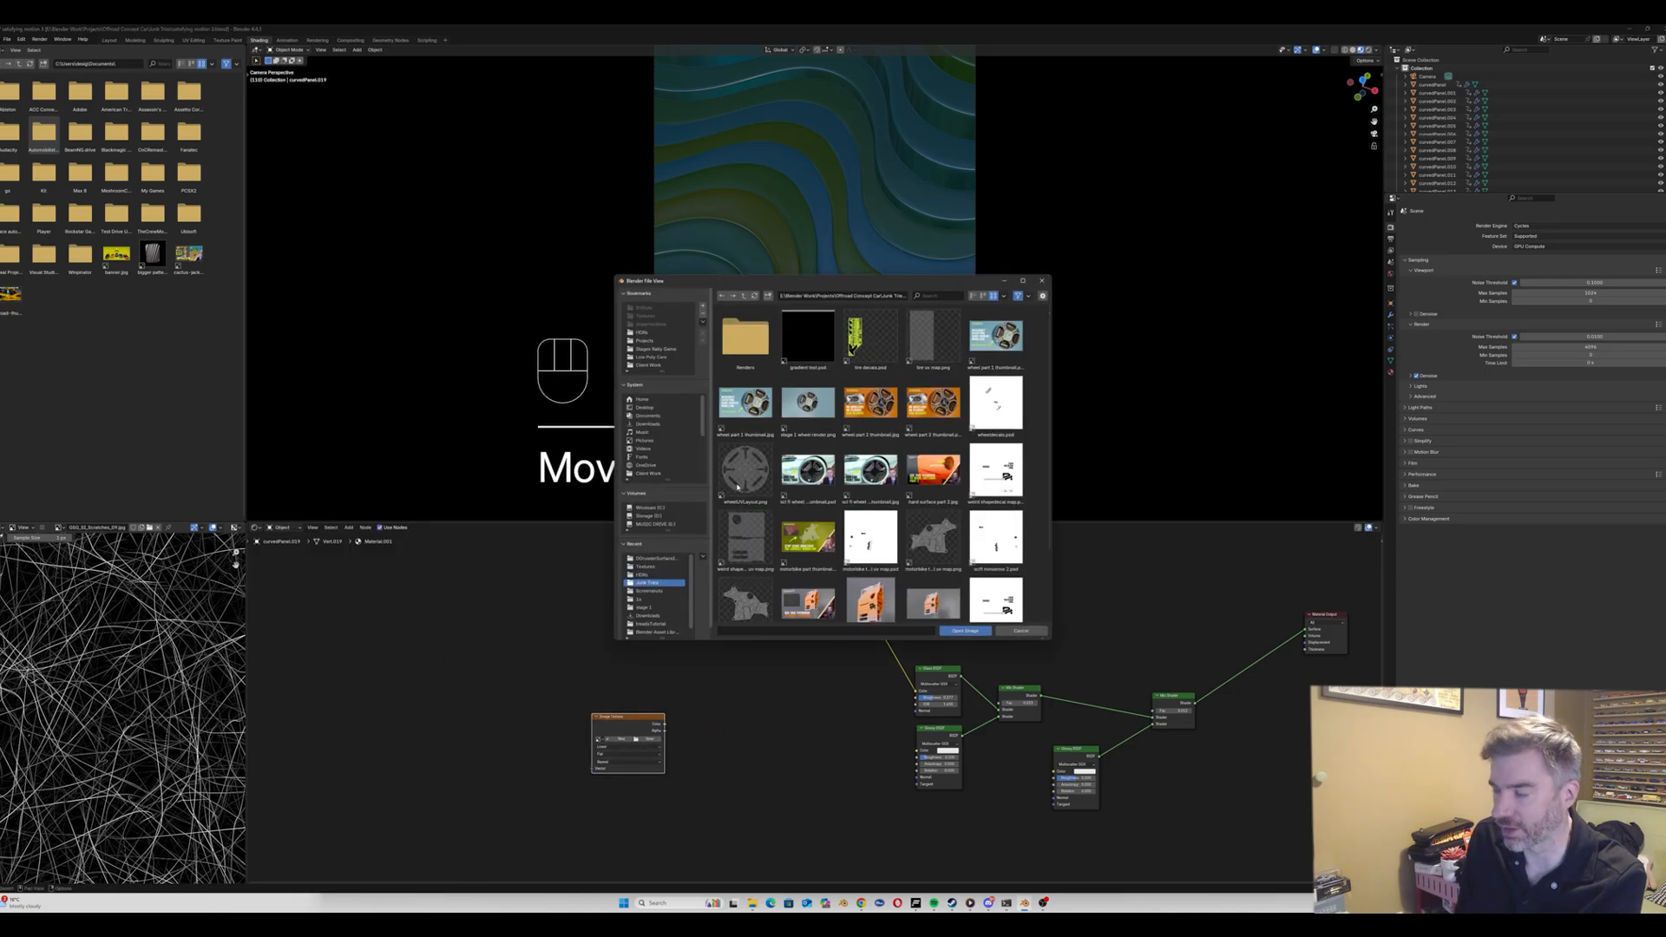
{"action": "left_click", "coordinate": [657, 558]}
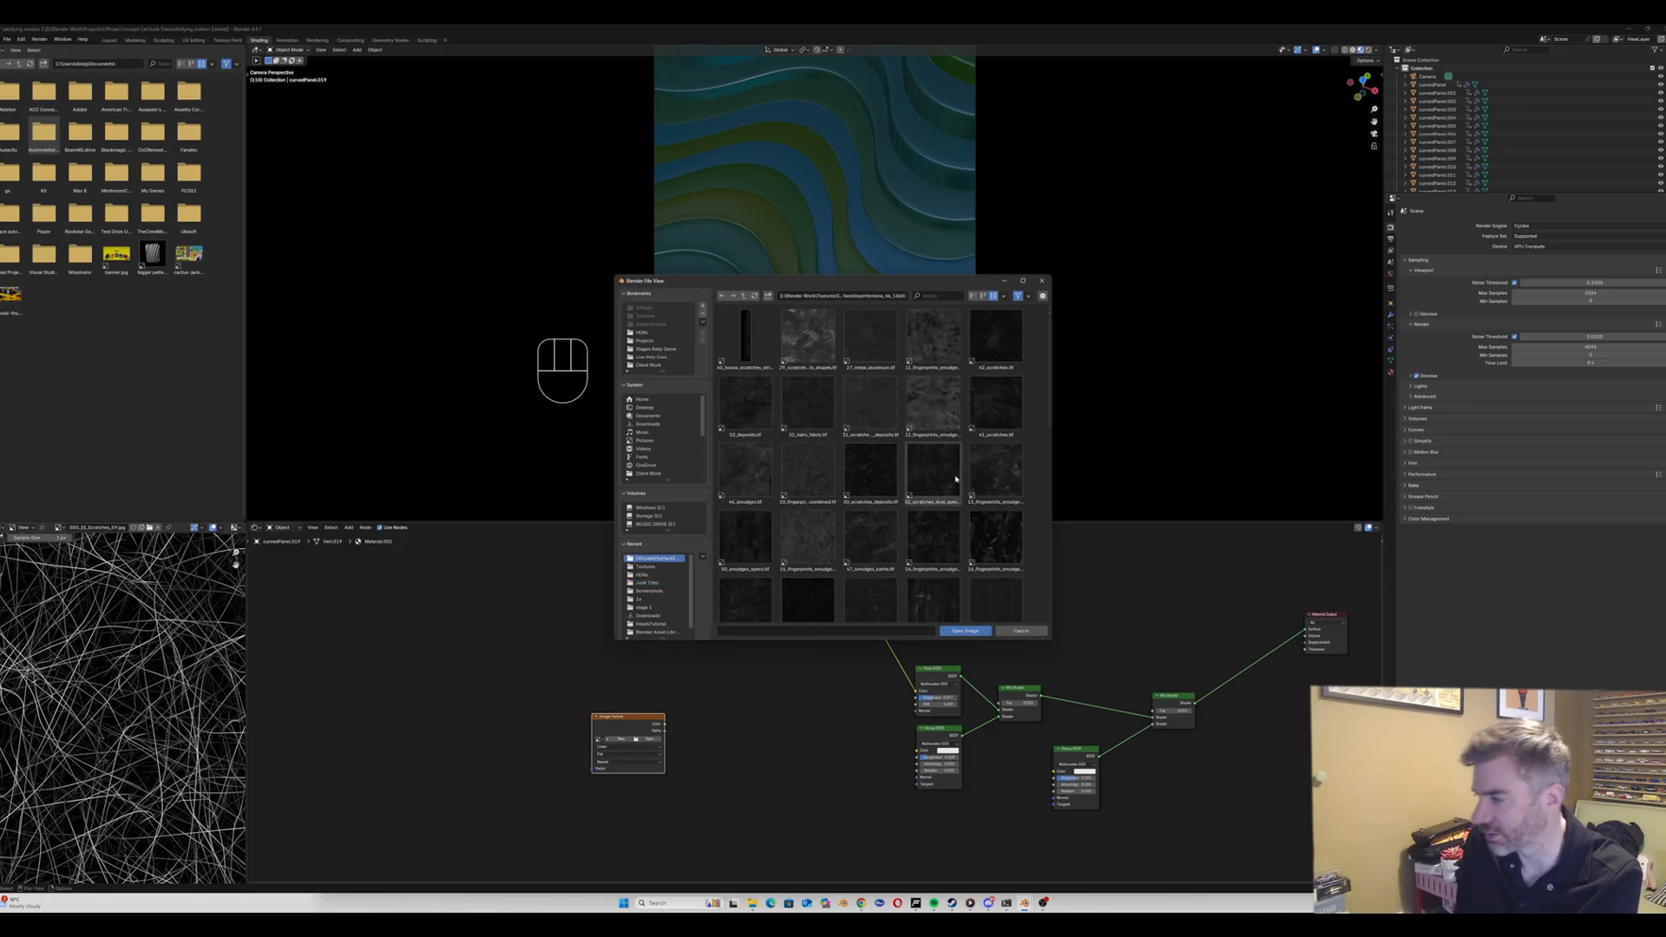
{"action": "scroll", "coordinate": [938, 500], "scroll_direction": "down", "scroll_amount": 1}
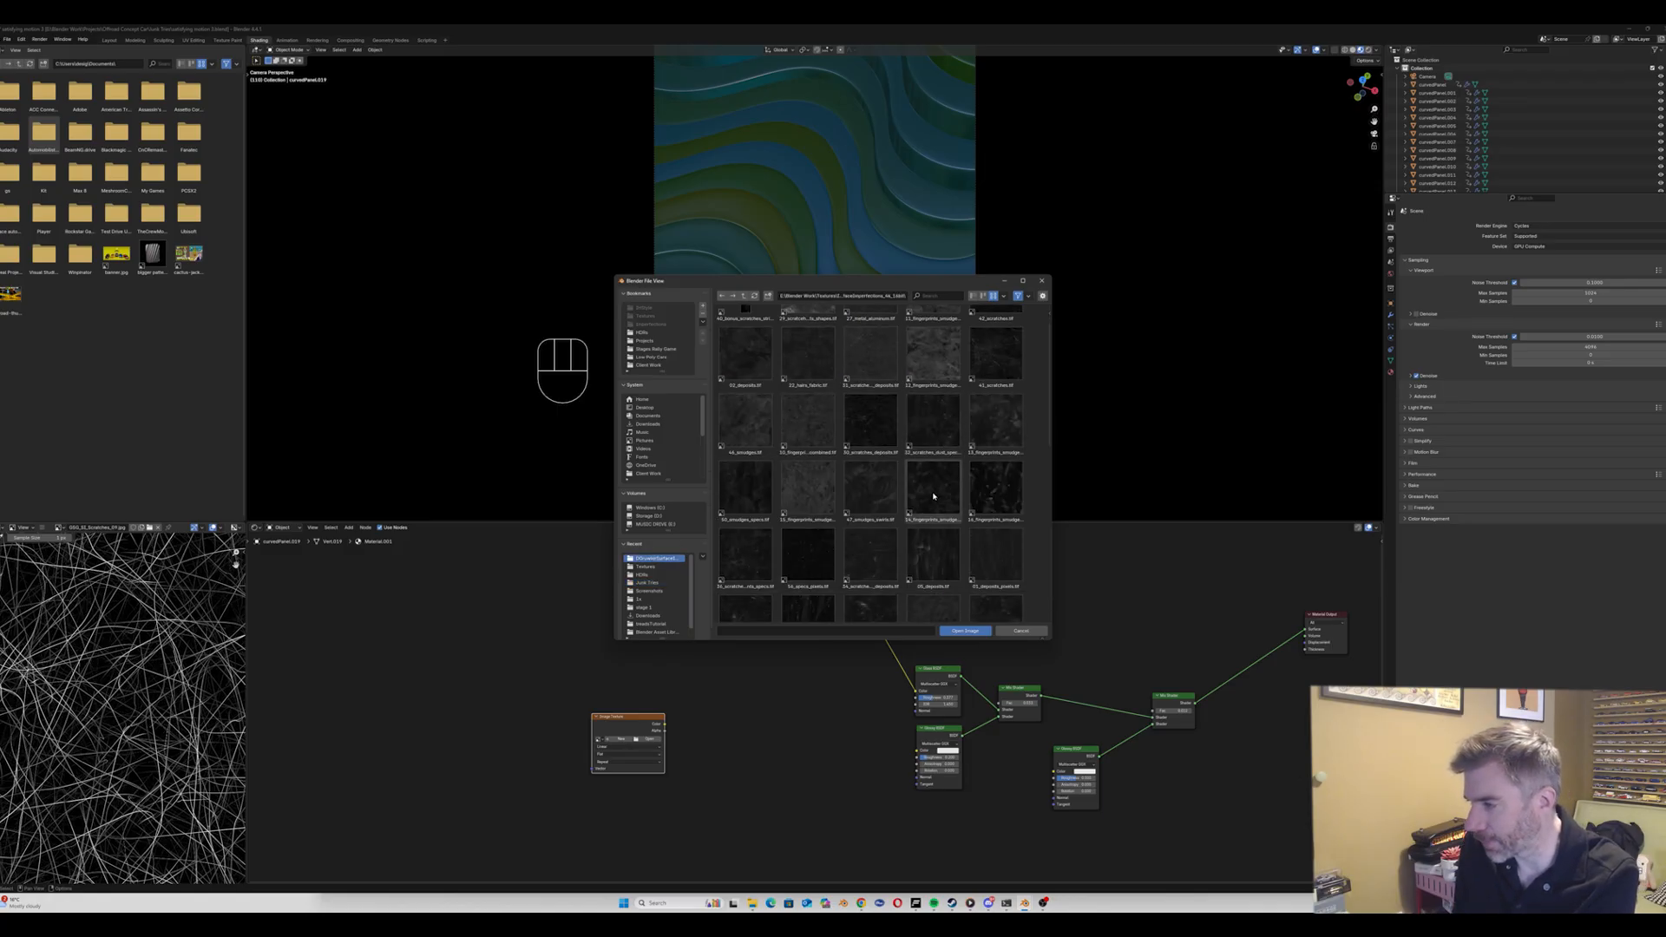
{"action": "double_click", "coordinate": [860, 421]}
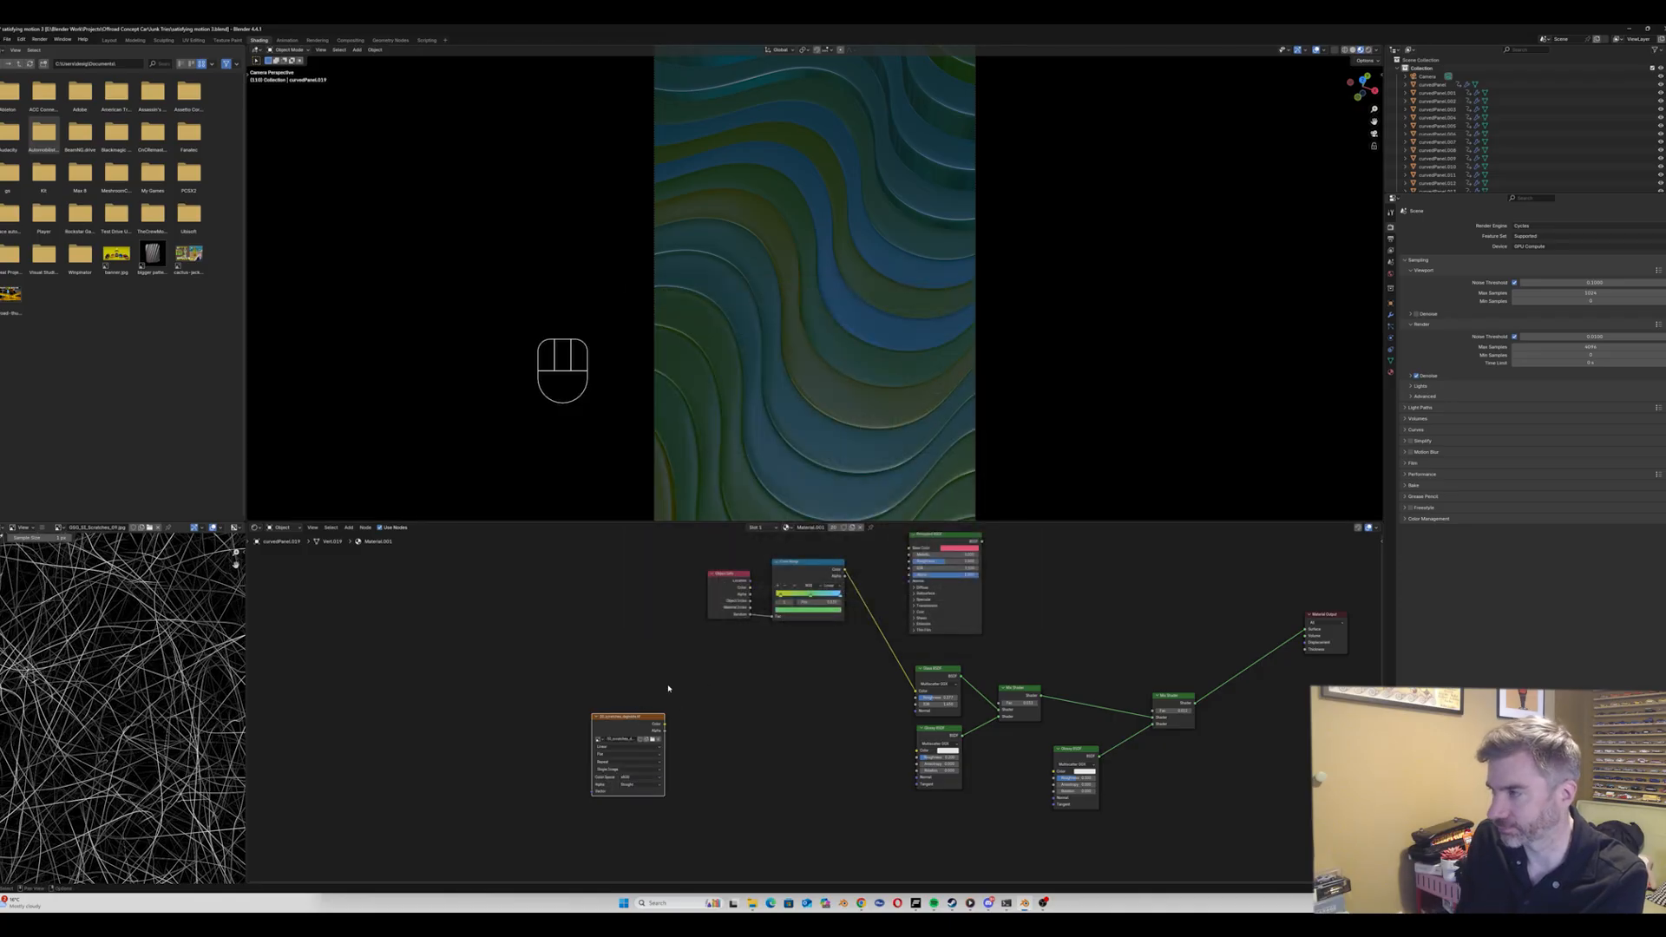
Step: Preview the scratch image directly on the Material Output and add Mapping and Texture Coordinate nodes to it with Texture Setup
{"action": "left_click", "coordinate": [636, 718], "text": "ctrl+shift"}
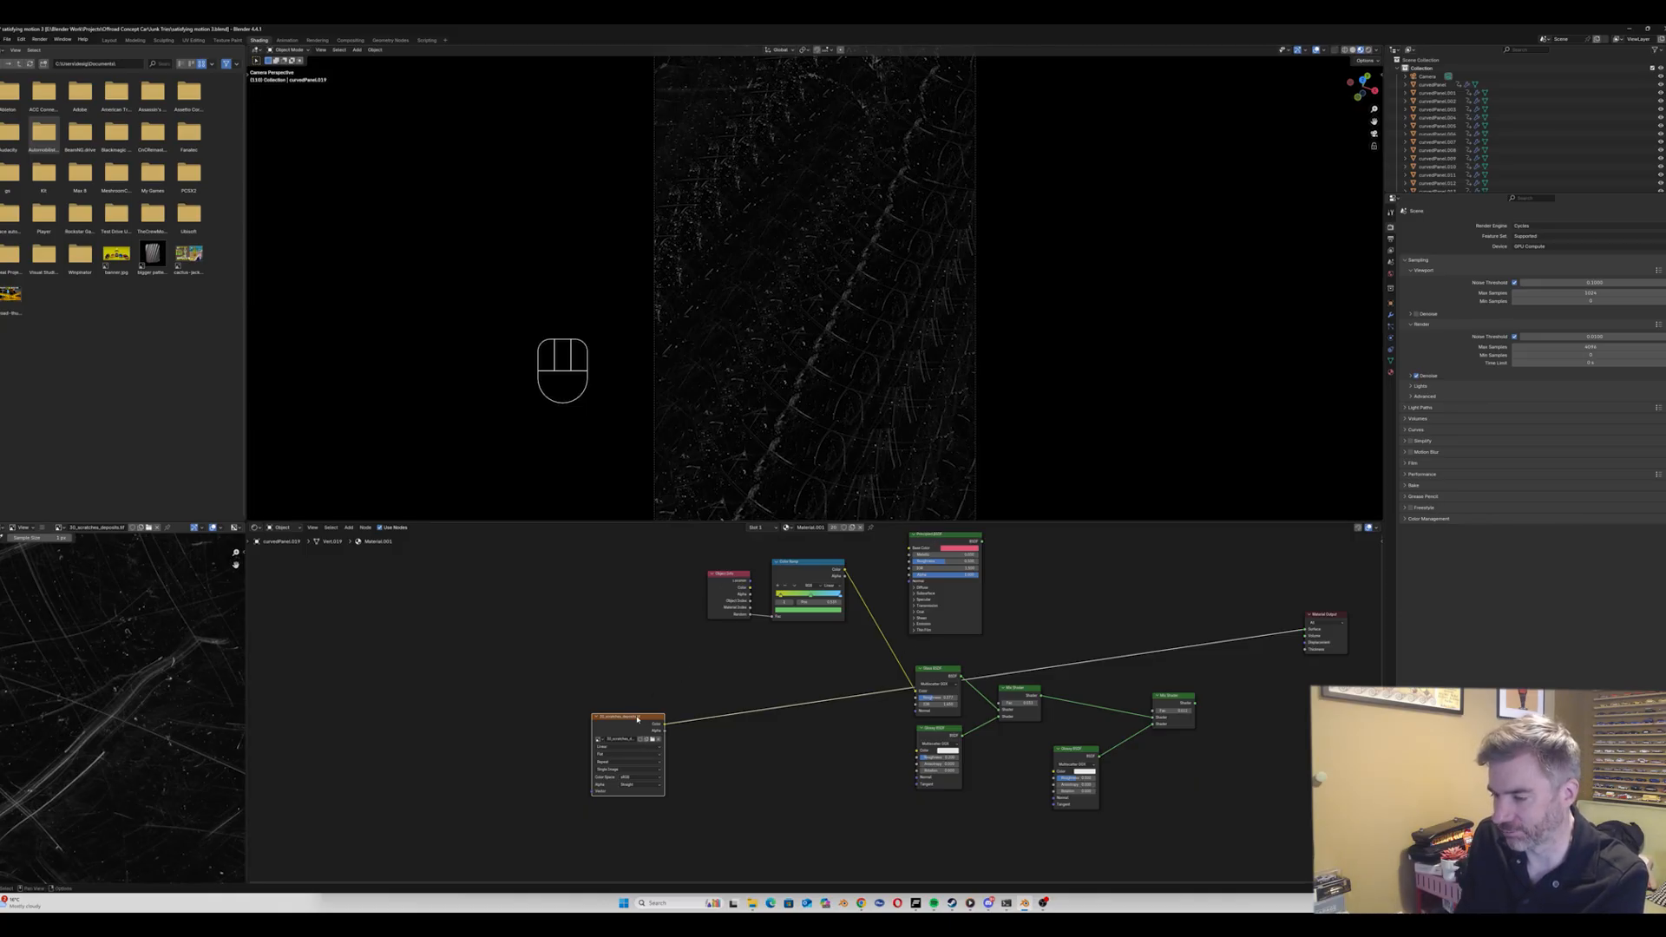
{"action": "left_click", "coordinate": [637, 719]}
{"action": "key", "text": "ctrl+t"}
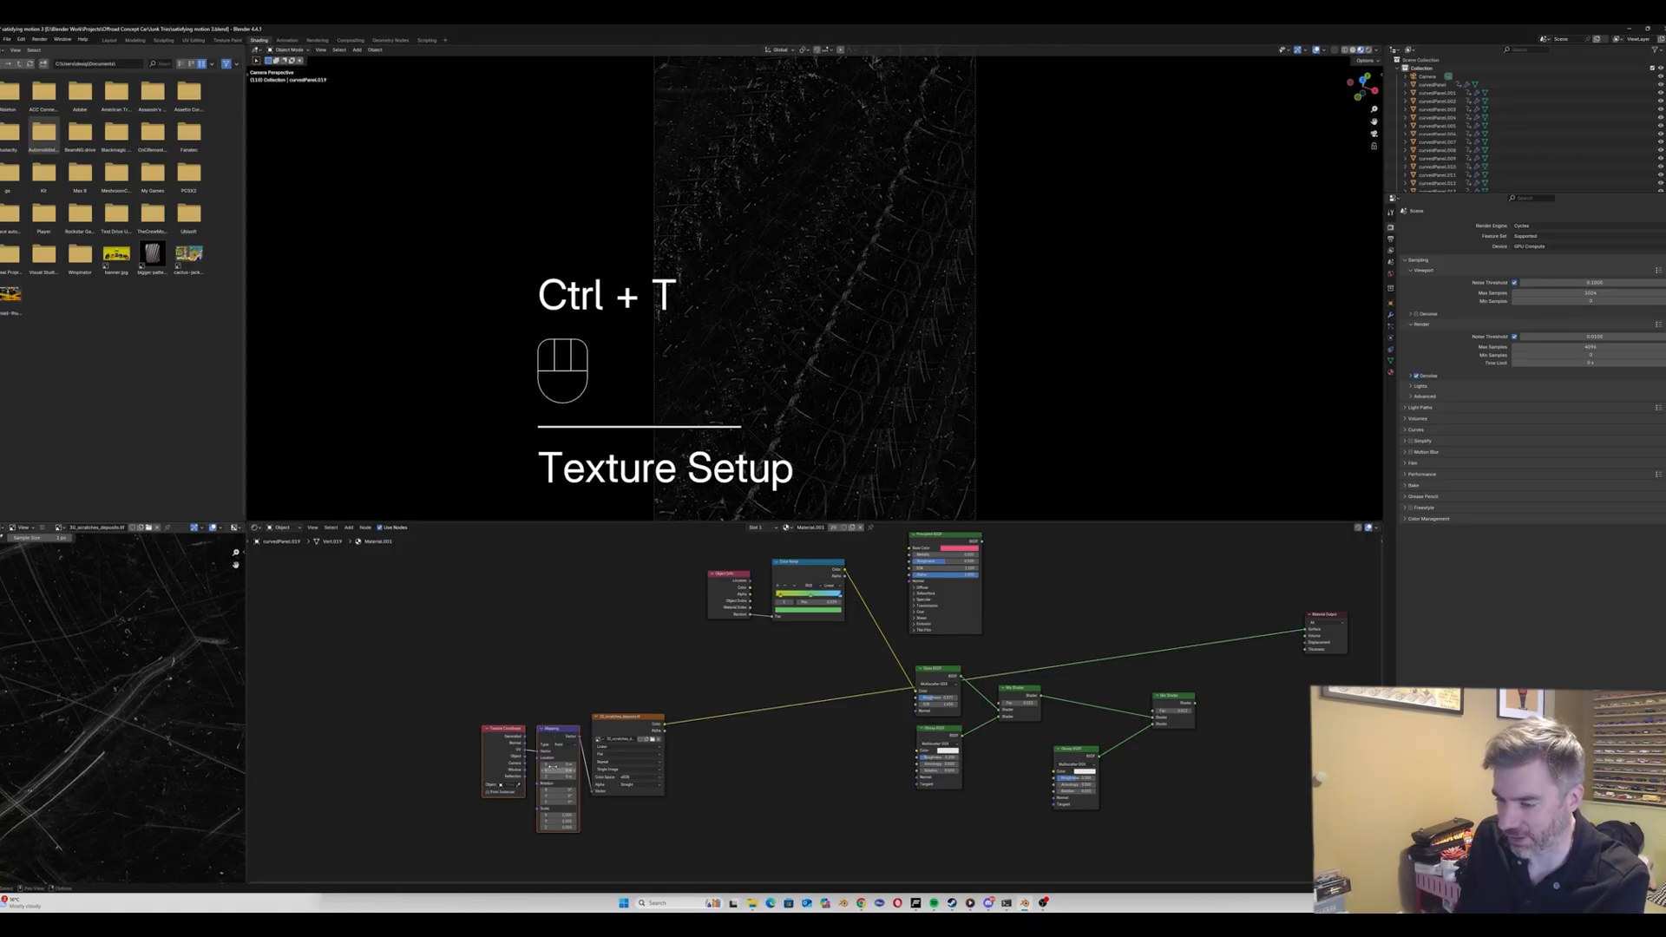
Step: Try shifting the Mapping node's Location, undo it, and link Object Info's Random output to the Location input instead
{"action": "mouse_move", "coordinate": [558, 764]}
{"action": "left_mouse_down"}
{"action": "mouse_move", "coordinate": [575, 764]}
{"action": "mouse_move", "coordinate": [555, 764]}
{"action": "left_mouse_up"}
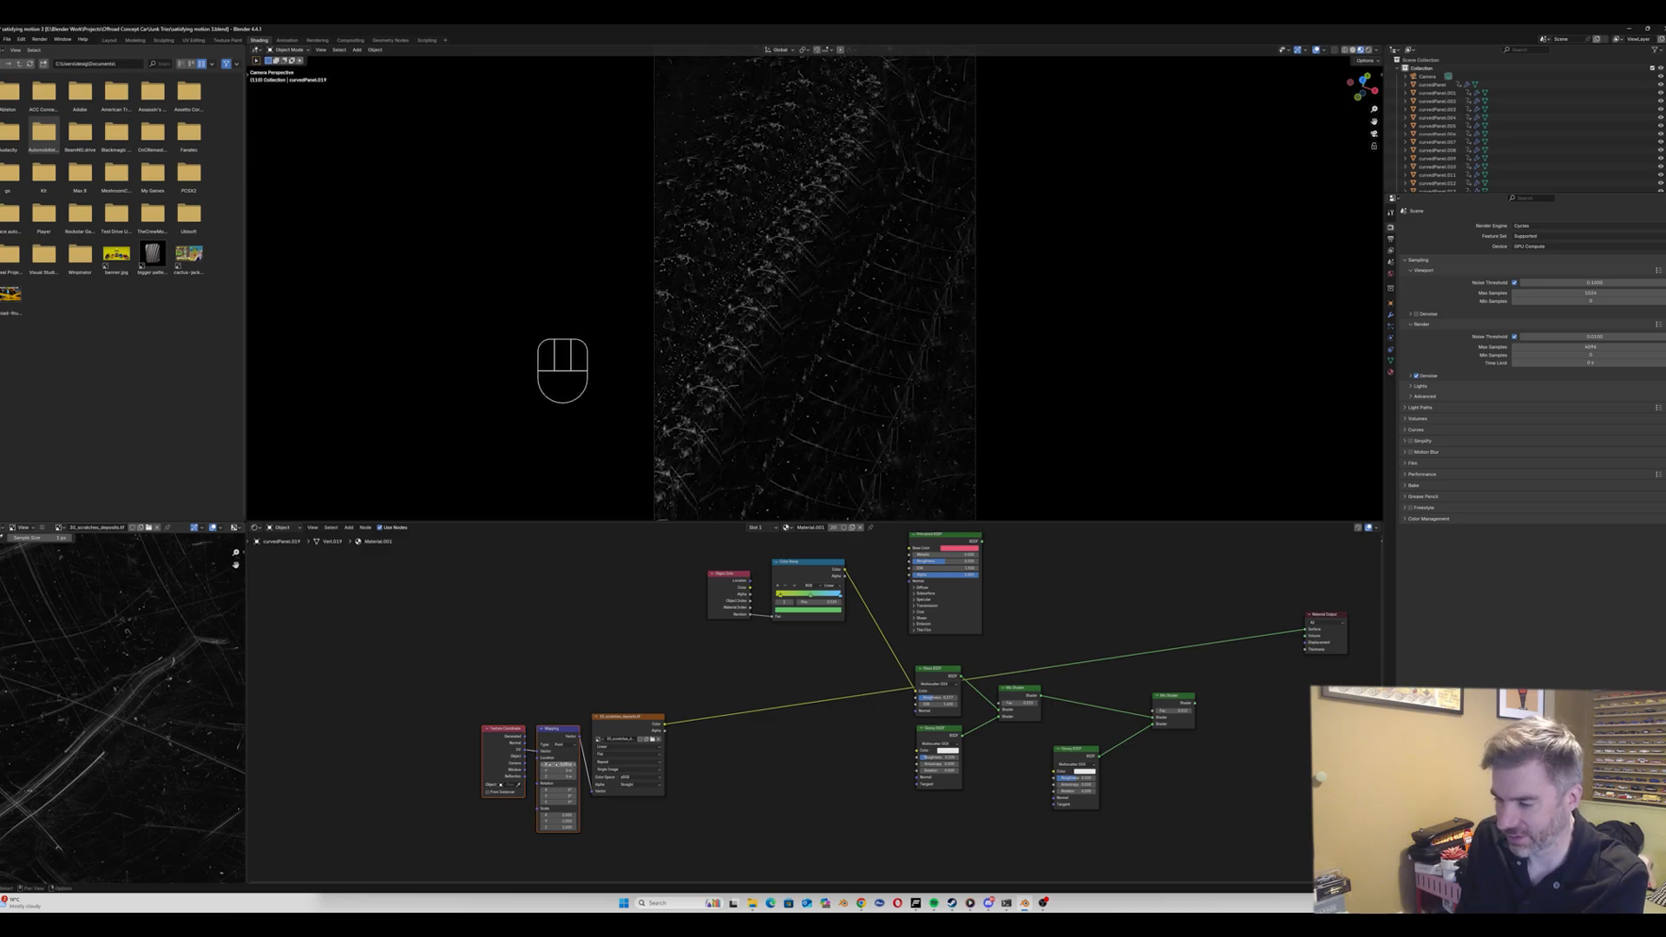
{"action": "key", "text": "ctrl+z"}
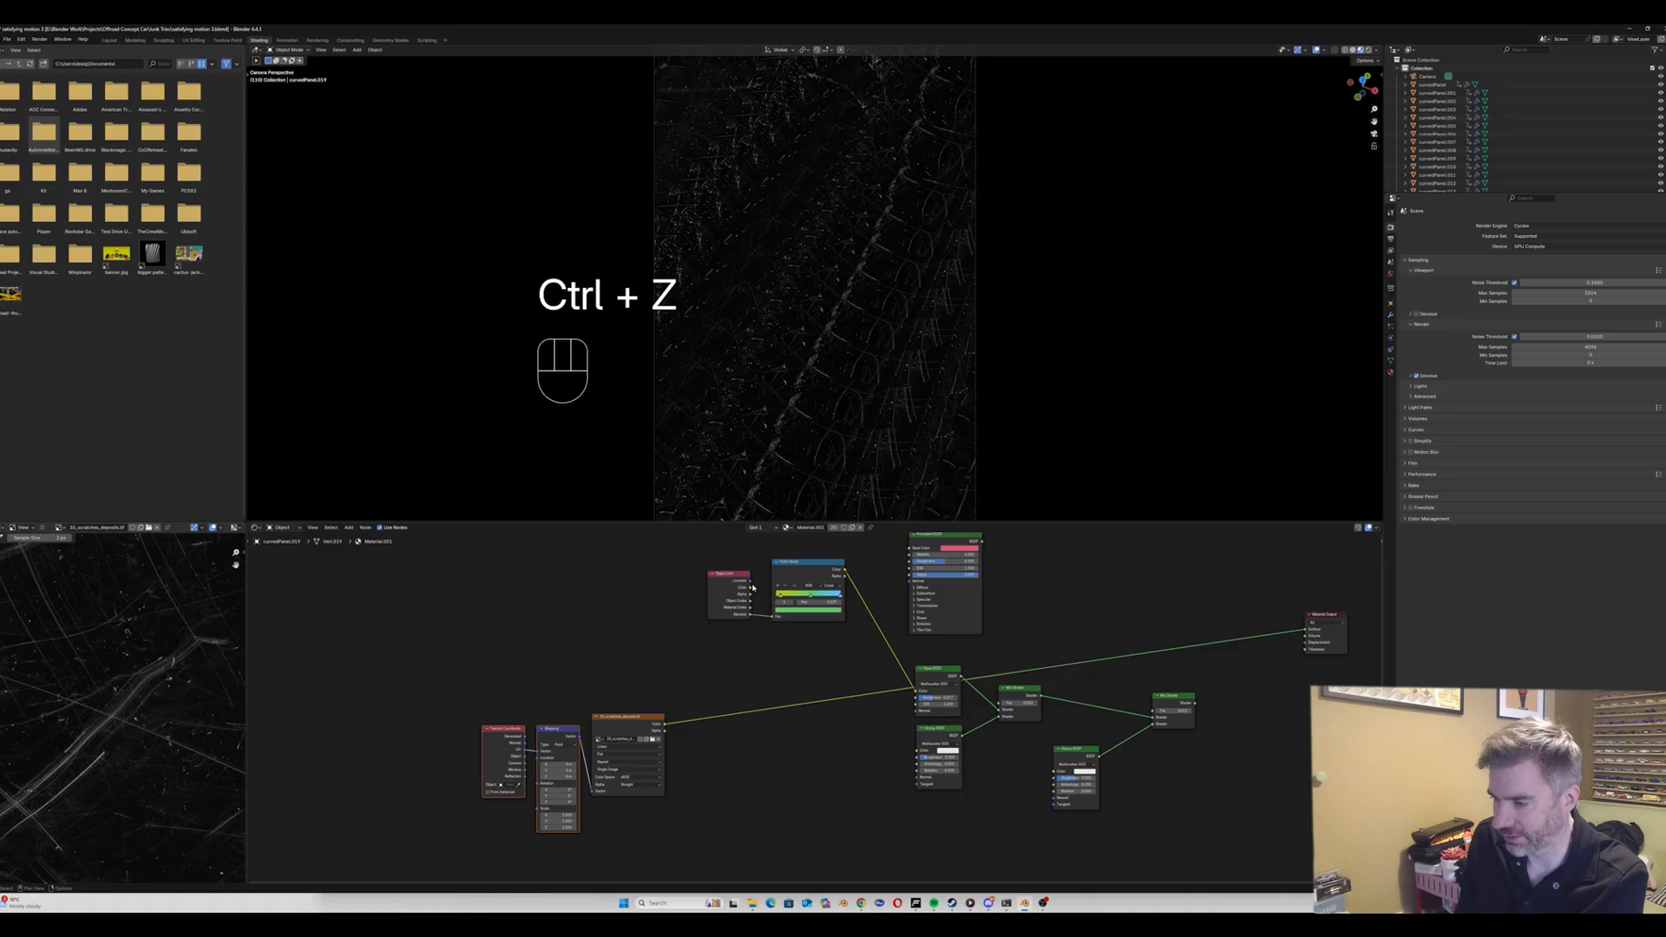
{"action": "left_click_drag", "start_coordinate": [748, 612], "coordinate": [539, 758]}
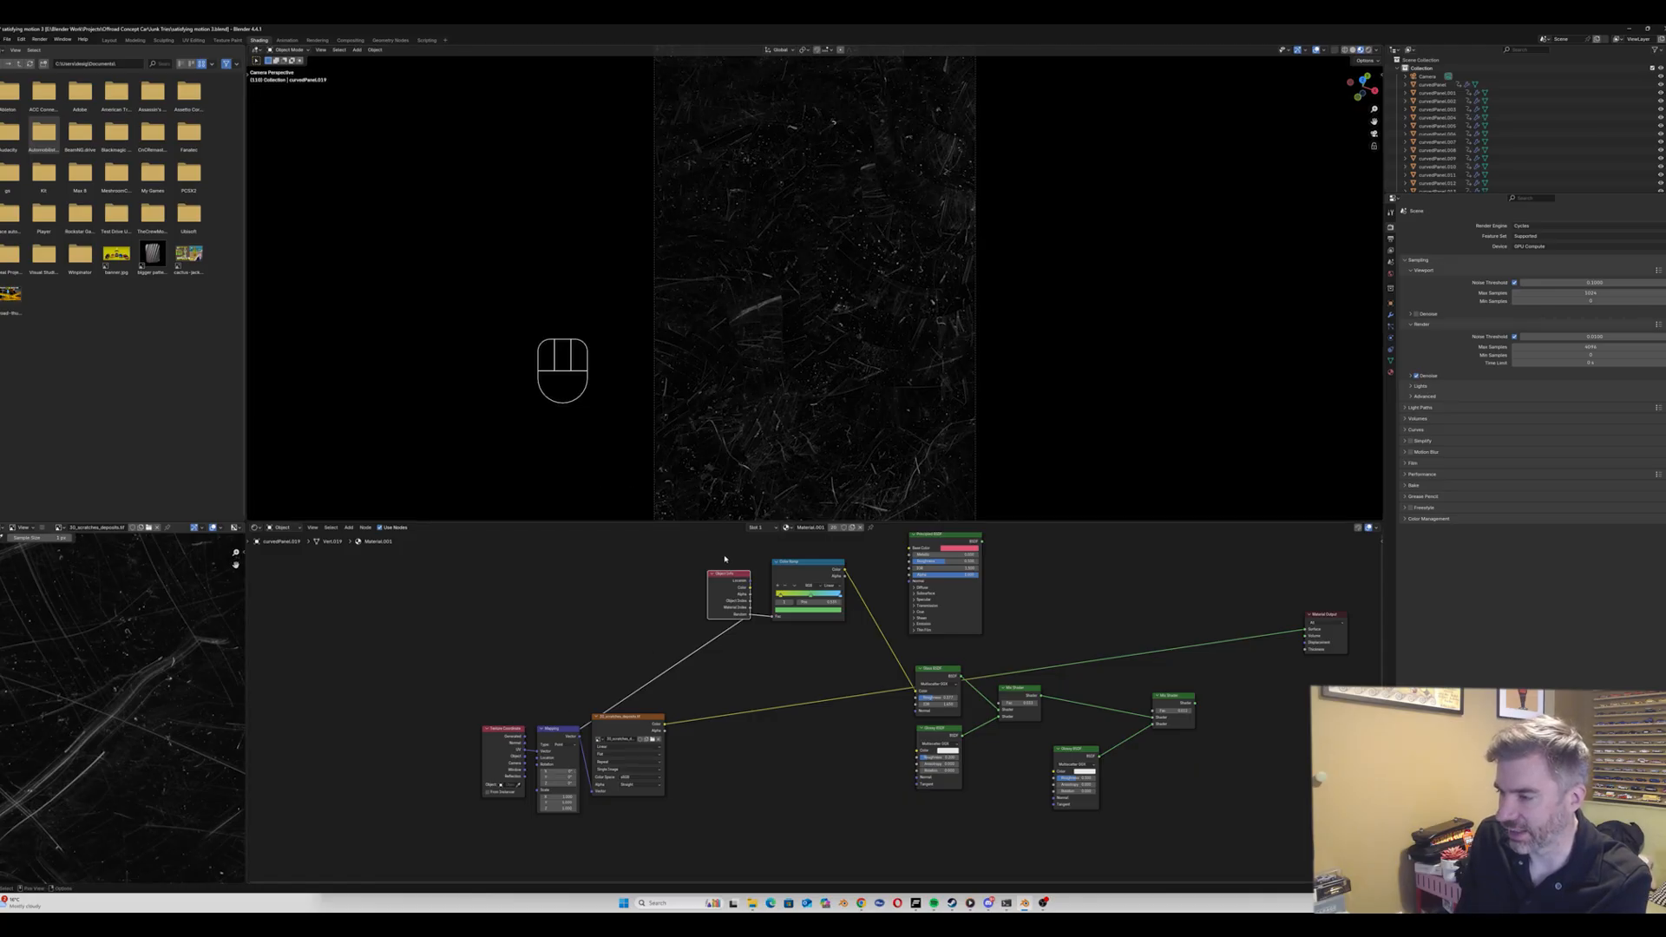
{"action": "left_click_drag", "start_coordinate": [727, 573], "coordinate": [710, 564]}
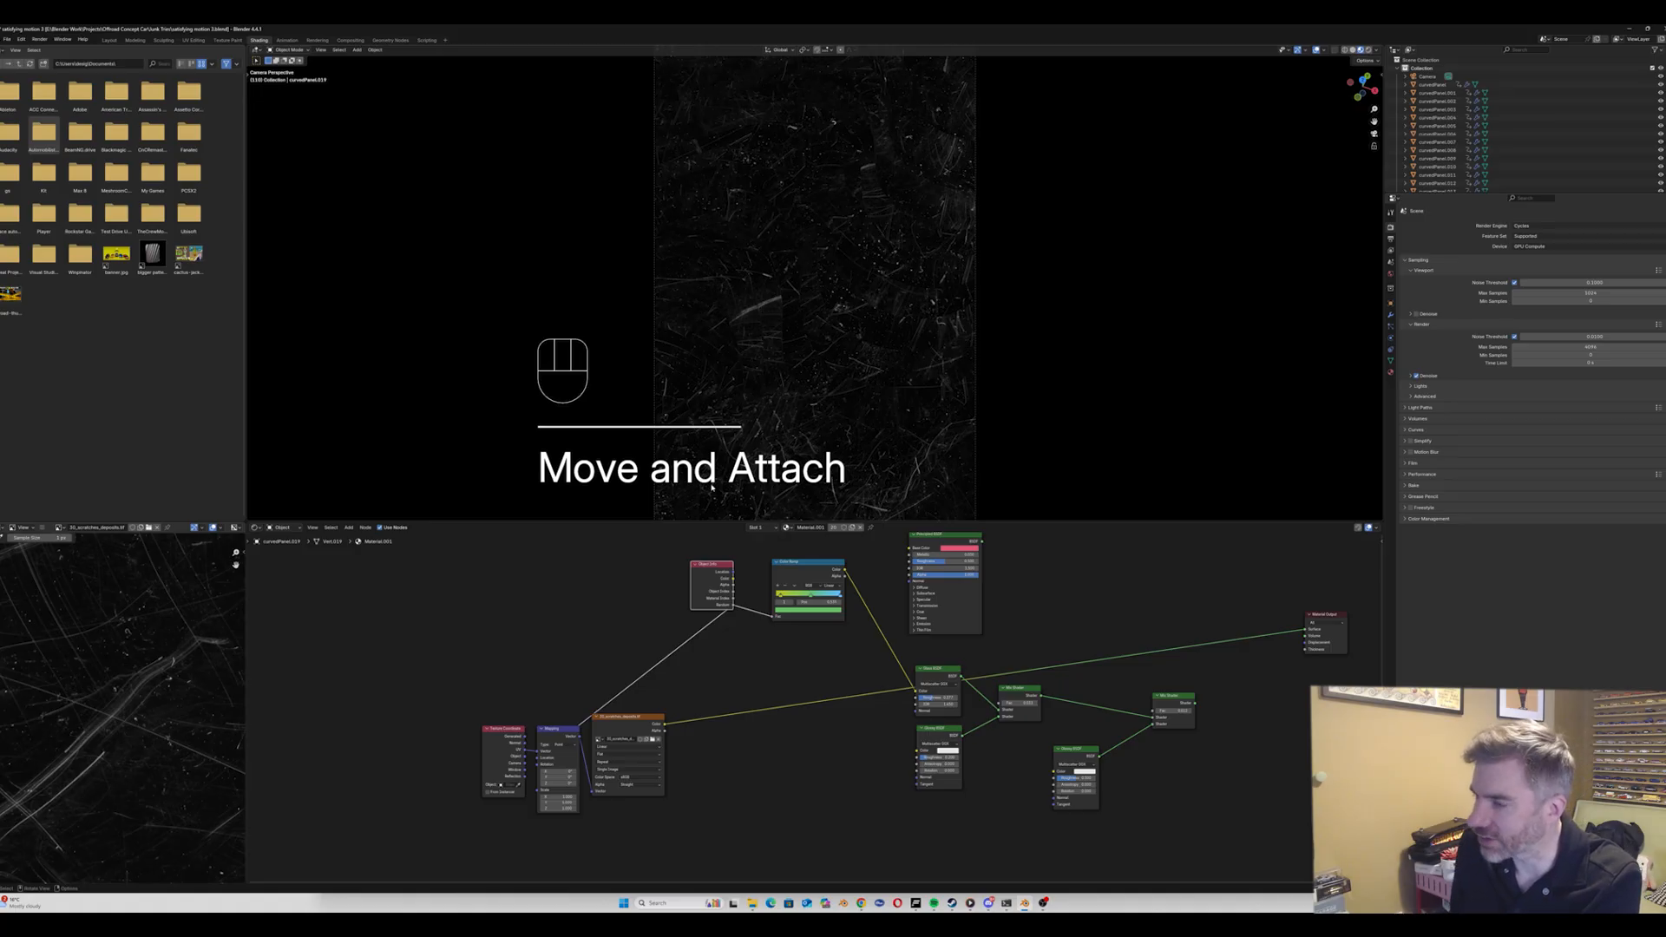
{"action": "key", "text": "shift+a"}
{"action": "left_click", "coordinate": [605, 646]}
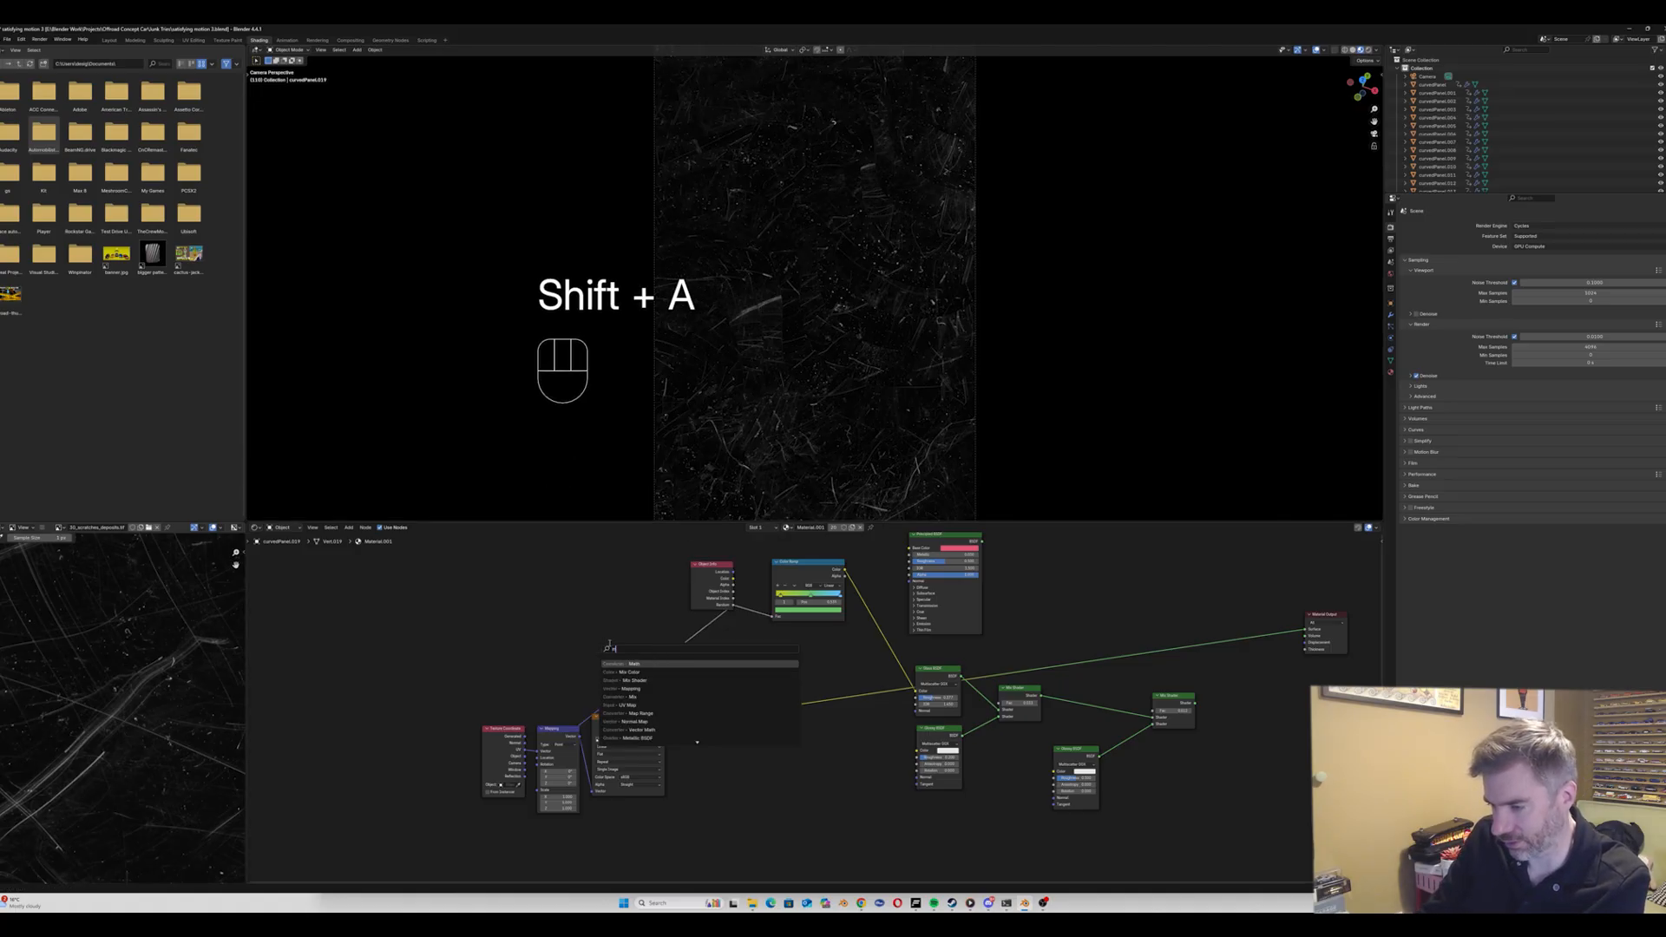
{"action": "type", "text": "mul"}
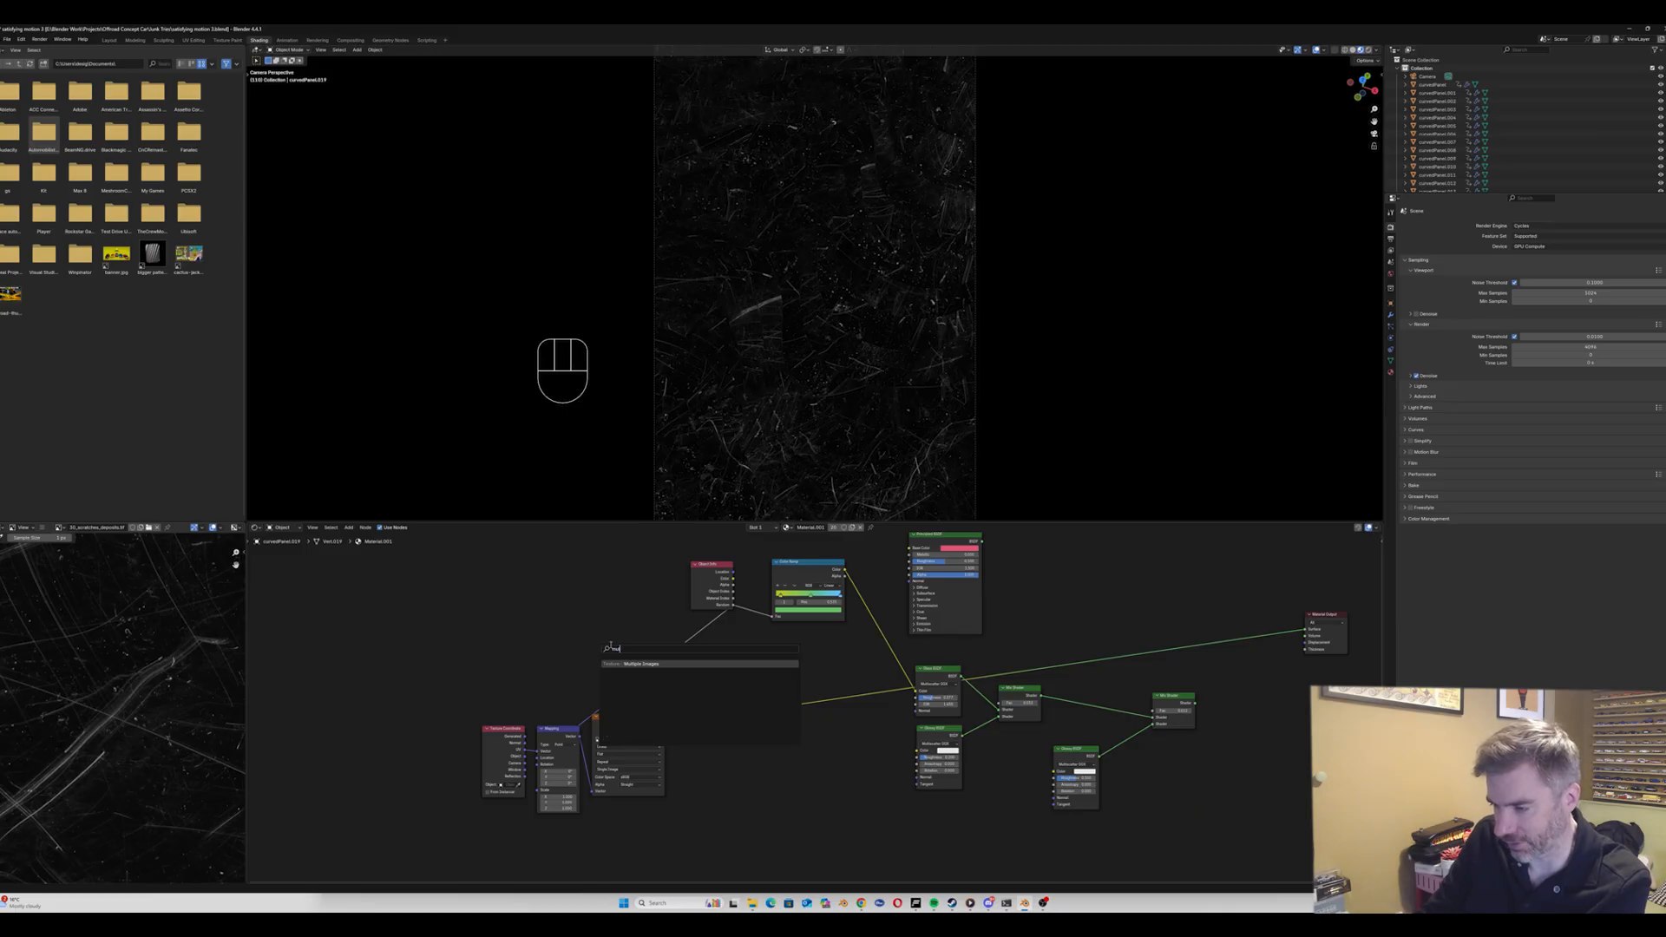
{"action": "key", "text": "BackSpace"}
{"action": "key", "text": "BackSpace"}
{"action": "key", "text": "BackSpace"}
{"action": "type", "text": "mat"}
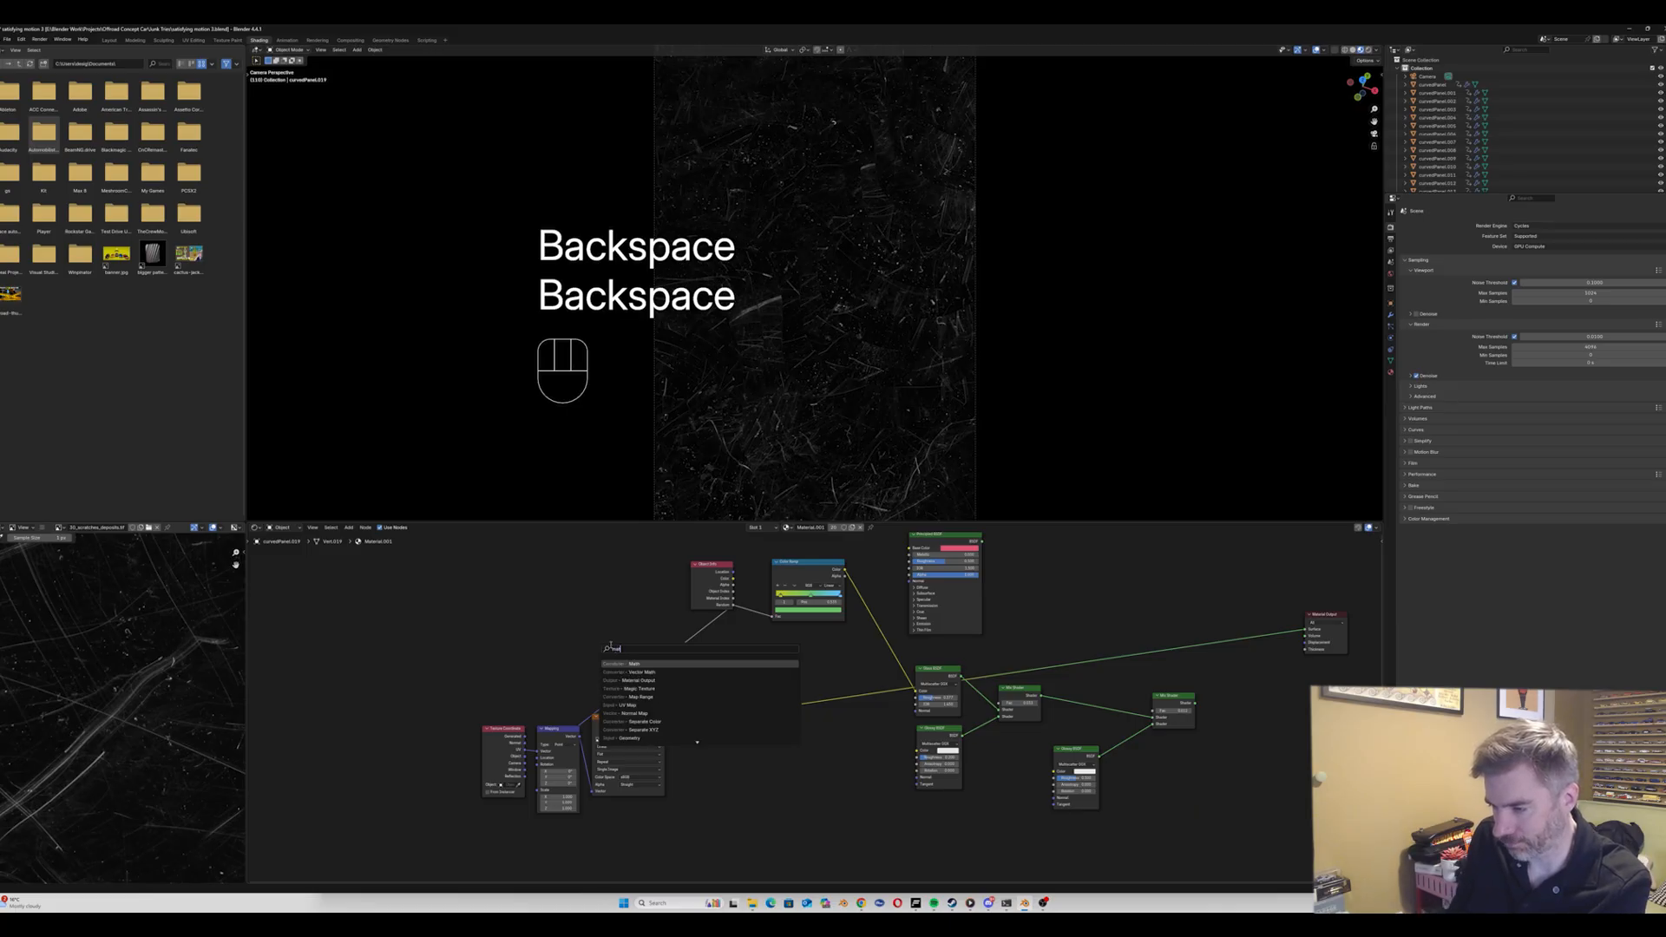
{"action": "type", "text": "h"}
{"action": "key", "text": "Escape"}
Step: Spread out the Image Texture, Mapping and Object Info nodes to make room for another node between them
{"action": "left_click_drag", "start_coordinate": [638, 721], "coordinate": [764, 731]}
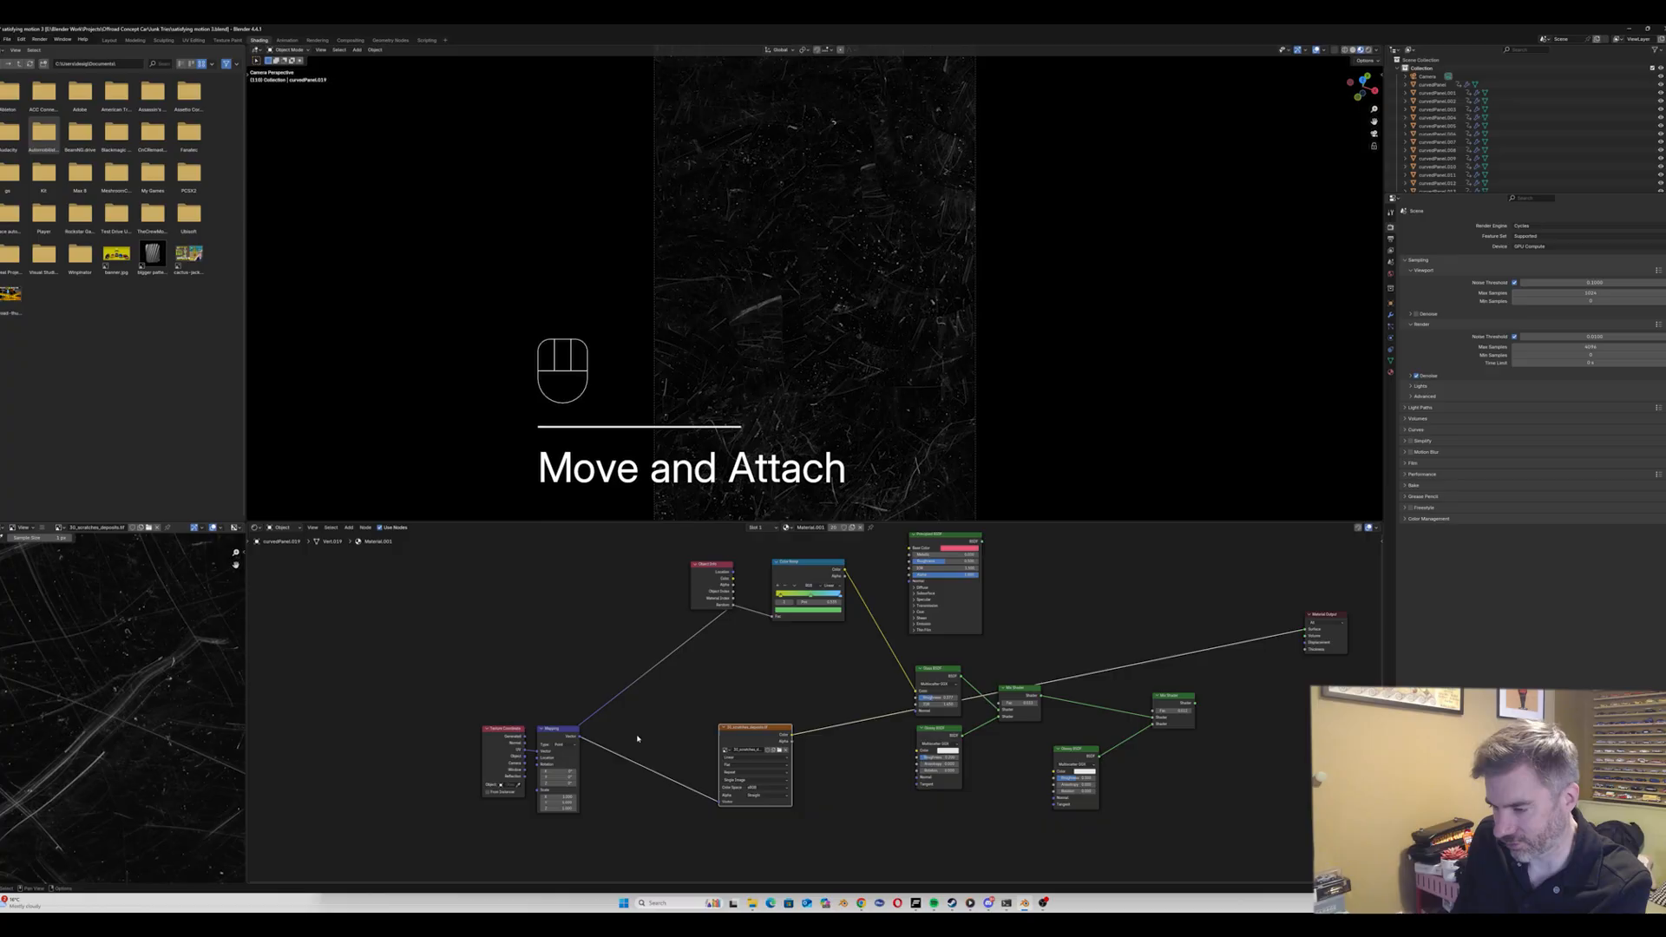
{"action": "left_click_drag", "start_coordinate": [556, 729], "coordinate": [621, 768]}
{"action": "left_click_drag", "start_coordinate": [694, 565], "coordinate": [689, 727]}
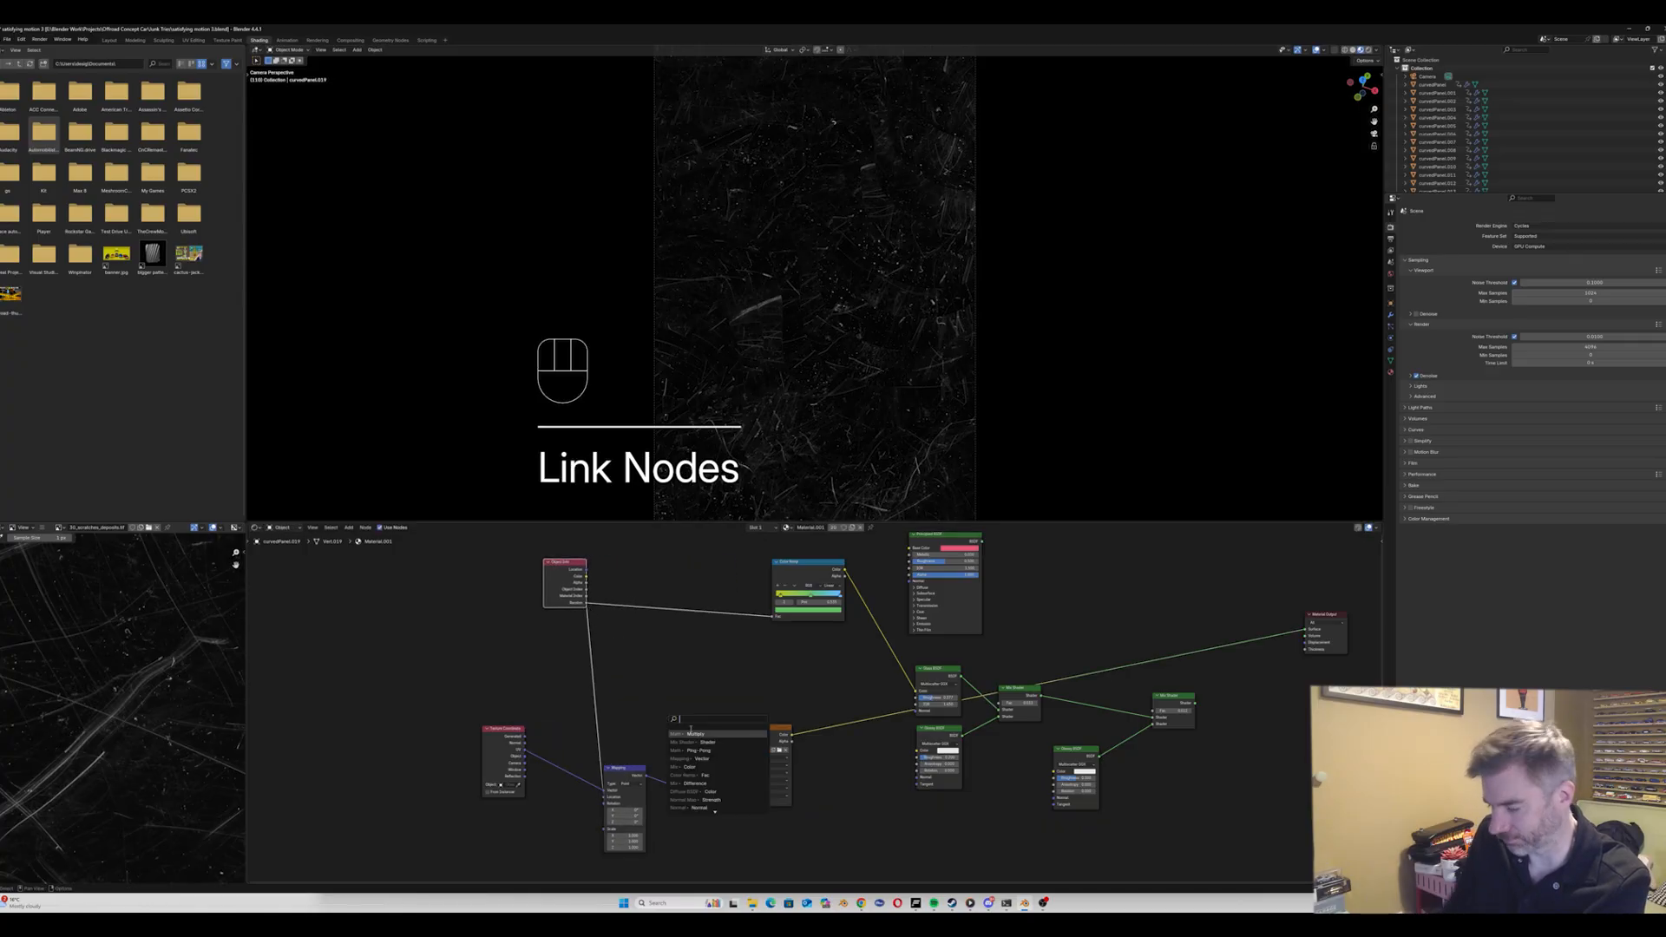
Step: Add a Multiply math node fed by Object Info's Random output and link its Value to the Mapping node's Location
{"action": "type", "text": "math"}
{"action": "key", "text": "Down"}
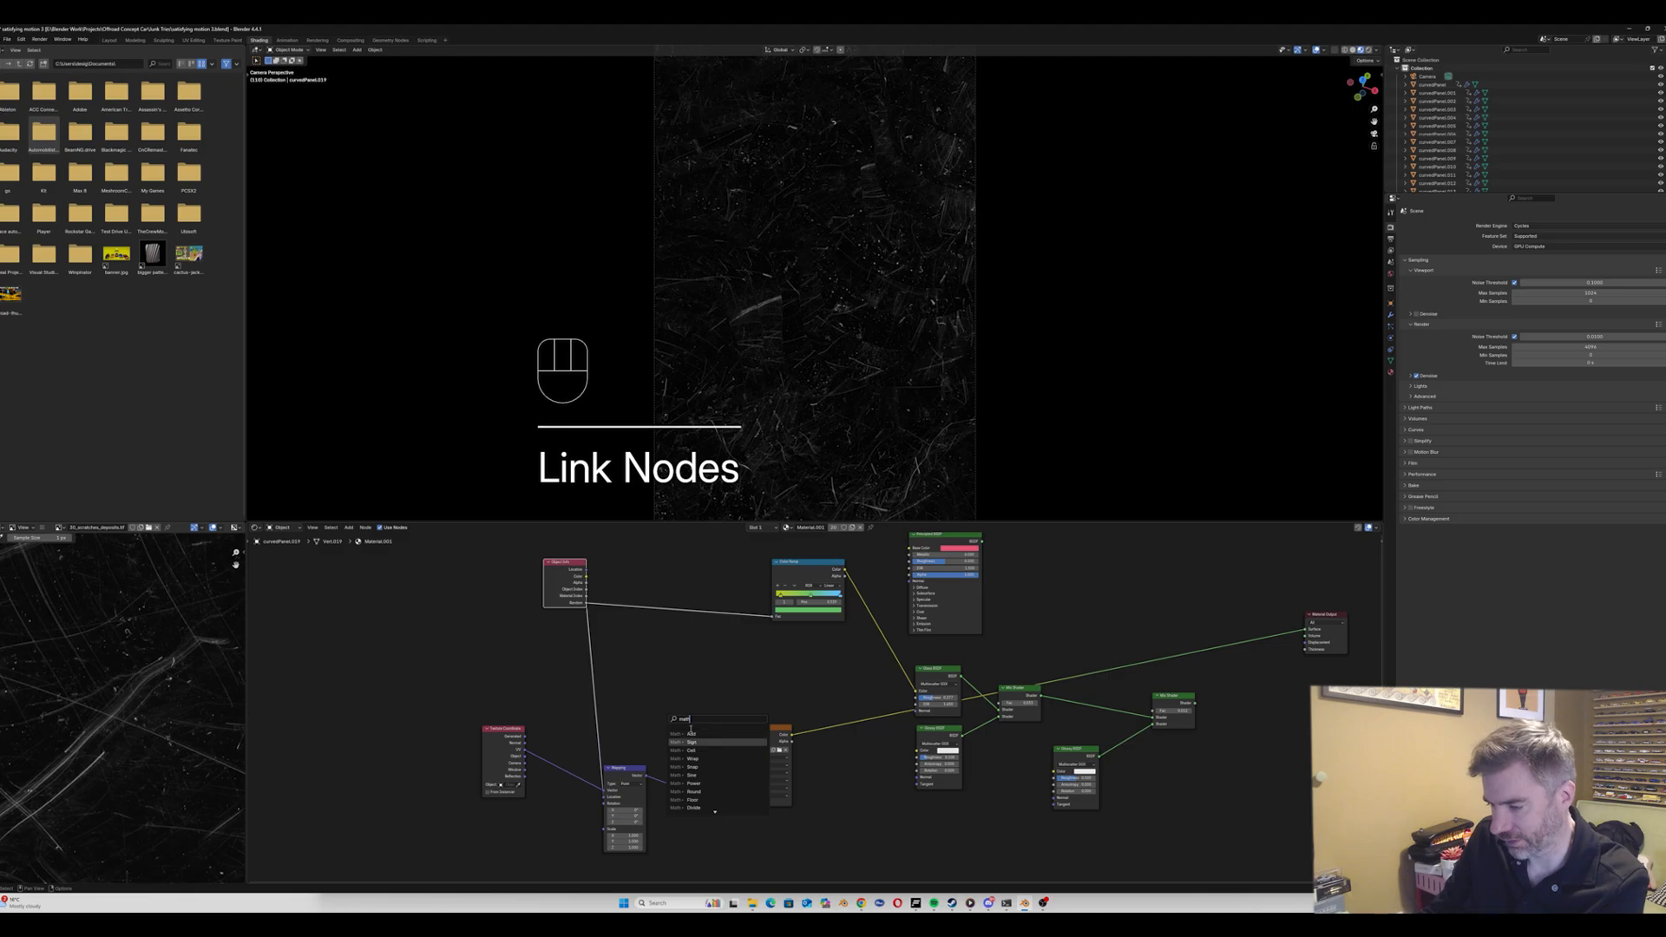
{"action": "type", "text": "m"}
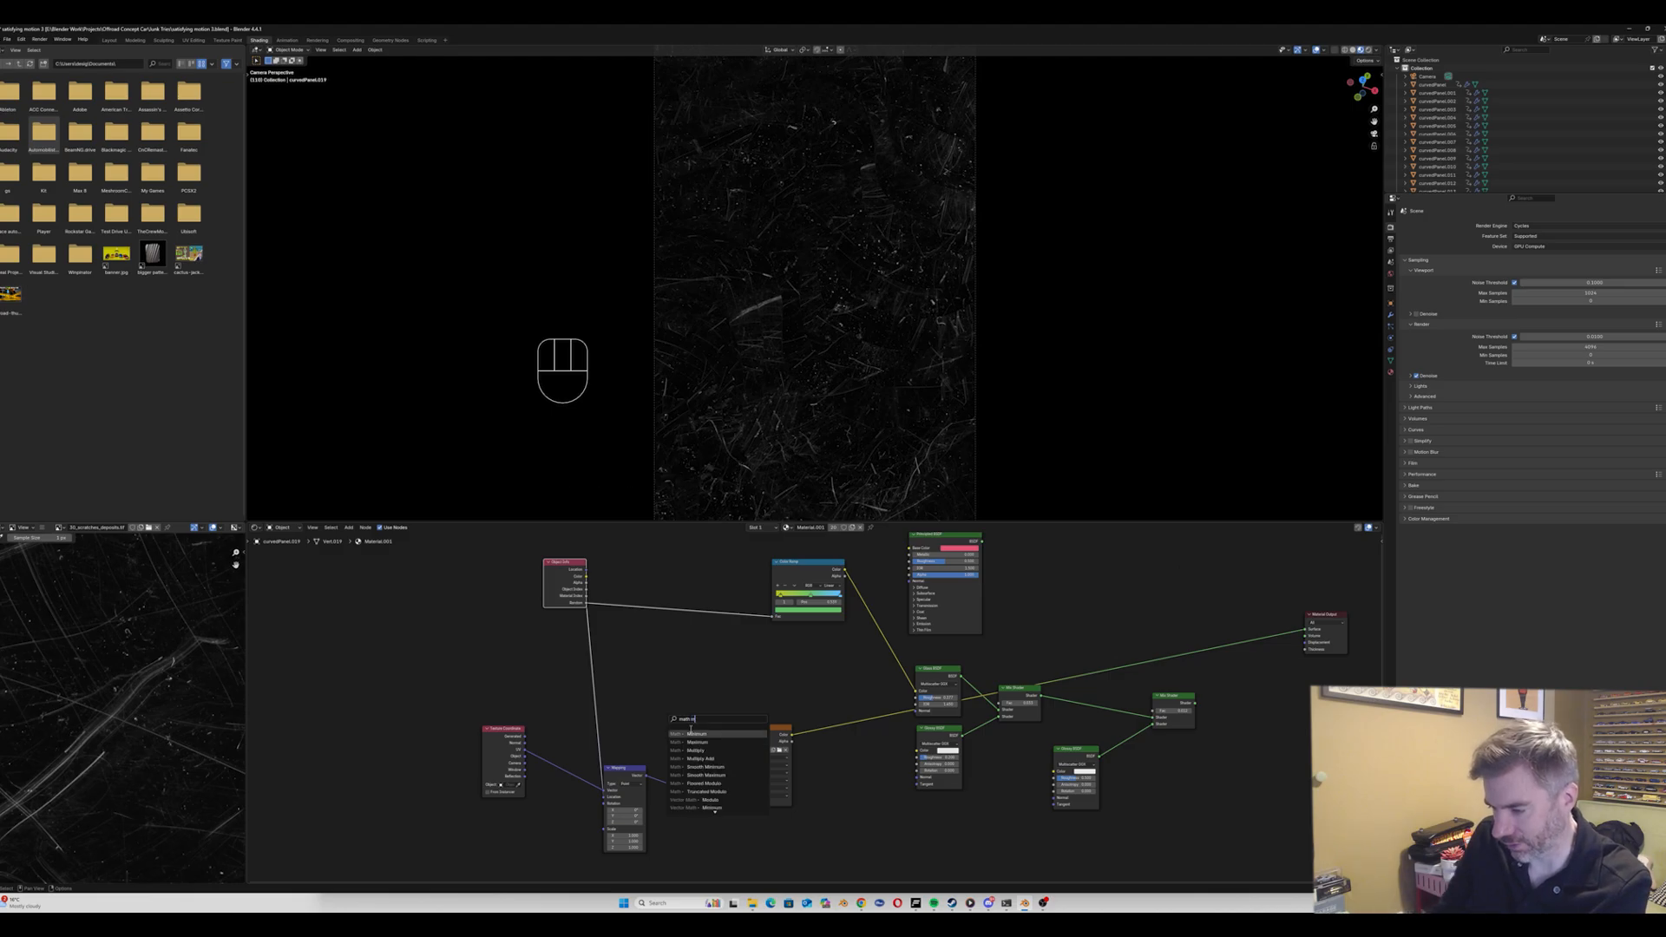
{"action": "left_click", "coordinate": [697, 750]}
{"action": "left_click", "coordinate": [670, 675]}
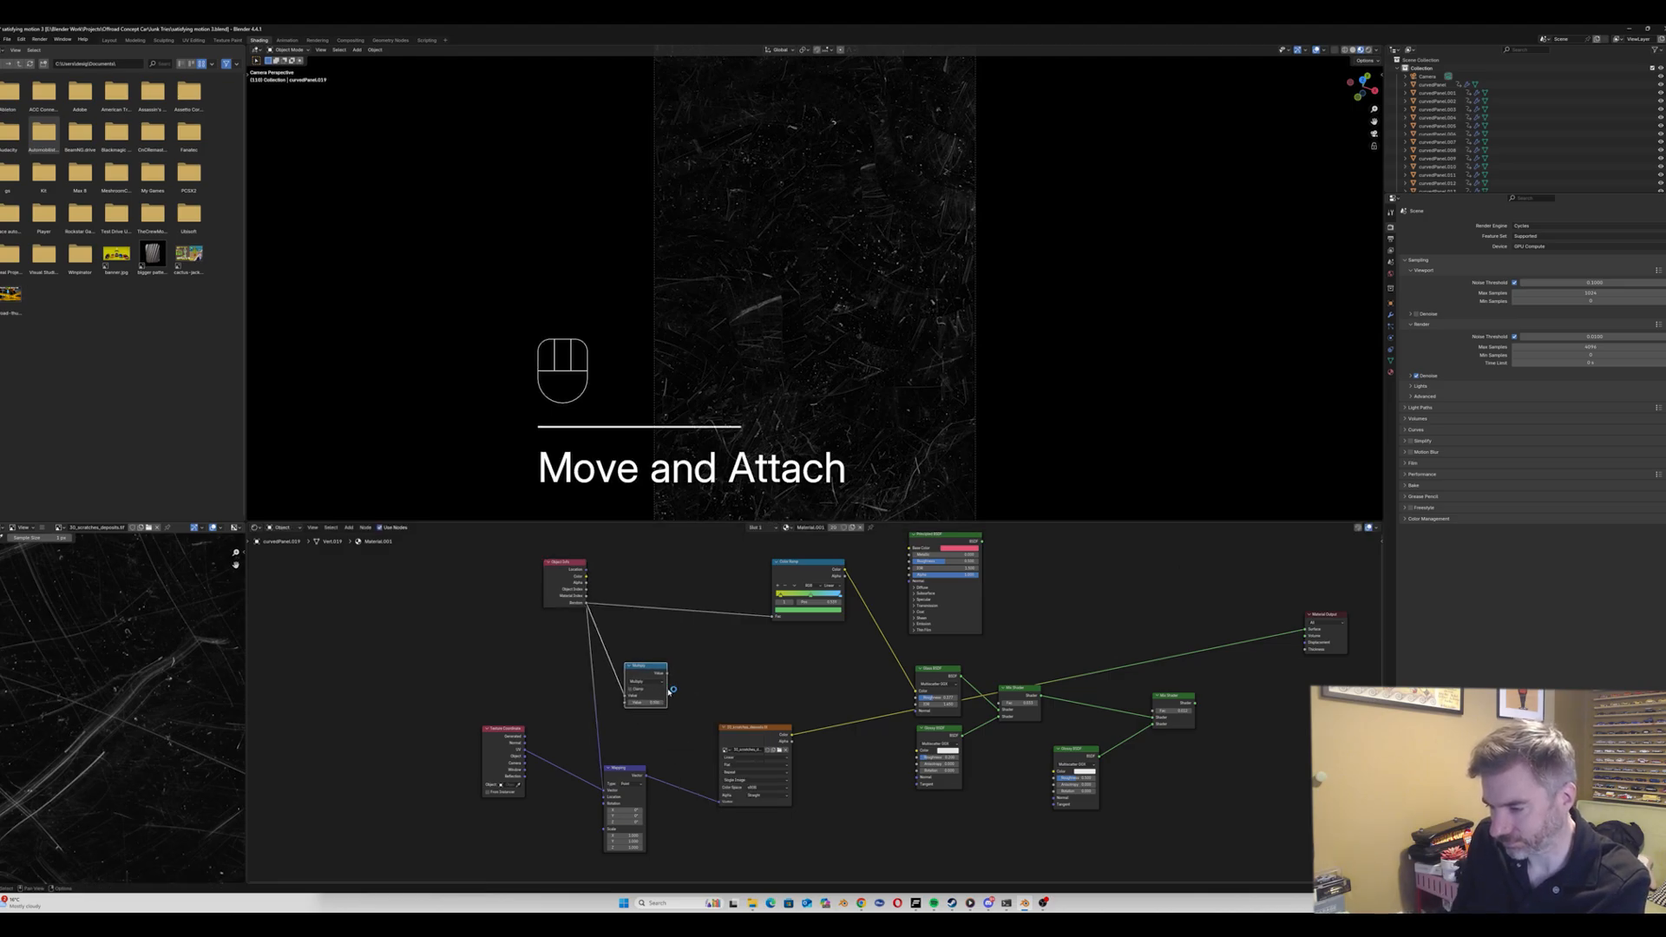
{"action": "left_click_drag", "start_coordinate": [670, 676], "coordinate": [610, 799]}
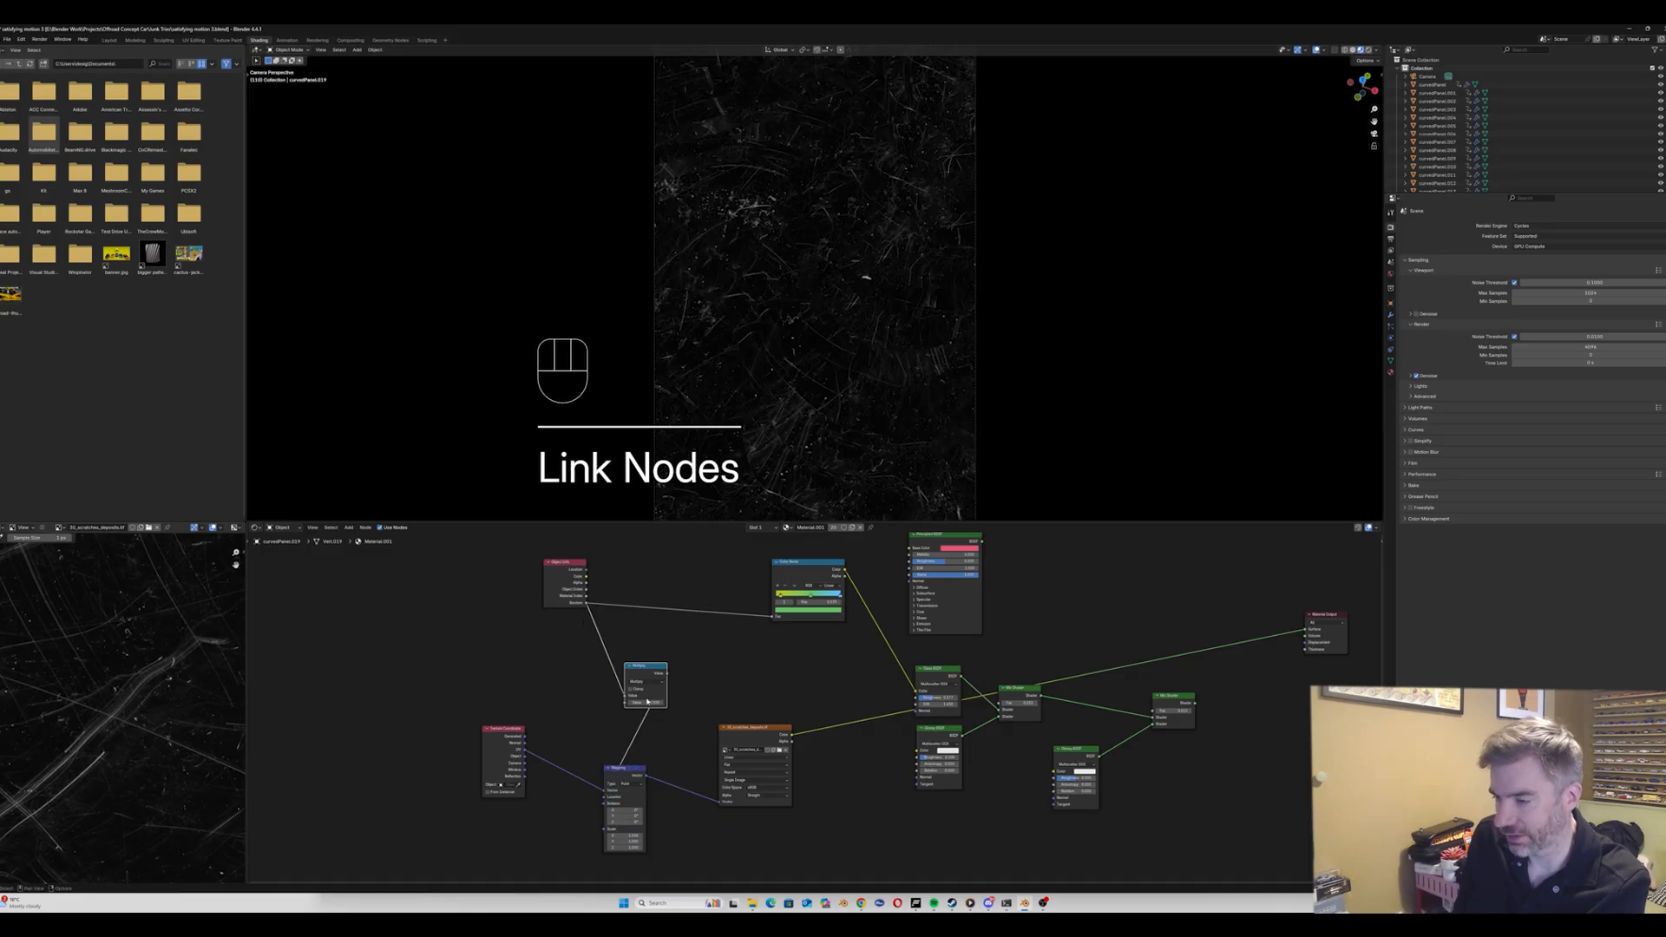
Step: Set the Multiply node's value to 2.800 to vary the scratches texture mapping per panel
{"action": "left_click_drag", "start_coordinate": [647, 702], "coordinate": [675, 702]}
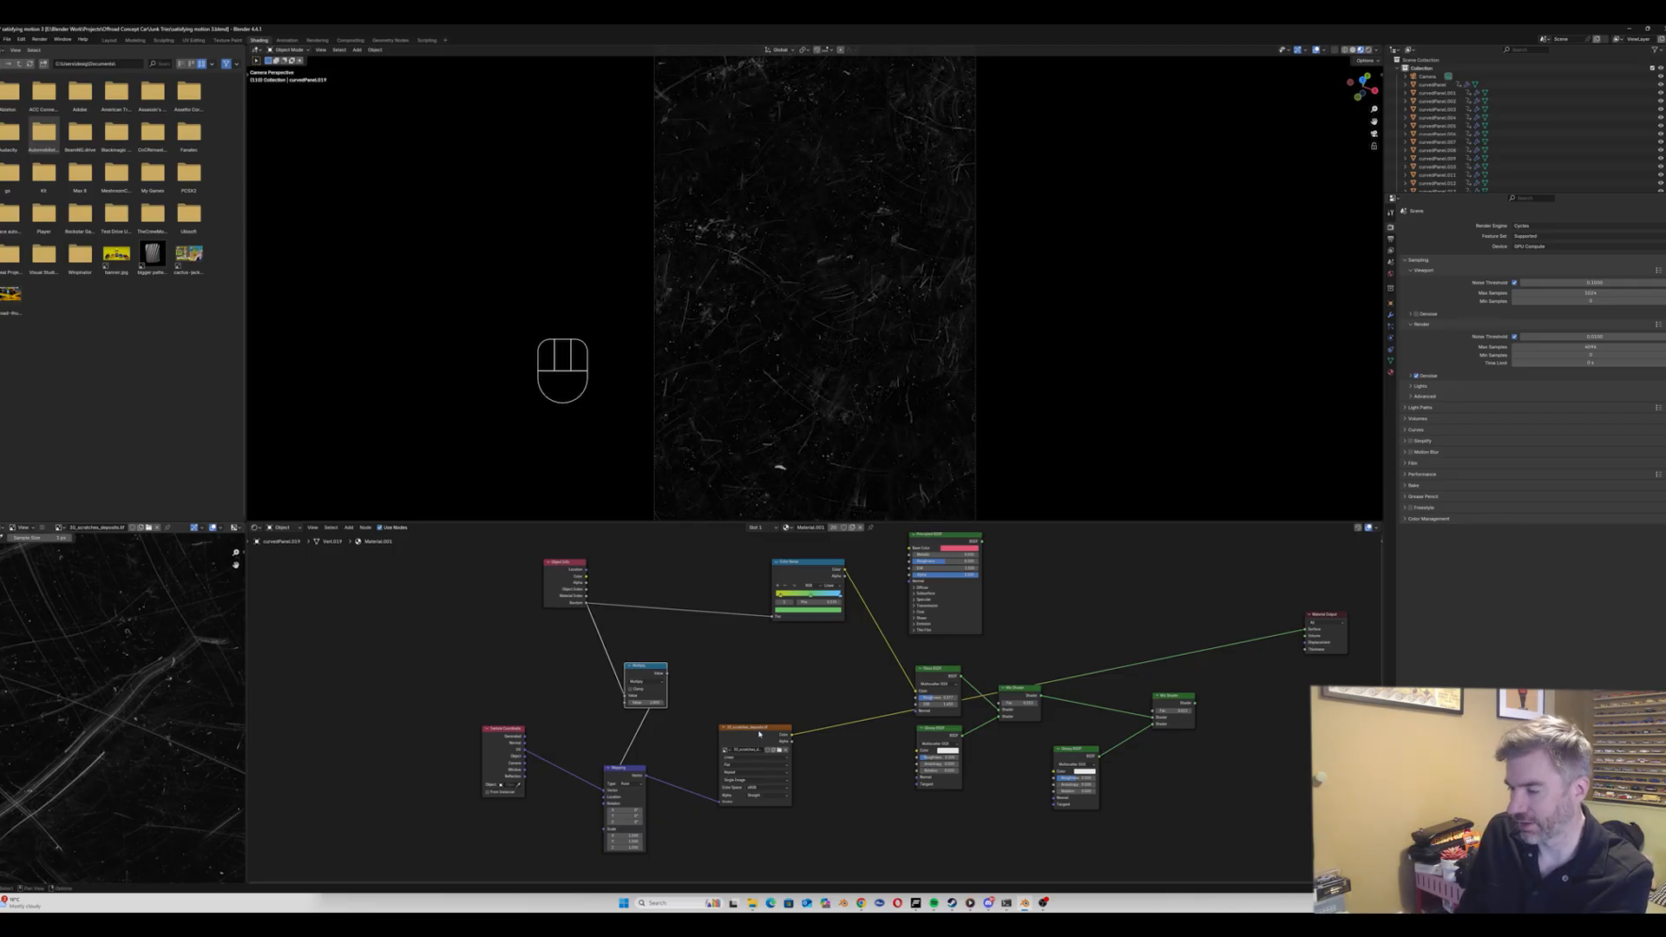
Step: Reconnect the final Mix Shader to the Material Output and link the scratches texture's color to the Glass BSDF roughness
{"action": "left_click", "coordinate": [1173, 697], "text": "ctrl+shift"}
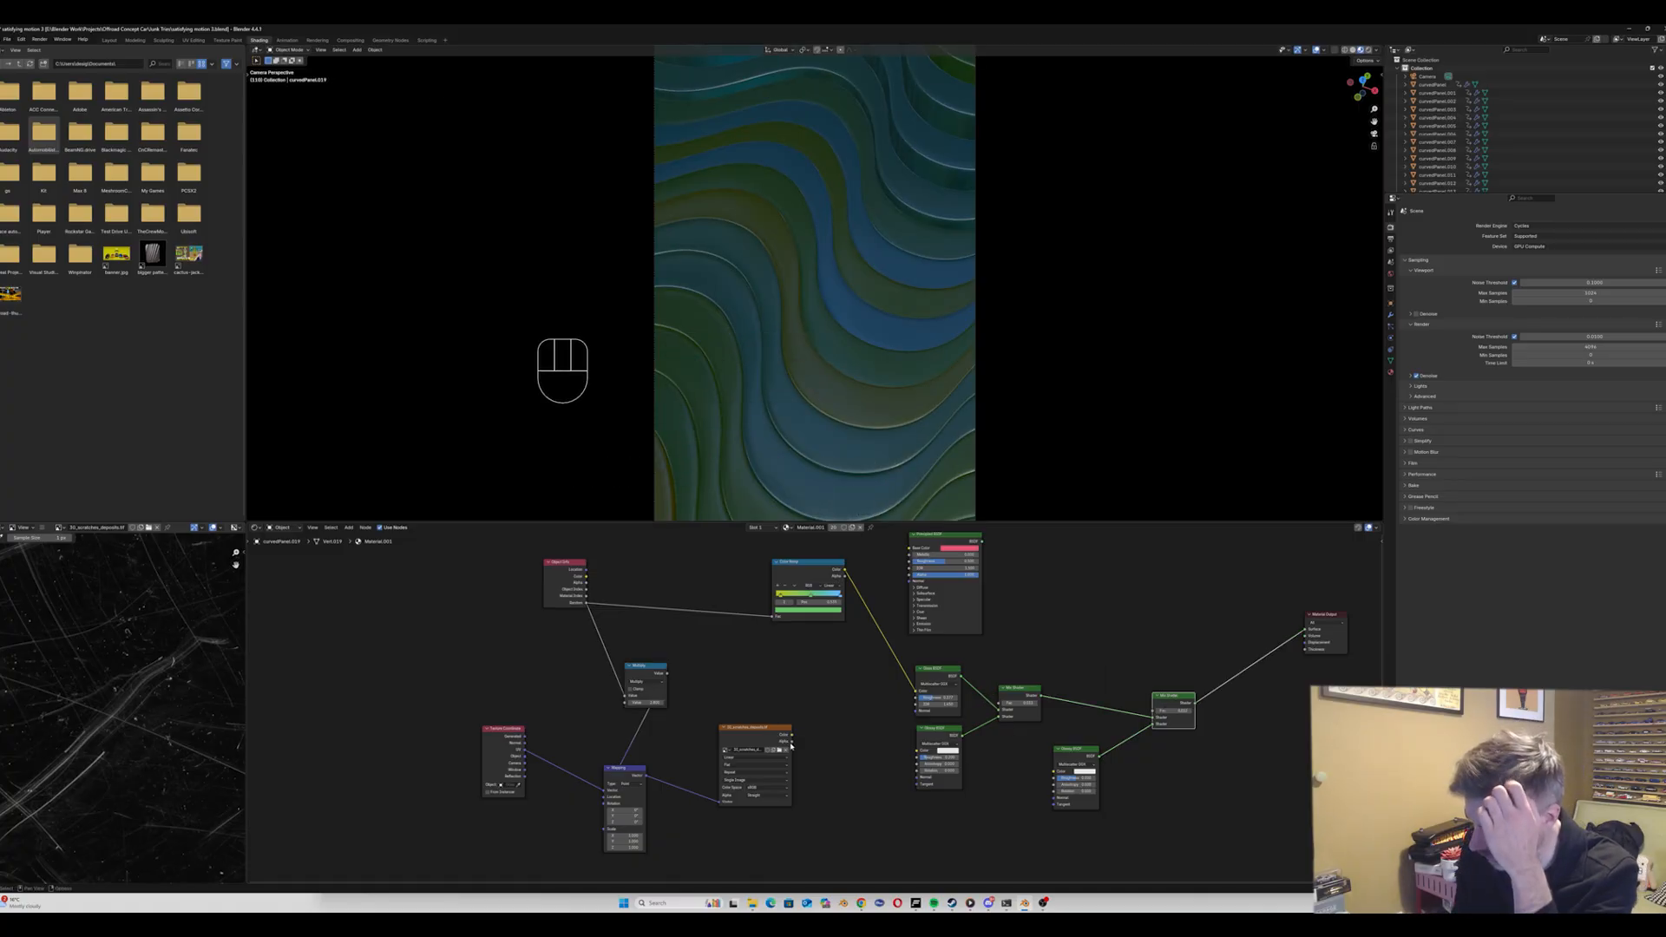
{"action": "left_click_drag", "start_coordinate": [791, 737], "coordinate": [911, 699]}
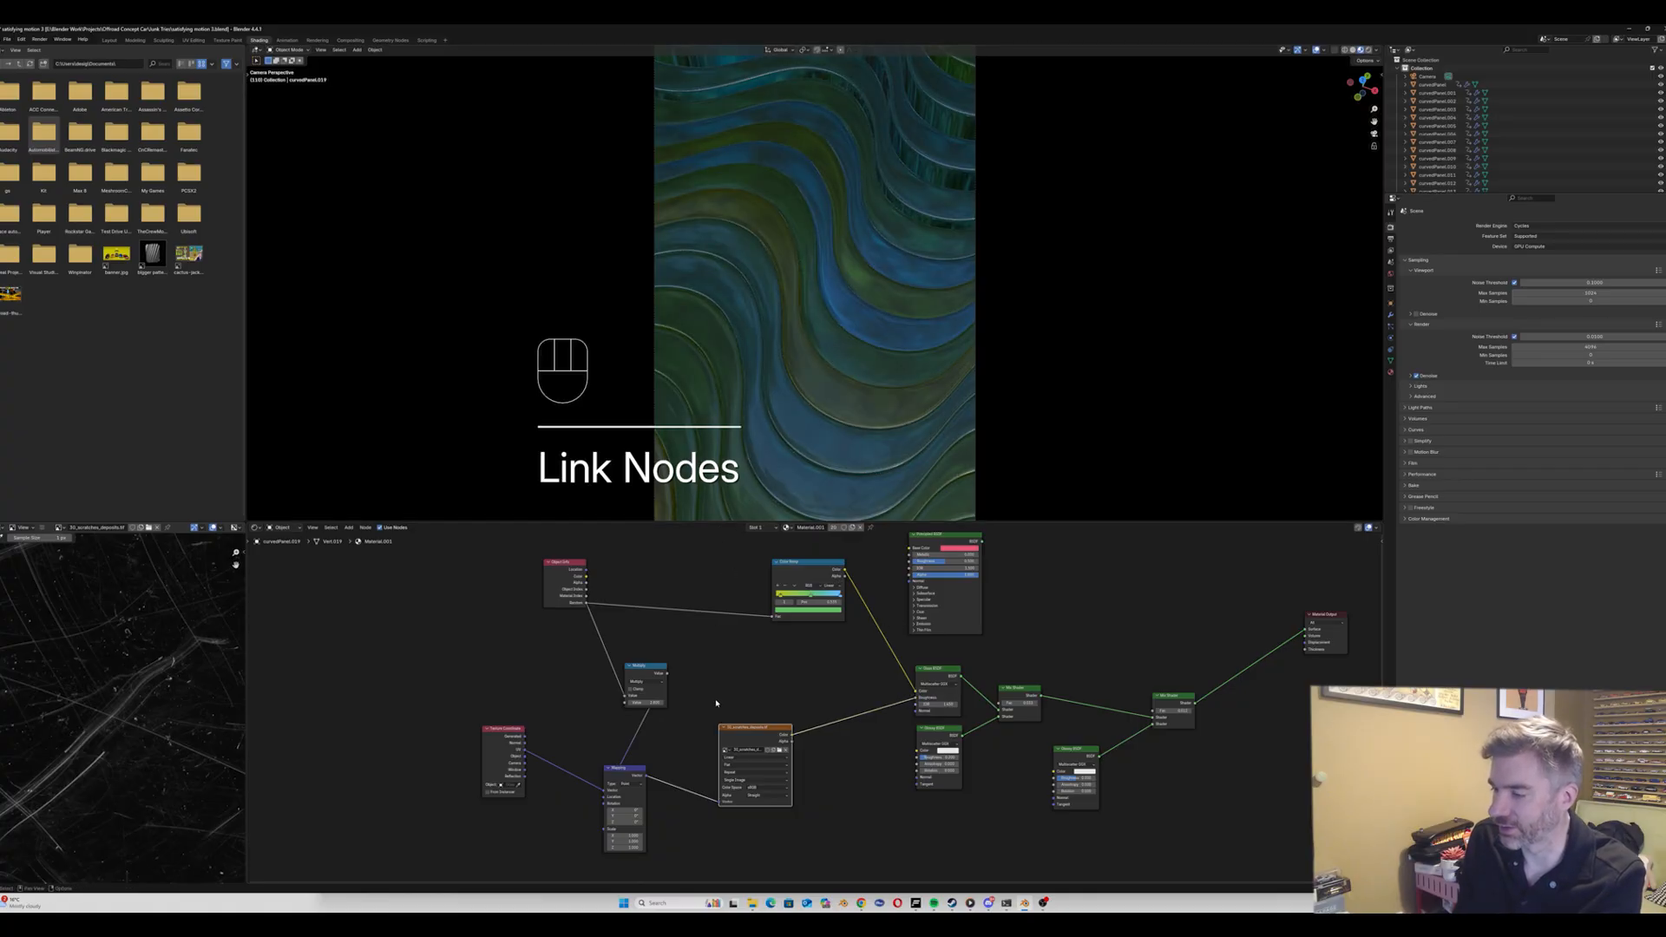
Step: Make room beside the scratches texture node and insert a Color Ramp between it and the Glass BSDF roughness
{"action": "mouse_move", "coordinate": [744, 725]}
{"action": "left_mouse_down"}
{"action": "mouse_move", "coordinate": [685, 729]}
{"action": "mouse_move", "coordinate": [720, 730]}
{"action": "left_mouse_up"}
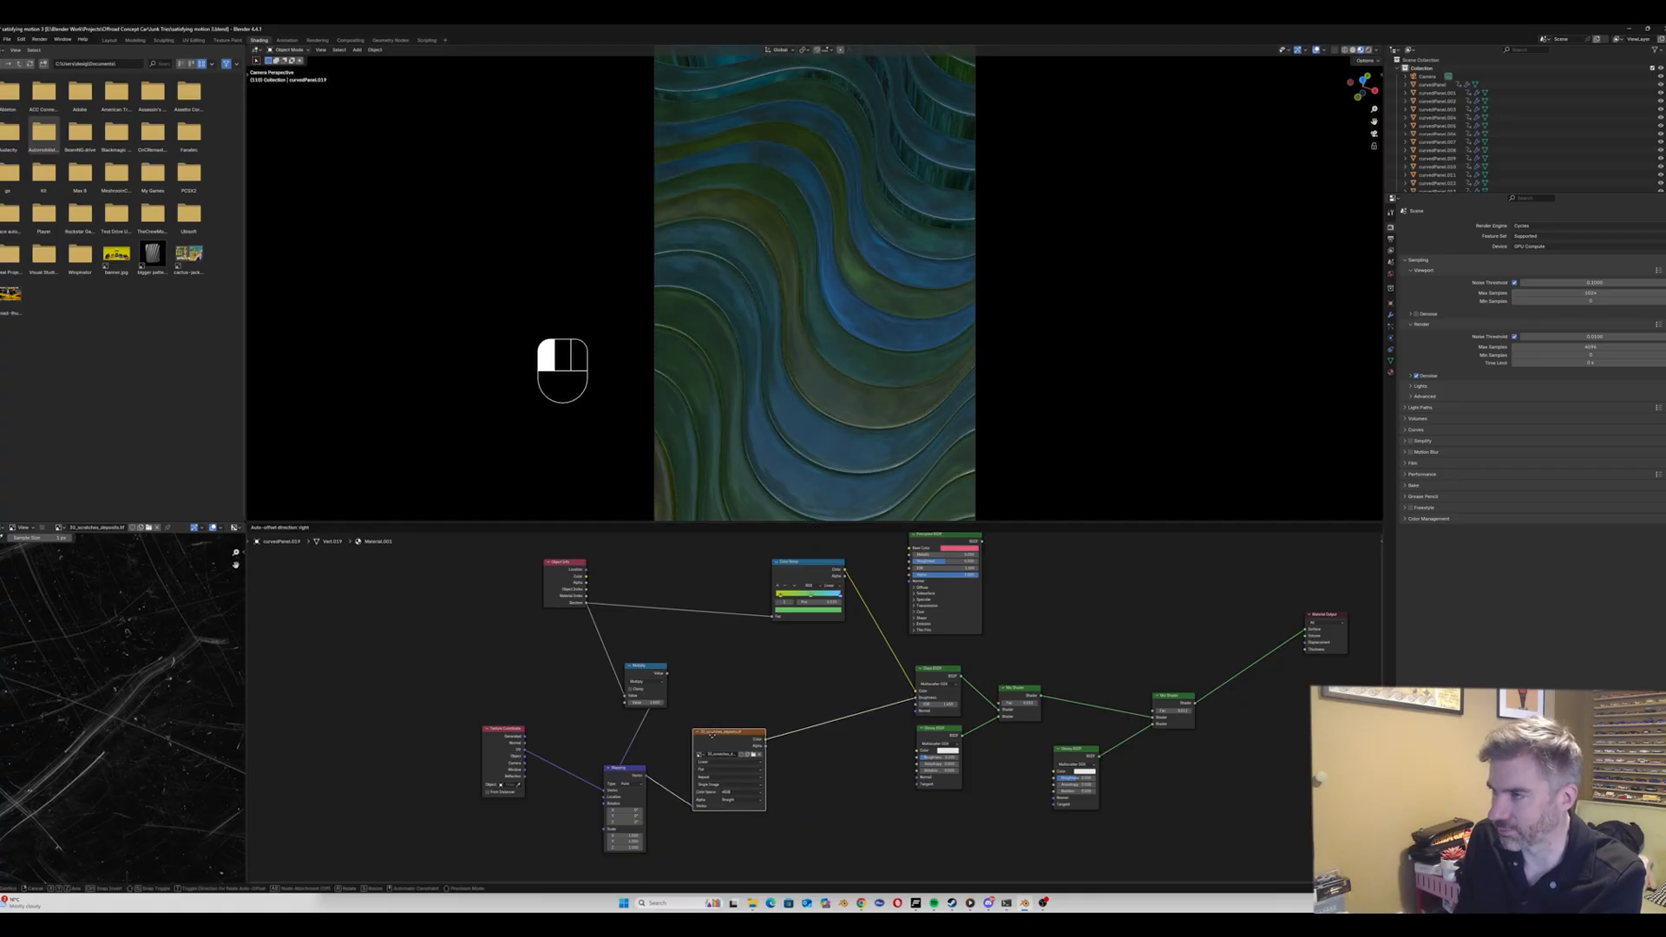
{"action": "left_click", "coordinate": [786, 691]}
{"action": "key", "text": "shift+a"}
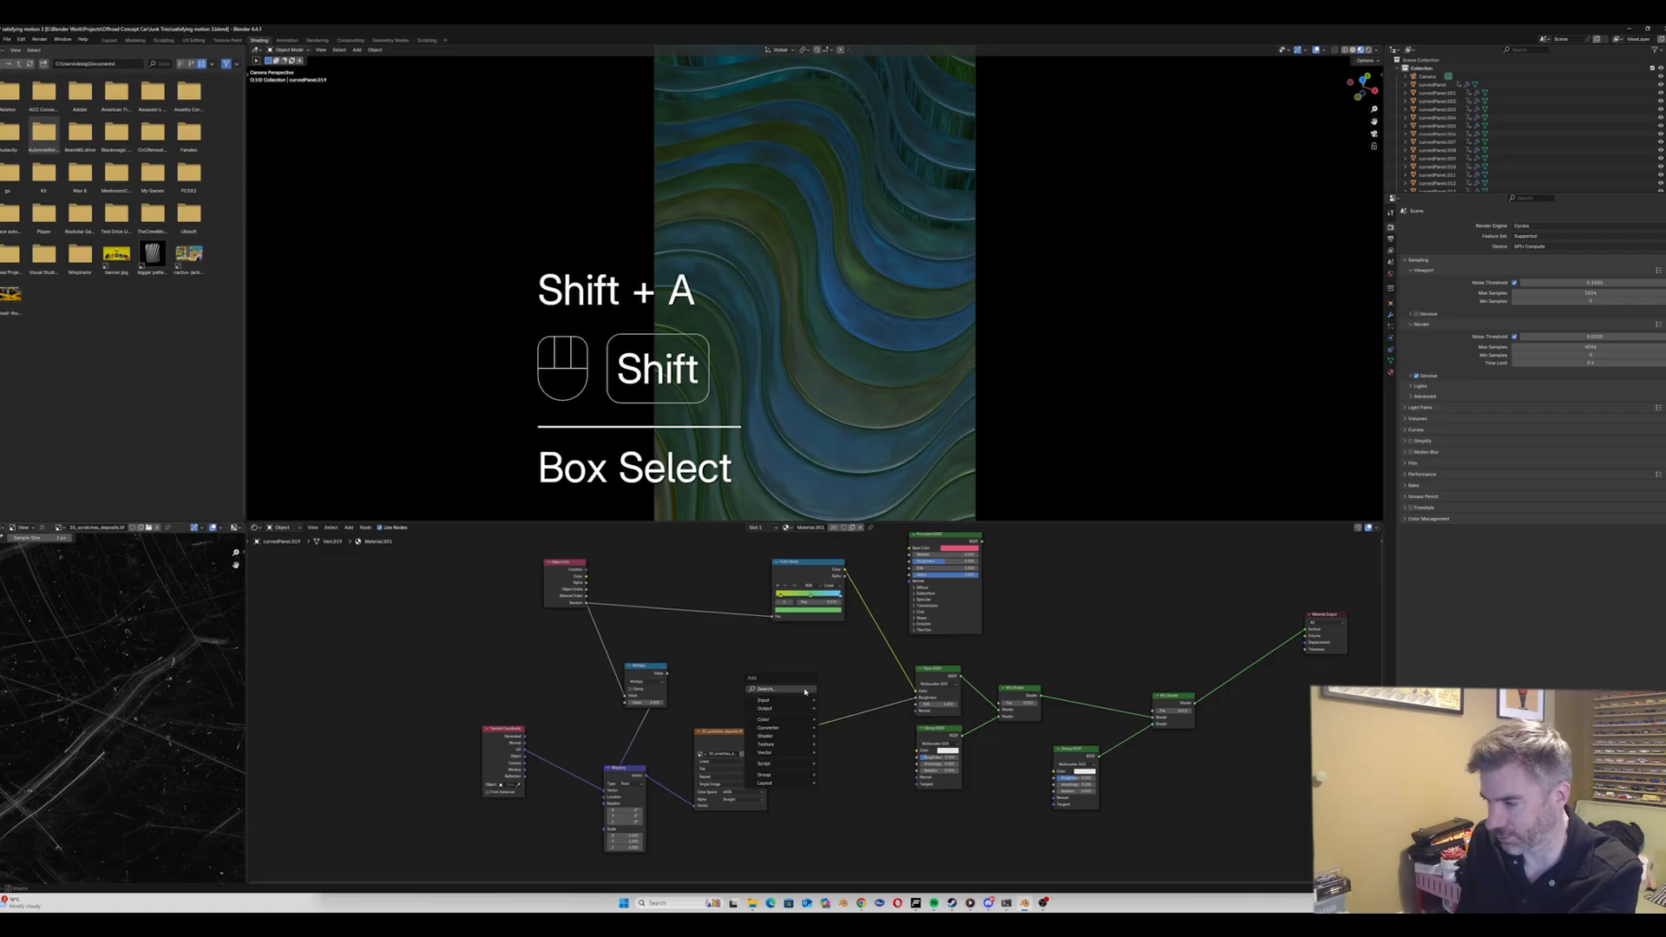
{"action": "type", "text": "co"}
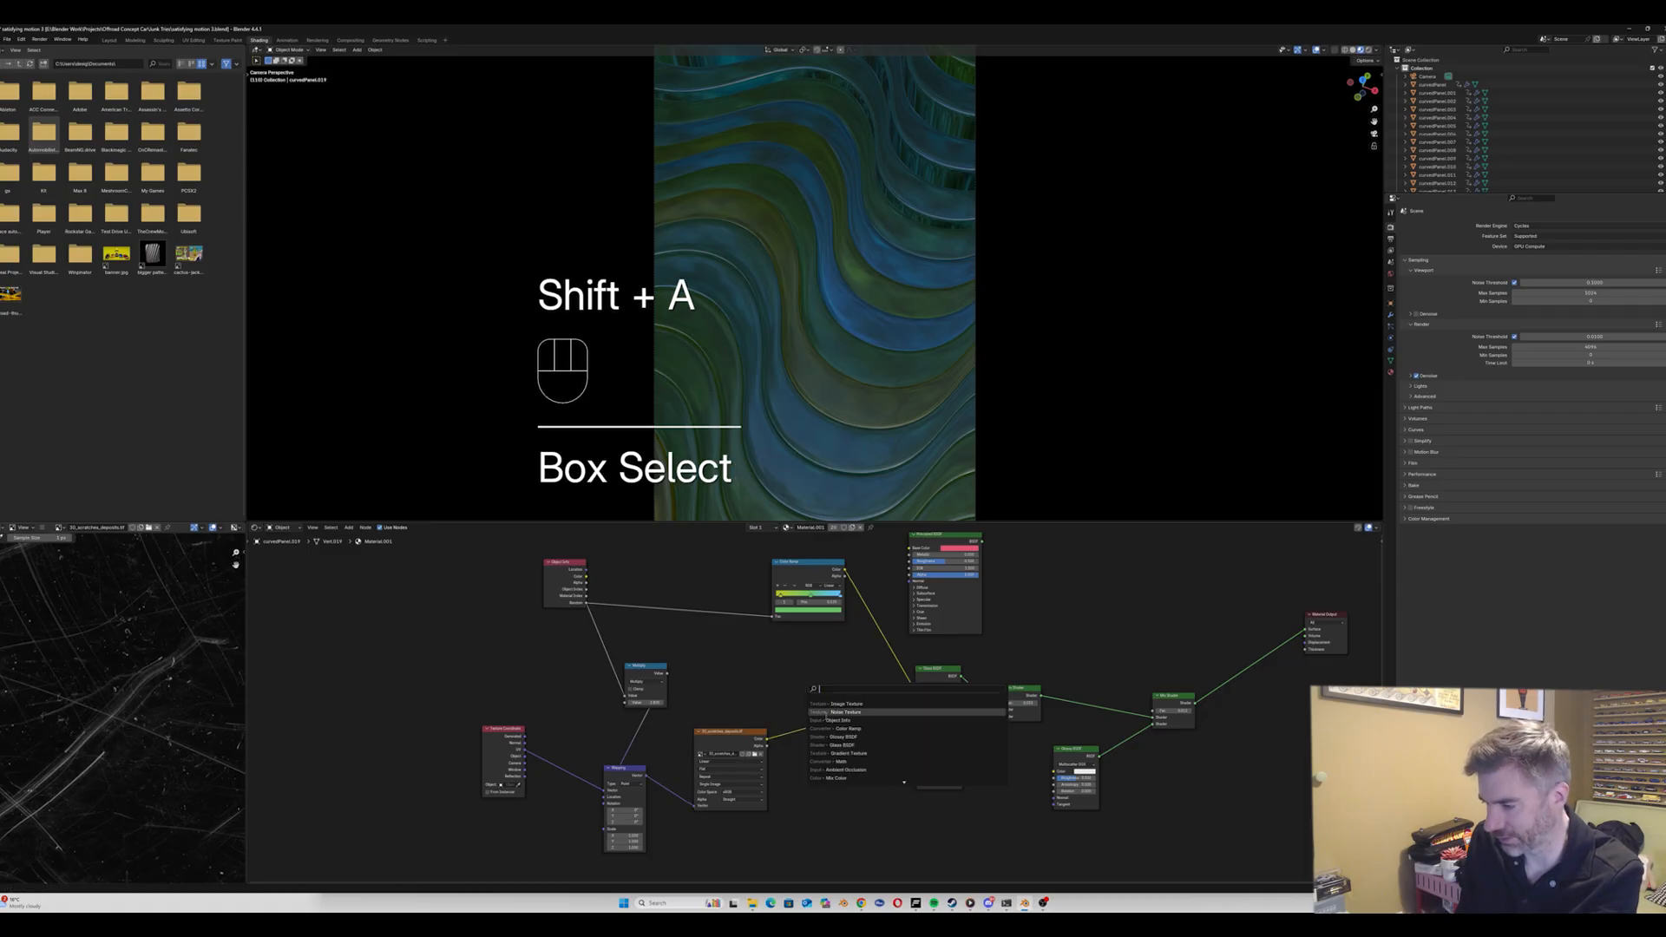
{"action": "left_click", "coordinate": [835, 711]}
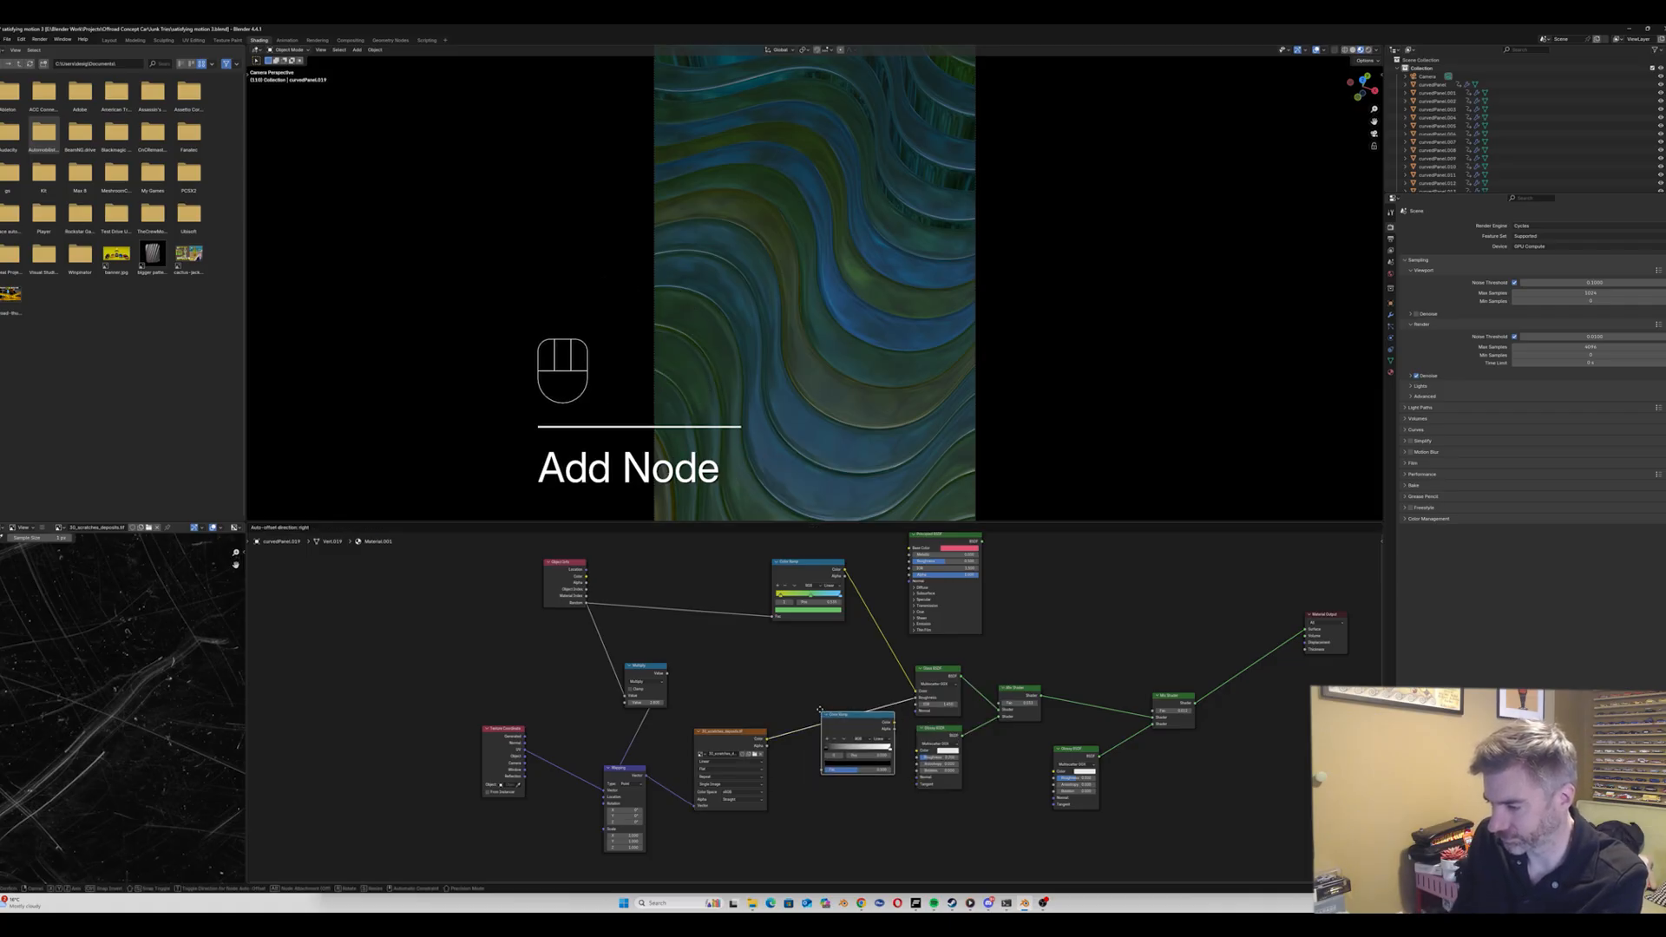
{"action": "left_click", "coordinate": [831, 707]}
Step: Previewing the Color Ramp on the output, invert it to white-to-black with the stops close together, and reconnect the final Mix Shader
{"action": "left_click", "coordinate": [829, 708], "text": "ctrl+shift"}
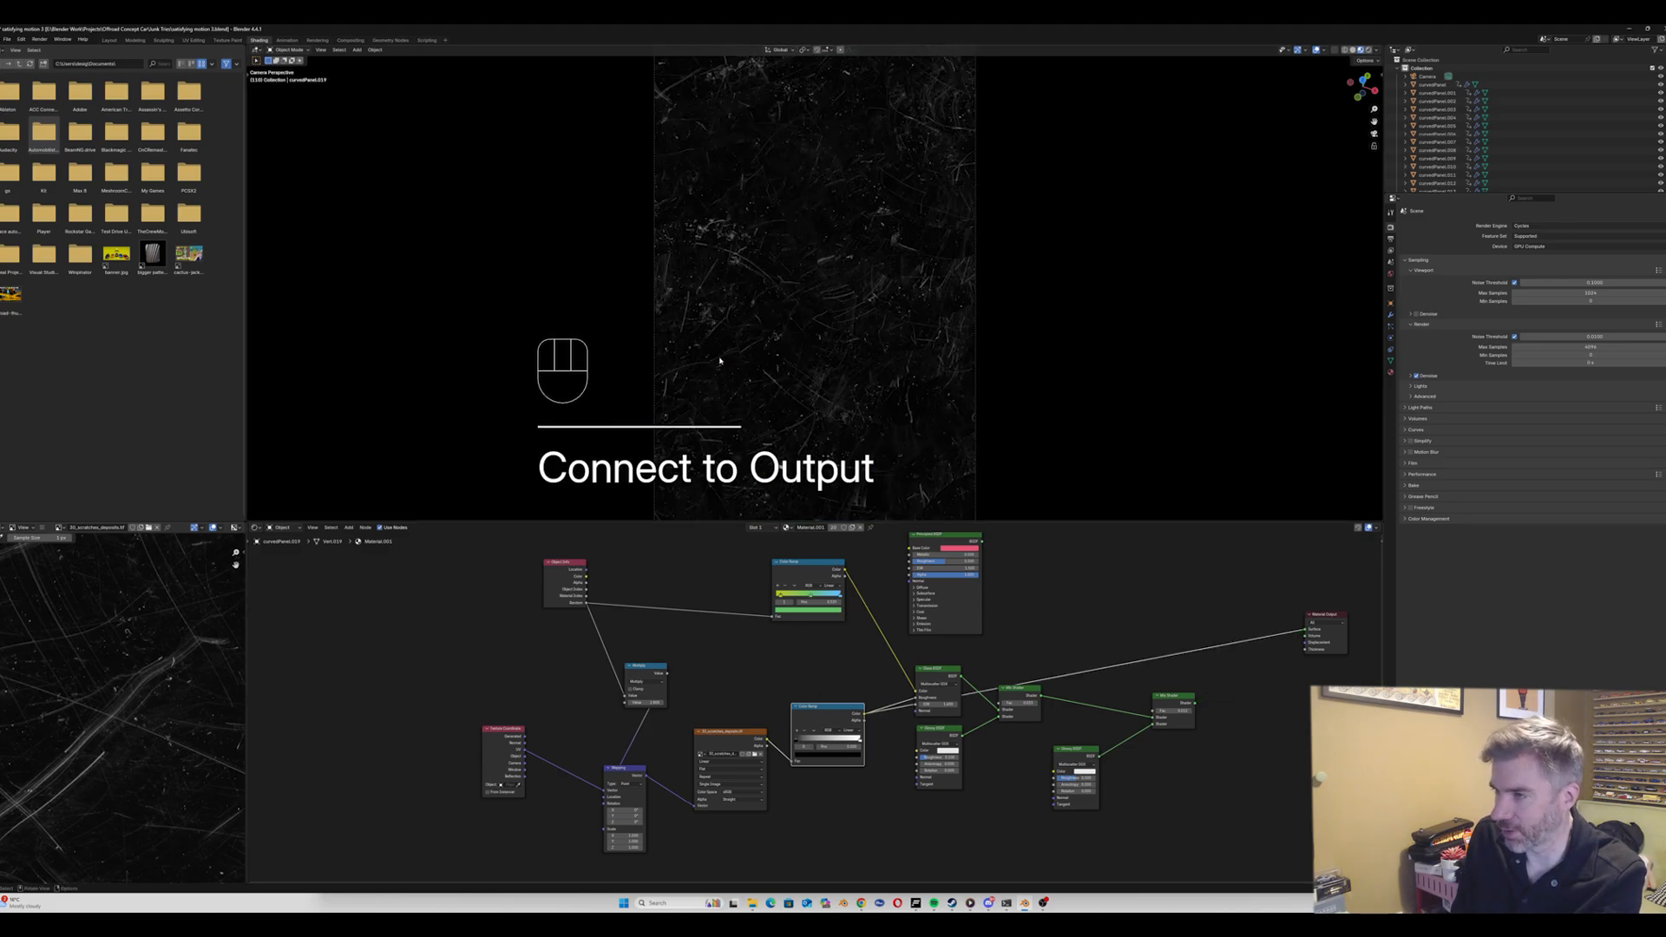
{"action": "mouse_move", "coordinate": [795, 742]}
{"action": "left_mouse_down"}
{"action": "mouse_move", "coordinate": [855, 741]}
{"action": "mouse_move", "coordinate": [805, 744]}
{"action": "left_mouse_up"}
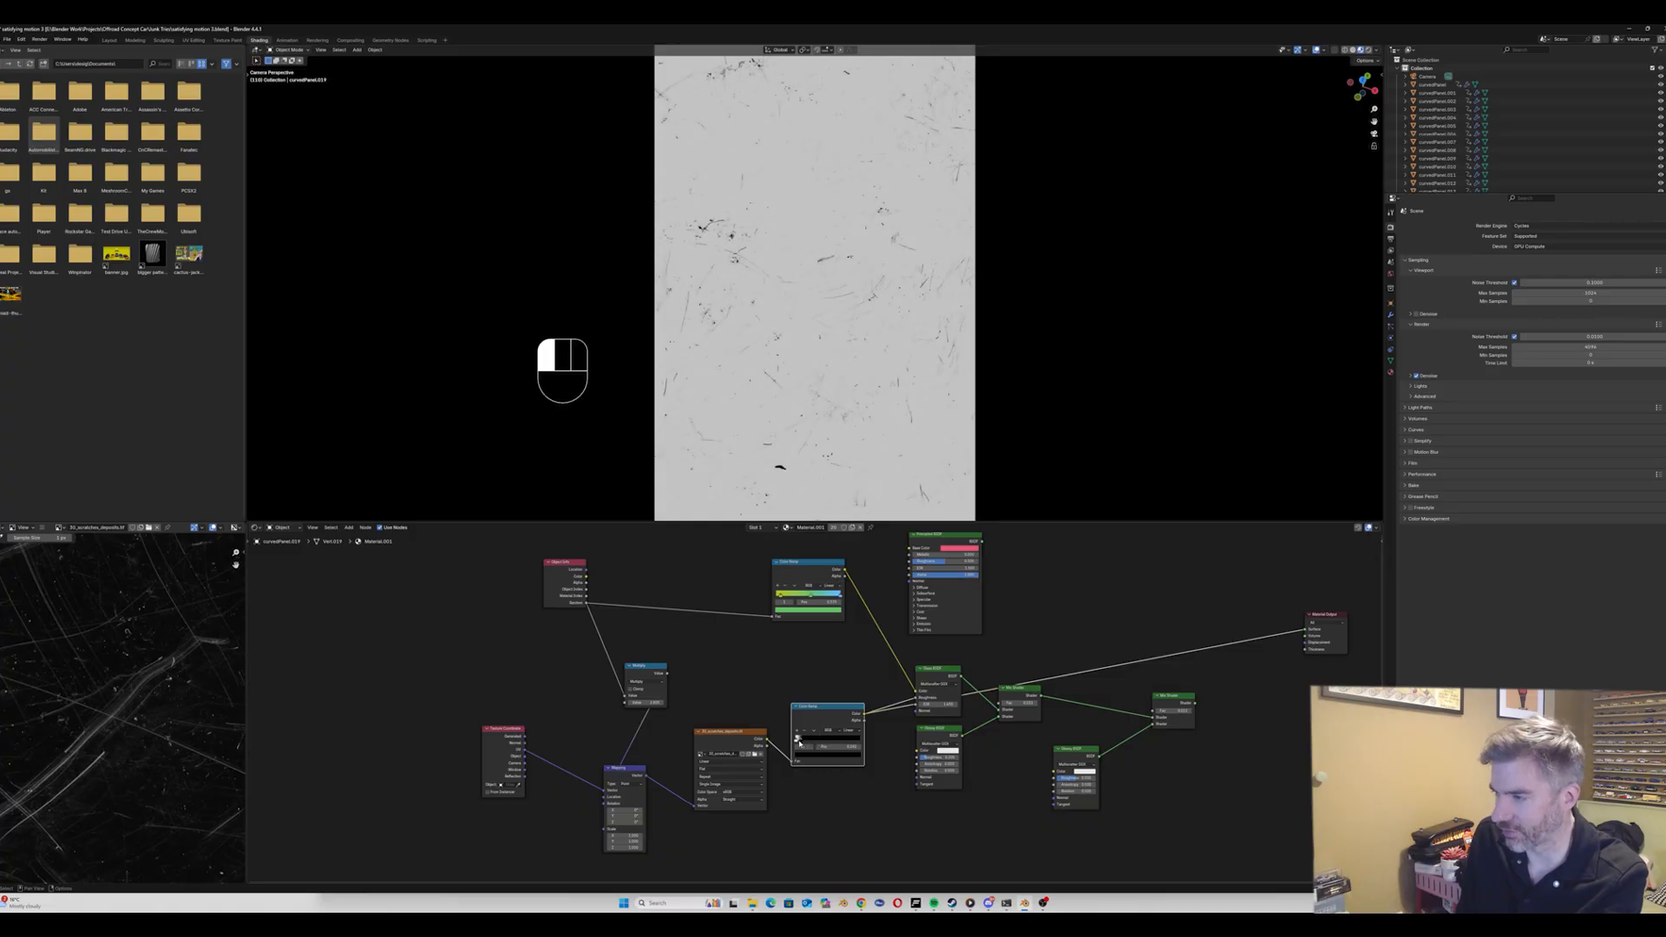
{"action": "left_click", "coordinate": [1173, 707], "text": "ctrl+shift"}
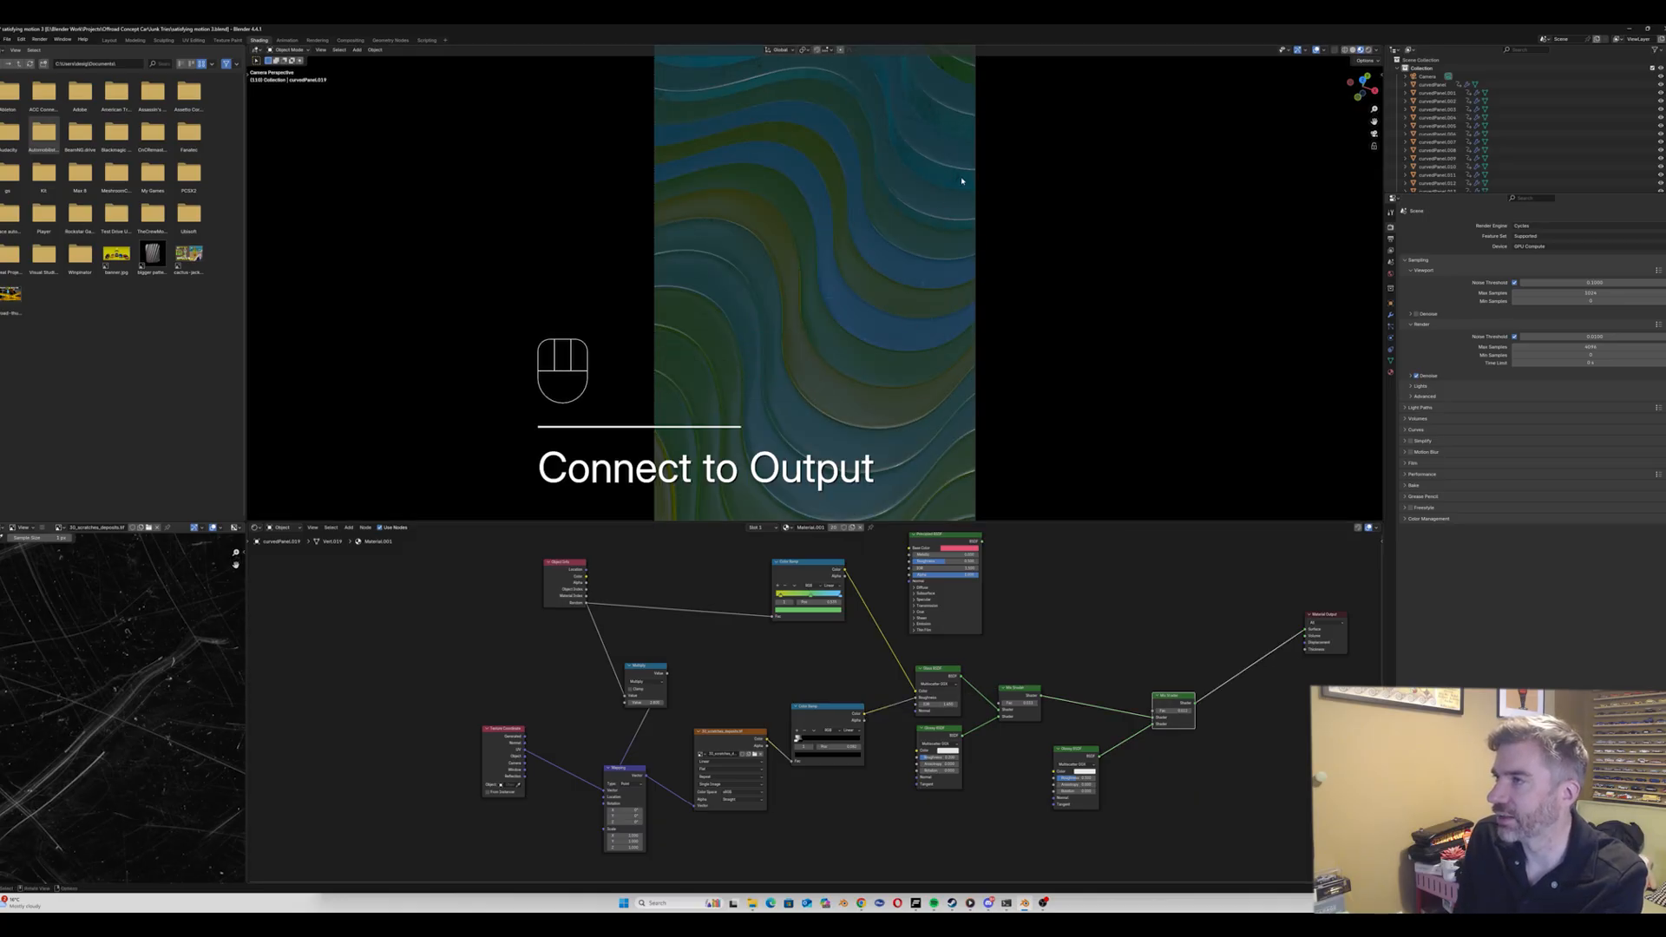
Step: Darken the Color Ramp's white stop at position 0 to a light grey
{"action": "scroll", "coordinate": [804, 729], "scroll_direction": "up", "scroll_amount": 1}
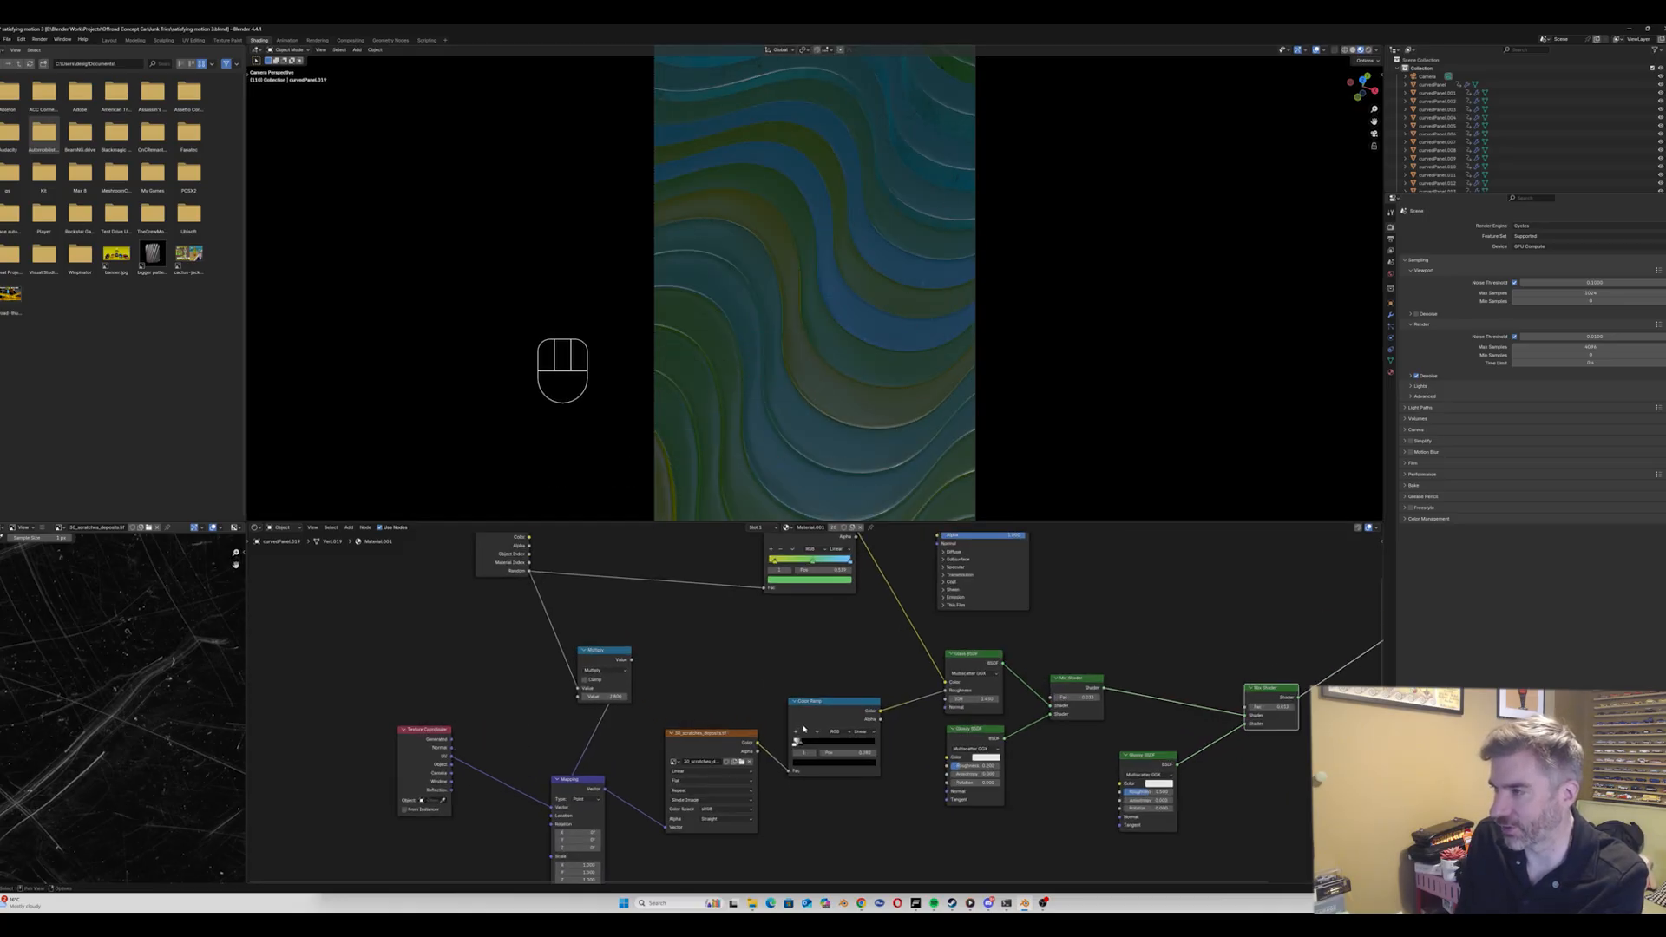
{"action": "scroll", "coordinate": [803, 729], "scroll_direction": "up", "scroll_amount": 2}
{"action": "left_click", "coordinate": [792, 750]}
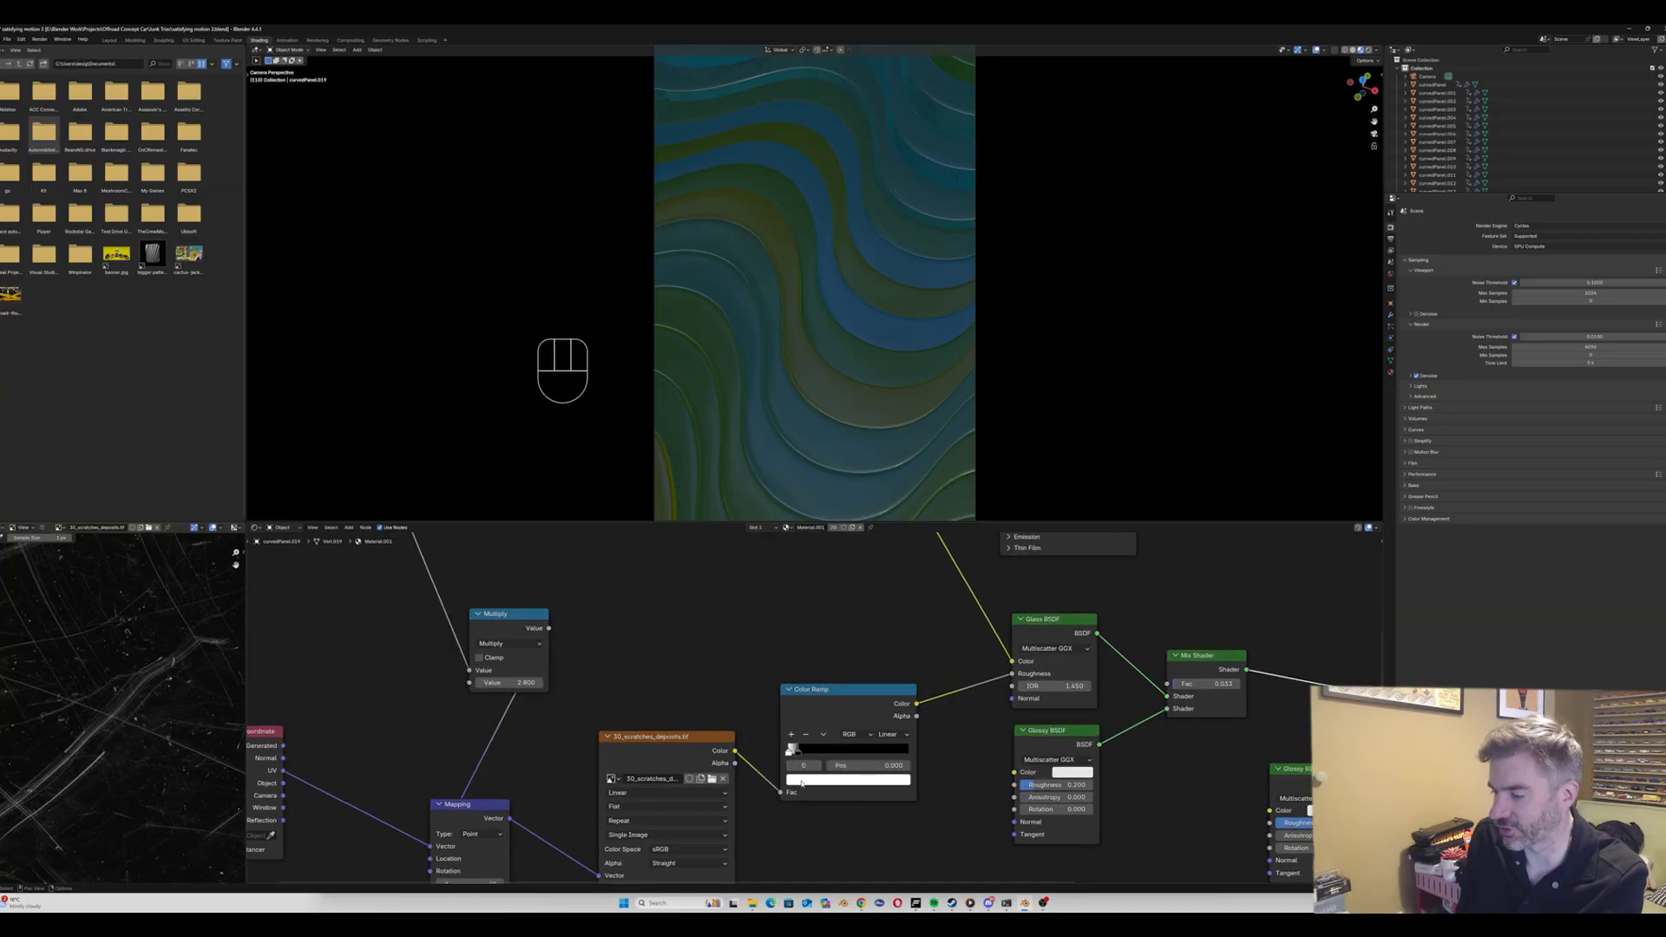
{"action": "left_click", "coordinate": [847, 779]}
{"action": "left_click_drag", "start_coordinate": [891, 605], "coordinate": [890, 623]}
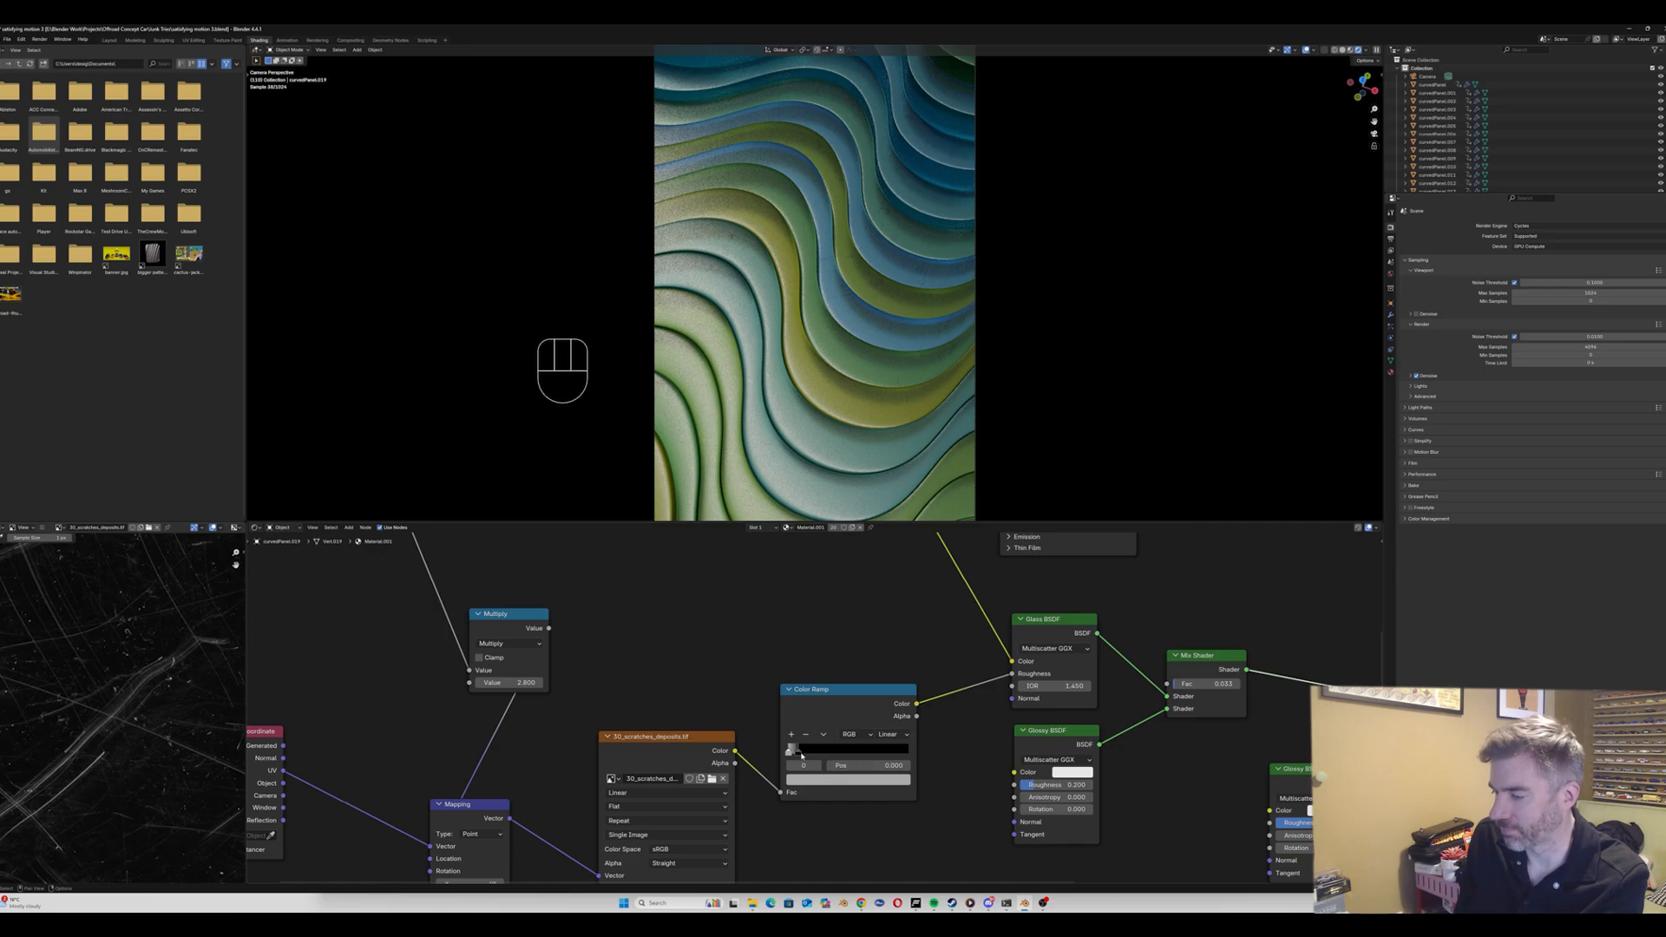
Step: Change the Color Ramp's black stop to dark grey #5F5F5F and move it to position 0.255
{"action": "left_click", "coordinate": [792, 749]}
{"action": "left_click", "coordinate": [848, 779]}
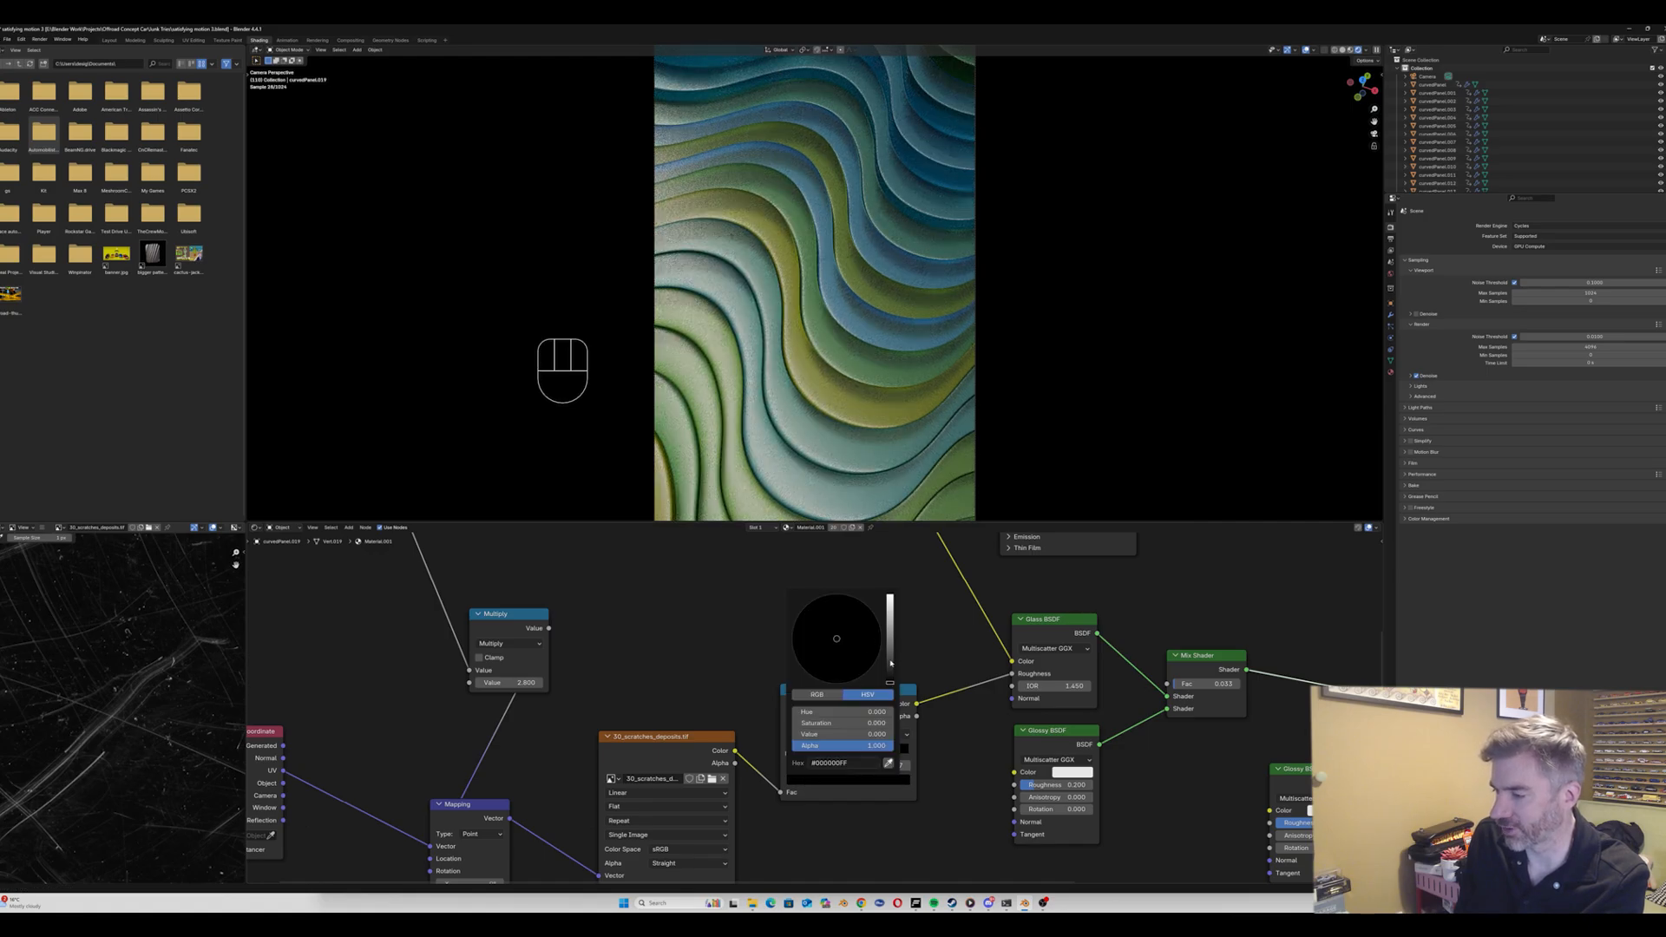
{"action": "left_click_drag", "start_coordinate": [890, 663], "coordinate": [891, 655]}
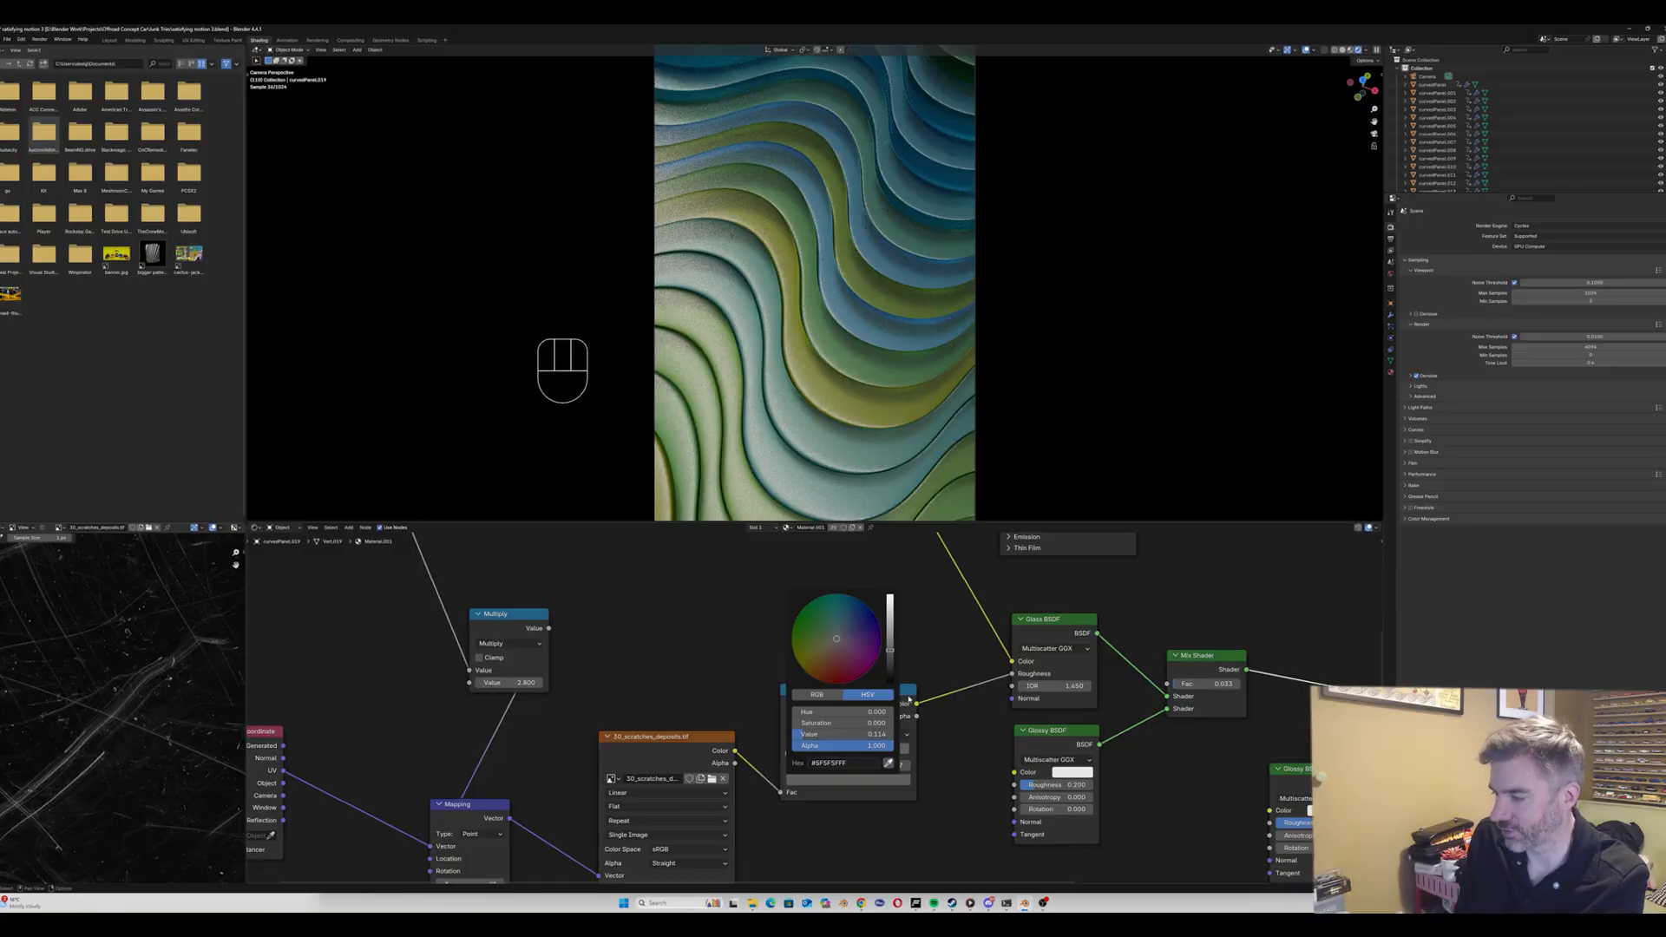
{"action": "left_click_drag", "start_coordinate": [797, 751], "coordinate": [814, 755]}
{"action": "left_click", "coordinate": [821, 757]}
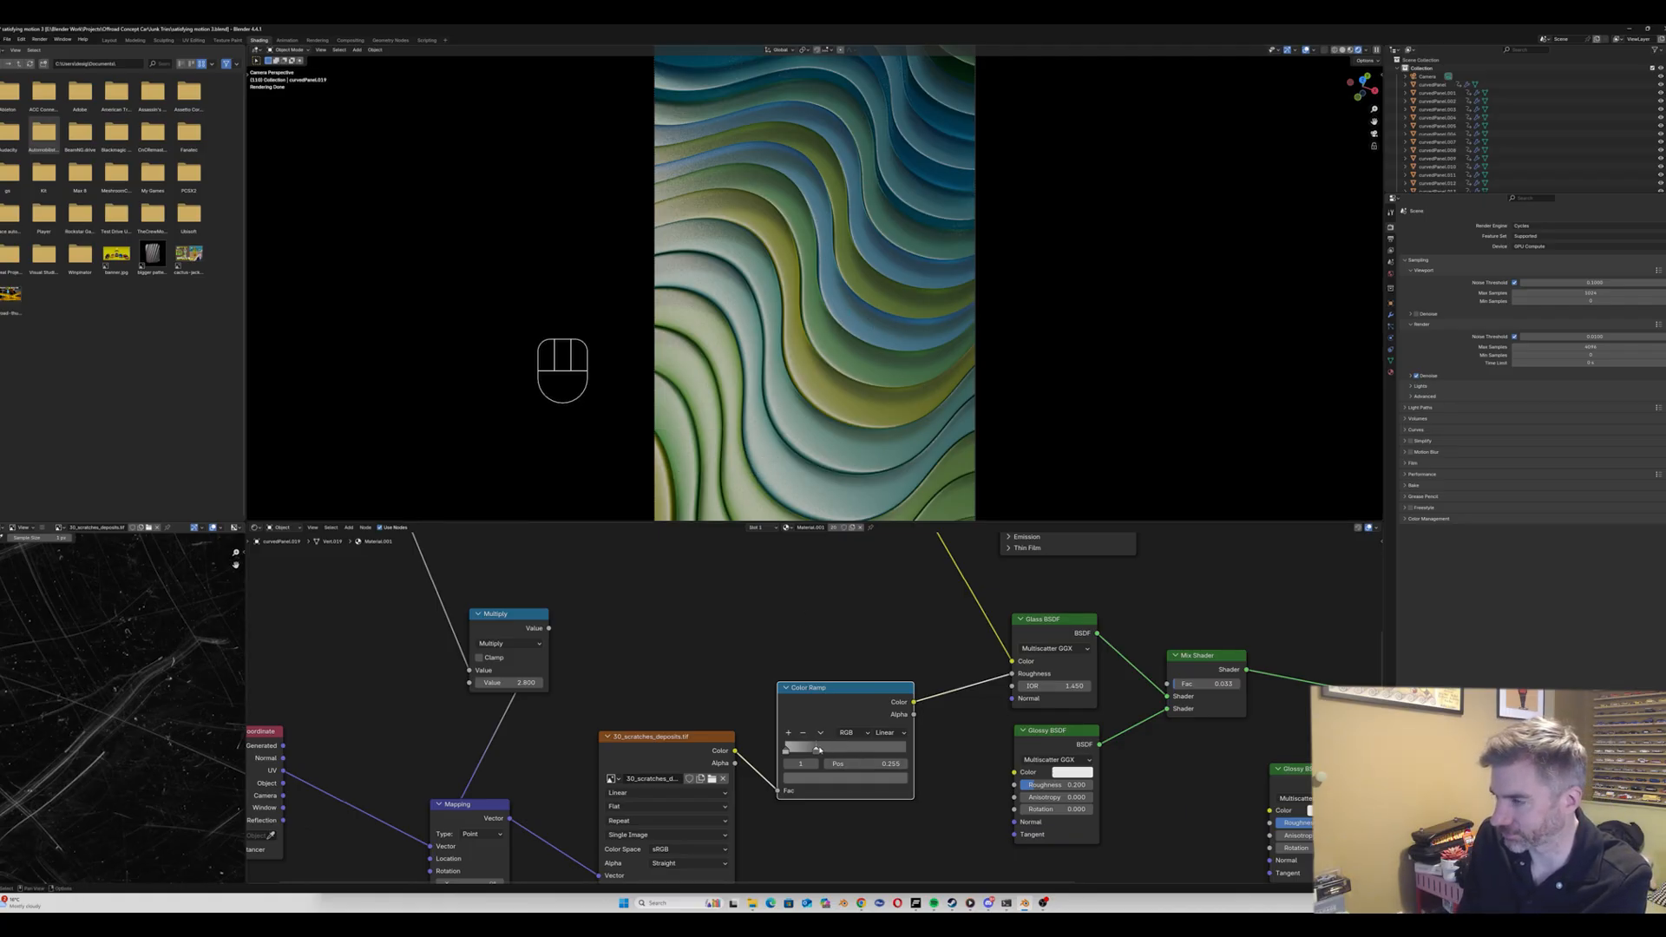
Step: Fine-tune the grey brightness of the Color Ramp's stop at position 0 while checking the full camera frame
{"action": "scroll", "coordinate": [797, 619], "scroll_direction": "down", "scroll_amount": 3}
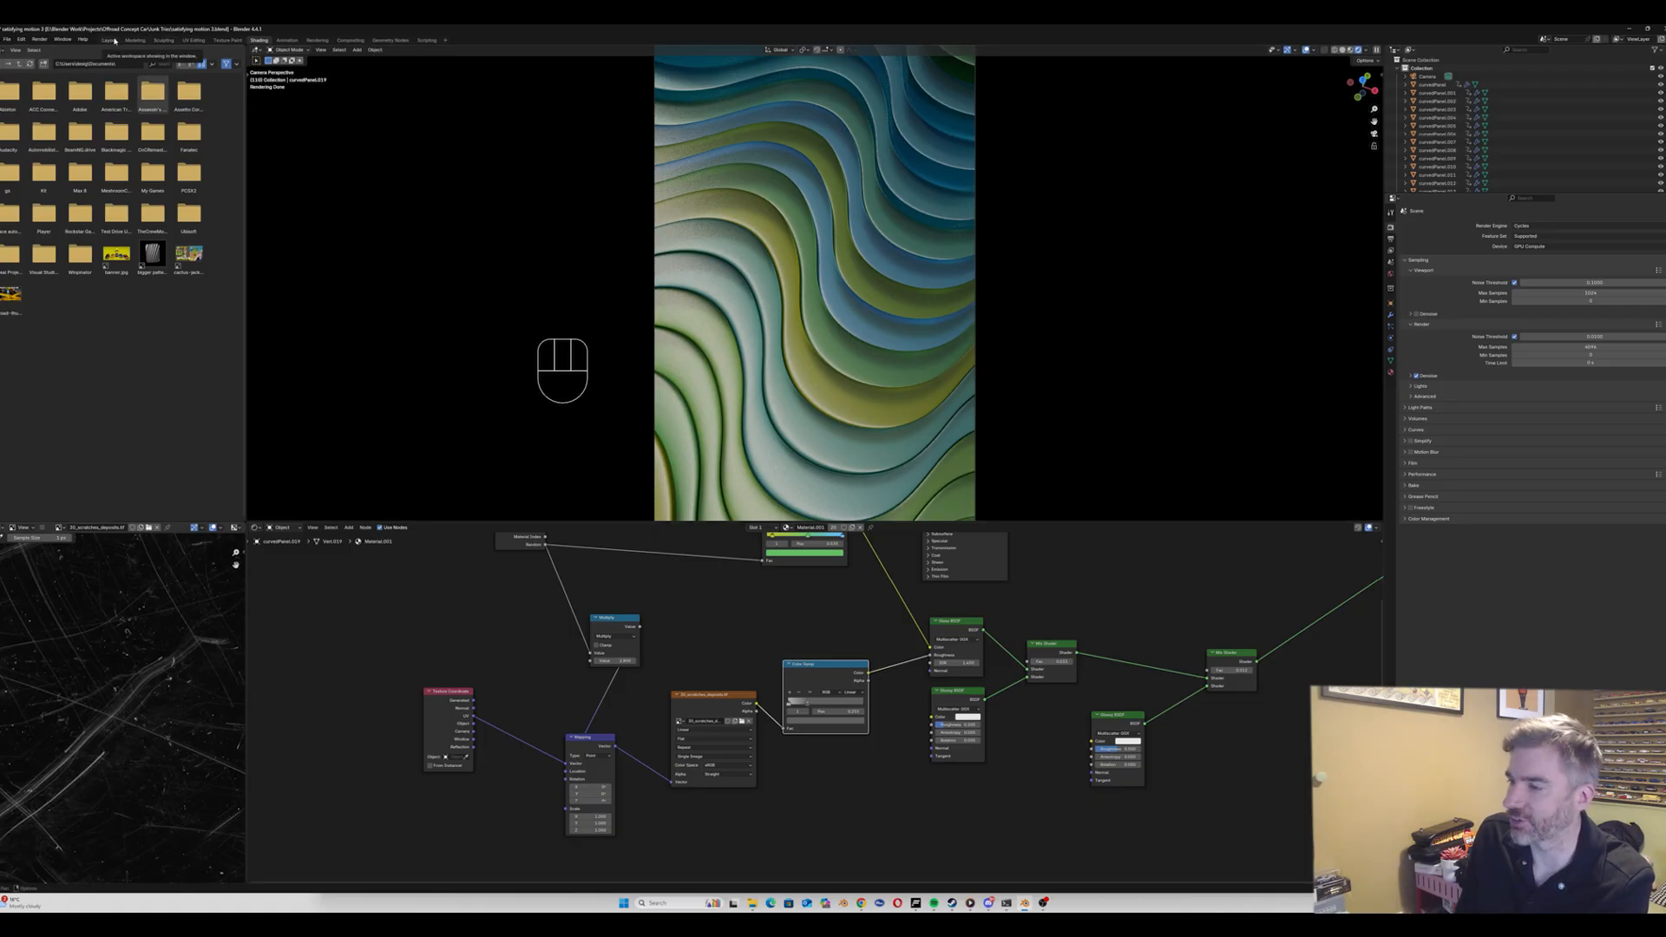
{"action": "scroll", "coordinate": [837, 666], "scroll_direction": "up", "scroll_amount": 1}
{"action": "scroll", "coordinate": [709, 431], "scroll_direction": "down", "scroll_amount": 4}
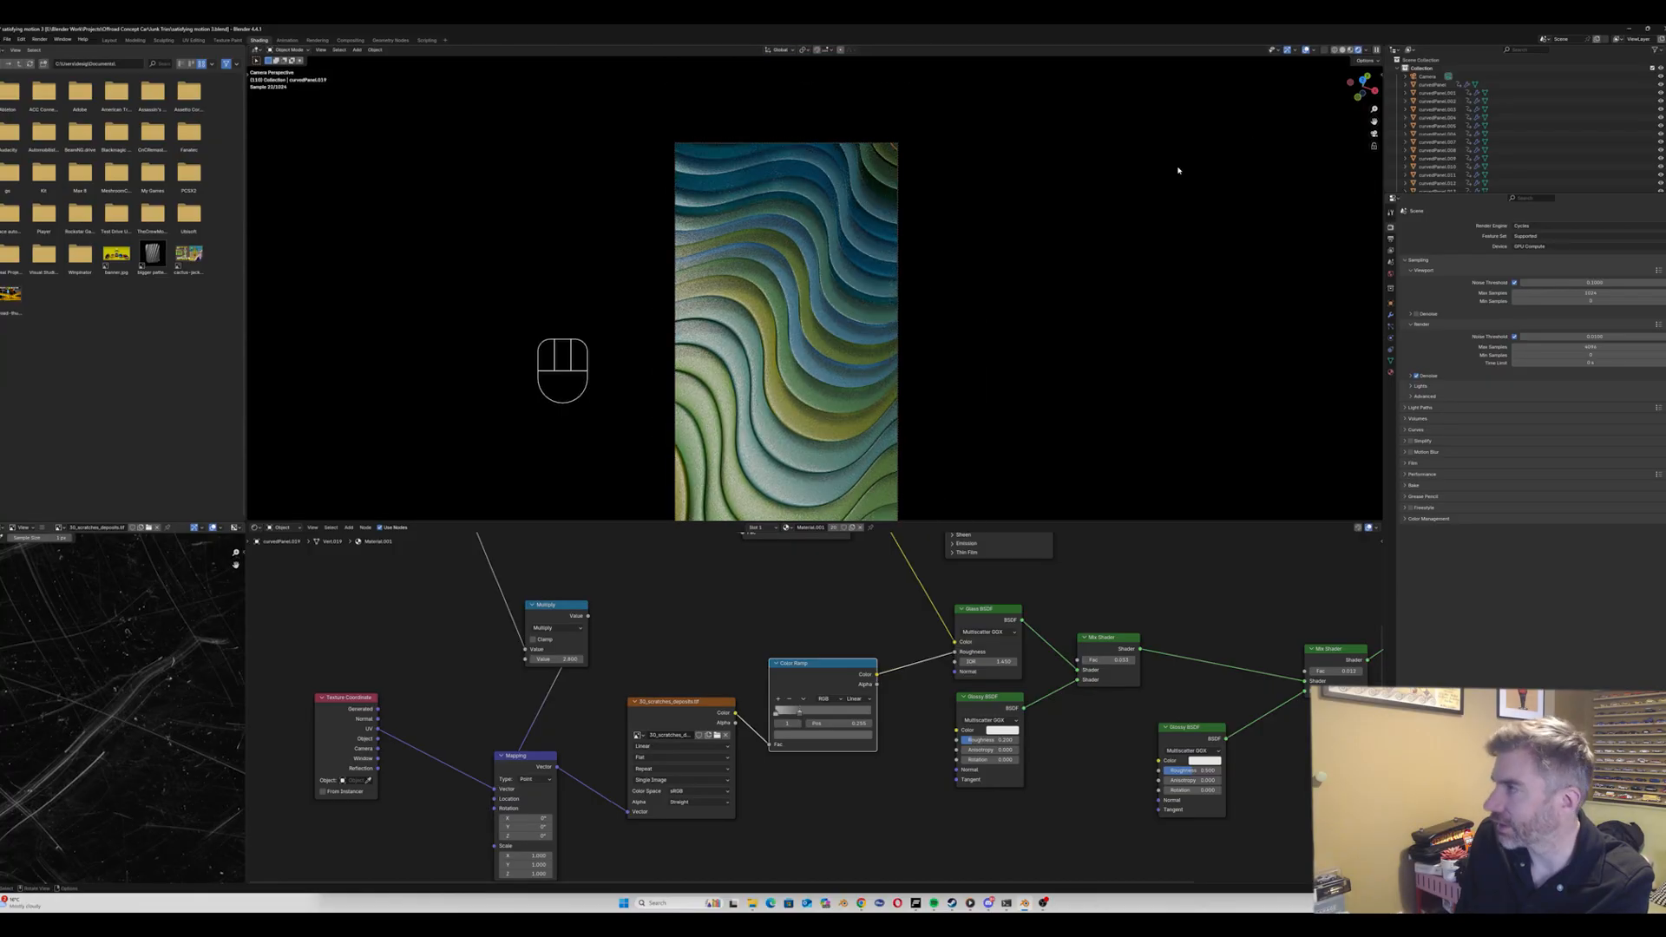
{"action": "left_click_drag", "start_coordinate": [1373, 122], "coordinate": [1370, 89]}
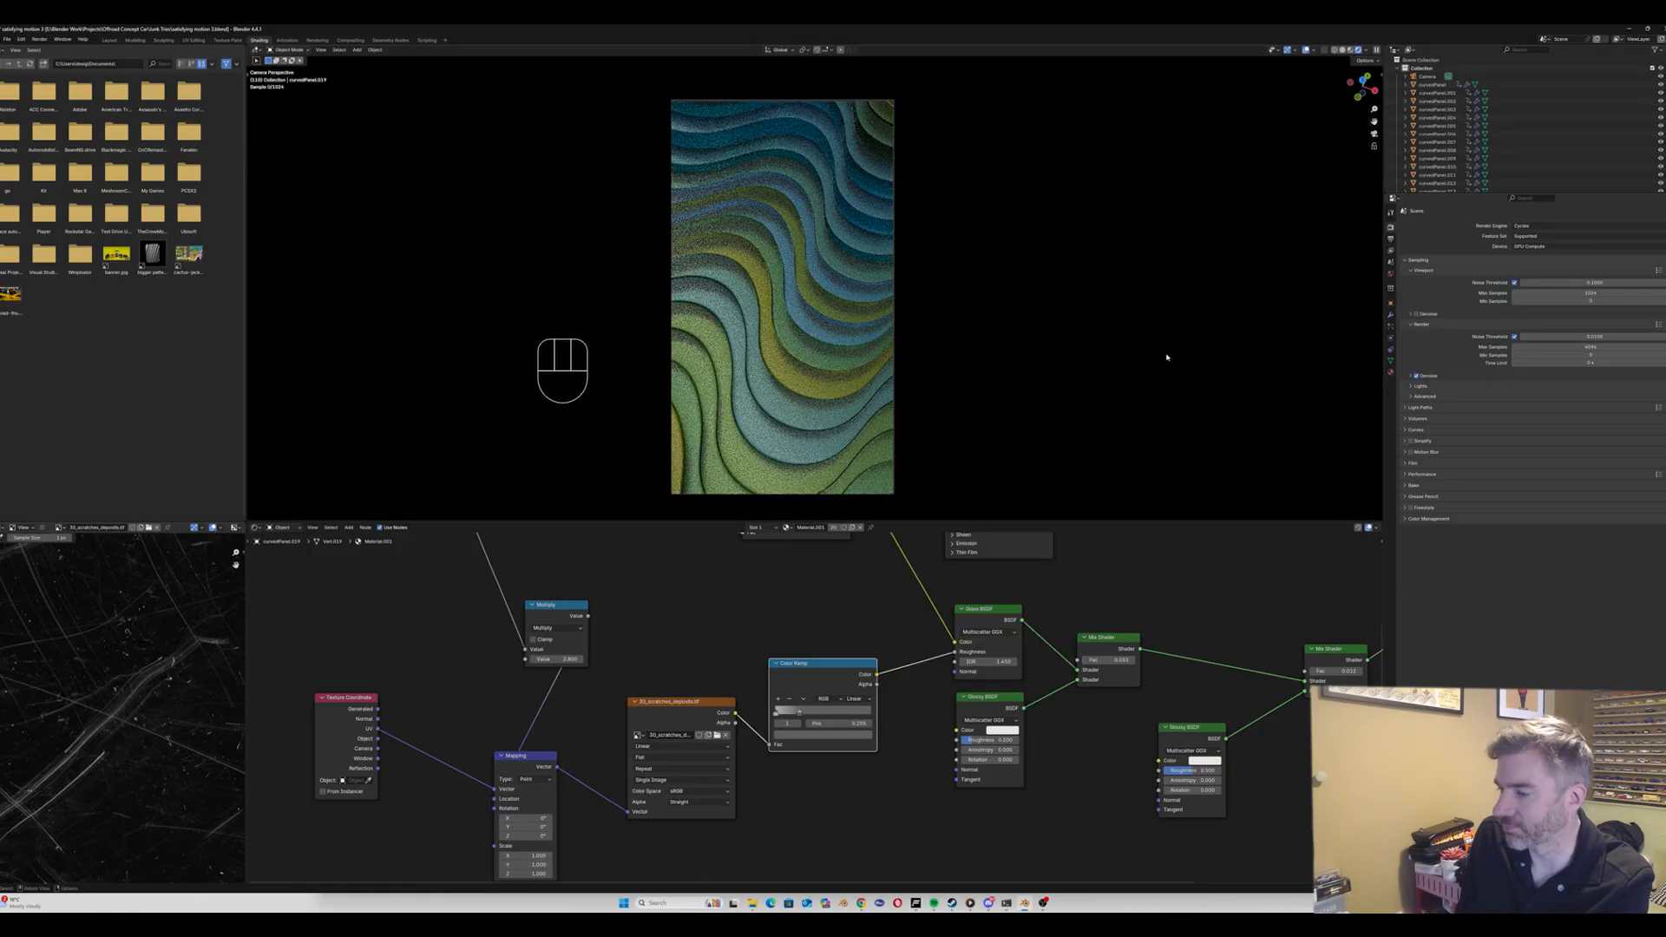
{"action": "left_click", "coordinate": [777, 713]}
{"action": "left_click", "coordinate": [823, 735]}
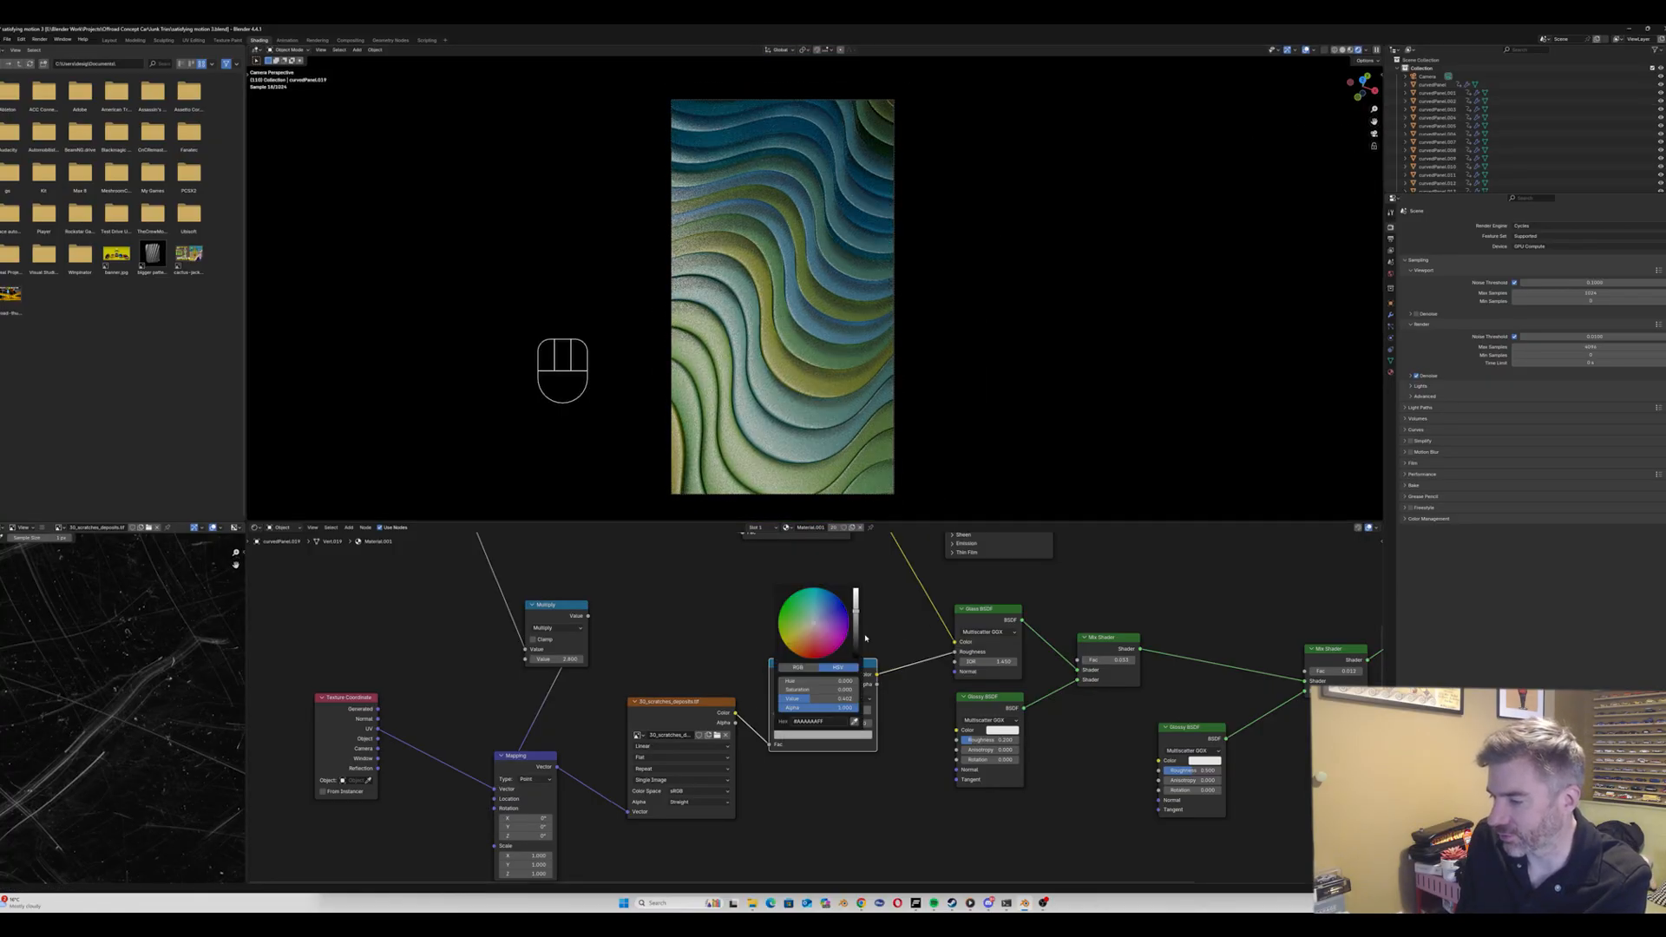
{"action": "left_click_drag", "start_coordinate": [856, 616], "coordinate": [855, 617]}
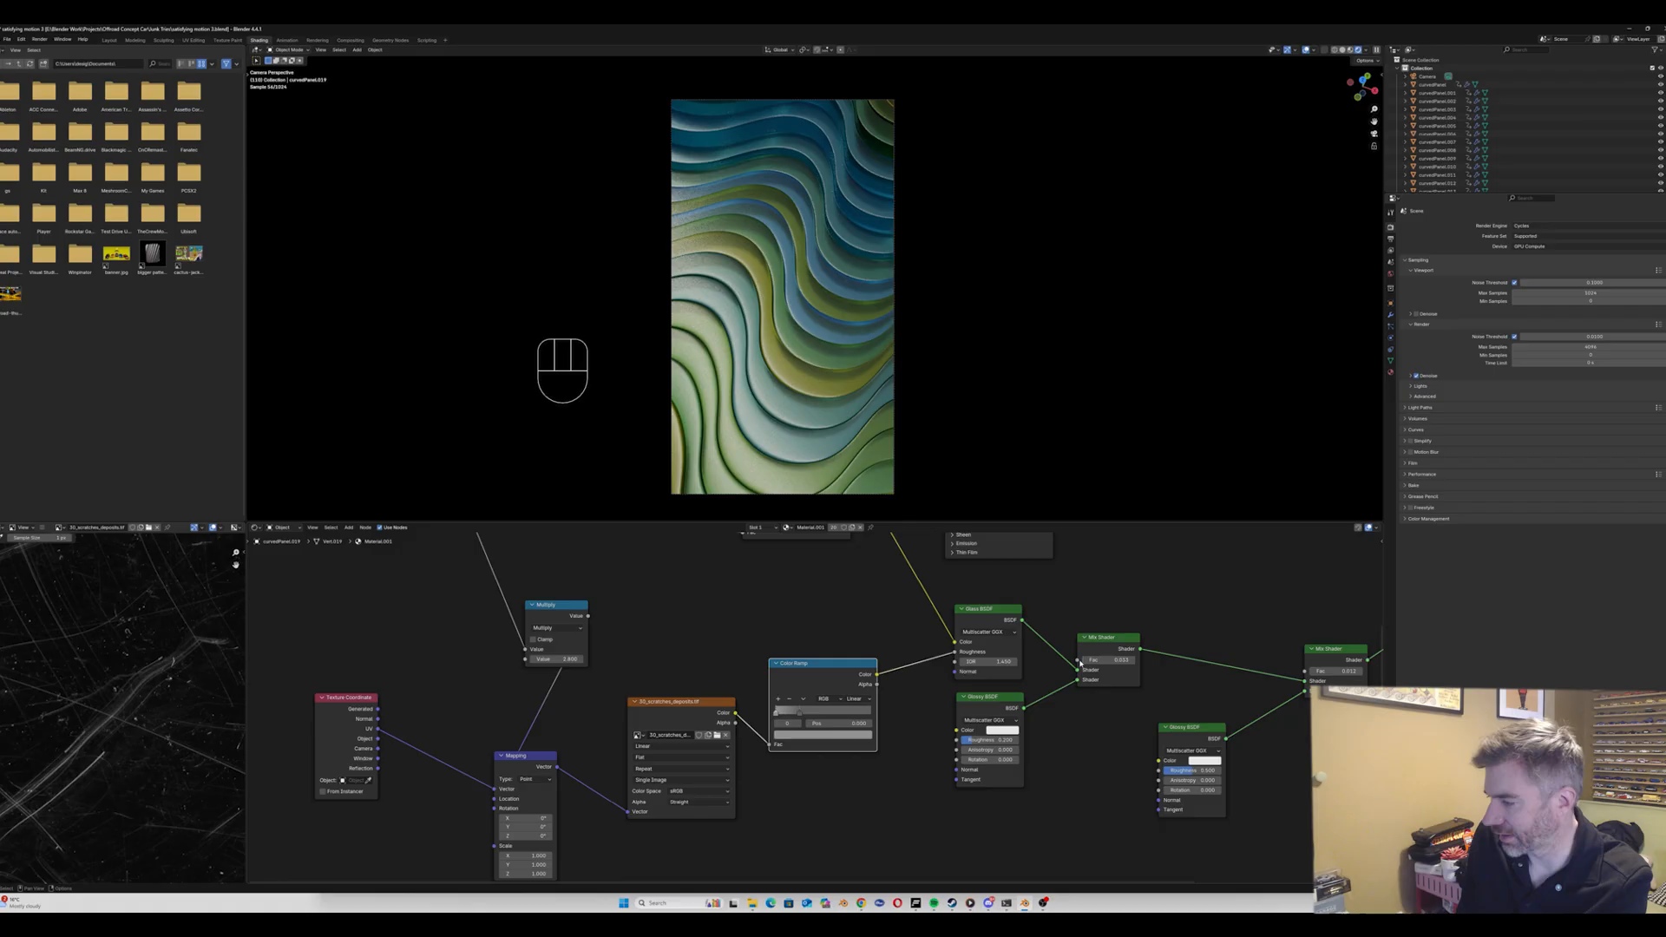
Step: Fine-tune the blend factors of both Mix Shader nodes
{"action": "left_click_drag", "start_coordinate": [1095, 661], "coordinate": [1081, 662], "text": "shift"}
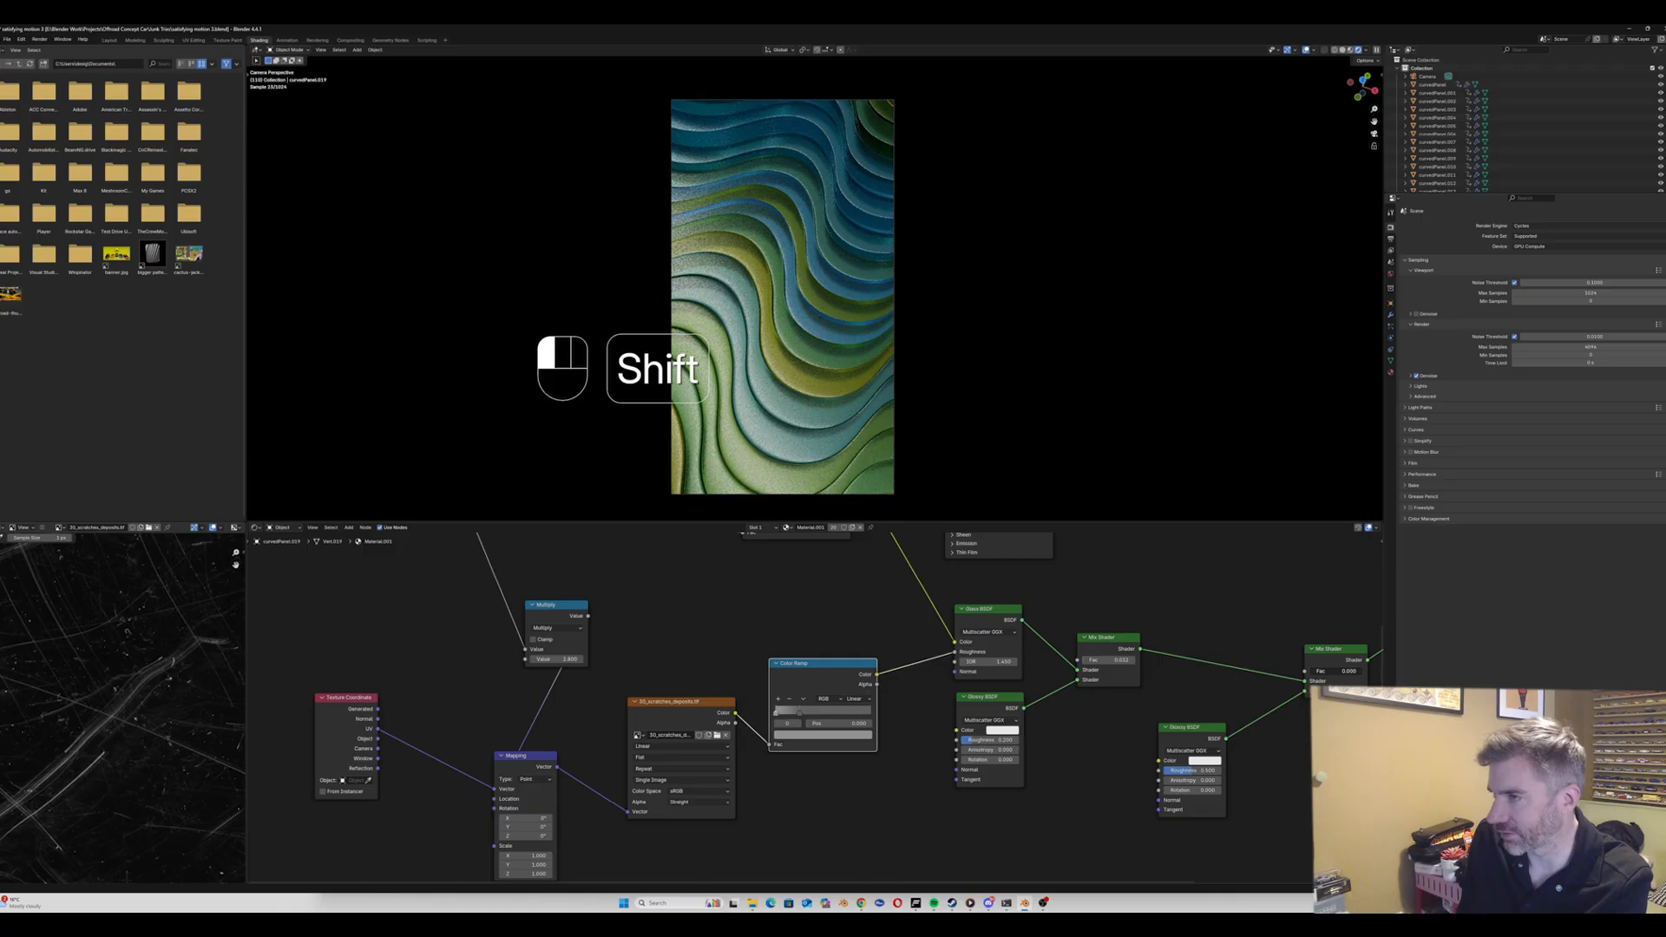
{"action": "left_click_drag", "start_coordinate": [1311, 674], "coordinate": [1310, 674], "text": "shift"}
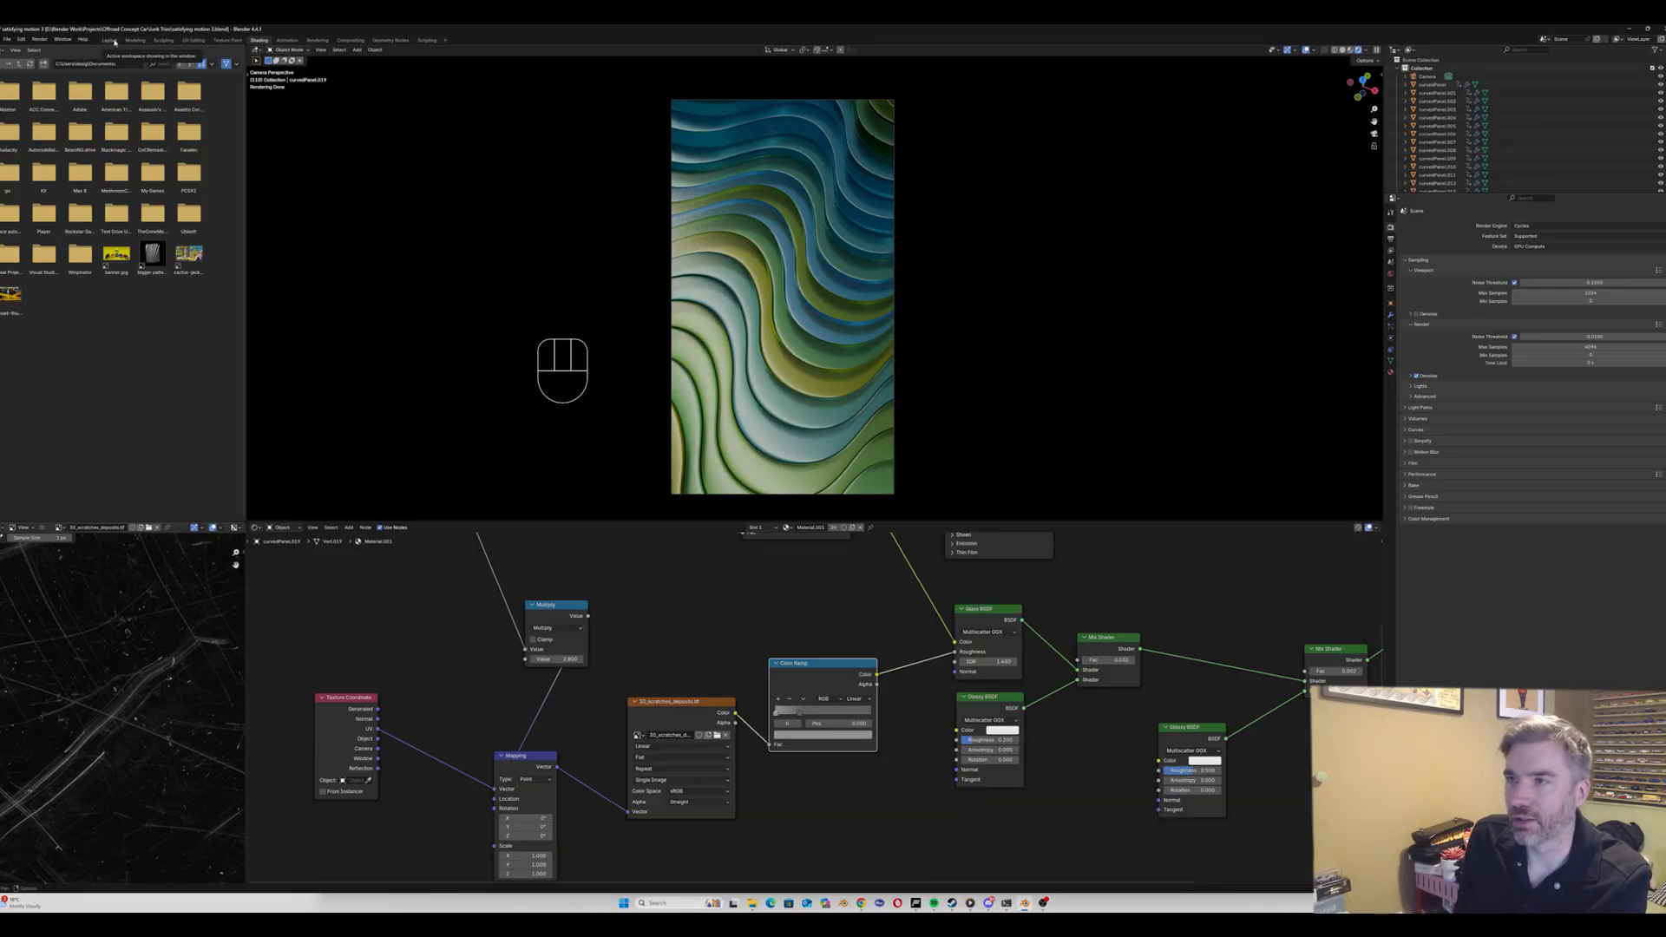
Step: Switch to the Layout workspace and play the animation through the camera from around frame 100 to review the wave motion
{"action": "left_click", "coordinate": [110, 40]}
{"action": "key", "text": "KP_0"}
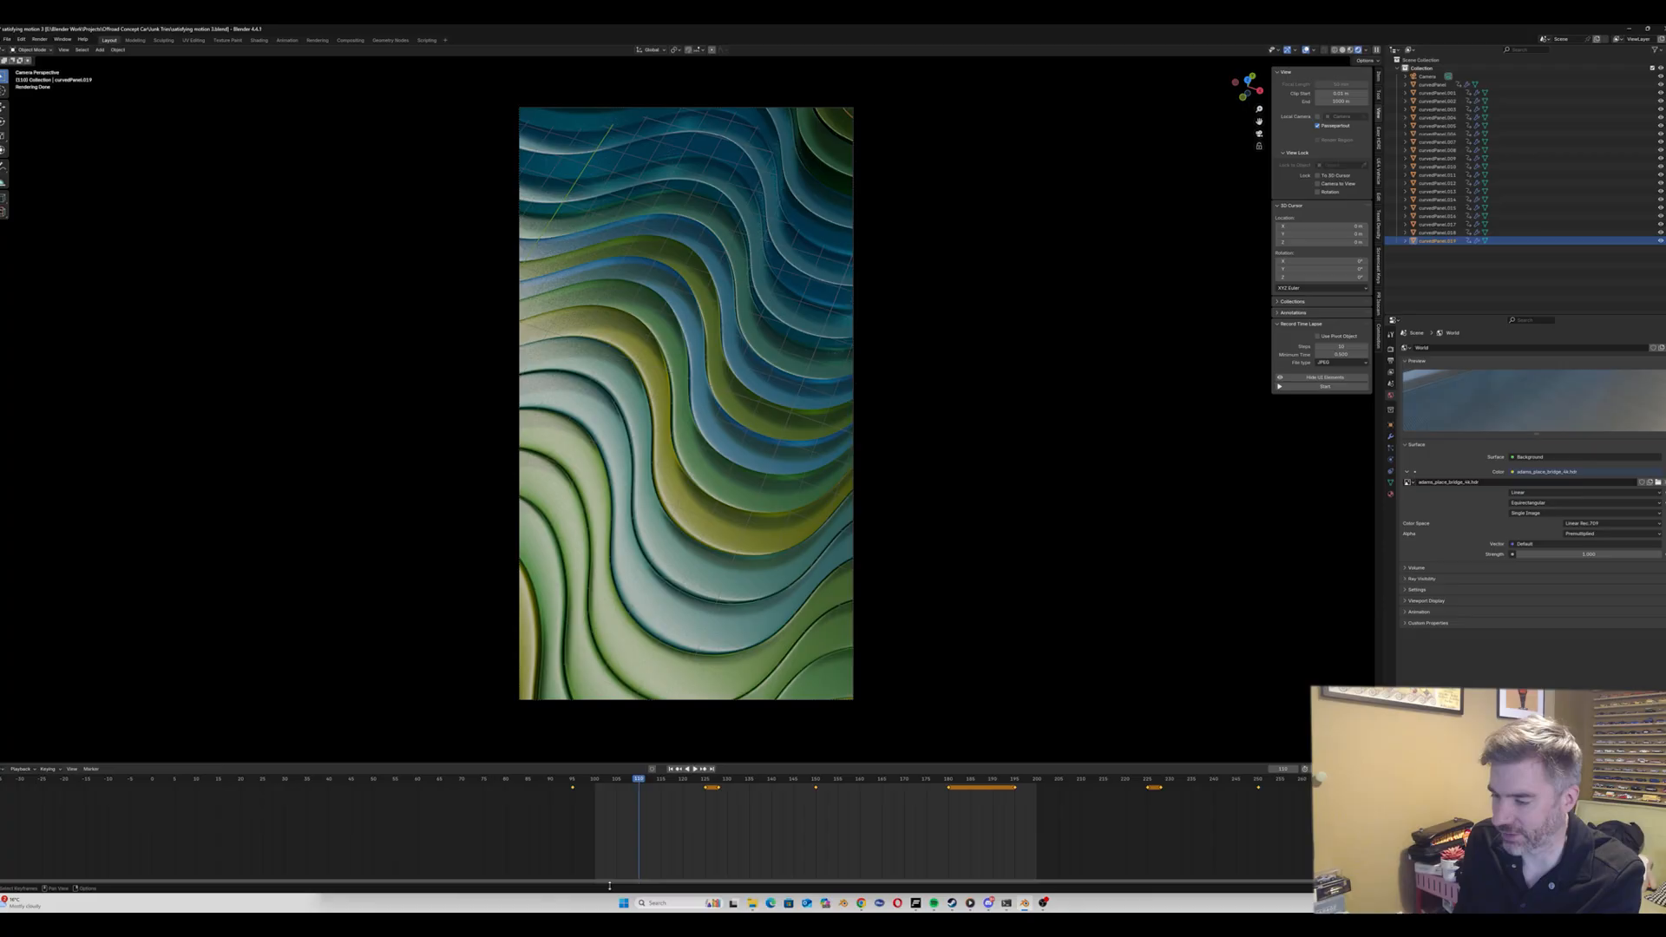
{"action": "left_click", "coordinate": [600, 784]}
{"action": "key", "text": "space"}
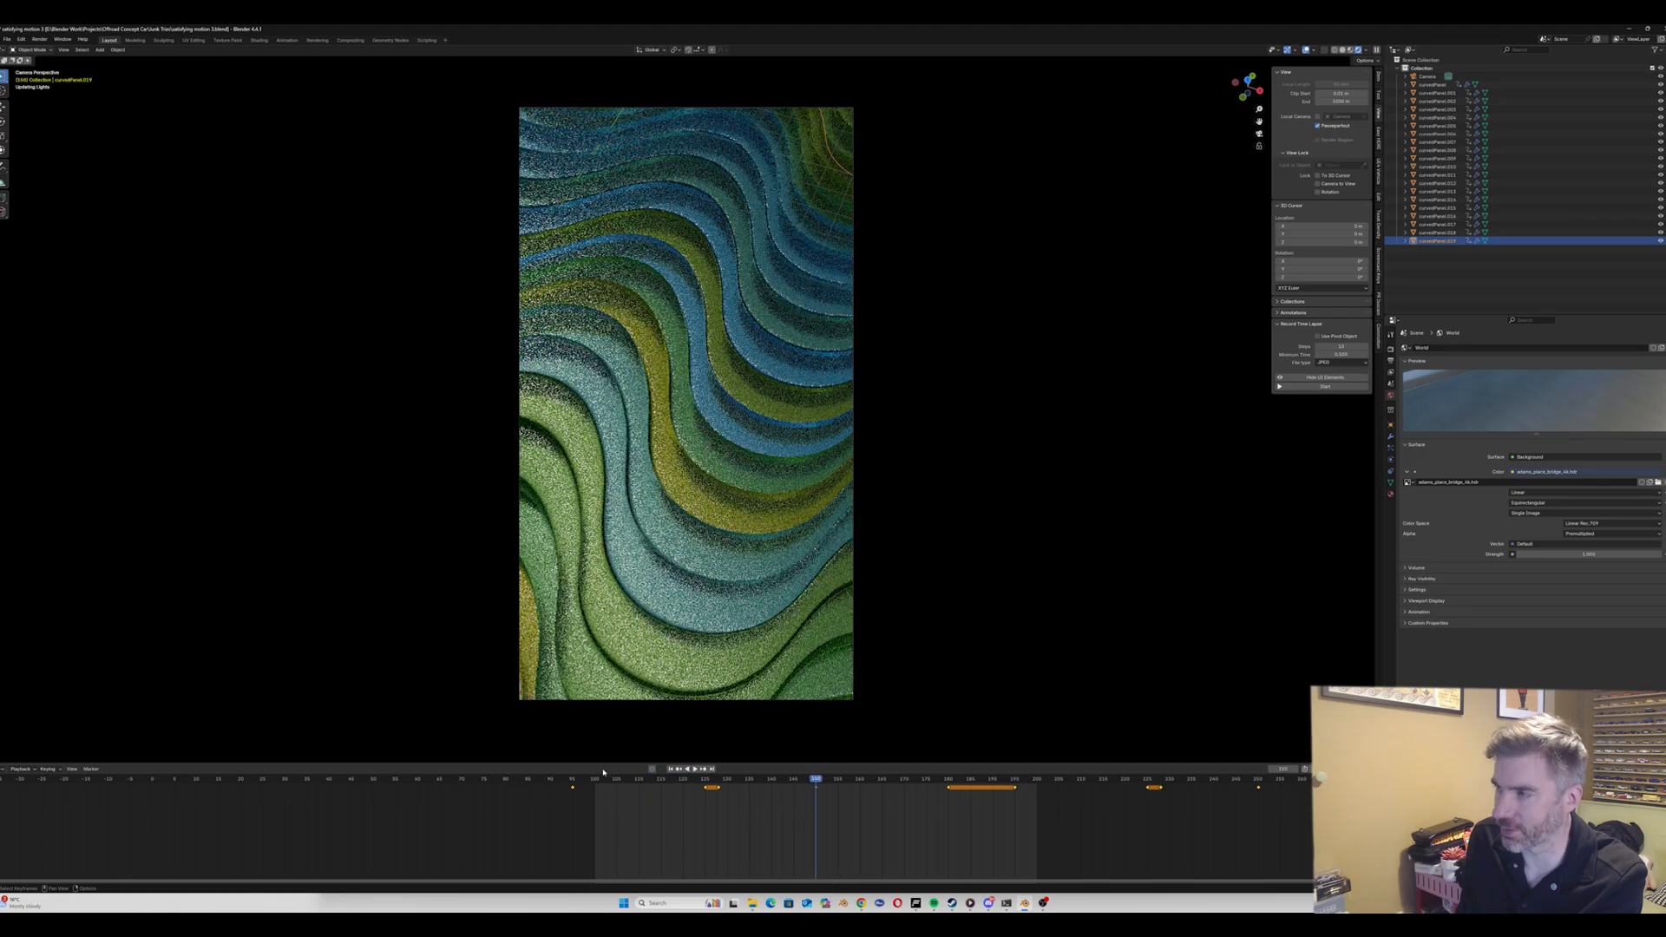
{"action": "key", "text": "space"}
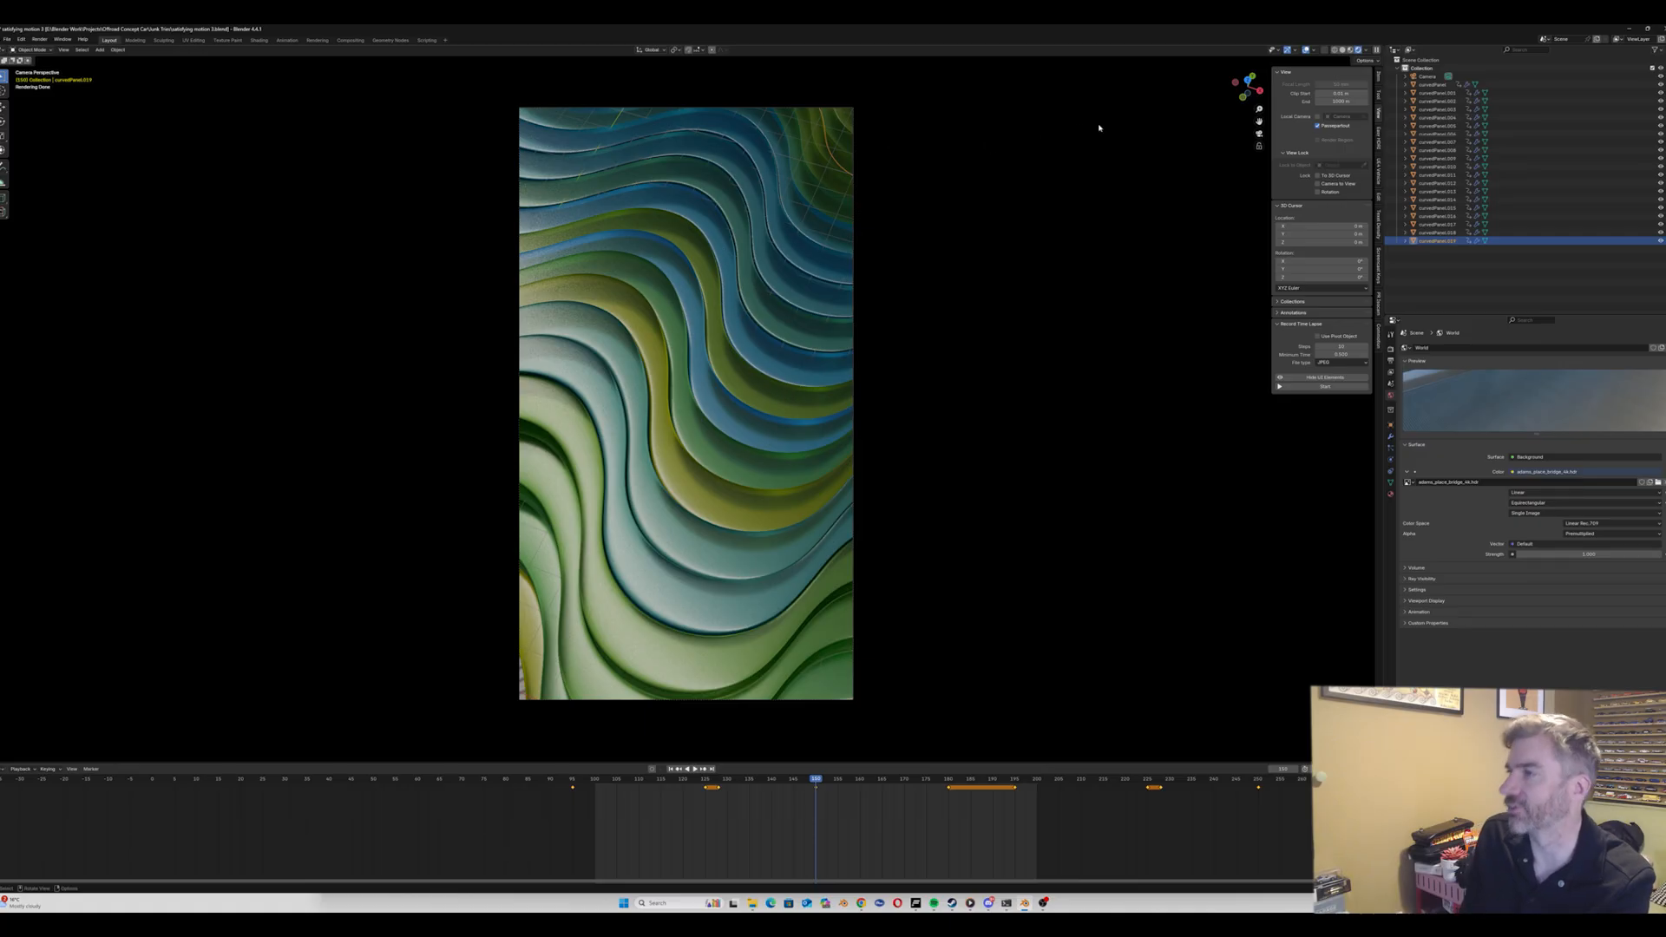
Step: Leave the camera view, display the scene in solid shading and open the frontmost curved panel for mesh editing
{"action": "left_click", "coordinate": [1259, 134]}
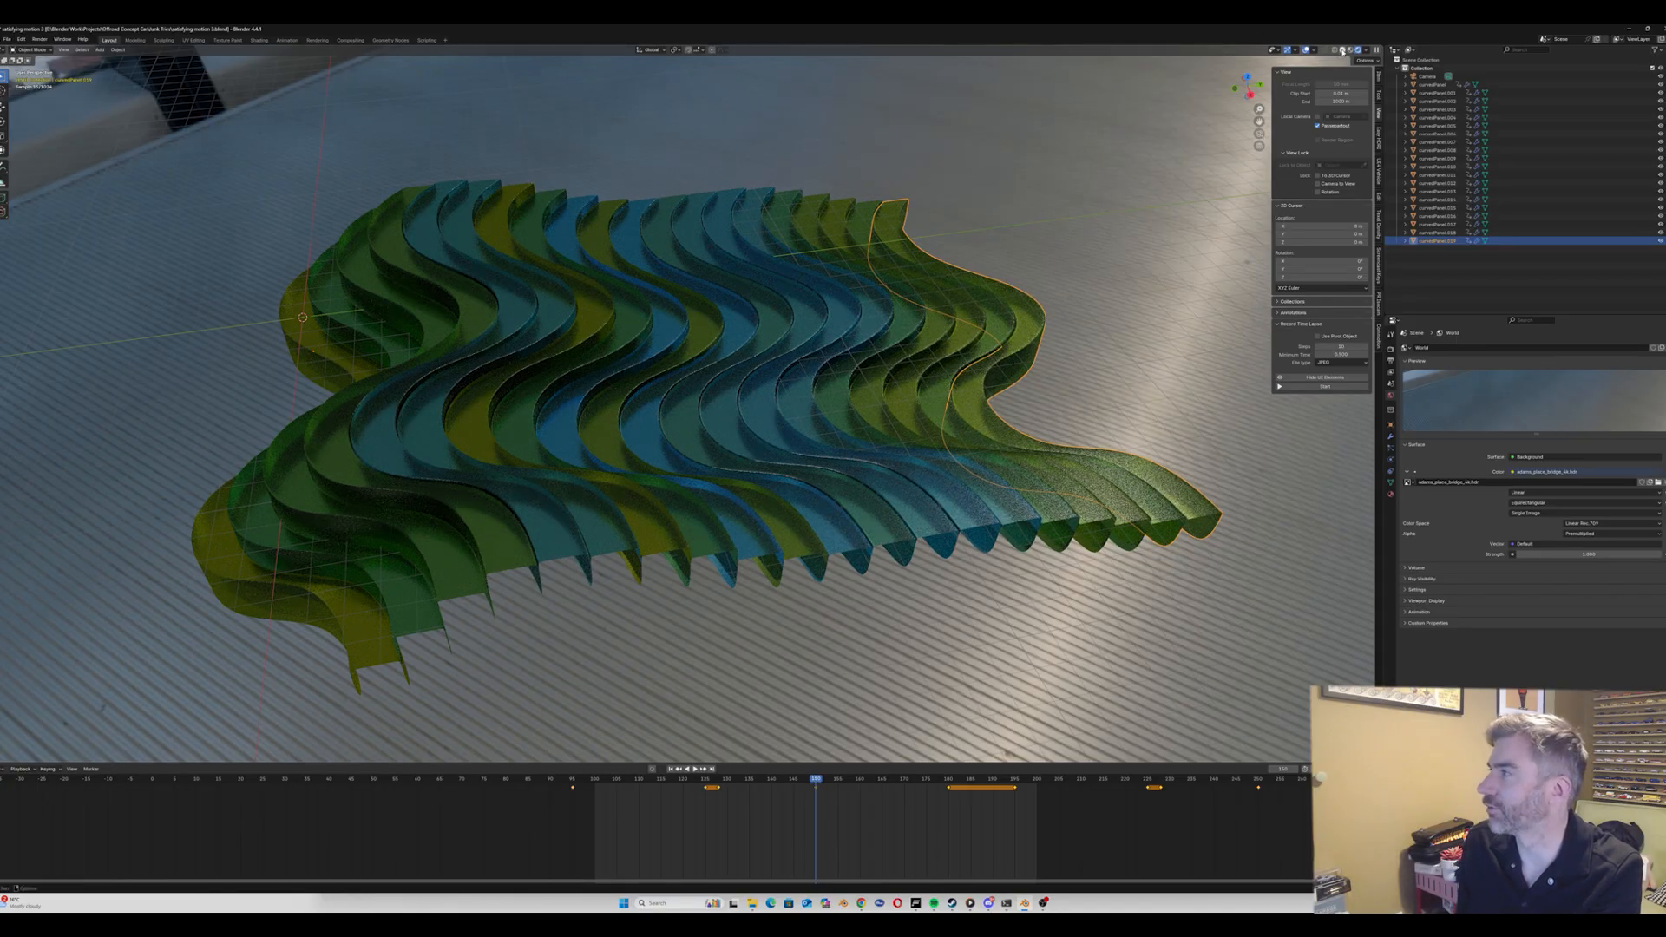
{"action": "left_click", "coordinate": [1342, 49]}
{"action": "mouse_move", "coordinate": [538, 555]}
{"action": "middle_mouse_down"}
{"action": "mouse_move", "coordinate": [395, 619]}
{"action": "mouse_move", "coordinate": [416, 616]}
{"action": "mouse_move", "coordinate": [420, 523]}
{"action": "mouse_move", "coordinate": [464, 657]}
{"action": "mouse_move", "coordinate": [506, 666]}
{"action": "middle_mouse_up"}
{"action": "key", "text": "Tab"}
{"action": "key", "text": "Tab"}
{"action": "left_click", "coordinate": [416, 616]}
{"action": "key", "text": "Tab"}
Step: Select the continuous path of top faces on the frontmost curved panel from one end to the other
{"action": "left_click", "coordinate": [451, 653]}
{"action": "scroll", "coordinate": [452, 653], "scroll_direction": "down", "scroll_amount": 5}
{"action": "scroll", "coordinate": [247, 530], "scroll_direction": "up", "scroll_amount": 2}
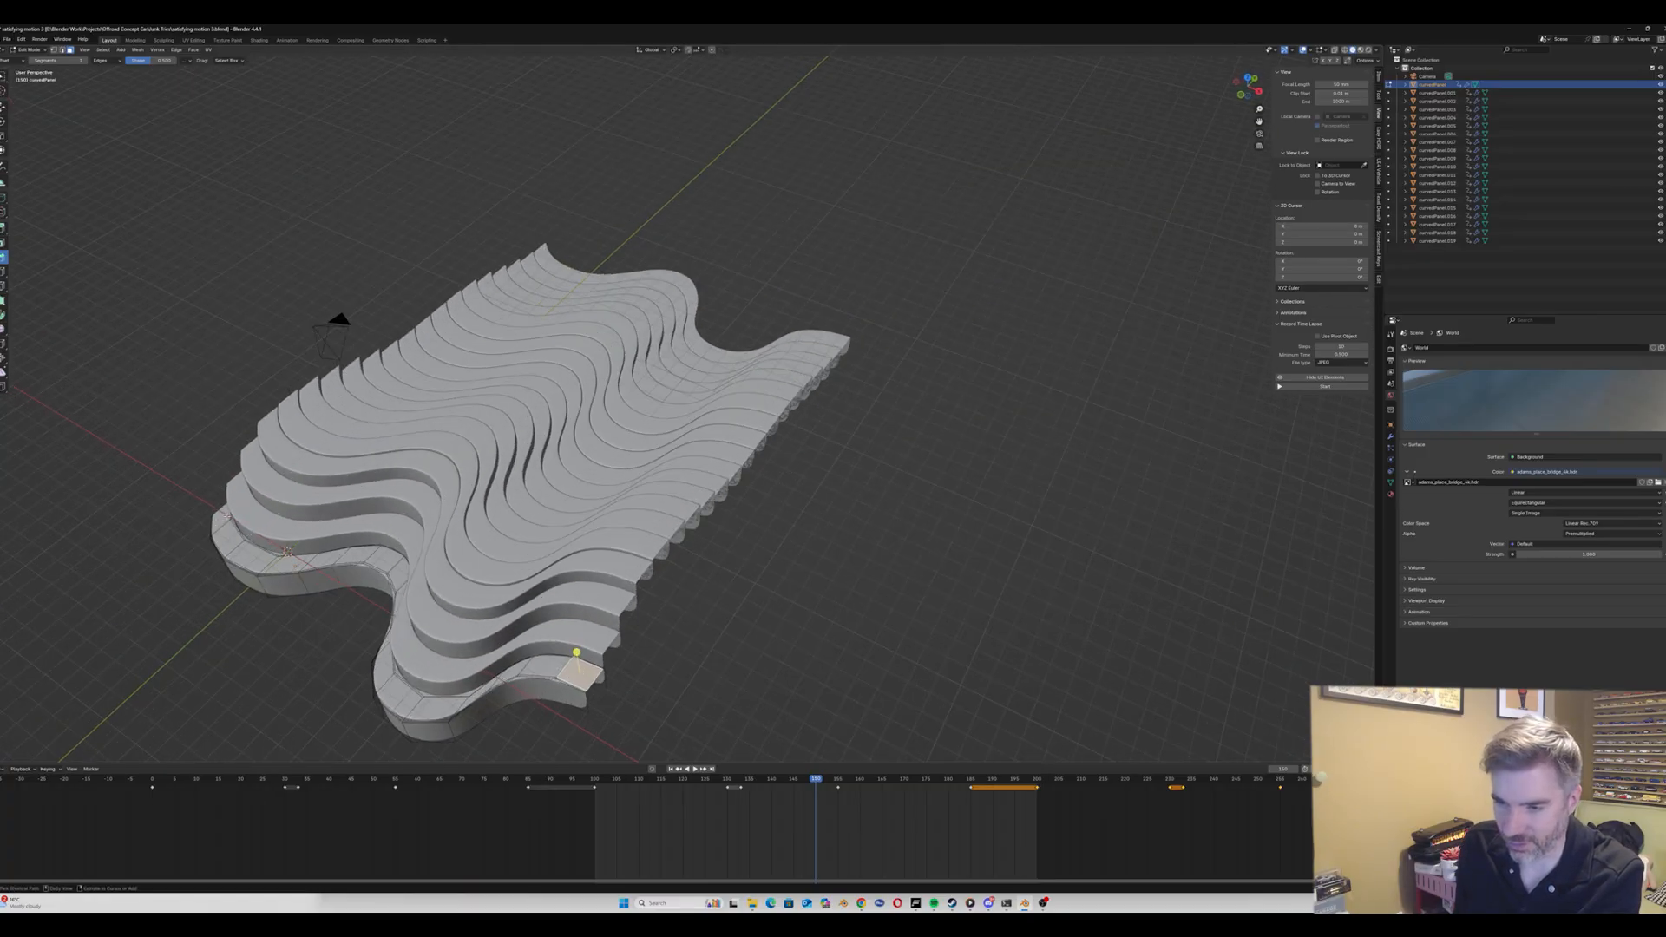
{"action": "left_click", "coordinate": [223, 518], "text": "ctrl"}
{"action": "middle_click_drag", "start_coordinate": [222, 518], "coordinate": [232, 517]}
{"action": "key", "text": "alt+a"}
{"action": "left_click", "coordinate": [556, 694]}
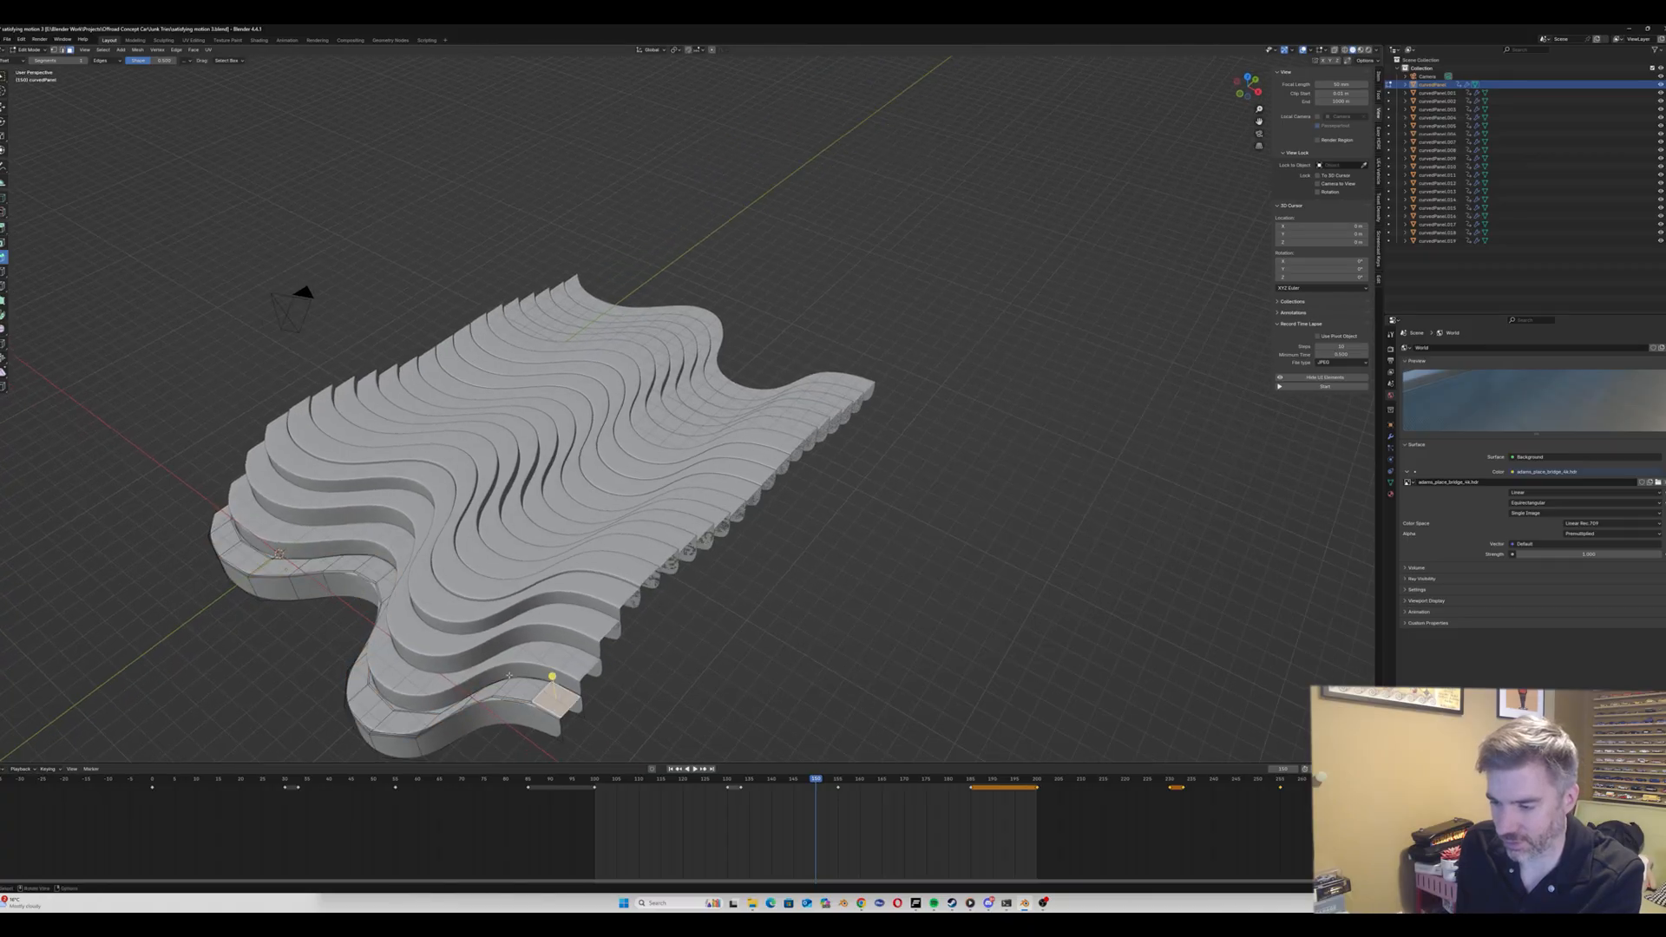
{"action": "left_click", "coordinate": [222, 518], "text": "ctrl"}
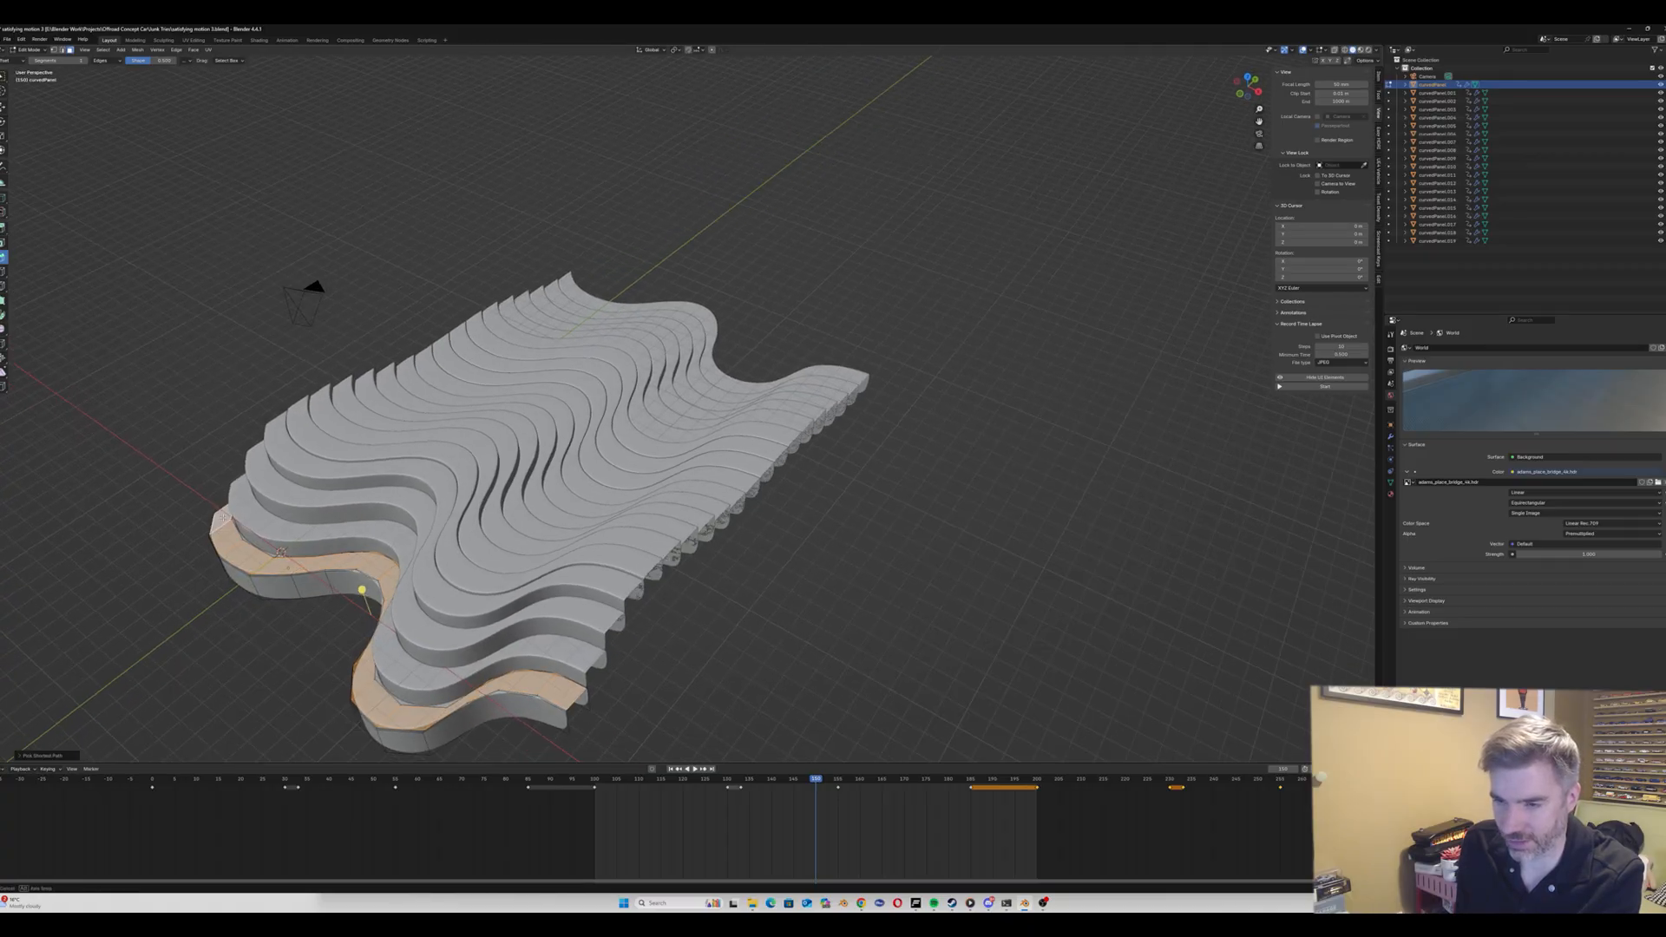
Step: Duplicate the selected top faces in place, separate the copy into its own object and select it in Object Mode
{"action": "key", "text": "p"}
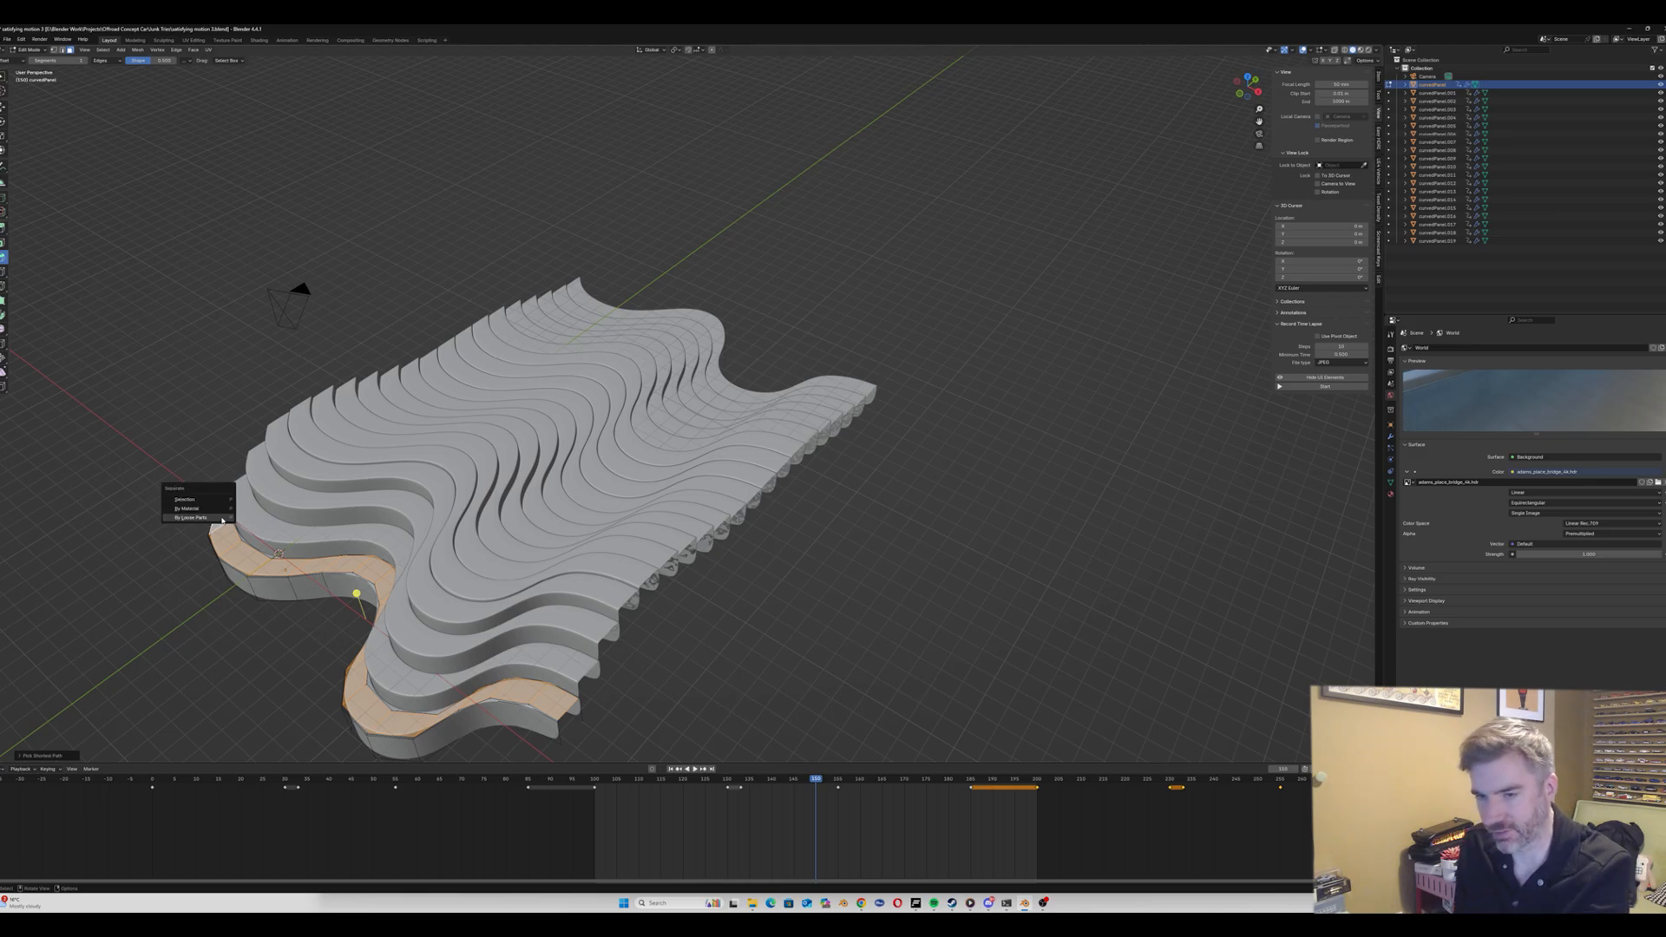
{"action": "key", "text": "Escape"}
{"action": "key", "text": "shift+d"}
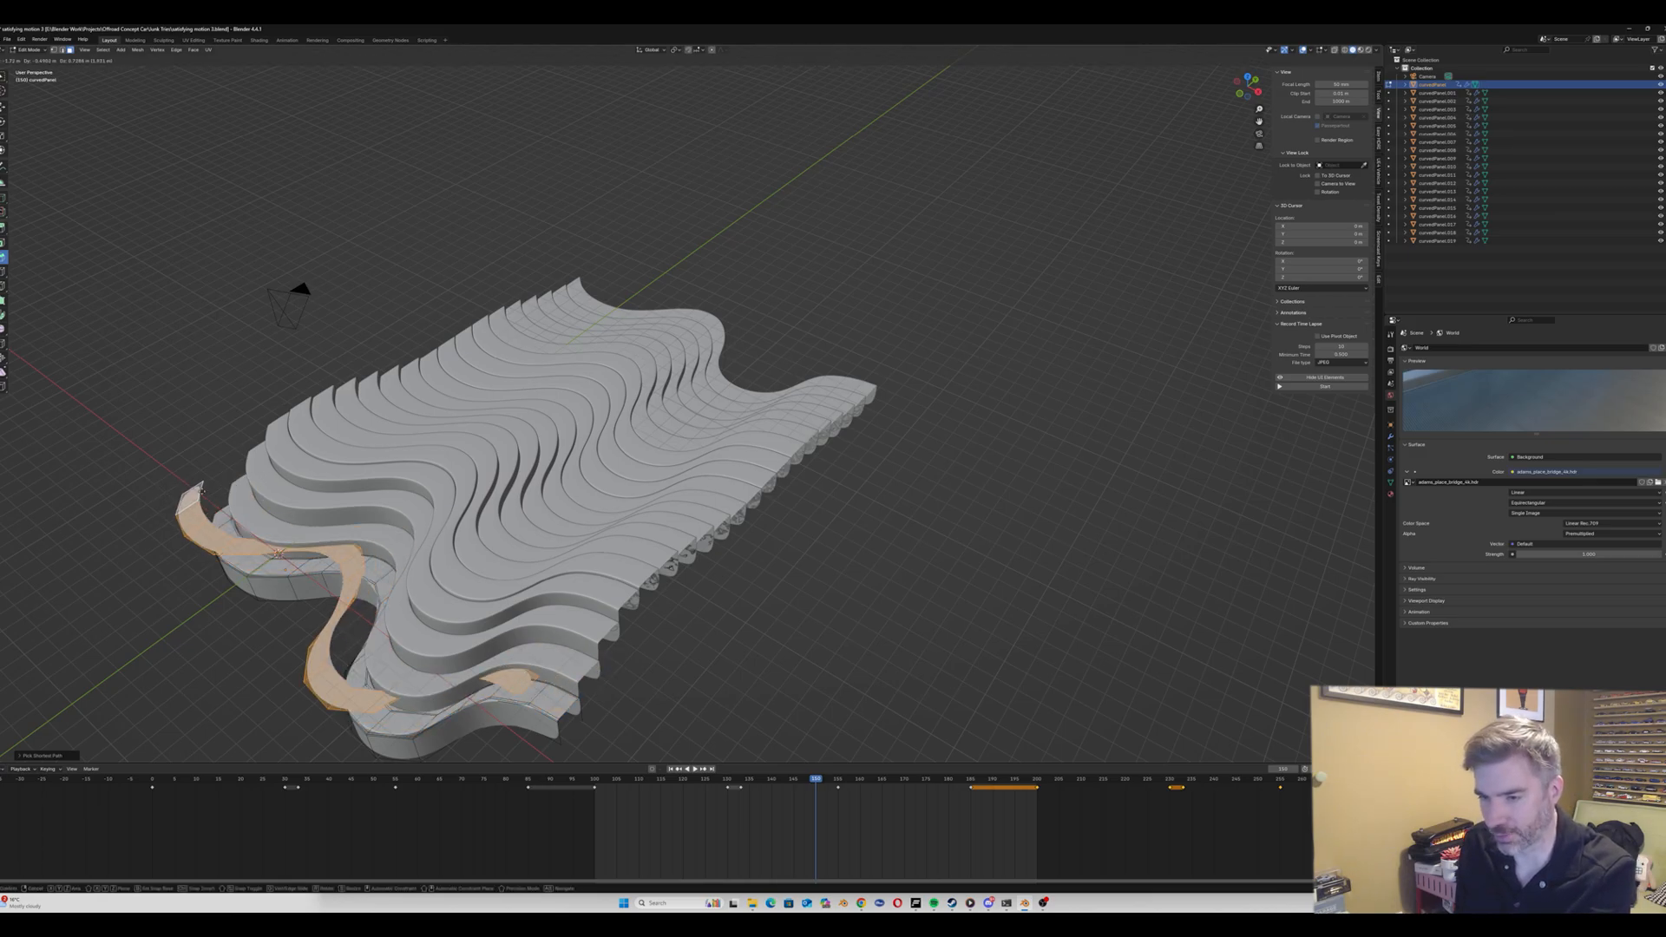
{"action": "right_click", "coordinate": [252, 497]}
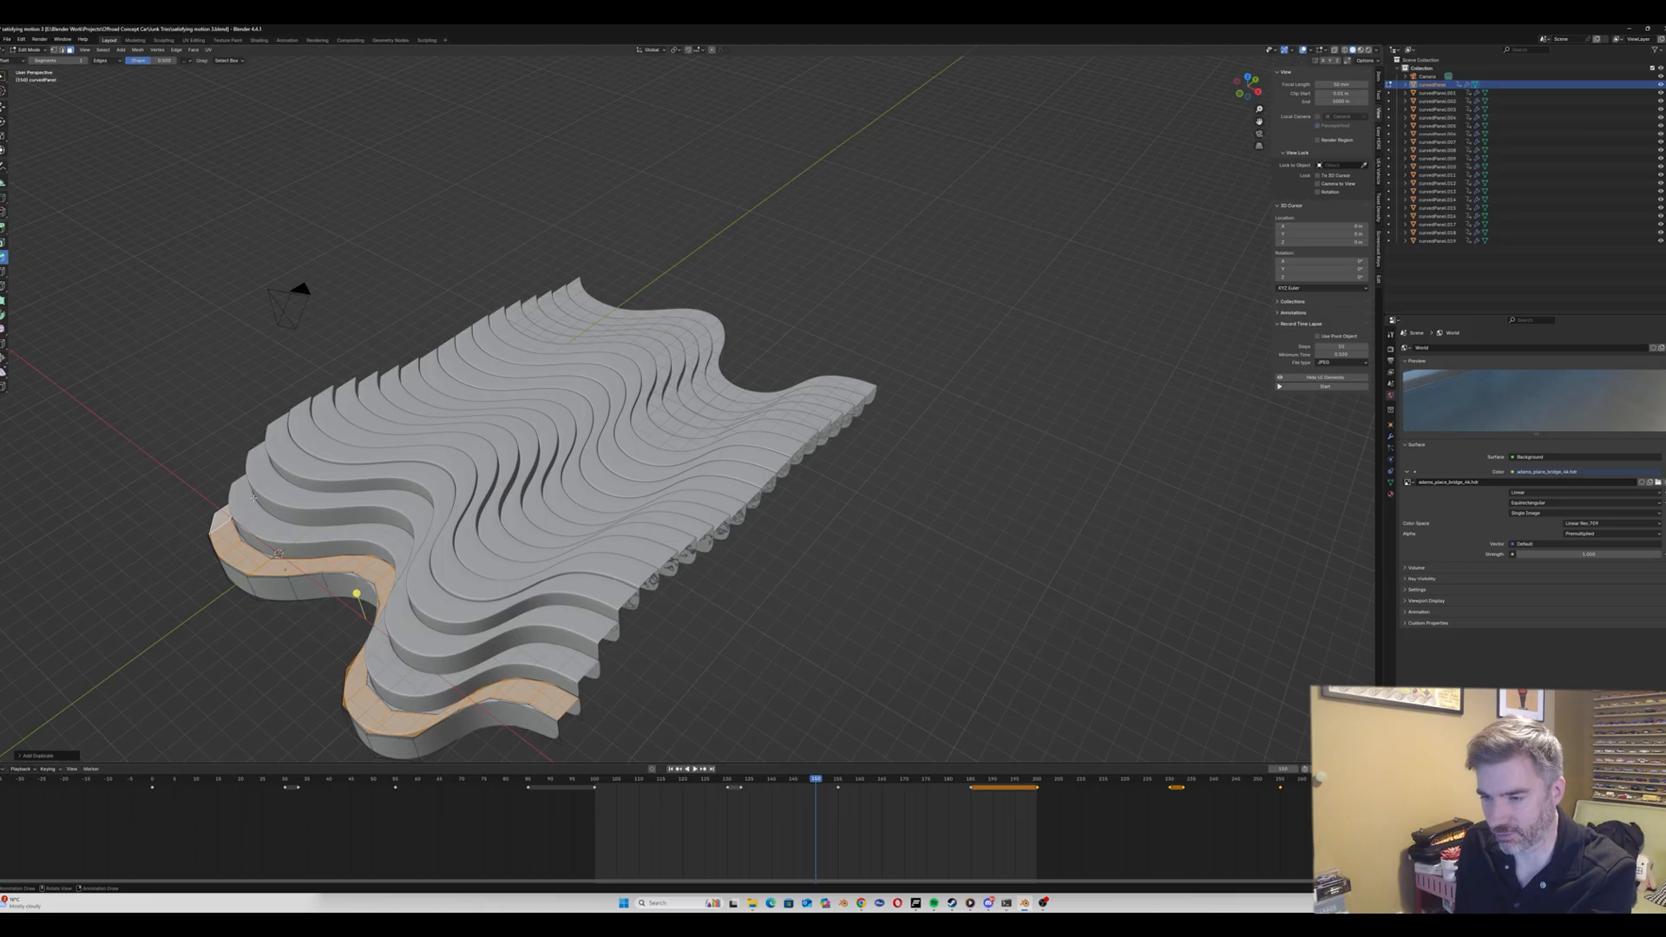
{"action": "key", "text": "p"}
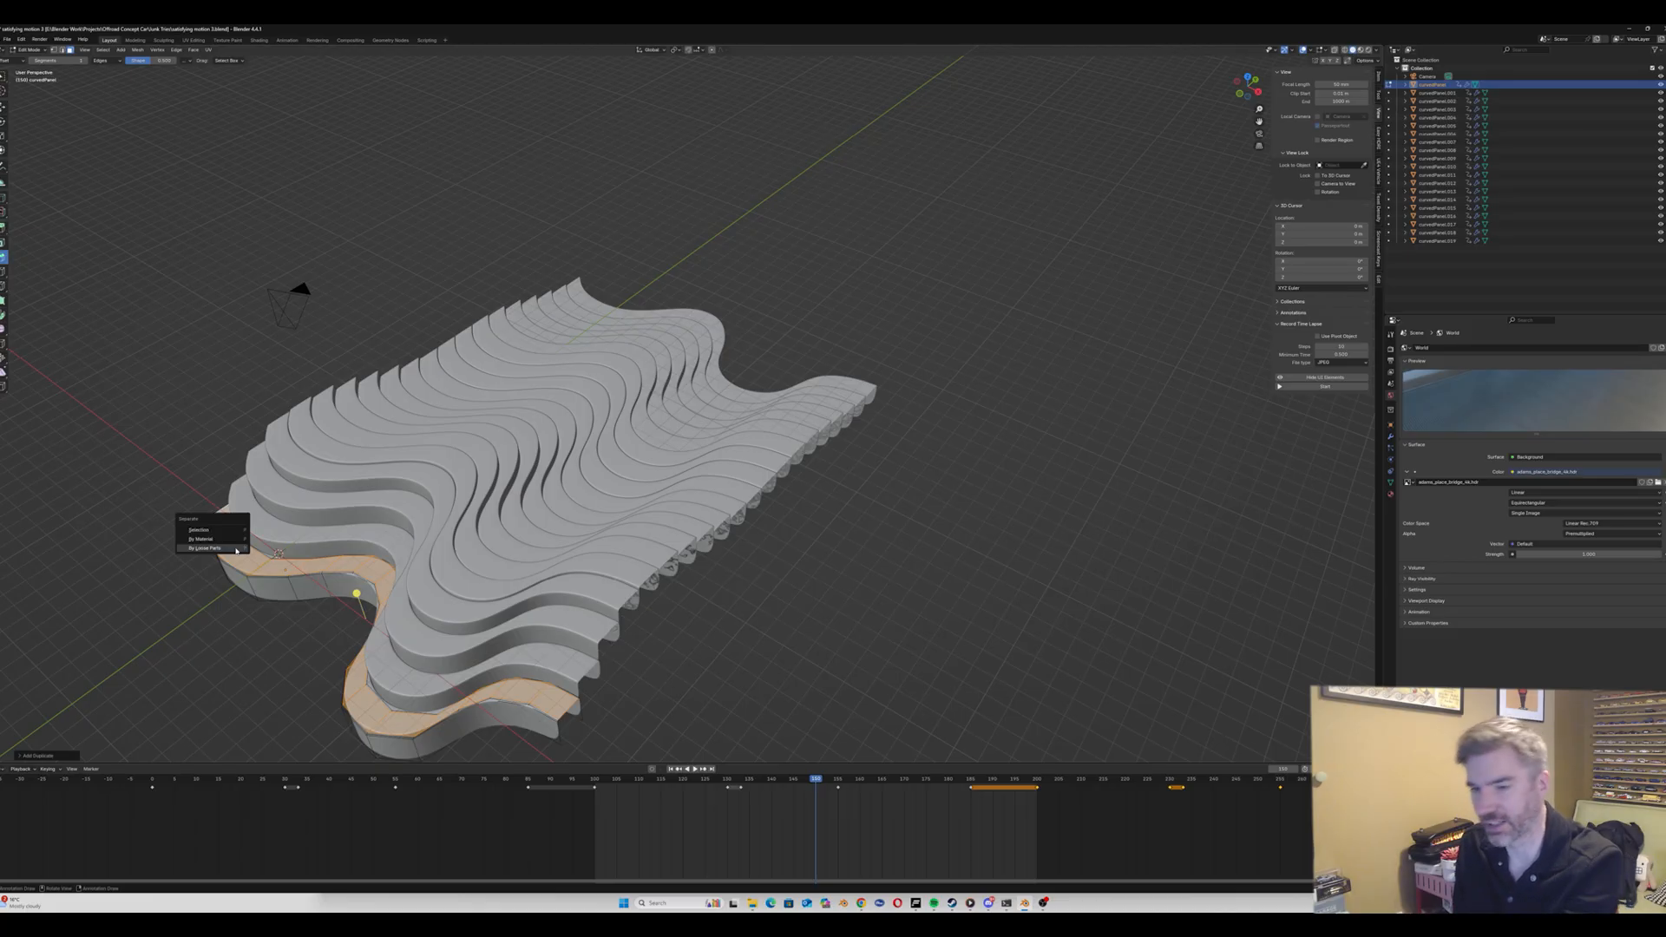
{"action": "left_click", "coordinate": [228, 534]}
{"action": "key", "text": "Tab"}
{"action": "left_click", "coordinate": [553, 696]}
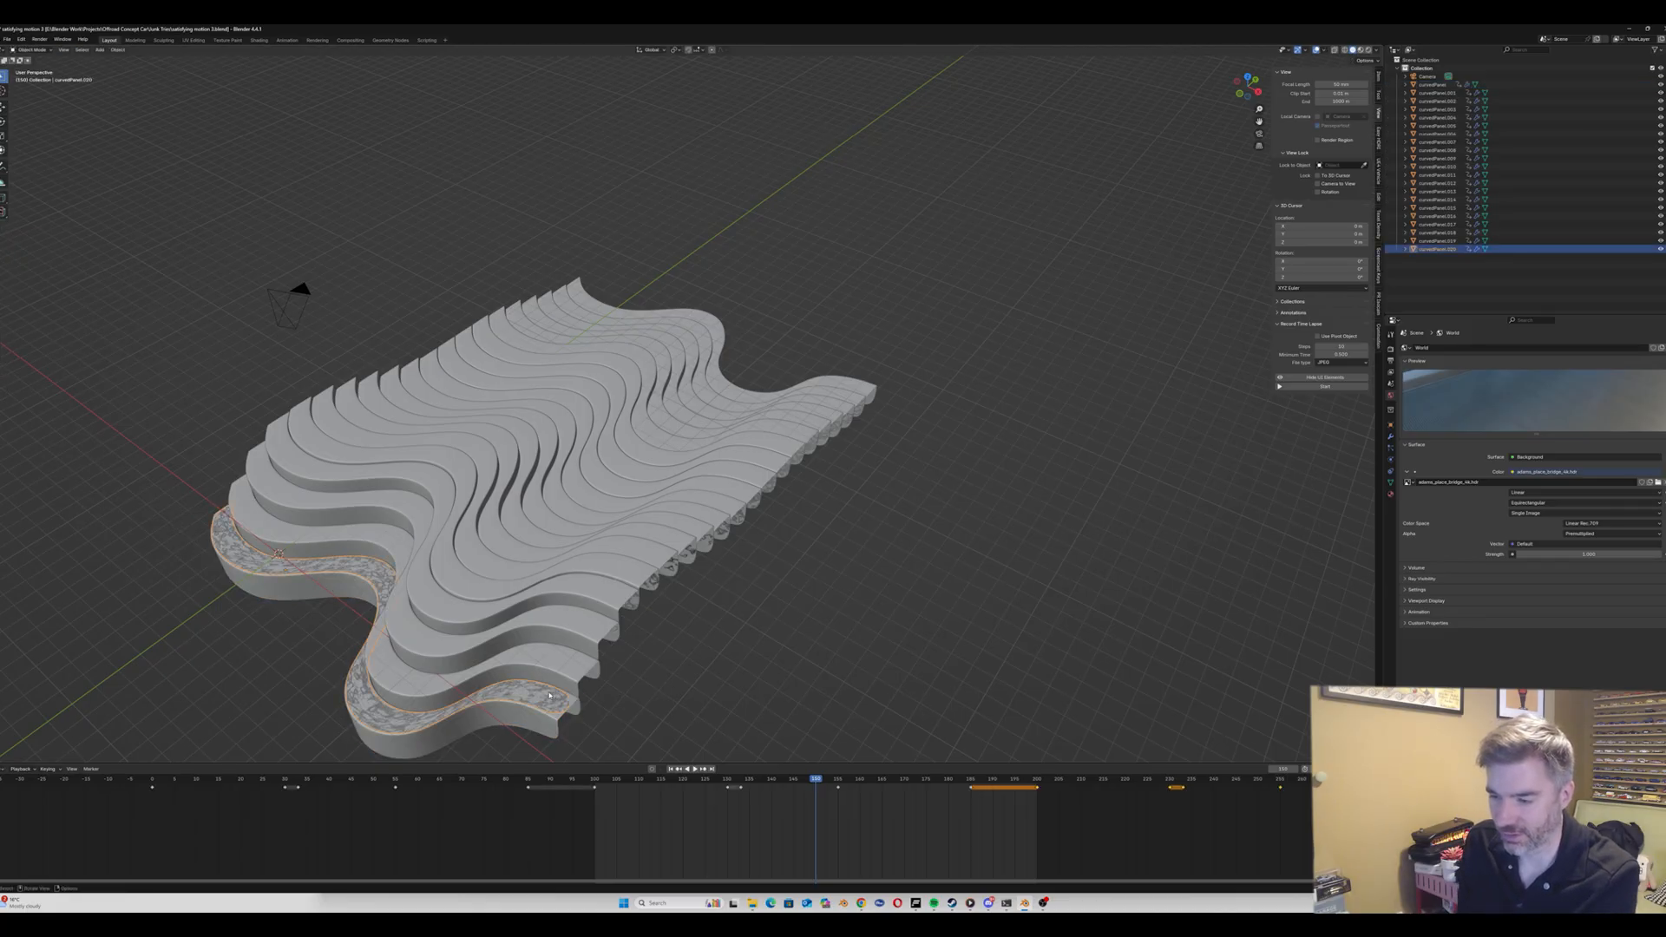
Step: Lower the separated strip slightly along the Z axis so it sits inside the frontmost curved panel
{"action": "middle_click_drag", "start_coordinate": [553, 696], "coordinate": [510, 667]}
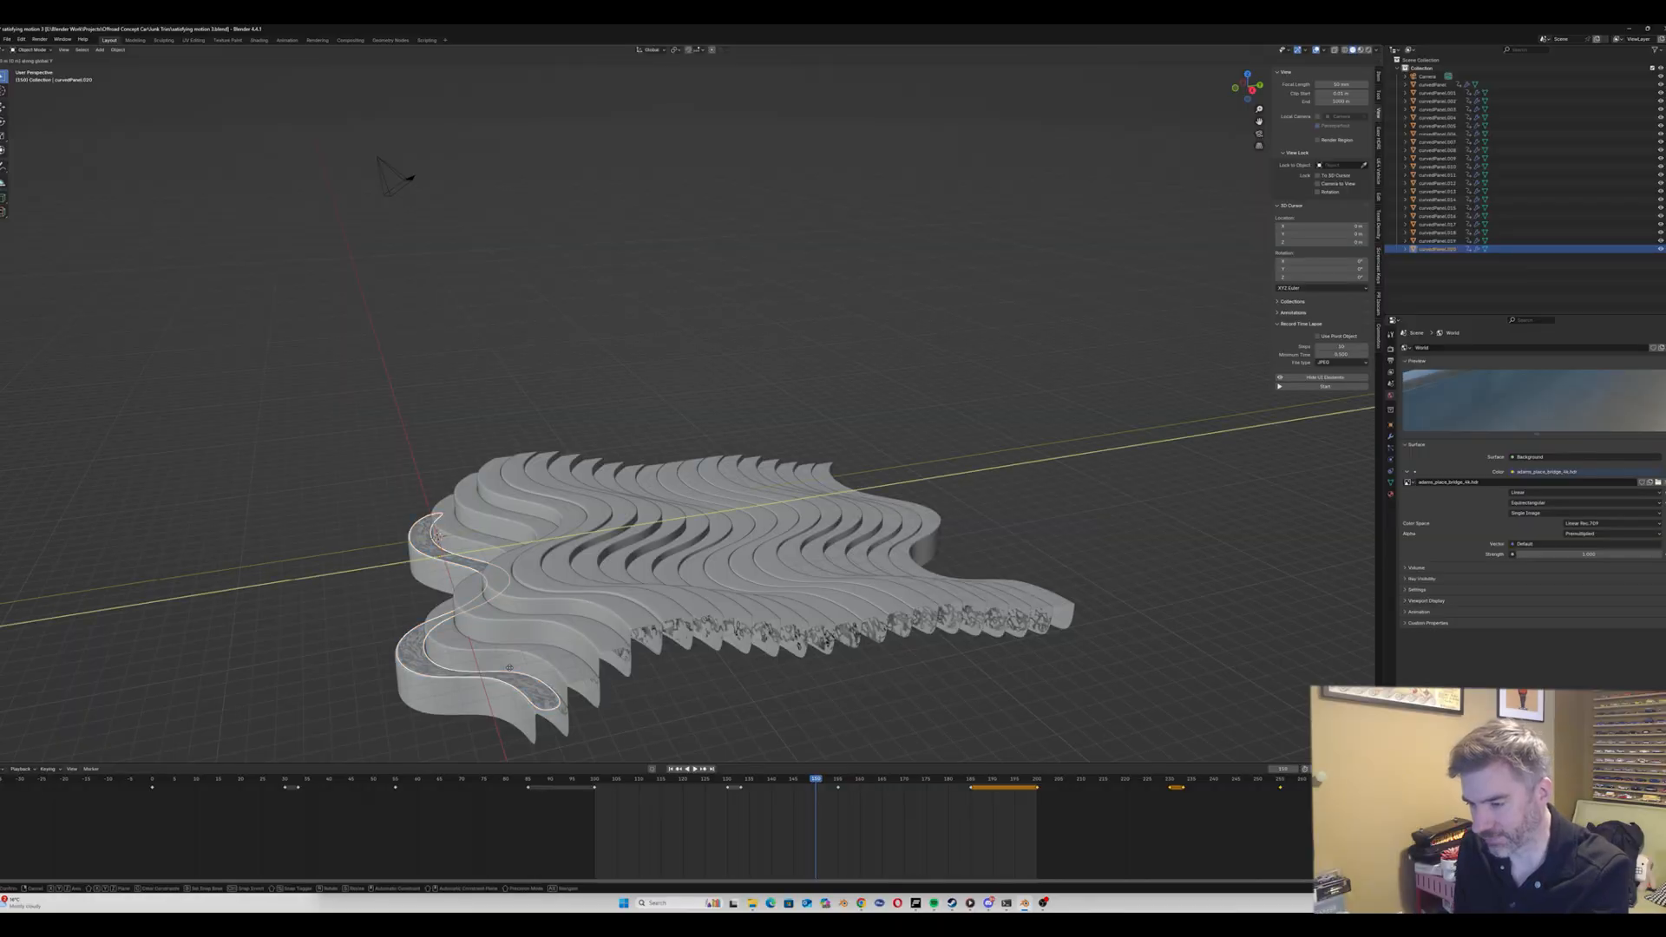
{"action": "key", "text": "g"}
{"action": "key", "text": "z"}
{"action": "left_click", "coordinate": [509, 684]}
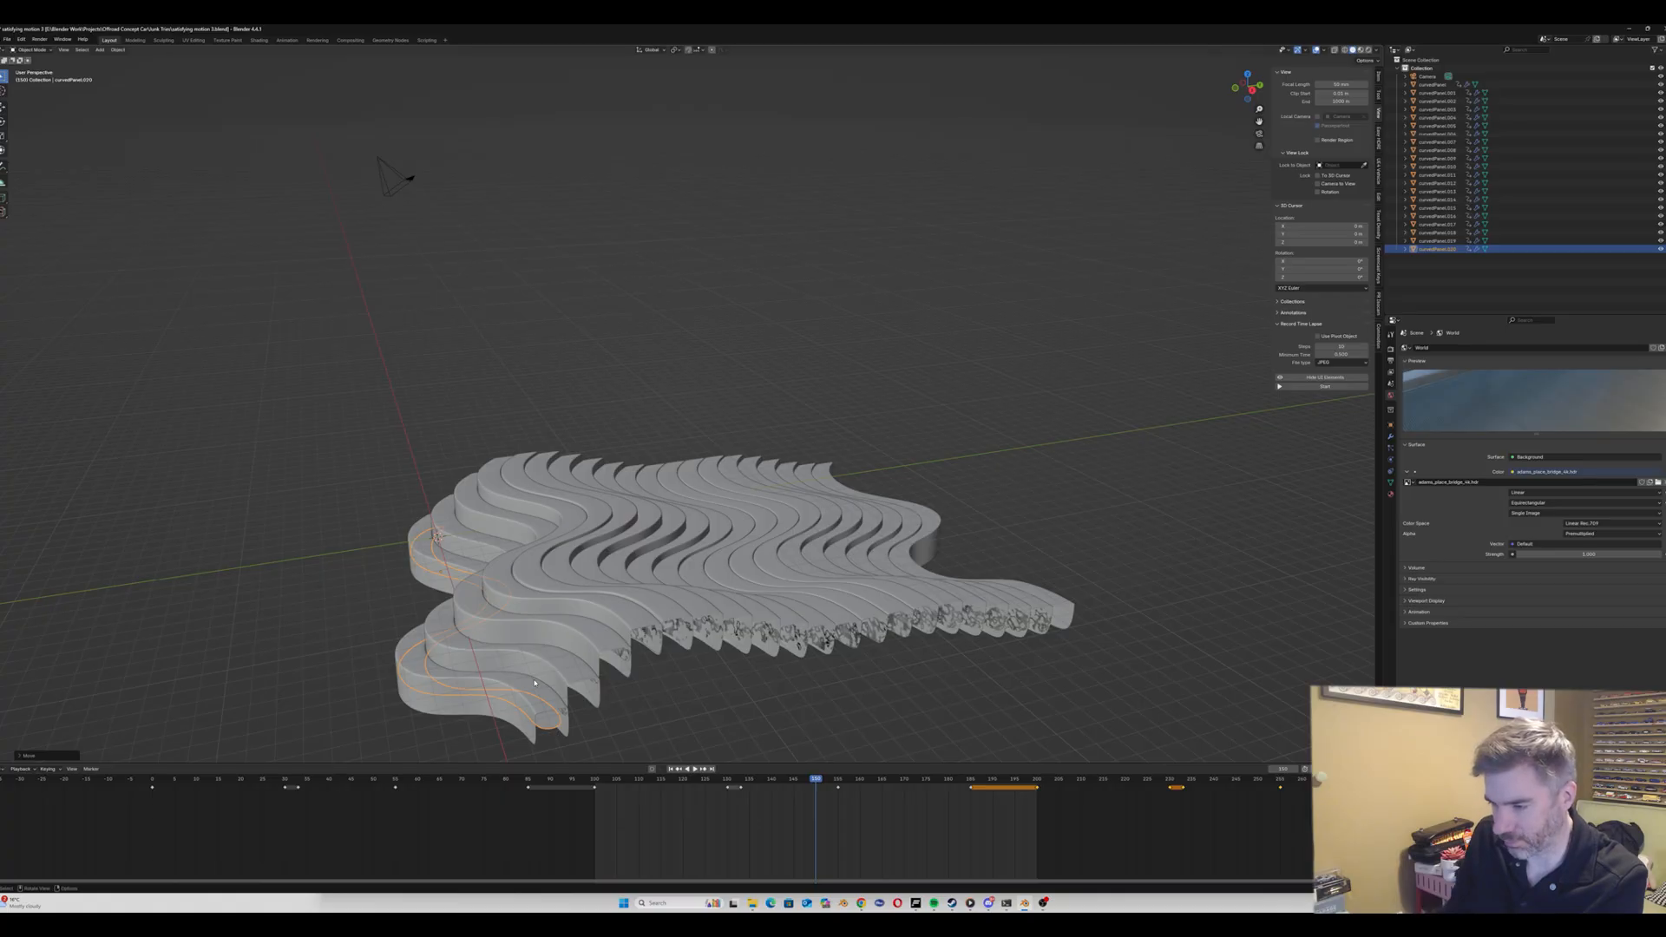
Step: Isolate the strip, cut an edge loop lengthwise along its middle and bevel it into a central band of faces
{"action": "key", "text": "KP_Divide"}
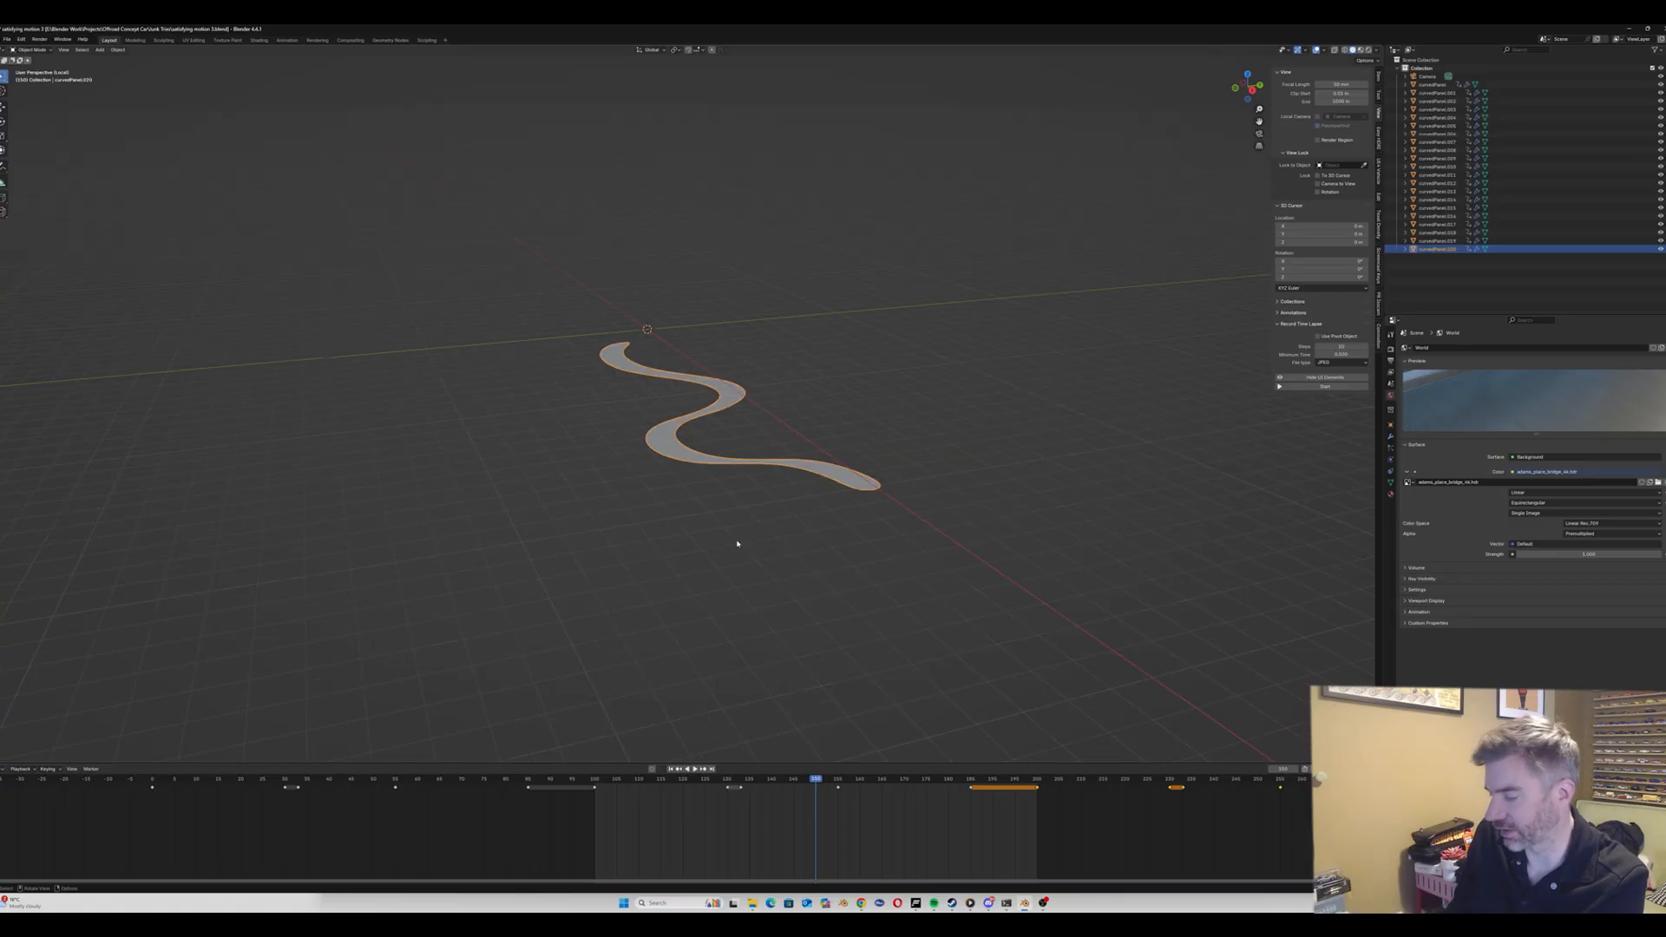
{"action": "scroll", "coordinate": [720, 443], "scroll_direction": "up", "scroll_amount": 4}
{"action": "middle_click_drag", "start_coordinate": [717, 435], "coordinate": [680, 458]}
{"action": "key", "text": "Tab"}
{"action": "middle_click_drag", "start_coordinate": [791, 364], "coordinate": [734, 375]}
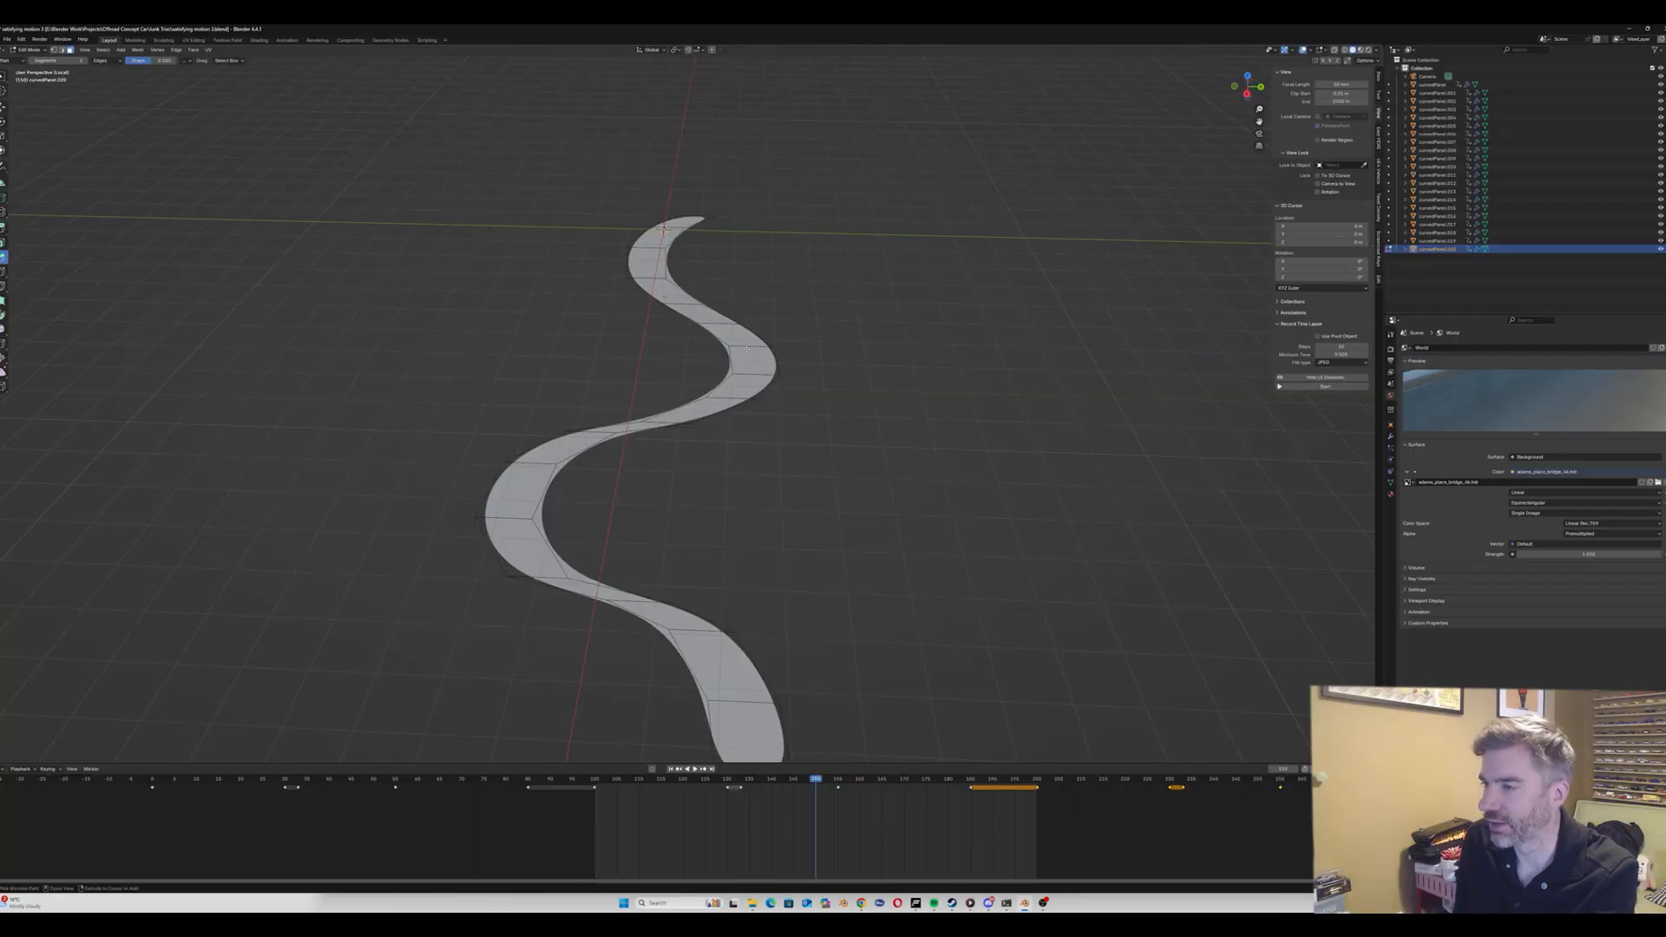
{"action": "key", "text": "ctrl+r"}
{"action": "left_click", "coordinate": [746, 348]}
{"action": "key", "text": "ctrl+b"}
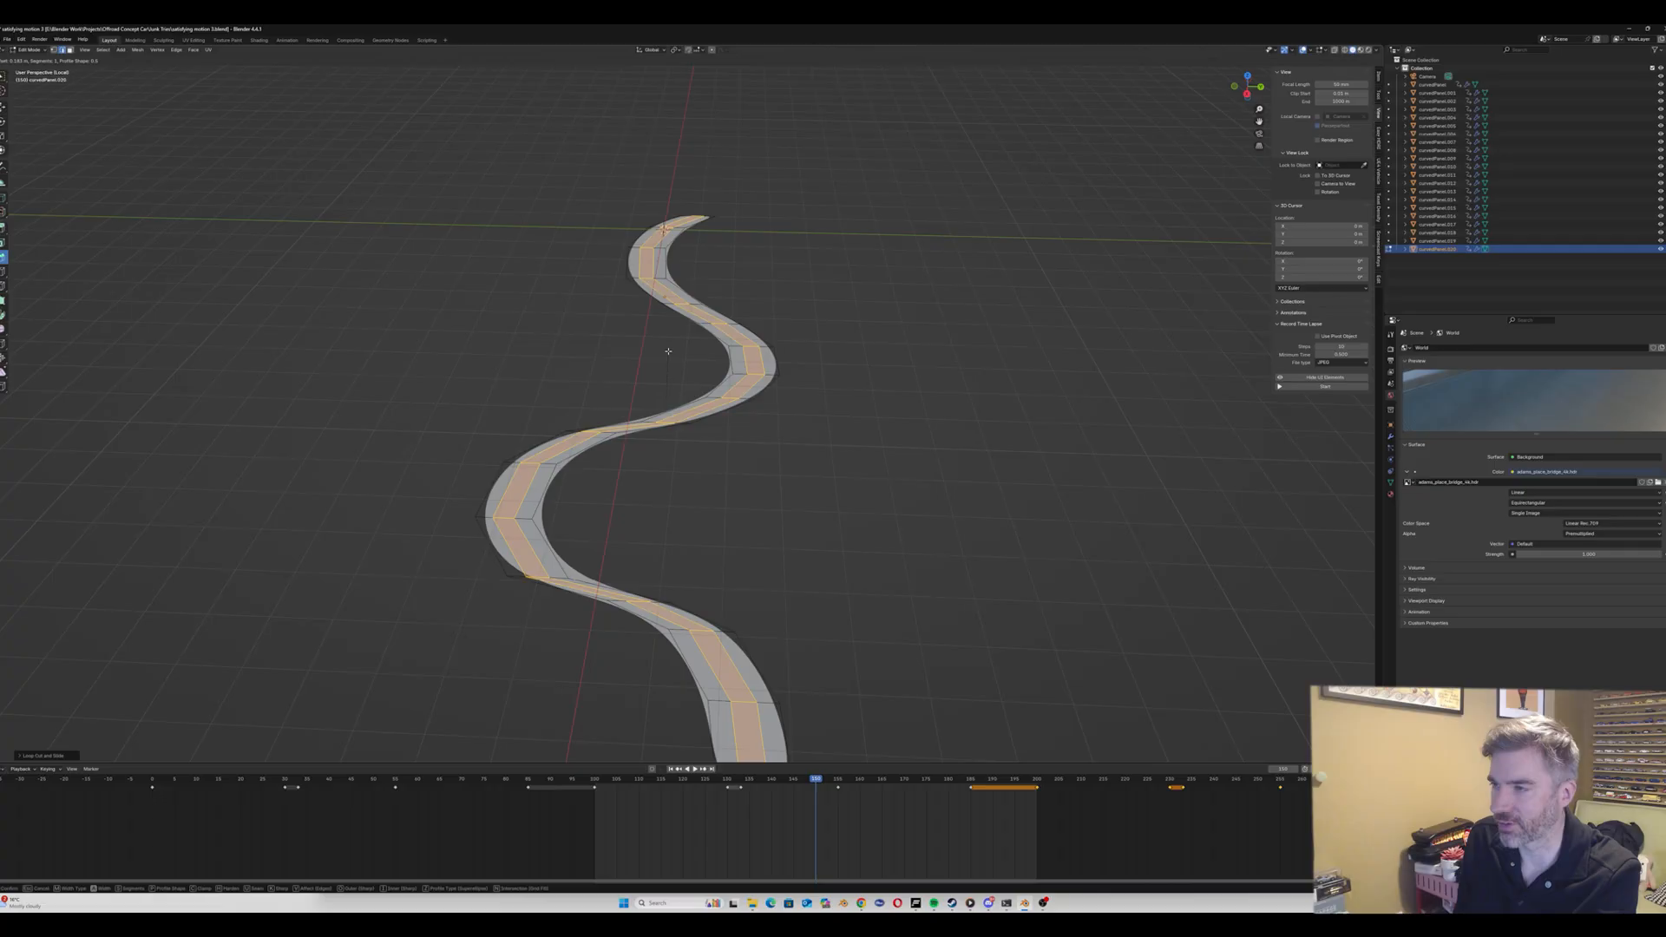
{"action": "left_click", "coordinate": [668, 350]}
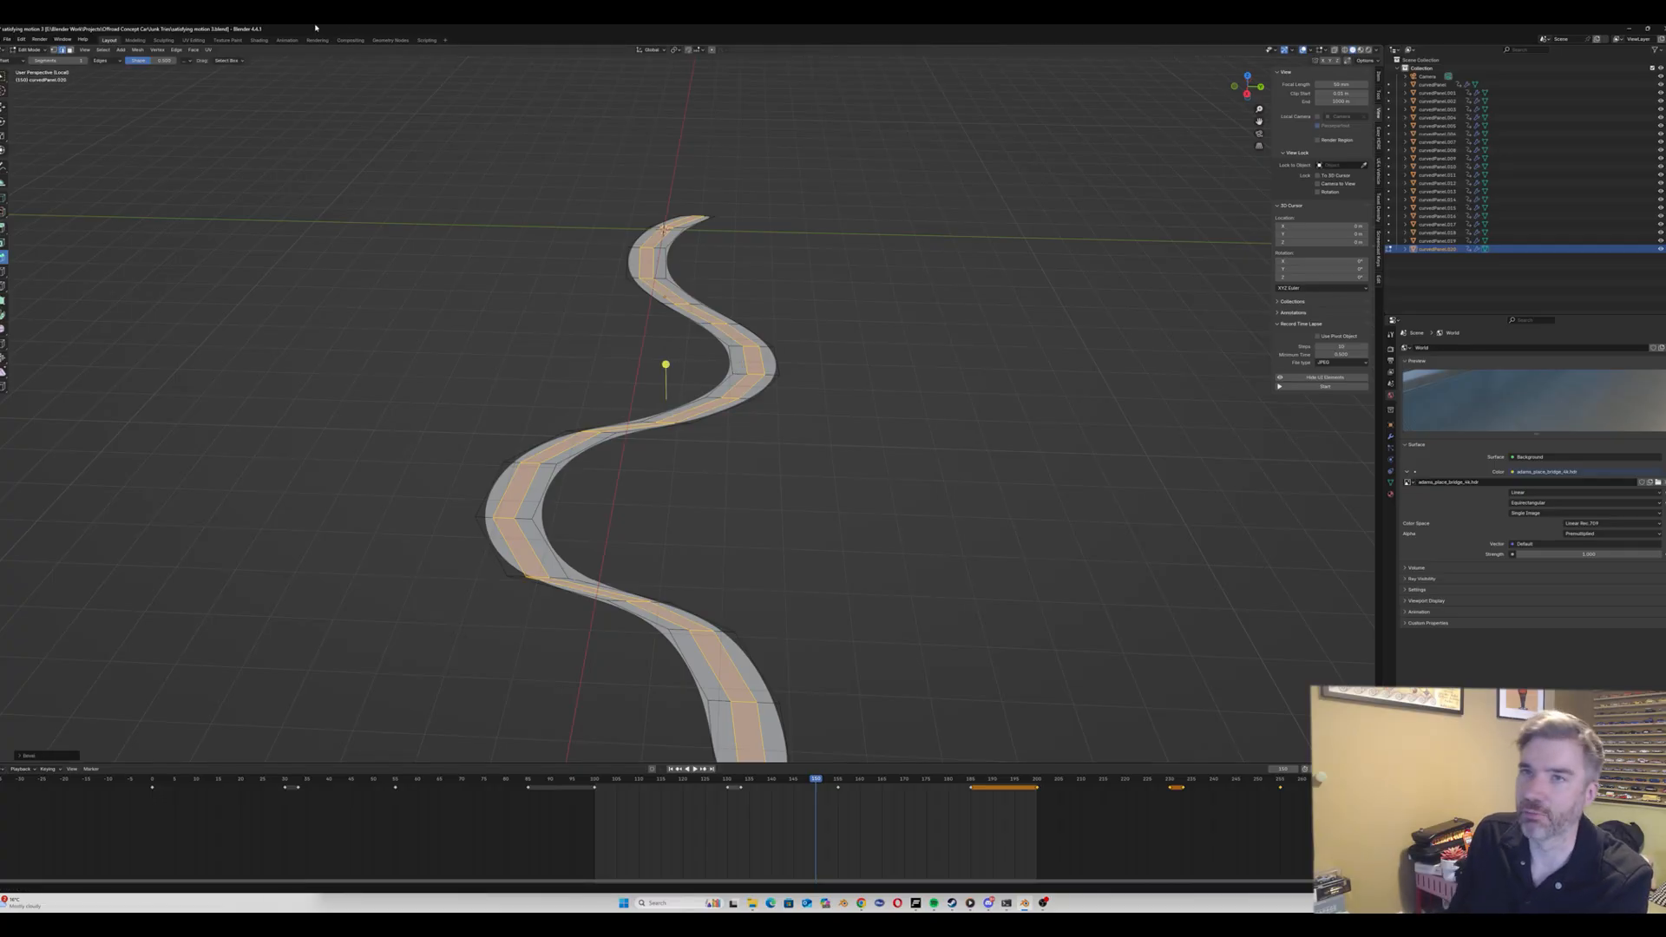
Step: Try to delete the vertices outside the central band by inverting the selection, and undo the deletion
{"action": "left_click", "coordinate": [102, 50]}
{"action": "left_click", "coordinate": [116, 72]}
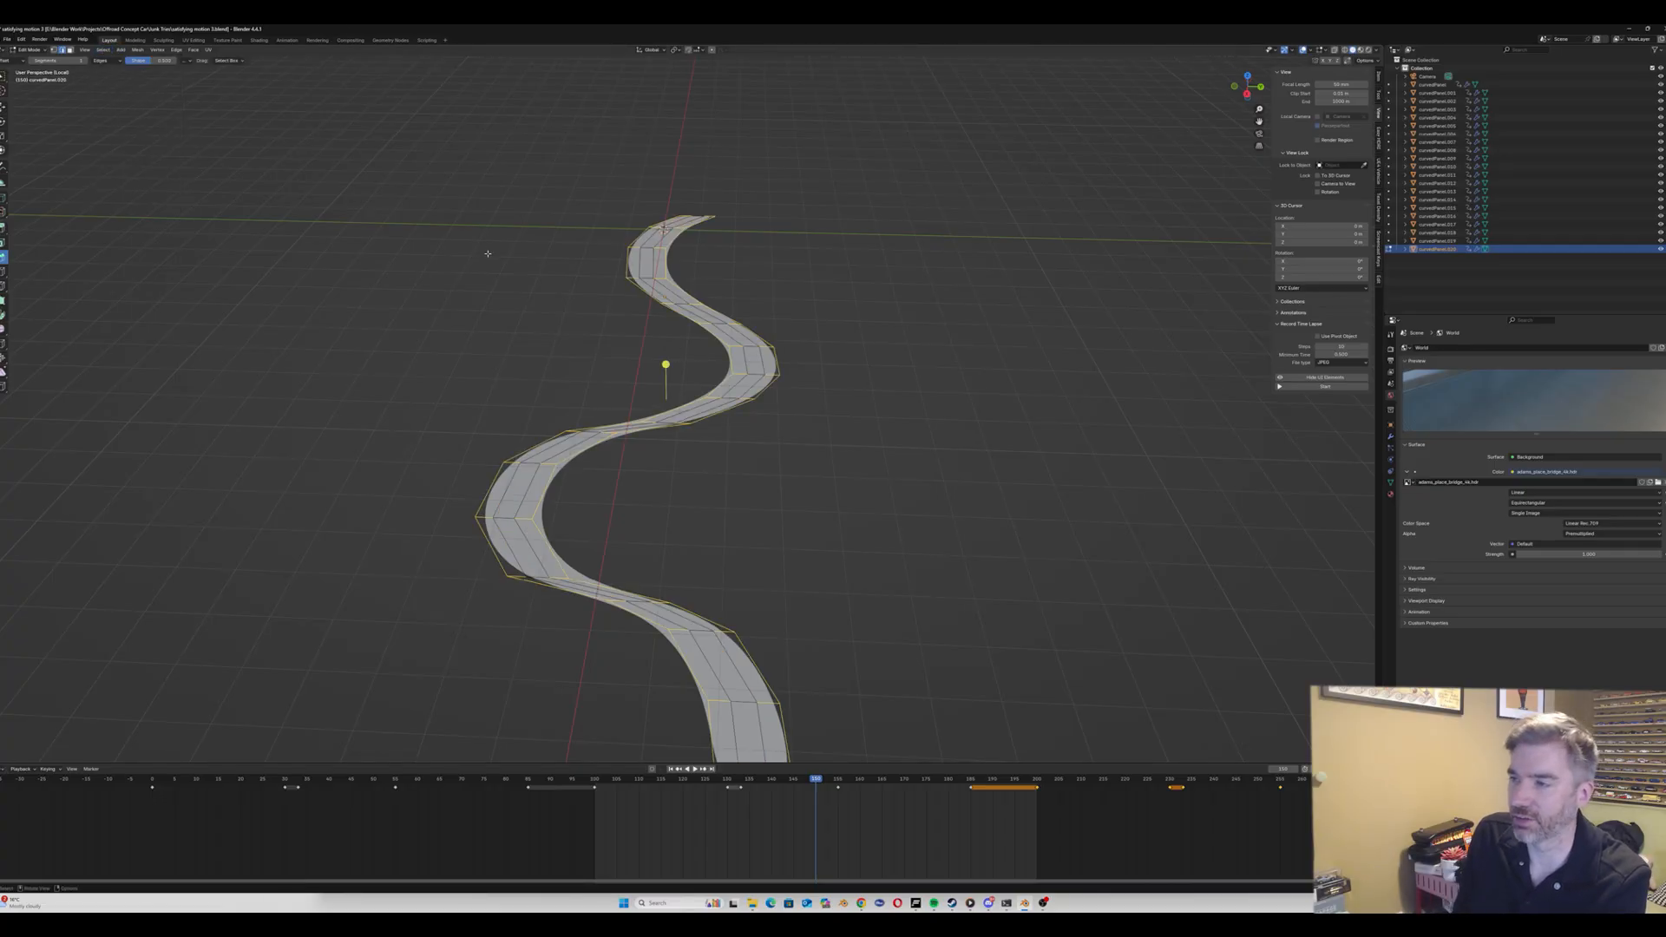
{"action": "key", "text": "x"}
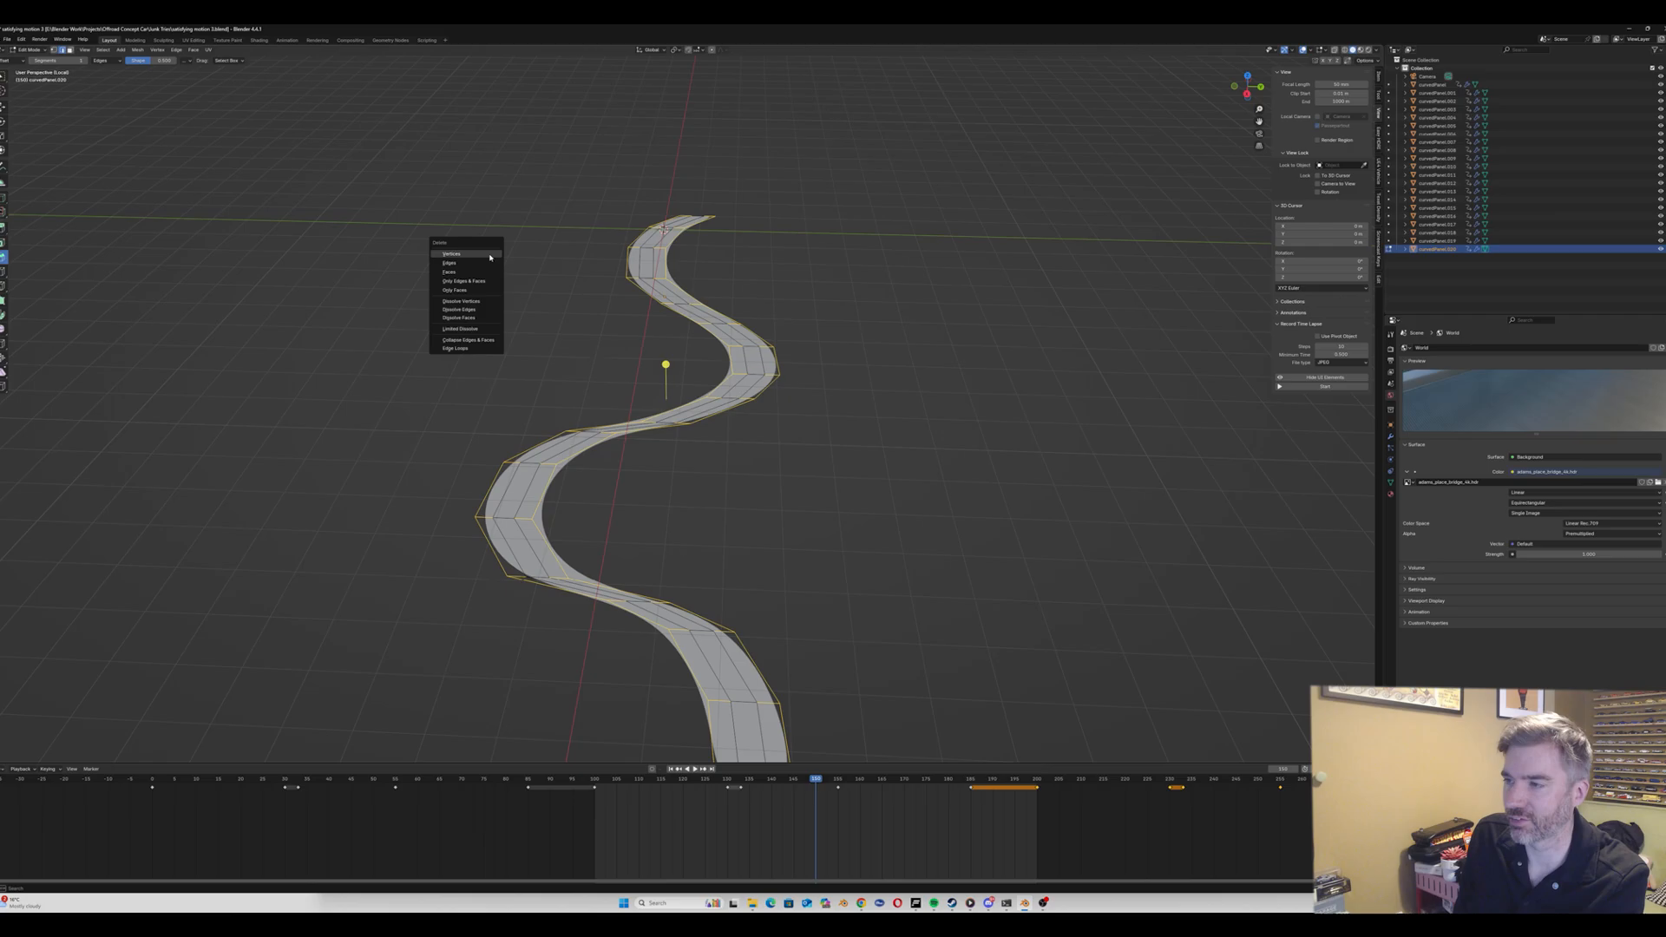
{"action": "left_click", "coordinate": [489, 256]}
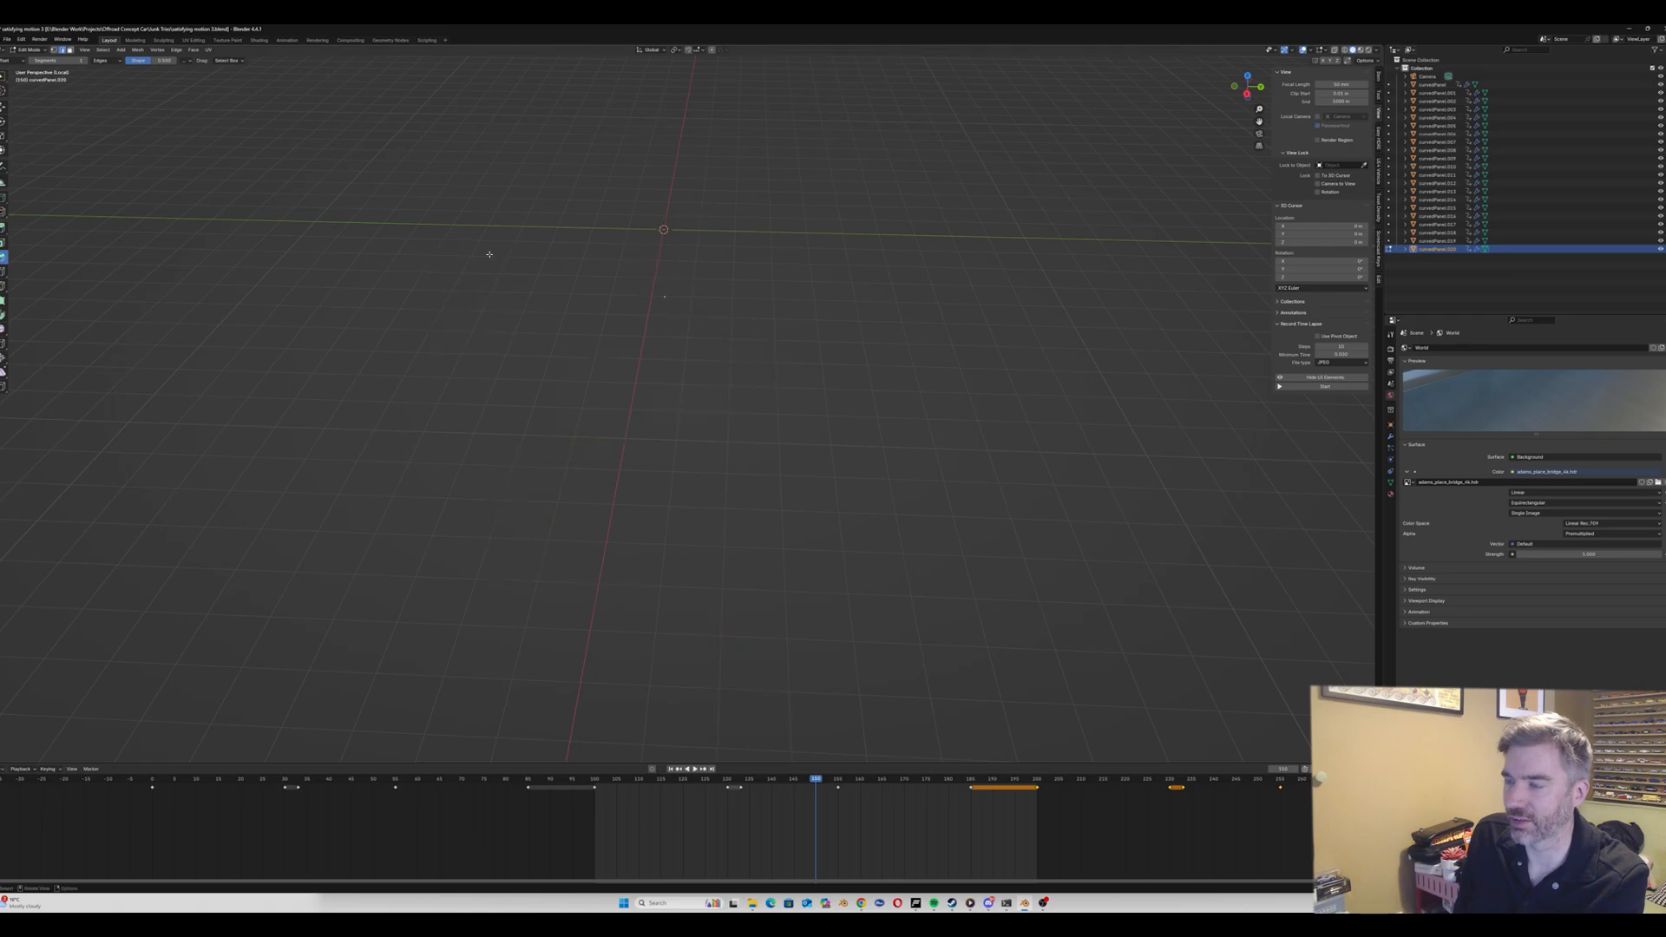
{"action": "key", "text": "ctrl+z"}
{"action": "left_click", "coordinate": [490, 255]}
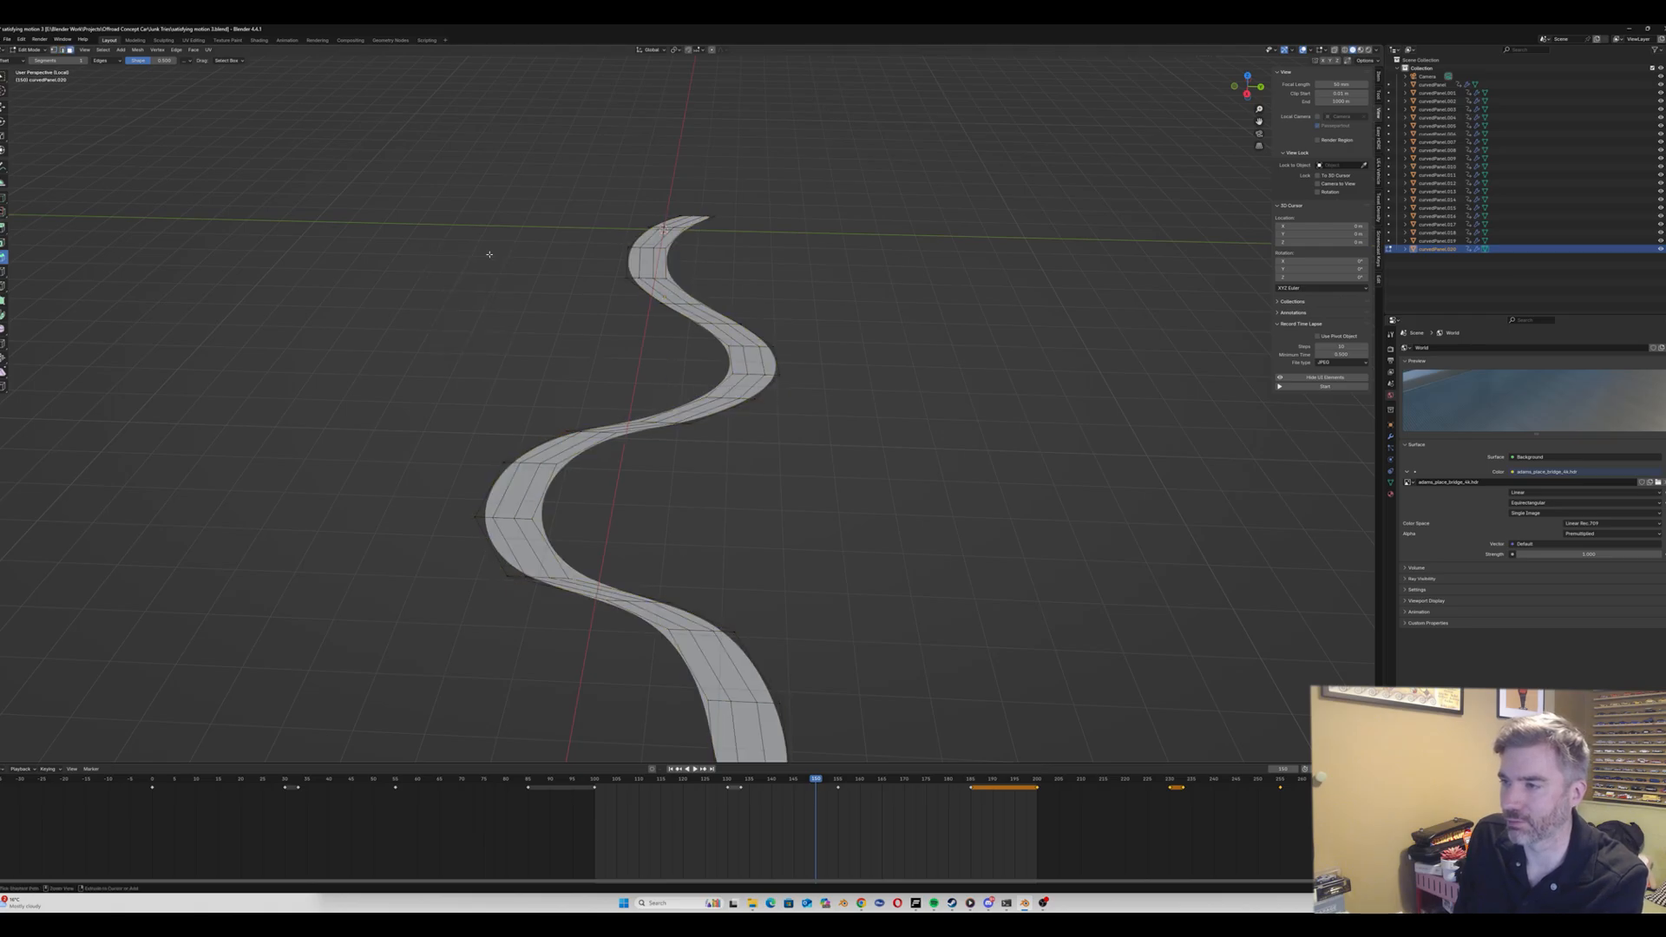
{"action": "key", "text": "ctrl+z"}
{"action": "key", "text": "ctrl+z"}
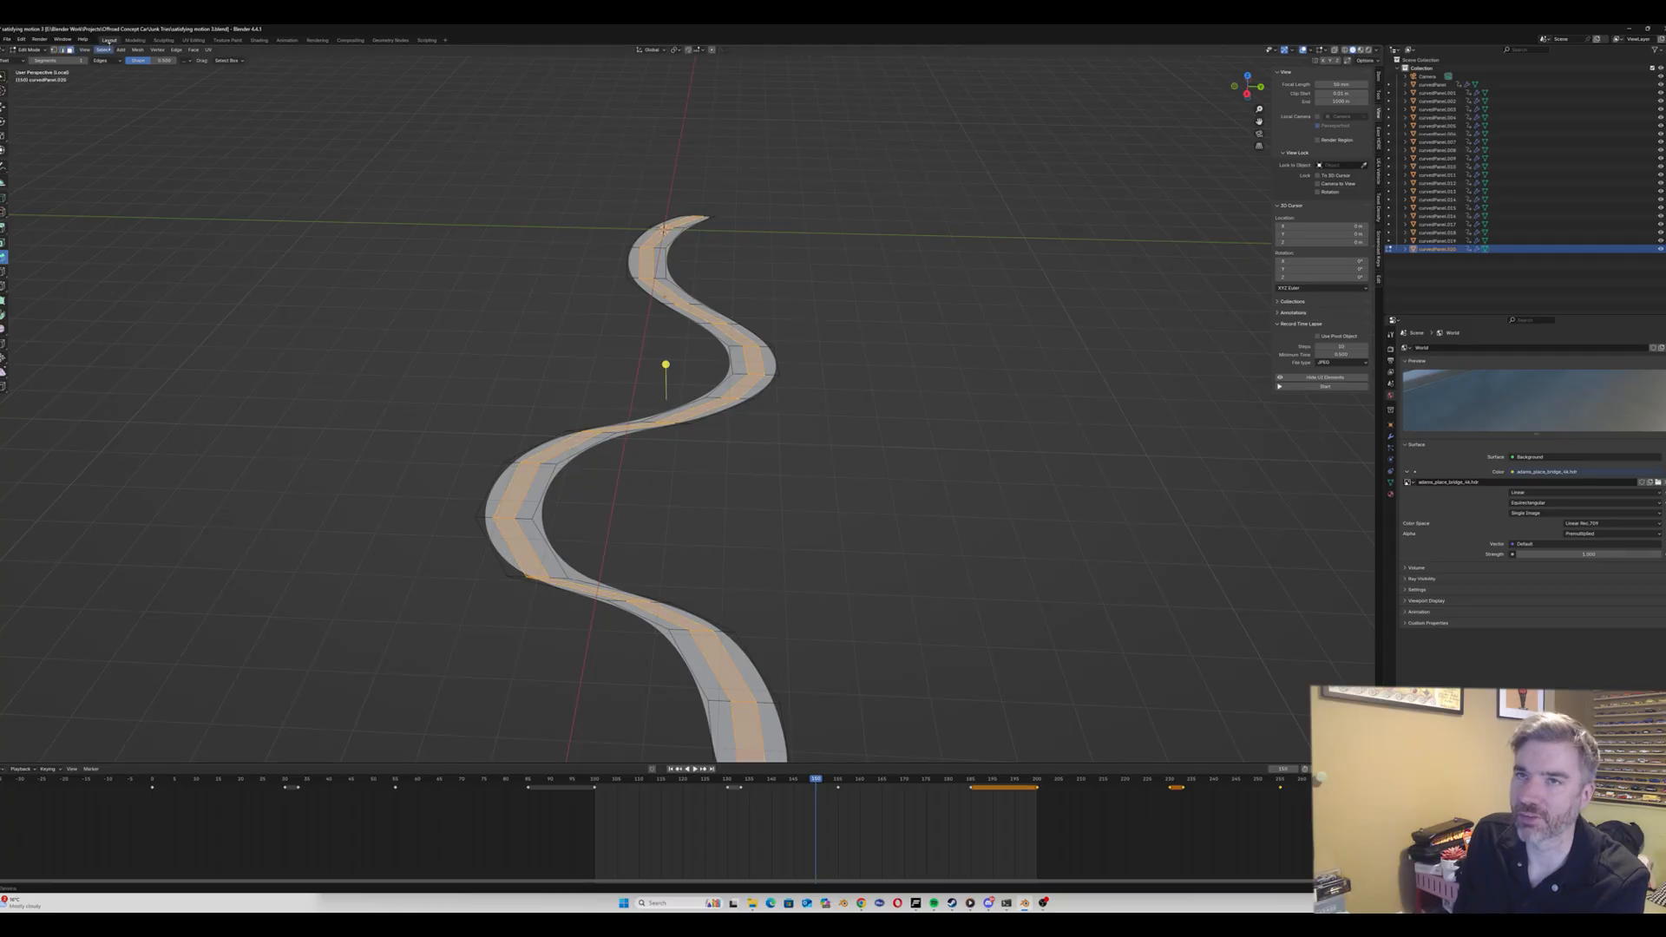
Step: Invert the selection and delete the outer faces beside the strip's central band, and return to Object Mode
{"action": "left_click", "coordinate": [102, 50]}
{"action": "left_click", "coordinate": [113, 78]}
{"action": "key", "text": "x"}
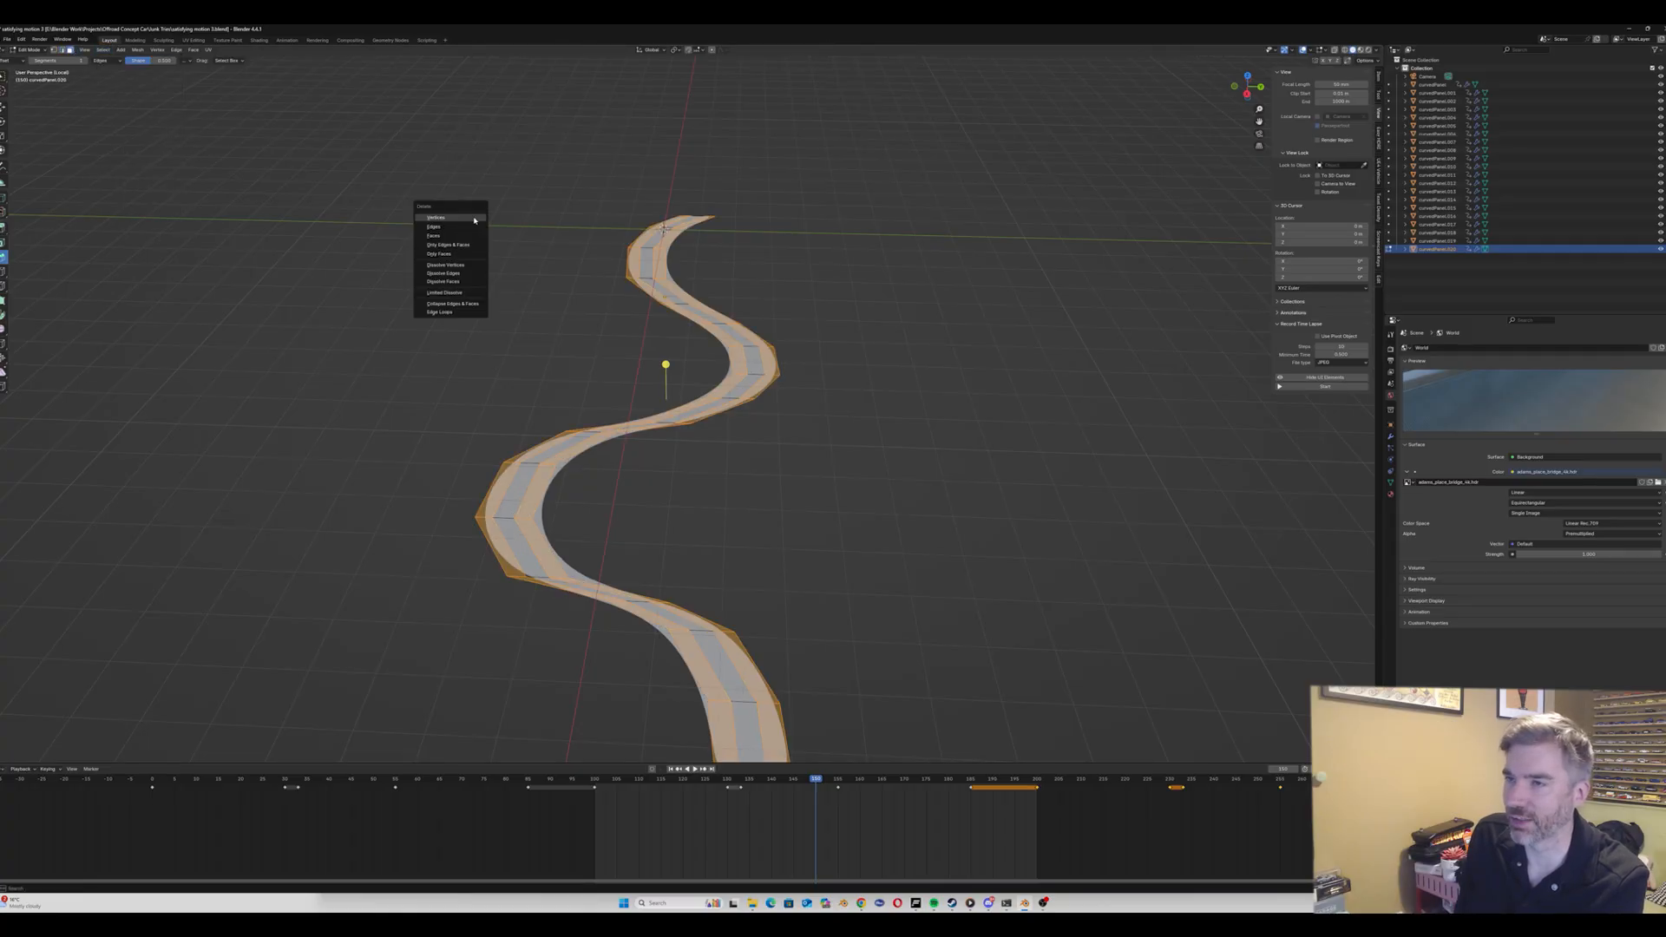
{"action": "left_click", "coordinate": [460, 235]}
{"action": "middle_click_drag", "start_coordinate": [460, 235], "coordinate": [587, 315]}
{"action": "key", "text": "Tab"}
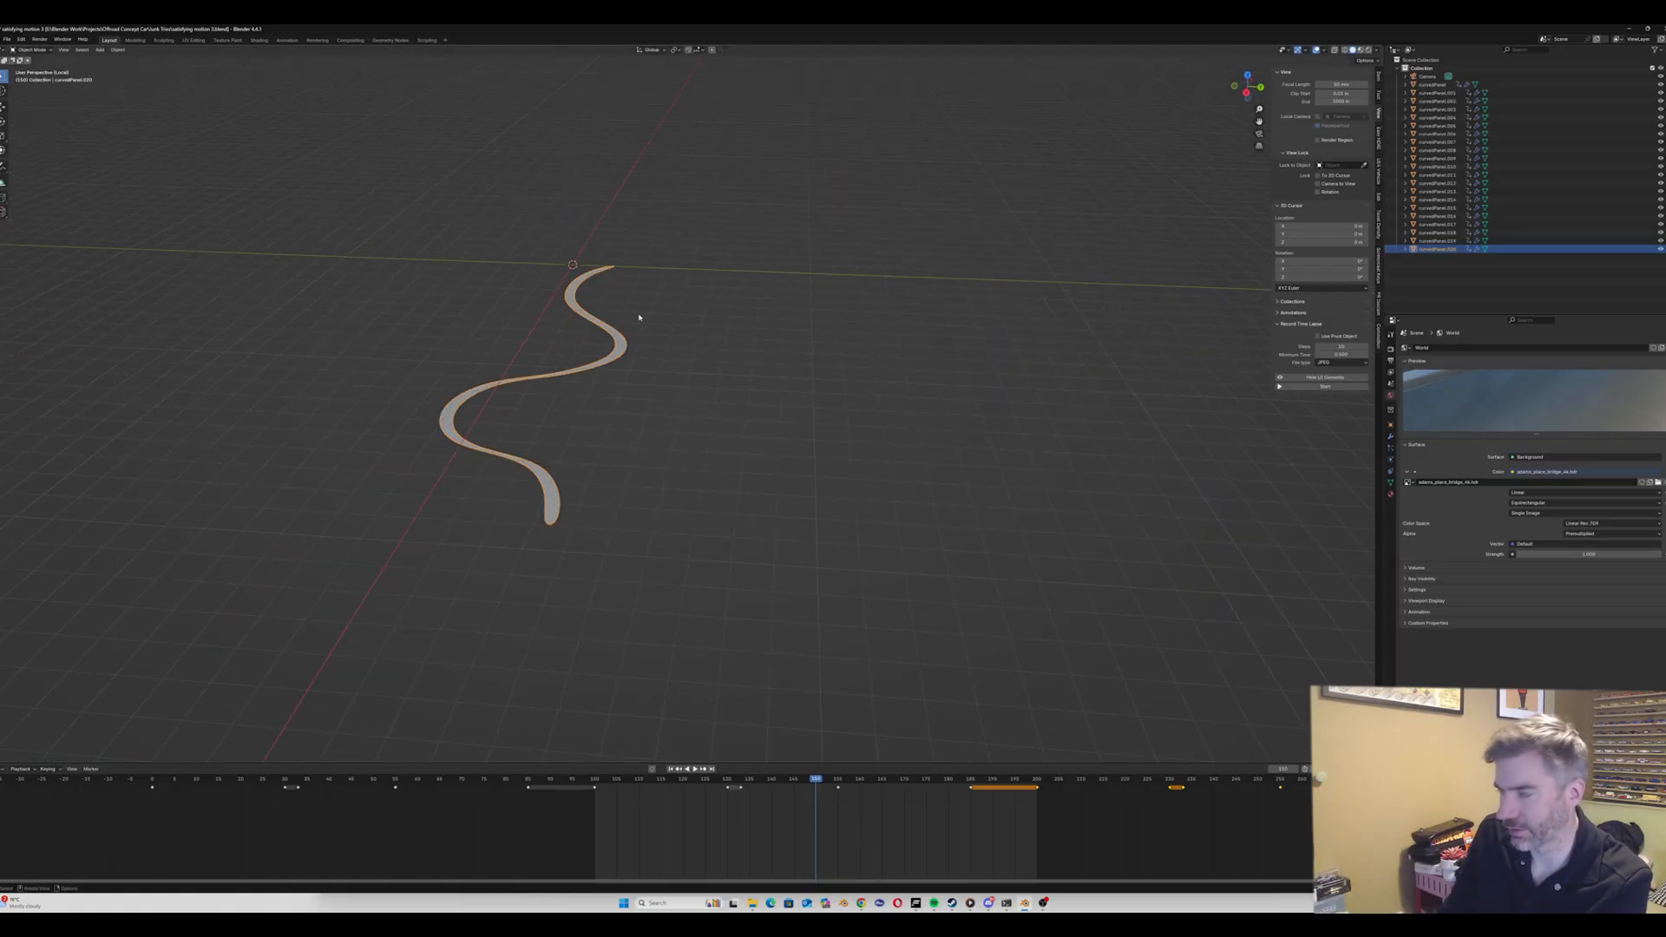
Step: Bring back the full scene and adjust the narrowed strip's height along the Z axis within the front panel
{"action": "key", "text": "KP_Divide"}
{"action": "middle_click_drag", "start_coordinate": [580, 694], "coordinate": [519, 725]}
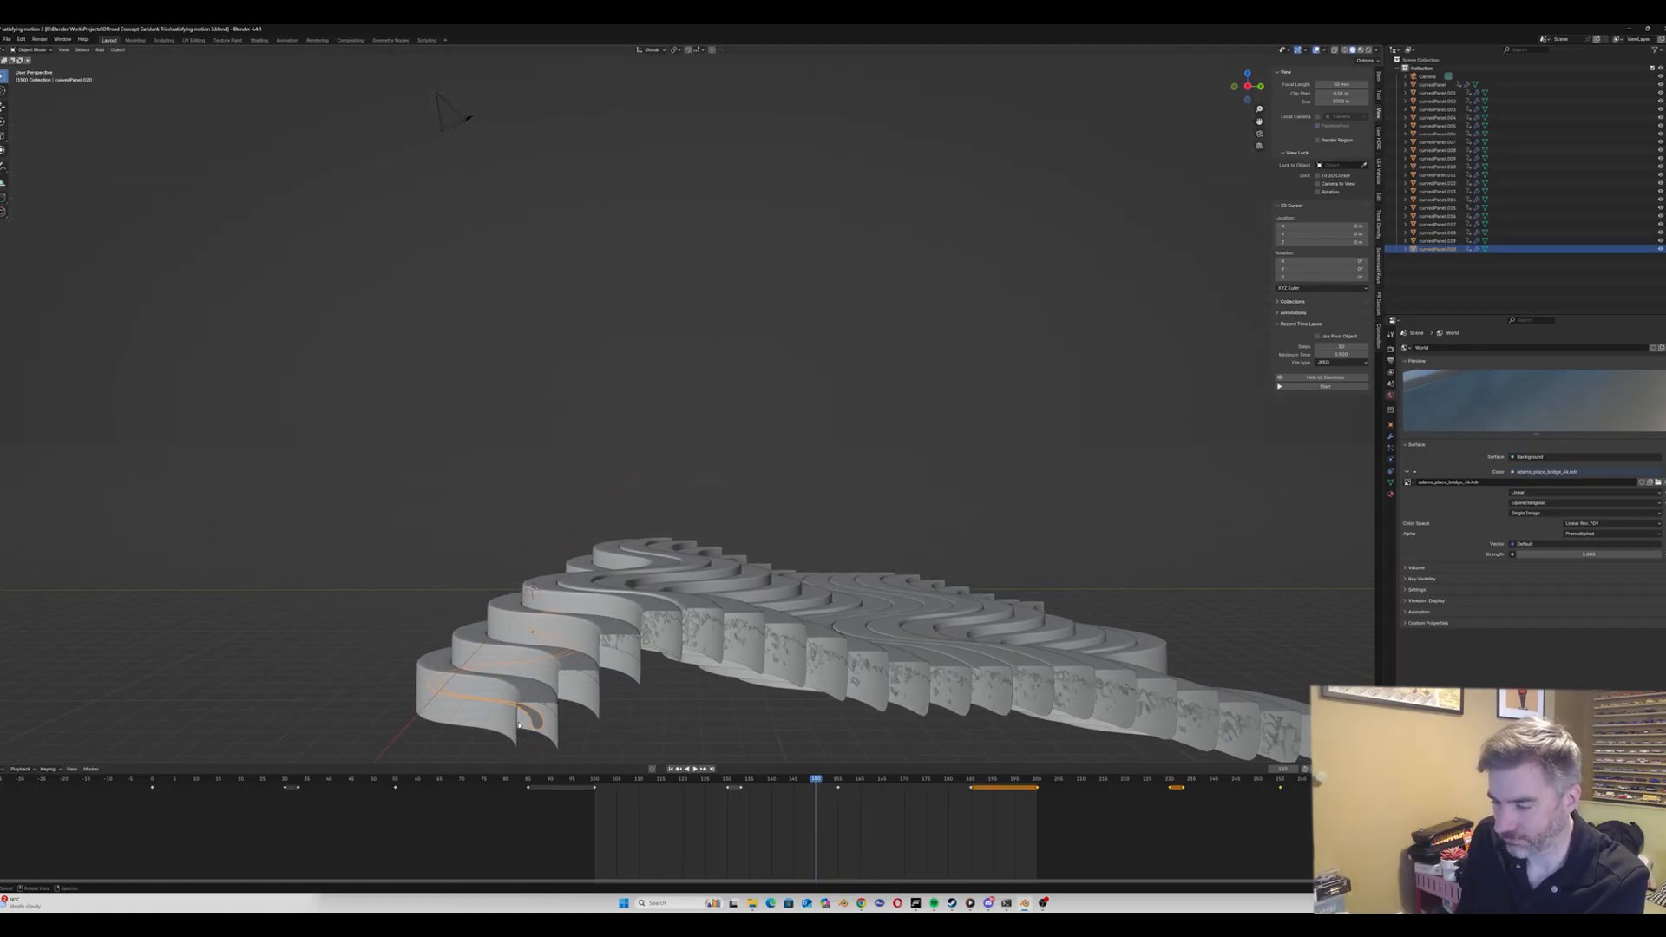
{"action": "left_click", "coordinate": [536, 734]}
{"action": "left_click", "coordinate": [536, 728]}
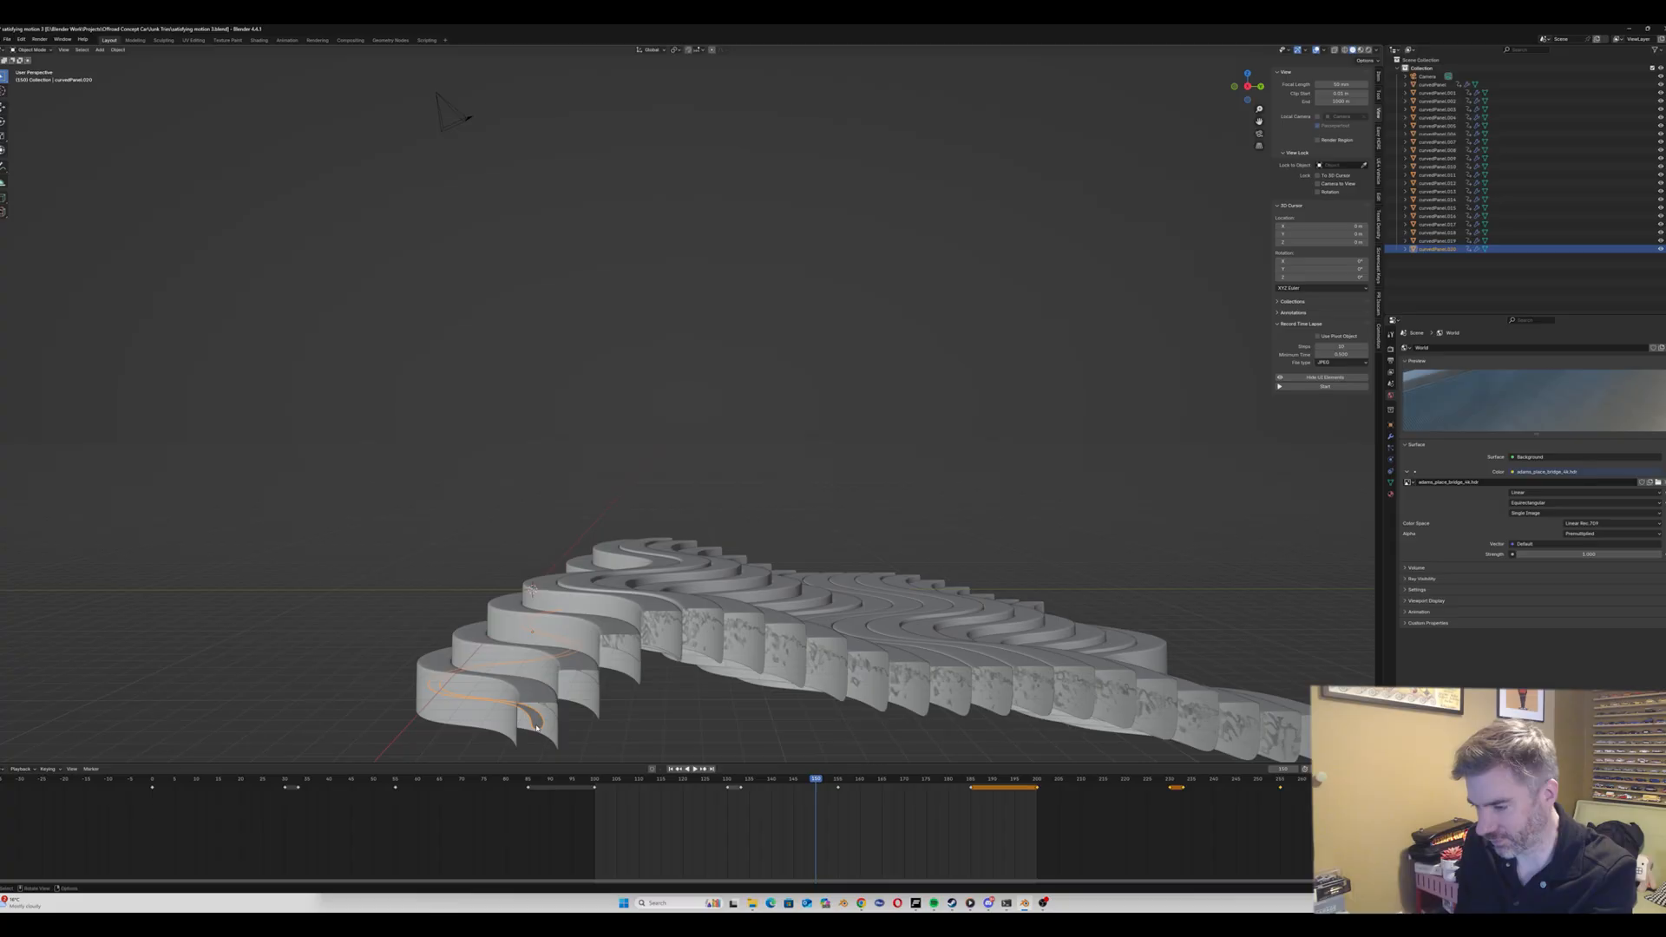
{"action": "key", "text": "g"}
{"action": "key", "text": "y"}
{"action": "key", "text": "z"}
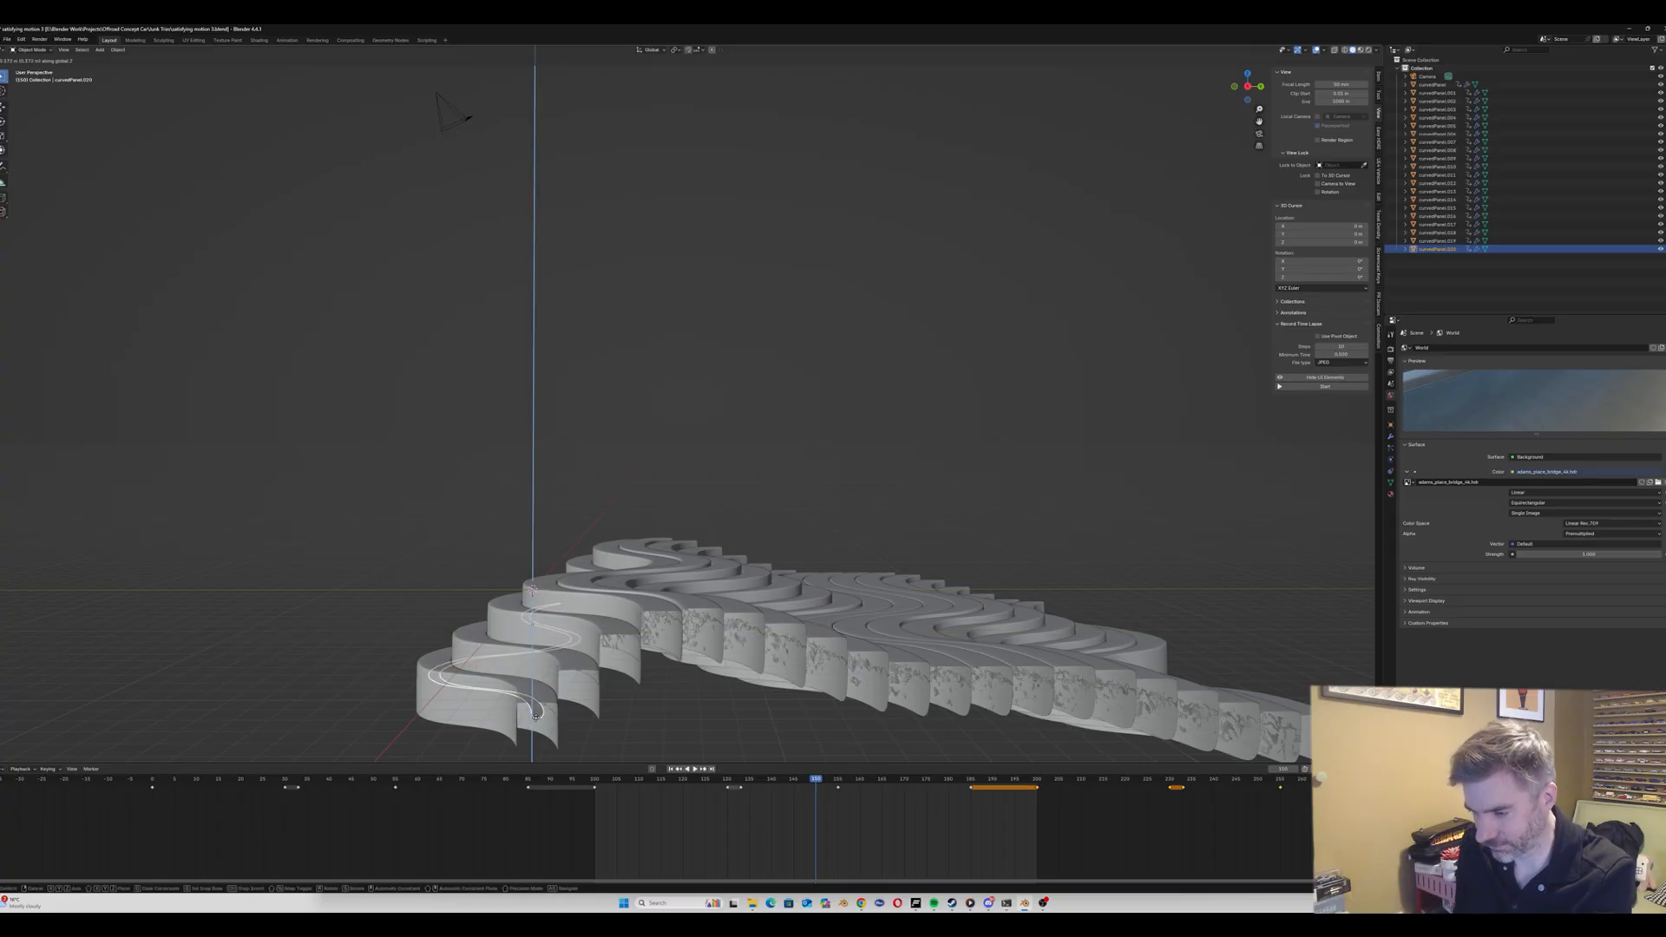
{"action": "left_click", "coordinate": [535, 717]}
{"action": "middle_click_drag", "start_coordinate": [536, 717], "coordinate": [577, 764]}
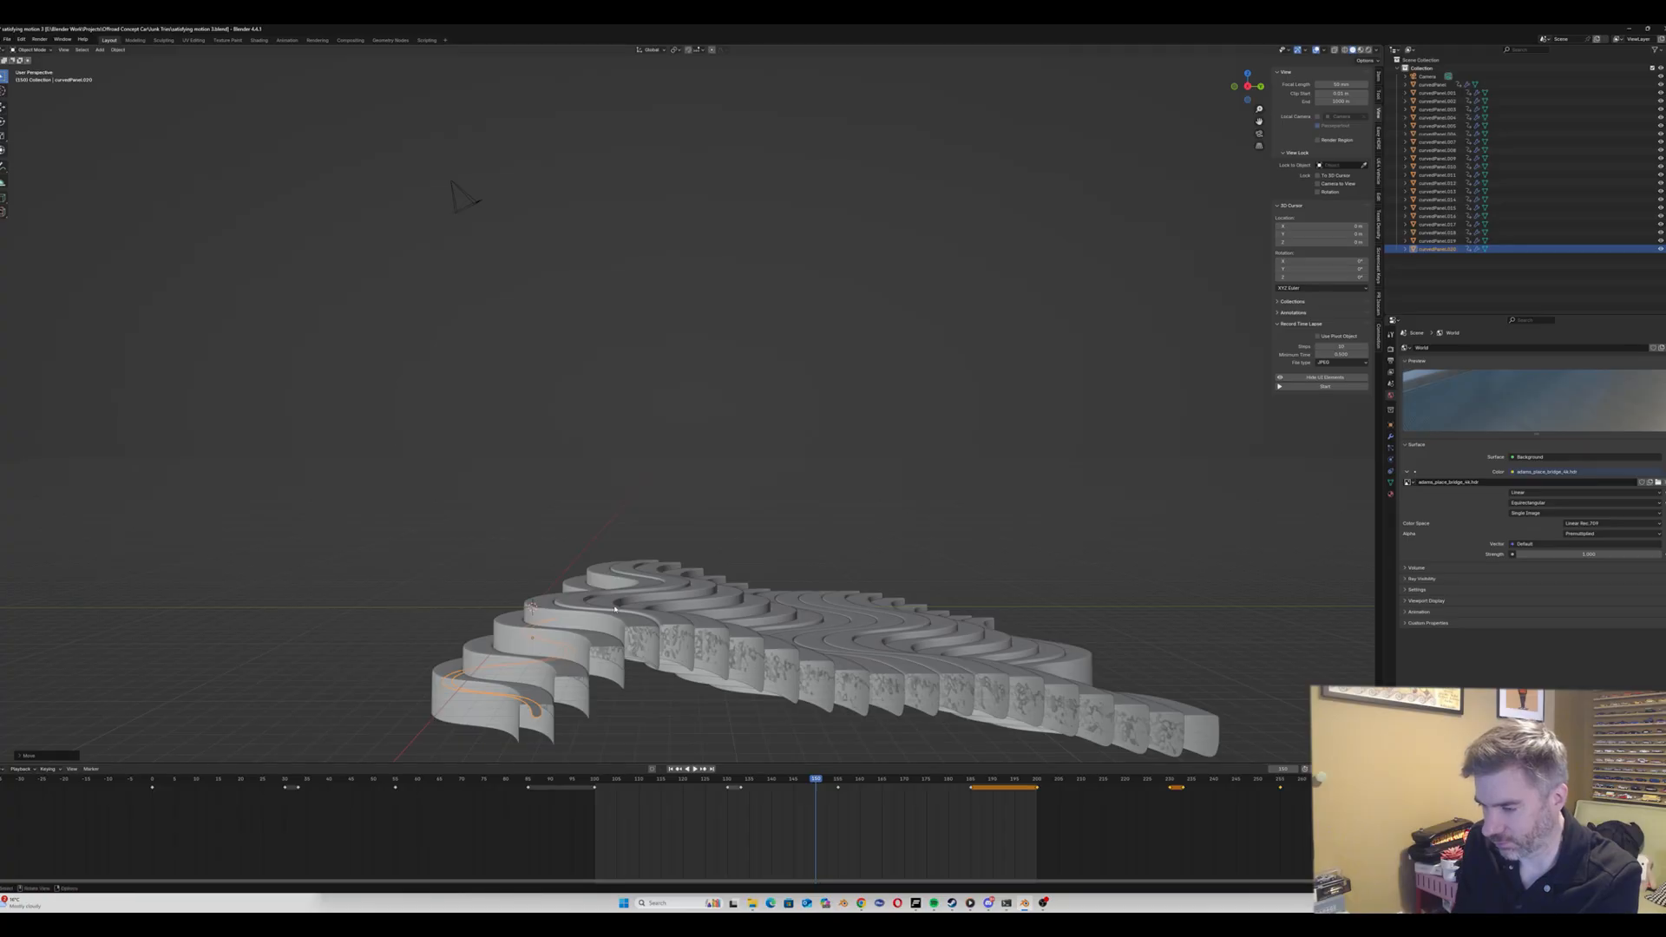
{"action": "middle_click_drag", "start_coordinate": [614, 609], "coordinate": [601, 636]}
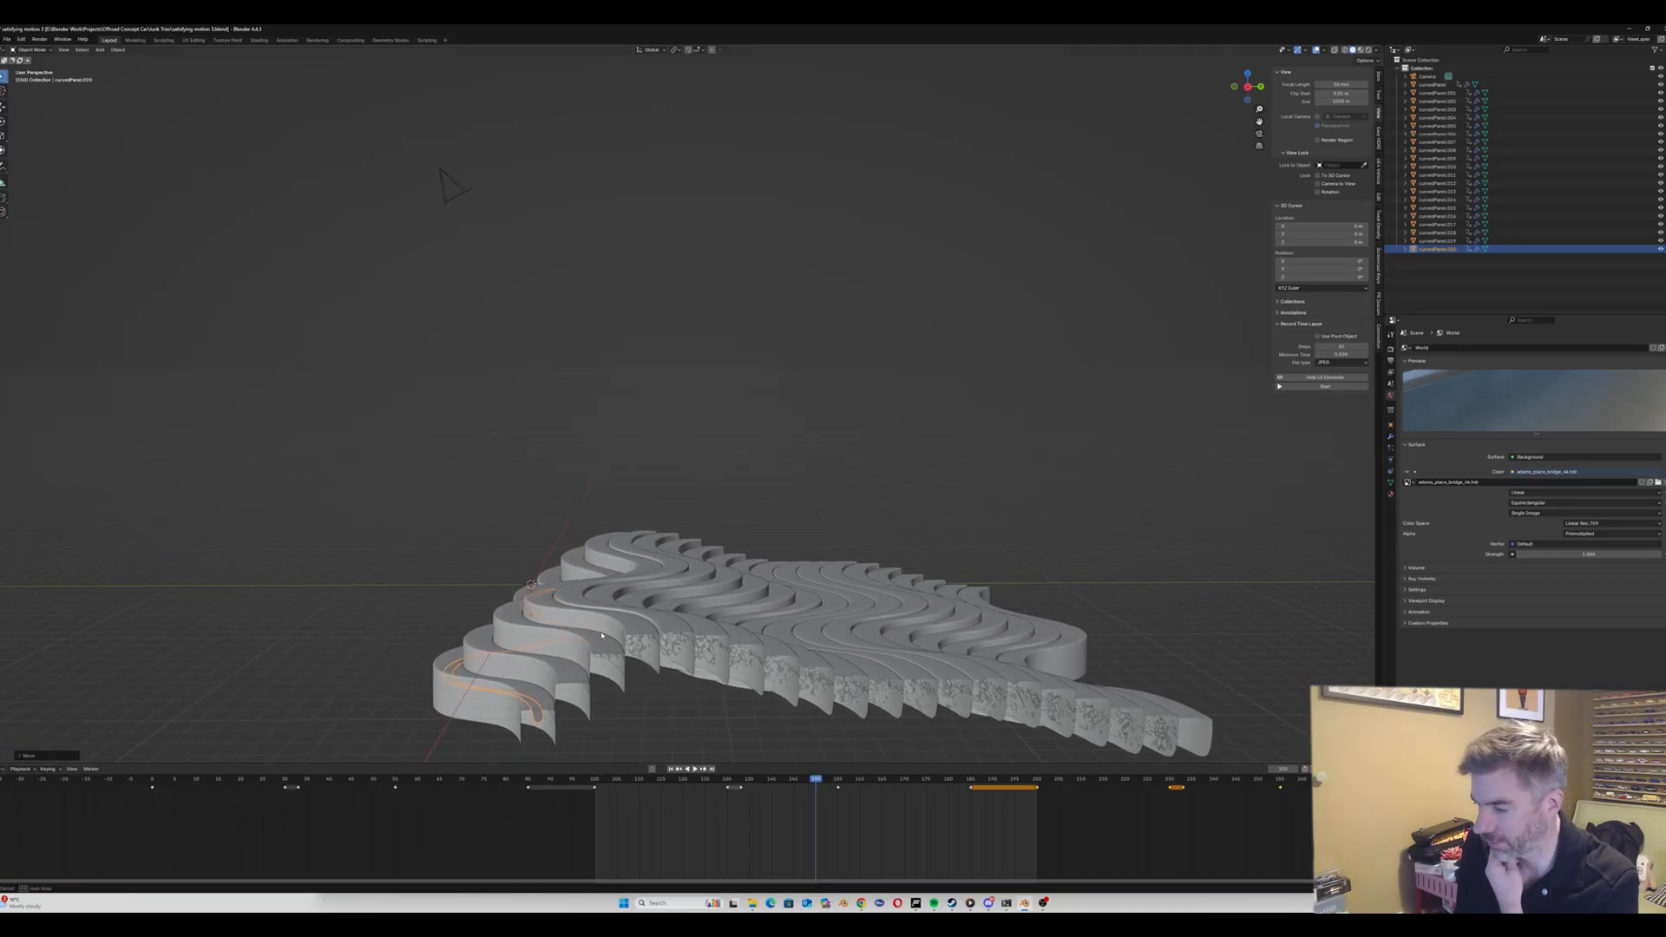
Step: Add an Array modifier to the strip and set its relative offset factor X to 0
{"action": "left_click", "coordinate": [1392, 438]}
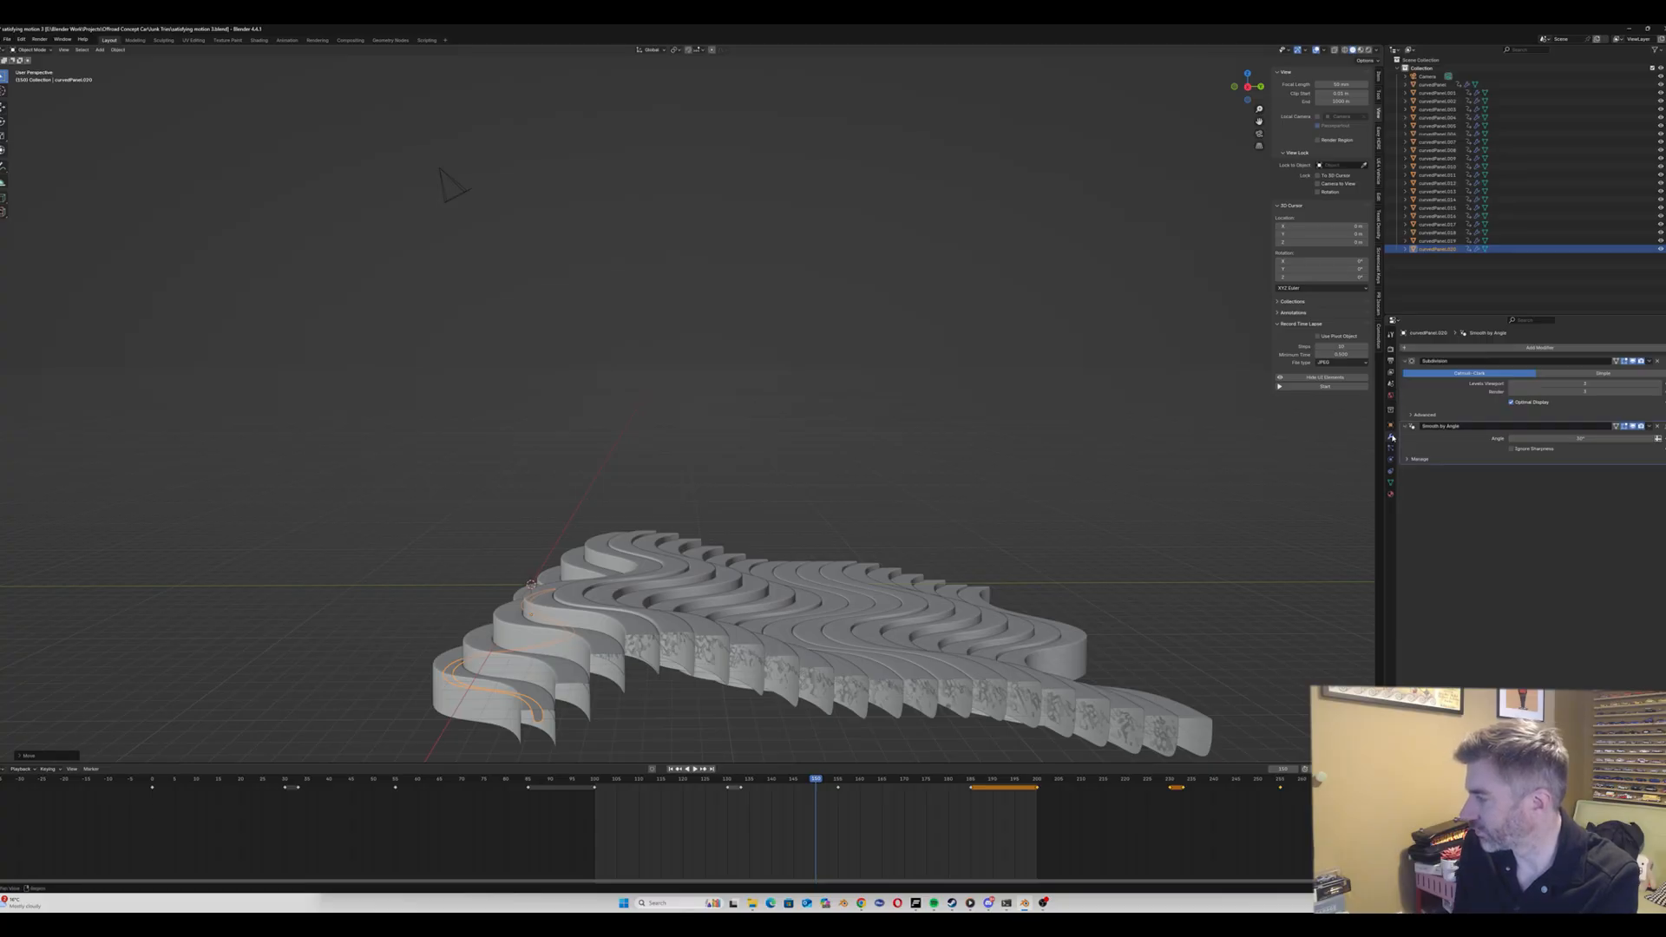
{"action": "left_click", "coordinate": [1500, 349]}
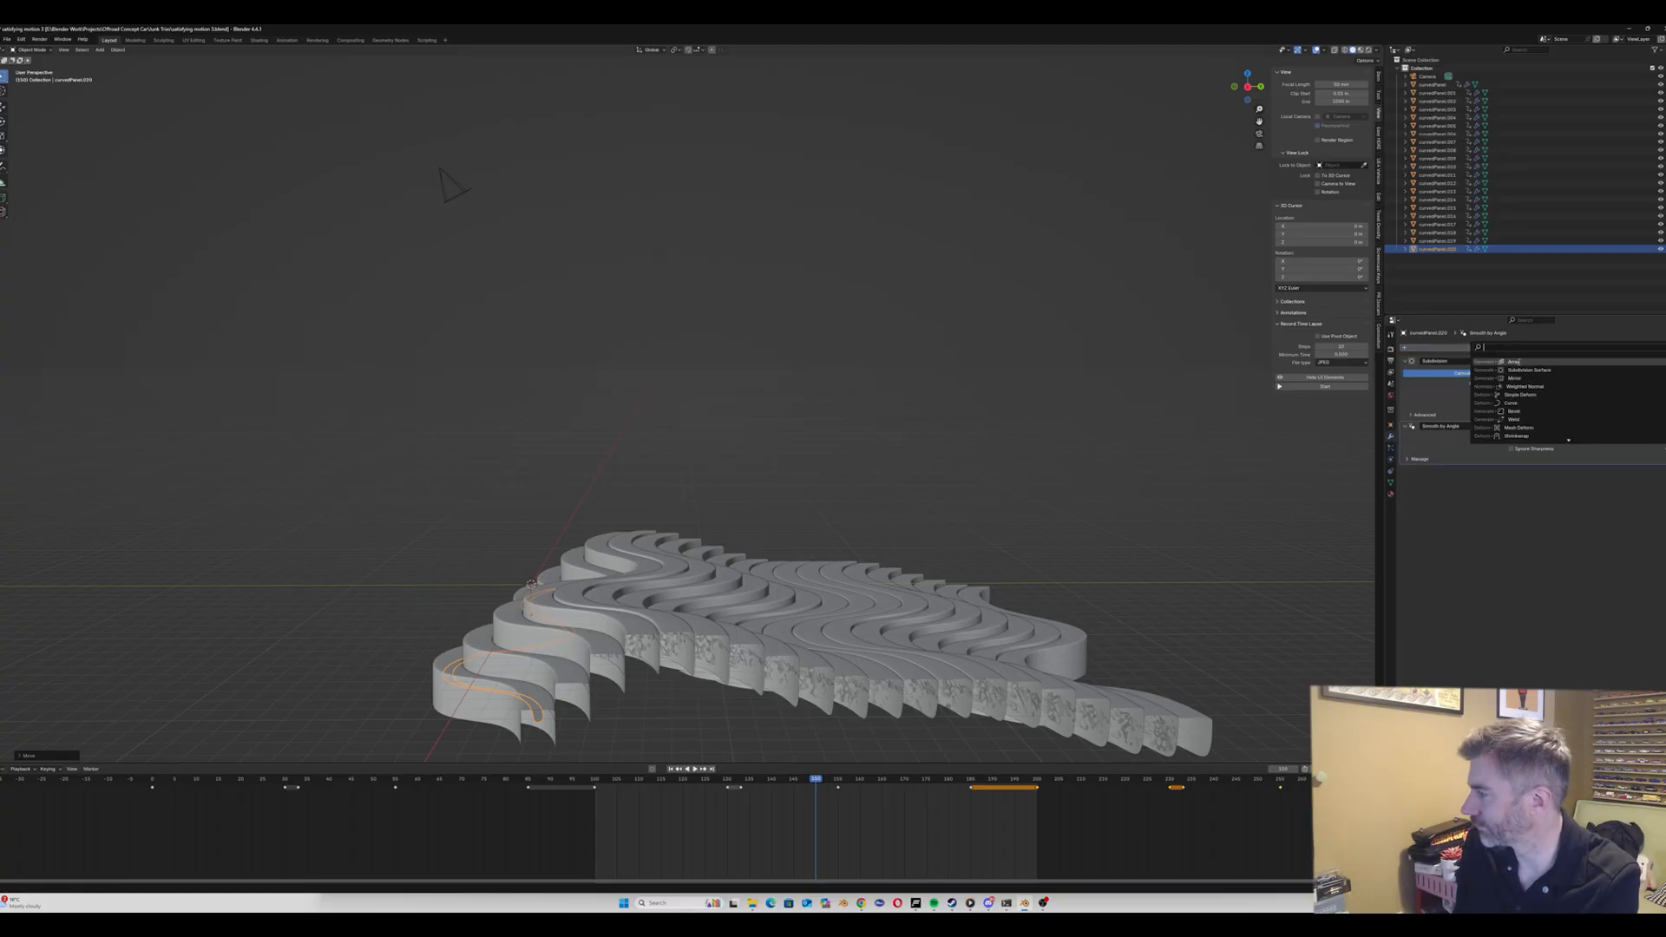
{"action": "left_click", "coordinate": [1514, 361]}
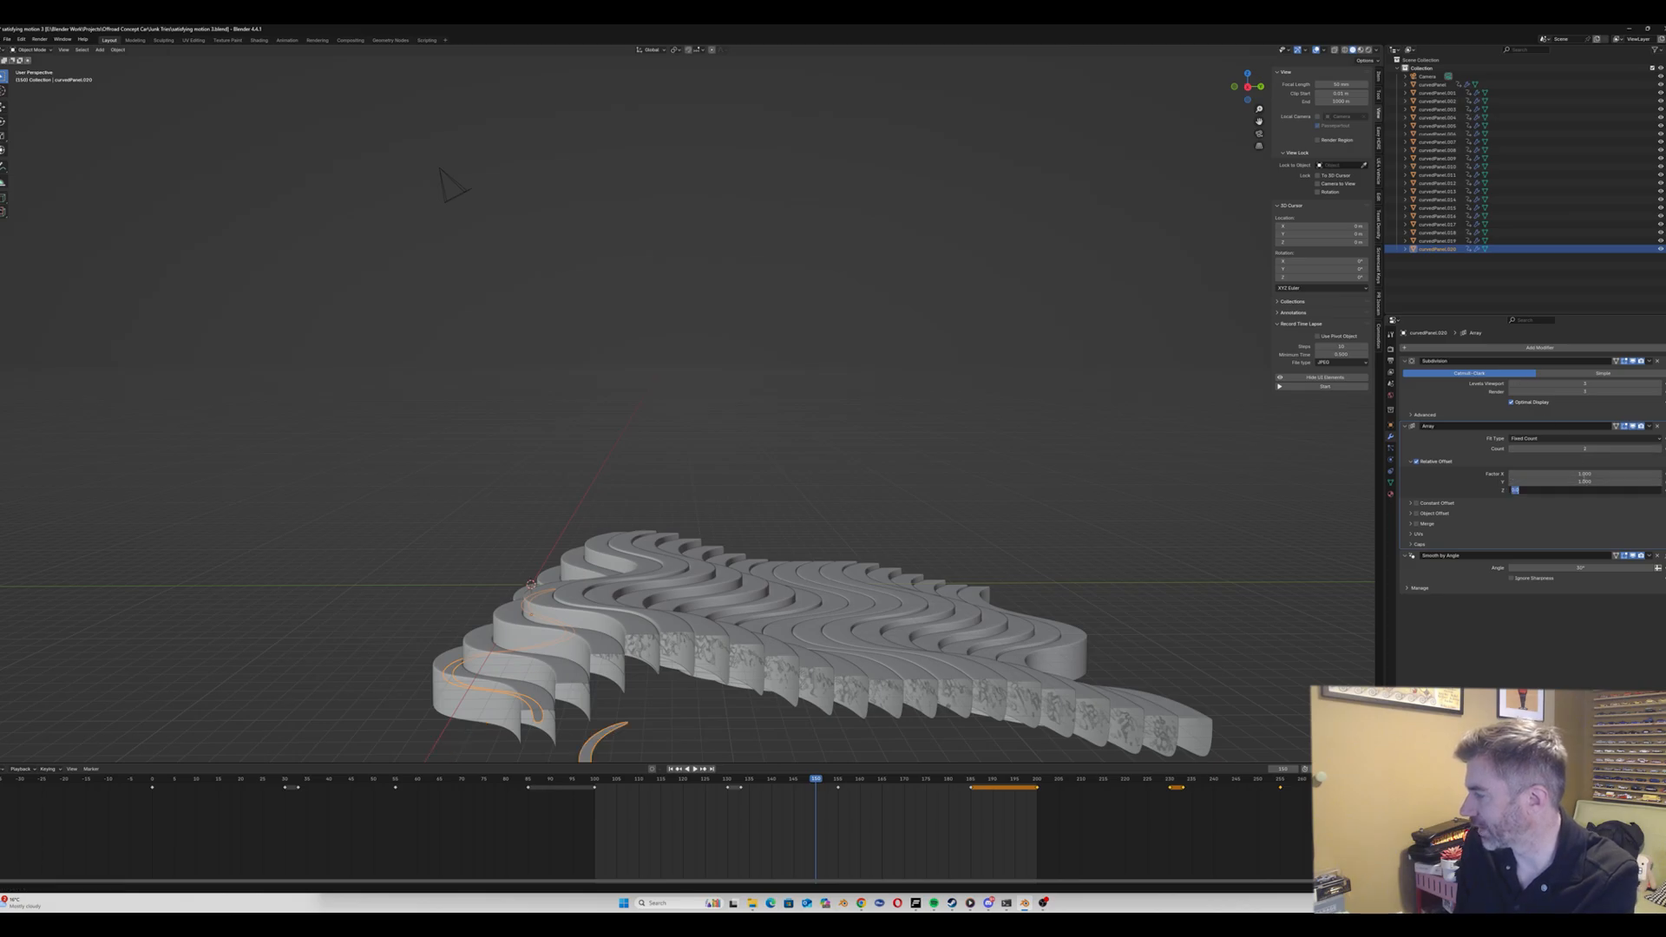
{"action": "left_click", "coordinate": [1584, 473]}
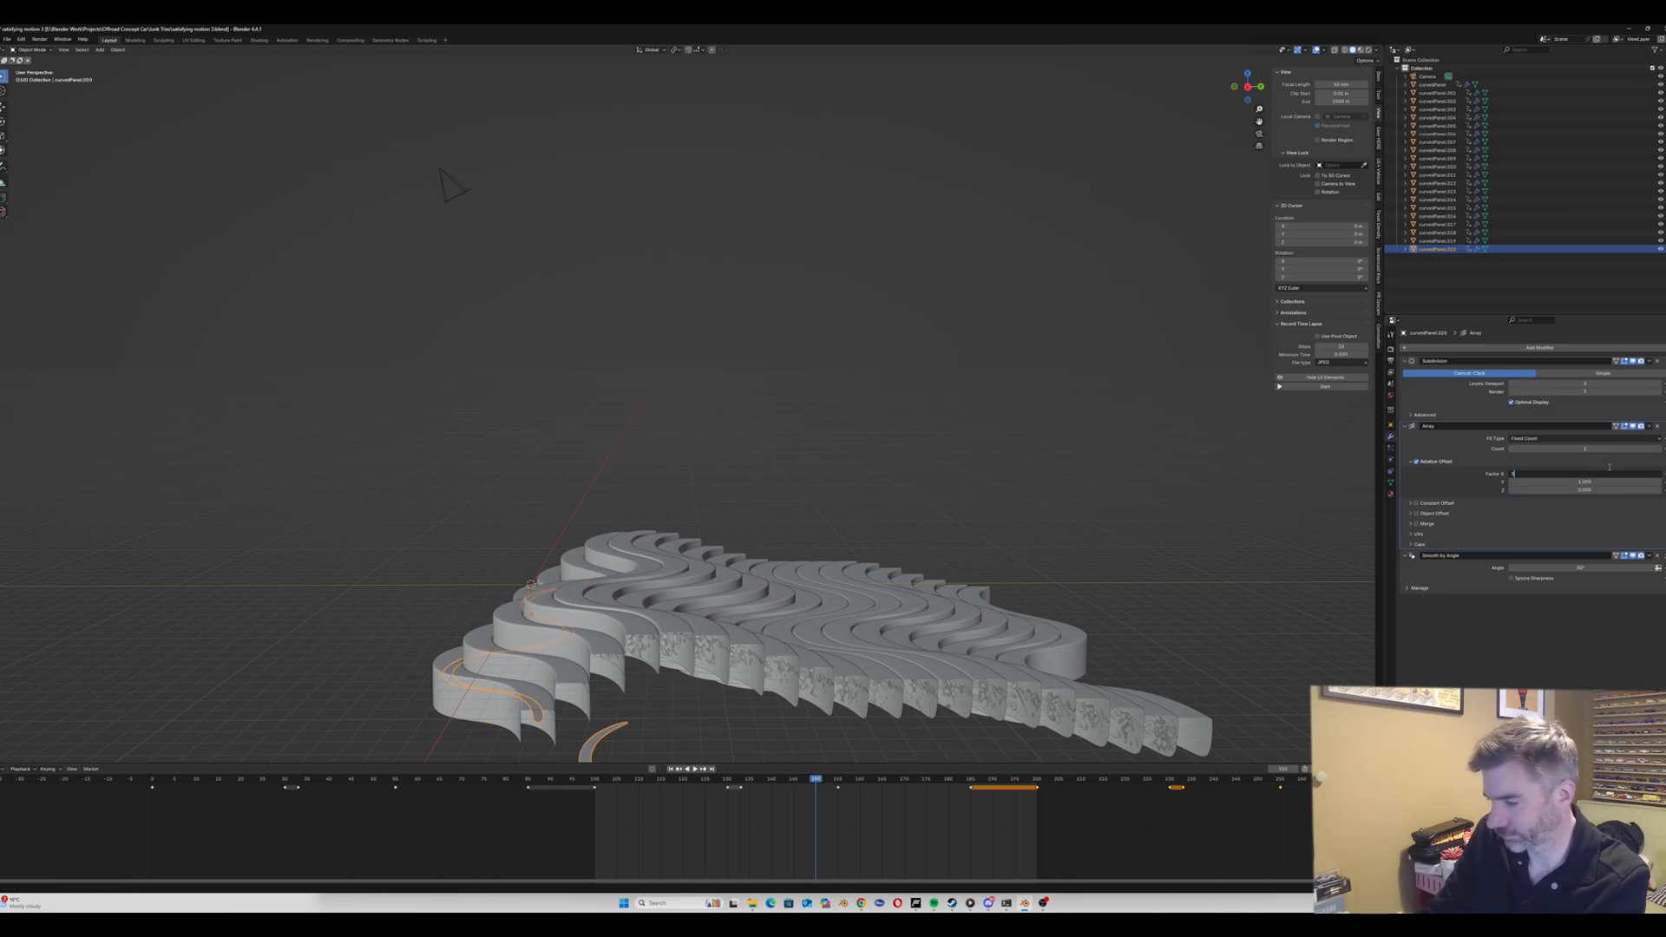
{"action": "type", "text": "0"}
{"action": "key", "text": "Return"}
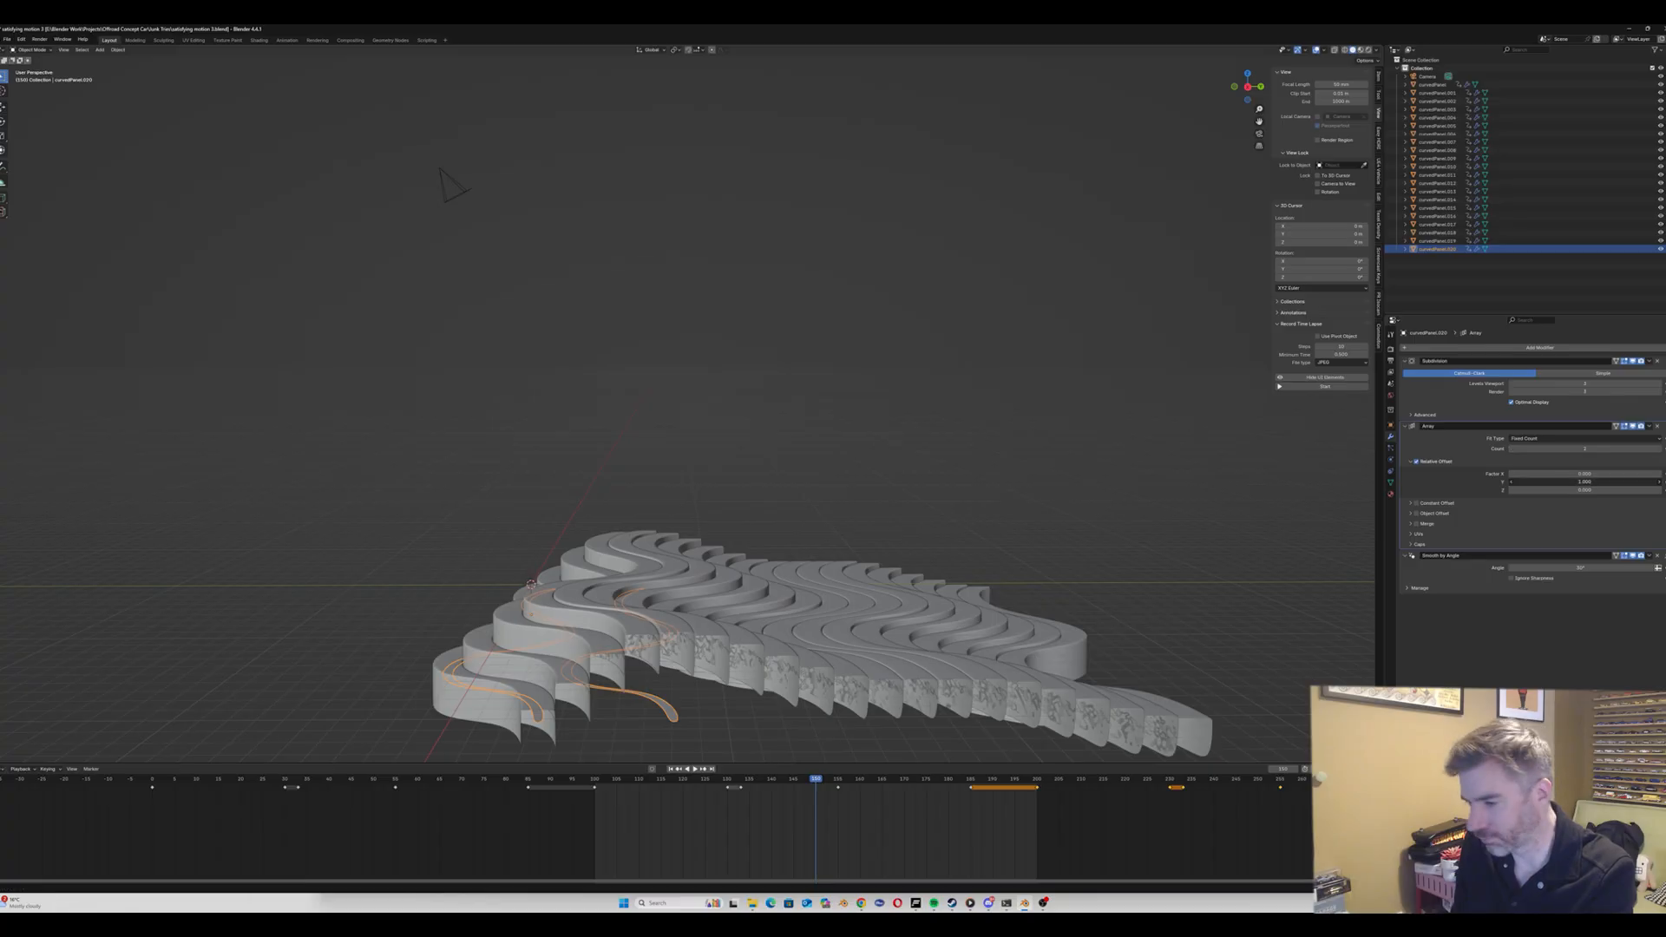
Step: Reduce the array's relative Y offset to about 0.27 and set the count to 20
{"action": "left_click_drag", "start_coordinate": [1584, 482], "coordinate": [1531, 482]}
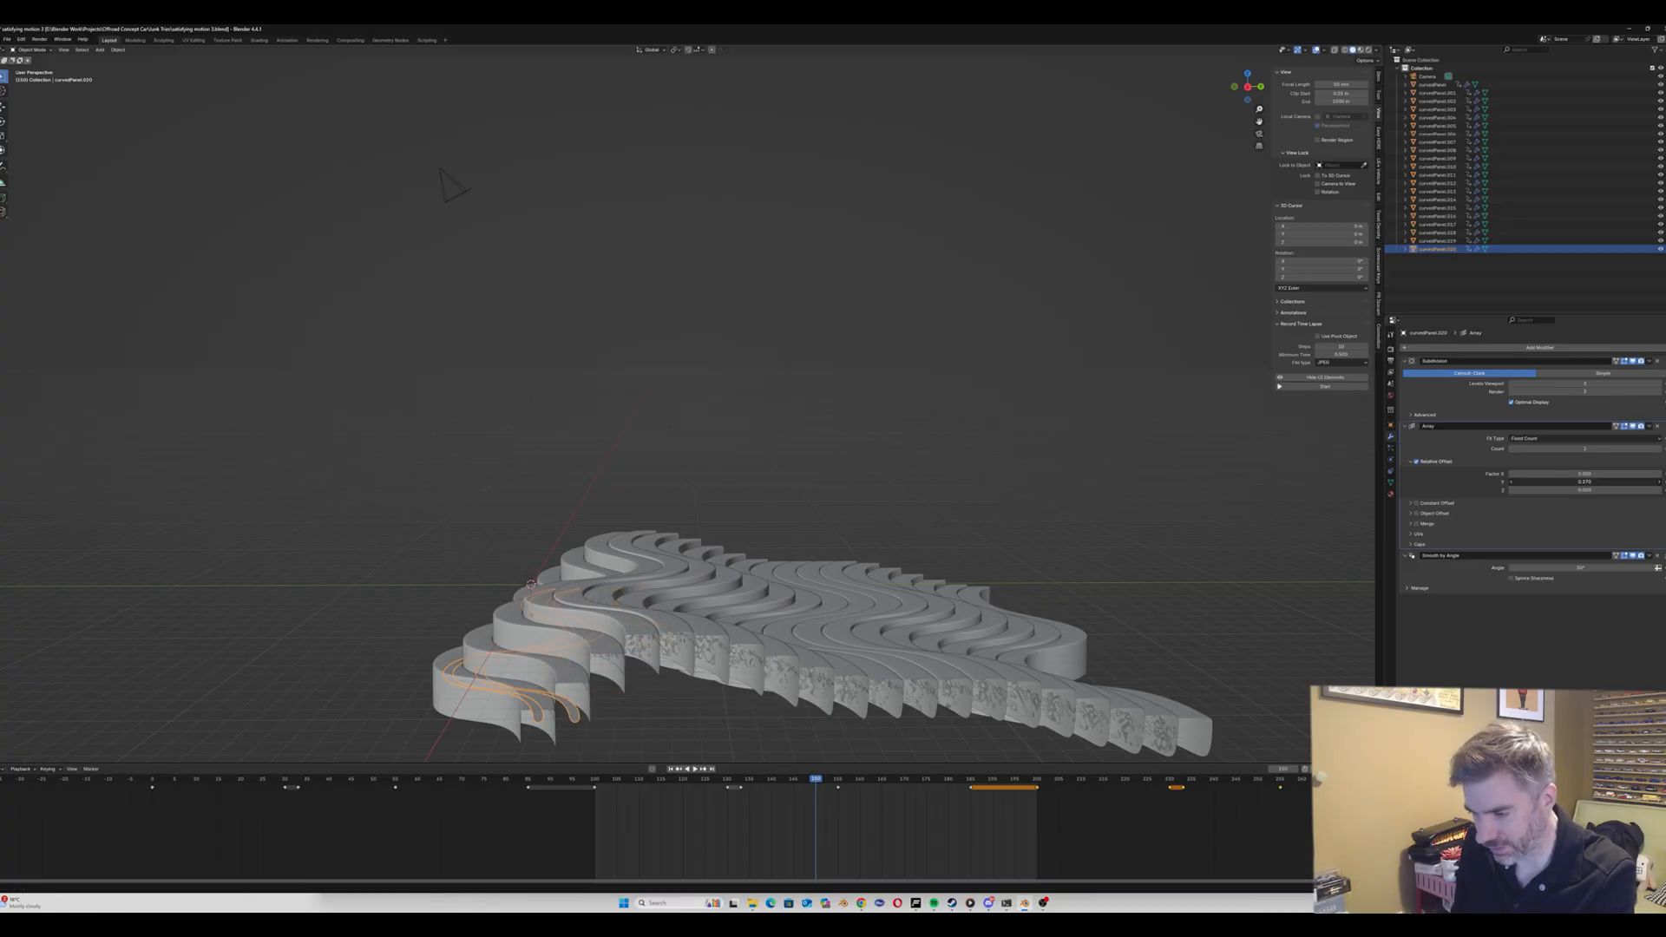
{"action": "left_click", "coordinate": [1584, 448]}
{"action": "type", "text": "20"}
{"action": "key", "text": "Return"}
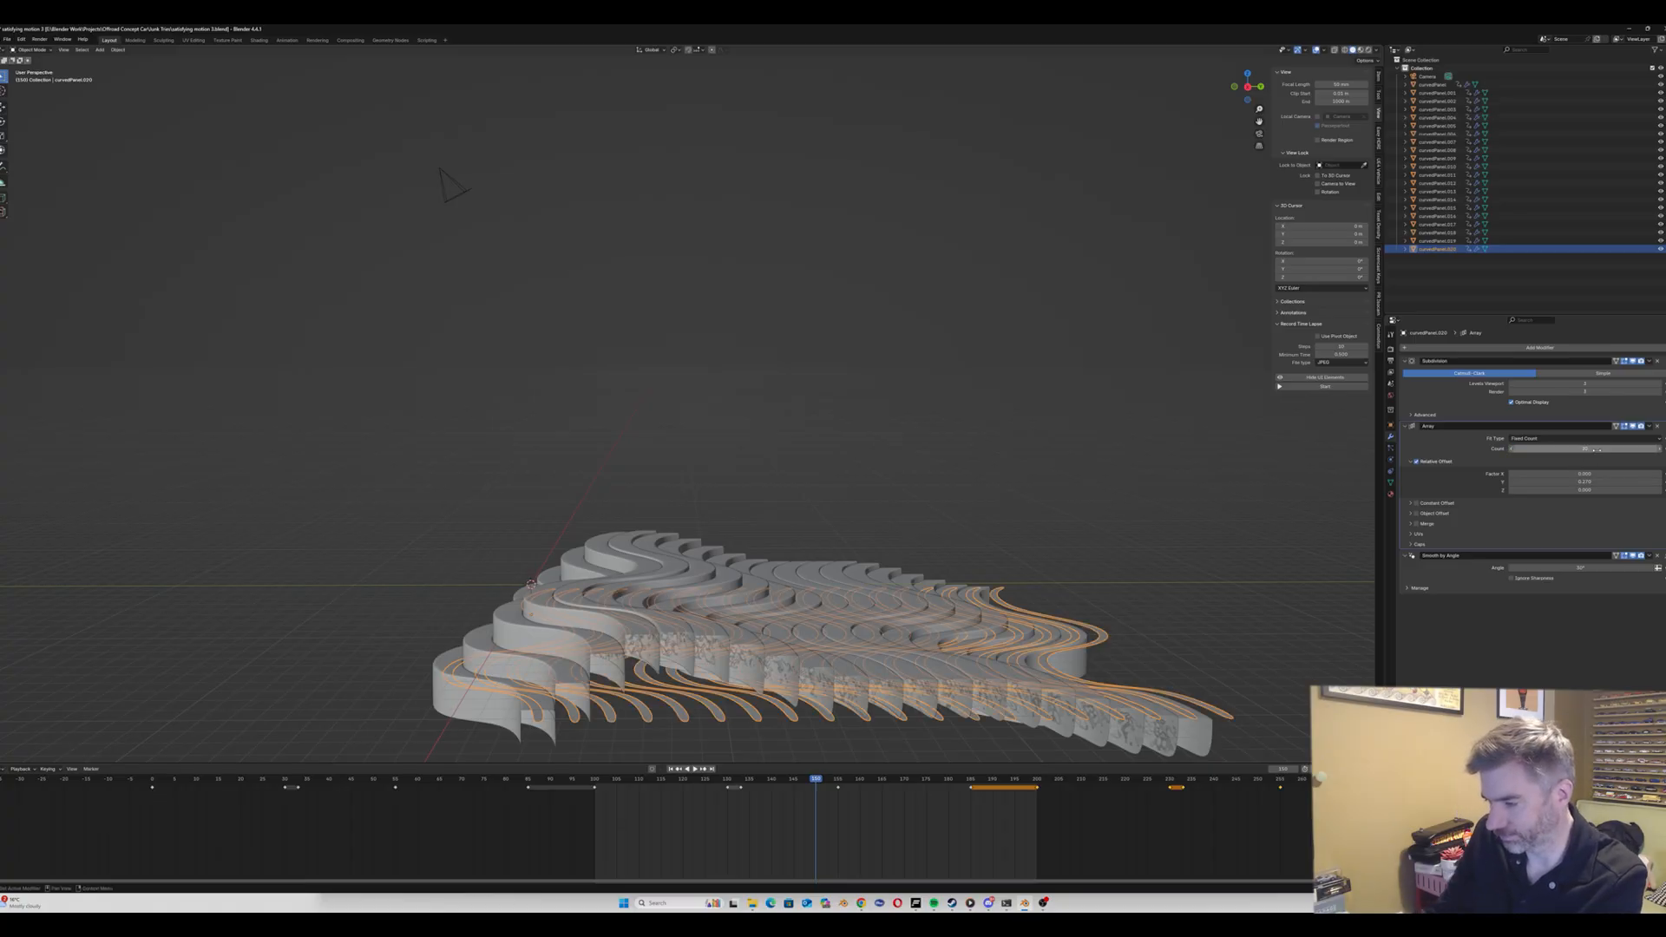
Step: Fine-tune the array's relative Y offset to 0.255 so the strips line up with the curved panels
{"action": "middle_click_drag", "start_coordinate": [1157, 626], "coordinate": [1101, 692]}
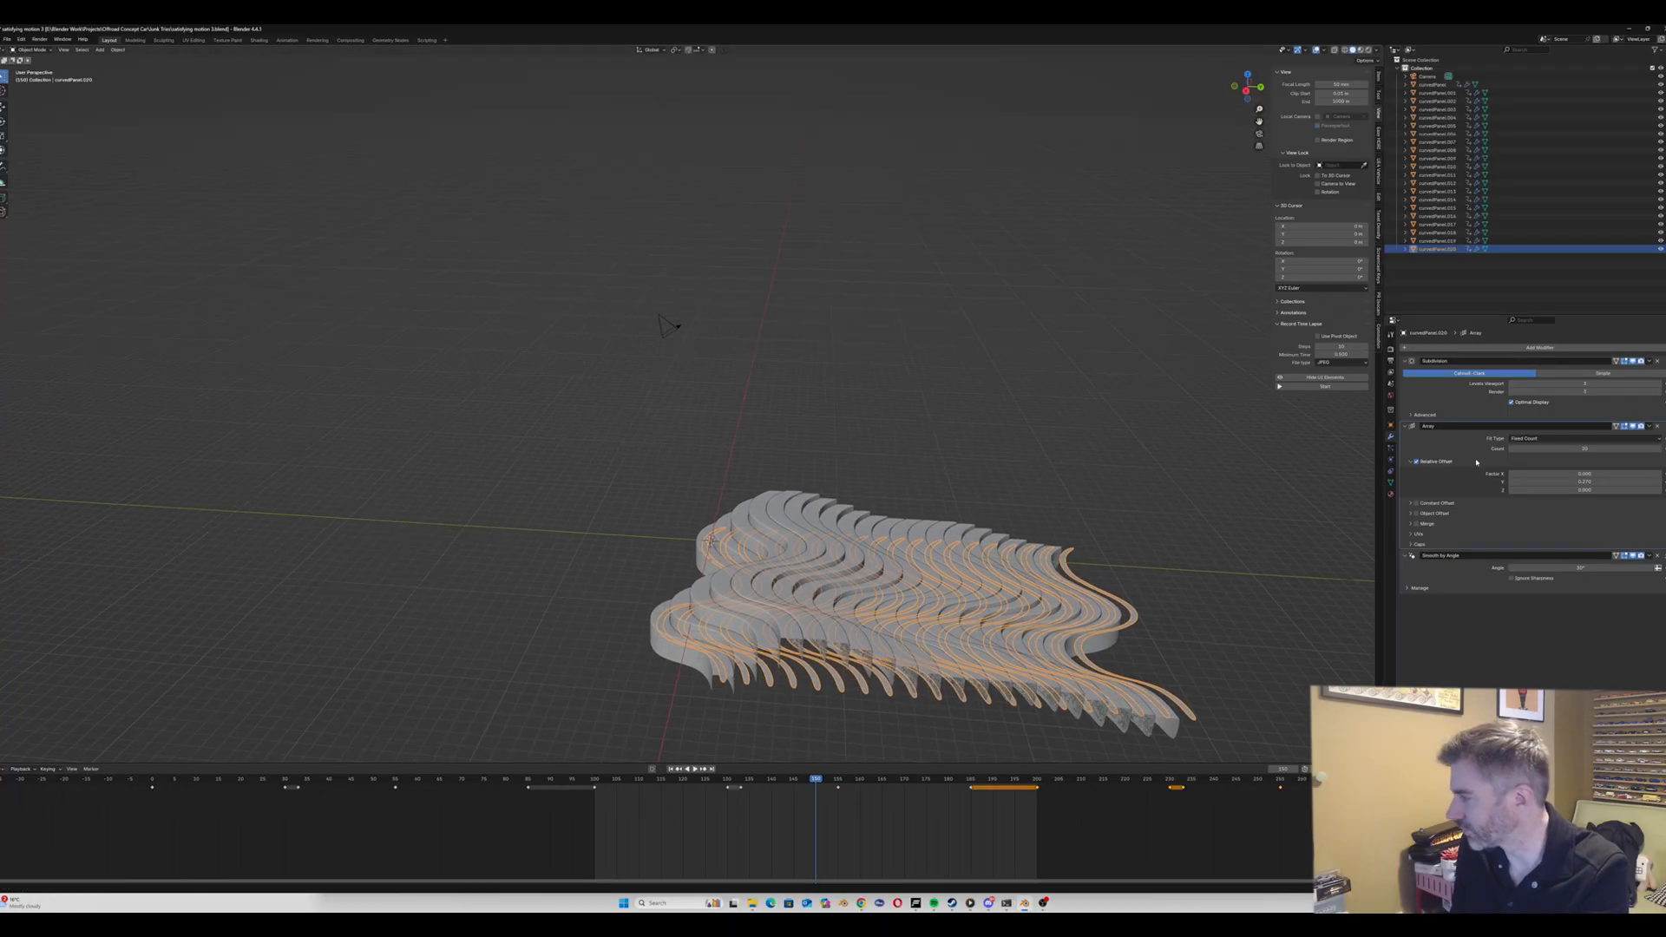
{"action": "left_click_drag", "start_coordinate": [1572, 482], "coordinate": [1555, 482]}
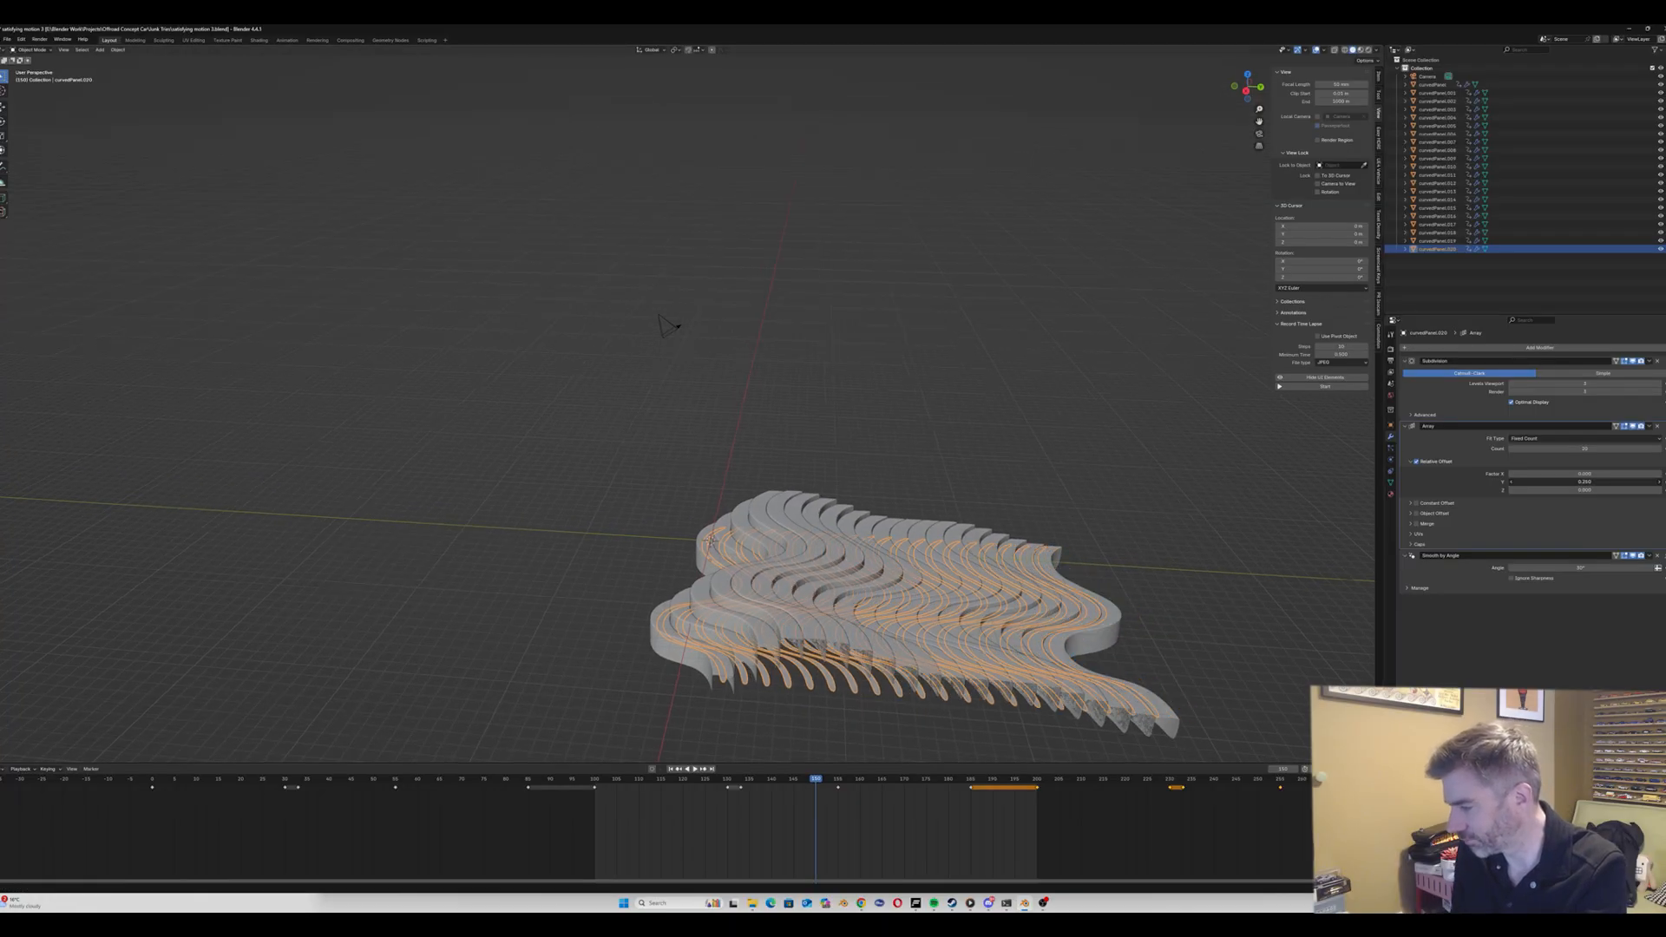
{"action": "left_click", "coordinate": [1567, 481]}
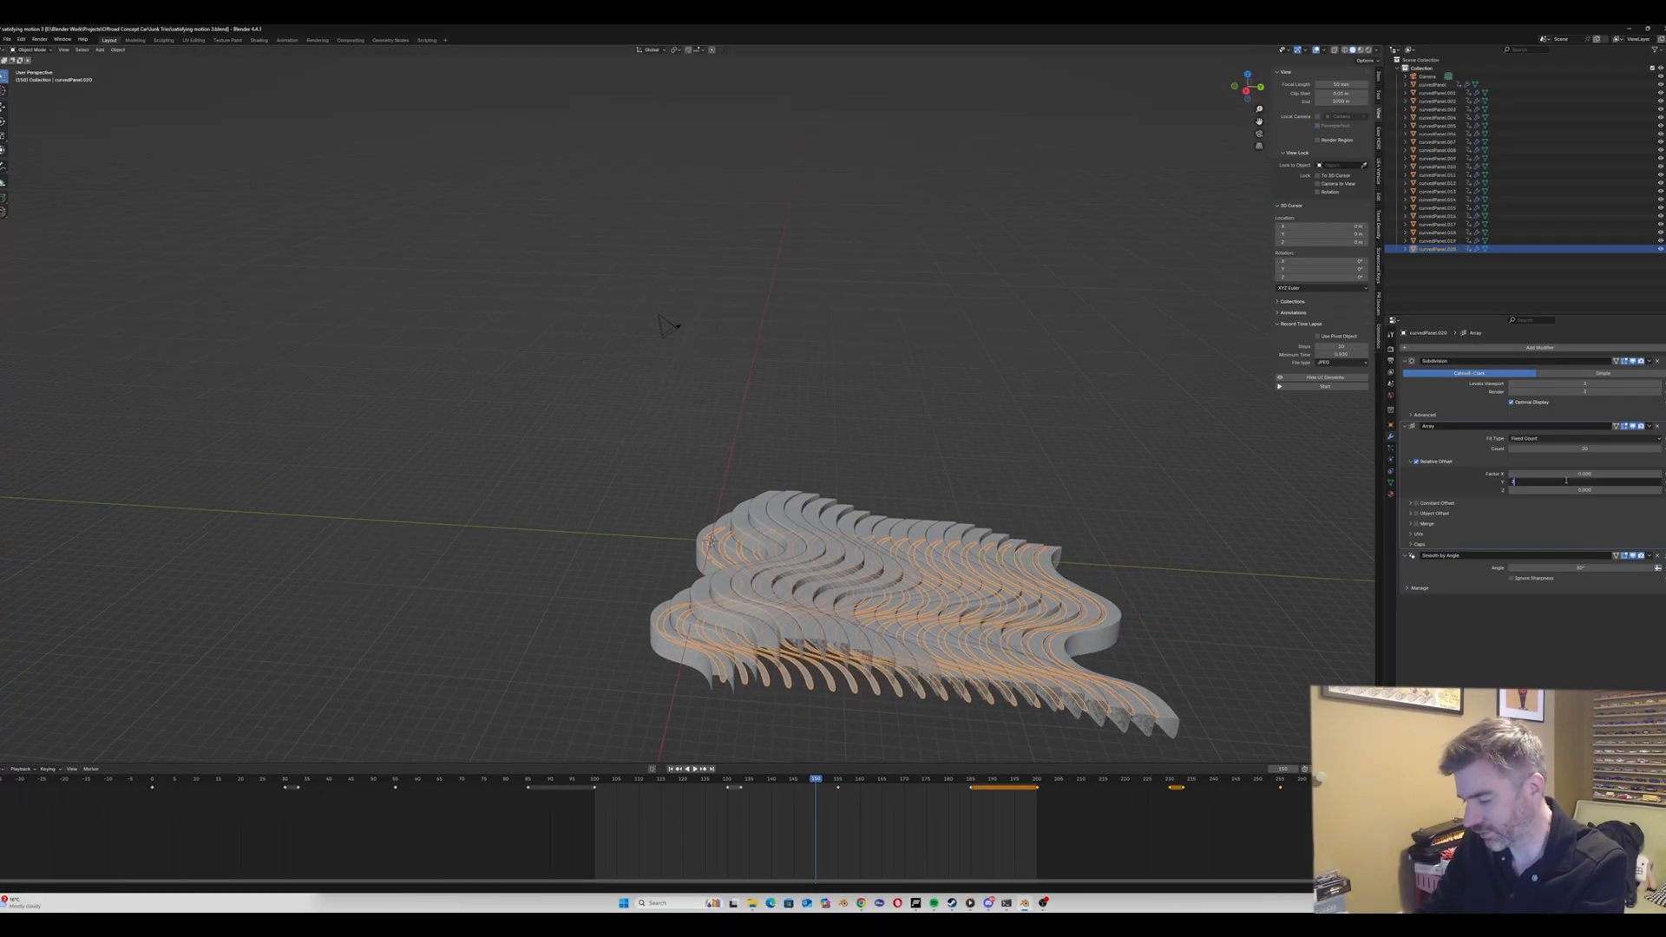
{"action": "key", "text": "Return"}
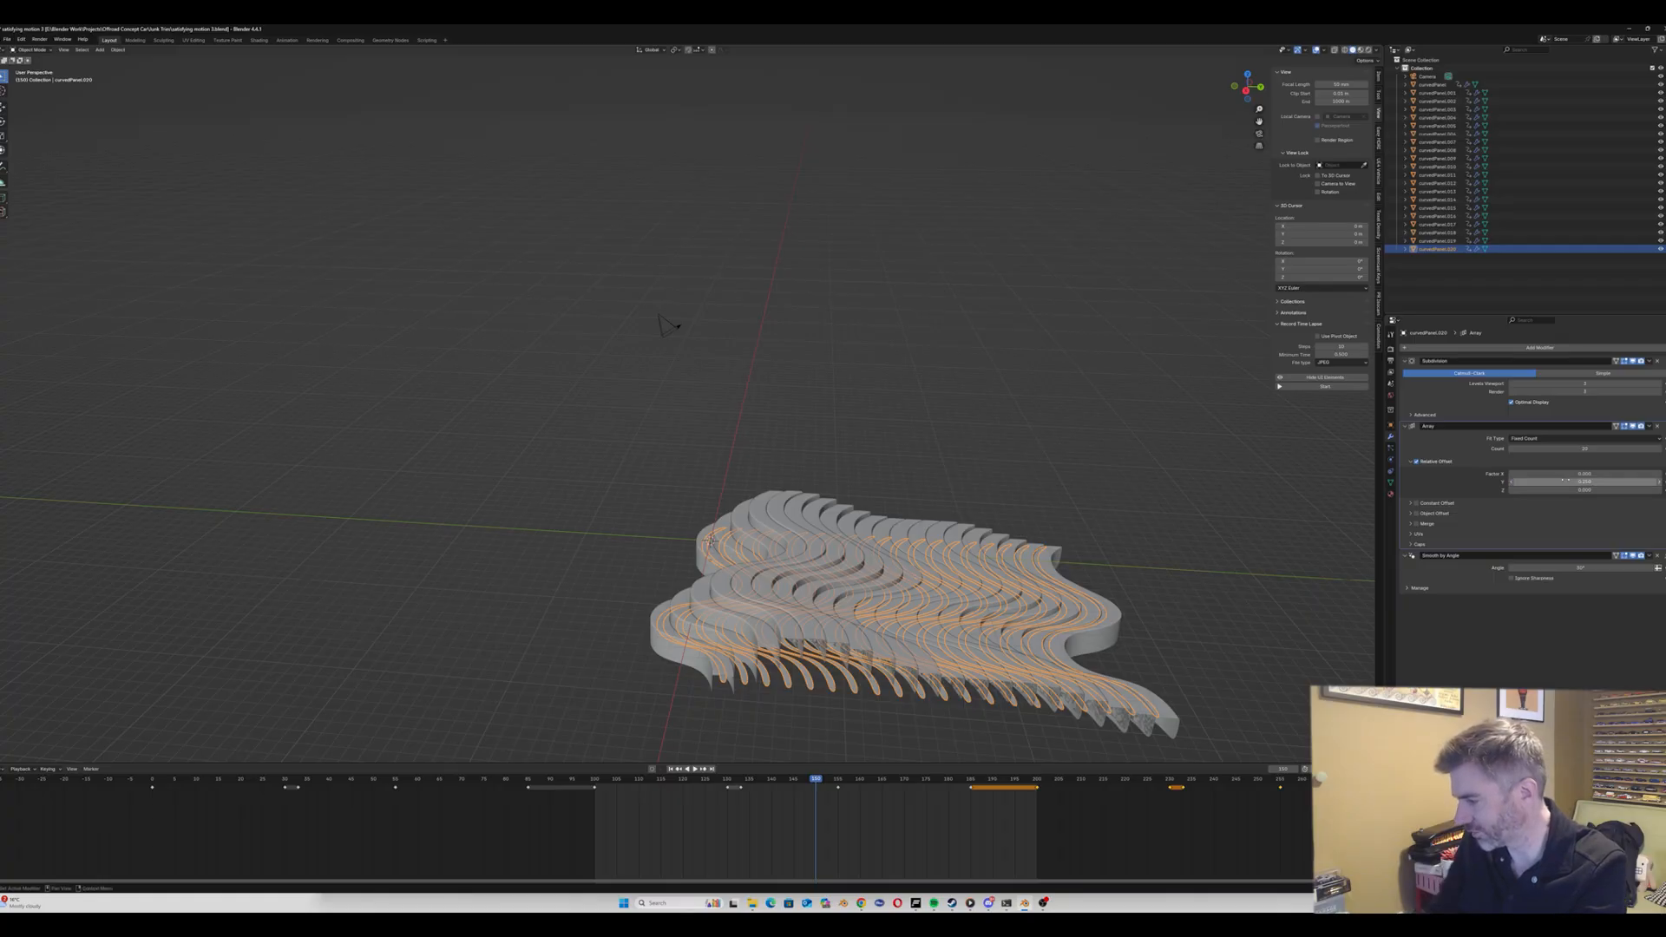
{"action": "left_click", "coordinate": [1567, 481]}
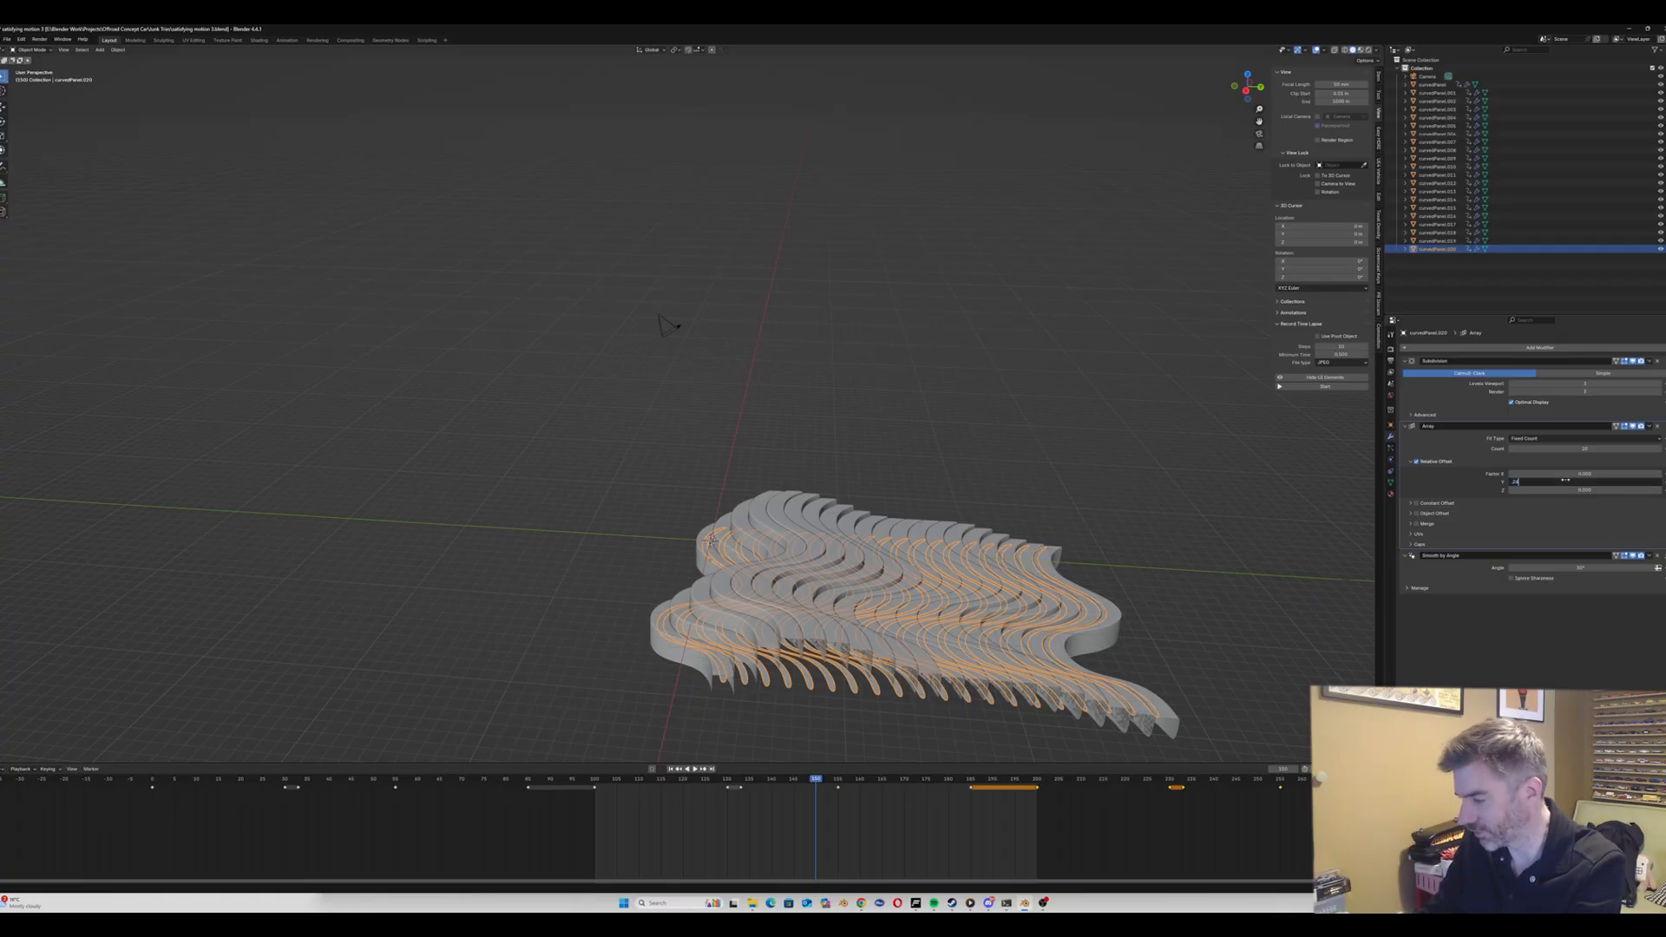
{"action": "key", "text": "Return"}
{"action": "left_click", "coordinate": [1564, 480]}
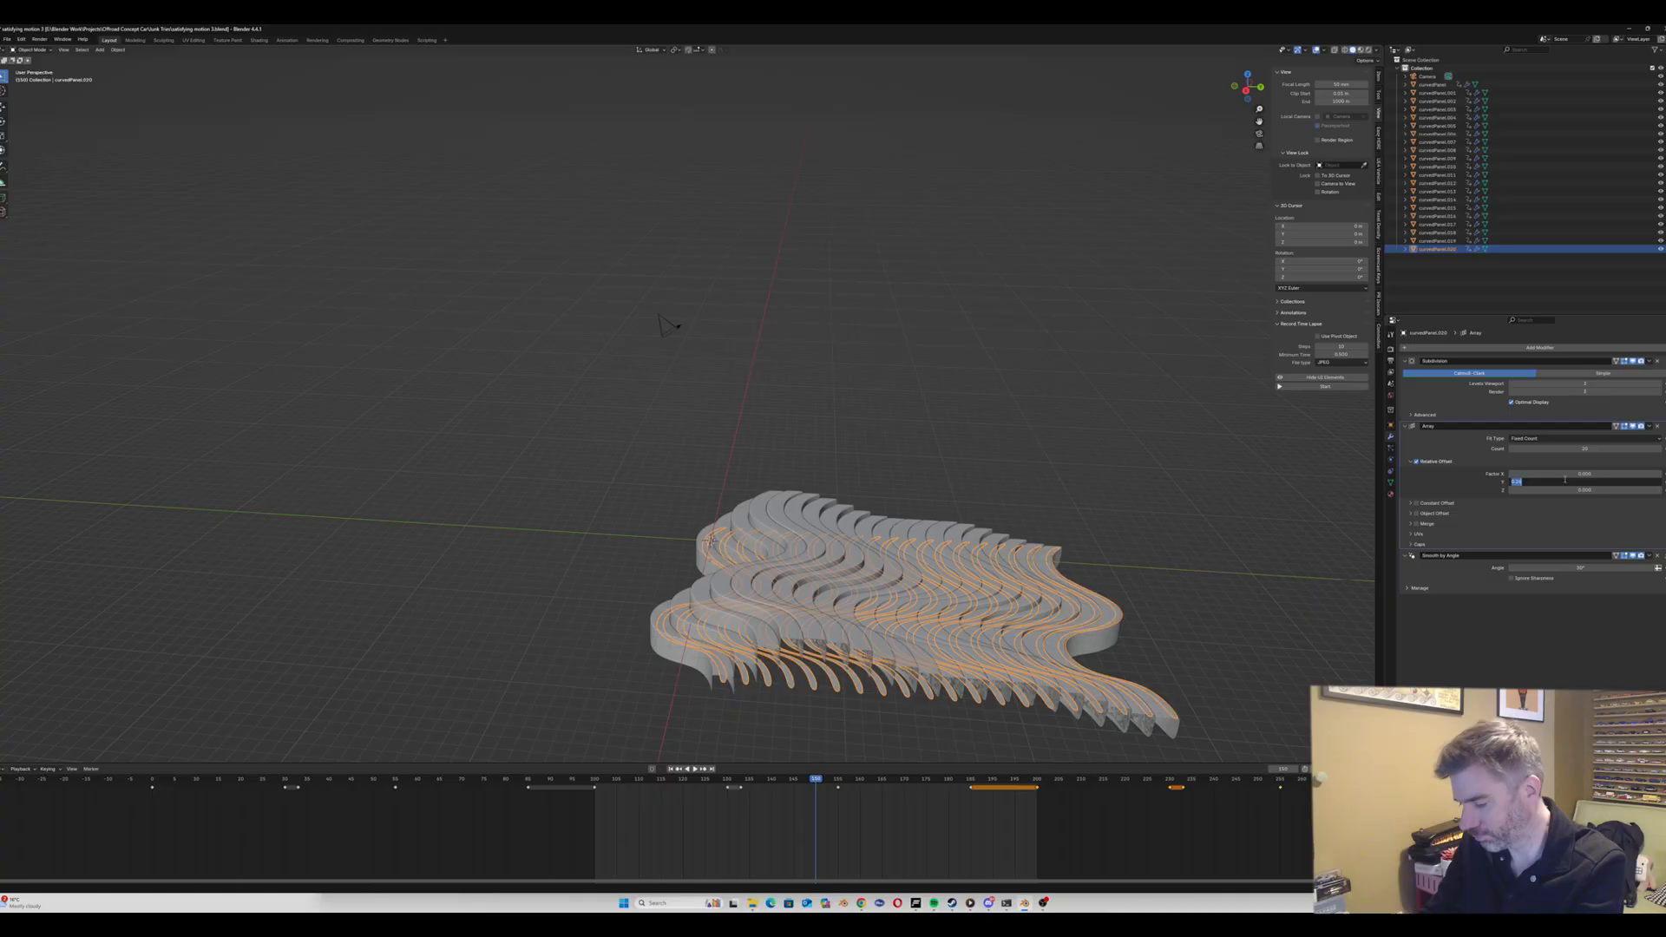
{"action": "type", "text": ".255"}
{"action": "key", "text": "Return"}
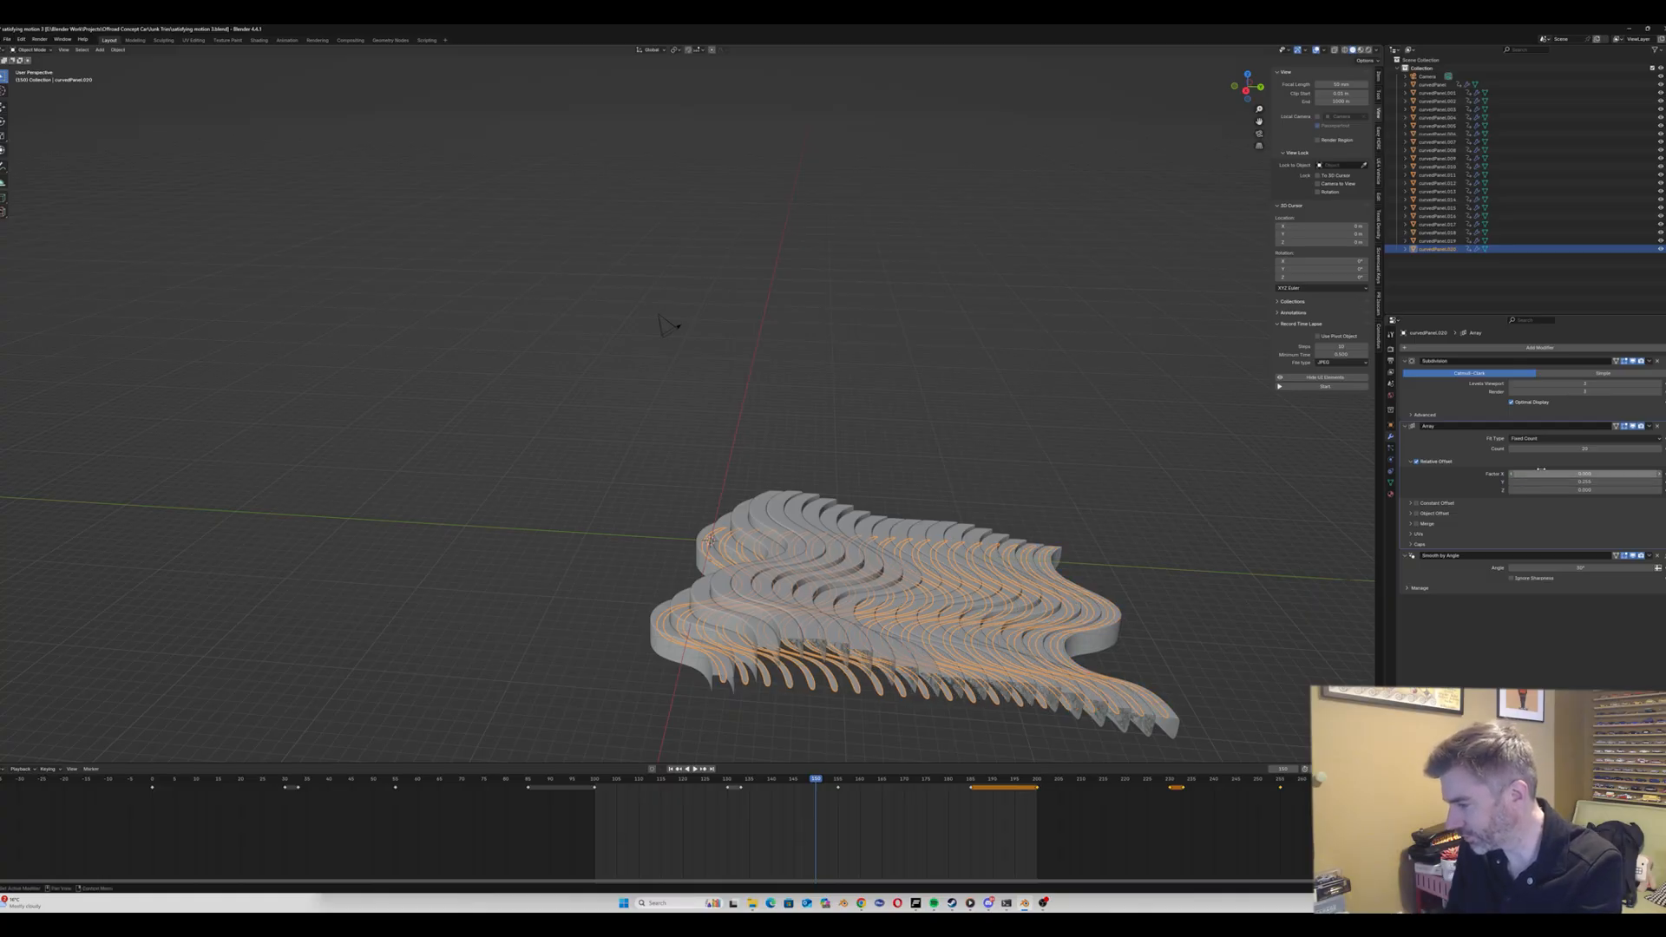
Step: Apply the Array modifier on the strips so that all copies become real geometry
{"action": "scroll", "coordinate": [932, 650], "scroll_direction": "up", "scroll_amount": 3}
{"action": "middle_click_drag", "start_coordinate": [935, 675], "coordinate": [834, 694]}
{"action": "scroll", "coordinate": [954, 643], "scroll_direction": "down", "scroll_amount": 3}
{"action": "key", "text": "Tab"}
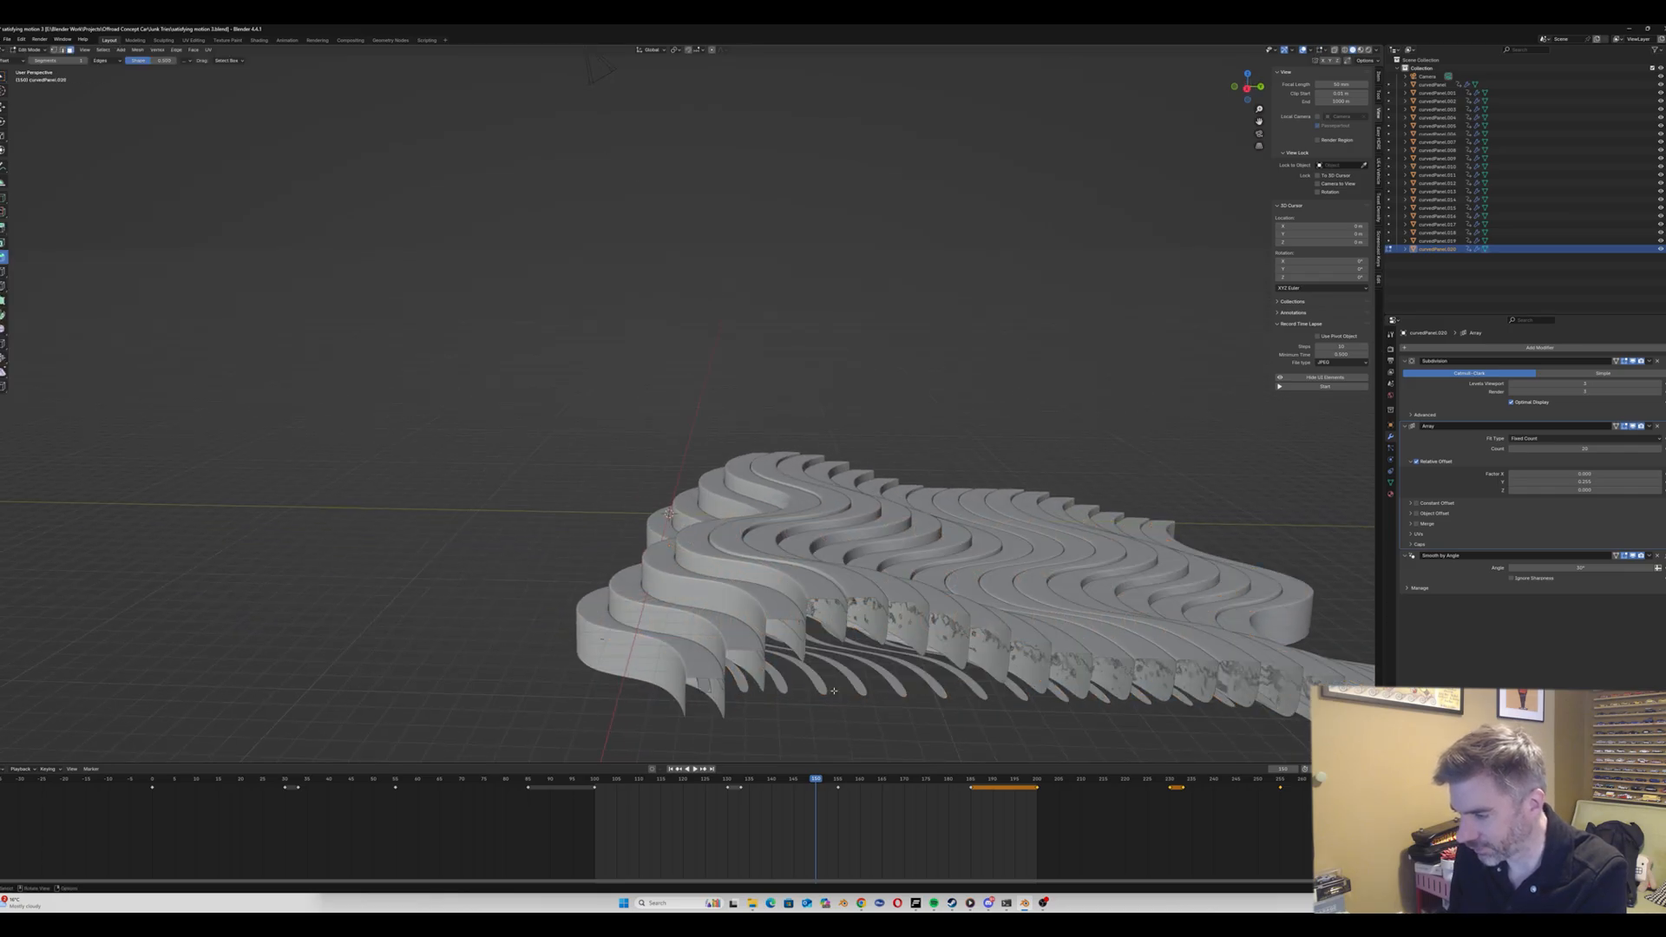
{"action": "scroll", "coordinate": [835, 691], "scroll_direction": "down", "scroll_amount": 2}
{"action": "key", "text": "Tab"}
{"action": "key", "text": "Tab"}
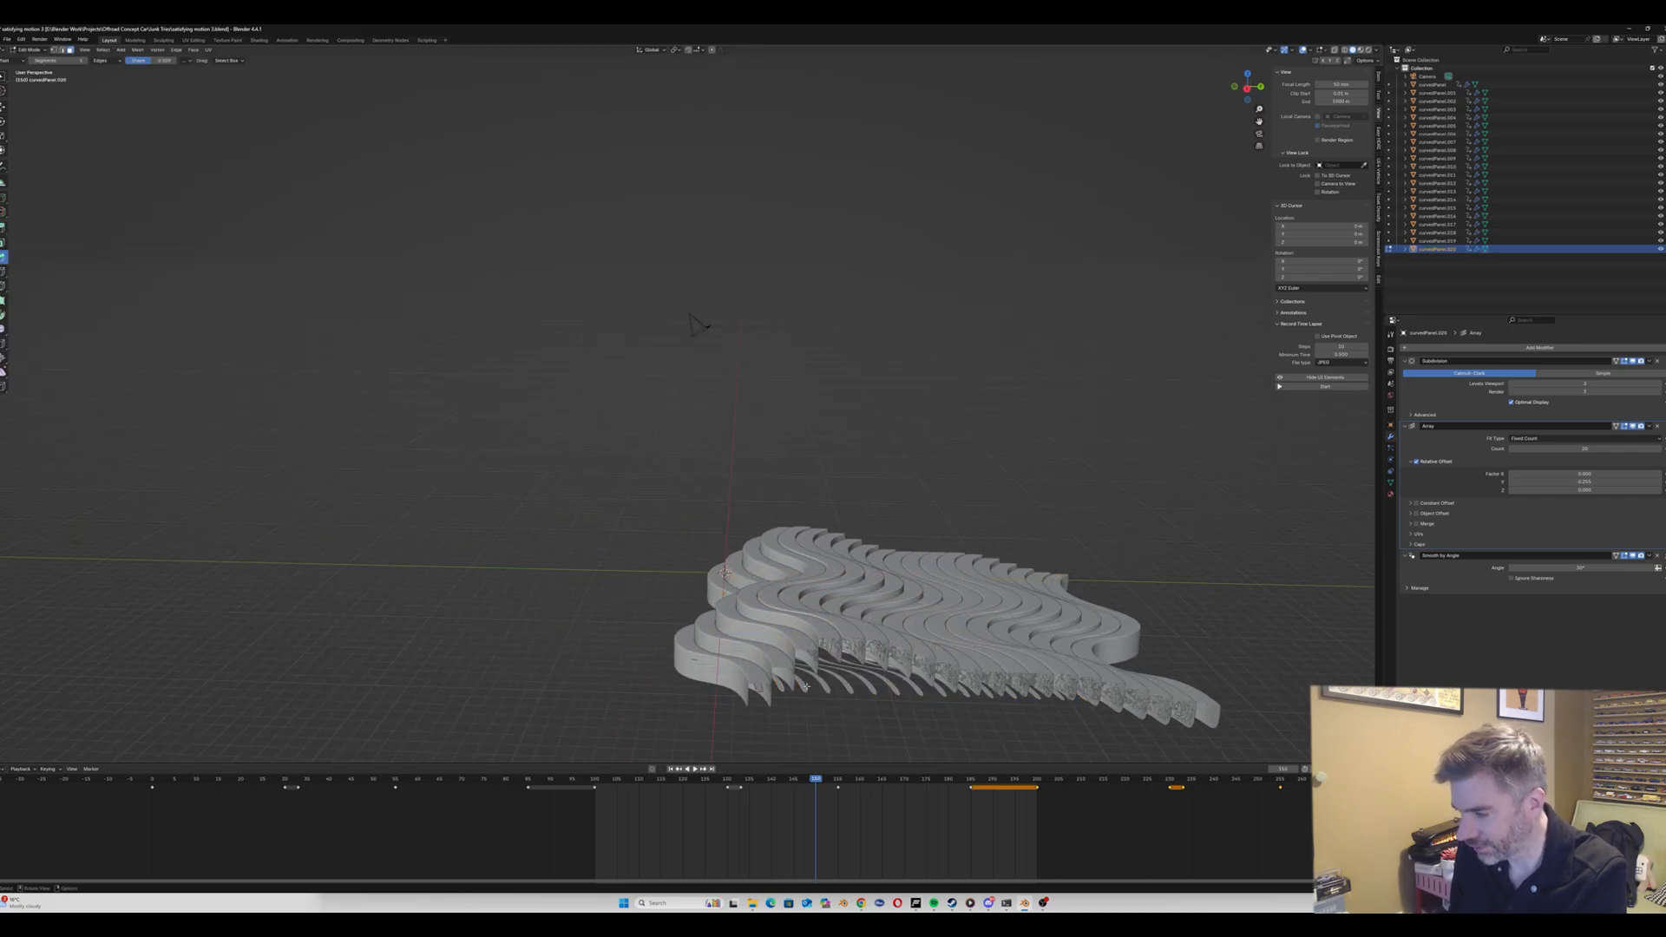
{"action": "key", "text": "Tab"}
{"action": "left_click", "coordinate": [1650, 426]}
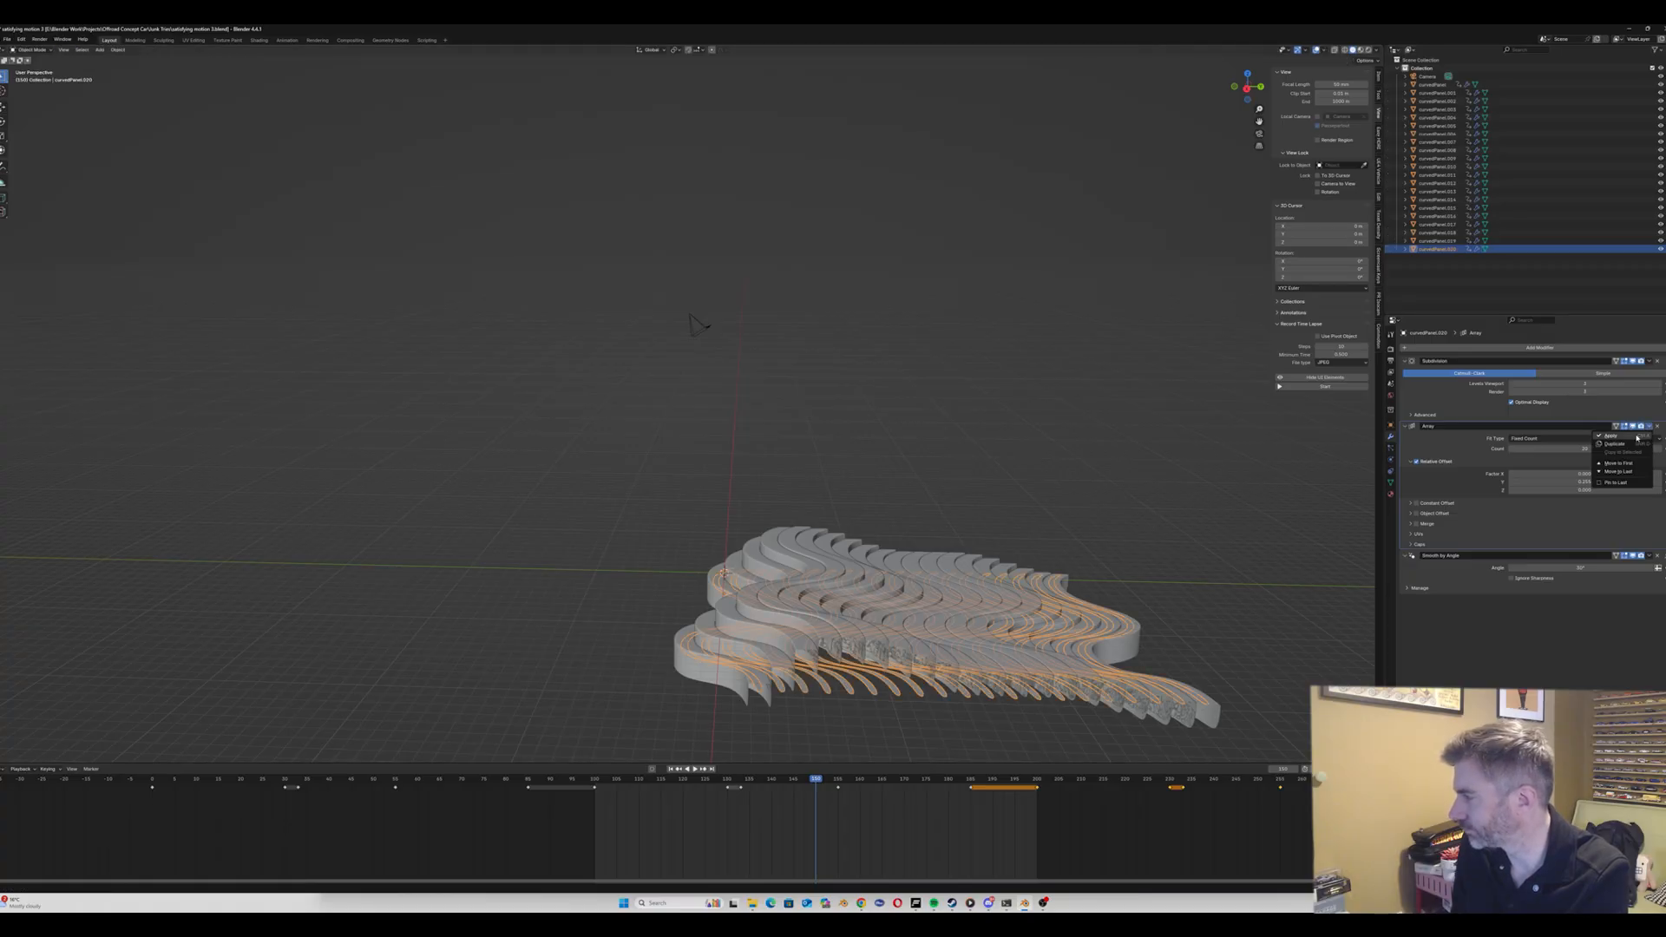
{"action": "left_click", "coordinate": [1618, 436]}
Step: Scale the applied strips down slightly along the Y axis to fit their spacing to the curved panels
{"action": "middle_click_drag", "start_coordinate": [699, 325], "coordinate": [866, 445]}
{"action": "middle_click_drag", "start_coordinate": [1134, 711], "coordinate": [1135, 715]}
{"action": "key", "text": "s"}
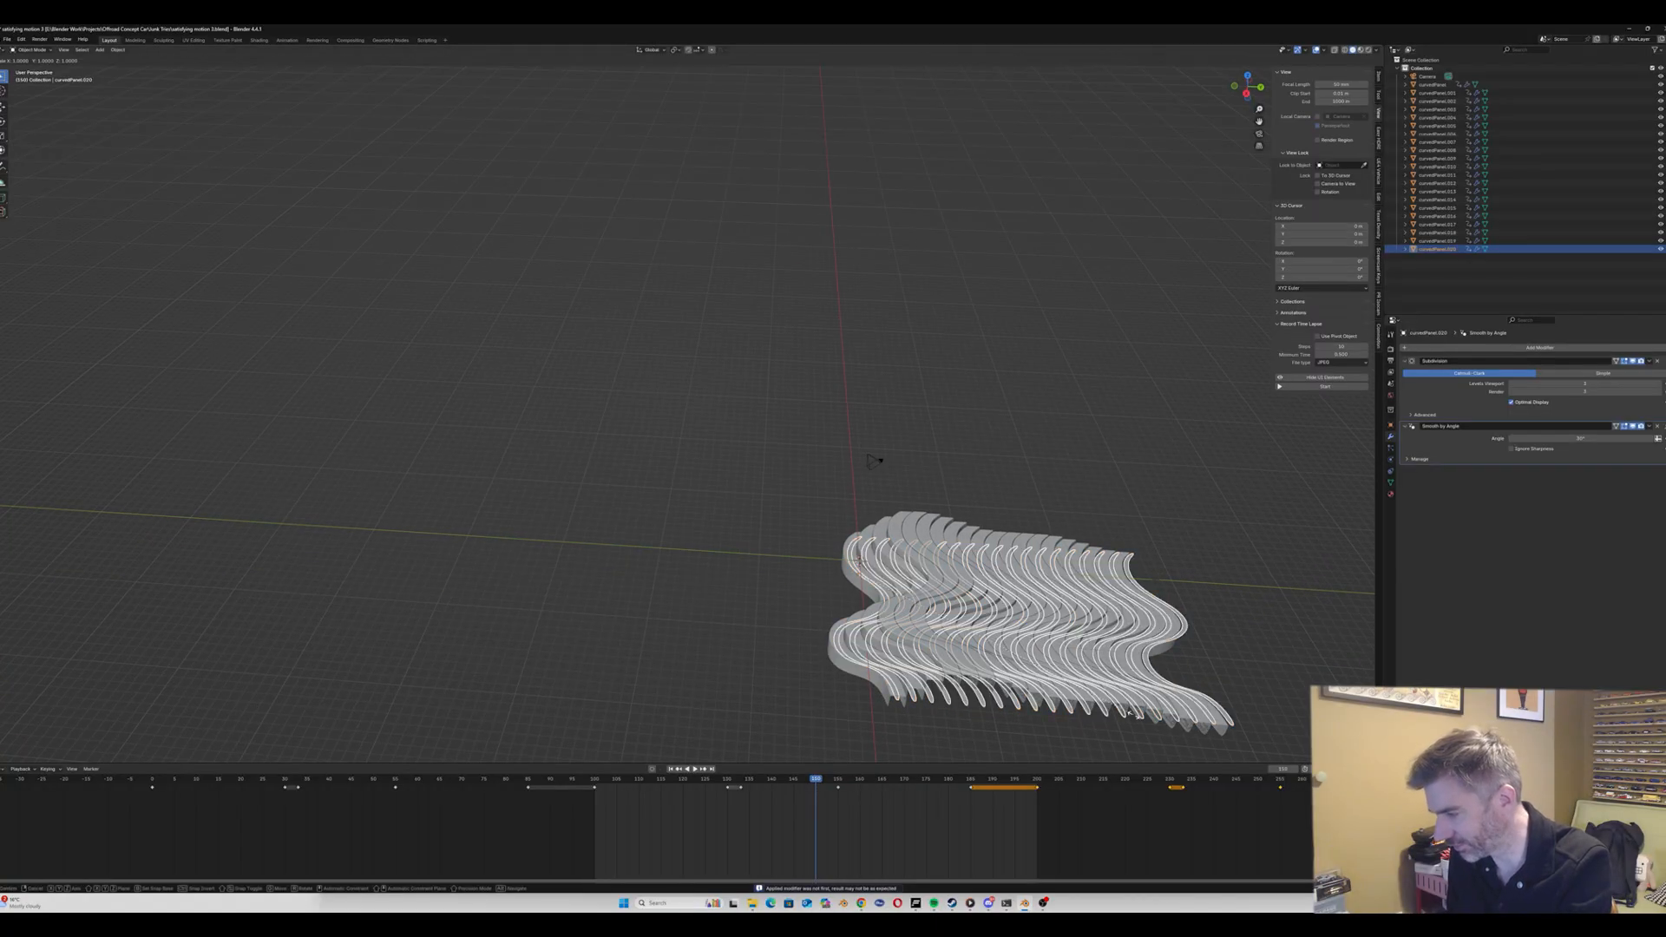
{"action": "key", "text": "y"}
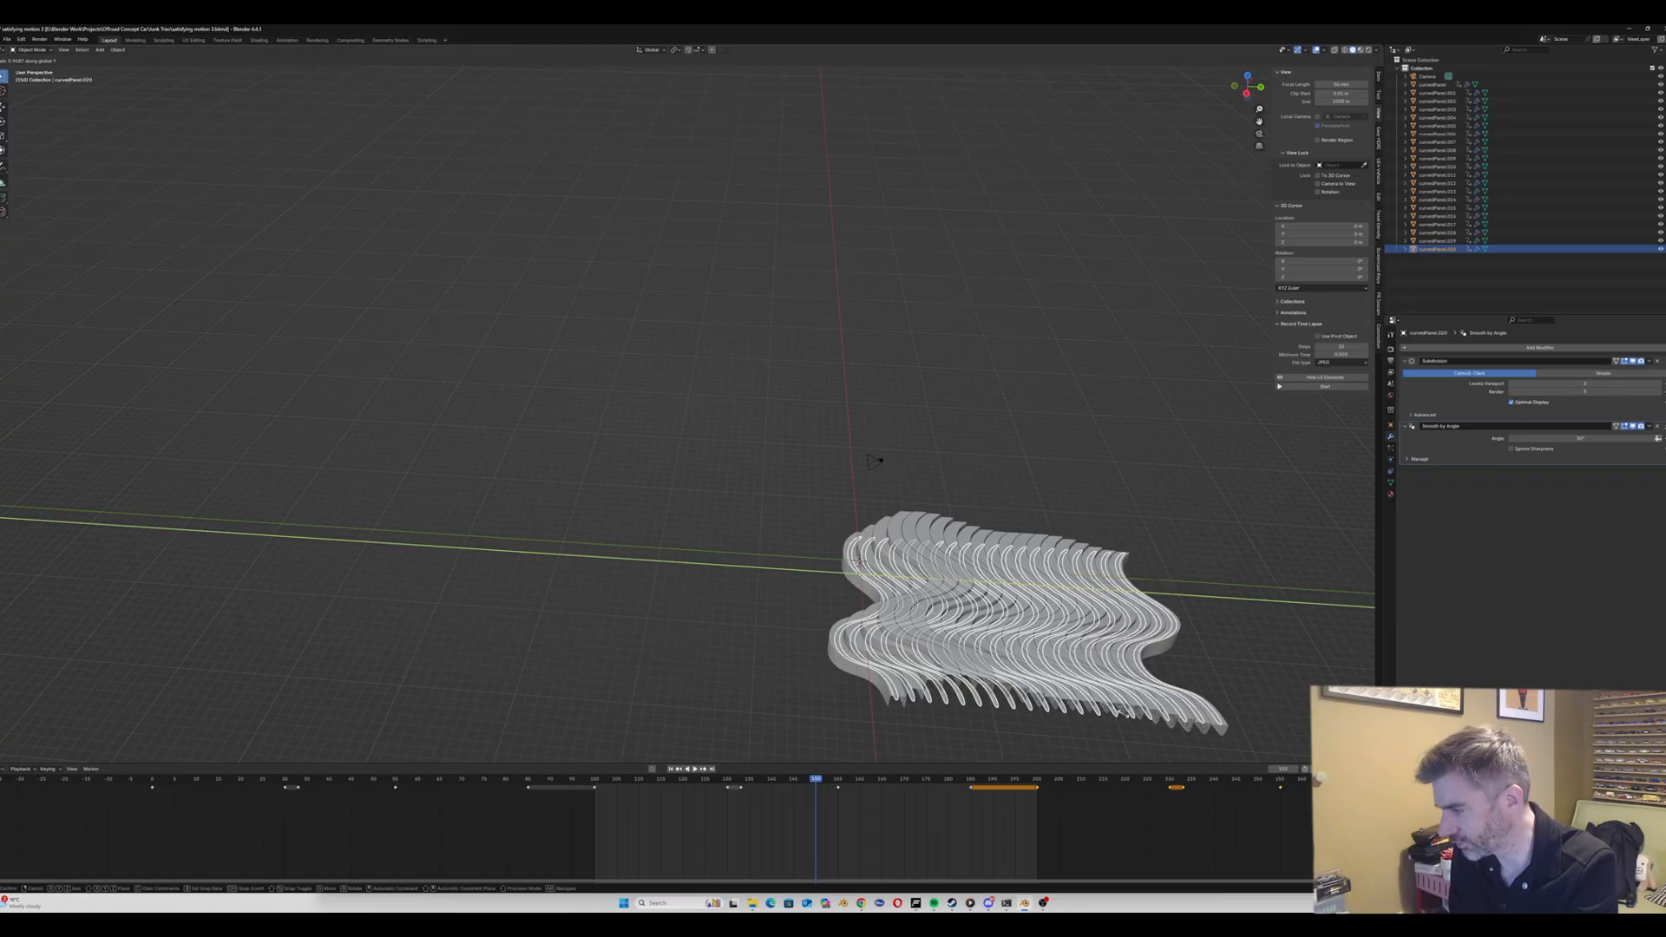
{"action": "left_click", "coordinate": [1124, 711]}
{"action": "middle_click_drag", "start_coordinate": [1124, 711], "coordinate": [898, 617]}
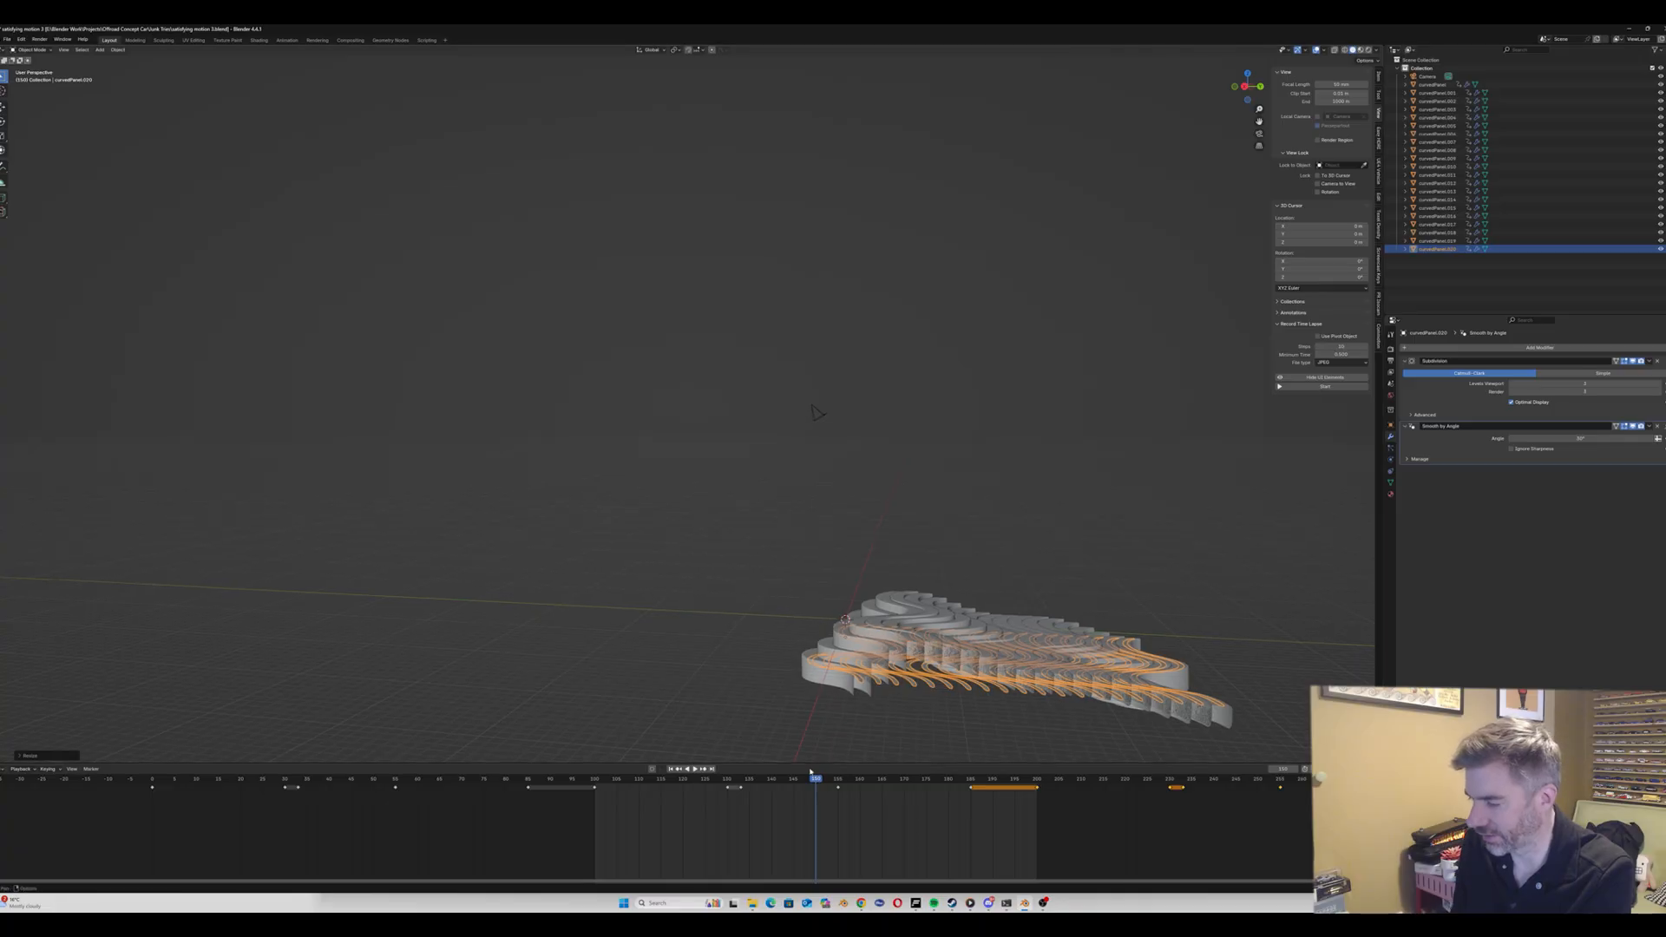
Step: Move the playhead to before the playback range and delete all of the strips object's keyframes
{"action": "left_click_drag", "start_coordinate": [802, 785], "coordinate": [563, 787]}
{"action": "left_click", "coordinate": [525, 781]}
{"action": "key", "text": "alt+a"}
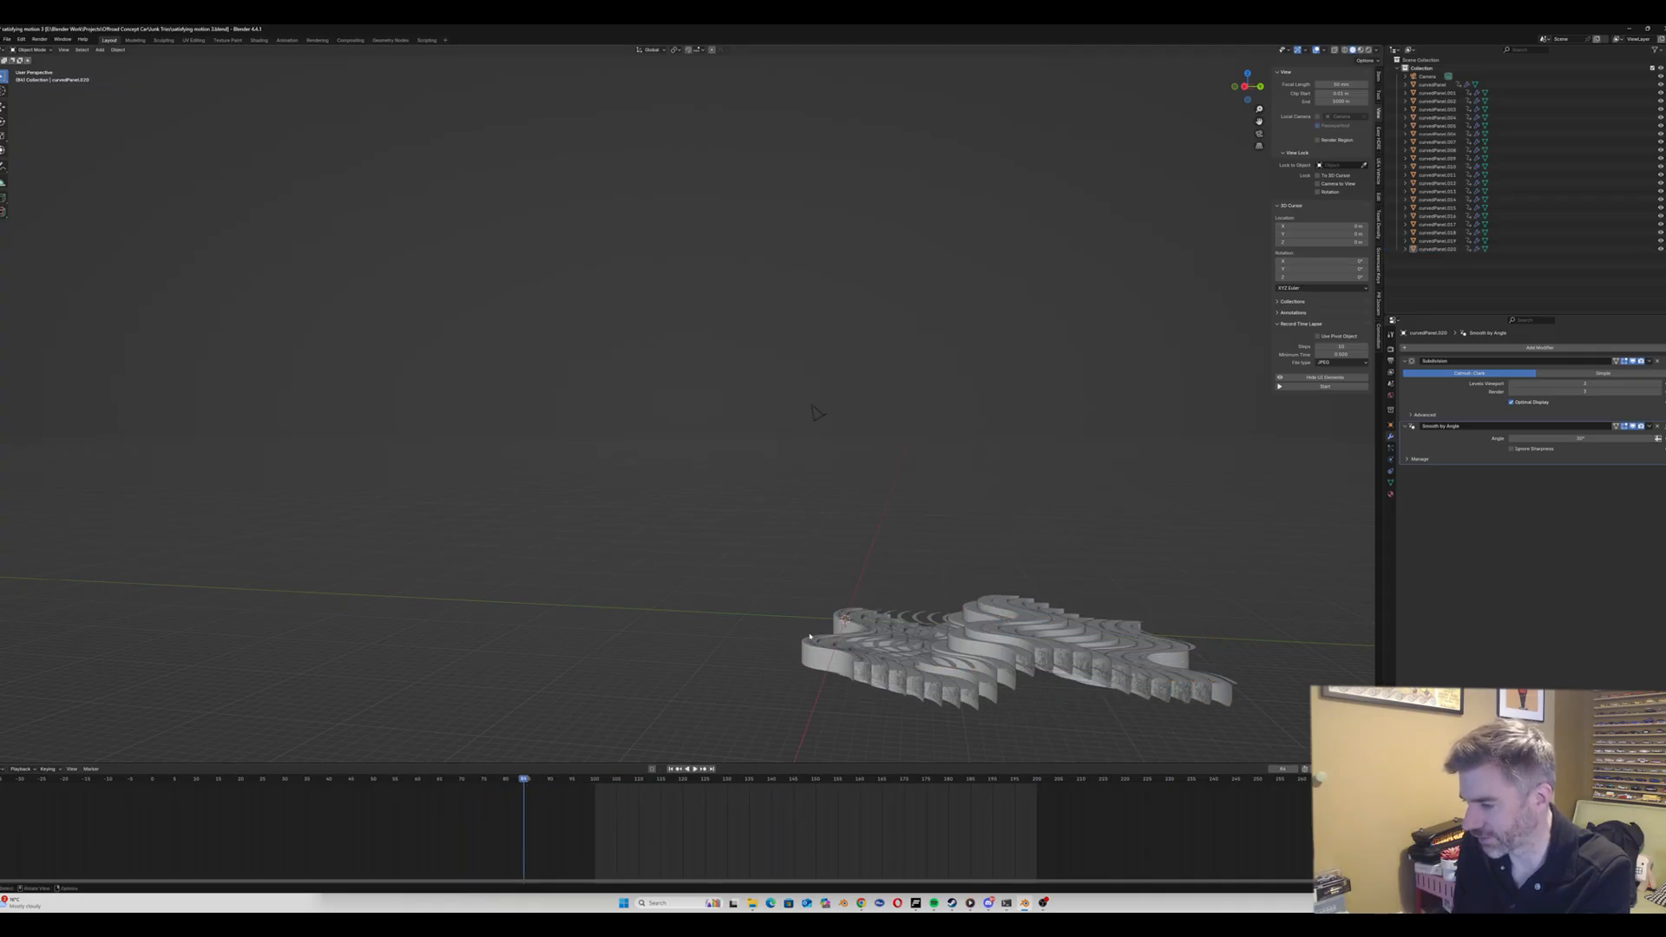
{"action": "left_click", "coordinate": [814, 642]}
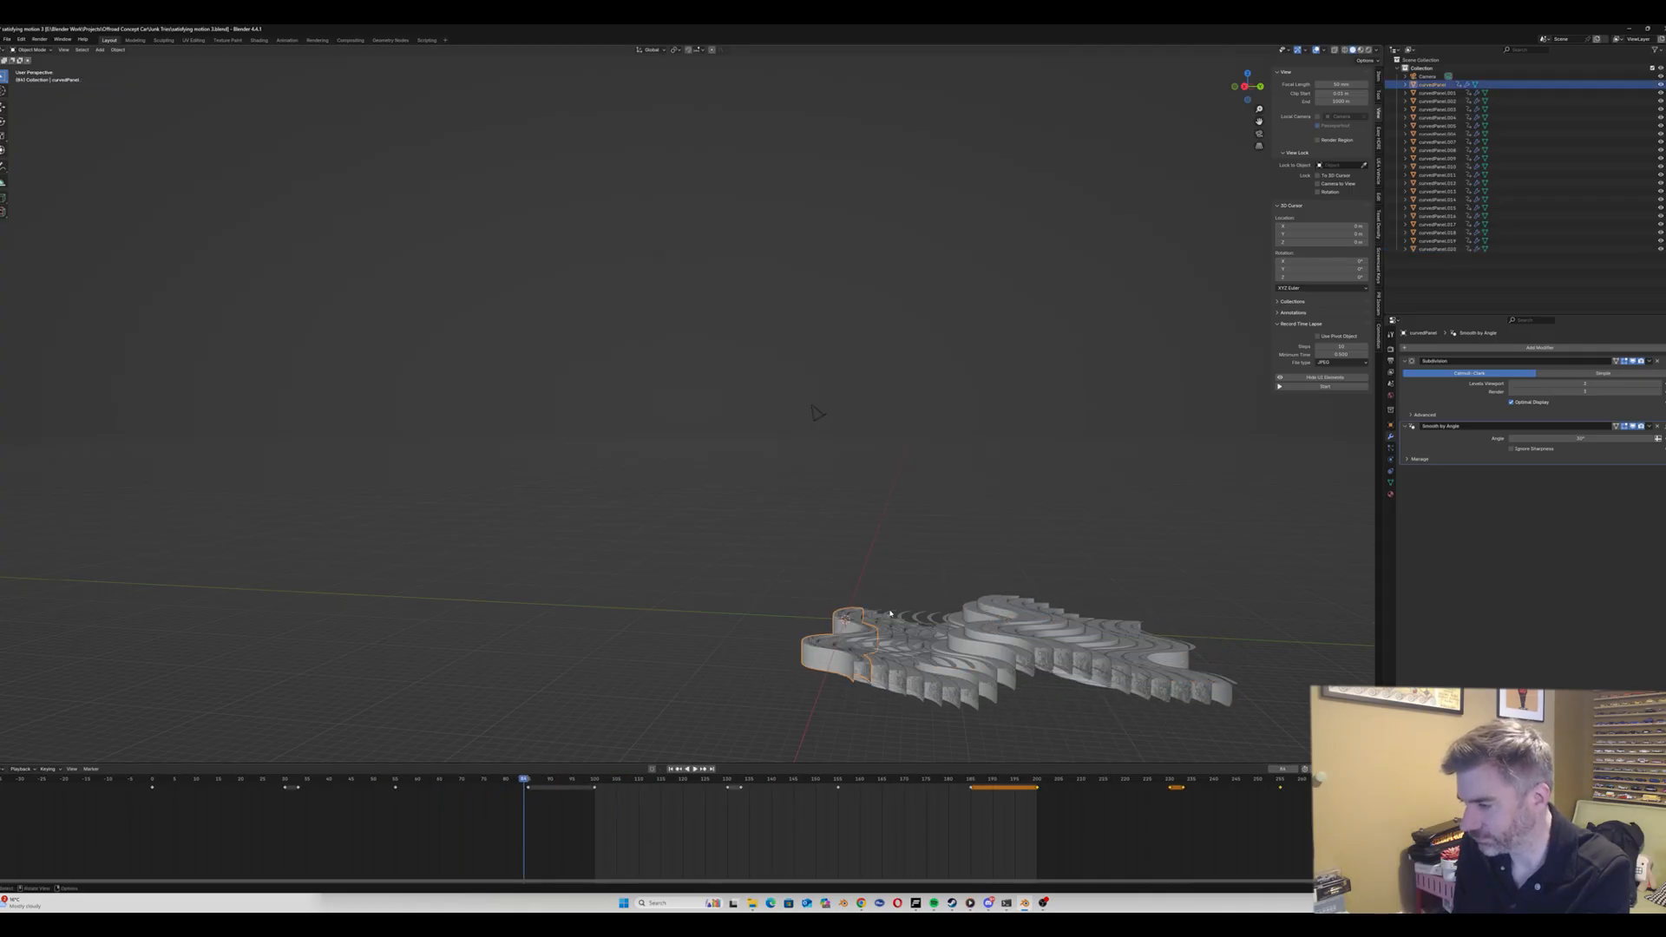
{"action": "key", "text": "a"}
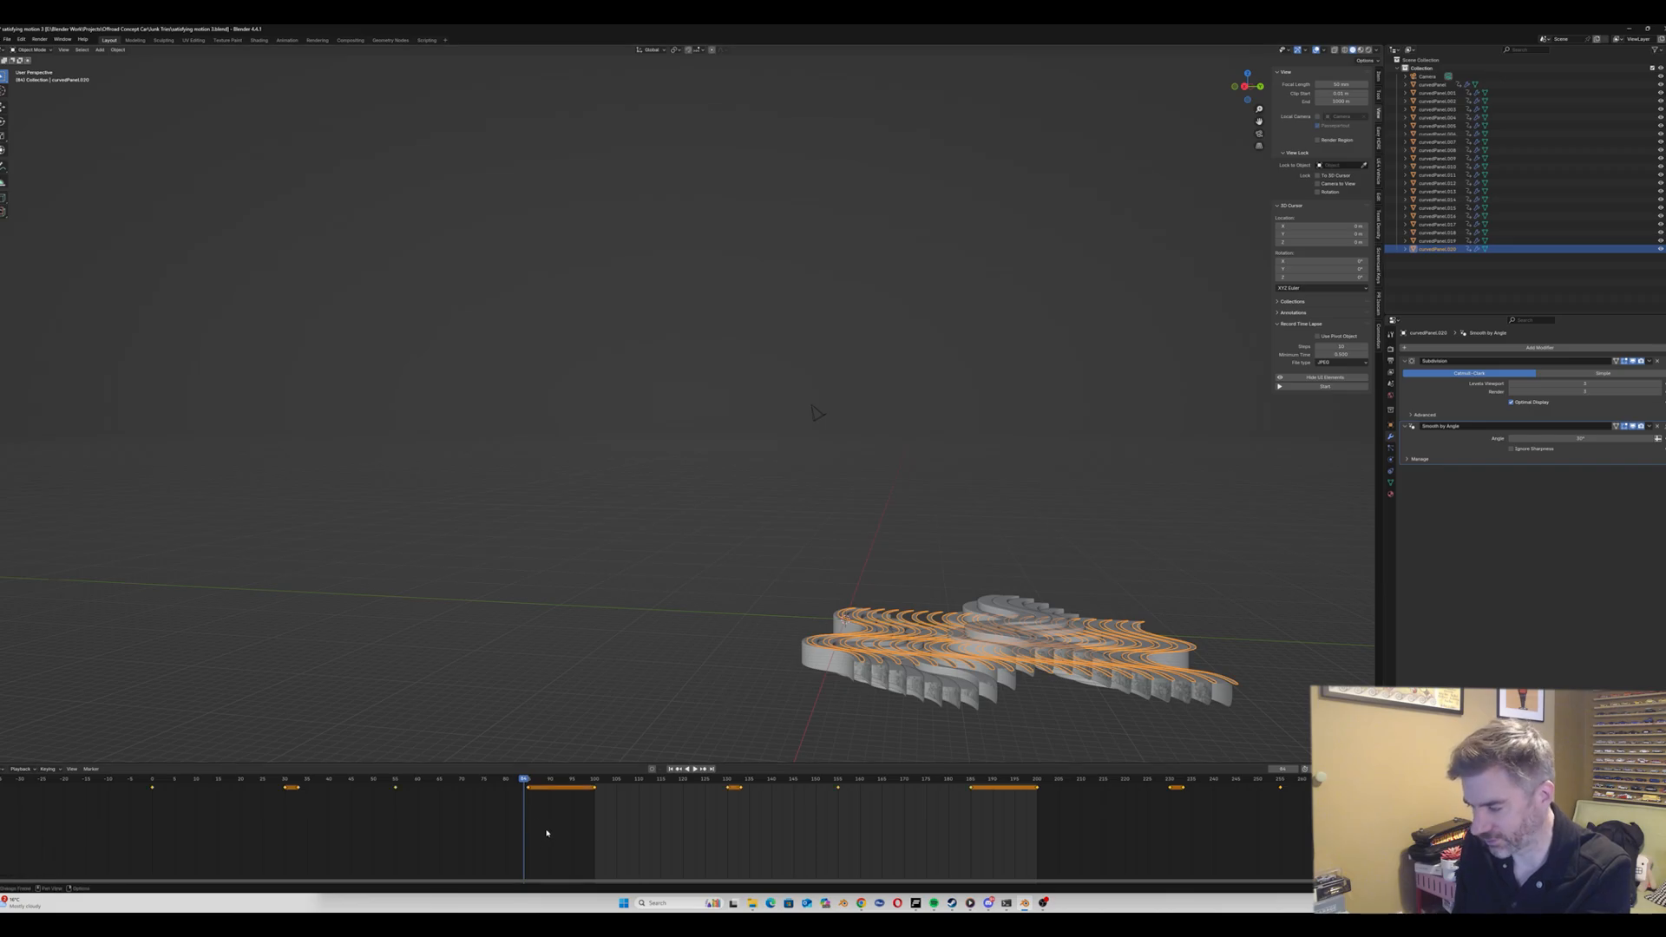
{"action": "key", "text": "x"}
{"action": "left_click", "coordinate": [608, 824]}
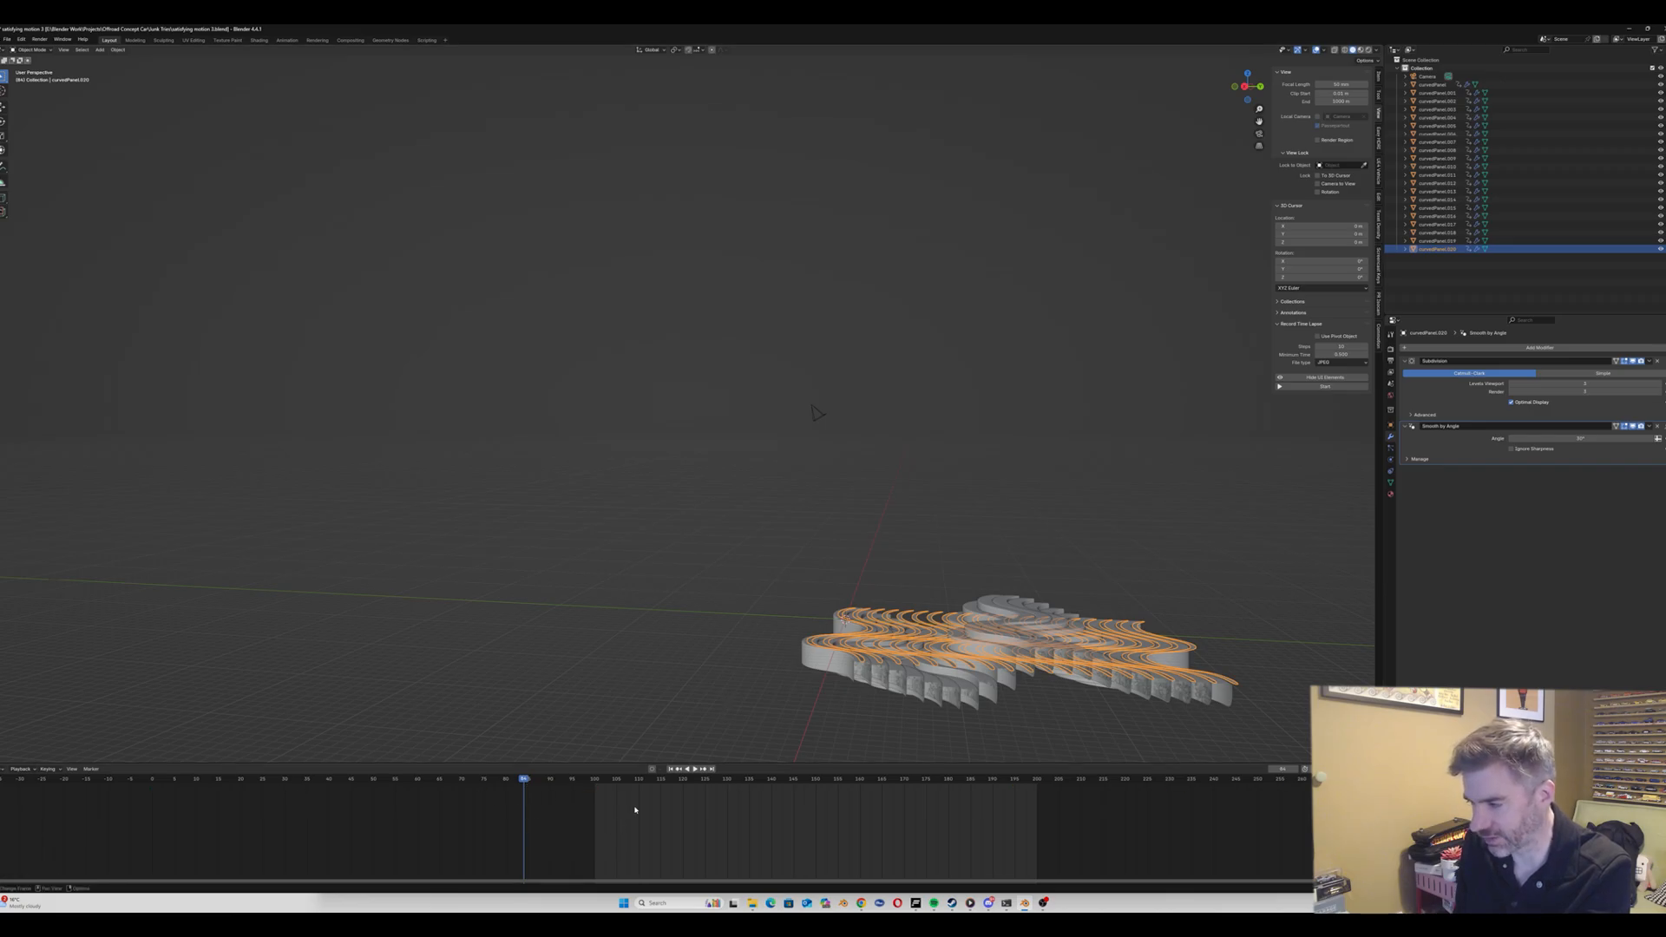
Step: Play the animation briefly, return to the playback range's first frame, and lower all strips along the Z axis into the panels
{"action": "key", "text": "space"}
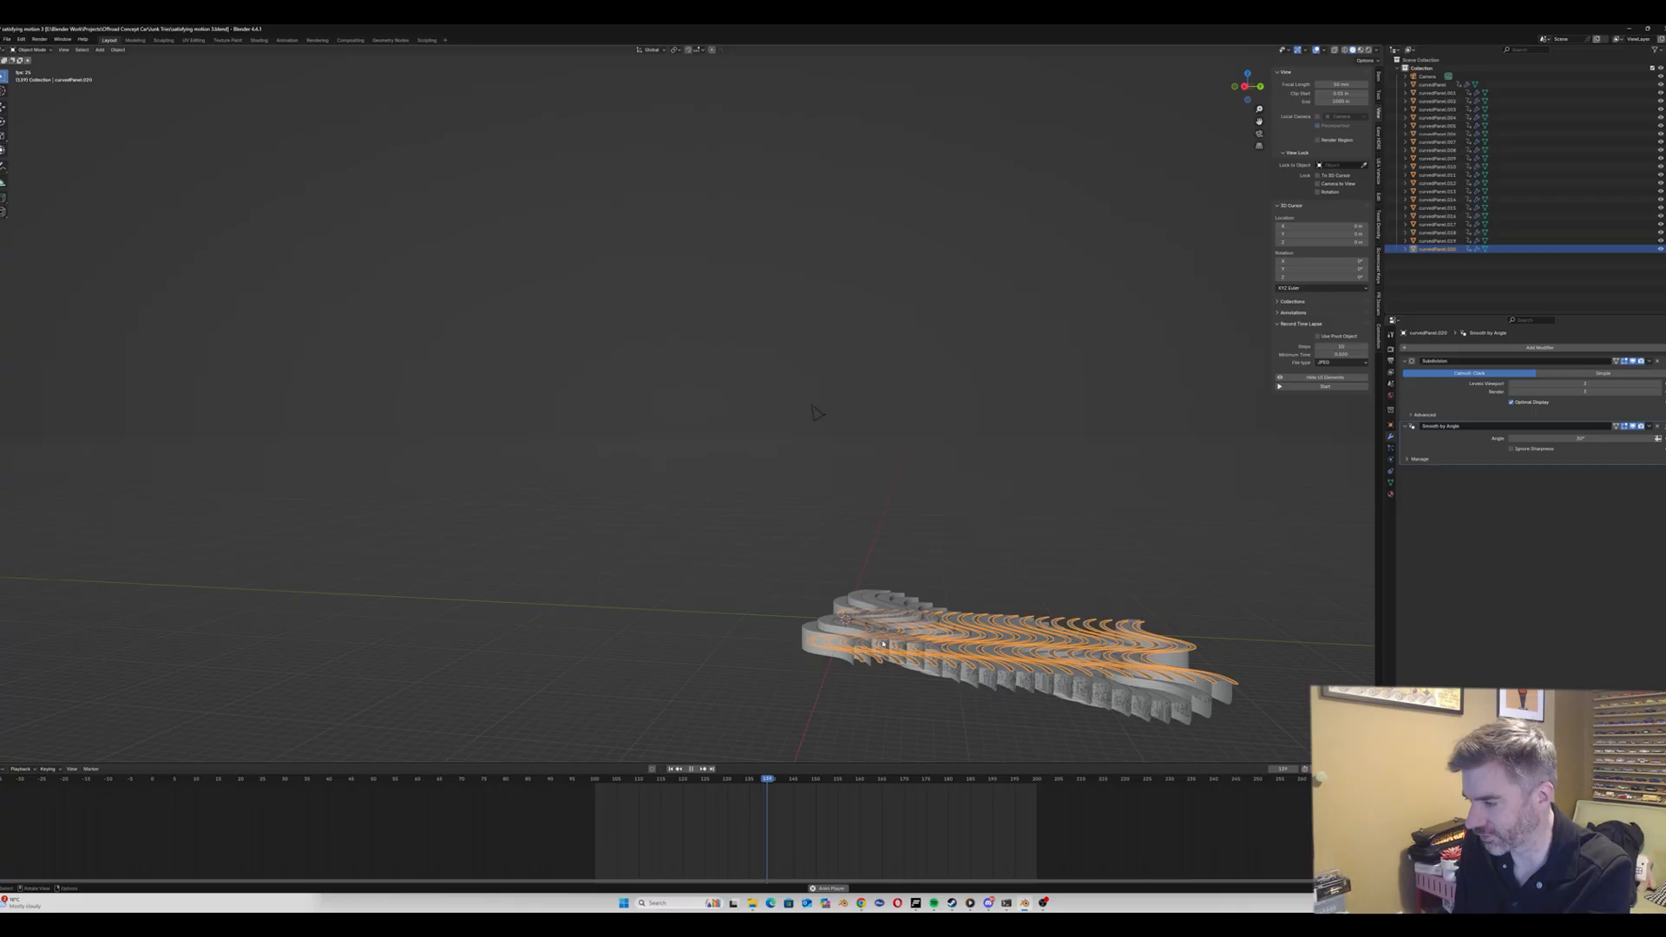
{"action": "key", "text": "space"}
{"action": "key", "text": "shift+Left"}
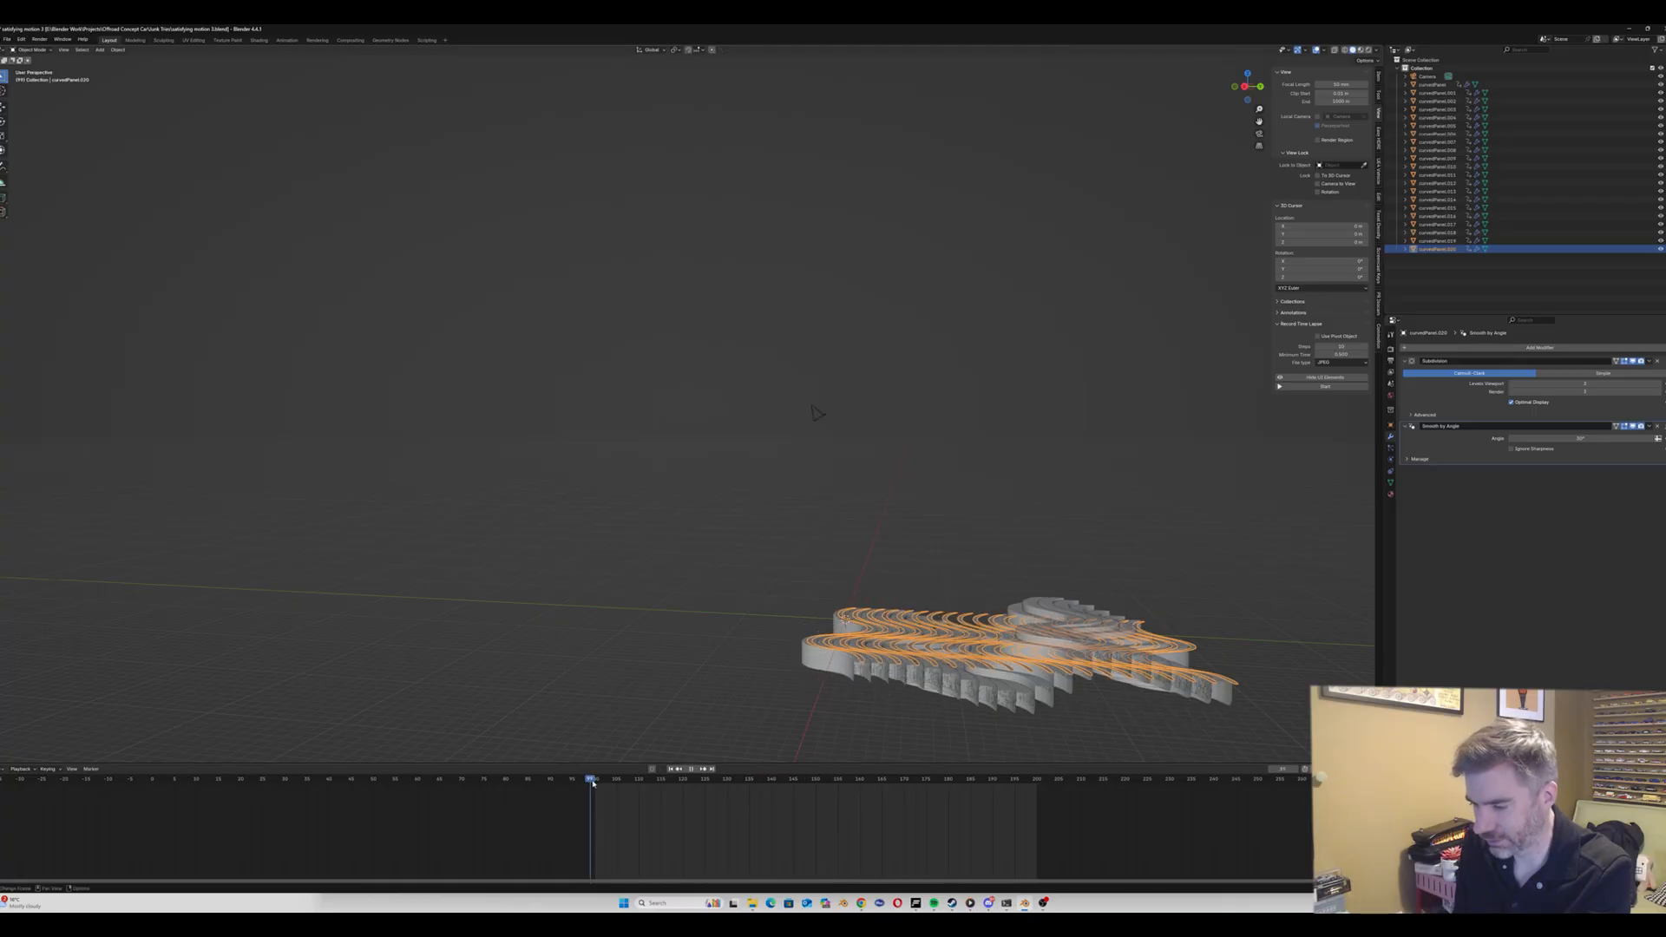
{"action": "scroll", "coordinate": [840, 653], "scroll_direction": "up", "scroll_amount": 3}
{"action": "key", "text": "alt+a"}
{"action": "middle_click_drag", "start_coordinate": [789, 702], "coordinate": [826, 695]}
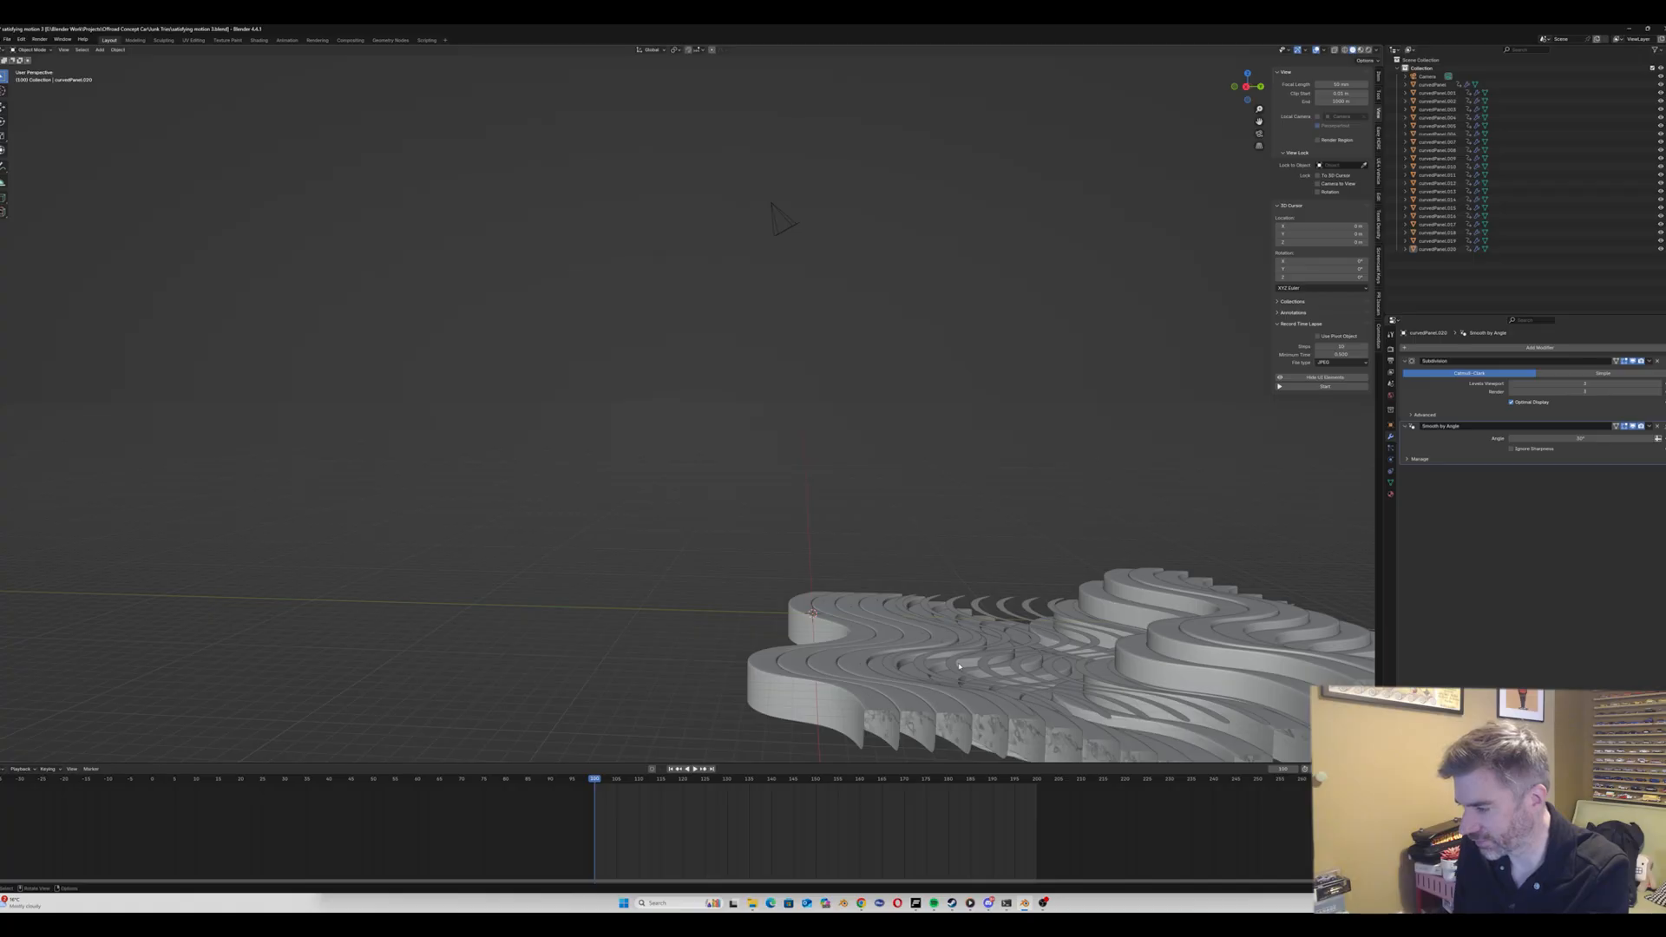
{"action": "key", "text": "a"}
{"action": "key", "text": "g"}
{"action": "key", "text": "y"}
{"action": "key", "text": "z"}
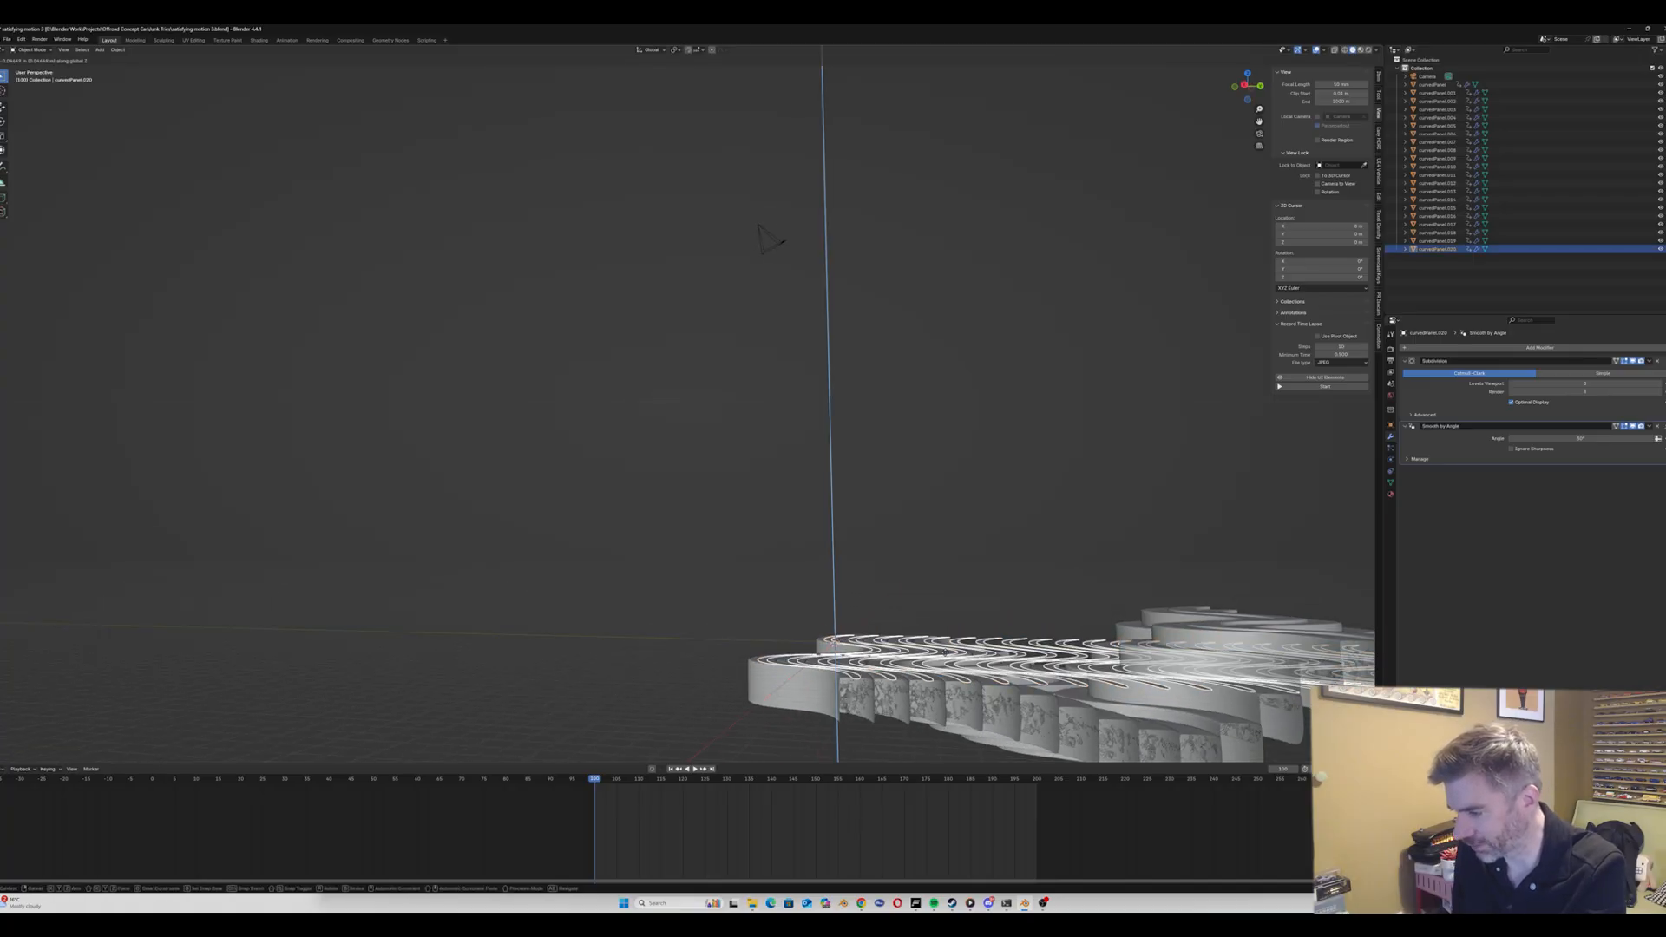
{"action": "left_click", "coordinate": [769, 241]}
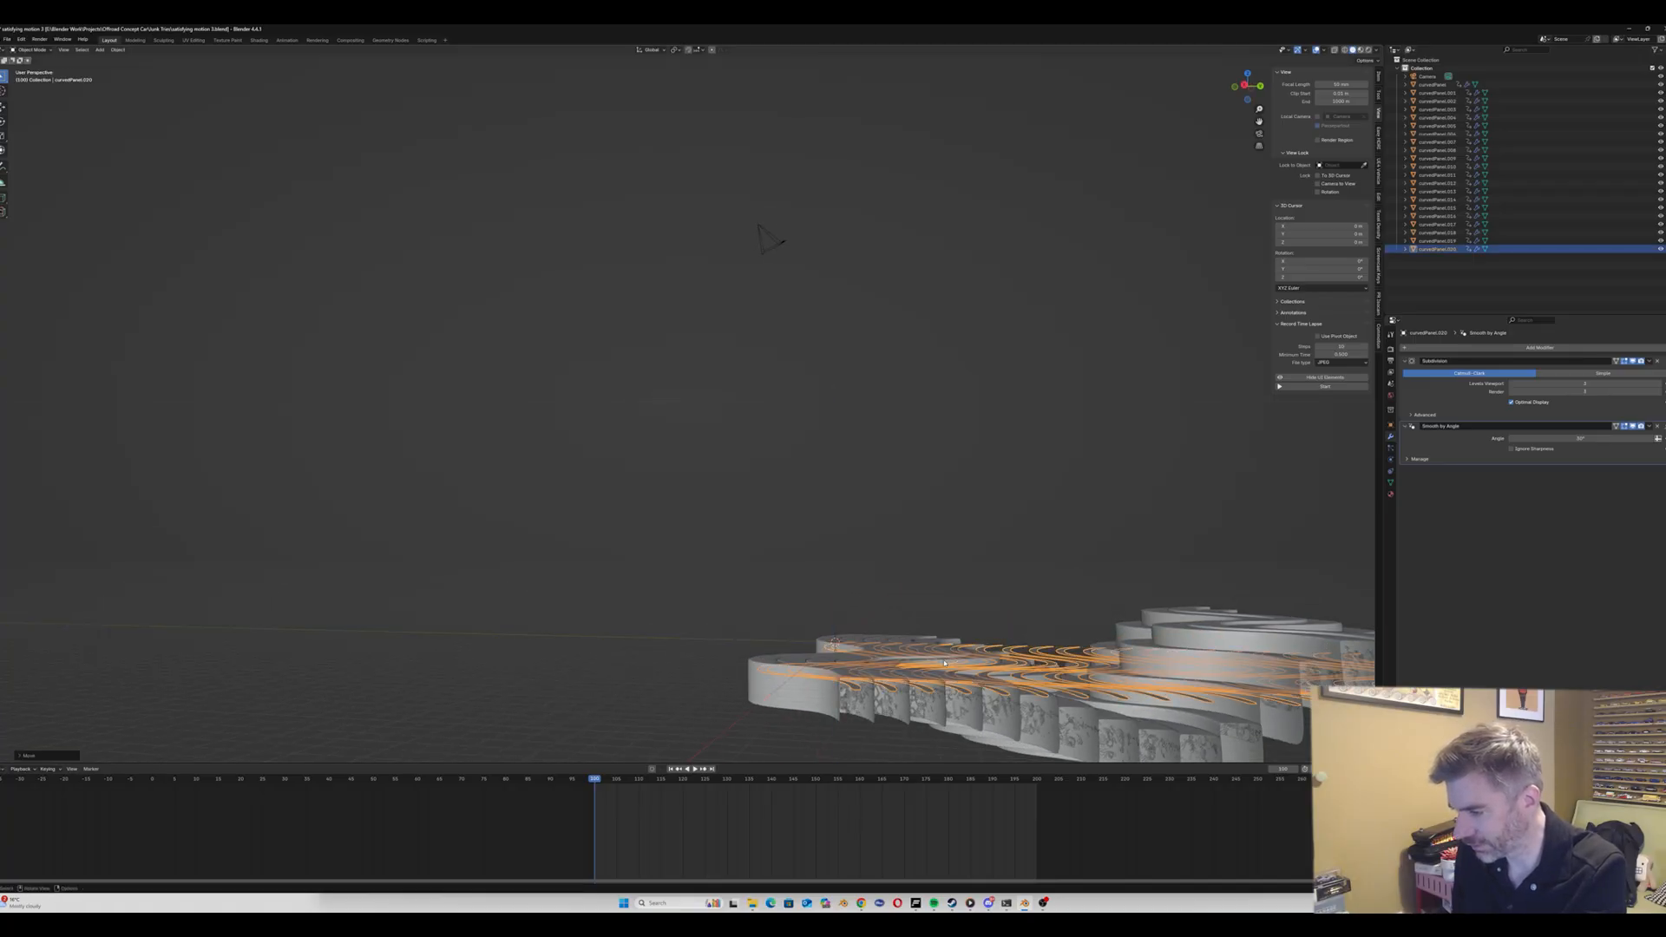
{"action": "middle_click_drag", "start_coordinate": [770, 238], "coordinate": [825, 371]}
{"action": "key", "text": "Tab"}
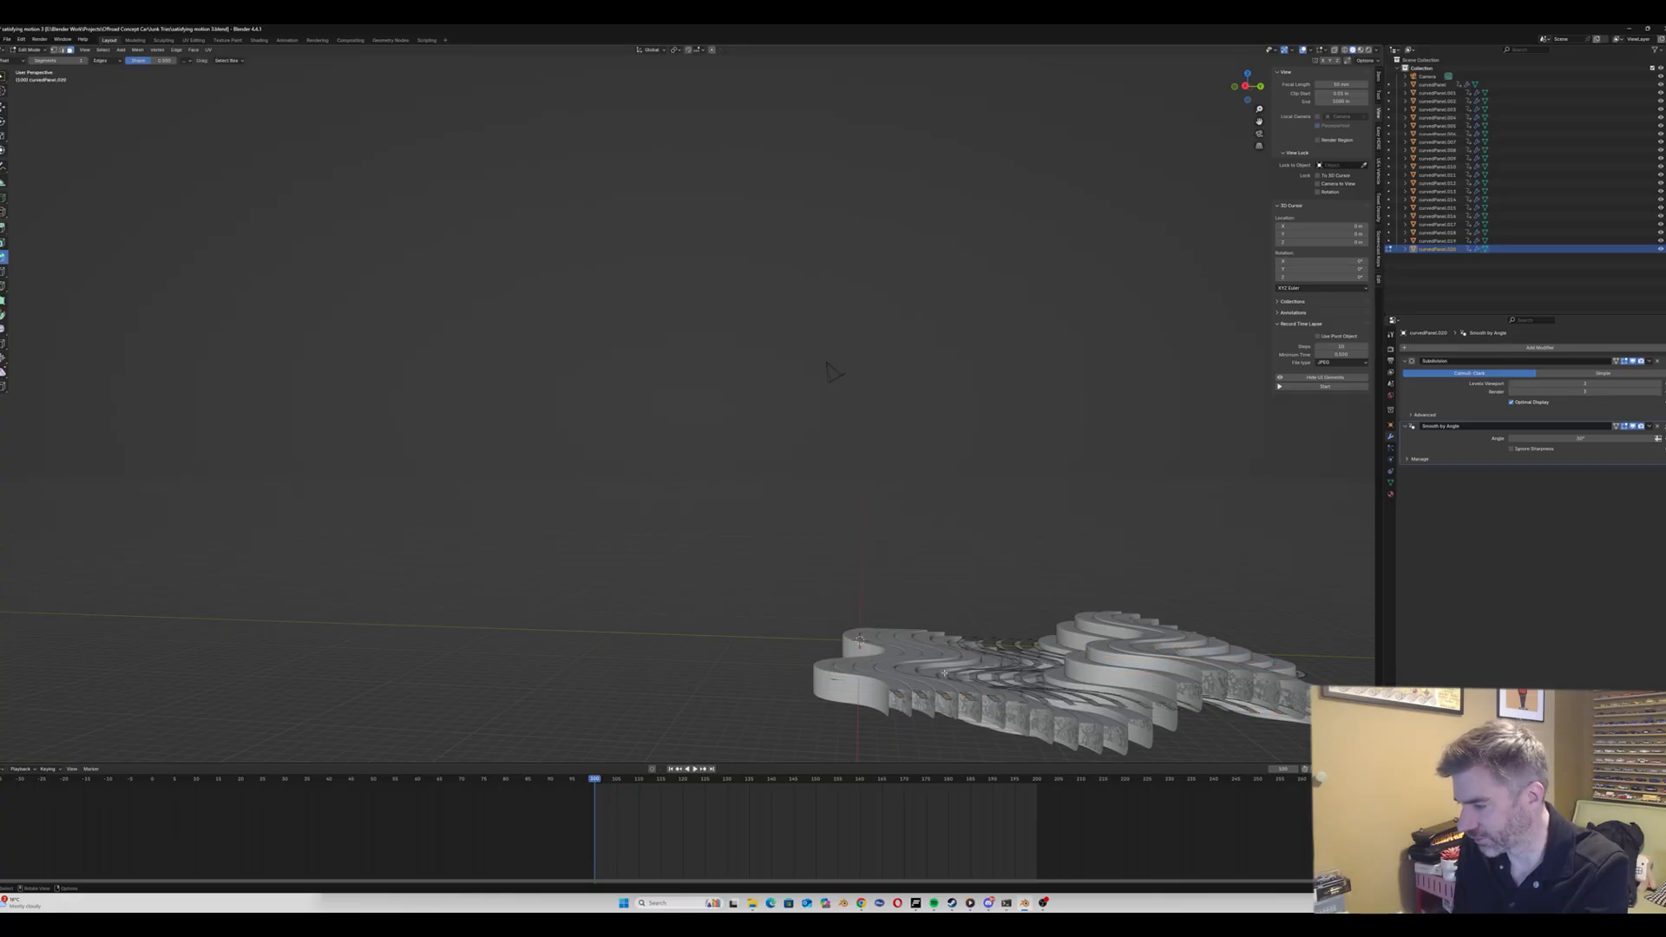
{"action": "key", "text": "a"}
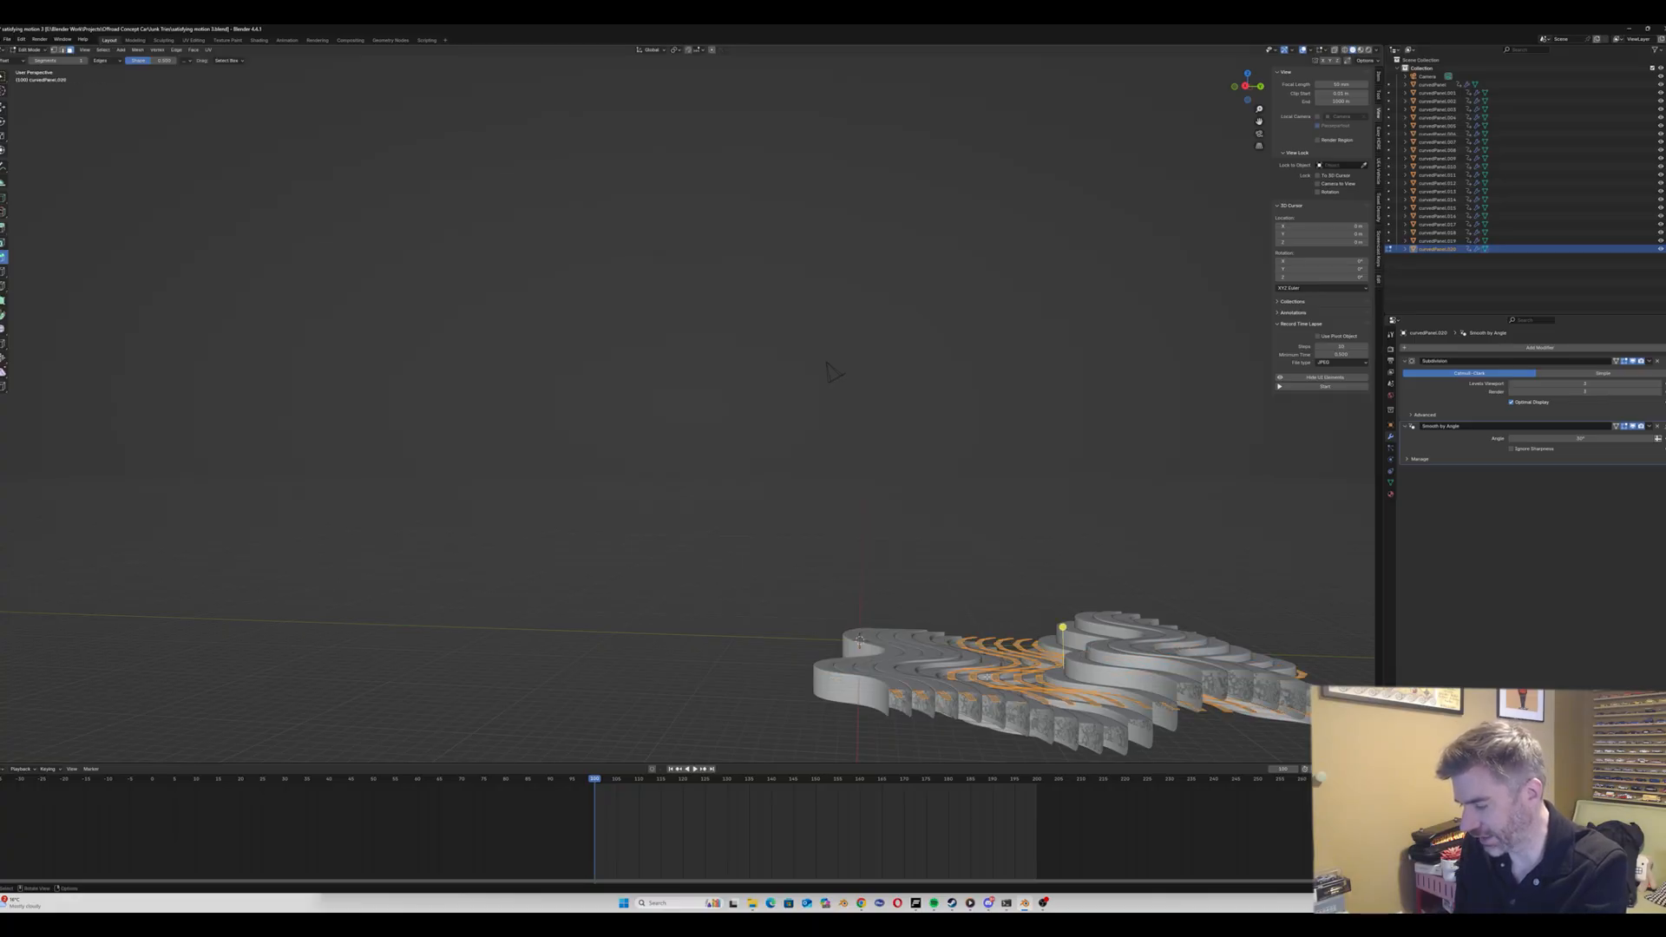
{"action": "key", "text": "p"}
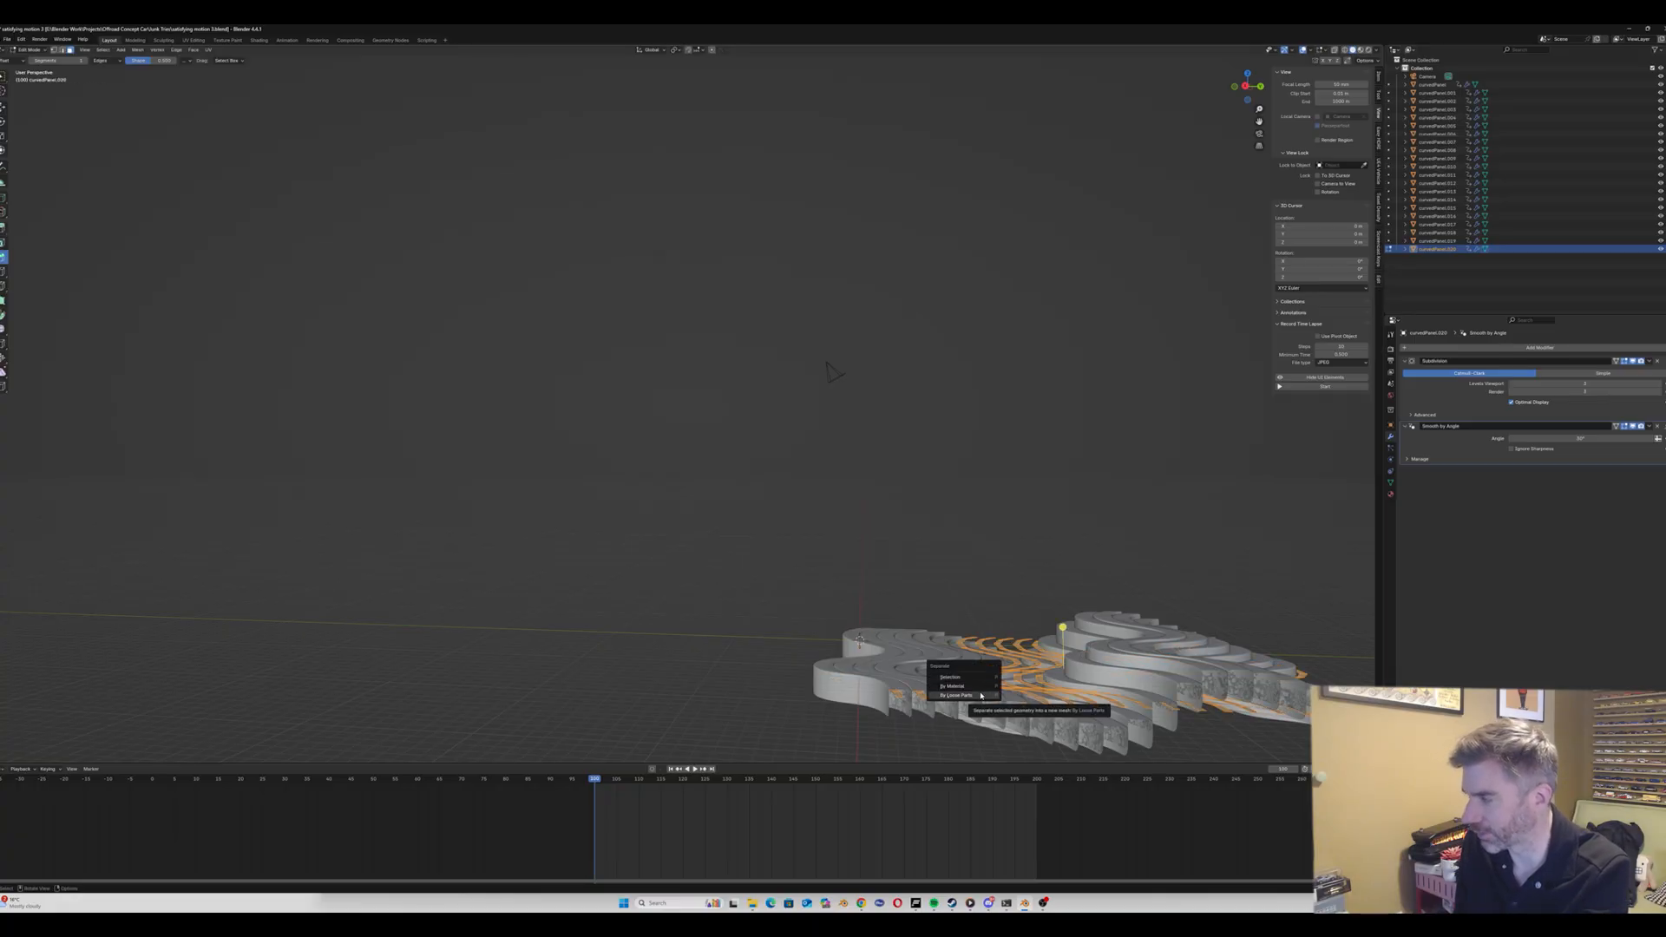
{"action": "left_click", "coordinate": [984, 679]}
{"action": "key", "text": "Tab"}
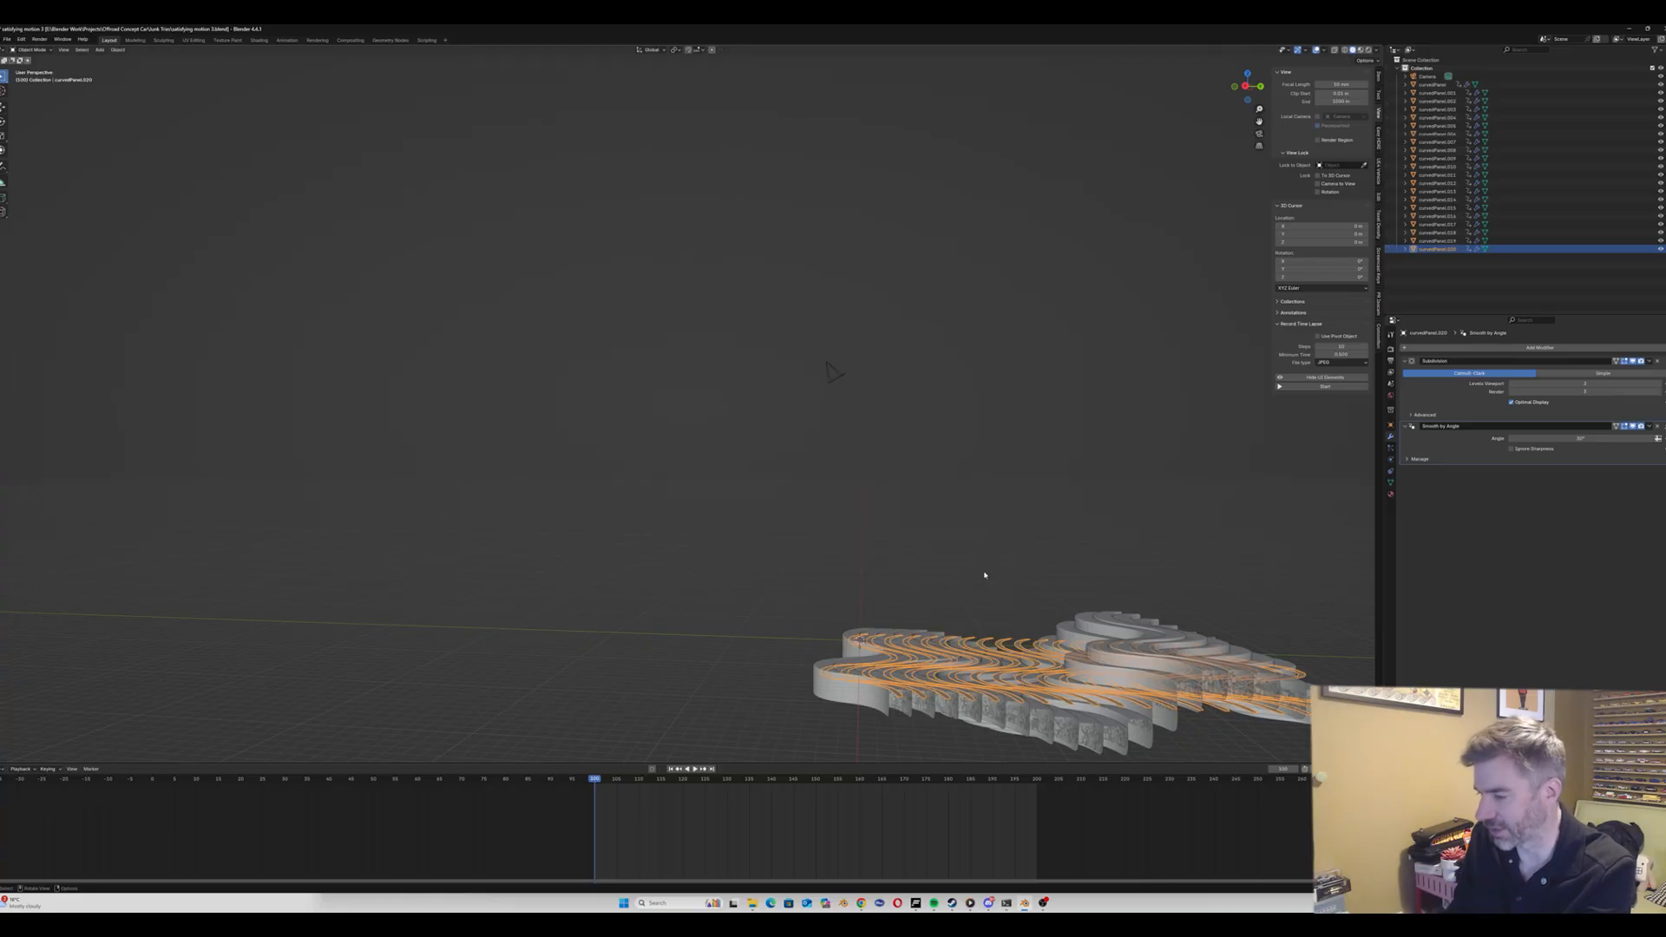
Step: Rename the strips object to curvedLights and separate its mesh by loose parts into individual strips
{"action": "key", "text": "F2"}
{"action": "type", "text": "curvedLights"}
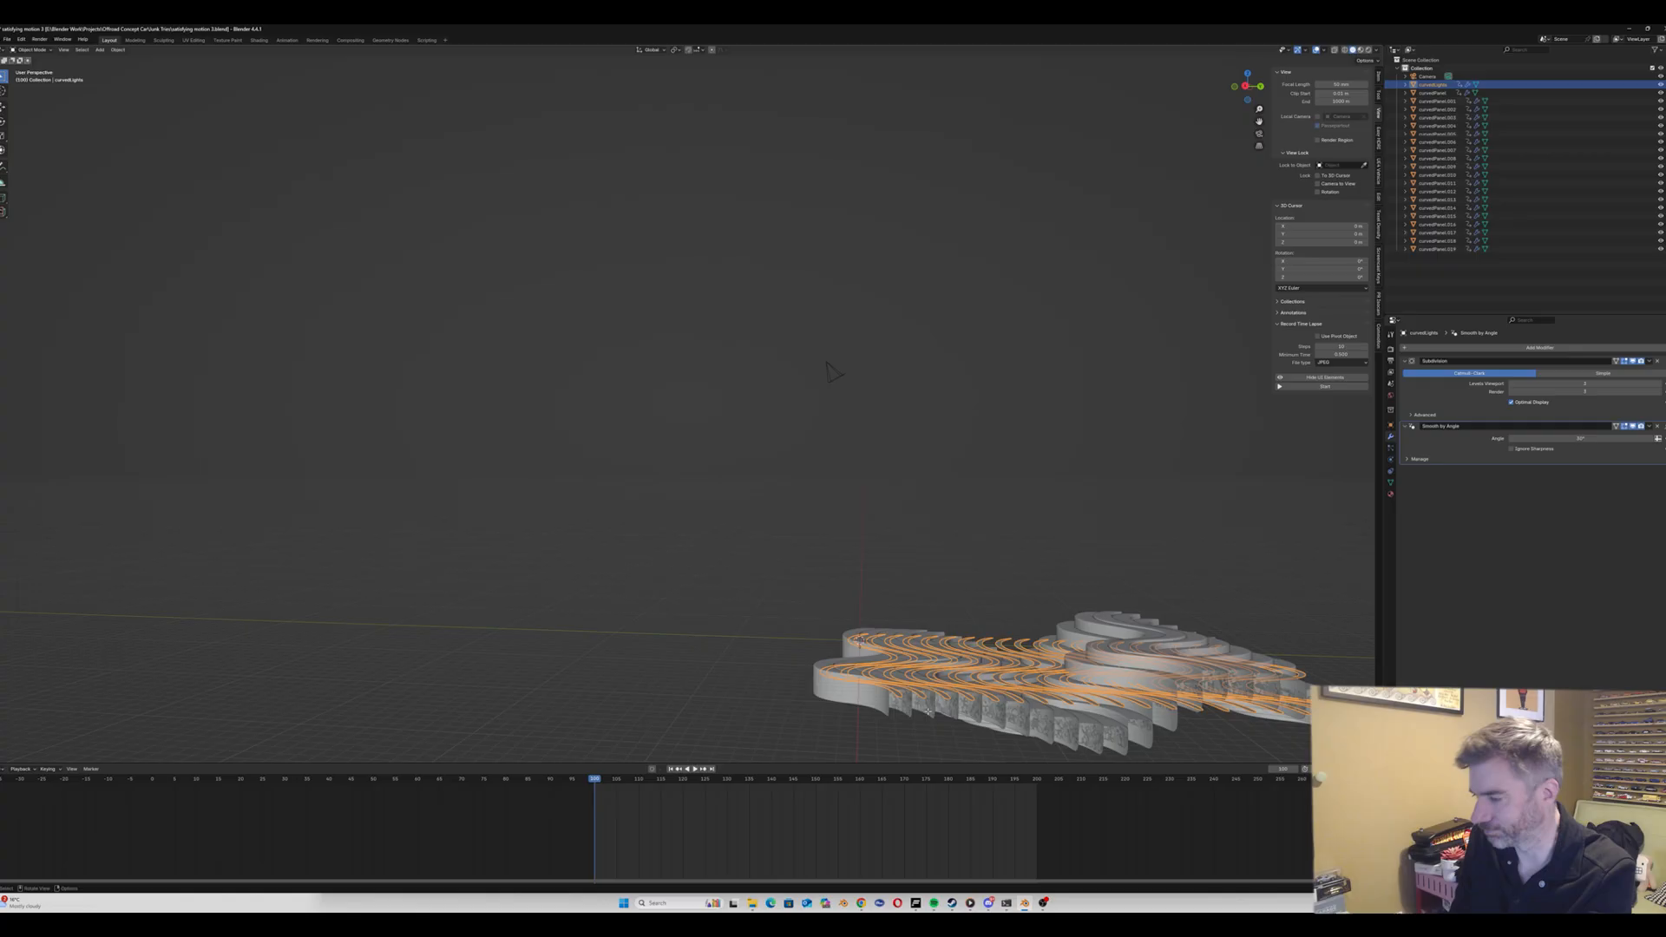
{"action": "key", "text": "Tab"}
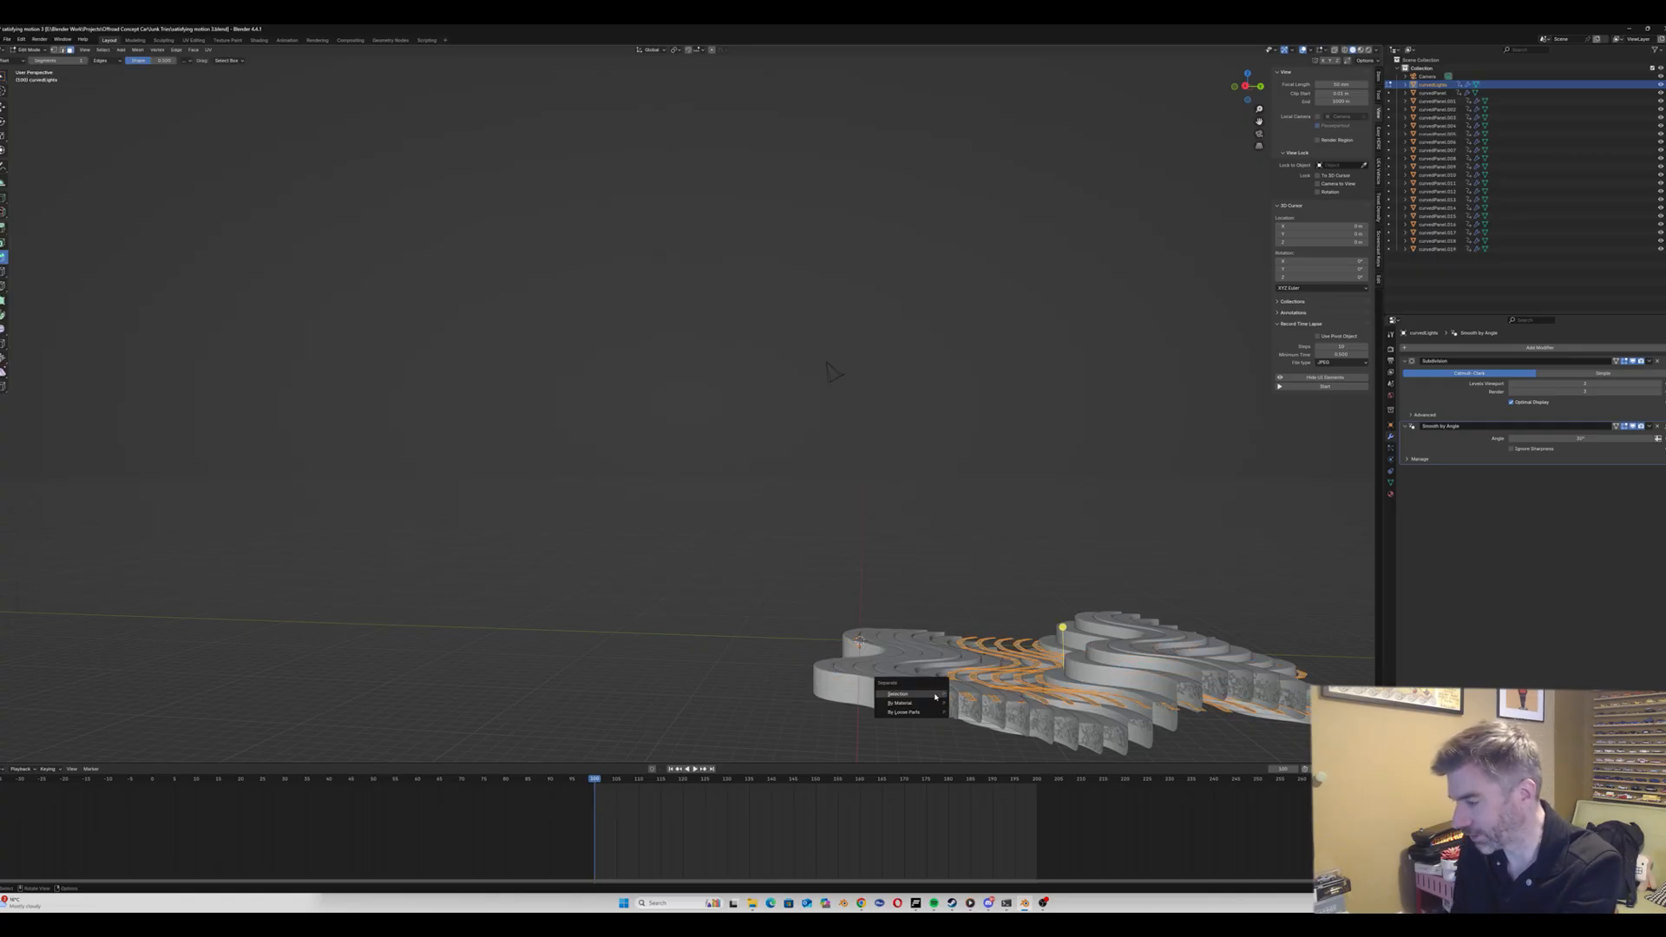
{"action": "left_click", "coordinate": [926, 711]}
{"action": "key", "text": "Tab"}
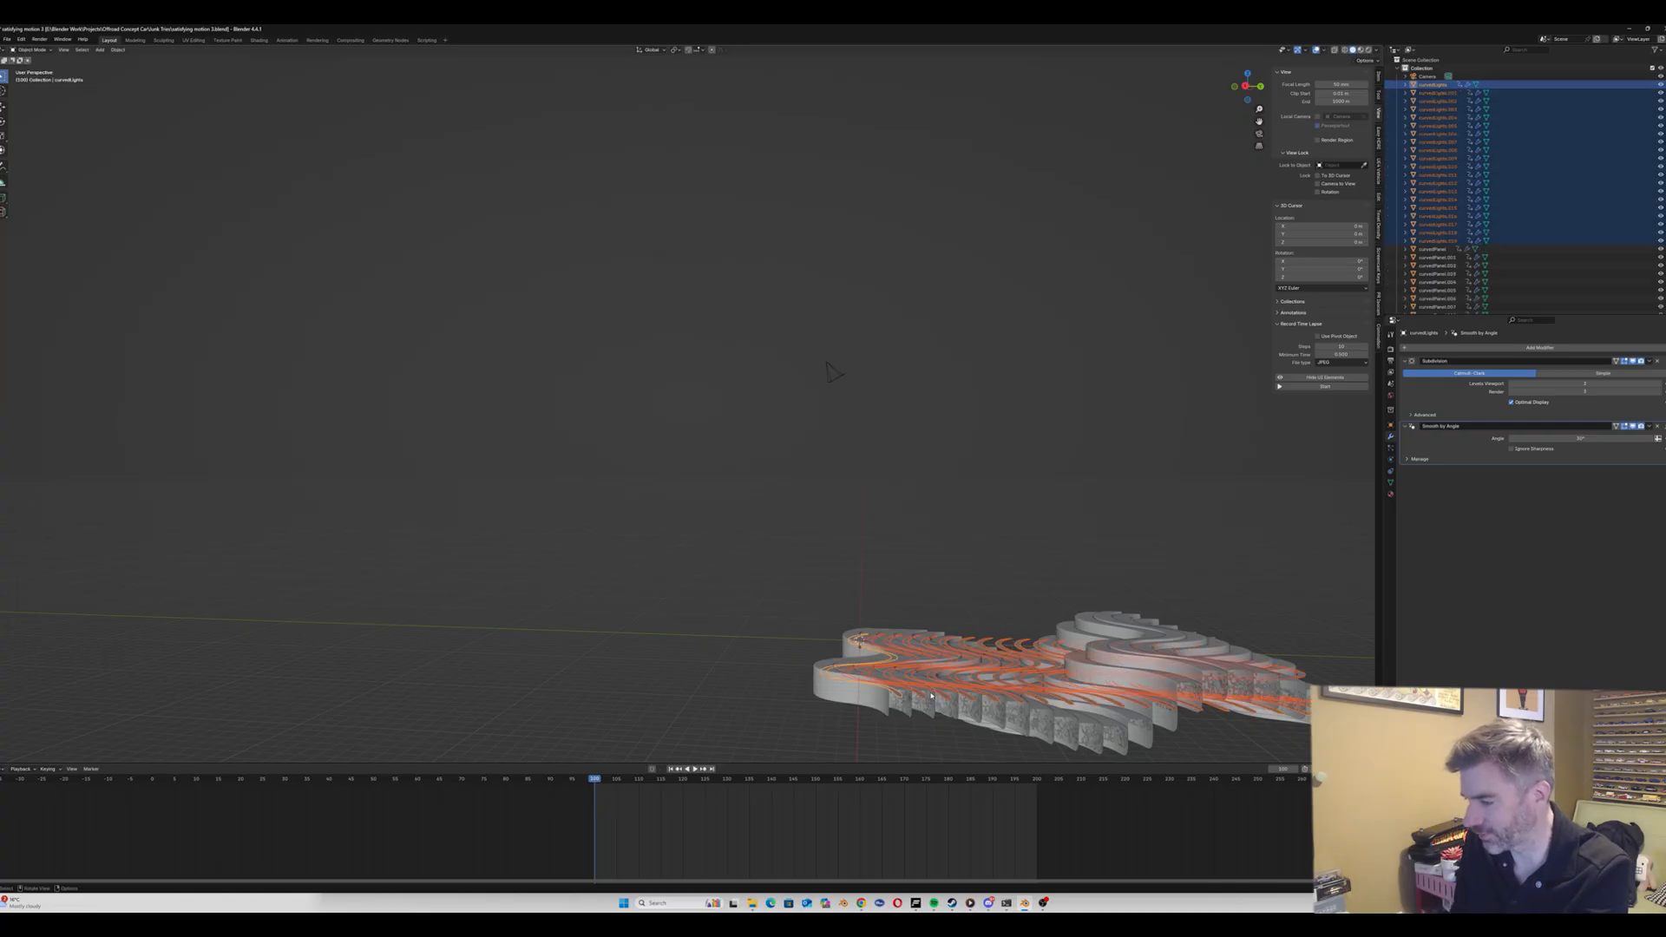
Step: Parent the front strip, curvedLights, to the front panel, curvedPanel, with Object (Keep Transform) at the first frame of the playback range
{"action": "left_click", "coordinate": [900, 699]}
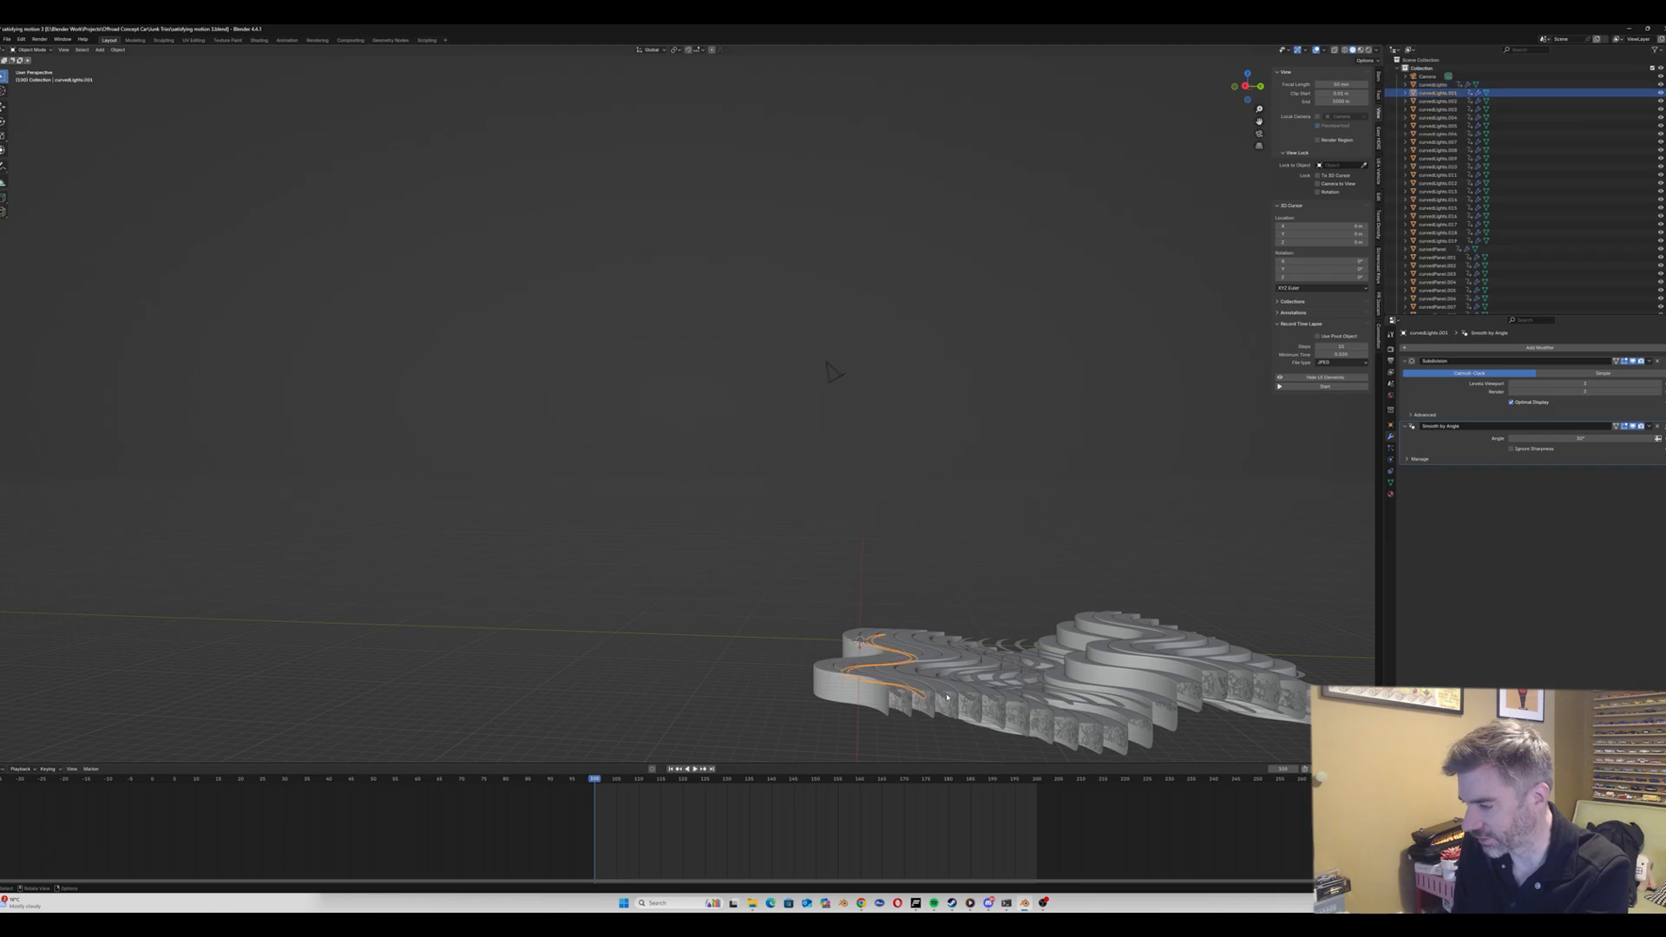
{"action": "scroll", "coordinate": [918, 697], "scroll_direction": "up", "scroll_amount": 4}
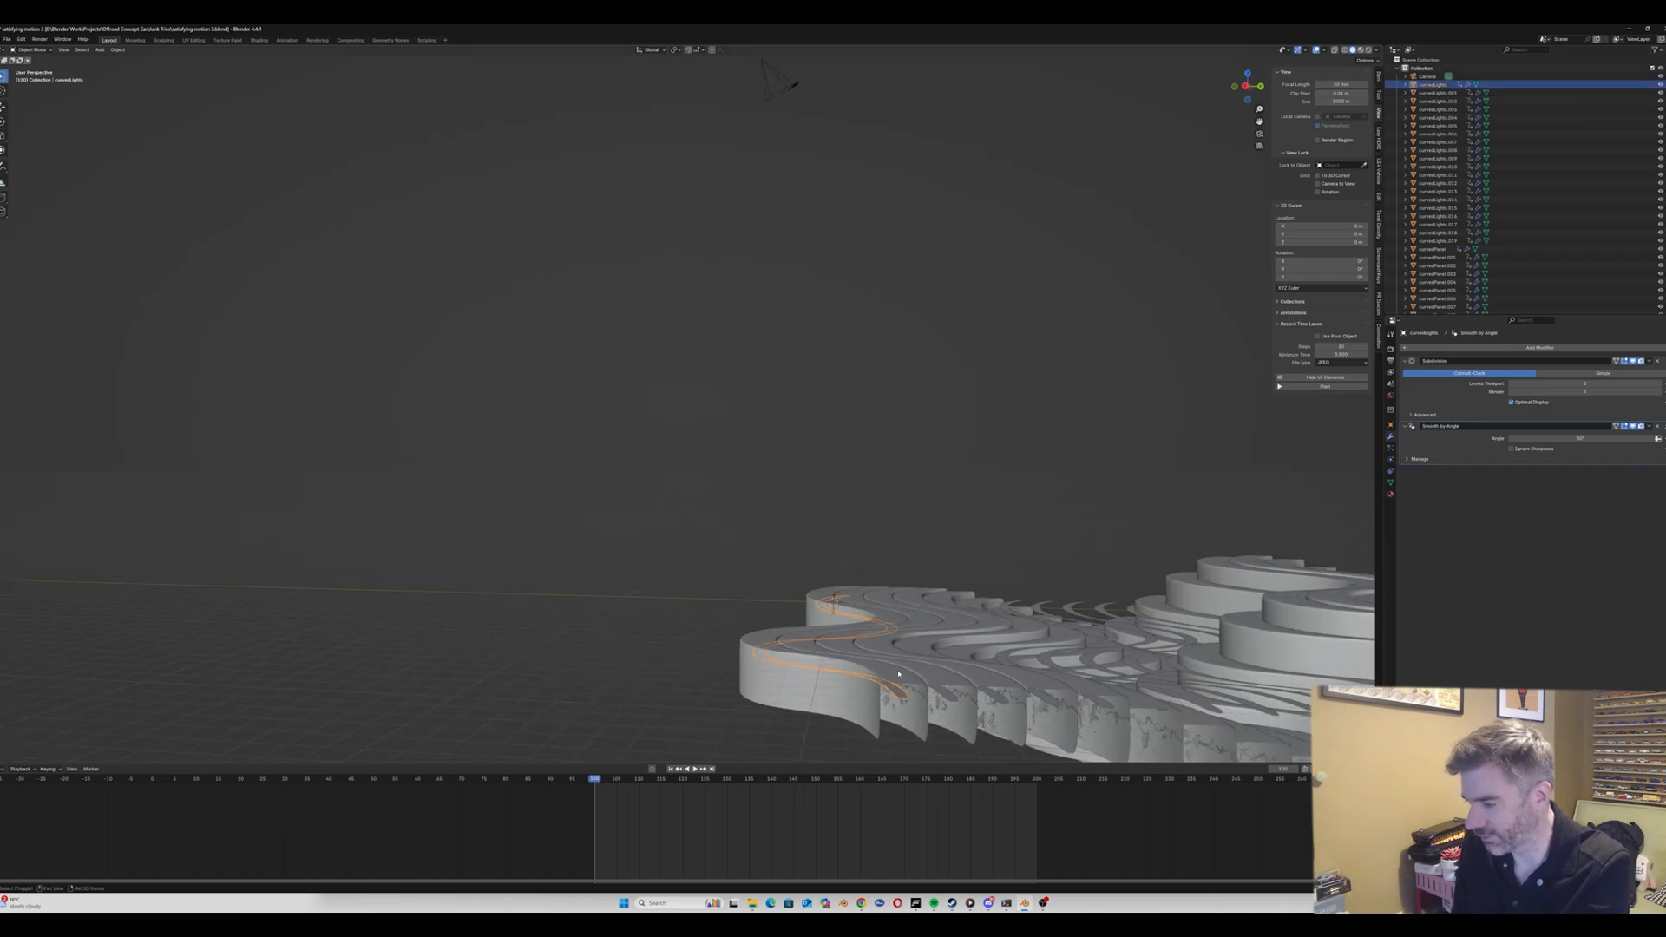
{"action": "key", "text": "space"}
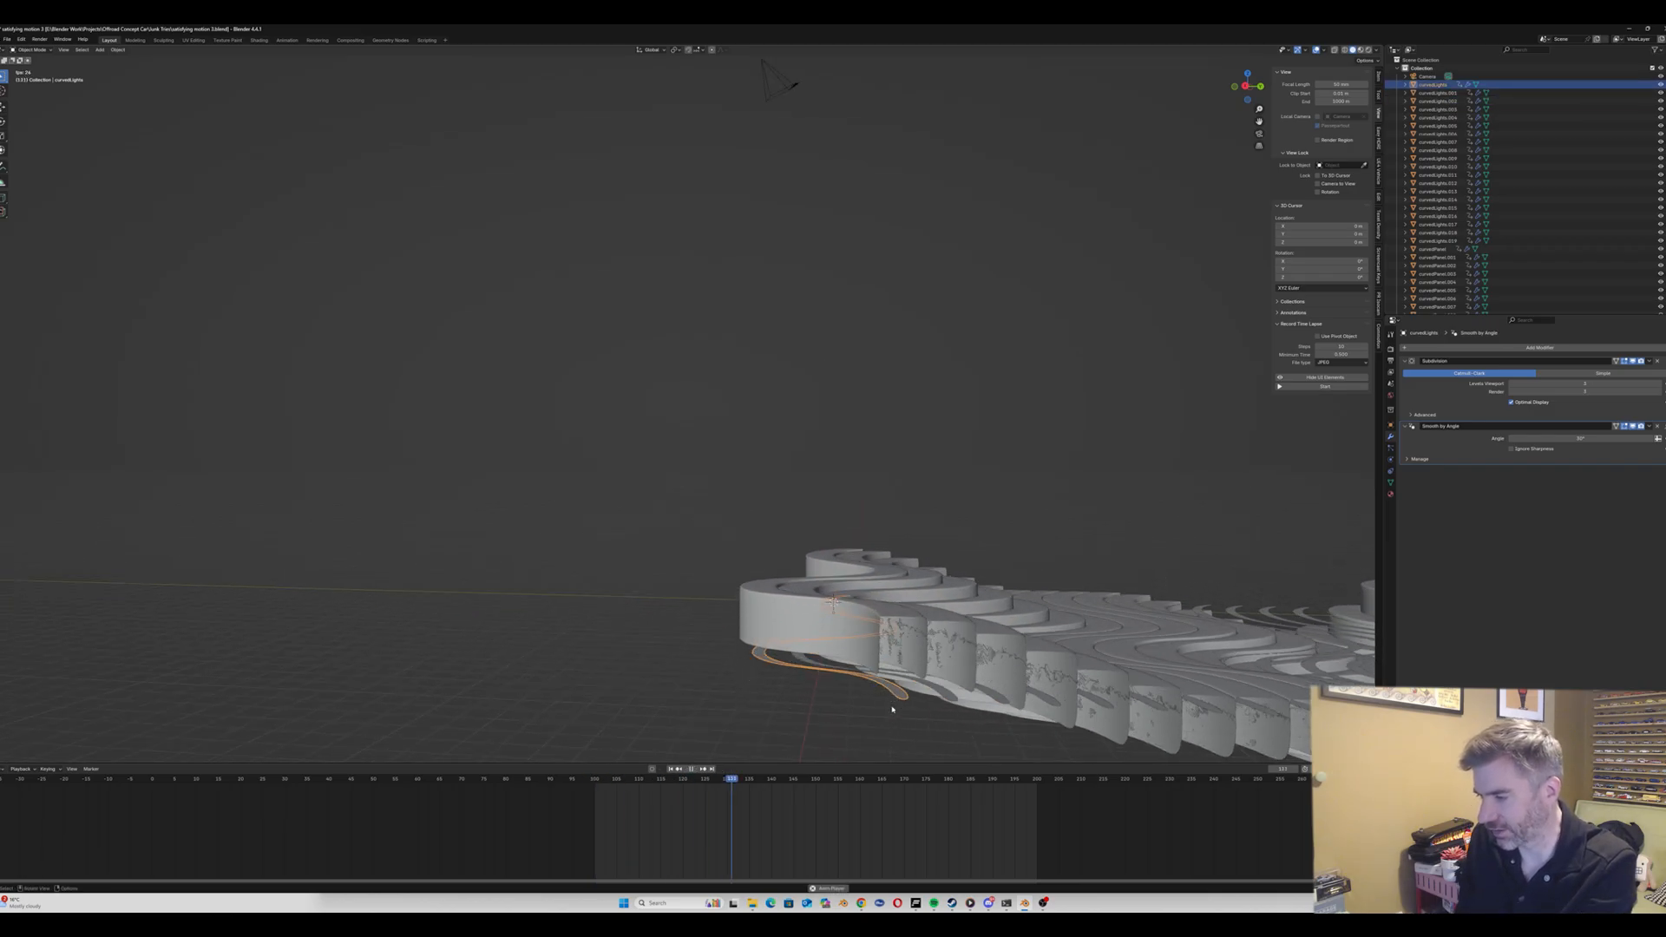
{"action": "key", "text": "space"}
{"action": "left_click_drag", "start_coordinate": [596, 779], "coordinate": [595, 780]}
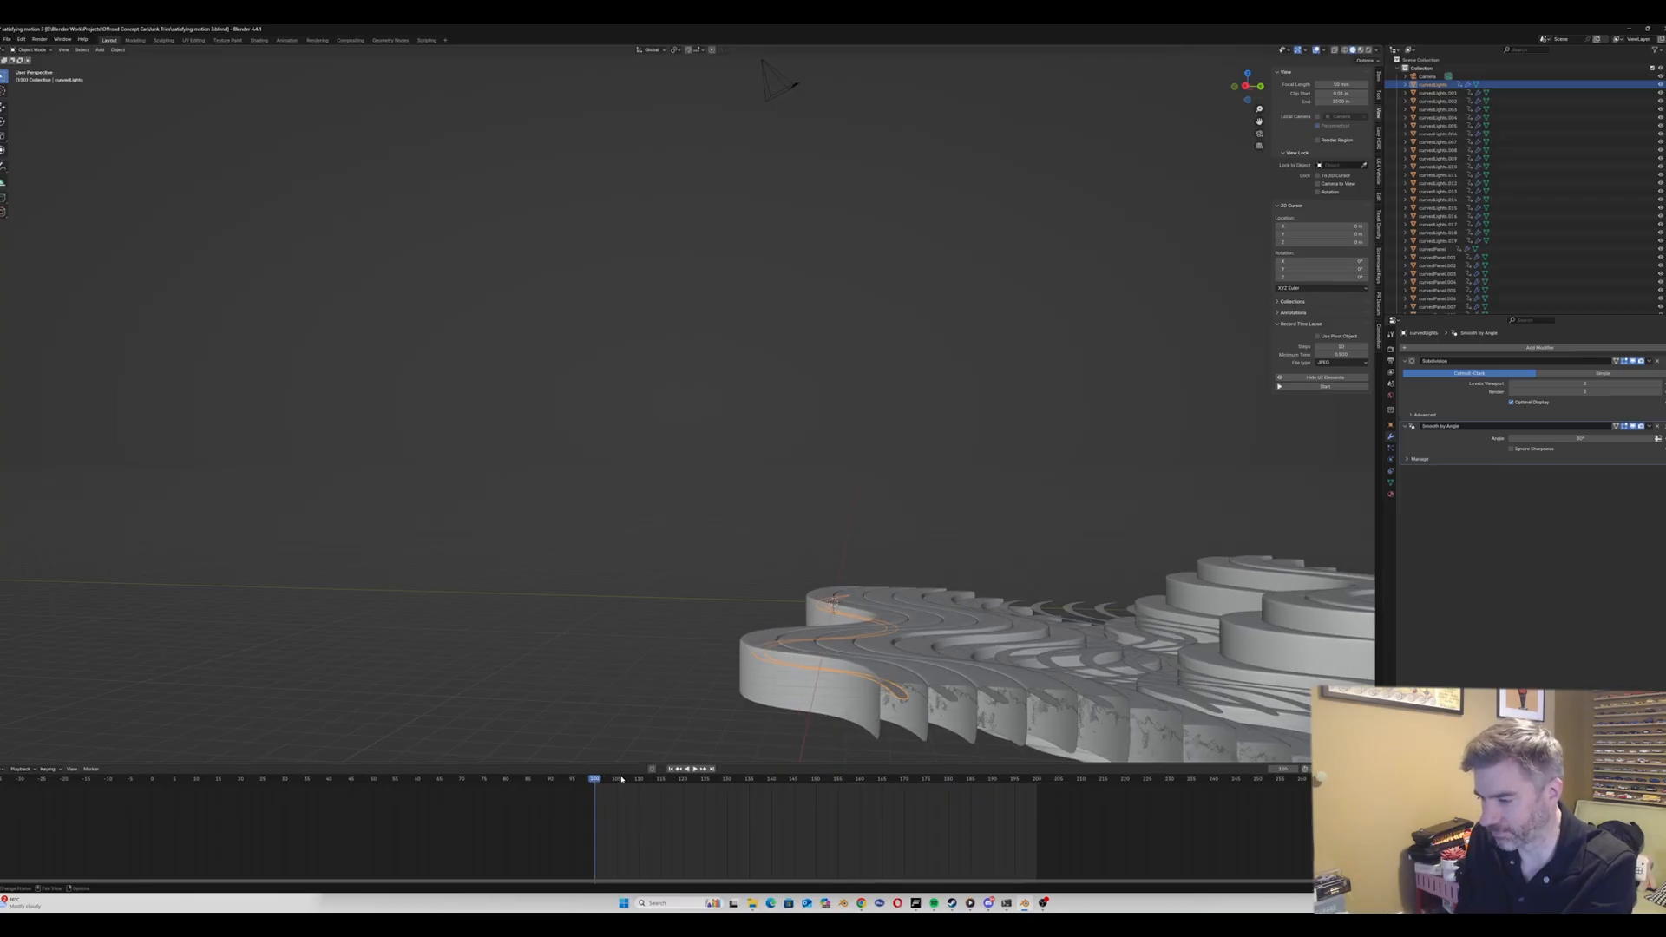
{"action": "left_click", "coordinate": [906, 676]}
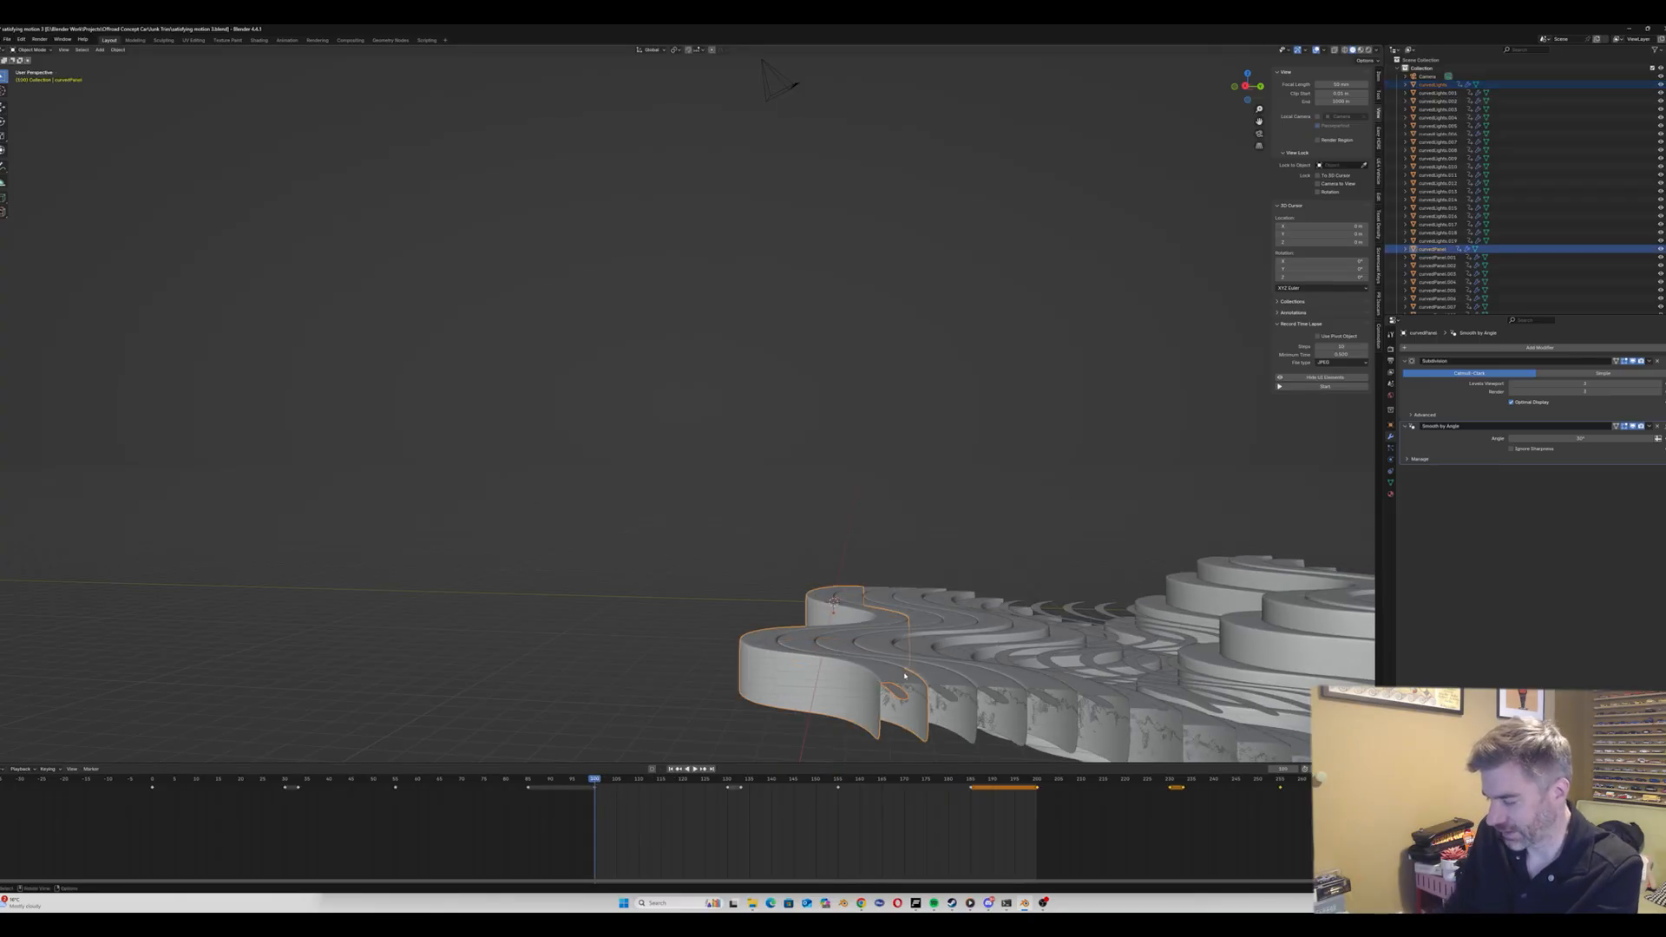
{"action": "key", "text": "ctrl+p"}
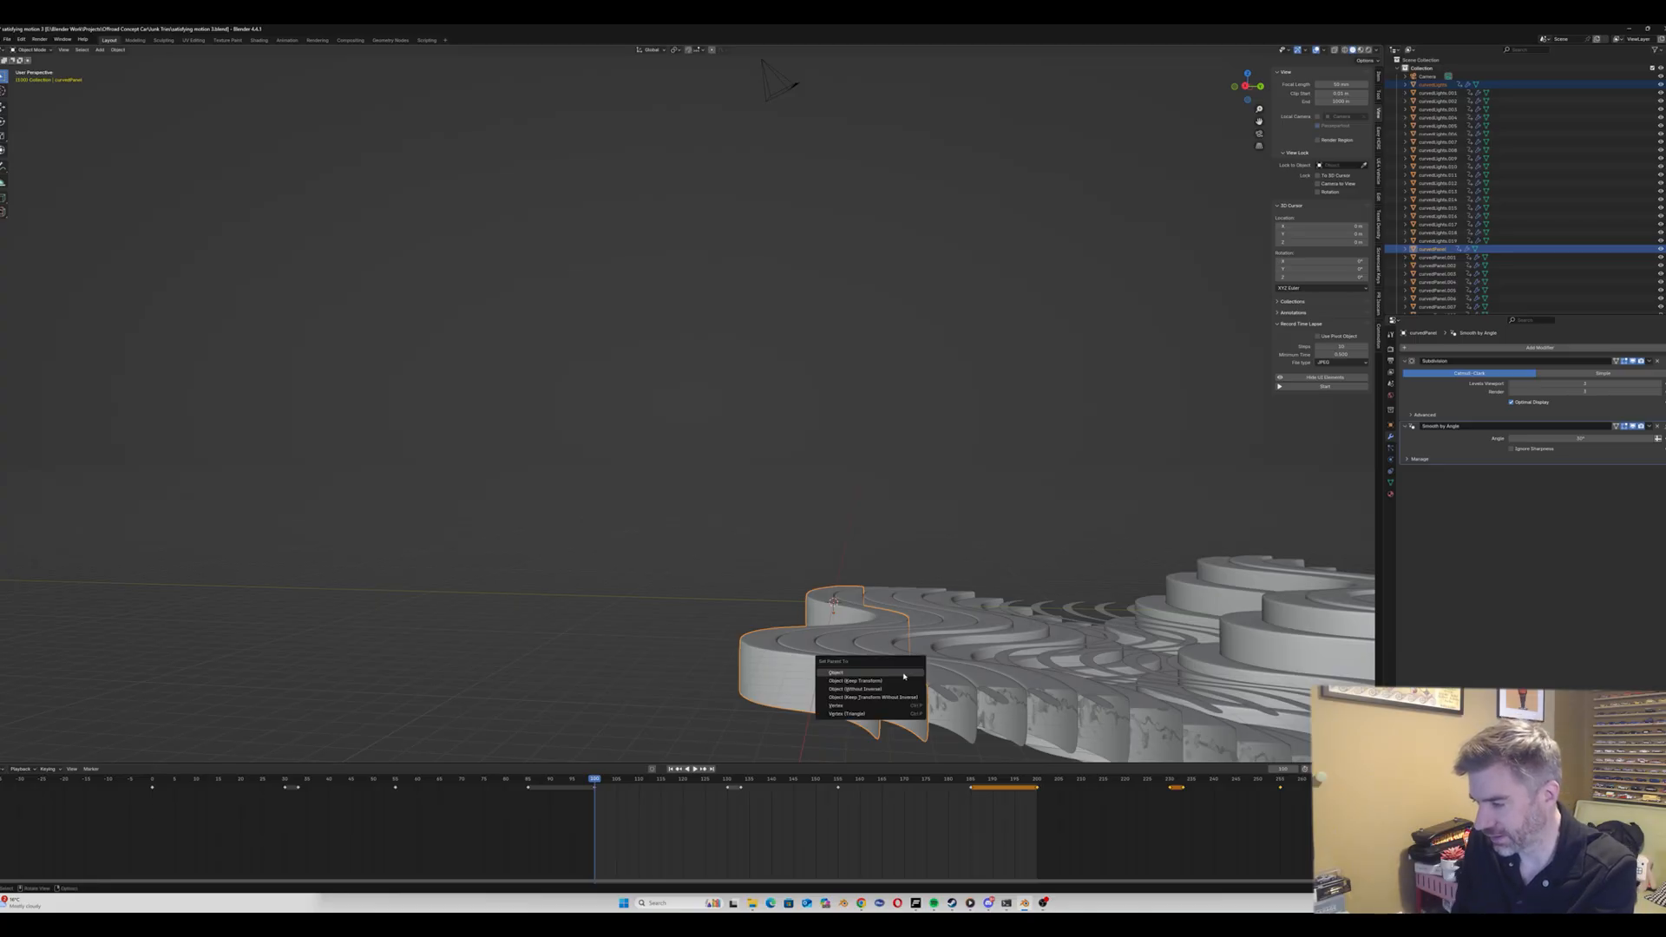
{"action": "left_click", "coordinate": [888, 682]}
Step: Play the animation to check that the front strip follows its panel, and return to the first frame
{"action": "key", "text": "space"}
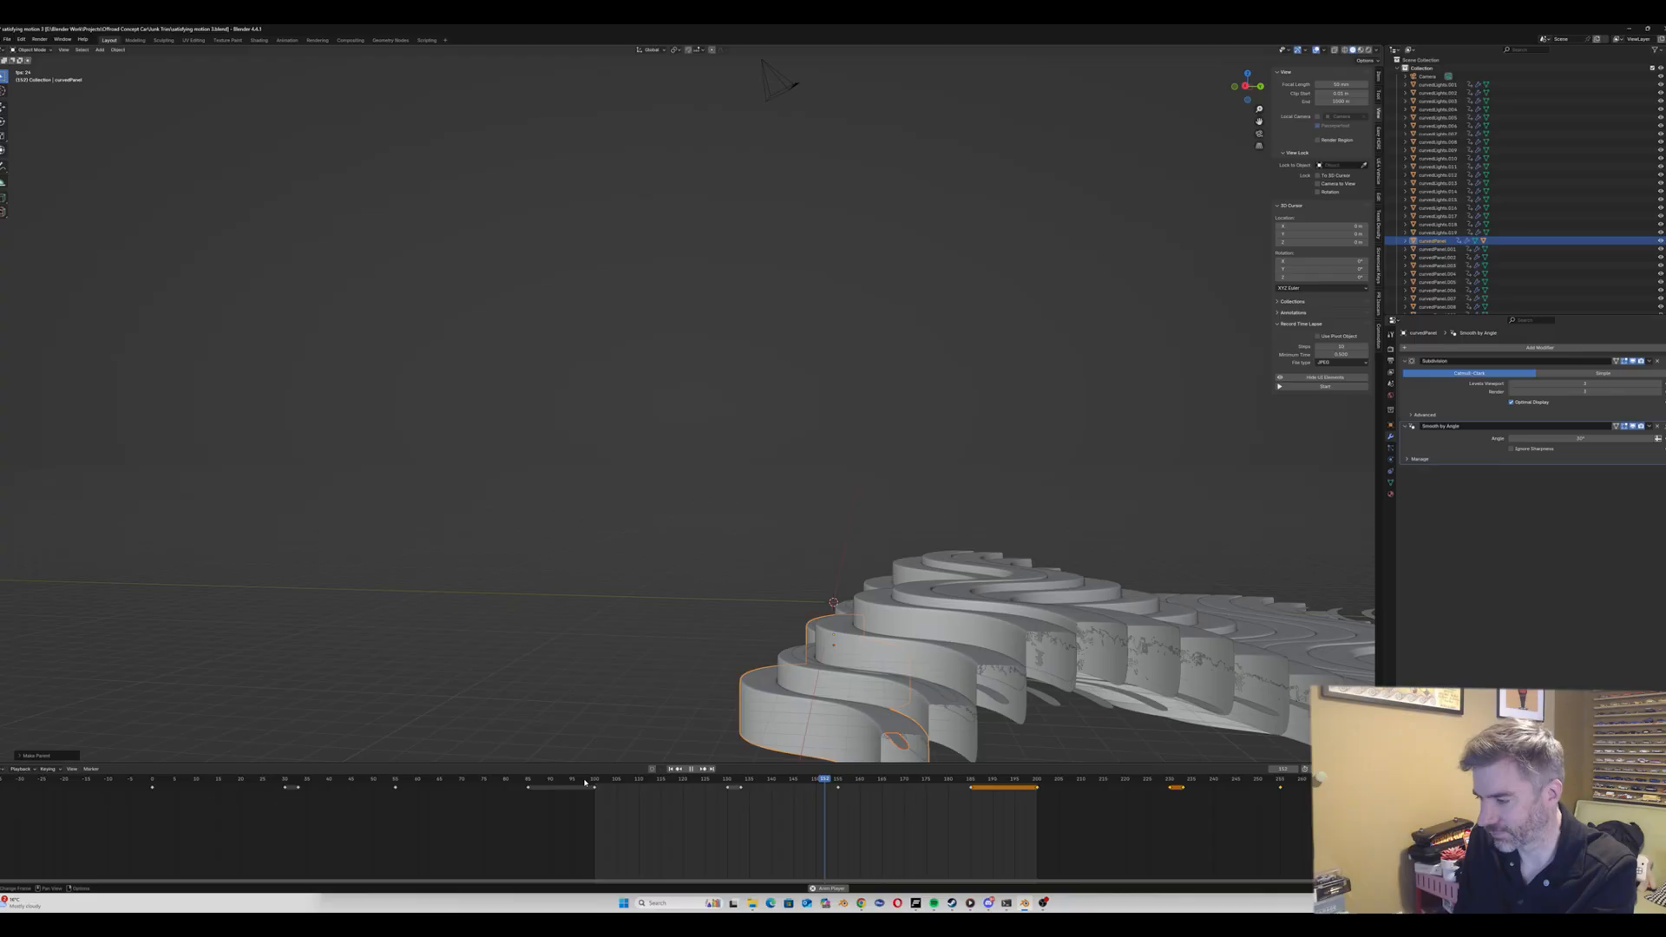
{"action": "key", "text": "space"}
{"action": "left_click", "coordinate": [595, 780]}
{"action": "key", "text": "space"}
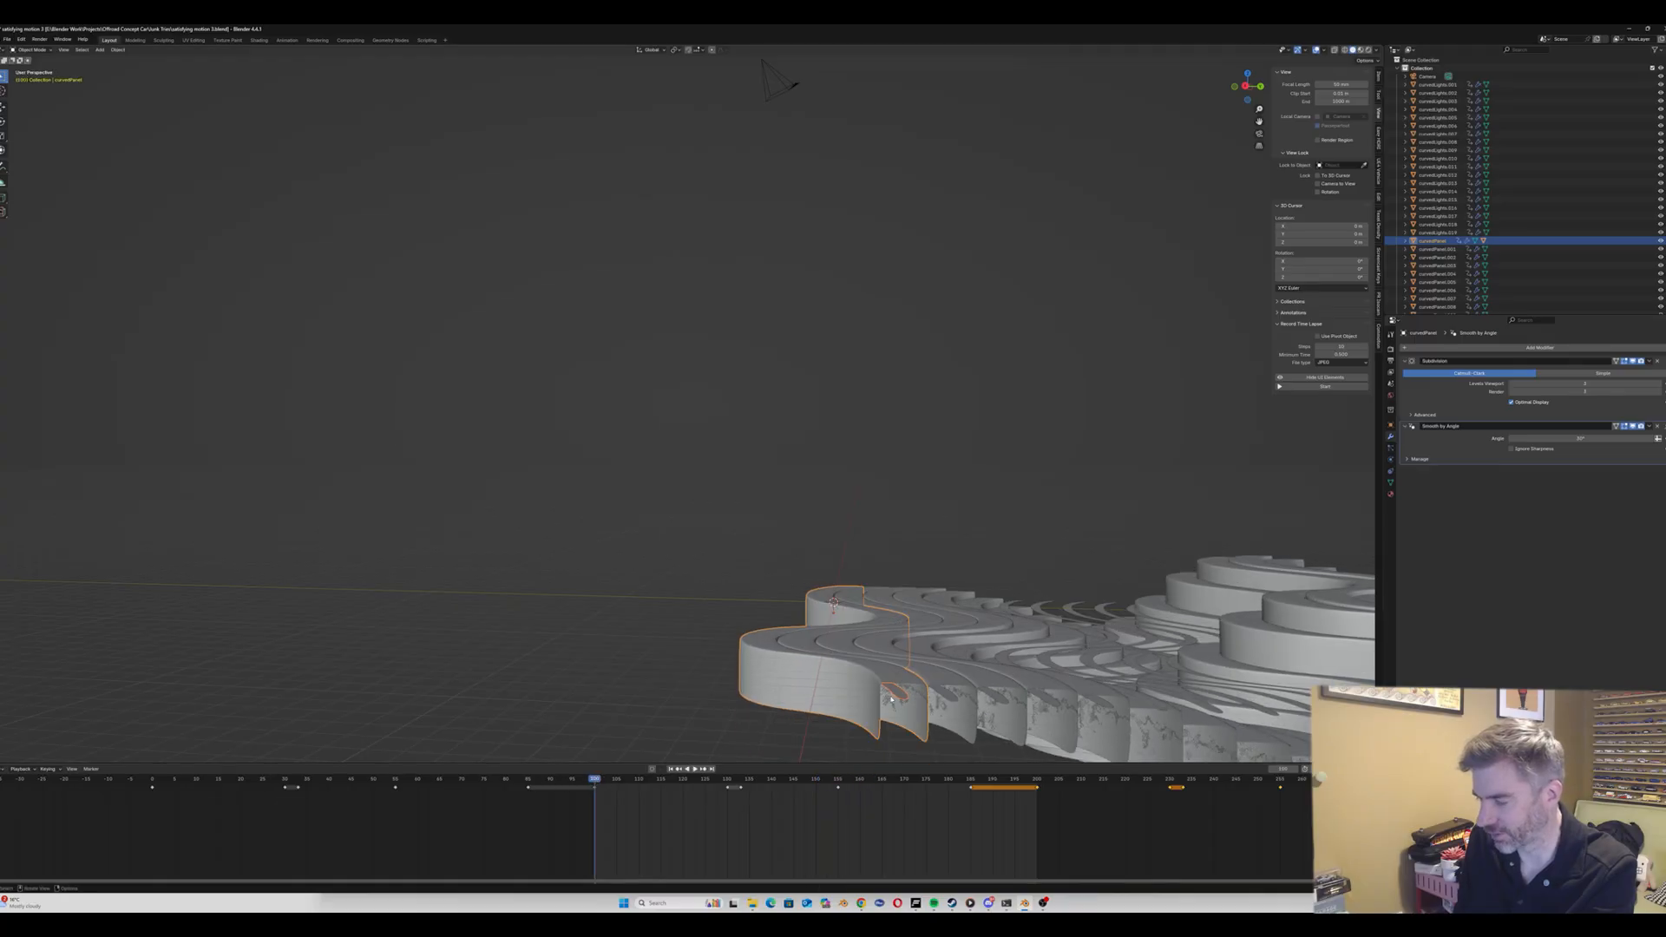
Step: Check how strip curvedLights.001 sits inside its panel from both sides in wireframe, and return to solid shading
{"action": "left_click", "coordinate": [945, 694]}
{"action": "middle_click_drag", "start_coordinate": [944, 693], "coordinate": [1221, 189]}
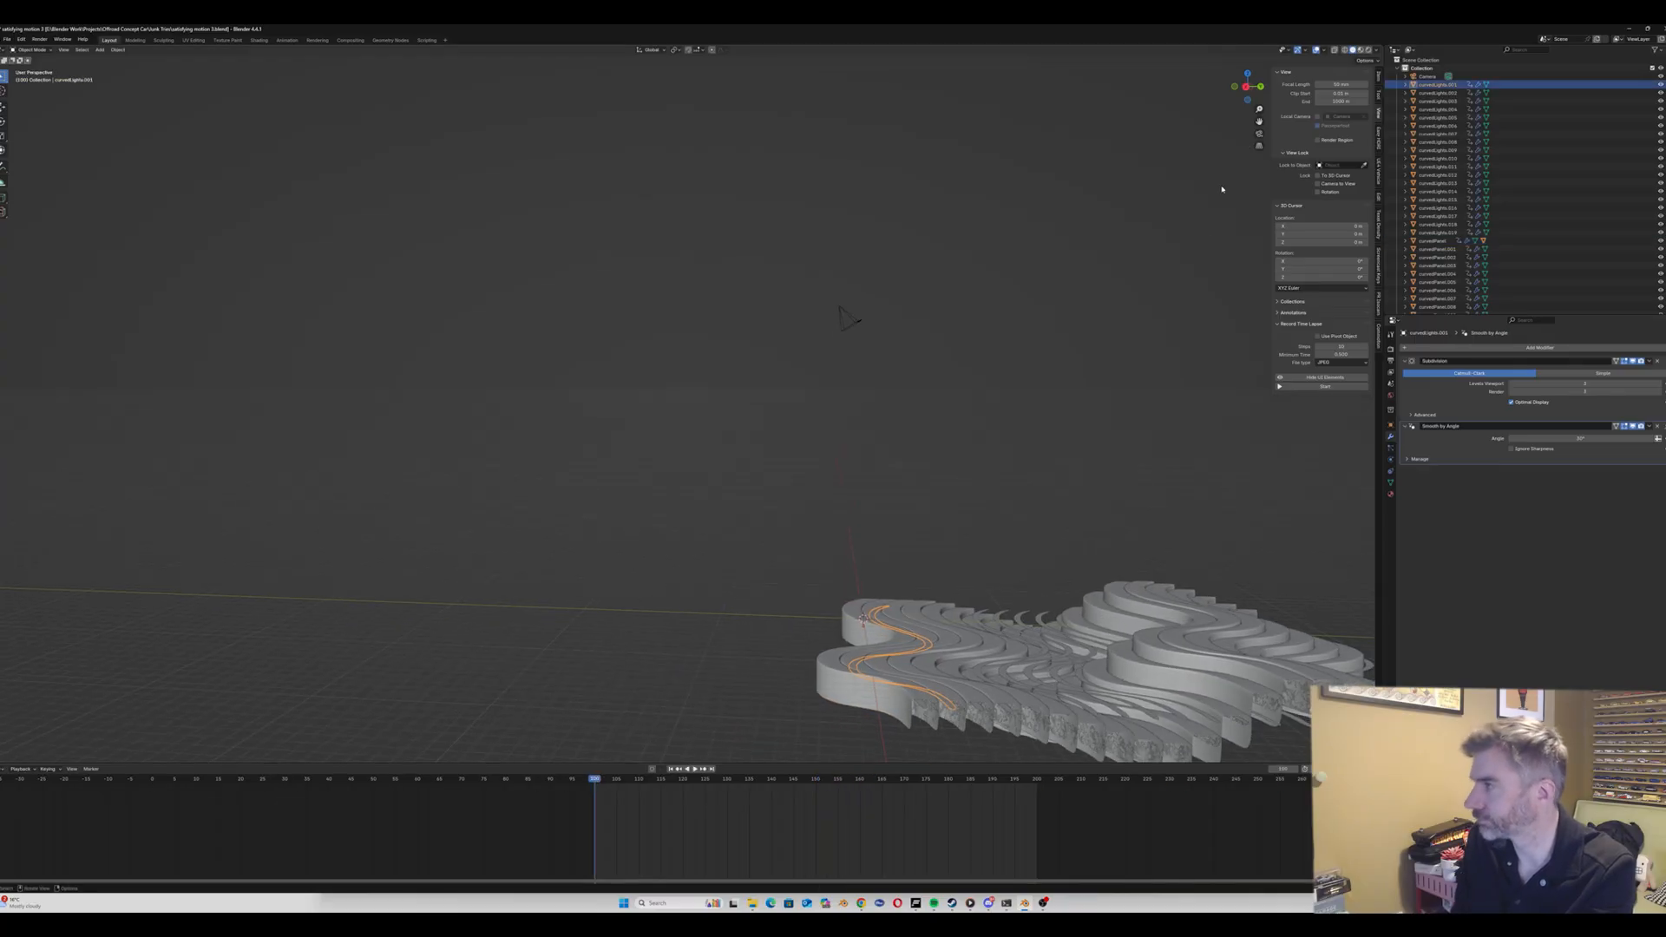
{"action": "middle_click_drag", "start_coordinate": [842, 314], "coordinate": [772, 526]}
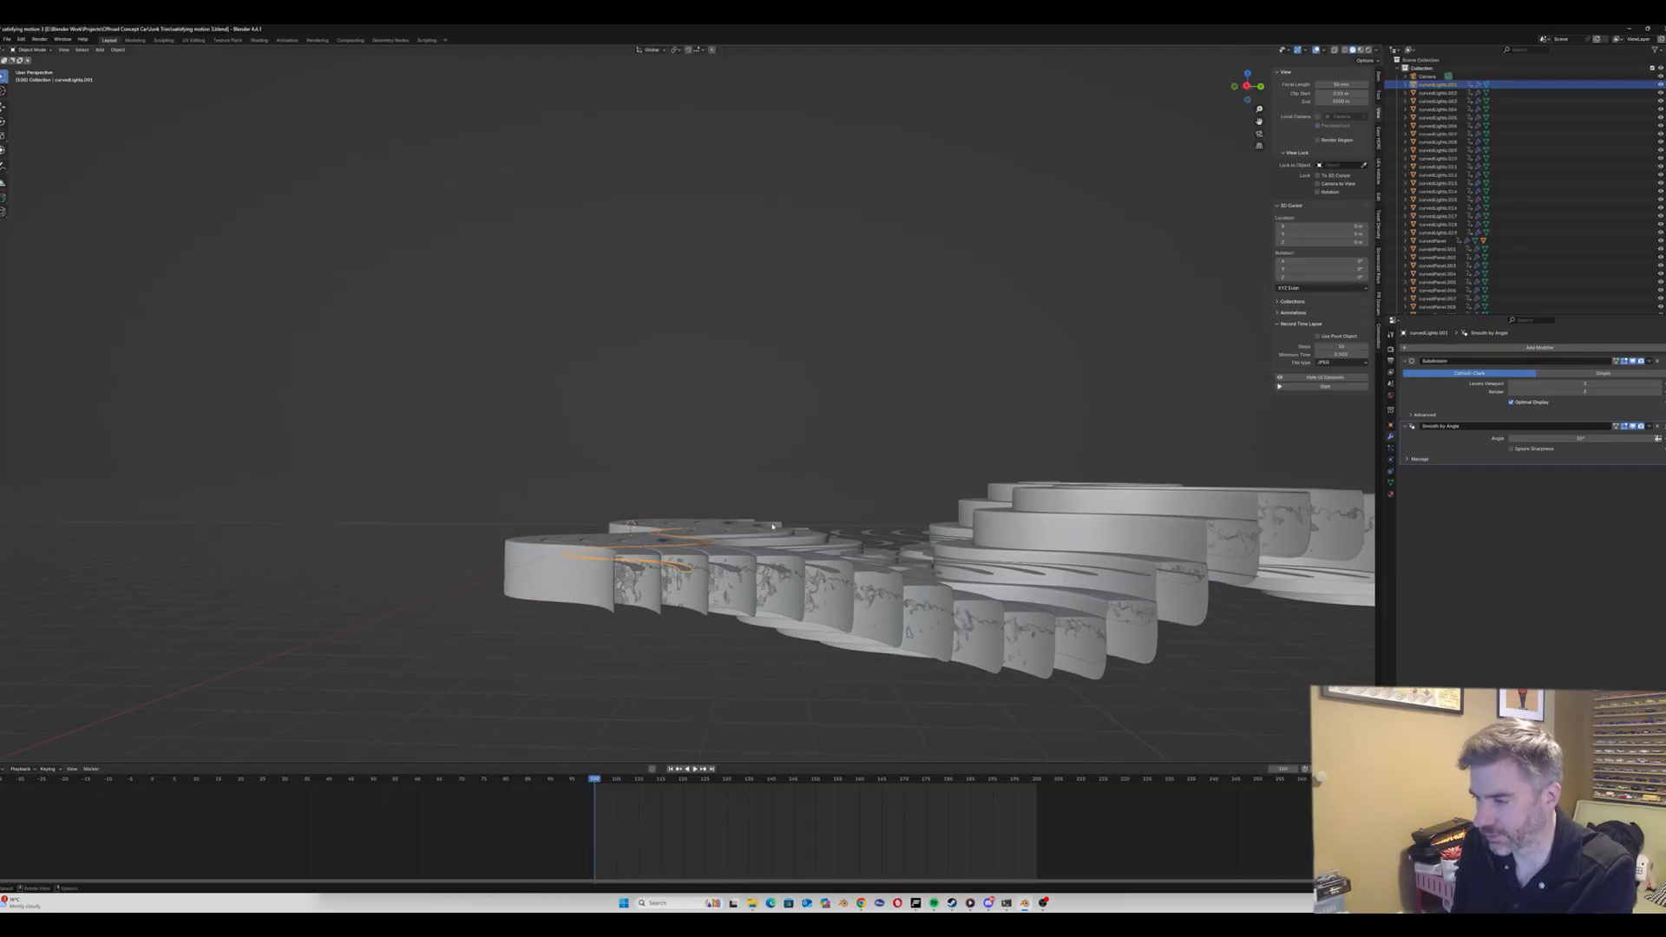
{"action": "left_click", "coordinate": [1261, 87]}
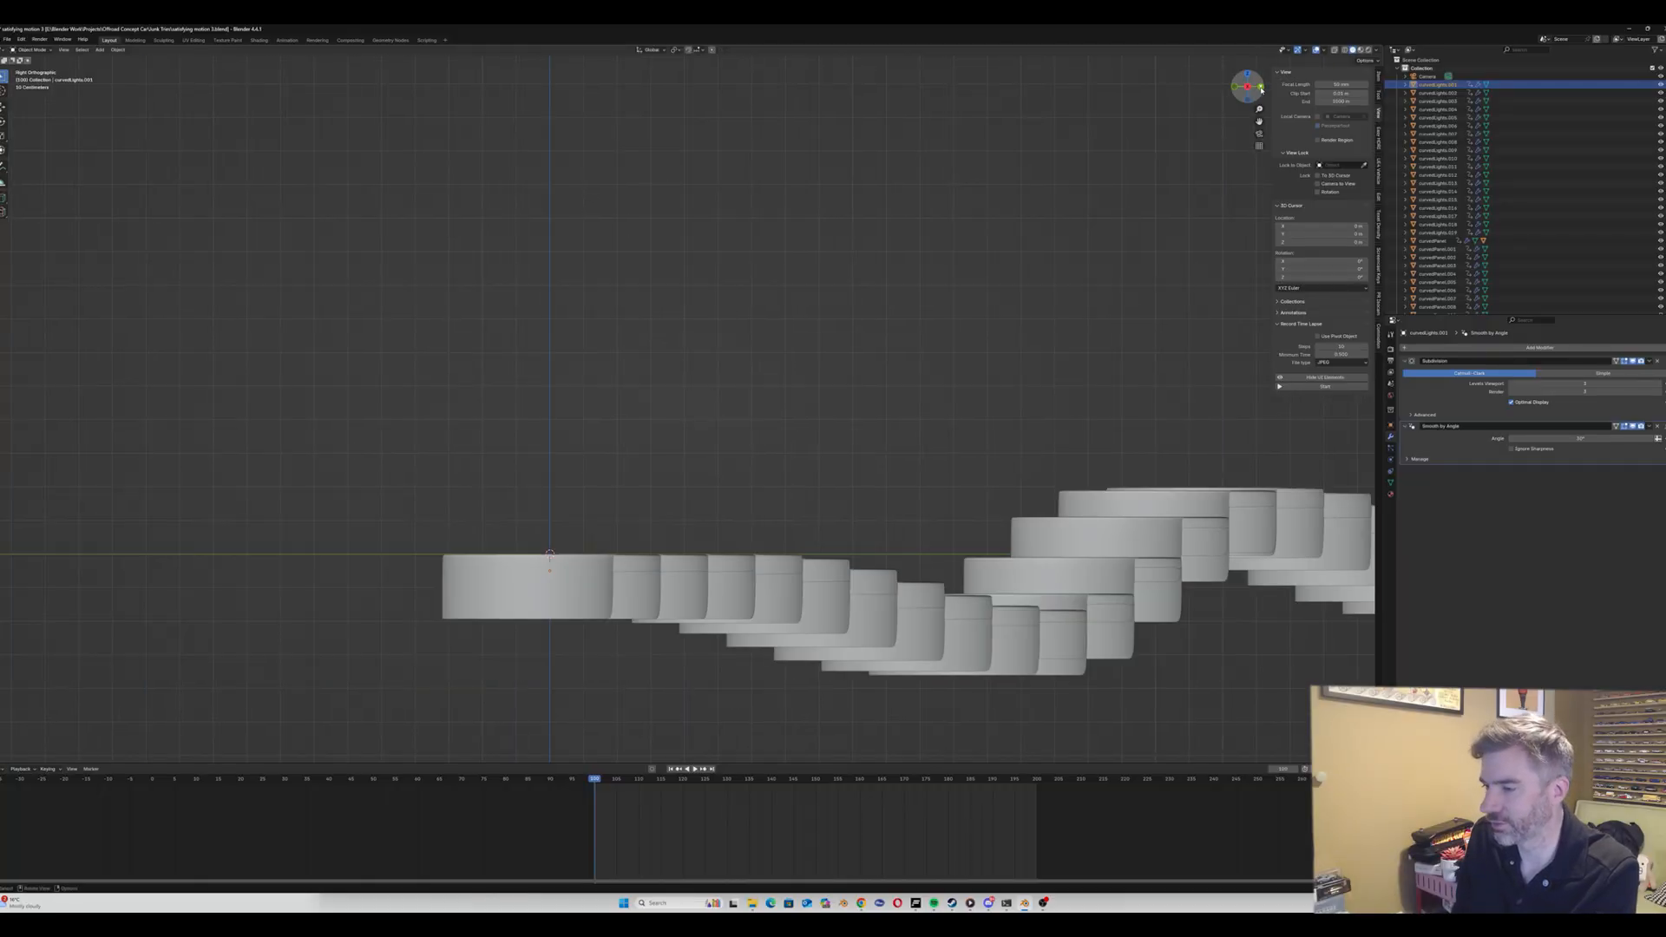
{"action": "left_click", "coordinate": [1344, 50]}
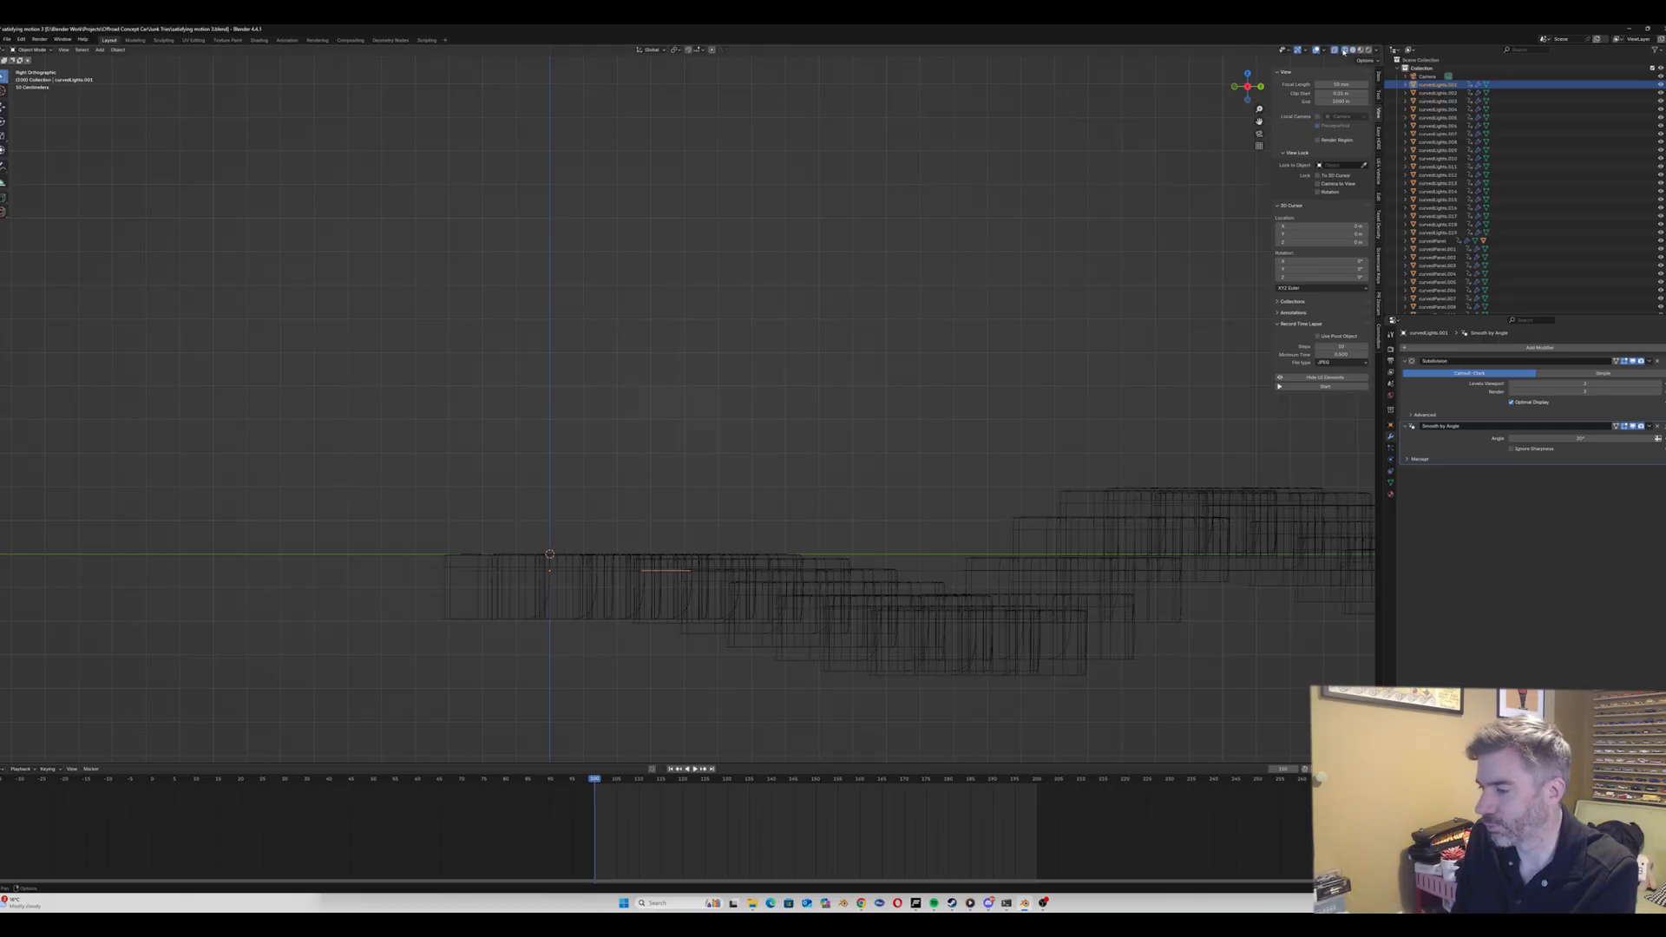
{"action": "left_click", "coordinate": [1261, 88]}
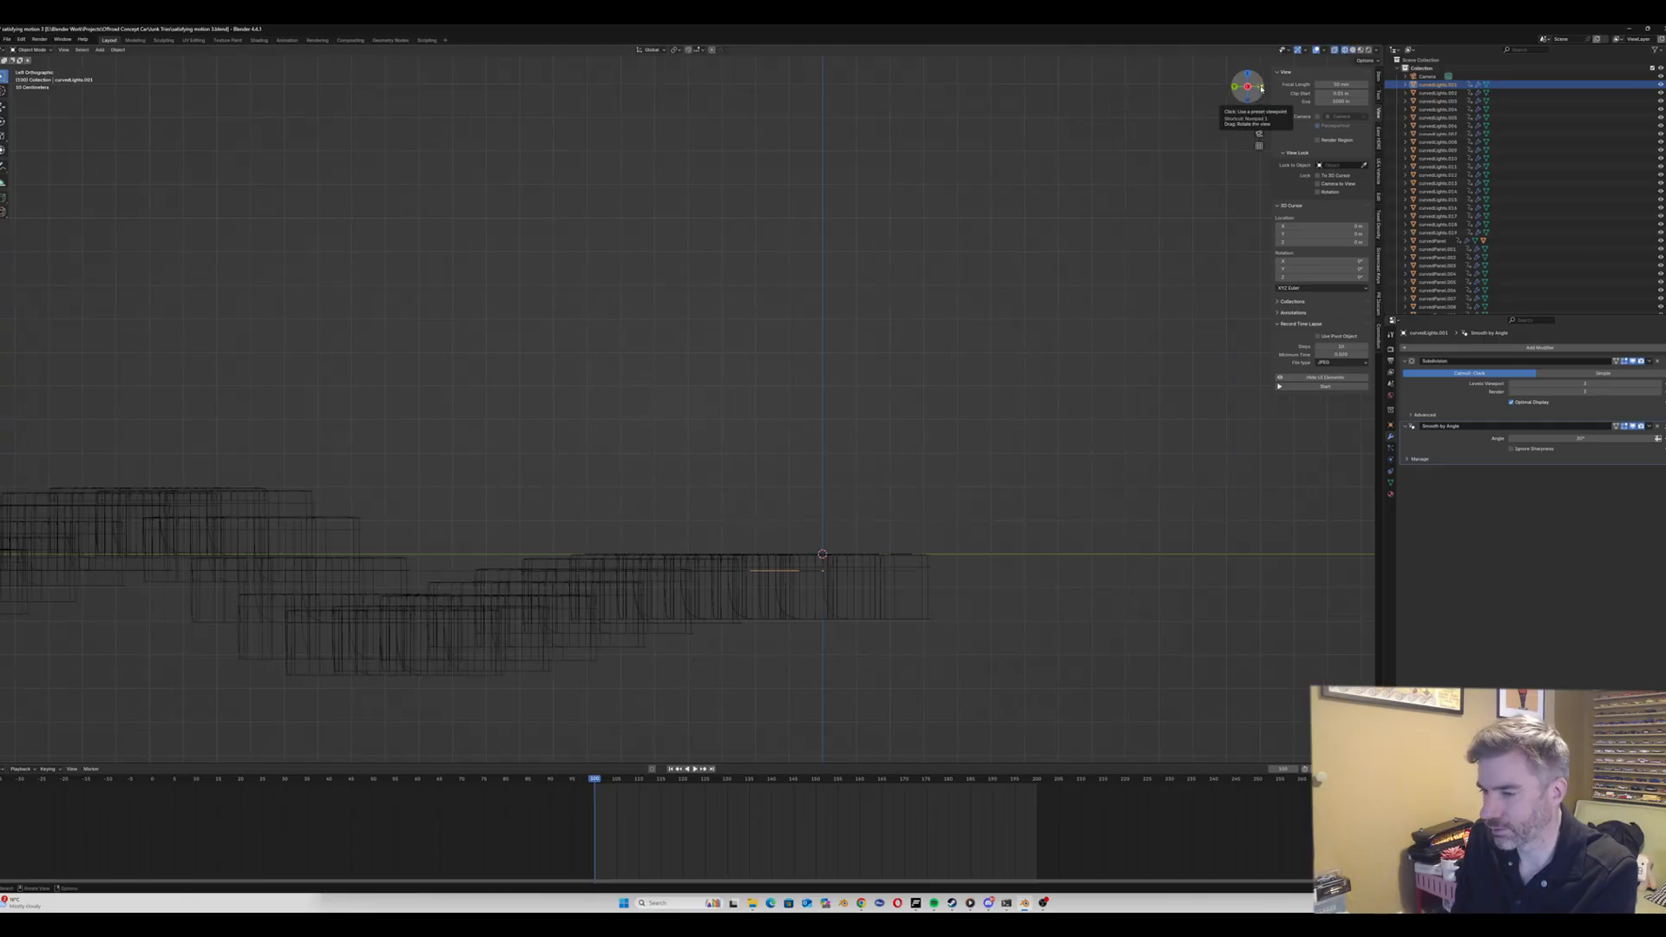
{"action": "left_click_drag", "start_coordinate": [1261, 88], "coordinate": [1005, 300]}
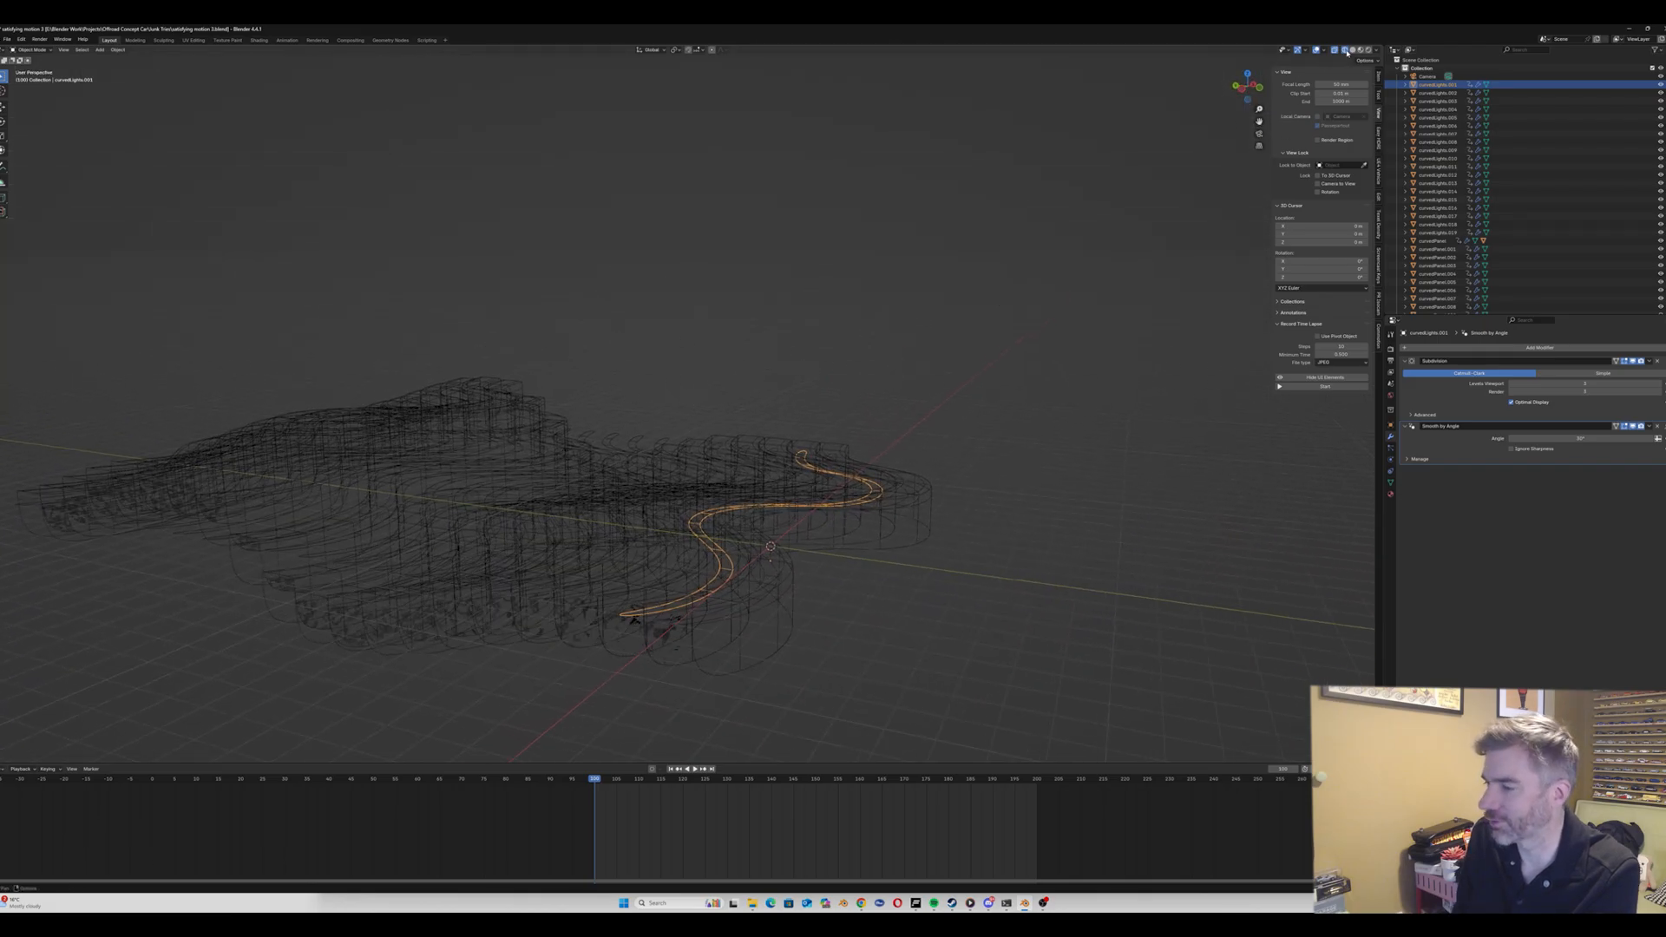
{"action": "left_click", "coordinate": [1354, 50]}
Step: Select strip curvedLights.002 and examine how the strip ends line up with the panel ends along the wave
{"action": "mouse_move", "coordinate": [573, 642]}
{"action": "middle_mouse_down"}
{"action": "mouse_move", "coordinate": [618, 607]}
{"action": "mouse_move", "coordinate": [699, 603]}
{"action": "mouse_move", "coordinate": [637, 613]}
{"action": "middle_mouse_up"}
{"action": "scroll", "coordinate": [653, 605], "scroll_direction": "up", "scroll_amount": 4}
{"action": "left_click", "coordinate": [642, 614]}
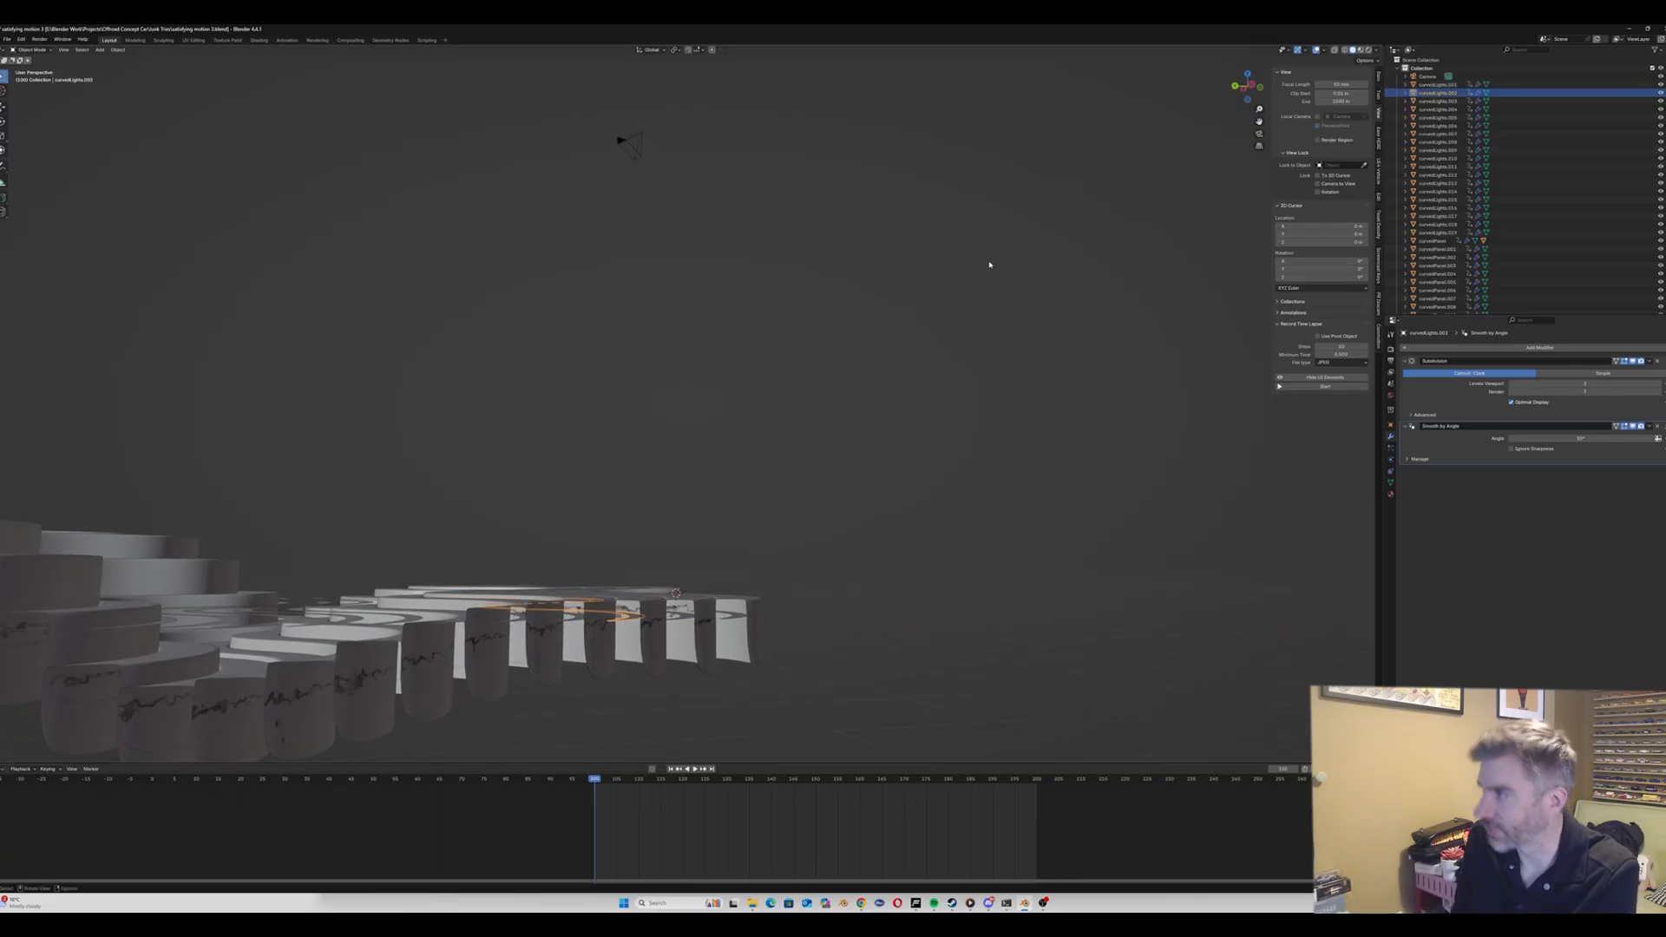
{"action": "middle_click_drag", "start_coordinate": [721, 550], "coordinate": [738, 549]}
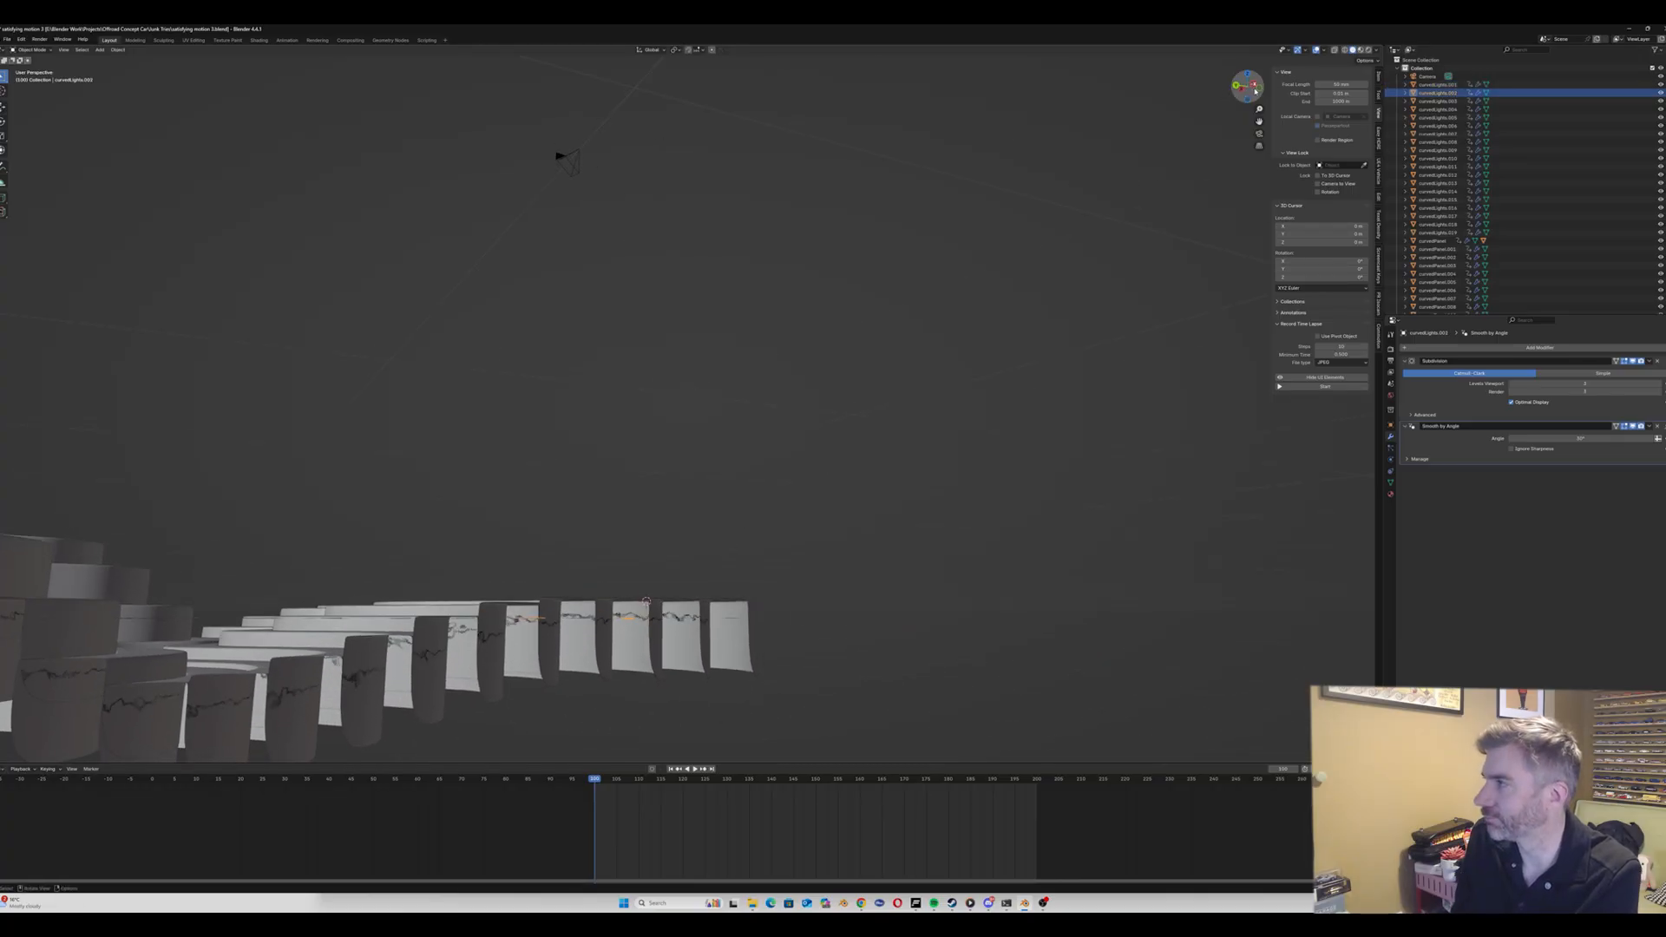
{"action": "left_click", "coordinate": [1258, 90]}
{"action": "left_click", "coordinate": [1262, 91]}
{"action": "middle_click_drag", "start_coordinate": [1008, 285], "coordinate": [1134, 346]}
{"action": "scroll", "coordinate": [1134, 347], "scroll_direction": "up", "scroll_amount": 3}
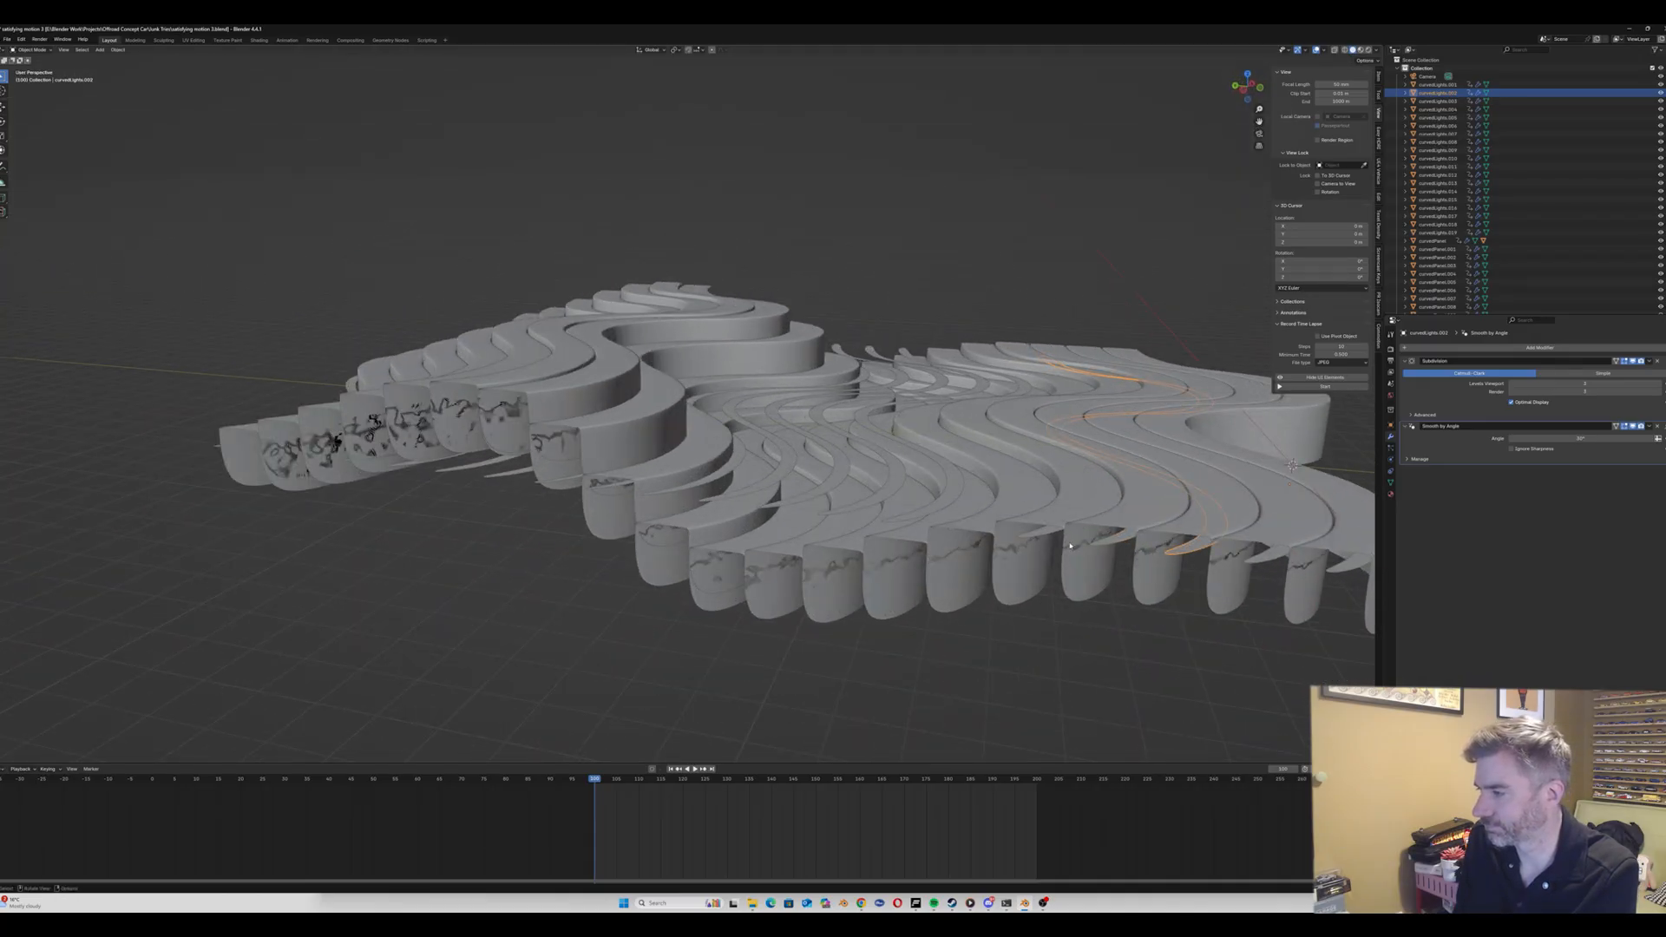
Step: Lower strips curvedLights.005 and curvedLights.006 along the Z axis into their panels
{"action": "middle_click_drag", "start_coordinate": [1096, 555], "coordinate": [1025, 538]}
{"action": "left_click", "coordinate": [1107, 542]}
{"action": "left_click", "coordinate": [969, 543]}
{"action": "left_click", "coordinate": [971, 545]}
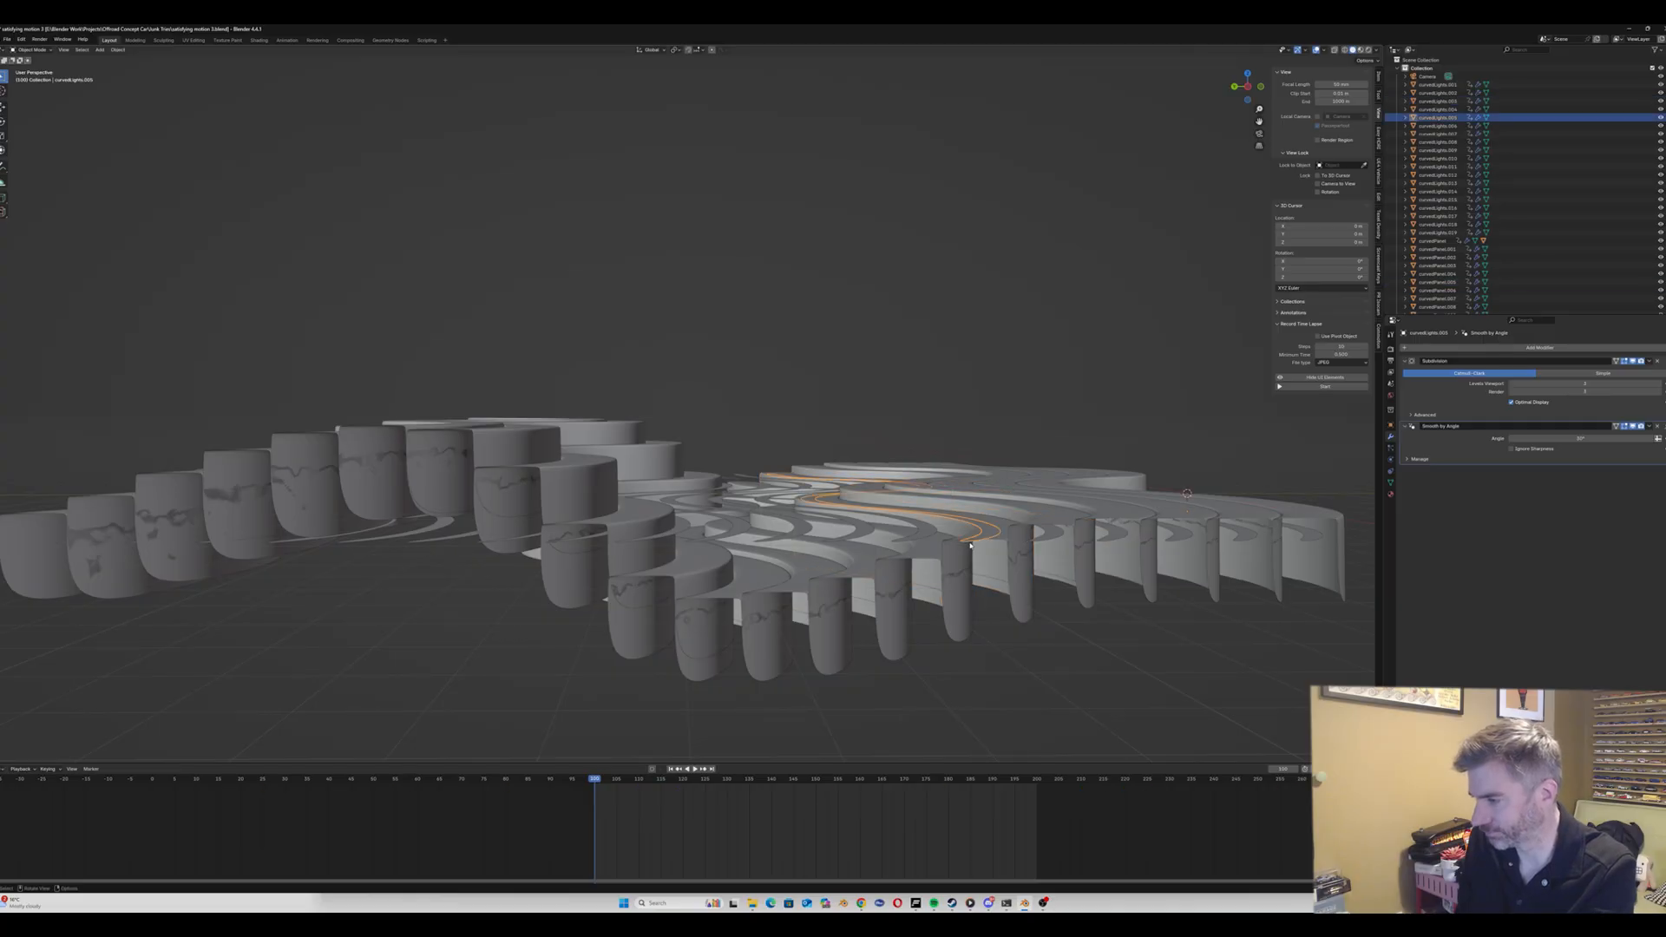
{"action": "key", "text": "x"}
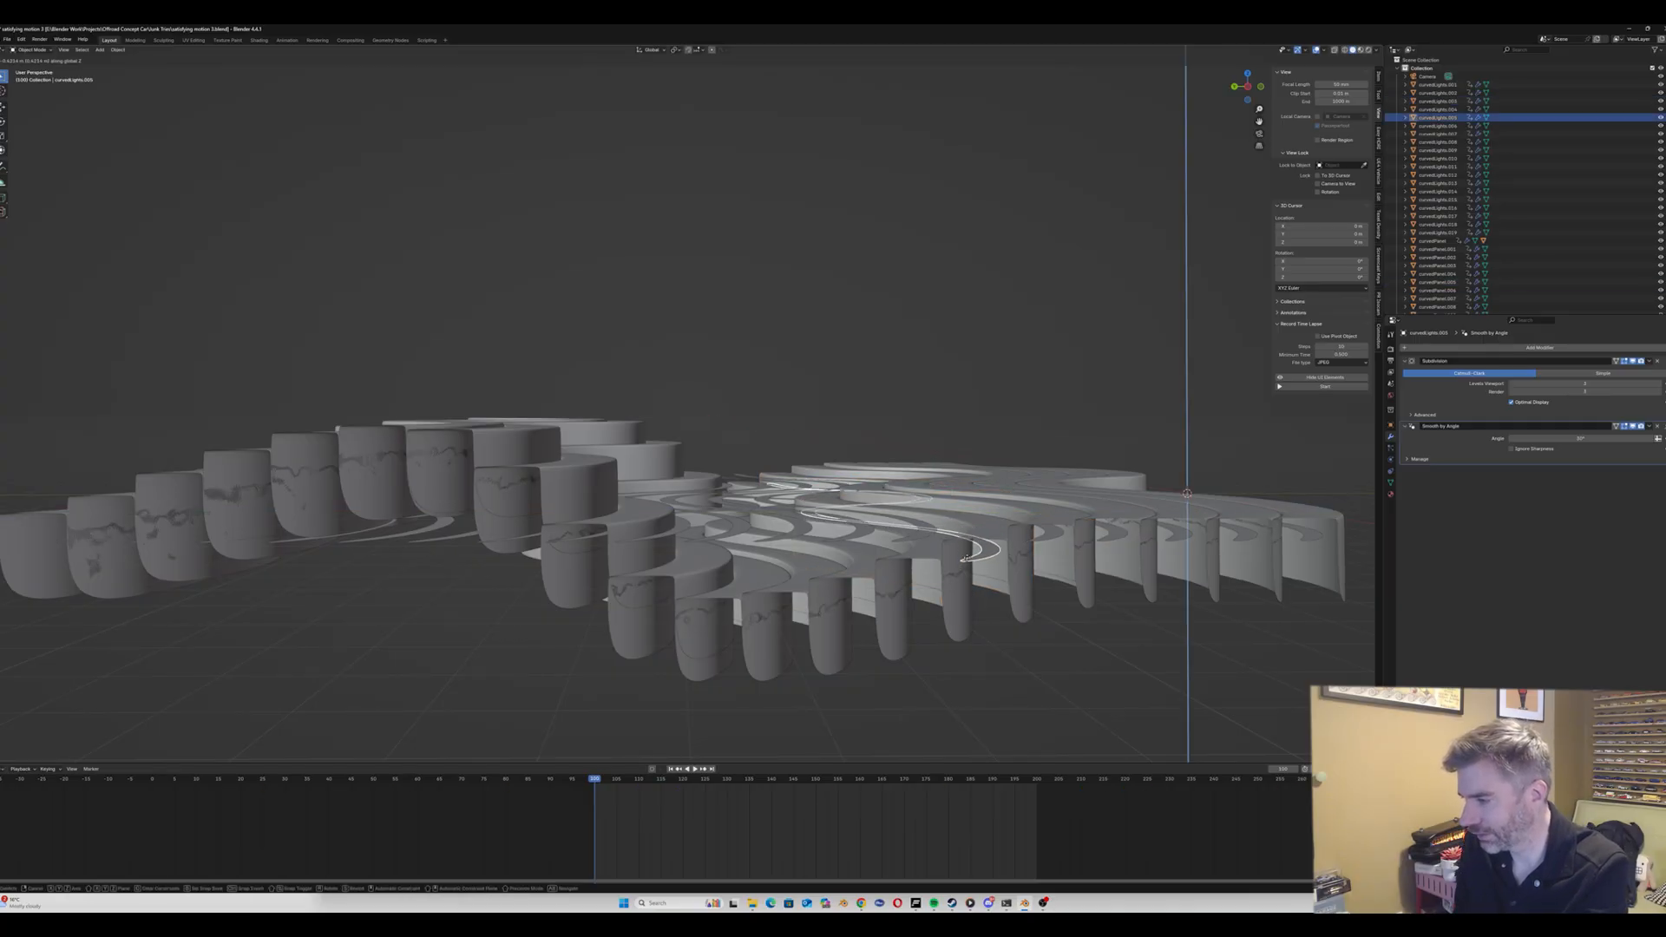
{"action": "left_click", "coordinate": [921, 546]}
{"action": "left_click", "coordinate": [921, 546]}
{"action": "key", "text": "g"}
{"action": "key", "text": "z"}
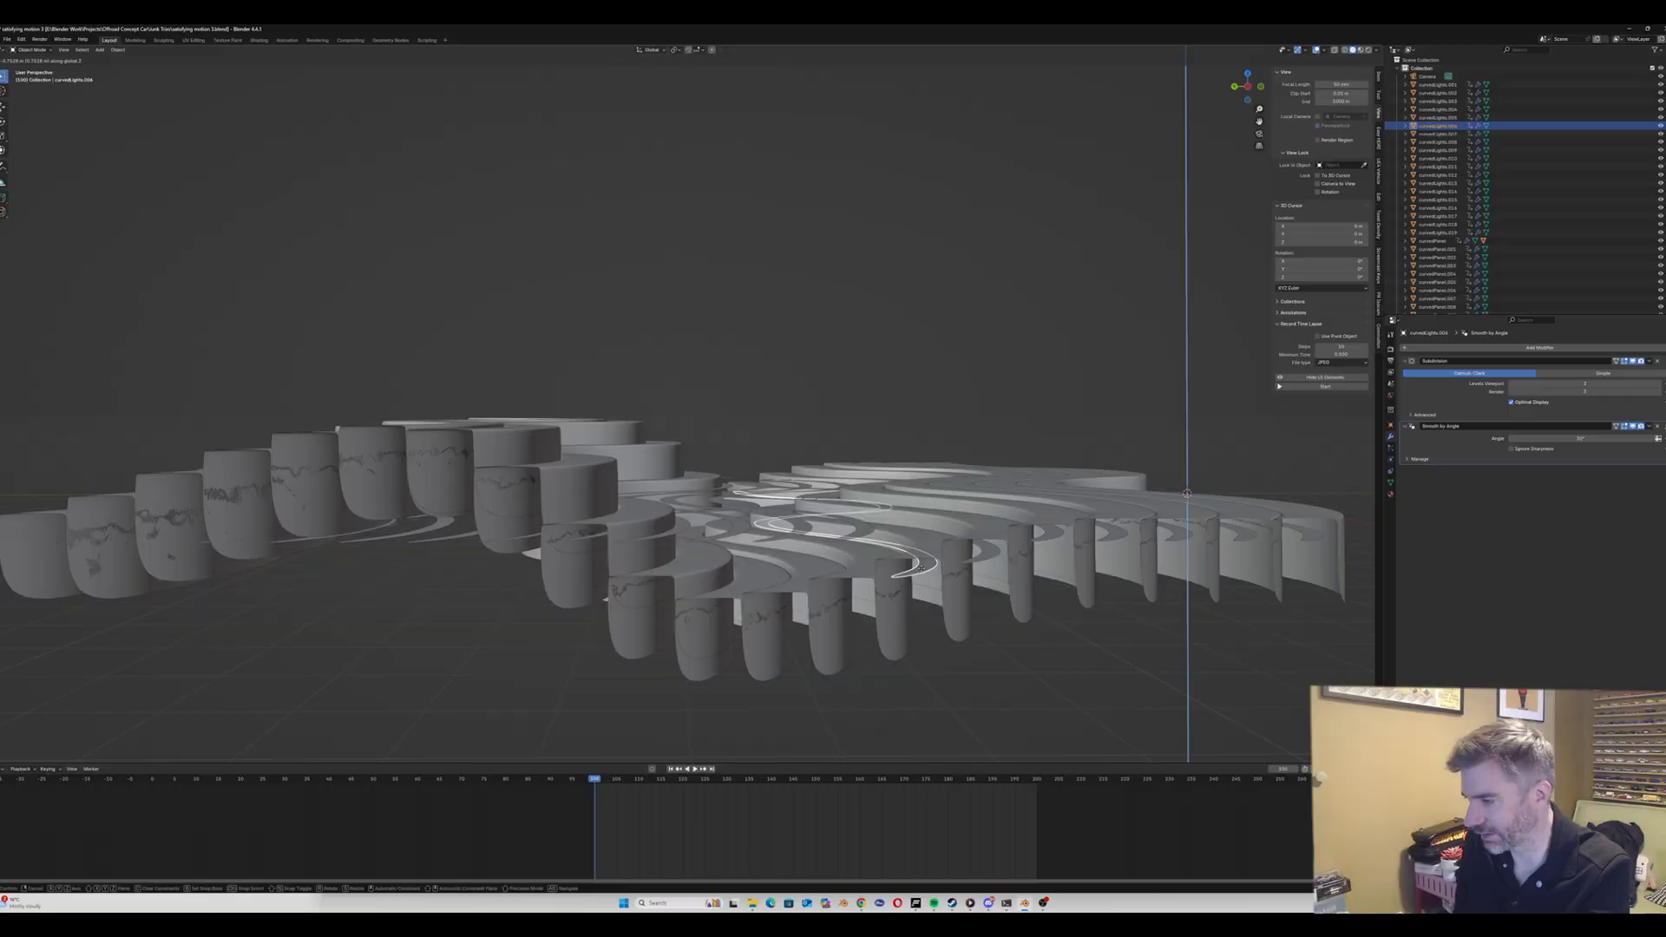
{"action": "left_click", "coordinate": [920, 575]}
Step: Lower strips curvedLights.007 and curvedLights.008 along the Z axis into their panels
{"action": "left_click", "coordinate": [863, 584]}
{"action": "key", "text": "g"}
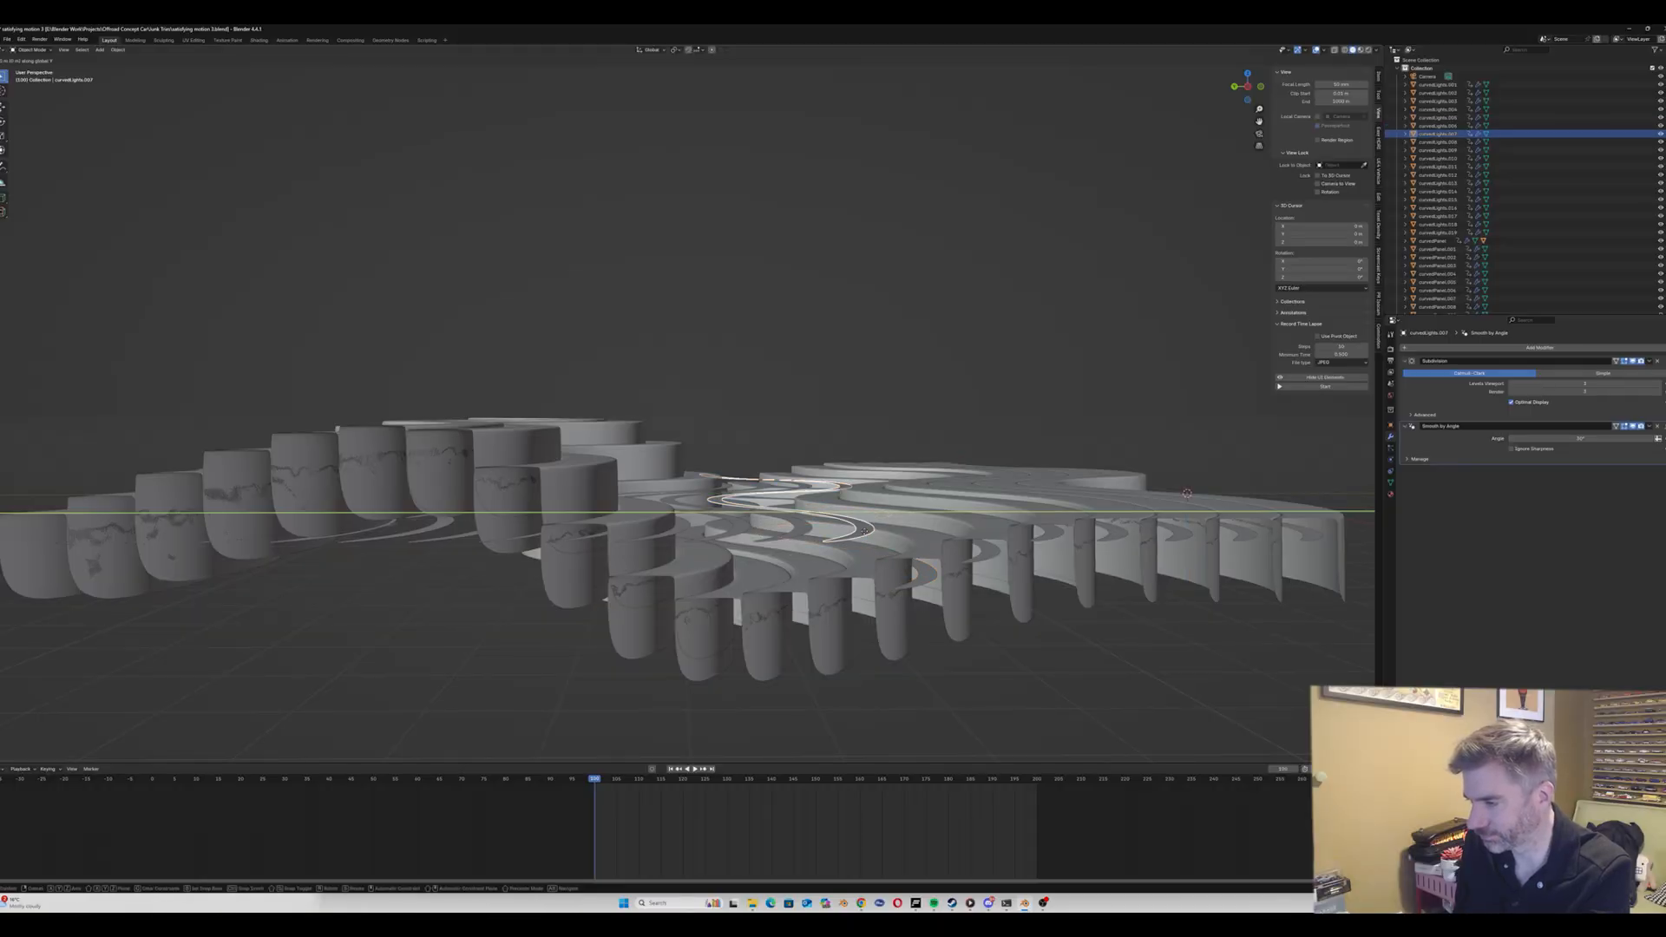
{"action": "key", "text": "z"}
{"action": "left_click", "coordinate": [862, 586]}
{"action": "left_click", "coordinate": [807, 594]}
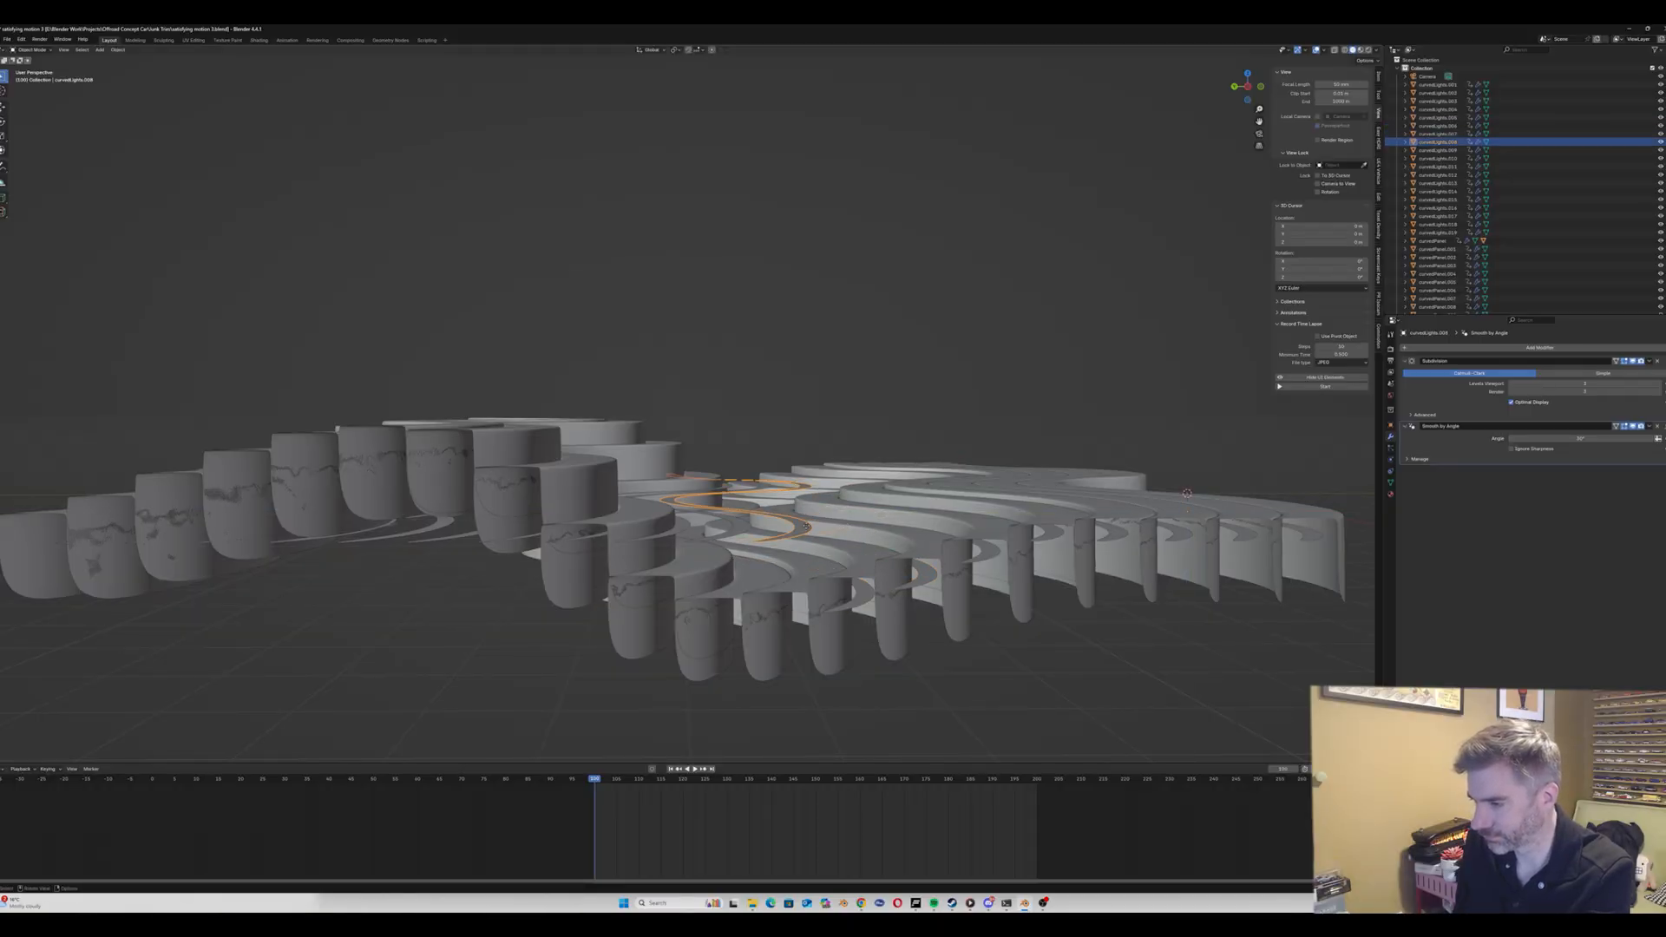
{"action": "key", "text": "g"}
{"action": "key", "text": "z"}
{"action": "left_click", "coordinate": [803, 590]}
Step: Lower strips curvedLights.009 and curvedLights.010 along the Z axis to the height of their panels
{"action": "middle_click_drag", "start_coordinate": [803, 590], "coordinate": [733, 542]}
{"action": "left_click", "coordinate": [733, 542]}
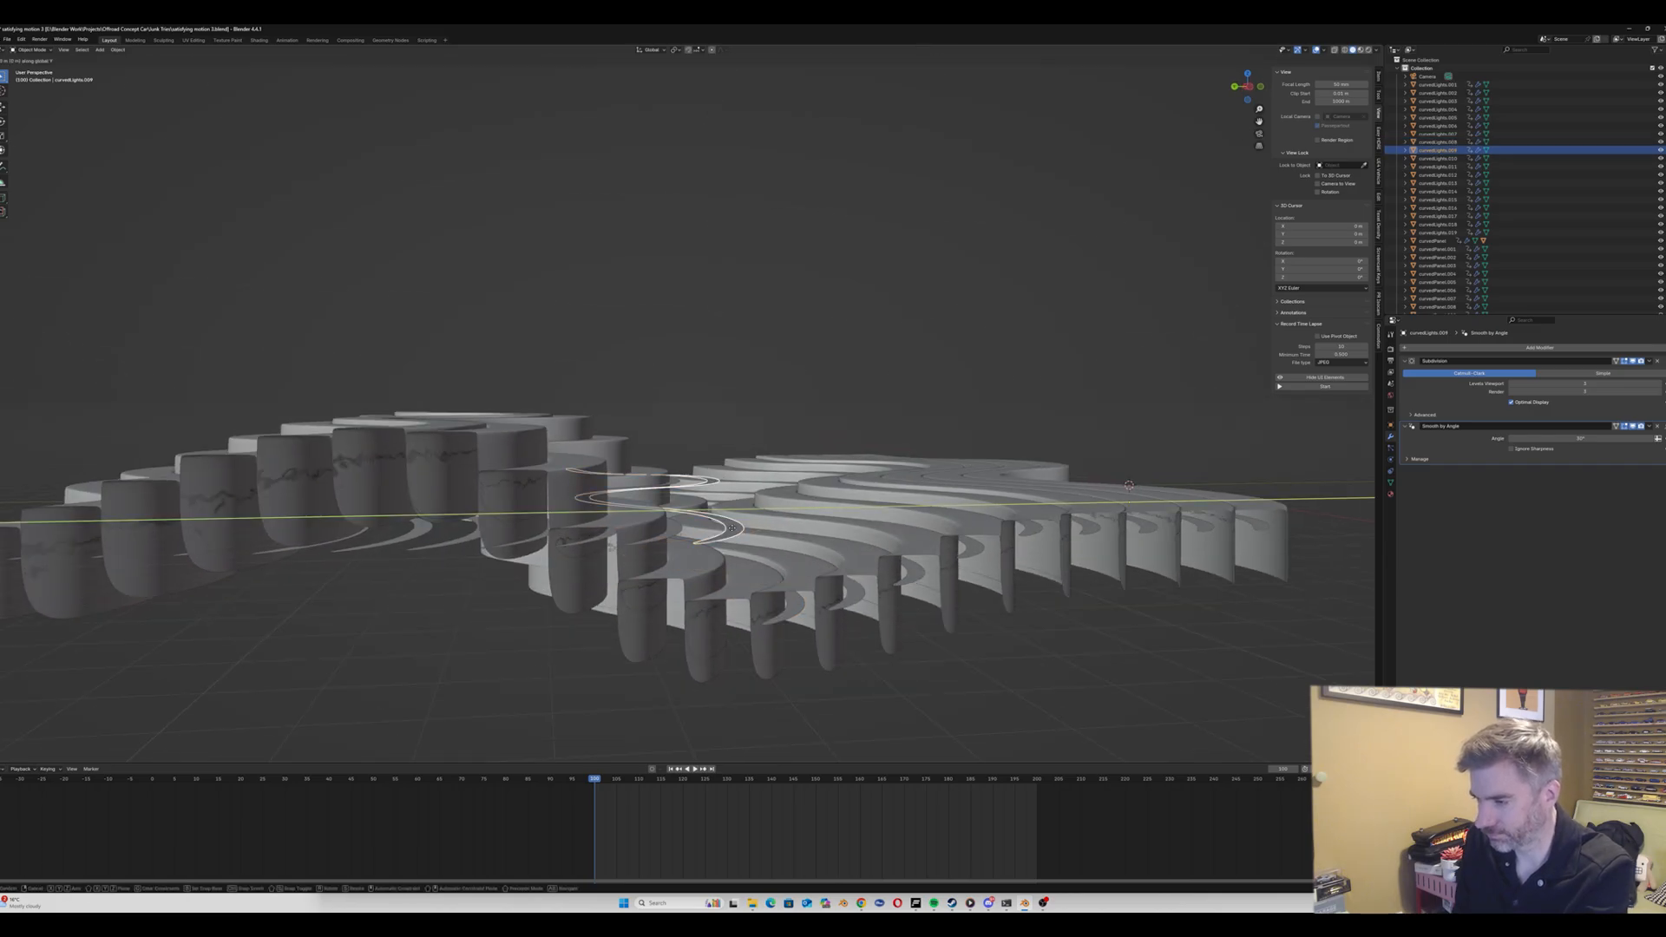
{"action": "key", "text": "g"}
{"action": "key", "text": "z"}
{"action": "left_click", "coordinate": [734, 599]}
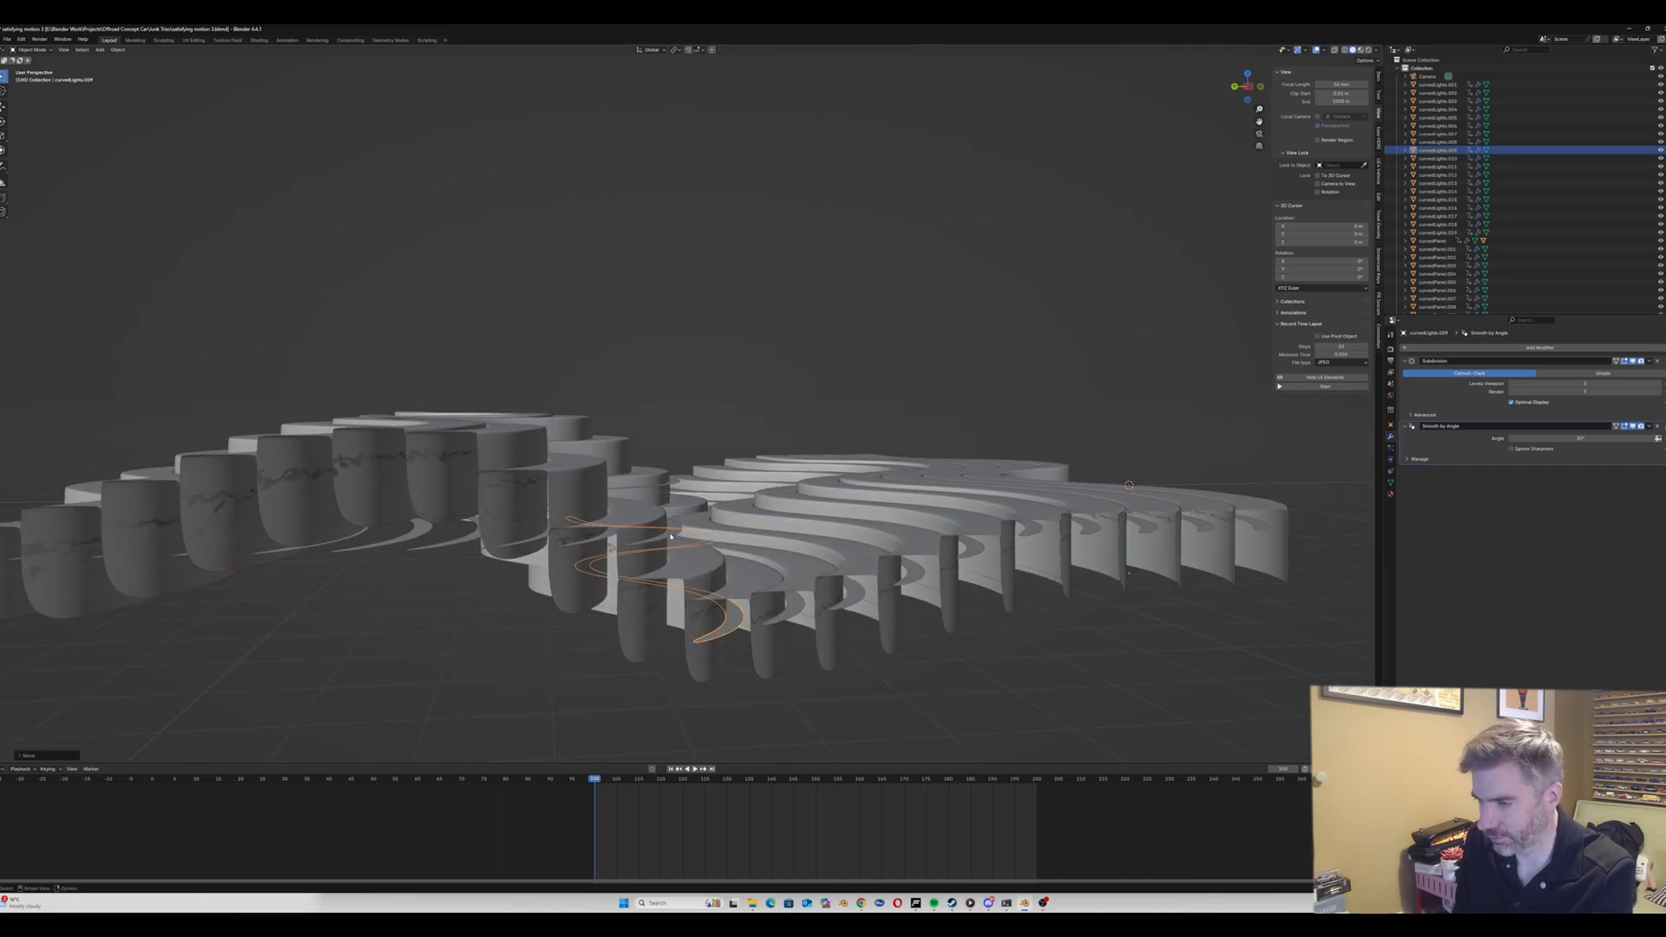
{"action": "left_click", "coordinate": [675, 513]}
{"action": "key", "text": "g"}
{"action": "key", "text": "z"}
{"action": "left_click", "coordinate": [670, 587]}
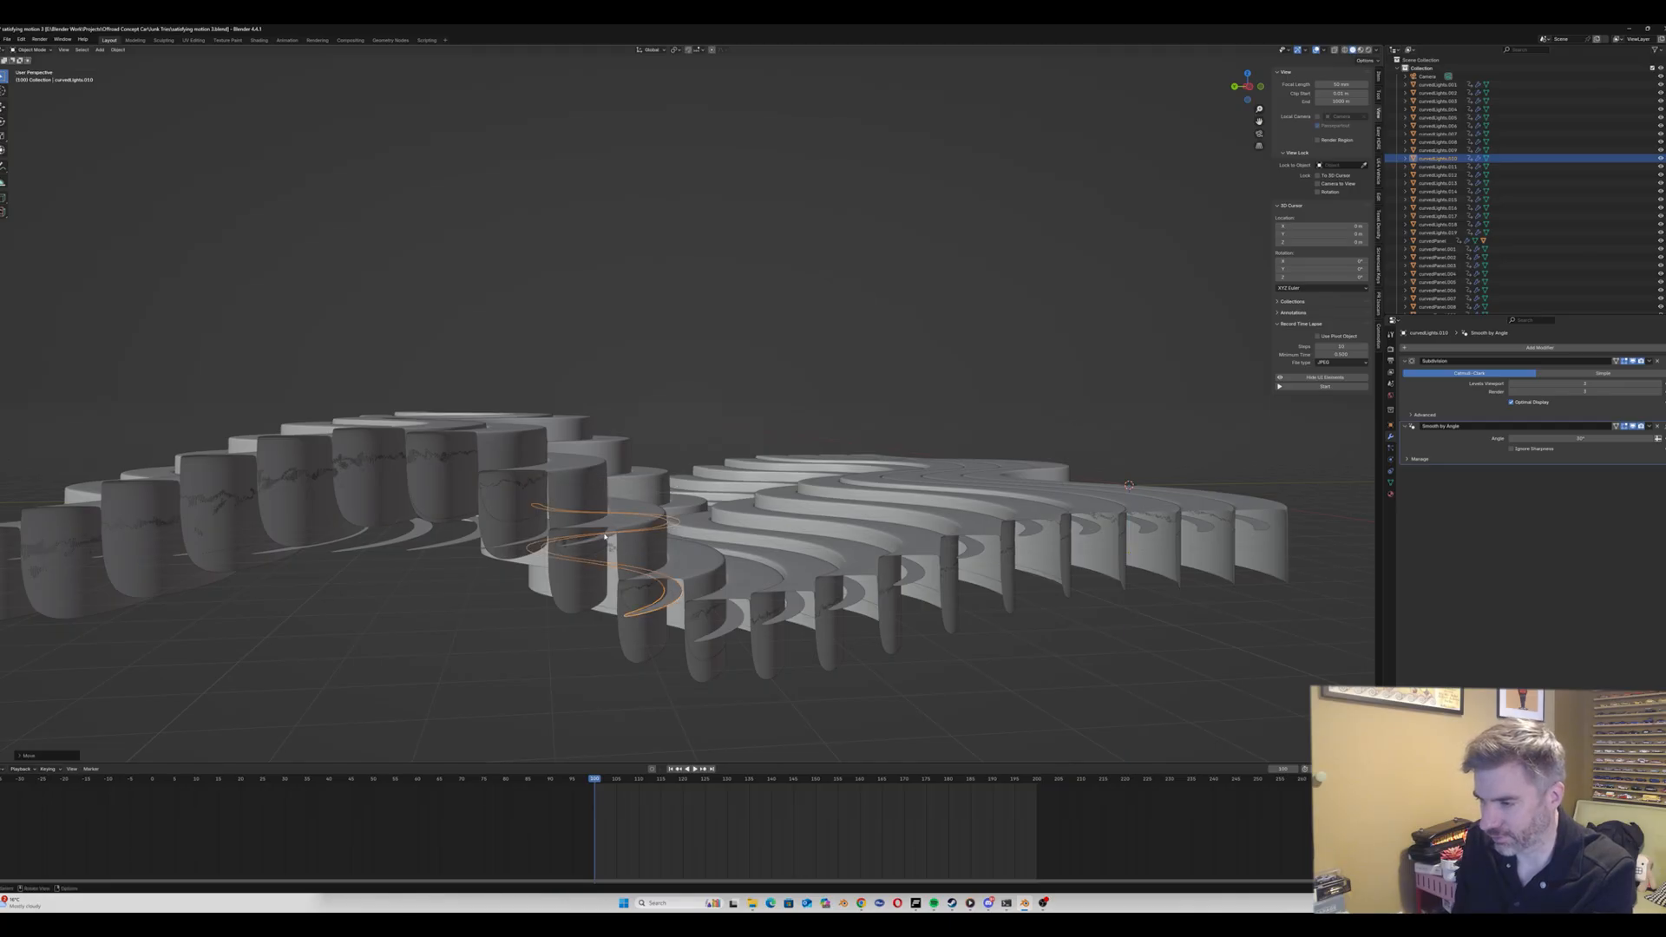
Step: Lower strip curvedLights.011 along the Z axis into its panel
{"action": "left_click", "coordinate": [597, 543]}
{"action": "key", "text": "g"}
{"action": "key", "text": "z"}
{"action": "left_click", "coordinate": [601, 555]}
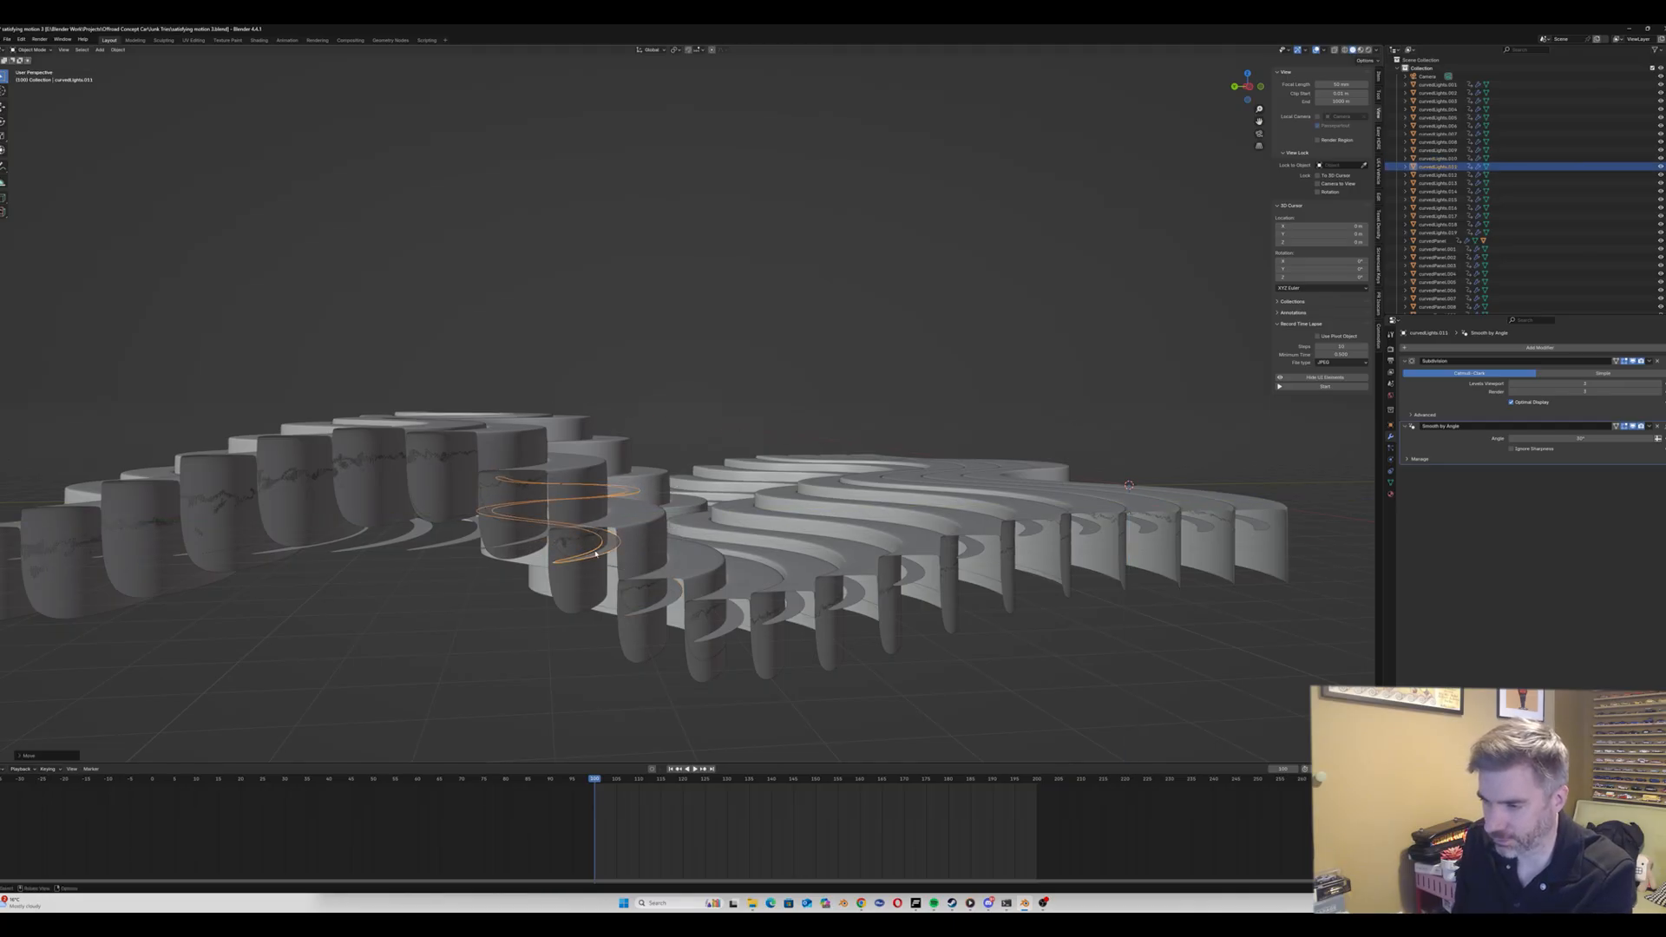
{"action": "mouse_move", "coordinate": [601, 555]}
{"action": "middle_mouse_down"}
{"action": "mouse_move", "coordinate": [558, 534]}
{"action": "mouse_move", "coordinate": [581, 540]}
{"action": "middle_mouse_up"}
{"action": "left_click", "coordinate": [544, 531]}
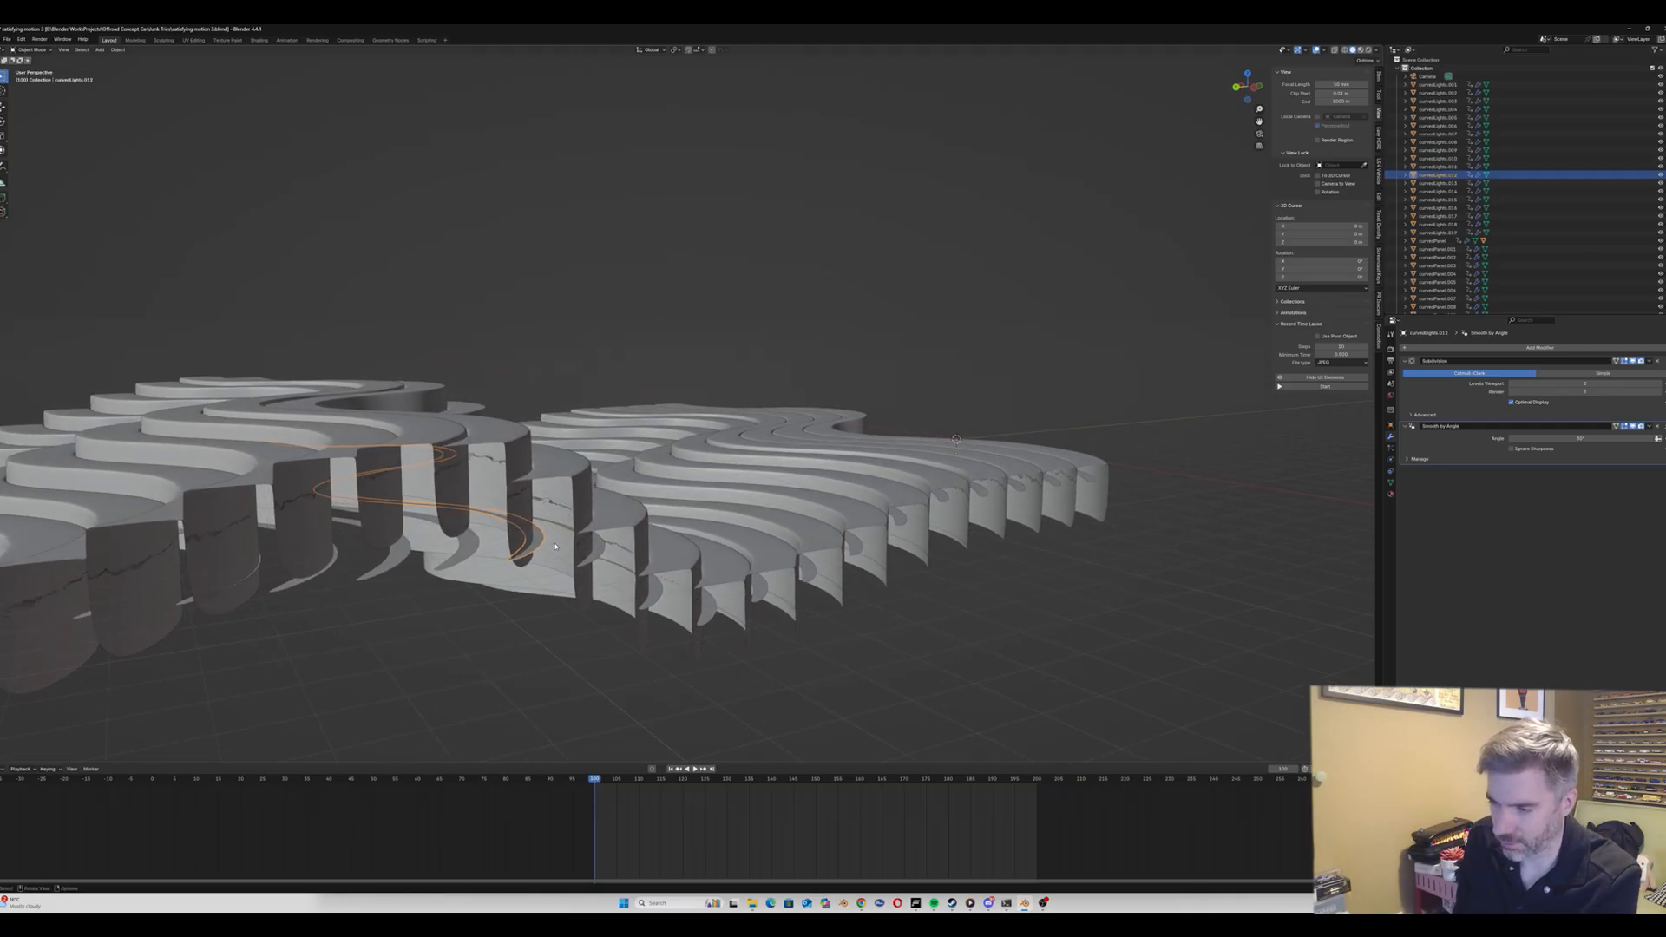
{"action": "key", "text": "g"}
{"action": "right_click", "coordinate": [560, 546]}
Step: Shift strips curvedLights.011 and curvedLights.010 along the Y axis so each sits within its panel's thickness
{"action": "left_click", "coordinate": [599, 546]}
{"action": "key", "text": "g"}
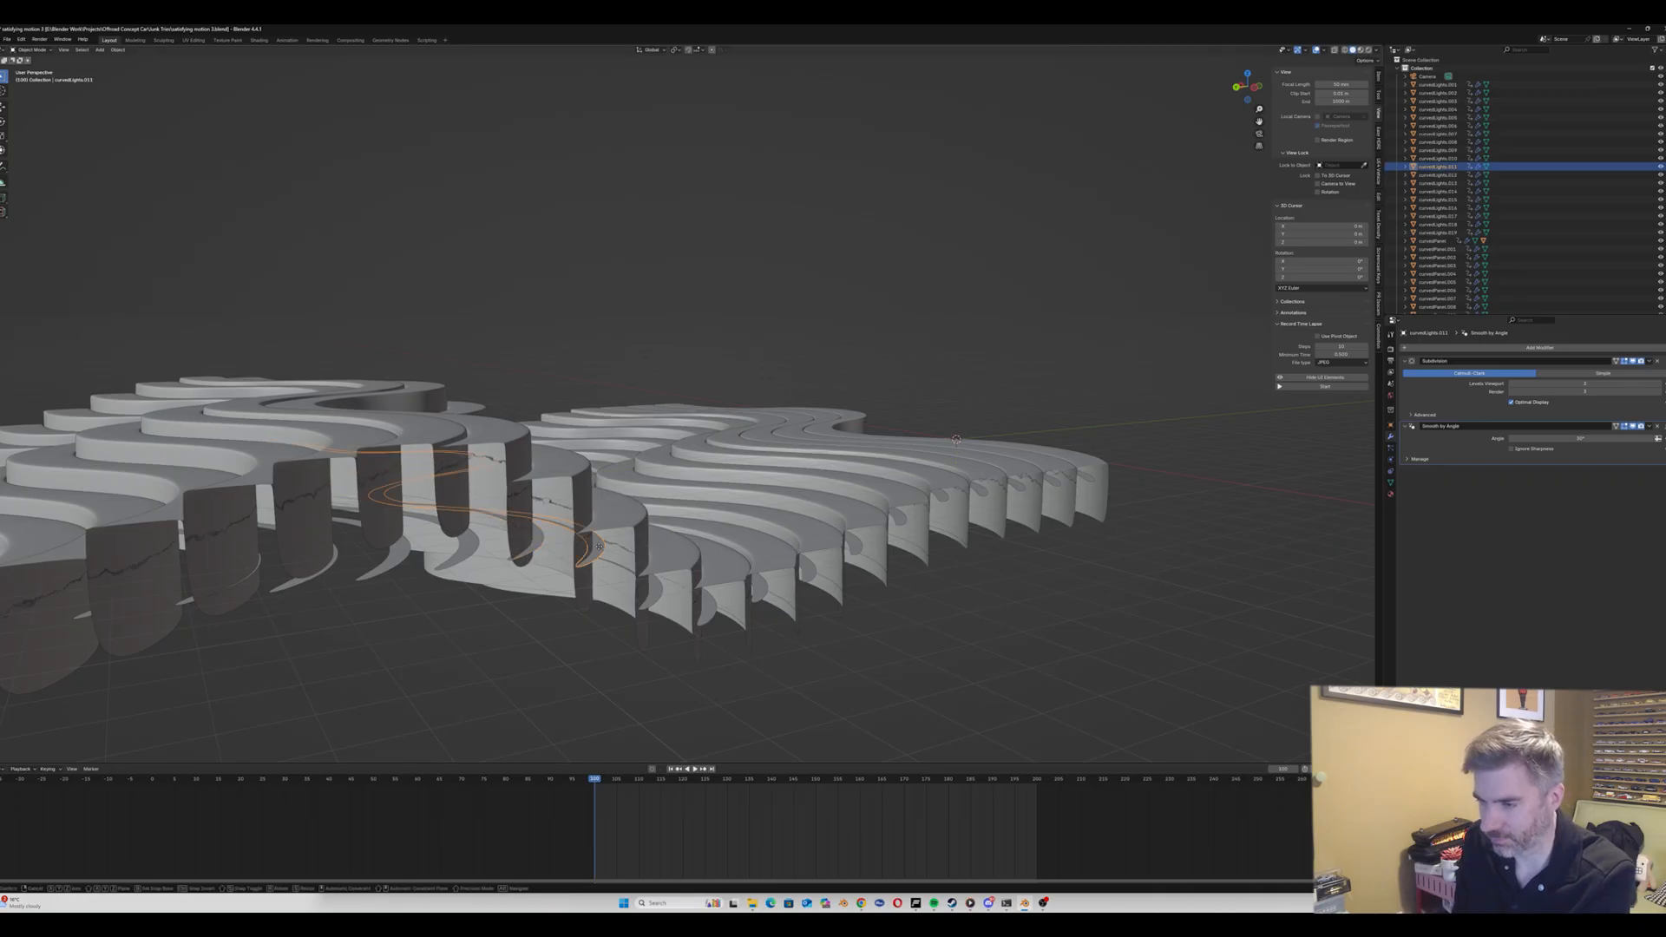
{"action": "key", "text": "y"}
{"action": "left_click", "coordinate": [618, 544]}
{"action": "left_click", "coordinate": [656, 588]}
{"action": "key", "text": "g"}
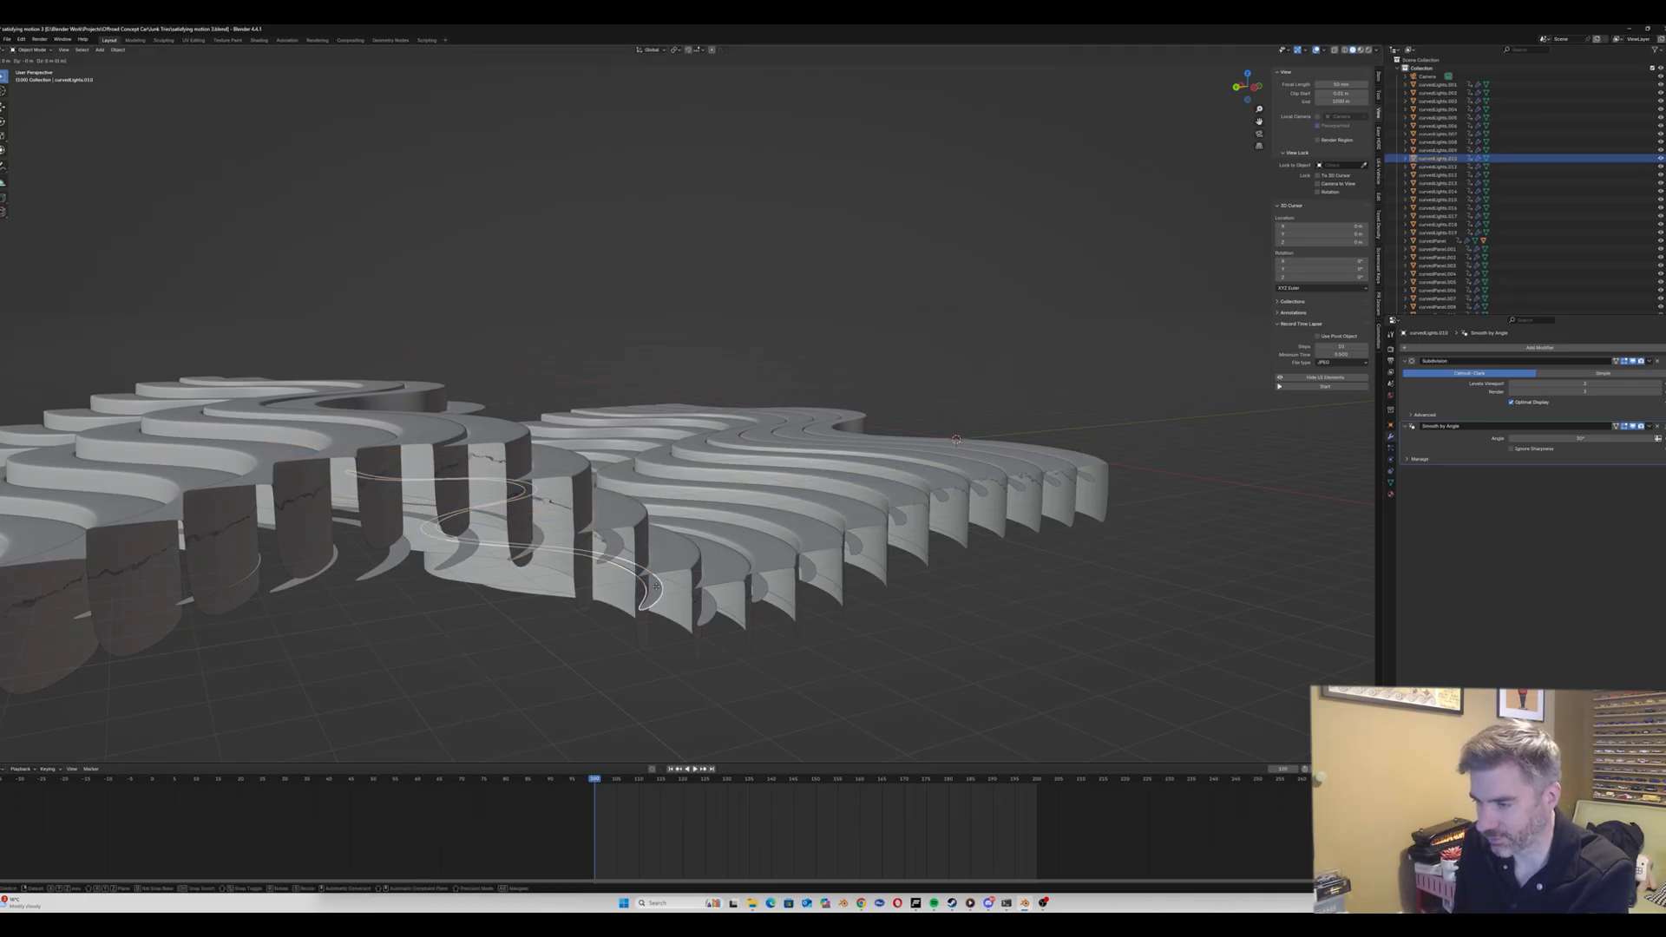
{"action": "key", "text": "y"}
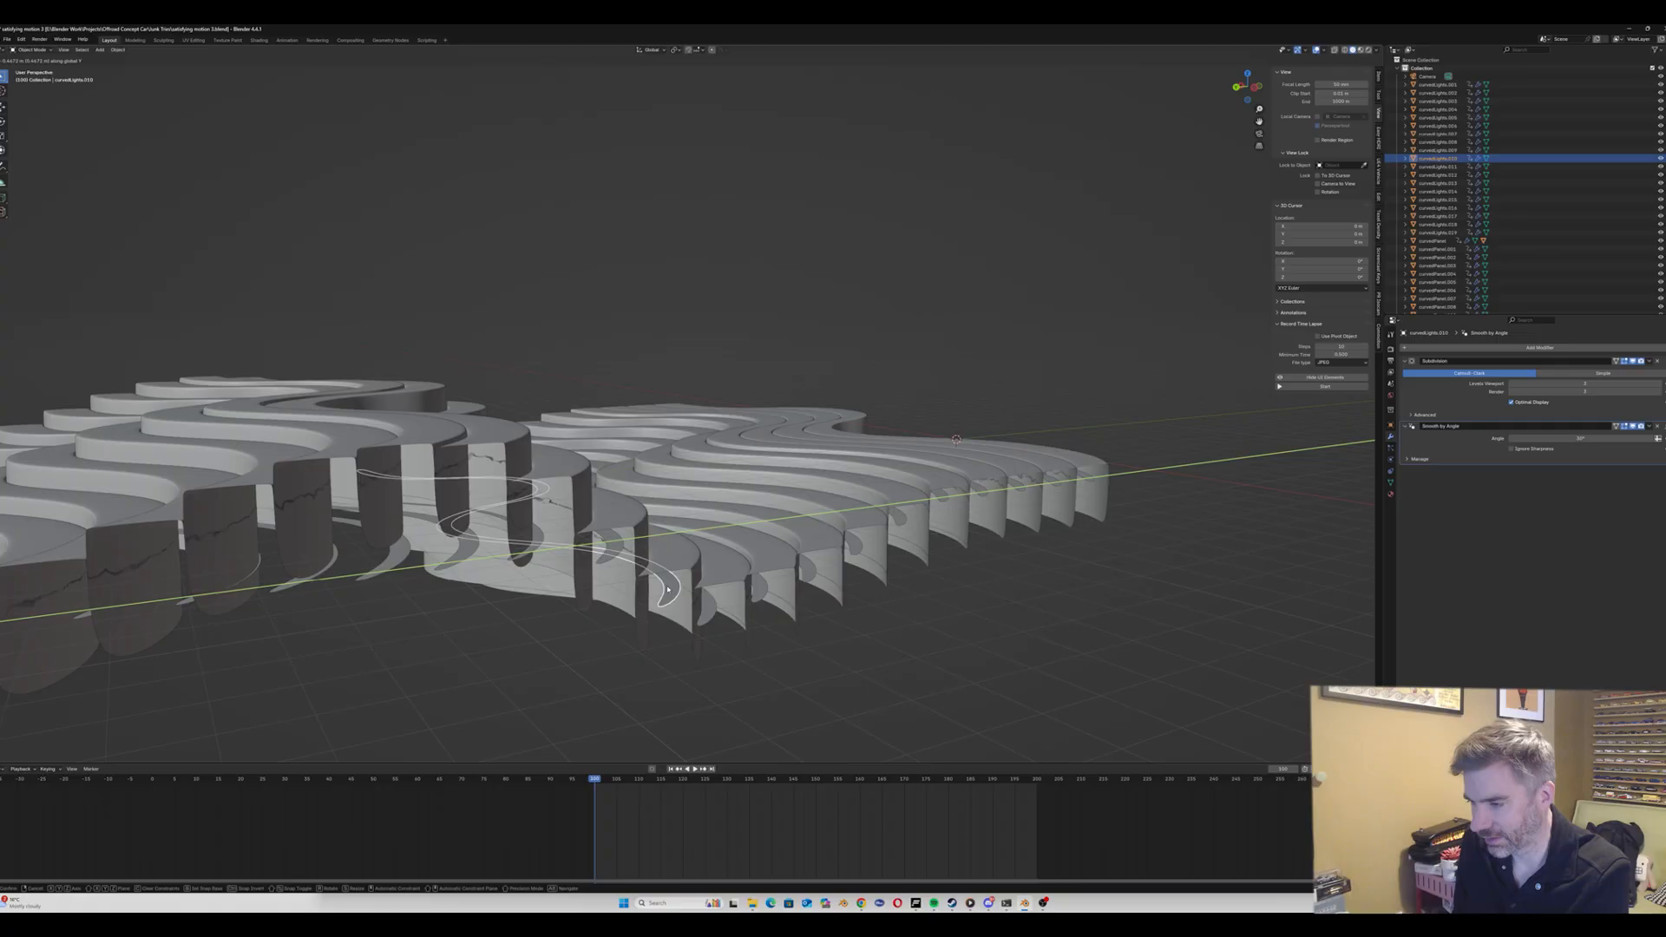
{"action": "left_click", "coordinate": [712, 607]}
Step: Shift strips curvedLights.009, curvedLights.008 and curvedLights.007 along the Y axis into their panels
{"action": "left_click", "coordinate": [710, 608]}
{"action": "key", "text": "g"}
{"action": "key", "text": "y"}
{"action": "left_click", "coordinate": [728, 607]}
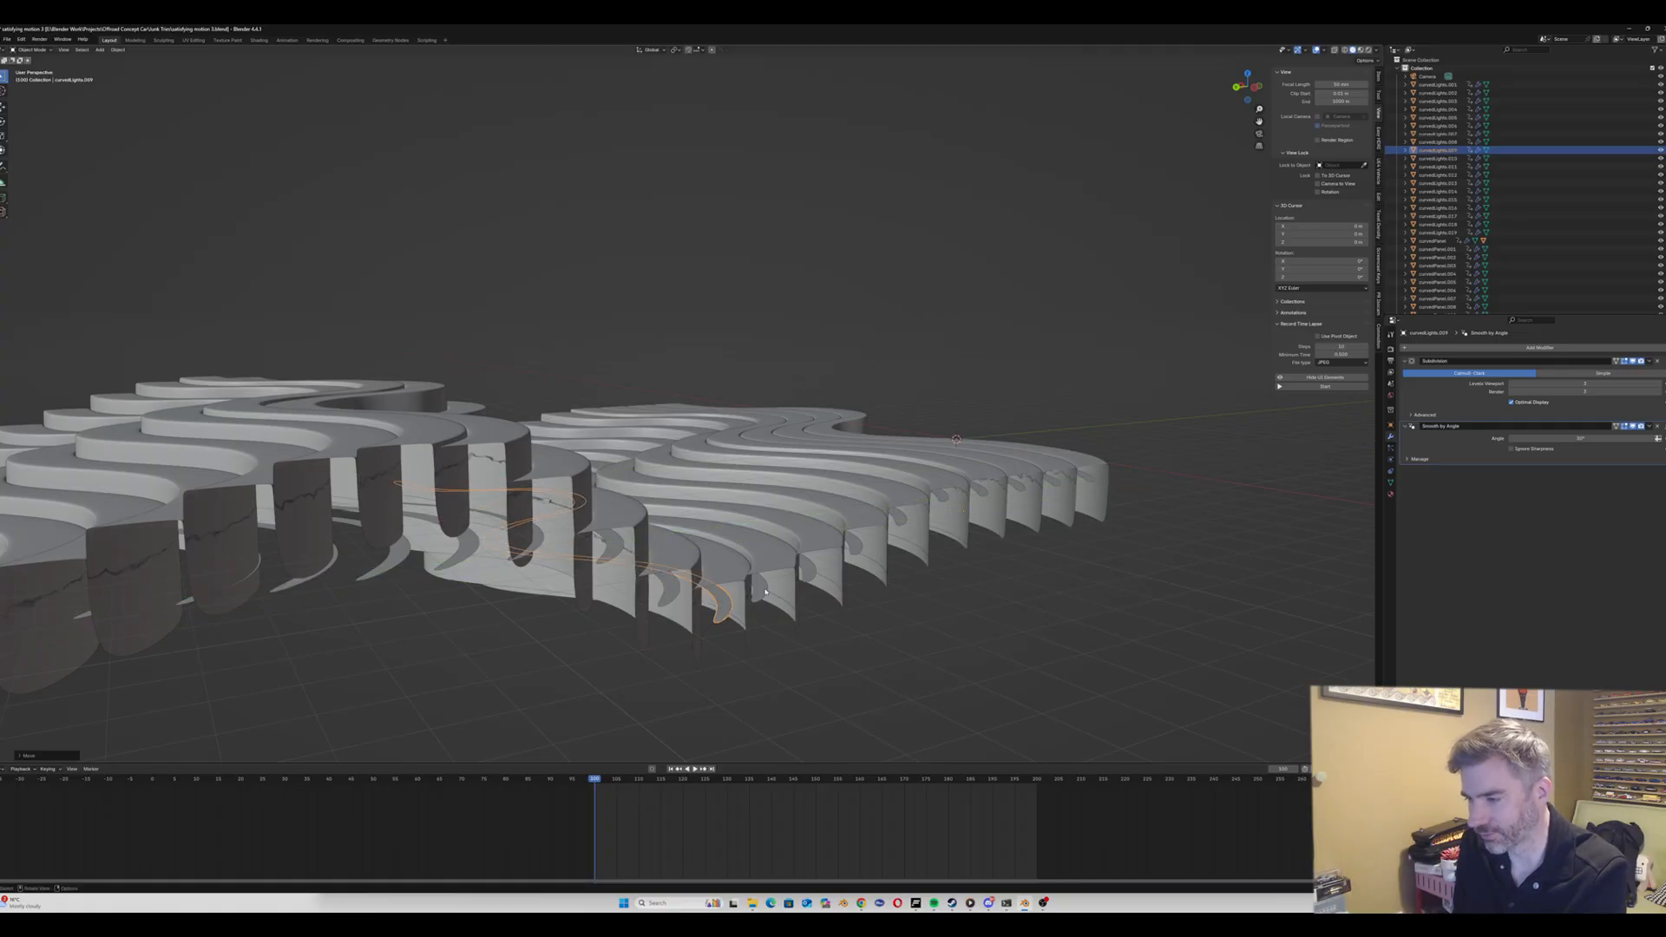
{"action": "left_click", "coordinate": [762, 590]}
{"action": "key", "text": "g"}
{"action": "key", "text": "y"}
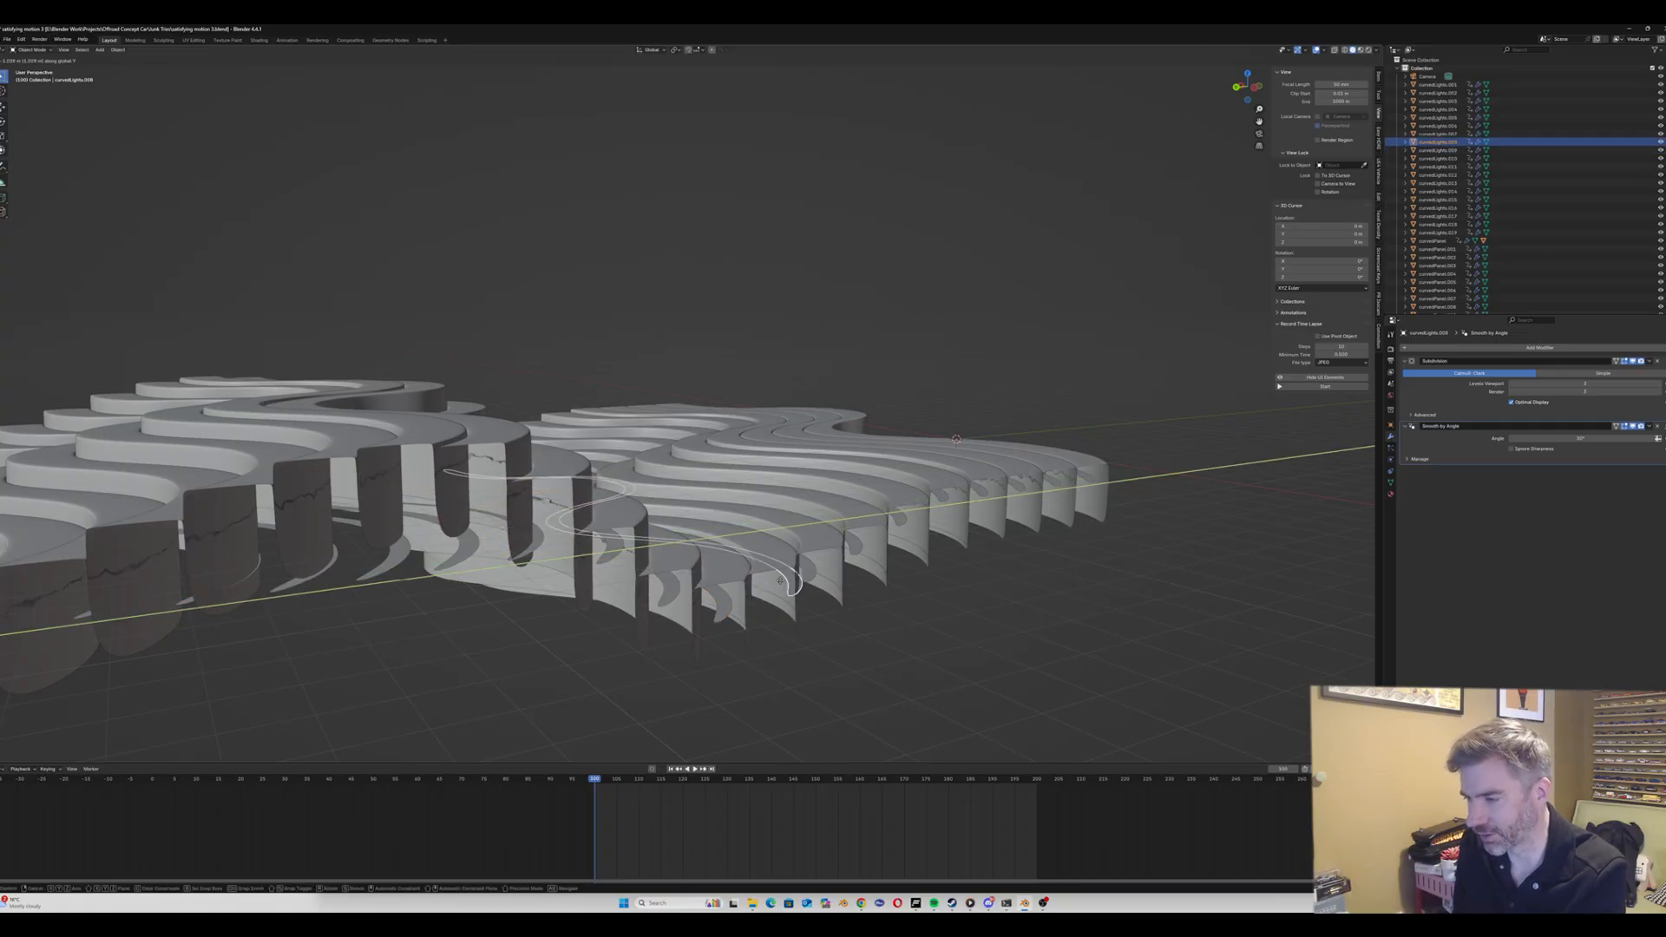
{"action": "left_click", "coordinate": [784, 579]}
{"action": "left_click", "coordinate": [809, 569]}
{"action": "key", "text": "g"}
{"action": "key", "text": "y"}
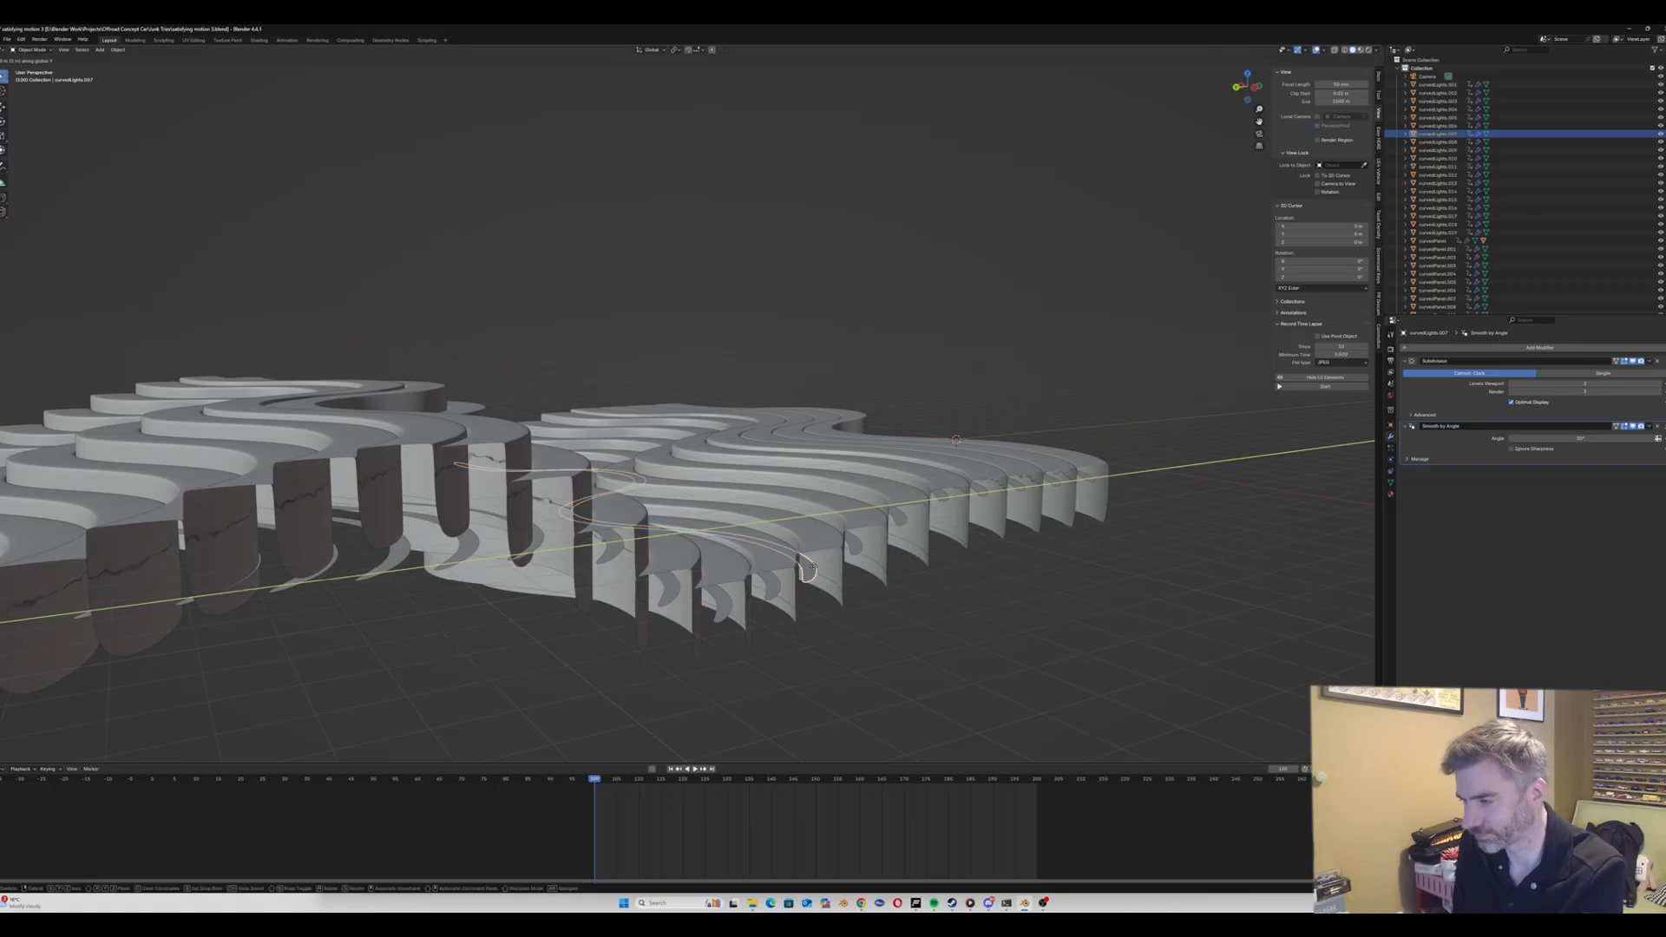
{"action": "left_click", "coordinate": [818, 569]}
Step: Shift strips curvedLights.012 and curvedLights.013 along the Y axis to line up with their panels
{"action": "left_click", "coordinate": [614, 554]}
{"action": "left_click", "coordinate": [532, 547]}
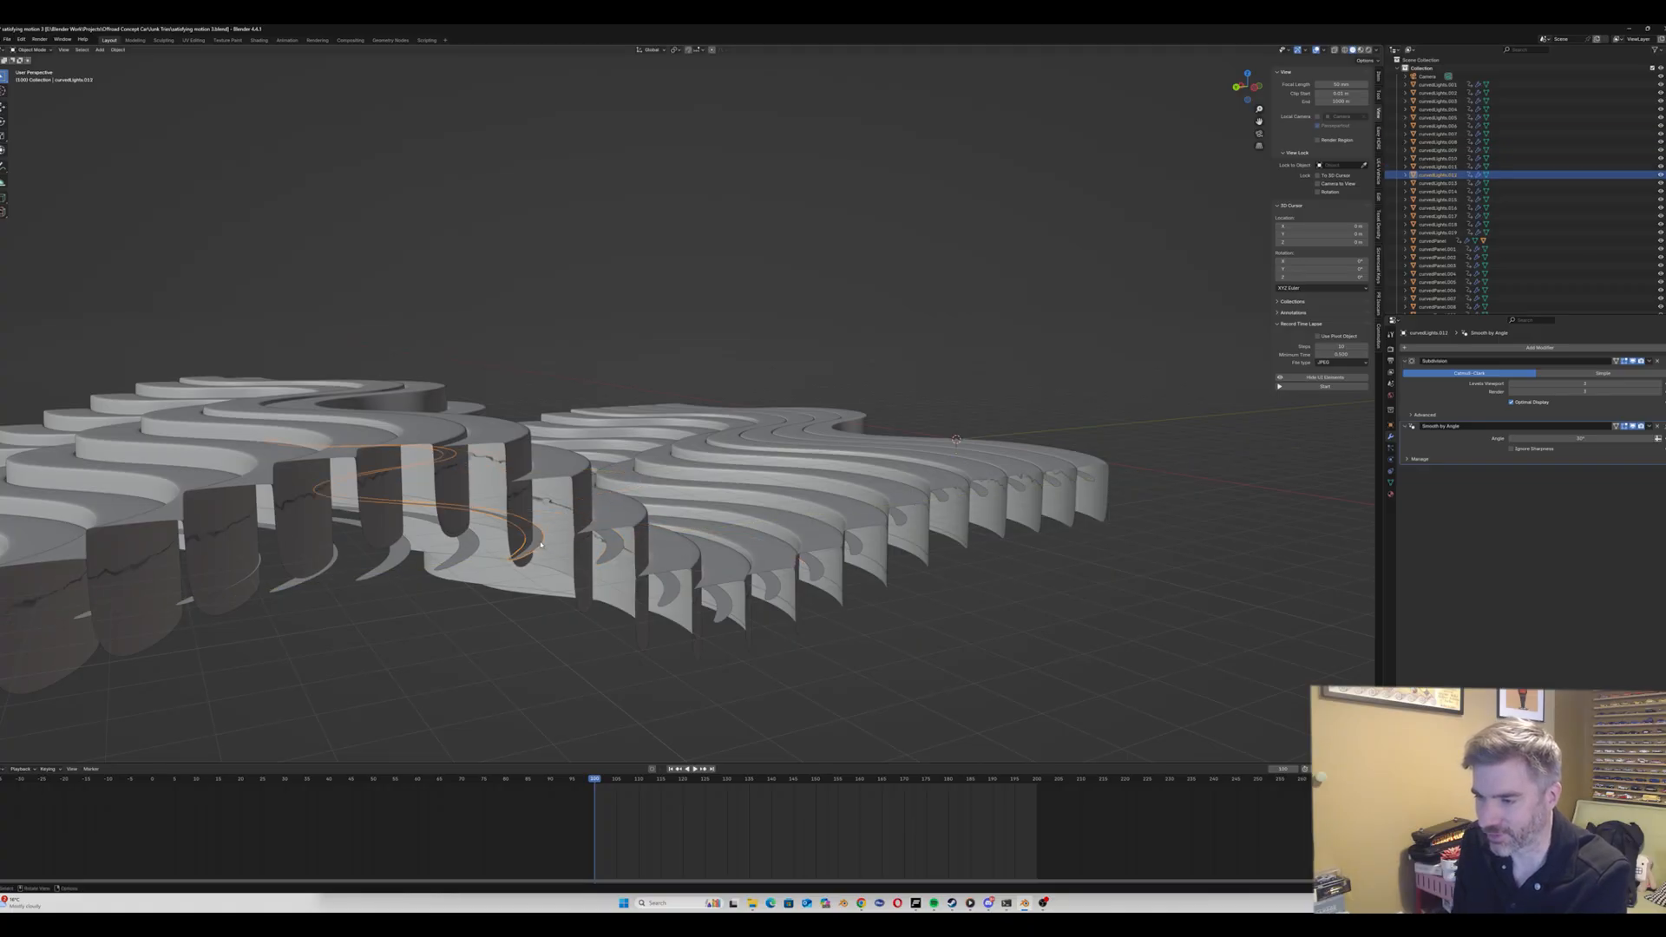
{"action": "key", "text": "g"}
{"action": "key", "text": "y"}
{"action": "left_click", "coordinate": [553, 544]}
{"action": "mouse_move", "coordinate": [552, 545]}
{"action": "middle_mouse_down"}
{"action": "mouse_move", "coordinate": [540, 529]}
{"action": "mouse_move", "coordinate": [534, 543]}
{"action": "middle_mouse_up"}
{"action": "left_click", "coordinate": [458, 544]}
{"action": "key", "text": "g"}
{"action": "key", "text": "y"}
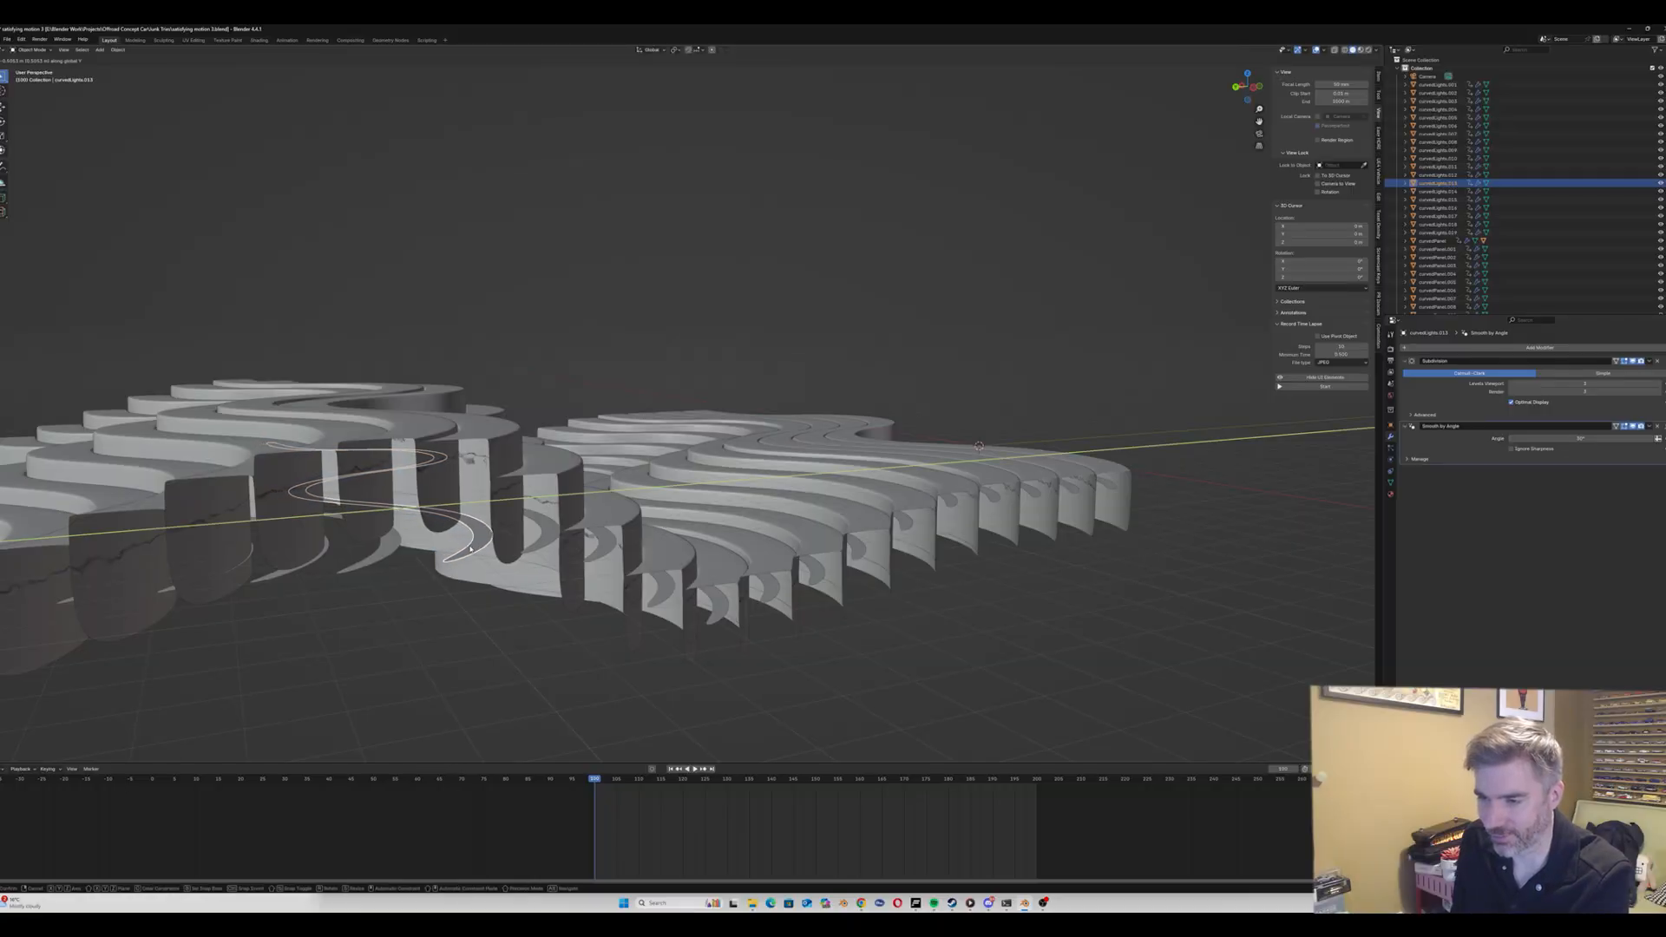
{"action": "left_click", "coordinate": [460, 542]}
Step: Shift strip curvedLights.014 slightly along the Y axis to line up with its panel
{"action": "left_click", "coordinate": [379, 552]}
{"action": "key", "text": "g"}
{"action": "key", "text": "y"}
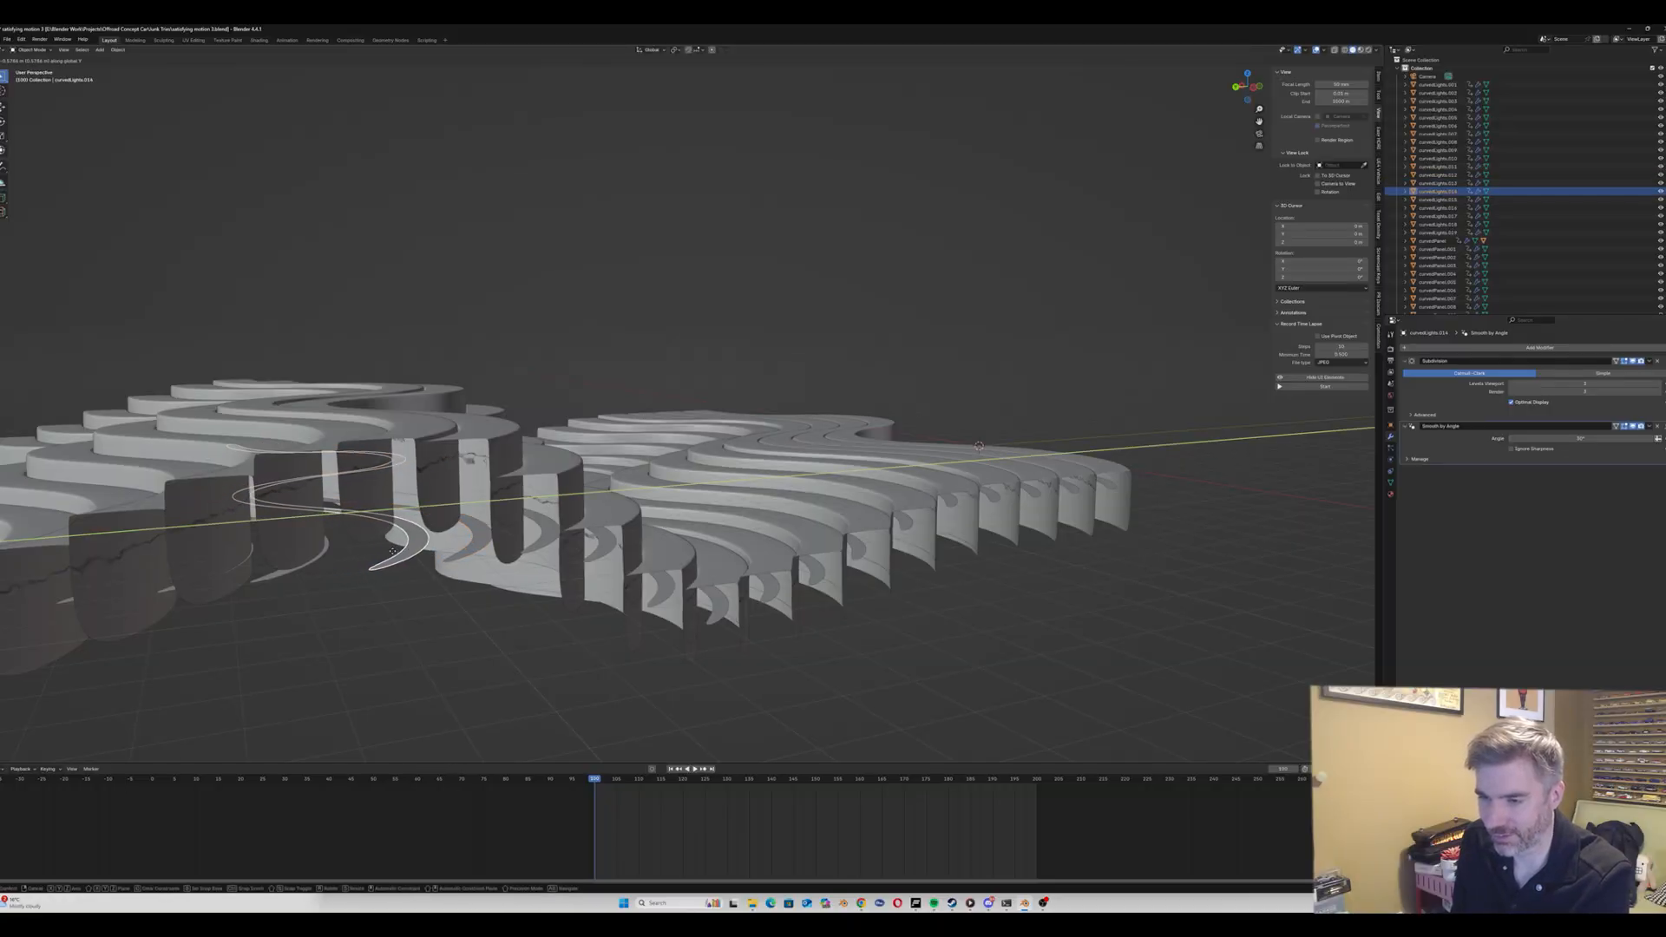
{"action": "left_click", "coordinate": [382, 548]}
Step: Raise strips curvedLights.013 and curvedLights.012 along the Z axis into their panels
{"action": "middle_click_drag", "start_coordinate": [382, 548], "coordinate": [455, 519]}
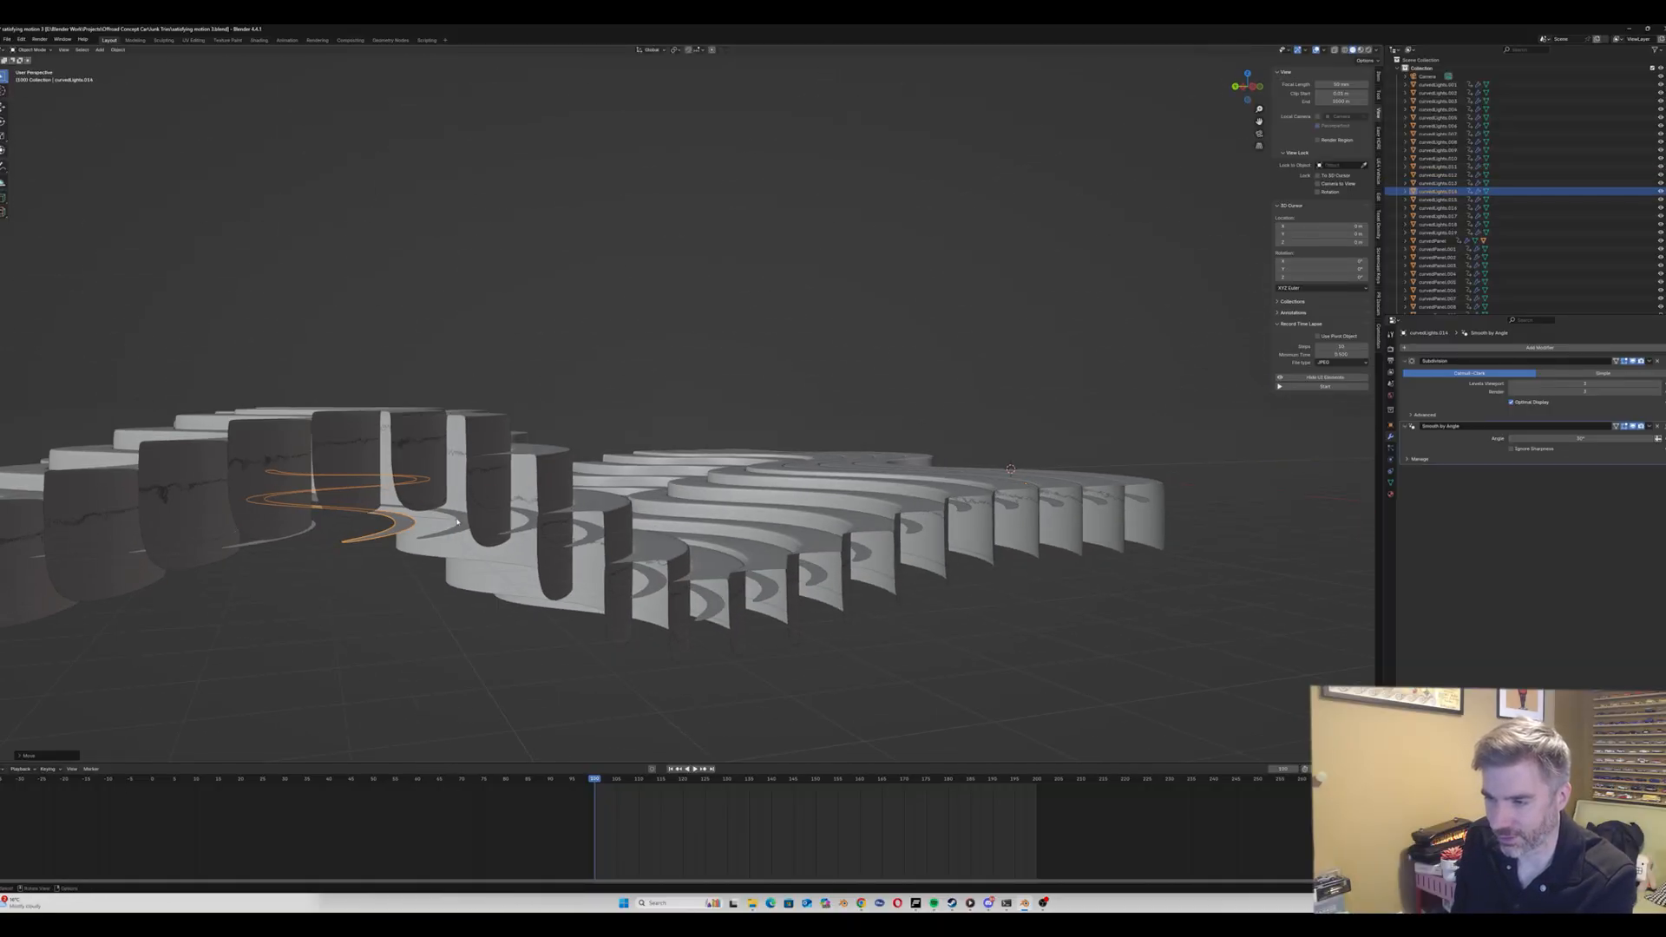
{"action": "left_click", "coordinate": [456, 519]}
{"action": "key", "text": "g"}
{"action": "key", "text": "x"}
{"action": "key", "text": "z"}
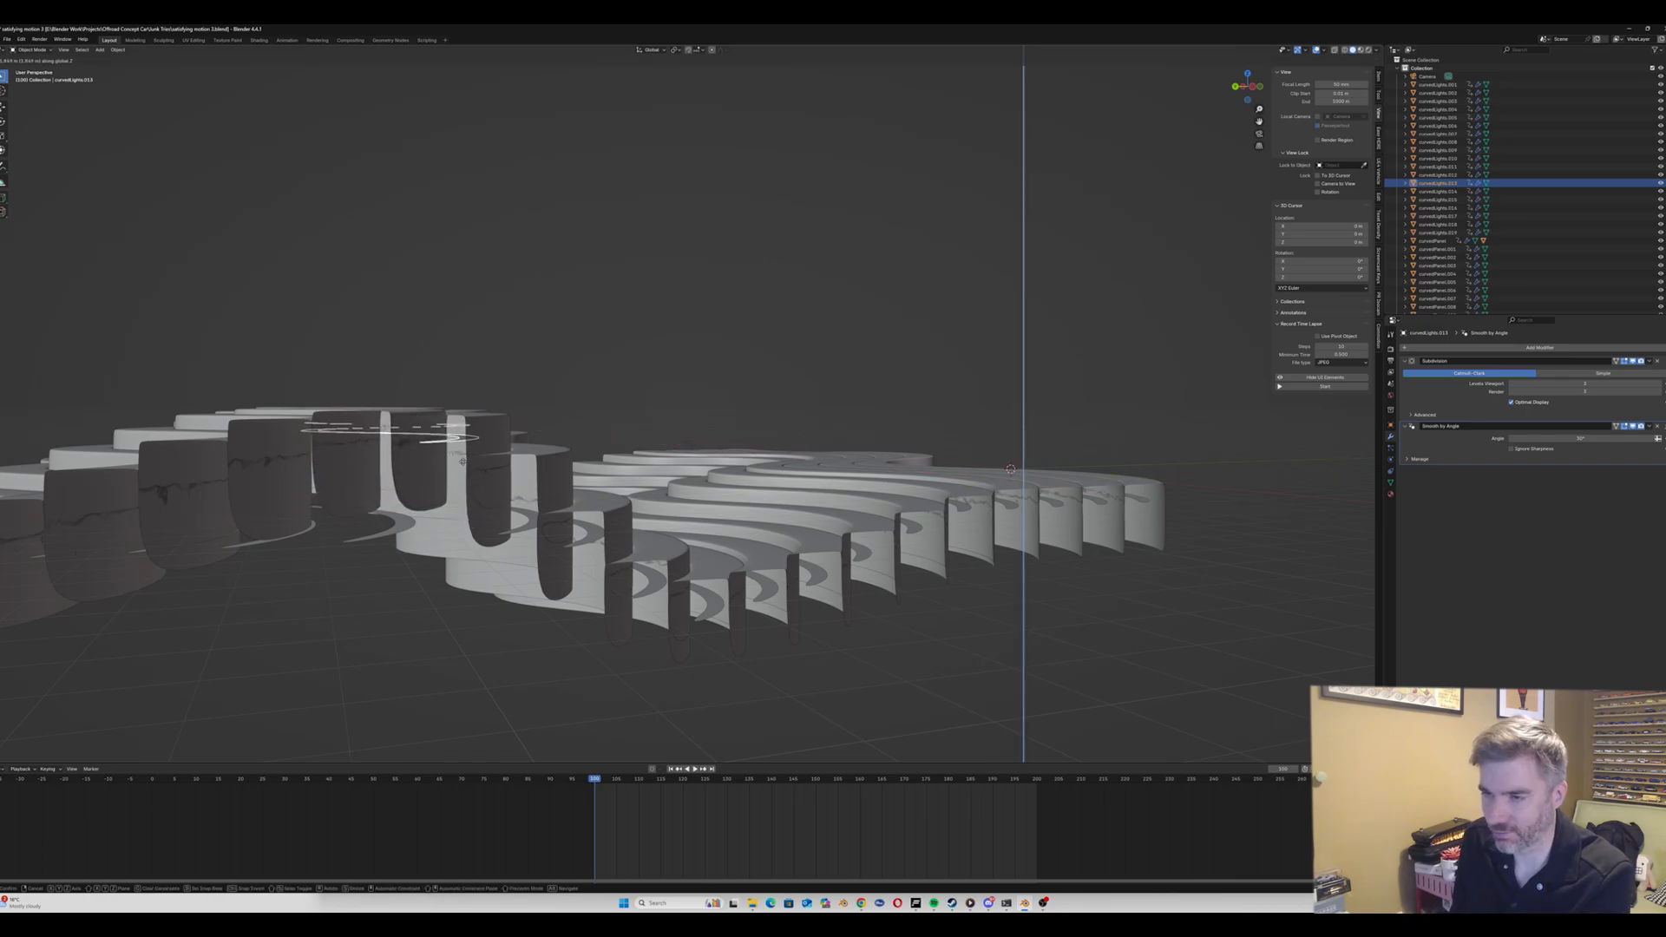
{"action": "left_click", "coordinate": [462, 461]}
{"action": "left_click", "coordinate": [525, 522]}
{"action": "left_click", "coordinate": [526, 522]}
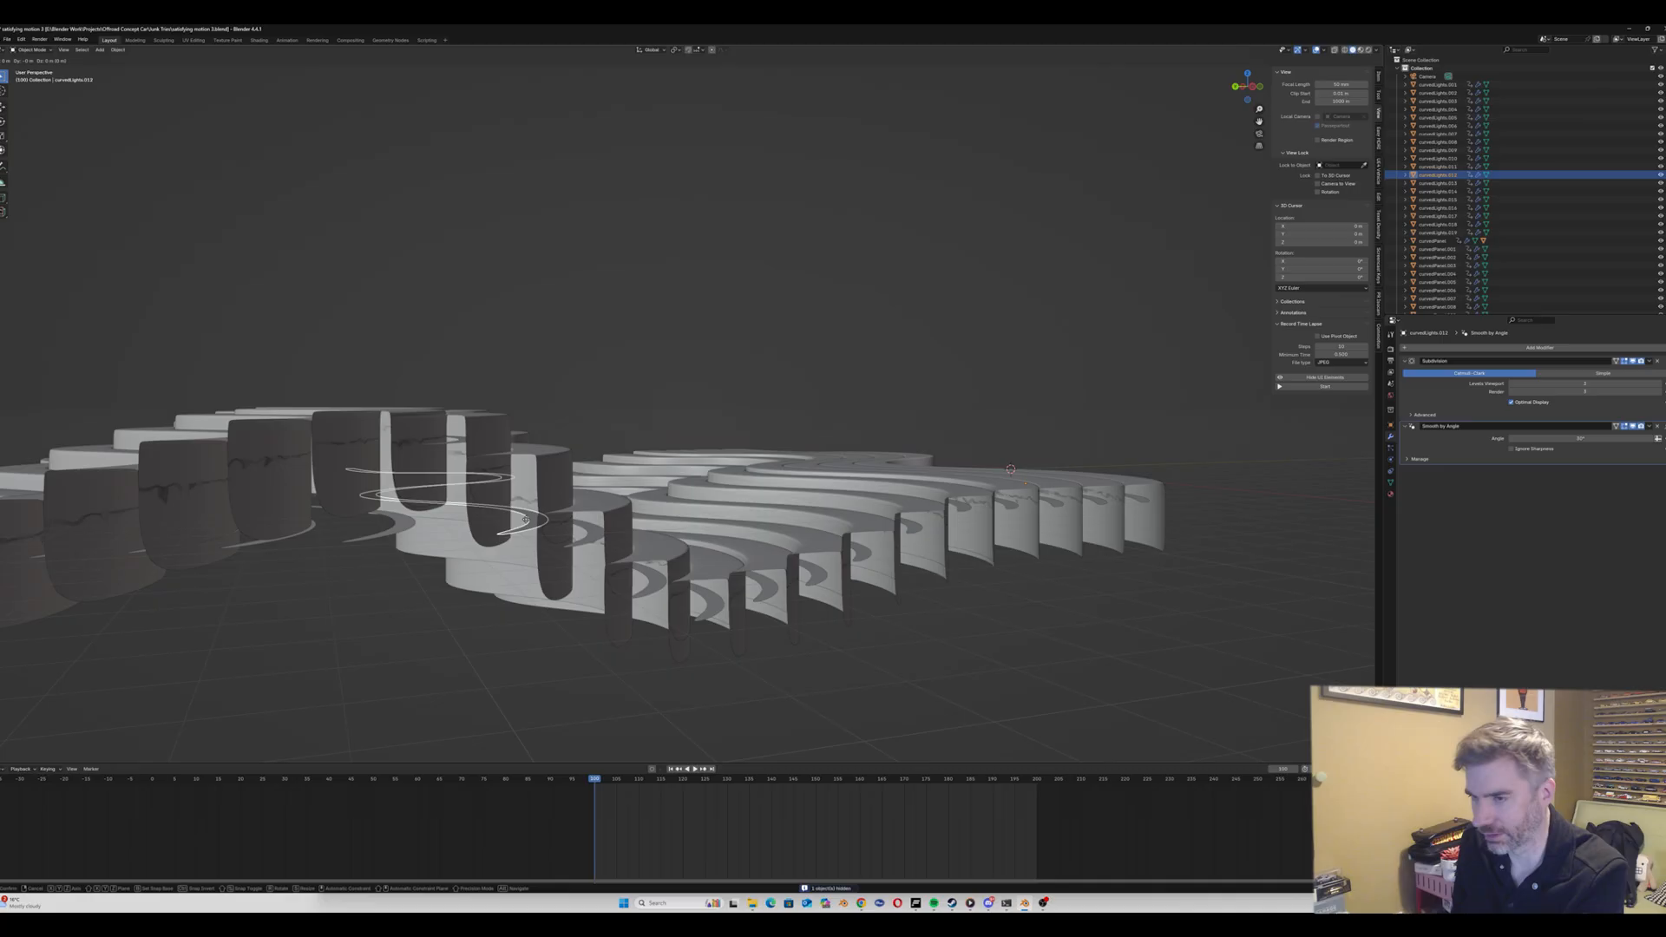
{"action": "key", "text": "z"}
{"action": "left_click", "coordinate": [528, 487]}
Step: Raise strip curvedLights.014 along the Z axis into its panel
{"action": "left_click", "coordinate": [397, 522]}
{"action": "middle_click_drag", "start_coordinate": [397, 522], "coordinate": [415, 535]}
{"action": "key", "text": "g"}
{"action": "key", "text": "y"}
{"action": "key", "text": "z"}
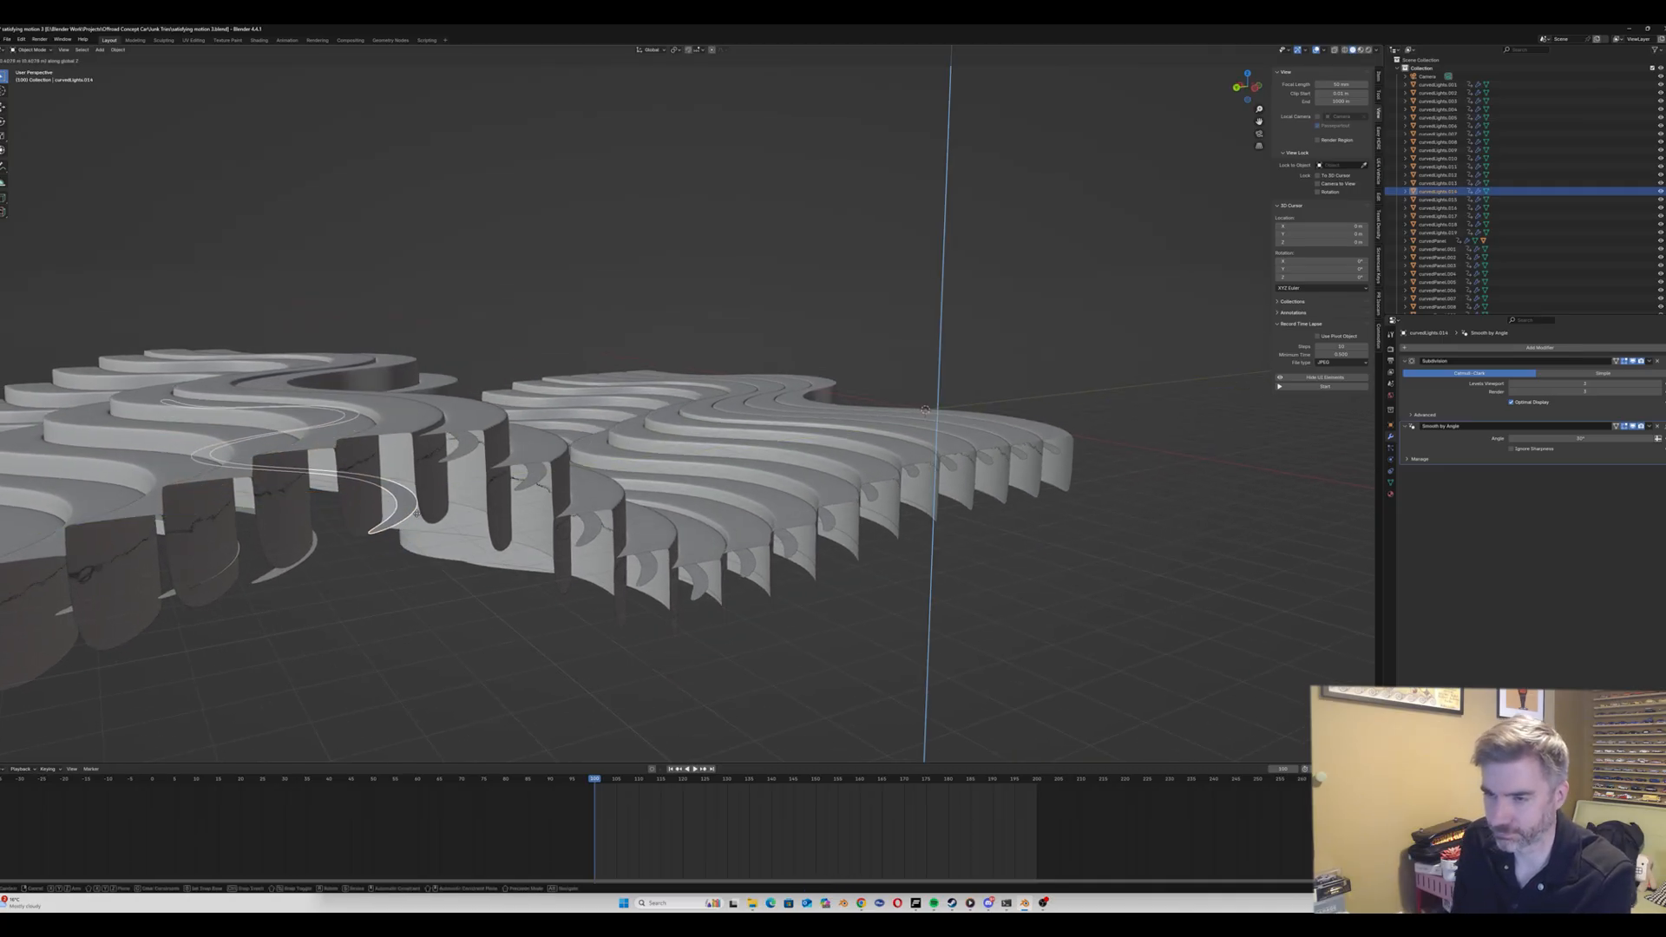
{"action": "left_click", "coordinate": [413, 492]}
Step: Shift strip curvedLights.015 along the Y axis and adjust its height along Z to fit inside its panel
{"action": "left_click", "coordinate": [316, 541]}
{"action": "mouse_move", "coordinate": [316, 541]}
{"action": "middle_mouse_down"}
{"action": "mouse_move", "coordinate": [324, 501]}
{"action": "mouse_move", "coordinate": [302, 522]}
{"action": "mouse_move", "coordinate": [322, 518]}
{"action": "middle_mouse_up"}
{"action": "key", "text": "g"}
{"action": "key", "text": "y"}
{"action": "left_click", "coordinate": [330, 527]}
{"action": "scroll", "coordinate": [322, 500], "scroll_direction": "down", "scroll_amount": 5}
{"action": "scroll", "coordinate": [302, 523], "scroll_direction": "up", "scroll_amount": 3}
{"action": "key", "text": "g"}
{"action": "key", "text": "z"}
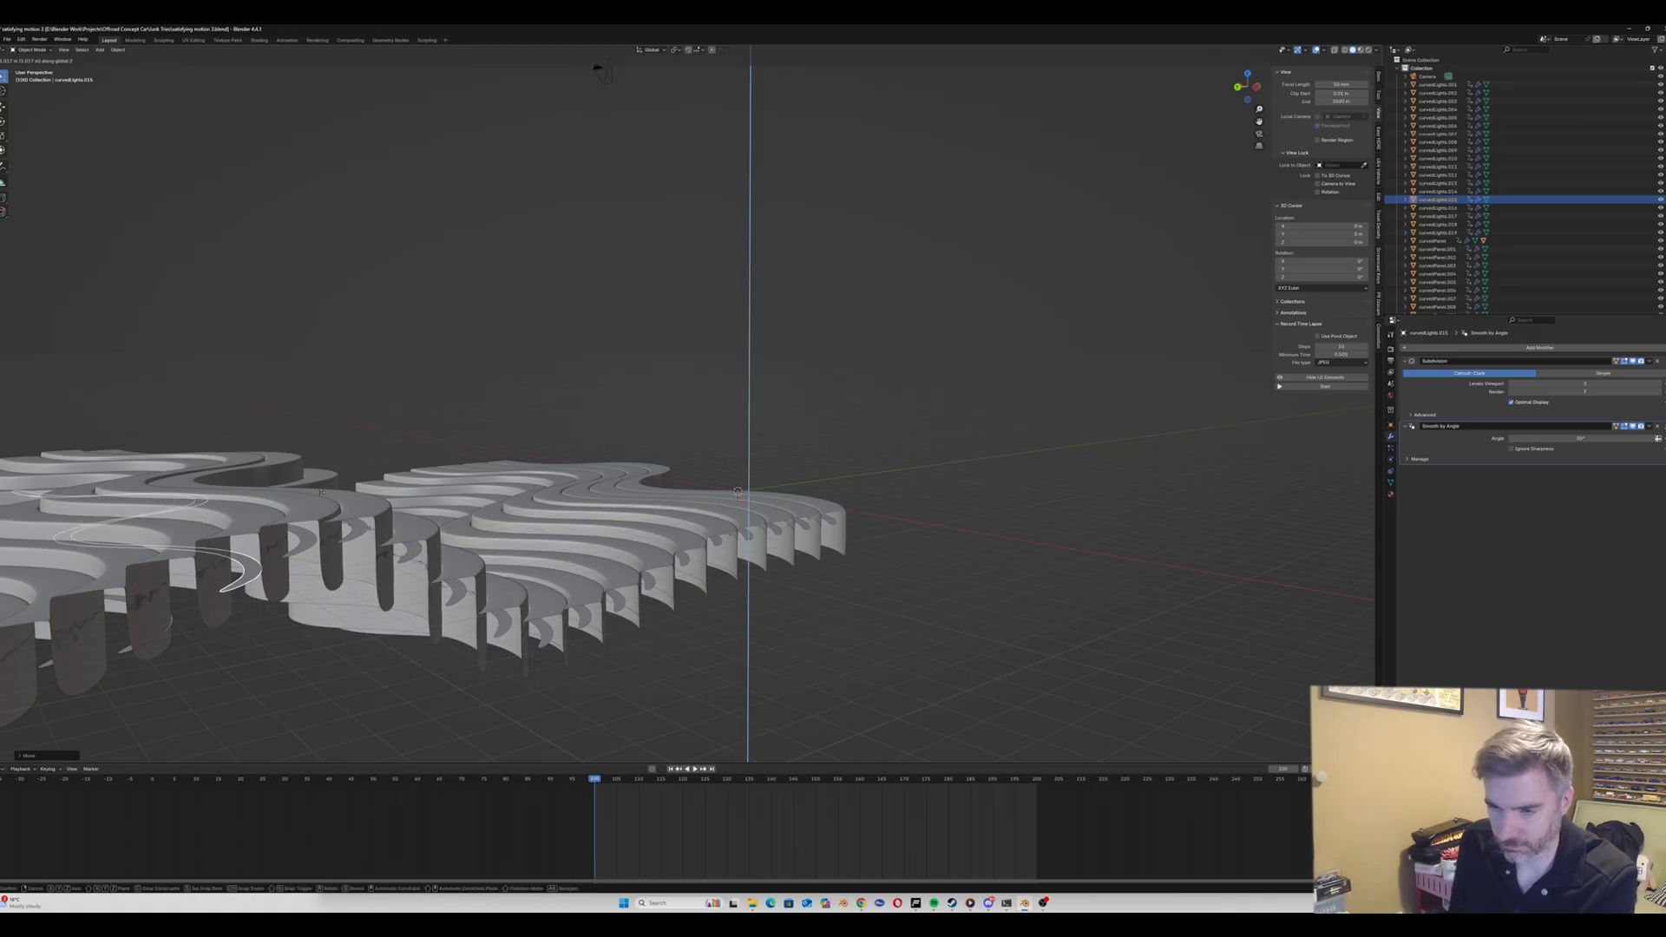
{"action": "left_click", "coordinate": [172, 618]}
Step: Shift strip curvedLights.016 along the Y axis to line up with its panel
{"action": "left_click", "coordinate": [130, 649]}
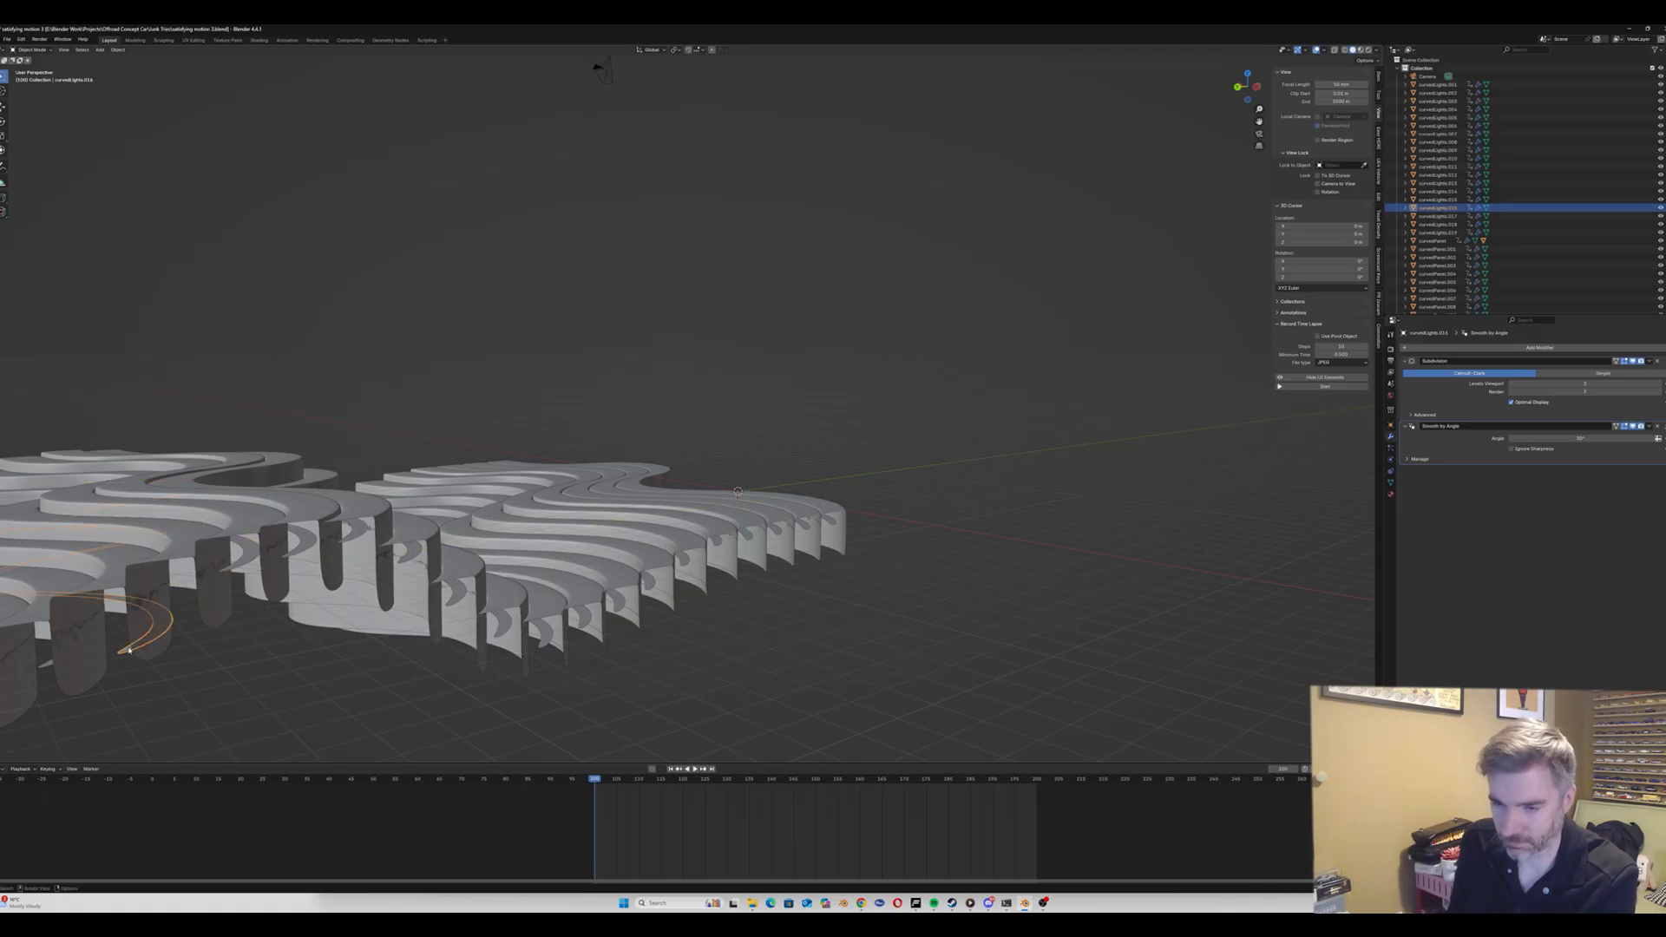
{"action": "key", "text": "g"}
{"action": "key", "text": "y"}
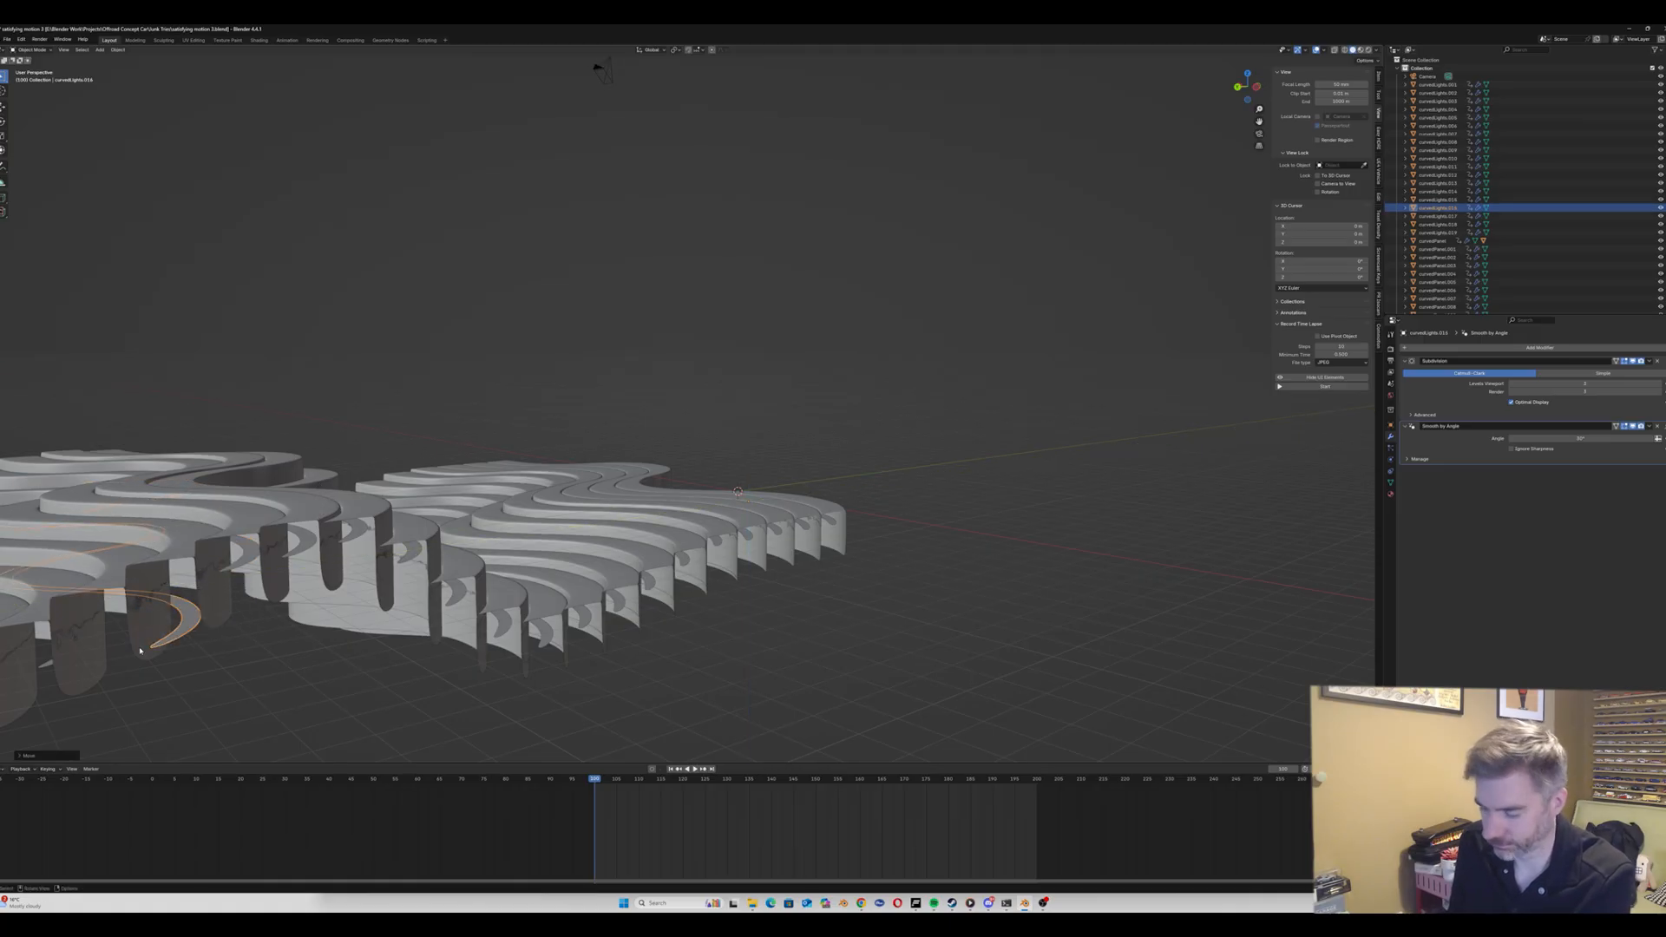
Step: Adjust the height of strip curvedLights.016 along the Z axis to fit inside its panel
{"action": "key", "text": "z"}
{"action": "left_click", "coordinate": [139, 641]}
{"action": "scroll", "coordinate": [139, 640], "scroll_direction": "down", "scroll_amount": 3}
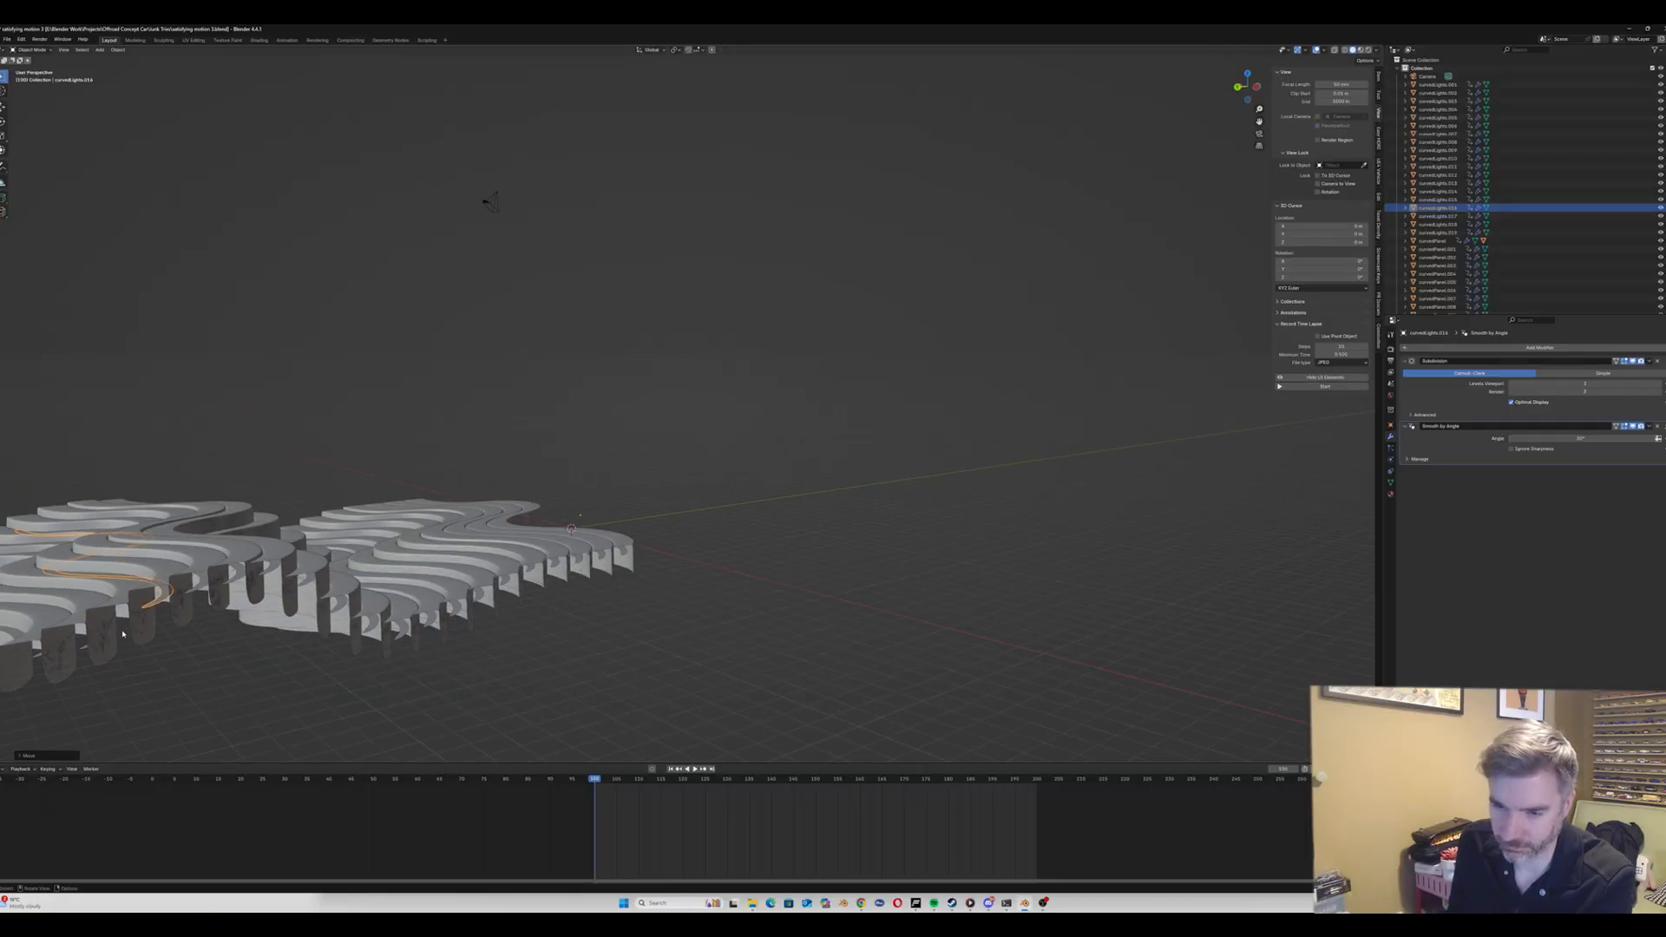
Step: Shift strip curvedLights.017 along the Y axis and raise it along Z to fit inside its panel
{"action": "middle_click_drag", "start_coordinate": [139, 640], "coordinate": [130, 638]}
{"action": "left_click", "coordinate": [67, 652]}
{"action": "left_click", "coordinate": [86, 650]}
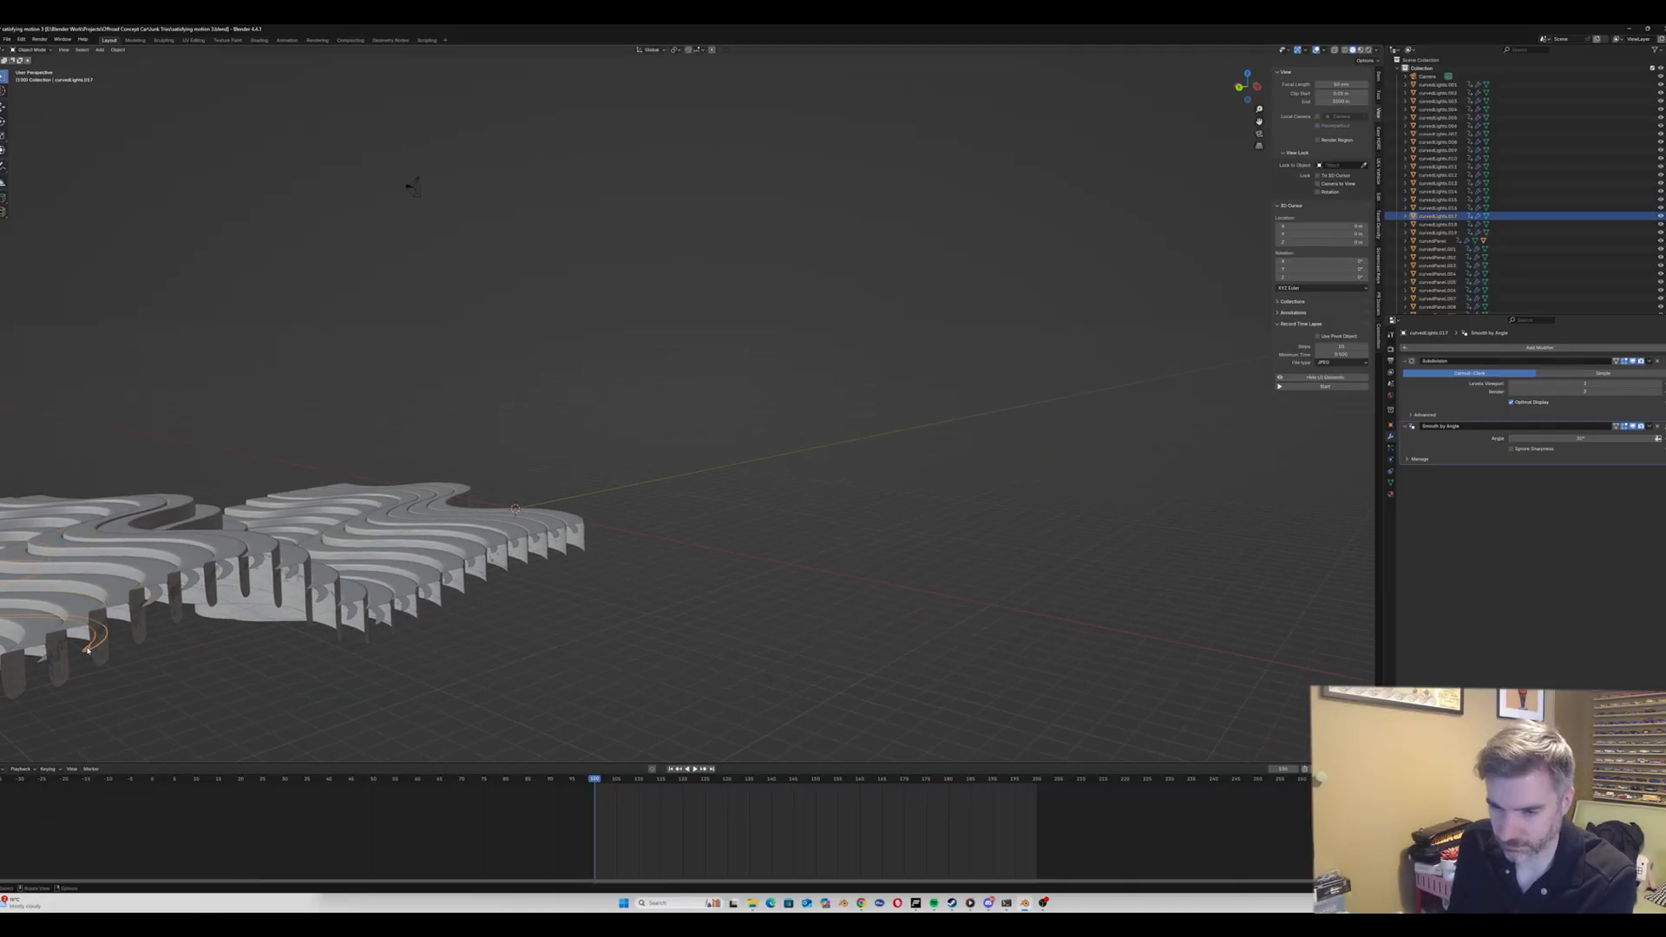
{"action": "key", "text": "g"}
{"action": "key", "text": "y"}
{"action": "left_click", "coordinate": [109, 645]}
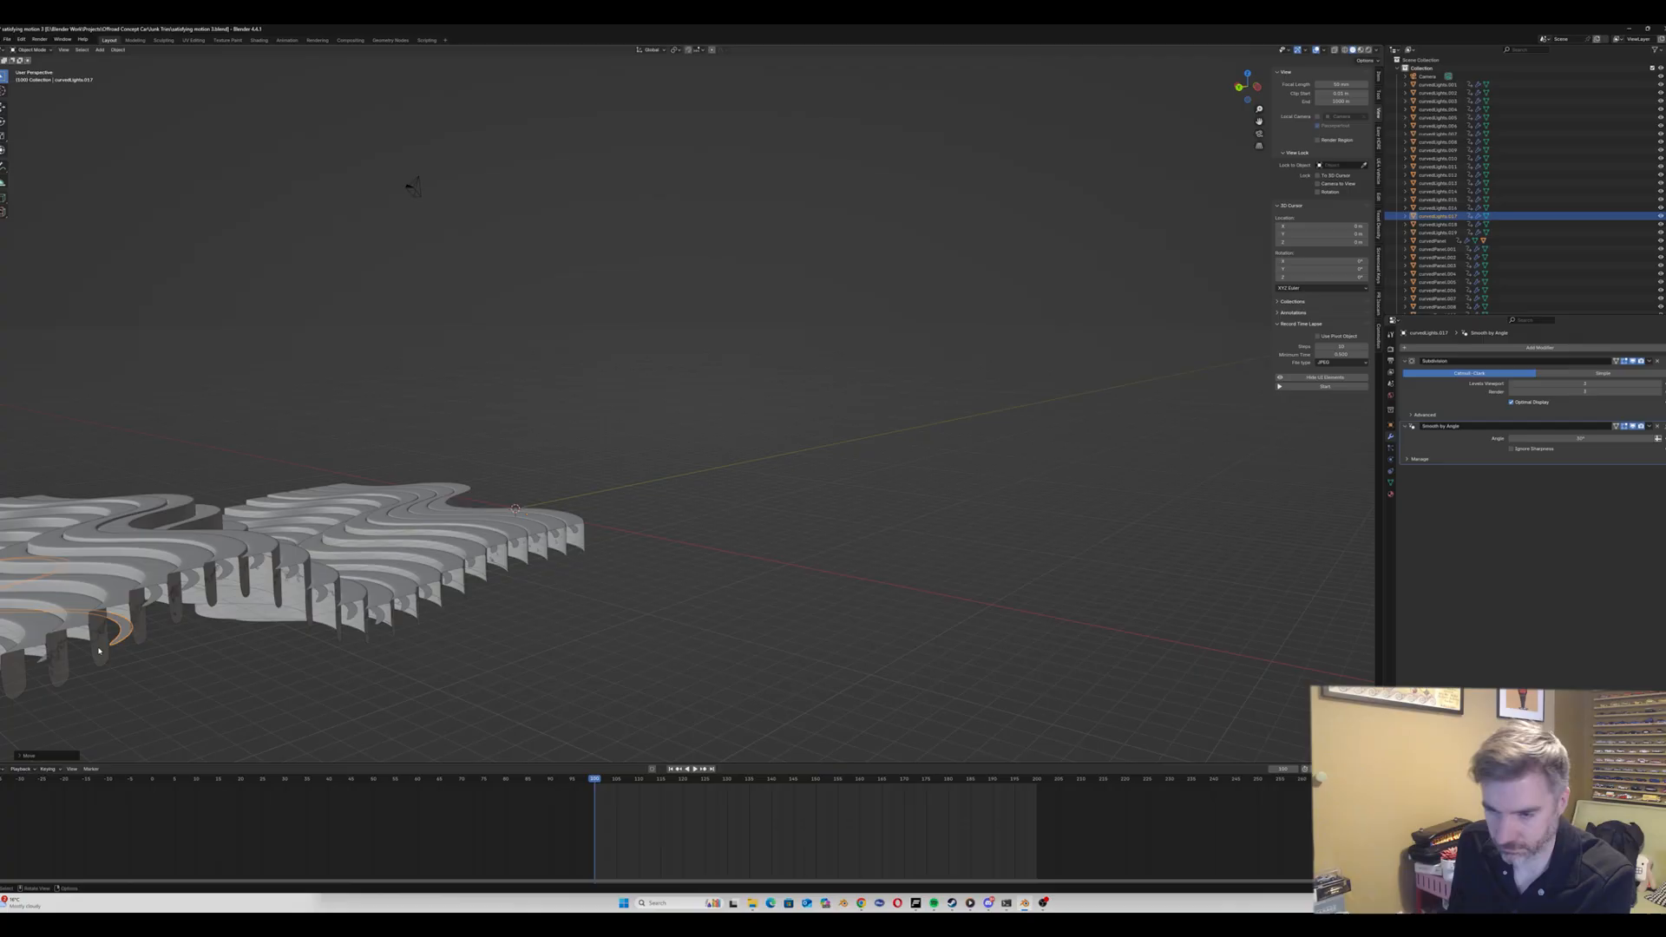
{"action": "key", "text": "g"}
{"action": "key", "text": "y"}
{"action": "key", "text": "z"}
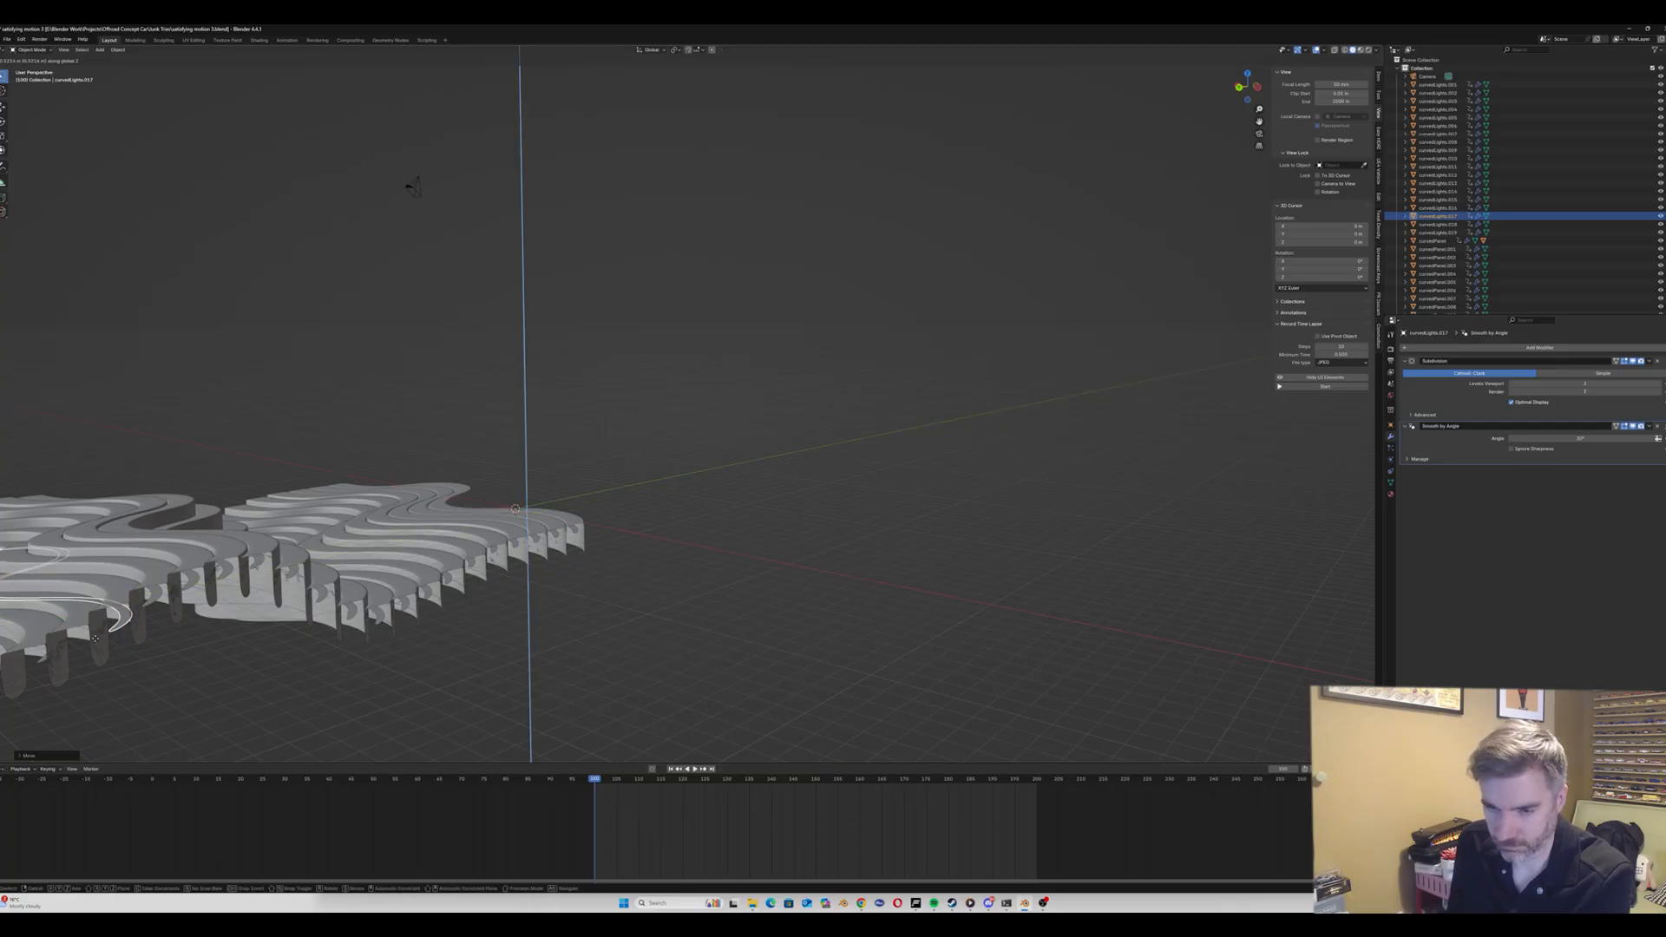
{"action": "left_click", "coordinate": [96, 640]}
Step: Shift strip curvedLights.018 along the Y axis to line up with its panel
{"action": "left_click_drag", "start_coordinate": [1259, 121], "coordinate": [1595, 24]}
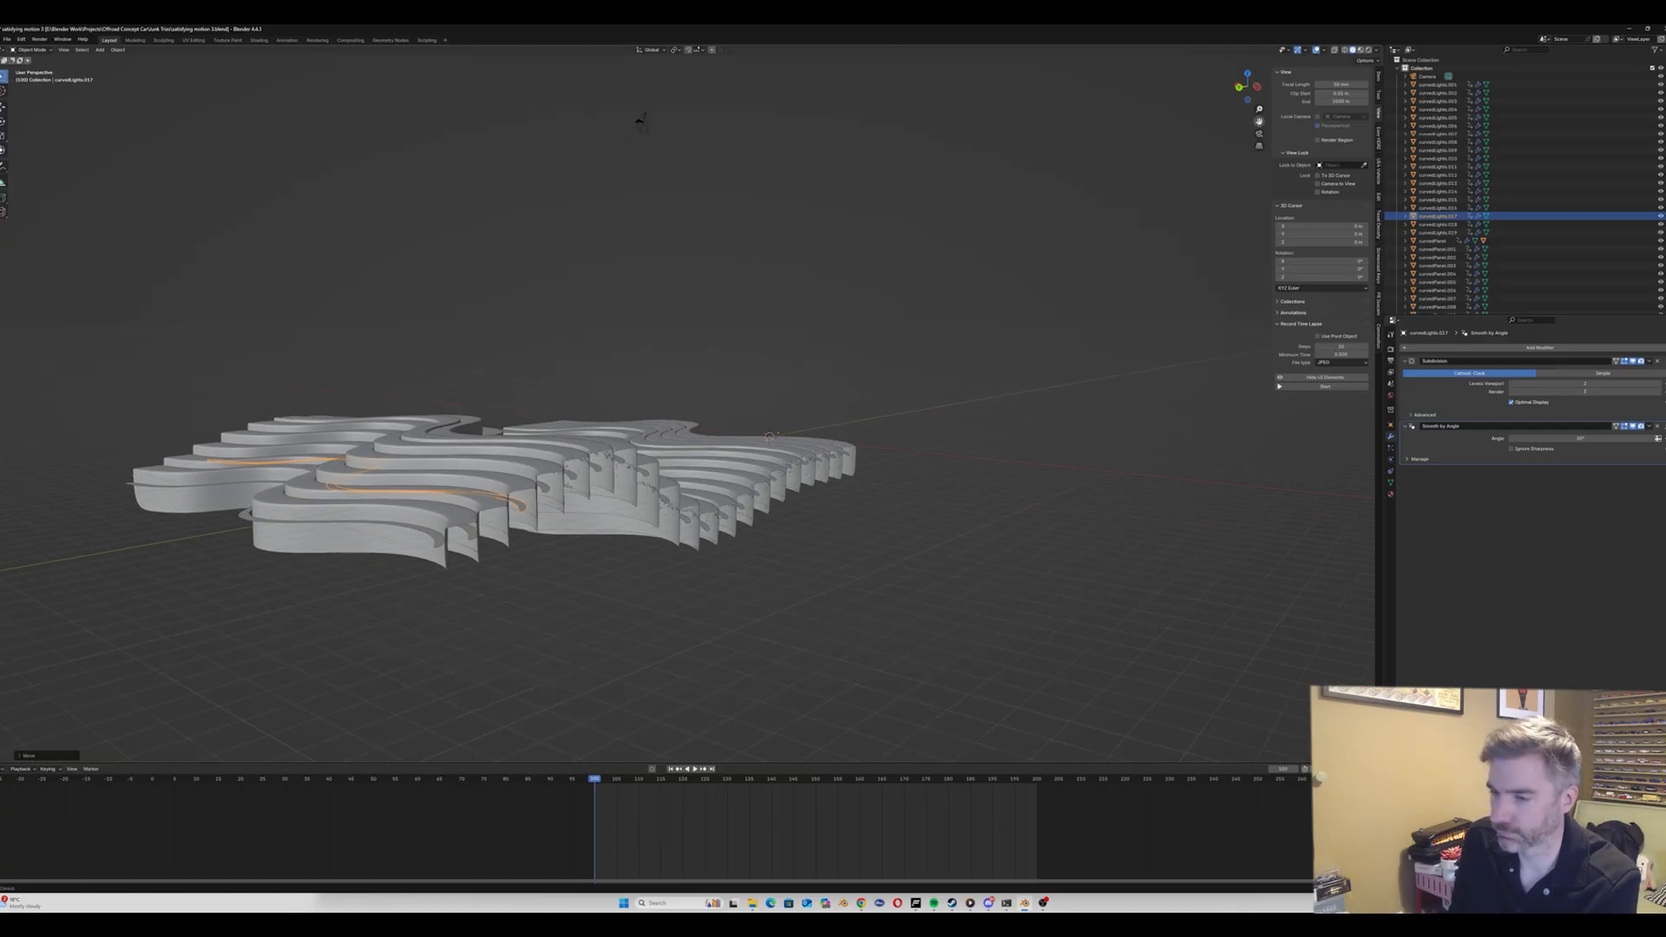
{"action": "scroll", "coordinate": [410, 549], "scroll_direction": "up", "scroll_amount": 3}
{"action": "left_click", "coordinate": [410, 549]}
{"action": "scroll", "coordinate": [410, 548], "scroll_direction": "up", "scroll_amount": 2}
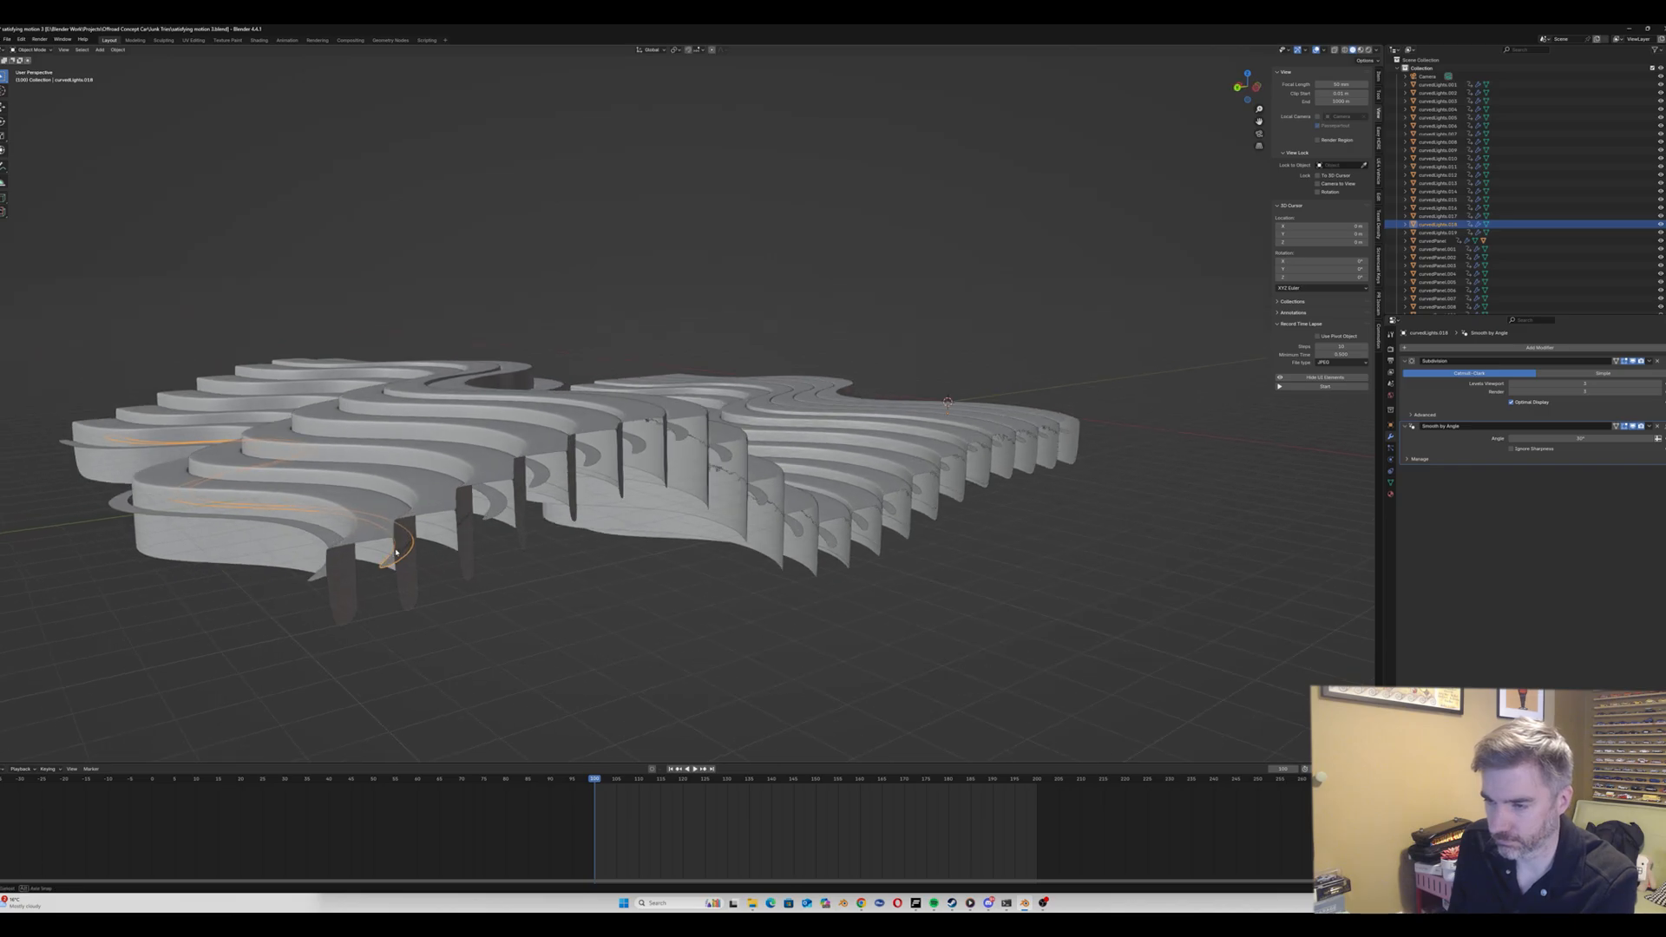
{"action": "key", "text": "g"}
{"action": "key", "text": "y"}
{"action": "left_click", "coordinate": [408, 548]}
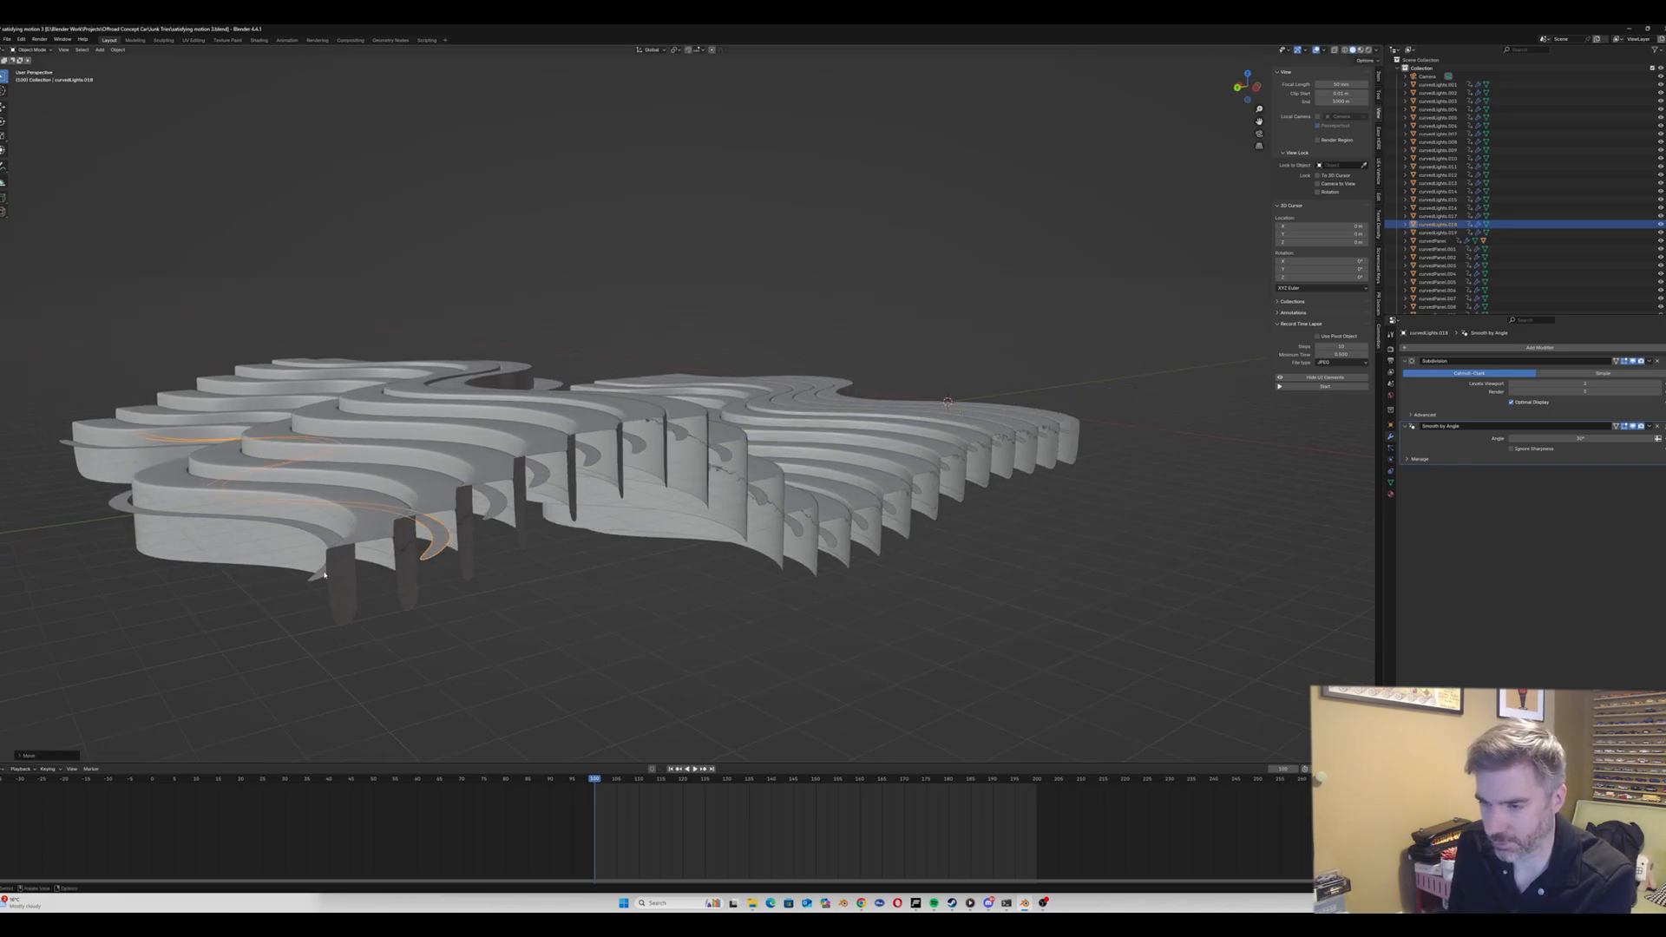
Step: Shift the last strip, curvedLights.019, along the Y axis to line up with its panel
{"action": "left_click", "coordinate": [315, 575]}
{"action": "key", "text": "g"}
{"action": "key", "text": "y"}
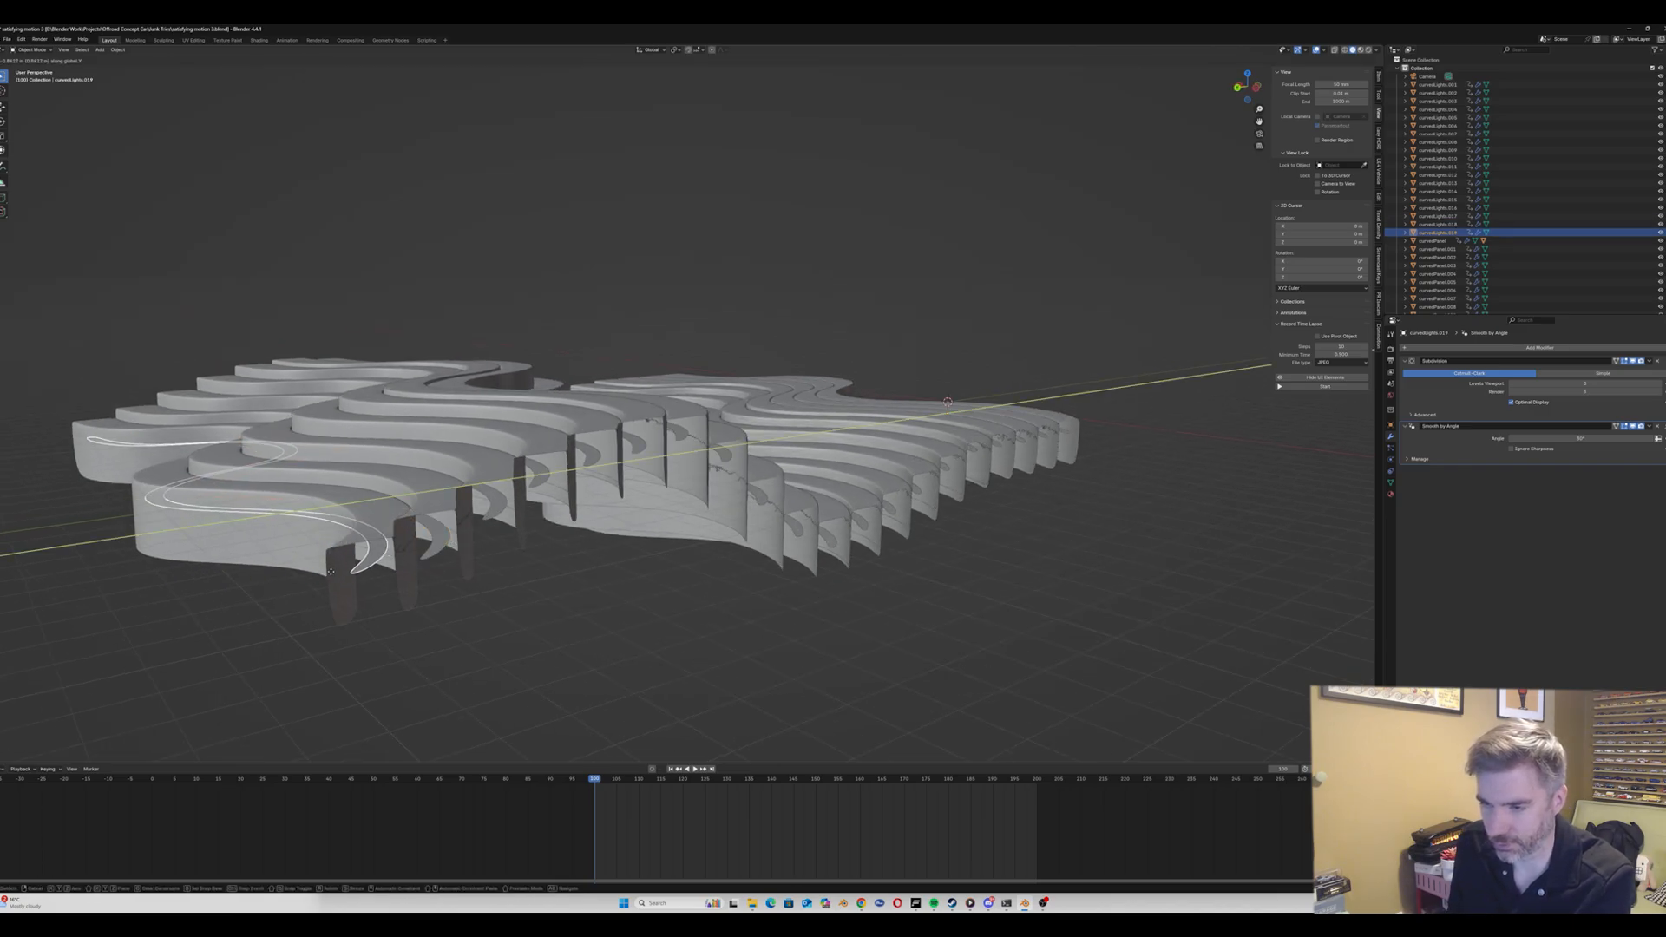
{"action": "left_click", "coordinate": [330, 571]}
Step: Adjust the height of strip curvedLights.018 along the Z axis to sit within its panel
{"action": "mouse_move", "coordinate": [426, 550]}
{"action": "middle_mouse_down"}
{"action": "mouse_move", "coordinate": [428, 564]}
{"action": "mouse_move", "coordinate": [434, 539]}
{"action": "middle_mouse_up"}
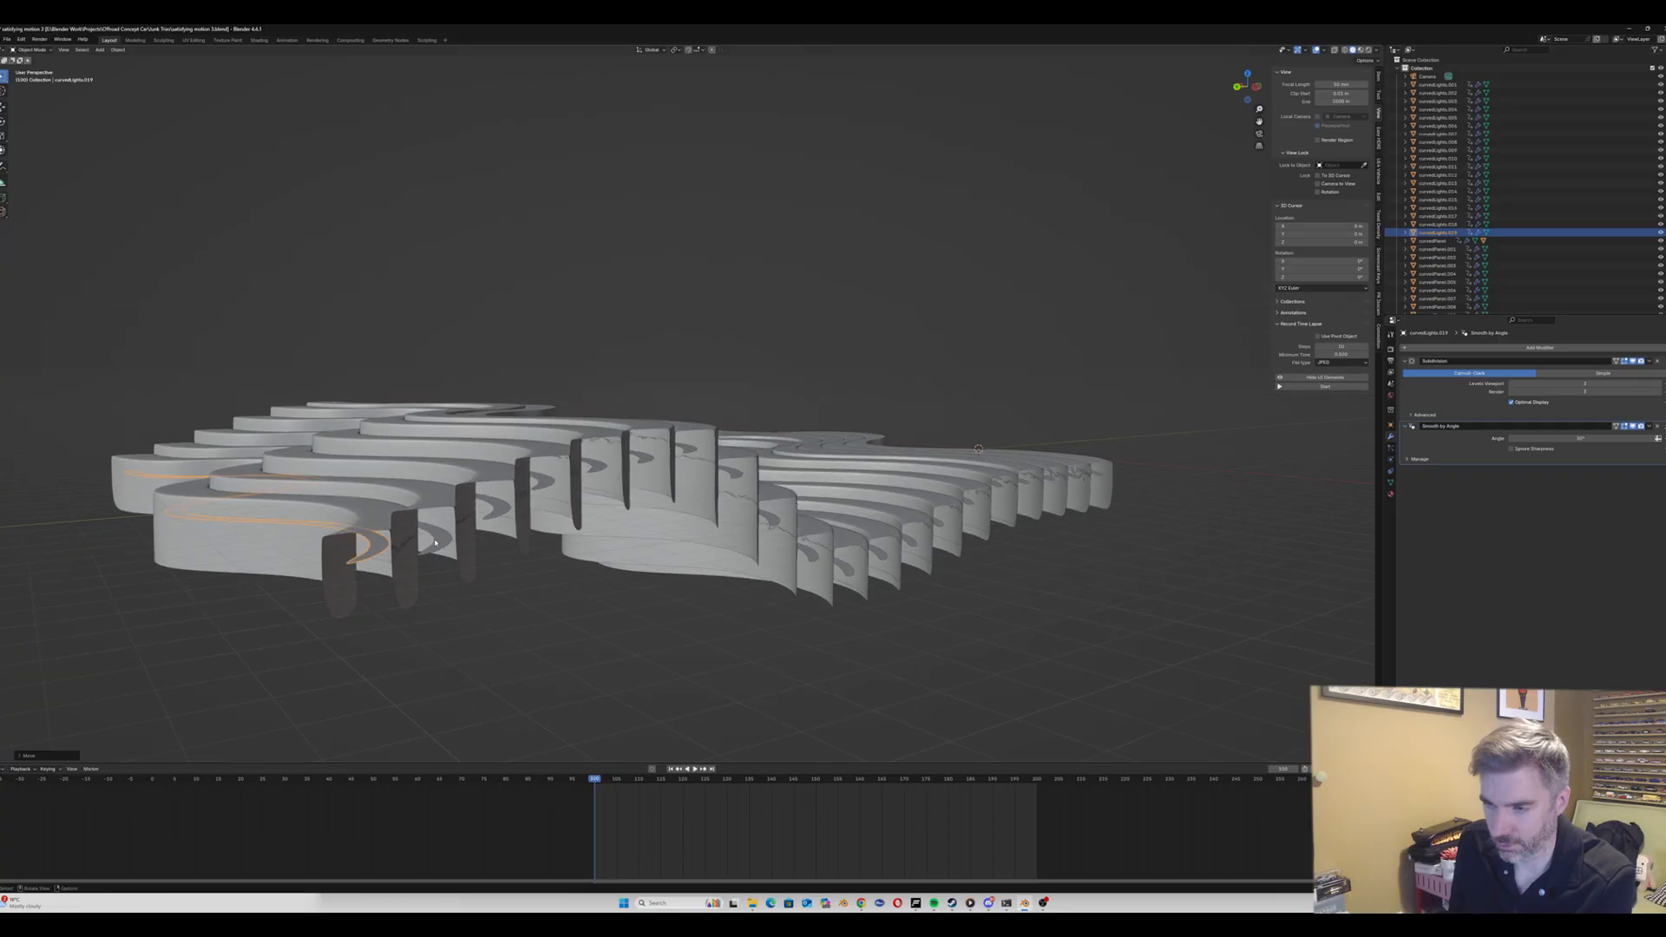
{"action": "left_click", "coordinate": [433, 540]}
{"action": "key", "text": "g"}
{"action": "key", "text": "y"}
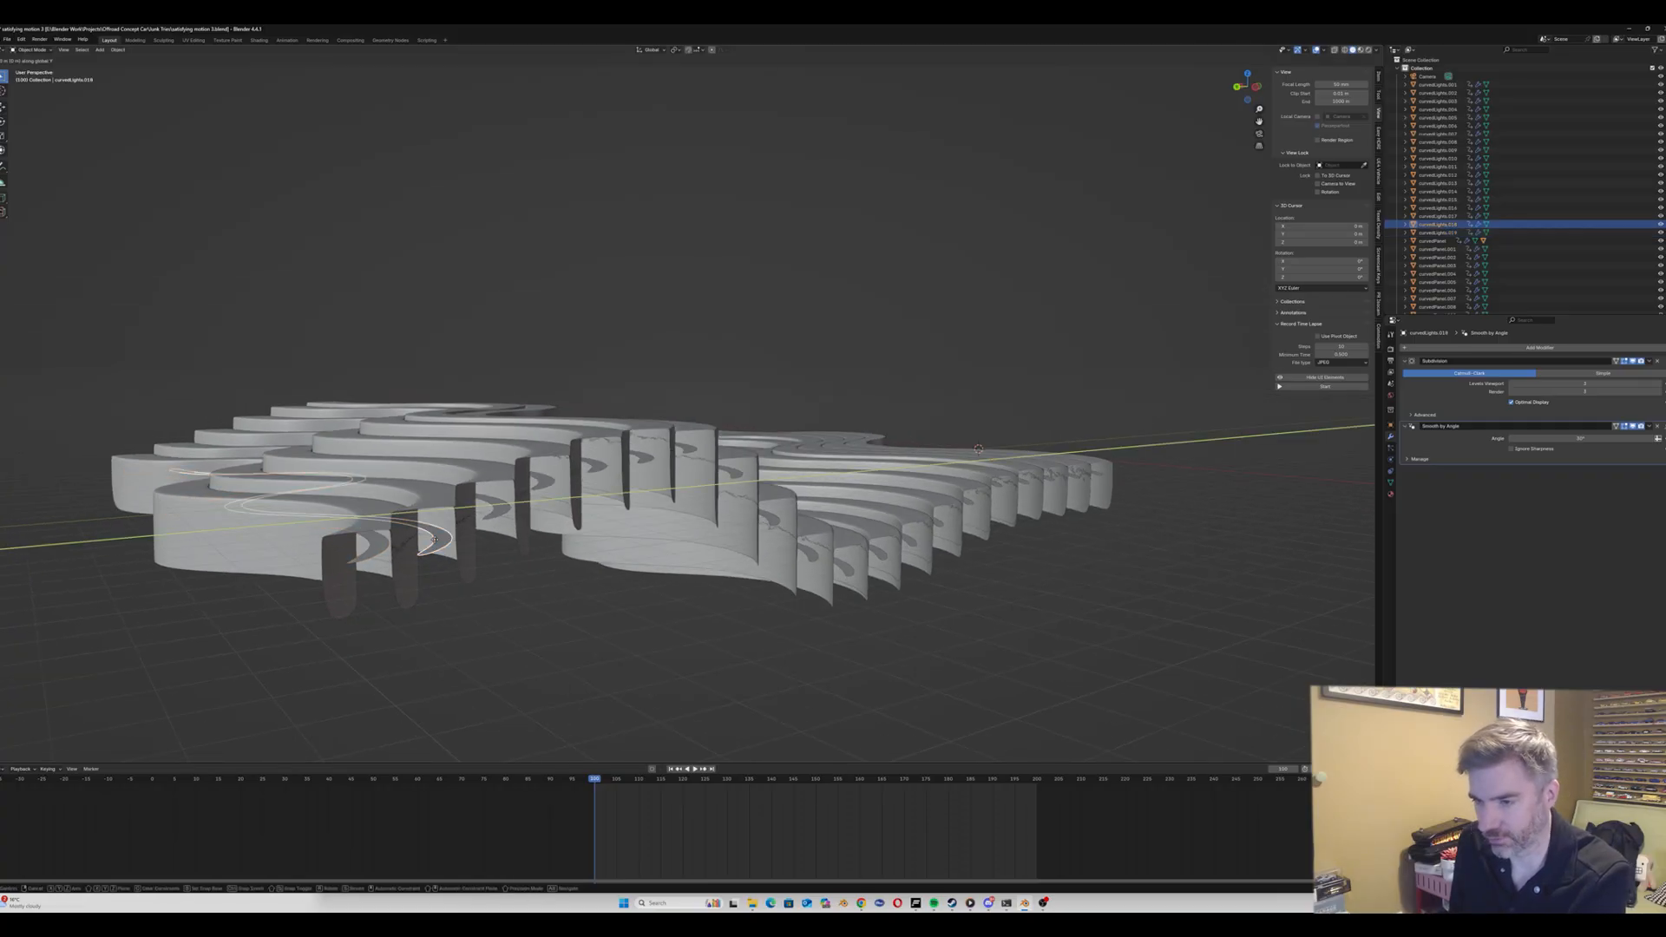
{"action": "key", "text": "z"}
{"action": "left_click", "coordinate": [393, 554]}
Step: Raise strip curvedLights.019 slightly along the Z axis inside its panel
{"action": "left_click", "coordinate": [376, 551]}
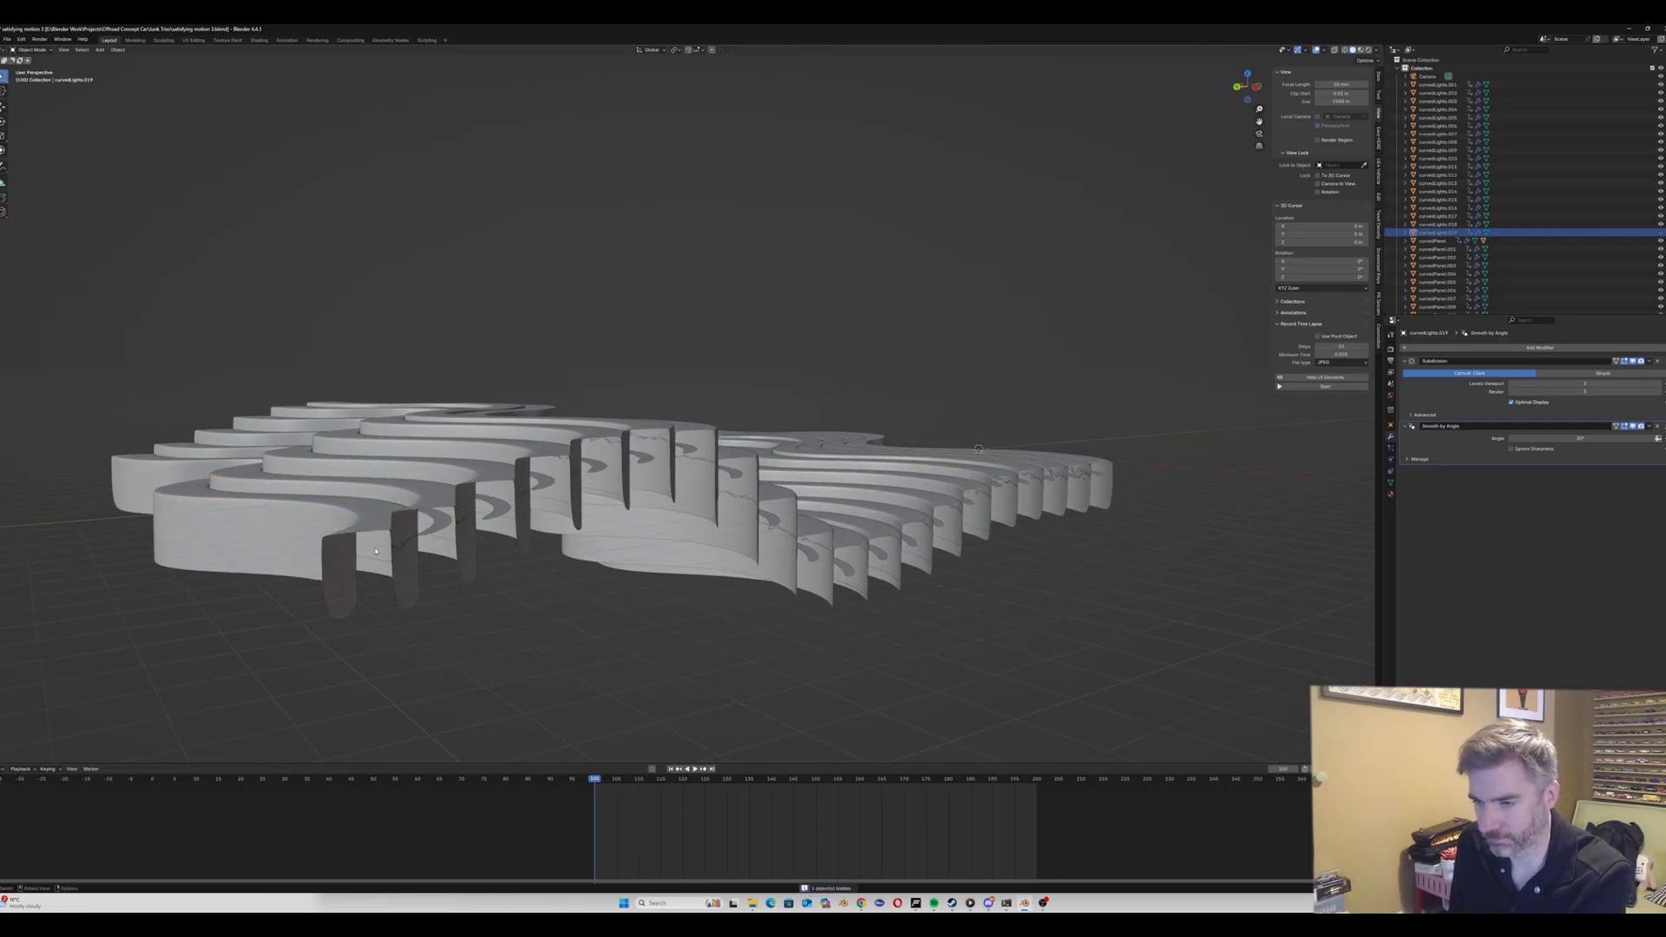
{"action": "key", "text": "g"}
{"action": "key", "text": "z"}
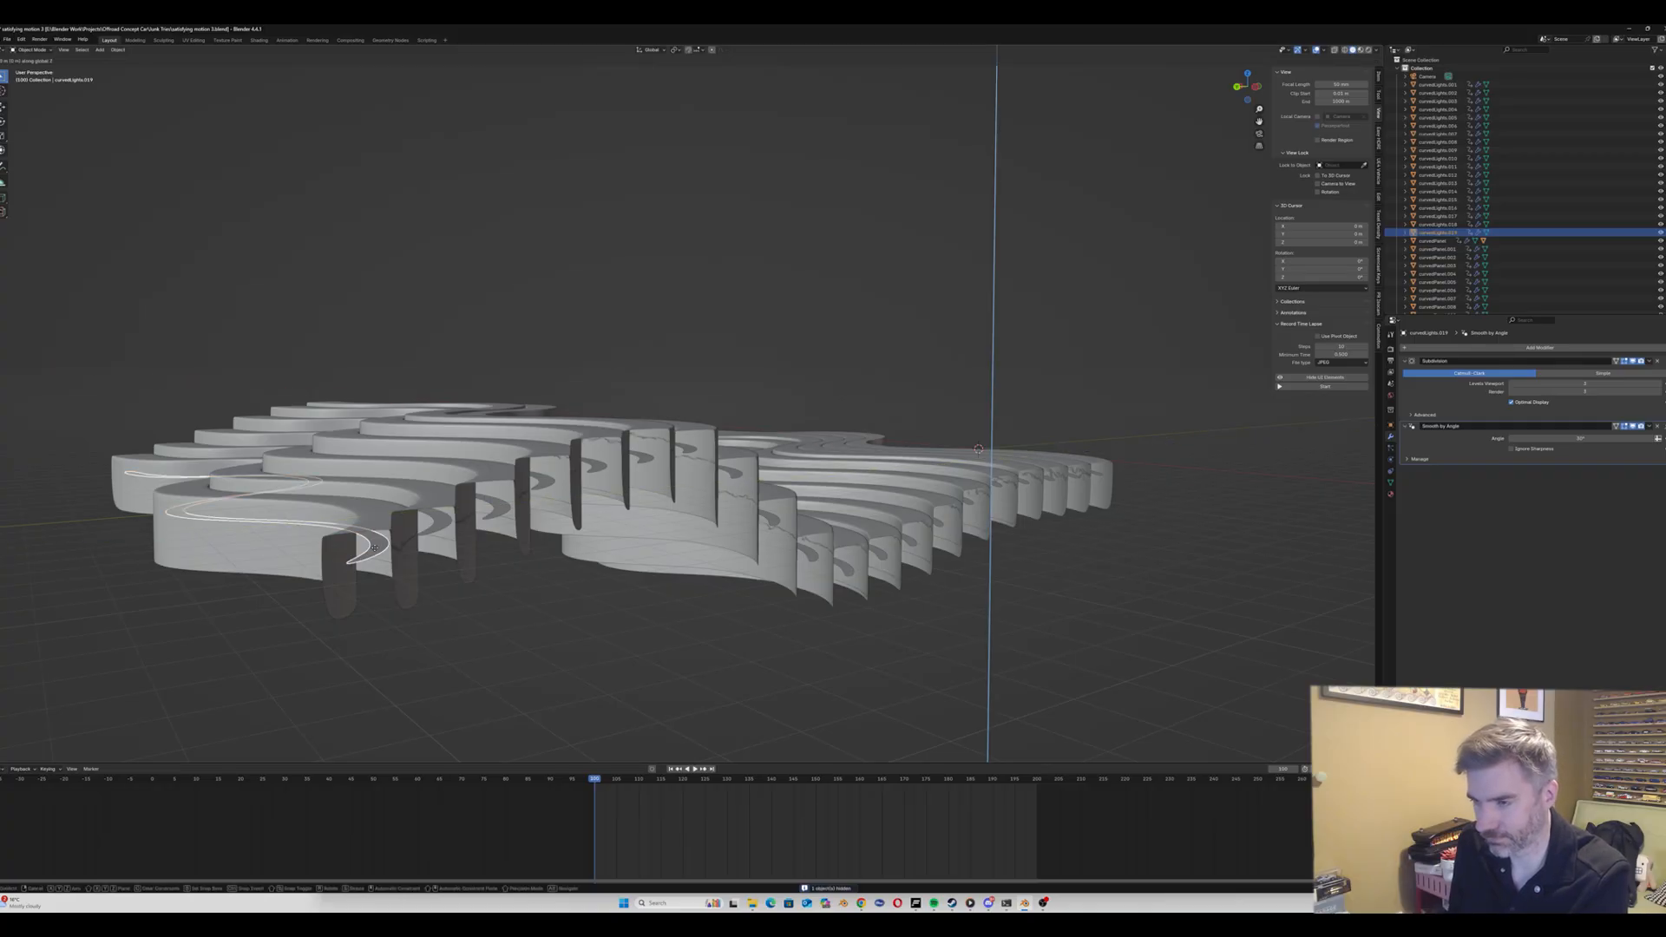
{"action": "left_click", "coordinate": [375, 547]}
Step: Raise strip curvedLights.017 slightly further along the Z axis within its panel
{"action": "left_click", "coordinate": [495, 512]}
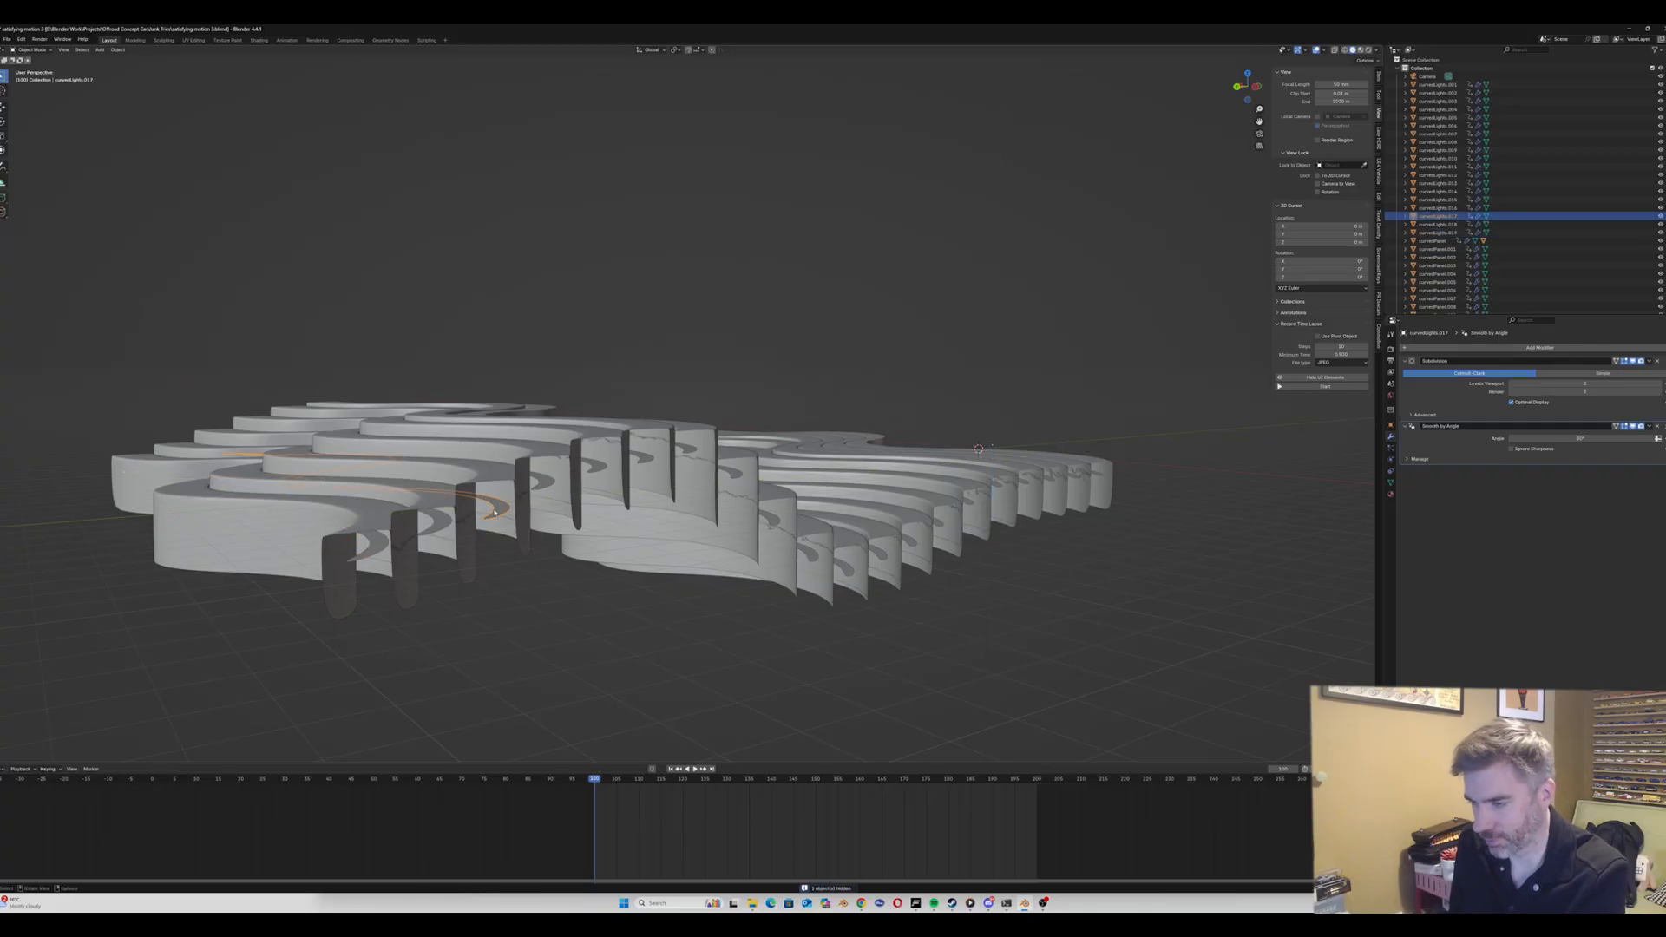
{"action": "key", "text": "g"}
{"action": "key", "text": "y"}
{"action": "key", "text": "z"}
{"action": "left_click", "coordinate": [494, 505]}
Step: Parent strip curvedLights.001 to curvedPanel.001 with Object (Keep Transform)
{"action": "middle_click_drag", "start_coordinate": [496, 505], "coordinate": [636, 516]}
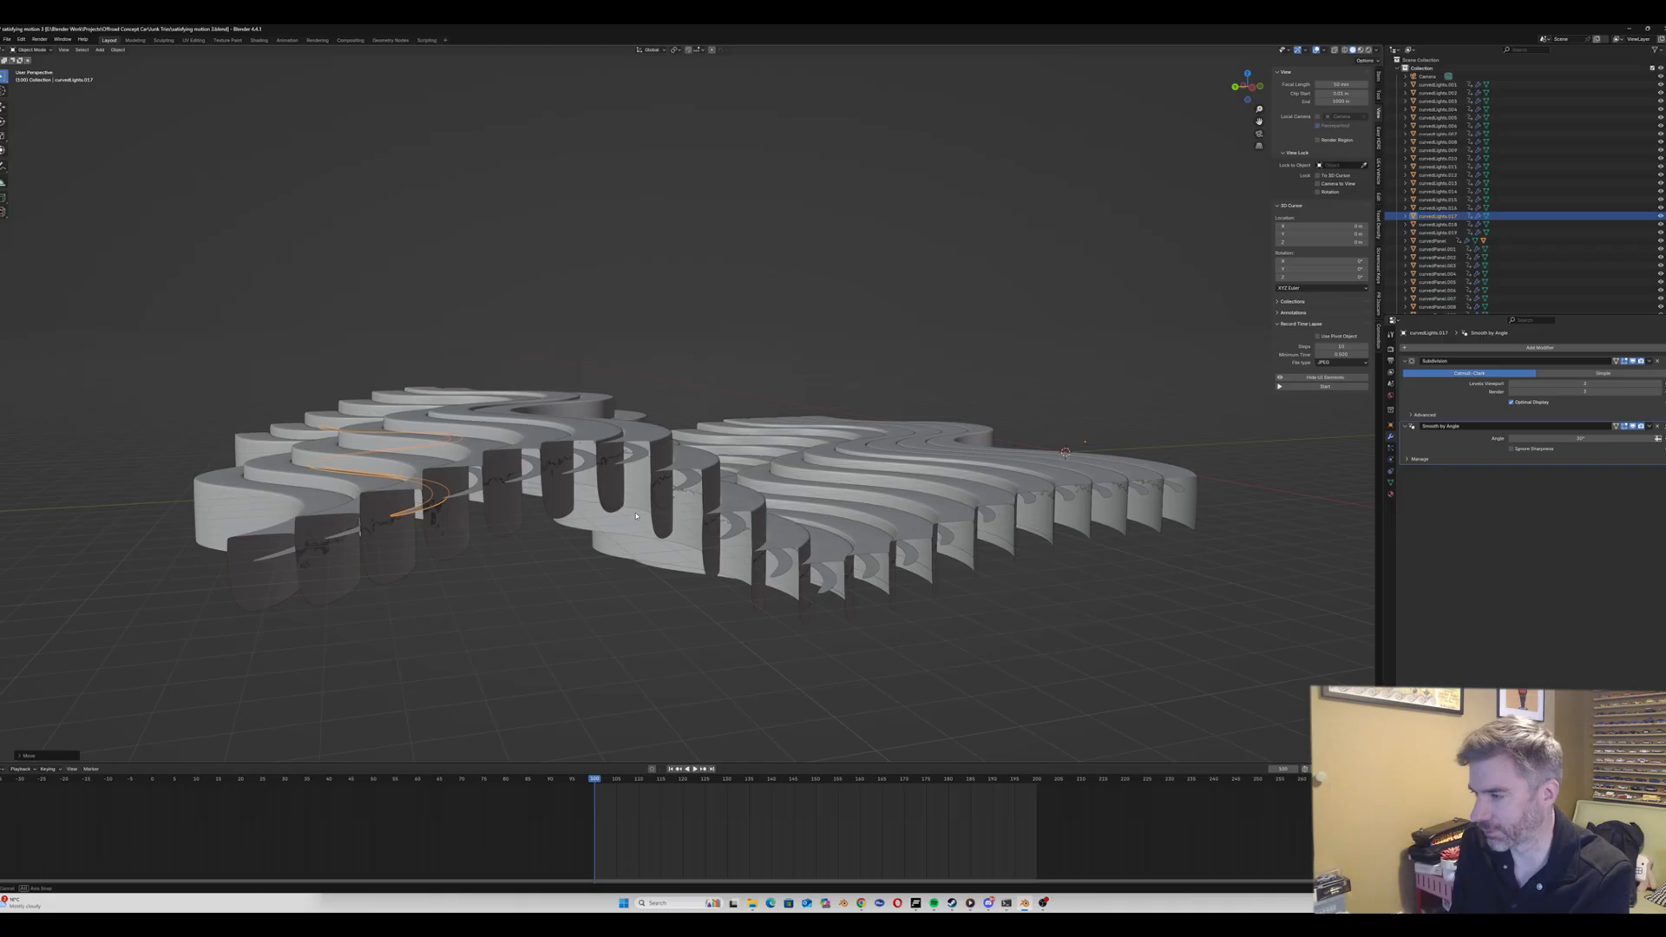
{"action": "scroll", "coordinate": [651, 513], "scroll_direction": "down", "scroll_amount": 2}
{"action": "scroll", "coordinate": [981, 473], "scroll_direction": "up", "scroll_amount": 3}
{"action": "left_click", "coordinate": [1025, 496]}
{"action": "left_click", "coordinate": [1032, 480], "text": "shift"}
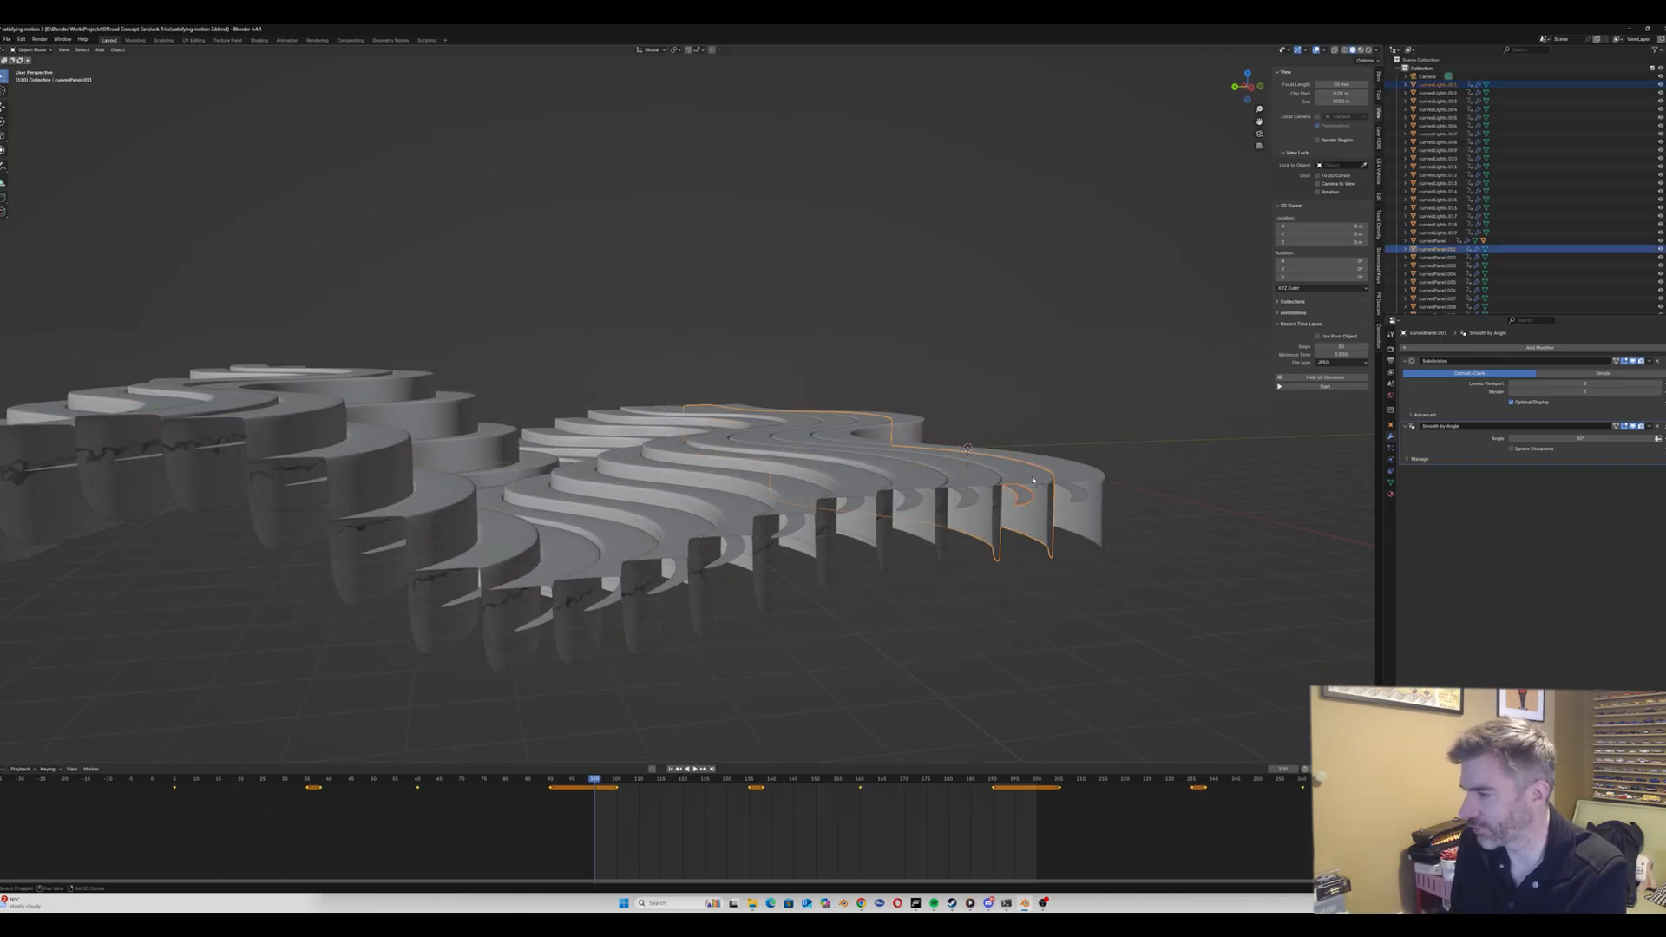
{"action": "left_click", "coordinate": [1145, 545]}
{"action": "left_click", "coordinate": [1025, 495]}
{"action": "left_click", "coordinate": [1027, 475], "text": "shift"}
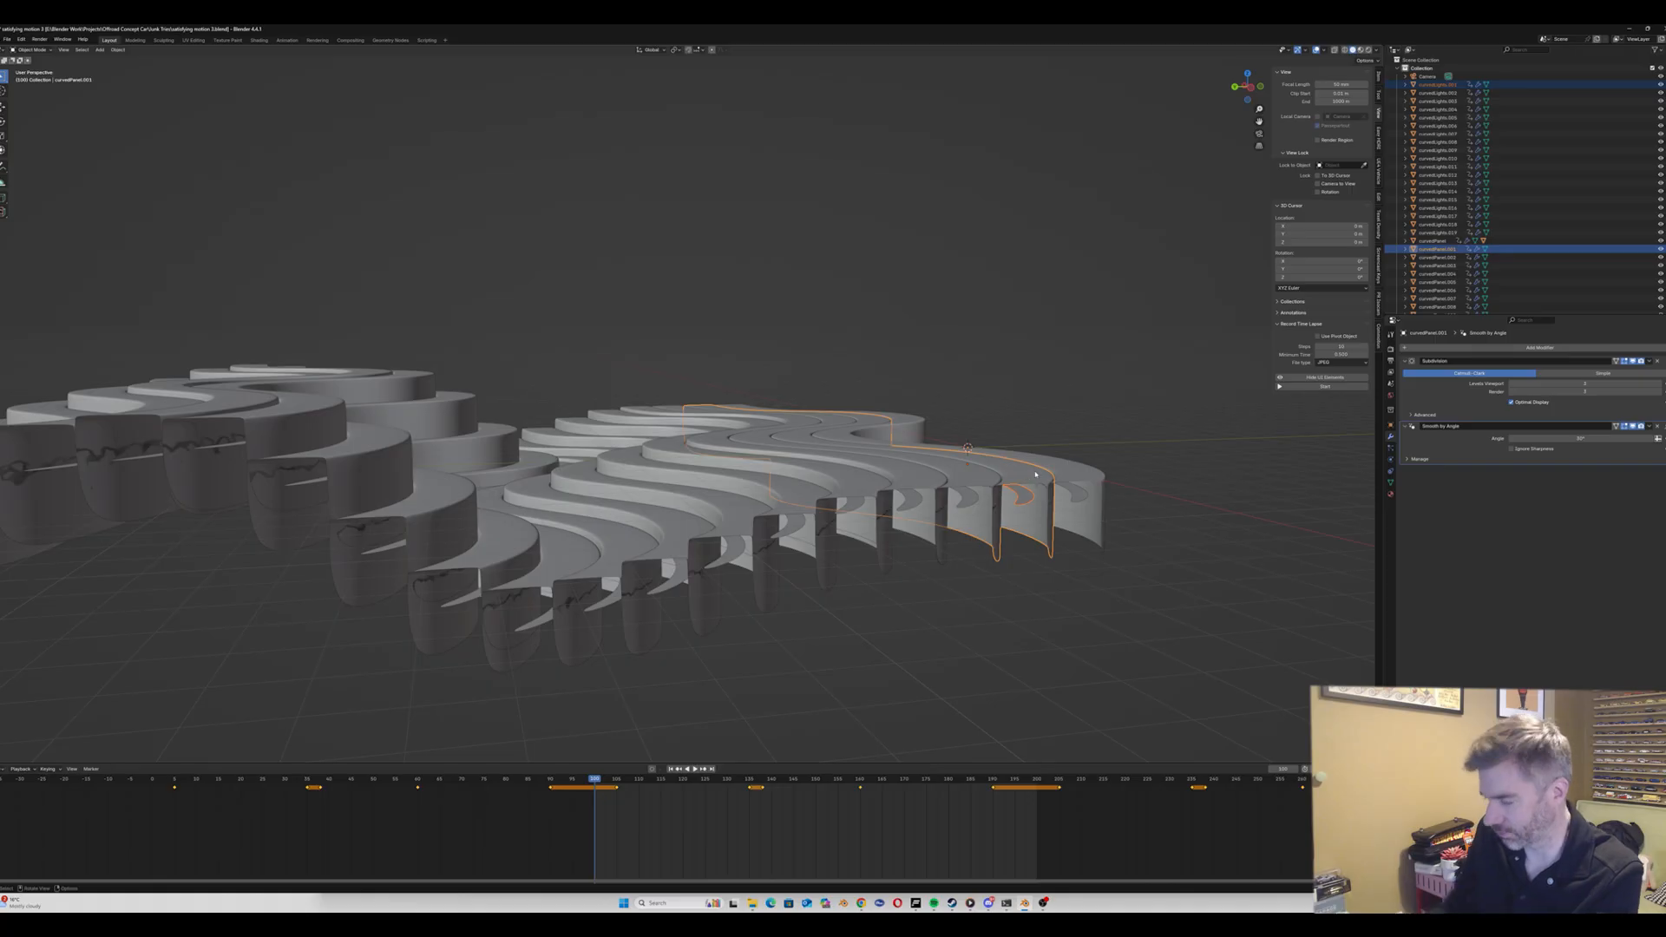
{"action": "key", "text": "ctrl+p"}
{"action": "left_click", "coordinate": [1035, 474]}
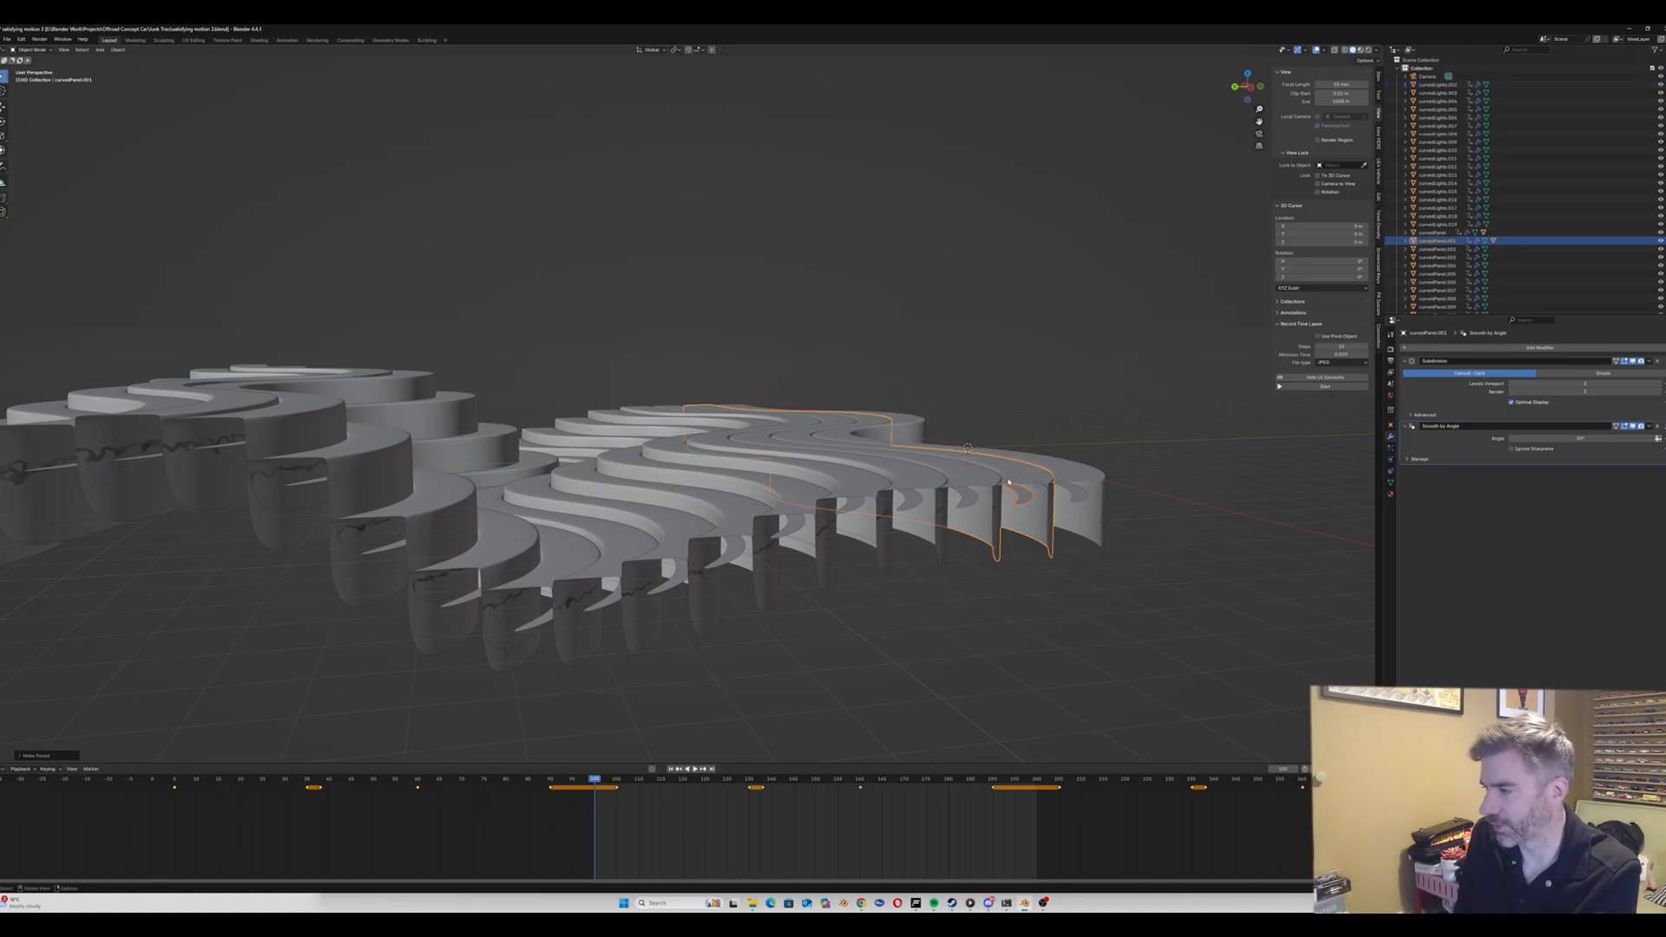
Step: Parent strips curvedLights.002 and curvedLights.003 to curvedPanel.002 and curvedPanel.003 respectively, using Object (Keep Transform)
{"action": "left_click", "coordinate": [972, 499]}
{"action": "left_click", "coordinate": [981, 482], "text": "shift"}
{"action": "key", "text": "ctrl+p"}
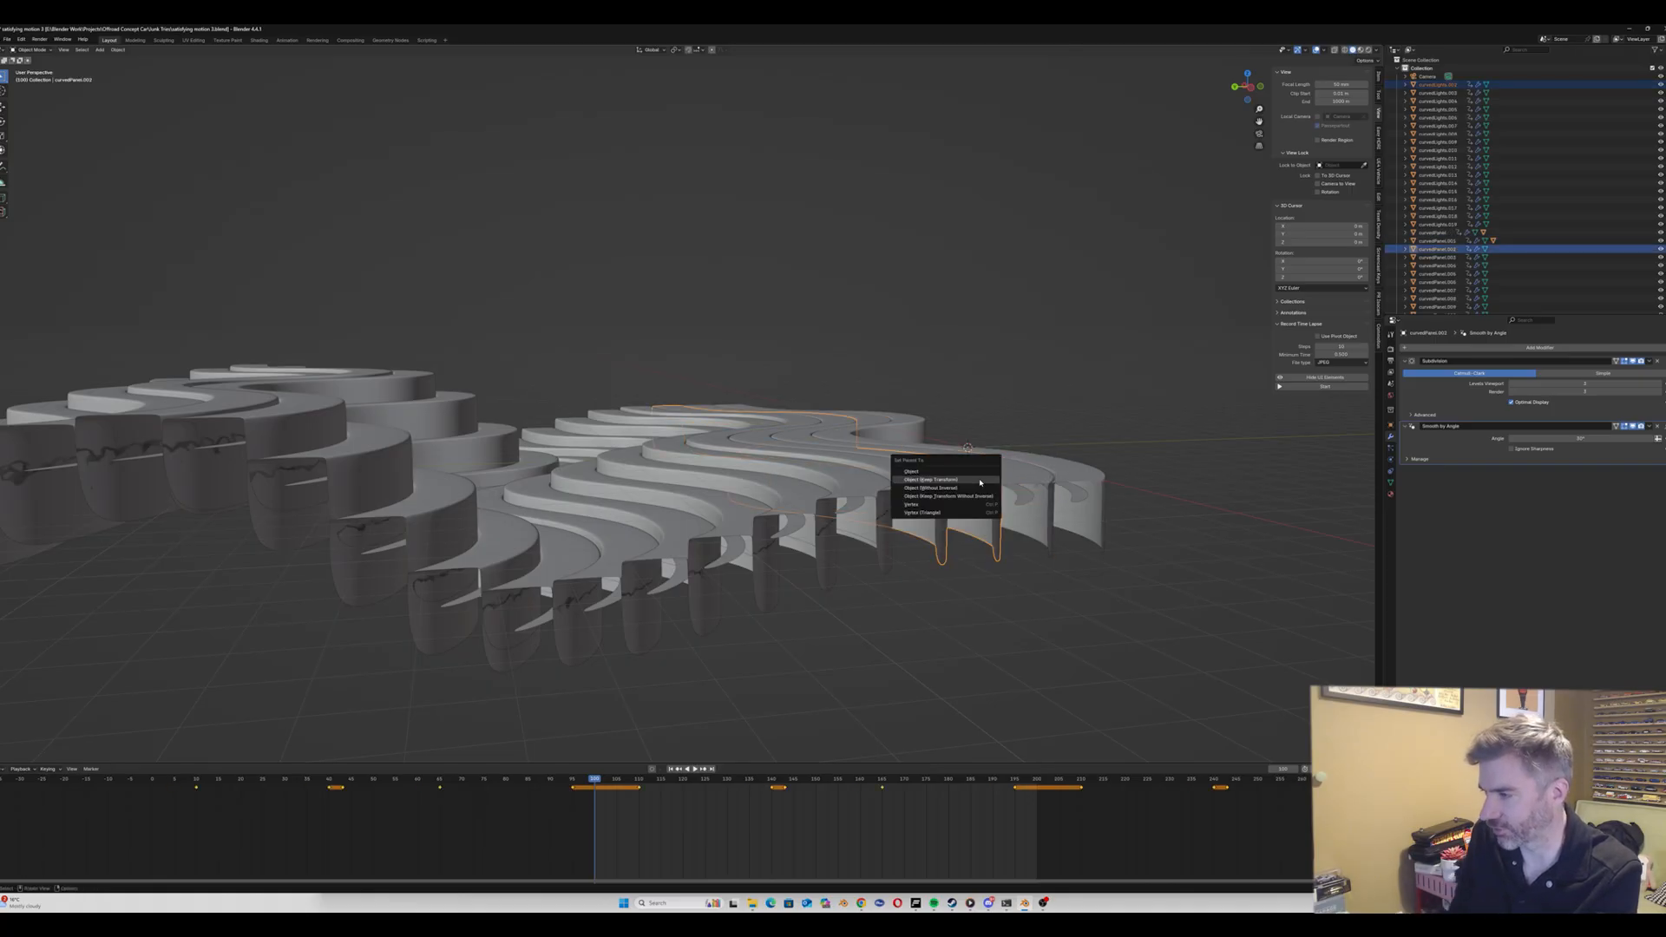
{"action": "left_click", "coordinate": [984, 483]}
{"action": "left_click", "coordinate": [913, 496]}
{"action": "left_click", "coordinate": [922, 480], "text": "shift"}
{"action": "key", "text": "ctrl+p"}
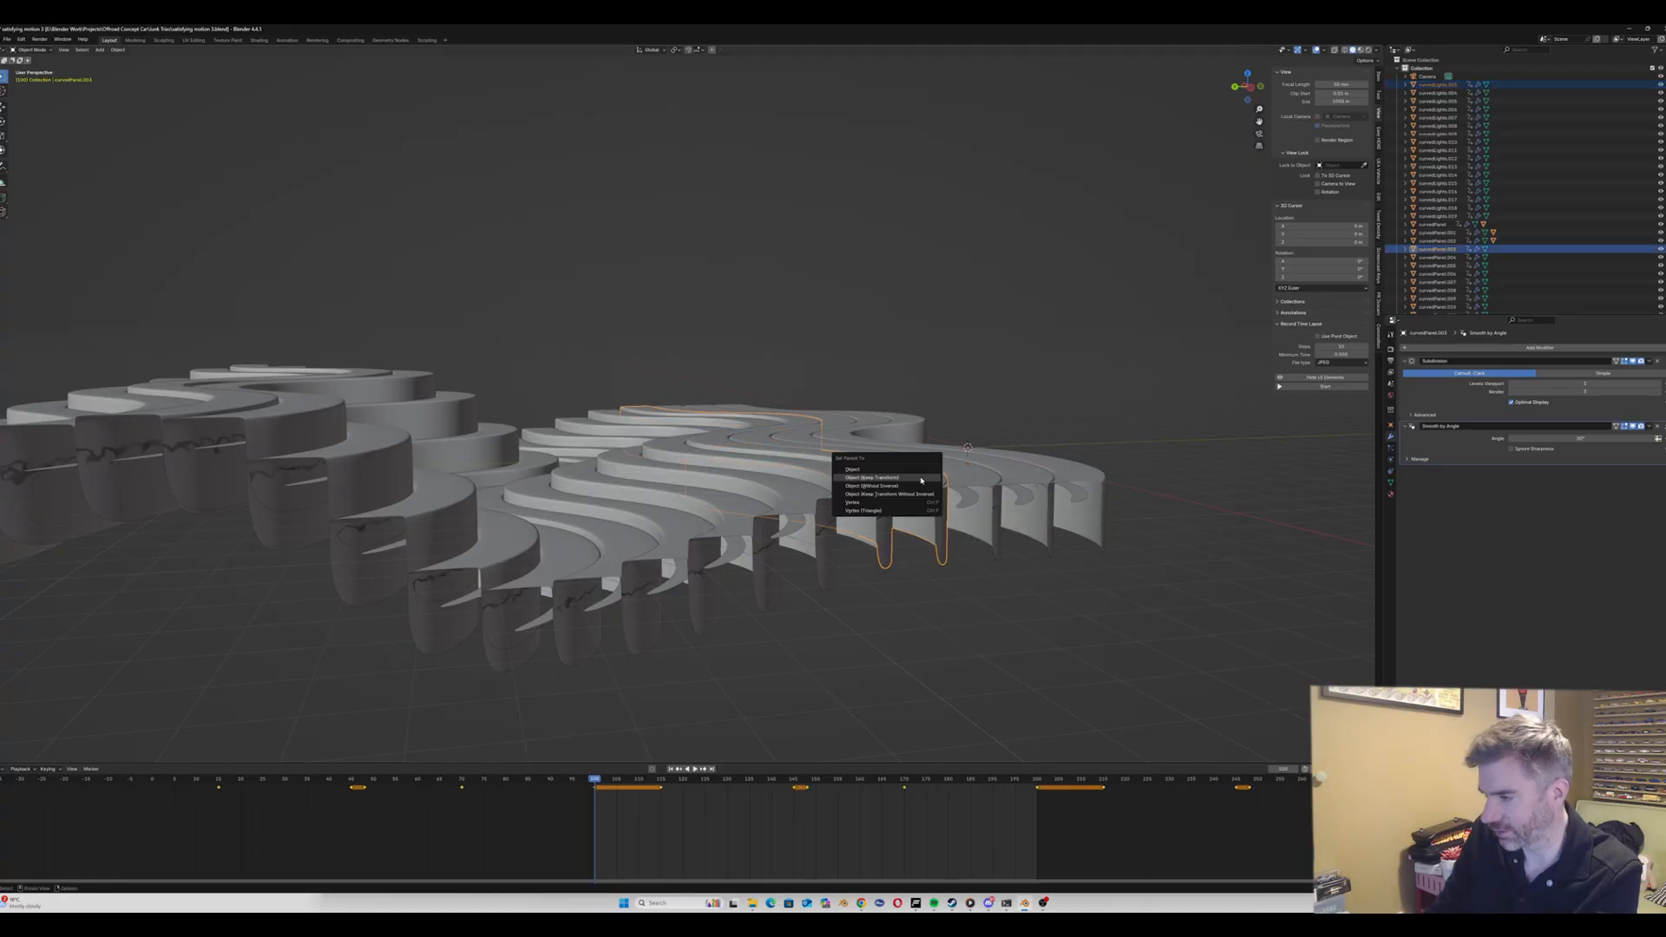
{"action": "left_click", "coordinate": [921, 479]}
Step: Parent strips curvedLights.004 and curvedLights.005 to curvedPanel.004 and curvedPanel.005 respectively, keeping their transforms
{"action": "left_click", "coordinate": [849, 512]}
{"action": "left_click", "coordinate": [872, 488], "text": "shift"}
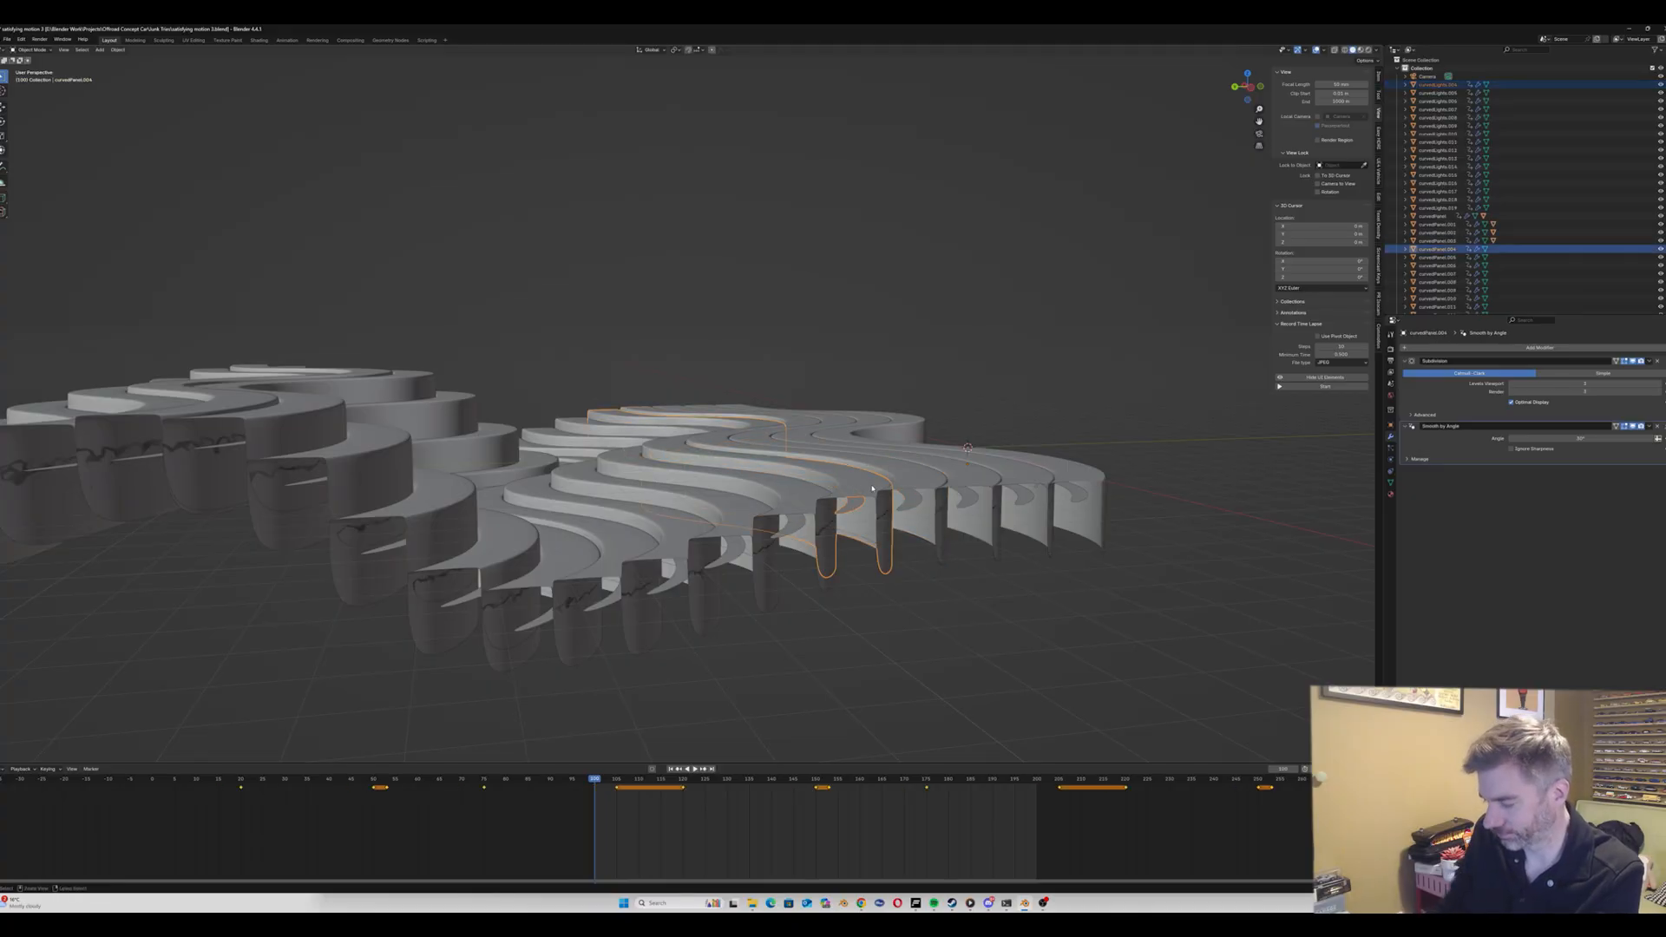
{"action": "key", "text": "ctrl+p"}
{"action": "left_click", "coordinate": [873, 489]}
{"action": "left_click", "coordinate": [791, 528]}
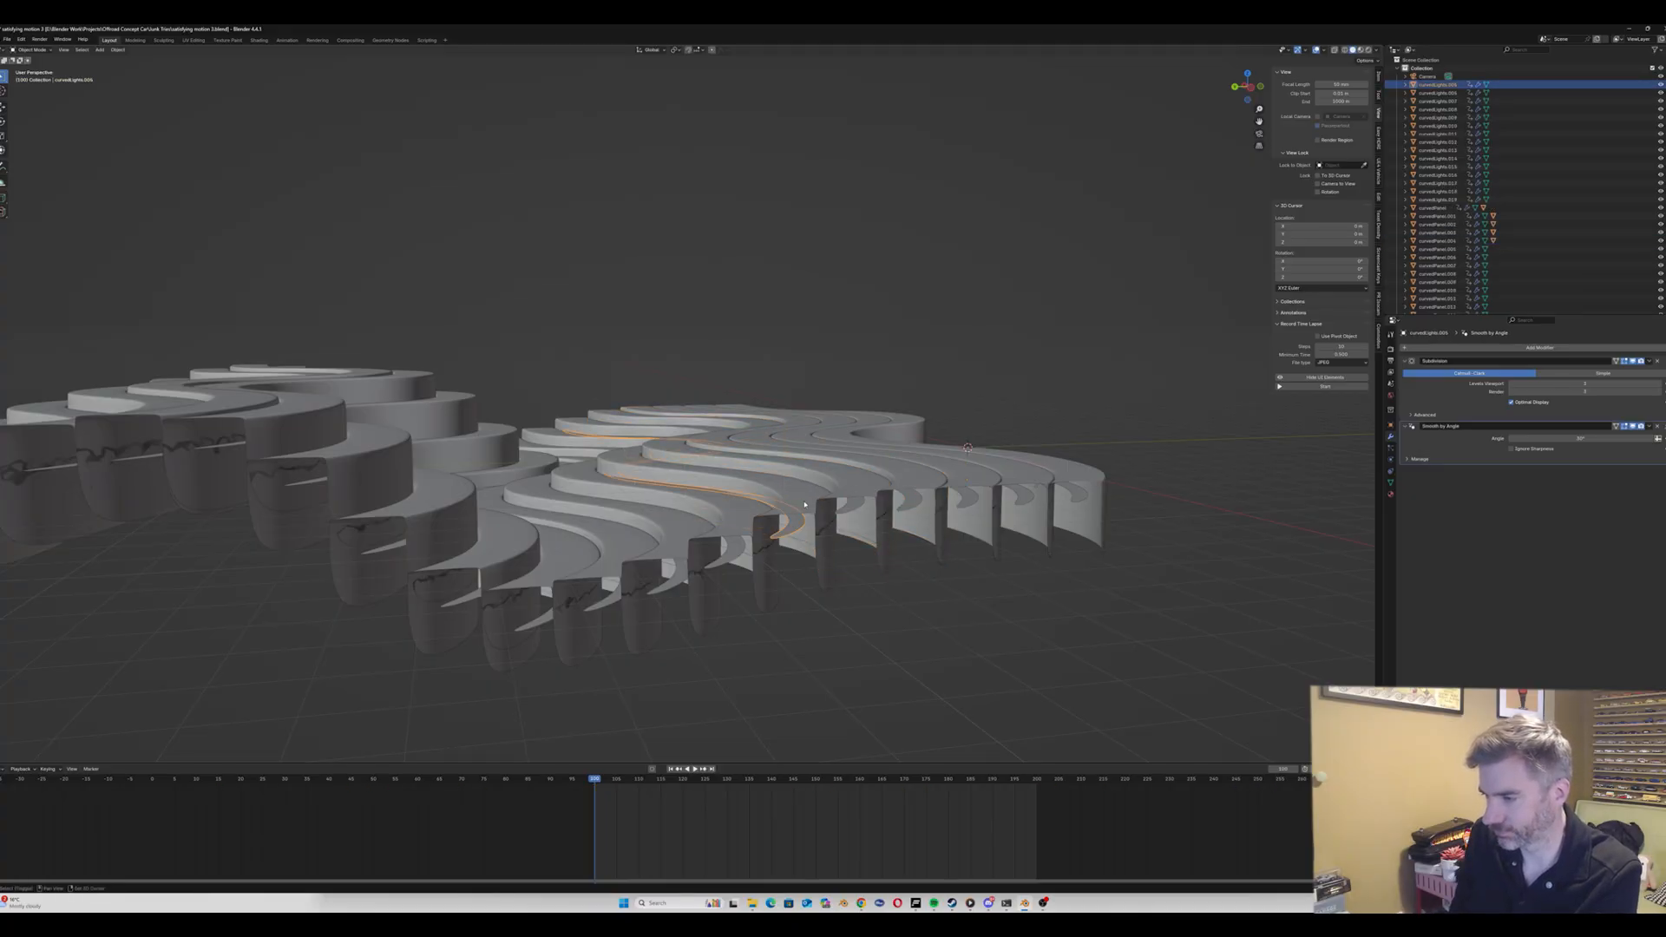
{"action": "left_click", "coordinate": [798, 503], "text": "shift"}
{"action": "key", "text": "ctrl+p"}
{"action": "left_click", "coordinate": [799, 504]}
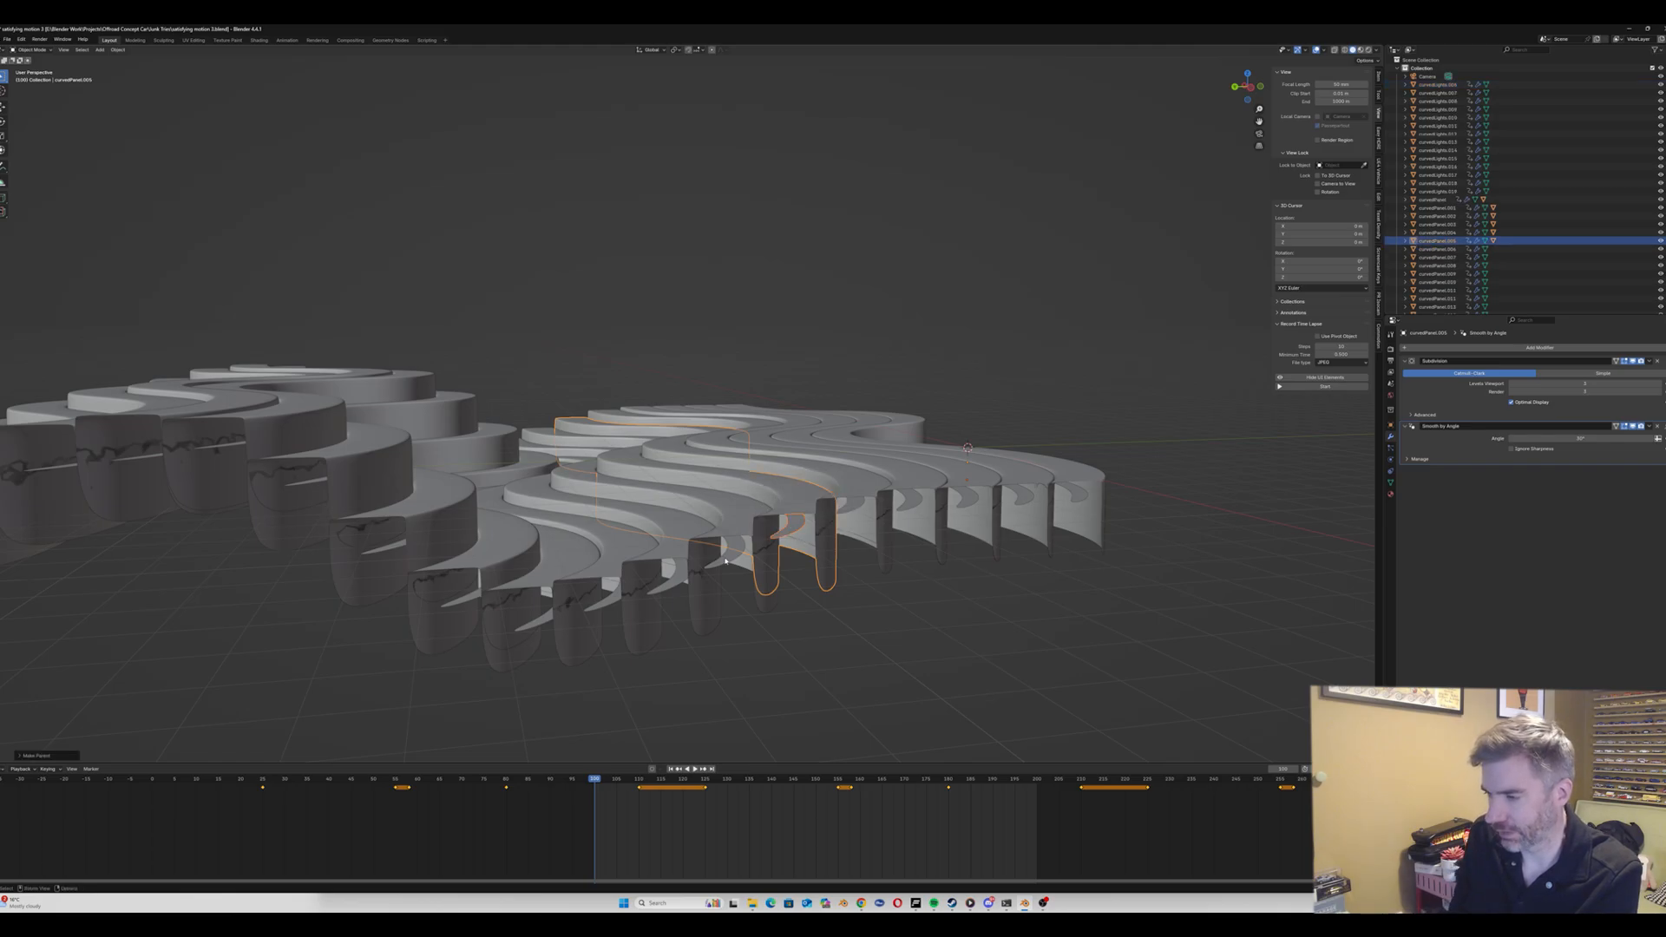
Step: Parent strips curvedLights.006 and curvedLights.007 to curvedPanel.006 and curvedPanel.007 respectively, using Object (Keep Transform)
{"action": "left_click", "coordinate": [726, 562]}
{"action": "left_click", "coordinate": [729, 538], "text": "shift"}
{"action": "key", "text": "ctrl+p"}
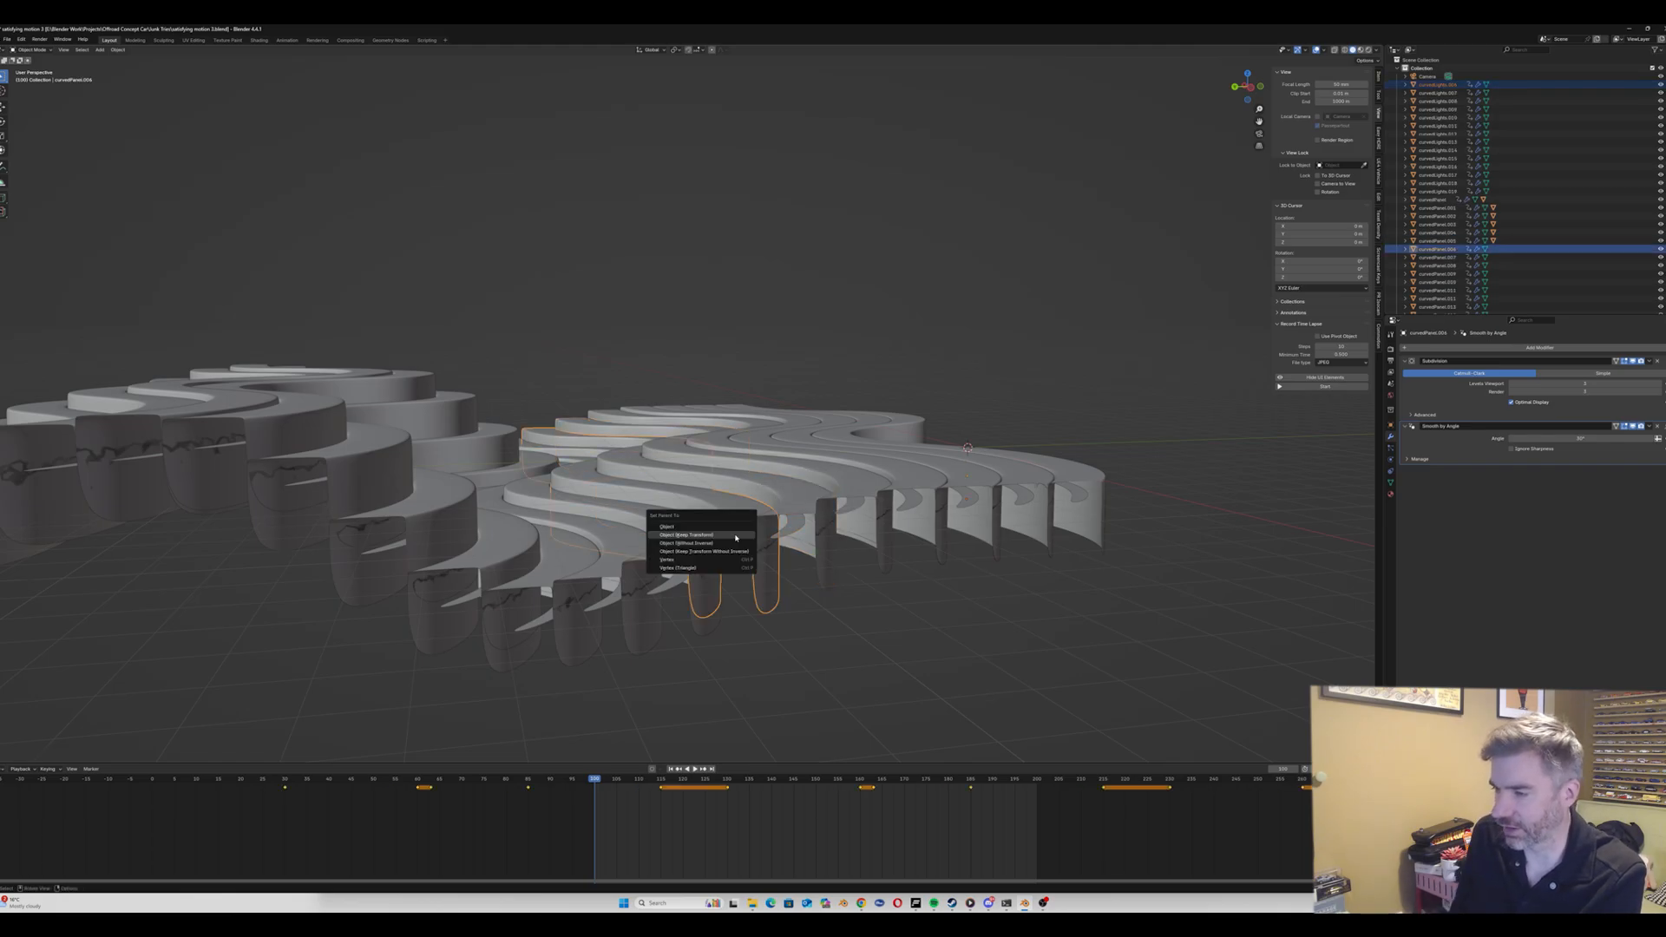
{"action": "left_click", "coordinate": [736, 537]}
{"action": "left_click", "coordinate": [665, 588]}
{"action": "left_click", "coordinate": [674, 548], "text": "shift"}
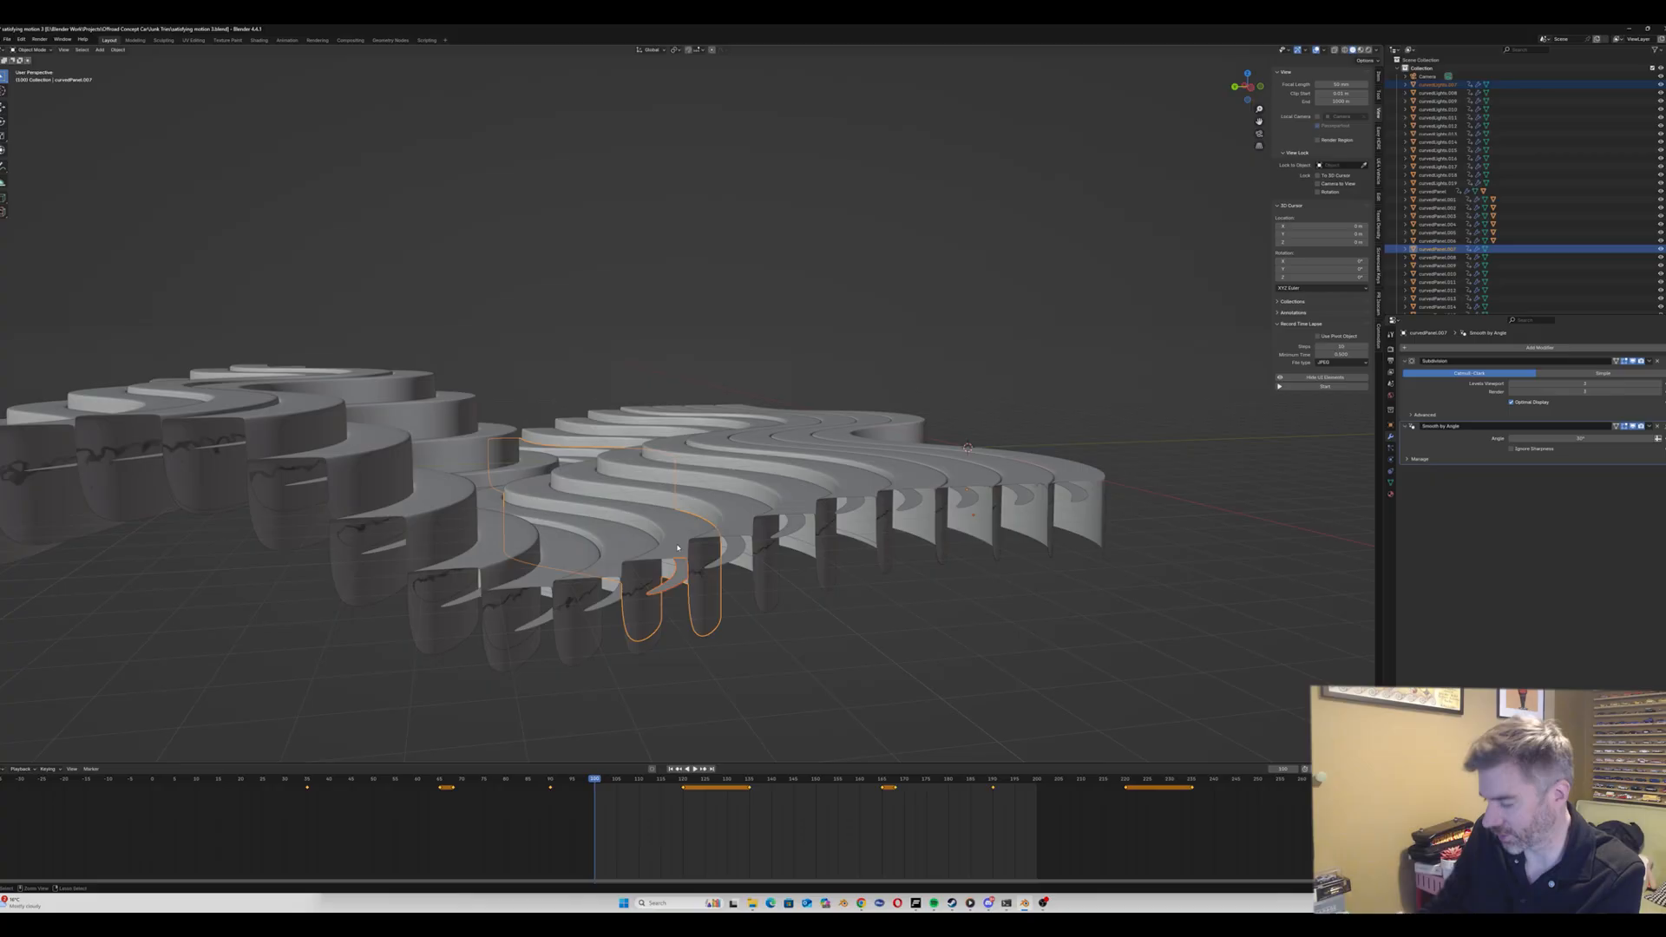
{"action": "key", "text": "ctrl+p"}
{"action": "left_click", "coordinate": [681, 549]}
Step: Parent strips curvedLights.008 and curvedLights.009 to curvedPanel.008 and curvedPanel.009 respectively, using Object (Keep Transform)
{"action": "middle_click_drag", "start_coordinate": [681, 548], "coordinate": [619, 589]}
{"action": "left_click", "coordinate": [620, 588]}
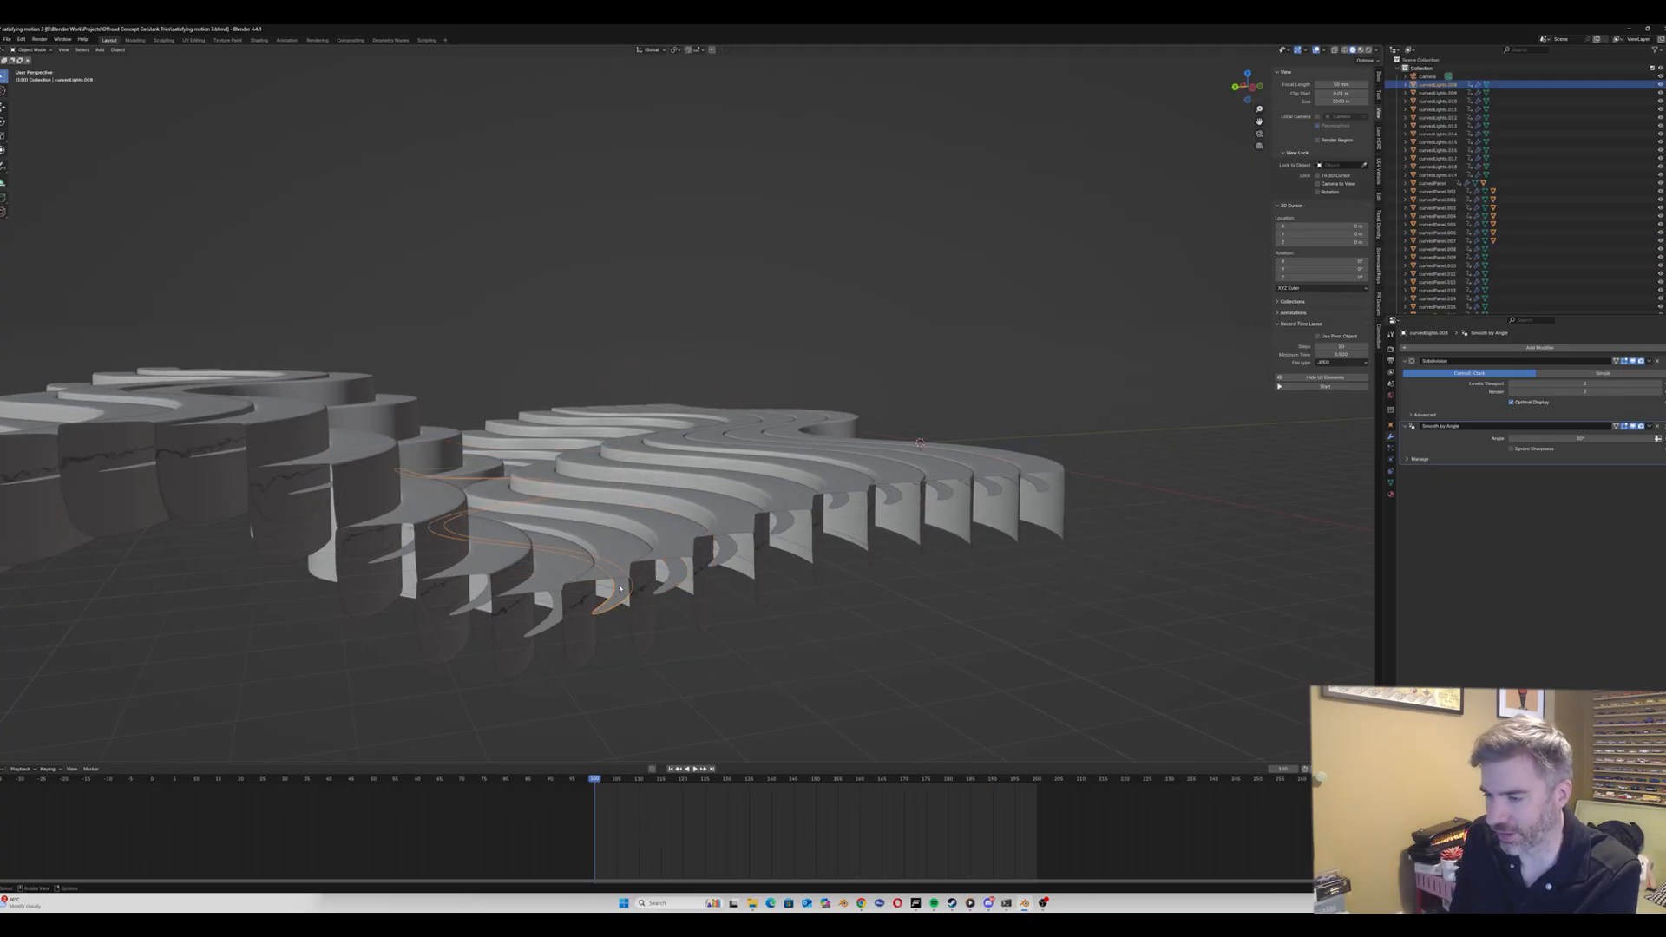
{"action": "left_click", "coordinate": [622, 558], "text": "shift"}
{"action": "key", "text": "ctrl+p"}
{"action": "left_click", "coordinate": [622, 558]}
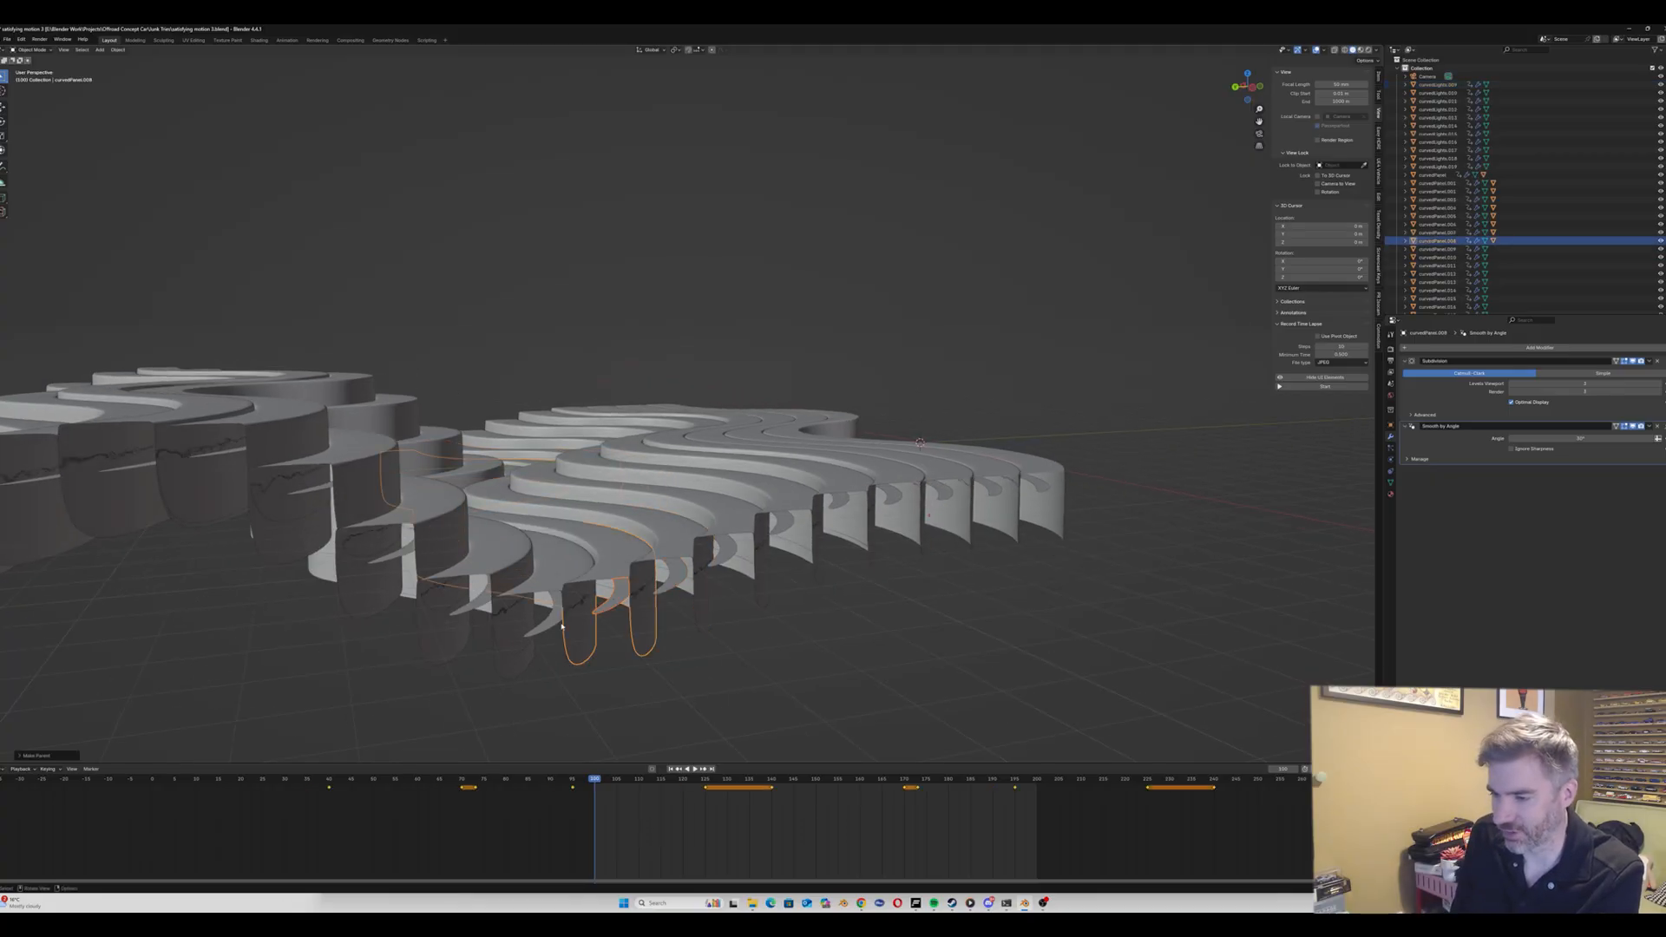
{"action": "left_click", "coordinate": [560, 608]}
{"action": "left_click", "coordinate": [562, 579], "text": "shift"}
{"action": "key", "text": "ctrl+p"}
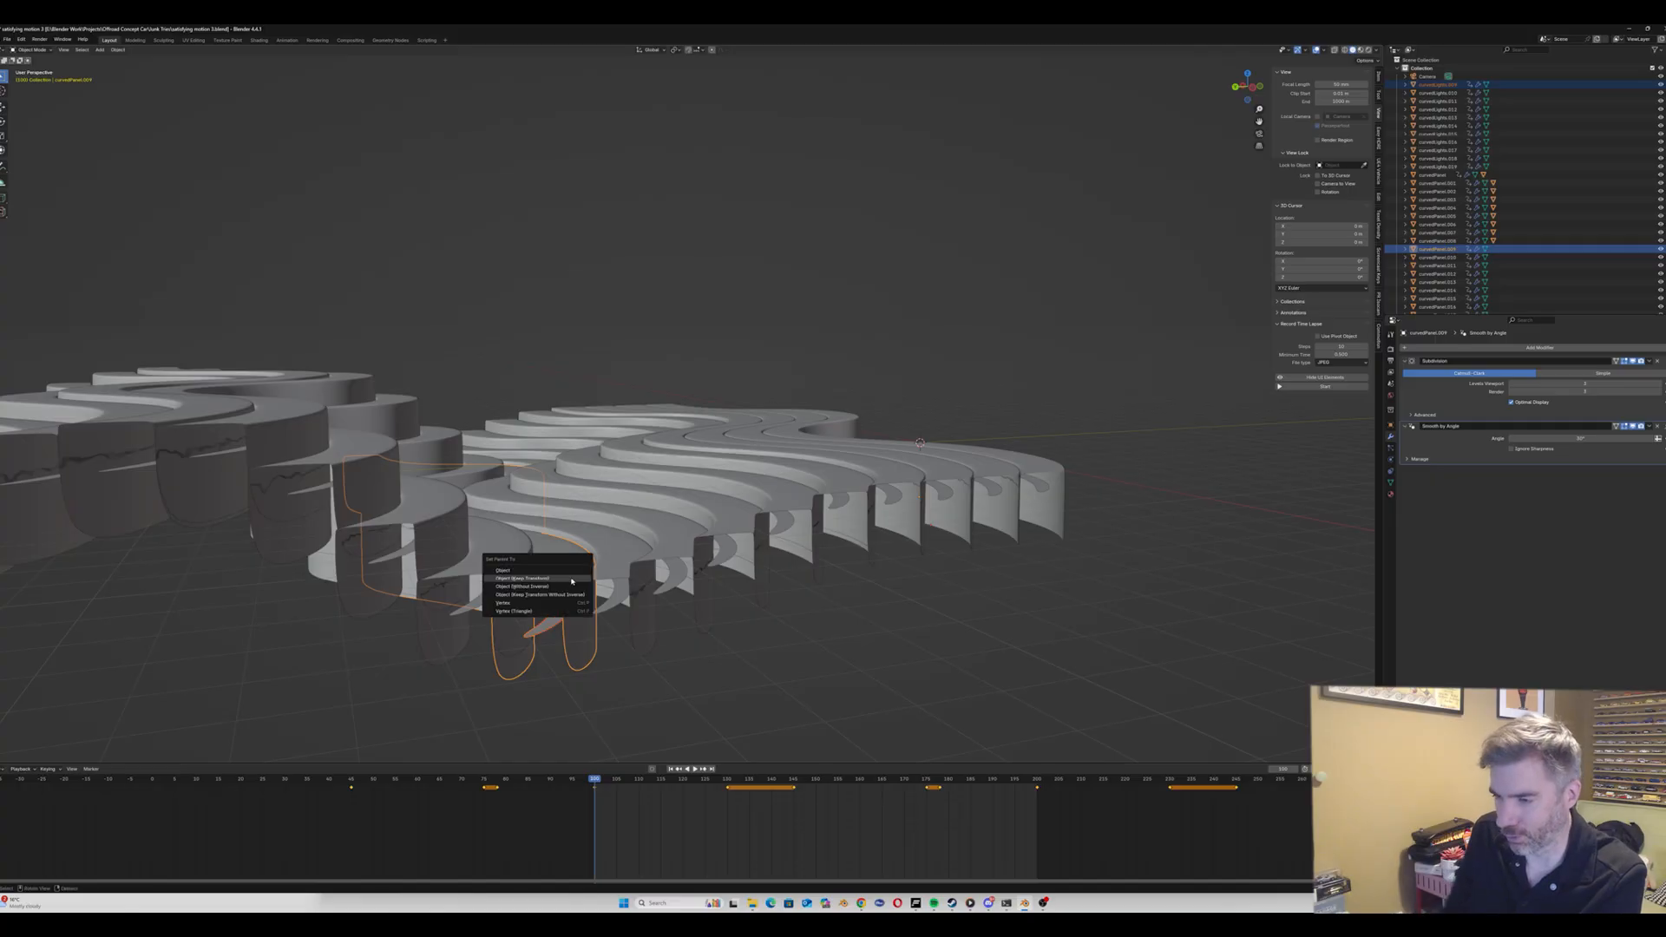
{"action": "left_click", "coordinate": [572, 581]}
Step: Parent strips curvedLights.010 and curvedLights.011 to curvedPanel.010 and curvedPanel.011 respectively, keeping their transforms
{"action": "left_click", "coordinate": [496, 597]}
{"action": "left_click", "coordinate": [498, 566], "text": "shift"}
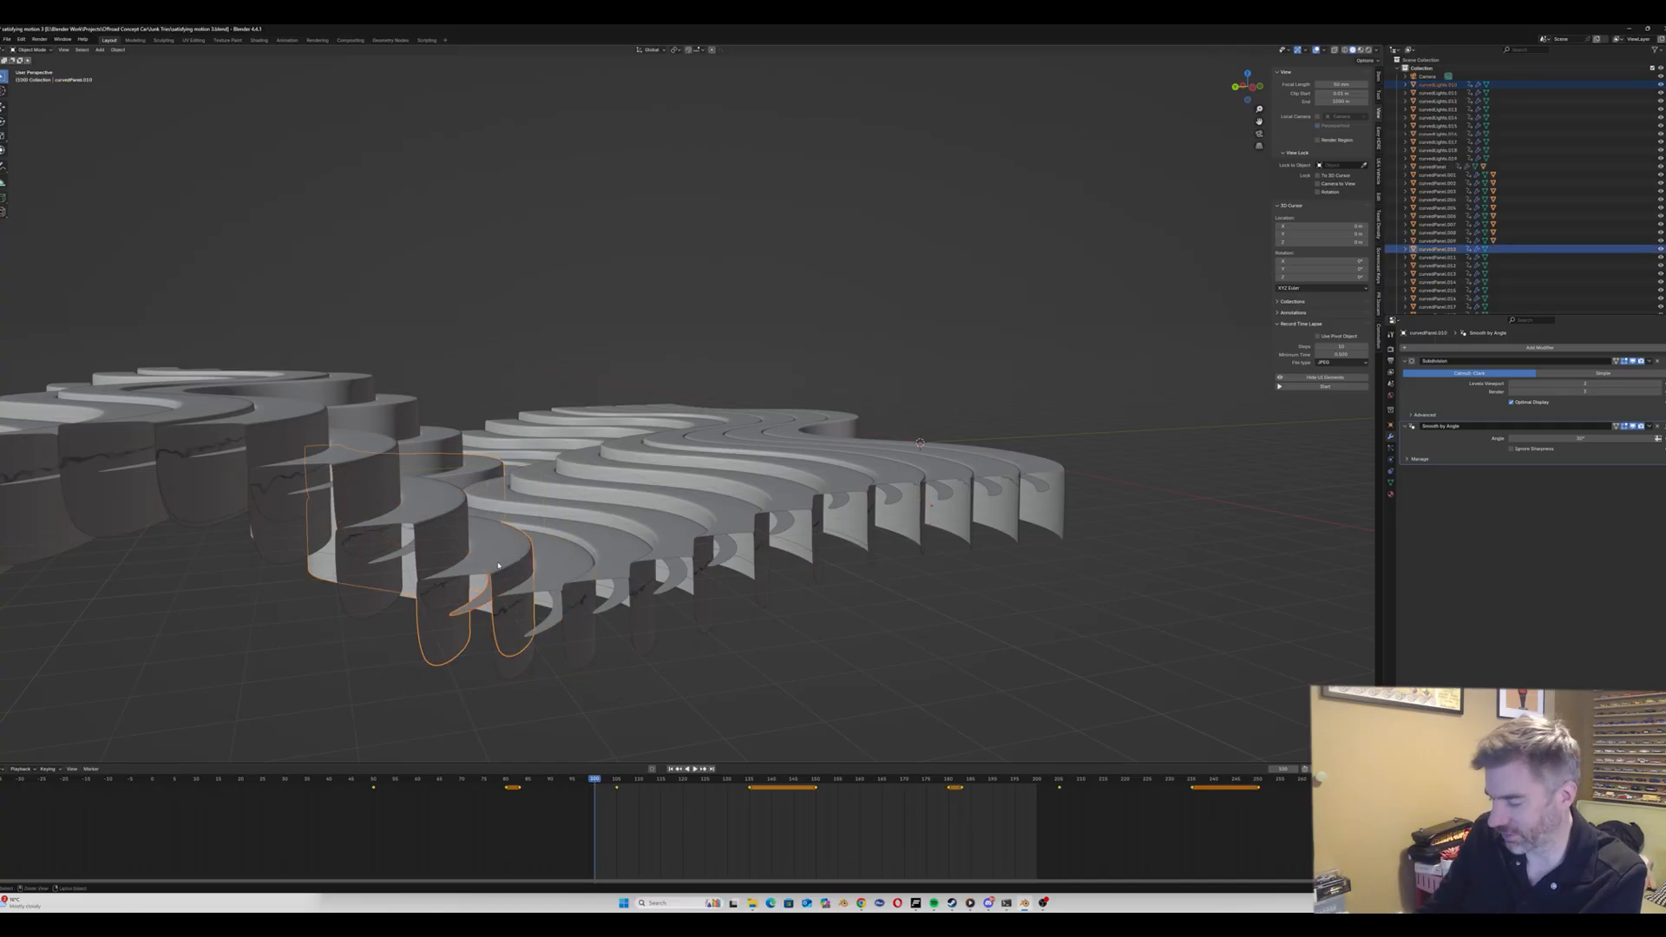
{"action": "key", "text": "ctrl+p"}
{"action": "left_click", "coordinate": [501, 566]}
{"action": "left_click", "coordinate": [393, 557]}
{"action": "left_click", "coordinate": [447, 511], "text": "shift"}
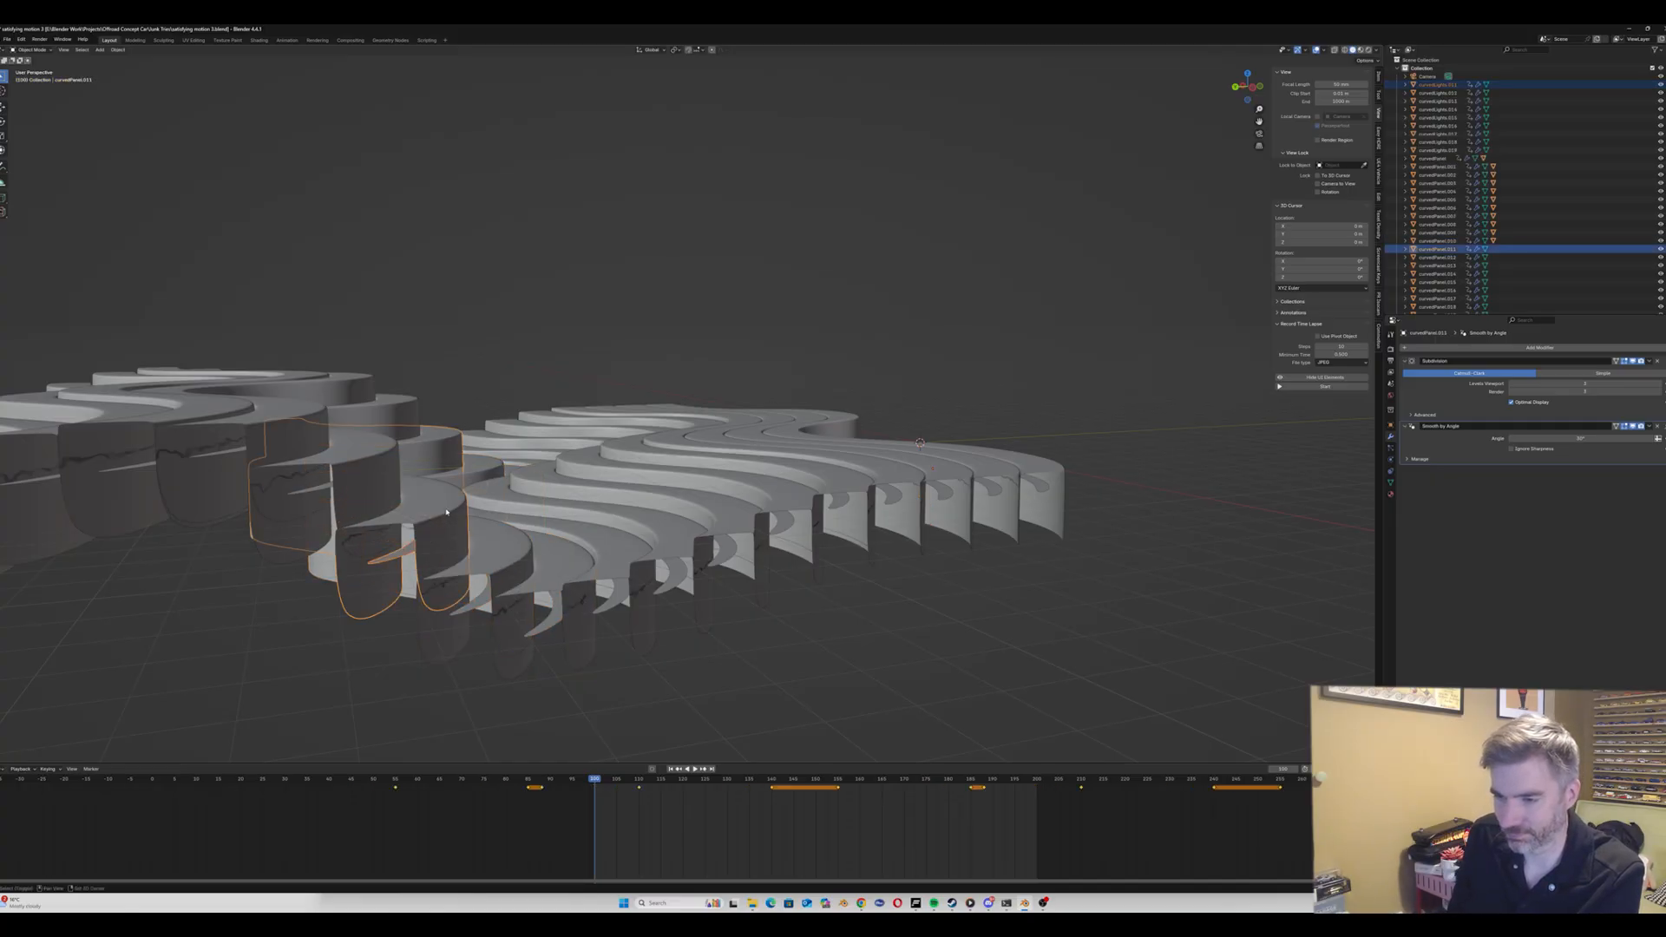
{"action": "key", "text": "ctrl+p"}
{"action": "left_click", "coordinate": [388, 505]}
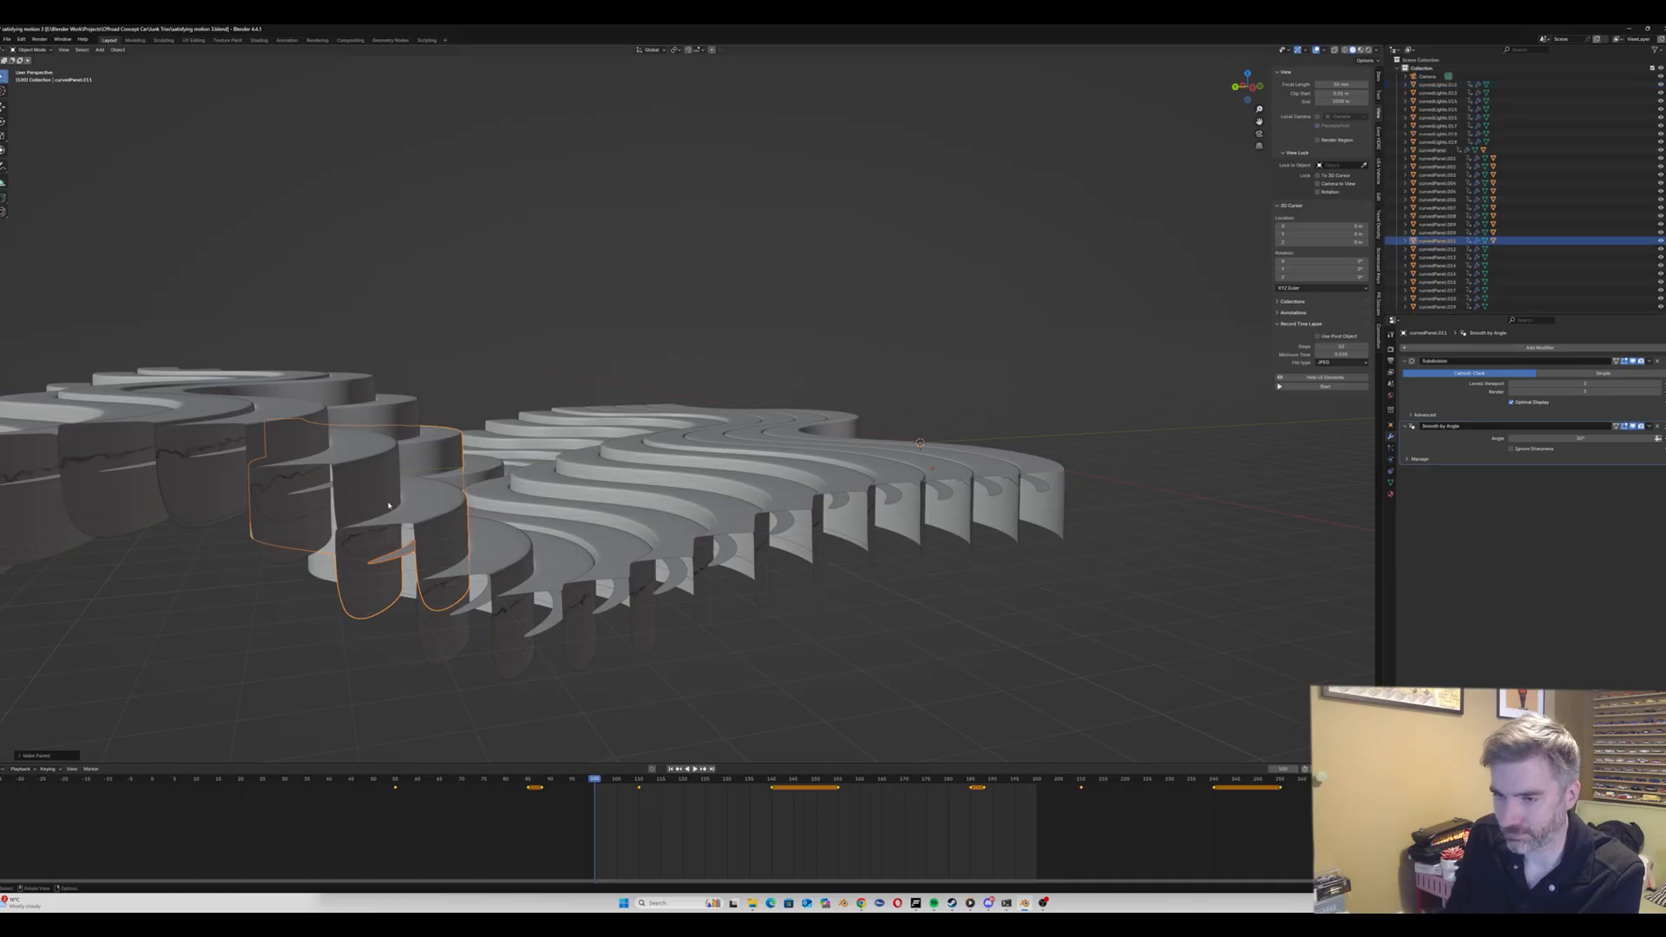
Step: Parent strips curvedLights.012 and curvedLights.013 to curvedPanel.012 and curvedPanel.013 respectively, using Object (Keep Transform)
{"action": "left_click", "coordinate": [313, 491]}
{"action": "left_click", "coordinate": [392, 457], "text": "shift"}
{"action": "key", "text": "ctrl+p"}
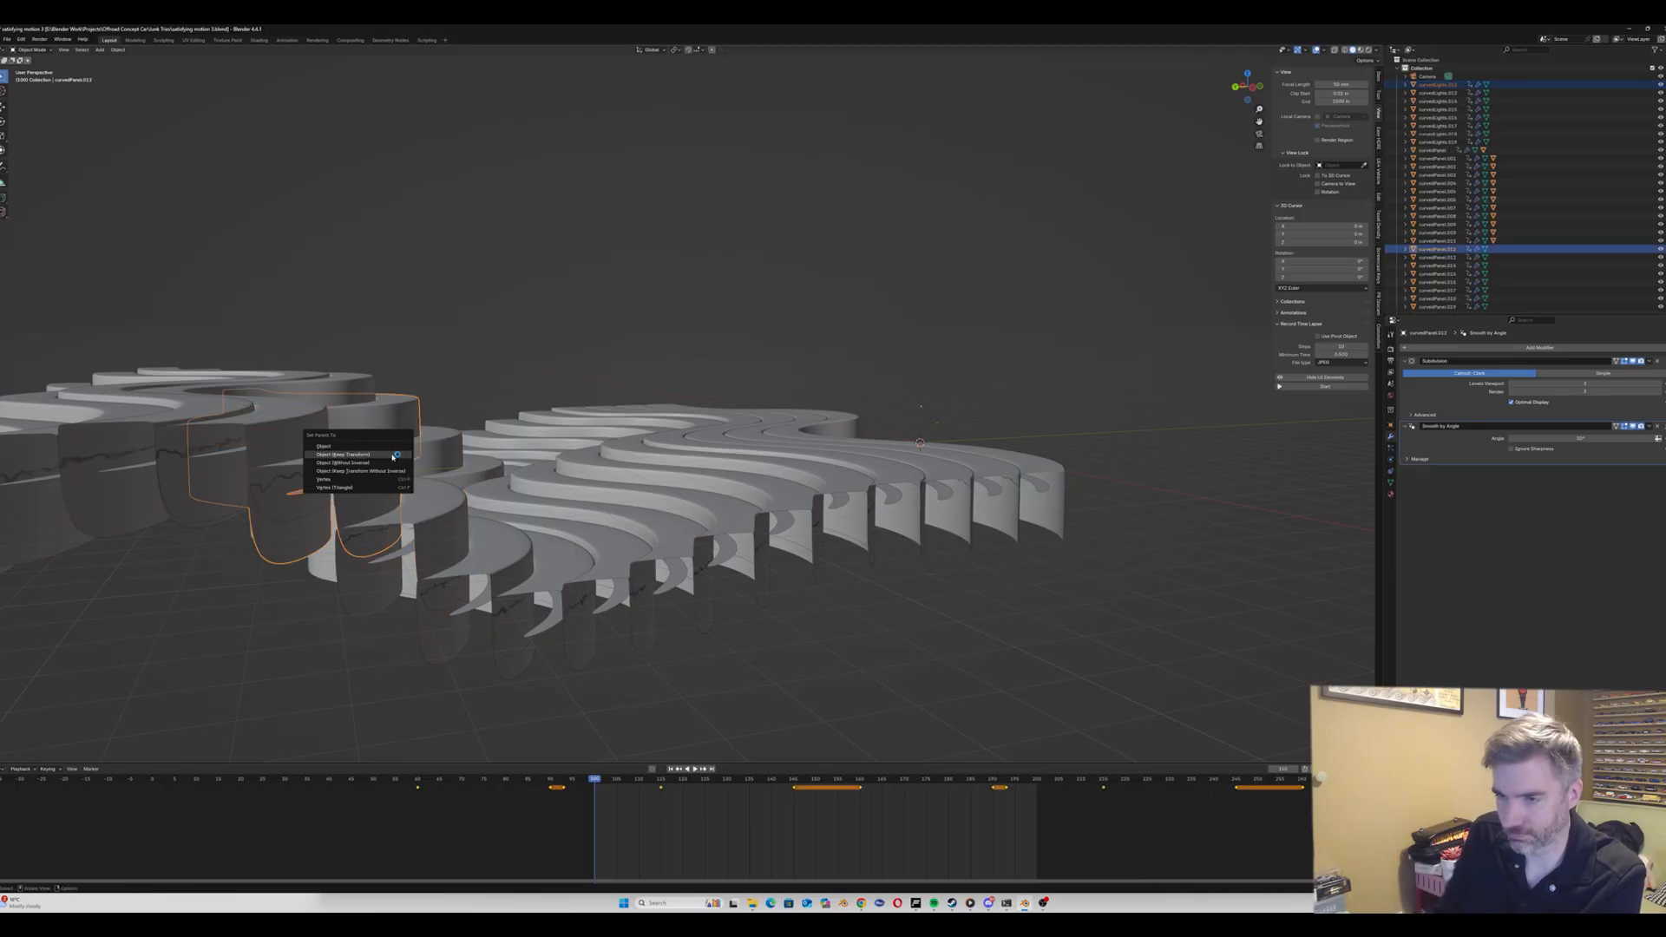
{"action": "left_click", "coordinate": [397, 453]}
{"action": "left_click", "coordinate": [236, 452]}
{"action": "left_click", "coordinate": [284, 430], "text": "shift"}
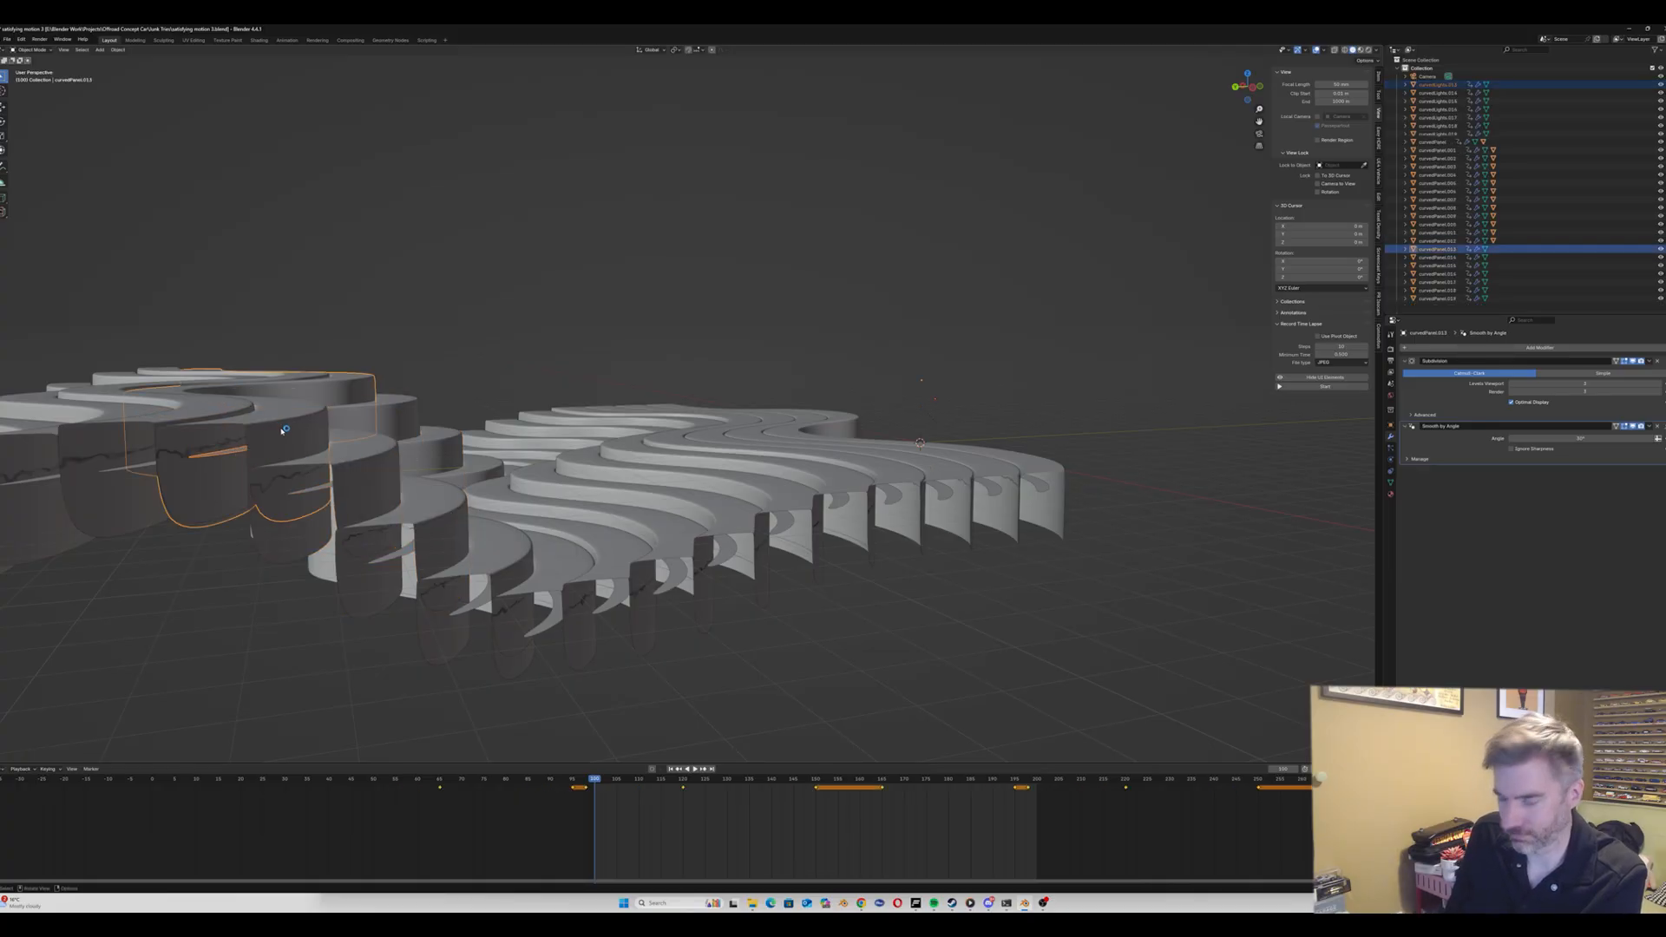
{"action": "key", "text": "ctrl+p"}
{"action": "left_click", "coordinate": [295, 438]}
Step: Parent strip curvedLights.014 to curvedPanel.014, keeping its transform
{"action": "middle_click_drag", "start_coordinate": [295, 438], "coordinate": [190, 473]}
{"action": "left_click", "coordinate": [189, 473]}
{"action": "left_click", "coordinate": [188, 436], "text": "shift"}
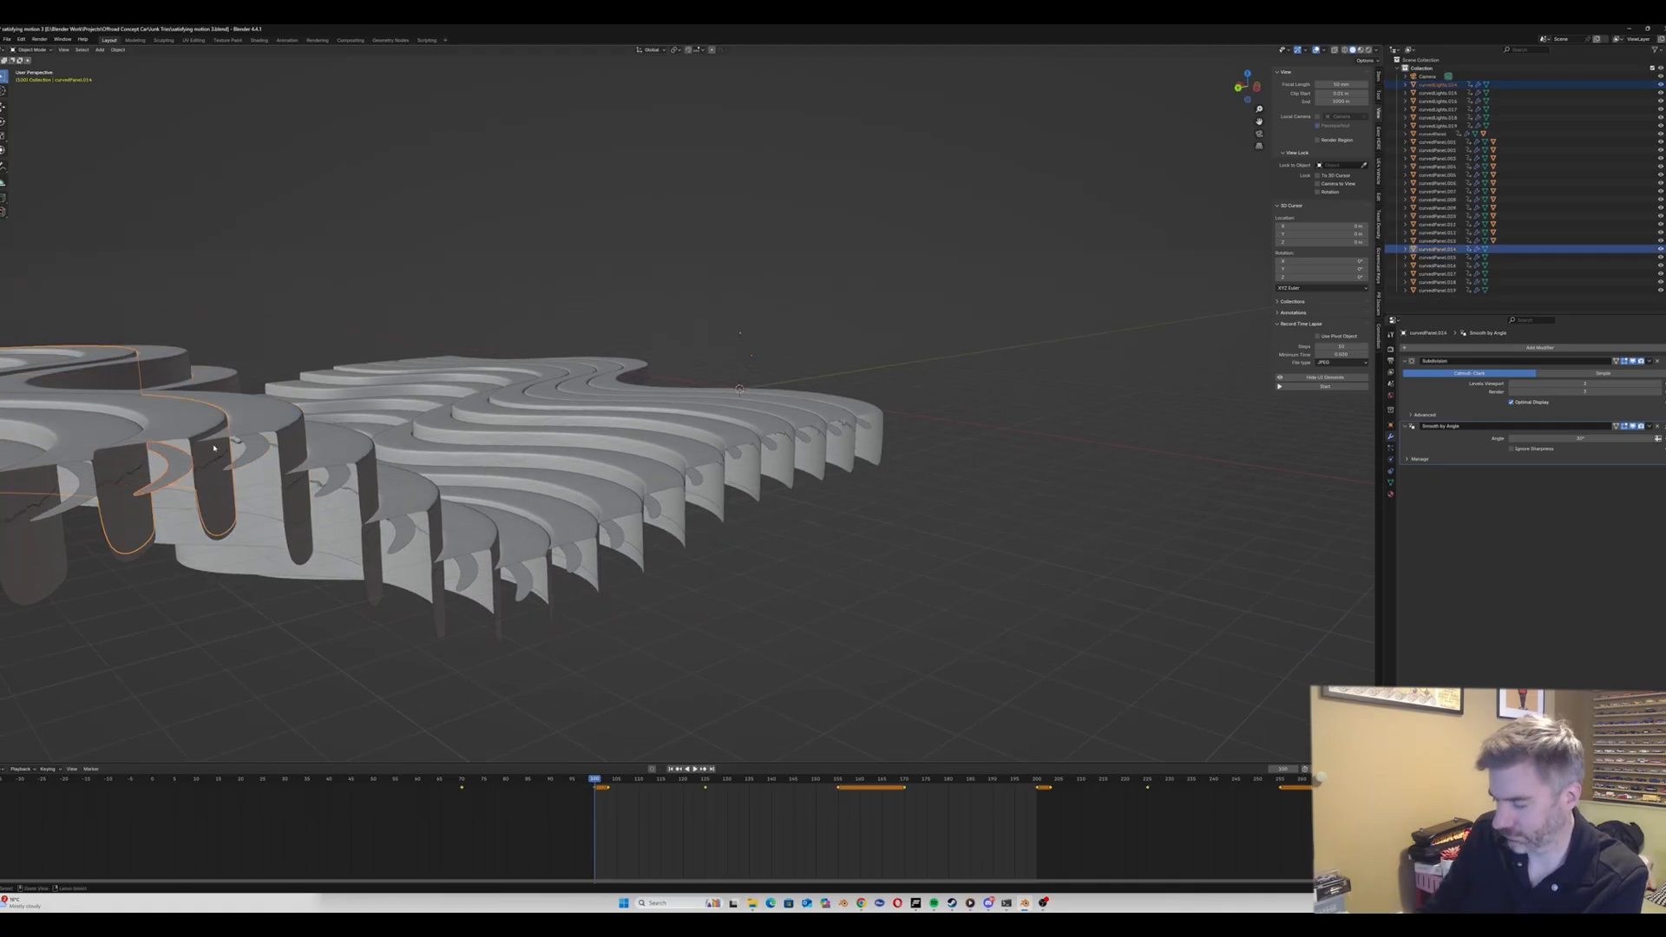
{"action": "key", "text": "ctrl+p"}
{"action": "left_click", "coordinate": [222, 451]}
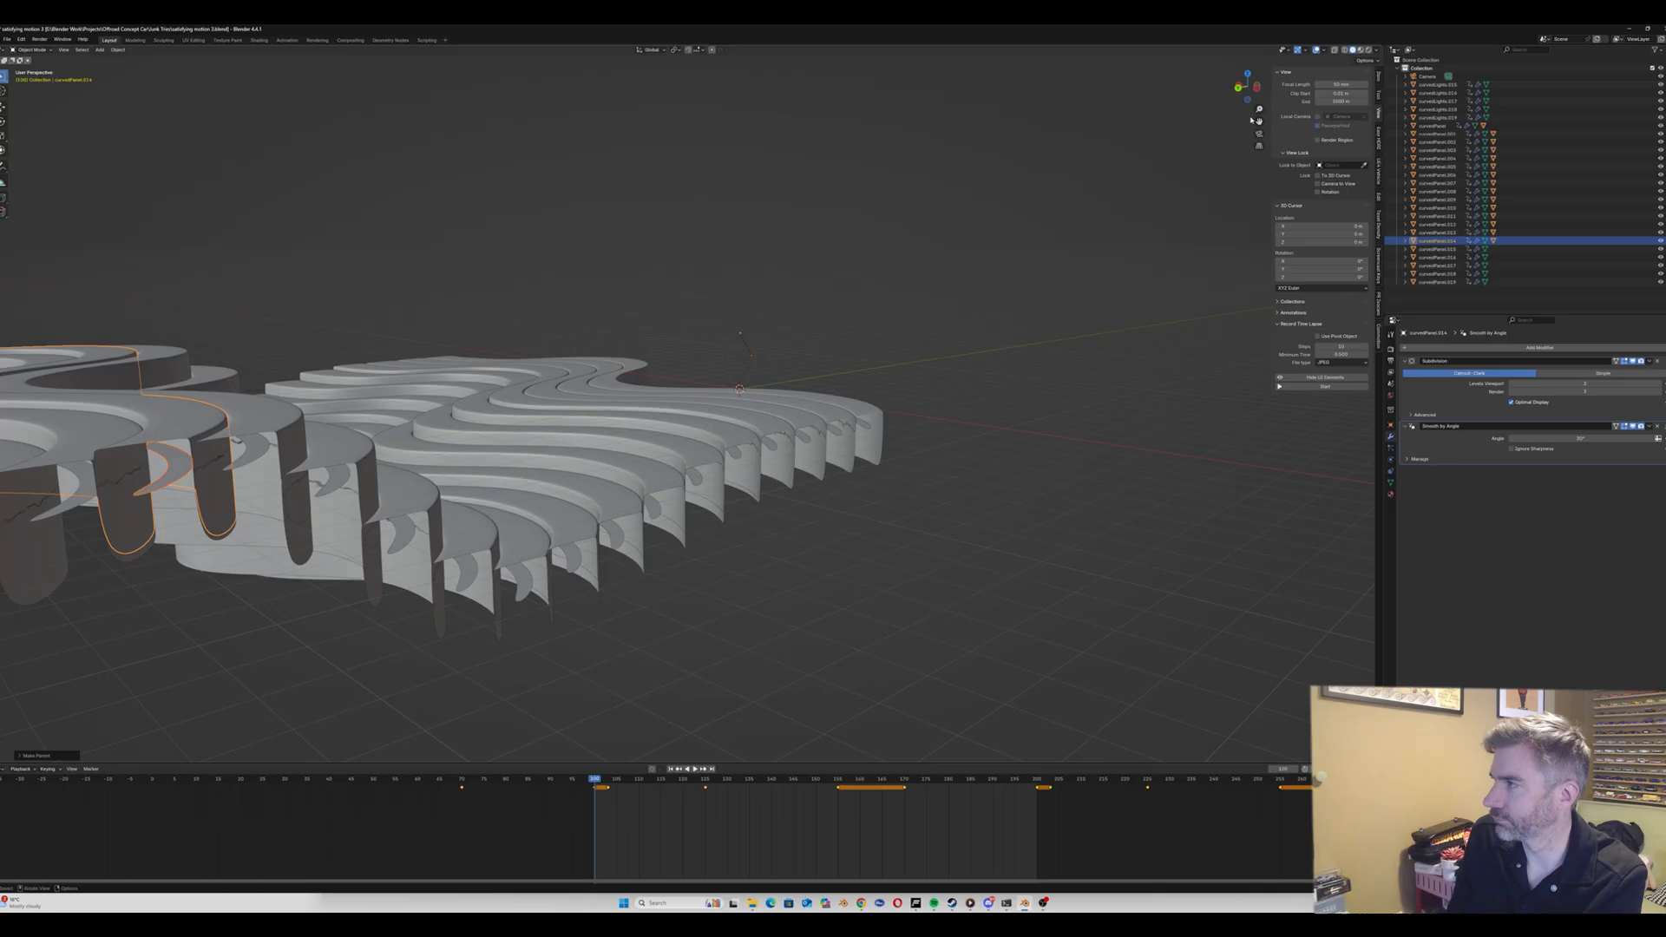
{"action": "left_click_drag", "start_coordinate": [1259, 121], "coordinate": [1423, 119]}
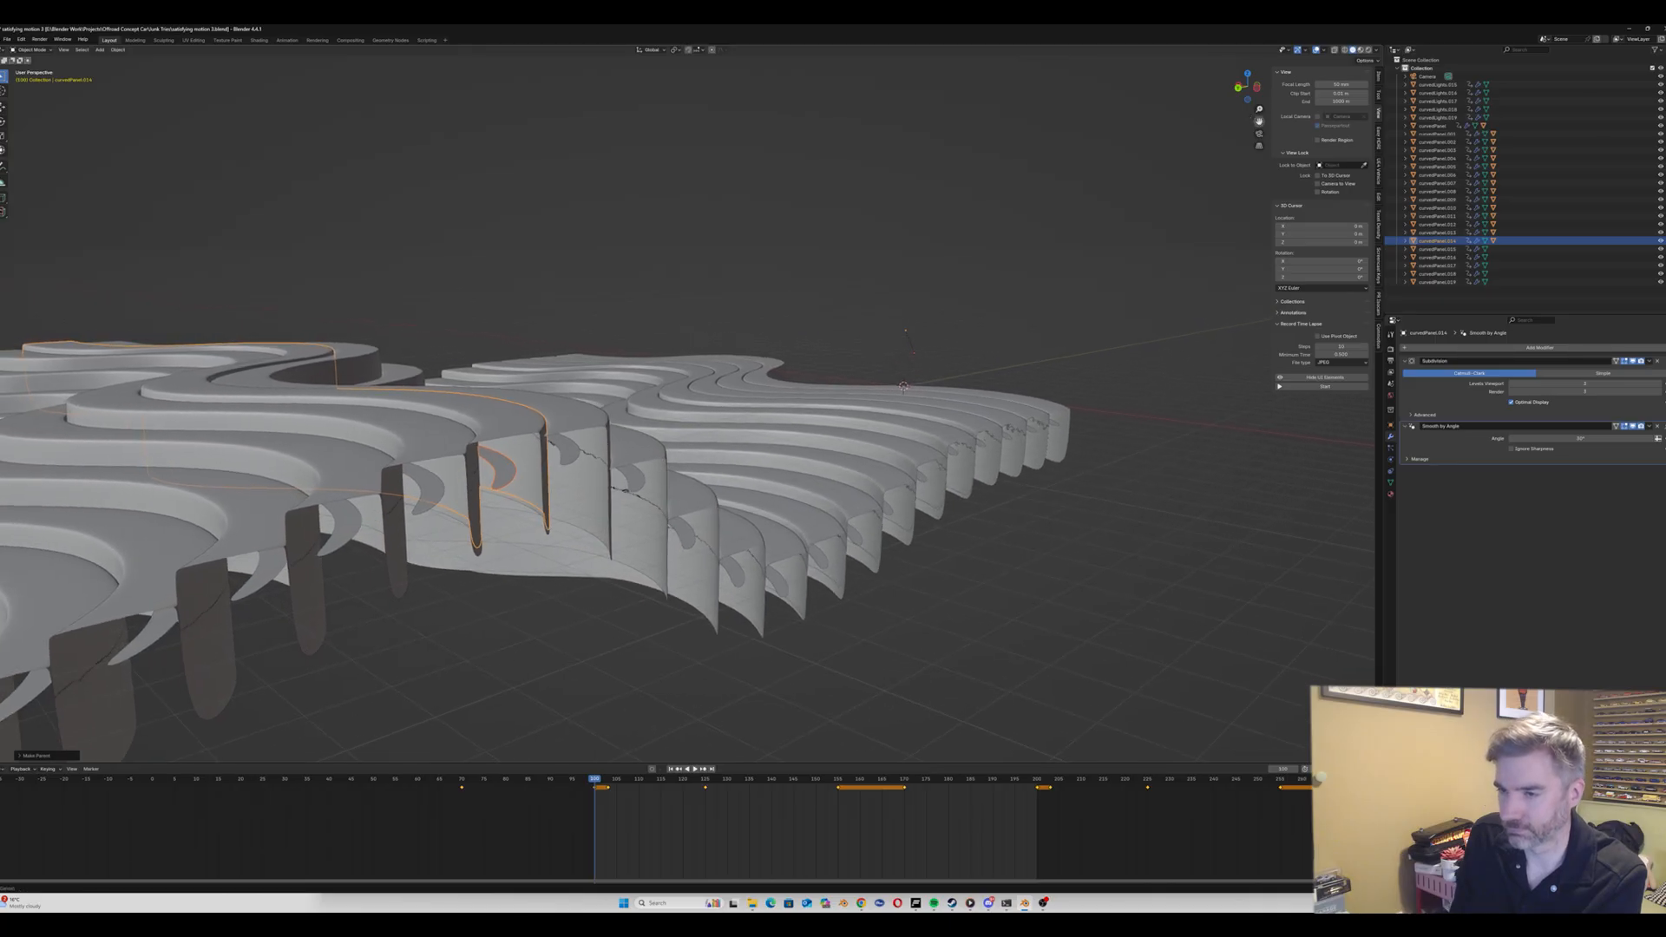
Step: Parent strips curvedLights.015 and curvedLights.016 to curvedPanel.015 and curvedPanel.016 respectively, using Object (Keep Transform)
{"action": "left_click", "coordinate": [460, 487]}
{"action": "left_click", "coordinate": [465, 460], "text": "shift"}
{"action": "key", "text": "ctrl+p"}
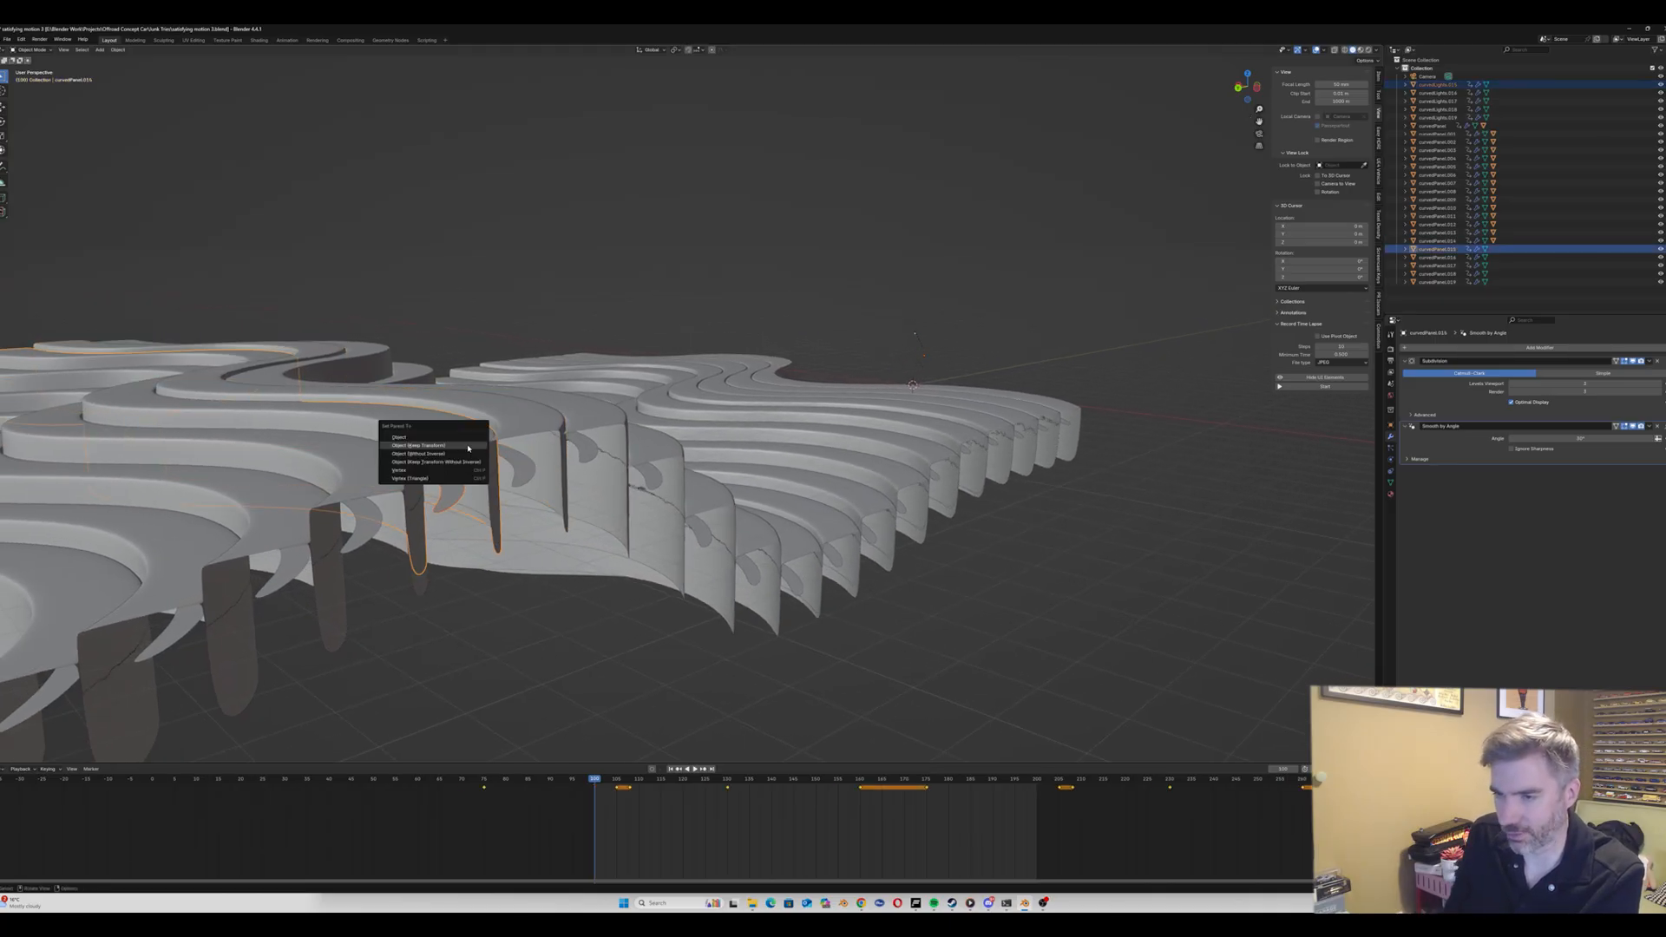
{"action": "left_click", "coordinate": [467, 449]}
{"action": "left_click", "coordinate": [329, 573]}
{"action": "left_click", "coordinate": [367, 478], "text": "shift"}
{"action": "key", "text": "ctrl+p"}
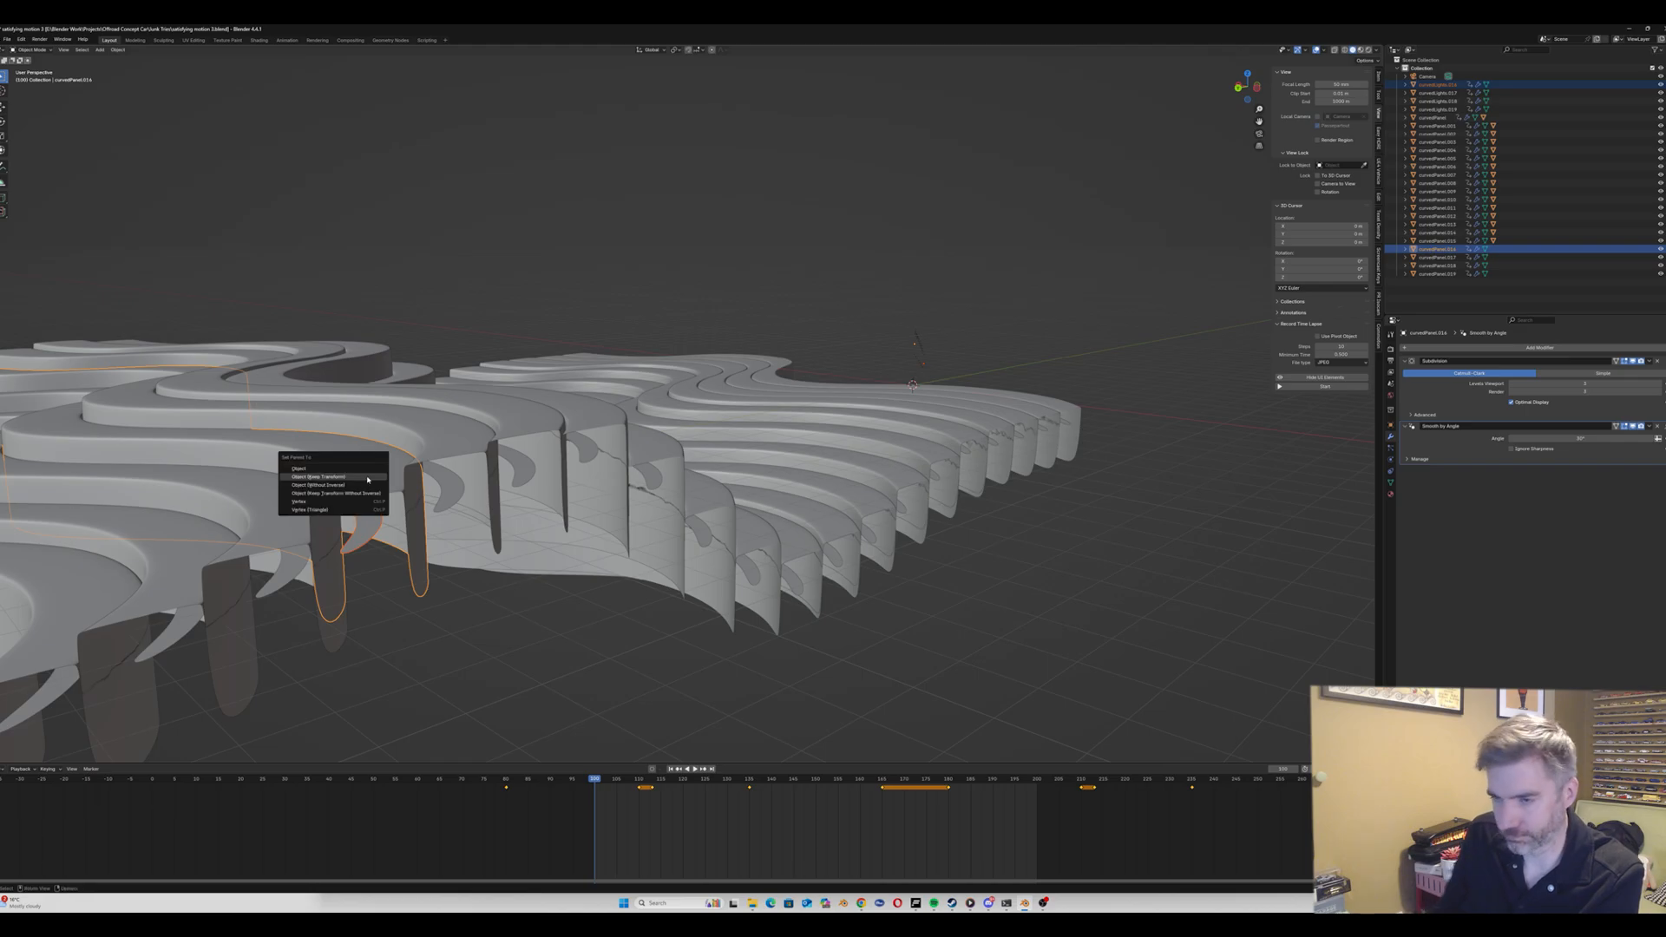
{"action": "left_click", "coordinate": [367, 479]}
Step: Parent strips curvedLights.017 and curvedLights.018 to curvedPanel.017 and curvedPanel.018 respectively, keeping their transforms
{"action": "left_click", "coordinate": [234, 638]}
{"action": "left_click", "coordinate": [300, 506], "text": "shift"}
{"action": "key", "text": "ctrl+p"}
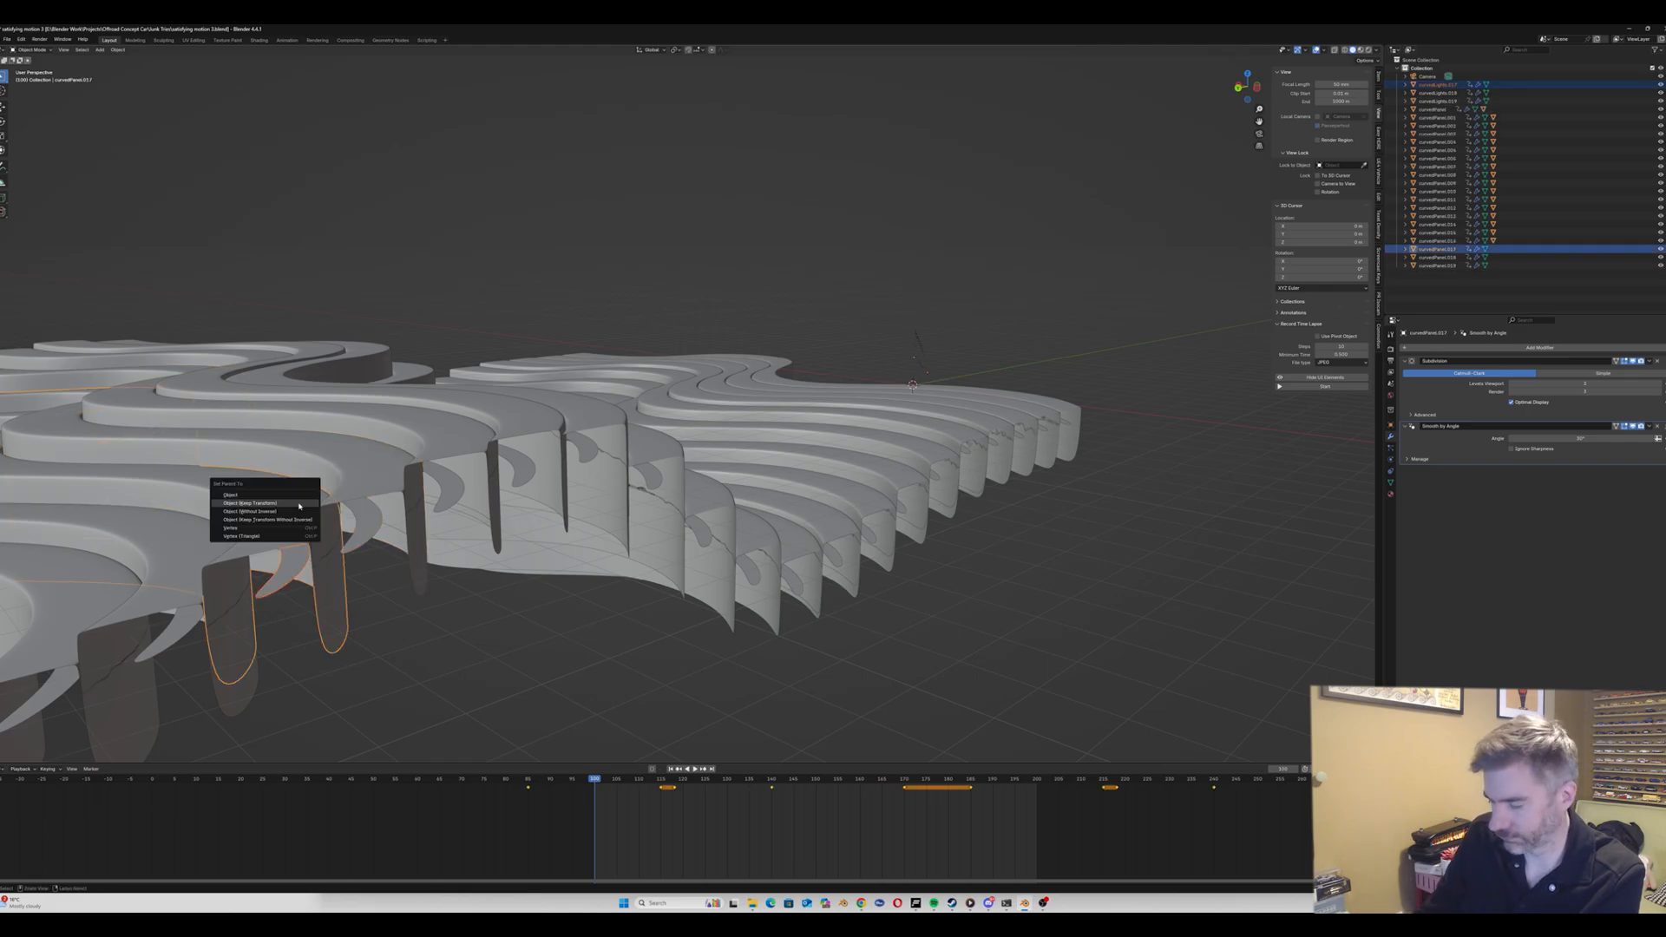
{"action": "left_click", "coordinate": [301, 506]}
{"action": "left_click", "coordinate": [121, 686]}
{"action": "left_click", "coordinate": [198, 573], "text": "shift"}
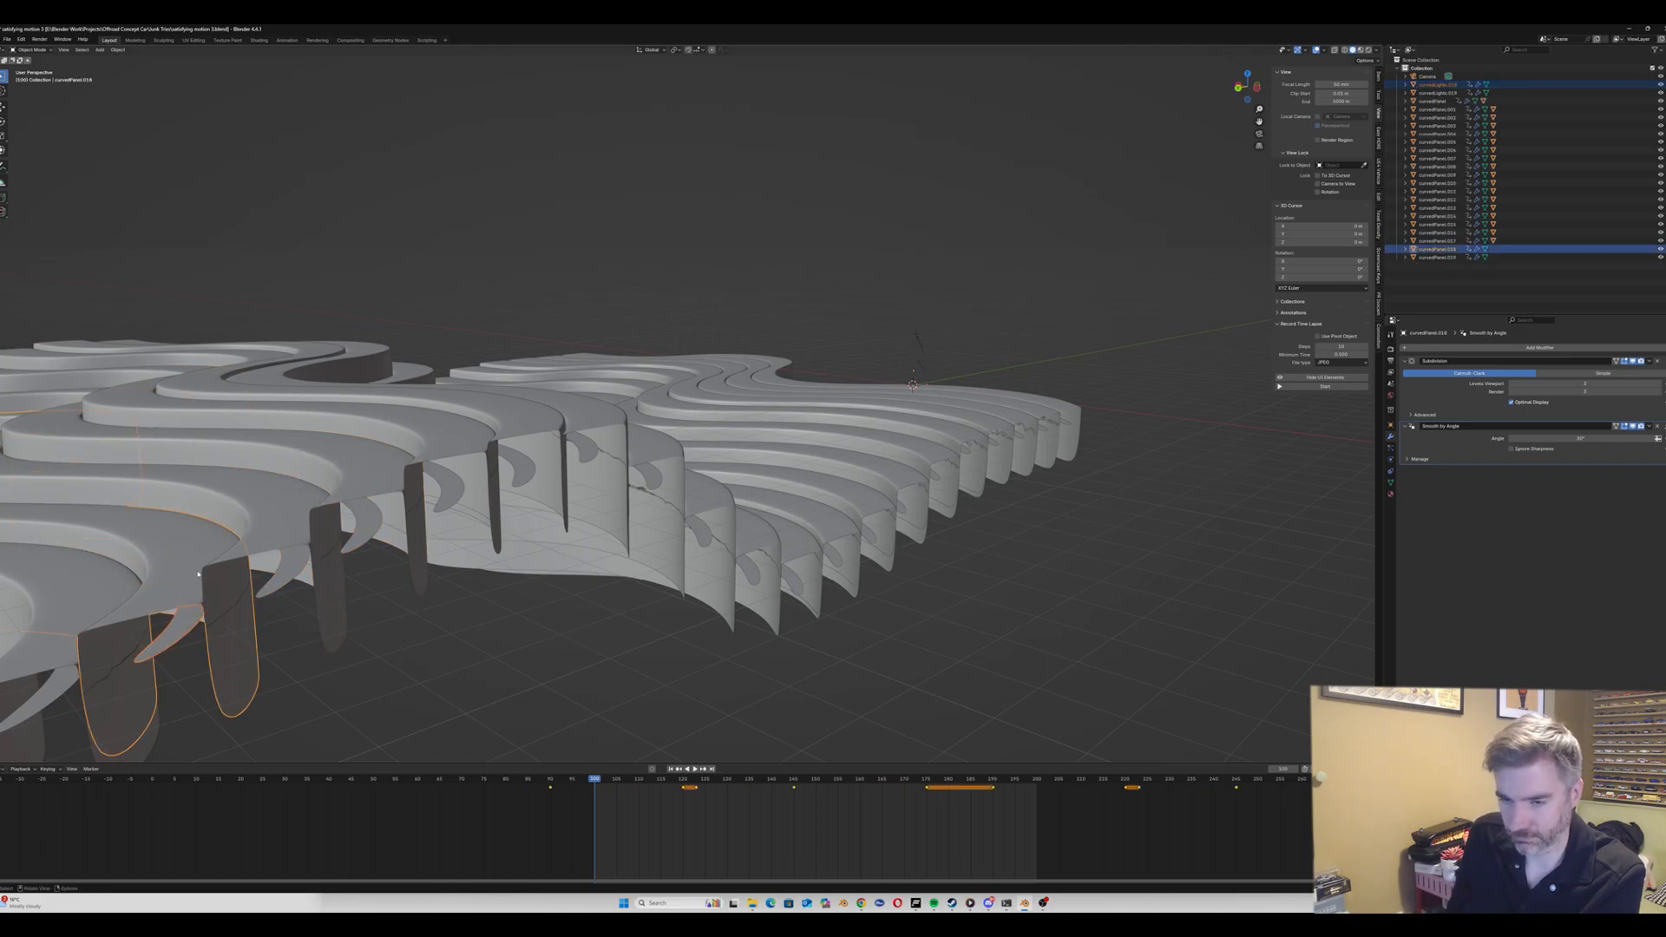
{"action": "key", "text": "ctrl+p"}
{"action": "left_click", "coordinate": [198, 573]}
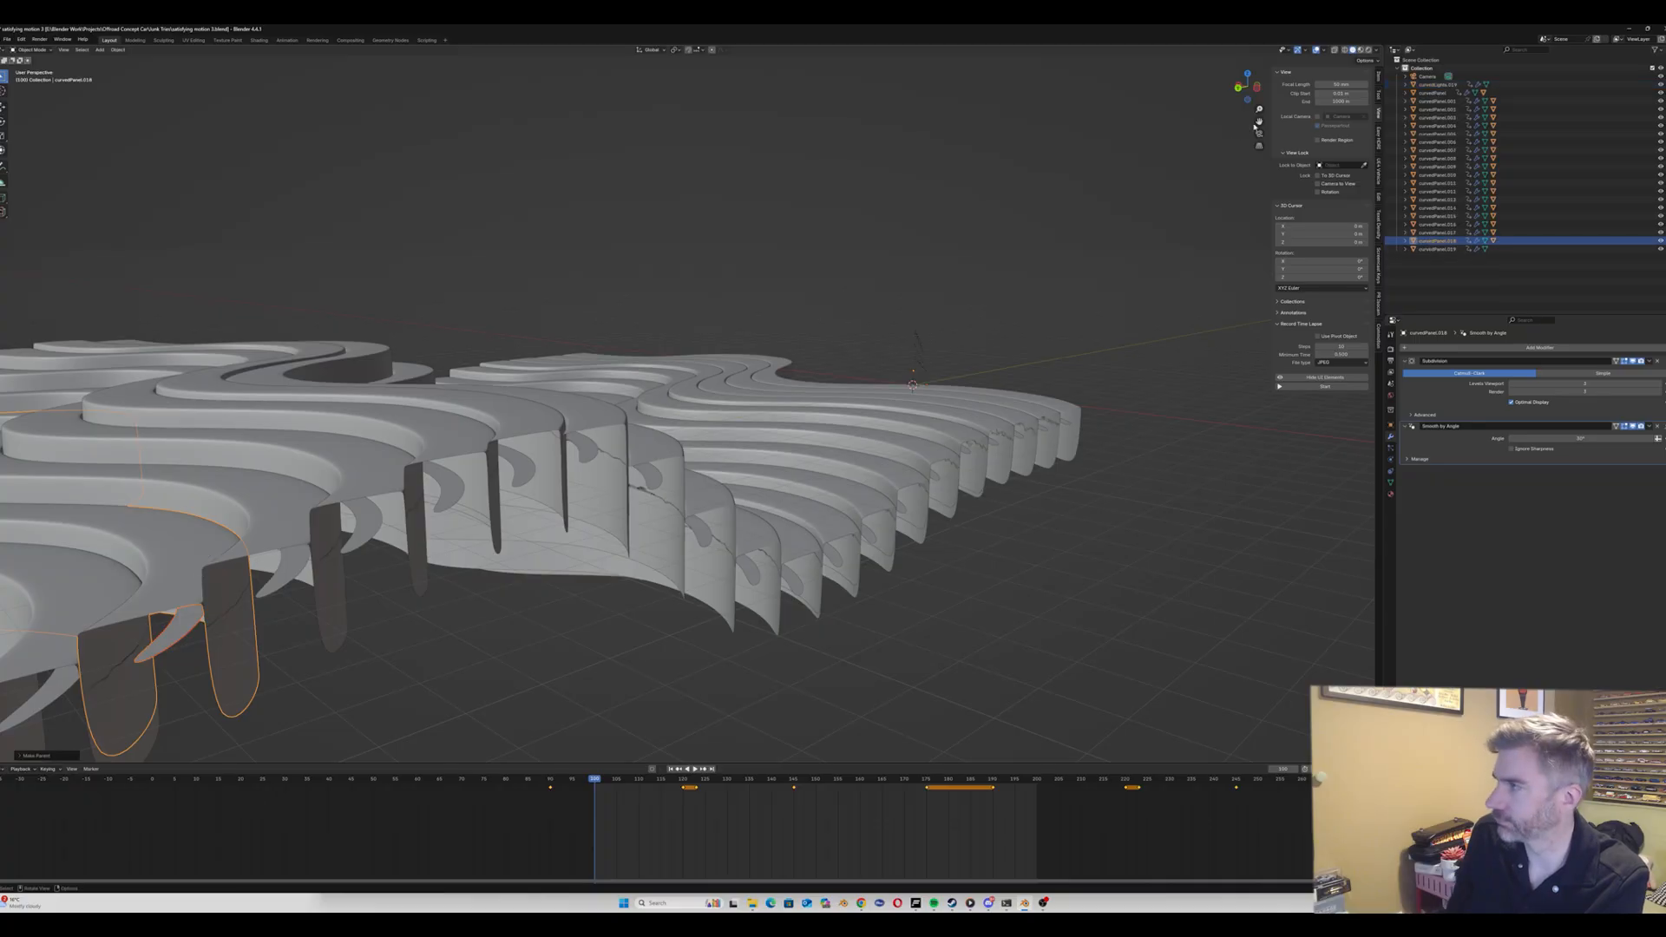
Step: Parent the last strip, curvedLights.019, to curvedPanel.019 with Object (Keep Transform)
{"action": "middle_click_drag", "start_coordinate": [499, 466], "coordinate": [772, 406], "text": "shift"}
{"action": "left_click", "coordinate": [420, 594]}
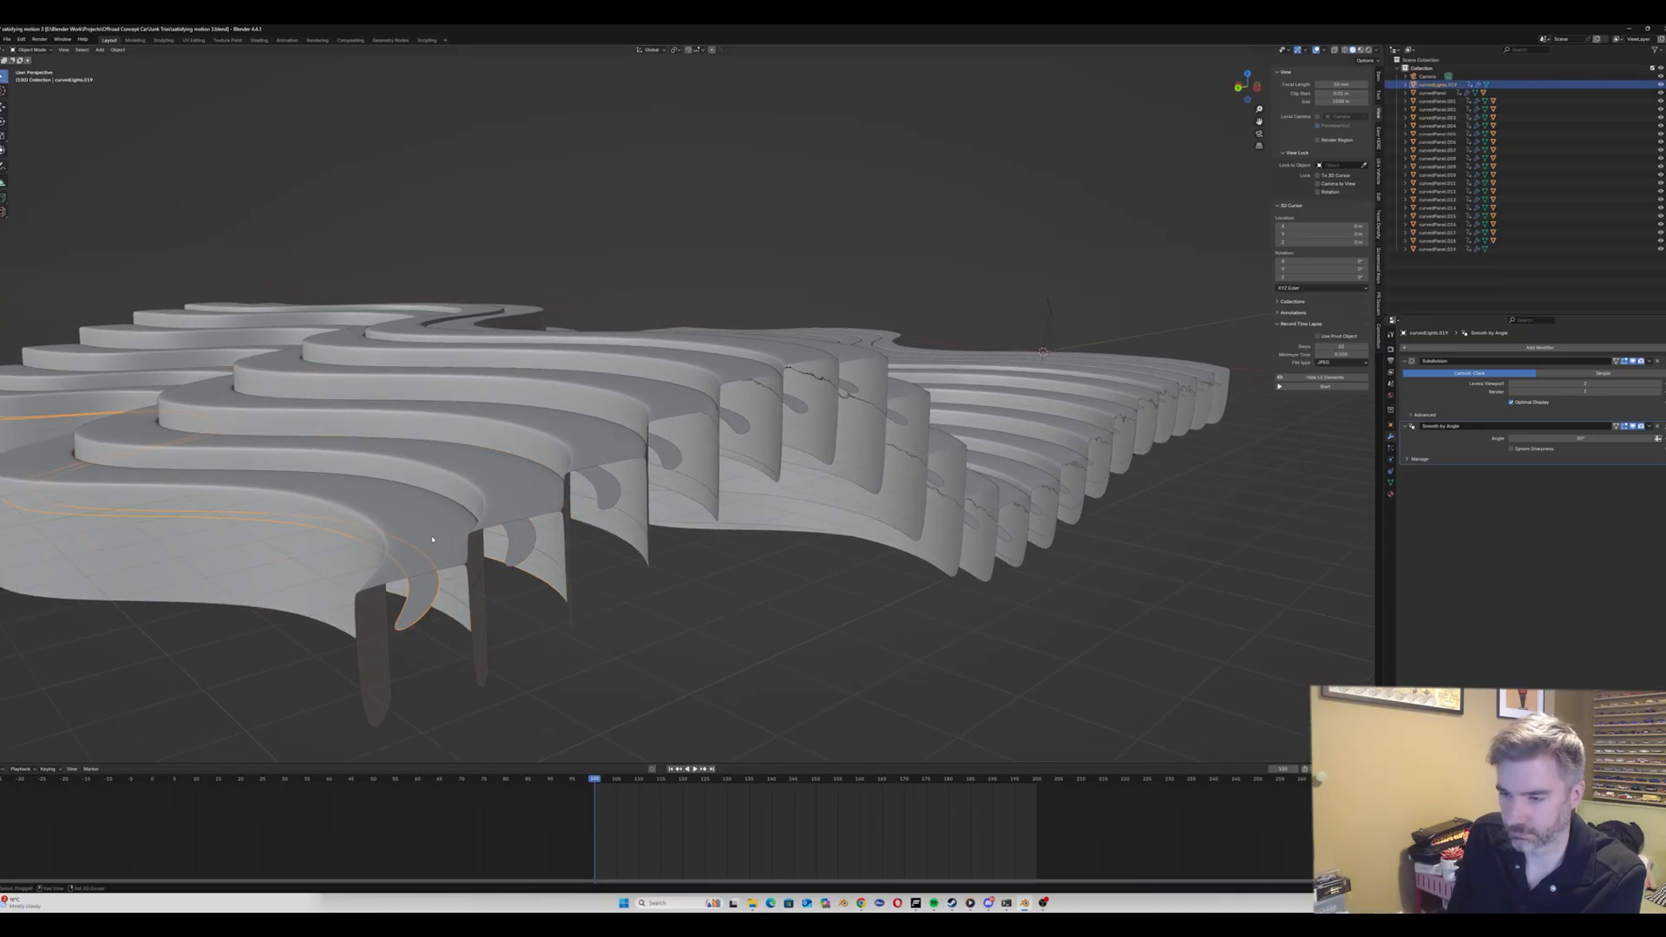
{"action": "left_click", "coordinate": [435, 539], "text": "shift"}
{"action": "key", "text": "ctrl+p"}
{"action": "left_click", "coordinate": [435, 539]}
{"action": "scroll", "coordinate": [536, 696], "scroll_direction": "down", "scroll_amount": 5}
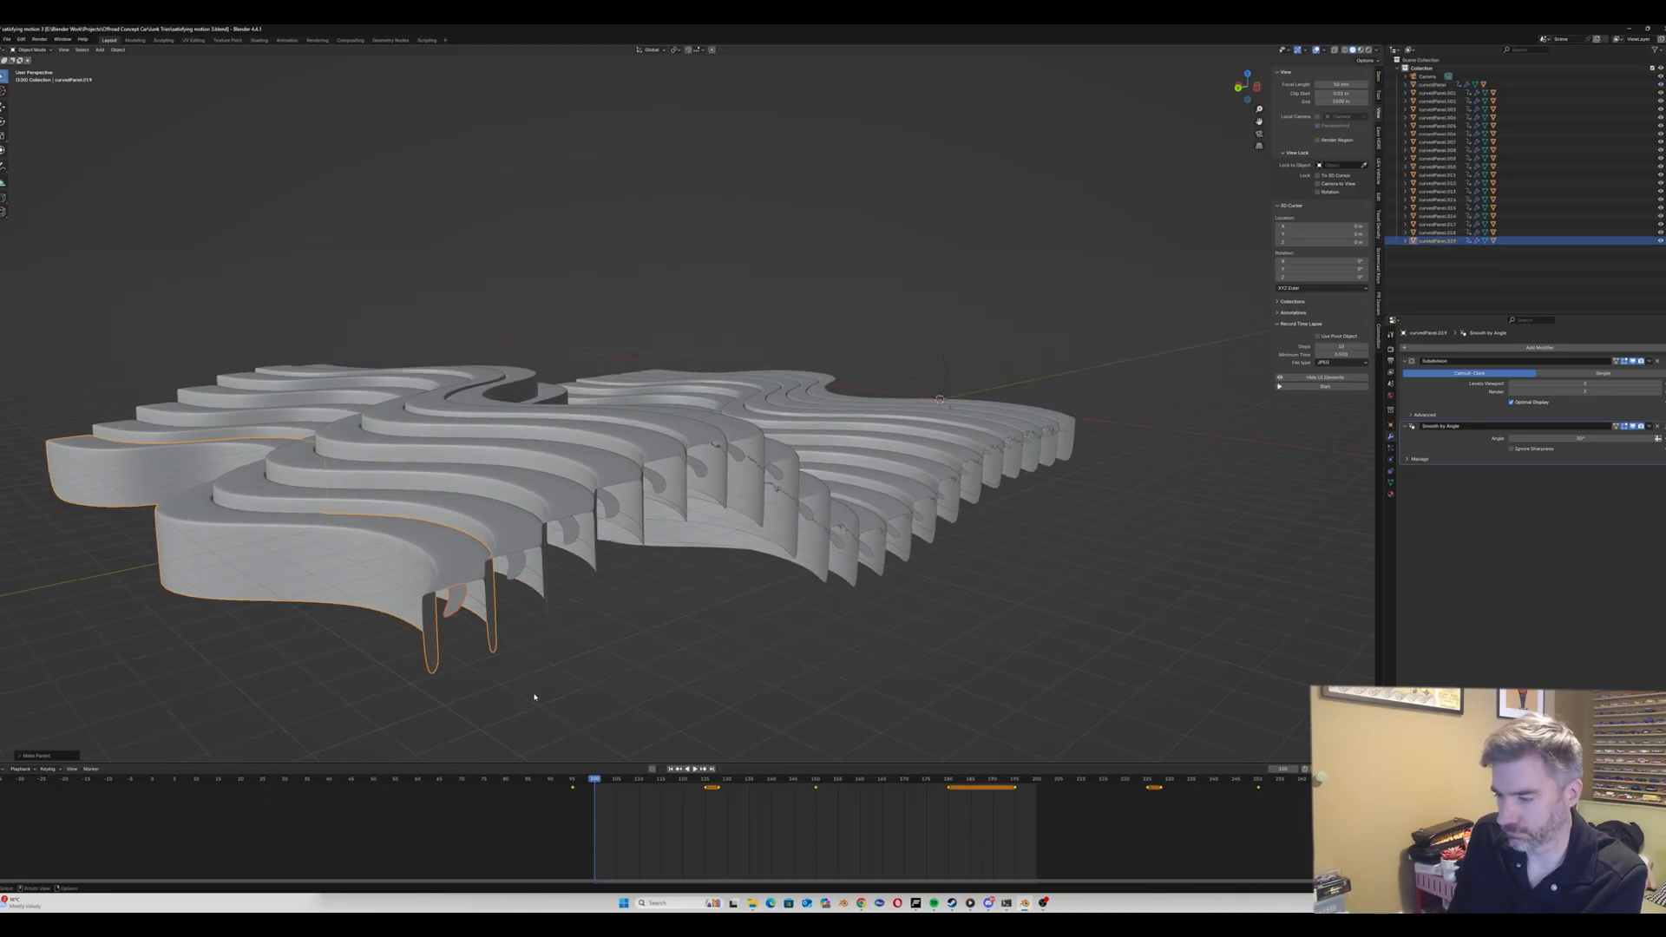
Step: Play the wave animation to check that the strips move with their panels, and return to frame 95
{"action": "key", "text": "space"}
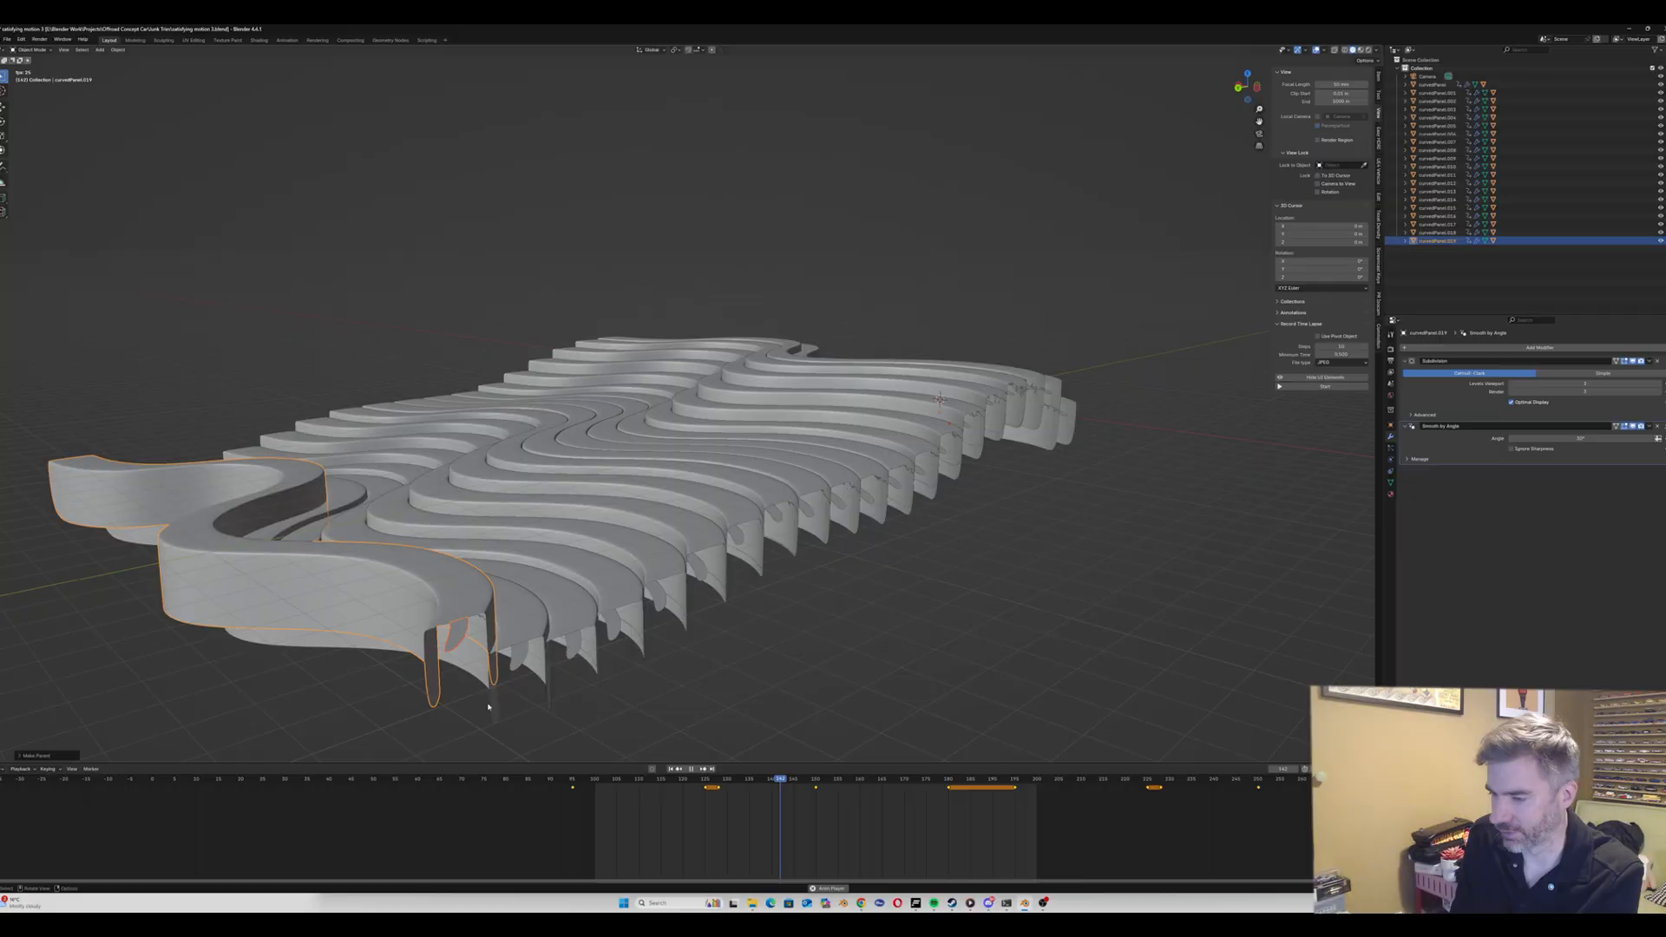
{"action": "key", "text": "space"}
{"action": "left_click_drag", "start_coordinate": [595, 780], "coordinate": [572, 780]}
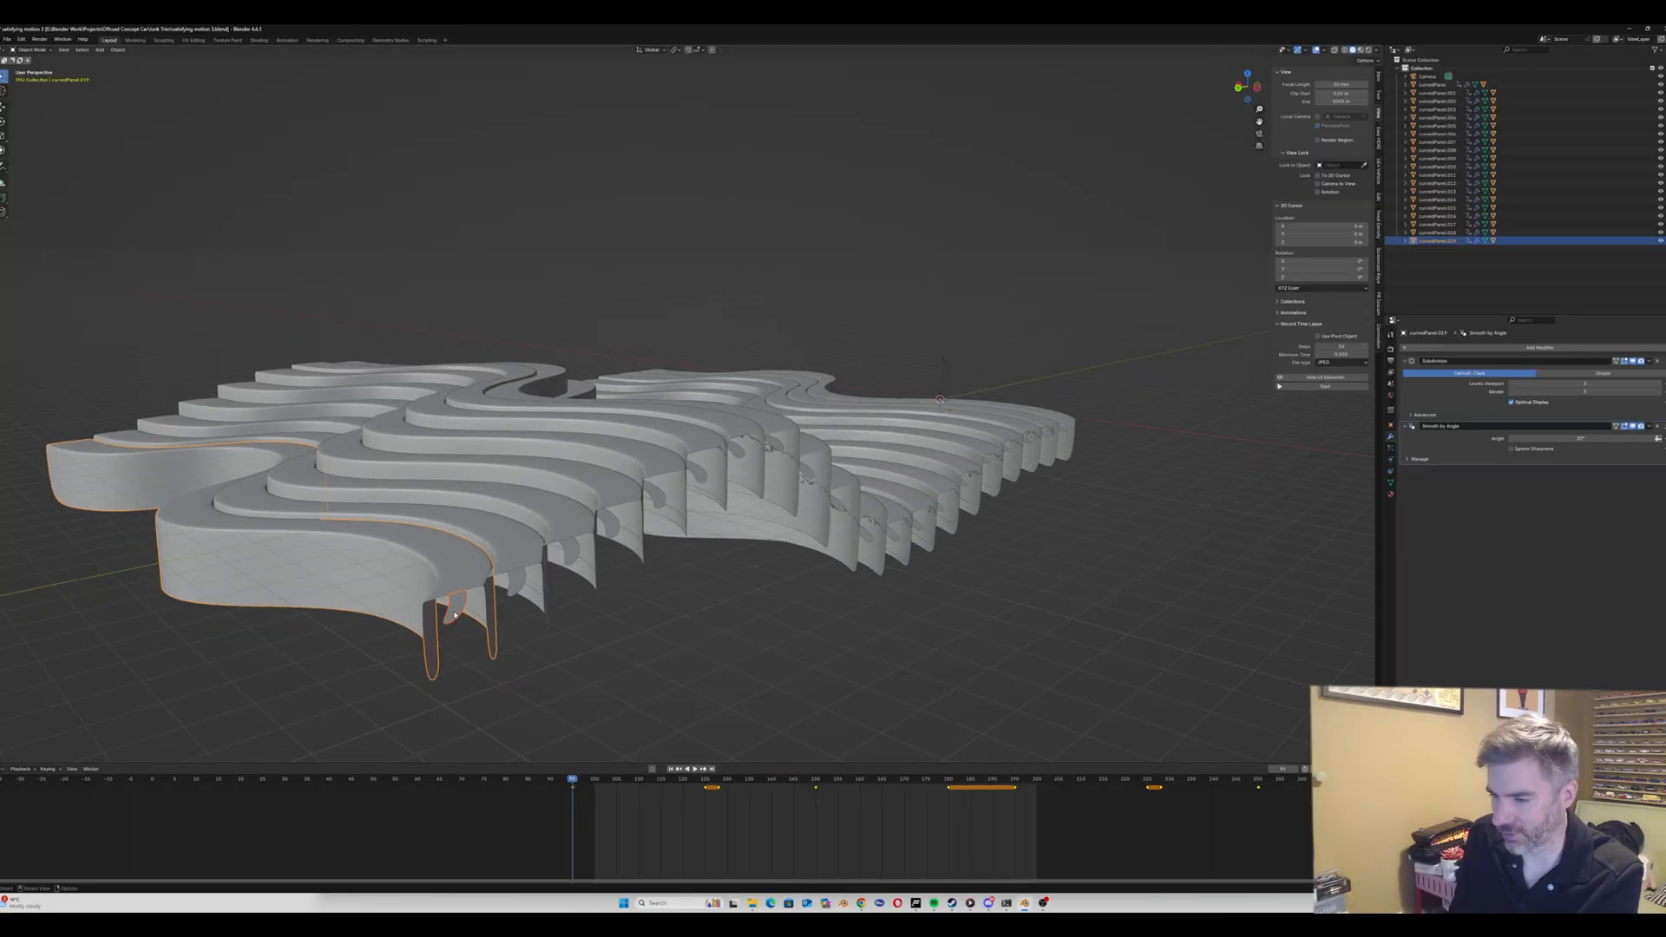
Step: Switch the viewport to rendered shading and replace the material of the first strip, curvedLights, with a new Principled BSDF material
{"action": "middle_click_drag", "start_coordinate": [881, 527], "coordinate": [1085, 406]}
{"action": "scroll", "coordinate": [1241, 356], "scroll_direction": "down", "scroll_amount": 2}
{"action": "scroll", "coordinate": [1085, 405], "scroll_direction": "up", "scroll_amount": 3}
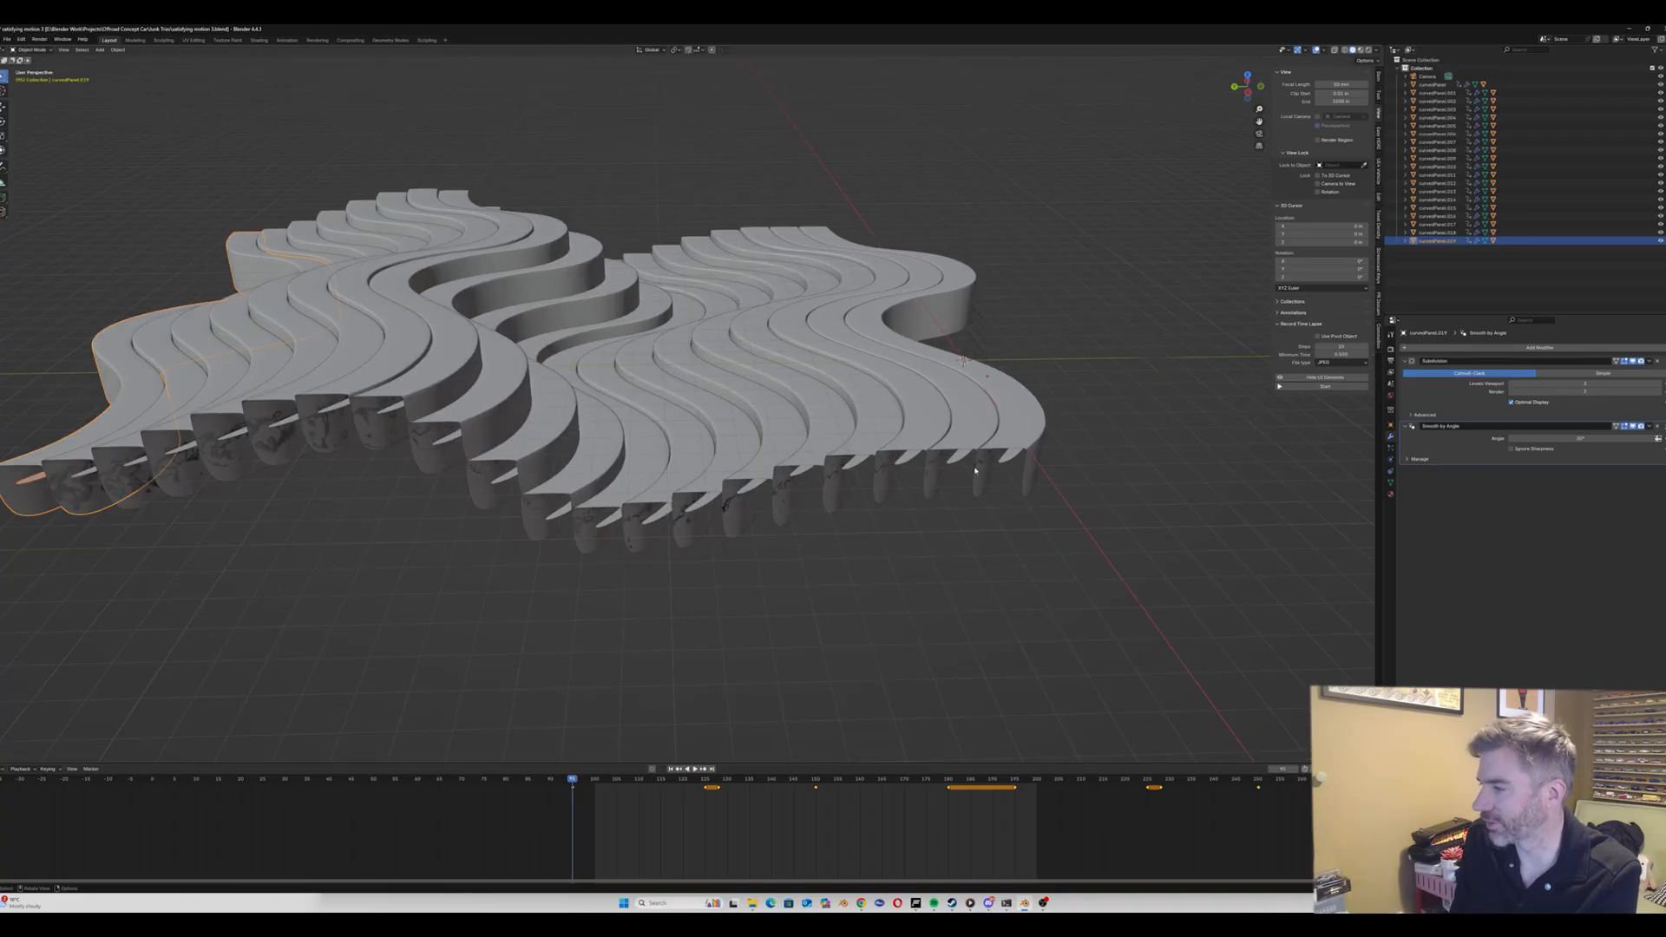
{"action": "left_click", "coordinate": [1003, 460]}
{"action": "left_click", "coordinate": [1360, 50]}
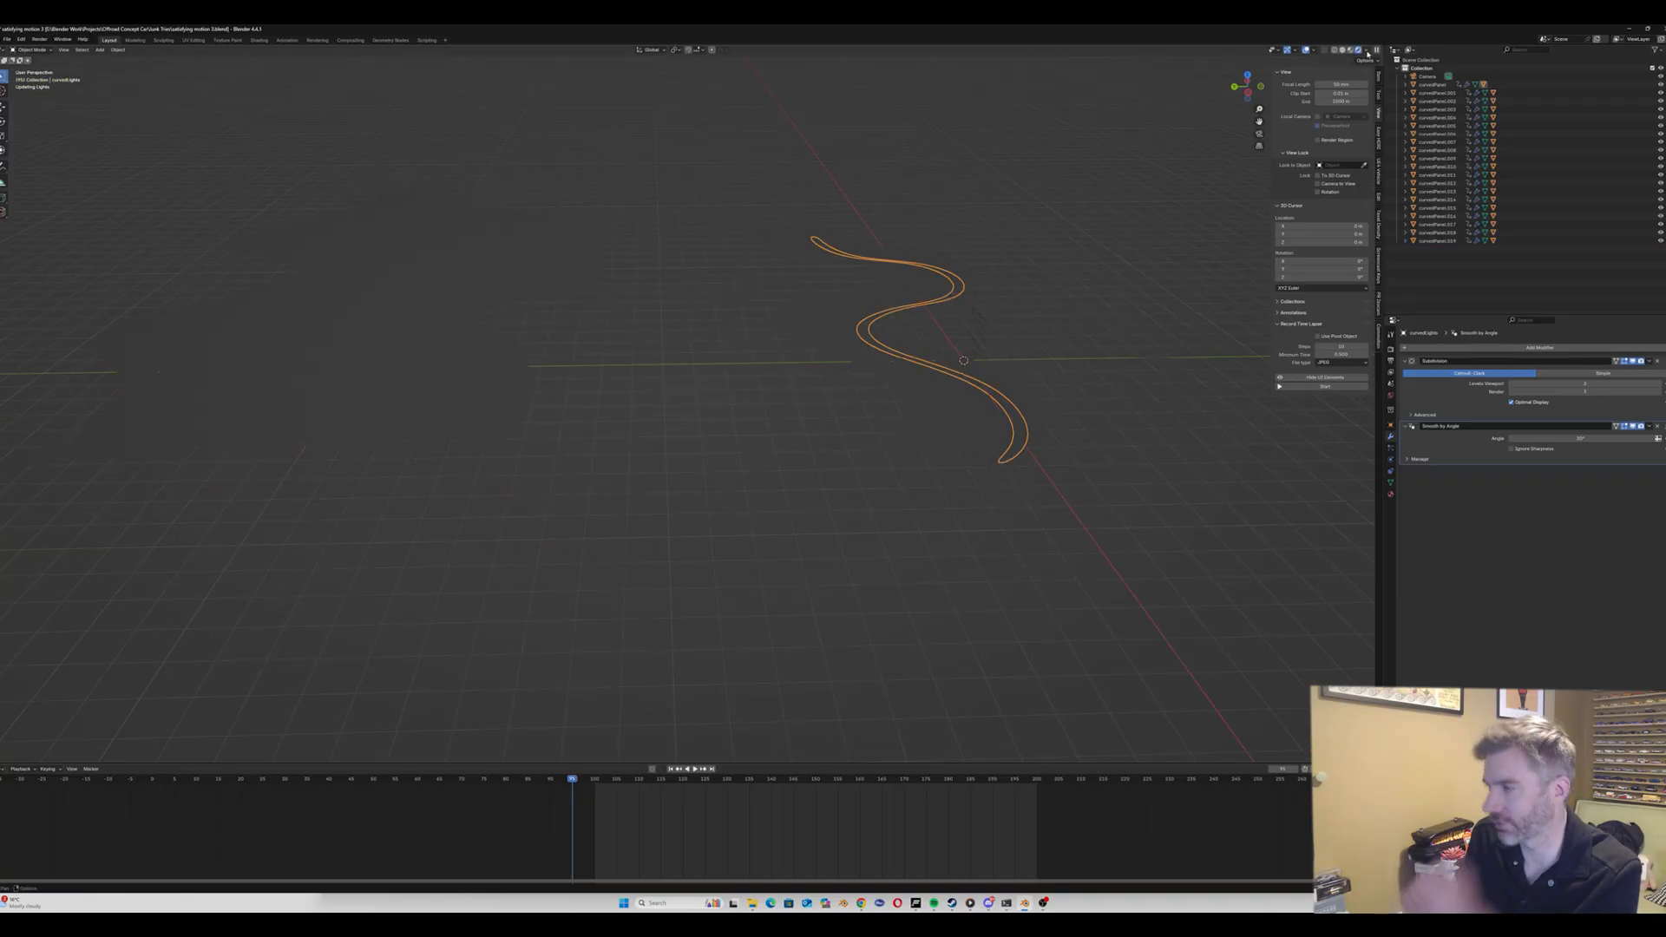
{"action": "left_click", "coordinate": [1390, 493]}
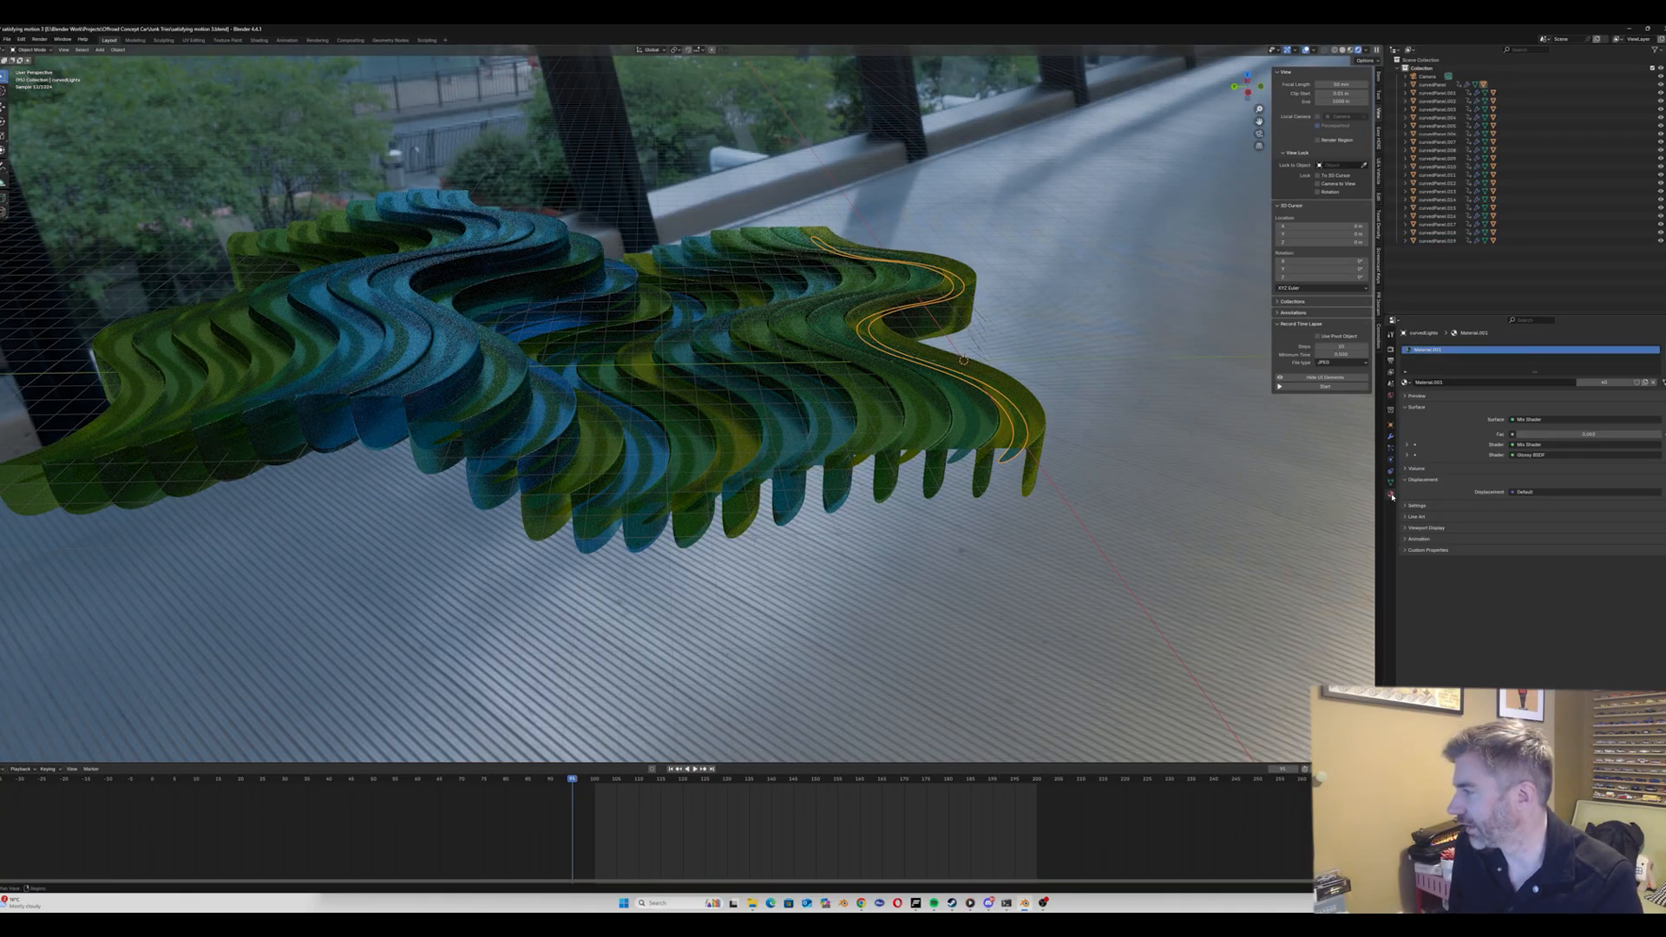
{"action": "left_click", "coordinate": [1653, 382]}
{"action": "left_click", "coordinate": [1544, 382]}
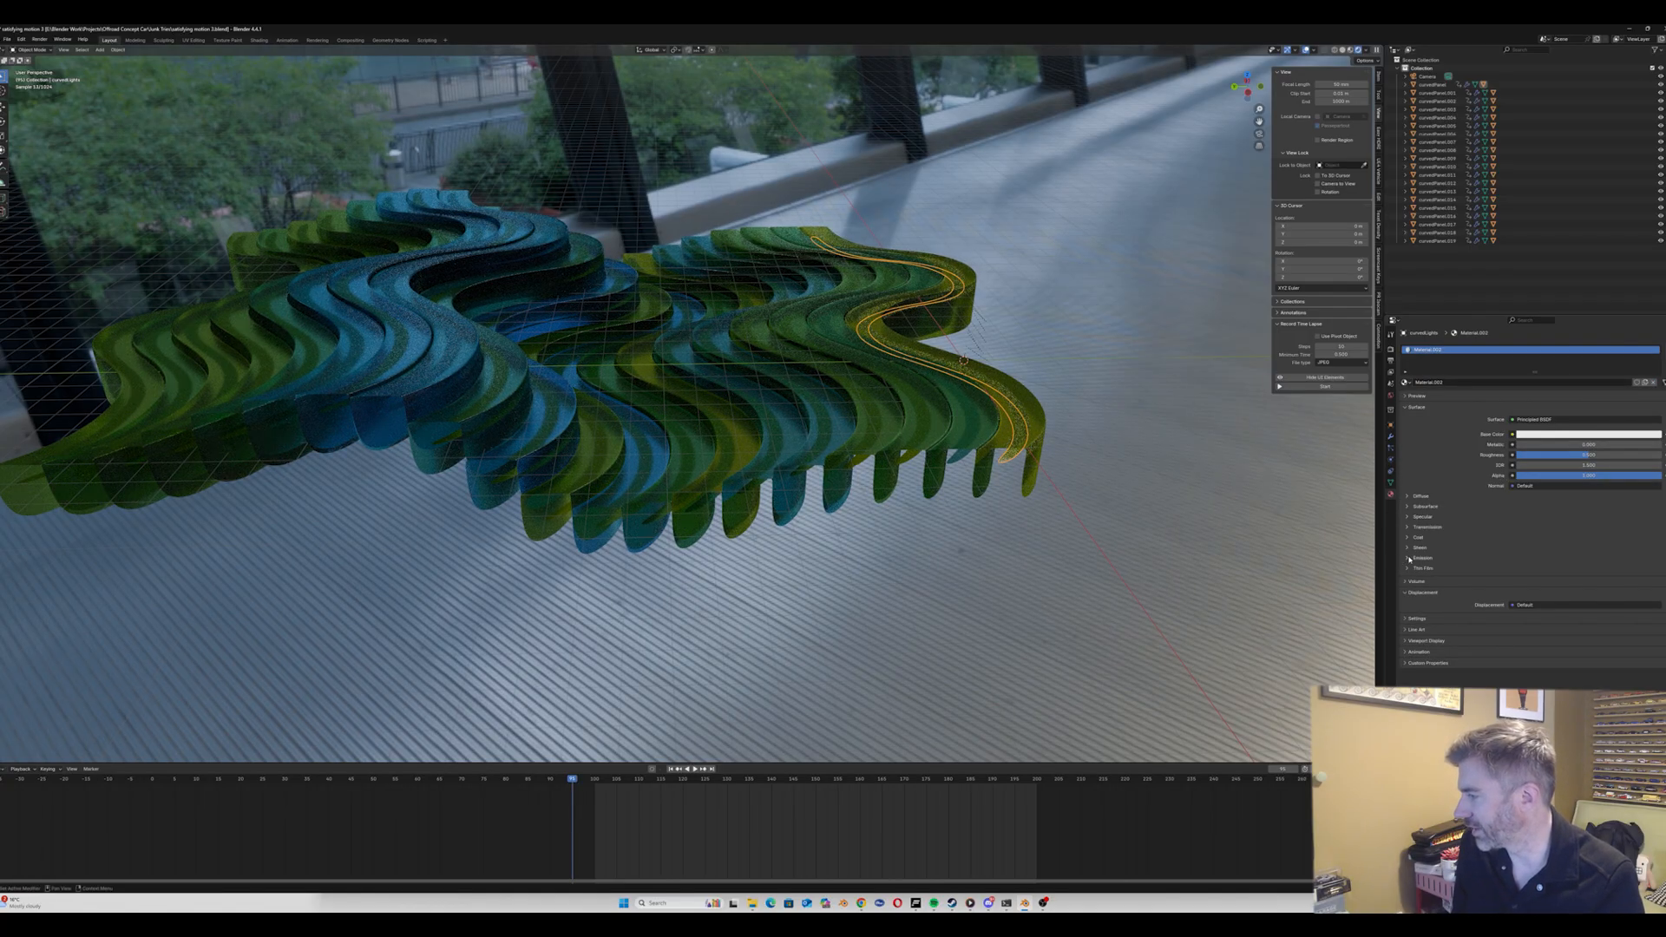
Step: Set the new material's emission strength to 10 and its emission color to pale blue
{"action": "left_click", "coordinate": [1409, 558]}
{"action": "left_click", "coordinate": [1552, 578]}
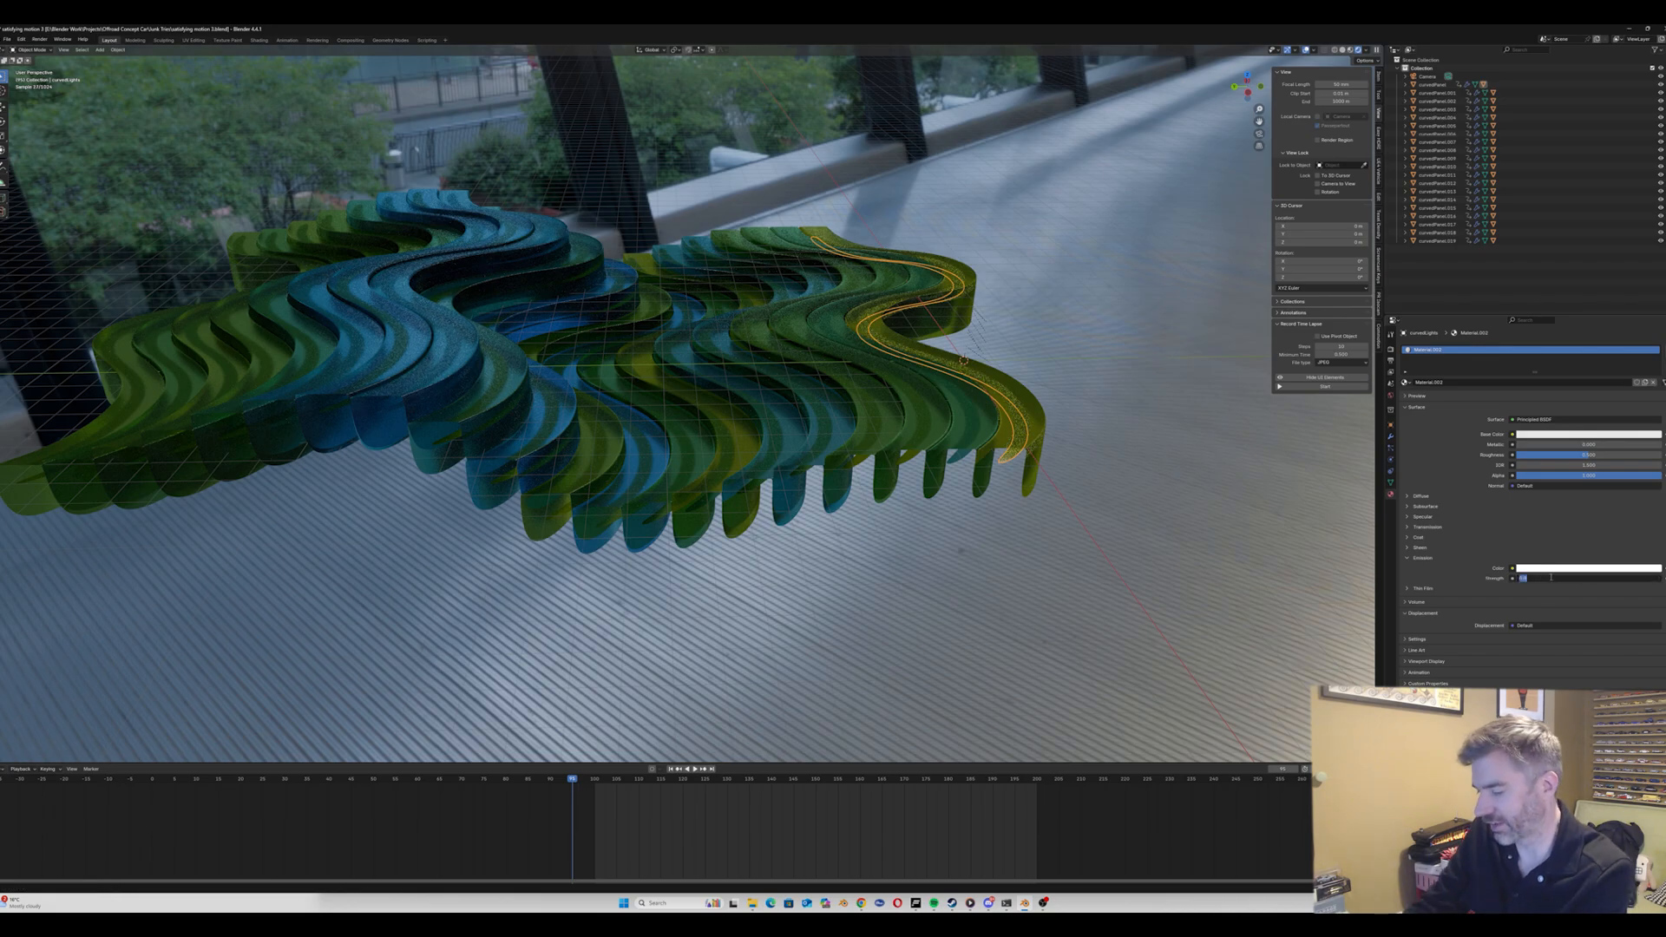
{"action": "type", "text": "10"}
{"action": "key", "text": "Return"}
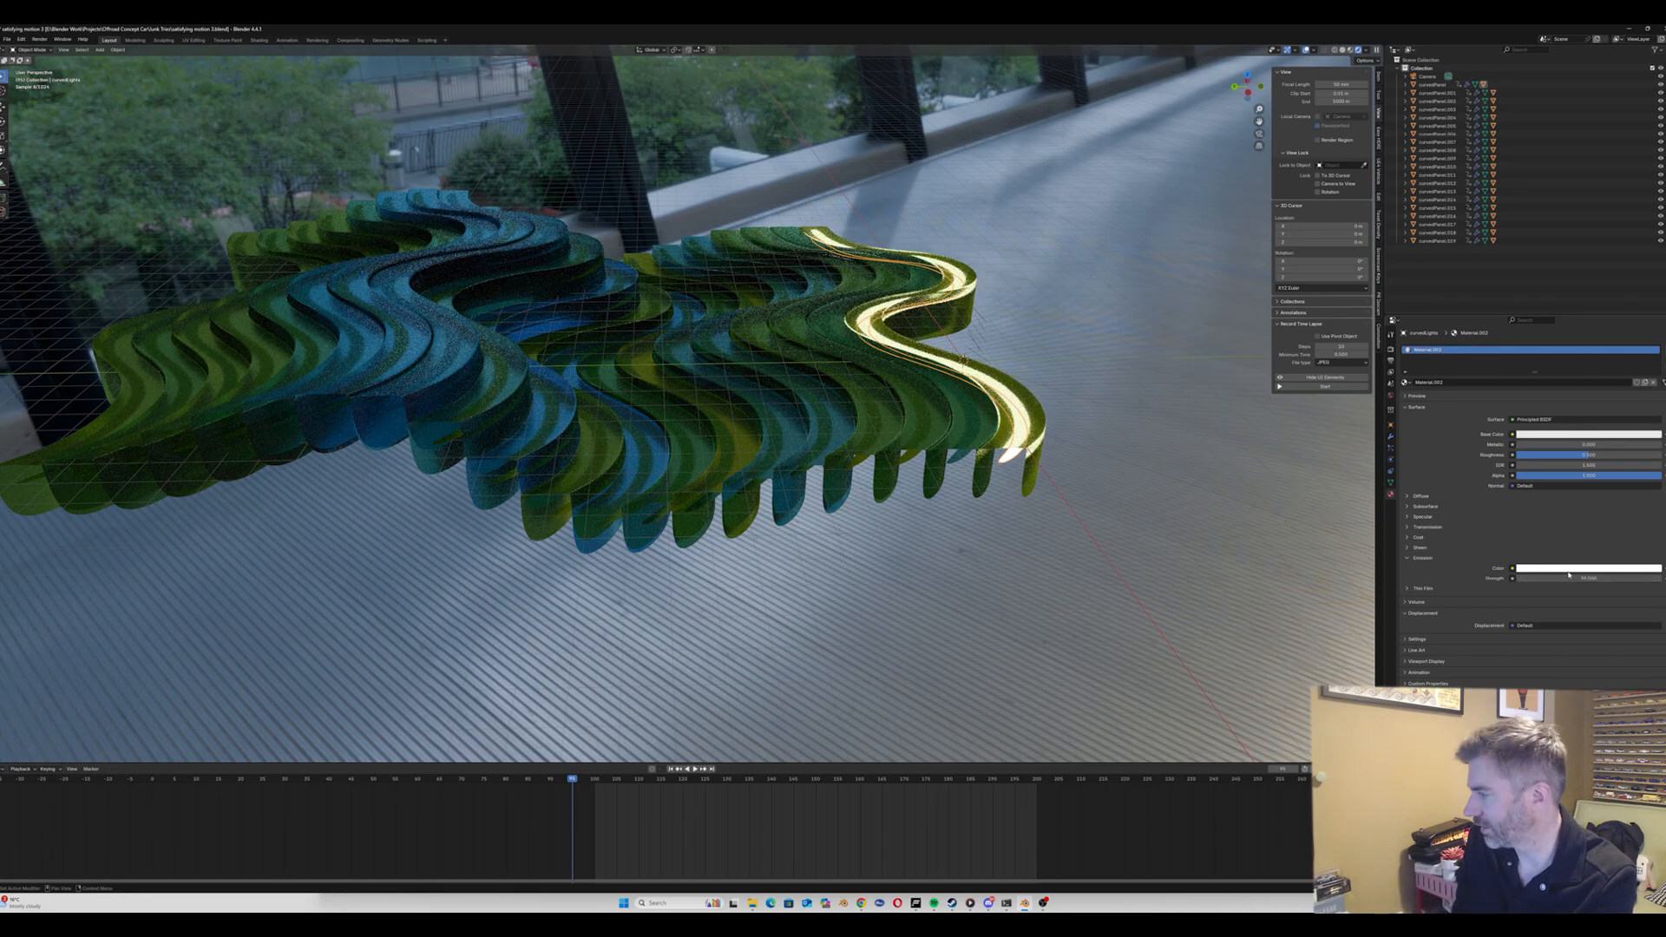
{"action": "left_click", "coordinate": [1567, 568]}
{"action": "left_click", "coordinate": [1617, 460]}
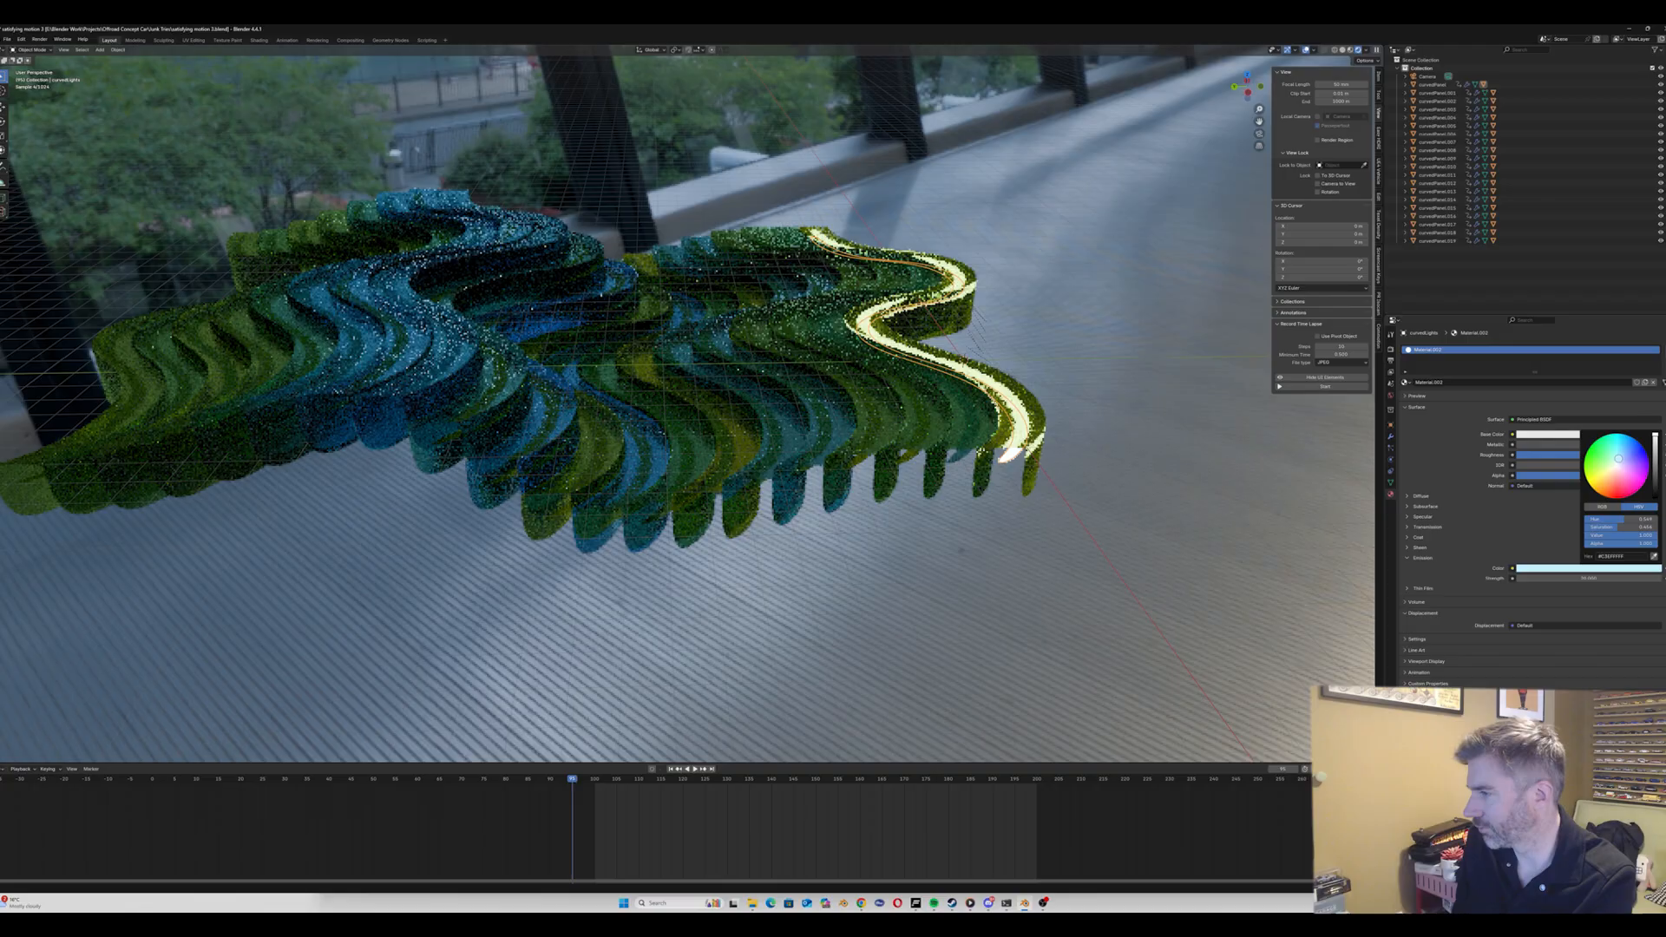
{"action": "middle_click_drag", "start_coordinate": [1006, 453], "coordinate": [987, 369]}
{"action": "scroll", "coordinate": [985, 373], "scroll_direction": "up", "scroll_amount": 3}
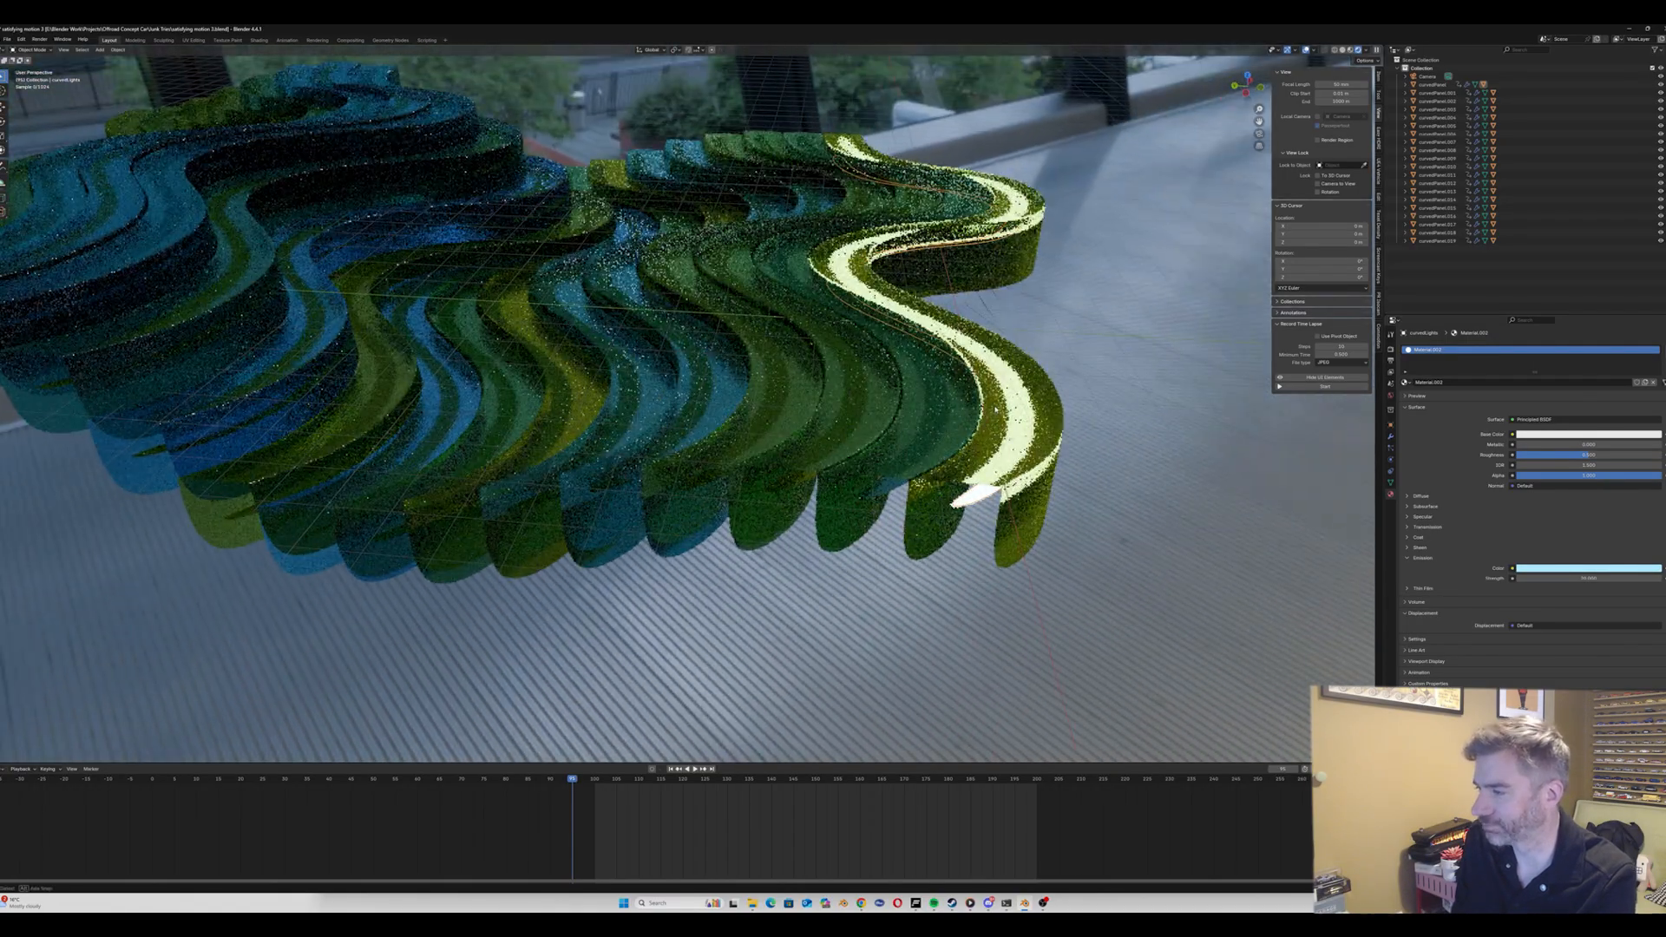
{"action": "scroll", "coordinate": [950, 512], "scroll_direction": "down", "scroll_amount": 3}
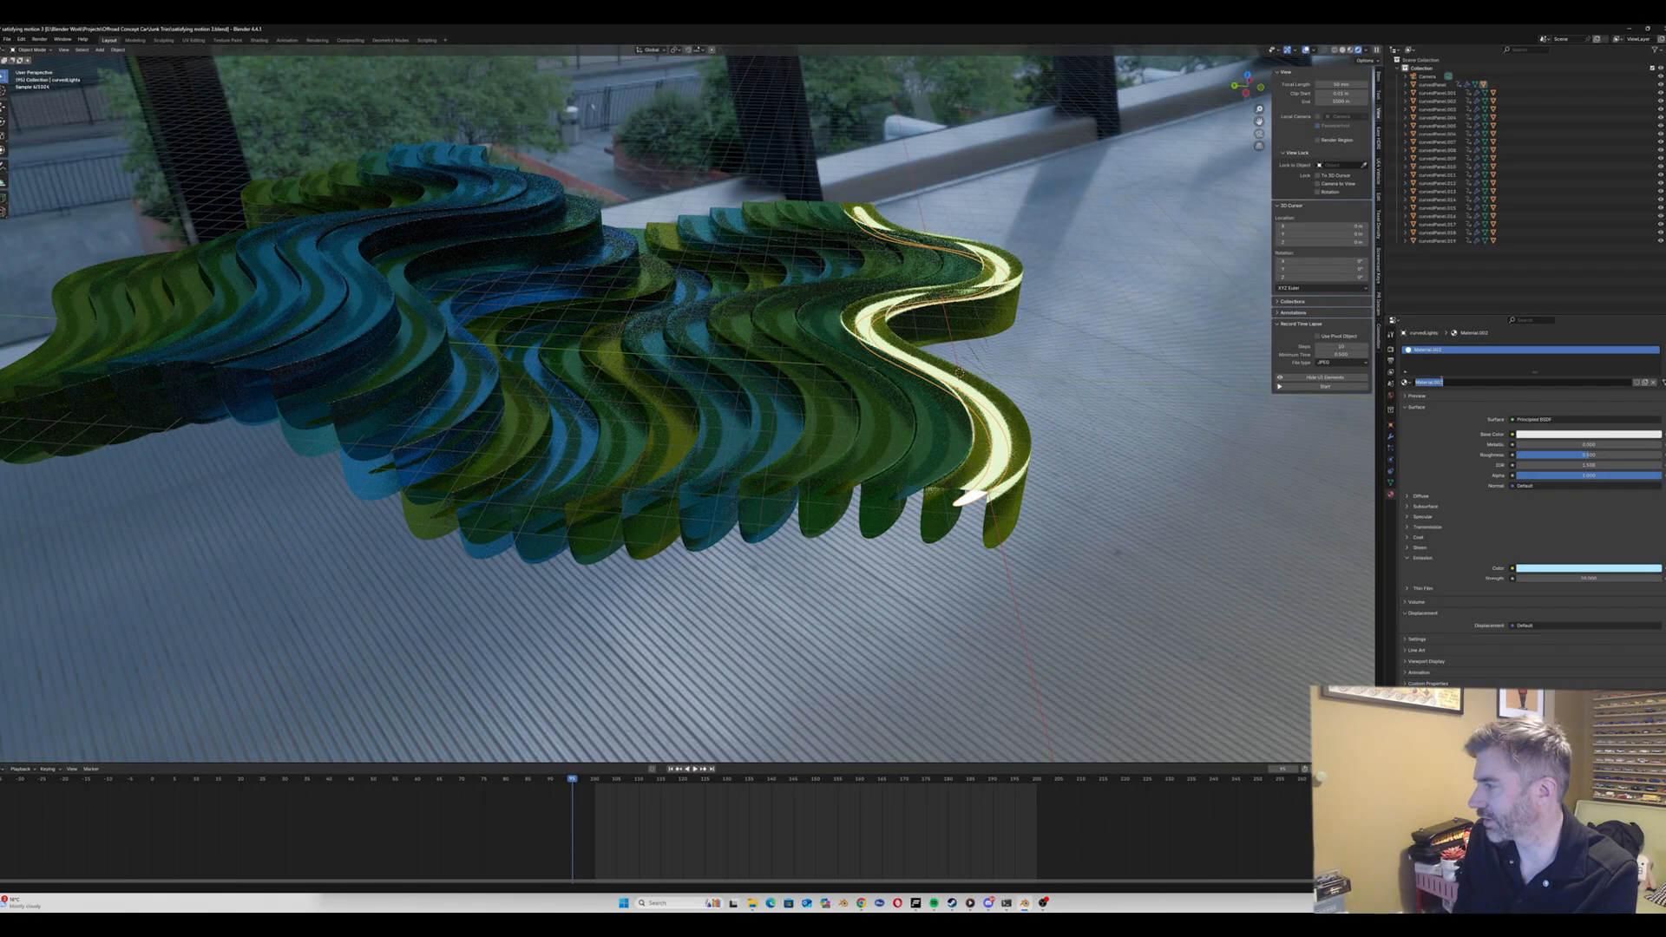
Step: Rename the glowing strip's material to lightSource
{"action": "double_click", "coordinate": [1430, 382]}
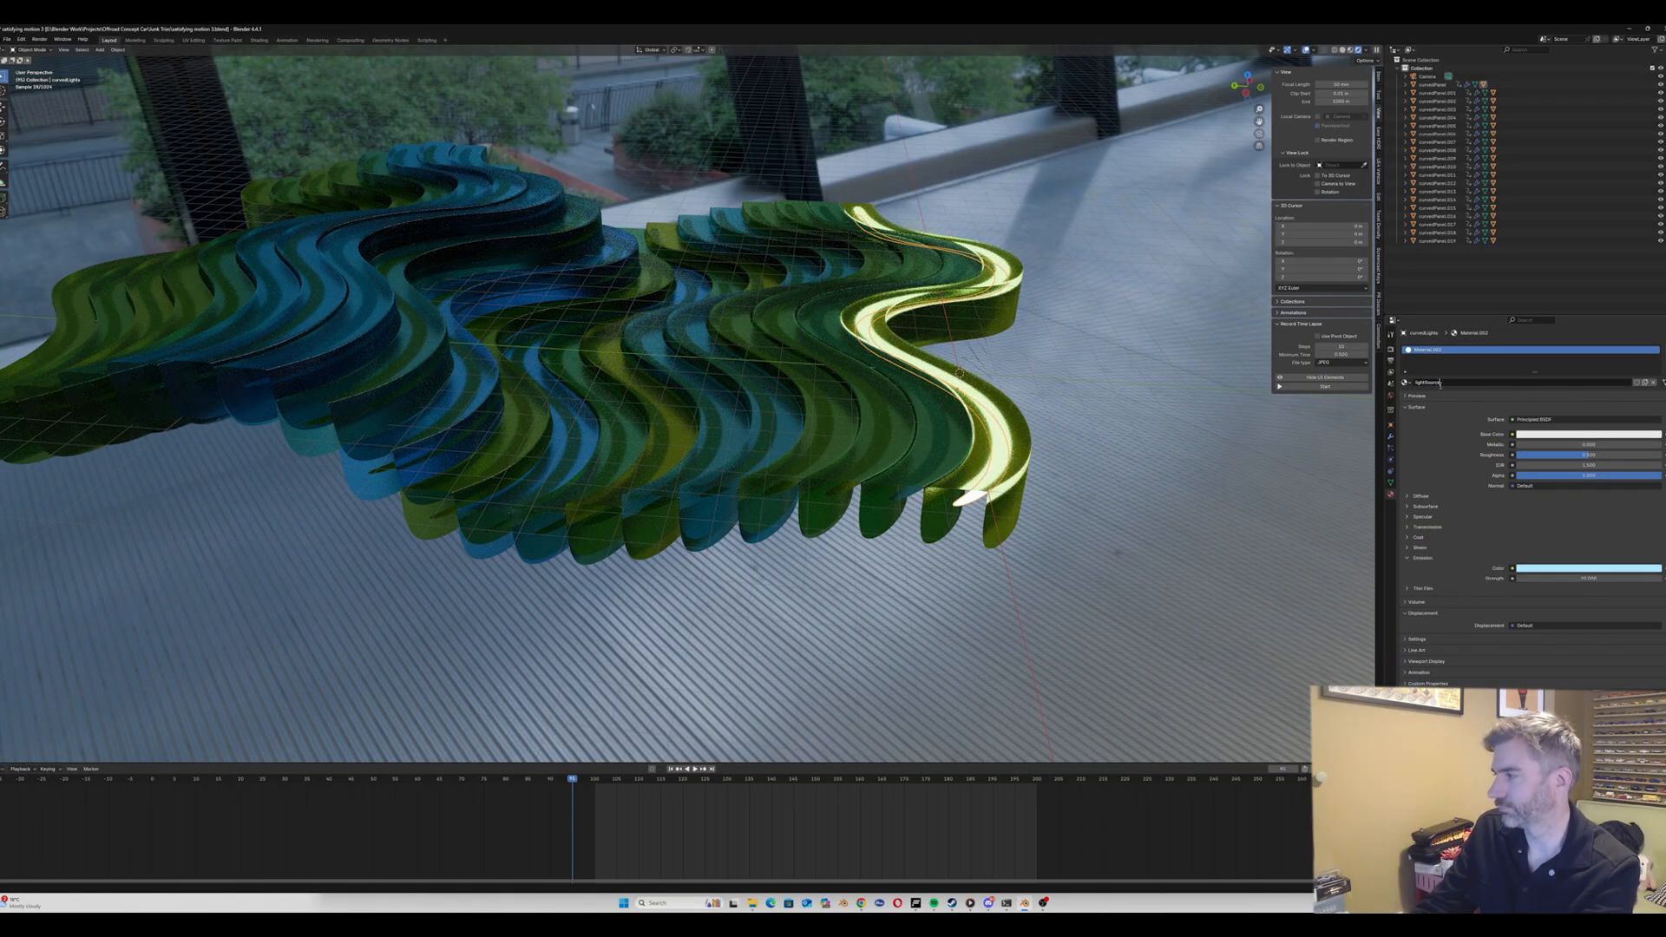
{"action": "type", "text": "lightSource"}
{"action": "key", "text": "Return"}
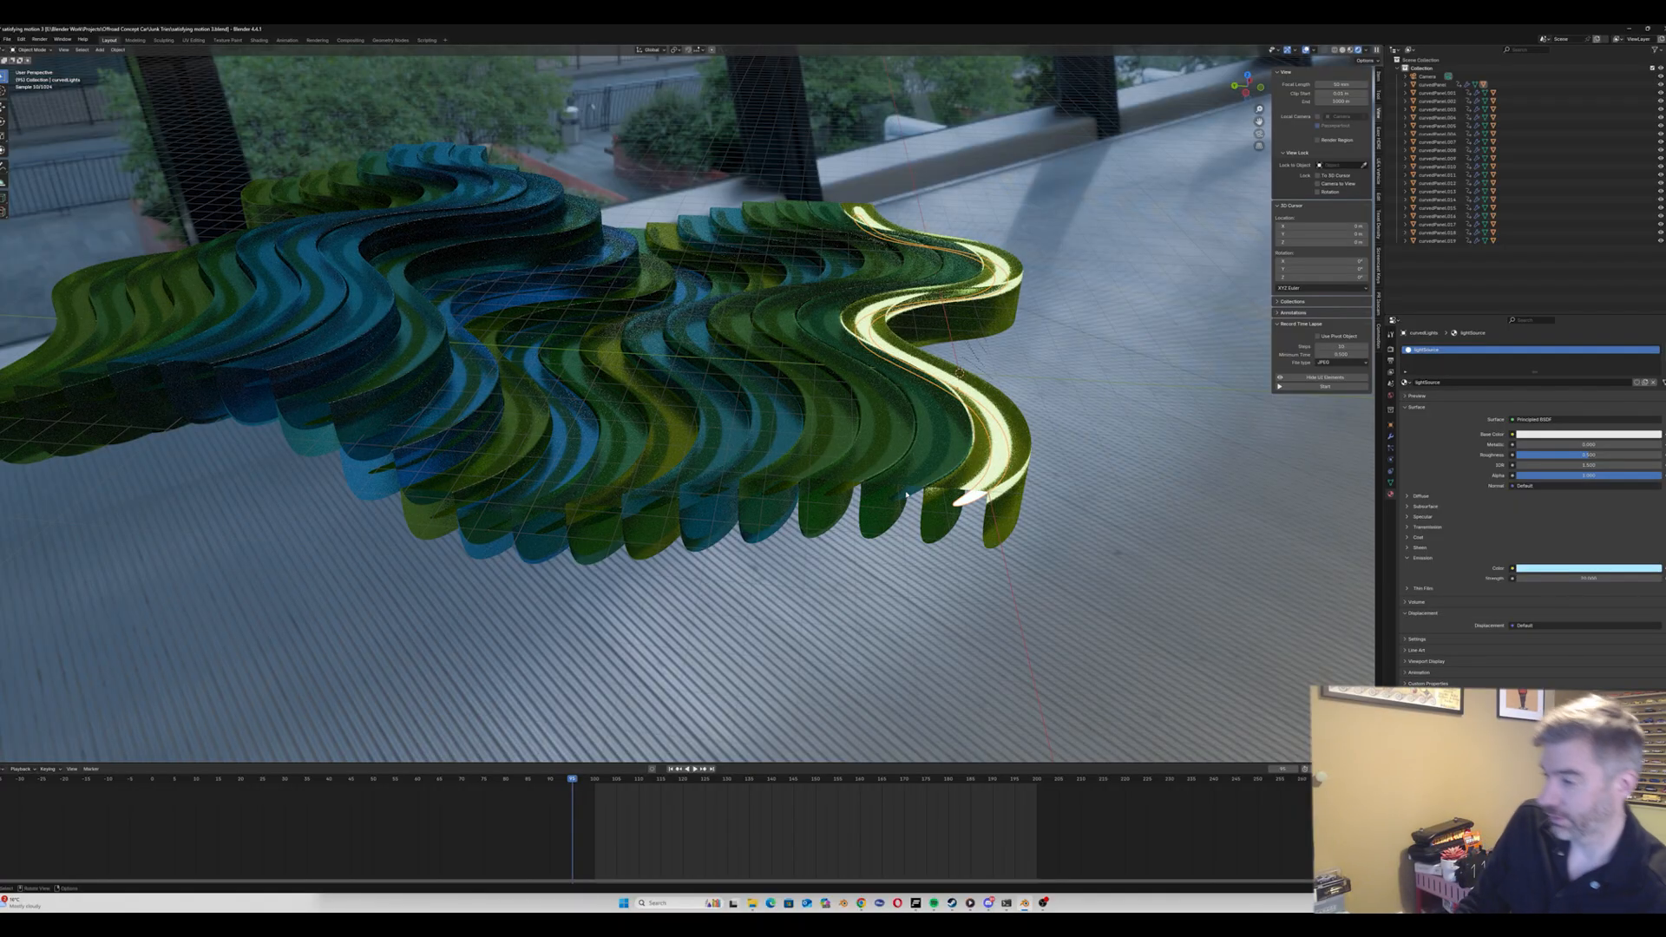
Step: Select all the other light strips with curvedLights as the active object, and link the lightSource material to them
{"action": "left_click", "coordinate": [727, 499]}
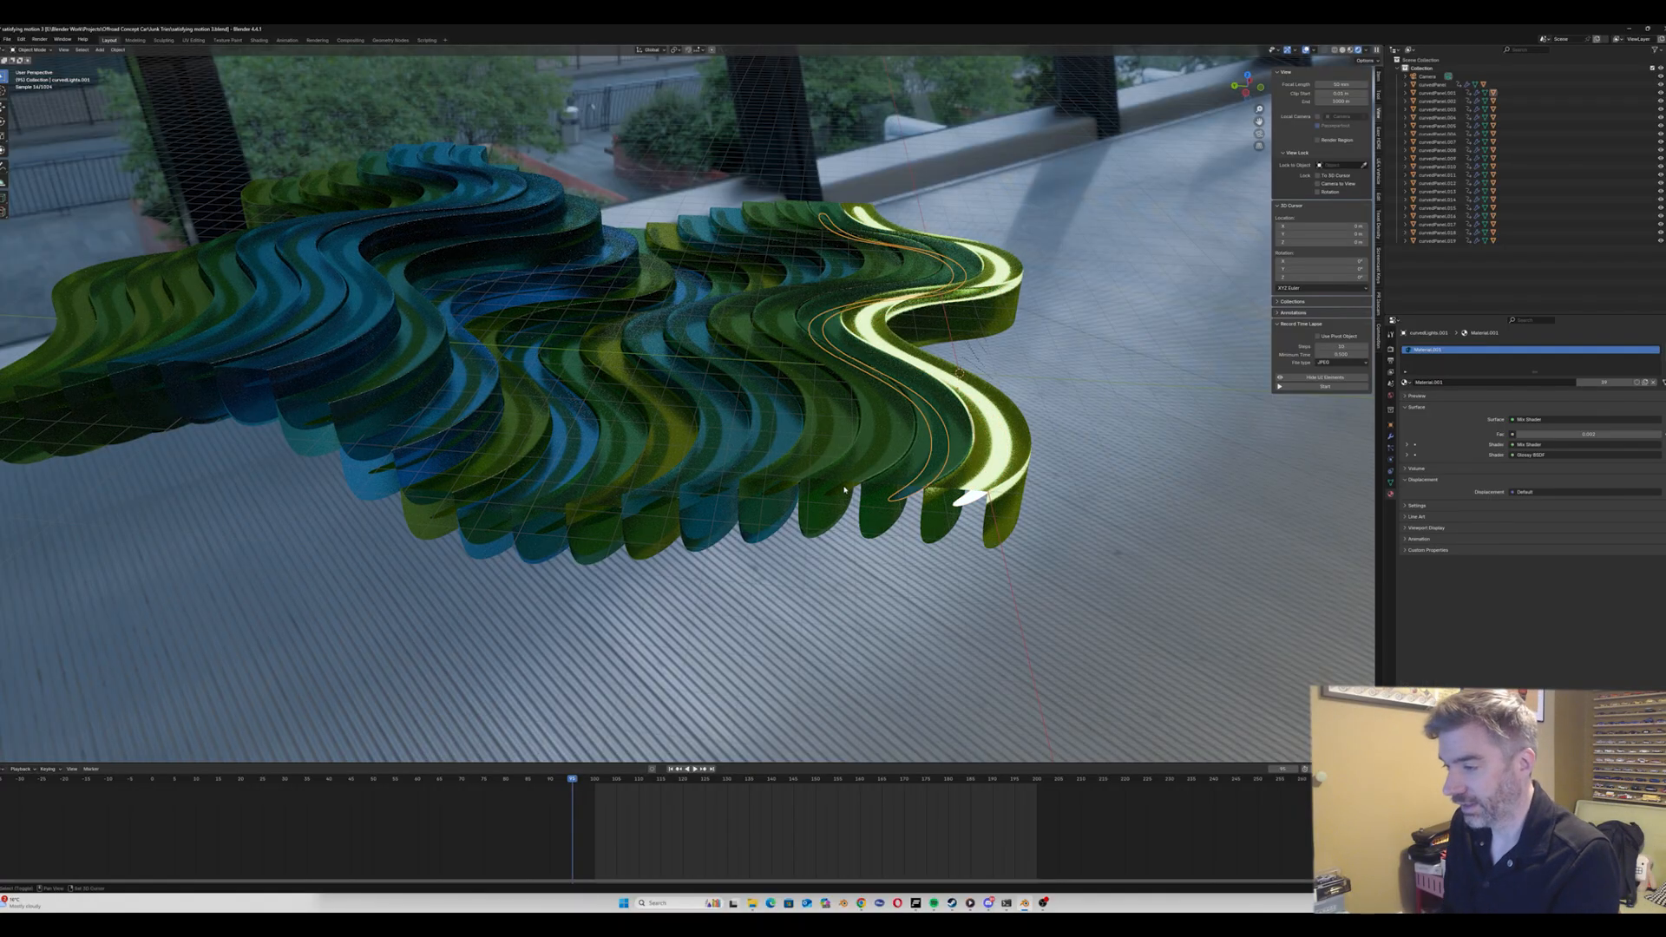
{"action": "left_click", "coordinate": [713, 496], "text": "shift"}
{"action": "left_click", "coordinate": [653, 508], "text": "shift"}
{"action": "left_click", "coordinate": [602, 521], "text": "shift"}
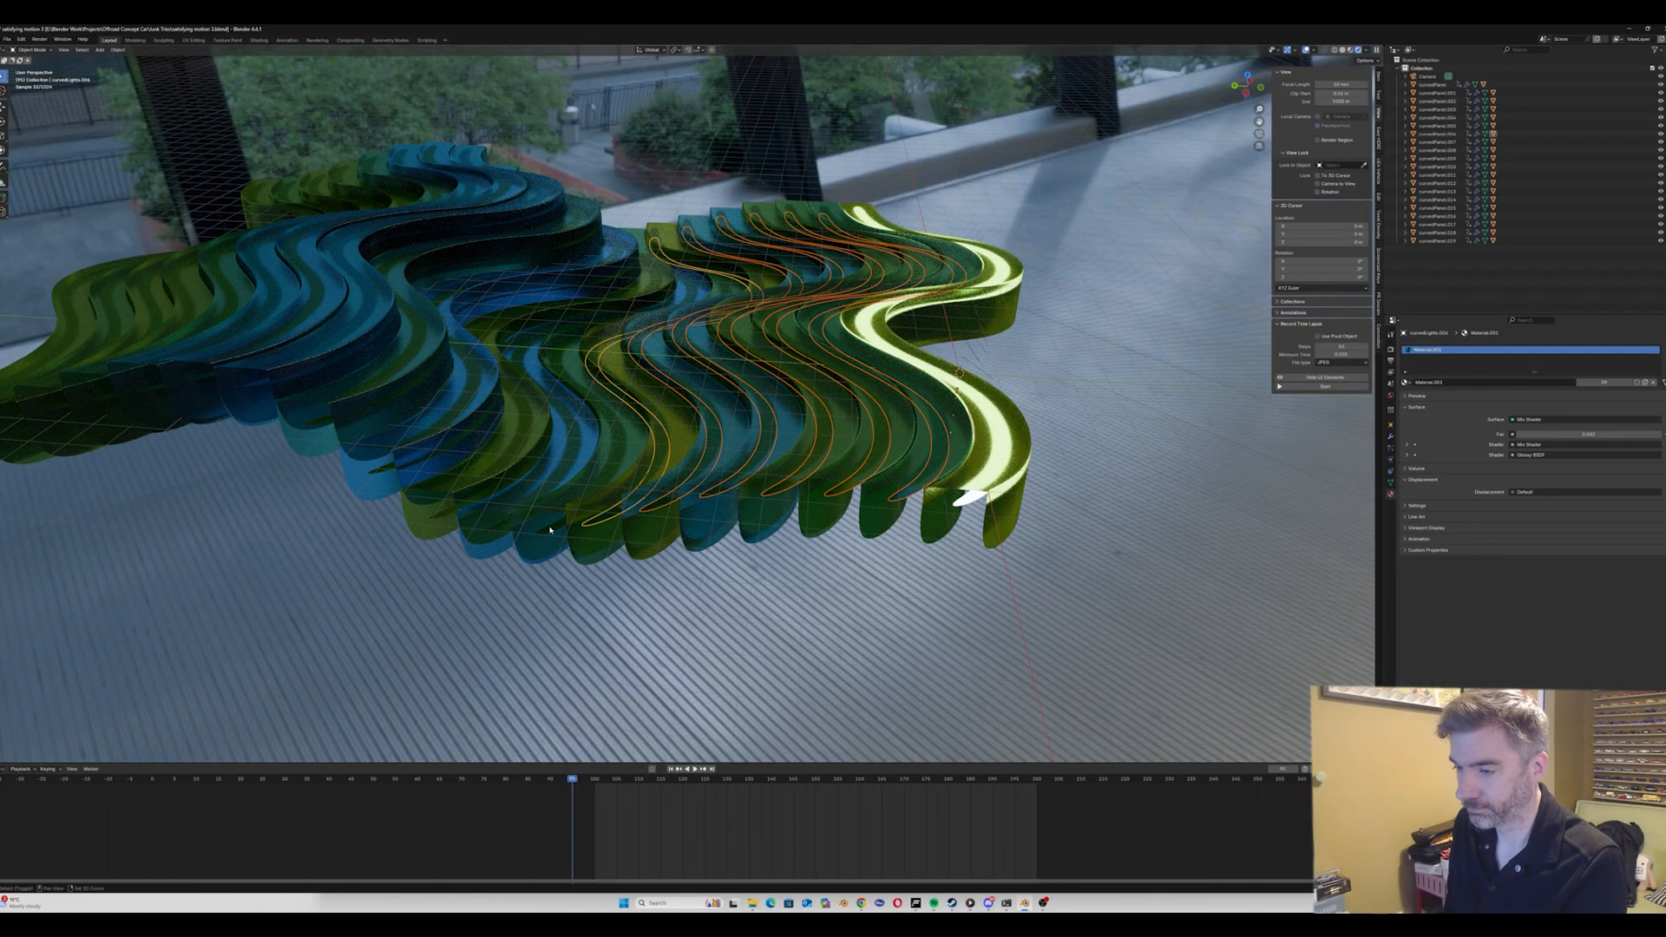
{"action": "left_click", "coordinate": [550, 529], "text": "shift"}
{"action": "left_click", "coordinate": [500, 531], "text": "shift"}
{"action": "left_click", "coordinate": [437, 513], "text": "shift"}
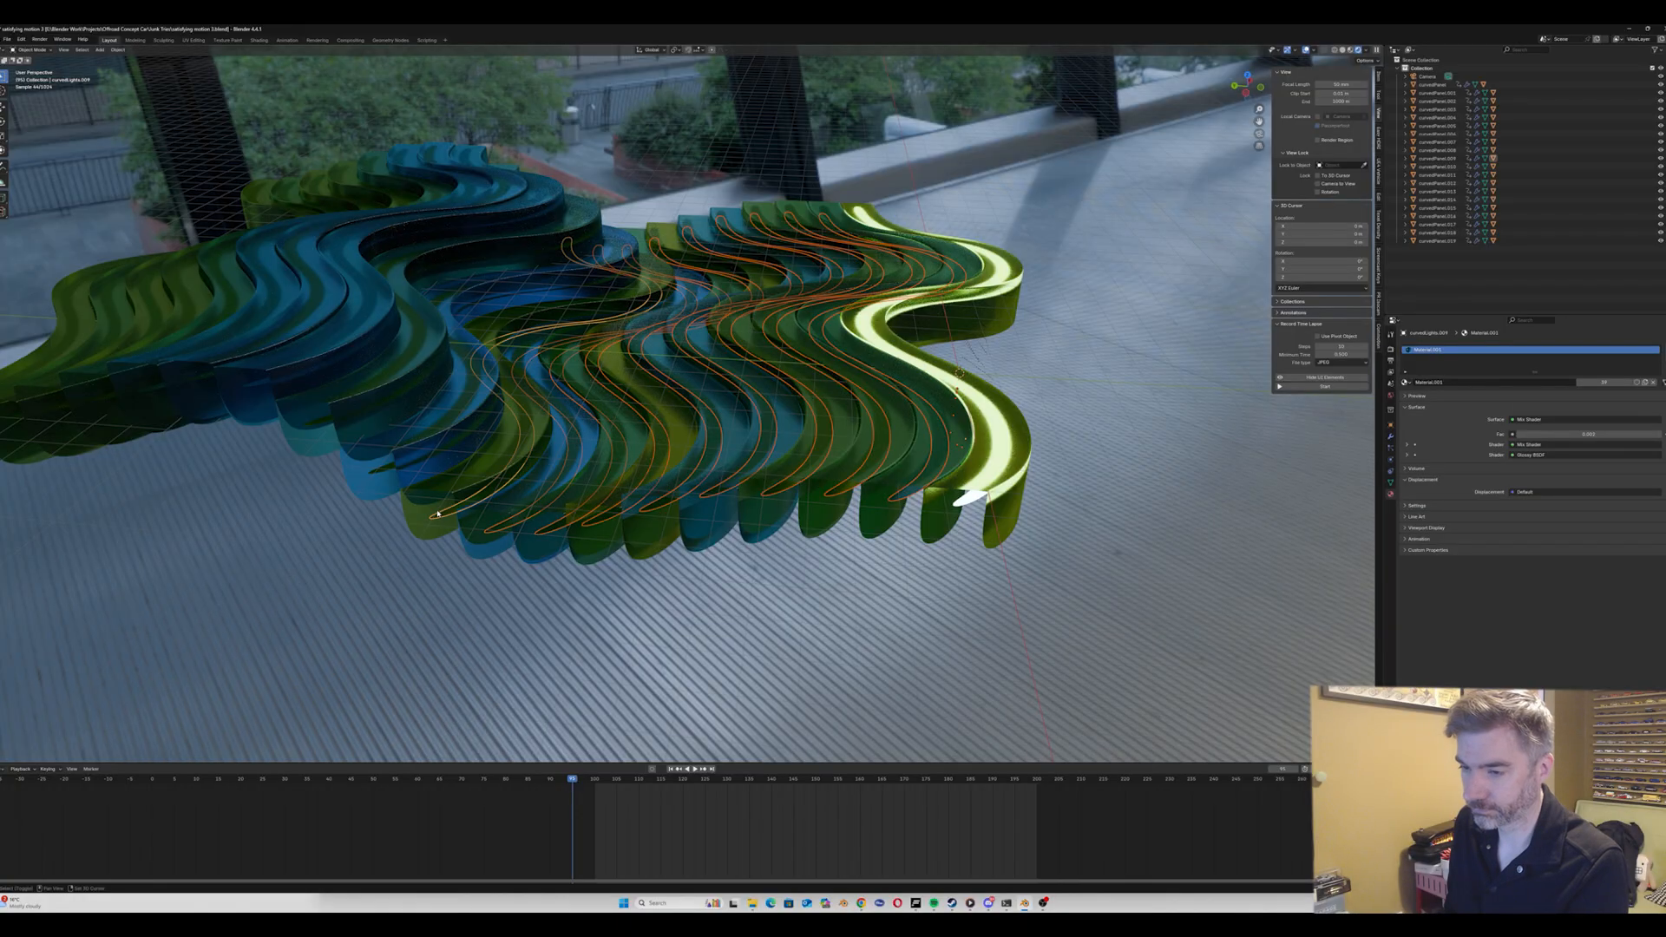
{"action": "left_click", "coordinate": [379, 473], "text": "shift"}
{"action": "middle_click_drag", "start_coordinate": [380, 473], "coordinate": [434, 455]}
{"action": "left_click", "coordinate": [300, 427], "text": "shift"}
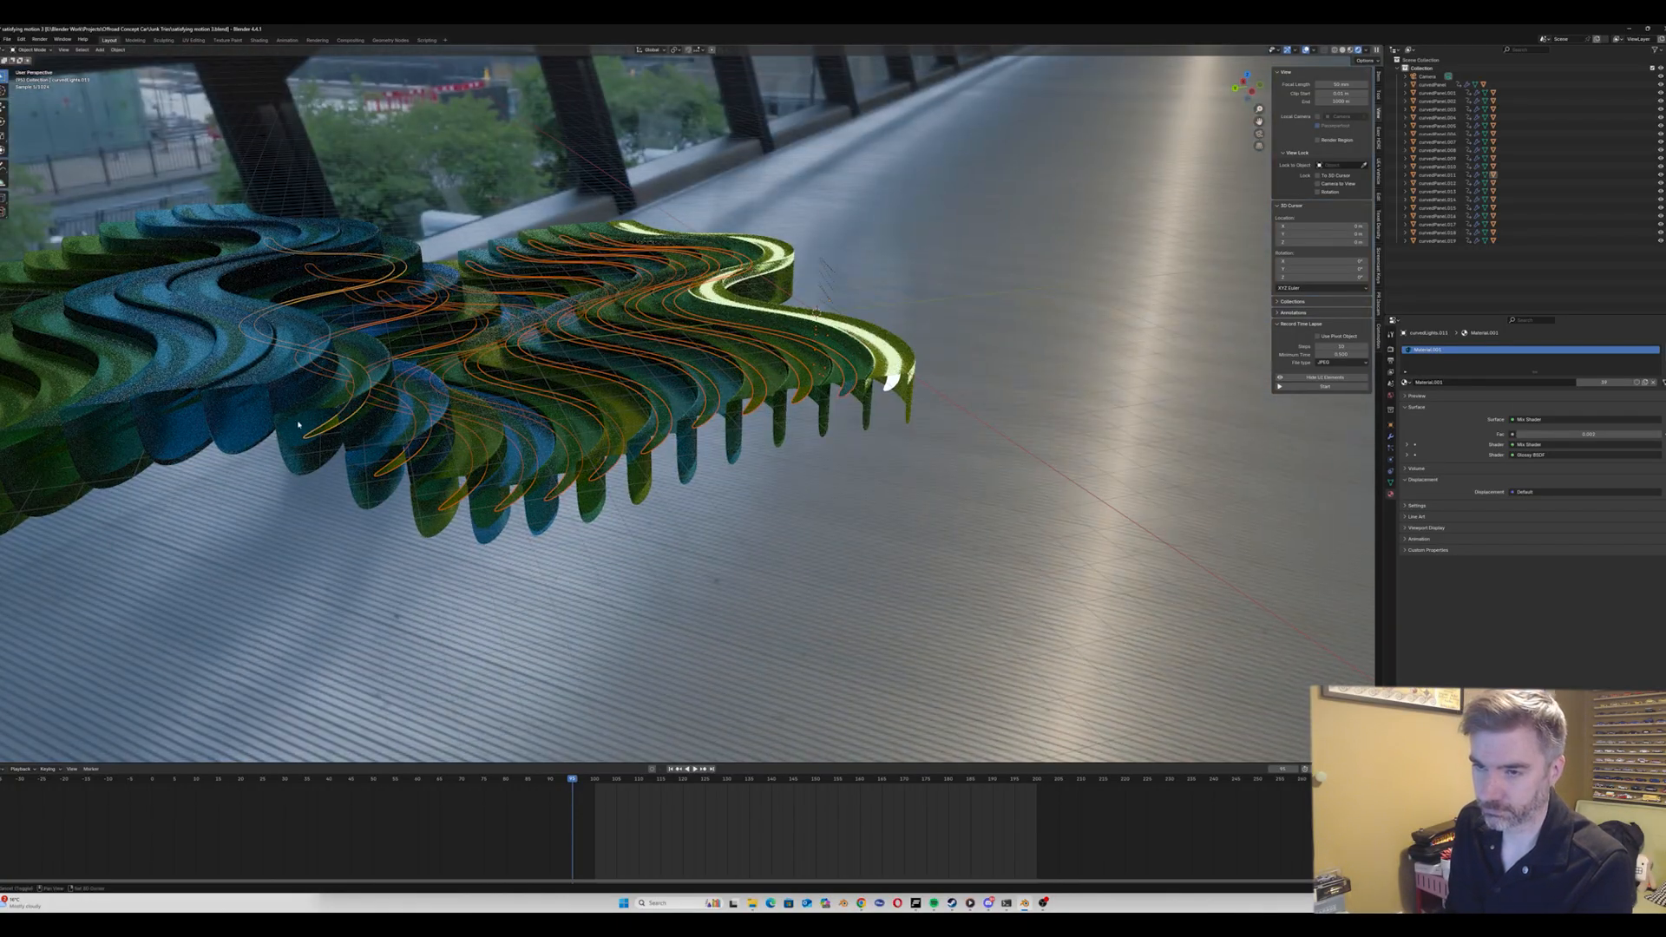
{"action": "left_click", "coordinate": [254, 401], "text": "shift"}
{"action": "left_click", "coordinate": [180, 405], "text": "shift"}
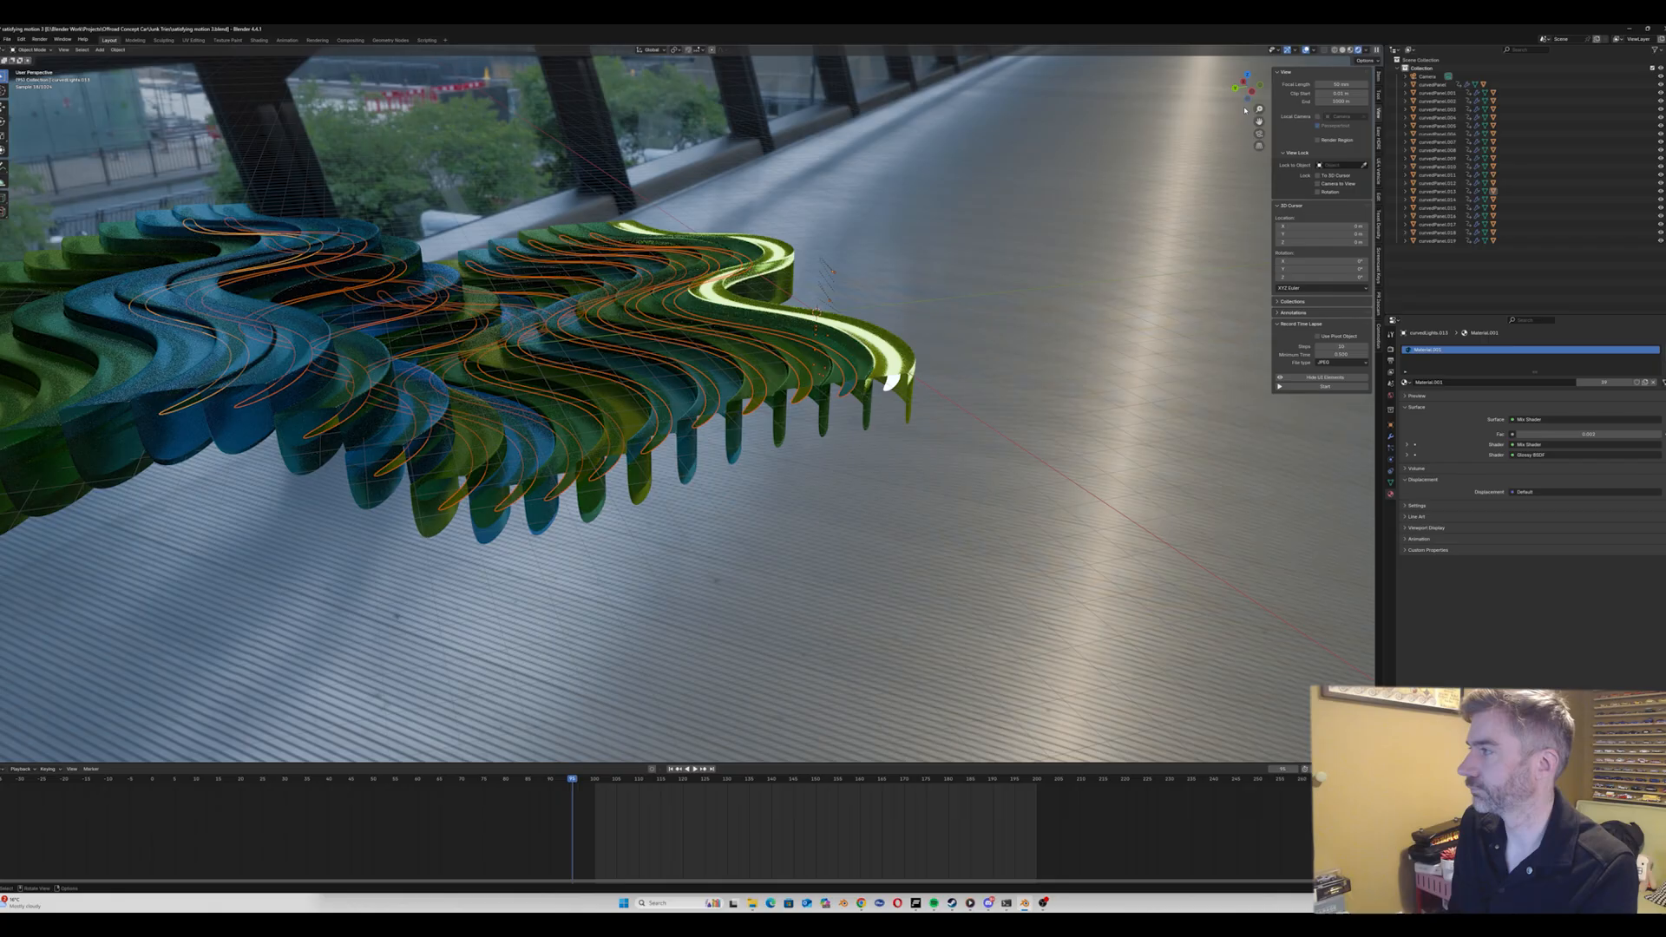
{"action": "middle_click_drag", "start_coordinate": [251, 407], "coordinate": [610, 397], "text": "shift"}
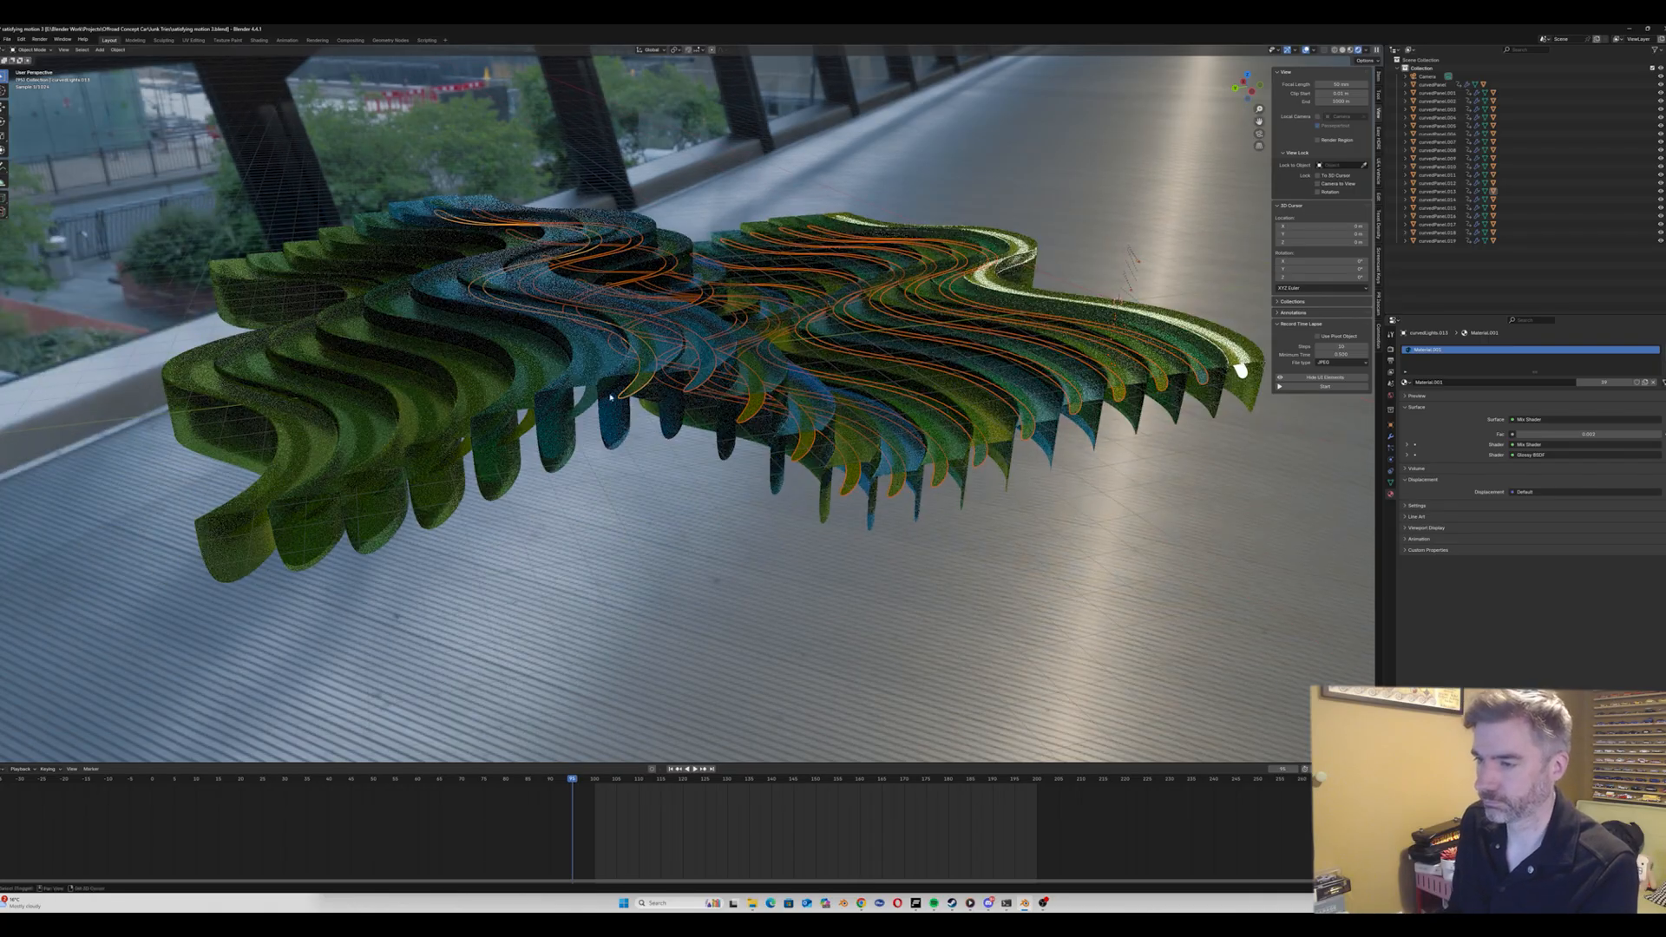
{"action": "left_click", "coordinate": [385, 486], "text": "shift"}
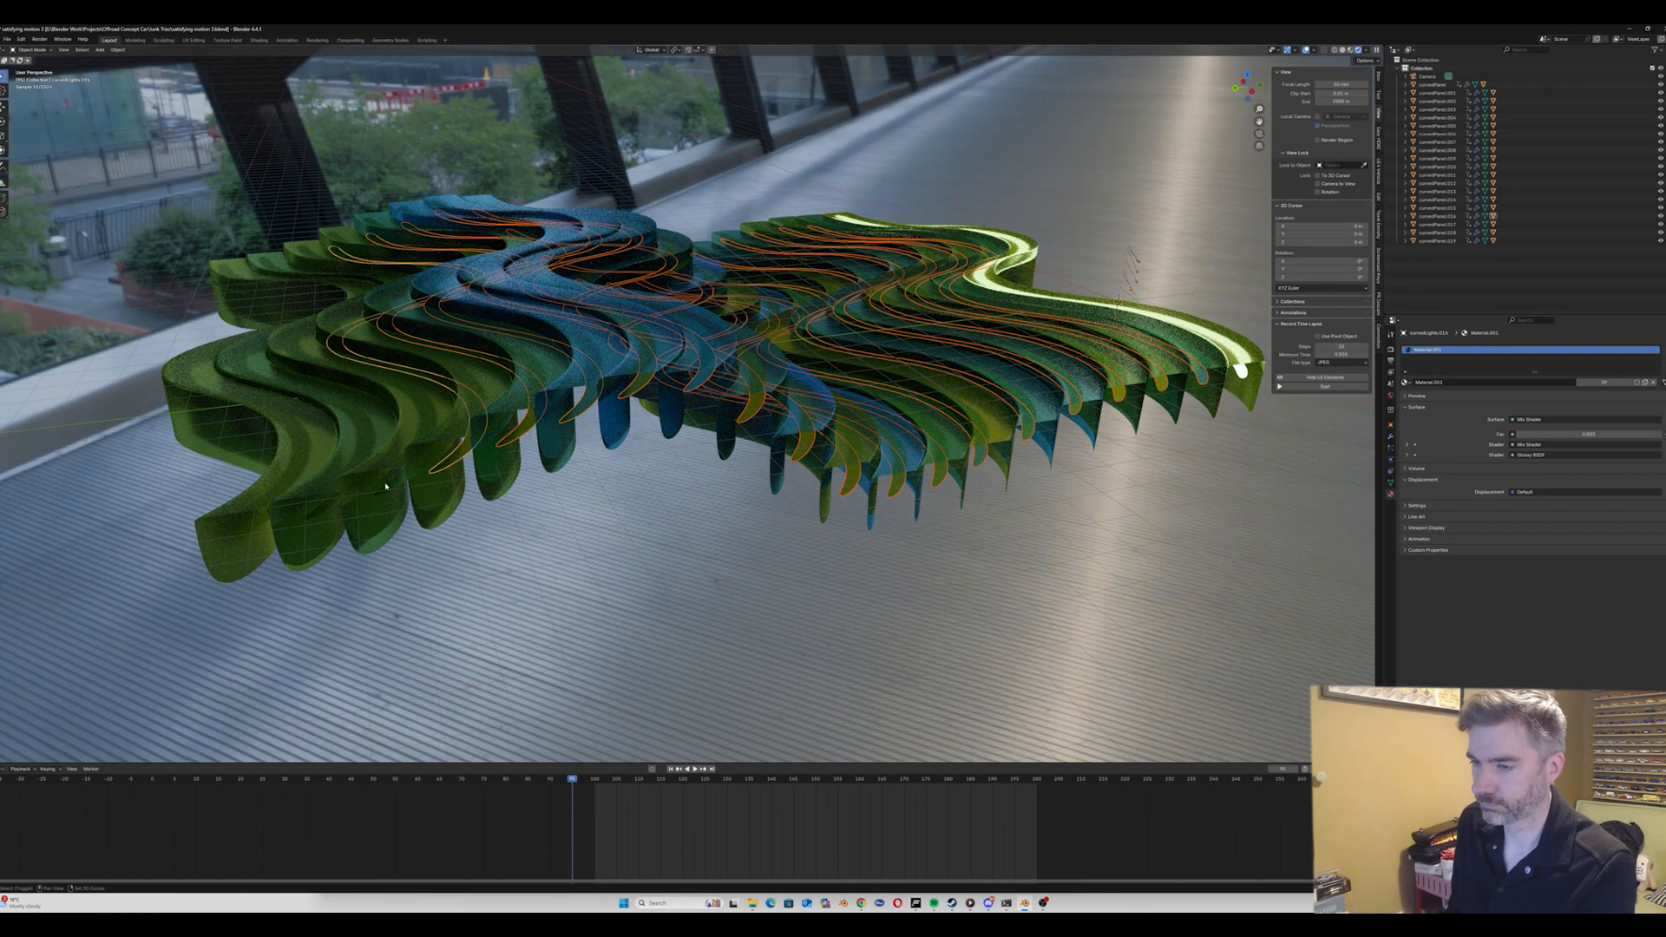
{"action": "left_click", "coordinate": [380, 493], "text": "shift"}
{"action": "left_click", "coordinate": [321, 511], "text": "shift"}
{"action": "left_click", "coordinate": [248, 525], "text": "shift"}
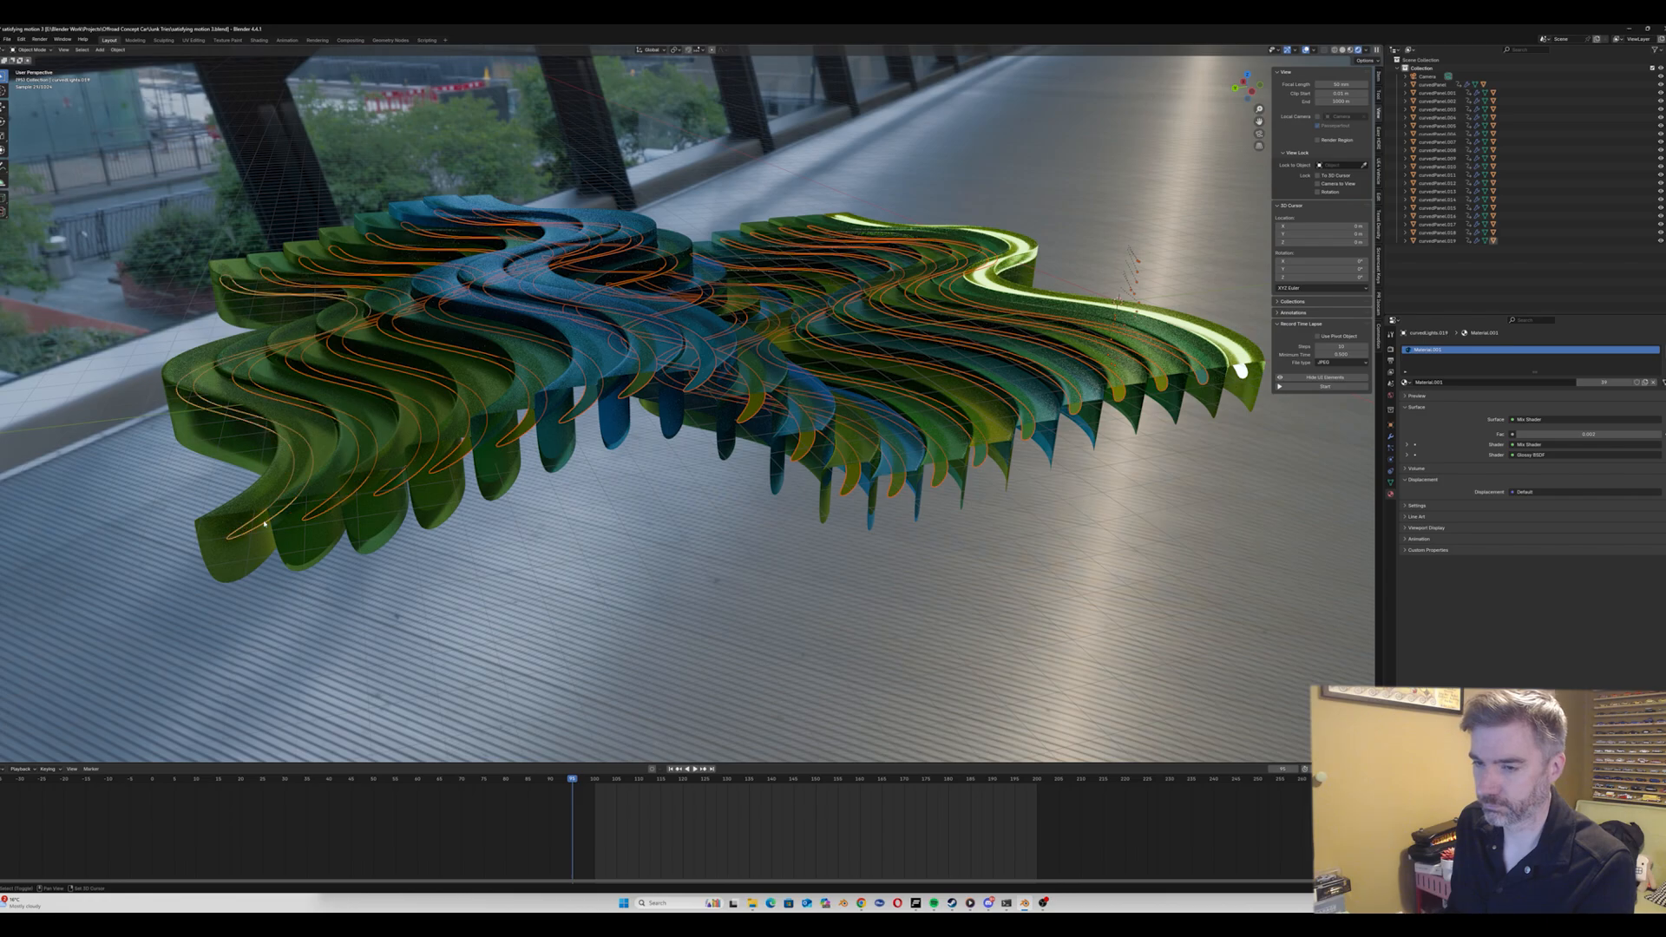
{"action": "left_click", "coordinate": [1242, 373], "text": "shift"}
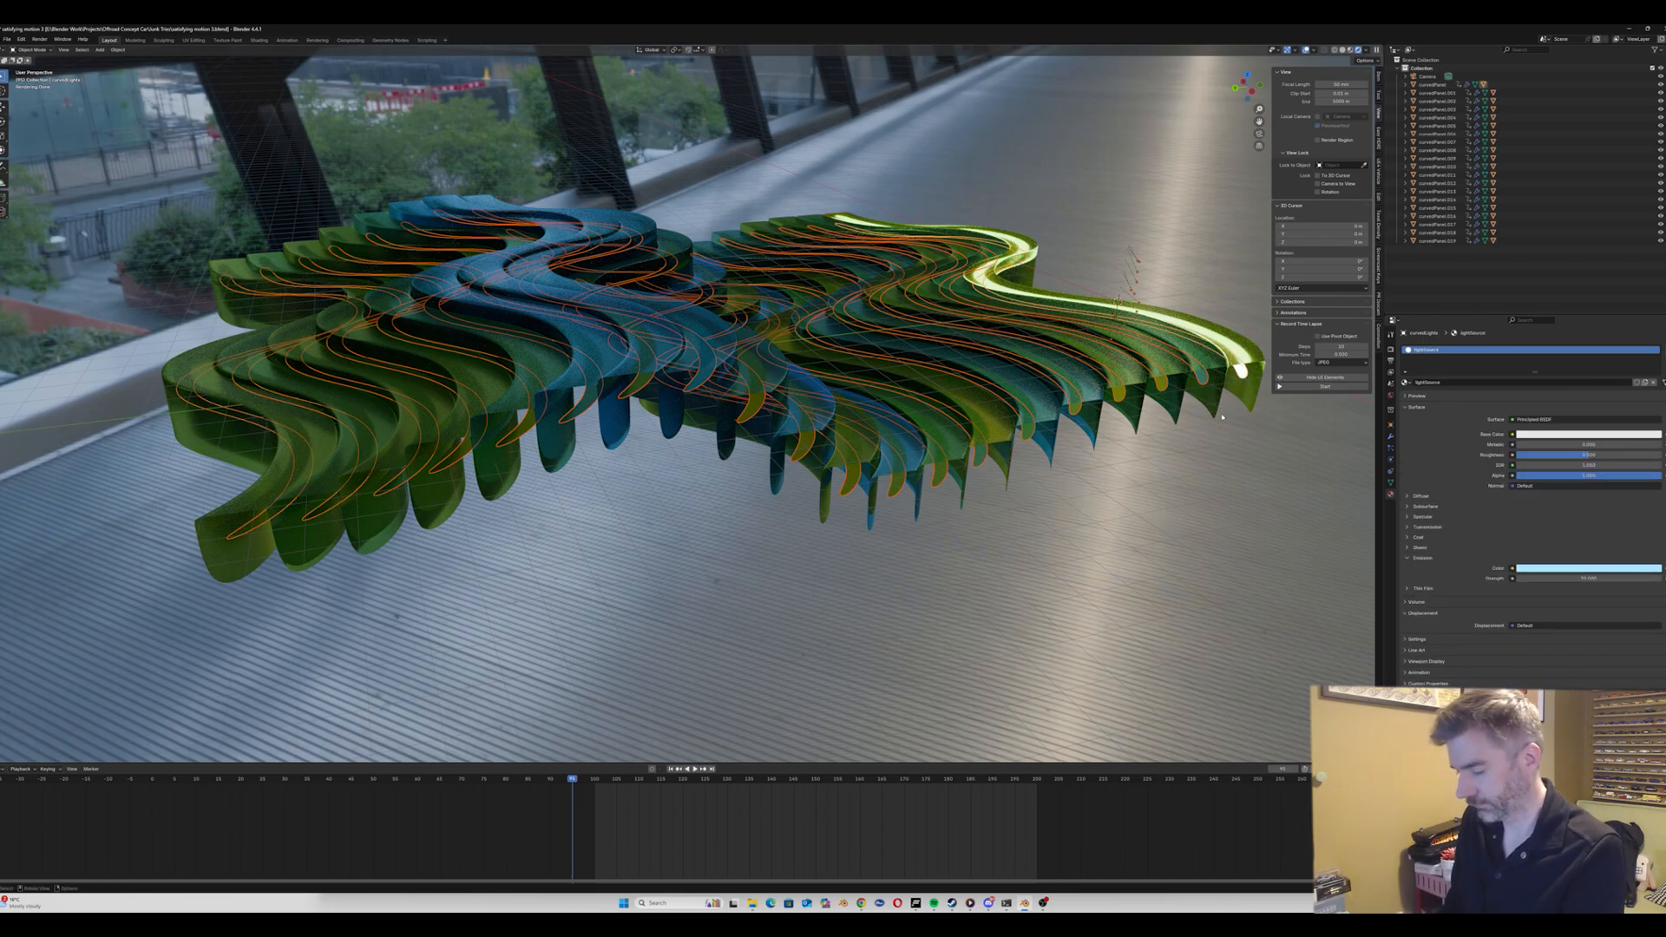
{"action": "key", "text": "ctrl+l"}
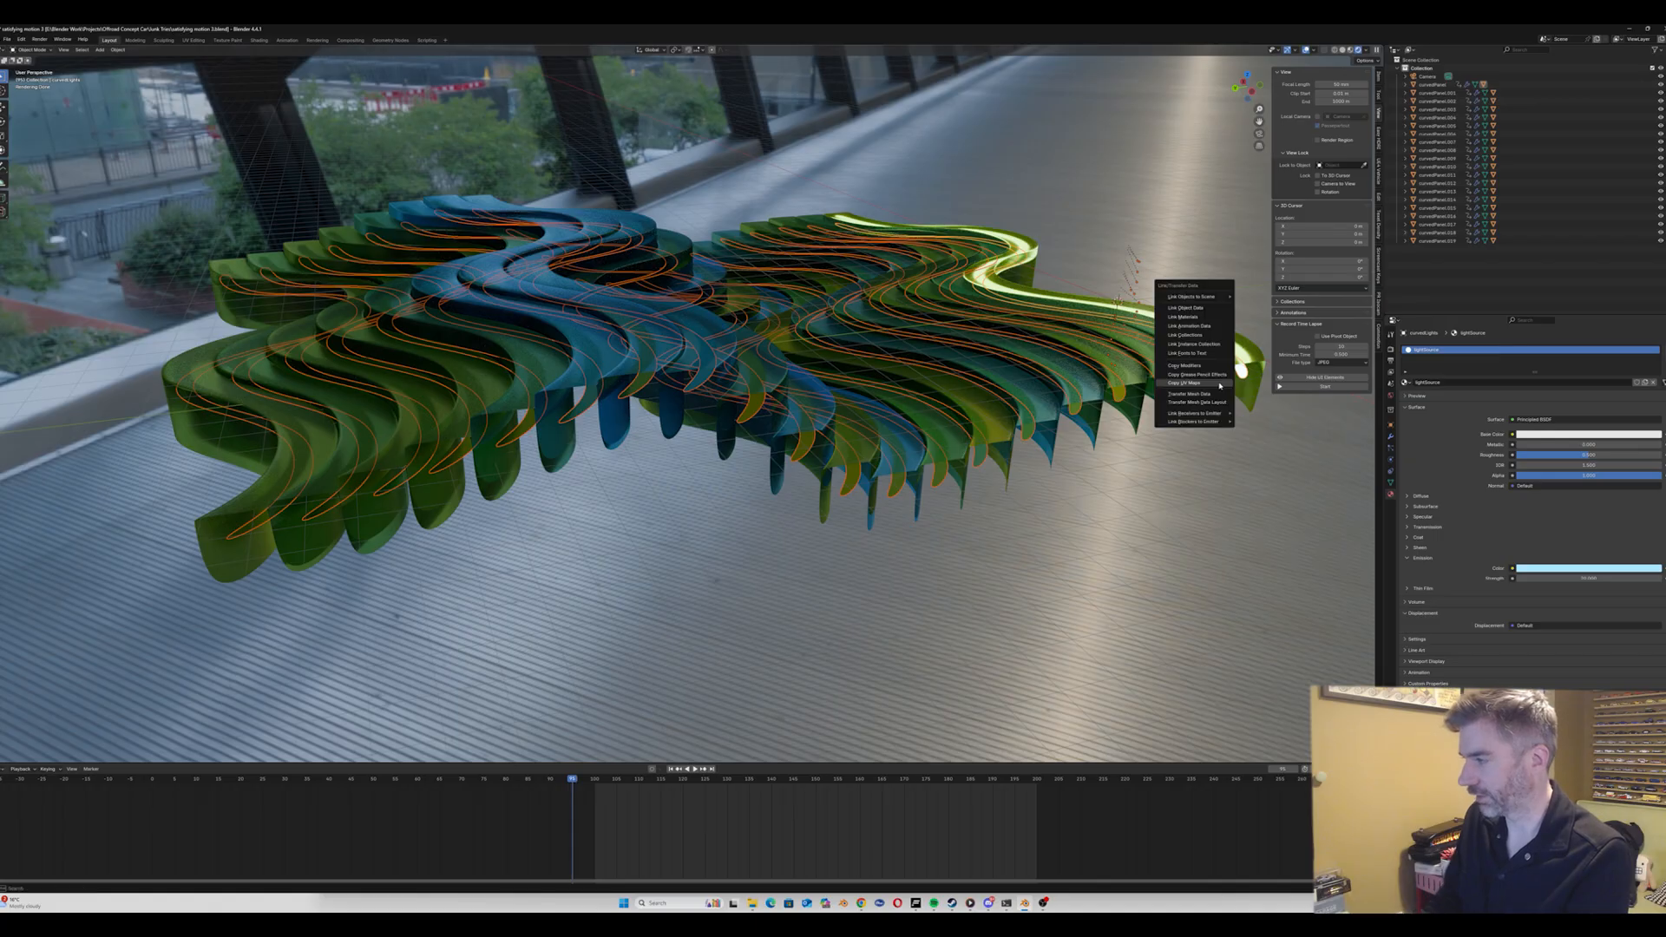
{"action": "left_click", "coordinate": [1210, 317]}
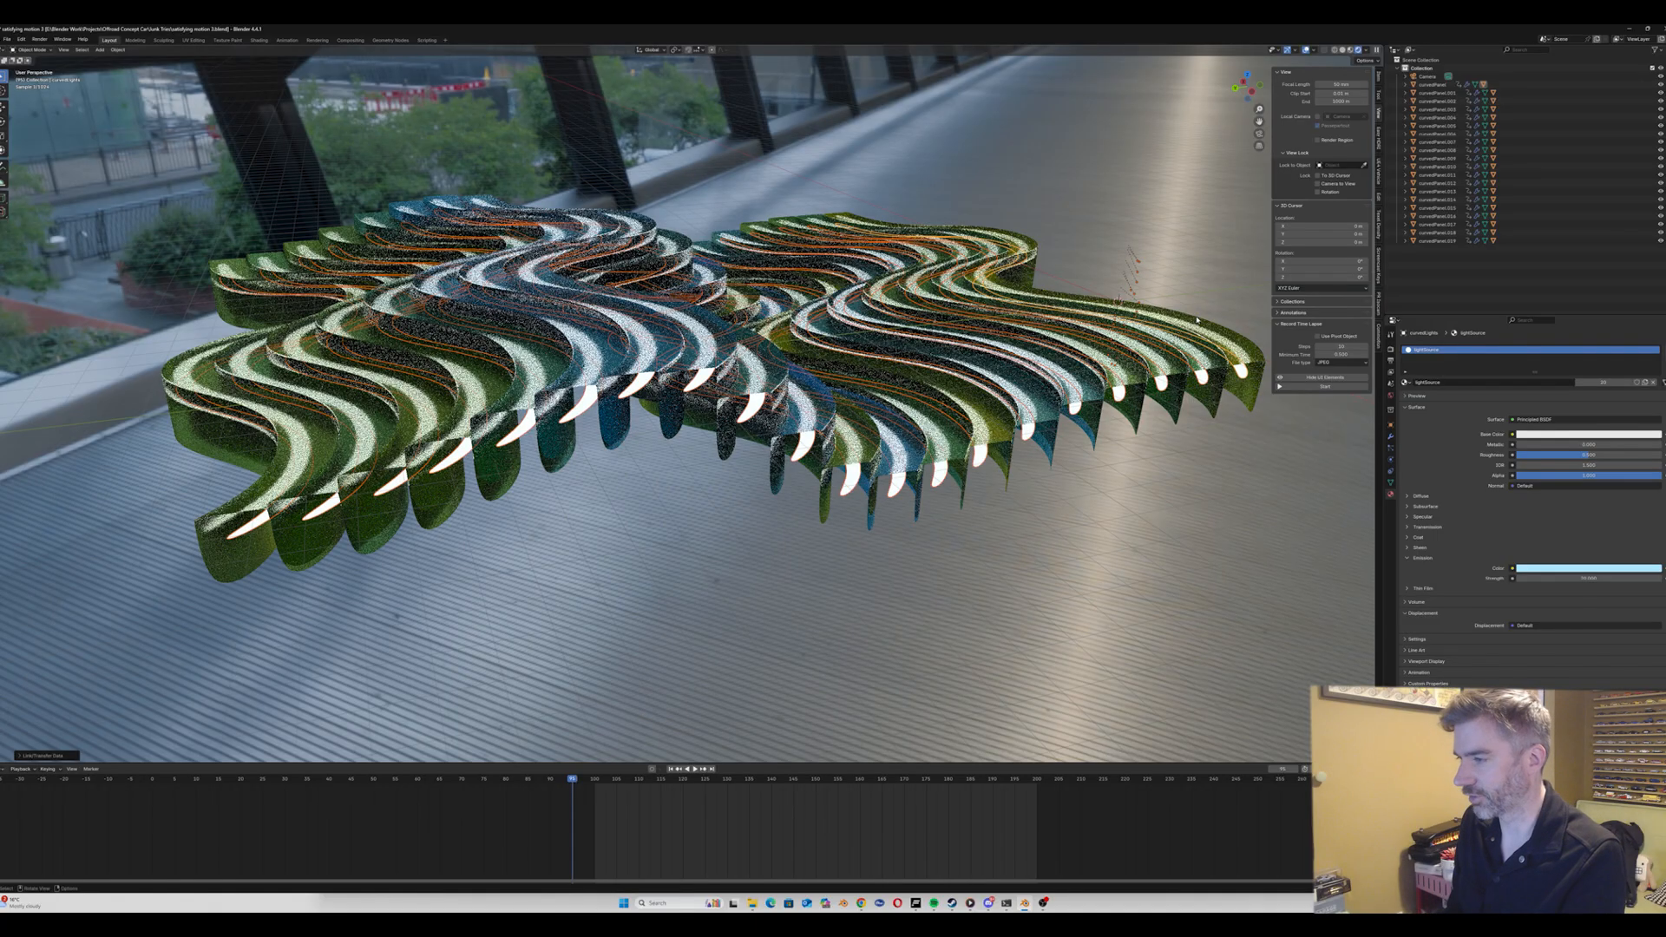
Step: View the scene through the camera and play the animation to check the glowing strips
{"action": "left_click", "coordinate": [1259, 134]}
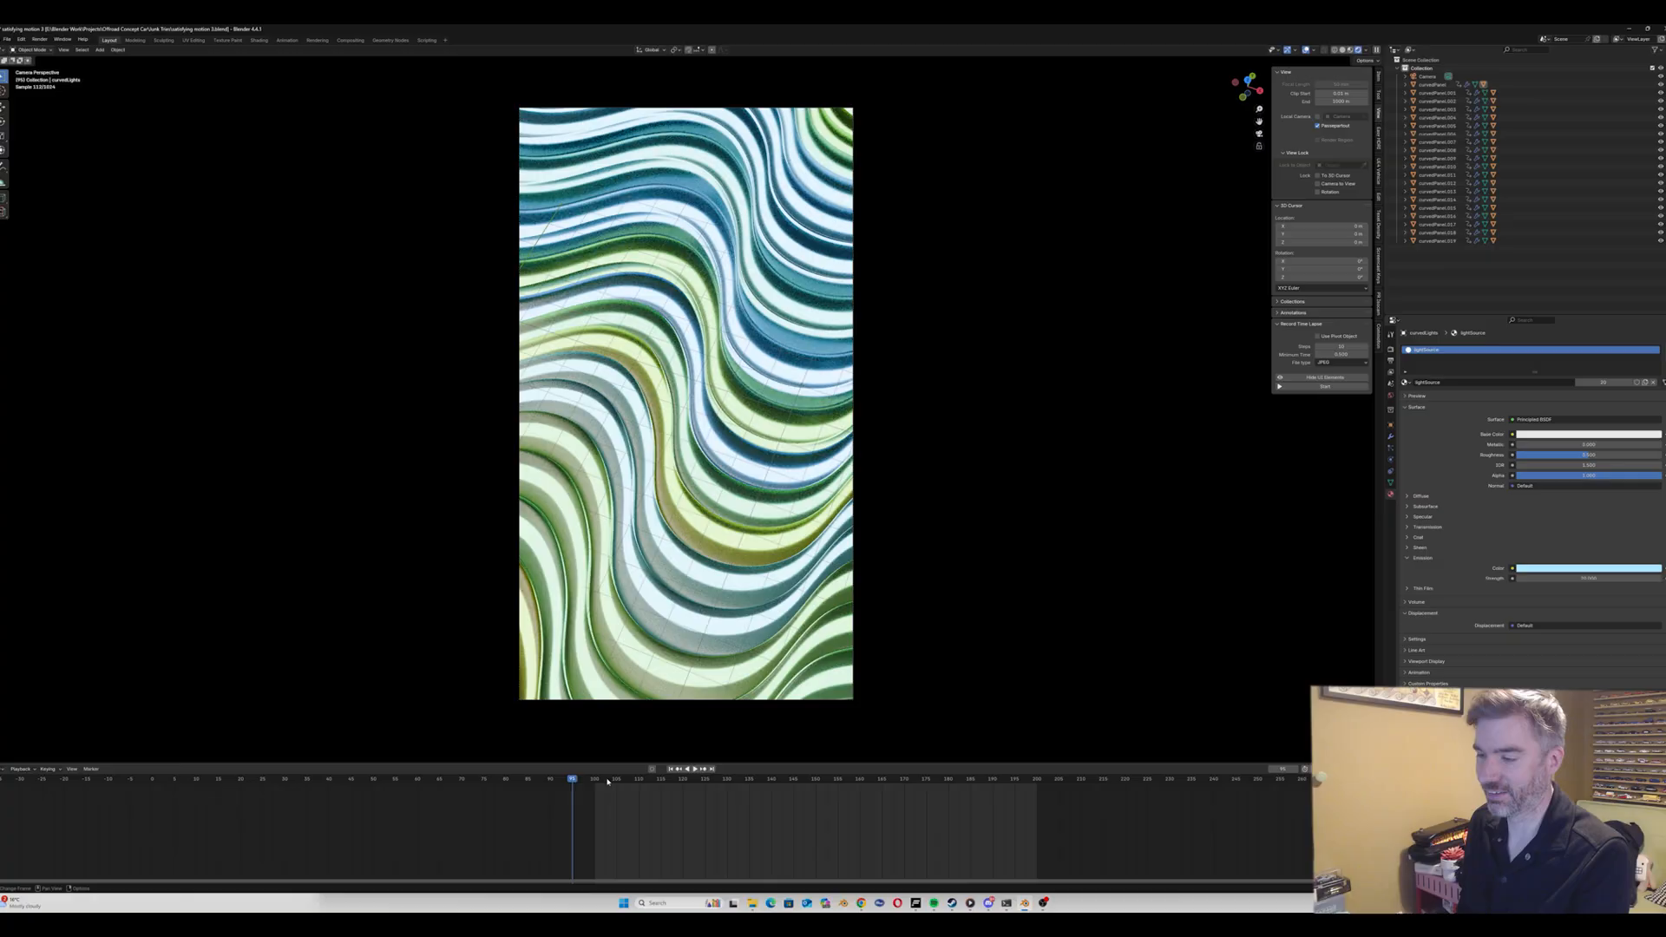
{"action": "left_click_drag", "start_coordinate": [607, 781], "coordinate": [768, 783]}
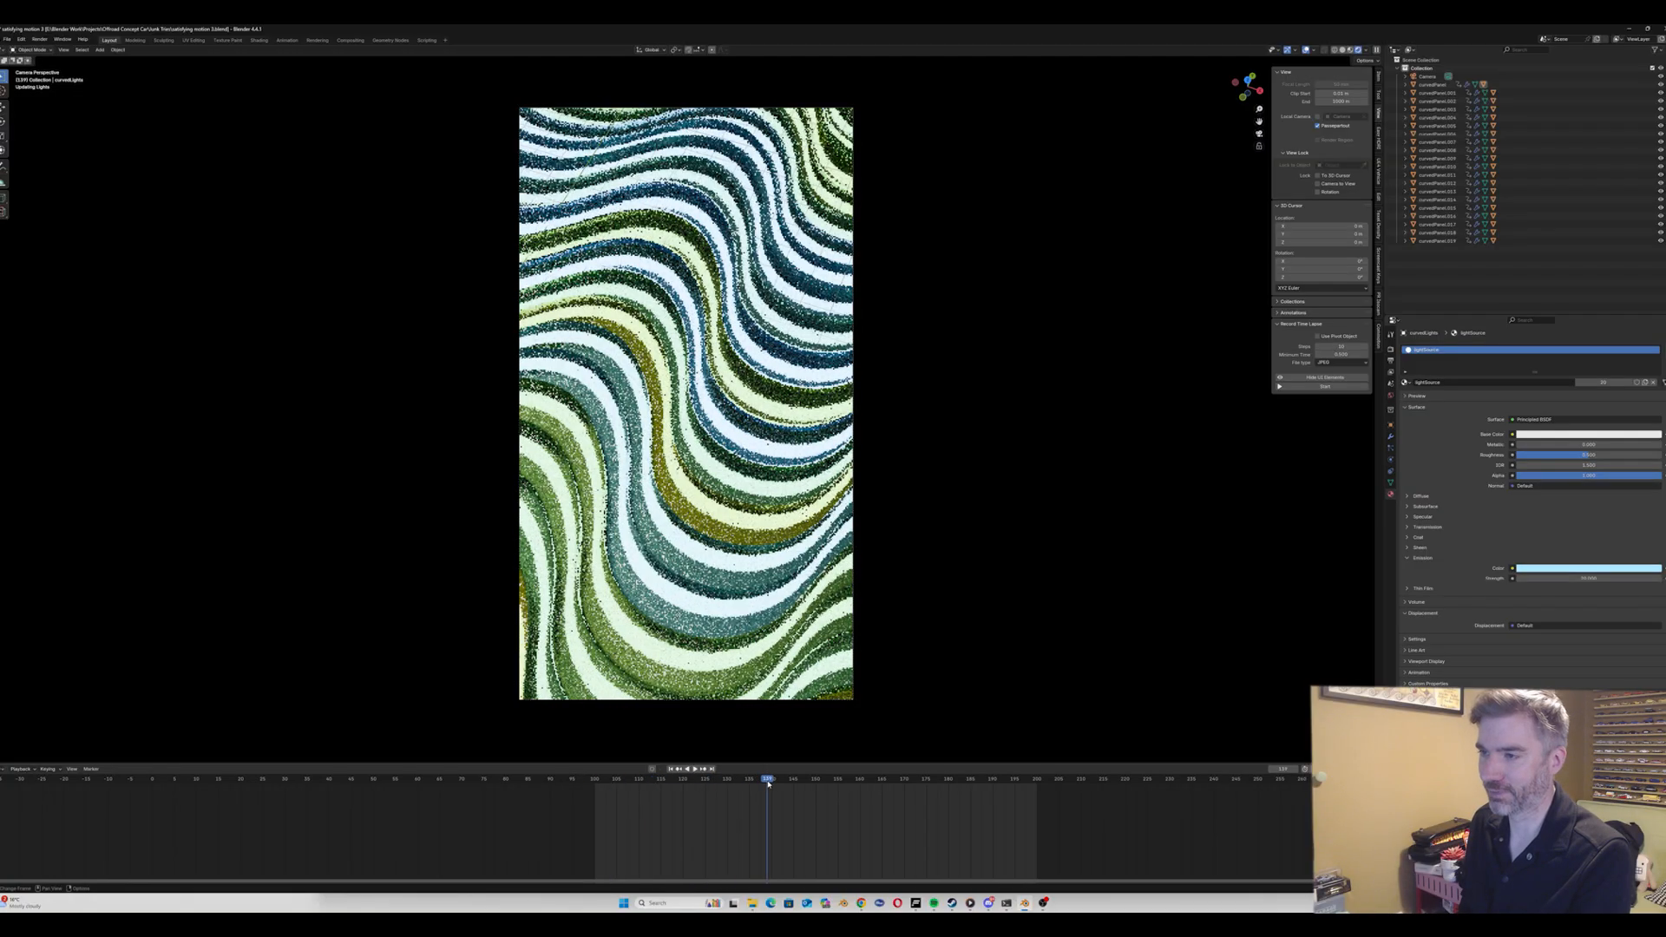
{"action": "key", "text": "space"}
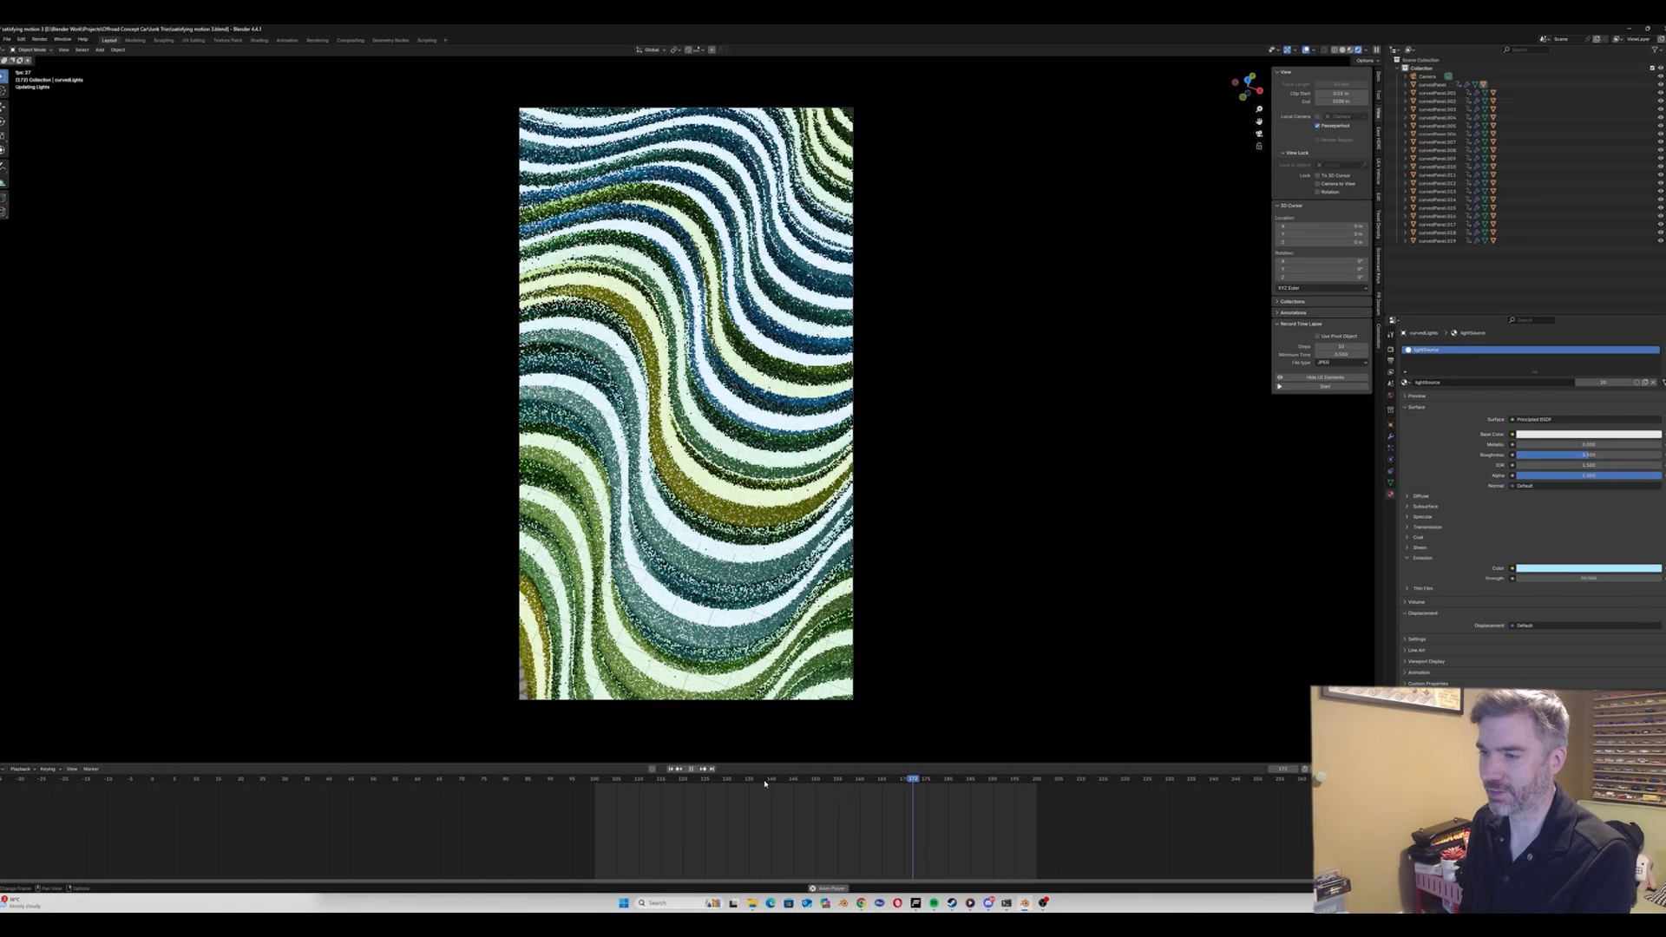
{"action": "key", "text": "space"}
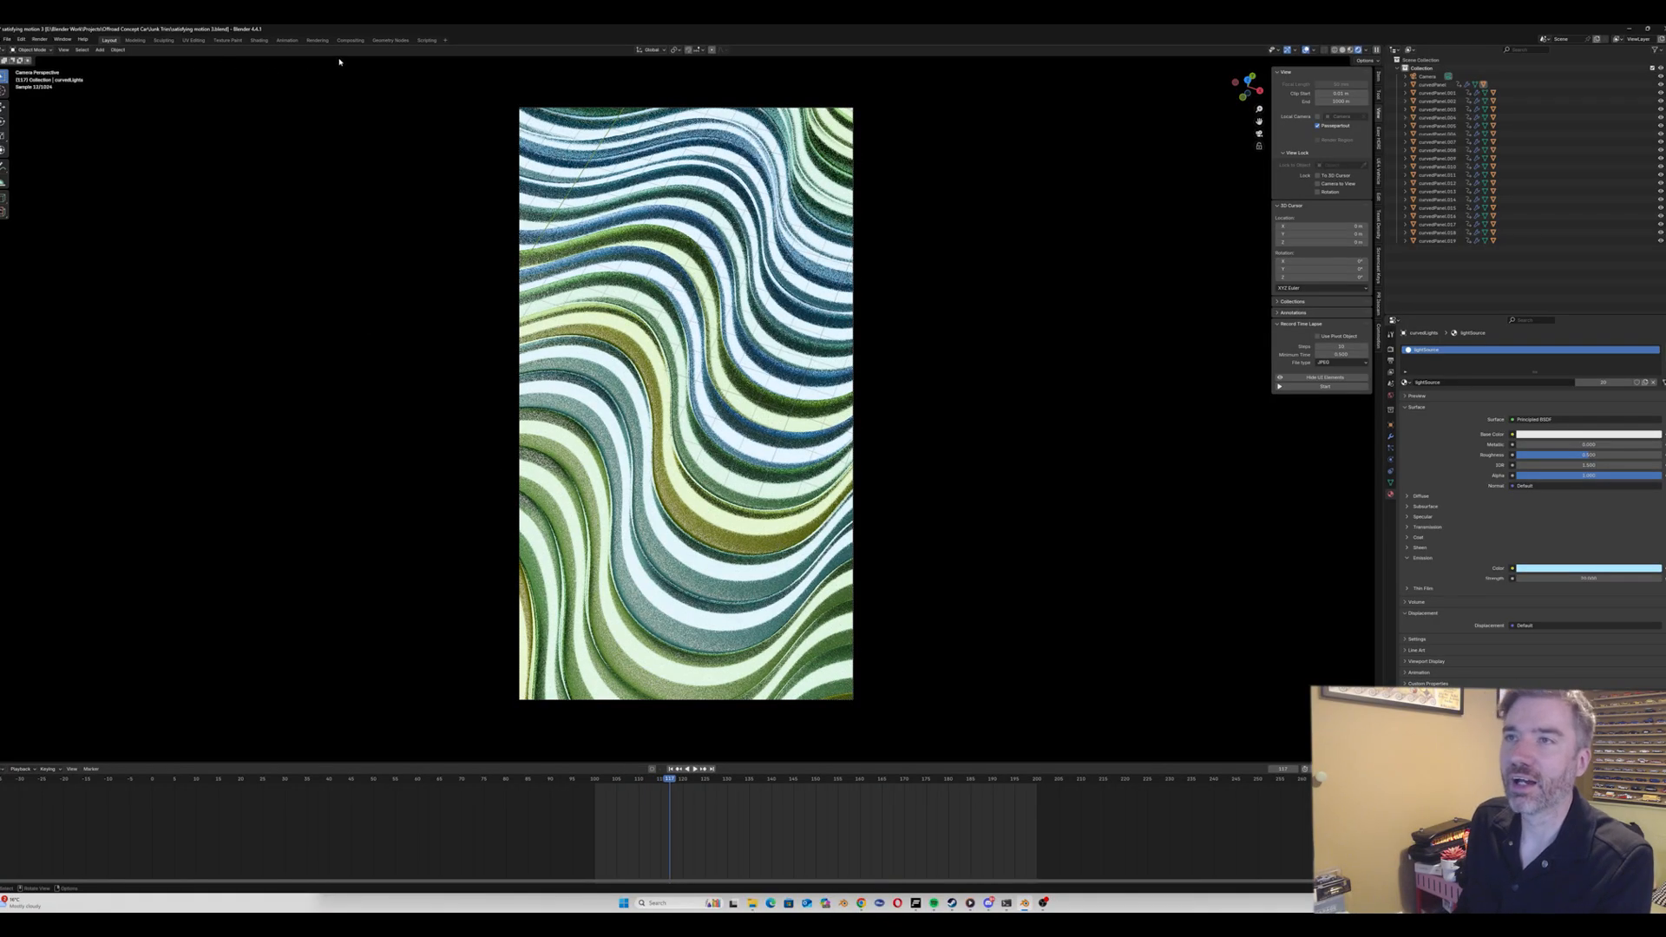
Step: Stop the playback, enable compositing nodes for the scene, and move the Composite node away from Render Layers to make room
{"action": "key", "text": "space"}
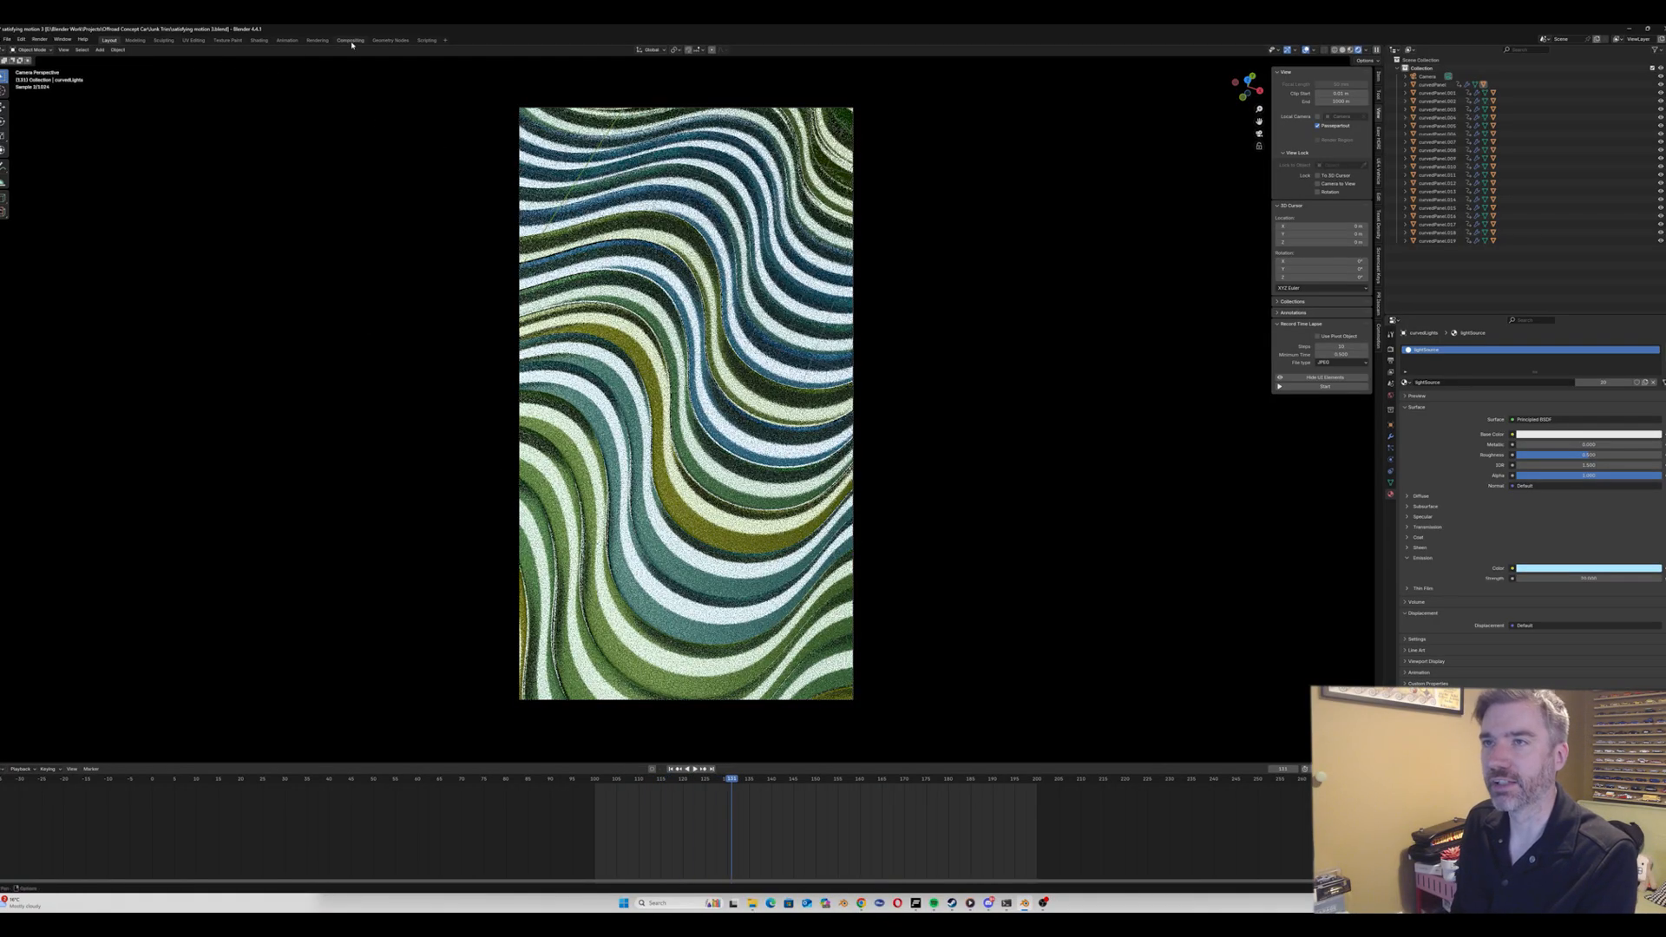
{"action": "left_click", "coordinate": [351, 41]}
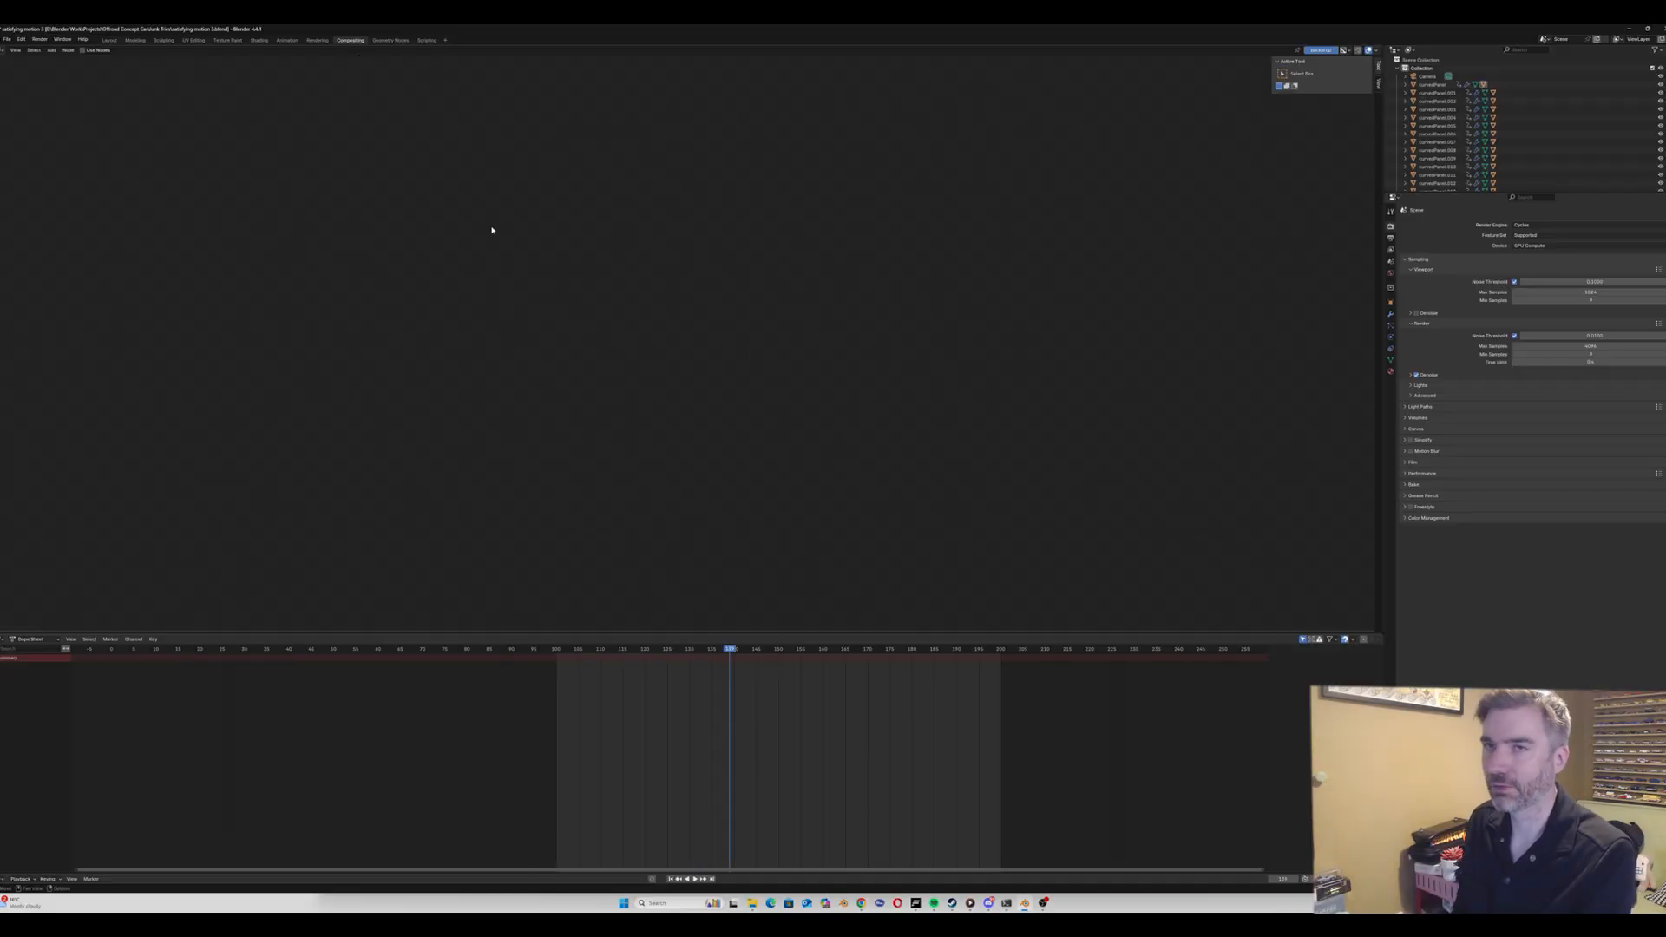
{"action": "left_click", "coordinate": [84, 50]}
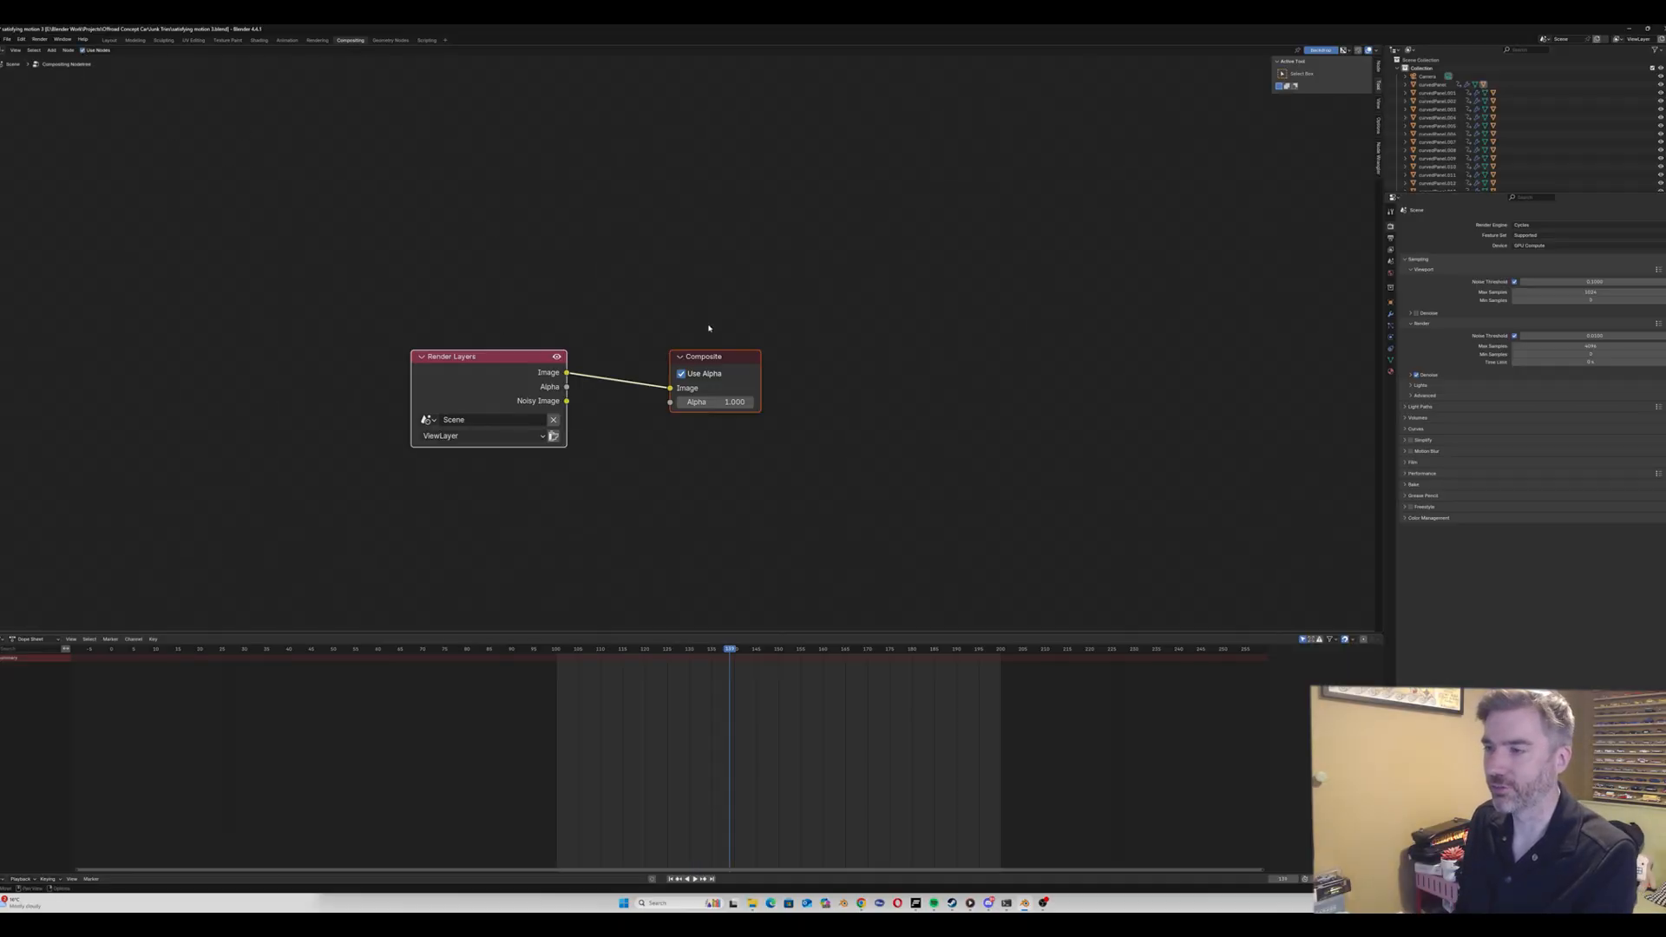
{"action": "left_click_drag", "start_coordinate": [714, 359], "coordinate": [996, 368]}
{"action": "left_click", "coordinate": [787, 257]}
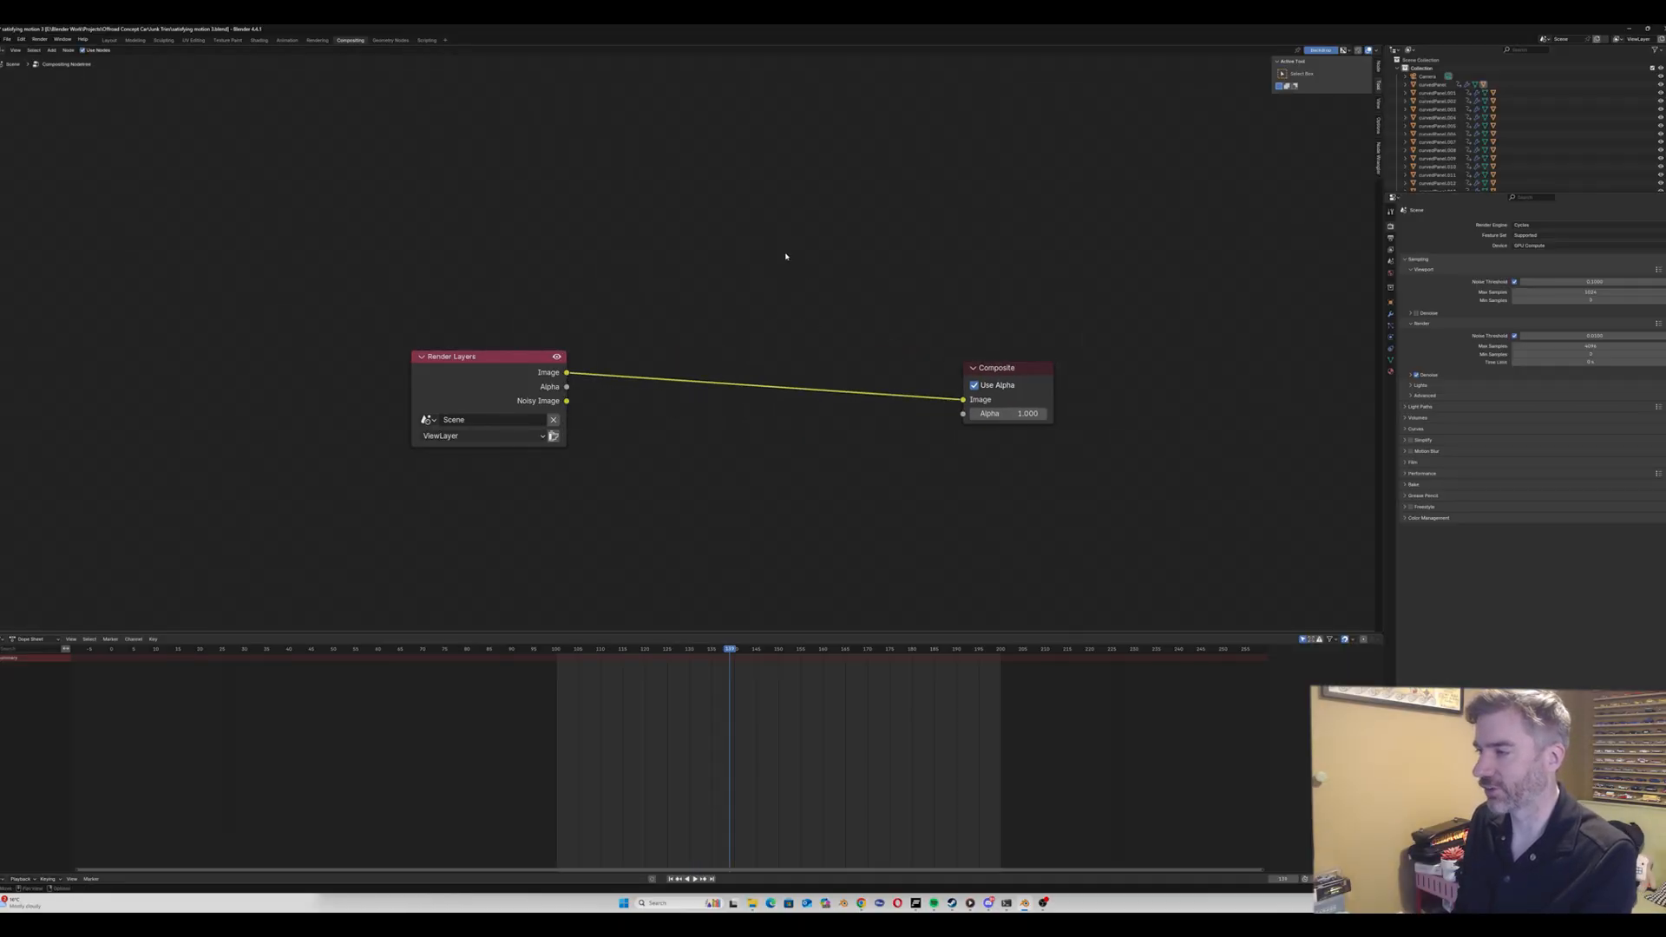
Step: Insert a Glare node between Render Layers and Composite, and set its glare type to Fog Glow
{"action": "key", "text": "shift+a"}
{"action": "left_click", "coordinate": [779, 243]}
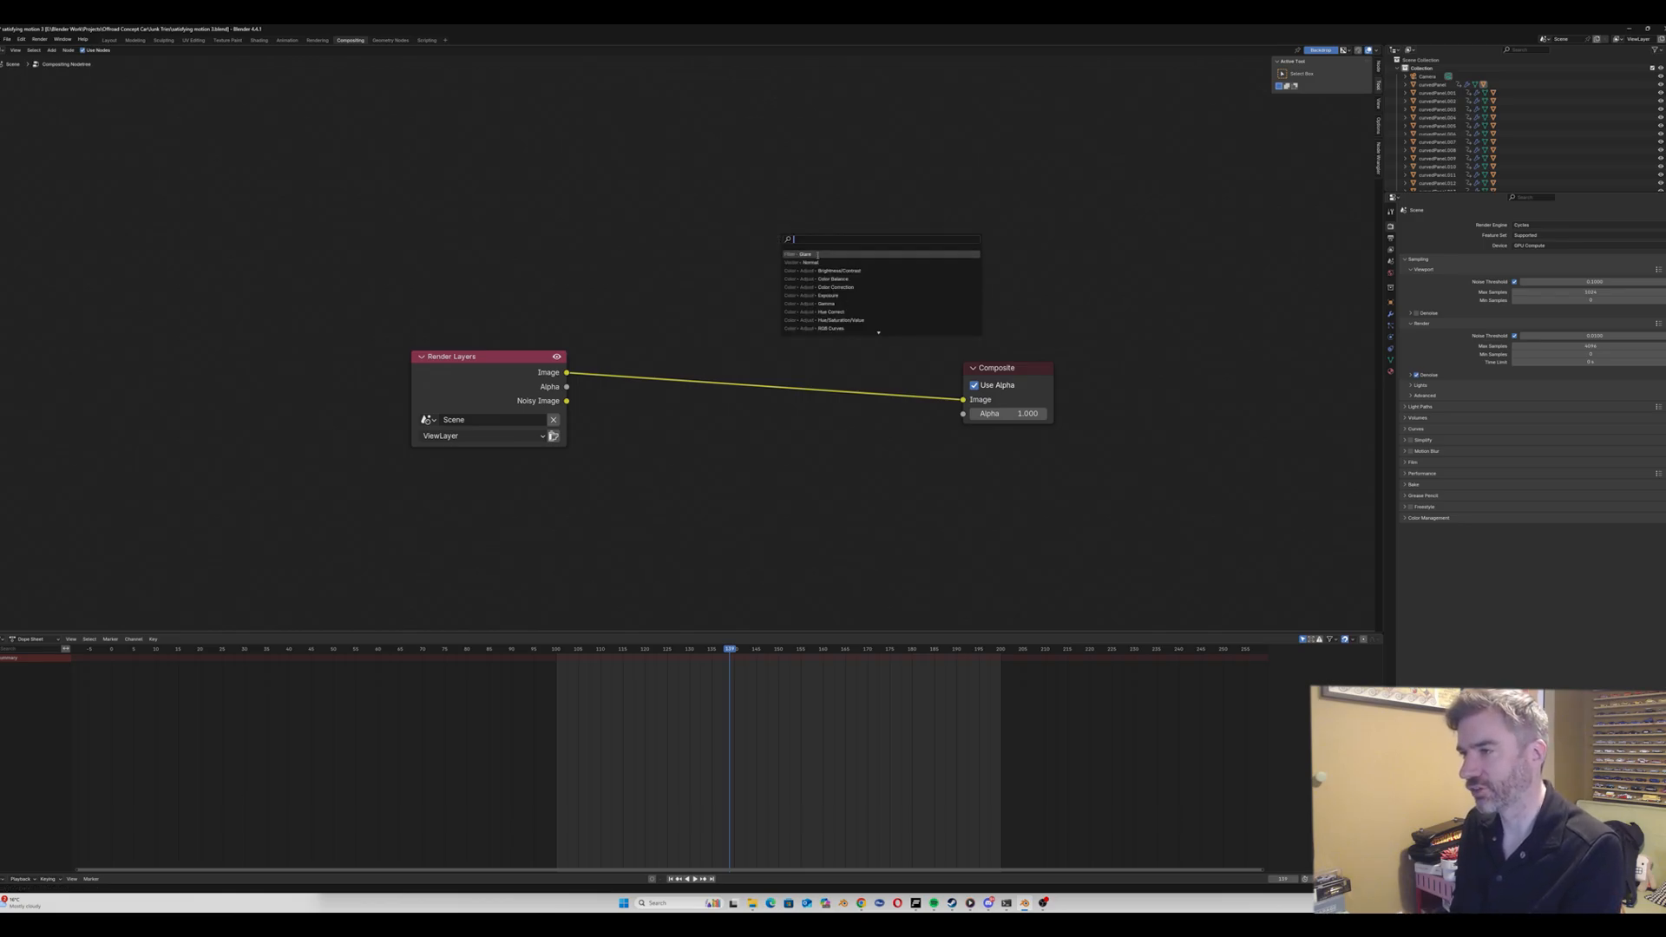
{"action": "left_click", "coordinate": [804, 253]}
{"action": "left_click", "coordinate": [752, 284]}
{"action": "left_click", "coordinate": [786, 350]}
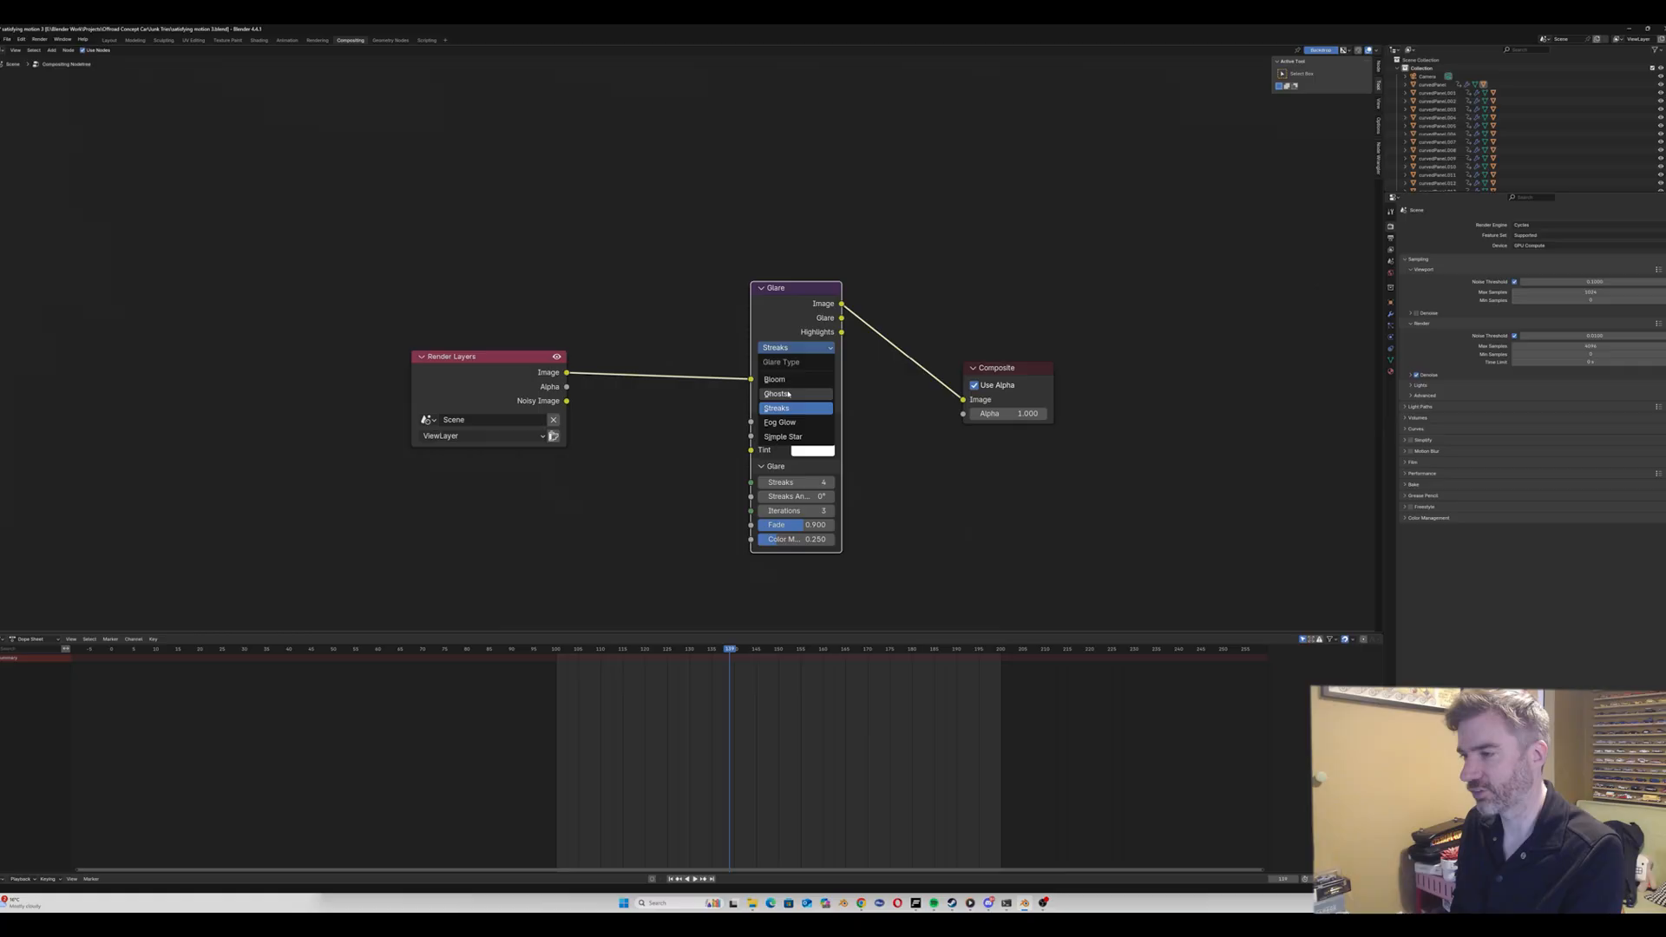
{"action": "left_click", "coordinate": [786, 423]}
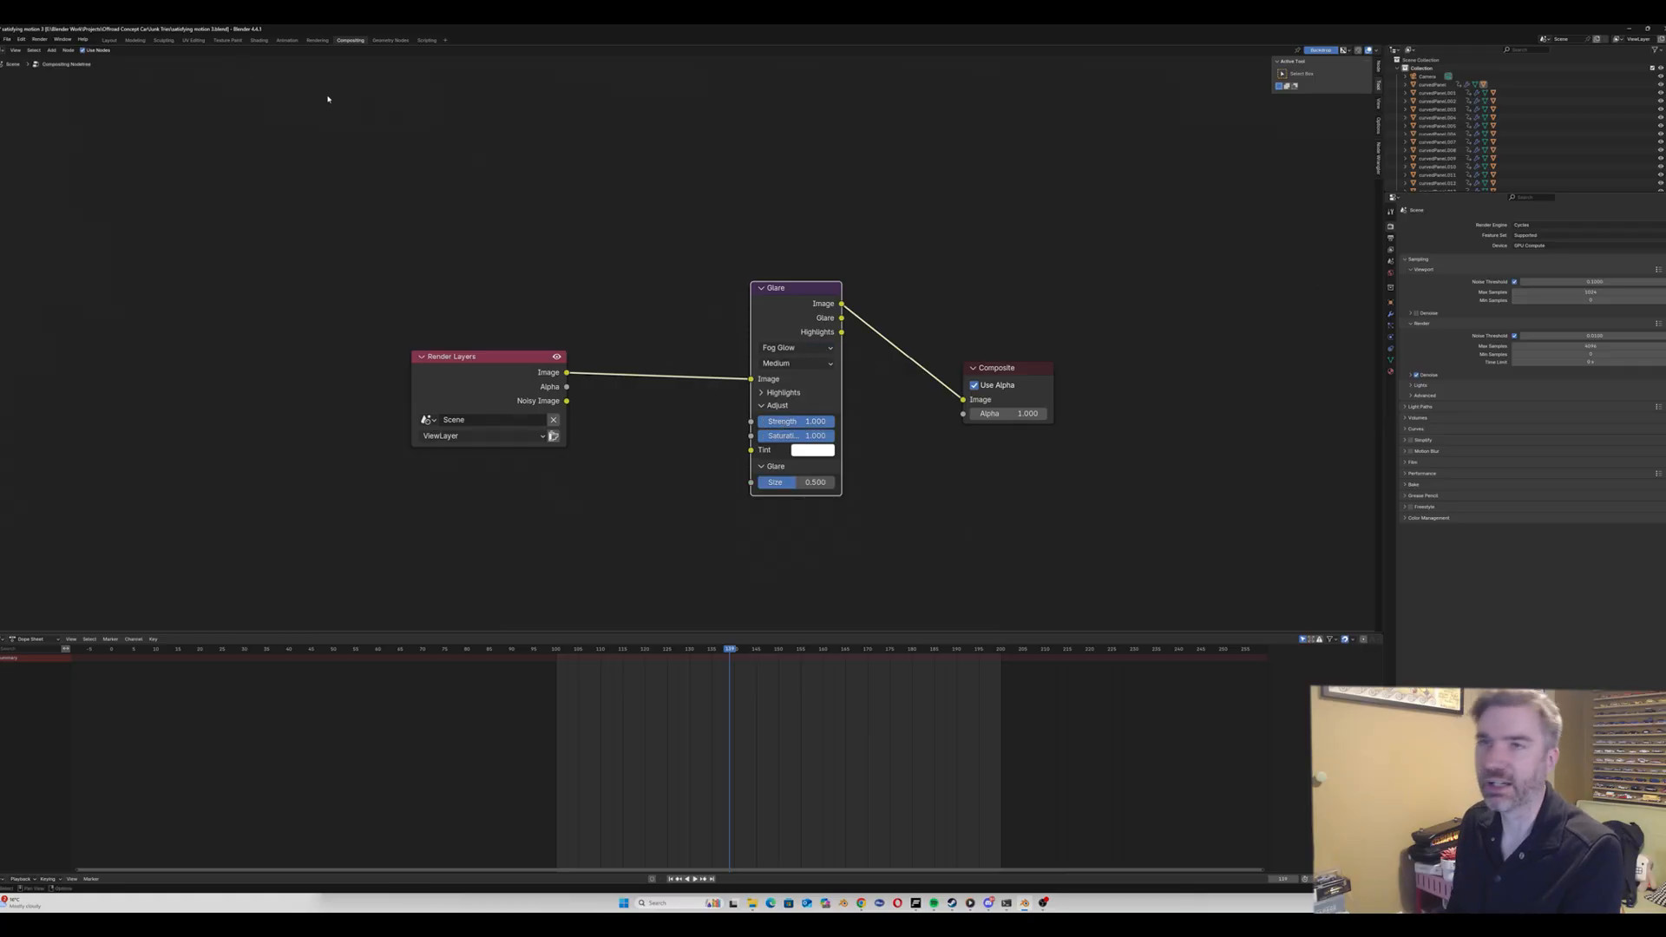
Step: Set the time limit for final render sampling to 30 s
{"action": "left_click", "coordinate": [110, 40]}
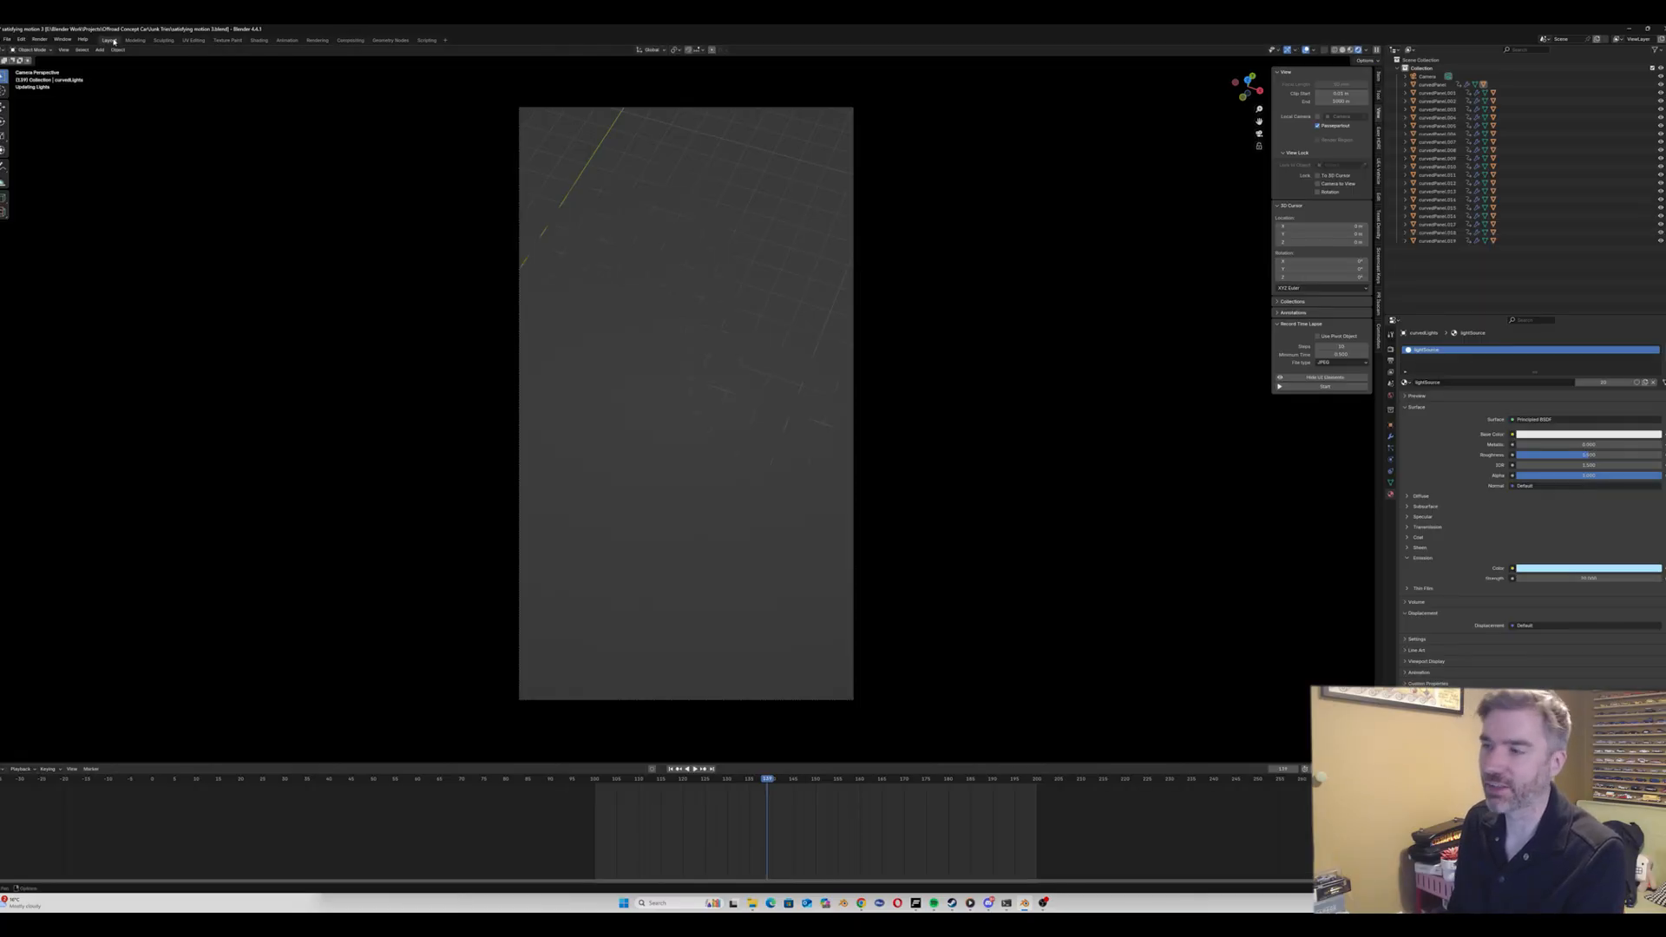
{"action": "left_click", "coordinate": [1391, 360]}
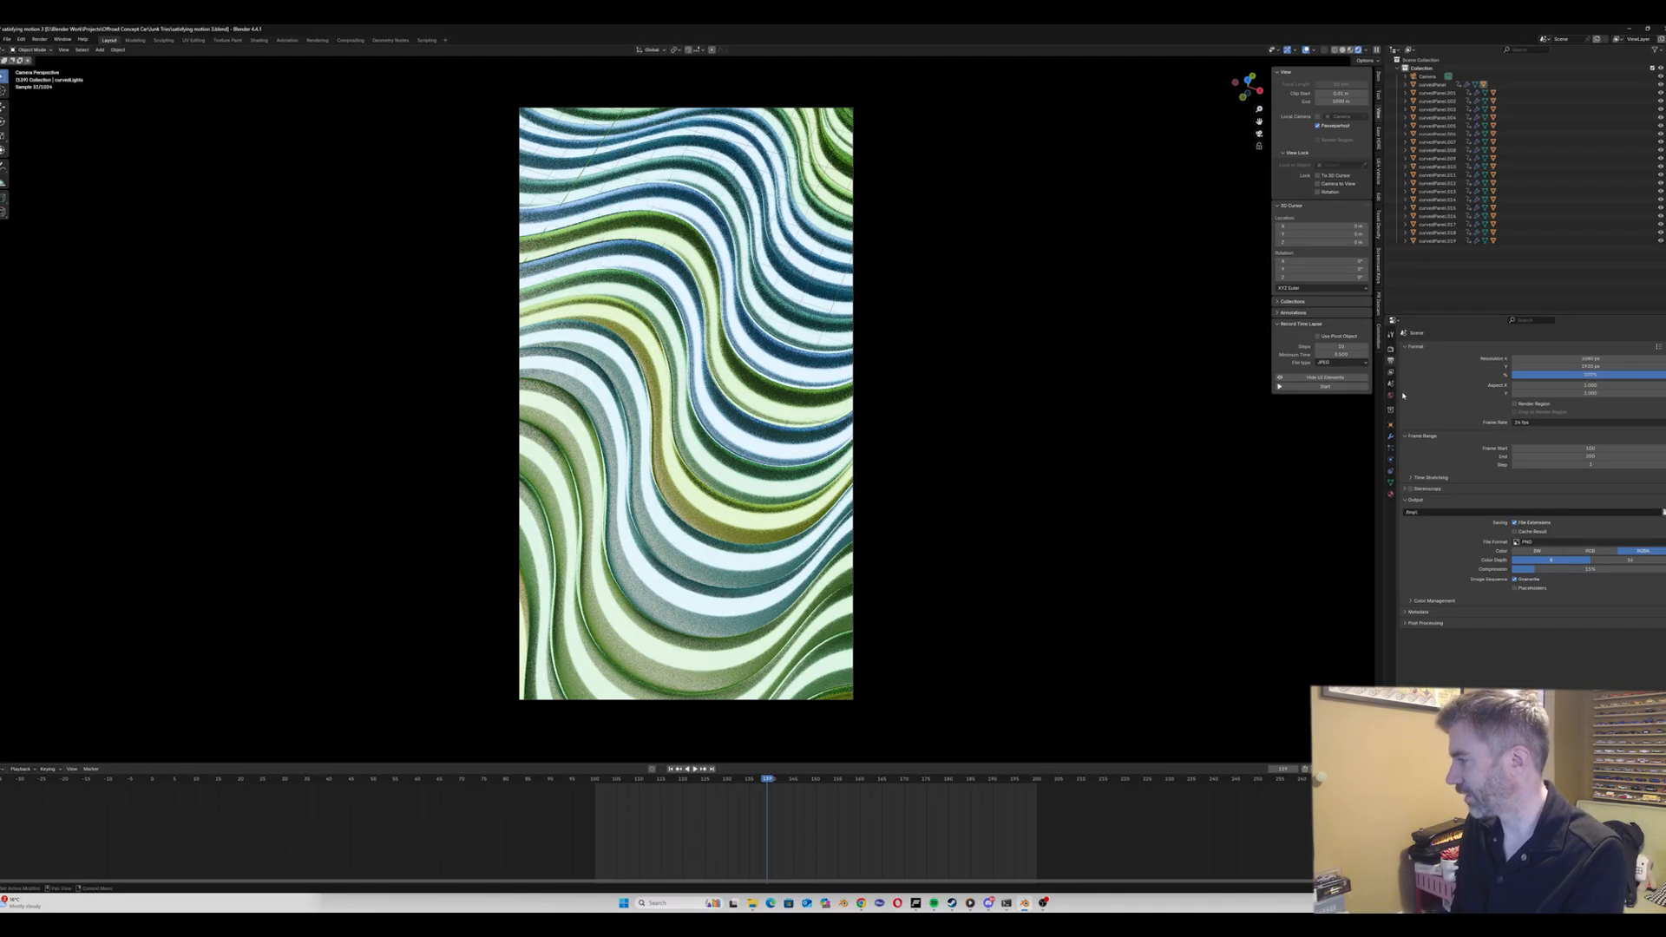
{"action": "left_click", "coordinate": [1391, 351]}
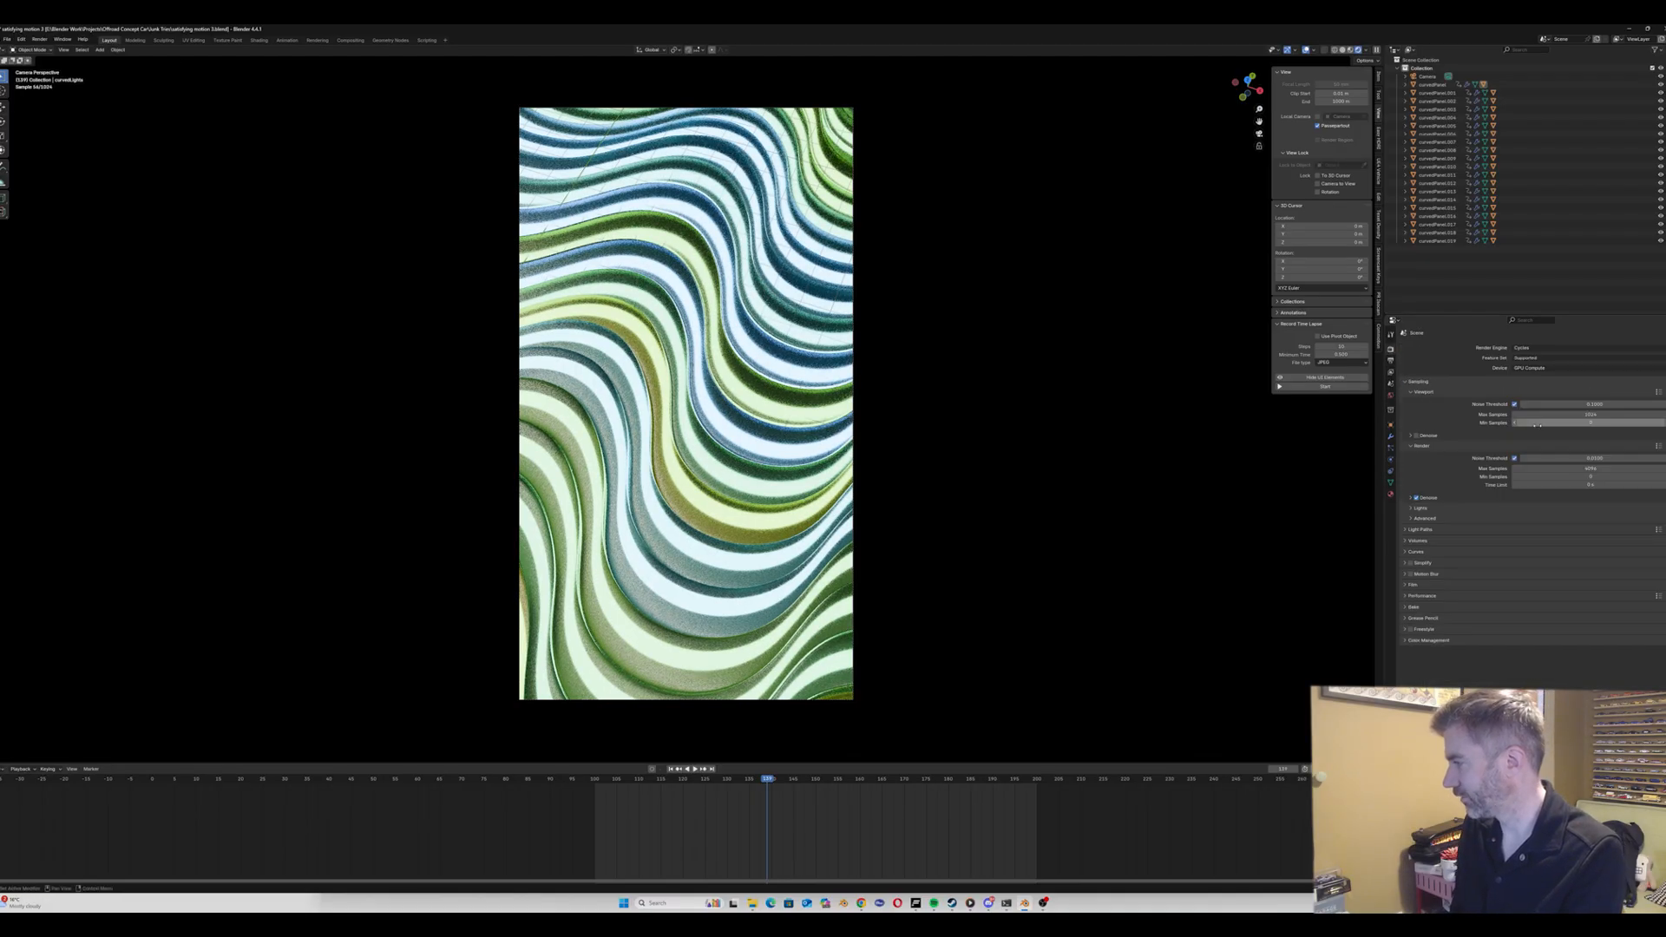
{"action": "left_click", "coordinate": [1520, 483]}
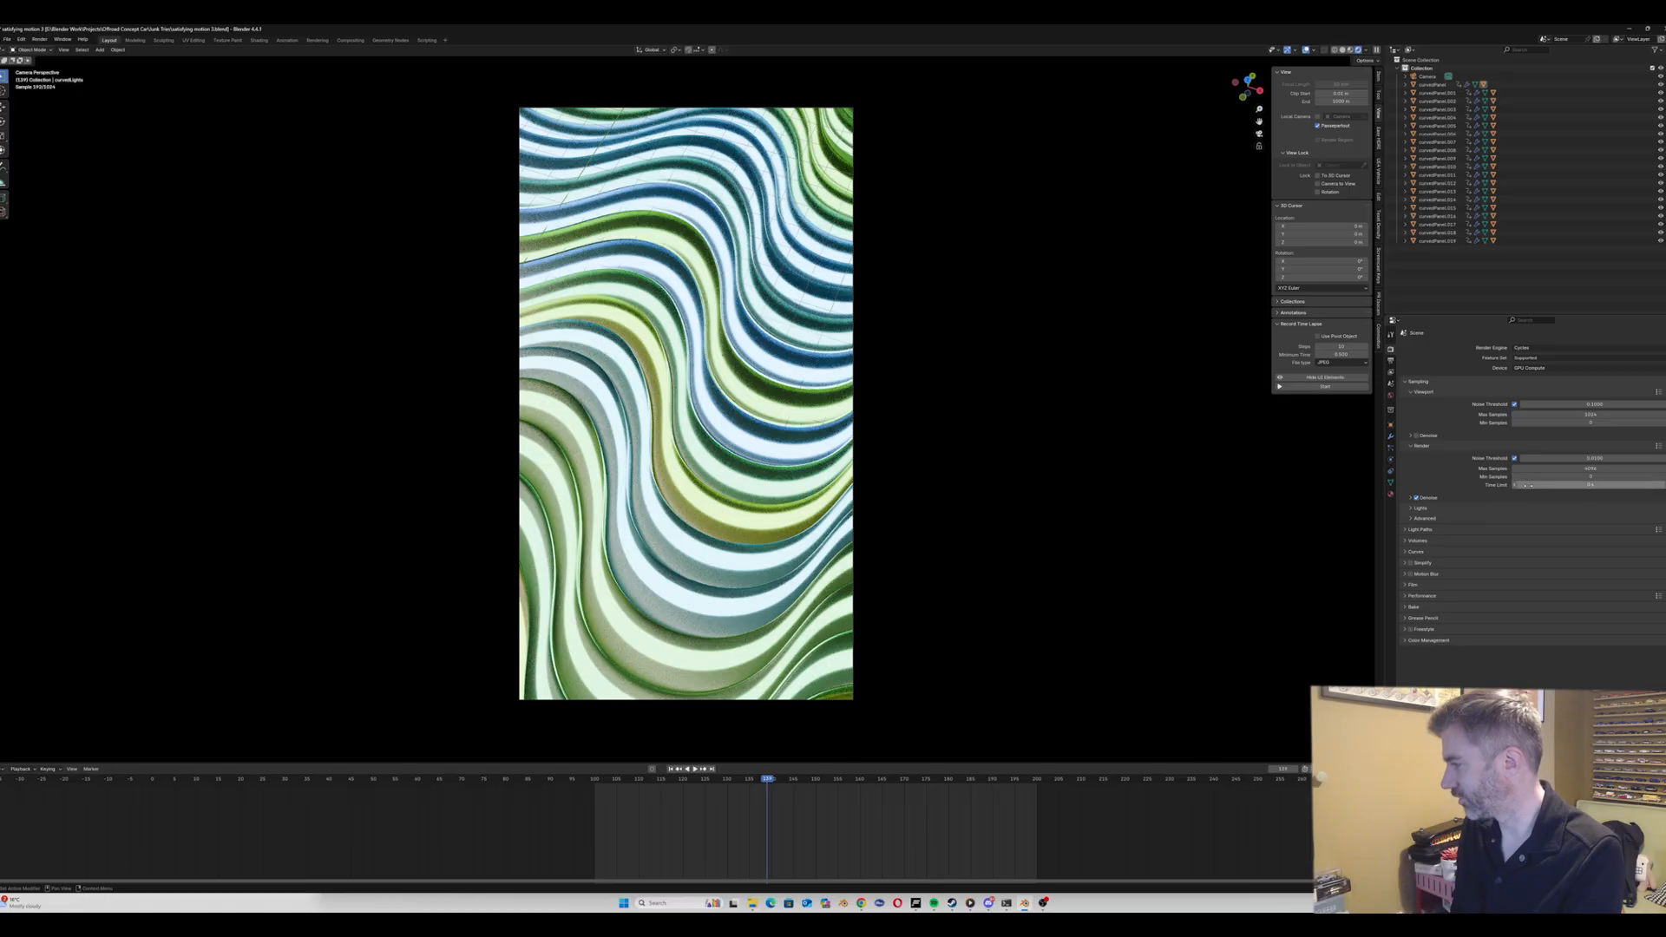
{"action": "type", "text": "30"}
{"action": "key", "text": "Return"}
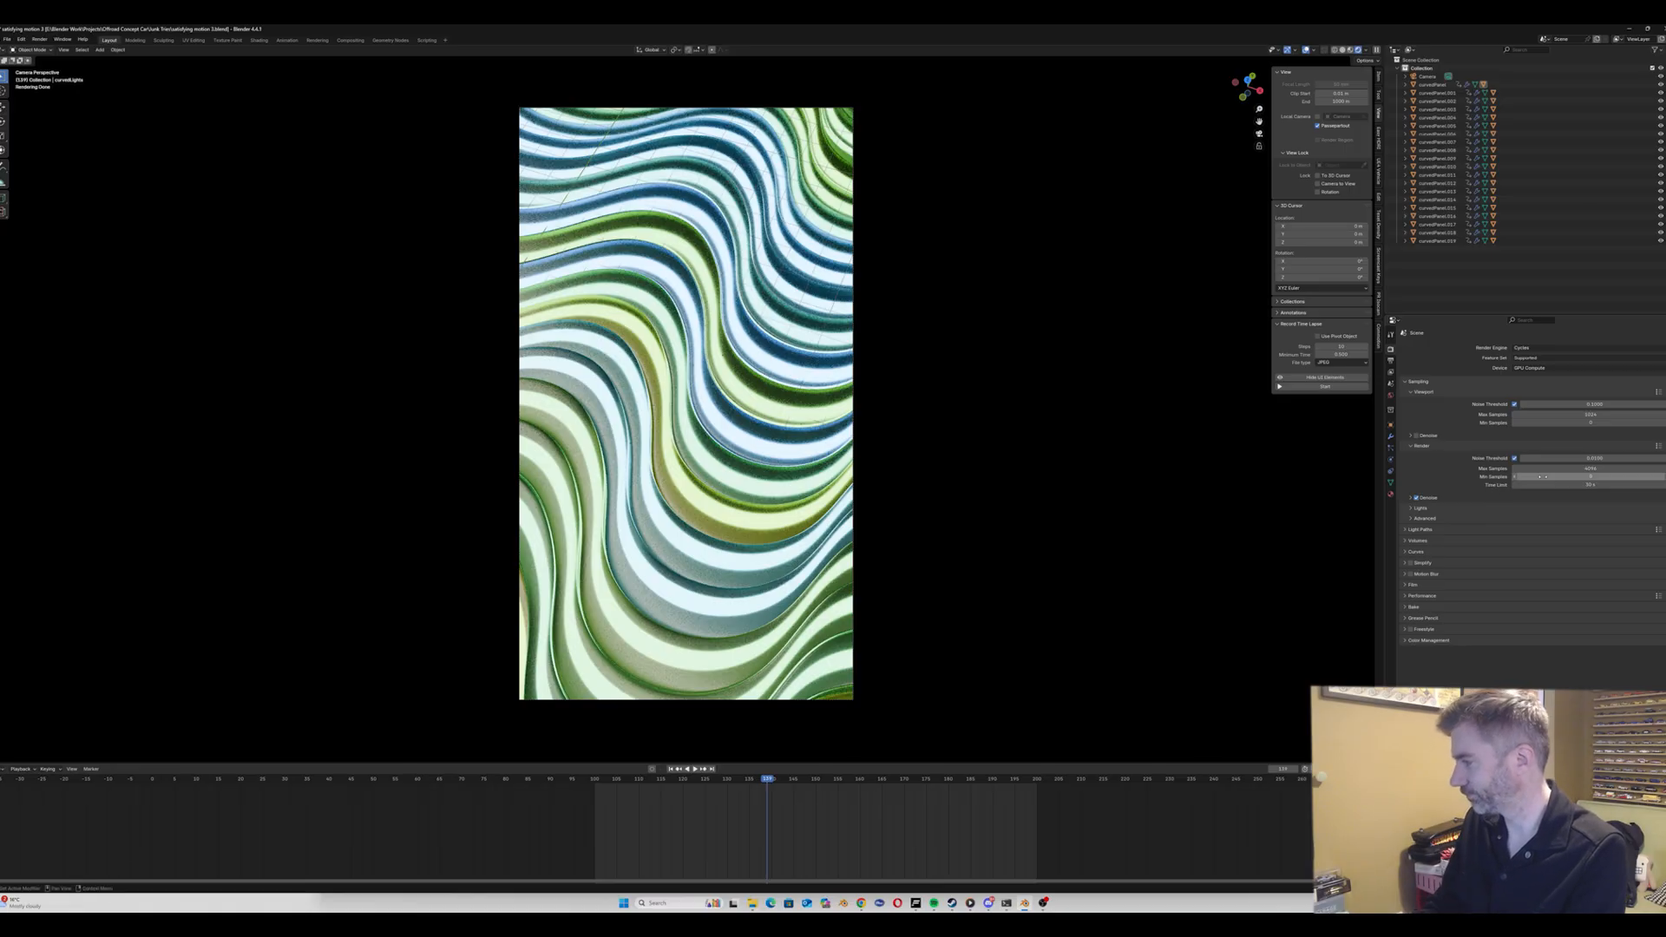
Step: Render a still of the current frame, review the fog glow on the strips, and close the render window
{"action": "left_click", "coordinate": [39, 40]}
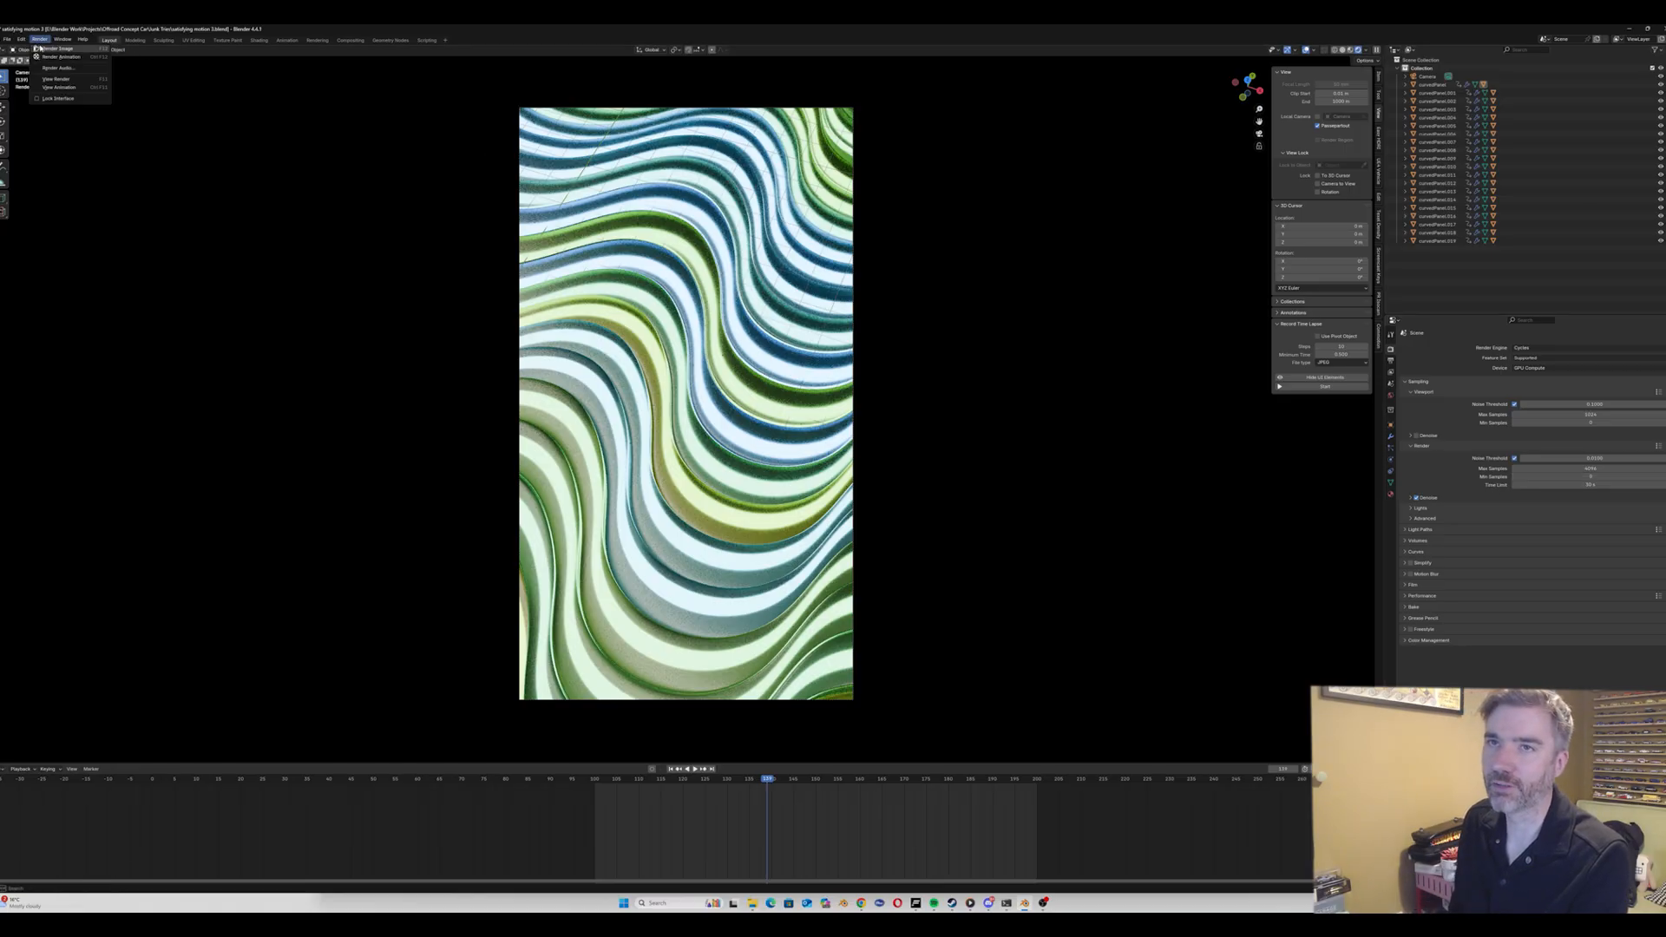
{"action": "left_click", "coordinate": [61, 48]}
{"action": "left_click_drag", "start_coordinate": [79, 31], "coordinate": [292, 79]}
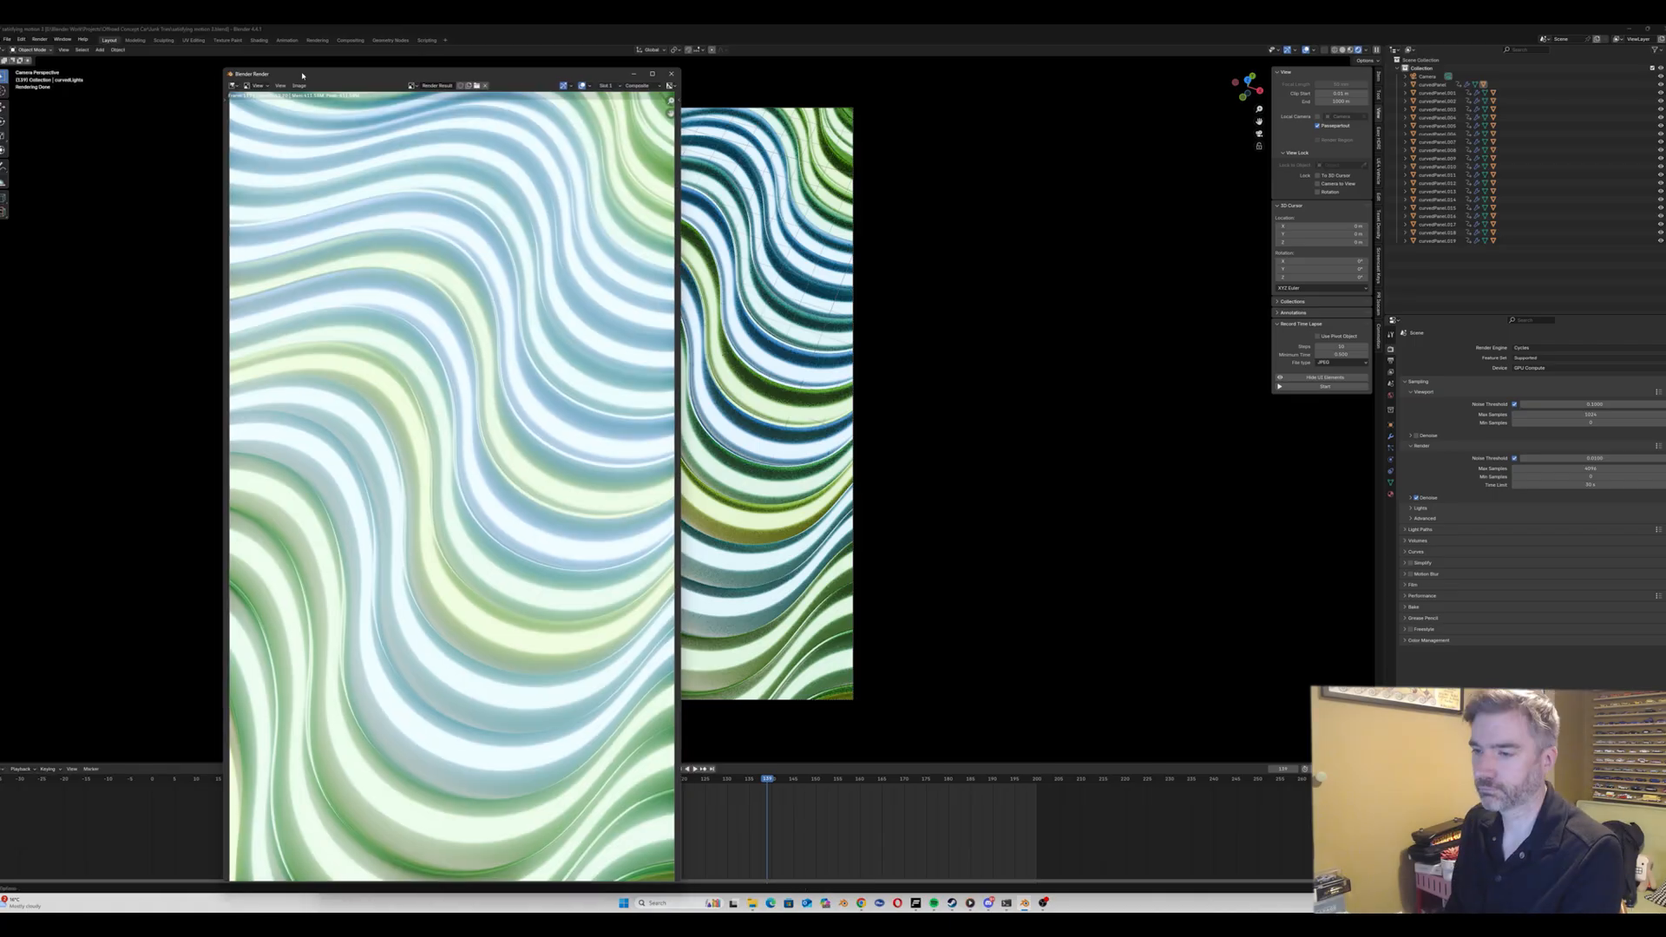
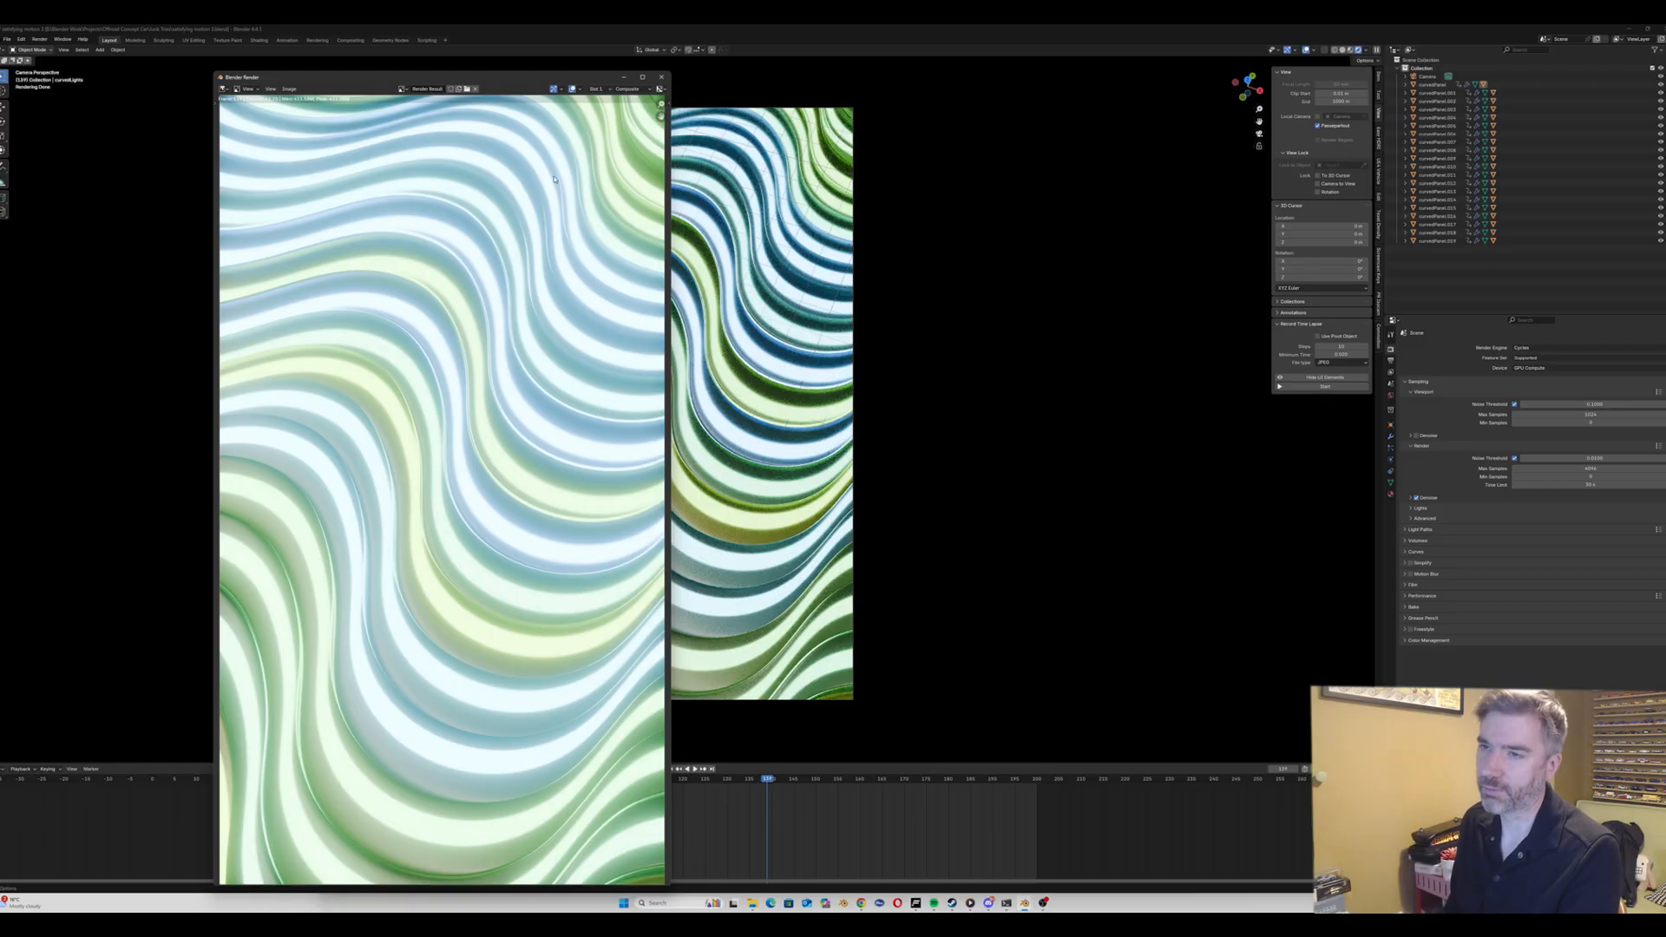
{"action": "left_click", "coordinate": [661, 80]}
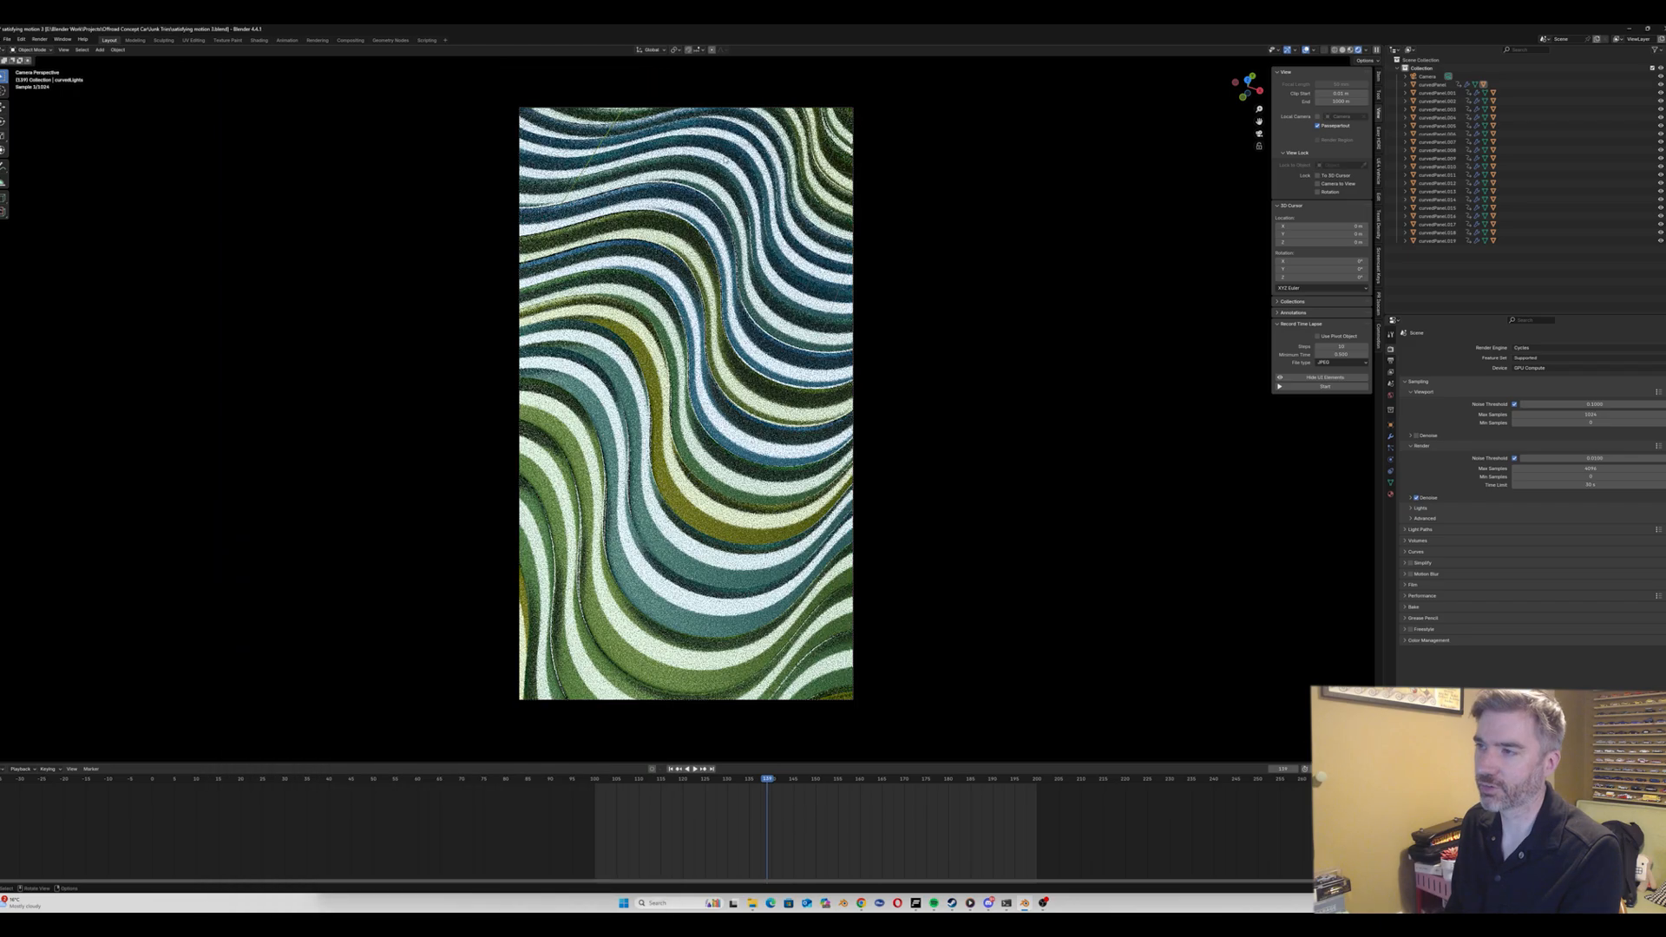
Step: Set the strength of the compositor's Glare node to 0.5
{"action": "left_click", "coordinate": [621, 165]}
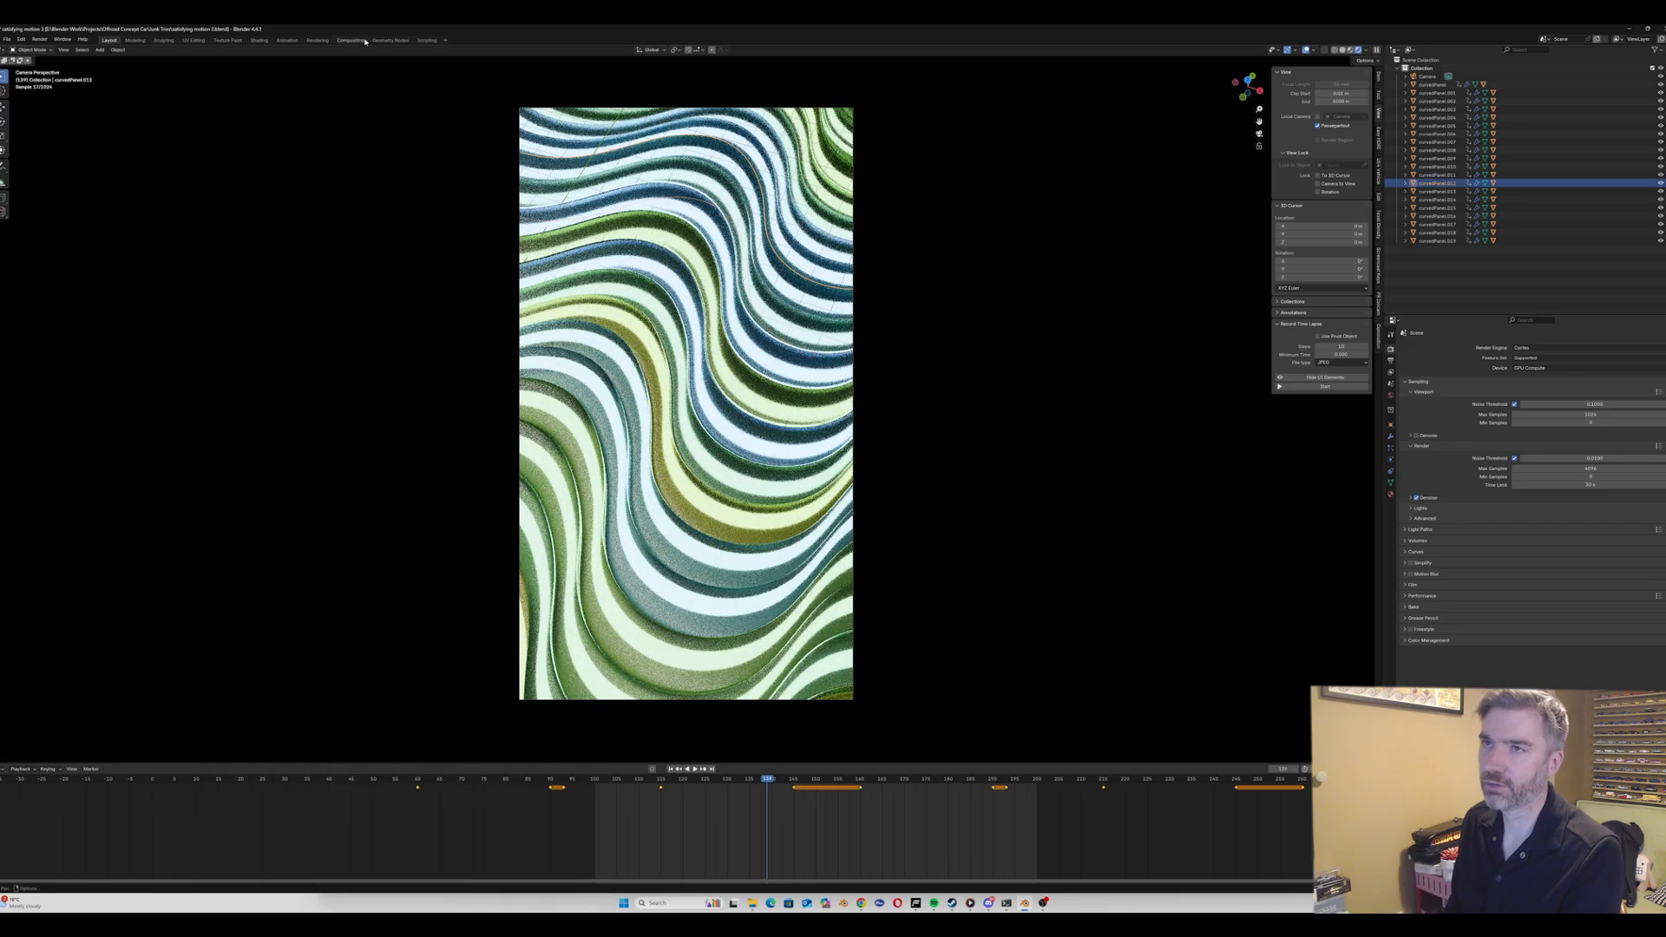
{"action": "left_click", "coordinate": [351, 40]}
{"action": "double_click", "coordinate": [807, 422]}
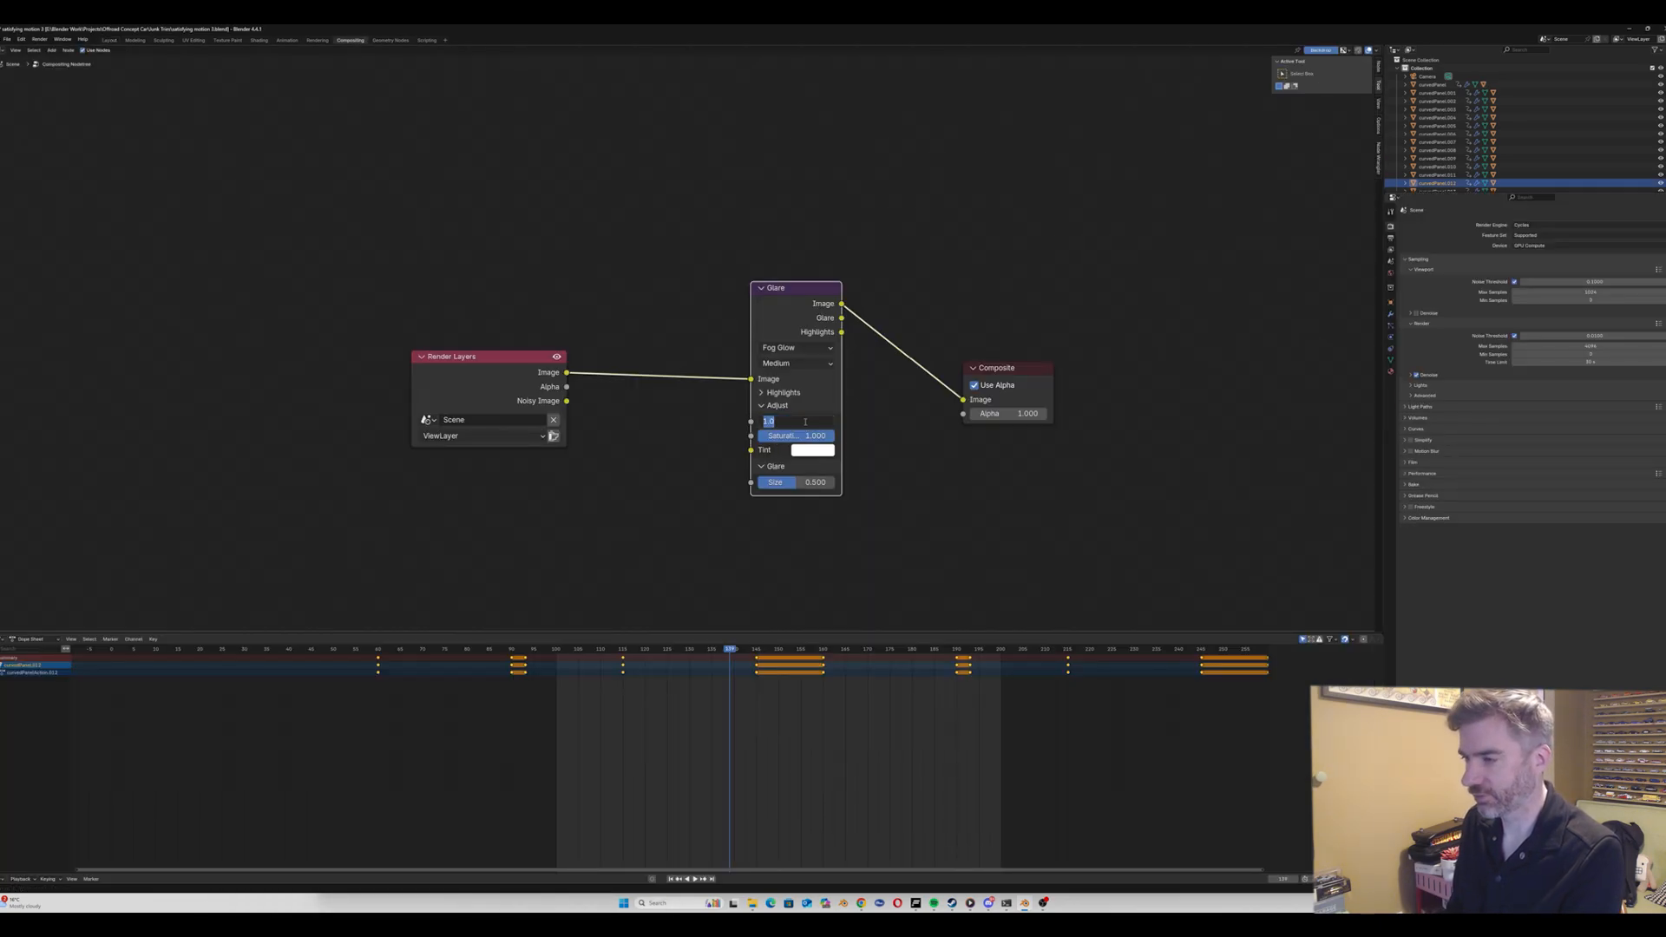
{"action": "type", "text": ".5"}
{"action": "key", "text": "Return"}
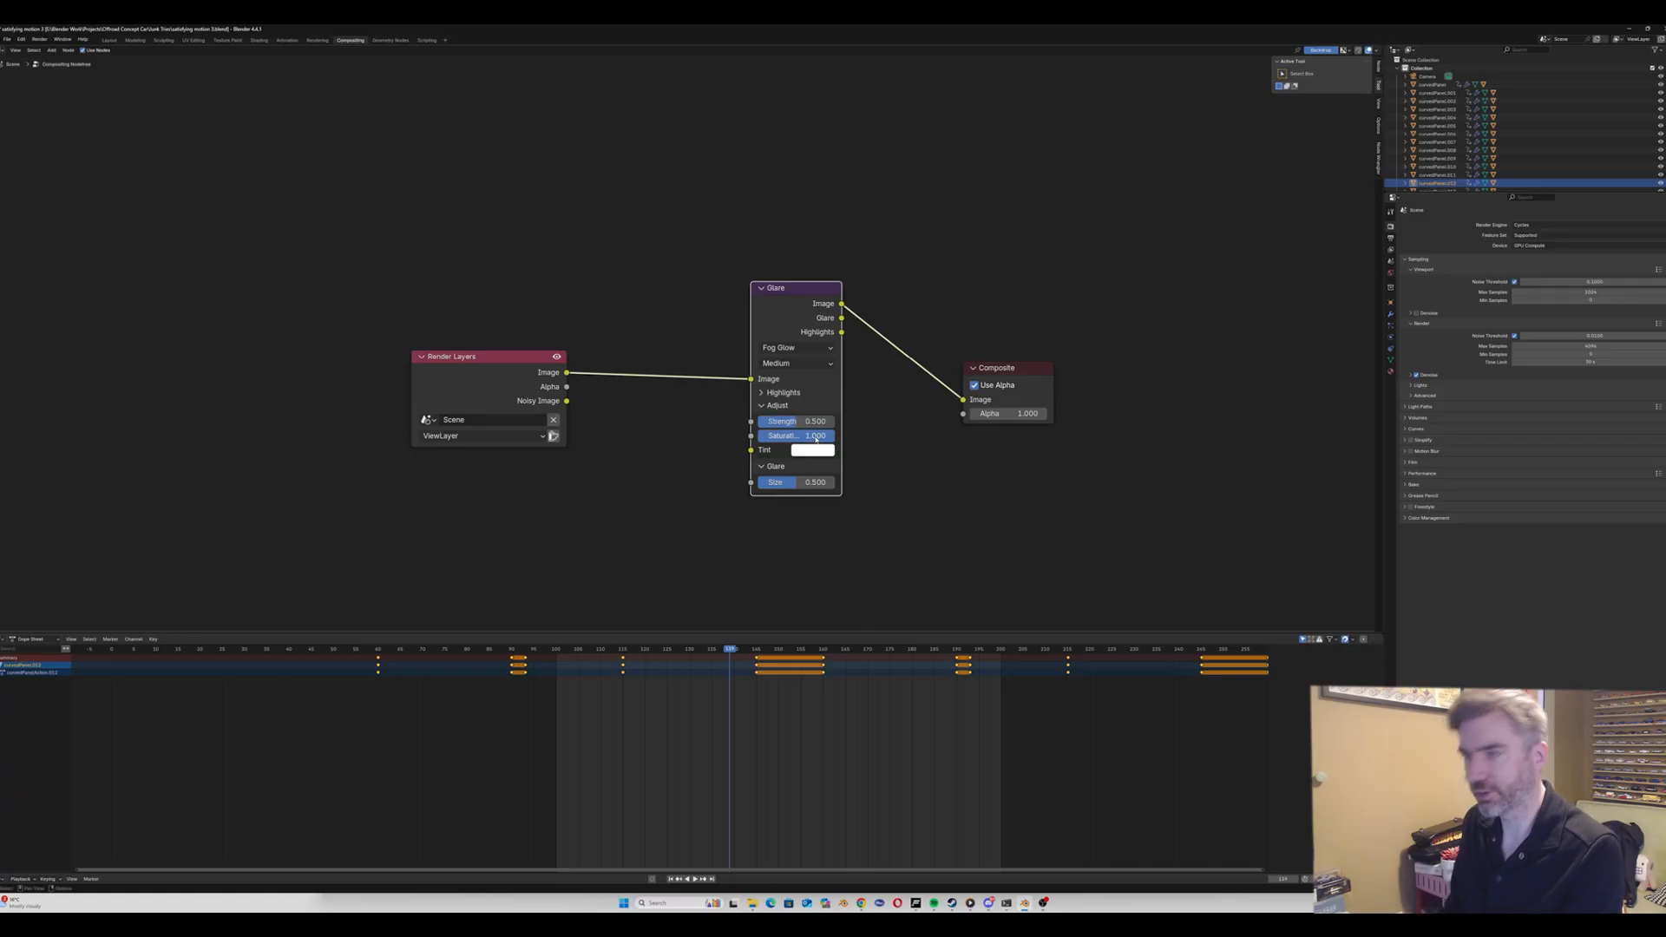
Step: Render the current frame again to judge the reduced glare, and close the result
{"action": "left_click", "coordinate": [39, 40]}
{"action": "left_click", "coordinate": [53, 50]}
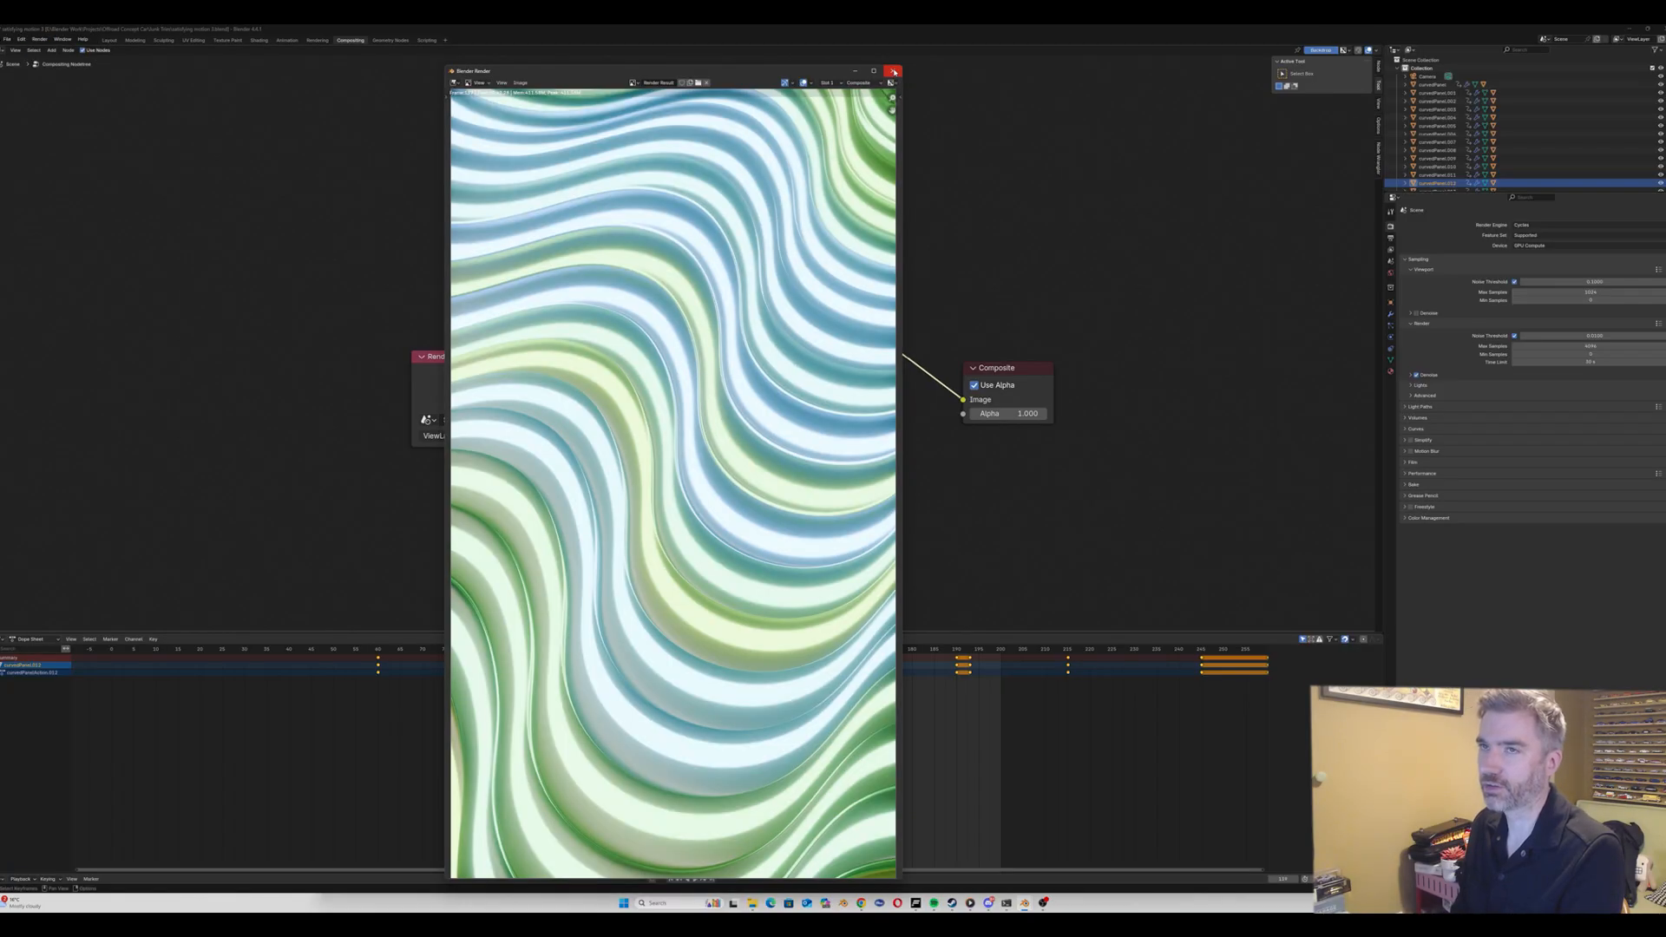
{"action": "left_click", "coordinate": [893, 71]}
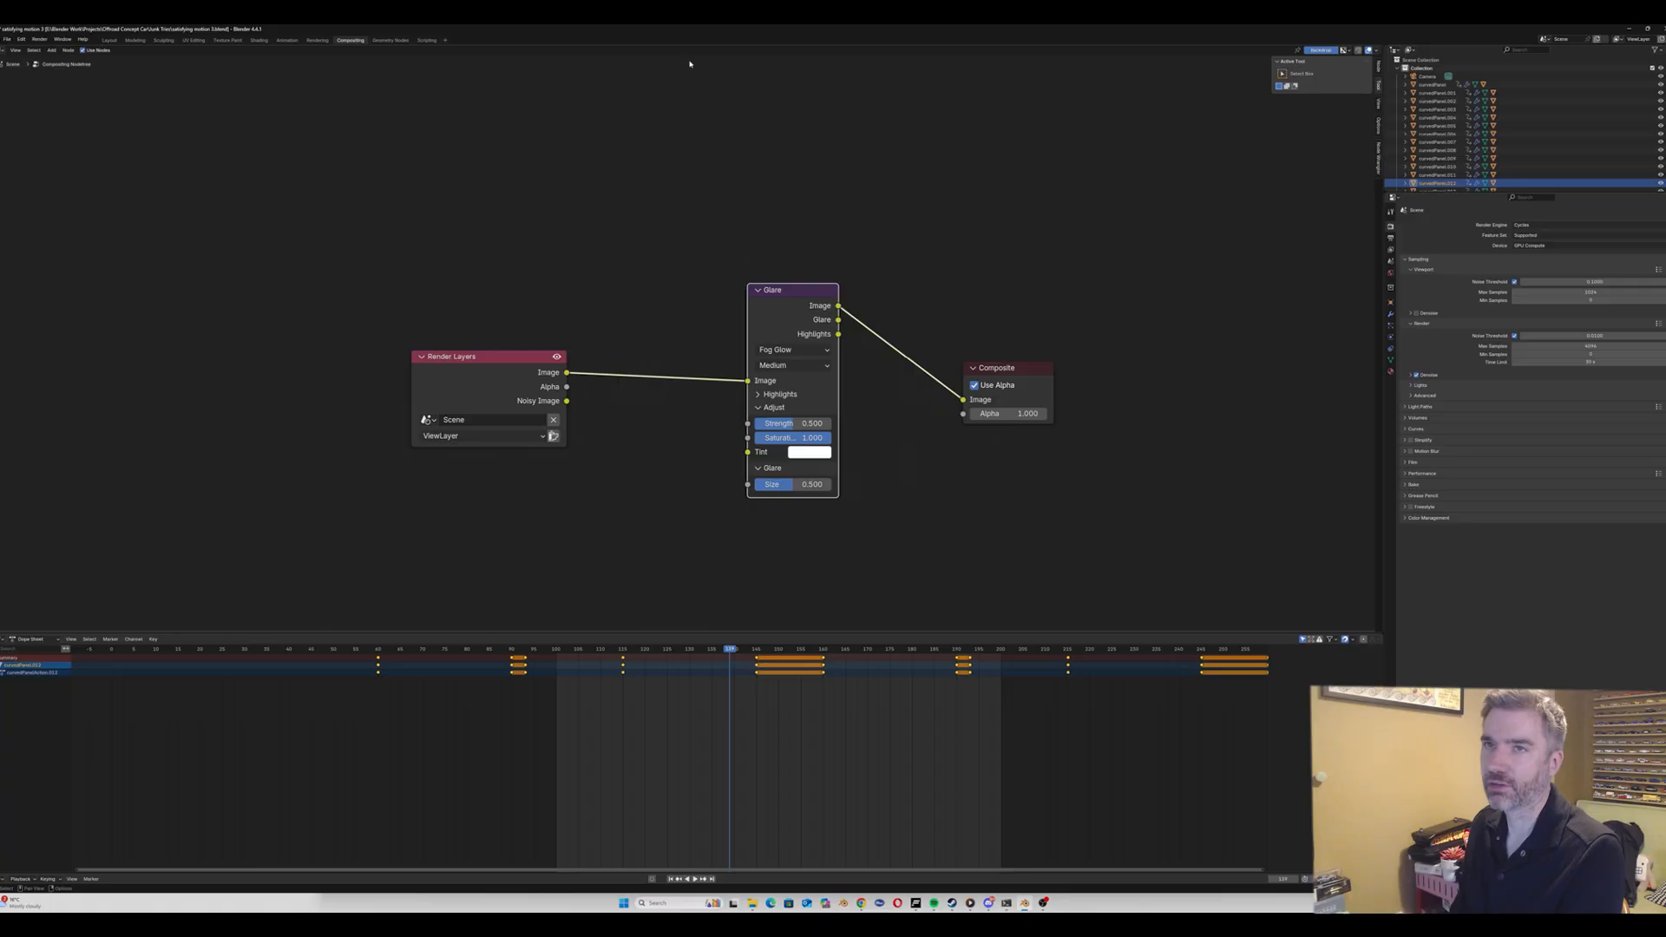
Step: Select the light strip inside the last curved panel and set its lightSource material's emission strength to 10
{"action": "left_click", "coordinate": [109, 40]}
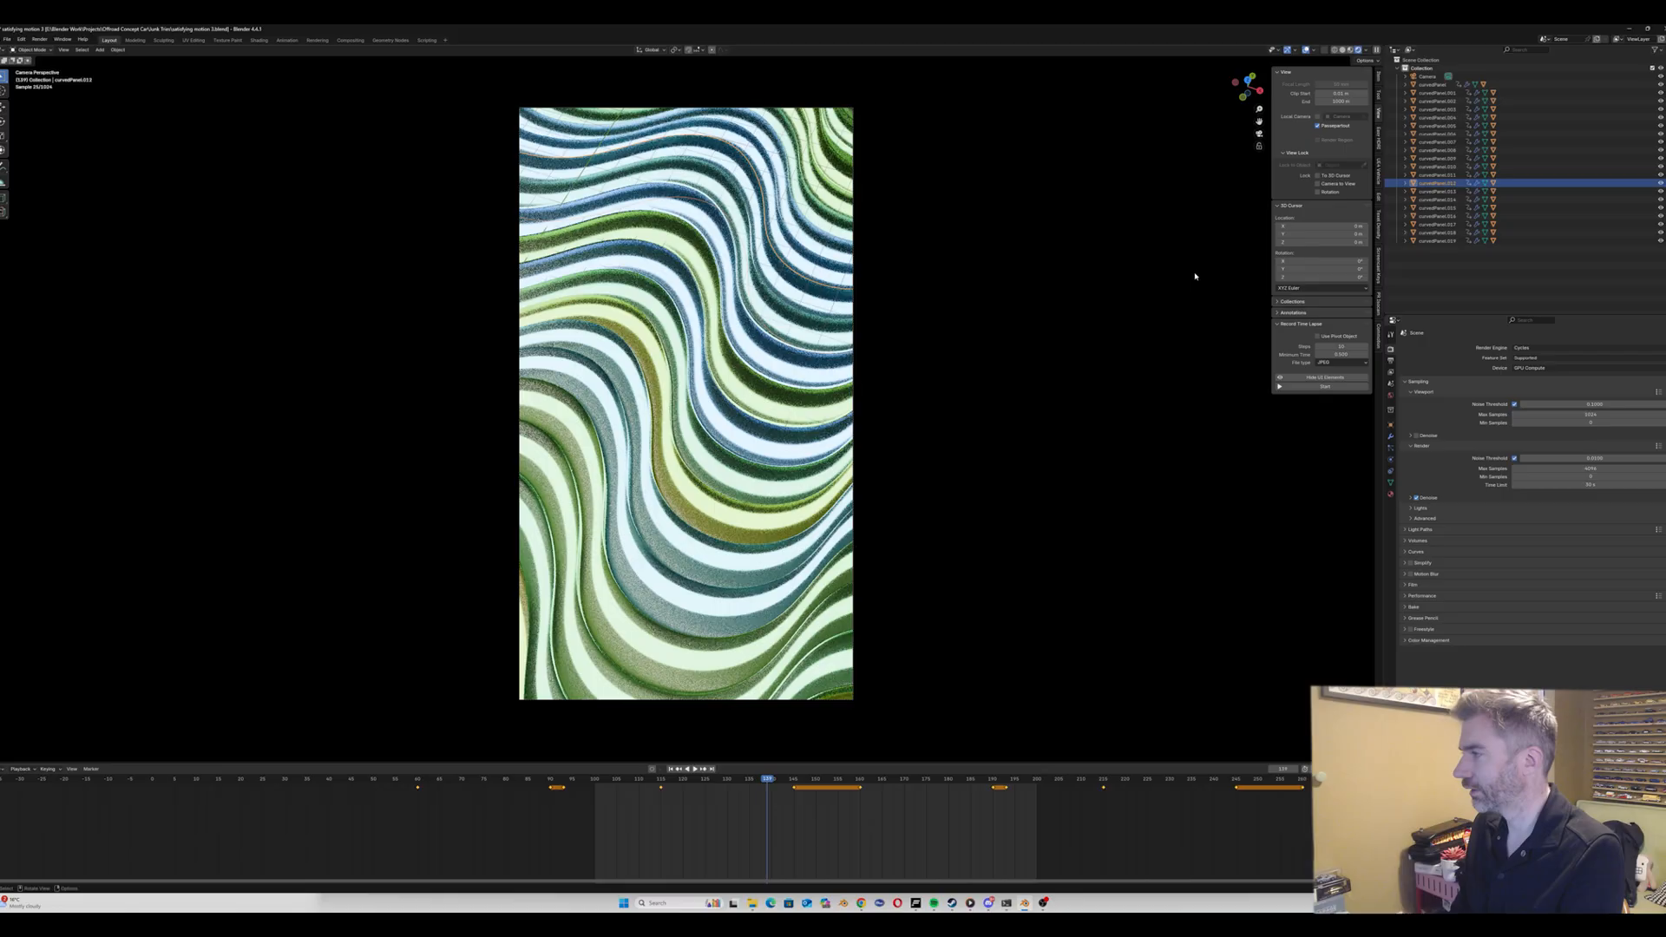
{"action": "left_click", "coordinate": [1405, 241]}
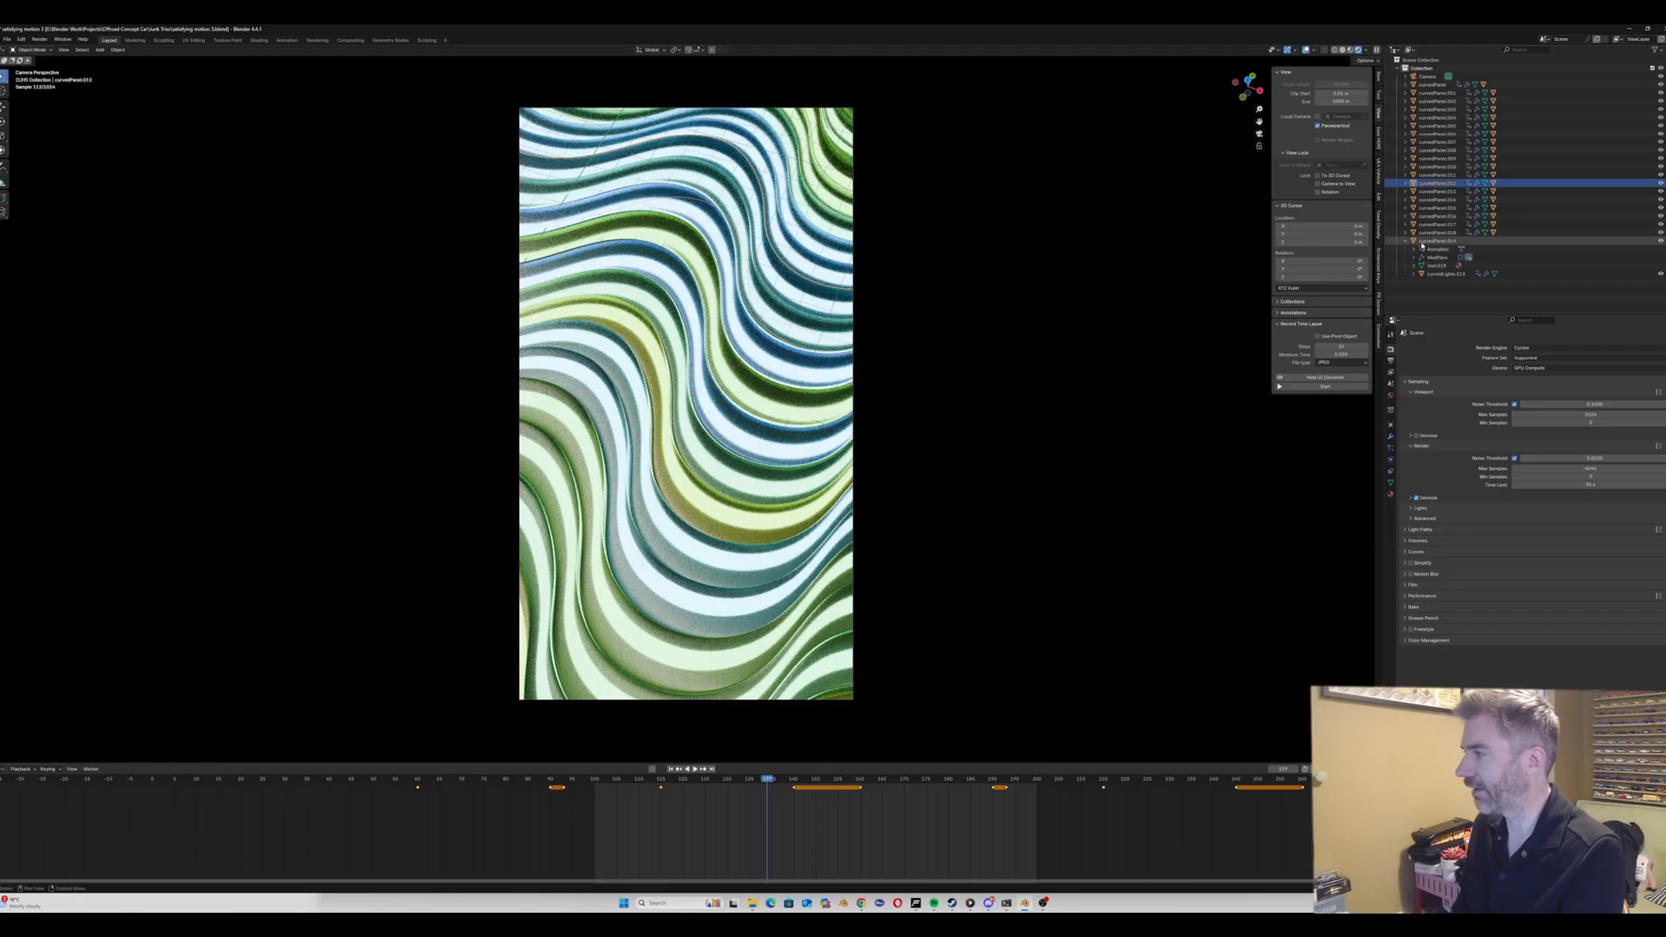
{"action": "left_click", "coordinate": [1428, 274]}
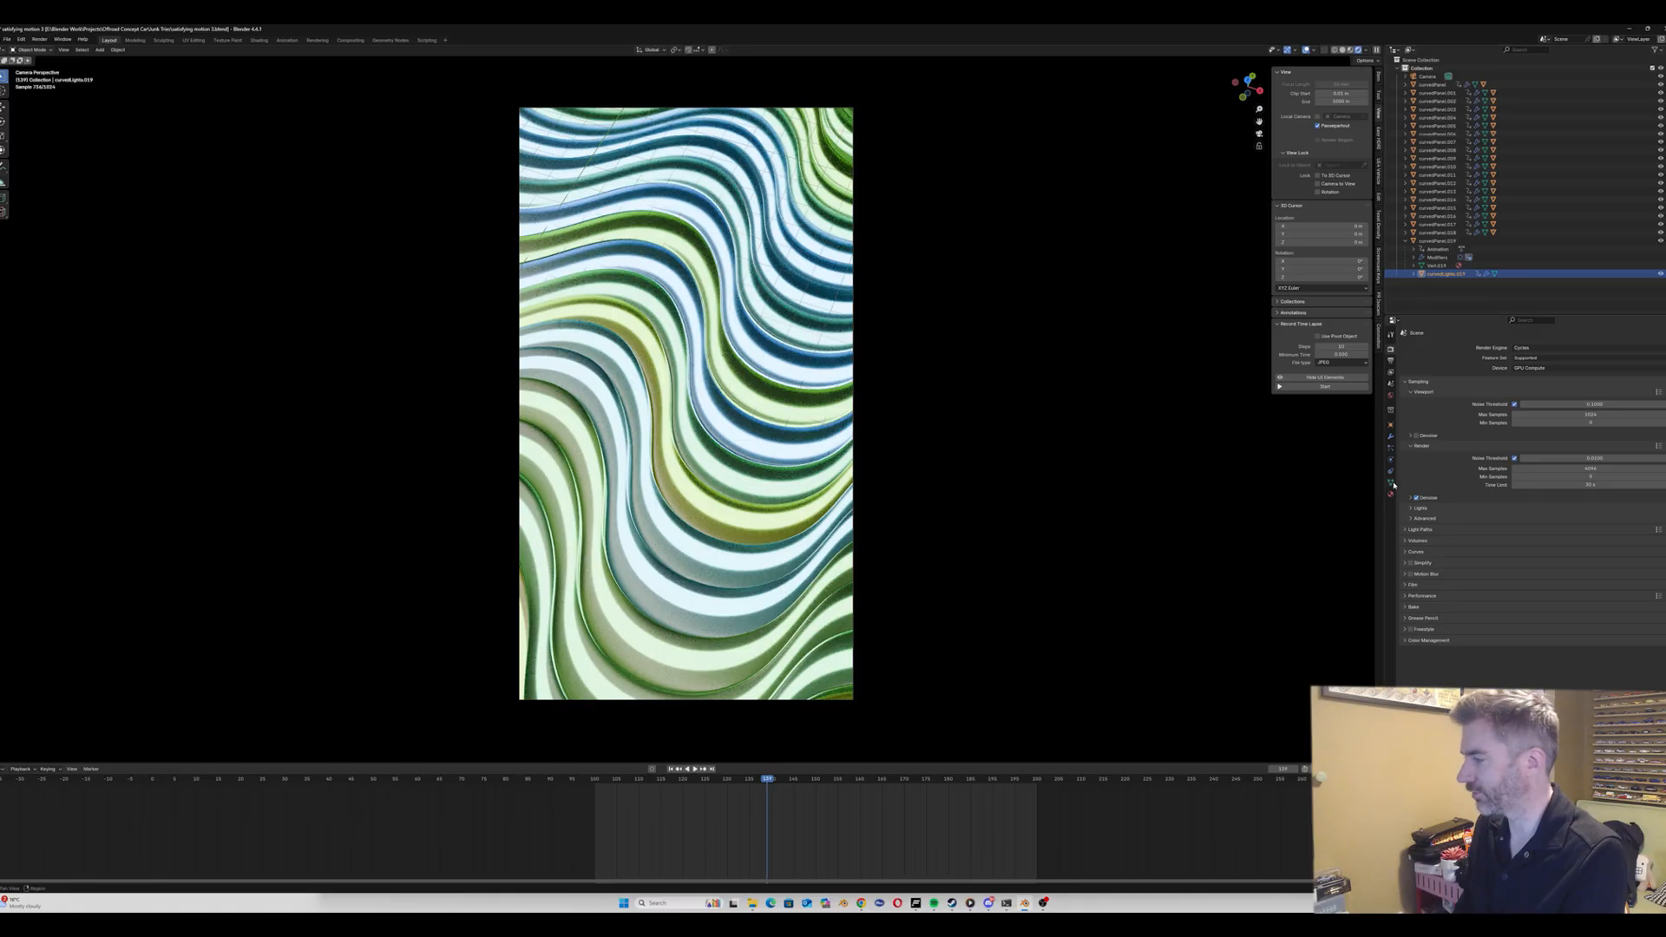
{"action": "left_click", "coordinate": [1392, 491]}
{"action": "double_click", "coordinate": [1577, 578]}
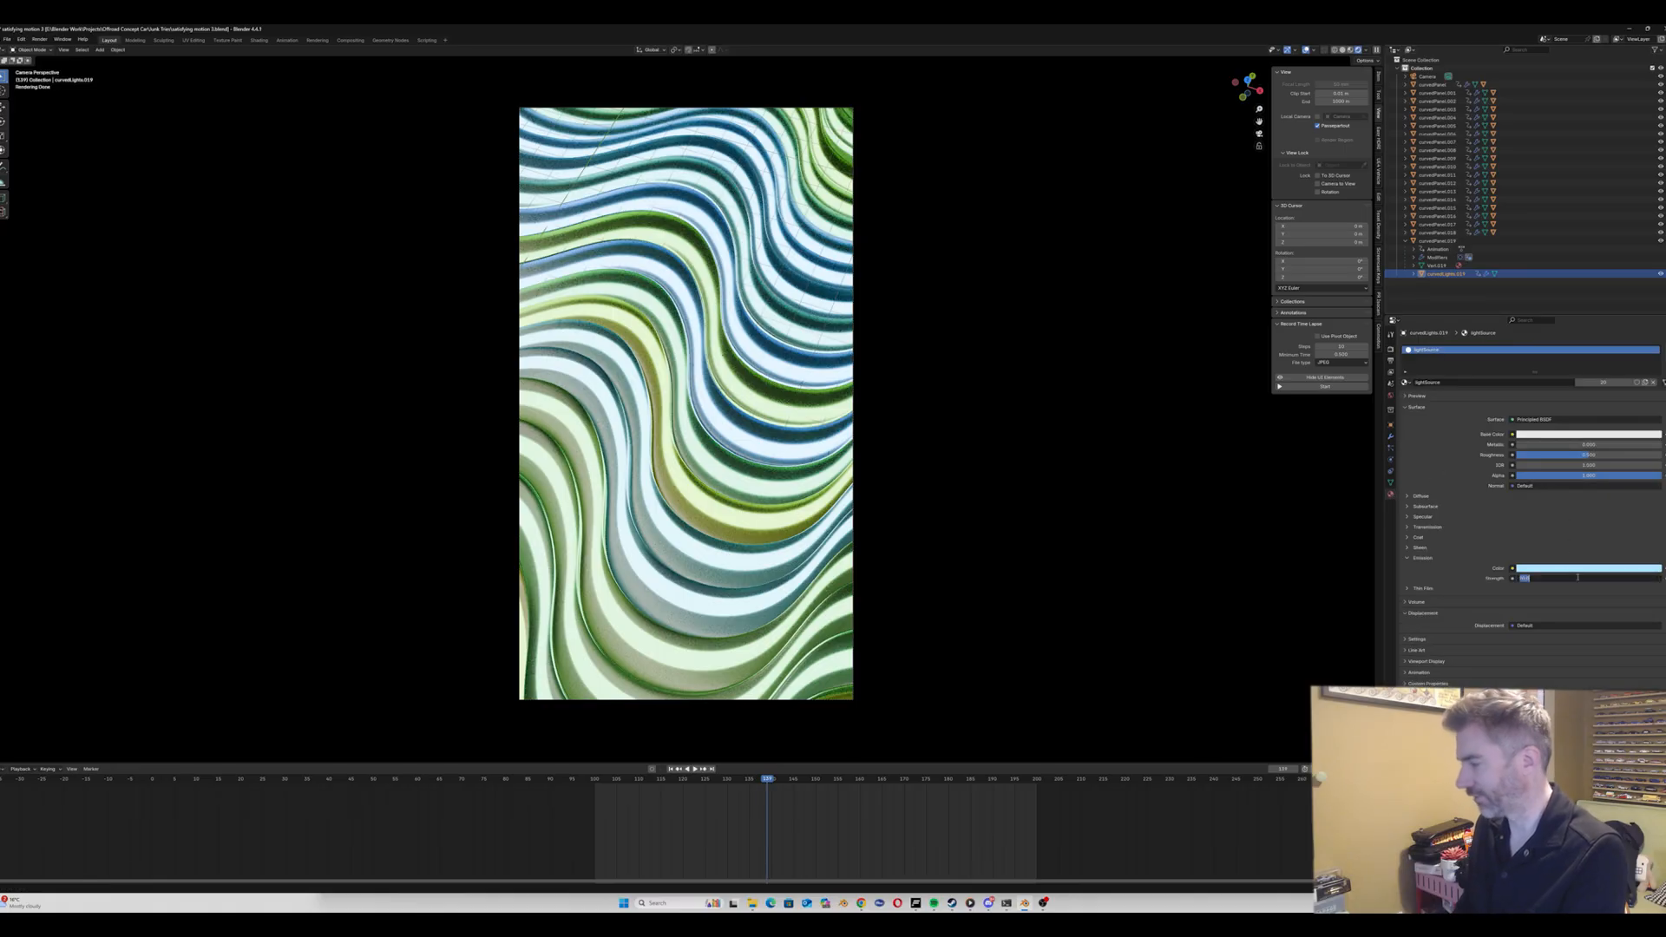
{"action": "type", "text": "10"}
{"action": "key", "text": "Return"}
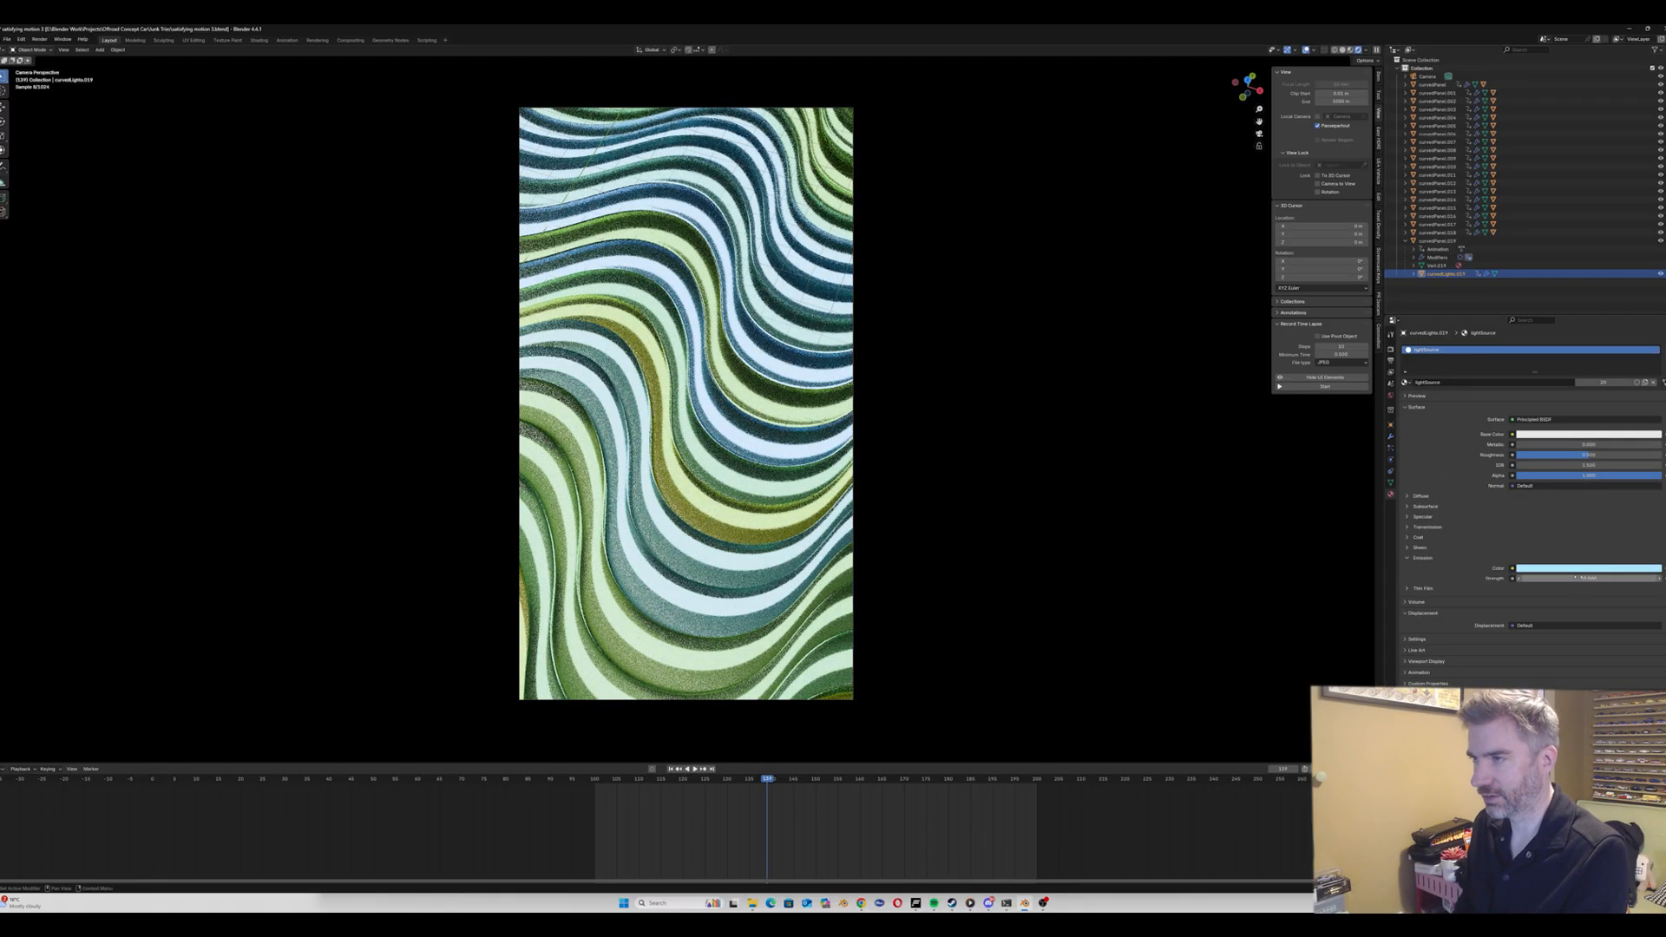
{"action": "double_click", "coordinate": [1576, 578]}
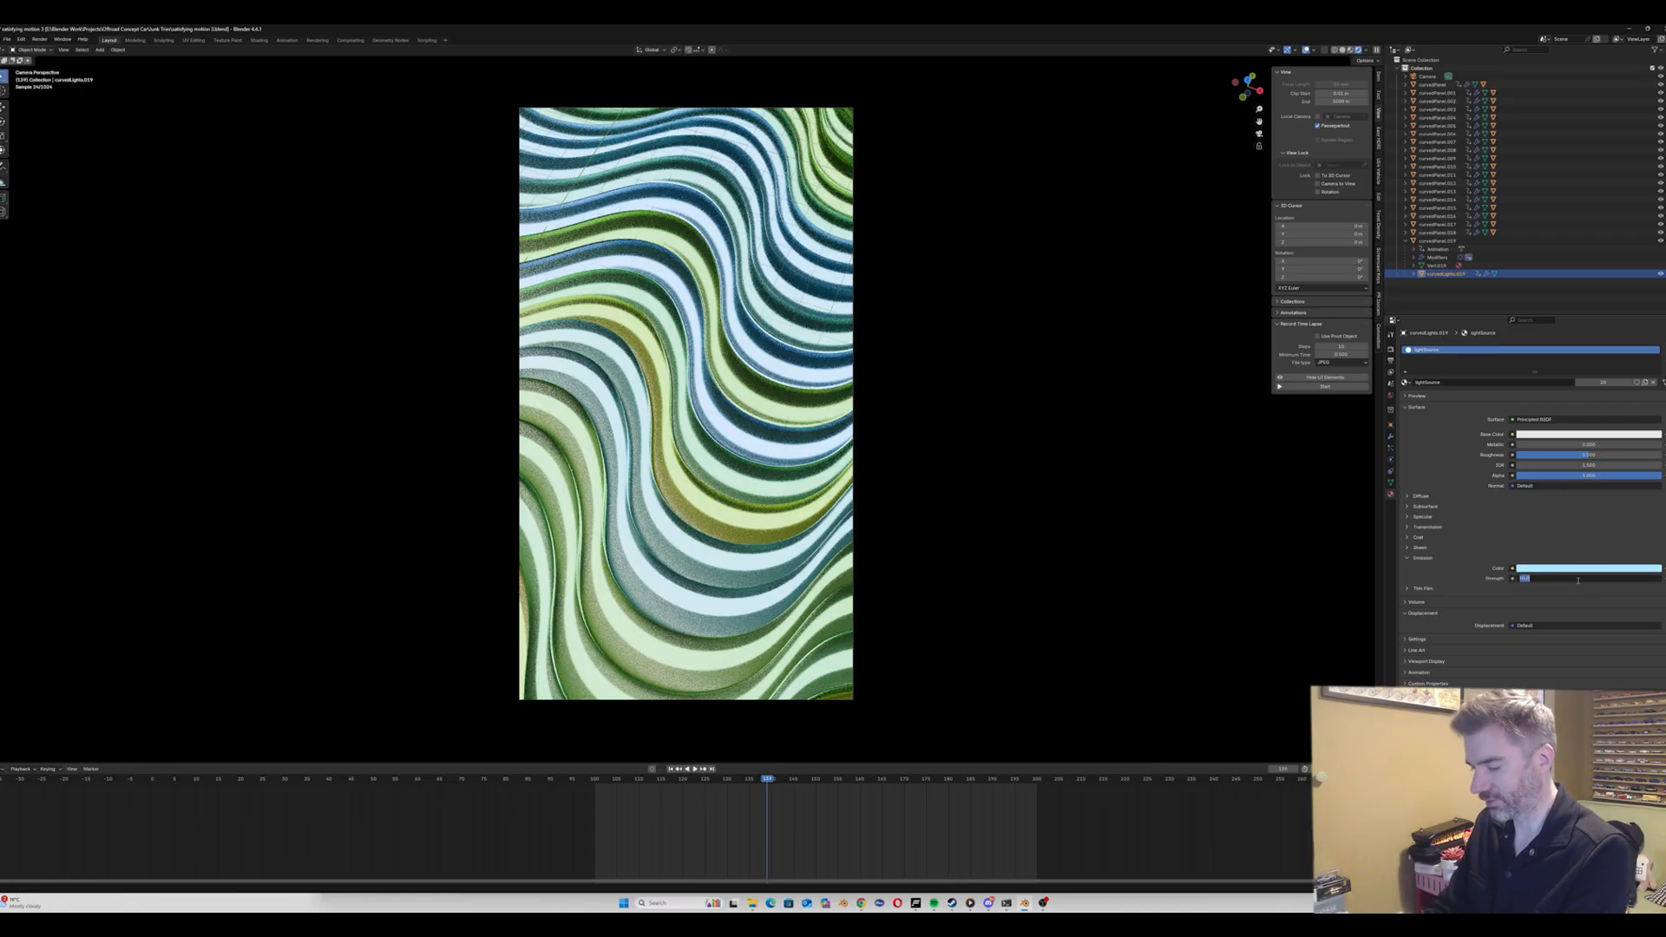
{"action": "key", "text": "Return"}
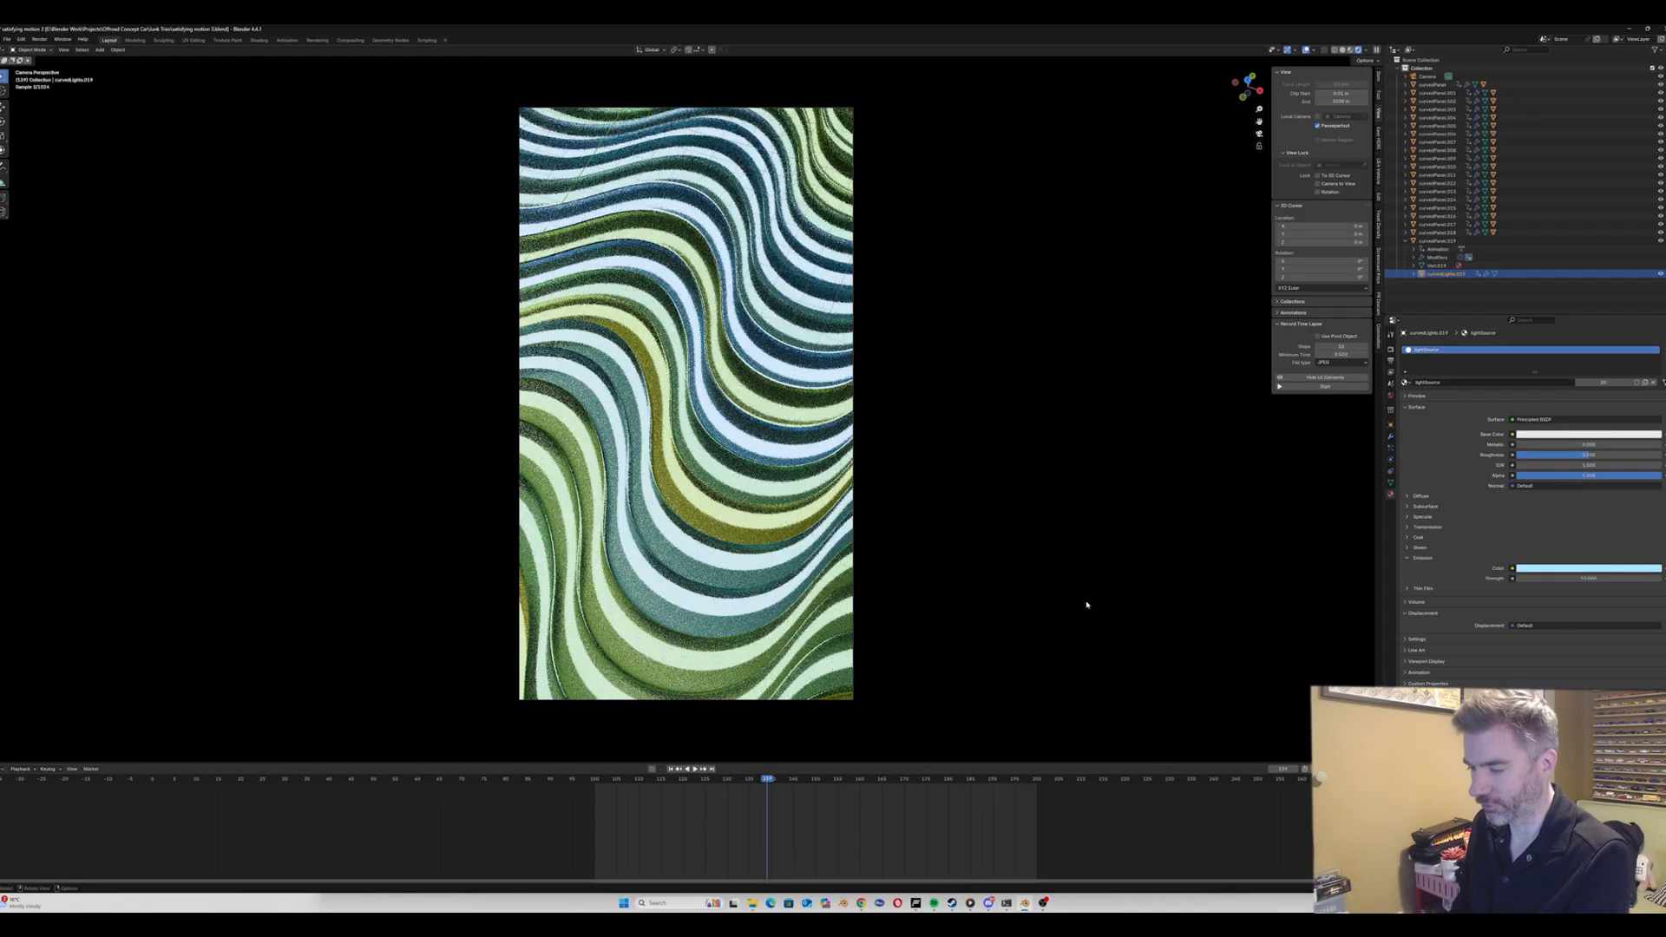
Step: Leave the camera view and play the animation from frame 100 to check the glowing wave from outside
{"action": "left_click", "coordinate": [597, 787]}
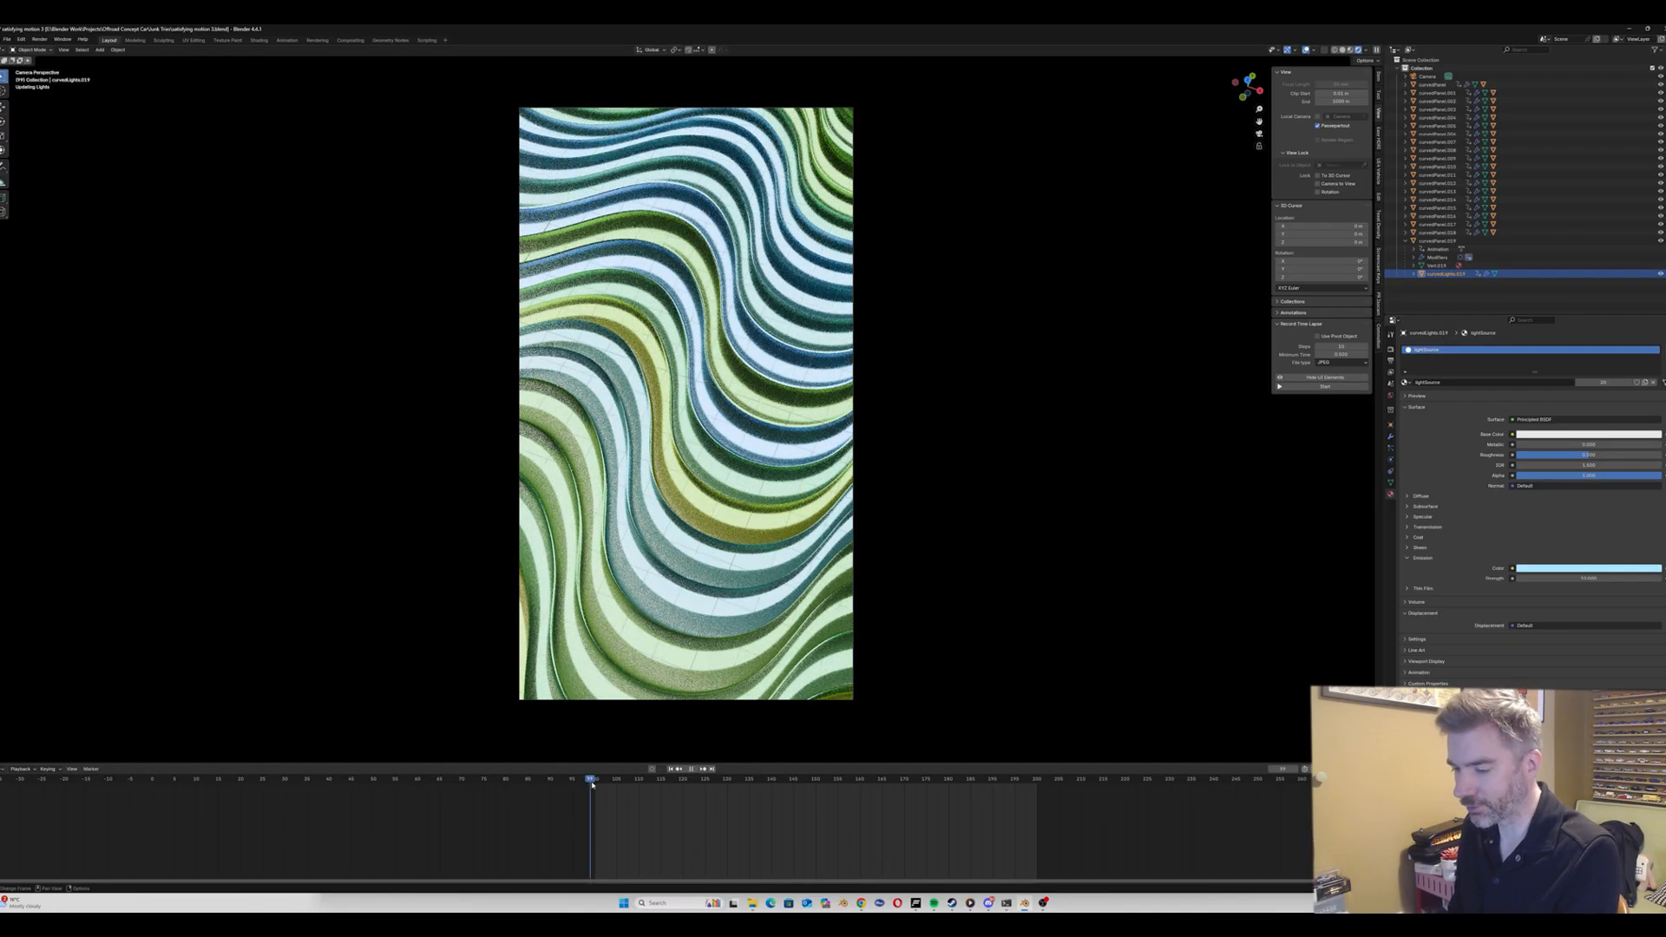
{"action": "left_click", "coordinate": [1259, 135]}
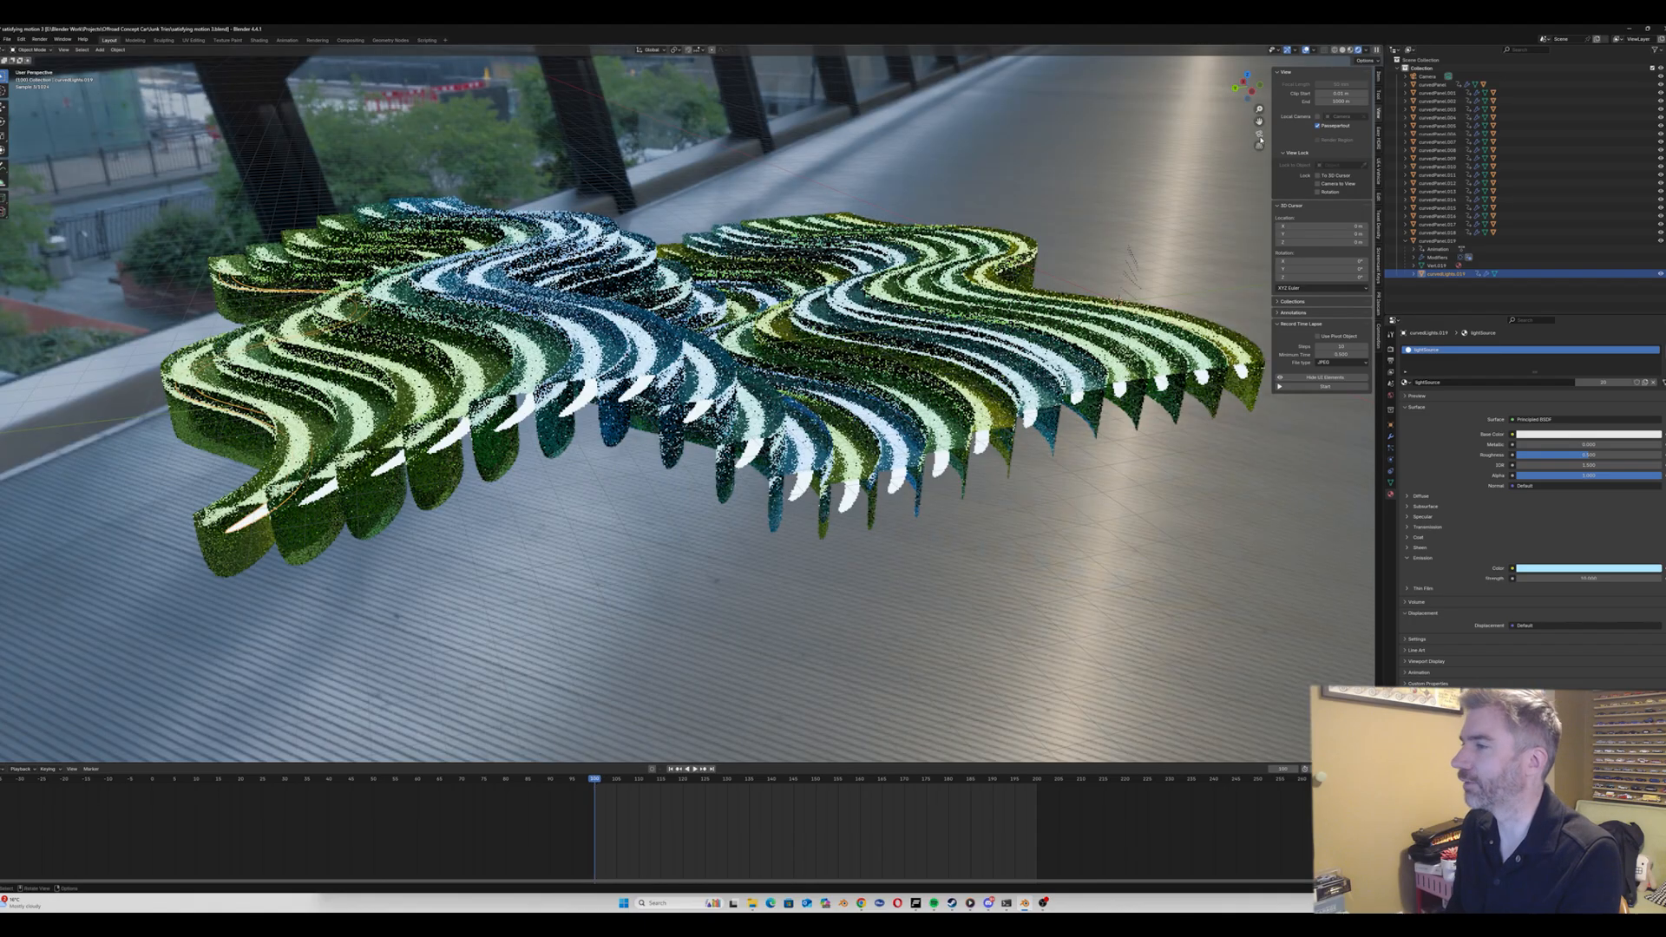
{"action": "key", "text": "space"}
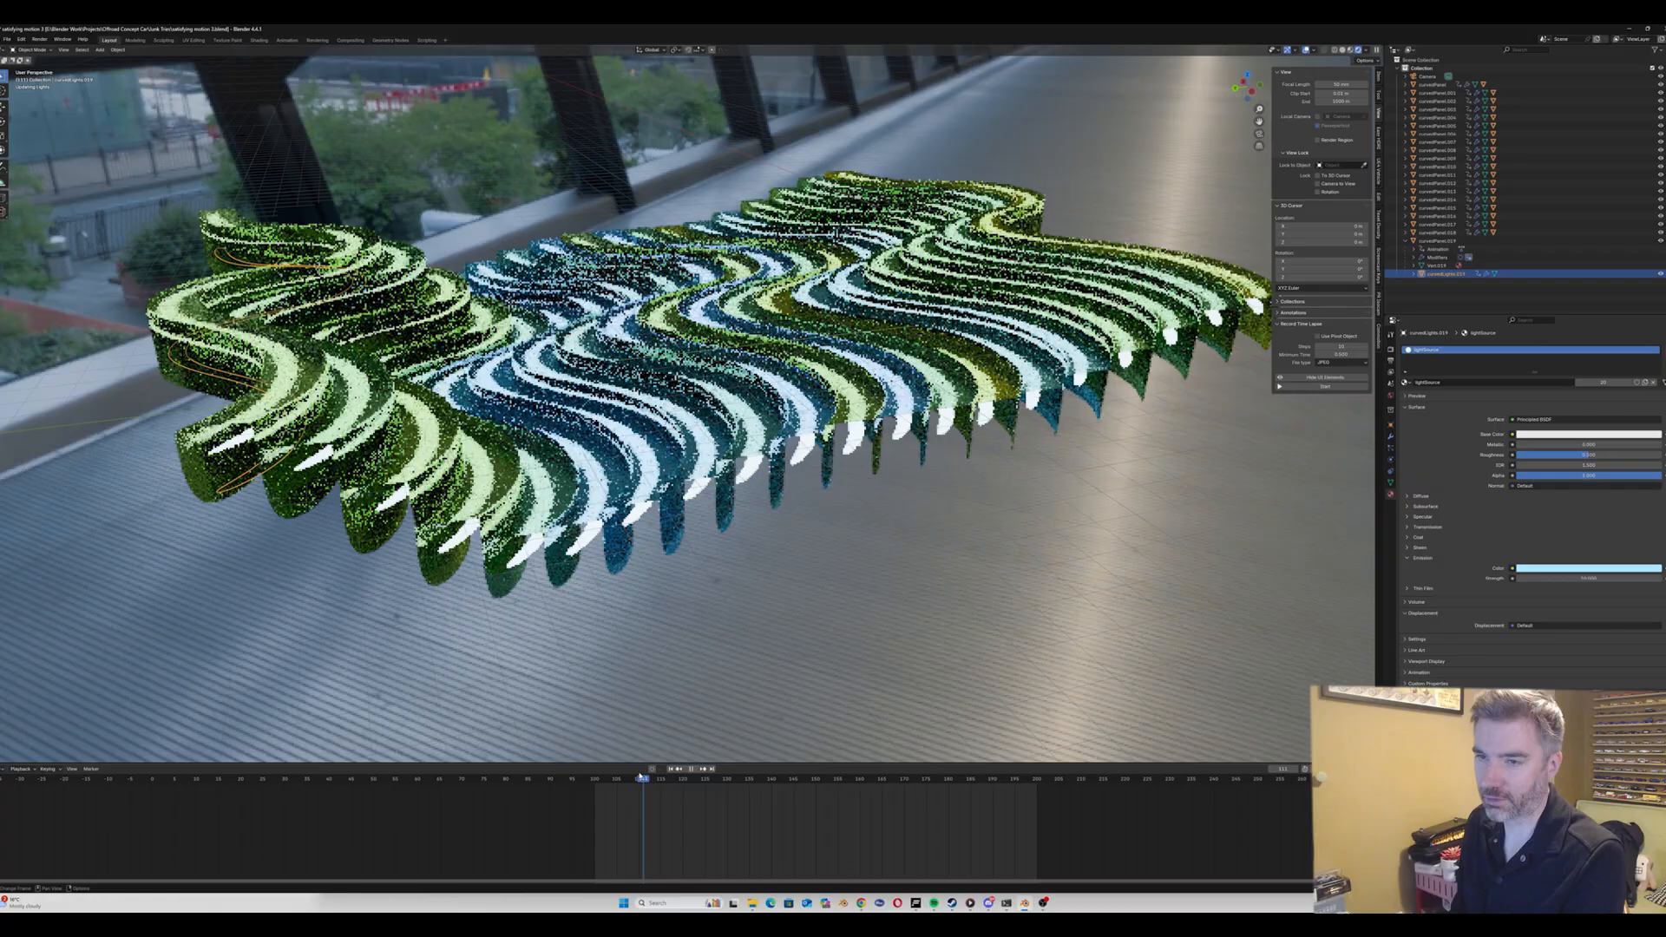
{"action": "key", "text": "Escape"}
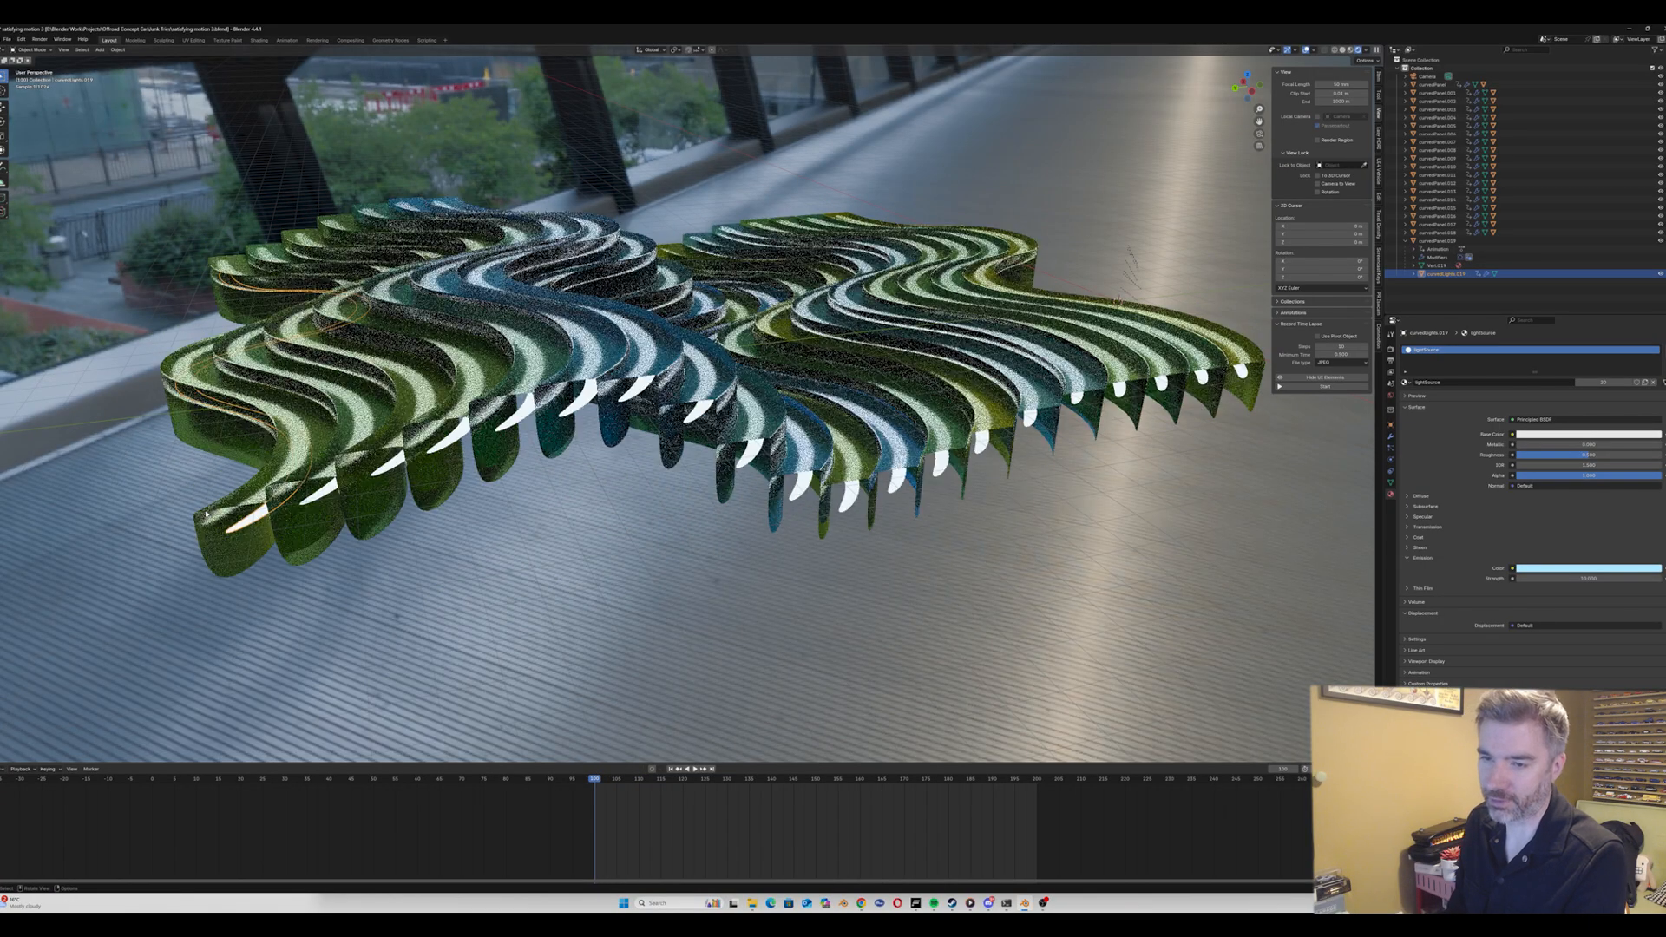
Step: Select the parent panel of the selected light strip, return to frame 100, and open the panel's glass material nodes for shading
{"action": "key", "text": "bracketleft"}
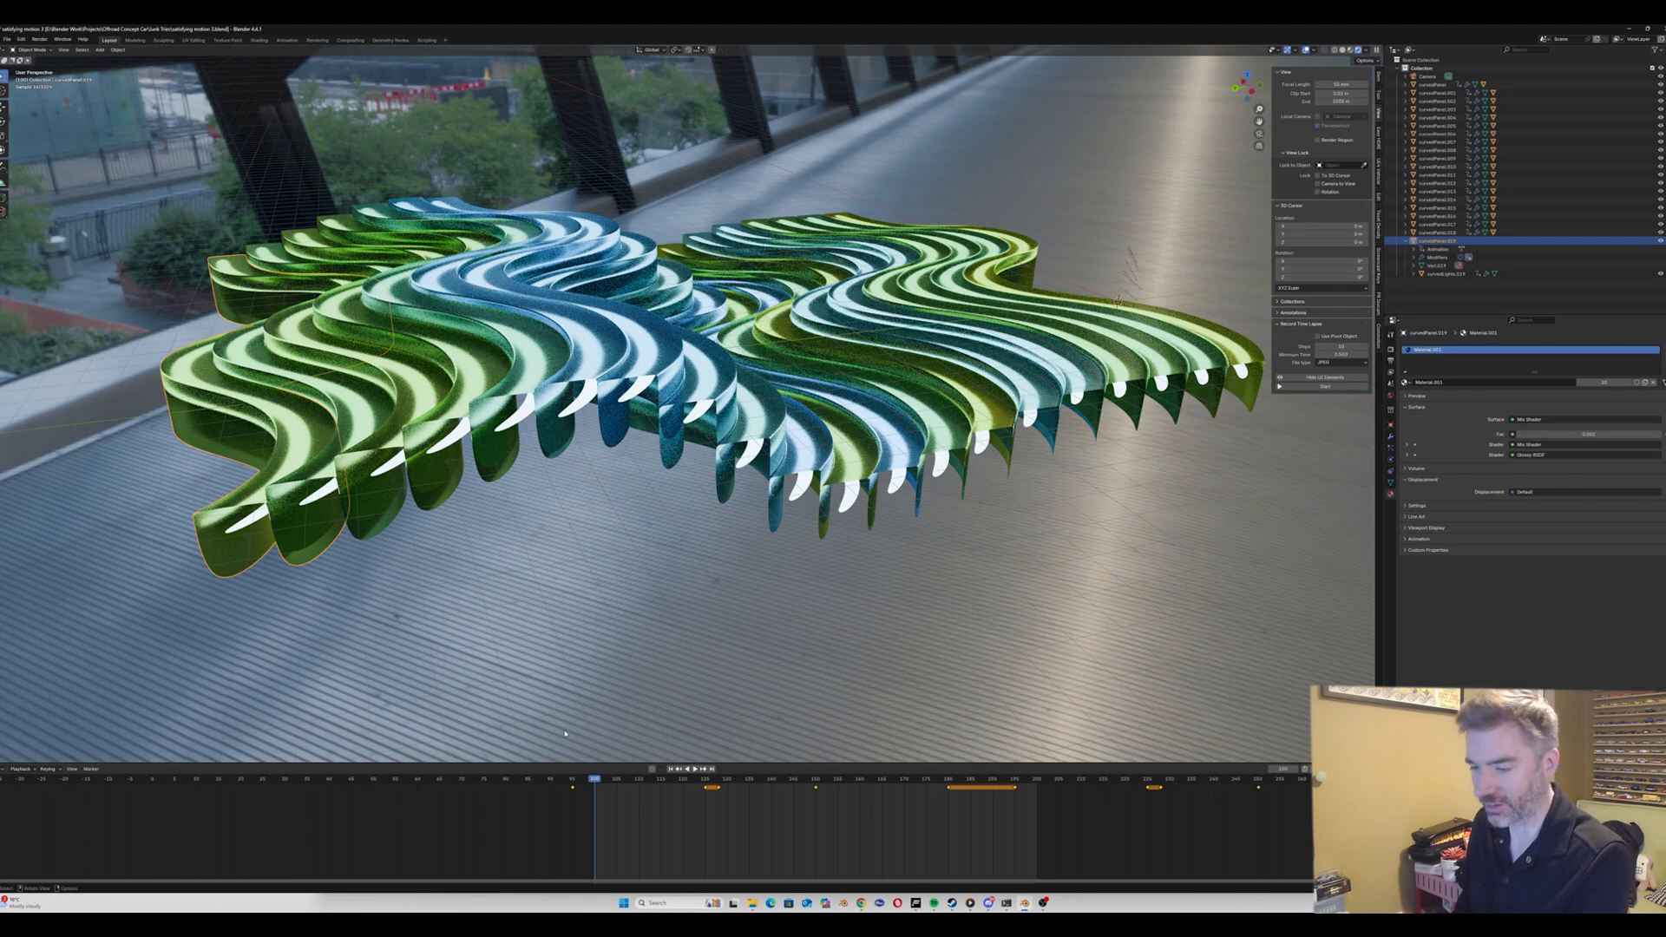
{"action": "left_click", "coordinate": [596, 780]}
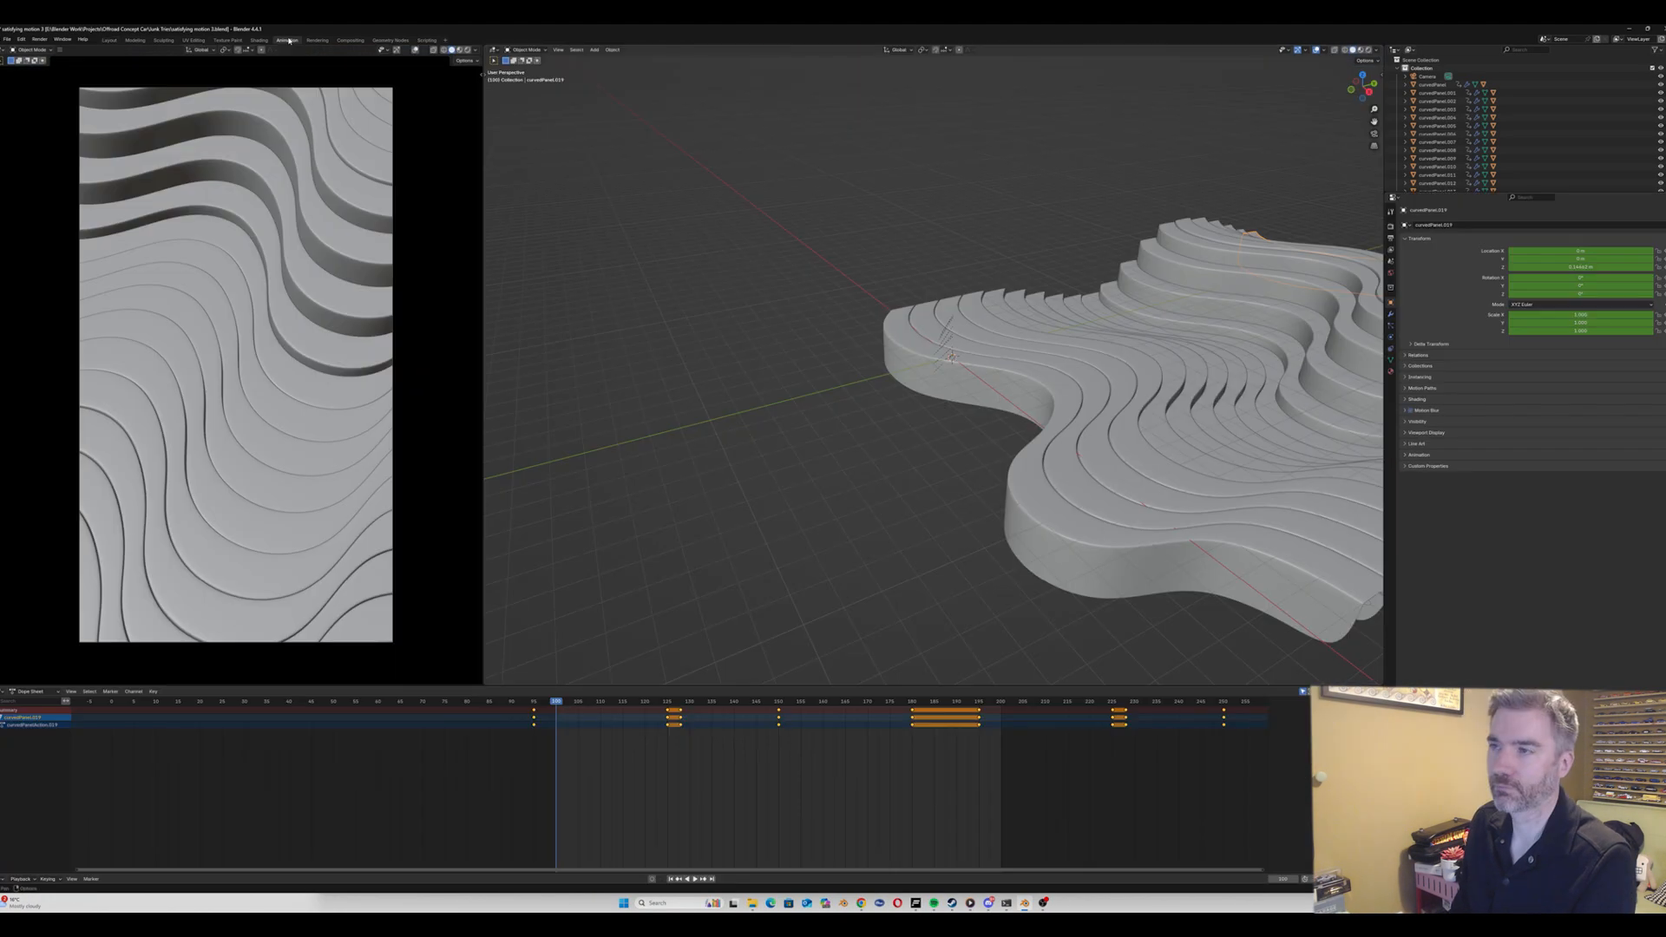
{"action": "left_click", "coordinate": [286, 40]}
{"action": "left_click", "coordinate": [258, 40]}
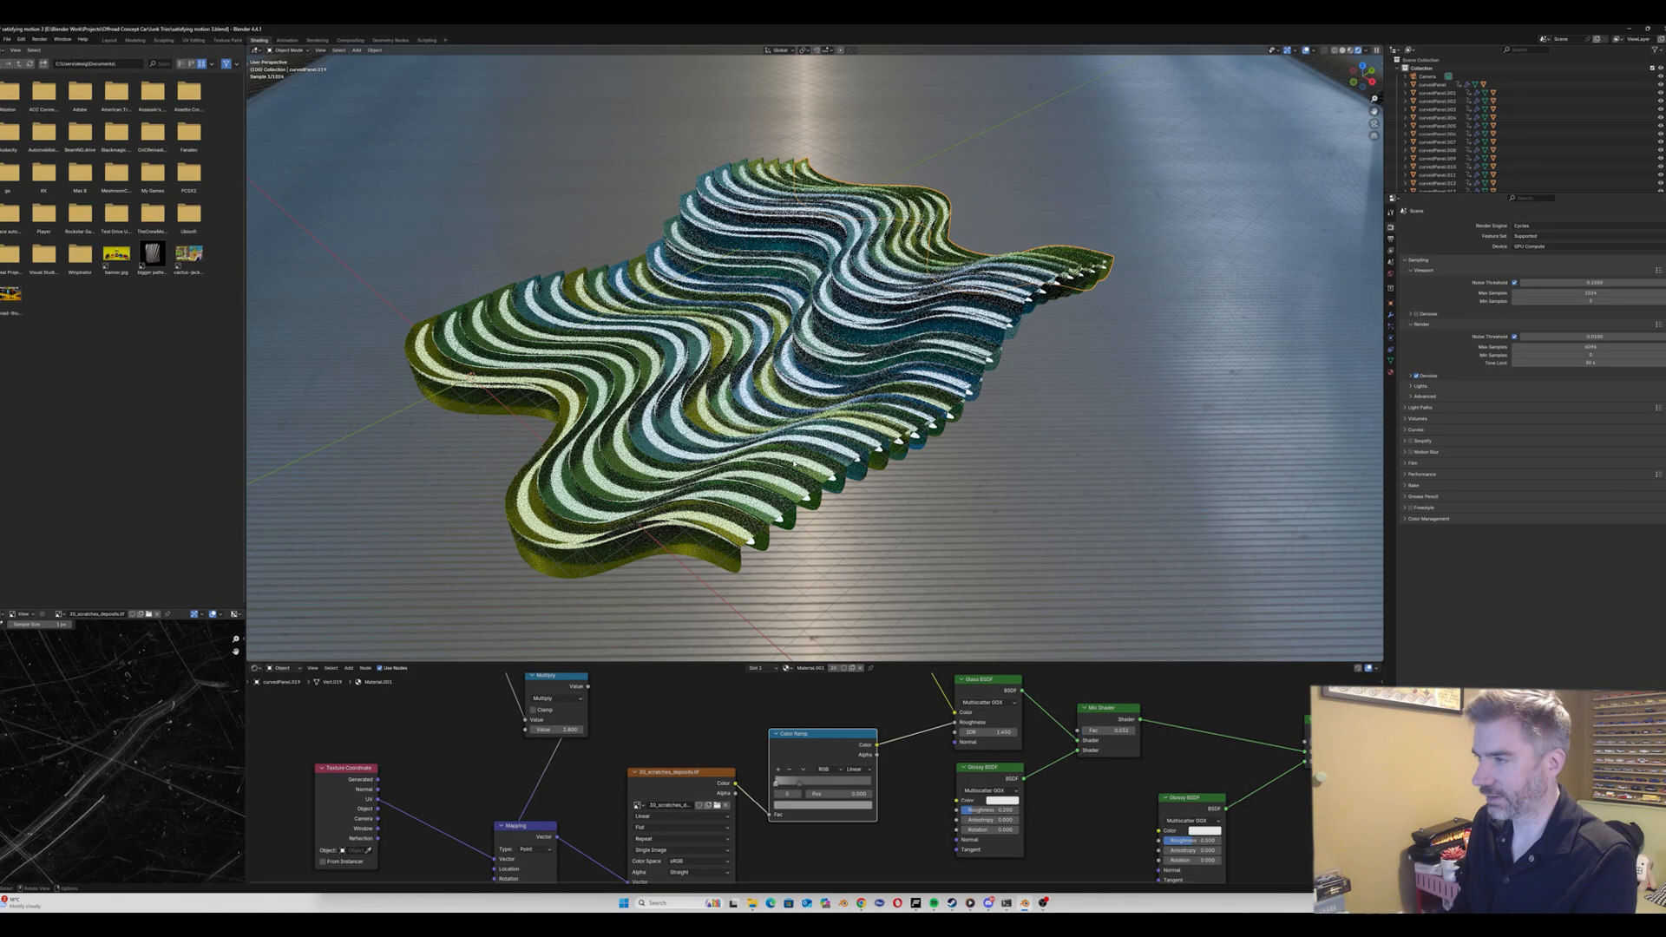
Step: Split the node editor area horizontally and turn its lower part into a Timeline editor
{"action": "left_click_drag", "start_coordinate": [912, 659], "coordinate": [912, 646]}
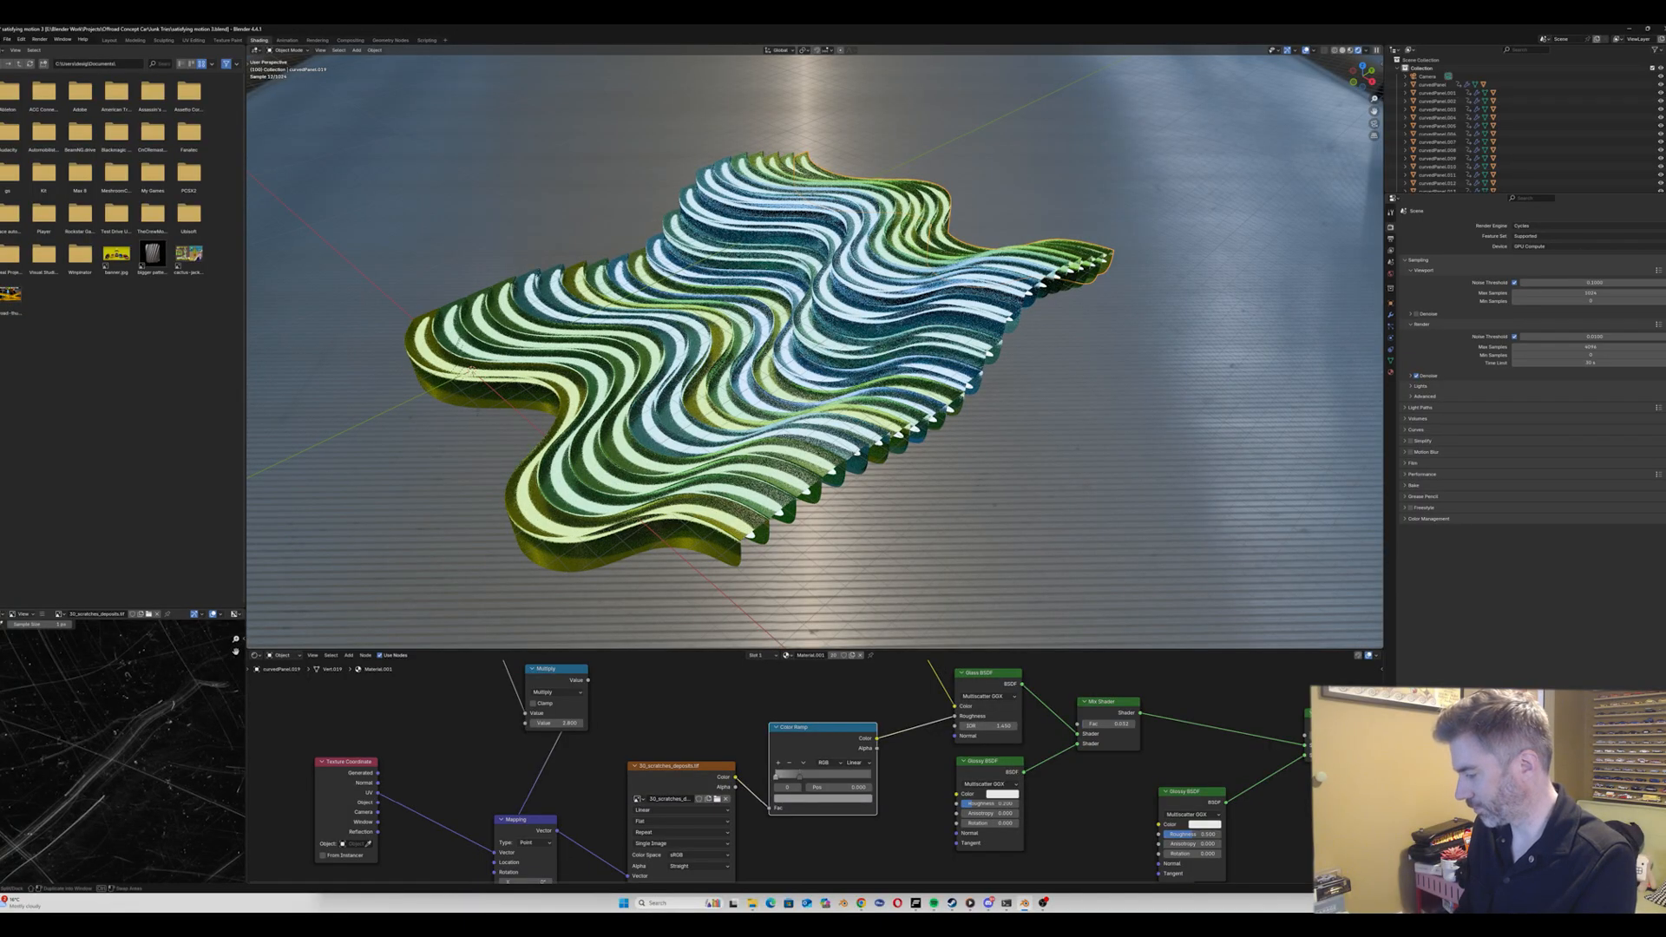
{"action": "left_click_drag", "start_coordinate": [1380, 881], "coordinate": [1374, 772]}
{"action": "left_click_drag", "start_coordinate": [1076, 649], "coordinate": [1076, 565]}
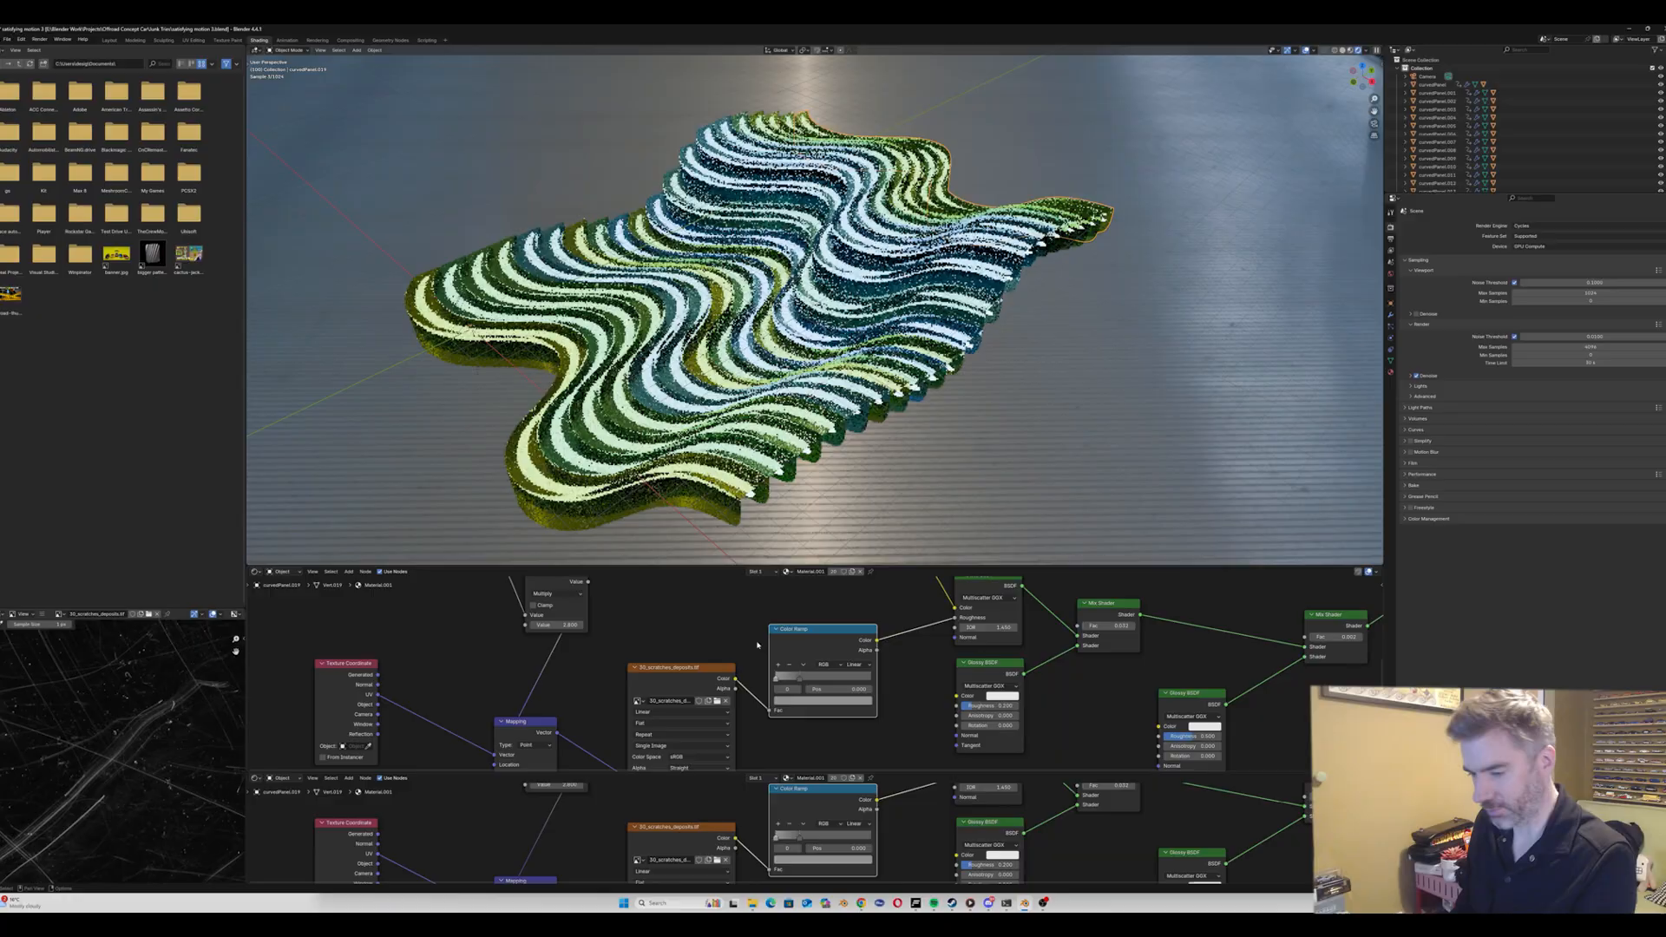
{"action": "left_click", "coordinate": [263, 778]}
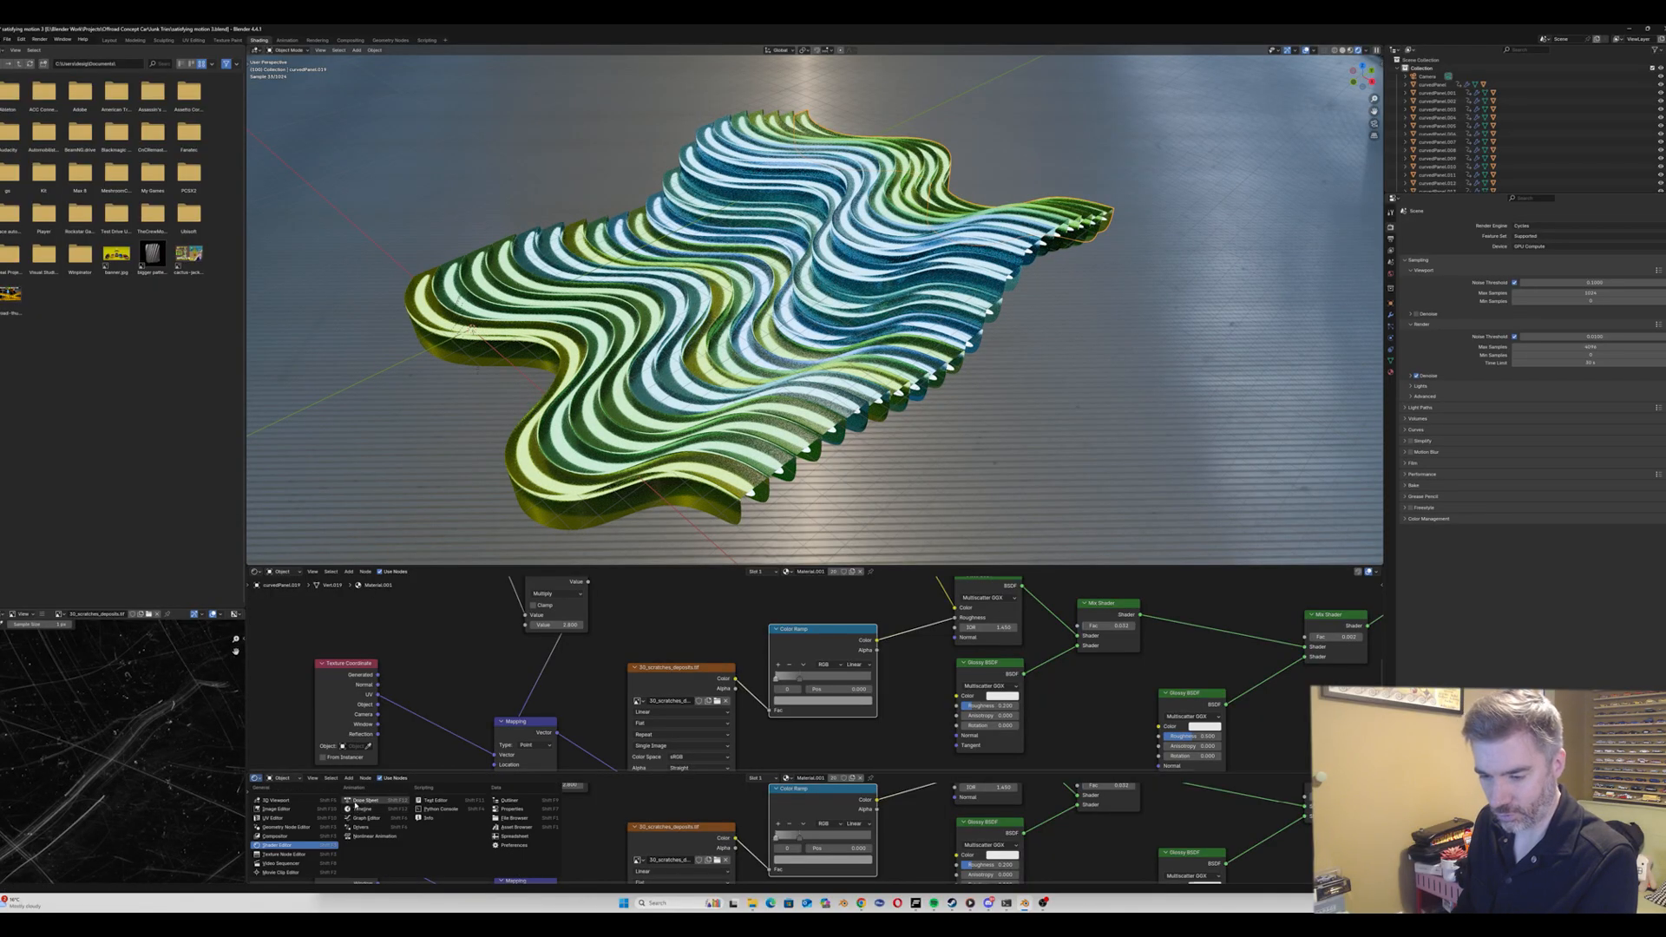
{"action": "left_click", "coordinate": [355, 810]}
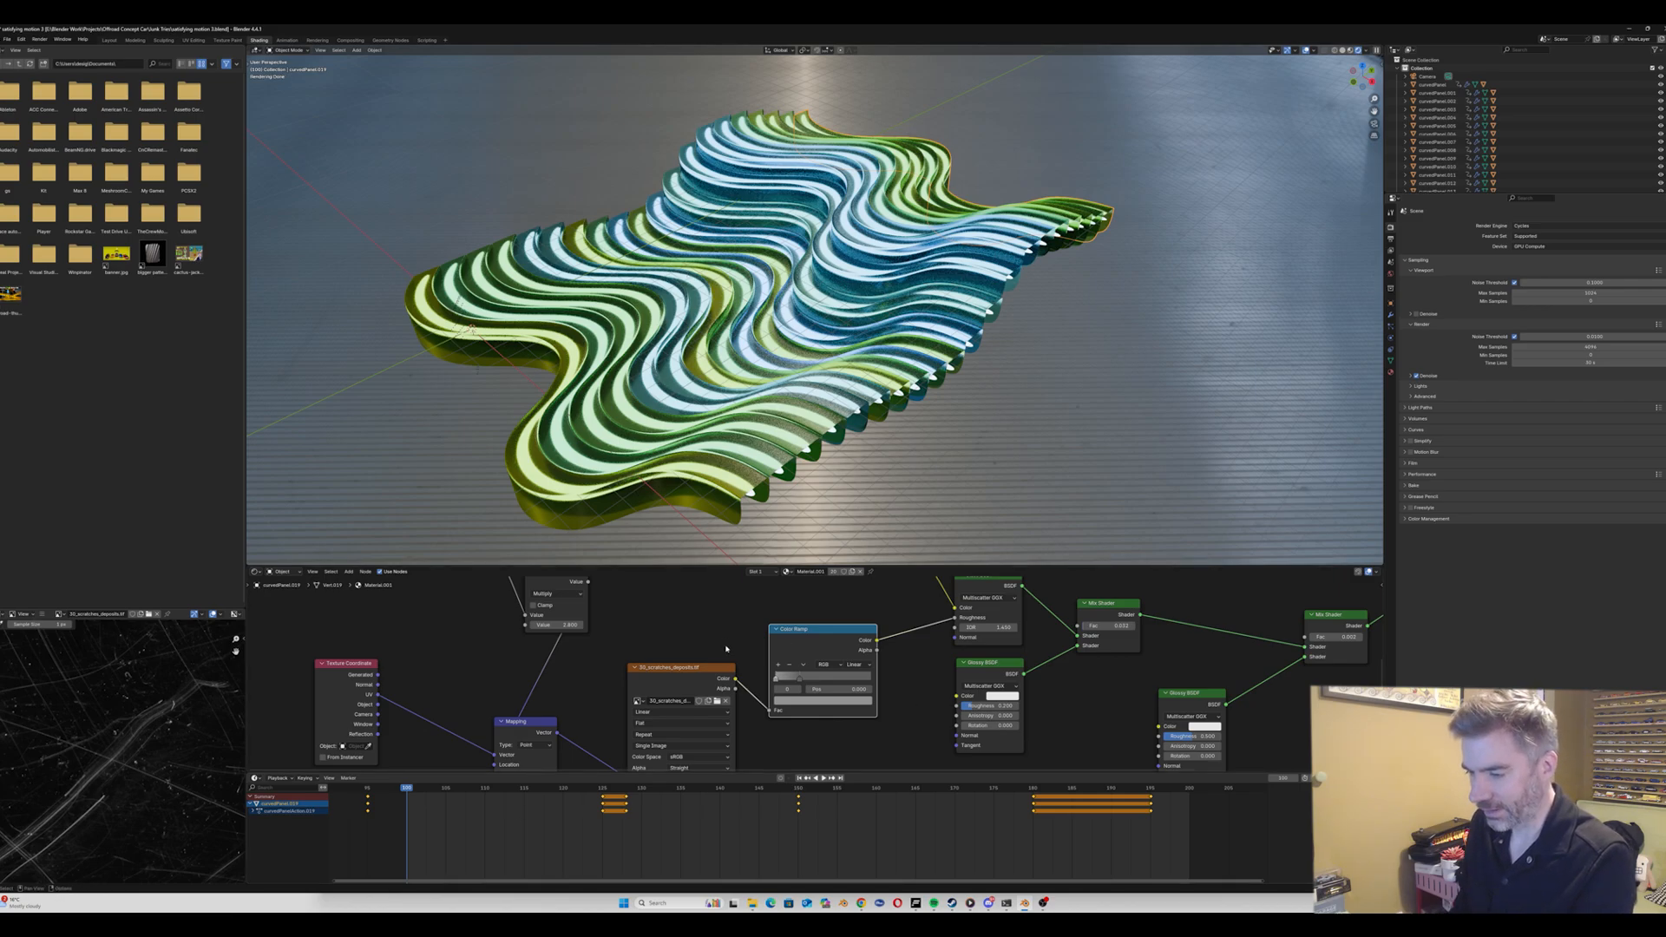
Step: Select the light strip in the outermost curved panel, show its lightSource material properties, and frame all of the material's nodes
{"action": "middle_click_drag", "start_coordinate": [727, 649], "coordinate": [735, 600]}
{"action": "scroll", "coordinate": [658, 697], "scroll_direction": "down", "scroll_amount": 1}
{"action": "middle_click_drag", "start_coordinate": [658, 697], "coordinate": [633, 674]}
{"action": "scroll", "coordinate": [718, 605], "scroll_direction": "up", "scroll_amount": 1}
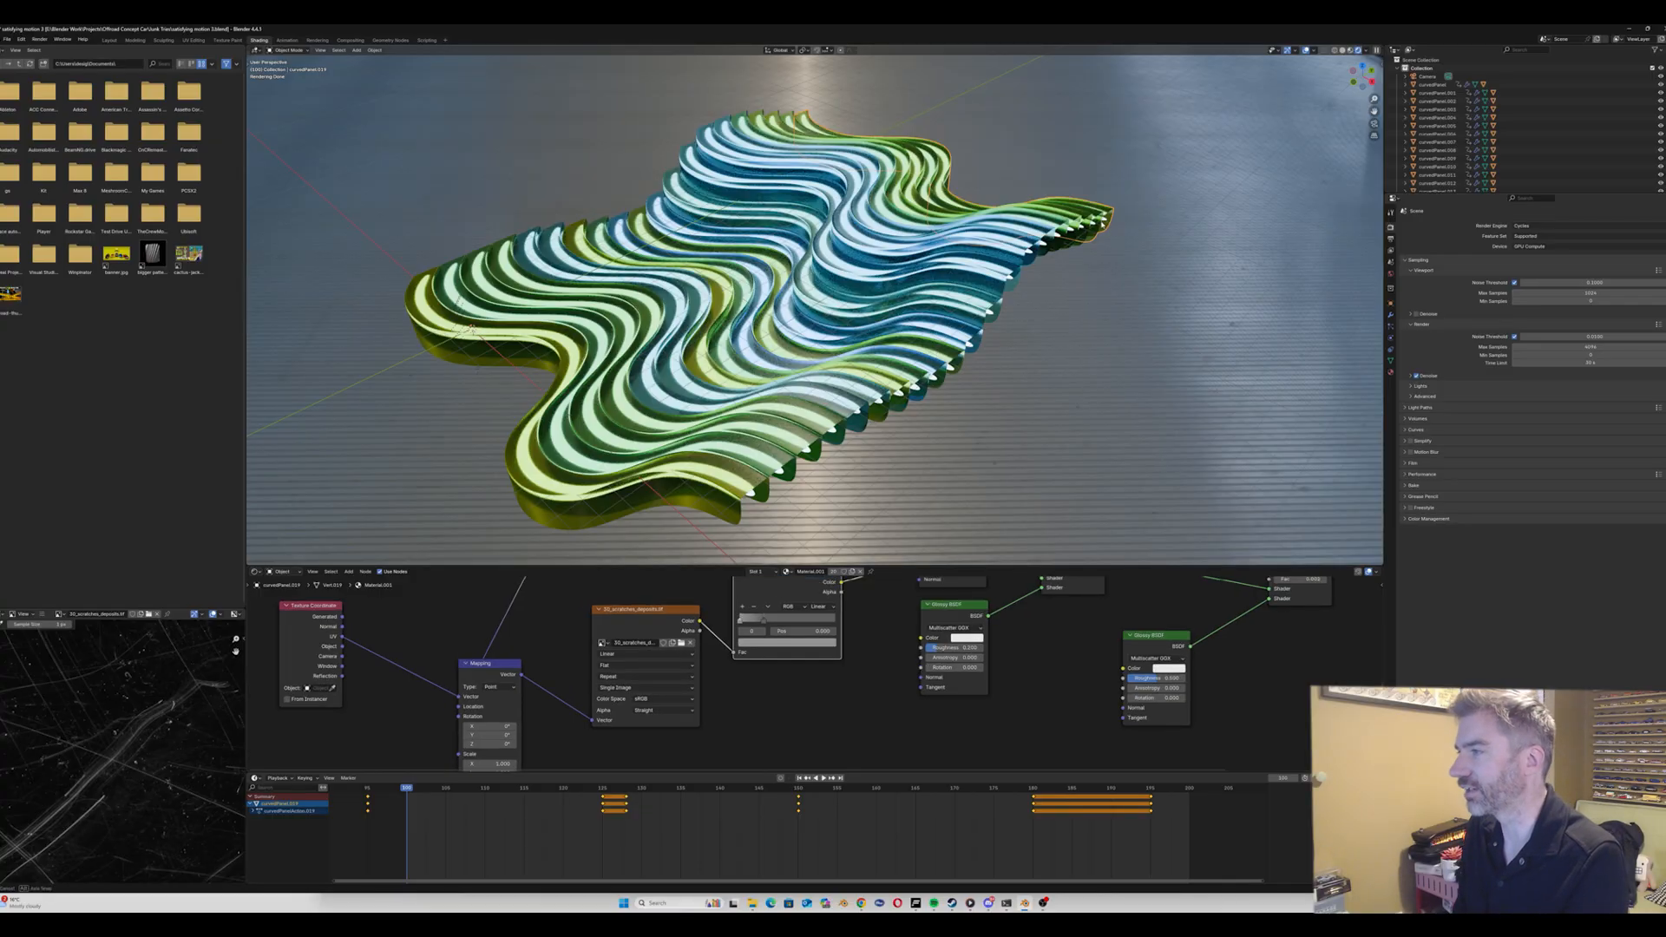
{"action": "middle_click_drag", "start_coordinate": [1103, 224], "coordinate": [1091, 216]}
{"action": "scroll", "coordinate": [1090, 216], "scroll_direction": "up", "scroll_amount": 4}
{"action": "left_click", "coordinate": [1099, 222]}
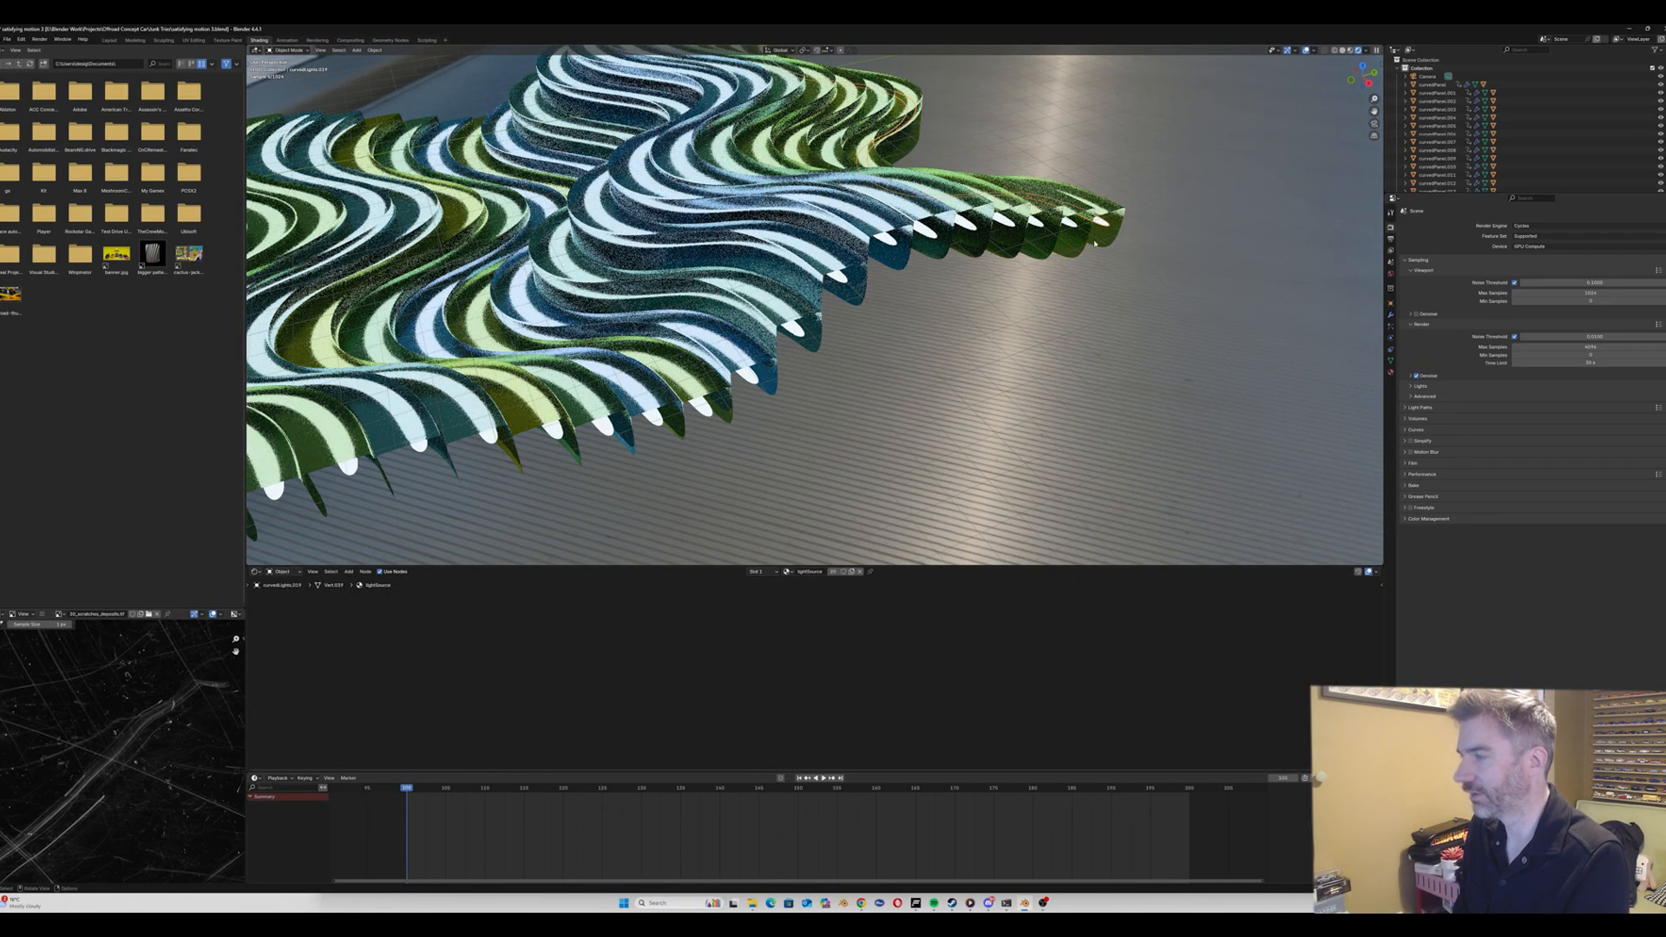
{"action": "scroll", "coordinate": [1093, 267], "scroll_direction": "down", "scroll_amount": 3}
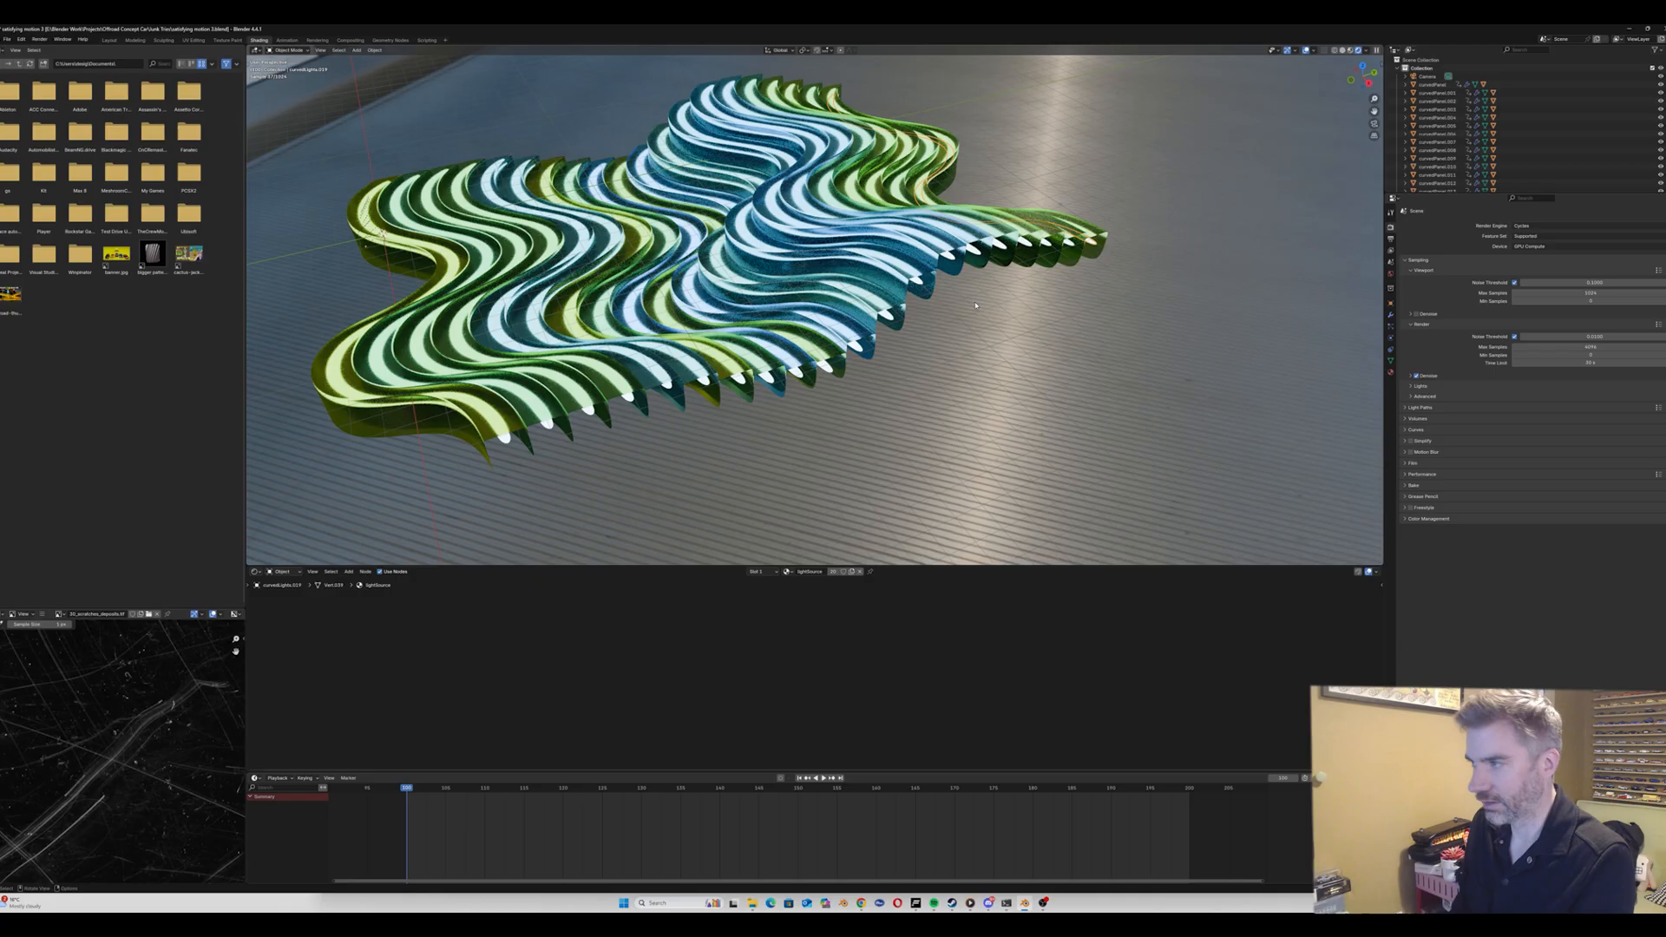
{"action": "left_click", "coordinate": [1389, 374]}
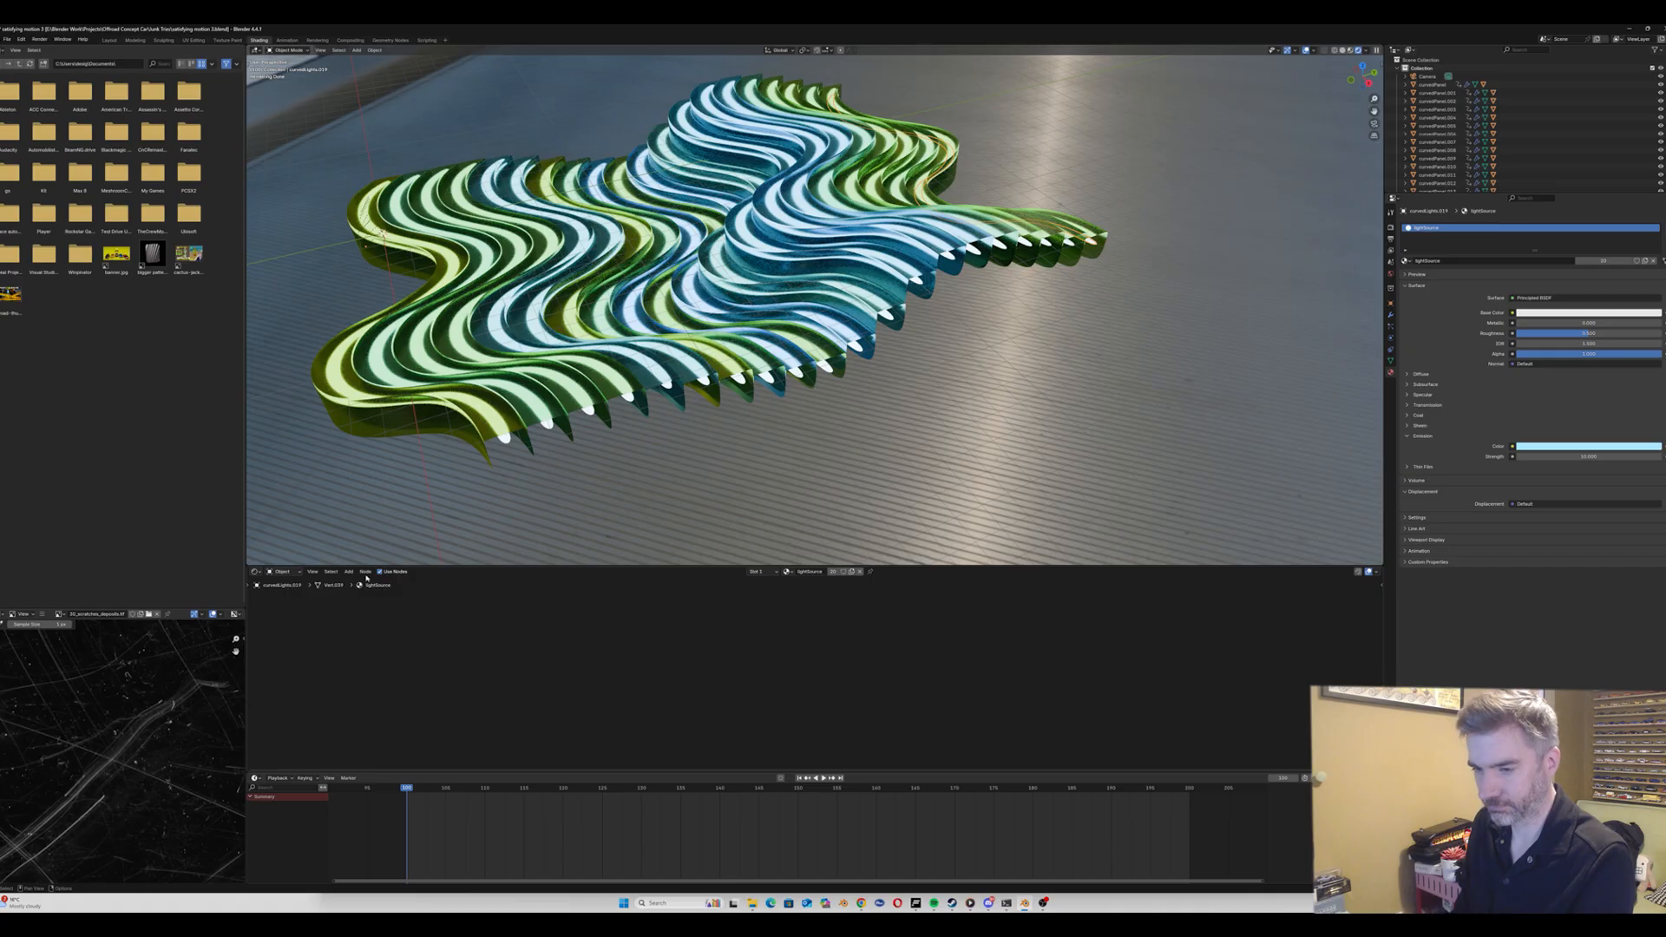
{"action": "left_click", "coordinate": [314, 572]}
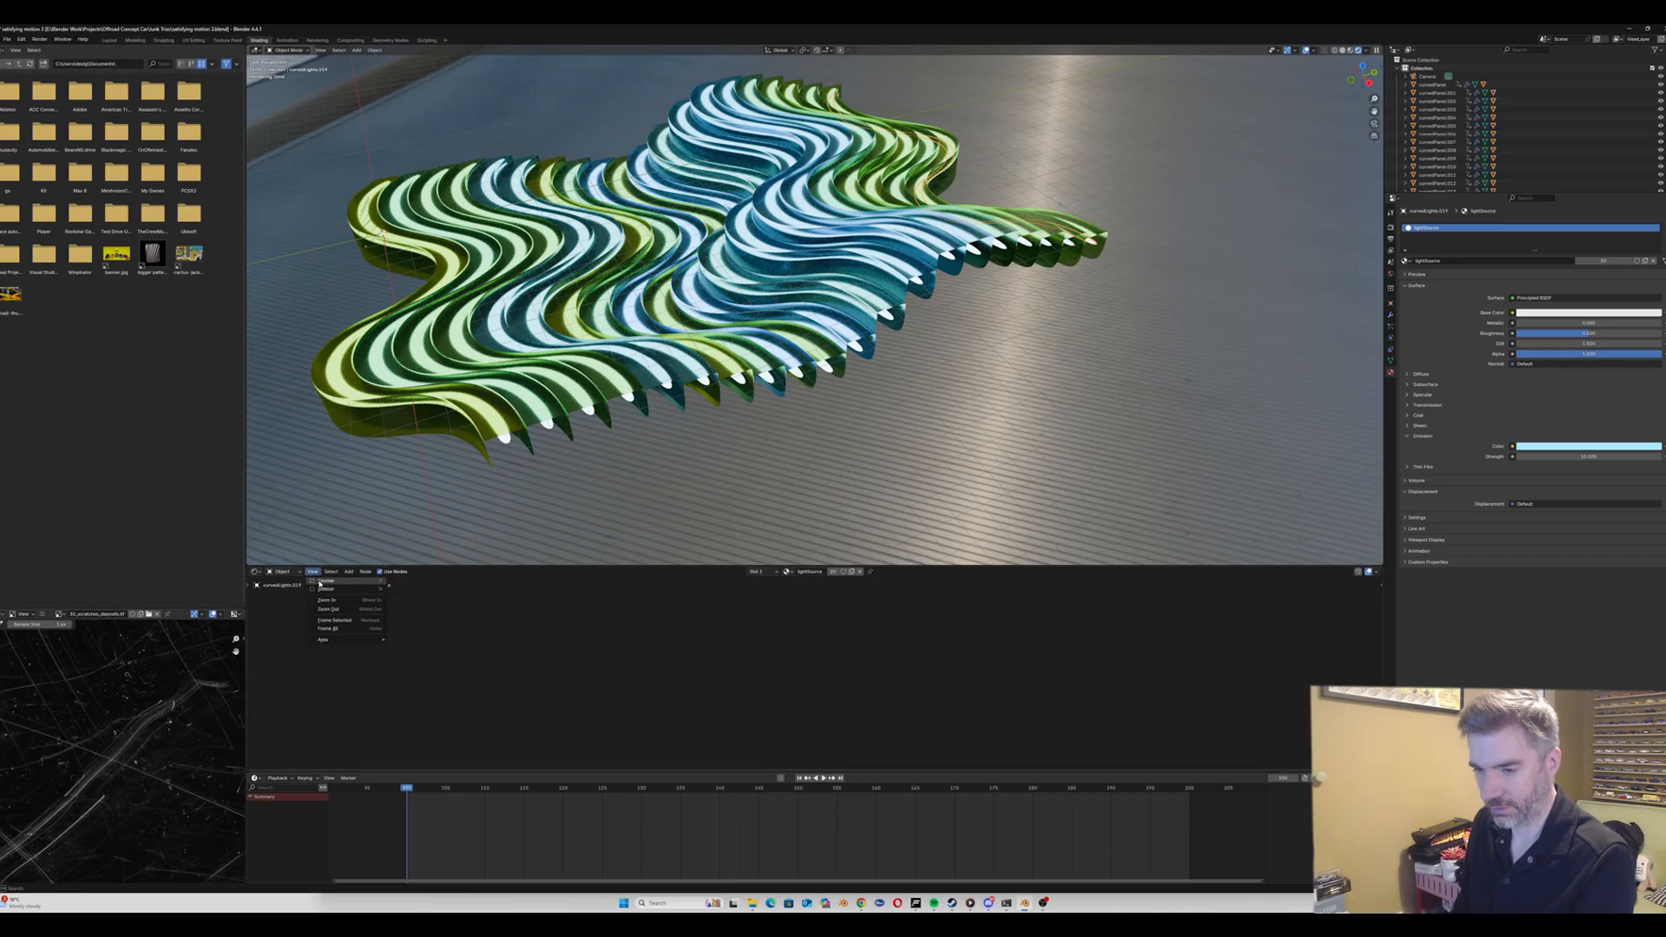
{"action": "left_click", "coordinate": [343, 631]}
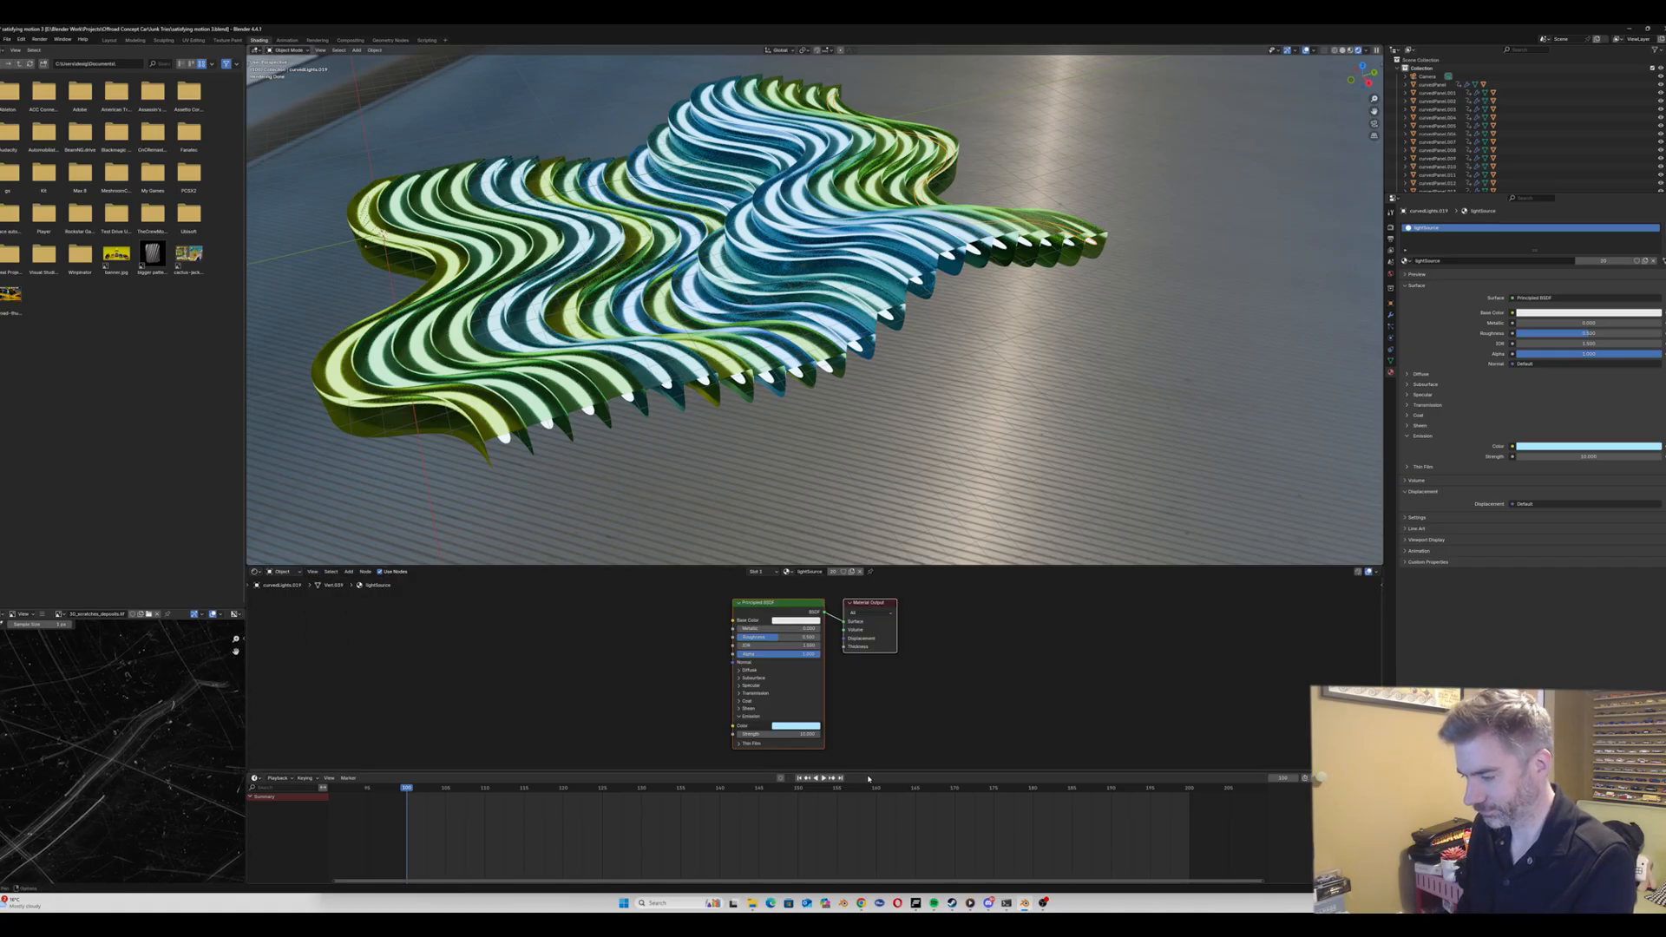
{"action": "left_click_drag", "start_coordinate": [859, 771], "coordinate": [850, 769]}
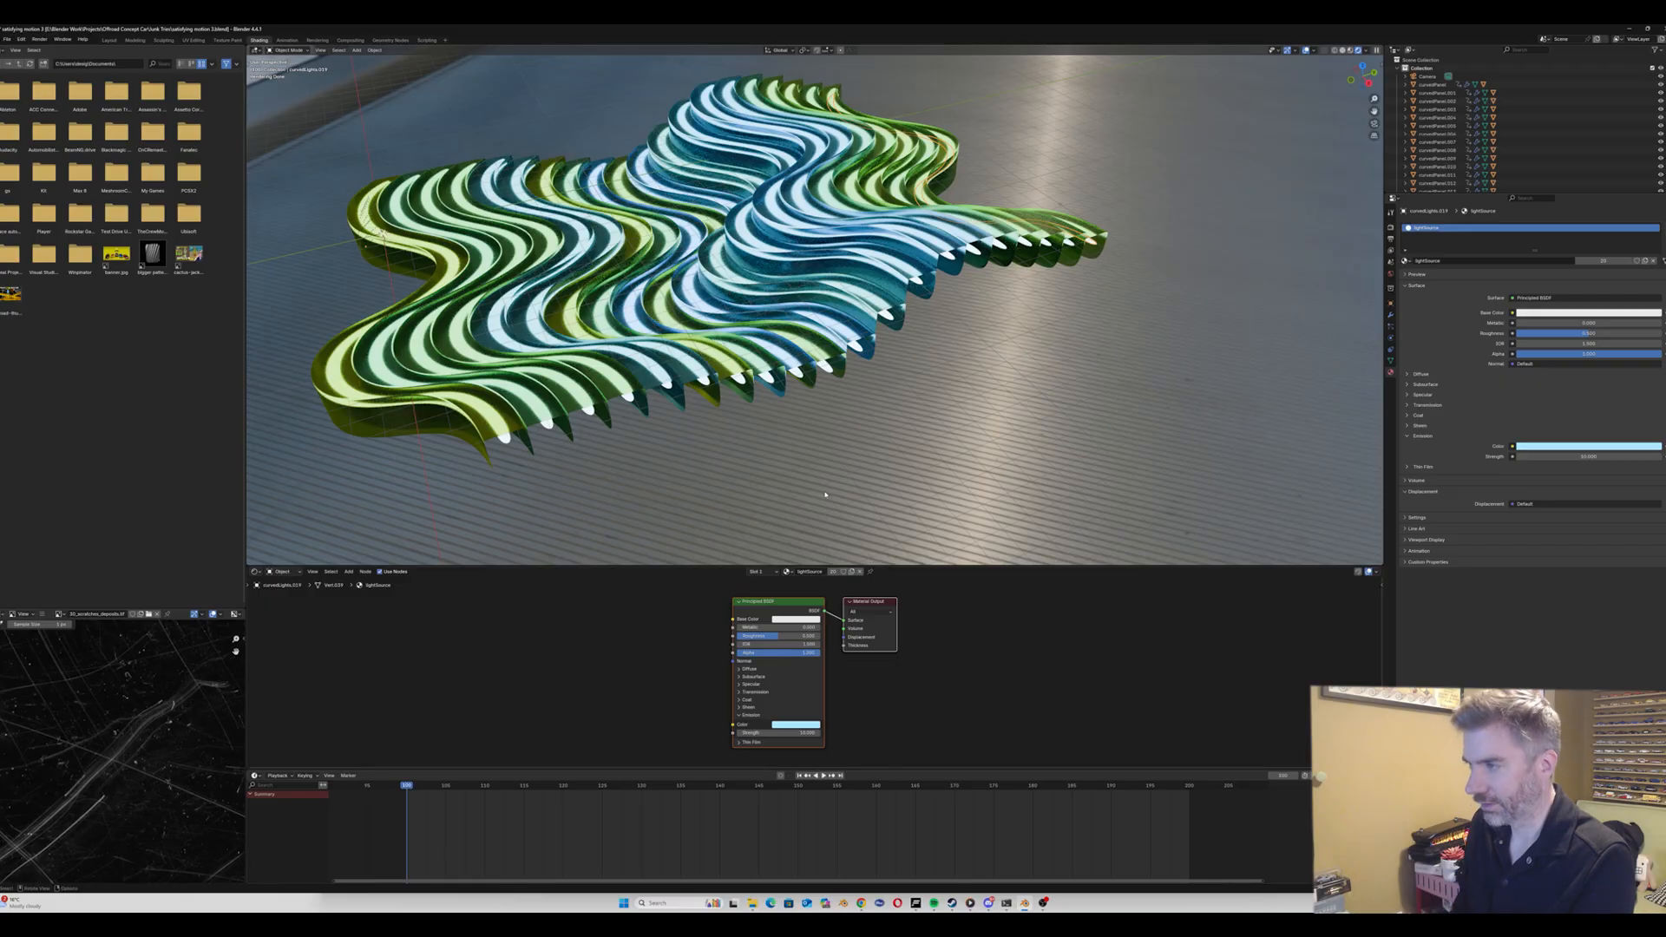
Step: Set the lightSource material's emission strength to 0 and keyframe it at frame 100
{"action": "double_click", "coordinate": [786, 733]}
{"action": "type", "text": "0"}
{"action": "key", "text": "Return"}
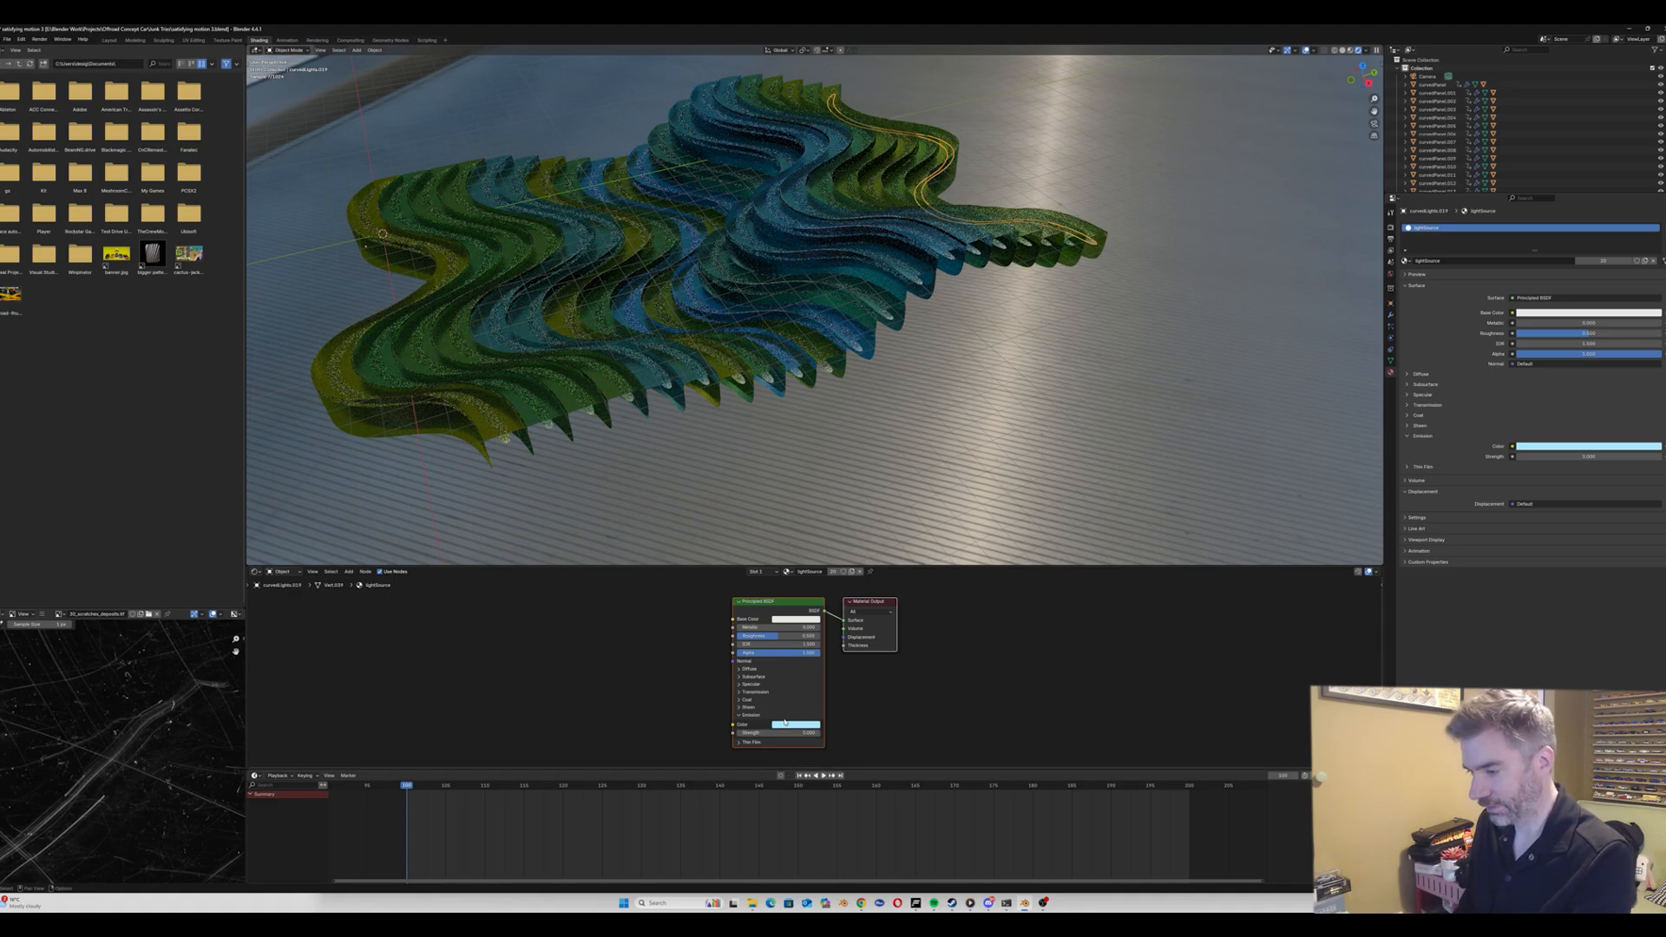
{"action": "key", "text": "i"}
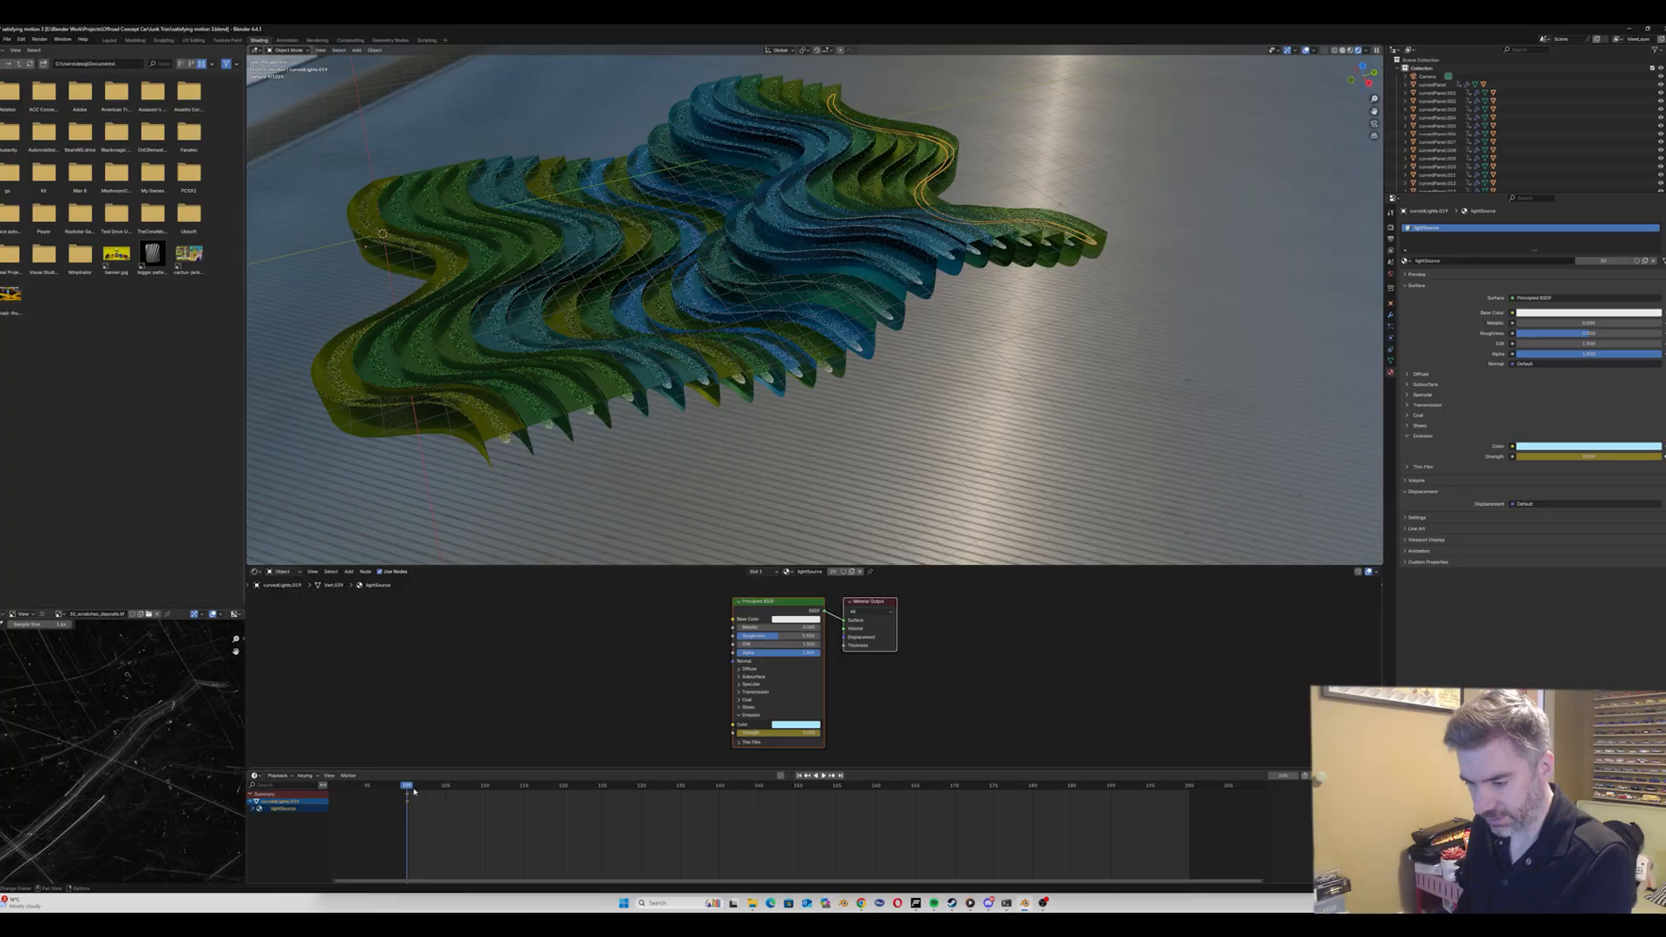
Step: Move to frame 130, set the lightSource emission strength to 12, and keyframe it
{"action": "left_click_drag", "start_coordinate": [407, 790], "coordinate": [640, 796]}
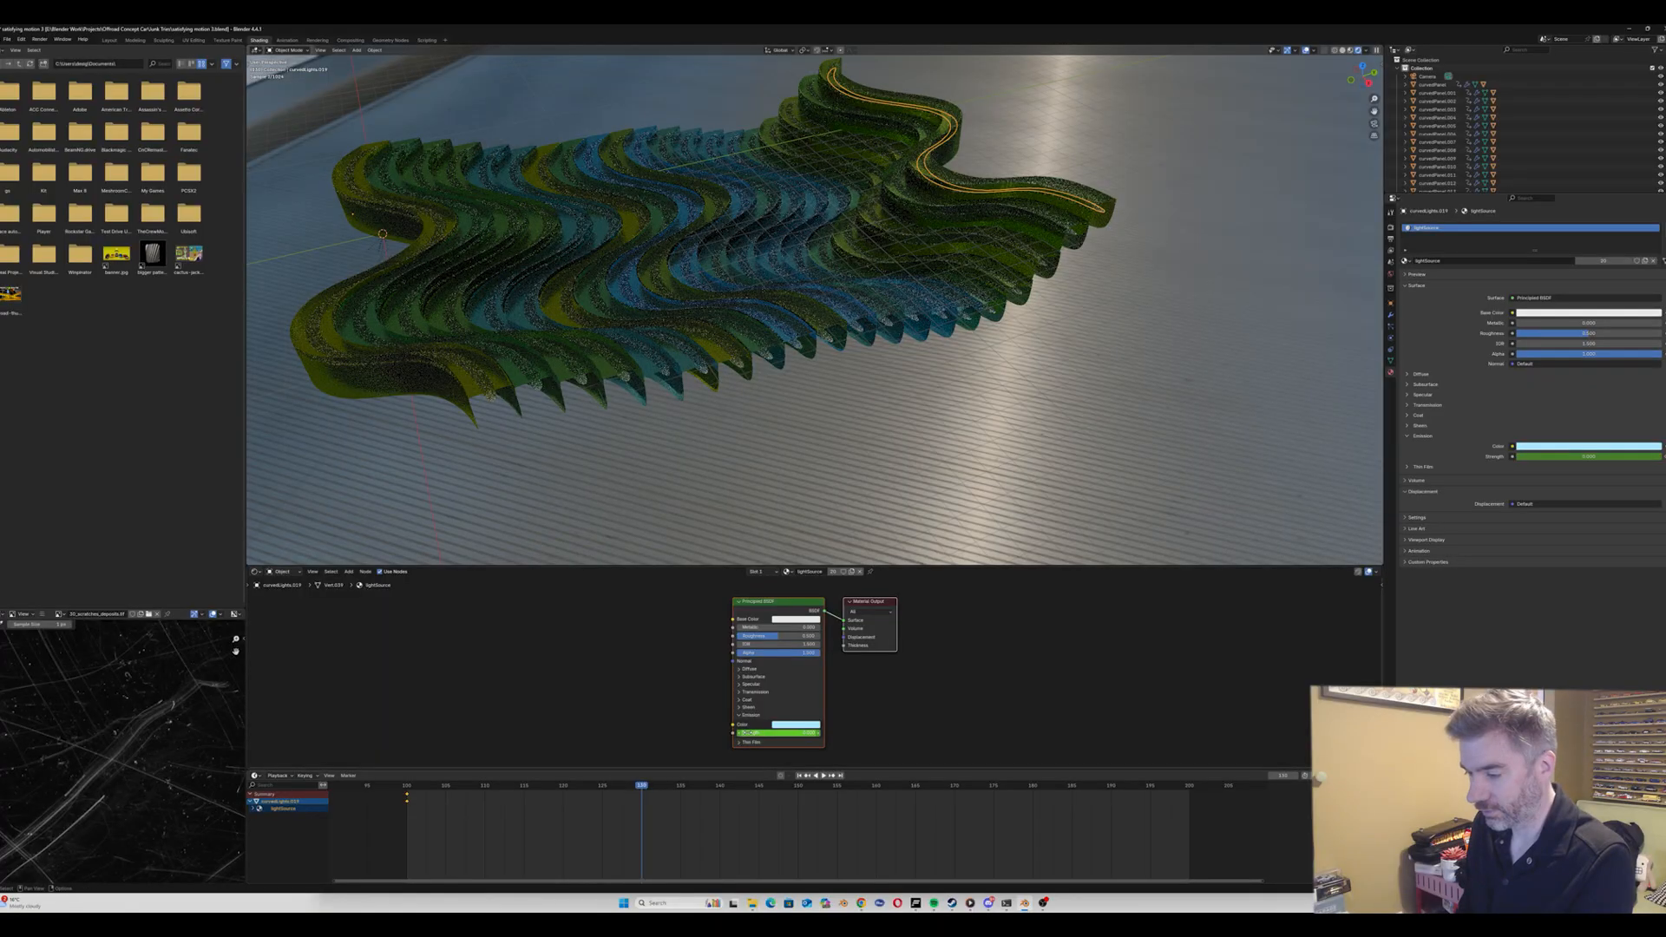
{"action": "double_click", "coordinate": [775, 733]}
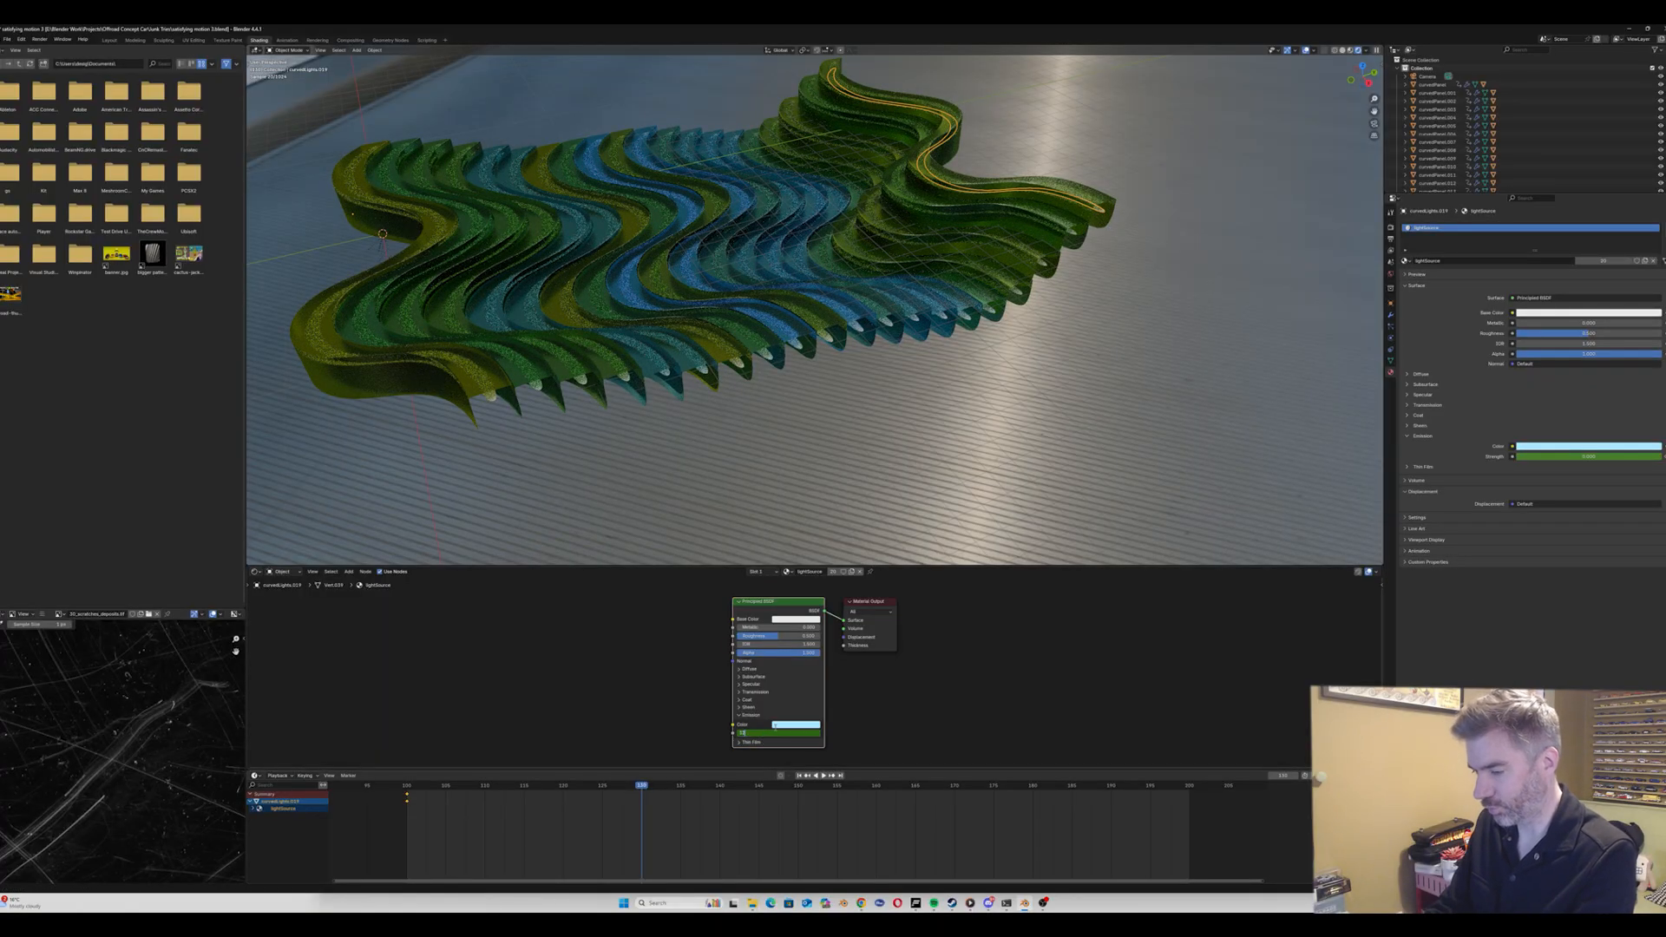
{"action": "type", "text": "12"}
{"action": "key", "text": "Return"}
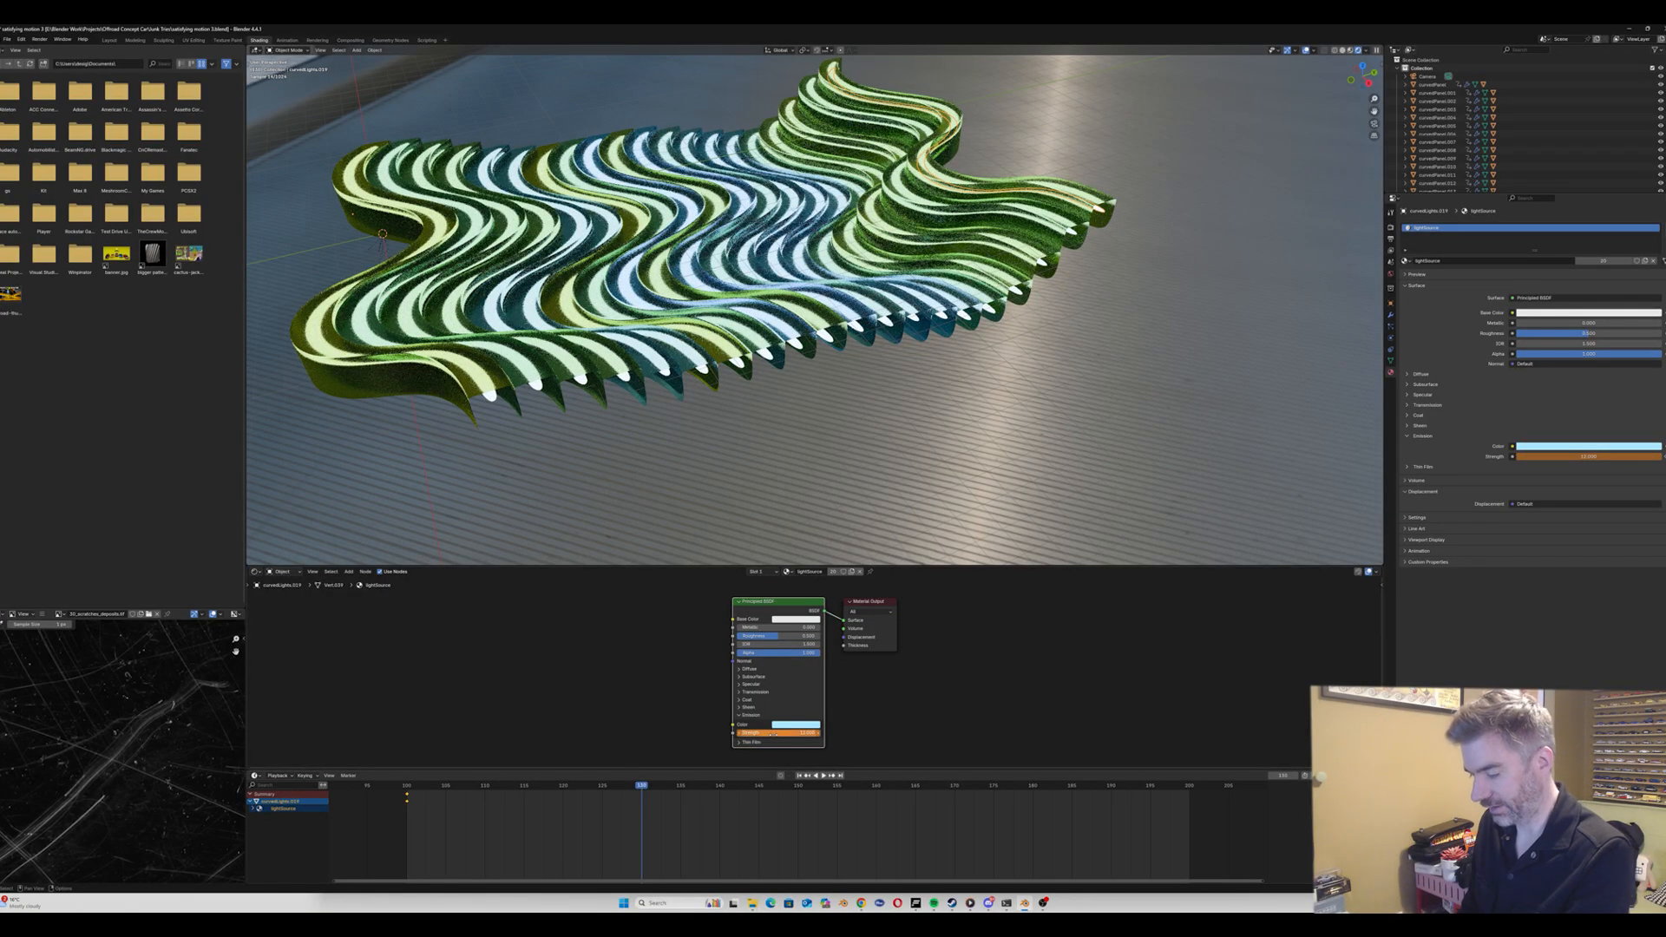
{"action": "key", "text": "i"}
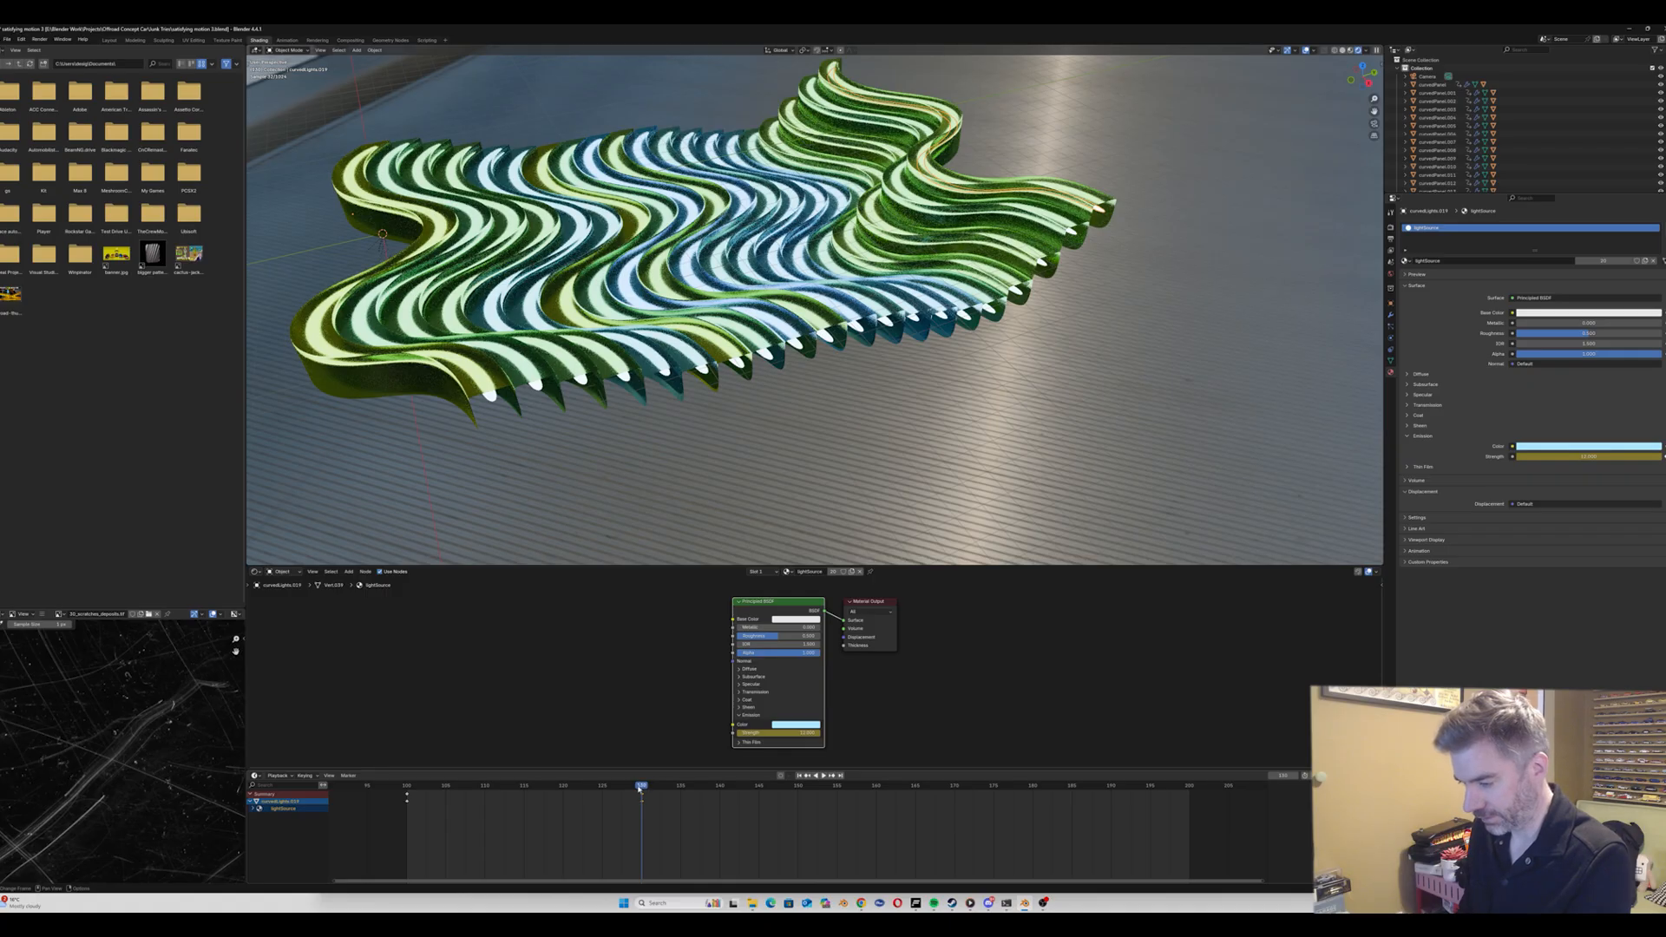
Step: Play the animation briefly, move to frame 150, set the emission strength to 0, and keyframe it
{"action": "key", "text": "space"}
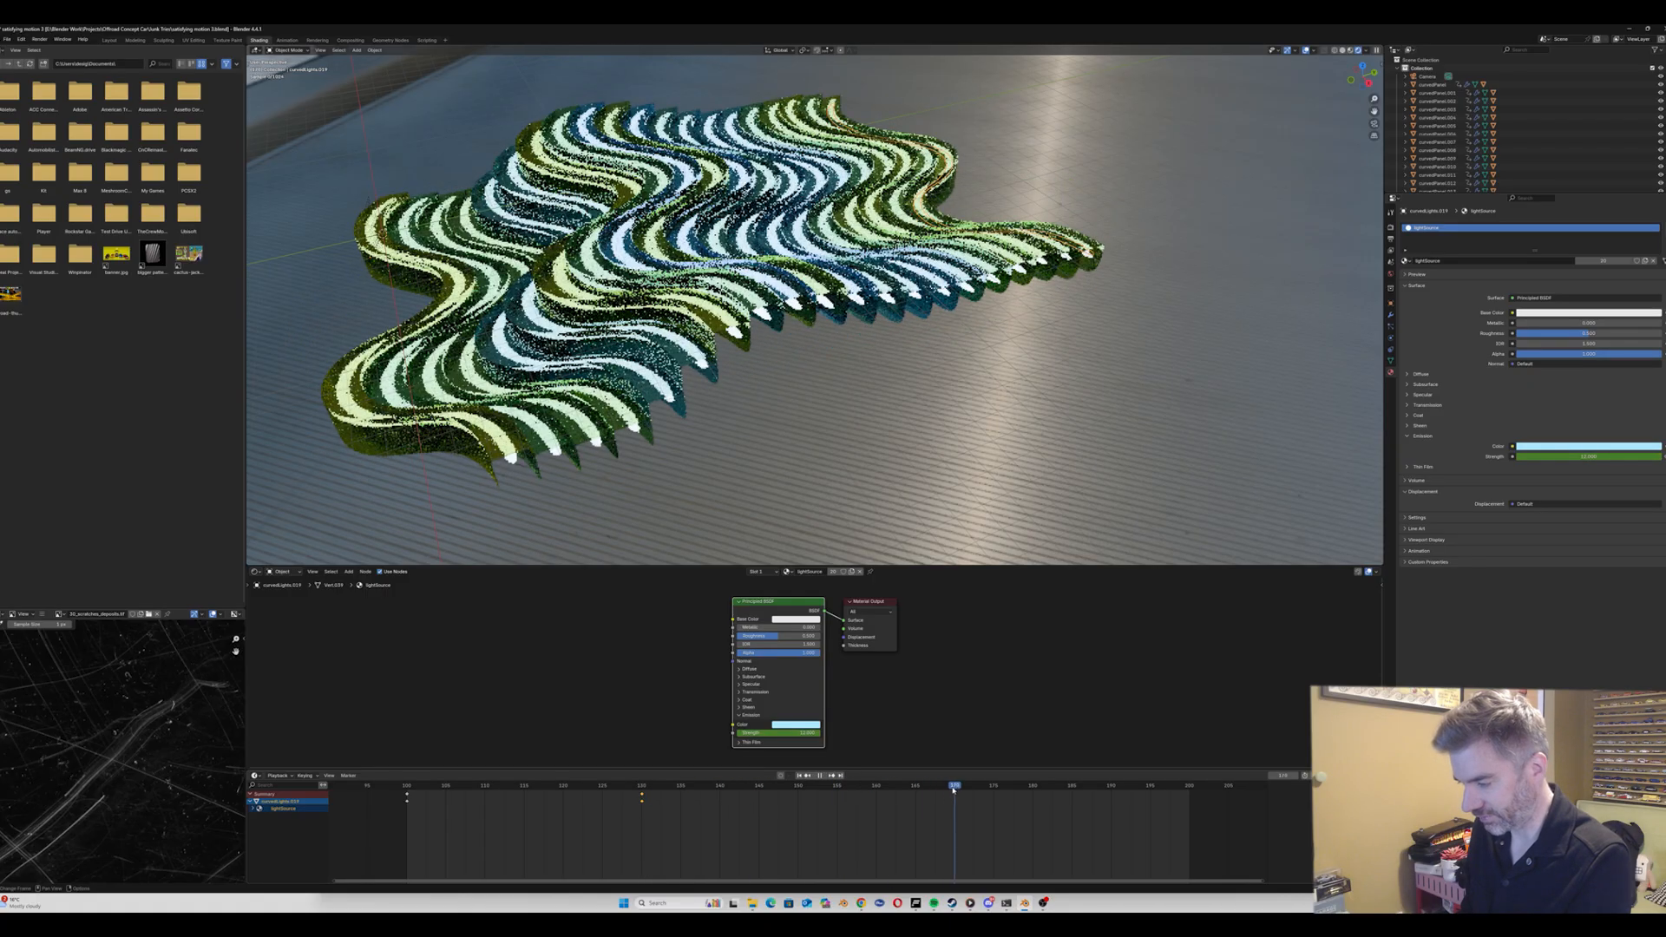
{"action": "left_click_drag", "start_coordinate": [953, 789], "coordinate": [798, 791]}
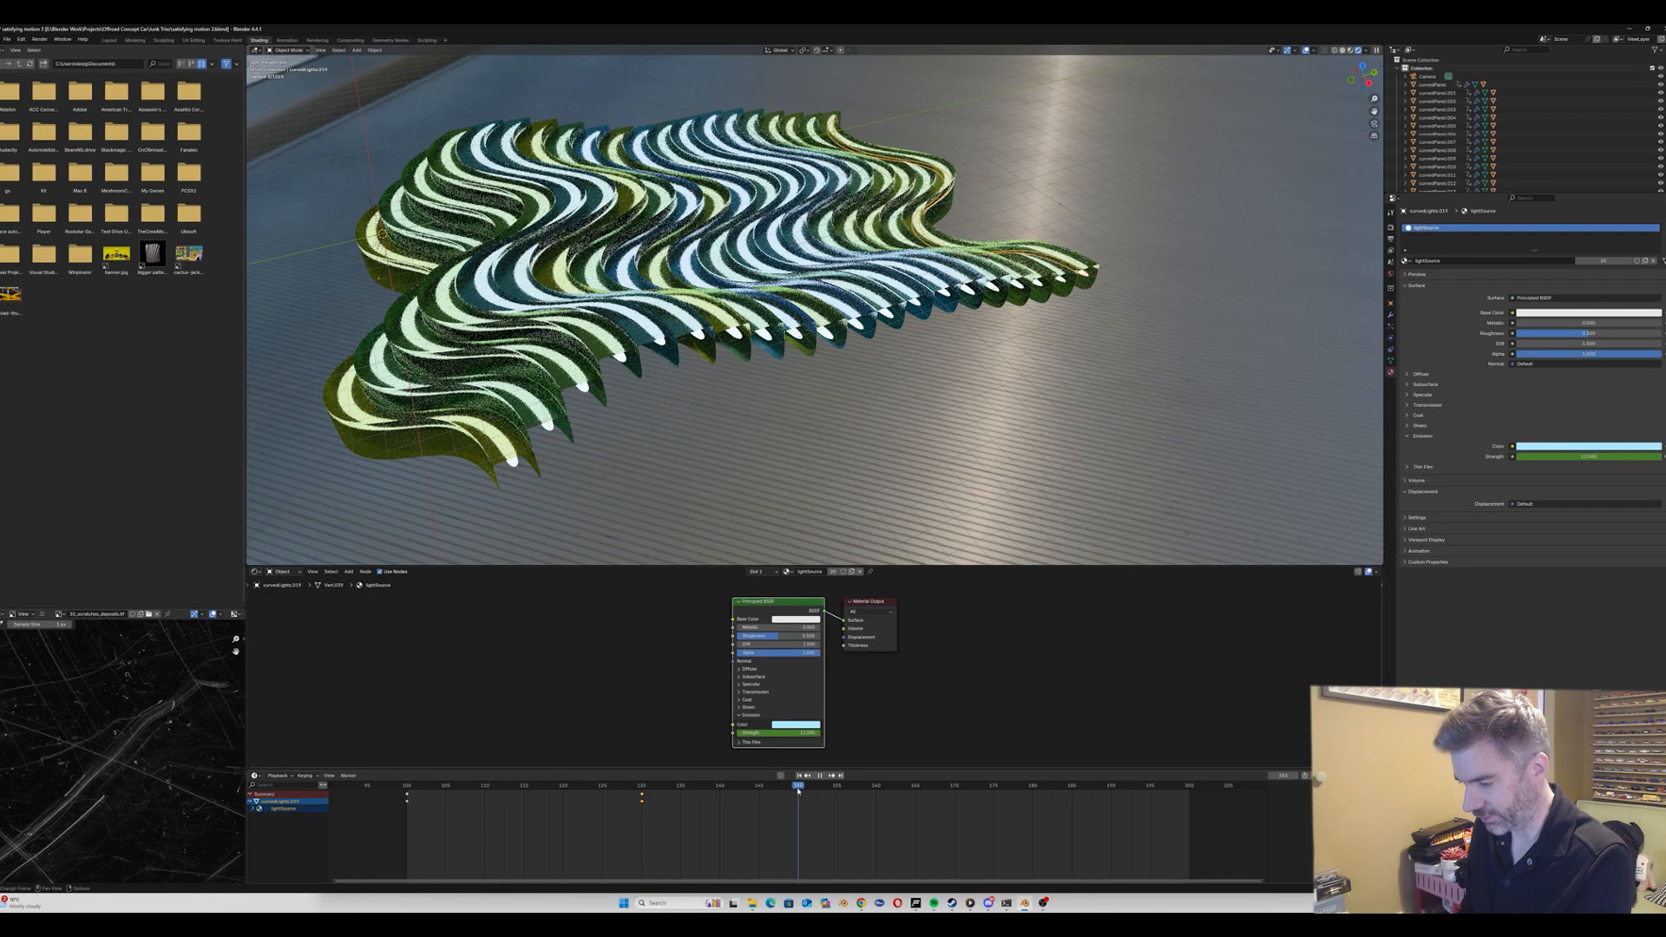
{"action": "left_click", "coordinate": [787, 732]}
{"action": "type", "text": "0"}
{"action": "key", "text": "Return"}
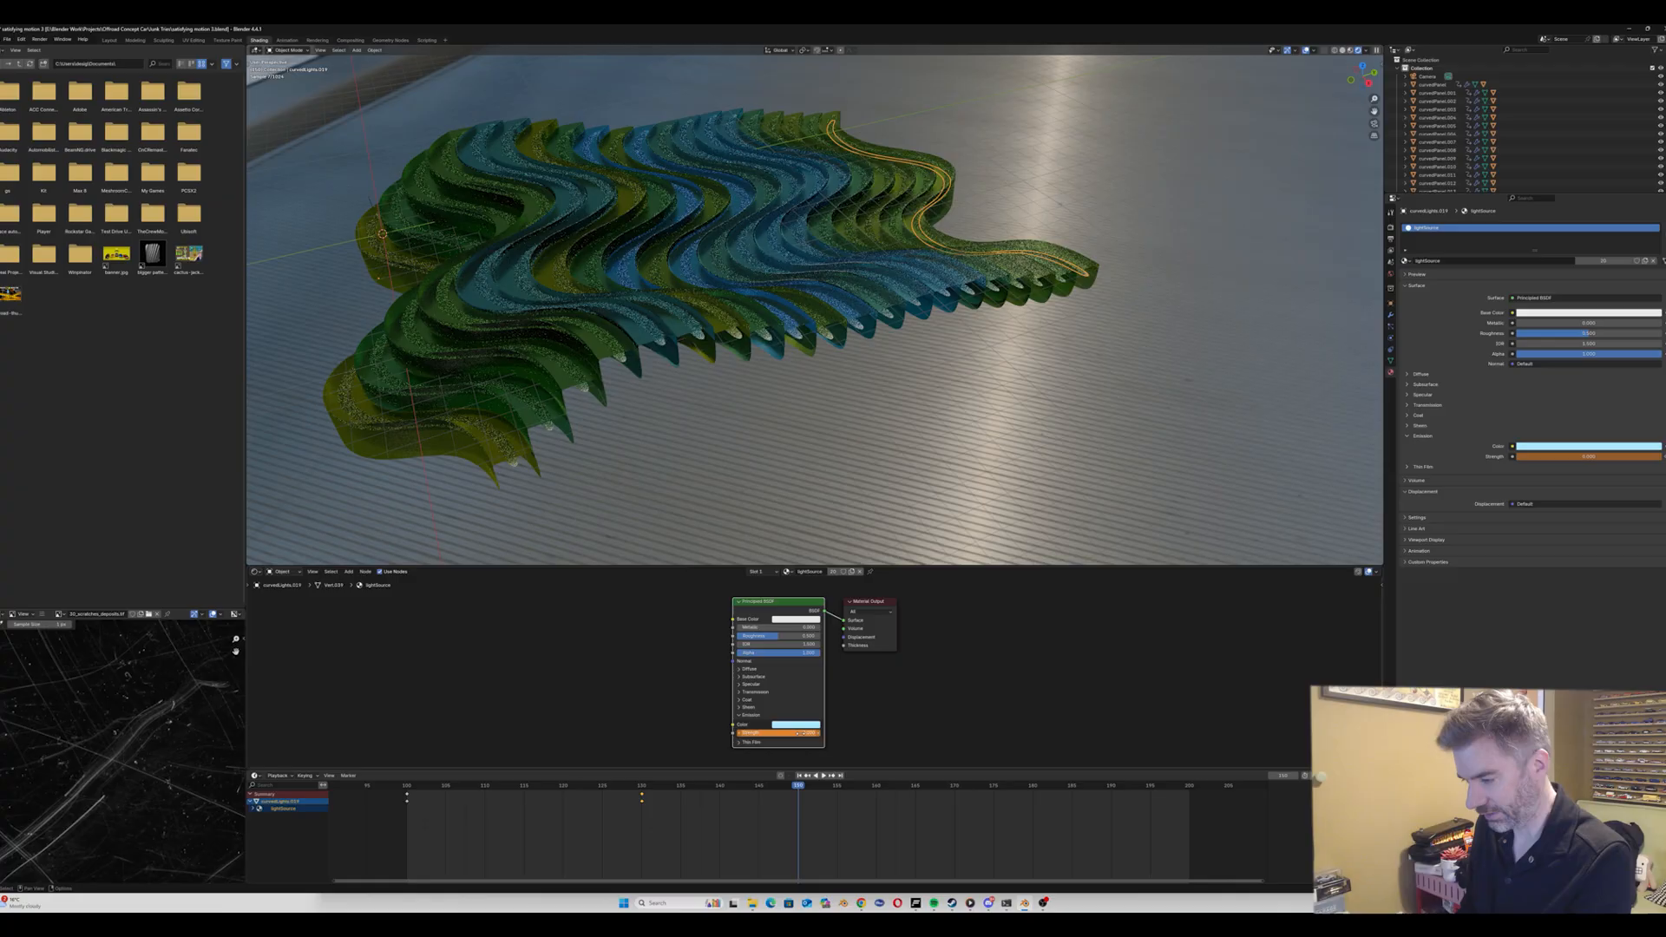
{"action": "key", "text": "i"}
Step: Play the animation from frame 100 to check the strips' light pulse, and stop the playback
{"action": "left_click", "coordinate": [406, 789]}
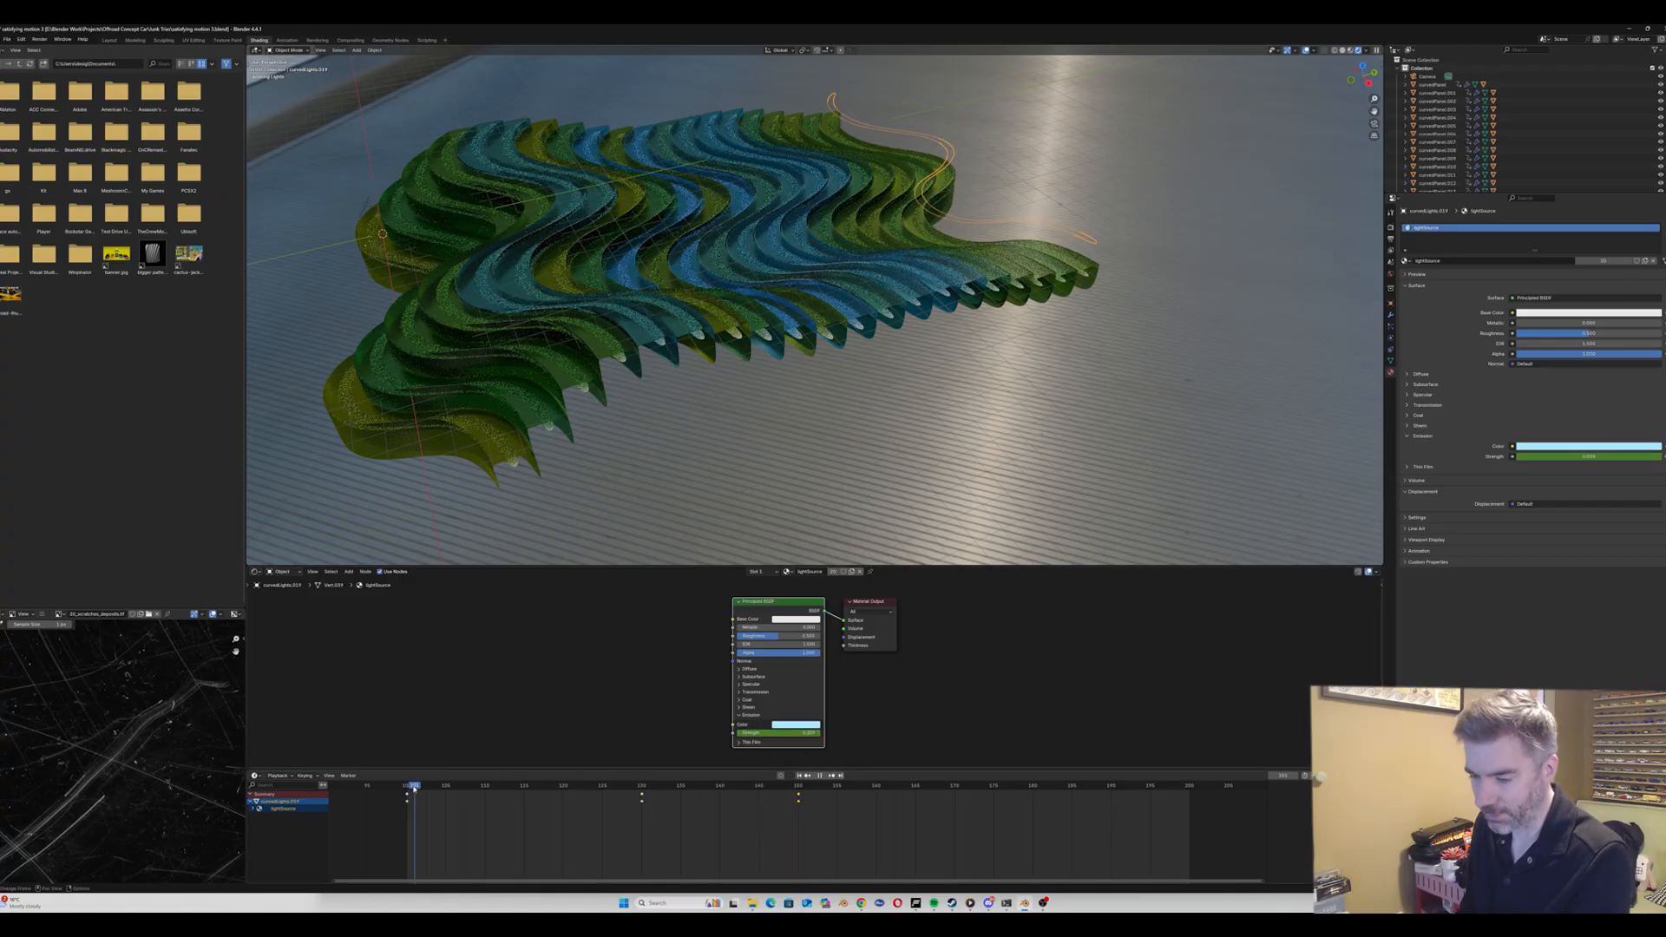
{"action": "key", "text": "space"}
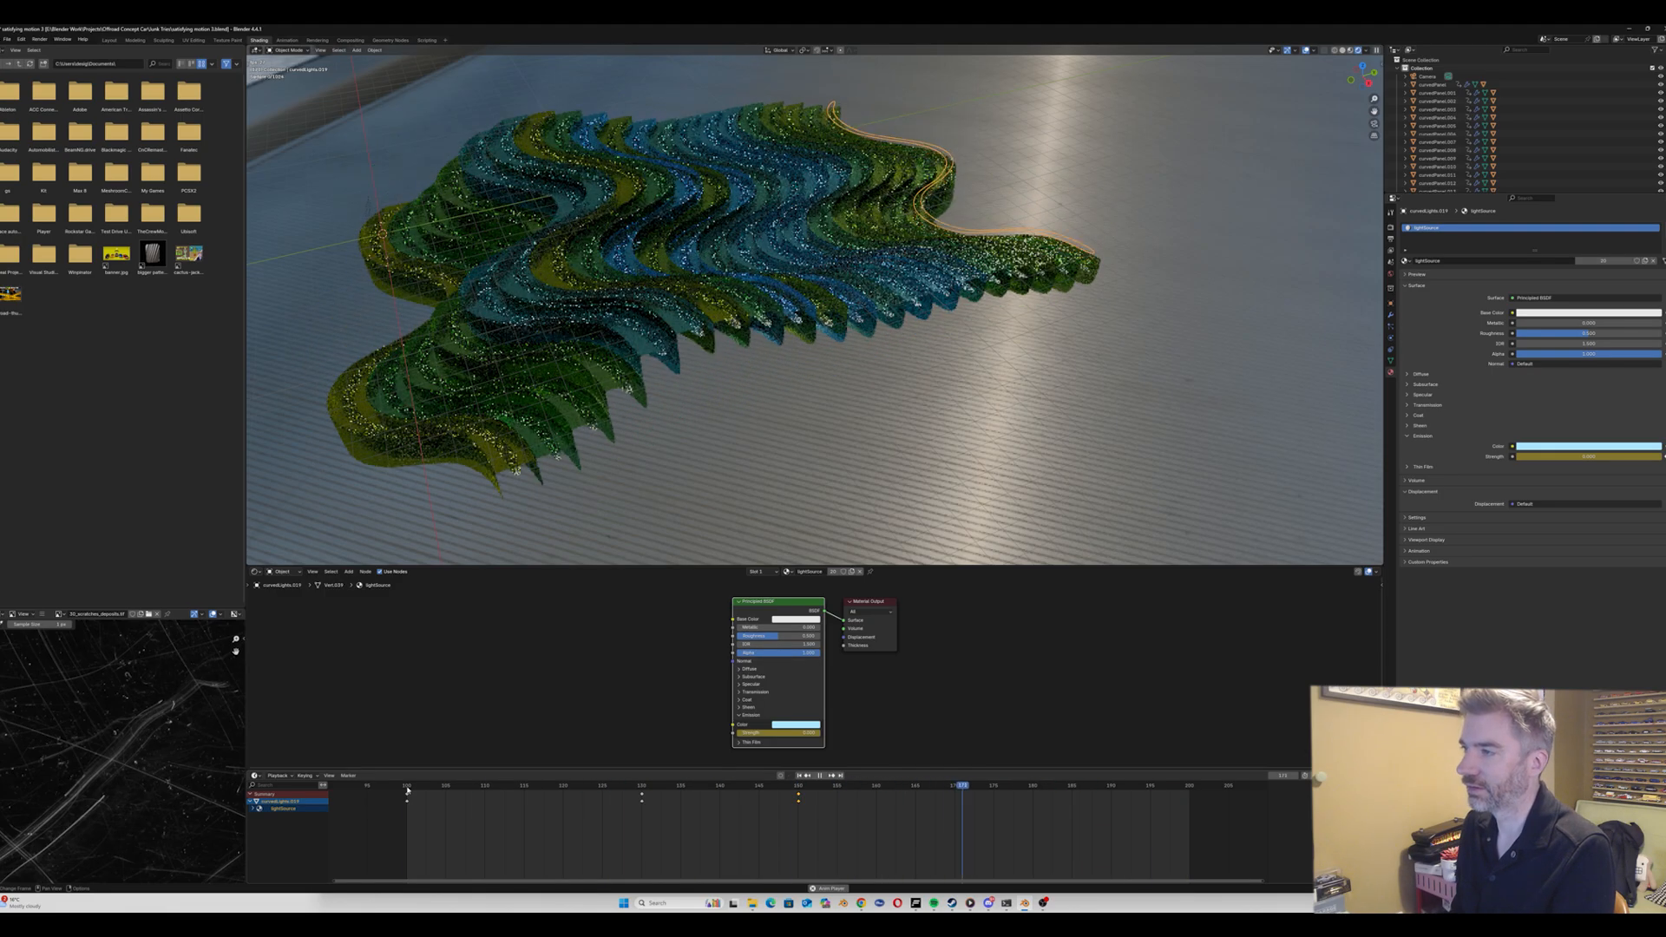
{"action": "key", "text": "Escape"}
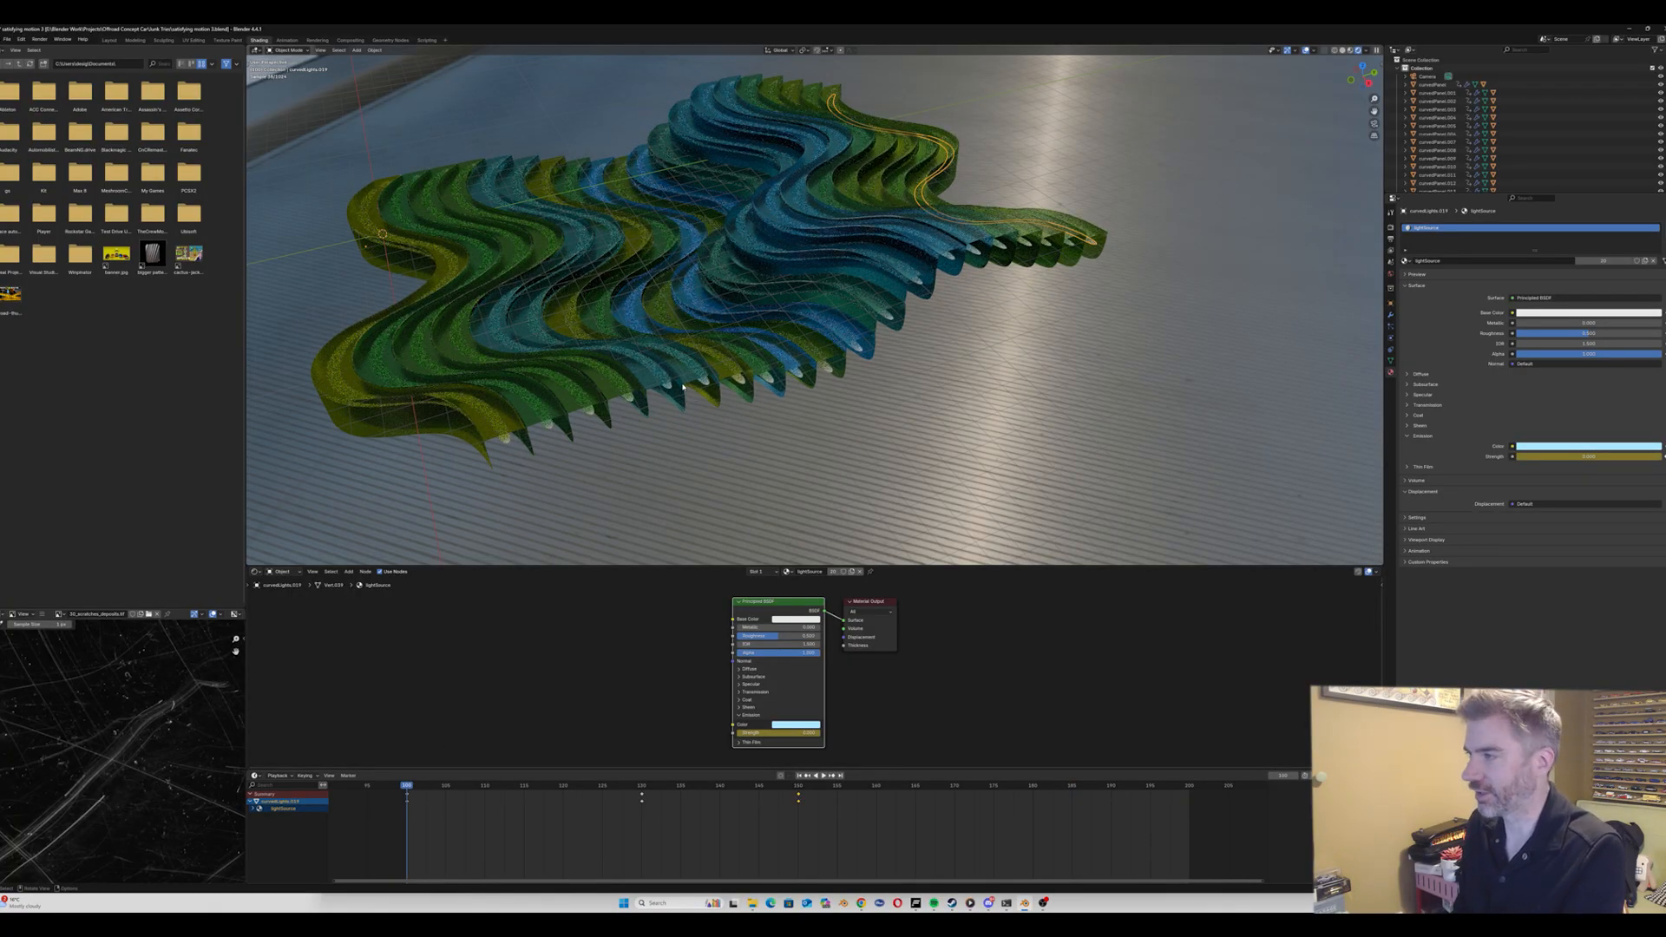
Step: Give the second light strip from the outer edge its own lightSource copy and shift its emission keyframes 5 frames later
{"action": "left_click", "coordinate": [1069, 244]}
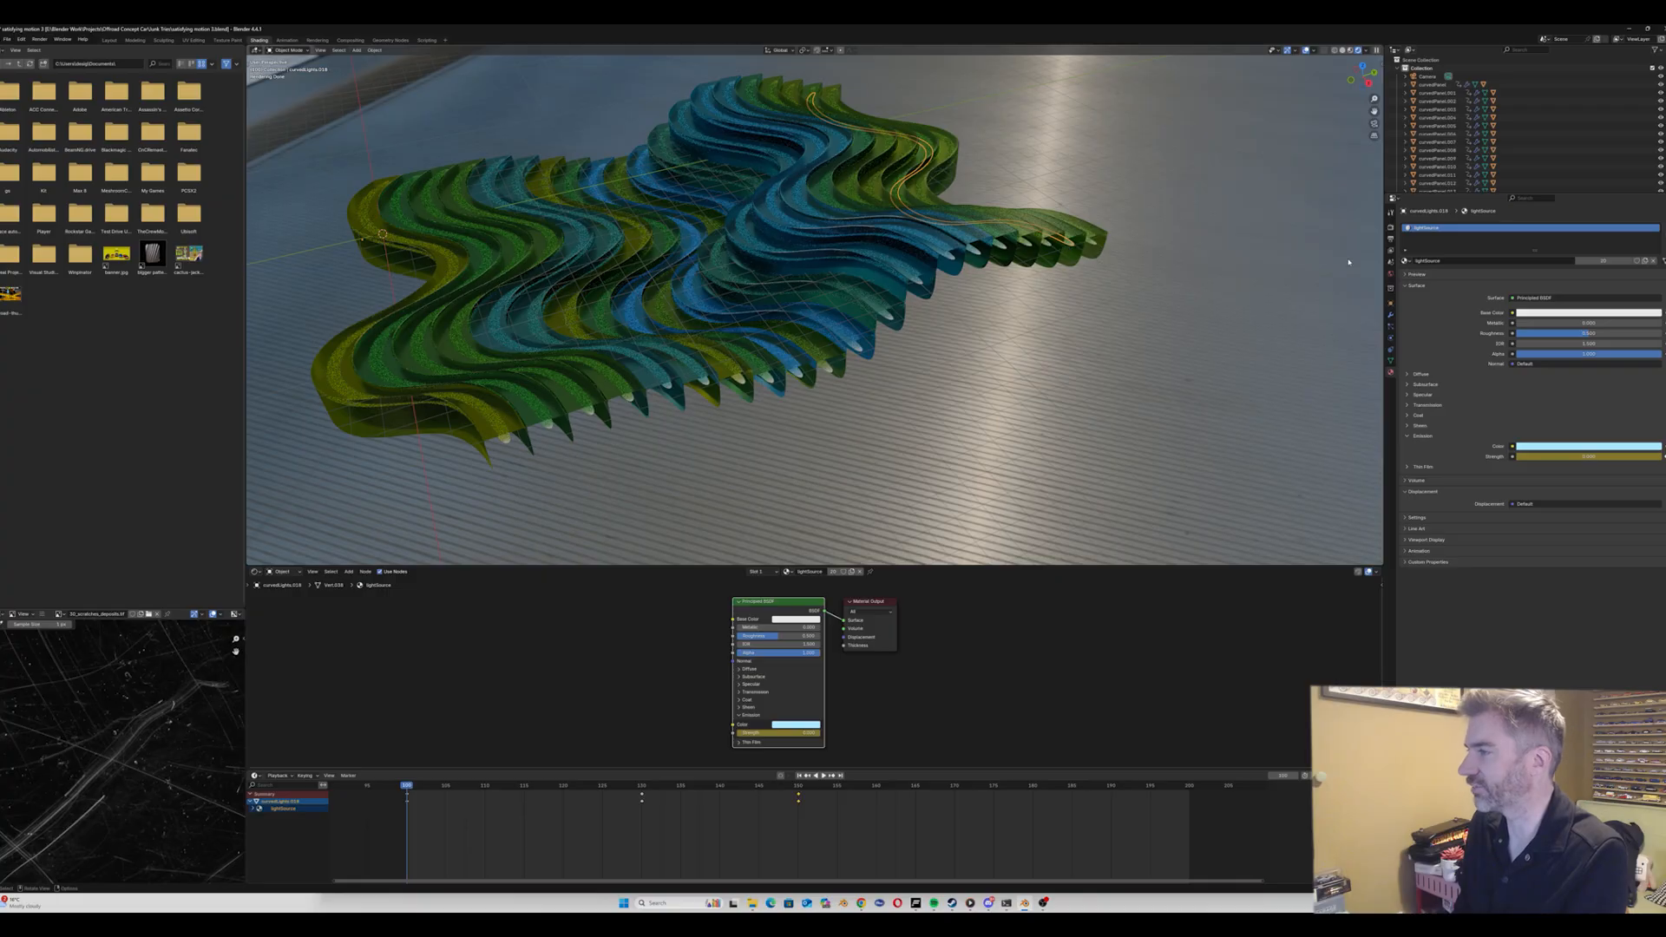
{"action": "left_click", "coordinate": [1646, 260]}
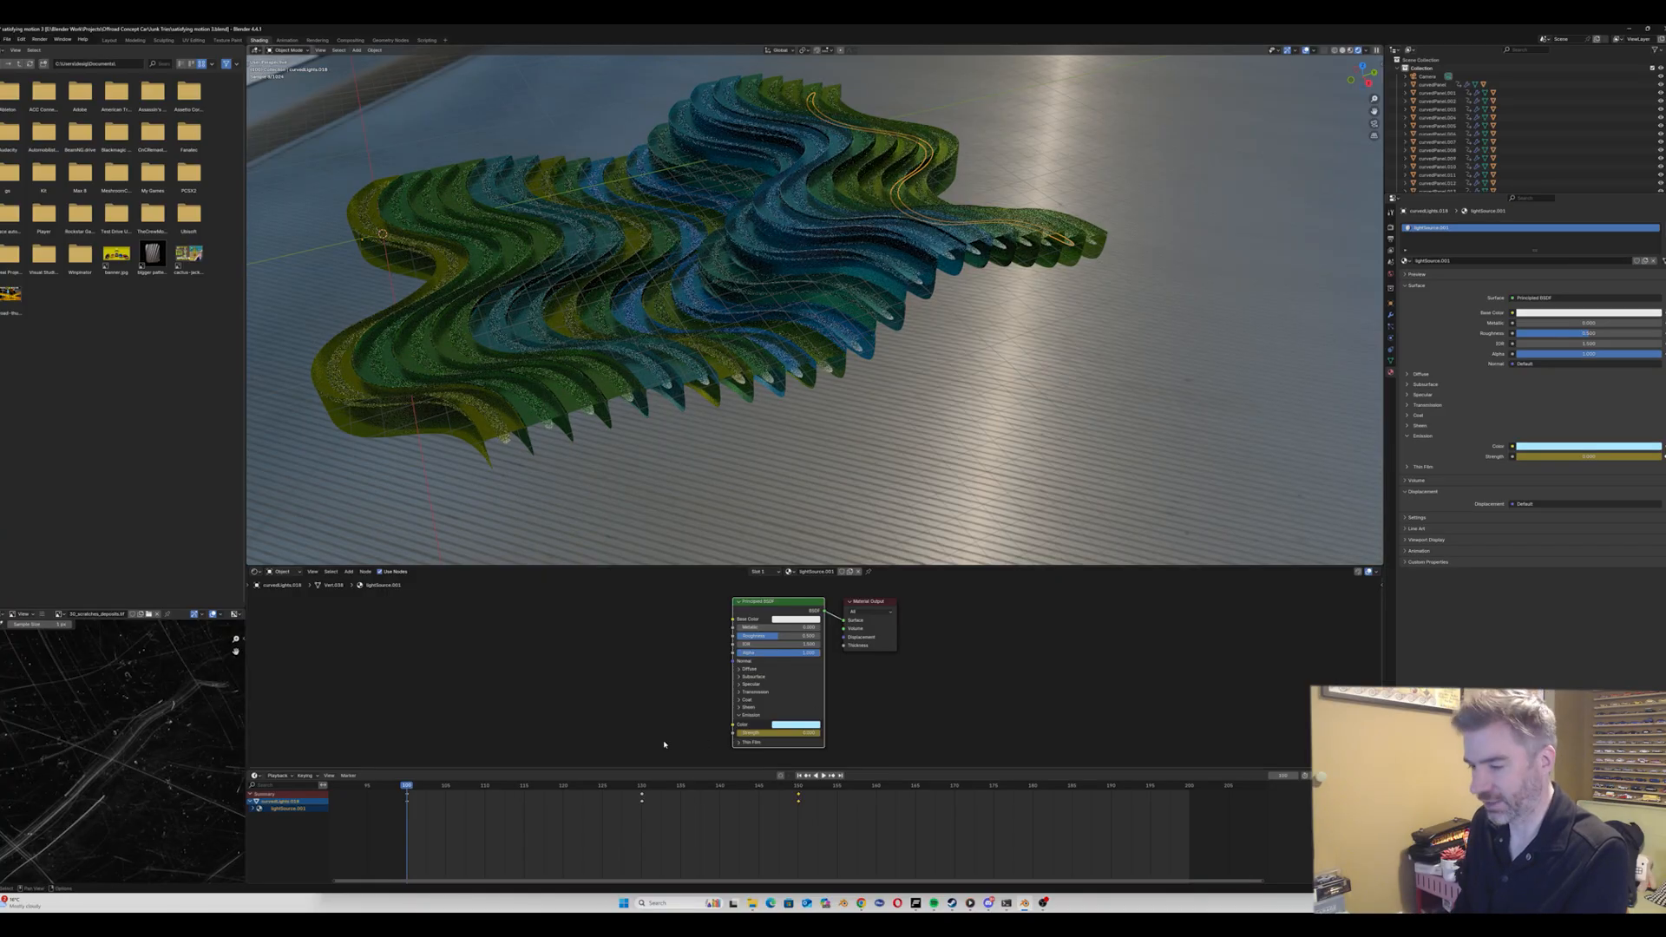
{"action": "key", "text": "g"}
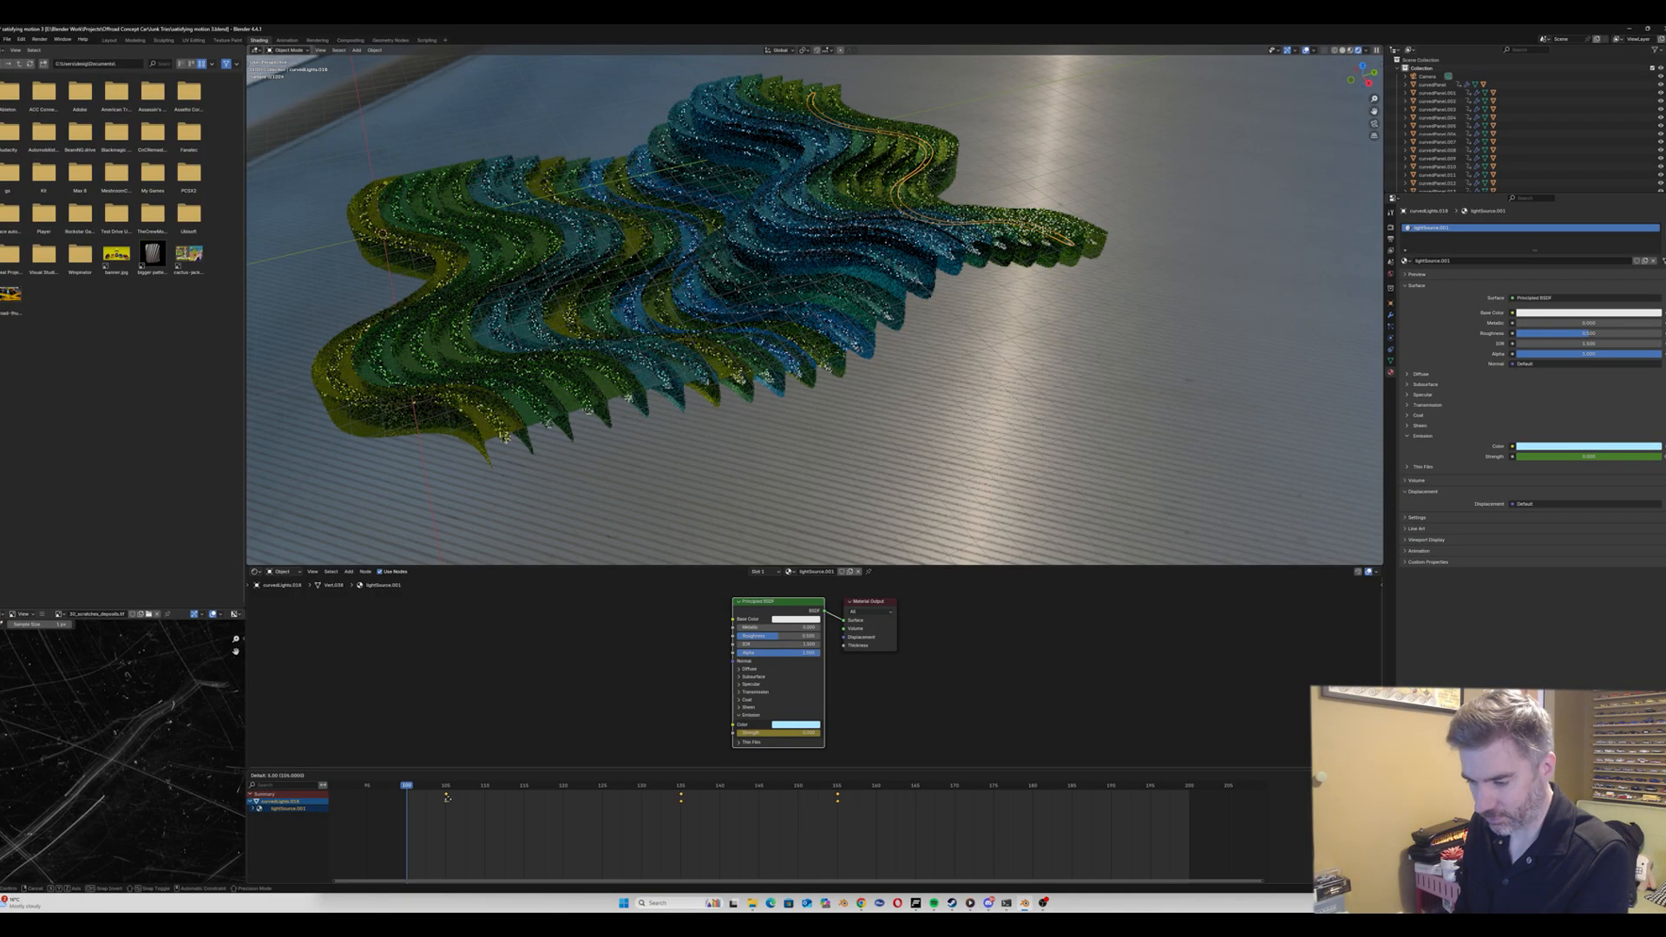
{"action": "left_click", "coordinate": [447, 797]}
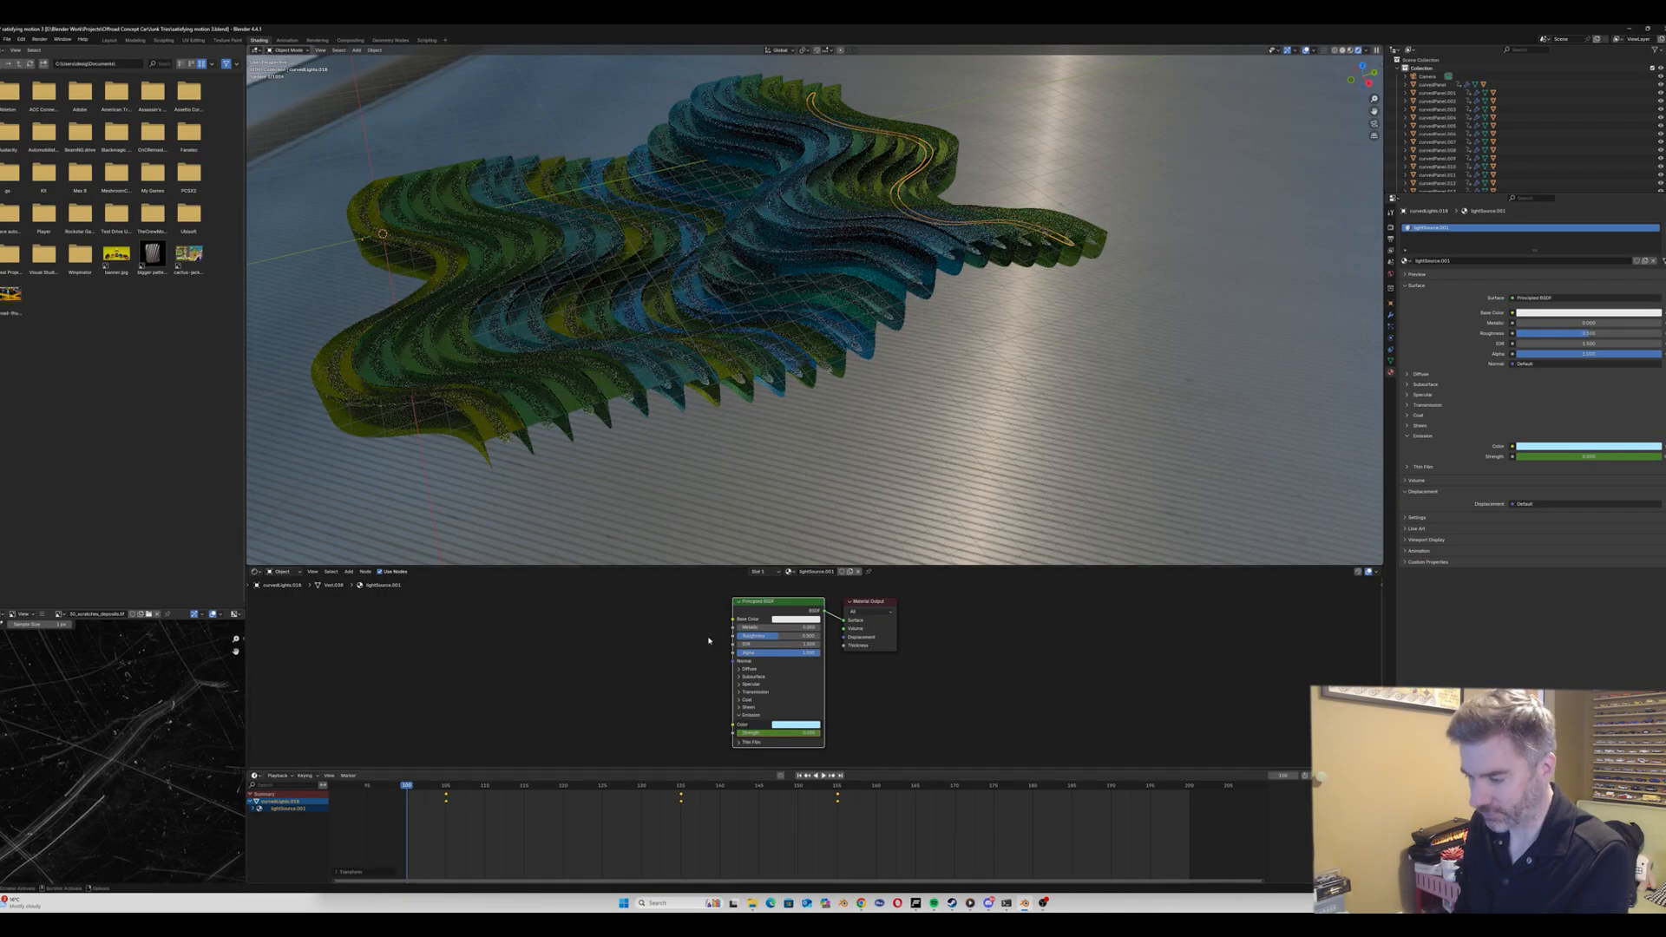
Step: Give the third light strip its own lightSource copy with emission keyframes shifted 10 frames later, and preview the animation before returning to frame 100
{"action": "left_click", "coordinate": [1047, 246]}
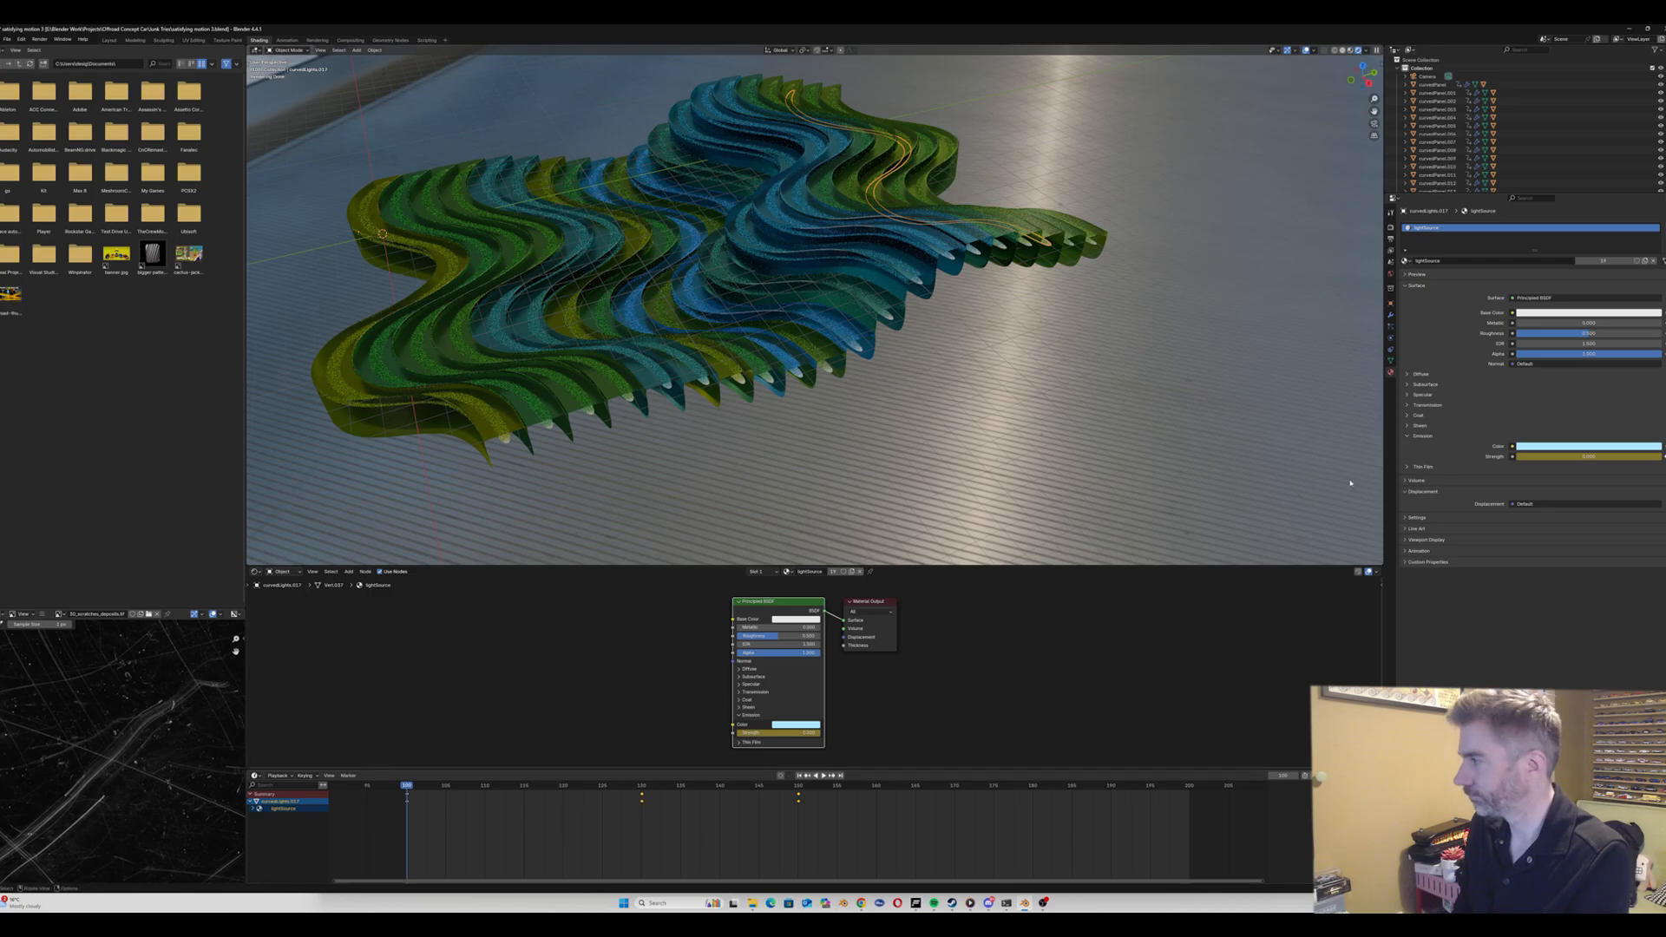
{"action": "left_click", "coordinate": [1646, 262]}
{"action": "key", "text": "g"}
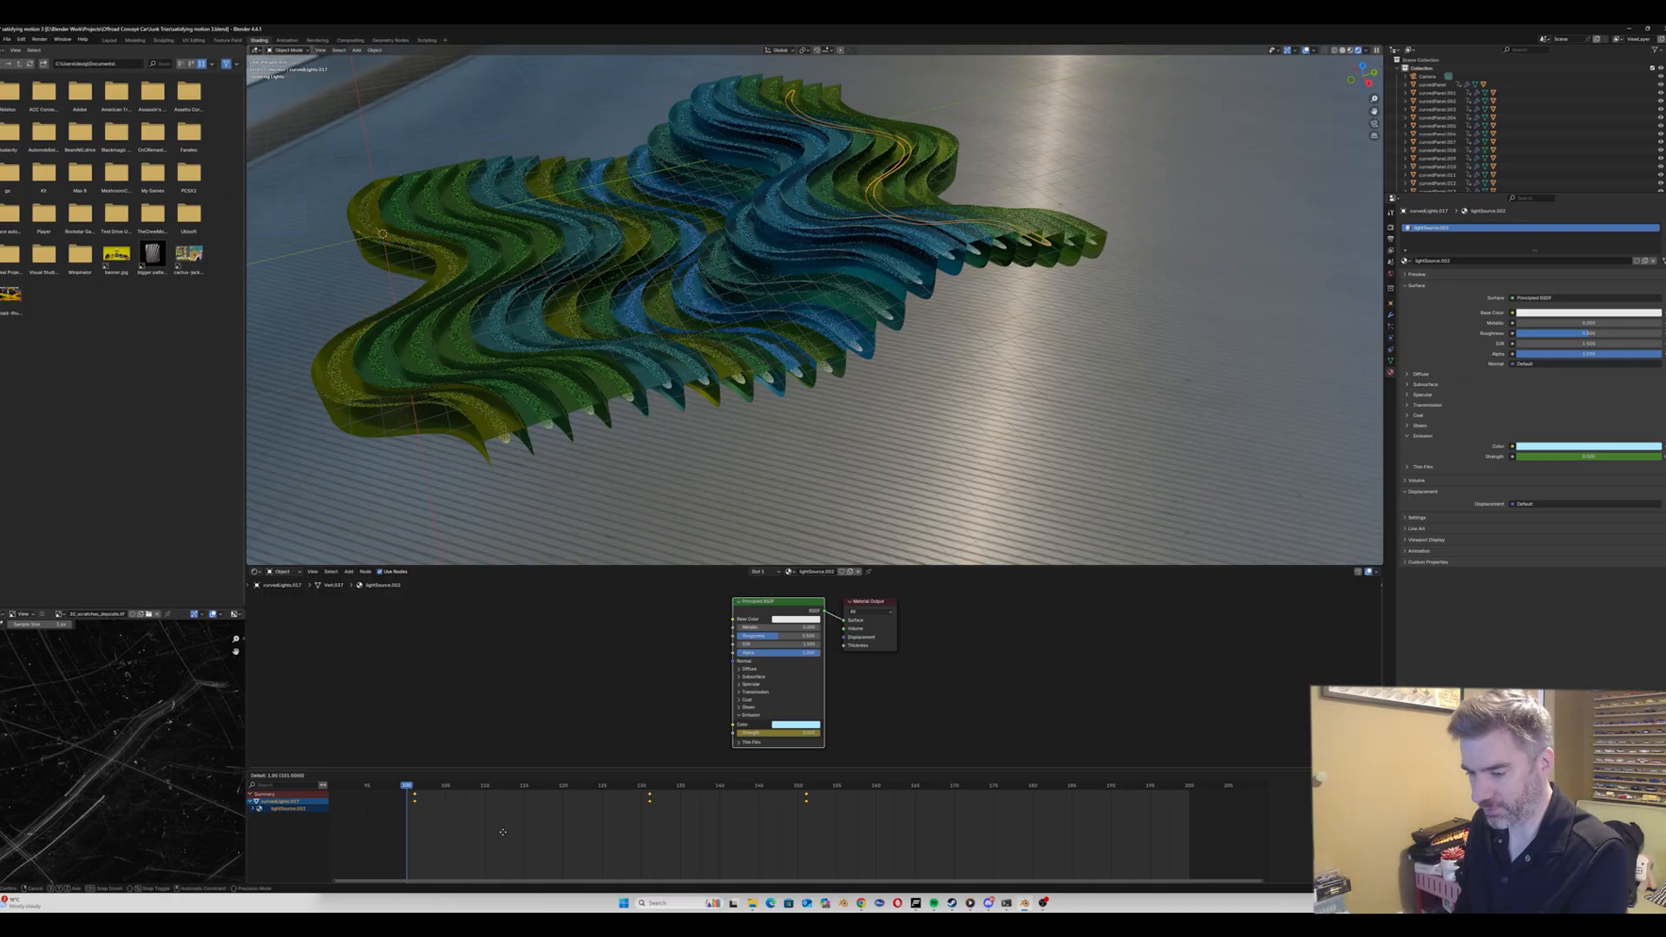
{"action": "left_click", "coordinate": [580, 830]}
{"action": "key", "text": "space"}
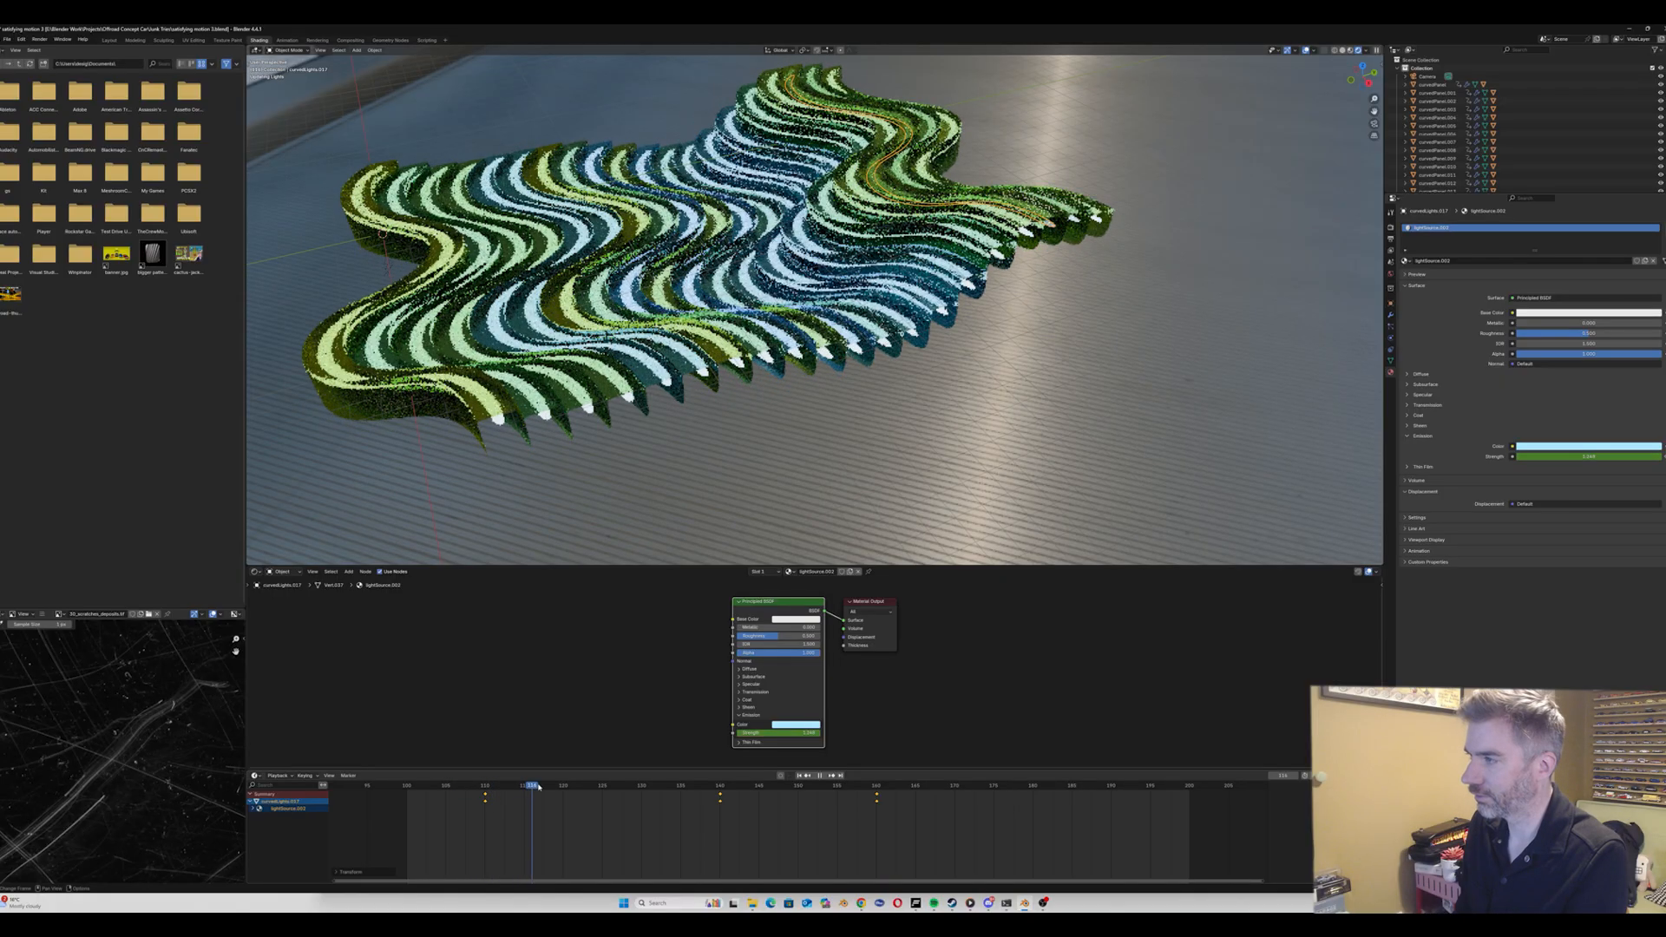
{"action": "left_click_drag", "start_coordinate": [566, 789], "coordinate": [409, 797]}
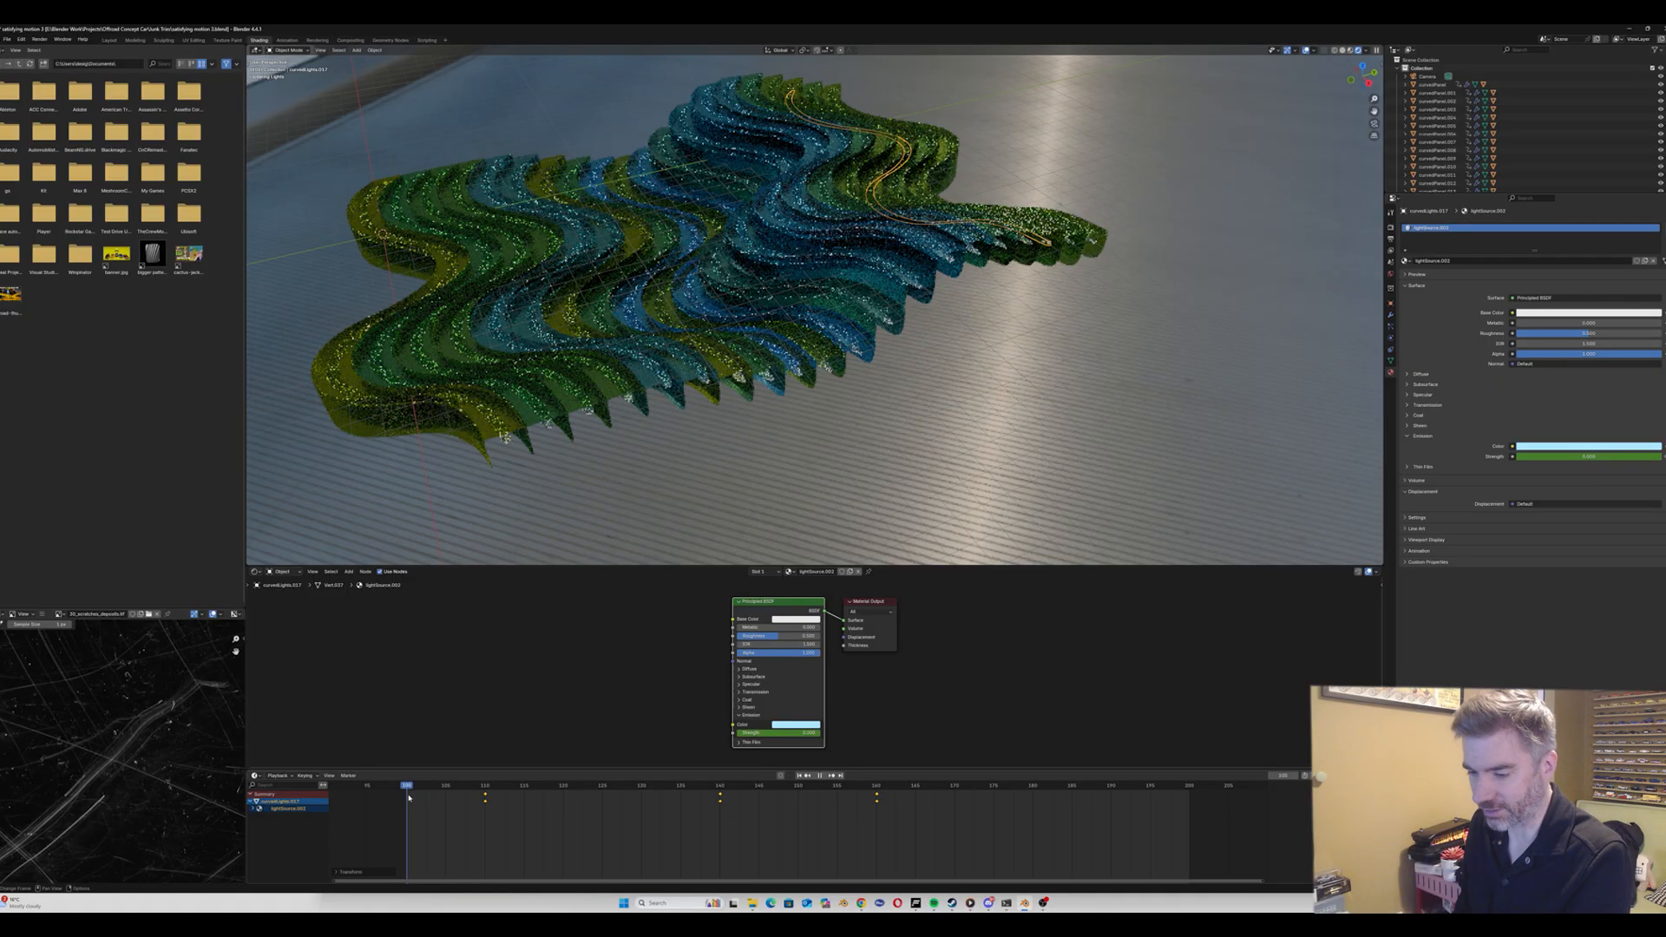
Step: Give the fourth light strip its own lightSource copy and shift its emission keyframes 15 frames later
{"action": "left_click", "coordinate": [1026, 244]}
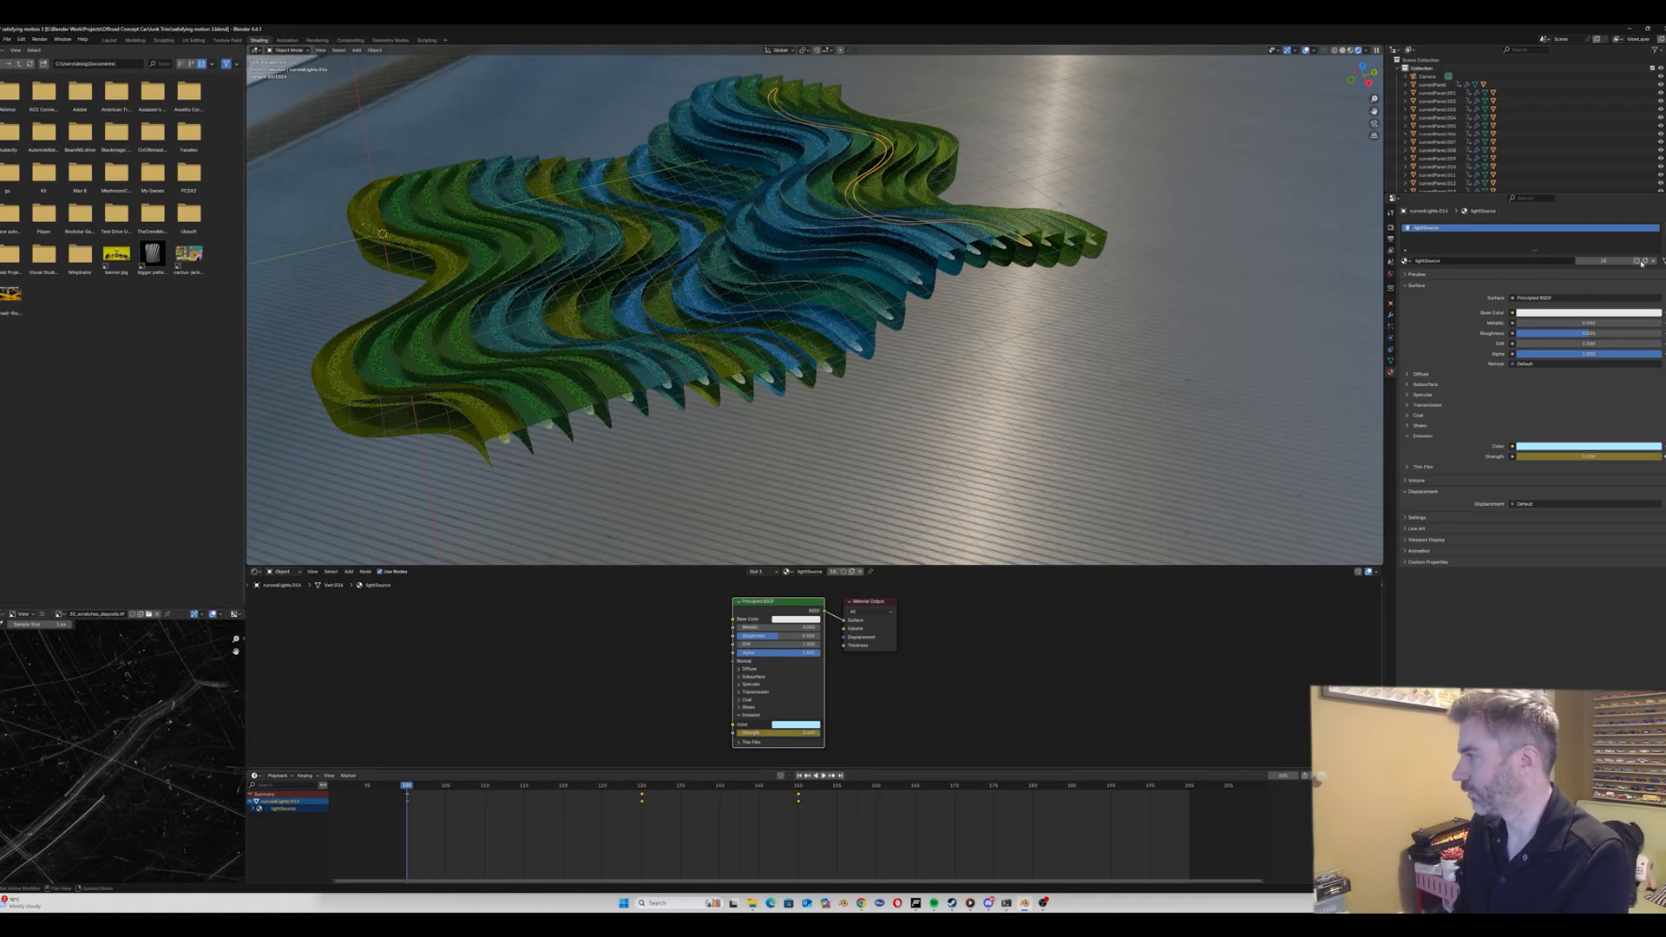
{"action": "left_click", "coordinate": [1601, 261]}
{"action": "key", "text": "g"}
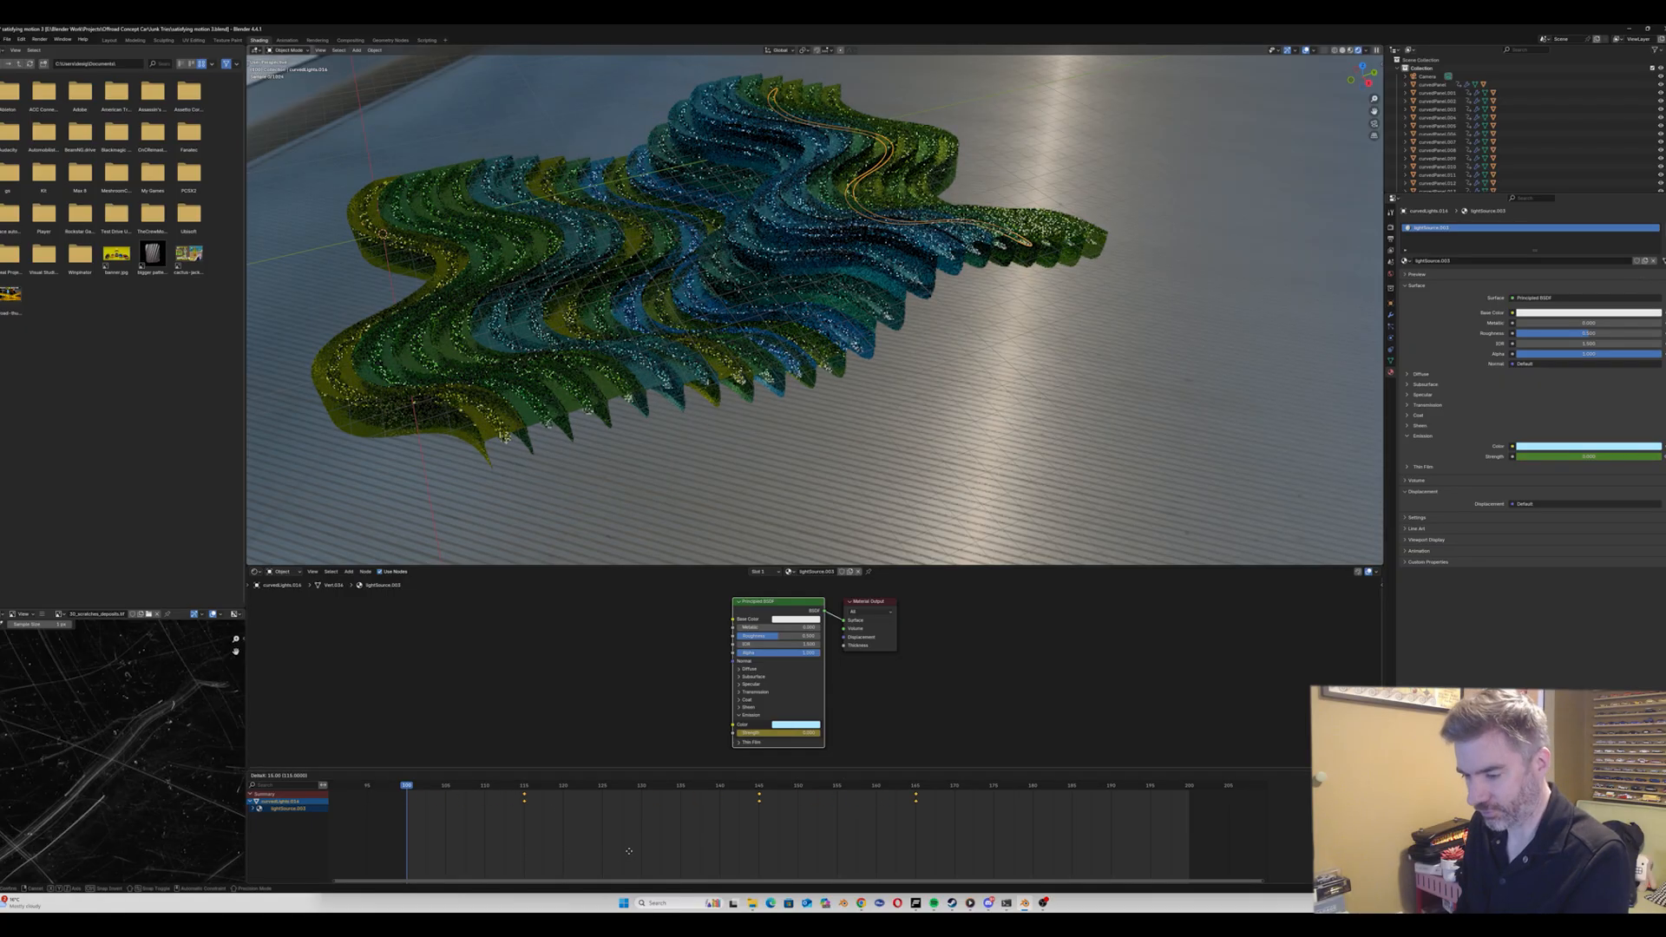
{"action": "left_click", "coordinate": [628, 851]}
Step: Give the fifth light strip its own lightSource copy and shift its emission keyframes 20 frames later
{"action": "left_click", "coordinate": [1002, 247]}
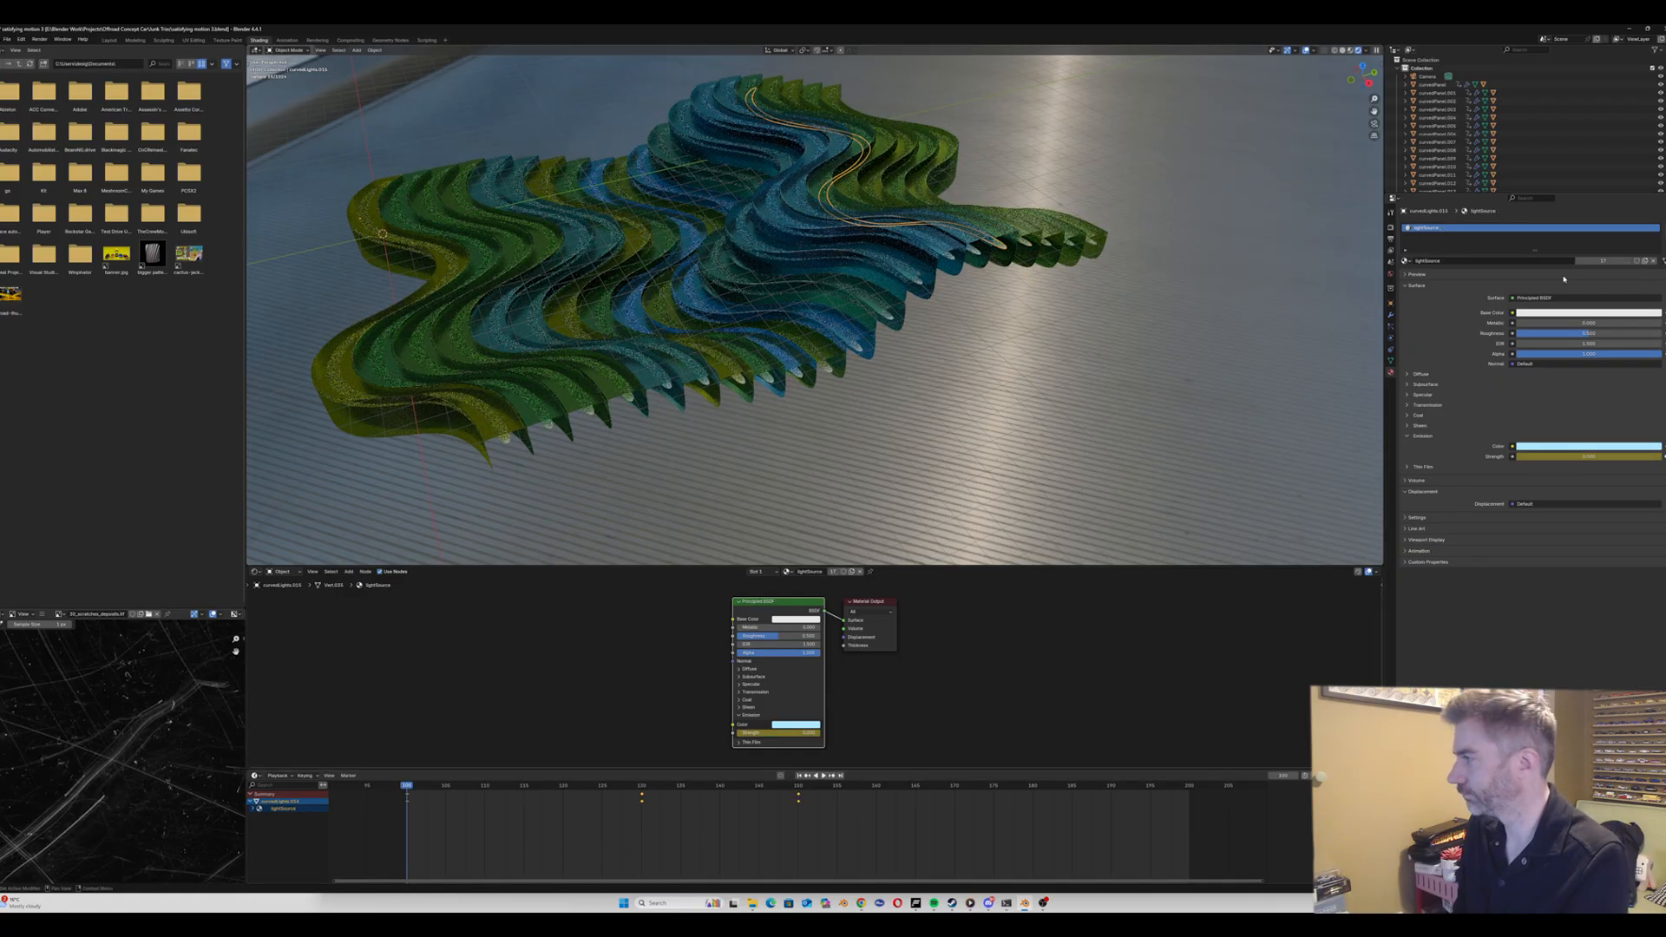
{"action": "left_click", "coordinate": [1645, 260]}
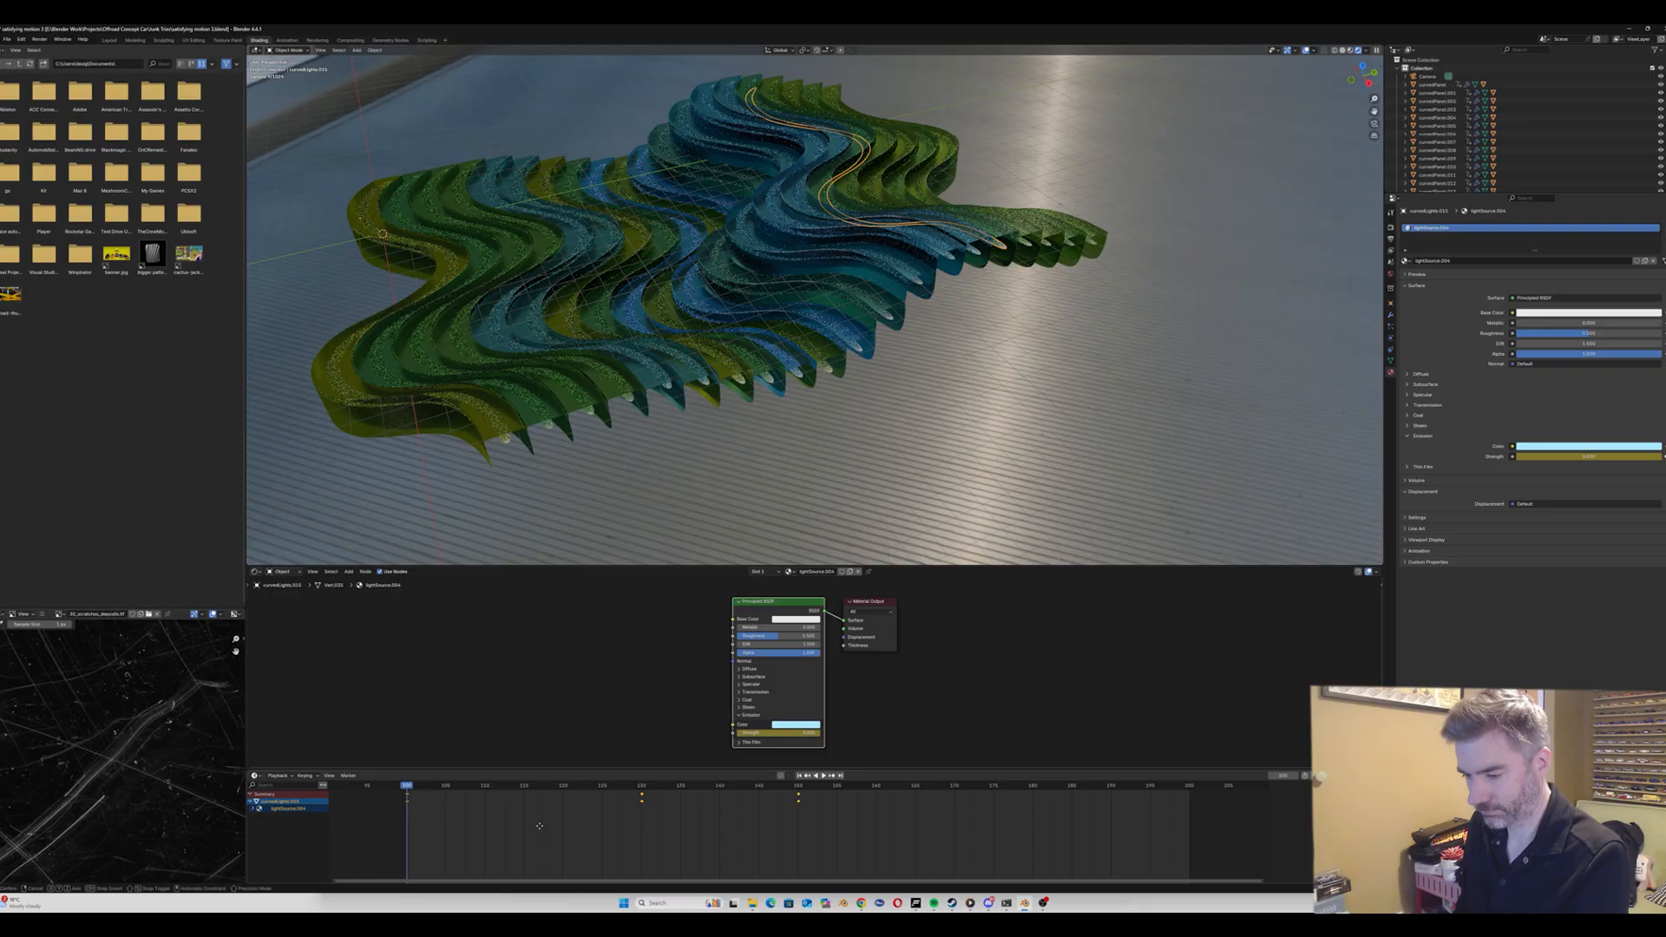
{"action": "key", "text": "g"}
{"action": "left_click", "coordinate": [696, 832]}
Step: Give the sixth through twelfth light strips their own lightSource copies, delaying each strip's emission keyframes further in 5-frame increments
{"action": "left_click", "coordinate": [893, 312]}
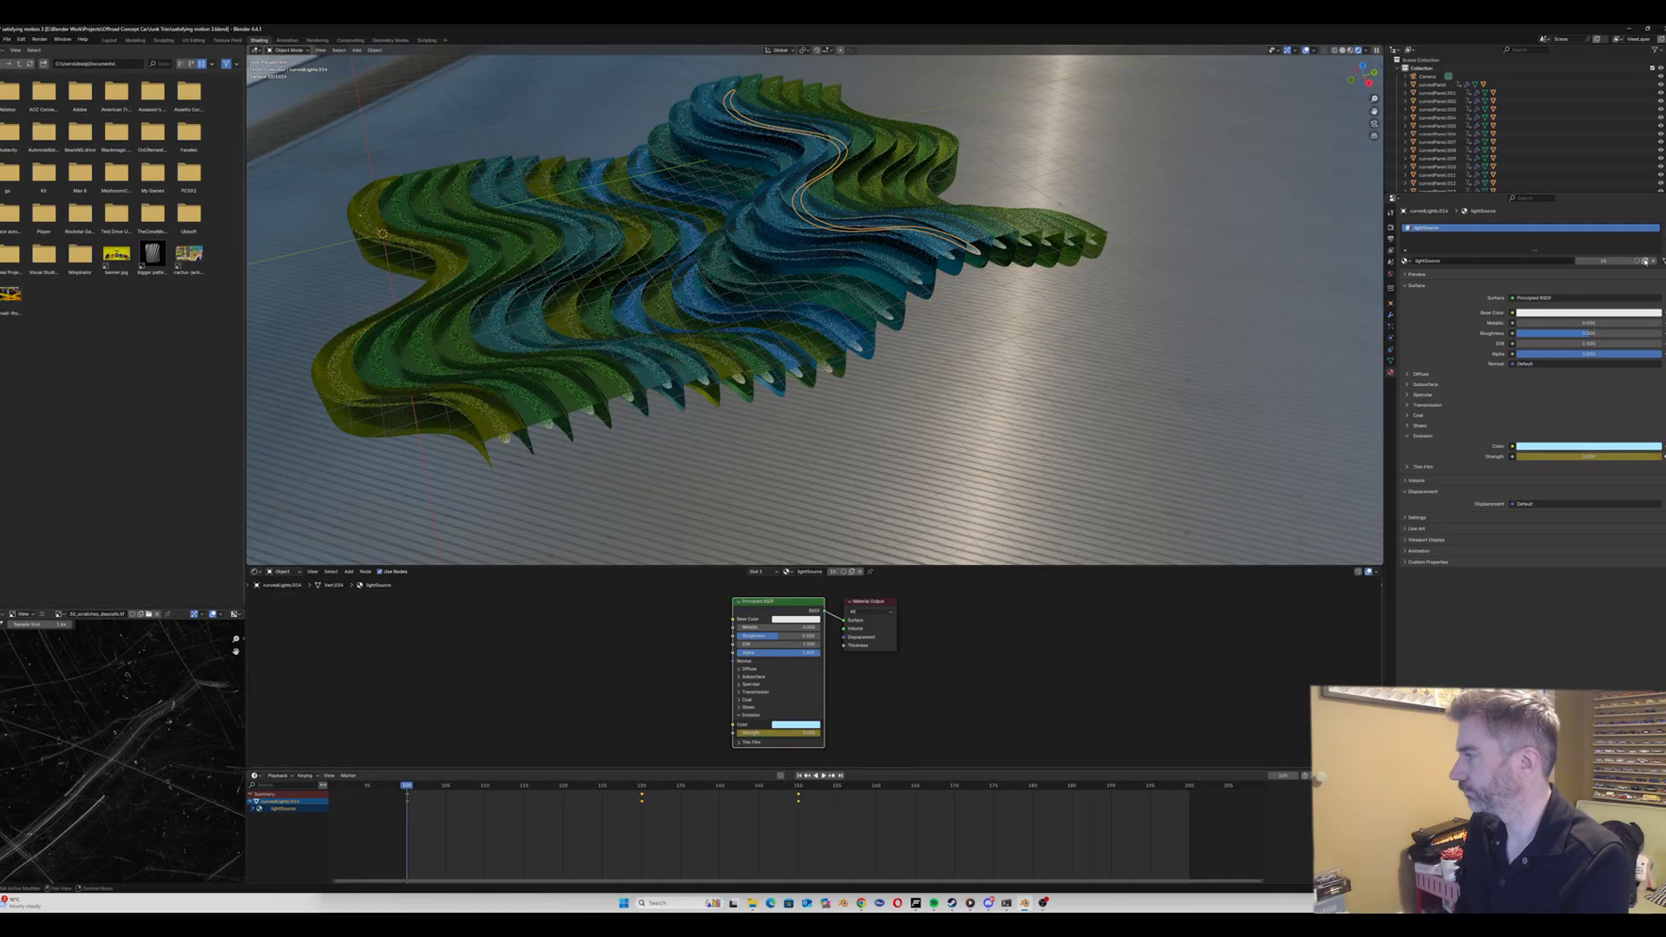
{"action": "left_click", "coordinate": [888, 316]}
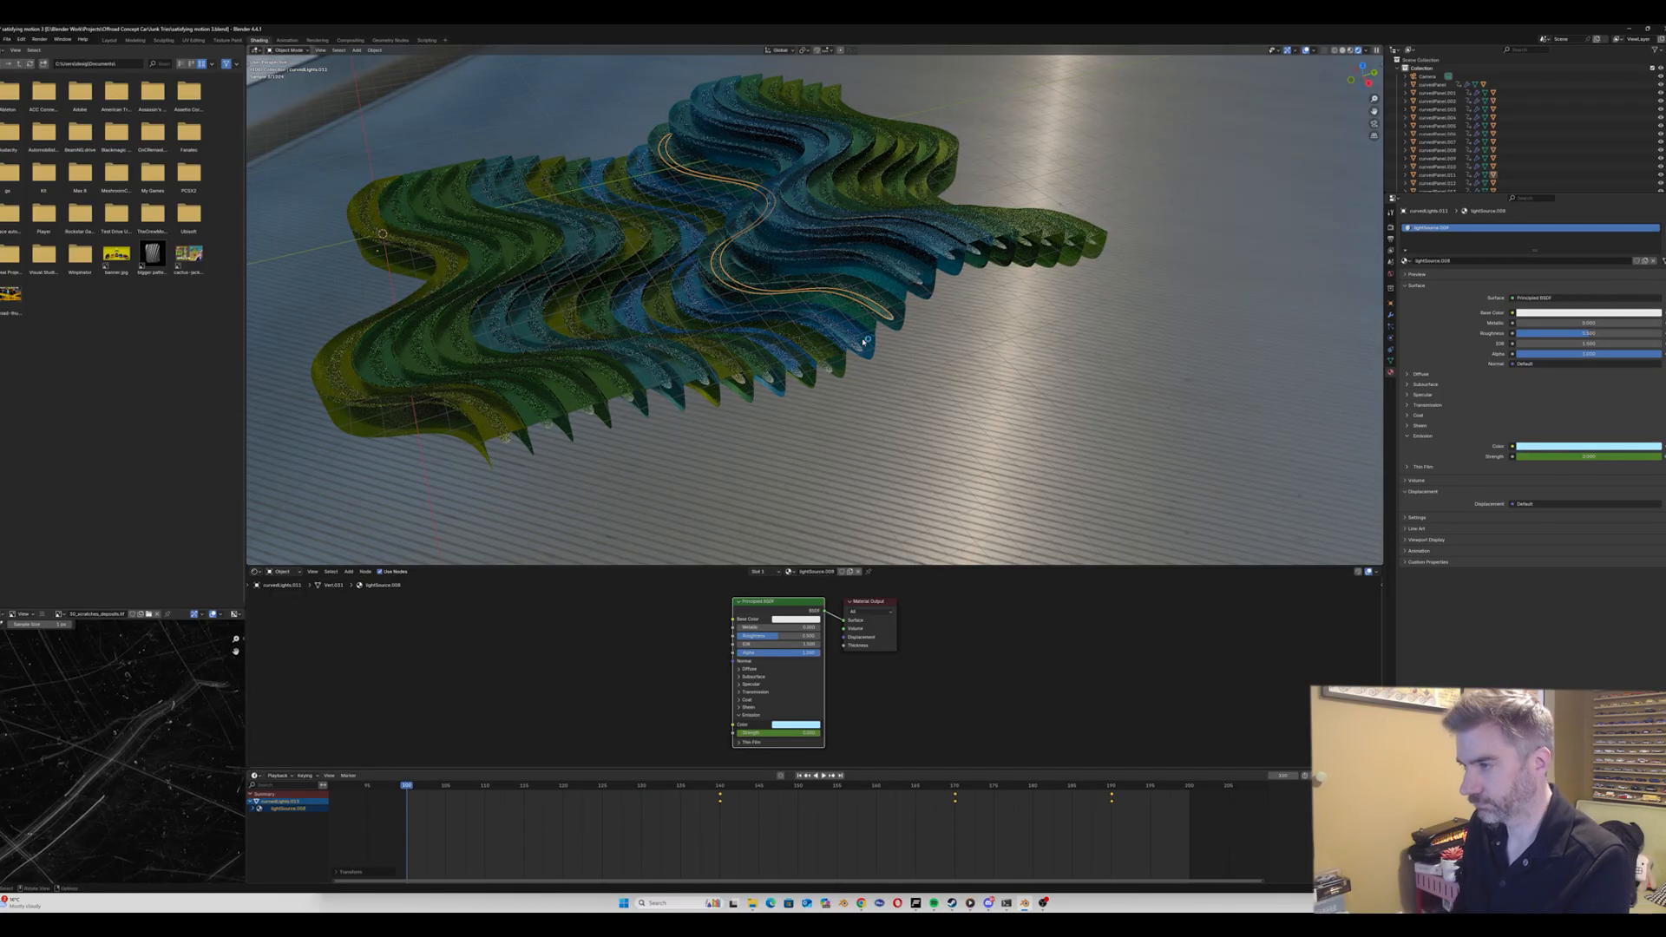
{"action": "left_click", "coordinate": [858, 348]}
{"action": "left_click", "coordinate": [799, 373]}
{"action": "left_click", "coordinate": [1602, 260]}
{"action": "key", "text": "g"}
{"action": "left_click", "coordinate": [763, 830]}
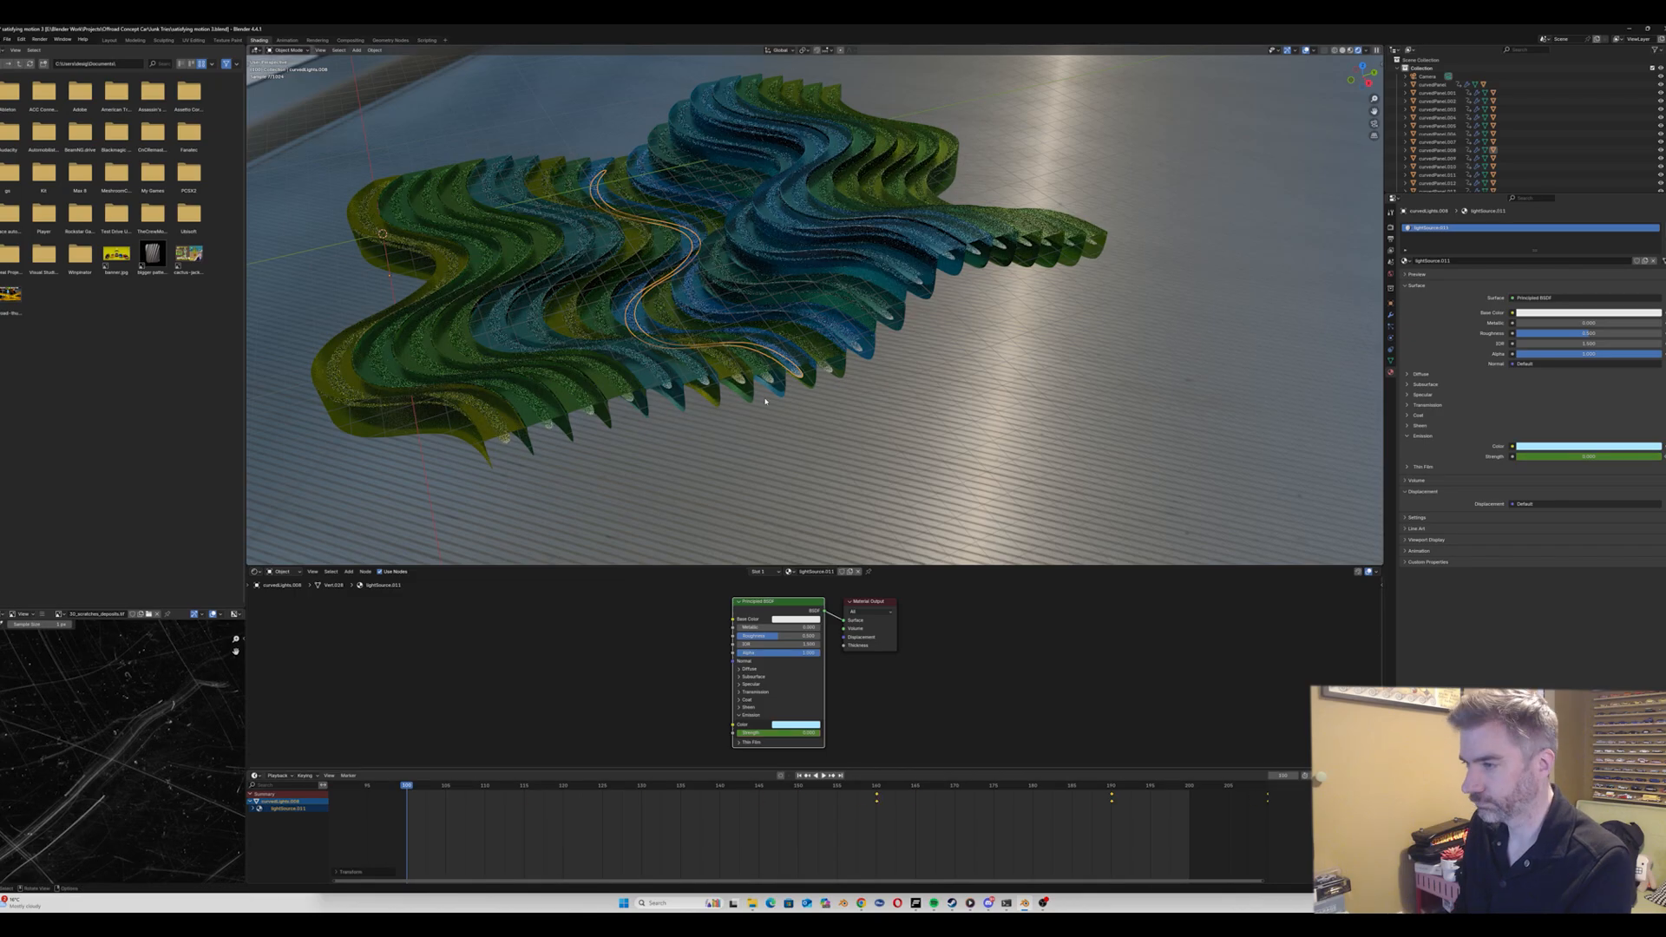
Step: Give the thirteenth through fifteenth light strips their own lightSource copies with emission keyframes shifted 60, 65 and 70 frames later
{"action": "left_click", "coordinate": [826, 370]}
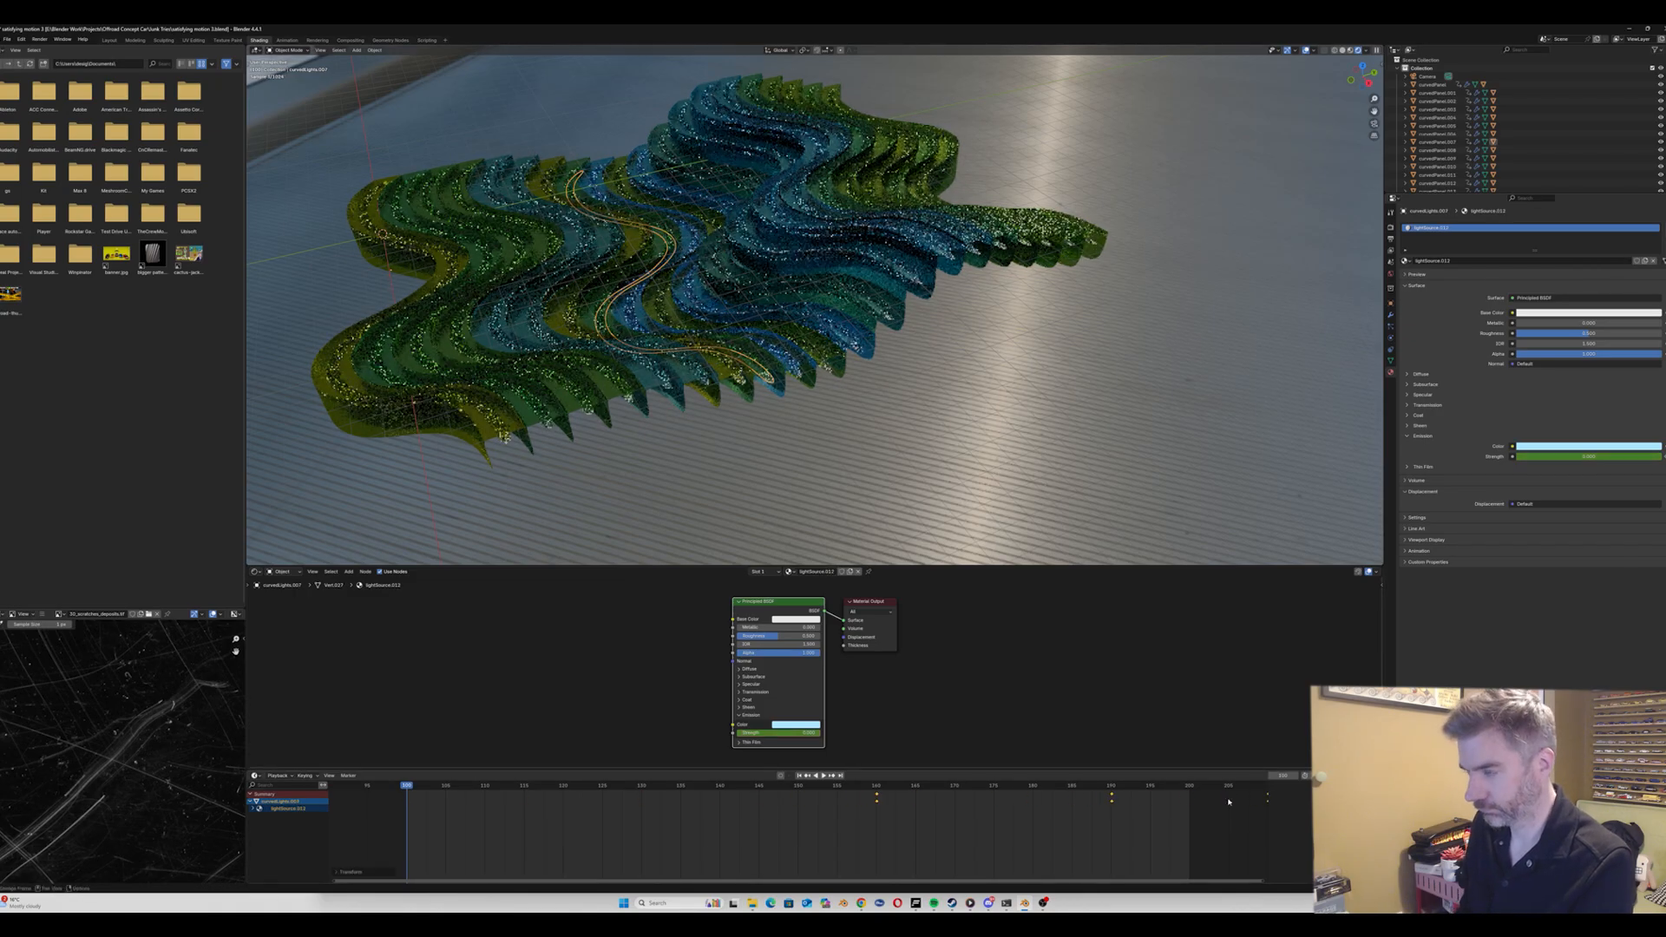
{"action": "left_click", "coordinate": [768, 378]}
{"action": "left_click", "coordinate": [737, 380]}
{"action": "left_click", "coordinate": [1604, 260]}
{"action": "key", "text": "g"}
{"action": "left_click", "coordinate": [781, 830]}
{"action": "left_click", "coordinate": [704, 382]}
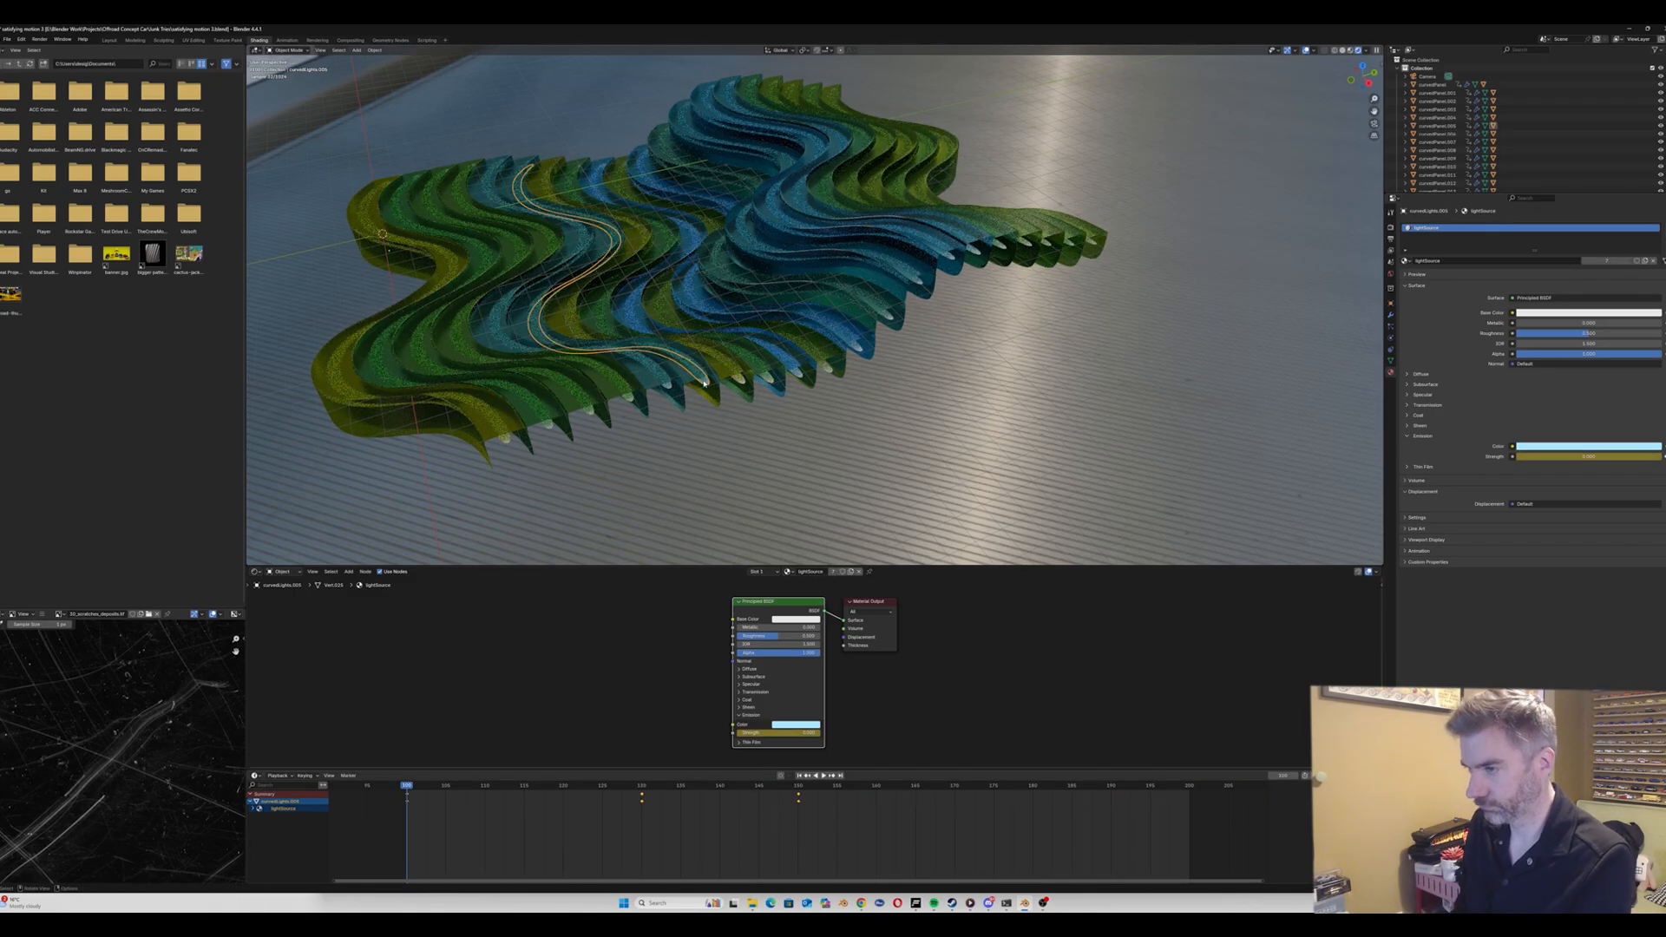
{"action": "left_click", "coordinate": [1604, 260]}
{"action": "key", "text": "g"}
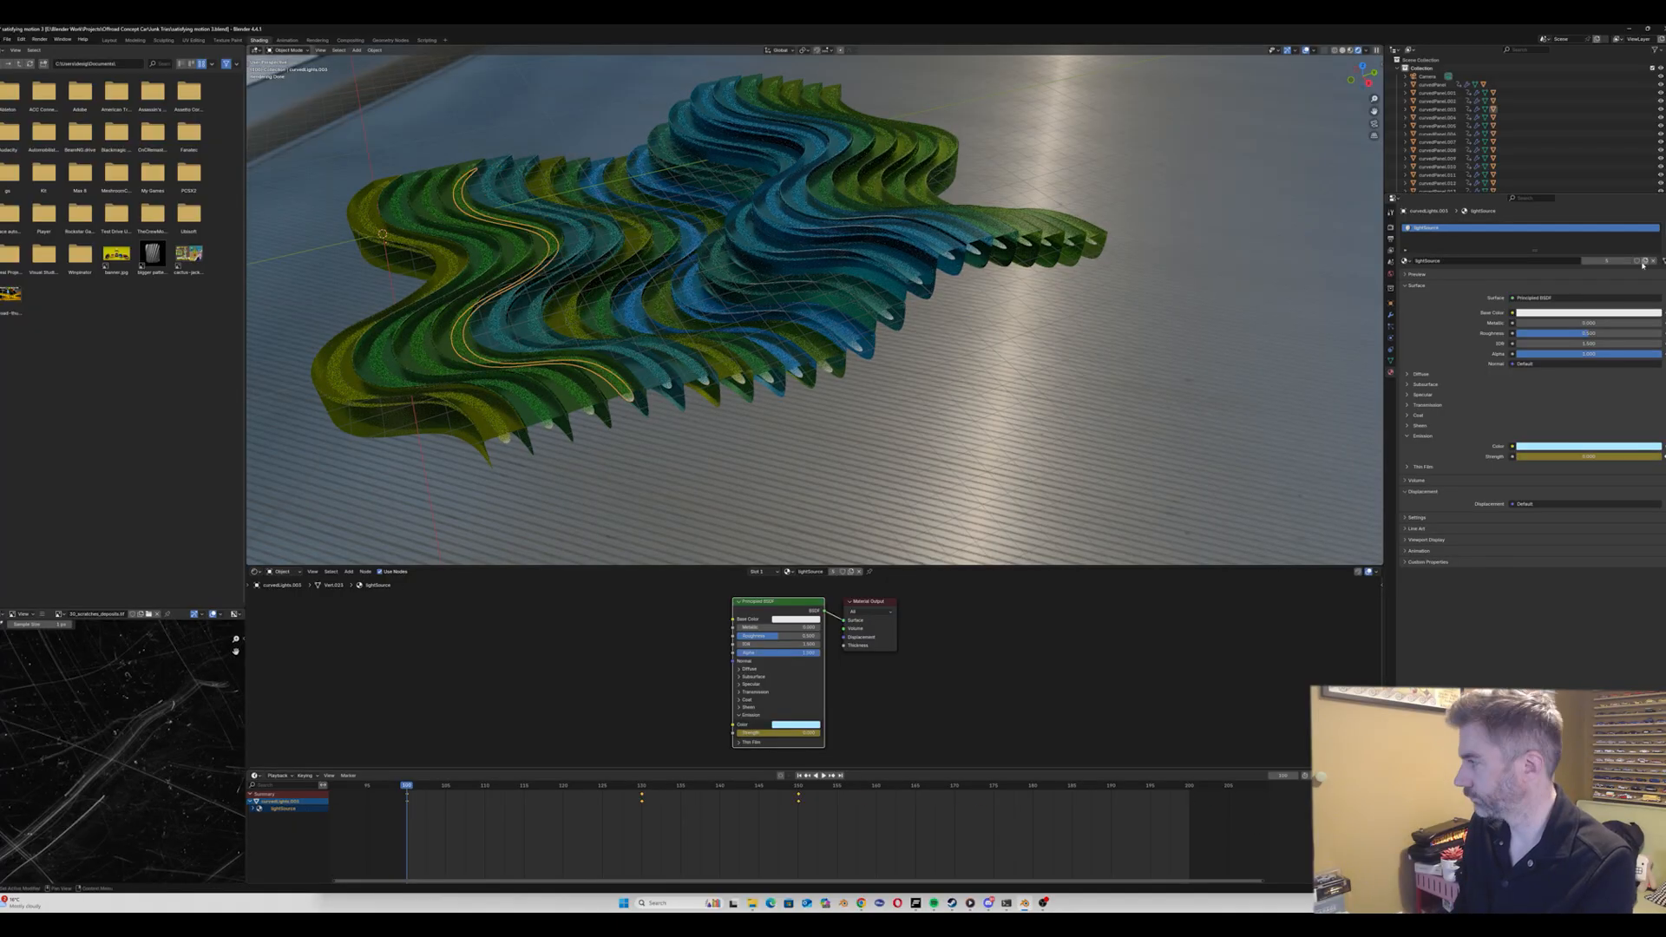
Step: Give the sixteenth through nineteenth light strips their own lightSource copies, delaying each strip's emission keyframes by 5 more frames
{"action": "left_click", "coordinate": [594, 405]}
{"action": "left_click", "coordinate": [593, 408]}
{"action": "left_click", "coordinate": [1627, 260]}
{"action": "key", "text": "g"}
{"action": "left_click", "coordinate": [868, 829]}
{"action": "left_click", "coordinate": [552, 421]}
{"action": "left_click", "coordinate": [548, 424]}
{"action": "left_click", "coordinate": [1627, 261]}
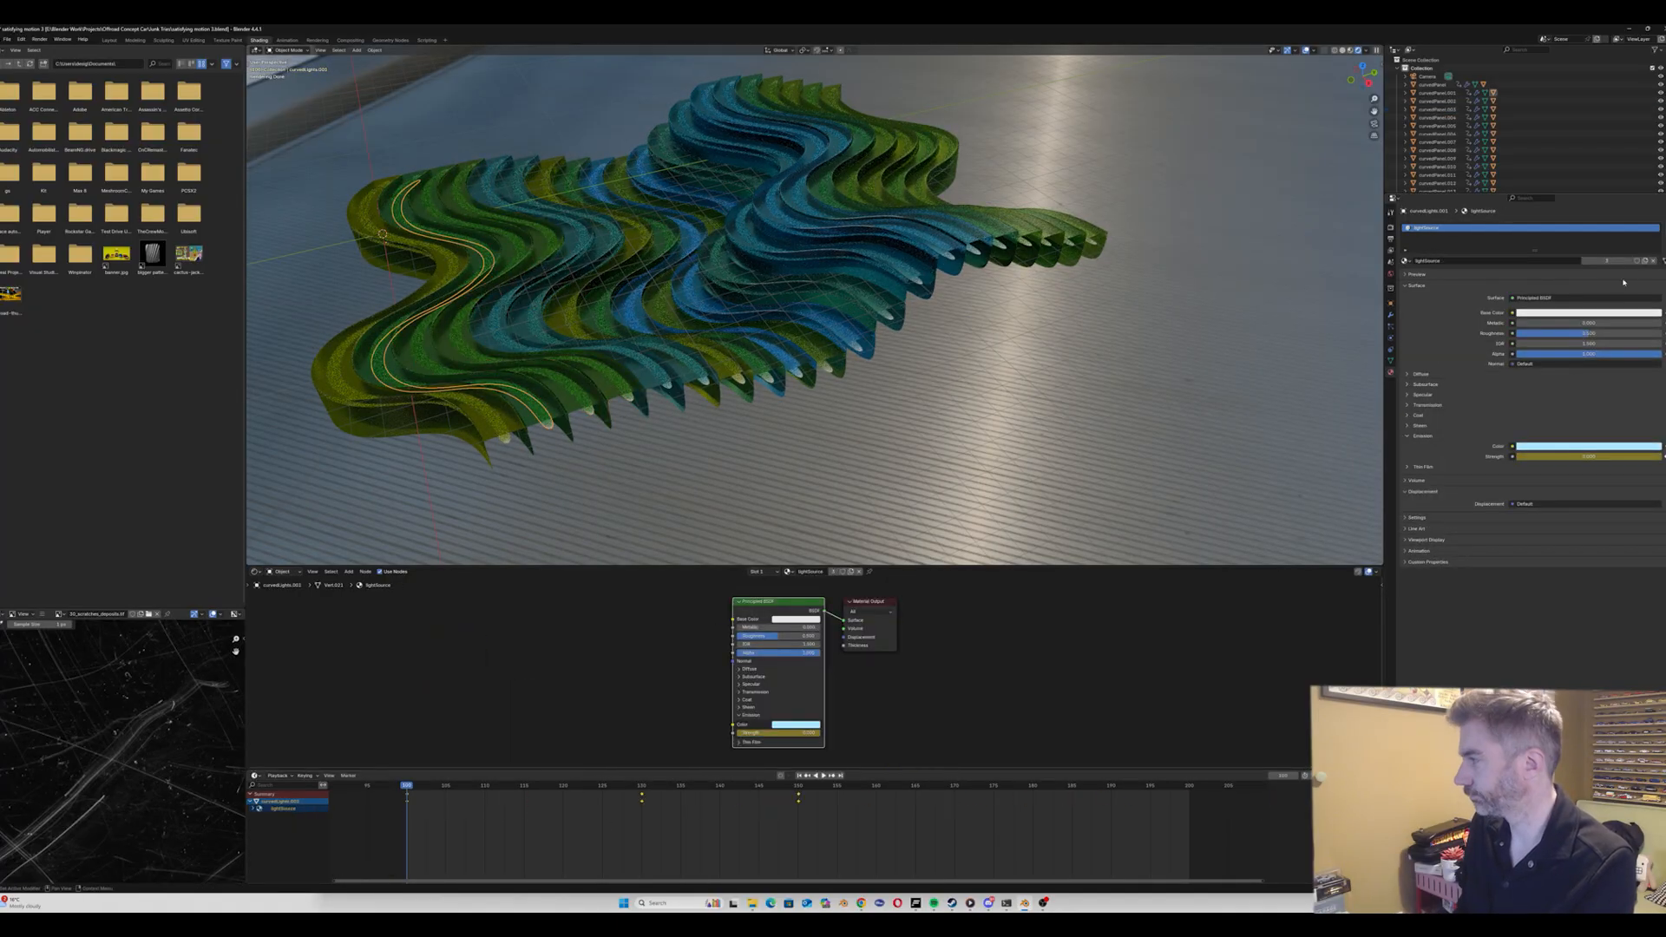
{"action": "key", "text": "g"}
Step: Shift the emission keyframes of the last light strip, curvedLights, 95 frames later
{"action": "left_click", "coordinate": [504, 438]}
{"action": "key", "text": "g"}
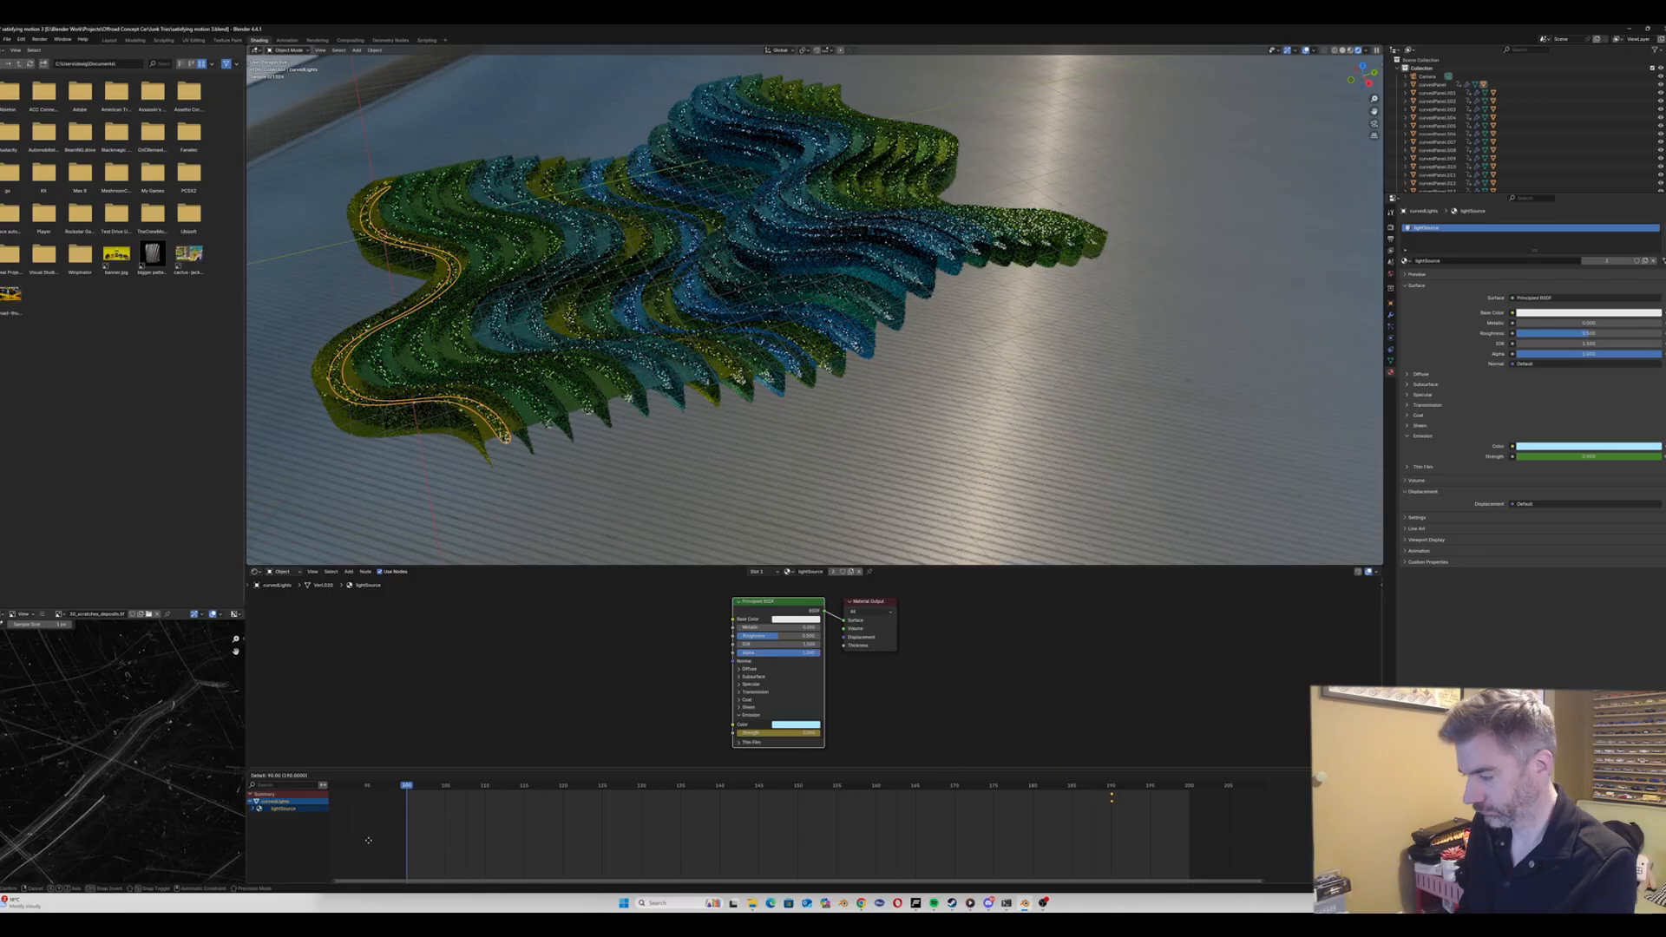
{"action": "left_click", "coordinate": [394, 833]}
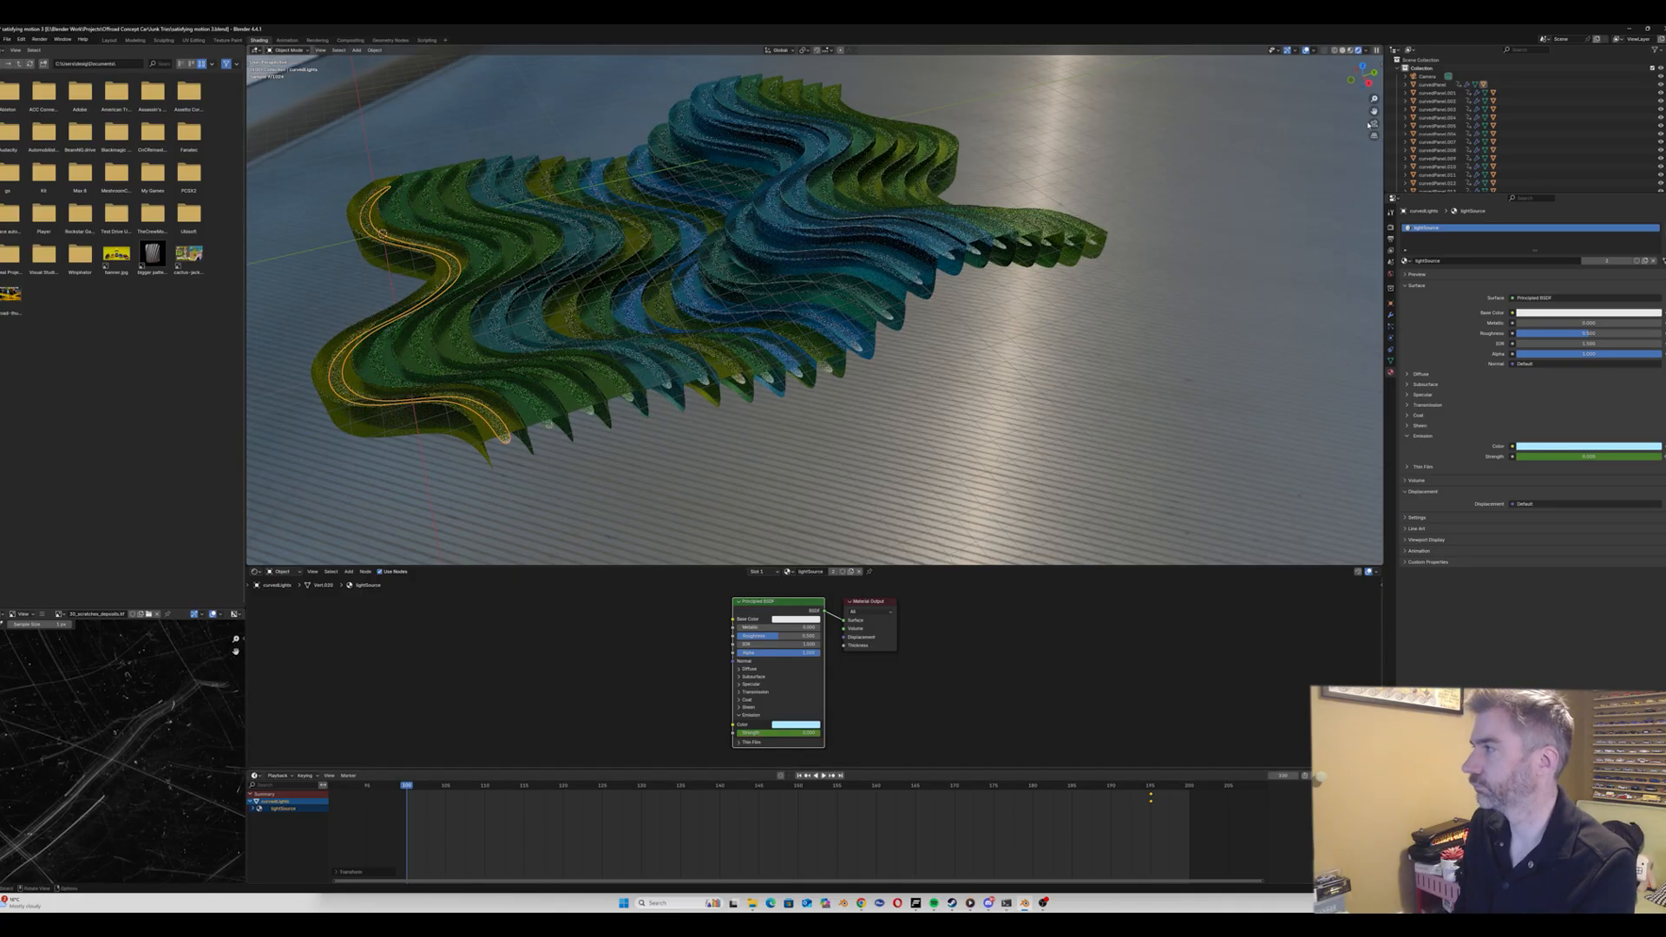
Step: Look through the camera and play the animation from near frame 100 to check the staggered light pulse
{"action": "key", "text": "KP_0"}
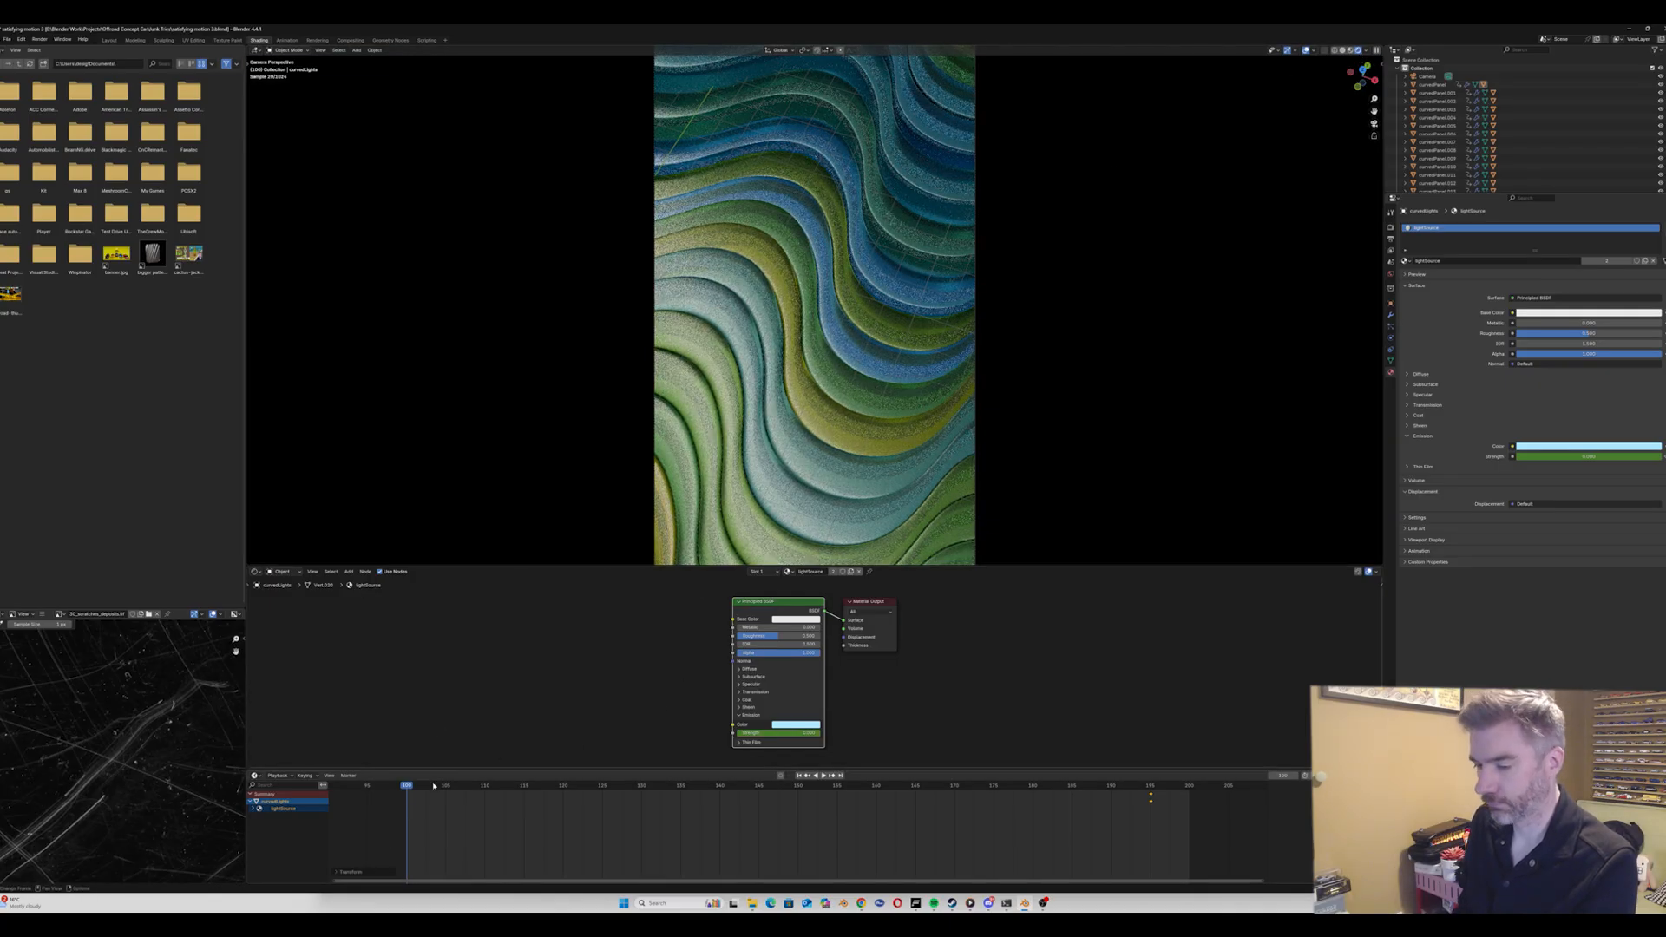
{"action": "key", "text": "space"}
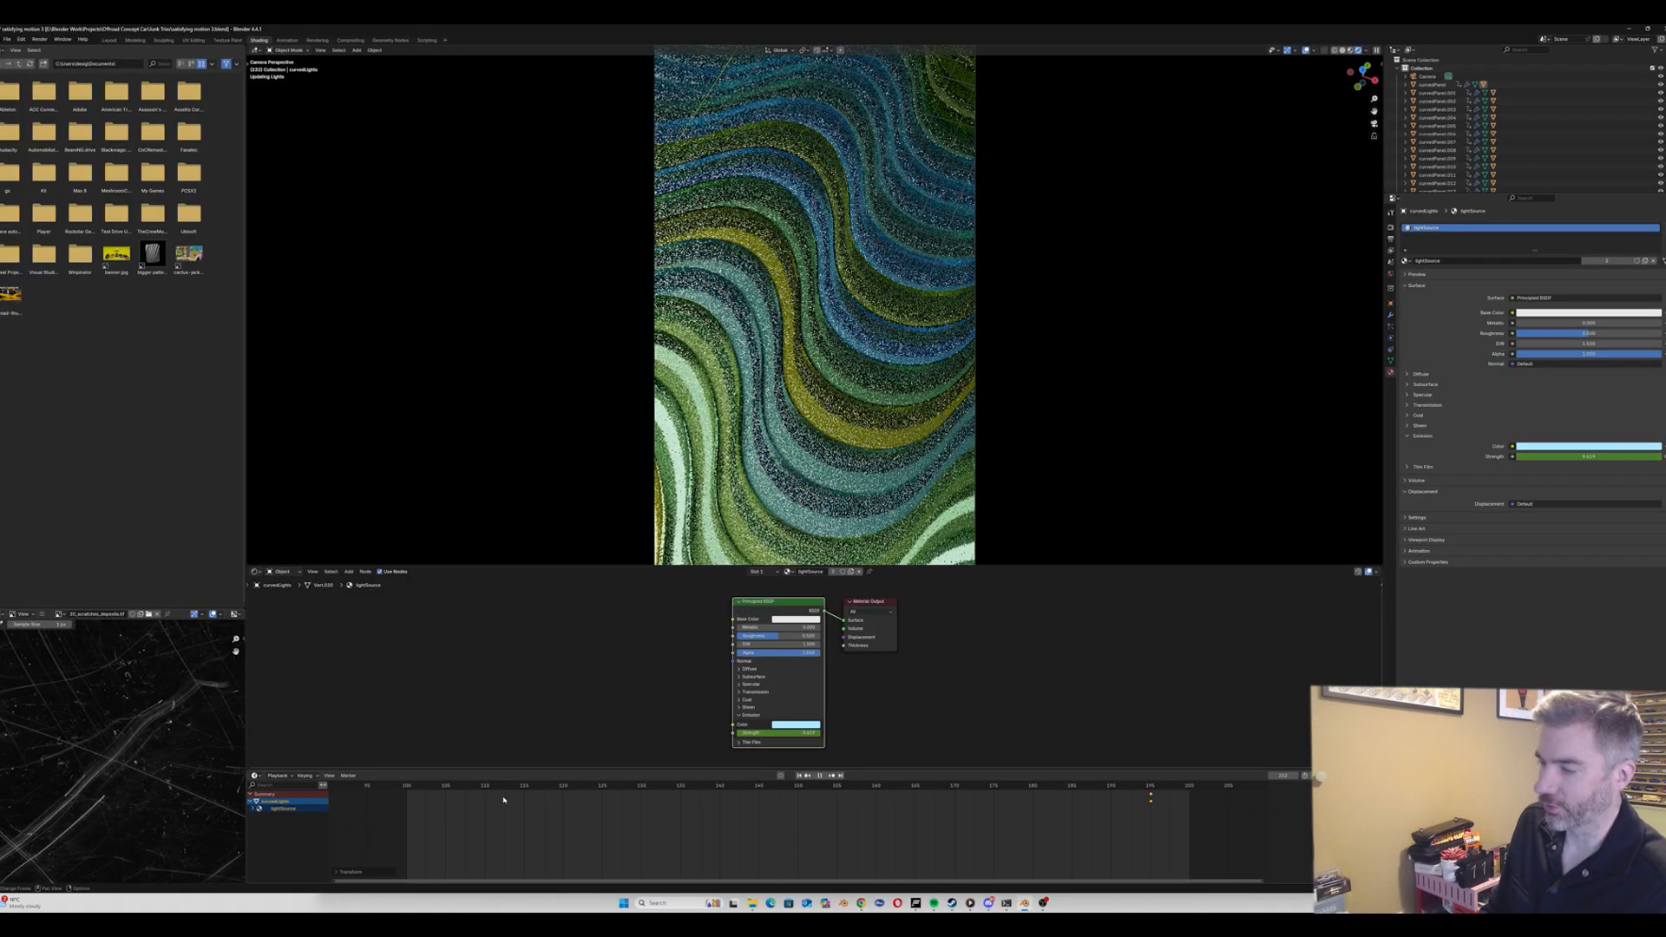
{"action": "left_click_drag", "start_coordinate": [599, 786], "coordinate": [413, 787]}
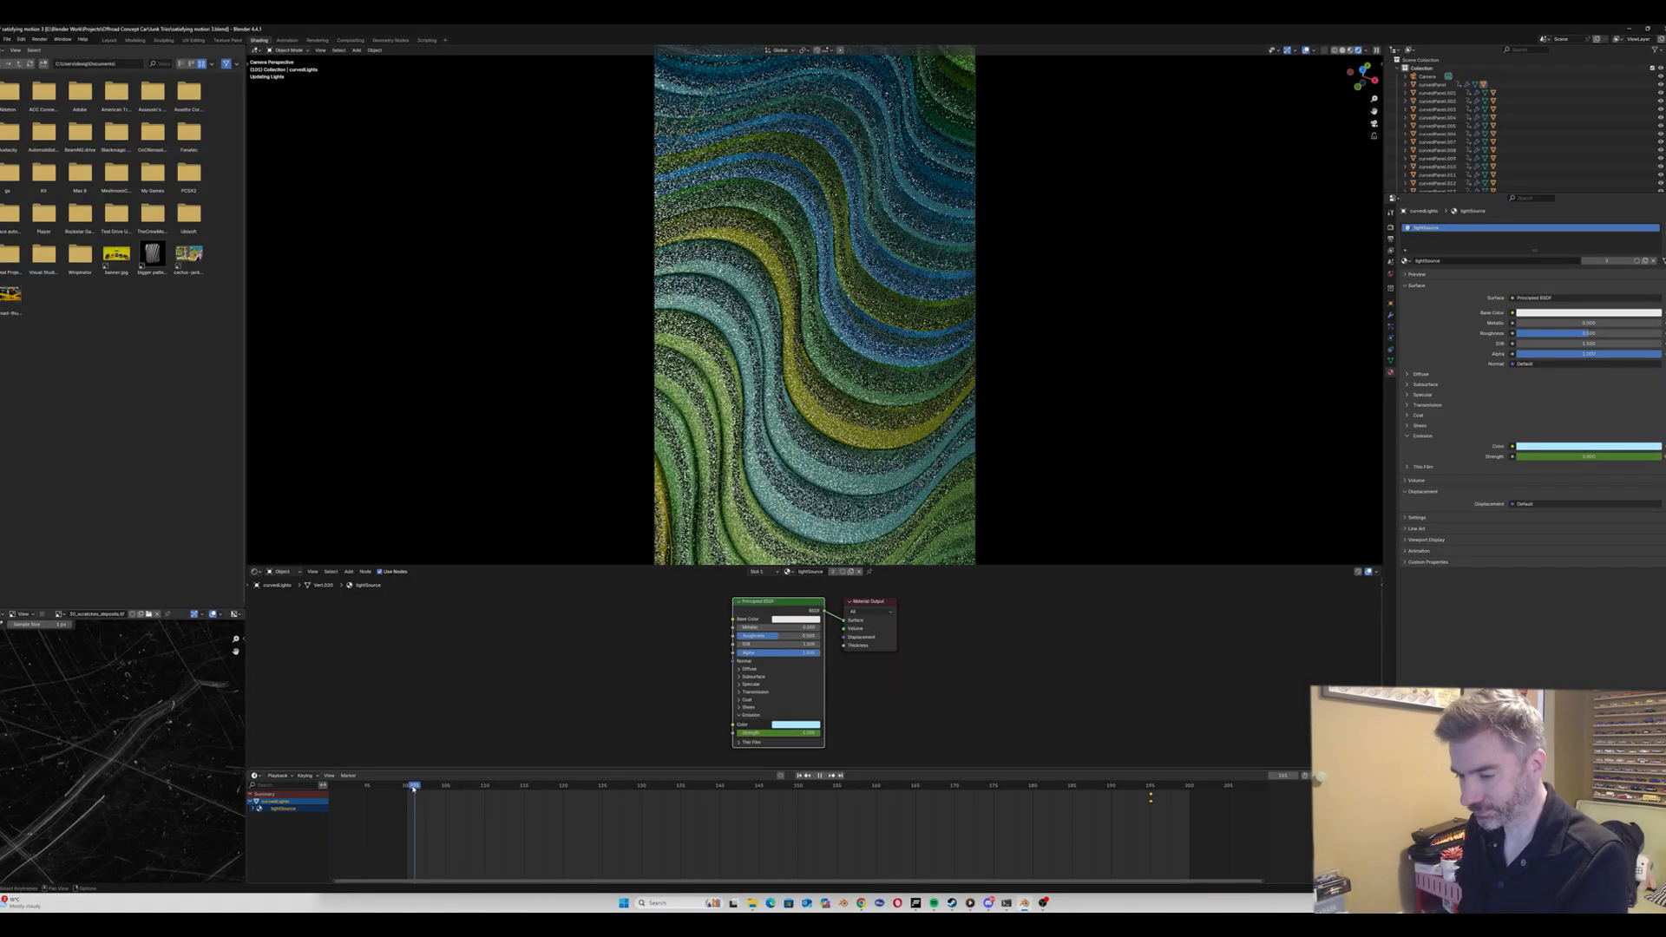
{"action": "key", "text": "space"}
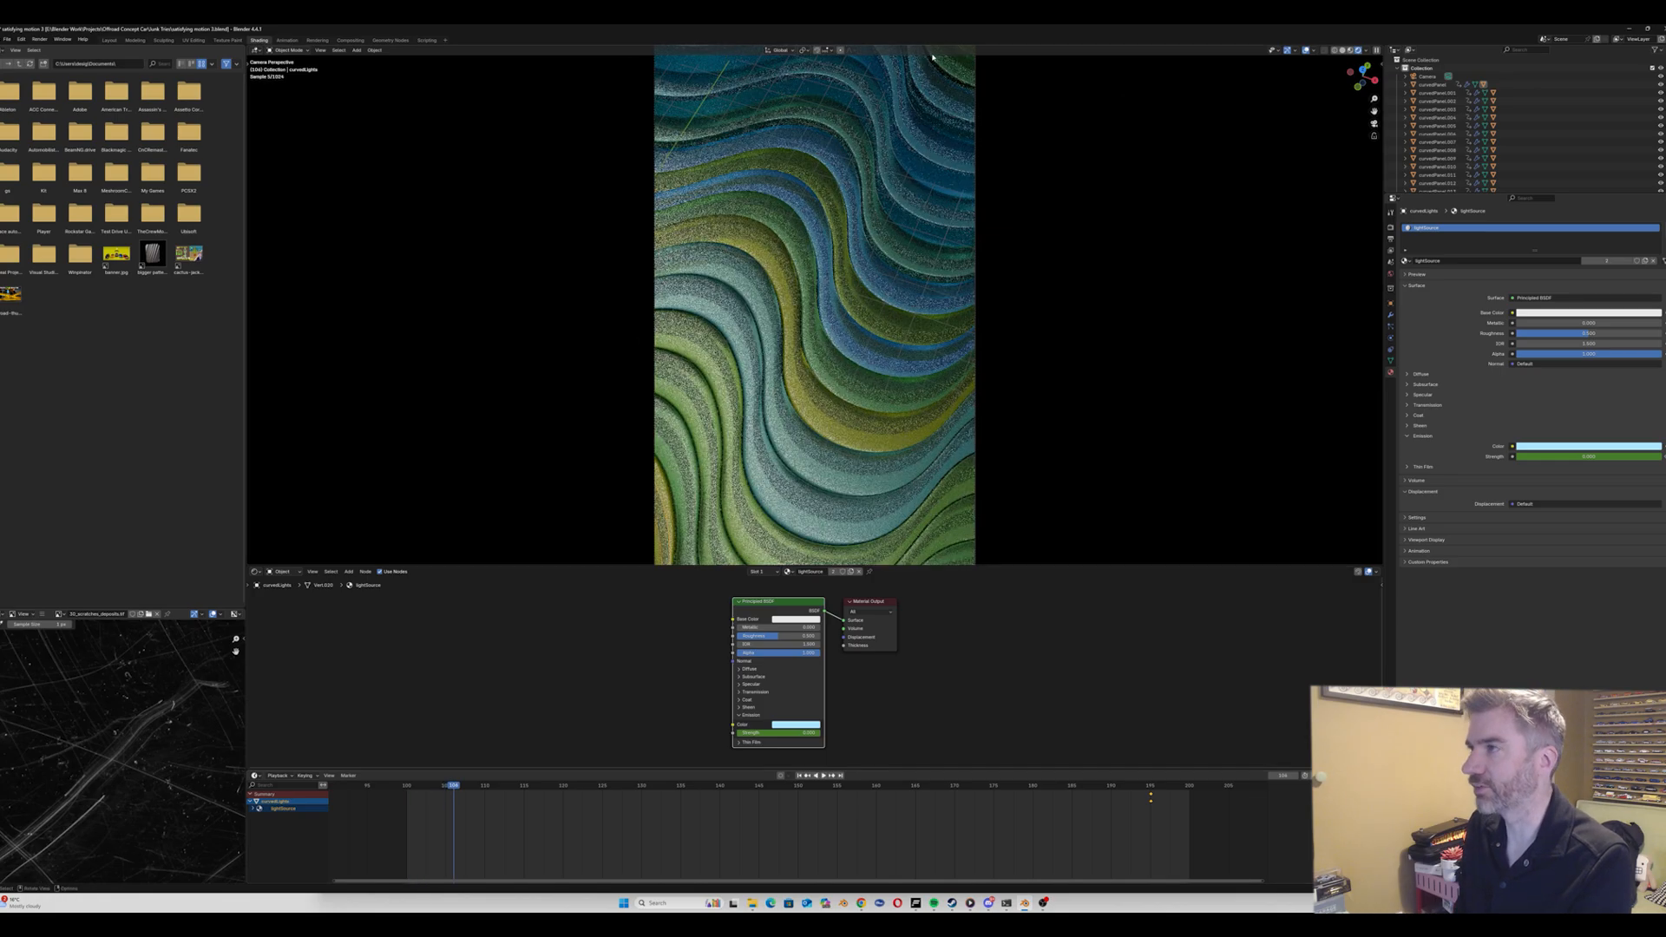
Step: Scrub through the timeline and replay the animation in camera view, returning to frame 102
{"action": "left_click", "coordinate": [910, 117]}
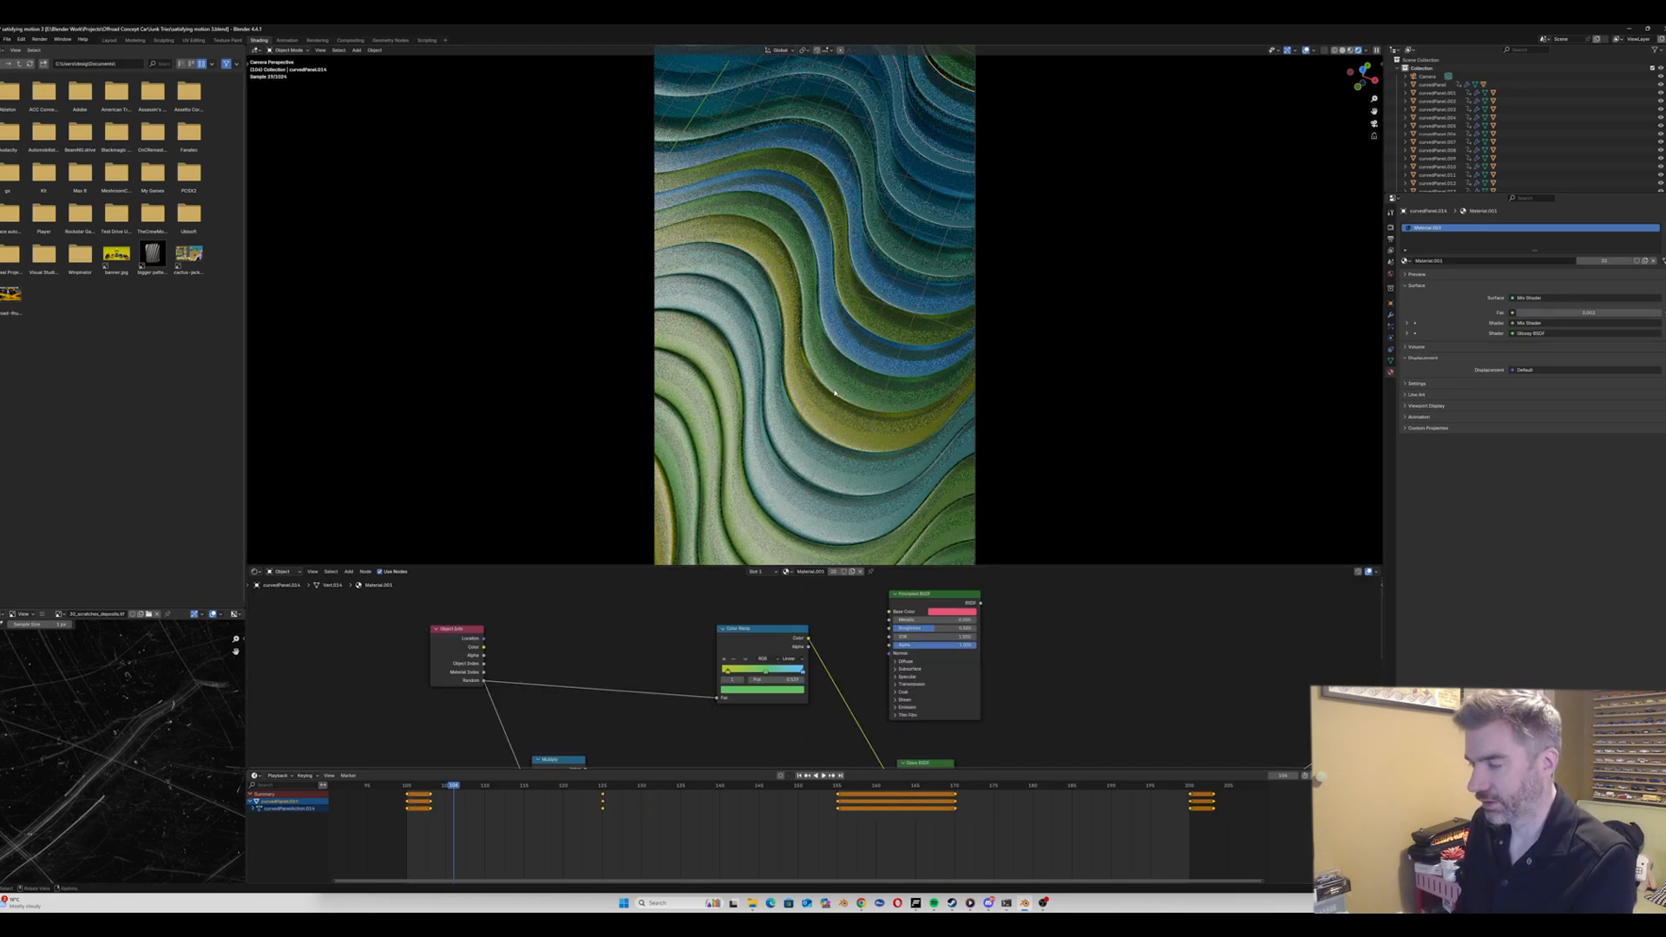
{"action": "left_click", "coordinate": [108, 40]}
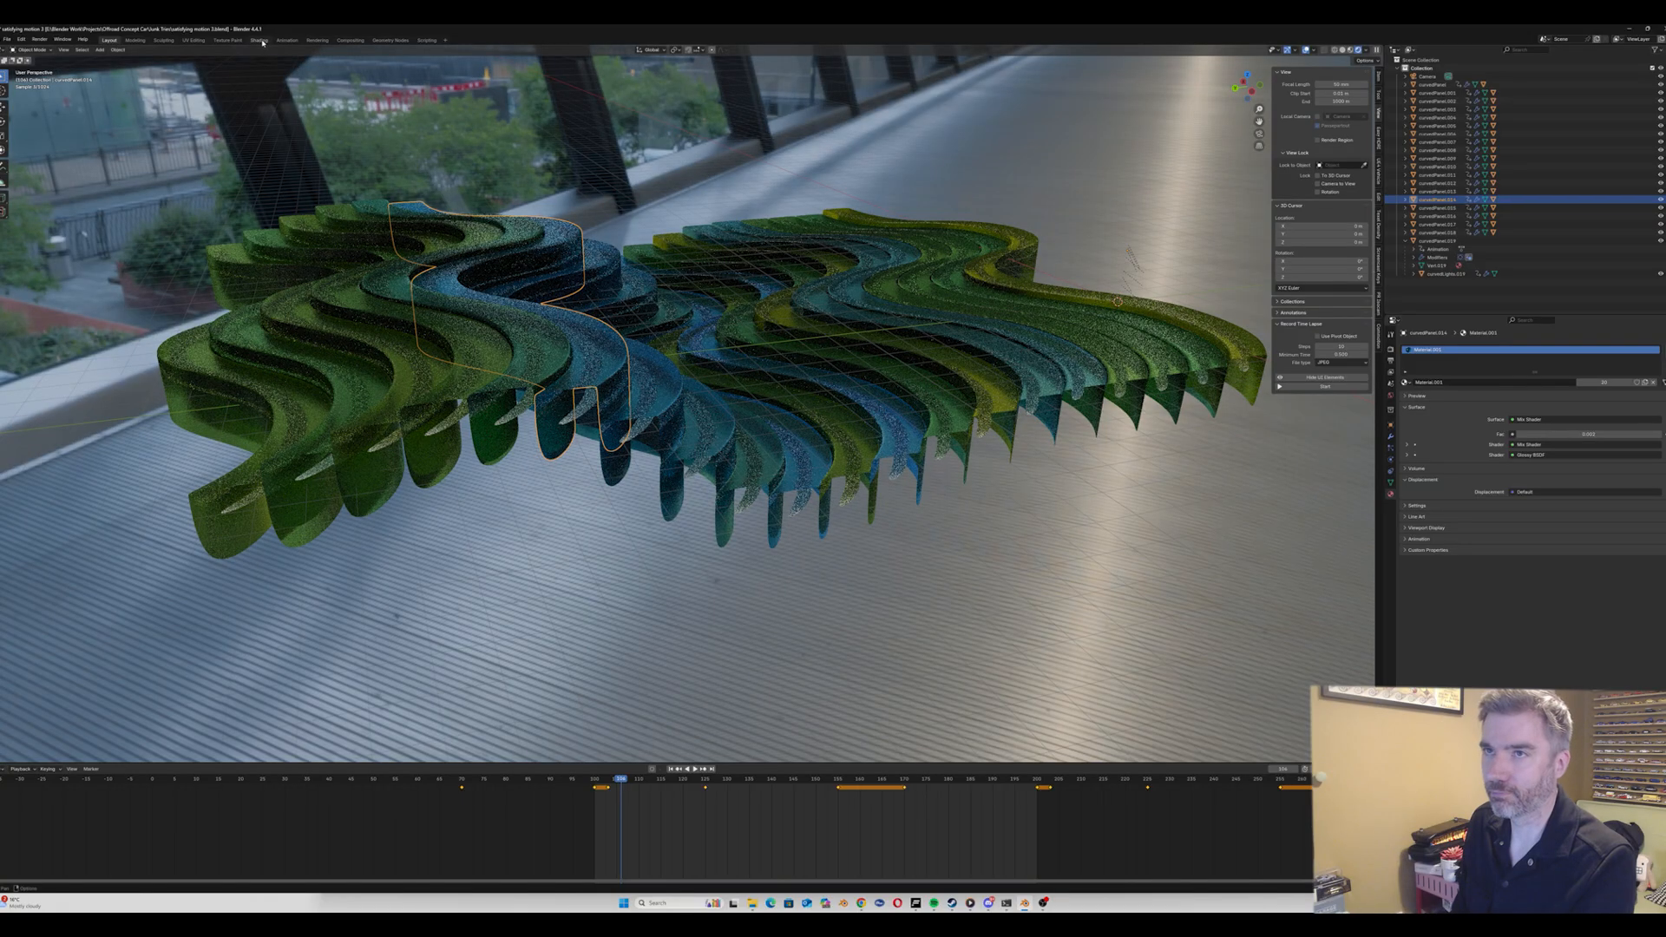
{"action": "left_click", "coordinate": [260, 40]}
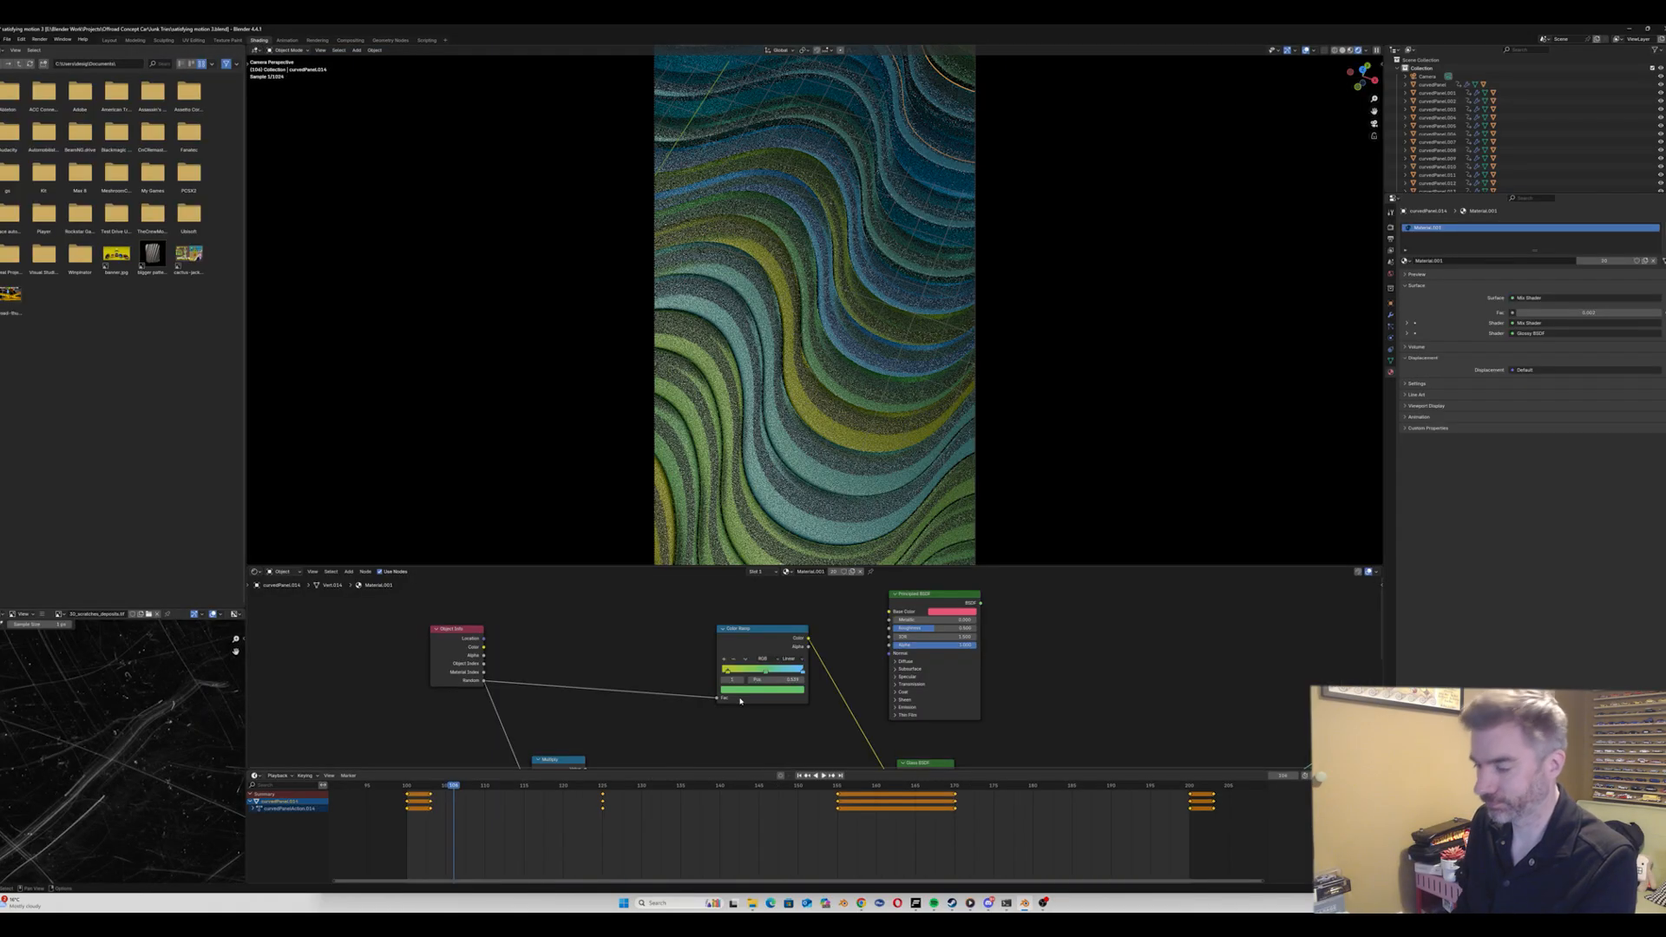
{"action": "left_click", "coordinate": [896, 392]}
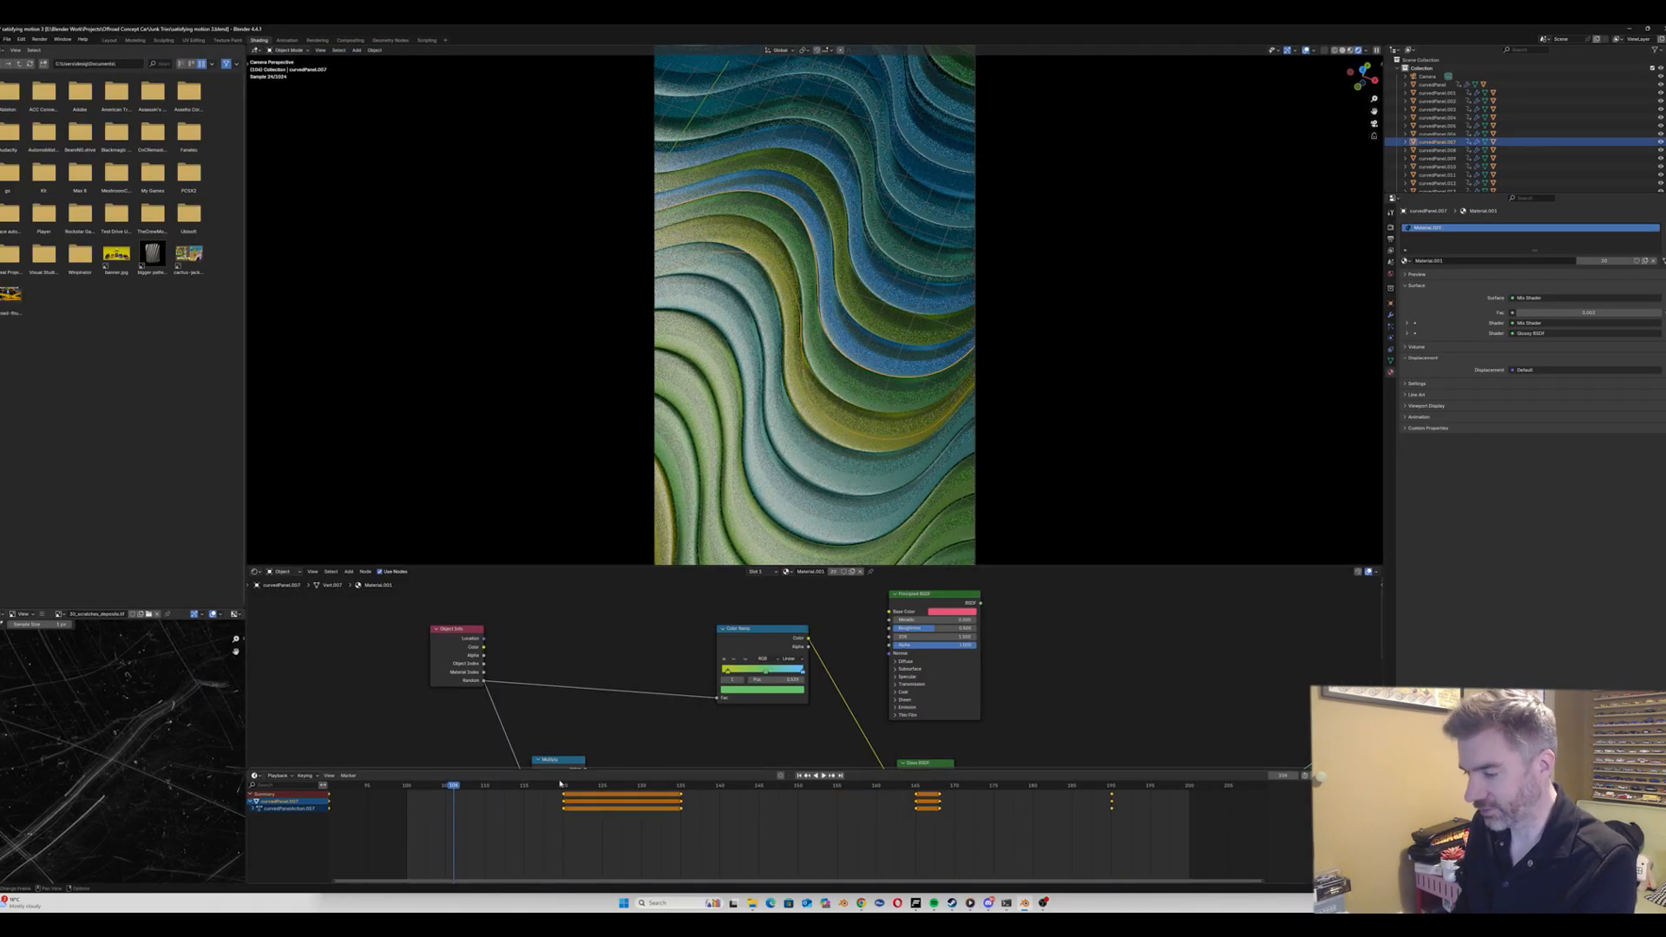
{"action": "left_click_drag", "start_coordinate": [482, 787], "coordinate": [1154, 799]}
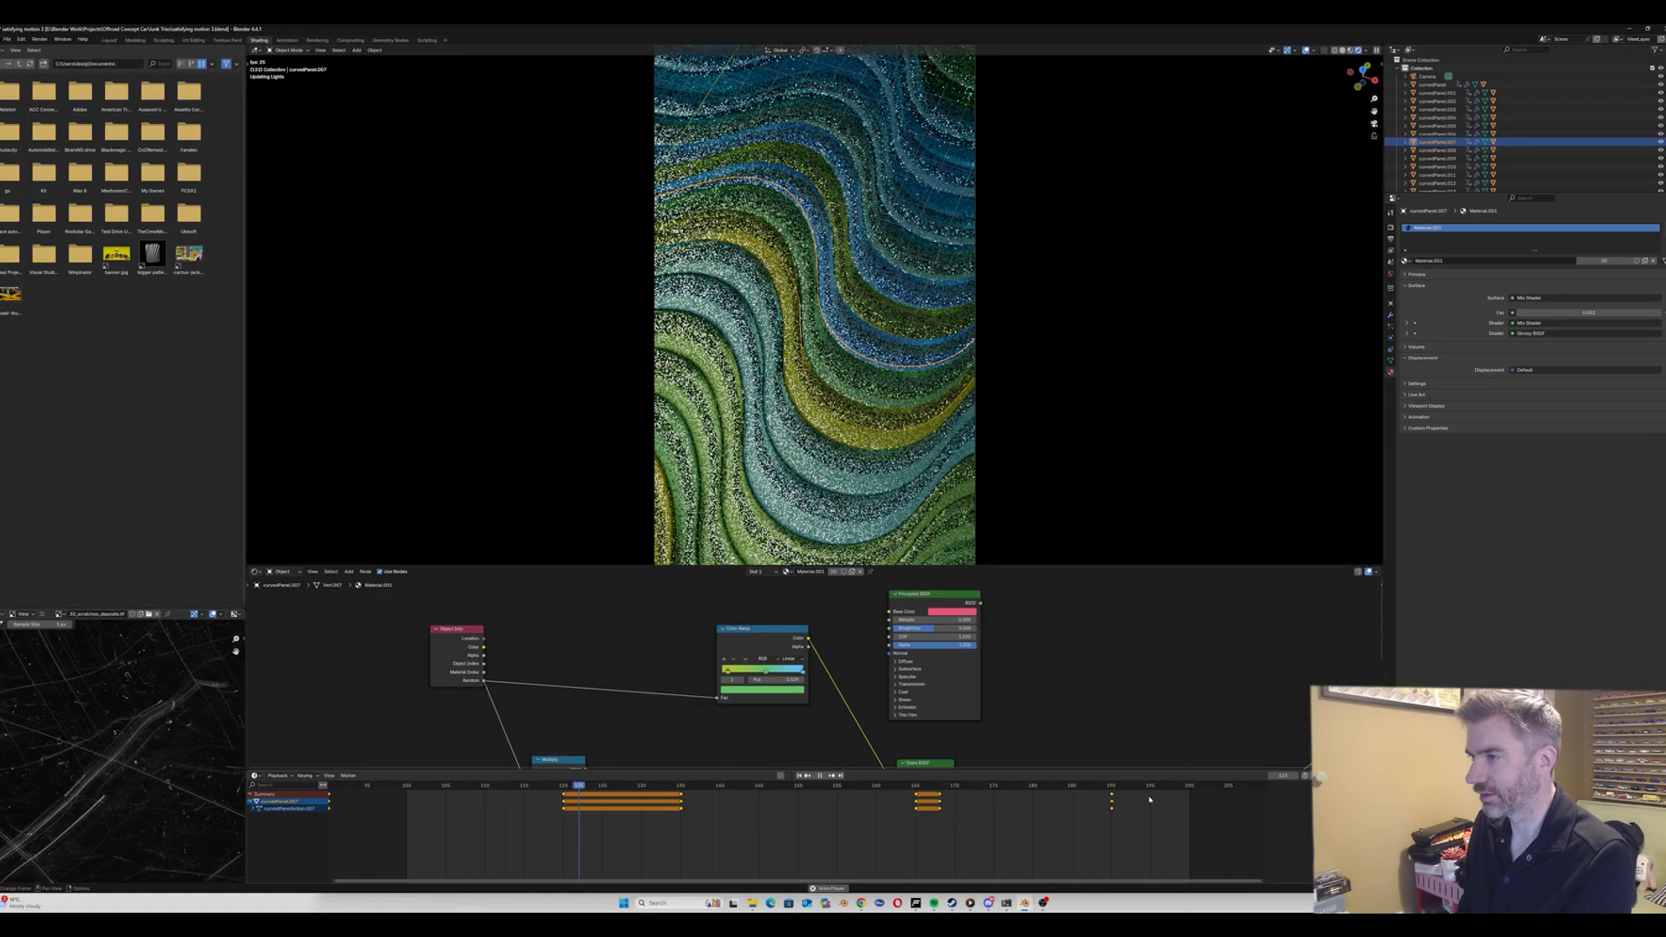
{"action": "key", "text": "space"}
{"action": "left_click_drag", "start_coordinate": [625, 787], "coordinate": [423, 787]}
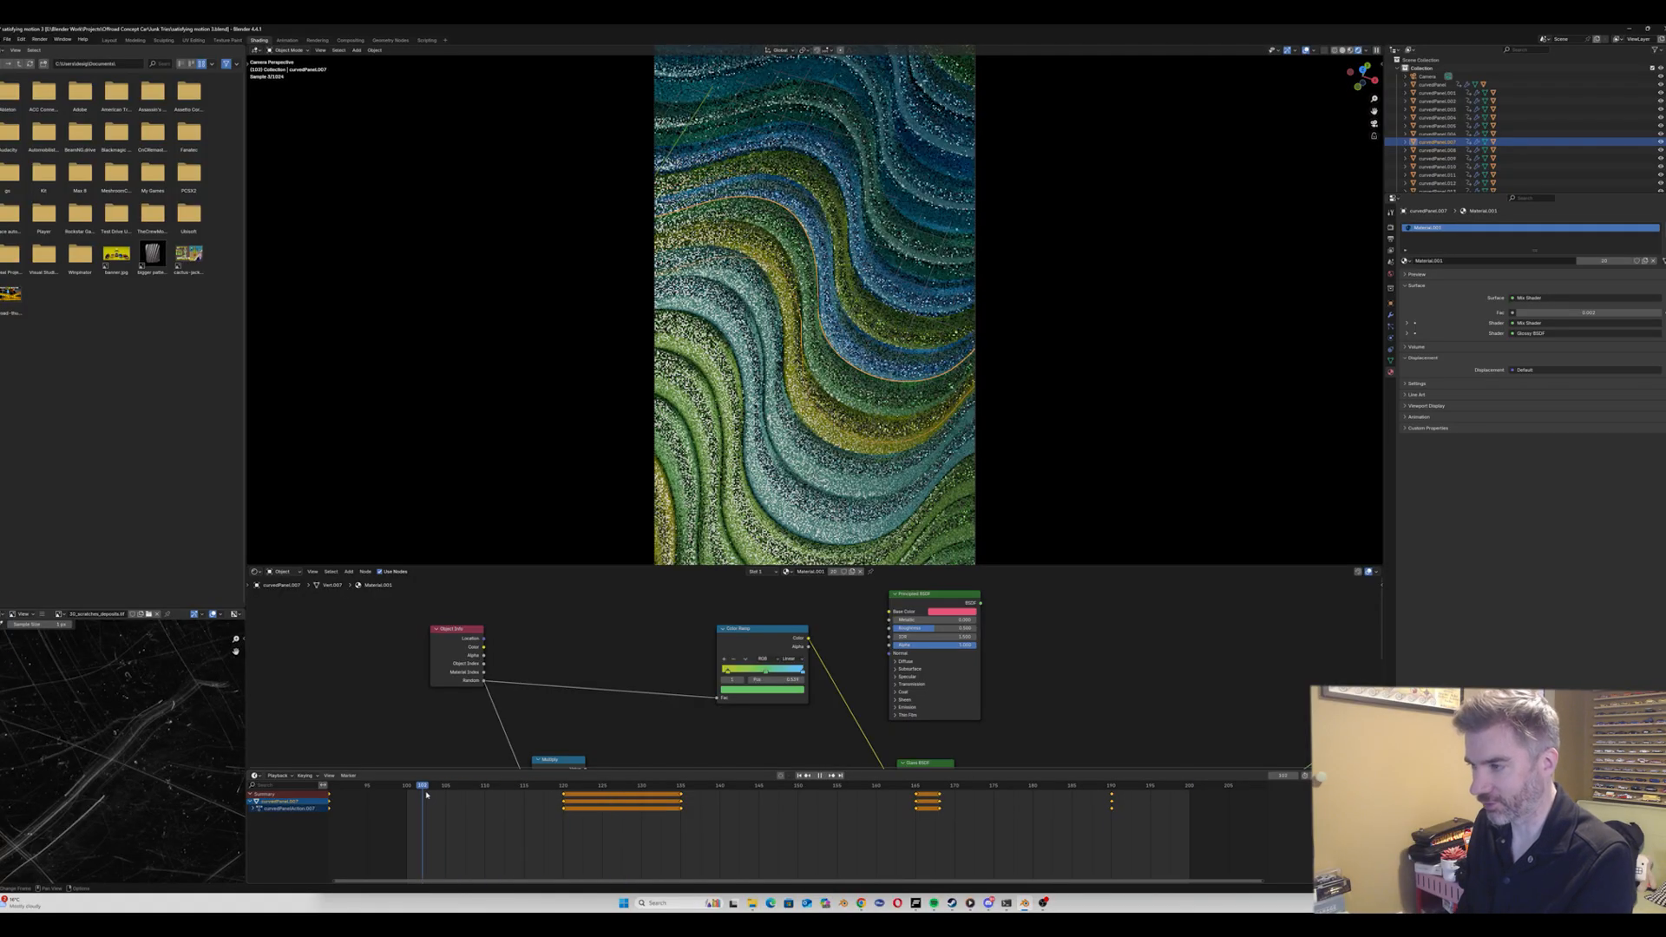
Step: Leave the camera view and copy the emission keyframes of the curvedLights.007 strip, pasting them at frame 60
{"action": "left_click", "coordinate": [1373, 124]}
{"action": "middle_click_drag", "start_coordinate": [1142, 223], "coordinate": [848, 379]}
{"action": "left_click", "coordinate": [848, 379]}
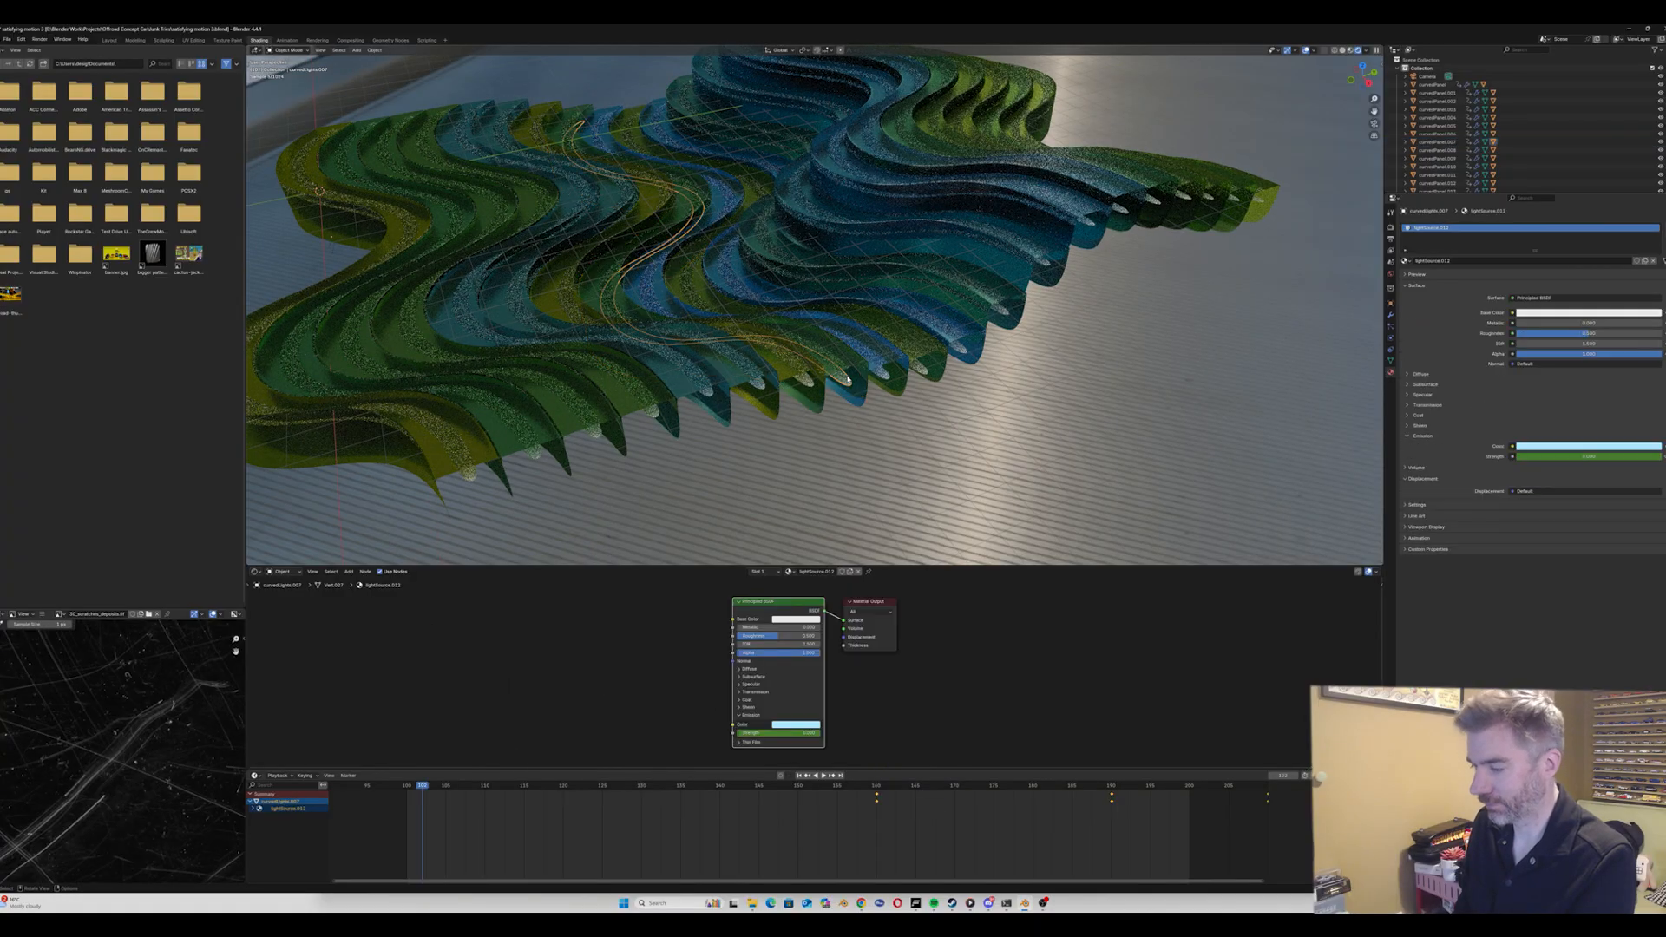
{"action": "scroll", "coordinate": [806, 868], "scroll_direction": "down", "scroll_amount": 5}
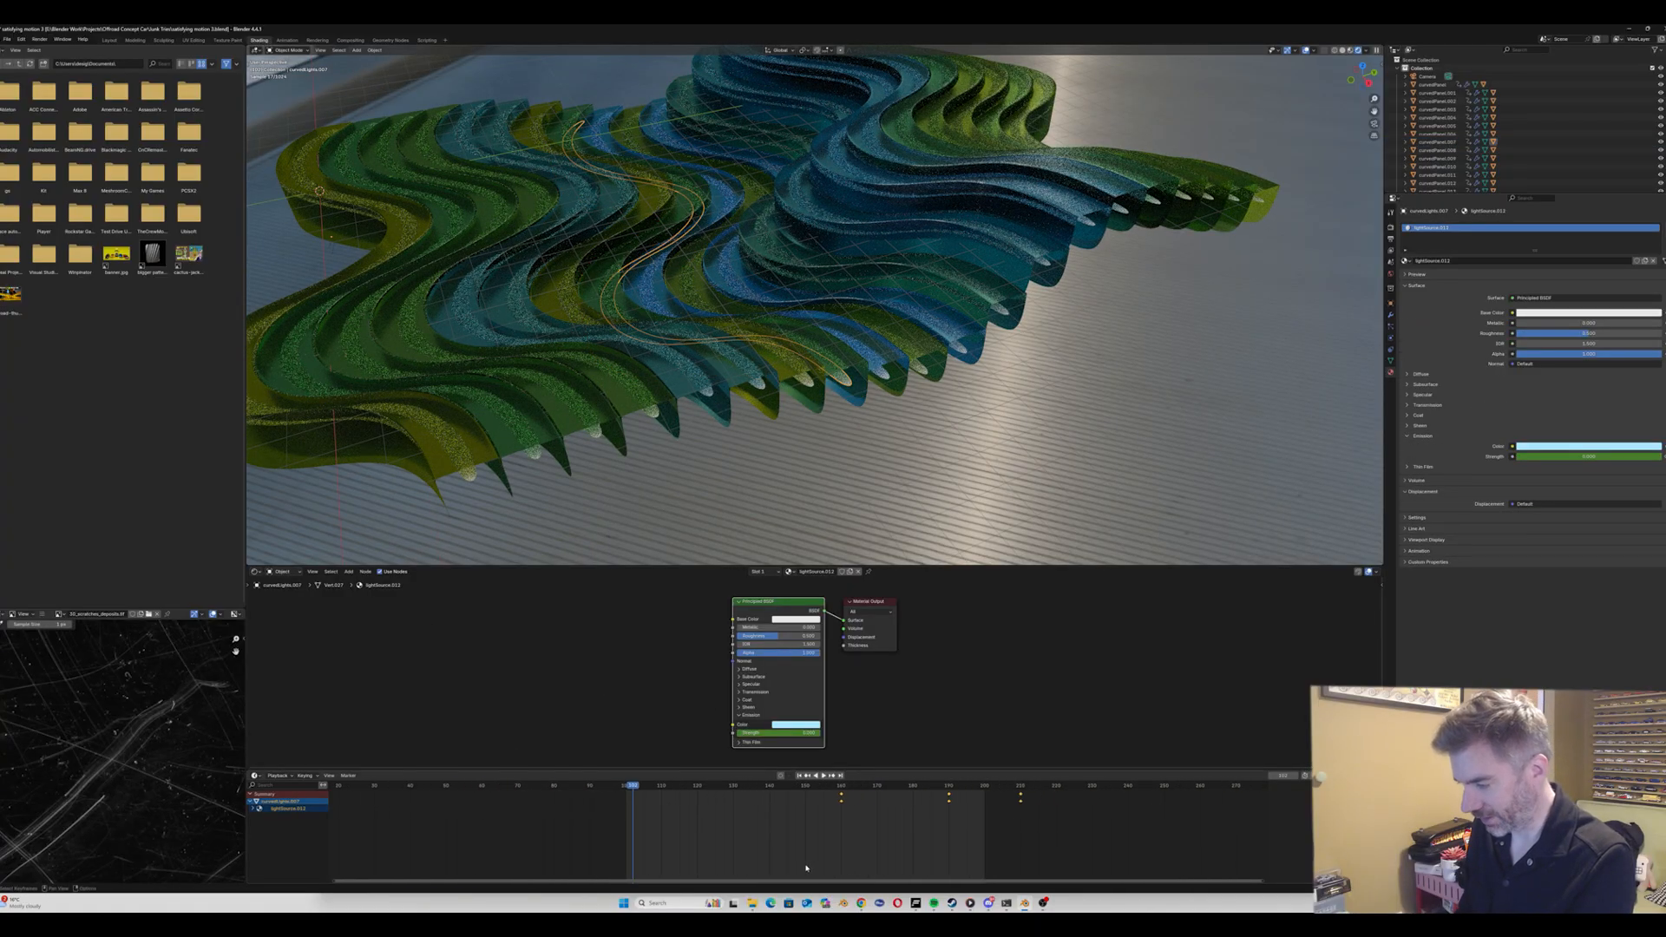
{"action": "scroll", "coordinate": [810, 866], "scroll_direction": "down", "scroll_amount": 2}
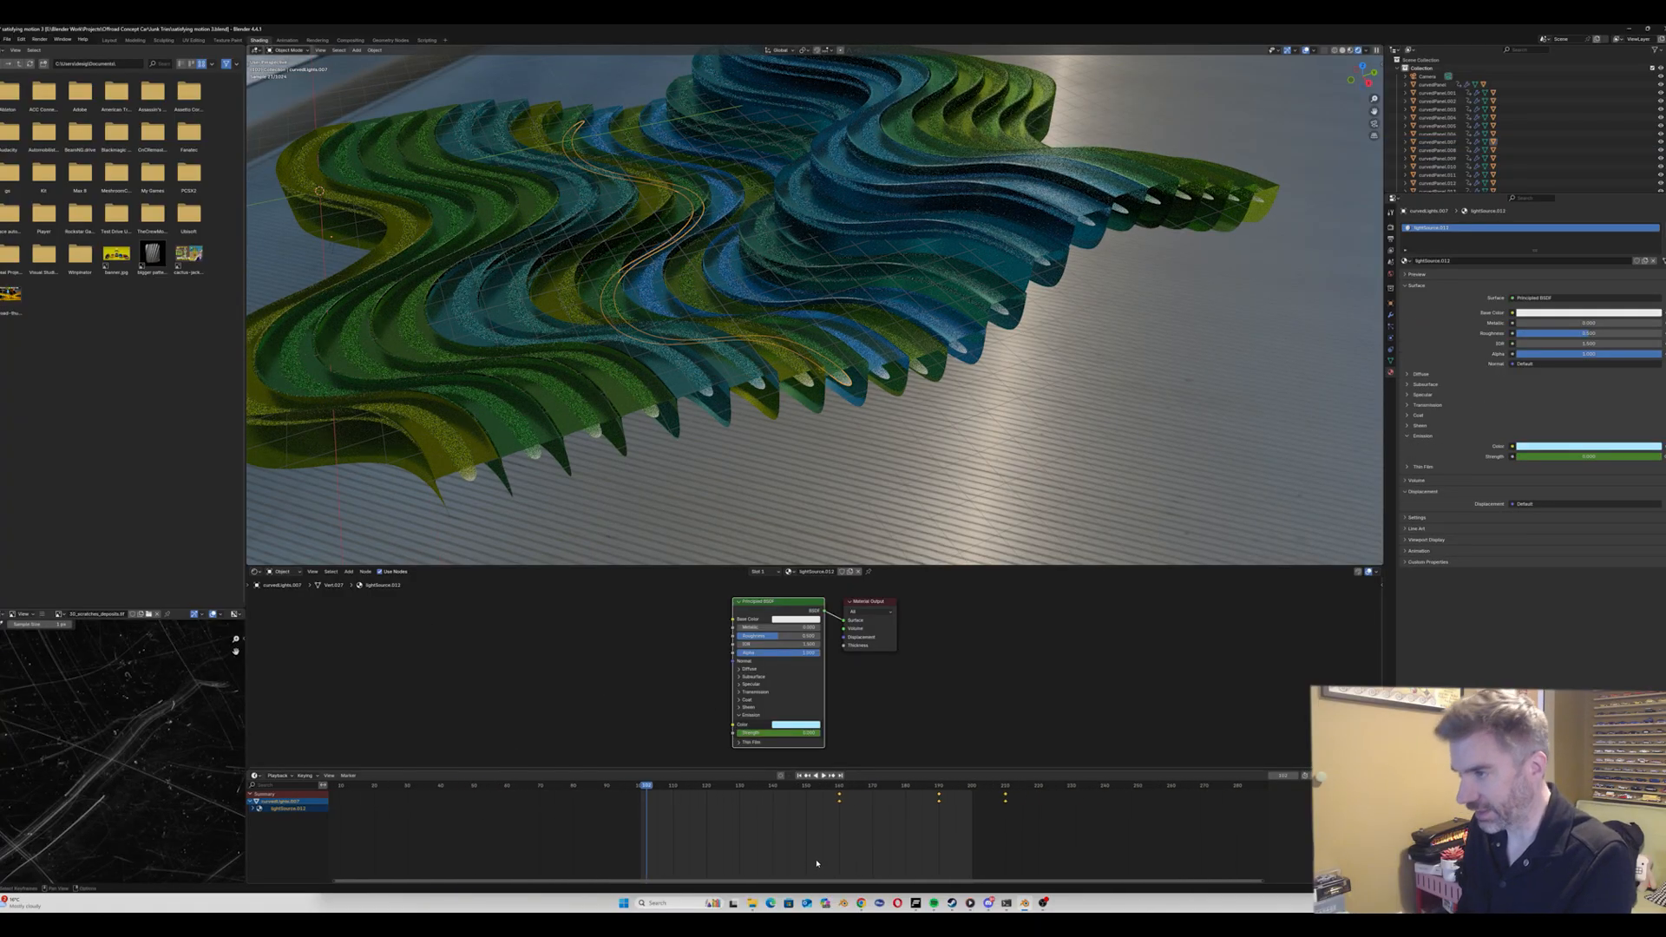
{"action": "left_click", "coordinate": [802, 385]}
{"action": "left_click", "coordinate": [851, 380]}
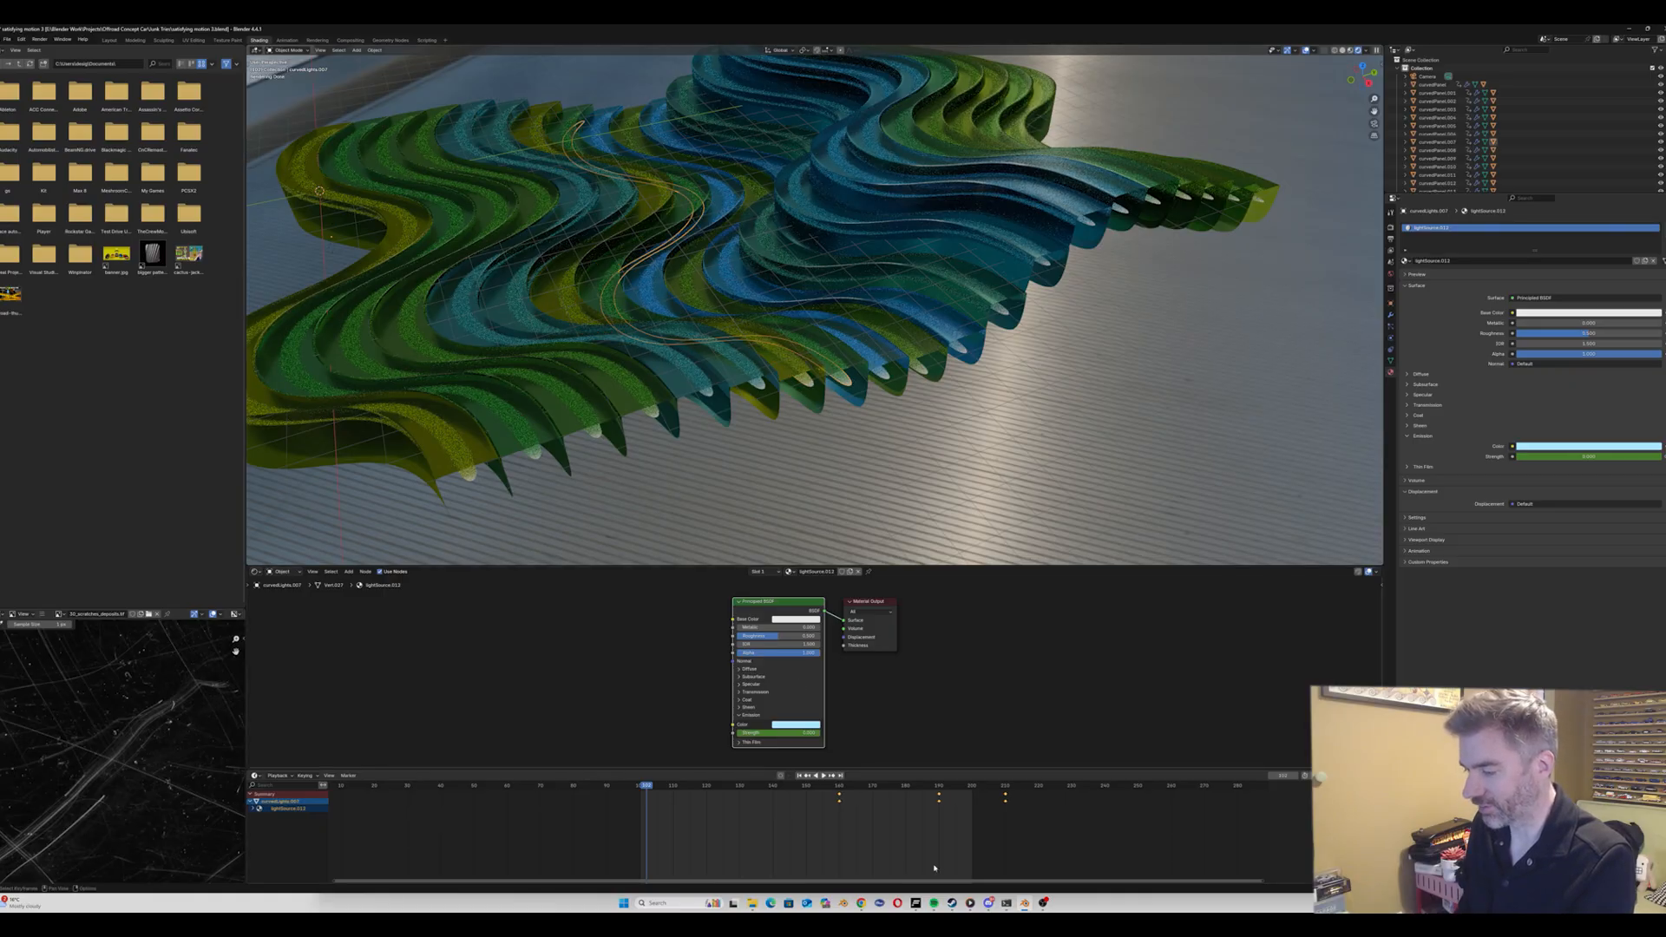
{"action": "left_click_drag", "start_coordinate": [1026, 824], "coordinate": [1044, 830]}
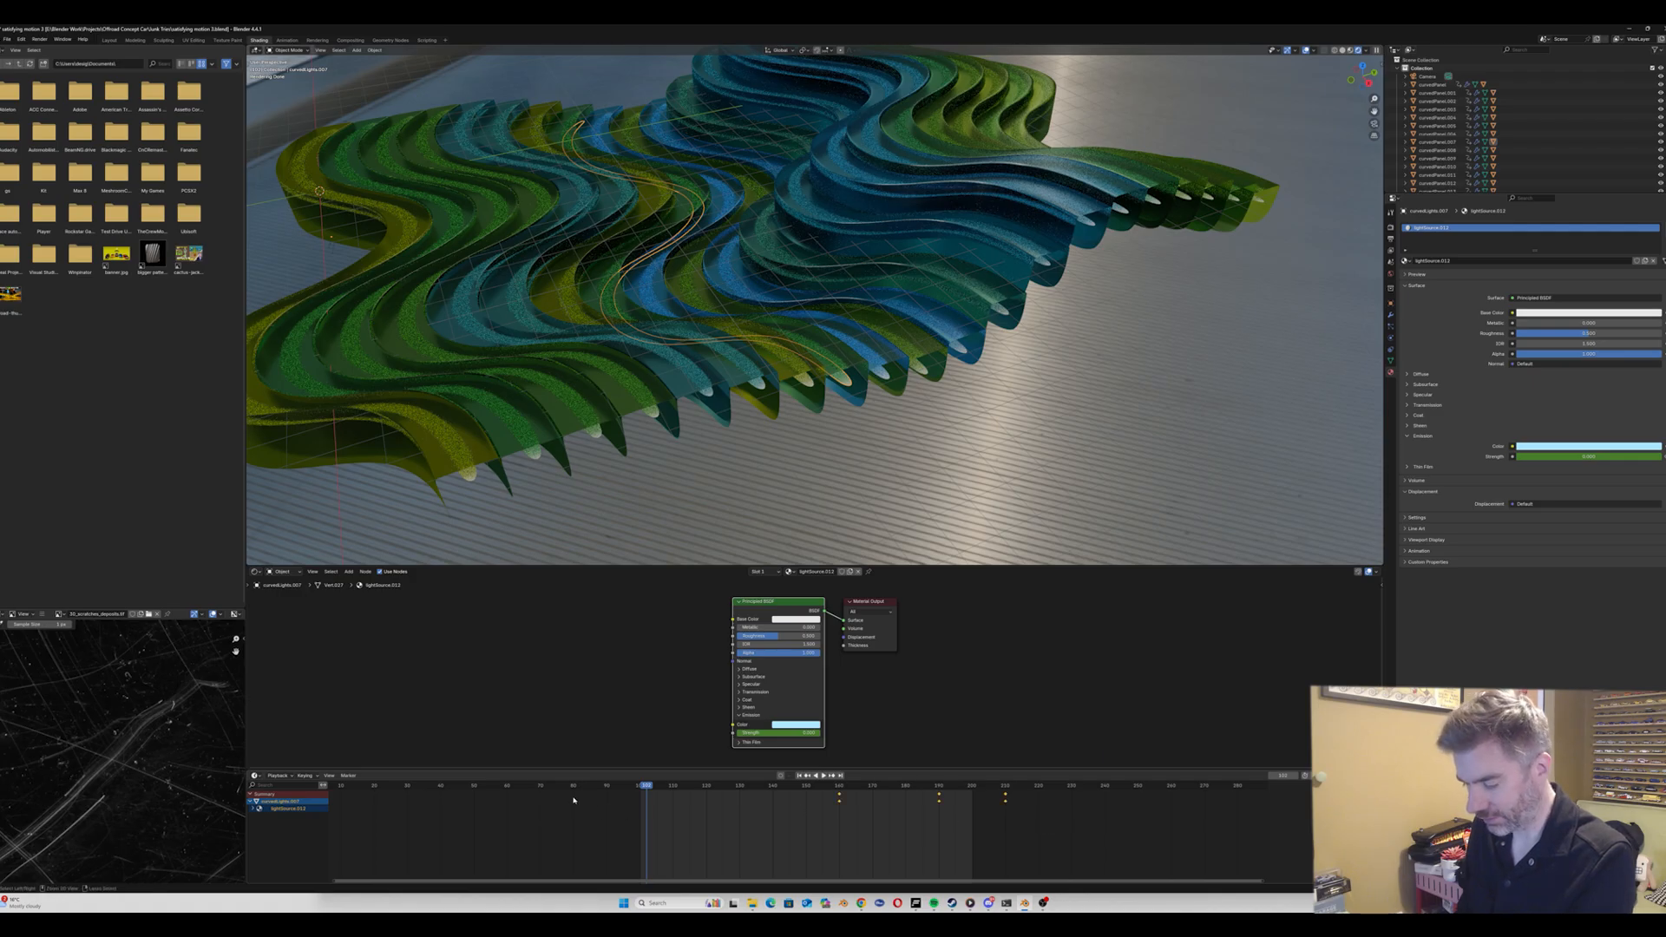
{"action": "left_click", "coordinate": [507, 785]}
{"action": "key", "text": "ctrl+v"}
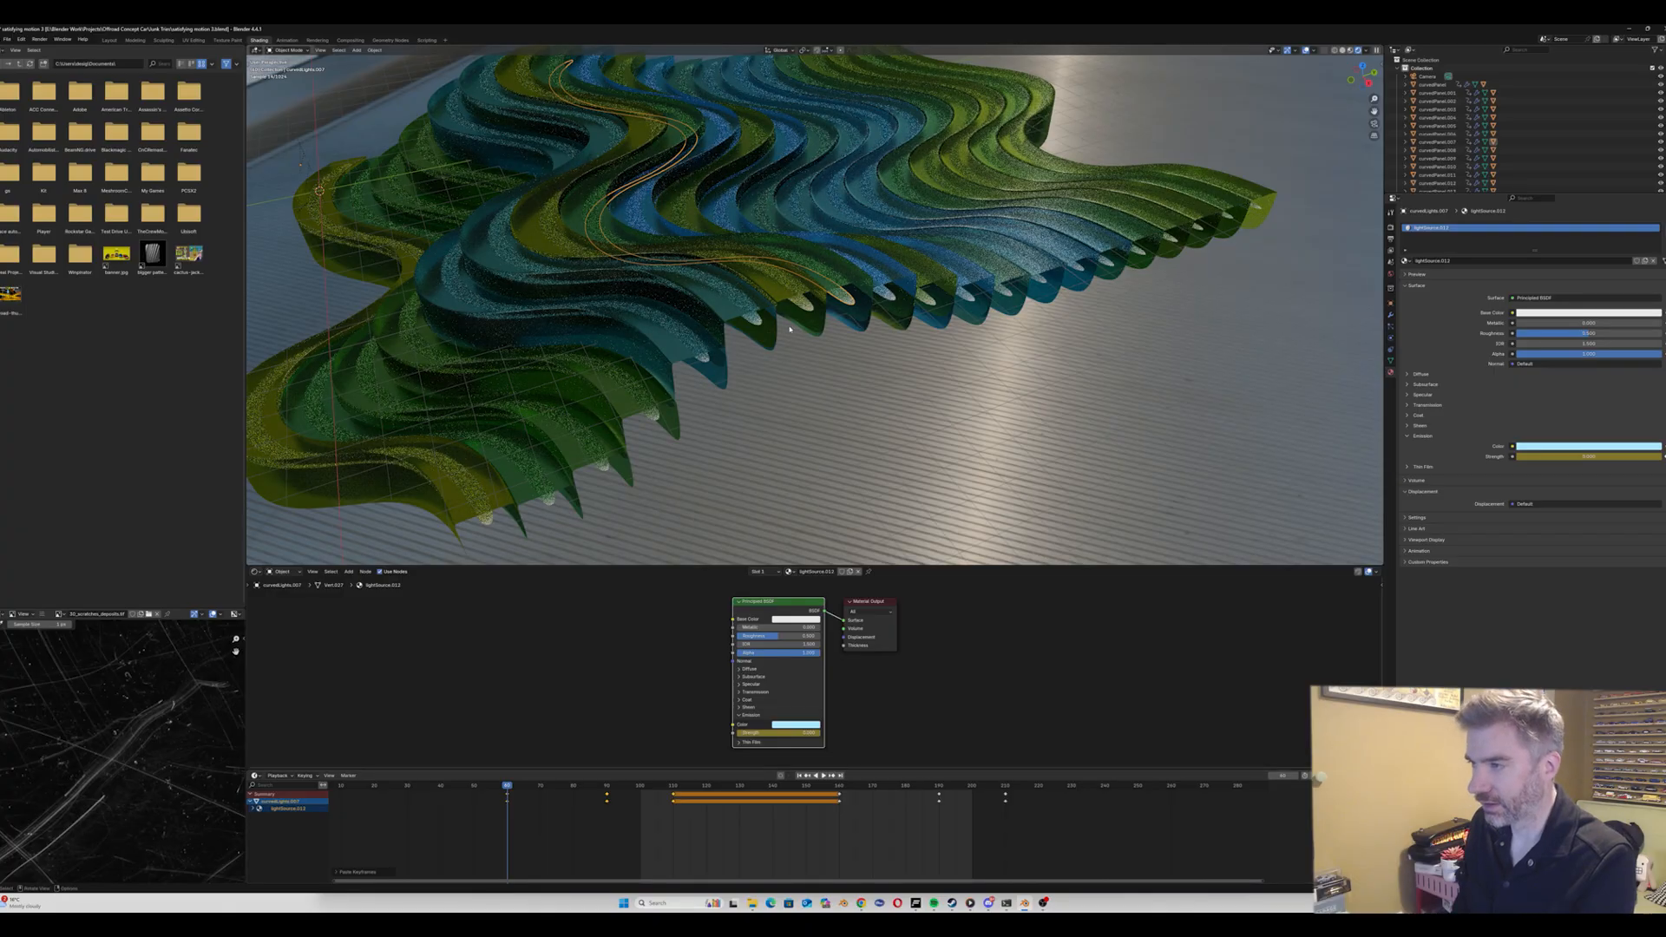
Step: Paste the copied emission keyframes onto the neighbouring curvedLights.006 strip at frame 65
{"action": "left_click", "coordinate": [806, 305]}
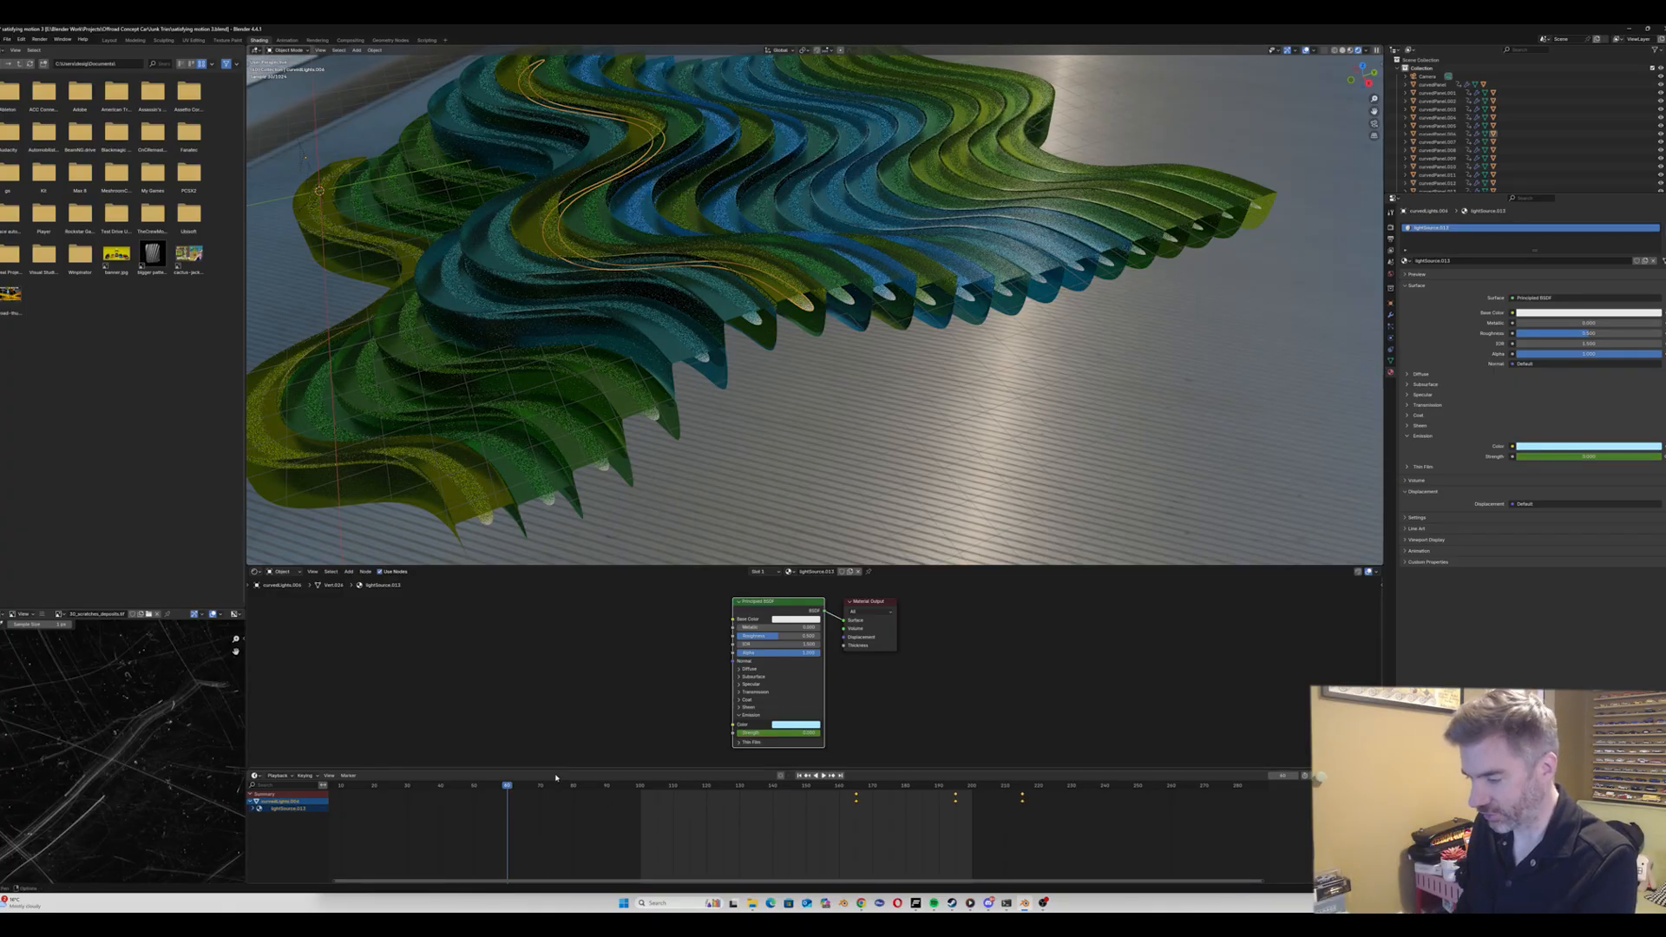
{"action": "left_click_drag", "start_coordinate": [514, 791], "coordinate": [525, 793]}
{"action": "scroll", "coordinate": [536, 806], "scroll_direction": "up", "scroll_amount": 2}
{"action": "scroll", "coordinate": [536, 807], "scroll_direction": "up", "scroll_amount": 1}
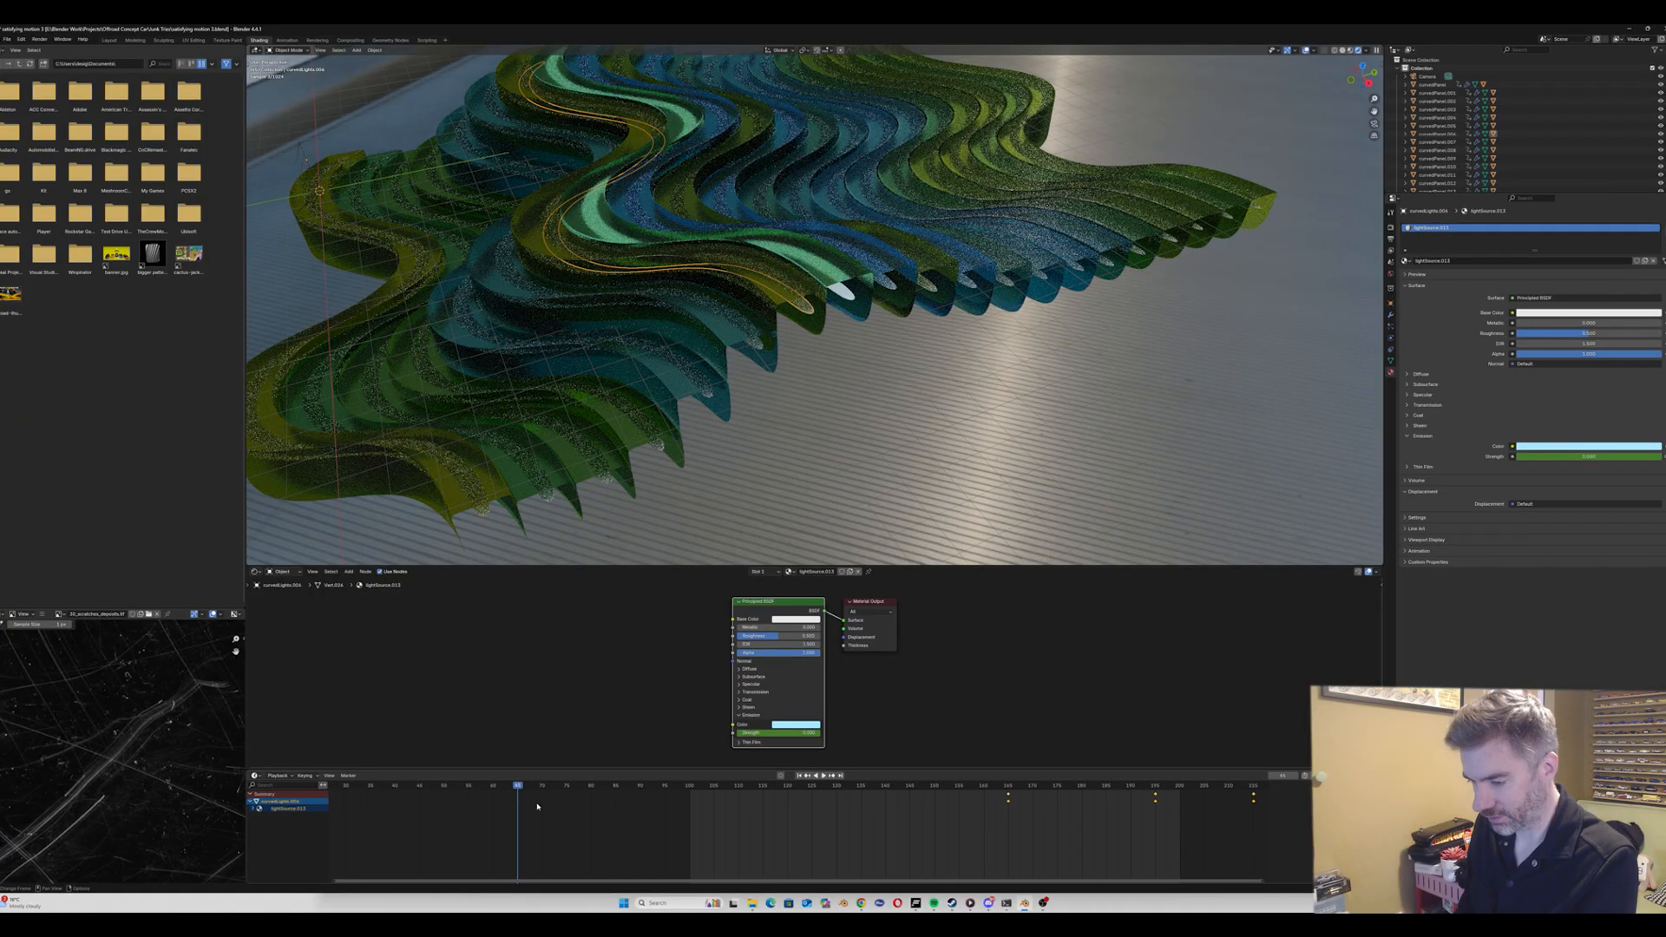
{"action": "key", "text": "ctrl+v"}
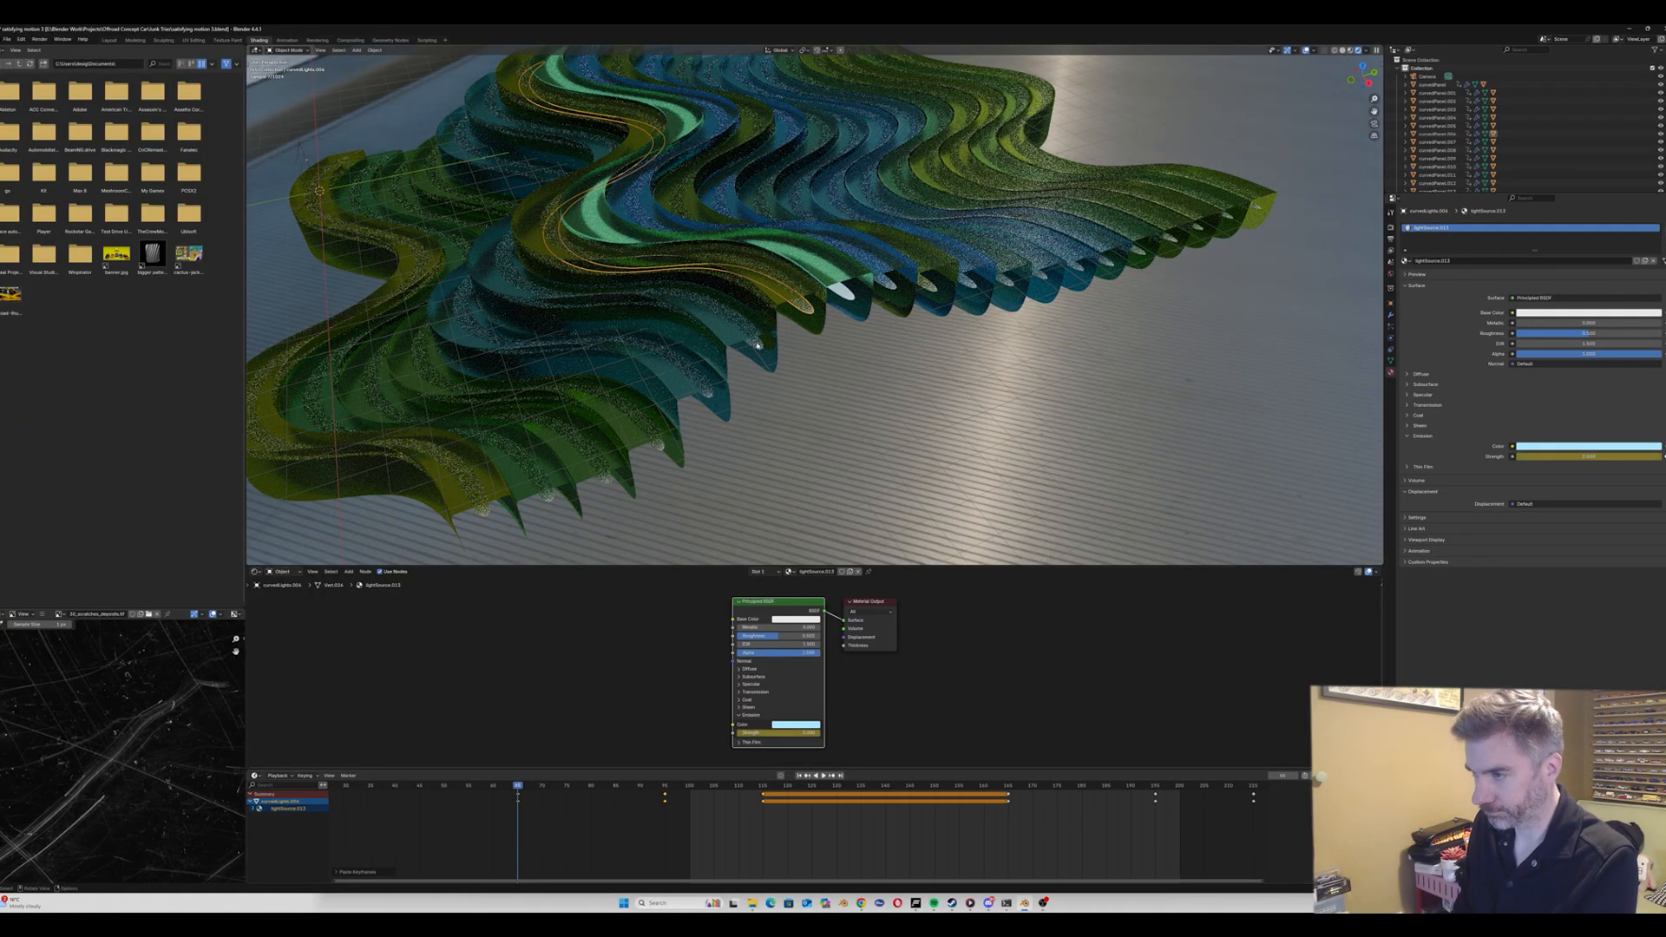
Step: Paste the copied emission keyframes onto the curvedLights.005 strip at frame 70
{"action": "left_click", "coordinate": [758, 345]}
{"action": "left_click_drag", "start_coordinate": [519, 787], "coordinate": [541, 787]}
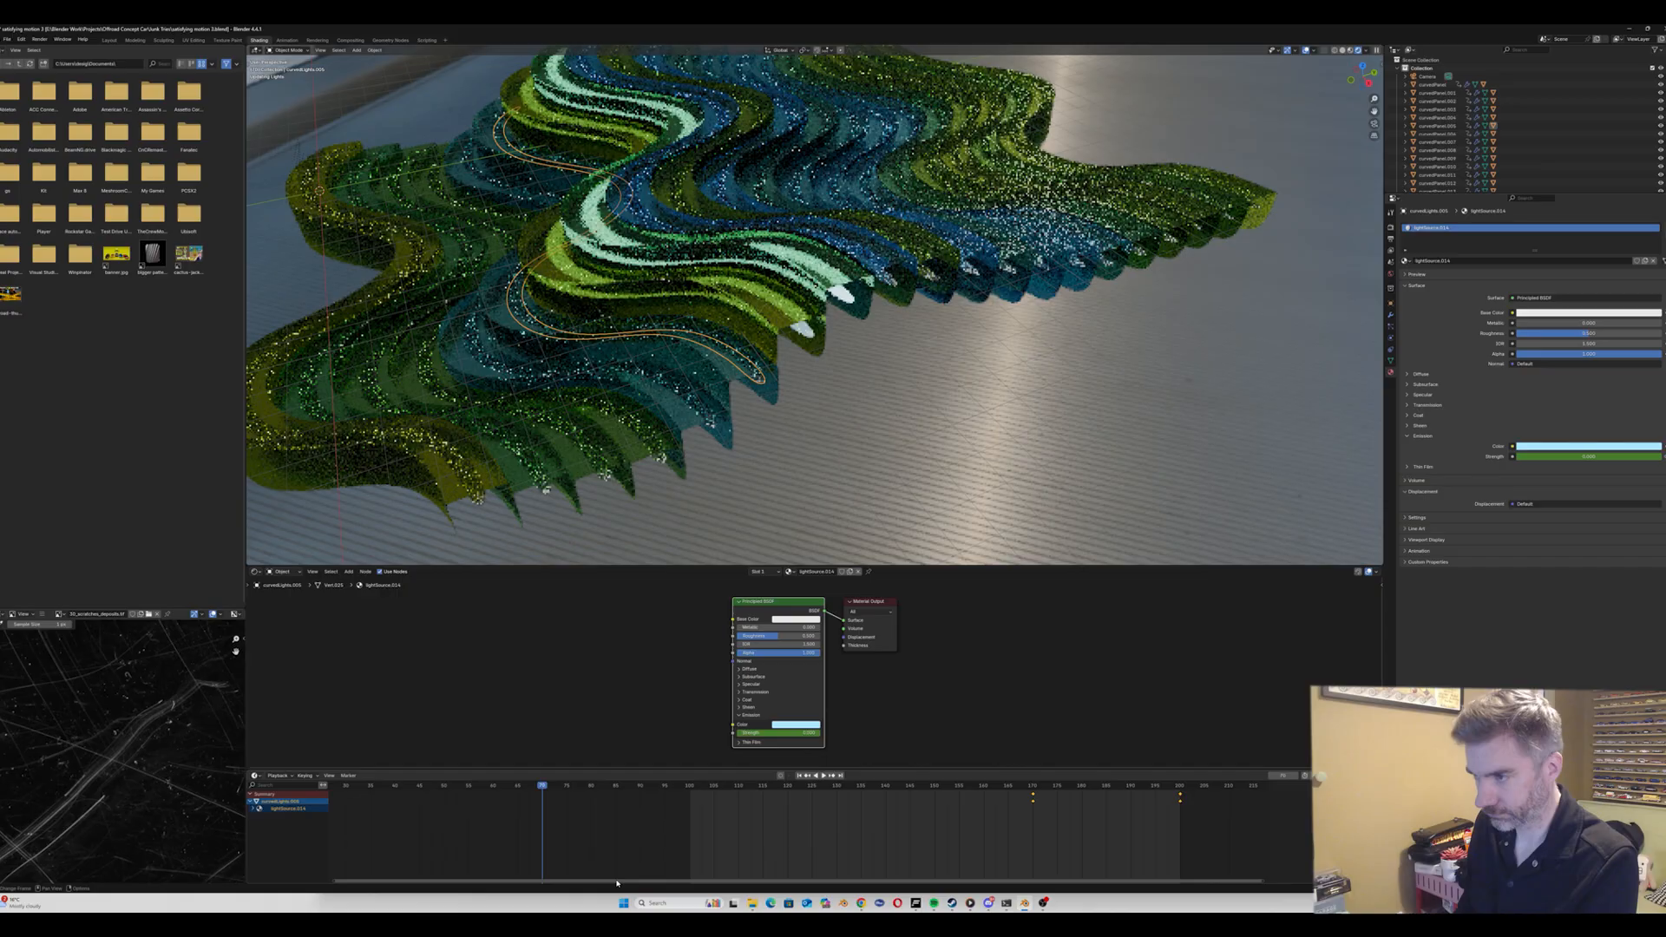
{"action": "left_click", "coordinate": [727, 432]}
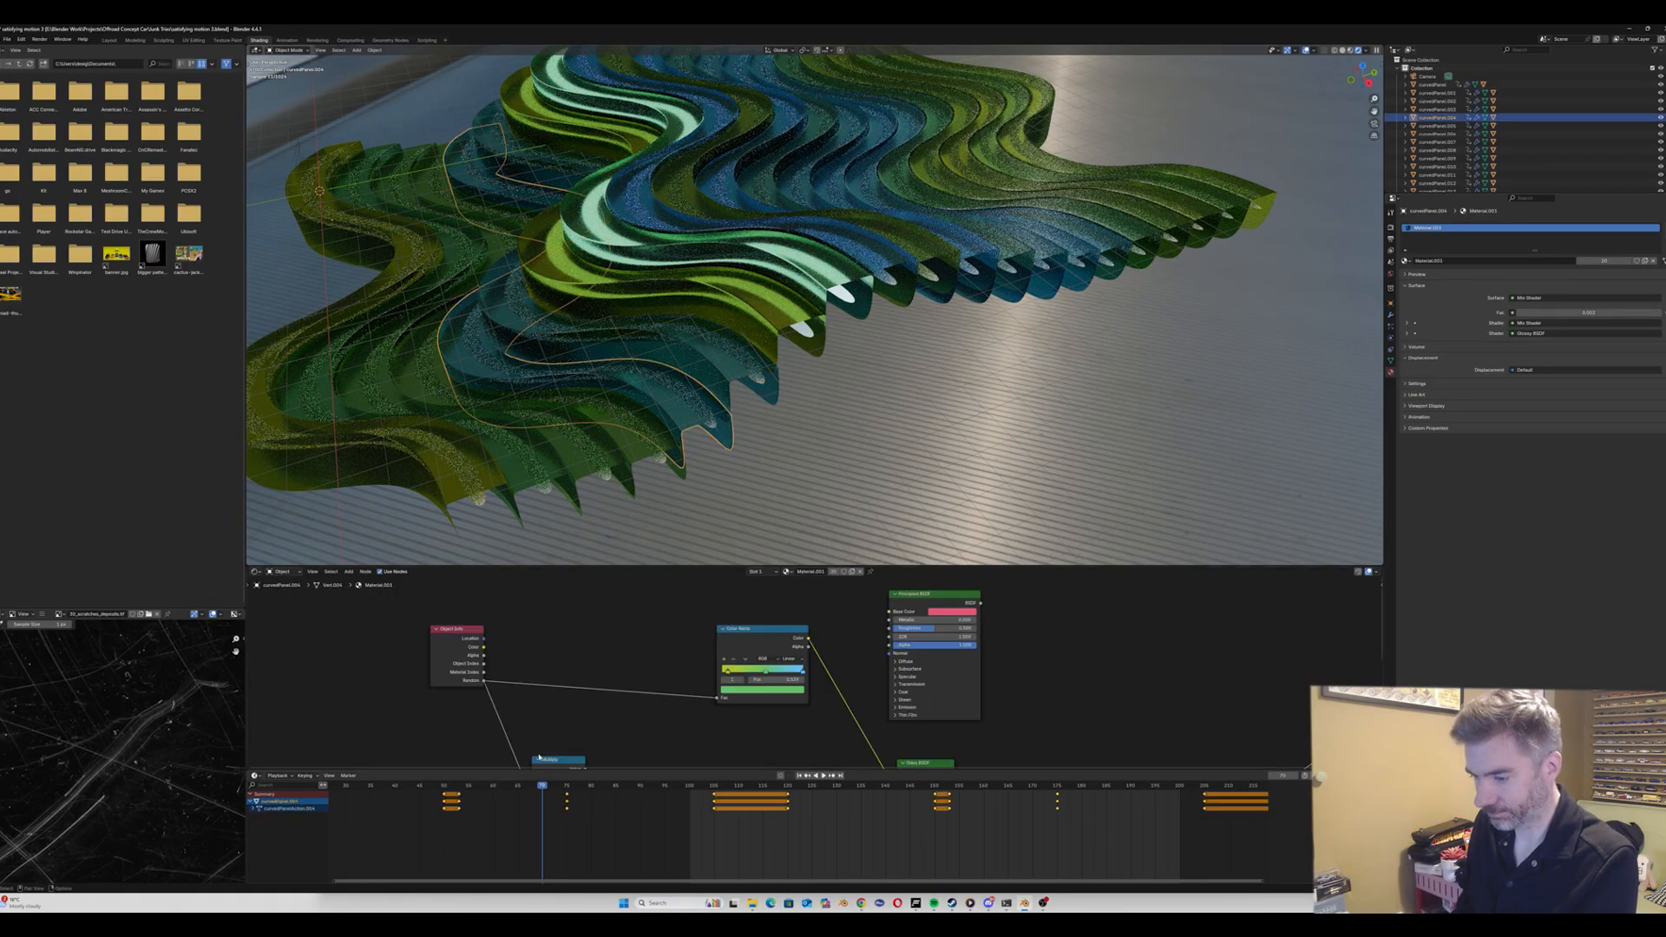
{"action": "left_click", "coordinate": [716, 419]}
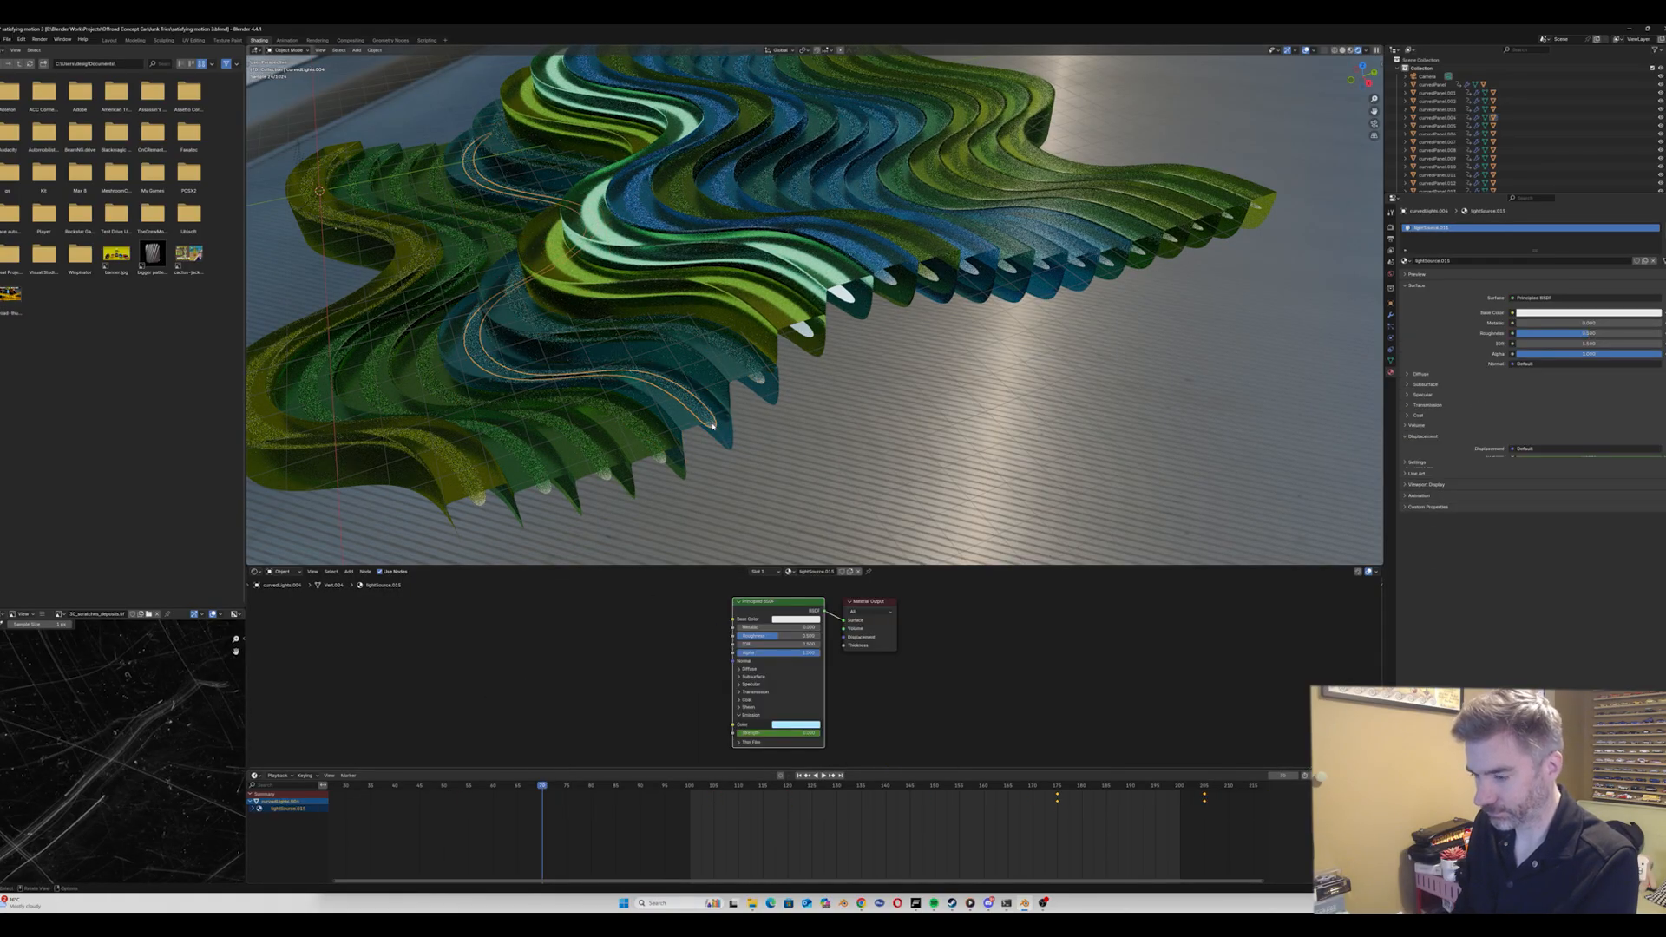
{"action": "left_click", "coordinate": [761, 382]}
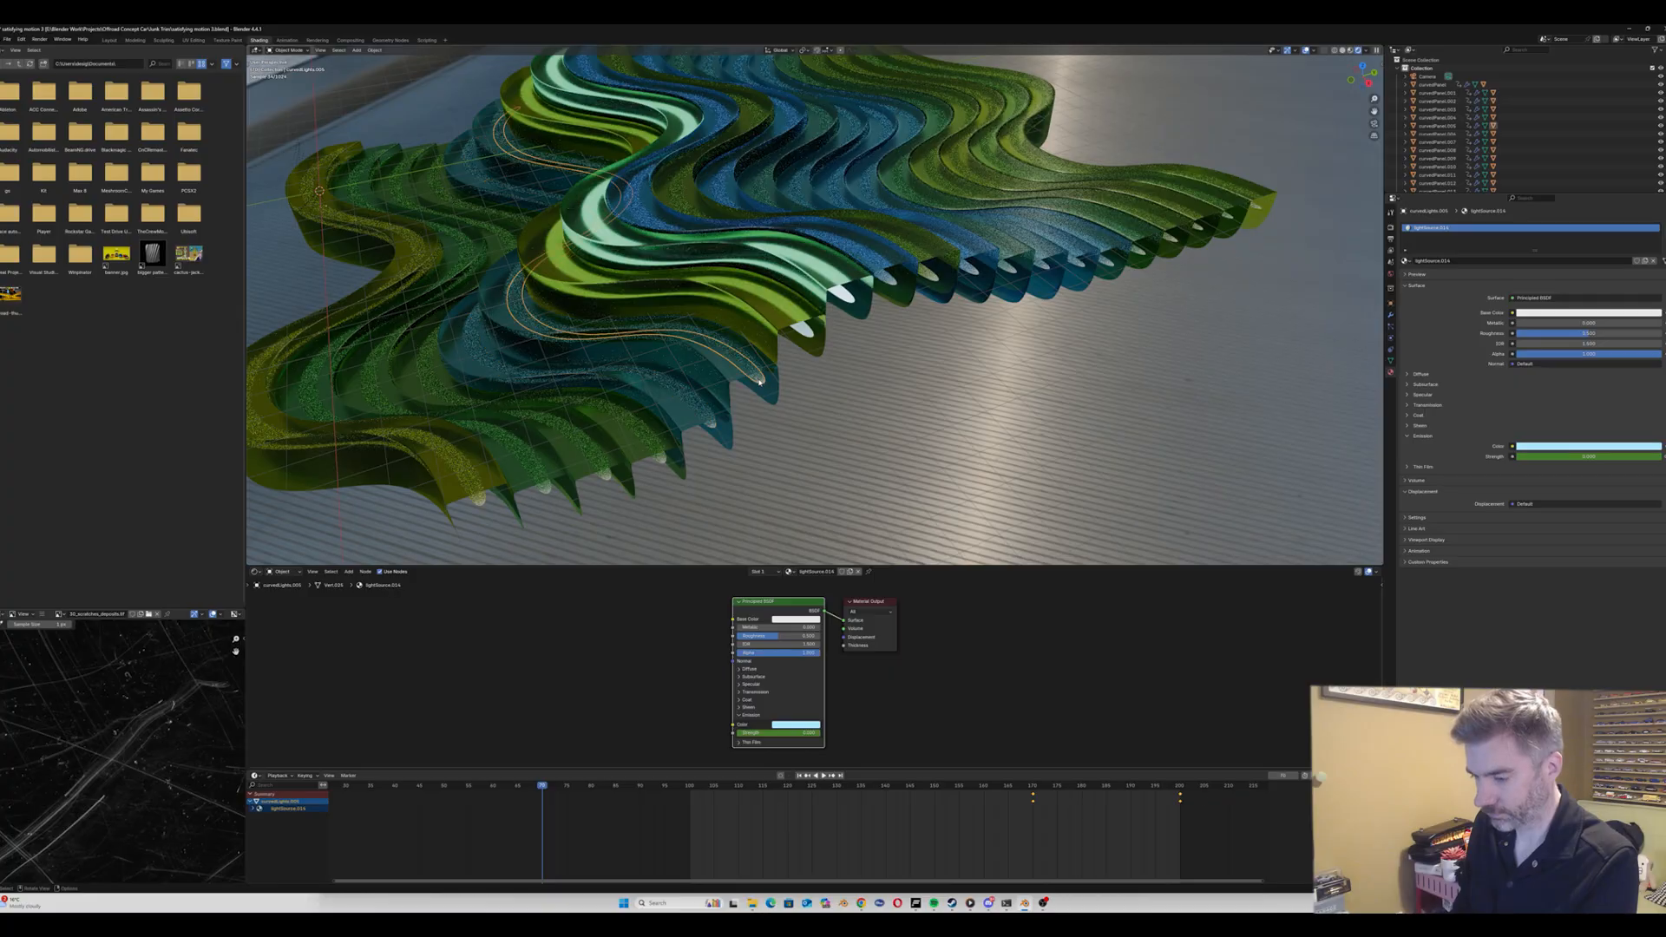
{"action": "key", "text": "ctrl+v"}
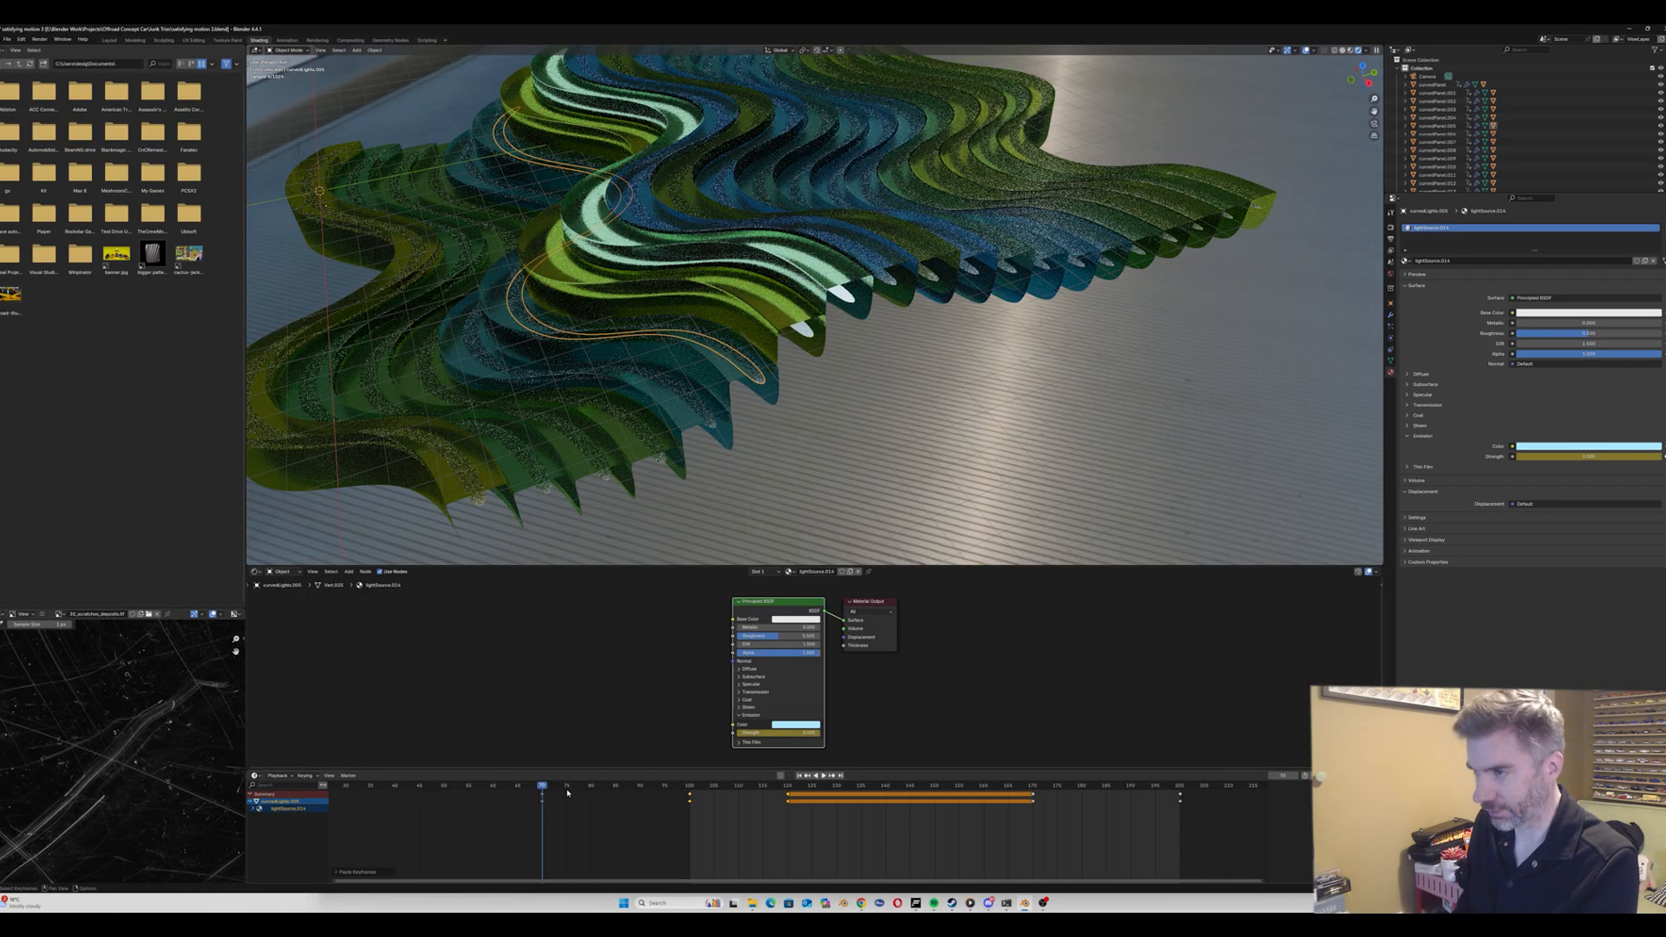
Step: Paste the copied emission keyframes onto the curvedLights.004 strip at frame 75
{"action": "left_click", "coordinate": [803, 328]}
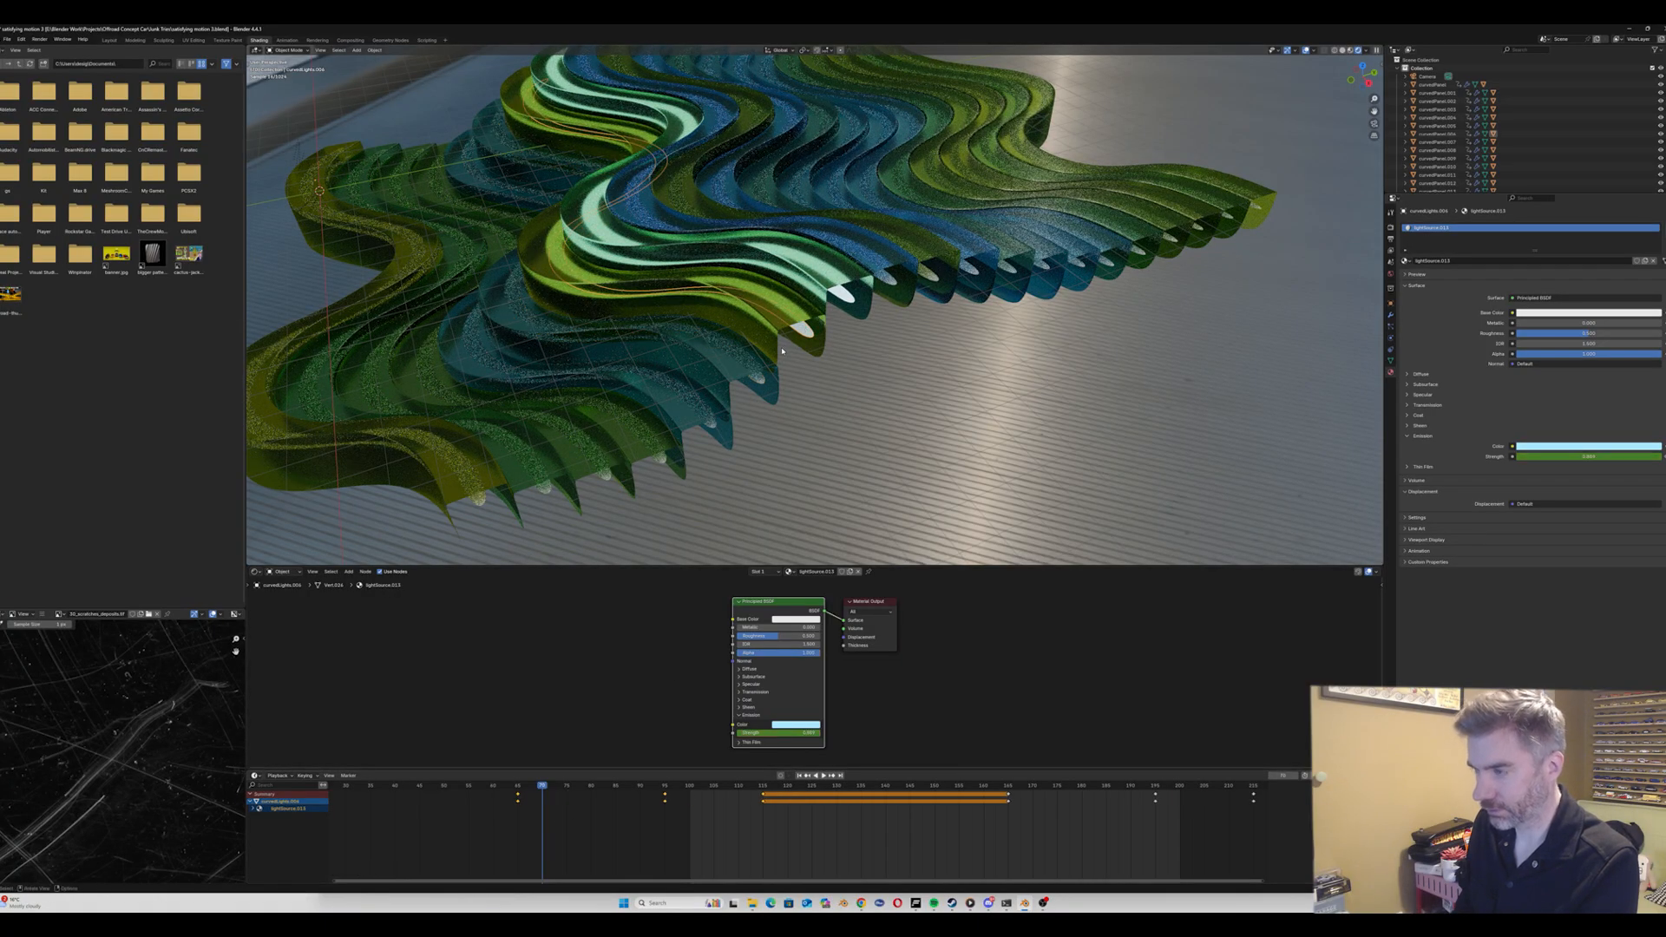
{"action": "left_click", "coordinate": [761, 382]}
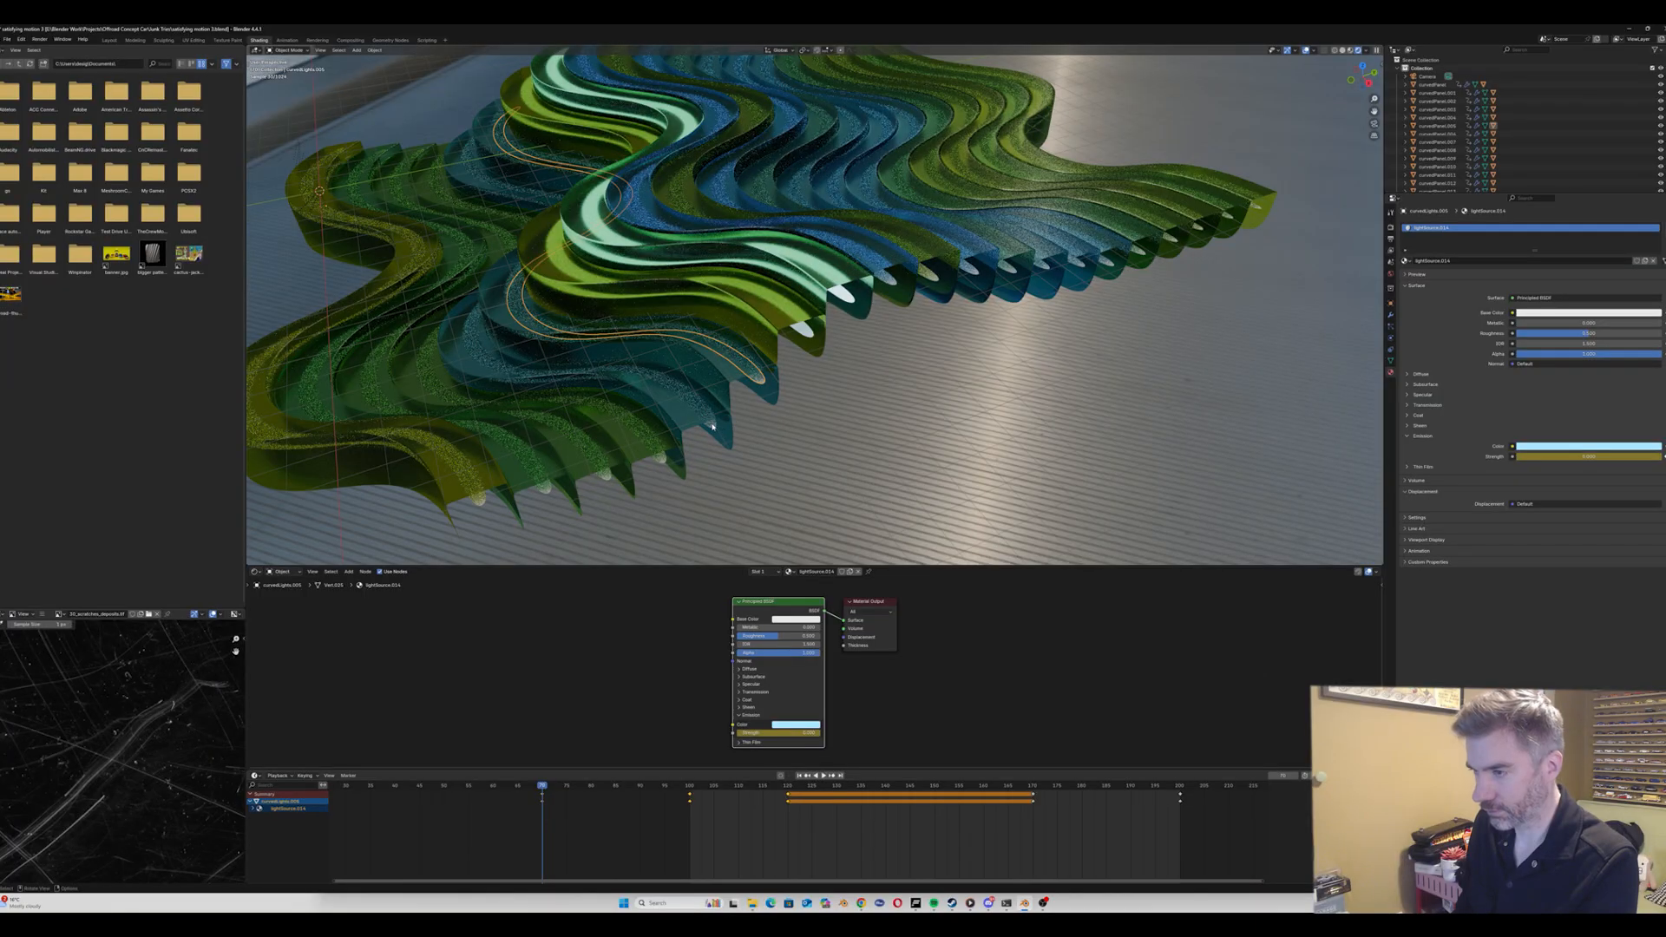
{"action": "left_click", "coordinate": [712, 426]}
{"action": "left_click", "coordinate": [567, 786]}
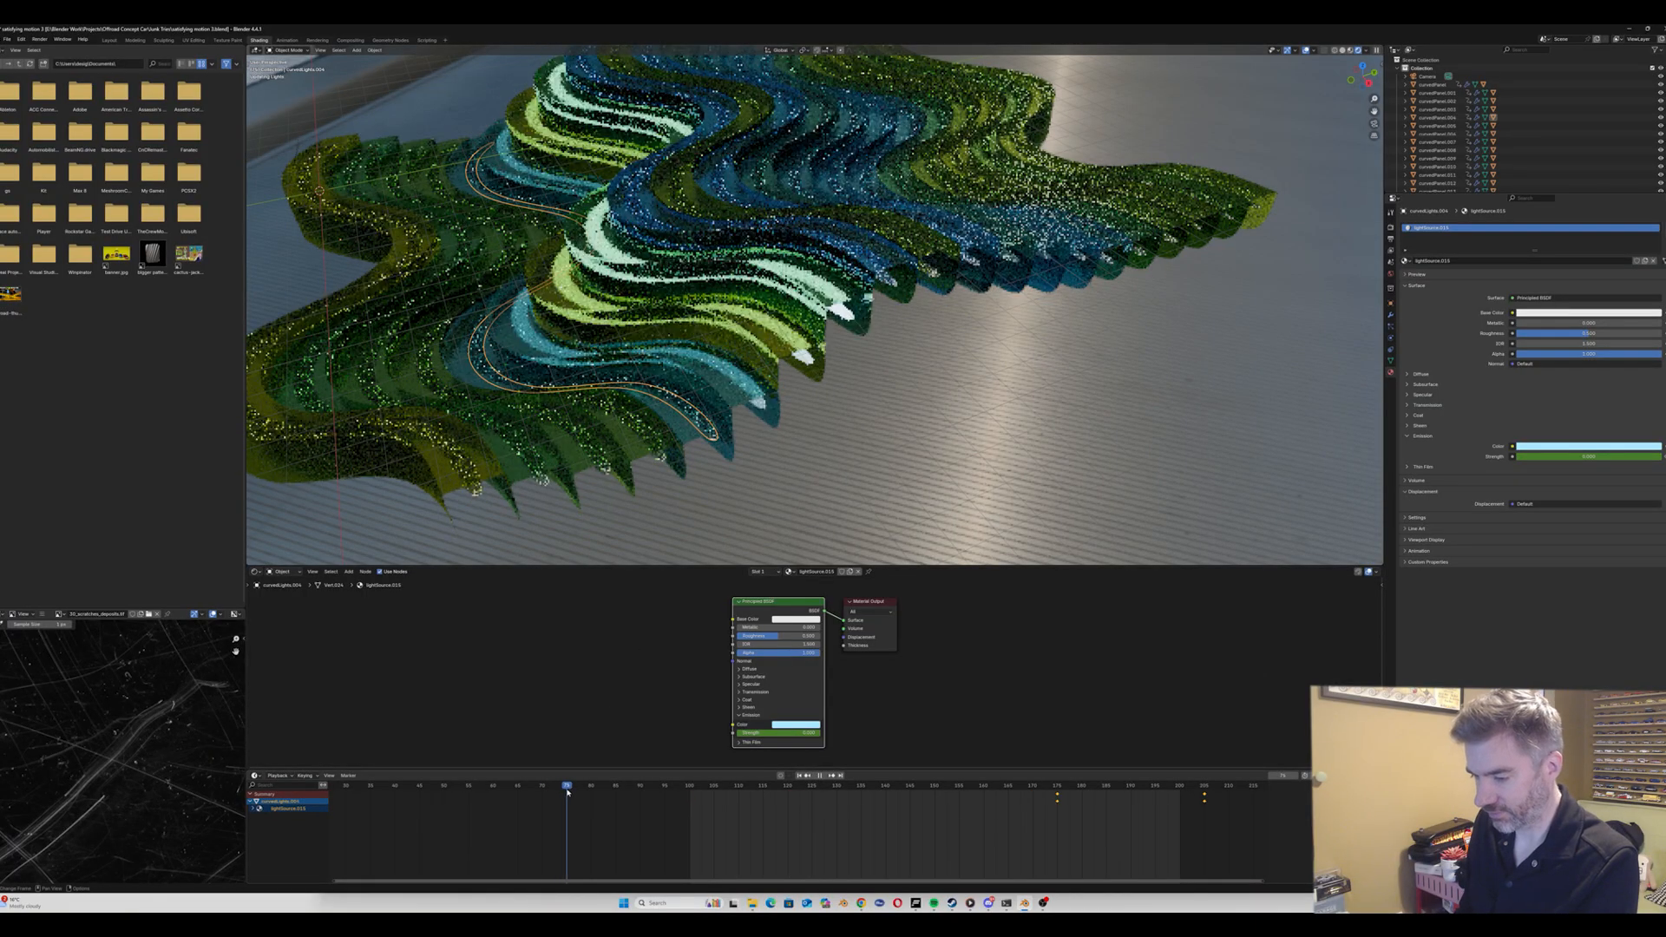
{"action": "key", "text": "ctrl+v"}
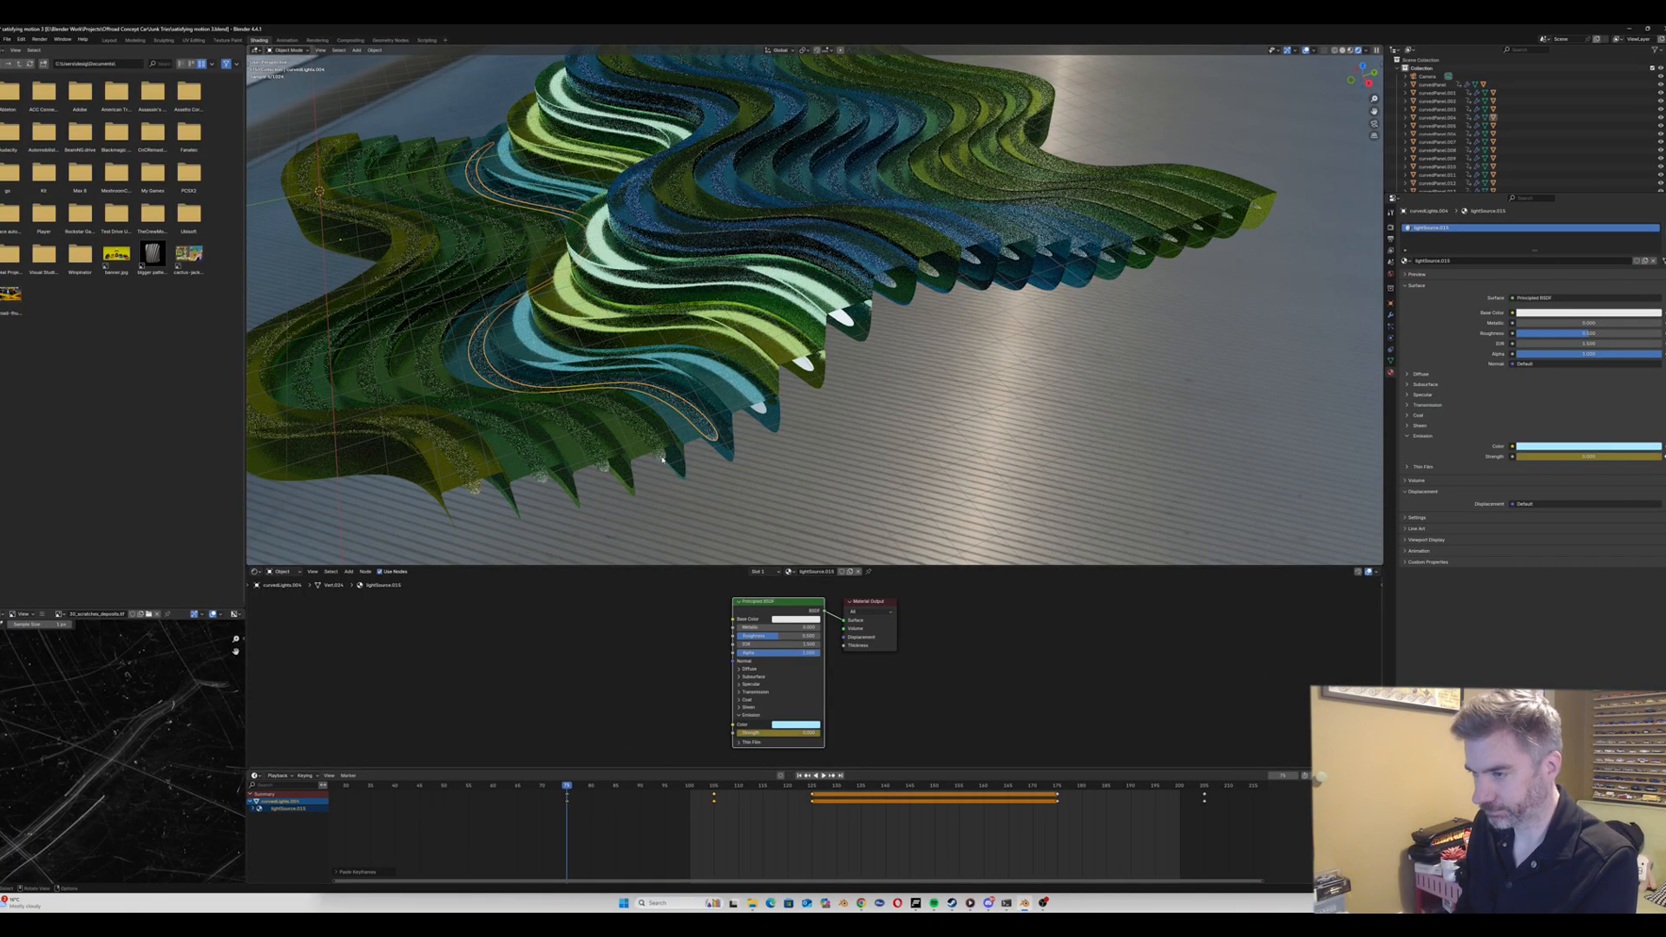
Step: Paste the copied emission keyframes onto the curvedLights.003 strip at frame 80
{"action": "left_click", "coordinate": [662, 450]}
{"action": "left_click", "coordinate": [591, 787]}
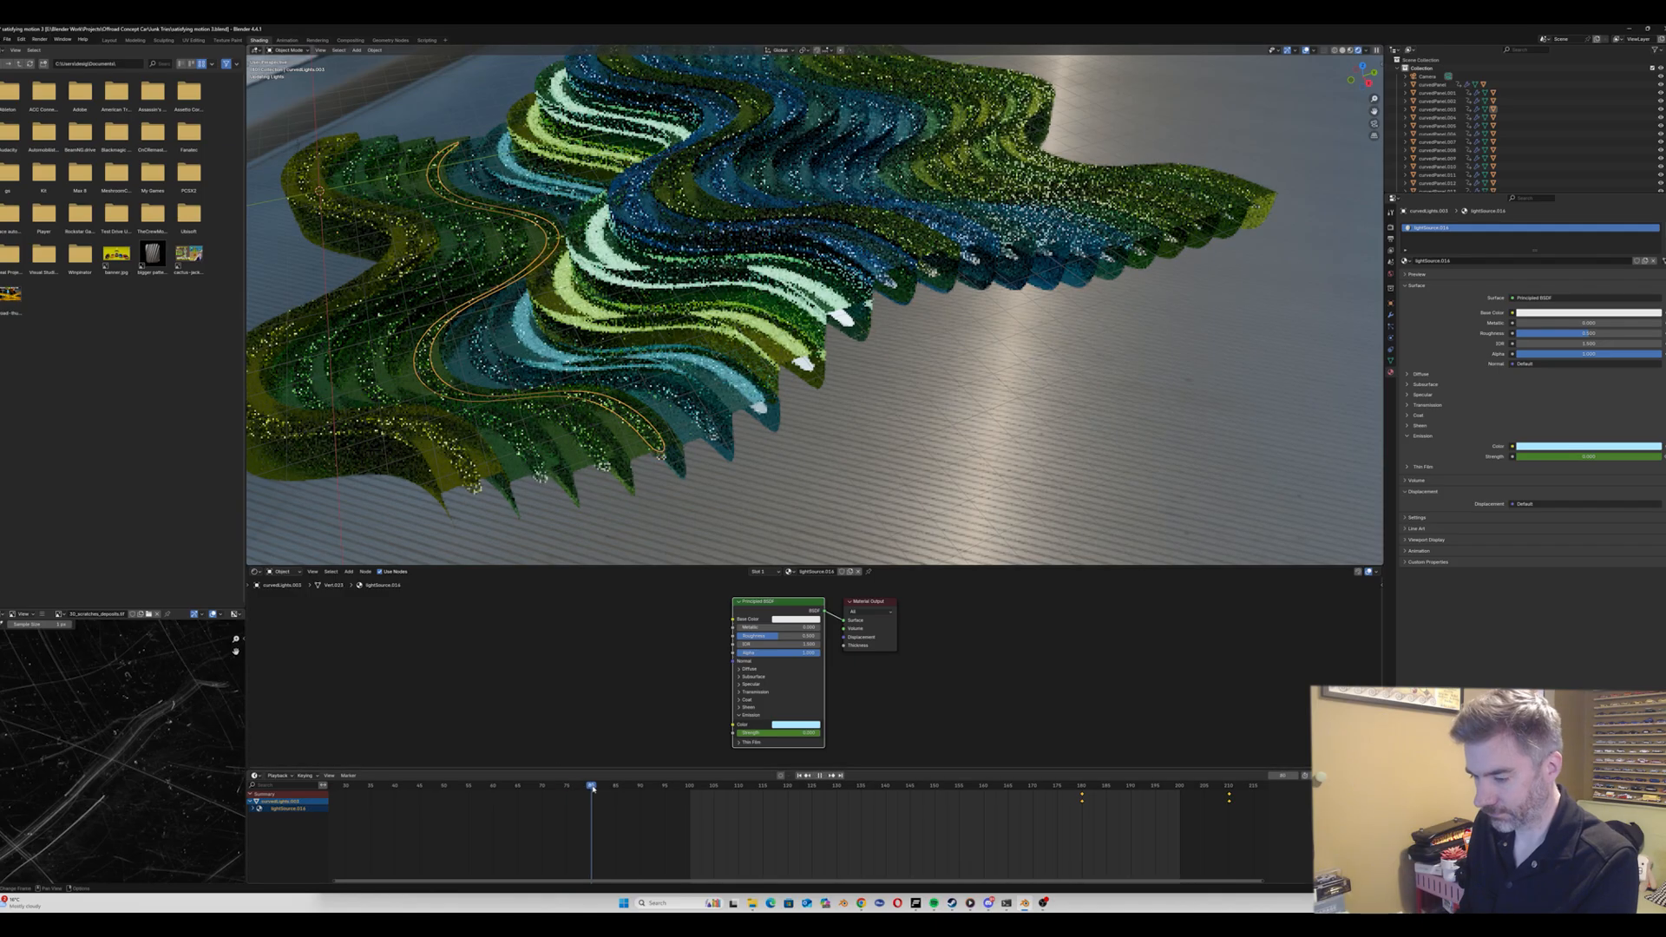
{"action": "key", "text": "ctrl+v"}
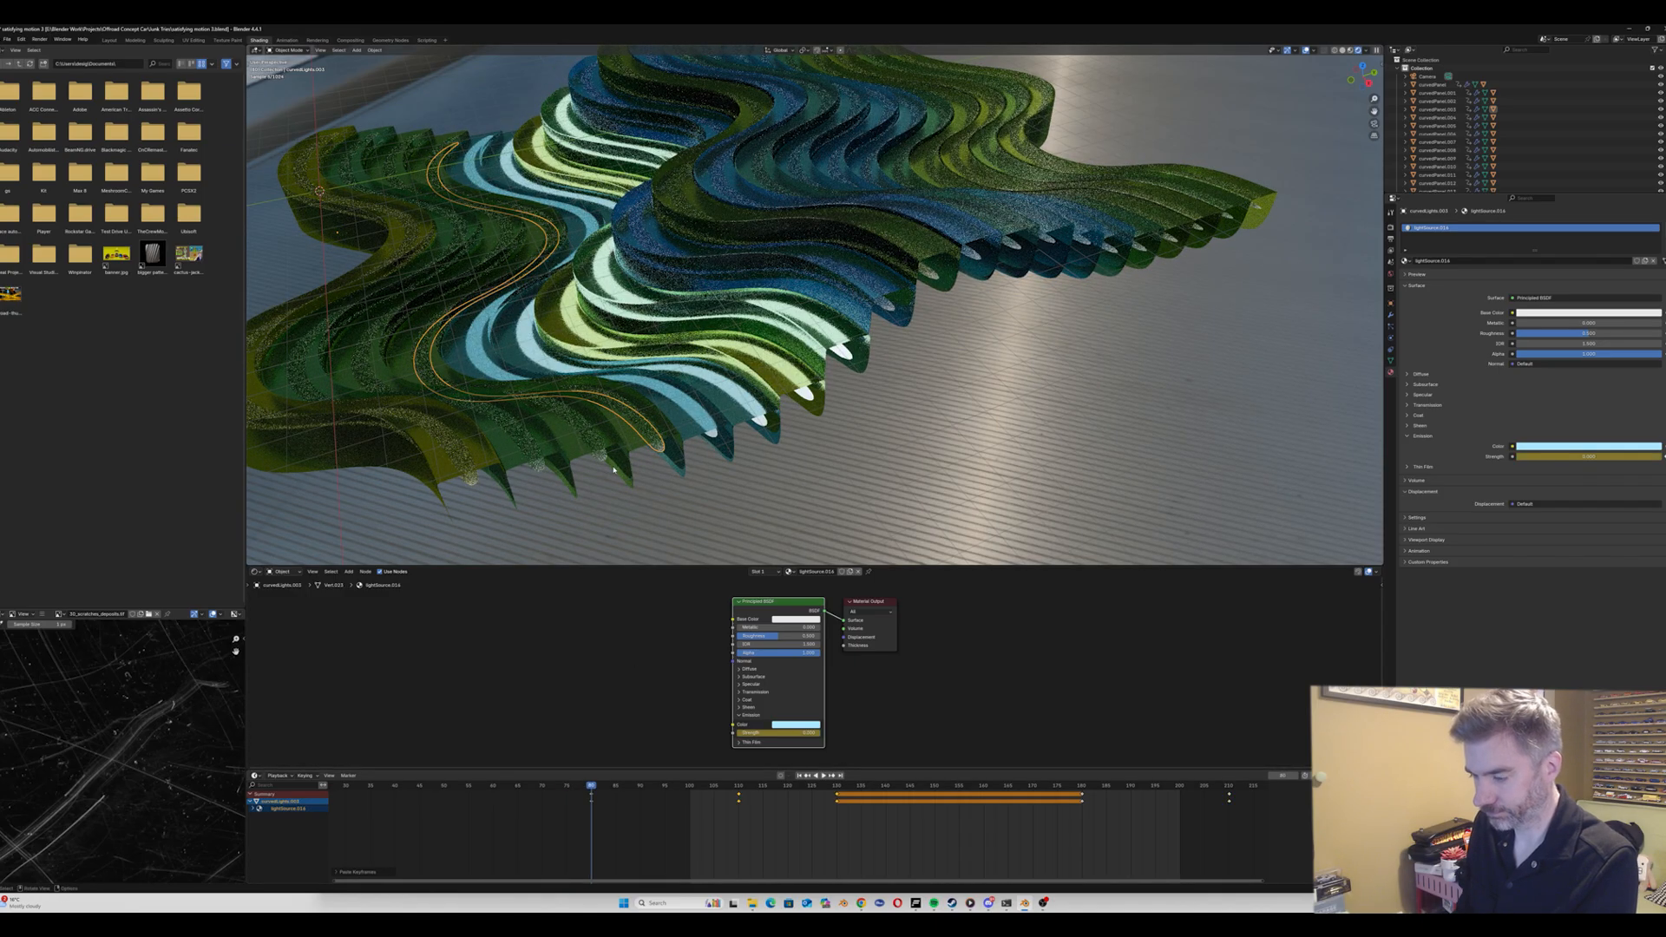
Step: Paste the copied emission keyframes onto the curvedLights.002 strip at frame 85
{"action": "left_click", "coordinate": [604, 455]}
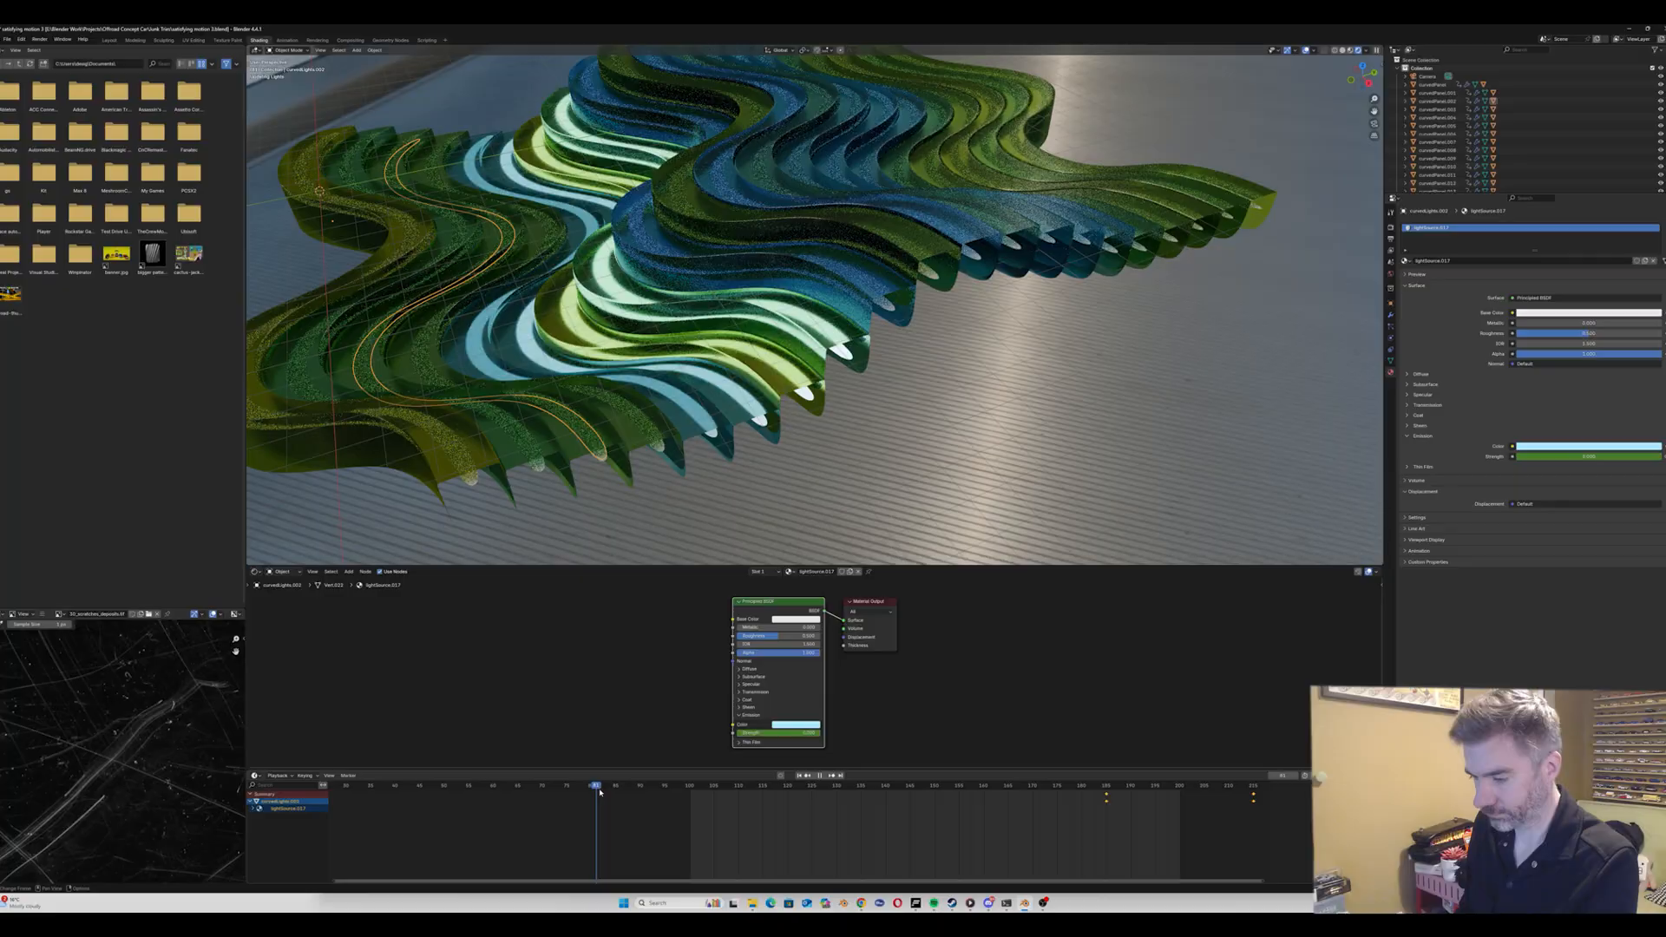
{"action": "left_click", "coordinate": [616, 786]}
{"action": "key", "text": "ctrl+v"}
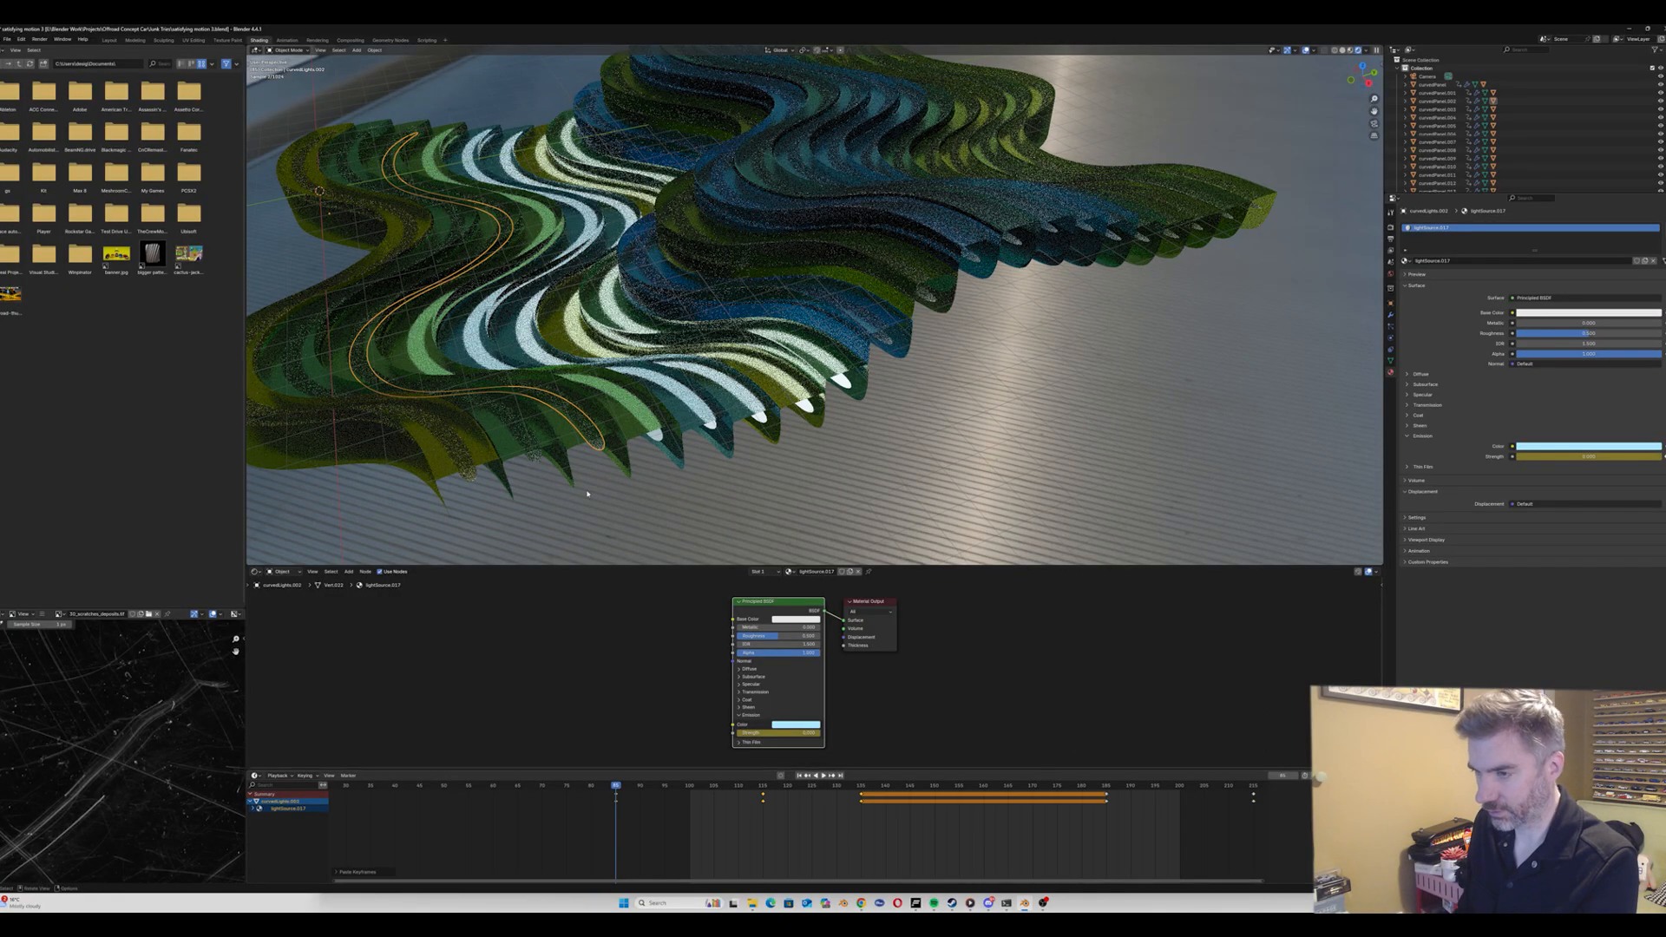
Step: Paste the copied emission keyframes onto the curvedLights.001 strip at frame 90
{"action": "left_click", "coordinate": [535, 457]}
{"action": "left_click", "coordinate": [640, 786]}
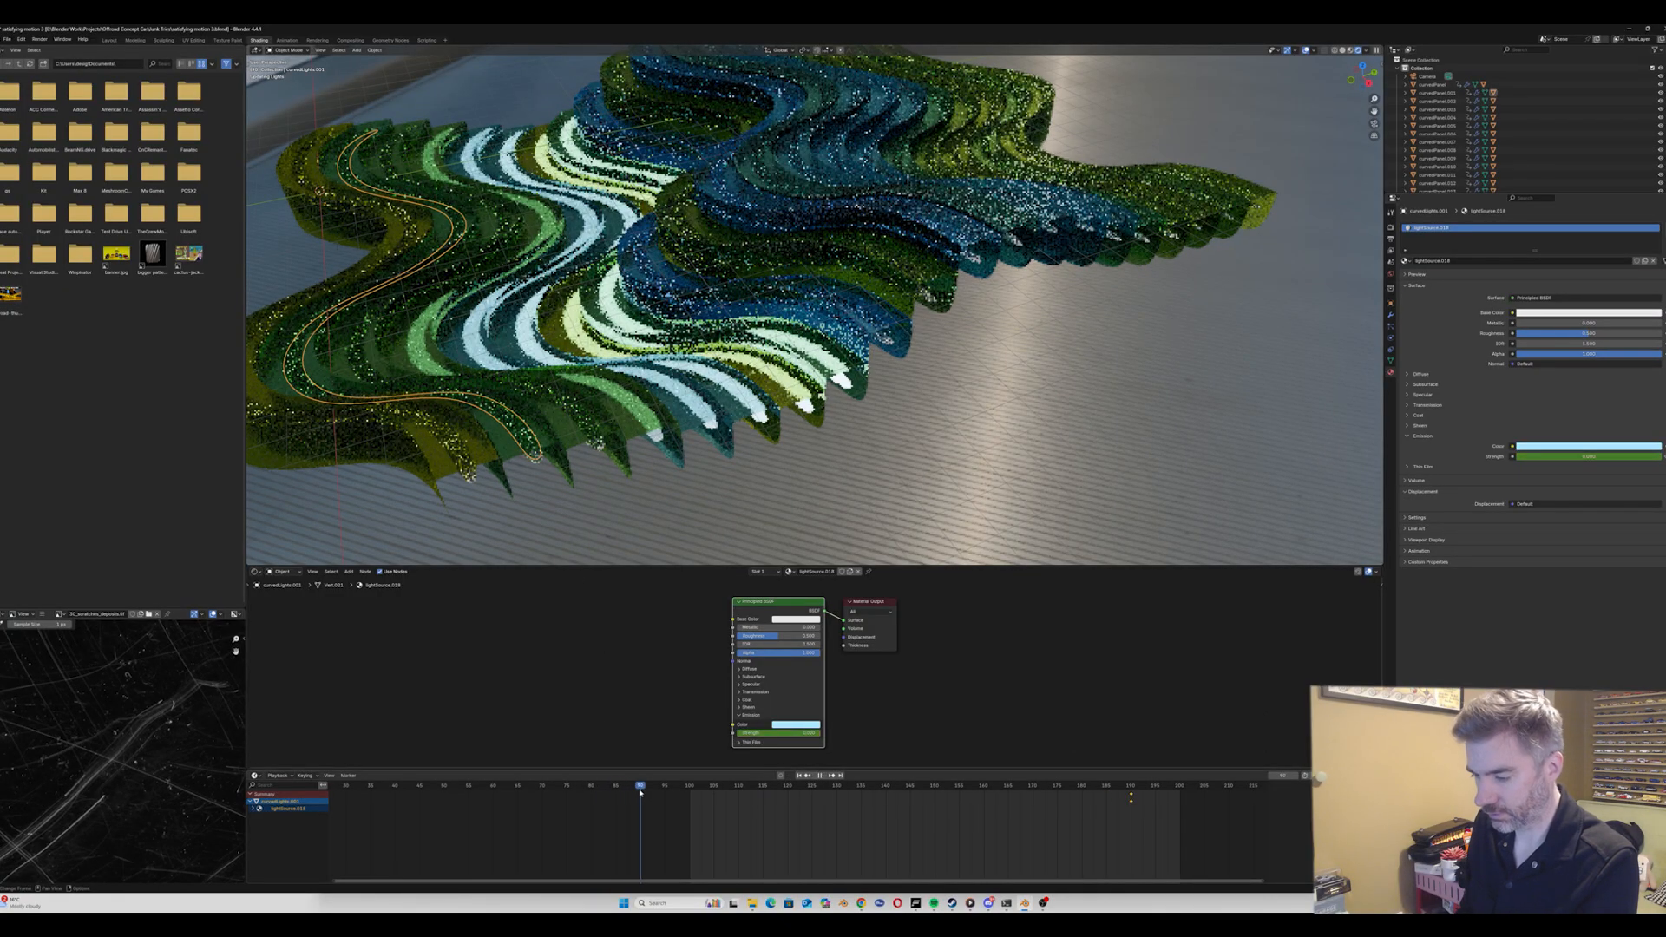
{"action": "key", "text": "ctrl+v"}
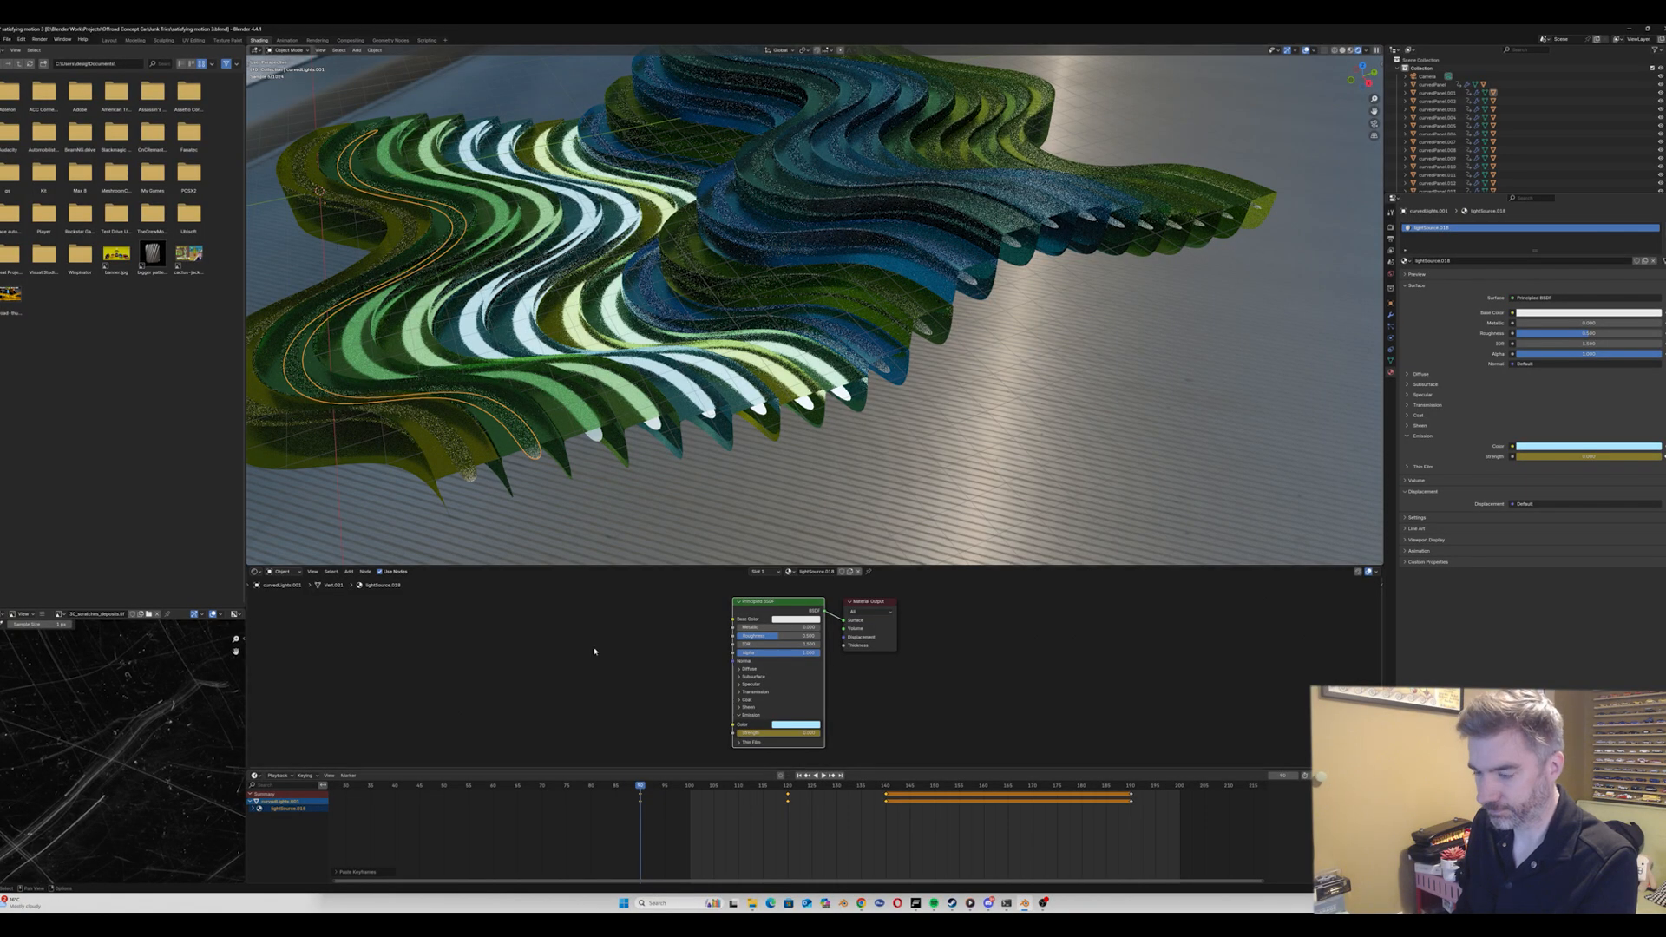
Step: Paste the copied emission keyframes onto the outermost curvedLights strip at frame 95
{"action": "left_click", "coordinate": [665, 786]}
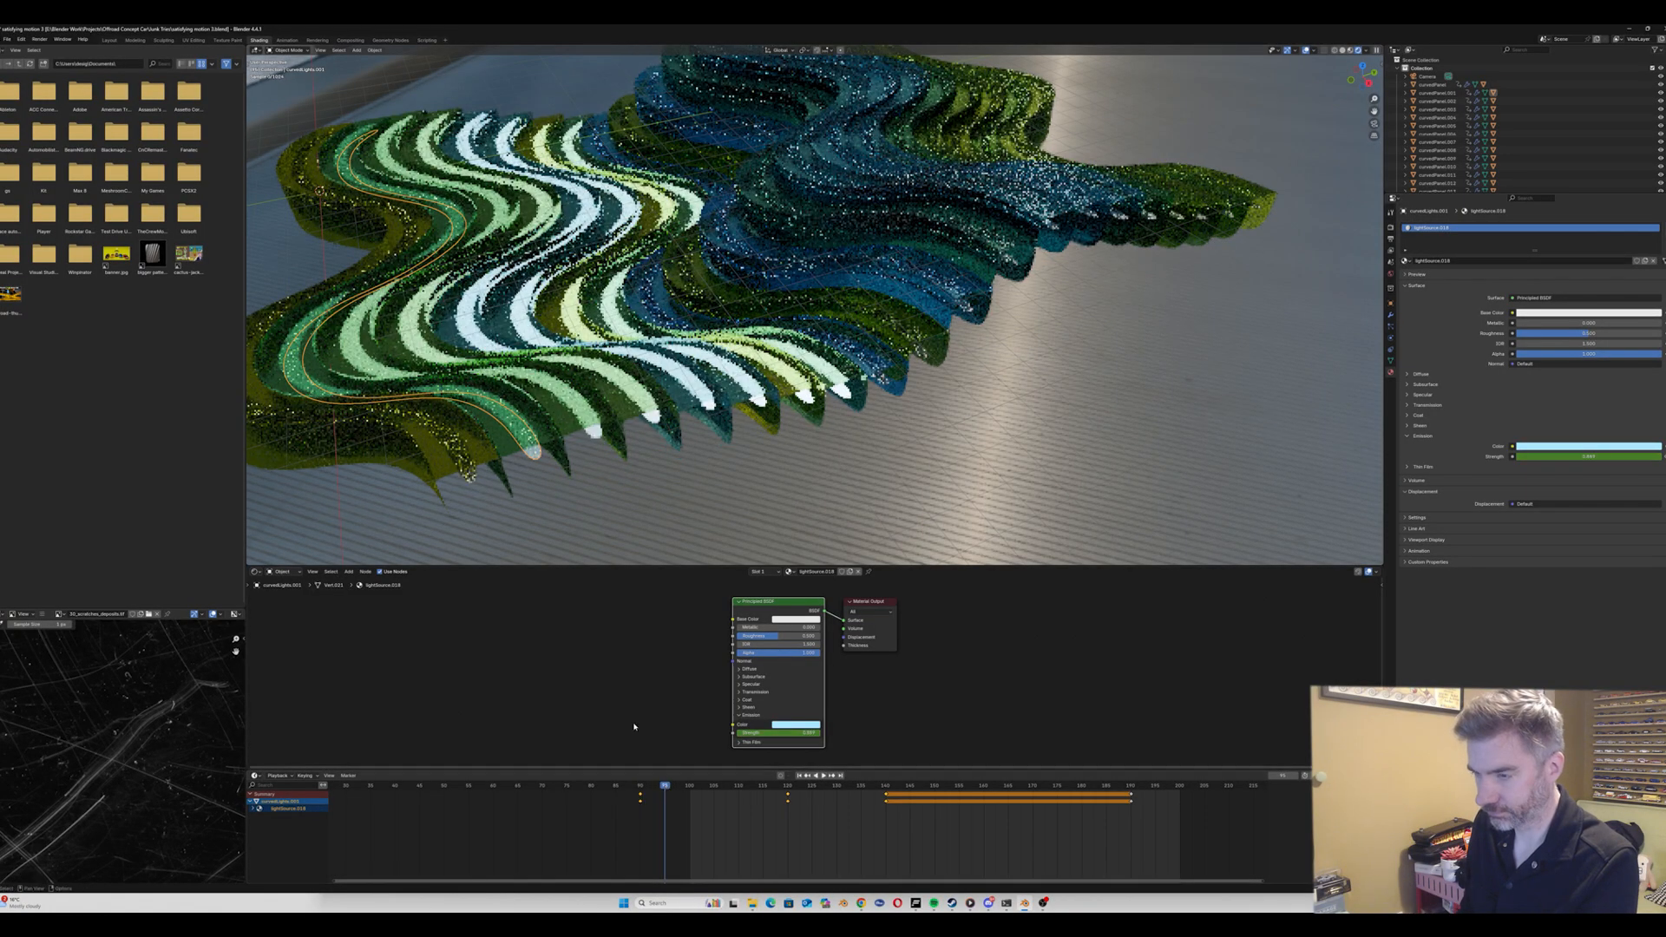
{"action": "left_click", "coordinate": [470, 477]}
{"action": "key", "text": "ctrl+v"}
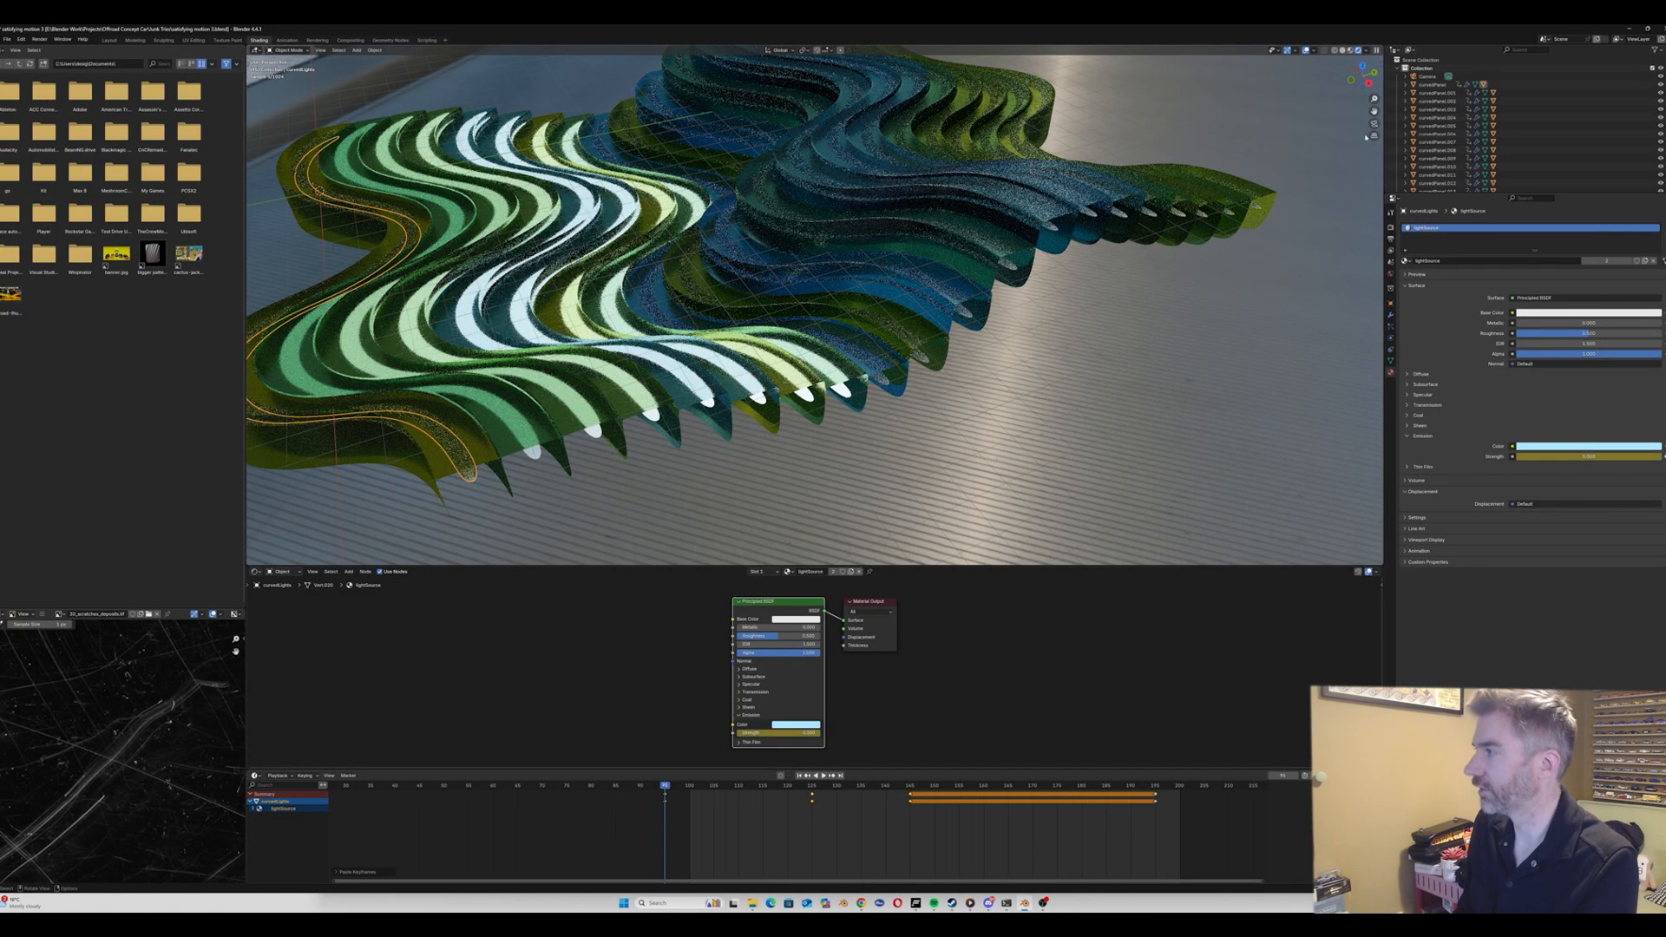
Step: Play back the animation in camera view, stop it, and save the file as an incremental version
{"action": "key", "text": "space"}
{"action": "key", "text": "KP_0"}
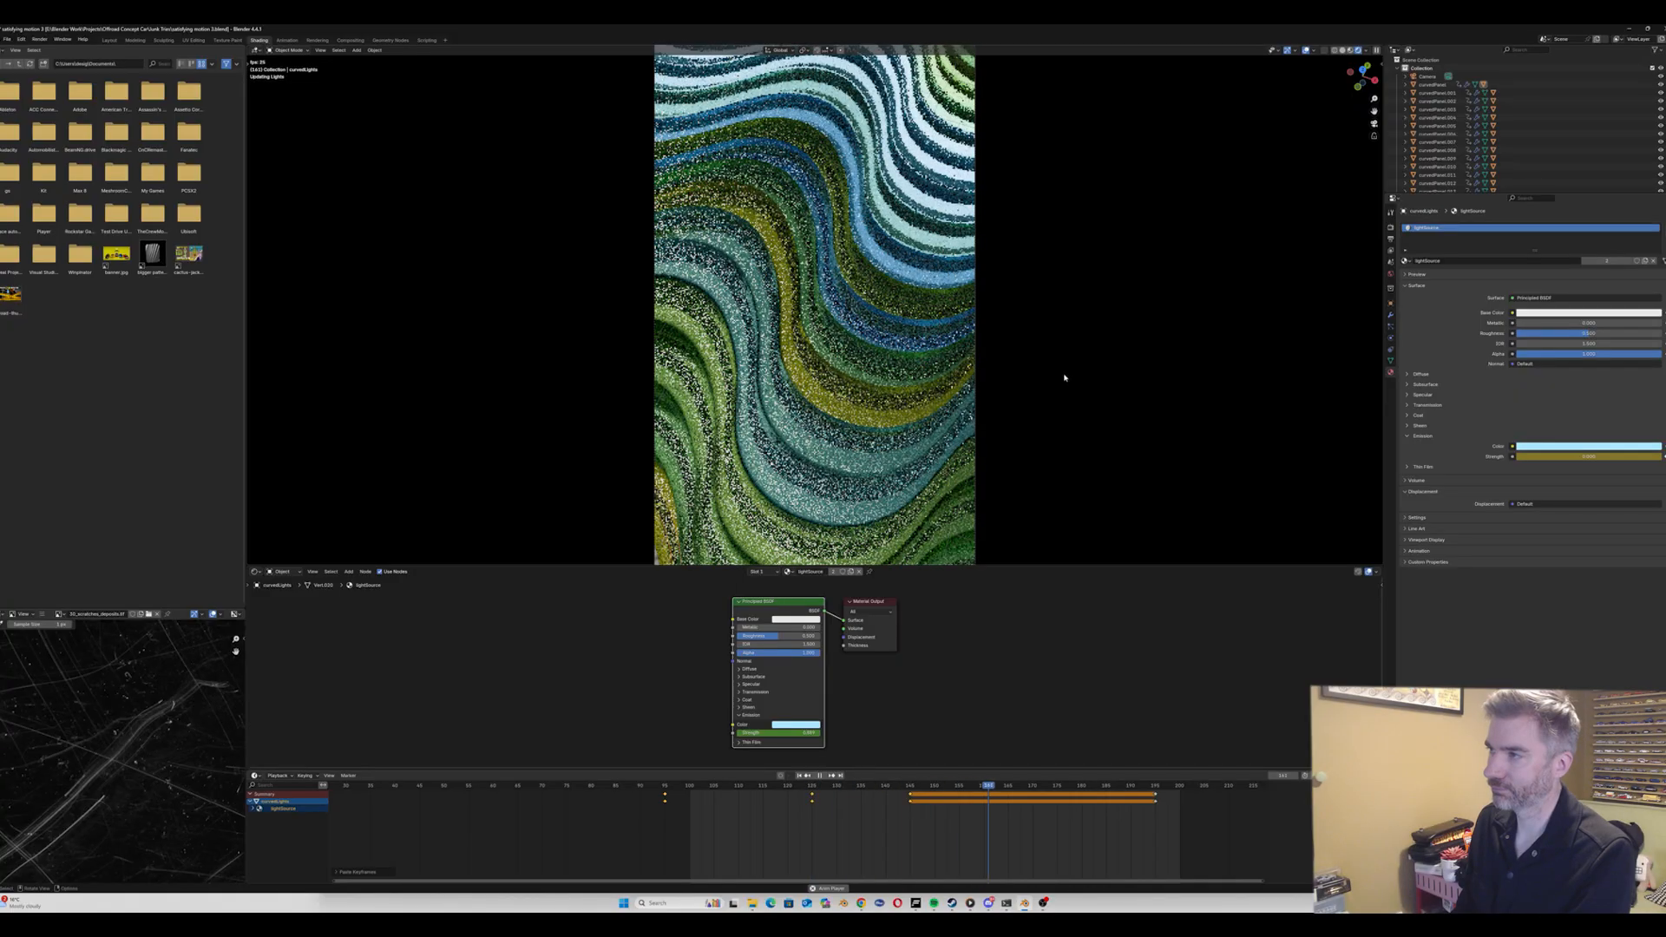
{"action": "key", "text": "space"}
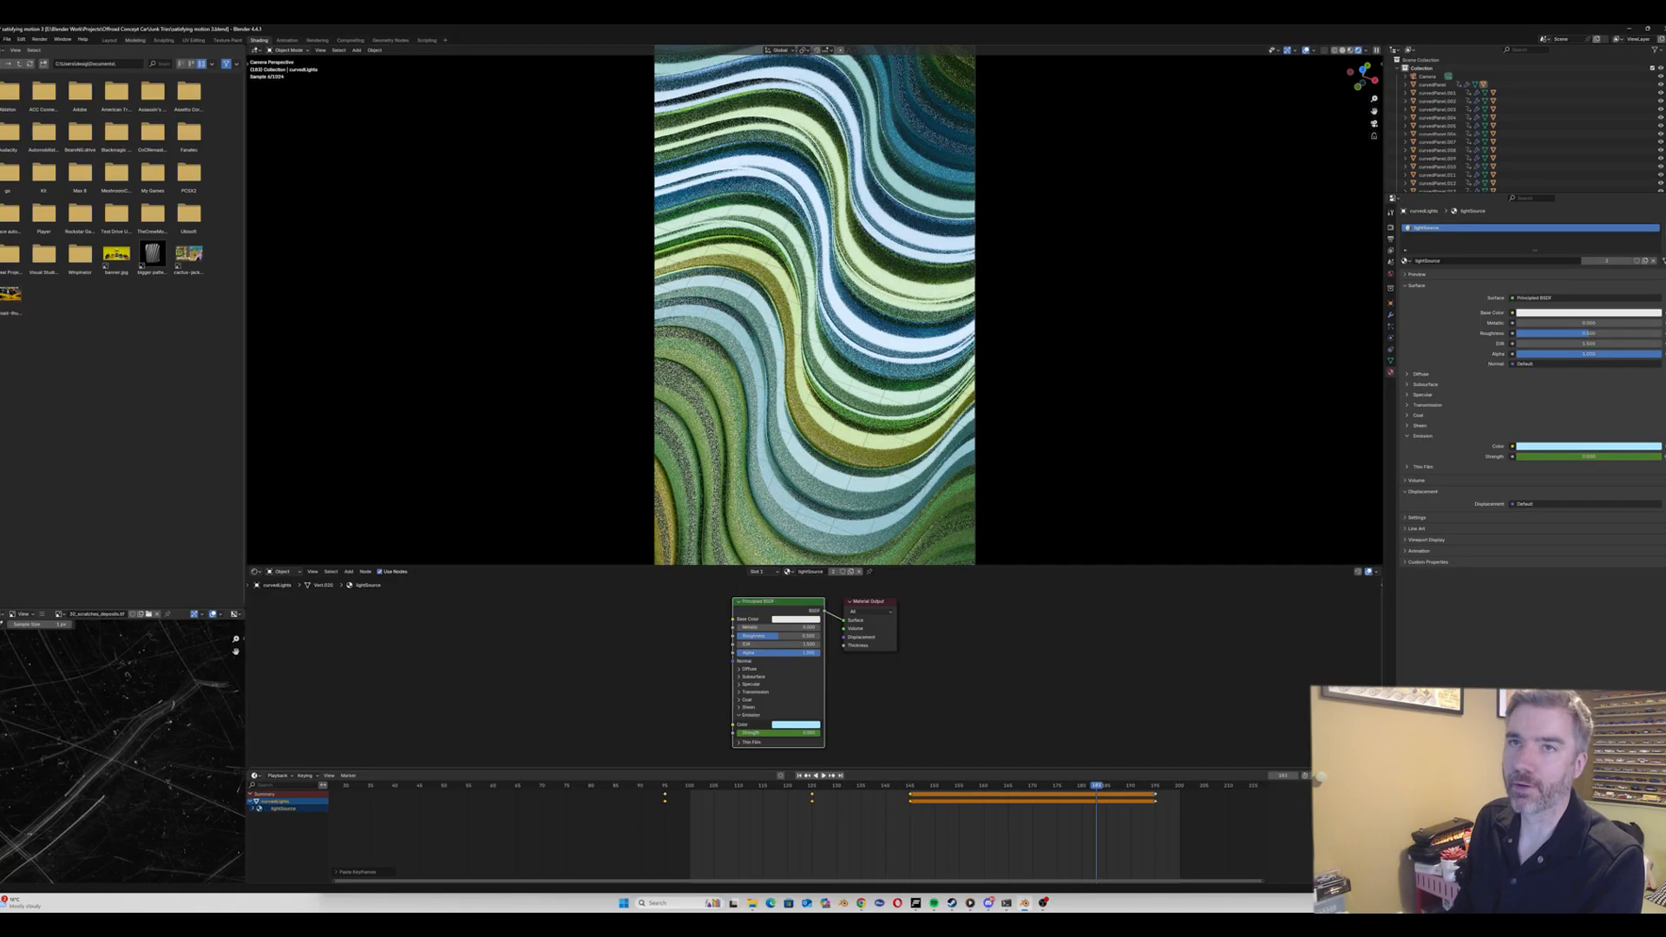
{"action": "left_click", "coordinate": [7, 40]}
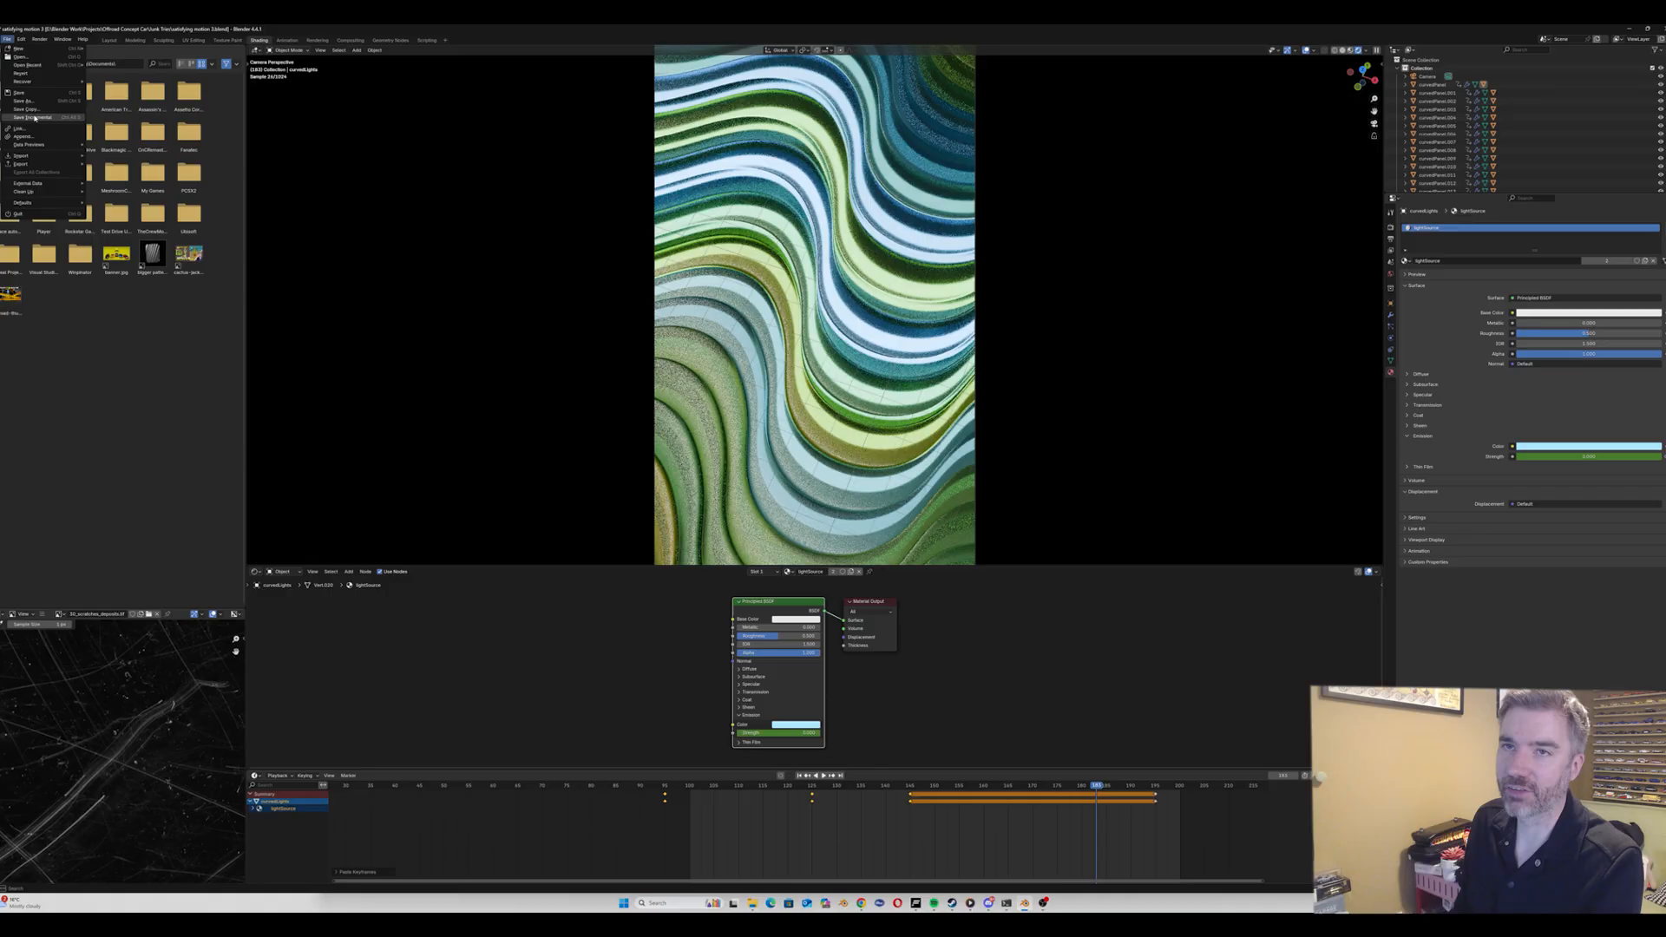
{"action": "left_click", "coordinate": [34, 117]}
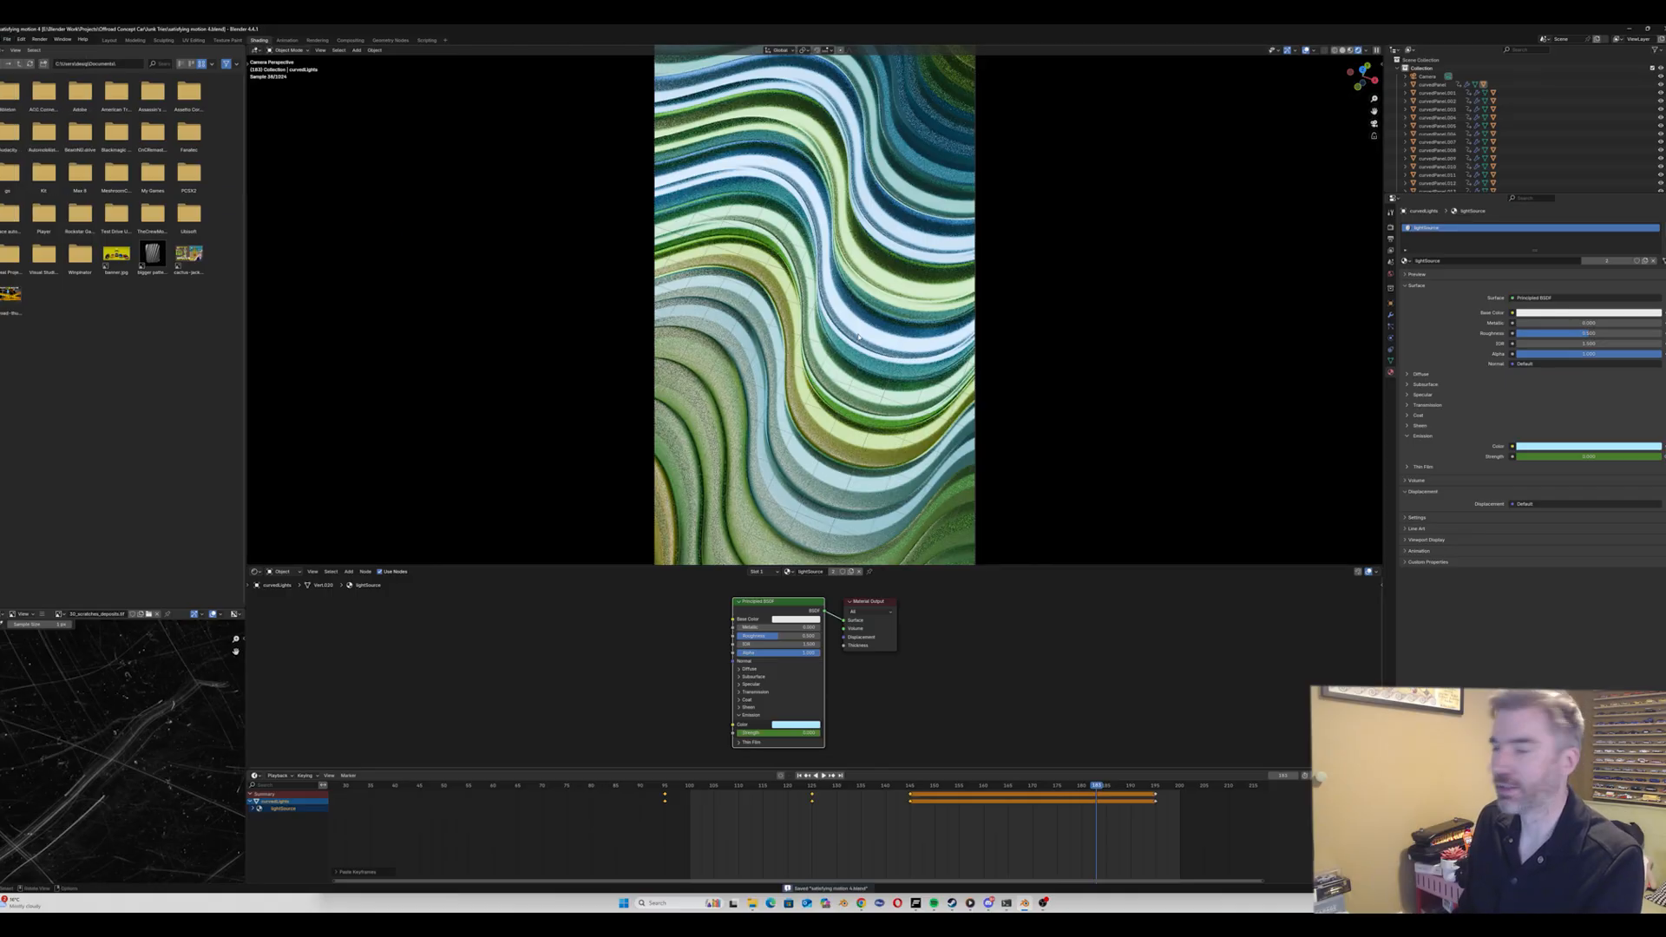
Step: Set the output resolution scale to 33%
{"action": "left_click", "coordinate": [1391, 239]}
{"action": "left_click", "coordinate": [1391, 228]}
{"action": "left_click", "coordinate": [1391, 238]}
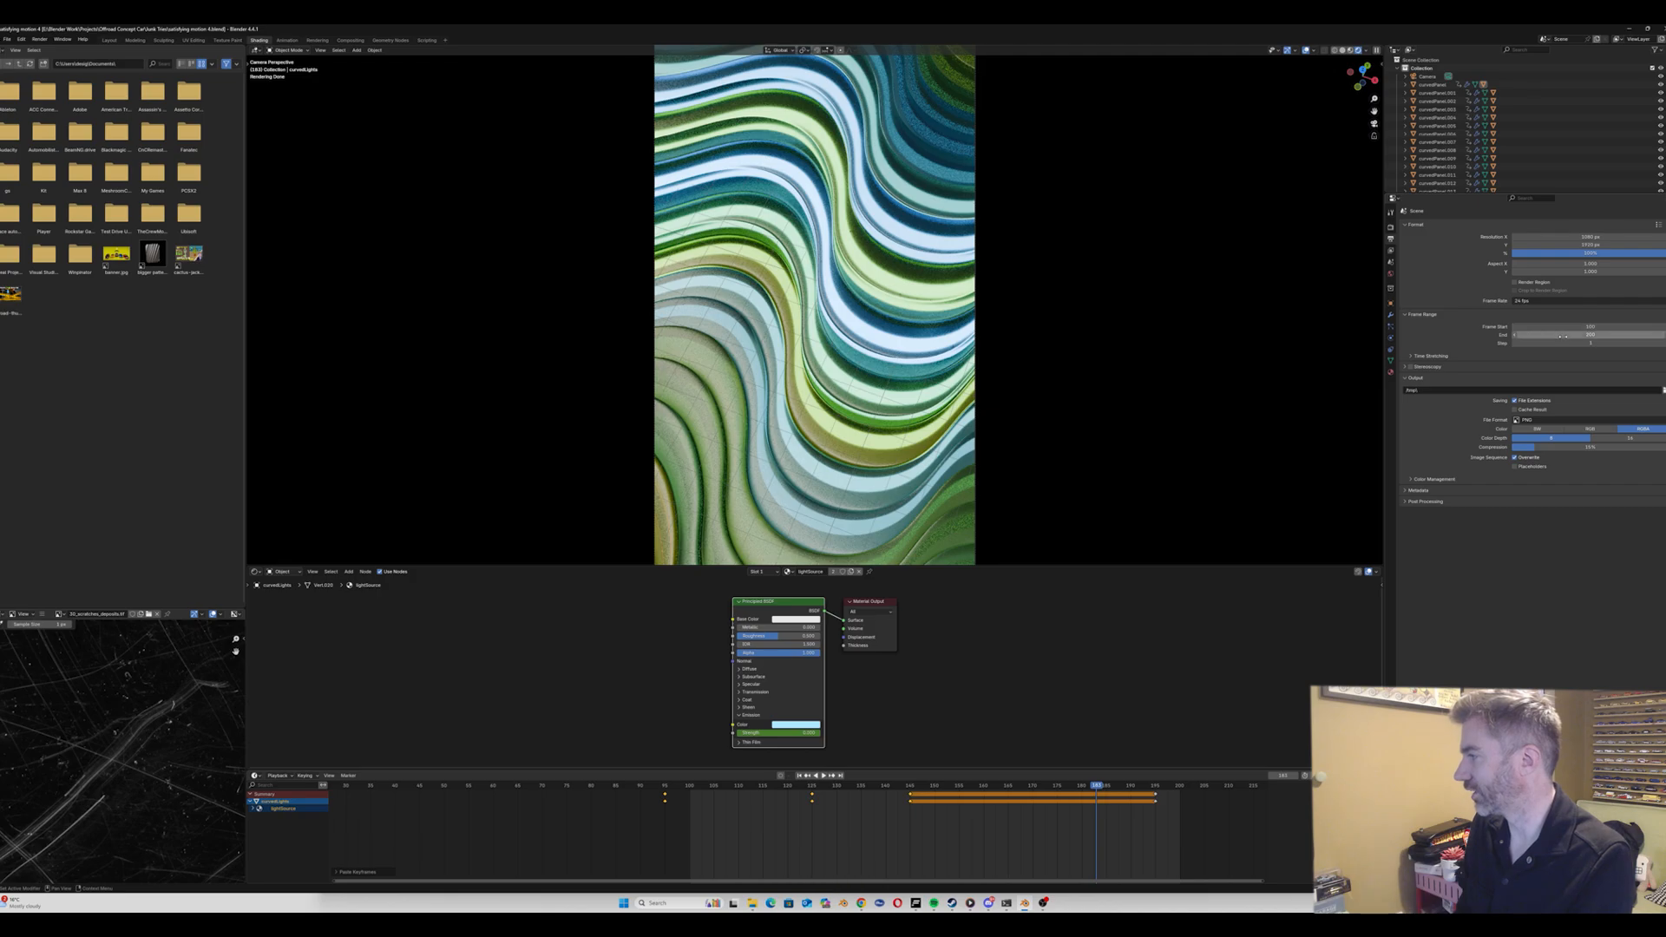
{"action": "left_click", "coordinate": [1390, 228]}
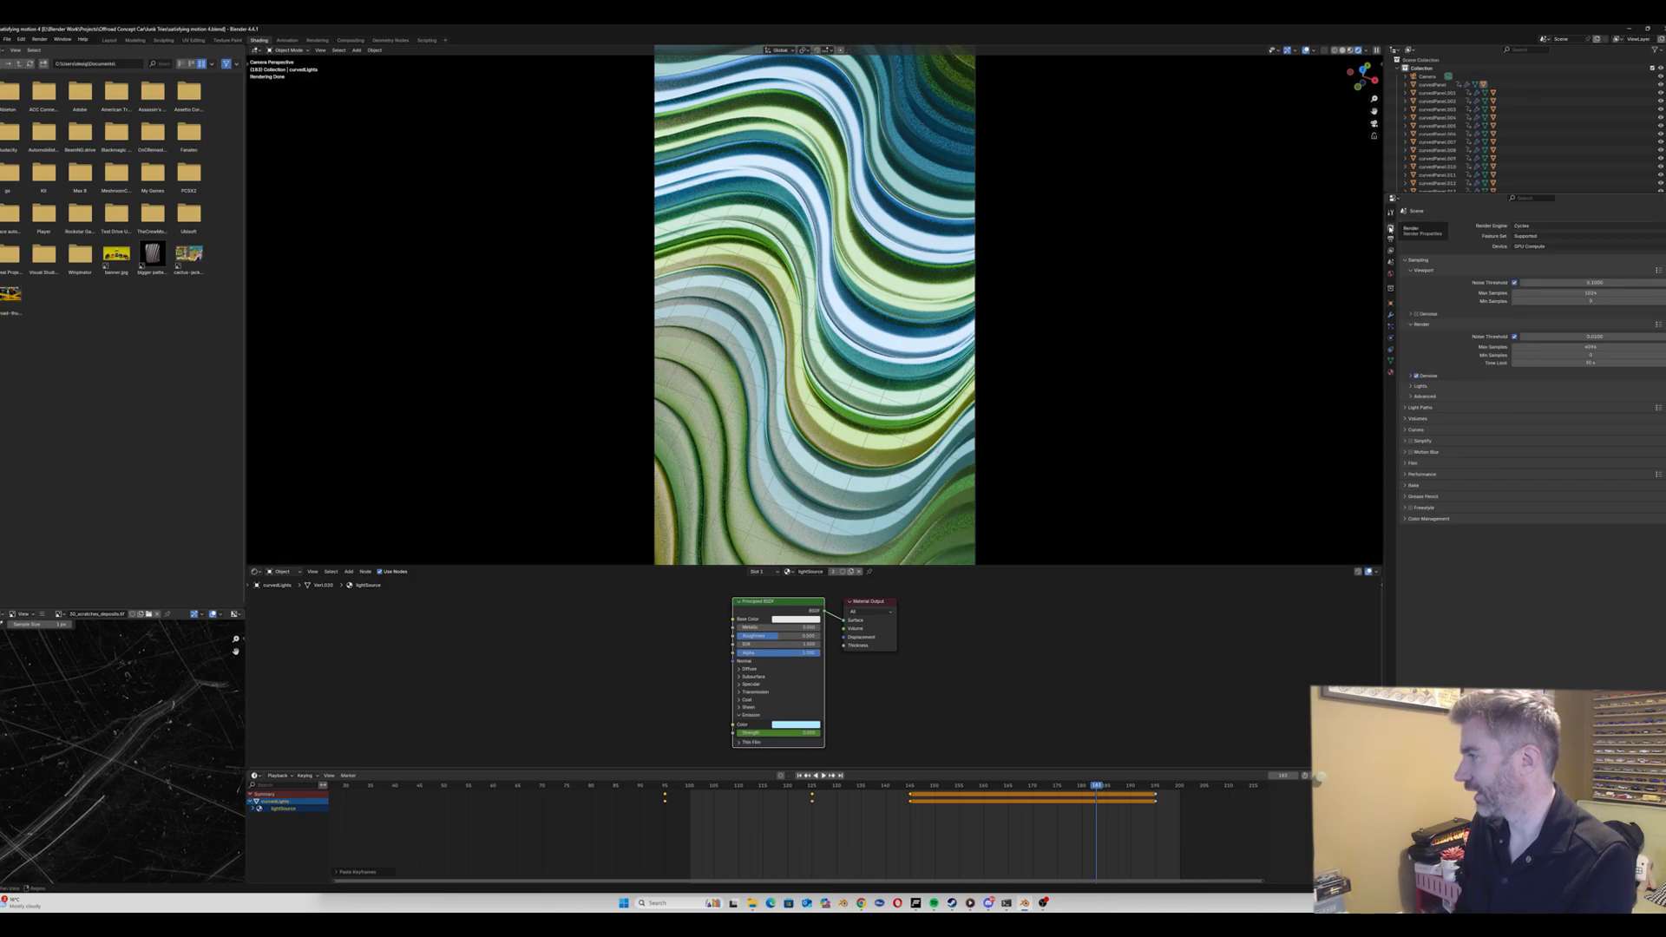
{"action": "left_click", "coordinate": [1390, 239]}
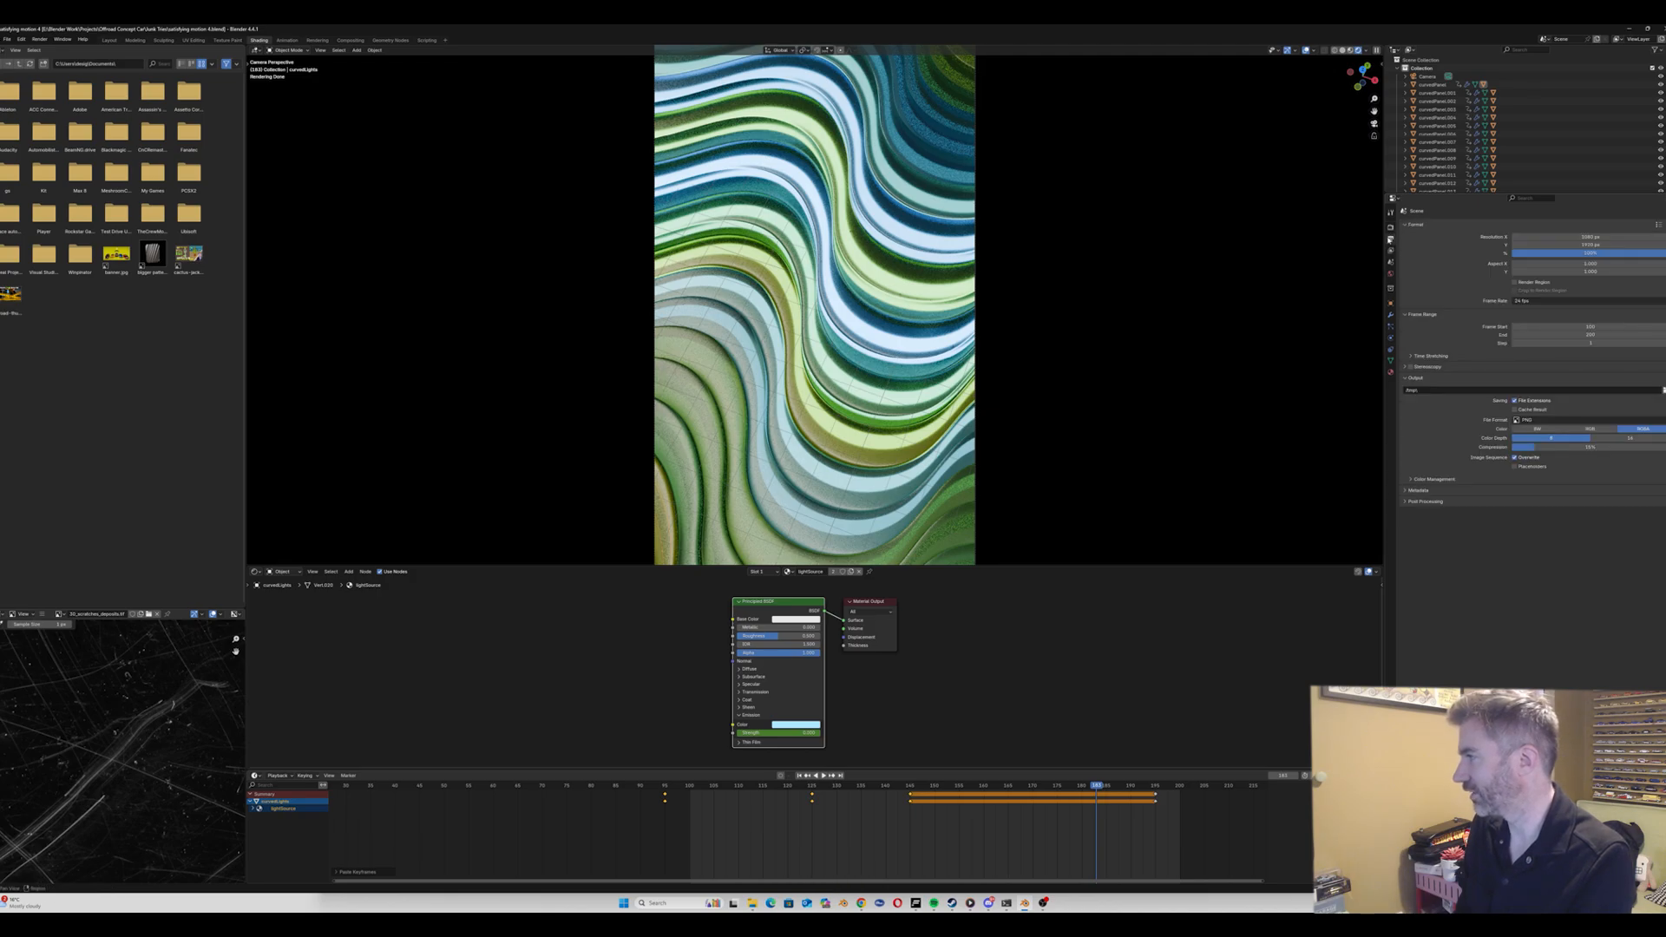
{"action": "double_click", "coordinate": [1539, 251]}
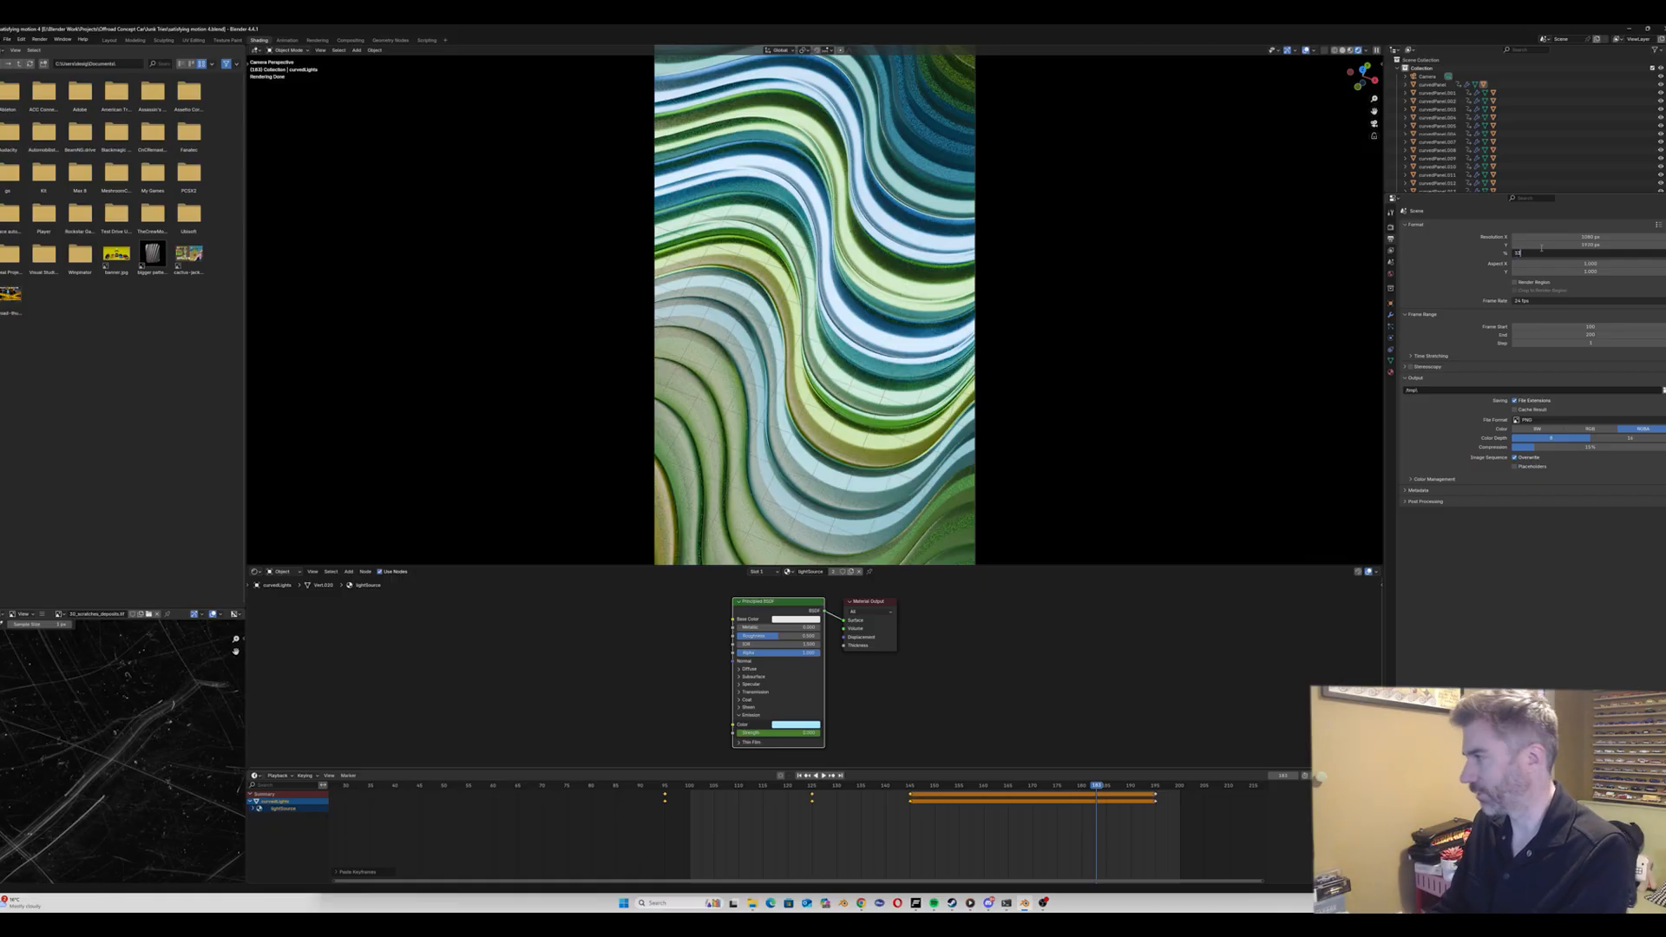
{"action": "type", "text": "33"}
{"action": "key", "text": "Return"}
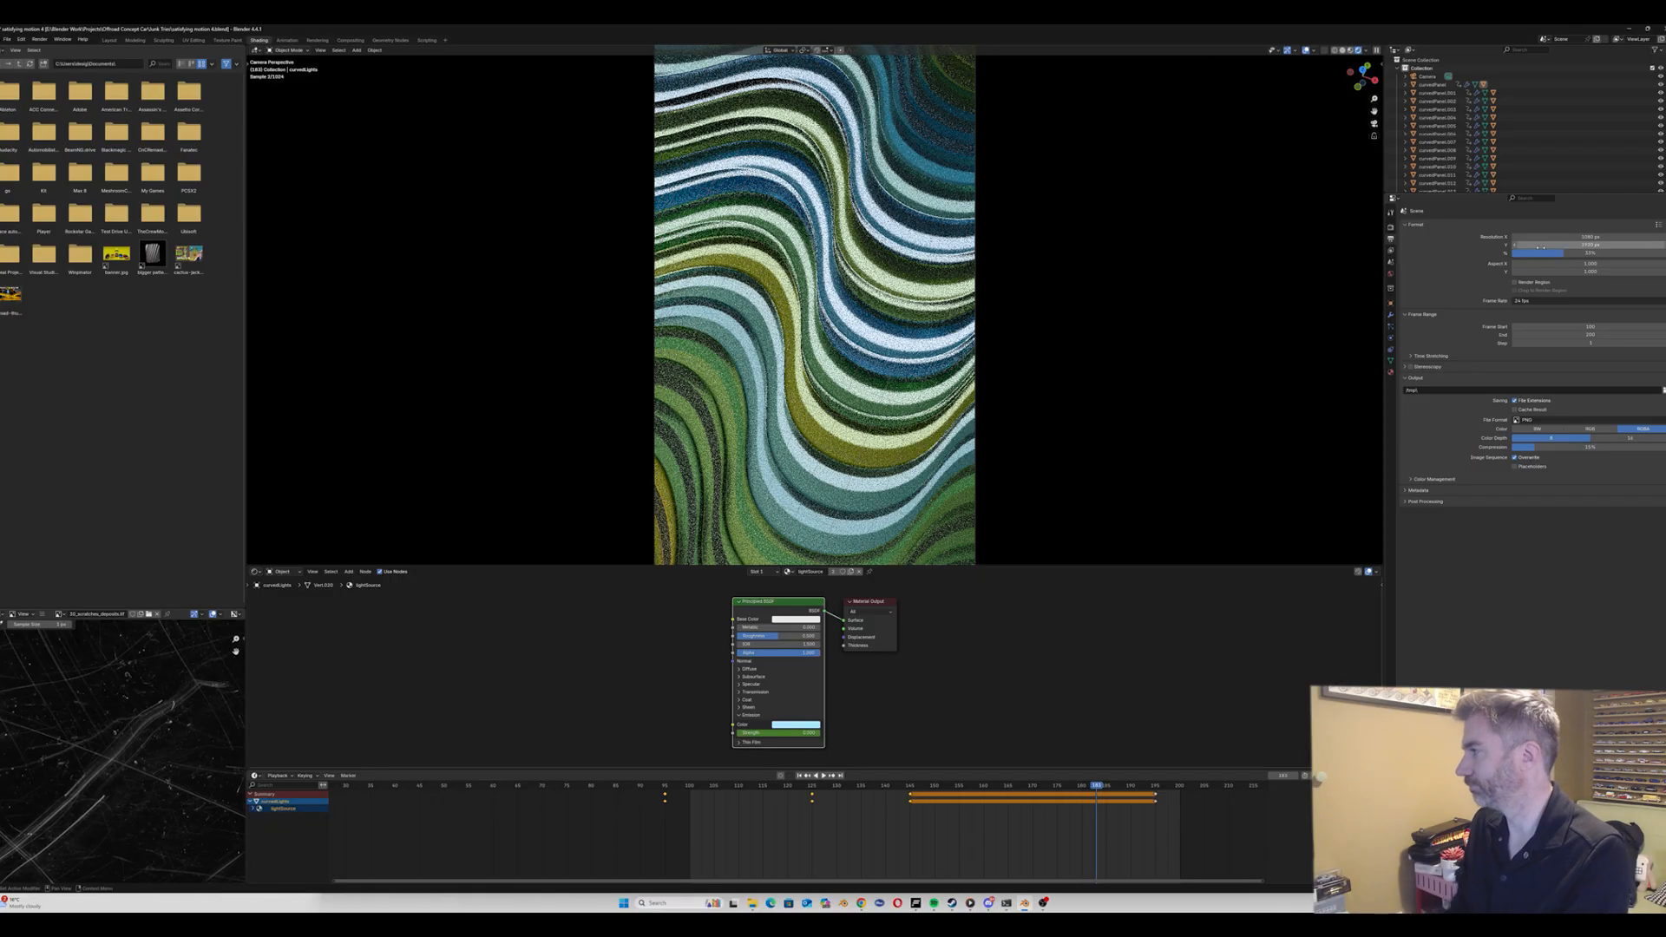
Step: Set the time limit for final render sampling to 10 seconds
{"action": "left_click", "coordinate": [1391, 227]}
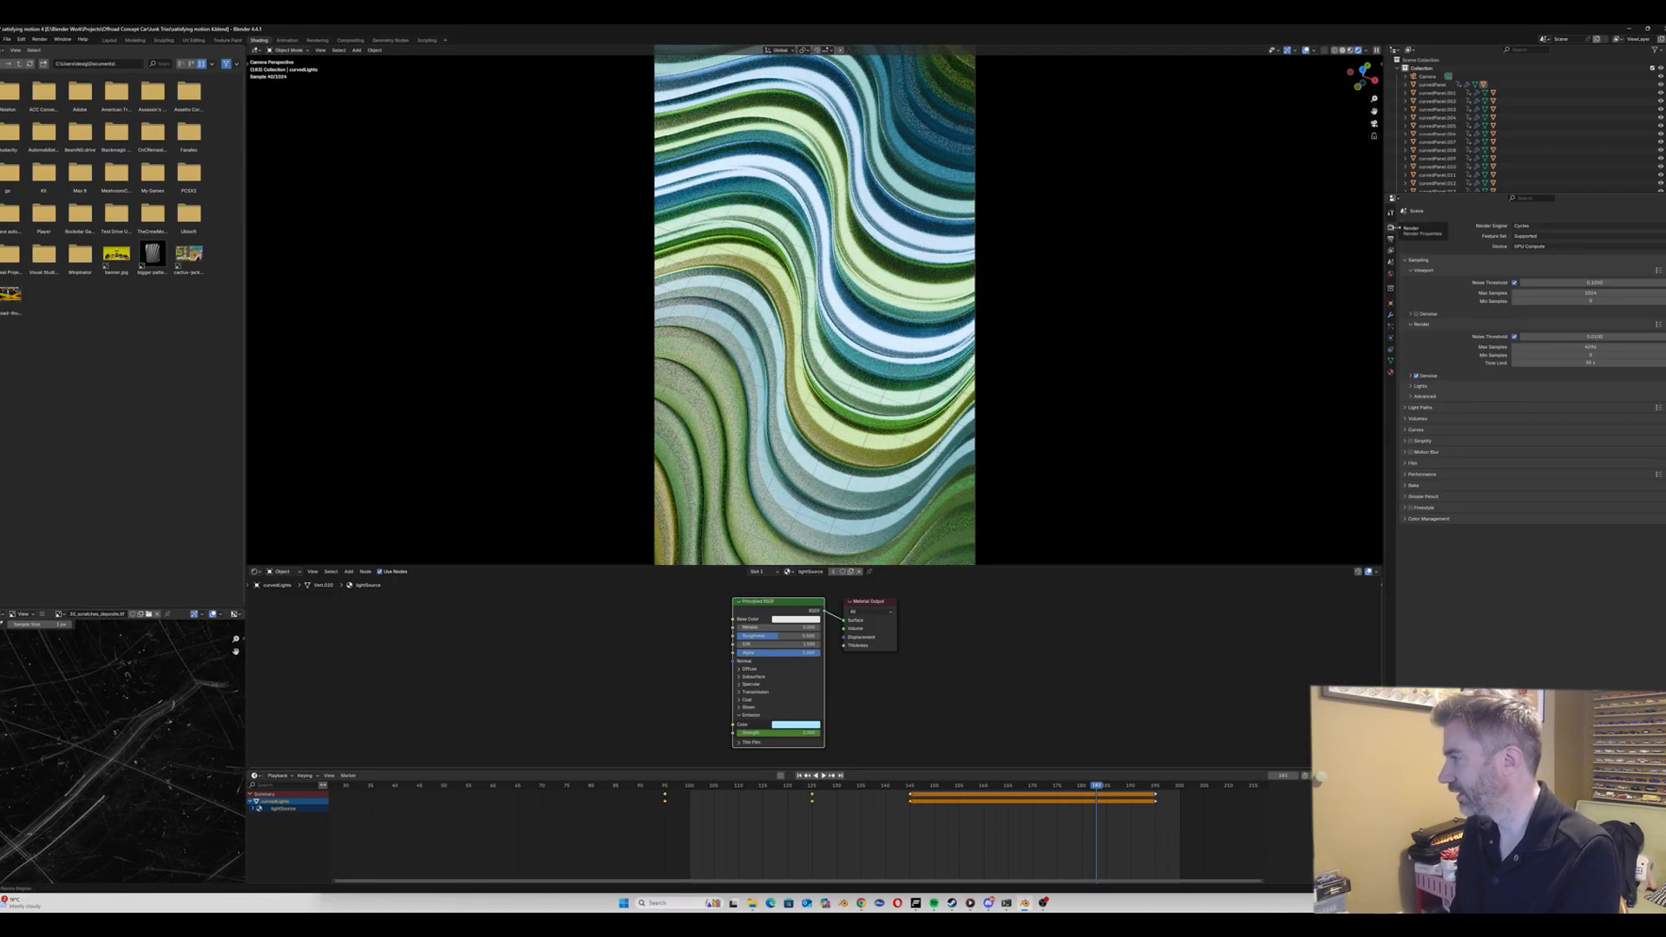
{"action": "double_click", "coordinate": [1542, 365]}
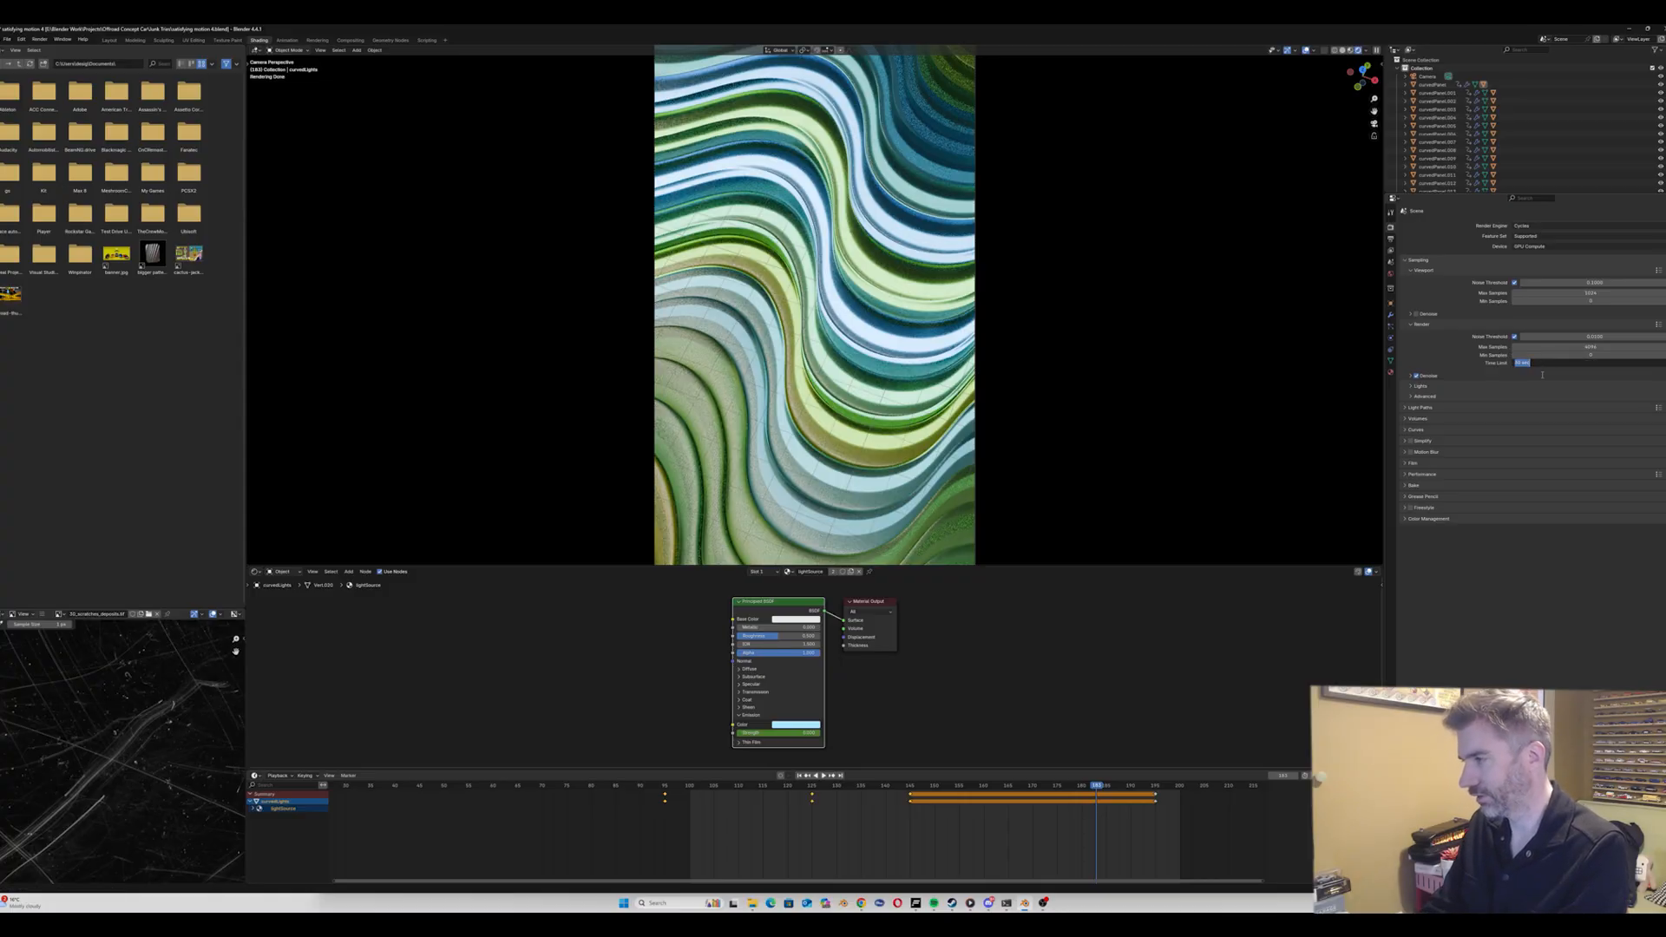
{"action": "type", "text": "10"}
{"action": "key", "text": "Return"}
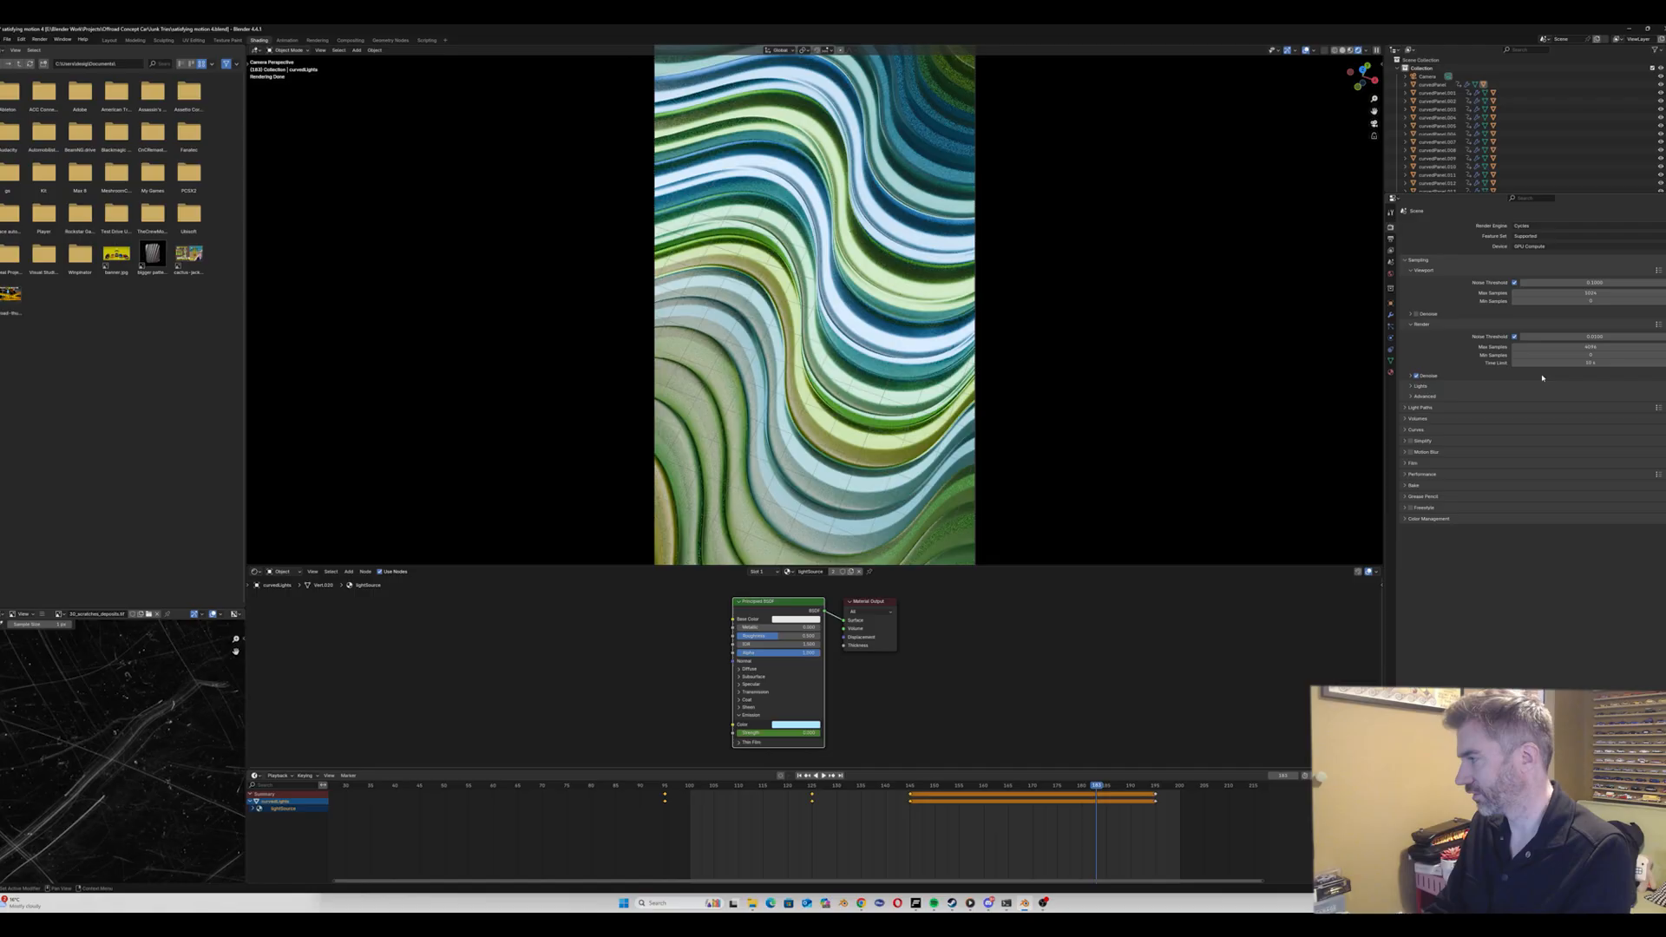
Step: Change the output format to FFmpeg Video and set its output file to "motion graphics render test" on the Storage drive
{"action": "left_click", "coordinate": [1390, 239]}
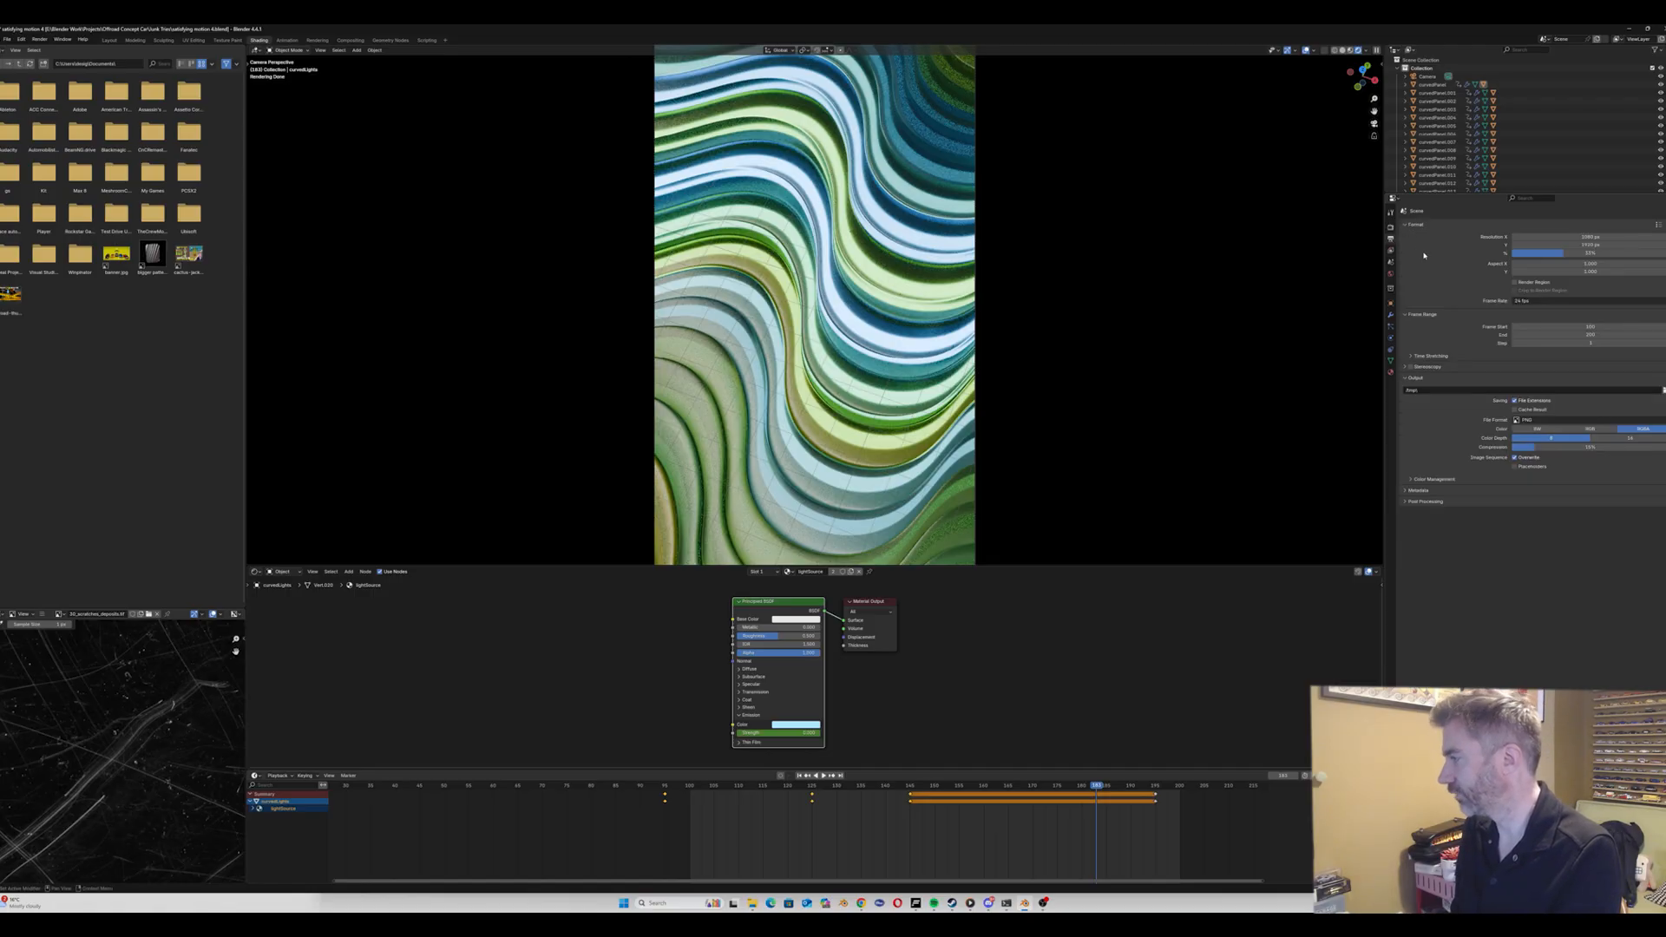
{"action": "left_click", "coordinate": [1544, 420]}
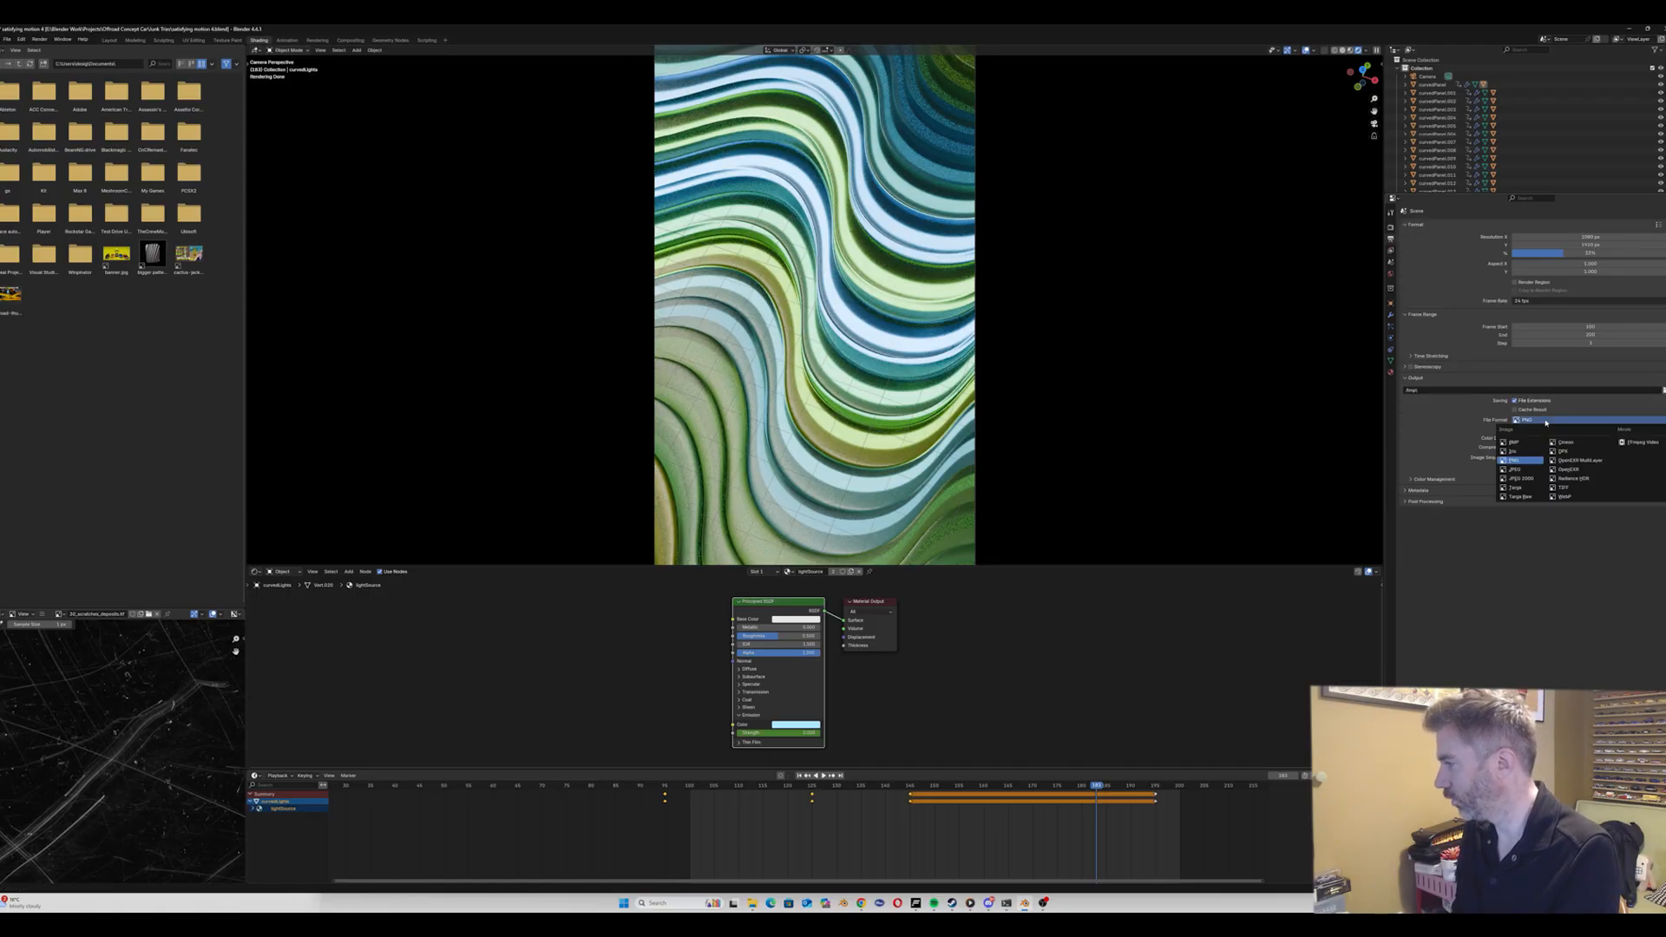
{"action": "left_click", "coordinate": [1640, 443]}
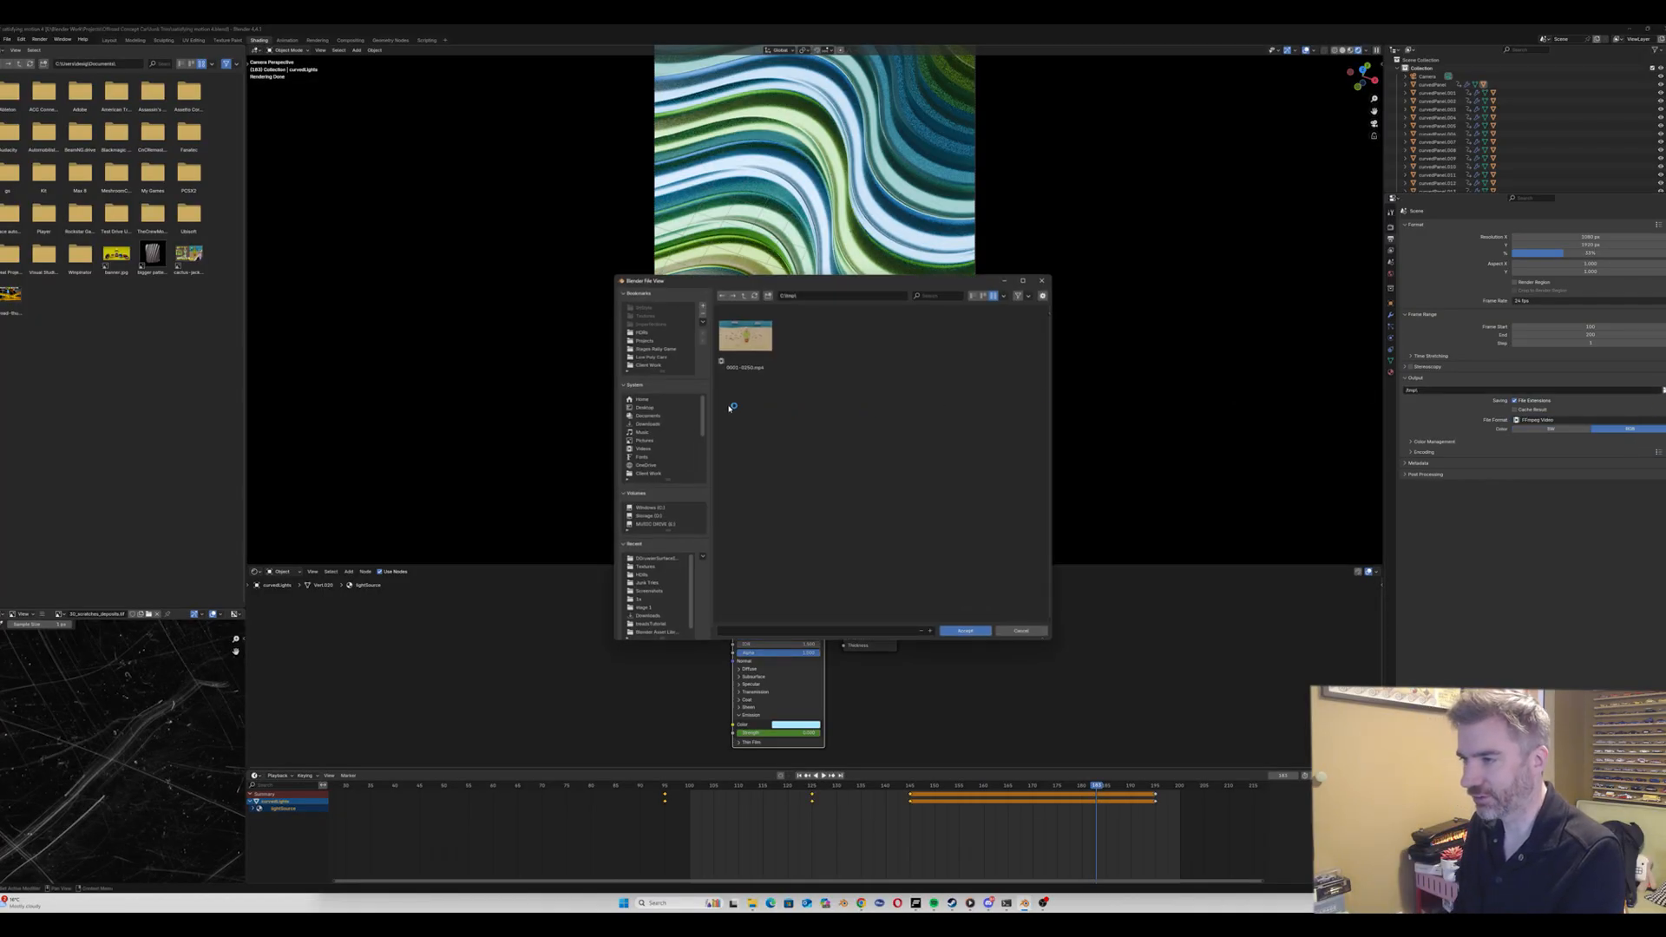
{"action": "left_click", "coordinate": [754, 631]}
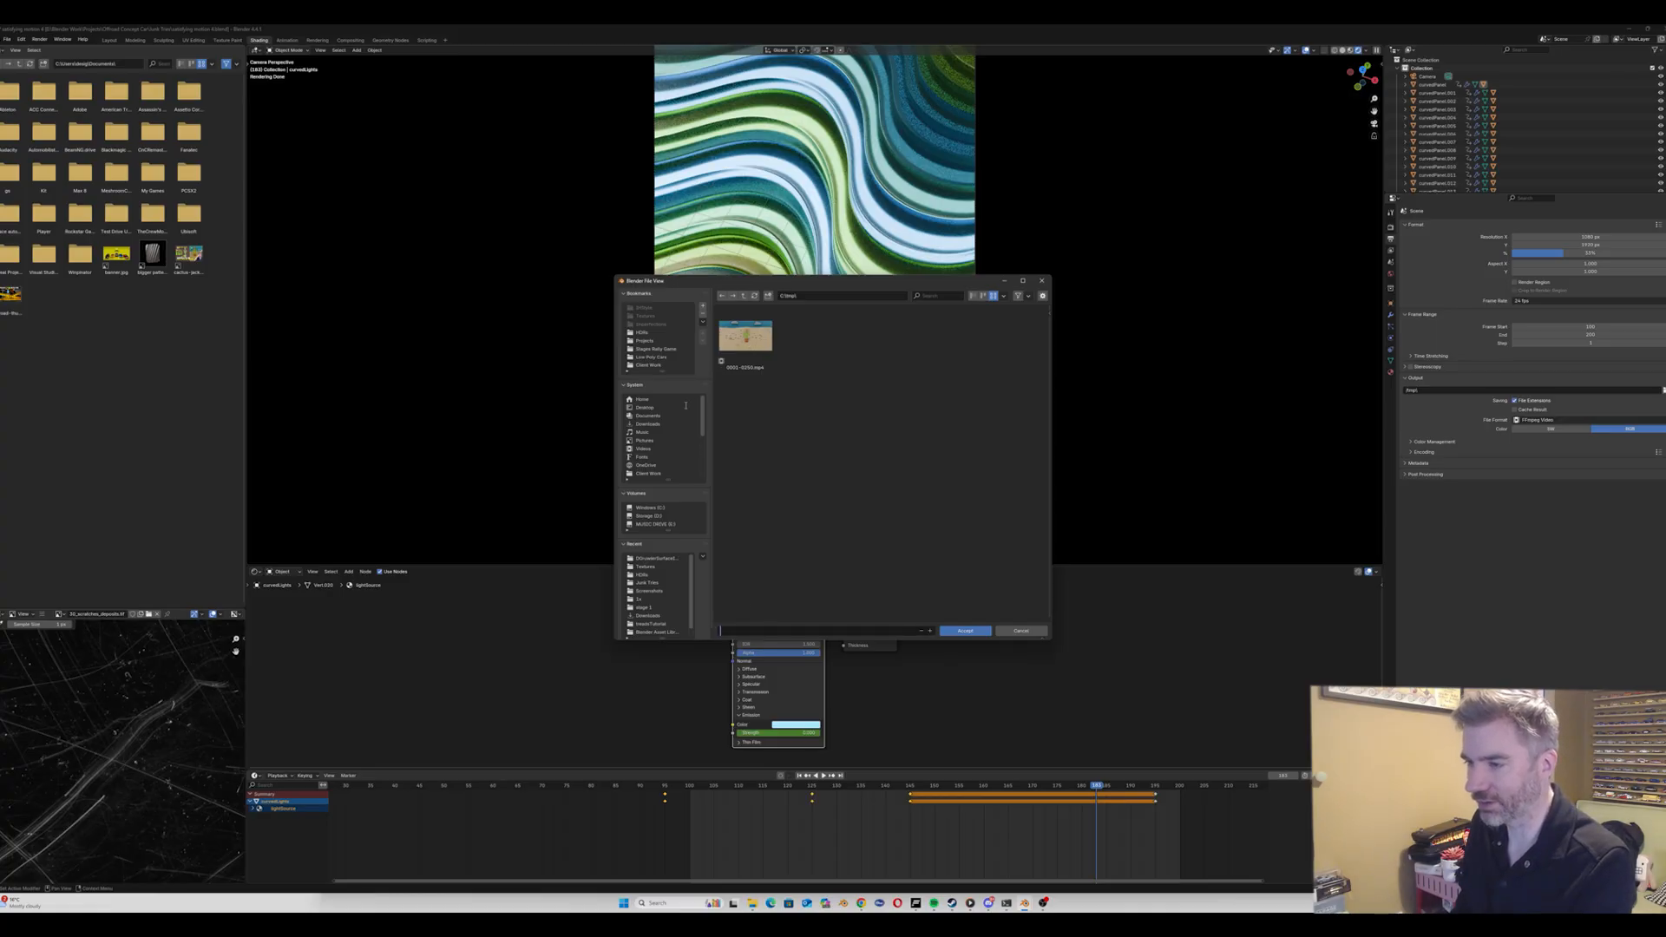
{"action": "left_click", "coordinate": [661, 516]}
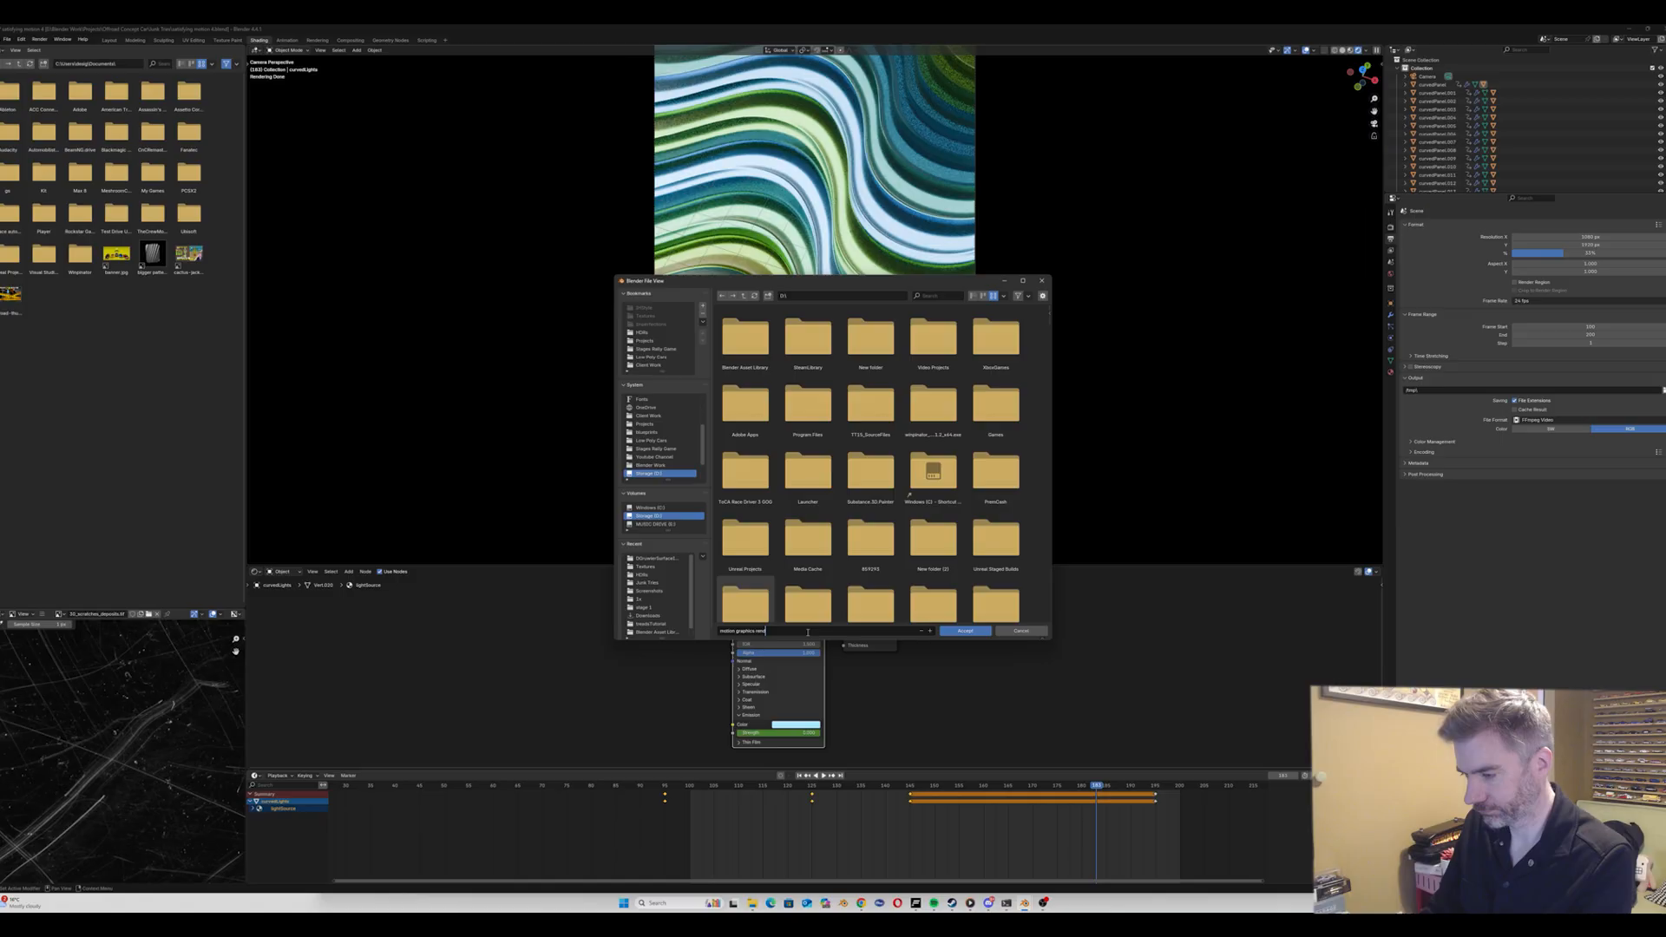
{"action": "key", "text": "Return"}
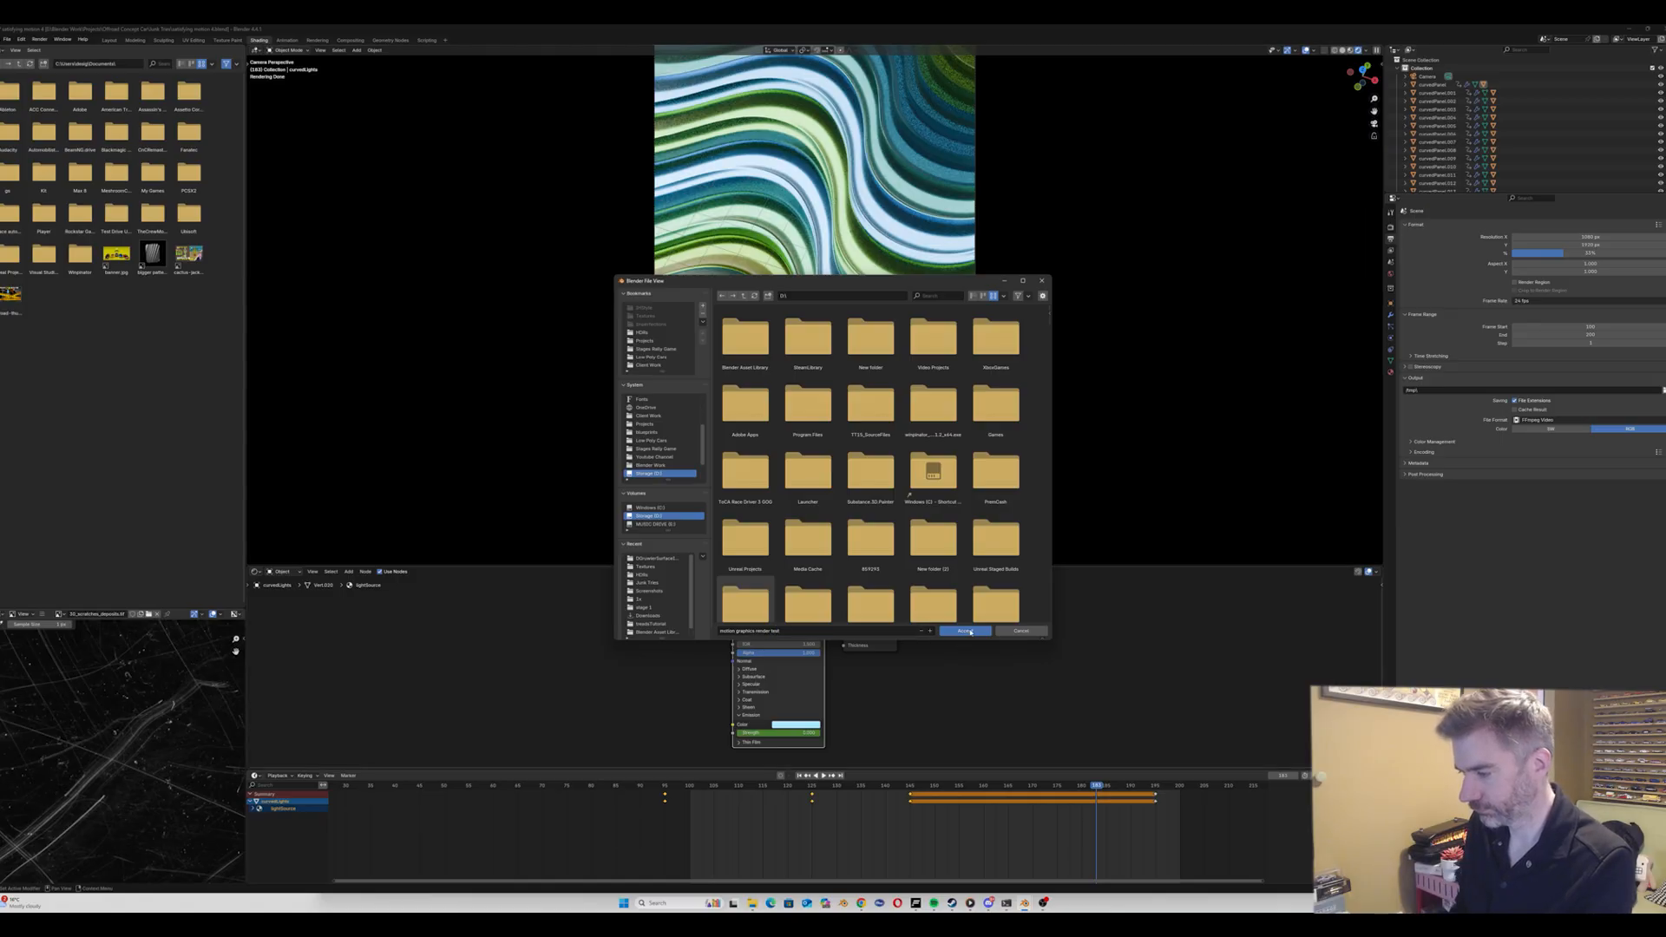
{"action": "left_click", "coordinate": [965, 632]}
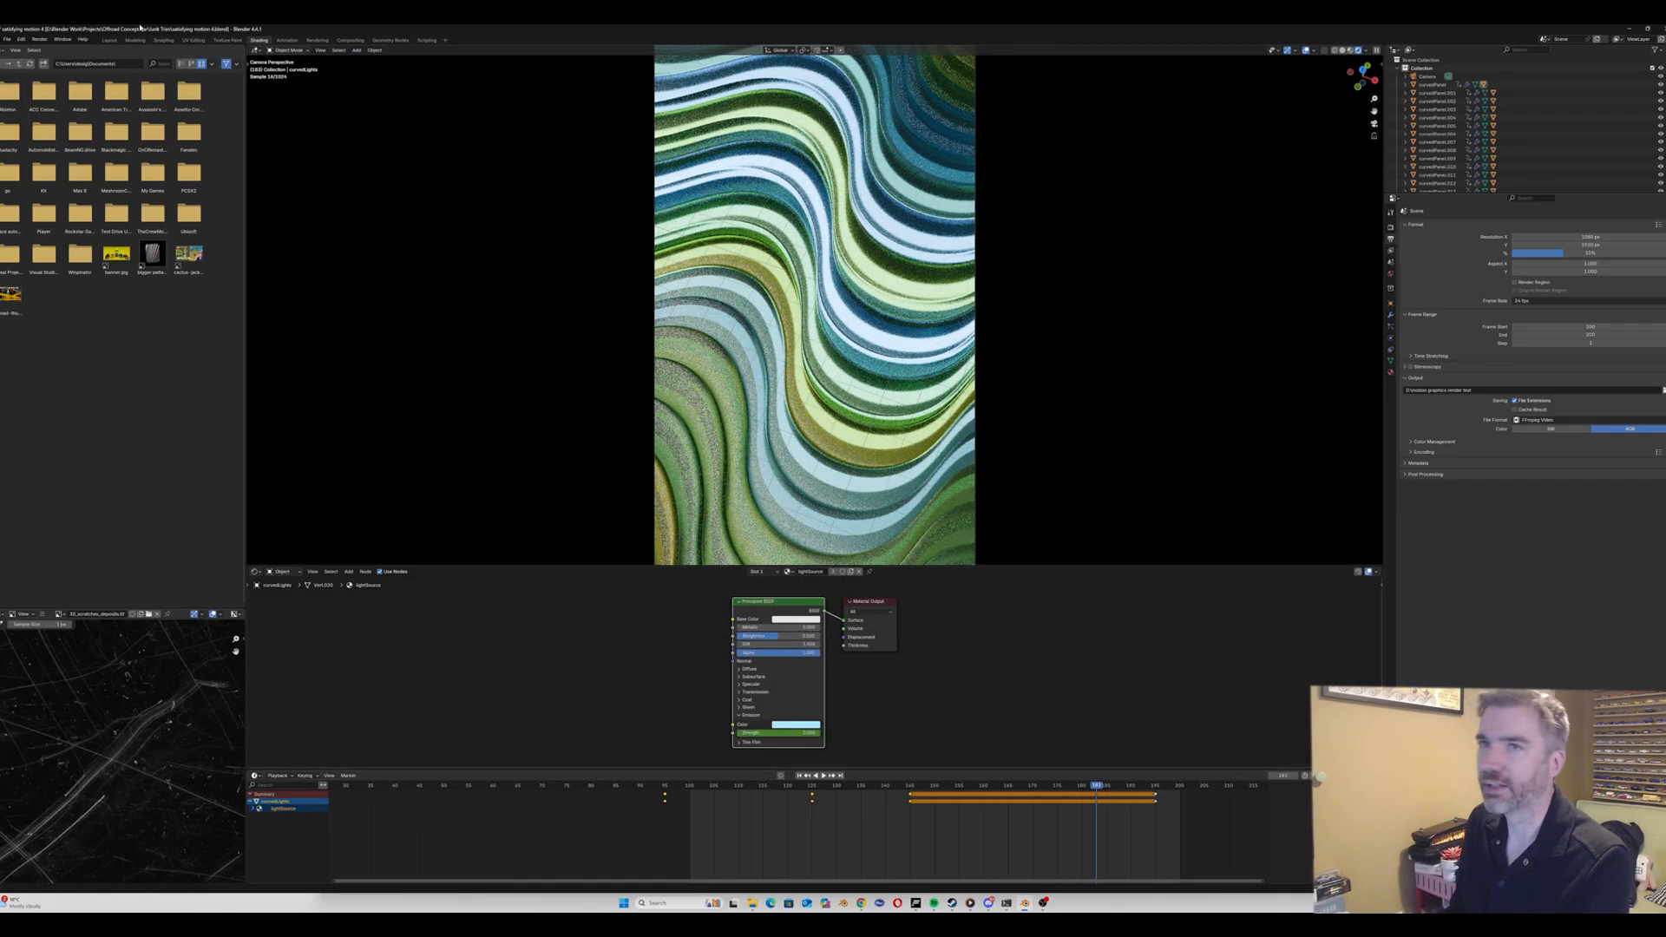
Step: Try to render the animation, moving the render window into view and closing it
{"action": "left_click", "coordinate": [39, 39]}
{"action": "left_click", "coordinate": [48, 60]}
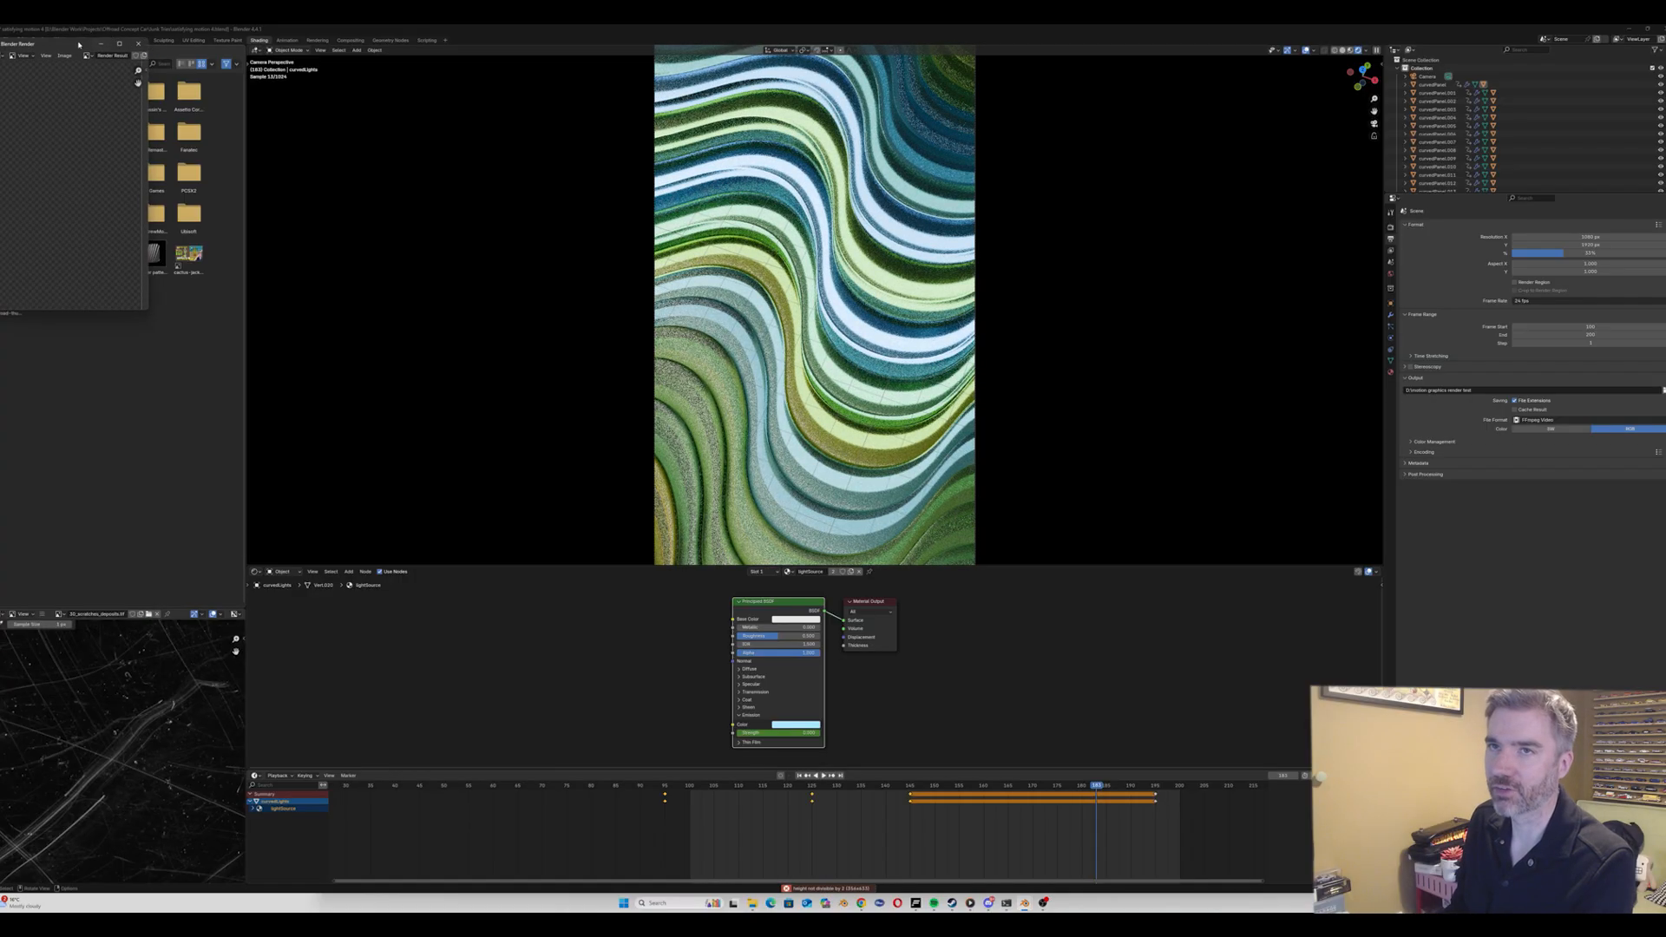
{"action": "left_click_drag", "start_coordinate": [79, 44], "coordinate": [763, 203]}
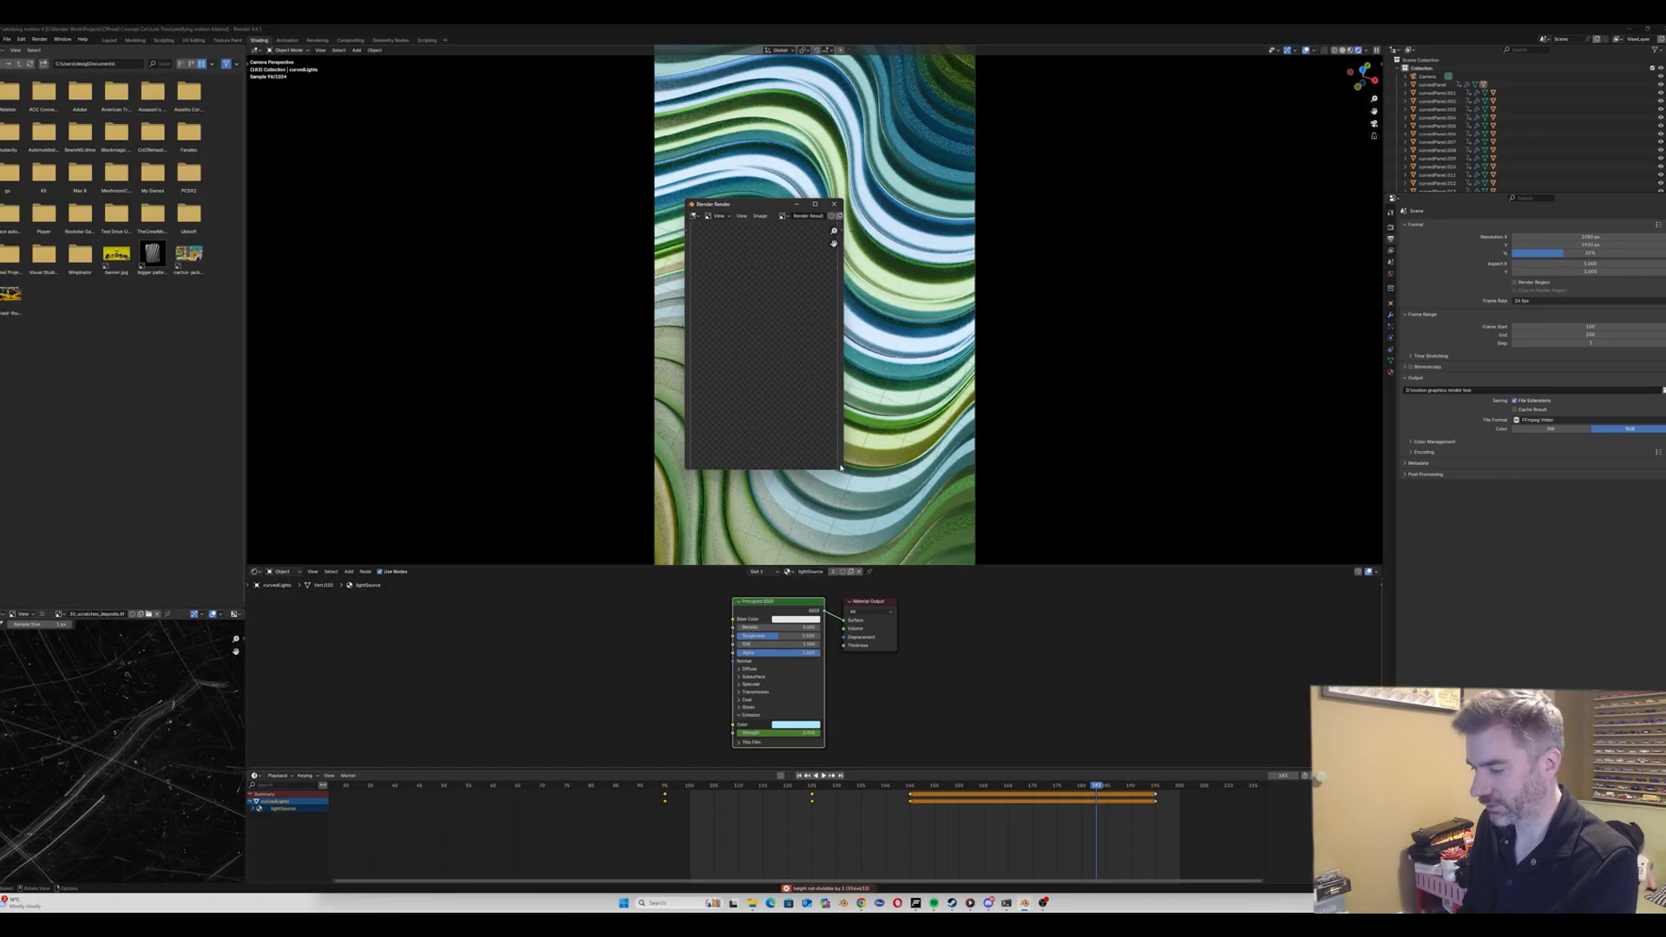
{"action": "left_click", "coordinate": [834, 204]}
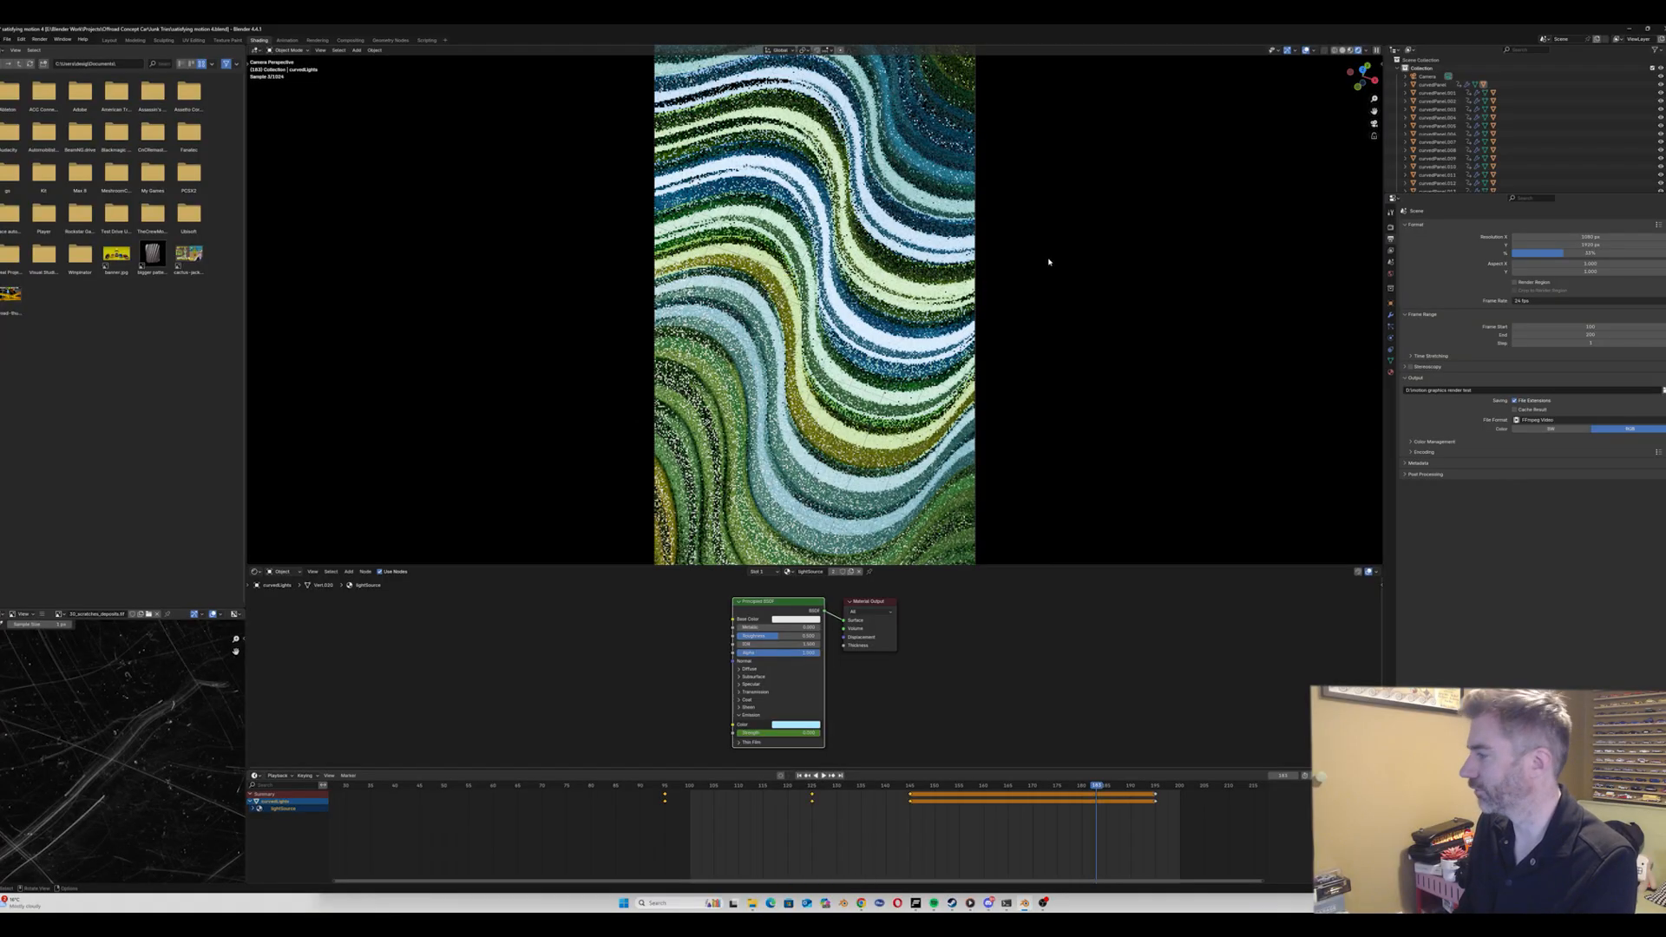
Step: Set the output resolution scale to 30%
{"action": "left_click", "coordinate": [1390, 228]}
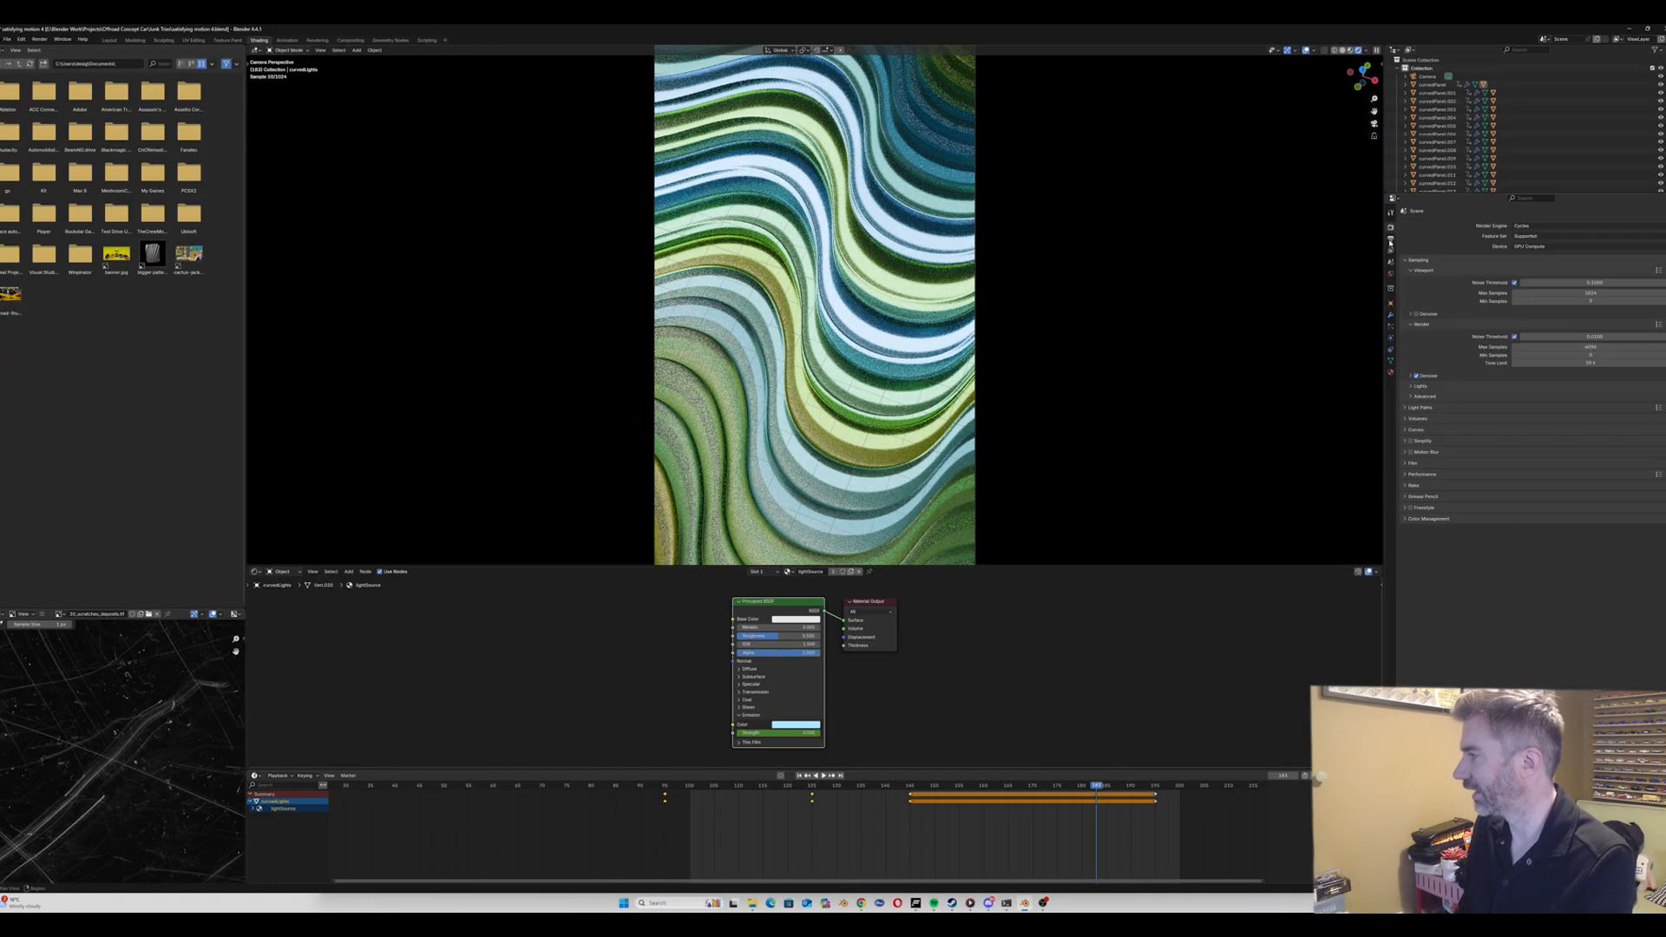
{"action": "left_click", "coordinate": [1391, 239]}
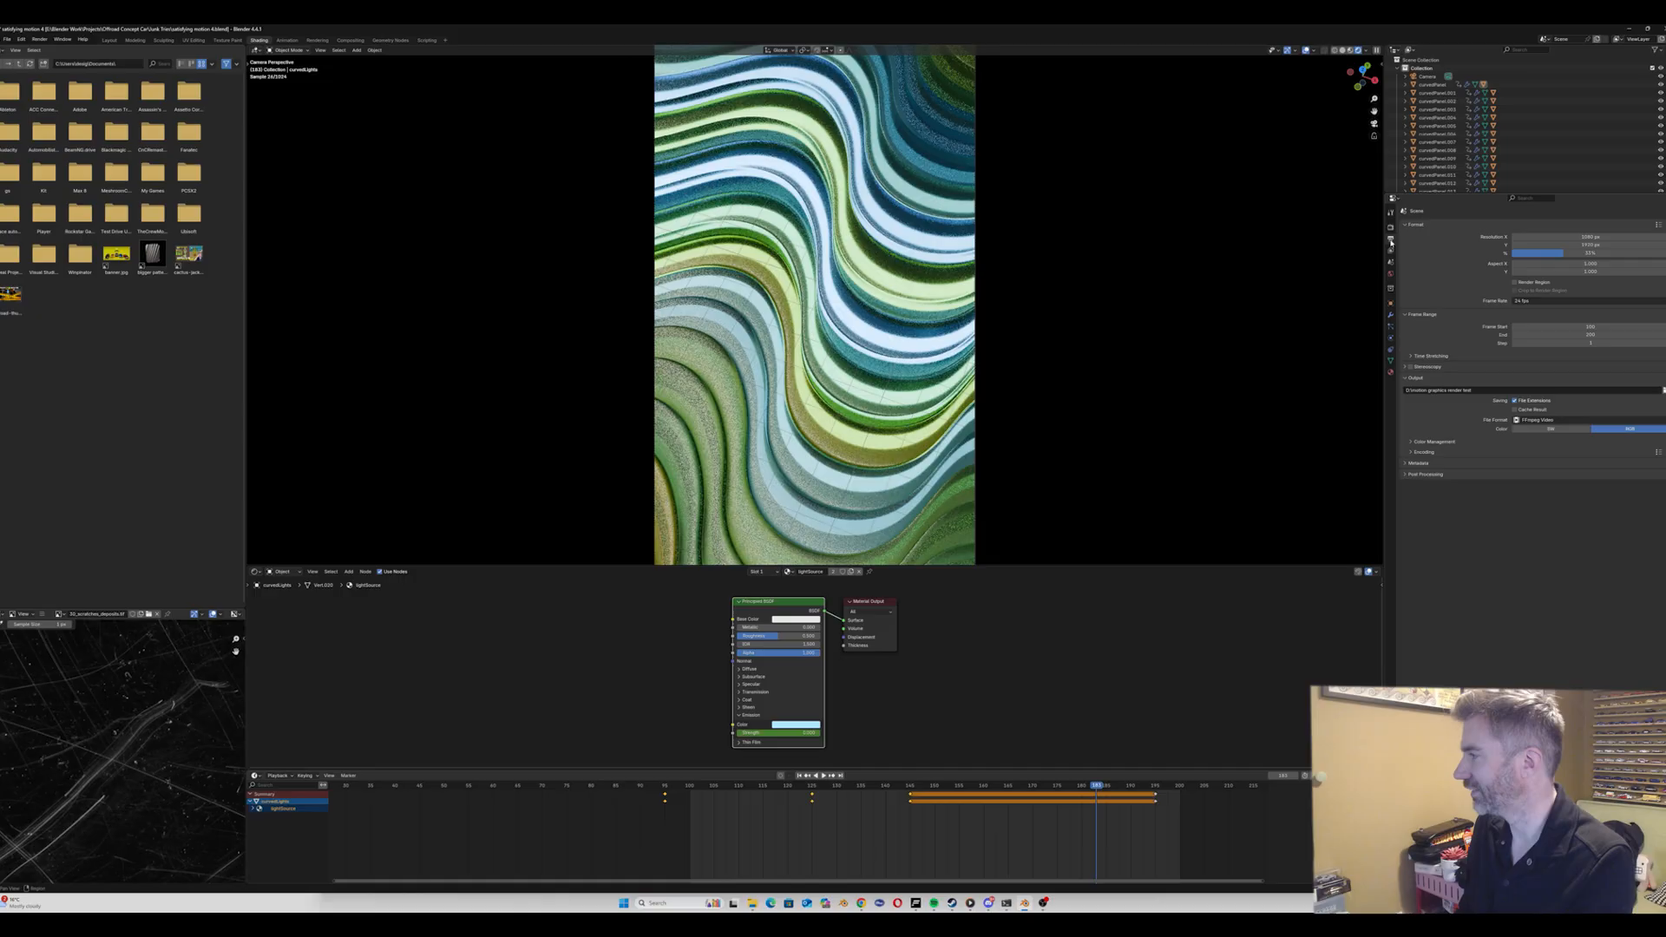
{"action": "left_click", "coordinate": [1584, 253]}
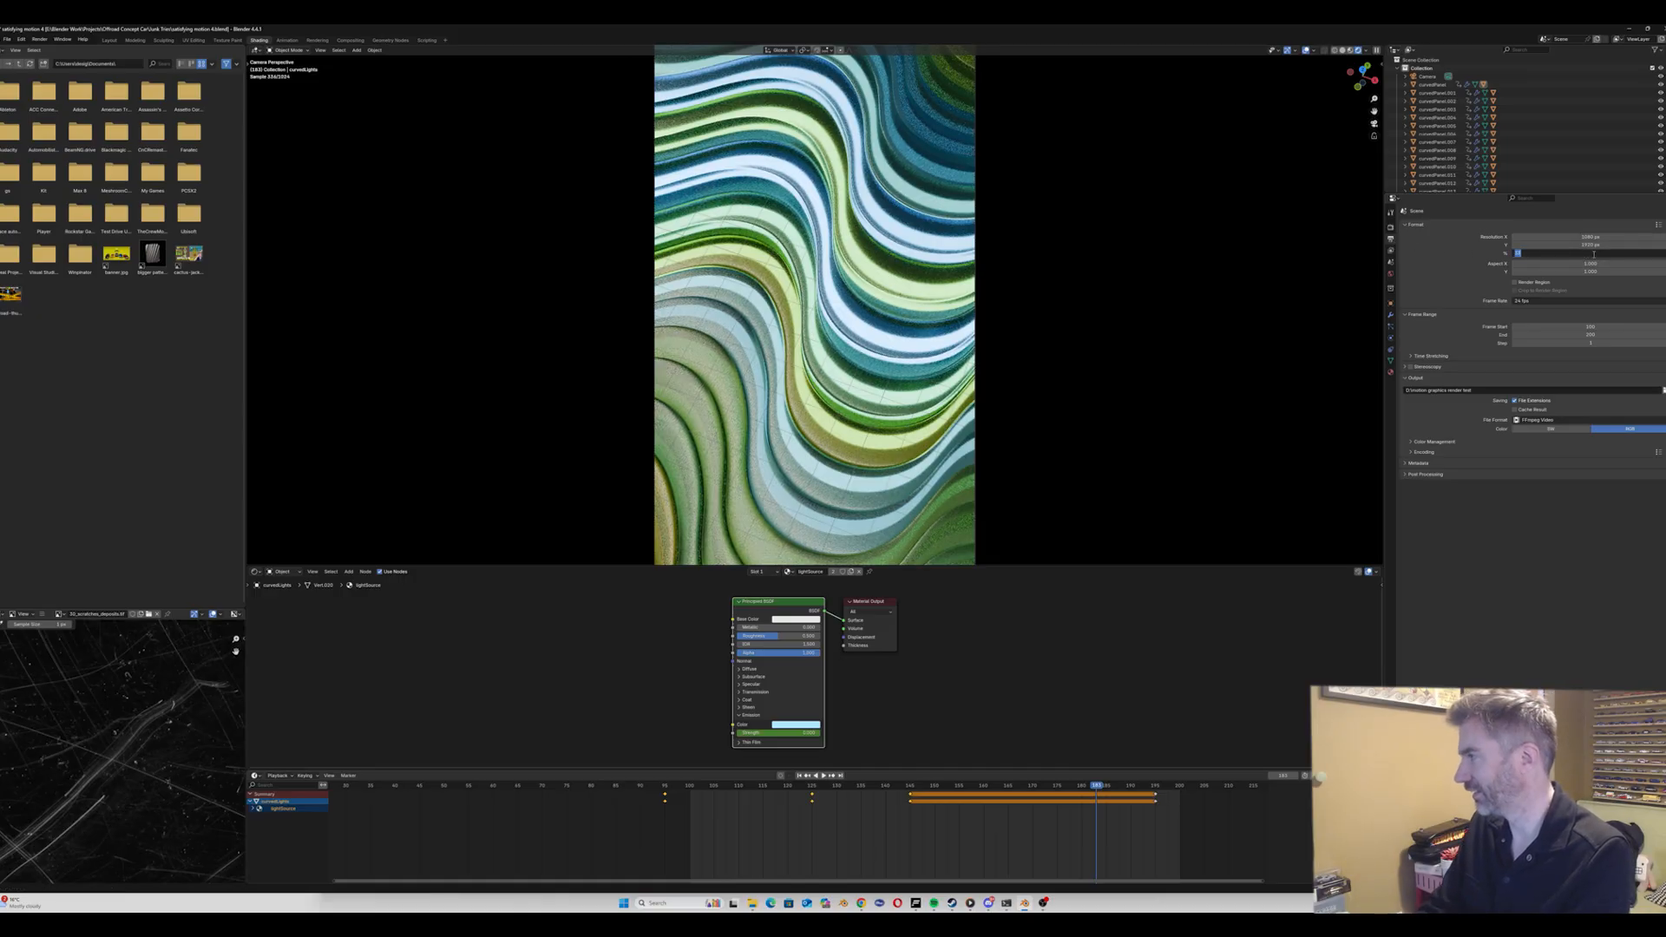
{"action": "type", "text": "30"}
{"action": "key", "text": "Return"}
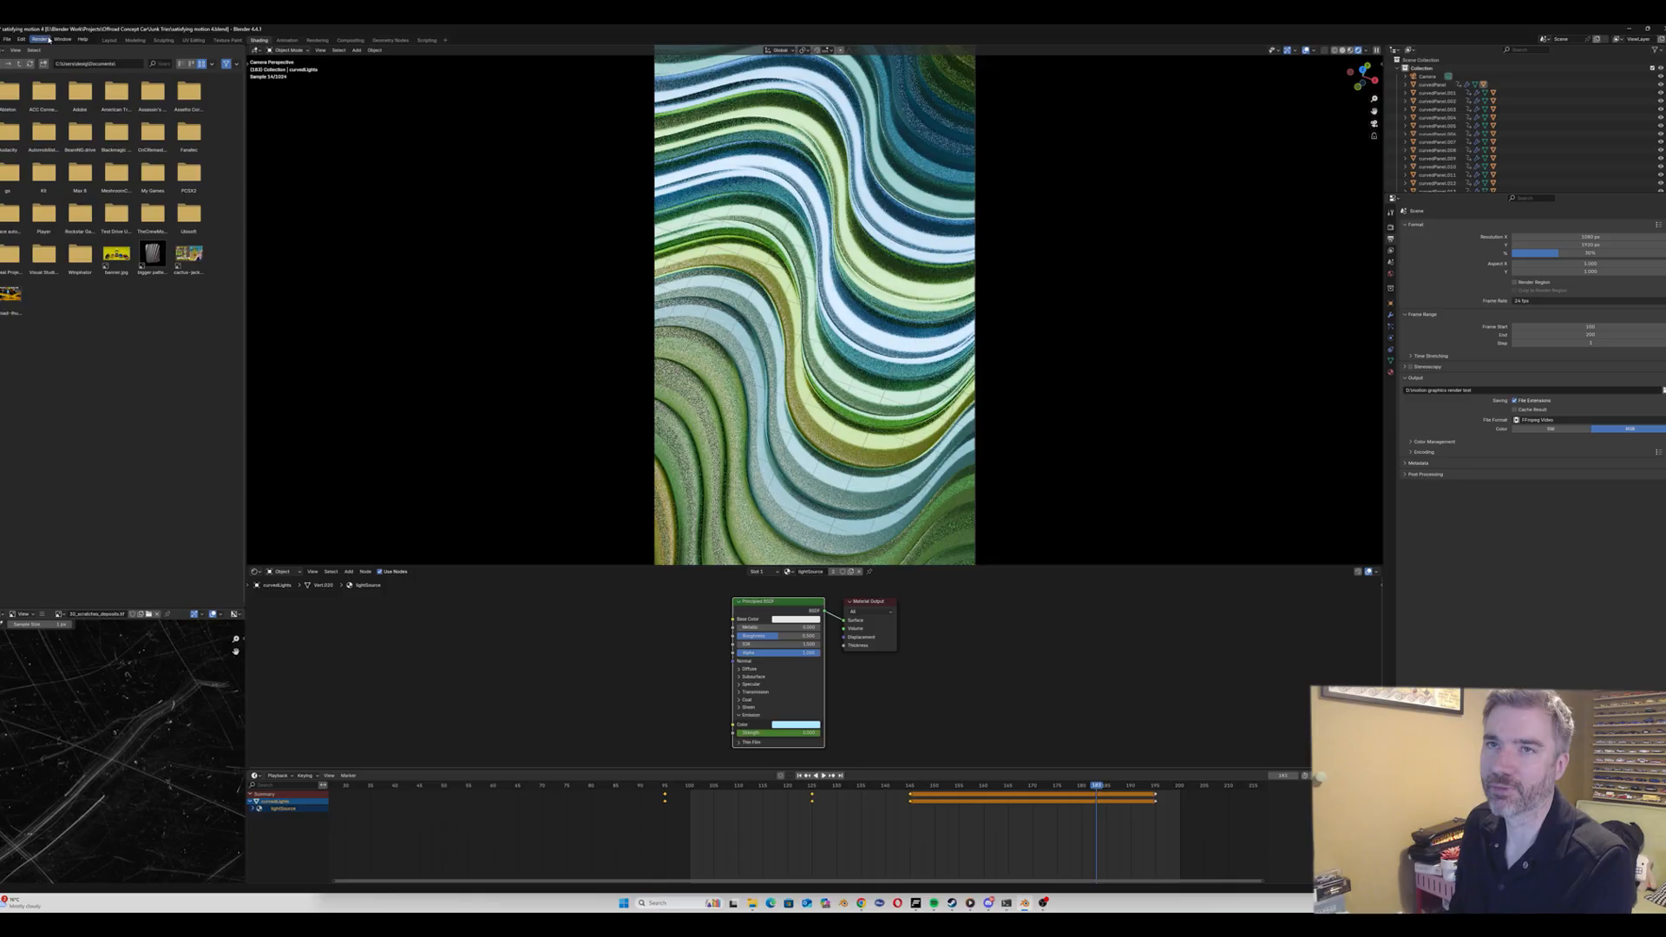
Step: Render the animation, moving the render window into view, and watch the resulting test video before closing it
{"action": "left_click", "coordinate": [39, 40]}
{"action": "left_click", "coordinate": [59, 56]}
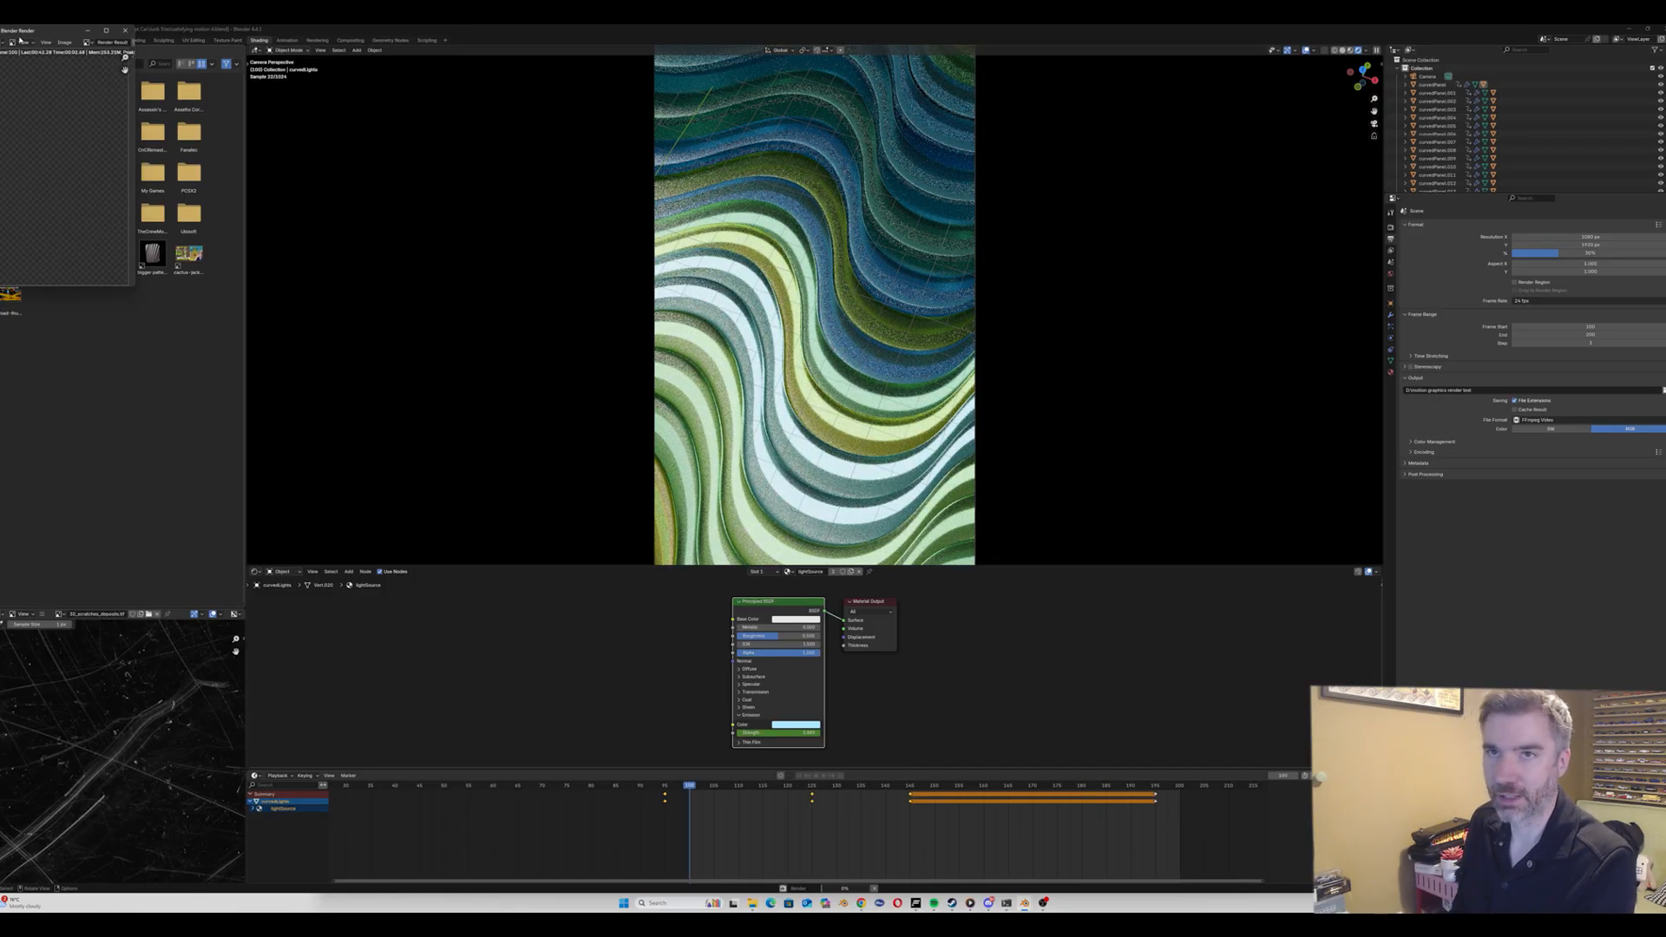
{"action": "left_click_drag", "start_coordinate": [51, 33], "coordinate": [624, 194]}
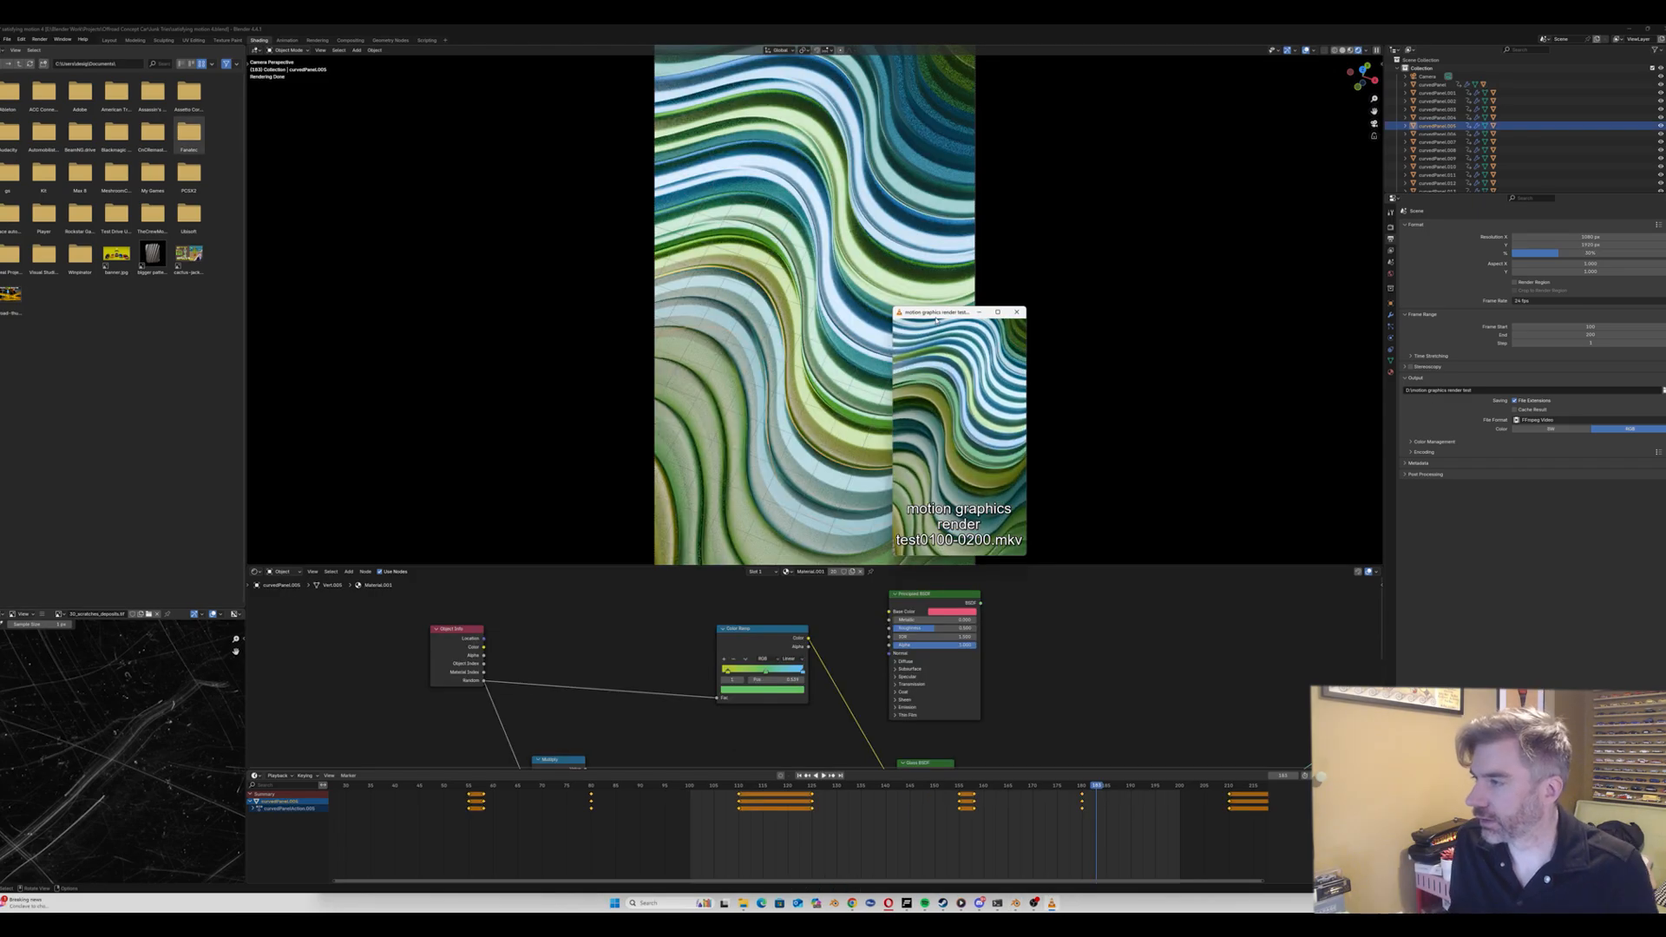
{"action": "left_click_drag", "start_coordinate": [937, 317], "coordinate": [876, 283]}
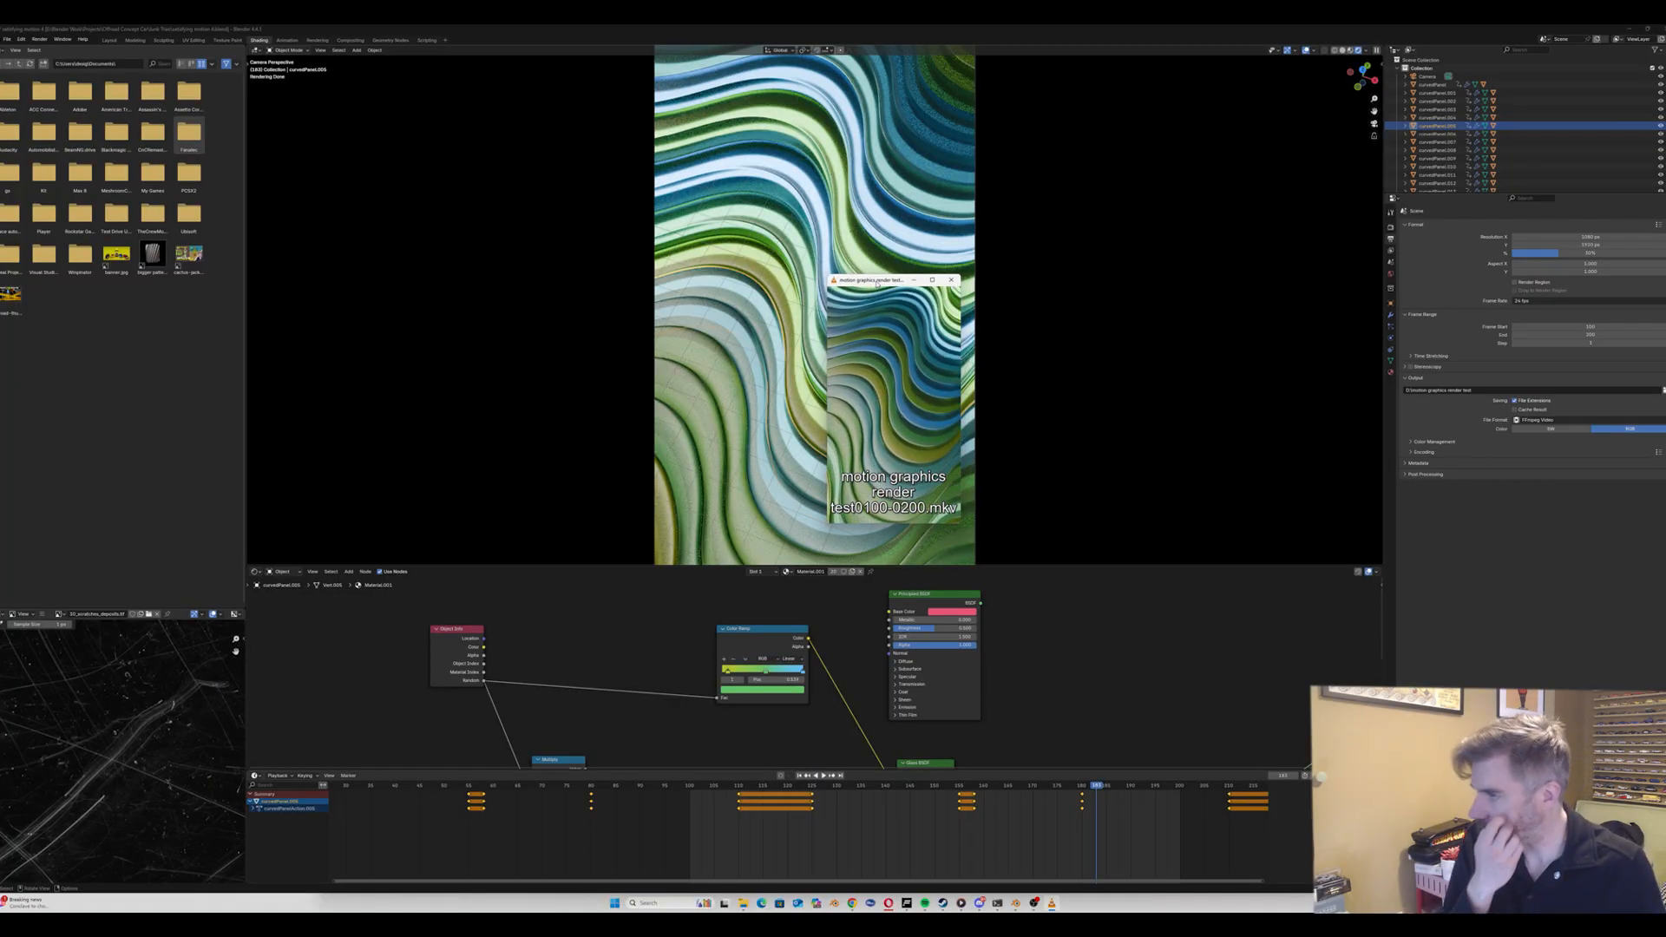
{"action": "left_click", "coordinate": [953, 283]}
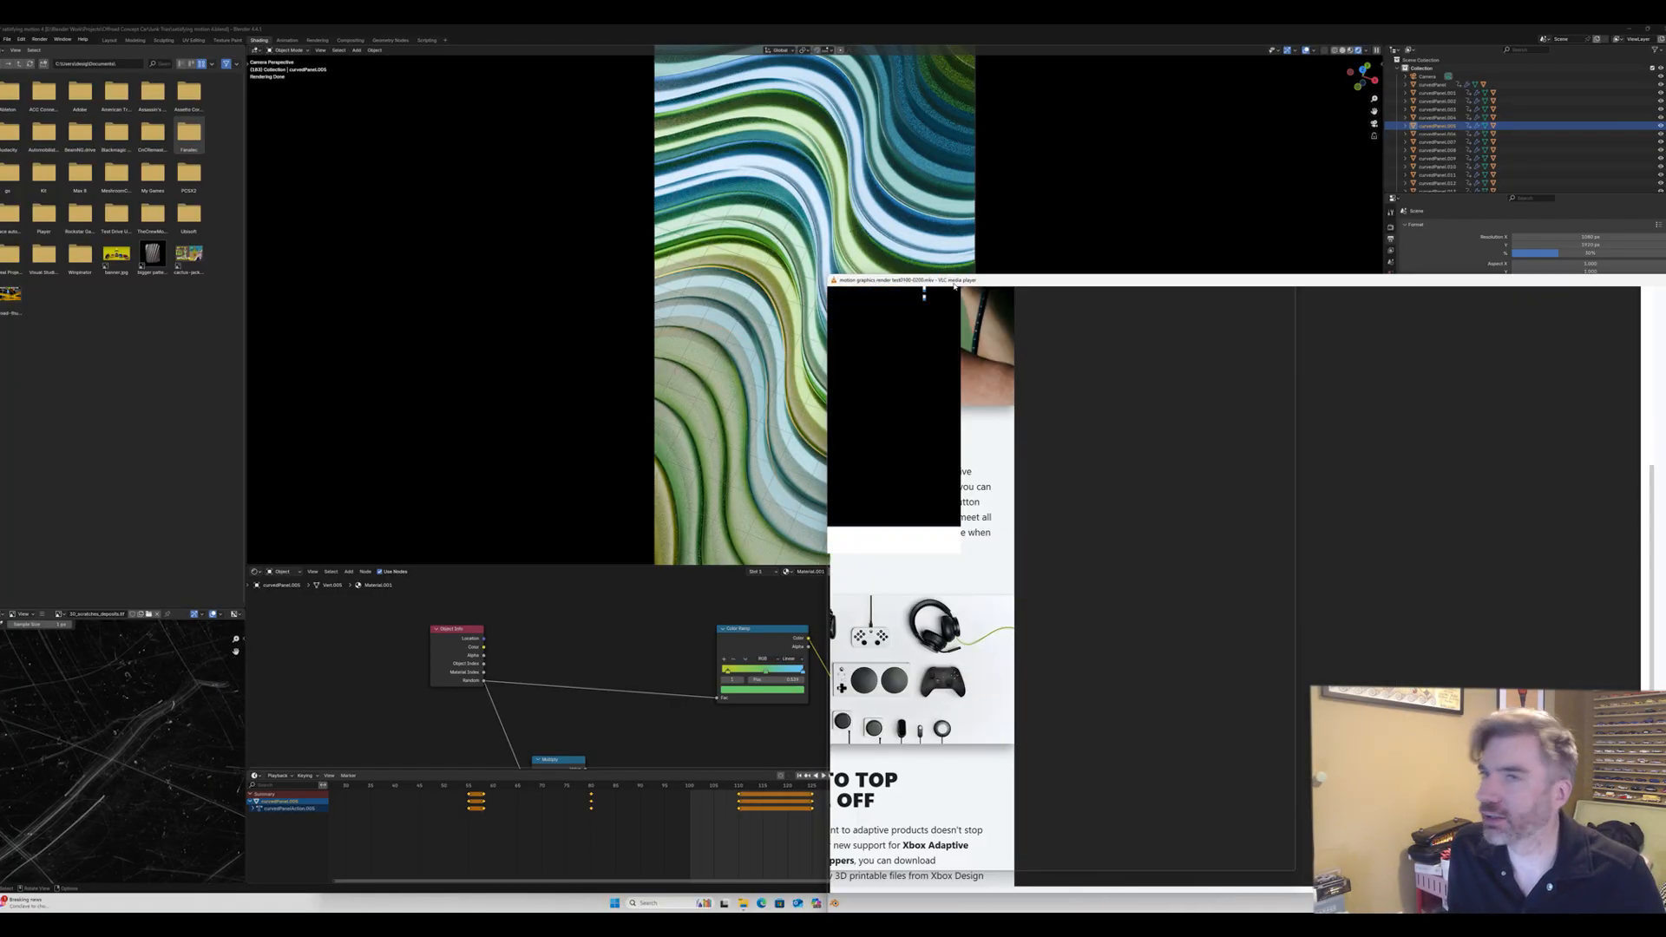
Step: Switch to the Layout workspace, look through the camera, and enable Motion Blur in the render settings
{"action": "left_click", "coordinate": [110, 40]}
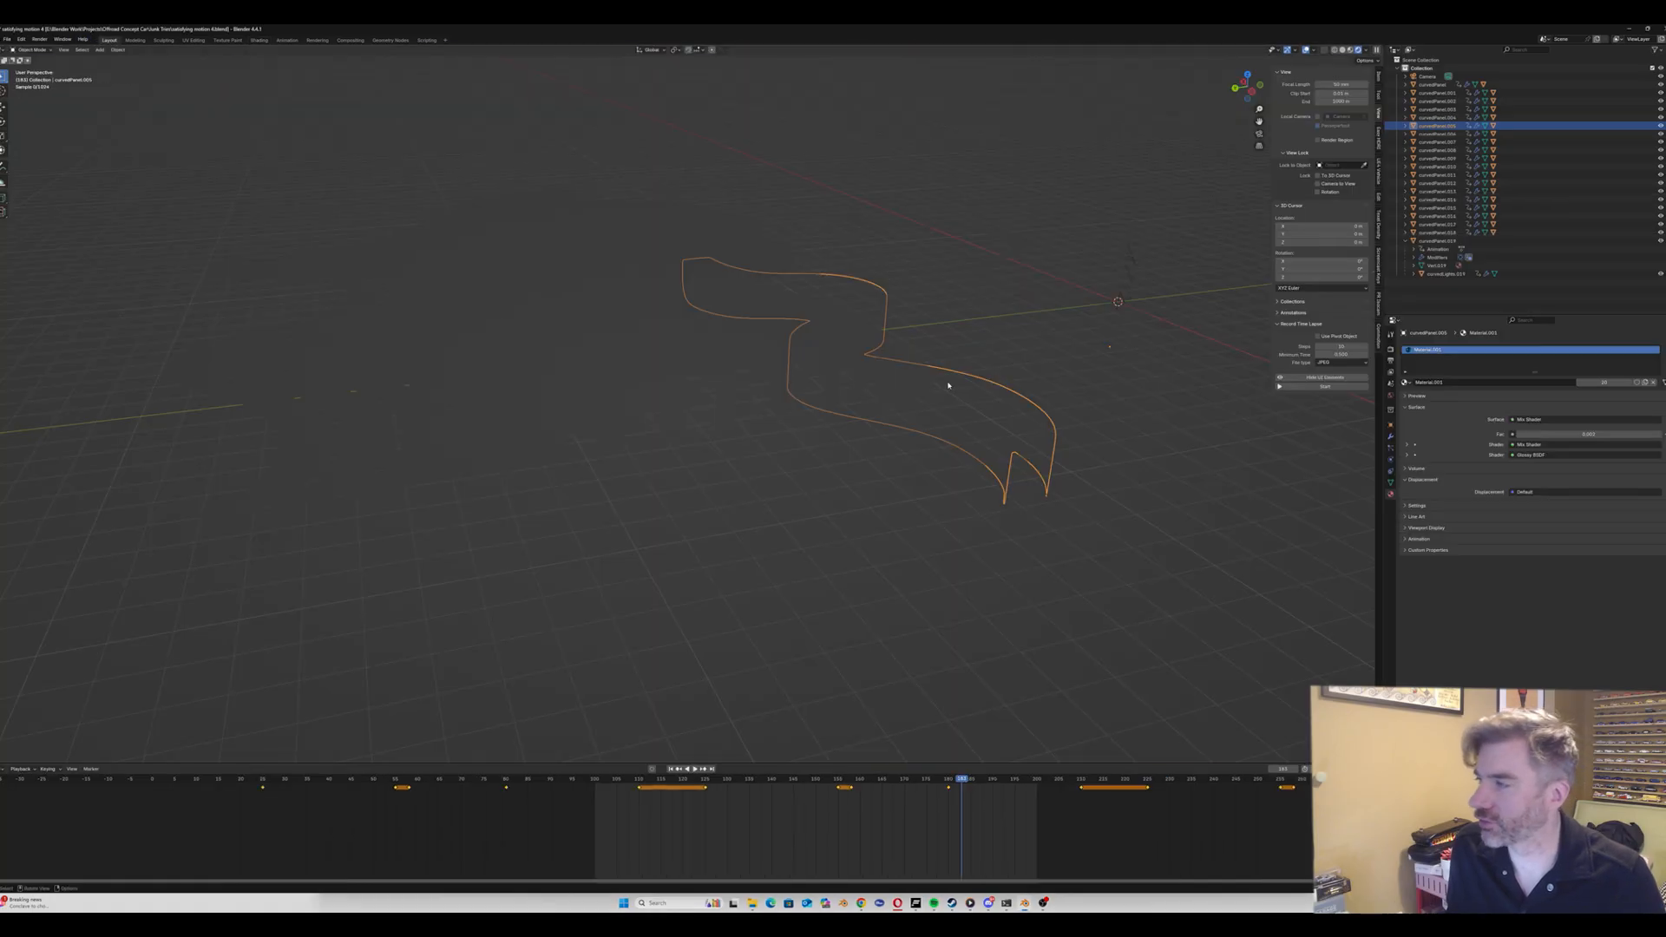
{"action": "key", "text": "KP_0"}
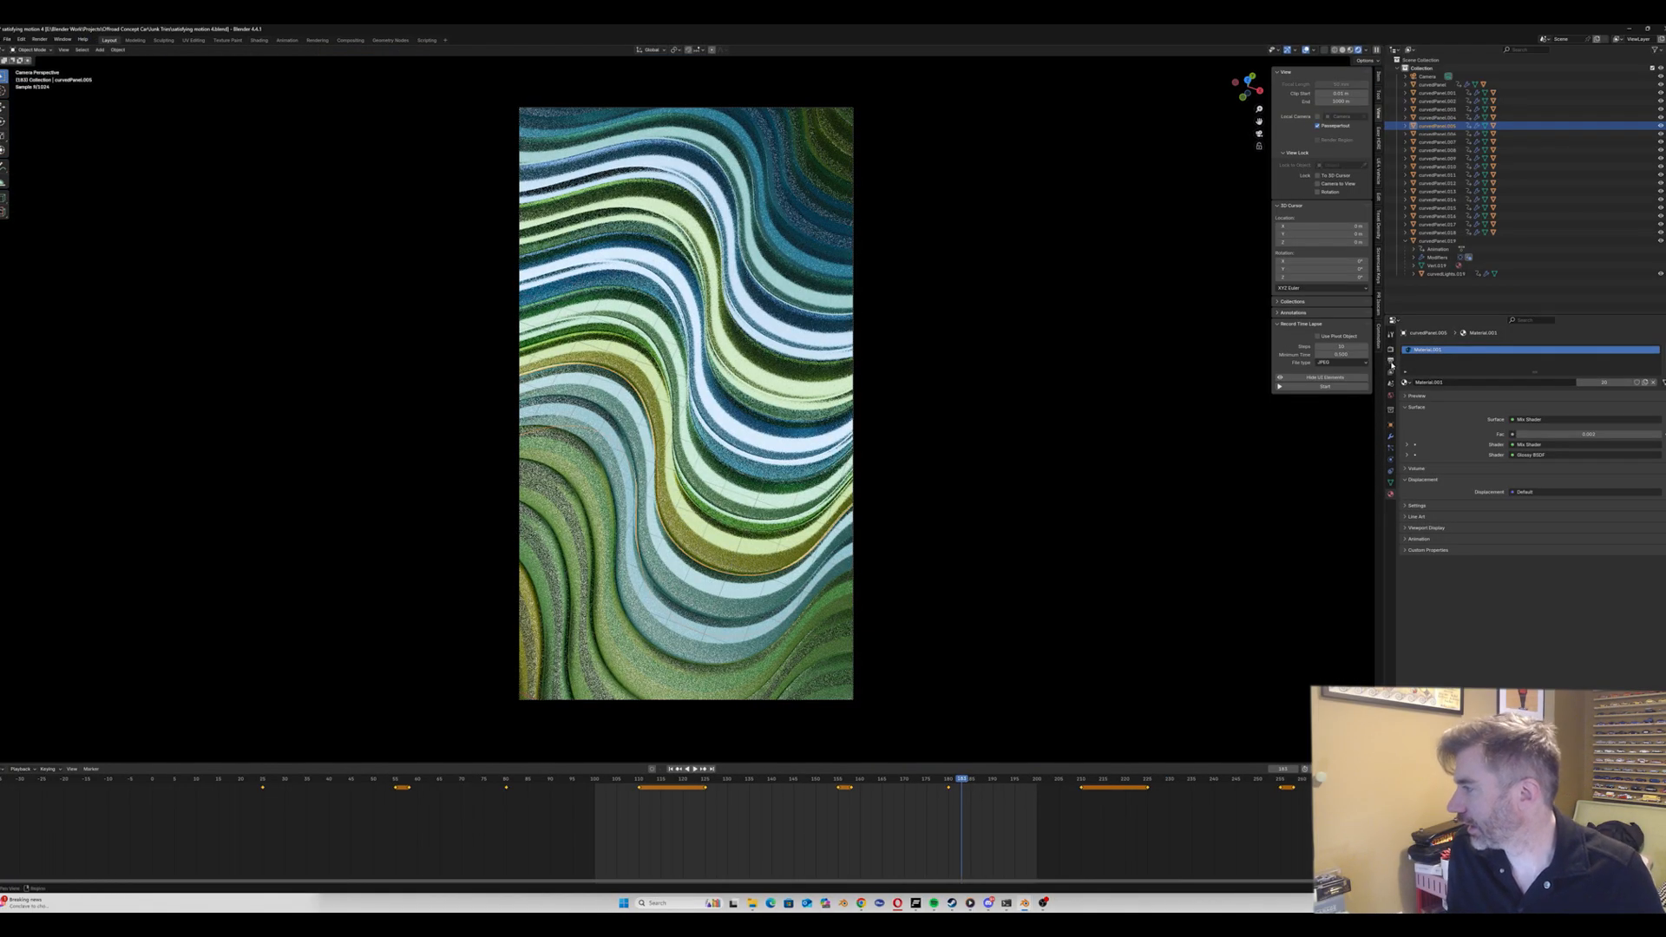
{"action": "left_click", "coordinate": [1392, 372]}
{"action": "left_click", "coordinate": [1391, 381]}
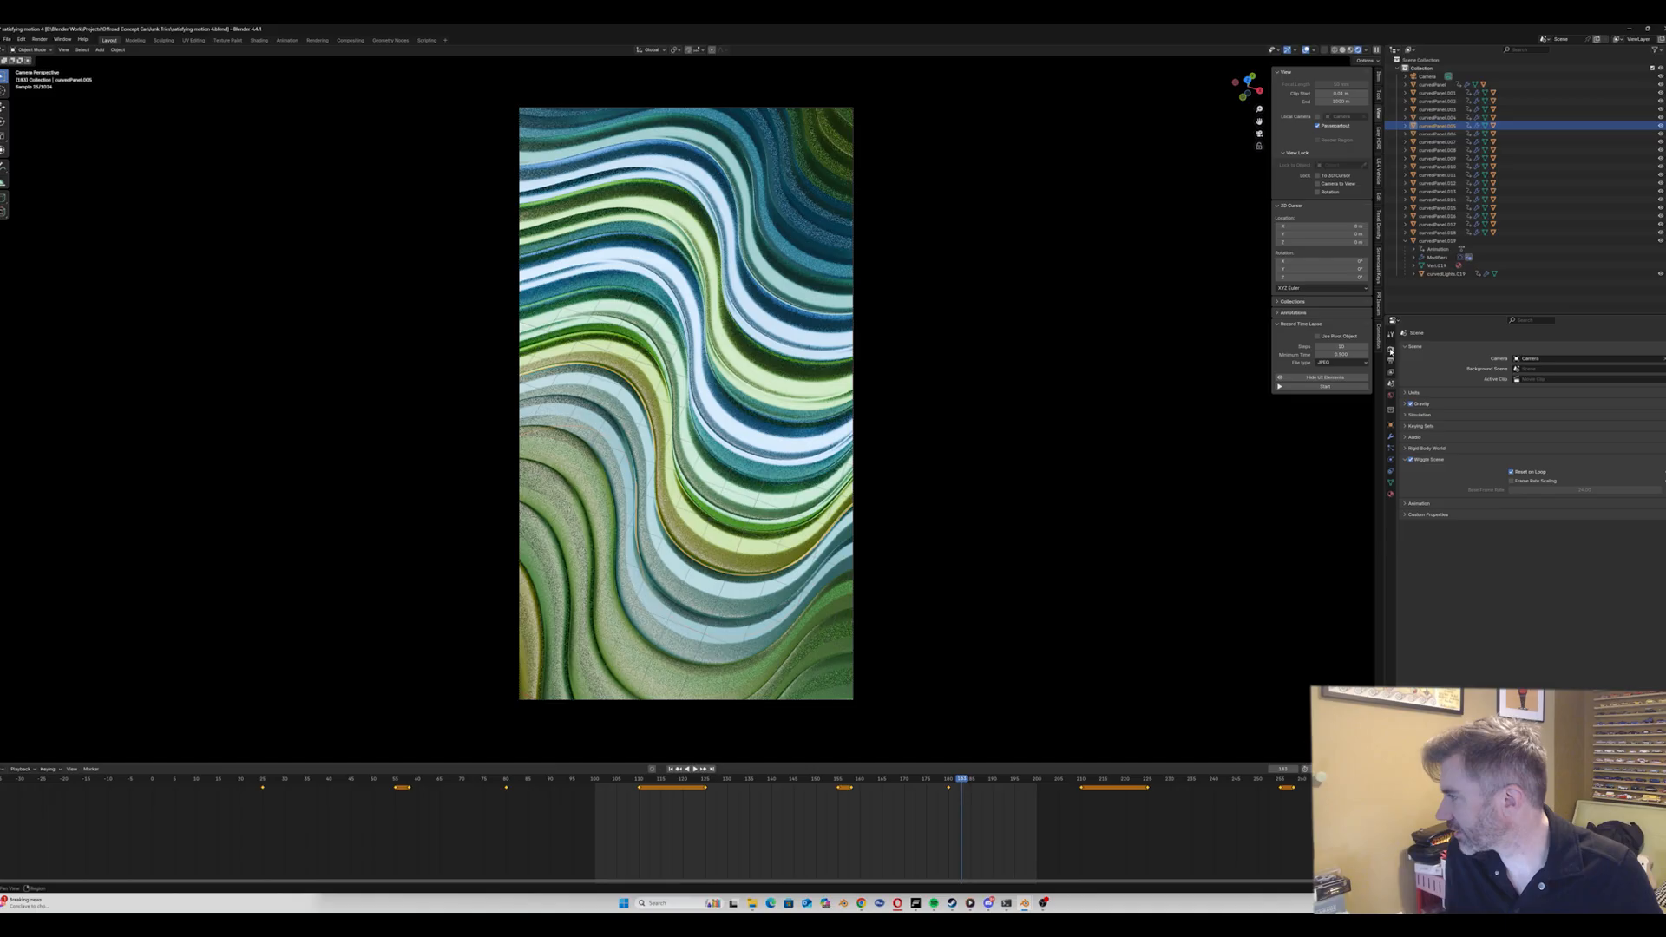
{"action": "left_click", "coordinate": [1391, 348]}
{"action": "left_click", "coordinate": [1412, 576]}
{"action": "left_click", "coordinate": [1411, 575]}
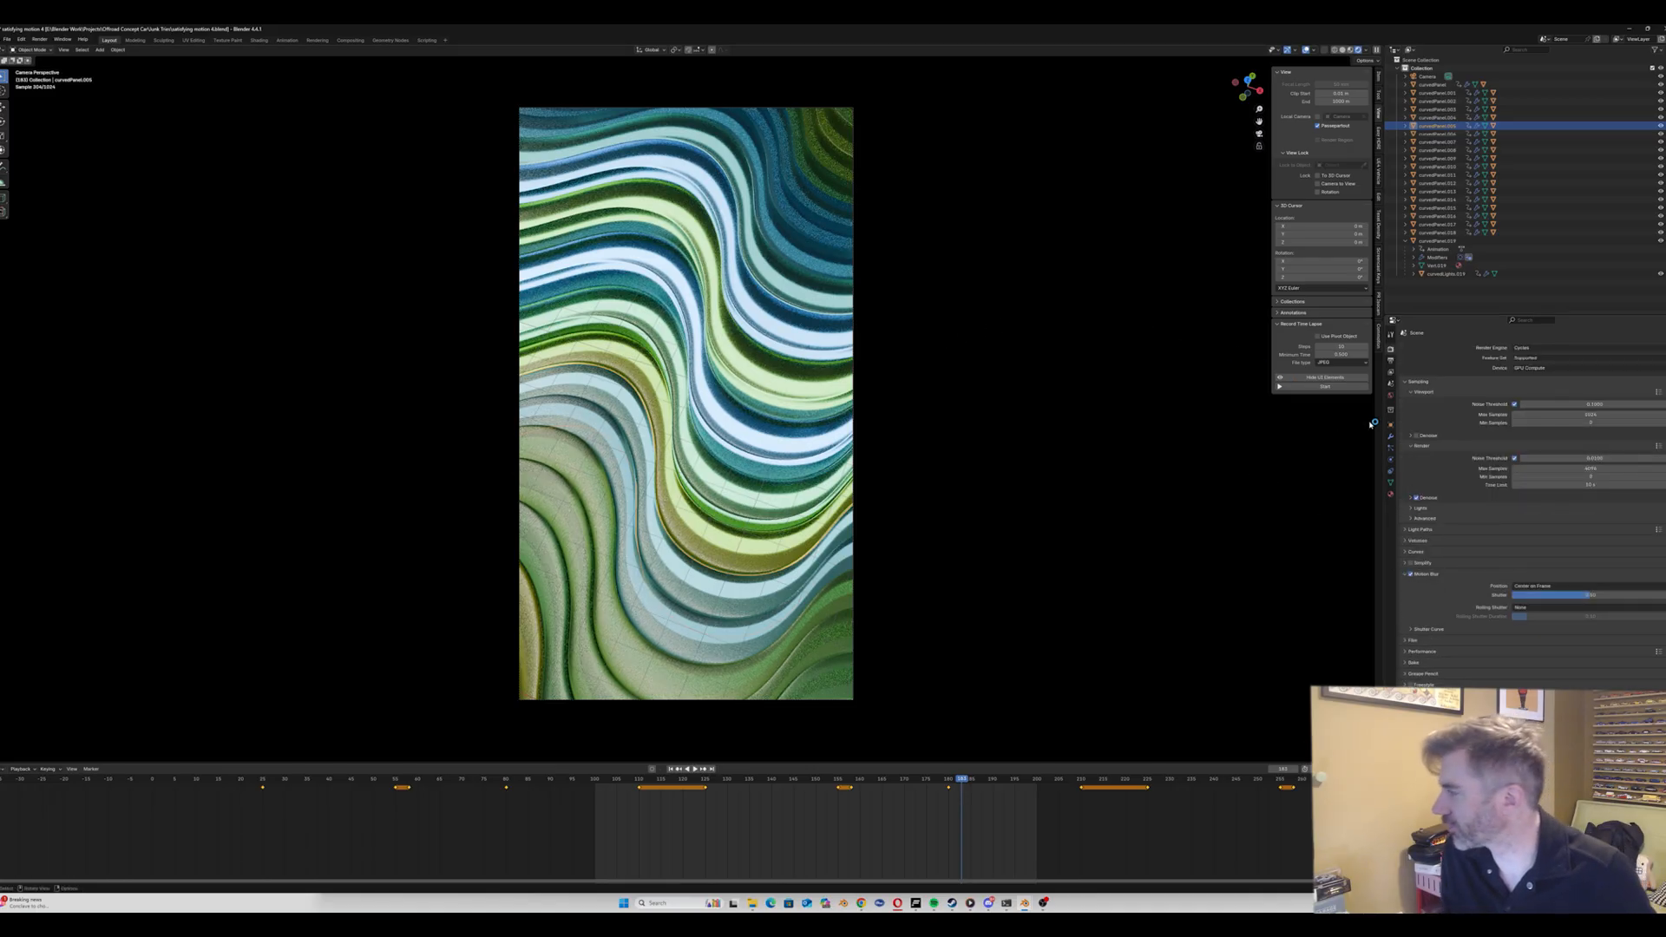
Step: Select the camera and switch the viewport to Solid shading, opening the viewport shading options
{"action": "left_click", "coordinate": [1427, 76]}
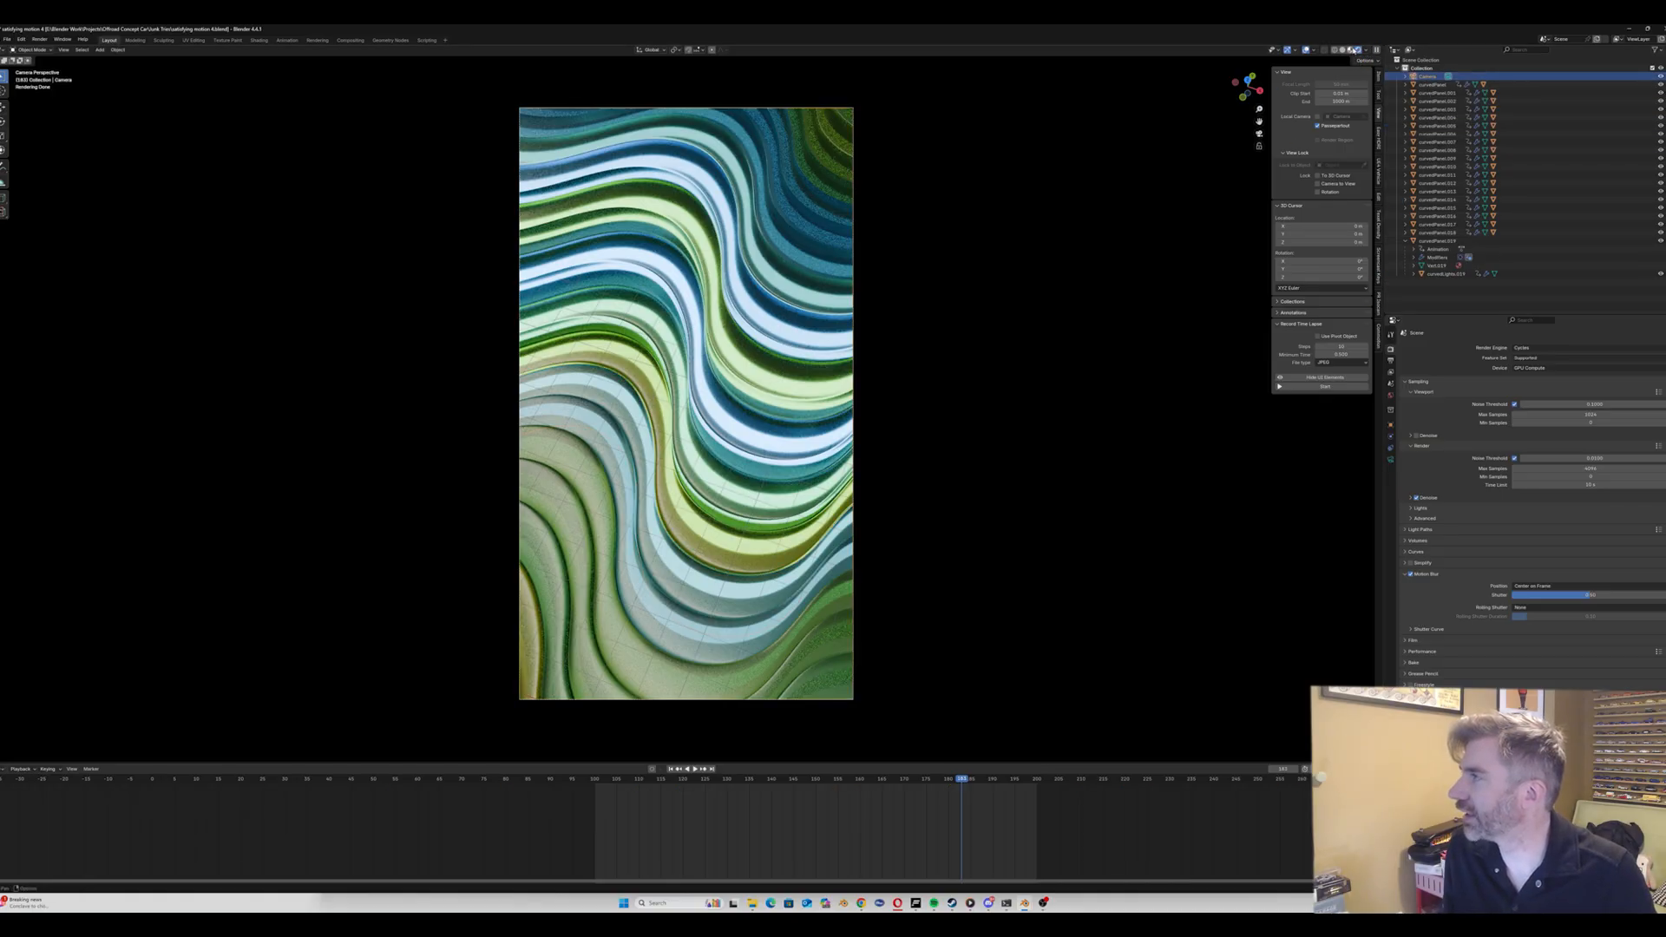
{"action": "left_click", "coordinate": [1351, 49]}
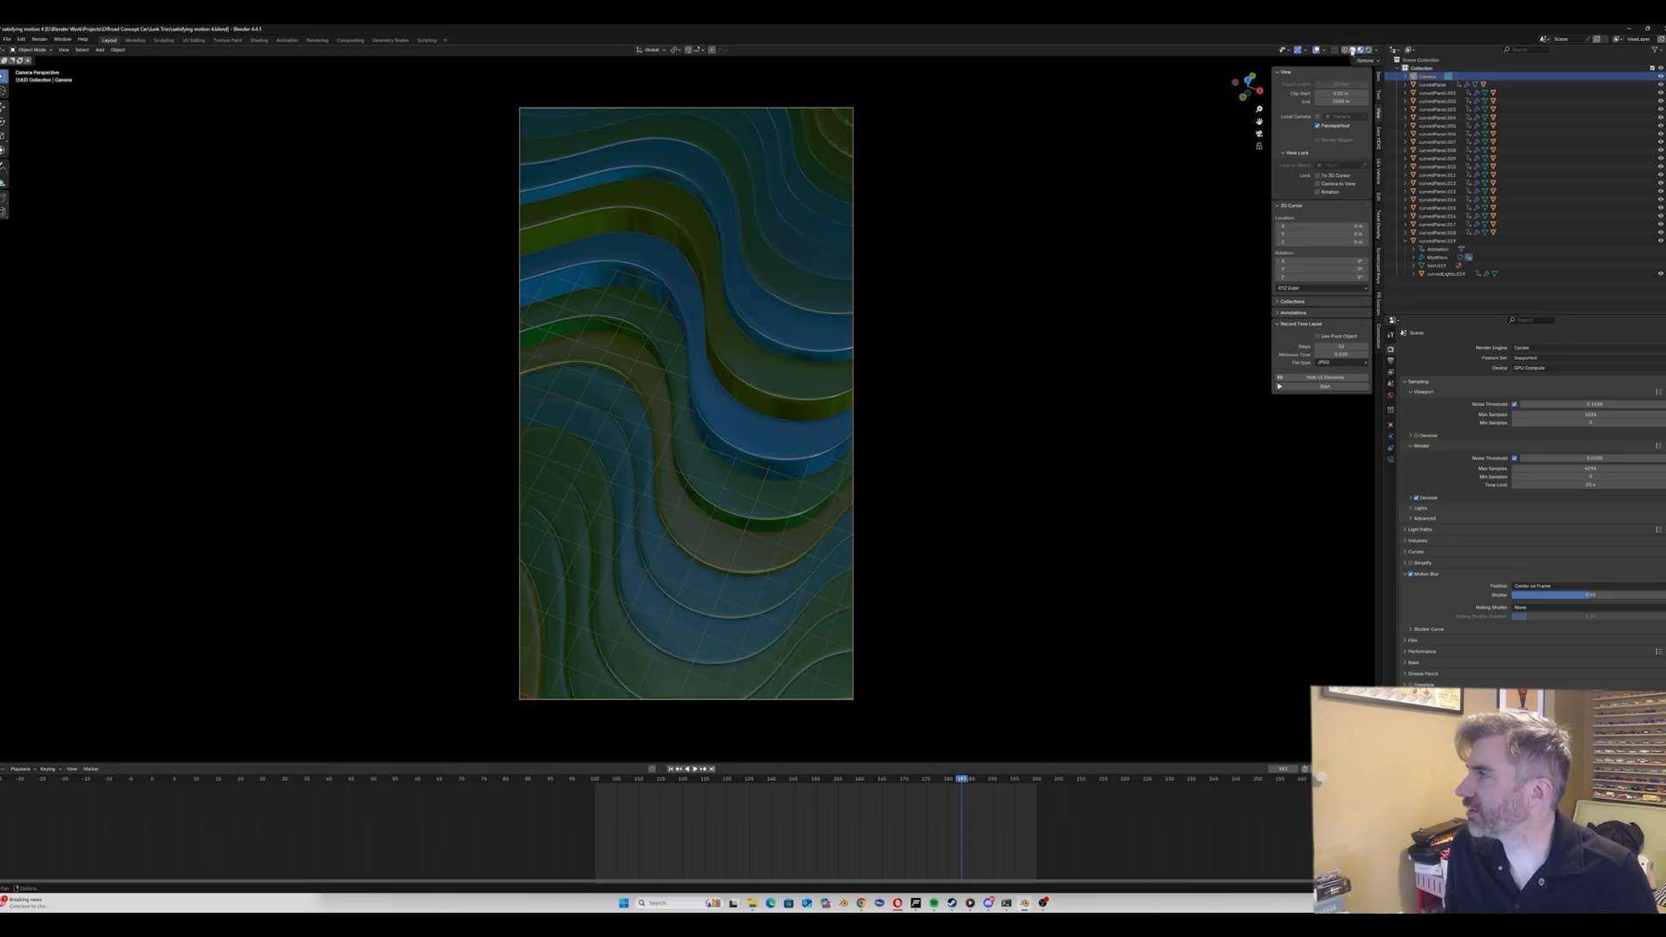
{"action": "left_click", "coordinate": [1353, 50]}
{"action": "left_click", "coordinate": [1376, 50]}
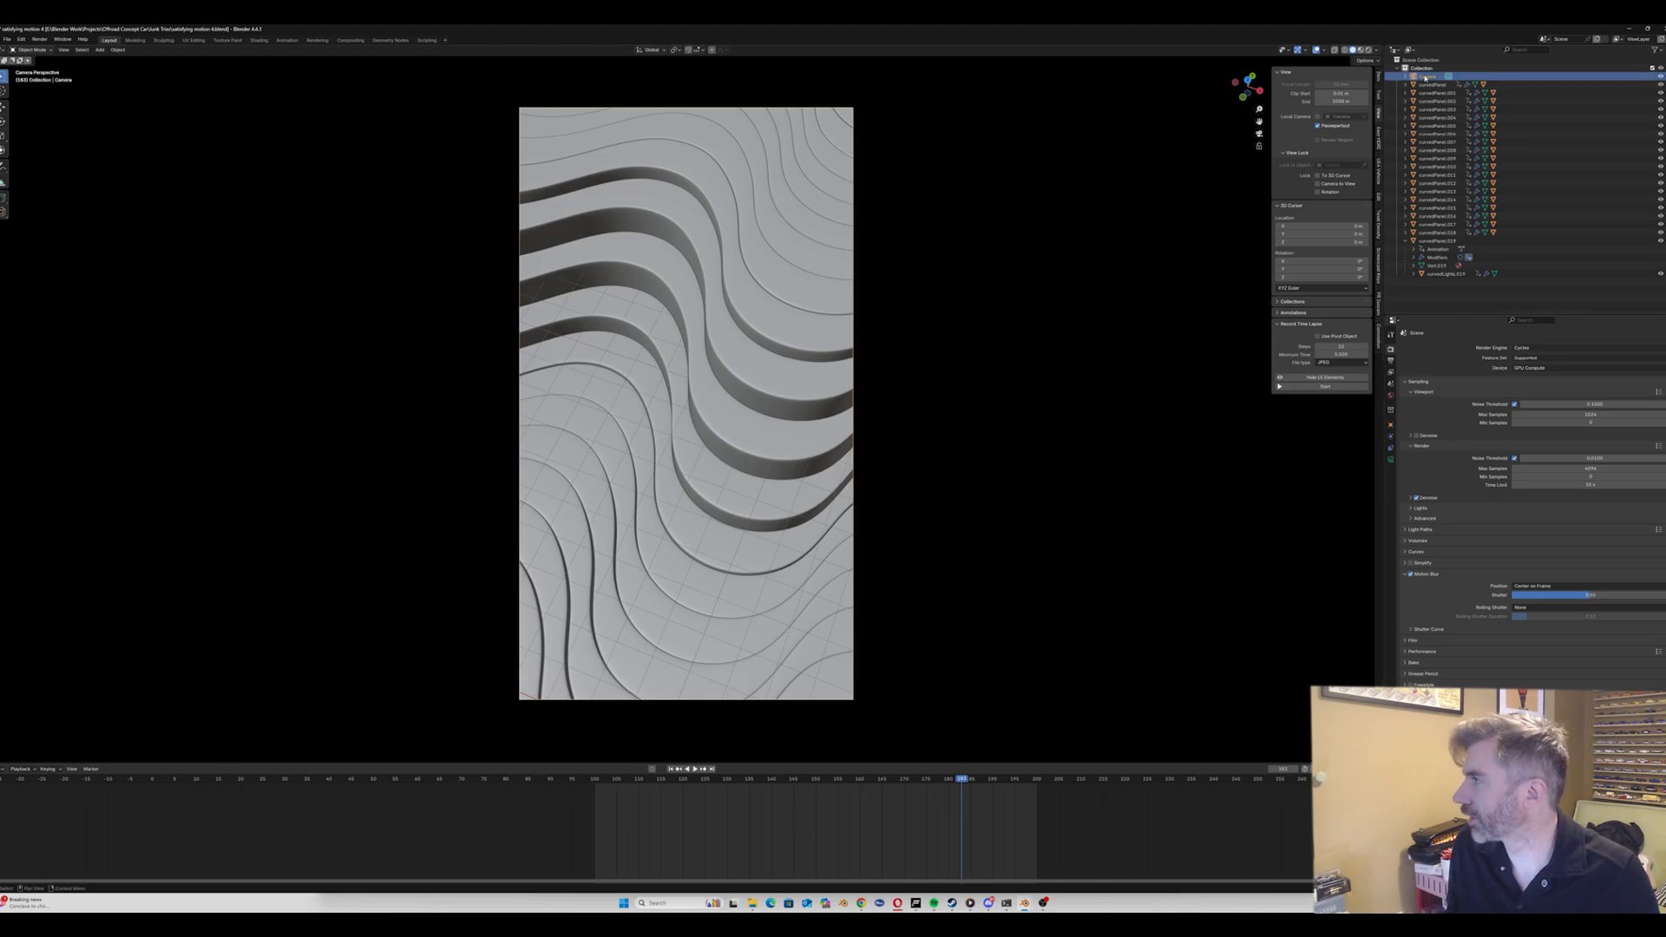
Step: Enable the camera's Depth of Field with an F-Stop of 0.9 and play the animation to check the blur
{"action": "left_click", "coordinate": [1392, 461]}
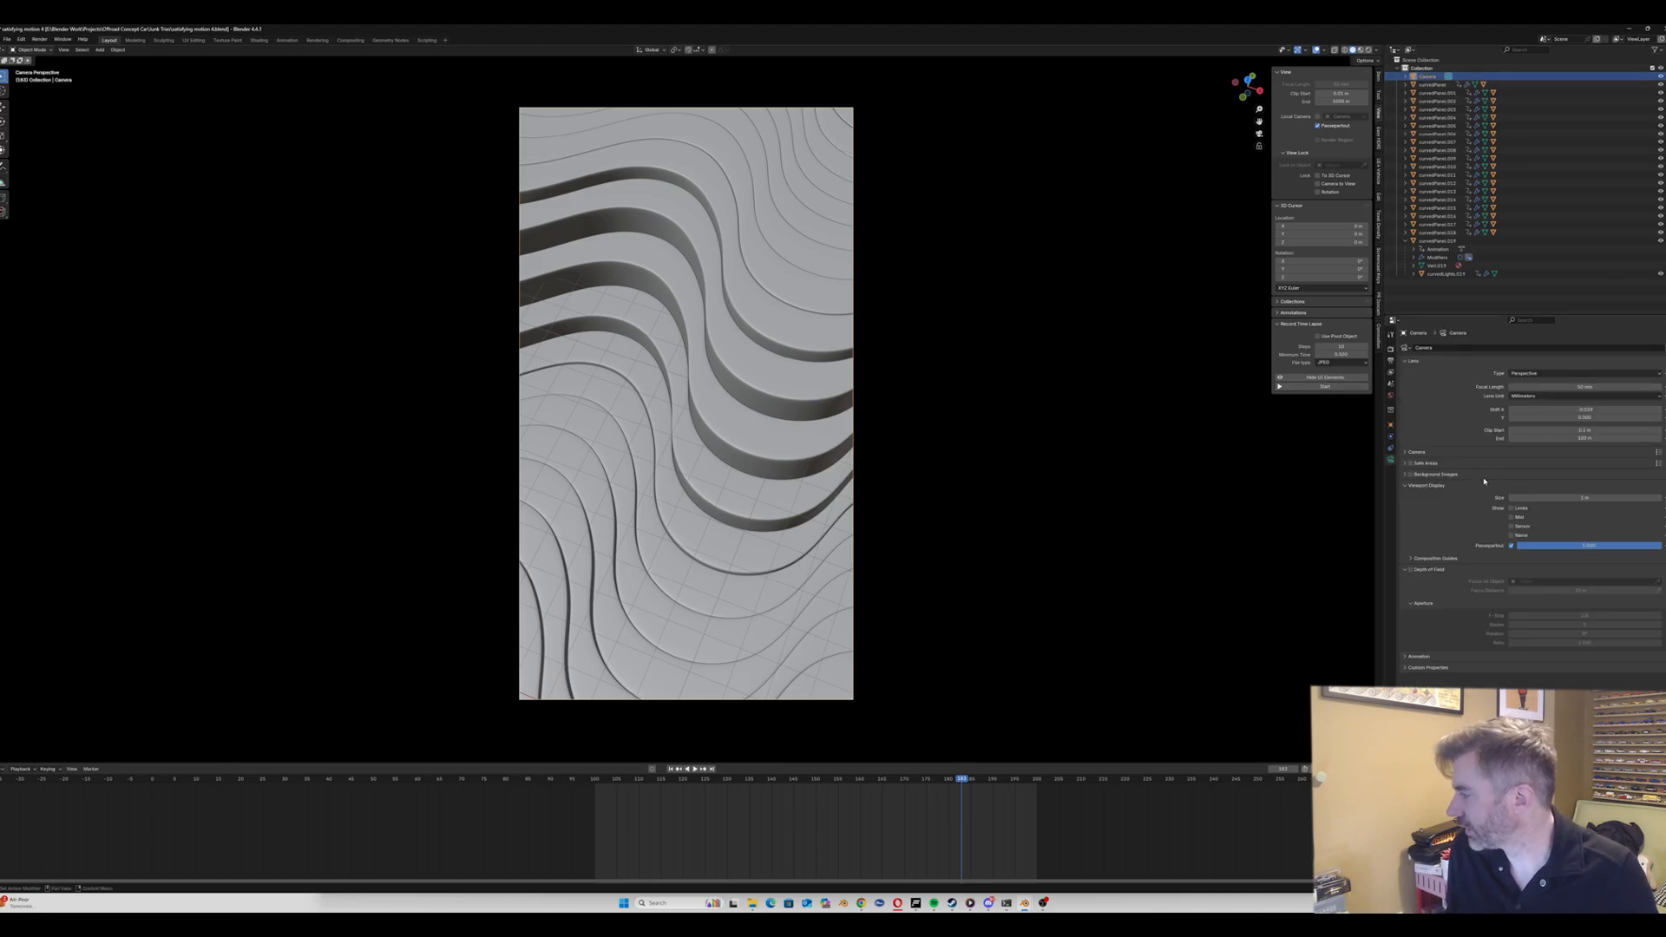
{"action": "left_click", "coordinate": [1411, 570]}
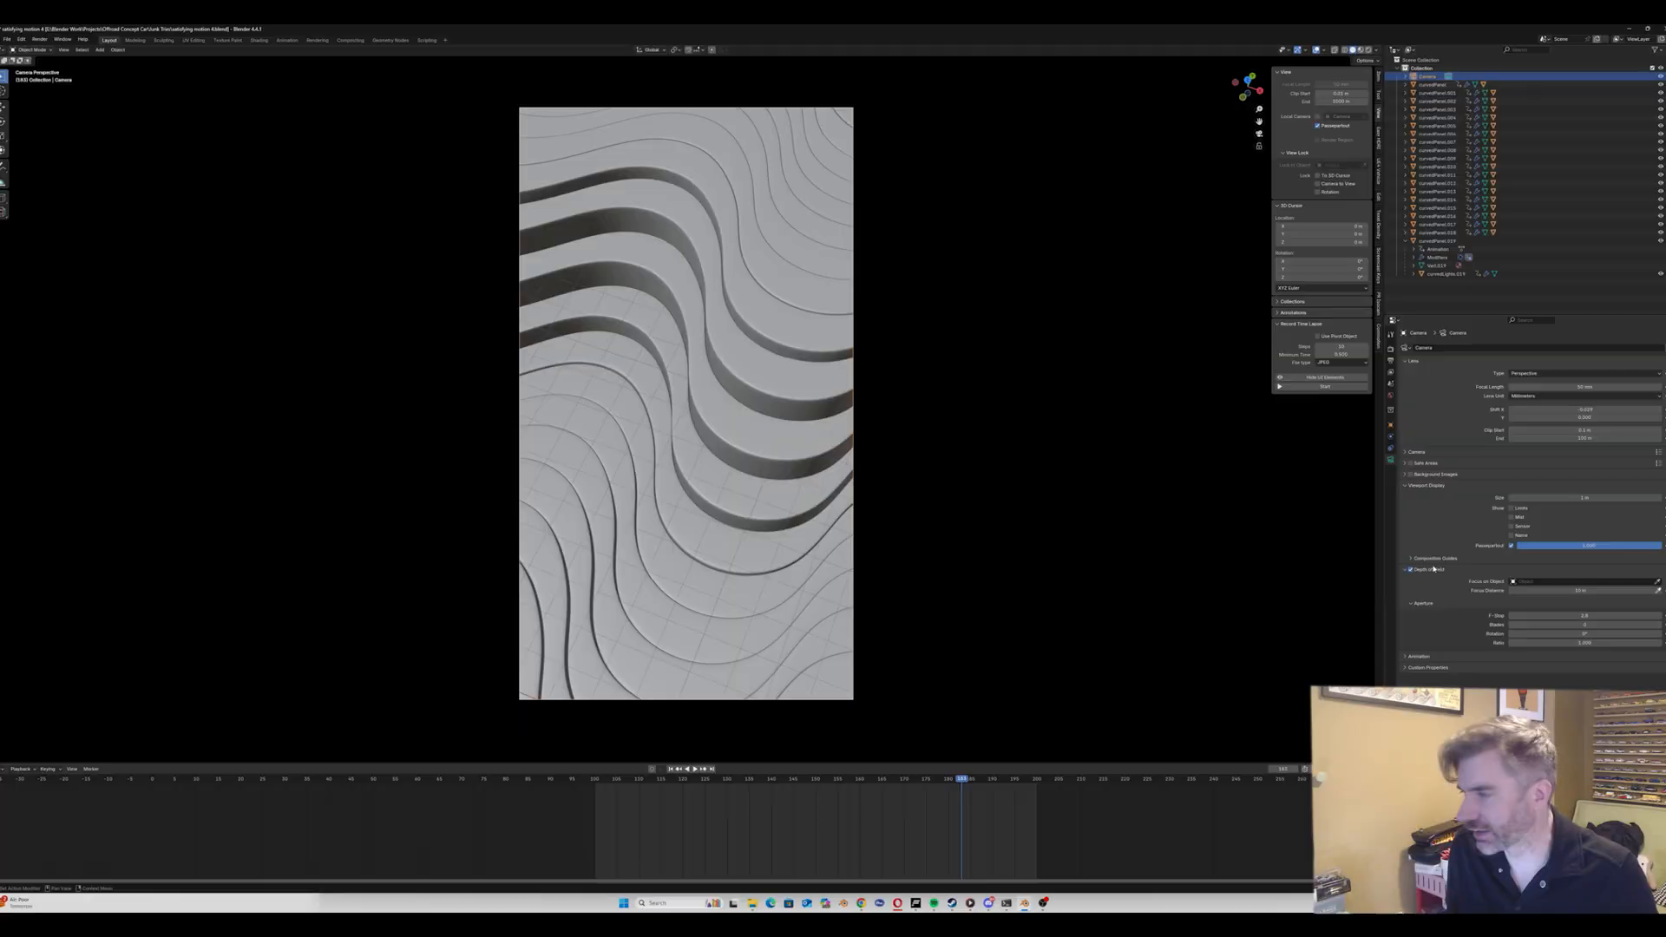
{"action": "mouse_move", "coordinate": [1585, 615]}
{"action": "left_mouse_down"}
{"action": "mouse_move", "coordinate": [1536, 615]}
{"action": "mouse_move", "coordinate": [1557, 615]}
{"action": "left_mouse_up"}
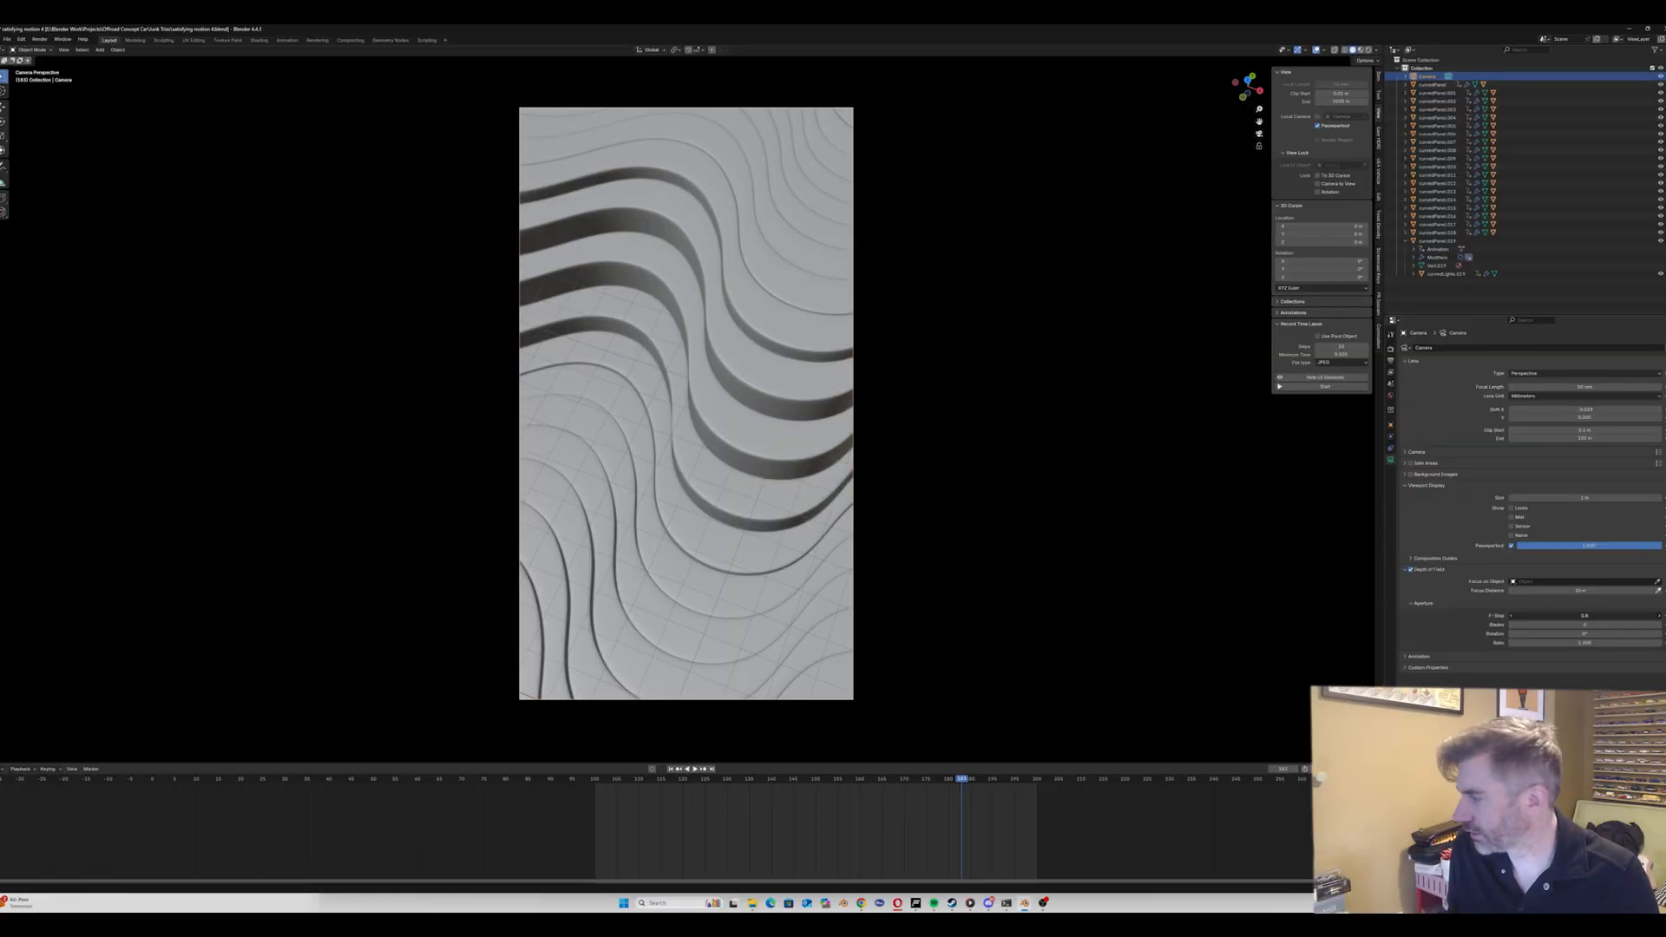
{"action": "left_click_drag", "start_coordinate": [1601, 616], "coordinate": [1574, 617]}
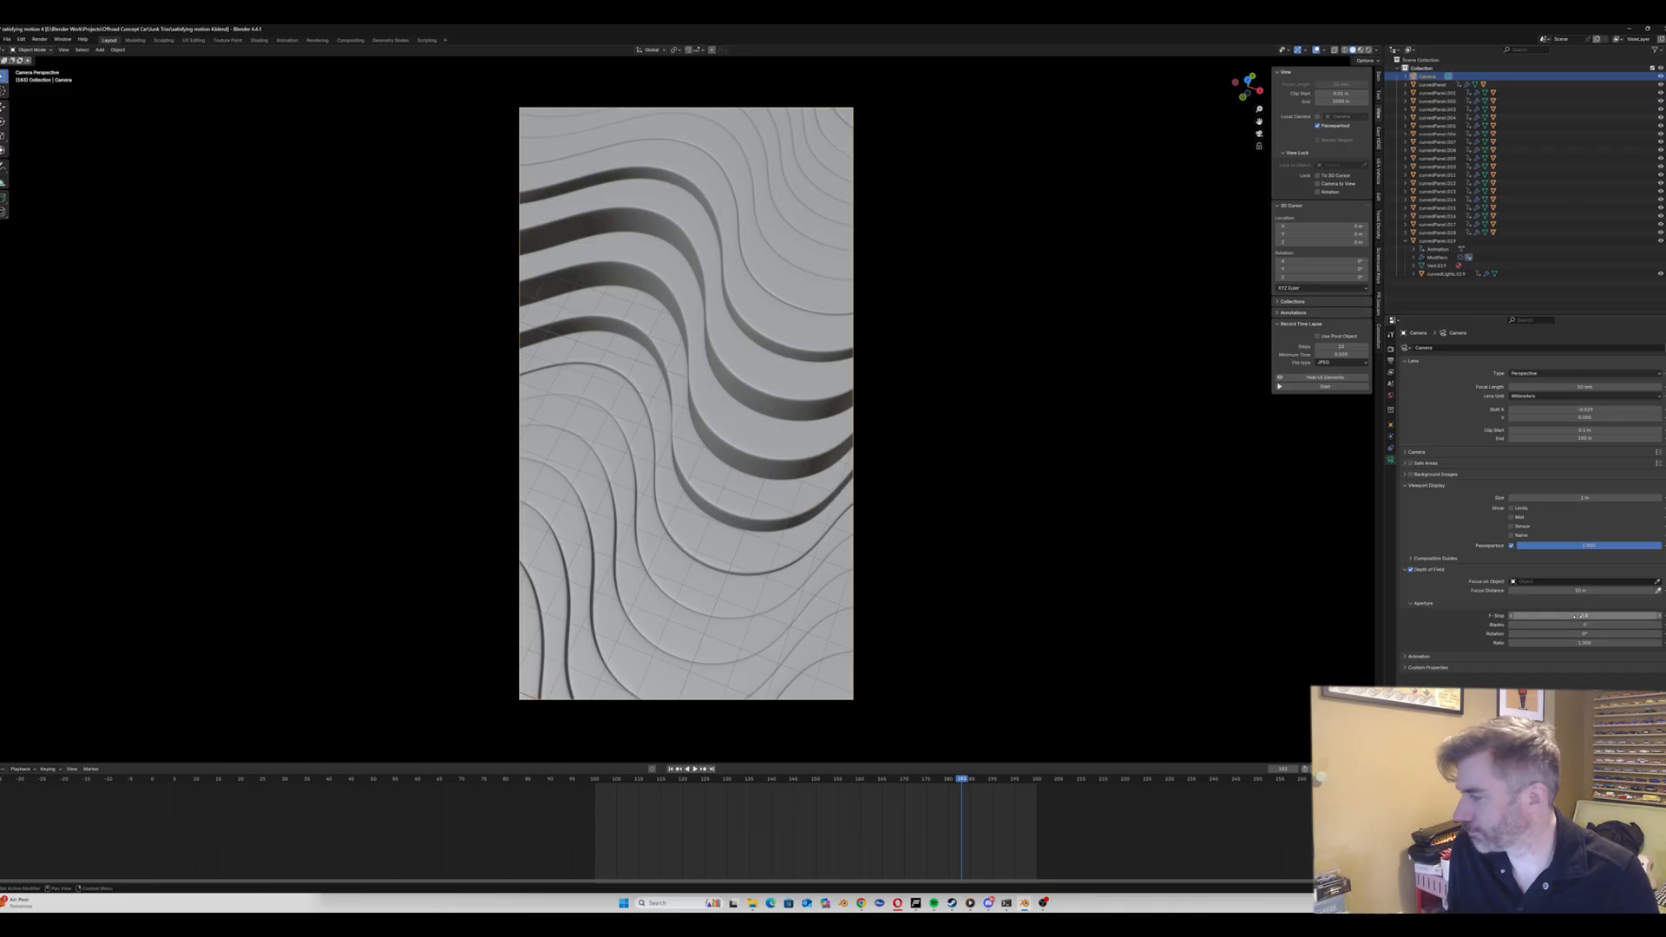
{"action": "left_click", "coordinate": [1585, 616]}
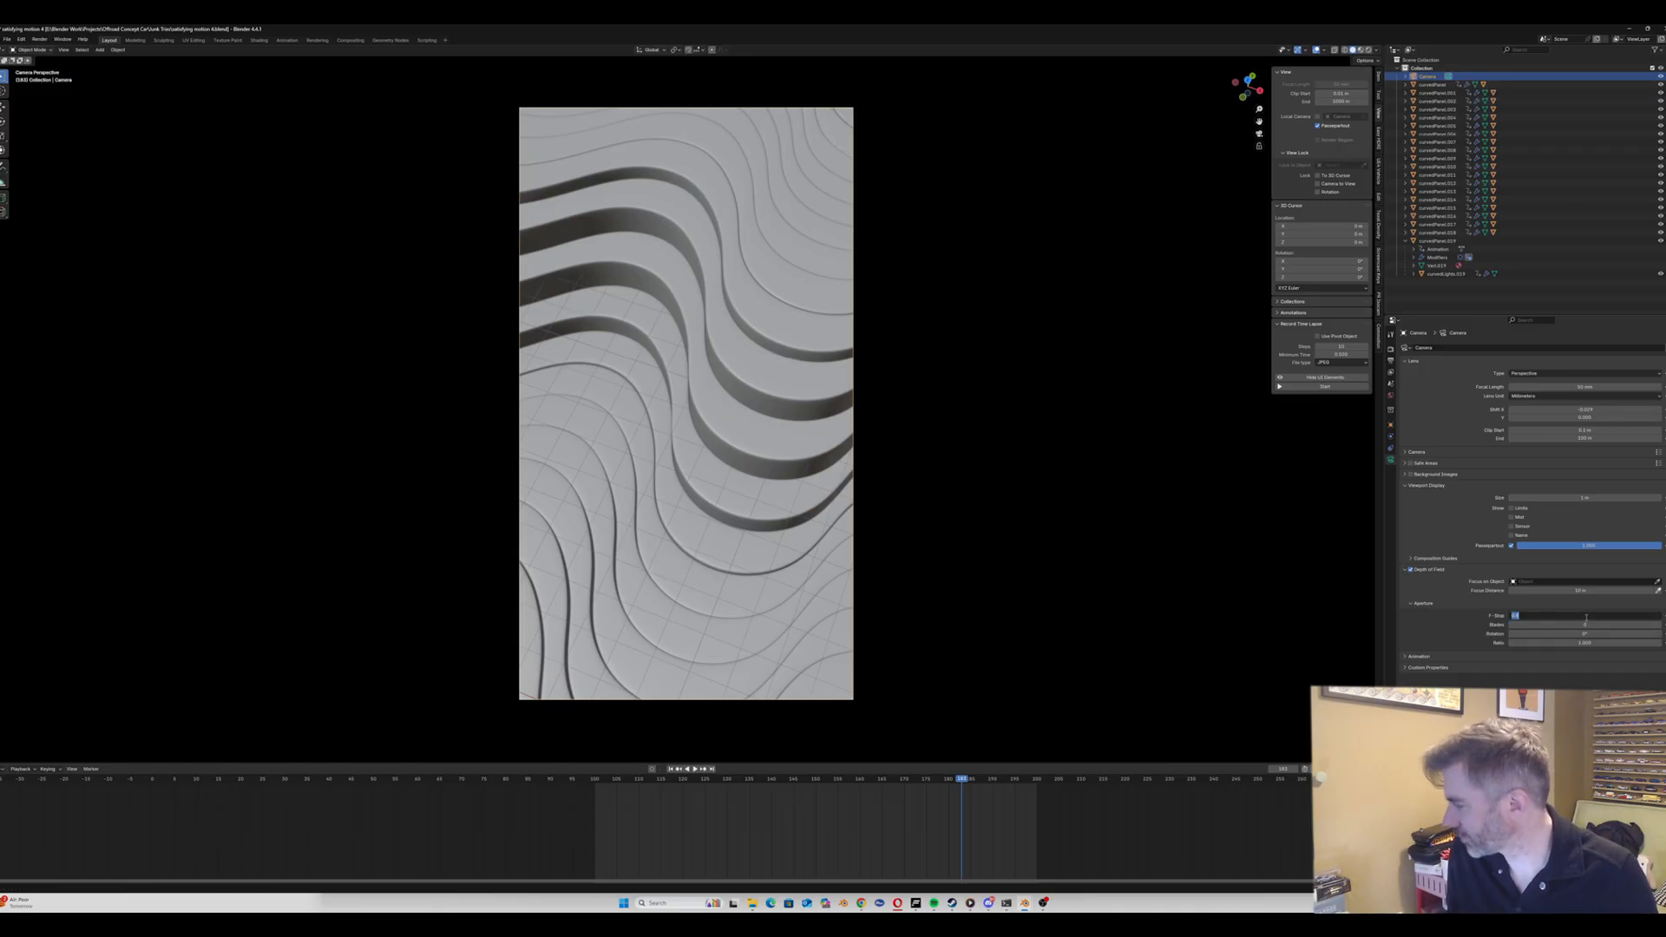
{"action": "type", "text": "0.9"}
{"action": "key", "text": "Return"}
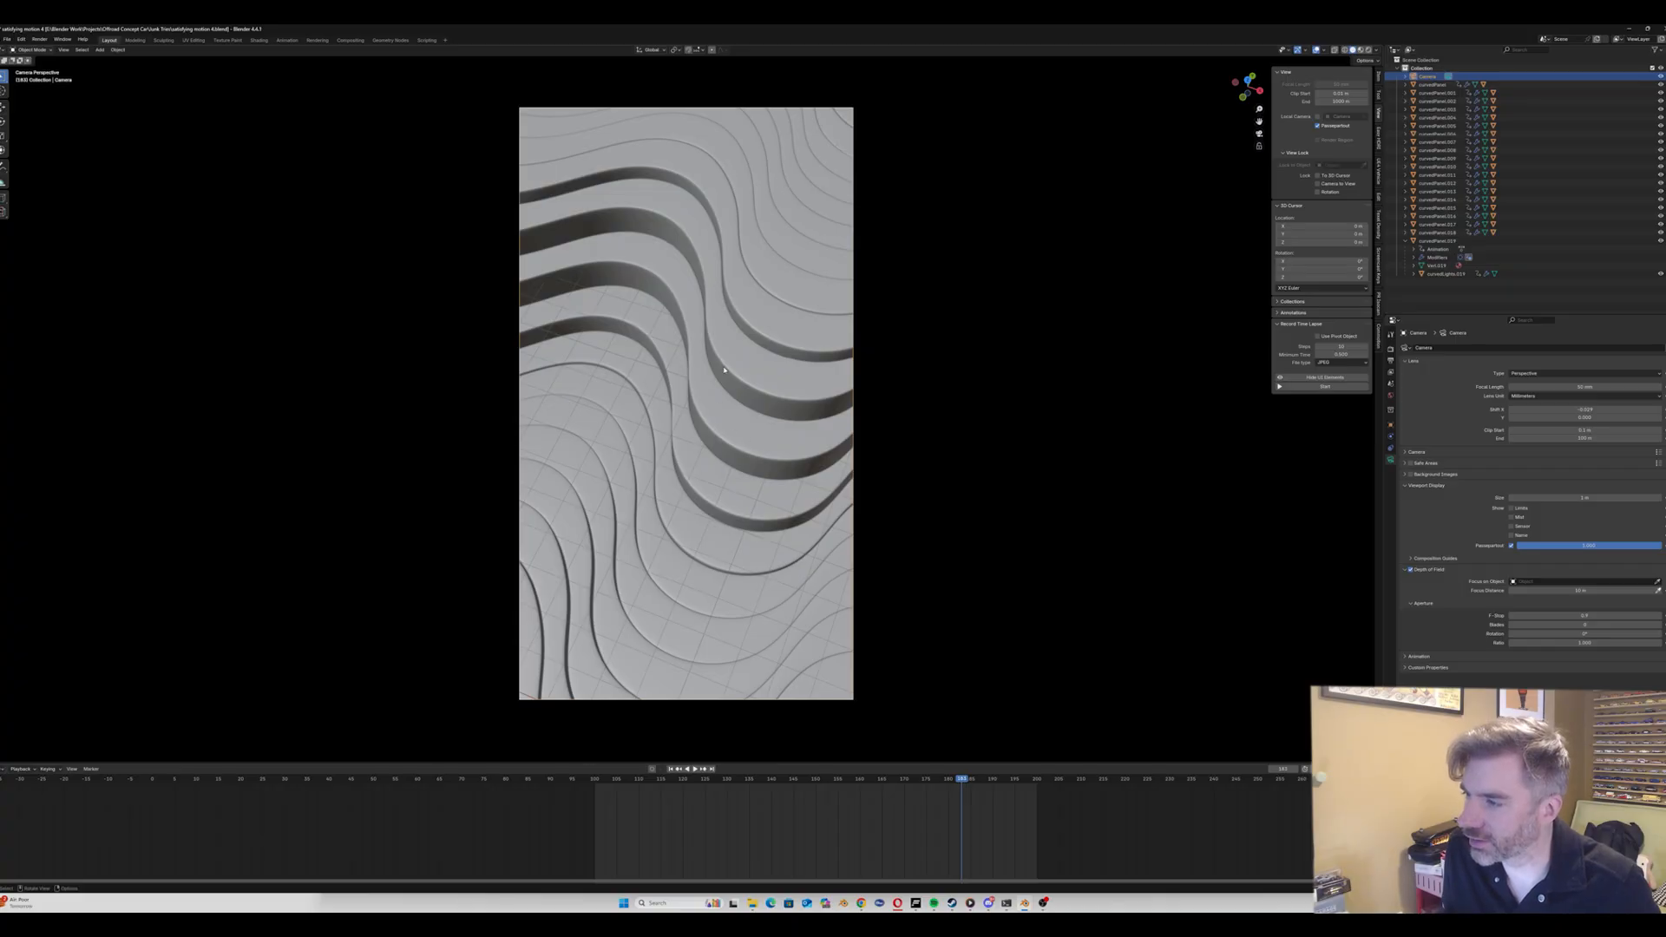
{"action": "key", "text": "space"}
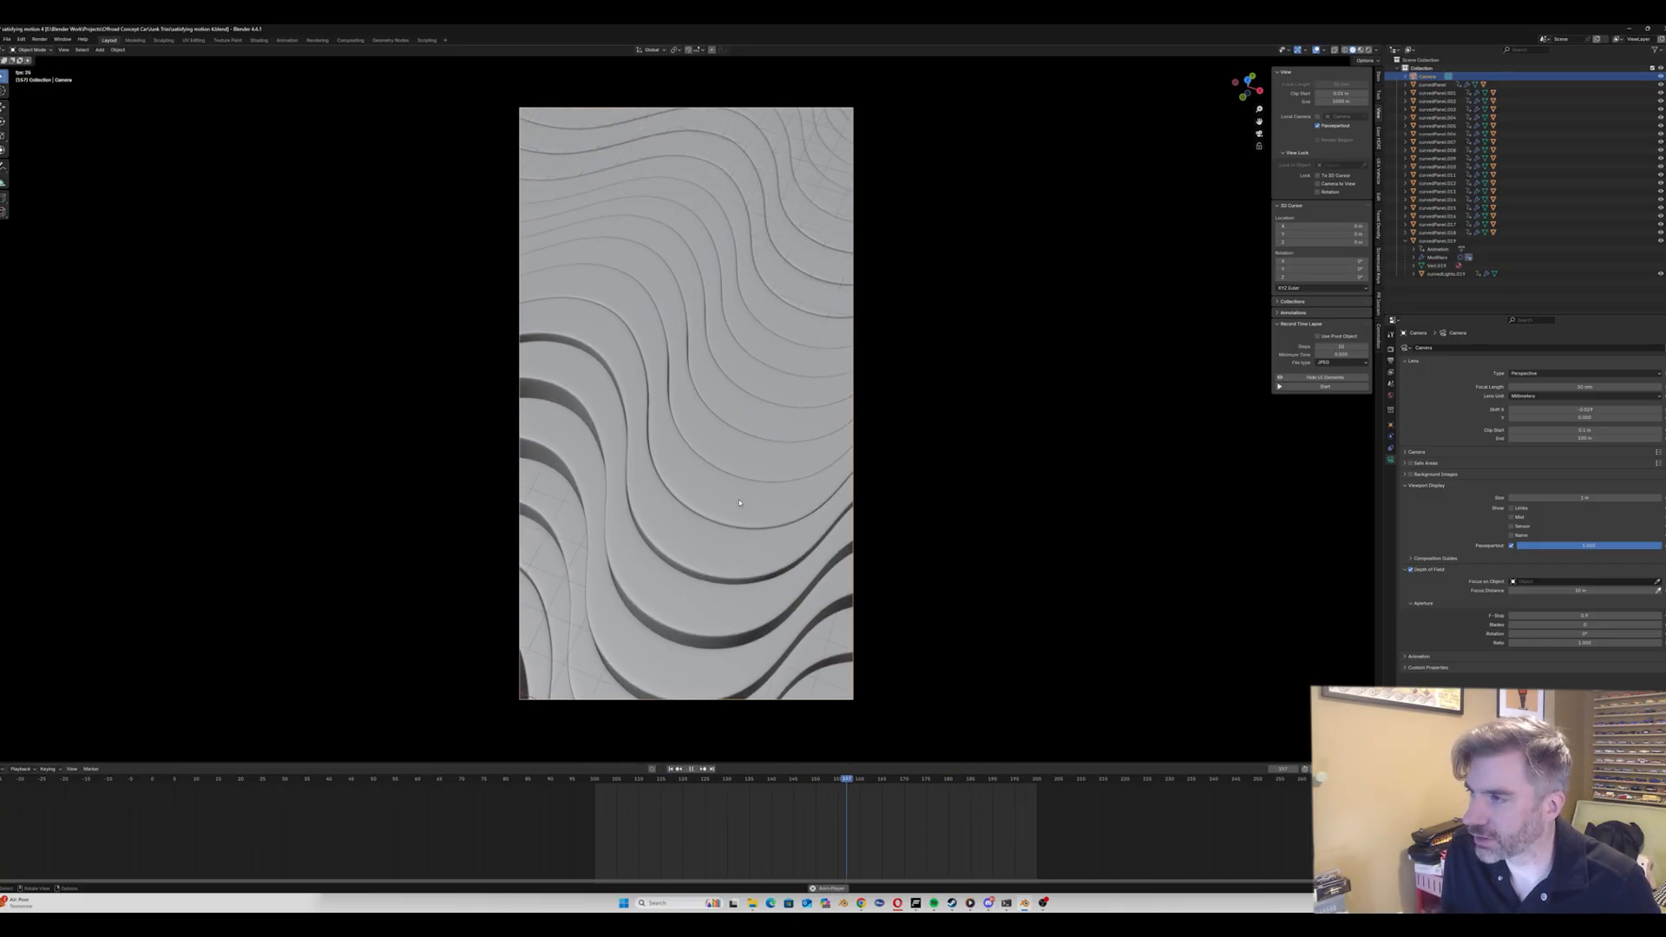
{"action": "key", "text": "space"}
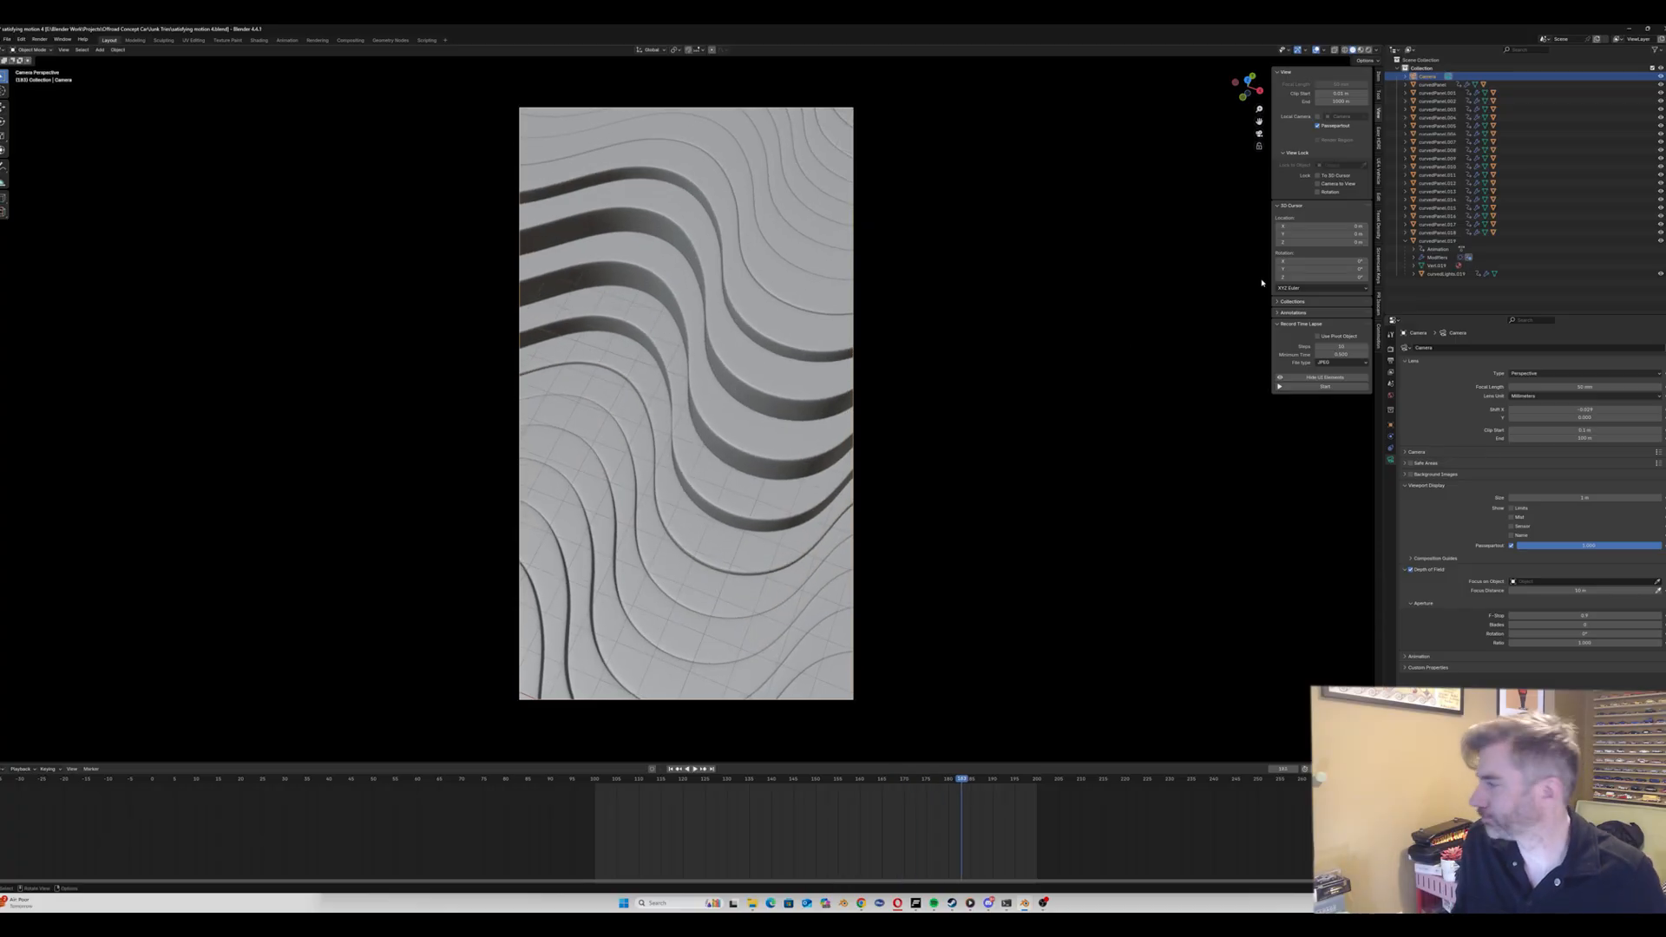
Step: Set the output resolution scale to 100%
{"action": "left_click", "coordinate": [1390, 352]}
{"action": "left_click", "coordinate": [1391, 364]}
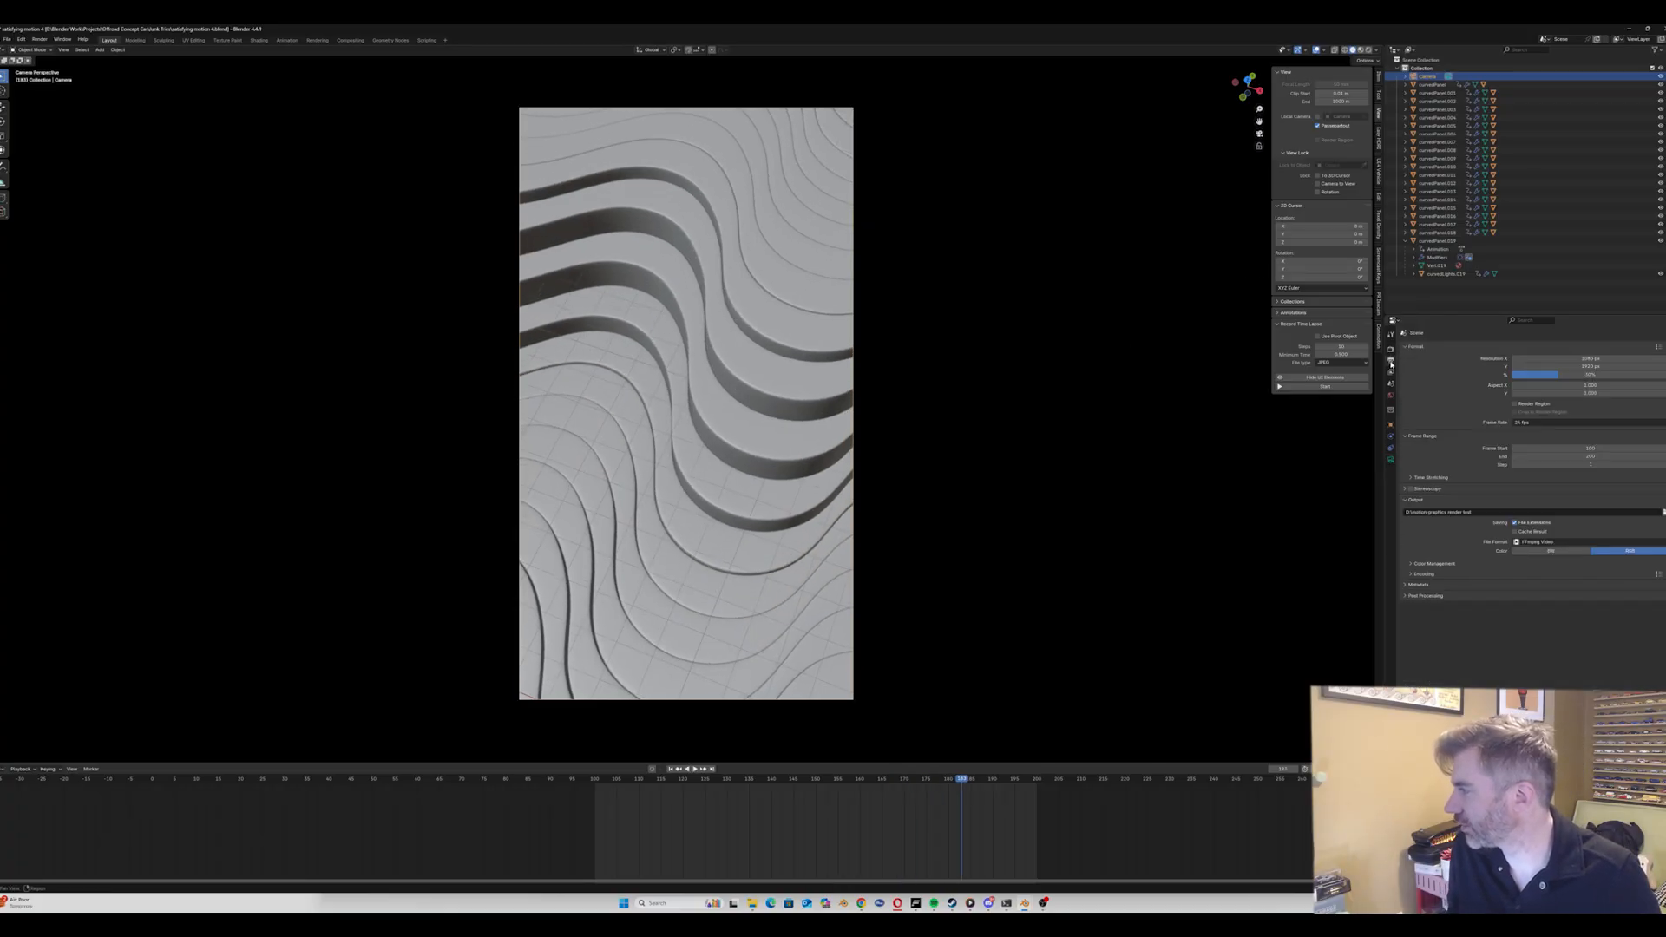
{"action": "left_click", "coordinate": [1556, 374]}
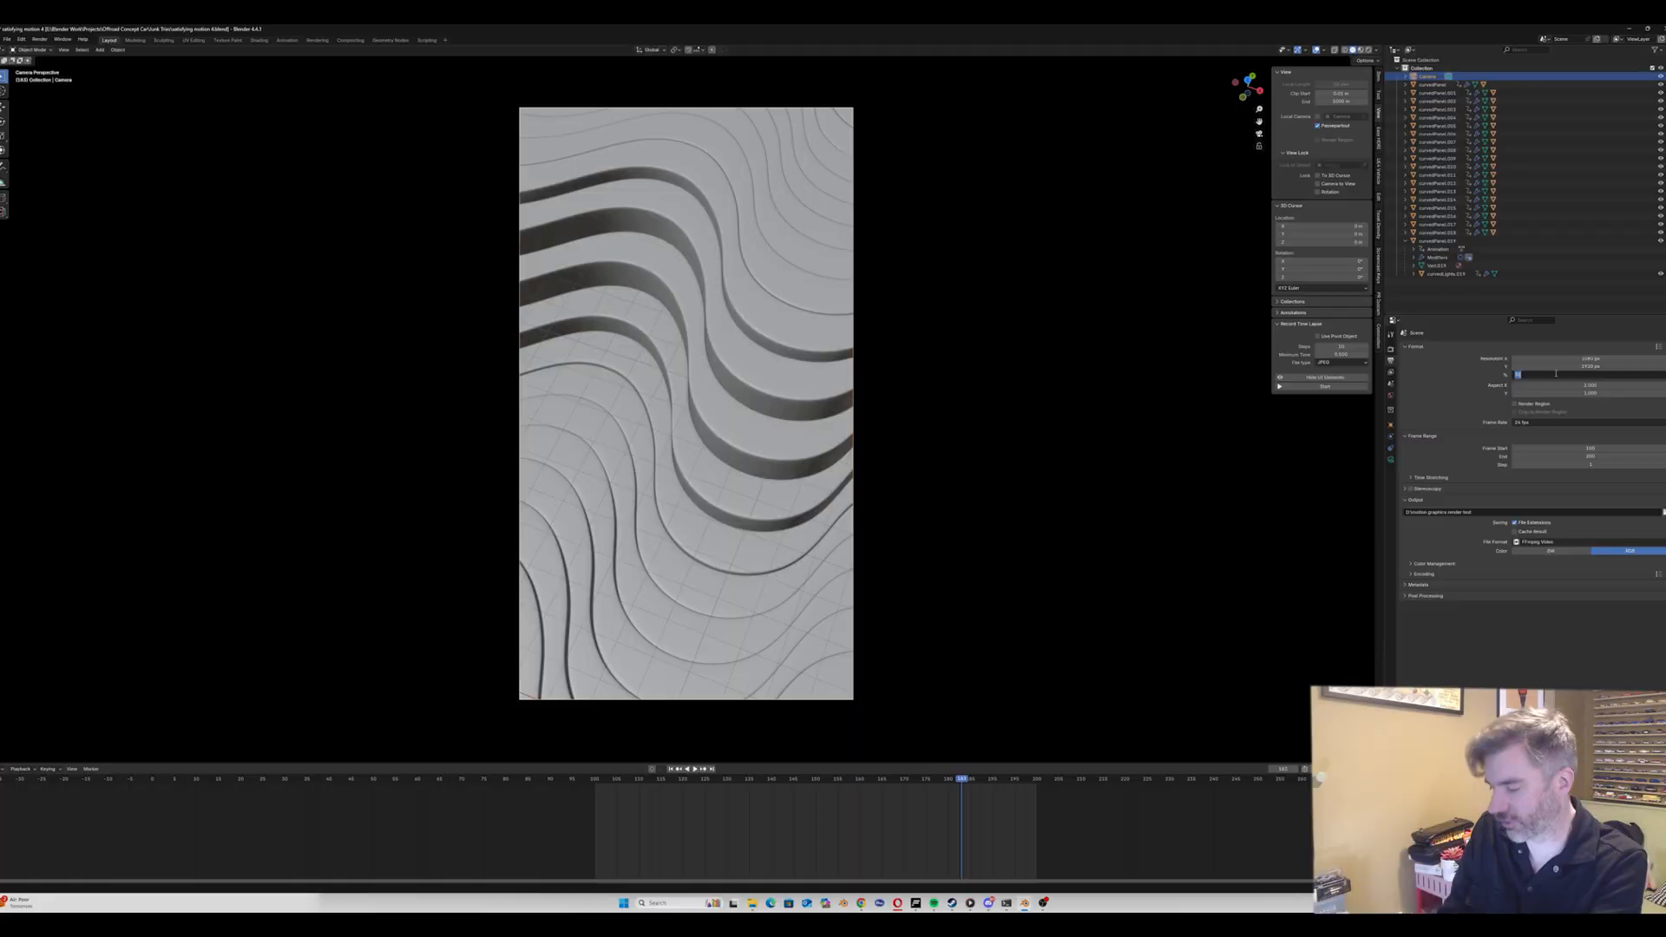
{"action": "key", "text": "Return"}
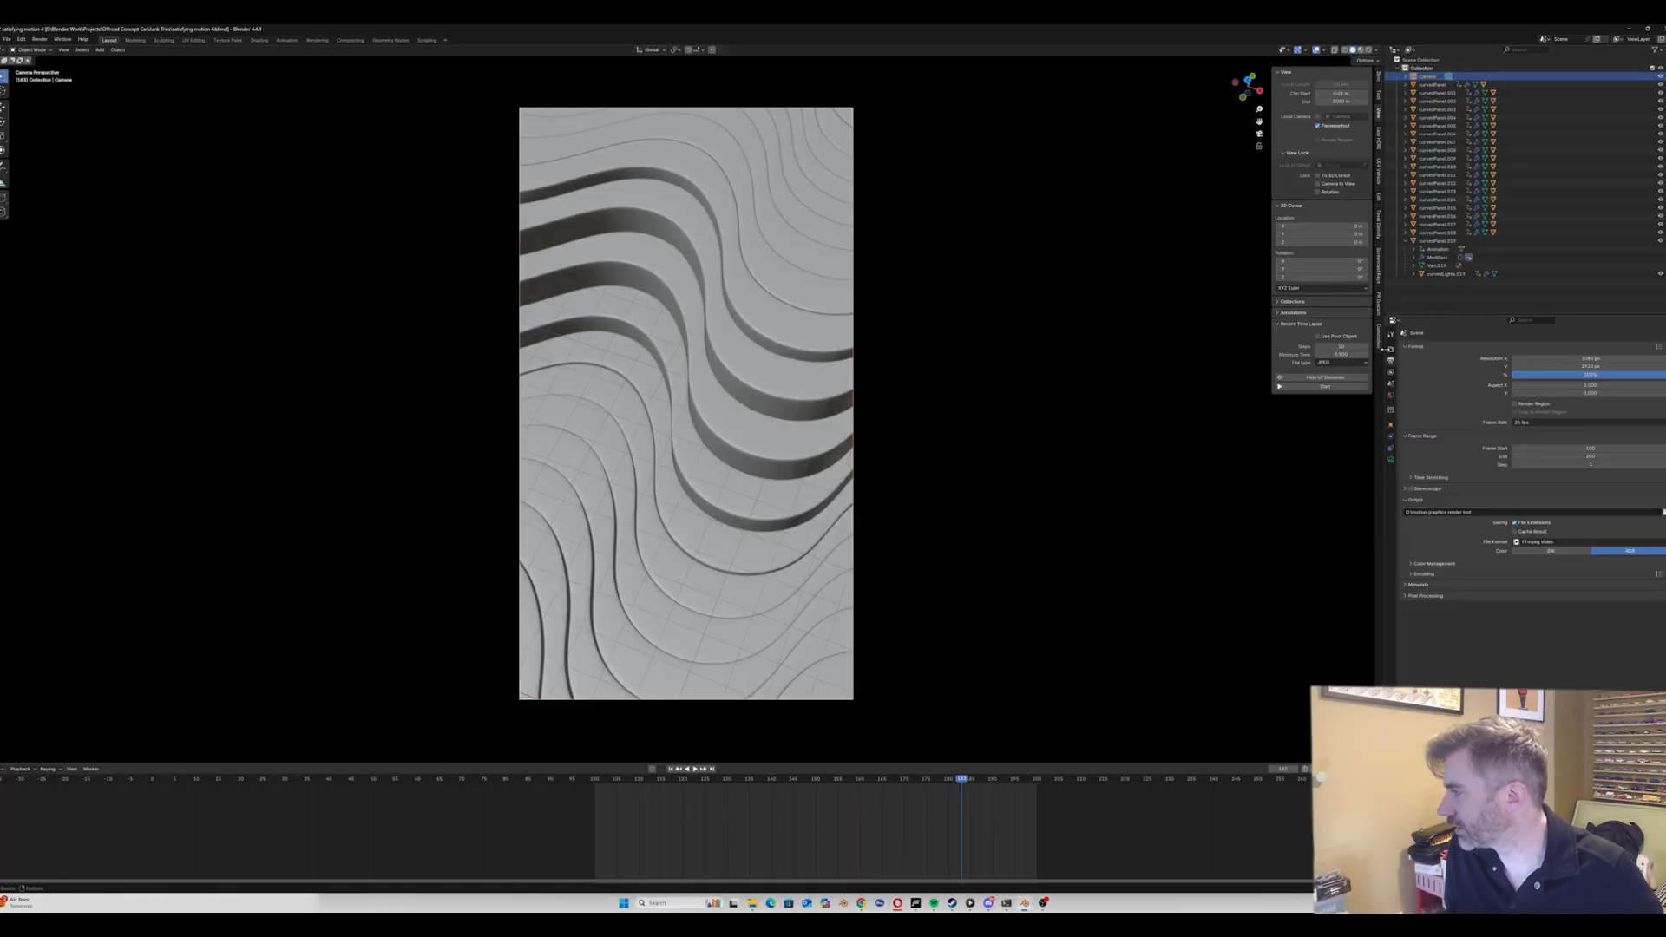
Step: Set the time limit for final render sampling to 0 seconds
{"action": "left_click", "coordinate": [1391, 349]}
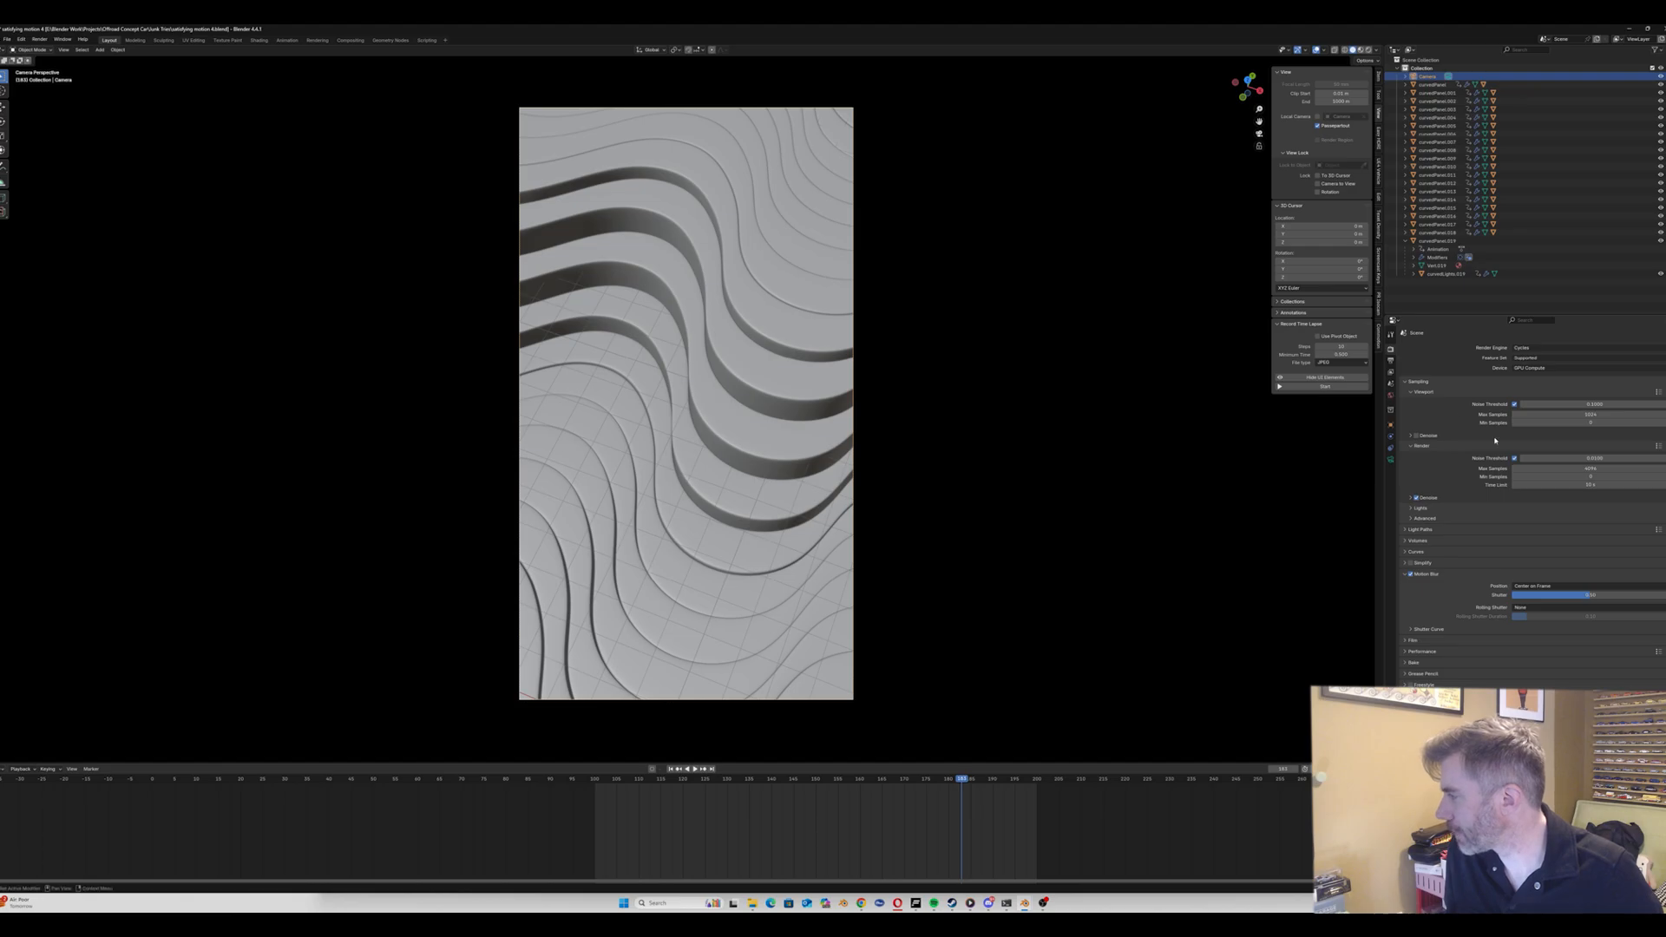
{"action": "double_click", "coordinate": [1536, 484]}
{"action": "type", "text": "0"}
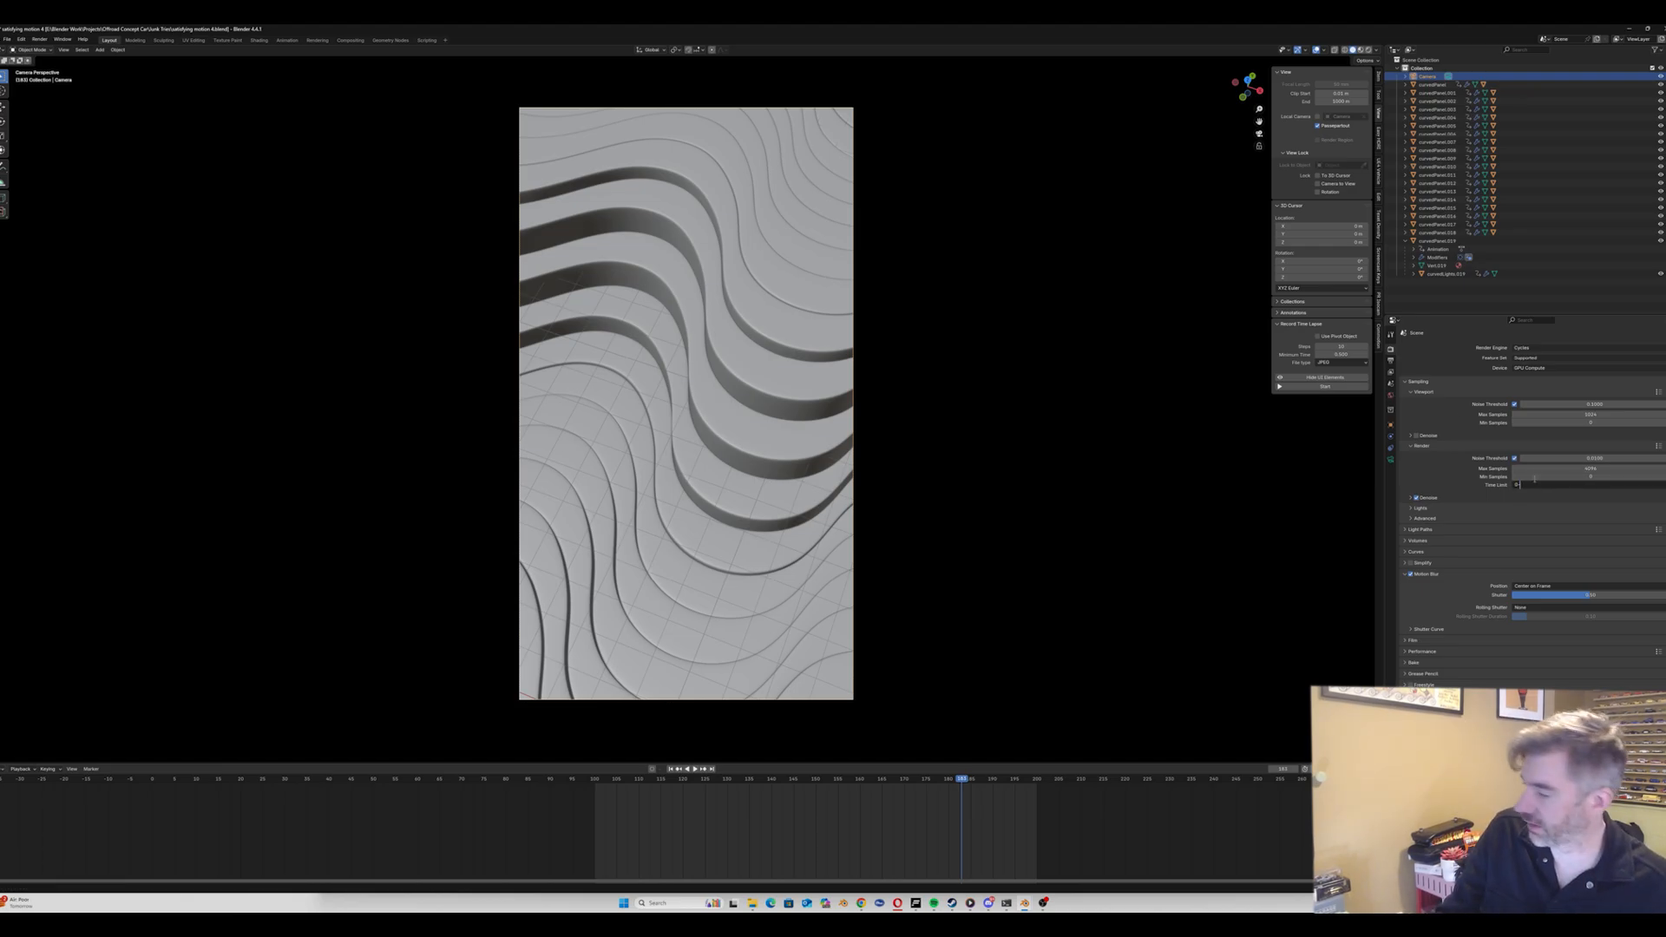
{"action": "key", "text": "Return"}
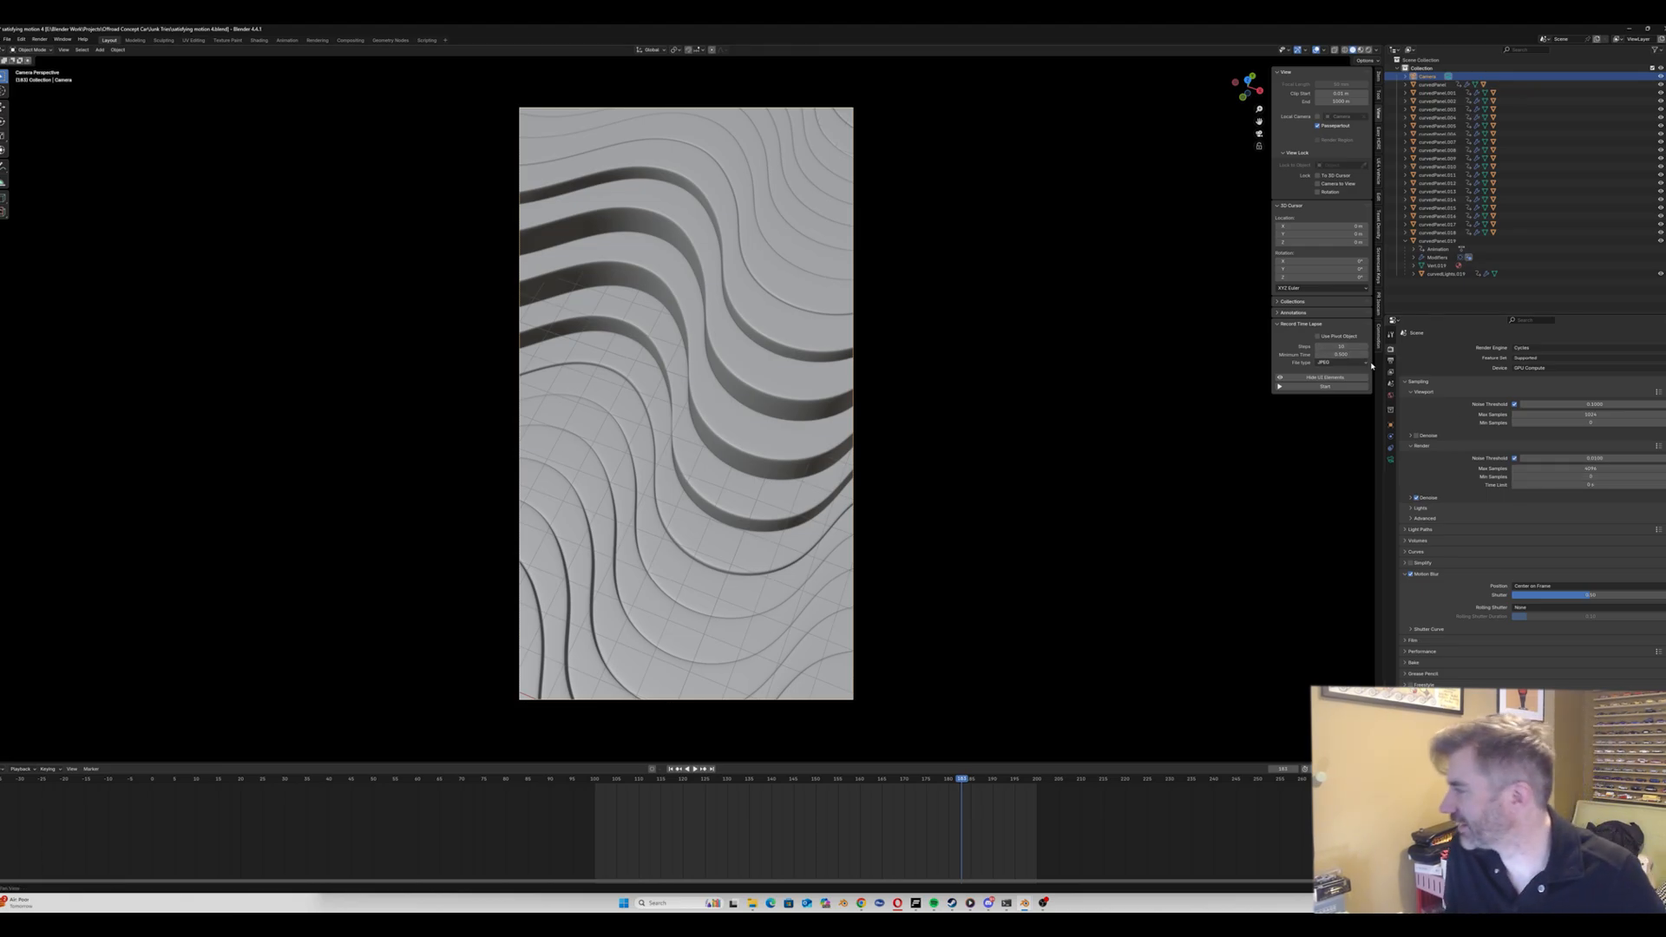
{"action": "left_click", "coordinate": [1391, 361]}
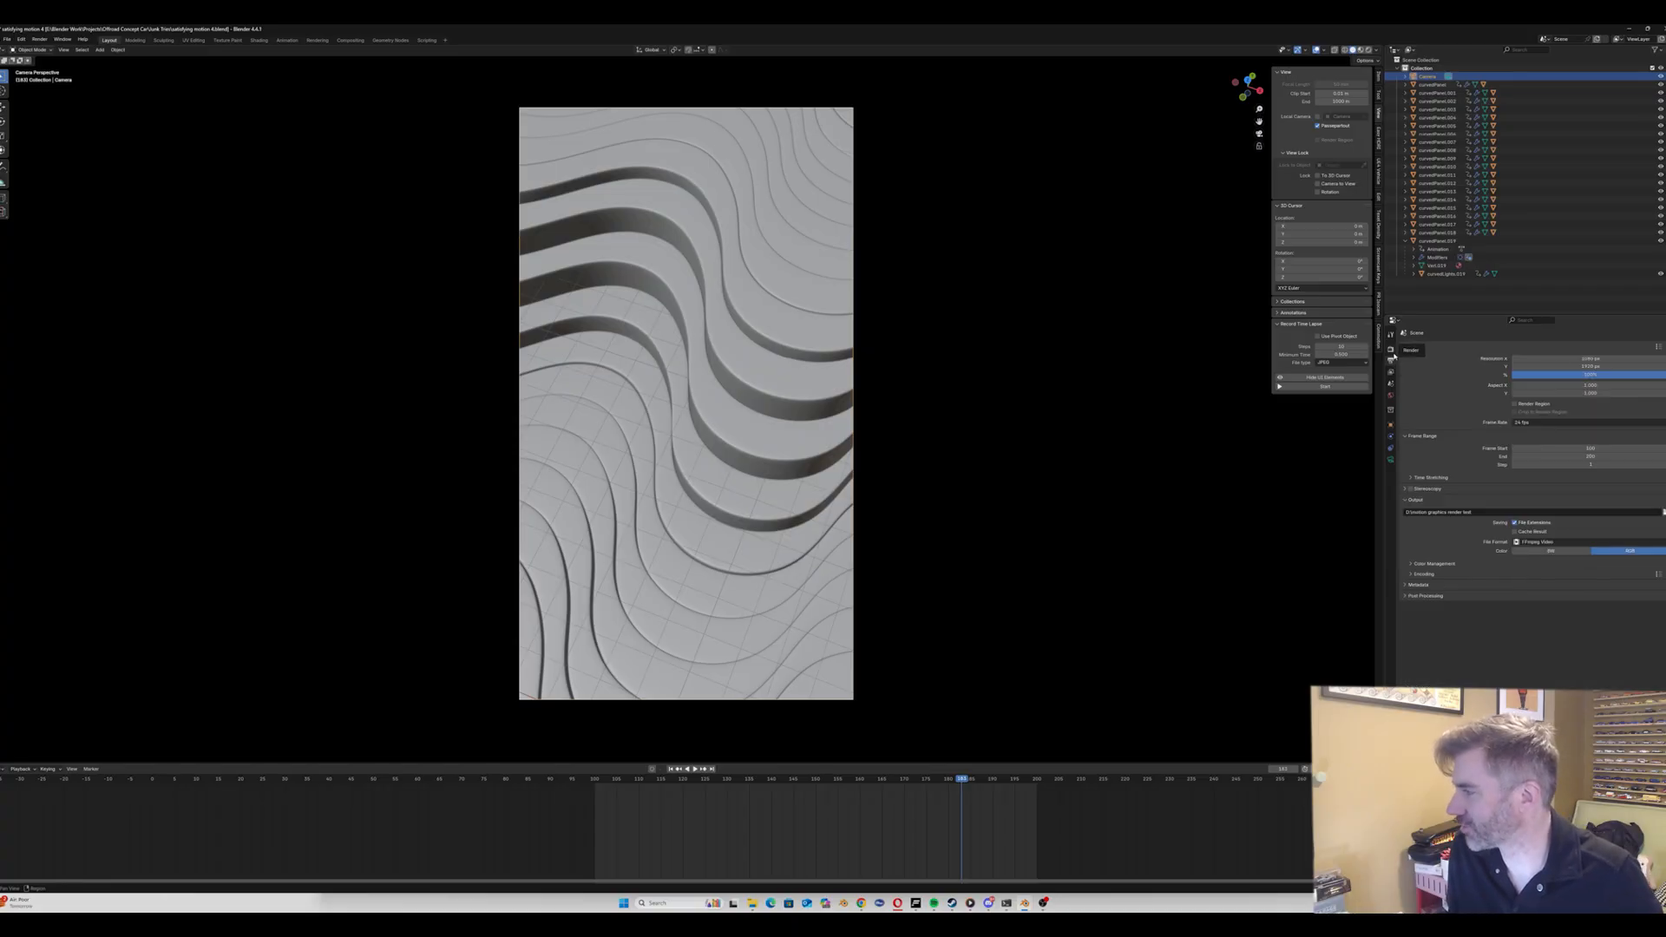
{"action": "left_click", "coordinate": [1391, 348]}
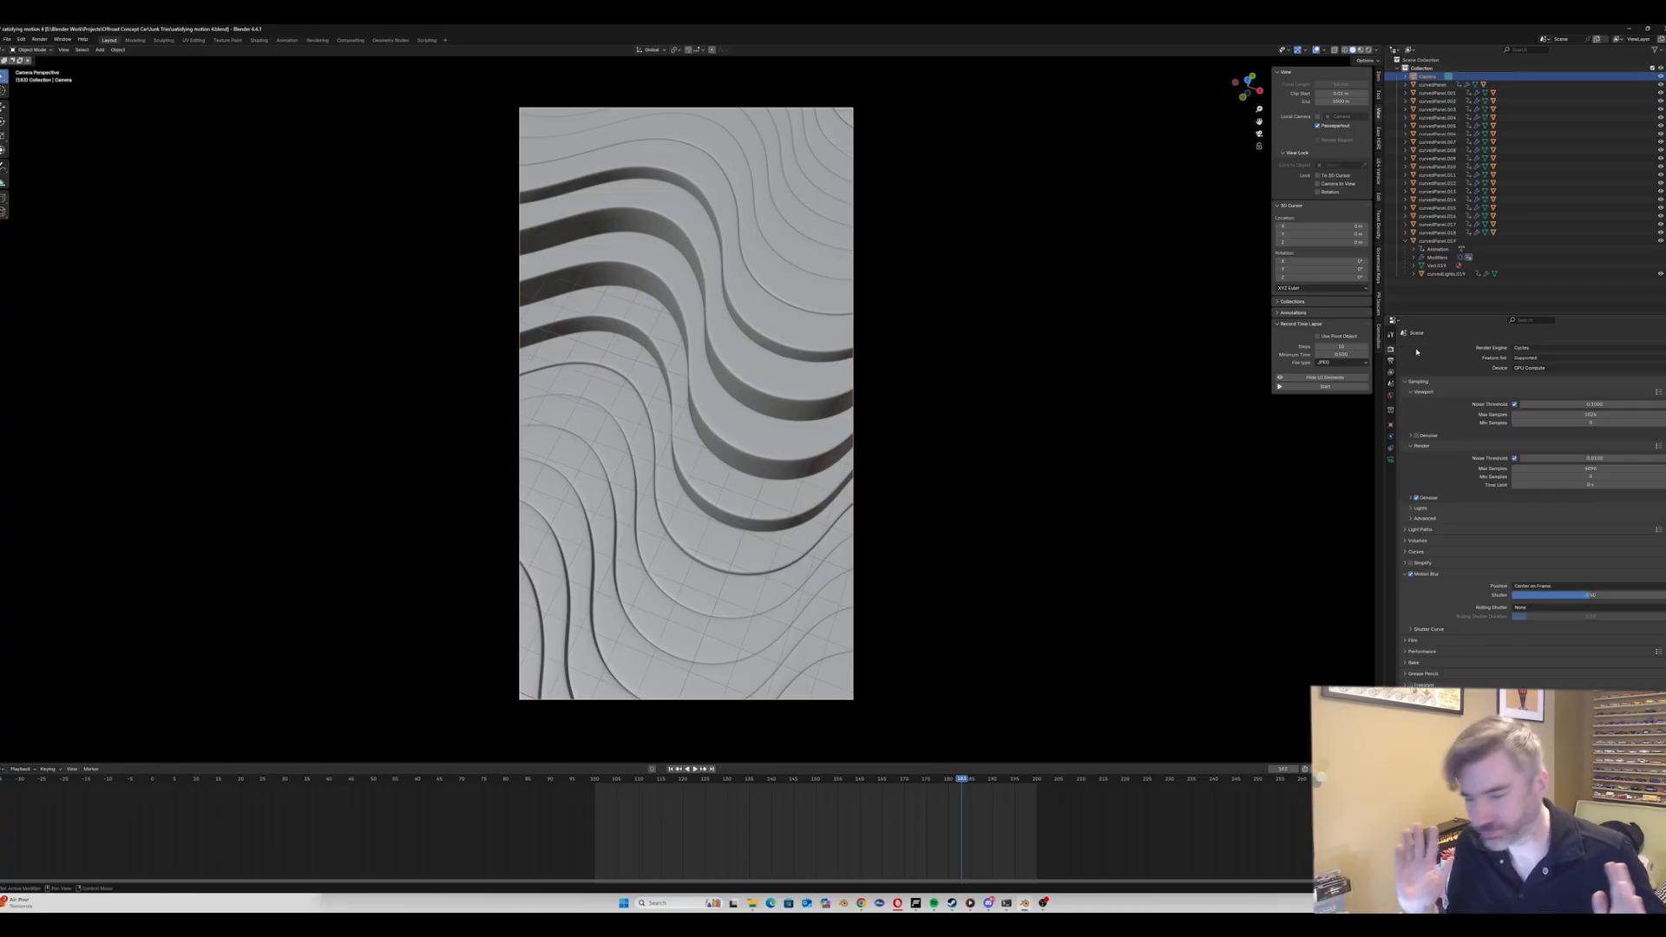